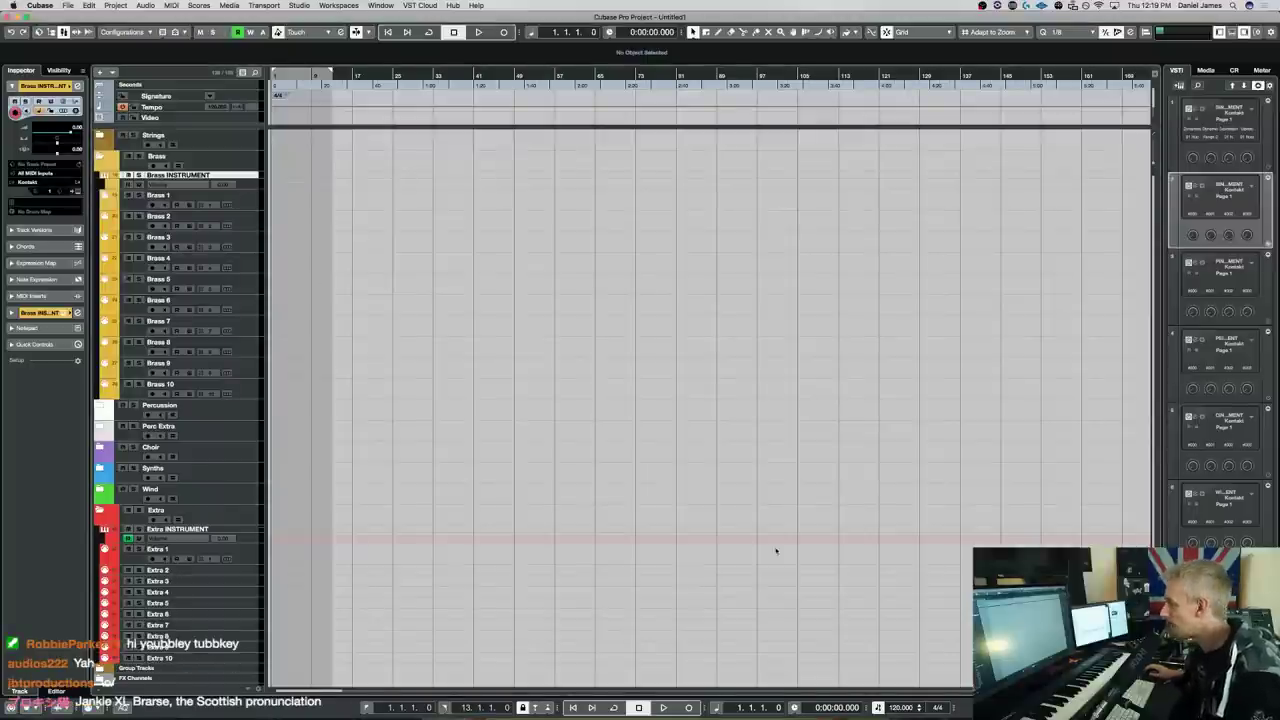
Enlarge the Brass INSTRUMENT track and replace its Kontakt instrument with SINE Player
click(248, 182)
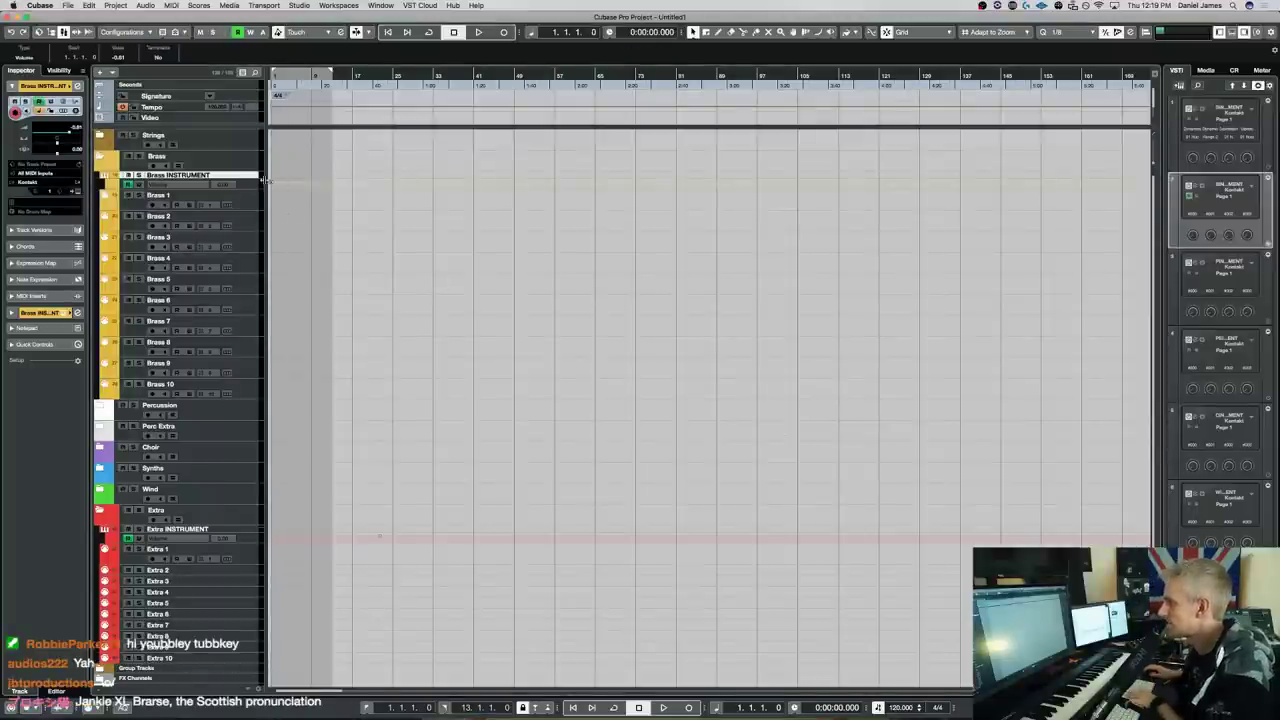
drag(244, 183, 246, 190)
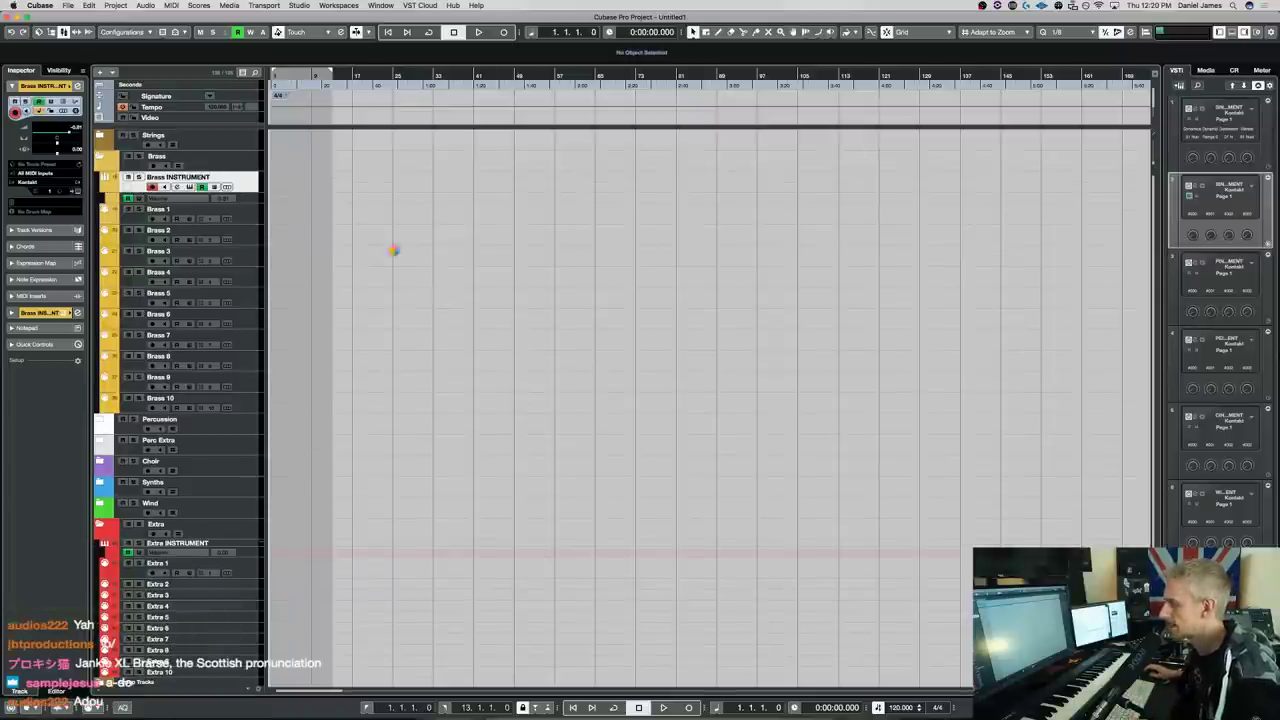
click(24, 140)
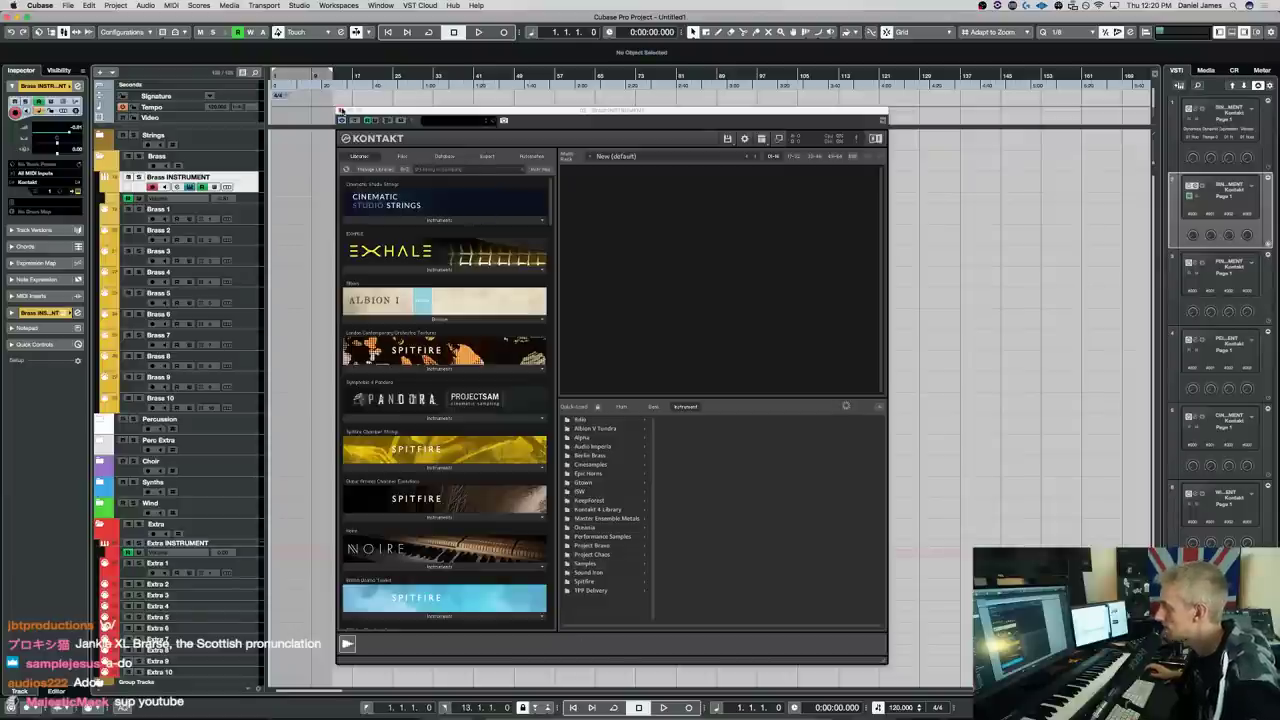
click(341, 119)
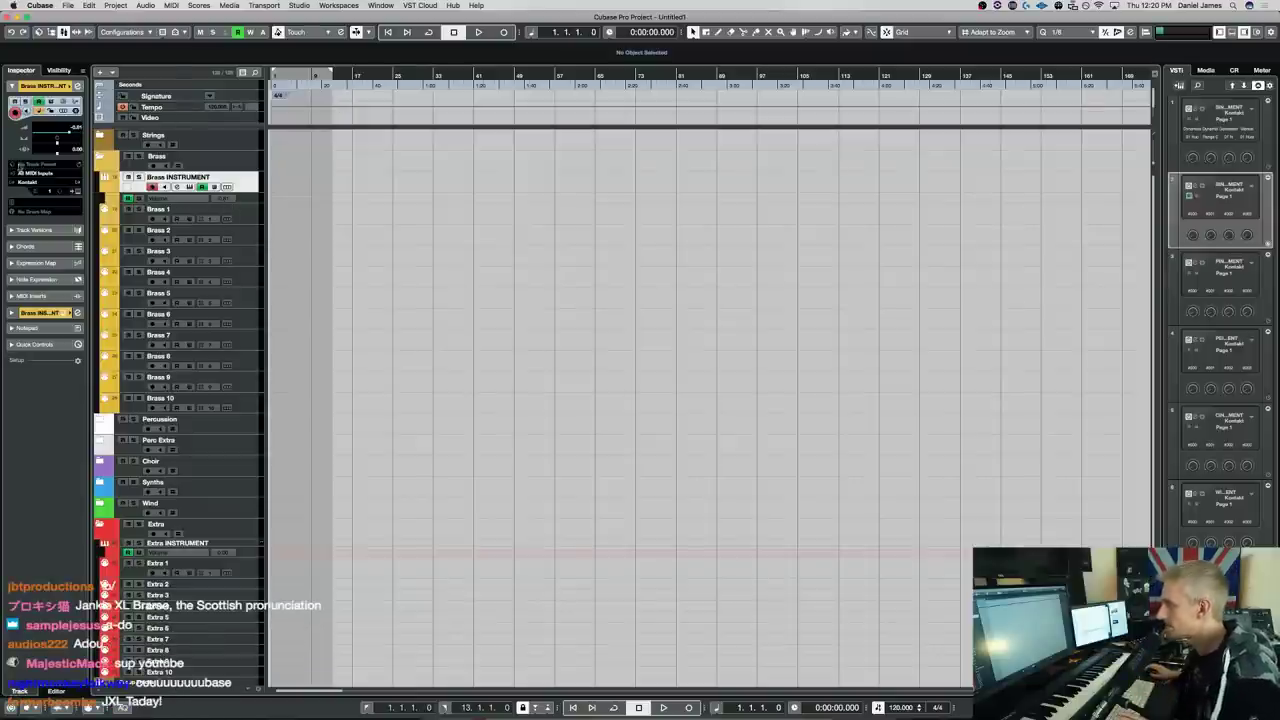
click(30, 186)
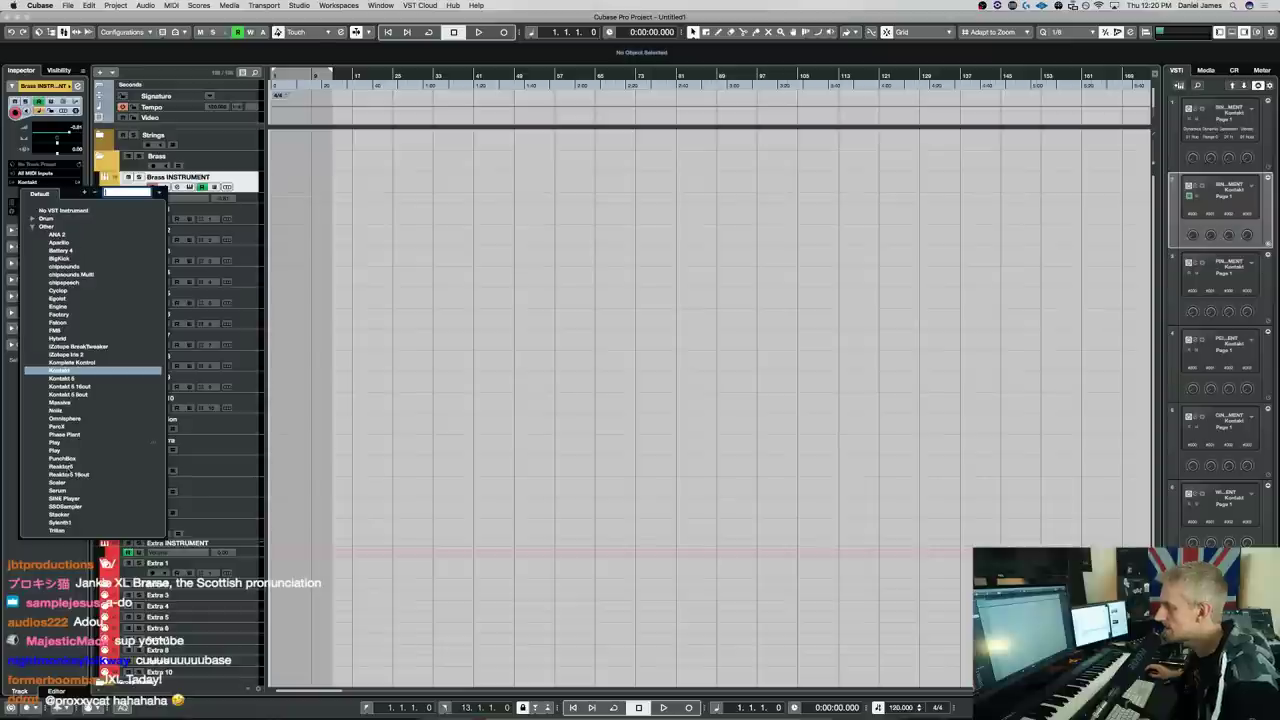
key(Escape)
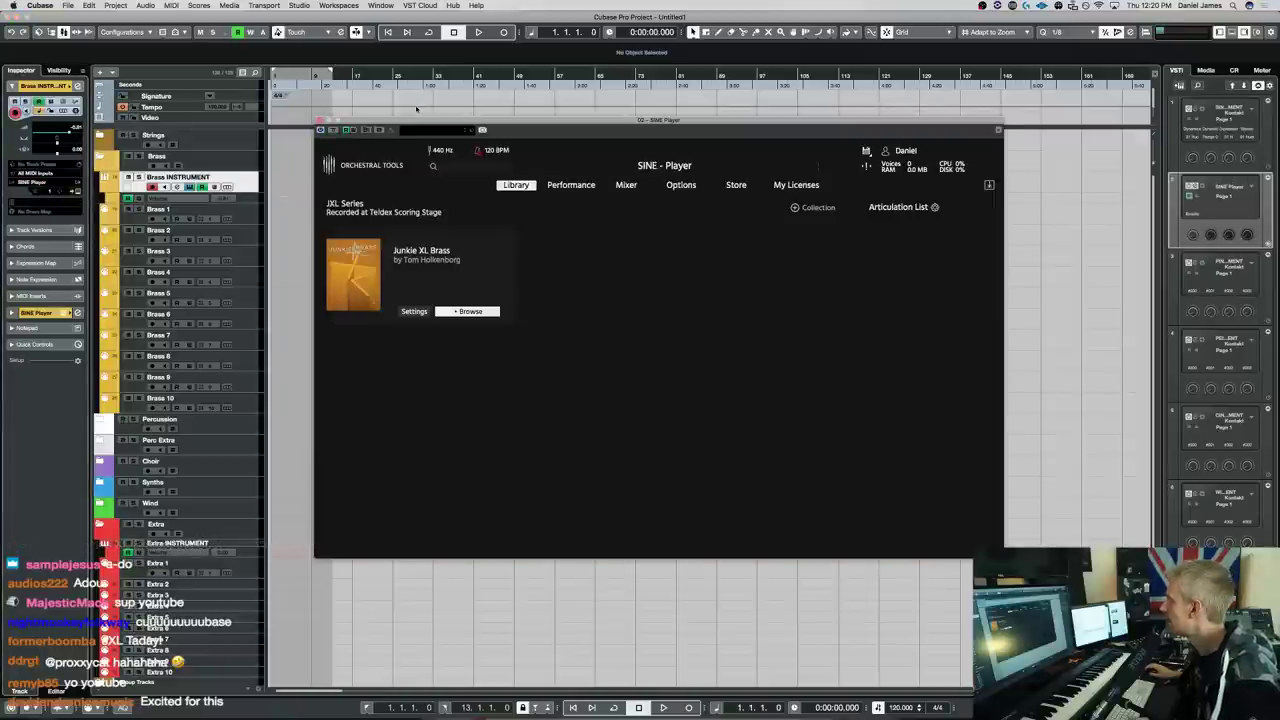
Remove the Brass 2 through Brass 10 tracks and route Brass 1's MIDI output to SINE Player - MIDI In
click(254, 235)
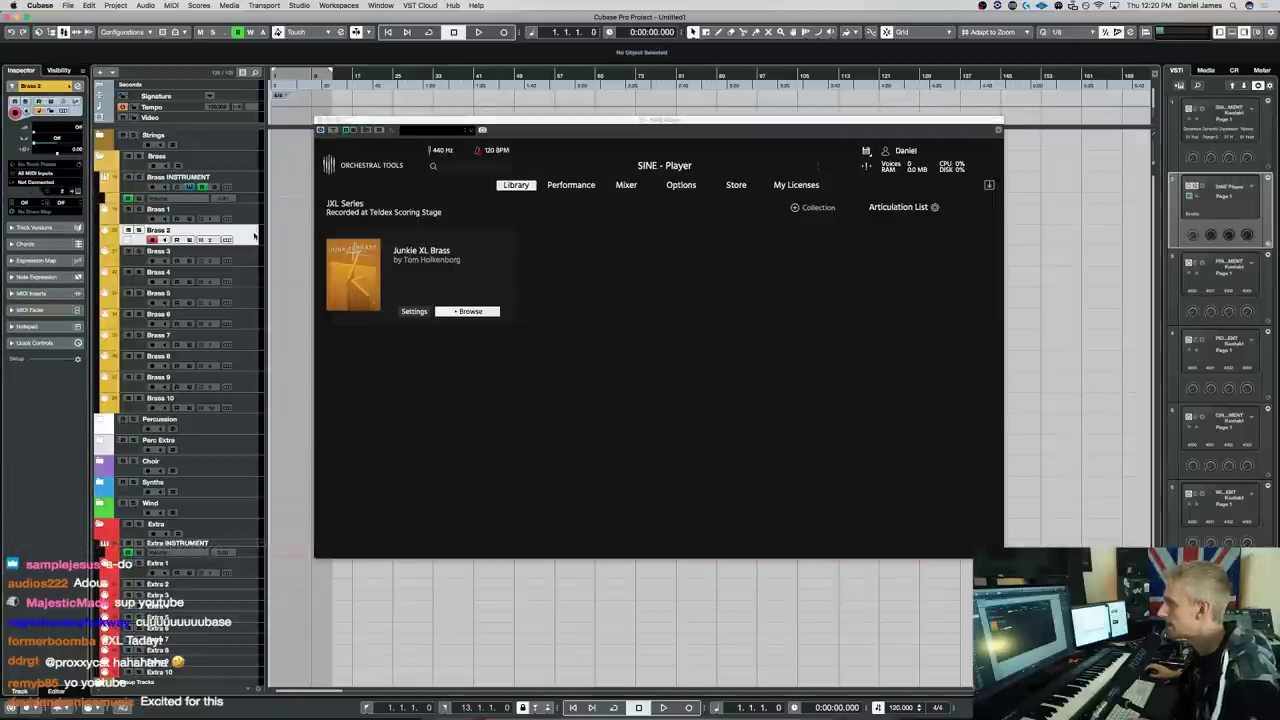
shift+click(241, 404)
right_click(242, 346)
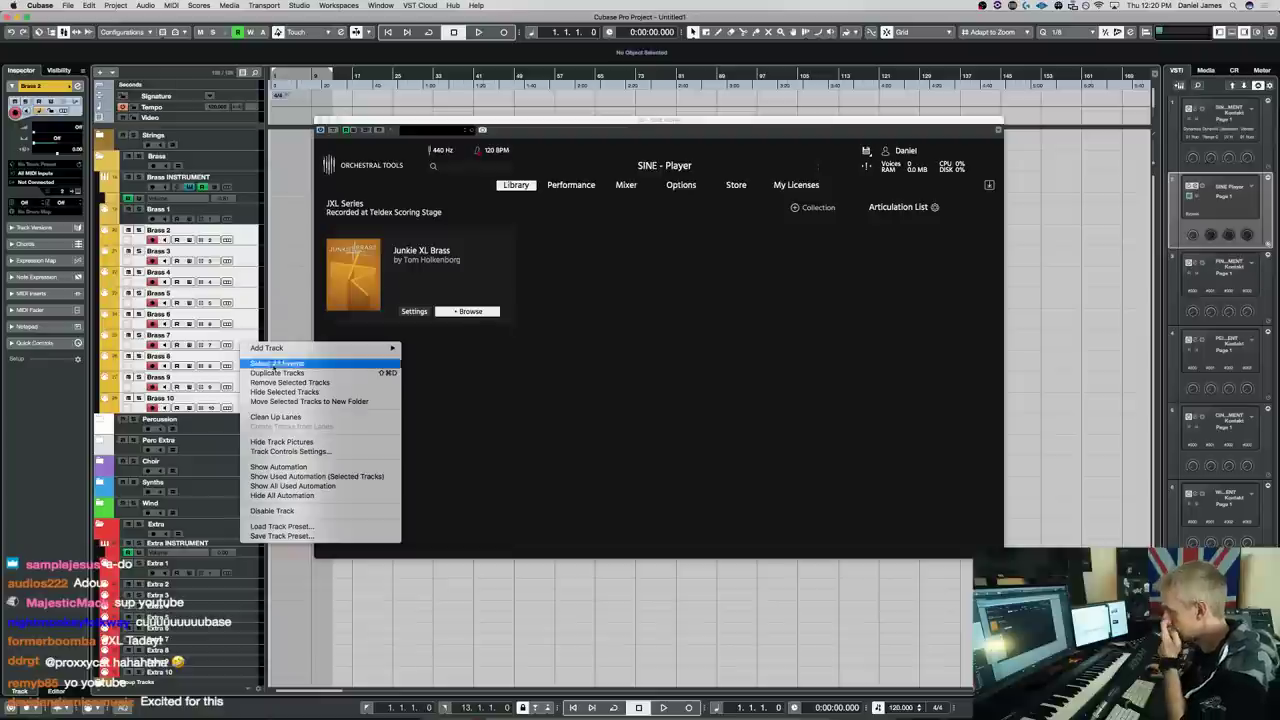
click(287, 382)
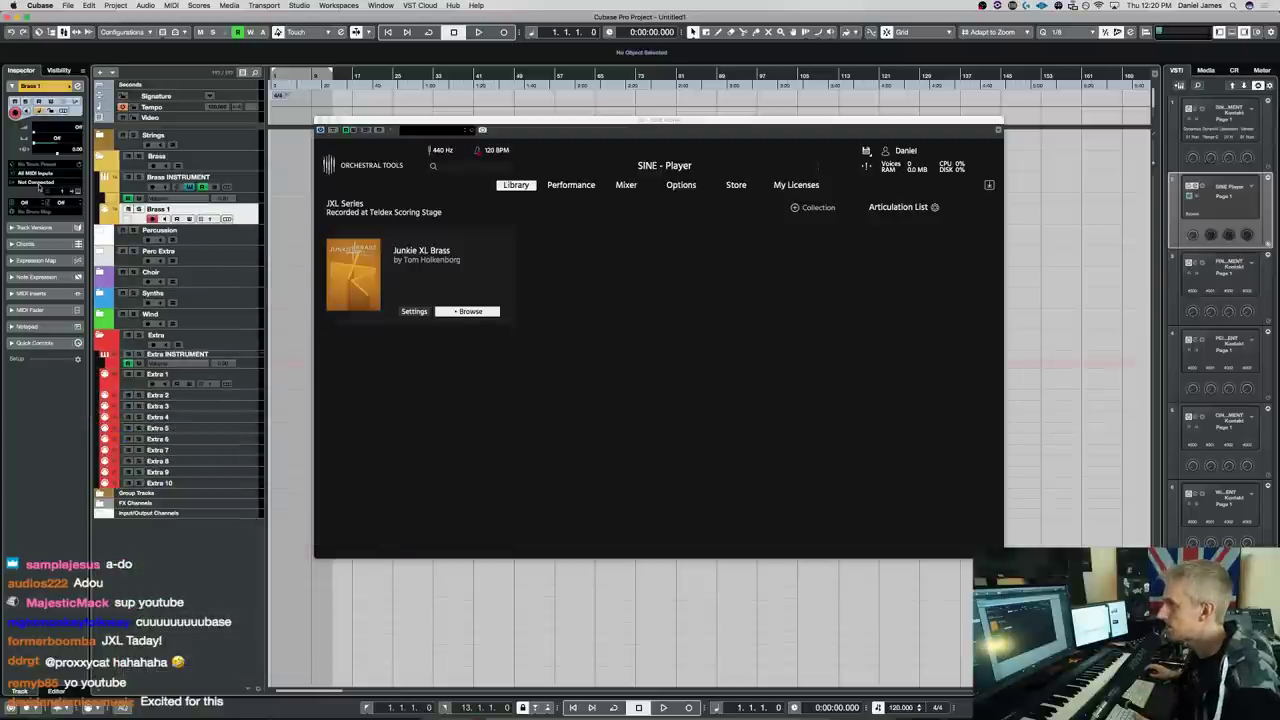
click(38, 183)
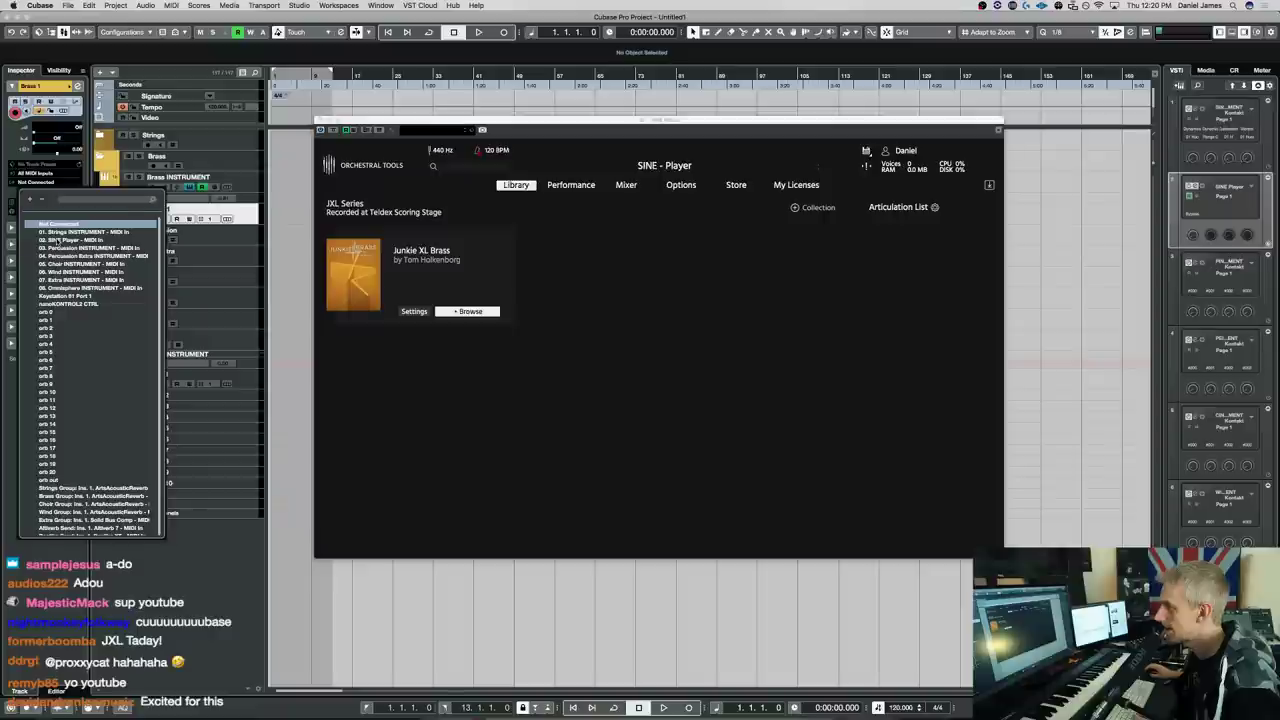
click(90, 240)
Add MIDI tracks below Brass 1 with the name Brass 2 and a count of 7
right_click(246, 217)
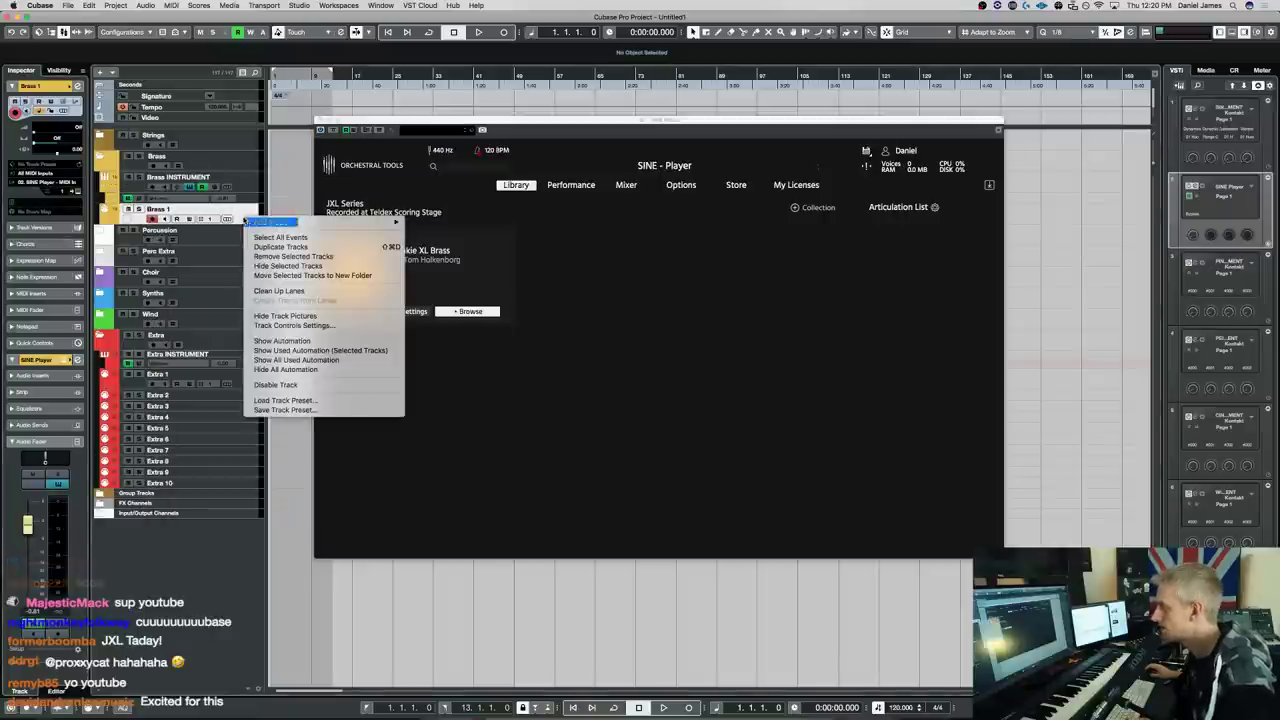
mouse_move(300, 222)
click(457, 247)
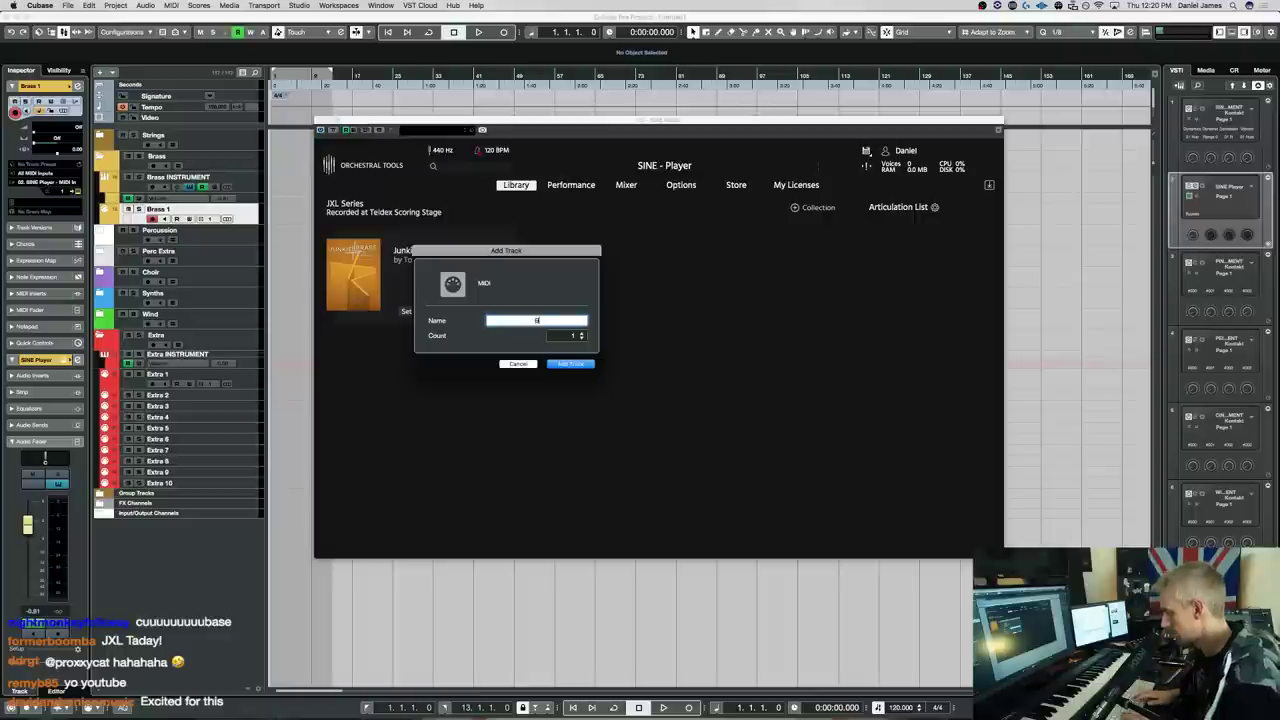
click(572, 335)
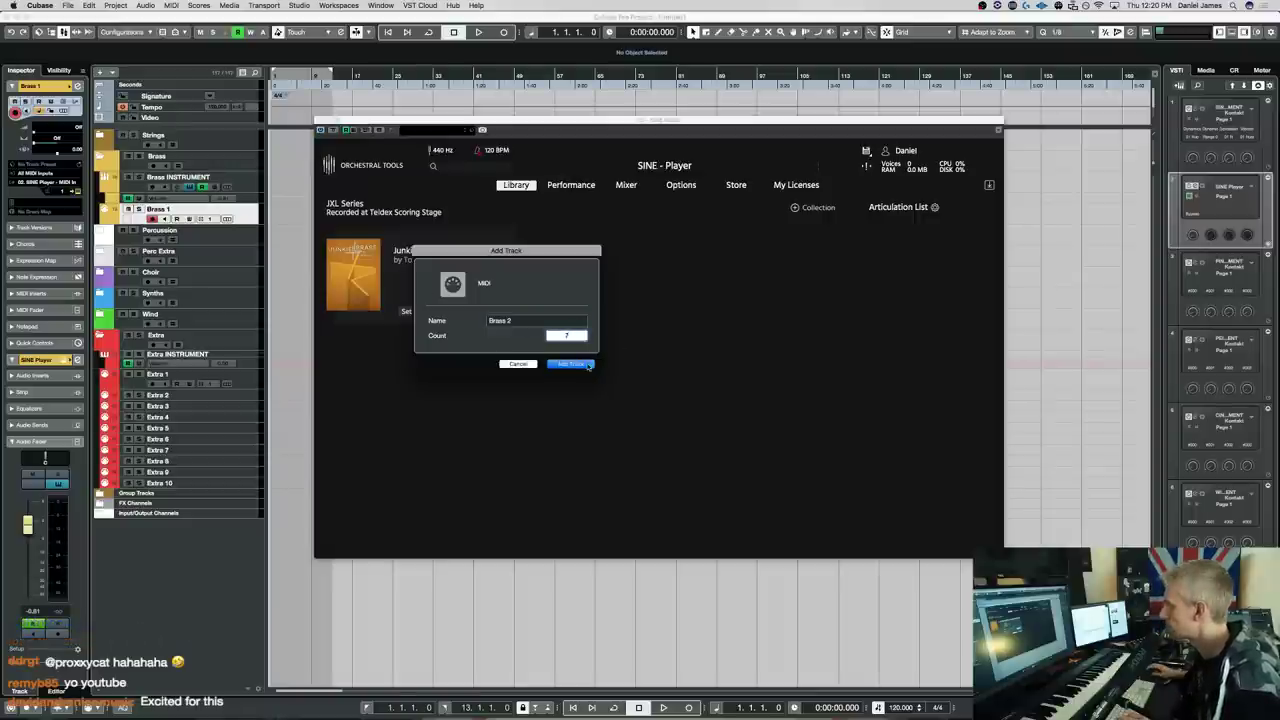
click(589, 366)
Step through the newly added brass tracks to check their MIDI output routing and channels
click(224, 231)
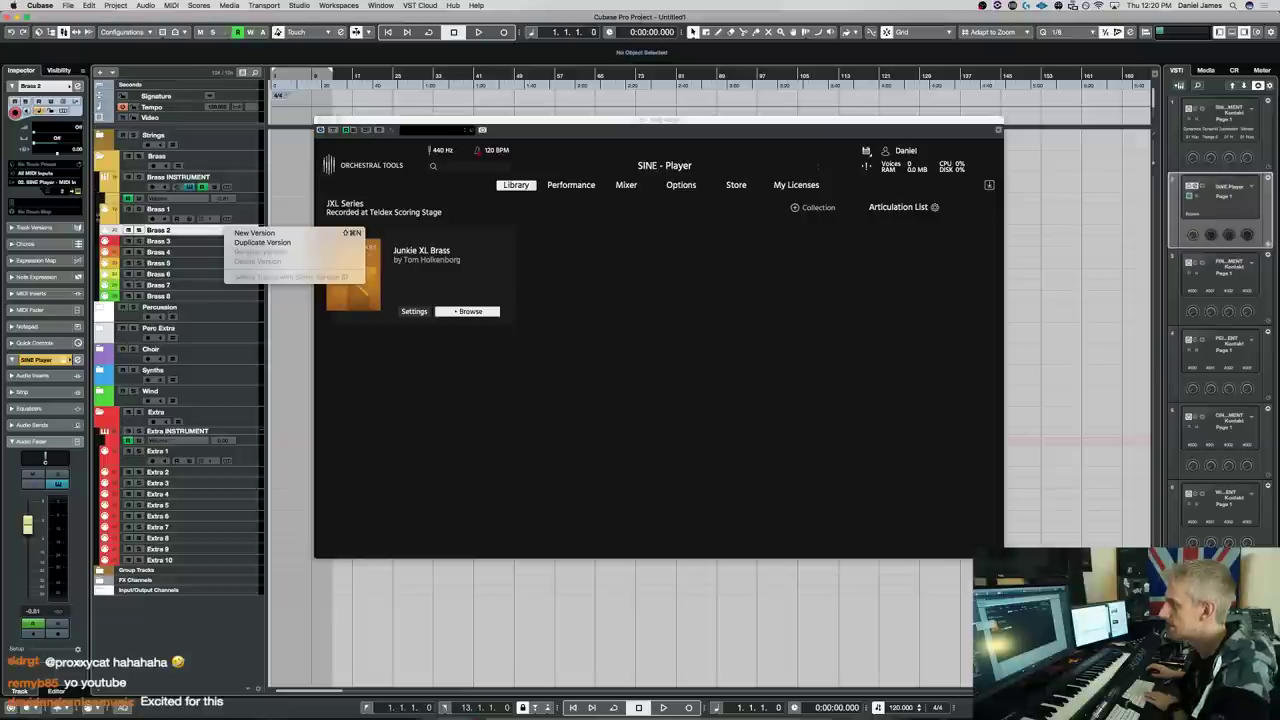
key(Escape)
key(Down)
key(Down)
key(Down)
key(Up)
key(Up)
key(Up)
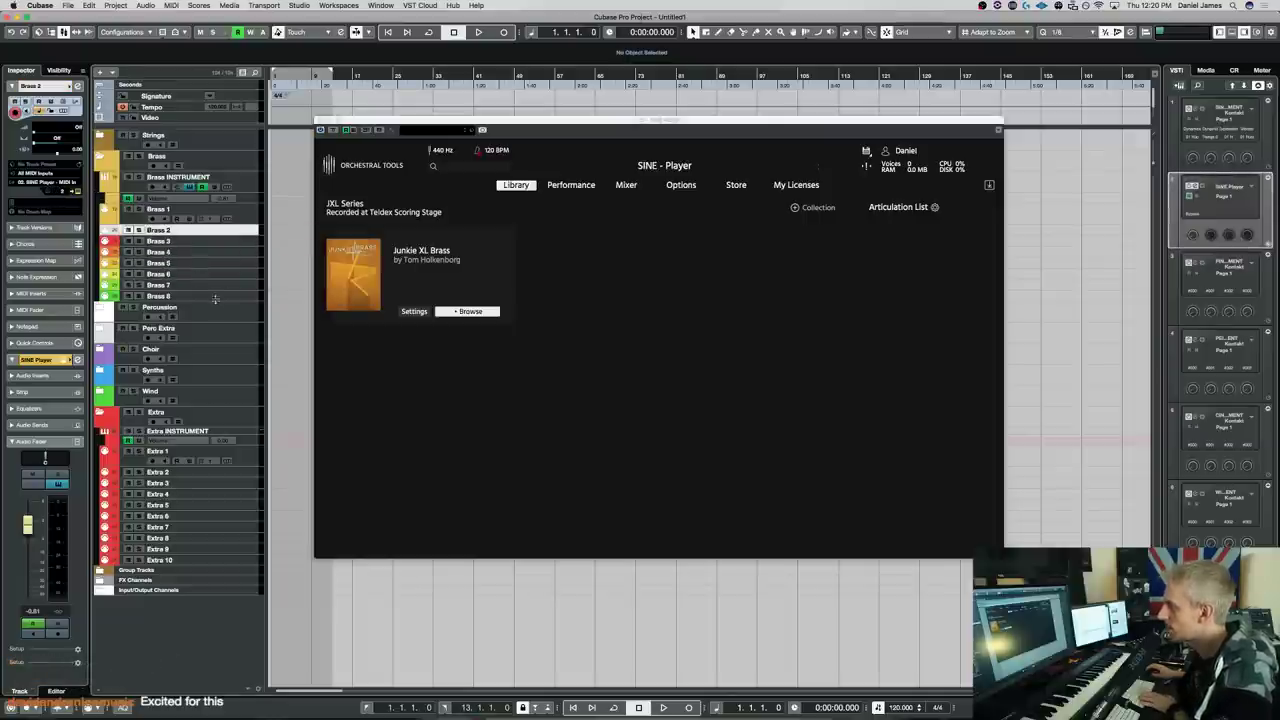
Color the Brass 2 through Brass 8 tracks golden yellow to match Brass 1 and increase their track height
shift+click(215, 298)
click(849, 33)
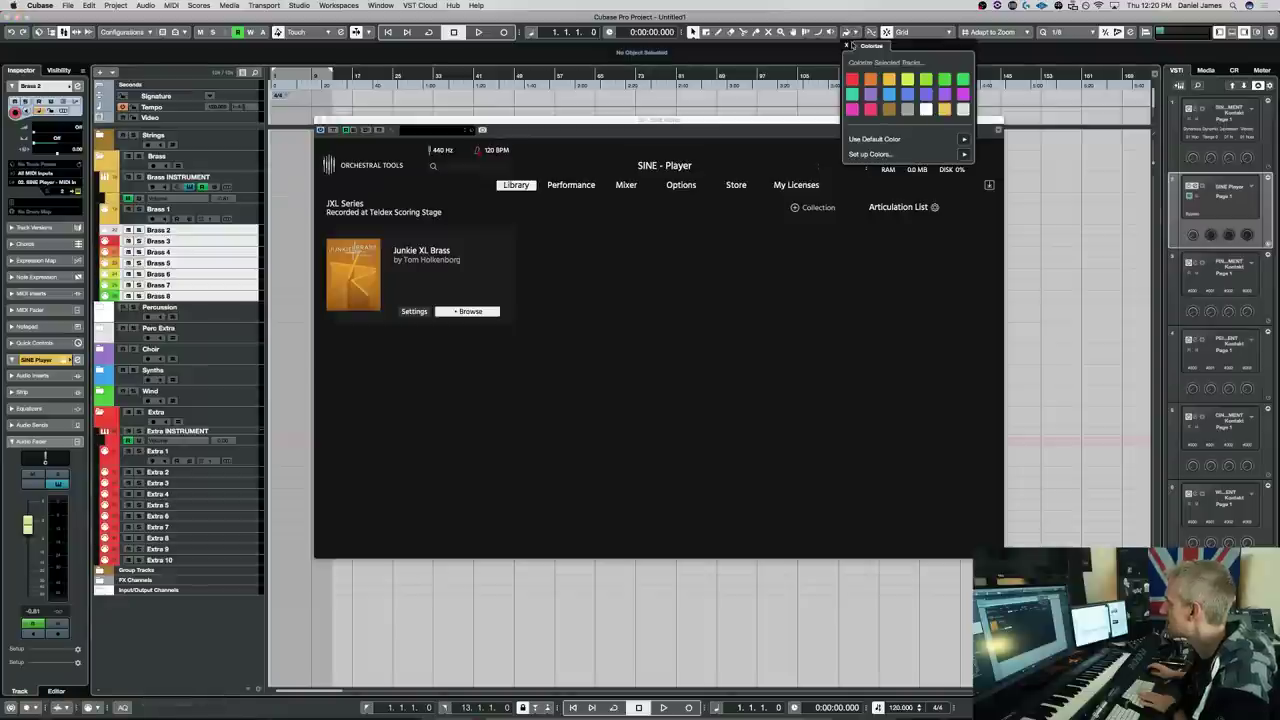
click(889, 79)
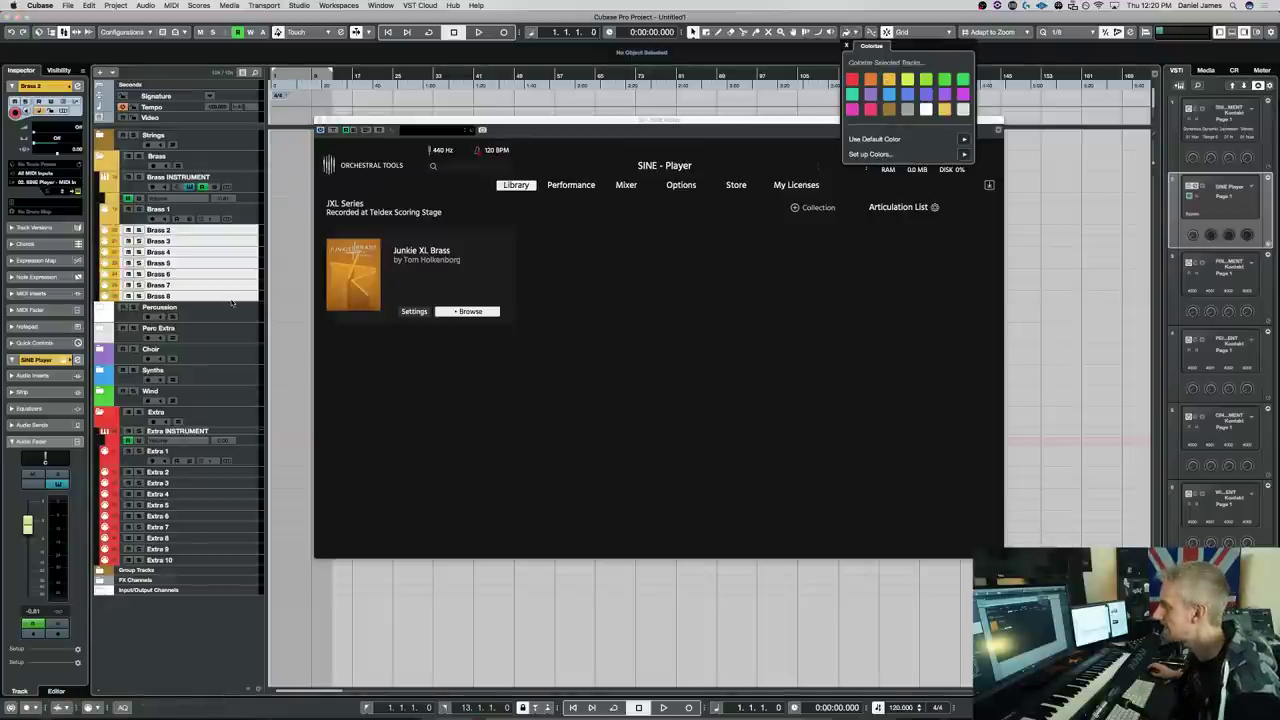
key(Escape)
drag(240, 300, 242, 311)
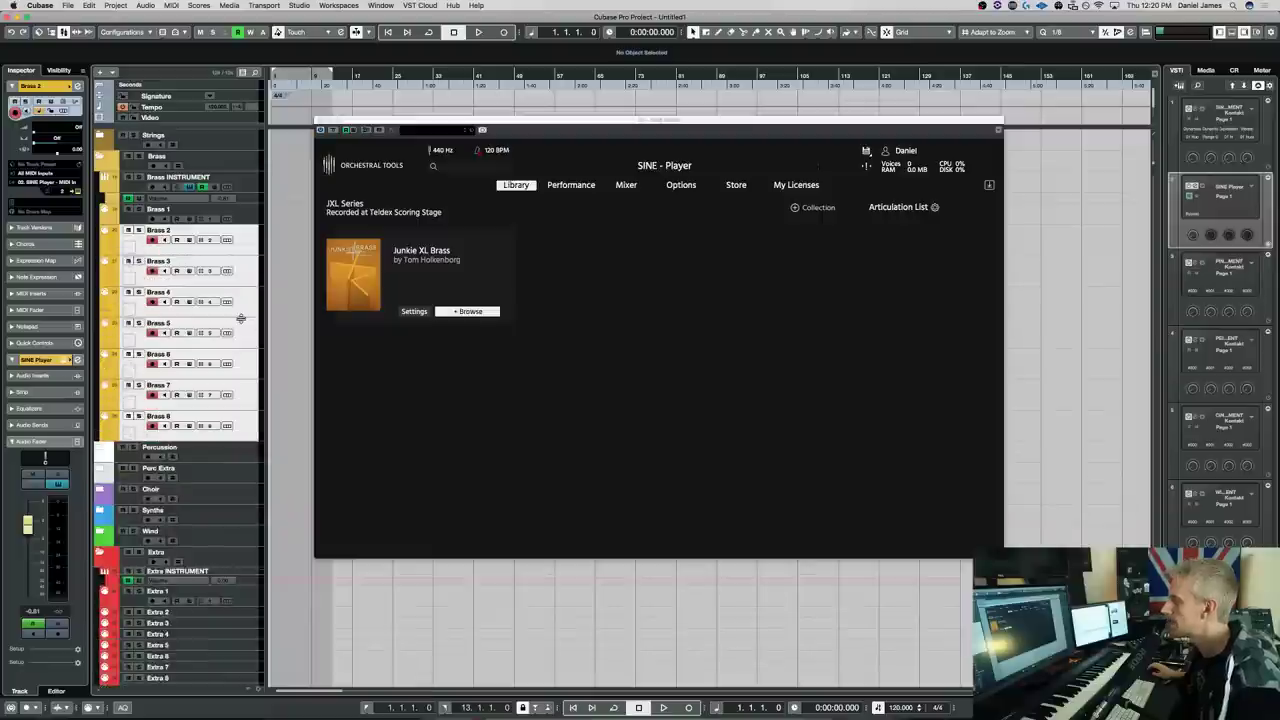
click(254, 221)
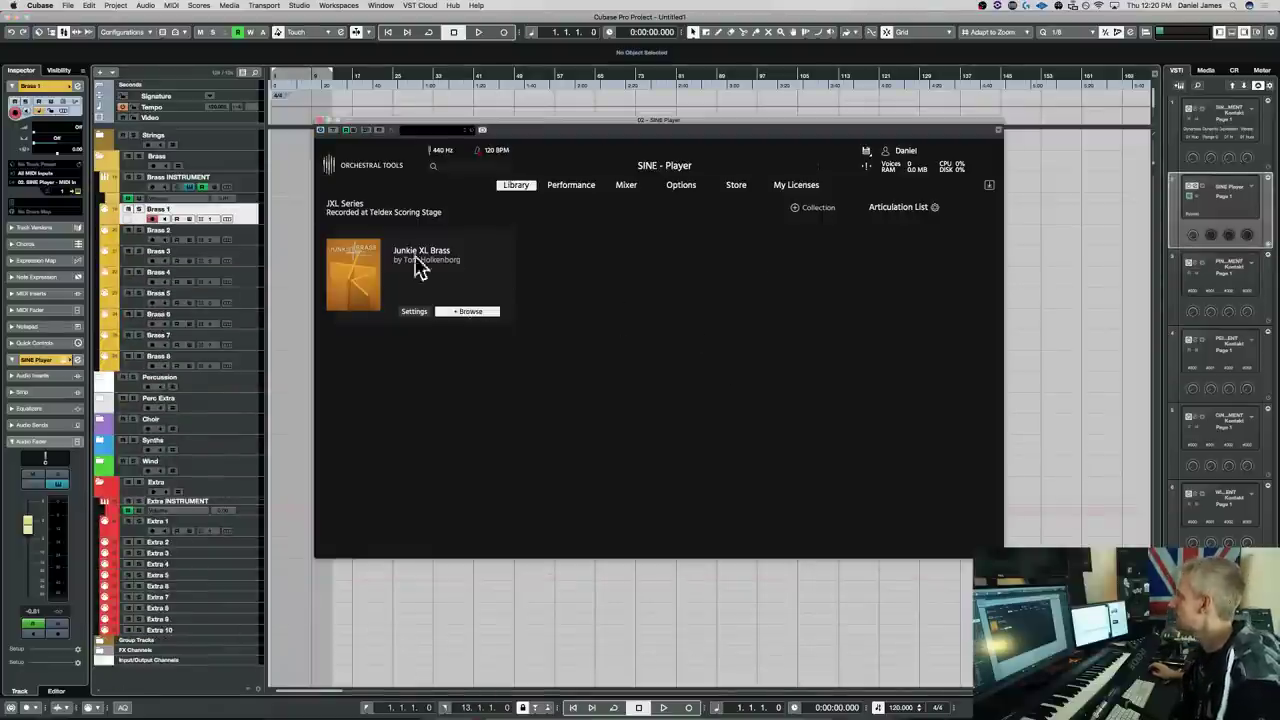
Reposition and resize the SINE Player window over the project and return it to the Library page
drag(525, 124, 452, 143)
drag(925, 569, 911, 594)
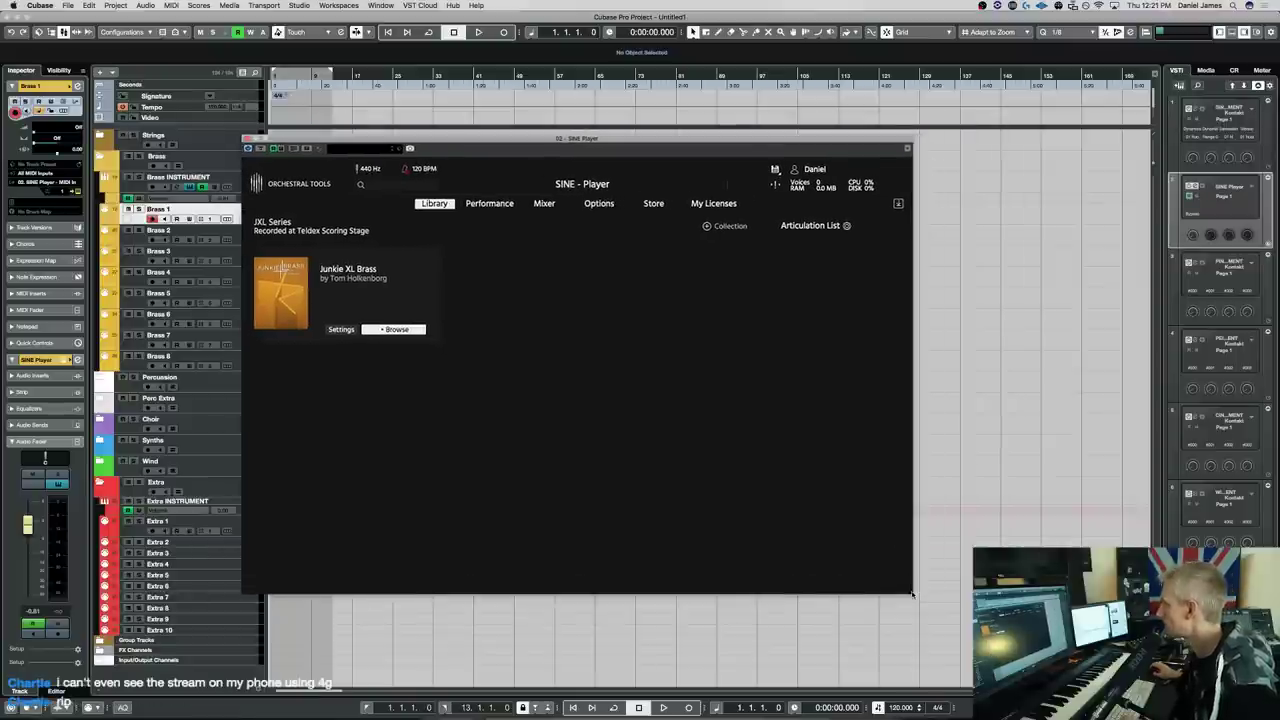
drag(630, 151, 724, 140)
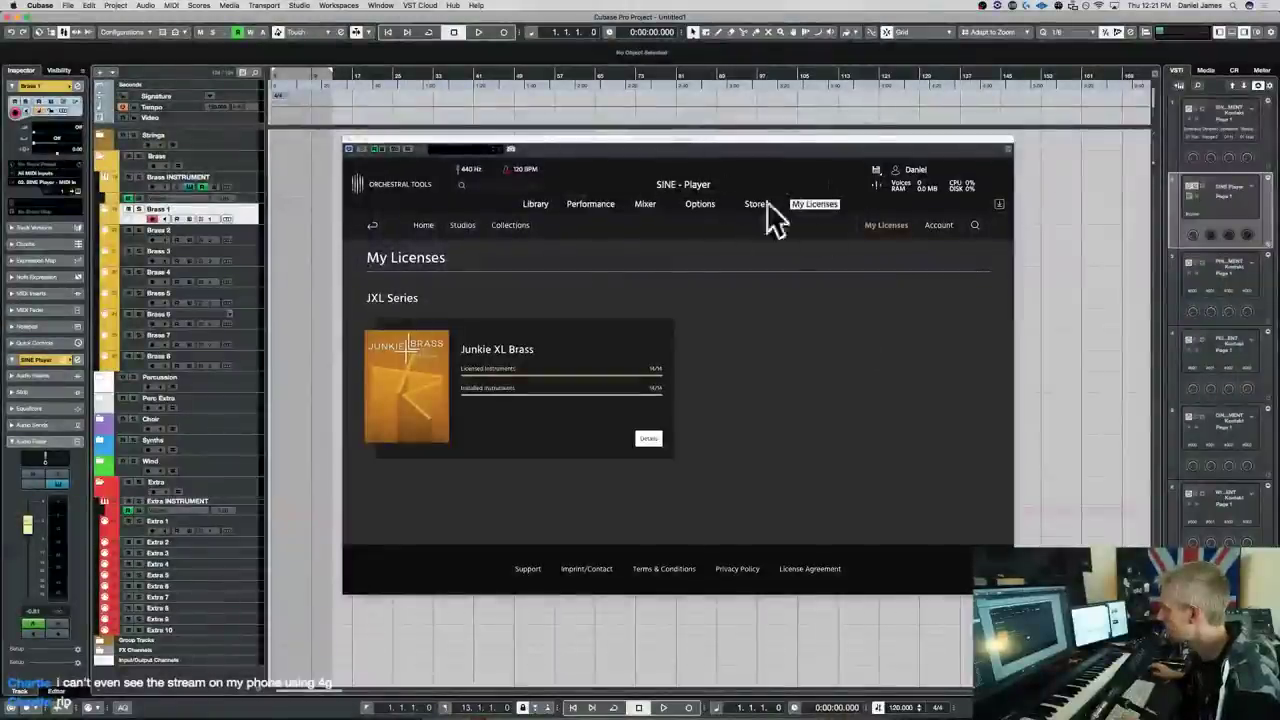
click(535, 204)
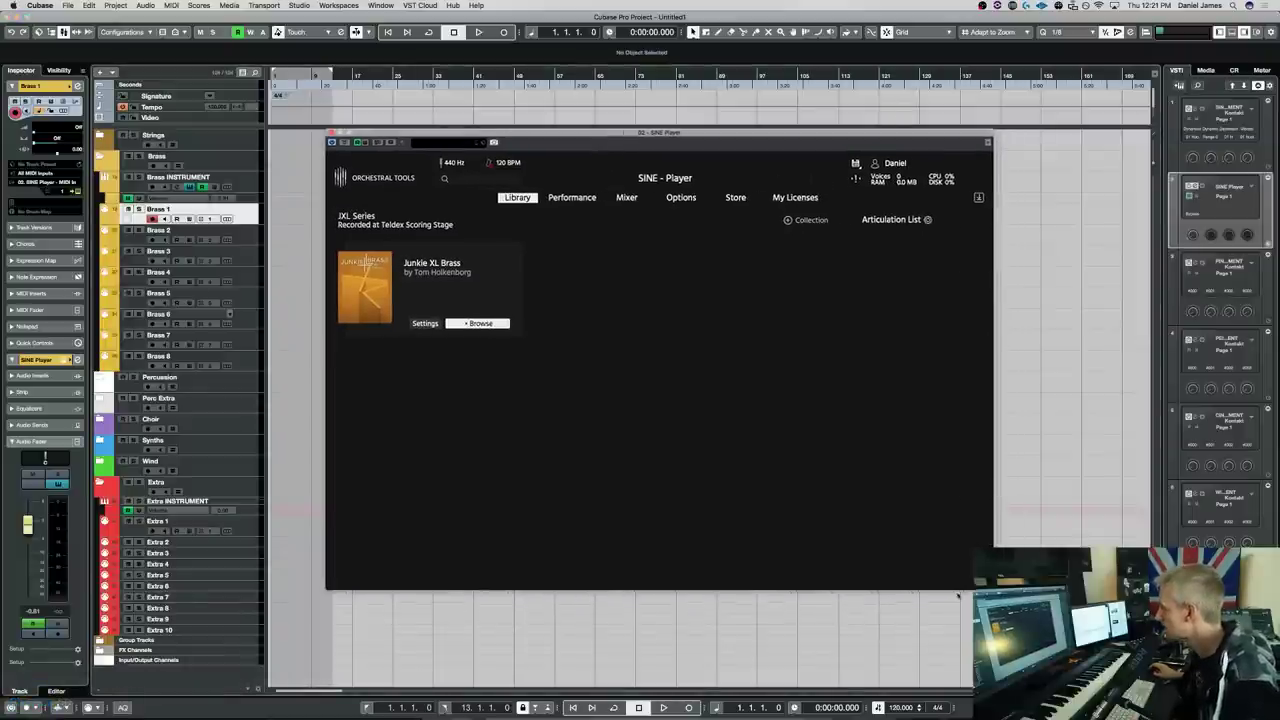
drag(997, 588, 948, 606)
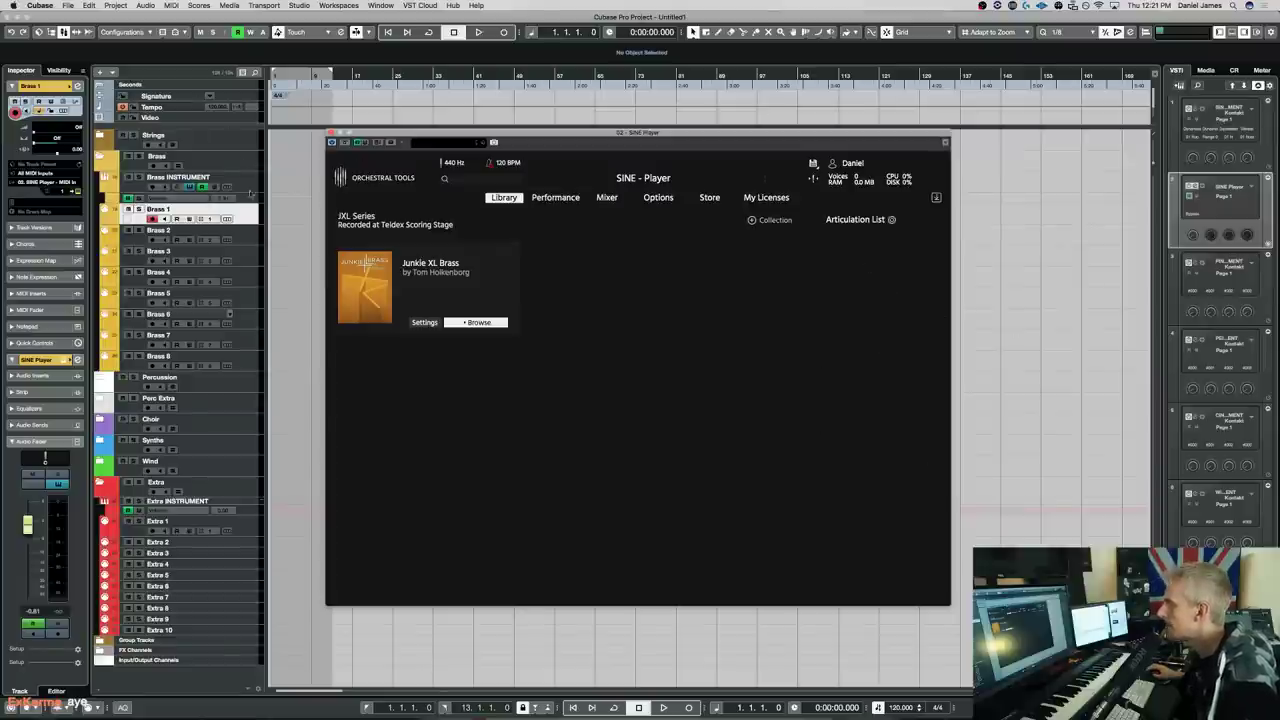
Expand the Strings folder and compare the Strings 1 Kontakt window with SINE Player, closing the Kontakt window at the end
click(245, 186)
click(100, 134)
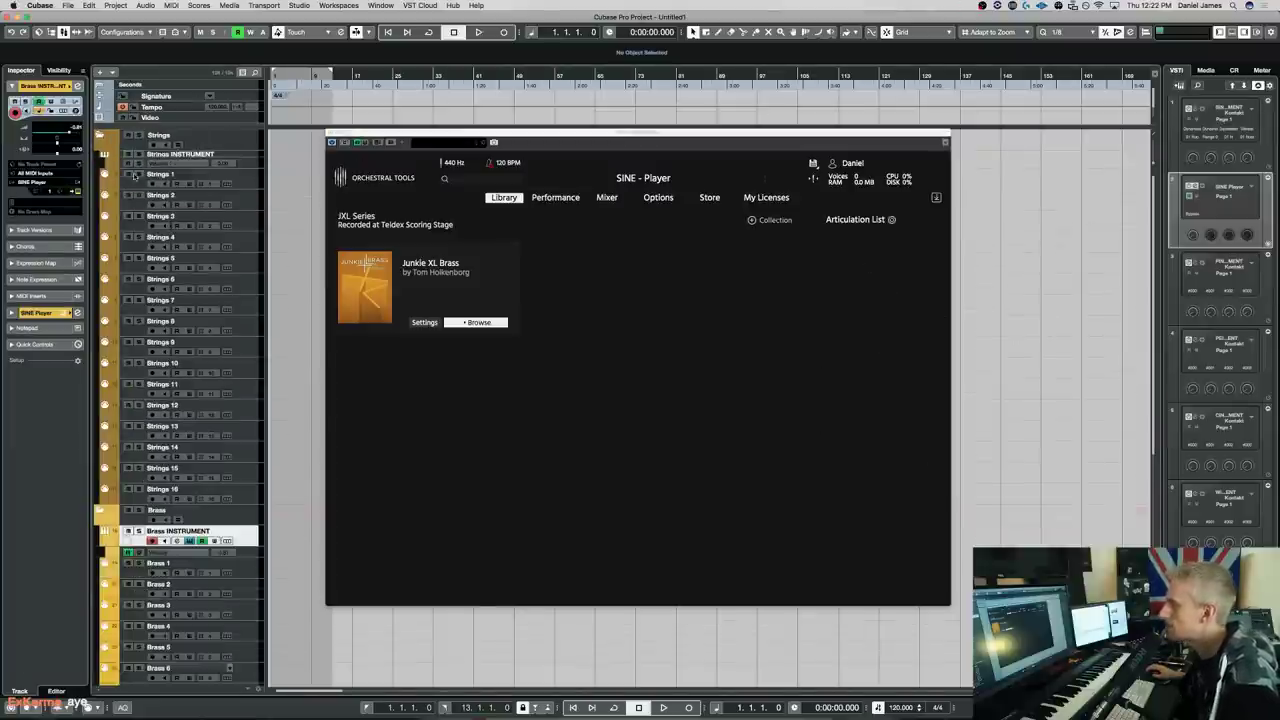
click(227, 184)
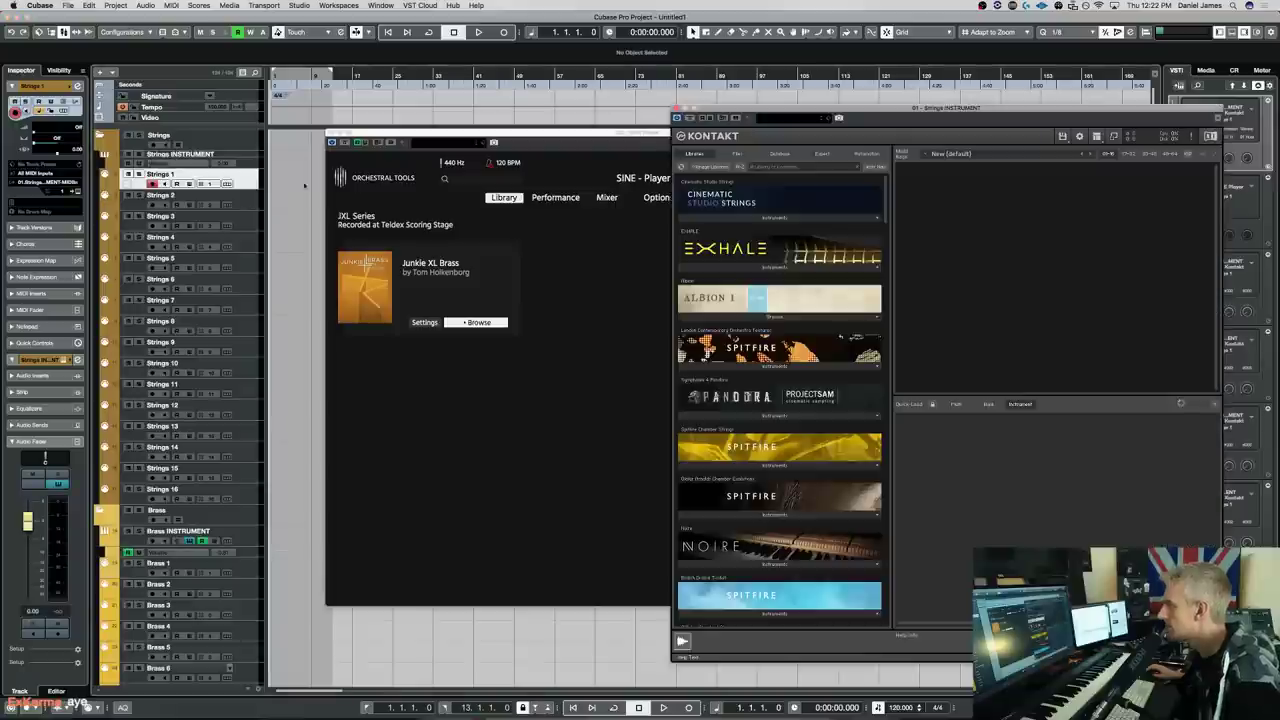
click(568, 130)
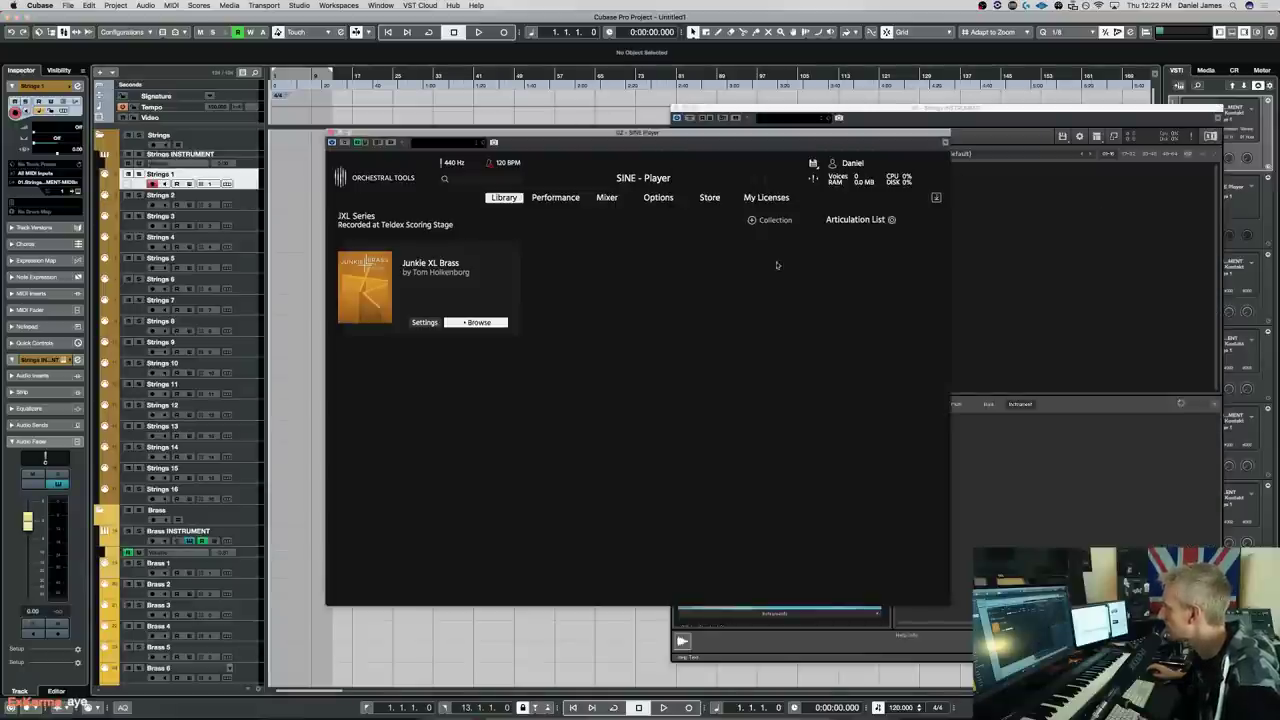
click(1087, 273)
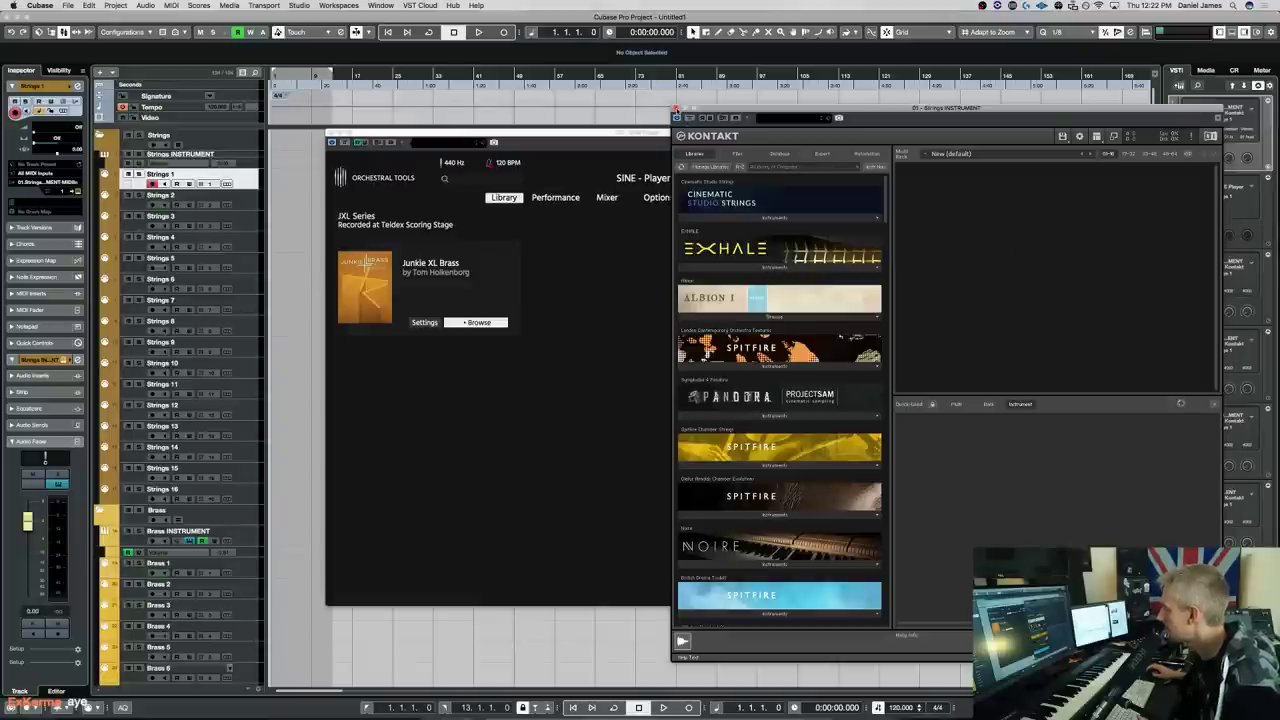
click(676, 108)
Browse the Junkie XL Brass collection and examine its quick kits, ProSelect mic positions and instrument list in its license details
click(463, 323)
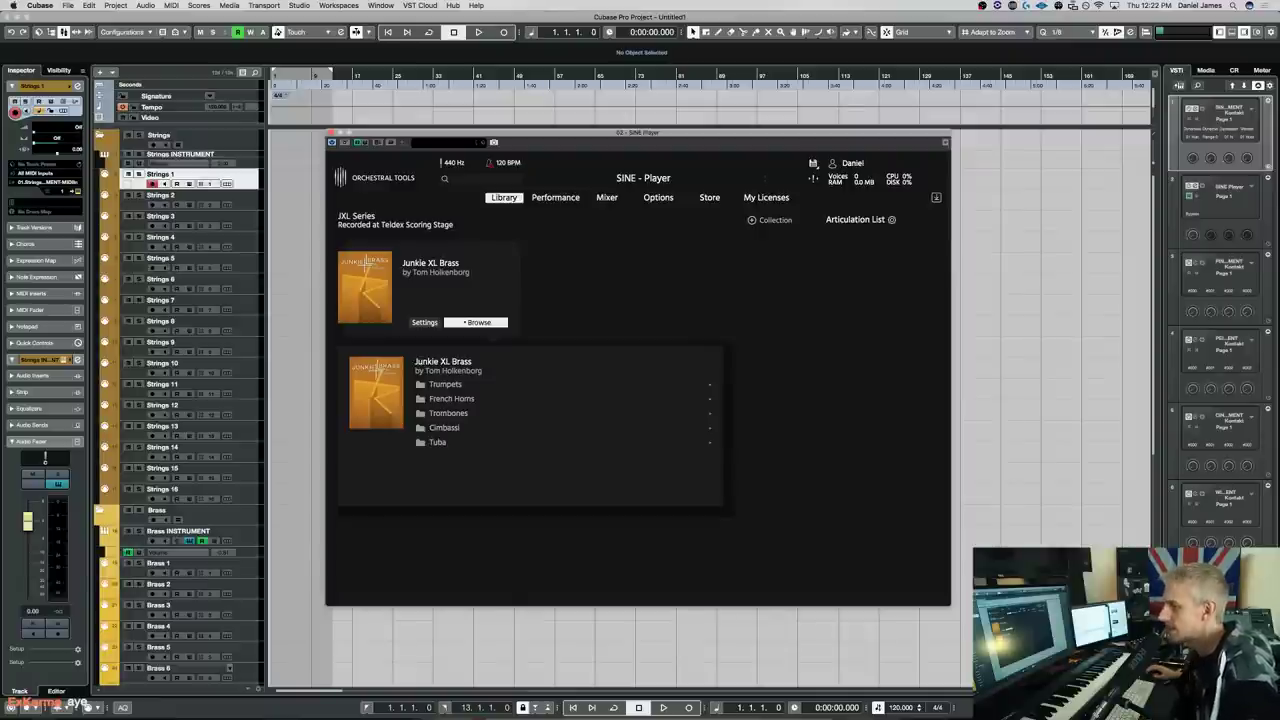
key(super+w)
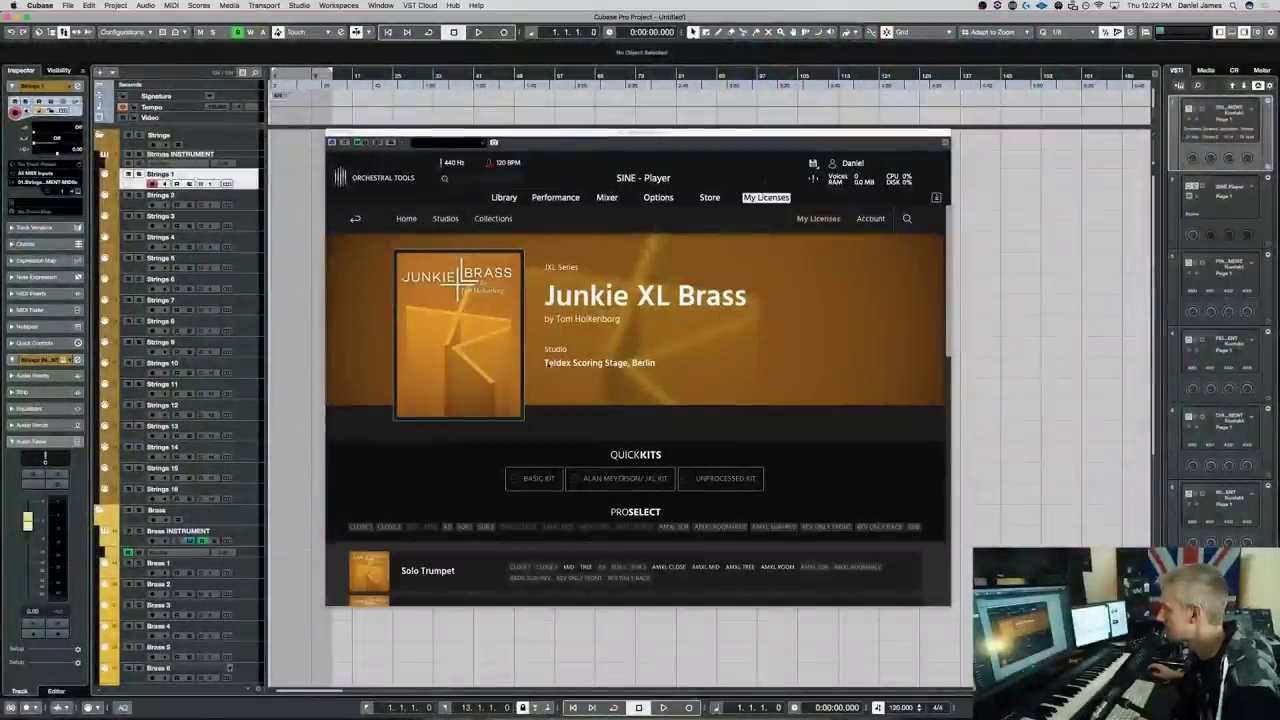
scroll(600, 400, down, 2)
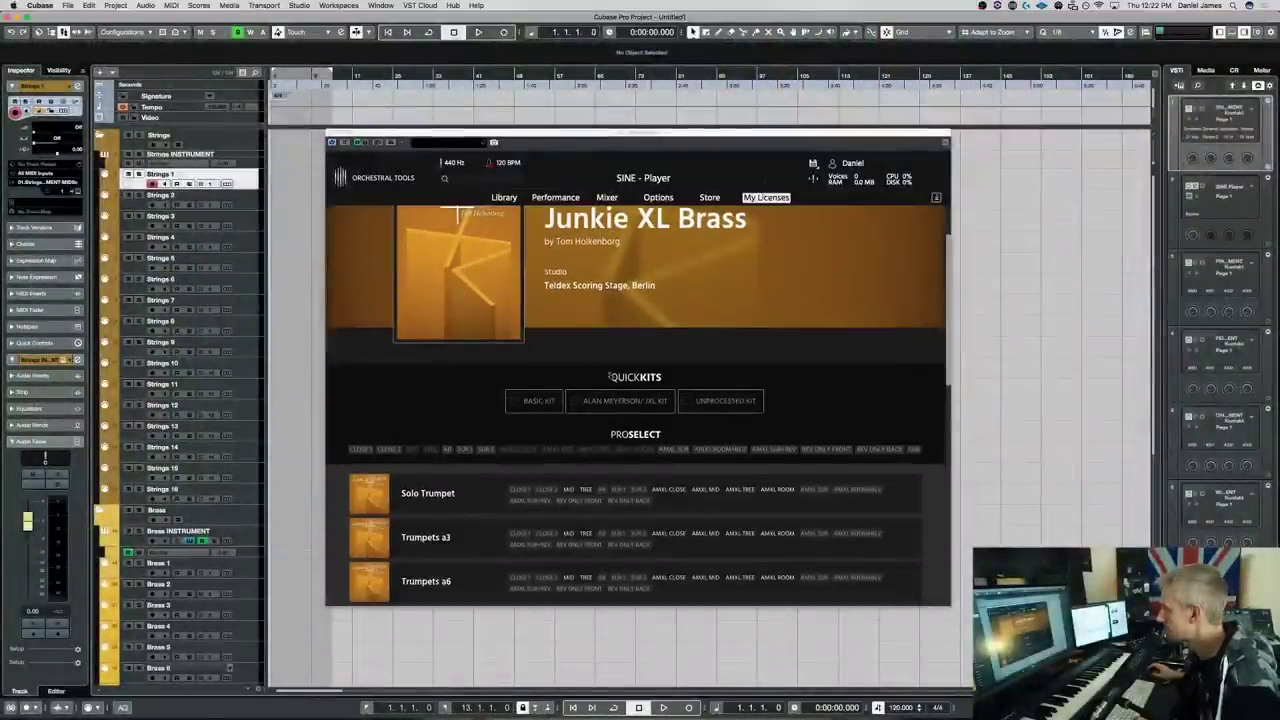
click(520, 401)
scroll(518, 460, down, 1)
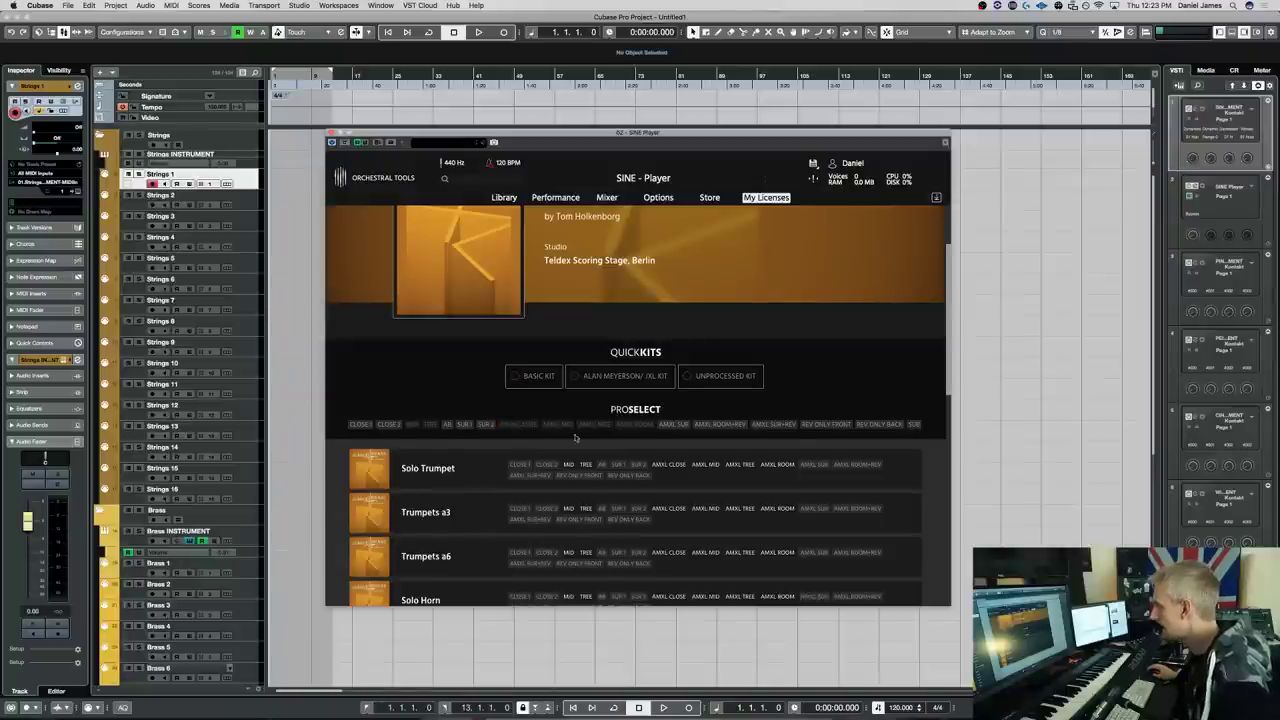
scroll(559, 428, down, 1)
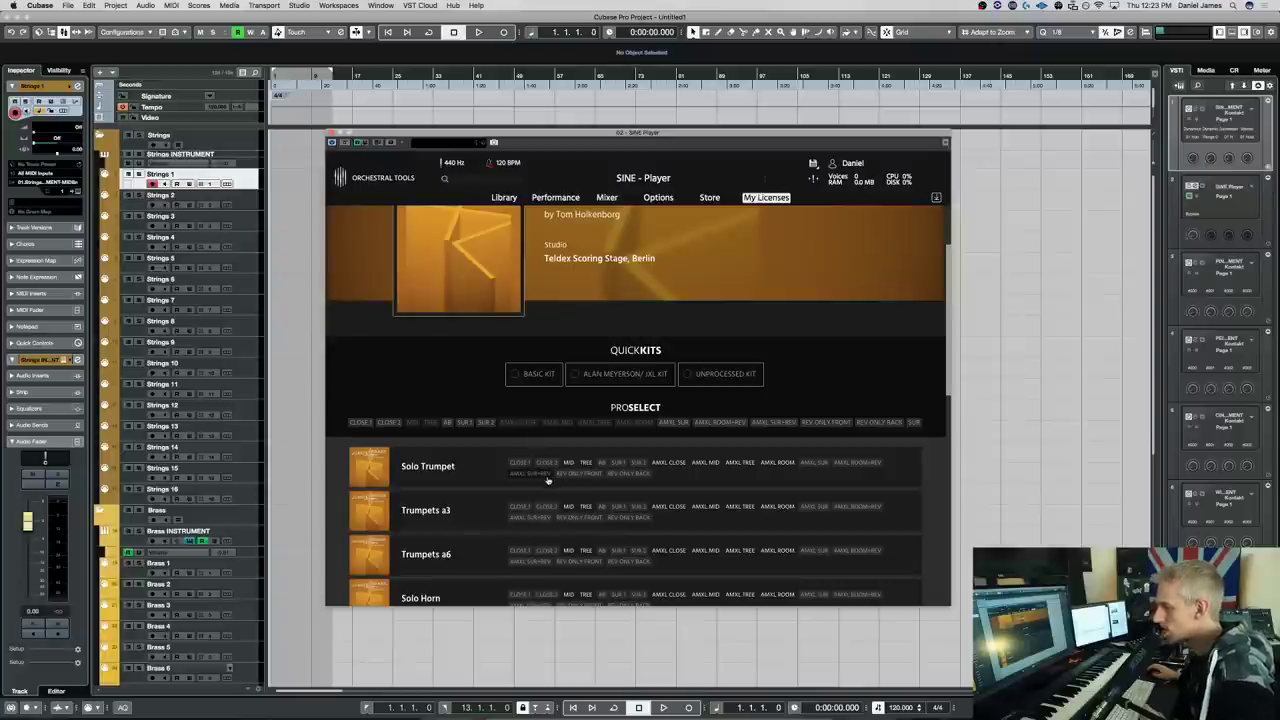
scroll(512, 432, down, 3)
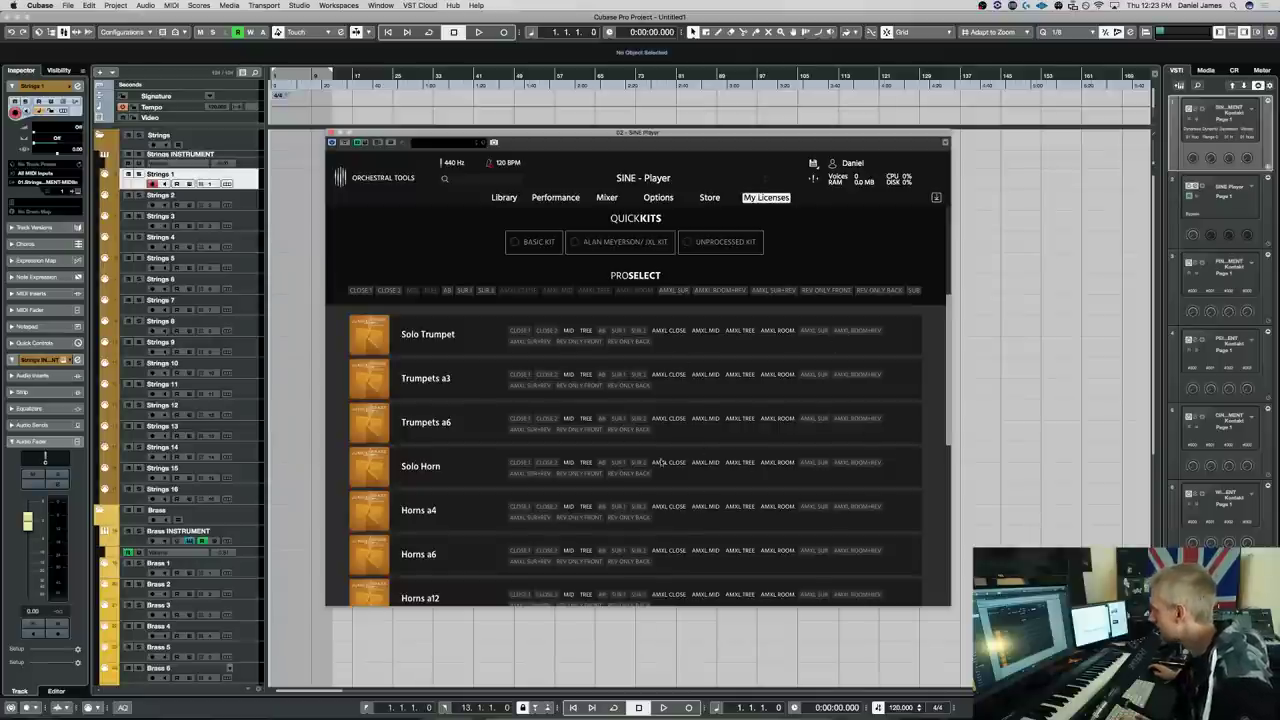
scroll(700, 470, down, 5)
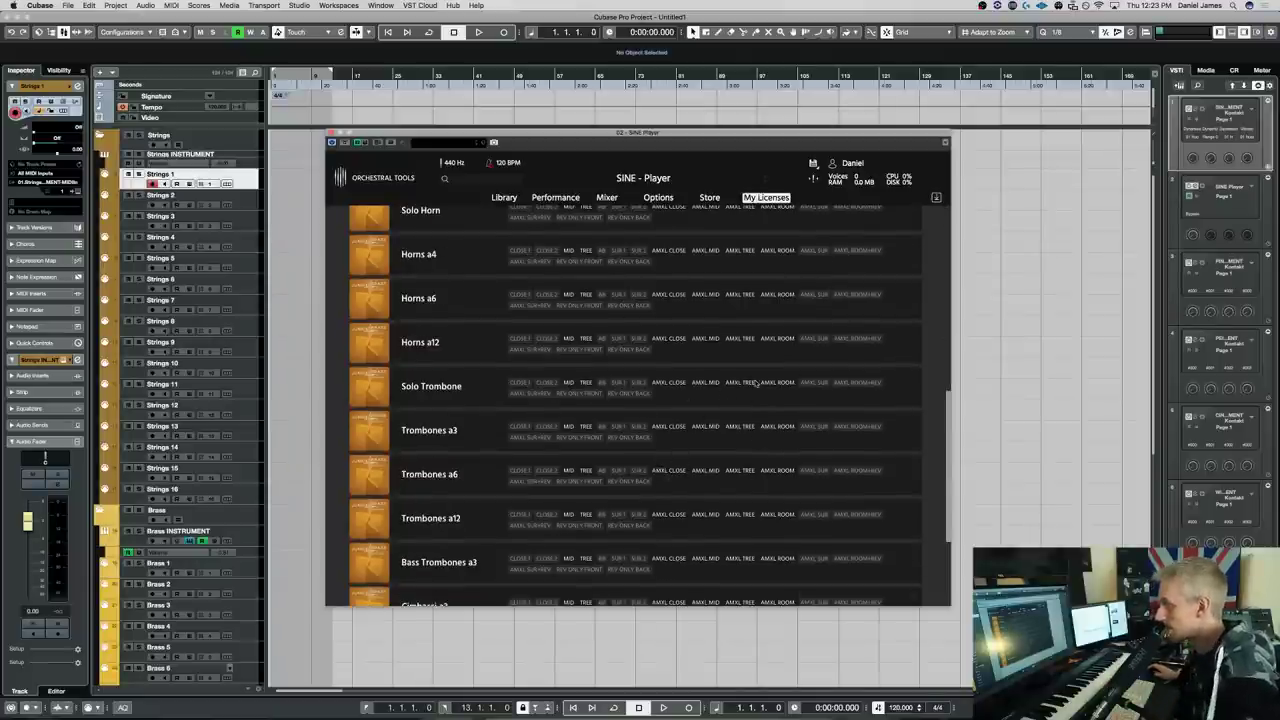
scroll(700, 380, up, 10)
scroll(699, 375, down, 6)
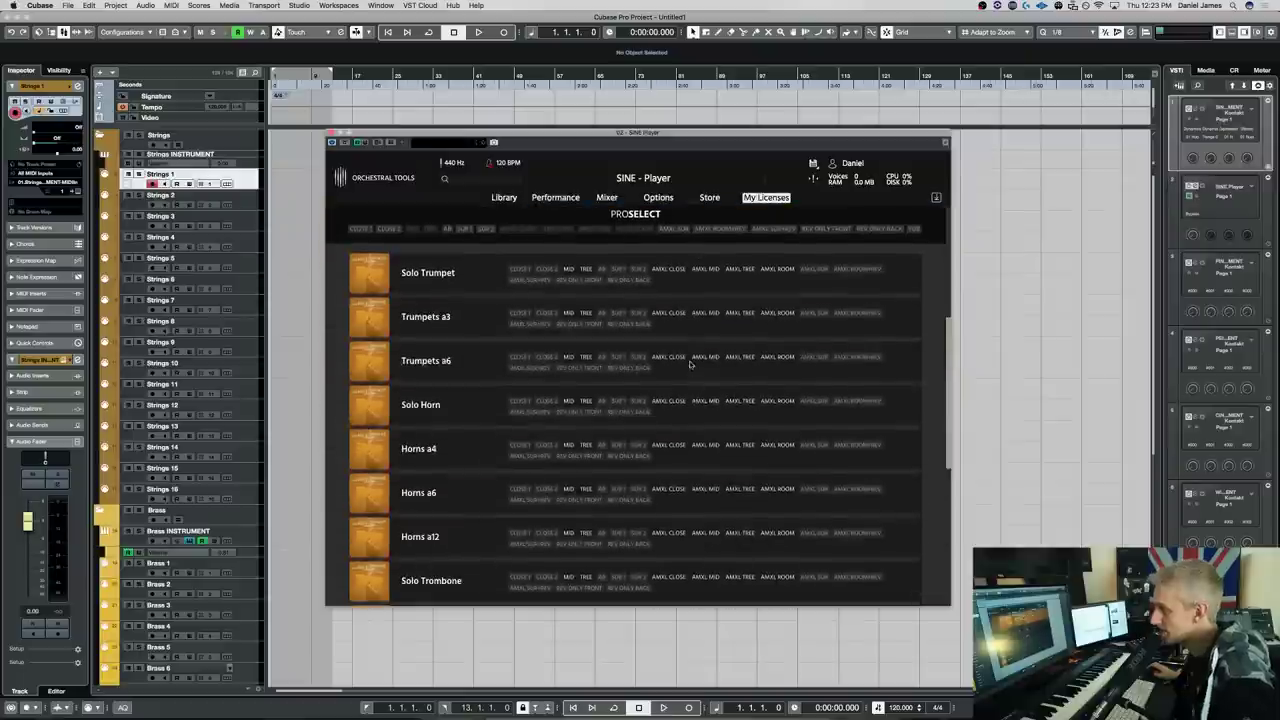
Review the rest of the Junkie XL Brass instrument list in the license details and return to the Library page
scroll(750, 434, down, 5)
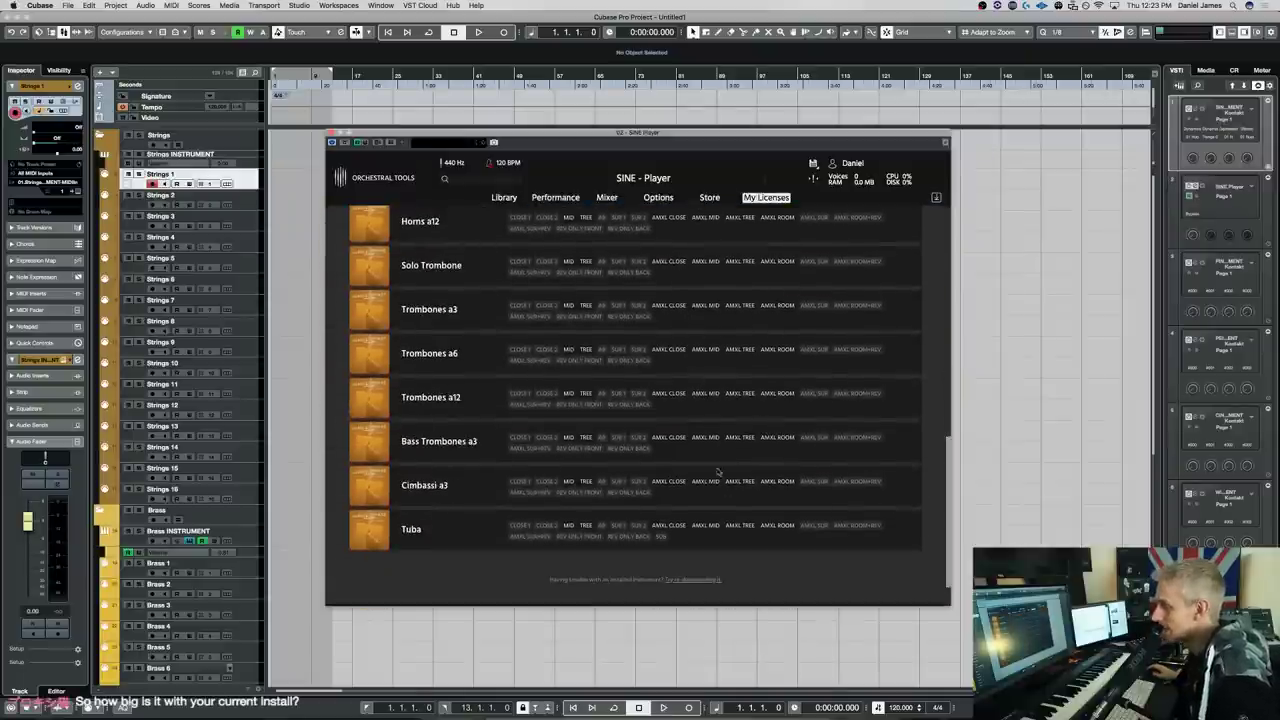
scroll(717, 471, down, 2)
scroll(700, 420, up, 10)
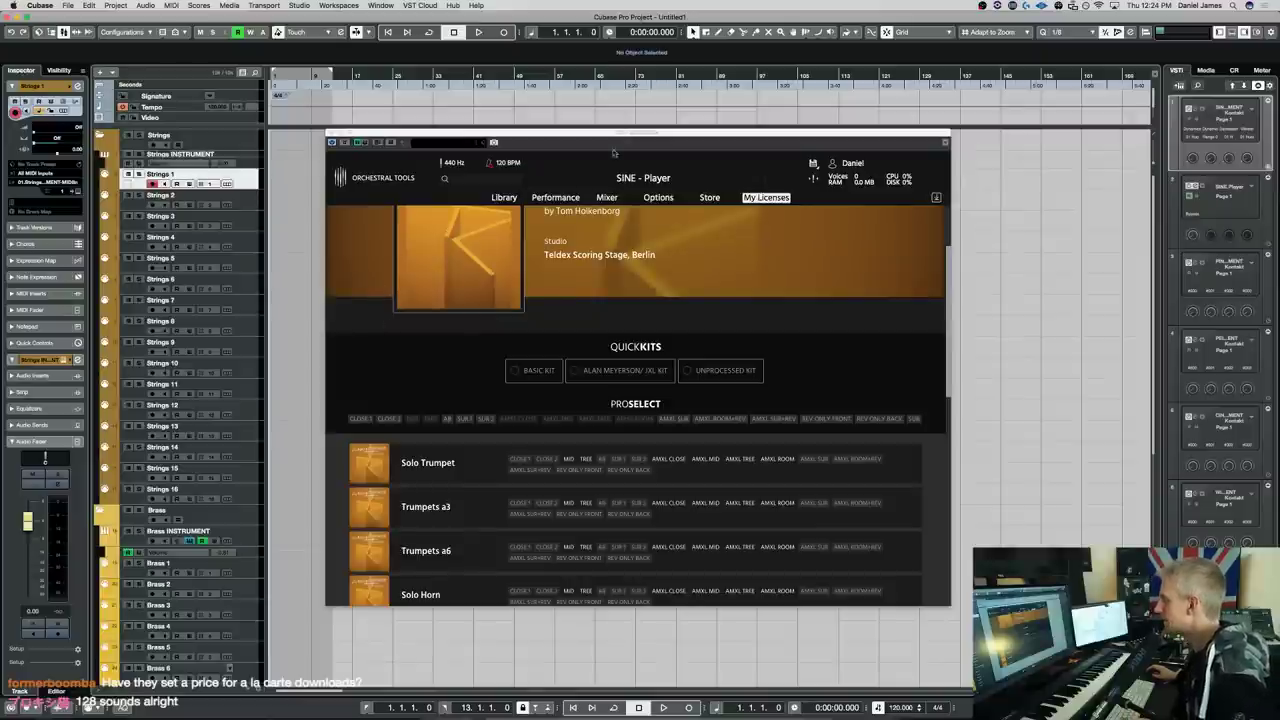
click(507, 198)
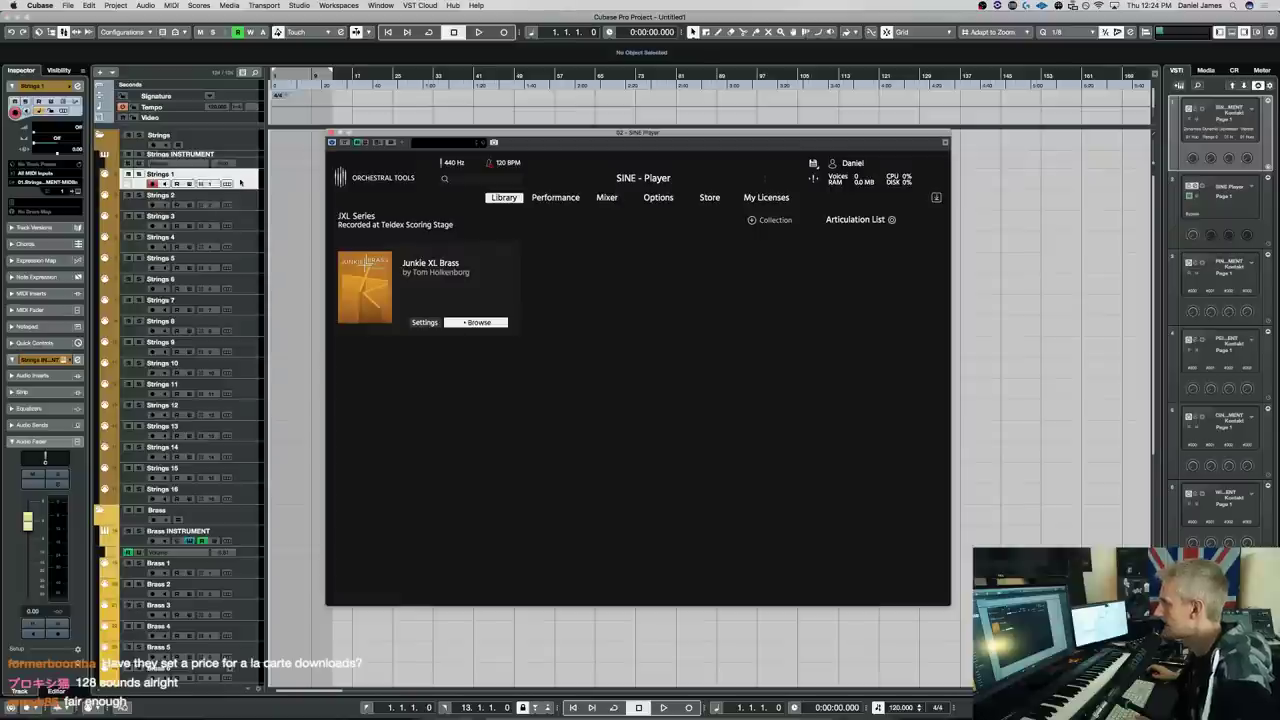
Open the Strings 1 Kontakt window, and in SINE Player load the Solo Horn from Junkie XL Brass's French Horns folder
click(227, 184)
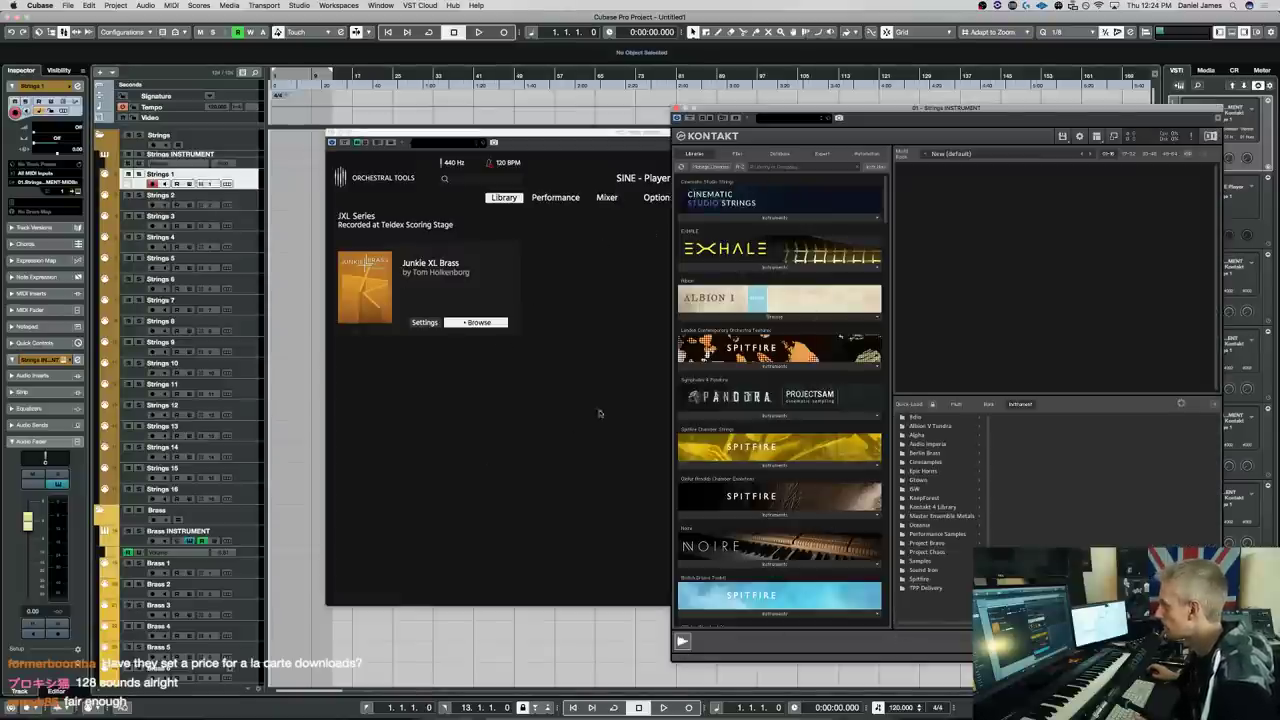
click(550, 458)
click(463, 322)
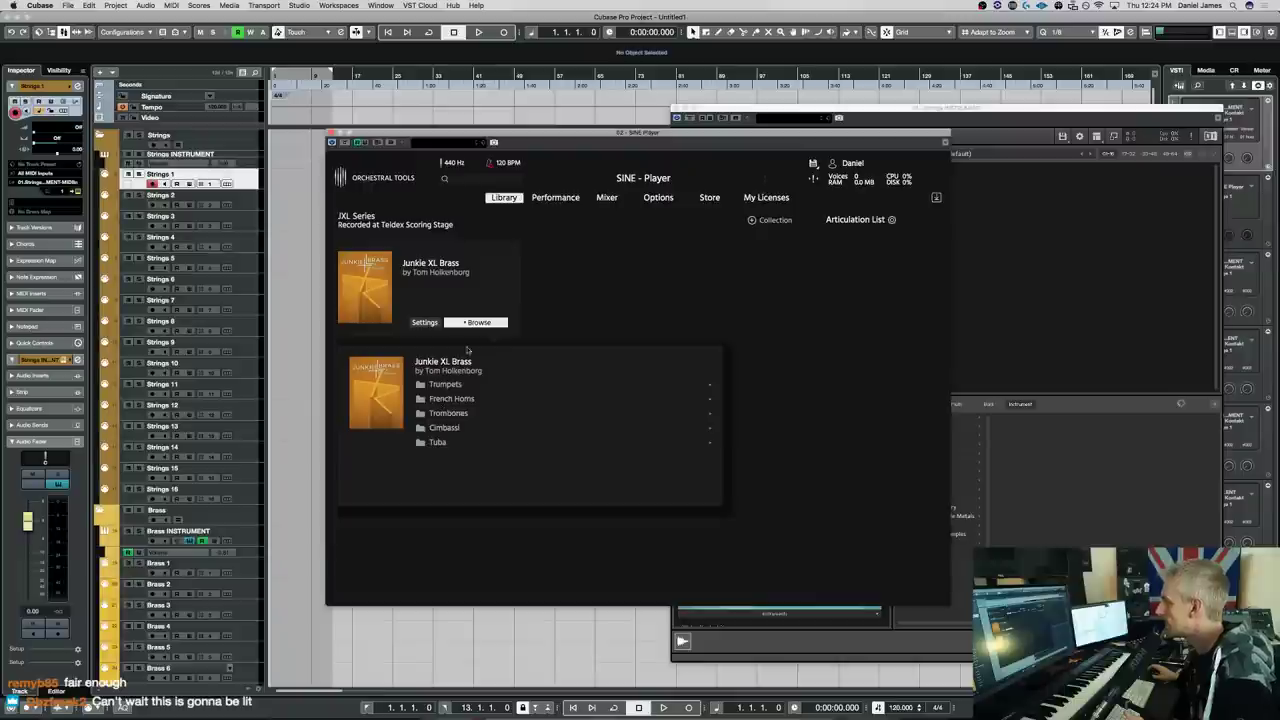
click(457, 399)
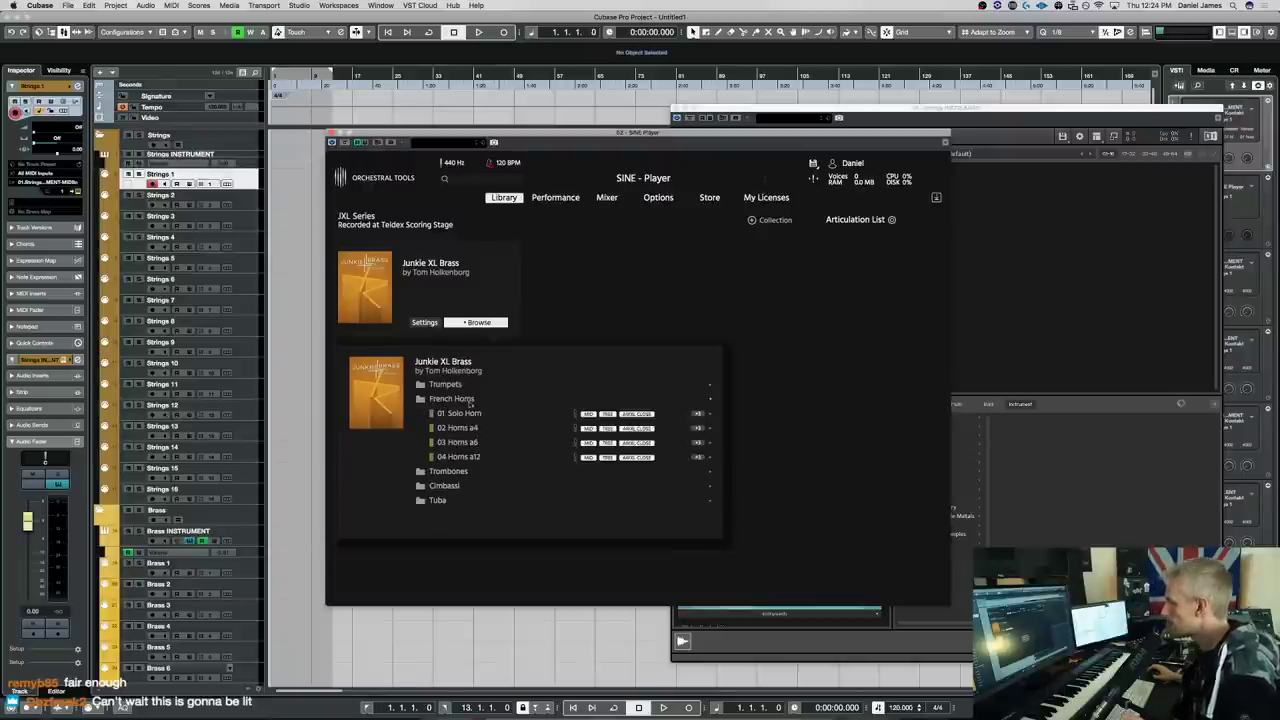
drag(457, 416, 860, 290)
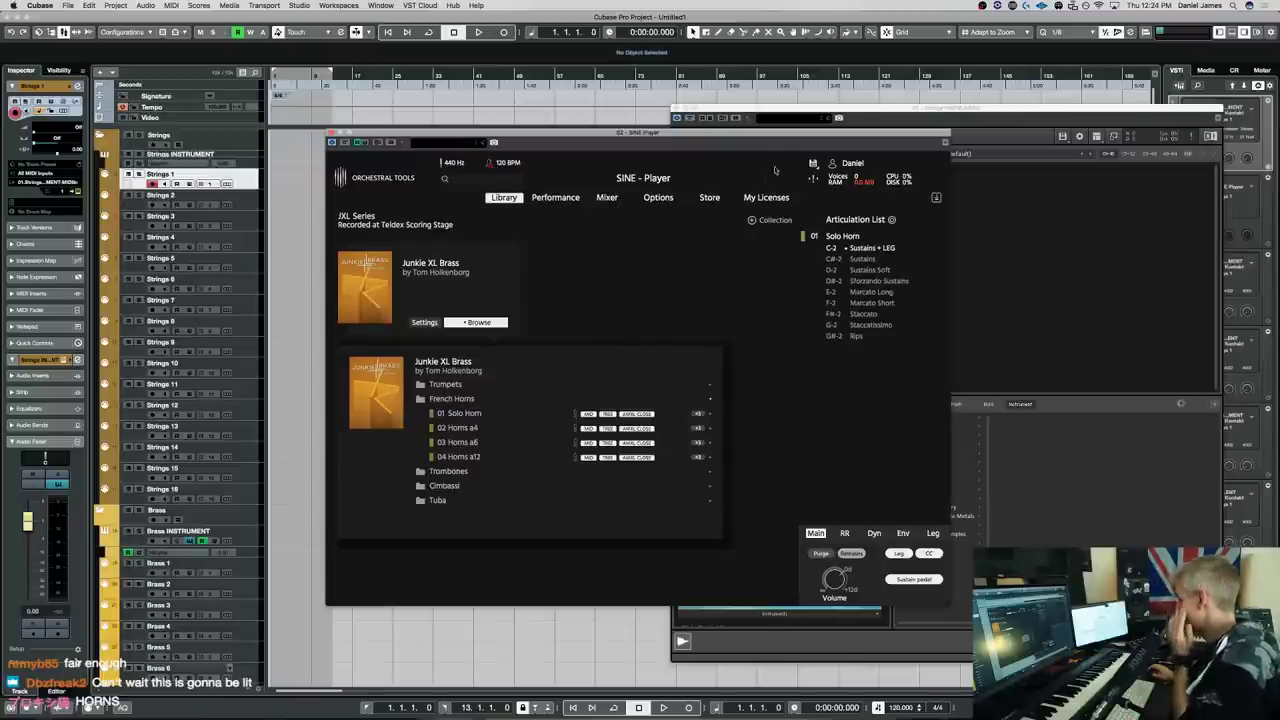
Shift the SINE Player window slightly aside, close the Kontakt window and make Brass 1 the active track
drag(701, 134, 685, 134)
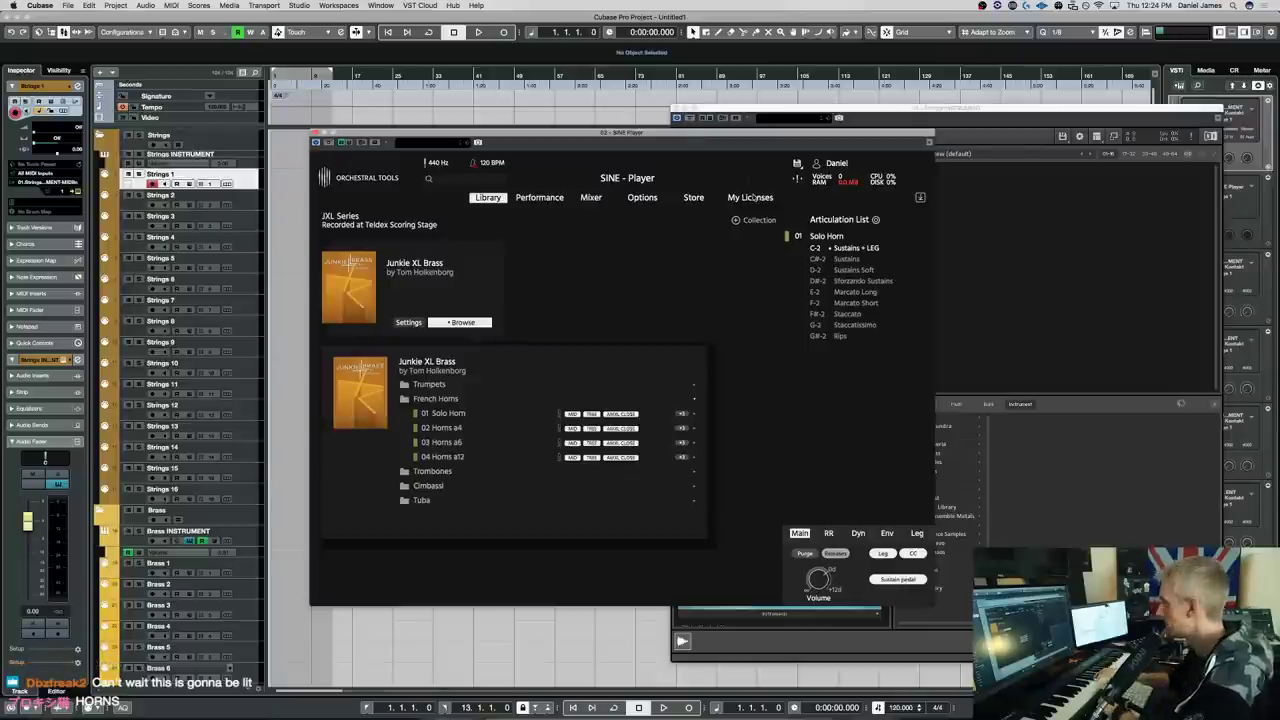
click(677, 117)
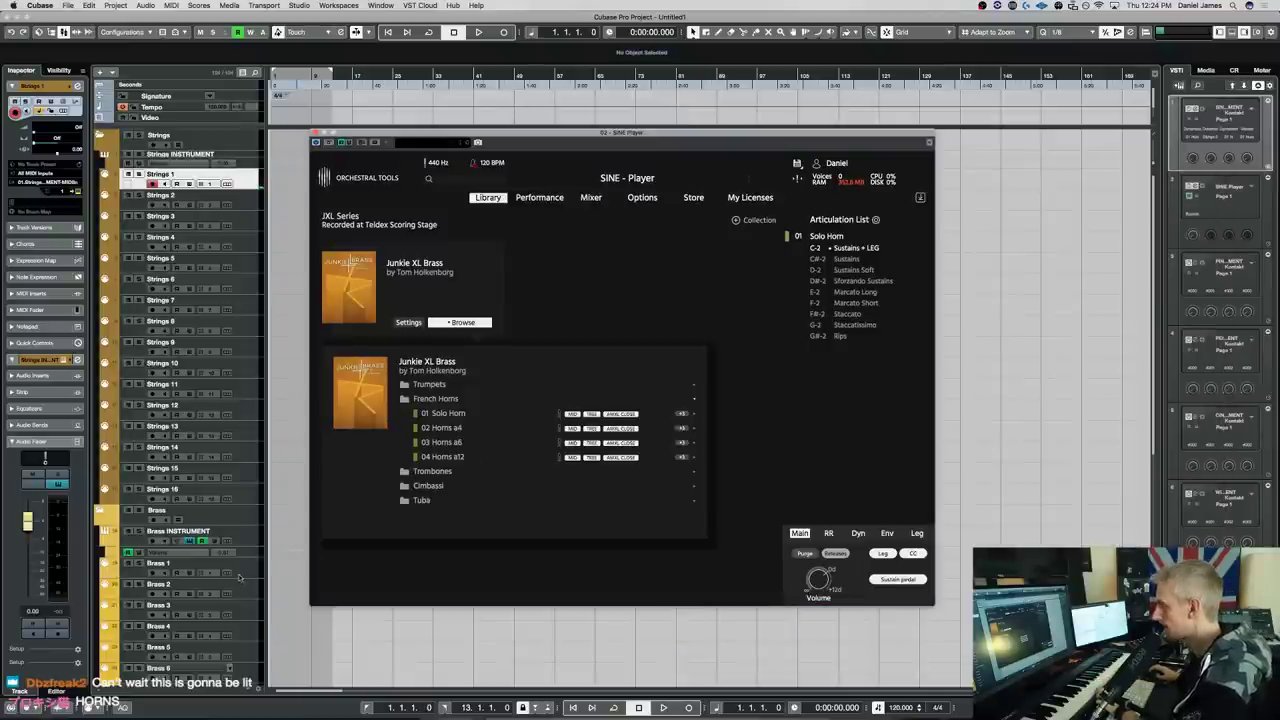
click(241, 576)
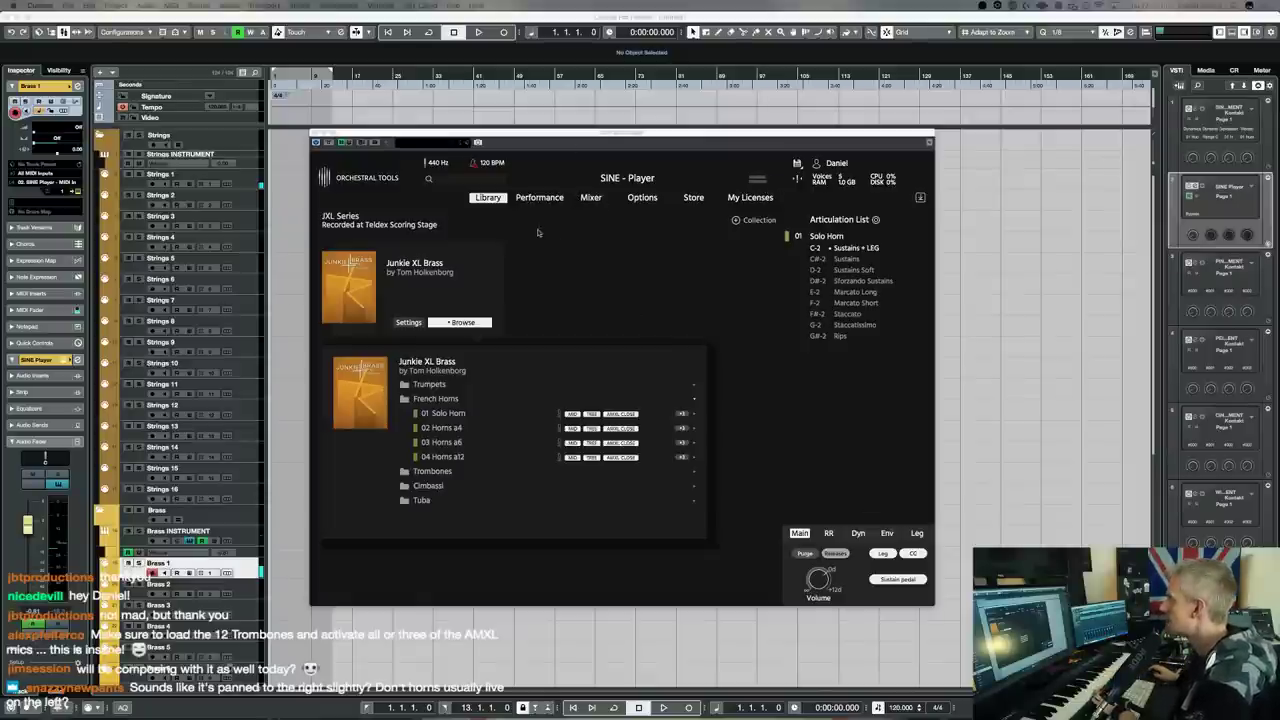
Enable the AMXL CLOSE mic in the SINE mixer and switch the Solo Horn to the Sustains articulation
click(580, 201)
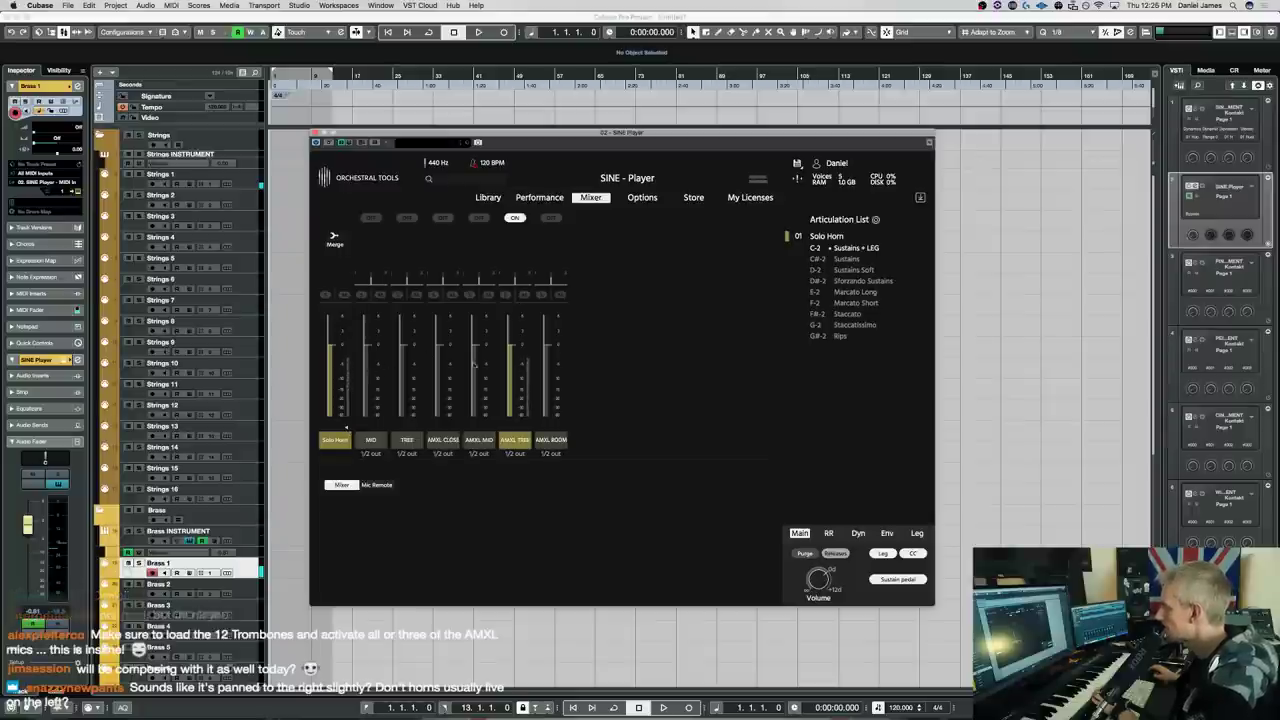
click(443, 218)
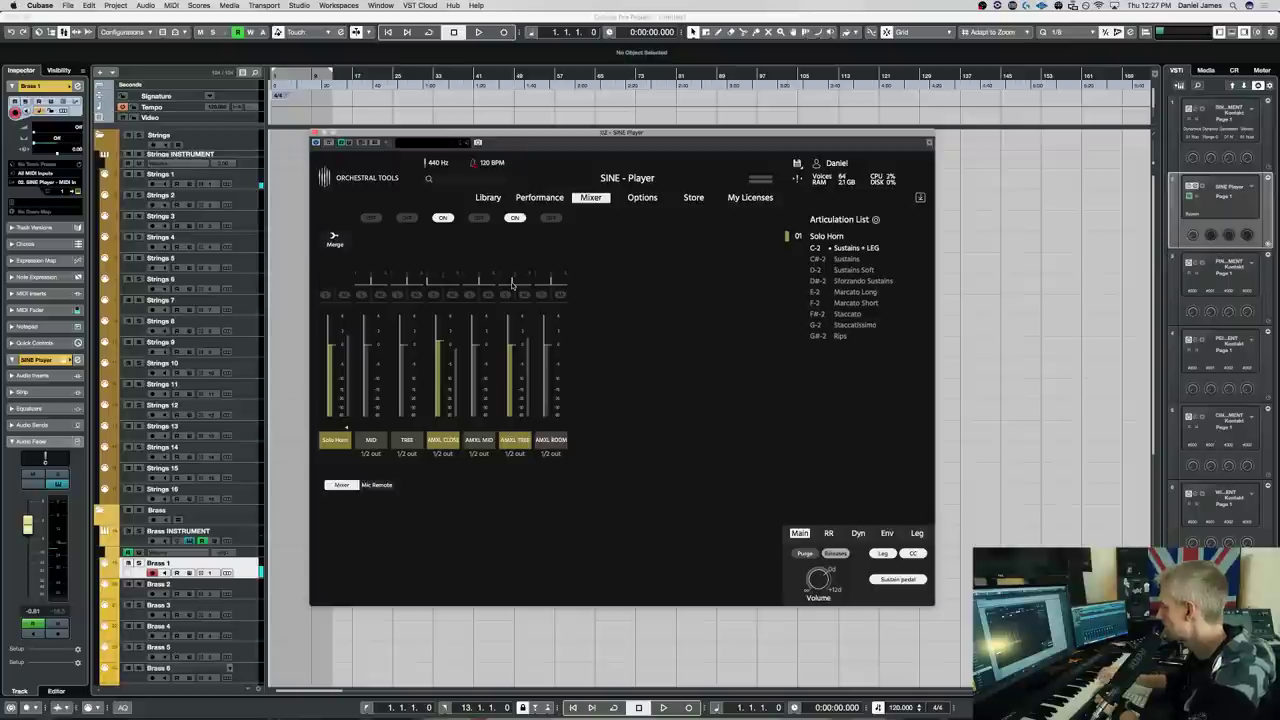
click(846, 260)
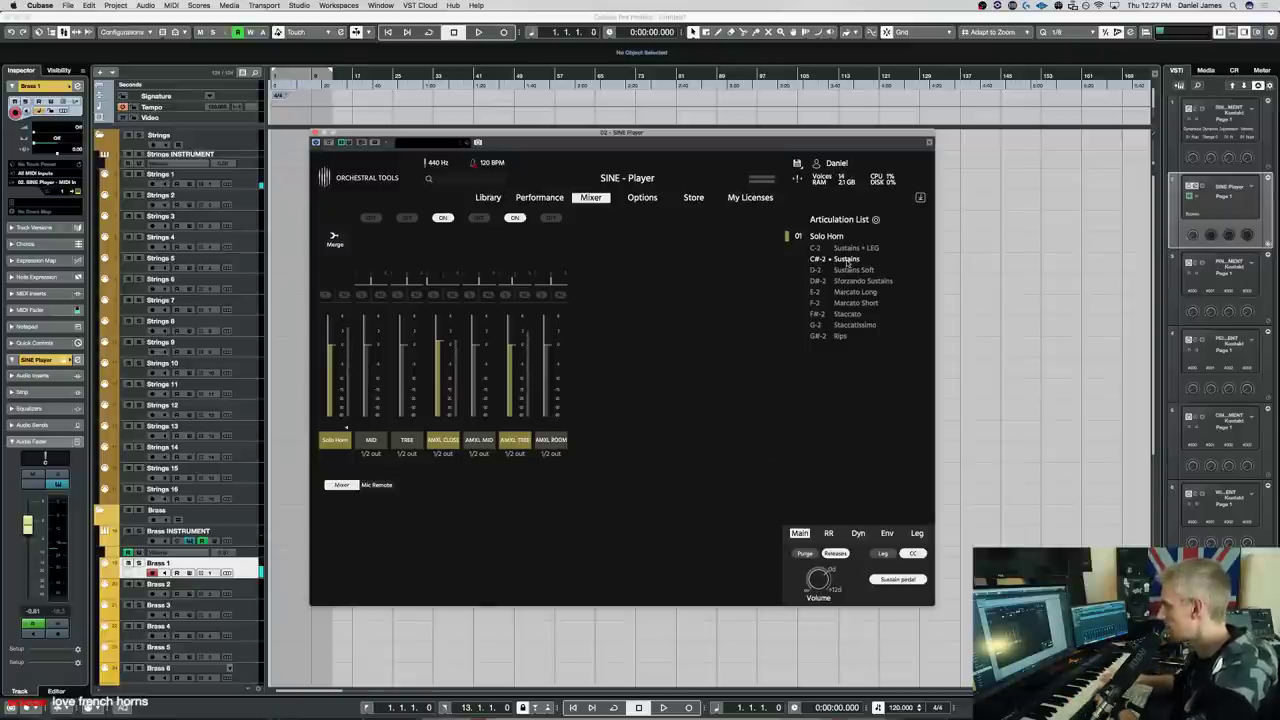
Disable the Solo Horn's ff and fff dynamic layers and set the mixer to use only the MID mic
click(862, 535)
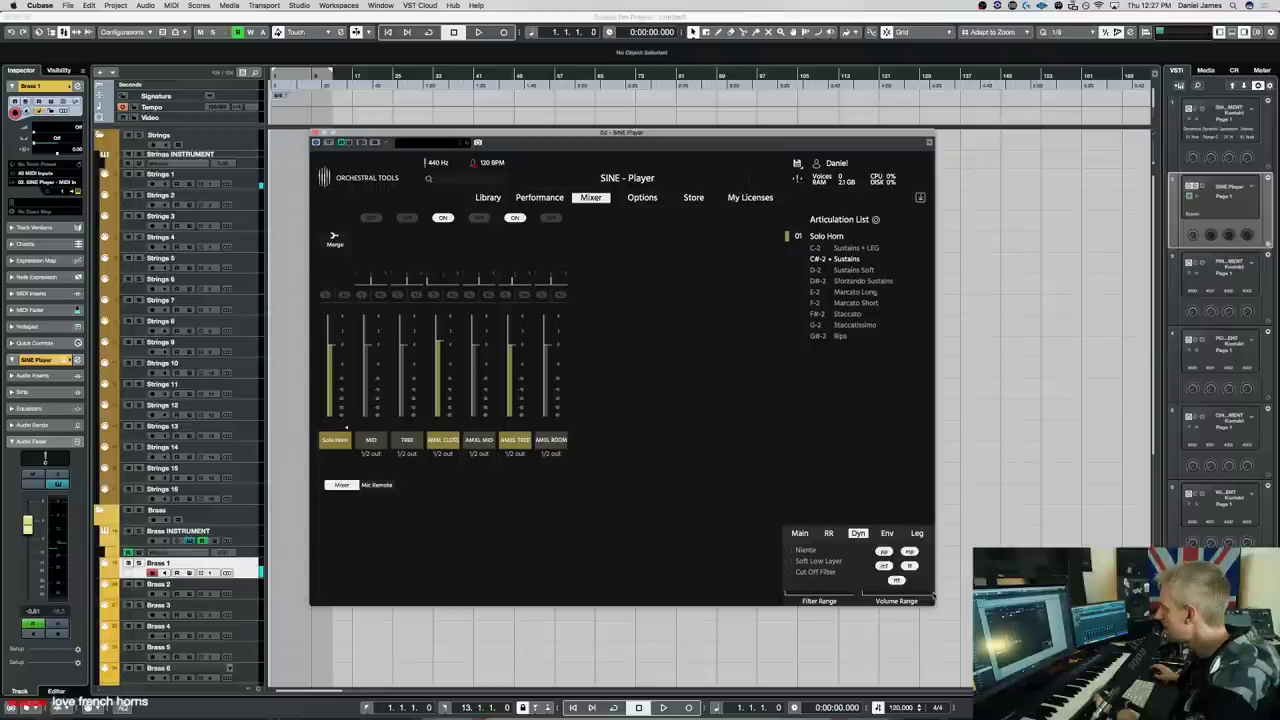
click(909, 566)
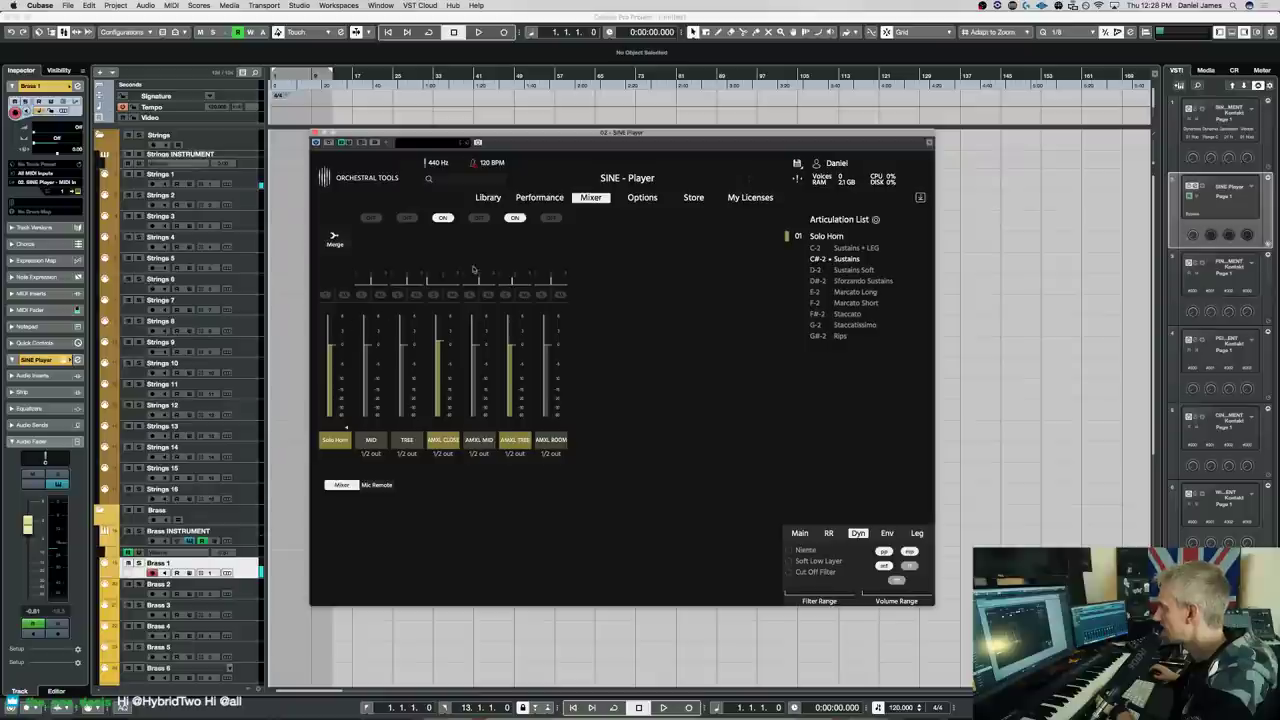
click(372, 218)
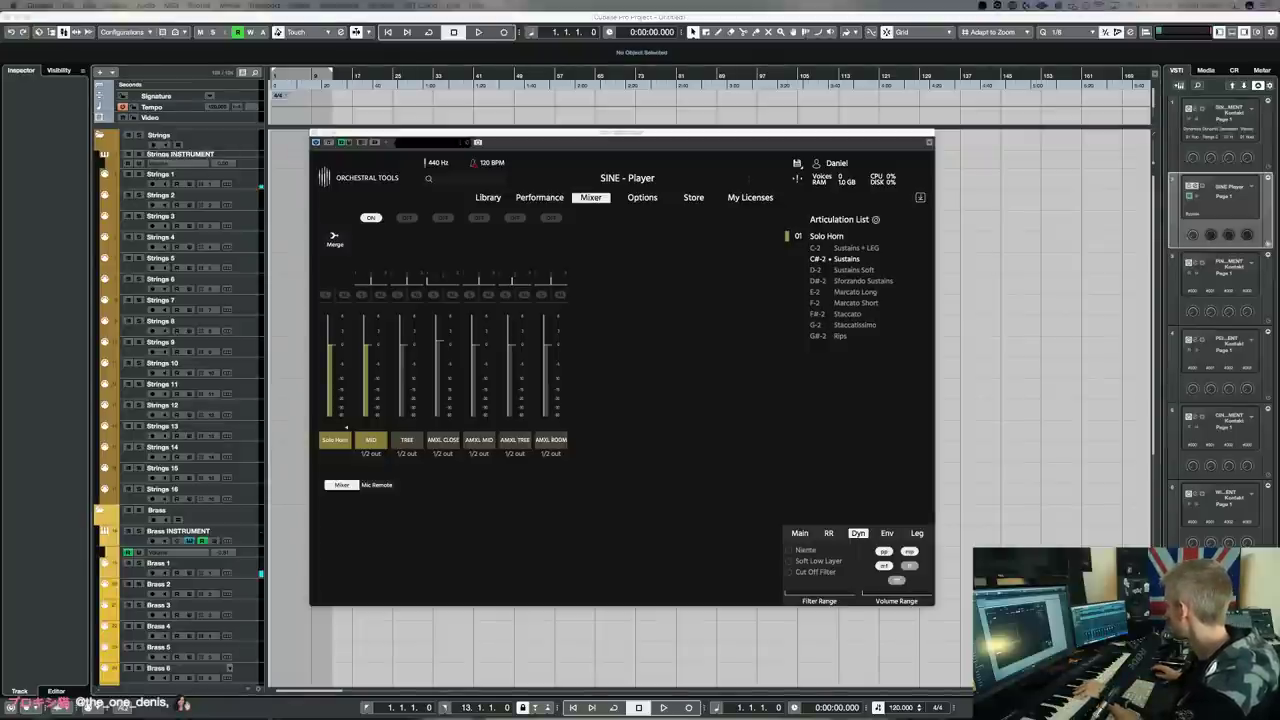
Switch between the Brass 2 and Brass 1 tracks, ending on Brass 1, and re-enable the ff and fff dynamic layers
click(160, 584)
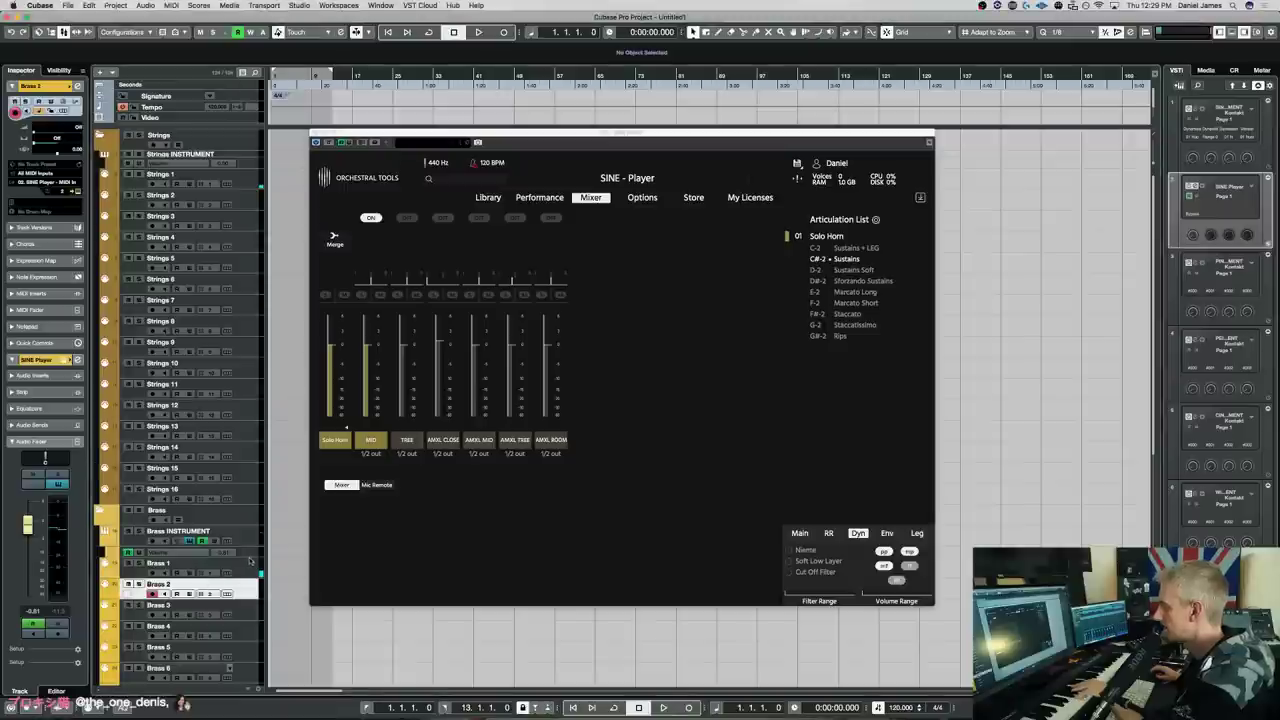
click(160, 563)
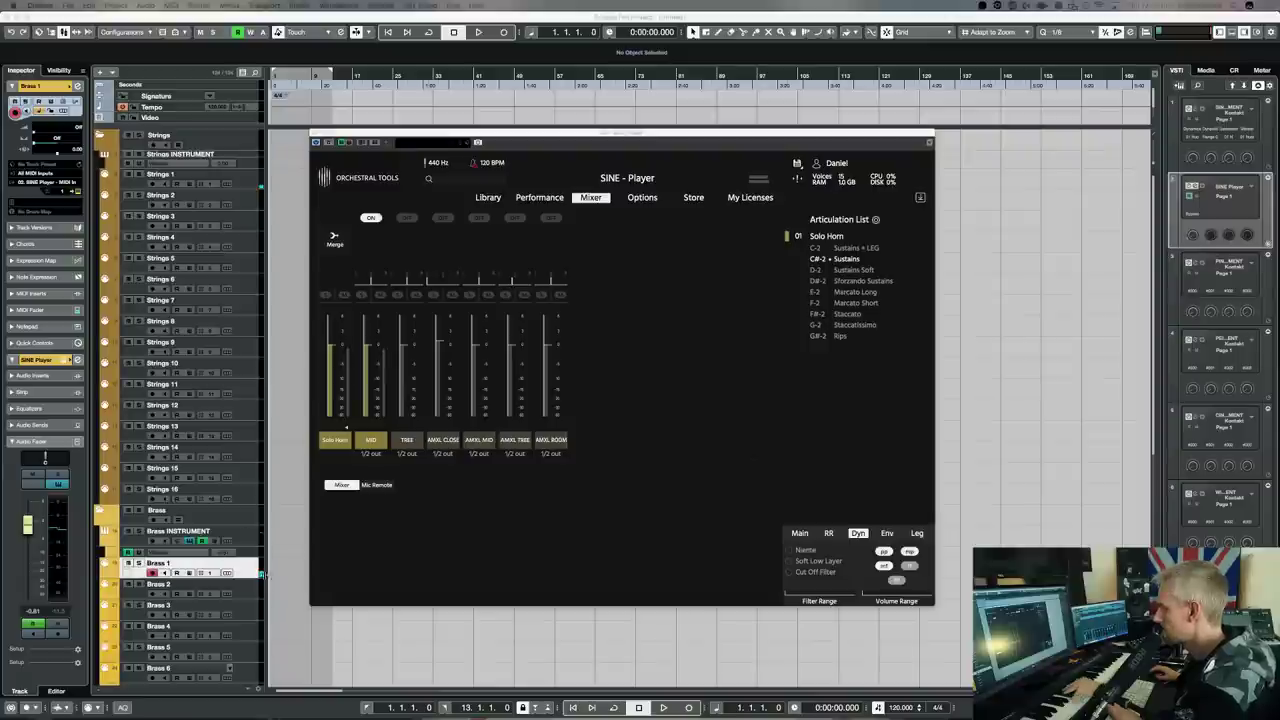
click(250, 590)
click(247, 577)
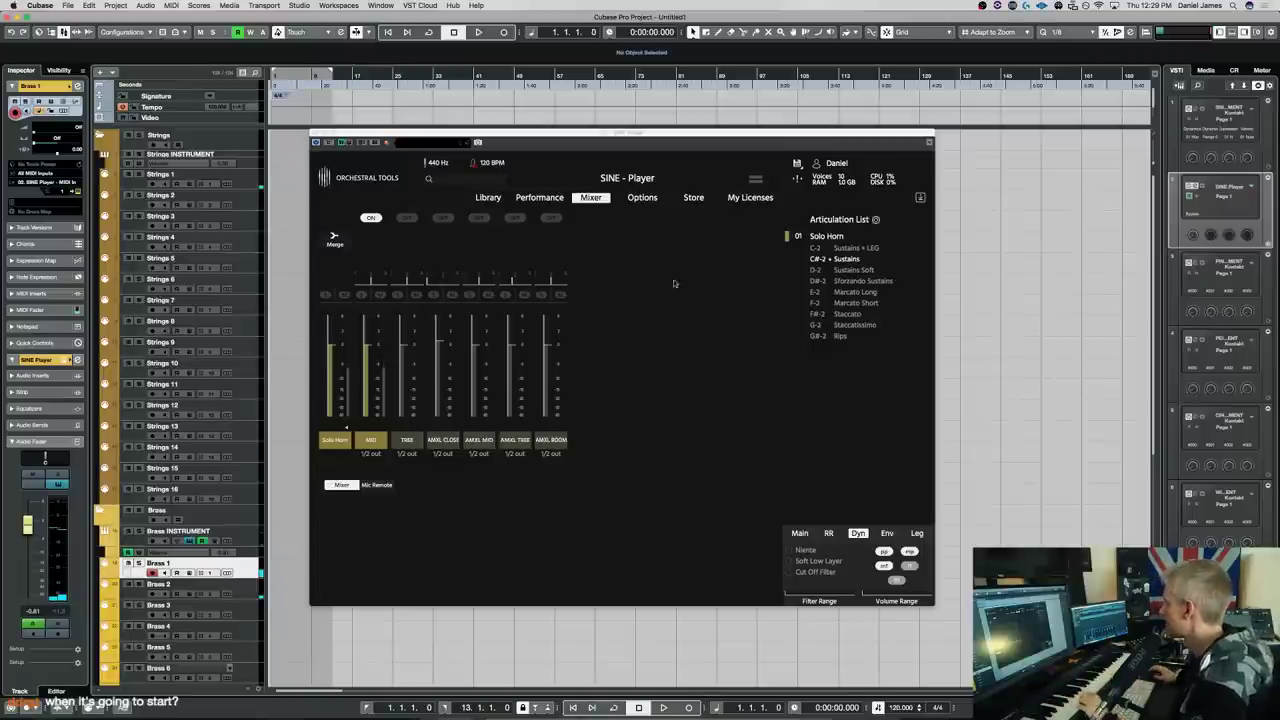
click(899, 585)
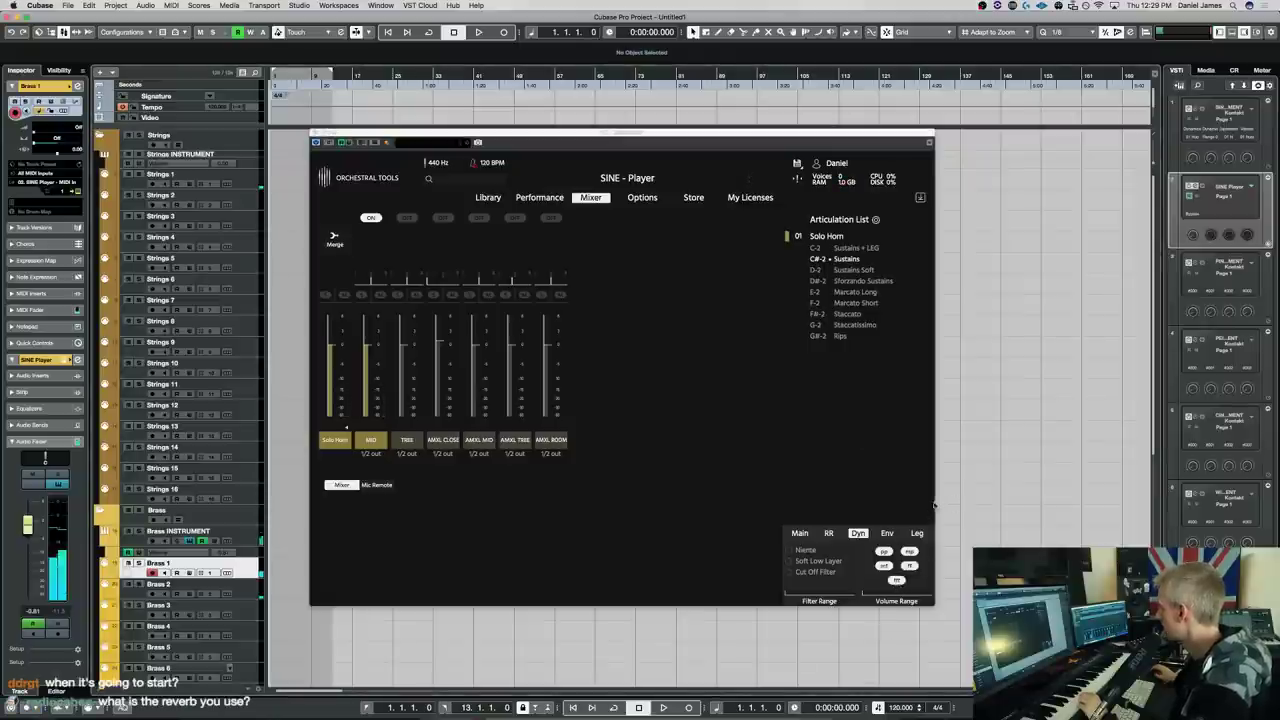
Move the SINE Player window around over the project and close it
drag(770, 149, 754, 174)
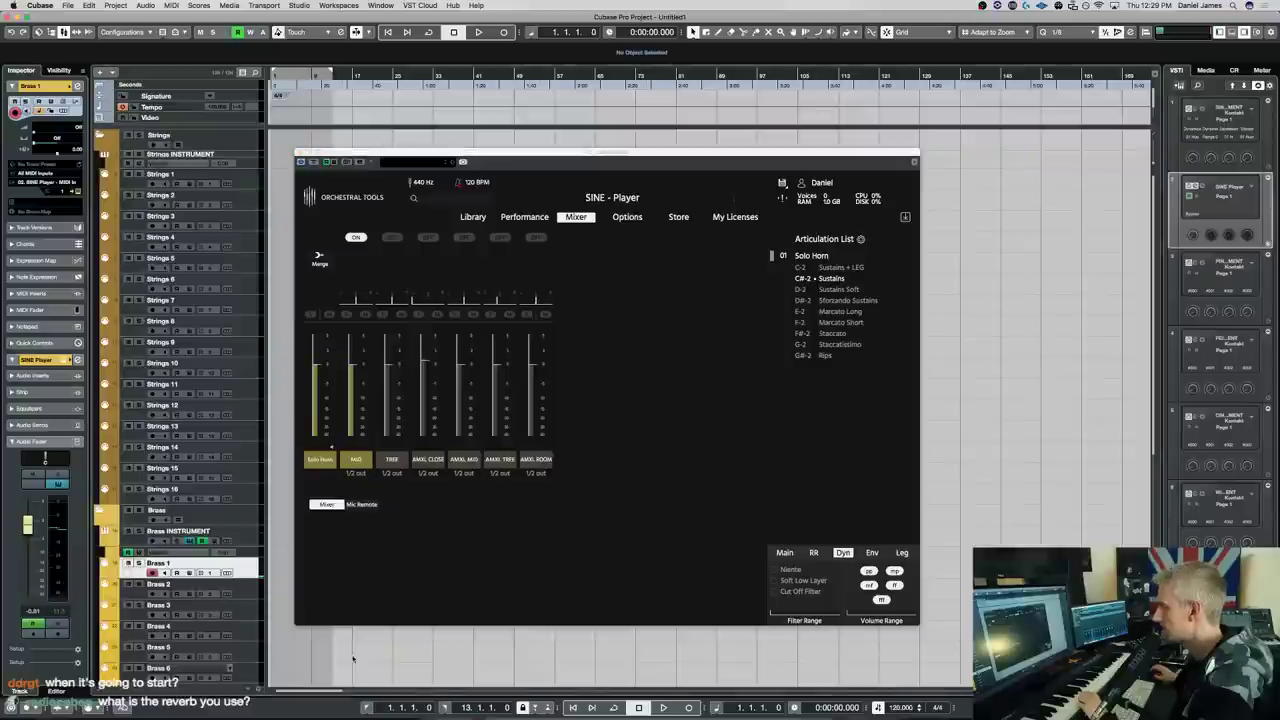
drag(530, 152, 657, 163)
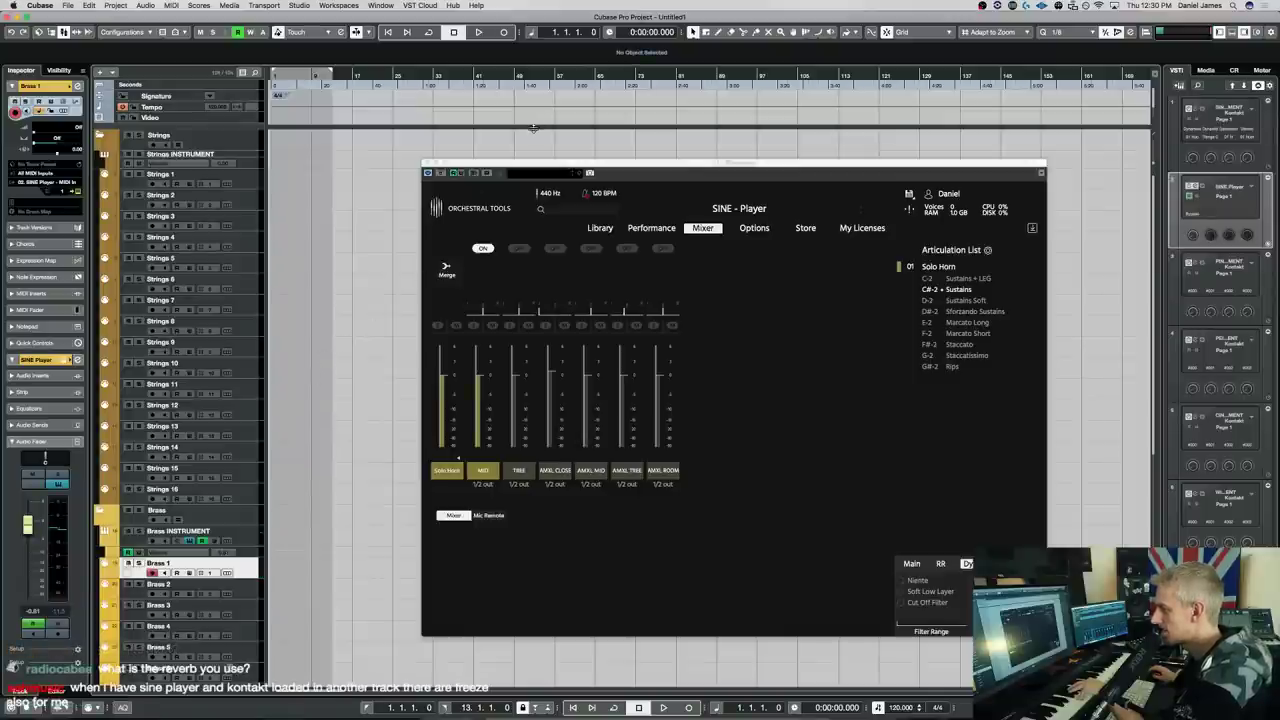
click(429, 166)
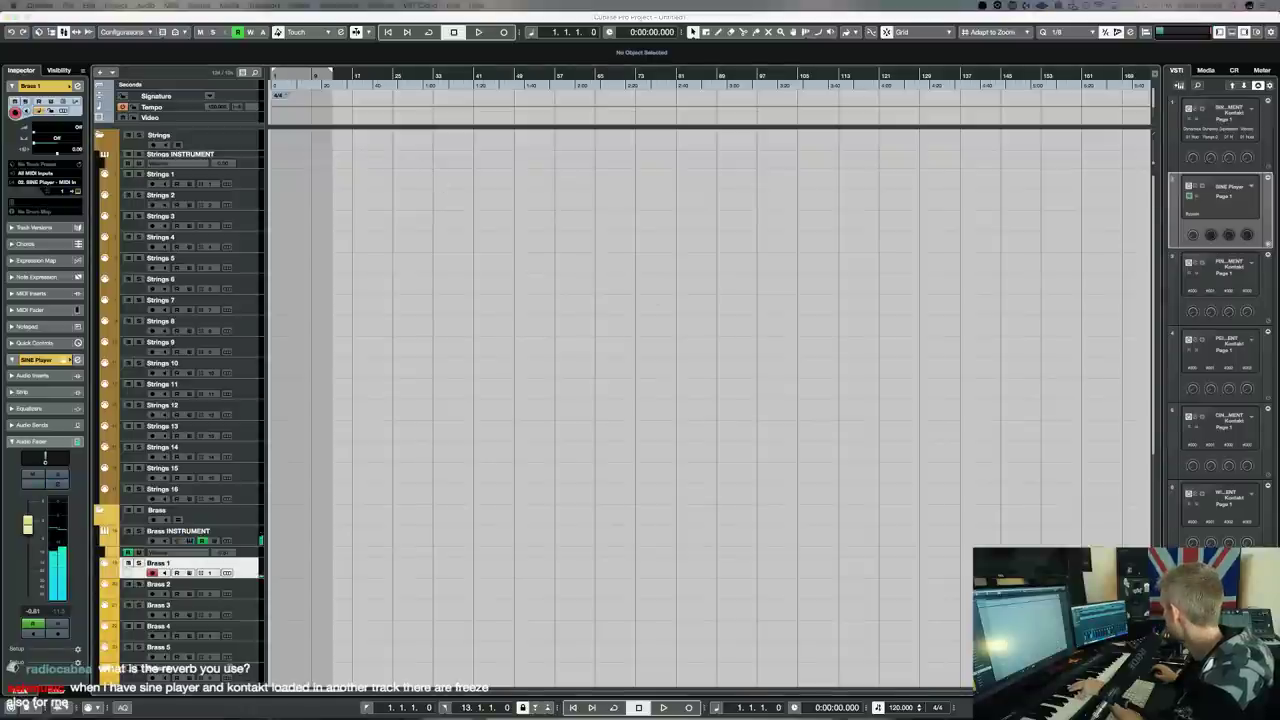
Reopen the SINE Player window from the Brass 1 track and reposition it beside the track list
click(253, 568)
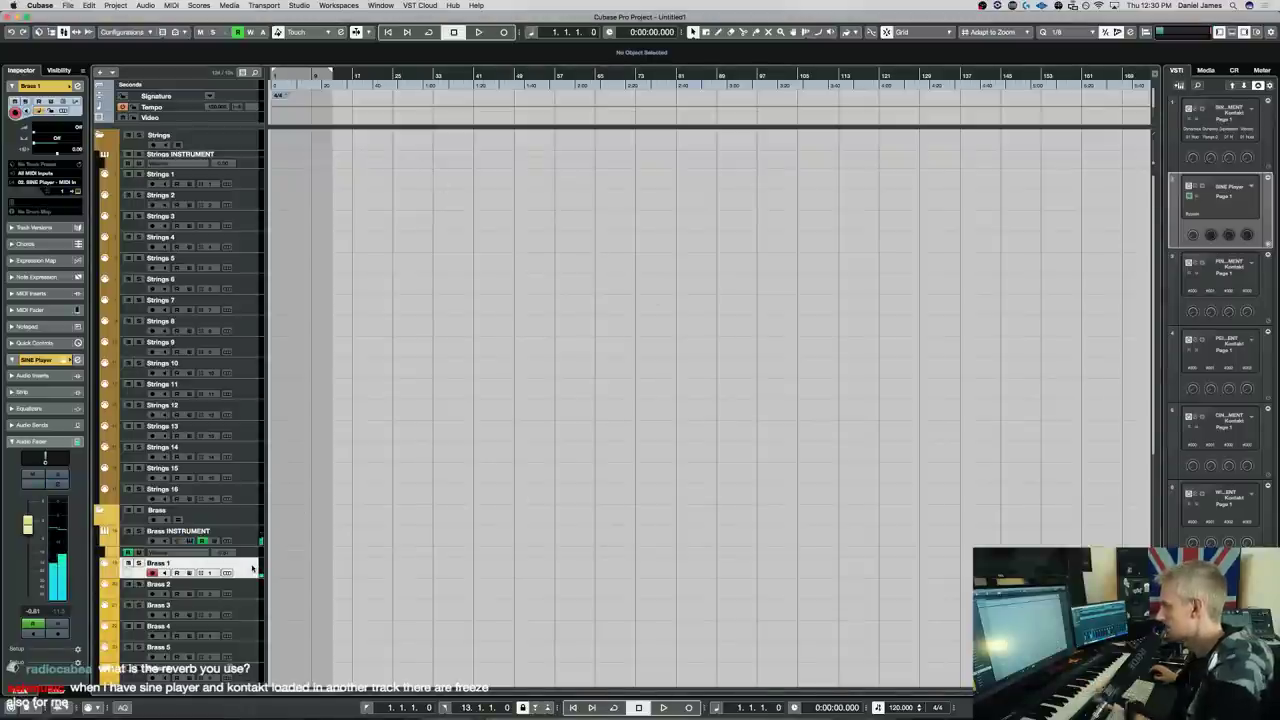
click(253, 568)
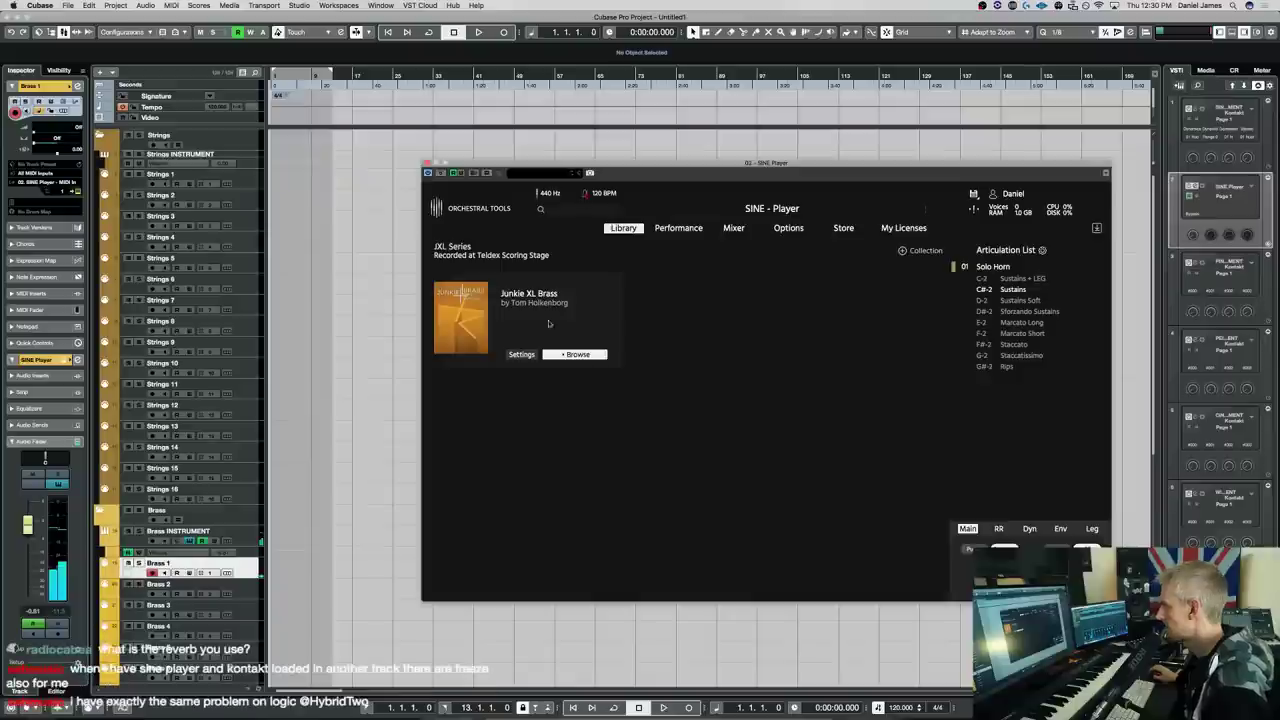
drag(763, 165, 704, 172)
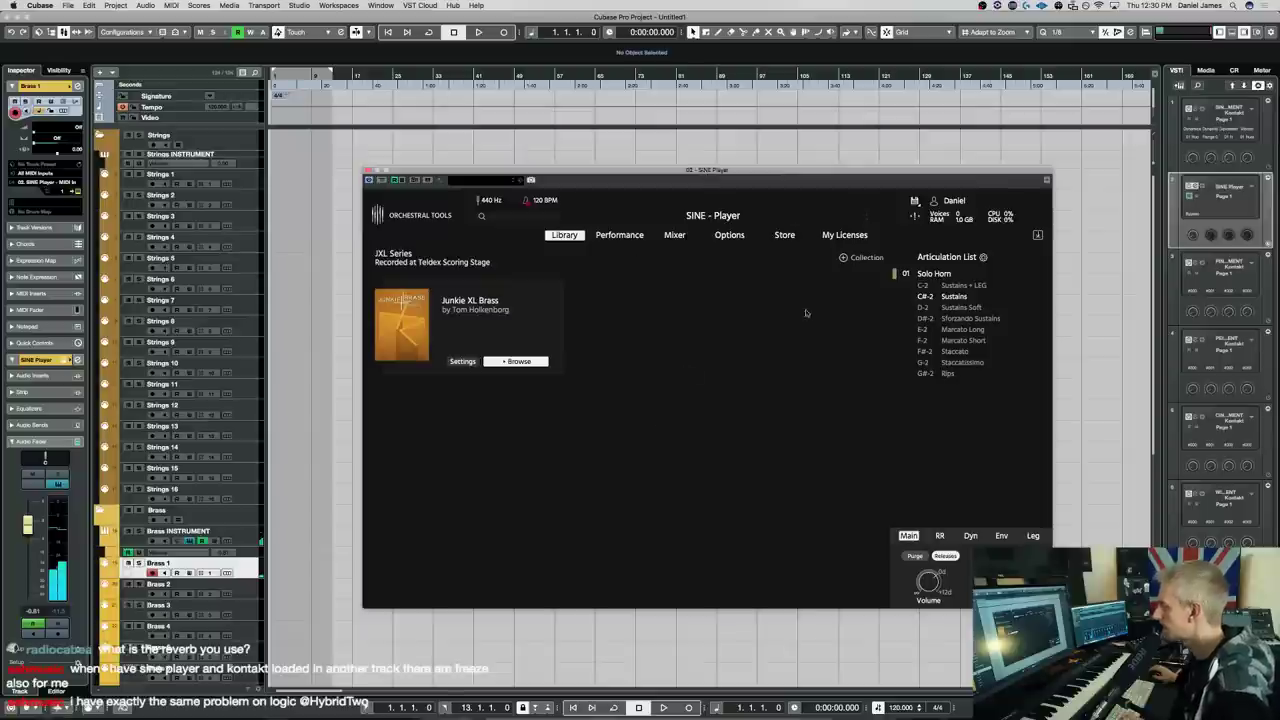
drag(560, 170, 526, 165)
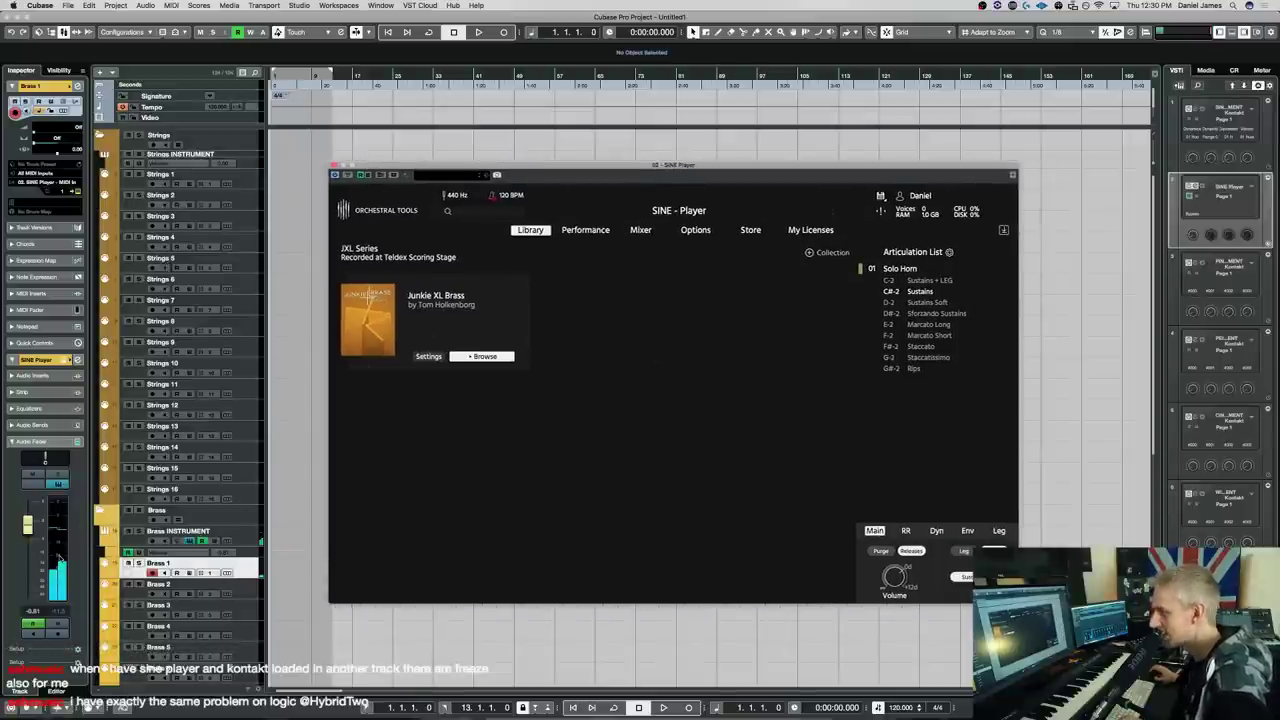
Create an empty part on the Strings 15 track and delete it again
double_click(287, 467)
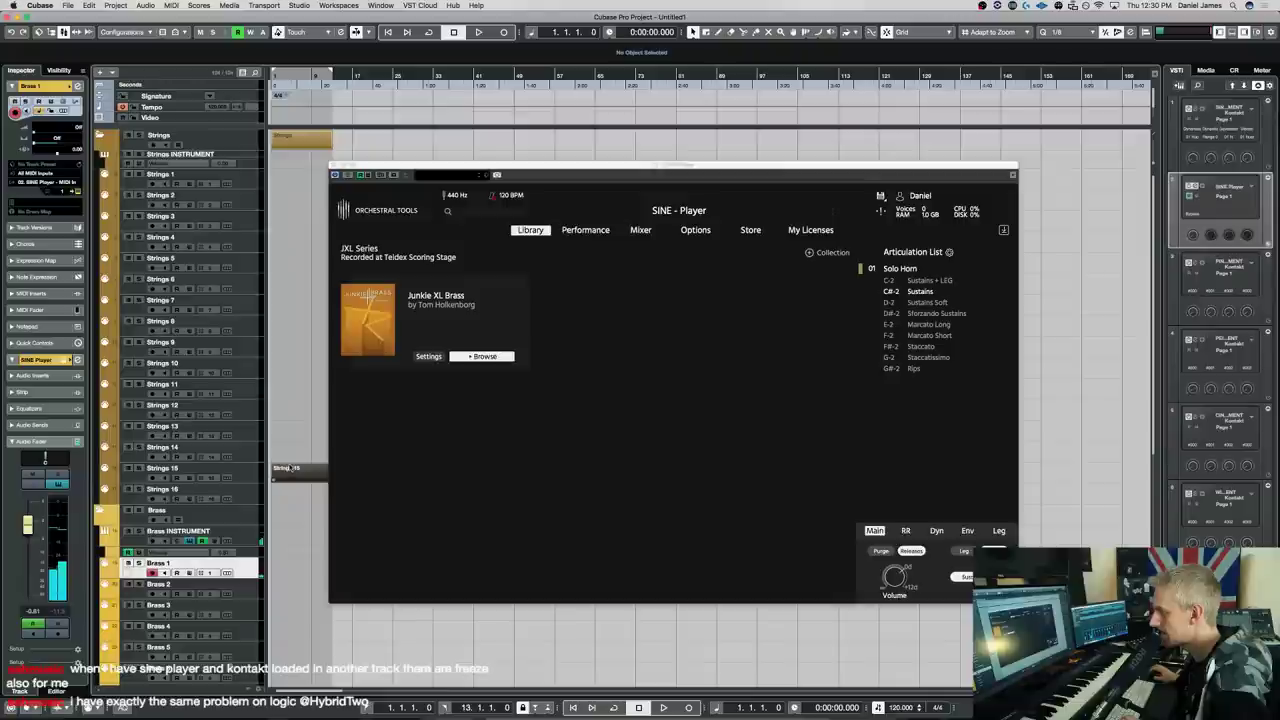
key(BackSpace)
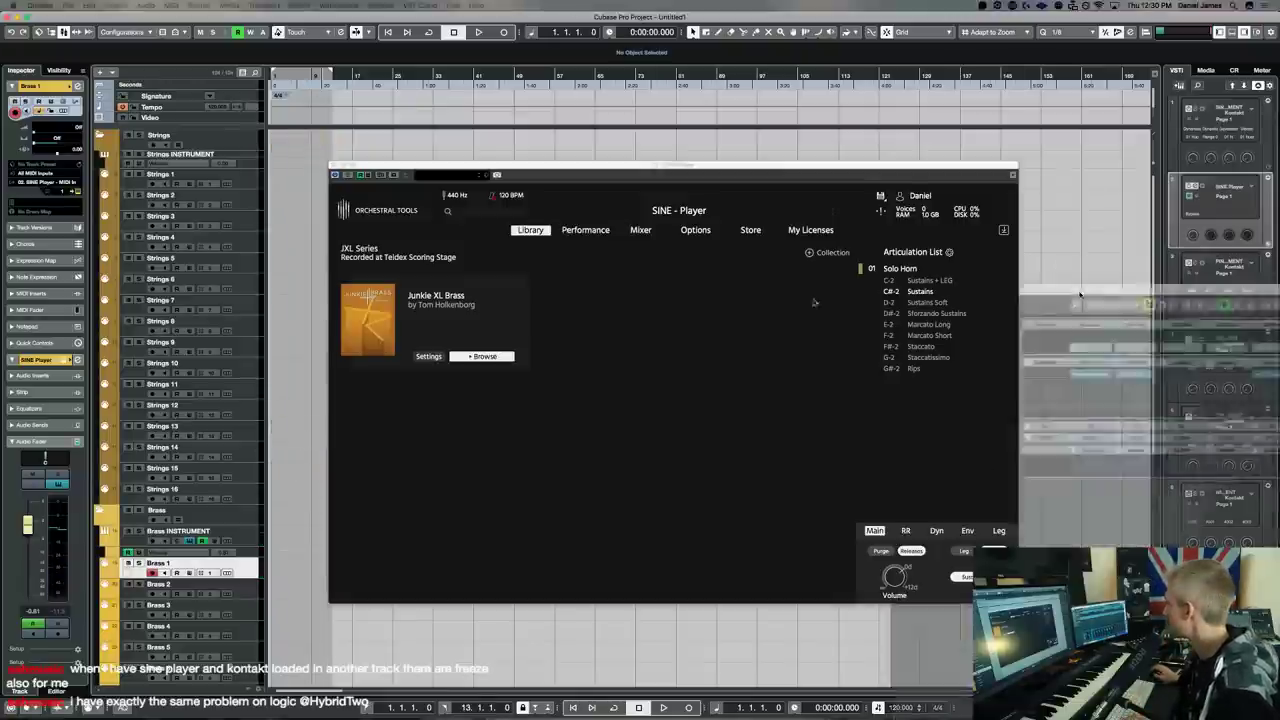
Show and hide the MixConsole repeatedly to test how it responds while the SINE Player window is open
key(F3)
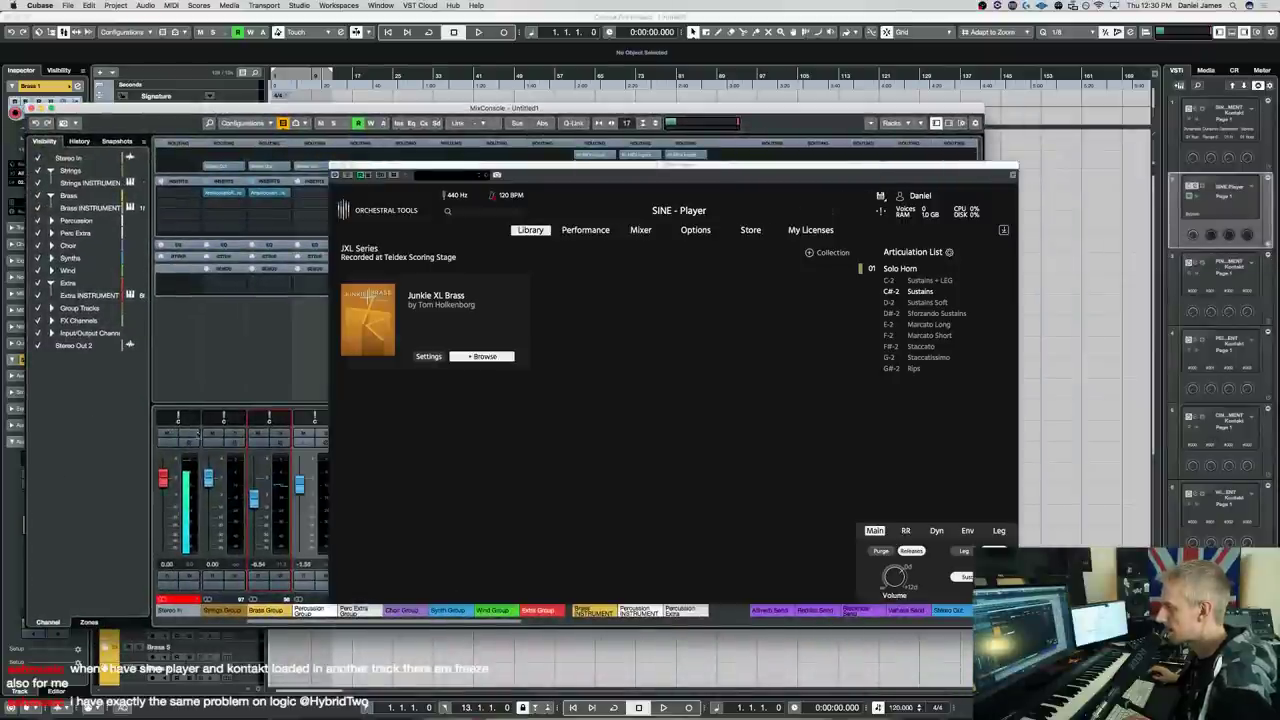
key(F3)
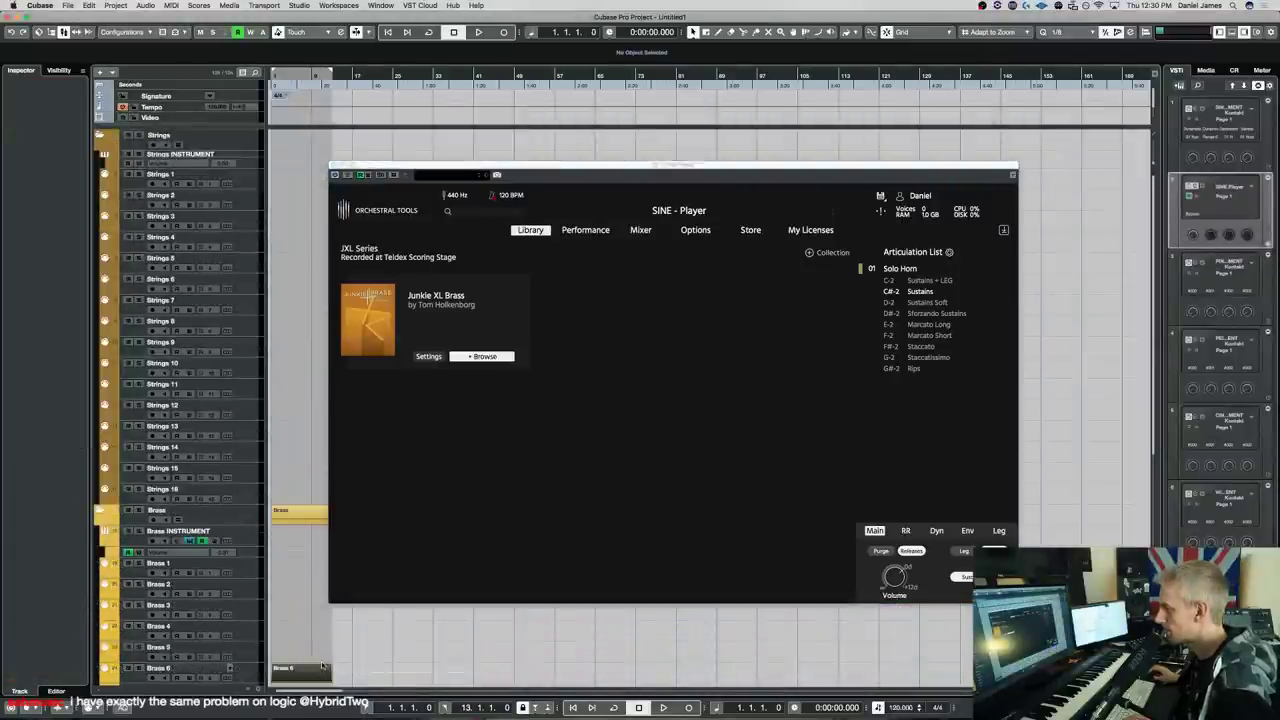
key(F3)
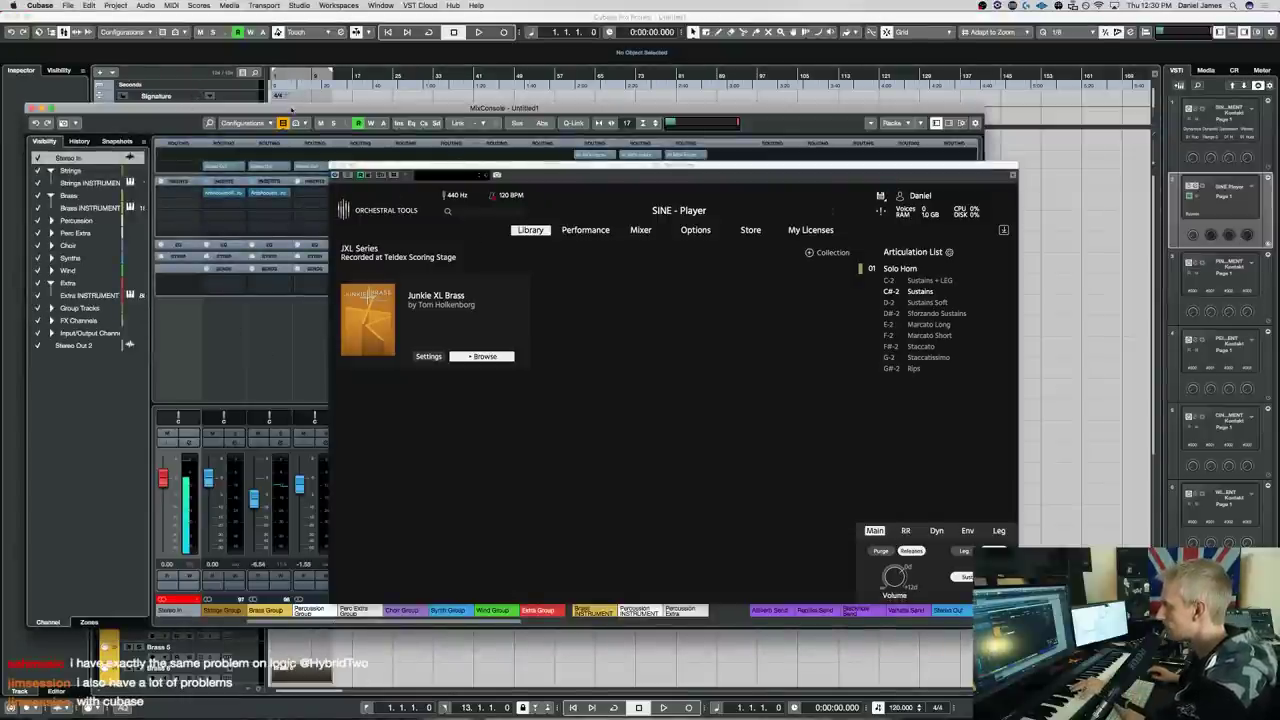
key(F3)
key(F3)
key(F3)
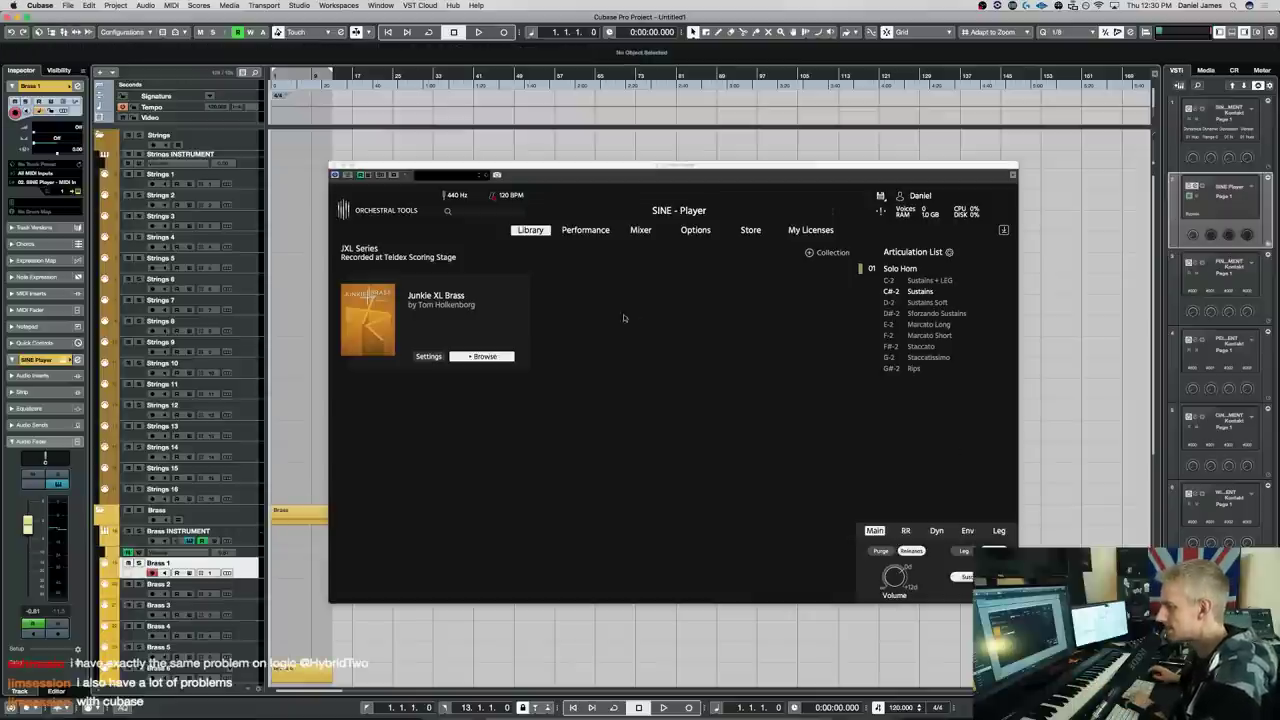
key(F3)
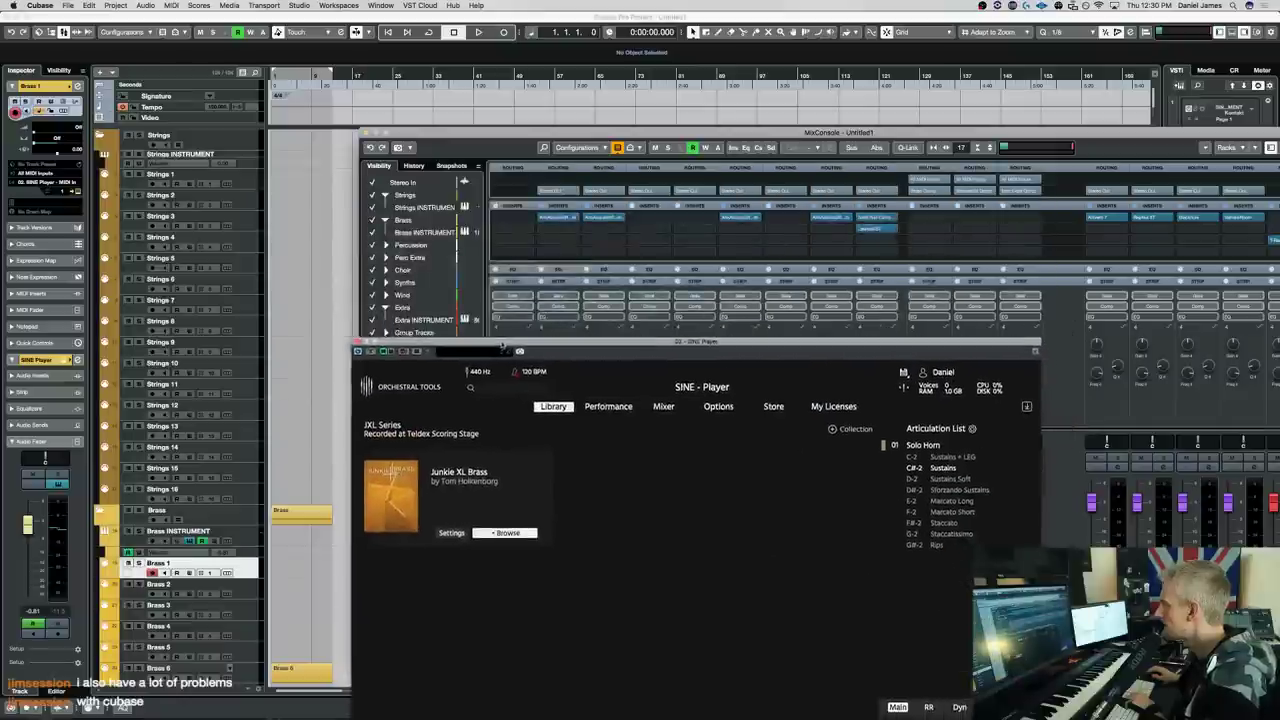
key(F3)
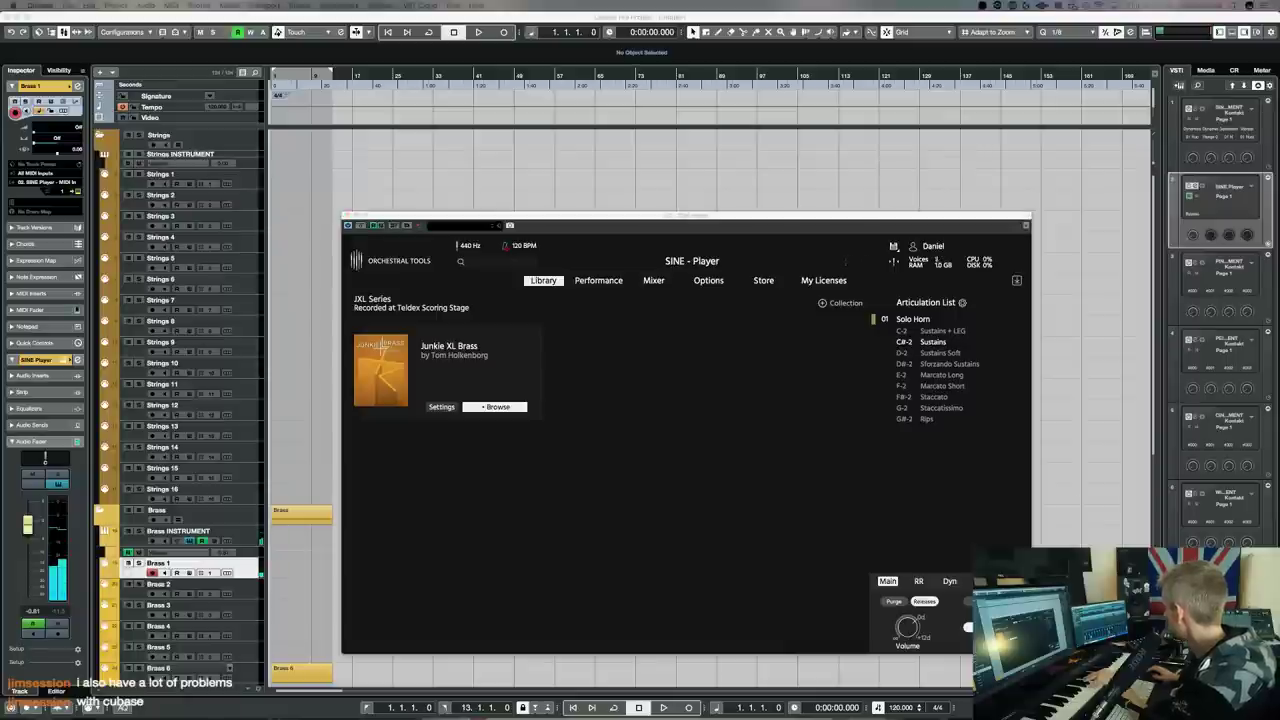
Show the MixConsole, move the SINE Player window out of its way, reposition the MixConsole and hide it again
key(F3)
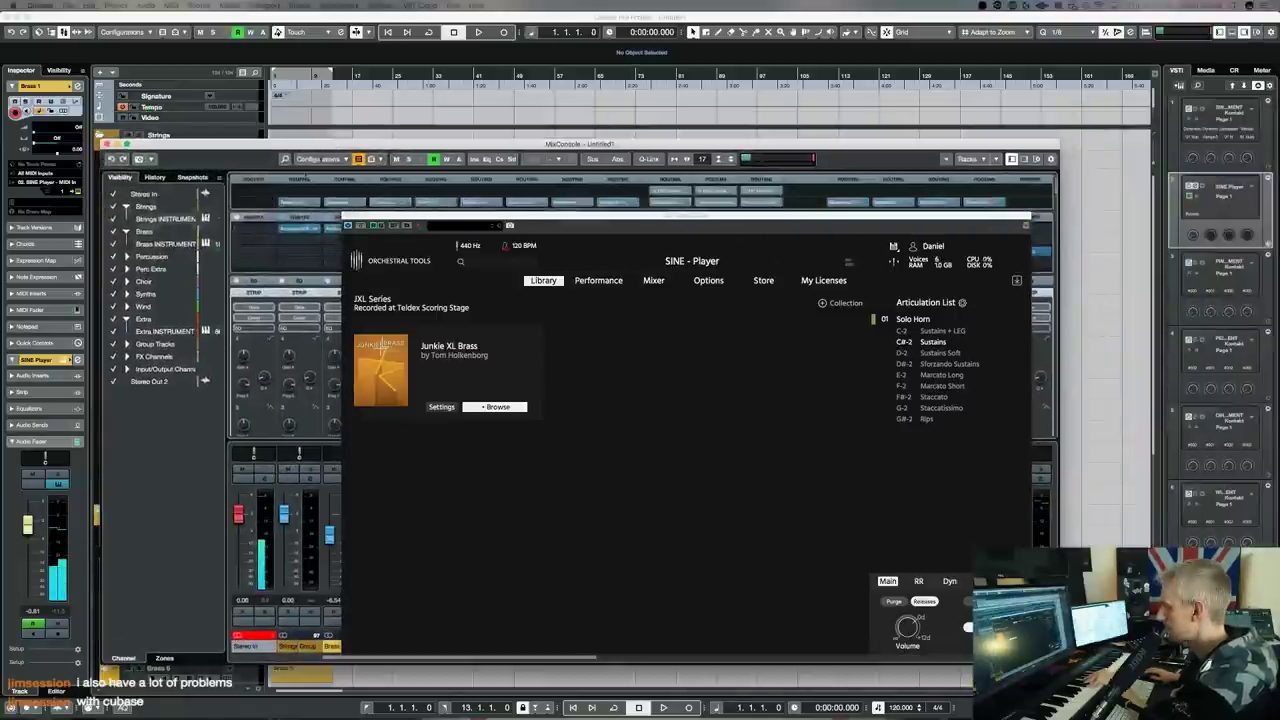
drag(600, 225, 1279, 225)
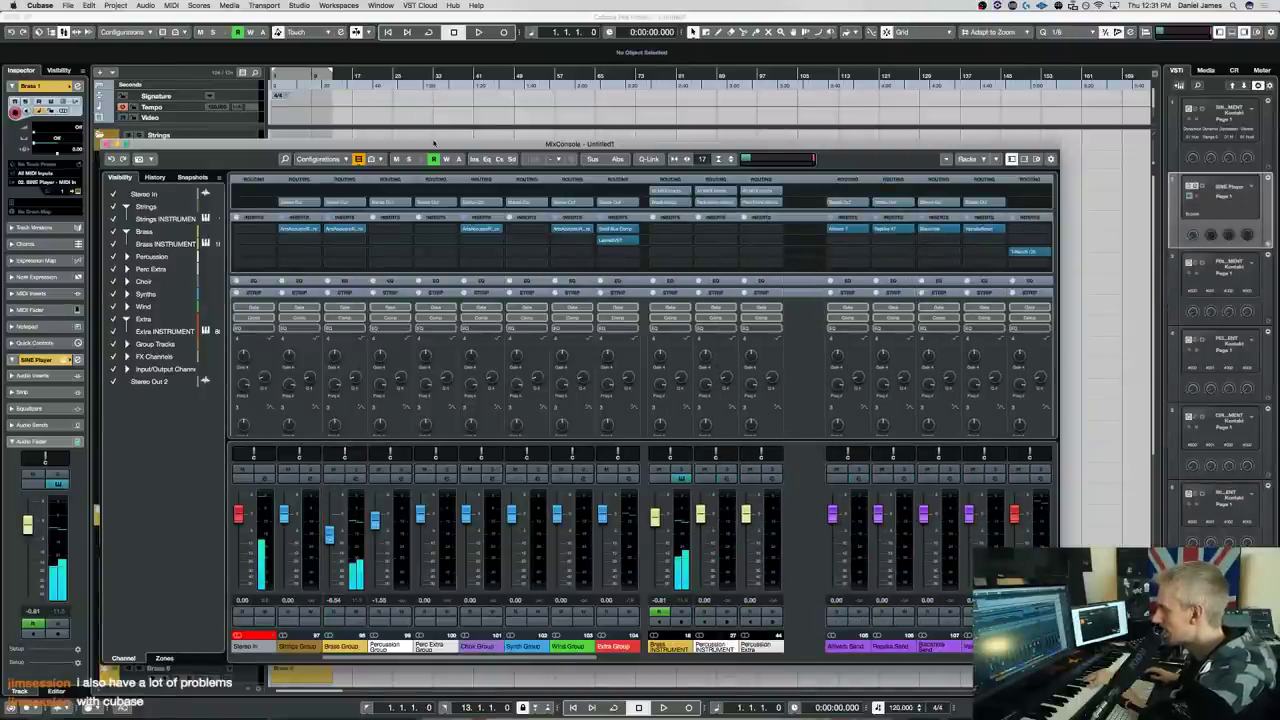
drag(433, 143, 491, 126)
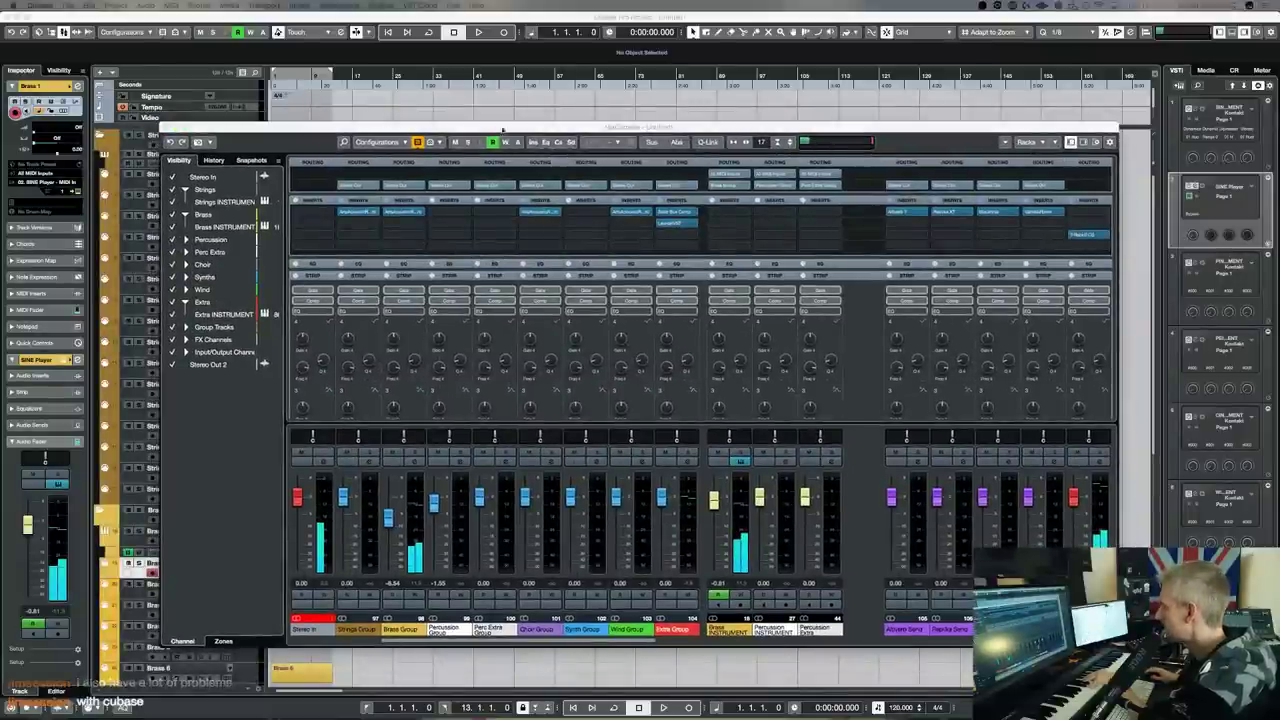
key(F3)
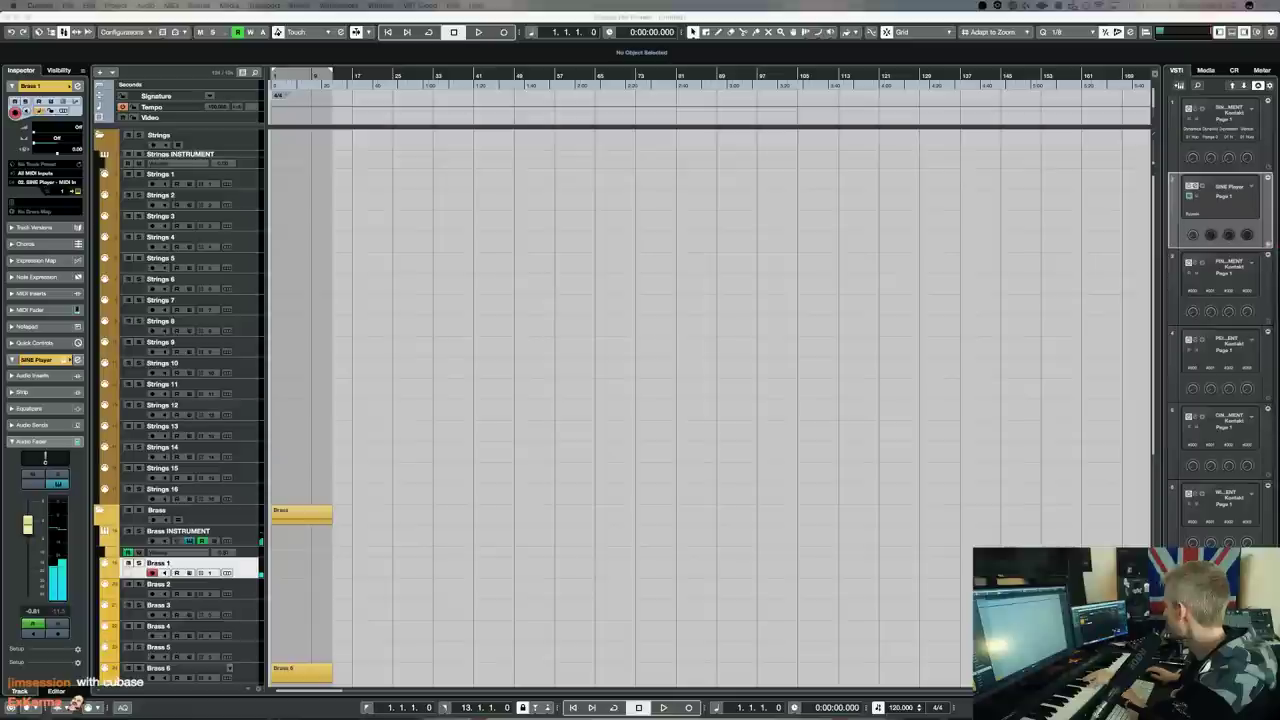
Bring back the SINE Player window, browse the Junkie XL Brass collection and activate the Solo Horn's Sustains Soft articulation
click(1191, 186)
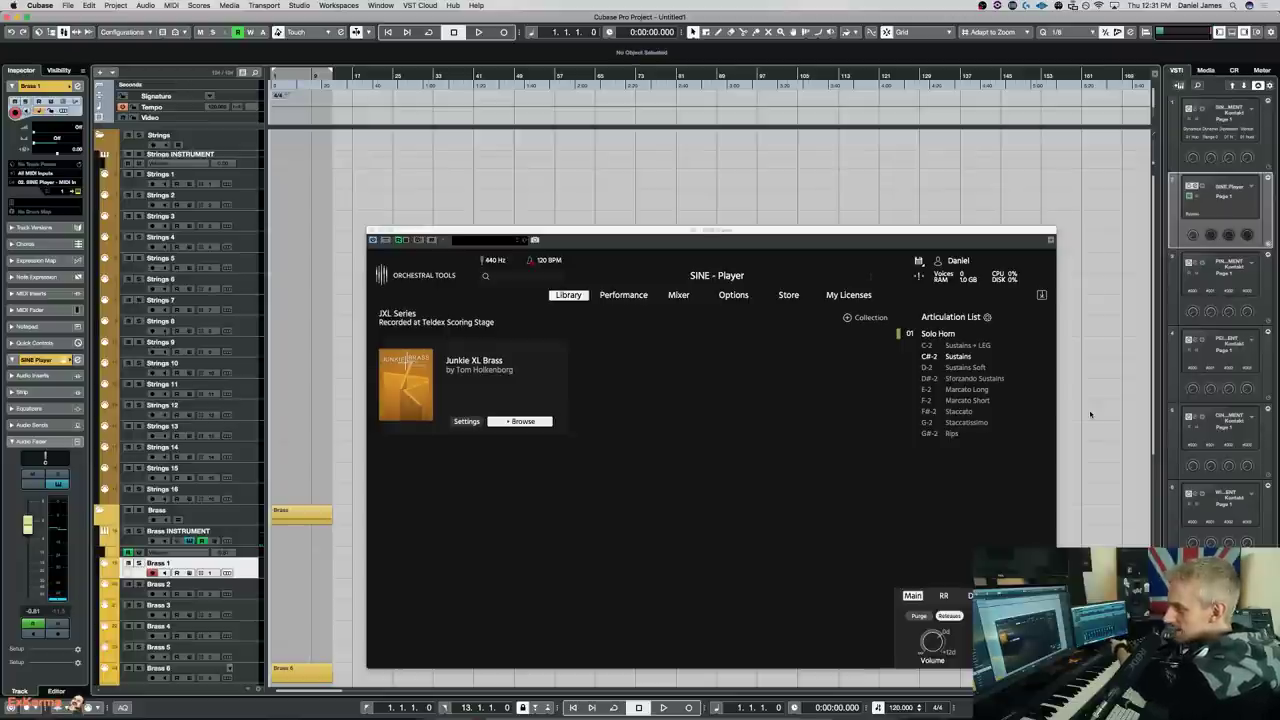
drag(541, 231, 489, 173)
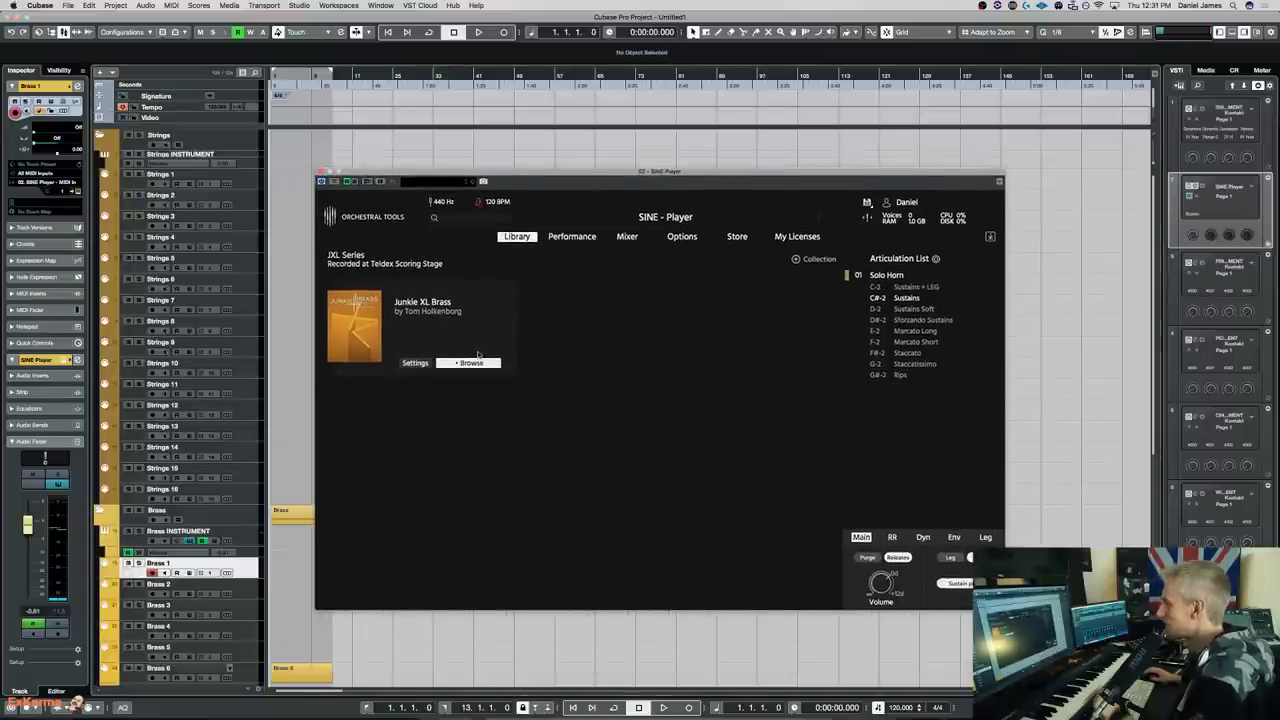
click(460, 364)
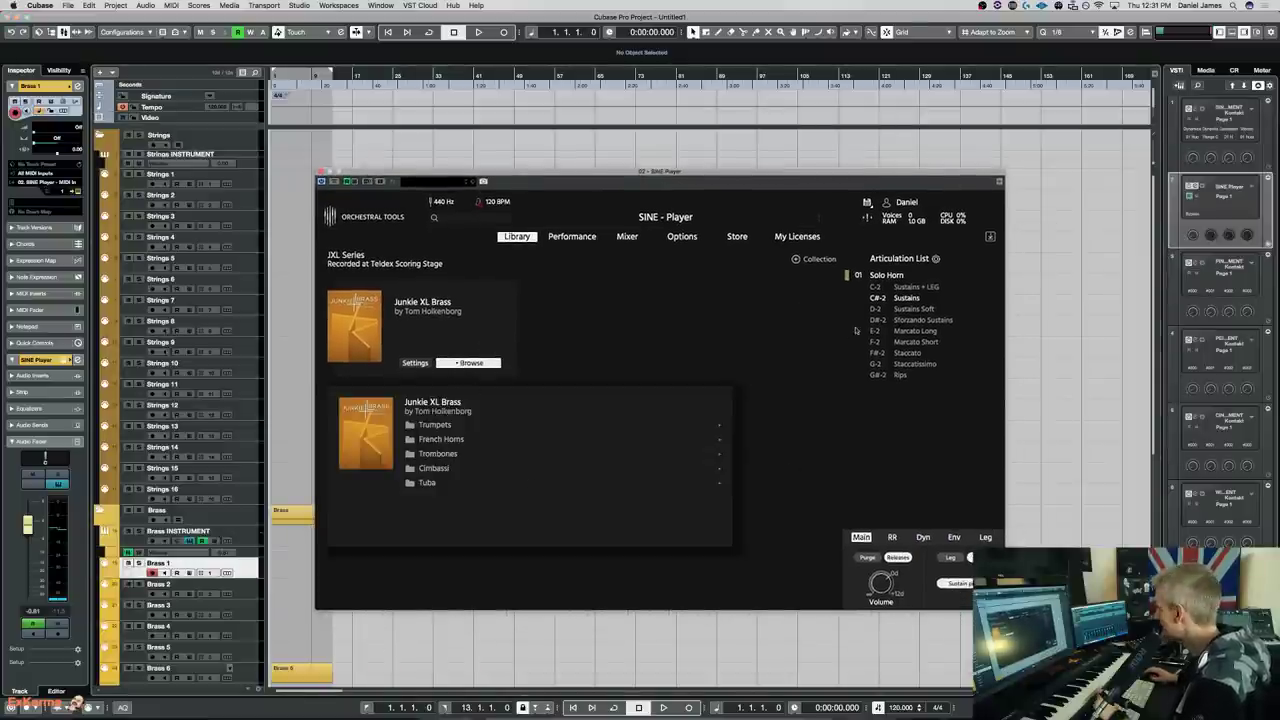
click(910, 309)
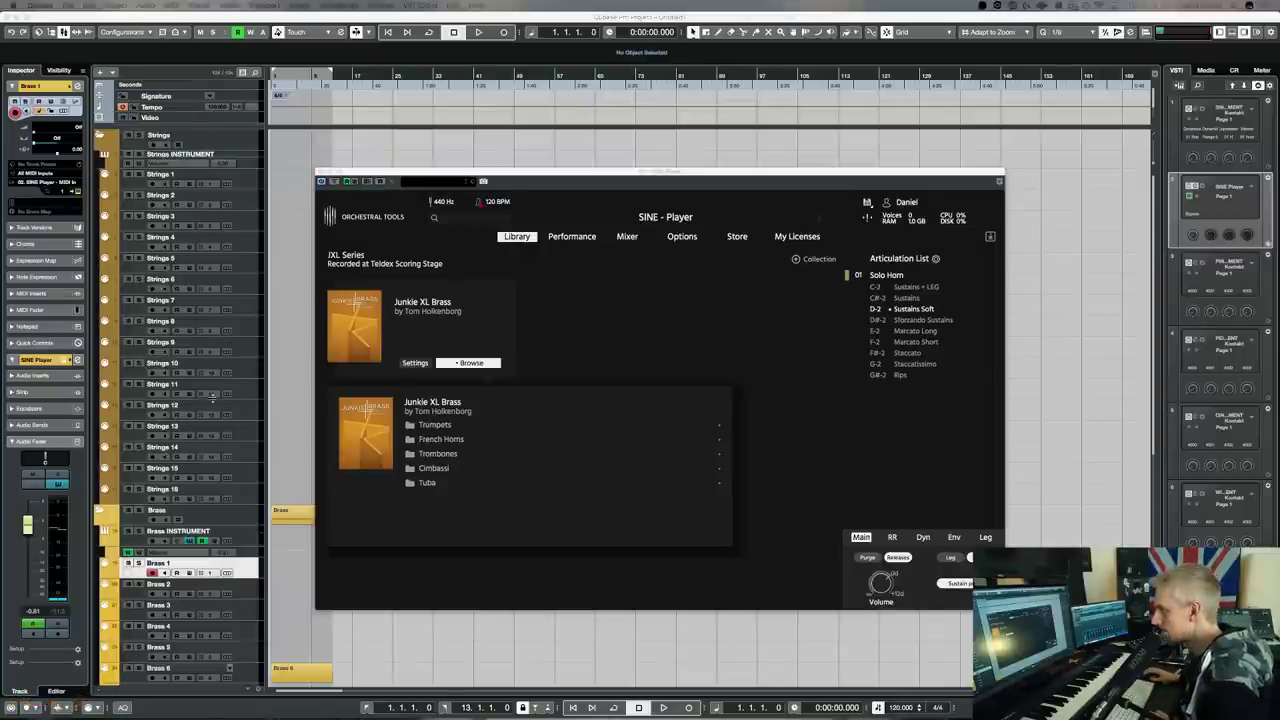
With the Brass INSTRUMENT track selected, set the Brass Group fader to about -4.38 in the MixConsole and toggle the group's mute on and off
click(190, 531)
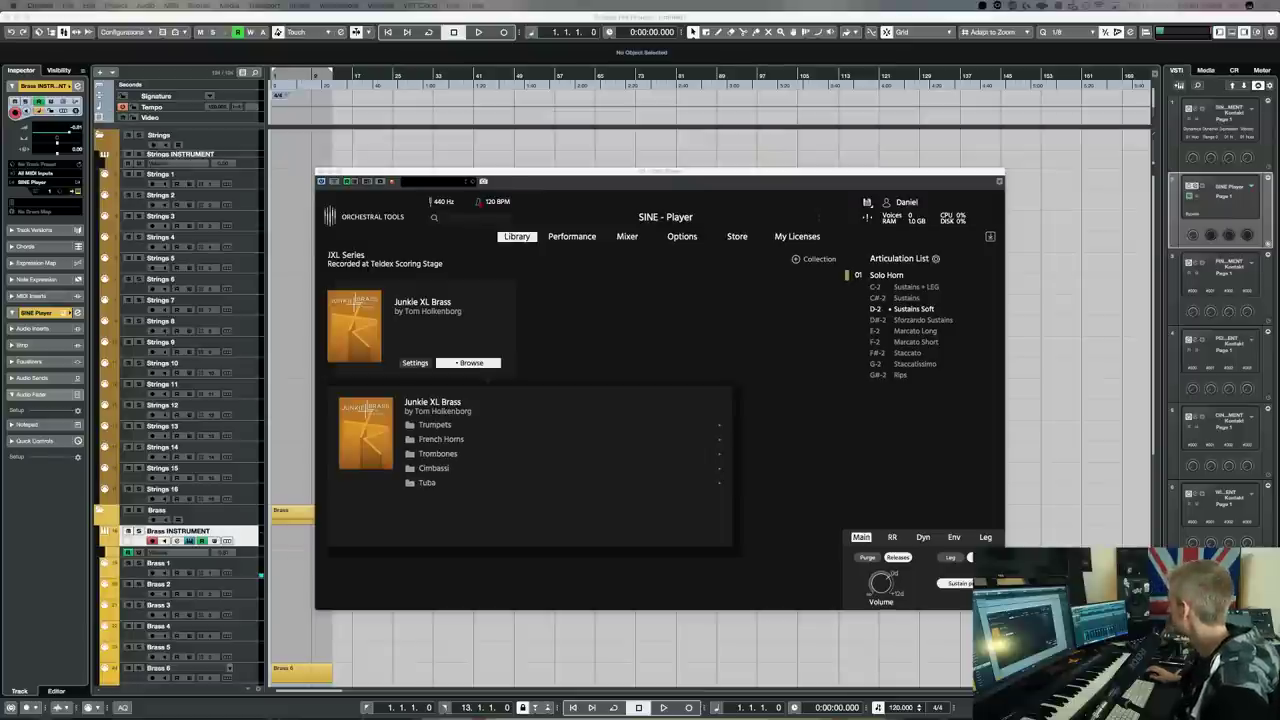
key(F3)
drag(660, 172, 935, 189)
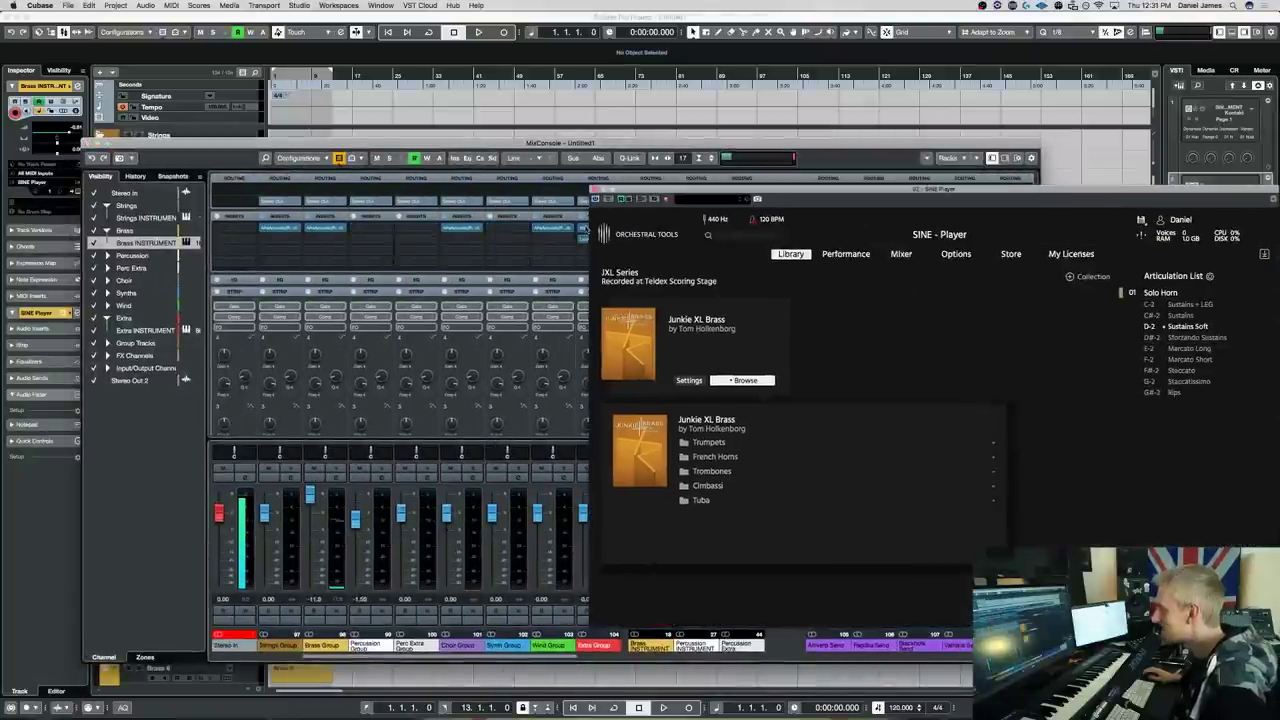
click(318, 520)
click(311, 495)
drag(311, 495, 310, 527)
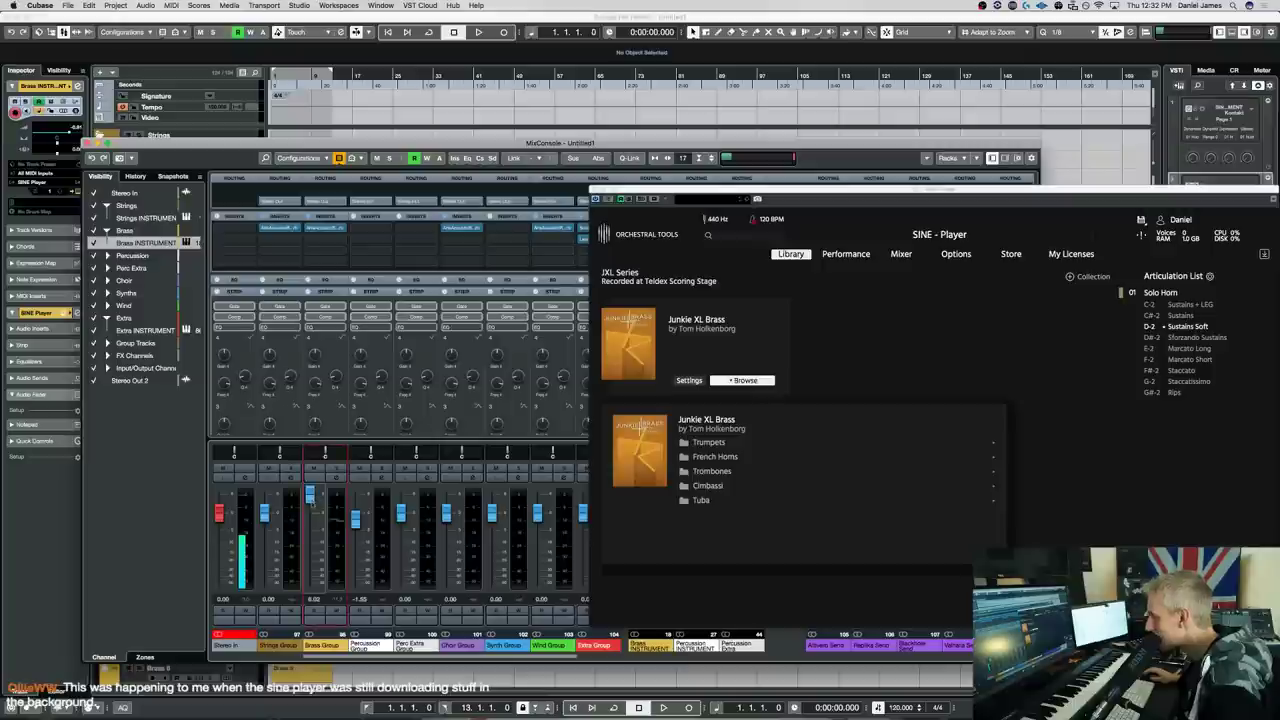
click(313, 469)
click(313, 469)
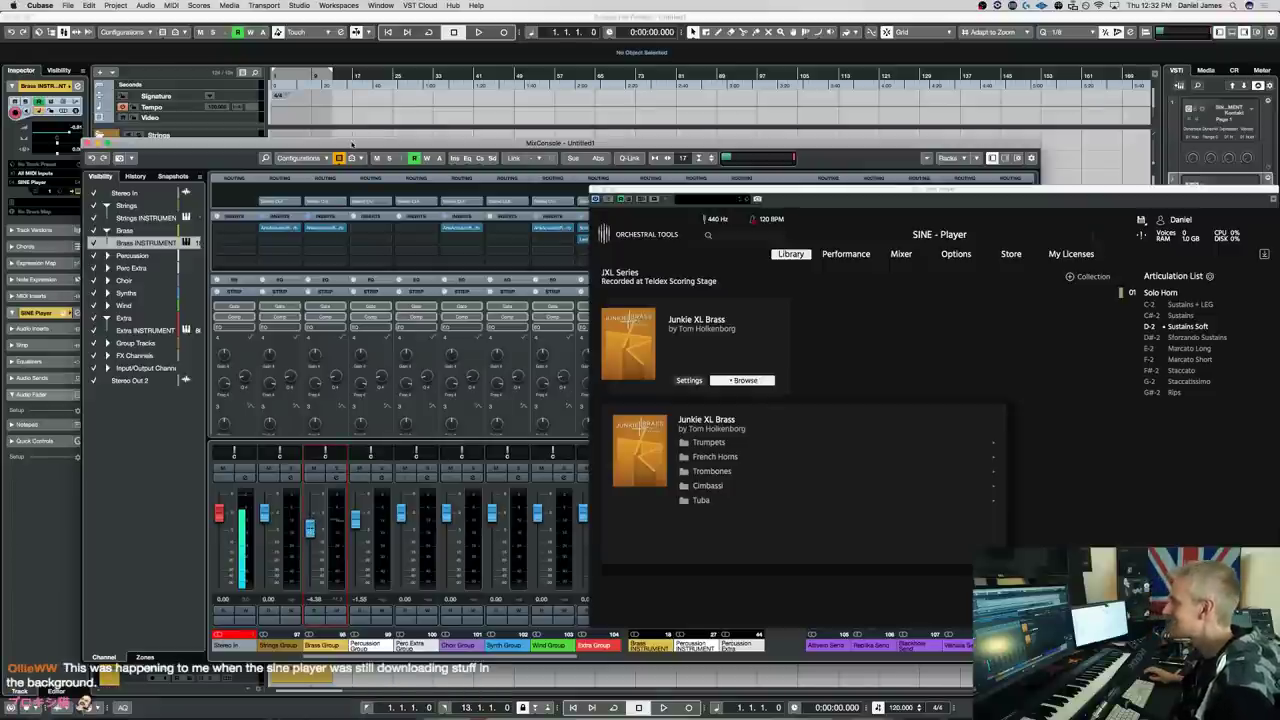
key(F3)
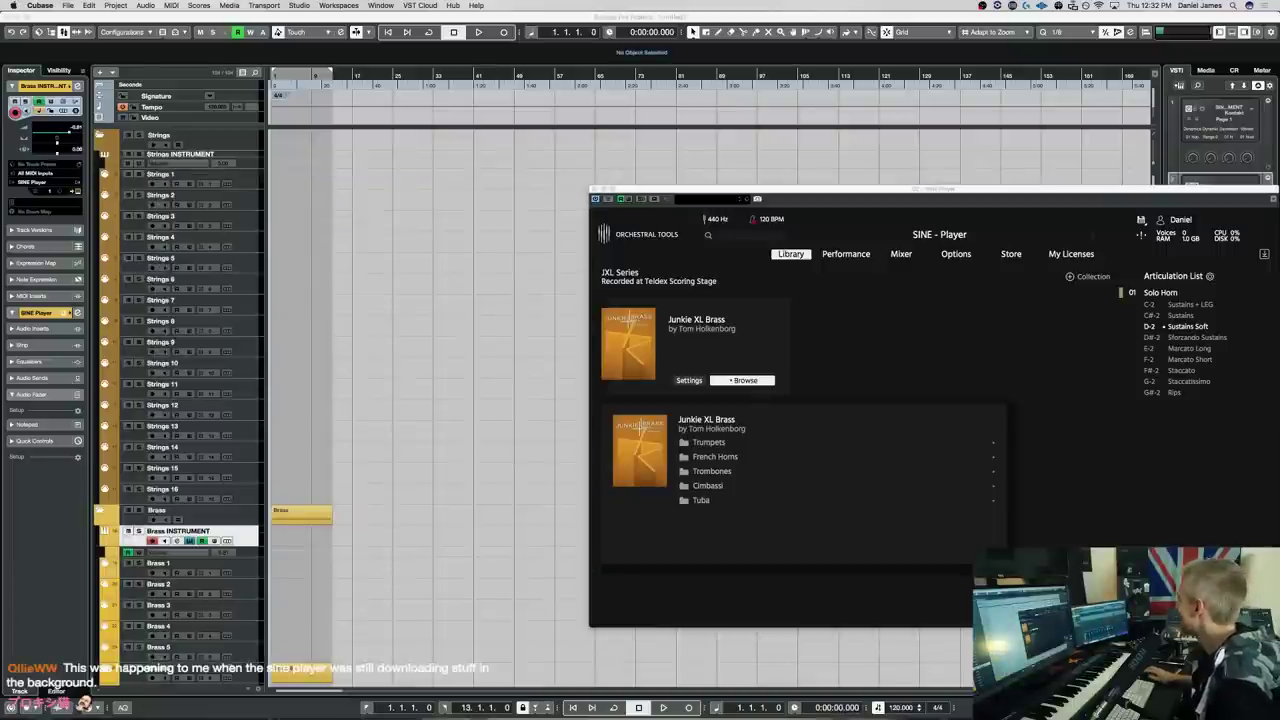
Move the SINE Player window back over the middle of the project and select the Brass 1 track
drag(876, 196, 658, 201)
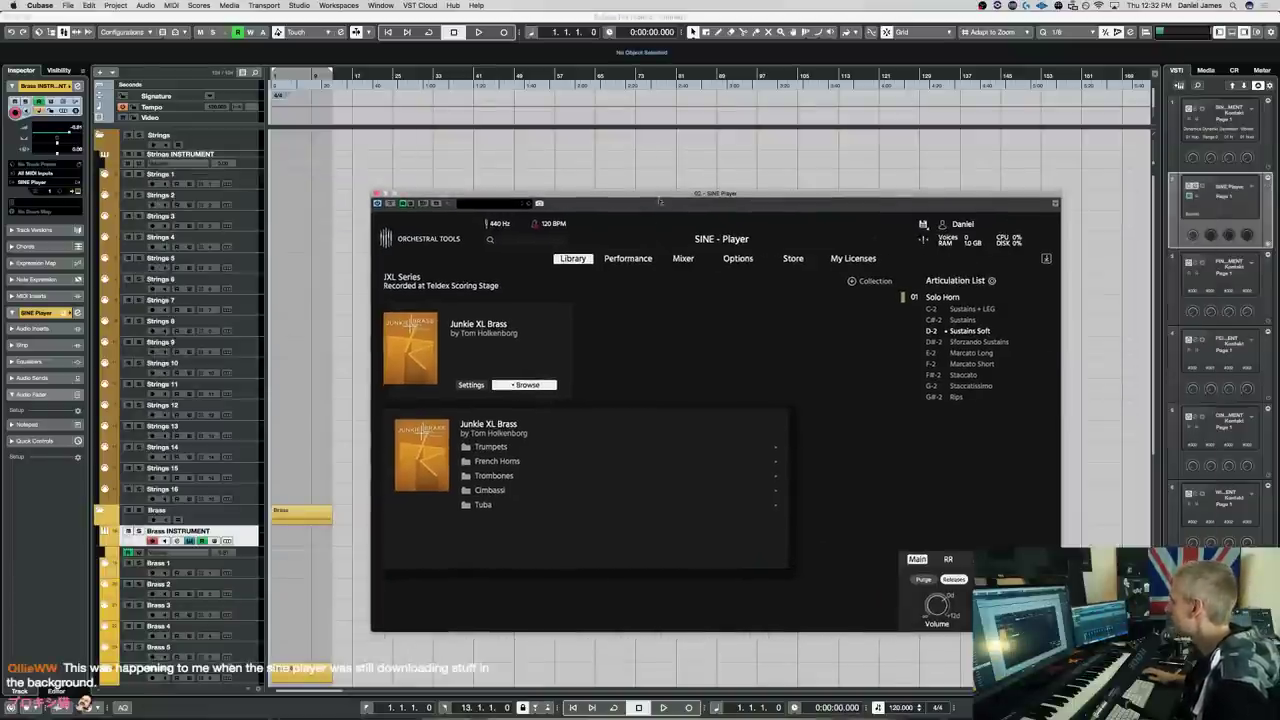
click(188, 560)
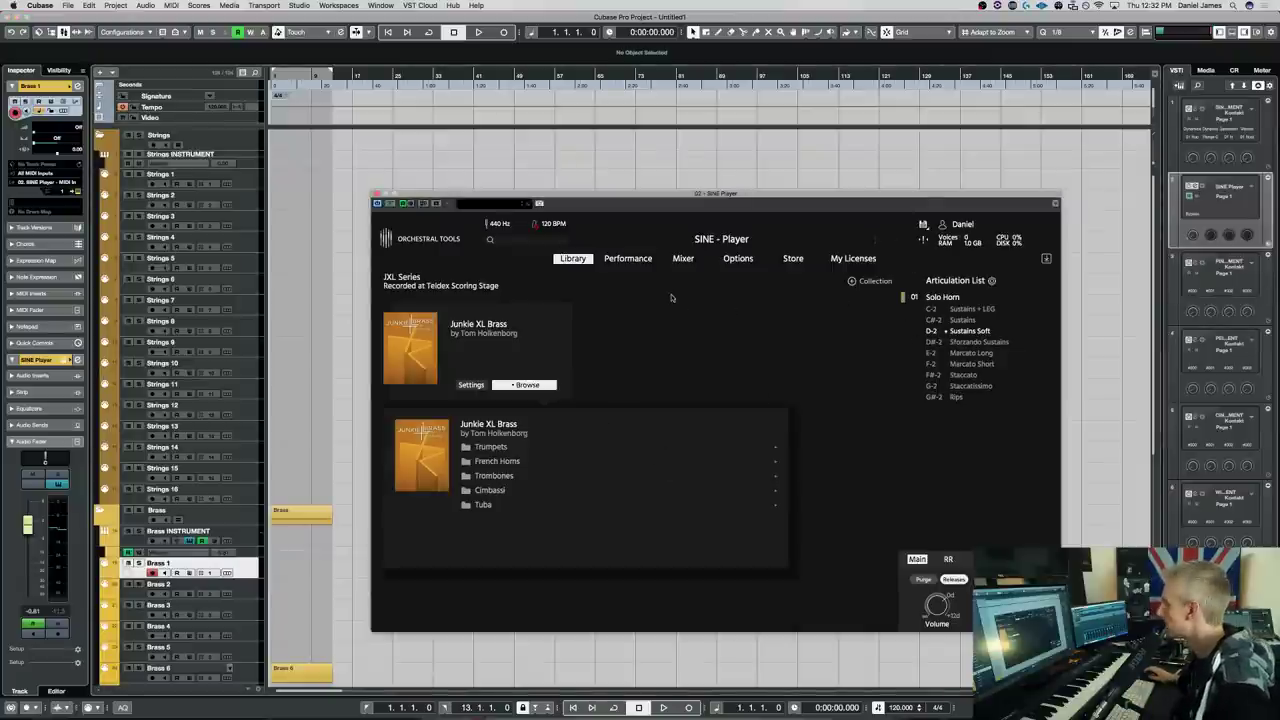
drag(662, 204, 616, 191)
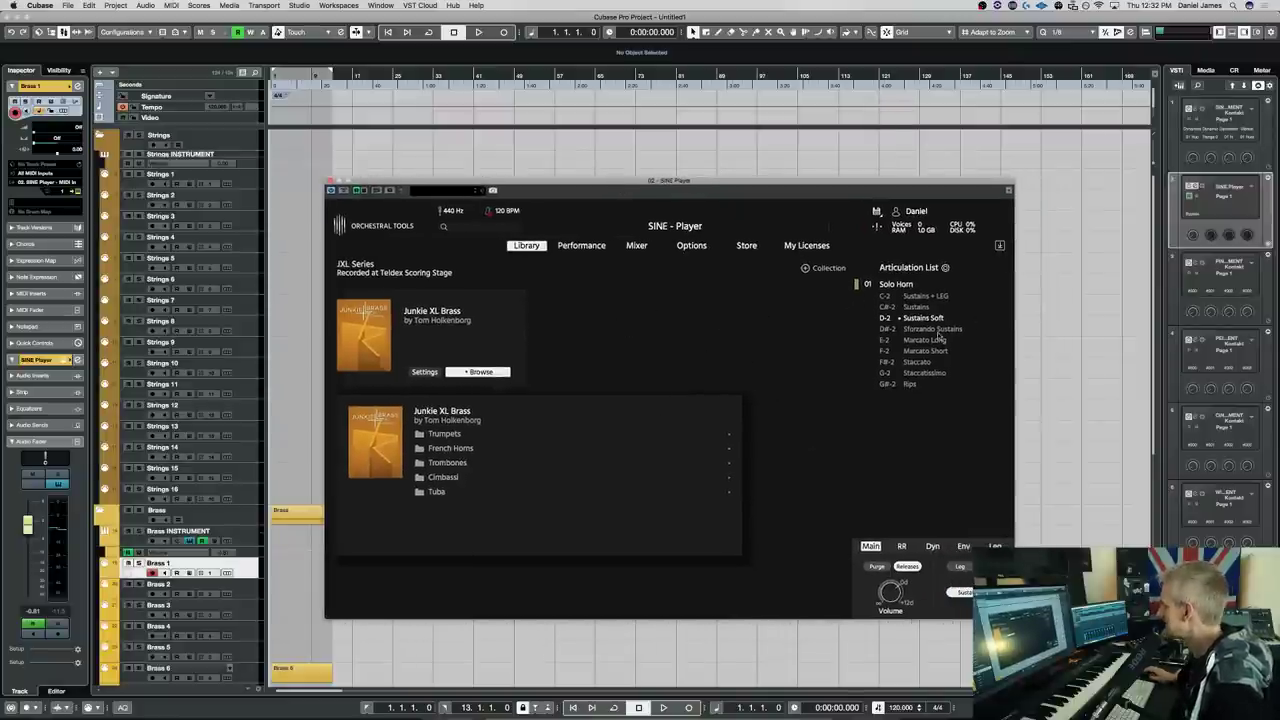
Switch repeatedly between SINE Player's Library, Performance and Mixer pages to test their responsiveness, finishing on Performance
click(581, 245)
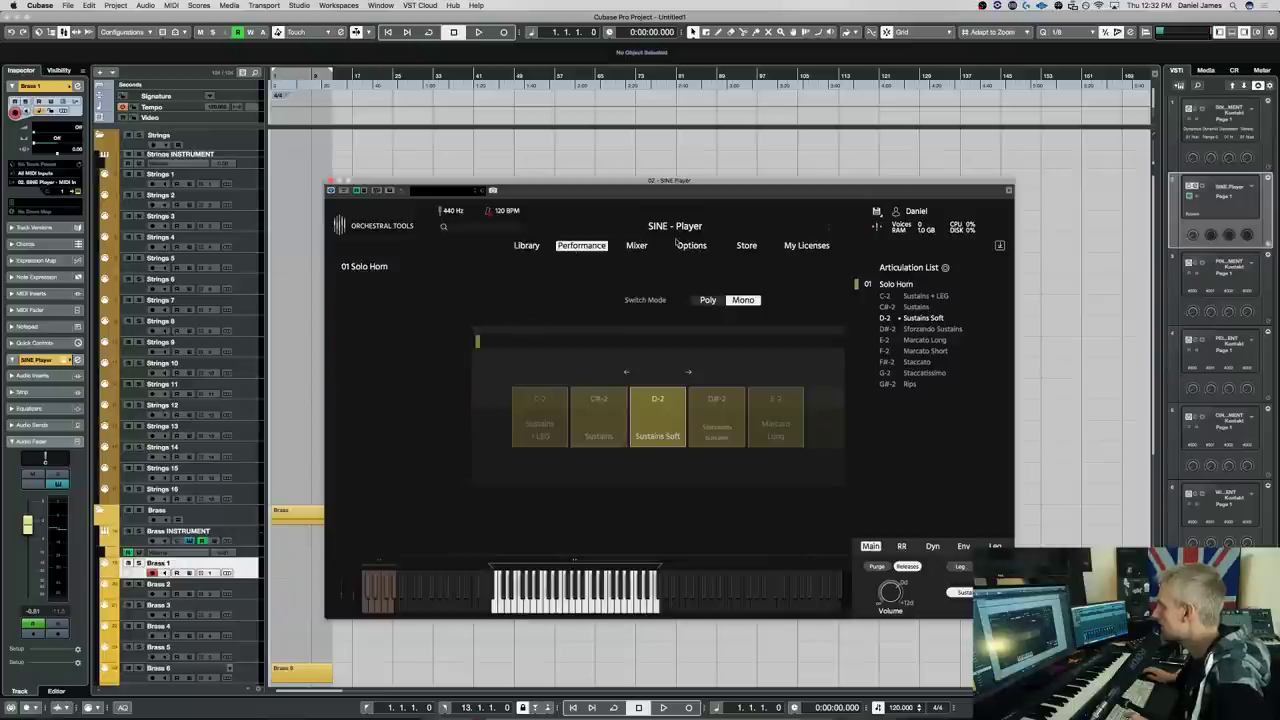
click(635, 249)
click(587, 250)
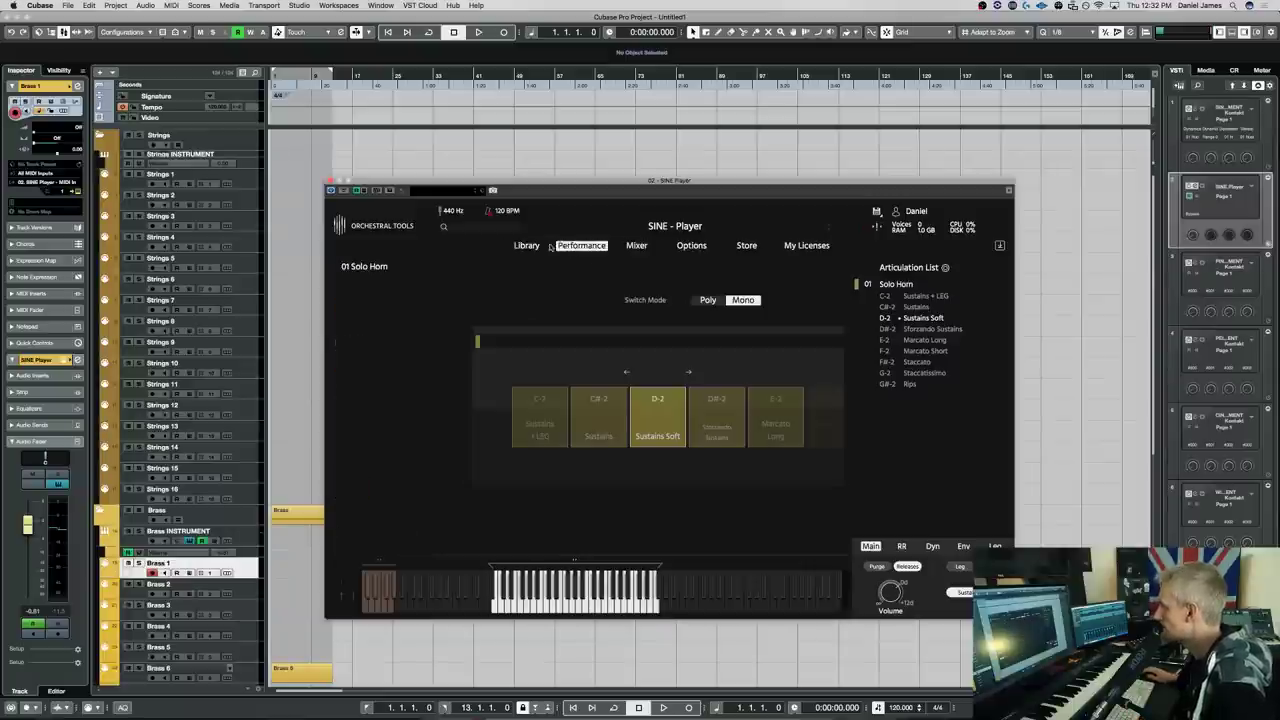
click(527, 246)
click(581, 246)
click(636, 246)
click(569, 247)
click(527, 246)
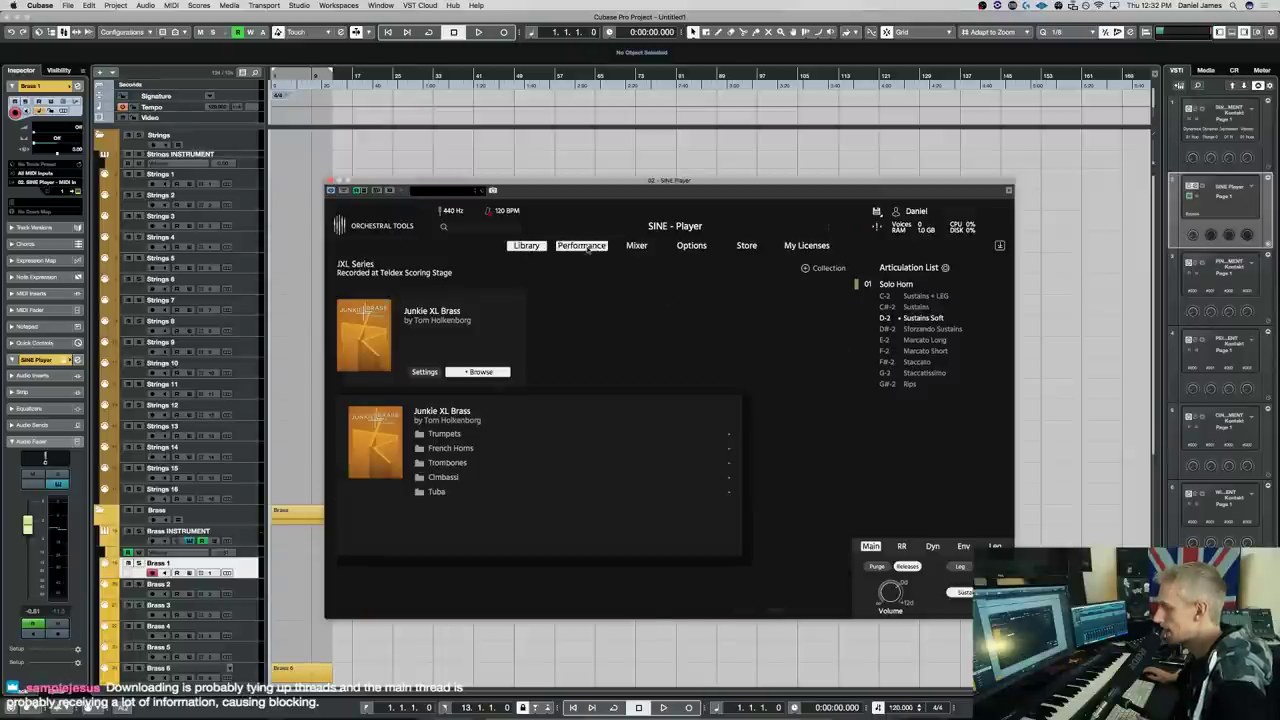
click(581, 246)
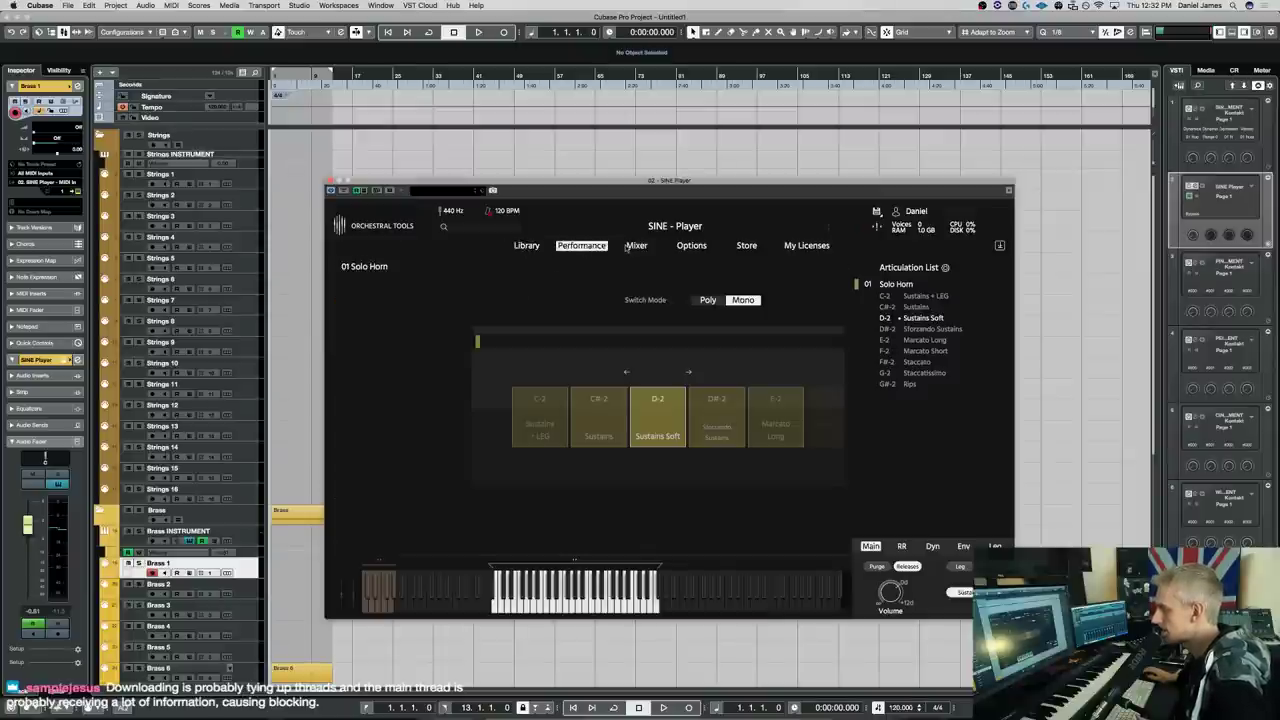
click(634, 246)
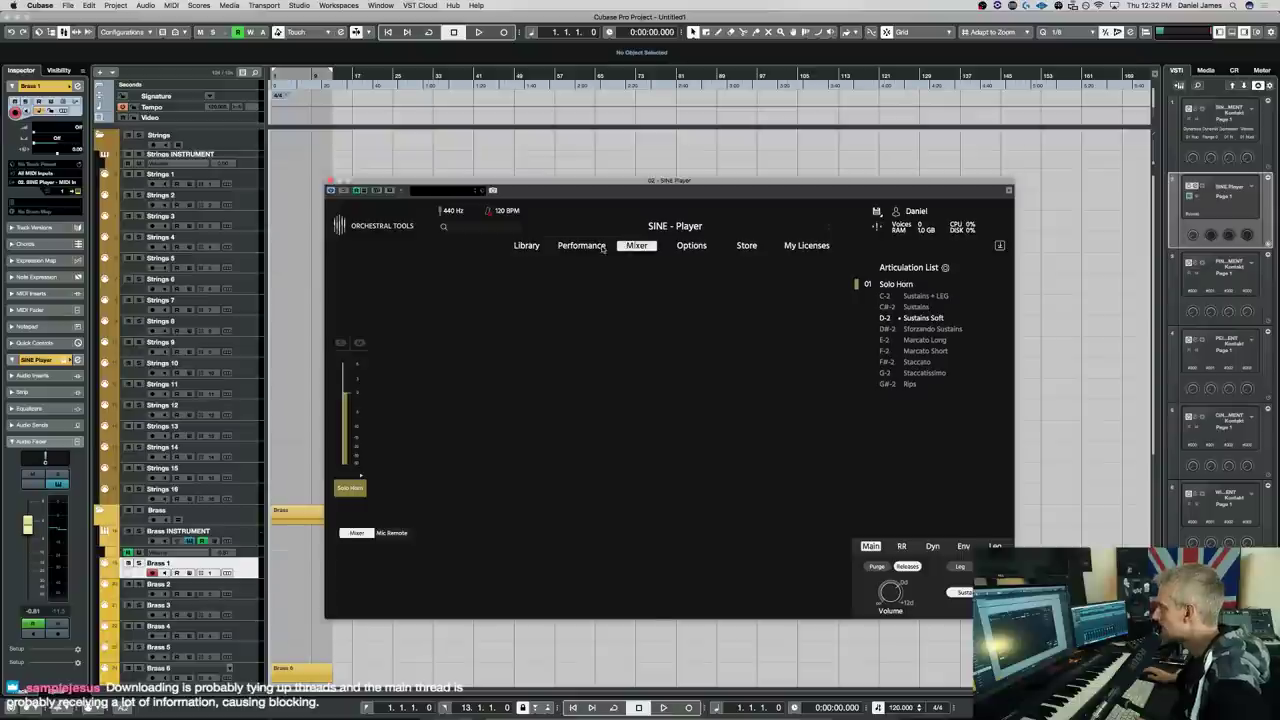
click(592, 246)
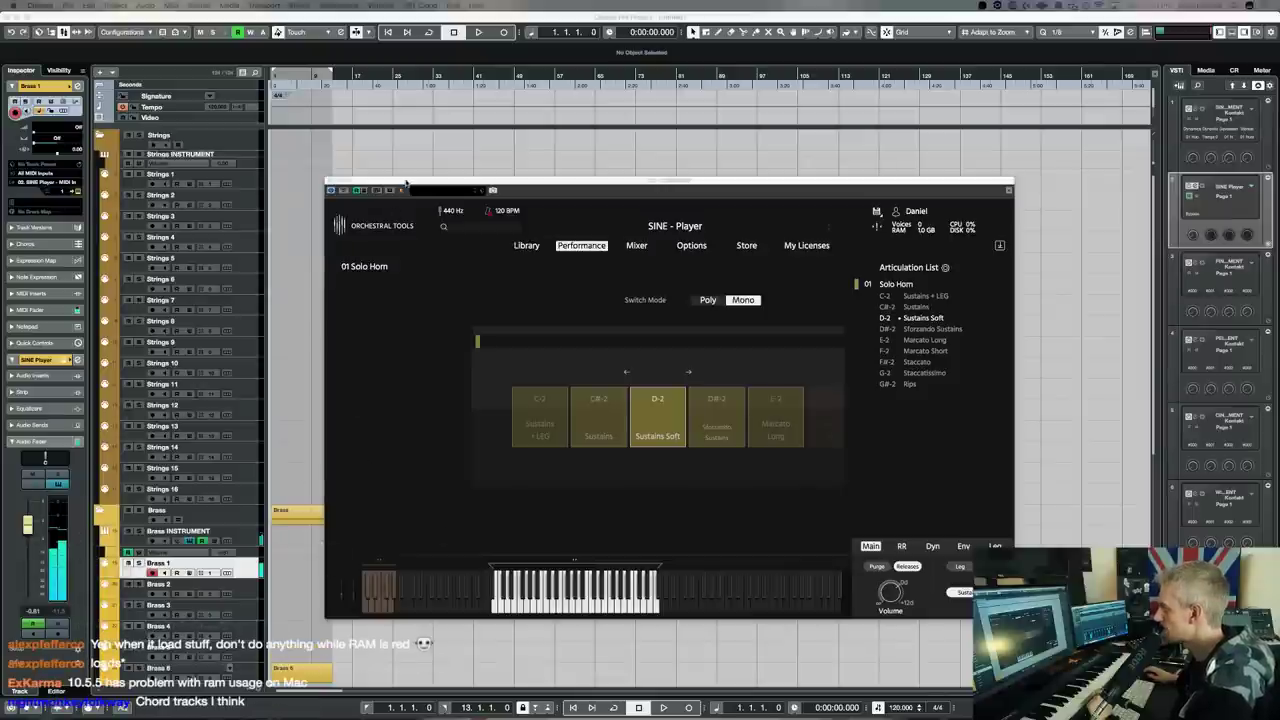
Switch the Solo Horn to Sforzando Sustains and on to Marcato Long for auditioning, and show its envelope settings
drag(406, 183, 416, 169)
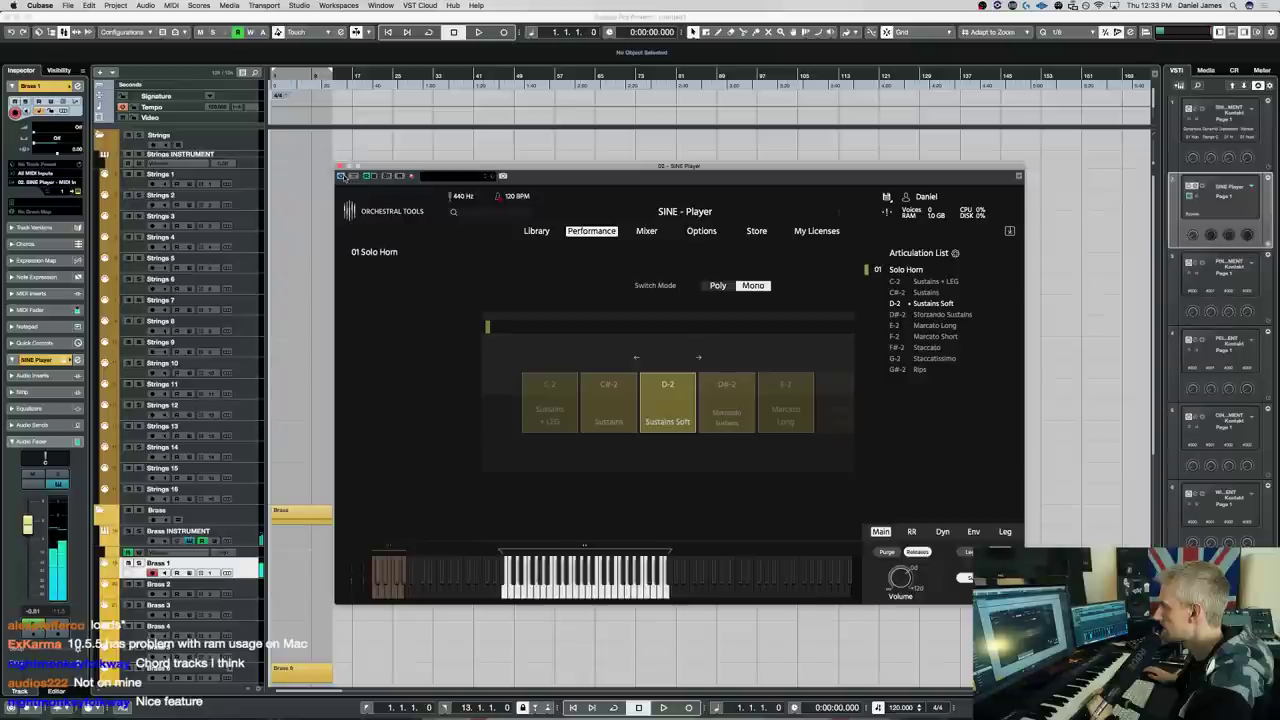
drag(352, 176, 362, 170)
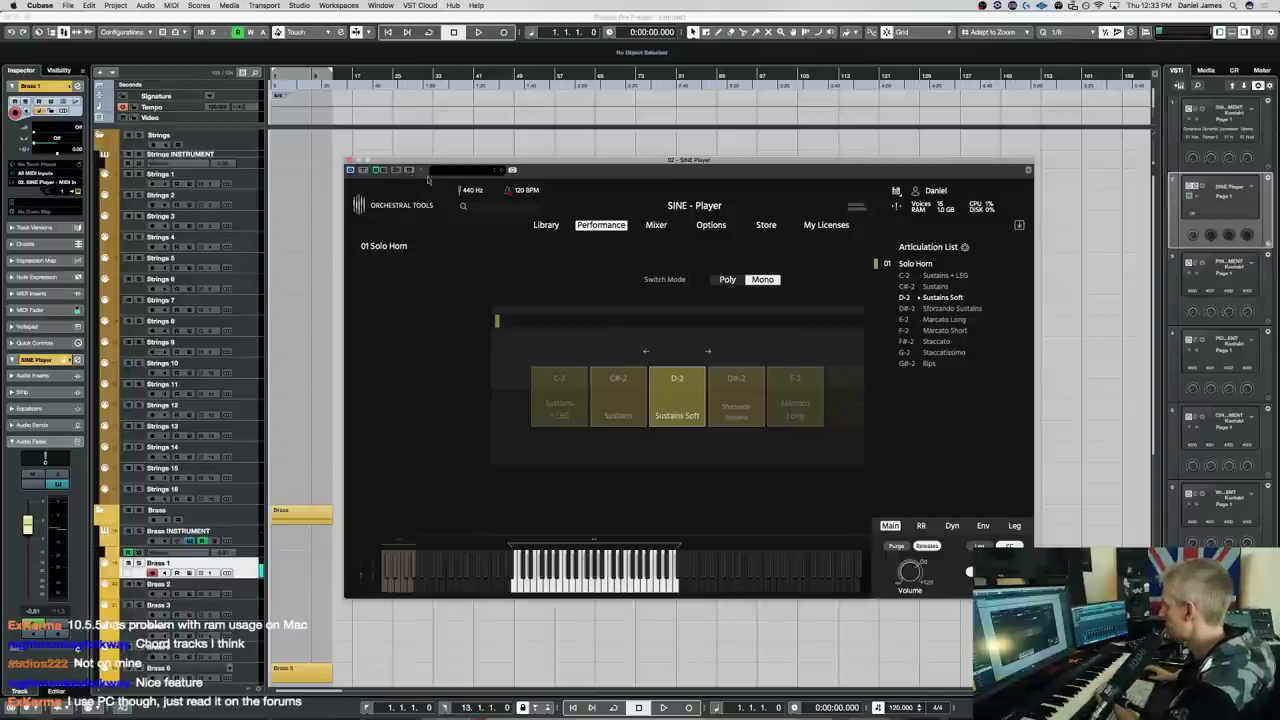
click(970, 311)
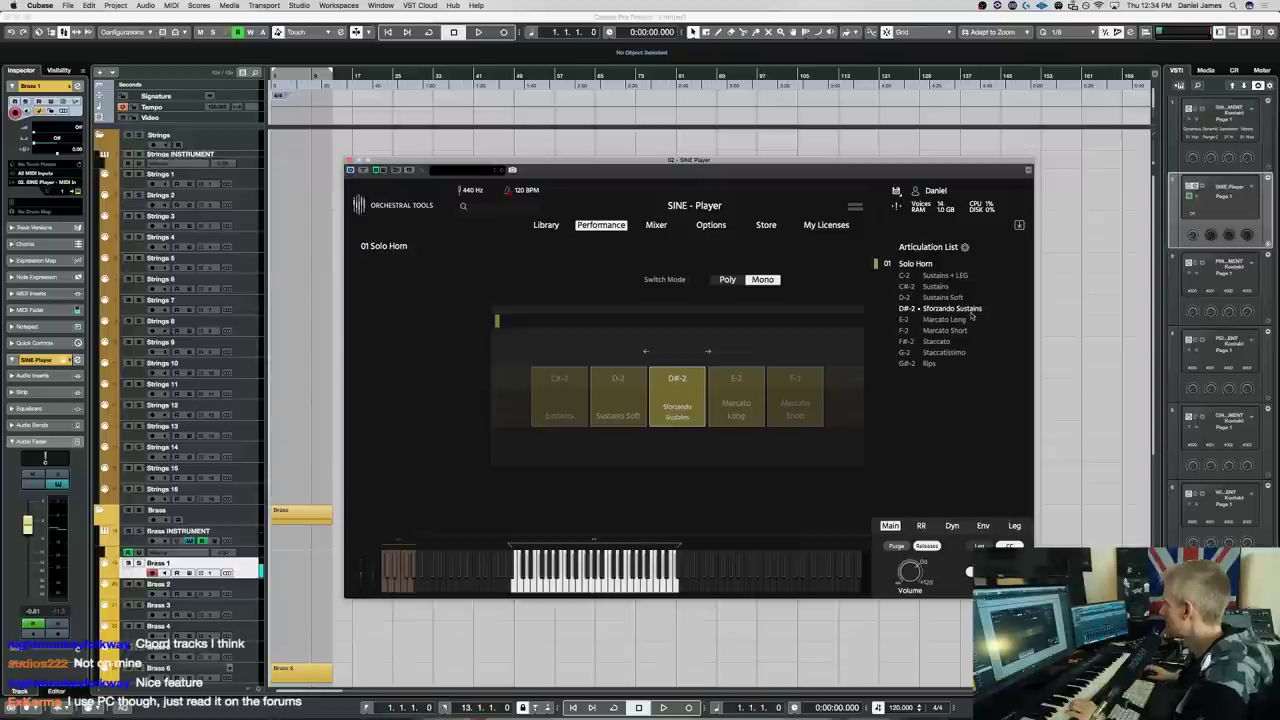
click(944, 320)
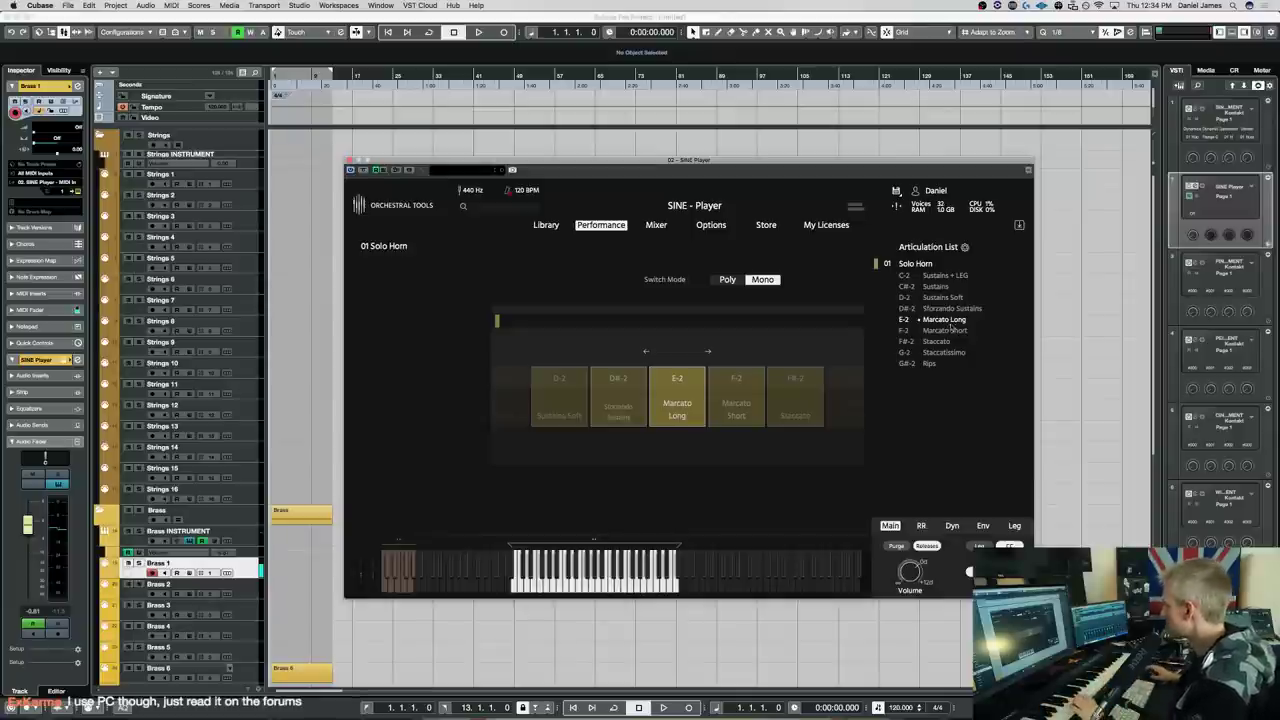
click(984, 526)
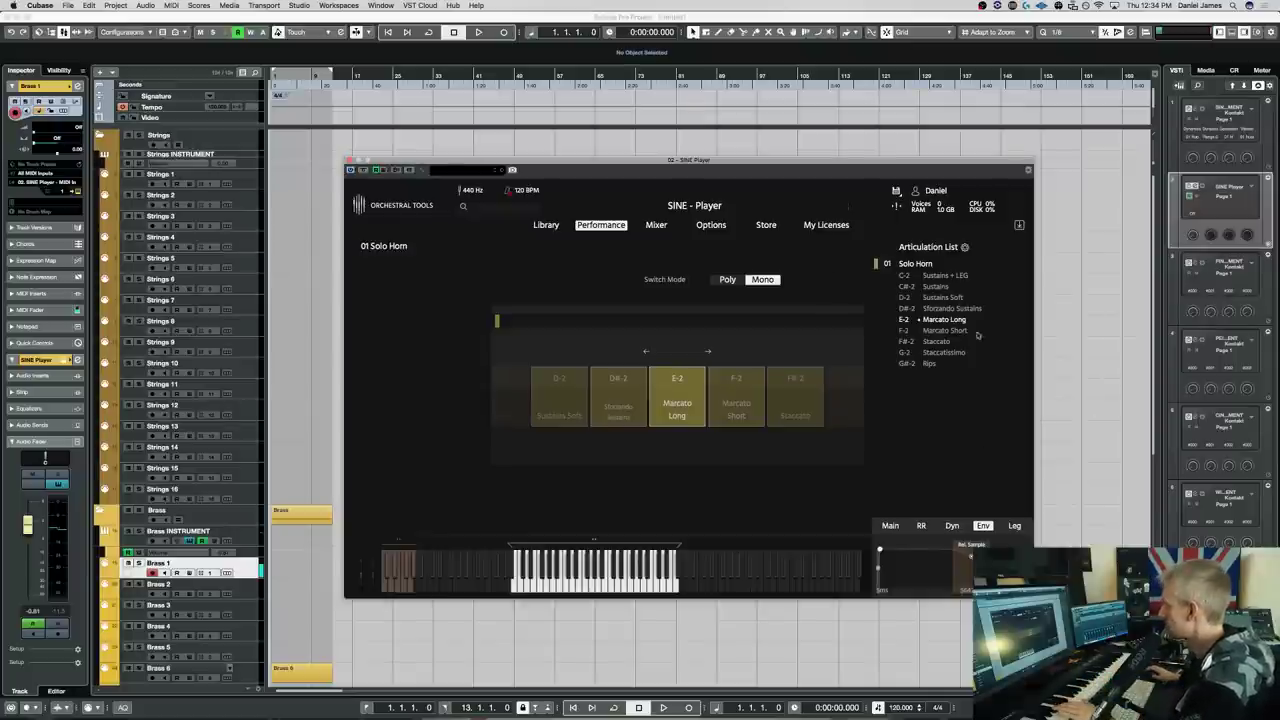
Expand the Solo Horn's microphone channels in SINE Player's mixer and try toggling the mix microphone
drag(675, 169, 578, 138)
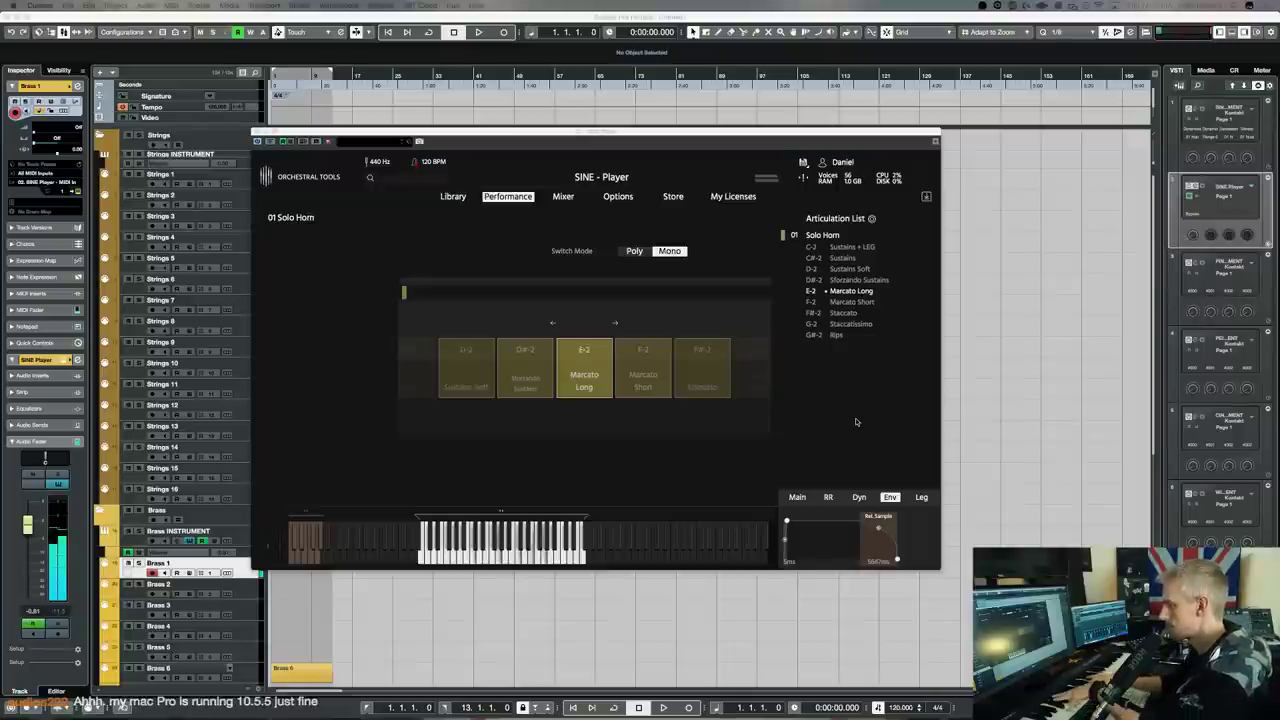
click(563, 196)
click(289, 428)
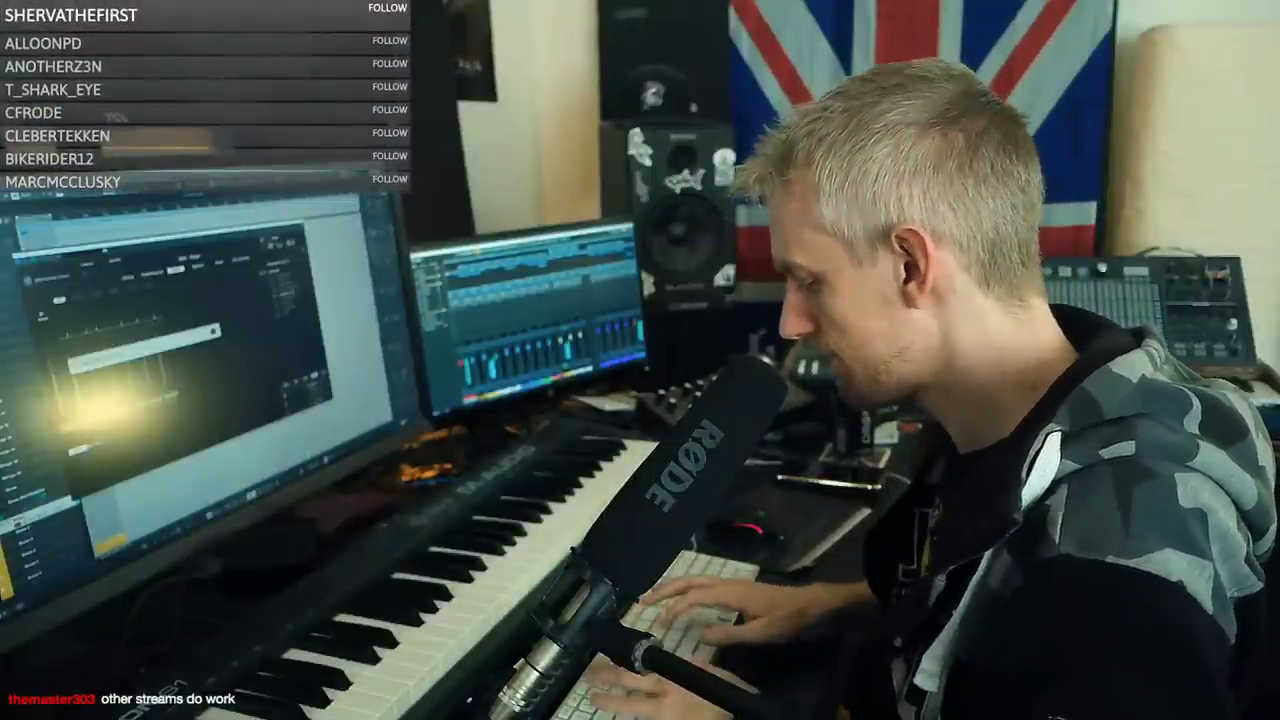
key(Return)
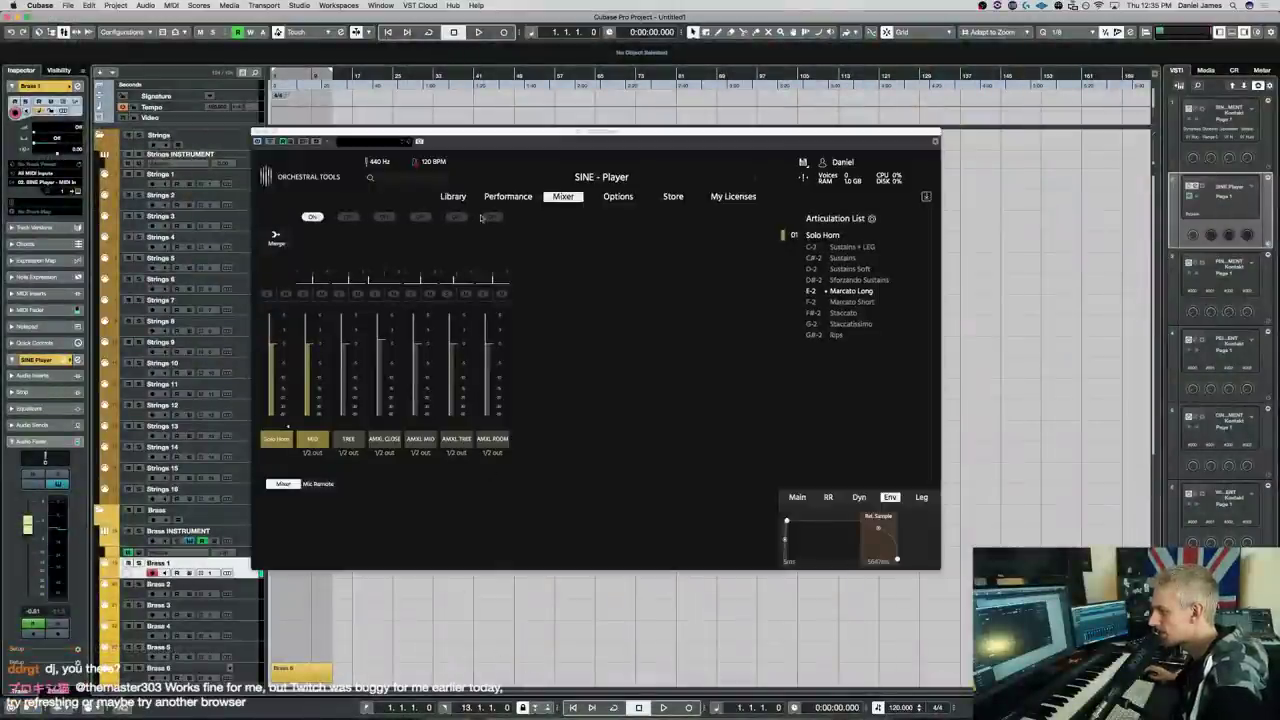
drag(470, 140, 592, 166)
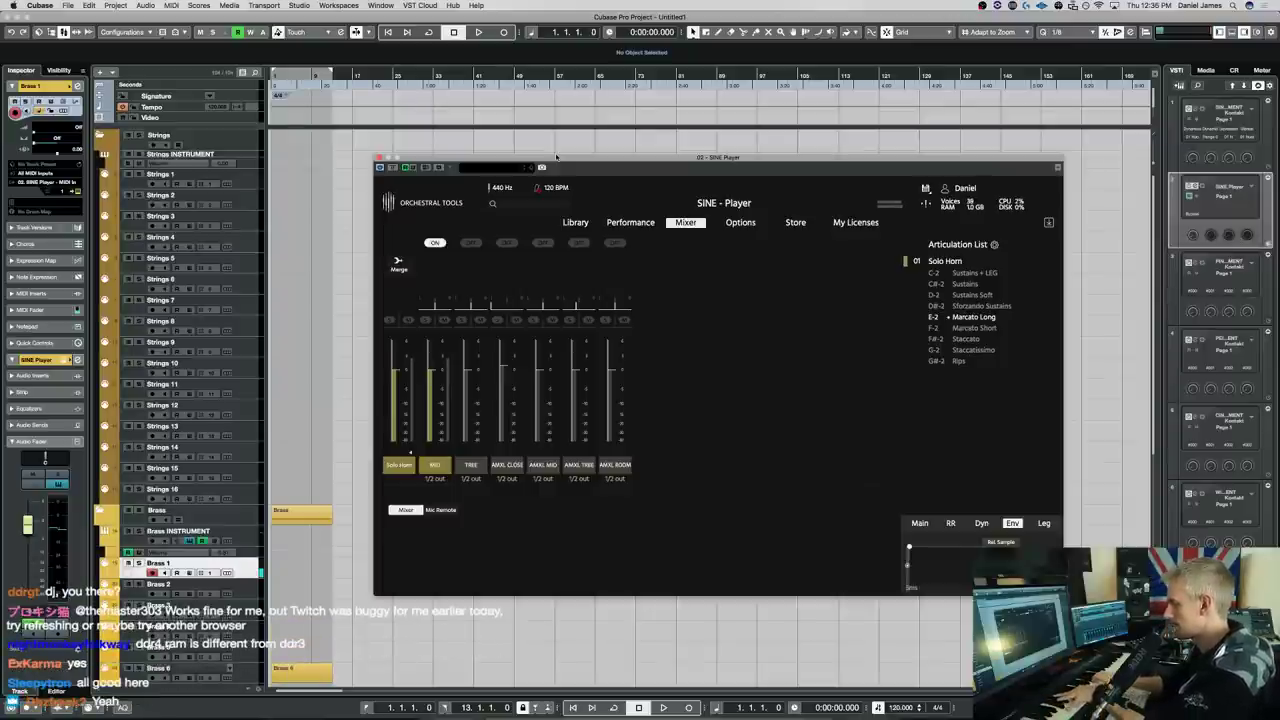
click(435, 243)
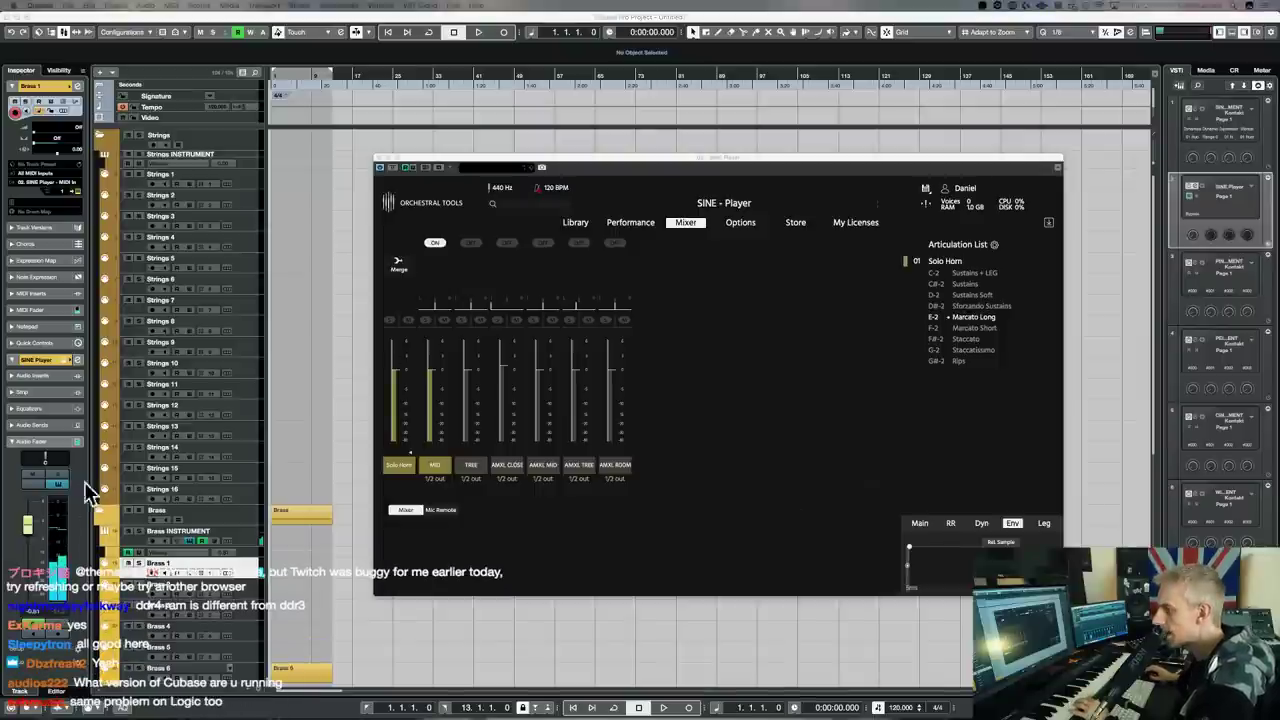
click(436, 305)
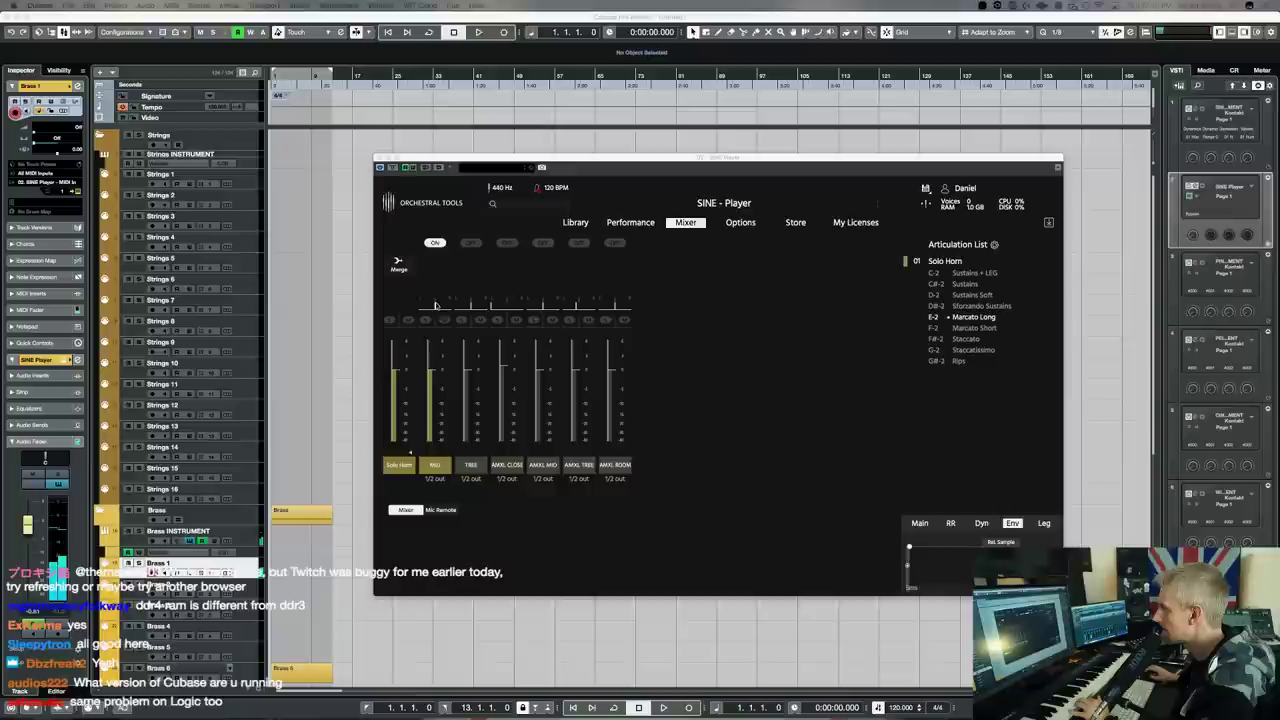
Show the lanes of the Strings 1 track, and select the Strings 2 track followed by Strings 14
click(231, 182)
click(252, 214)
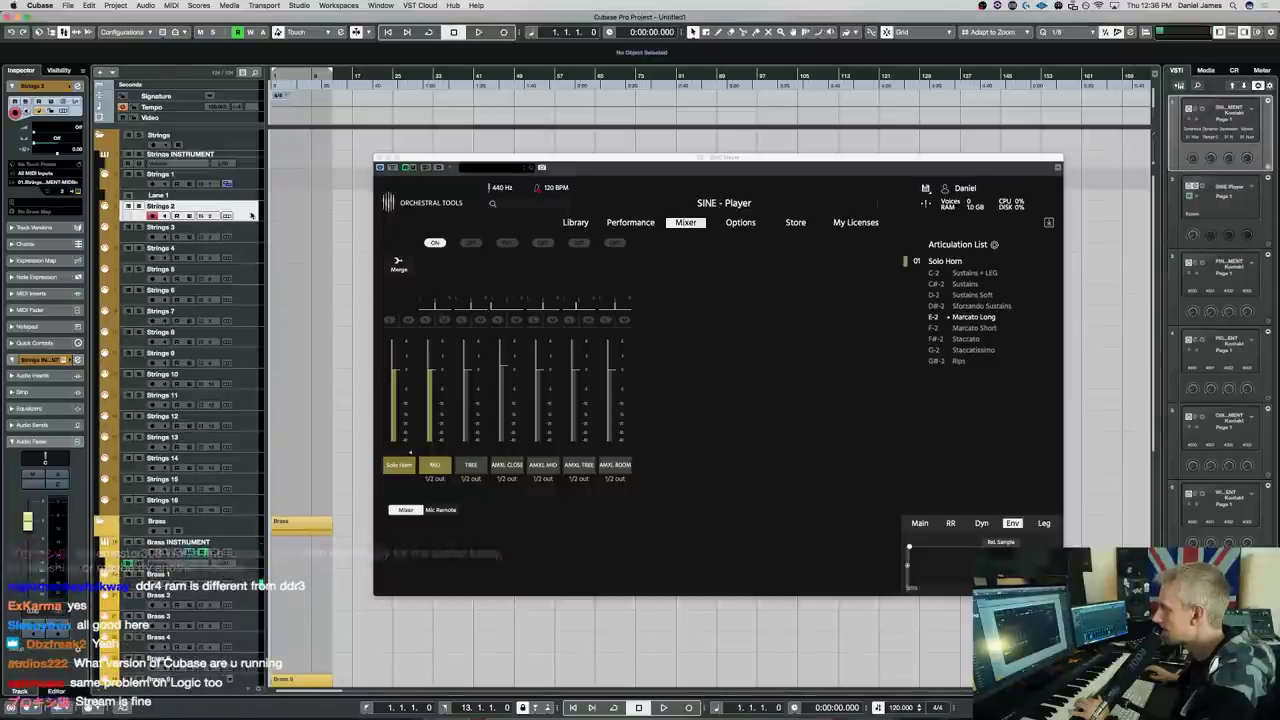
click(256, 466)
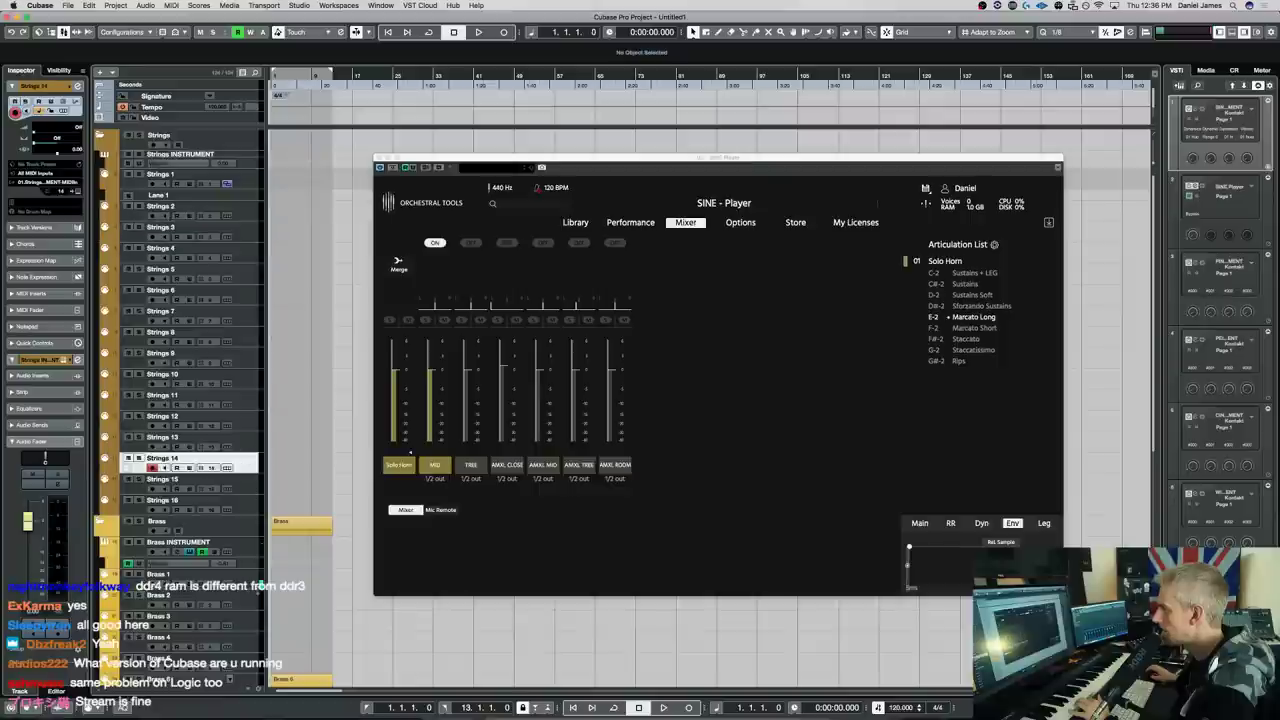
Switch between the Brass 1 and Strings 1 tracks, bring up the strings' Kontakt instrument window, reposition it and close it
click(200, 578)
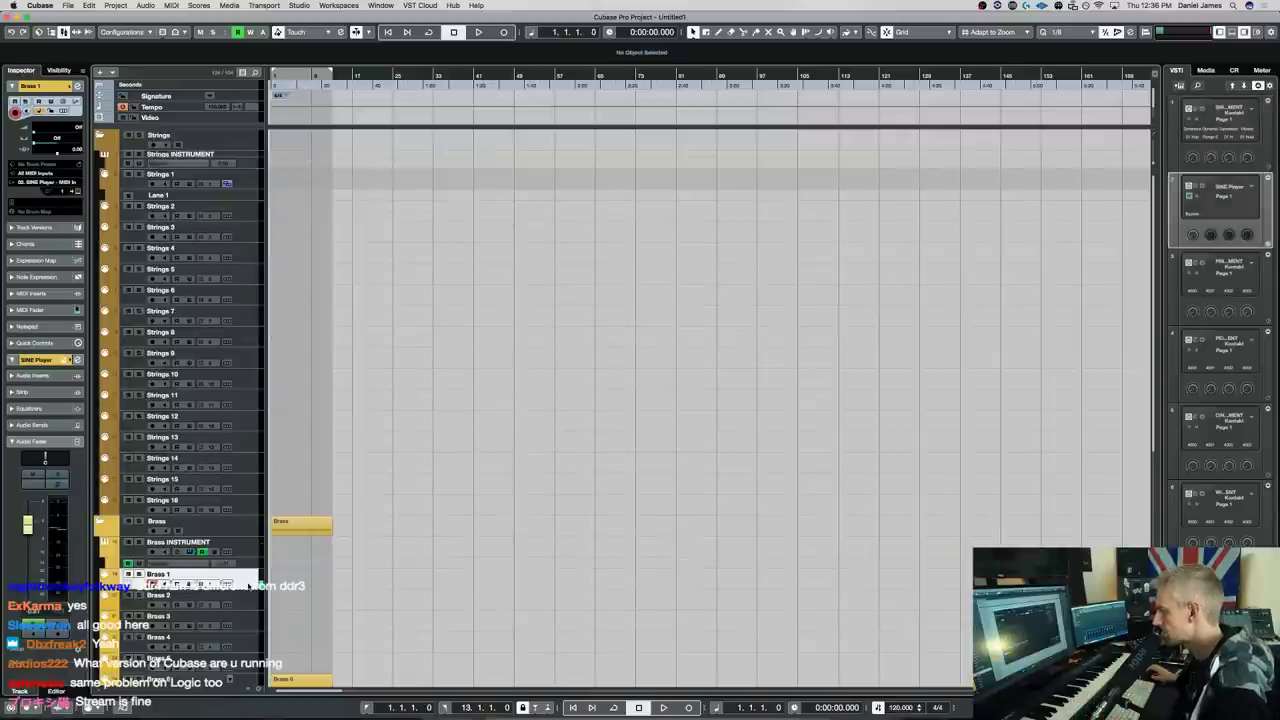
click(228, 584)
click(254, 180)
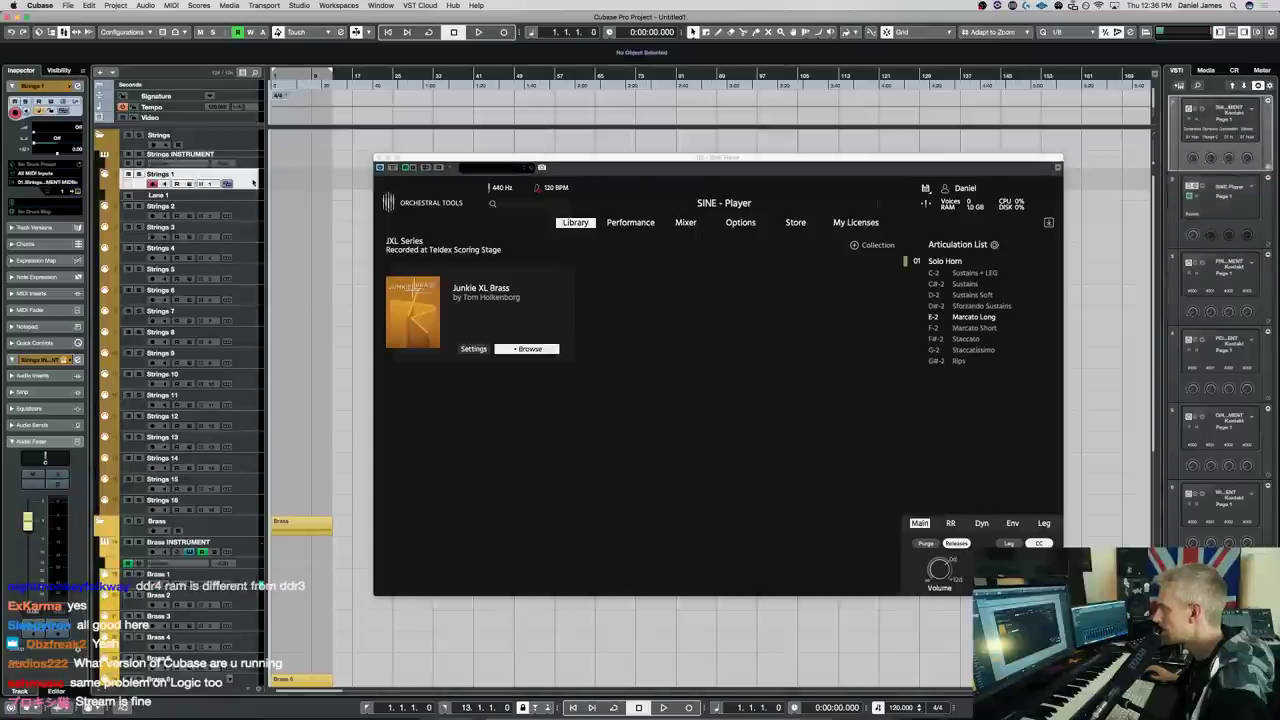
drag(777, 101, 709, 94)
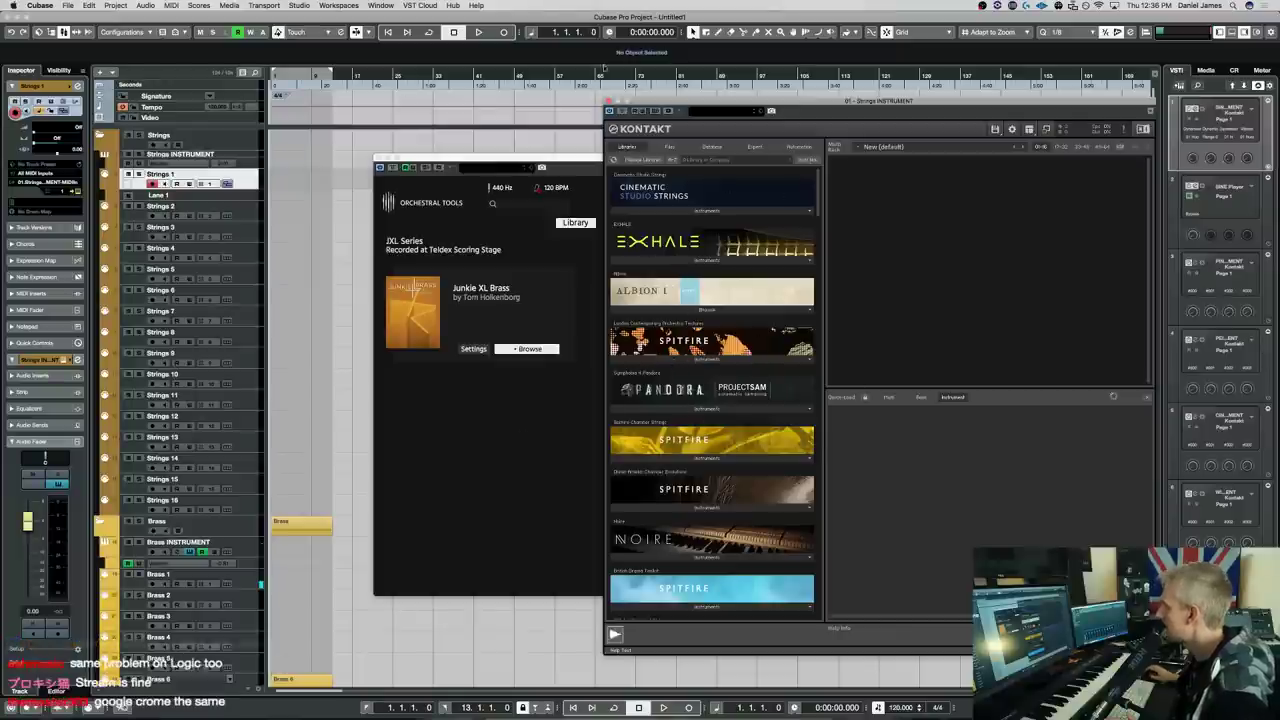
click(608, 102)
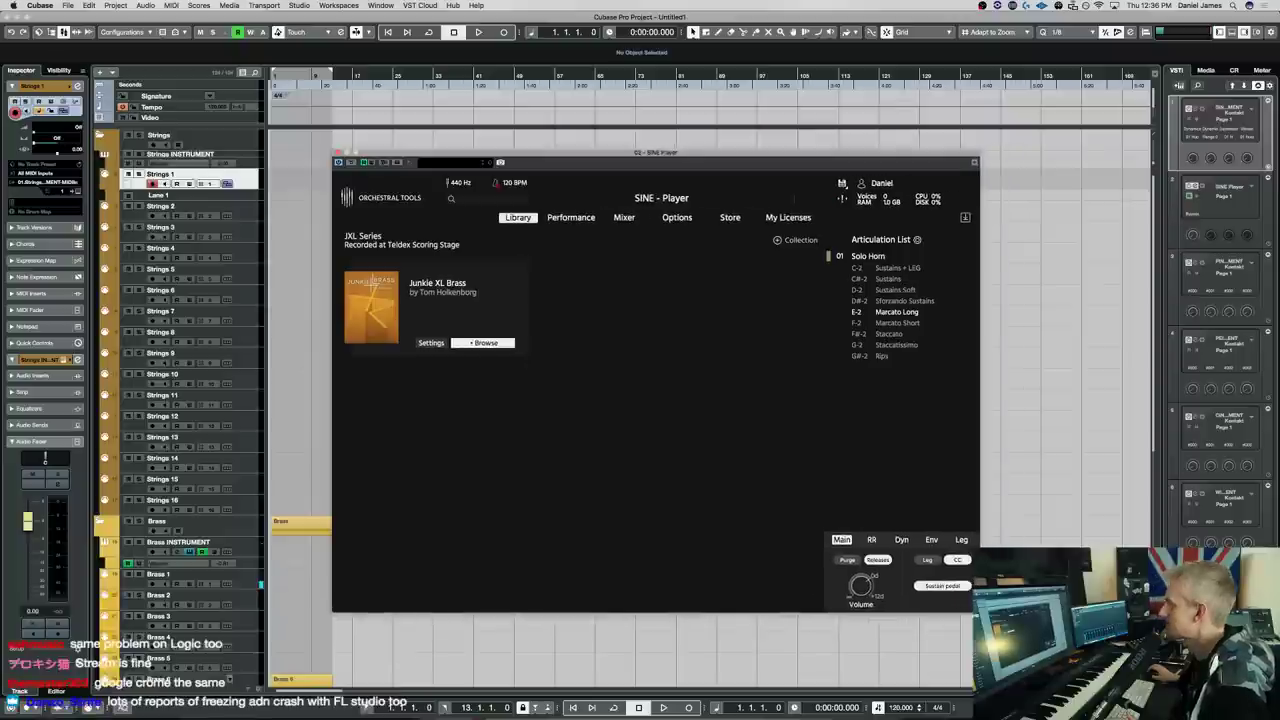
Audition the Solo Horn's Marcato Short and Staccato articulations with the Brass 1 track selected, and show its round-robin settings
click(888, 323)
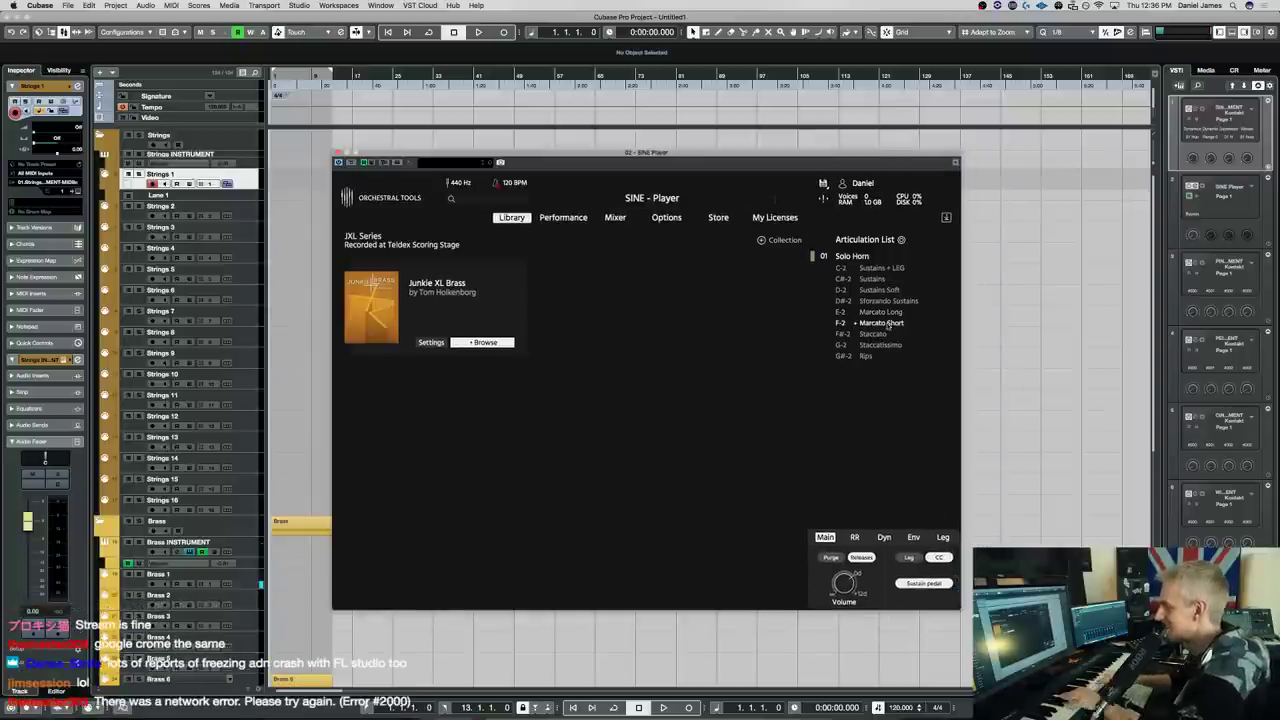
click(232, 578)
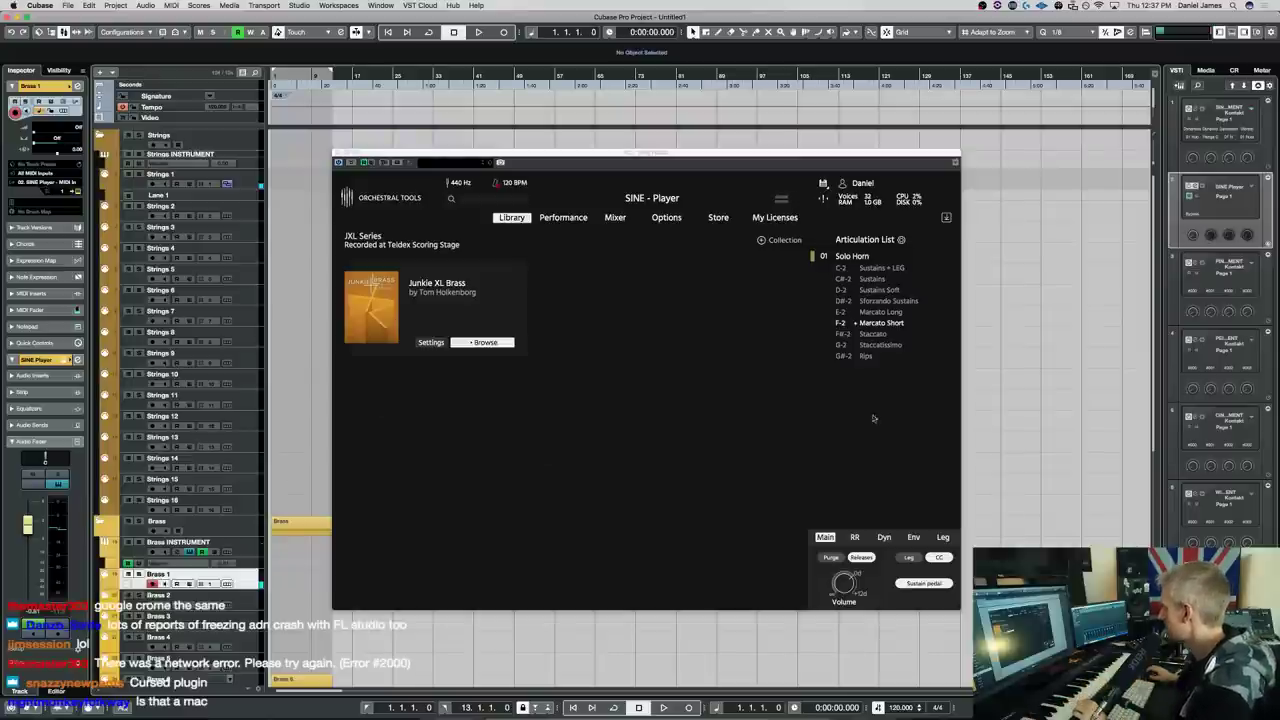
click(869, 334)
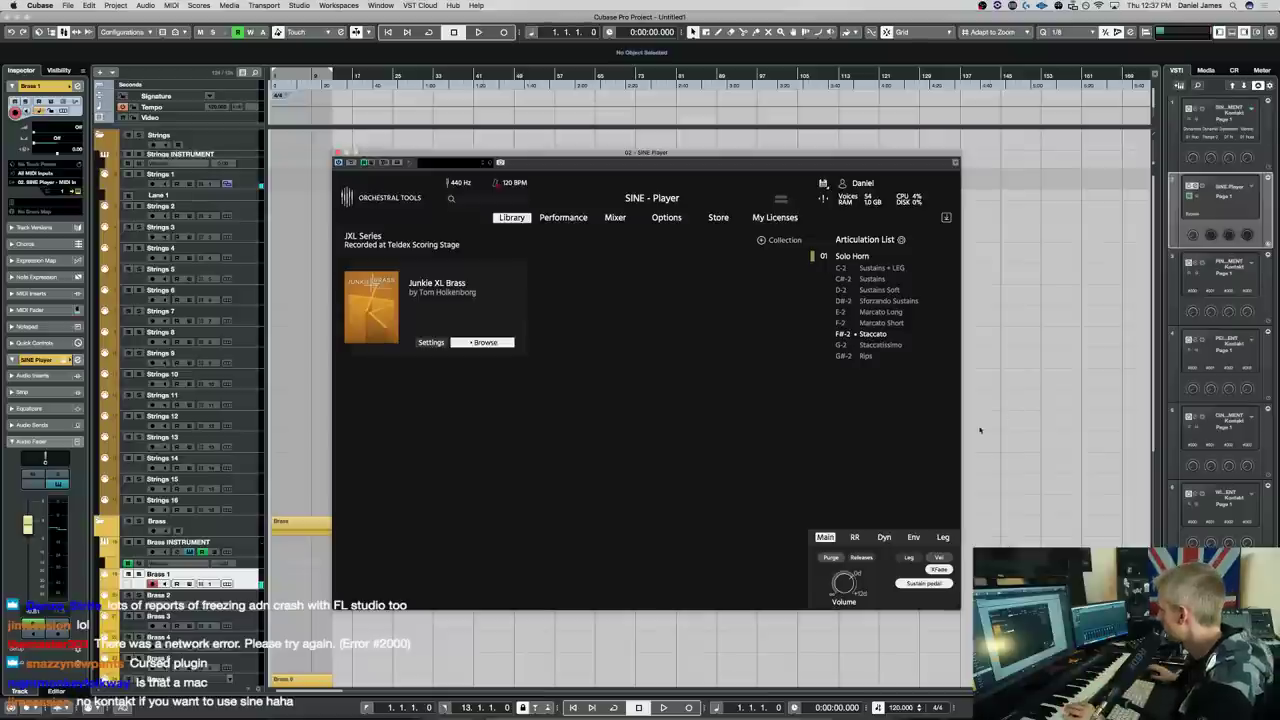
click(855, 537)
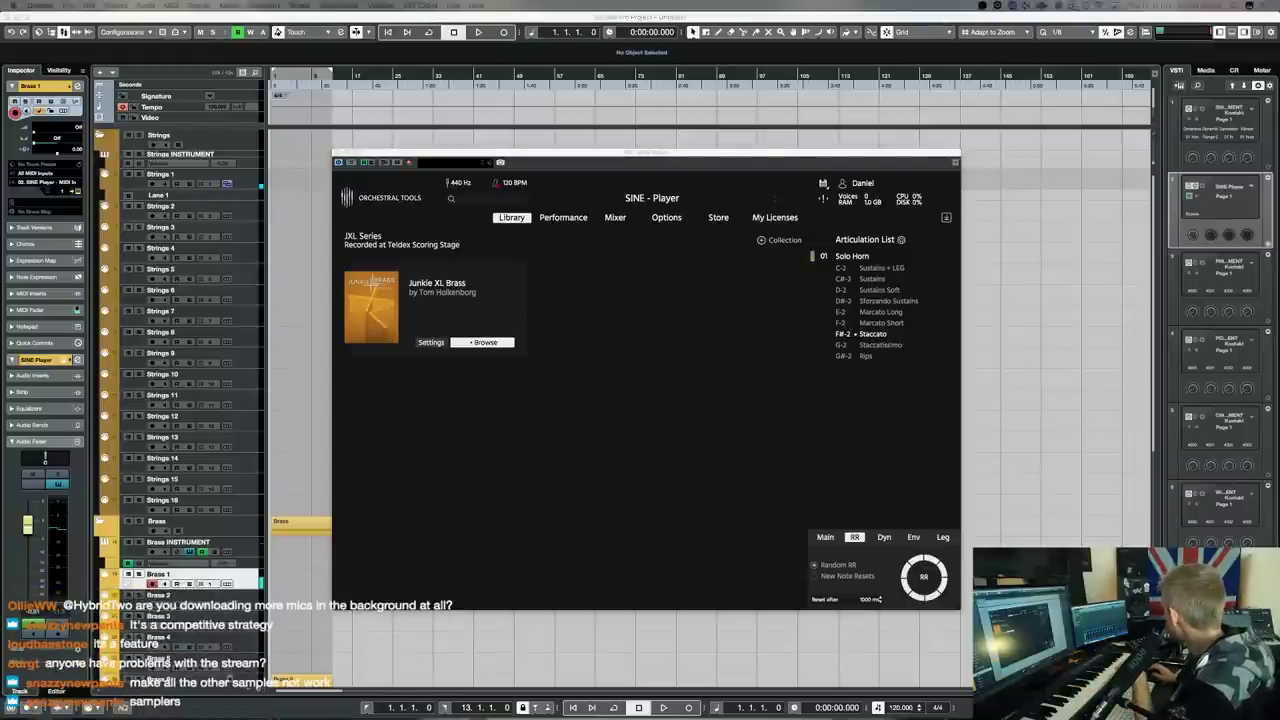
View the MixConsole with the SINE Player window moved aside and close the console again
key(F3)
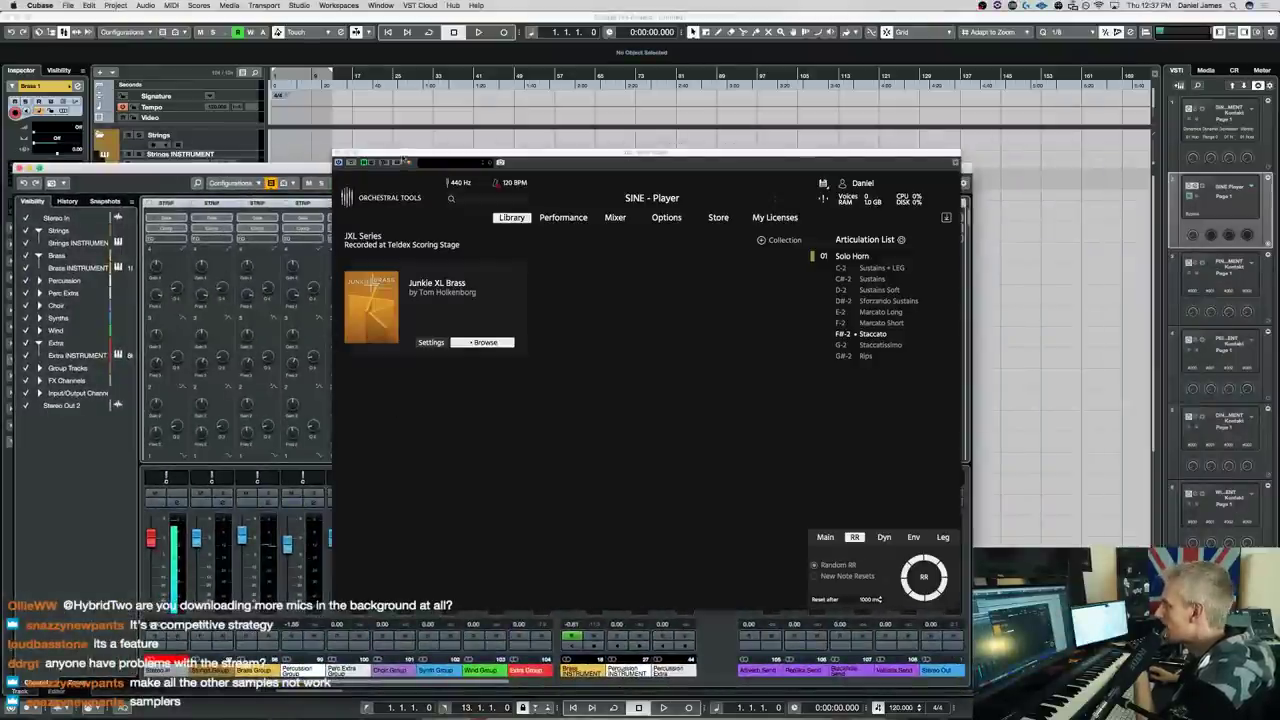
drag(403, 159, 661, 131)
click(389, 205)
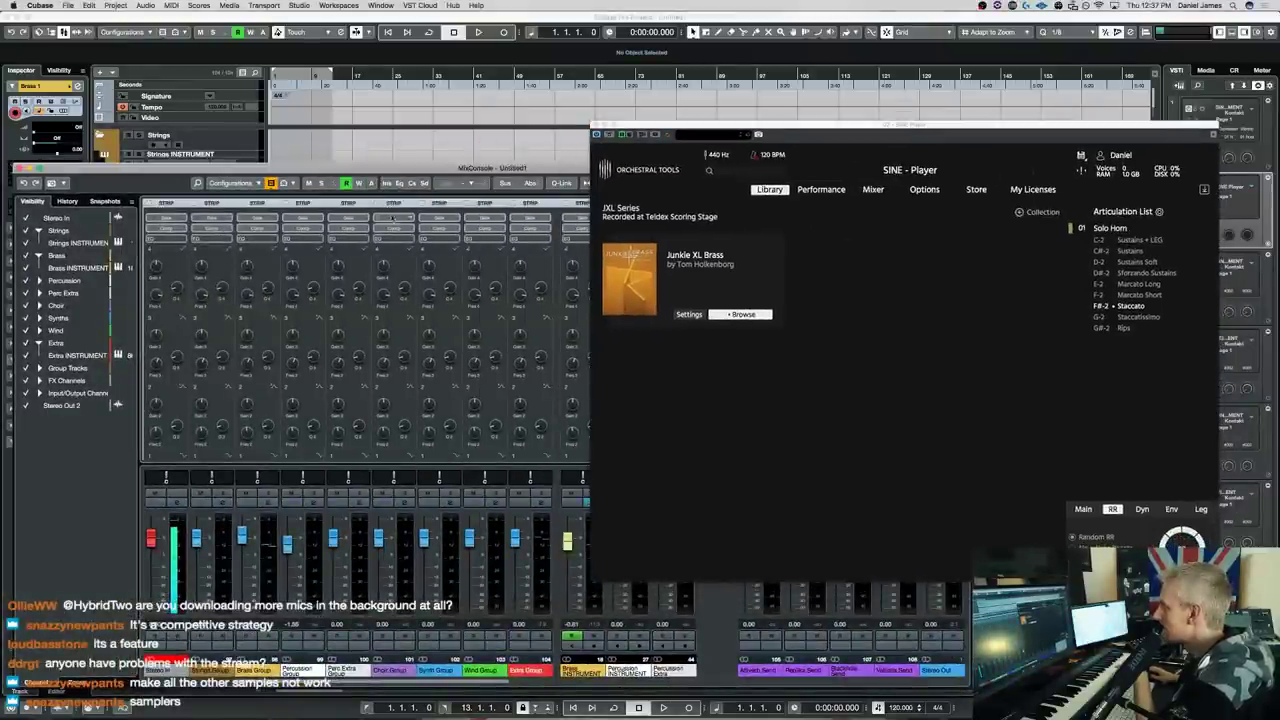
drag(386, 167, 385, 141)
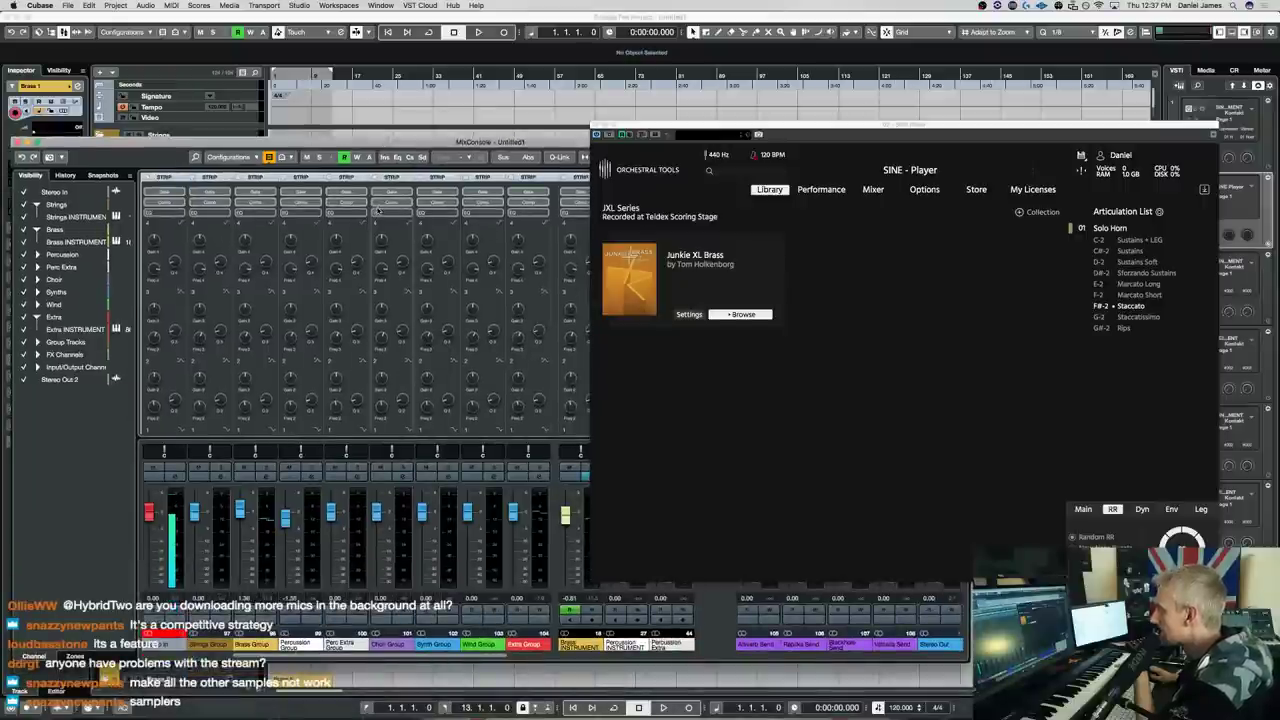
key(F3)
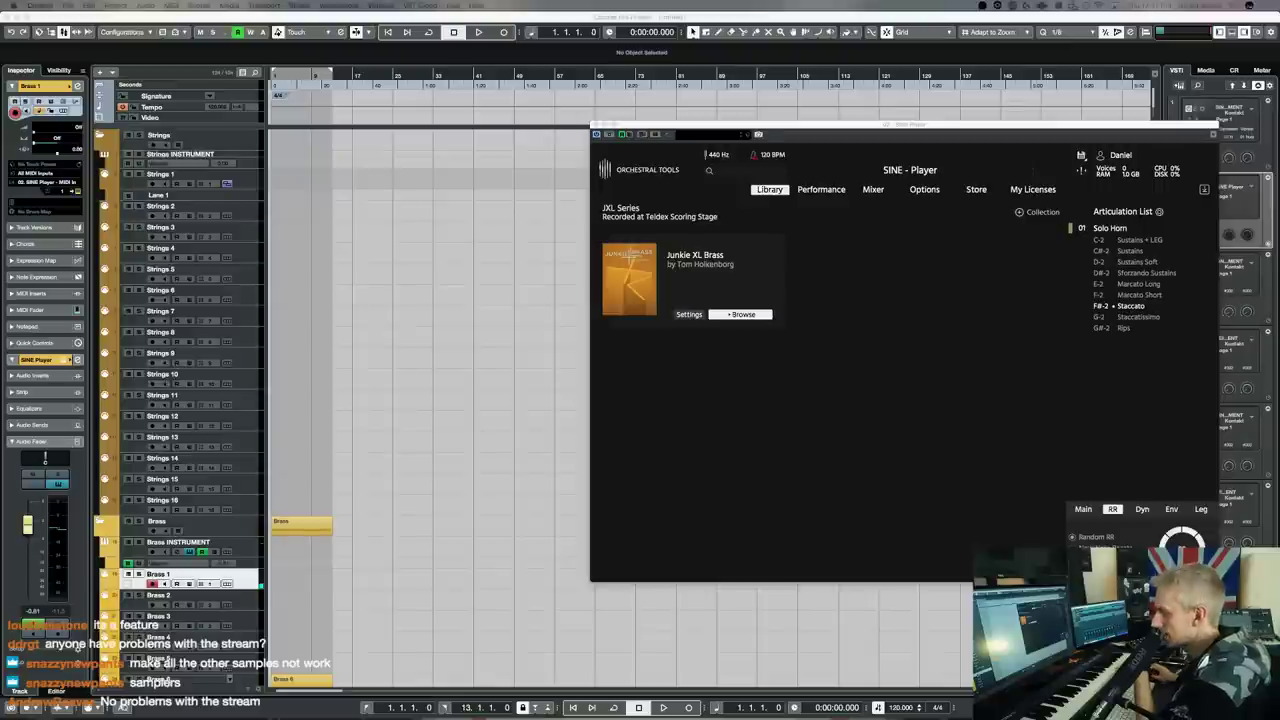
Move the SINE Player window back to the middle and switch the Solo Horn to Staccatissimo
drag(904, 128, 676, 118)
click(895, 308)
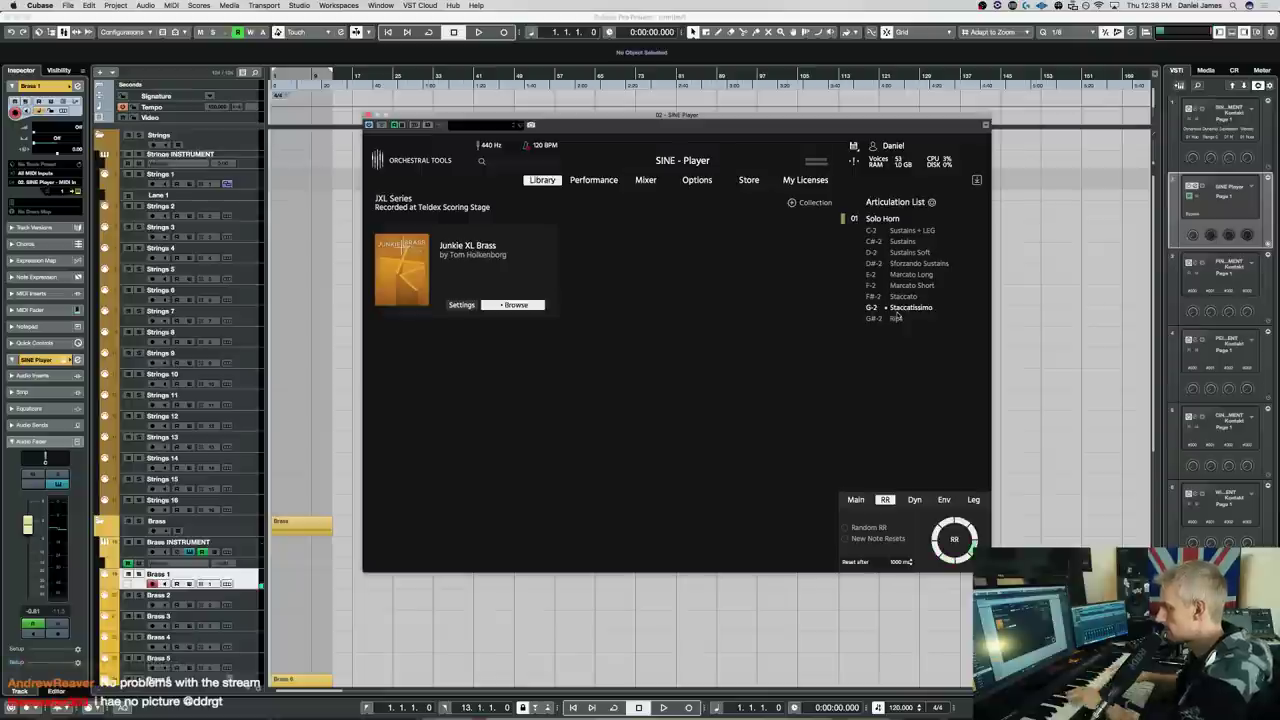
click(288, 598)
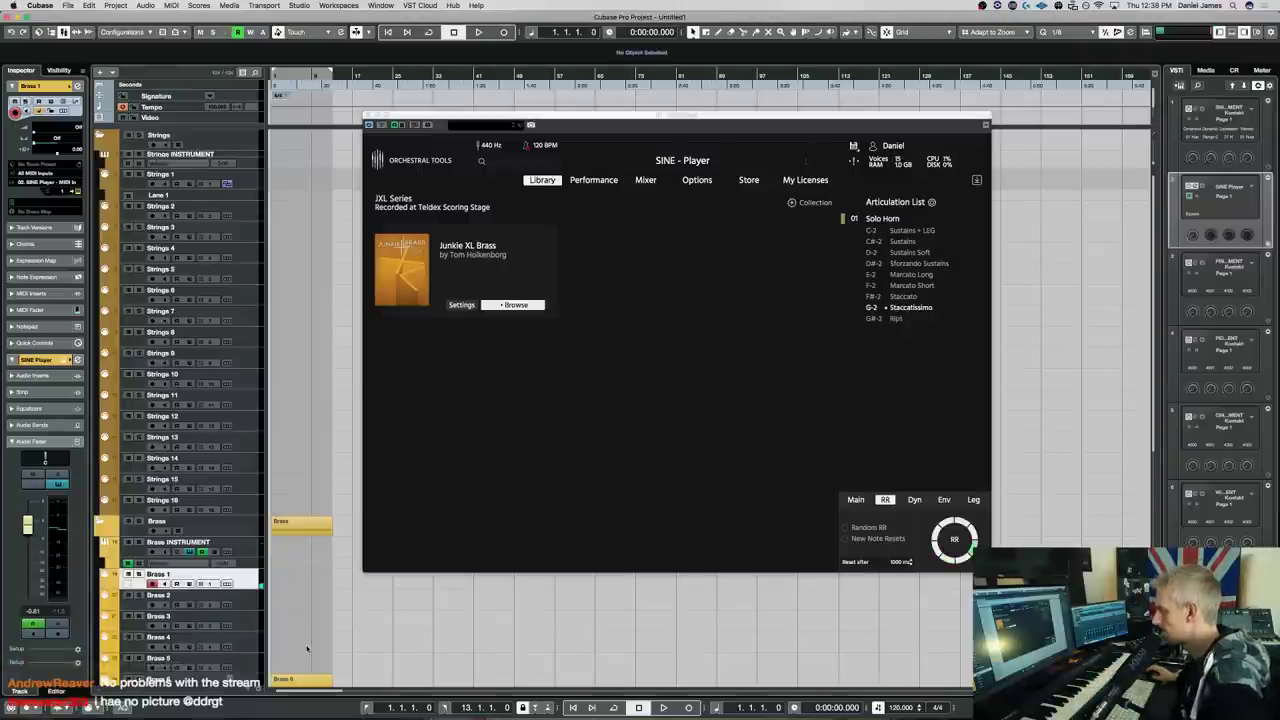
Create a 12-bar MIDI part on Brass 1 and fill its first bar with repeated eighth notes on one pitch
scroll(285, 583, down, 5)
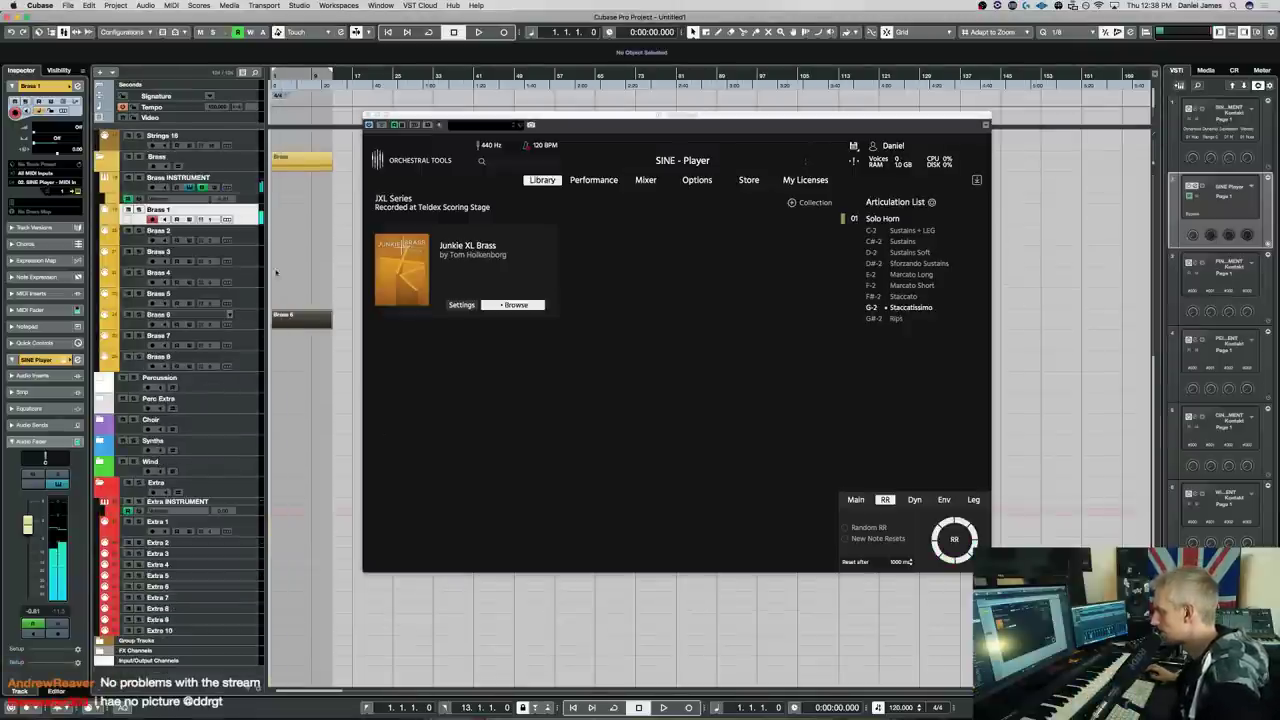
double_click(290, 211)
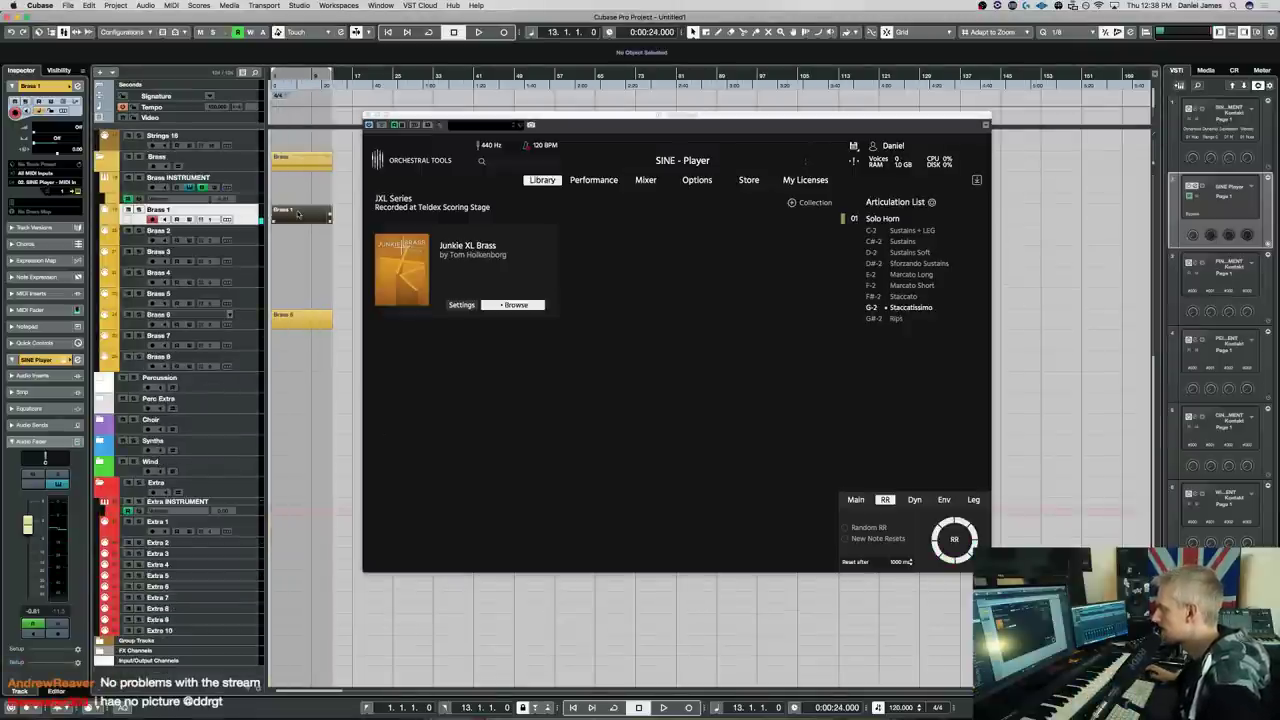
double_click(297, 213)
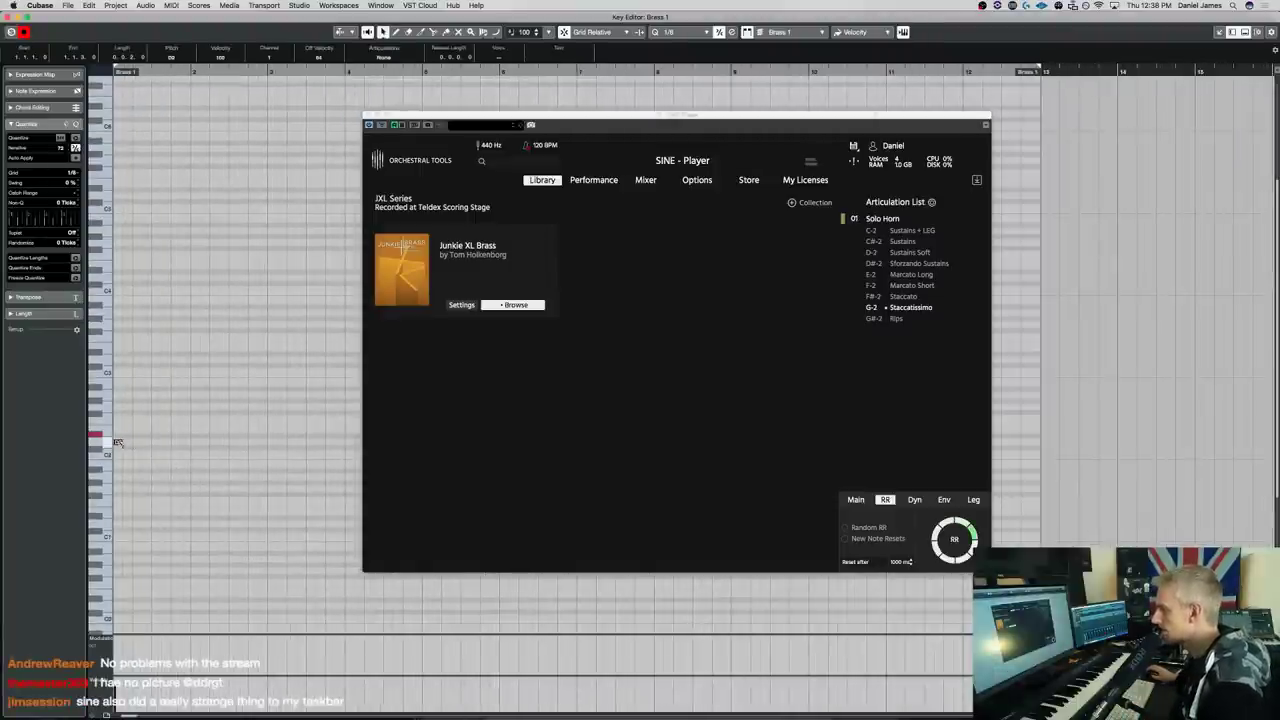
click(132, 453)
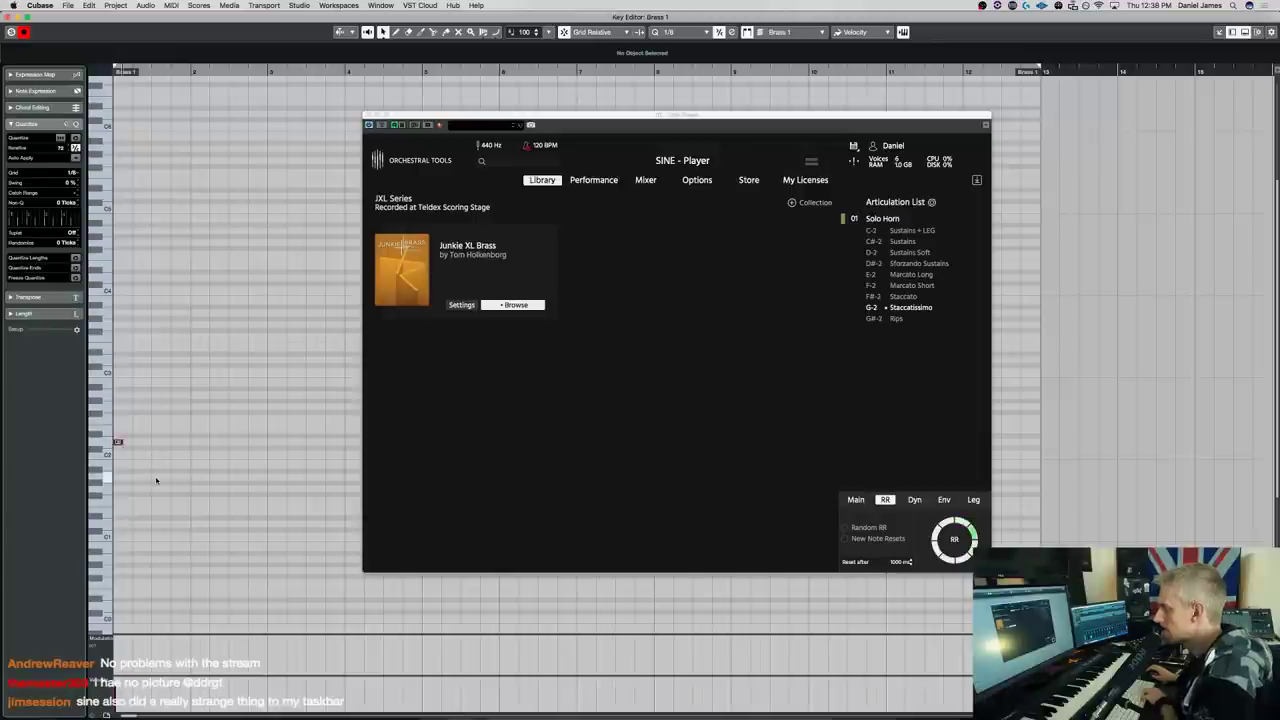
drag(115, 359, 152, 359)
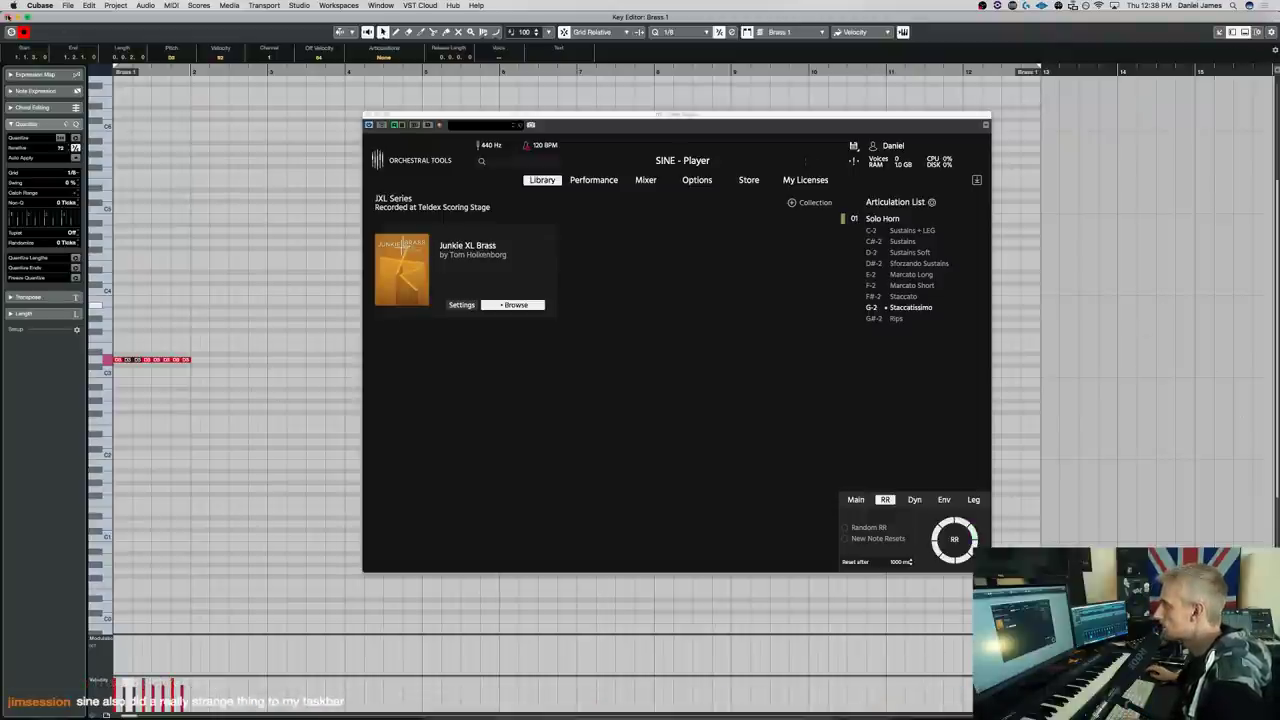
key(super+w)
Set the project tempo to 150 BPM and play back the repeated staccatissimo notes twice
double_click(898, 708)
text(150)
key(Return)
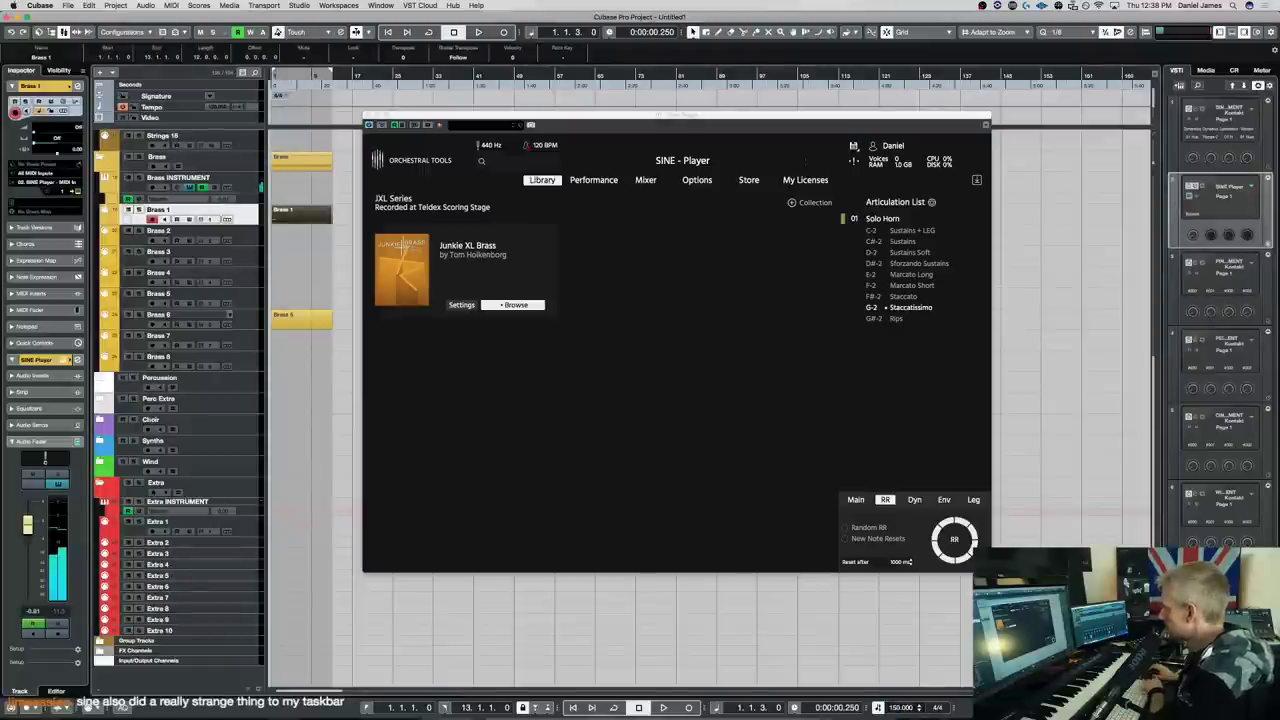
key(space)
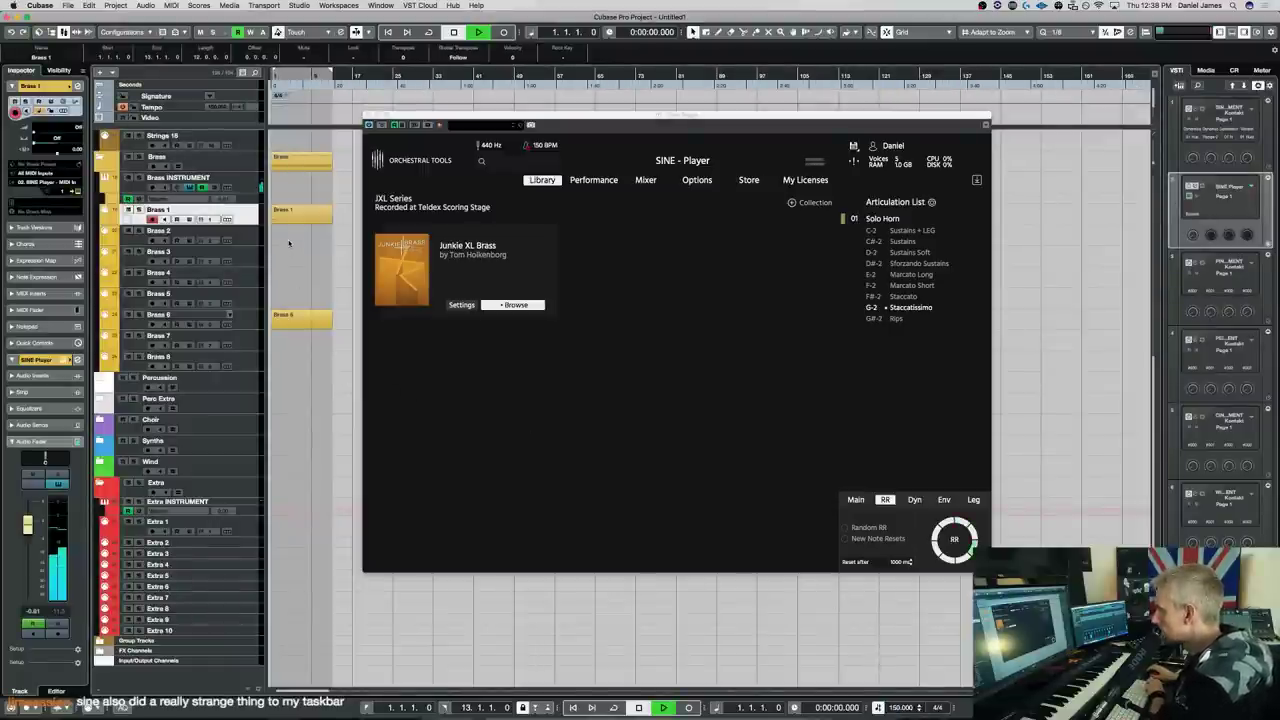
key(space)
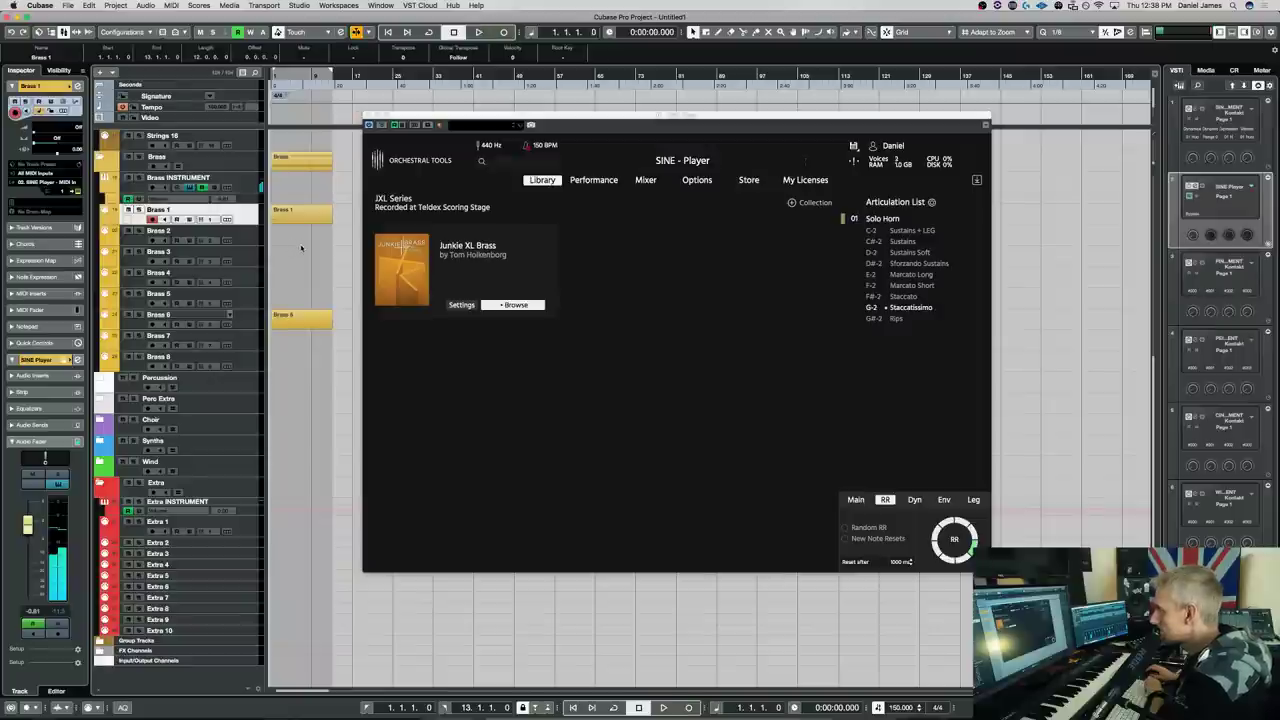
key(space)
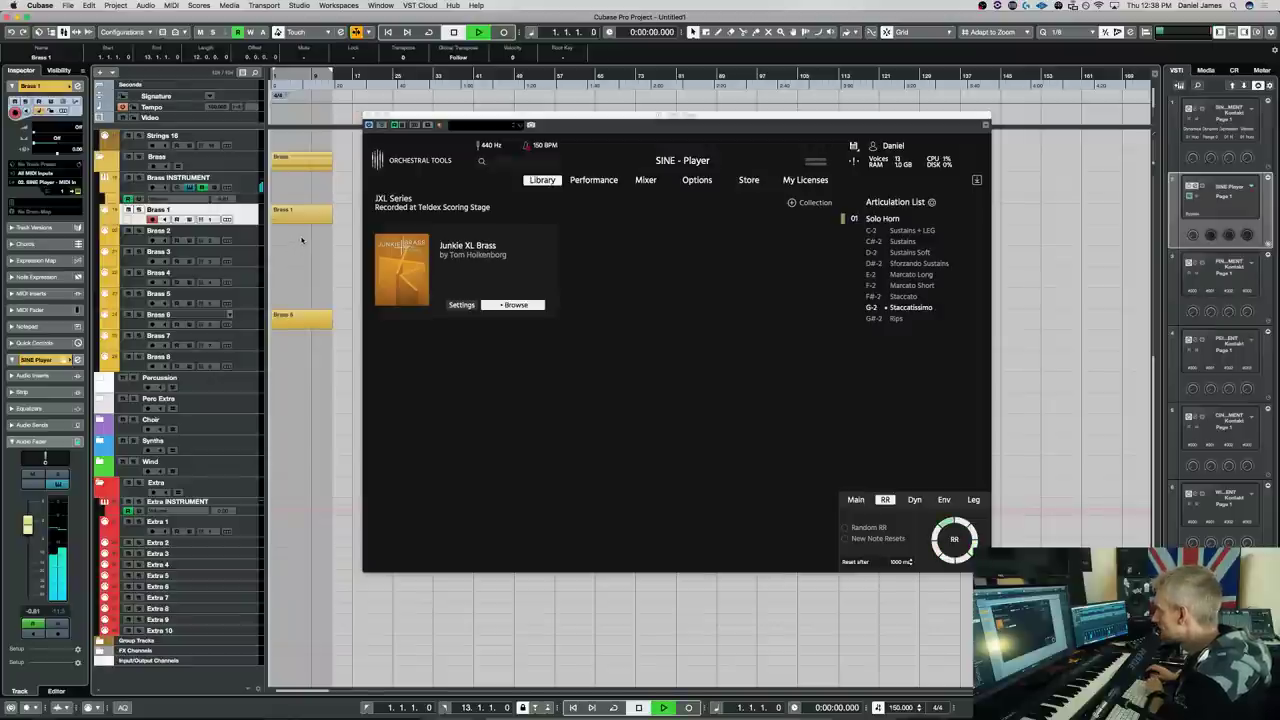
key(space)
Raise the project tempo to 250 BPM and play the Brass 1 part again
click(301, 240)
key(Return)
click(283, 221)
key(space)
key(space)
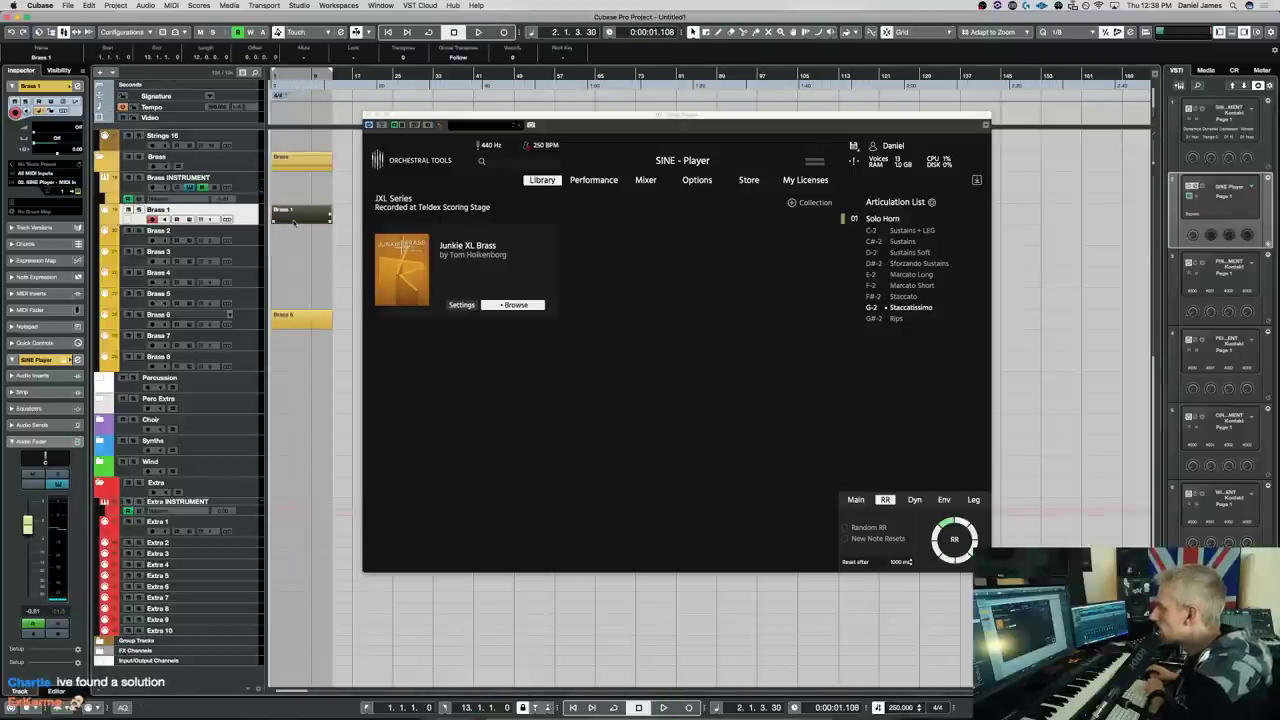
Delete the repeated notes from the Brass 1 part, set the quantize grid to 1/16 and close the Key Editor
double_click(295, 222)
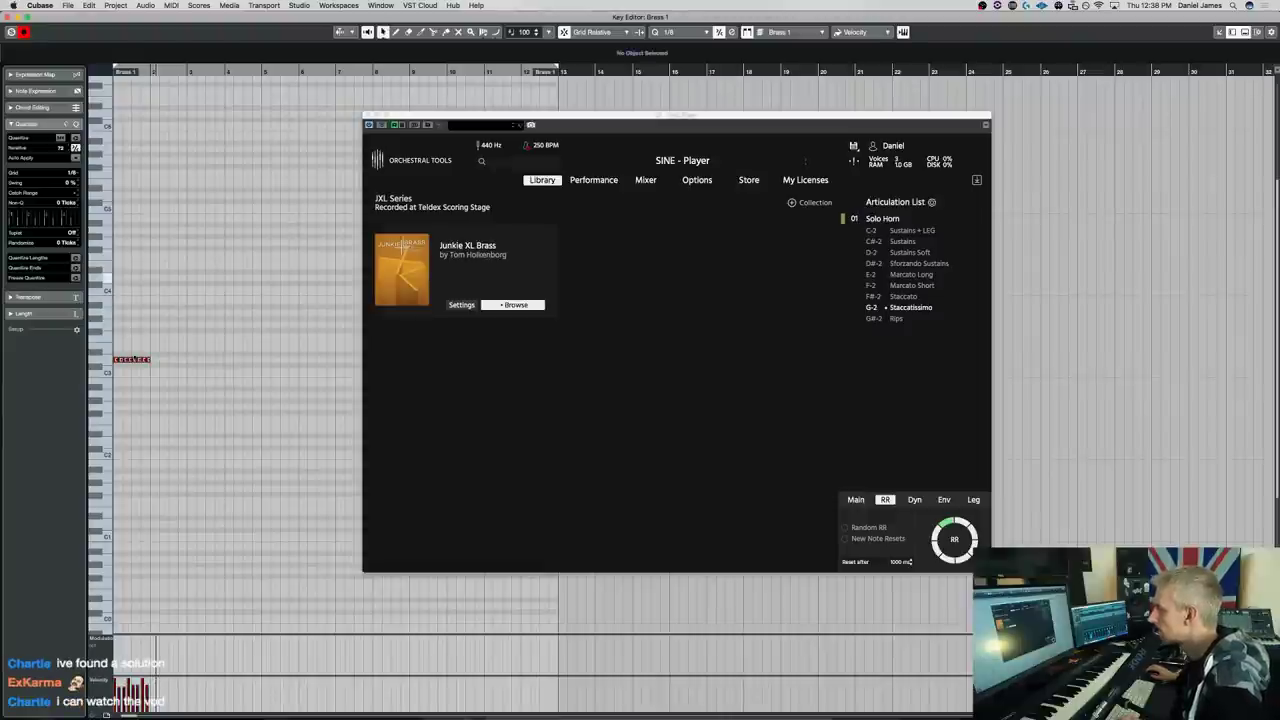
click(130, 359)
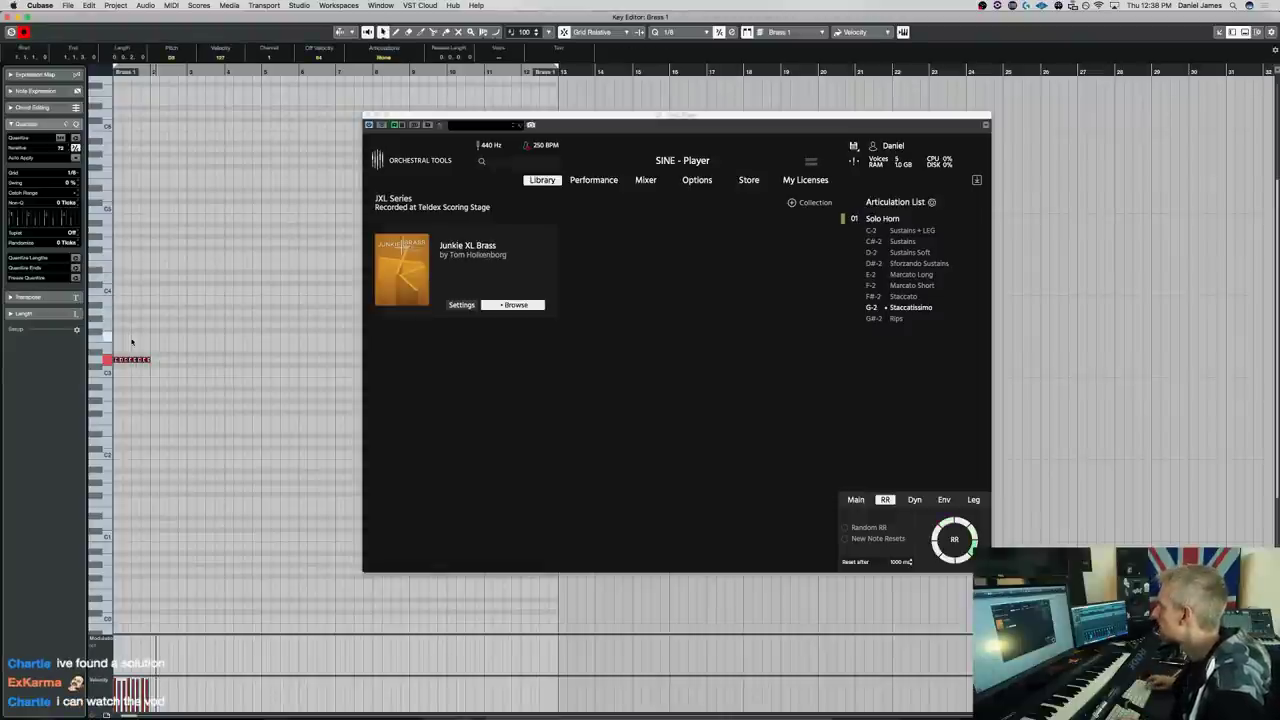
key(Delete)
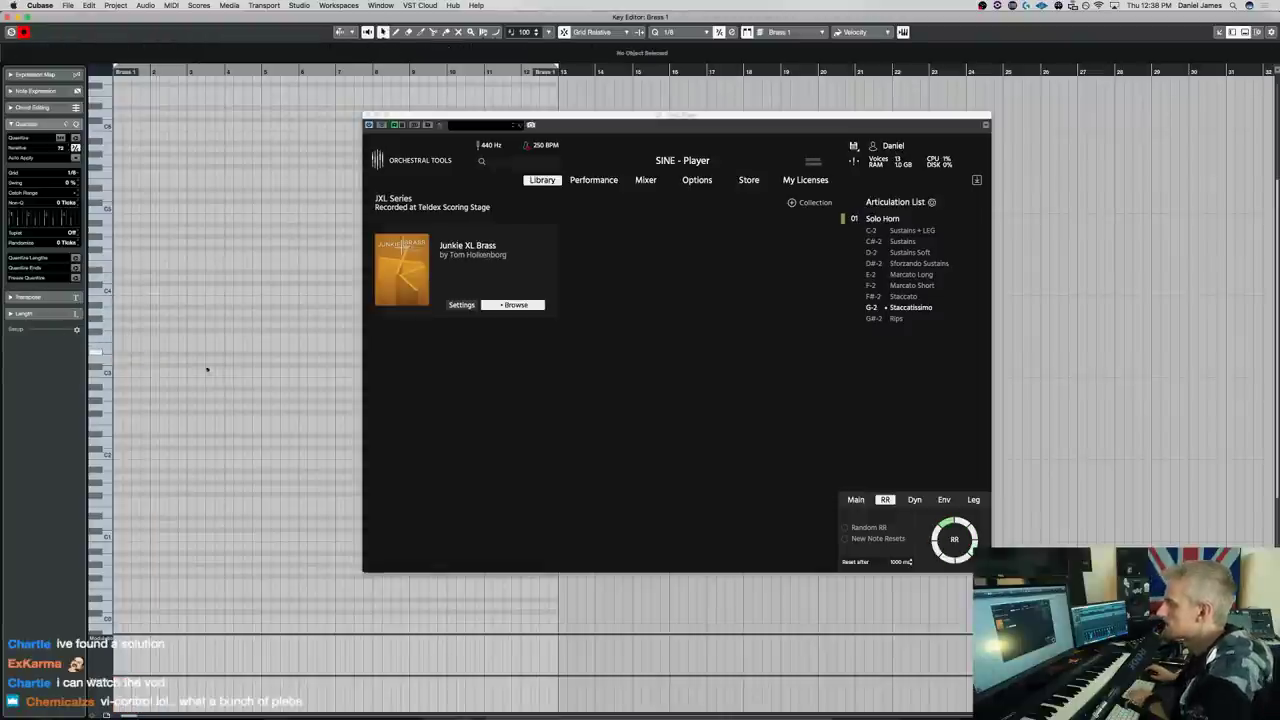
click(669, 31)
click(676, 31)
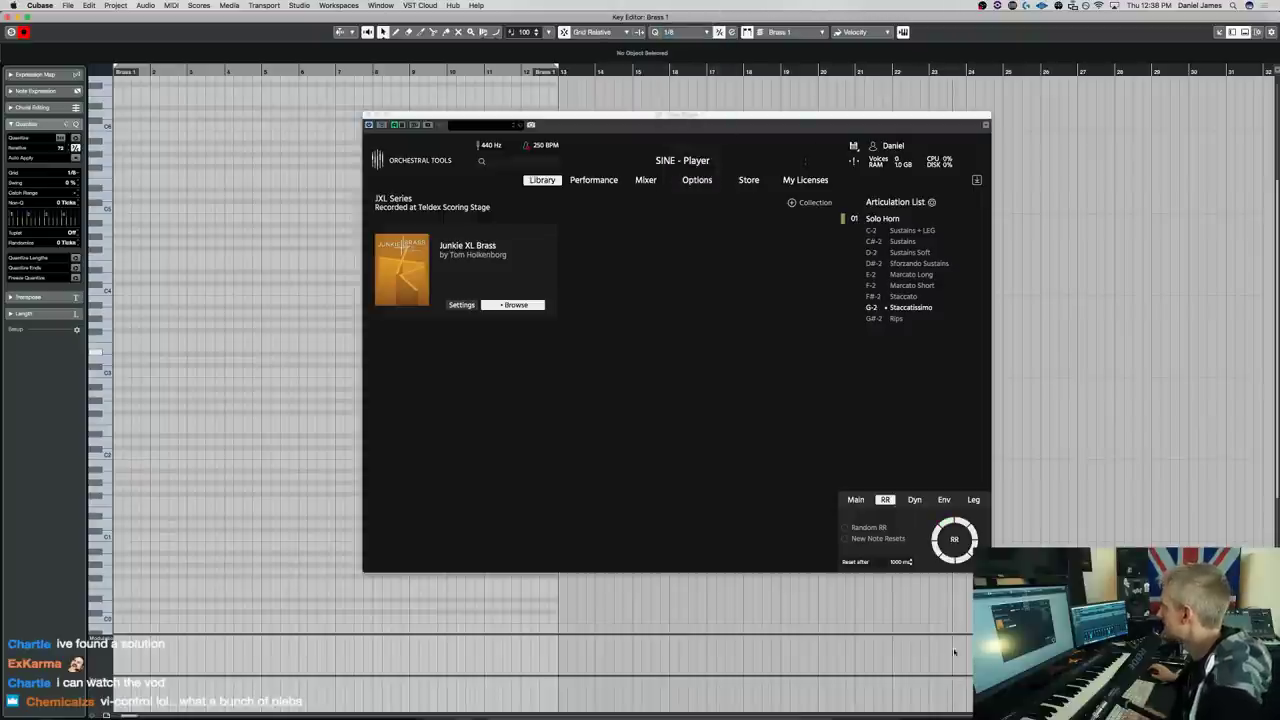
click(10, 32)
click(249, 171)
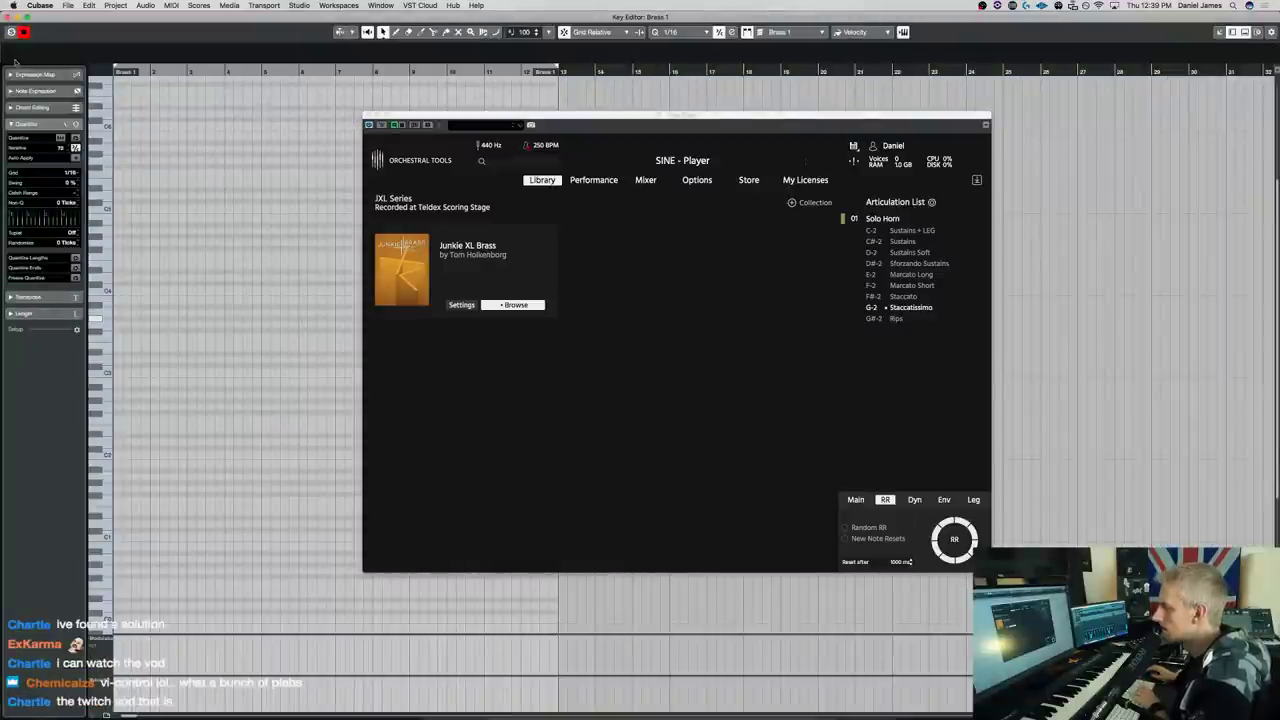
click(10, 30)
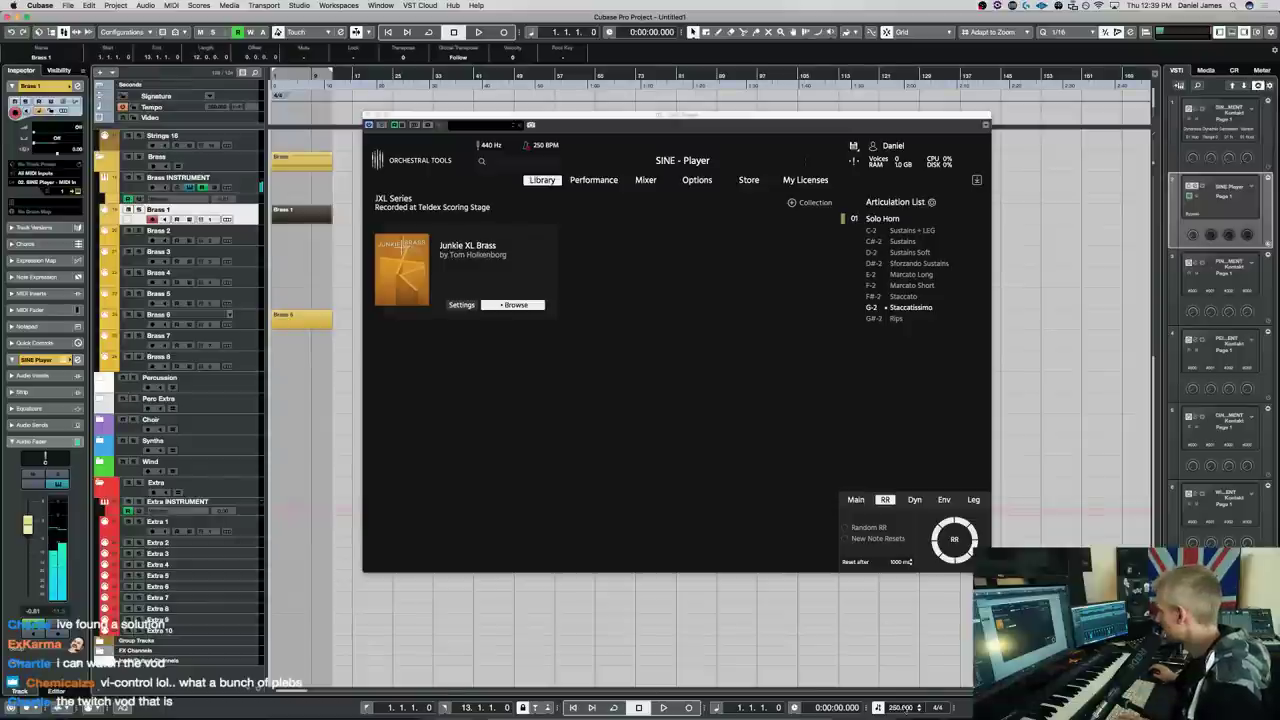
Set the project tempo to 120 BPM
double_click(905, 706)
text(520)
key(Return)
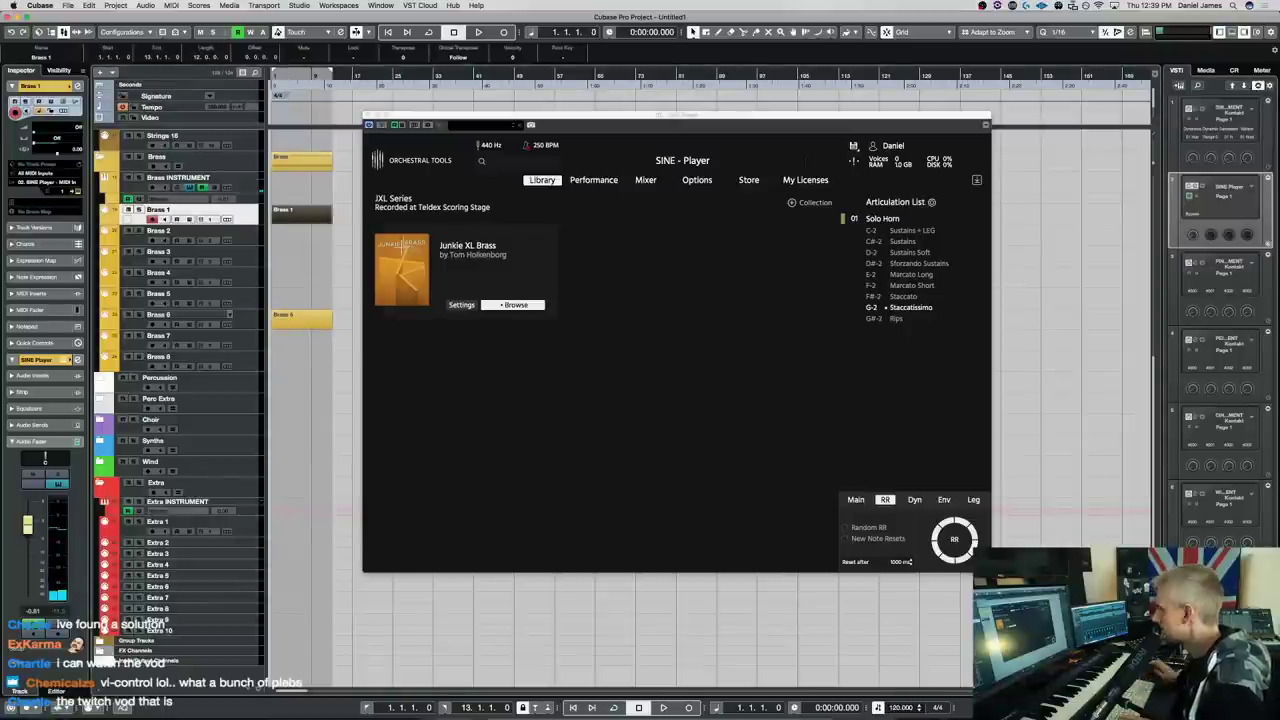
Open the Brass 1 part for editing and draw a run of short 1/16 notes at the start of bar 1
double_click(295, 218)
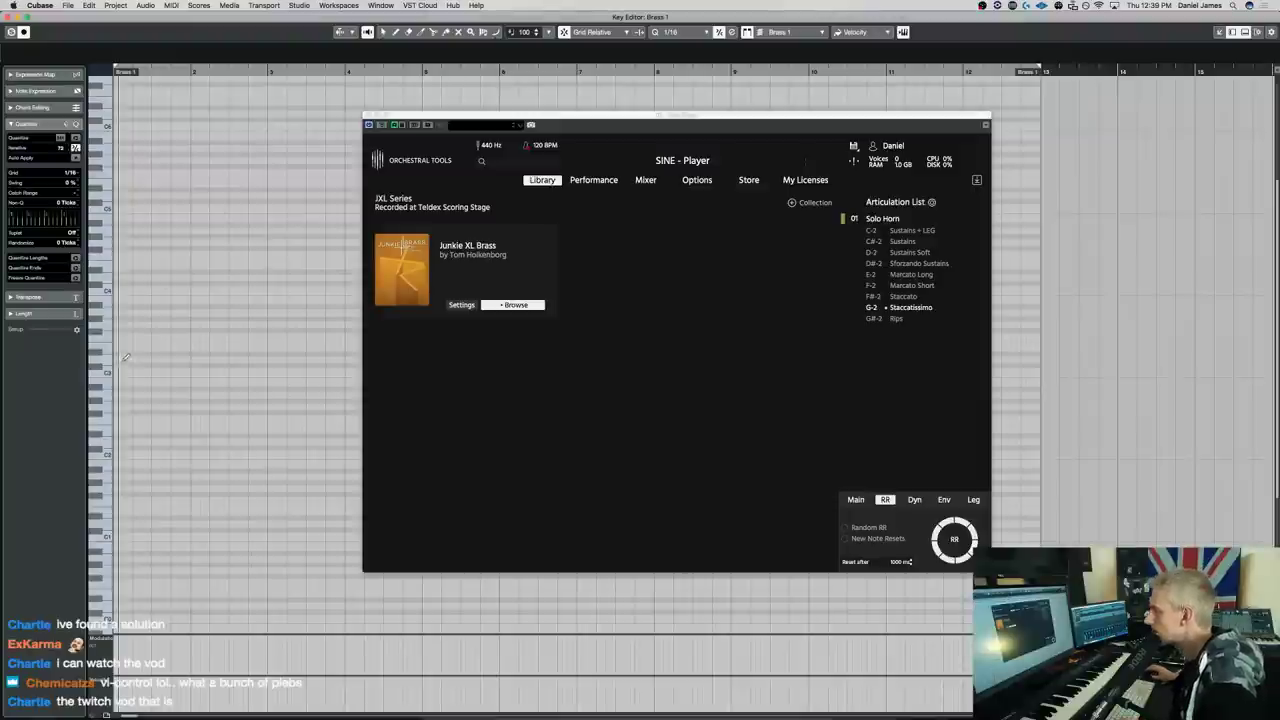
key(super+z)
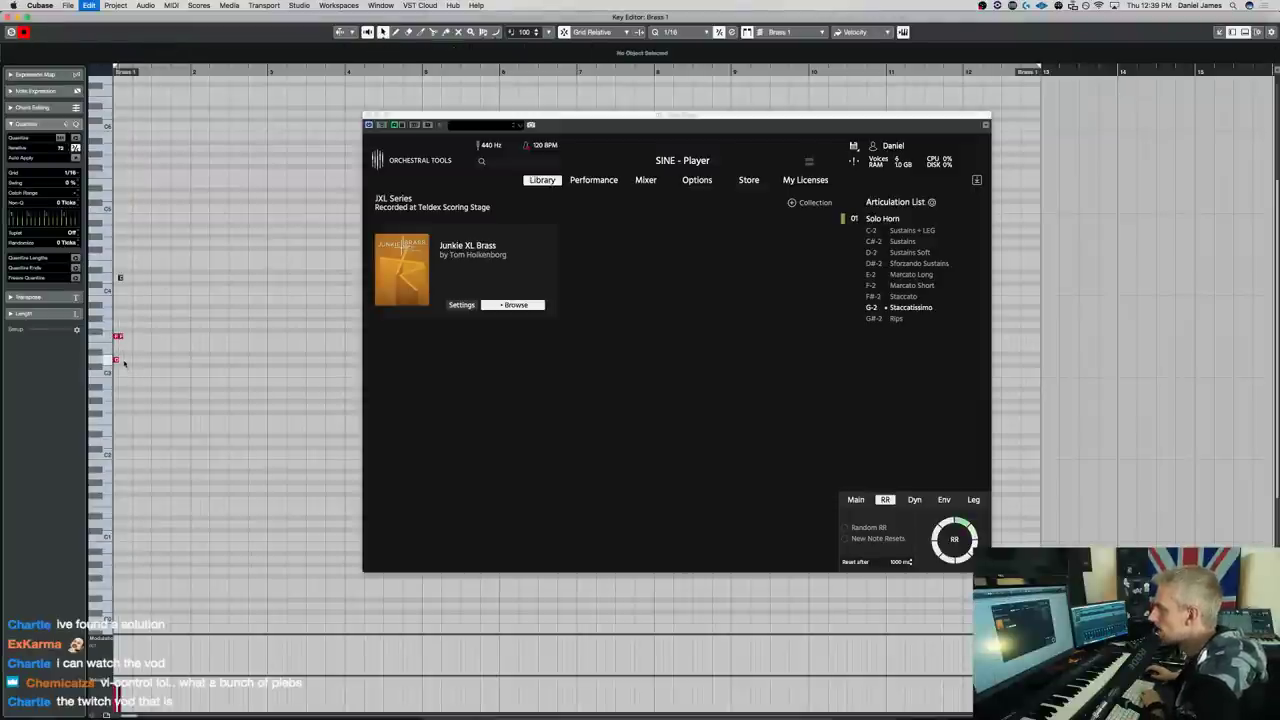
drag(132, 362, 121, 308)
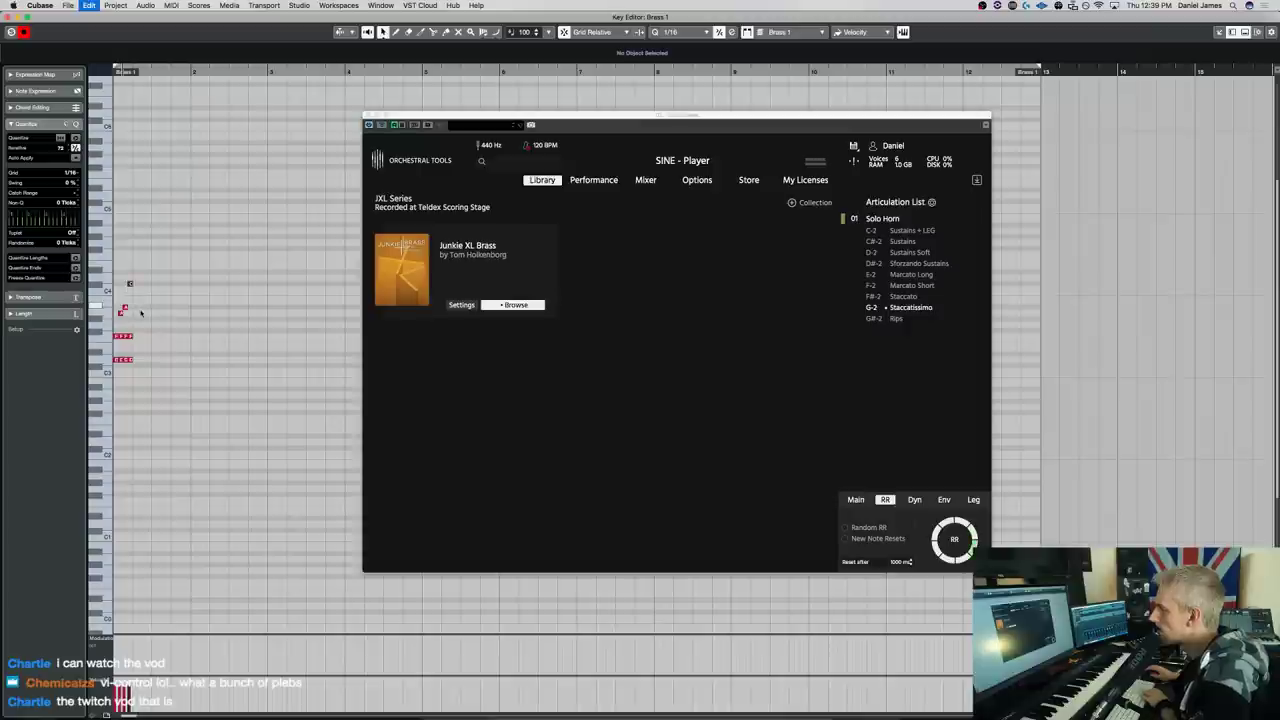
click(130, 289)
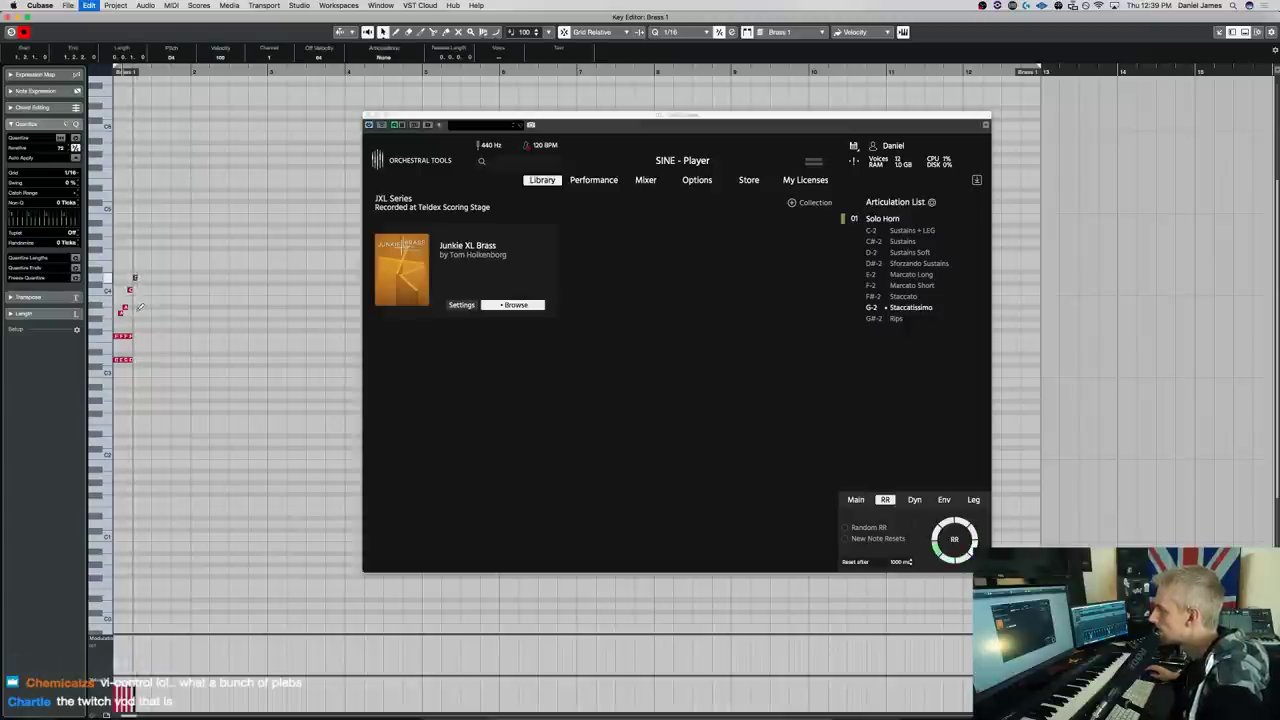
drag(143, 341, 137, 288)
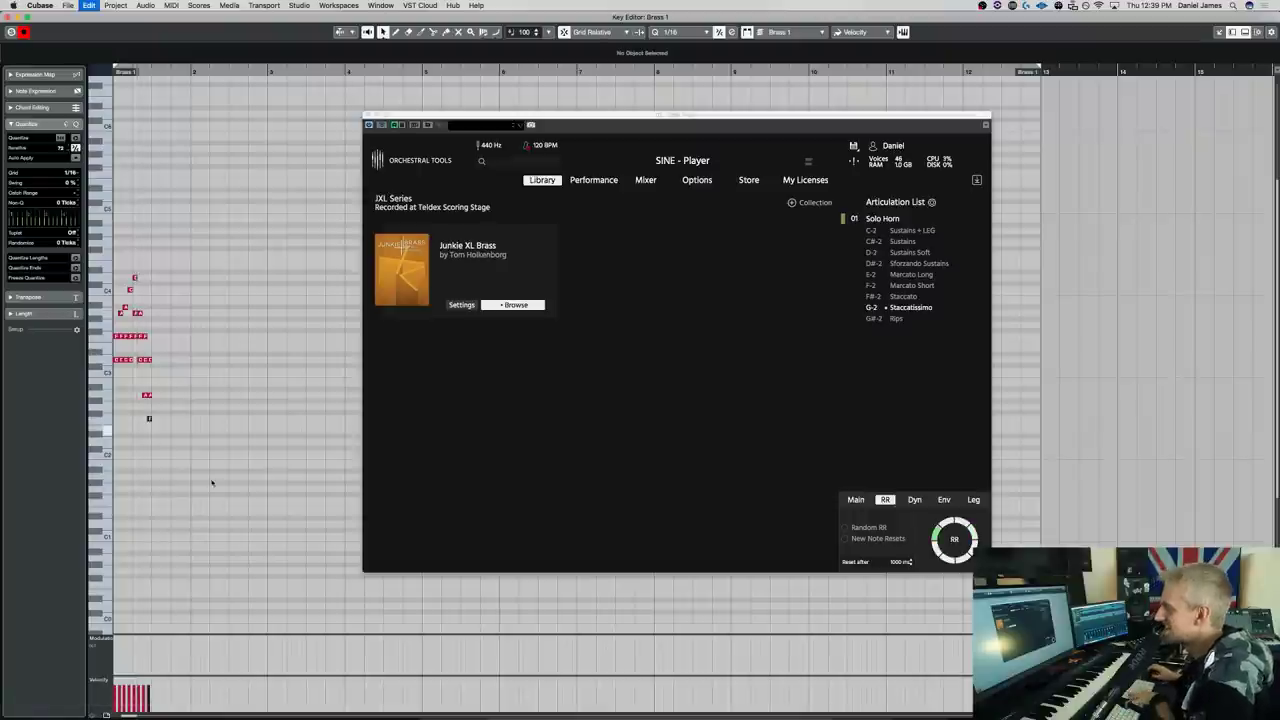
Compare the Staccato articulation on the notes, return to Staccatissimo and shorten all the notes in the part
click(916, 293)
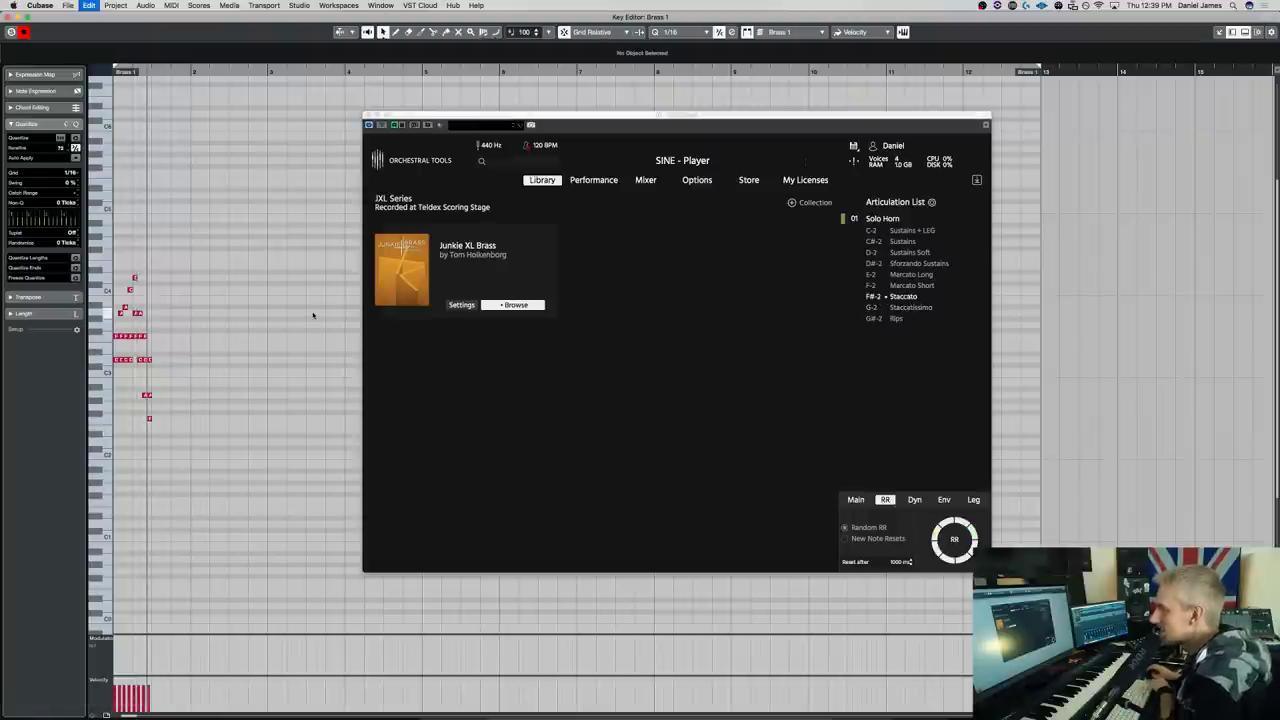
click(911, 309)
click(160, 287)
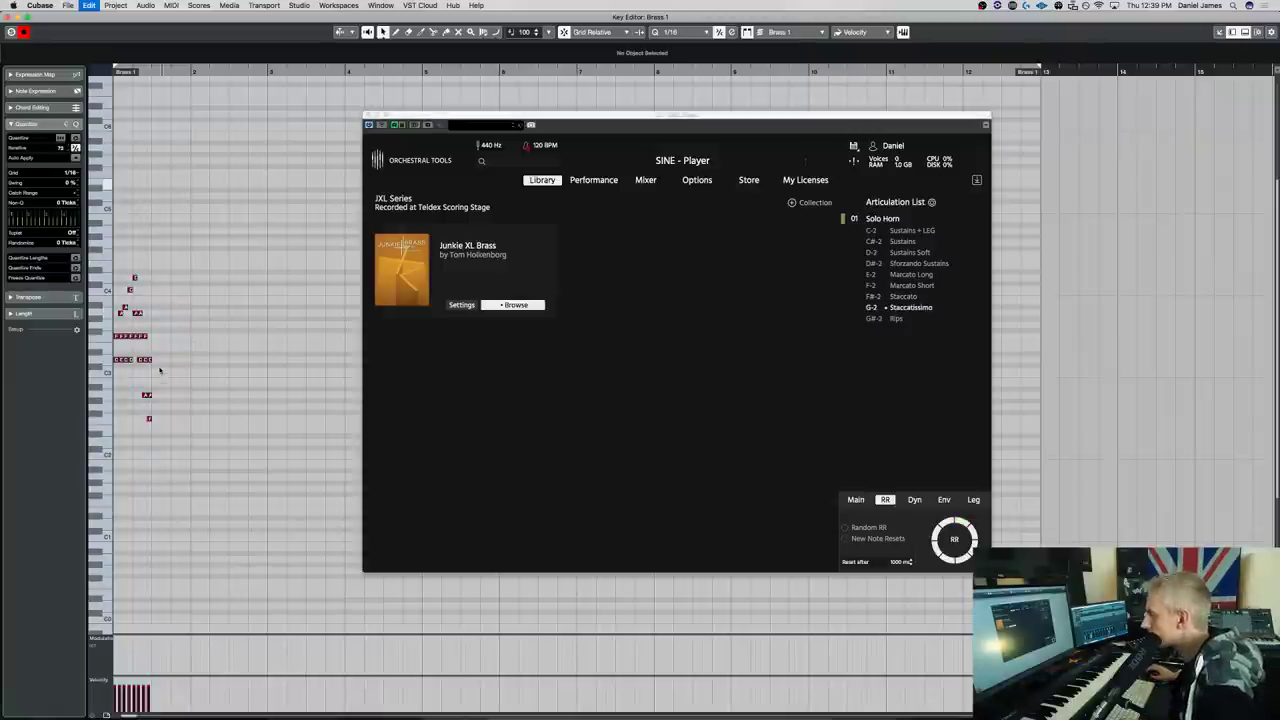
key(ctrl+a)
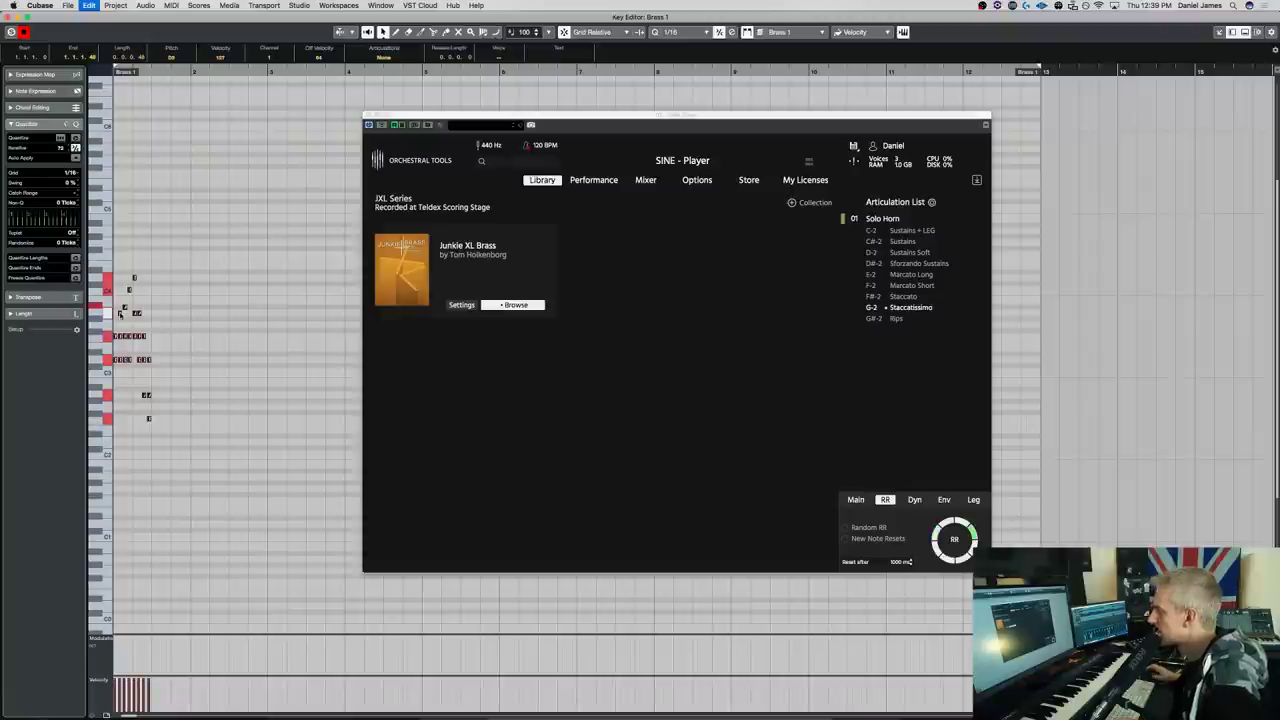
key(ctrl+a)
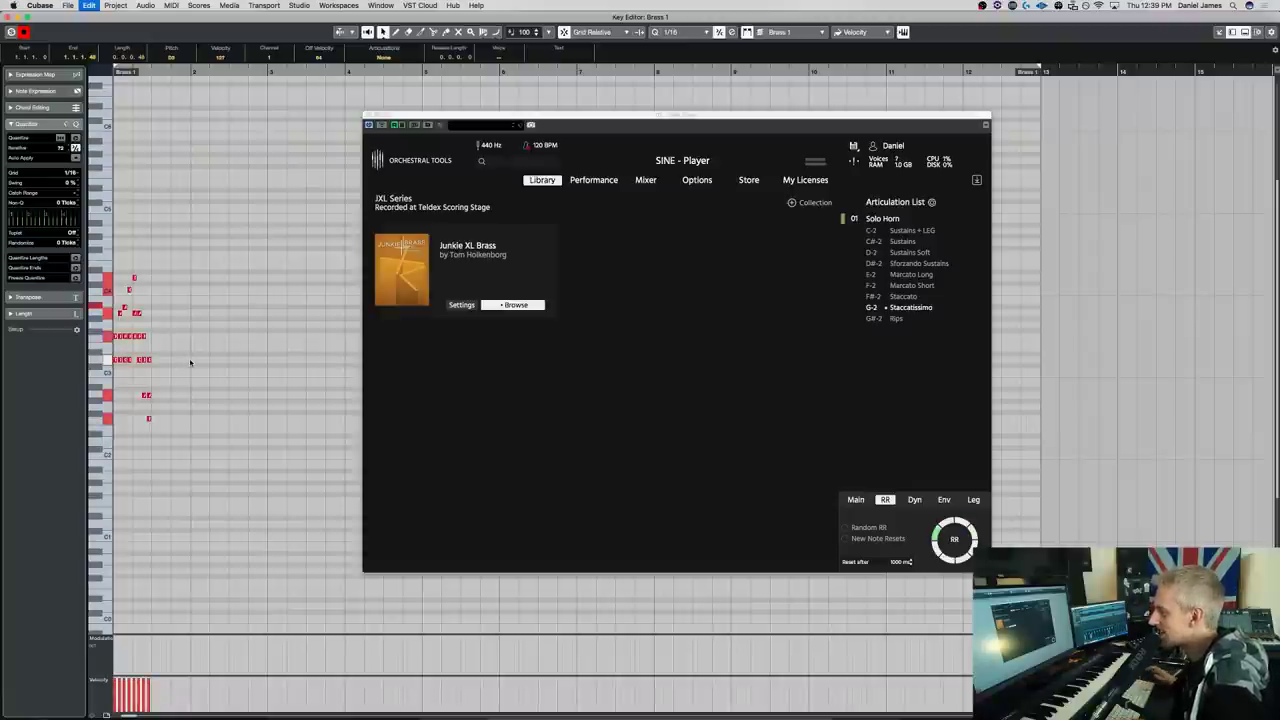
click(219, 367)
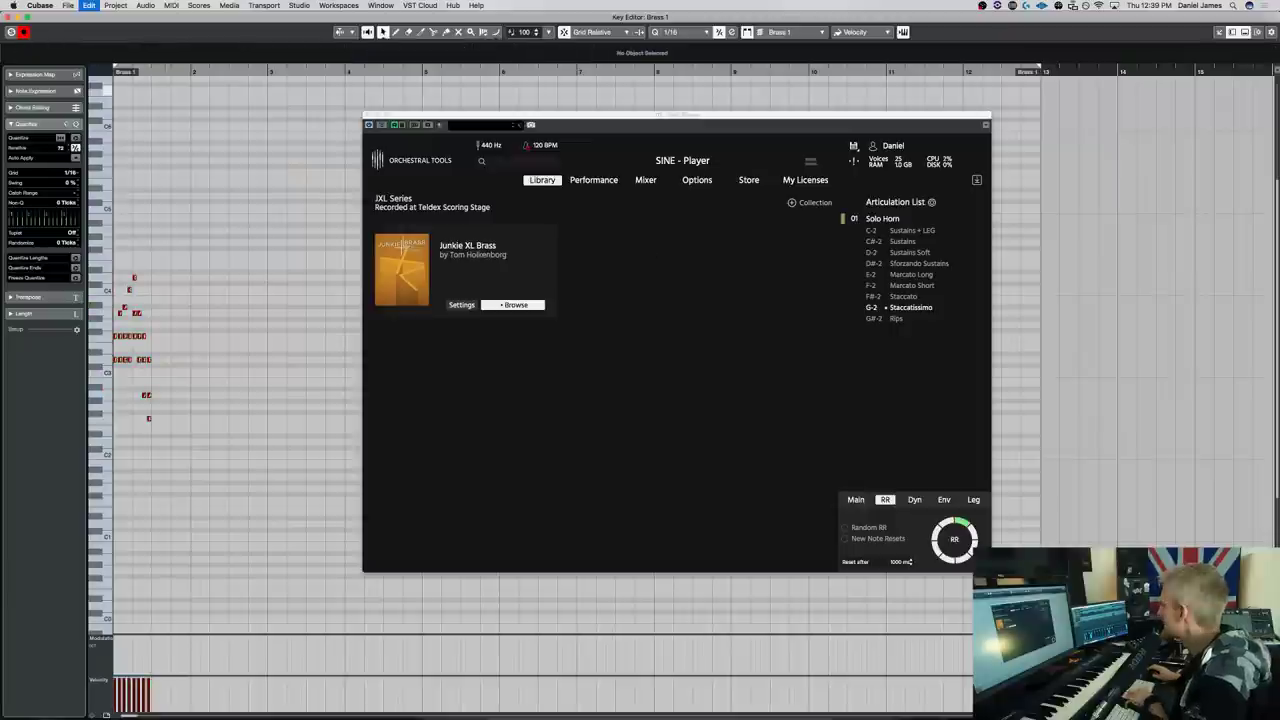
Delete all notes from the Brass 1 part and switch the Solo Horn to the Rips articulation
key(ctrl+a)
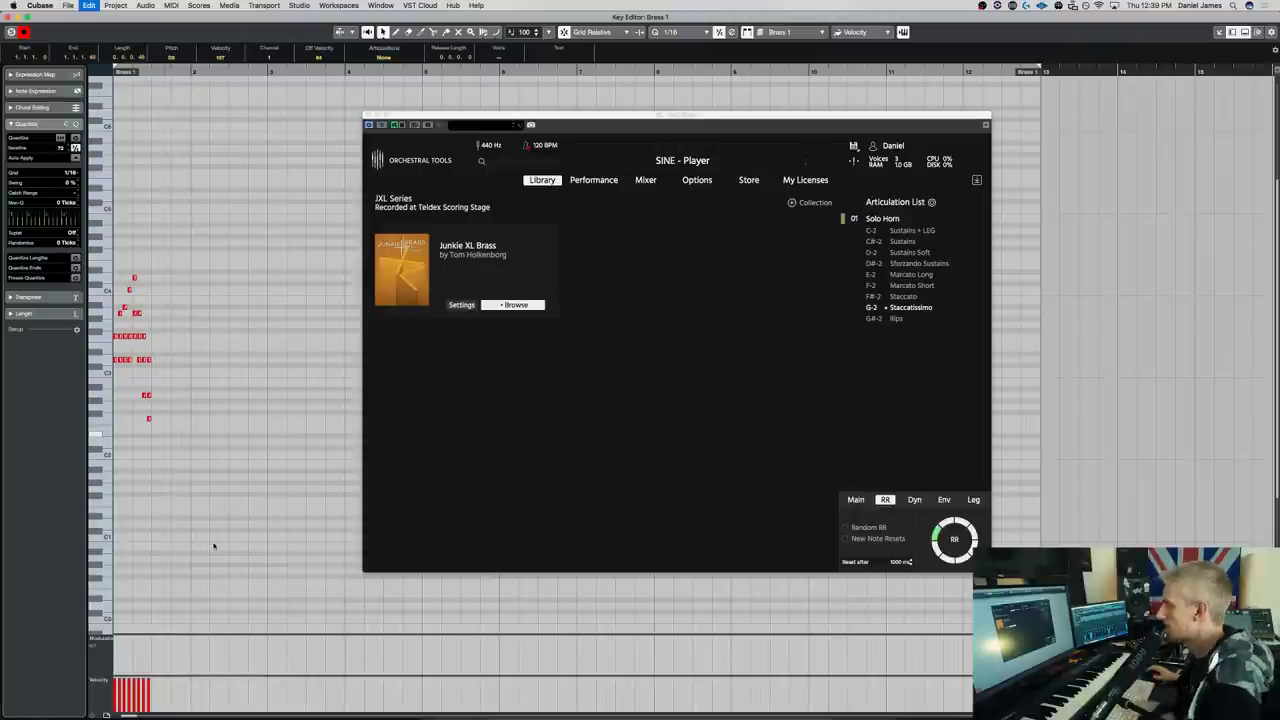
key(Delete)
click(899, 319)
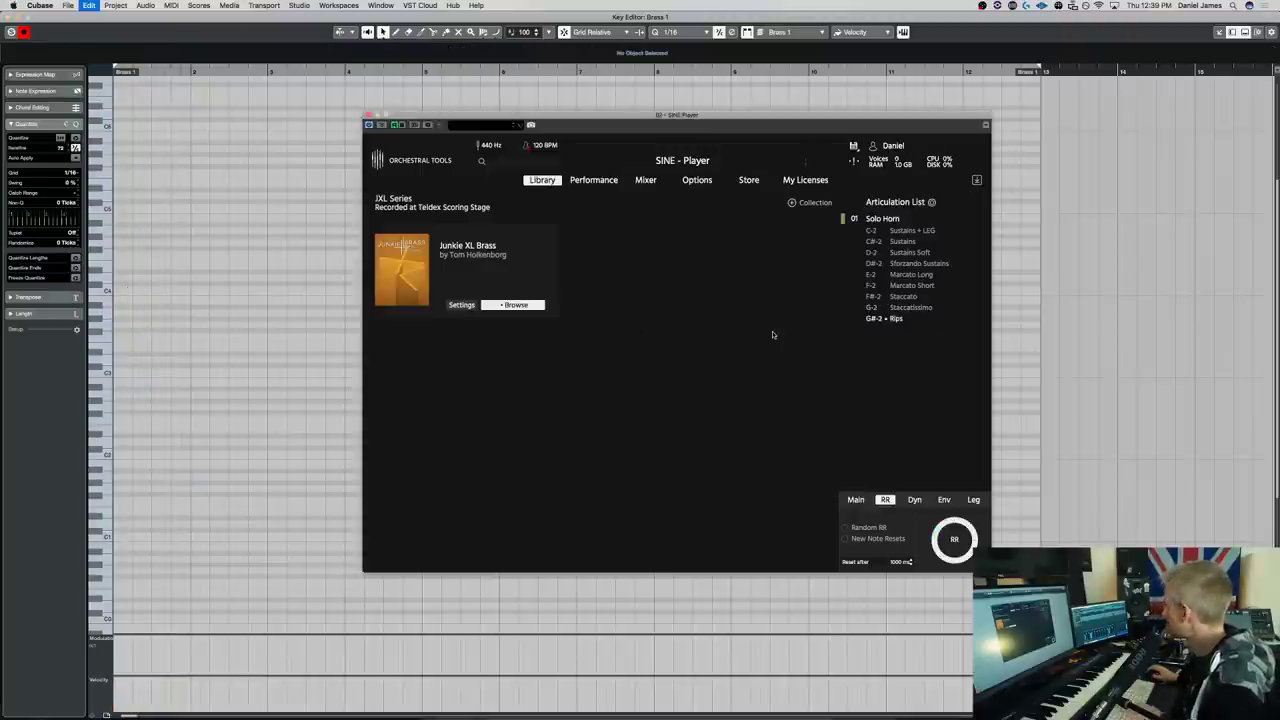
click(270, 274)
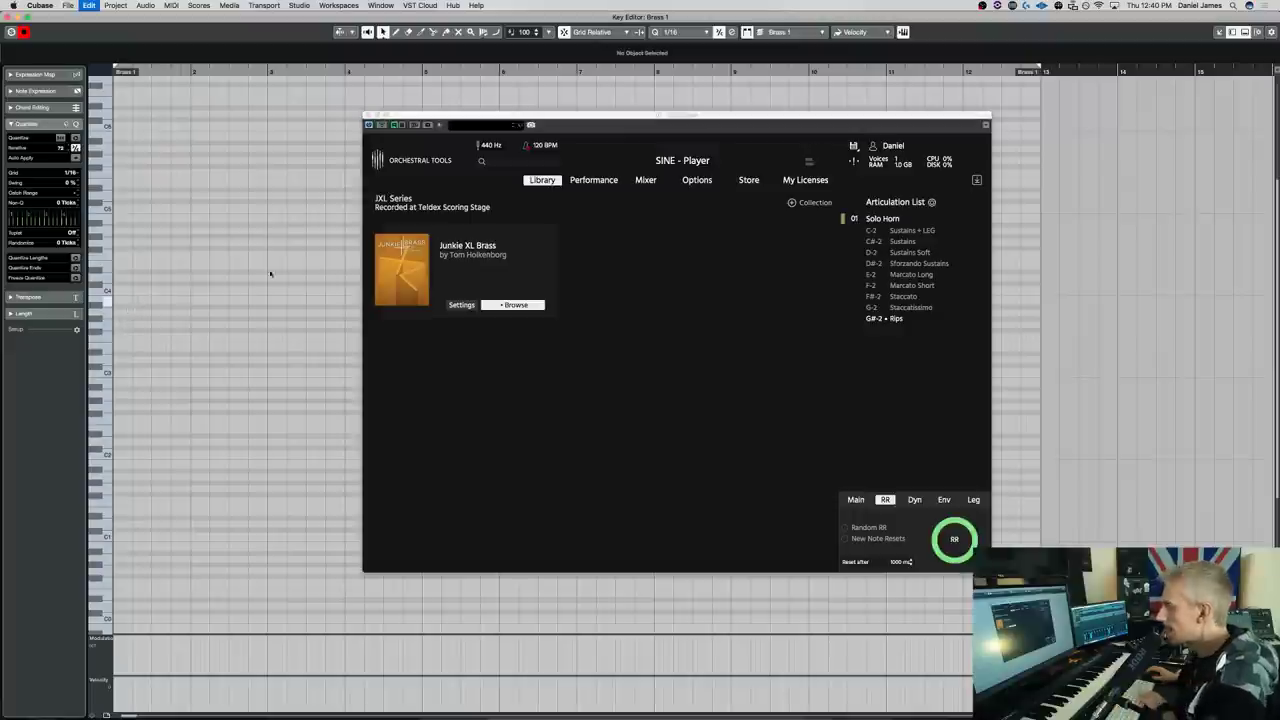
Expand the Junkie XL Brass instrument folders, return to the project and delete the MIDI parts from the brass tracks
click(536, 305)
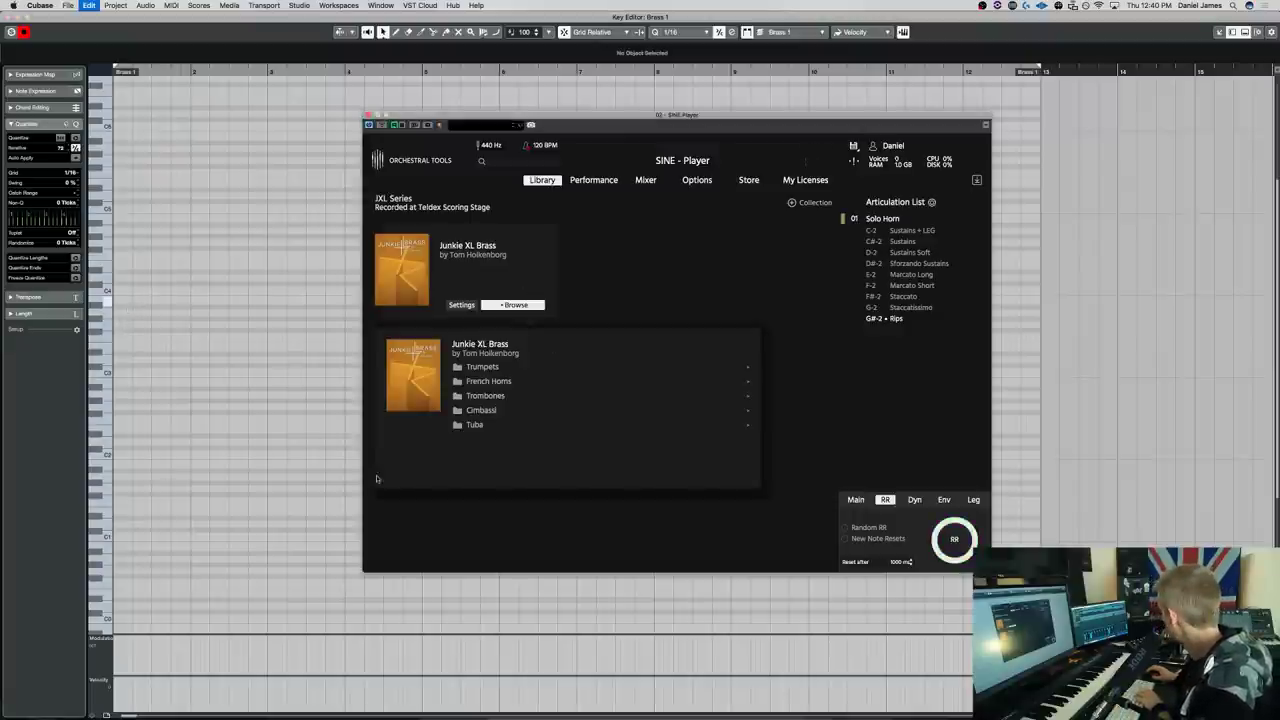
click(209, 243)
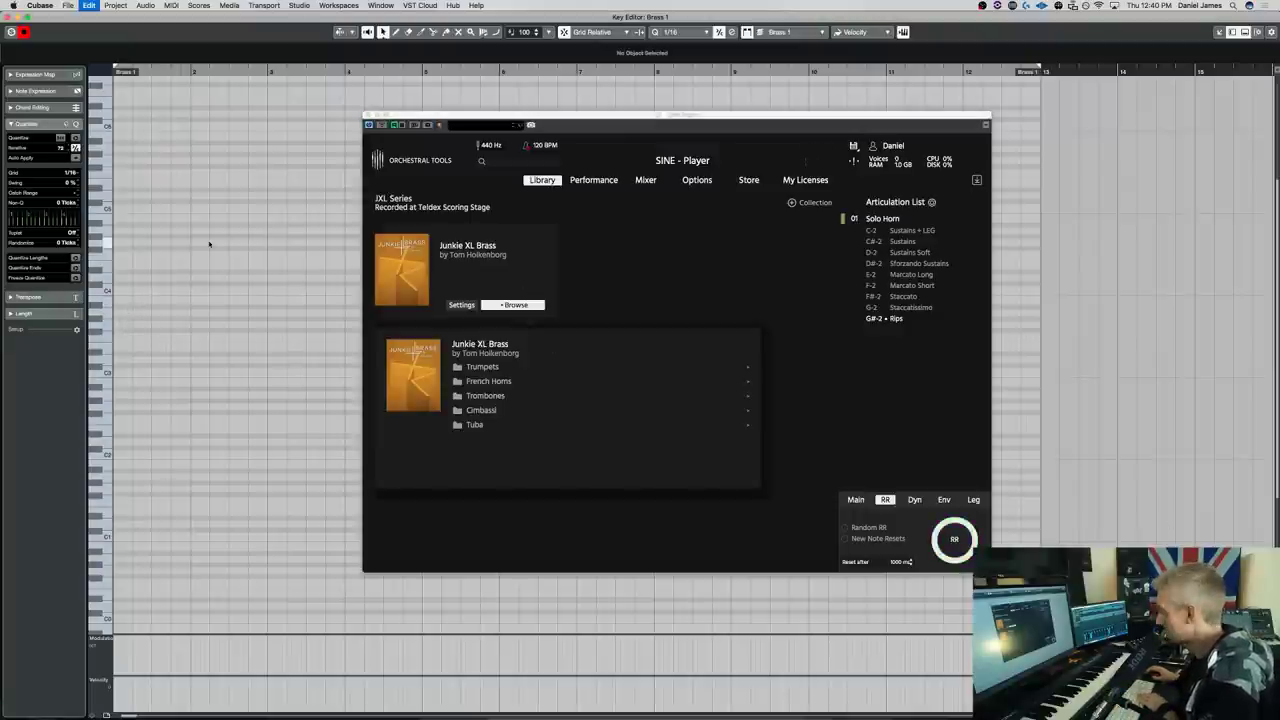
click(7, 16)
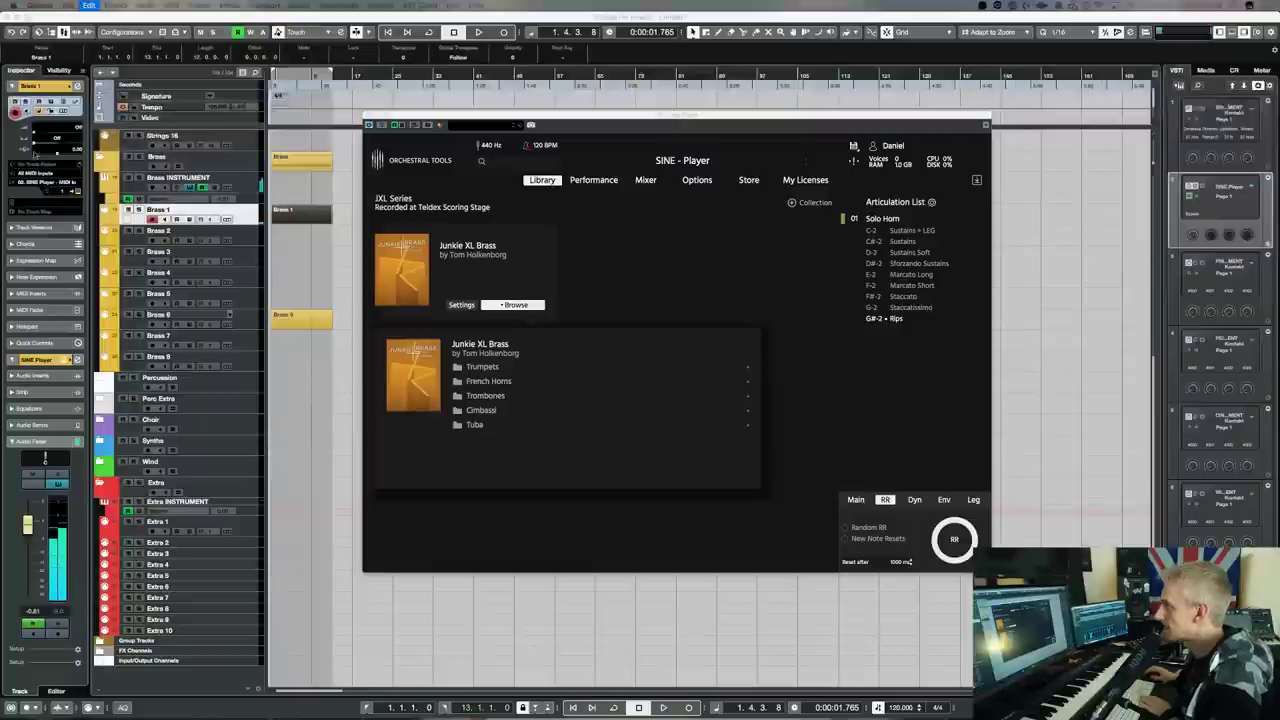
key(period)
key(ctrl+z)
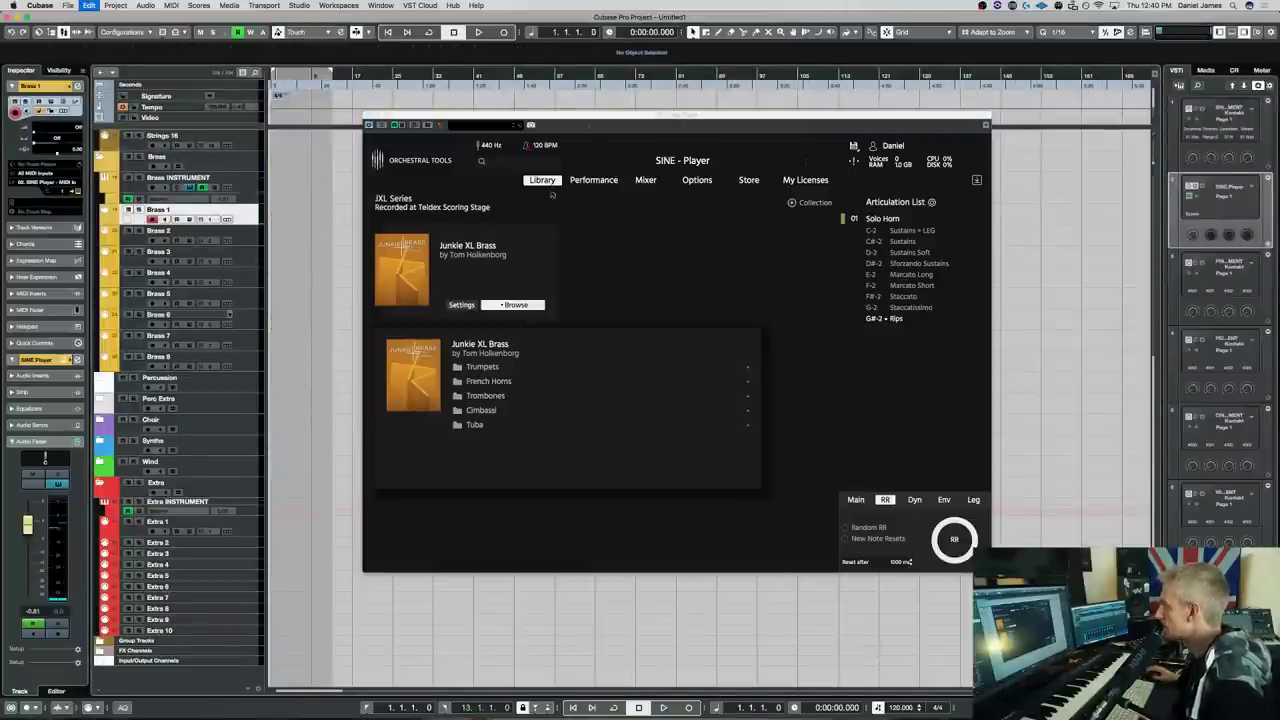
Add Horns a4 from the French Horns folder to the articulation list as a second instrument below Solo Horn
drag(586, 121, 544, 121)
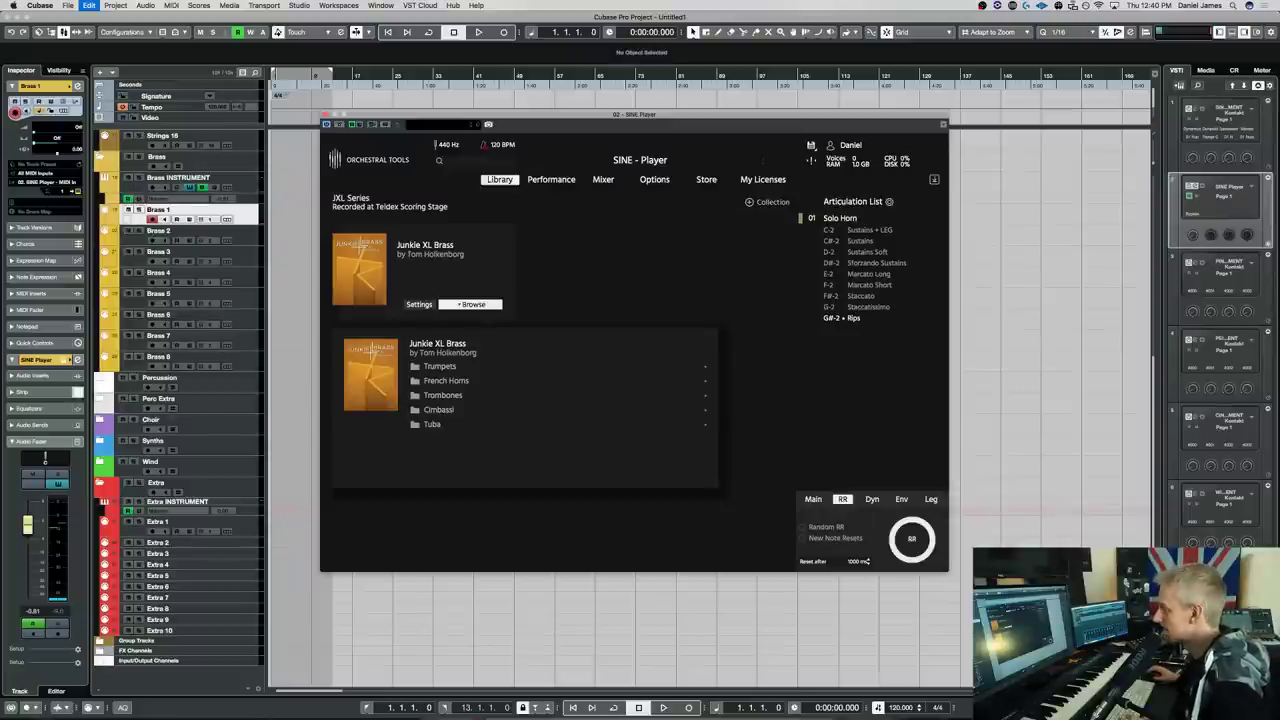
click(461, 381)
click(452, 410)
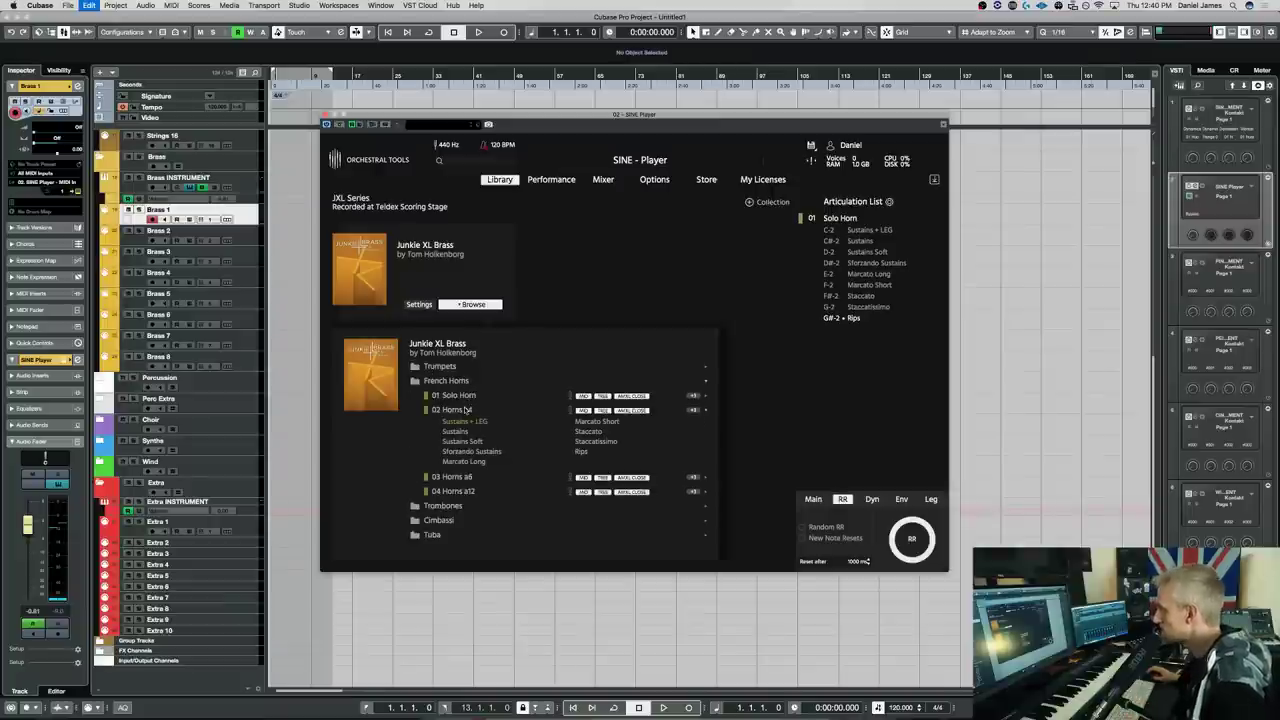
drag(452, 413, 845, 224)
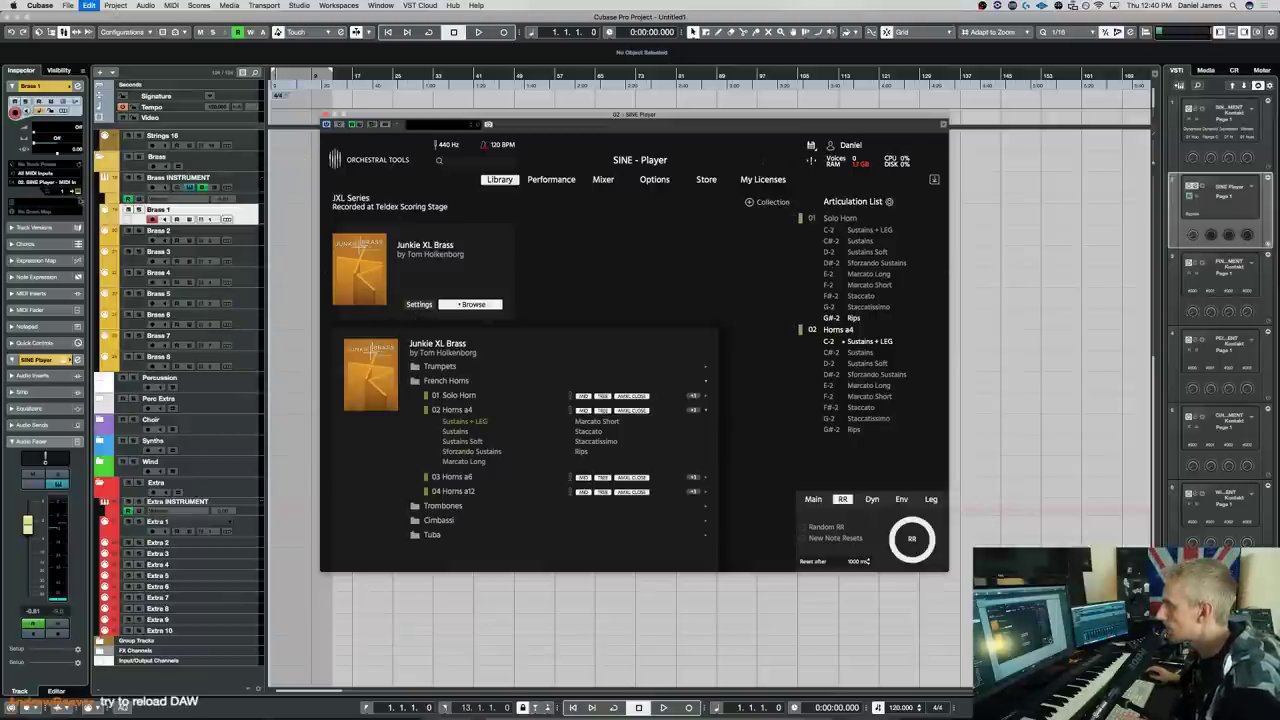
Audition the Horns a4 Sustains + LEG articulation through the Brass INSTRUMENT and Brass 2 tracks and check the assigned plug-in
click(235, 183)
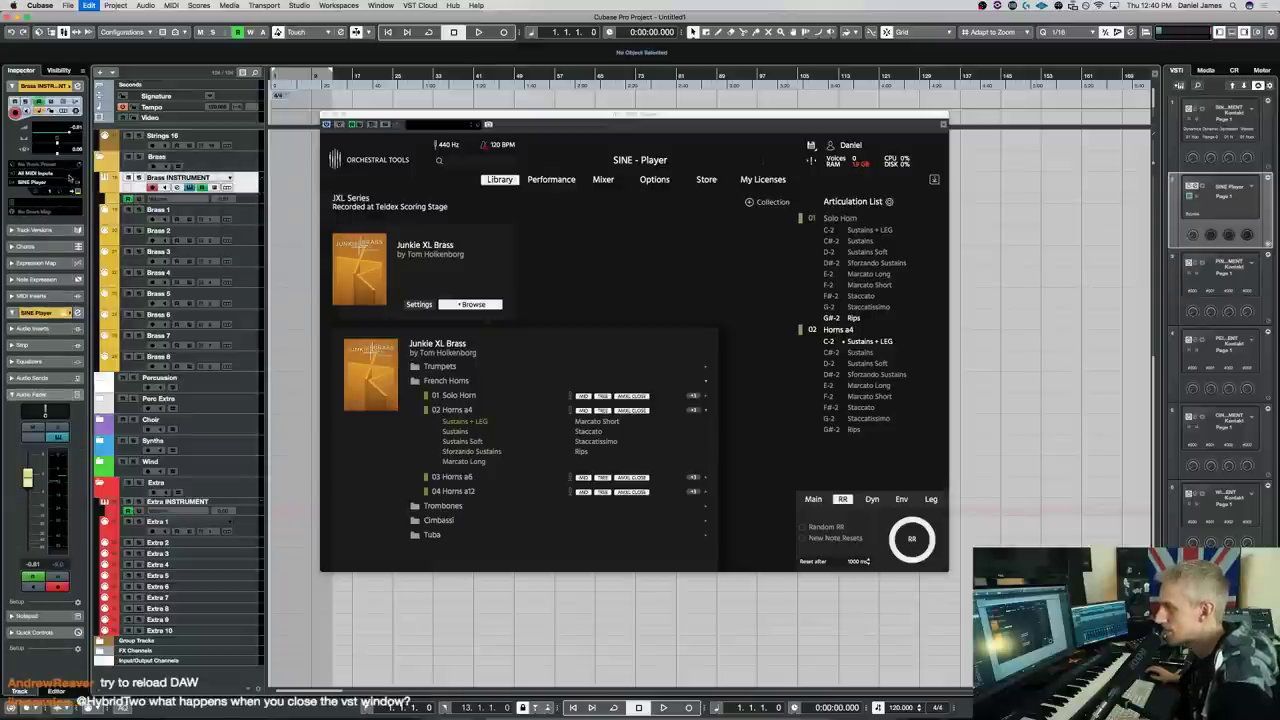
click(828, 342)
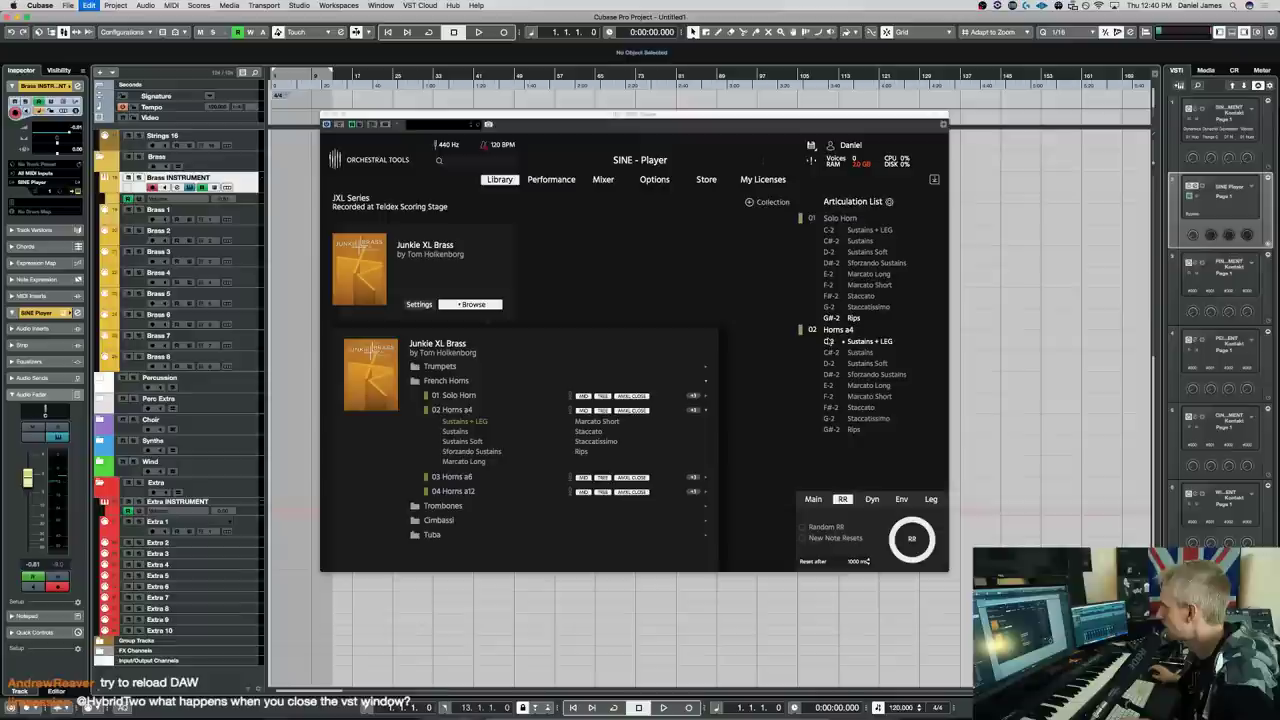
click(232, 241)
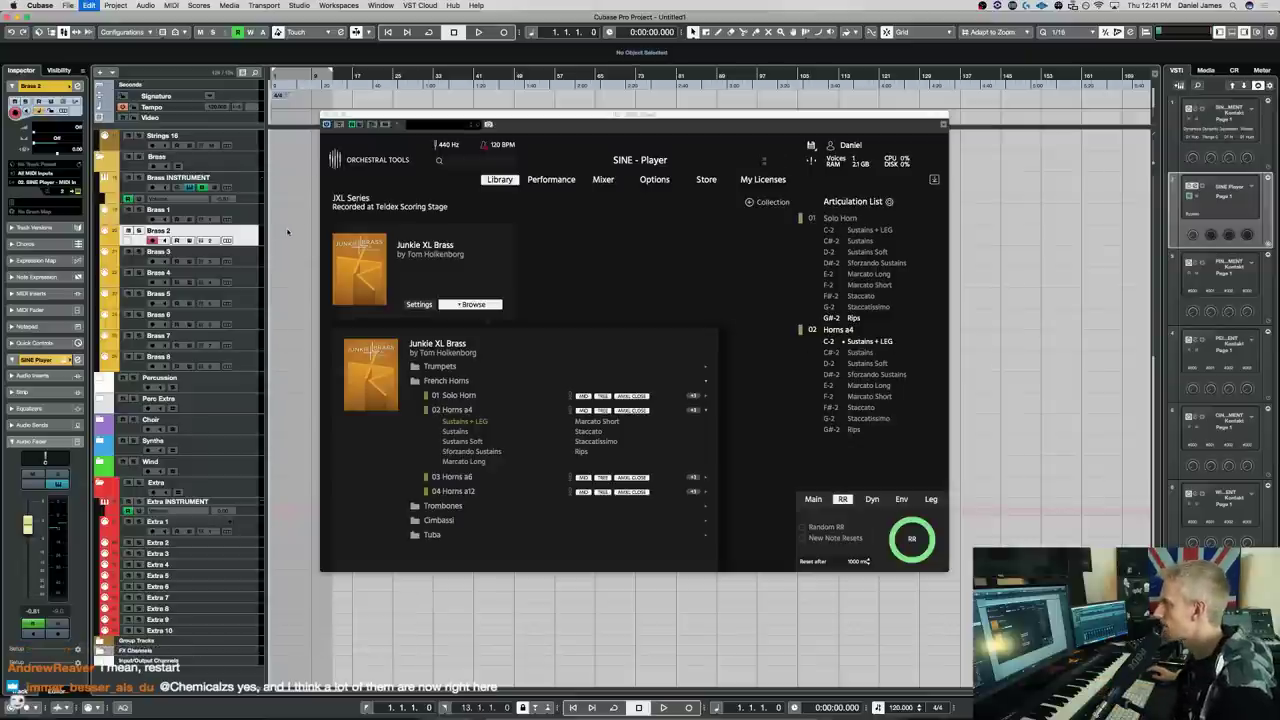
click(261, 186)
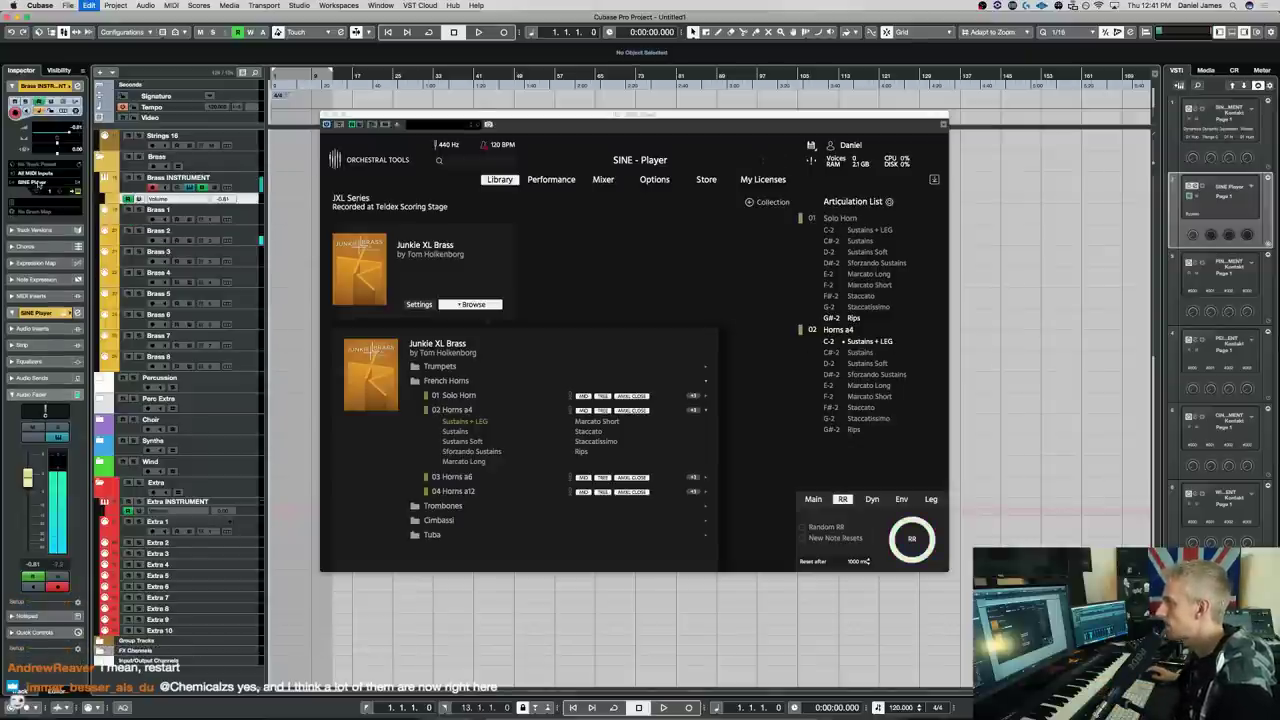
click(38, 183)
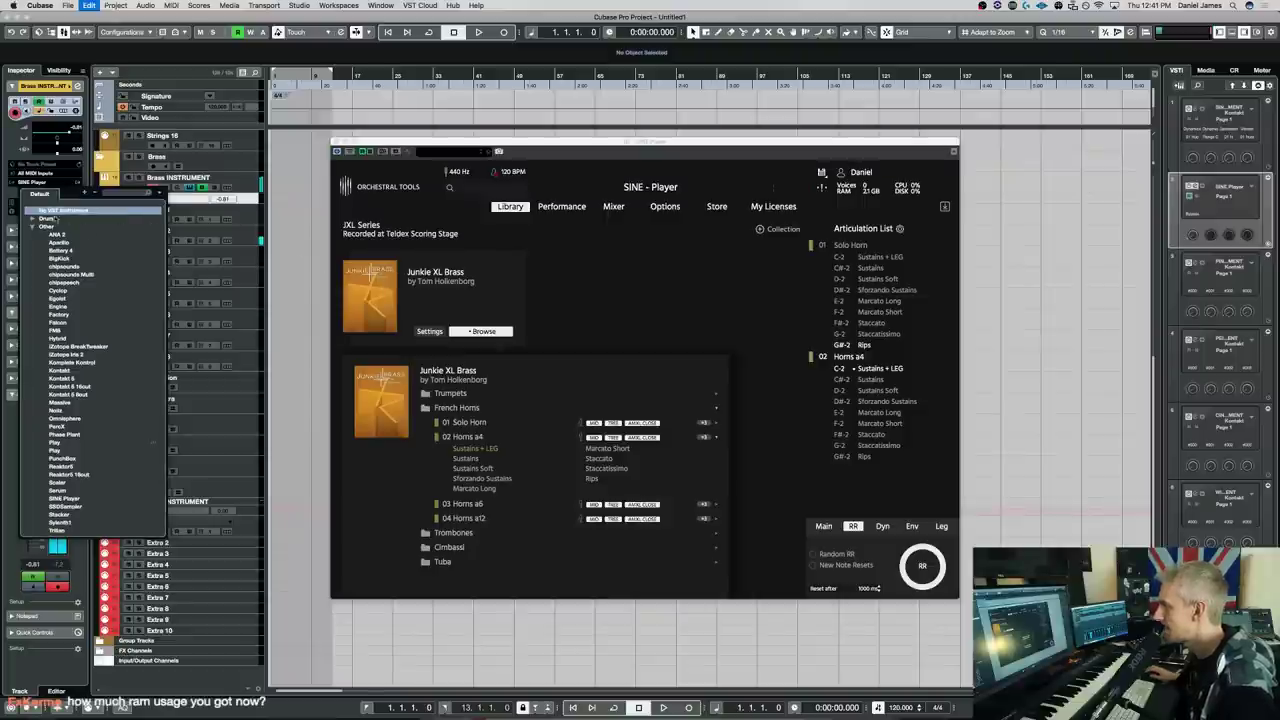
key(Escape)
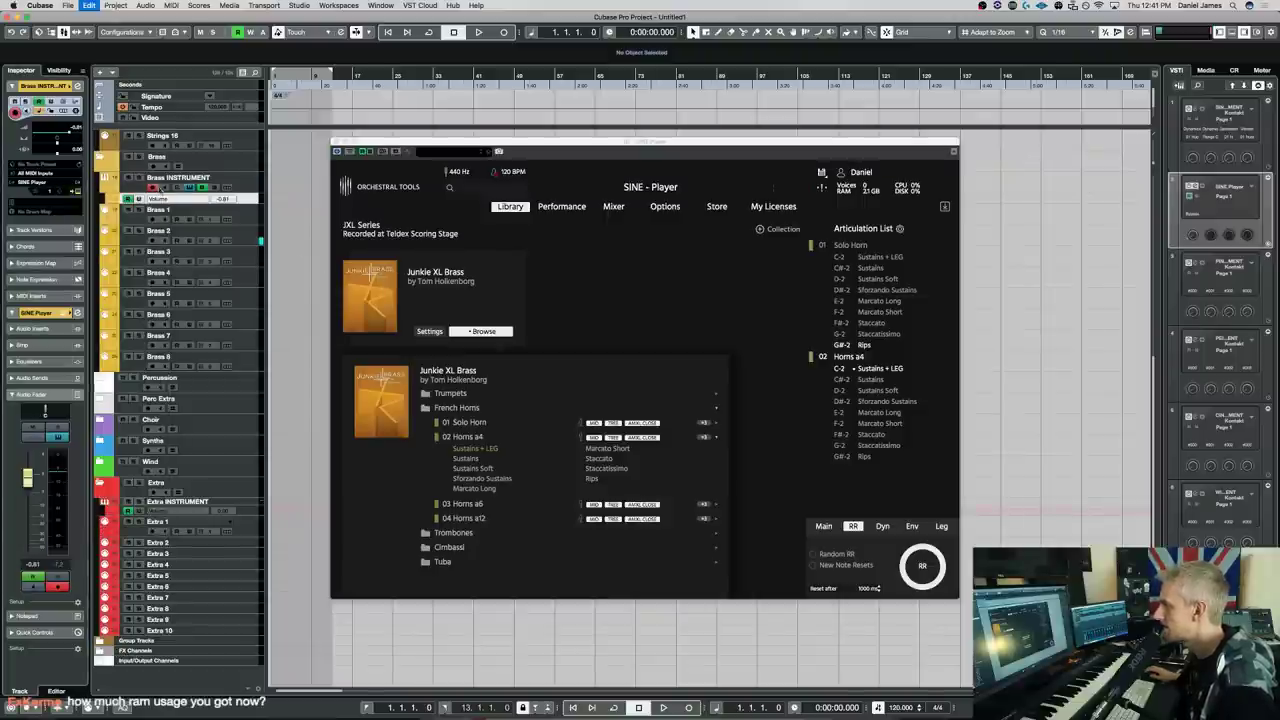
In the fresh template, assign SINE Player as the Brass INSTRUMENT track's plug-in in place of Kontakt
key(super+h)
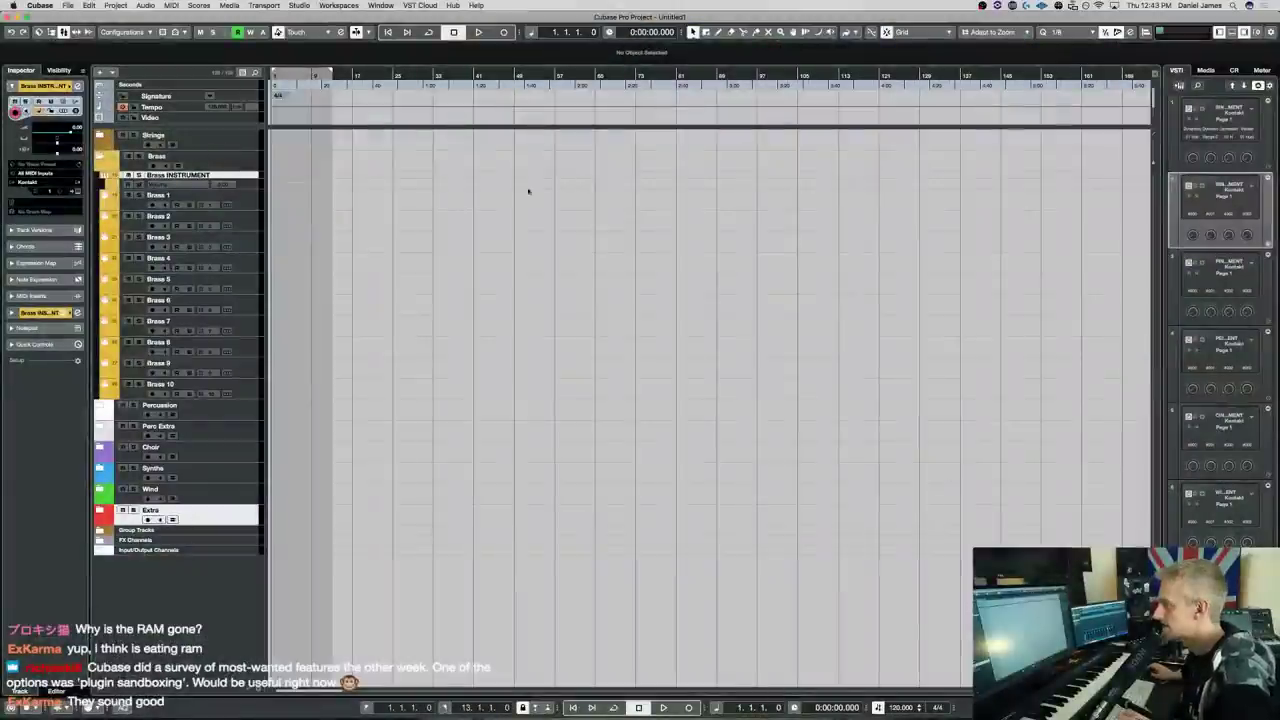
click(37, 183)
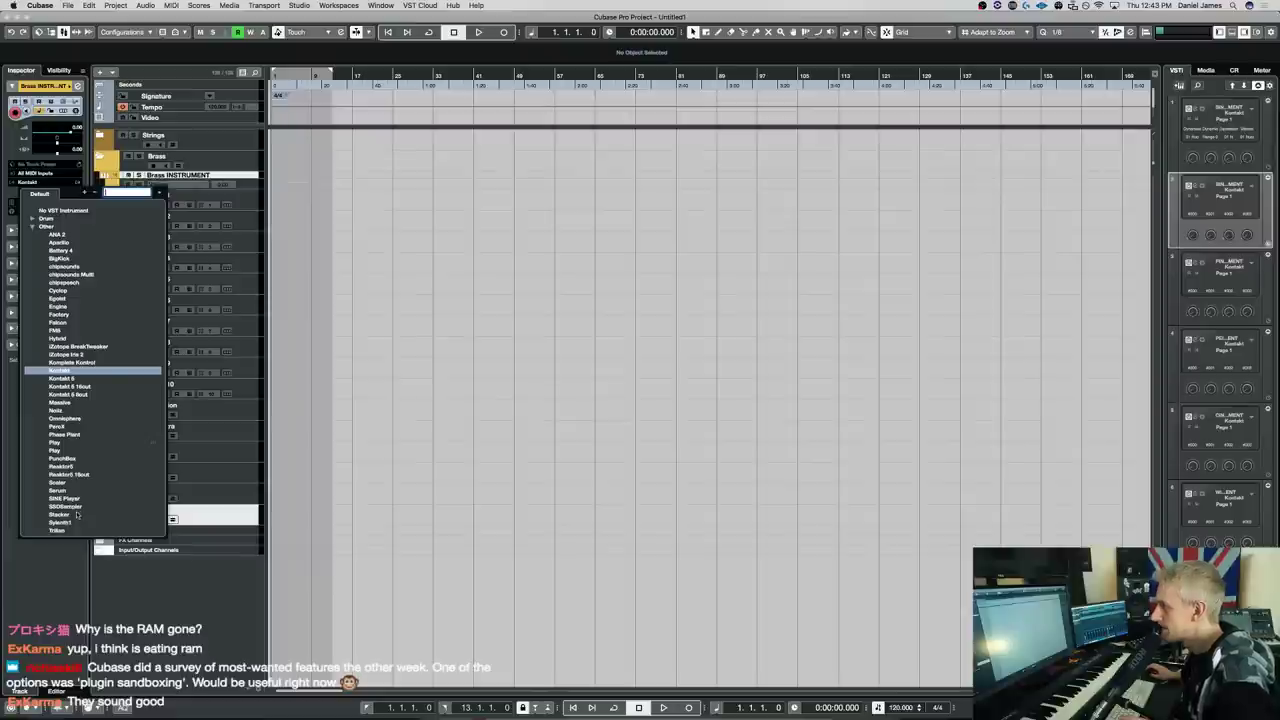
key(Escape)
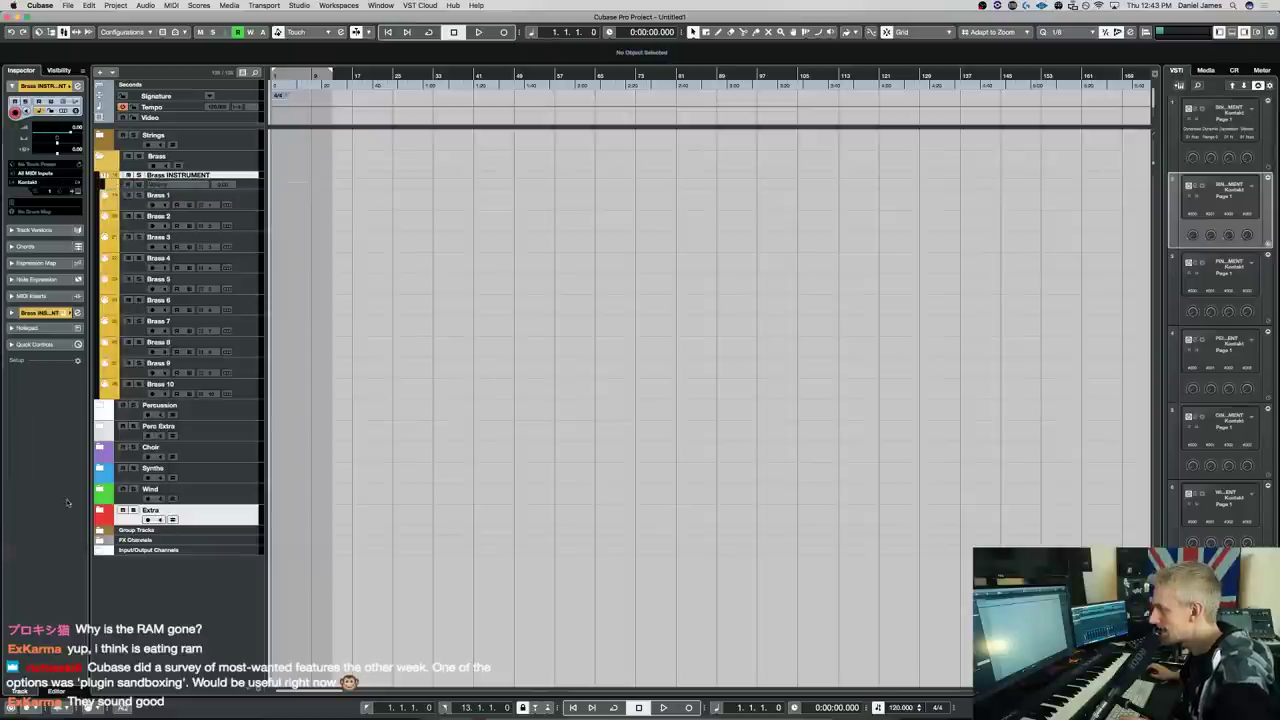
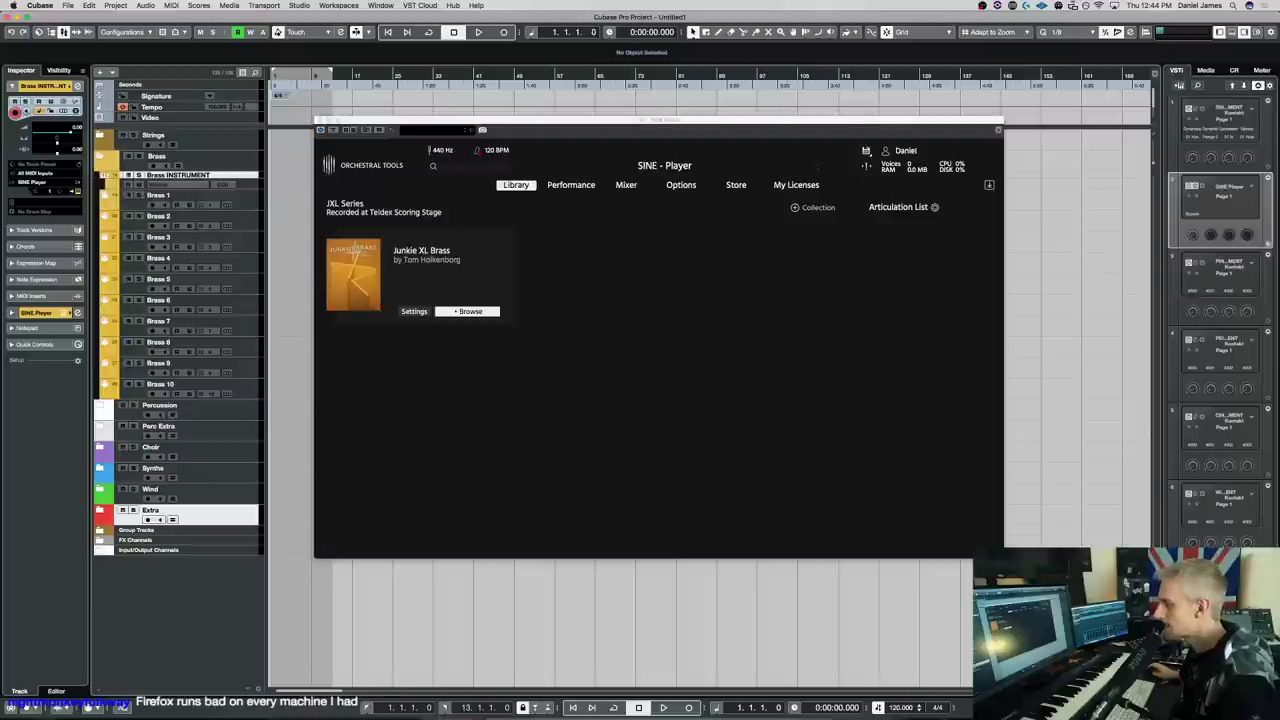
Shrink the SINE Player window and load Horns a4 from Junkie XL Brass's French Horns into the empty articulation list
drag(1003, 558, 896, 566)
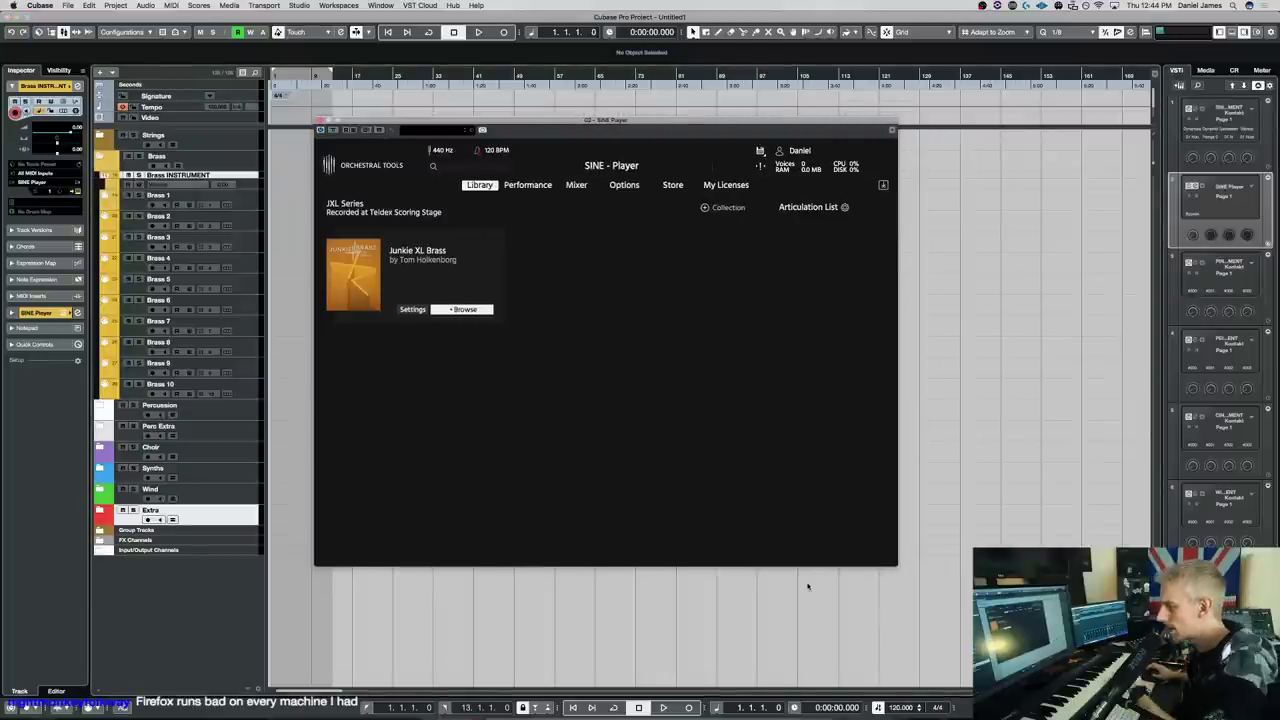
click(460, 309)
click(455, 391)
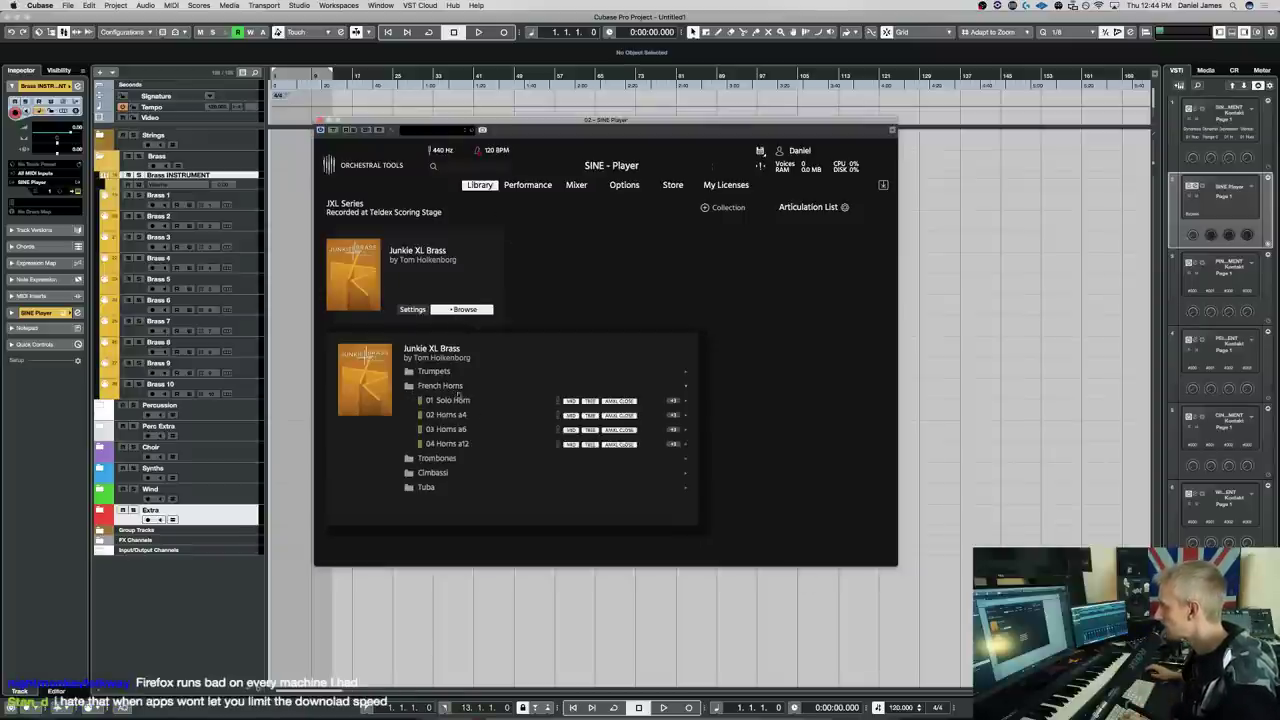
drag(455, 414, 830, 283)
Remove the tracks Brass 2 through Brass 10 from the Brass folder
click(245, 222)
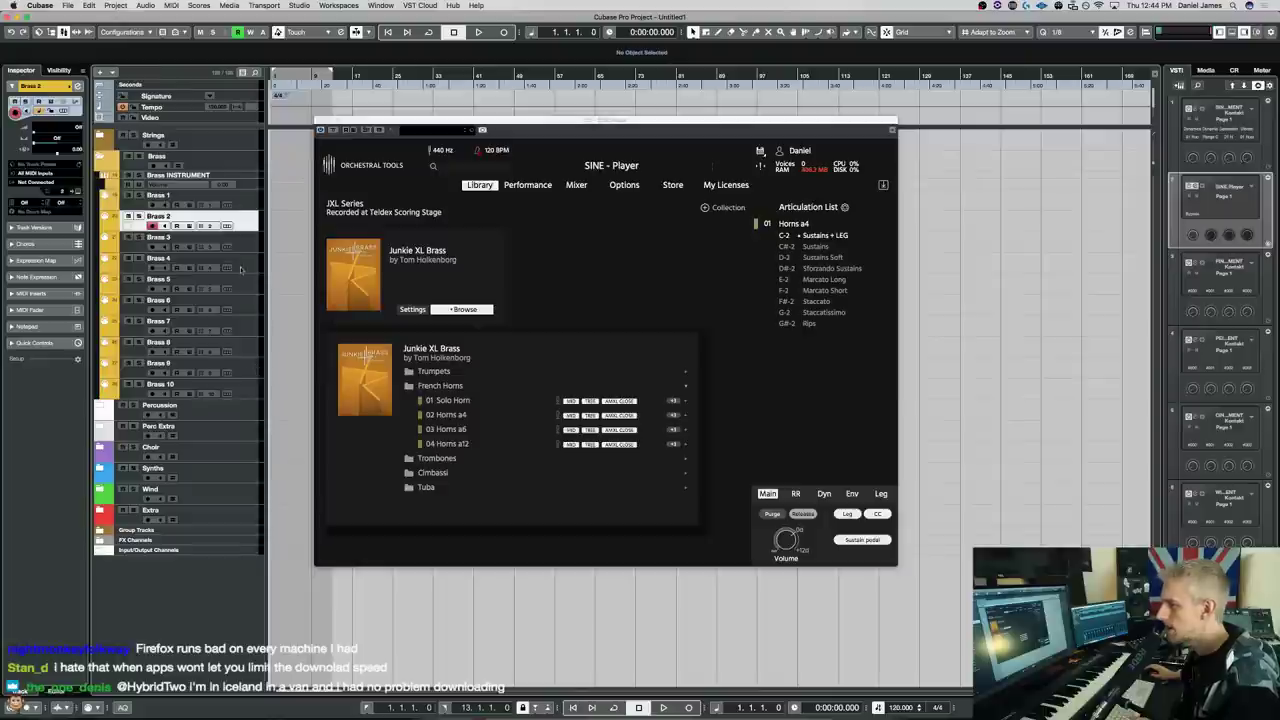
right_click(248, 393)
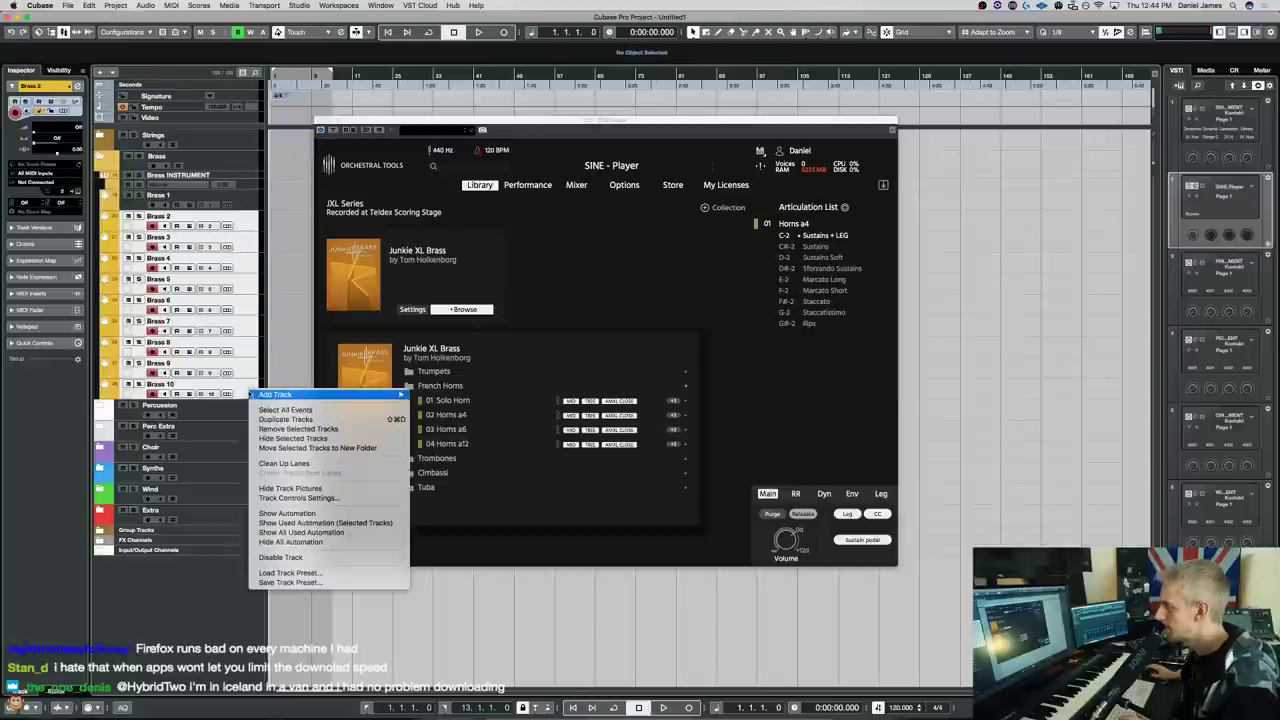
click(300, 430)
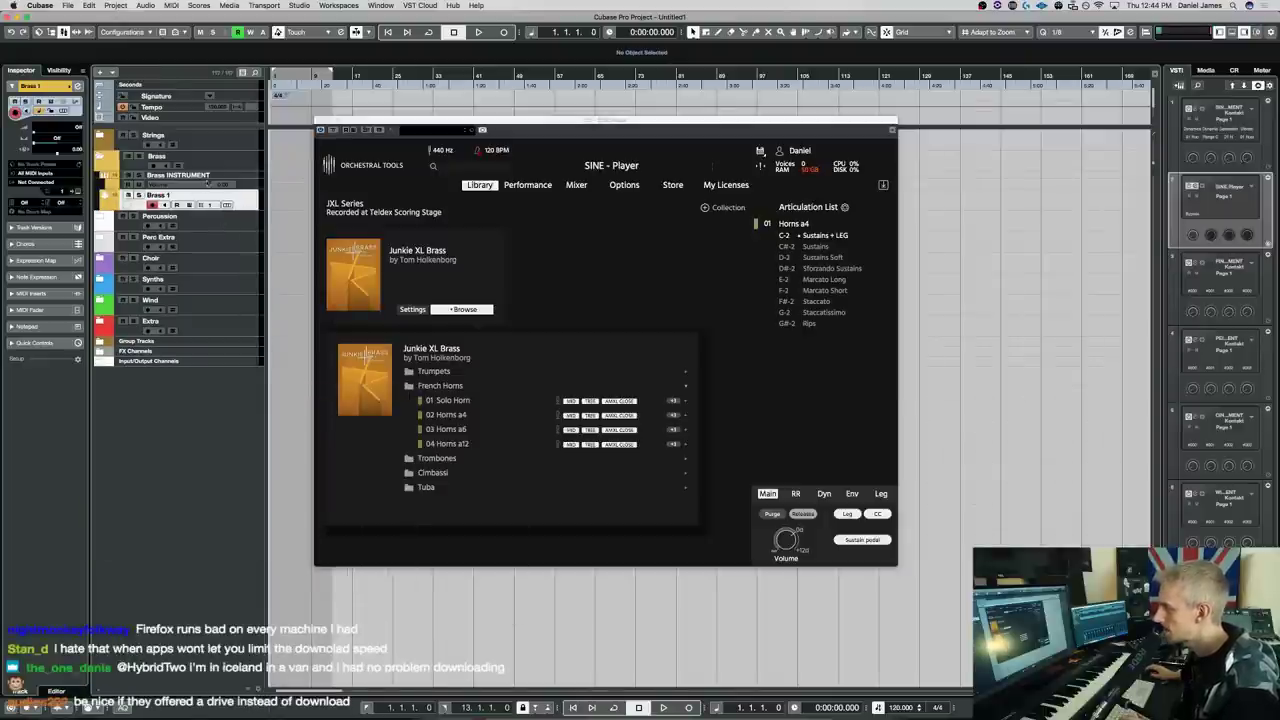
Route Brass 1 to SINE Player's MIDI input and add seven MIDI tracks below it, with names starting at Brass 2
click(37, 183)
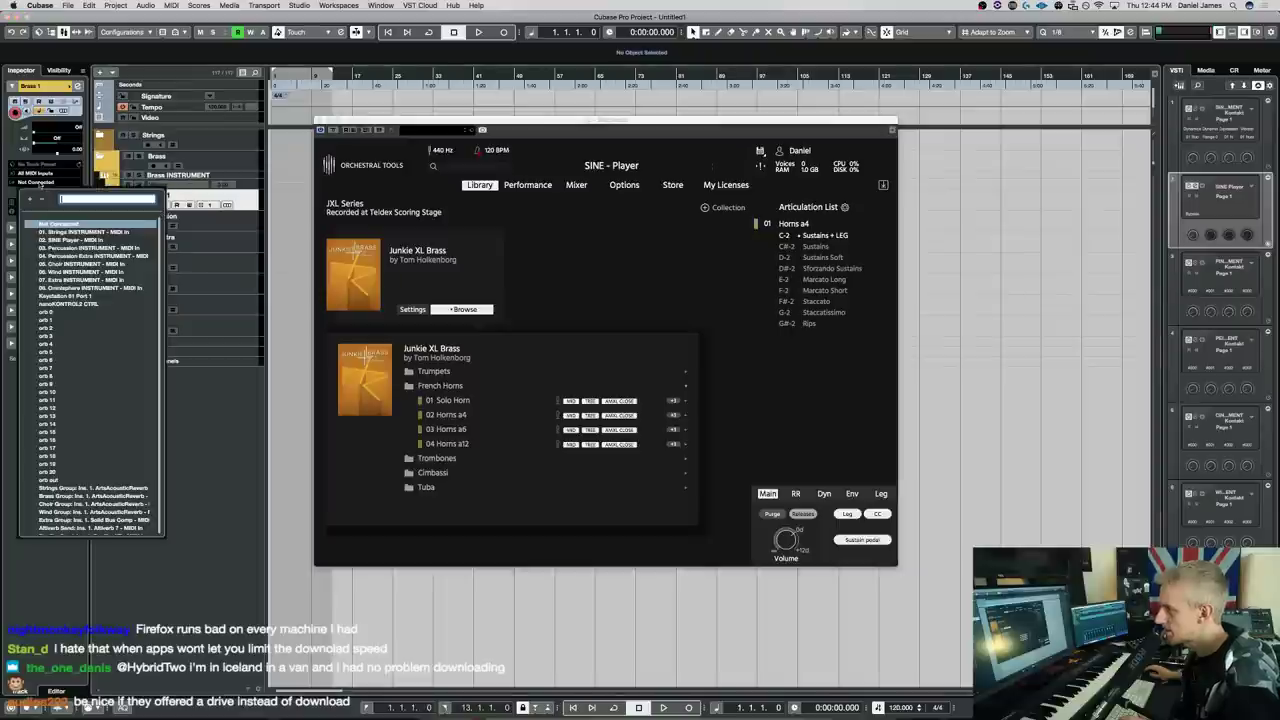
click(74, 240)
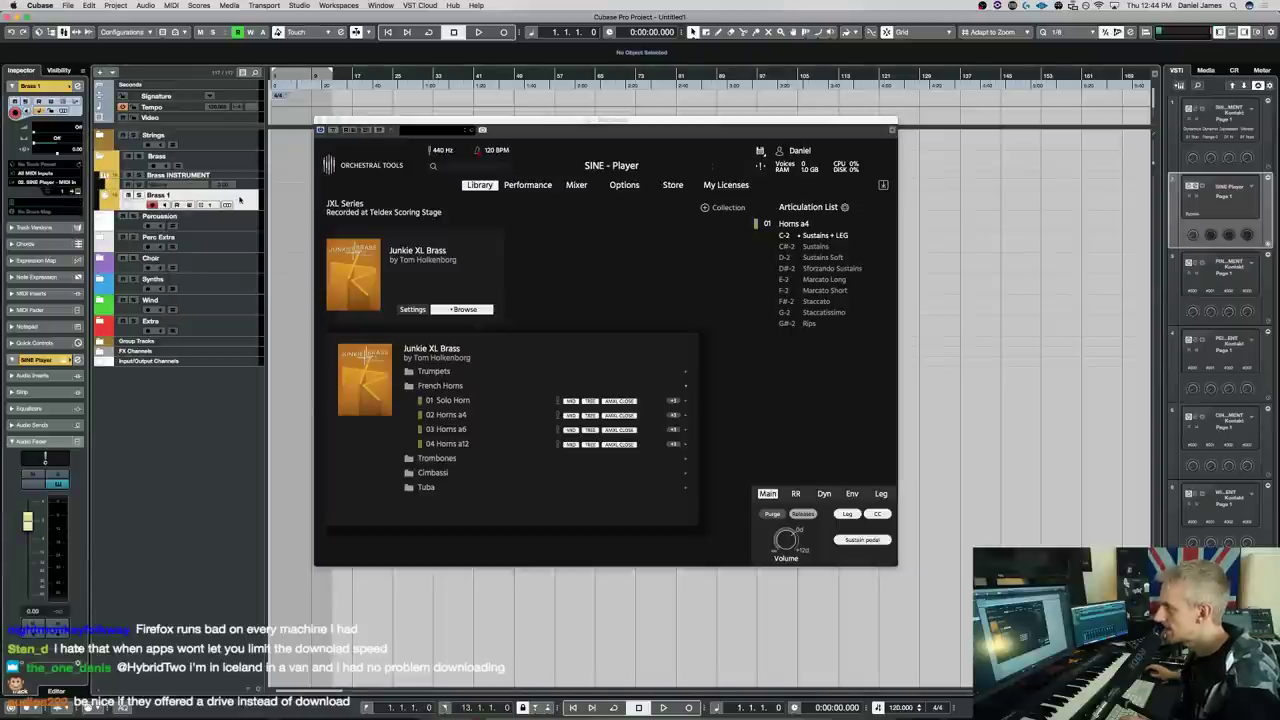
right_click(239, 199)
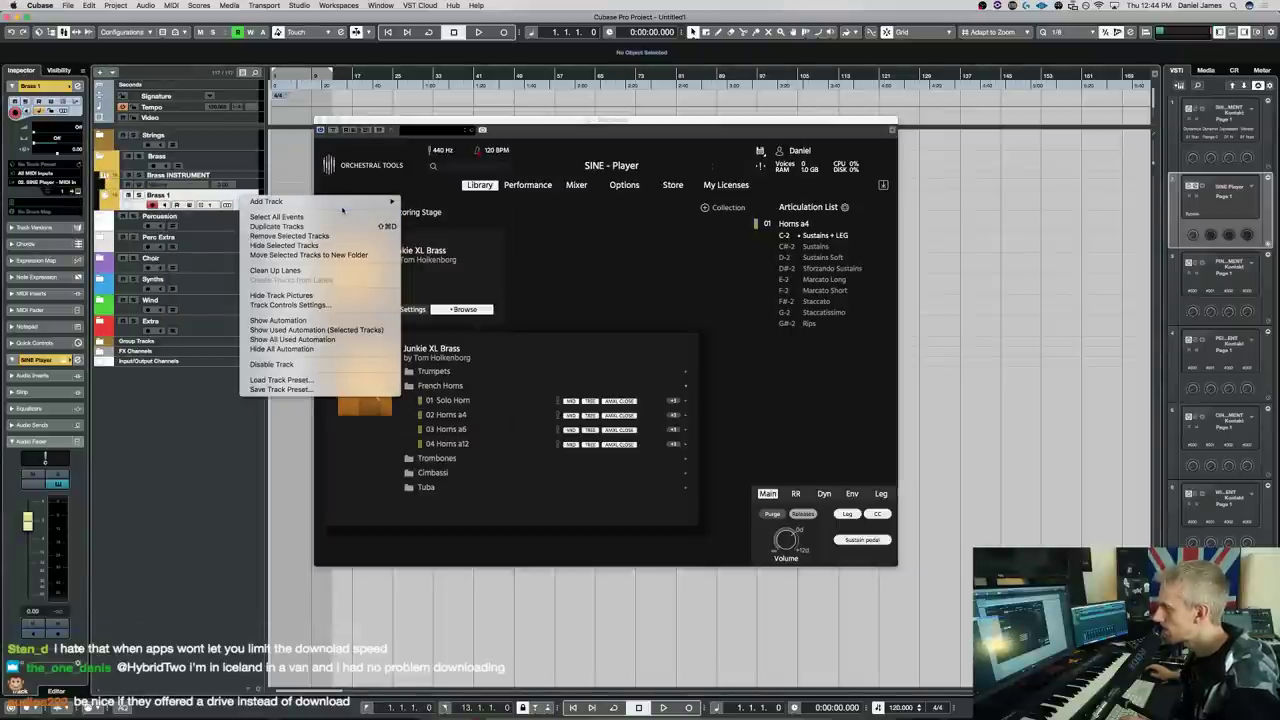
mouse_move(345, 203)
click(445, 222)
text(Brass 2)
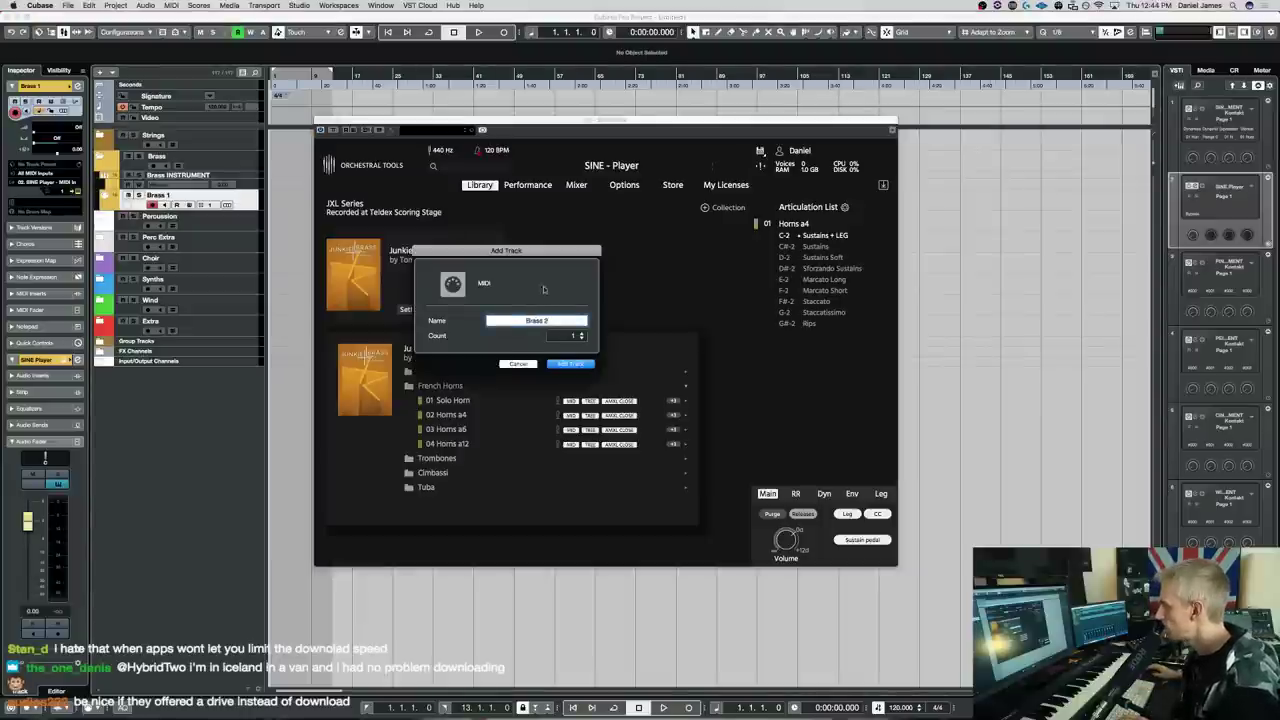
click(568, 337)
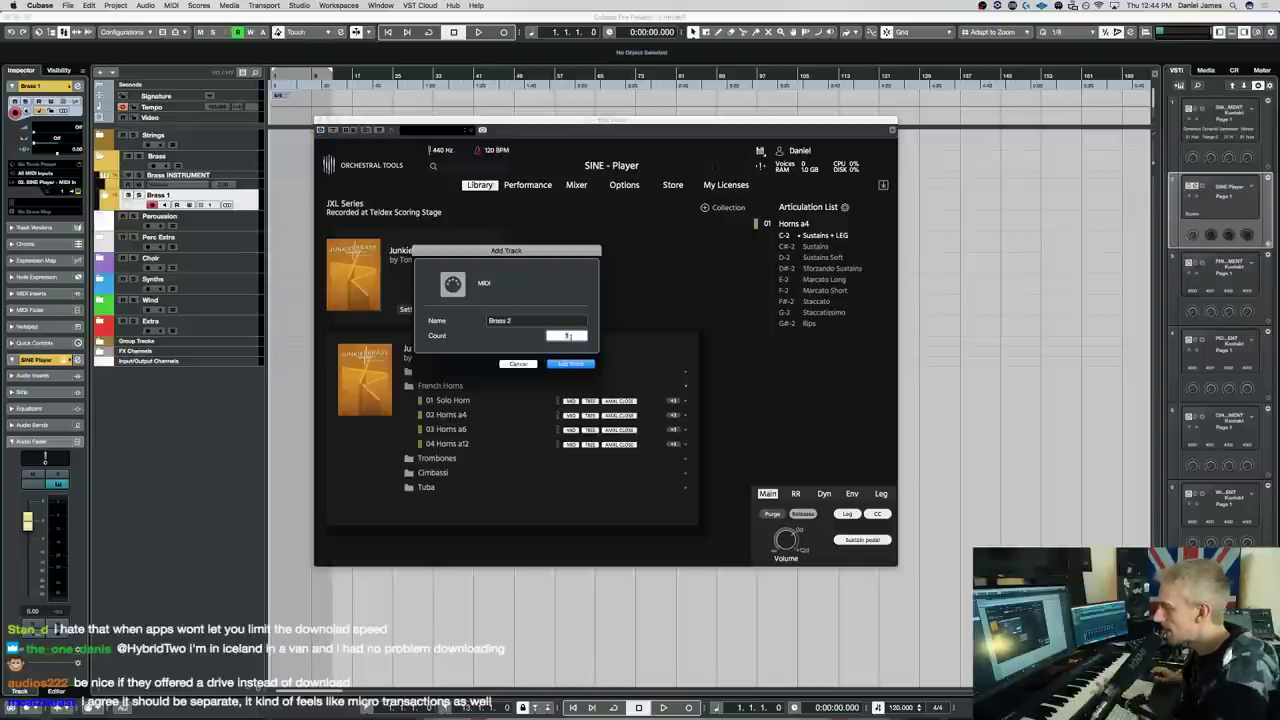
text(7)
key(Tab)
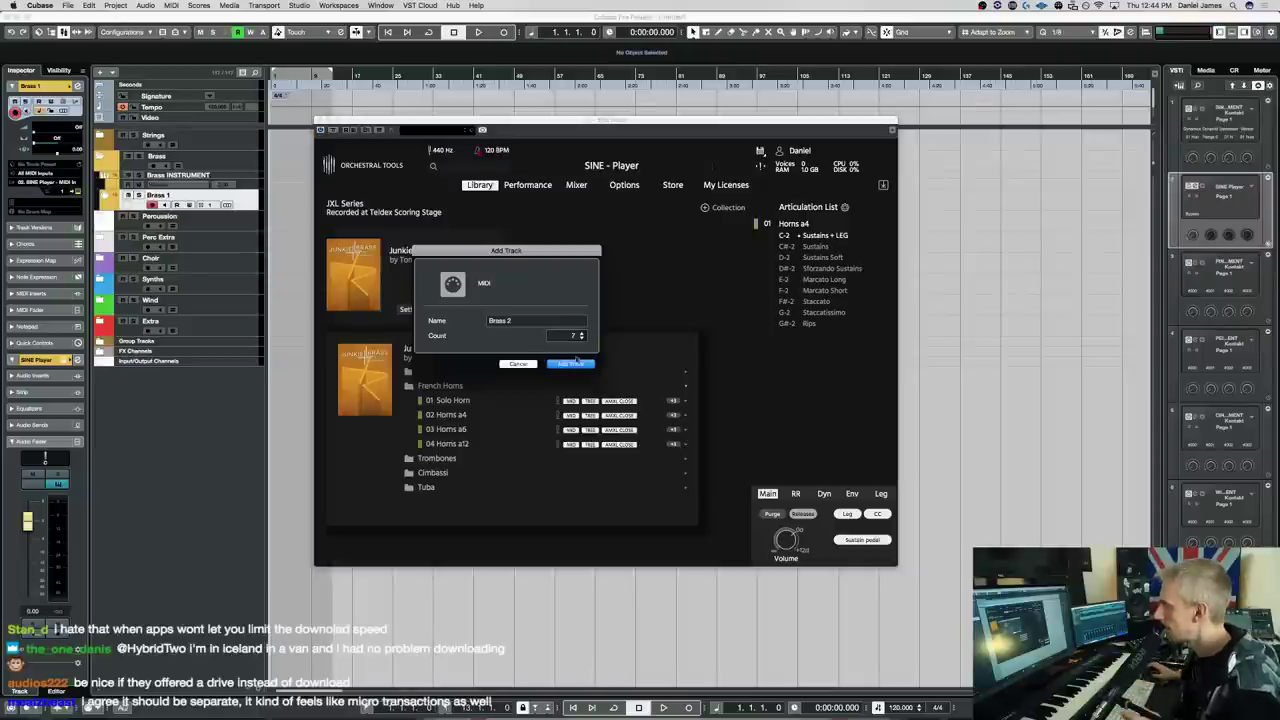
click(566, 363)
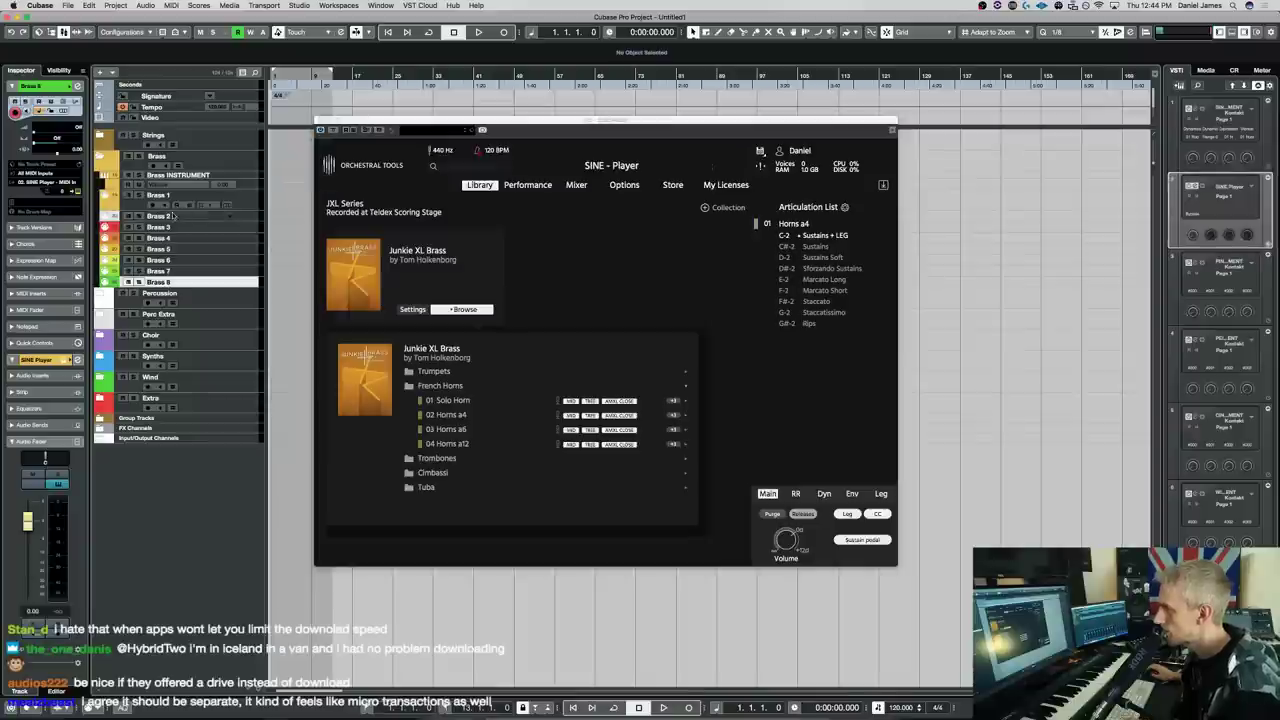
Color the tracks Brass 2 through Brass 8 in the Brass folder's golden yellow and enlarge their track height
shift+click(230, 218)
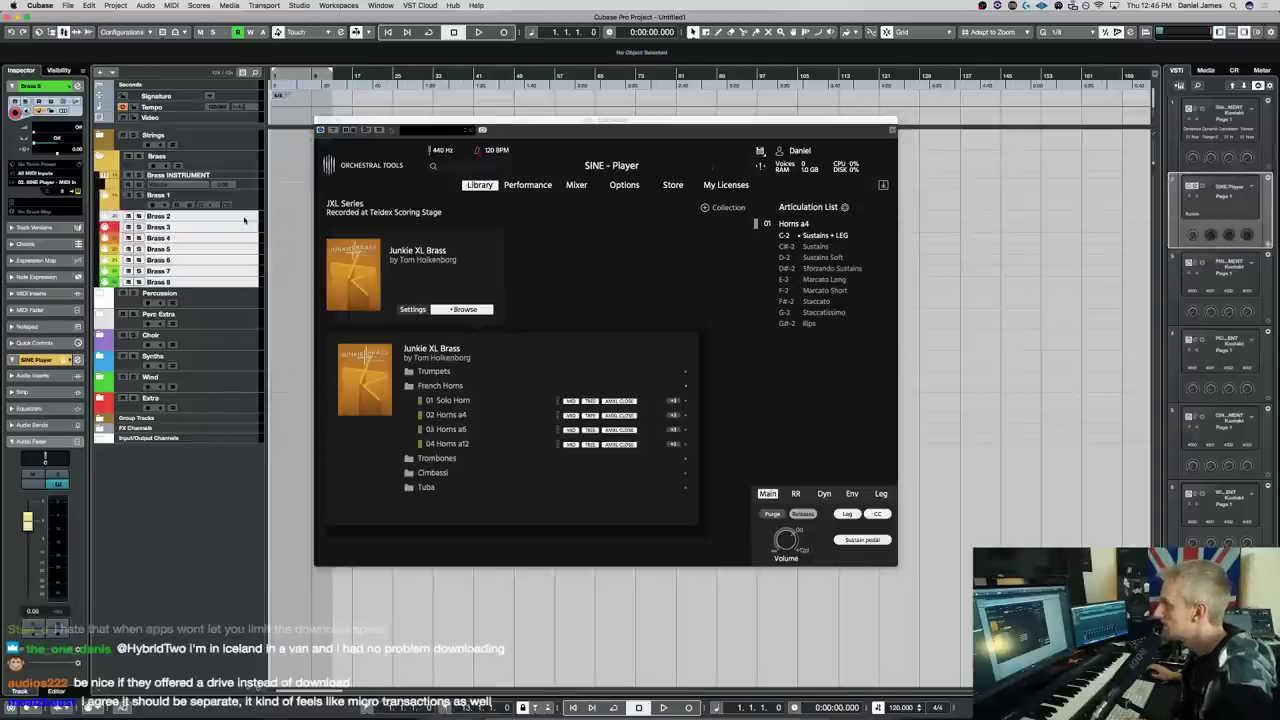
click(848, 33)
click(888, 80)
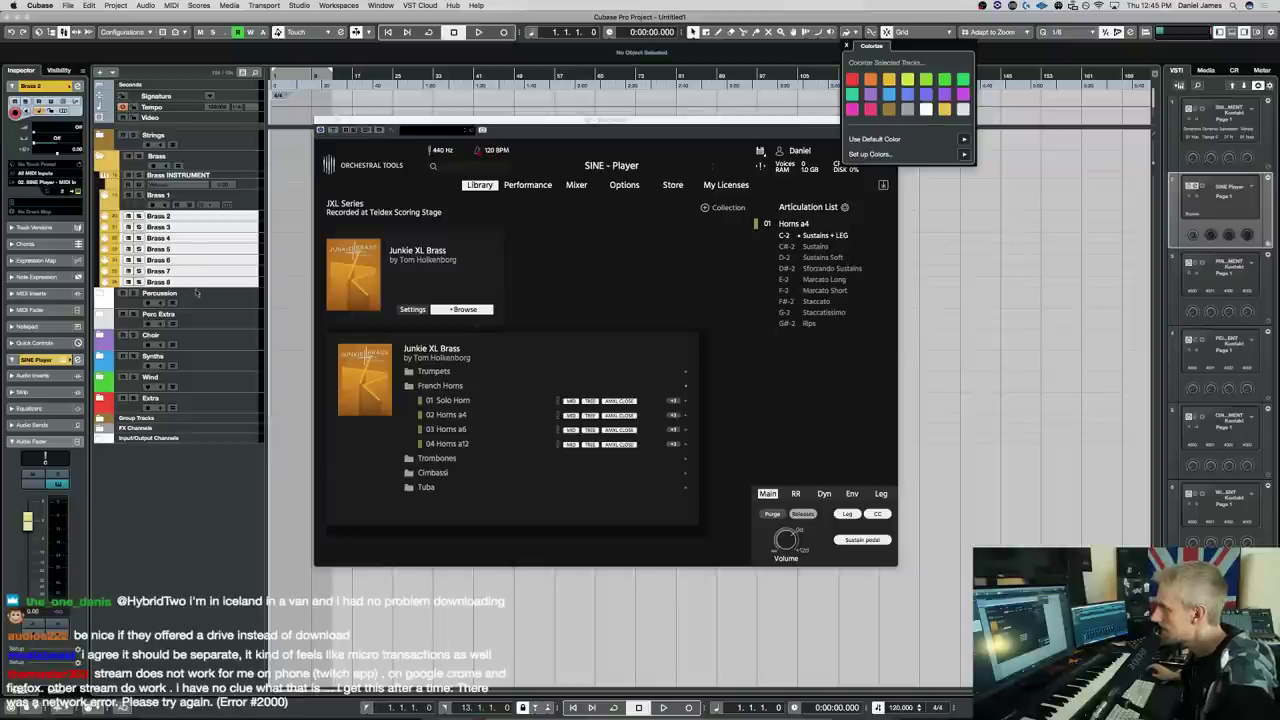
click(204, 294)
key(alt+Down)
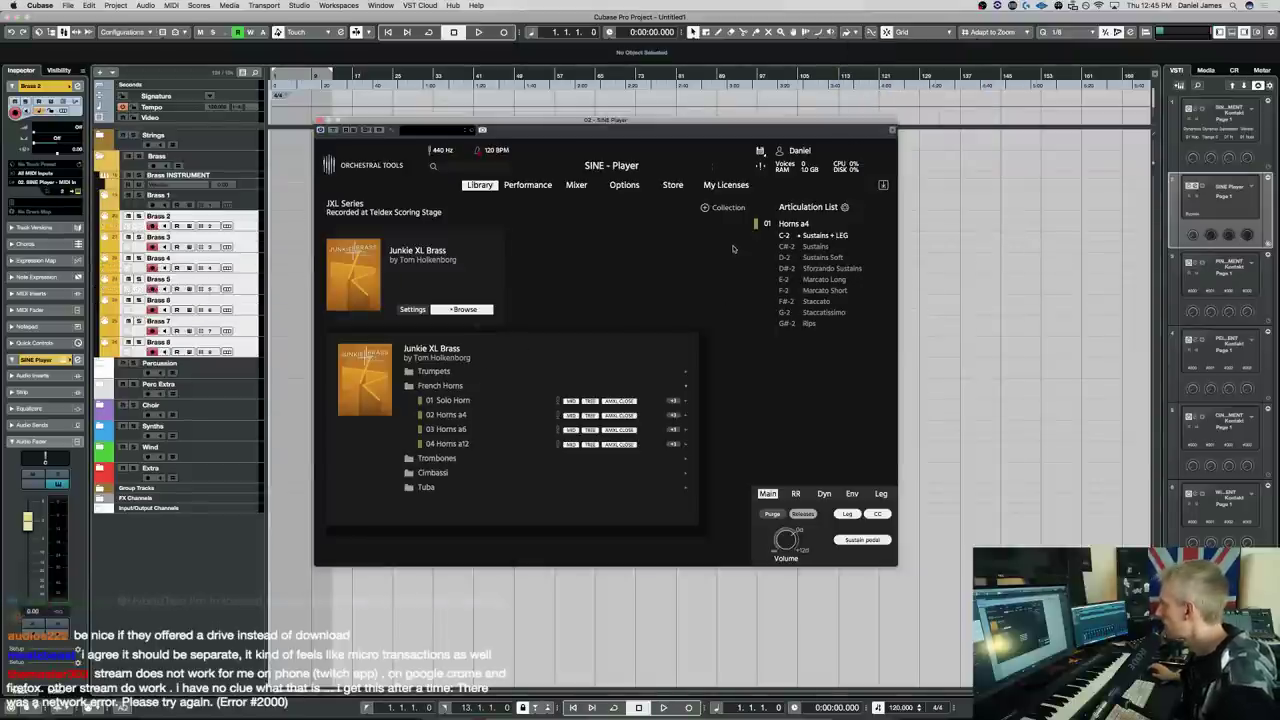
Audition Horns a4 through Brass 1, show the MixConsole and move the SINE Player window clear of the channel meters
click(257, 203)
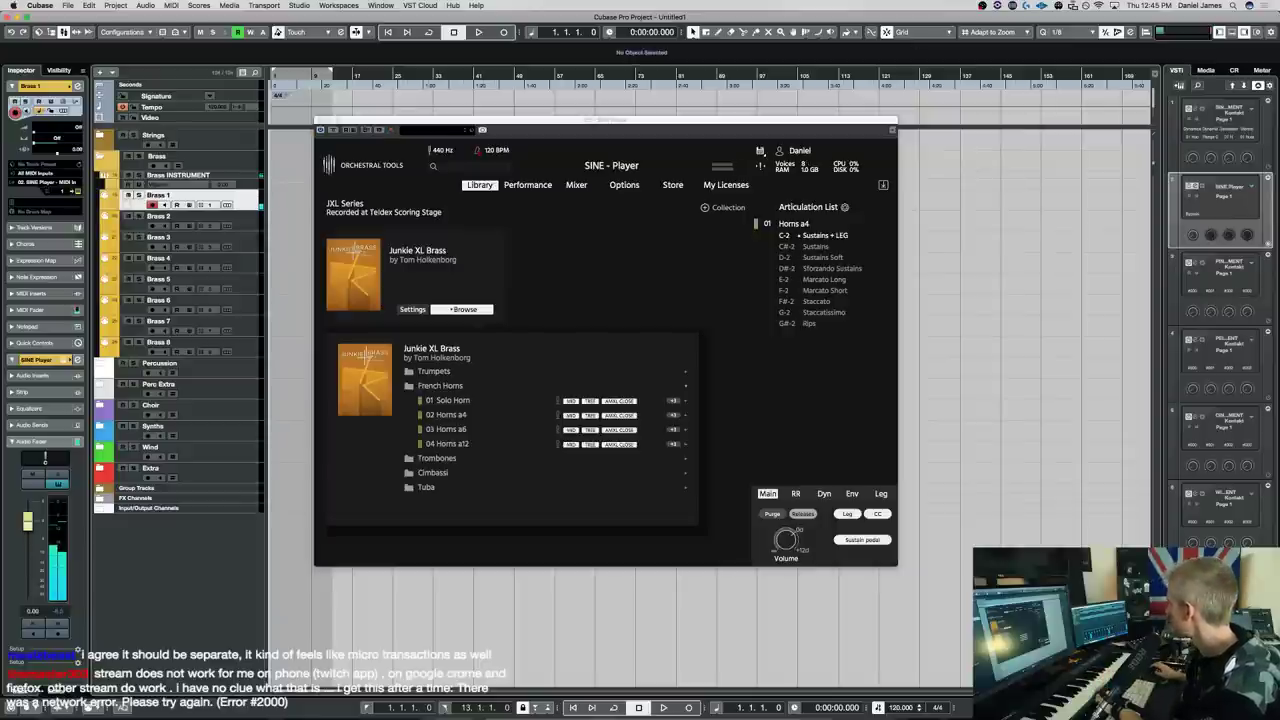
key(F3)
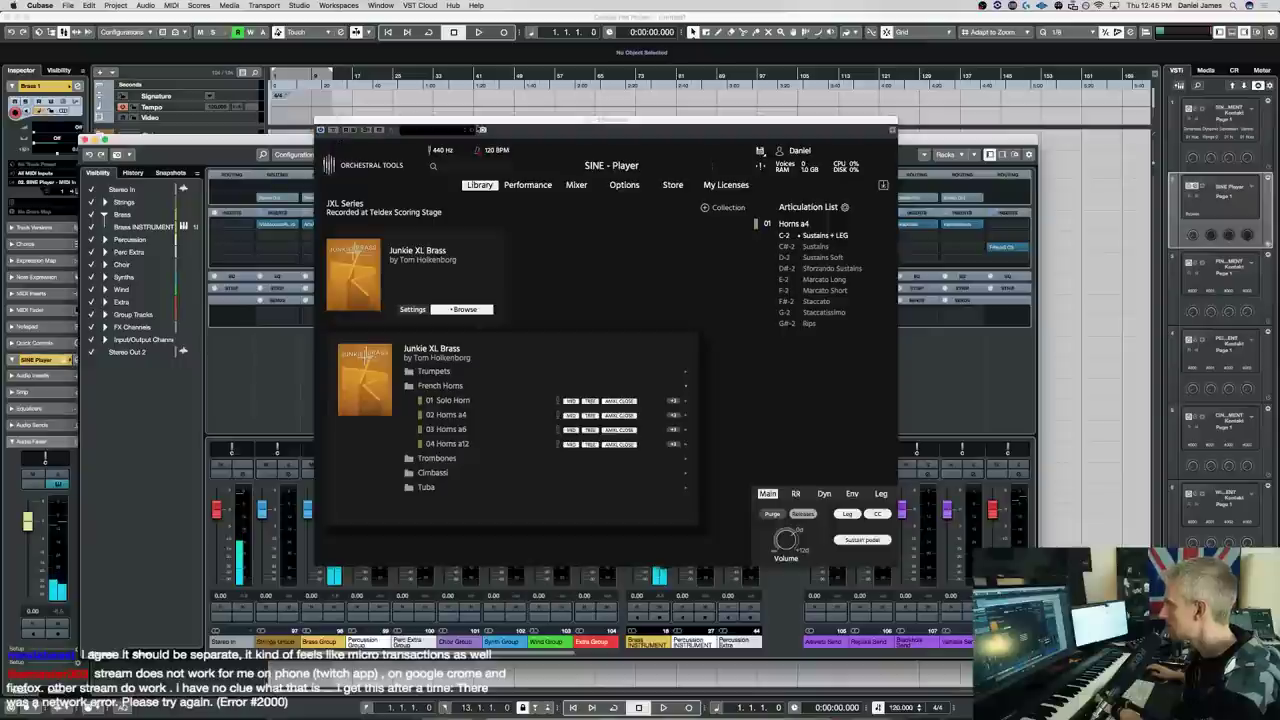
drag(482, 125, 736, 108)
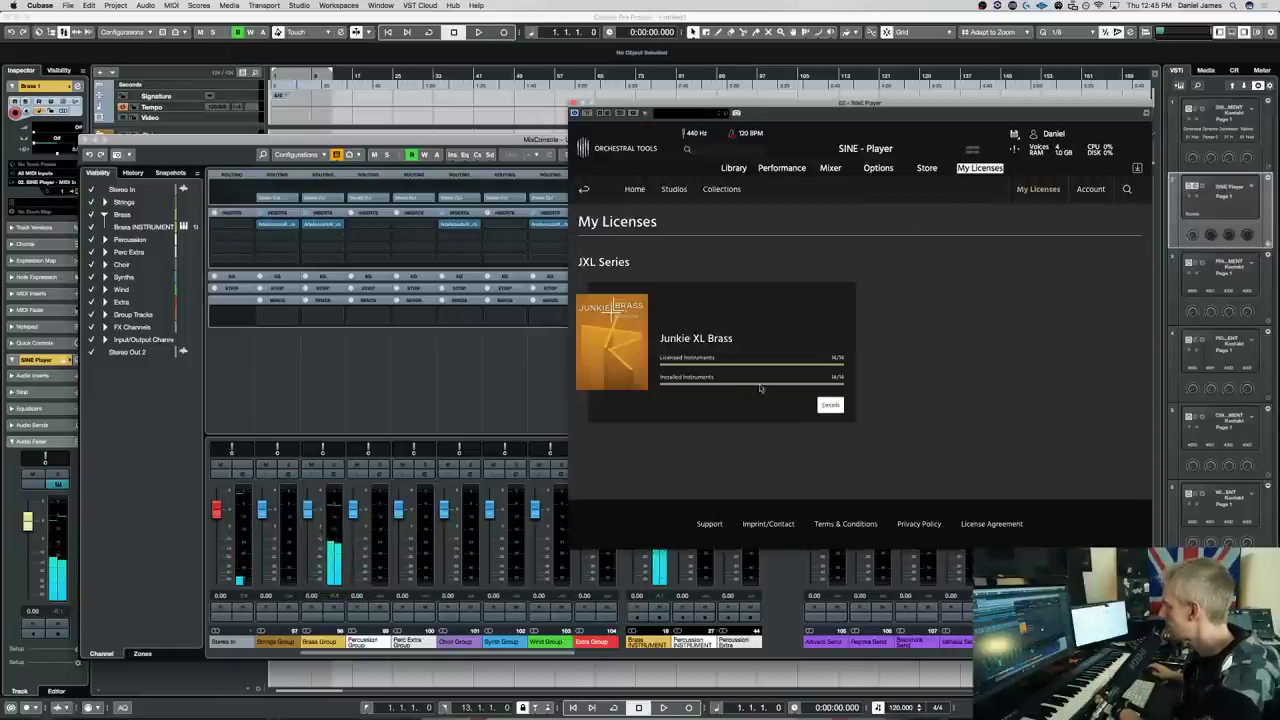
Test SINE Player's responsiveness by viewing the Junkie XL Brass license details and its Basic Kit, then the Library and Performance pages
click(830, 406)
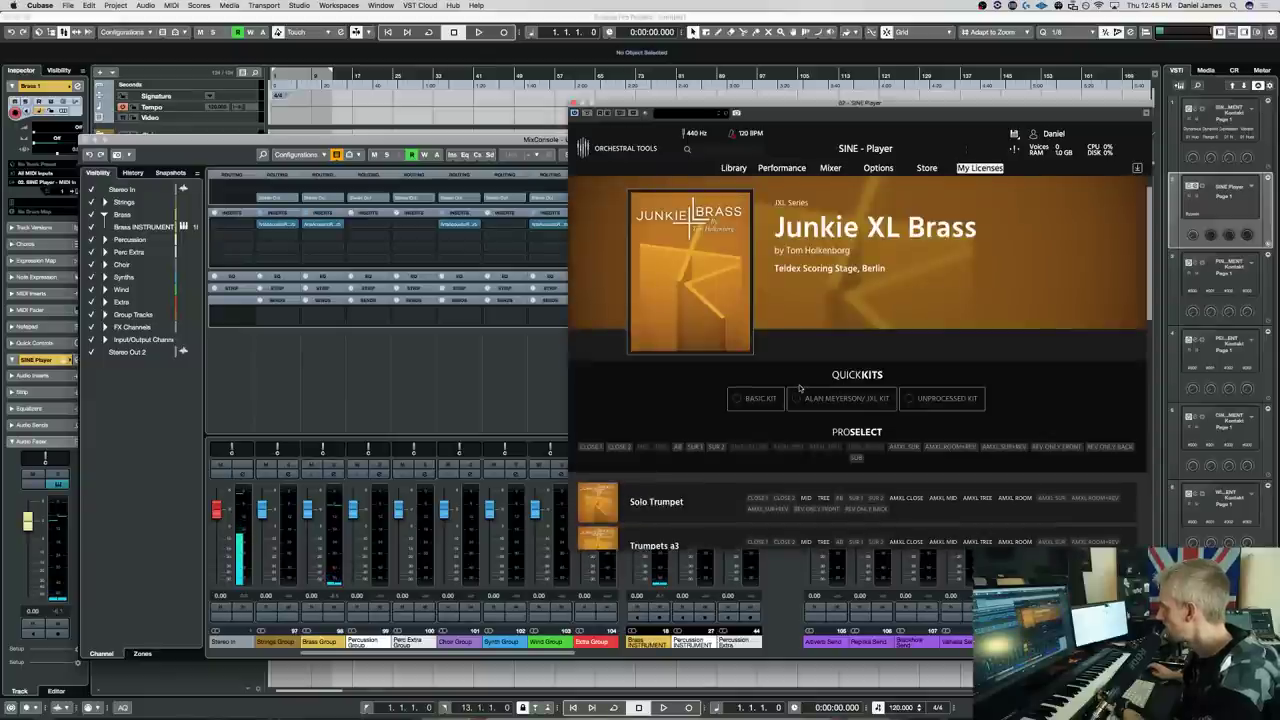
click(752, 400)
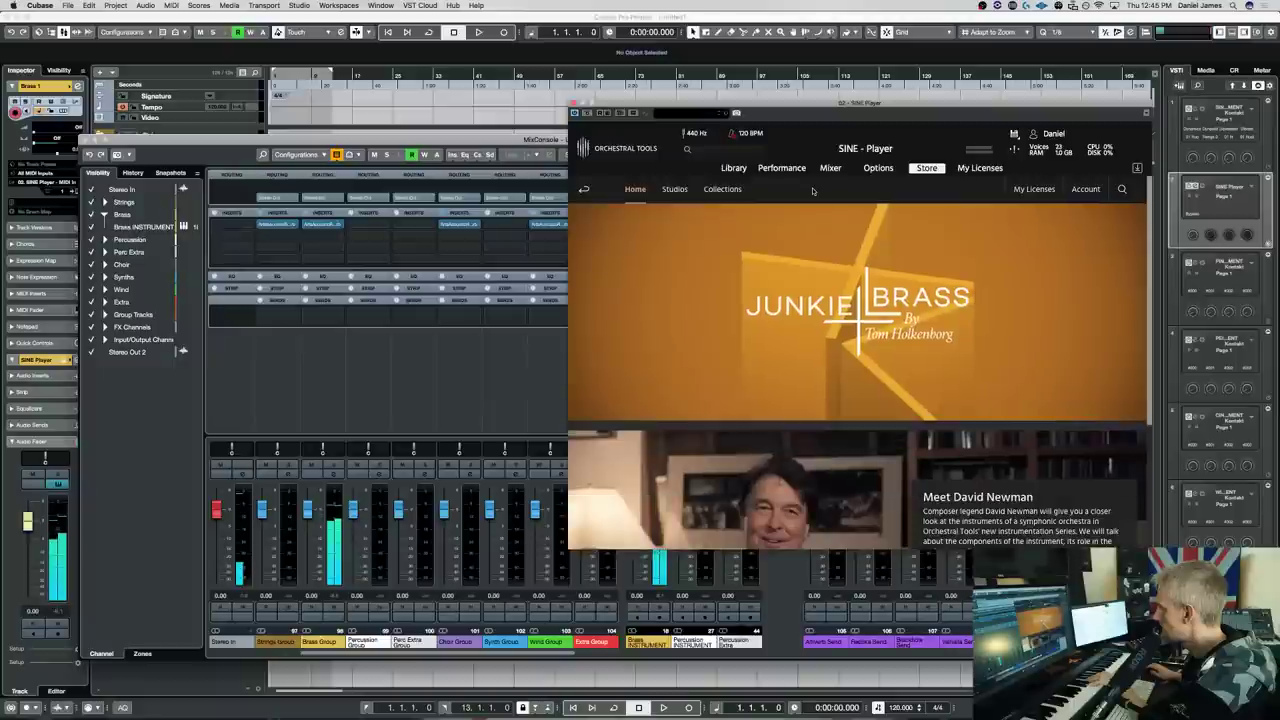
click(734, 168)
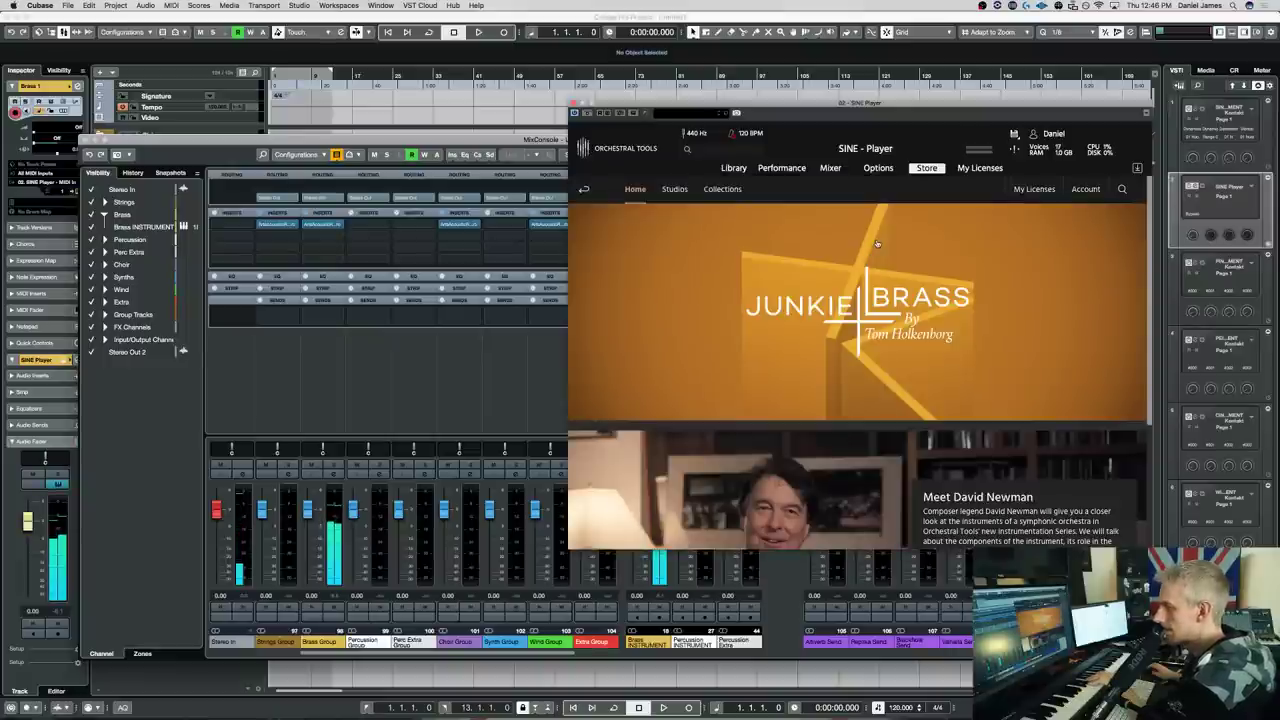
click(733, 167)
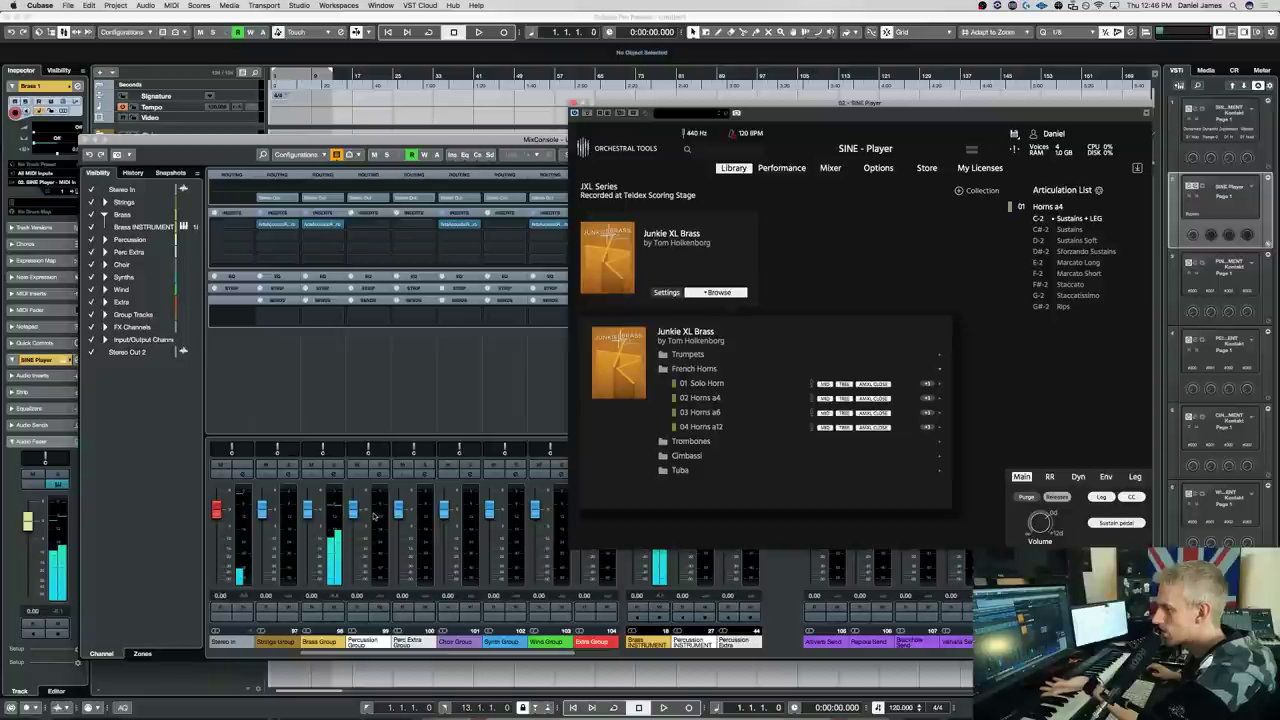
click(790, 168)
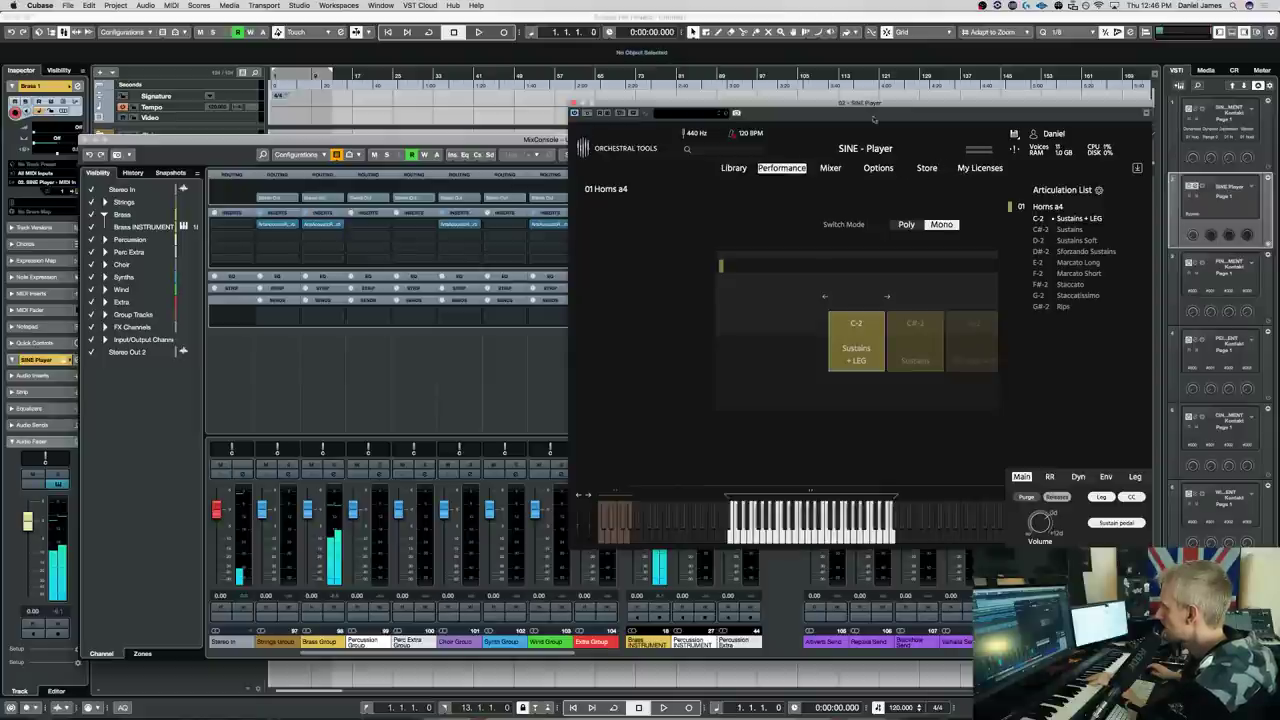
Reposition the SINE Player window over the project and close the MixConsole
drag(873, 119, 866, 148)
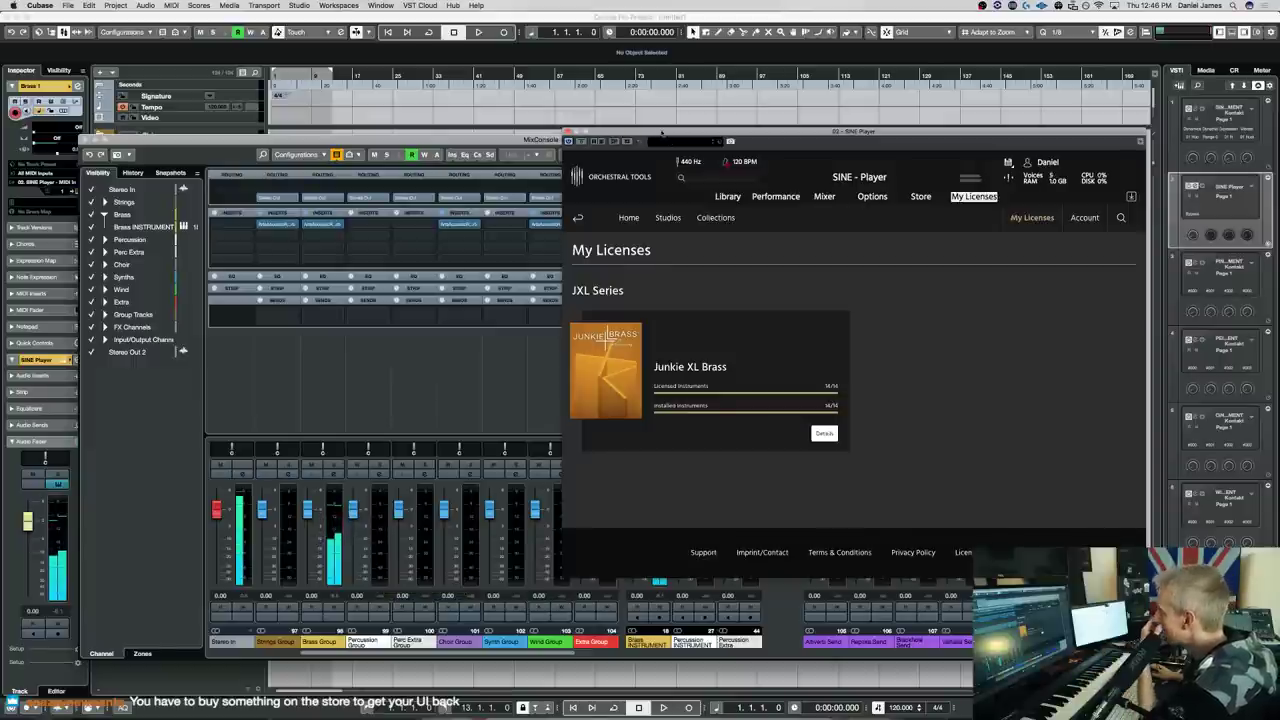
key(super+w)
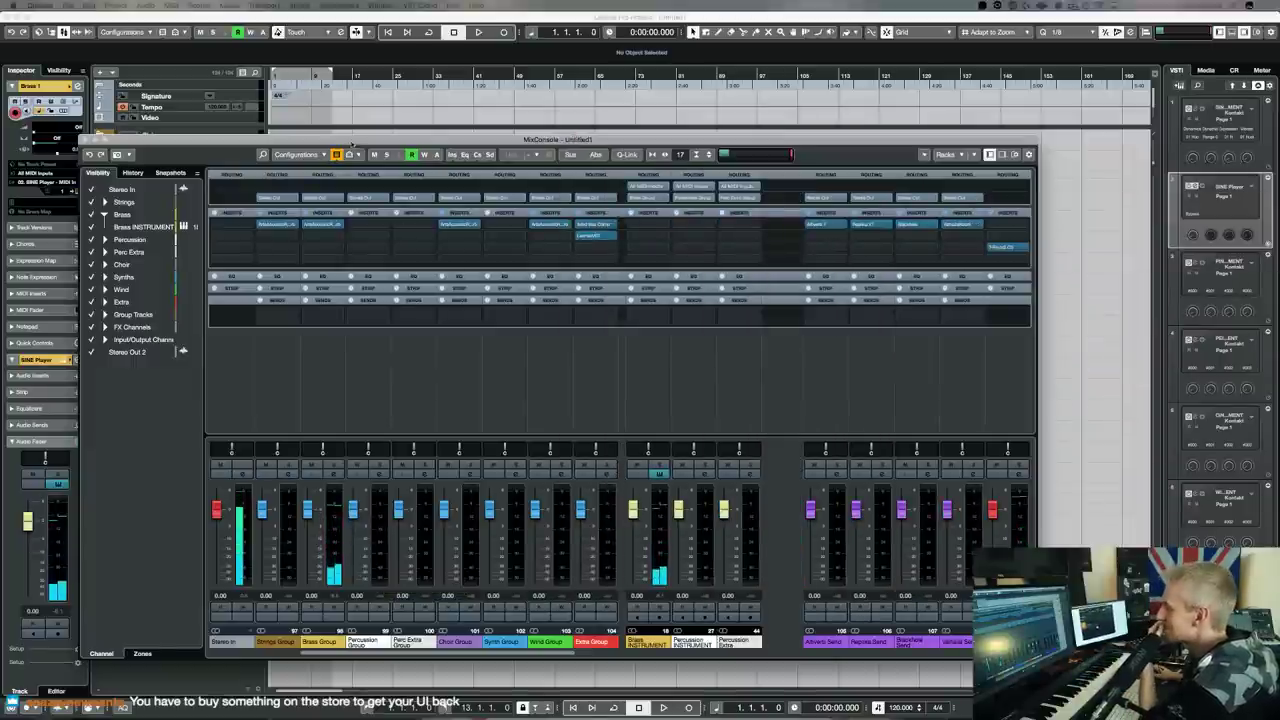
drag(344, 139, 796, 401)
key(F3)
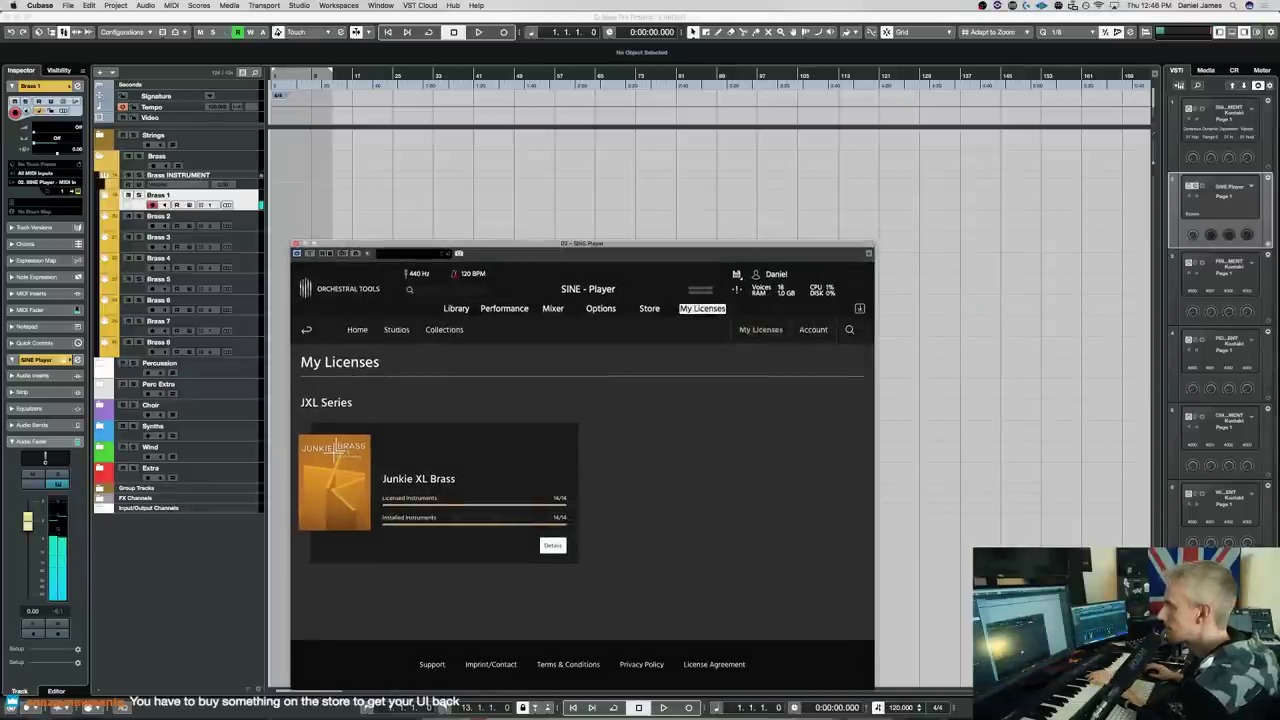
Unload SINE Player from the Brass INSTRUMENT track by assigning no VST instrument
click(180, 175)
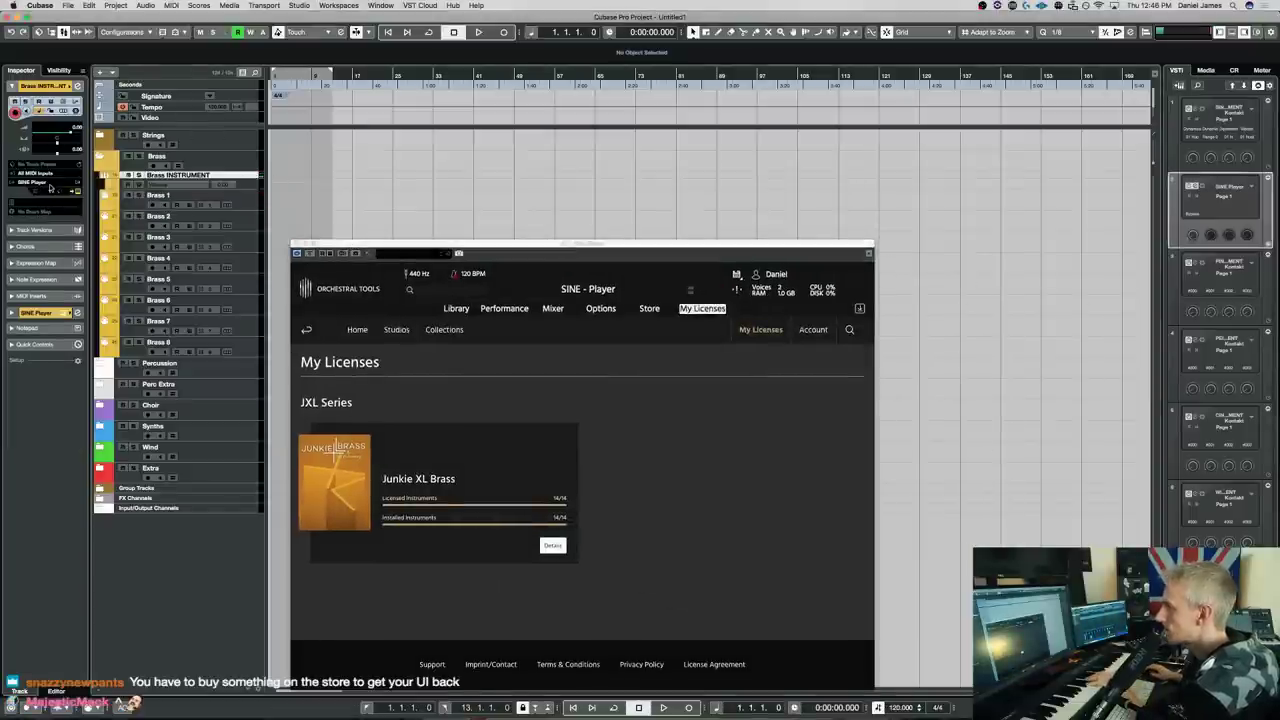
click(45, 182)
click(57, 211)
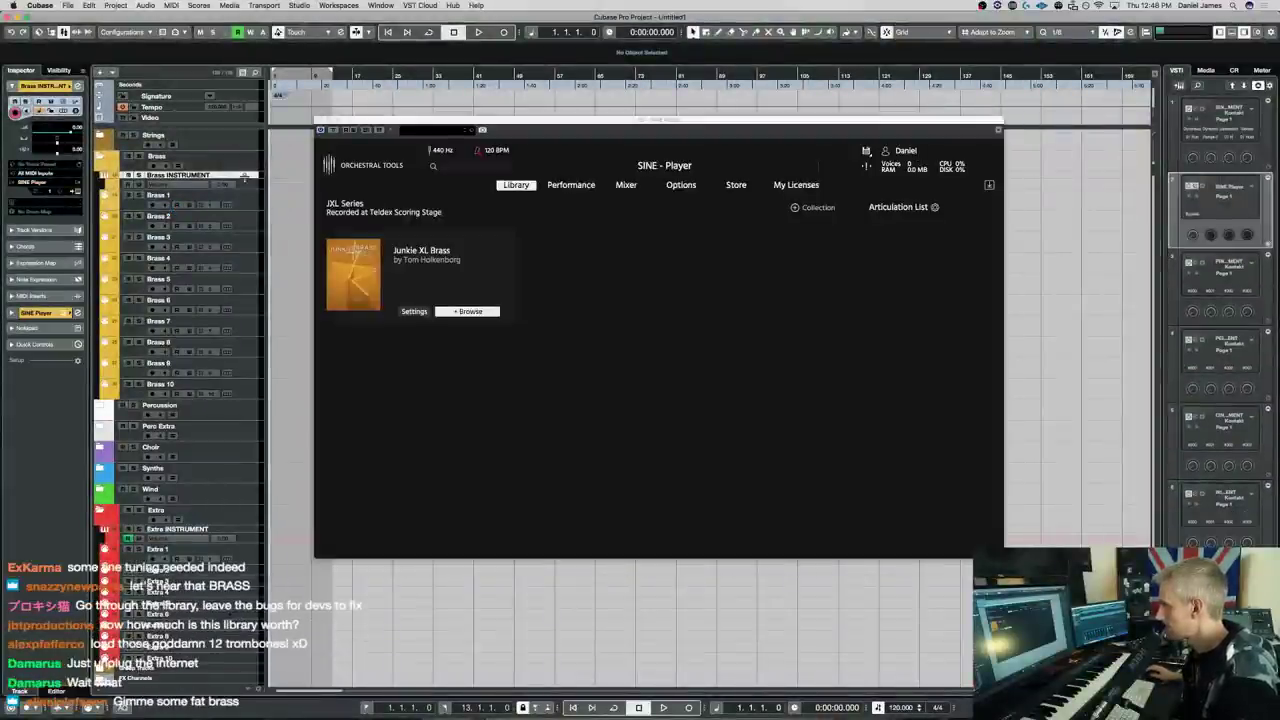
Reload the Brass INSTRUMENT track's plug-in by clearing it to no VST instrument and assigning SINE Player again
click(36, 182)
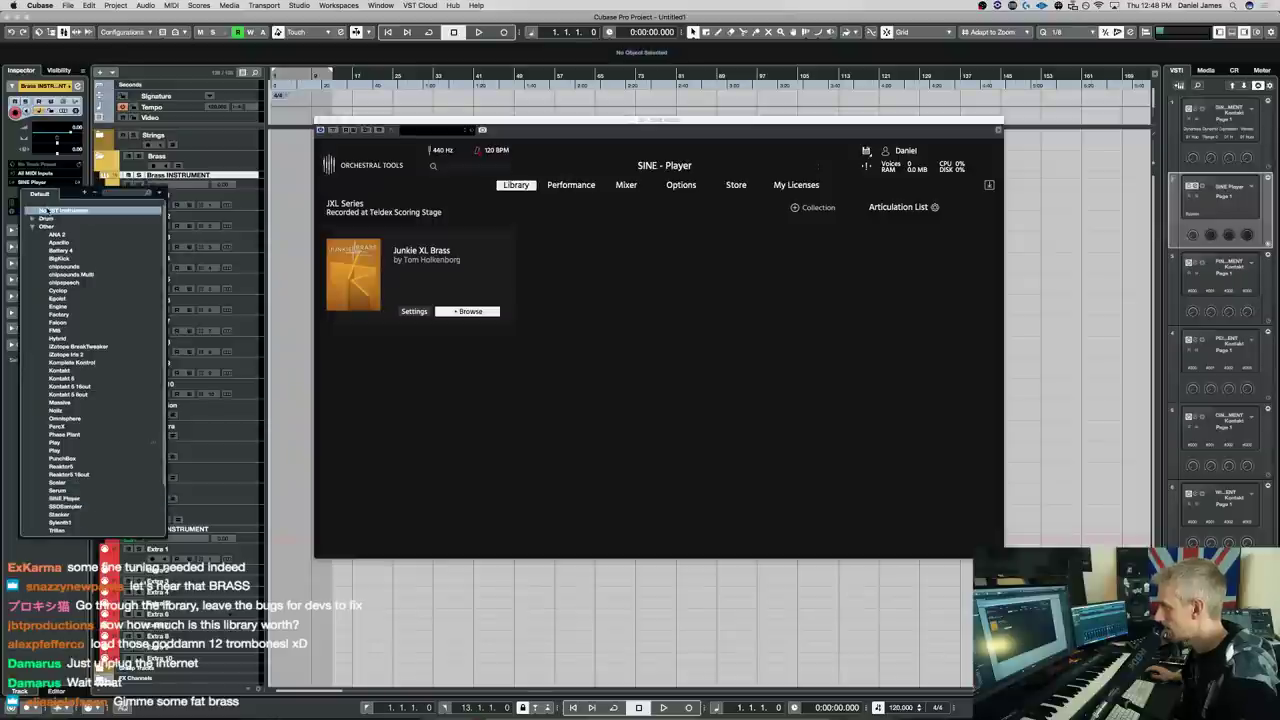
click(55, 210)
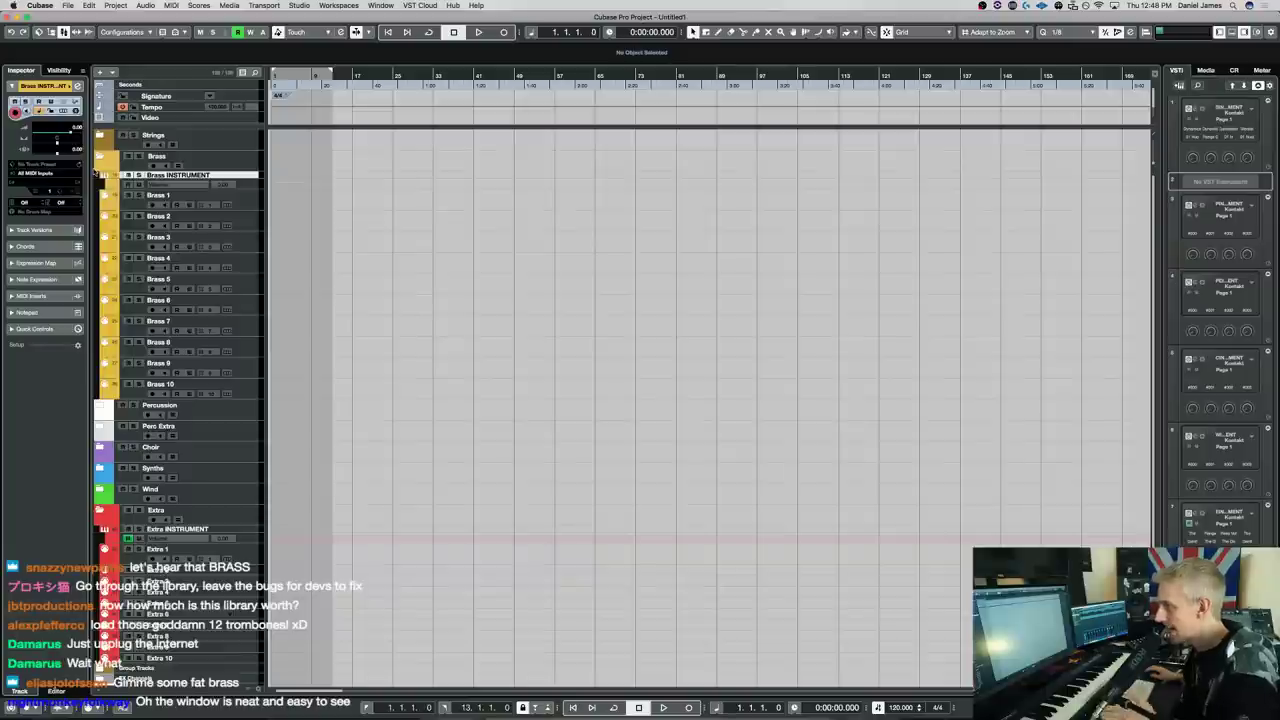
click(35, 185)
click(35, 185)
click(40, 183)
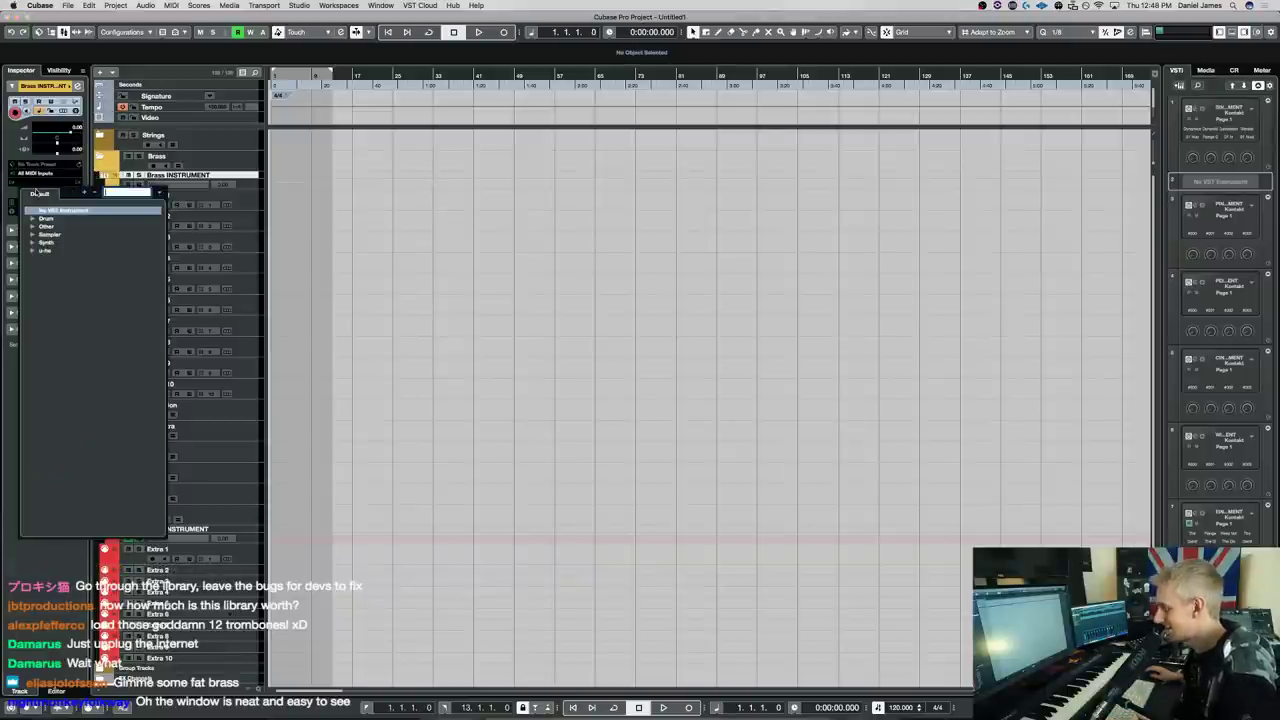
click(68, 212)
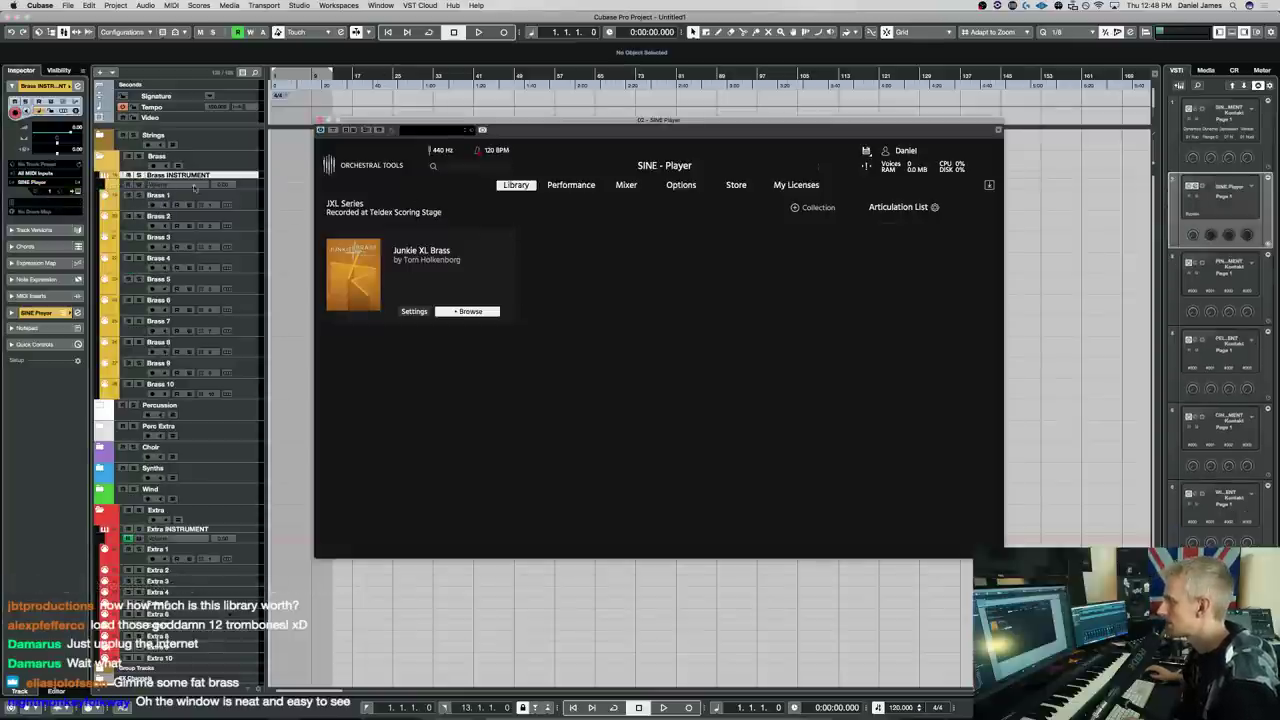
Route the Brass 1 track's output to SINE Player's MIDI input
click(195, 196)
click(42, 182)
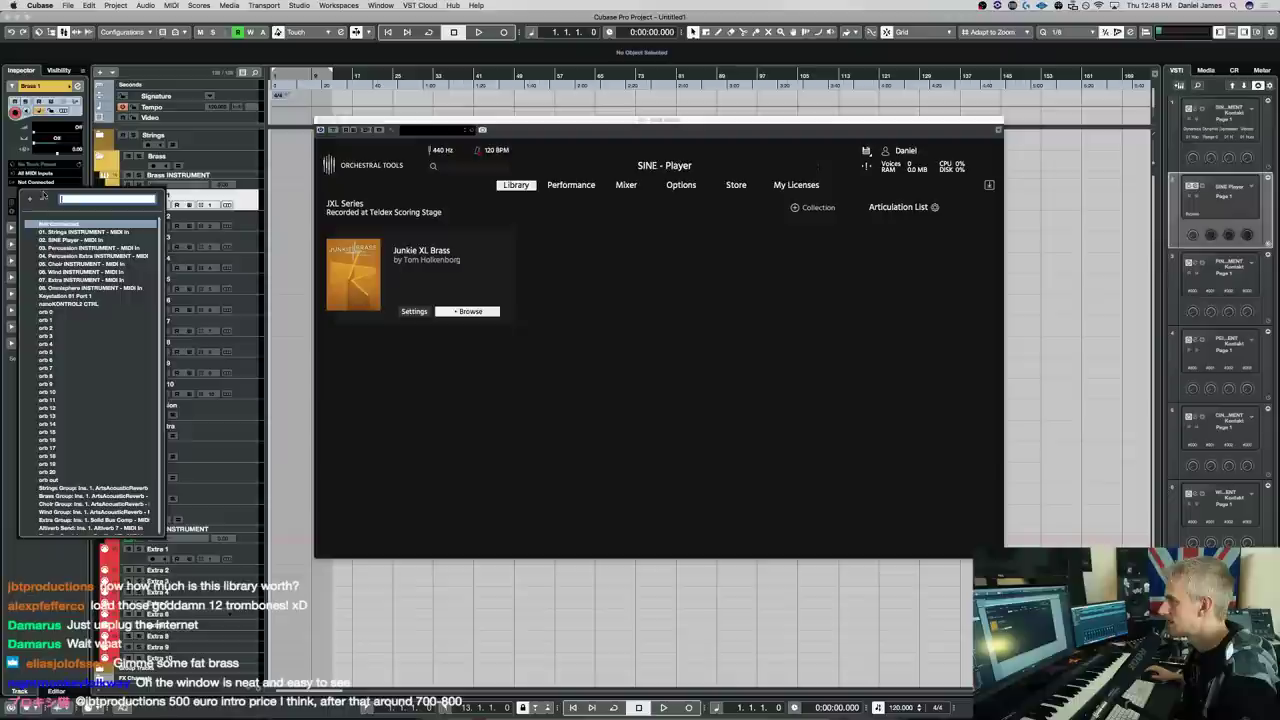
click(61, 249)
Remove the tracks Brass 2 through Brass 10 from the Brass folder
click(200, 216)
shift+click(248, 391)
right_click(248, 391)
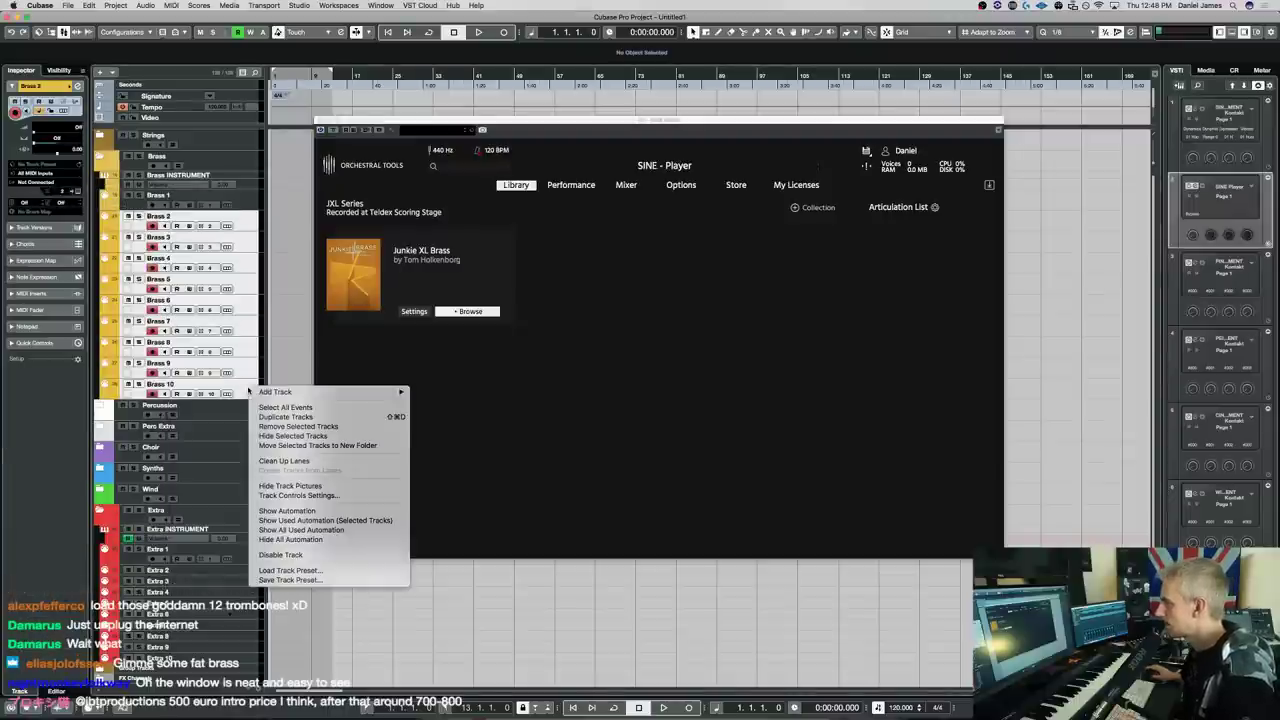
click(298, 426)
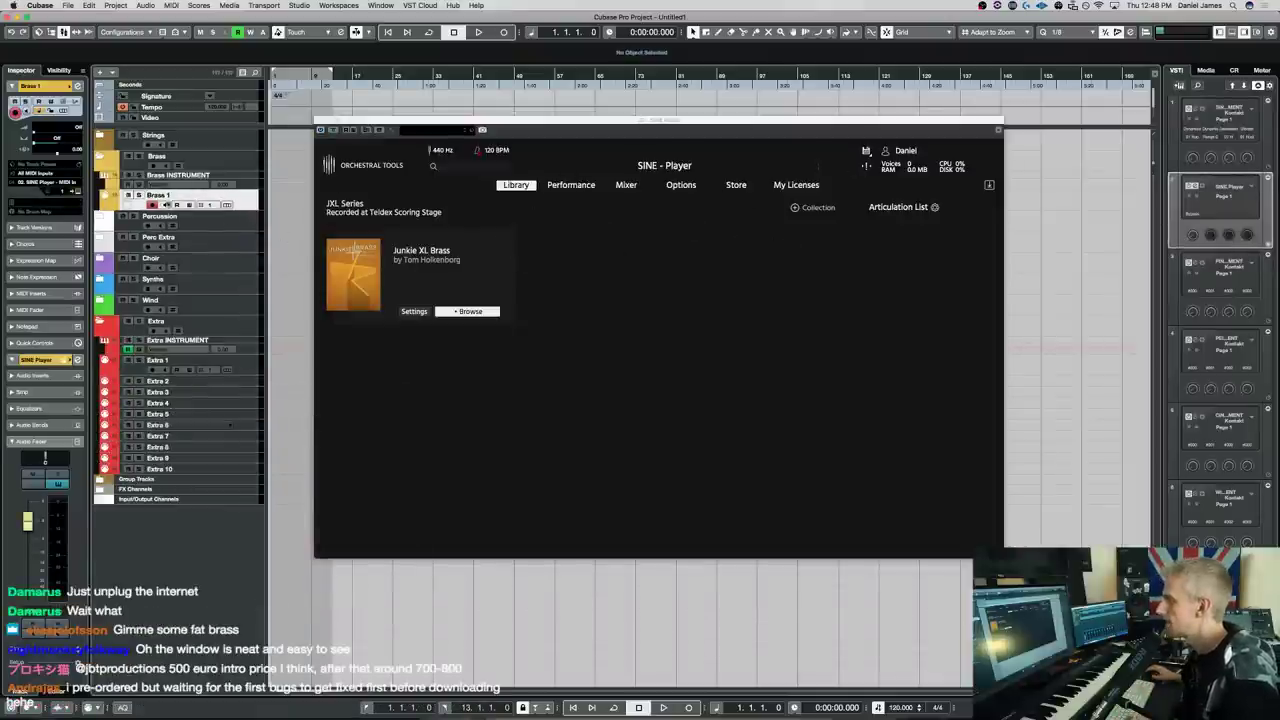
Add seven MIDI tracks below Brass 1, with the name numbering starting at Brass 2
right_click(245, 200)
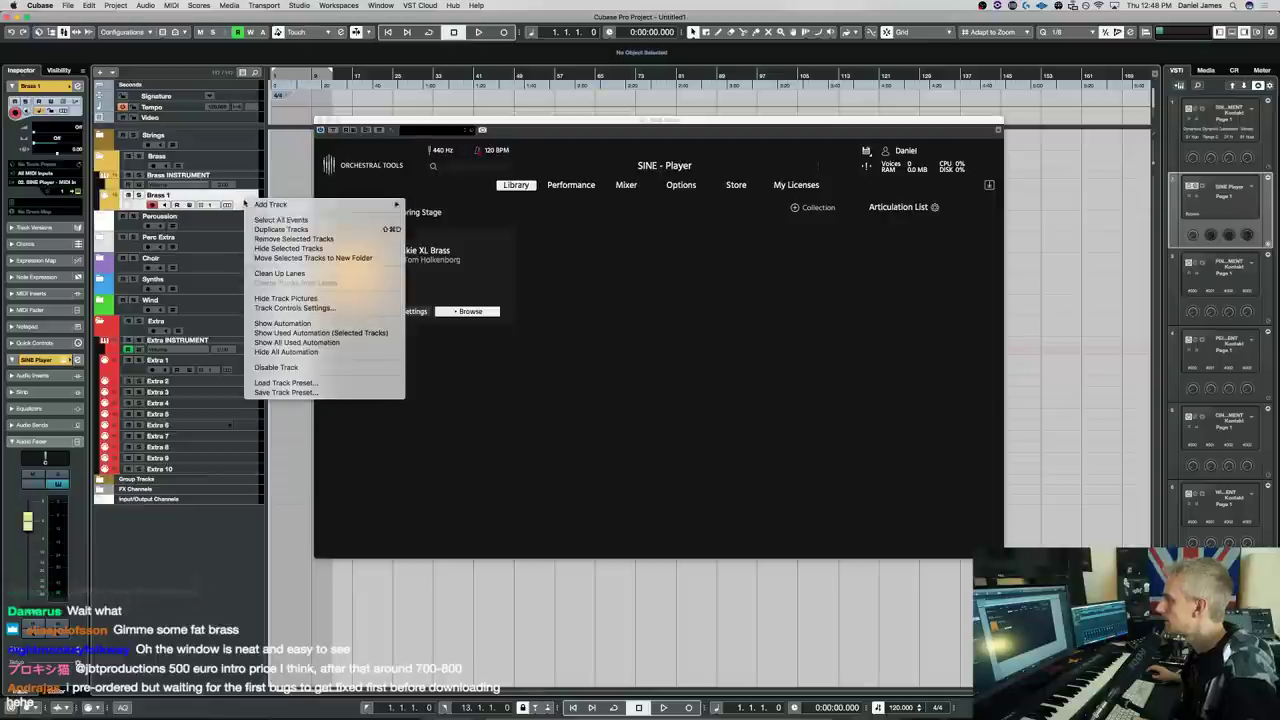
mouse_move(385, 204)
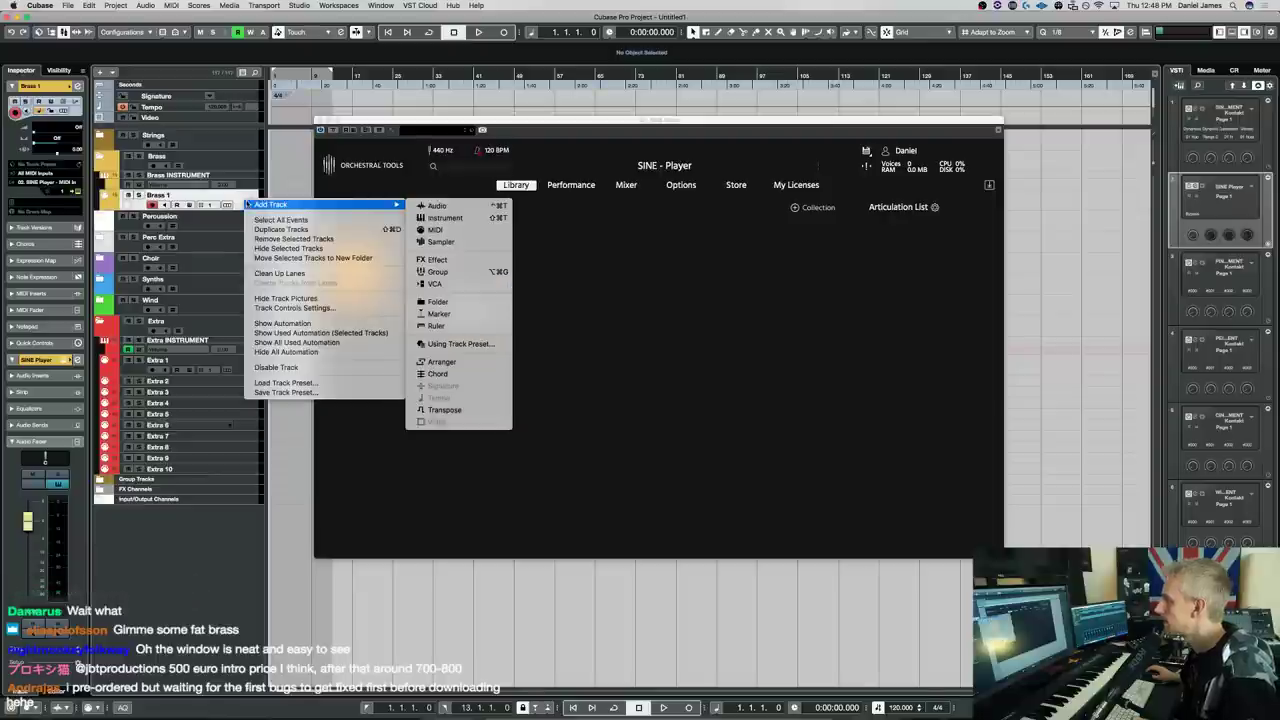
click(461, 230)
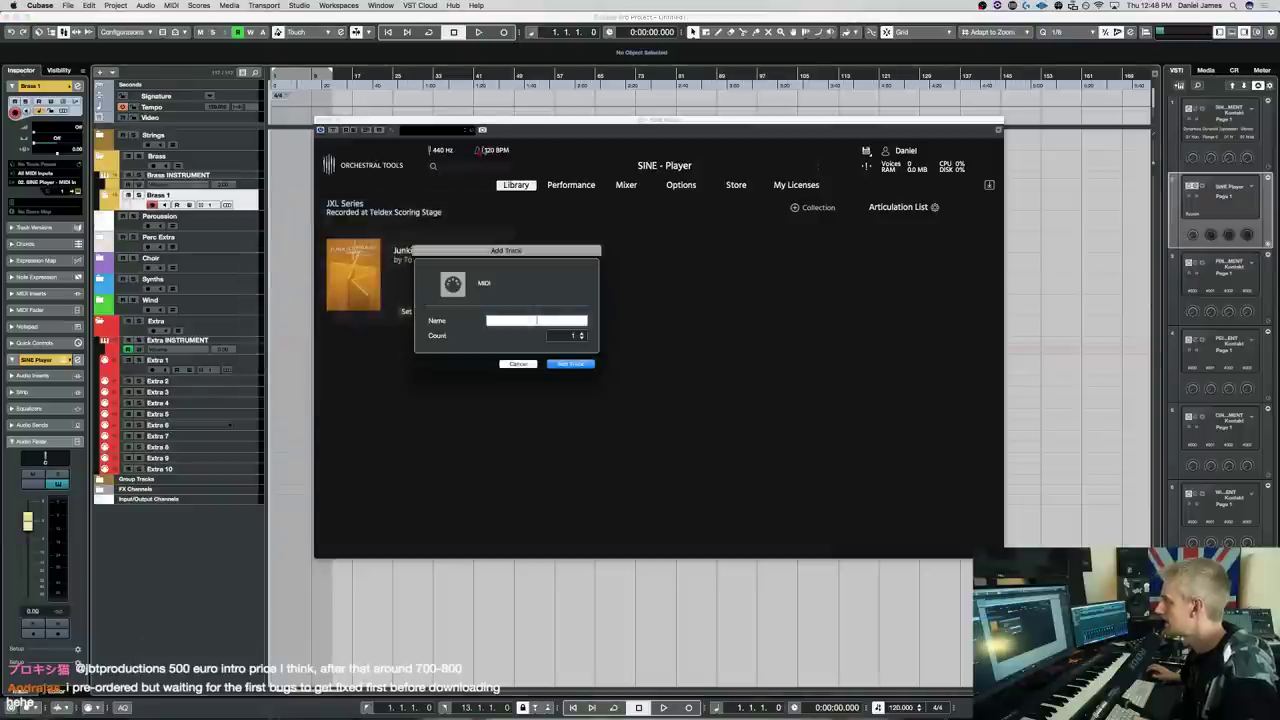
text(Brass 2)
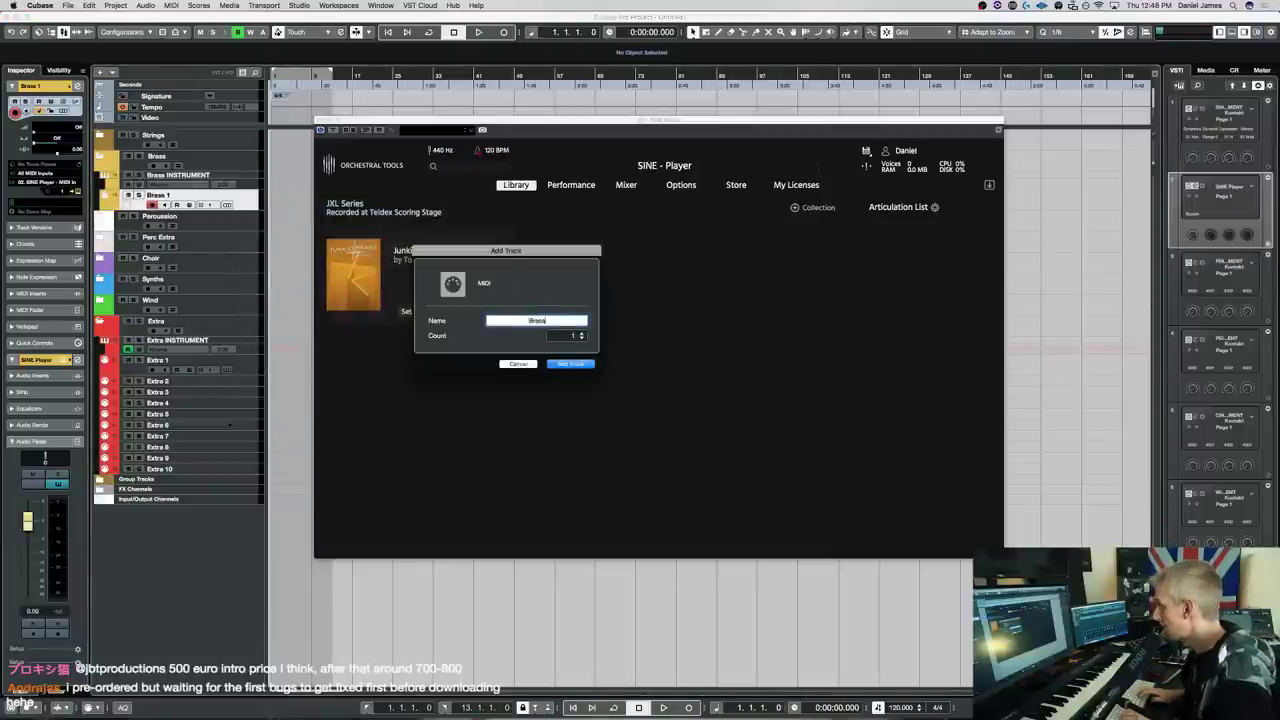
click(567, 336)
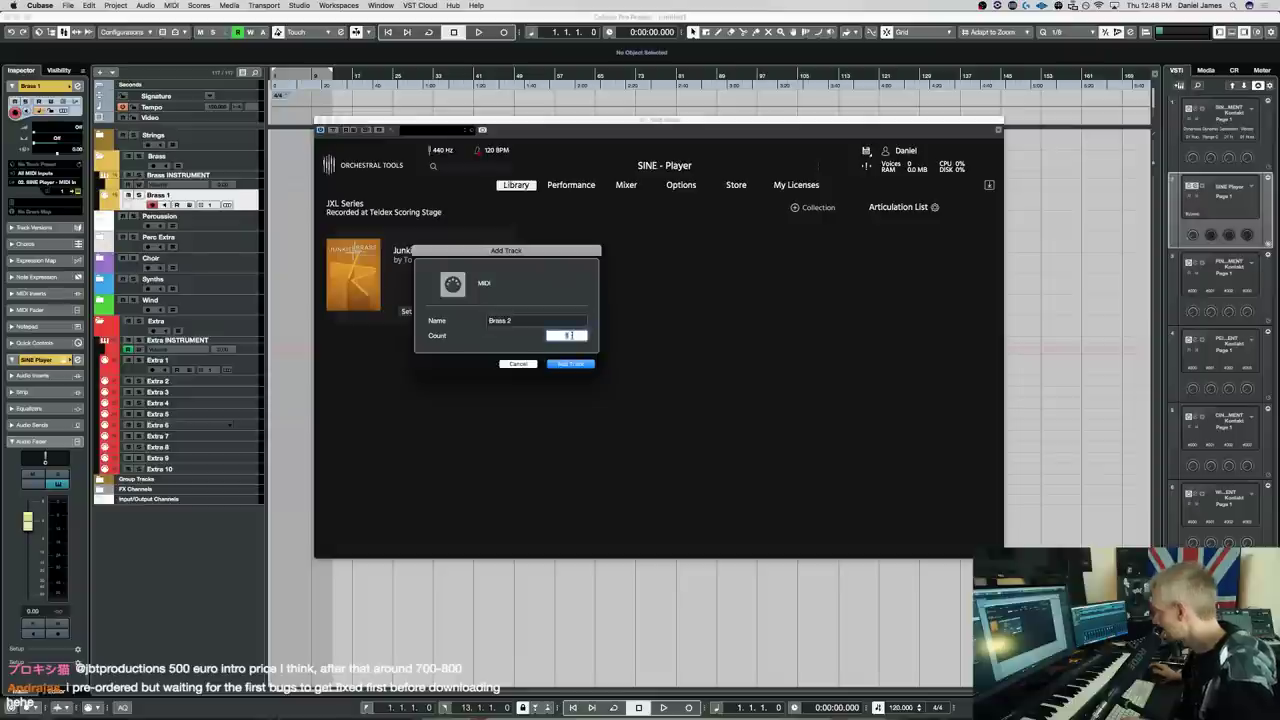
text(7)
key(Return)
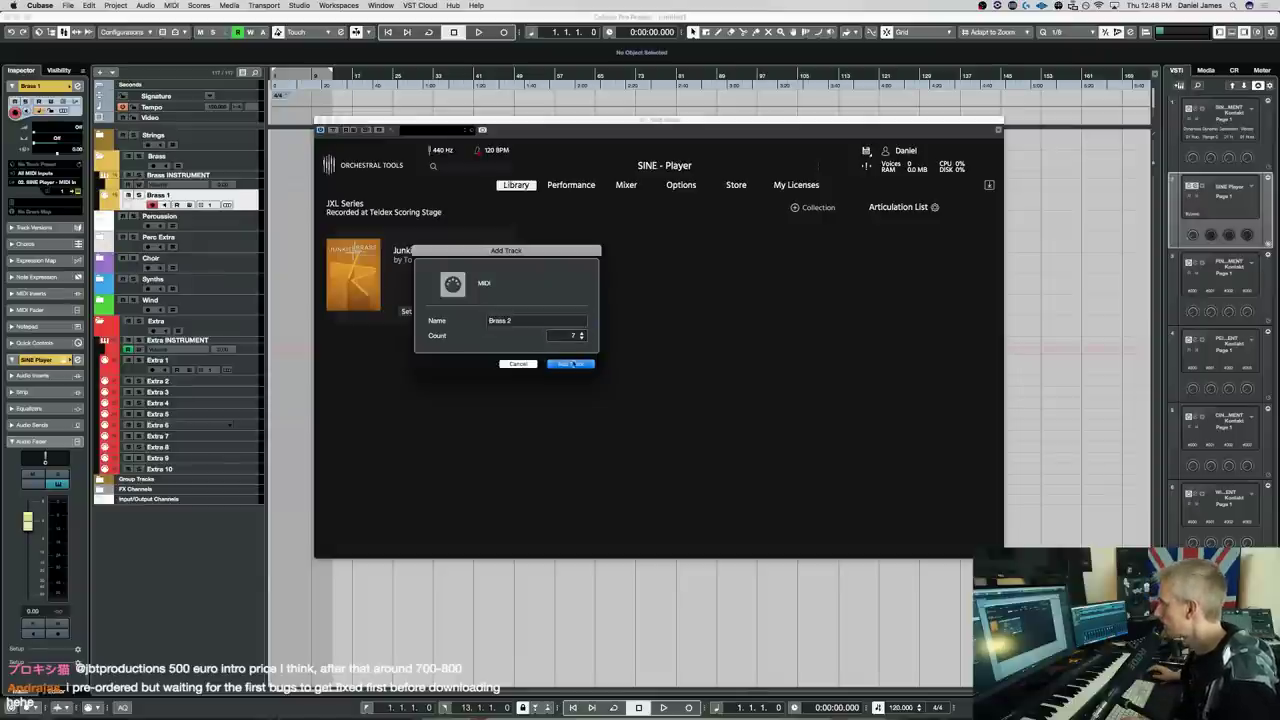
Colorize the tracks Brass 2 through Brass 8 in the same yellow as the Brass folder
shift+click(157, 216)
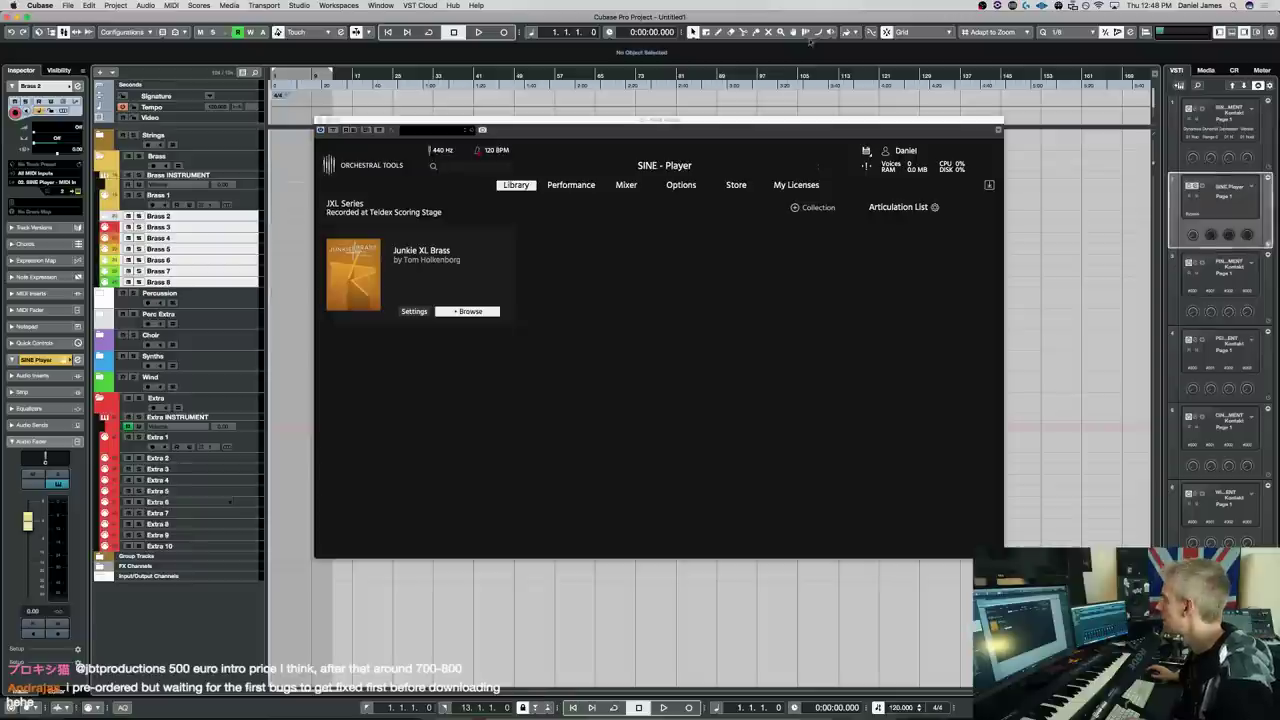
click(850, 33)
click(889, 79)
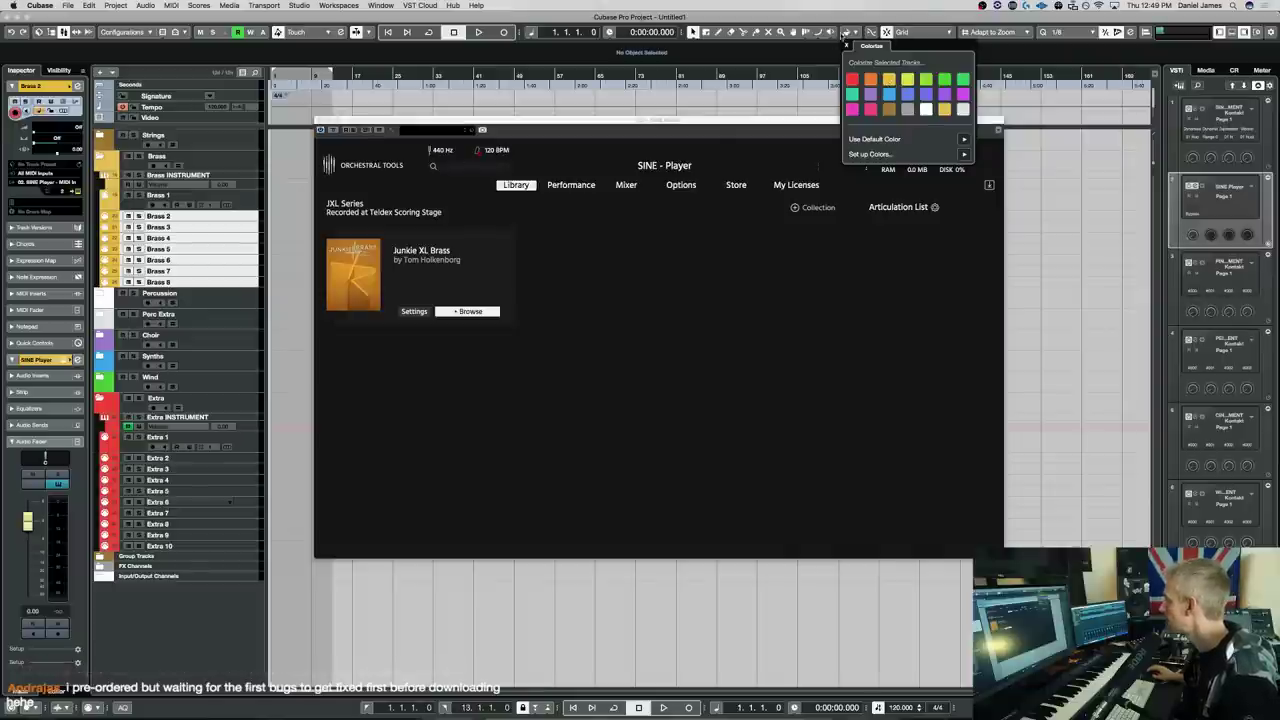
click(846, 44)
Select the Brass 1 track and load 02 Horns a4 from Junkie XL Brass's French Horns into SINE Player
key(Up)
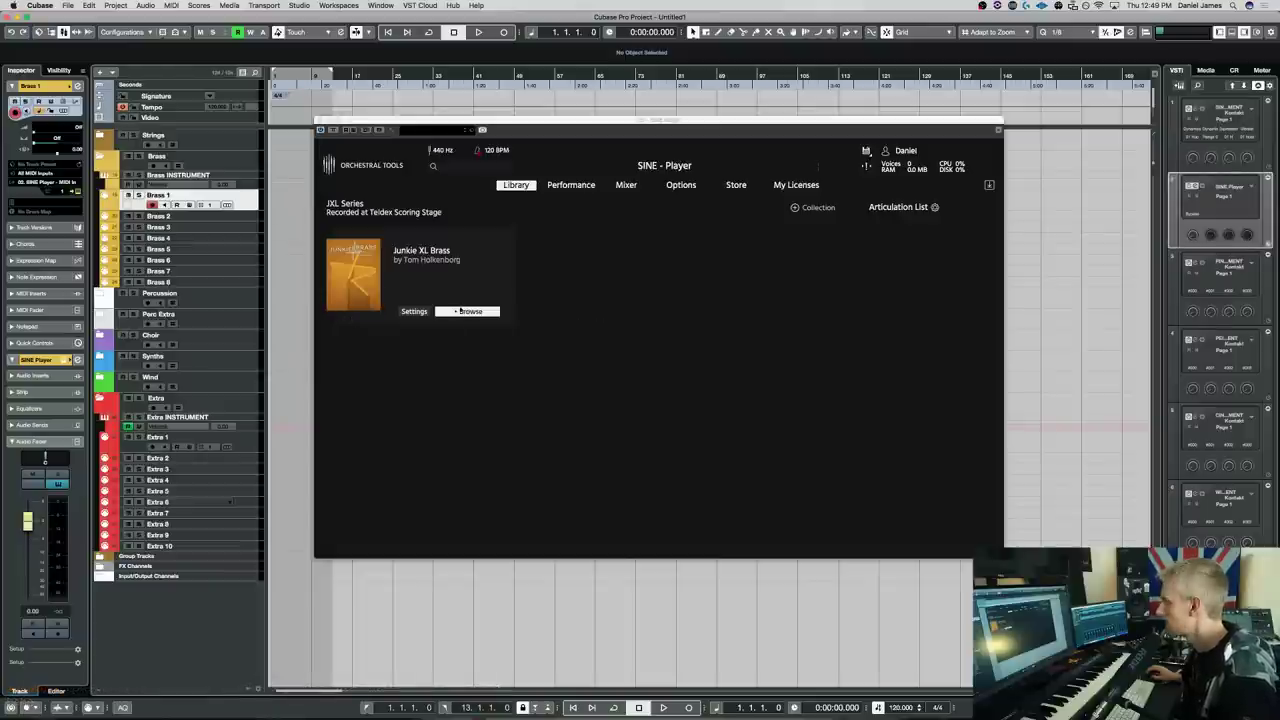
click(460, 311)
click(443, 388)
click(455, 416)
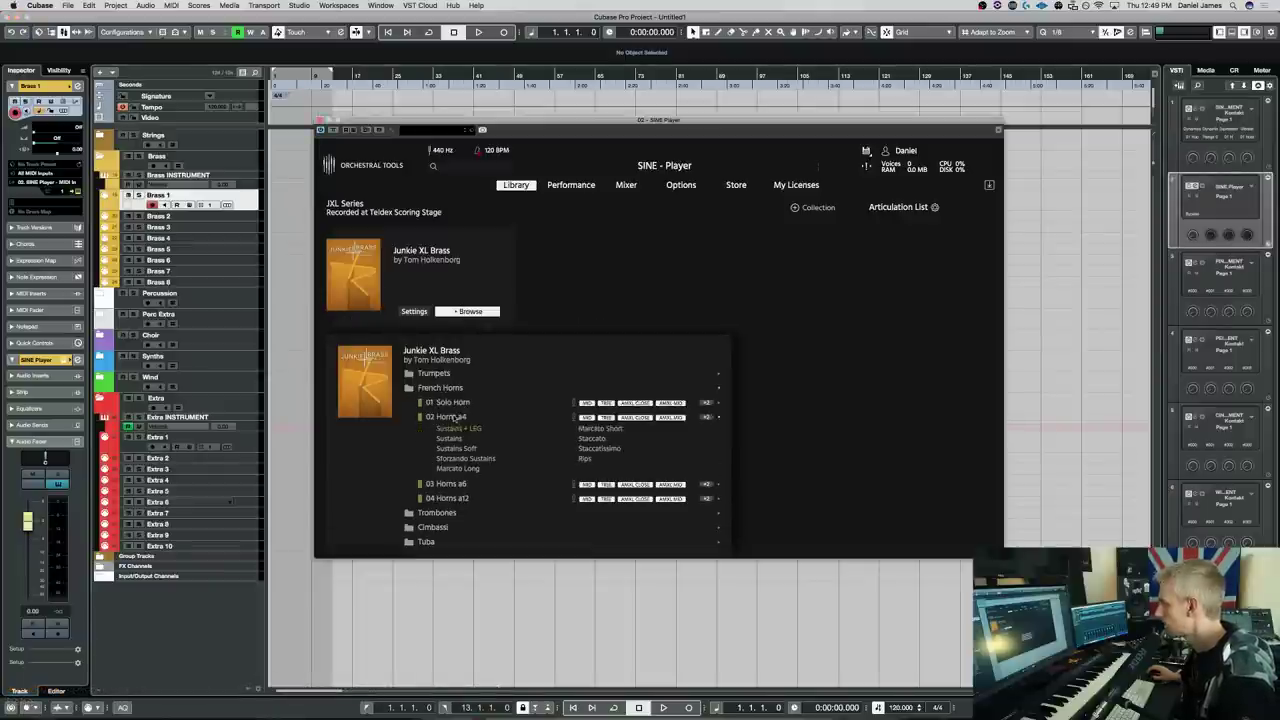
click(454, 416)
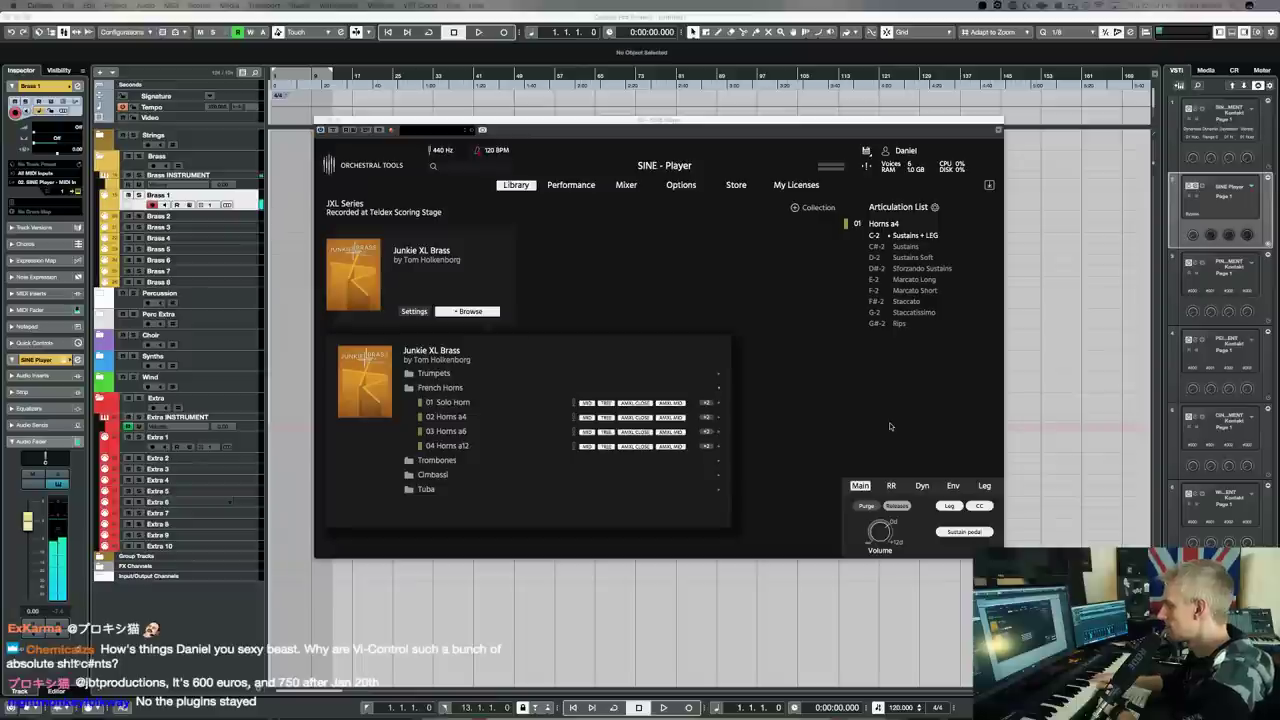
Show the dynamics settings of Horns a4 and activate its Sustains articulation
click(921, 486)
click(921, 486)
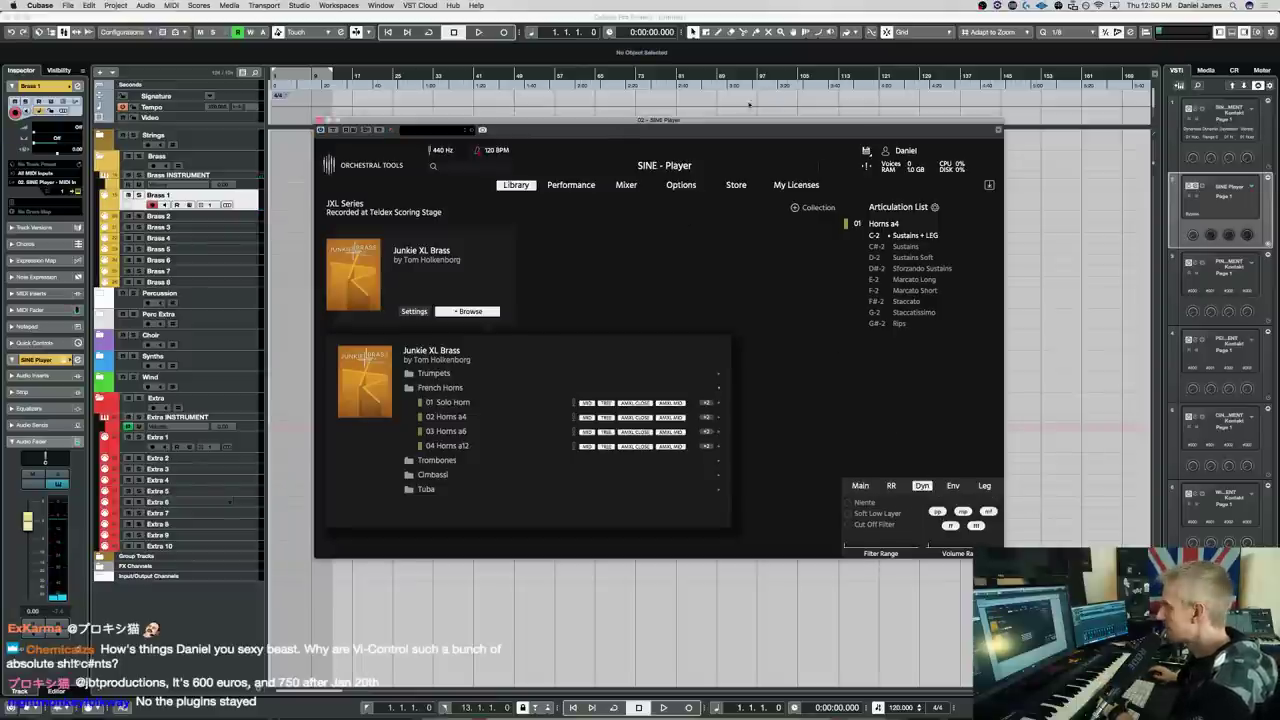
drag(660, 120, 523, 98)
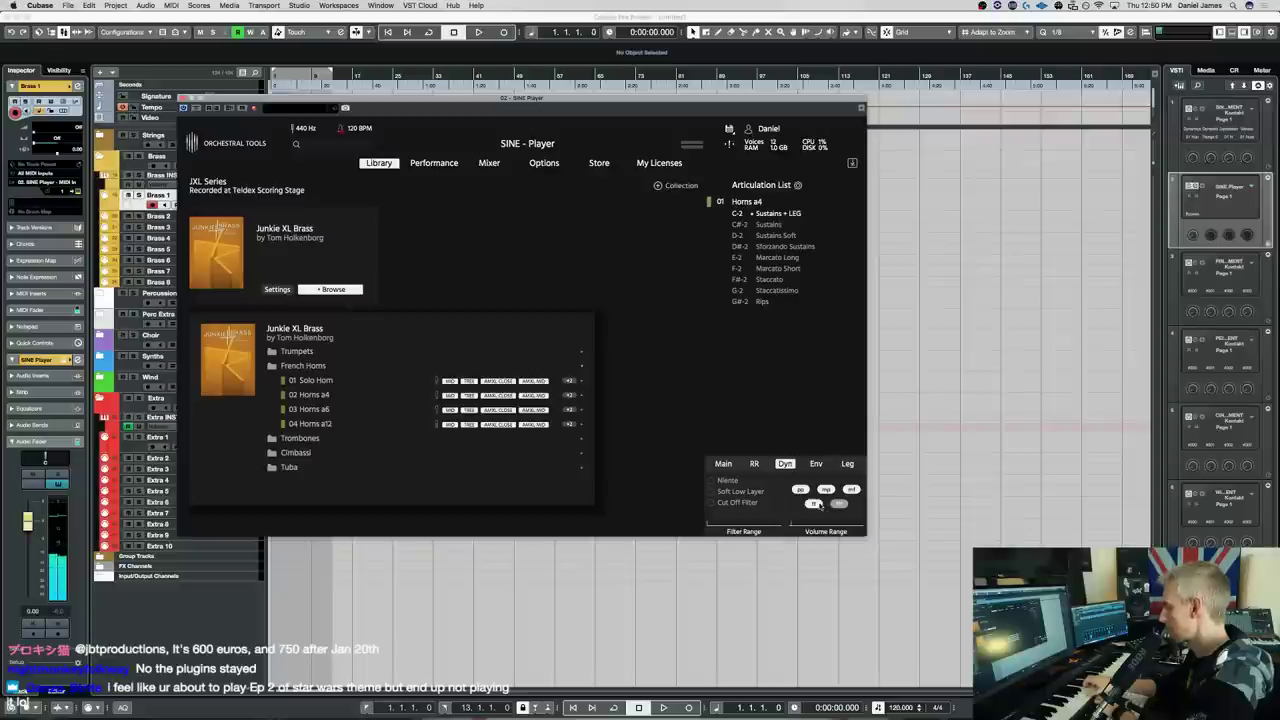
click(767, 225)
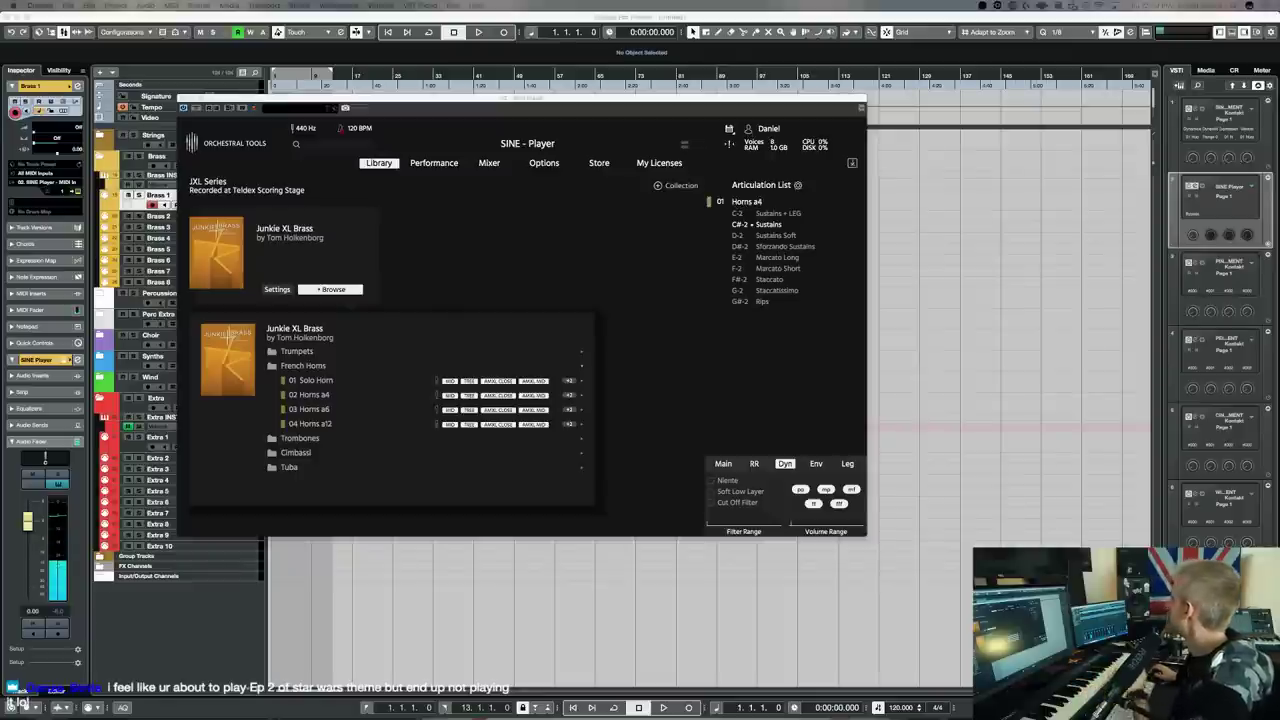
Turn on the MID, TREE and AMXL CLOSE microphones for Horns a4 and turn off AMXL TREE
click(495, 164)
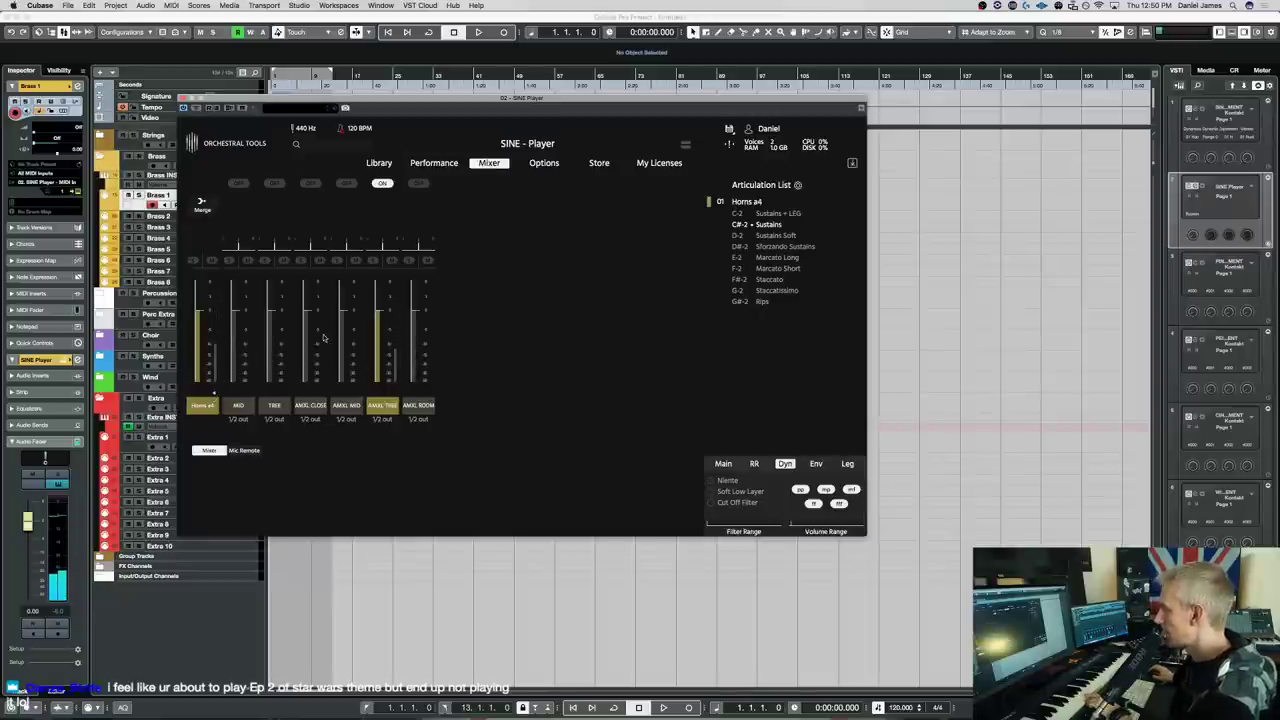
click(238, 183)
click(275, 183)
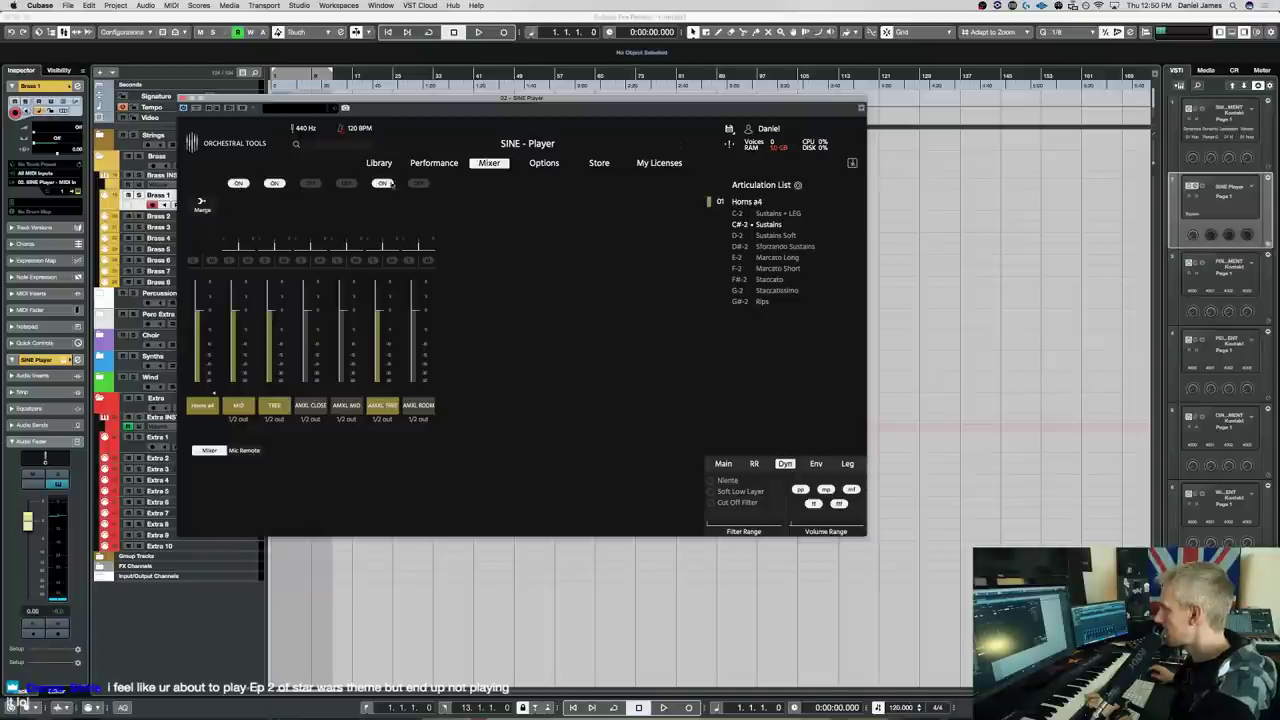
click(386, 184)
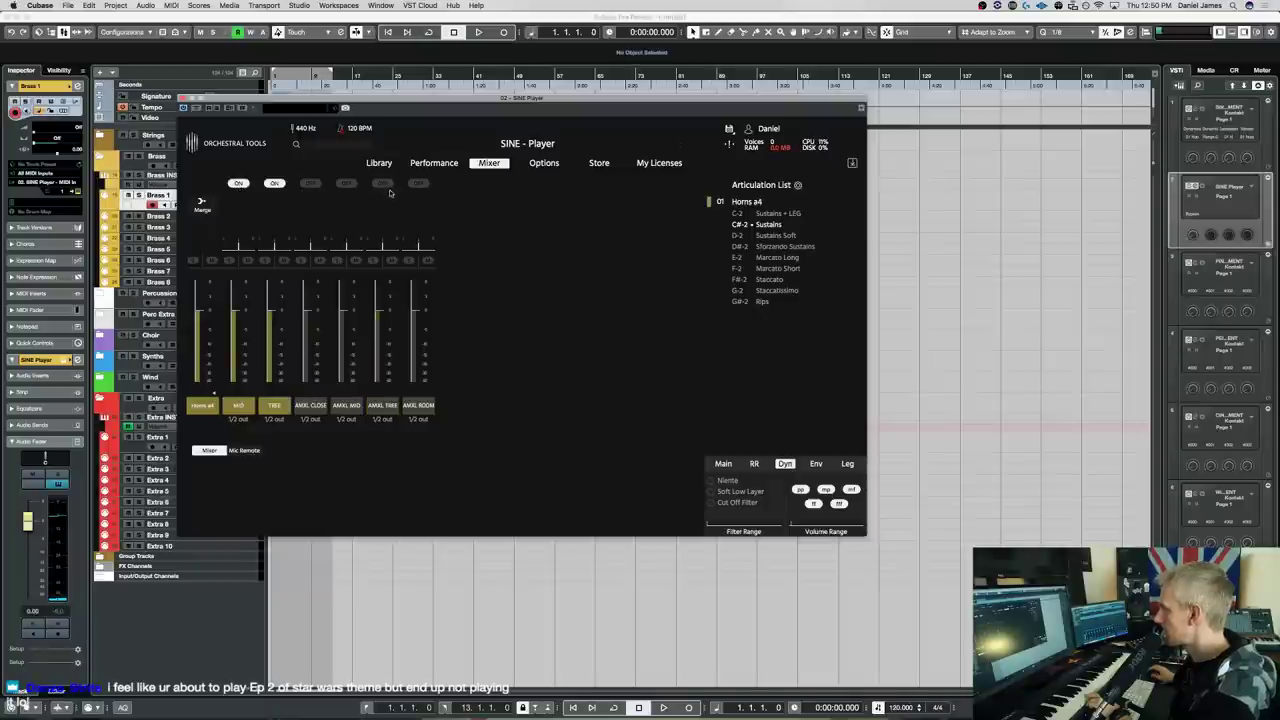
click(311, 184)
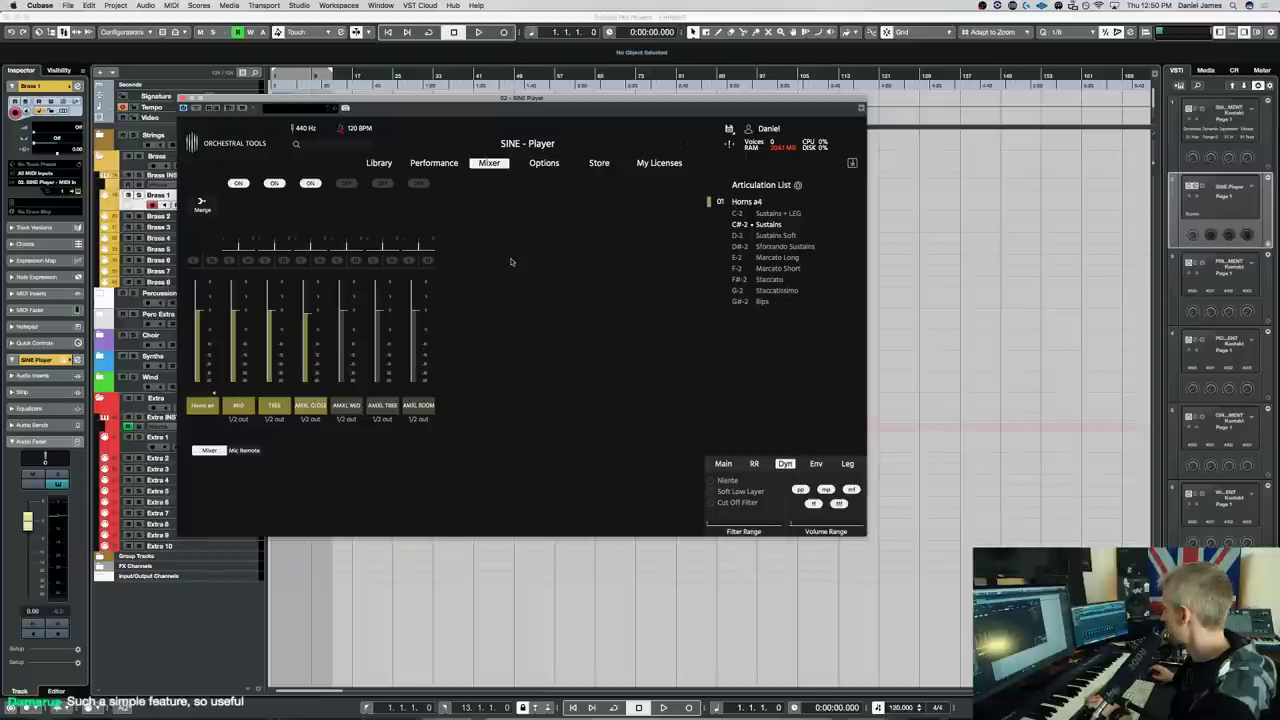
Disable the ff and fff dynamic layers of Sustains, and solo the MID microphone followed by TREE alone for comparison
drag(393, 102, 566, 136)
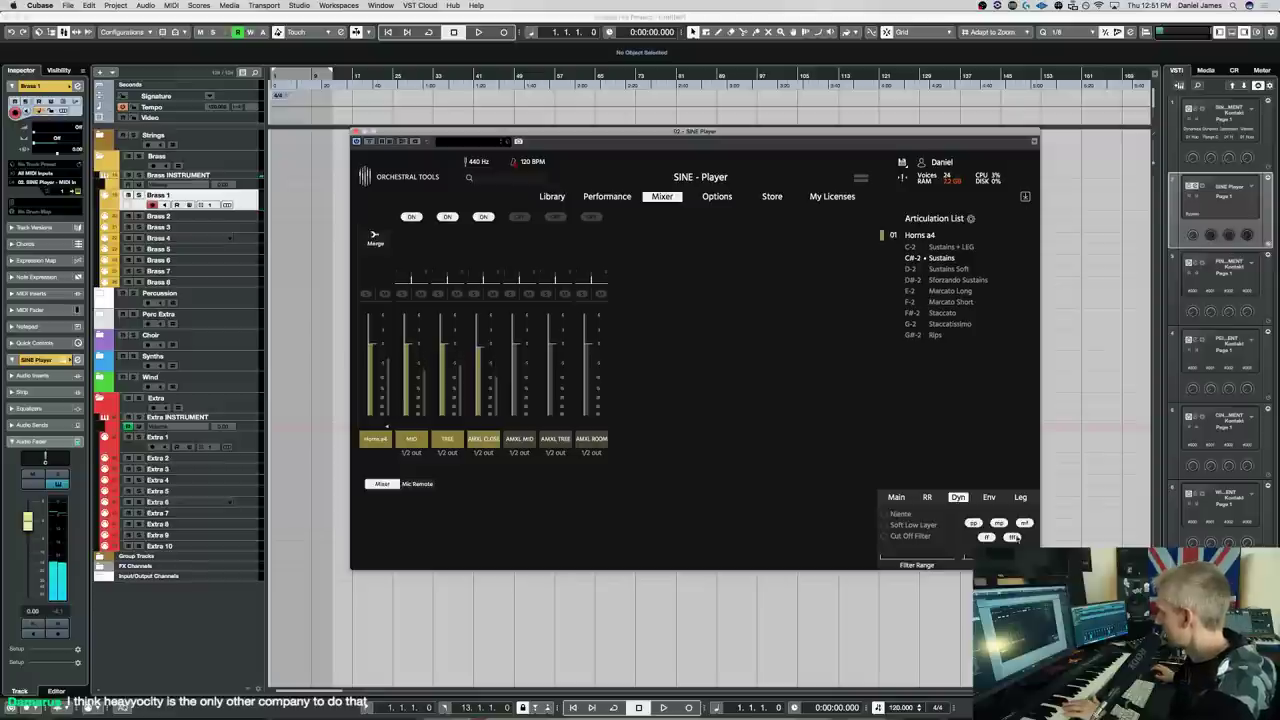
click(987, 537)
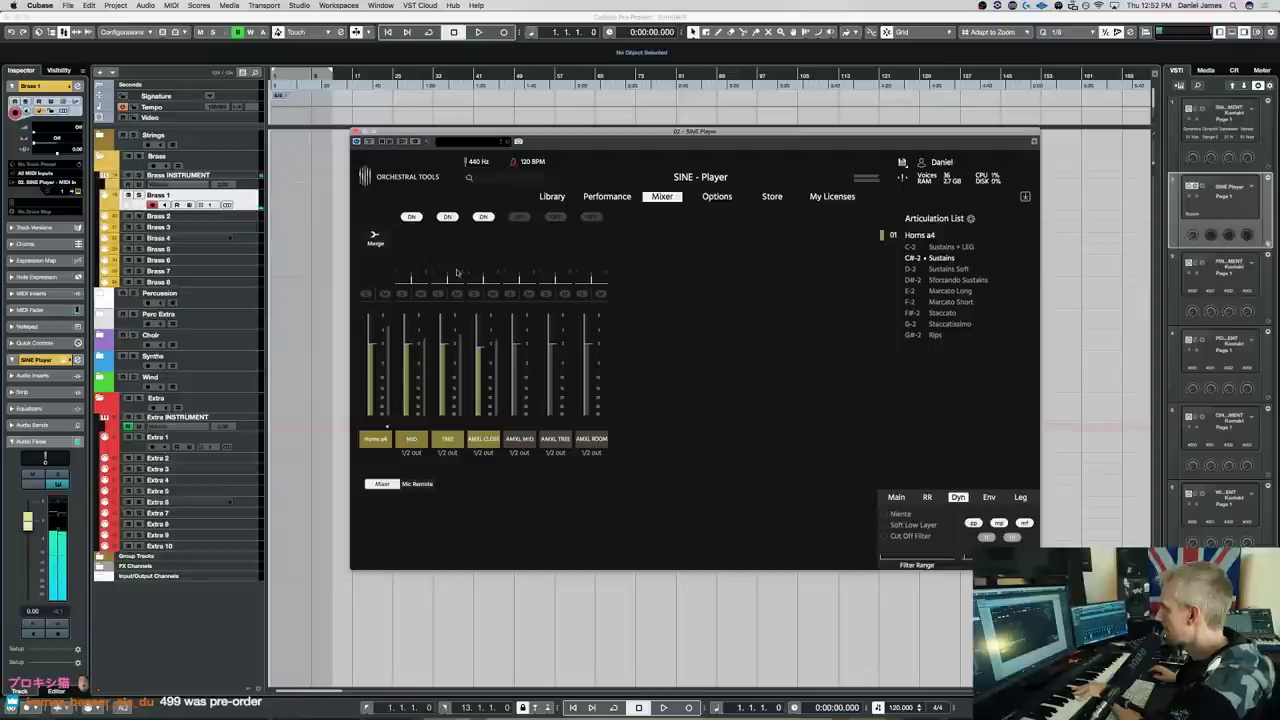
click(401, 294)
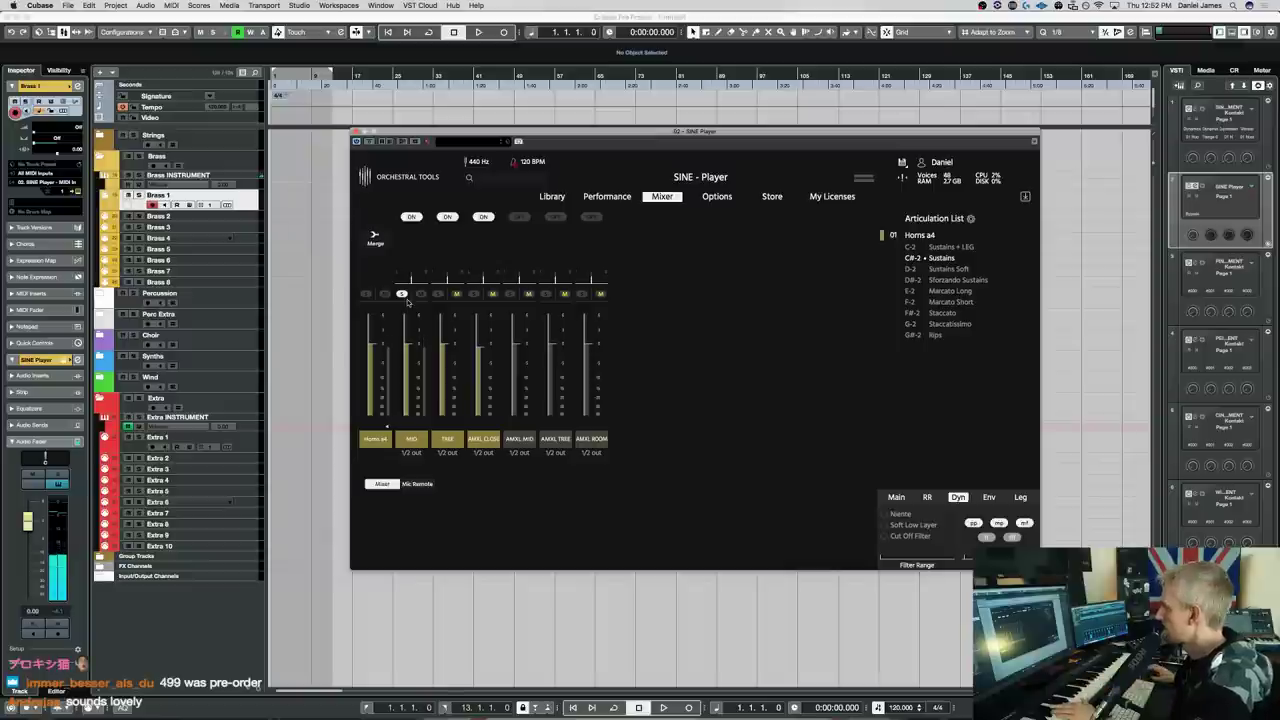
click(436, 294)
click(402, 294)
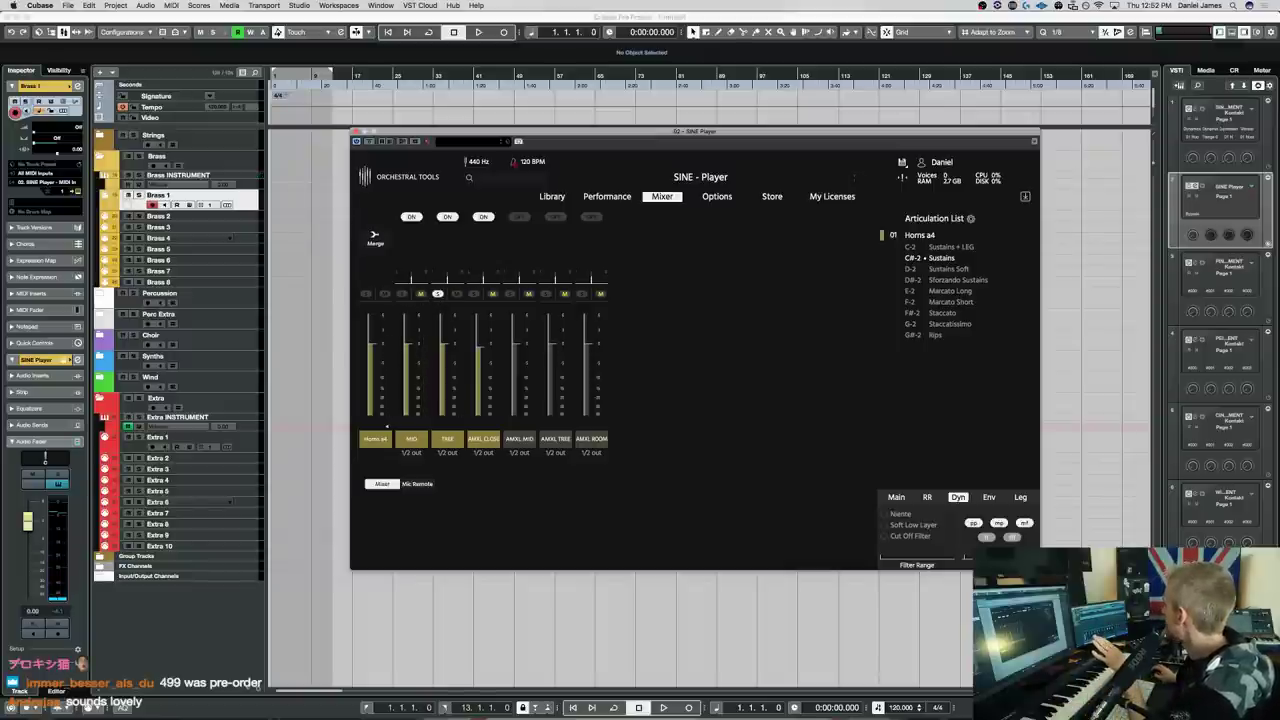
key(F3)
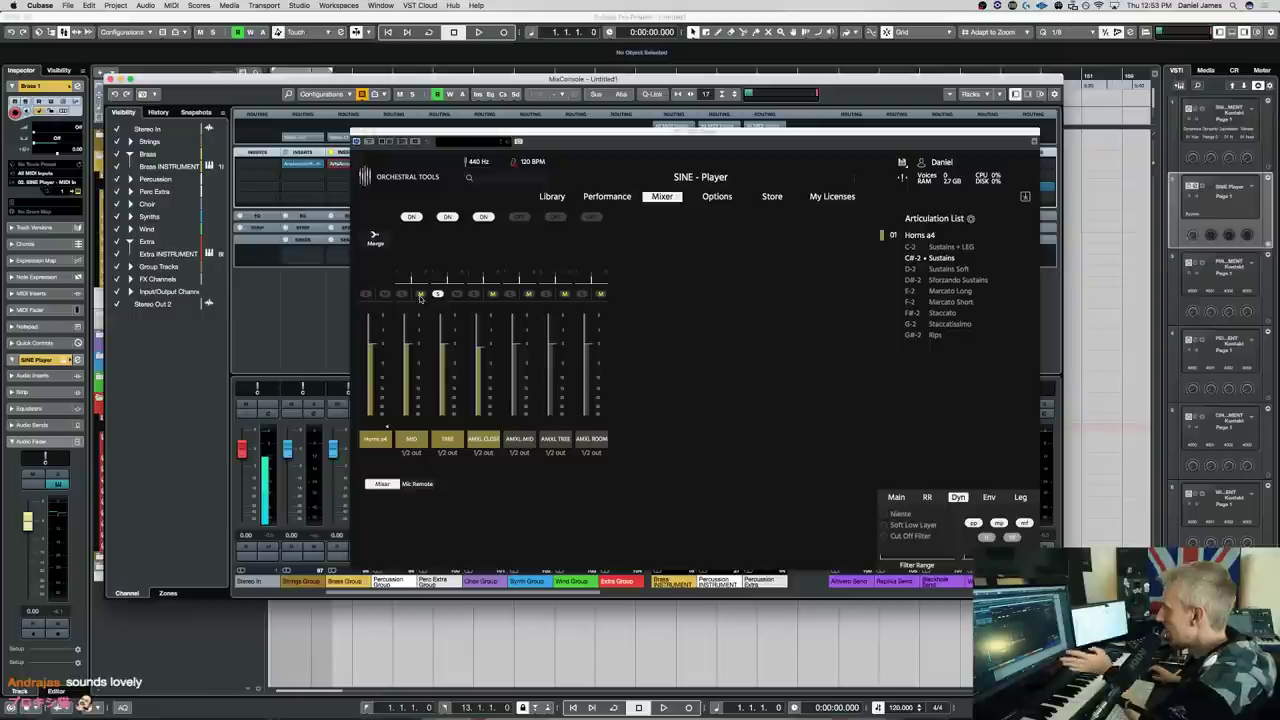
click(252, 78)
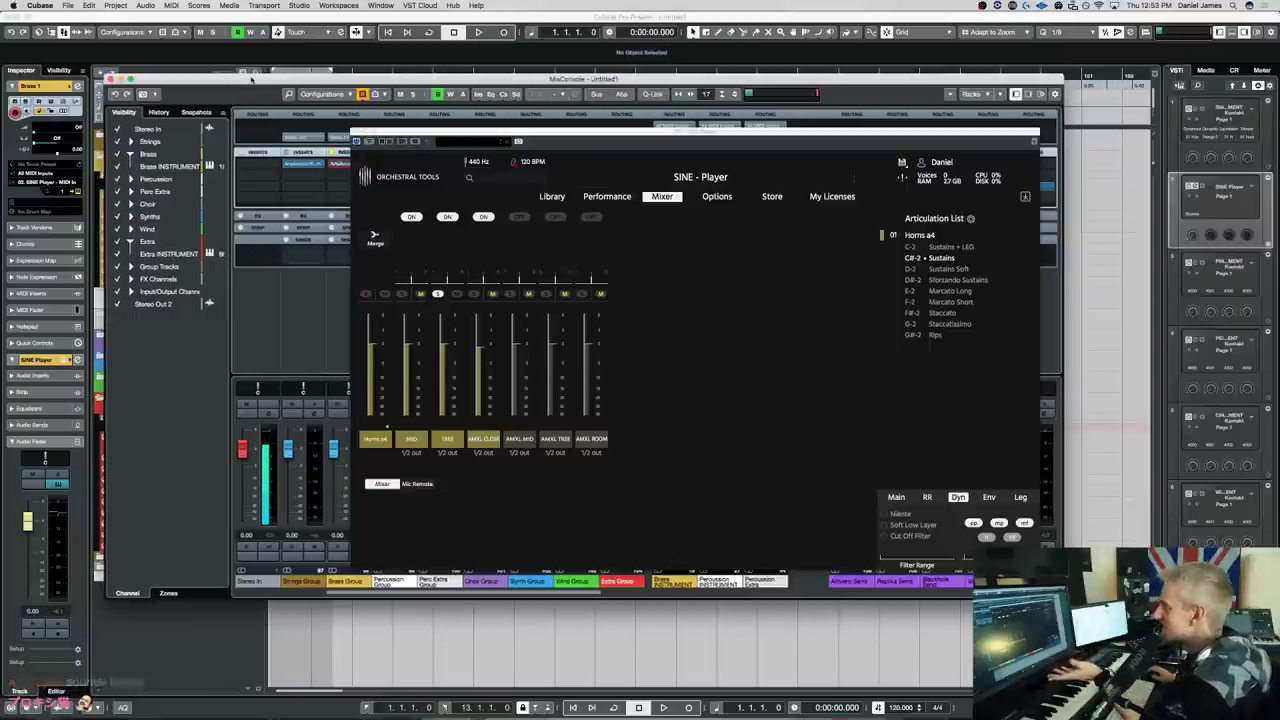
key(F3)
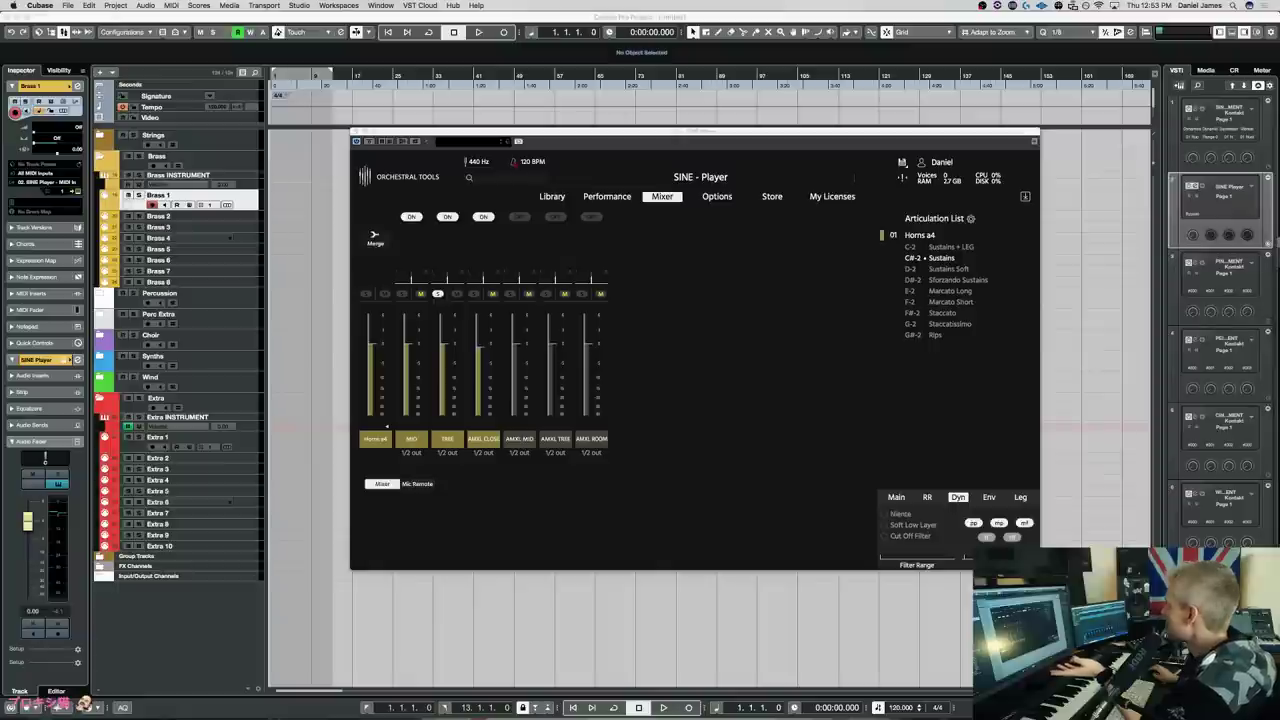
drag(615, 127, 562, 129)
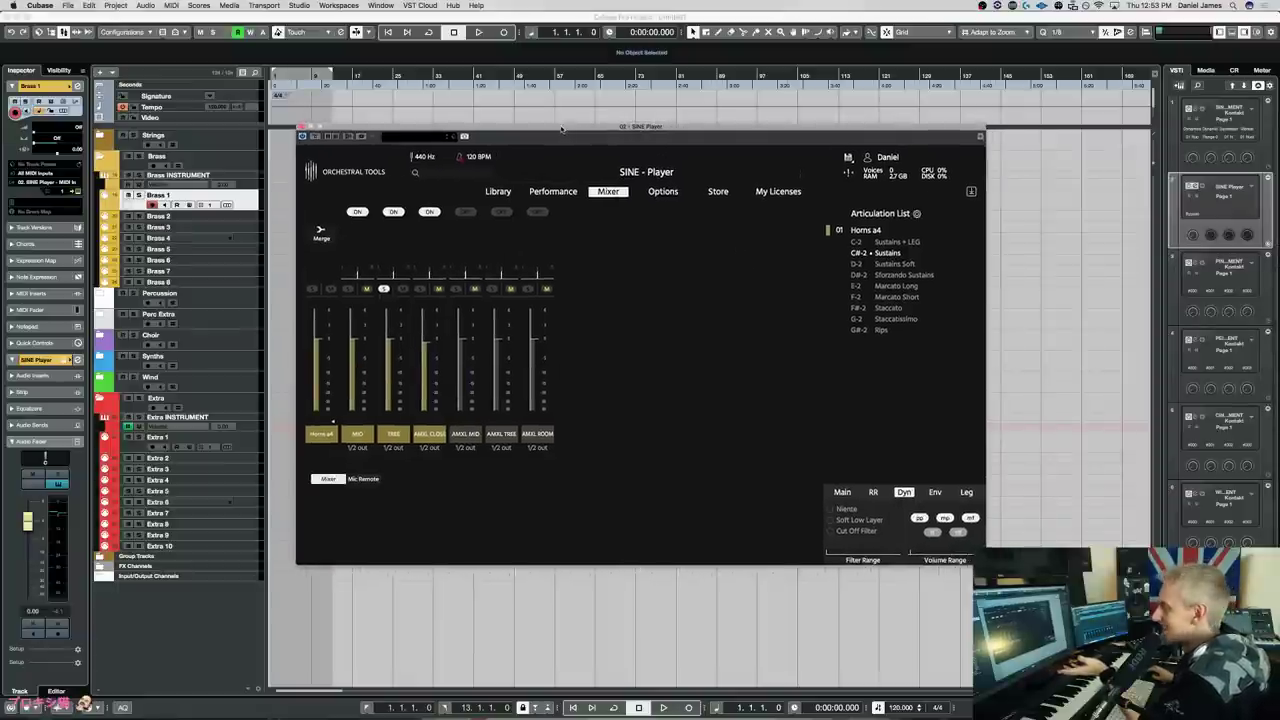
Turn on the AMXL ROOM microphone for Horns a4 and solo it in place of TREE
click(367, 289)
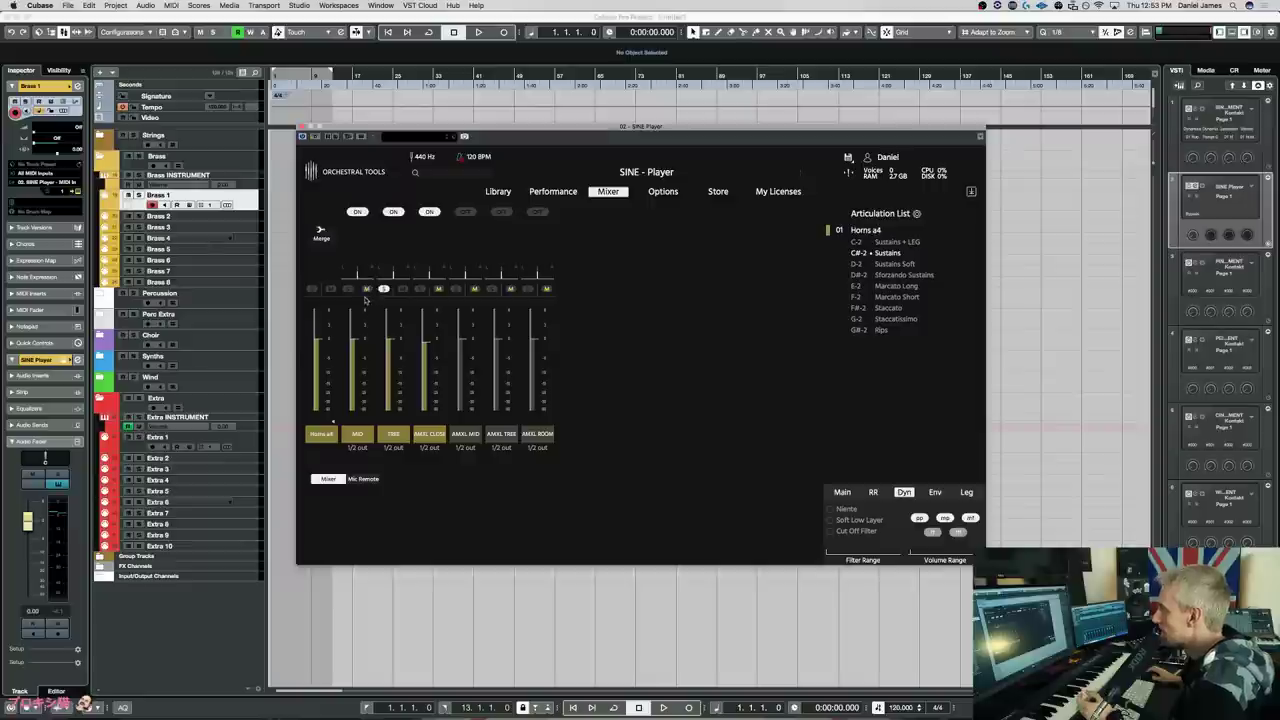
click(384, 289)
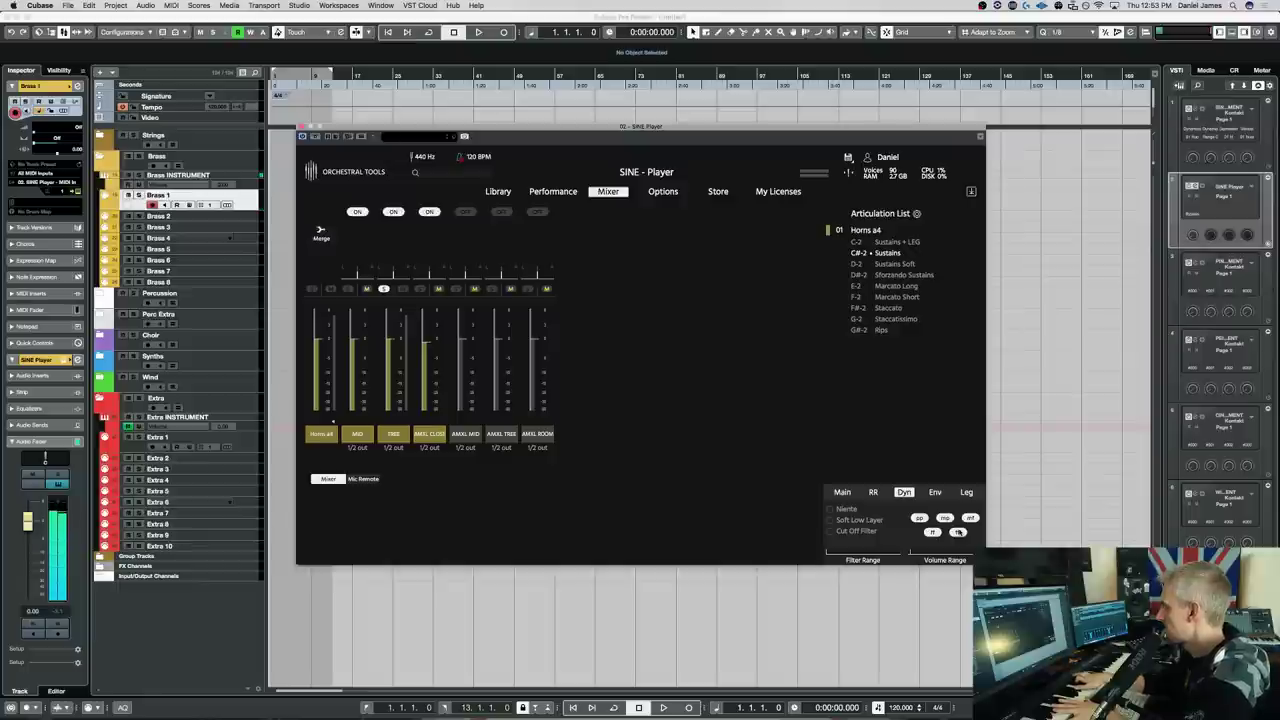
click(540, 213)
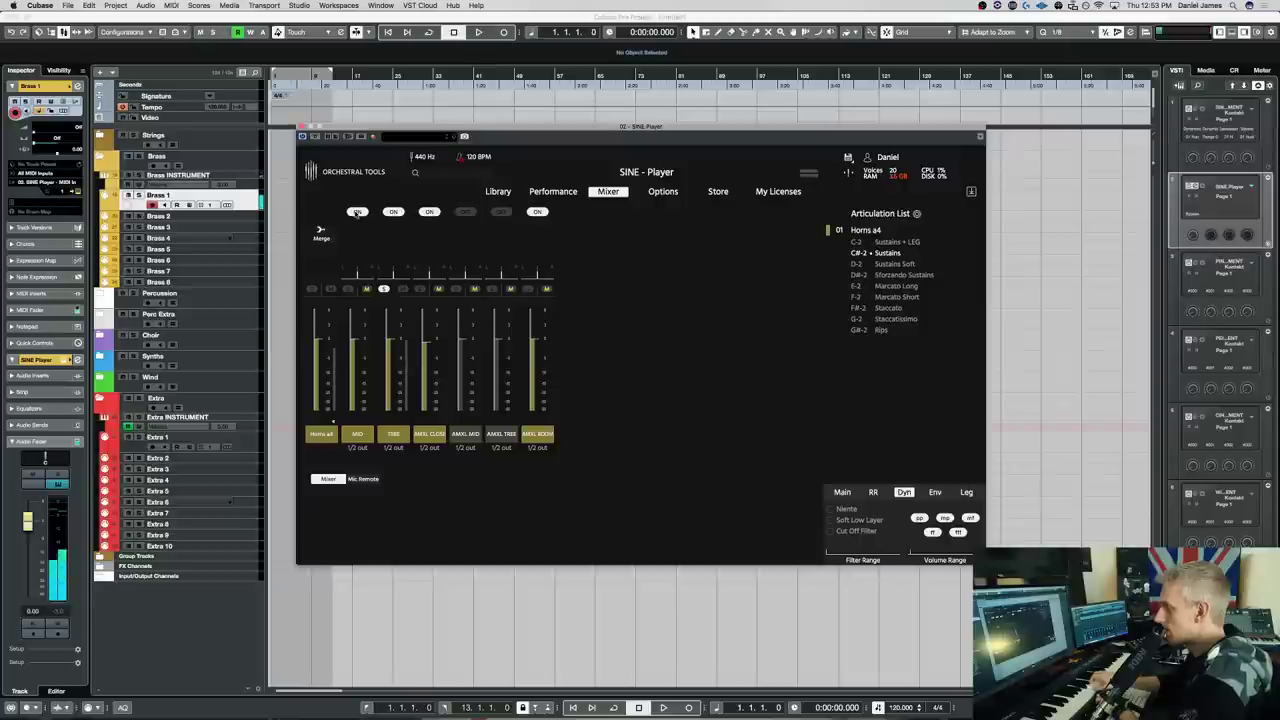
click(384, 289)
click(529, 289)
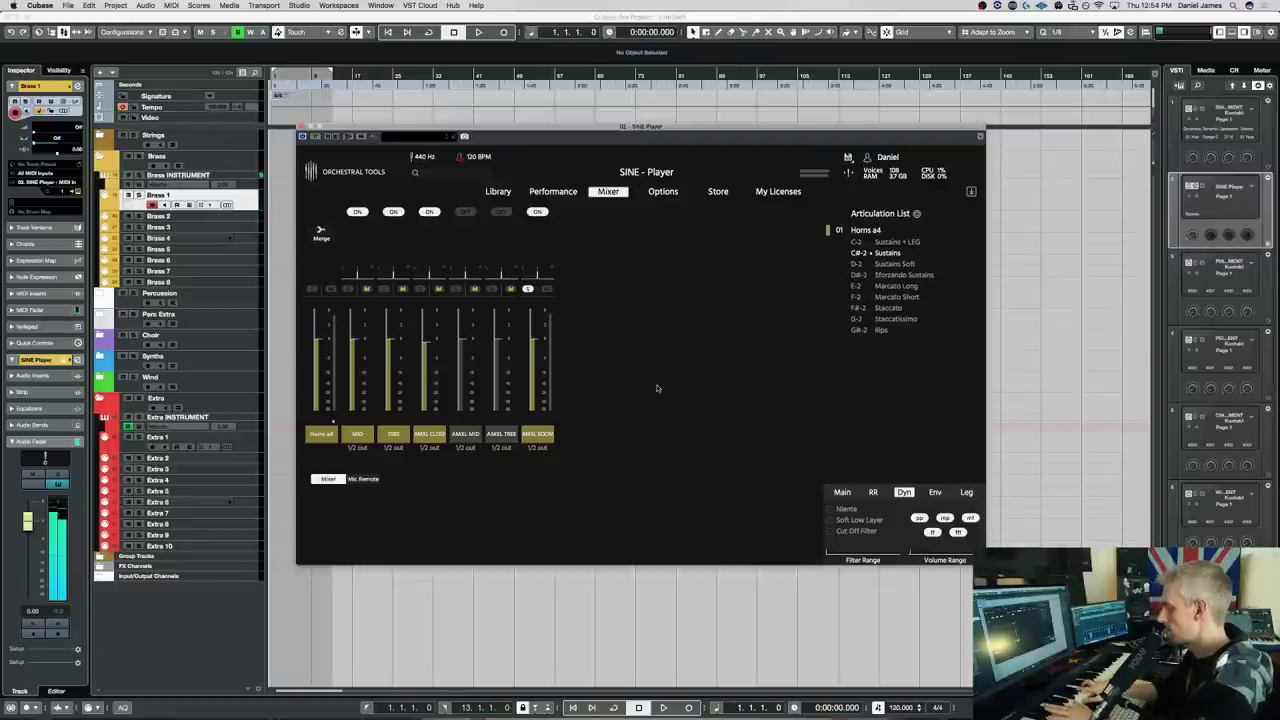
Activate the Sustains Soft articulation and disable its ff and fff dynamic layers
click(904, 264)
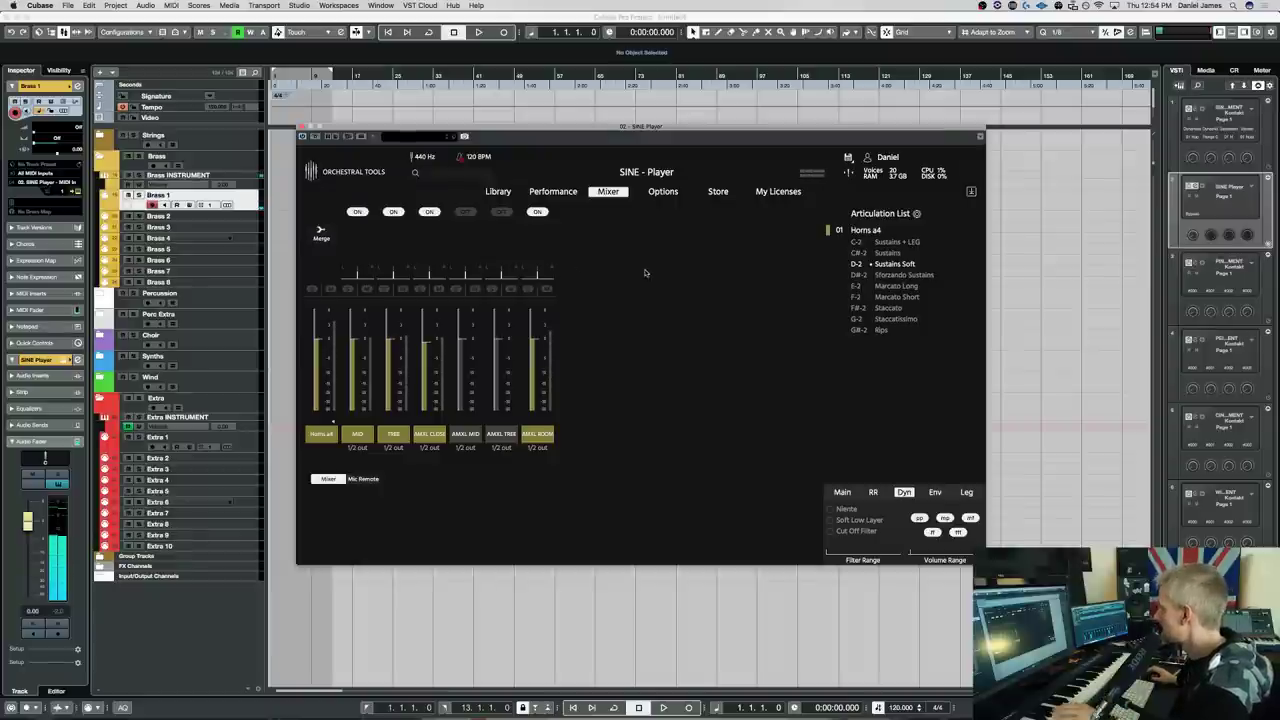
click(958, 532)
click(933, 532)
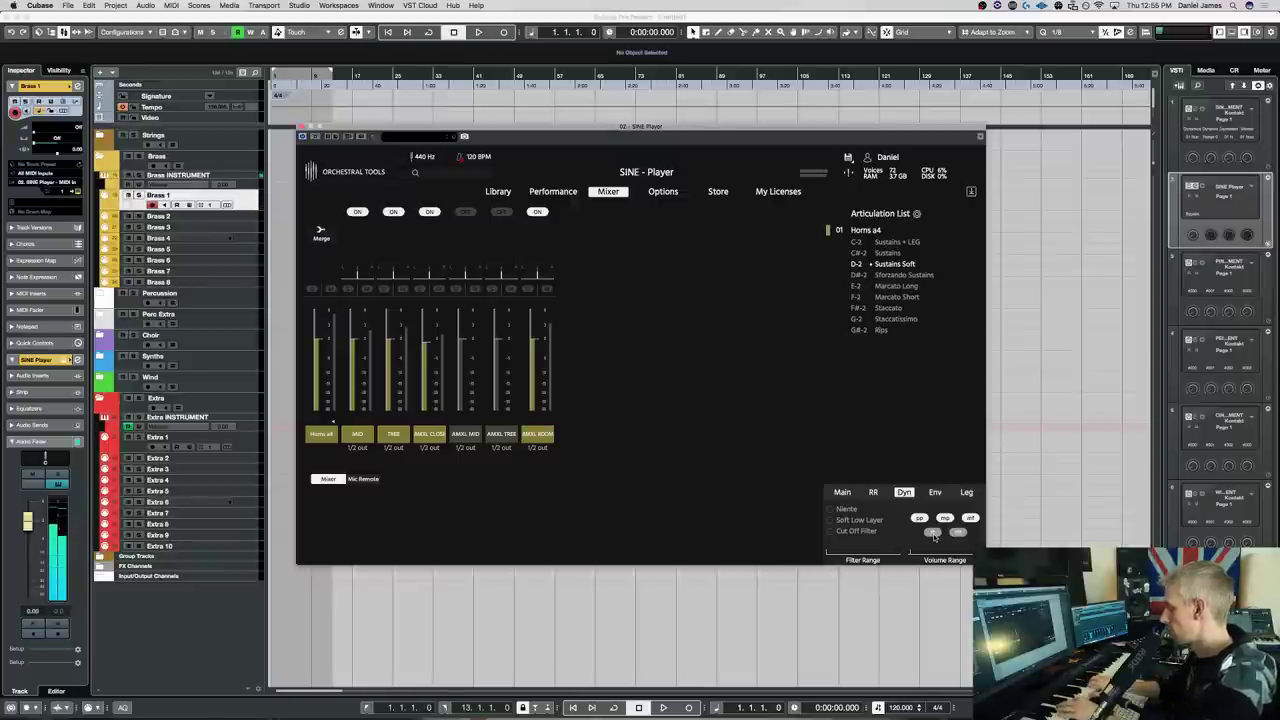
Turn off the MID, TREE, AMXL CLOSE and AMXL ROOM microphones and activate the Sforzando Sustains articulation
click(357, 211)
click(393, 211)
click(429, 211)
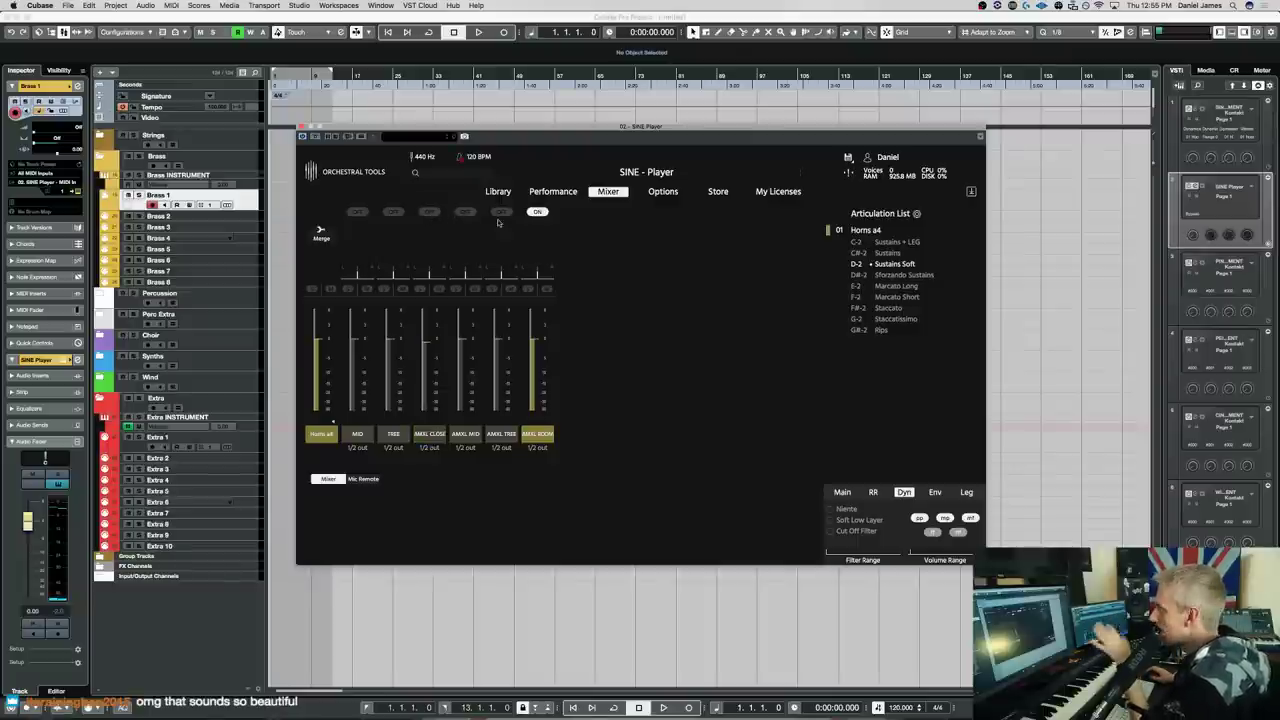
click(537, 212)
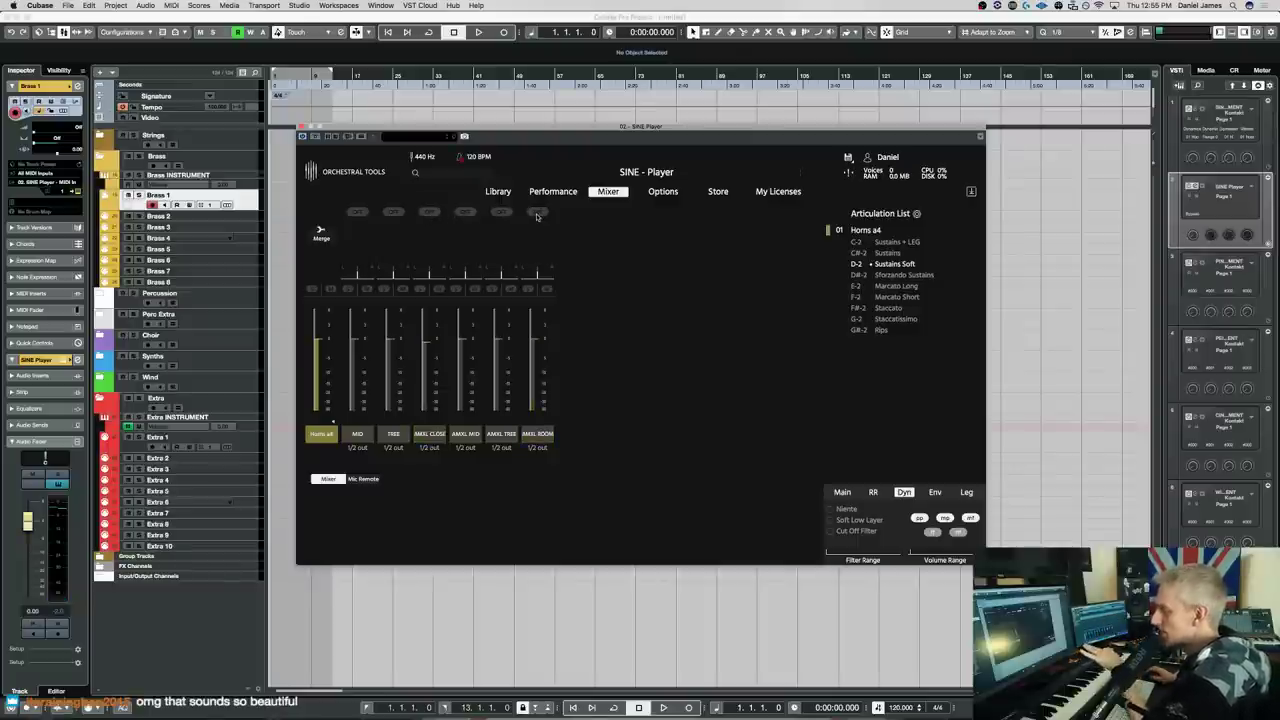
click(902, 276)
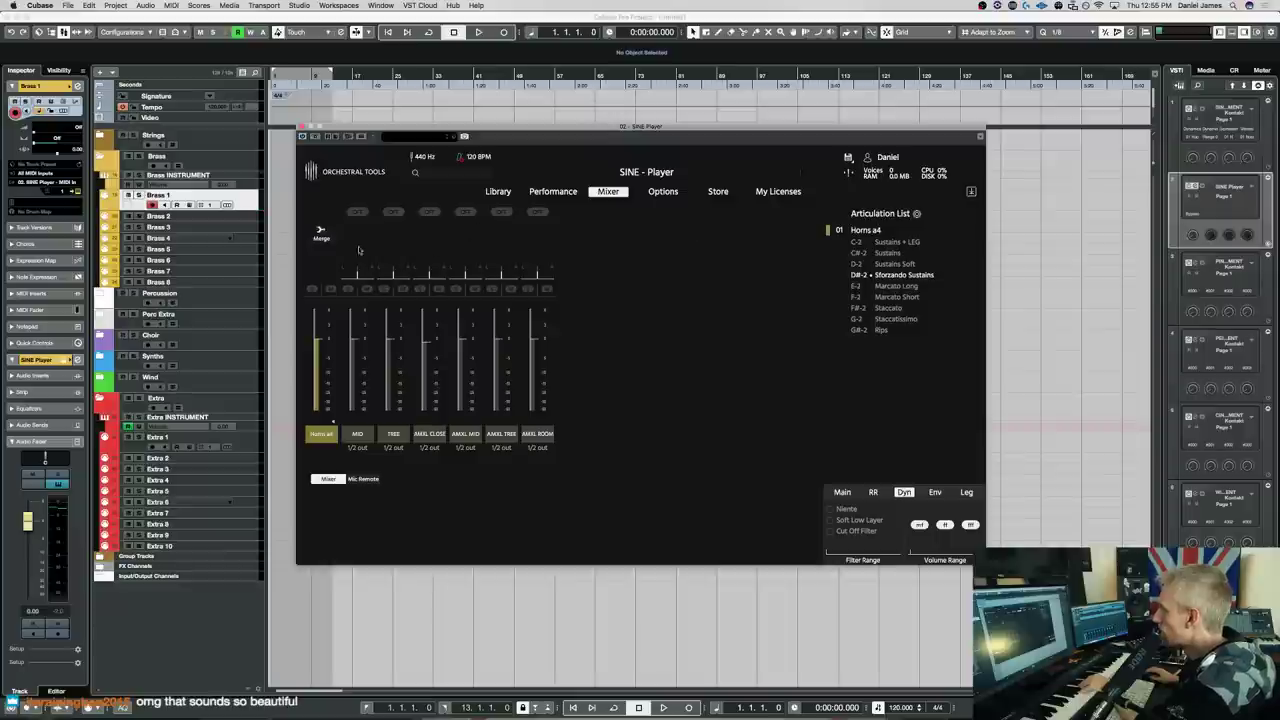
Turn on the AMXL ROOM microphone, activate the Marcato Long articulation and disable only its fff dynamic layer
click(538, 212)
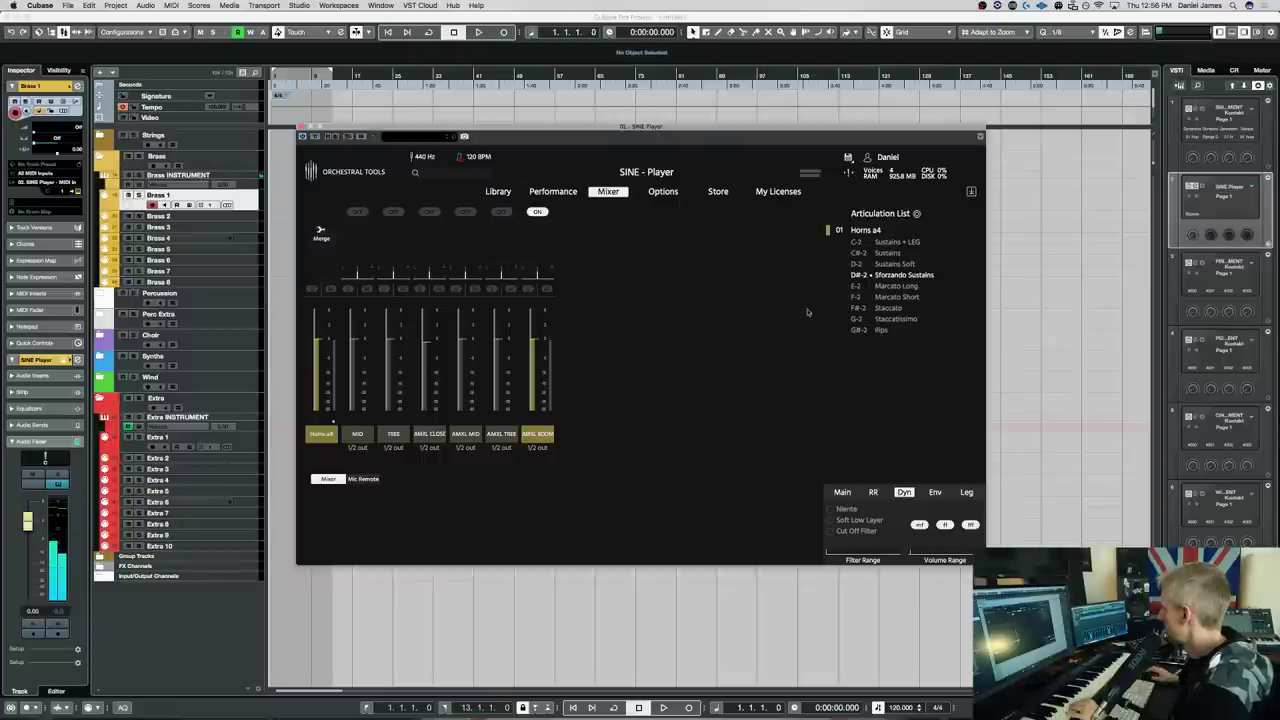
click(910, 285)
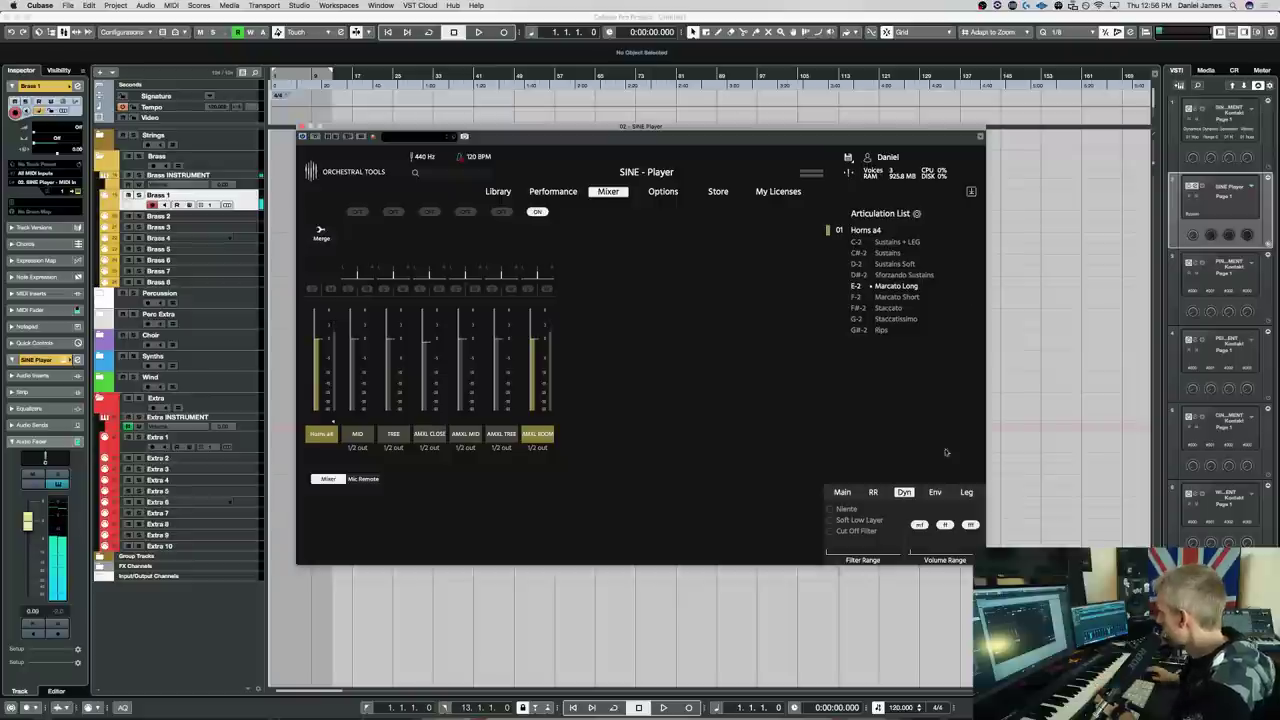
click(944, 524)
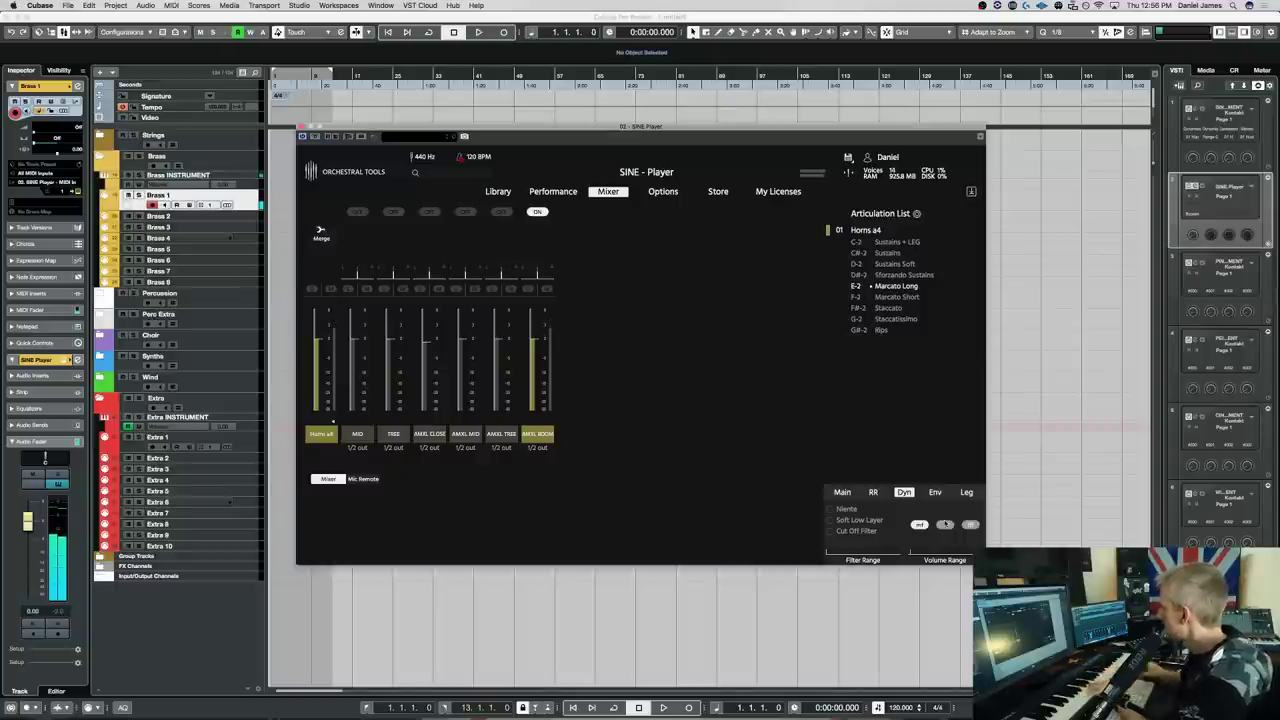
click(946, 525)
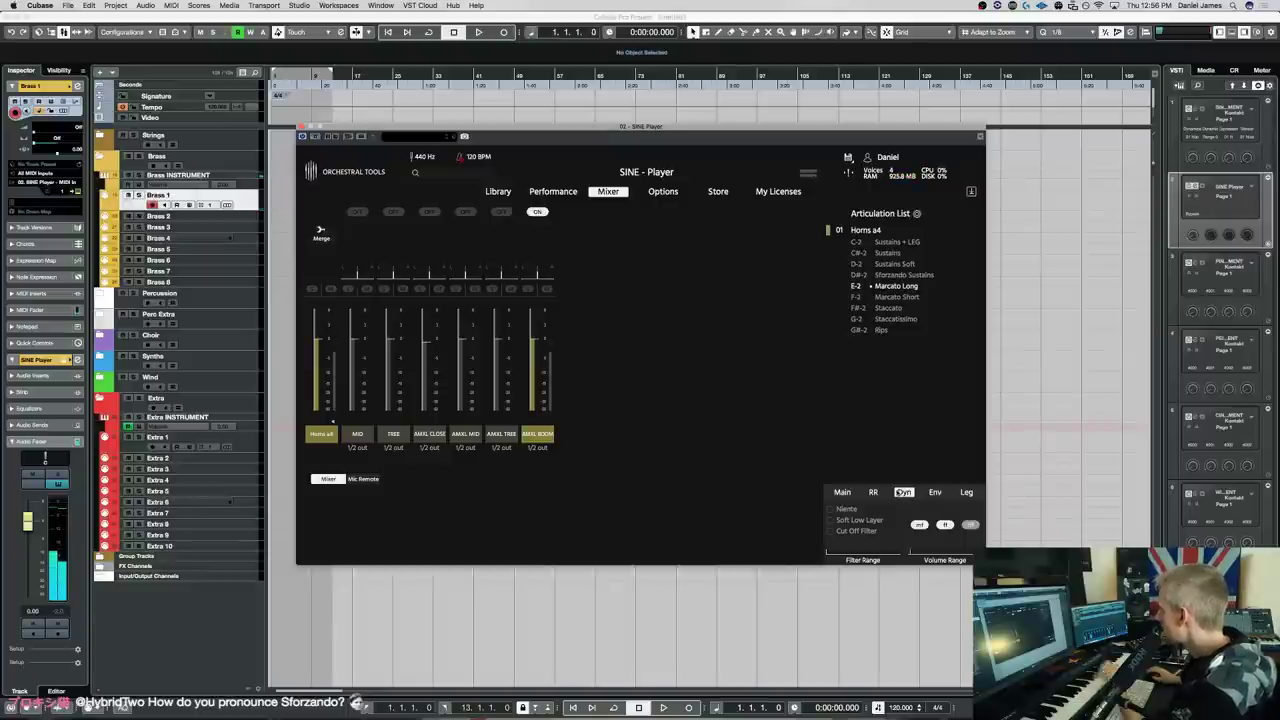
Compare the Poly and Mono switch modes of Horns a4, and audition Marcato Short followed by Staccato in Mono
click(545, 194)
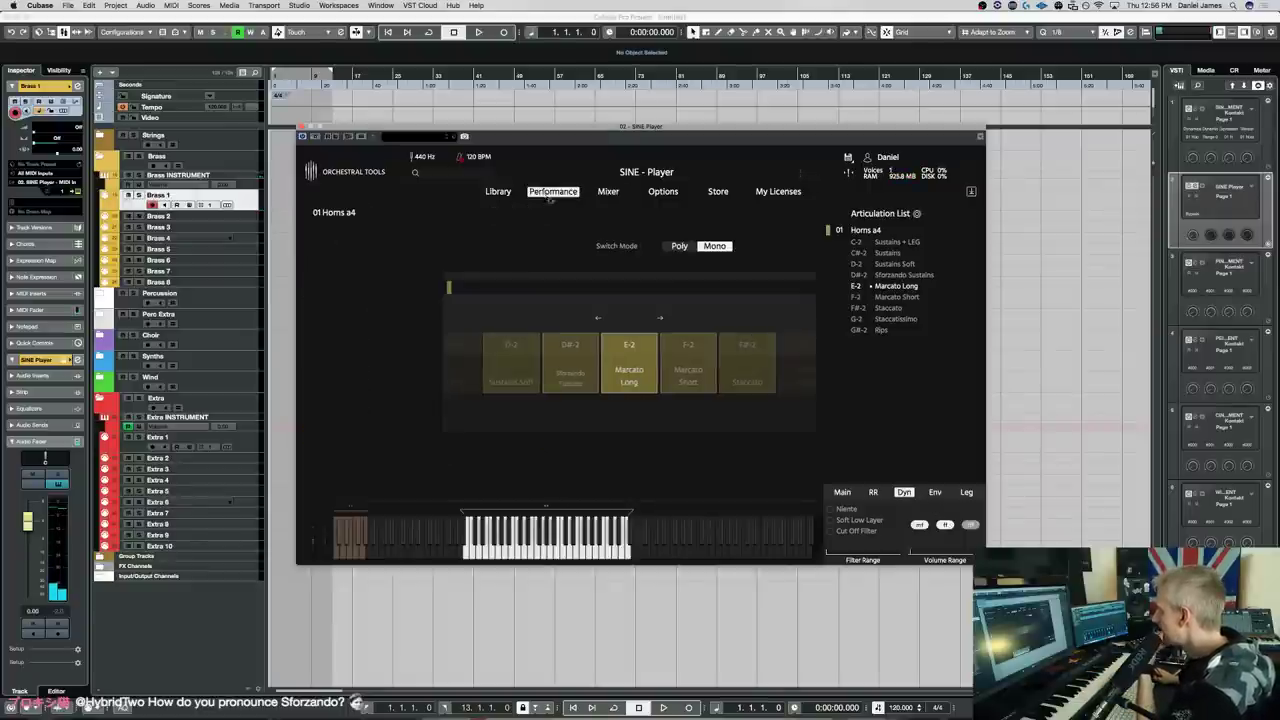
click(679, 247)
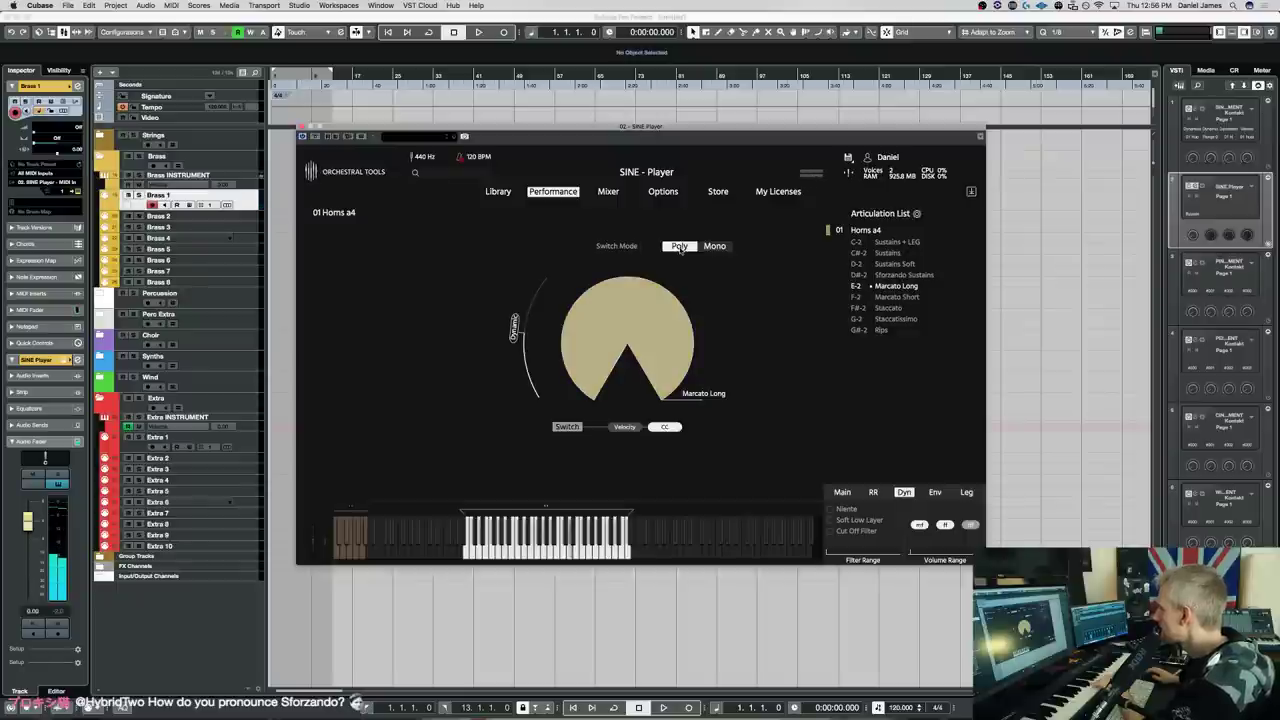
click(713, 246)
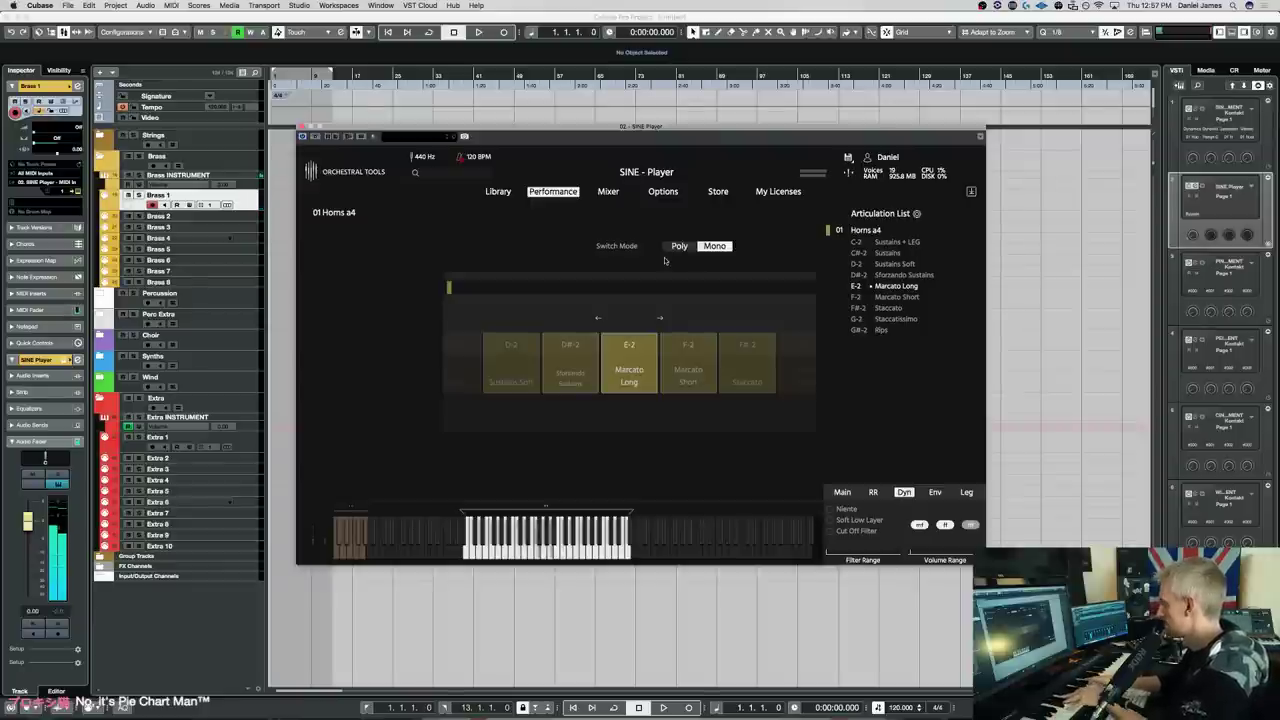
click(910, 300)
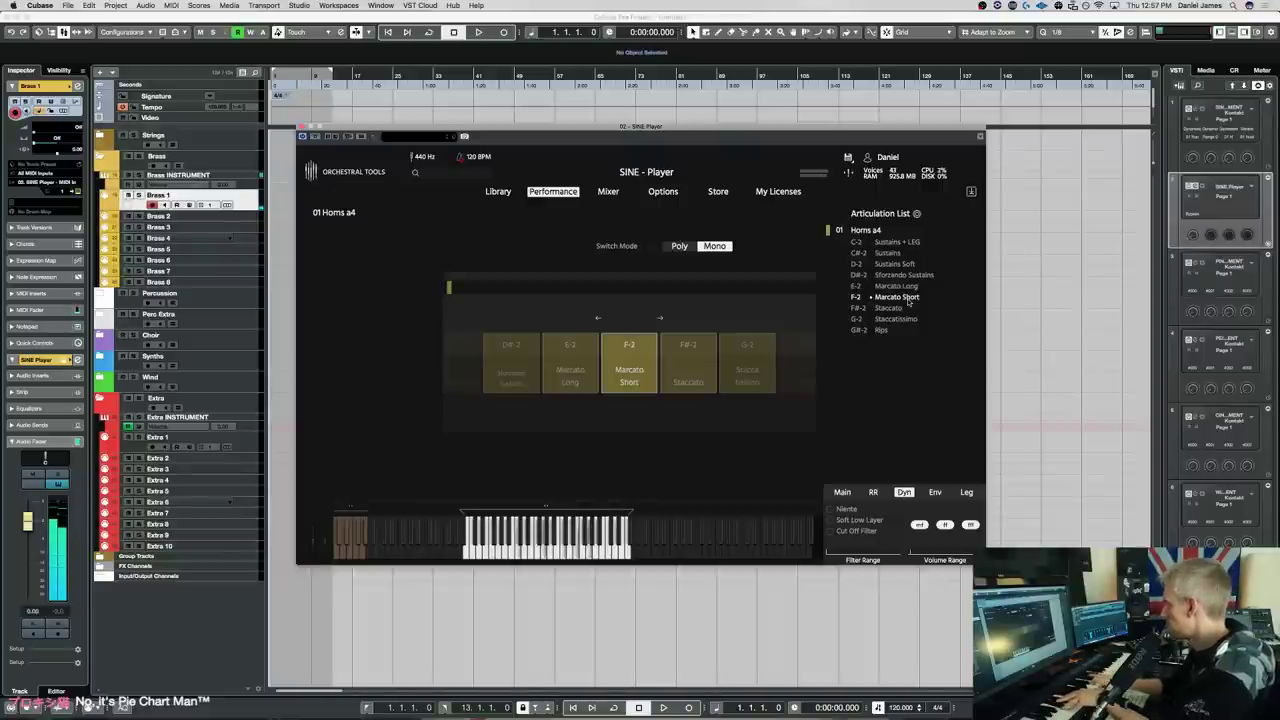
click(893, 308)
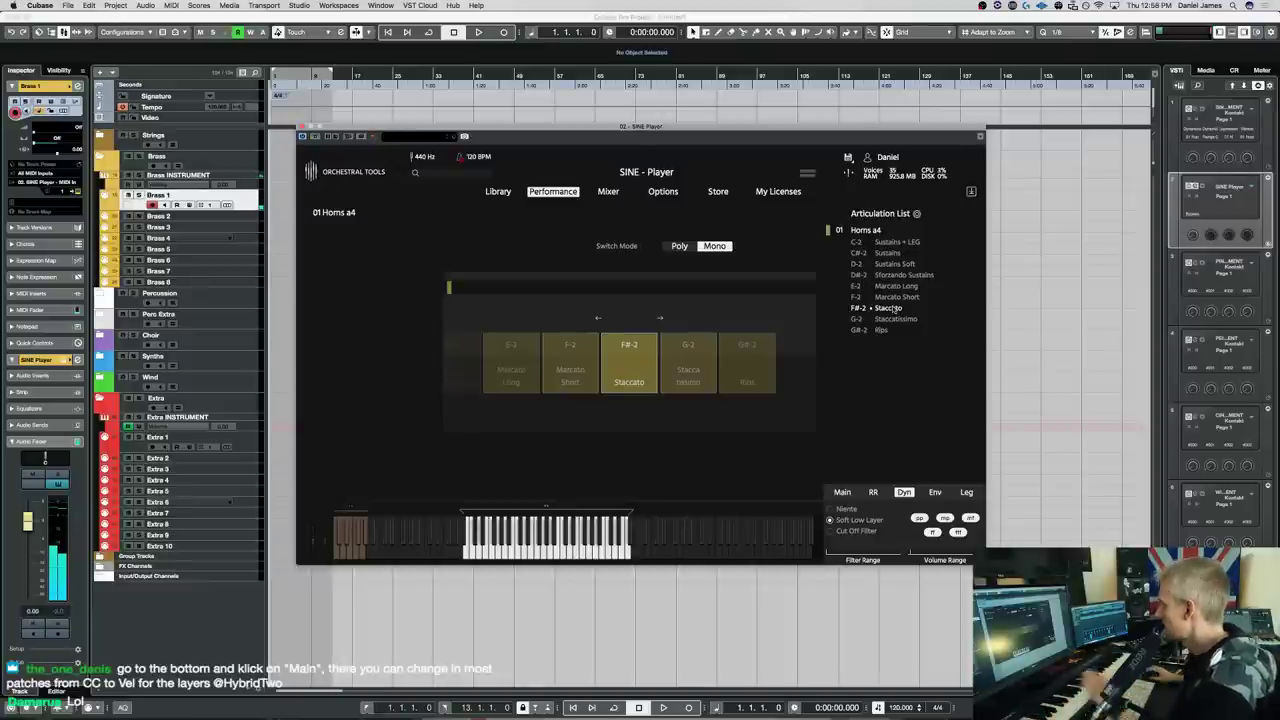
Replace the AMXL ROOM microphone with a soloed AMXL CLOSE, and audition Marcato Short followed by Marcato Long
click(608, 191)
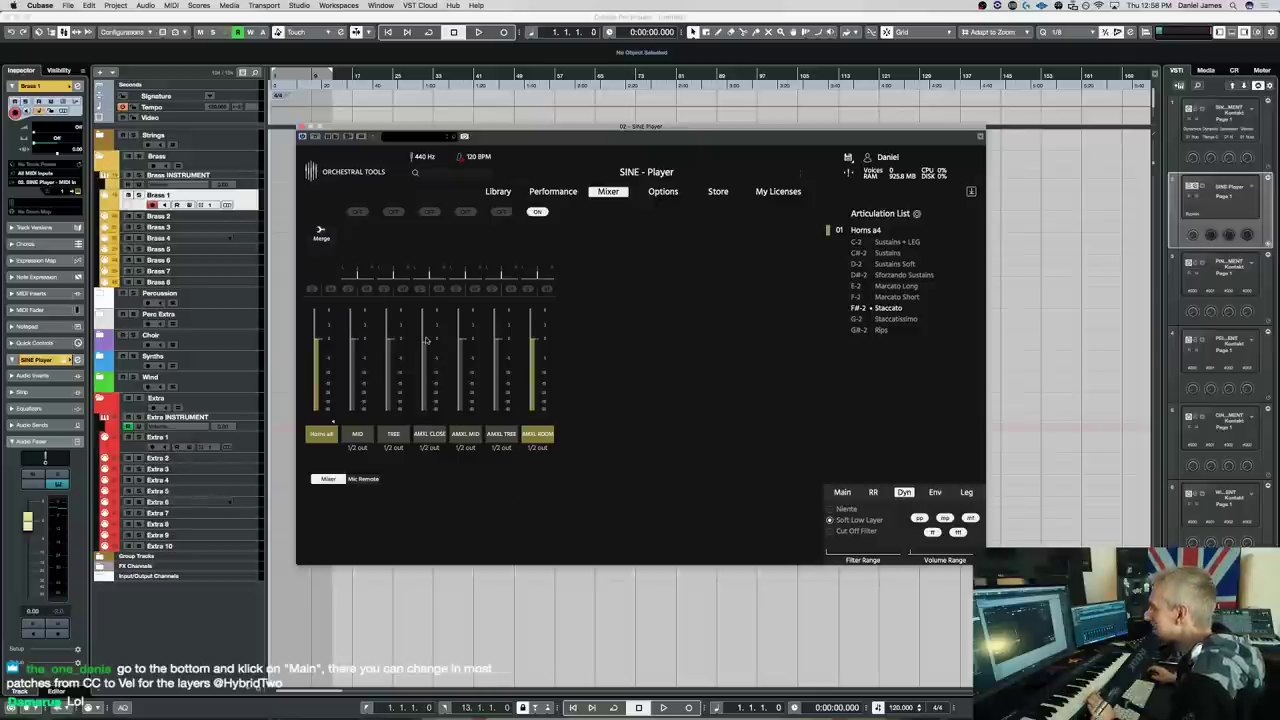
click(429, 213)
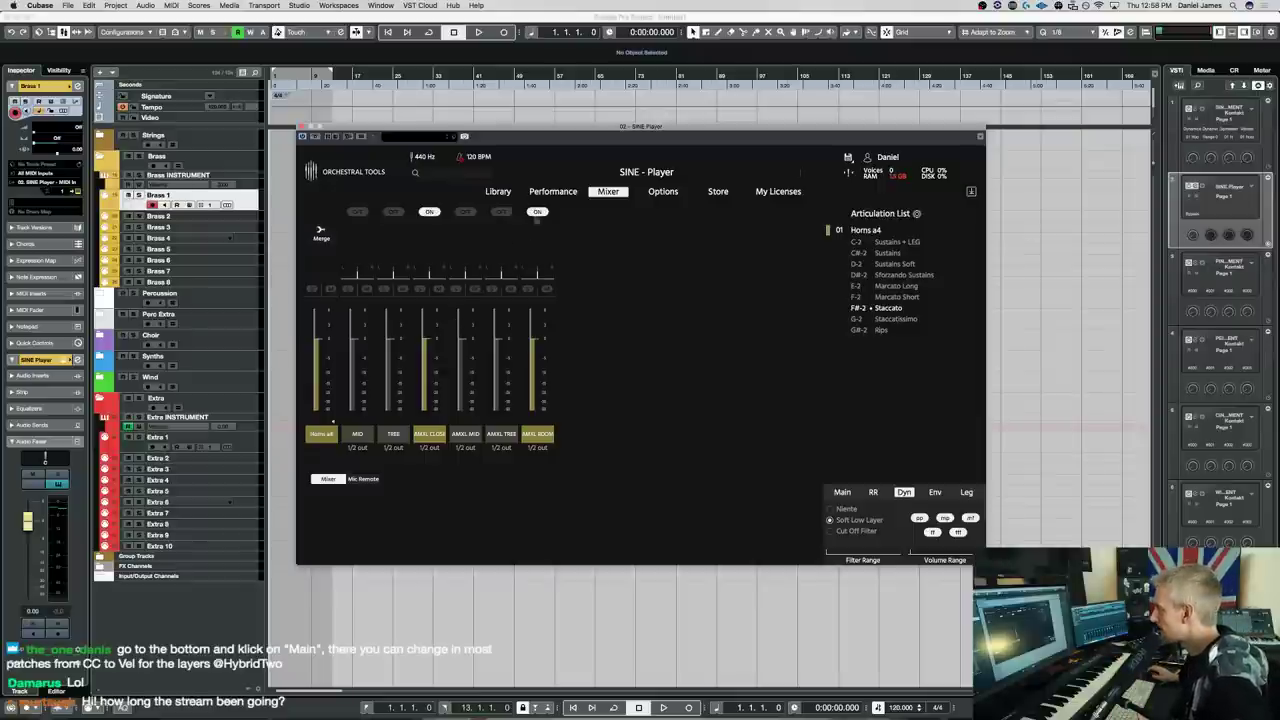
click(537, 213)
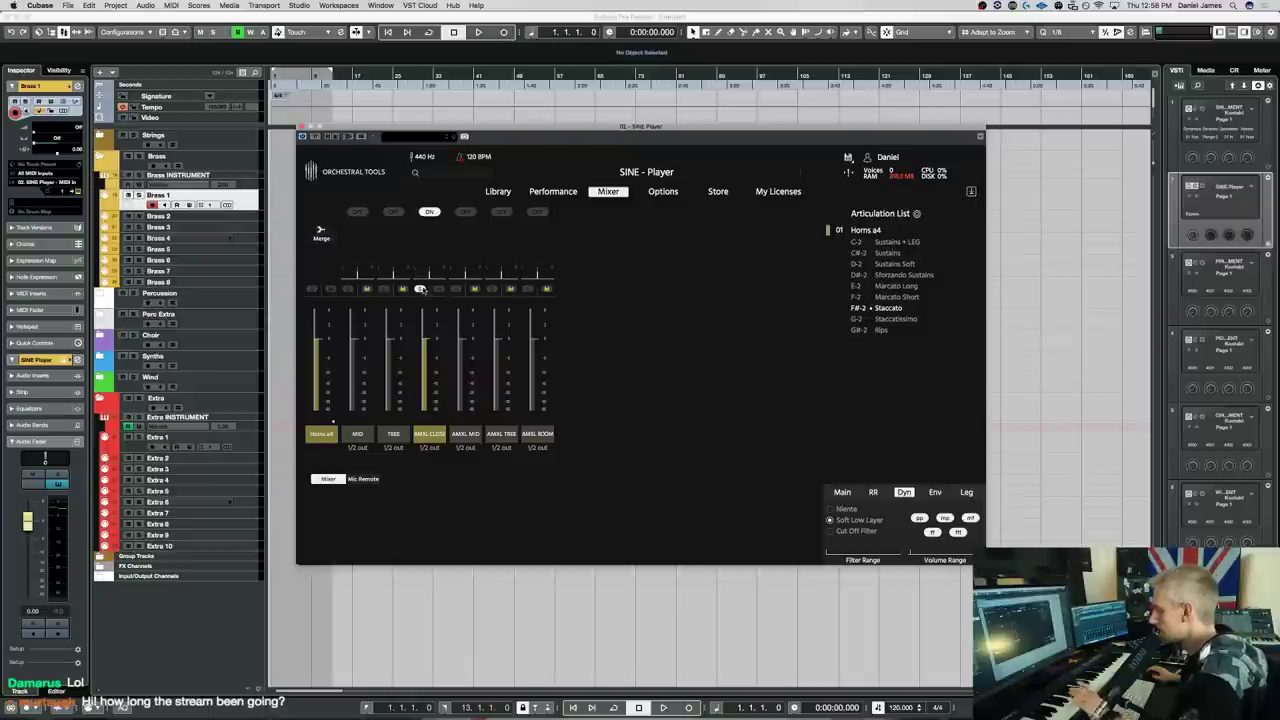
click(897, 297)
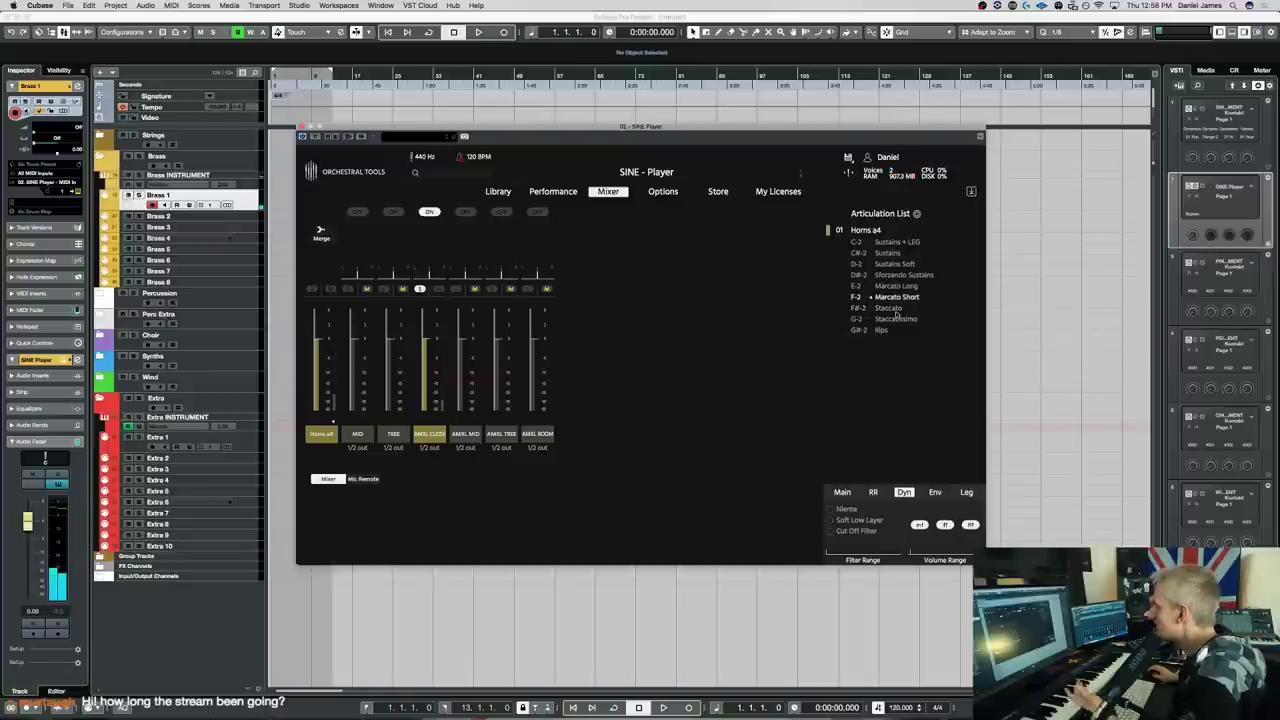
click(894, 286)
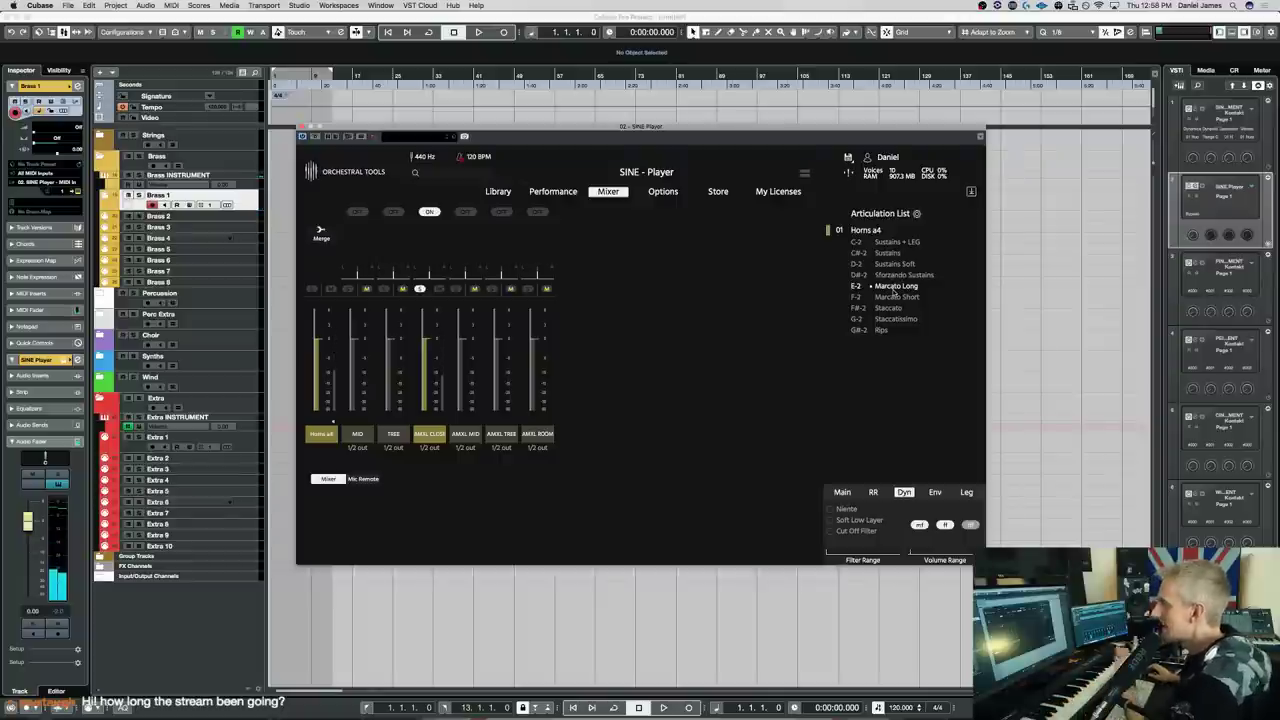
Turn on the AMXL ROOM, AMXL TREE and AMXL MID microphones alongside AMXL CLOSE
click(429, 212)
click(429, 212)
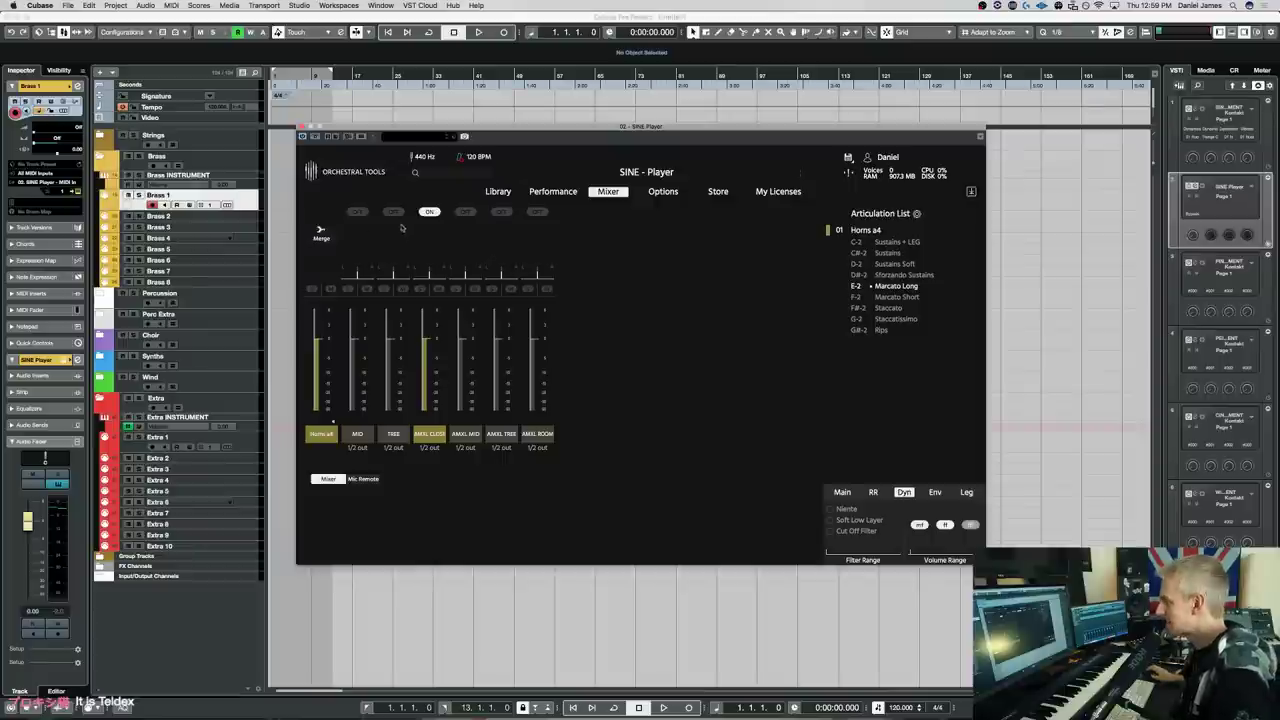
click(537, 212)
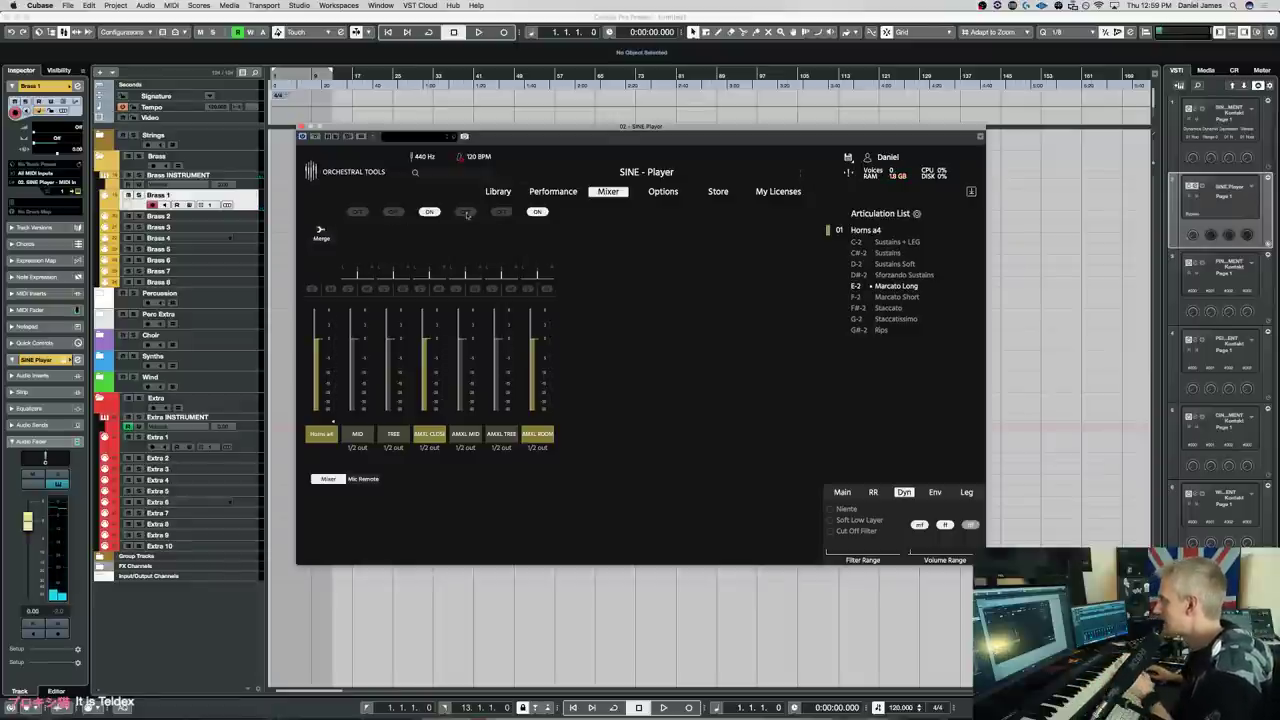
click(501, 212)
click(465, 212)
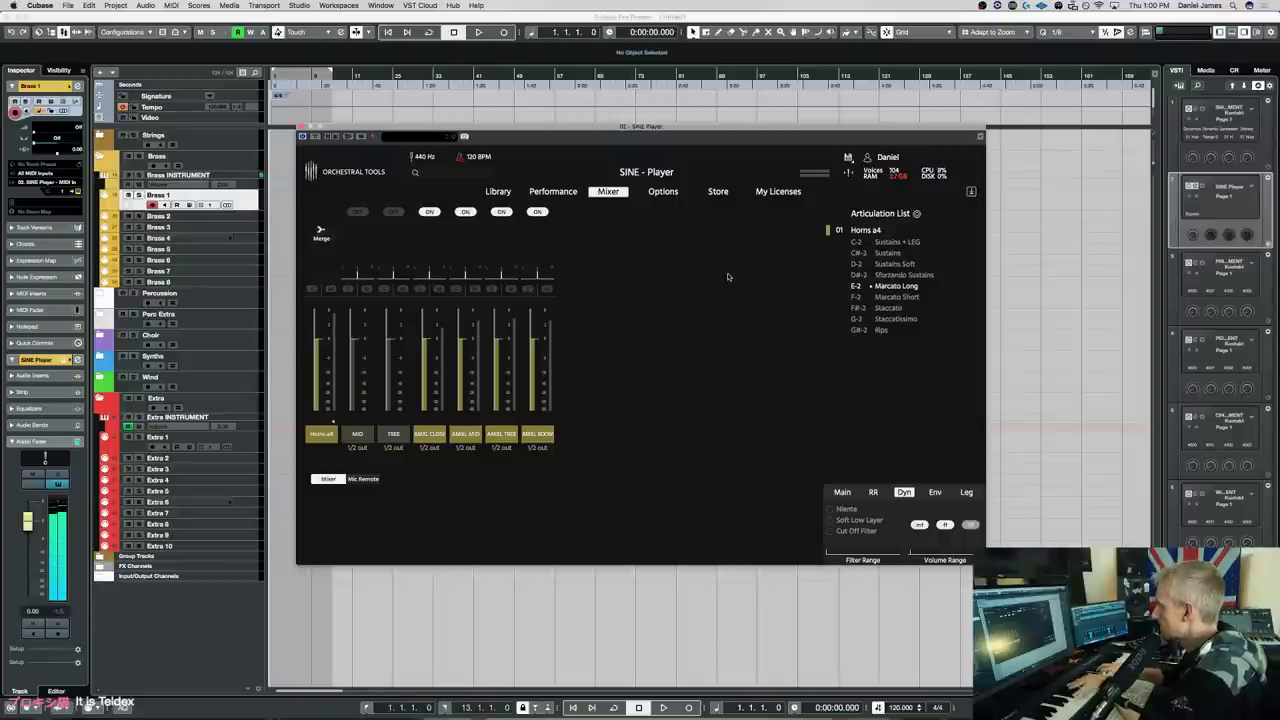
Audition Staccato, and activate Staccatissimo with only its pp, mp and mf dynamic layers enabled
click(887, 309)
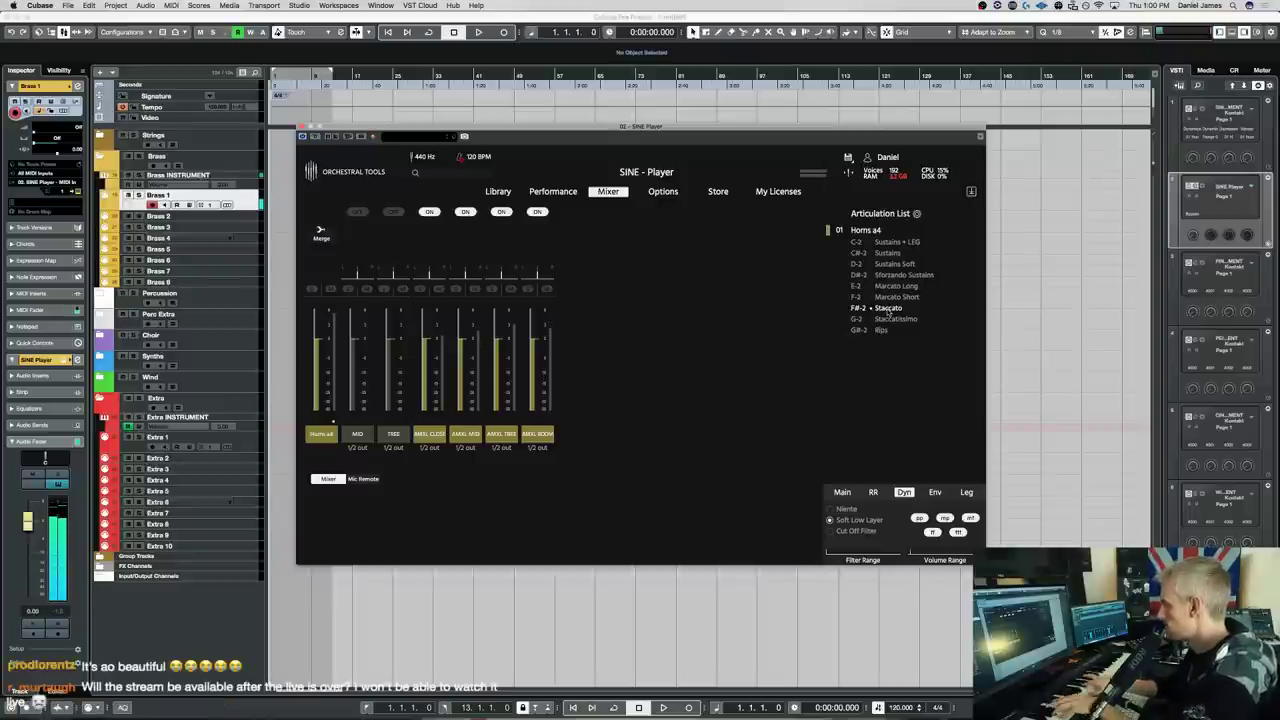
click(891, 318)
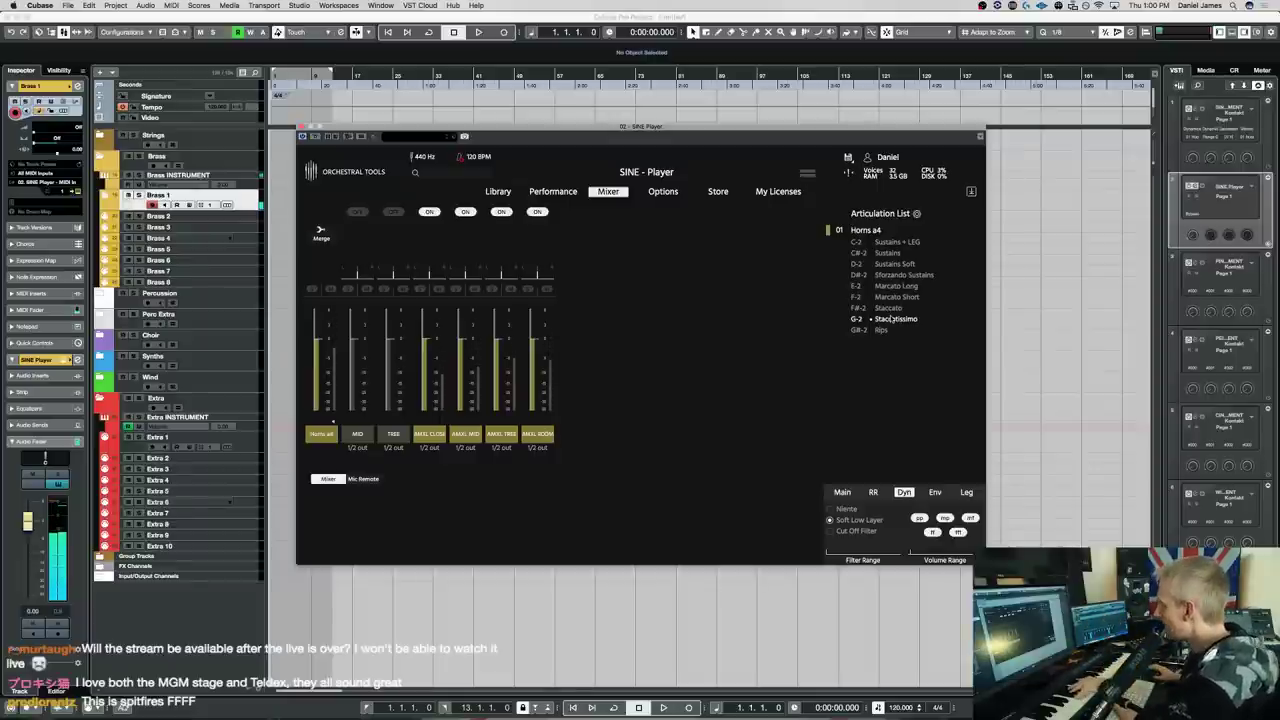
click(968, 522)
click(944, 519)
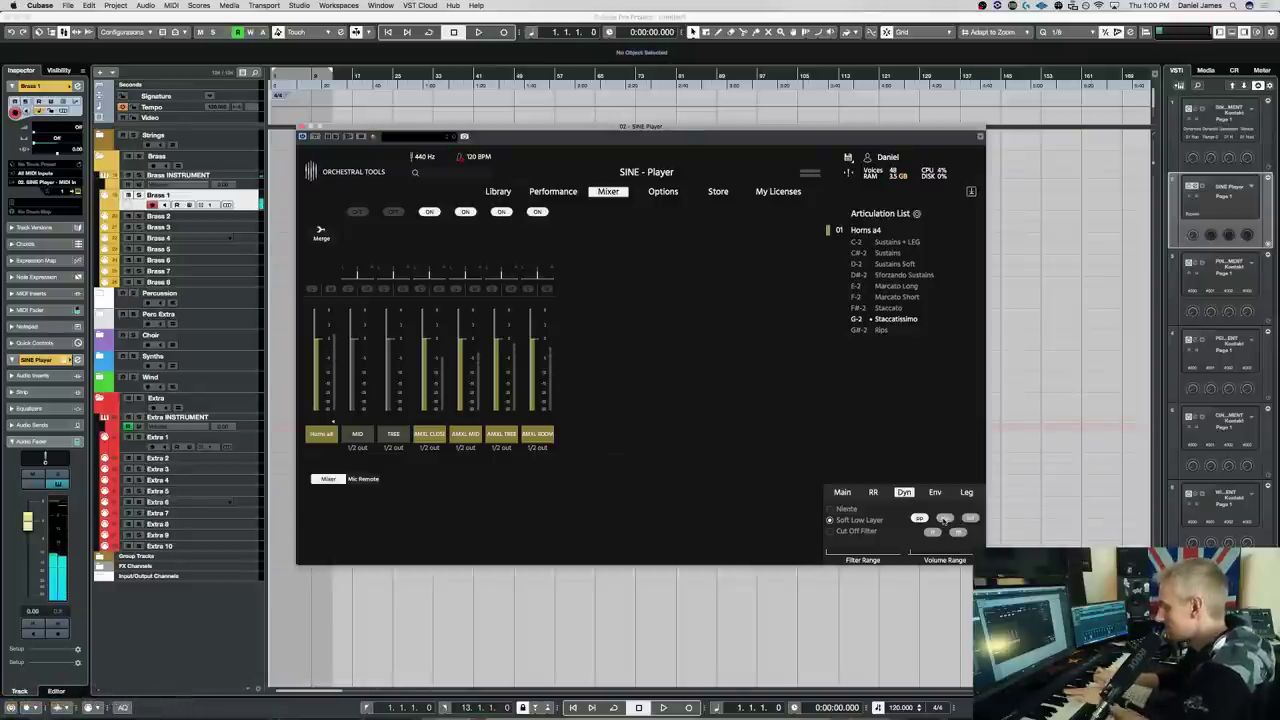
click(944, 519)
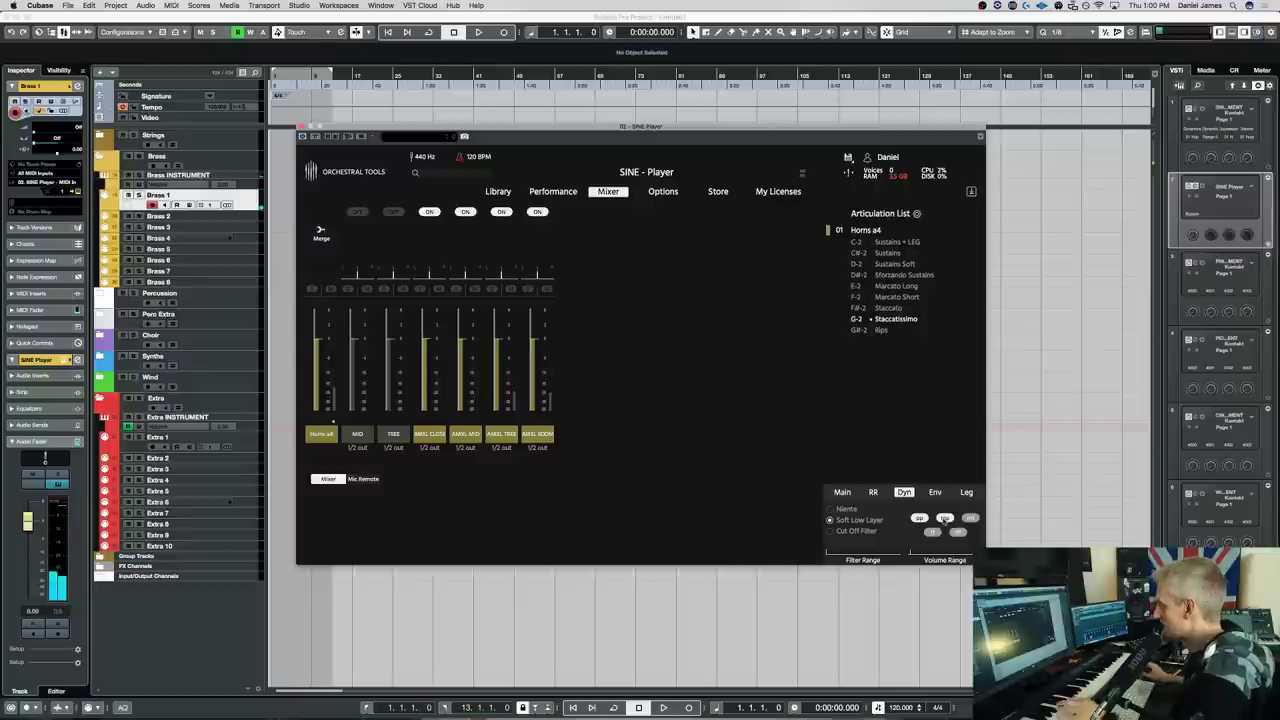
click(970, 517)
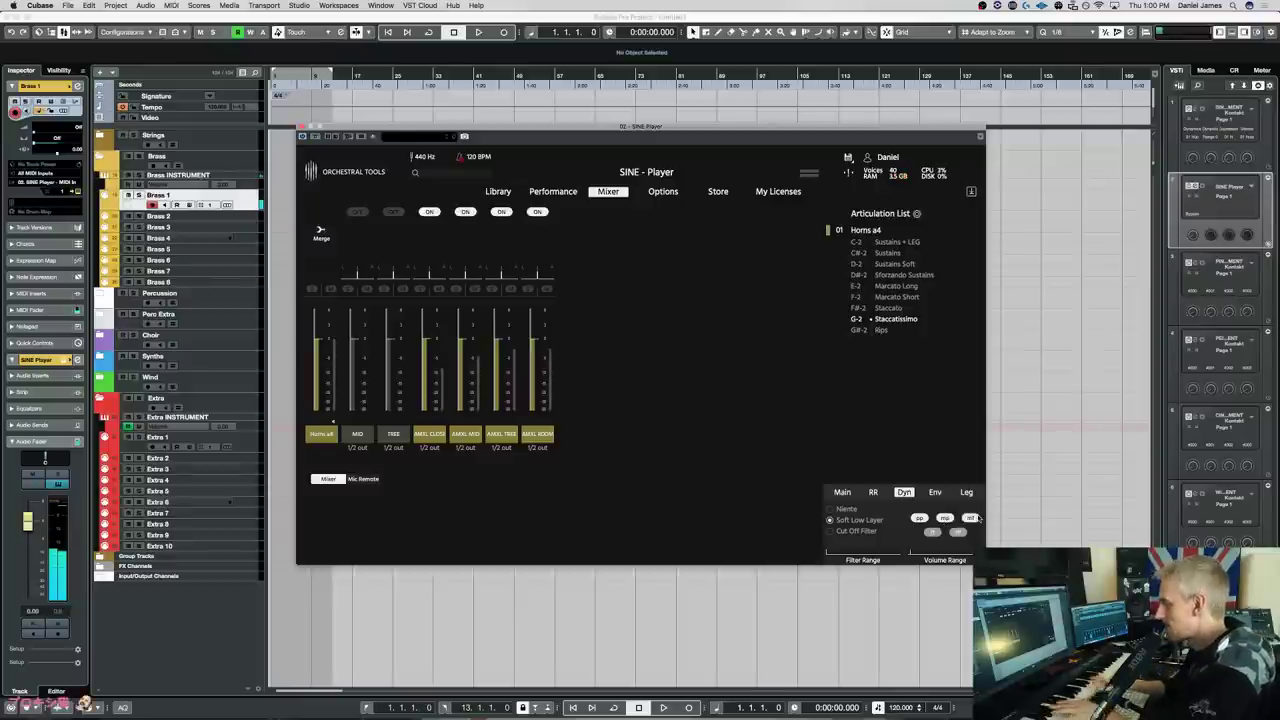
Activate the Sustains articulation and re-enable its ff and fff dynamic layers
click(885, 254)
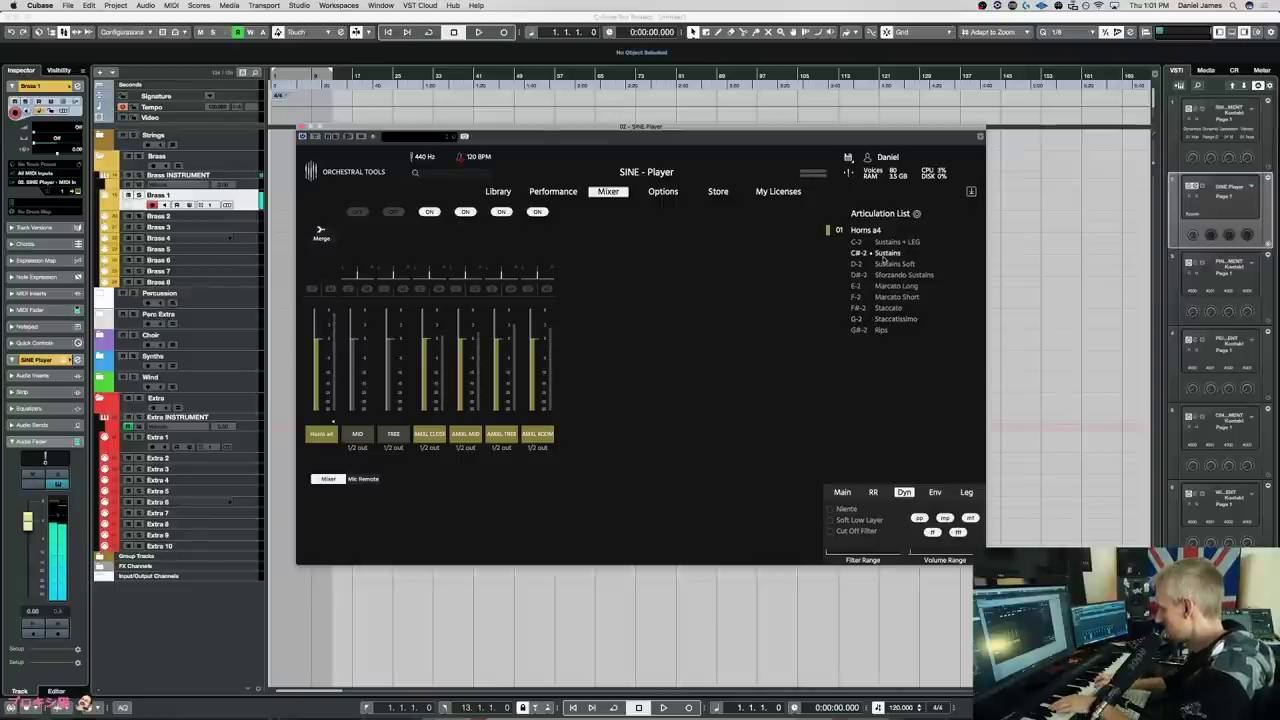
click(958, 532)
click(933, 532)
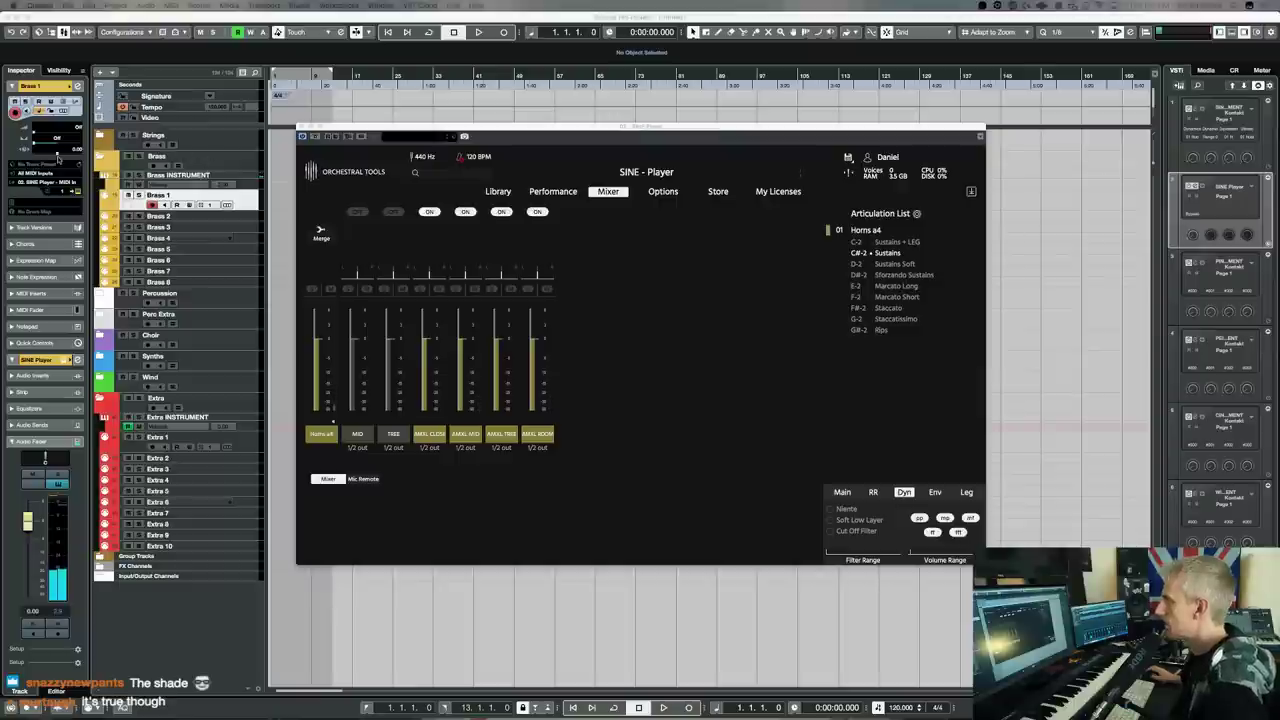
Load Albion ONE's Brass High patch with its Long articulation in Kontakt on the Strings 1 track for comparison, and return to Brass 1
click(253, 183)
click(227, 183)
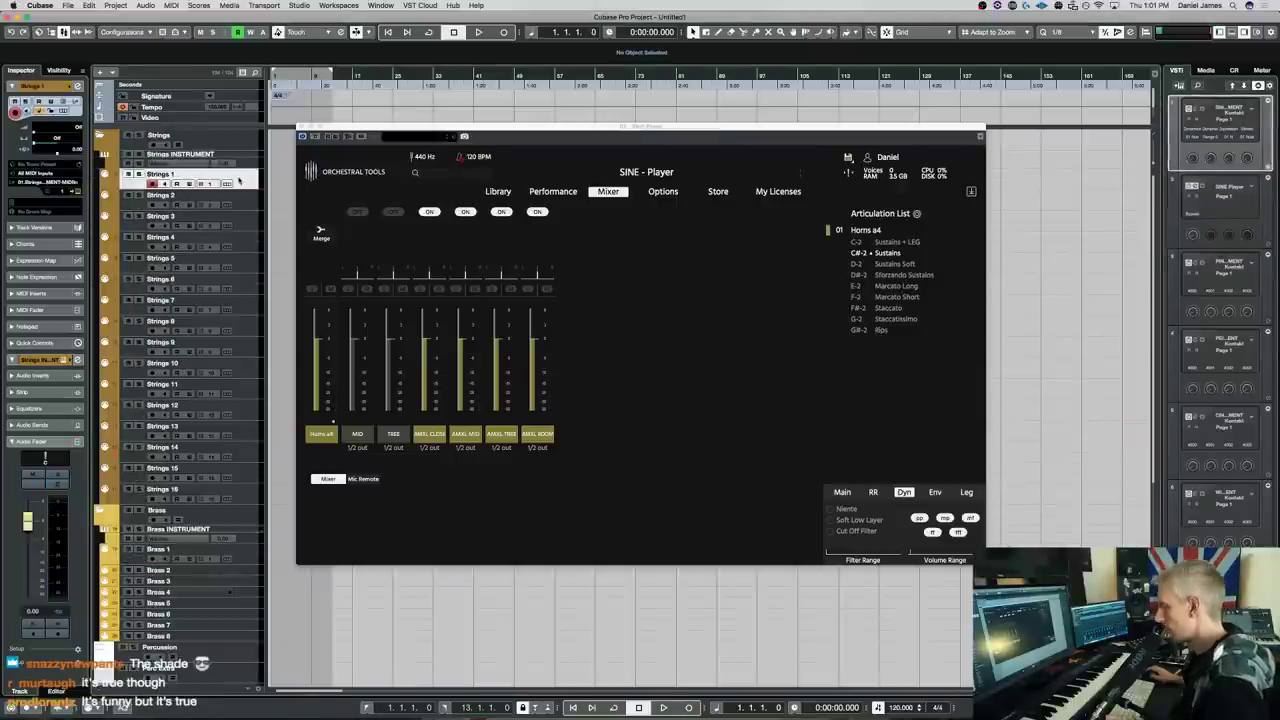
scroll(738, 427, down, 10)
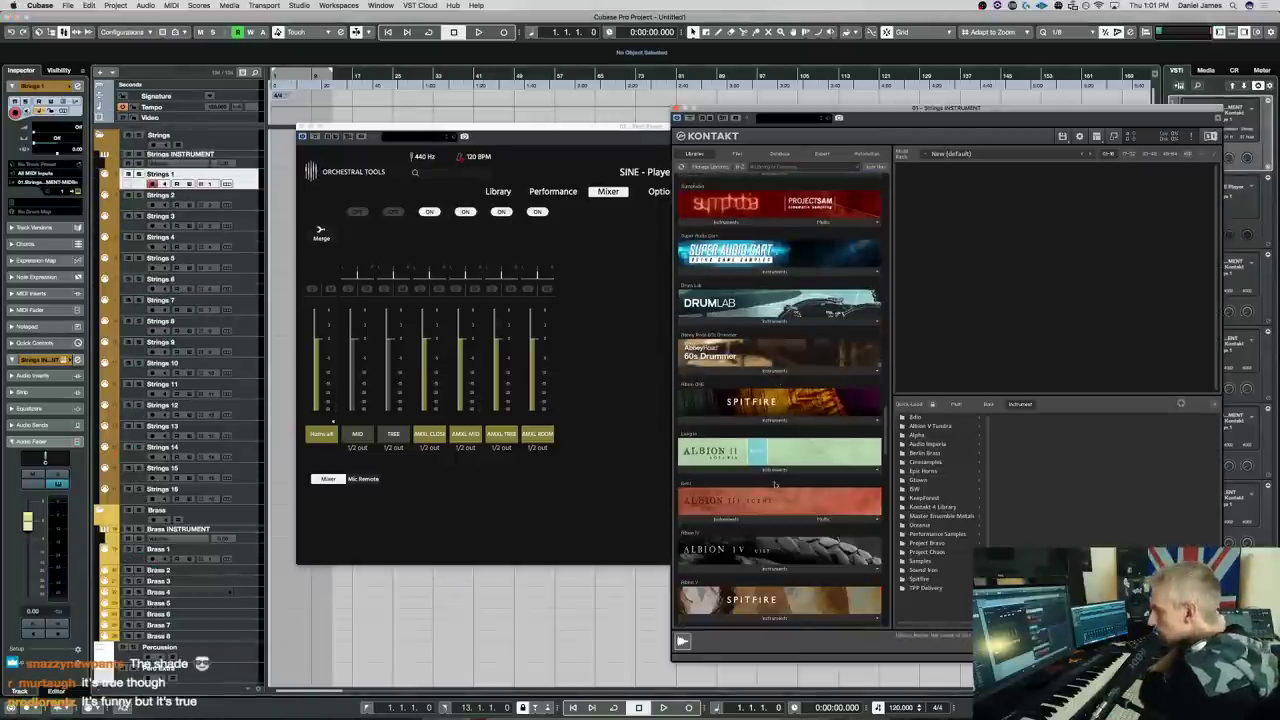
click(738, 421)
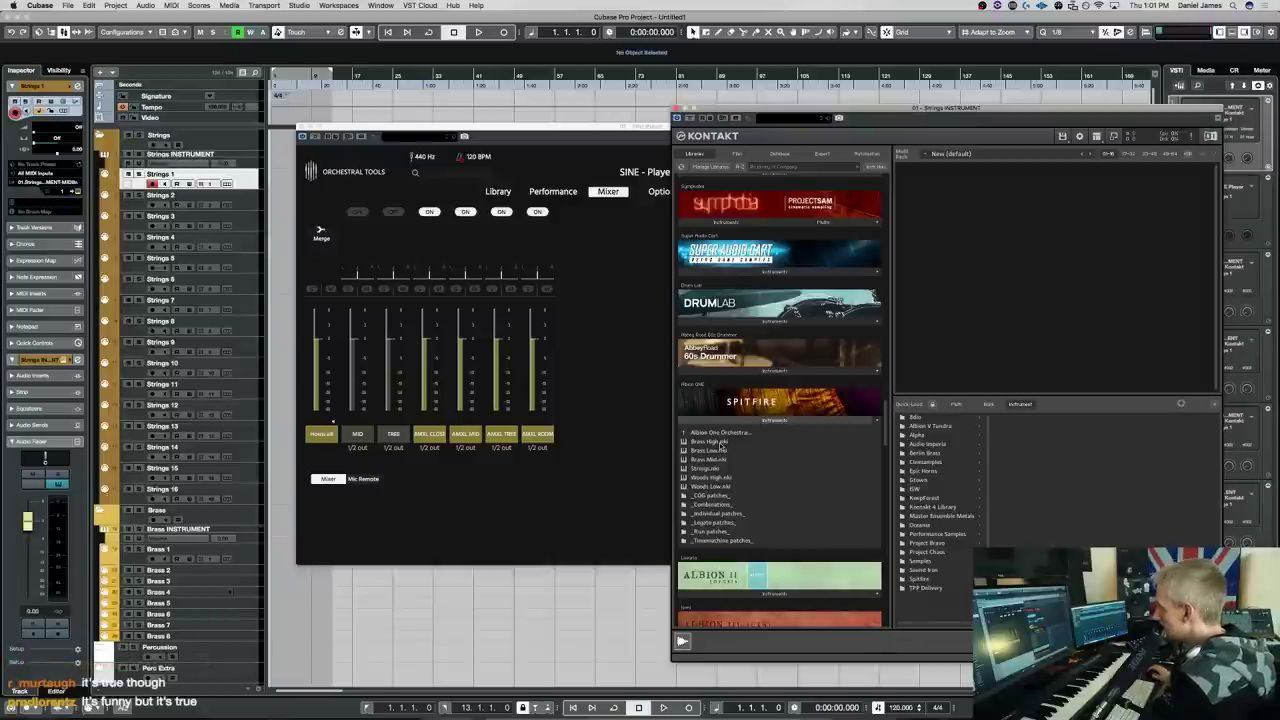
double_click(721, 444)
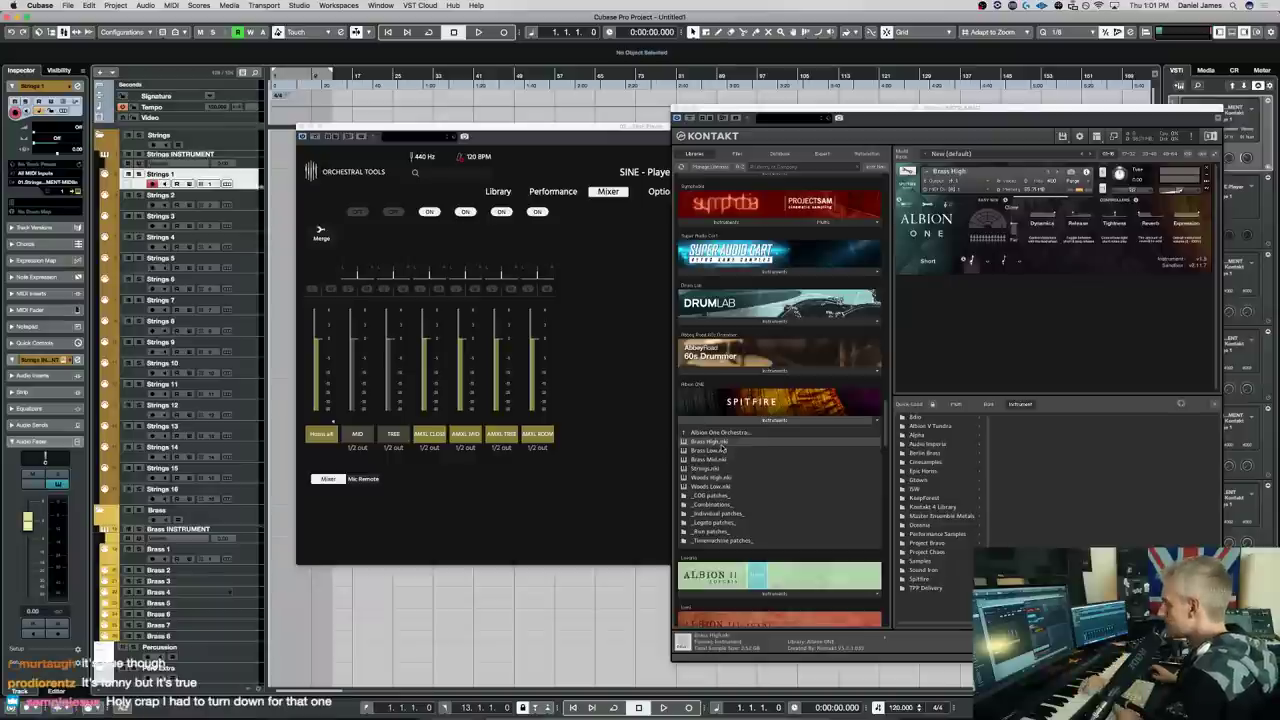
click(989, 263)
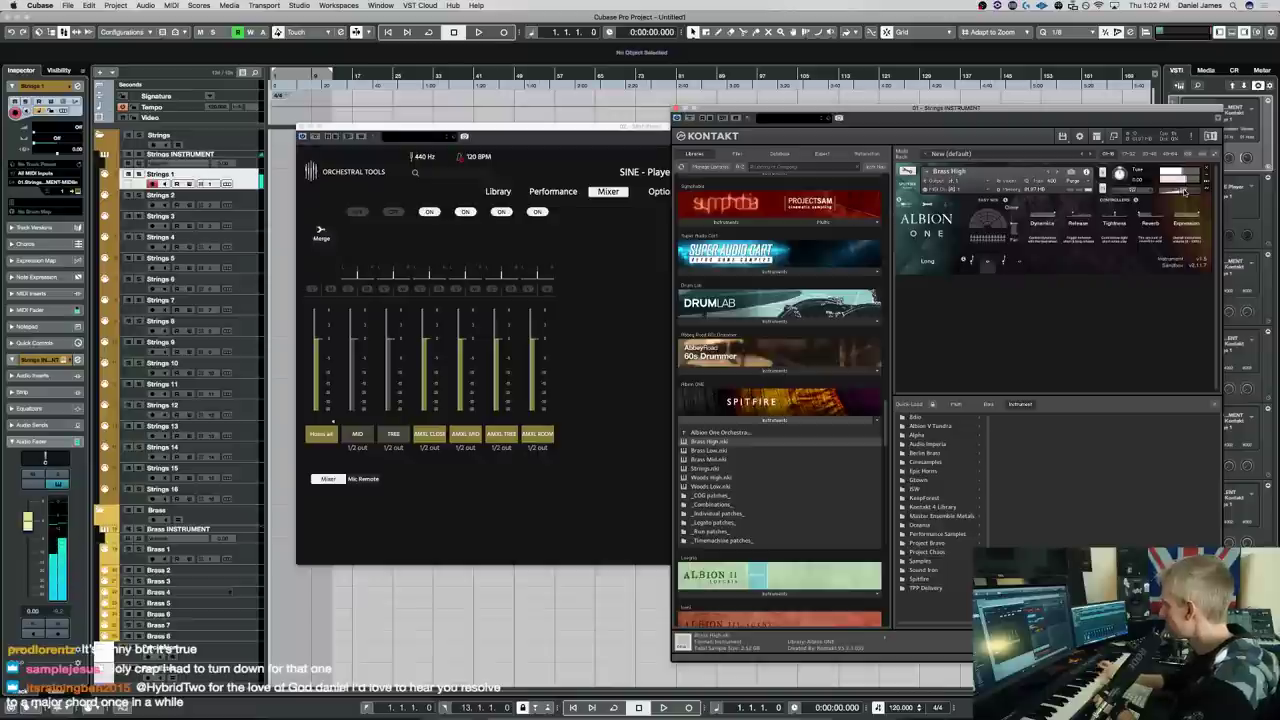
click(256, 550)
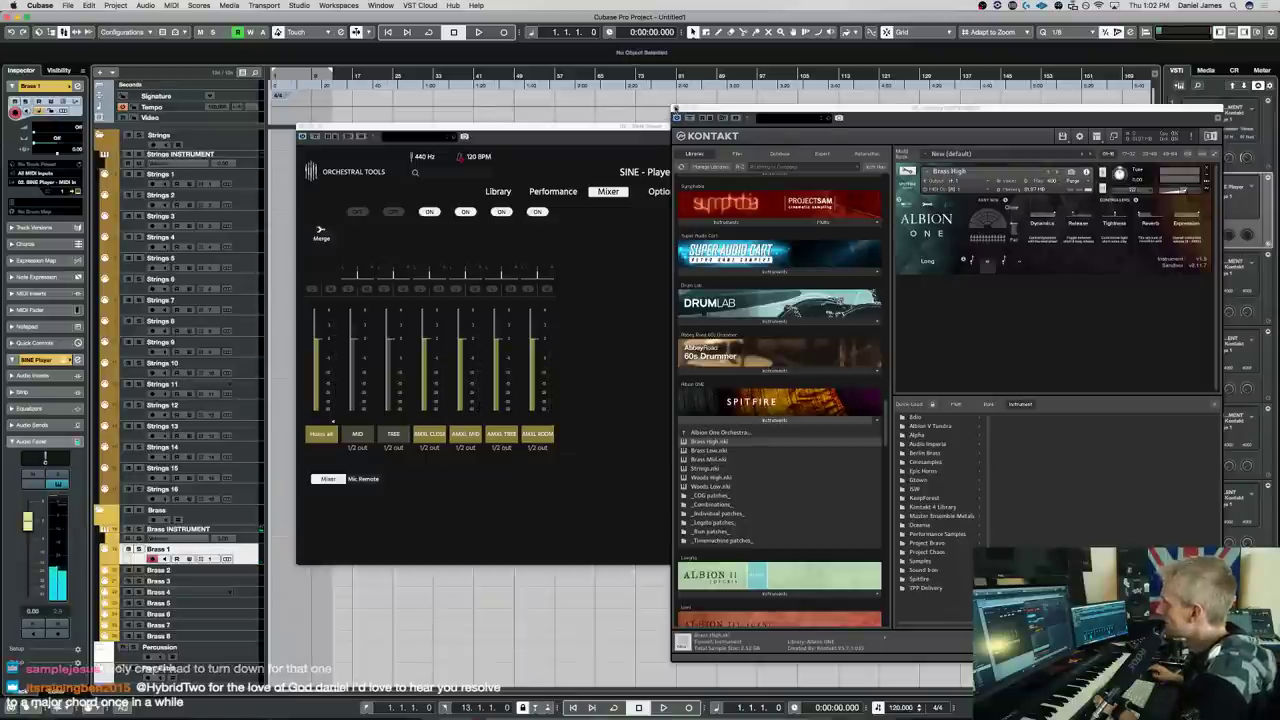
click(676, 118)
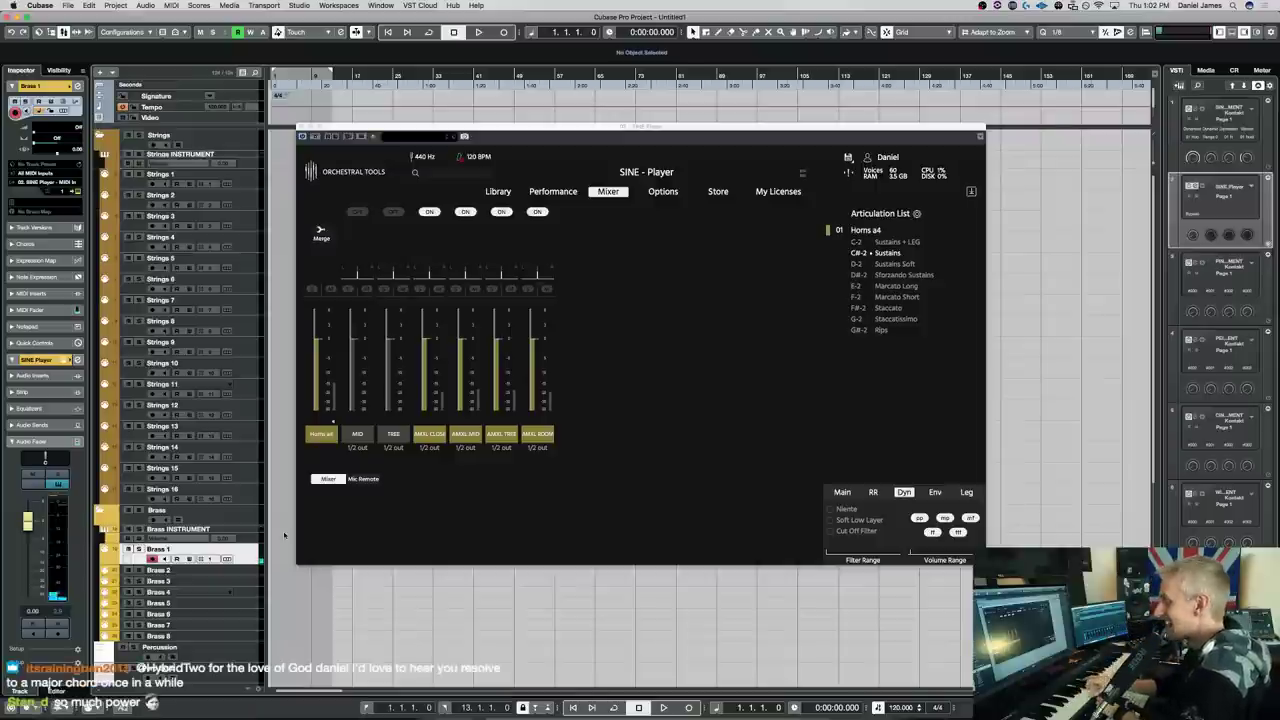
Activate the Sustains Soft articulation and switch from all four AMXL microphones to AMXL MID alone
click(912, 264)
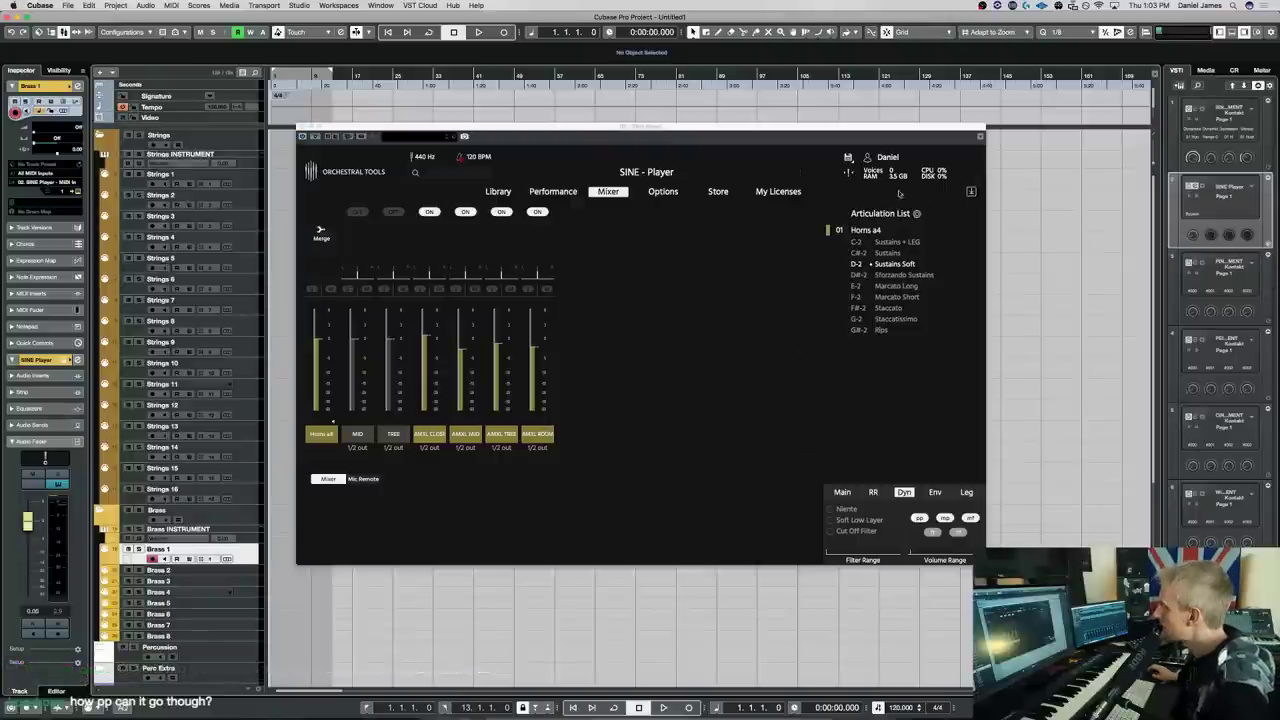
click(537, 212)
click(501, 212)
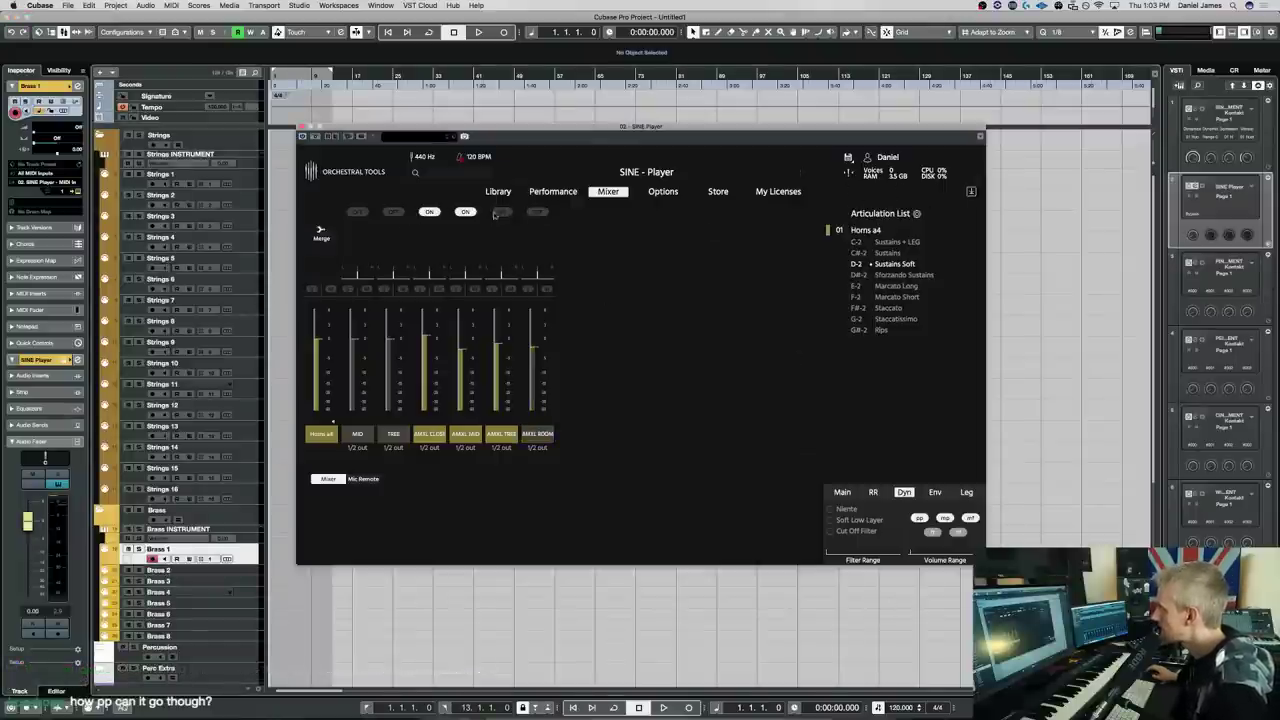
click(465, 212)
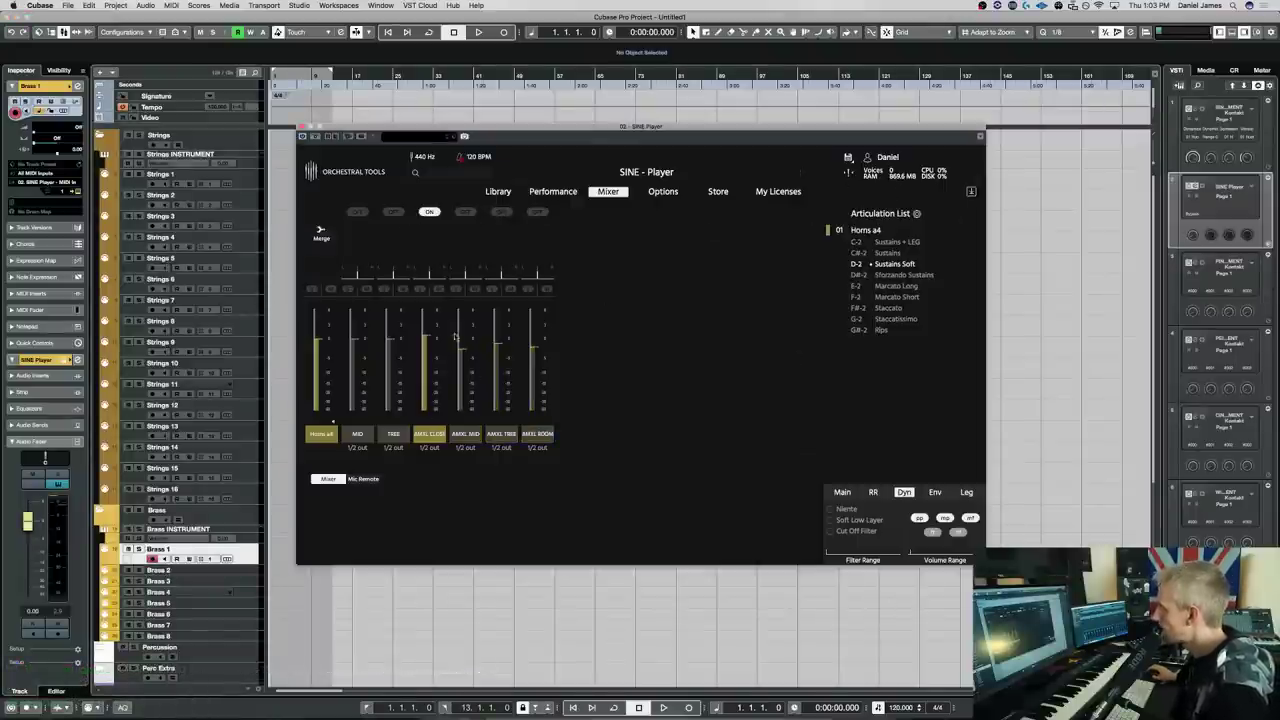
click(429, 212)
click(465, 212)
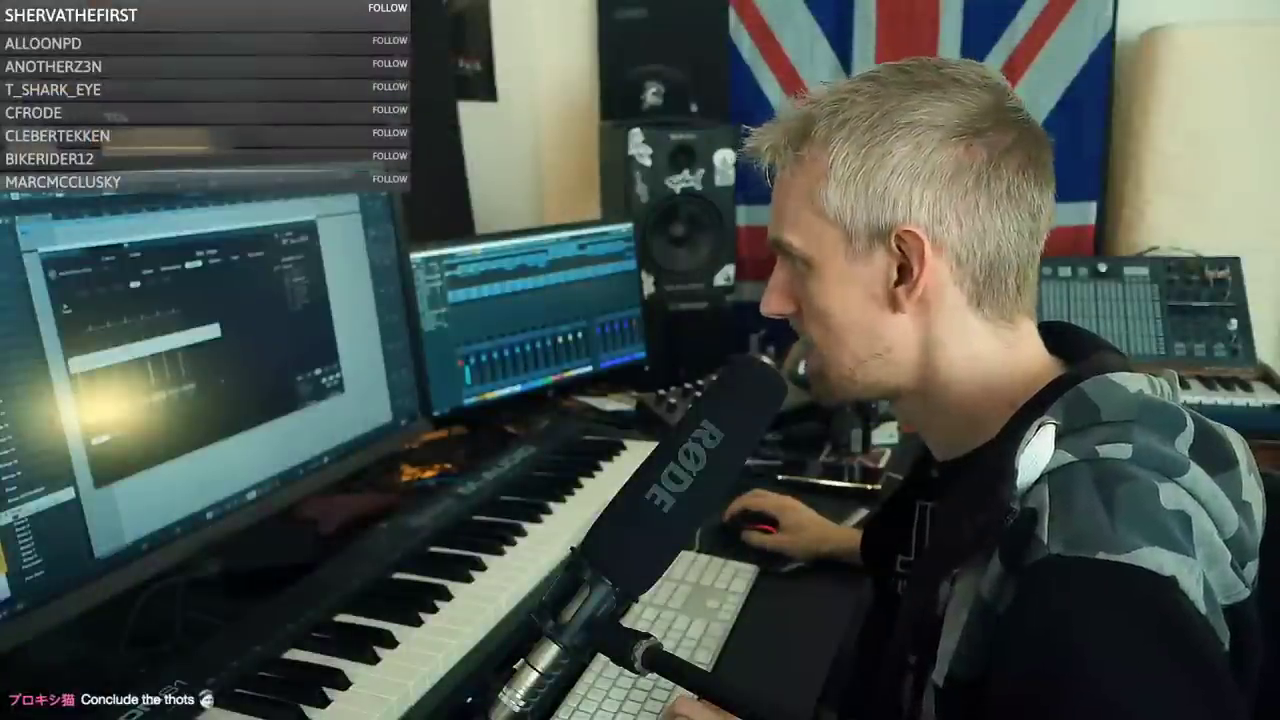
Toggle the AMXL MID microphone off and on for Sustains Soft to compare its memory use
key(Escape)
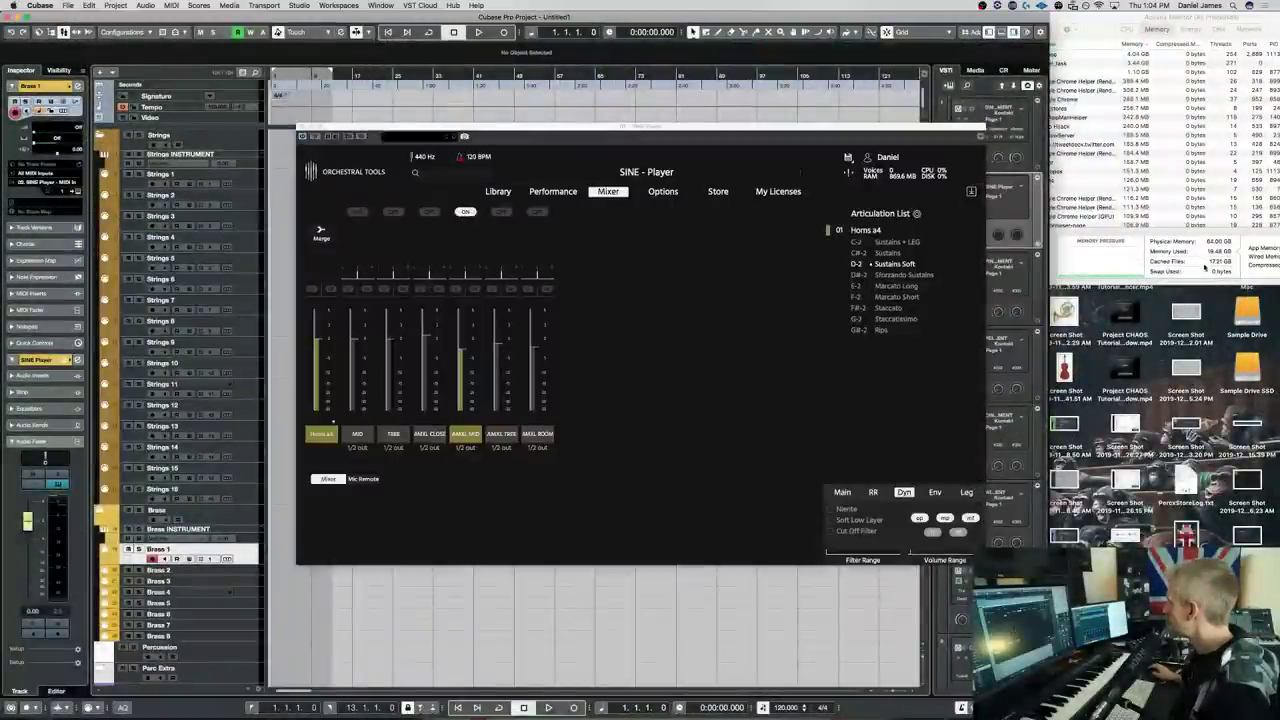
click(466, 213)
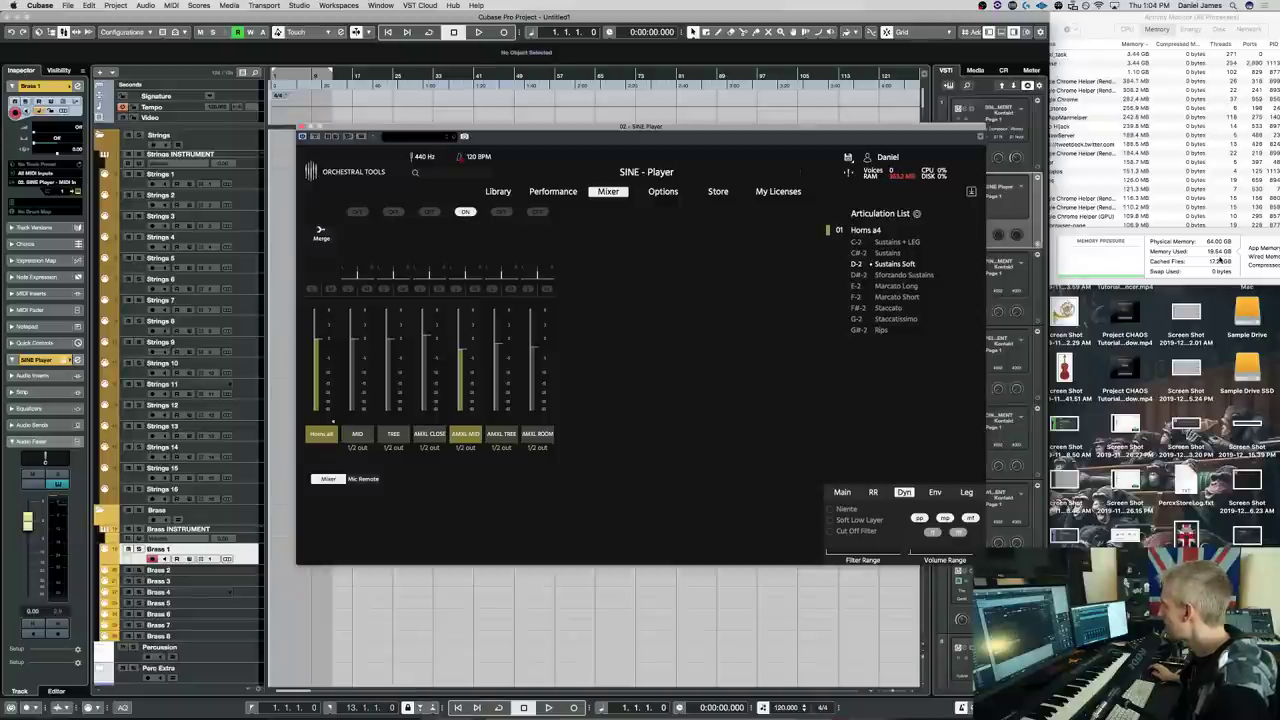
click(465, 213)
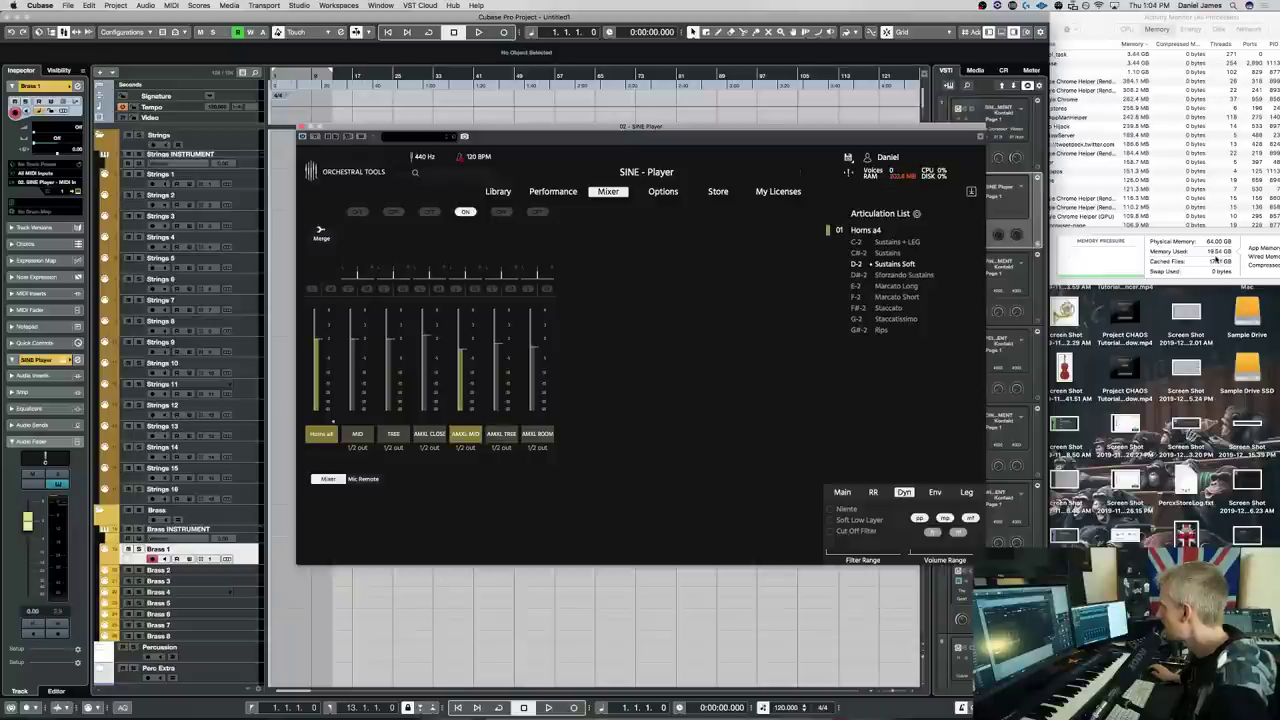
click(465, 213)
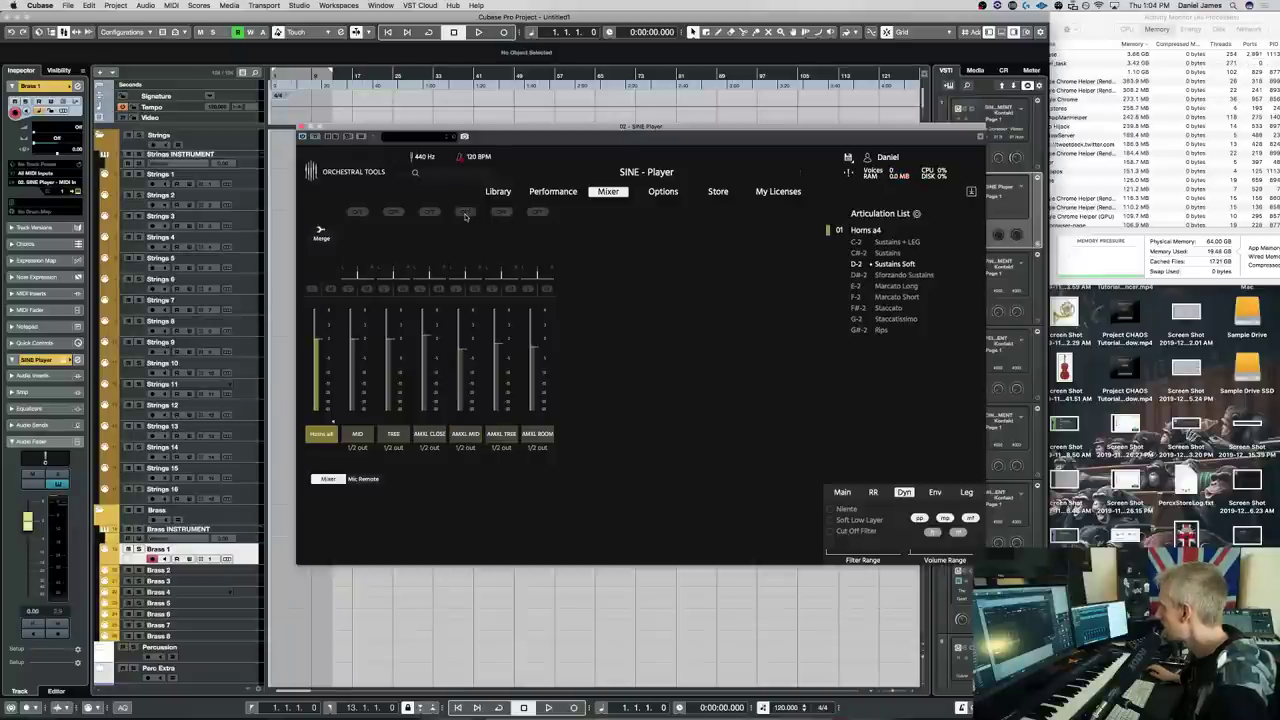
click(465, 213)
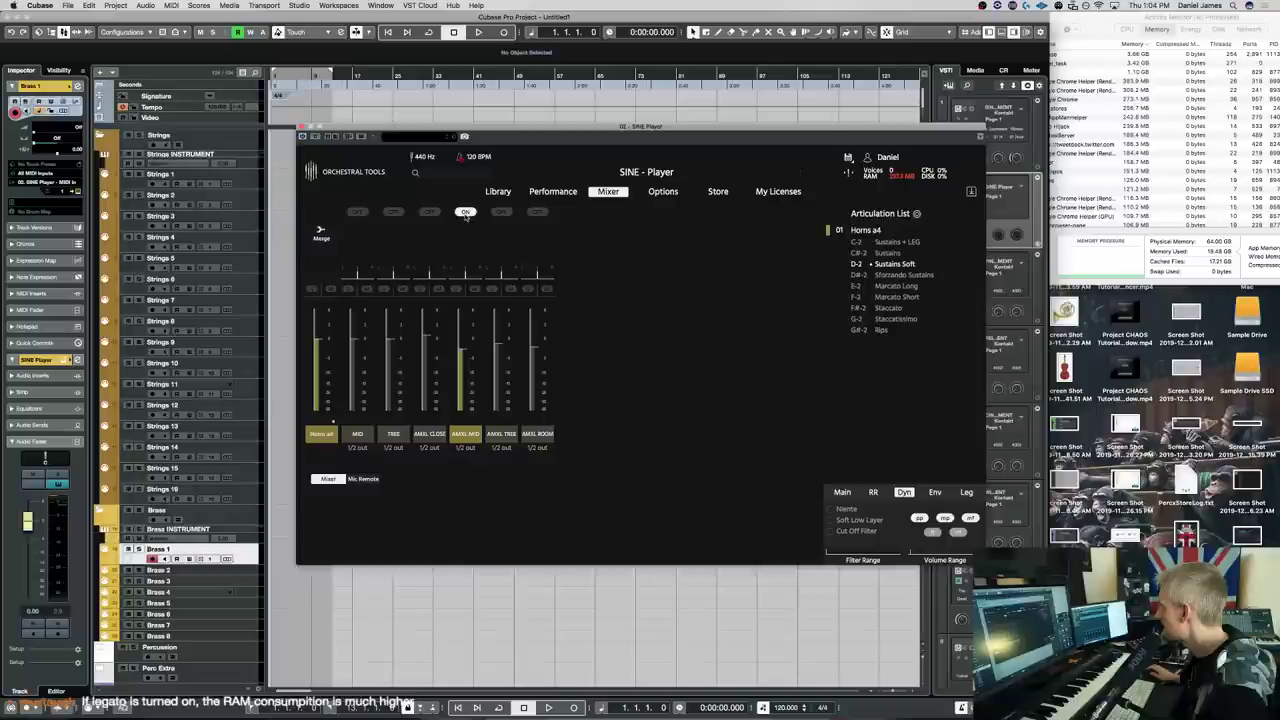
Enable the AMXL MID, AMXL TREE and AMXL ROOM microphones for Horns a4
click(465, 213)
click(501, 213)
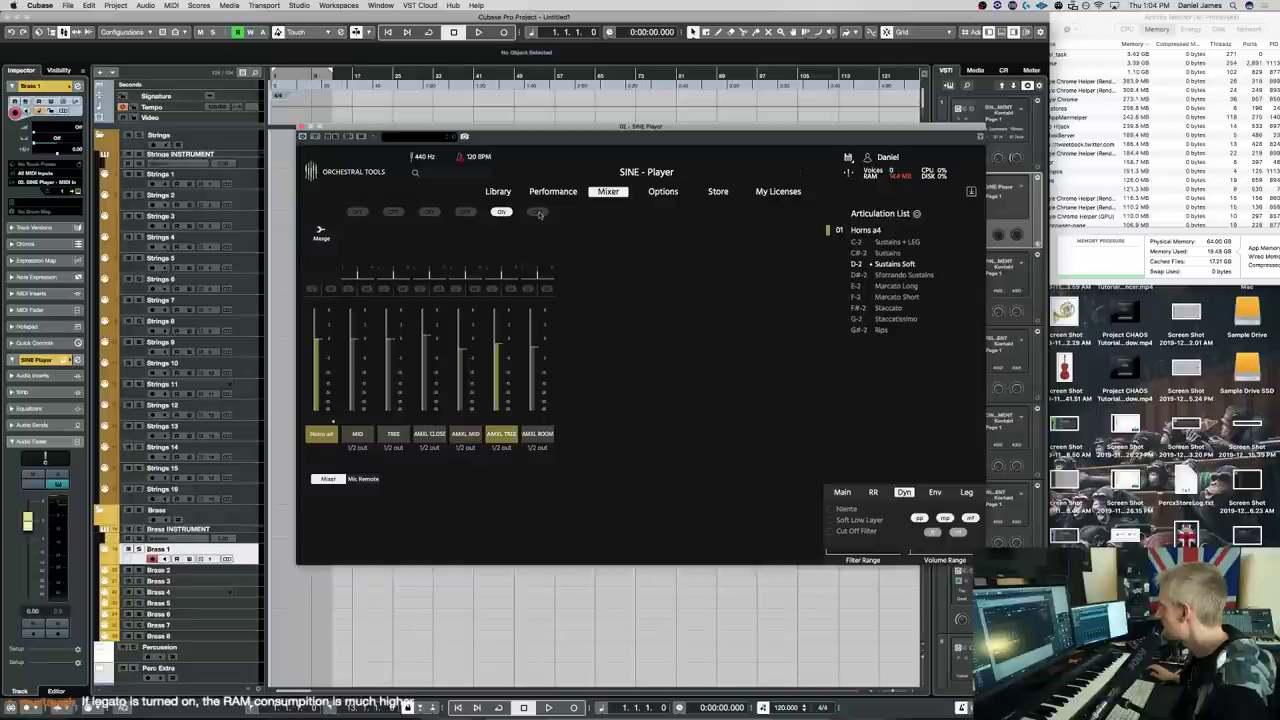
click(538, 213)
click(465, 213)
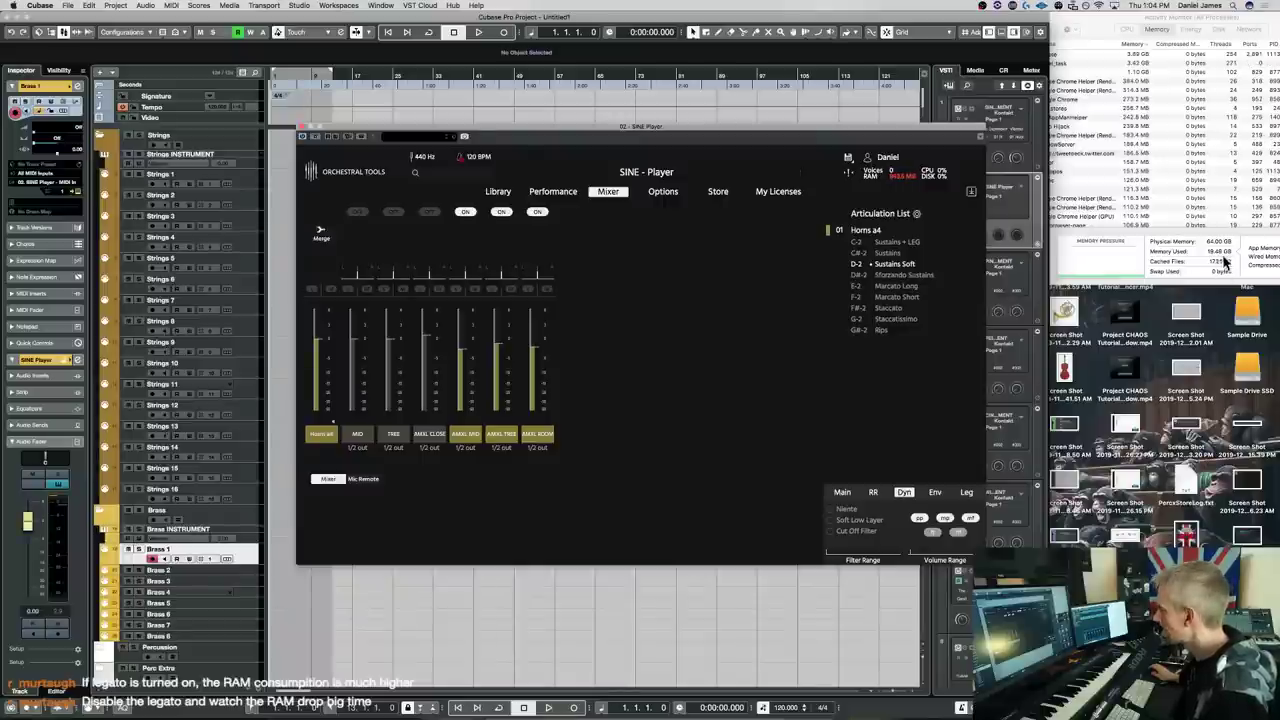
Activate the Sustains + LEG articulation and toggle its legato off and back on to compare memory use
click(873, 493)
click(843, 493)
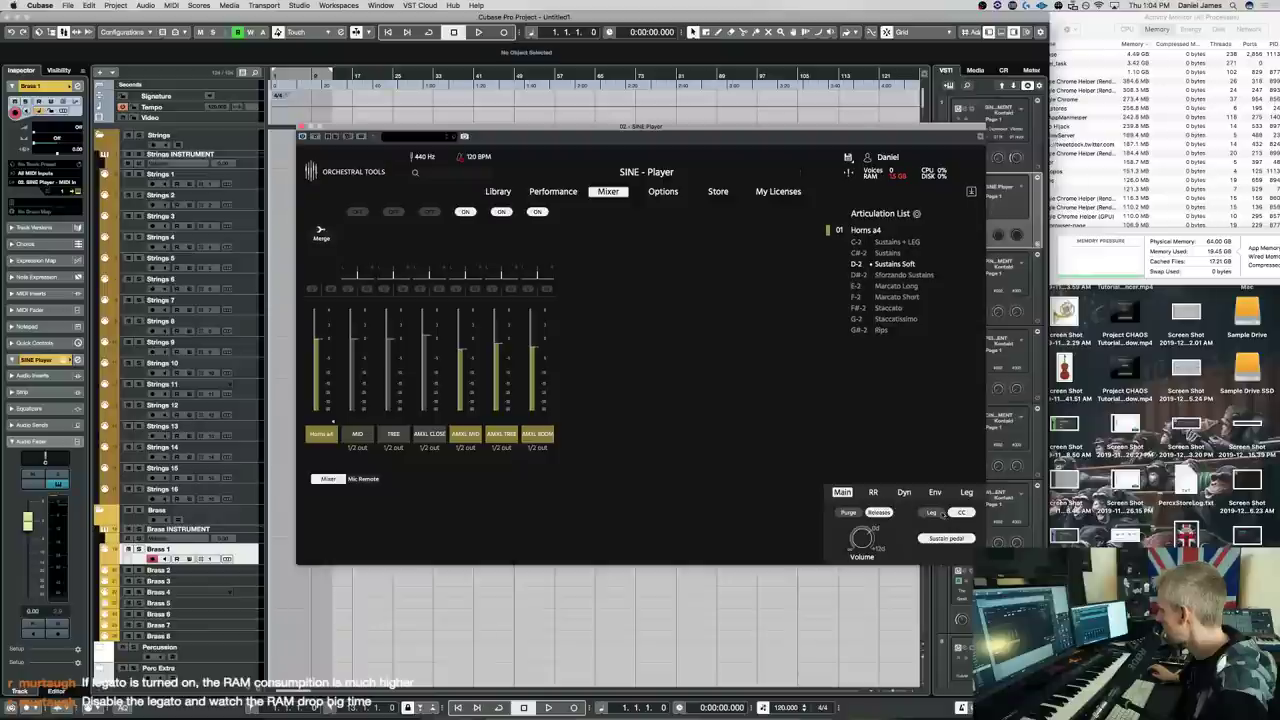
click(897, 243)
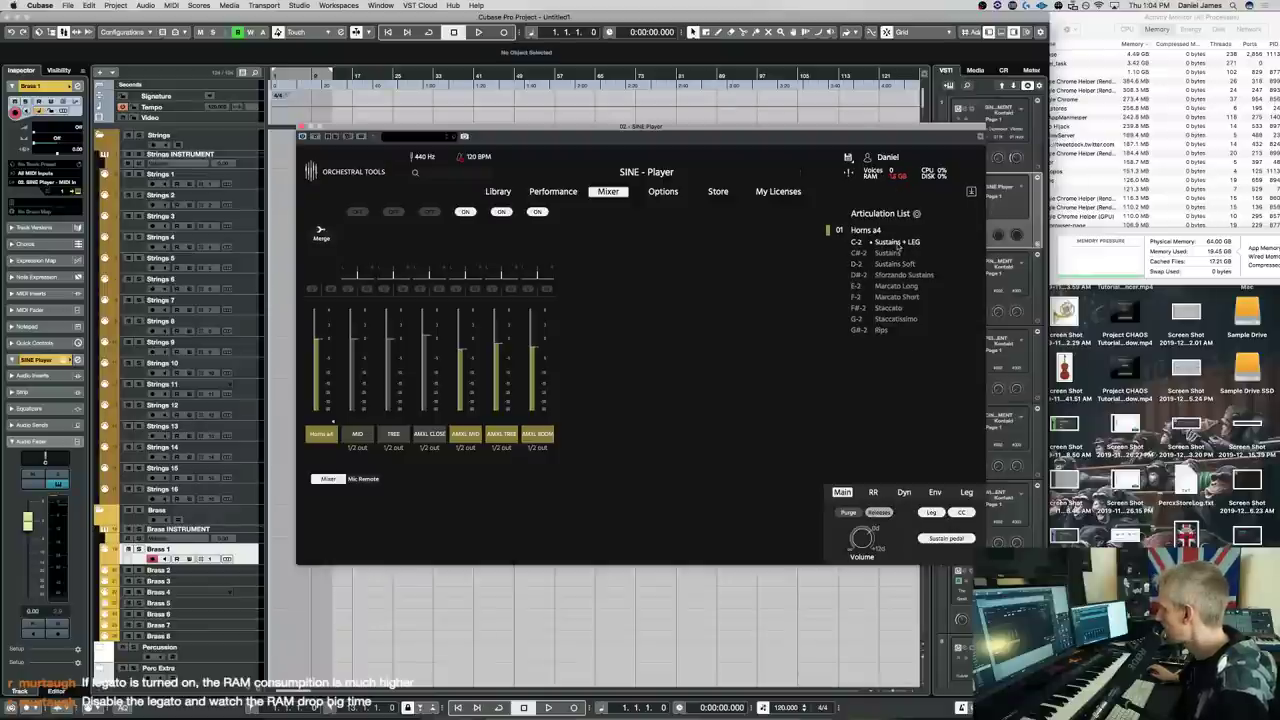
click(930, 514)
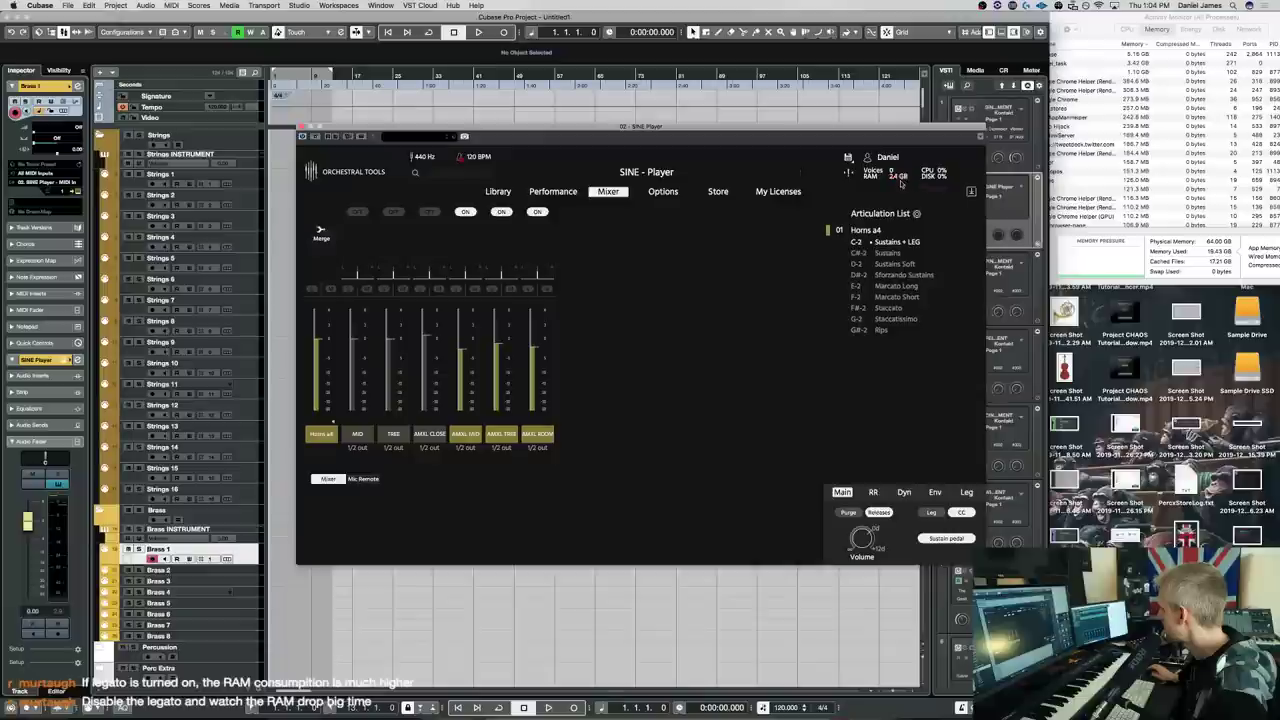
click(932, 513)
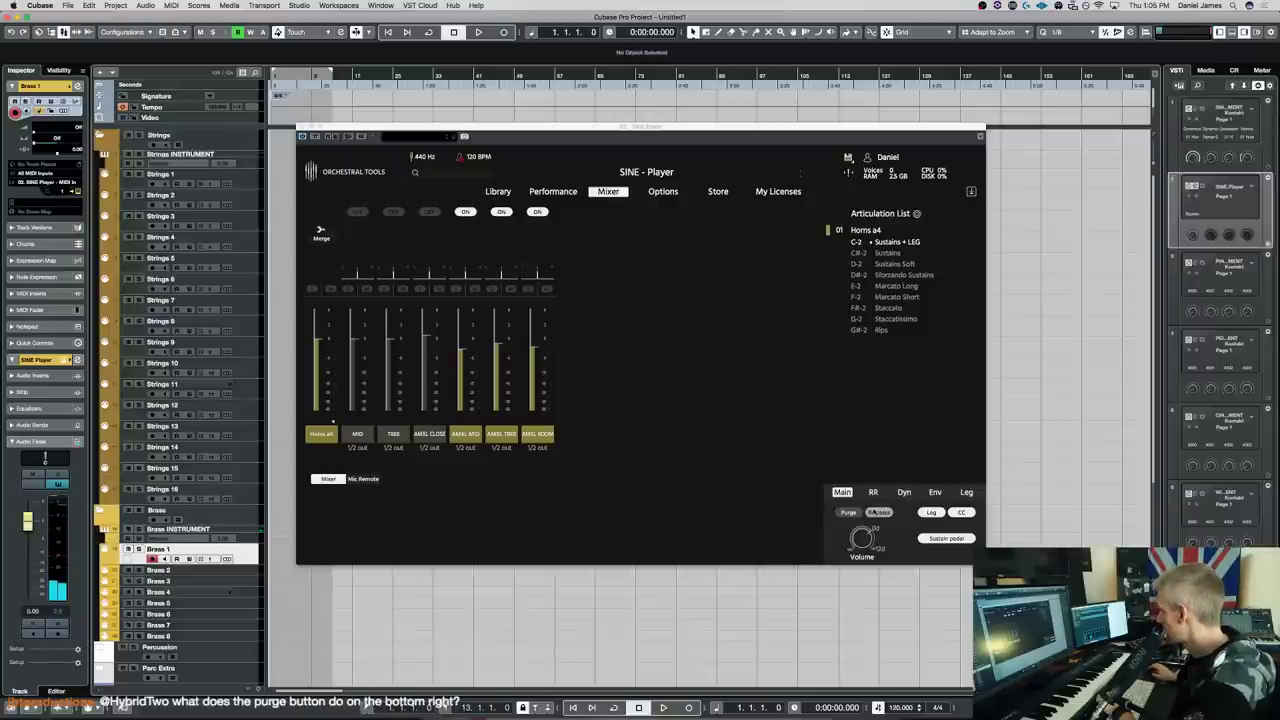
Test Purge on the Sustains + LEG articulation, launching Activity Monitor to check the memory use
drag(690, 131, 618, 96)
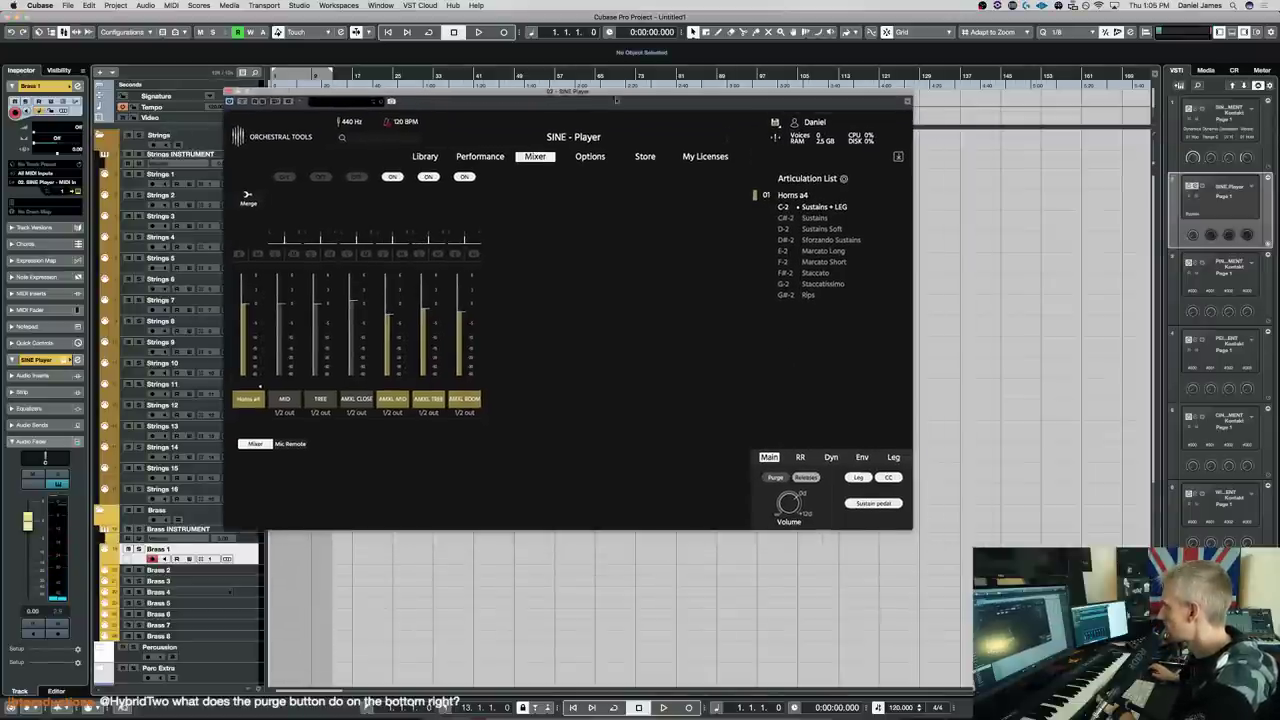
click(775, 477)
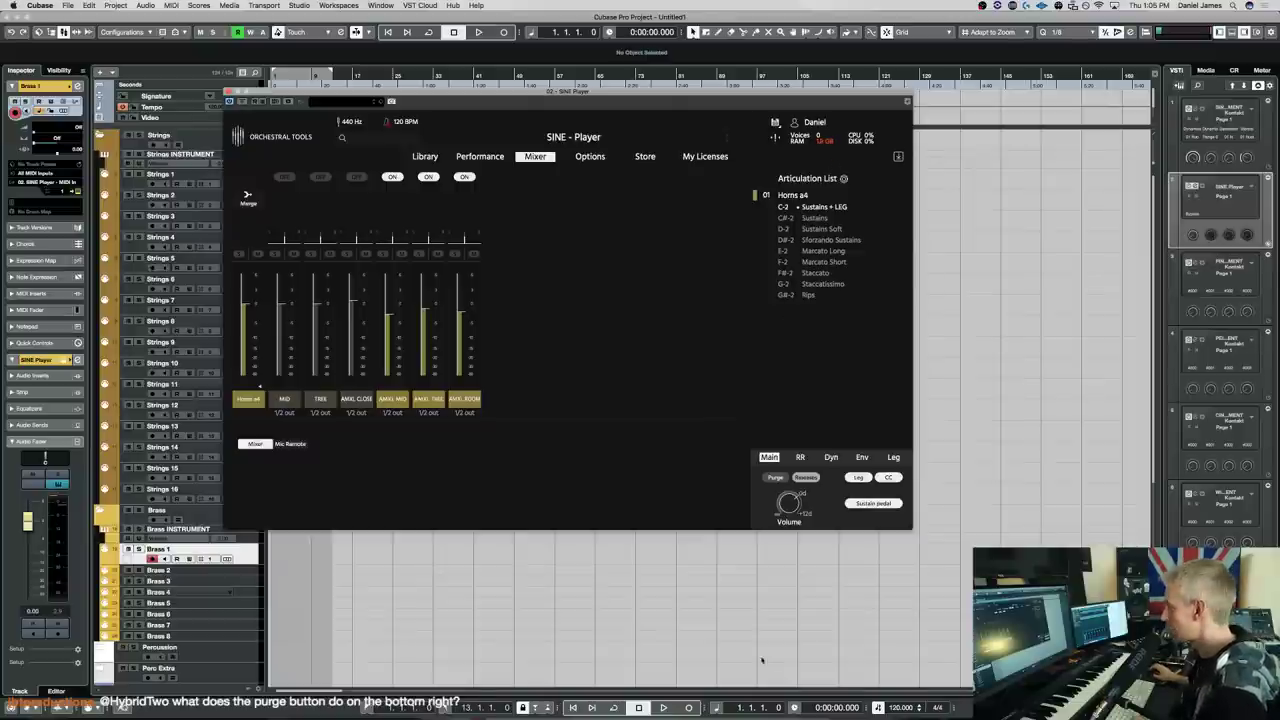
key(super+space)
text(activi)
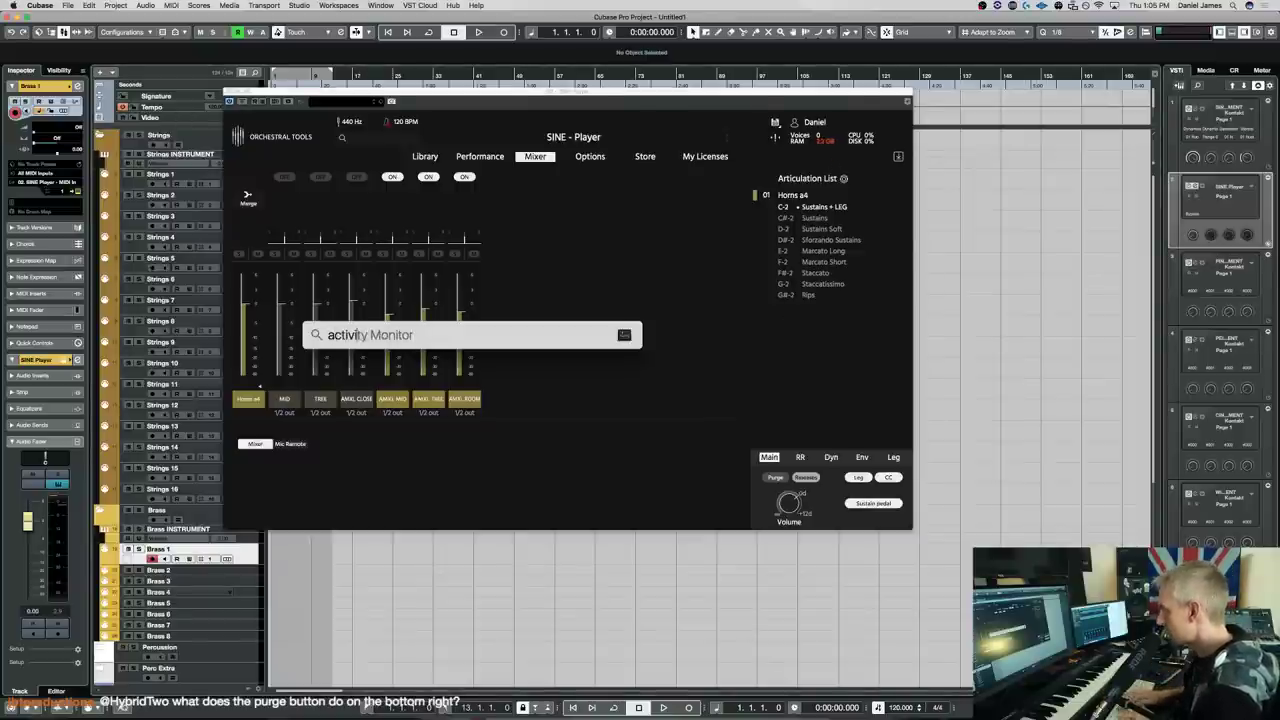
key(Return)
click(783, 406)
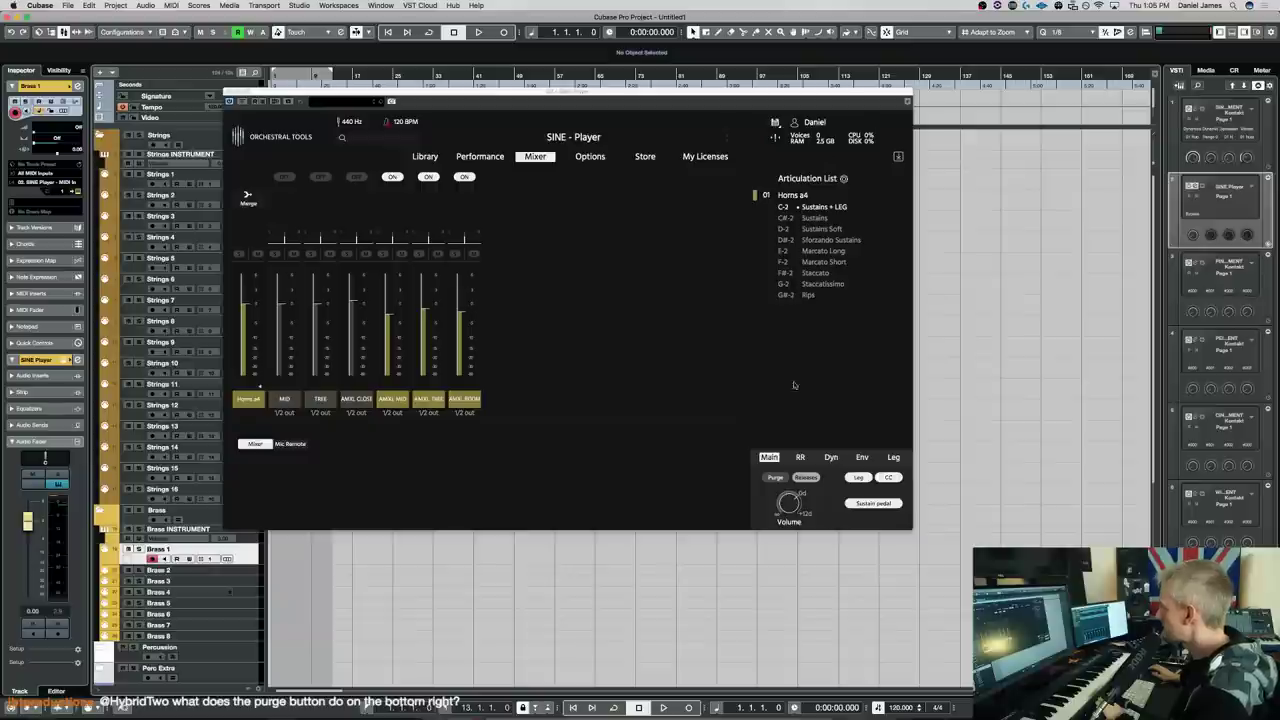
click(777, 478)
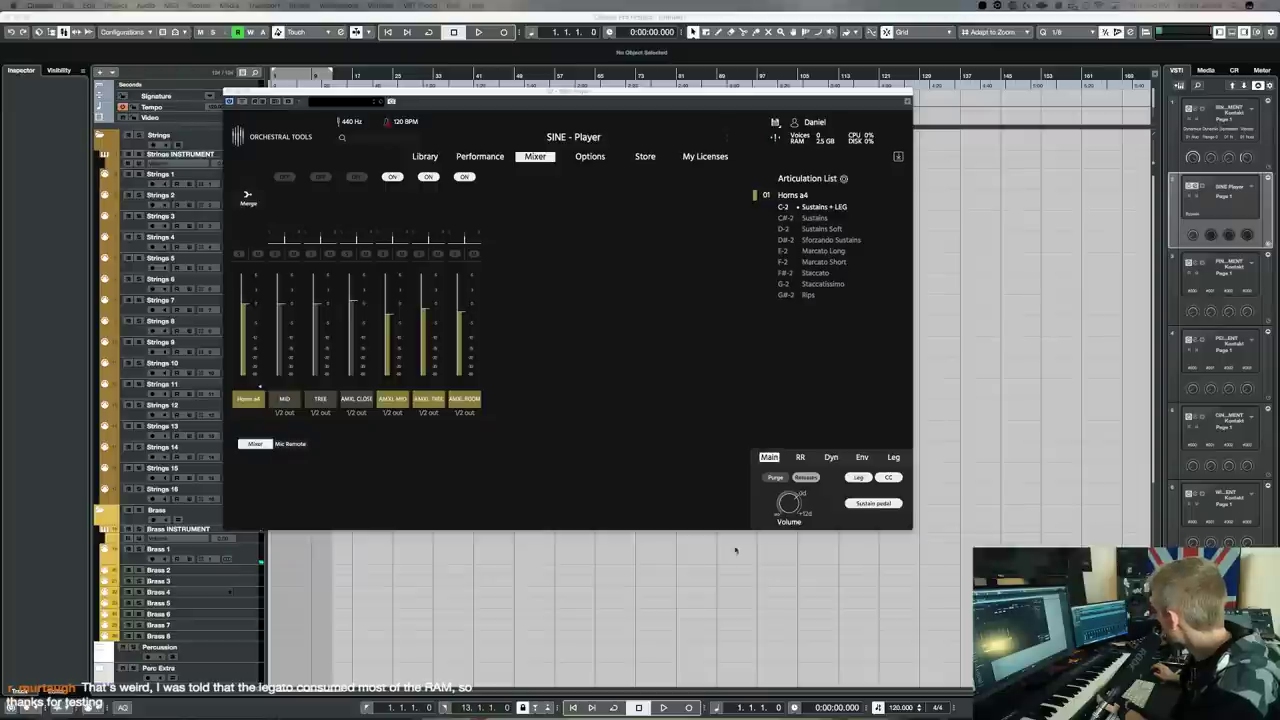
Reposition the SINE Player window, select Brass 1 for playing, and briefly view the MixConsole levels
click(513, 430)
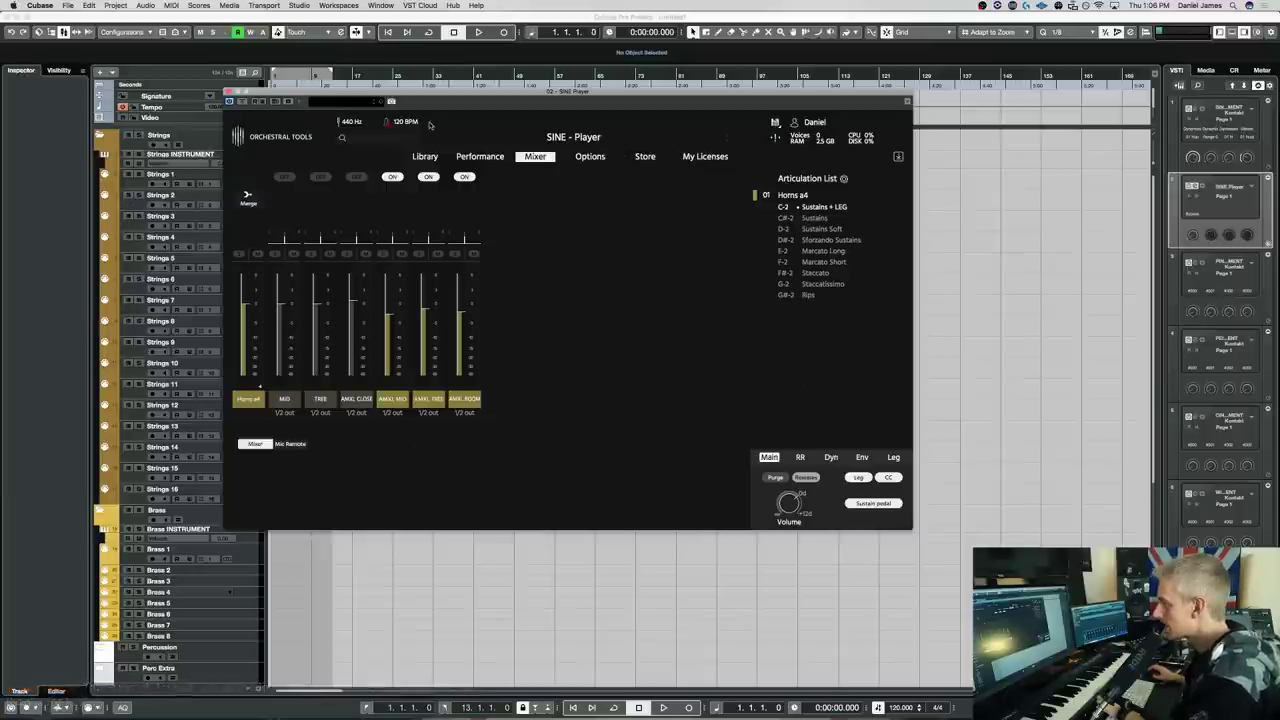
drag(422, 97, 567, 161)
click(200, 549)
scroll(296, 505, down, 5)
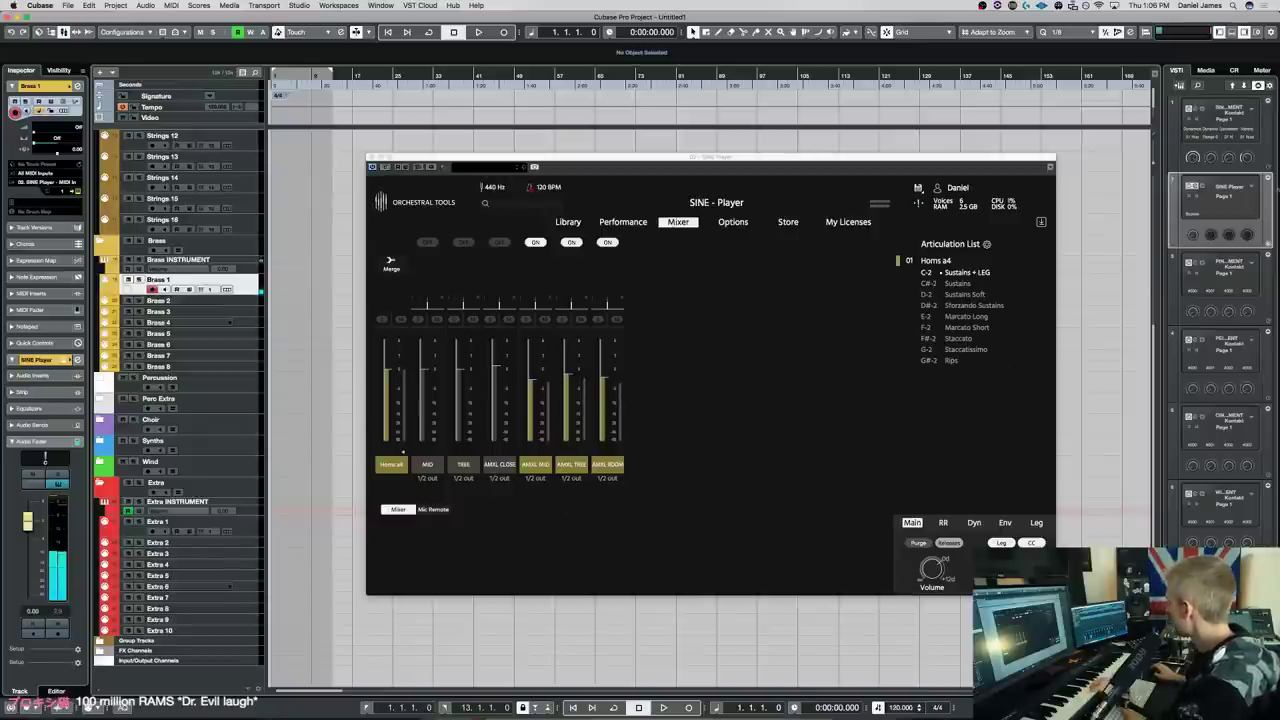
key(F3)
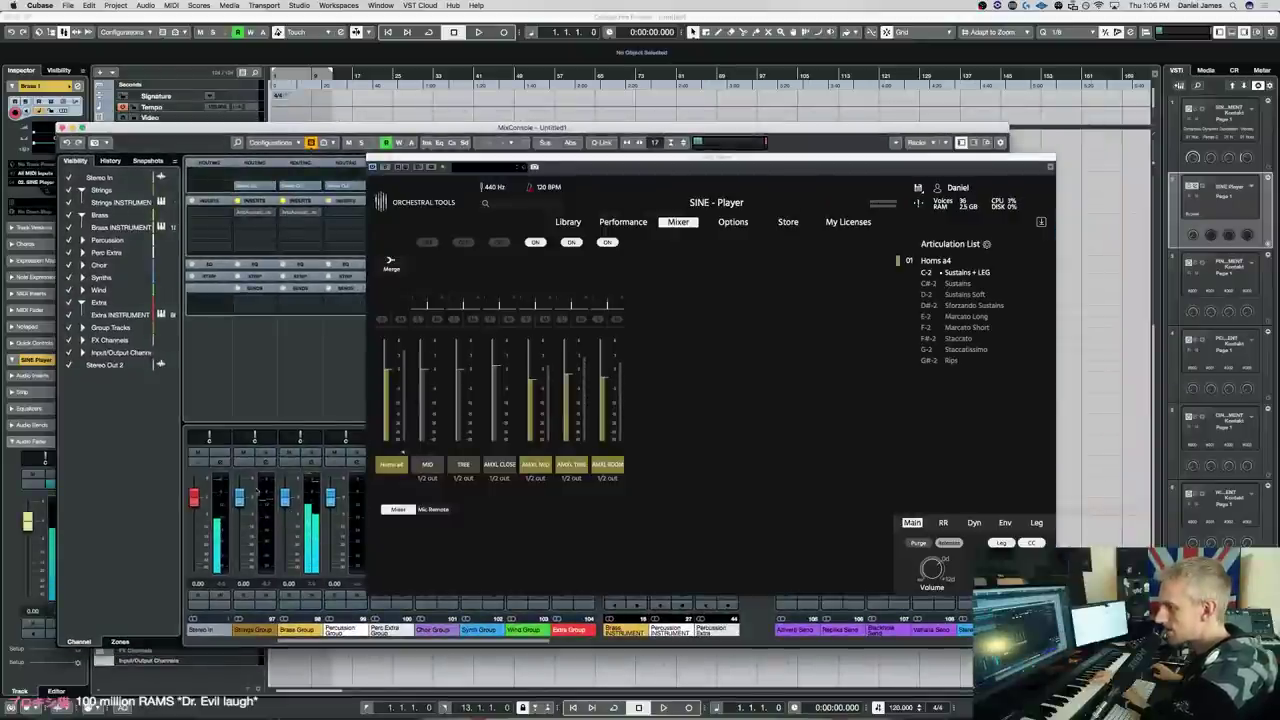
key(F3)
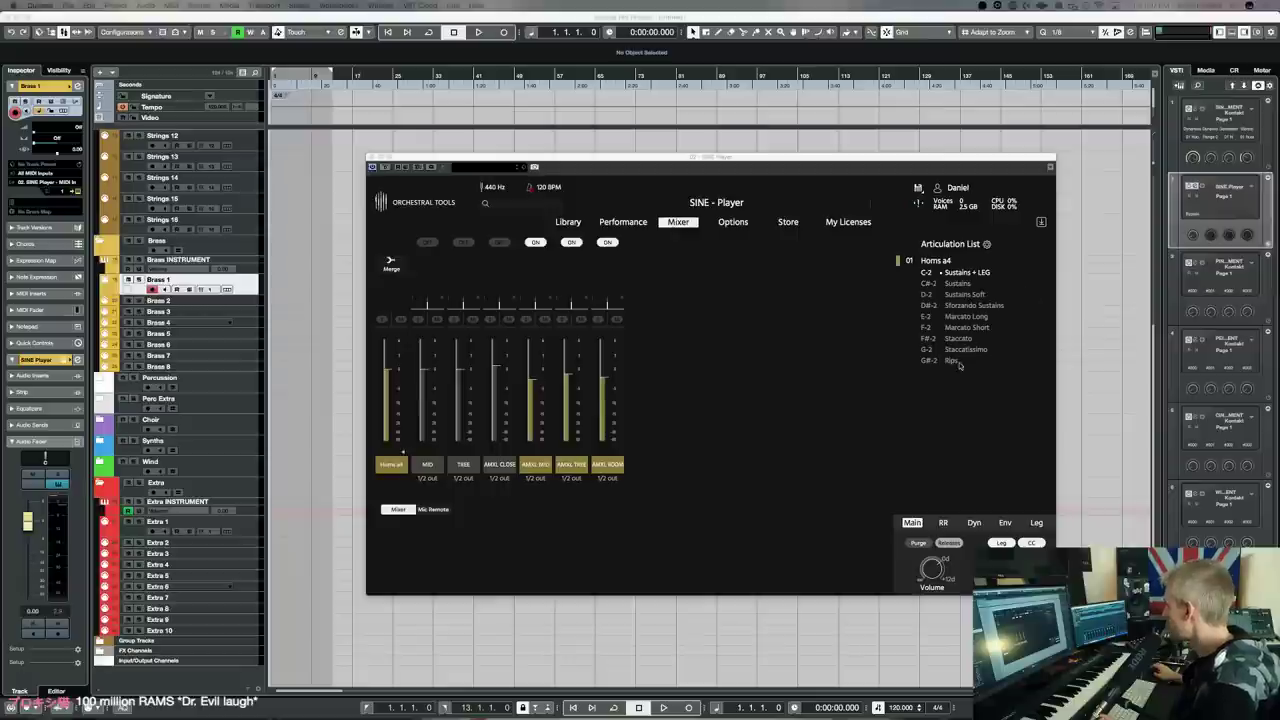
Load Horns a6 from the Junkie XL Brass French Horns and select the Brass 2 track to play it
click(580, 221)
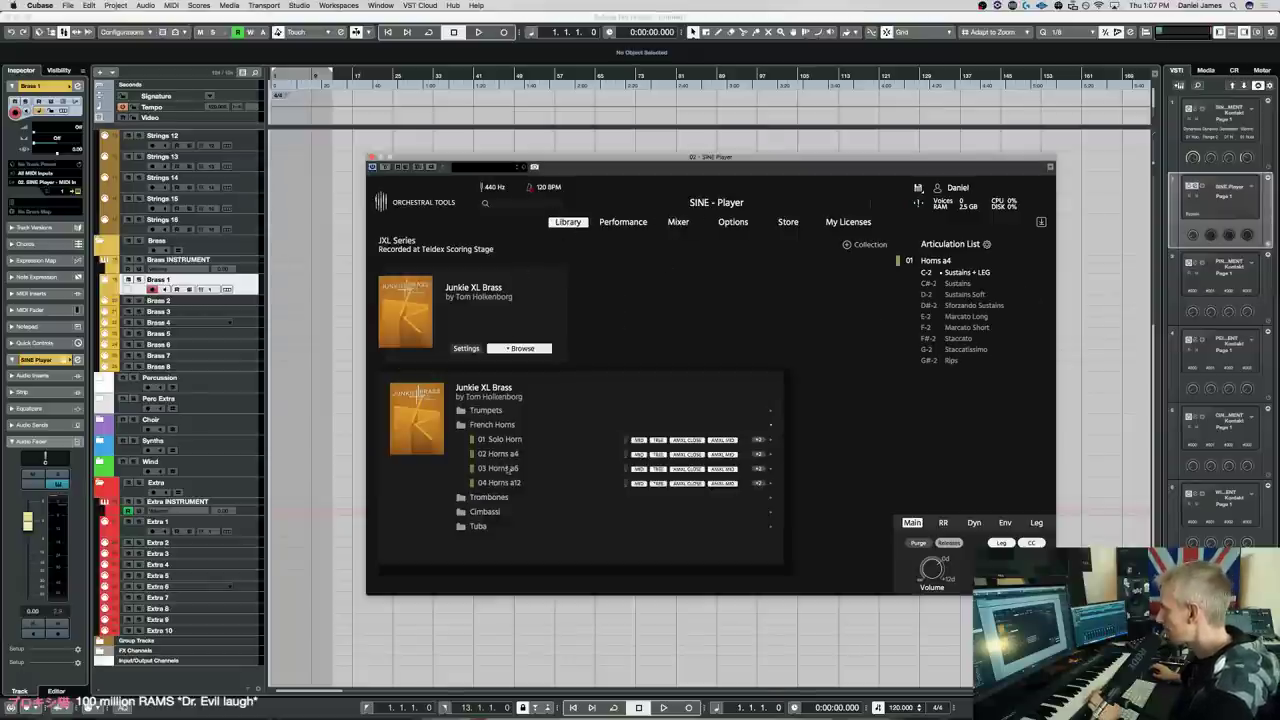
double_click(507, 468)
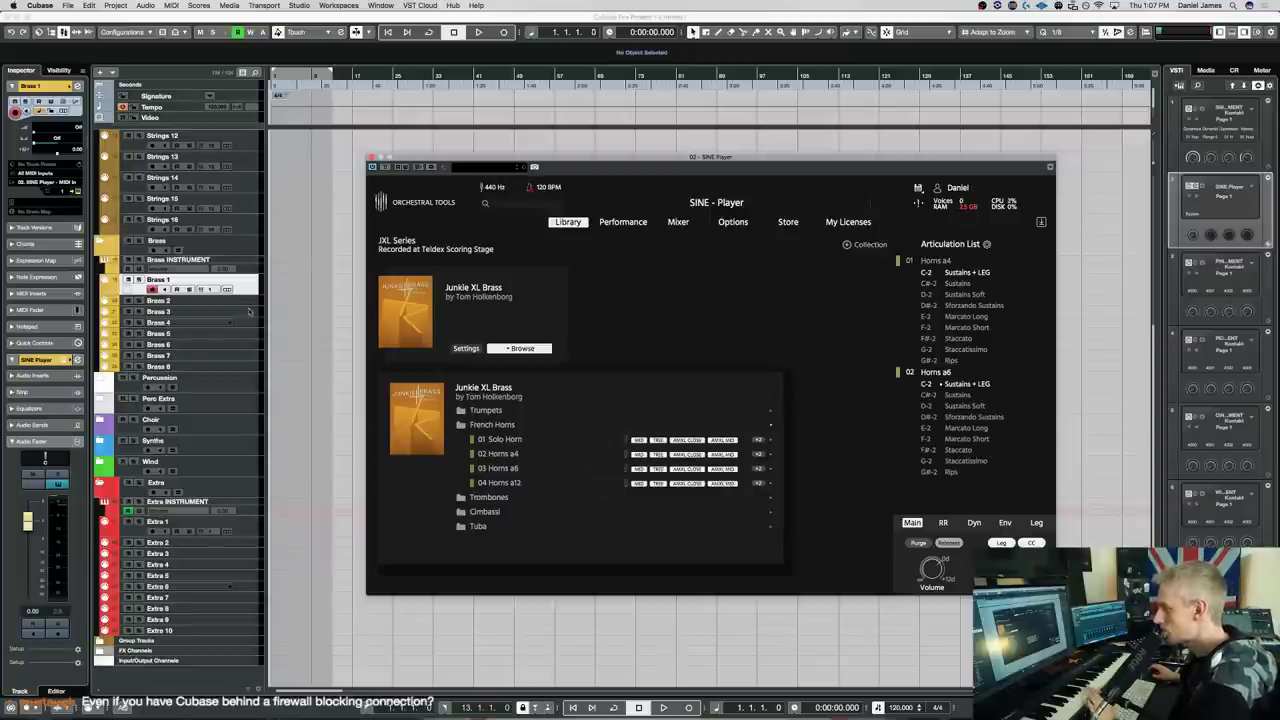
click(250, 305)
click(251, 303)
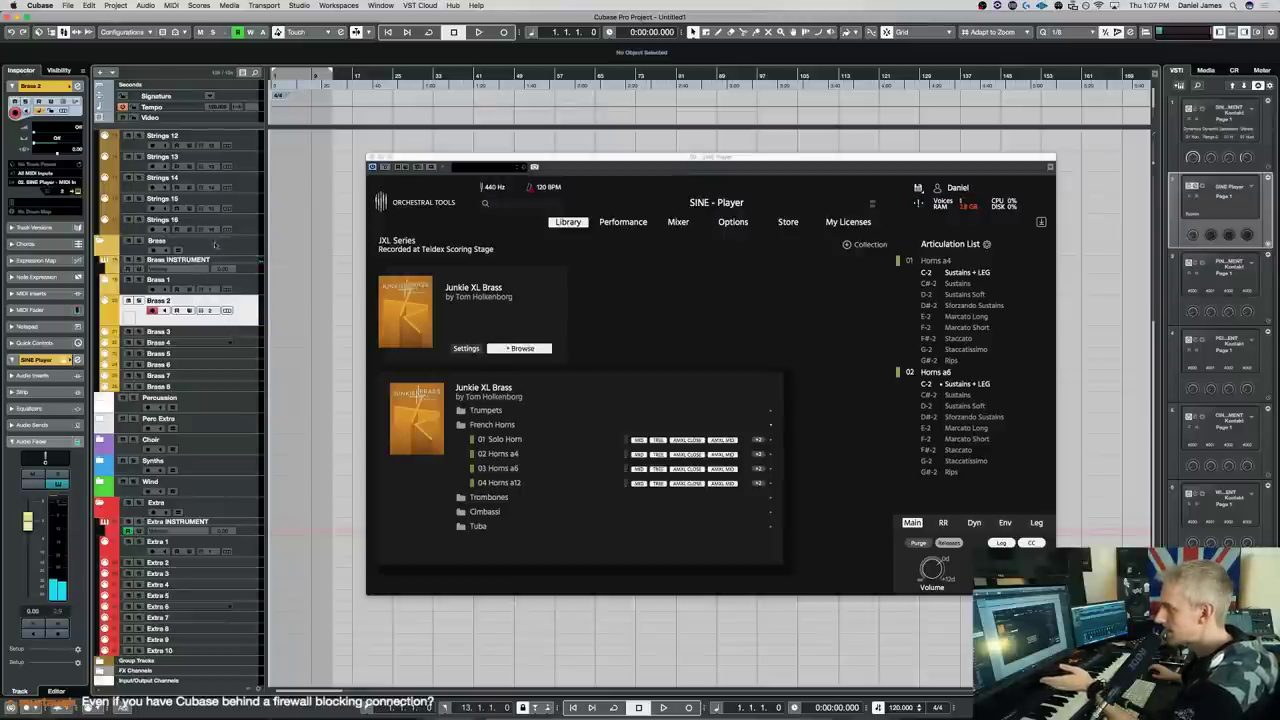
Remove Albion ONE's Brass High patch from the Strings INSTRUMENT Kontakt and close its window
scroll(150, 248, up, 5)
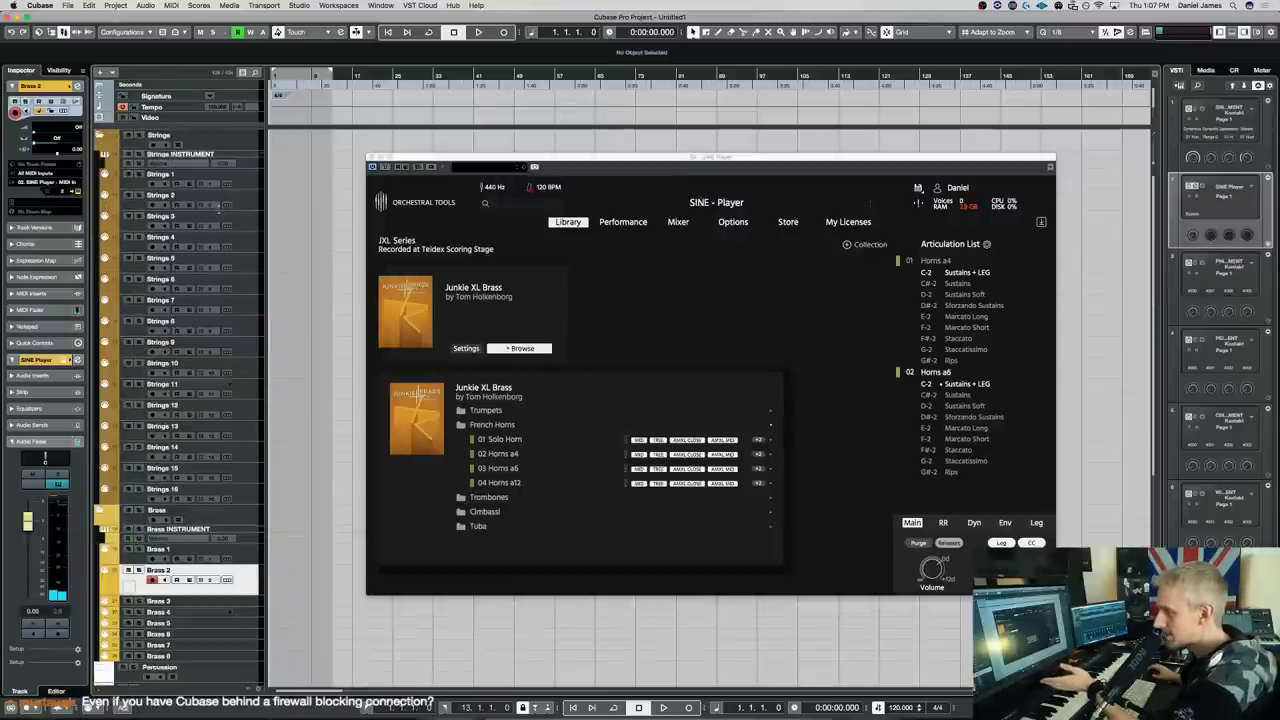
click(231, 155)
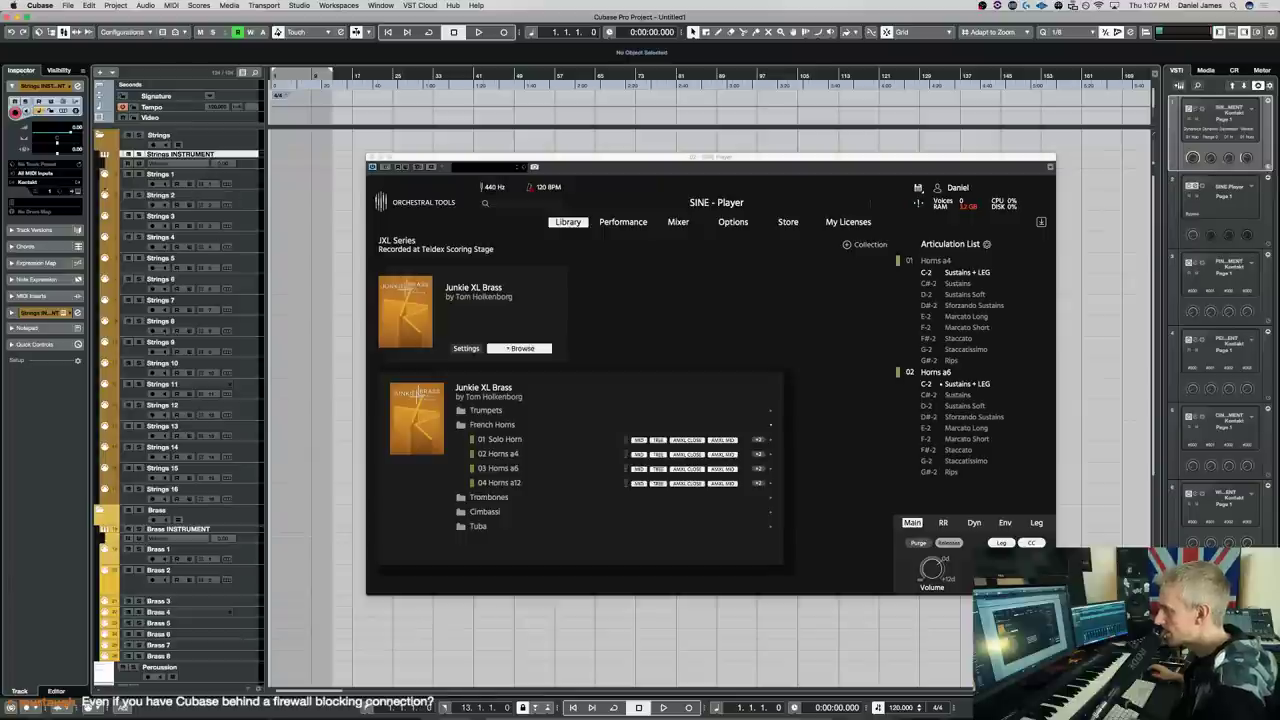
scroll(137, 307, down, 5)
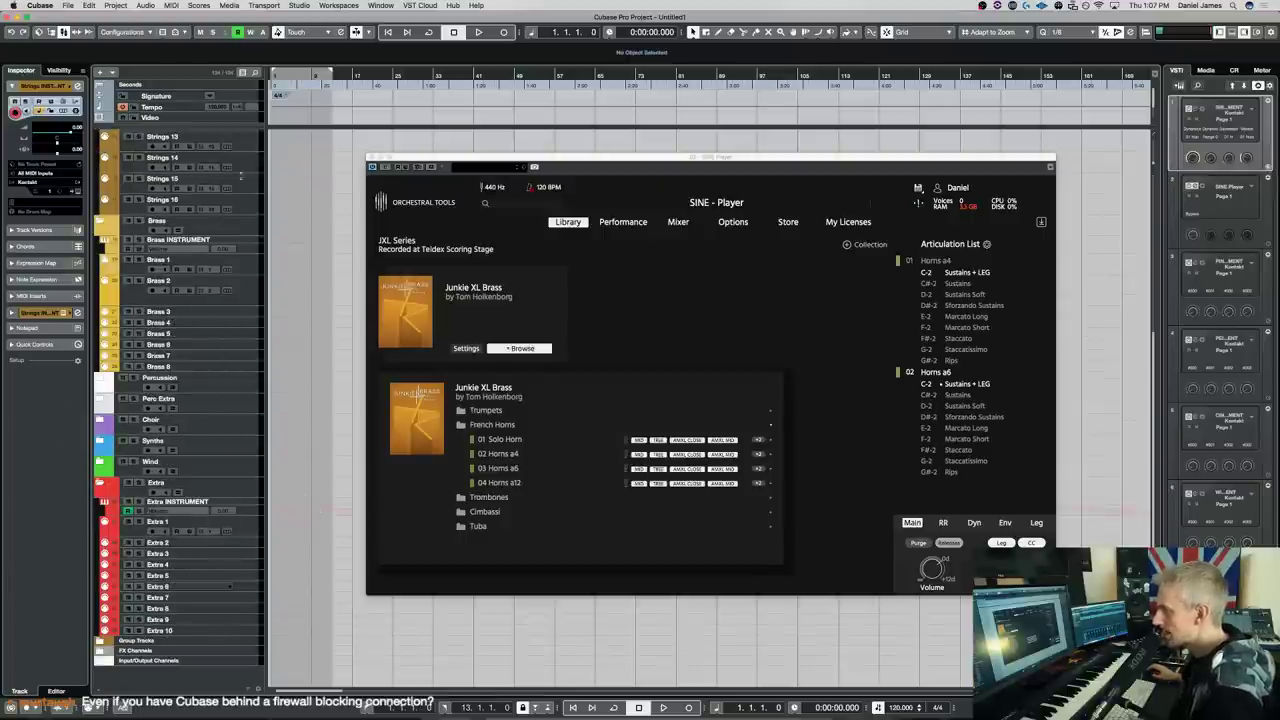
scroll(209, 313, up, 5)
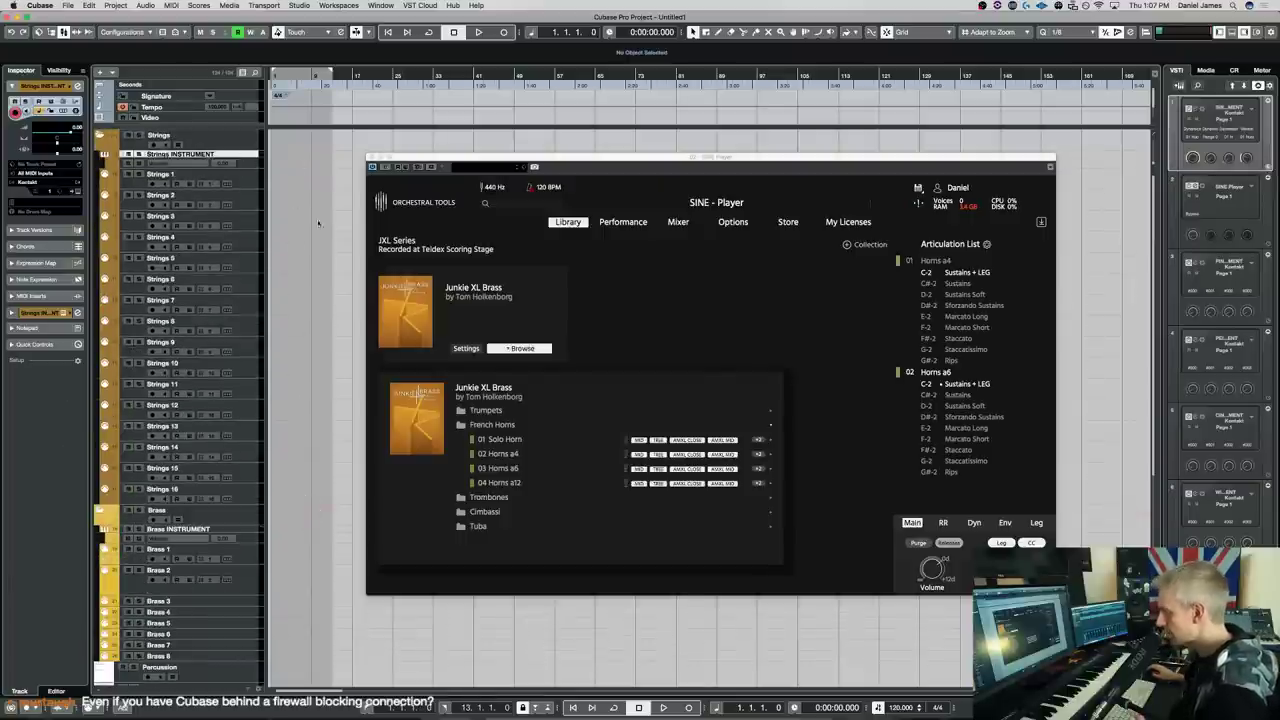
click(242, 155)
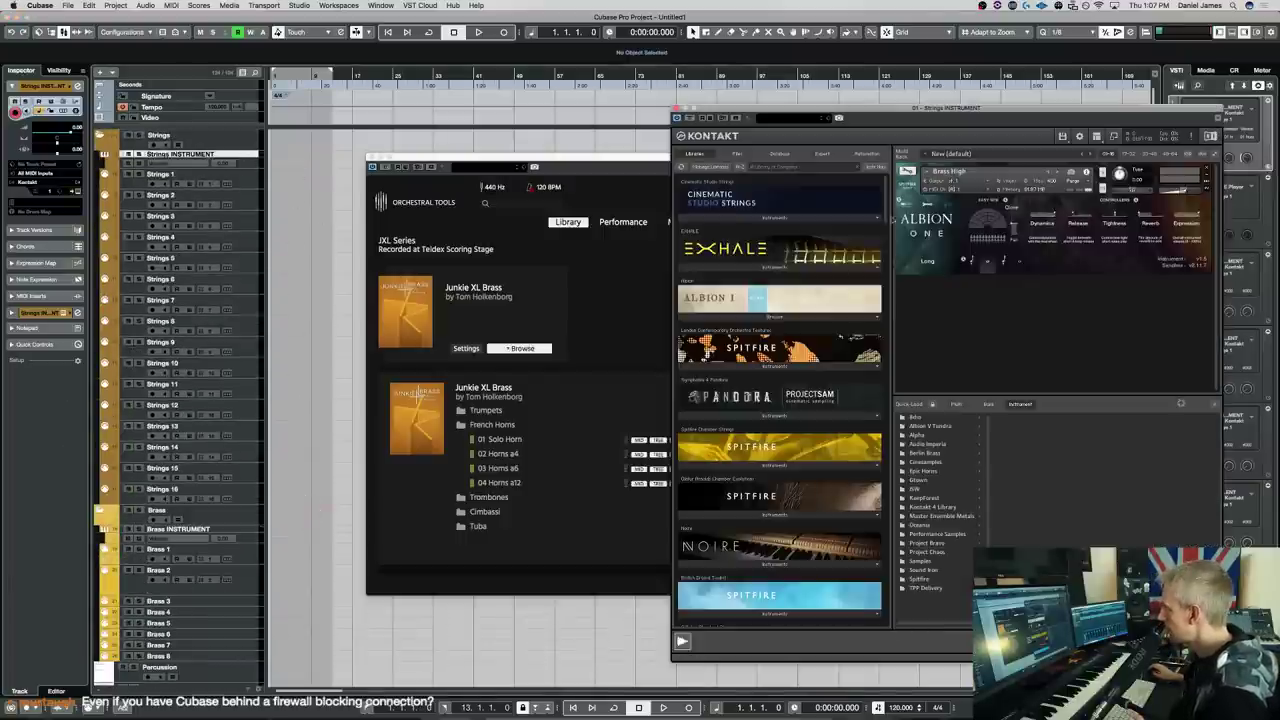
click(1207, 170)
click(669, 232)
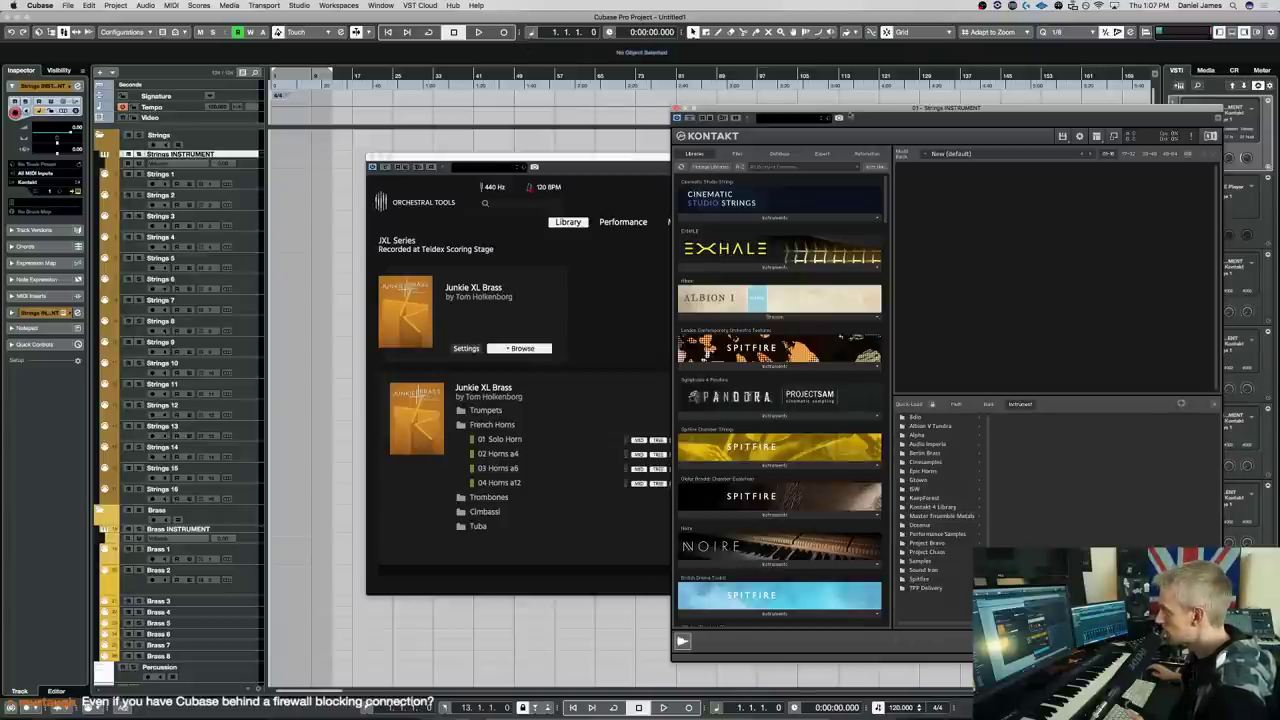
click(676, 108)
Add Horns a12 to the SINE Player articulation list and select the Brass 3 track to play it
scroll(282, 423, down, 4)
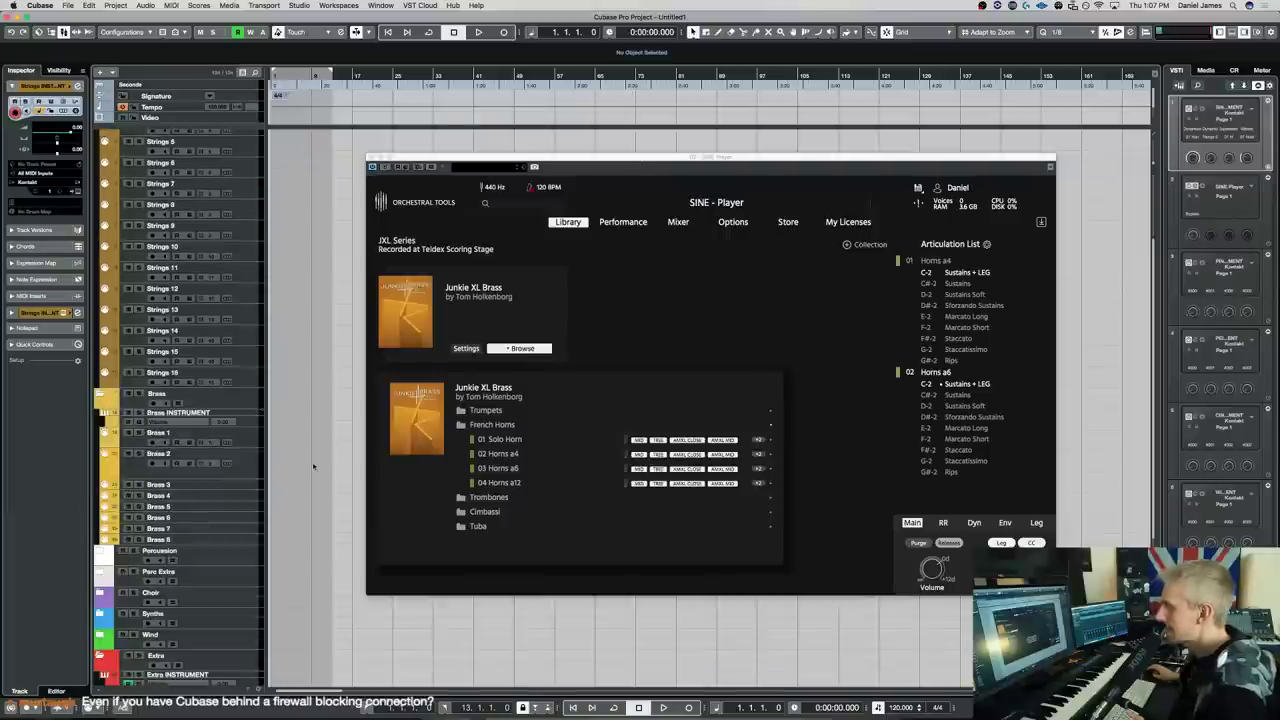
click(200, 401)
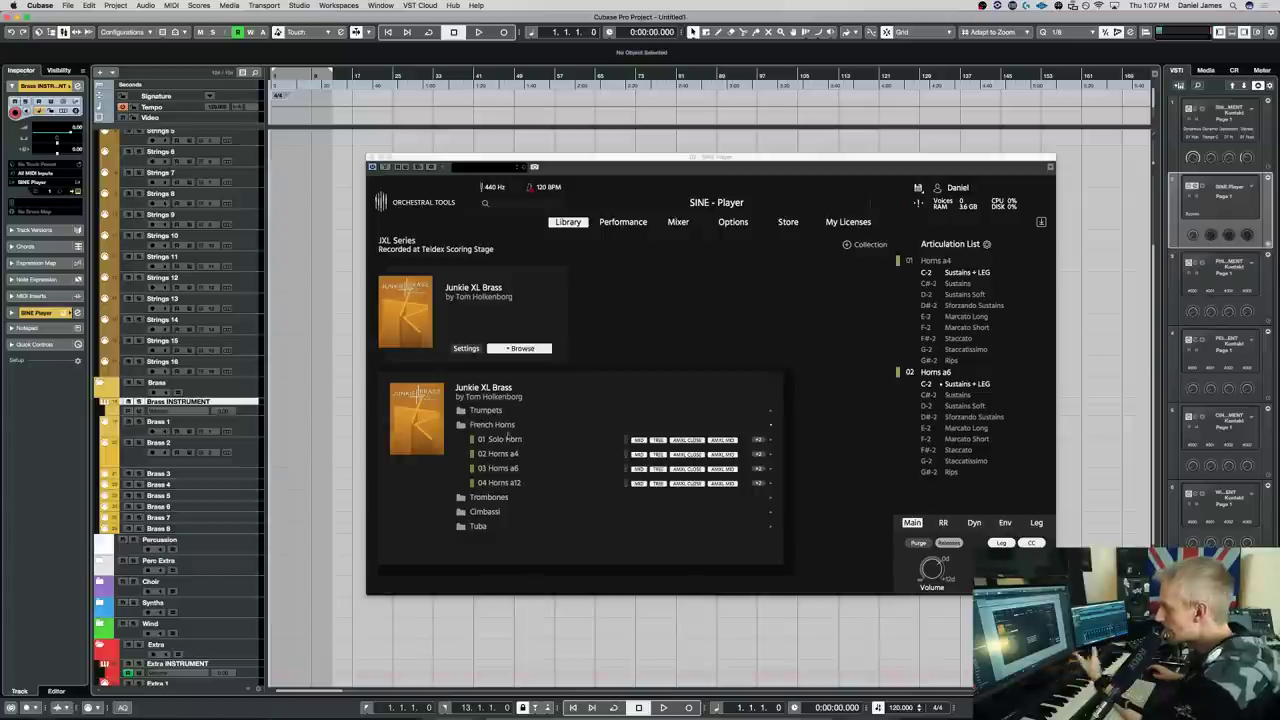
drag(490, 482, 967, 422)
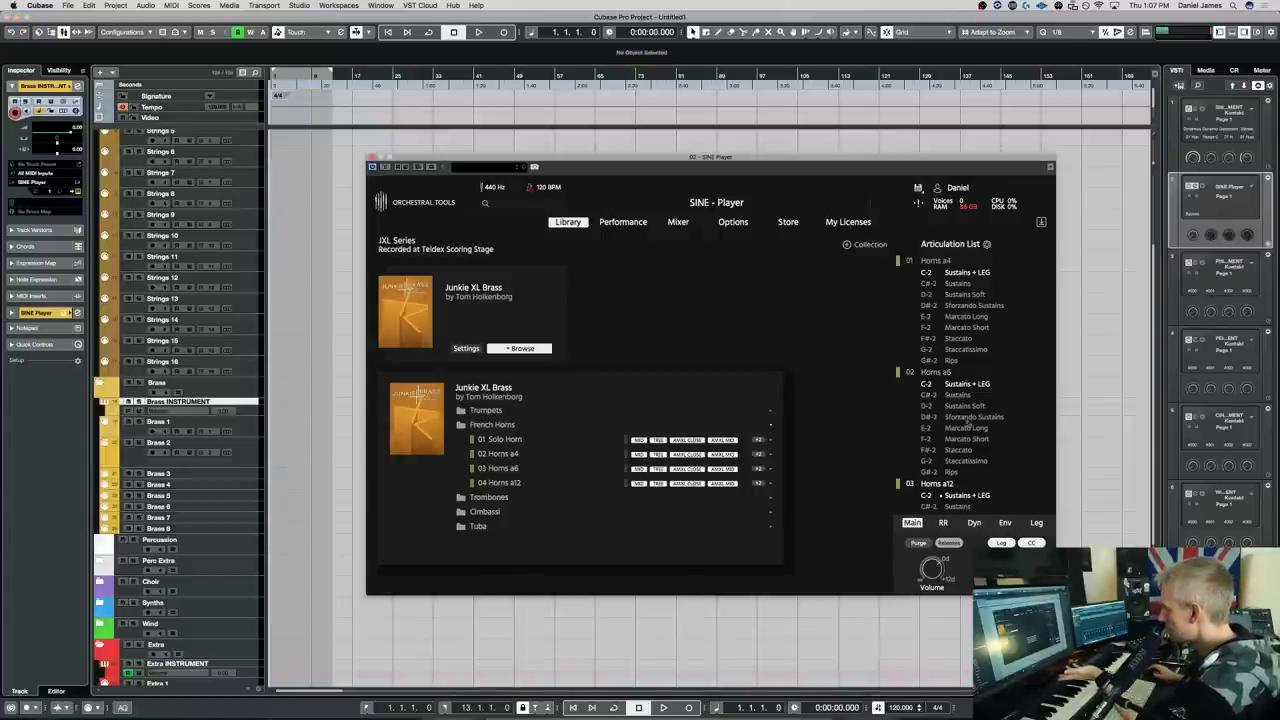
click(205, 473)
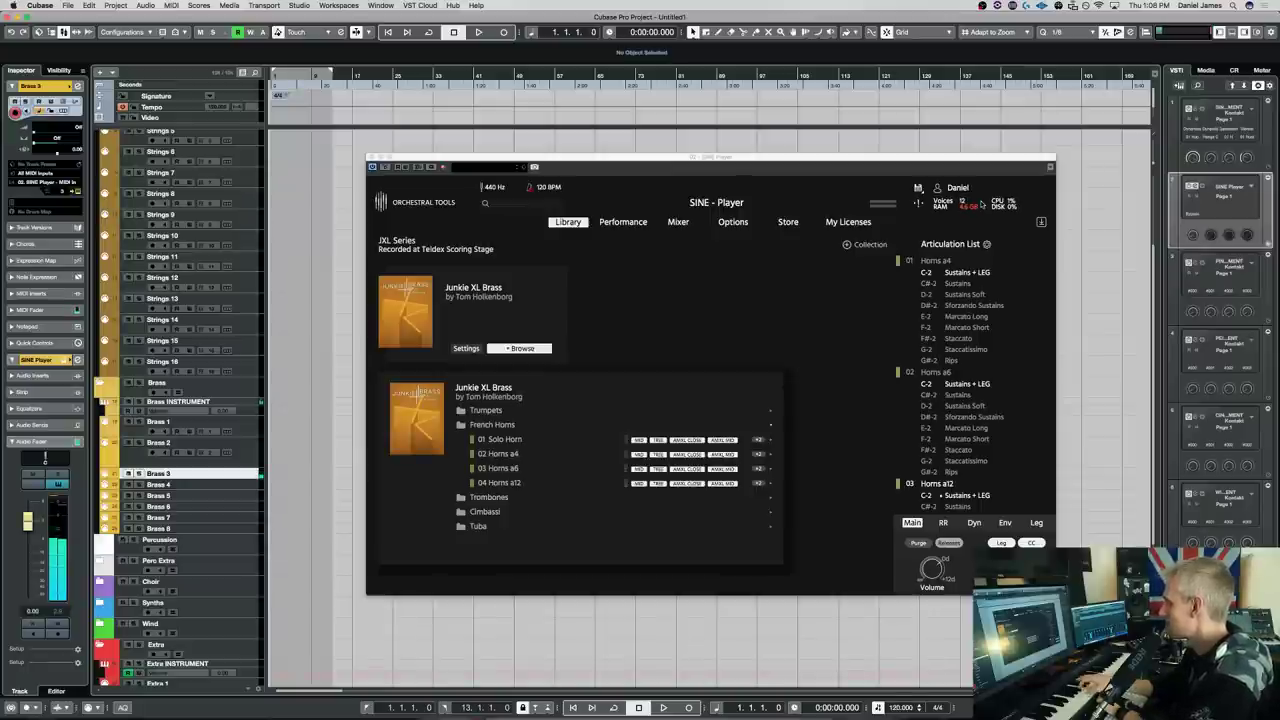
Select Brass 2 for playing and disable the AMXL MID and AMXL TREE microphones of Horns a4 in the SINE mixer
click(257, 458)
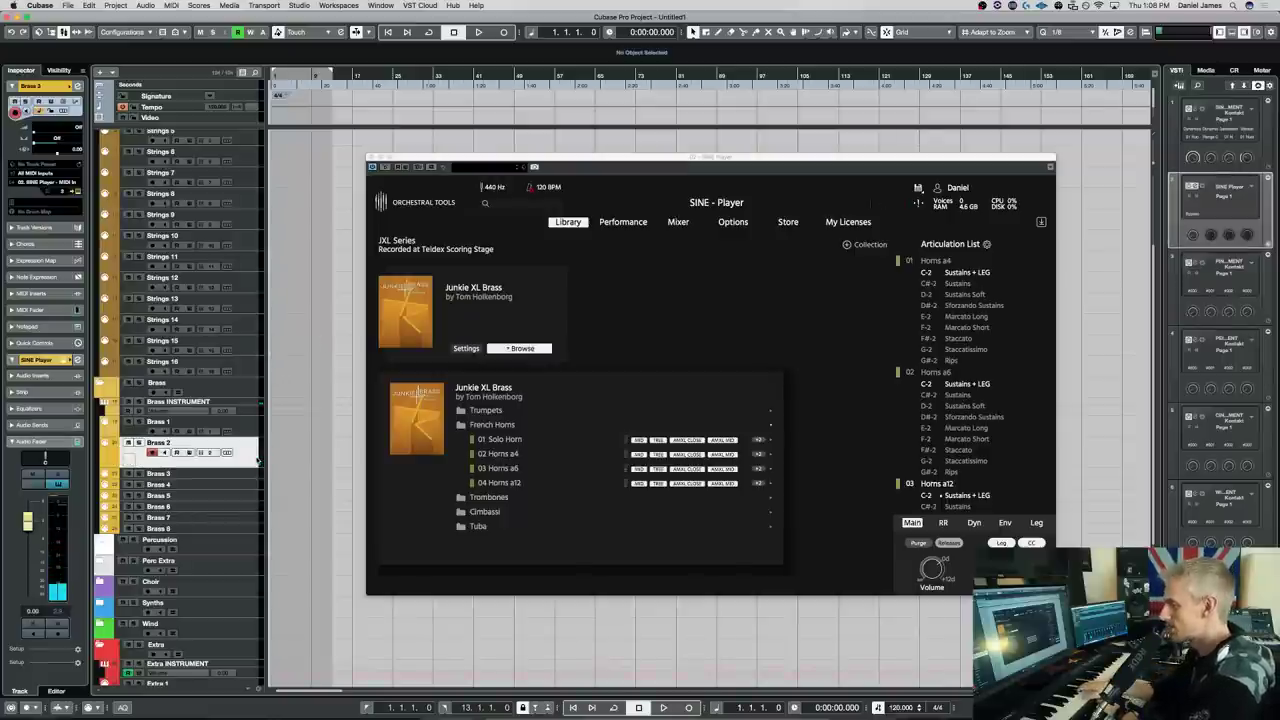
click(640, 223)
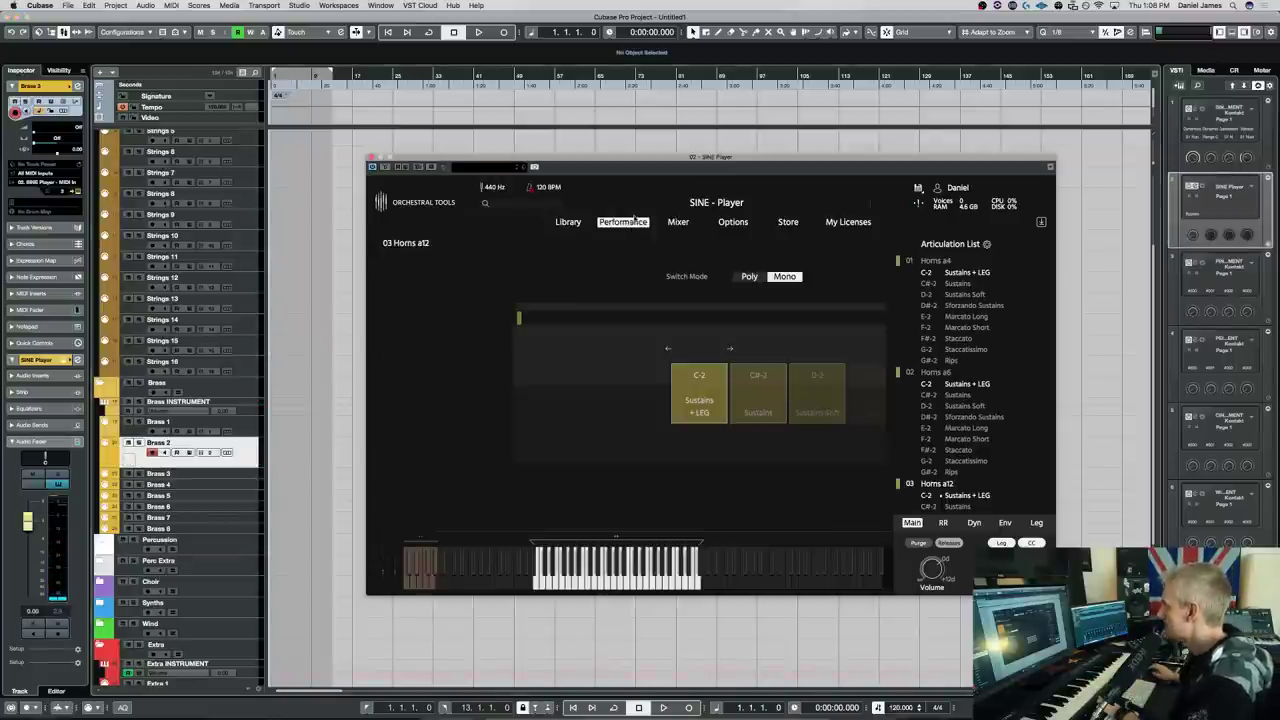
click(563, 227)
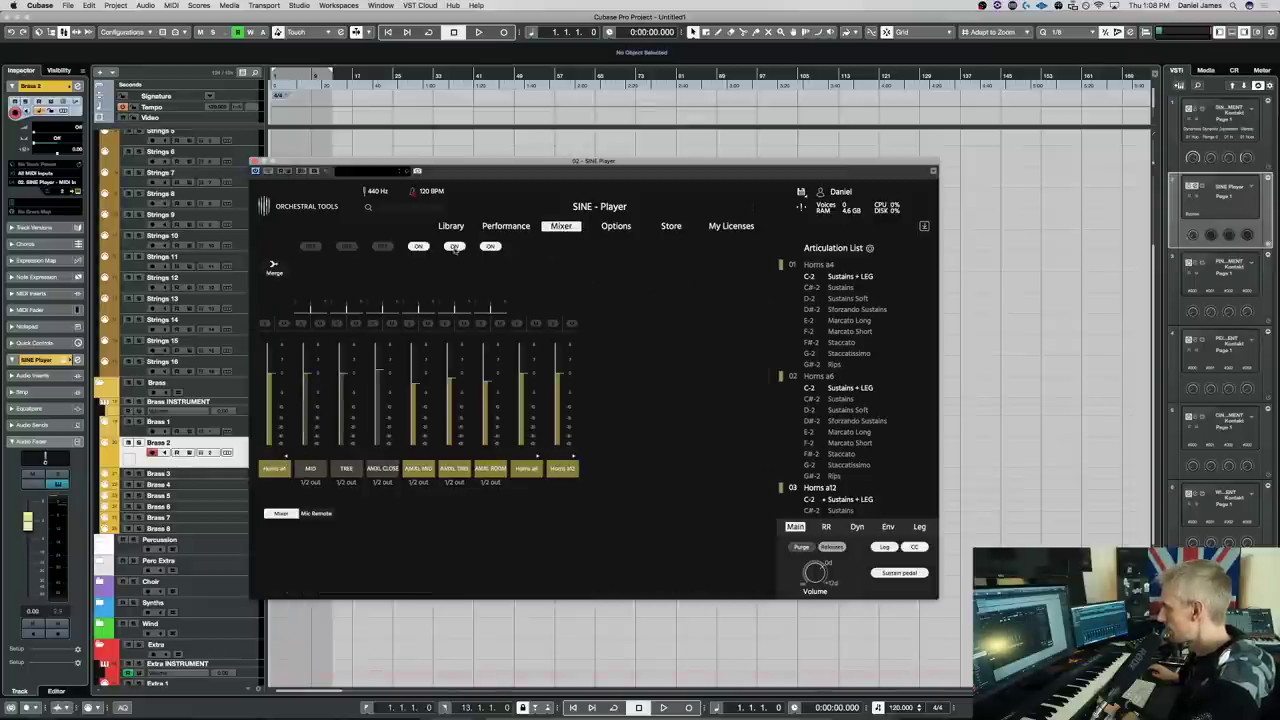
click(455, 247)
click(417, 247)
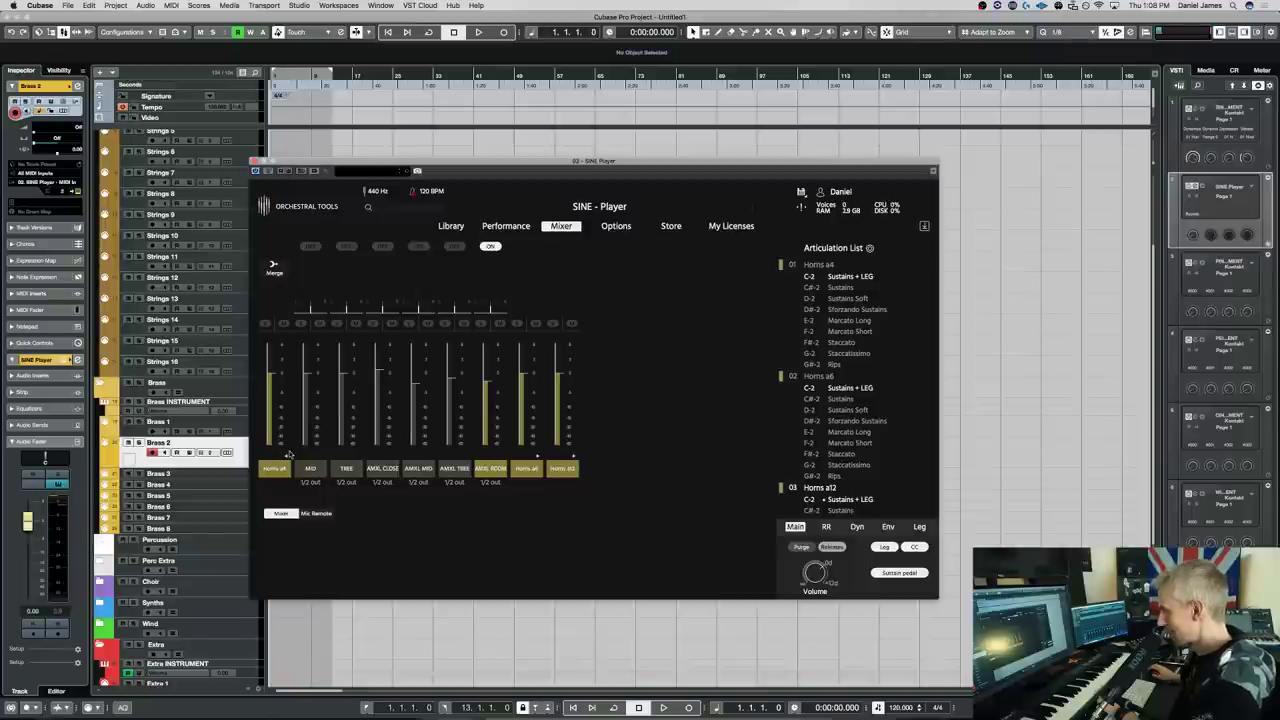
click(287, 460)
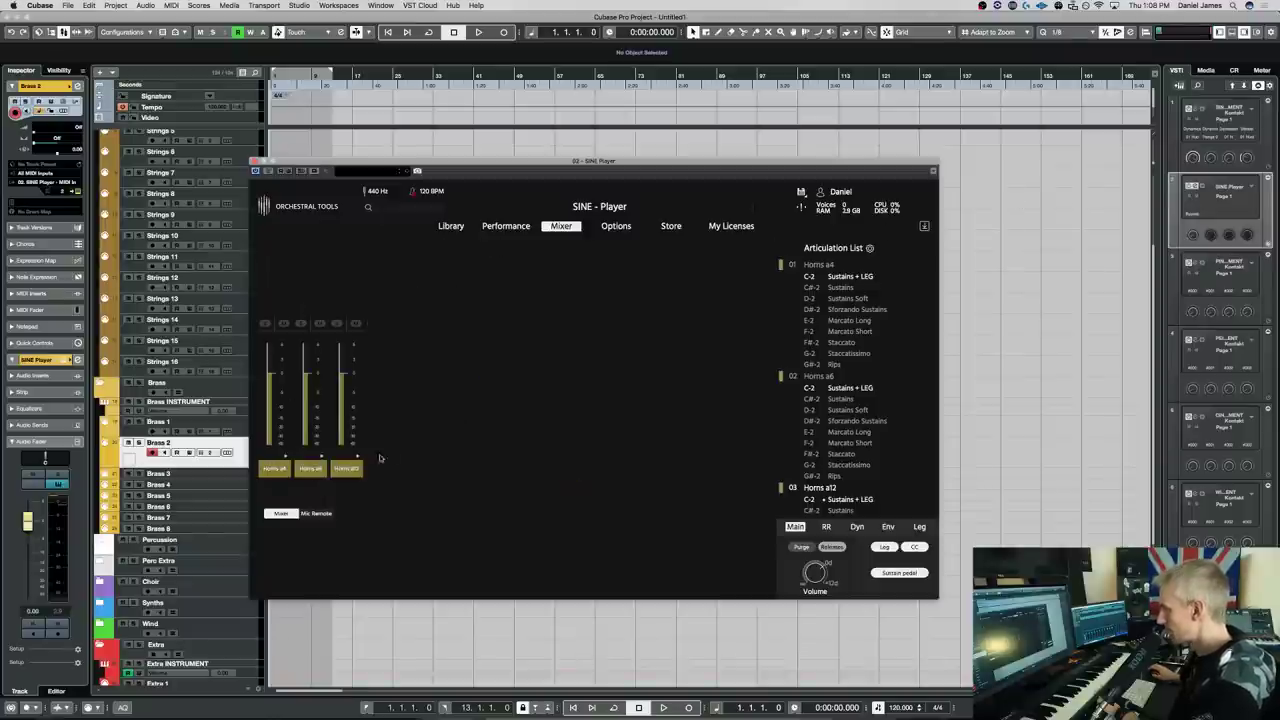
Enable the AMXL TREE and AMXL ROOM microphones for Horns a6 and briefly solo AMXL ROOM to audition it
click(321, 457)
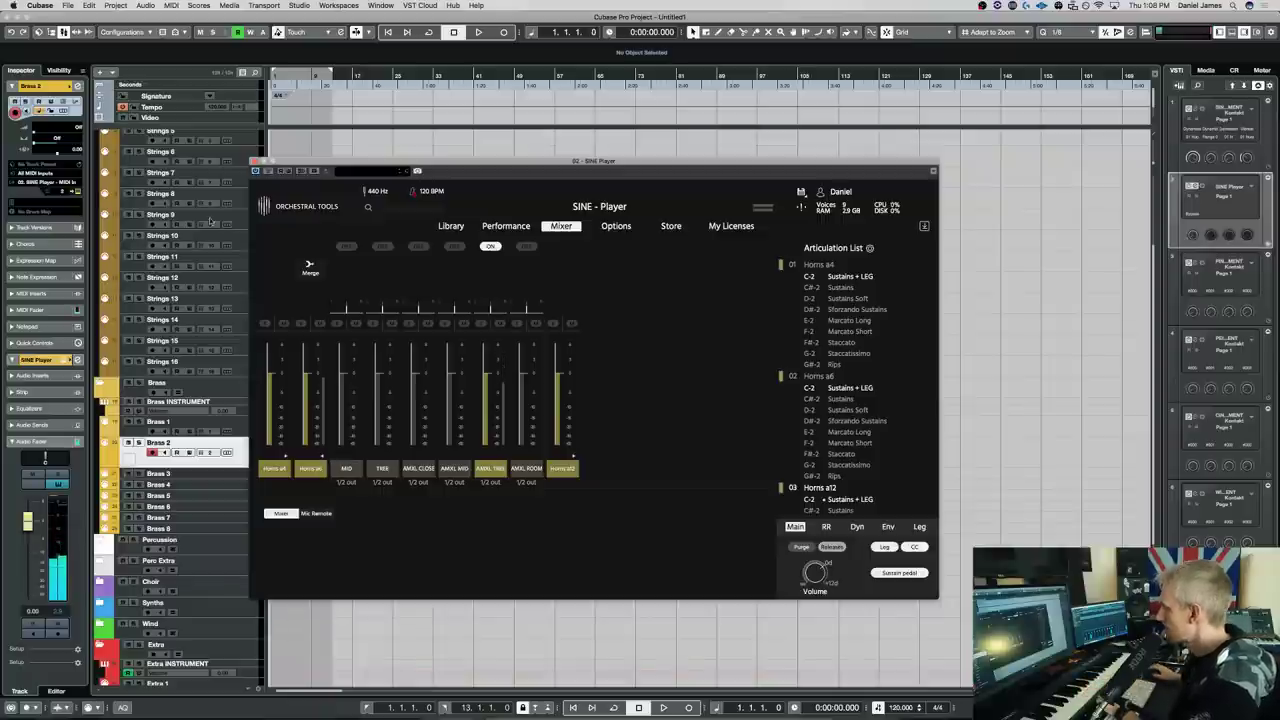
click(536, 312)
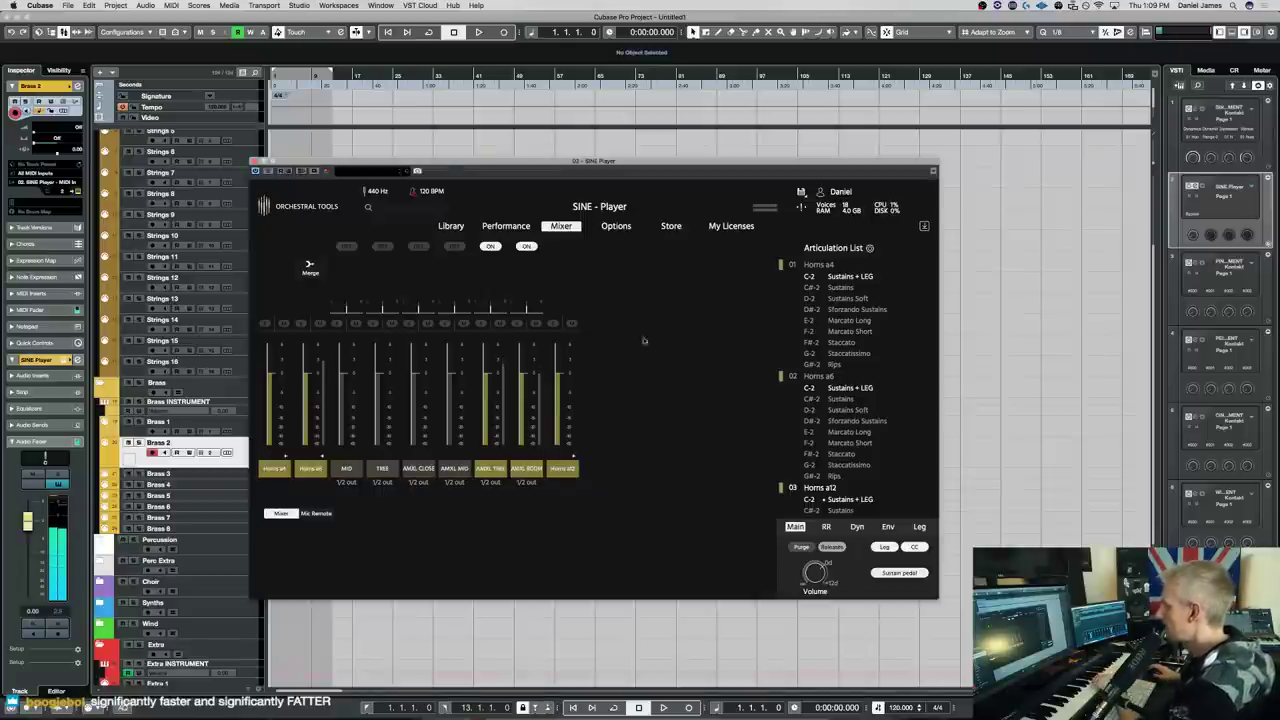
click(516, 323)
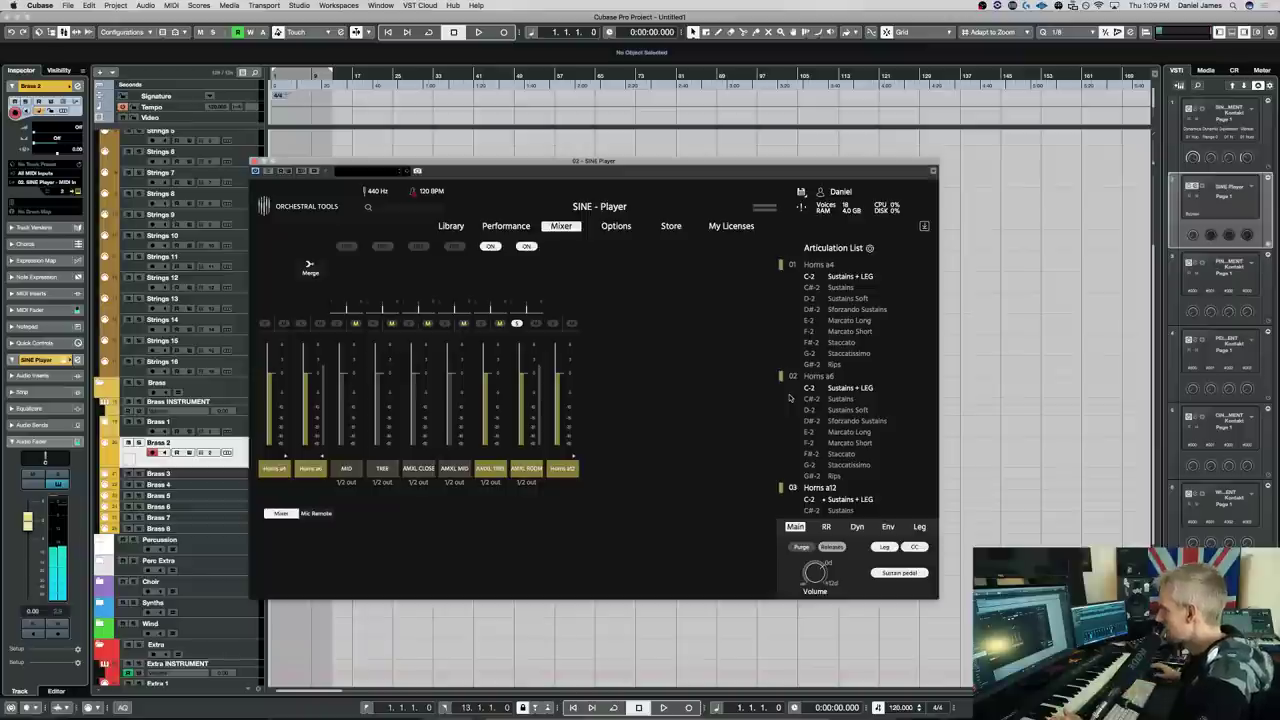
click(518, 323)
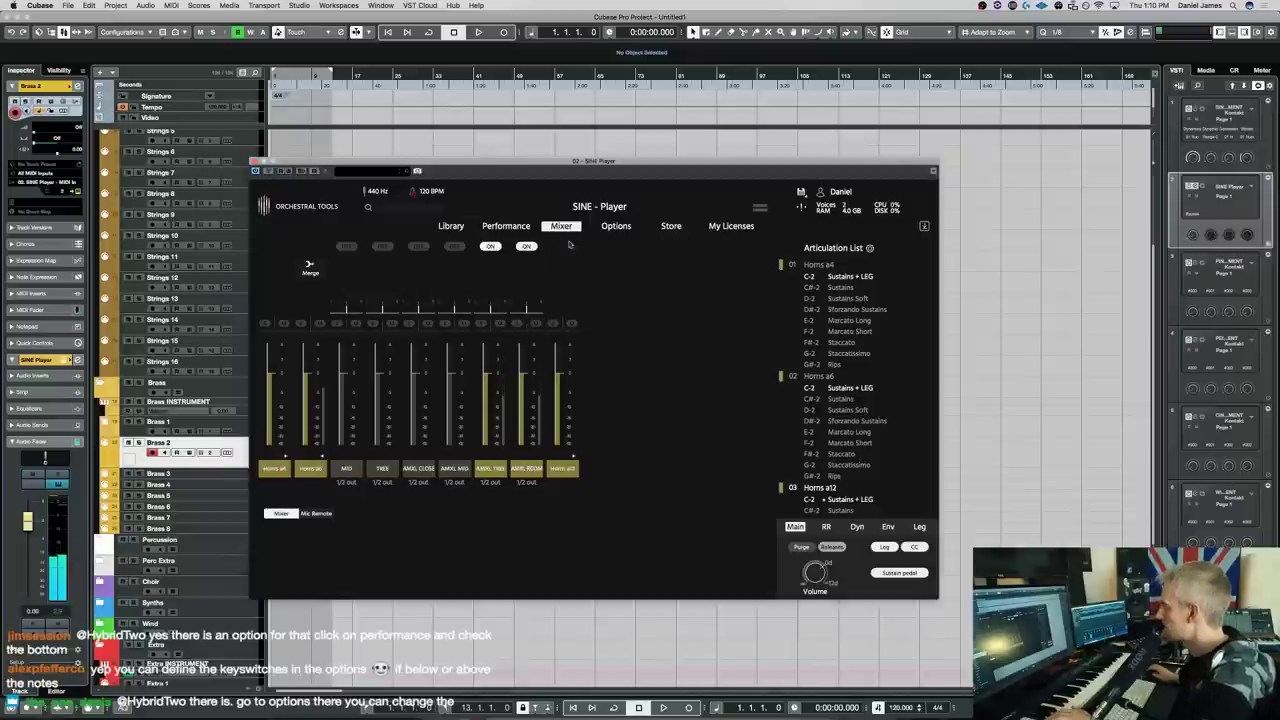
Set the high-instrument key switch area start to C-1 in the SINE Player options
click(615, 230)
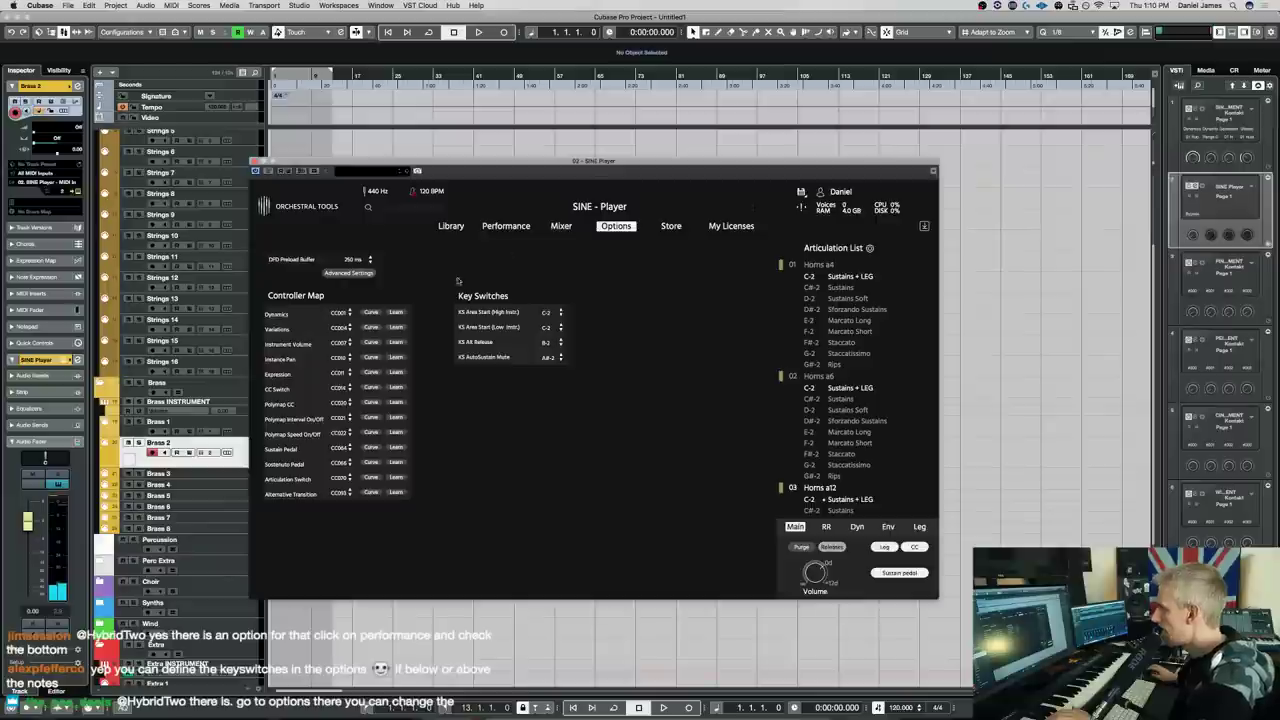
click(548, 313)
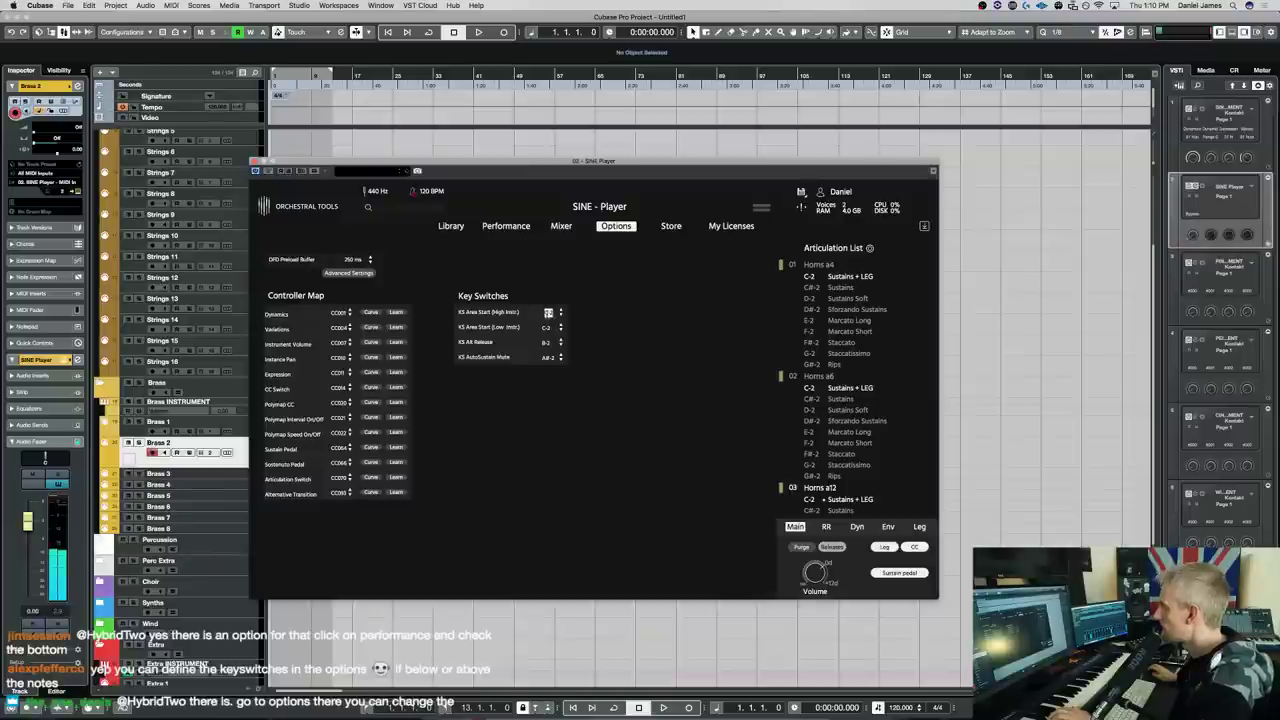
text(C-1)
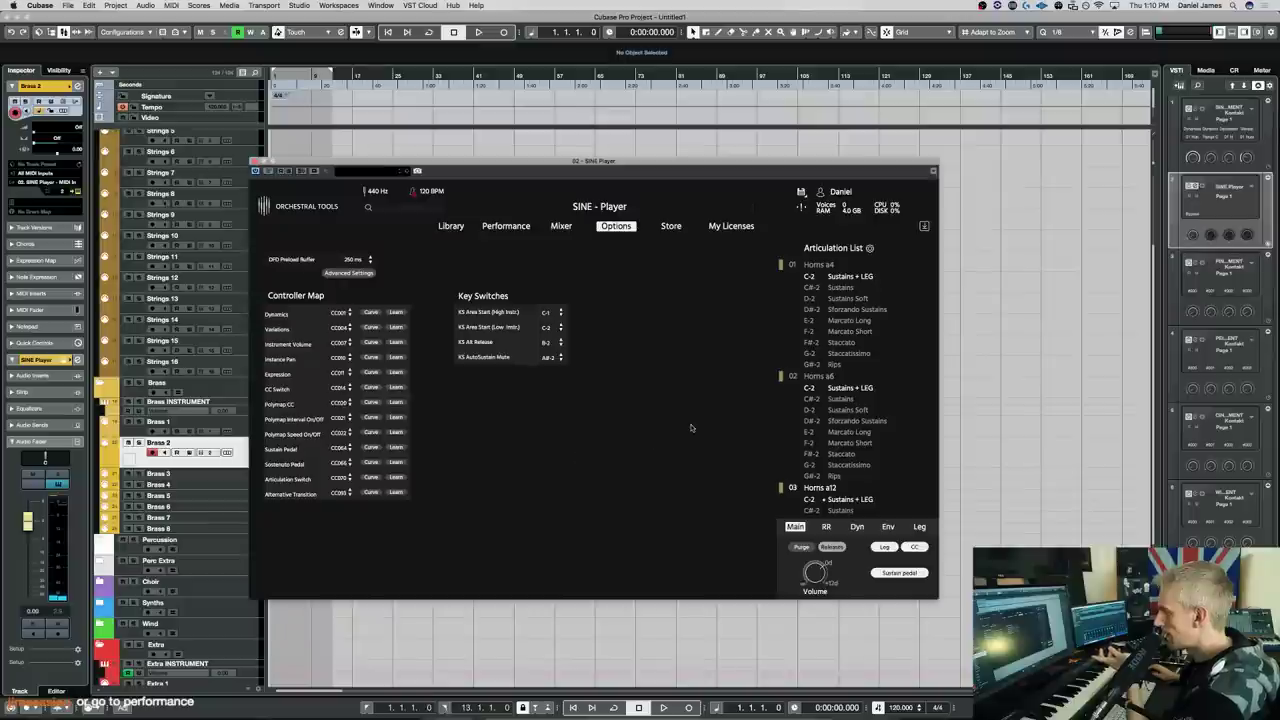
Set the Switch Mode of Horns a12 to Poly with CC as its switching source
click(515, 227)
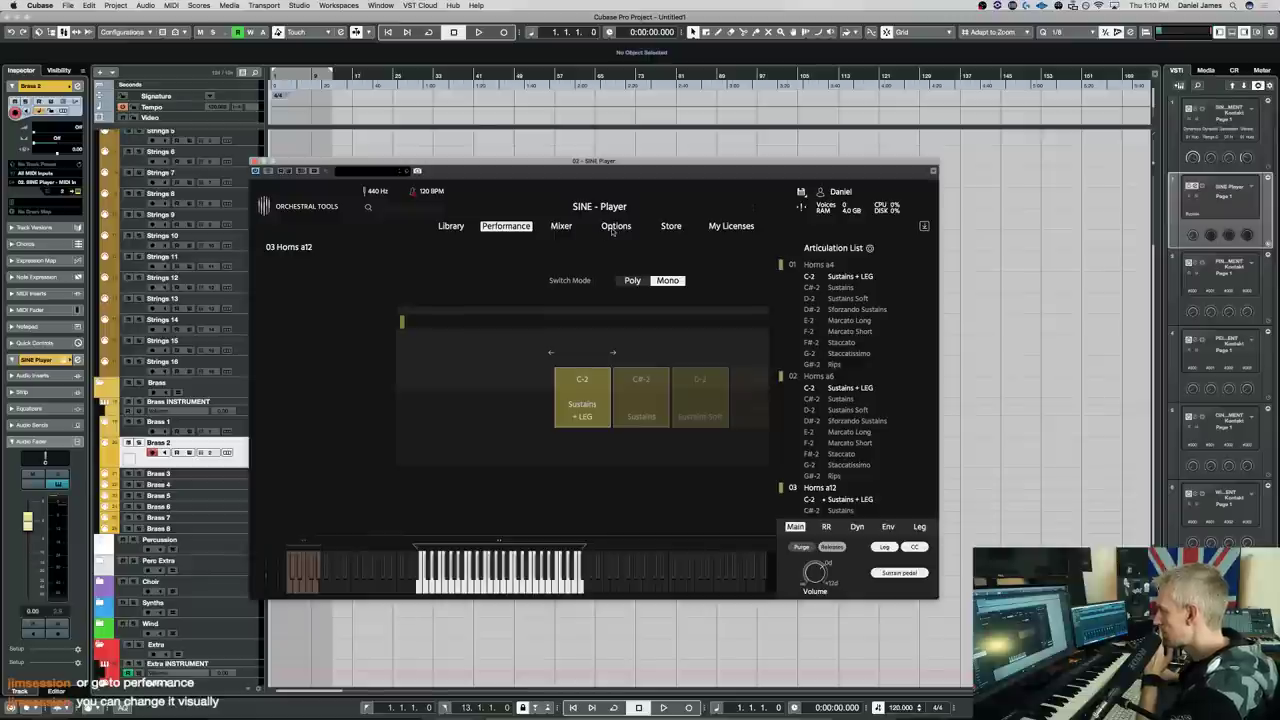
click(632, 282)
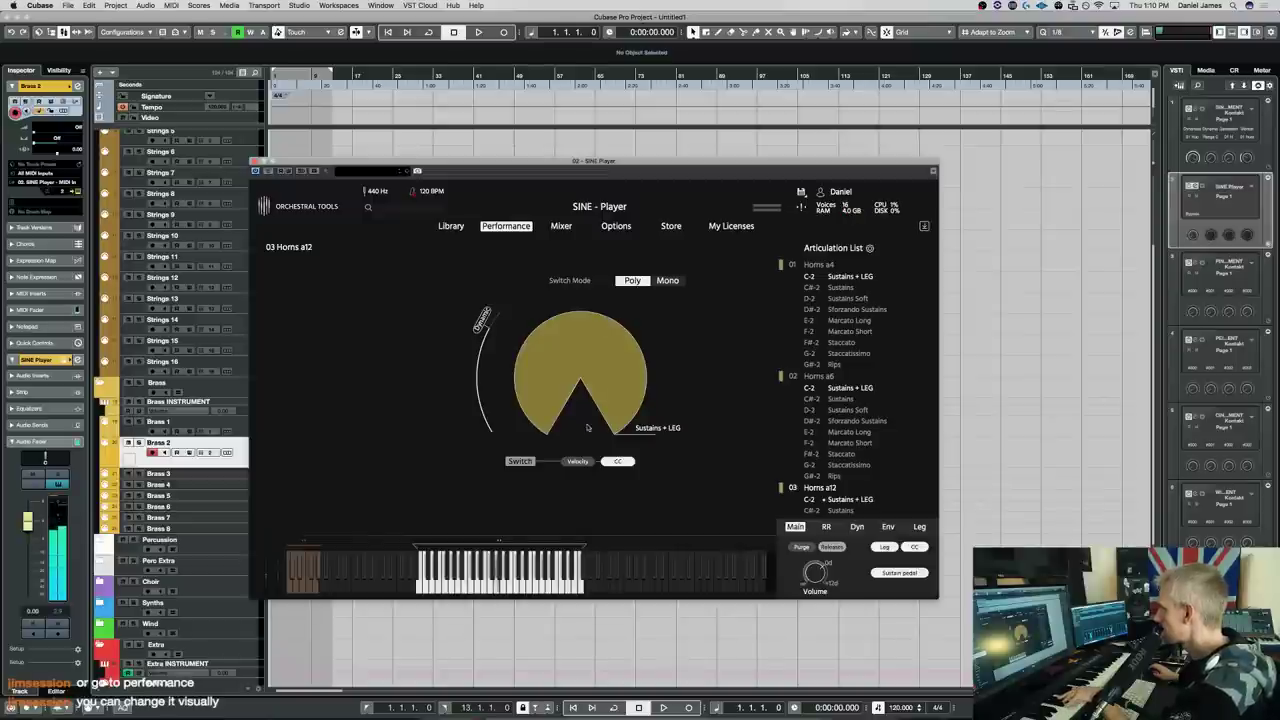
click(613, 462)
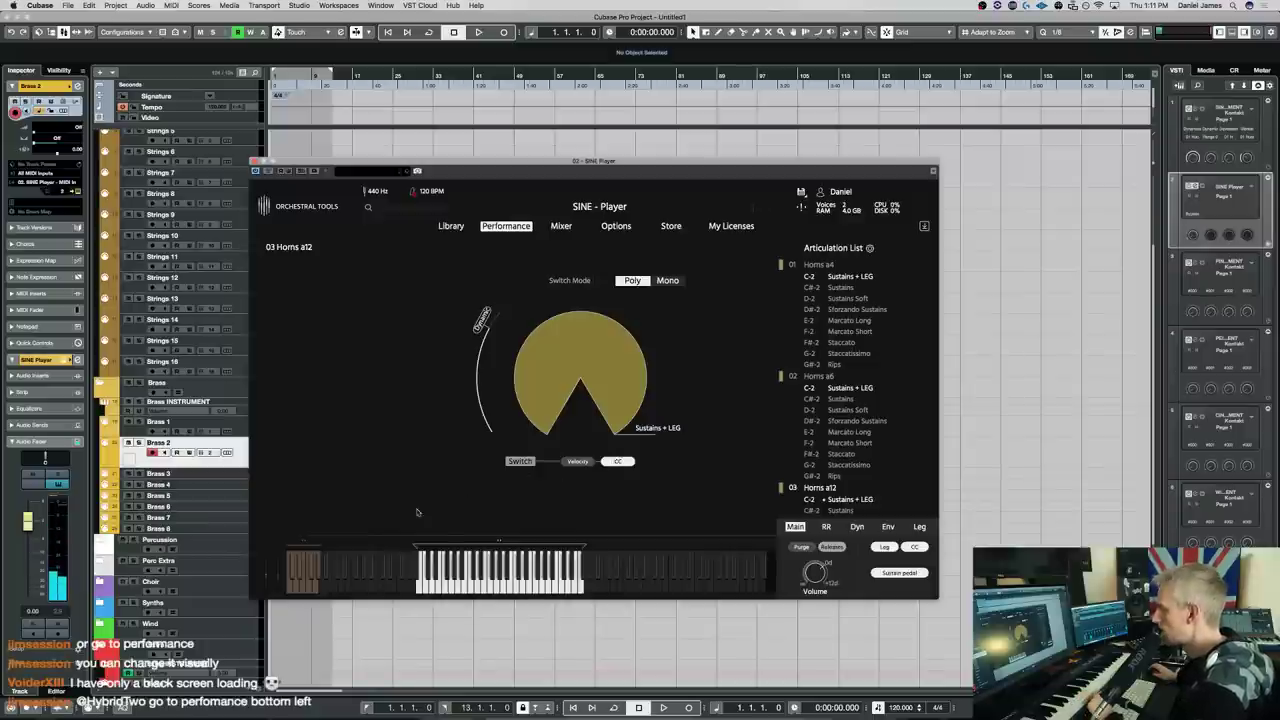
Move the key switches of Horns a12 up to start at C0 and select Brass 3 to test them
drag(298, 542, 404, 548)
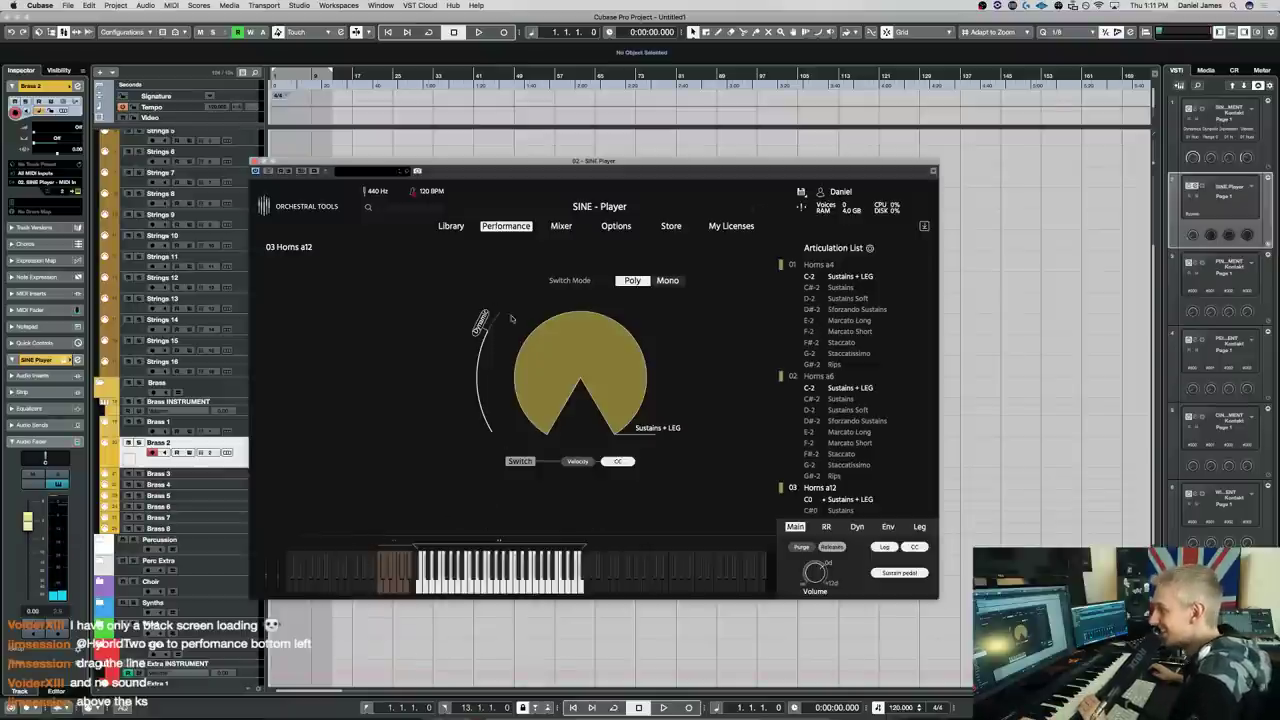
click(561, 227)
click(506, 226)
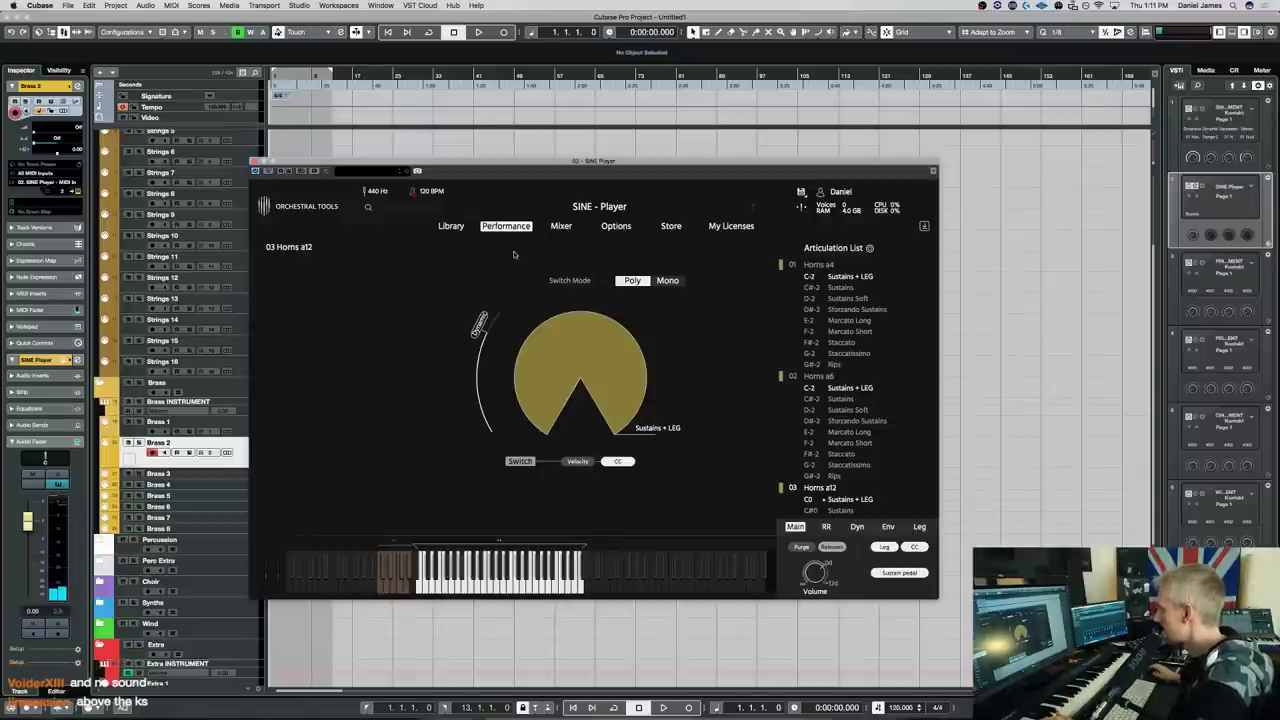
scroll(874, 464, down, 3)
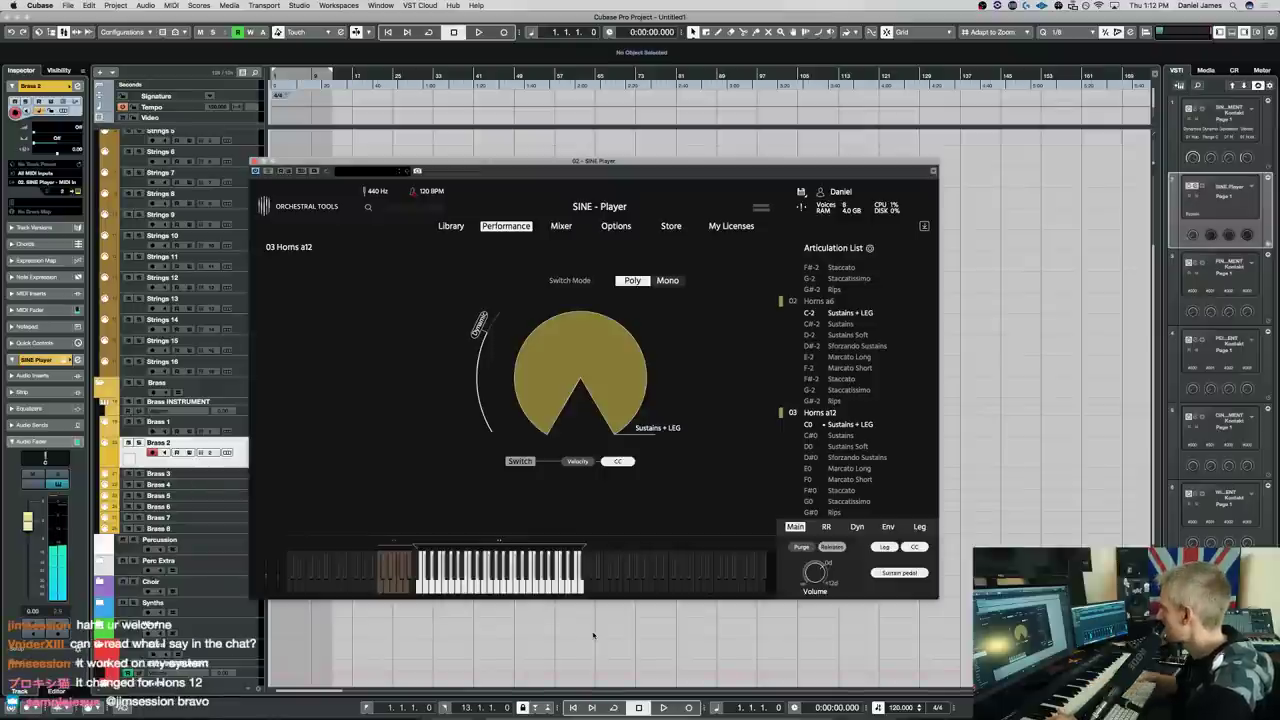
click(203, 473)
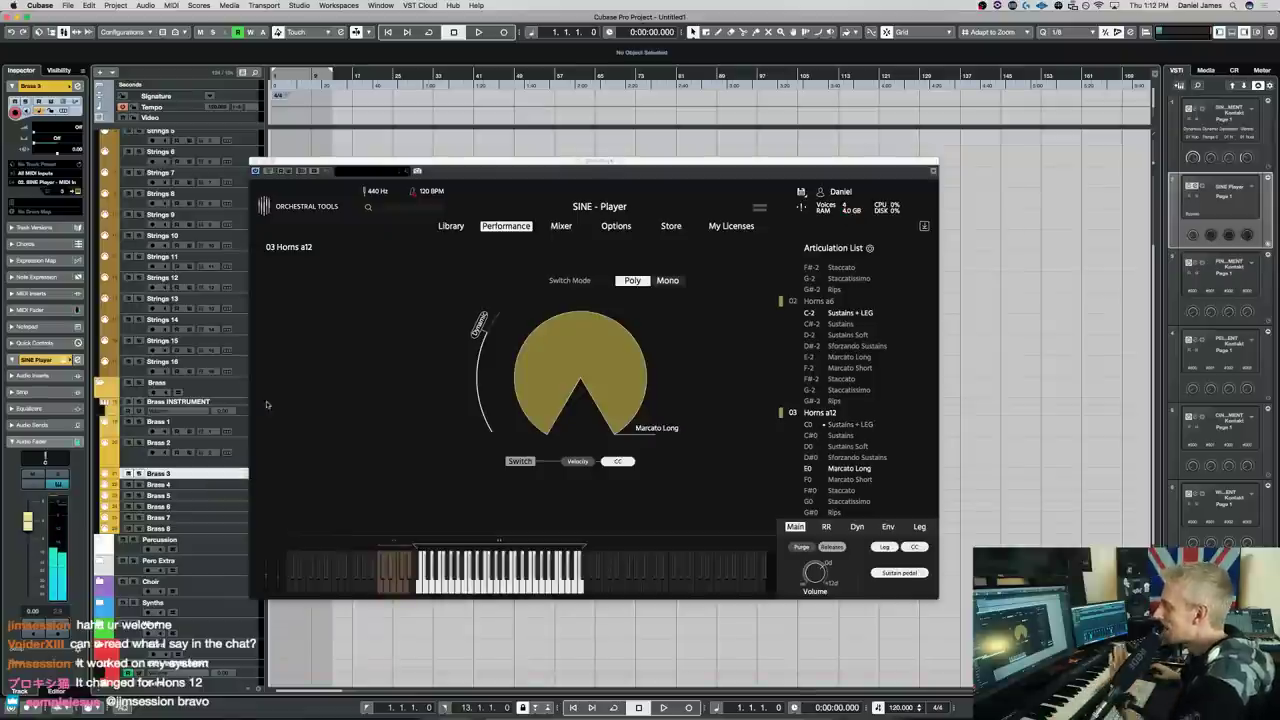
Set Horns a6 to Poly with its key switches starting at C0, and select Brass 2 to play it
click(818, 300)
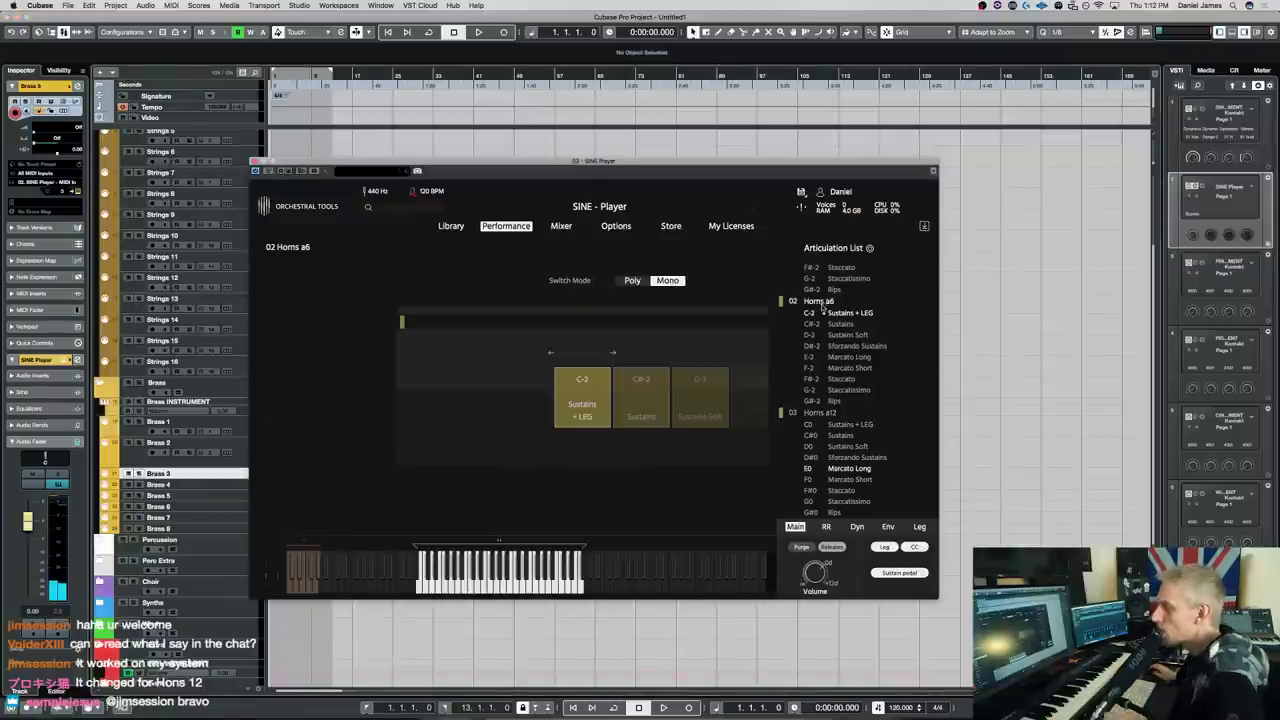
click(632, 280)
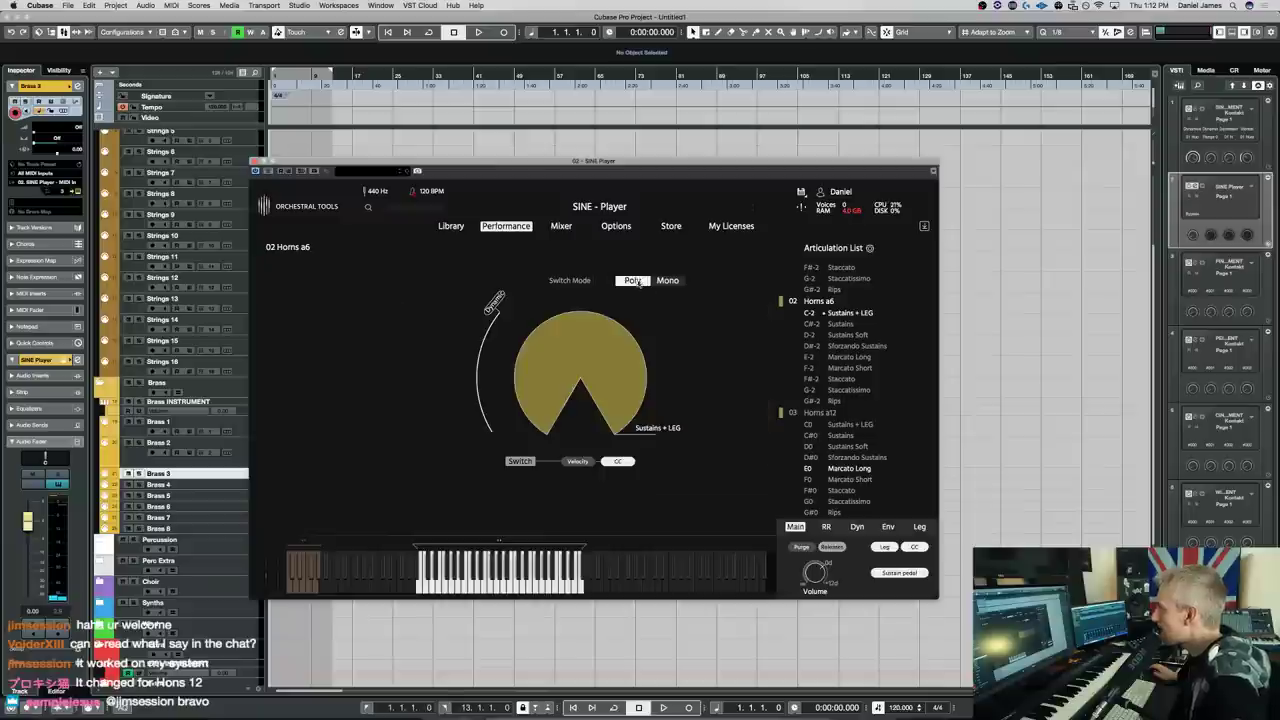
drag(301, 543, 407, 548)
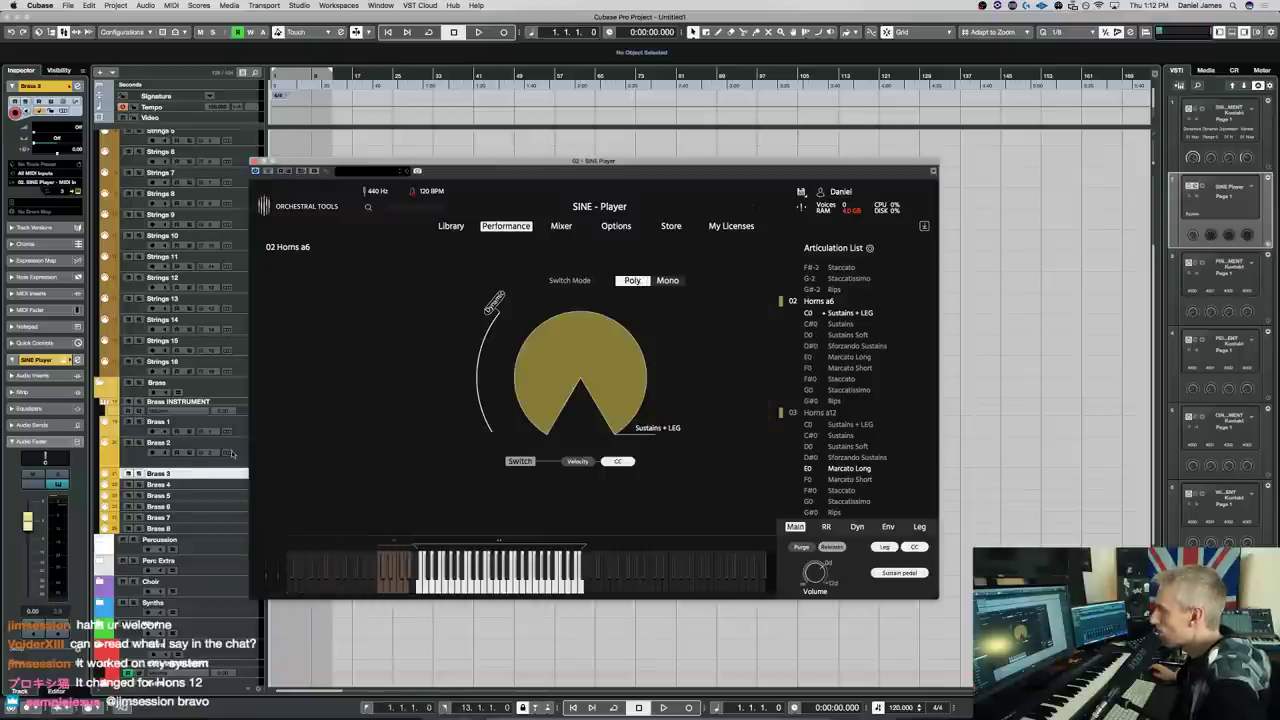
click(237, 453)
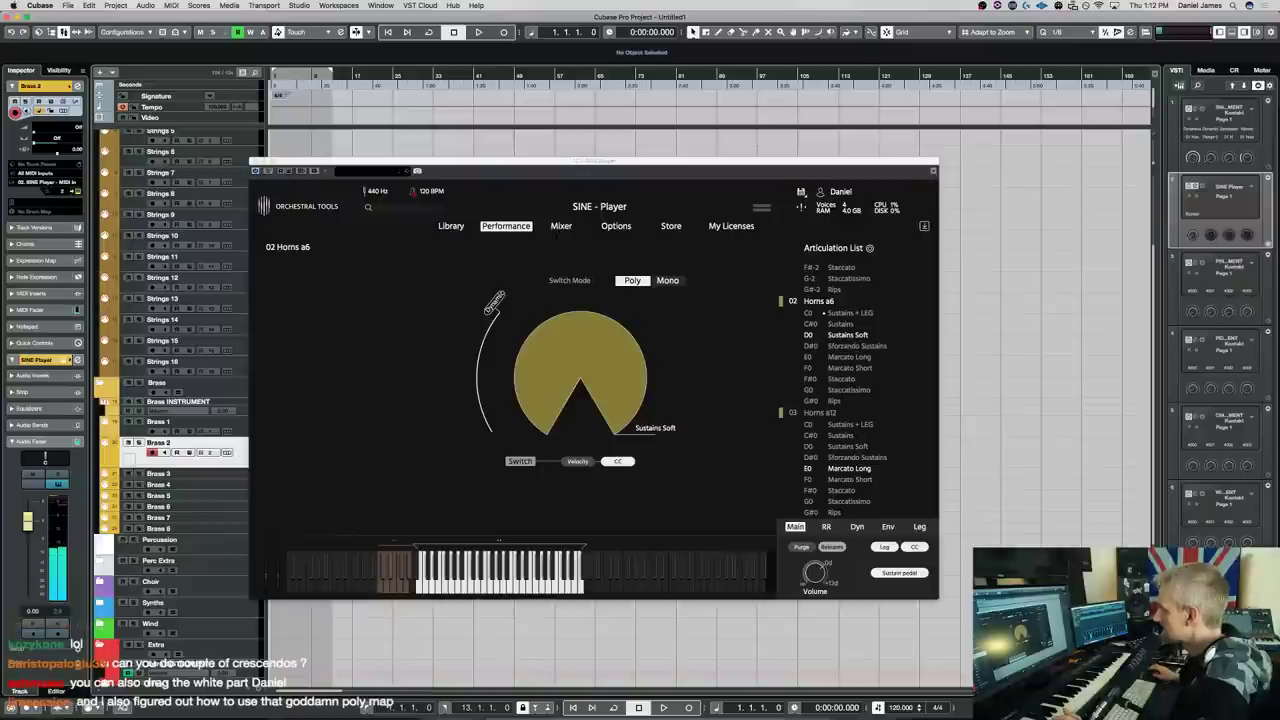
Compare the Mono and Poly switch modes on Horns a6 while playing, and leave it set to Mono
click(676, 283)
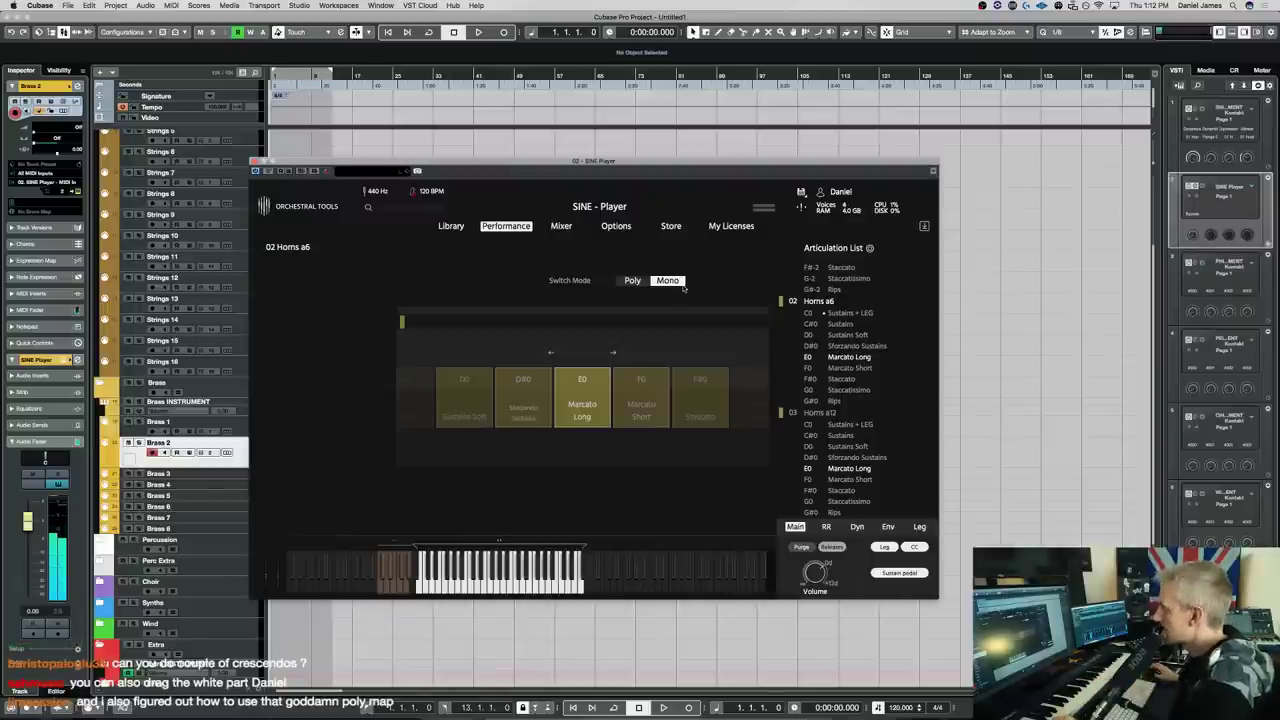
click(621, 283)
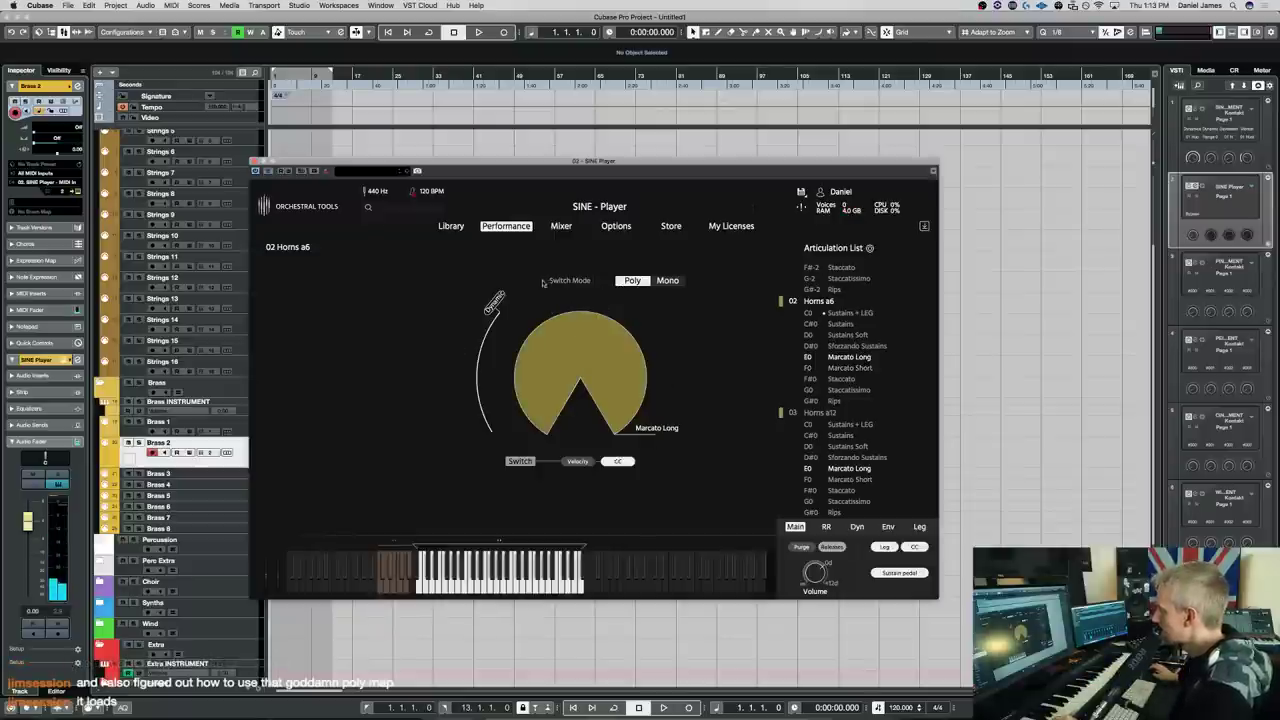
click(672, 285)
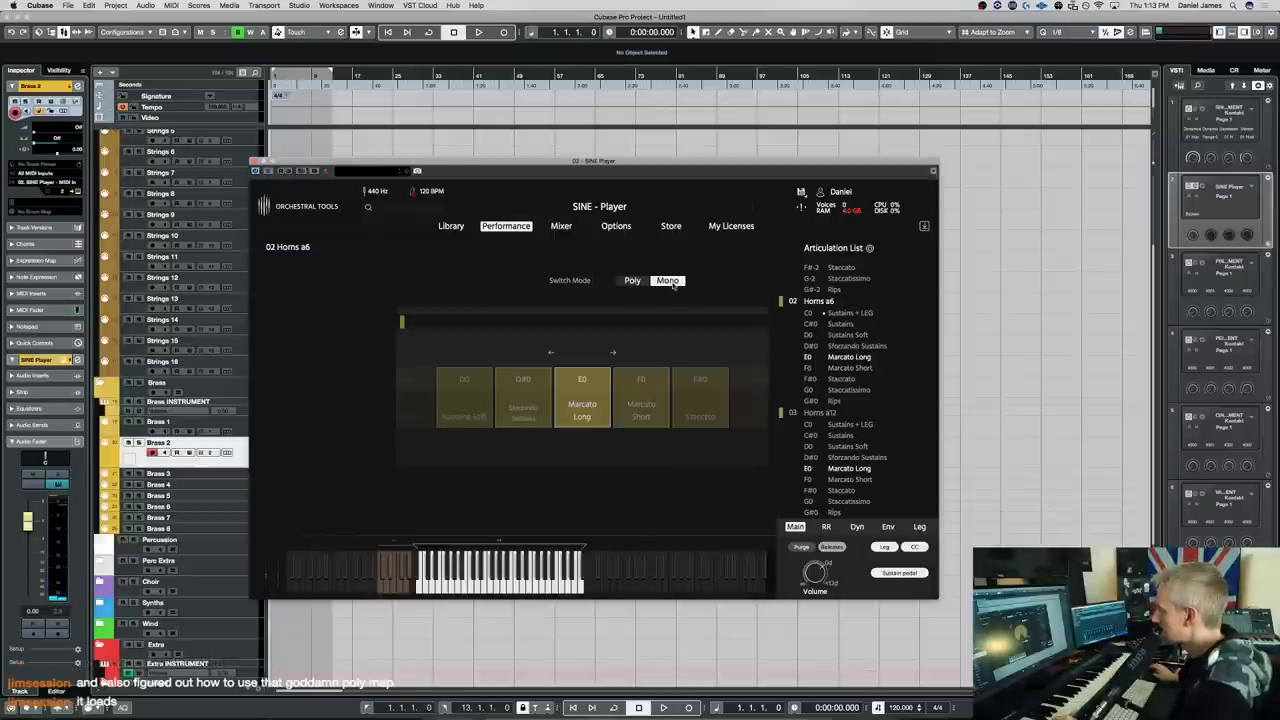
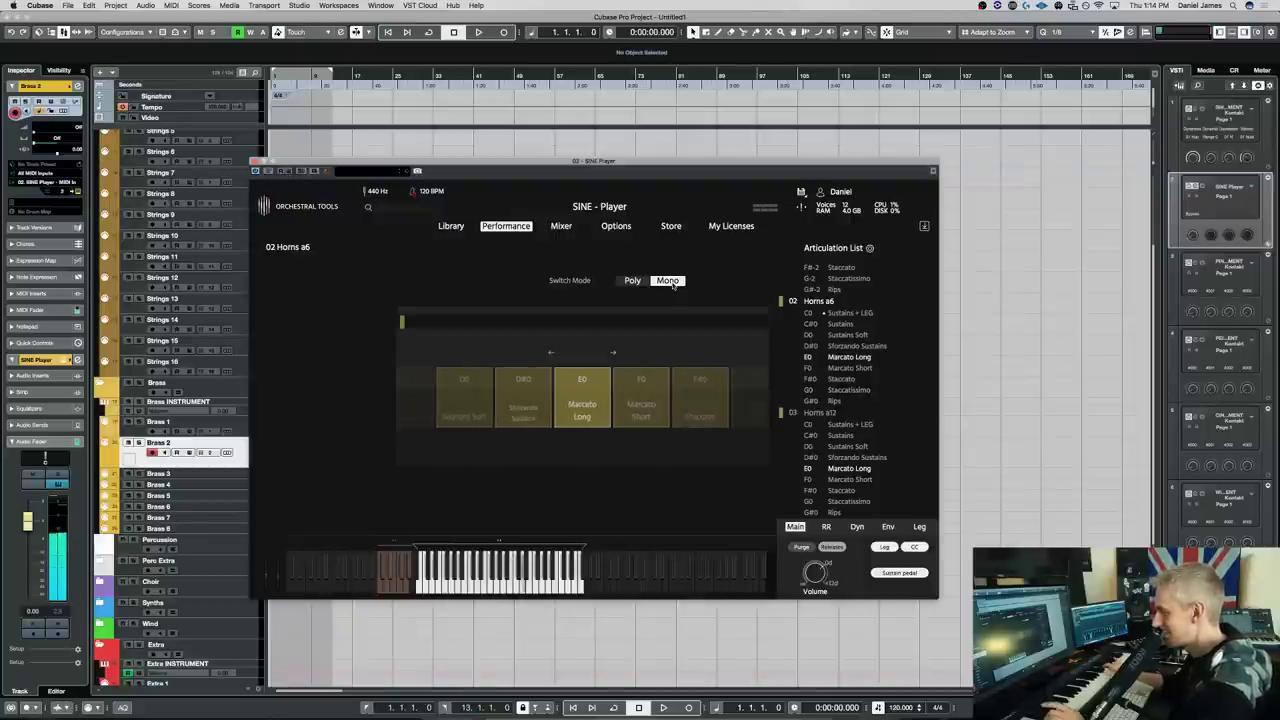
Create an empty 16-bar MIDI part on Brass 2 from bar 1 to bar 17, moving the SINE Player window aside and back
drag(462, 166, 637, 131)
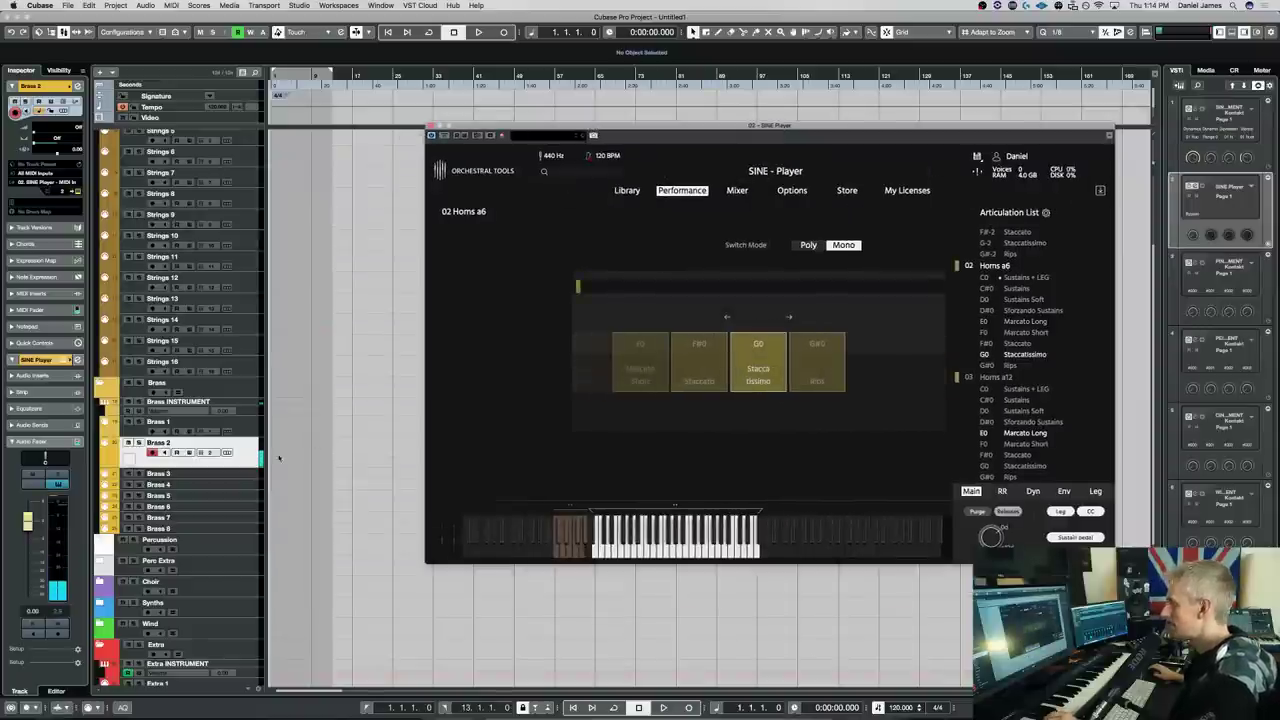
double_click(323, 457)
click(754, 612)
key(KP_Decimal)
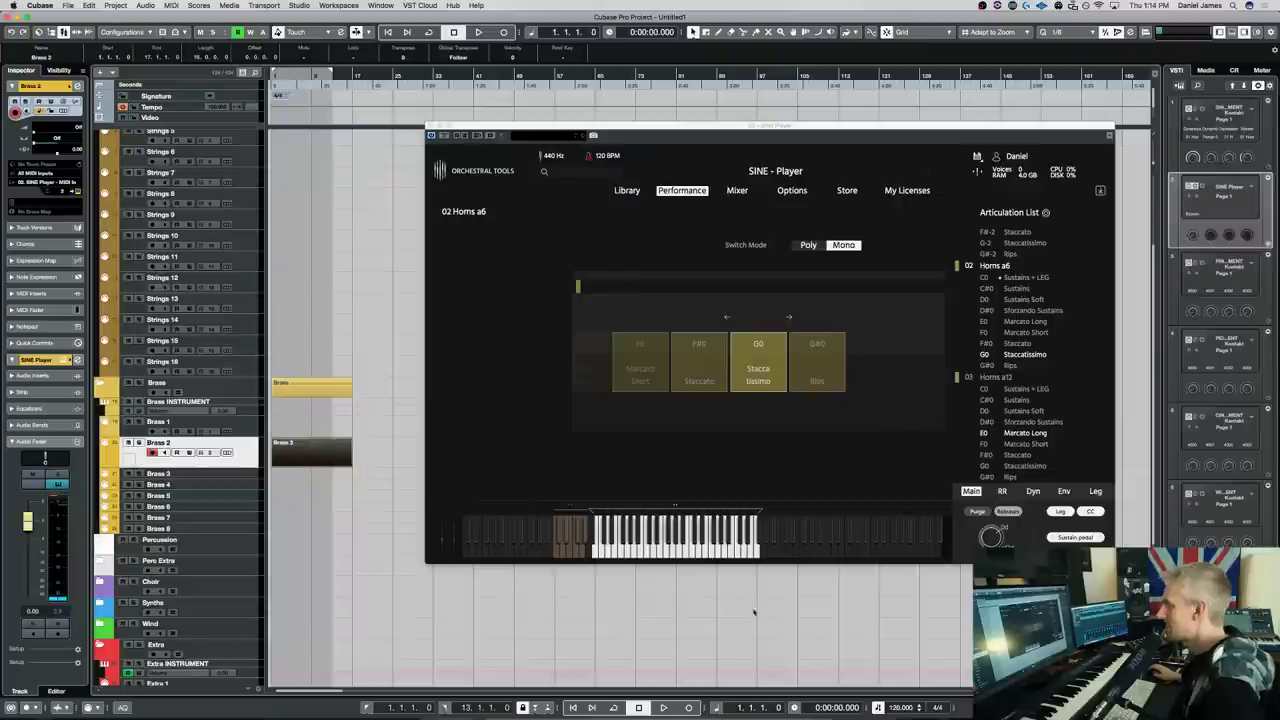
drag(640, 126, 480, 87)
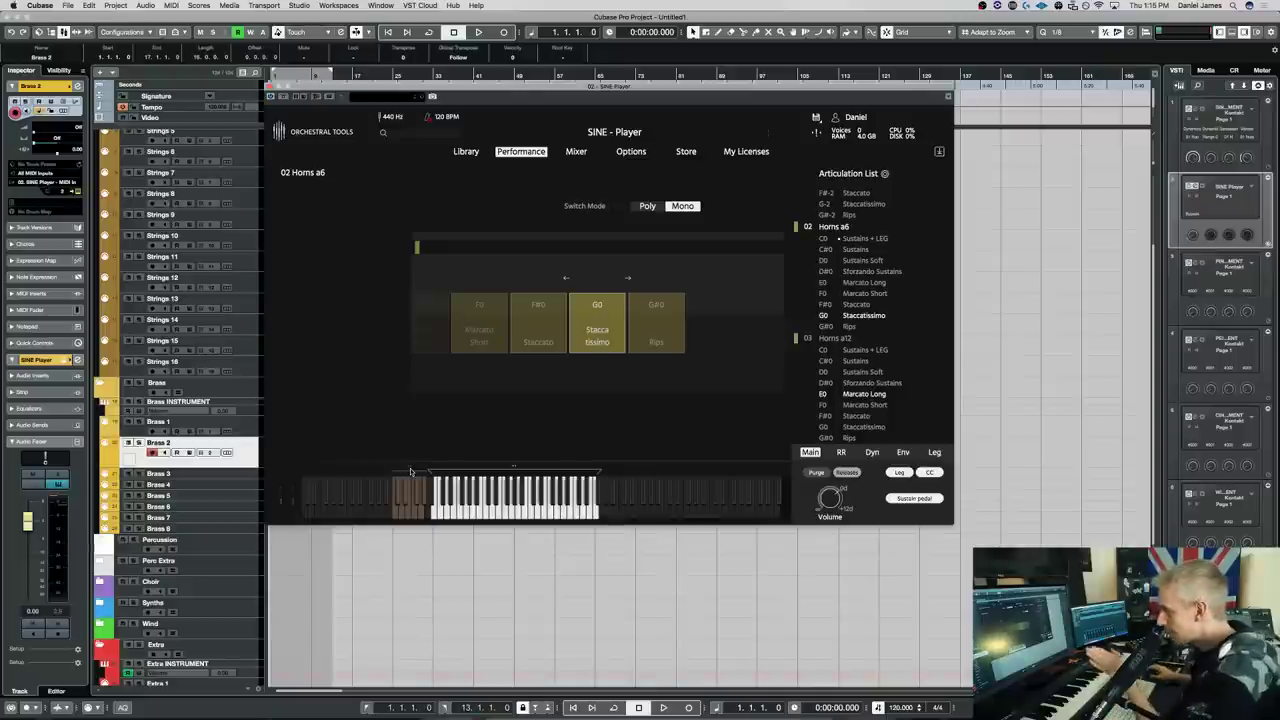
Examine the Key Switches options and display the performance view of Horns a12
mouse_move(408, 468)
mouse_down()
mouse_move(308, 471)
mouse_move(445, 470)
mouse_move(410, 468)
mouse_up()
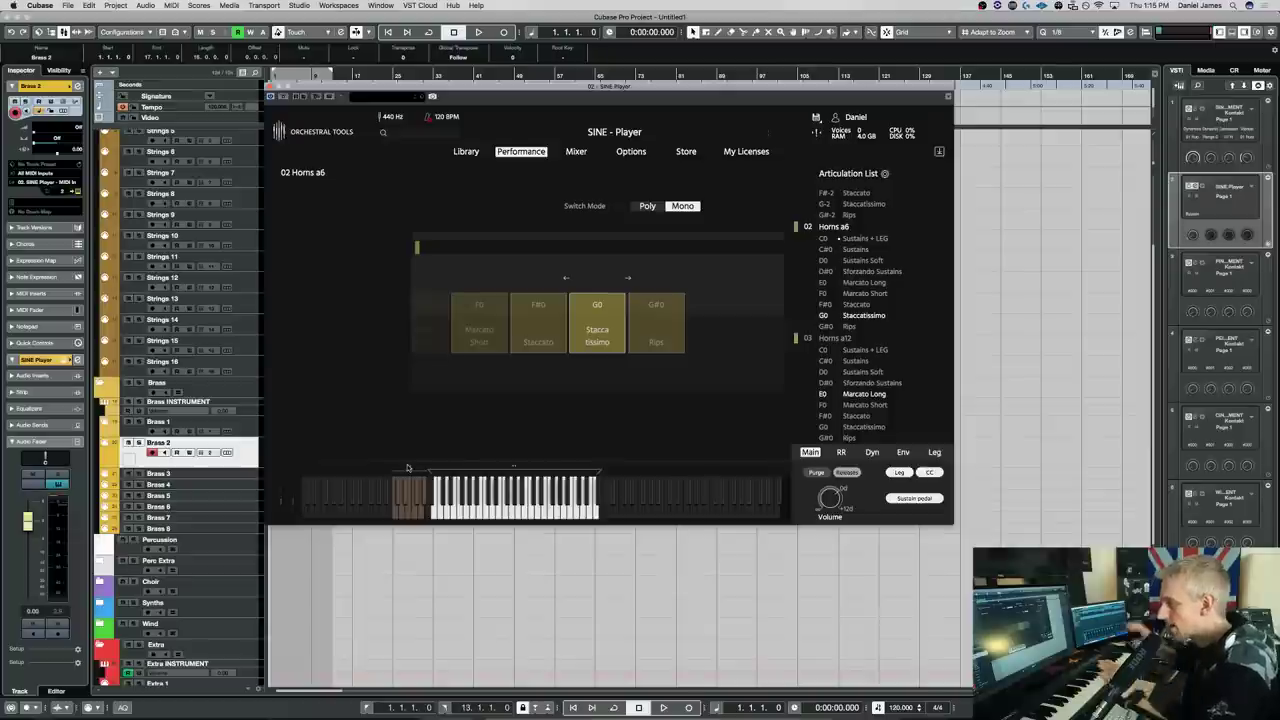
click(626, 152)
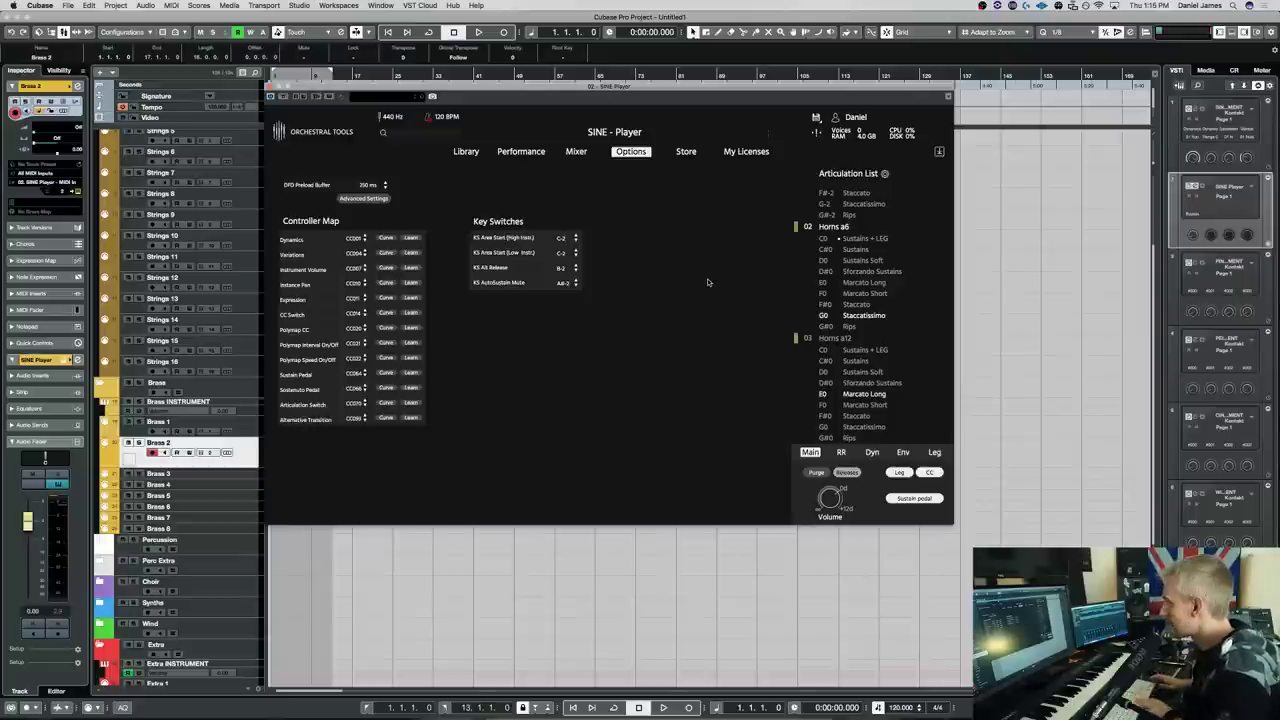
key(space)
key(space)
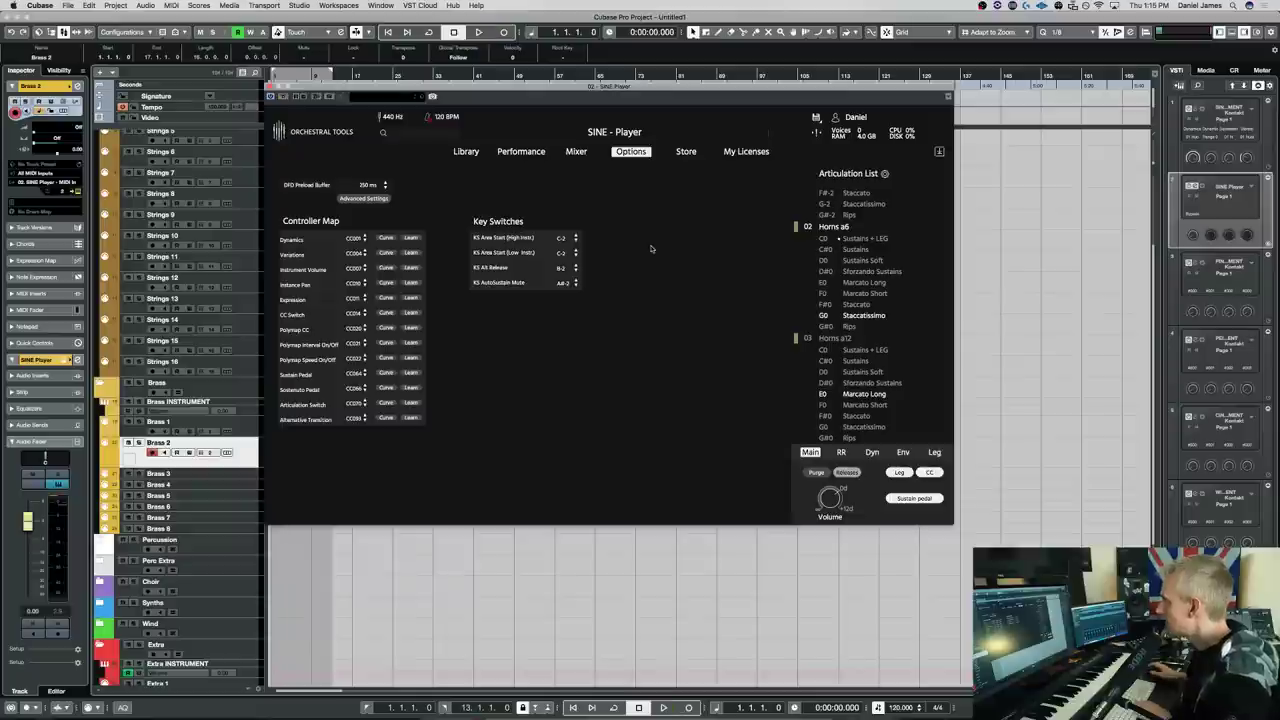
click(521, 152)
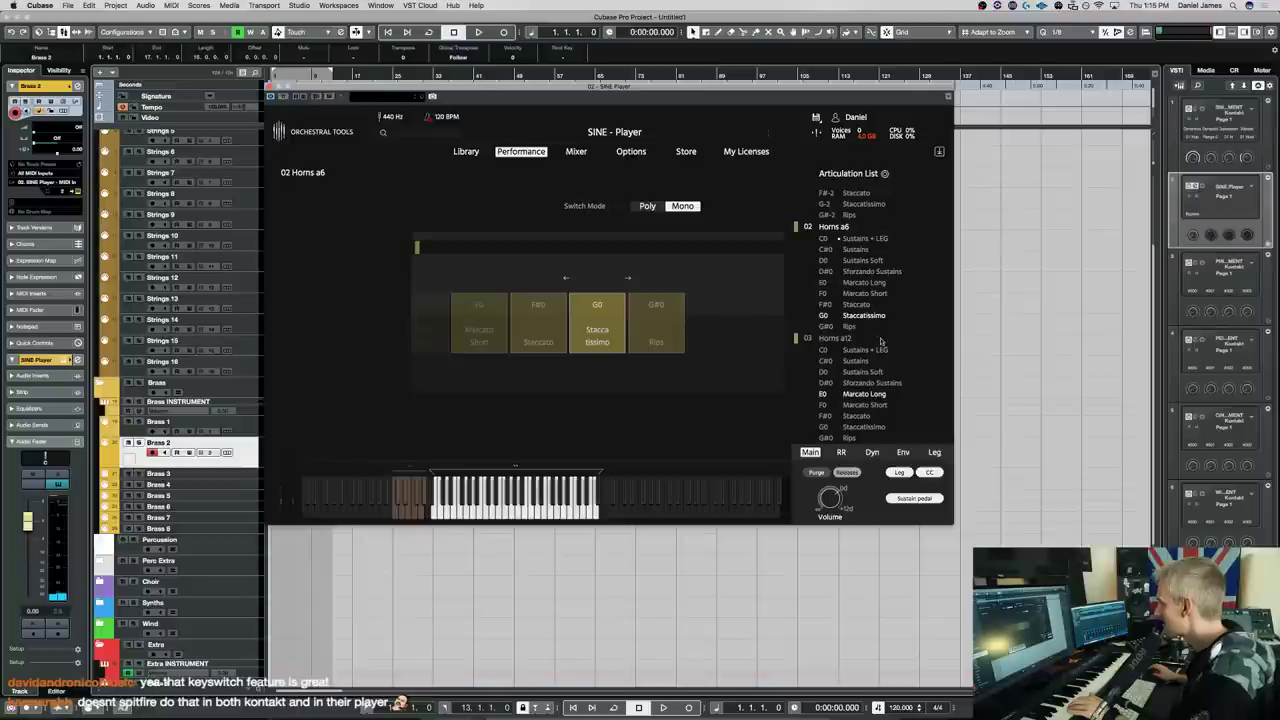
click(838, 340)
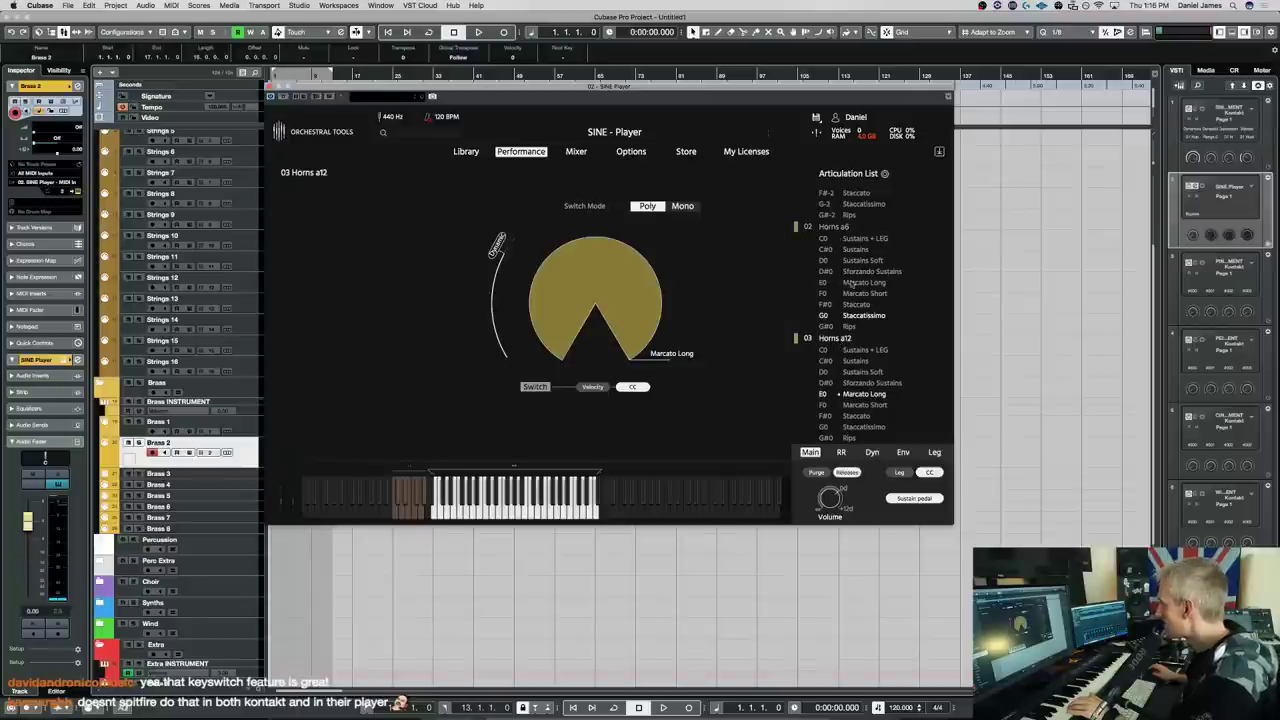
Select the Horns a6 instrument in the articulation list and choose its Marcato Long articulation
click(835, 227)
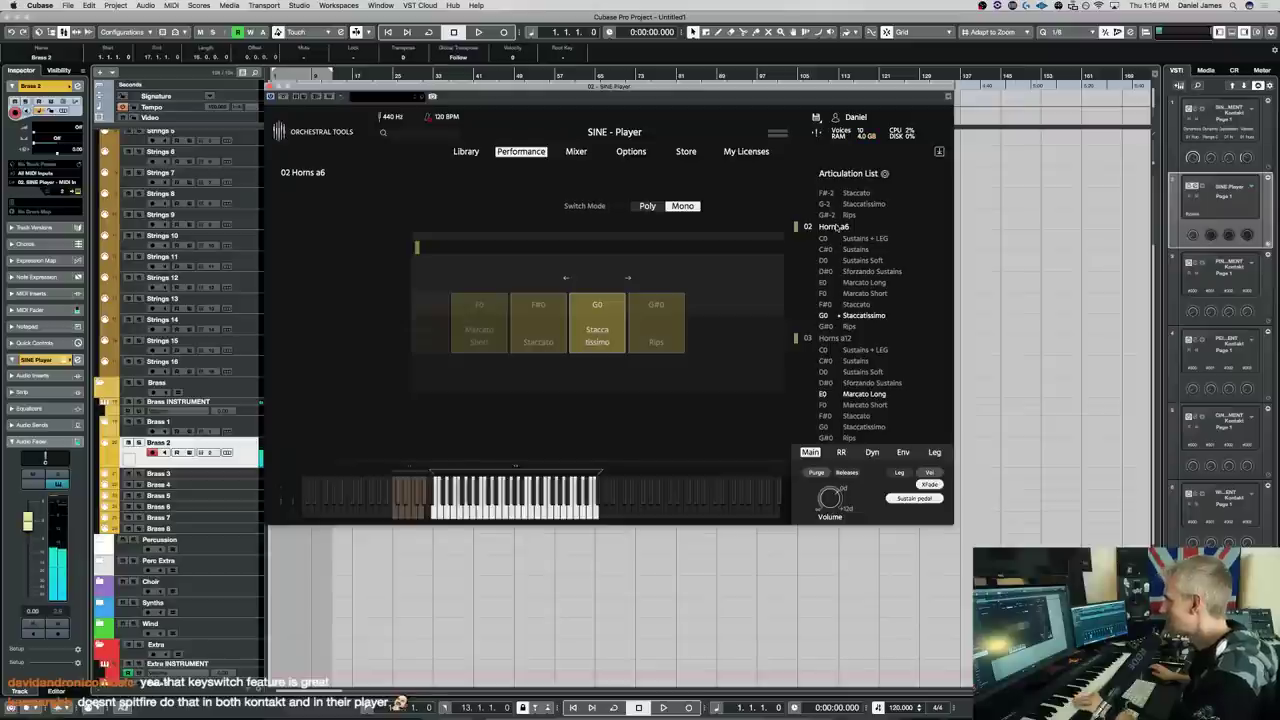
click(256, 474)
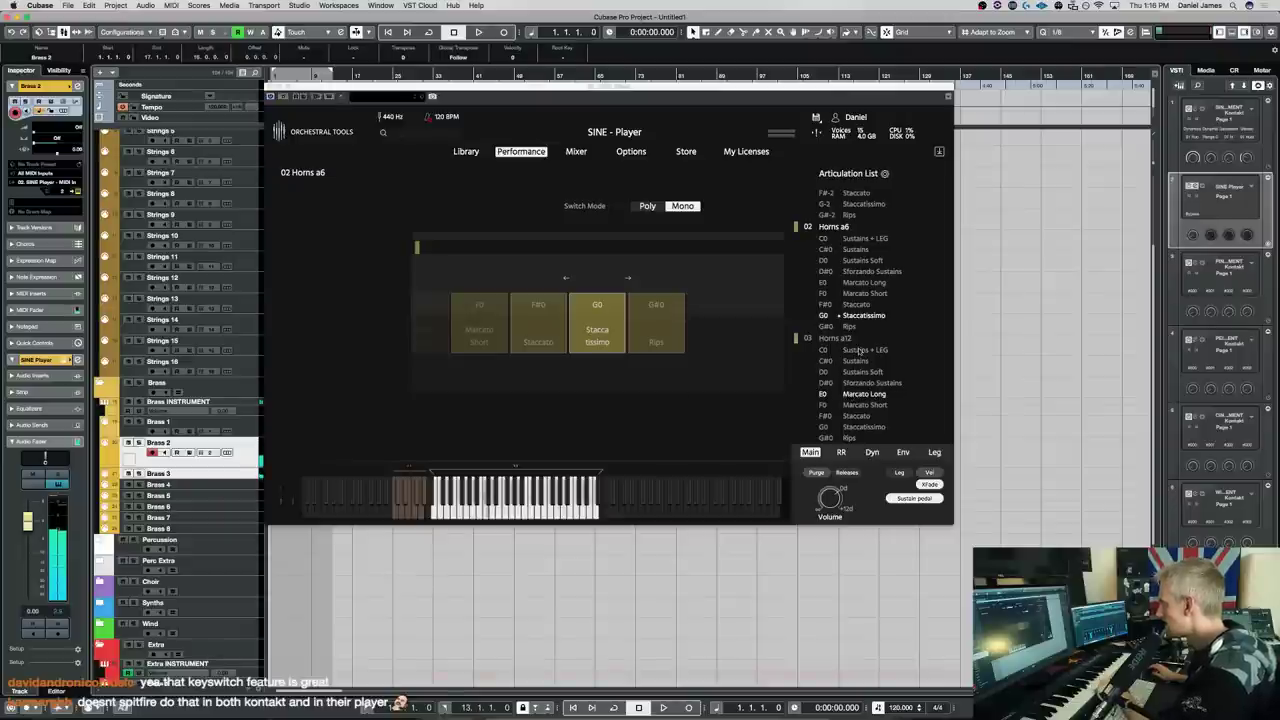
click(862, 284)
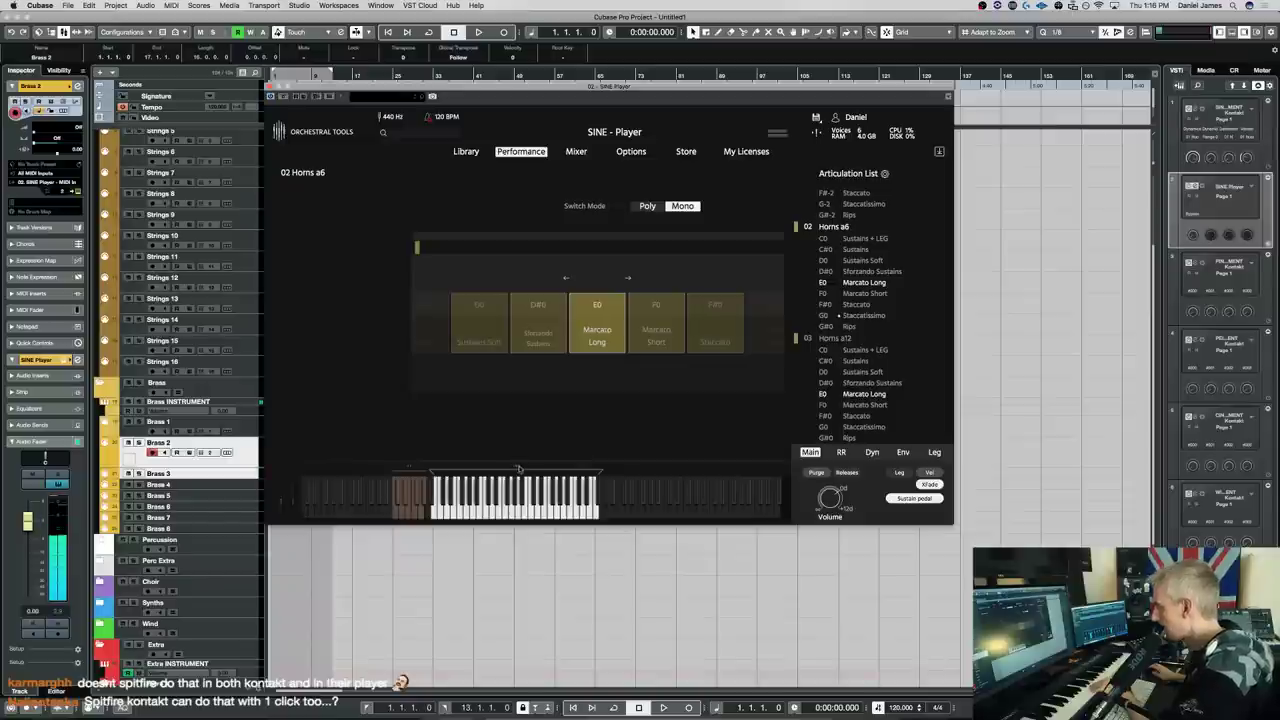
Shift the Horns a6 playable key range slightly upward and move it back
mouse_move(511, 469)
mouse_down()
mouse_move(532, 471)
mouse_move(520, 468)
mouse_up()
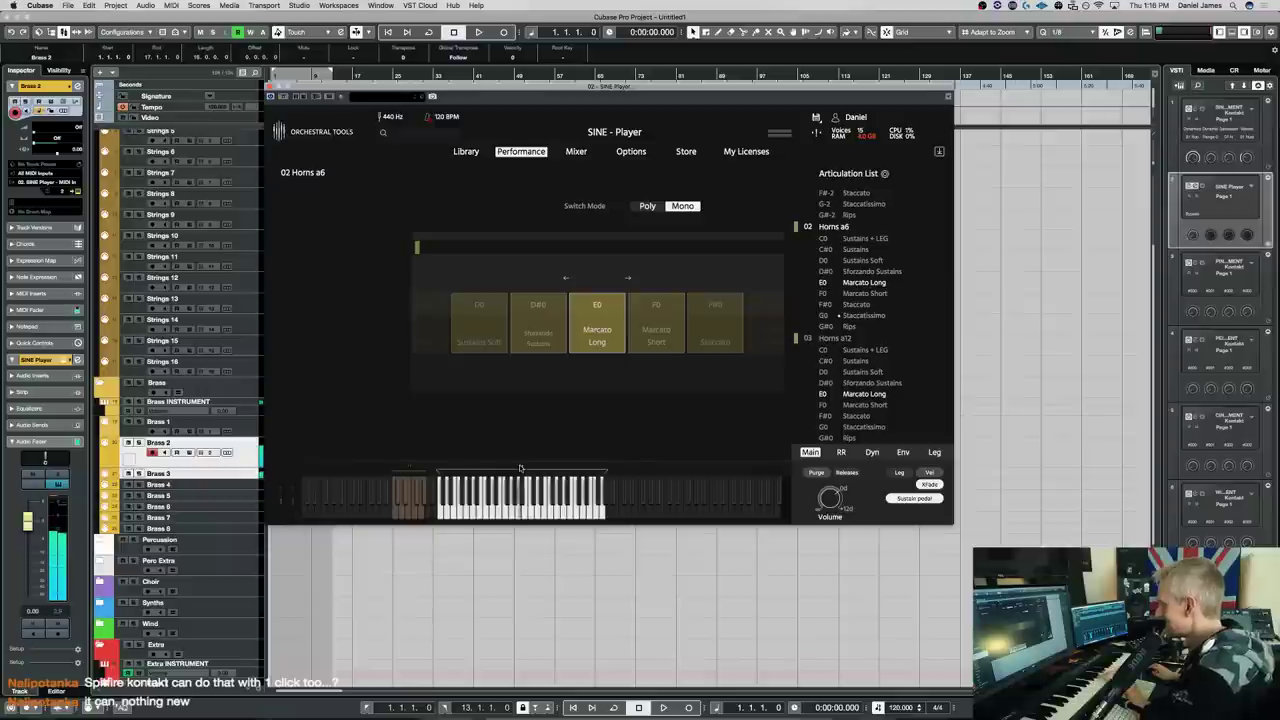
drag(518, 468, 512, 470)
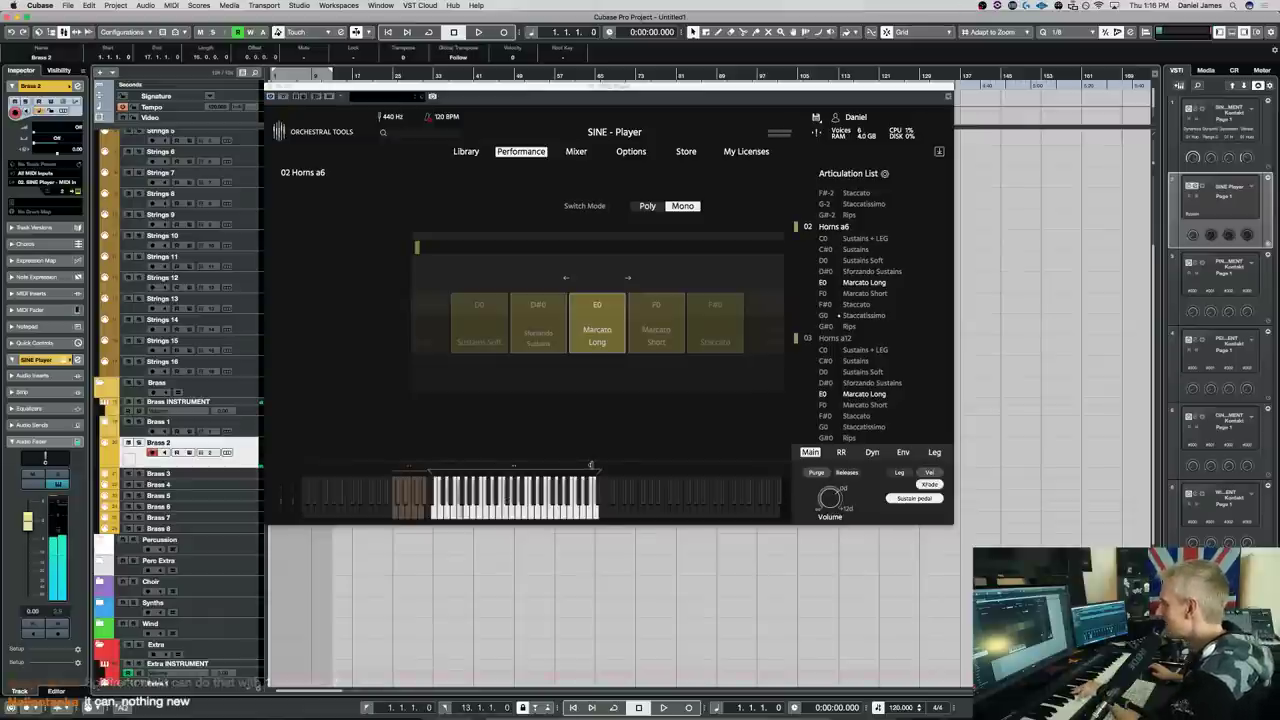
Open the Brass 2 MIDI part in the Key Editor, with the SINE Player window moved clear of the notes
drag(419, 89, 606, 89)
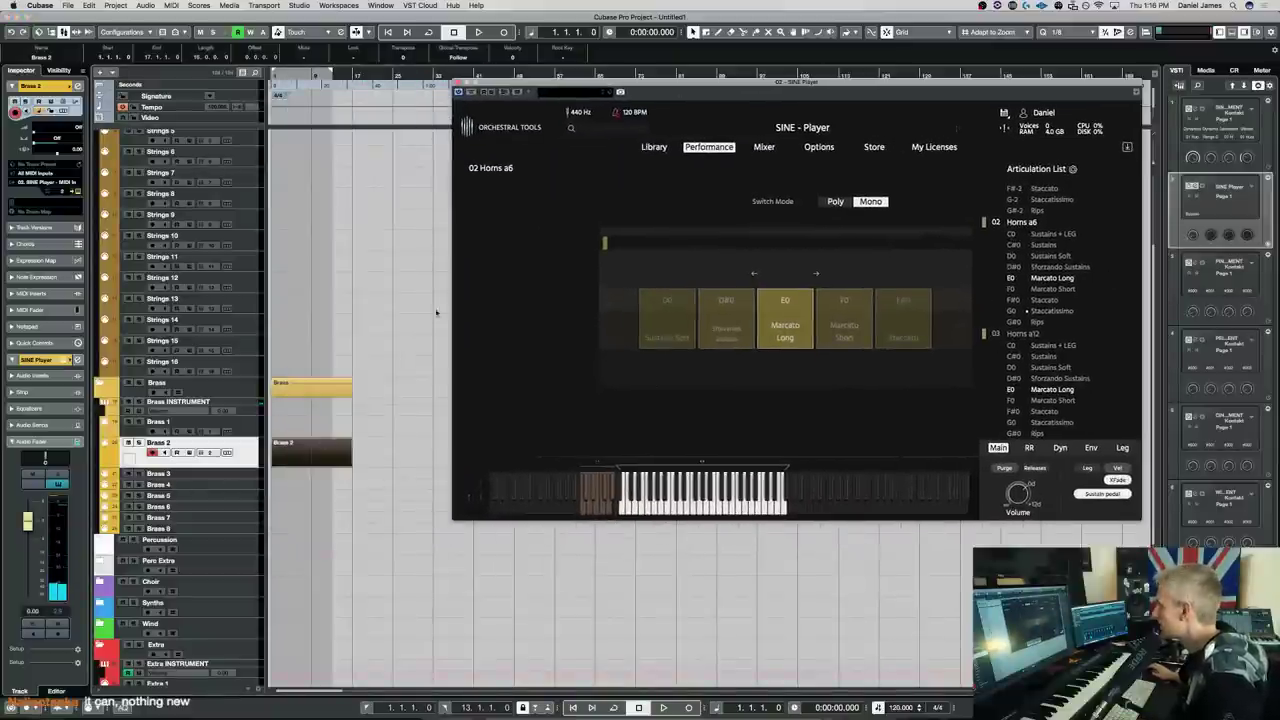
double_click(316, 451)
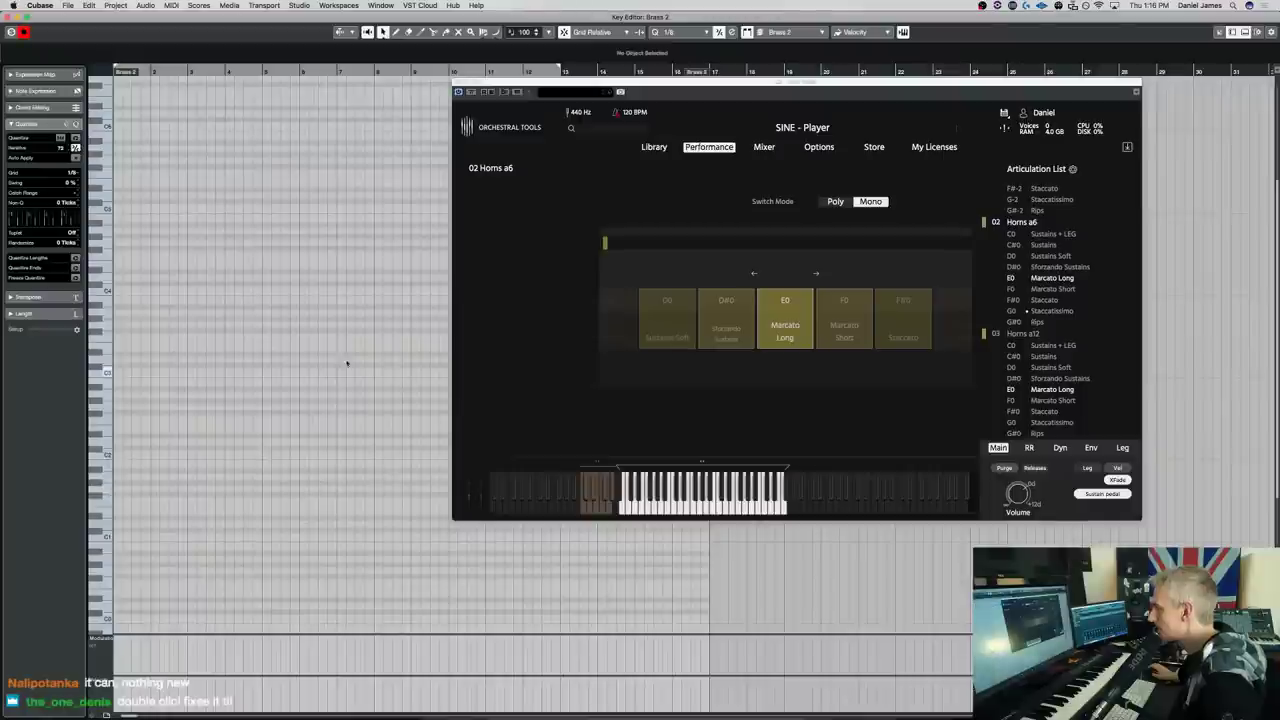
drag(621, 83, 760, 22)
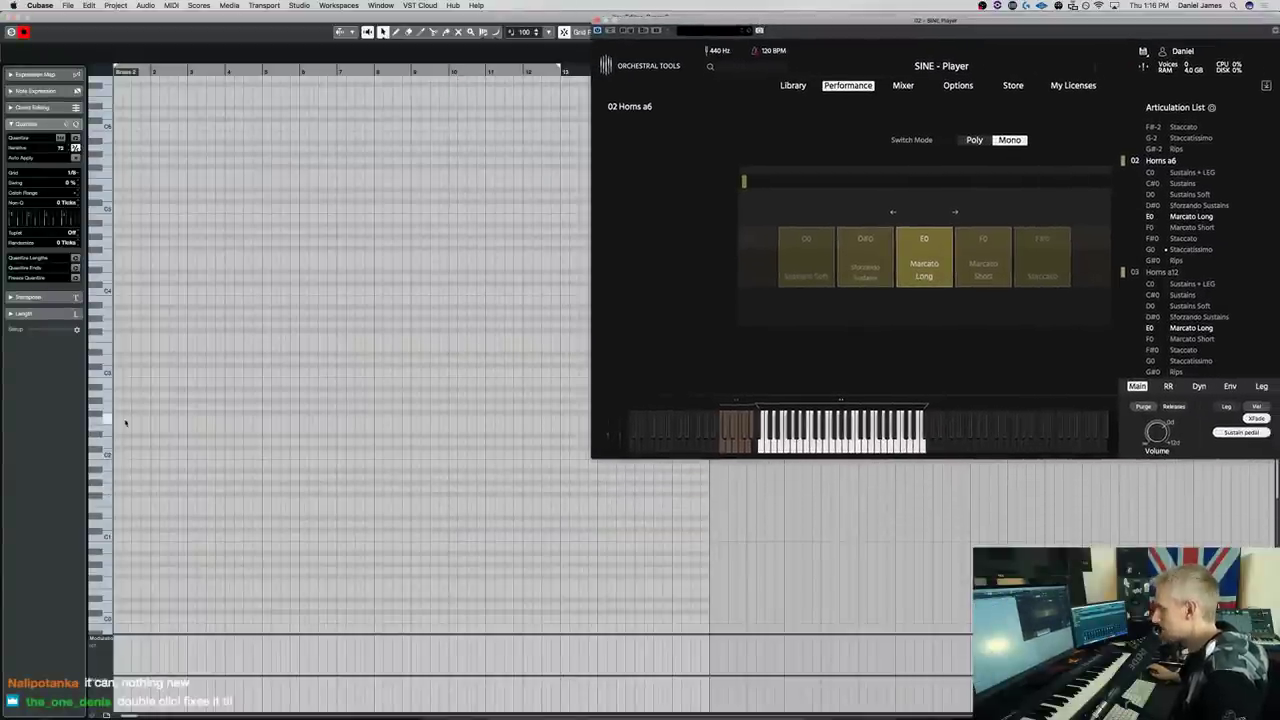
Draw a test horn phrase from bar 1 with a long F2, two short D2 notes and a long E2
key(h)
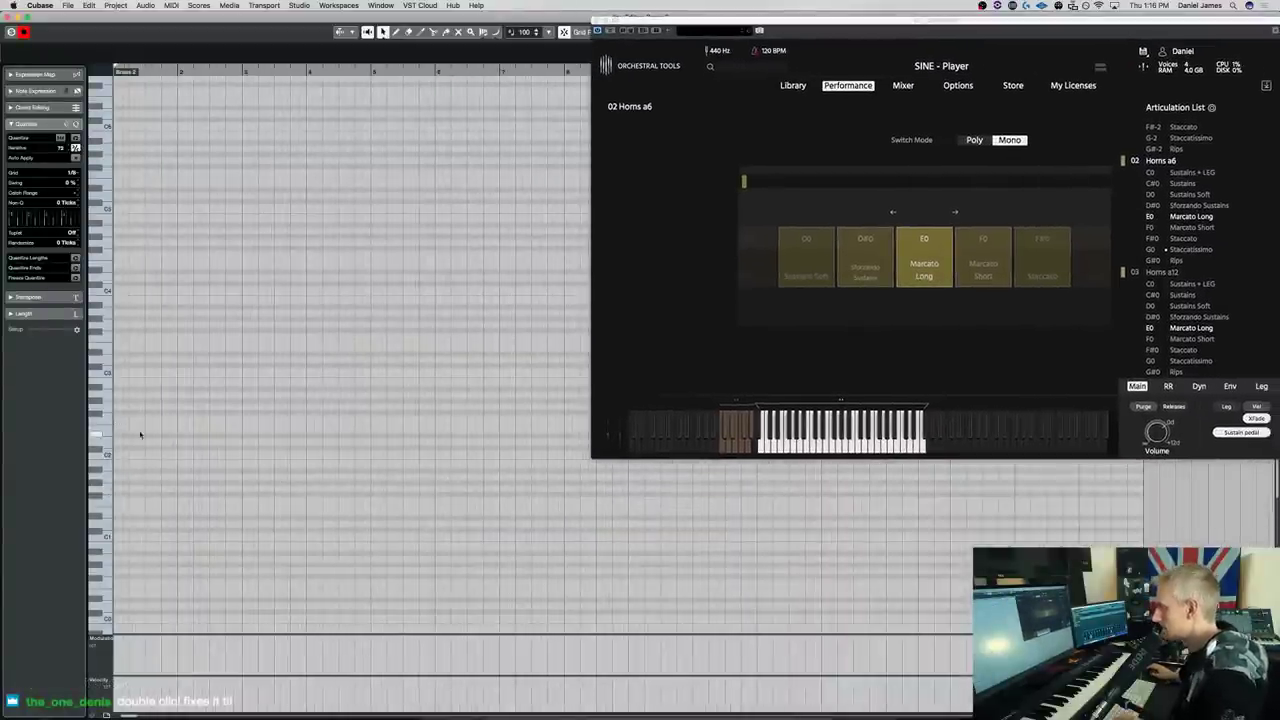
drag(115, 420, 146, 432)
key(h)
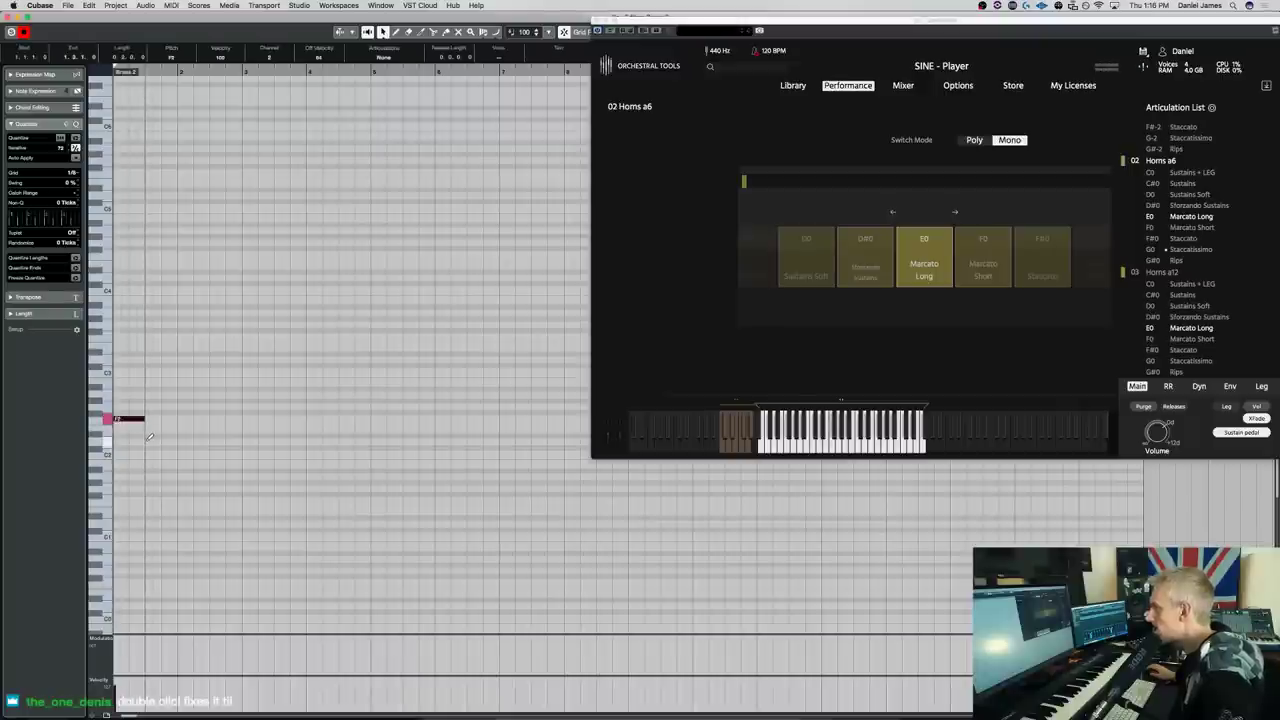
click(163, 441)
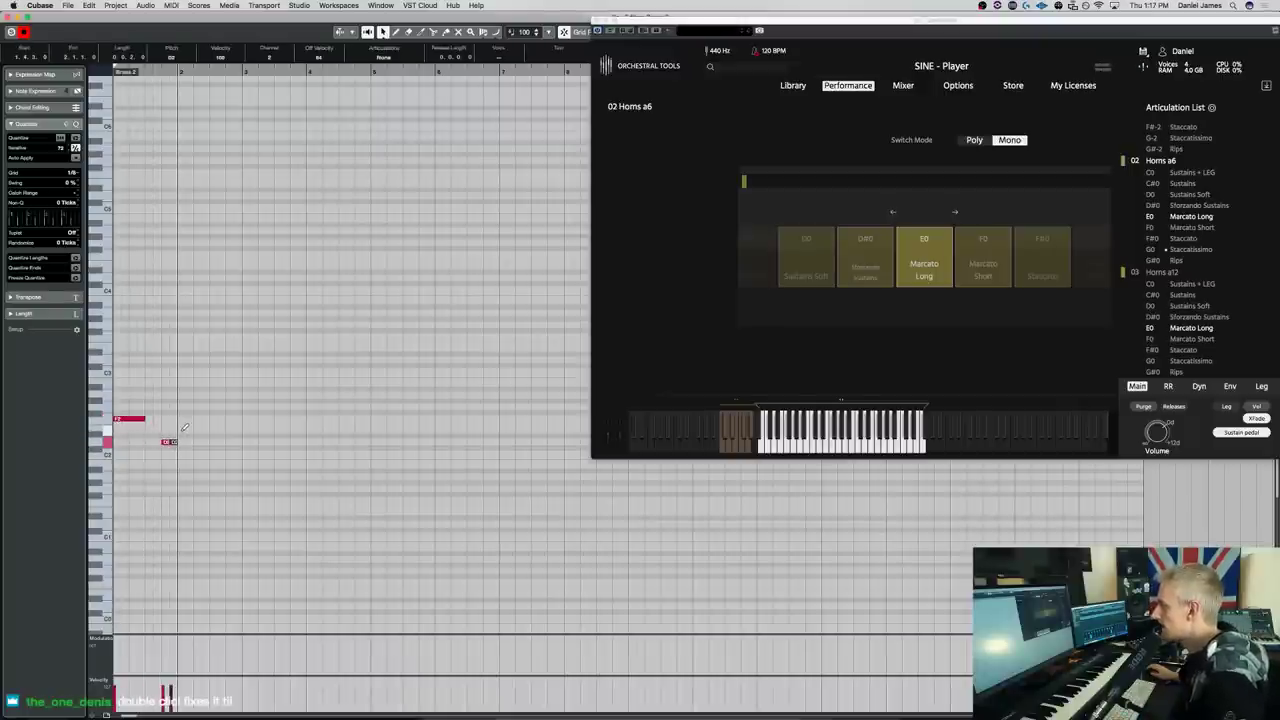
drag(180, 431, 210, 431)
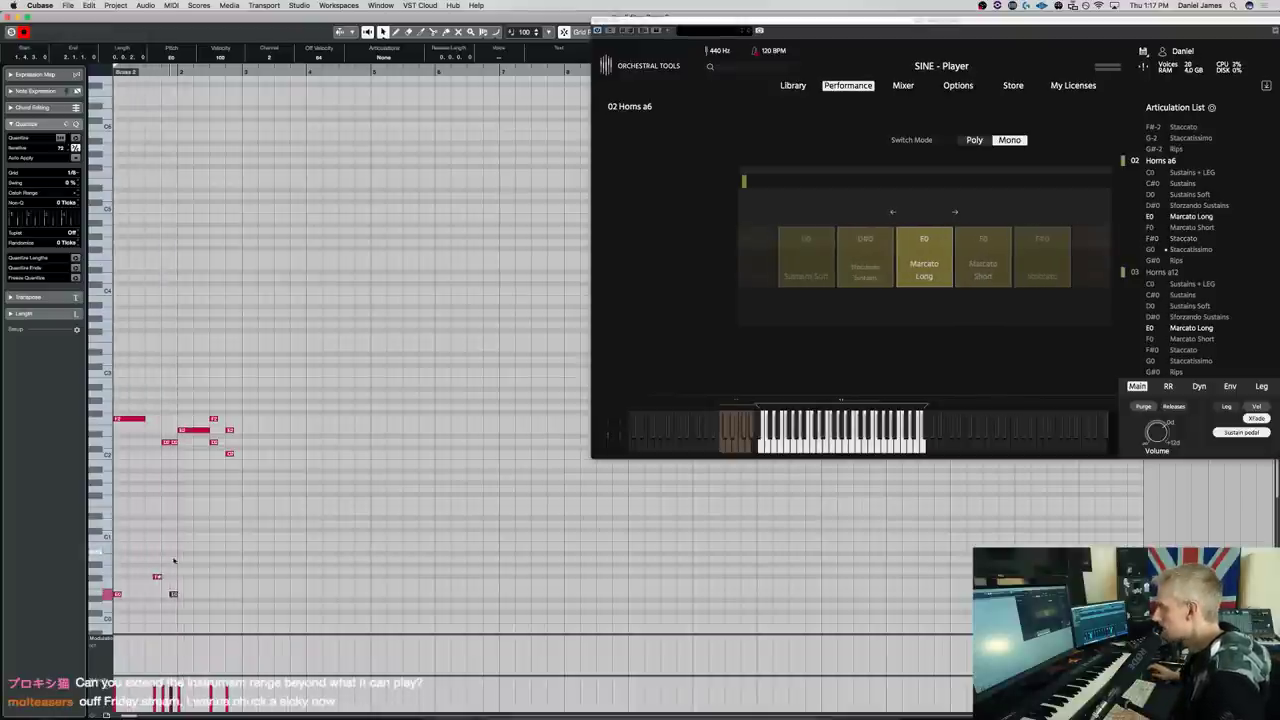
Place the keyswitches G0 late in bar 1, E0 around bar 2 and F#0 mid-bar 2, and adjust the long notes' lengths
drag(157, 577, 155, 569)
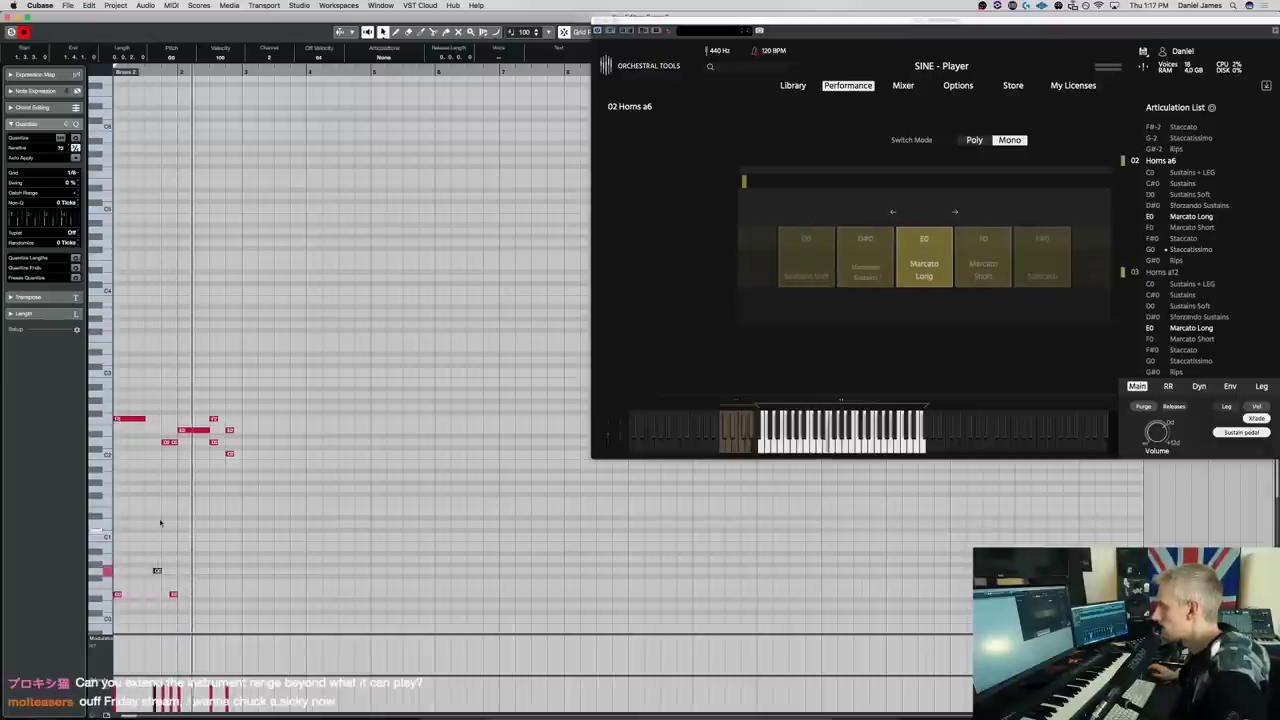
click(170, 442)
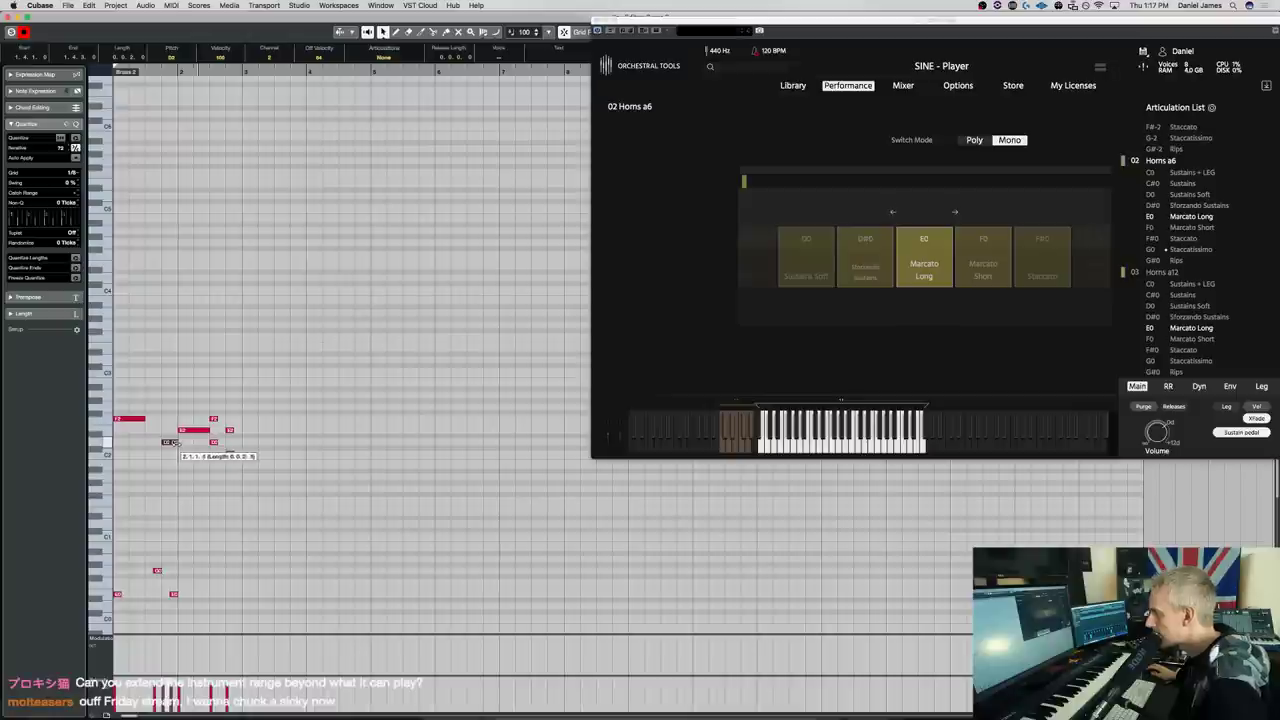
click(174, 594)
key(space)
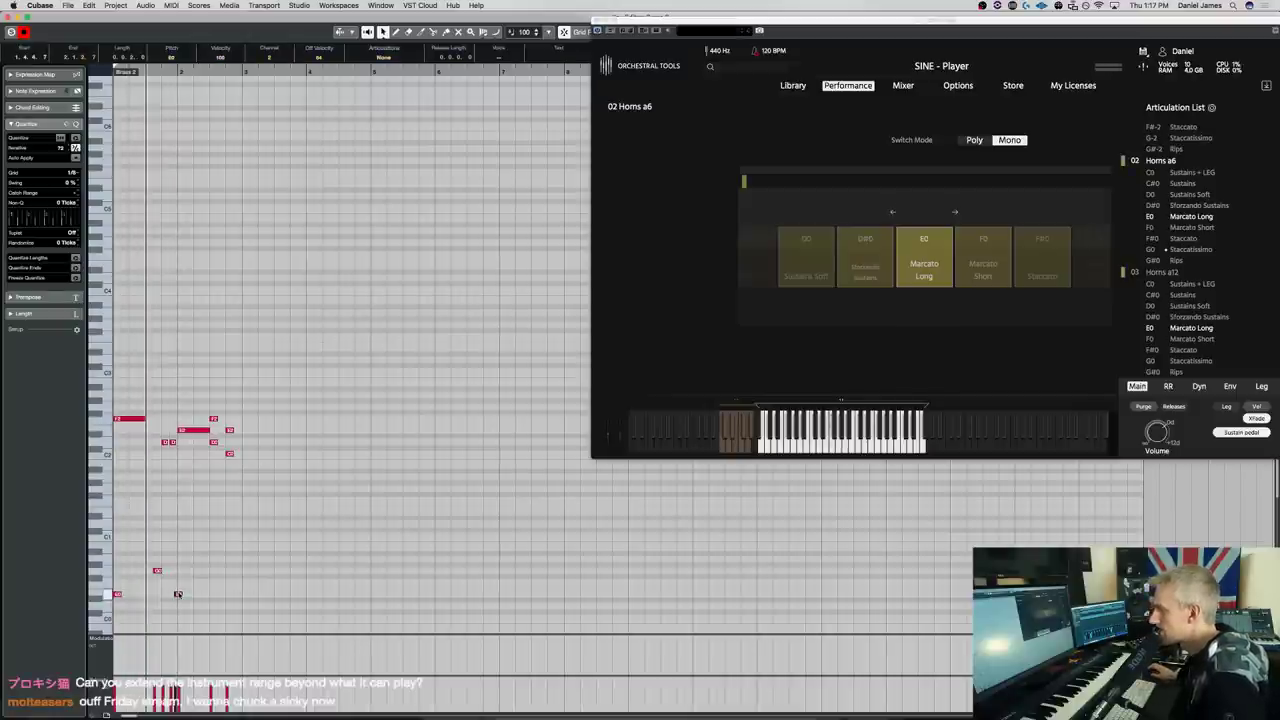
click(178, 594)
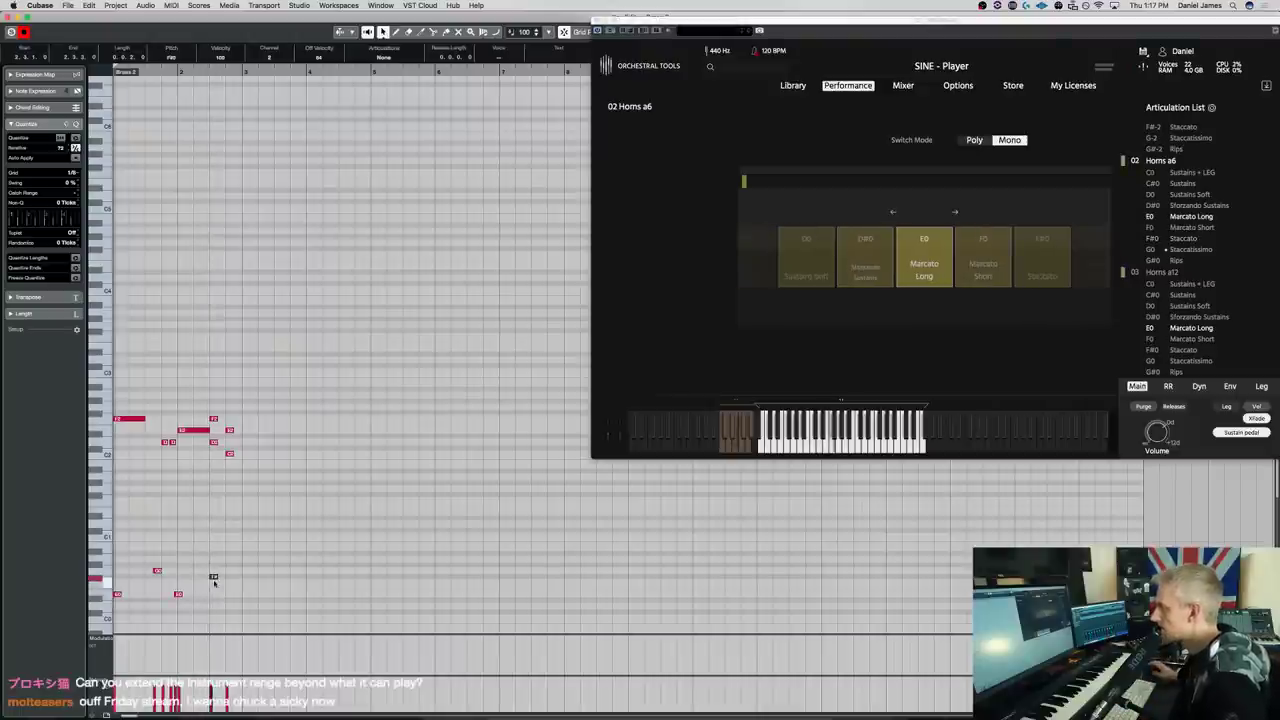
click(213, 577)
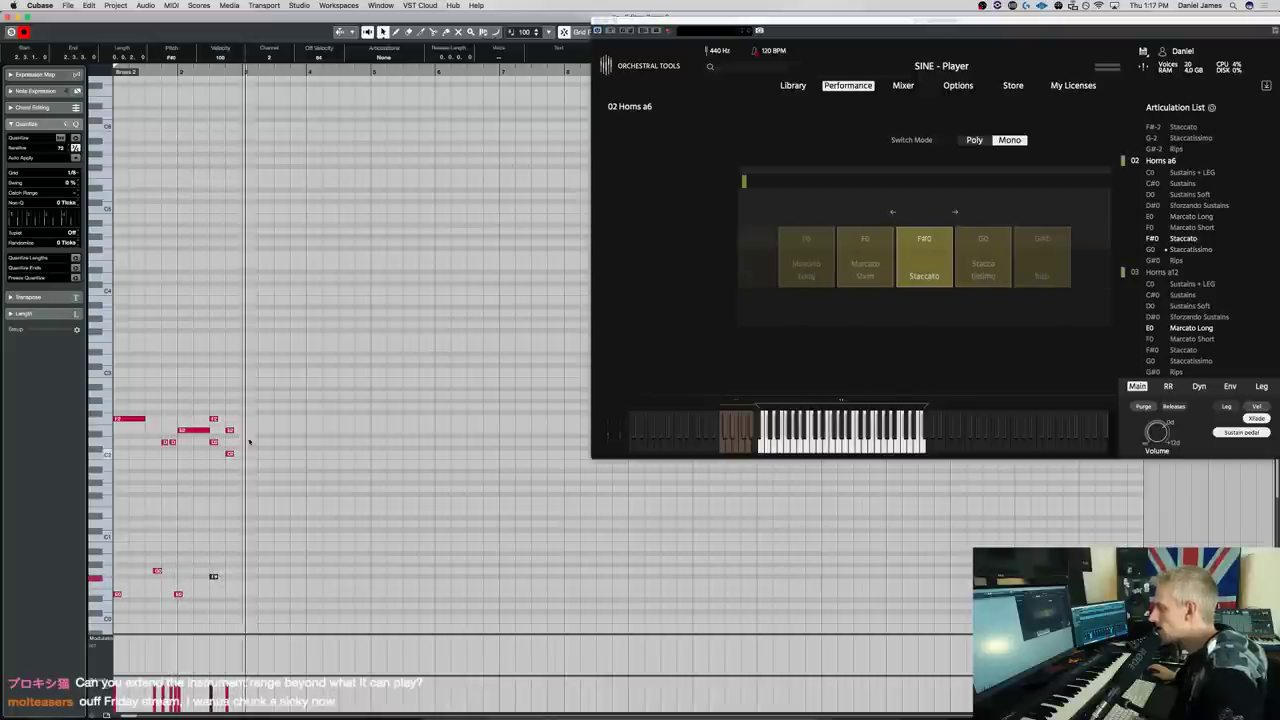
drag(210, 431, 155, 418)
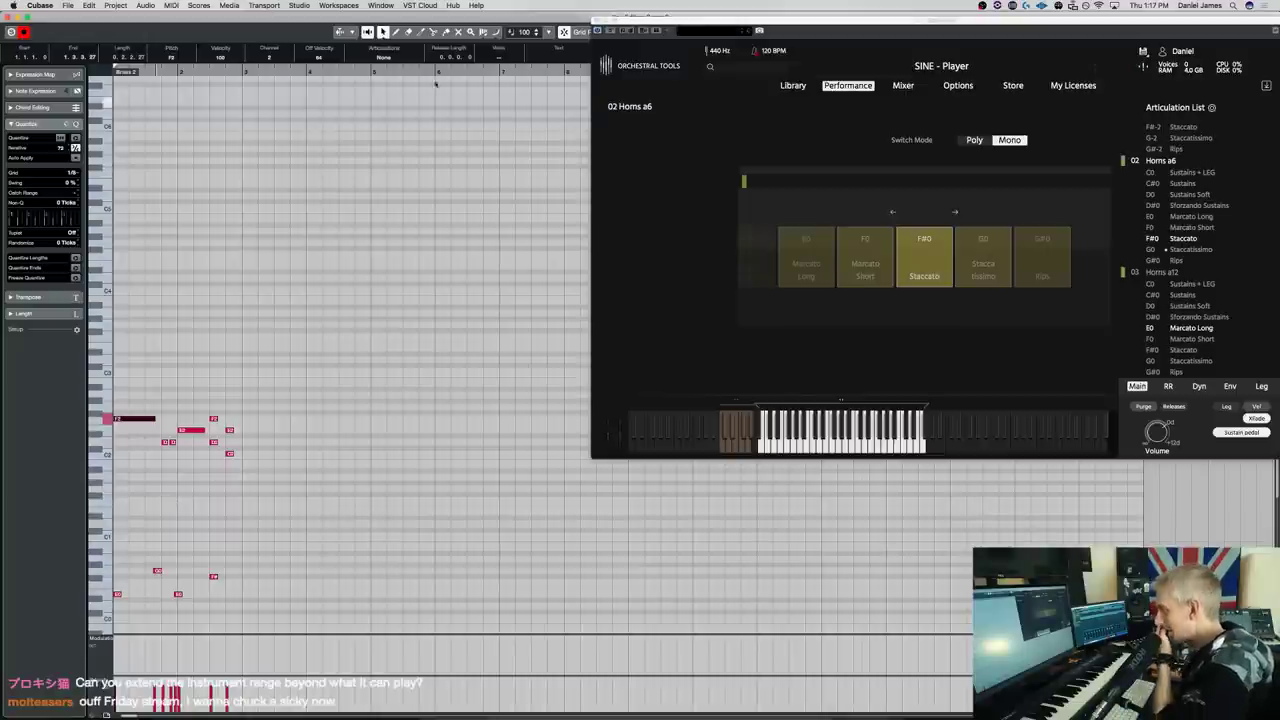
Set the quantize grid to 1/16 and delete all melody notes above the keyswitches
drag(739, 13, 741, 69)
click(680, 31)
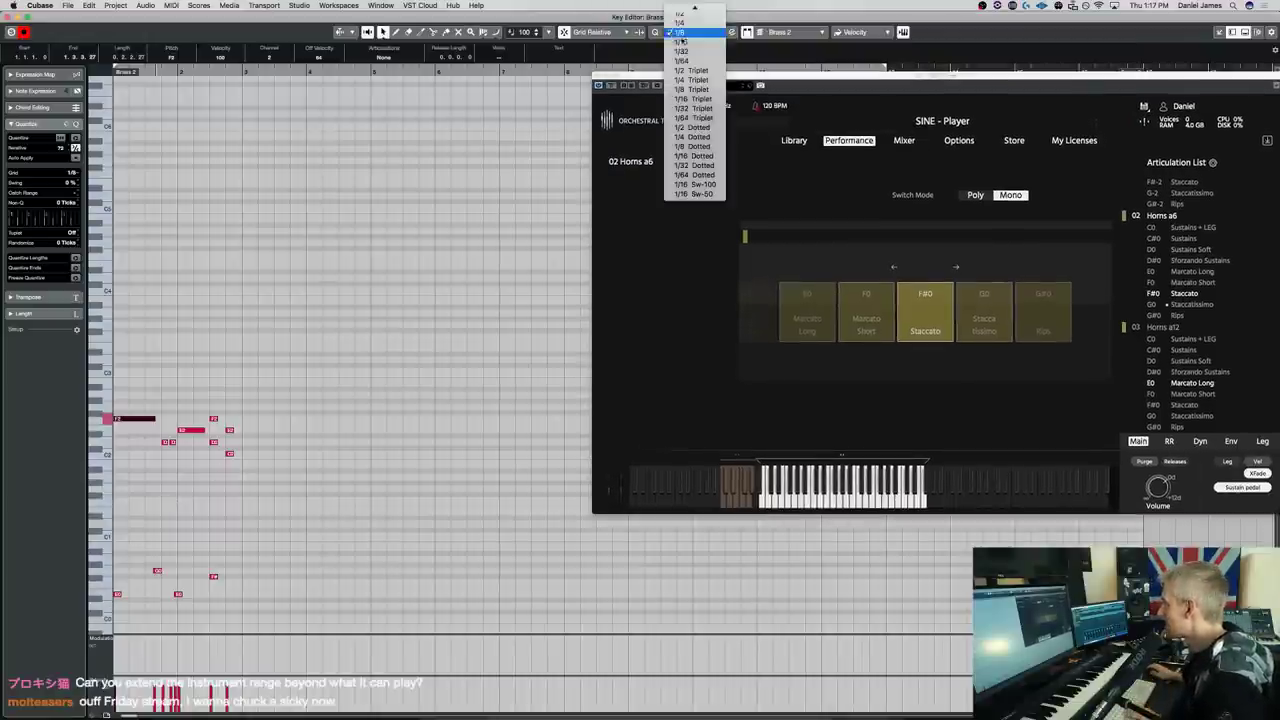
click(690, 45)
key(Delete)
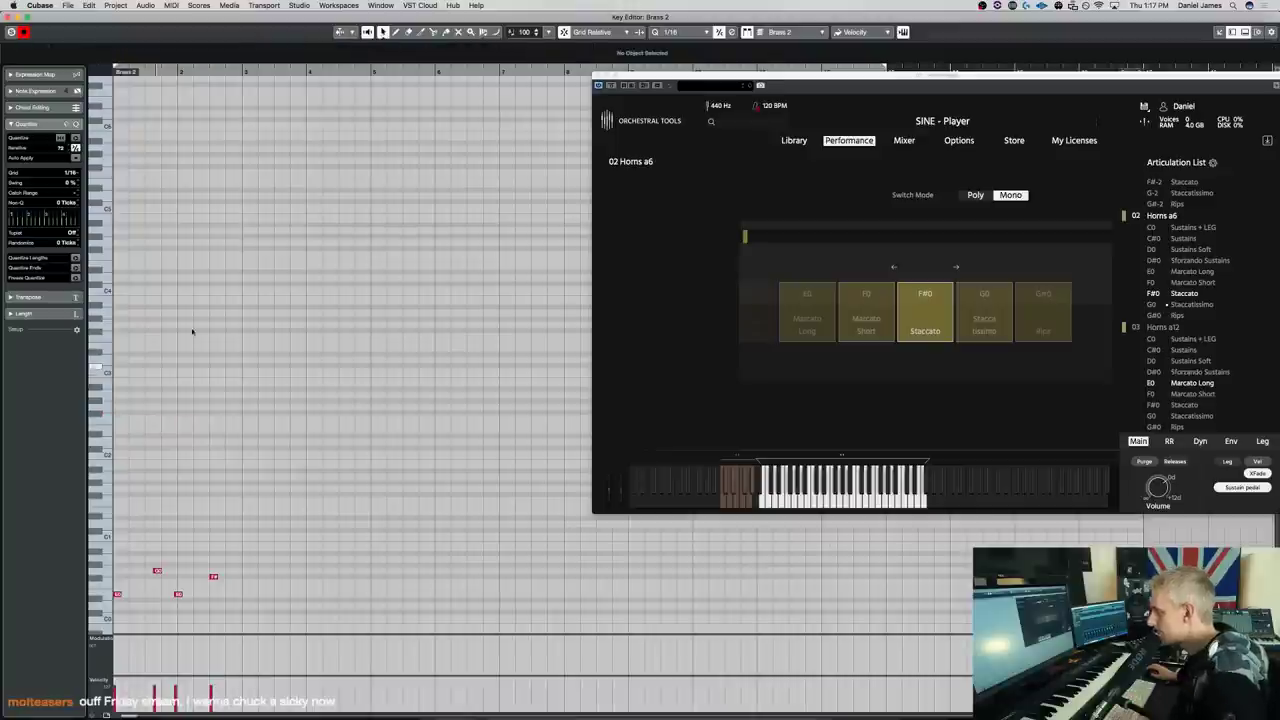
Draw a new phrase opening in bar 1 with a long D2 followed by short F2 and E2 notes from beat 2
key(h)
key(h)
drag(114, 418, 145, 418)
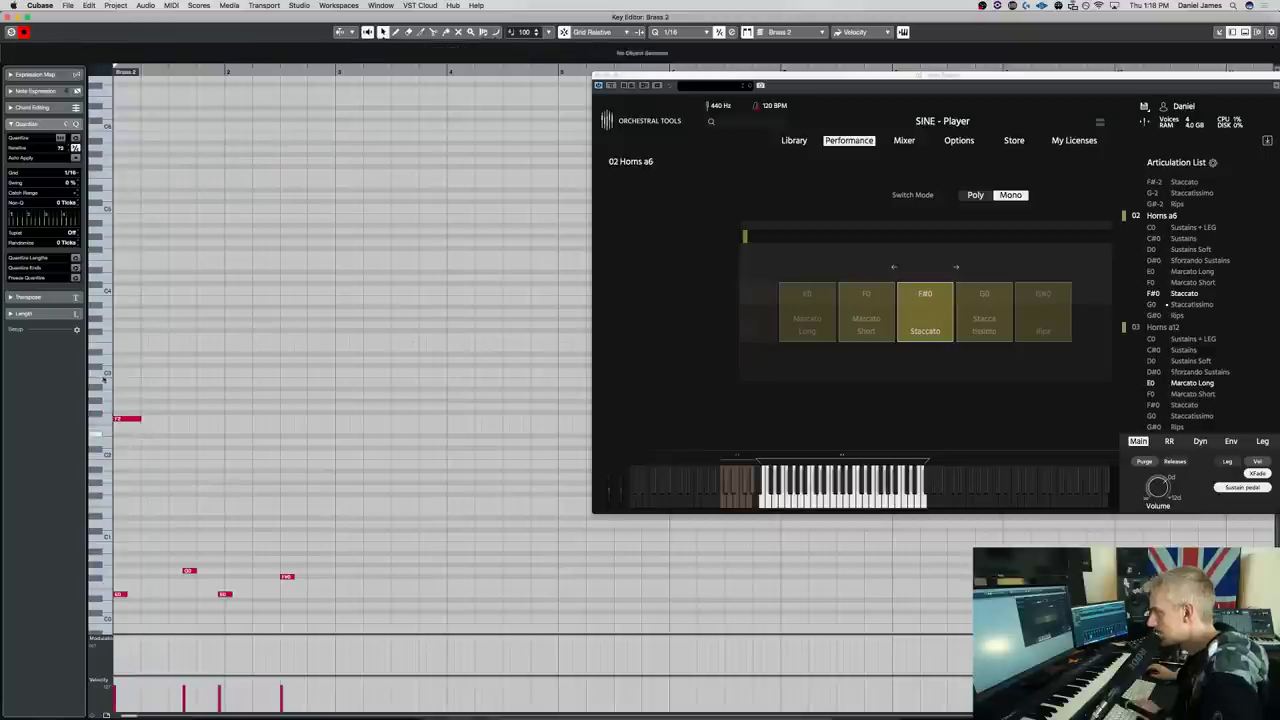
key(Down)
key(Down)
key(Down)
drag(147, 415, 158, 424)
Move the G0 keyswitch to just before beat 2, remove the duplicate short F2 and E2 notes, and play the phrase
drag(191, 571, 145, 571)
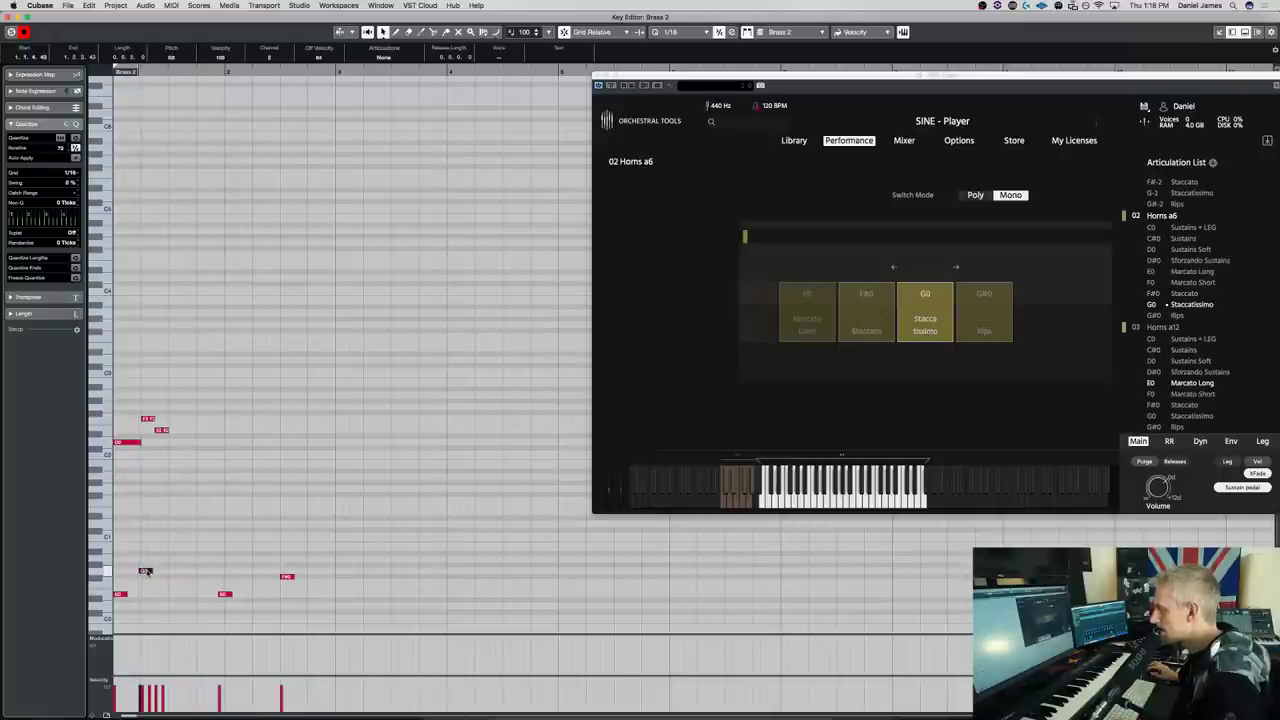
key(space)
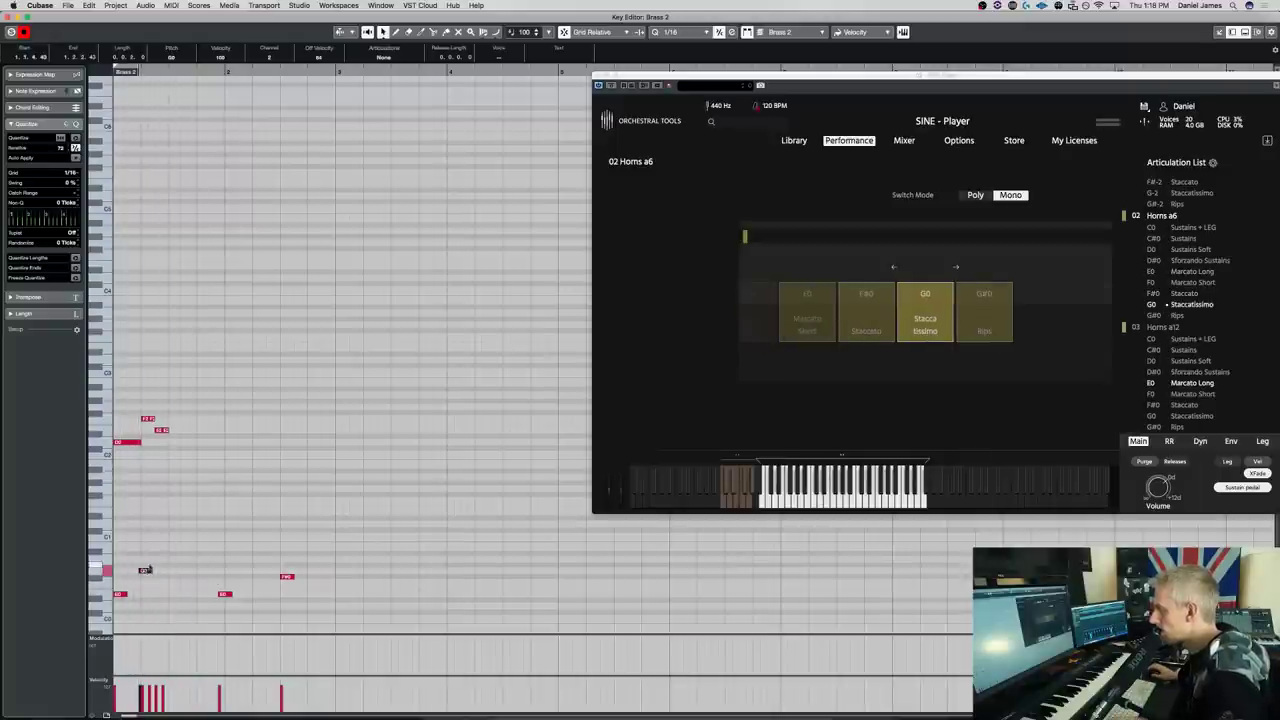
click(175, 453)
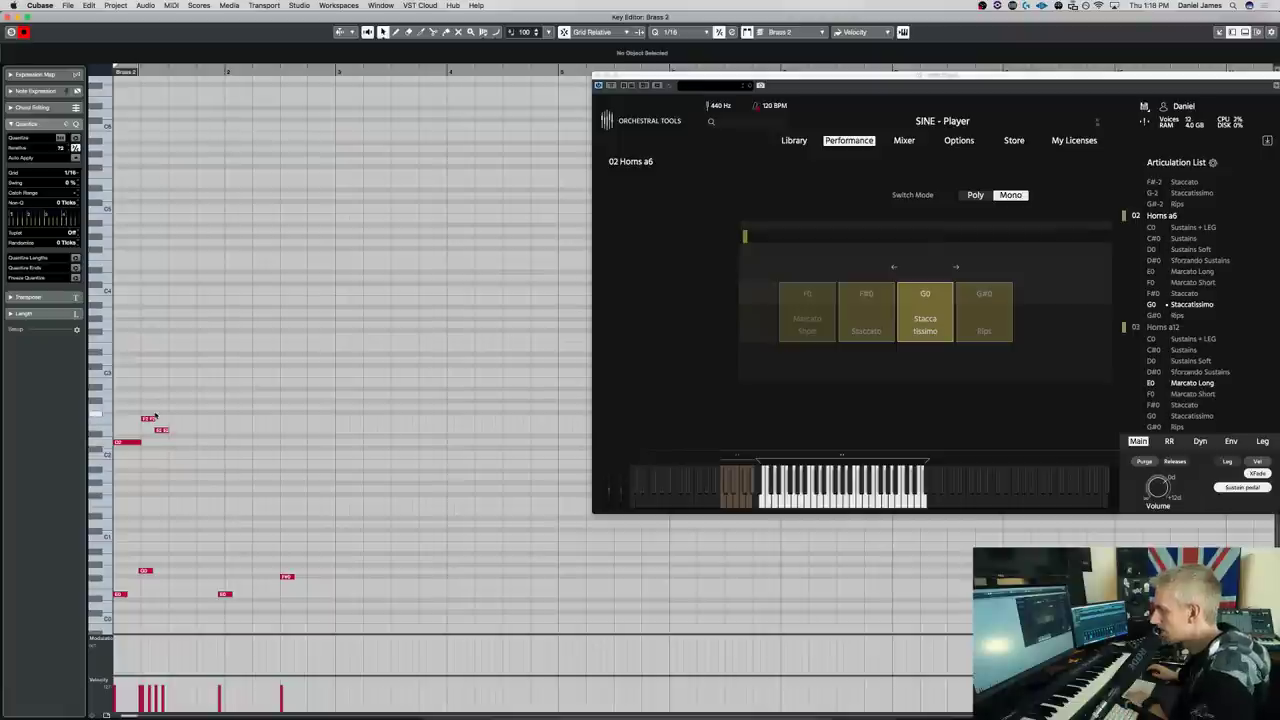
drag(150, 420, 147, 421)
key(space)
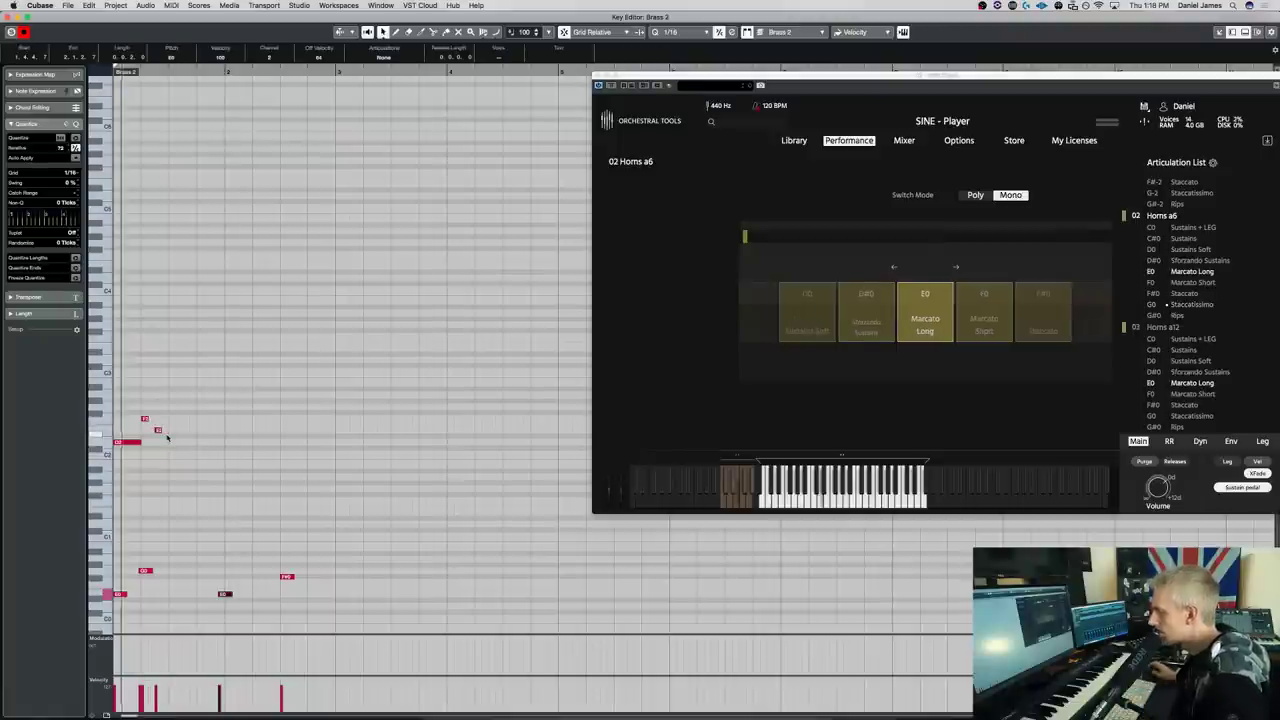
Continue the phrase with a long C2 under a D#0 keyswitch, and draw a sustained A#2, F2 and D2 chord at bar 2
drag(172, 452, 201, 454)
click(174, 598)
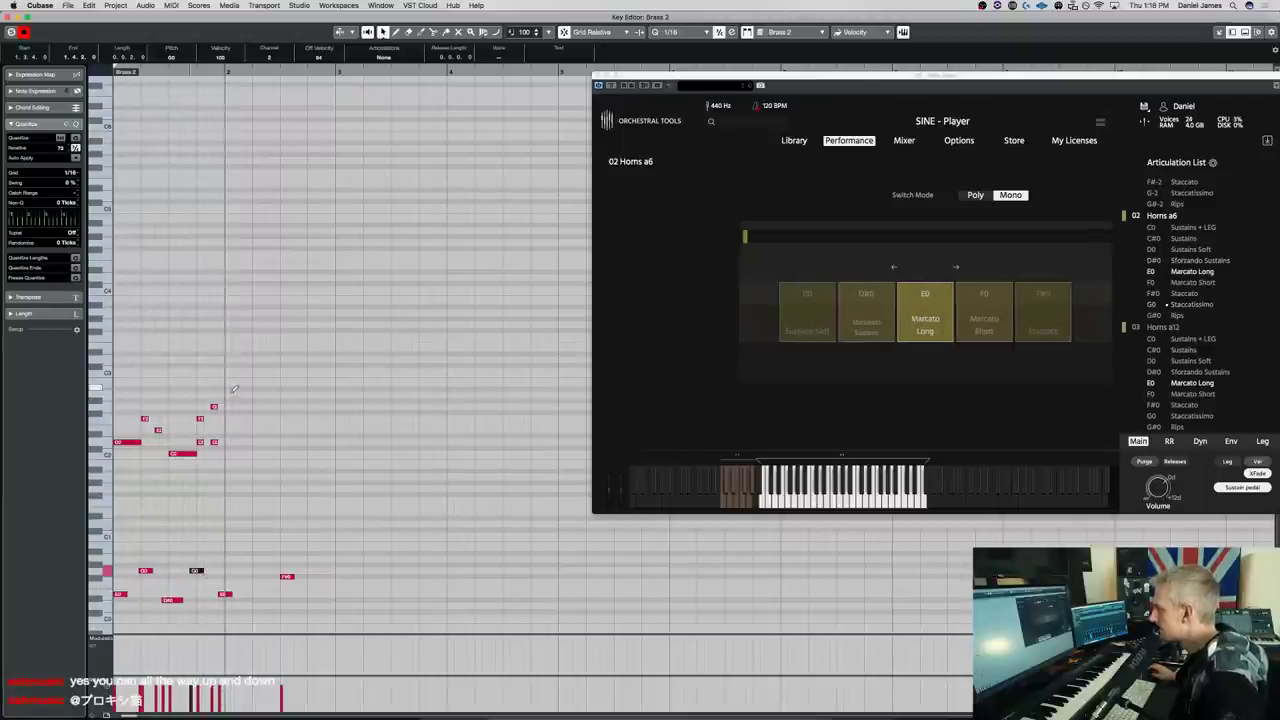
mouse_move(229, 386)
mouse_down()
mouse_move(282, 388)
mouse_move(281, 418)
mouse_up()
click(230, 441)
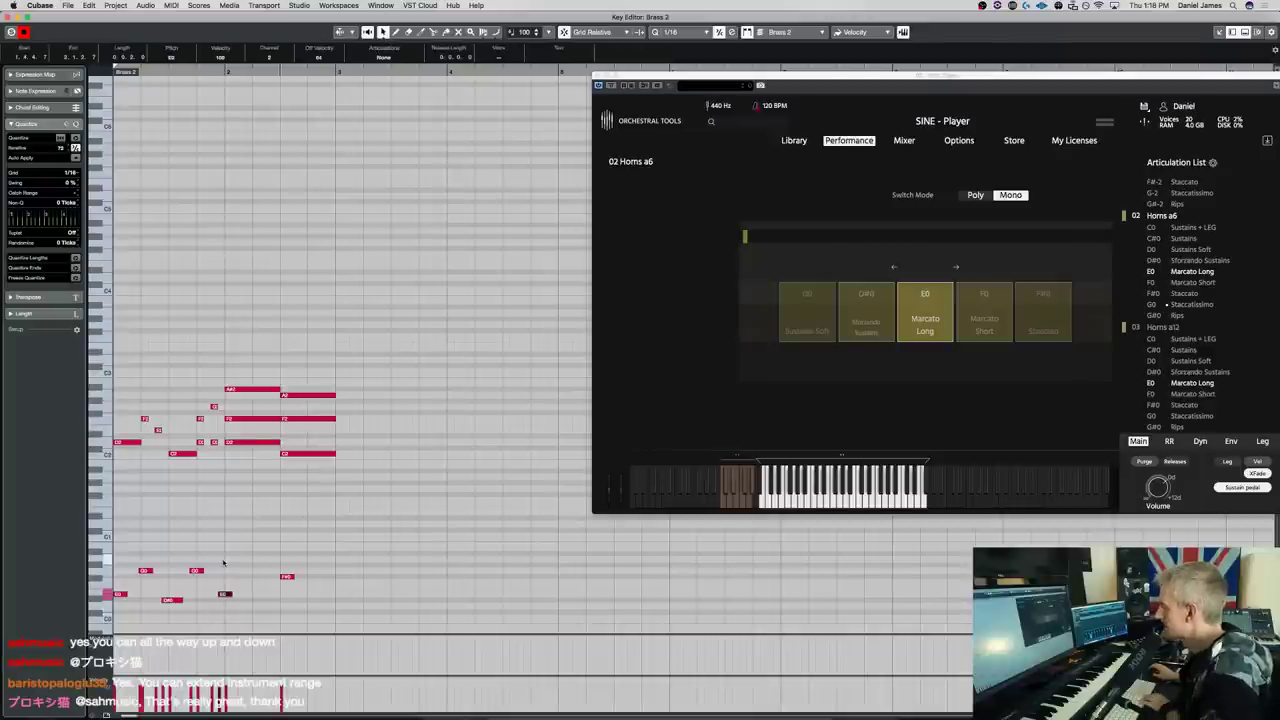
Step the bar 2 keyswitch through the articulations, settle it on D#0 for Sforzando Sustains, and play the phrase
key(Up)
key(Up)
key(Up)
key(Down)
key(Down)
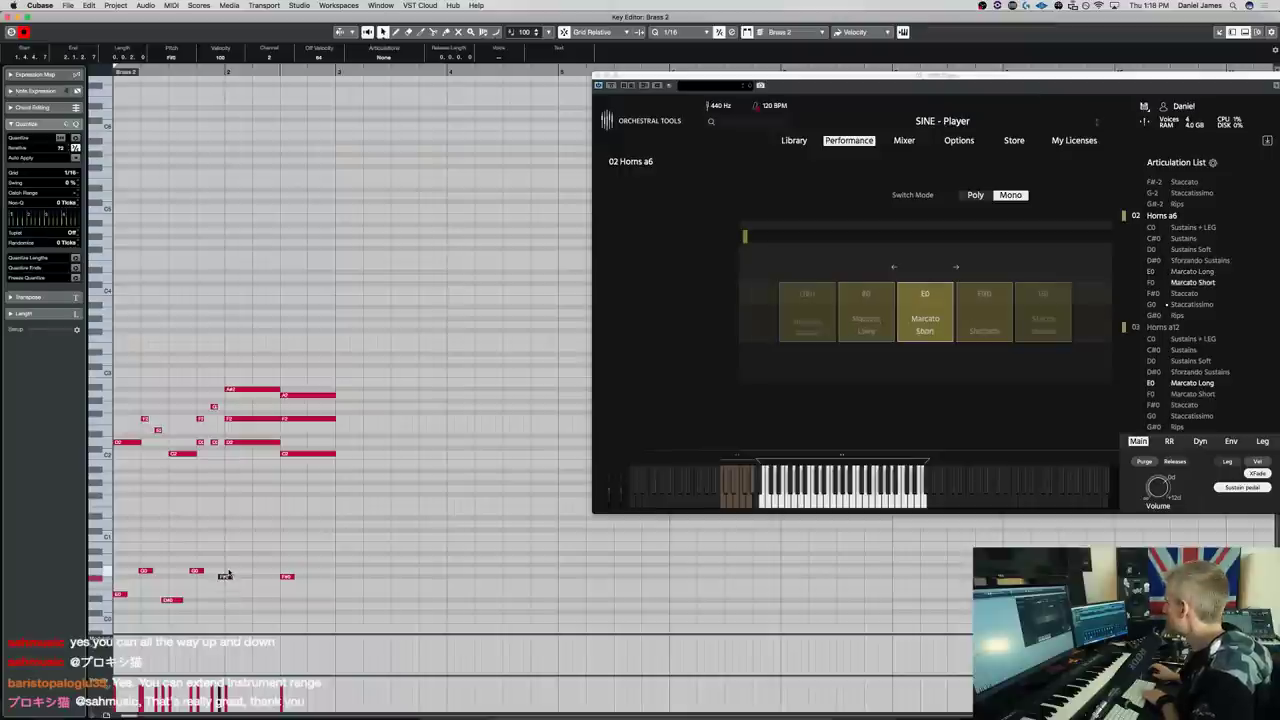
key(Down)
key(Down)
key(Down)
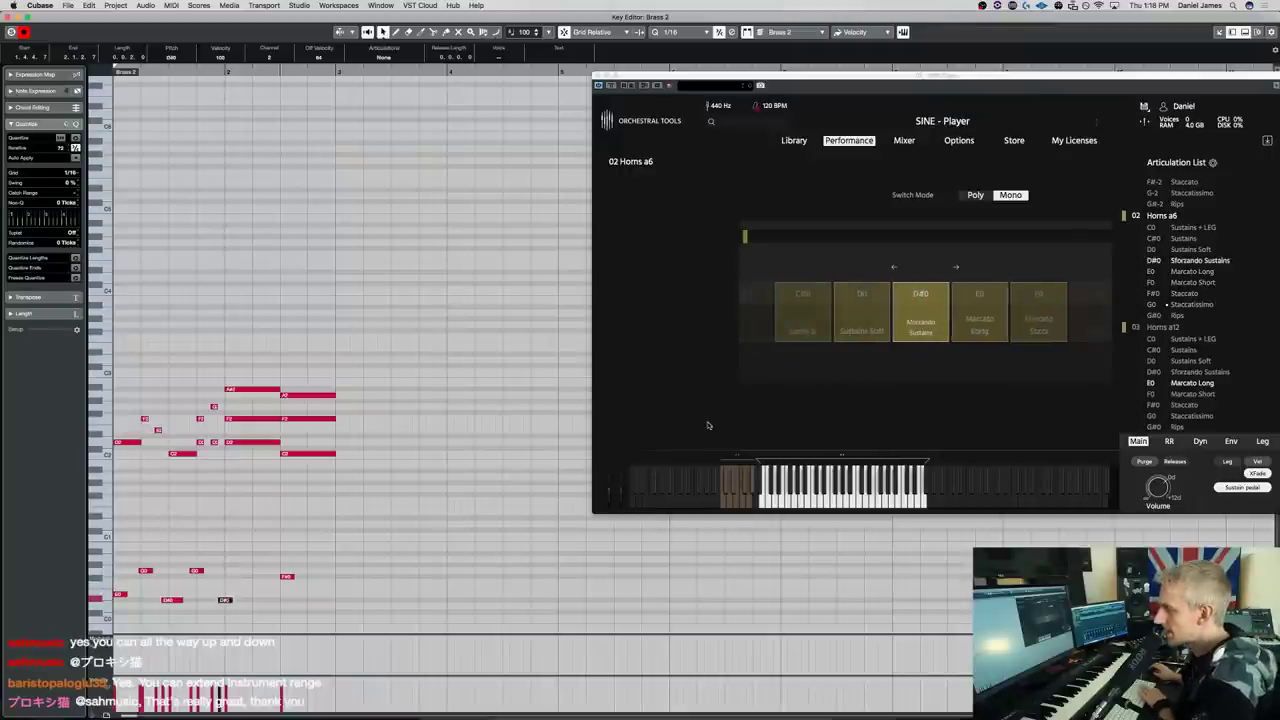
key(Up)
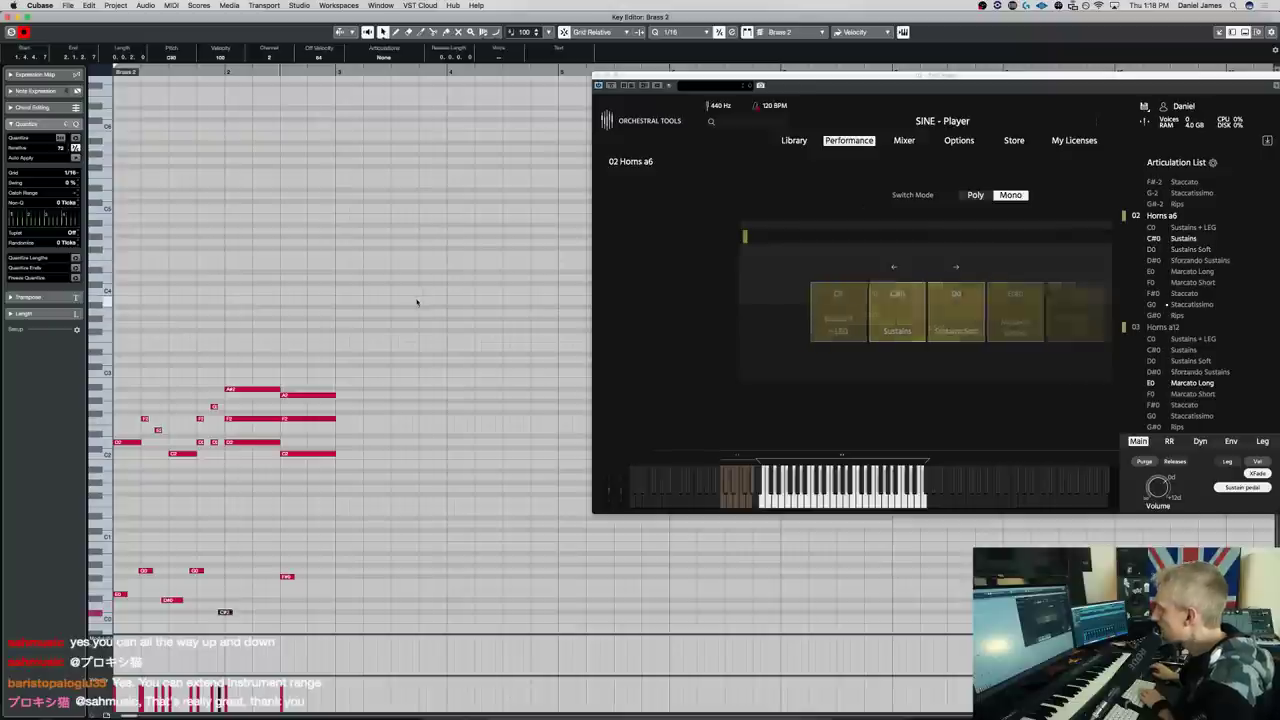
key(Up)
key(Up)
key(Up)
key(Up)
key(Up)
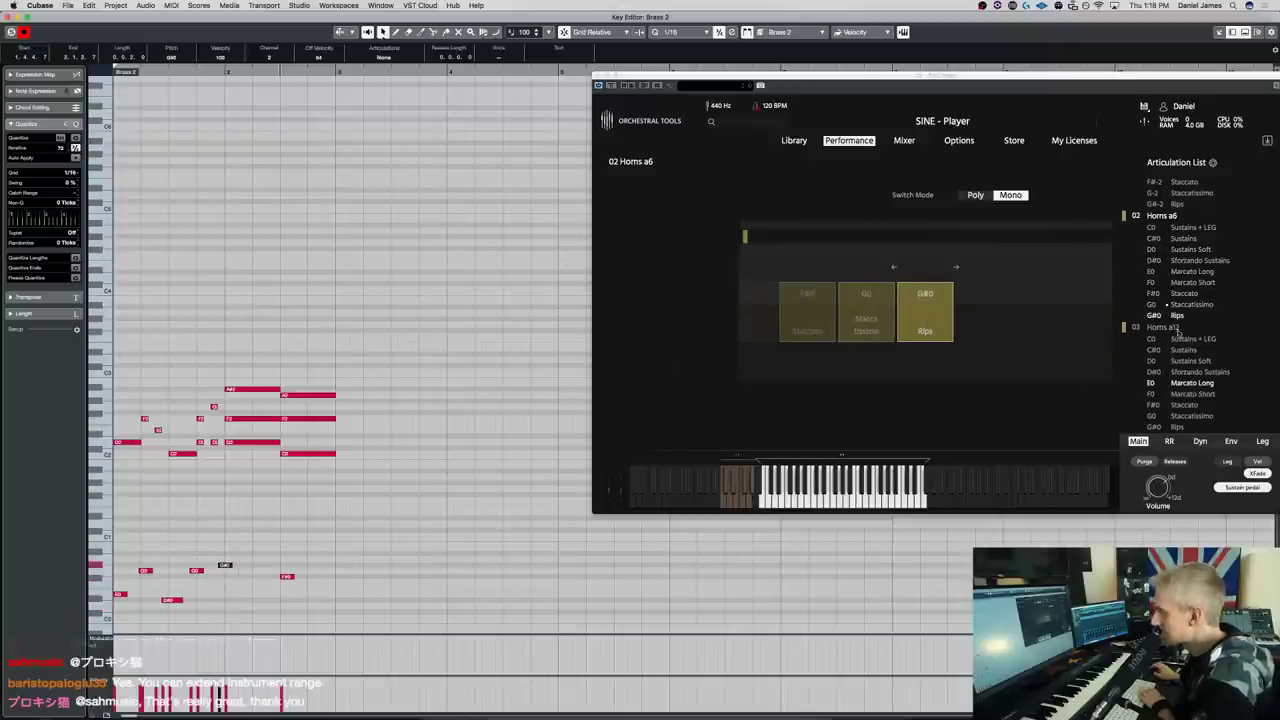
key(Down)
key(Down)
key(Down)
key(Down)
key(Down)
key(Down)
key(Down)
key(Up)
key(Up)
key(Up)
key(Up)
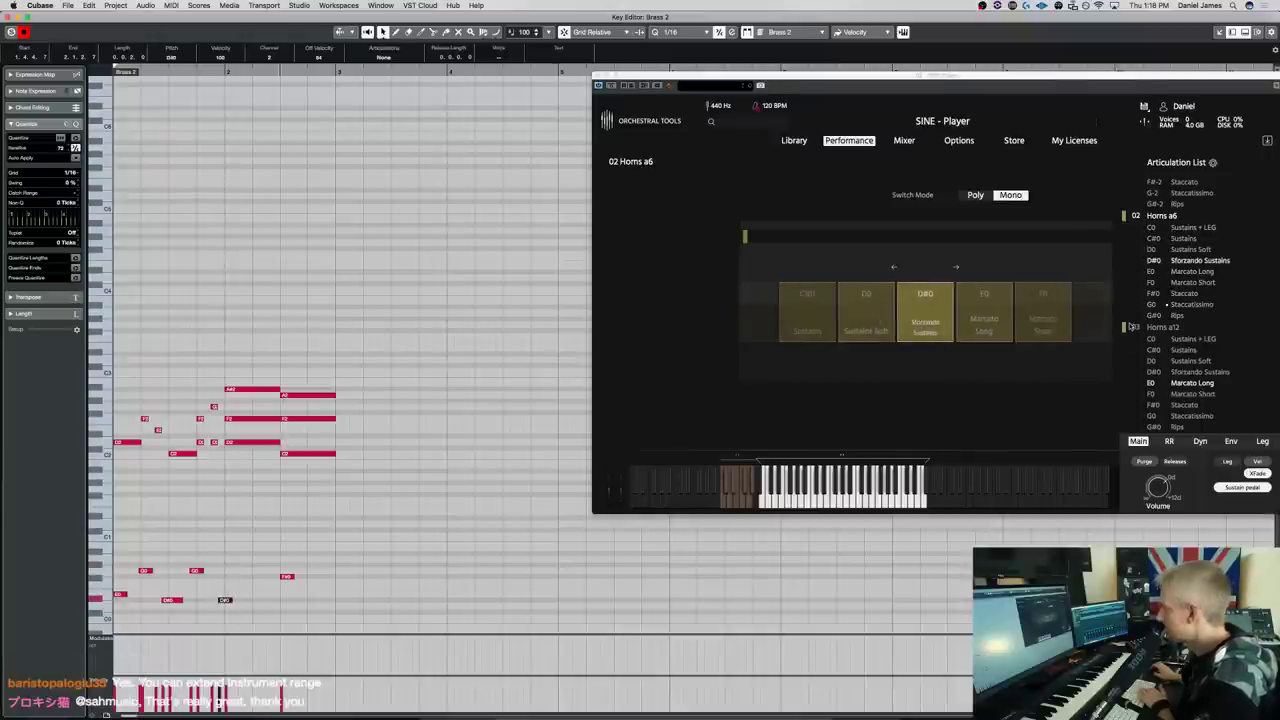
key(space)
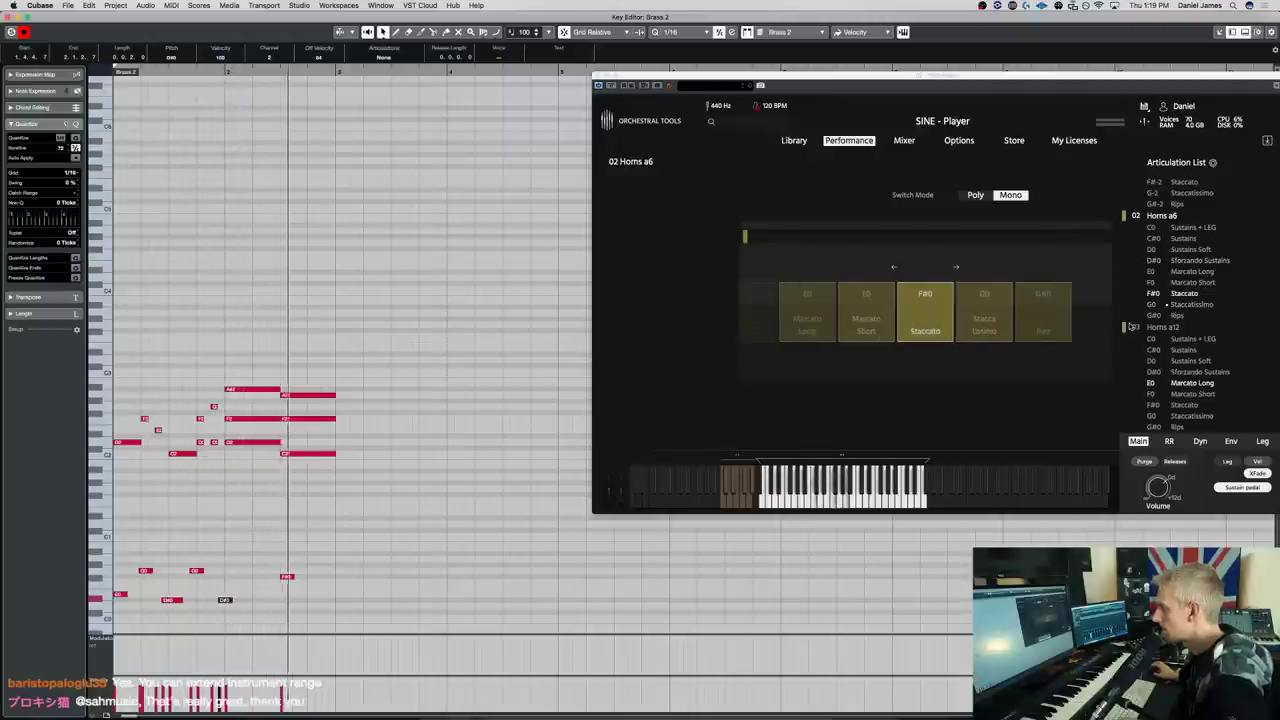
key(space)
Lower the mid-bar 2 keyswitch to D0 for Sustains Soft and play the phrase
click(313, 577)
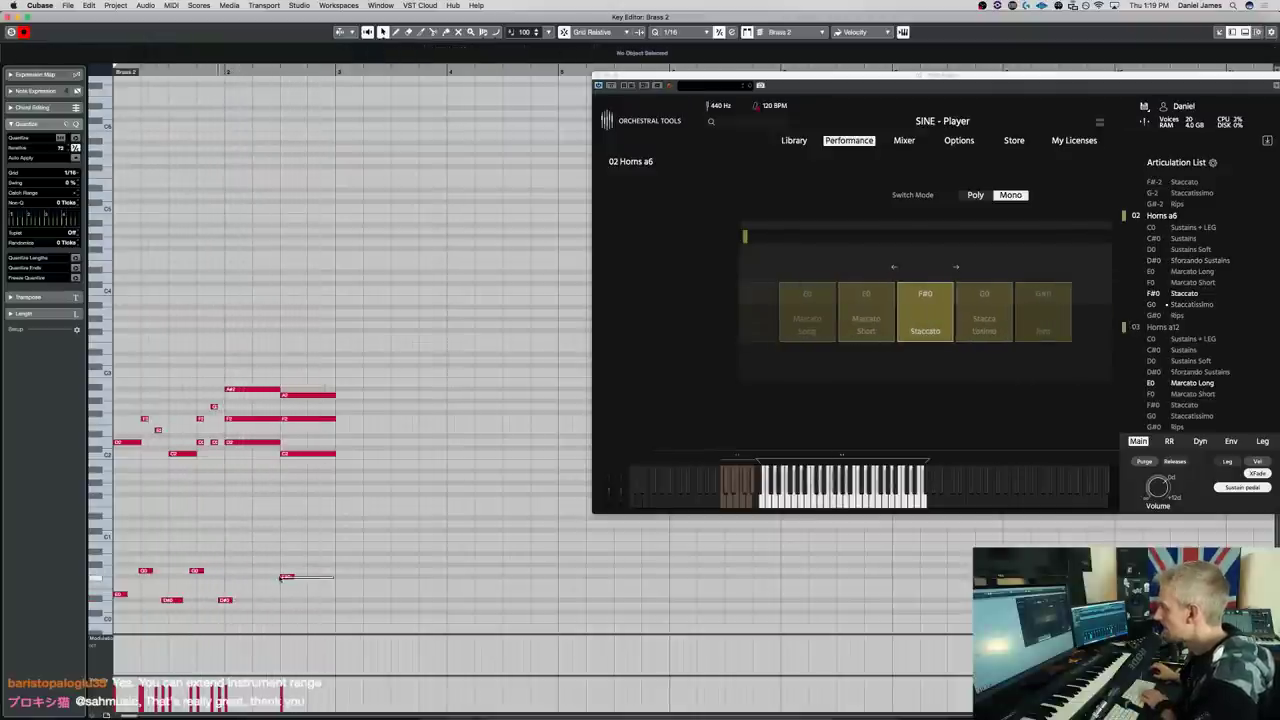
click(281, 577)
key(Down)
key(Down)
key(Down)
key(Down)
key(space)
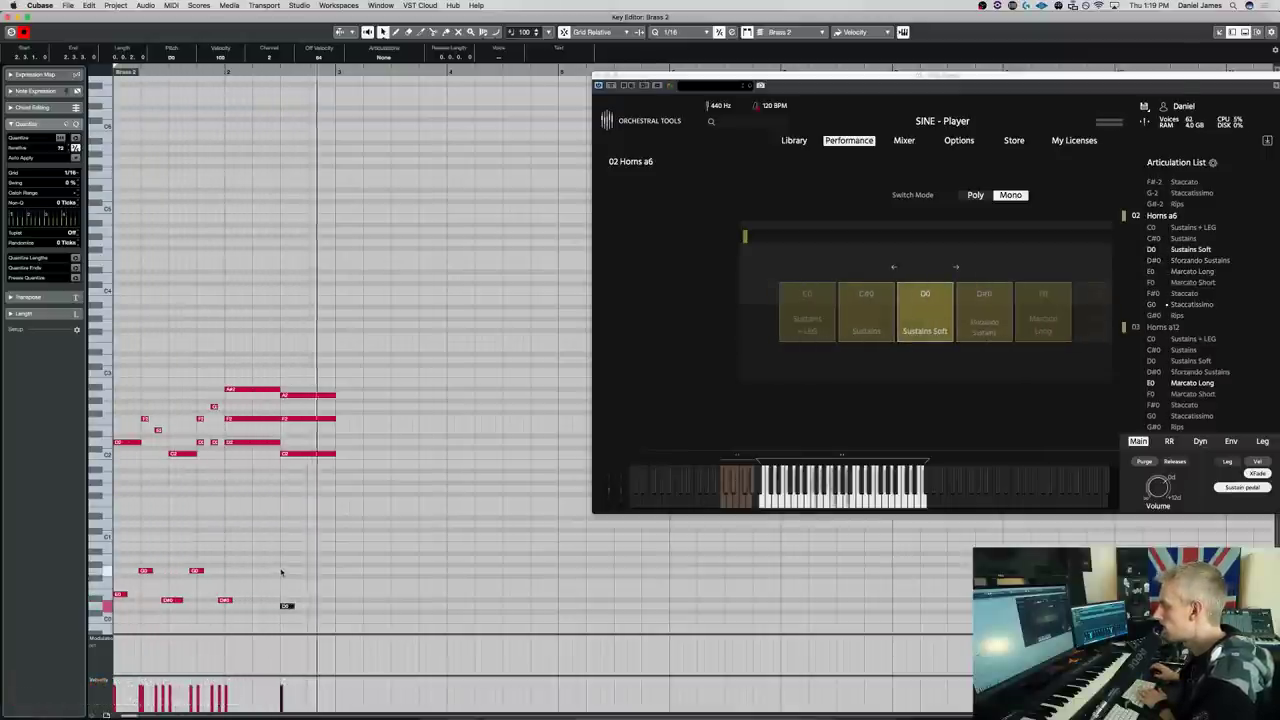
Duplicate the mid-bar 2 chord to bar 3, shape it into G2, E2 and C2, and play the phrase
key(space)
drag(336, 552, 357, 407)
key(alt+d)
click(356, 385)
drag(375, 505, 369, 361)
key(space)
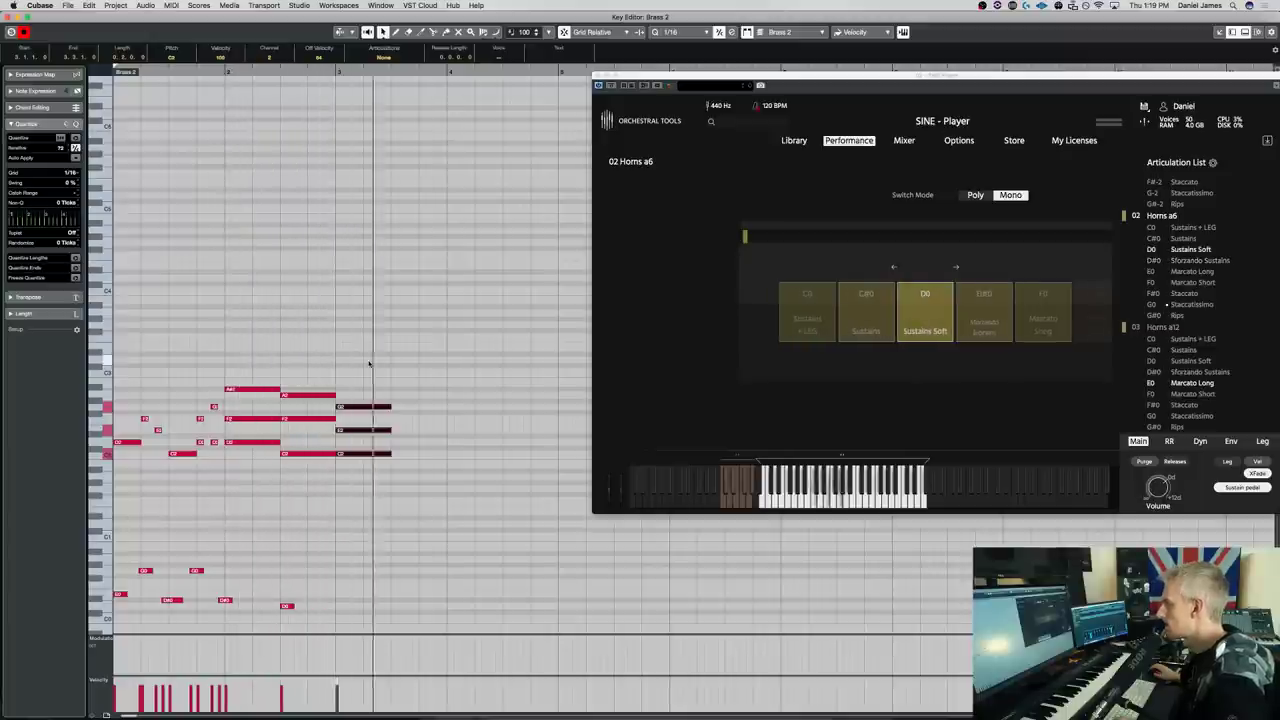
Move the mid-bar 2 D0 keyswitch to just before bar 3 and play the phrase
key(space)
drag(289, 605, 303, 605)
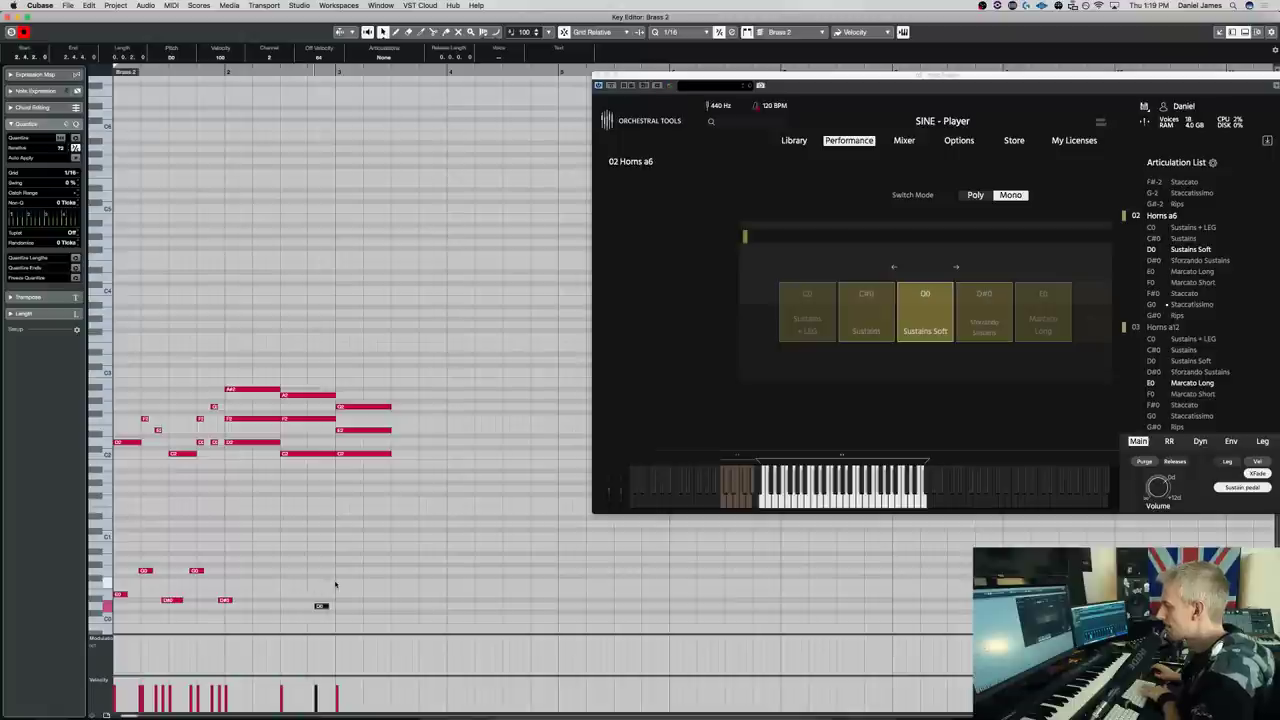
key(space)
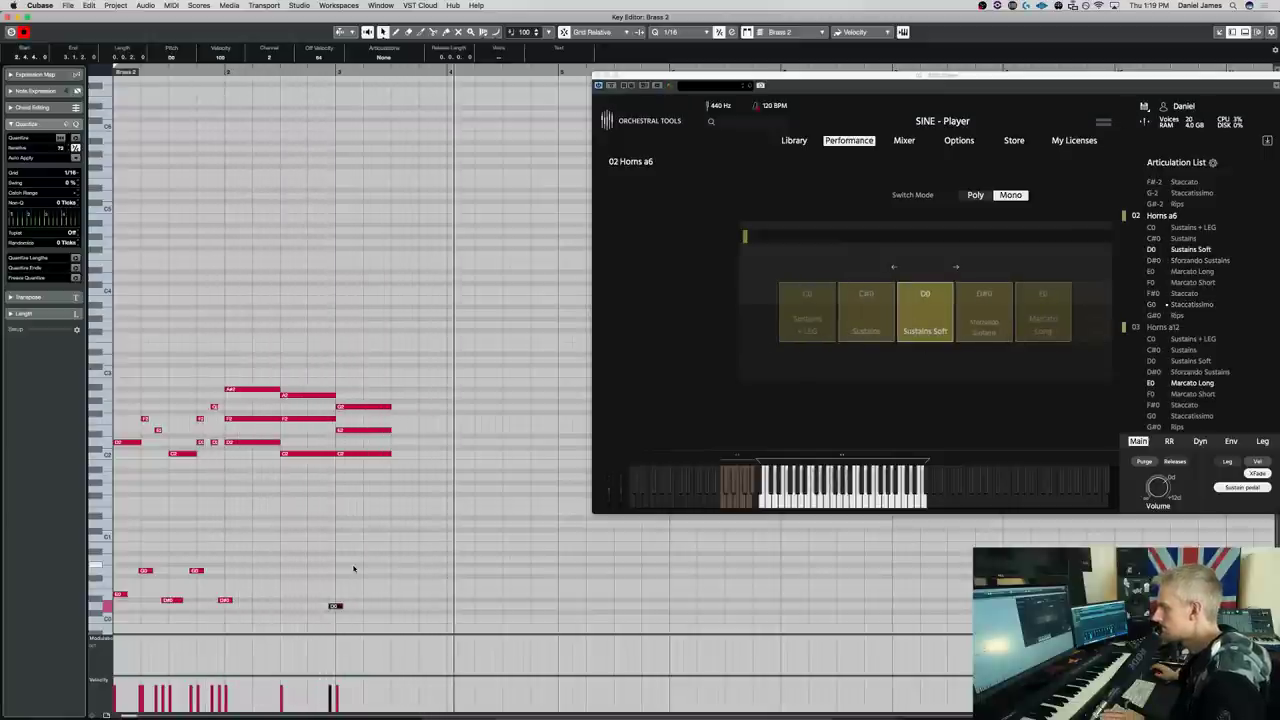
key(space)
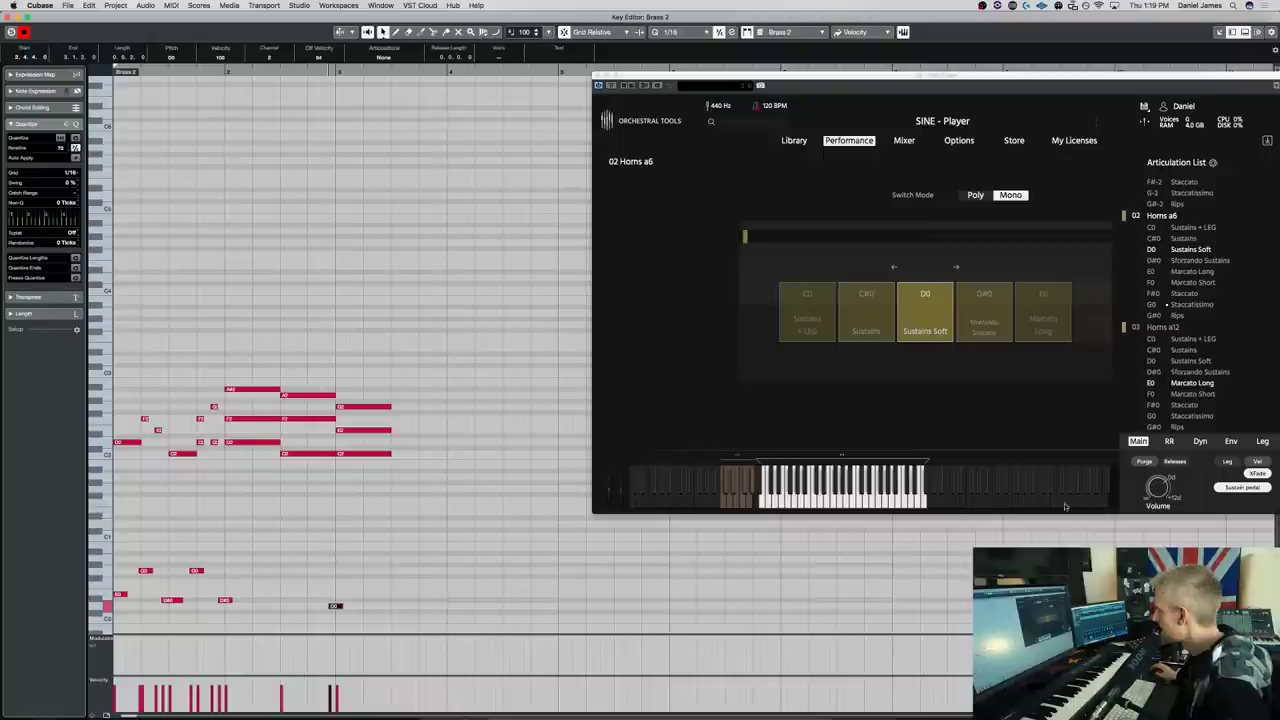
click(929, 462)
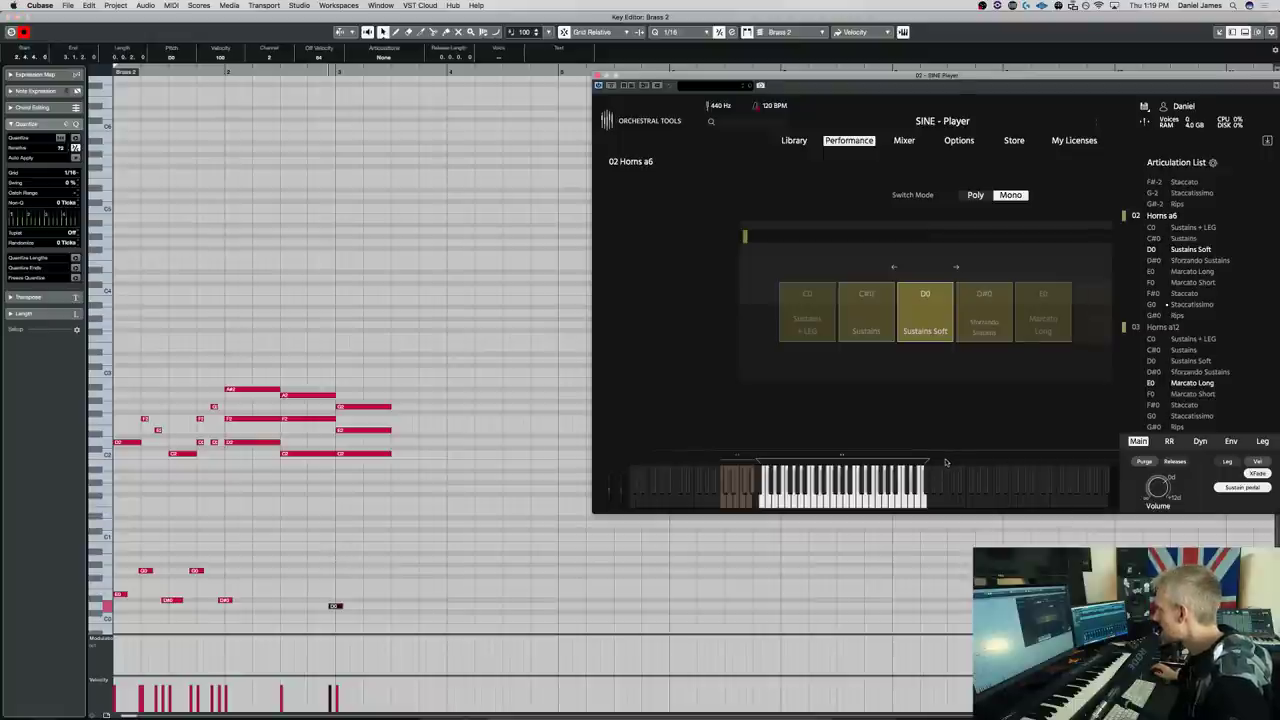
click(378, 465)
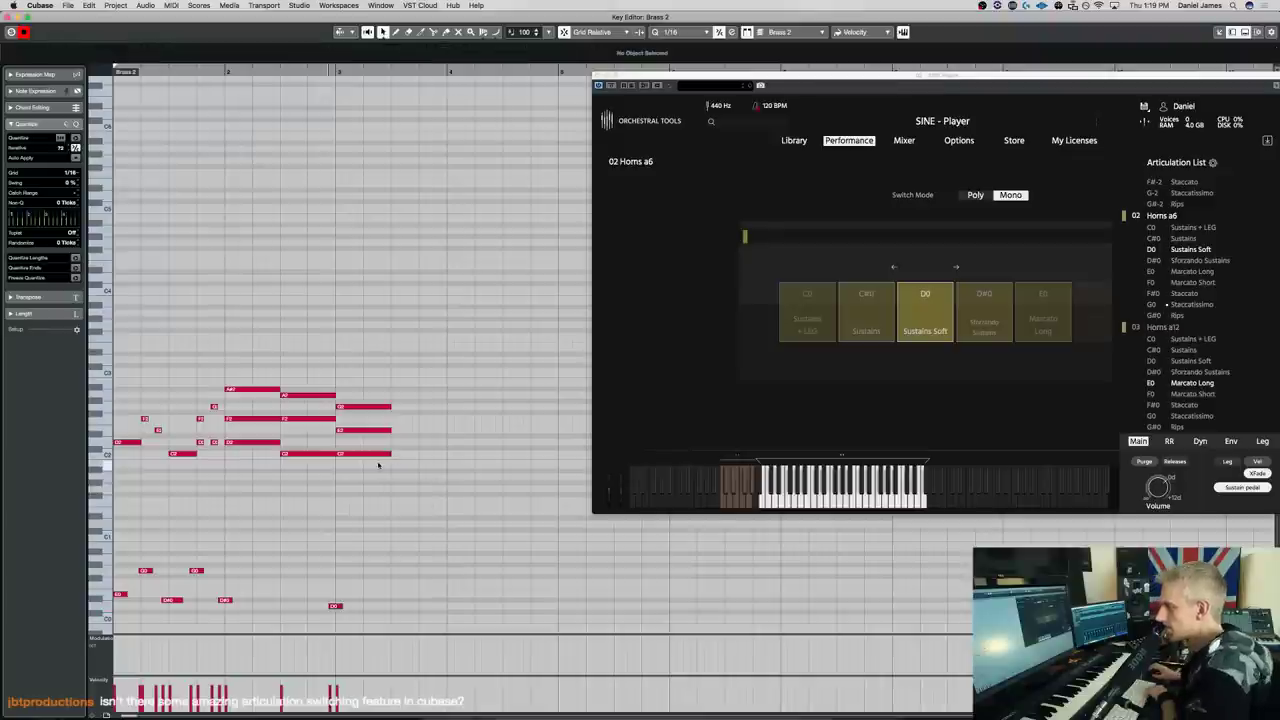
Transpose all the phrase notes above the keyswitches up one octave and play the phrase
drag(423, 503, 112, 382)
key(shift+Up)
key(shift+Up)
key(shift+Down)
key(space)
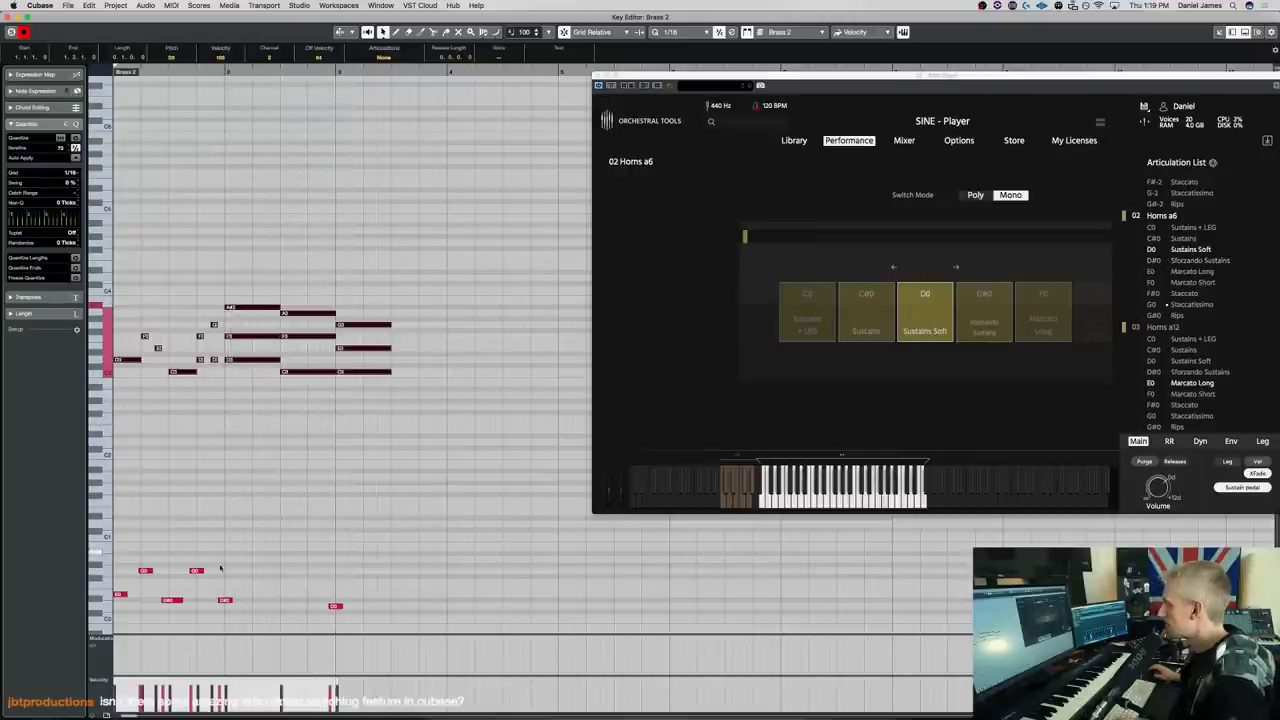
Raise the bar 2 keyswitch to E0 for Marcato Long and play the phrase
drag(228, 600, 228, 593)
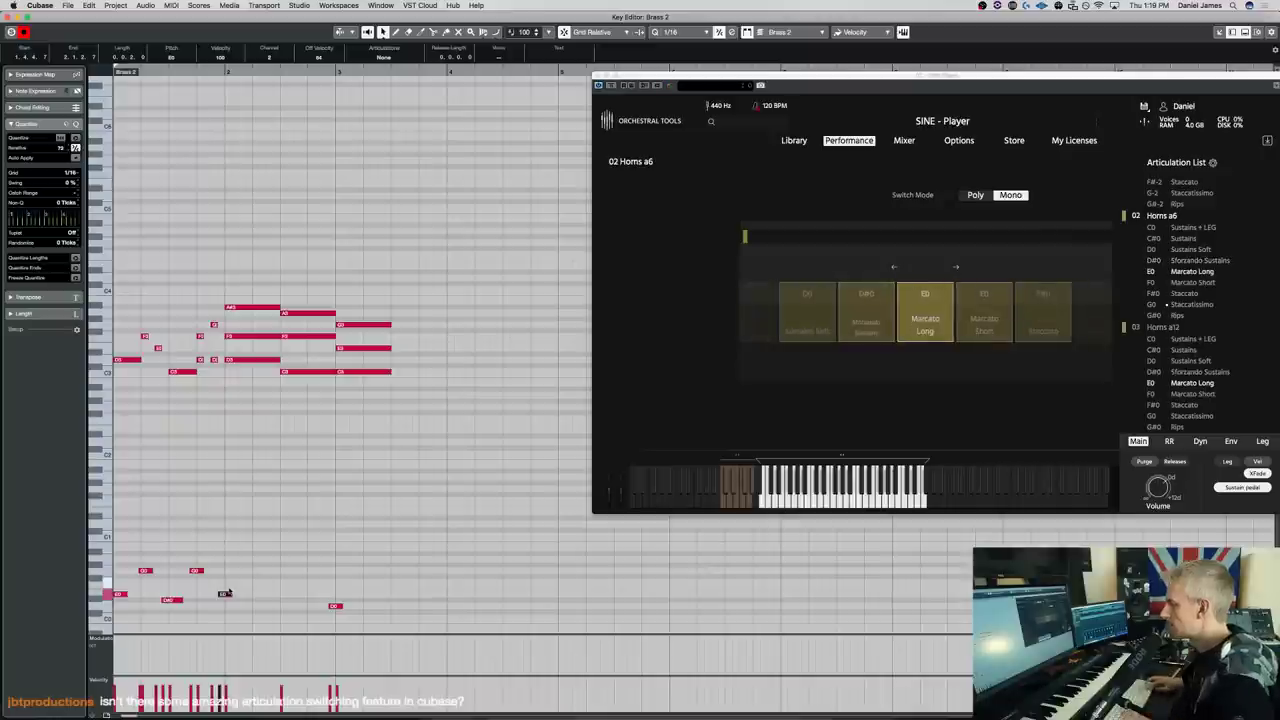
key(space)
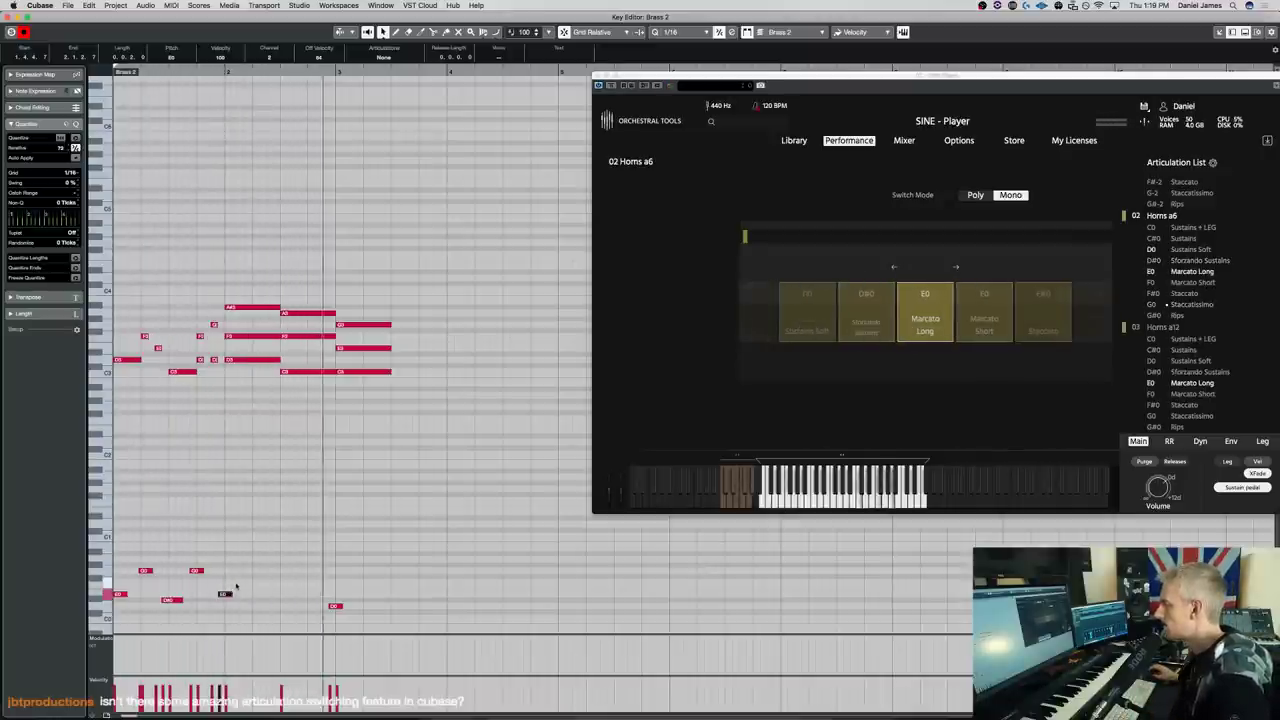
key(space)
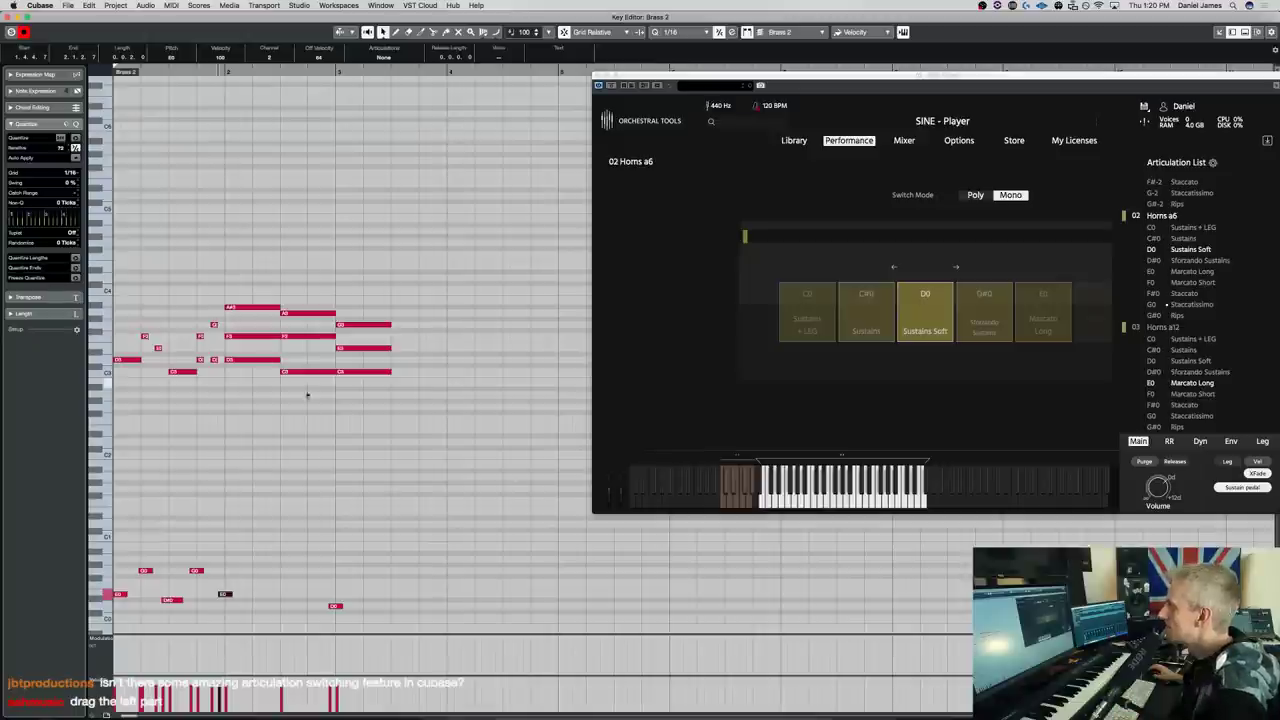
Set the keyswitch just before bar 3 to D#0 for Sforzando Sustains
drag(370, 556, 318, 622)
key(Up)
key(Up)
key(Down)
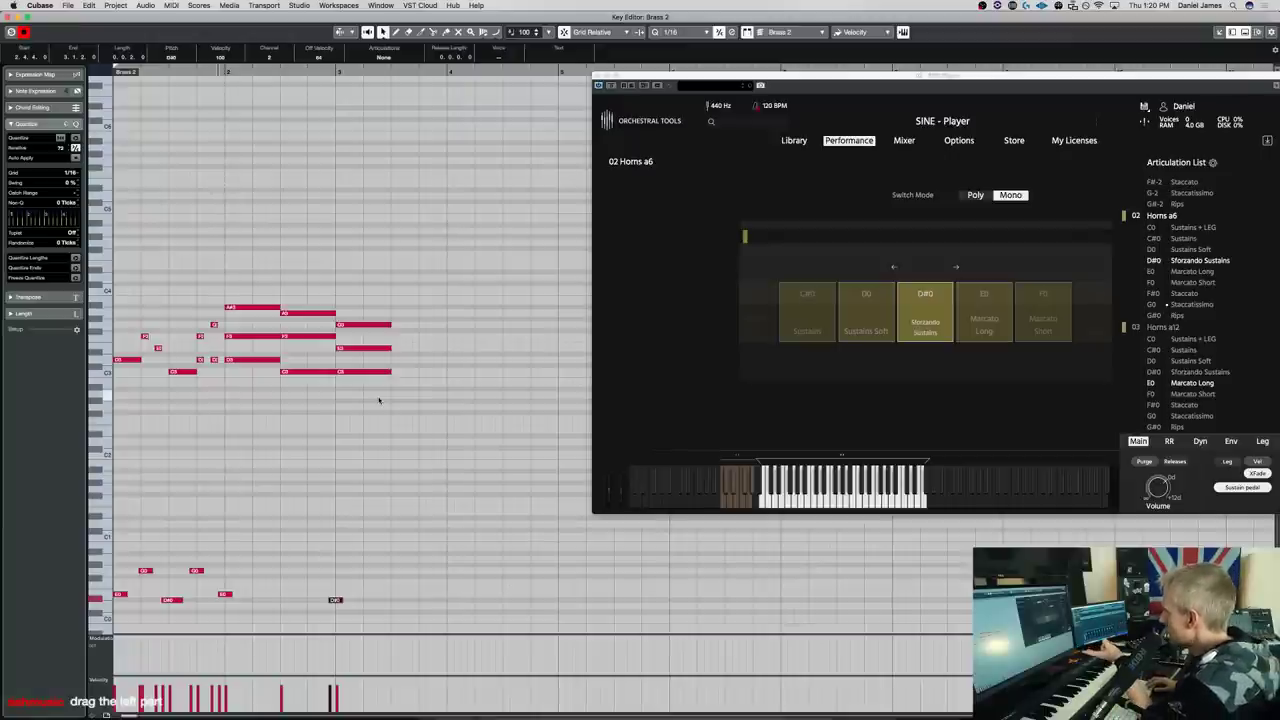
Duplicate the bar 3 chord to the middle of bar 3 and change its notes to F3, D3 and A2
drag(345, 420, 366, 220)
key(ctrl+d)
drag(434, 446, 420, 336)
click(420, 369)
drag(430, 391, 430, 394)
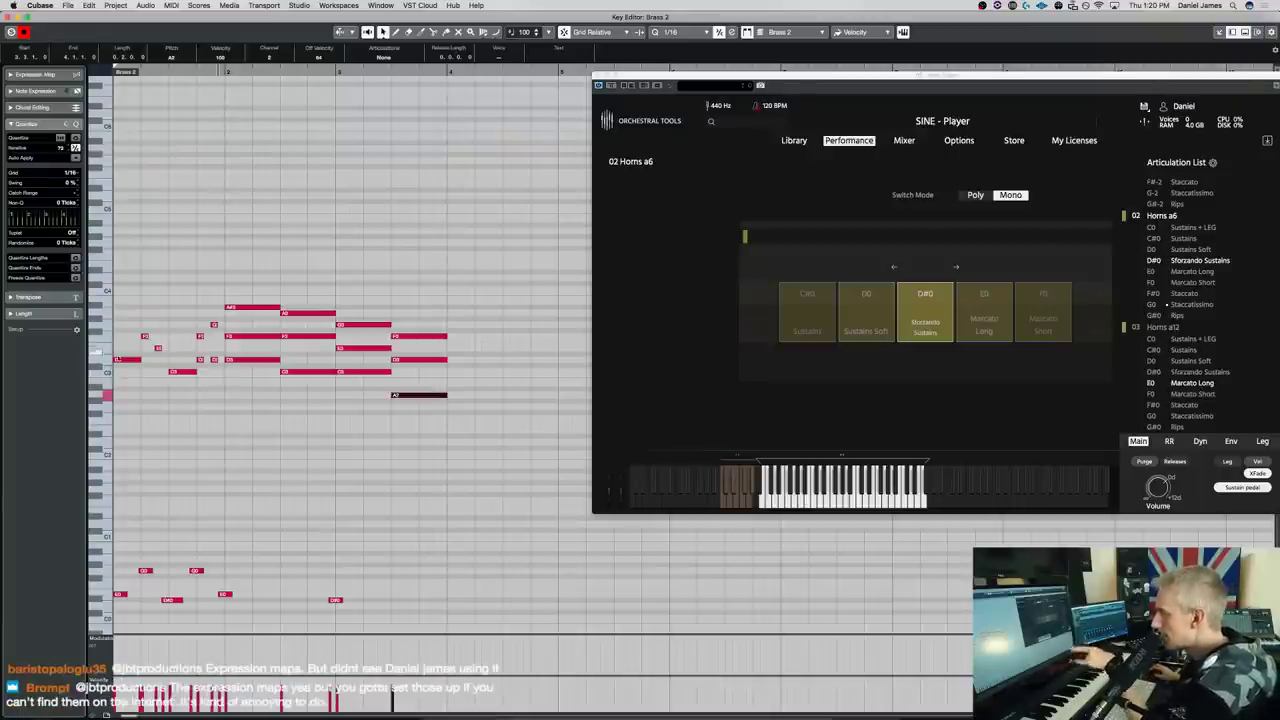
Add a D0 keyswitch for Sustains Soft just before the mid-bar 3 chord and play the phrase
click(182, 371)
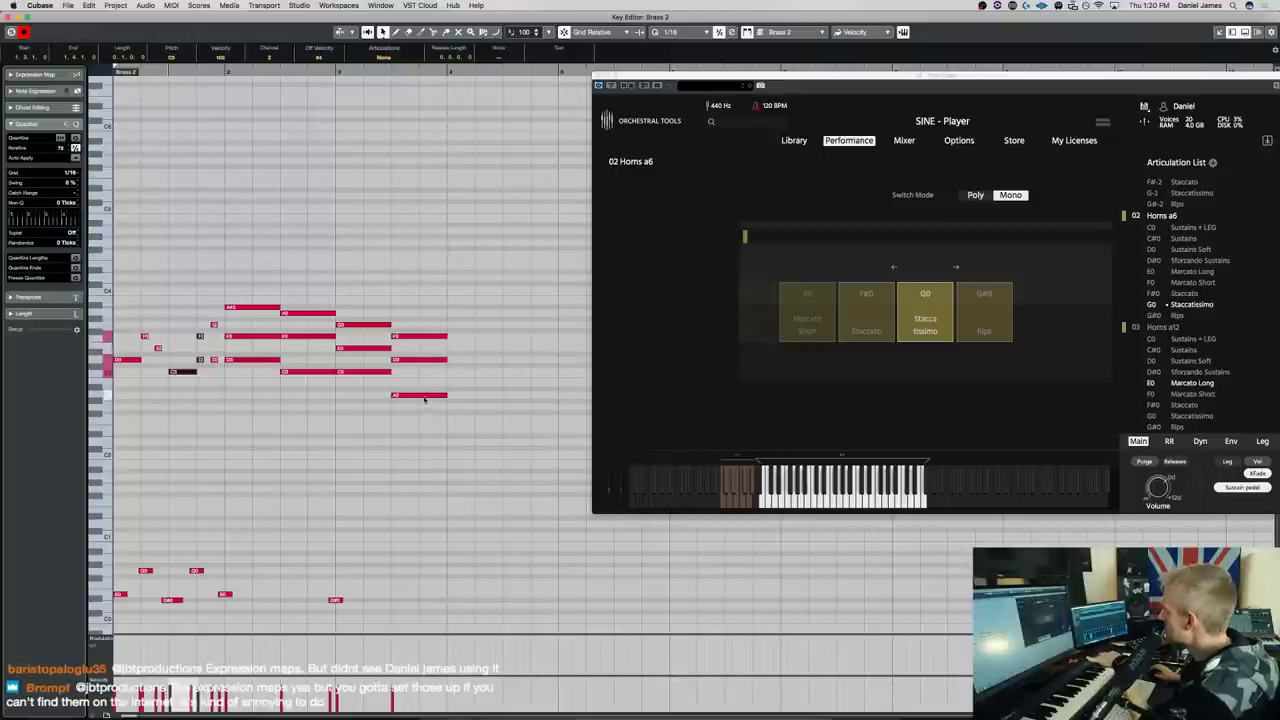
drag(424, 399, 420, 234)
drag(237, 399, 237, 305)
drag(358, 162, 336, 378)
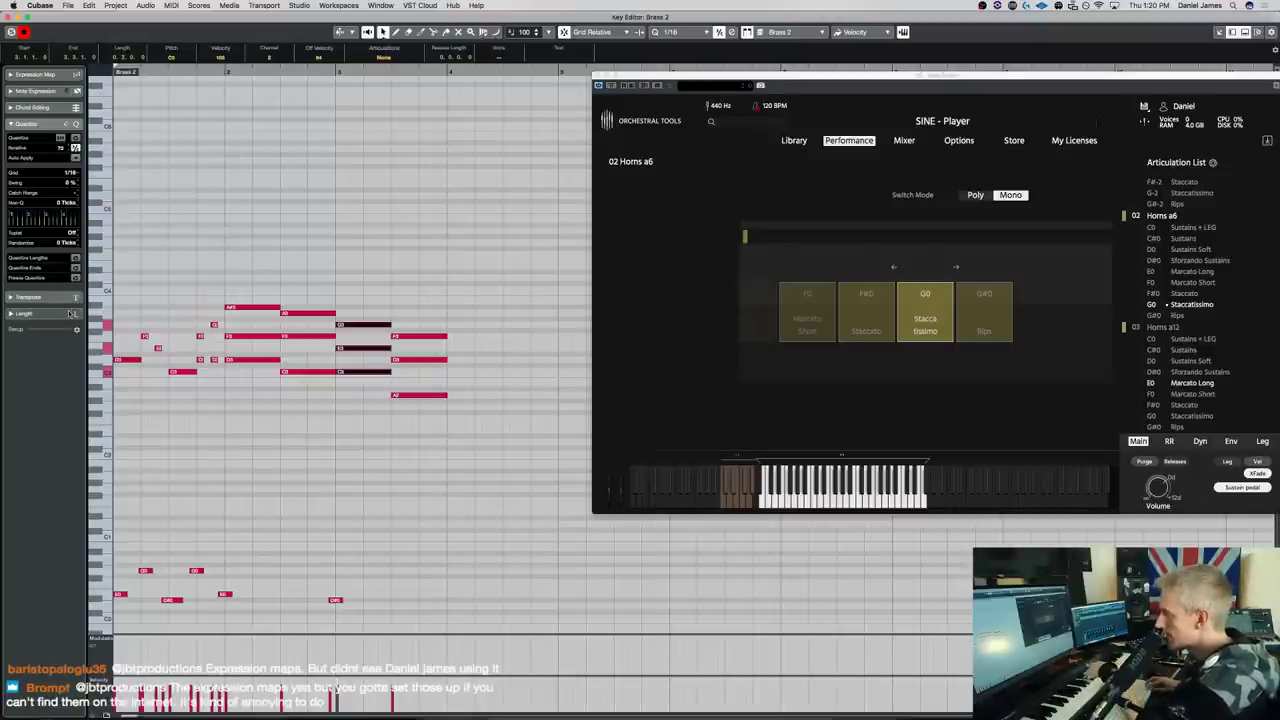
key(space)
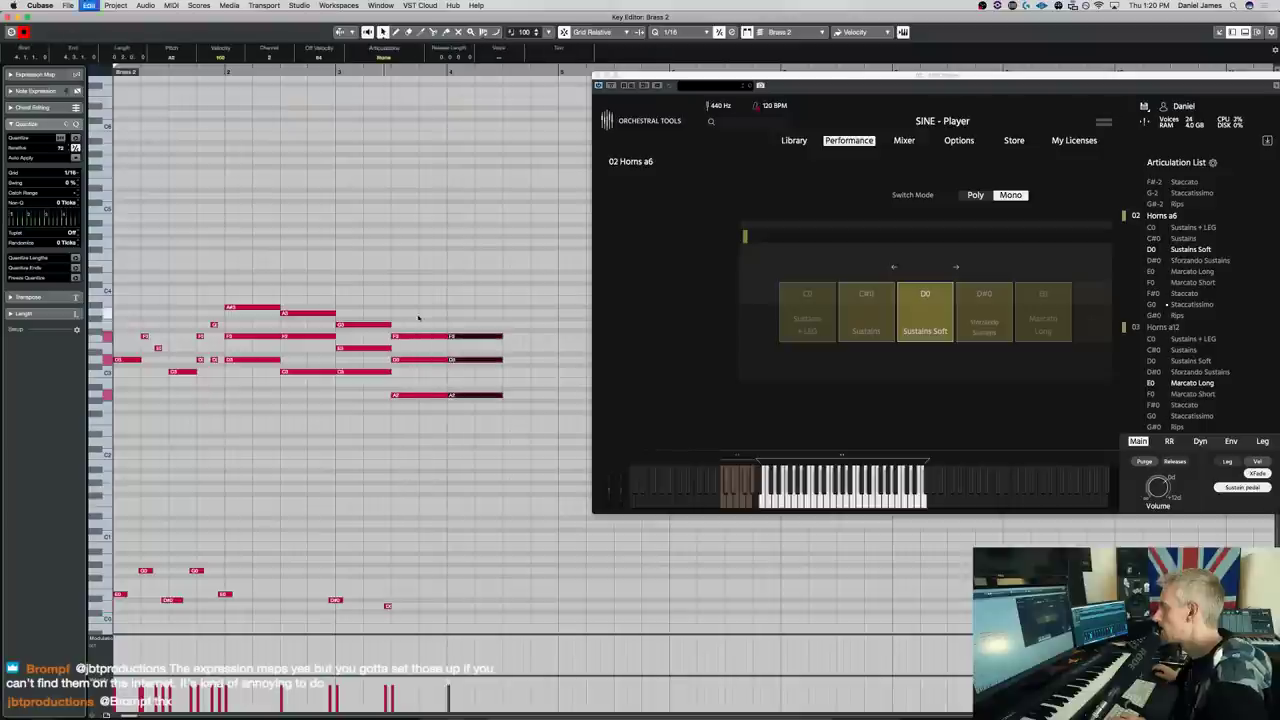
Shape the chord copied to bar 4 into E3, C3 and A2
drag(467, 346, 474, 362)
key(Down)
click(477, 395)
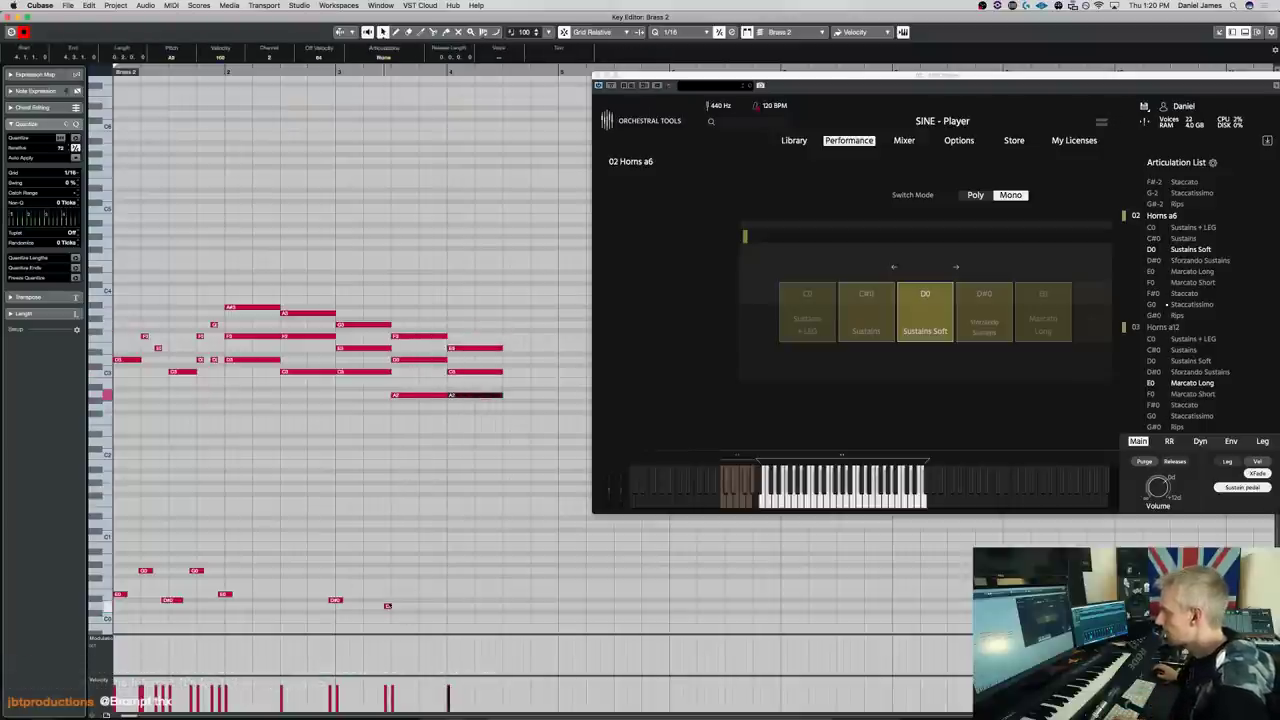
Draw a modulation curve that swells into bar 2, dips mid-bar and rises again through bar 3, playing the phrase to check it
right_click(181, 579)
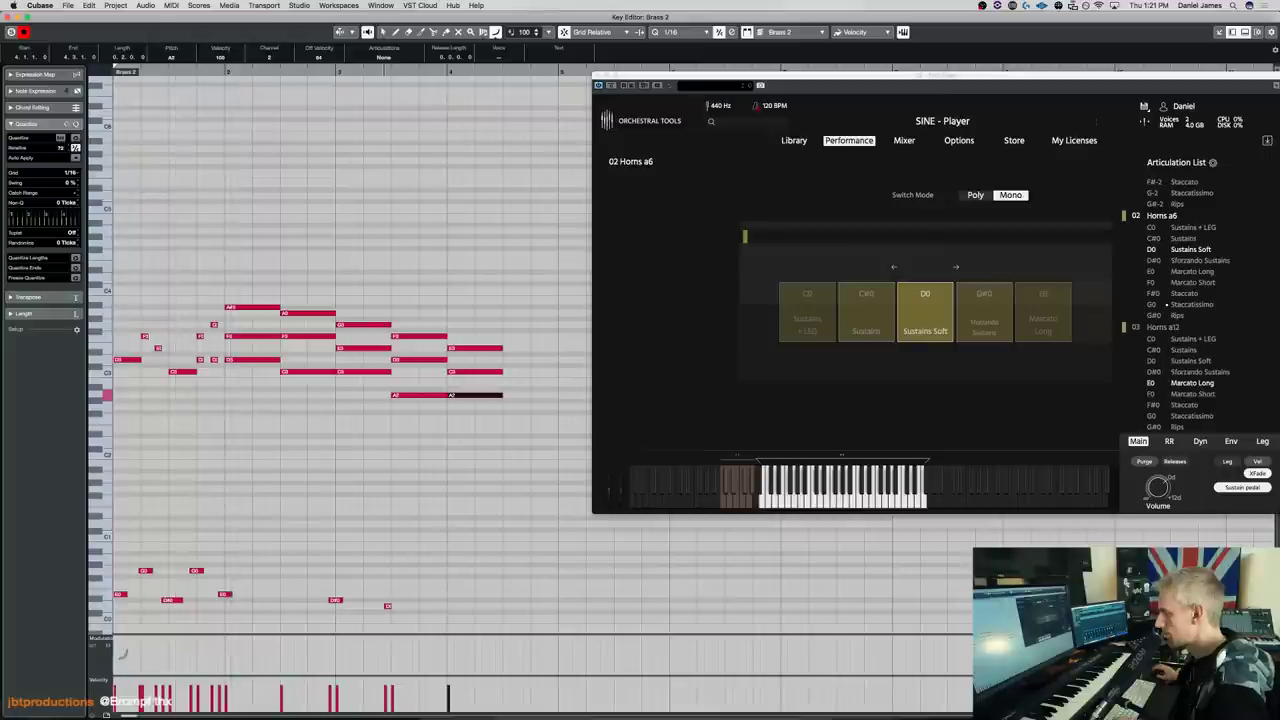
drag(128, 660, 450, 660)
key(space)
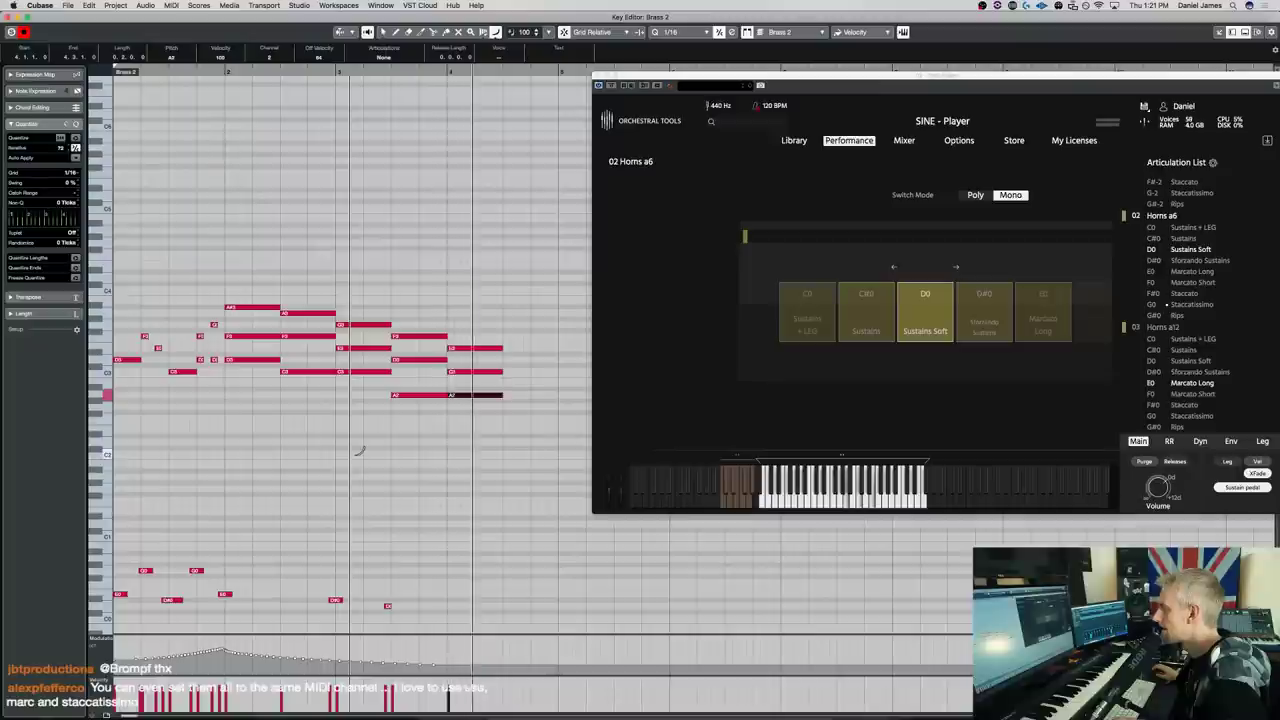
drag(305, 660, 450, 647)
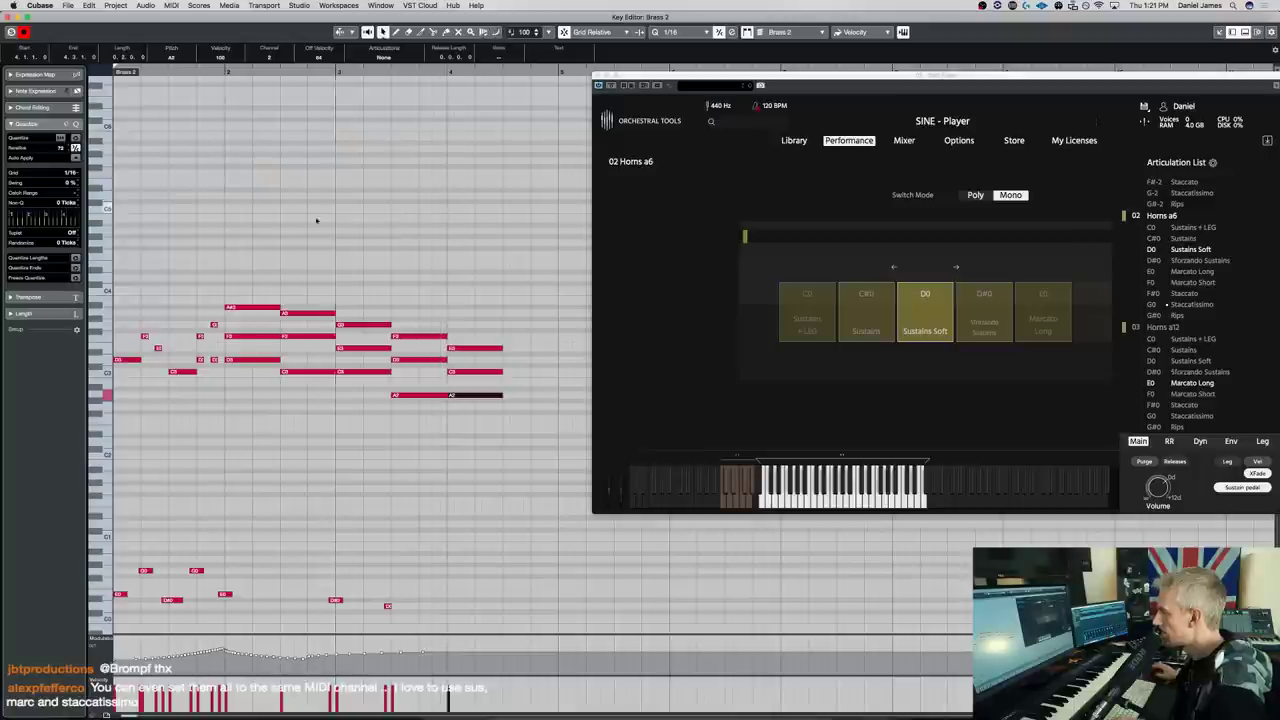
Lower the velocity of the bar 3 chord and set the mid-bar 3 keyswitch to C#0 for Sustains
drag(386, 397, 365, 304)
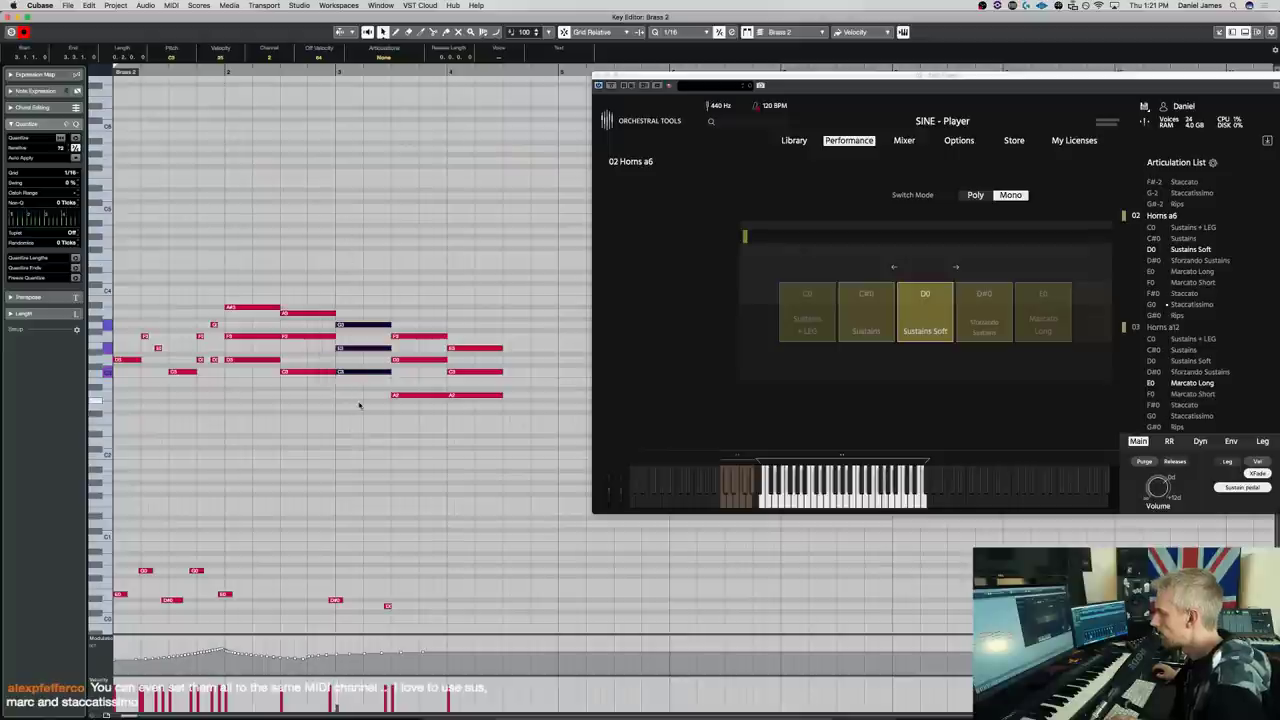
click(405, 395)
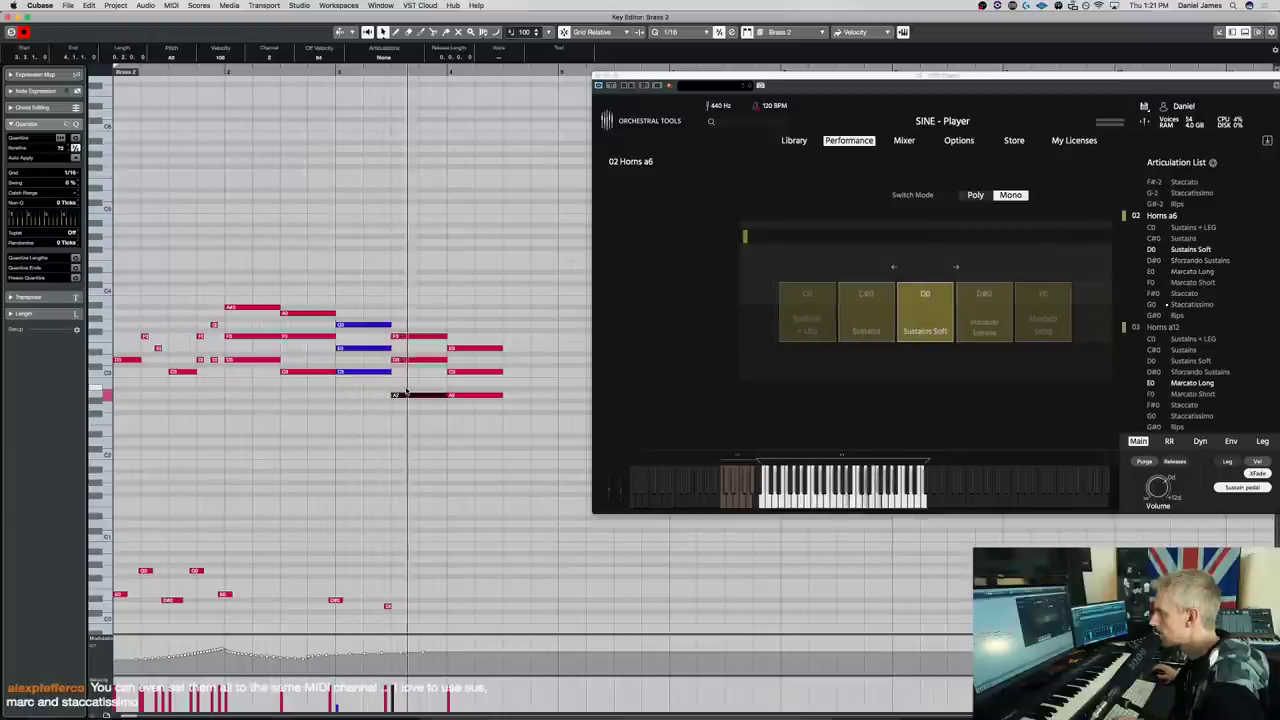
drag(388, 605, 380, 614)
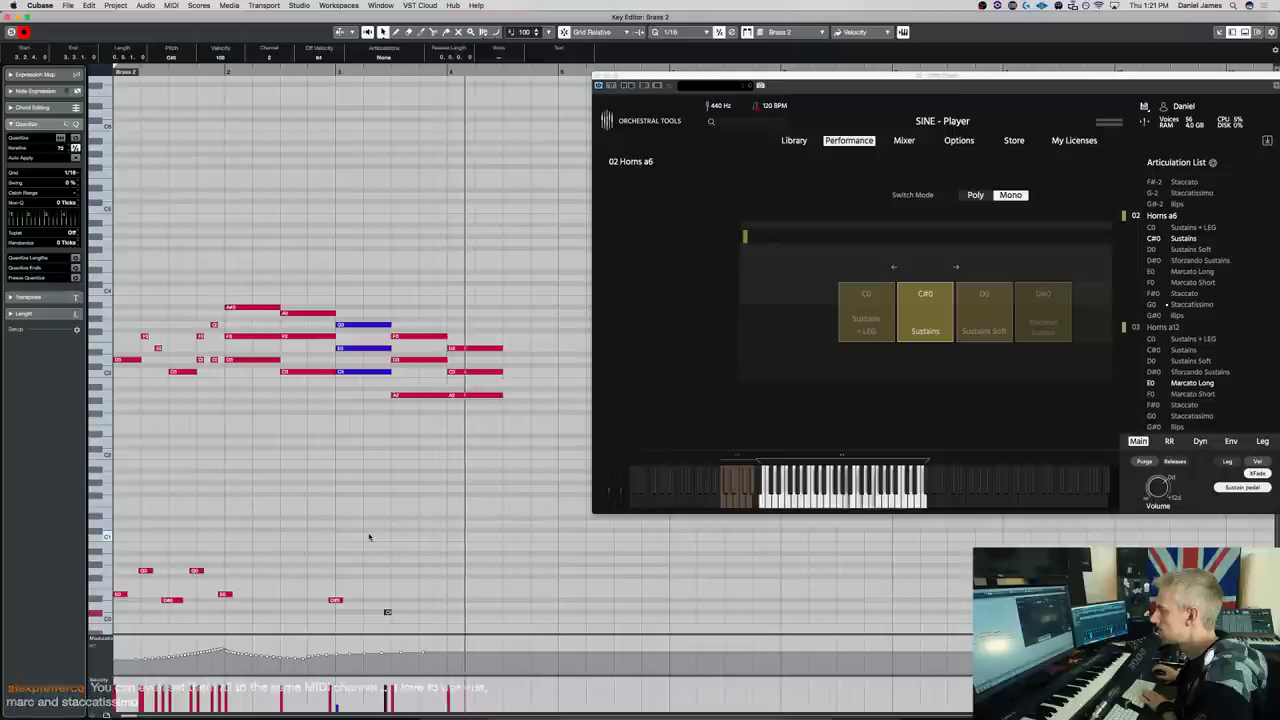
Add a D3, C3 and A#2 chord at mid-bar 4 and a rising D2, F2, G2, A2 line under bar 1
drag(492, 290, 494, 292)
key(super+d)
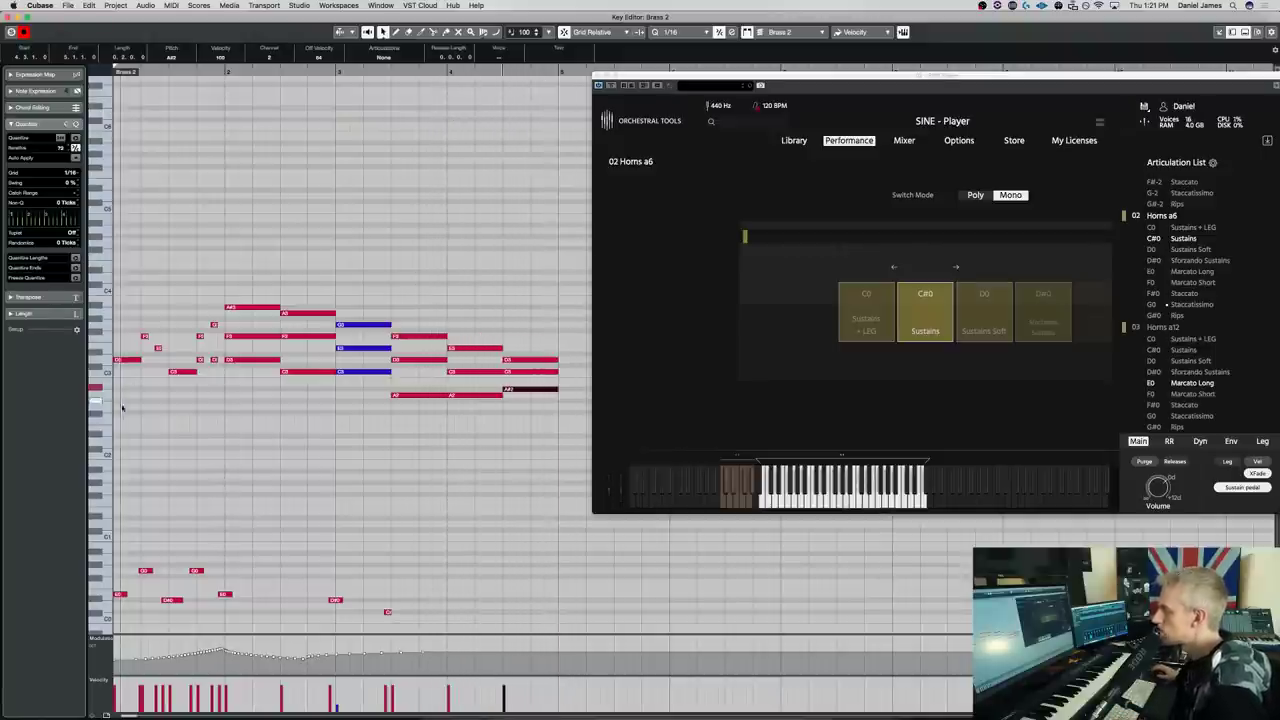
mouse_move(118, 440)
mouse_down()
mouse_move(143, 441)
mouse_move(152, 418)
mouse_move(222, 396)
mouse_up()
key(space)
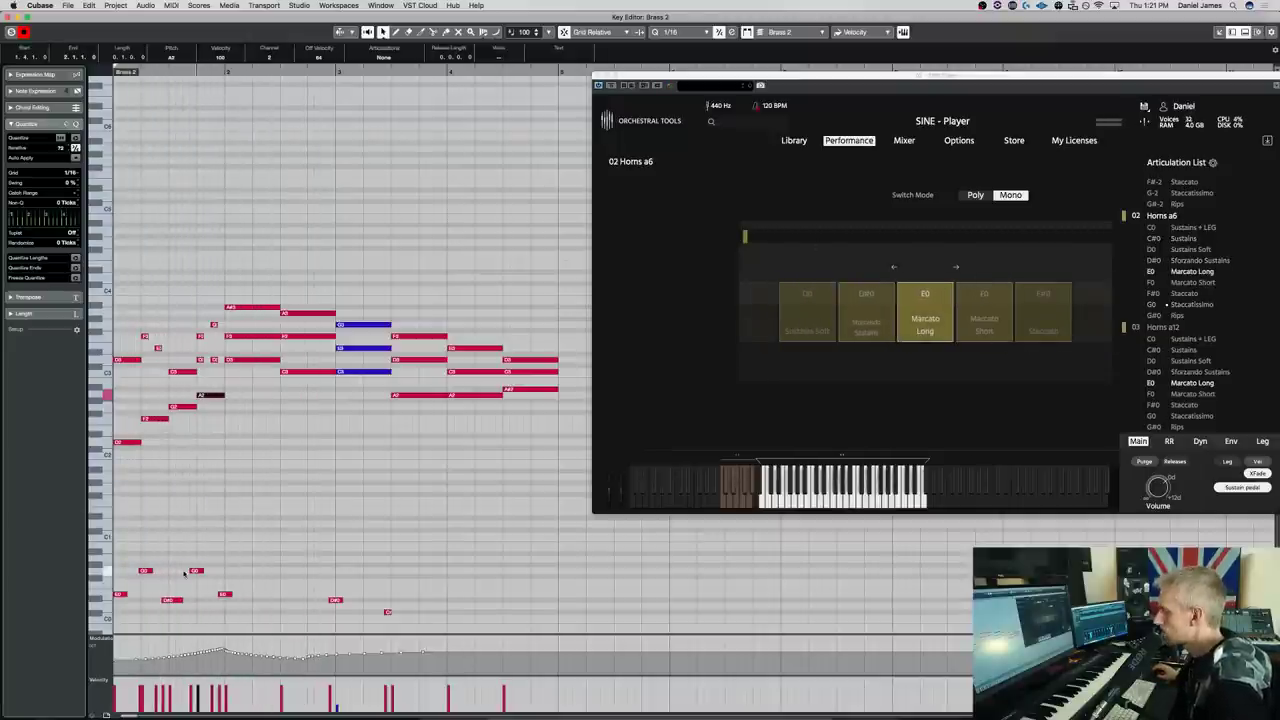
Lower the velocity of the notes in bars 1 and 2 and play the phrase
drag(334, 468, 116, 377)
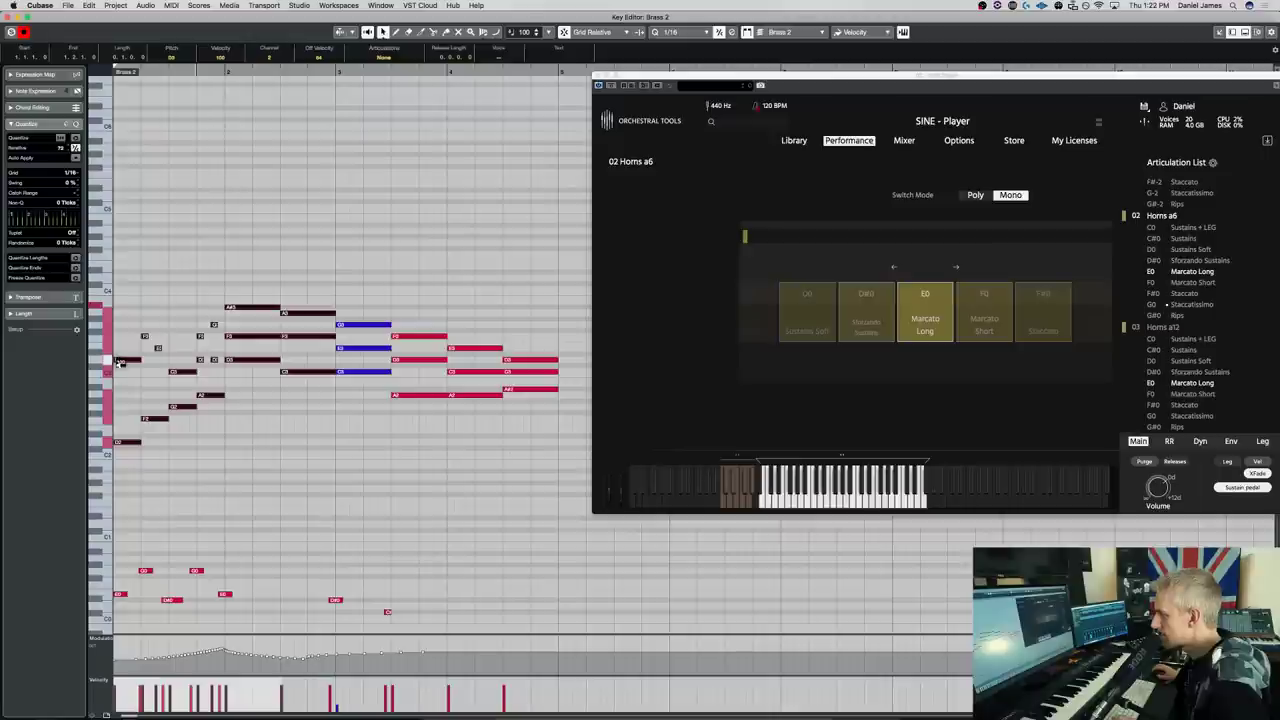
click(262, 416)
key(space)
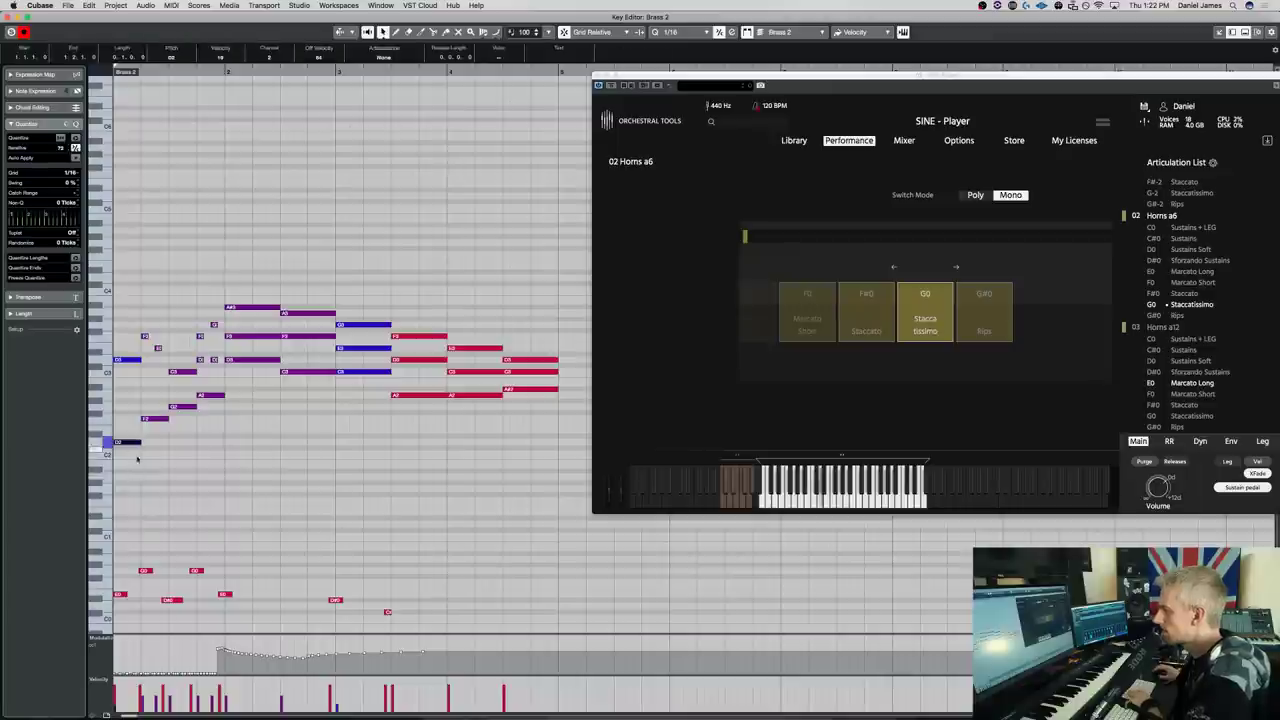
Delete the low D2, F2, G2, A2 line under bar 1
drag(202, 387, 203, 388)
key(Delete)
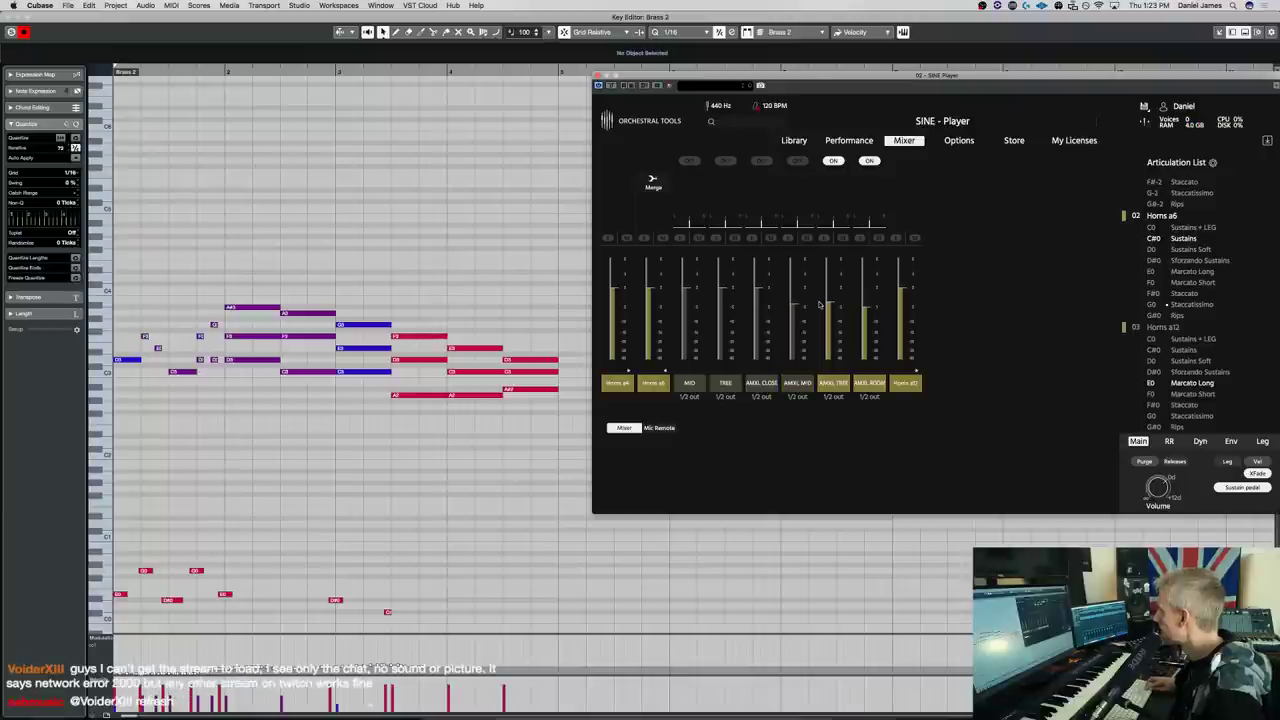
Turn on the AMXL MID microphone and raise the mid-bar 3 keyswitch to F0 for Marcato Short
click(354, 502)
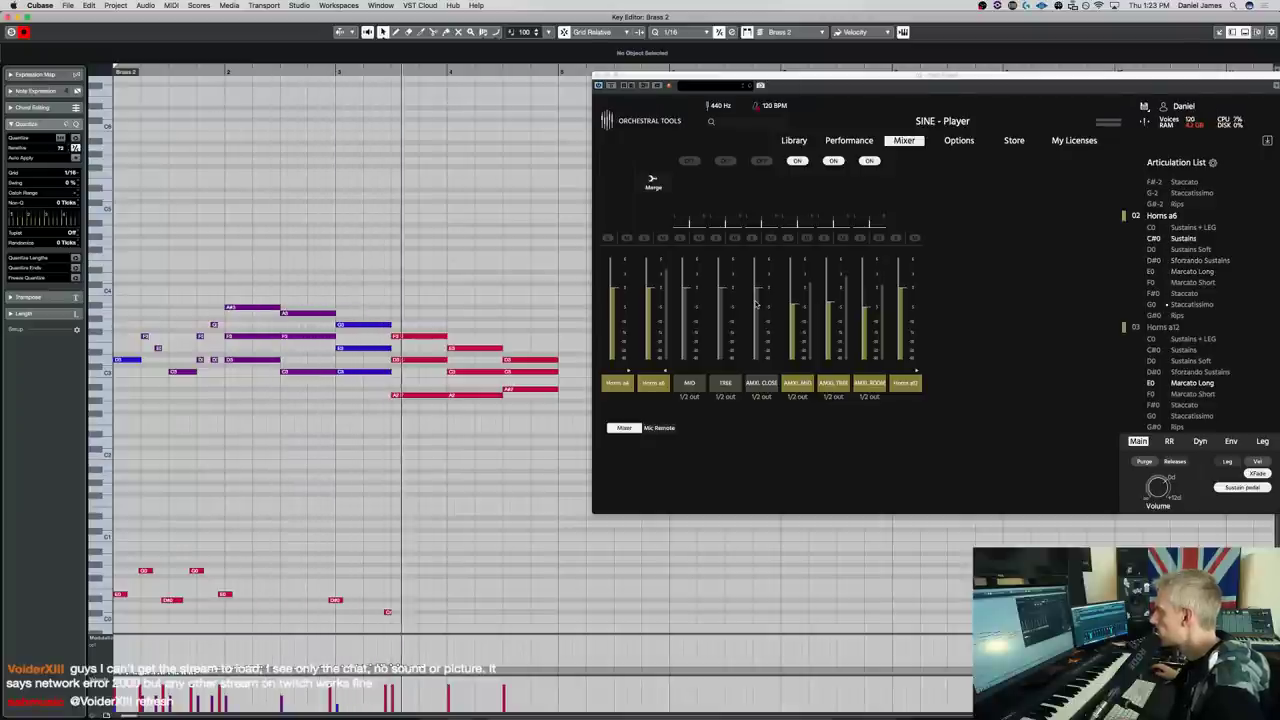
click(387, 613)
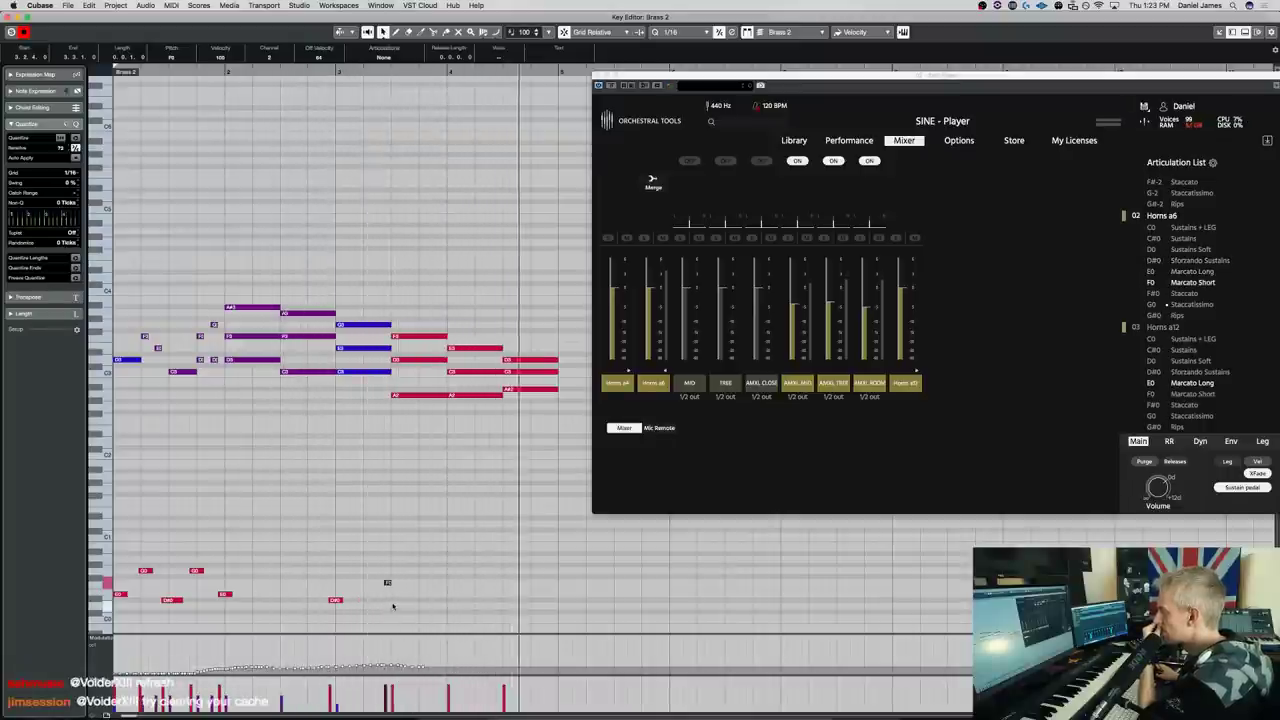
key(alt+v)
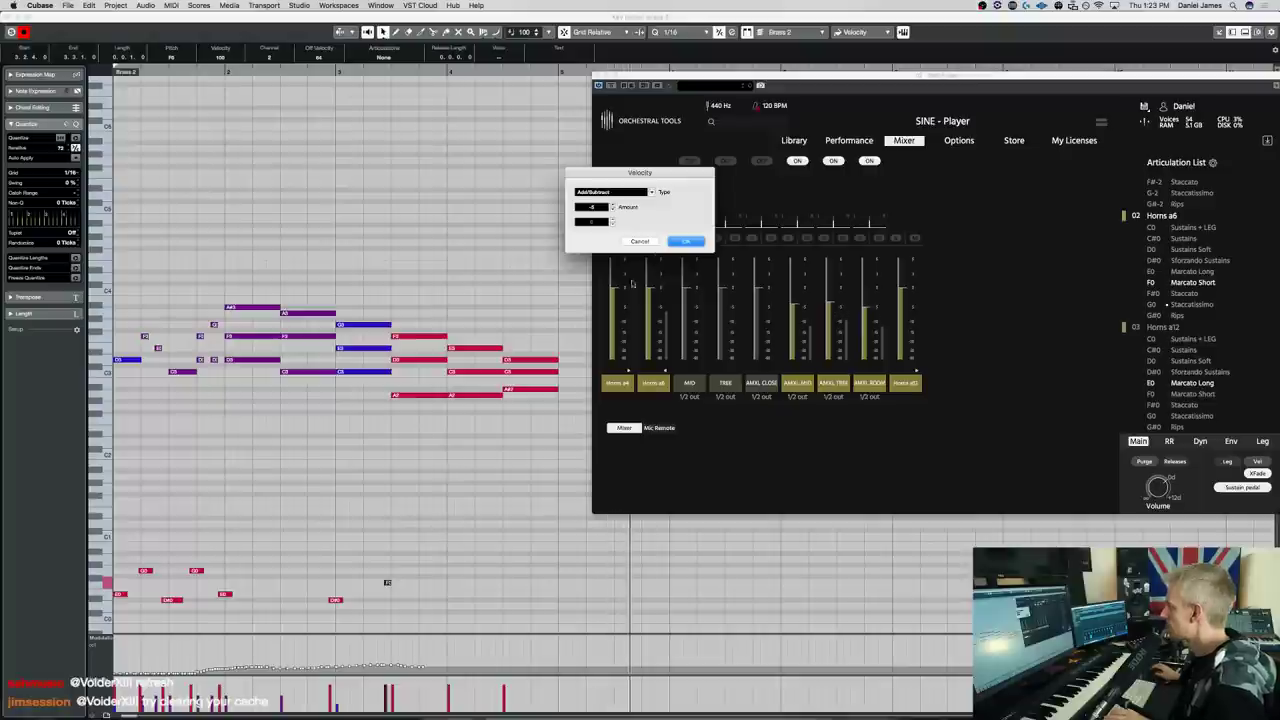
click(641, 242)
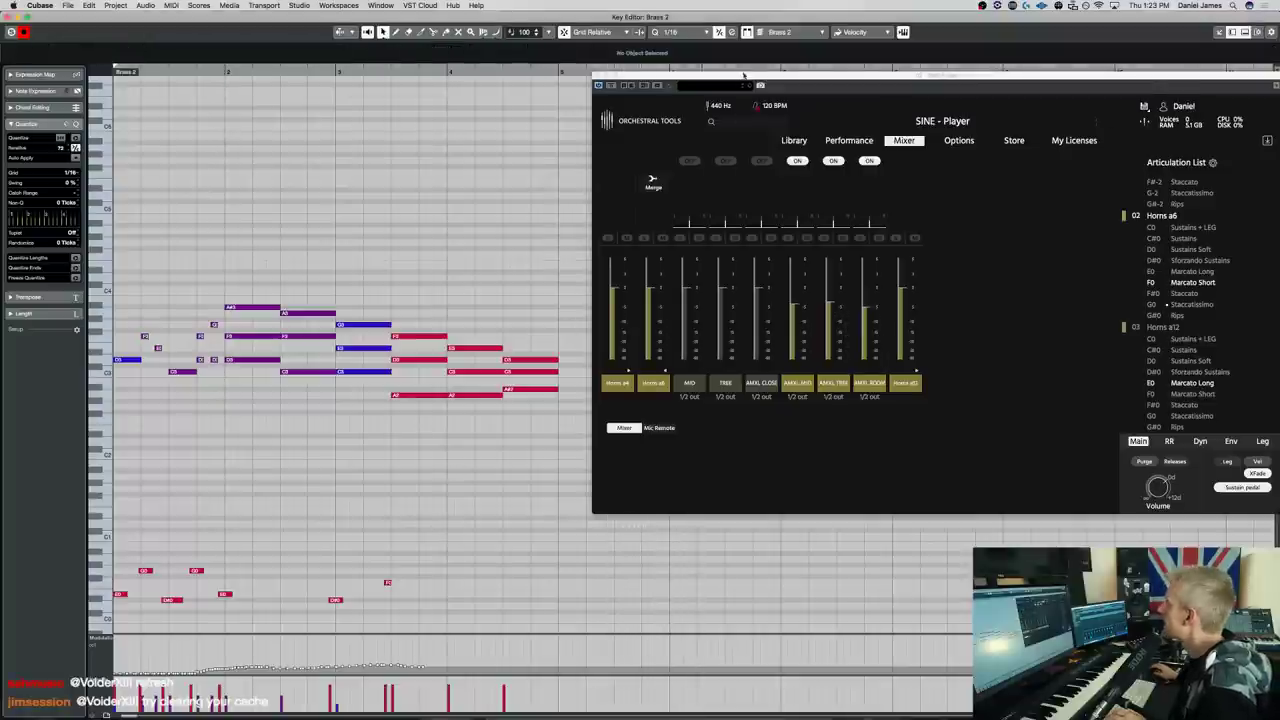
Raise the mid-bar 3 keyswitch to G#0 for Rips and move the SINE Player window clear of the keyswitches
drag(757, 82, 257, 97)
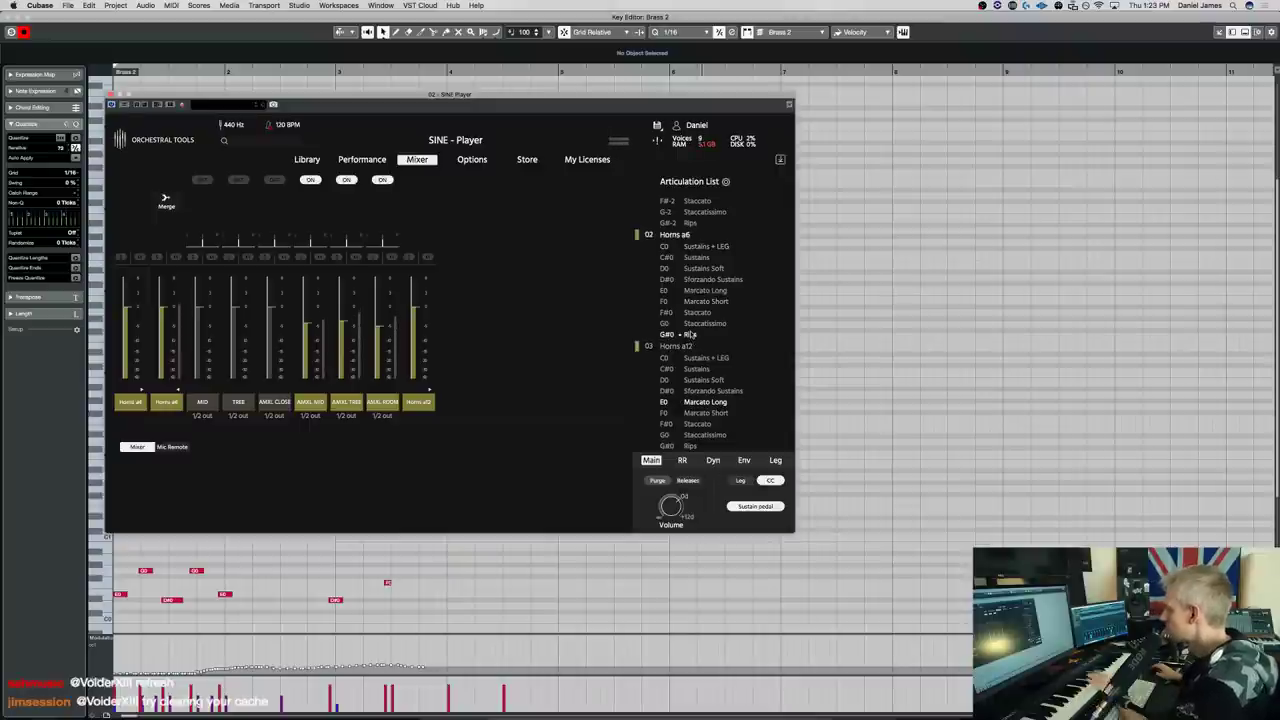
drag(408, 104, 827, 90)
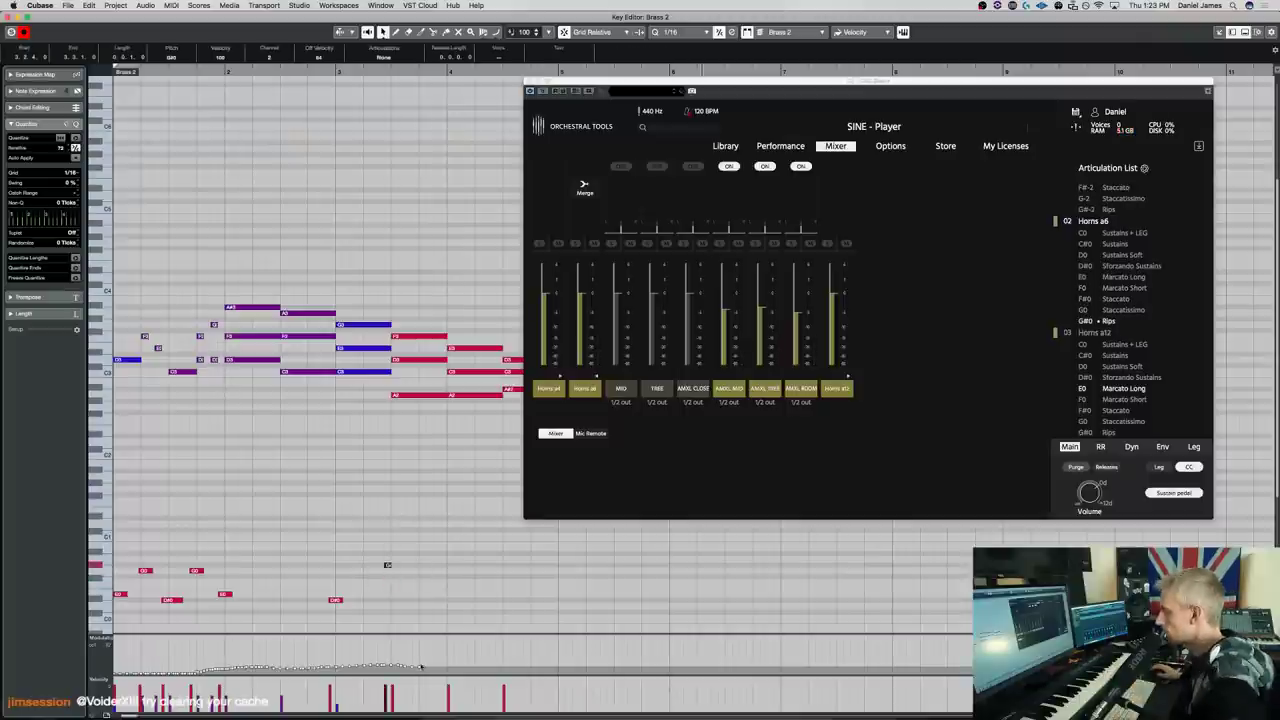
Raise the modulation curve and the velocity of the notes from bar 1 to the bar 3 chord, and play the phrase
drag(465, 652, 99, 652)
drag(354, 443, 113, 225)
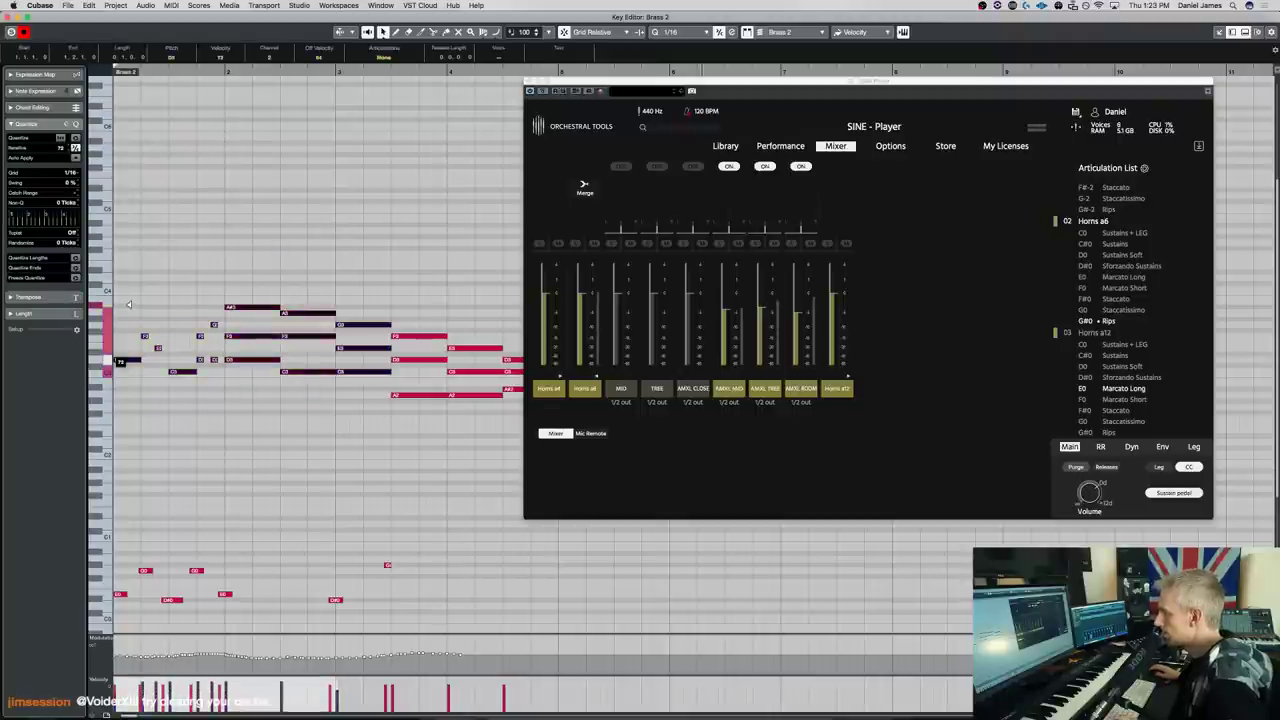
key(space)
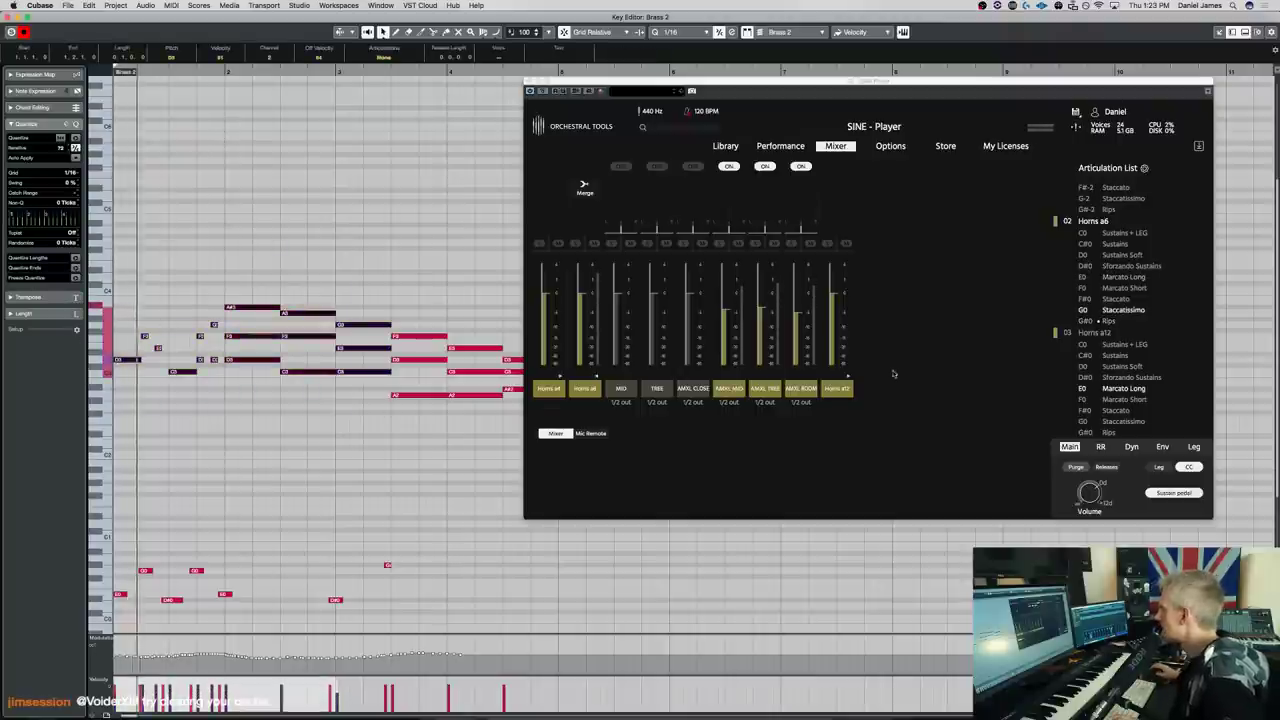
Transpose the selected horn phrase down four semitones, play it, and move the G#0 Rips keyswitch from mid-bar 3 to mid-bar 4
key(space)
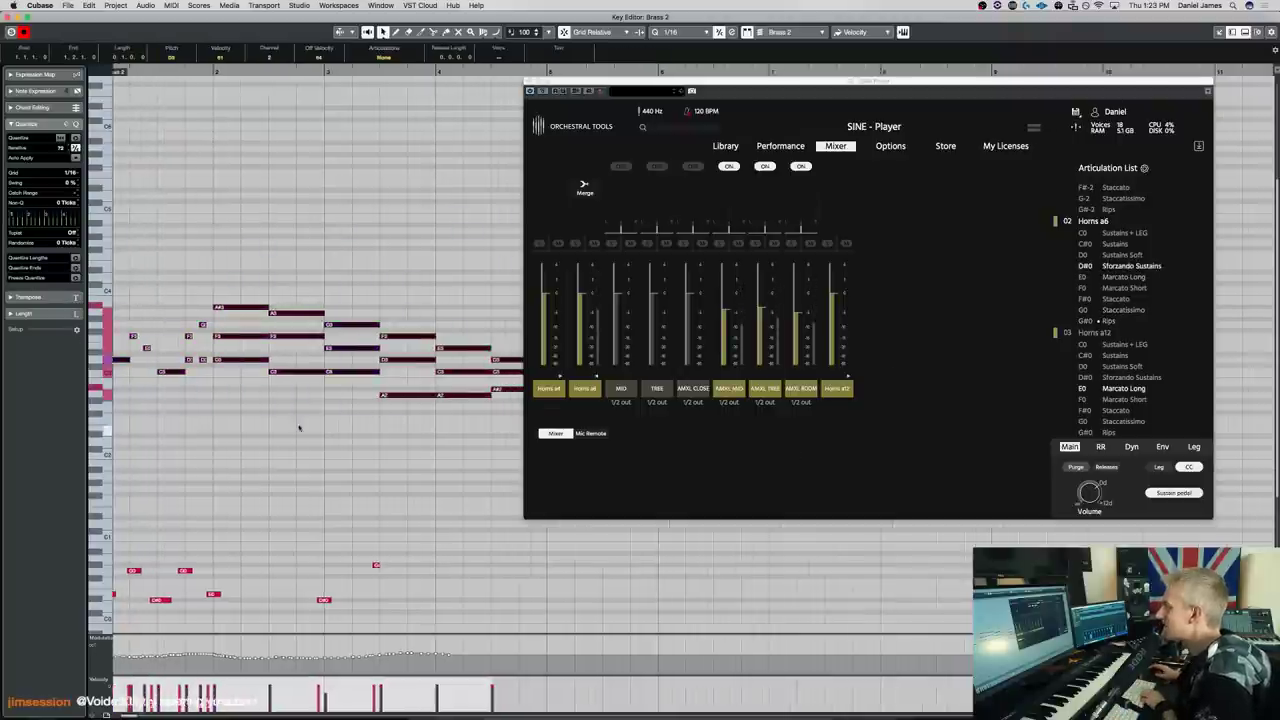
key(Down)
key(Down)
key(Down)
key(Down)
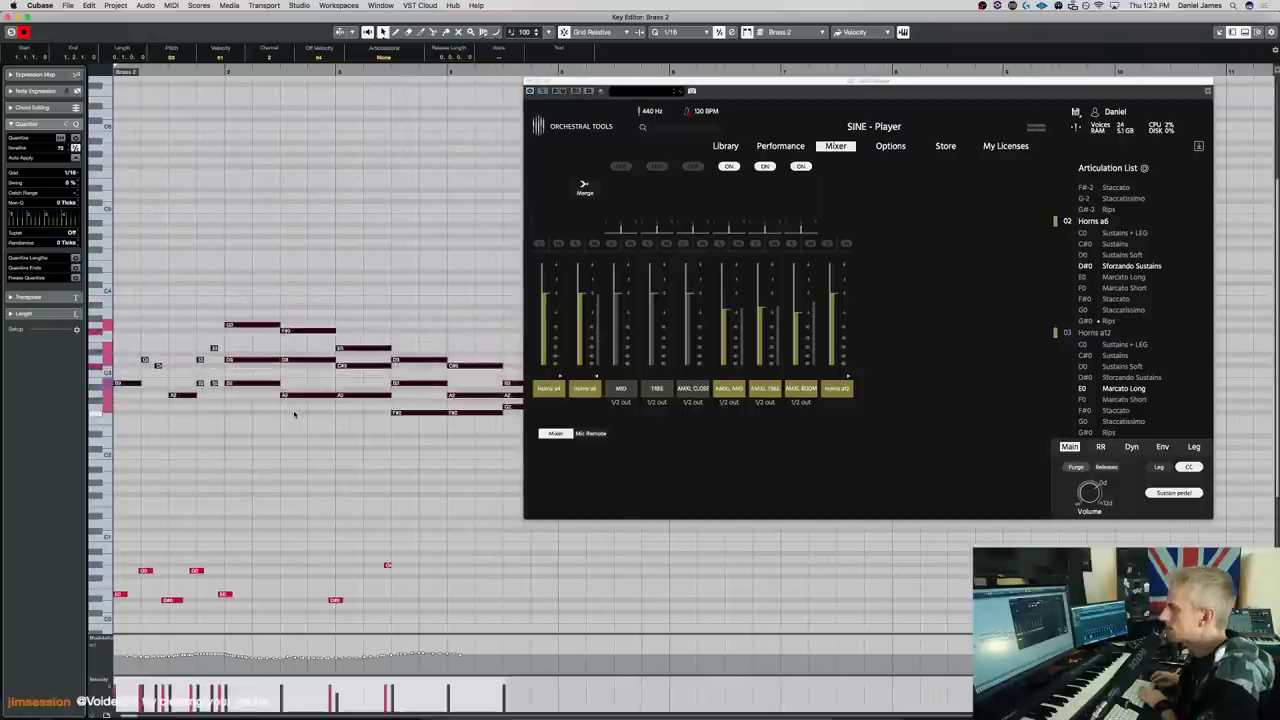
key(space)
click(334, 492)
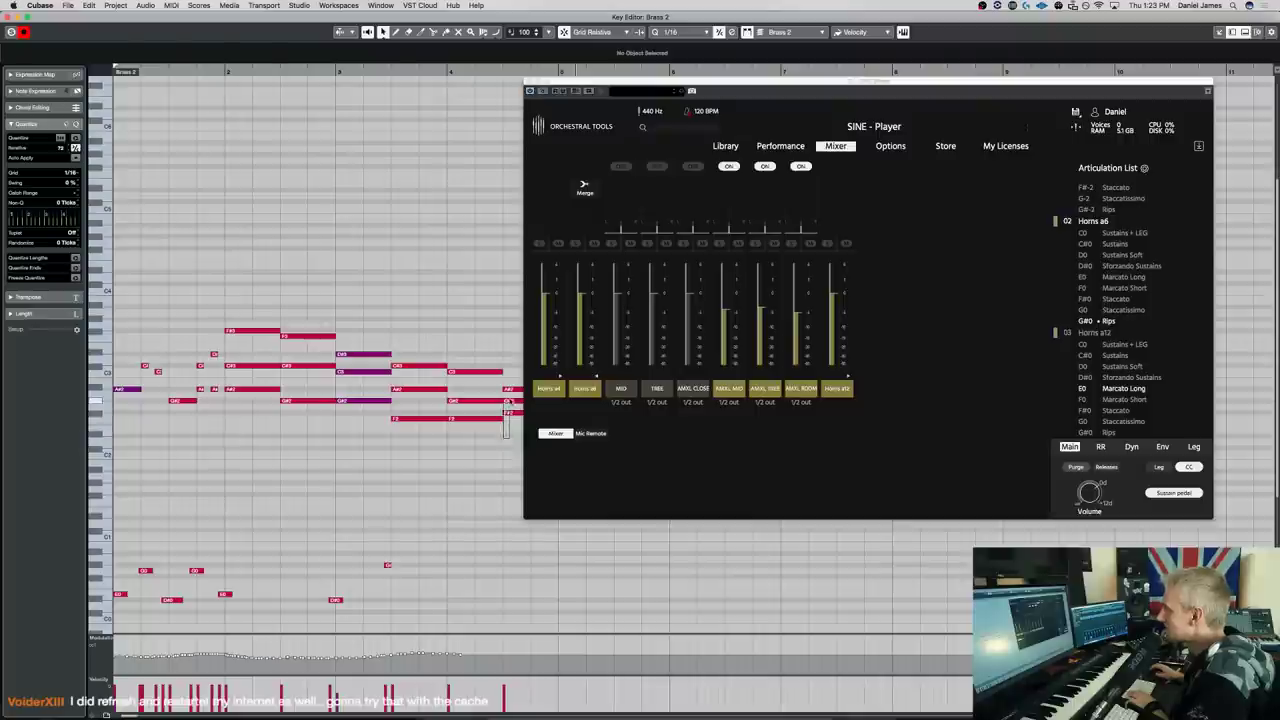
drag(401, 568, 505, 566)
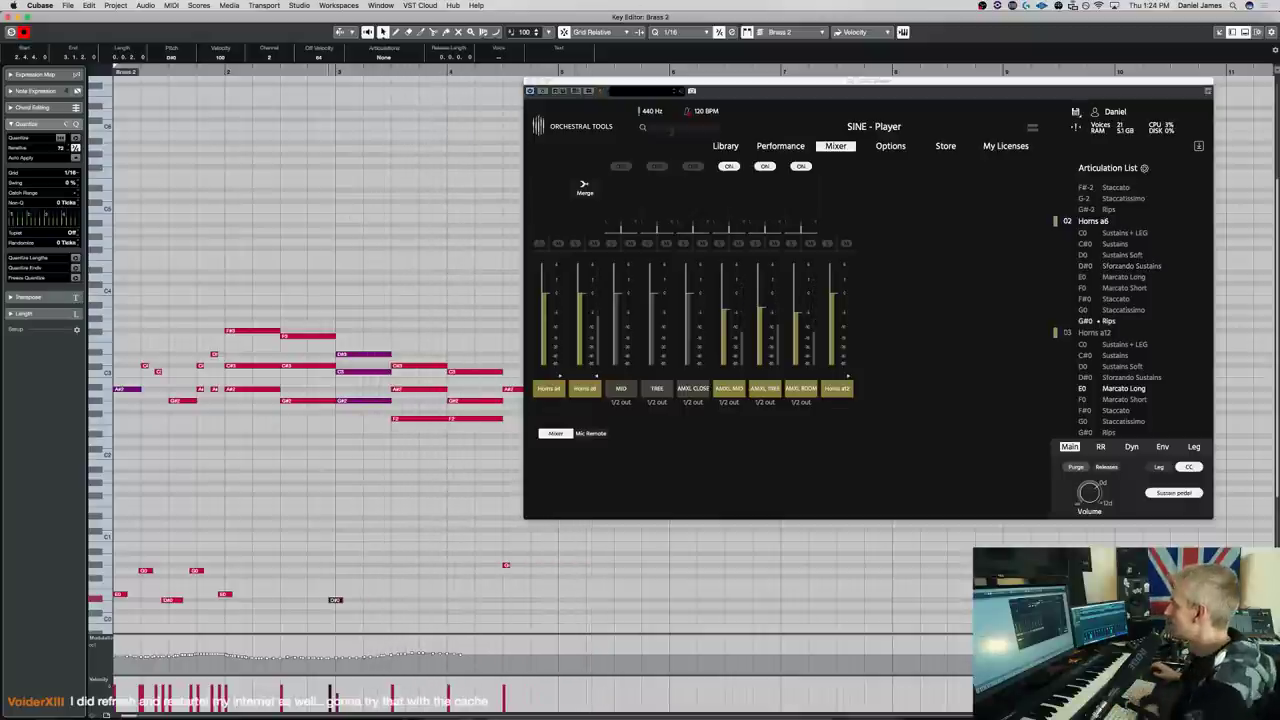
Switch off the AMXL MID, AMXL TREE and AMXL ROOM microphones of Horns a6 and collapse its microphone channels
click(857, 241)
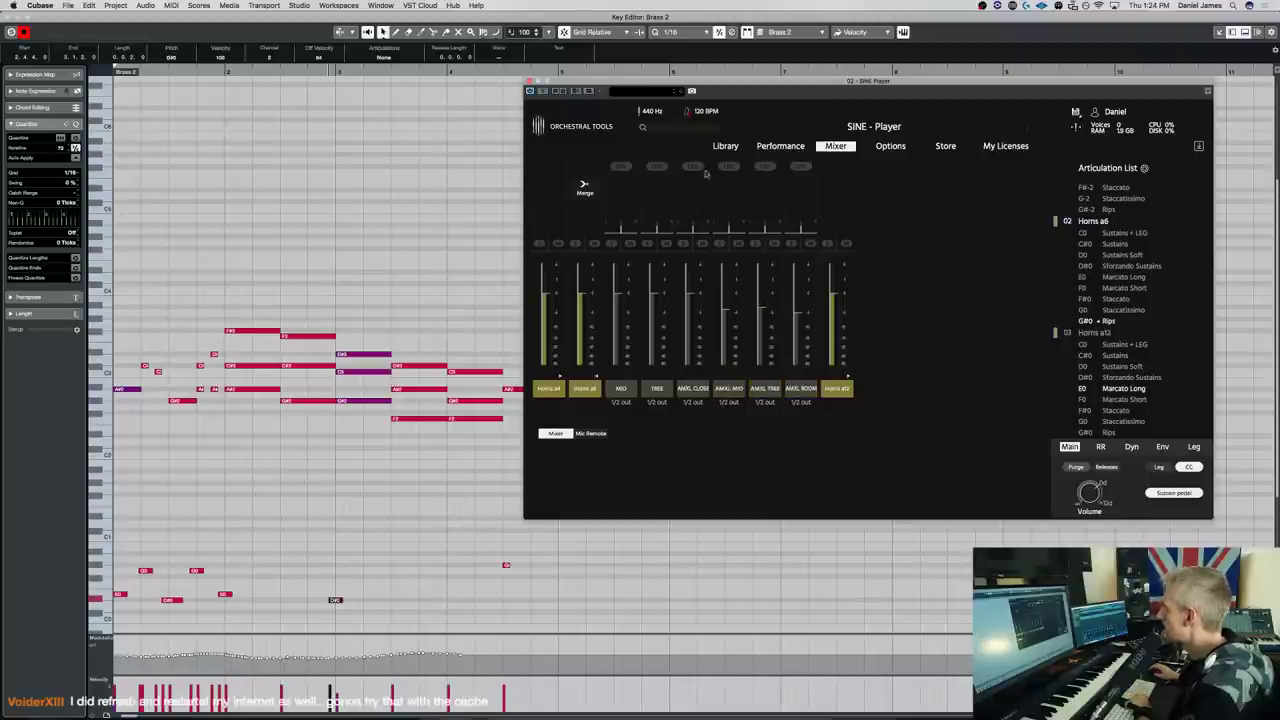
click(596, 378)
Close the Key Editor, move the Brass 2 part down to the Brass 3 track and play it back
key(Return)
drag(306, 450, 299, 475)
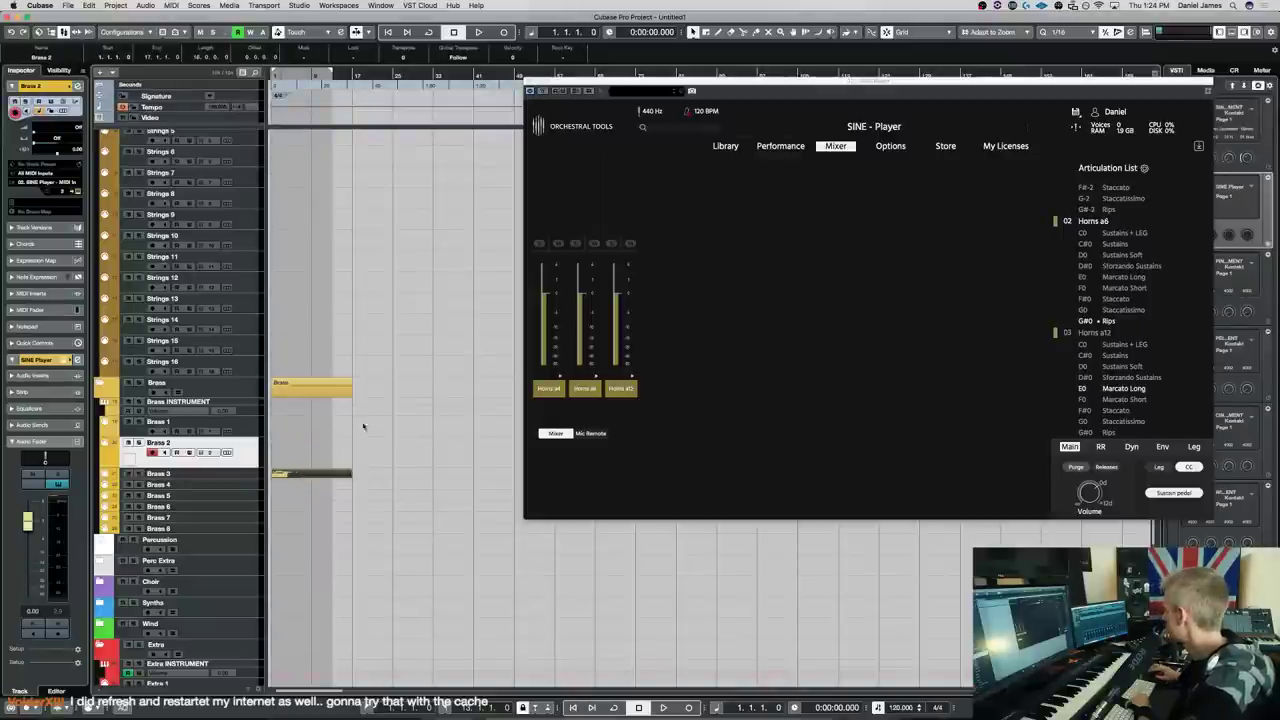
click(486, 357)
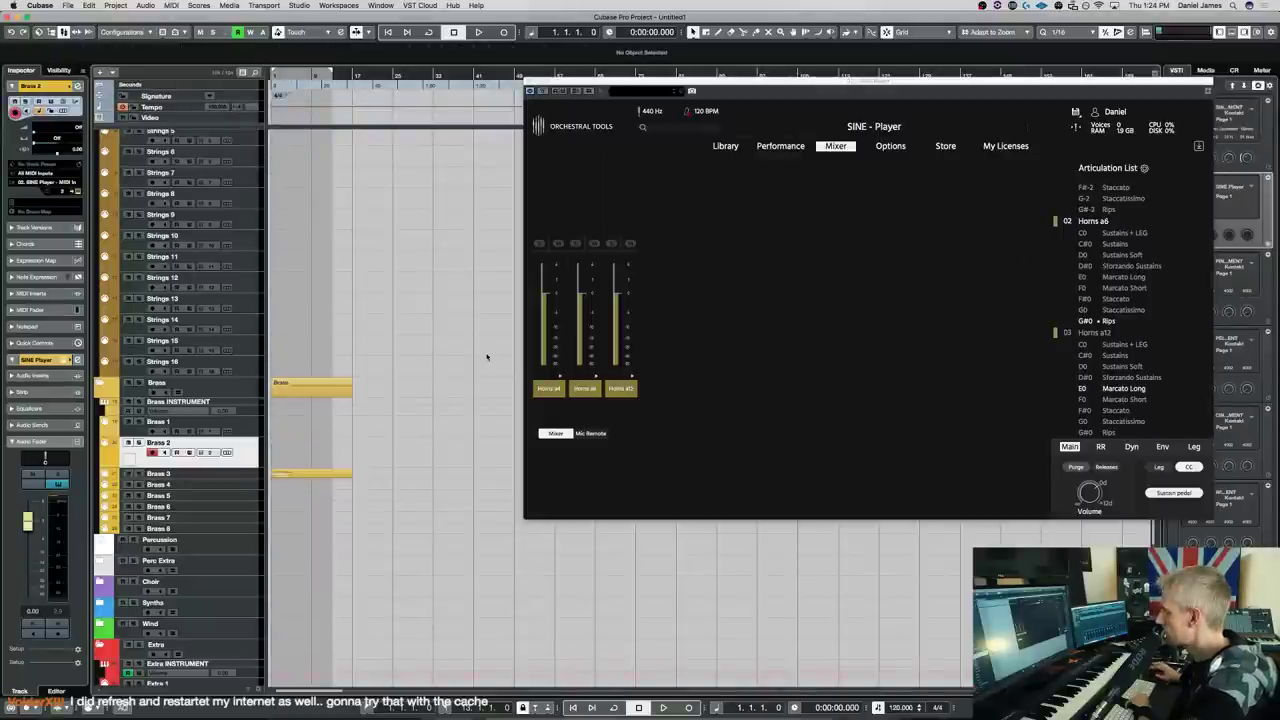
key(space)
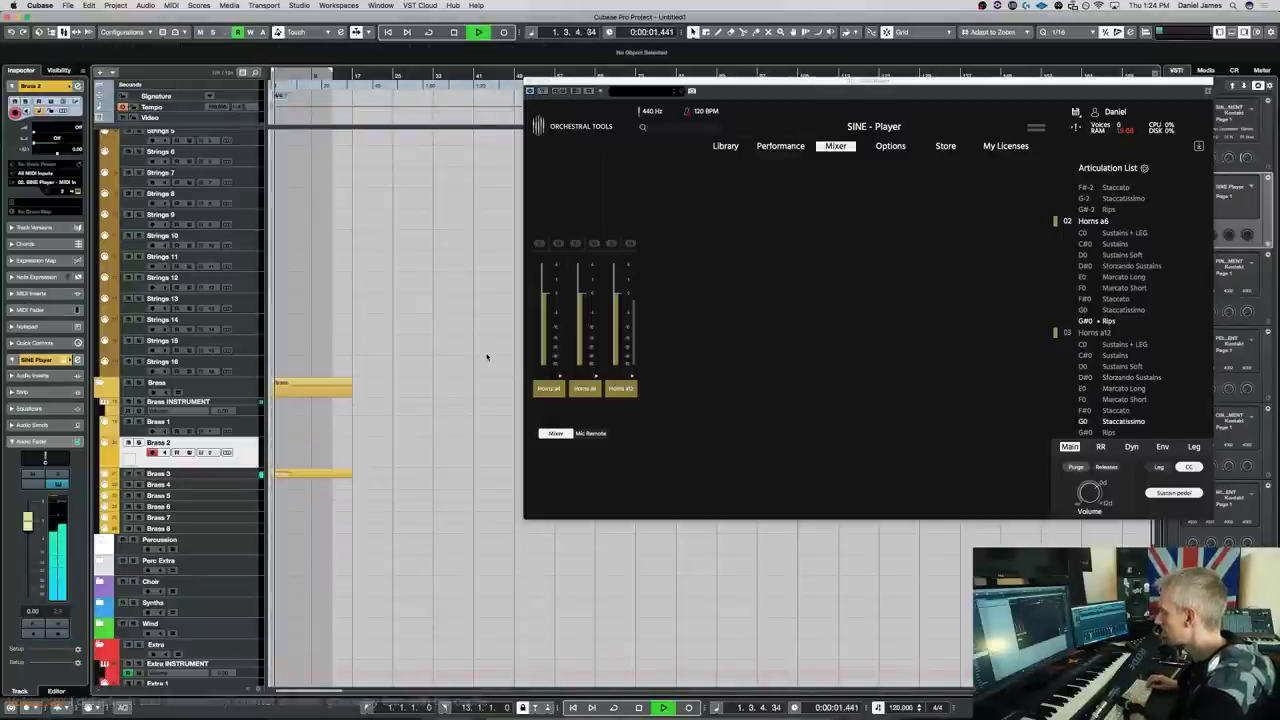
key(space)
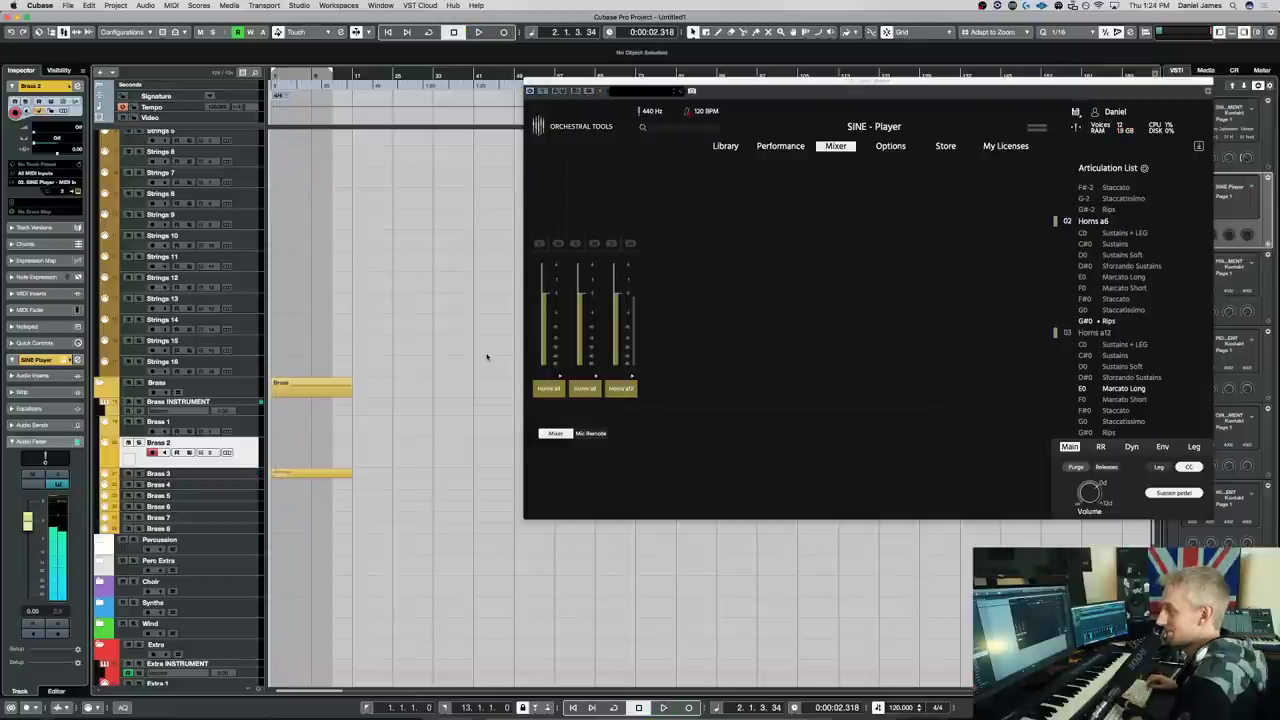
key(space)
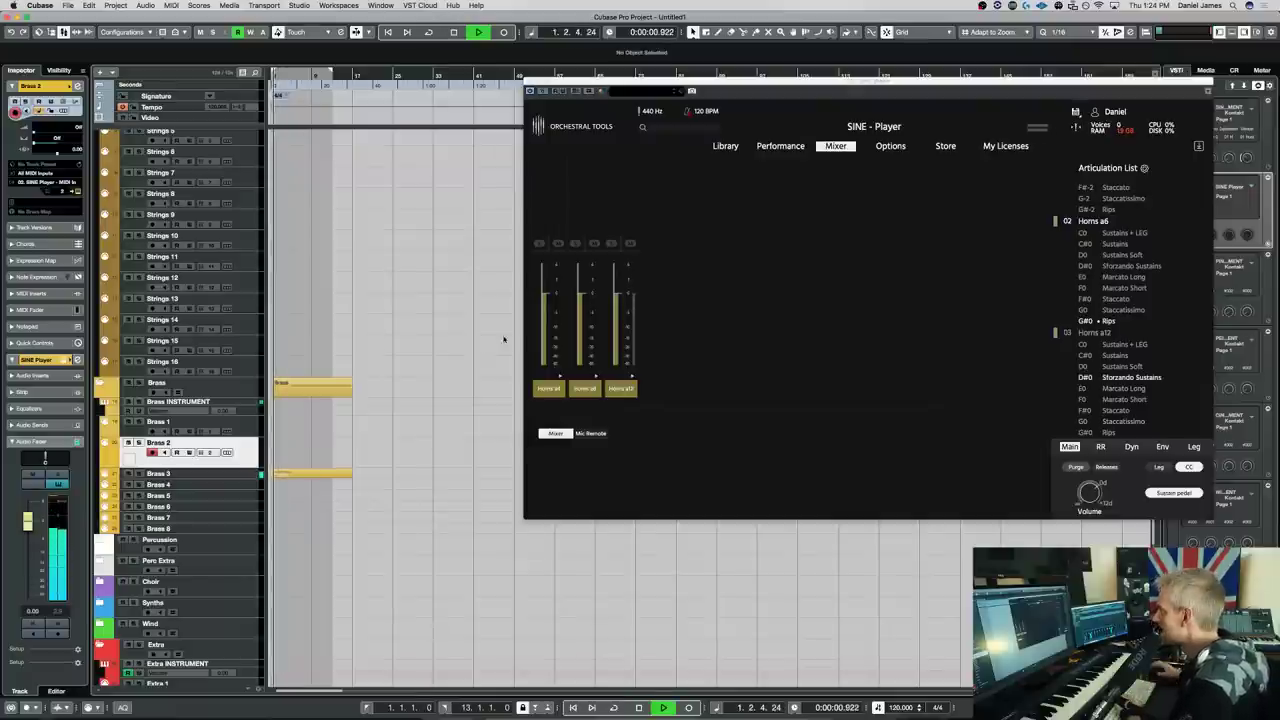
Set the switch mode of Horns a12 to Mono and play the Brass 3 part from the start
click(780, 145)
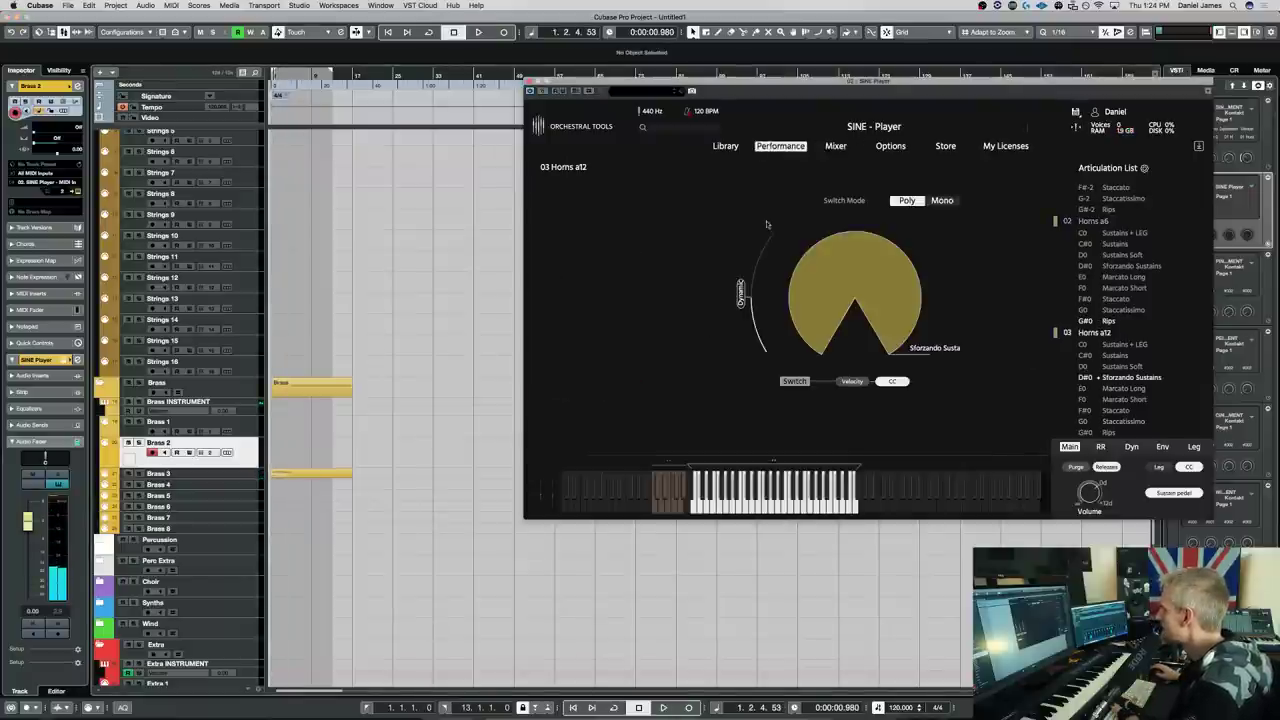
click(942, 201)
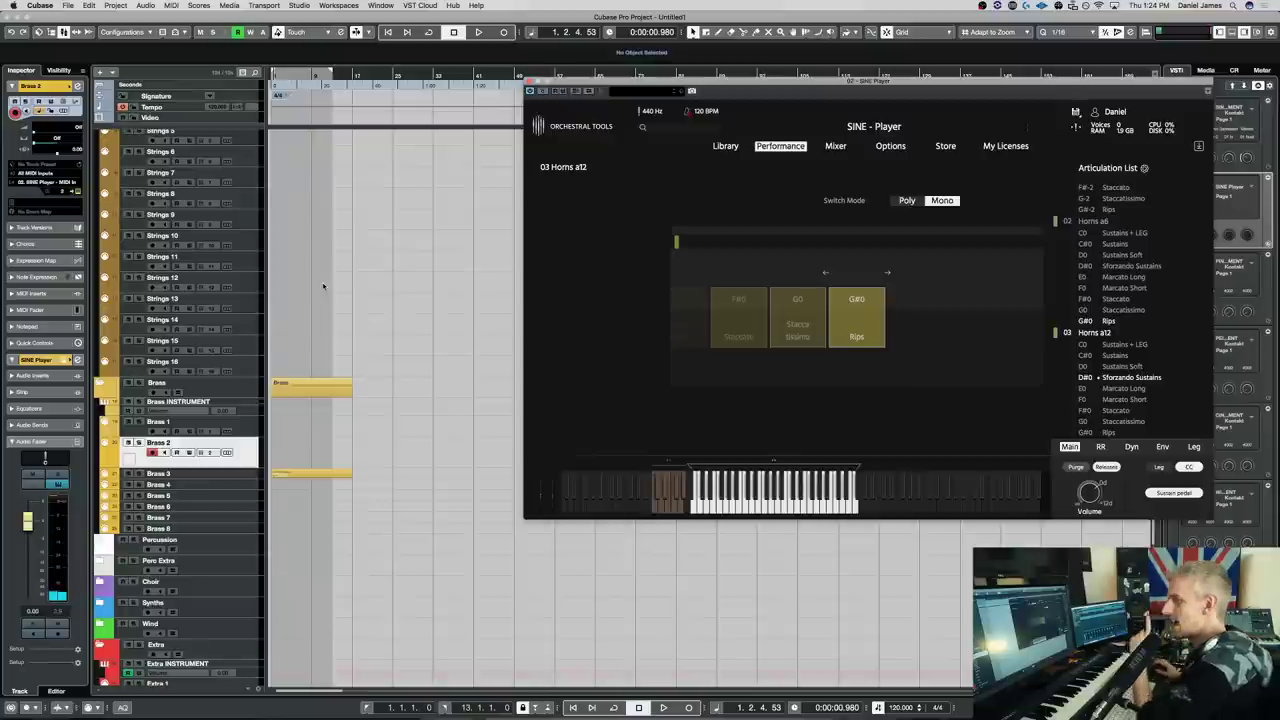
key(KP_Decimal)
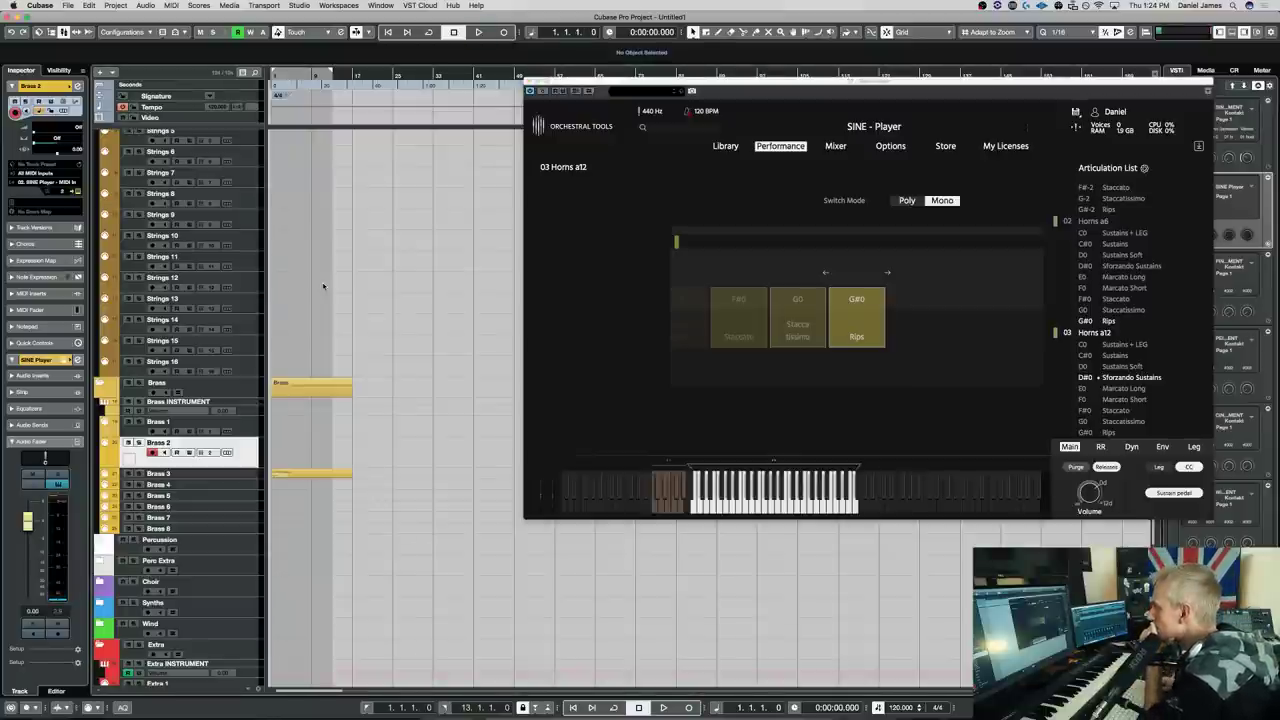
key(space)
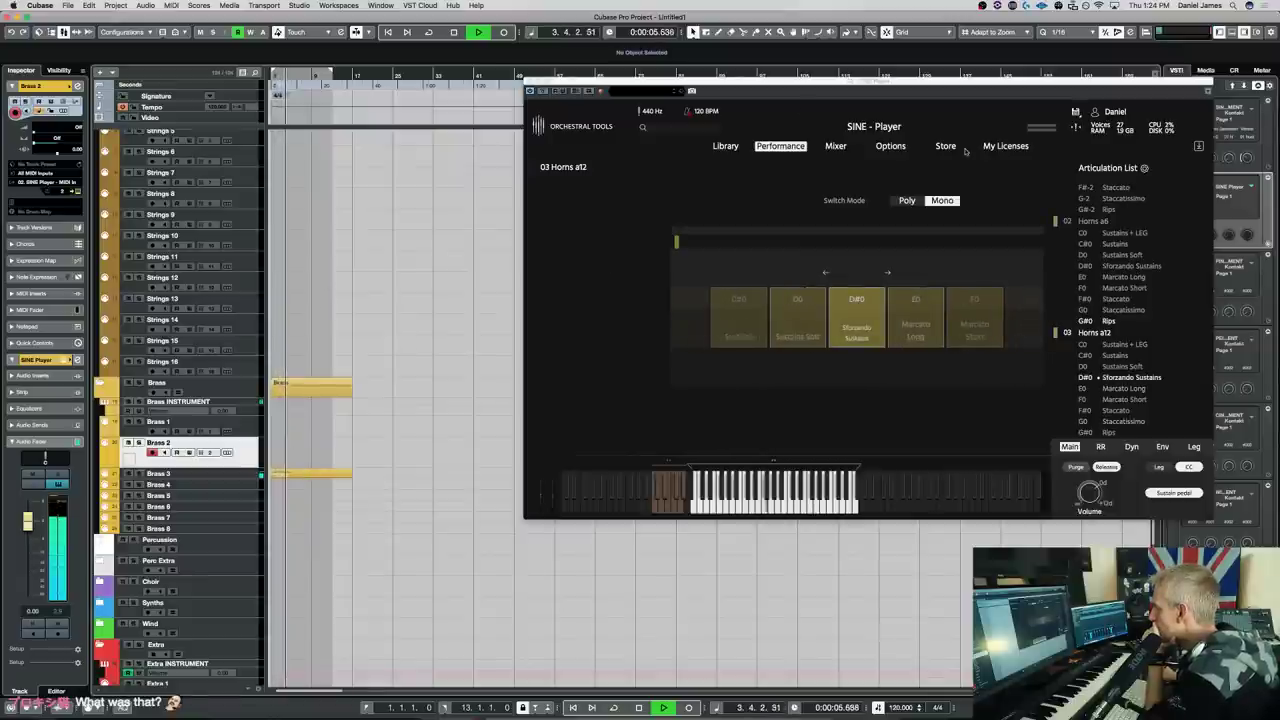
Stop playback and turn on the AMXL MID microphone for Horns a12 alongside AMXL TREE
click(835, 146)
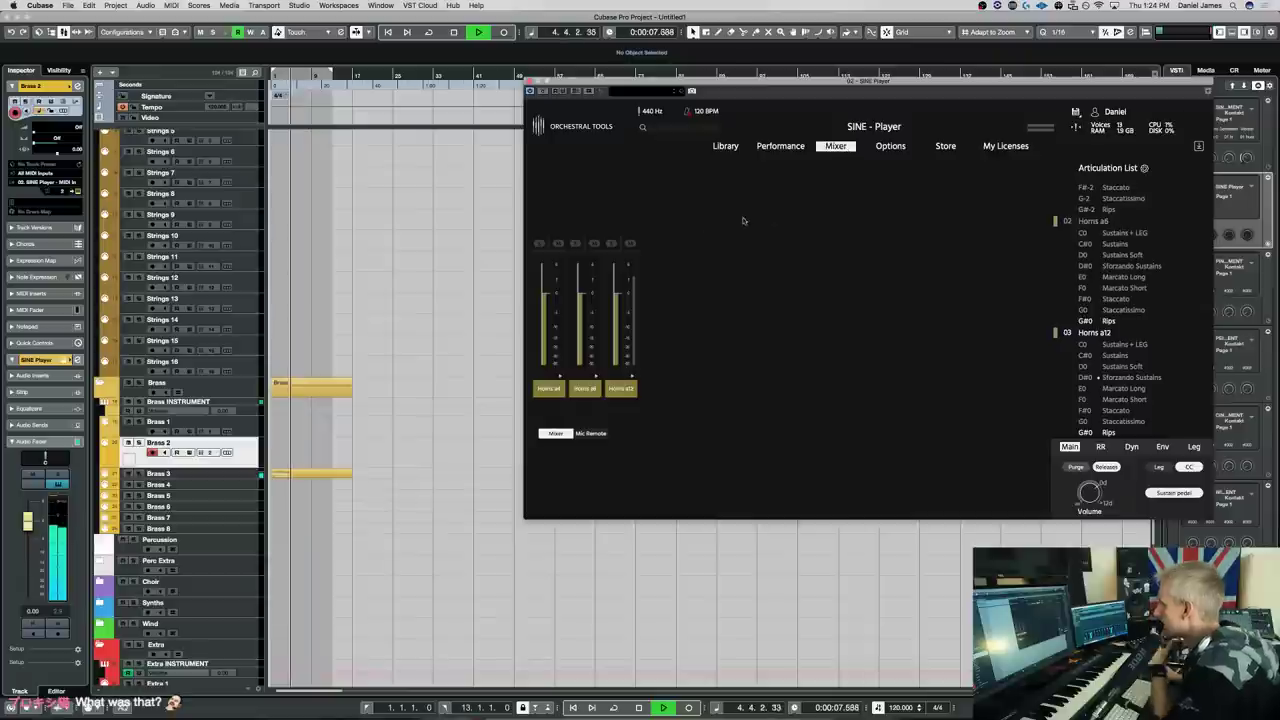
key(space)
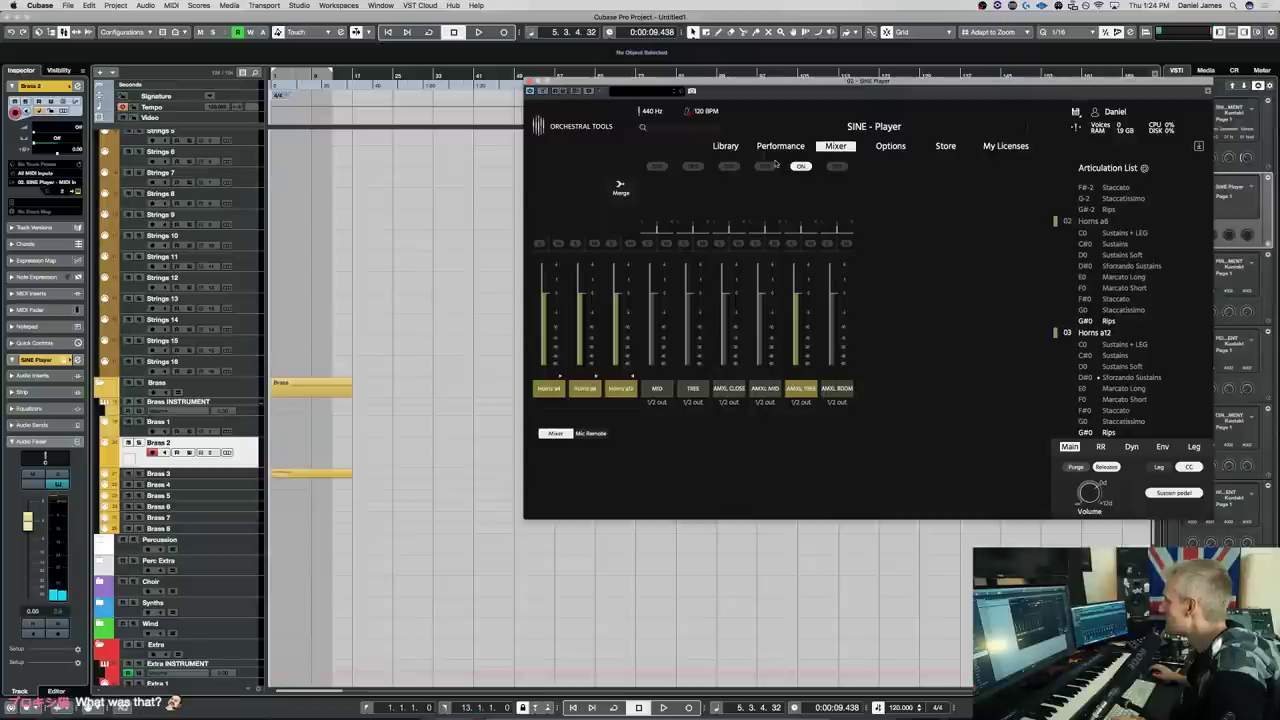
click(770, 165)
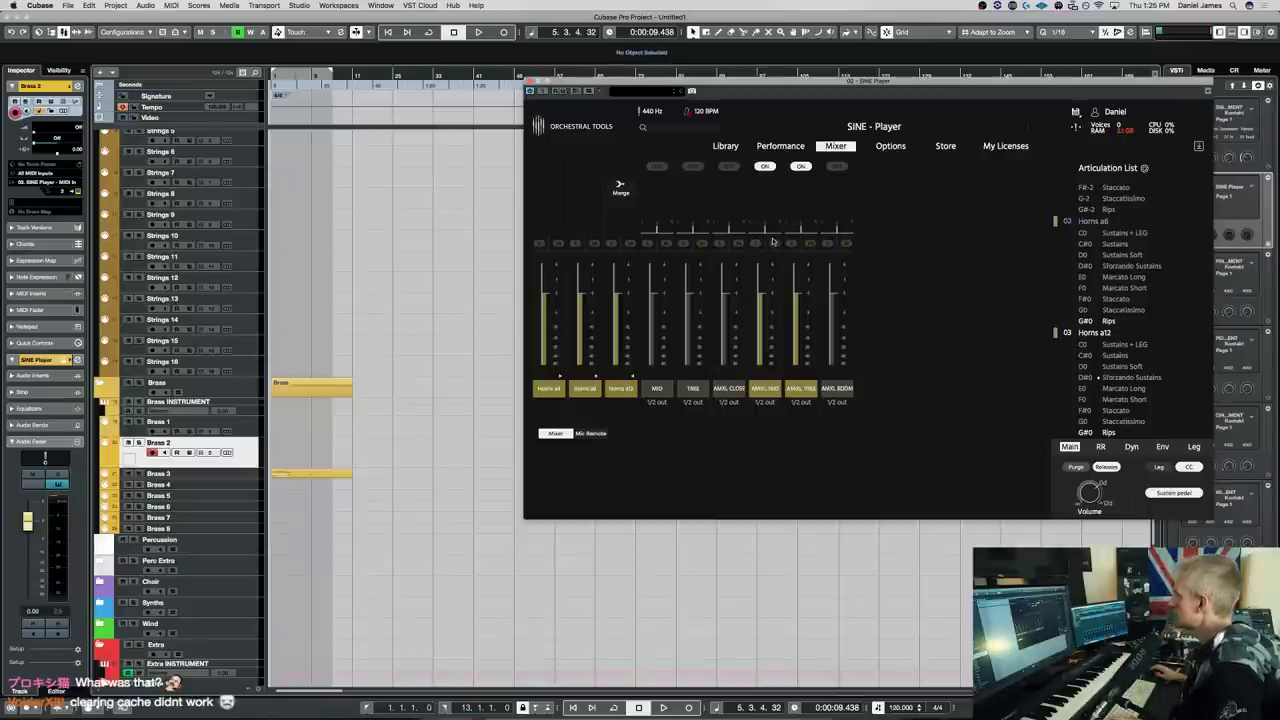
click(757, 243)
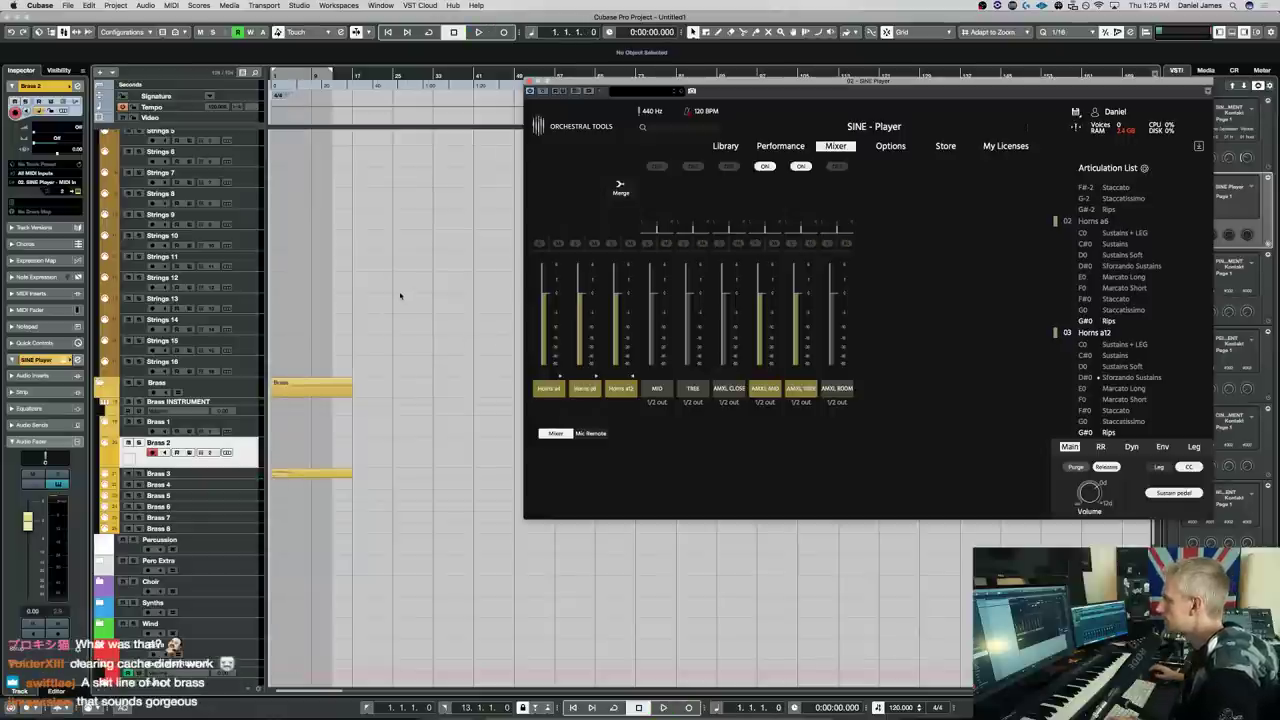
Lower the overall level of Horns a12 while the part plays, and leave its microphones unmerged
key(space)
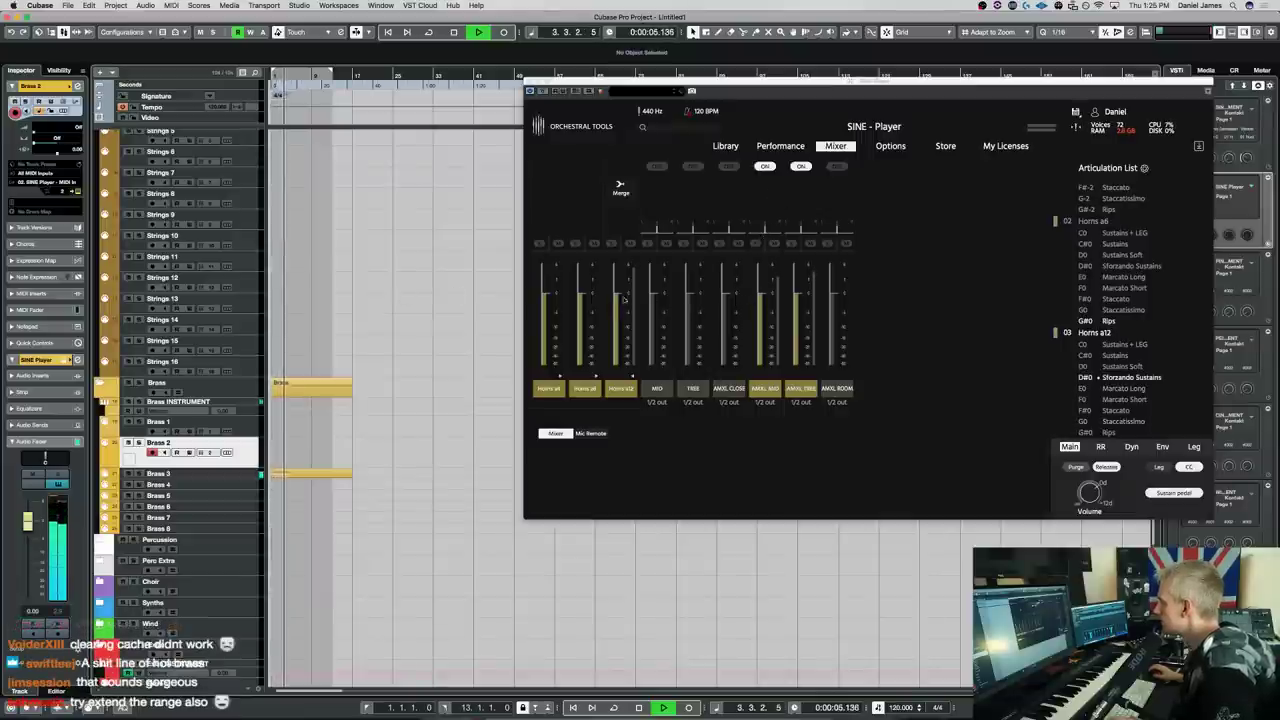
key(Home)
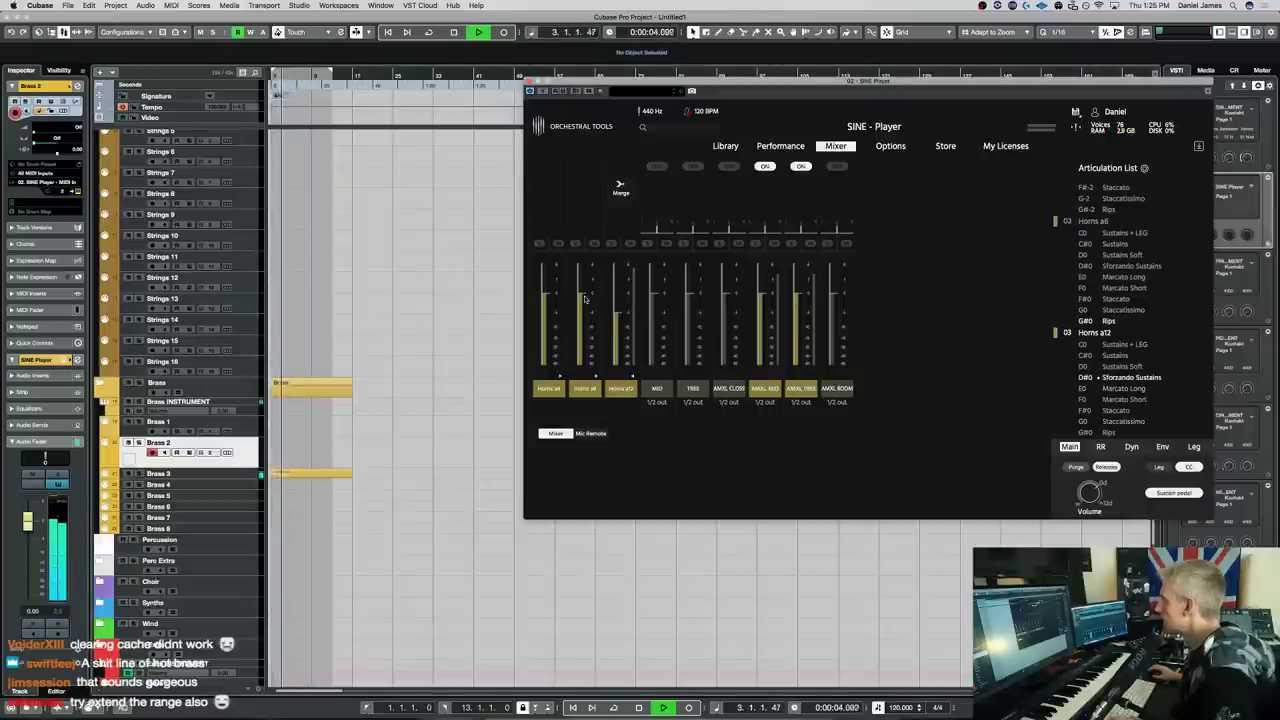
key(space)
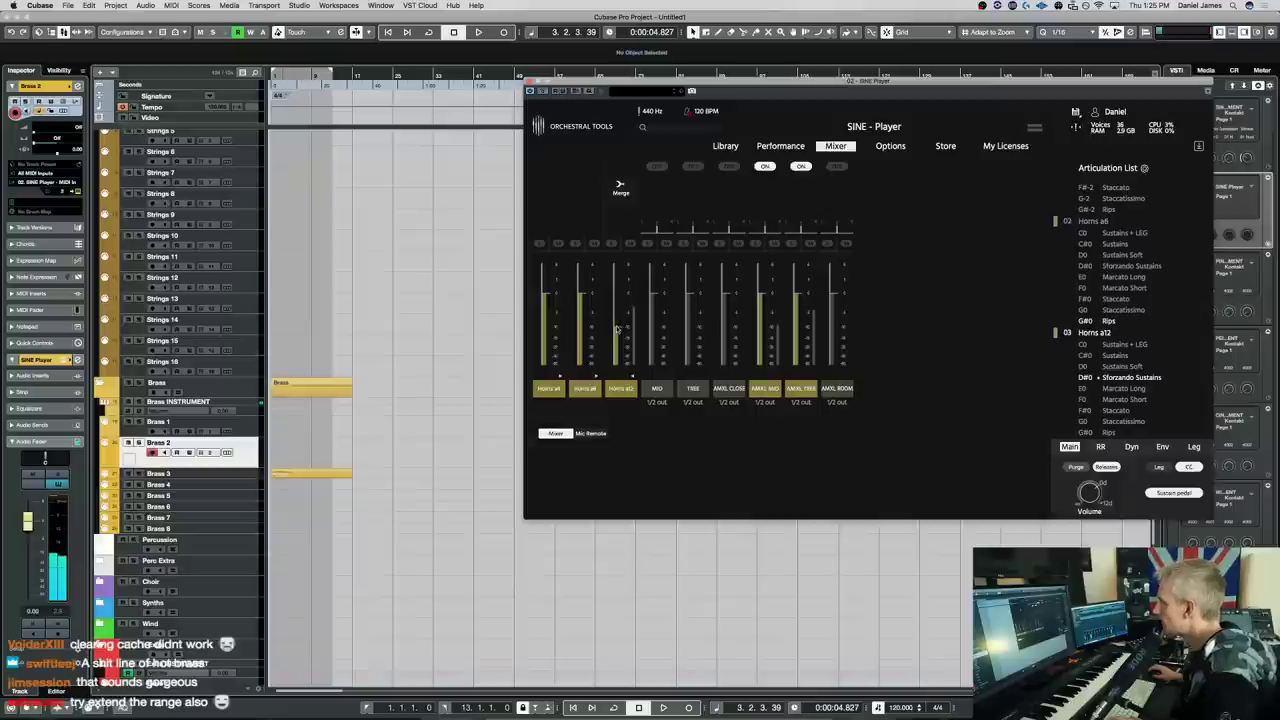
click(620, 187)
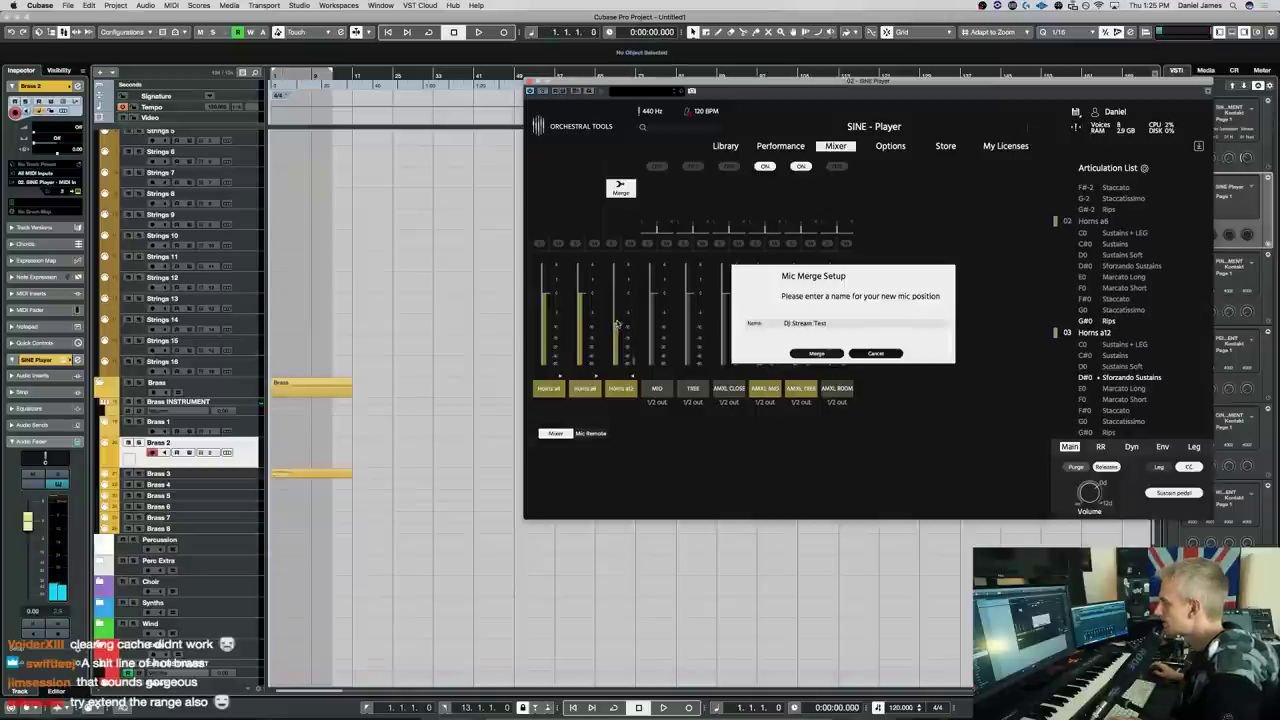
click(868, 353)
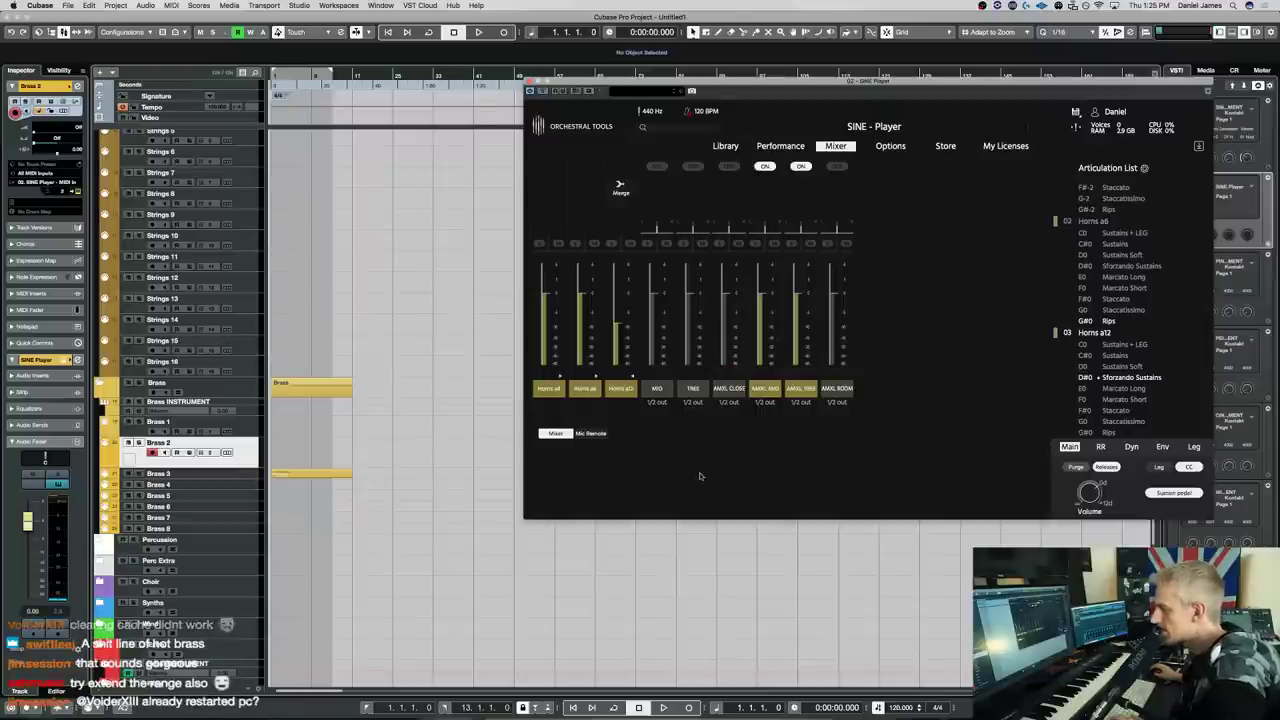
Extend the playable range of Horns a12 upward by about two and a half octaves and shift its keyswitches to start at C-1
click(780, 146)
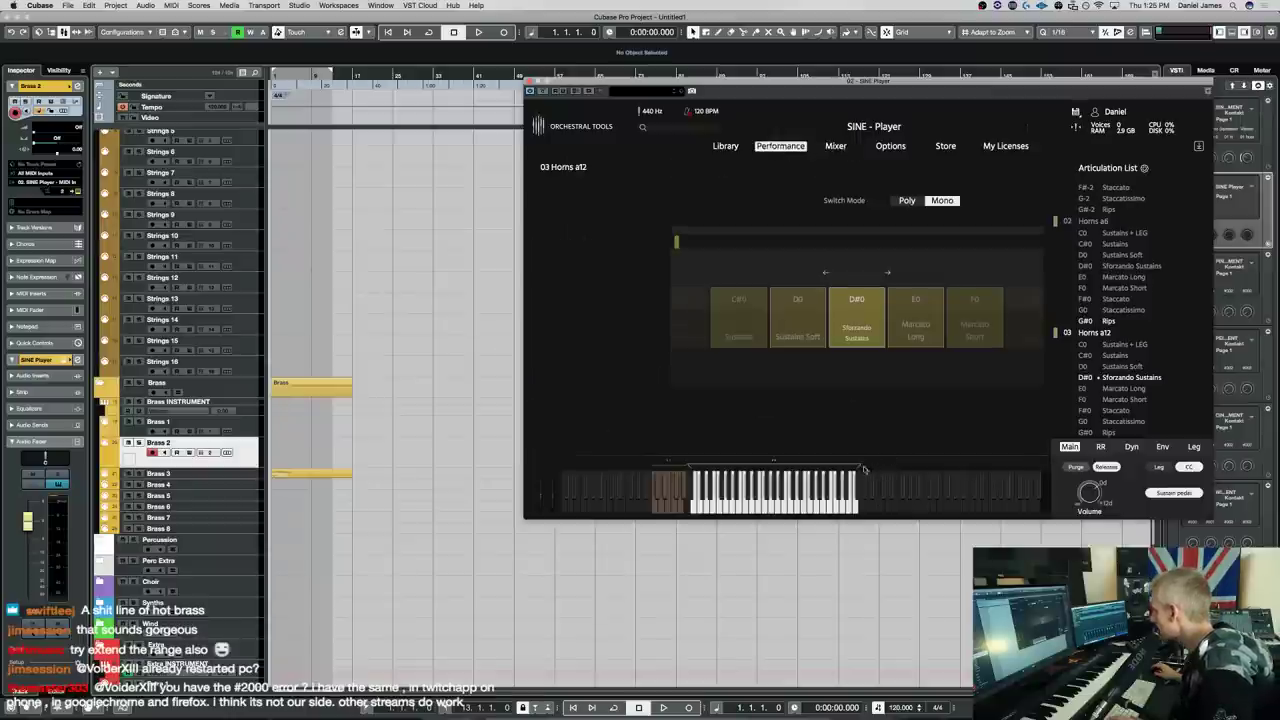
click(855, 466)
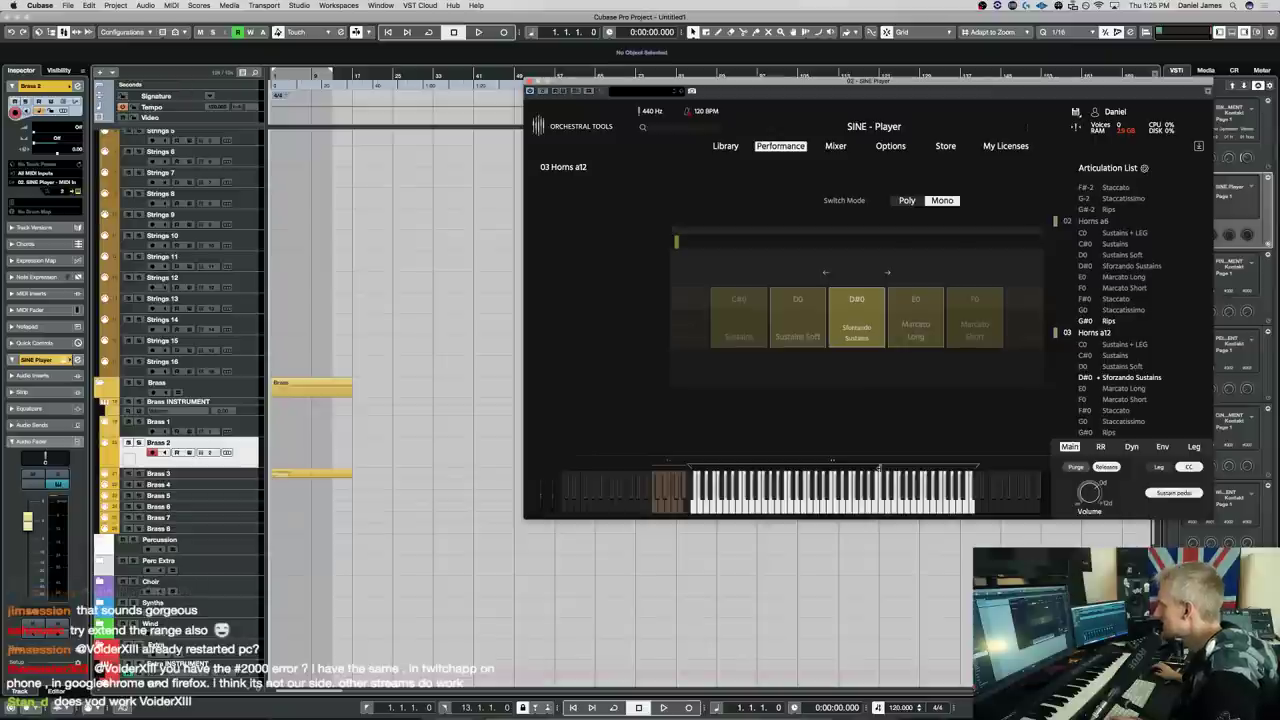
drag(660, 465, 619, 467)
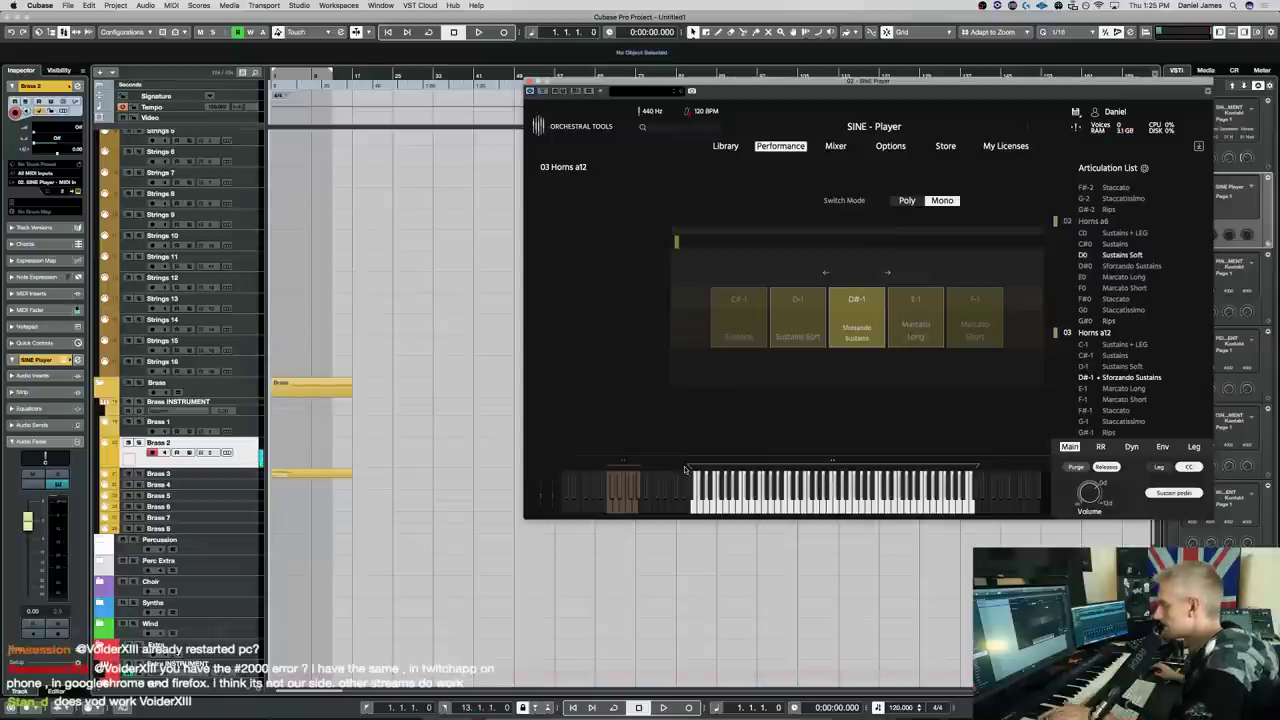
Select the Brass 3 track for live playing and switch Horns a12 to the Marcato Long articulation
click(235, 474)
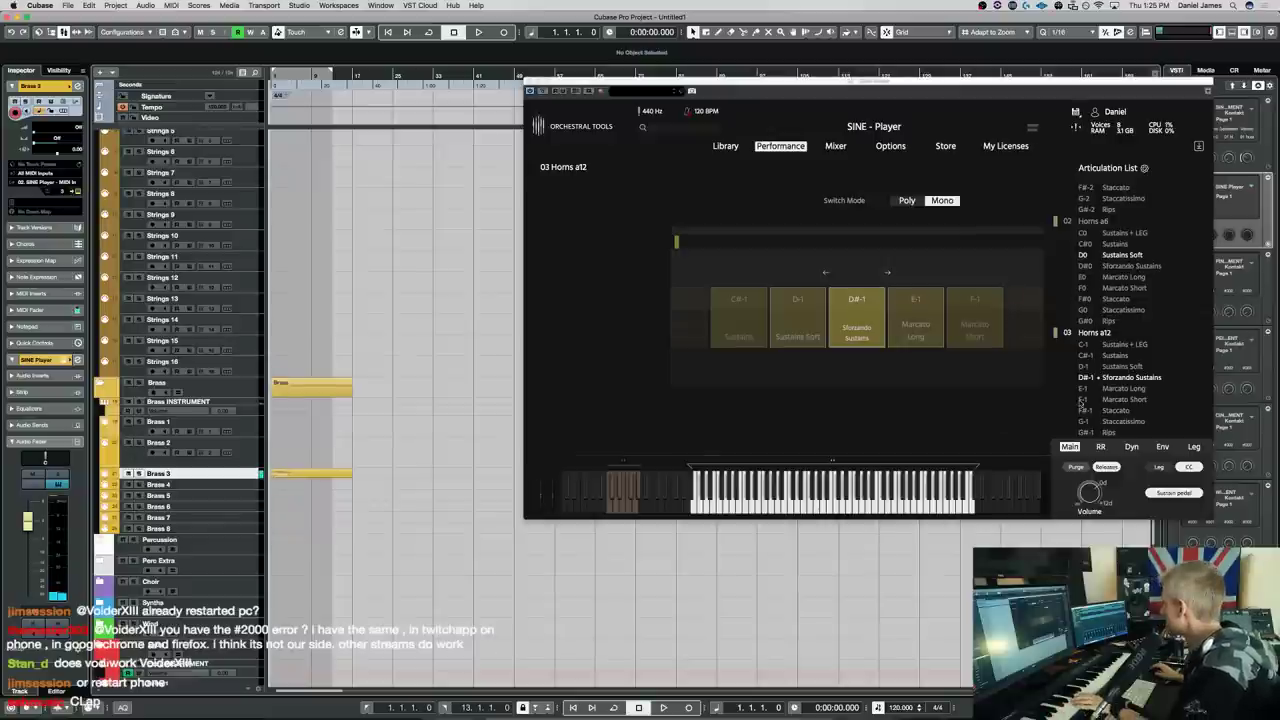
click(1132, 388)
click(1132, 388)
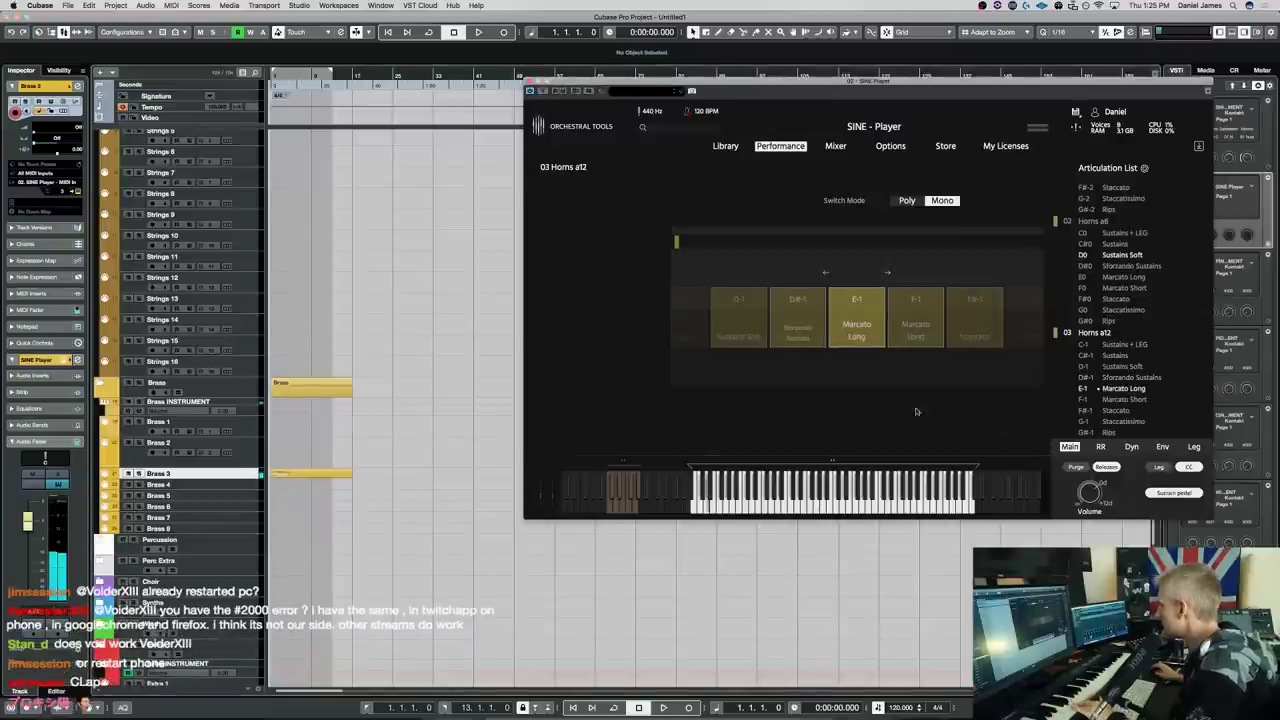
Extend the playable range of Horns a12 downward by about an octave and shift its keyswitches to start at C-2
drag(681, 464, 647, 460)
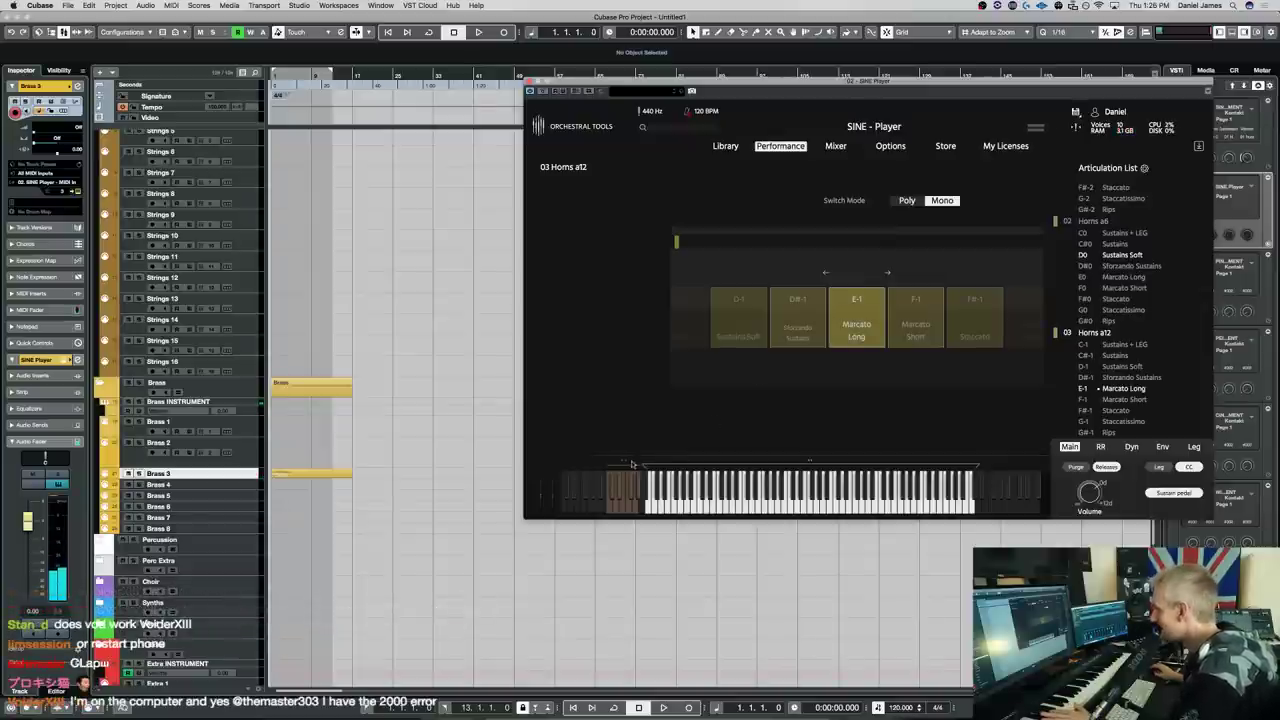
drag(632, 464, 561, 469)
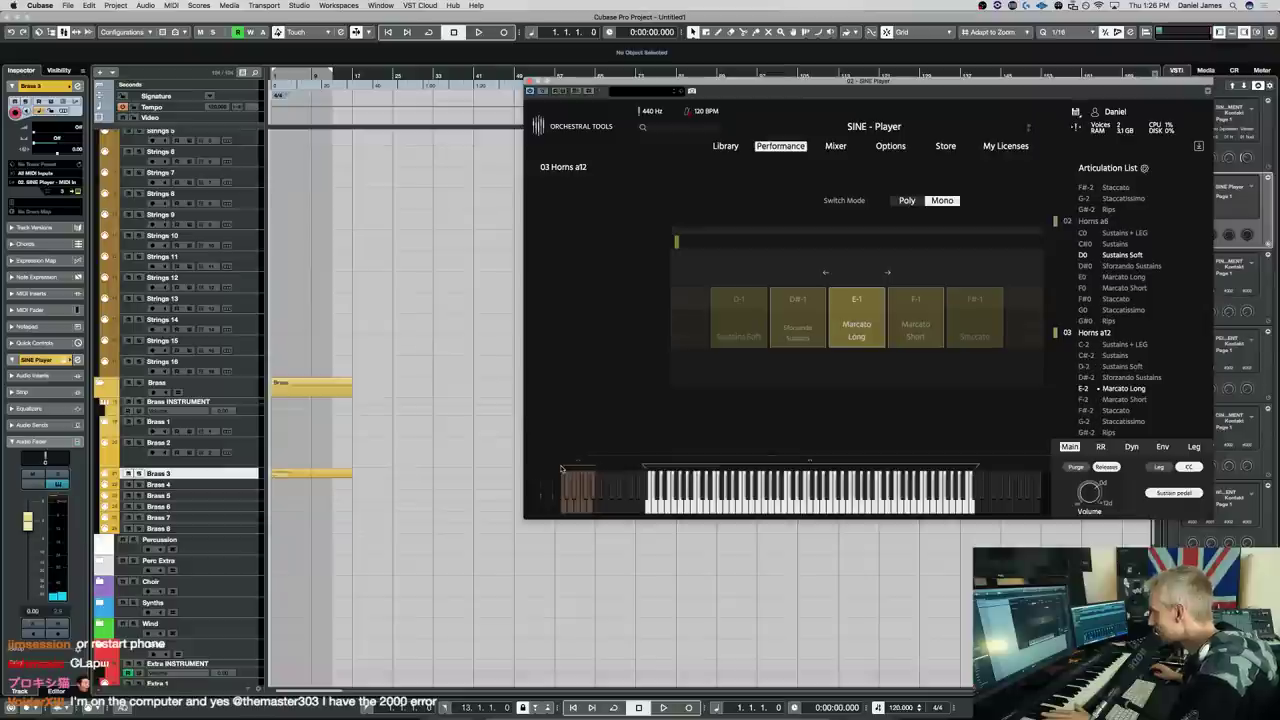
Turn on the AMXL CLOSE and AMXL ROOM microphones for Horns a12
click(836, 146)
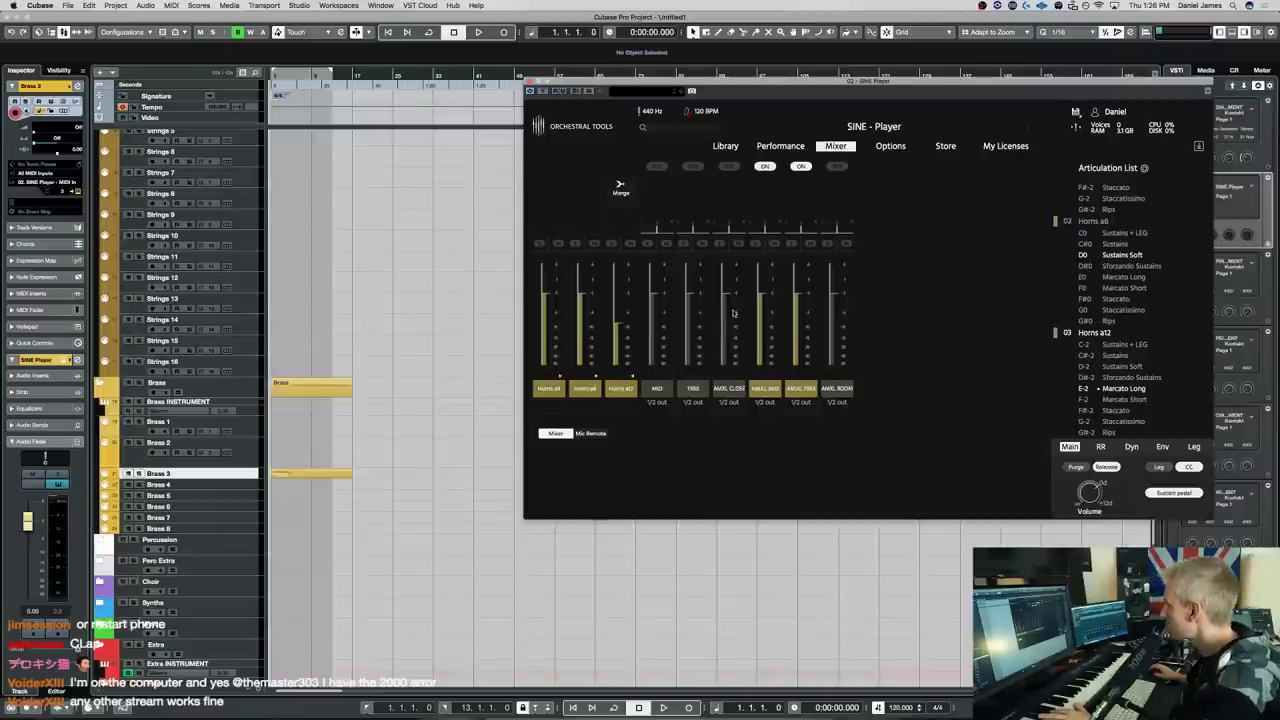
click(729, 166)
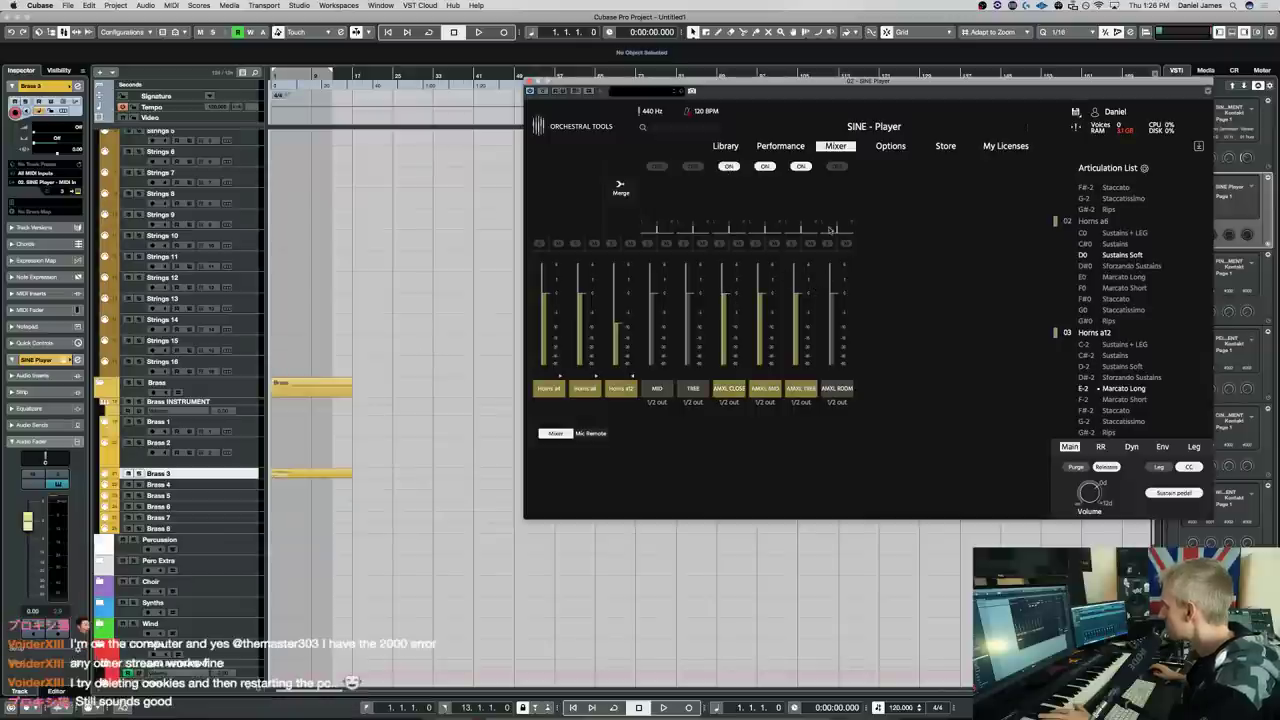
click(840, 167)
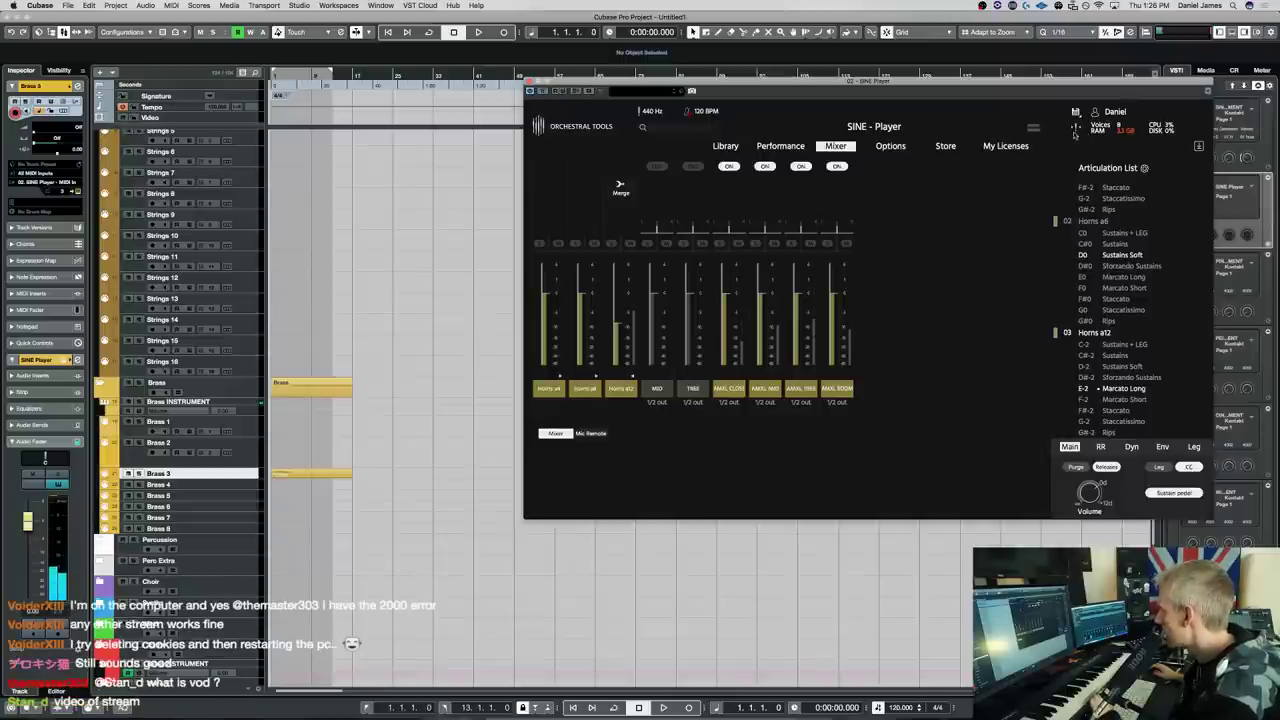
Extend the low end of the Horns a12 playable range further down, to just above its keyswitches
click(781, 147)
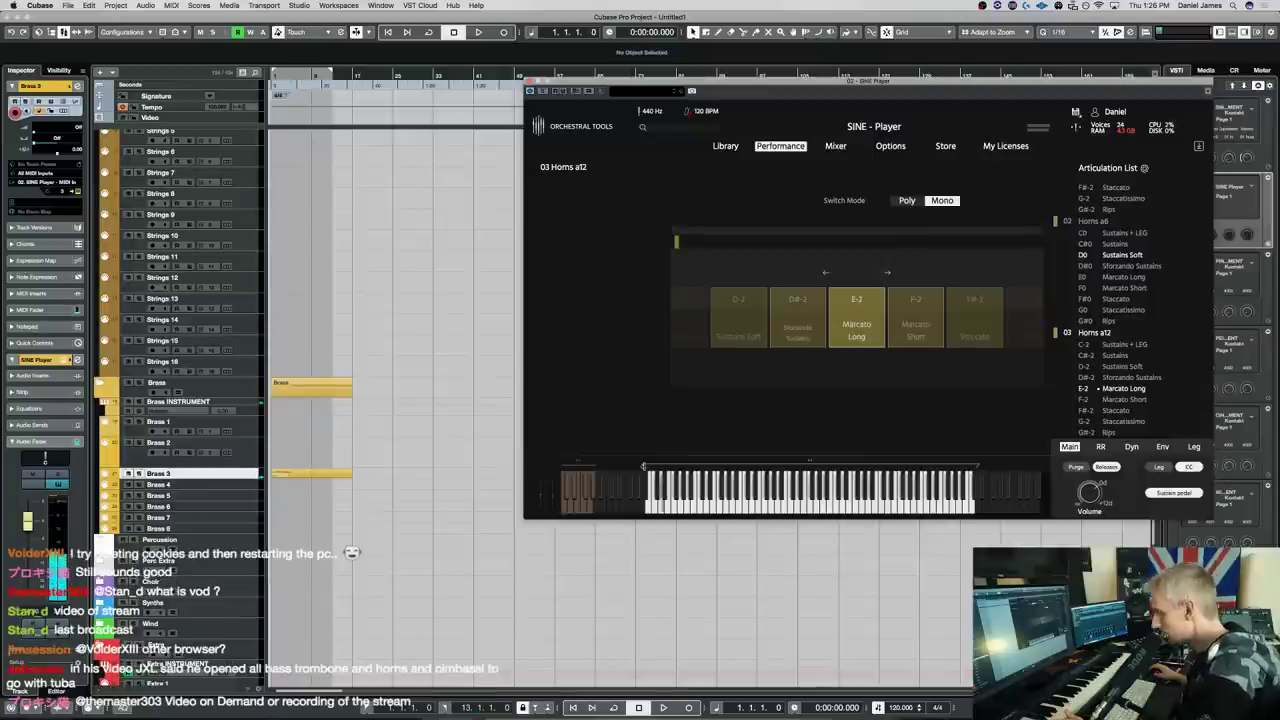
drag(644, 464, 606, 464)
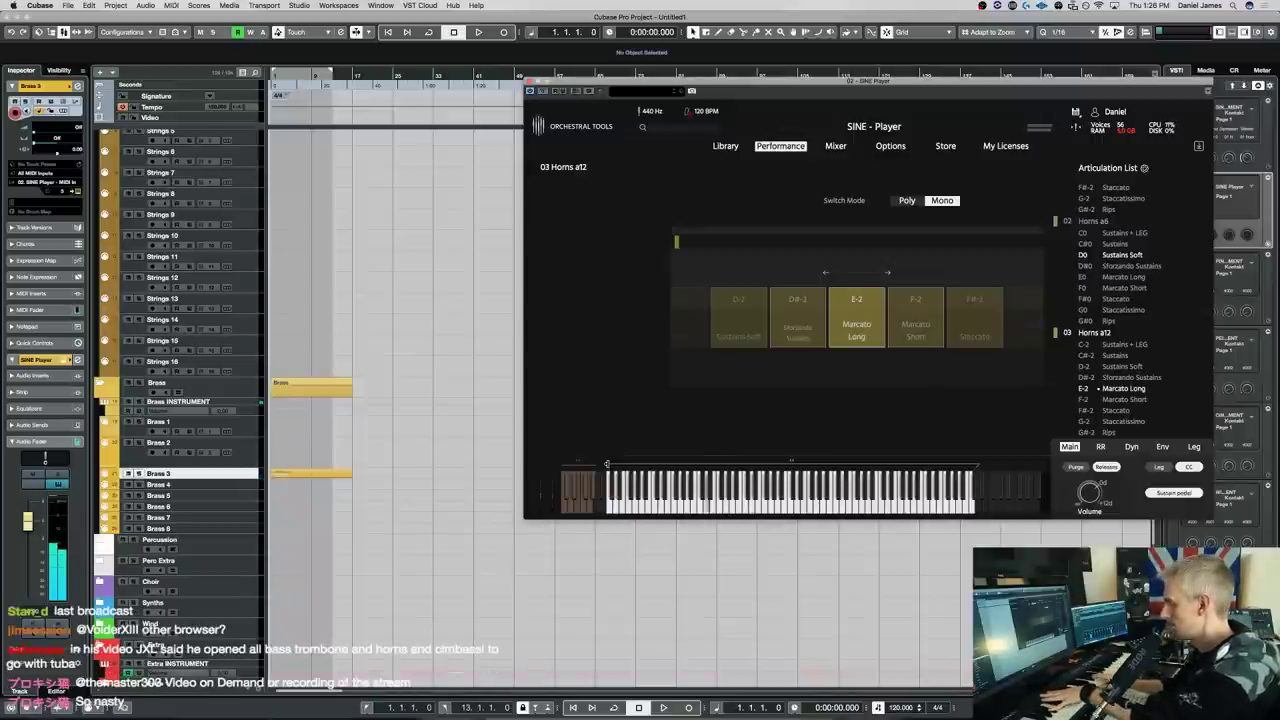
Switch Horns a12 to Sustains Soft, show its dynamics settings and turn off its loudest dynamic layer
click(1118, 366)
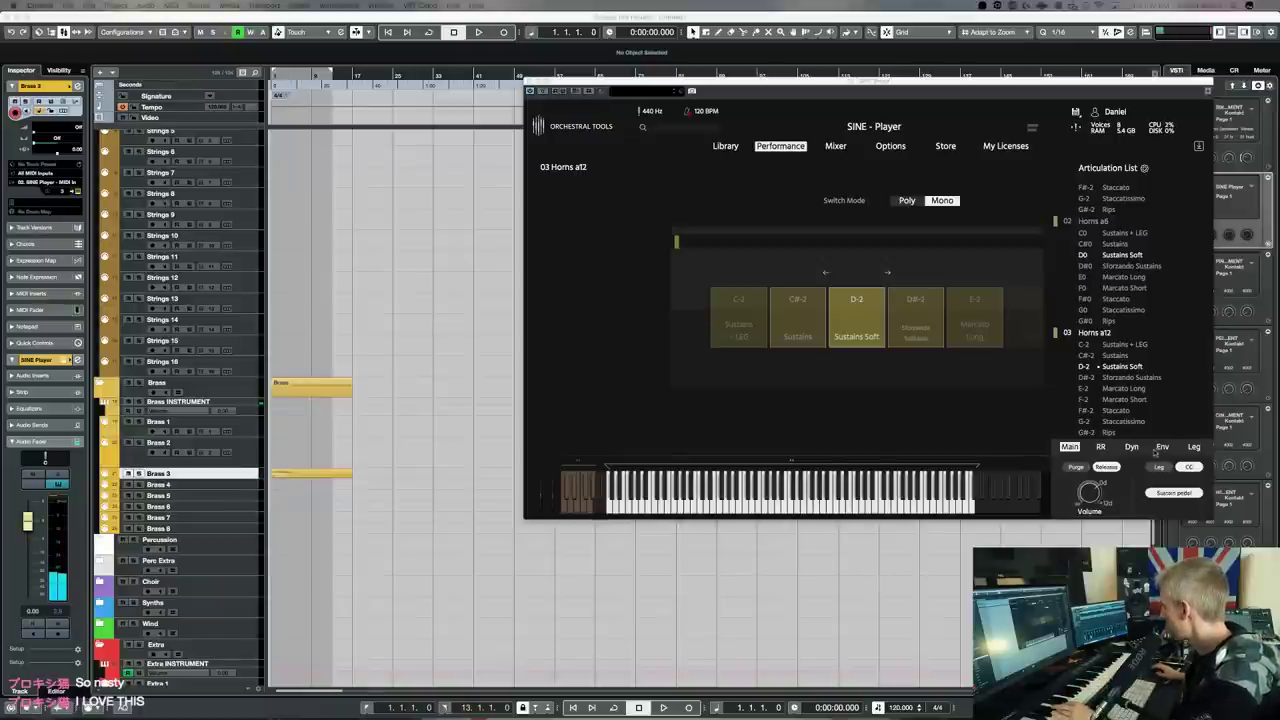
click(1132, 447)
drag(885, 81, 595, 87)
click(895, 492)
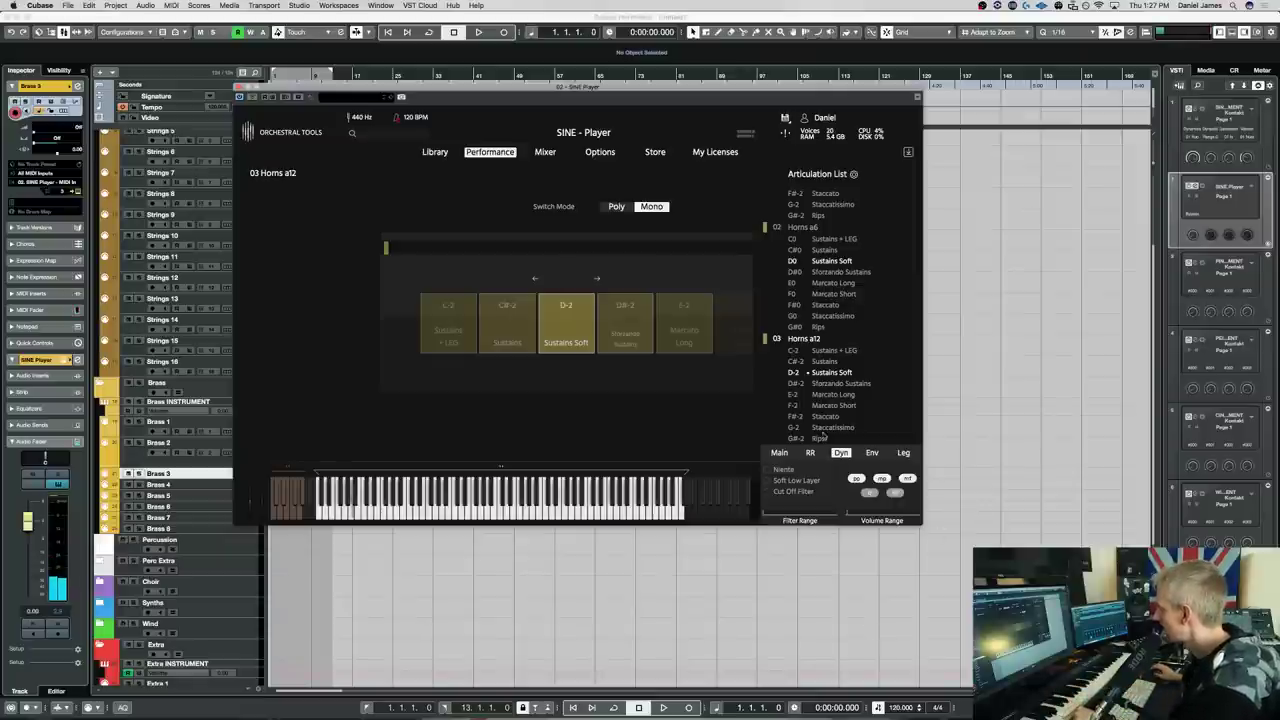
Extend the Horns a12 playable range up to the highest key, using Staccatissimo, Sustains Soft and Sustains to audition it
click(829, 428)
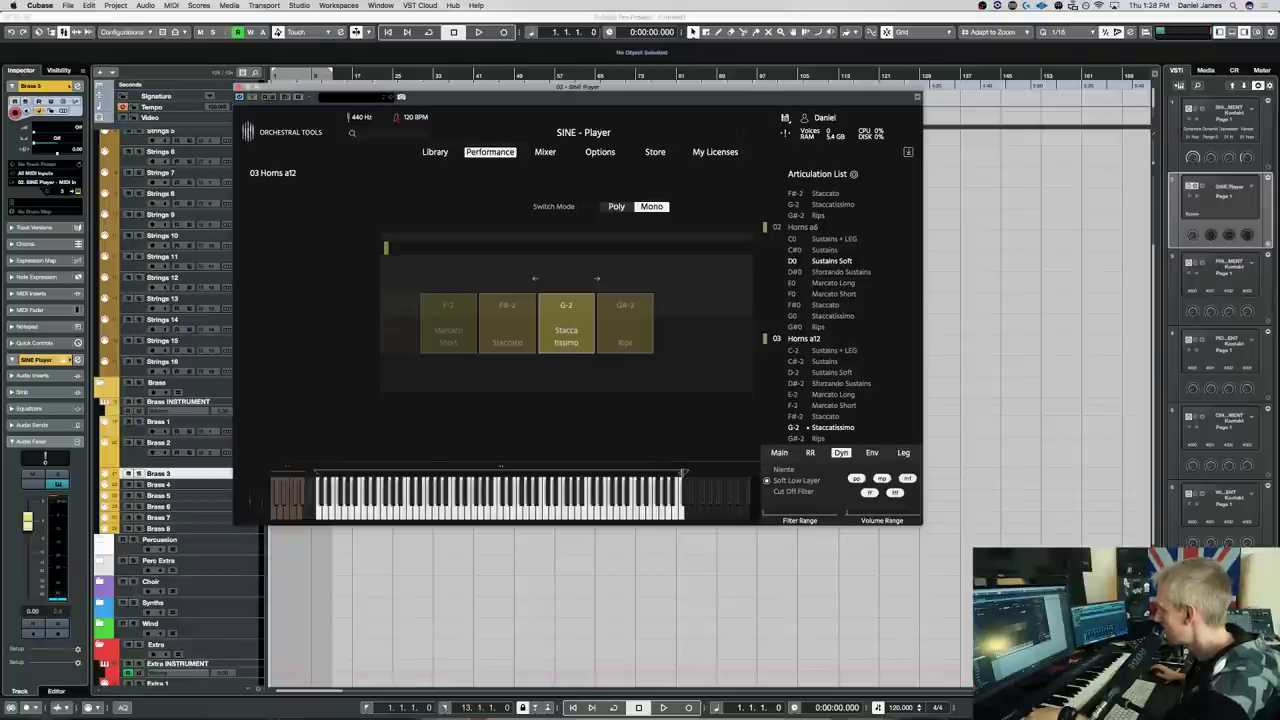
click(739, 474)
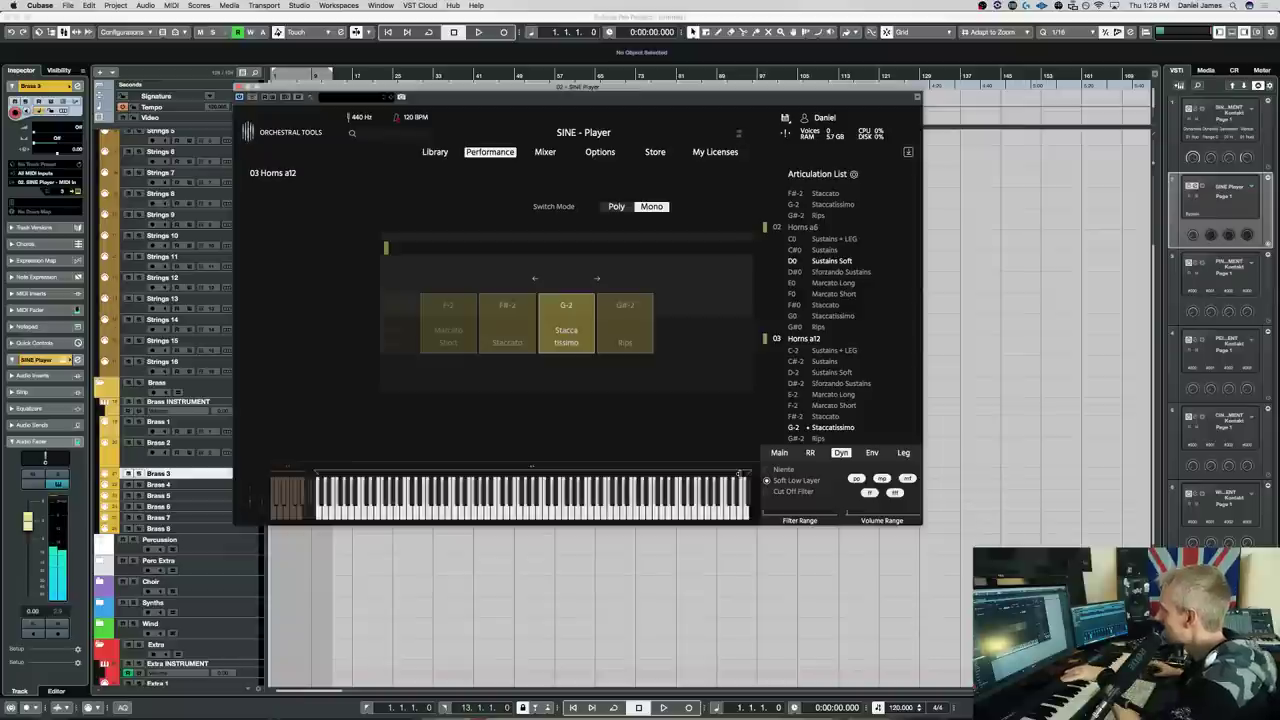
click(828, 374)
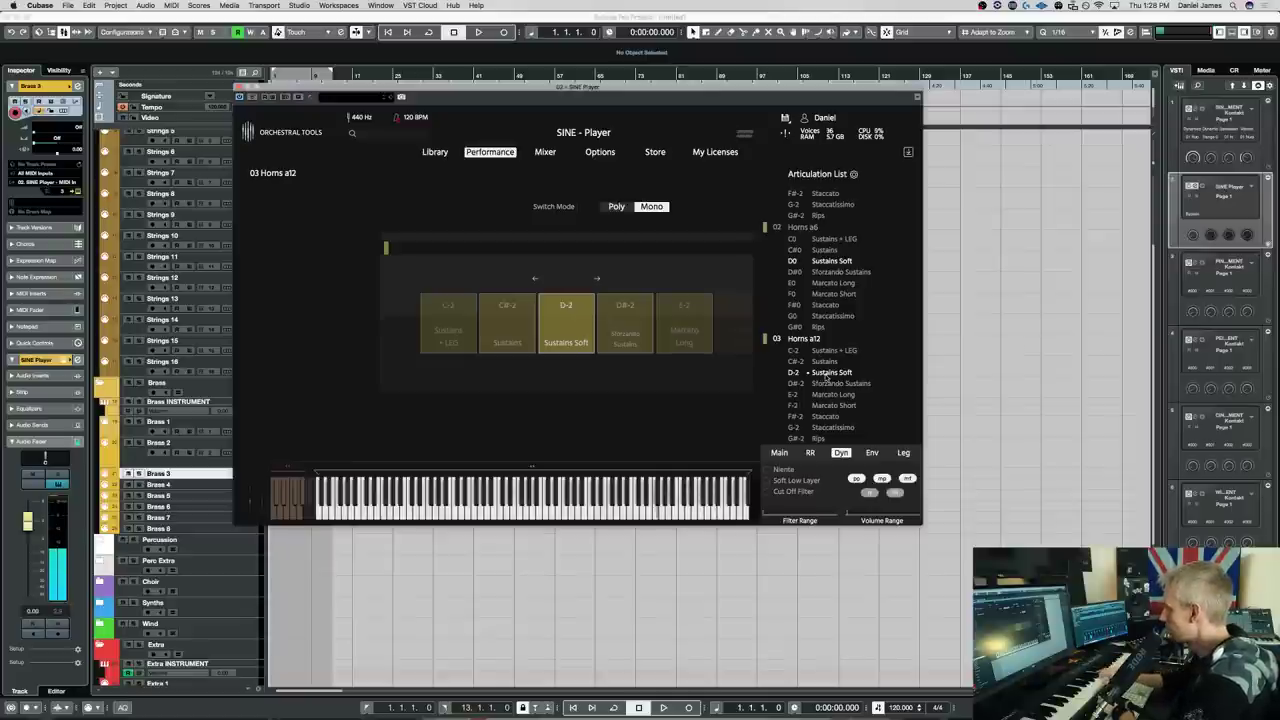
click(828, 362)
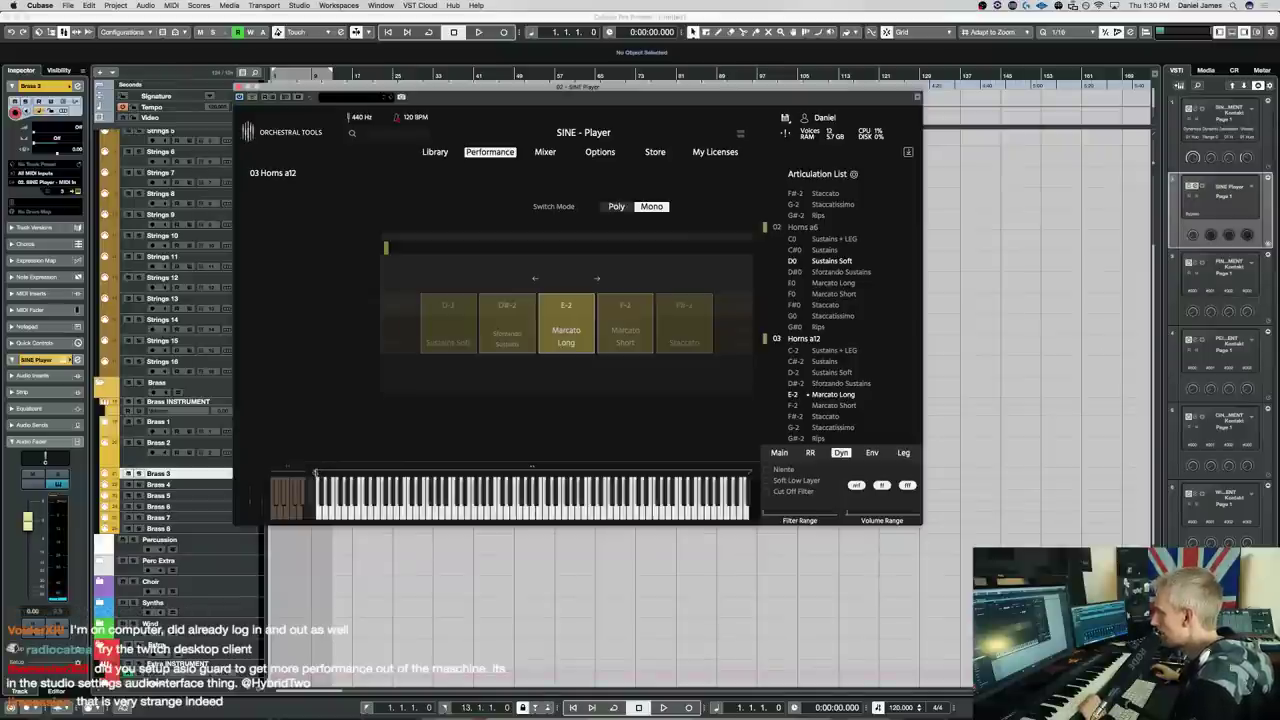
Raise the low end of the Horns a12 playable range and move its keyswitches up to start at C0
drag(379, 472, 381, 474)
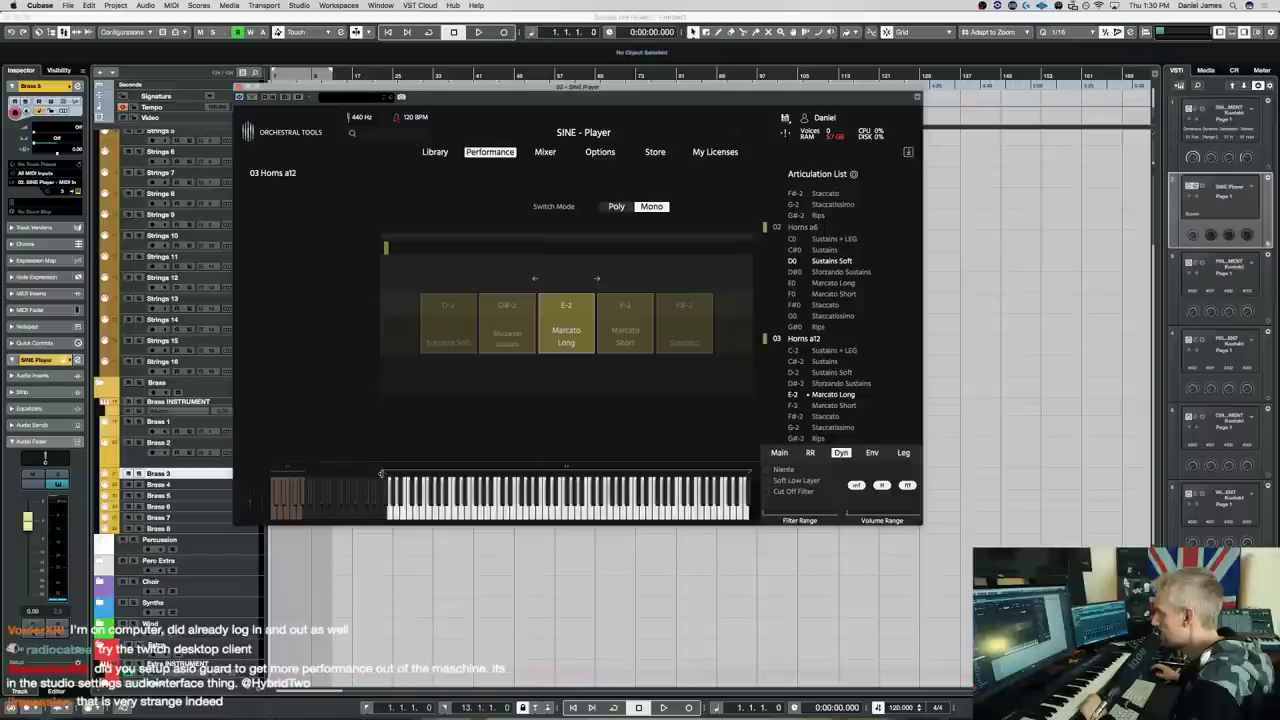
drag(292, 470, 384, 472)
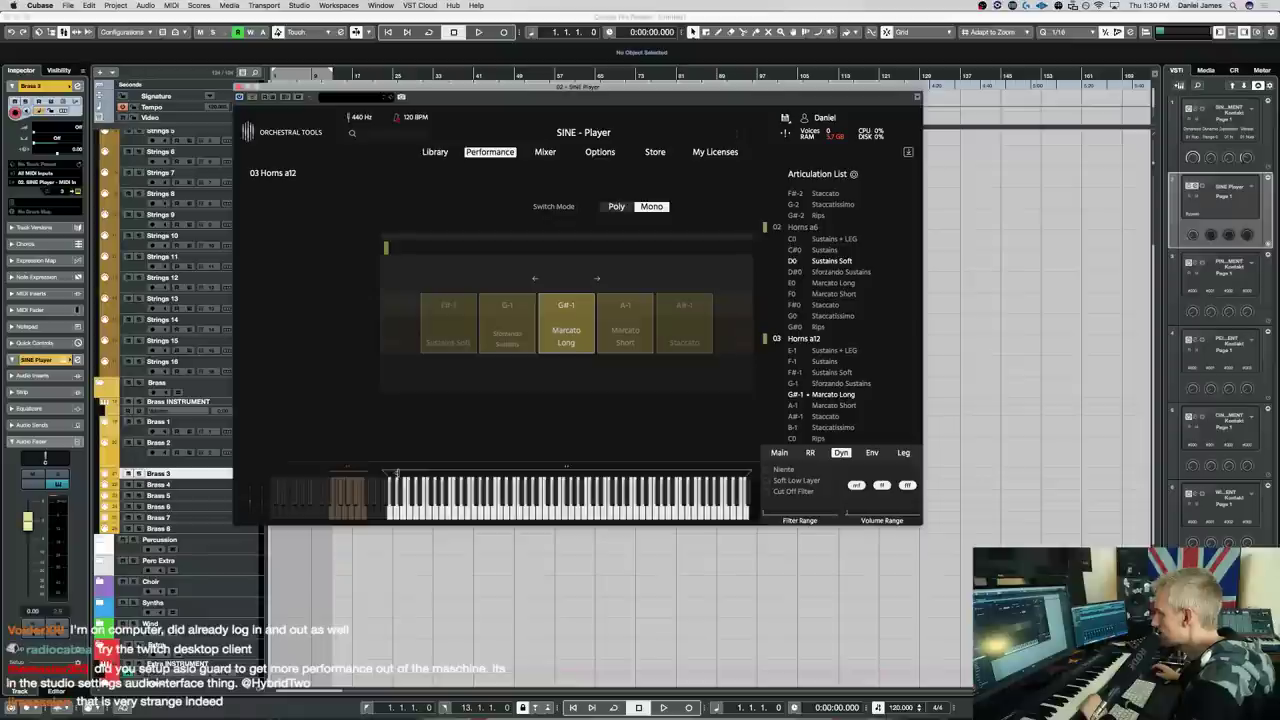
drag(350, 472, 376, 472)
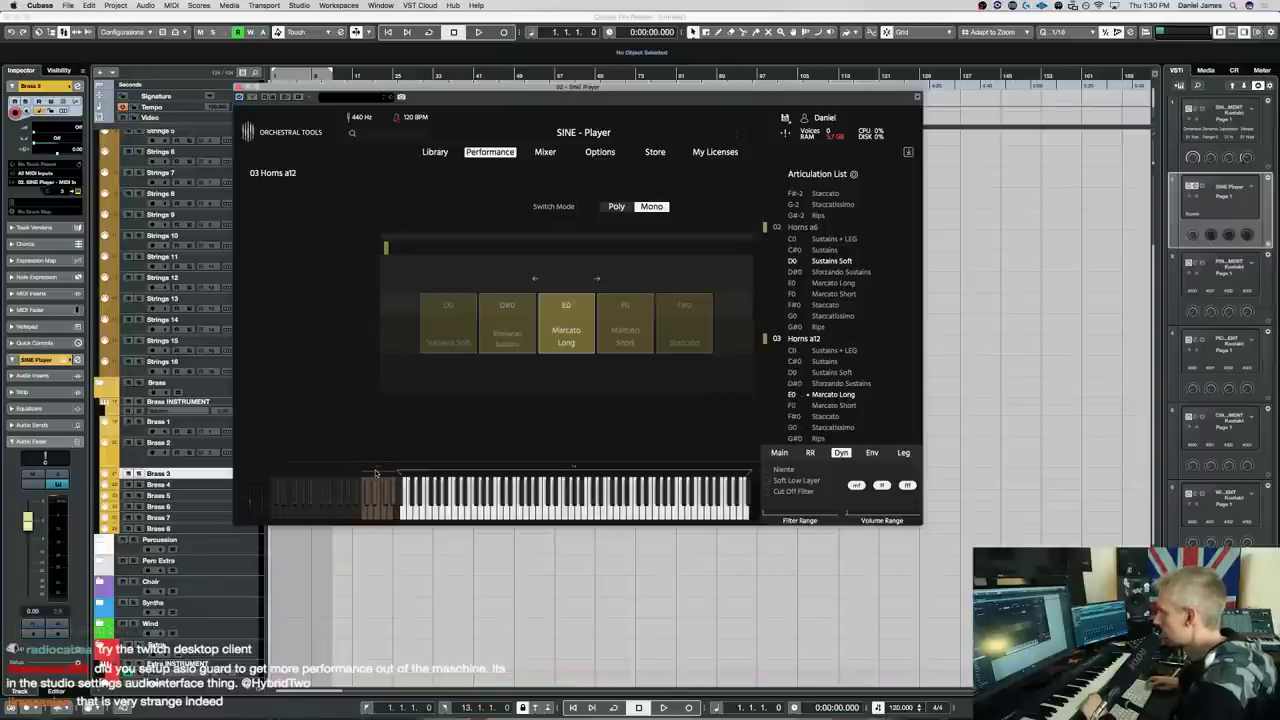
Play the keyswitched phrase on Horns a12, and open the recorded brass part in the Key Editor
key(space)
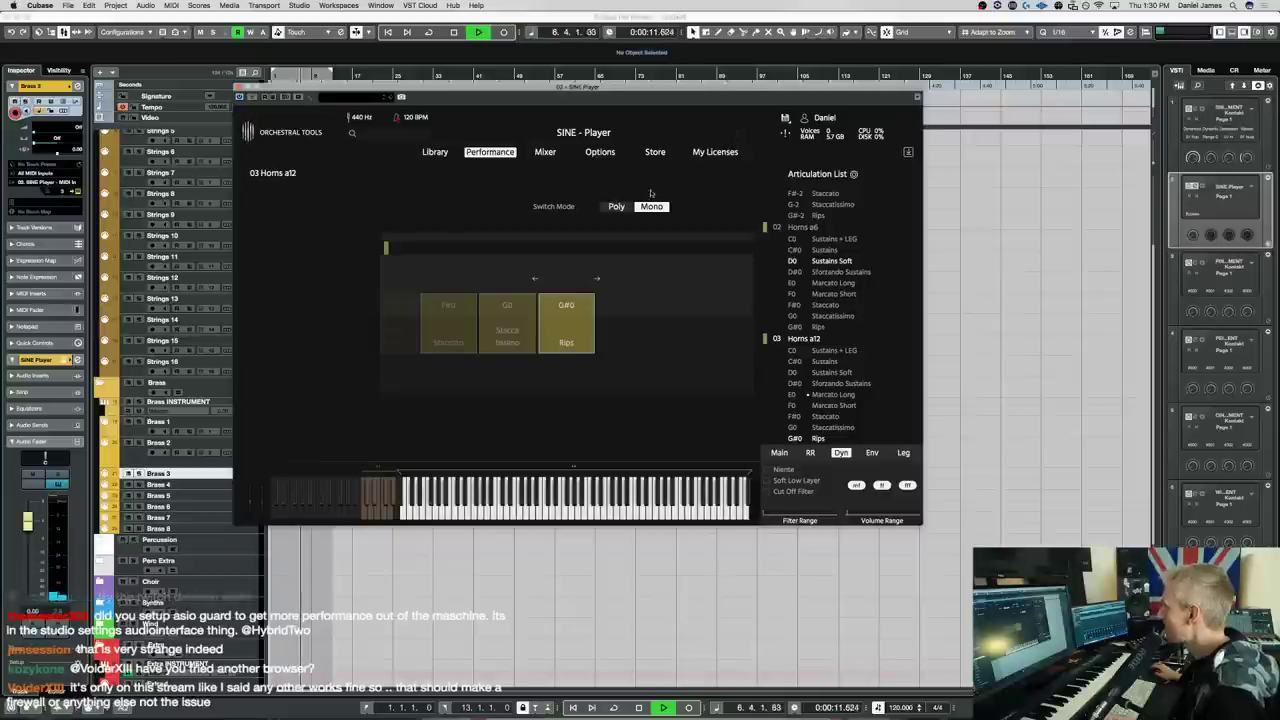
key(space)
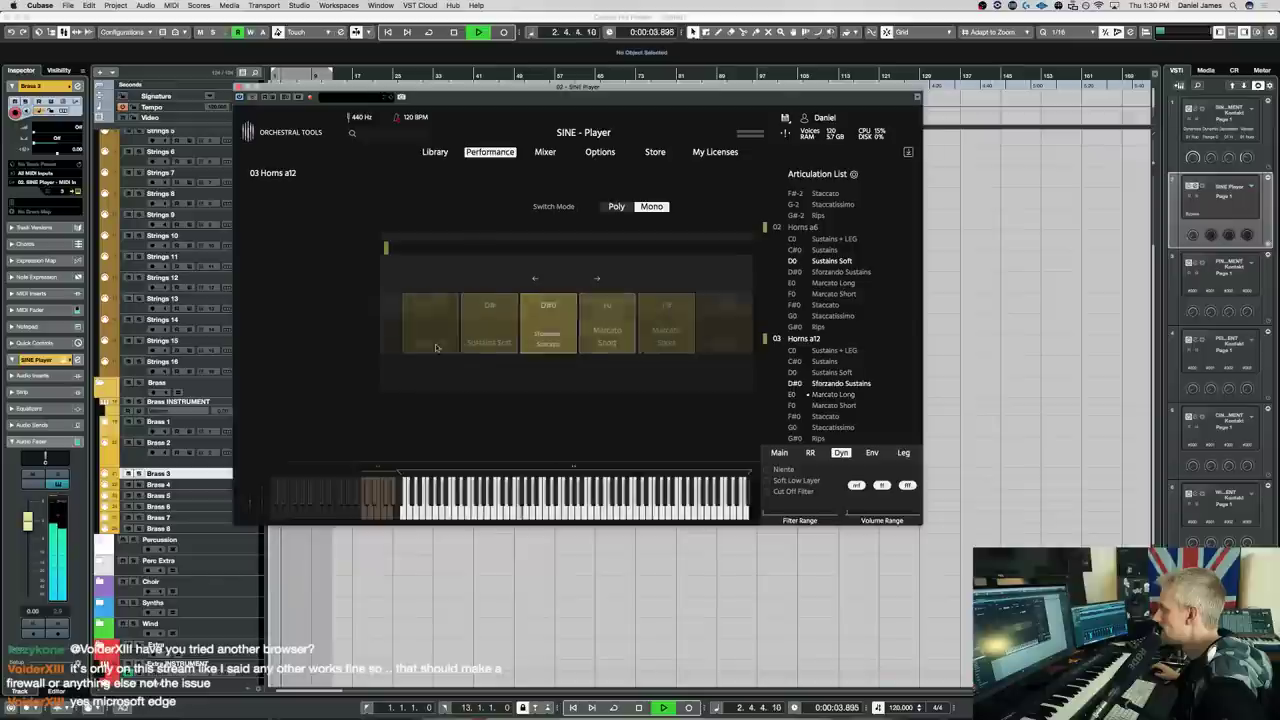
key(space)
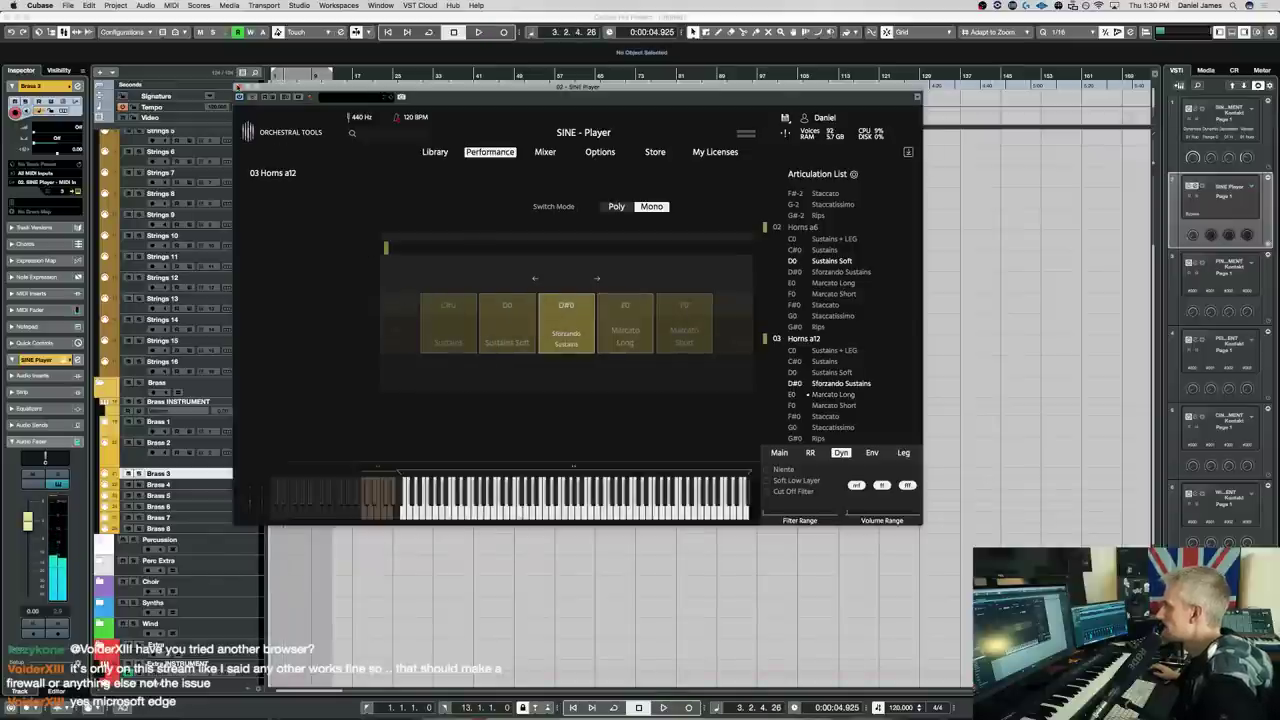
key(super+w)
double_click(337, 471)
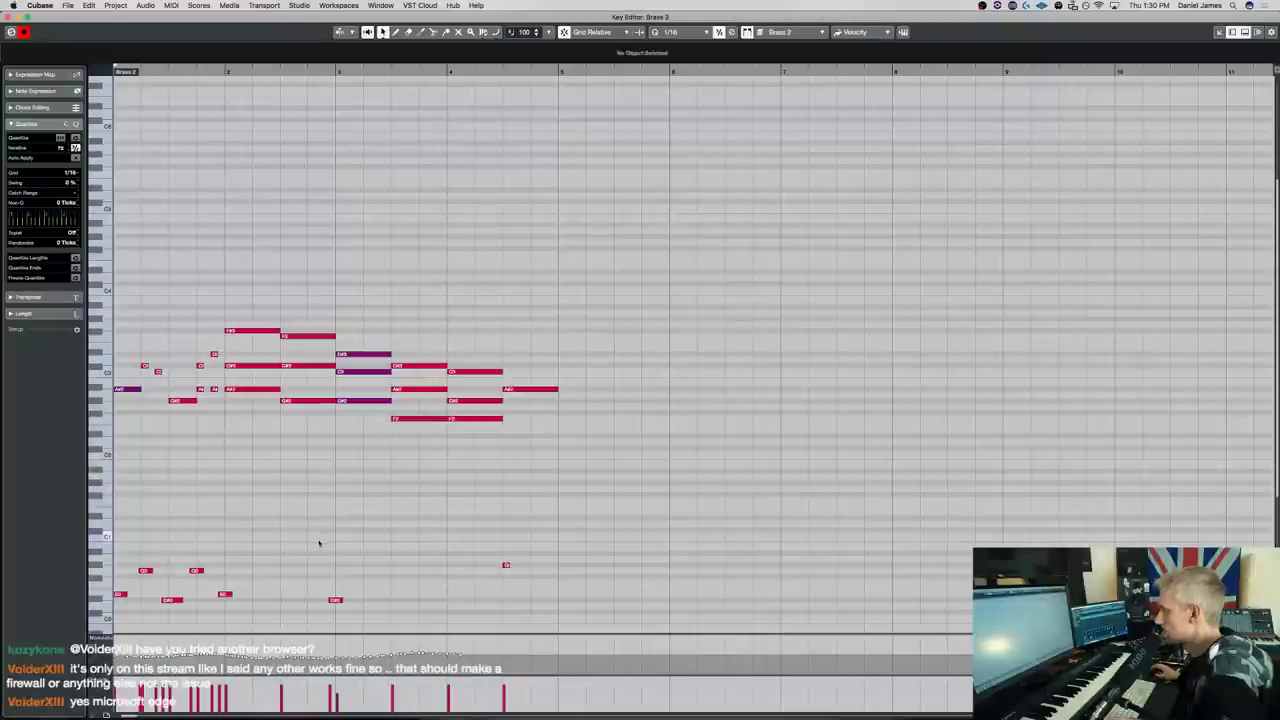
key(space)
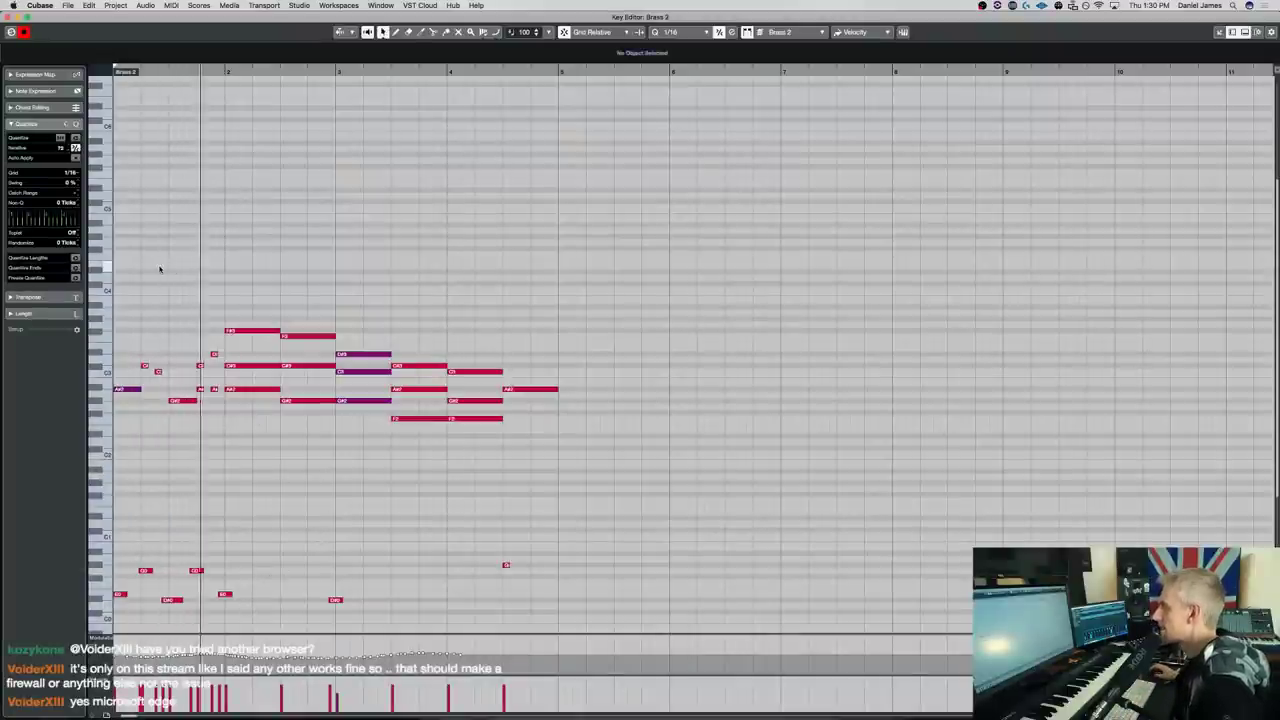
Split the end of the first sustained chord at bar 2 into short repeats and copy the G0 keyswitch beneath them
drag(260, 417, 252, 330)
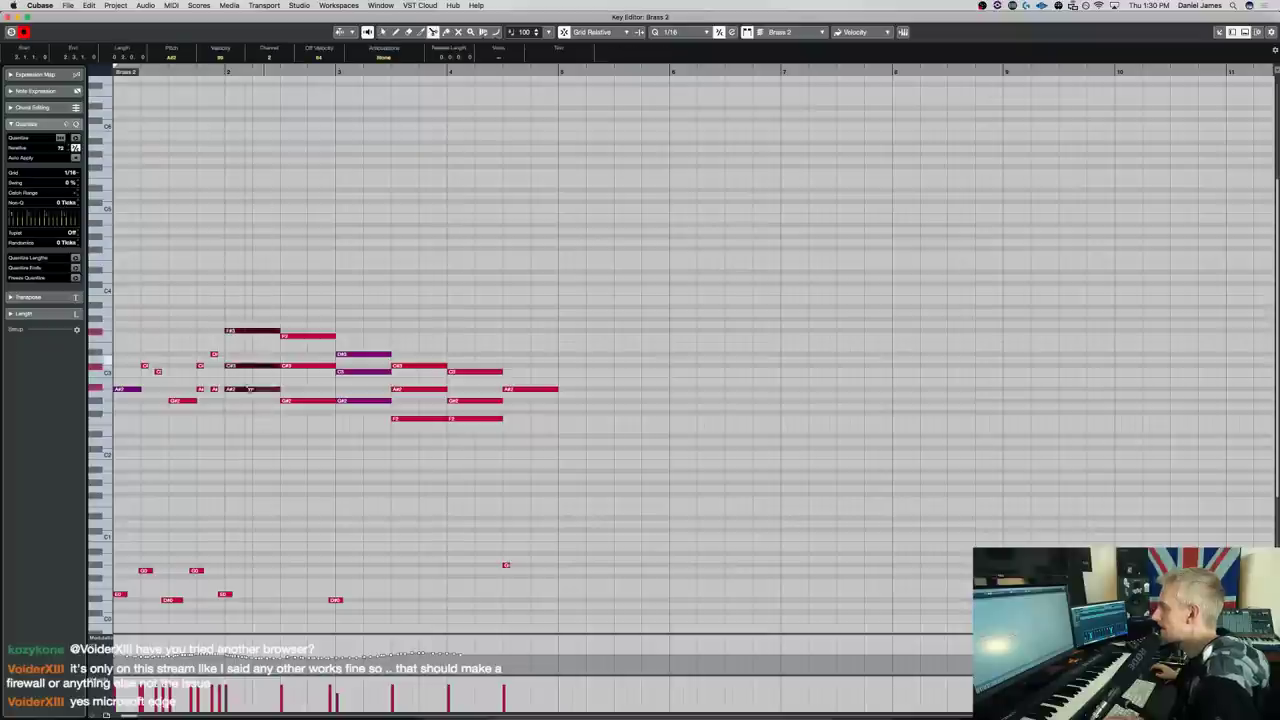
key(alt)
alt+click(267, 331)
drag(197, 571, 267, 576)
drag(266, 572, 272, 572)
Split the ends of the remaining sustained chords in bars 2 to 4 into short repeated notes
drag(345, 345, 352, 408)
key(3)
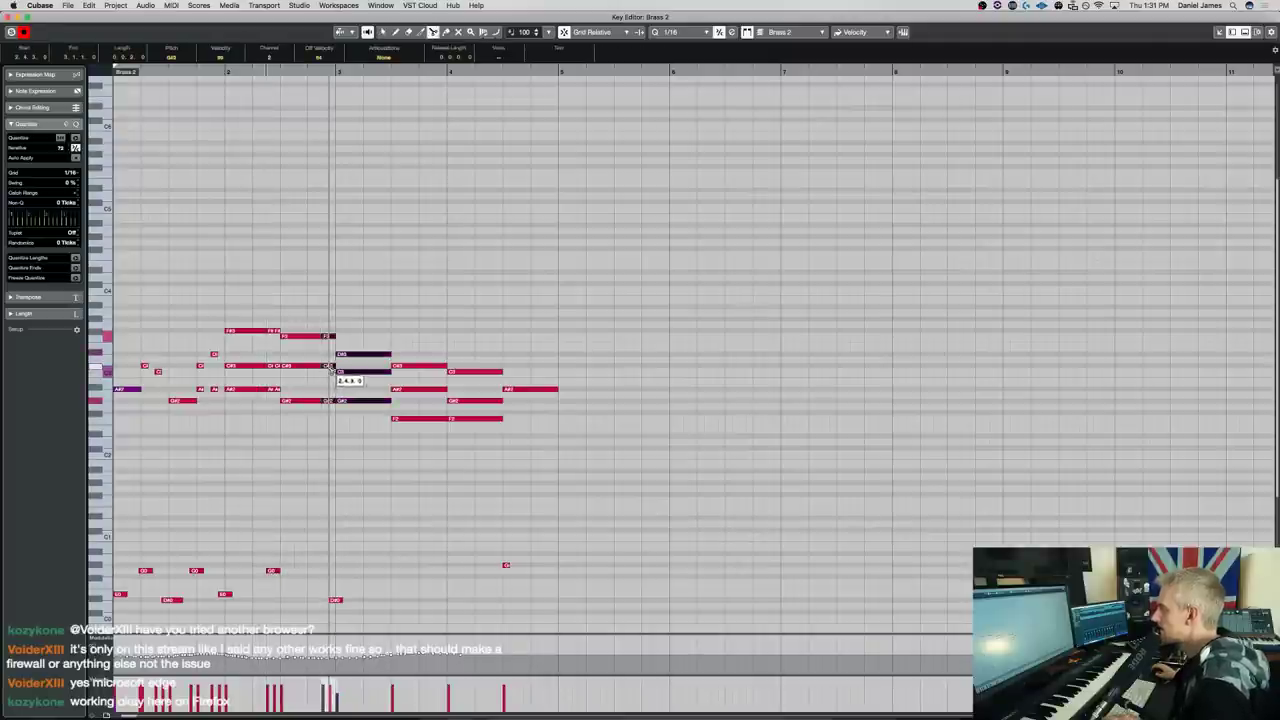
click(383, 375)
drag(441, 516, 440, 352)
click(441, 391)
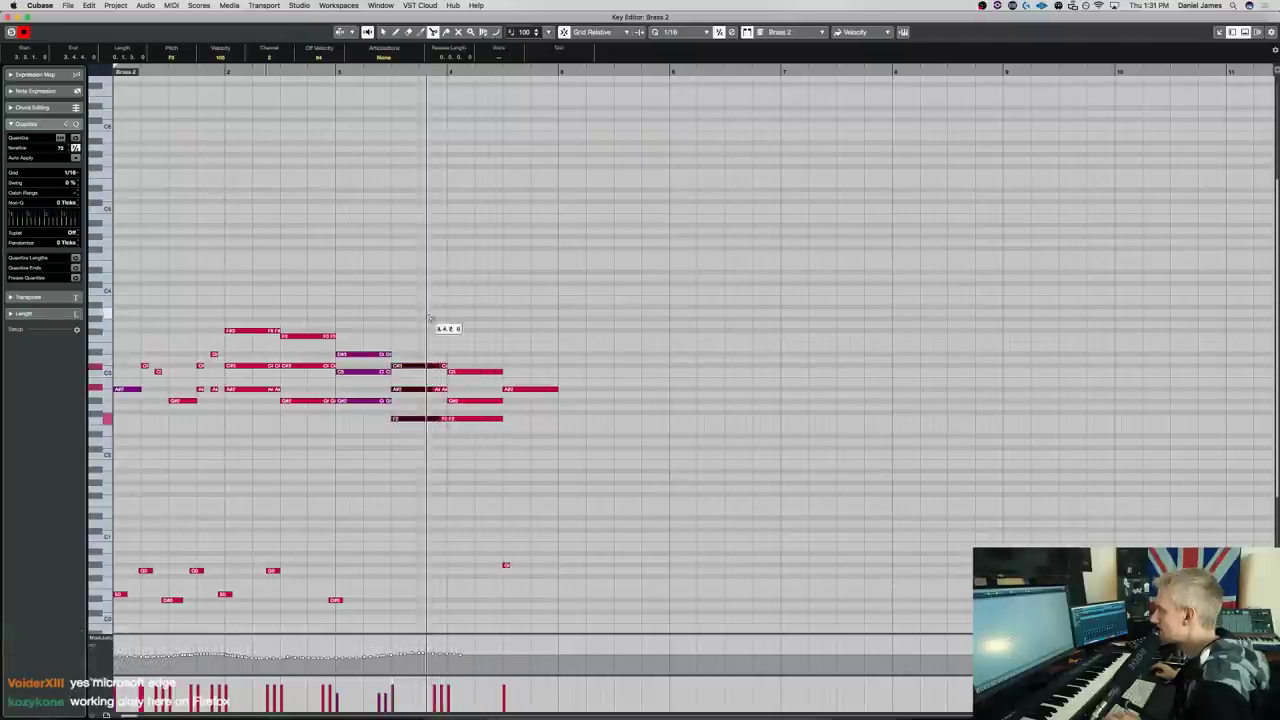
drag(446, 424, 486, 314)
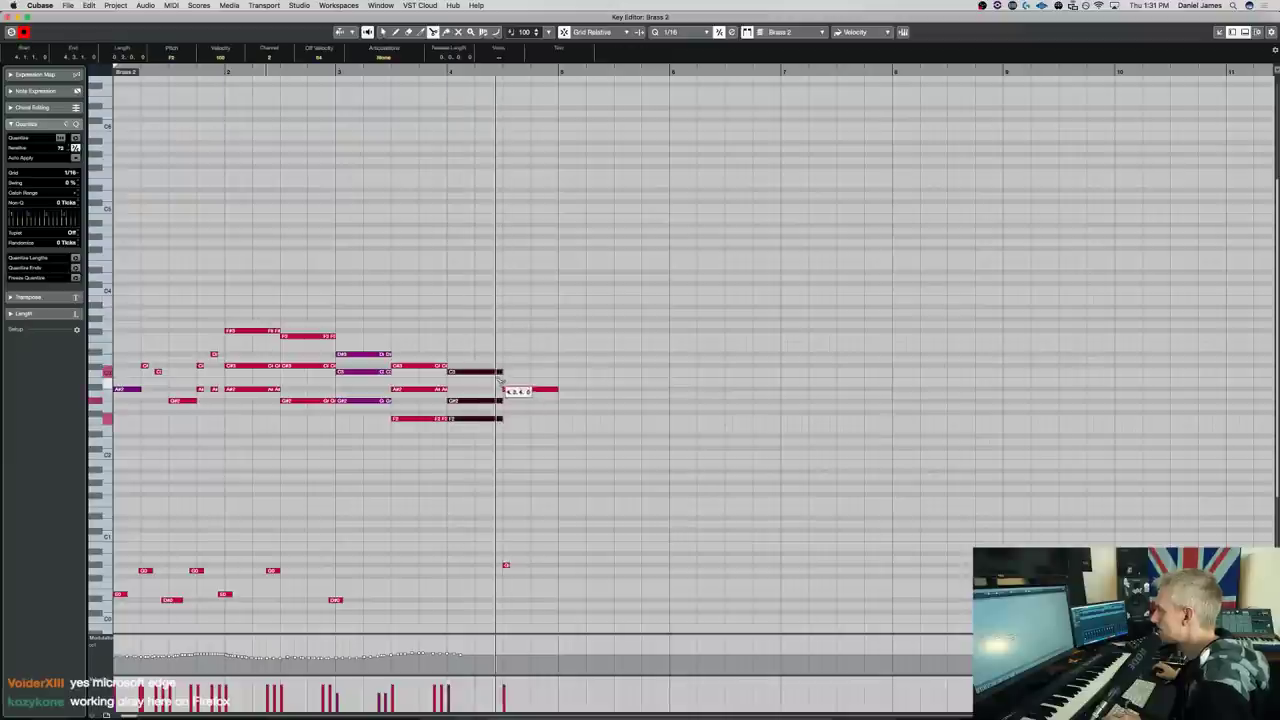
click(497, 418)
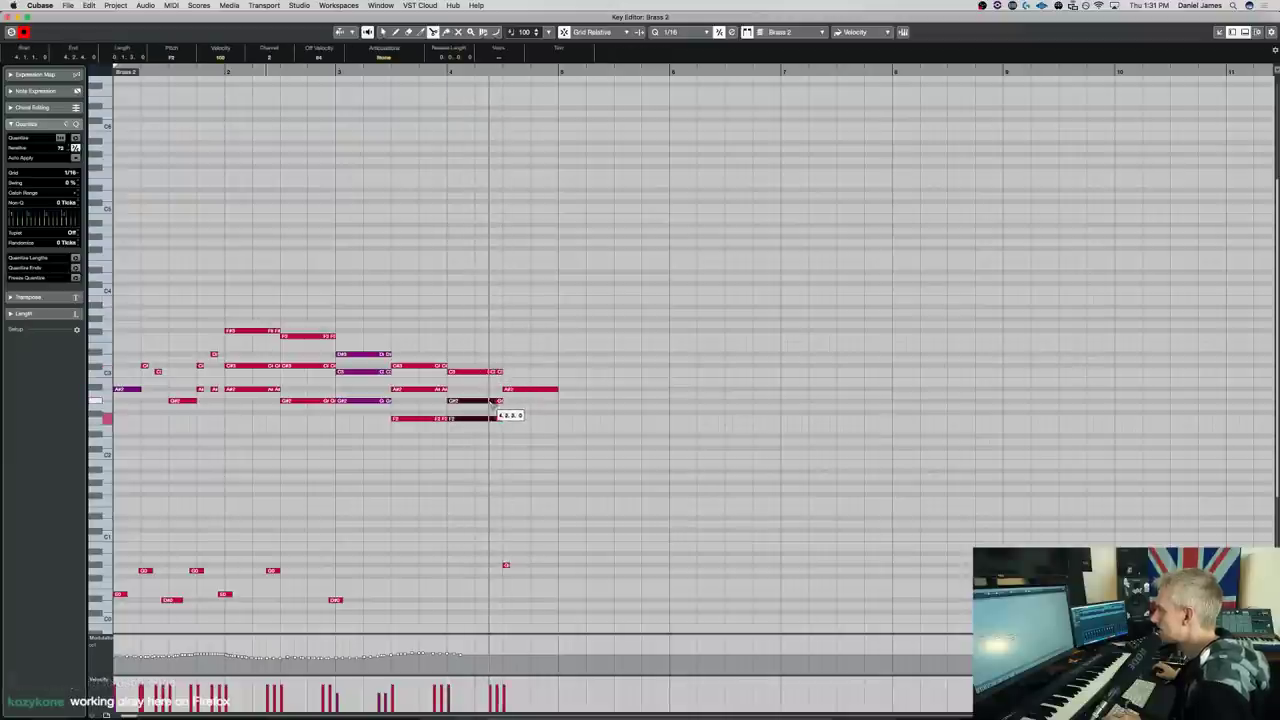
Copy the G0 keyswitch under the third chord's repeats, replace the D#0 keyswitch before that chord with E0, and play the phrase
key(1)
drag(216, 564, 384, 559)
drag(311, 605, 465, 498)
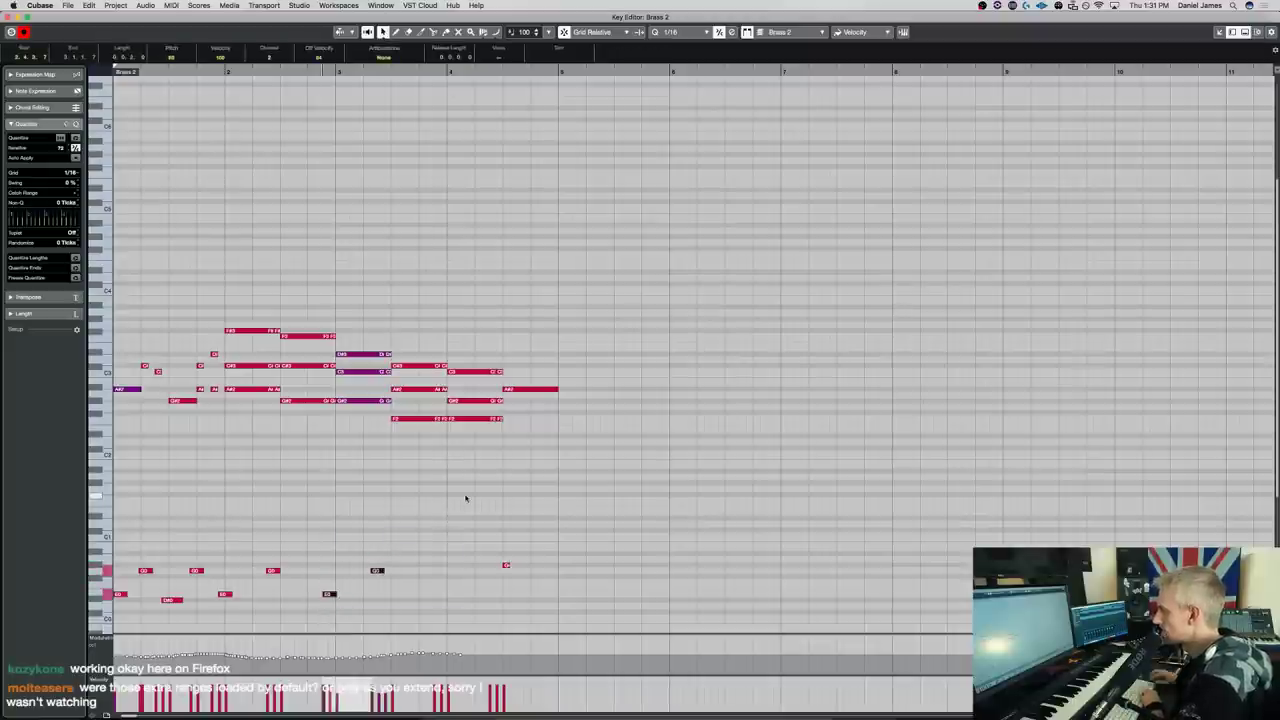
key(space)
click(429, 514)
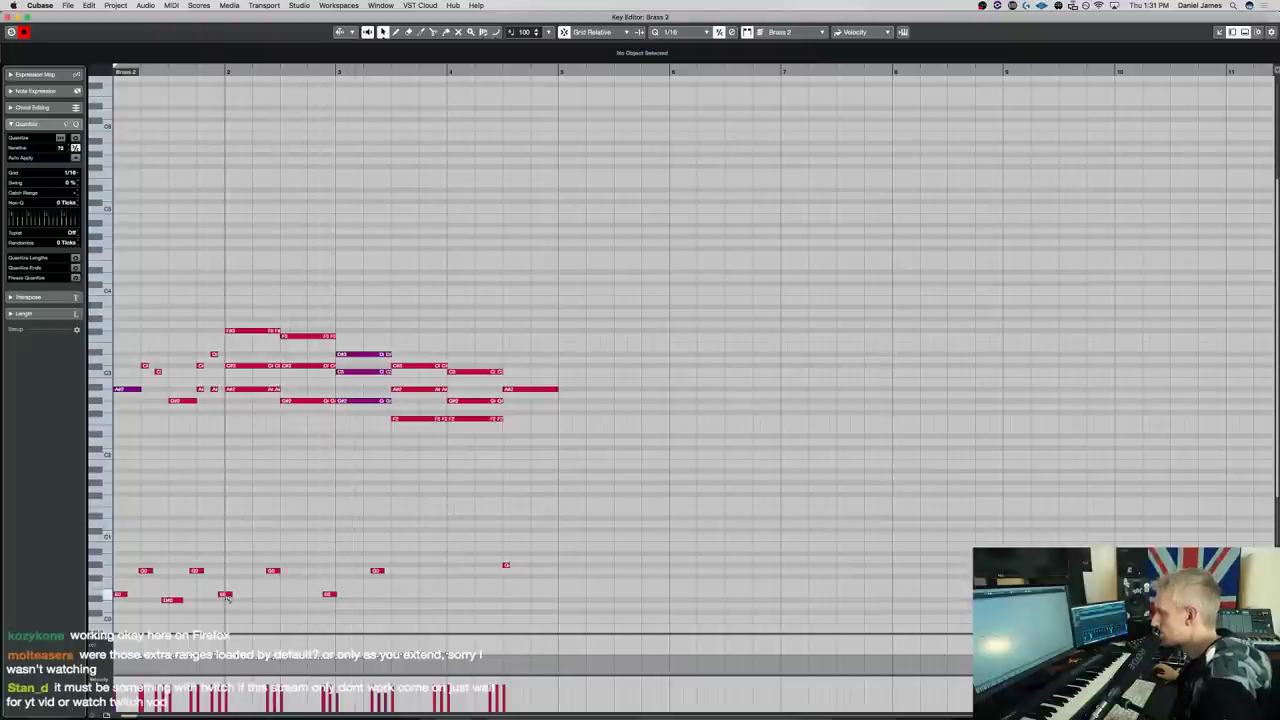
Copy the E0 keyswitch to the start of the second sustained chord and open SINE Player to check the Horns a12 articulation list
drag(330, 596, 288, 596)
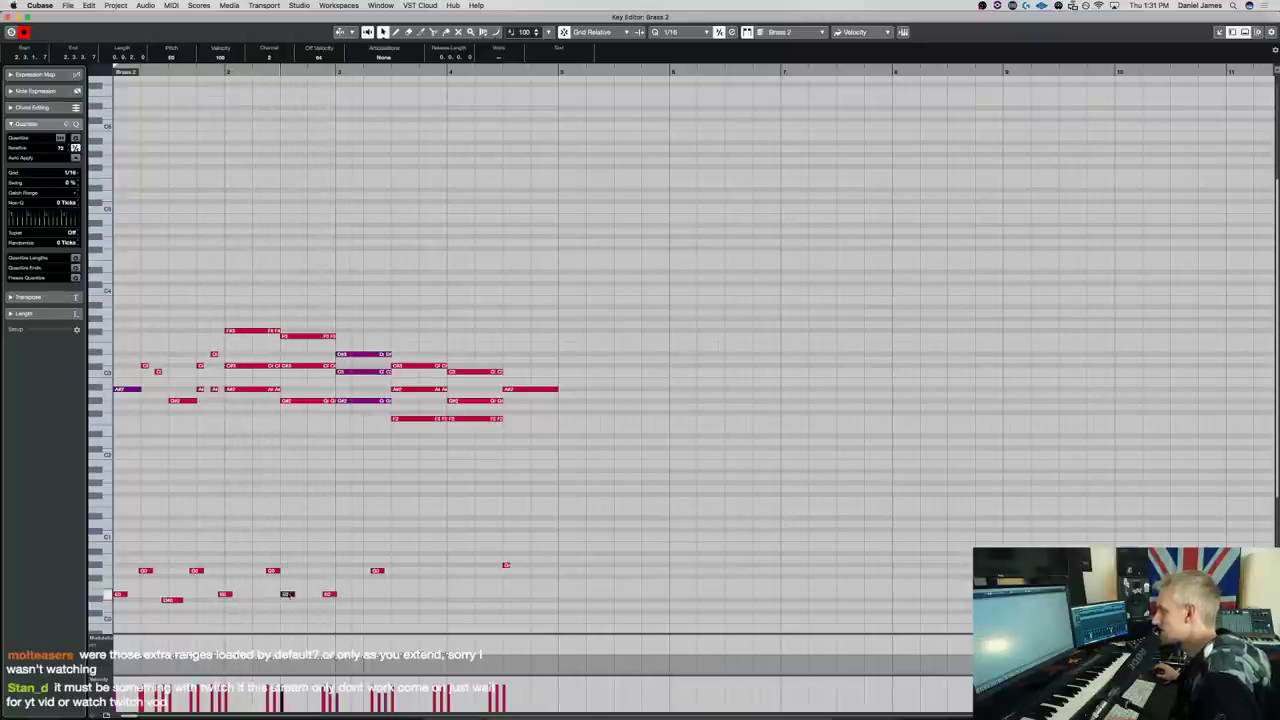
drag(283, 597, 285, 597)
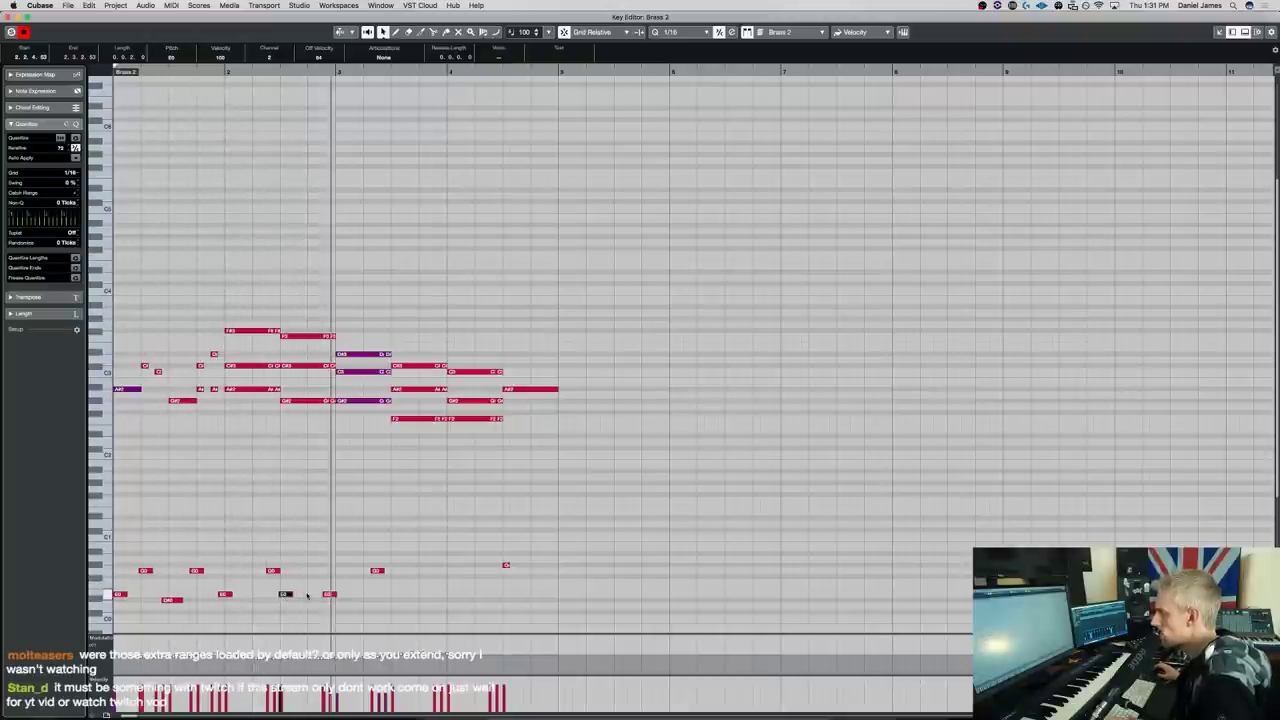
key(e)
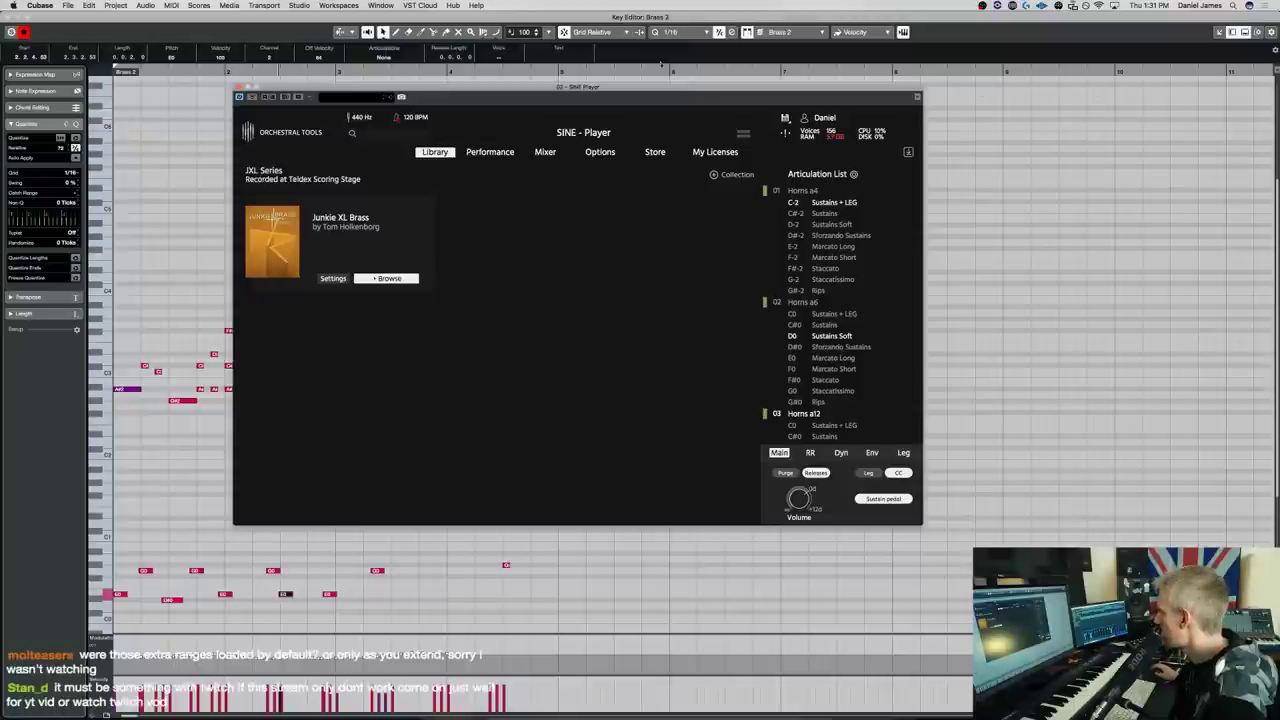
drag(634, 99, 789, 114)
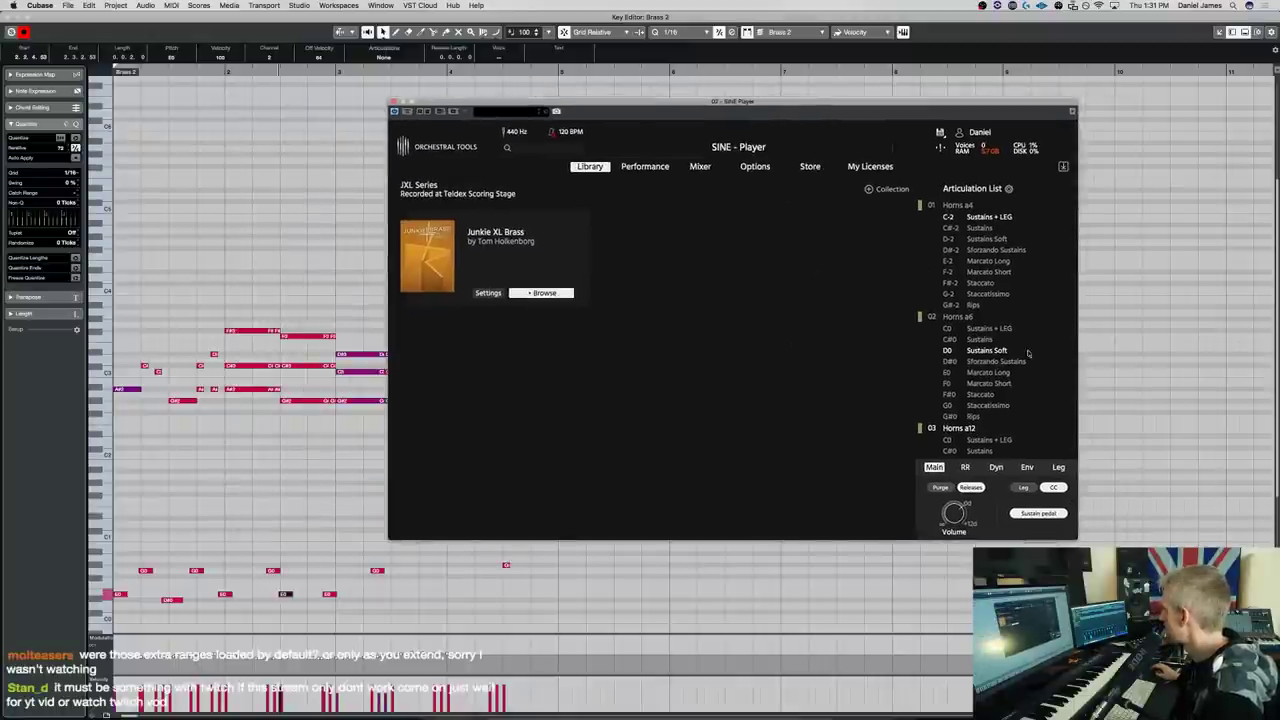
scroll(1028, 353, down, 3)
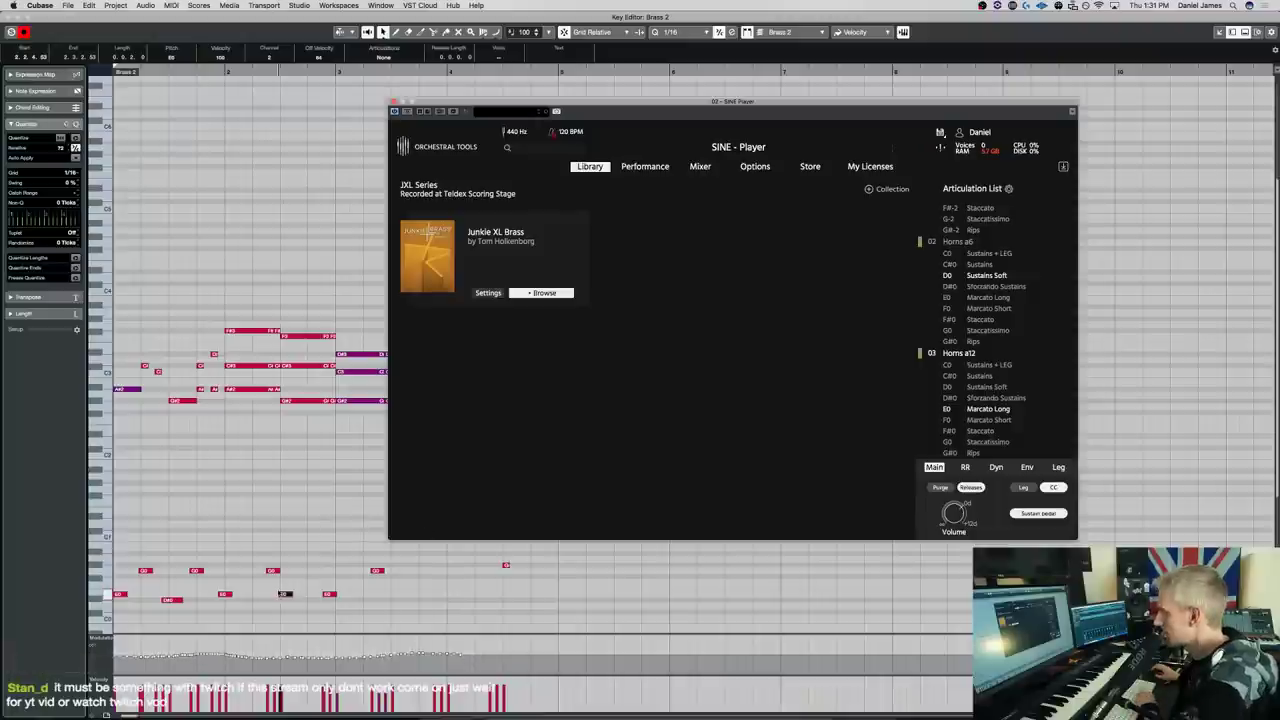
Change the keyswitches under the first and second sustained chords to F0 for Marcato Short and play the phrase
click(280, 598)
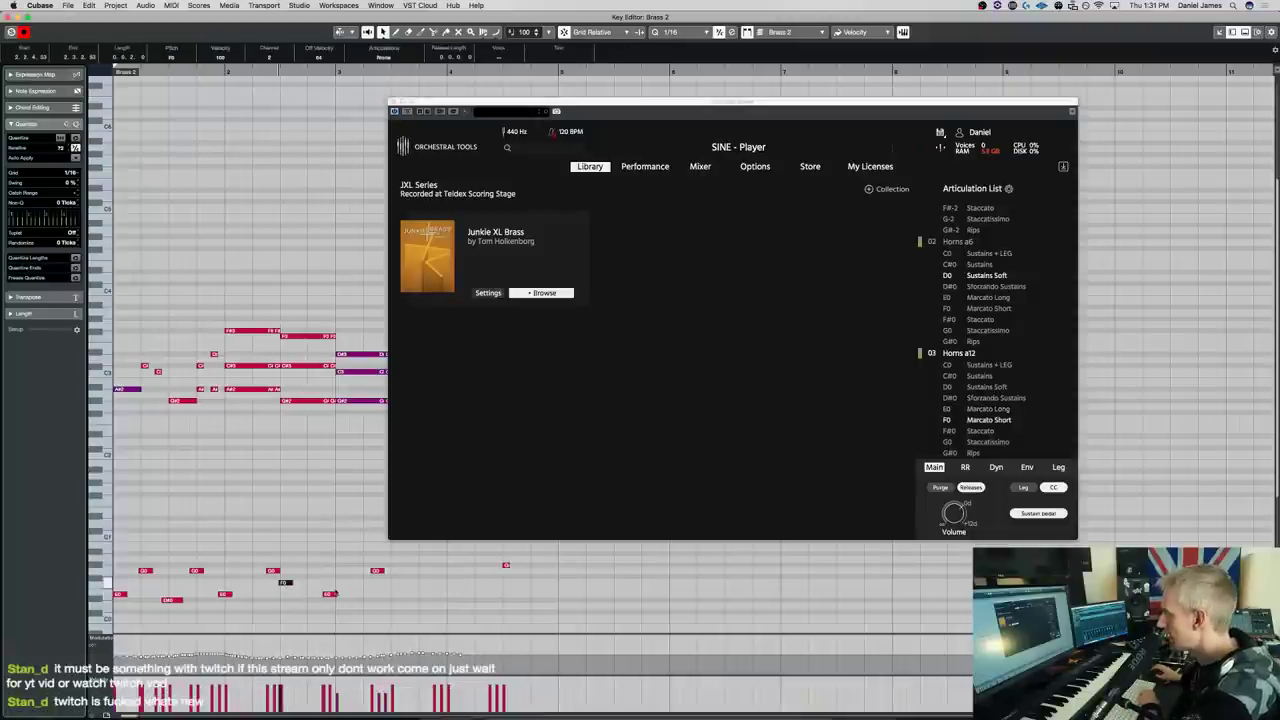
key(space)
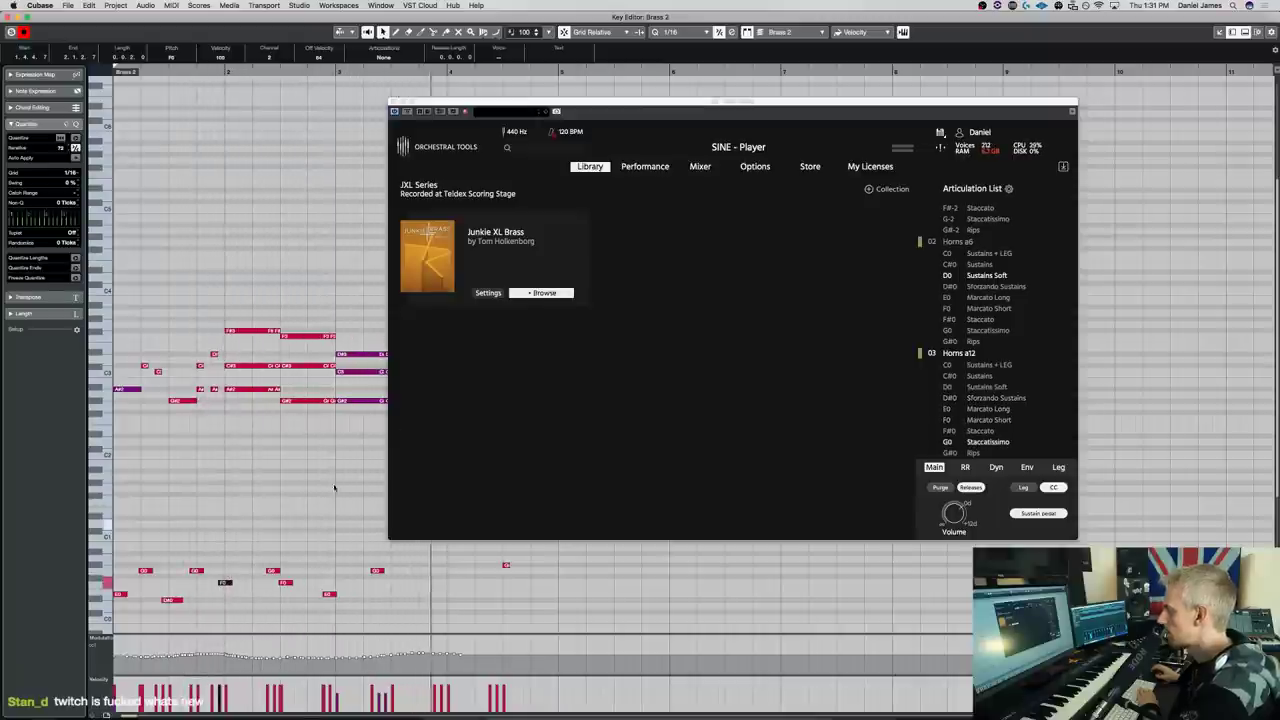
drag(449, 100, 687, 90)
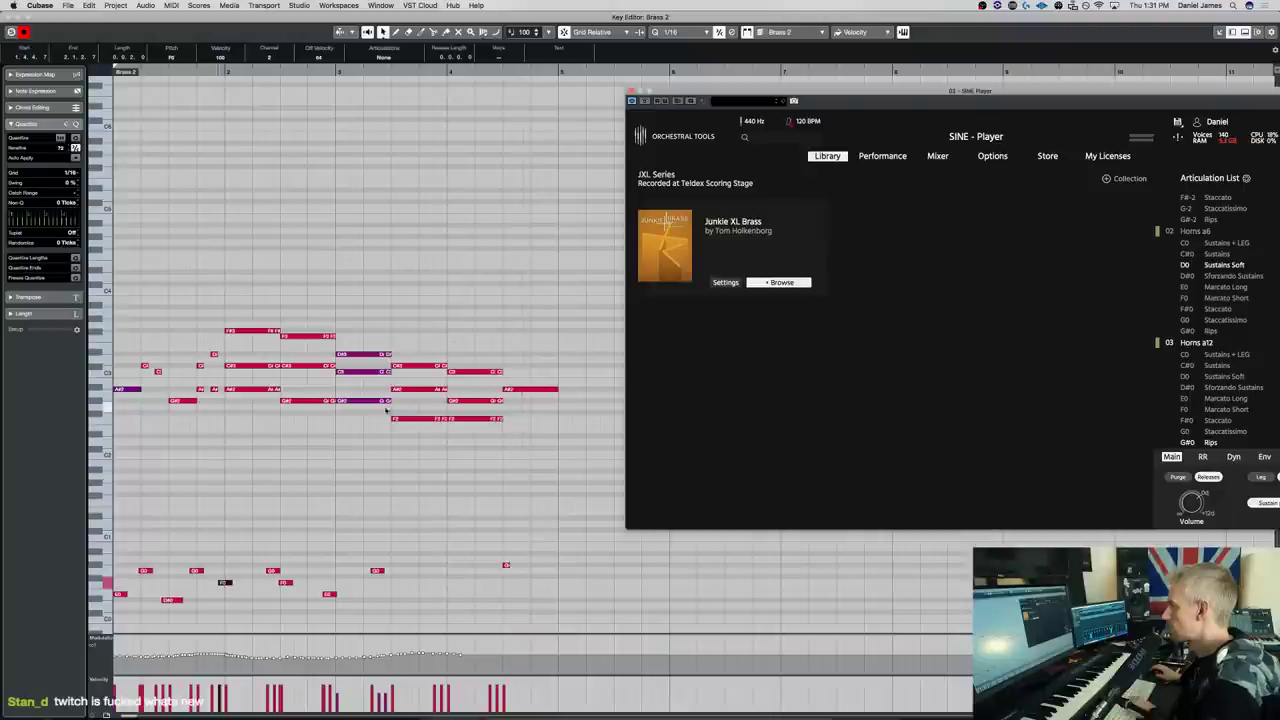
Remove the short repeats from the end of the third sustained chord and lengthen the chord's notes toward bar 3's midpoint
drag(366, 320, 384, 410)
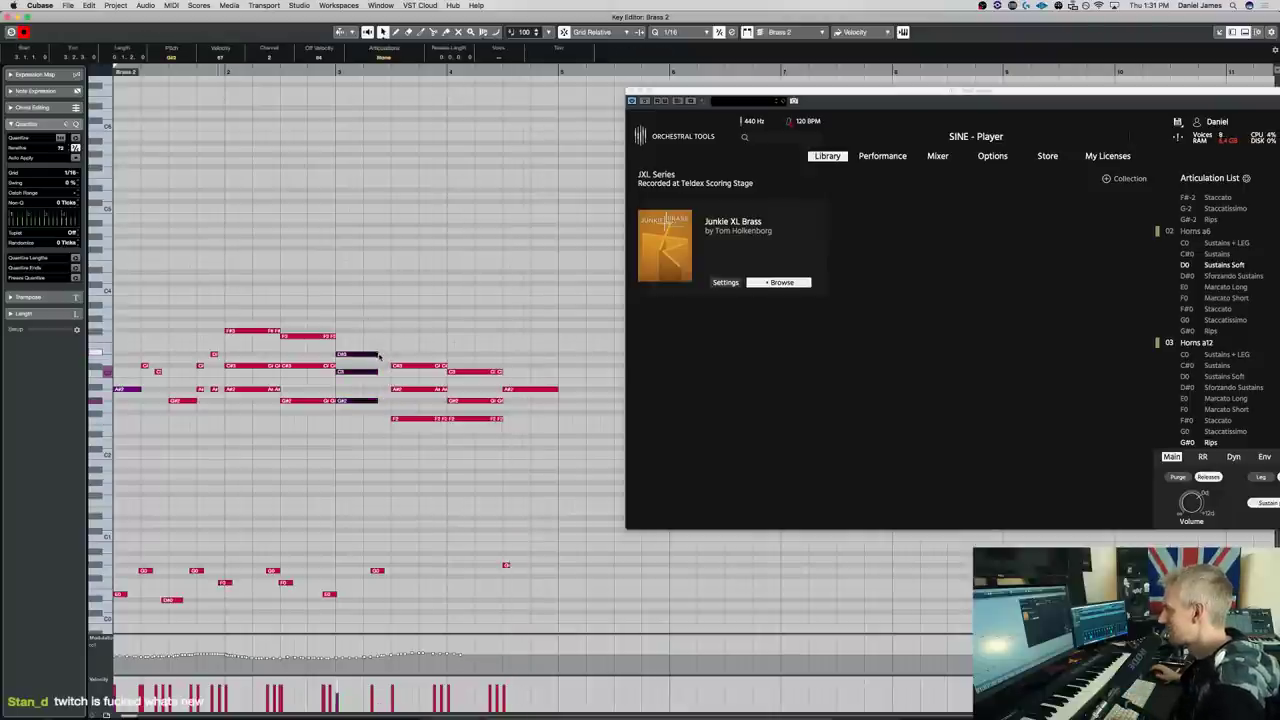
drag(380, 354, 386, 356)
Try the middle voice of the first three sustained chords an octave higher and play the phrase
key(shift+Up)
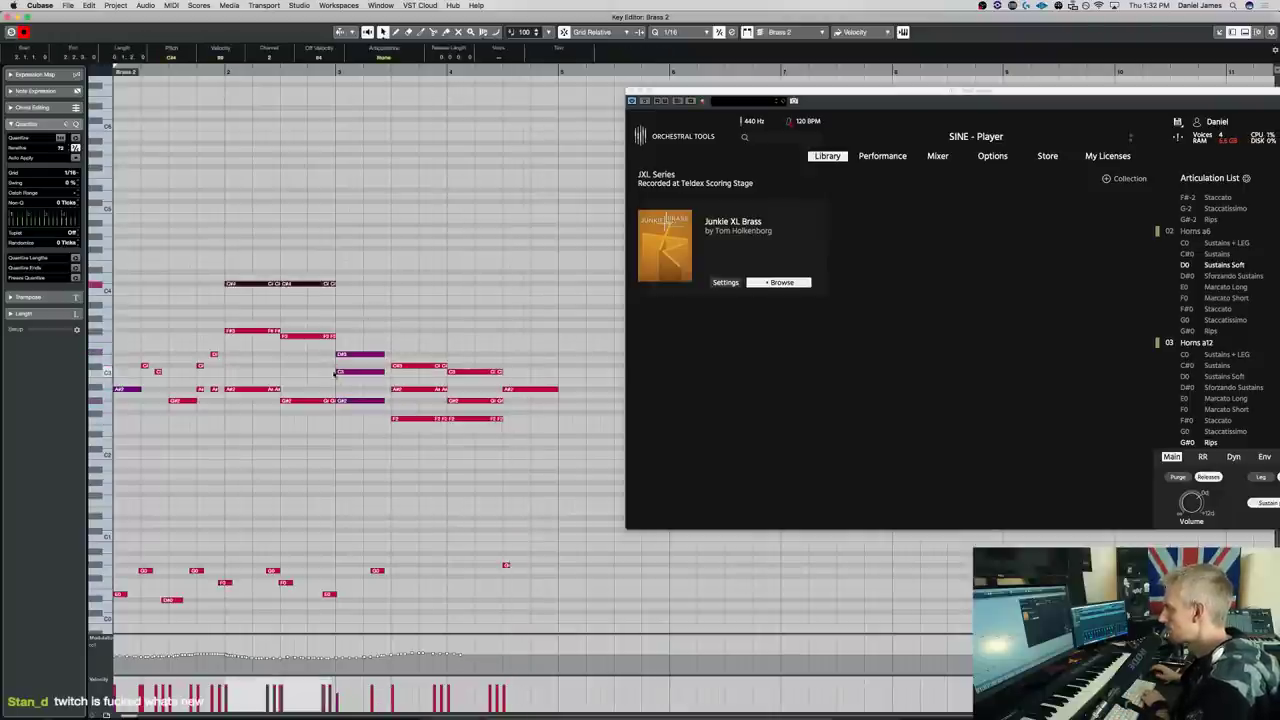
key(shift+Up)
key(space)
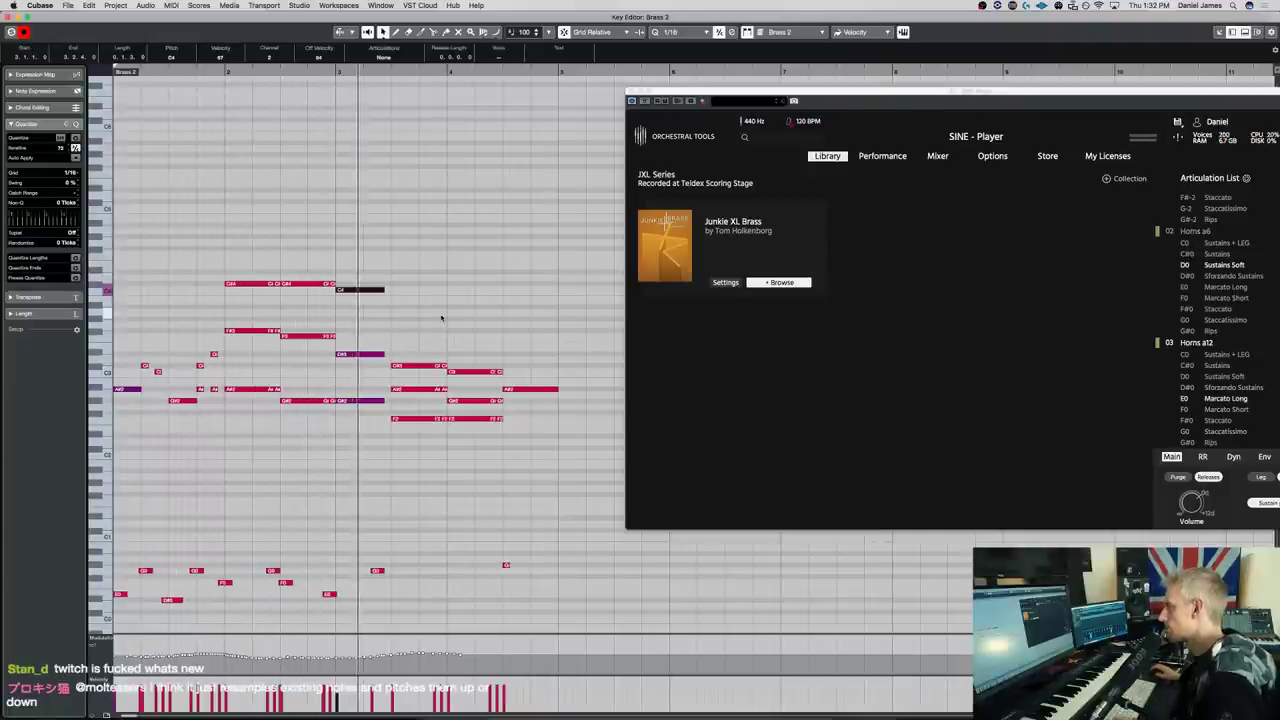
key(space)
Move the middle voice of the sustained chords an octave below its original pitch and play the phrase
key(shift+Down)
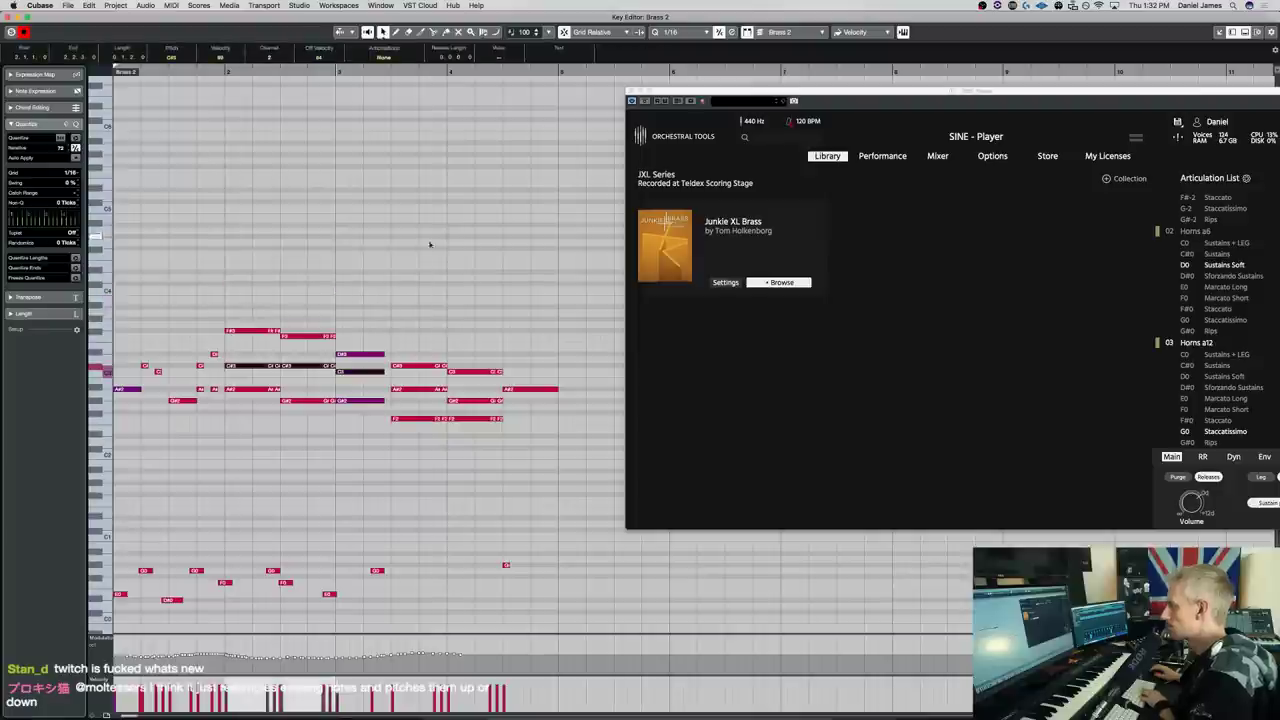
key(shift+Down)
key(space)
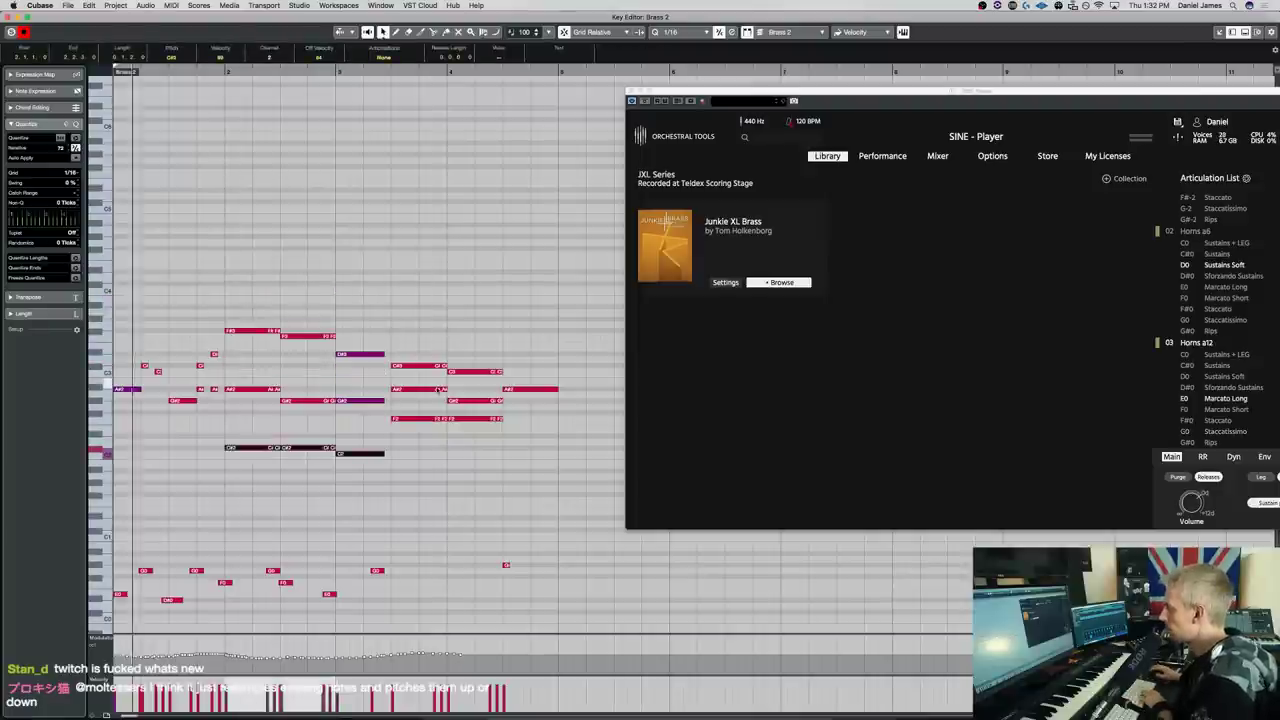
drag(388, 408, 475, 383)
key(shift+Down)
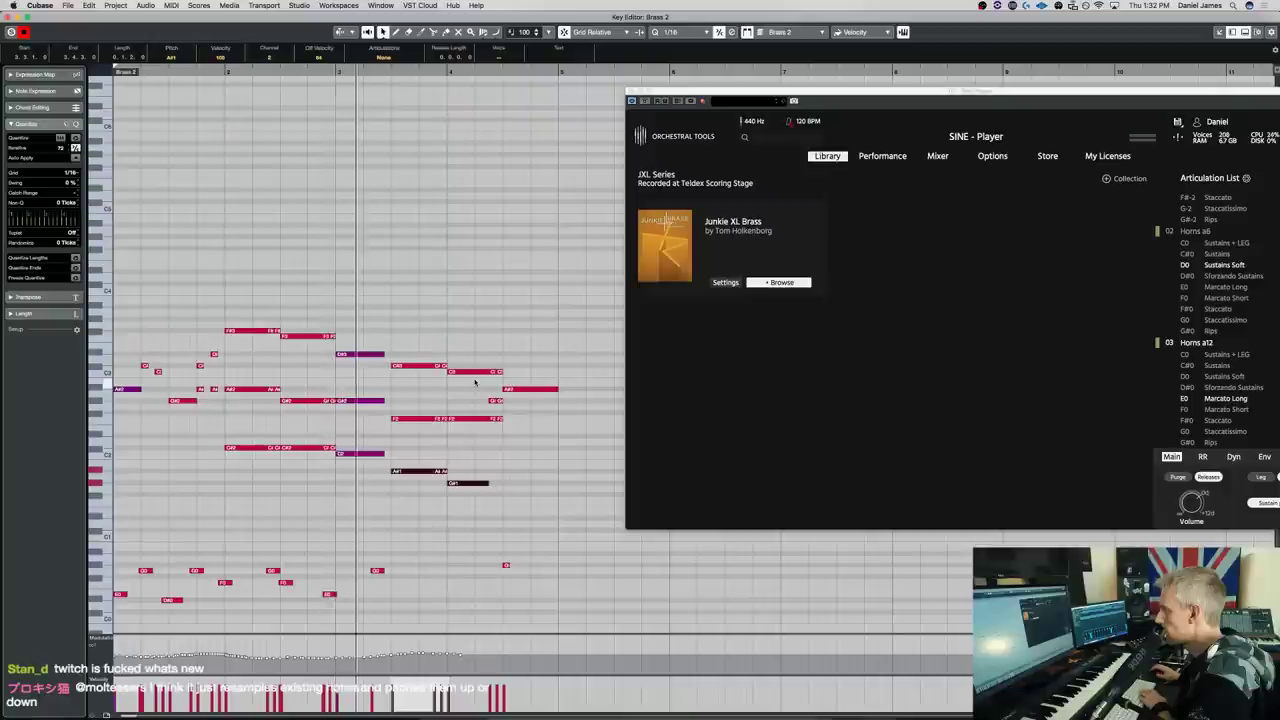
Remove the short repeats from the ends of the fourth and fifth sustained chords, lengthen both chords, and delete the keyswitch in bar 3
click(351, 601)
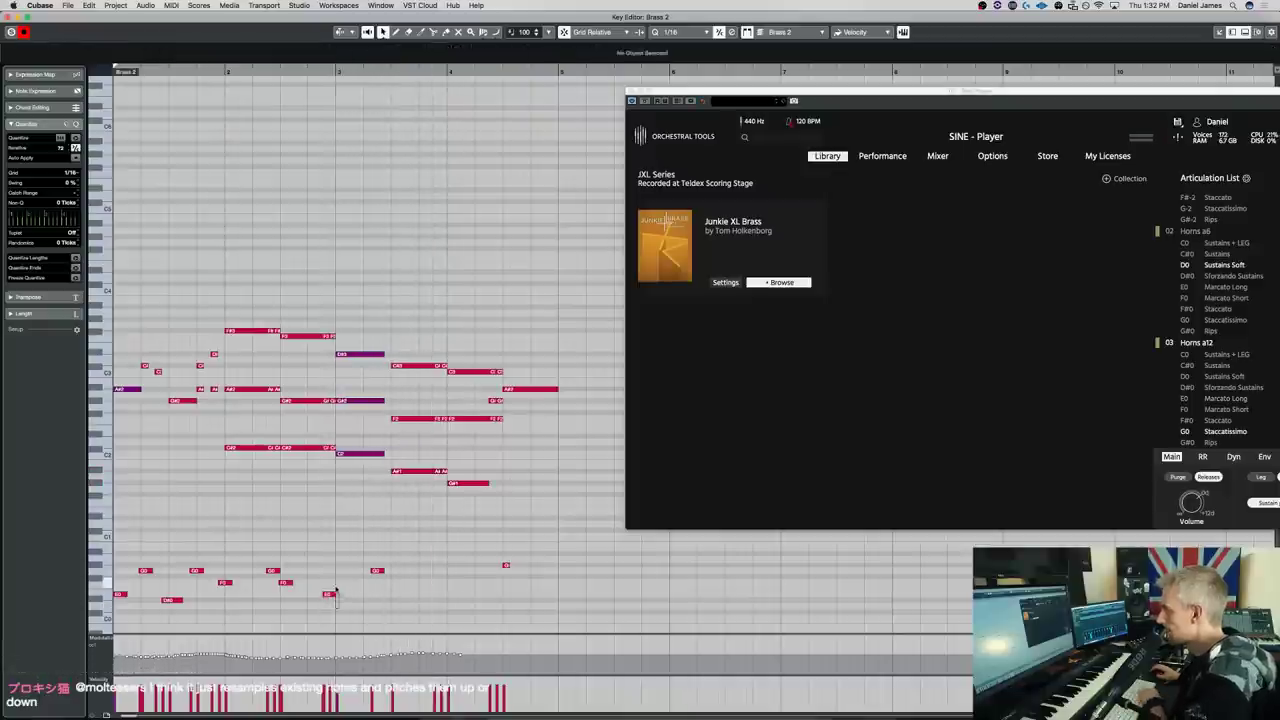
drag(436, 488, 445, 352)
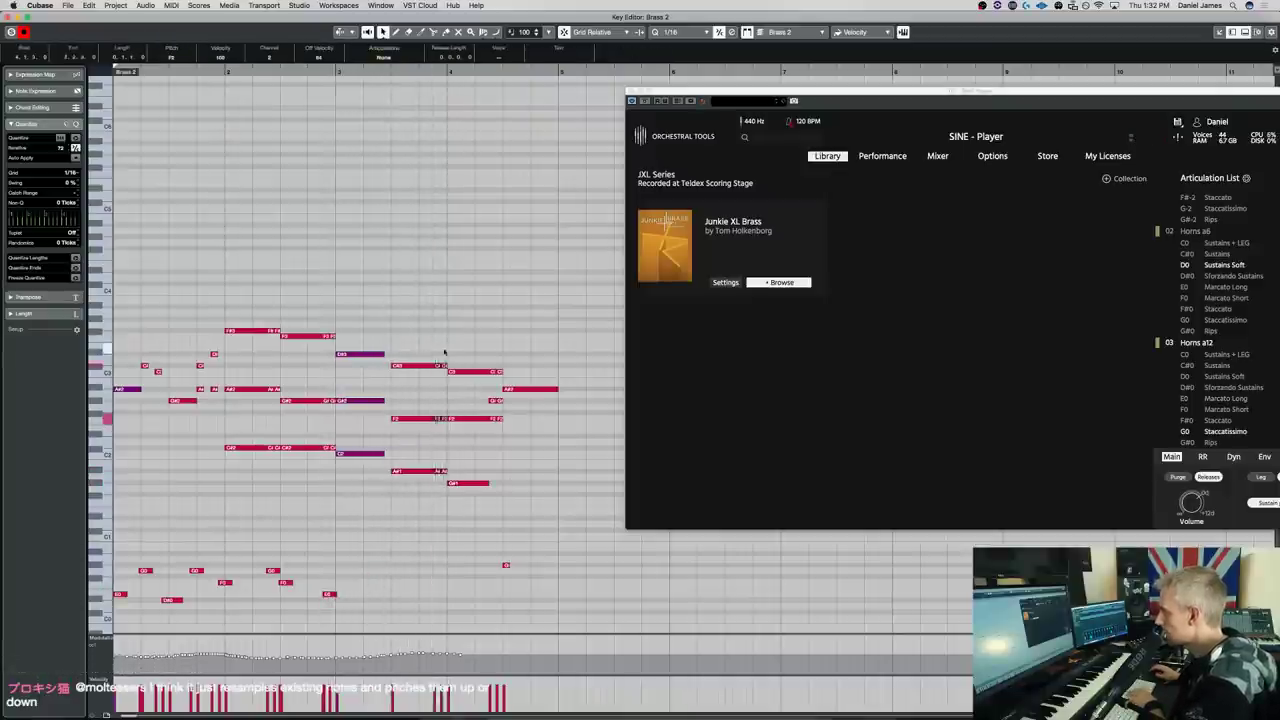
drag(491, 531, 443, 364)
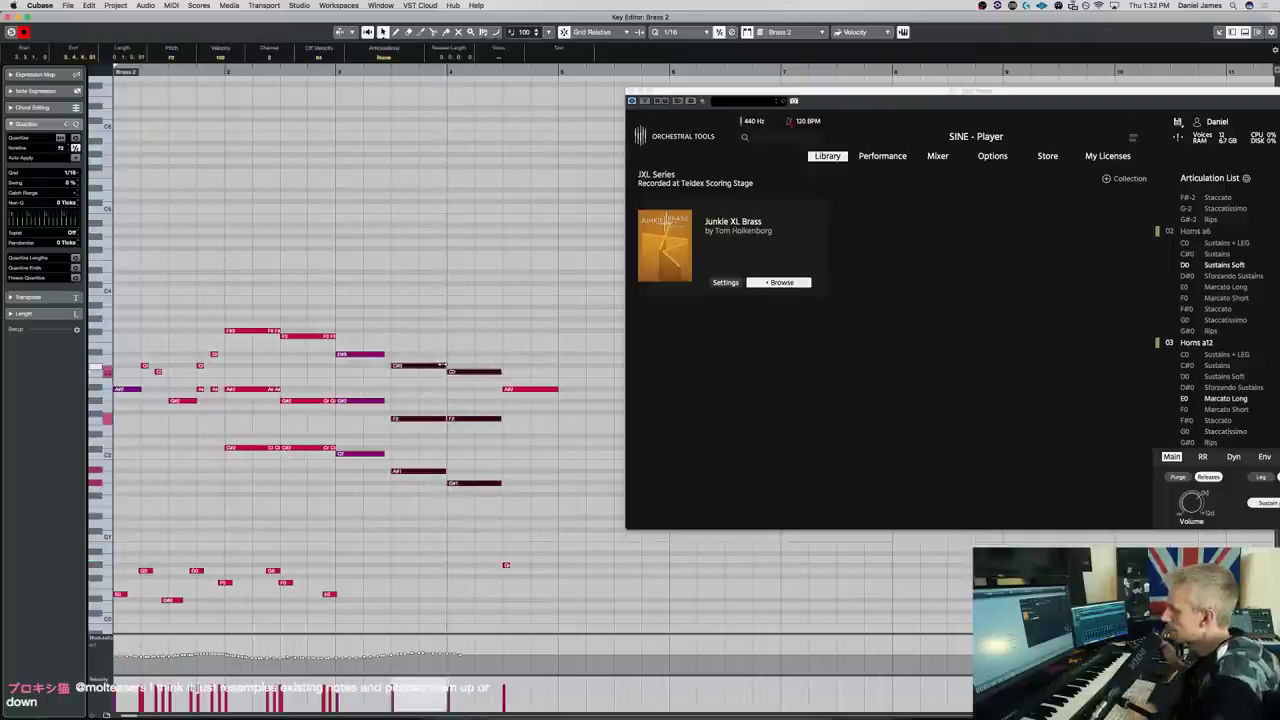
Play the phrase, change the keyswitch under the final note to D#0 for Sforzando Sustains, and play it again
key(space)
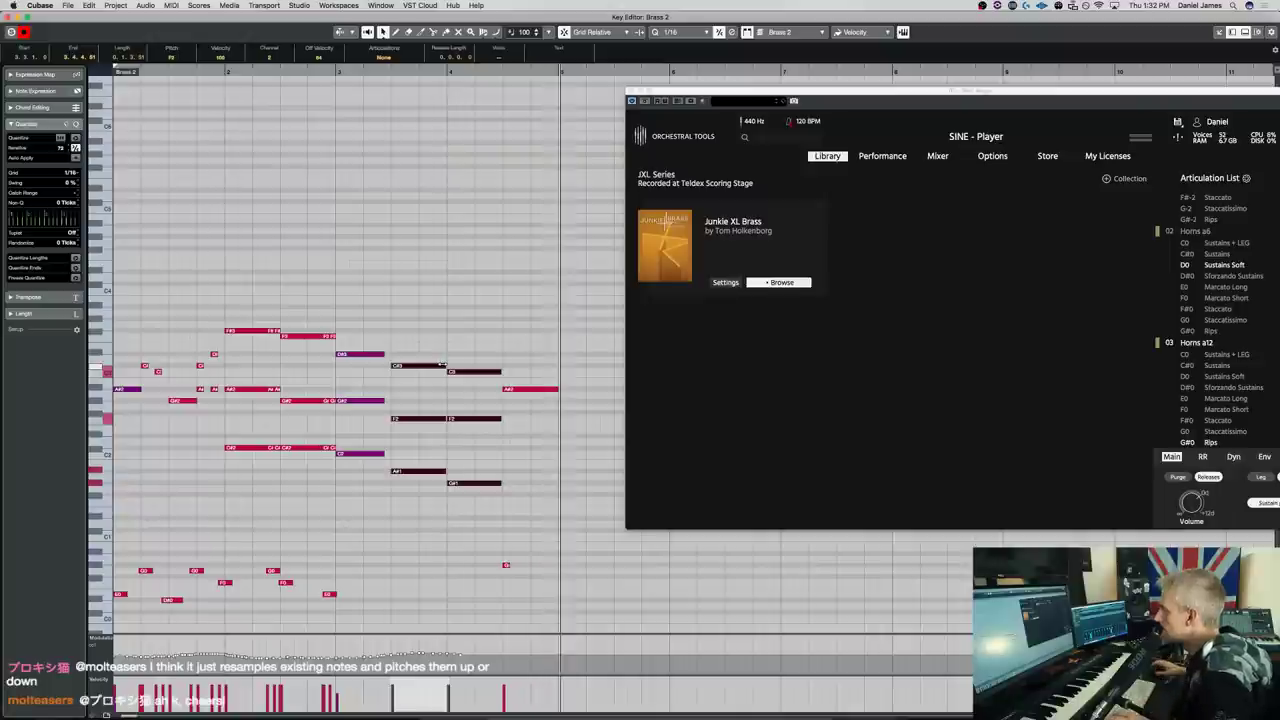
drag(506, 565, 506, 576)
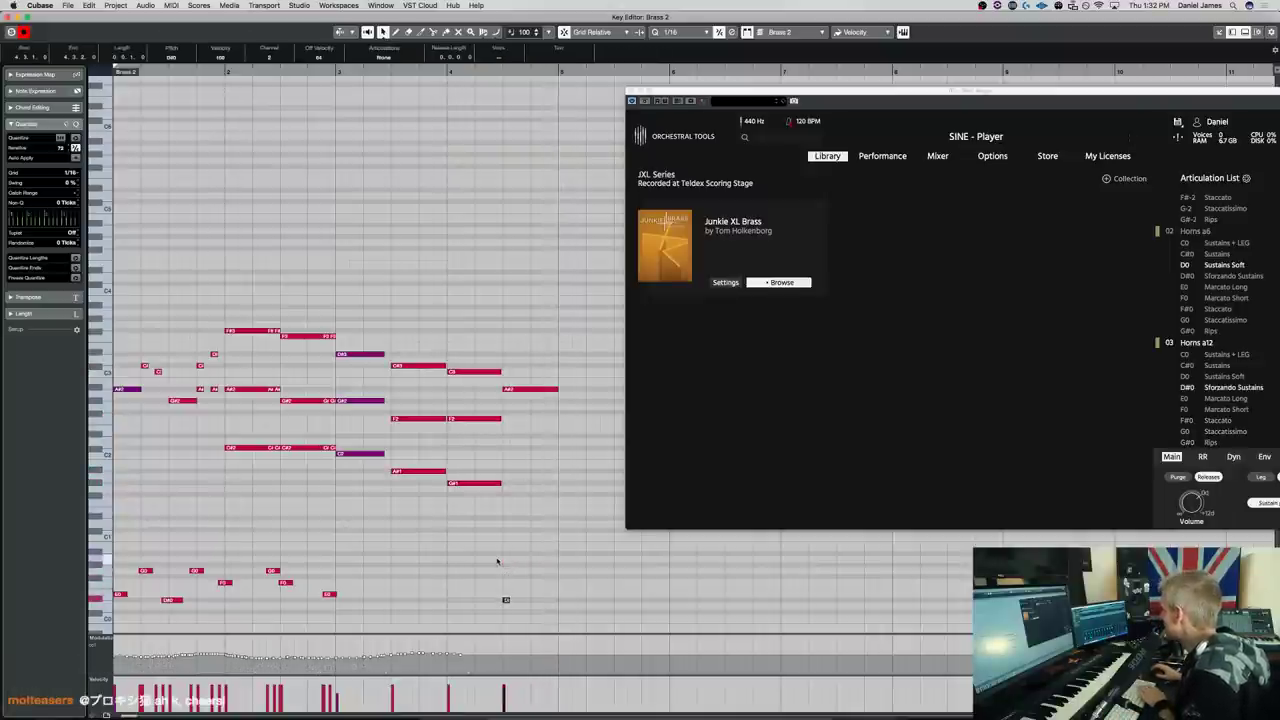
key(space)
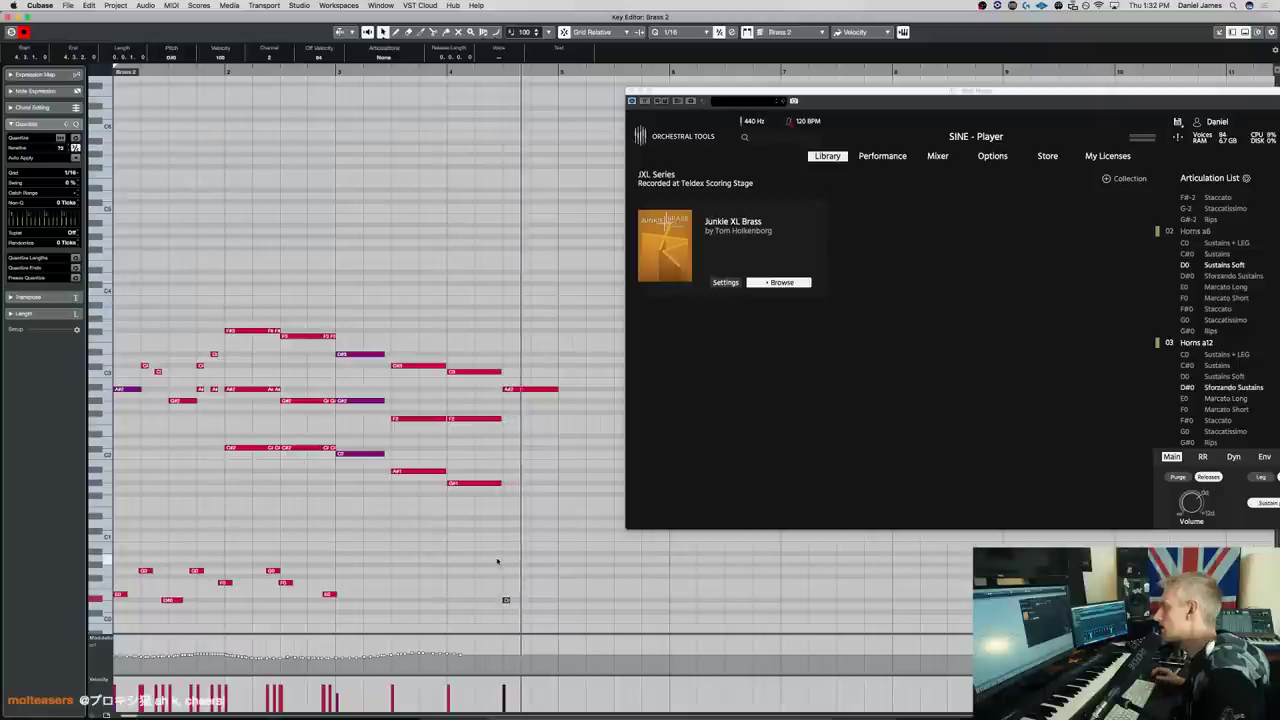
Shorten the chord at bar 3 and the chord after it to a quarter note each, closing the gap between them
click(380, 453)
drag(383, 453, 411, 307)
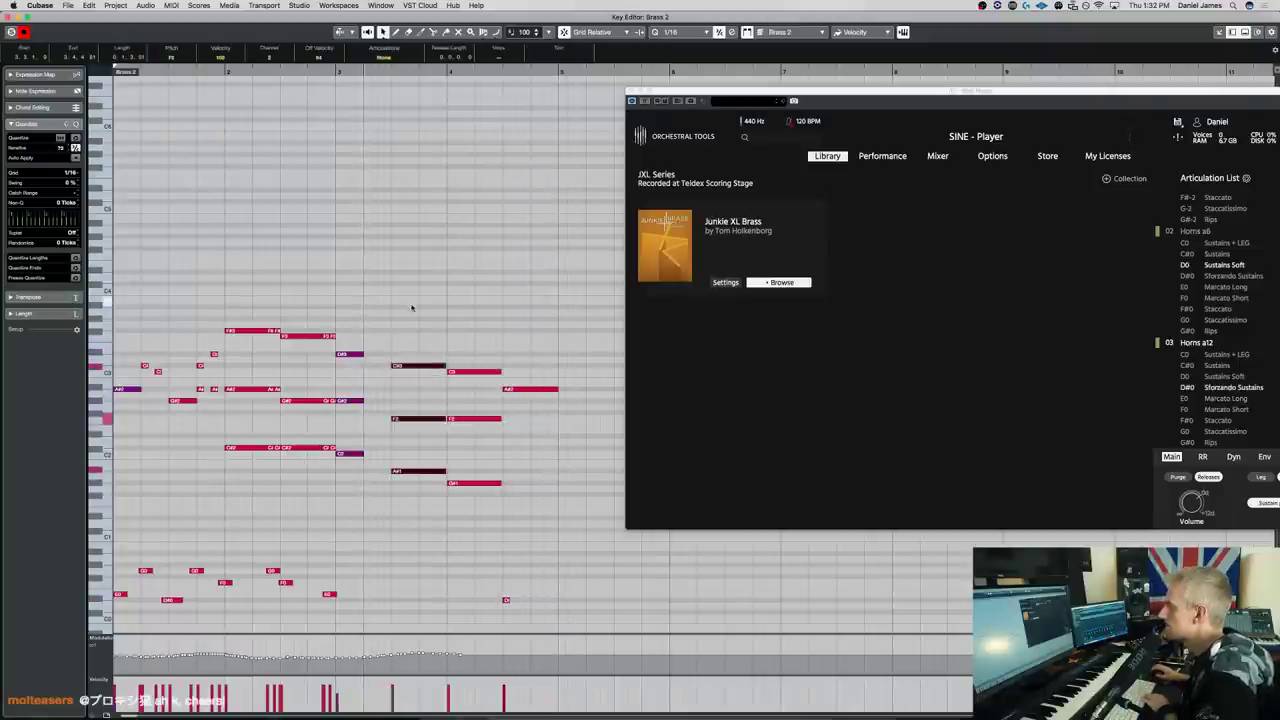
drag(417, 367, 391, 430)
Shift the last sustained chord and the final A#2 earlier so they follow without gaps and the A#2 starts at bar 4
drag(457, 583, 452, 320)
key(ctrl+Left)
key(ctrl+Left)
key(ctrl+Left)
key(ctrl+Left)
key(ctrl+Left)
key(Right)
key(ctrl+Left)
key(ctrl+Left)
key(ctrl+Left)
key(ctrl+Left)
key(ctrl+Left)
key(ctrl+Left)
key(ctrl+Left)
key(ctrl+Left)
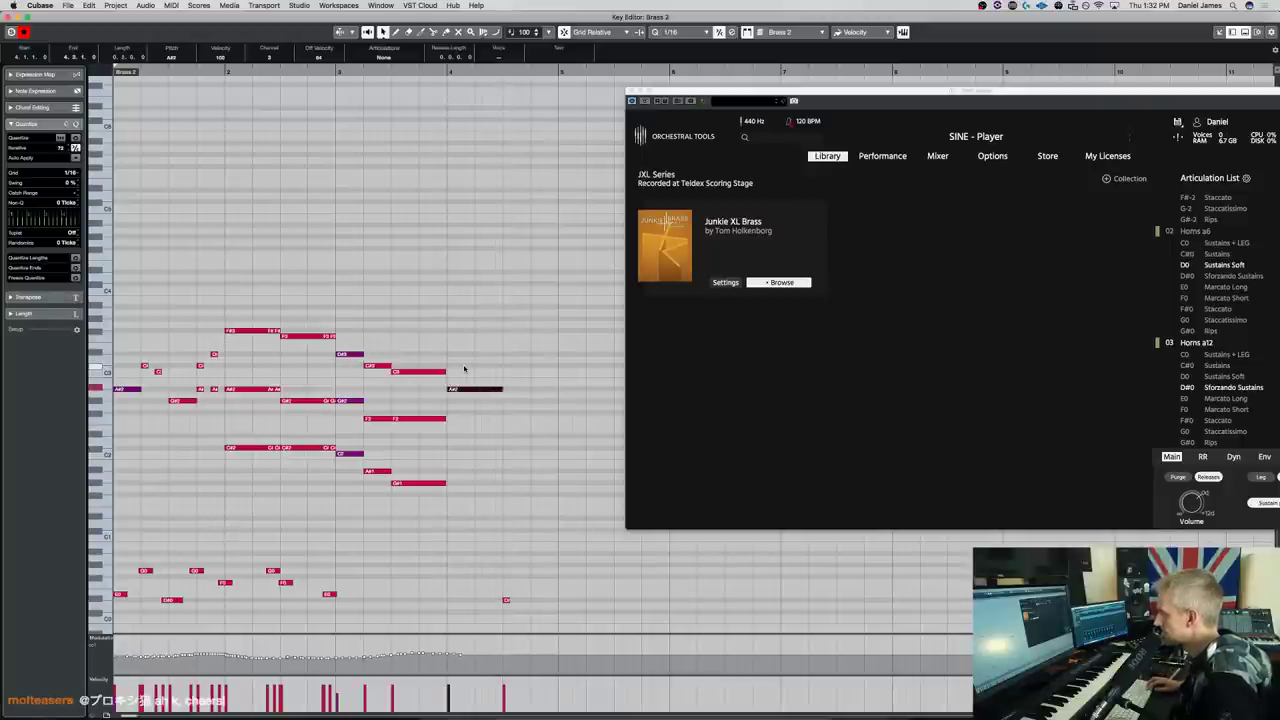
Play the phrase and build the final A#2 at bar 4 into a three-note chord with copies down to A#1
key(space)
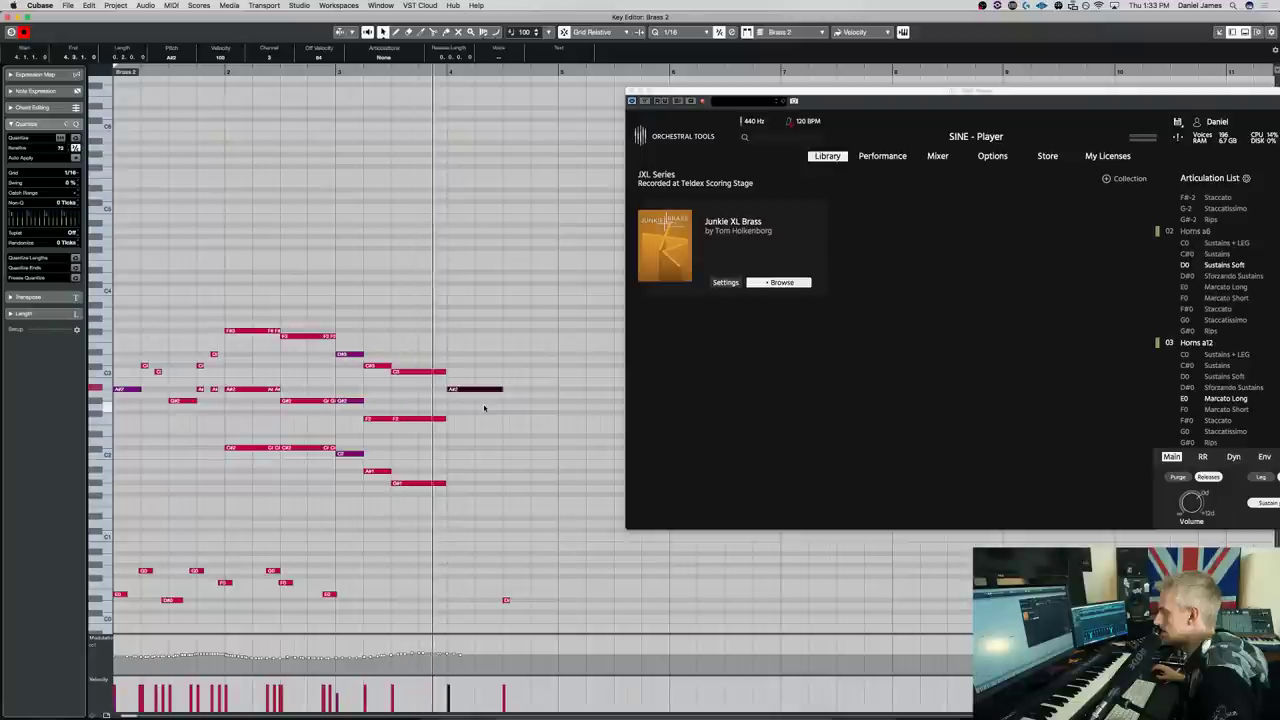
key(space)
drag(470, 409, 471, 449)
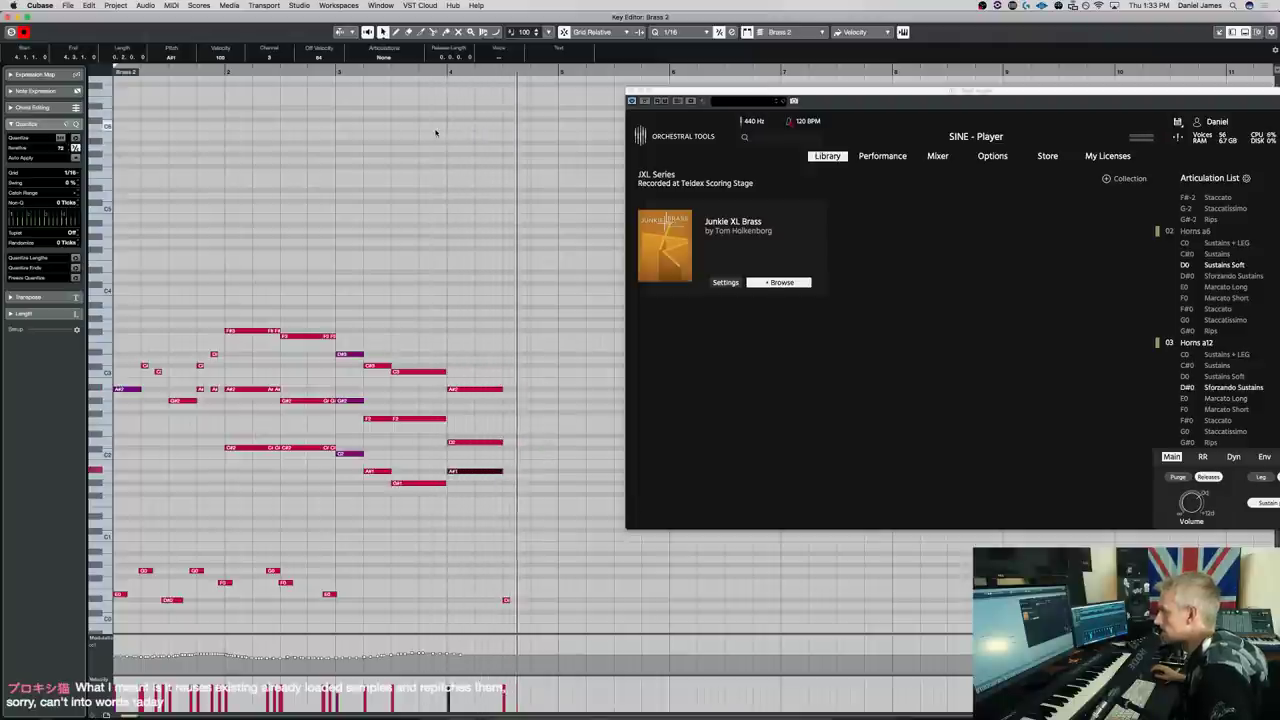
Reposition the SINE Player window, show its mixer and expand the microphone channels of Horns a12
drag(825, 91, 689, 121)
click(801, 187)
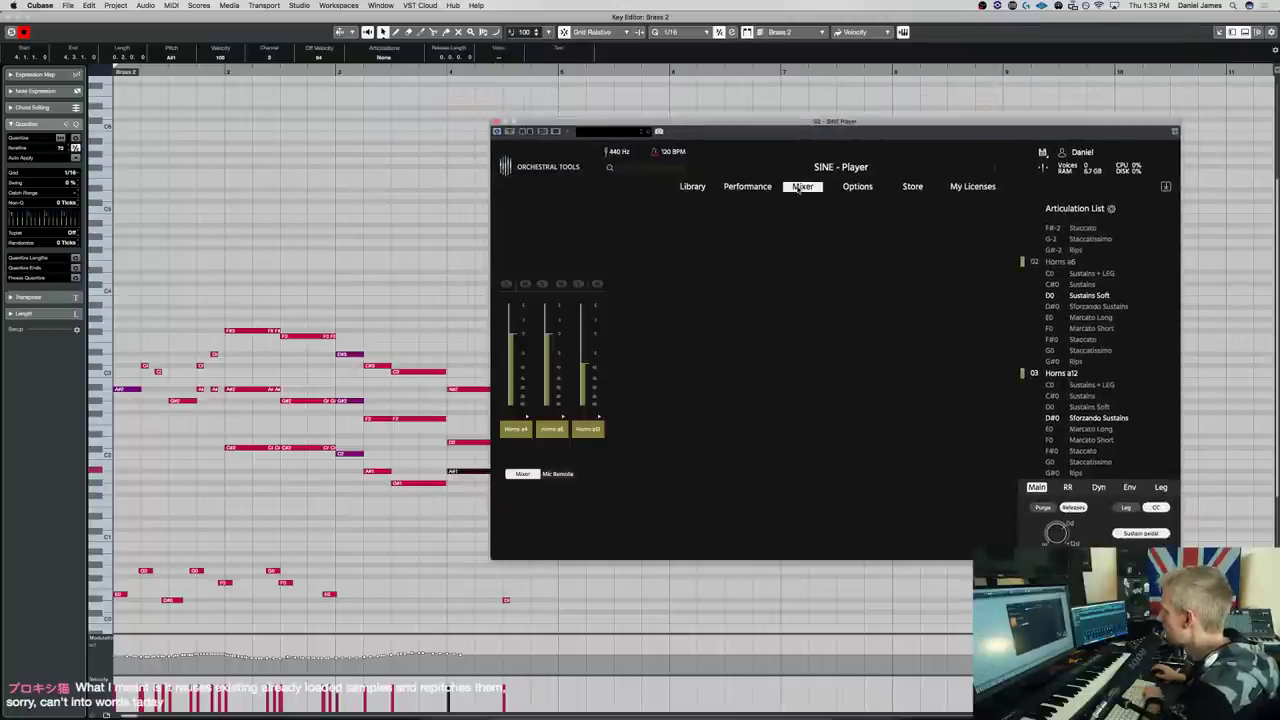
click(599, 418)
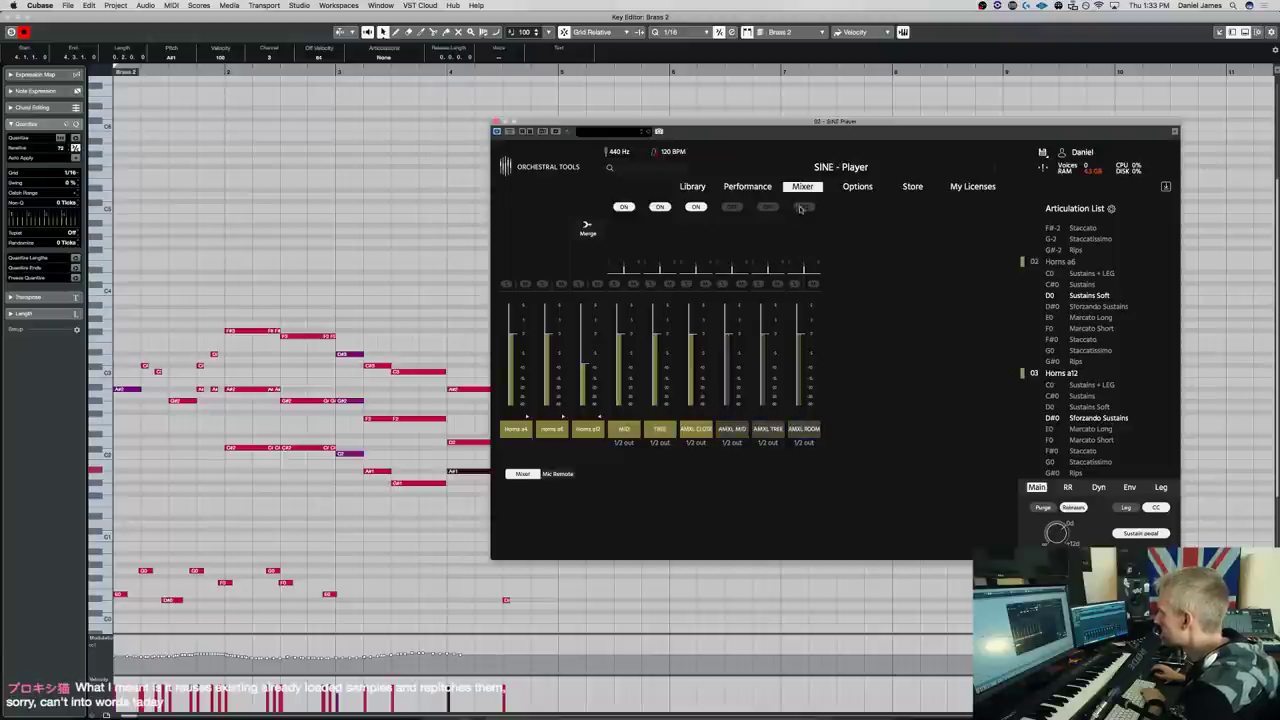
Raise the Horns a12 level and lower its AMXL CLOSE microphone while playing the phrase
click(293, 255)
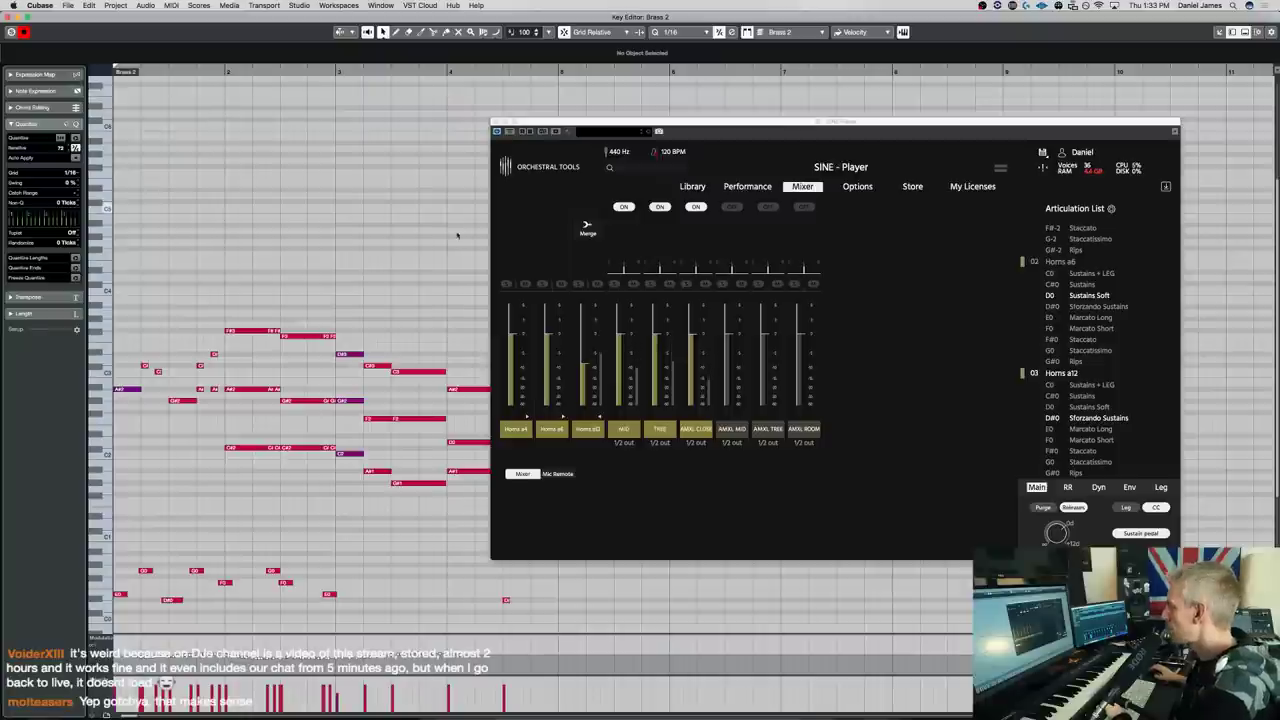
click(584, 365)
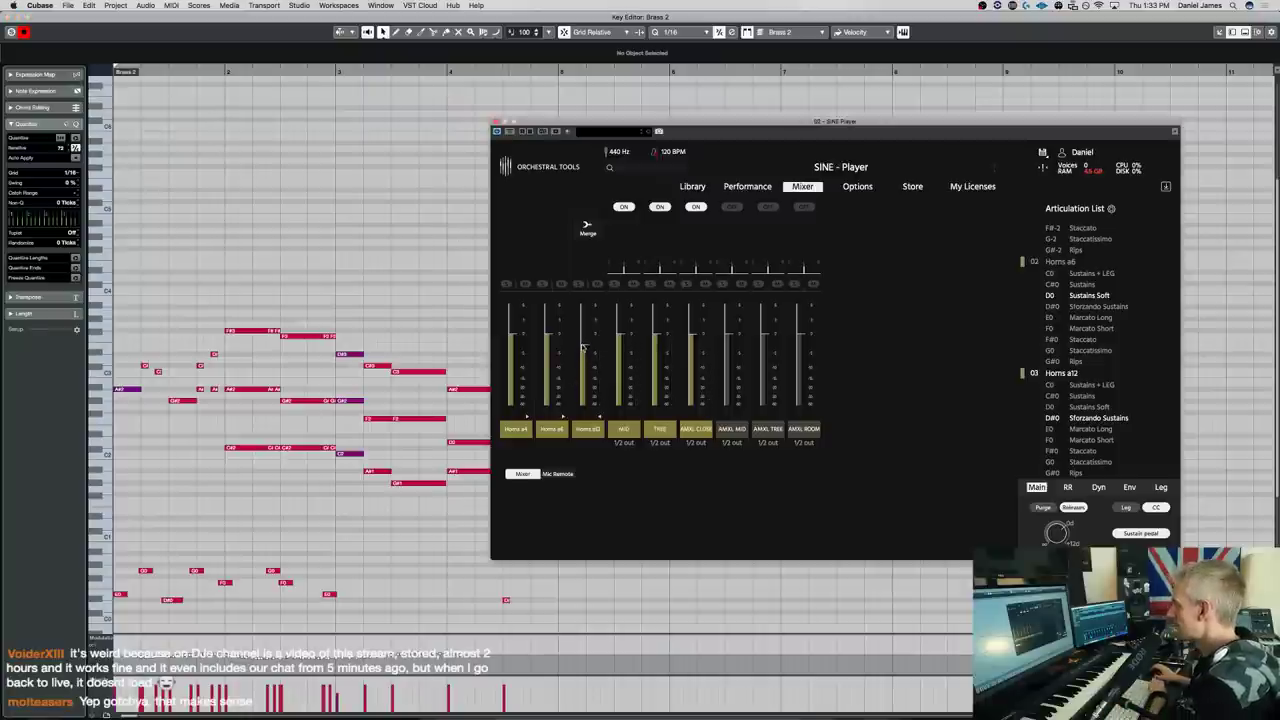
click(837, 393)
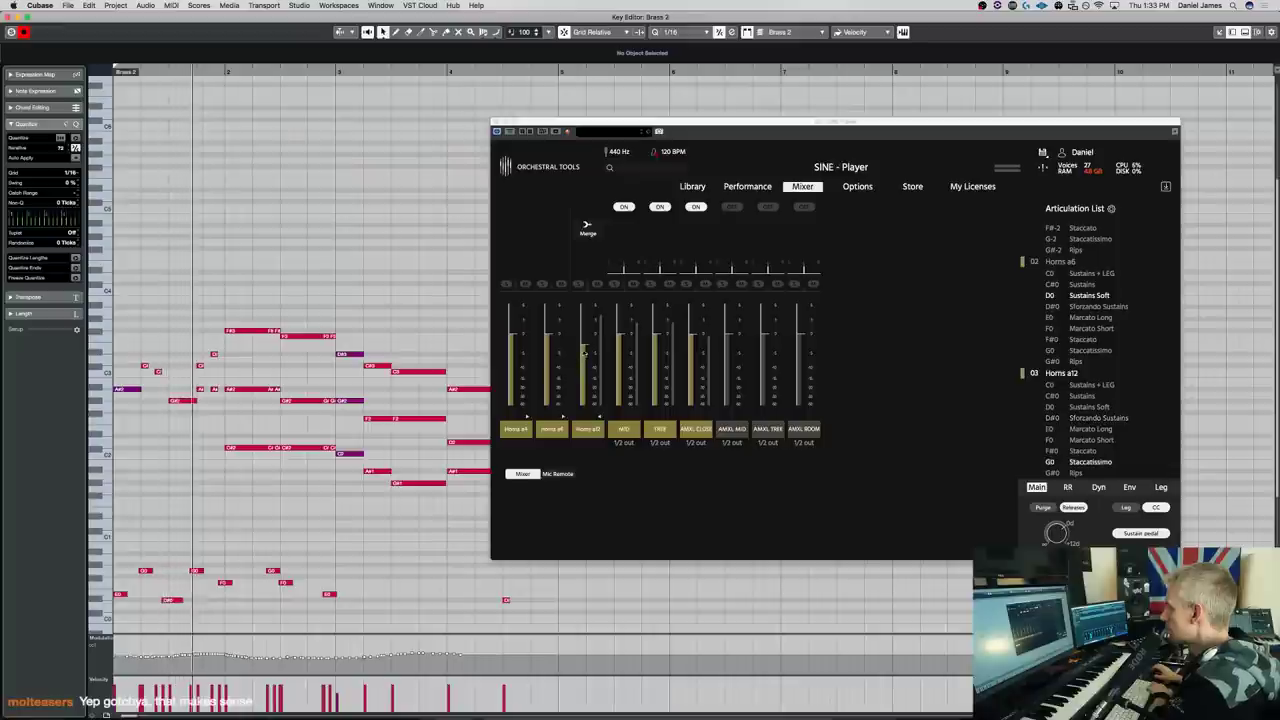
click(584, 352)
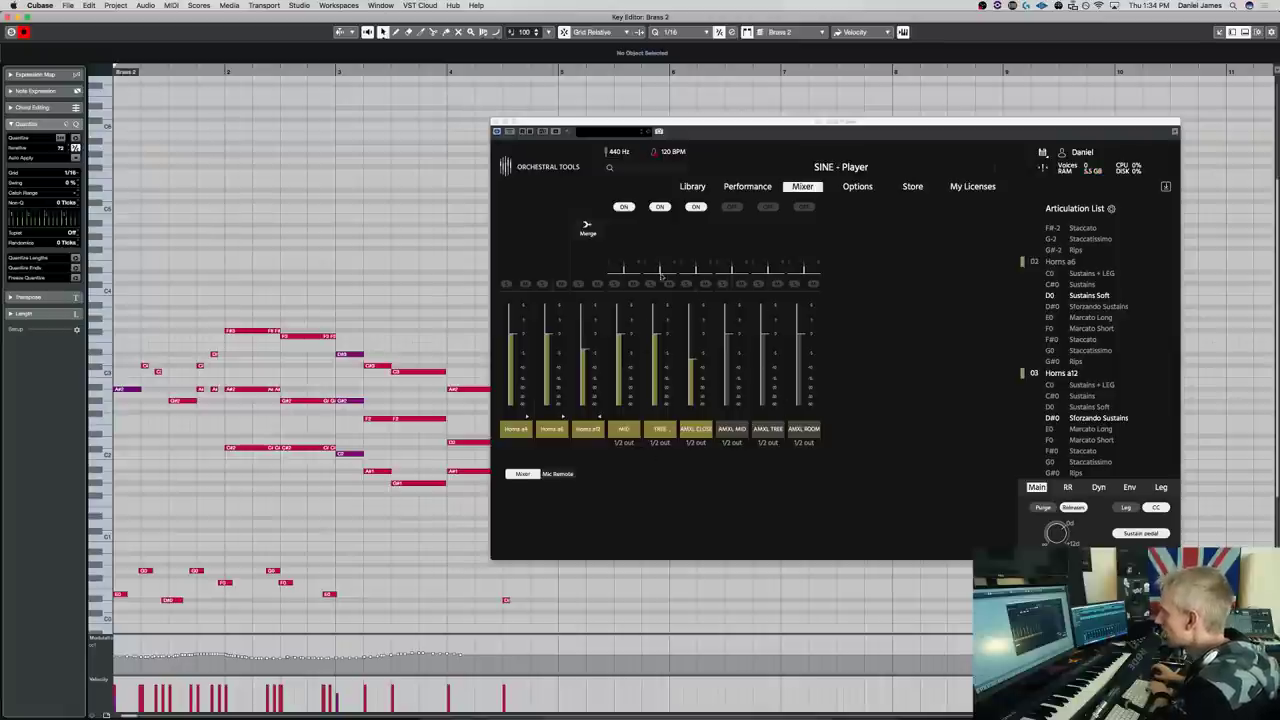
Enable the AMXL MID and AMXL TREE microphones, mute both, and play the phrase
click(768, 207)
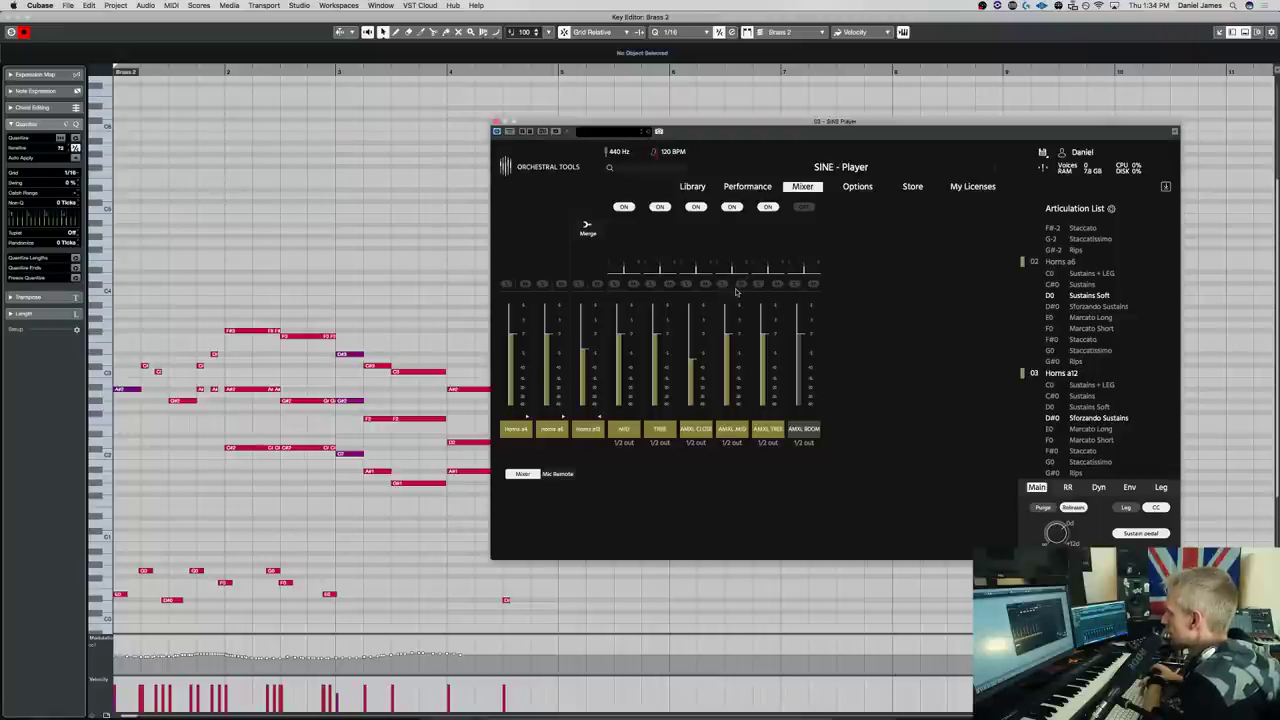
click(777, 284)
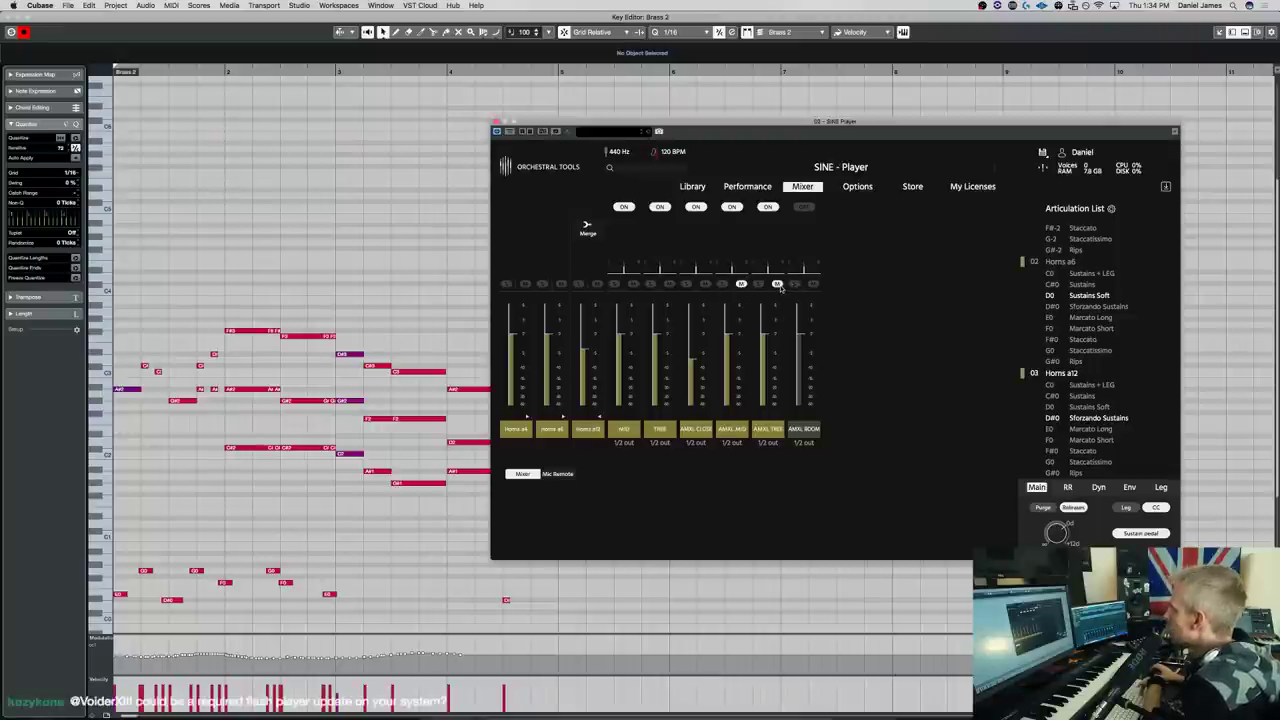
click(358, 284)
key(space)
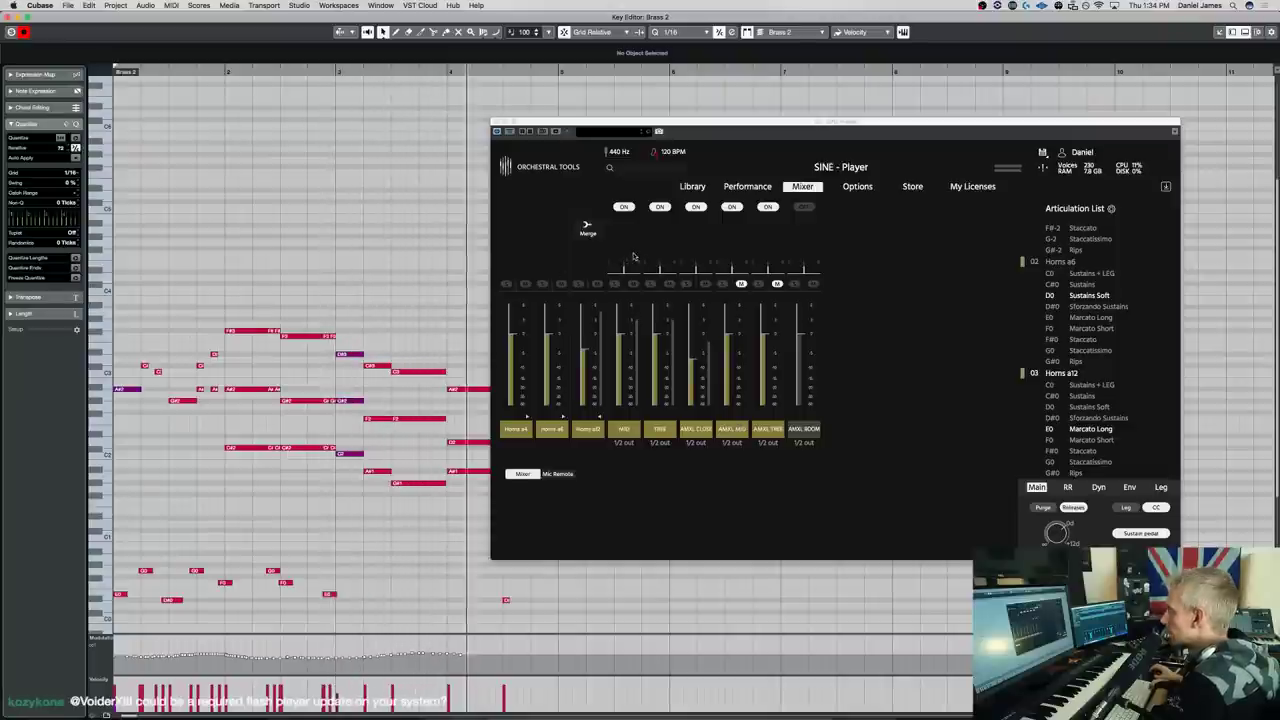
Unmute AMXL MID and AMXL TREE, mute MID and TREE instead, and play the phrase for comparison
click(741, 283)
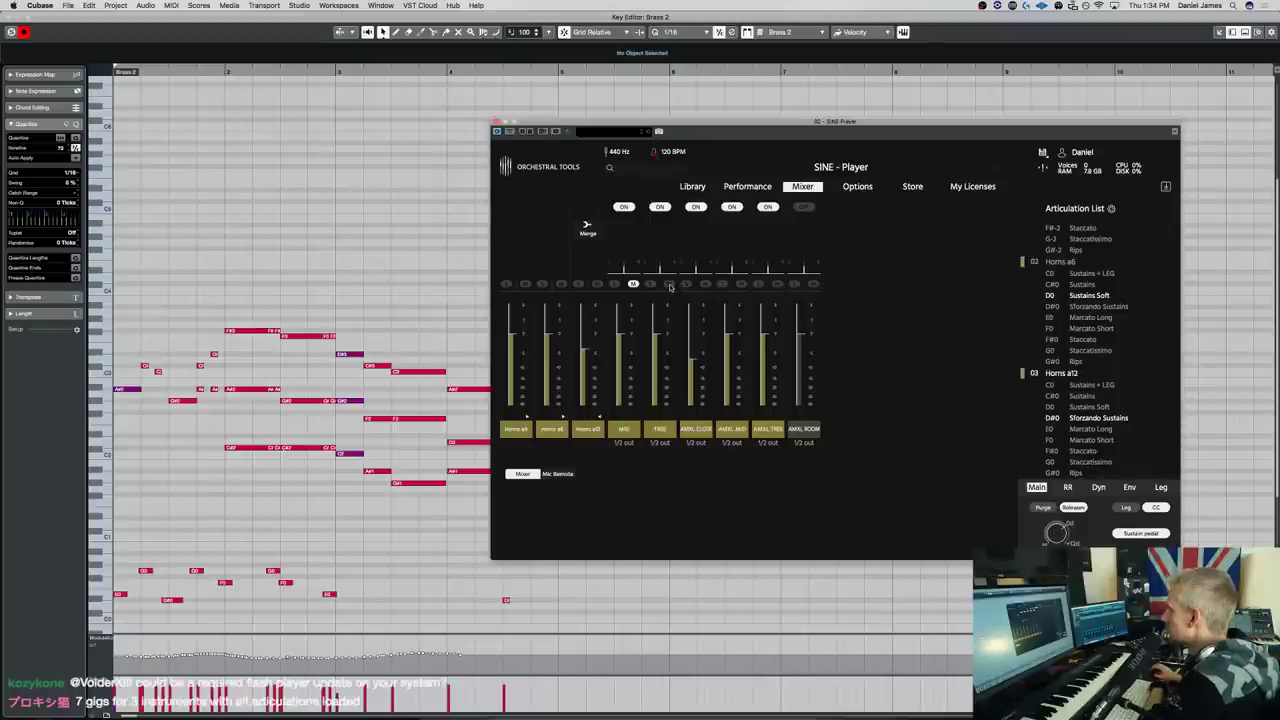
click(400, 292)
key(space)
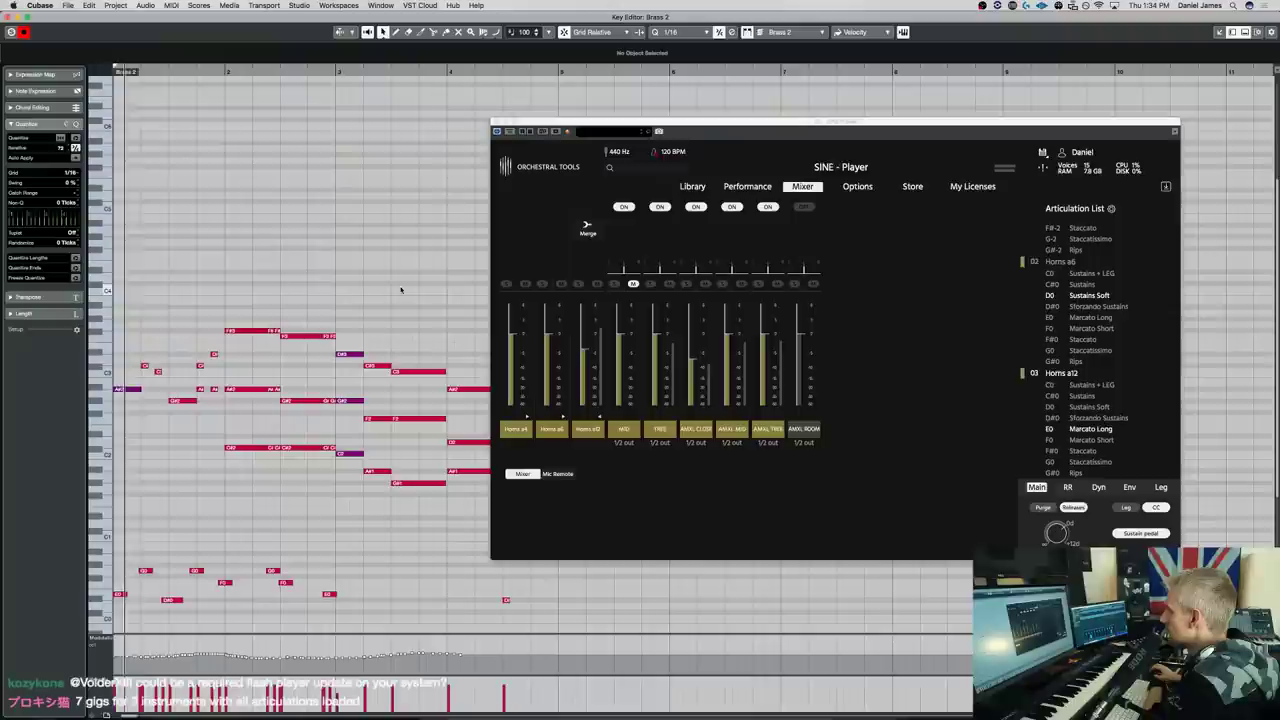
click(669, 284)
click(373, 224)
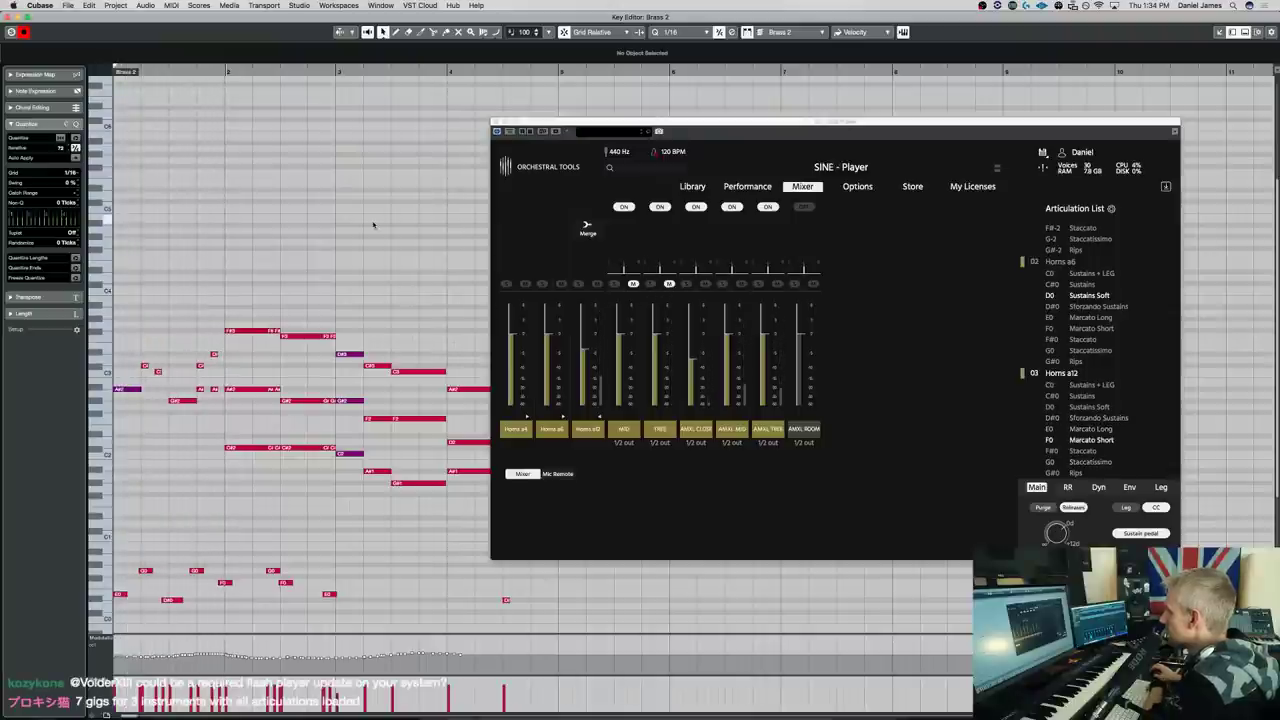
key(space)
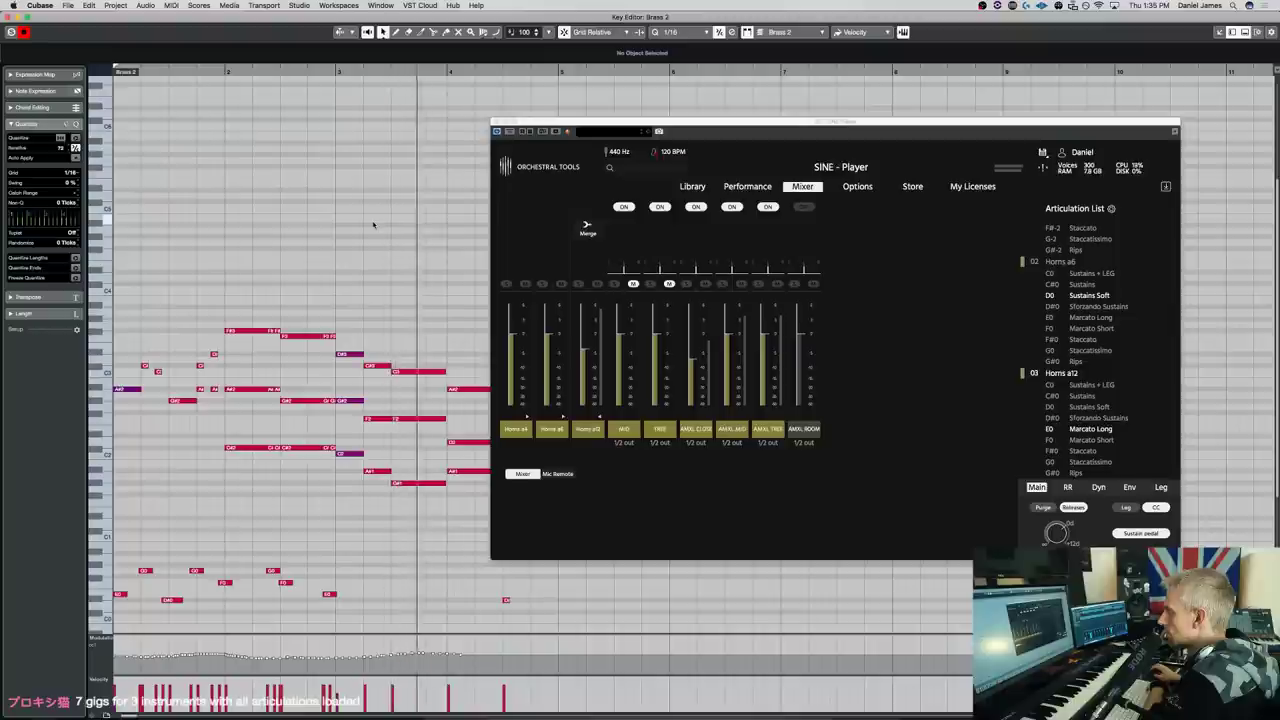
Add a G0 Staccatissimo keyswitch late in bar 2, move the E0 keyswitch to the start of bar 3, and play the phrase
click(318, 569)
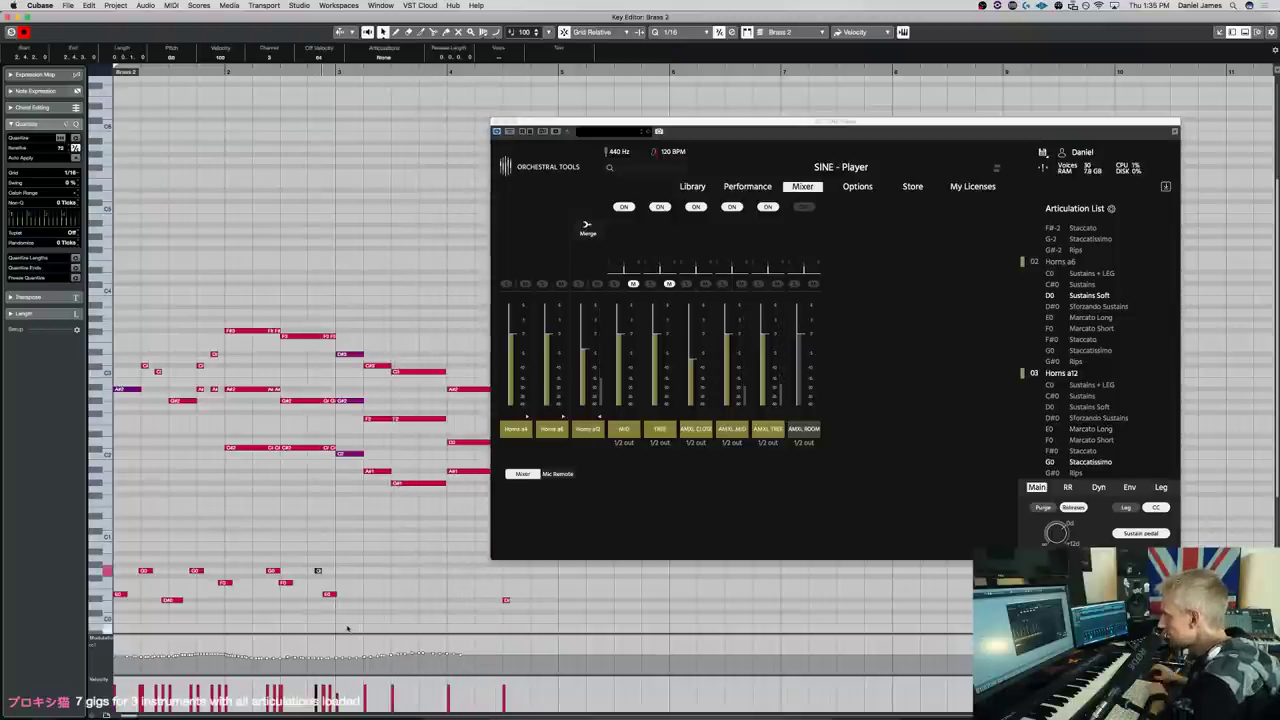
click(336, 595)
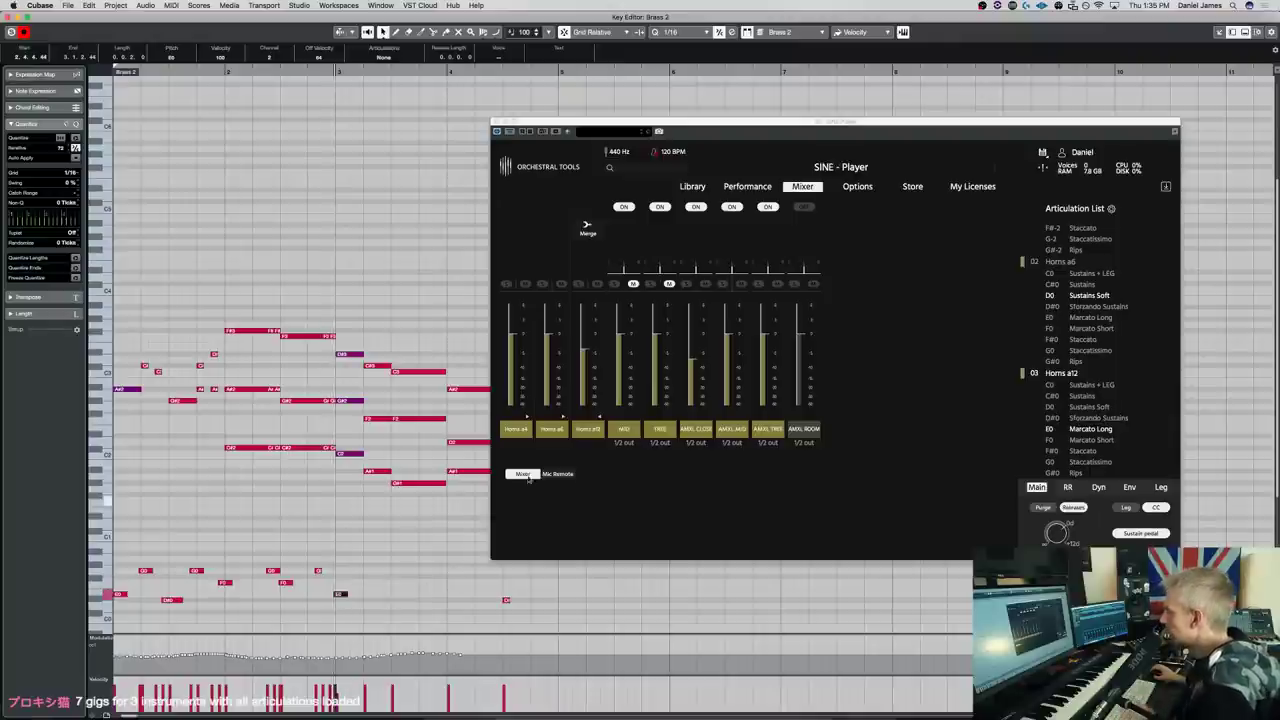
click(354, 310)
key(space)
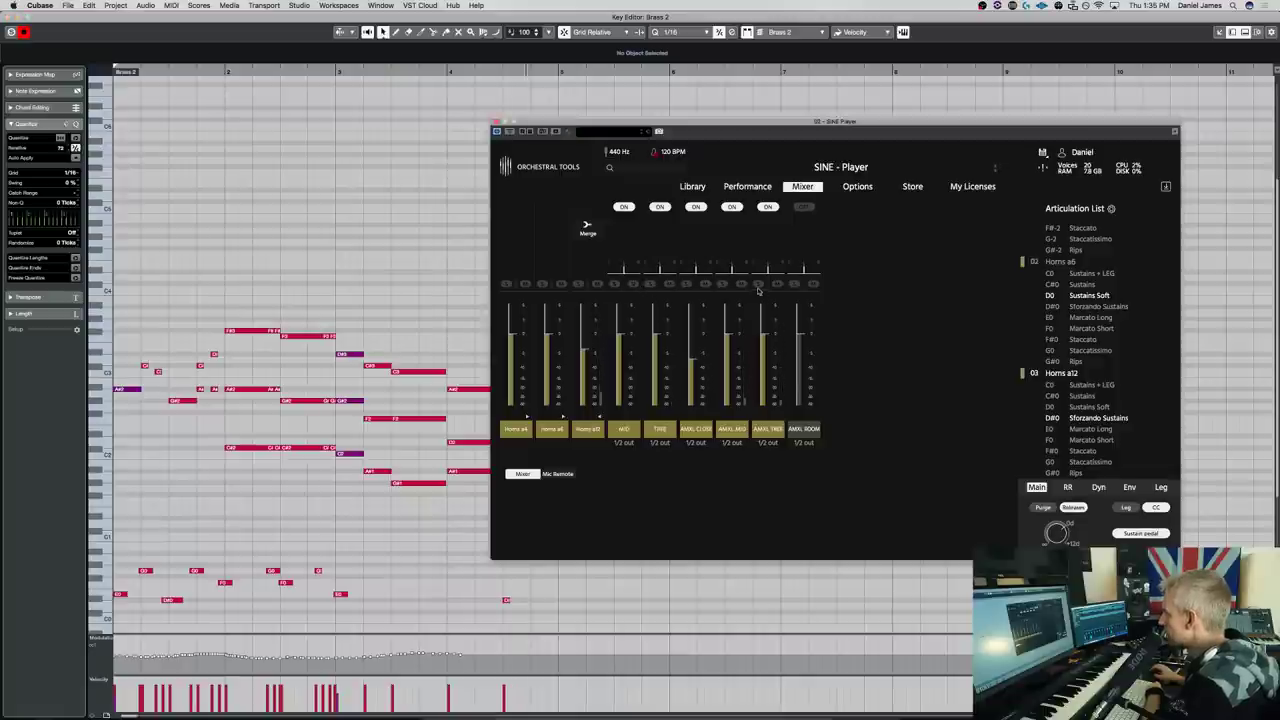
Mute AMXL MID and AMXL TREE with MID and TREE active, and play the phrase
click(323, 307)
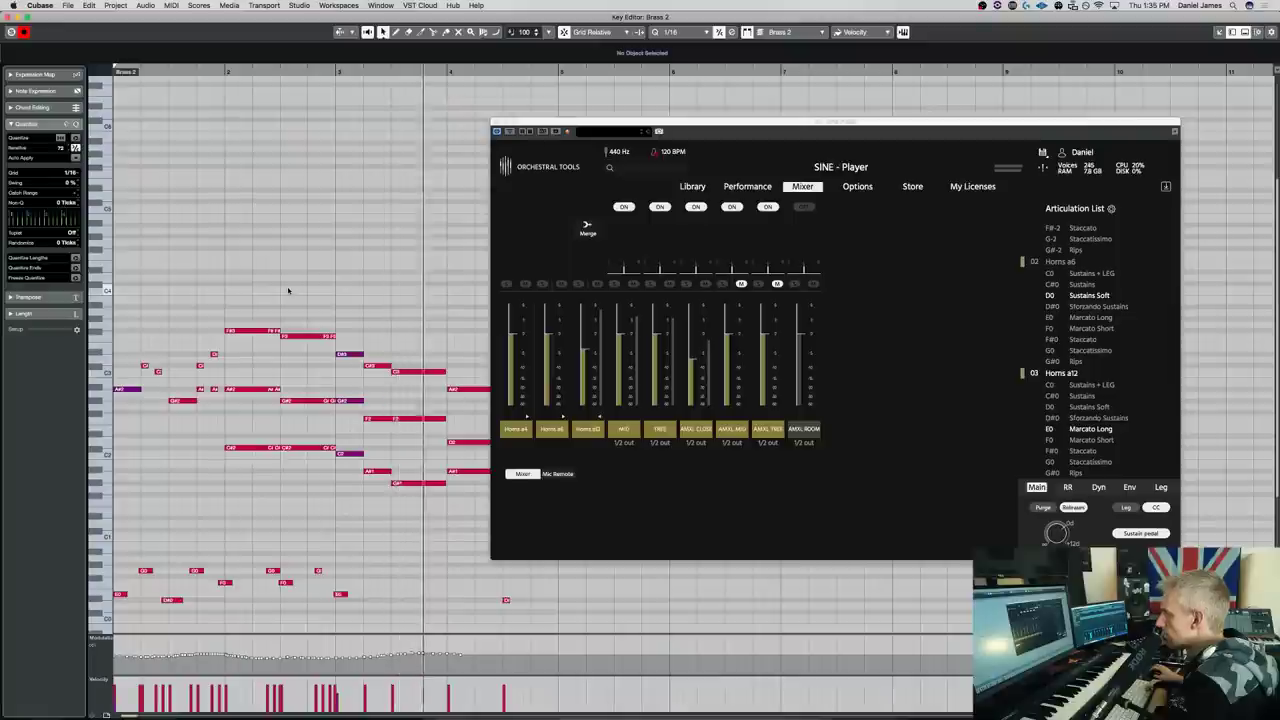
key(space)
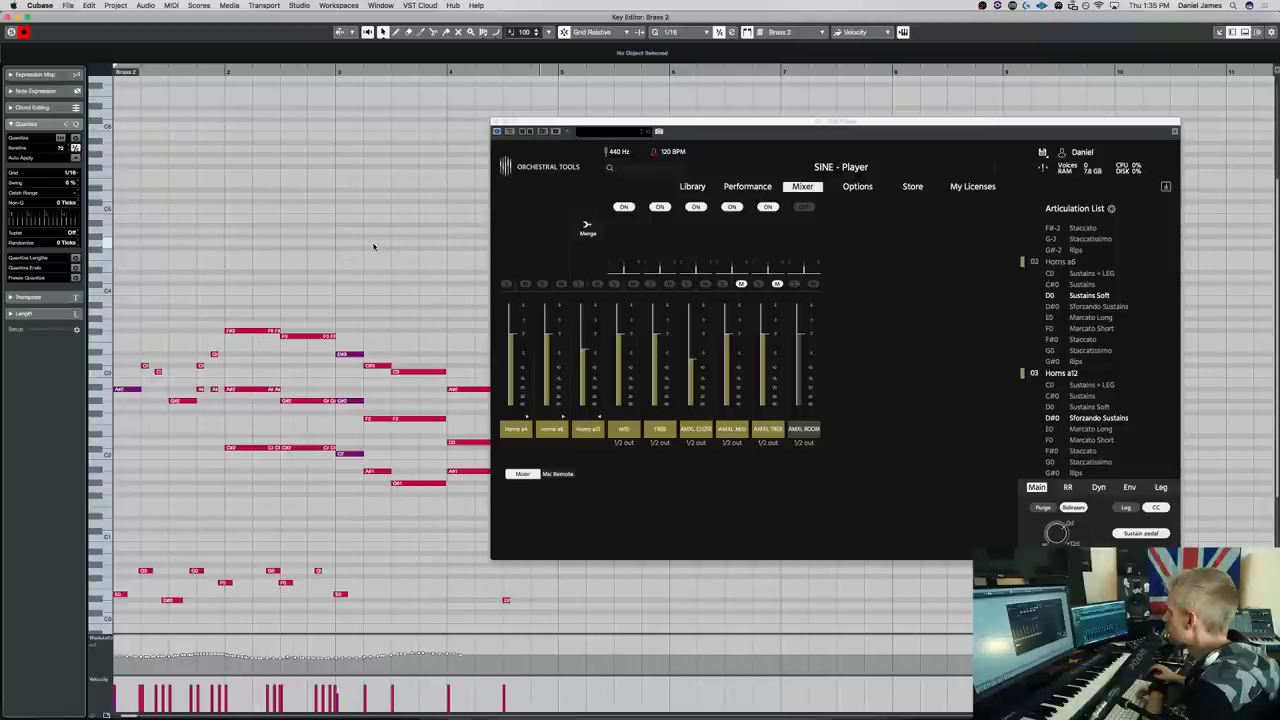
Close the note editor, return to the project start and move the horn phrase from the Brass 3 track to Brass 1
scroll(1040, 250, up, 3)
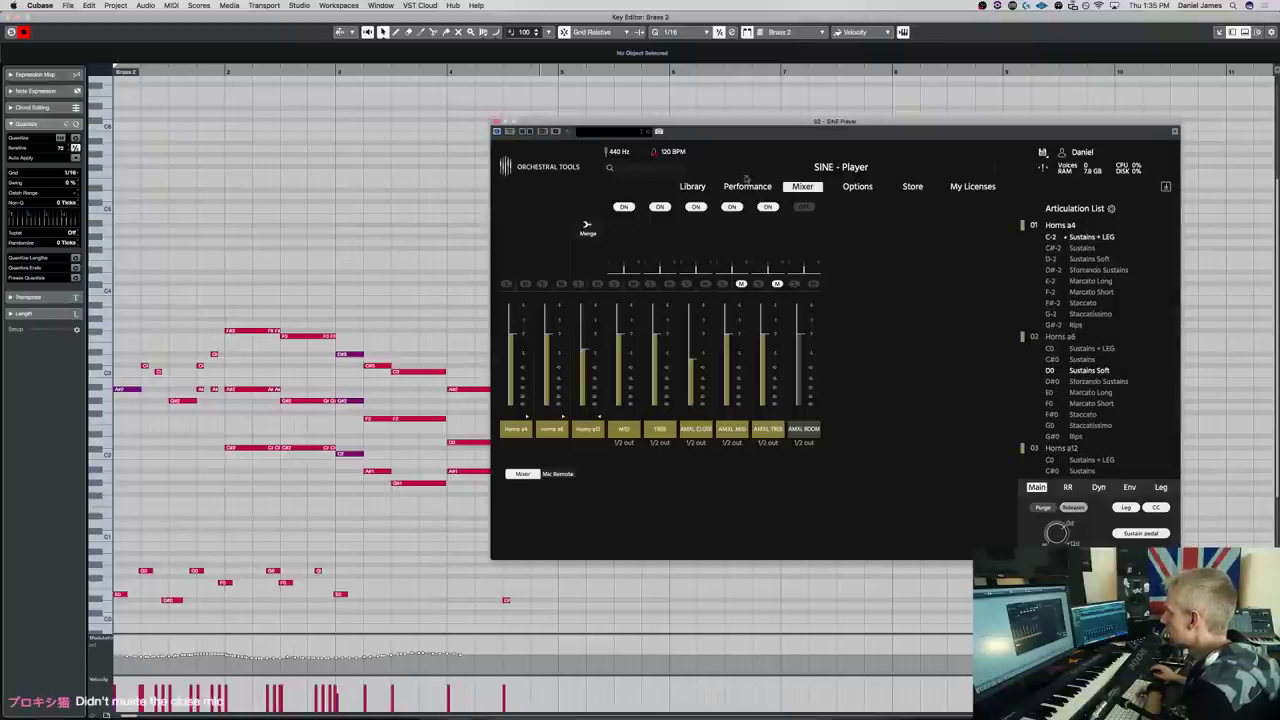
click(363, 294)
key(Escape)
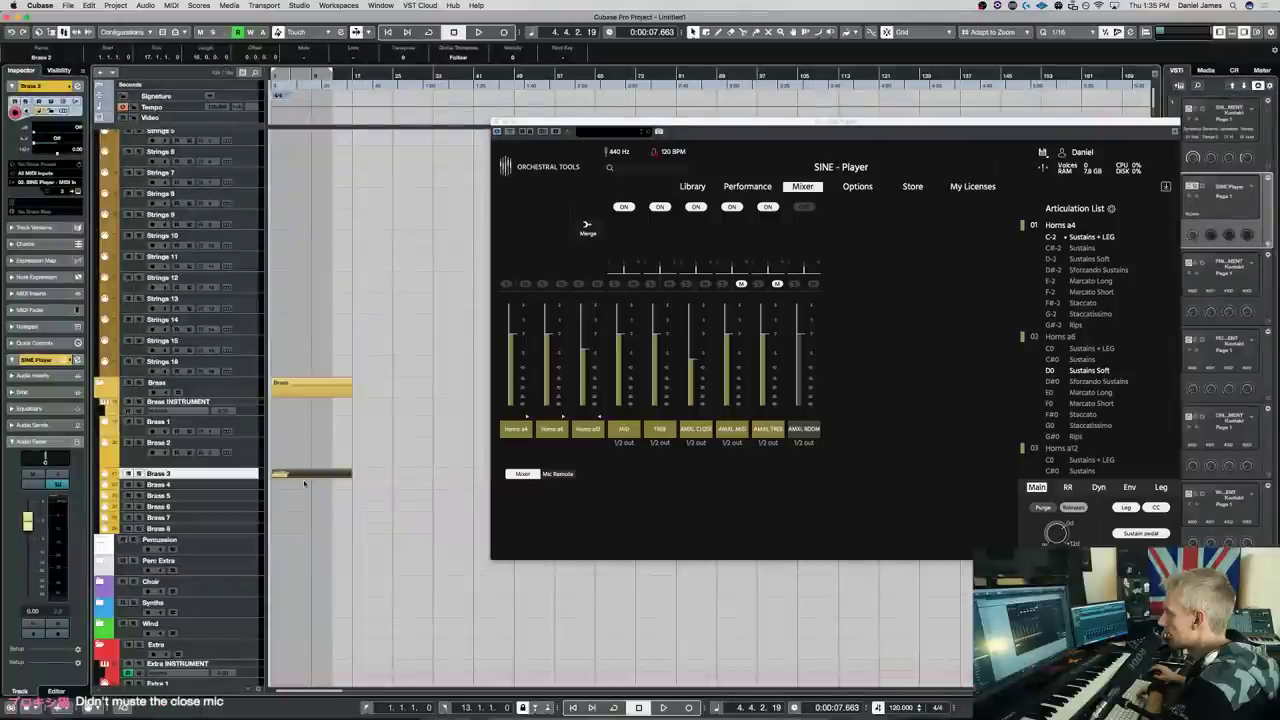
key(Home)
drag(296, 474, 295, 429)
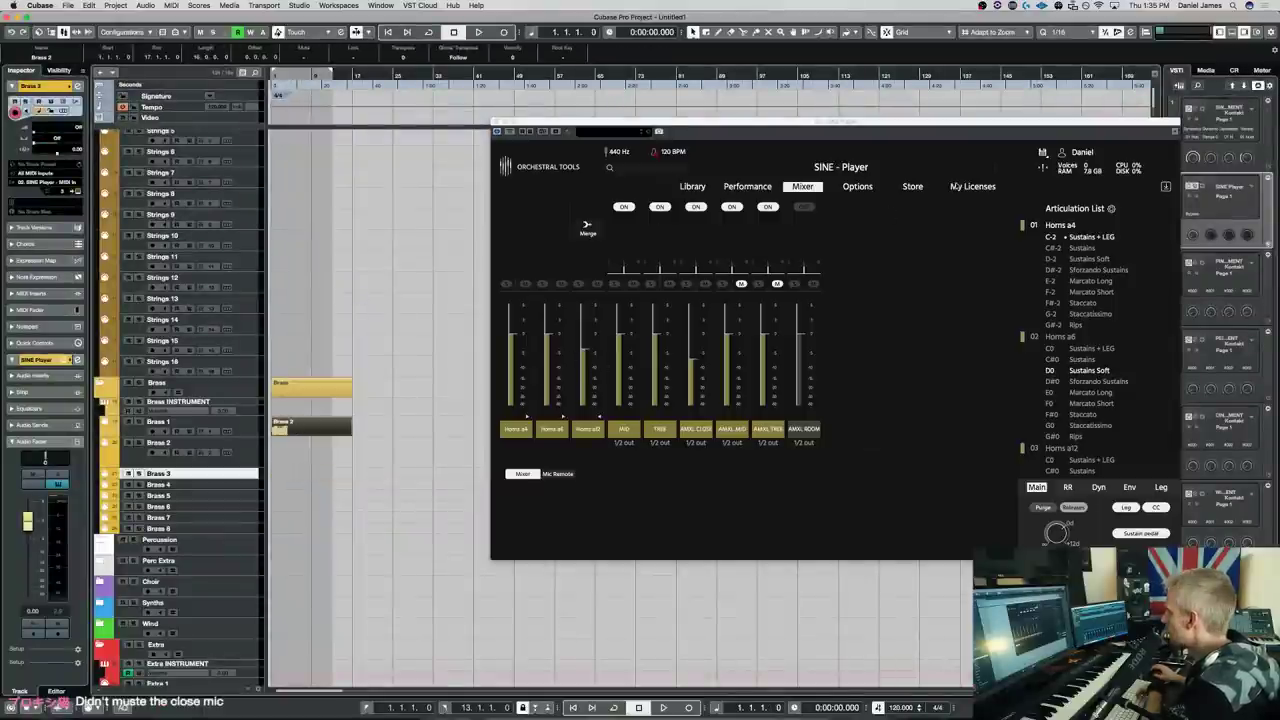
Shift the Horns a4 keyswitch range up to start at C0 and play the phrase with that instrument
click(765, 183)
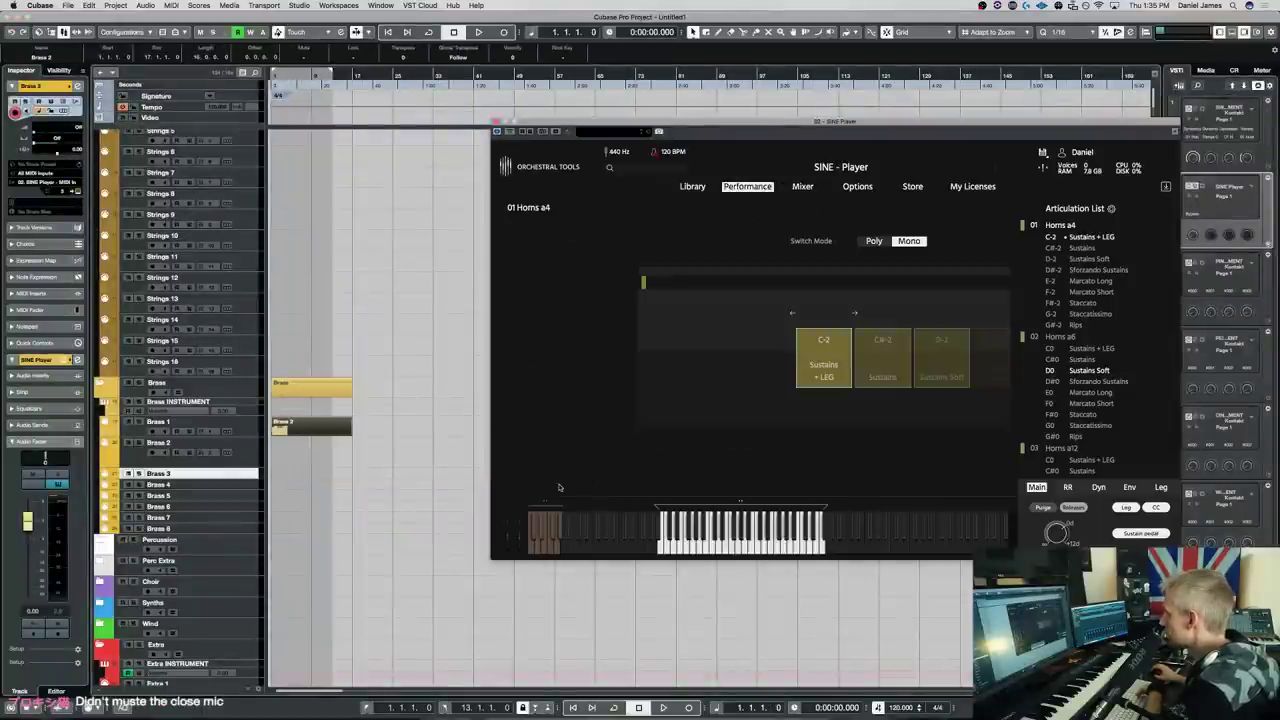
drag(611, 503, 676, 506)
click(423, 316)
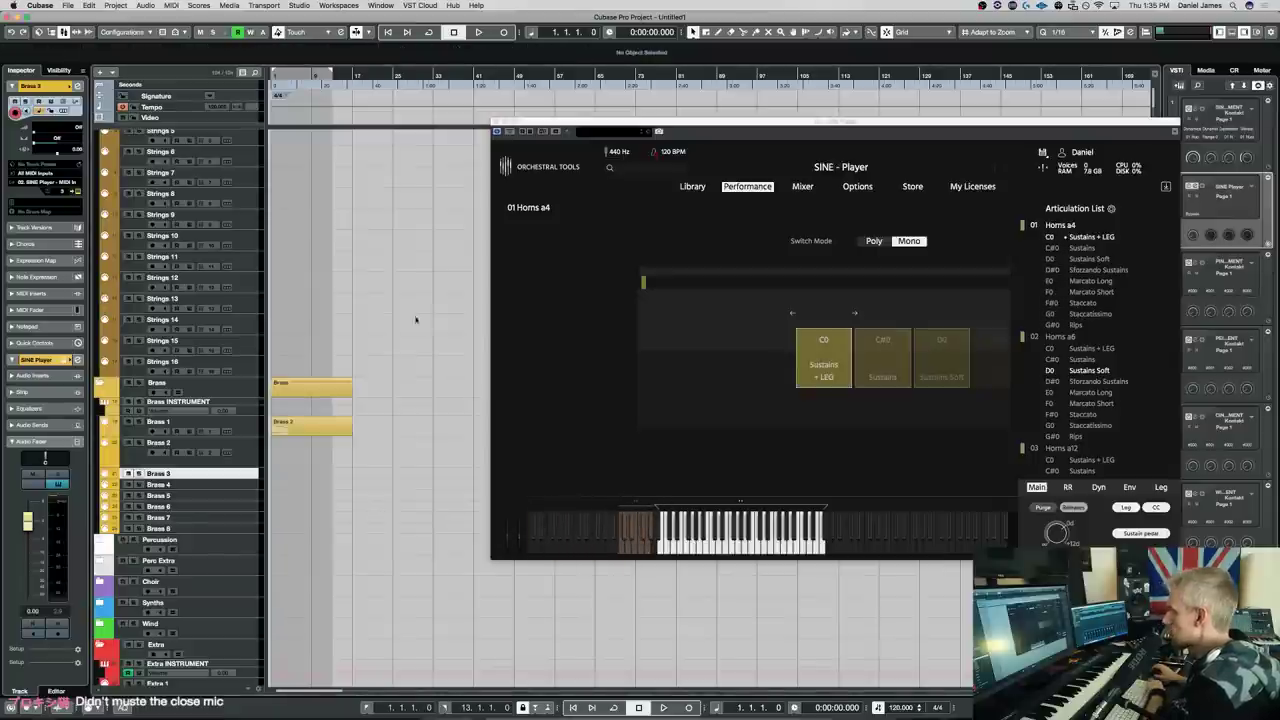
key(space)
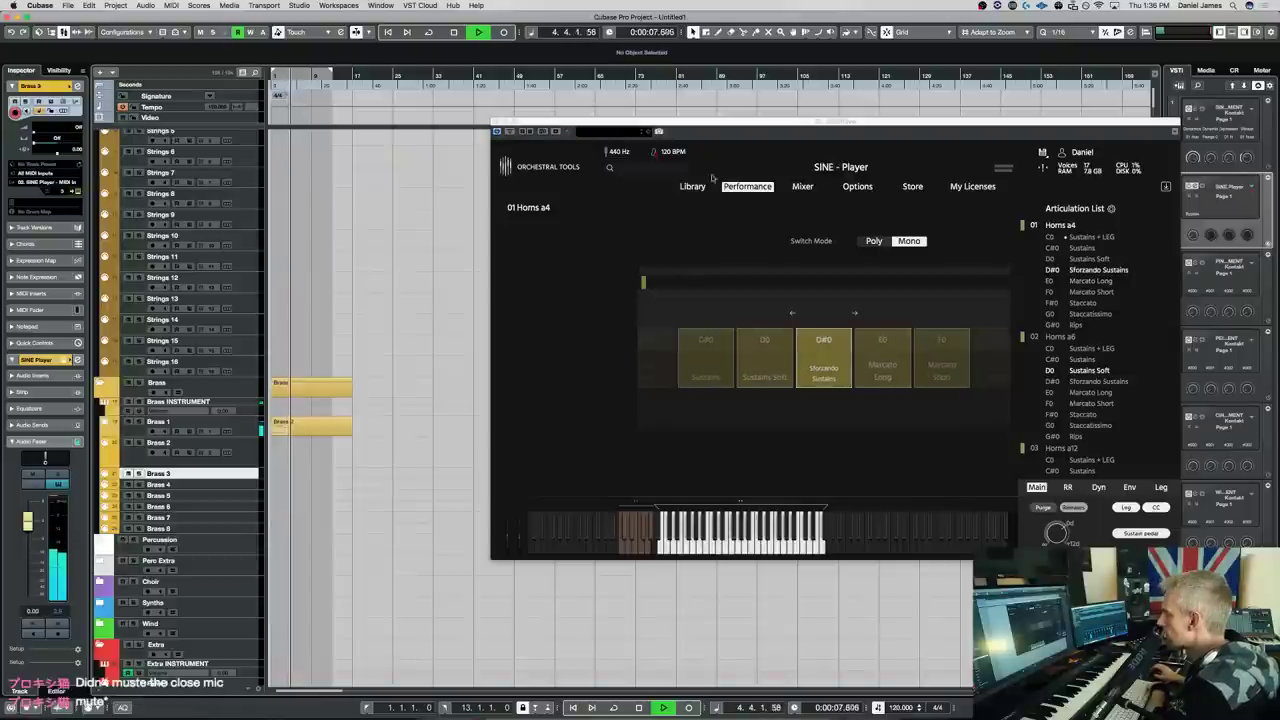
key(space)
Mute the MID and TREE microphones, unmute AMXL MID and AMXL TREE, and play the phrase with Horns a4
click(802, 186)
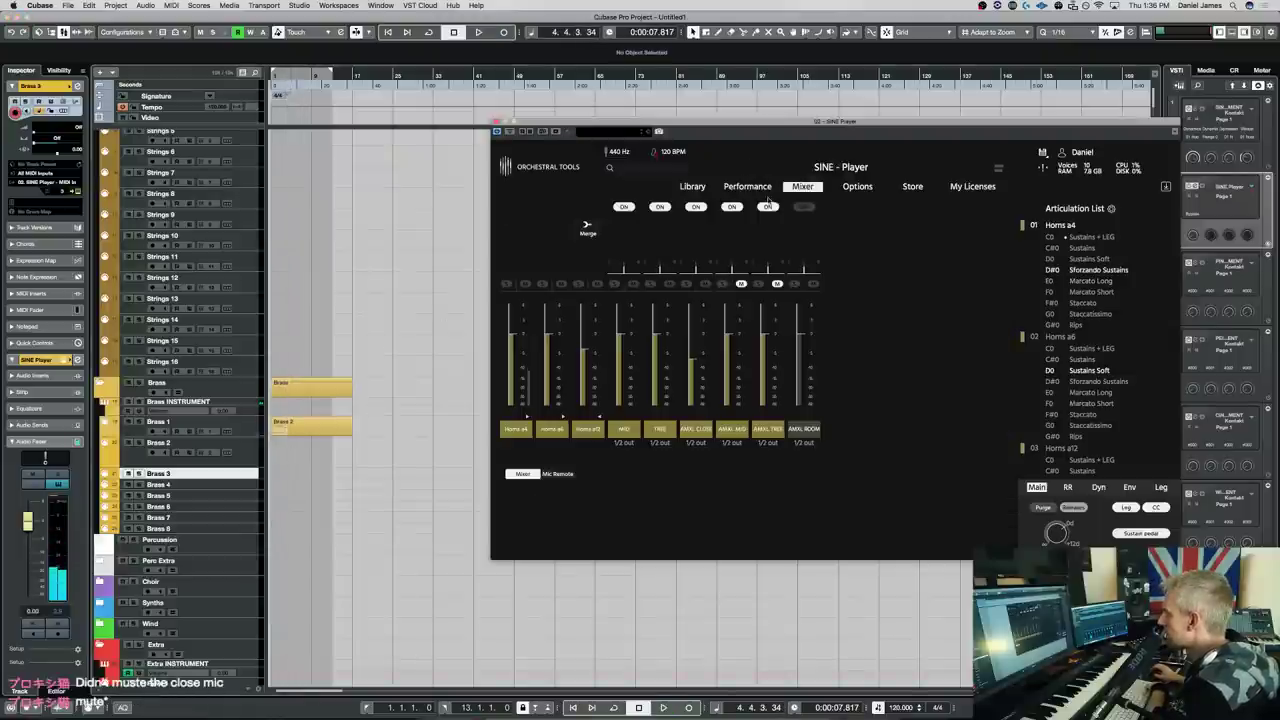
click(660, 207)
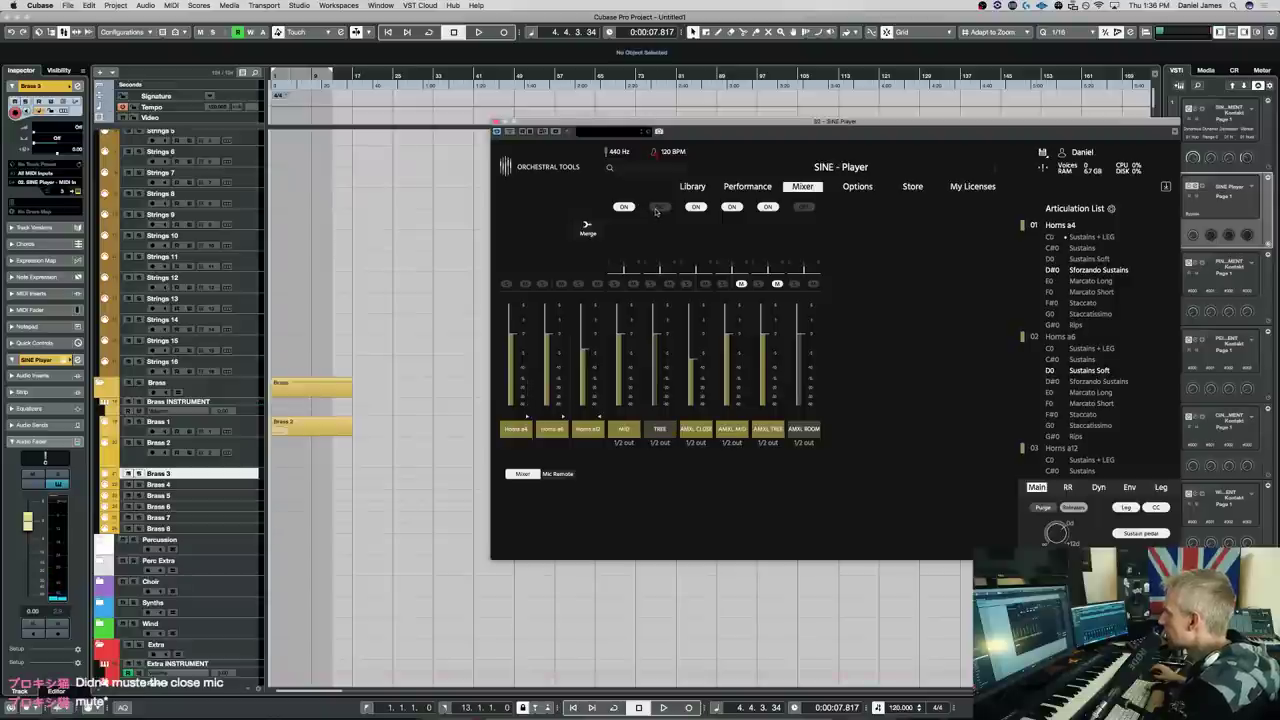
click(657, 208)
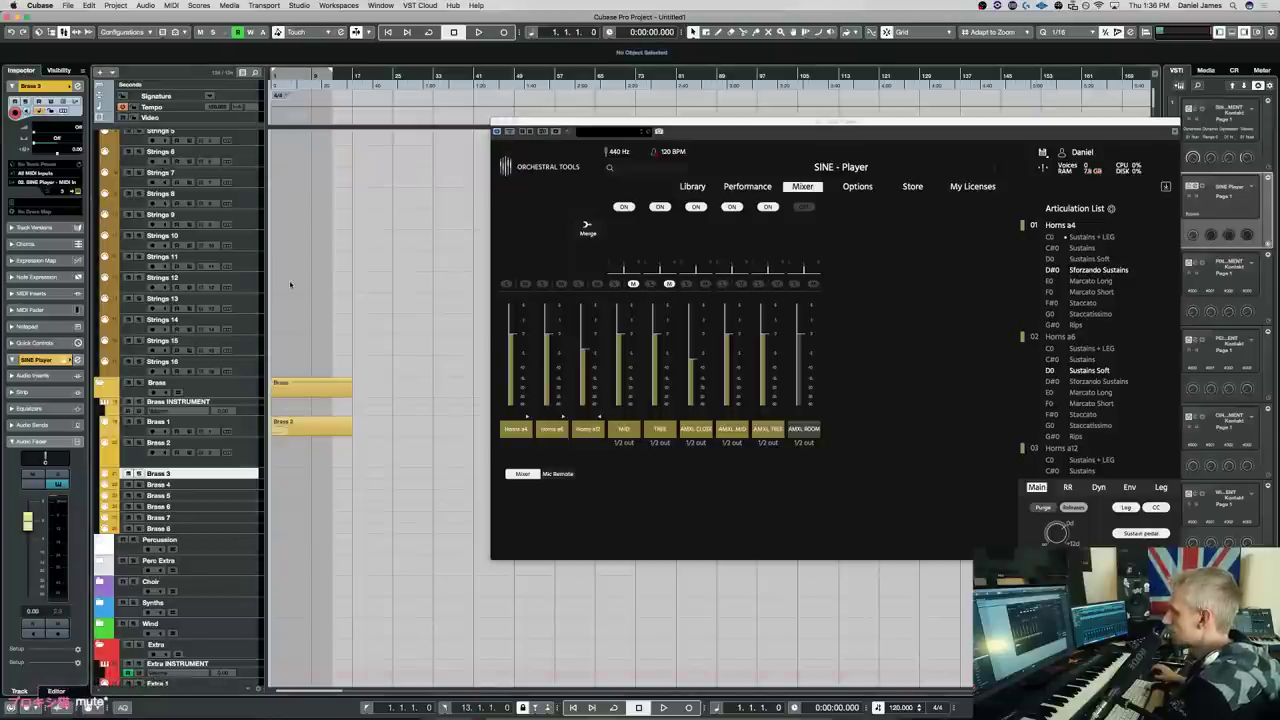
key(space)
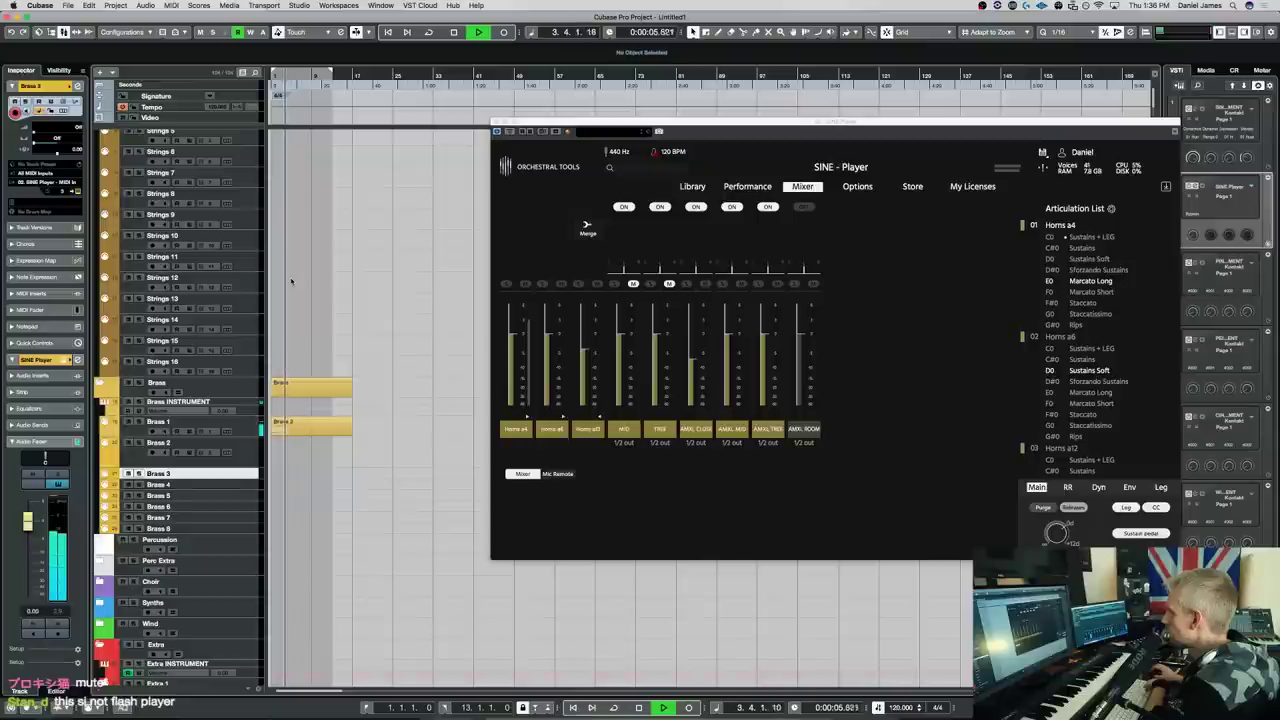
key(space)
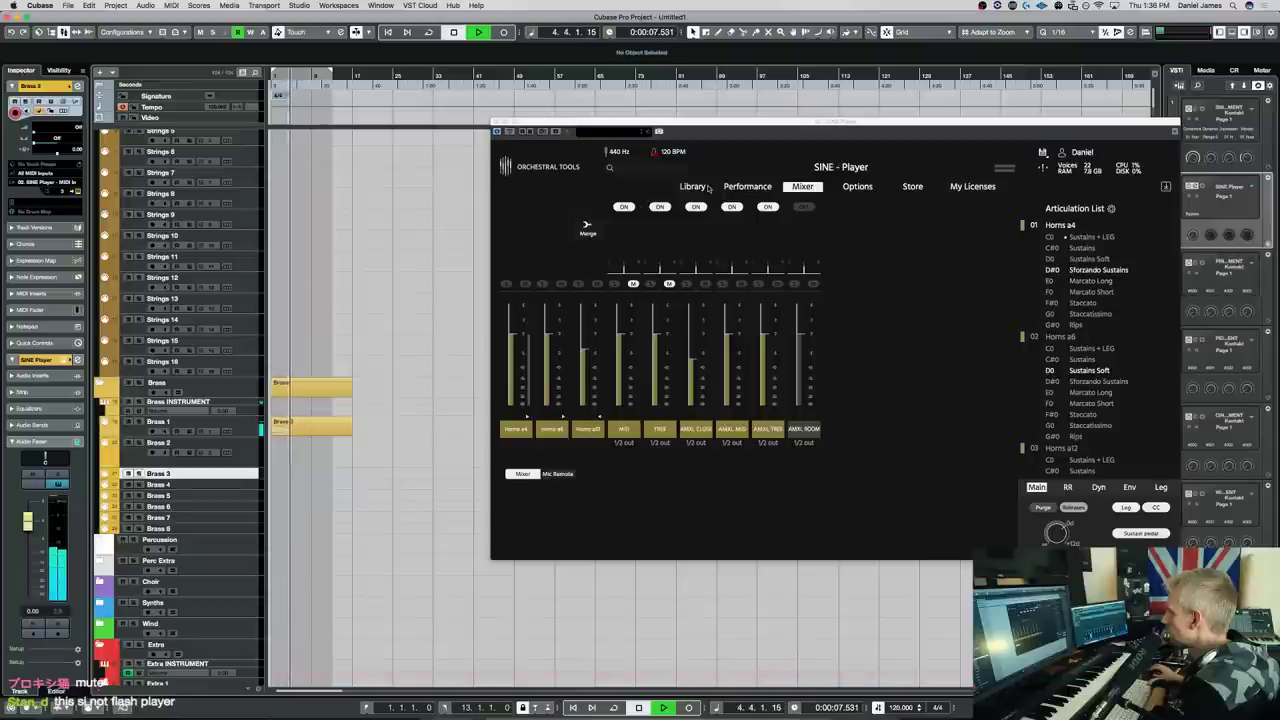
Replace Horns a4 in the articulation list with Solo Horn from the Junkie XL Brass French Horns, and move the plugin window higher
click(692, 186)
click(668, 313)
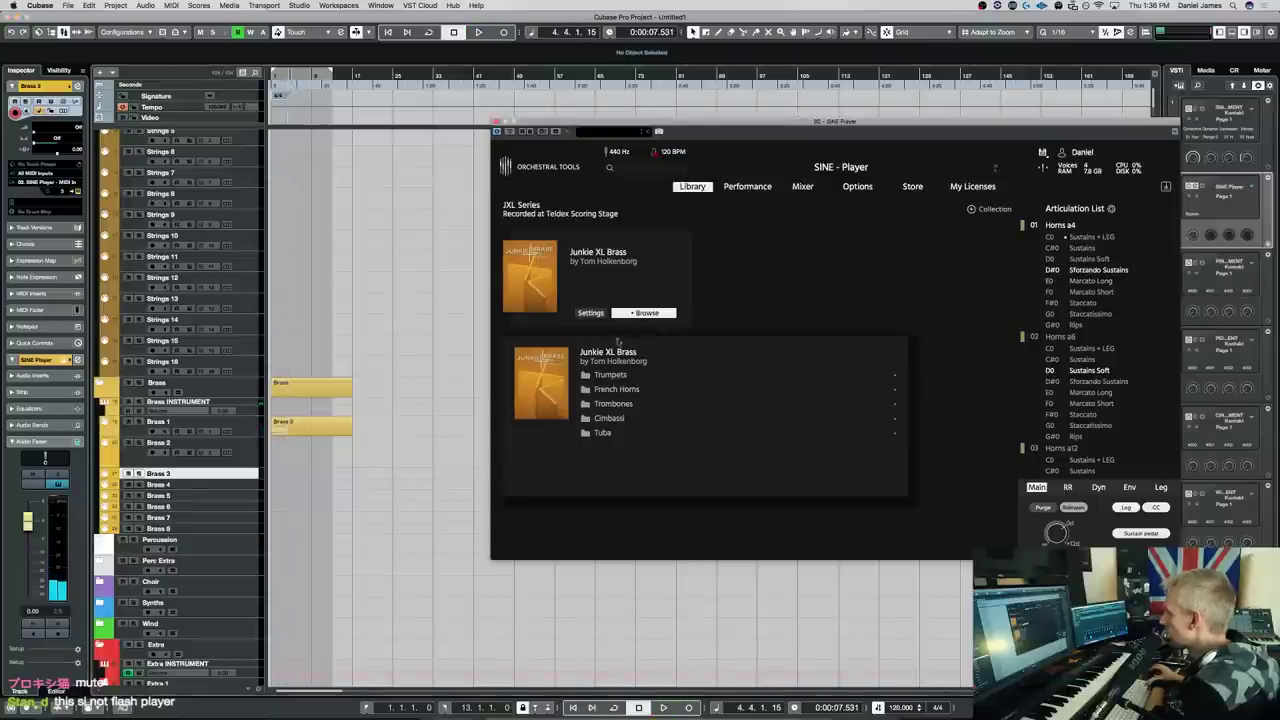
click(621, 389)
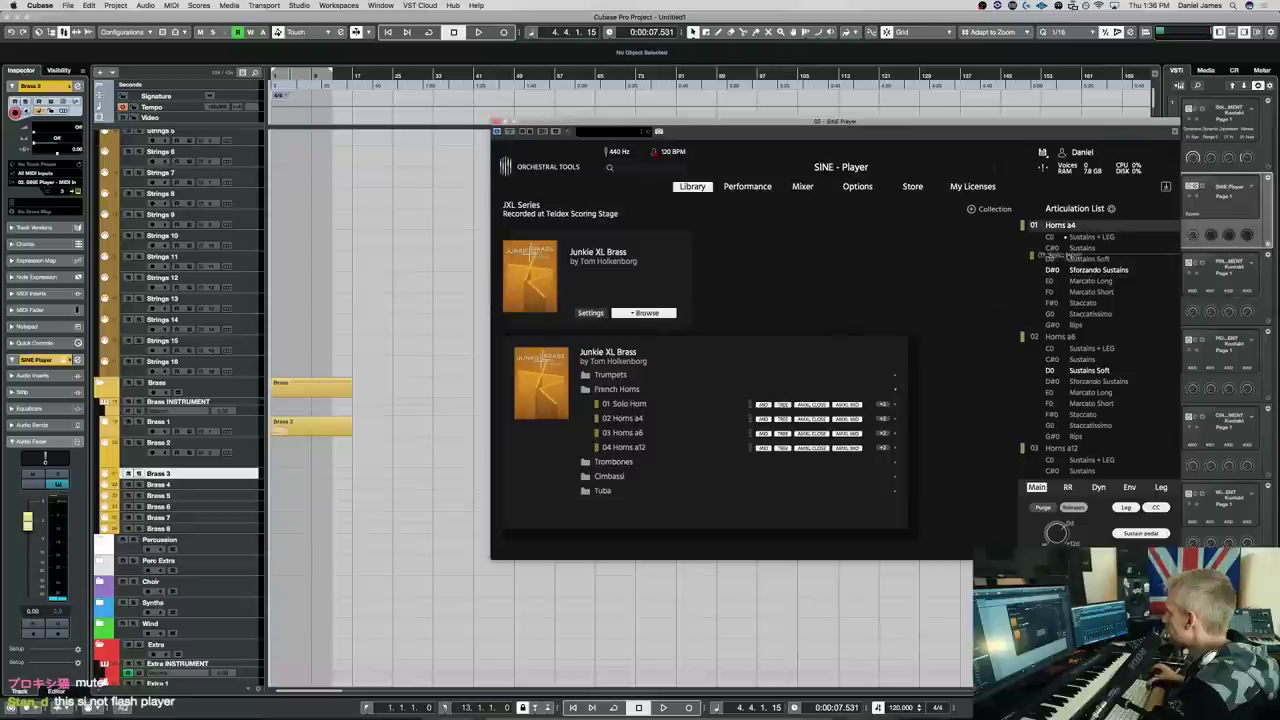
drag(1064, 237, 1064, 237)
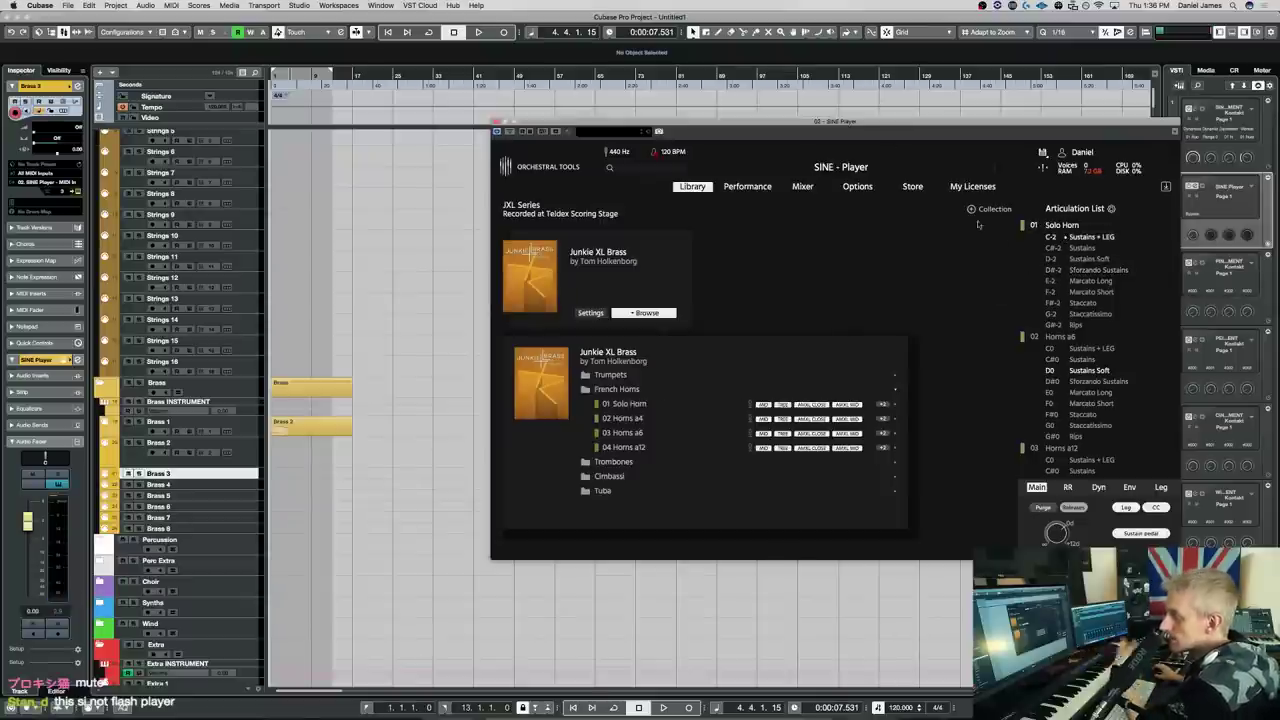
drag(779, 123, 746, 66)
Turn off the MID, TREE, AMXL CLOSE, AMXL MID and AMXL TREE microphones of Horns a12
click(770, 129)
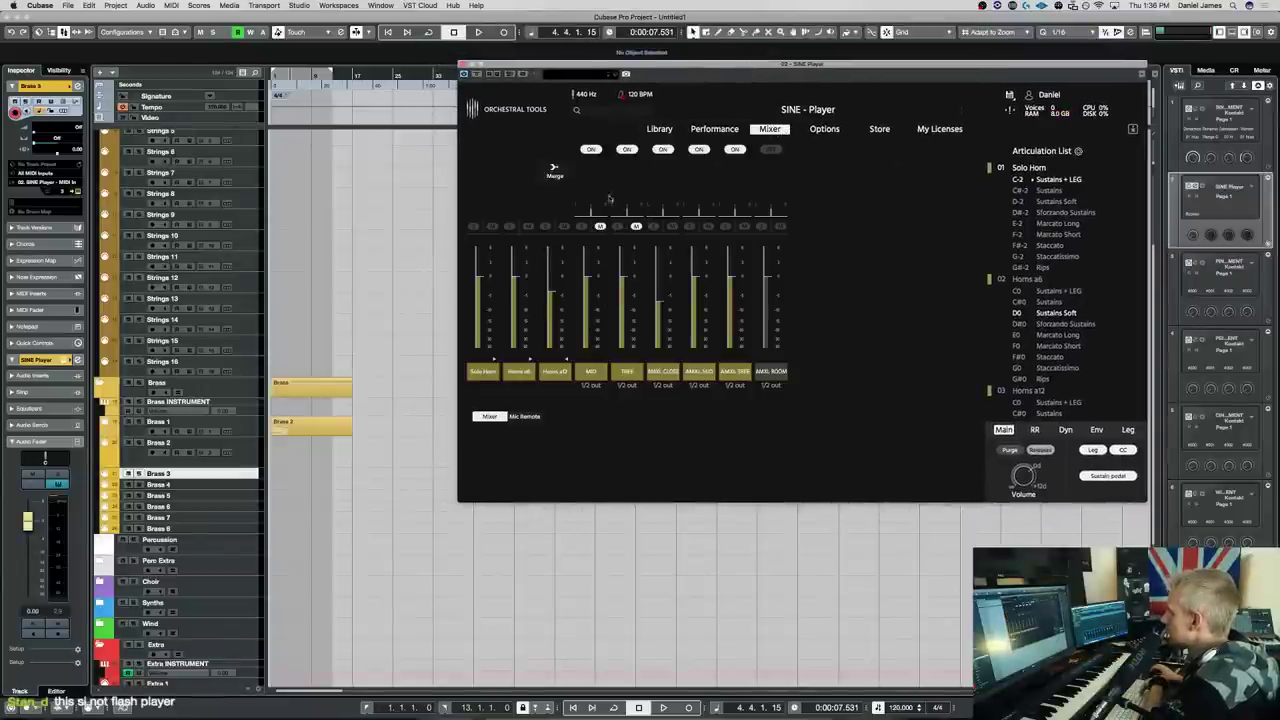
click(592, 149)
click(627, 149)
click(664, 149)
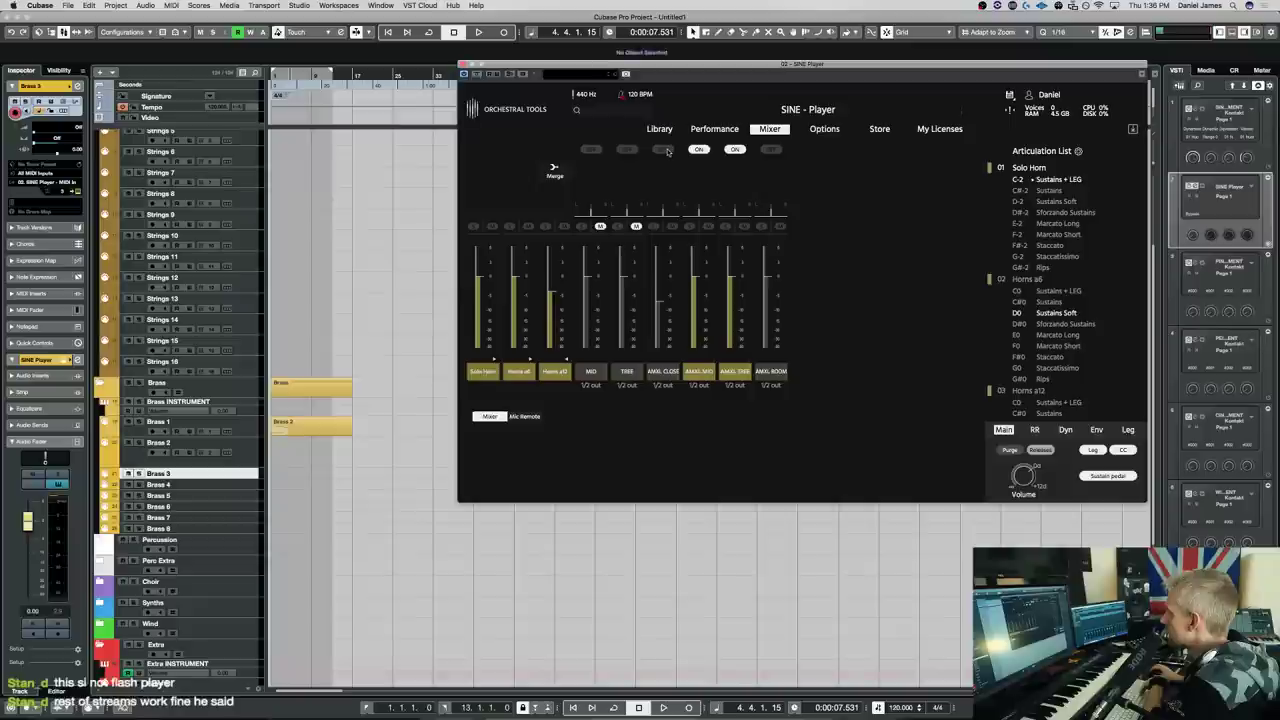
click(663, 150)
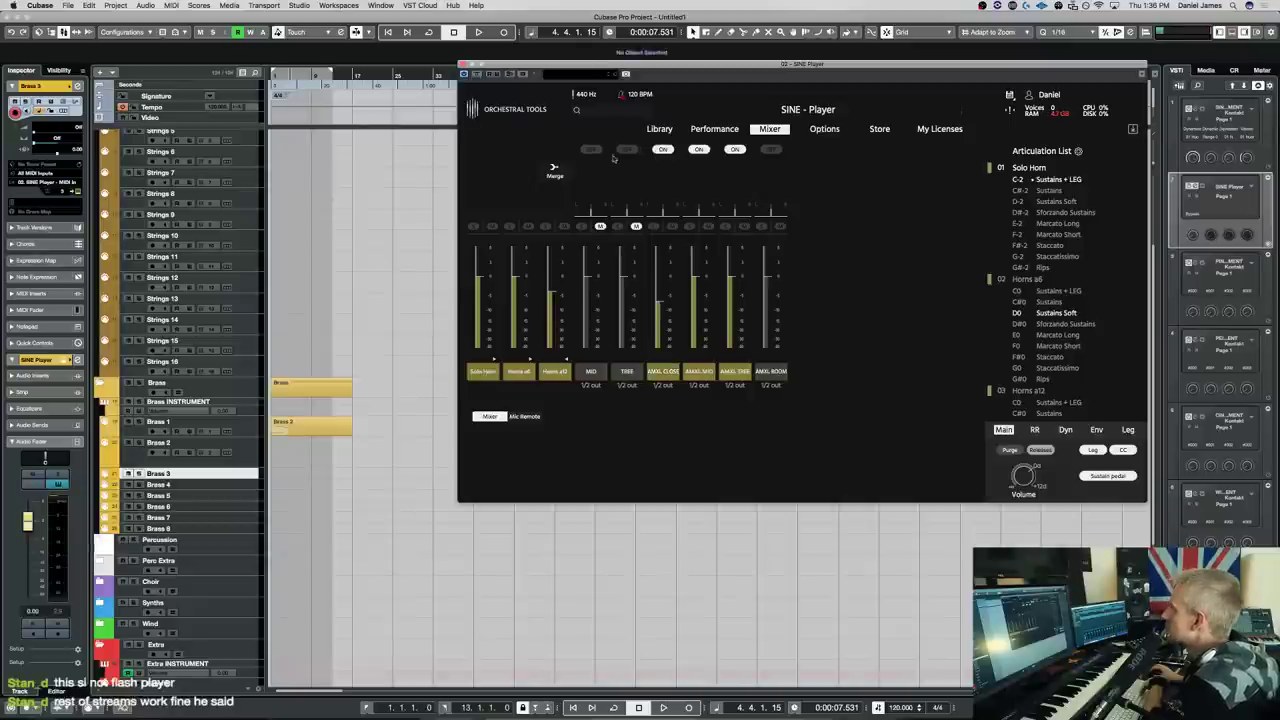
click(663, 149)
click(699, 149)
click(735, 149)
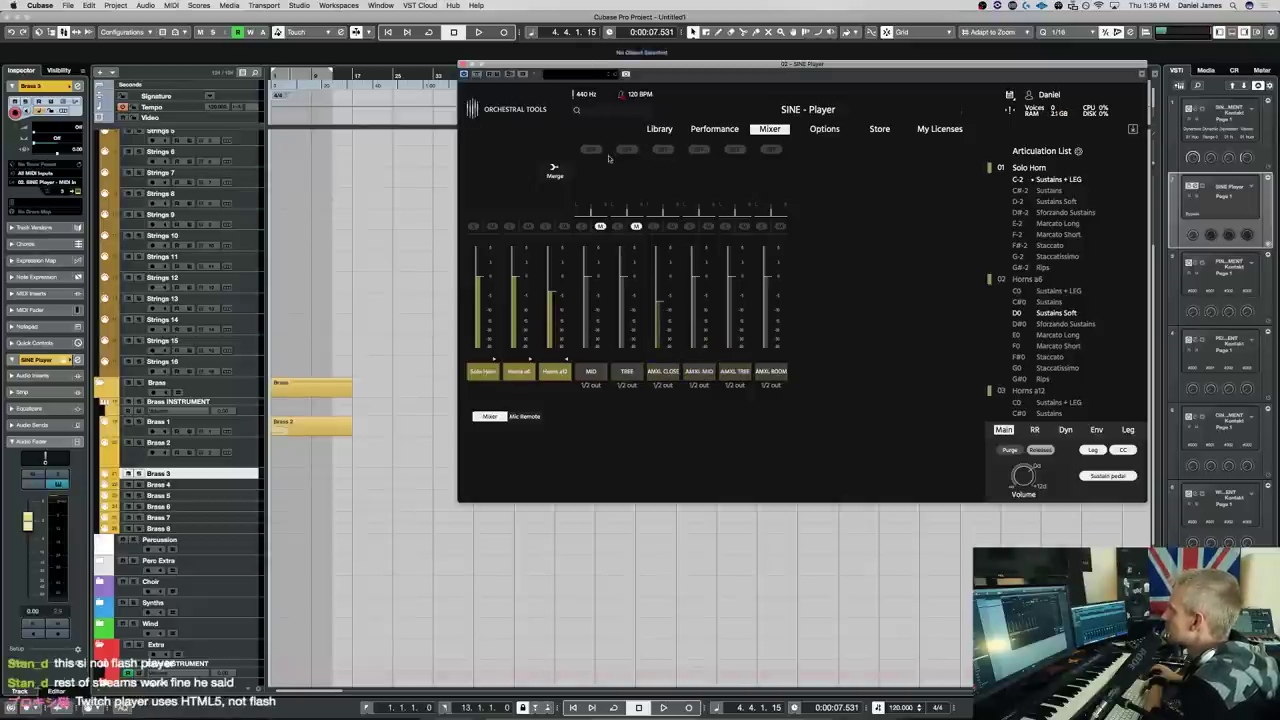
Expand the Solo Horn microphones, turn on MID, TREE, AMXL MID and AMXL TREE, and mute the two AMXL ones
click(490, 362)
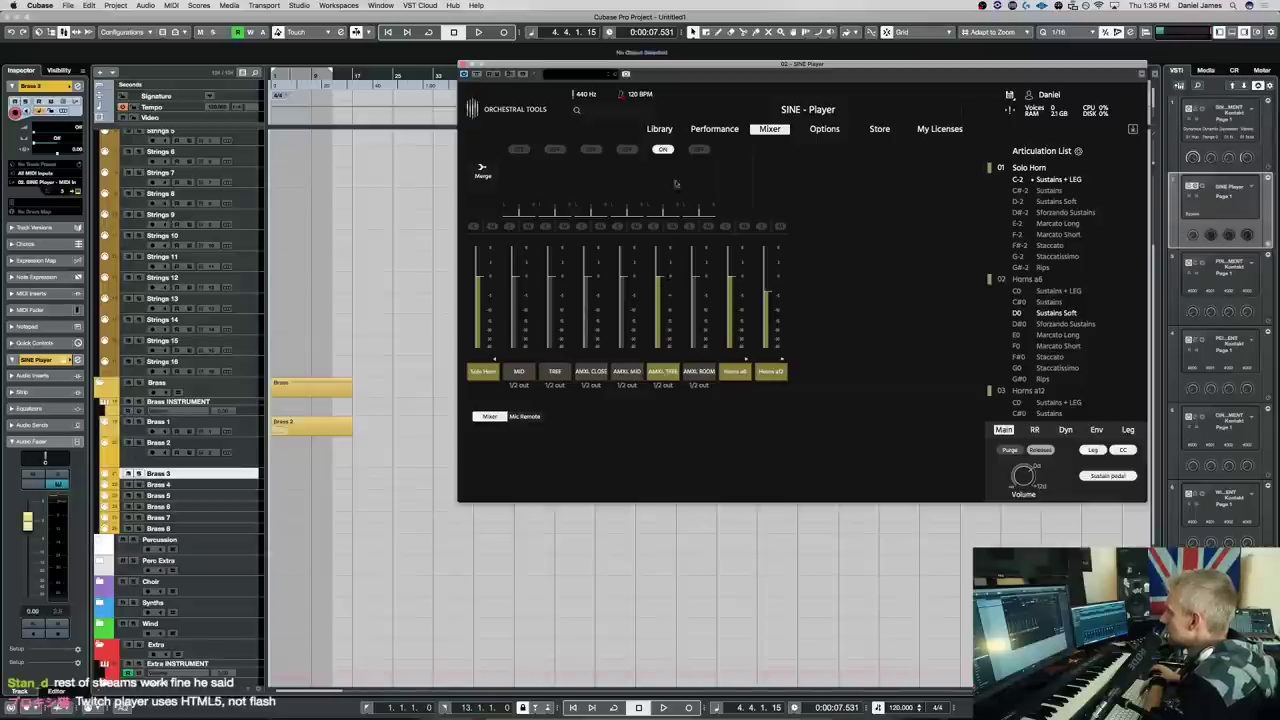
click(627, 149)
click(554, 149)
click(518, 149)
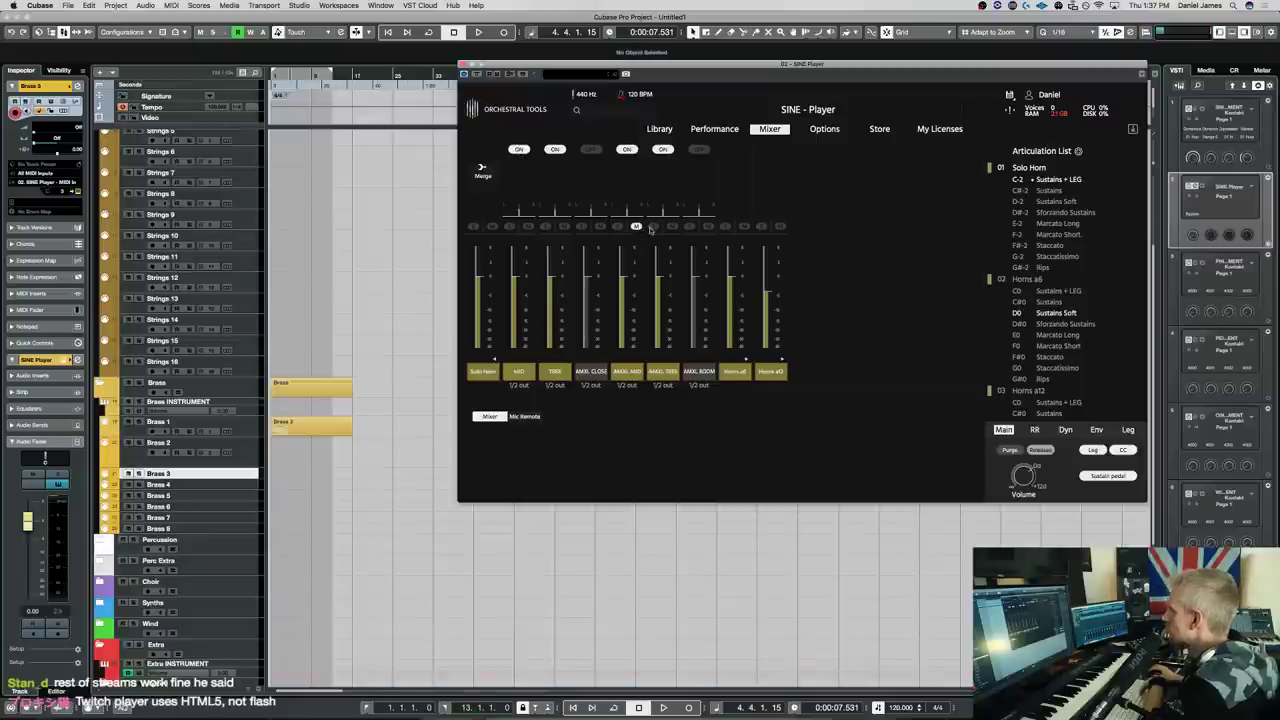
Shift the Solo Horn keyswitch range up to start at C0 and play the phrase with that instrument
click(316, 428)
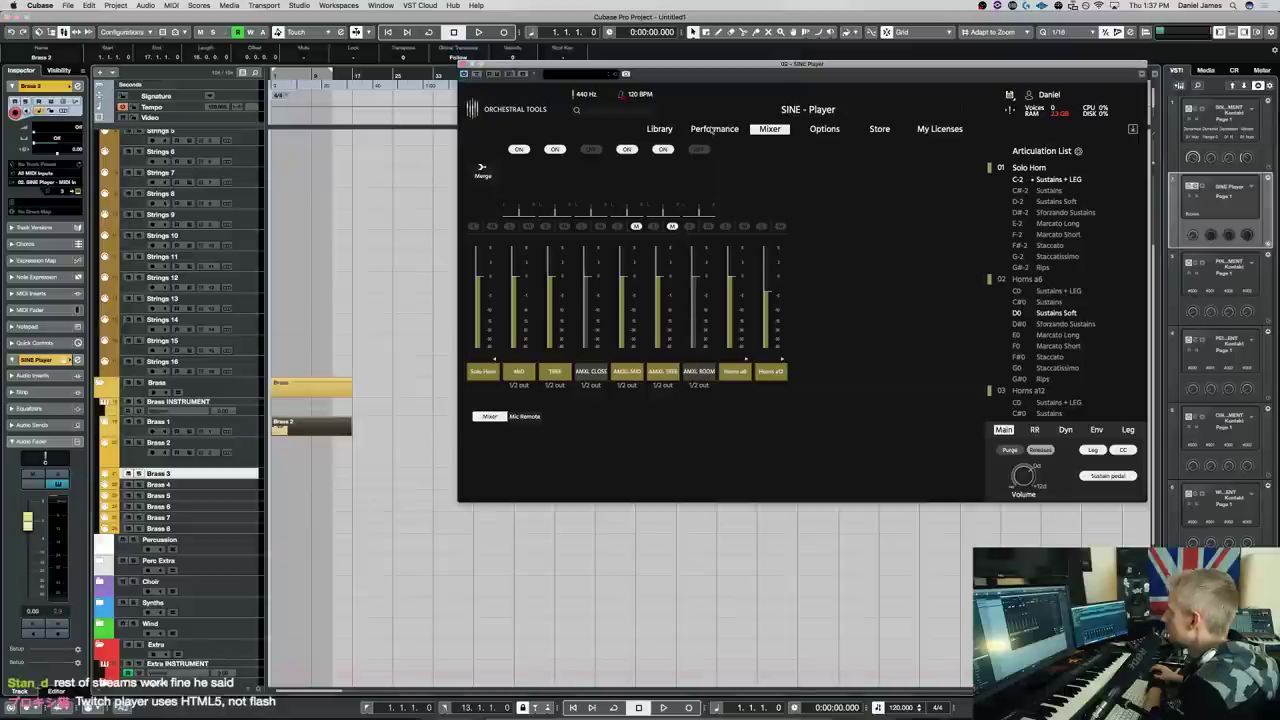
drag(514, 447, 660, 452)
click(334, 337)
key(space)
key(space)
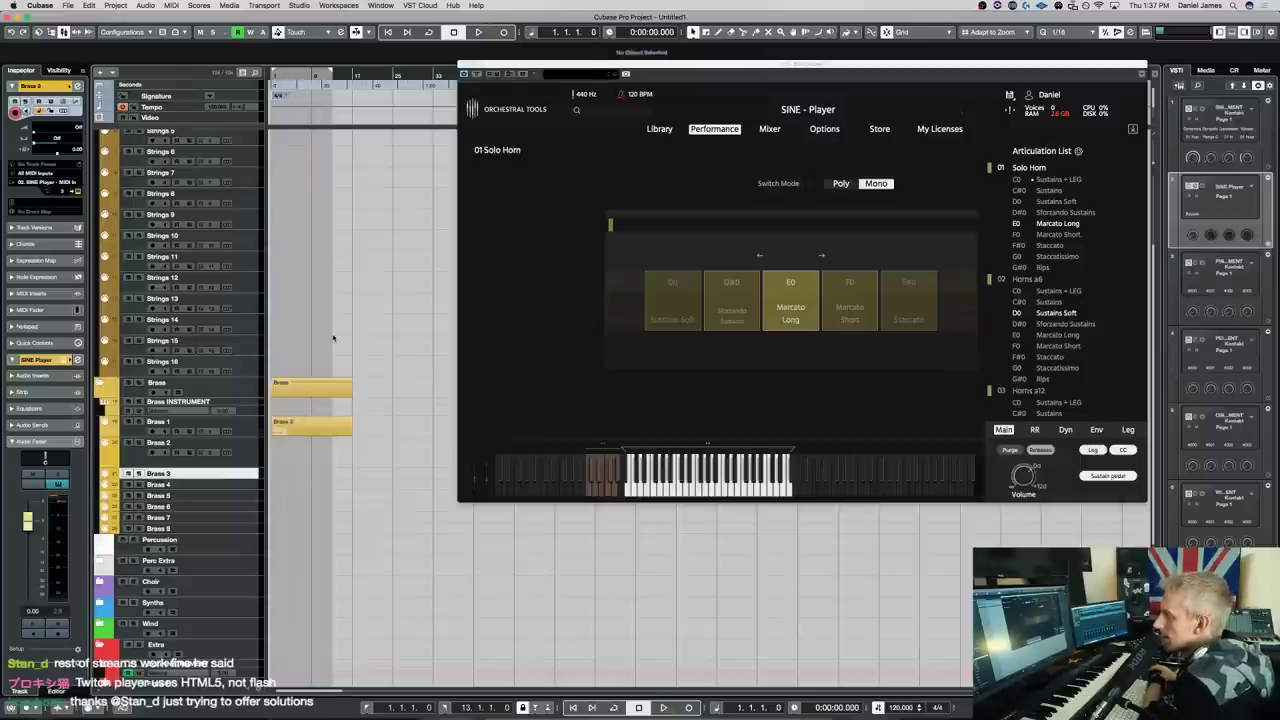
key(space)
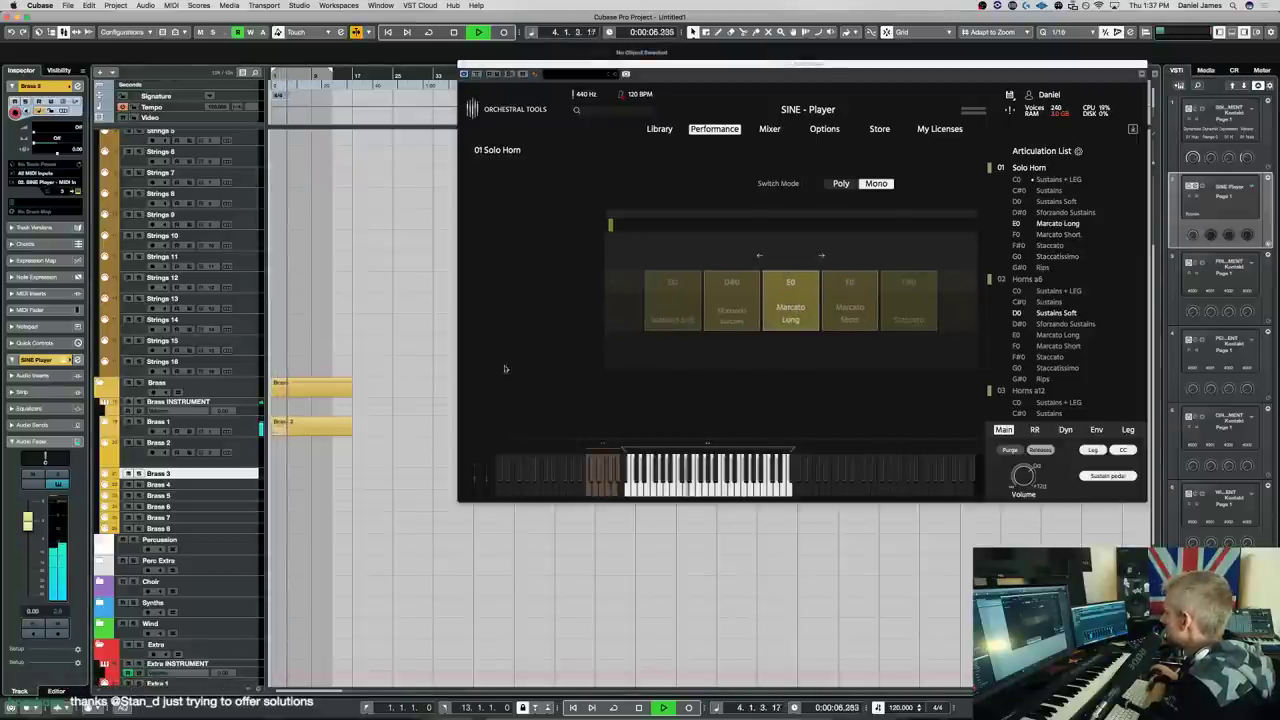
key(space)
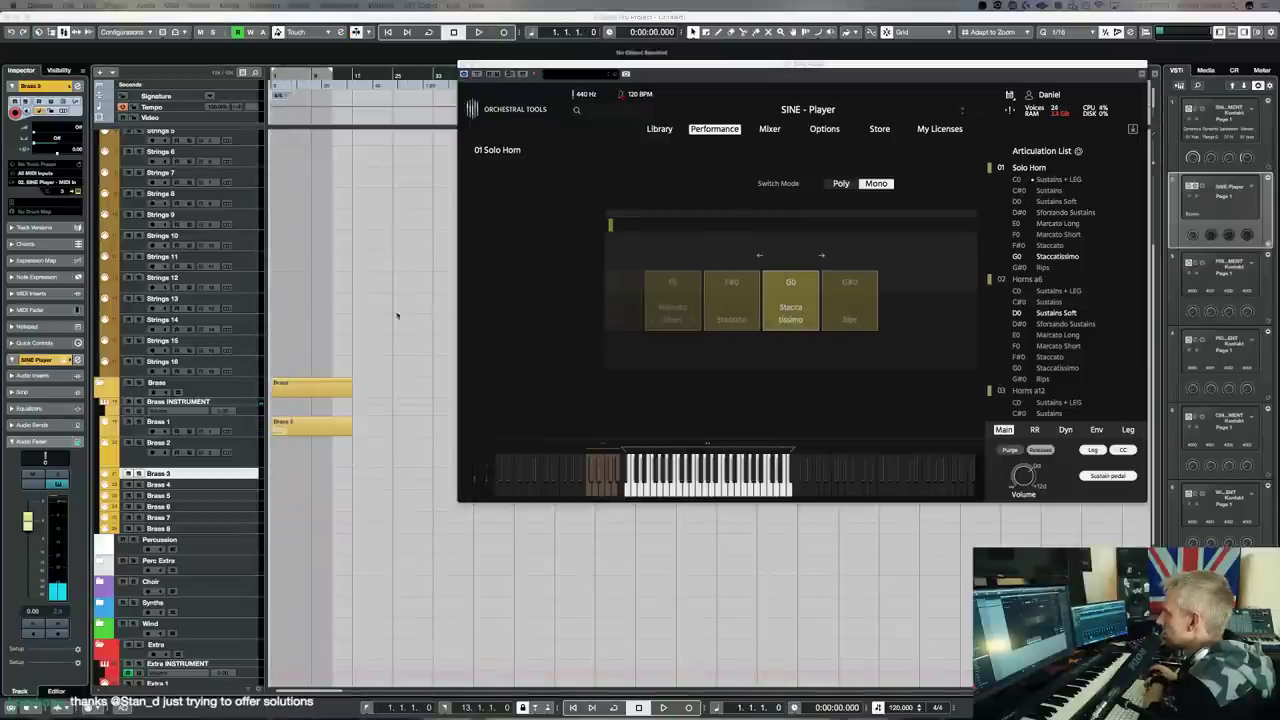
Switch Solo Horn to the AMXL MID and AMXL TREE microphones by muting MID and TREE, and replay the phrase from the start
key(space)
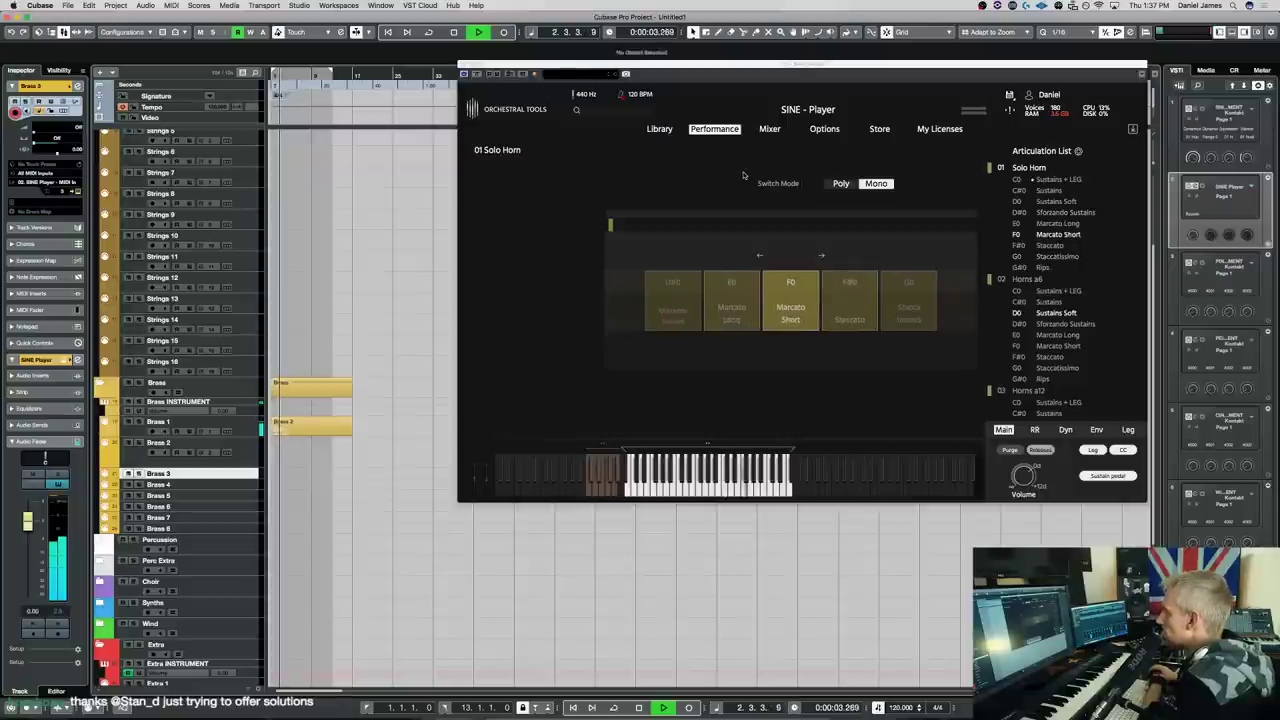
click(764, 130)
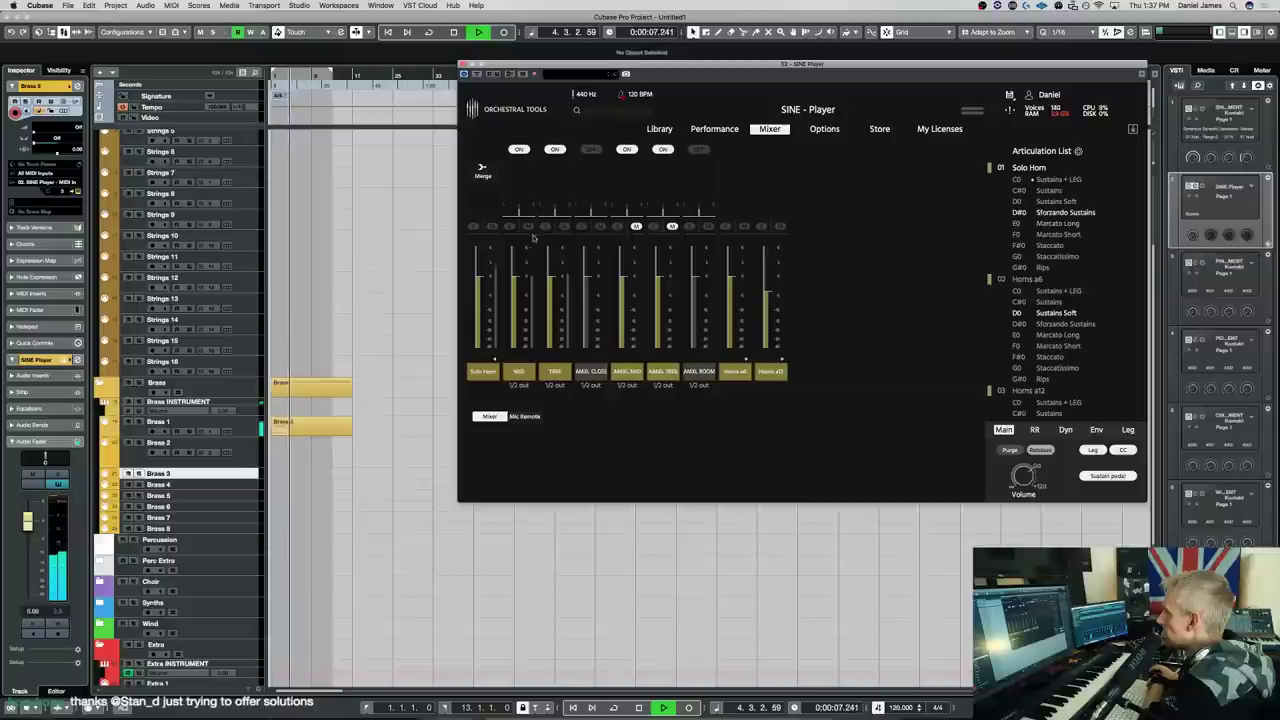
key(space)
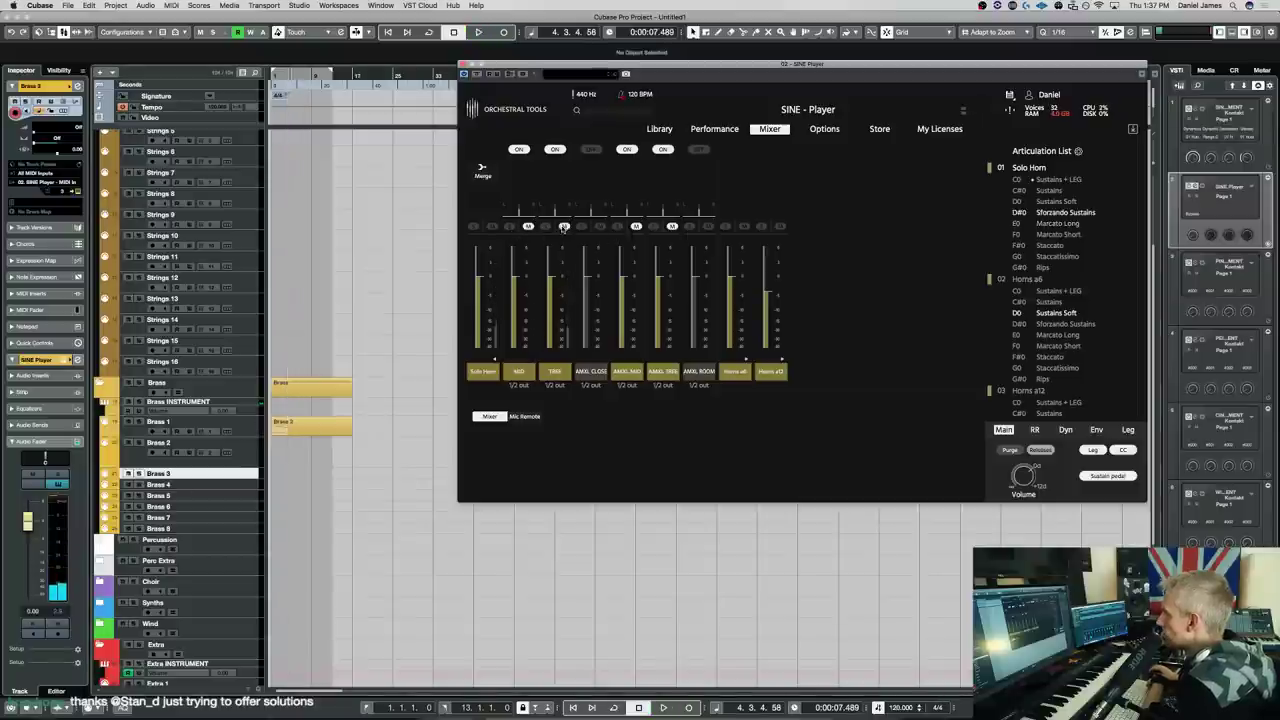
key(KP_2)
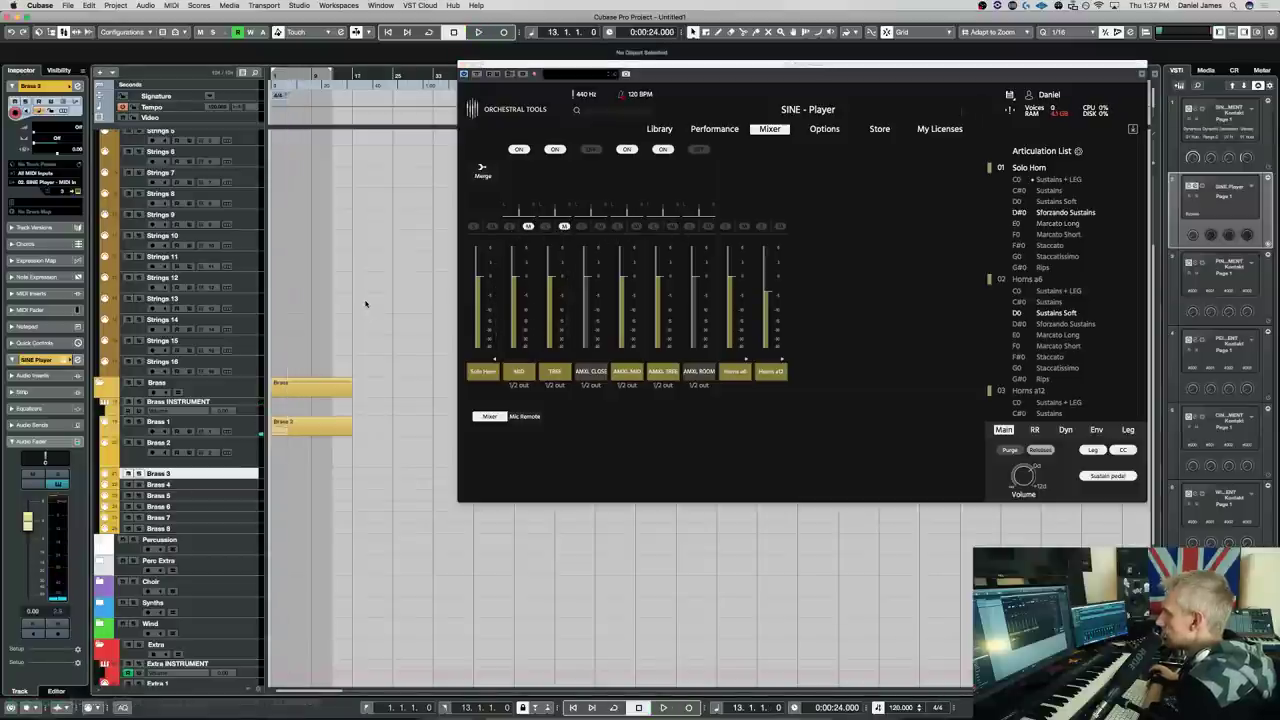
key(space)
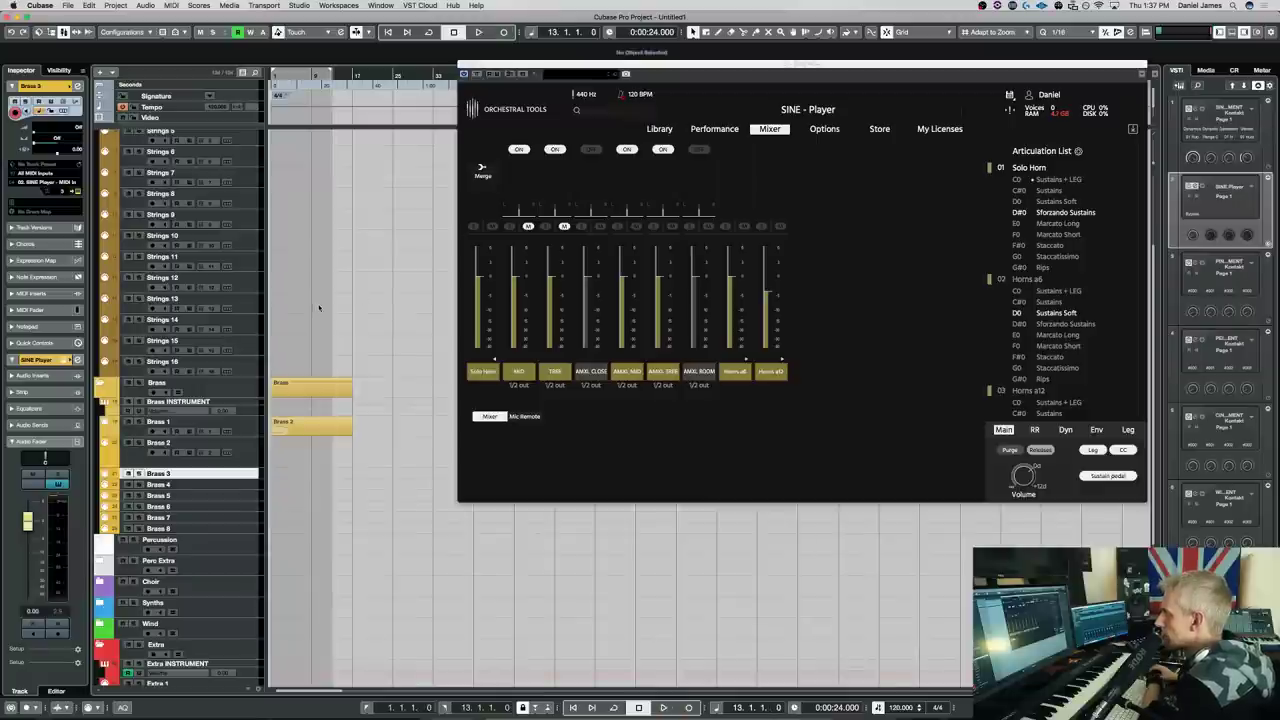
key(space)
key(KP_Decimal)
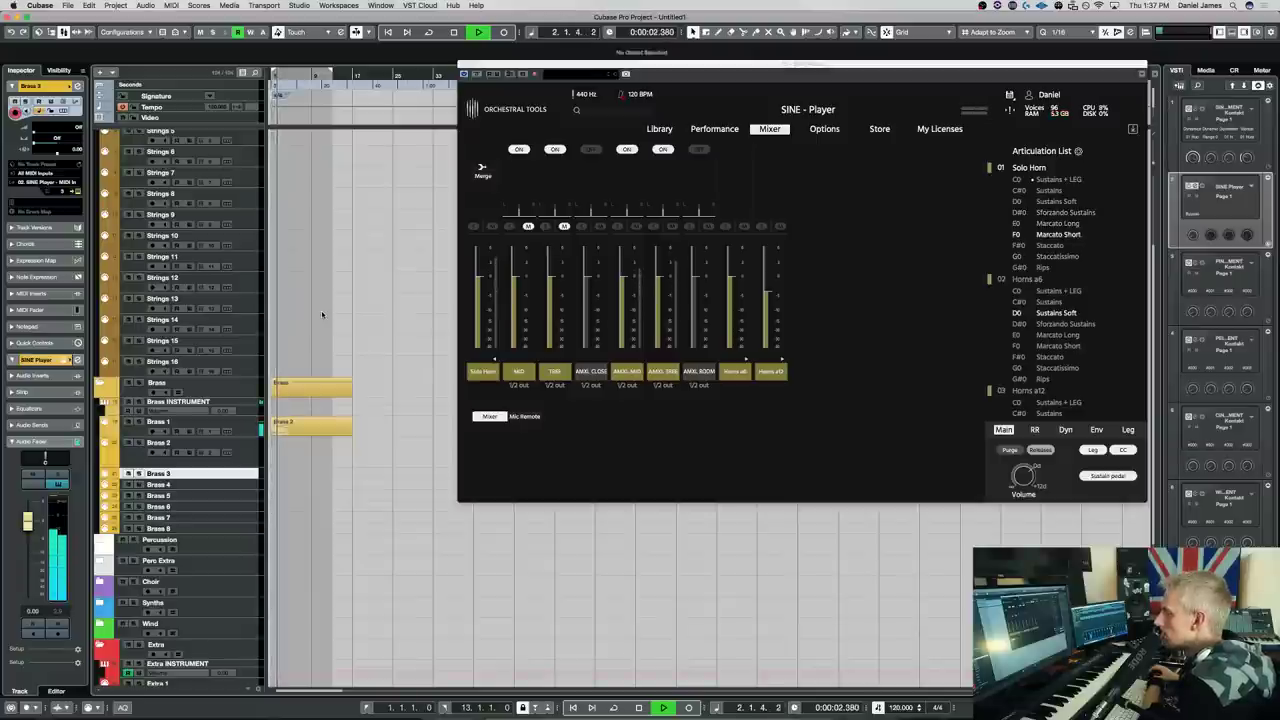
Open the Brass 1 phrase in the note editor, raise the D#0 keyswitch in bar 1 to E0, and play it
double_click(301, 428)
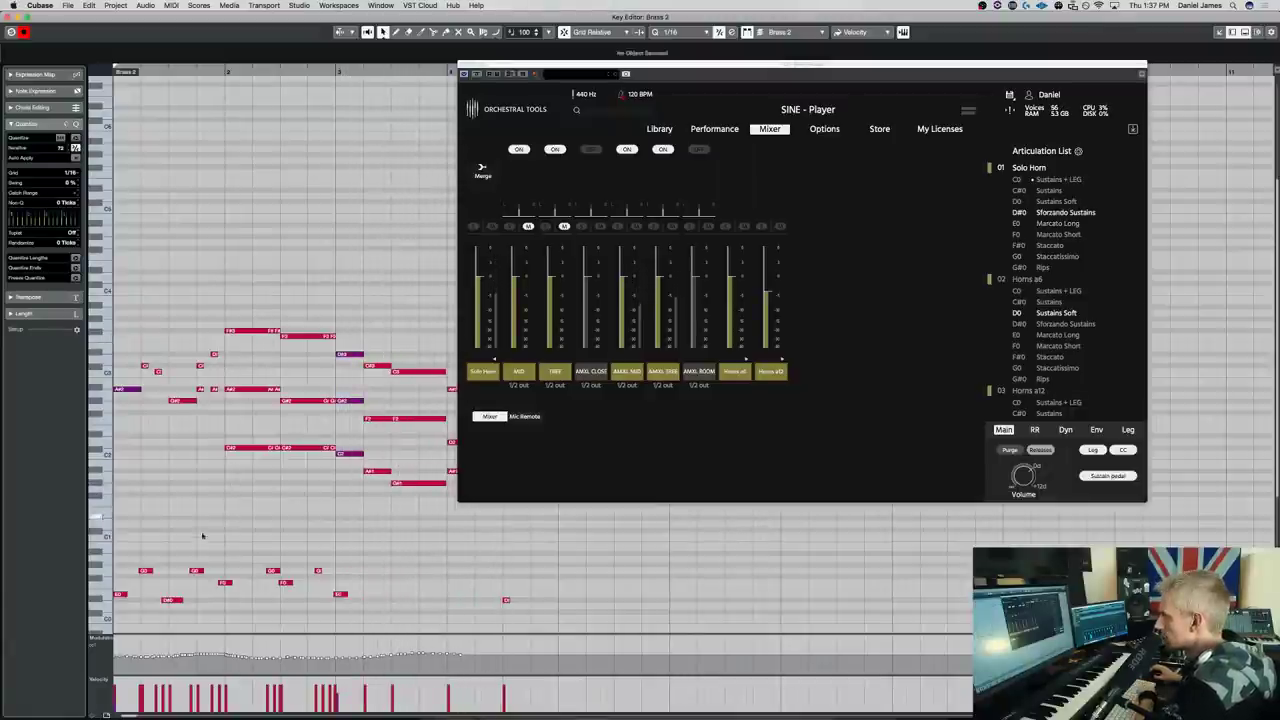
click(171, 602)
key(Up)
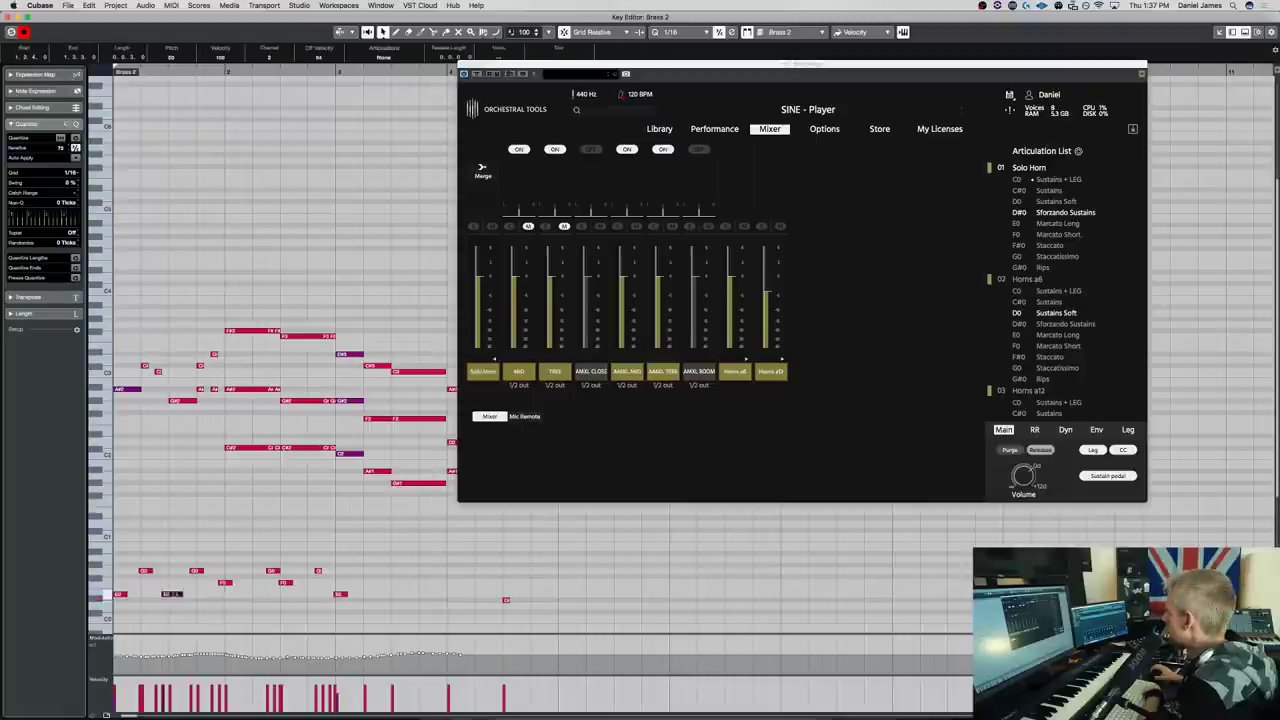
key(space)
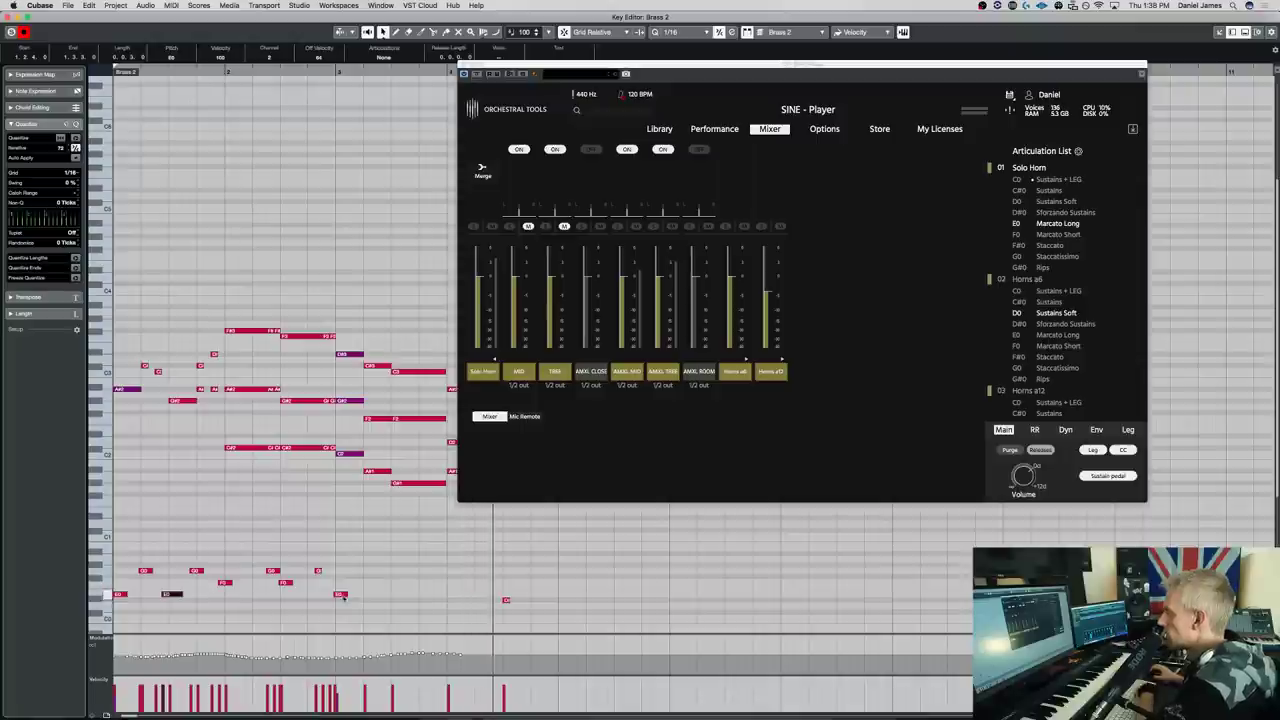
Set the keyswitch at the start of bar 3 to F0 and add an E0 keyswitch just before beat 3
click(340, 583)
click(389, 594)
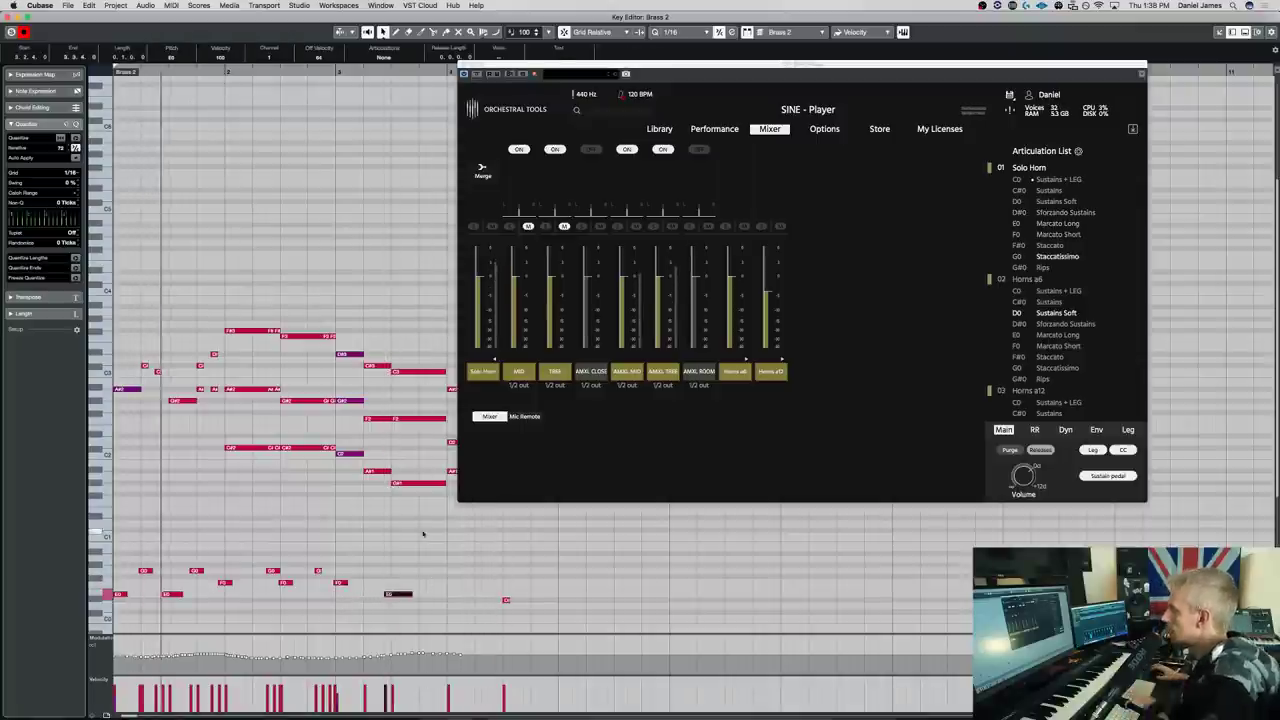
Transpose all the horn notes above the keyswitches up three semitones, play the phrase, and deselect the notes
click(409, 226)
key(ctrl+z)
key(space)
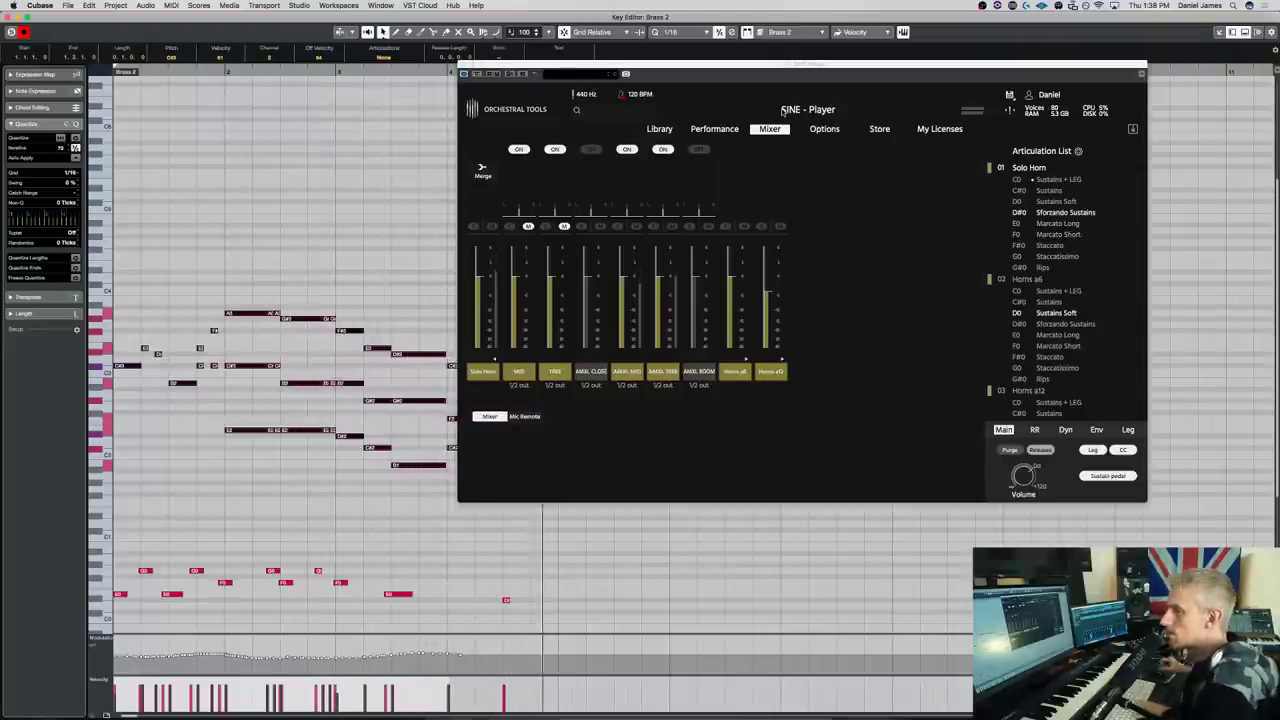
click(406, 206)
key(super+w)
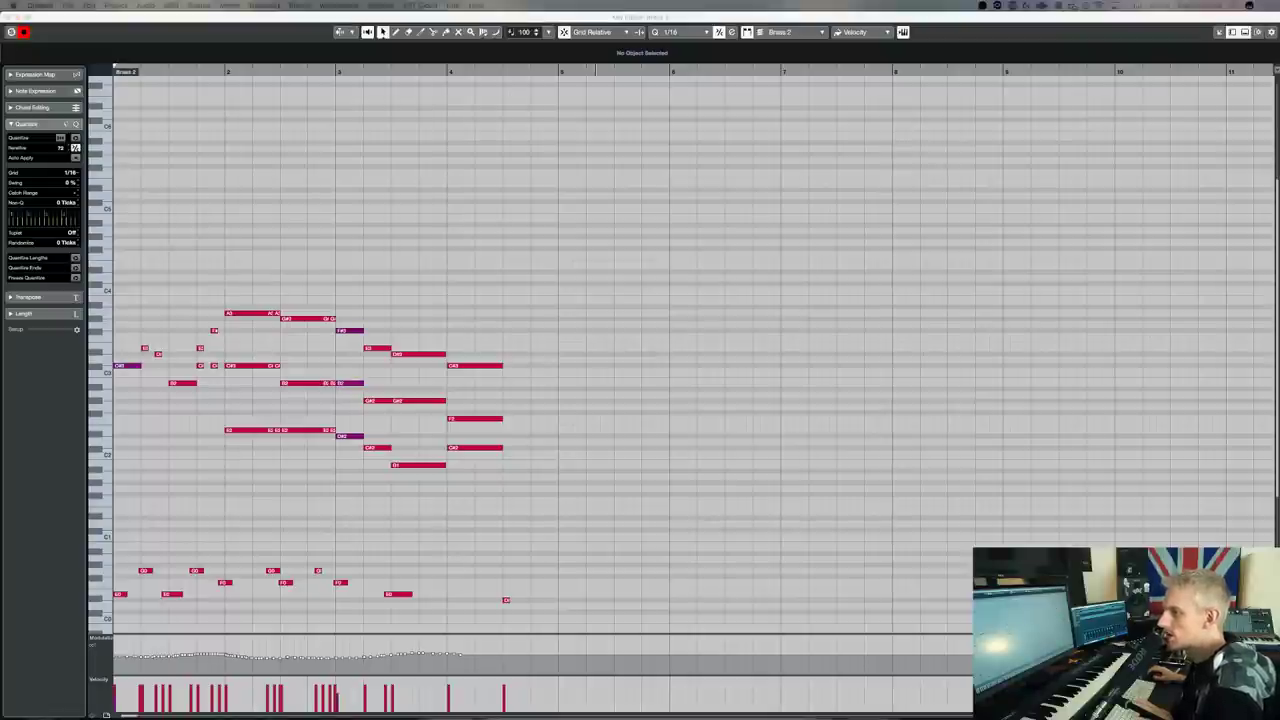
click(160, 286)
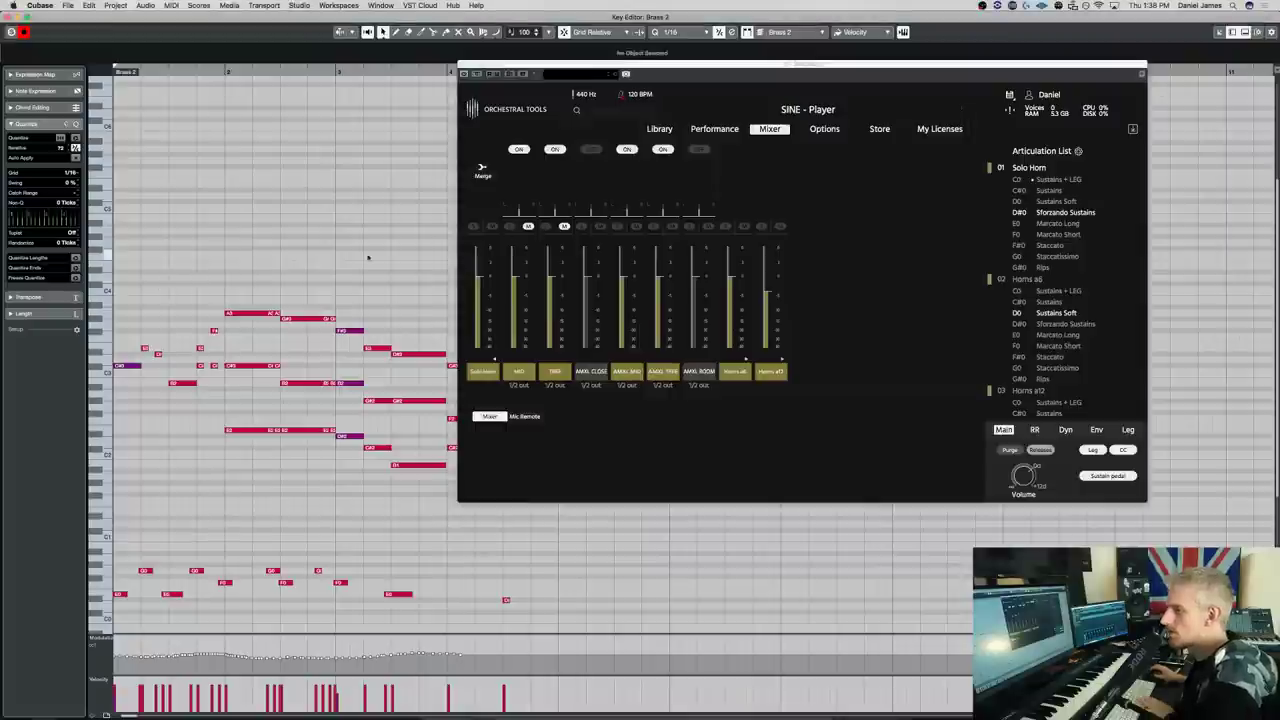
Play the phrase and transpose all the horn notes above the keyswitches up one semitone
key(space)
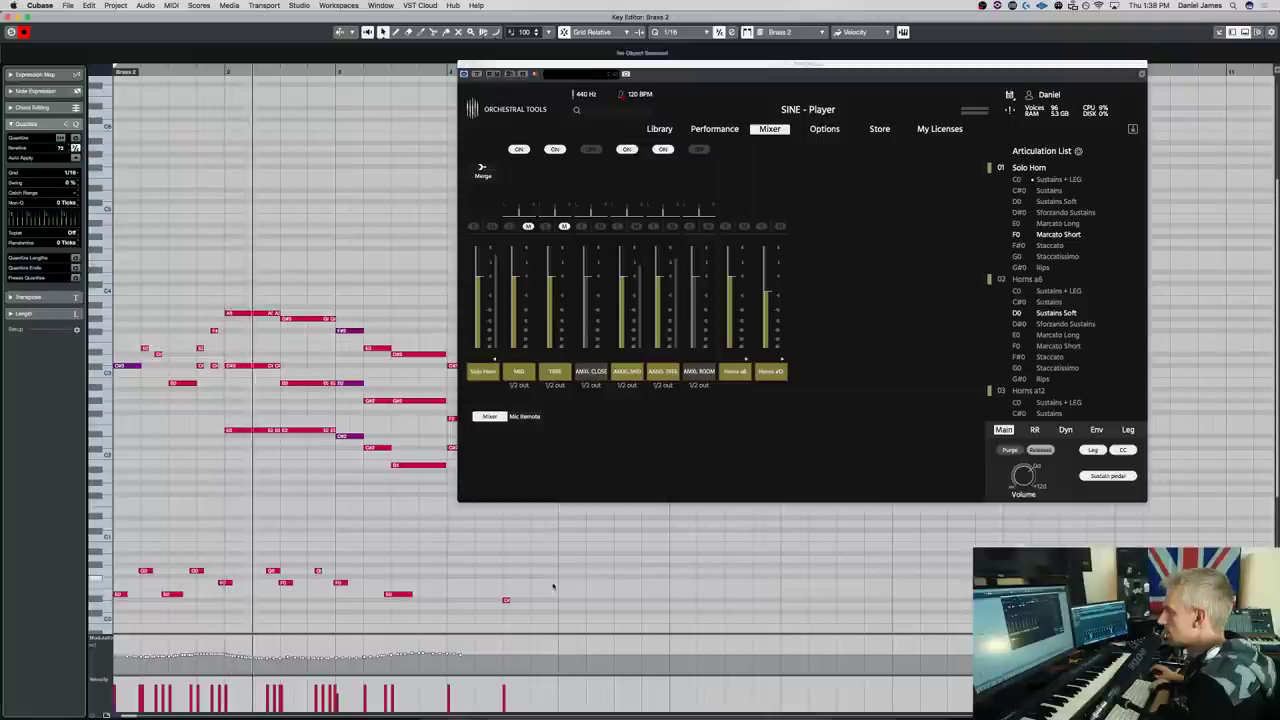
drag(736, 560, 95, 250)
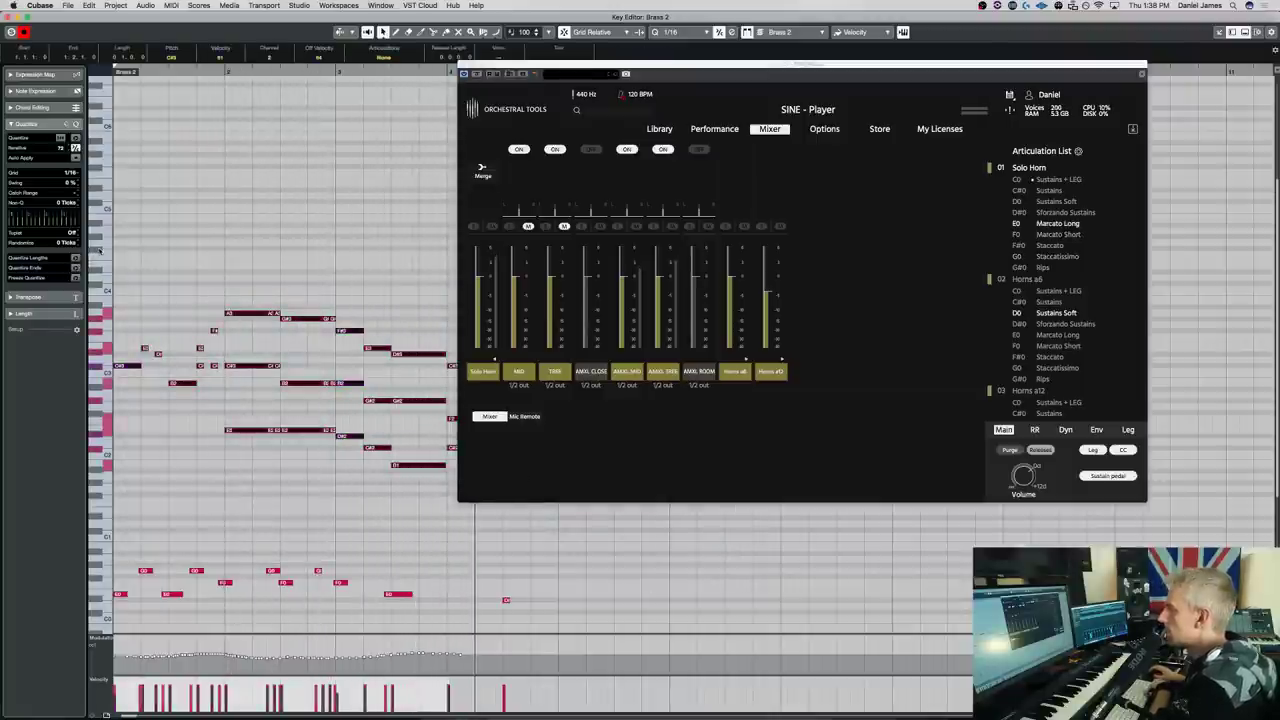
key(Up)
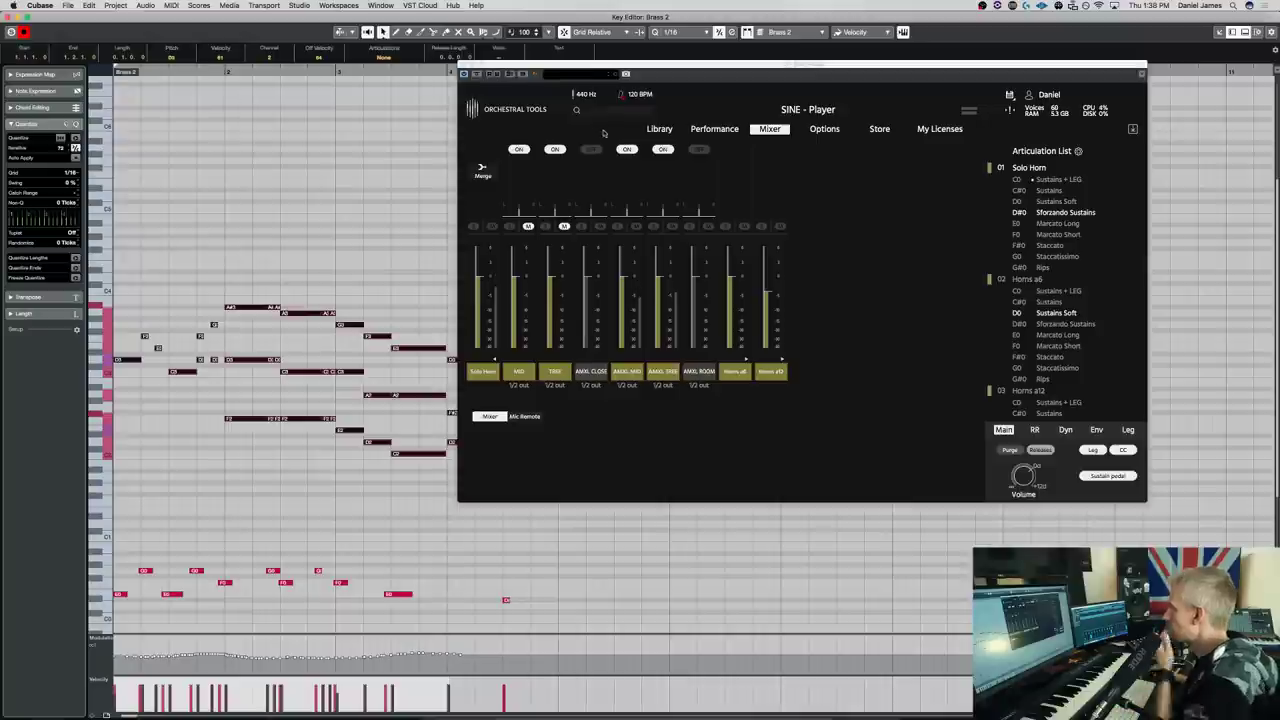
Turn off the Solo Horn AMXL TREE, AMXL MID, TREE and MID microphones and collapse its microphone channels
click(664, 150)
click(626, 150)
click(554, 150)
click(518, 150)
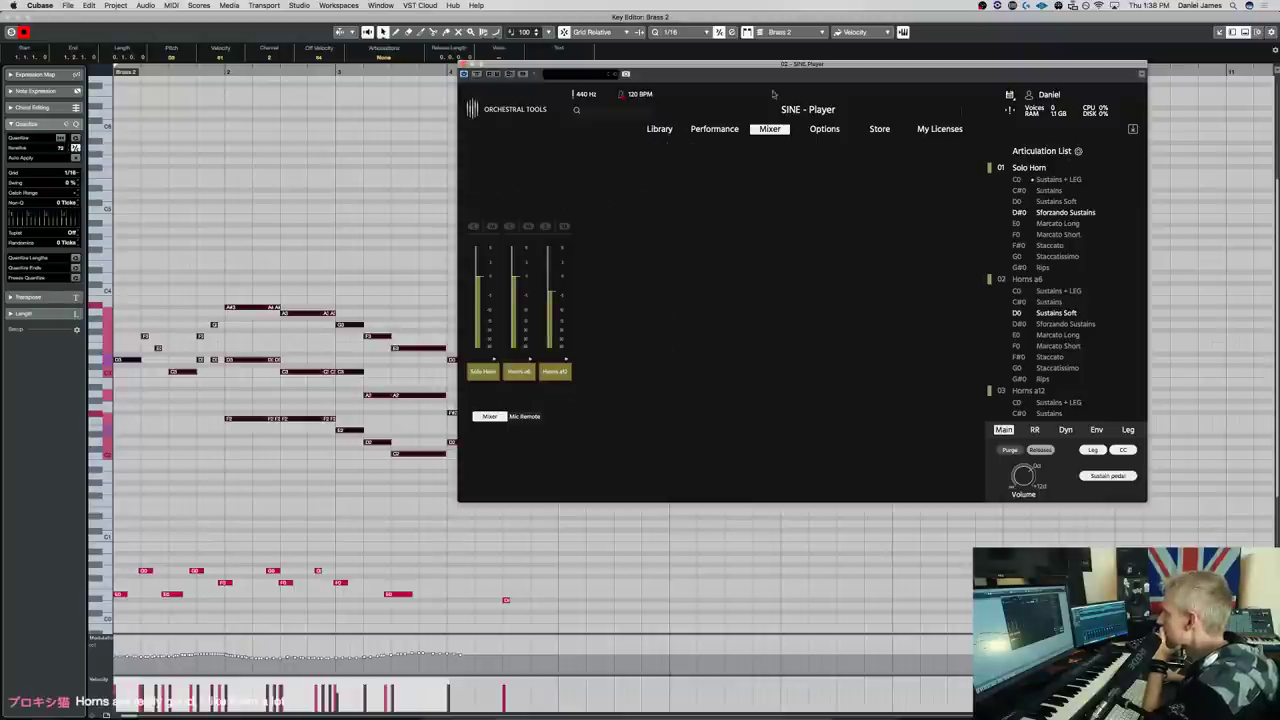
Replace the three loaded horn instruments with Solo Trumpet, Trumpets a3 and Trumpets a6 from the Junkie XL Brass library
click(659, 129)
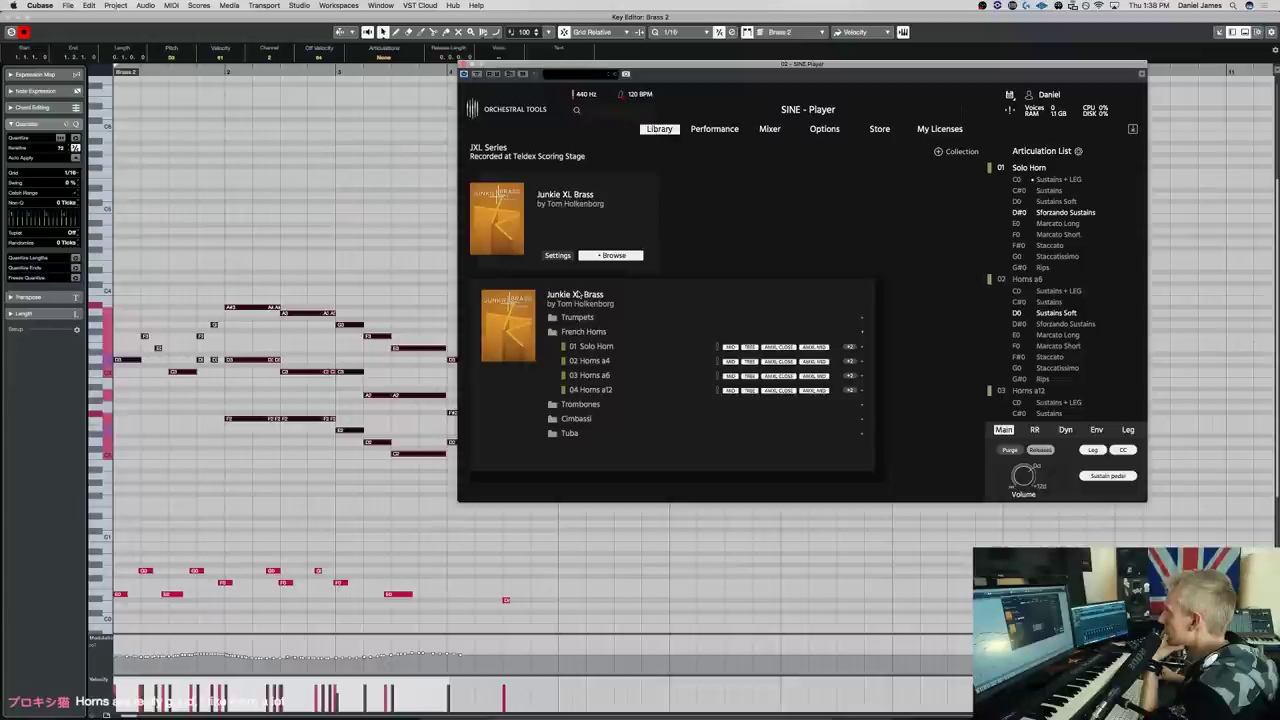
click(572, 317)
drag(610, 336, 1044, 180)
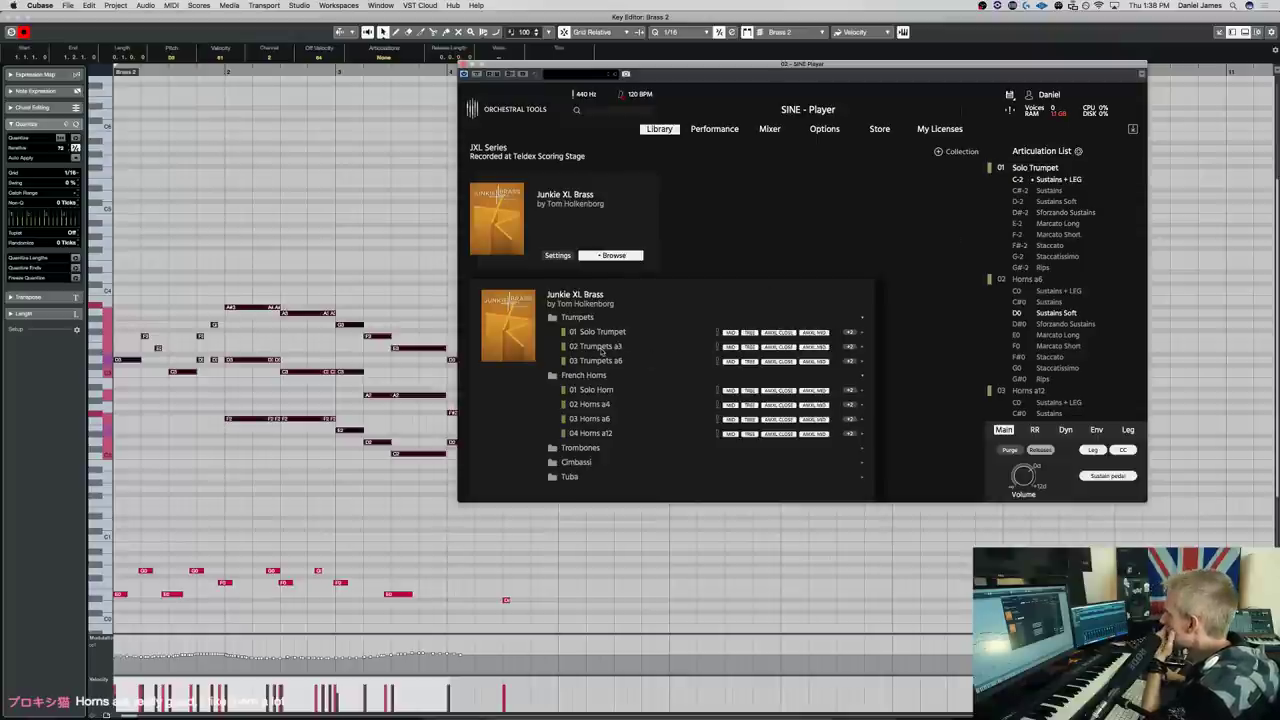
drag(602, 350, 1017, 313)
drag(632, 358, 1074, 400)
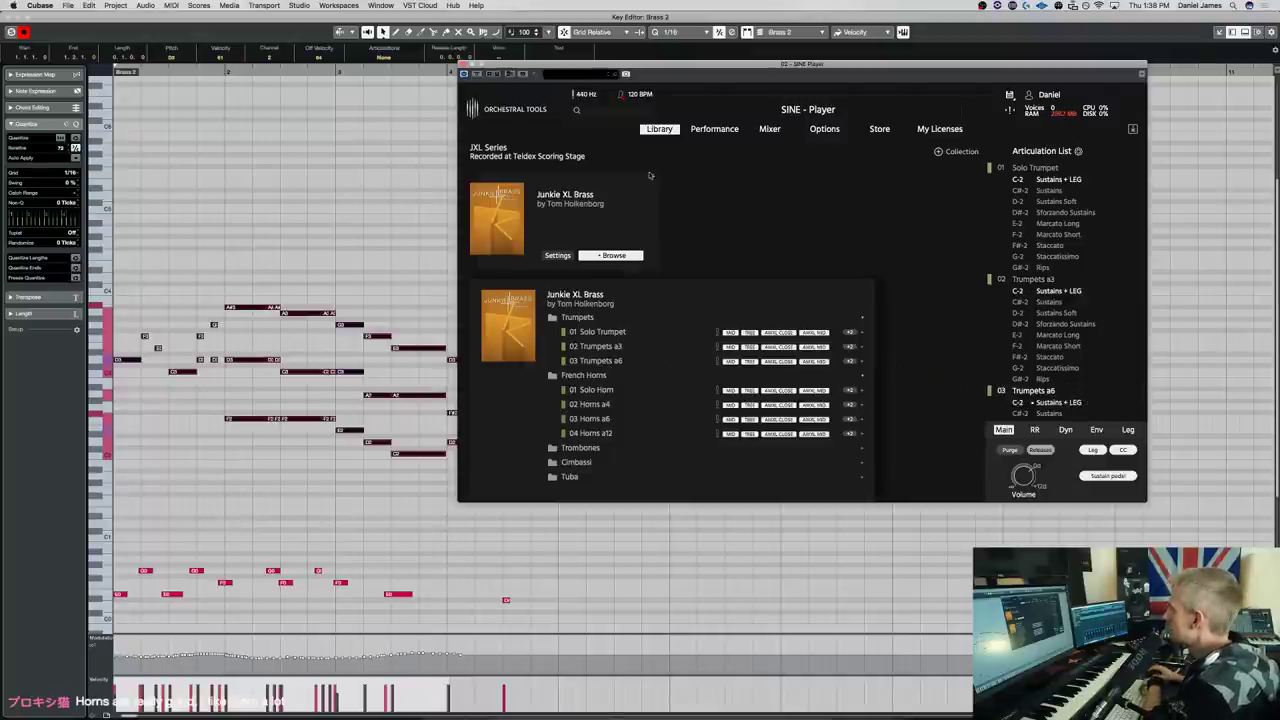
Move the keyswitch range of Trumpets a6 to start at C0 and that of Solo Trumpet to C1, and deselect the notes
click(712, 129)
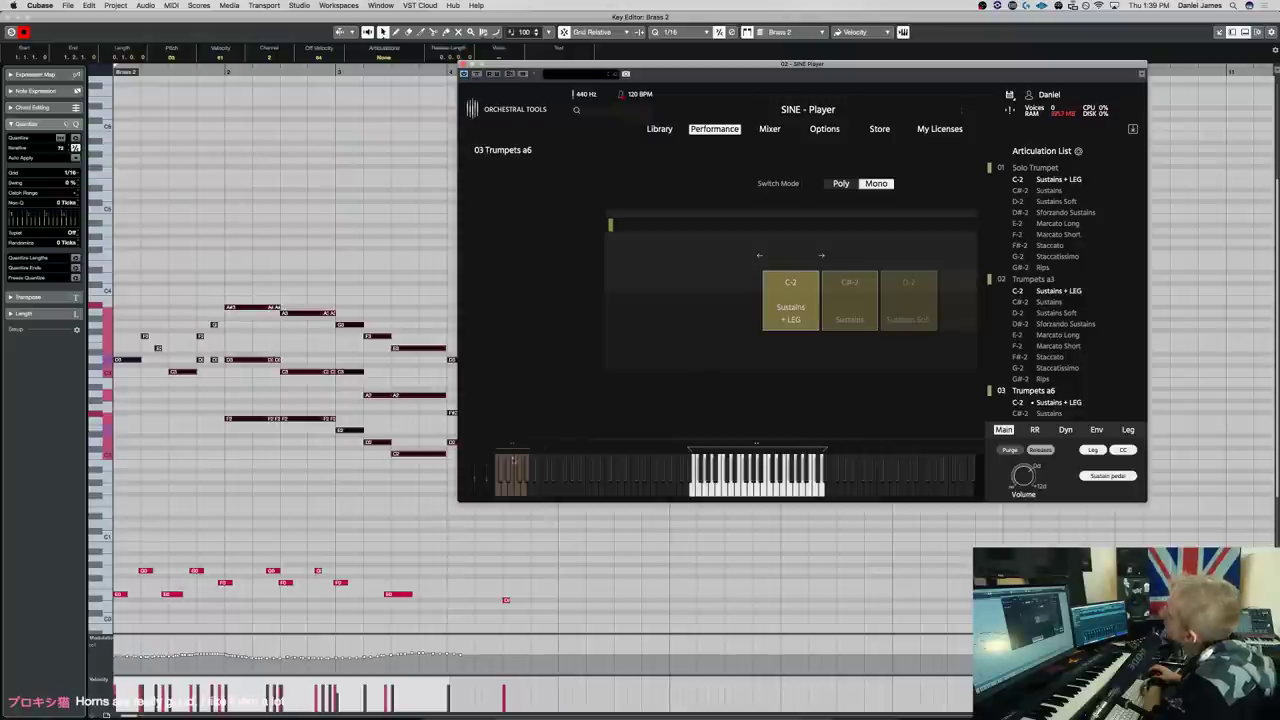
drag(513, 446, 662, 448)
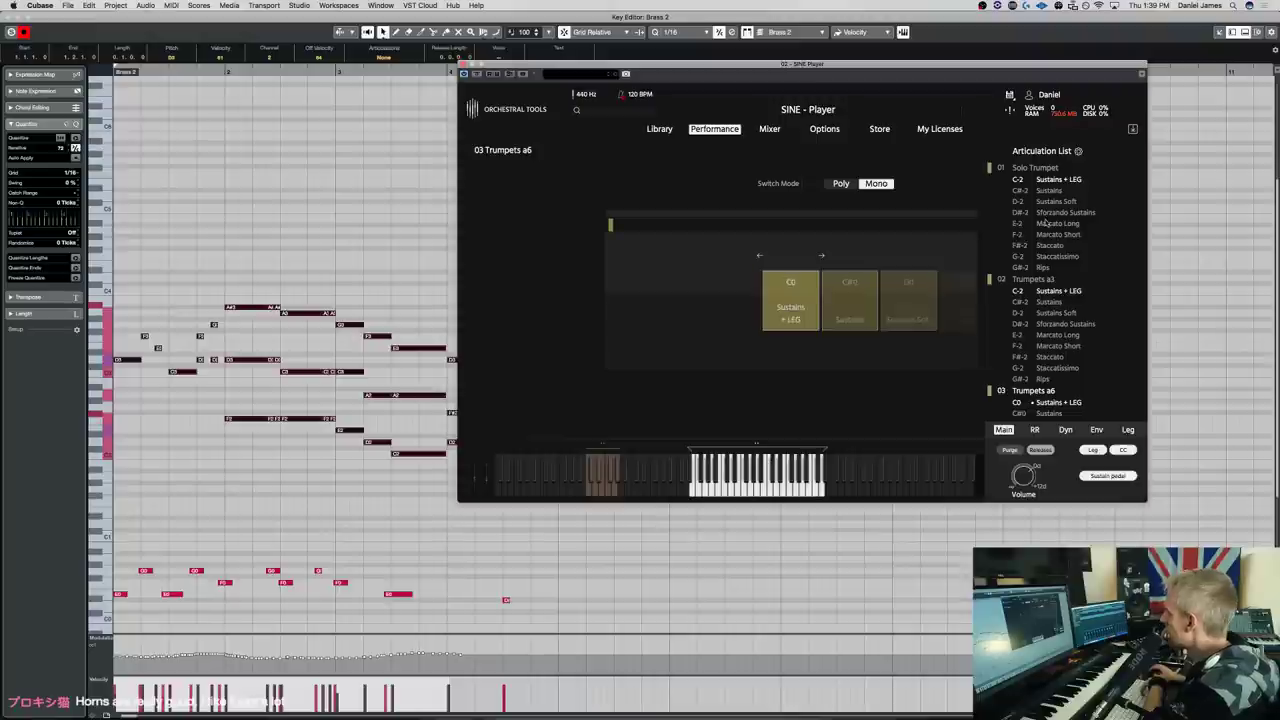
click(1036, 168)
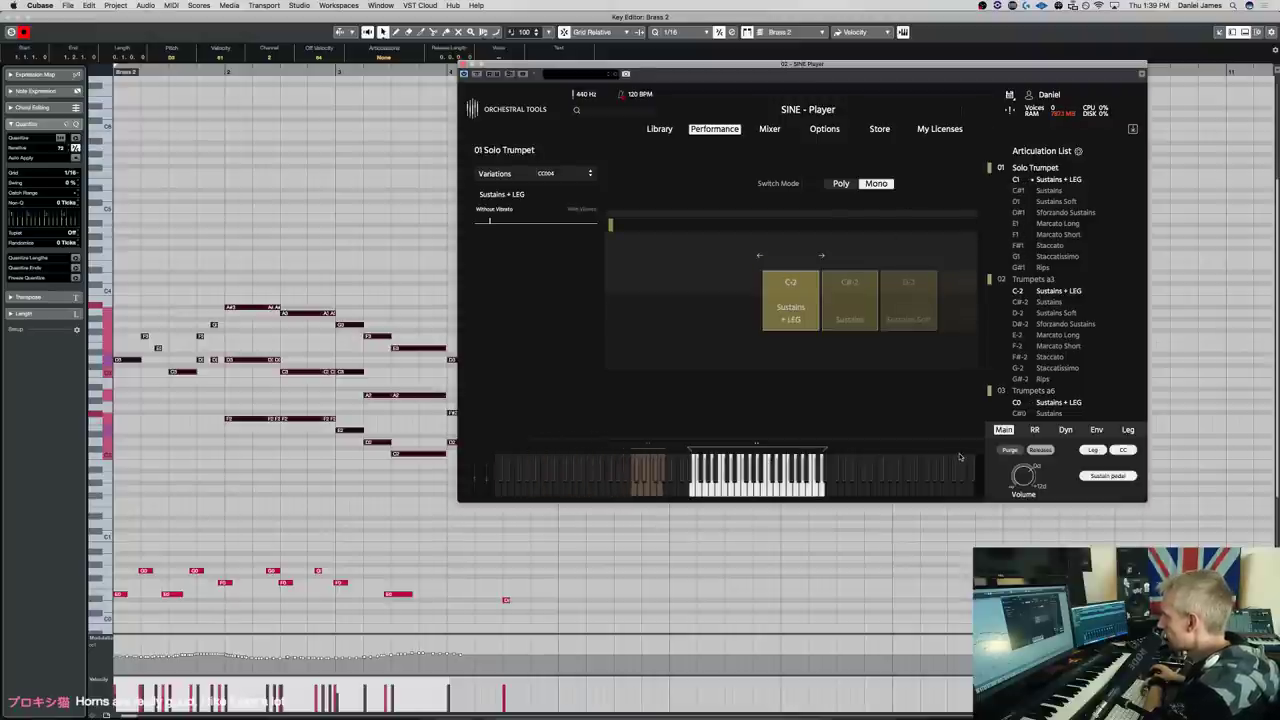
click(298, 228)
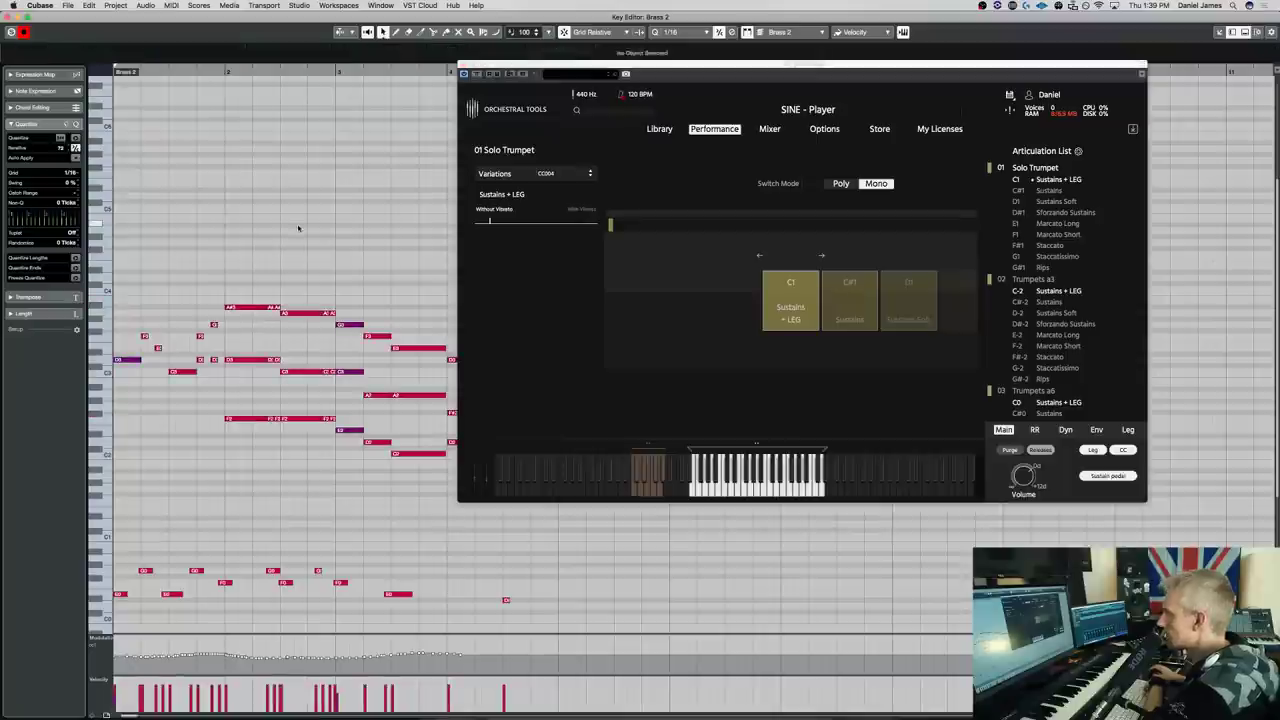
Transpose all the keyswitch notes down four semitones and play the phrase with Solo Trumpet
key(space)
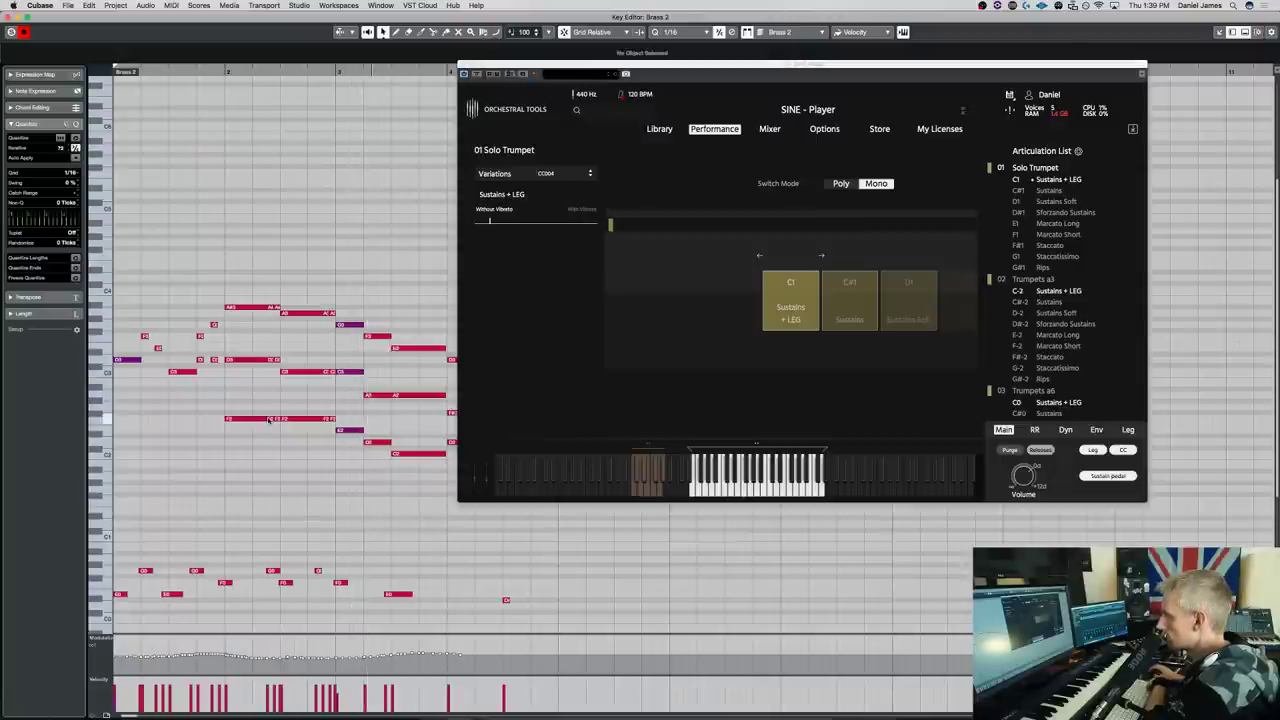
drag(550, 622, 84, 548)
key(Down)
key(Down)
key(Down)
key(Down)
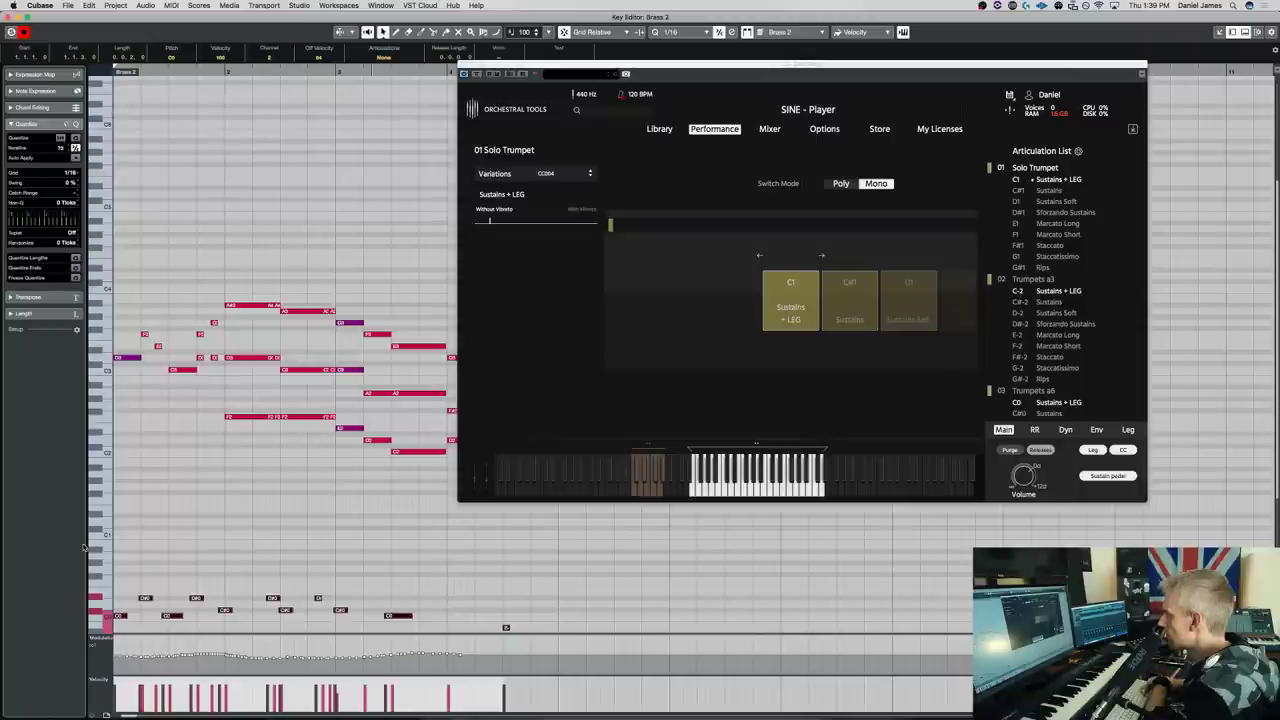
key(space)
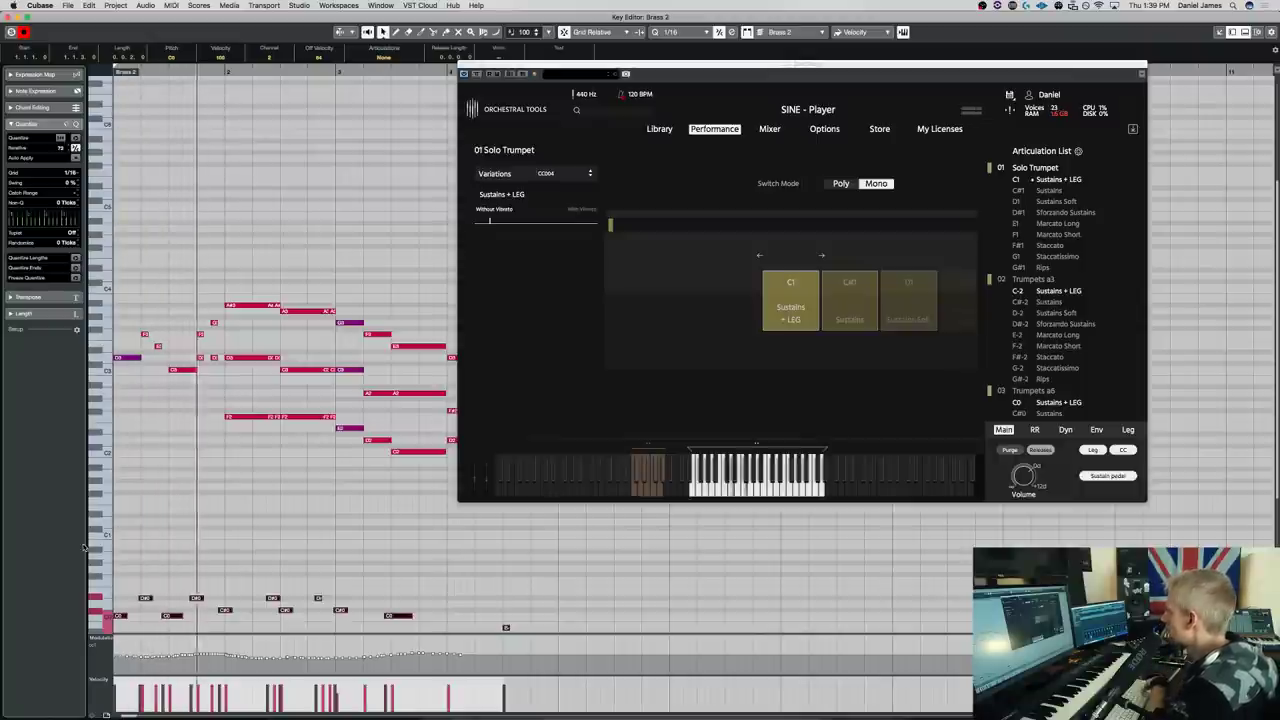
Move the Solo Trumpet keyswitch range to start at C0, deselect the notes, and play the phrase
click(1021, 171)
drag(647, 447, 594, 447)
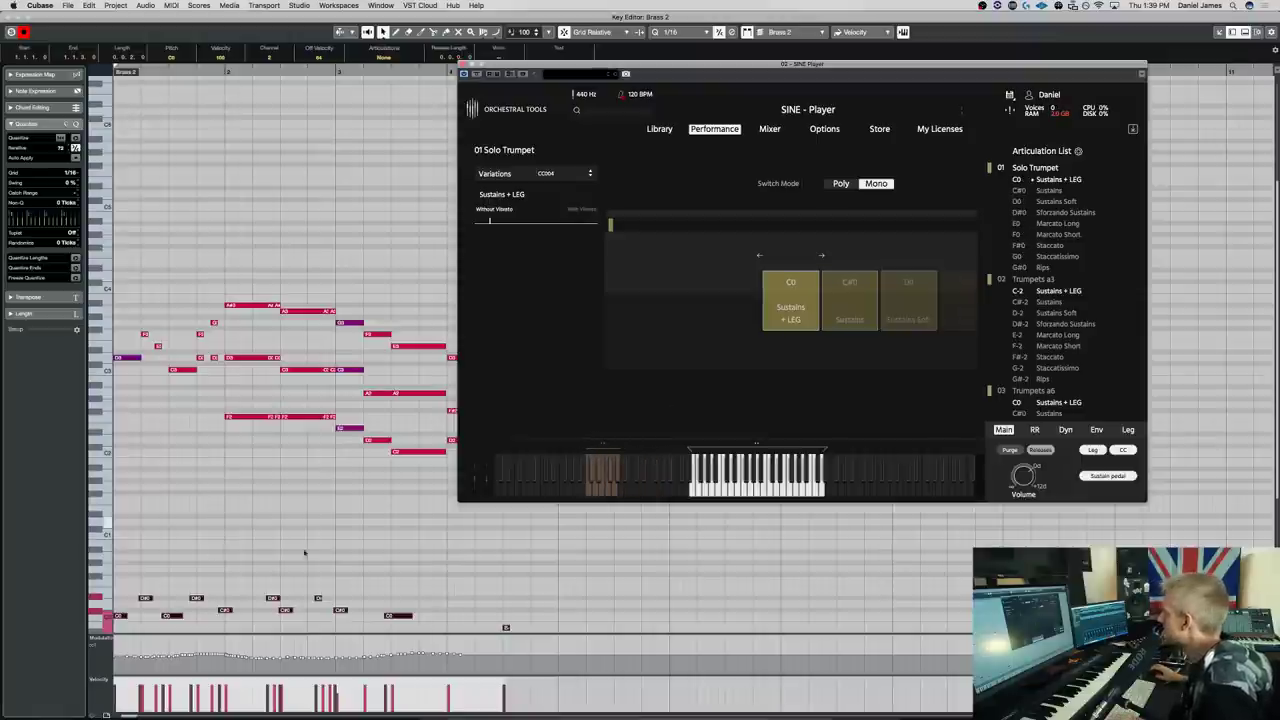
click(186, 548)
key(space)
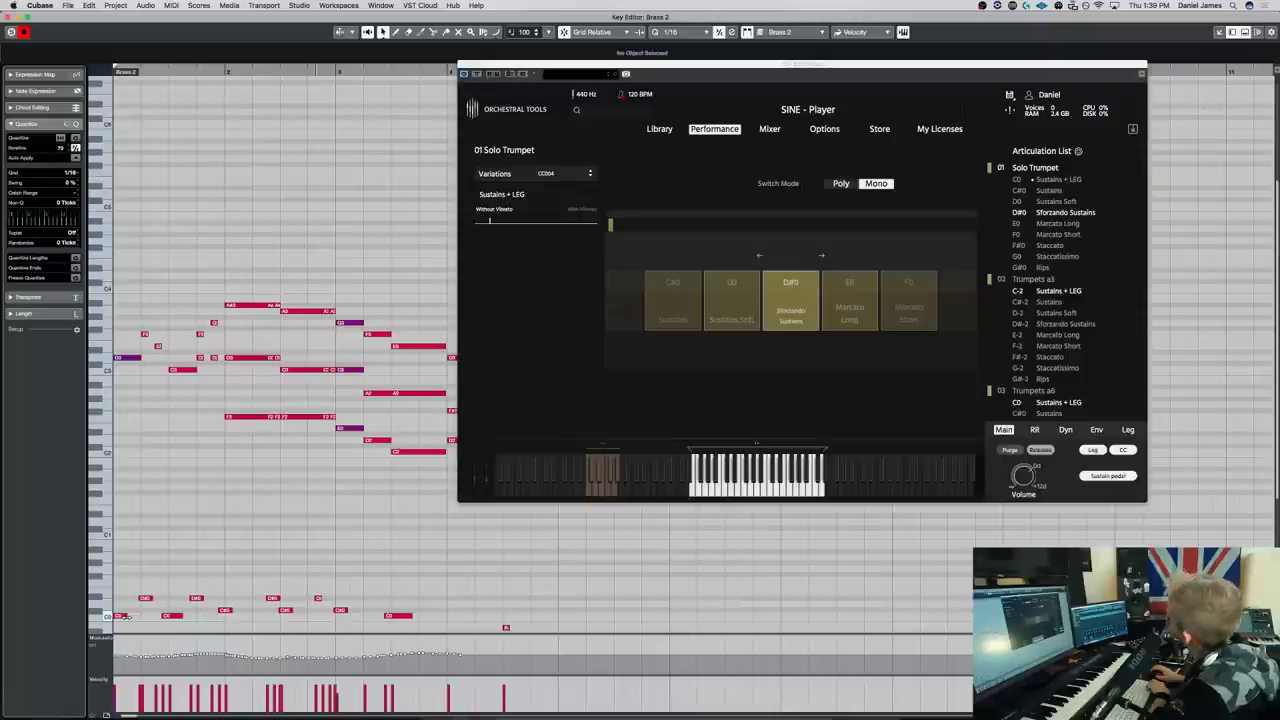
Transpose all the keyswitch notes up four semitones to E0, F0 and G0, play the phrase, and deselect the notes
drag(554, 630, 100, 544)
drag(505, 627, 505, 598)
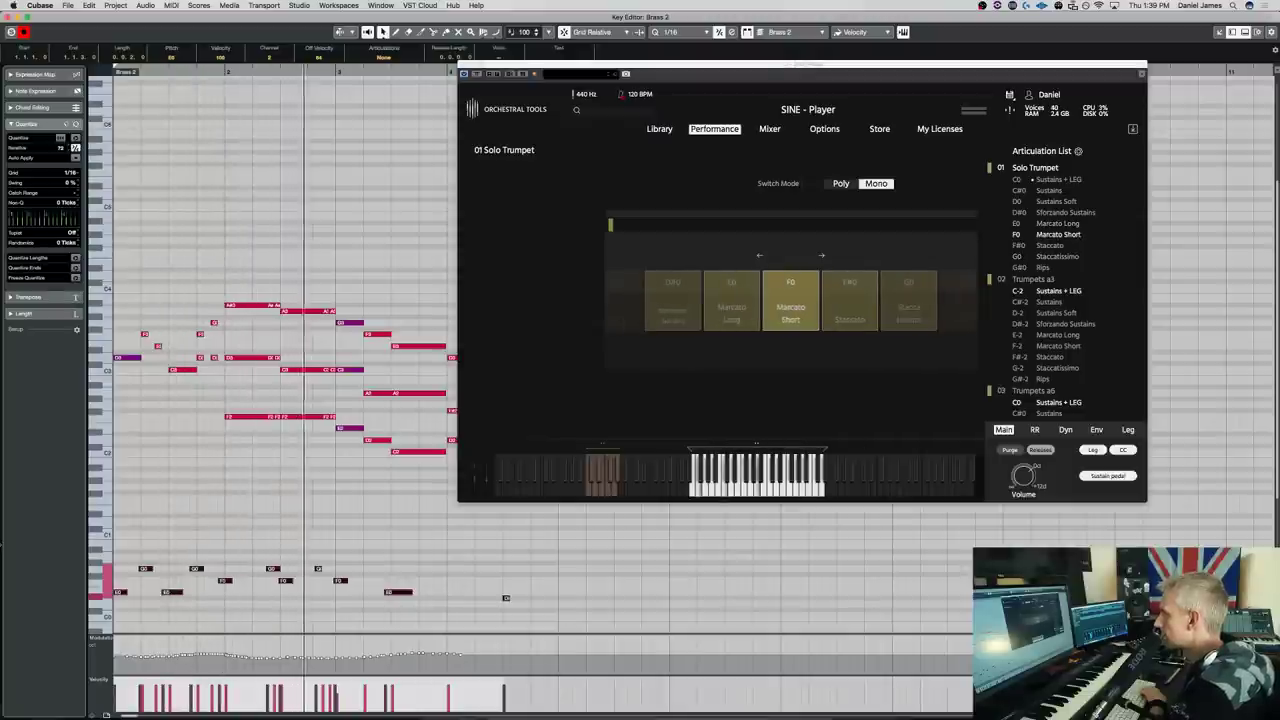
key(space)
drag(374, 555, 249, 572)
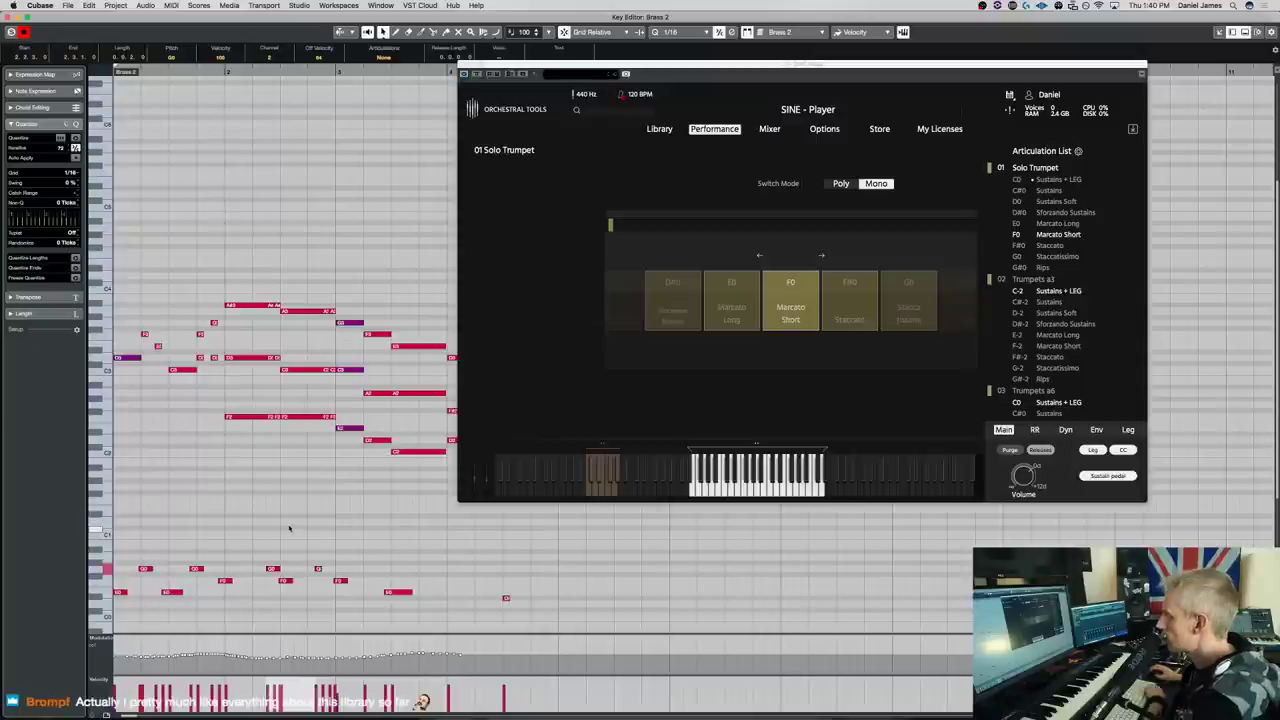
click(283, 545)
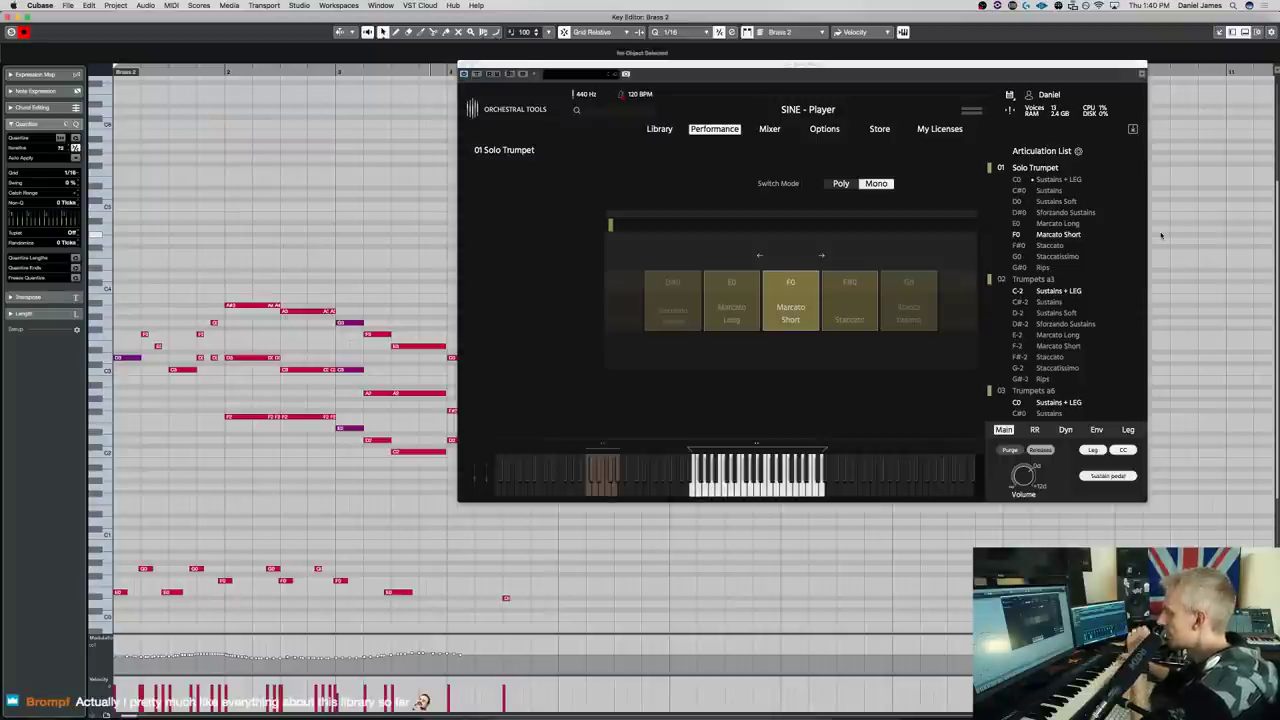
Compare the Solo Trumpet Marcato Long and Marcato Short articulations and view the dynamics, round-robin and envelope settings
click(1058, 223)
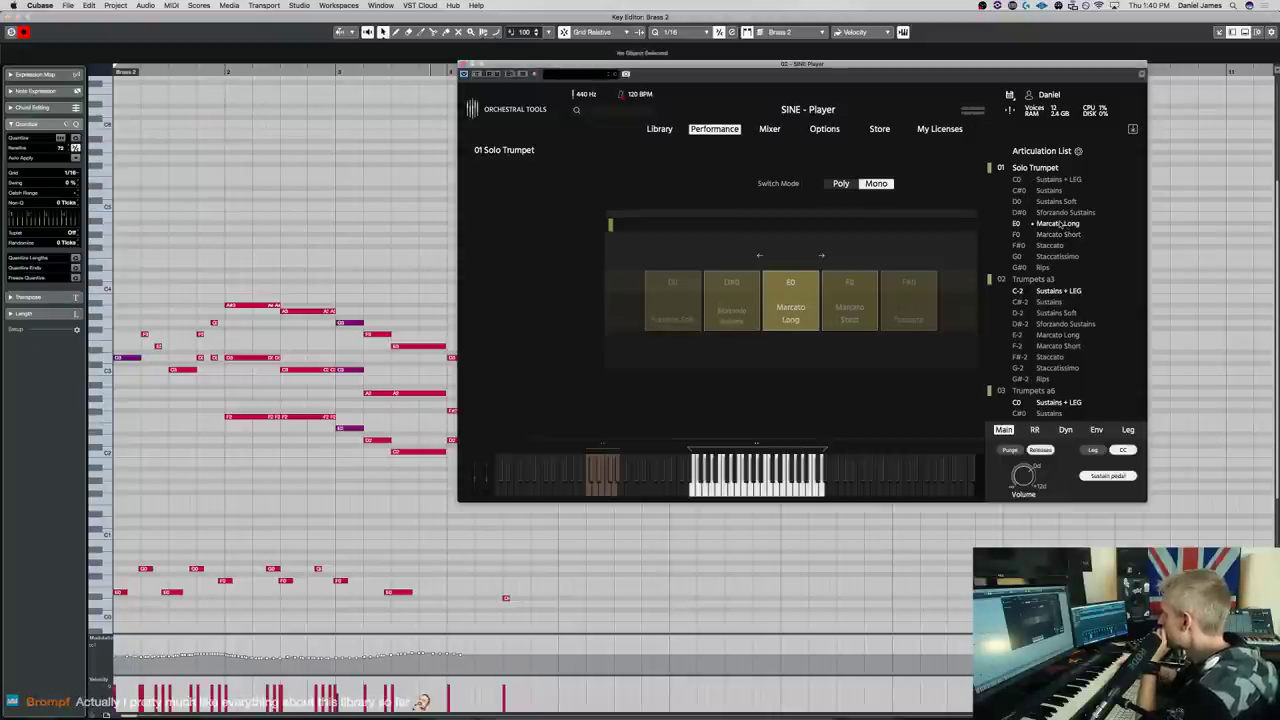
click(1058, 235)
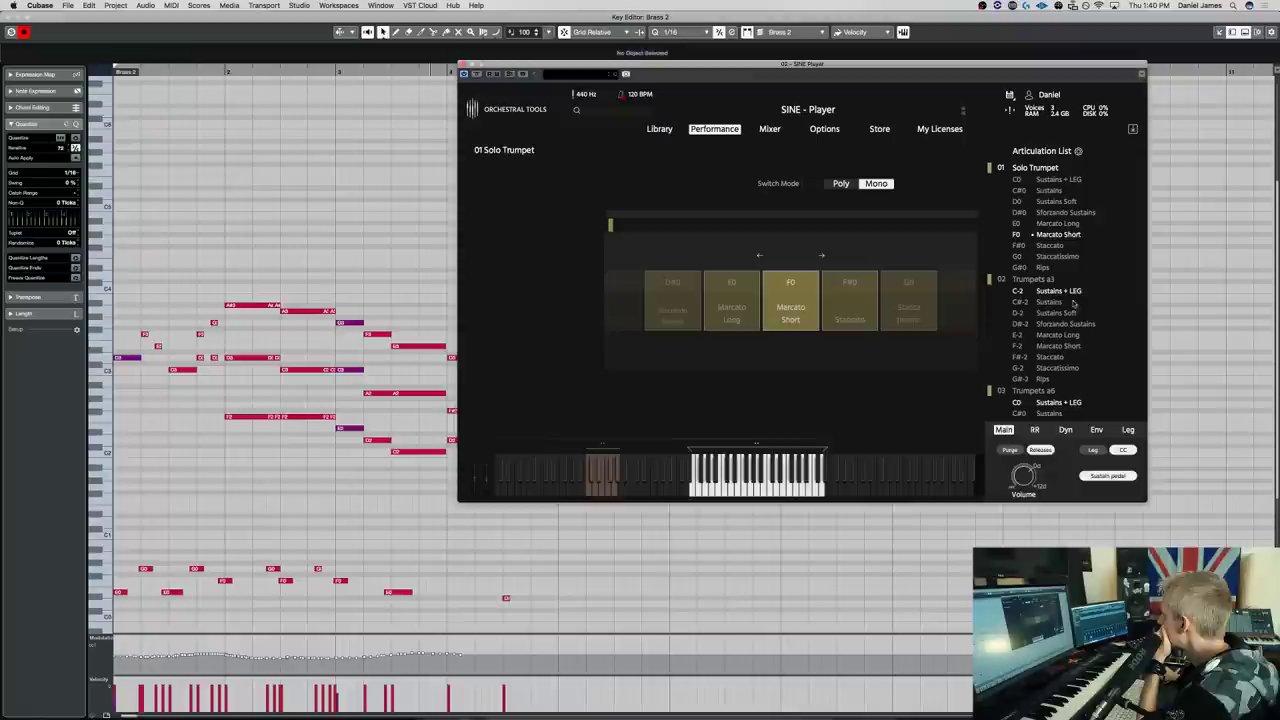
click(1065, 430)
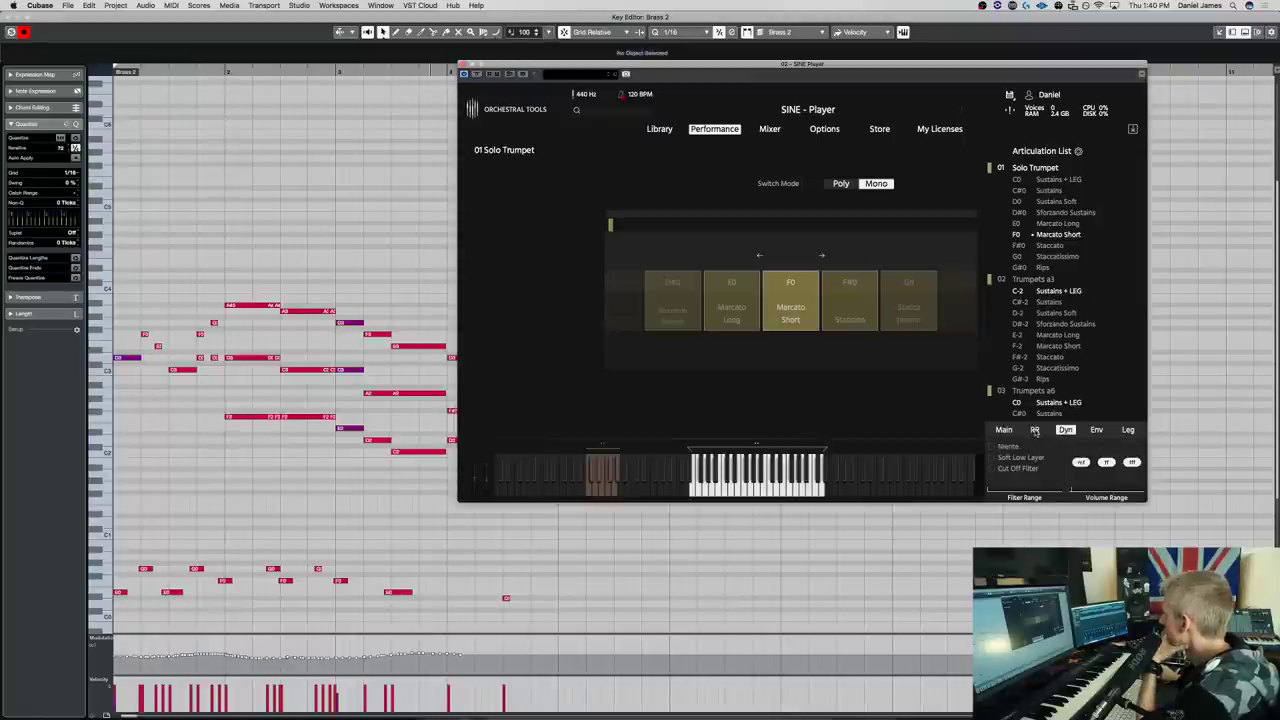
click(1035, 430)
click(1097, 430)
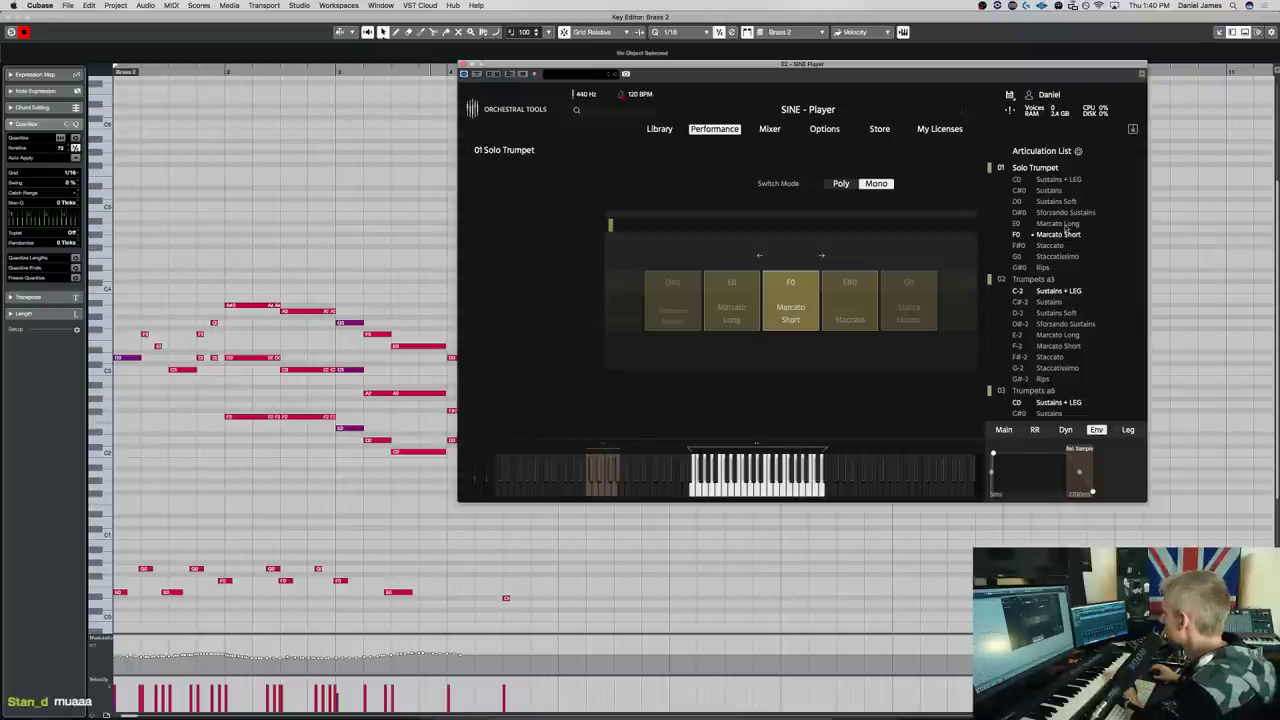
Audition Solo Trumpet with Sforzando Sustains, Marcato Short and Marcato Long, ending on Marcato Short
click(1061, 213)
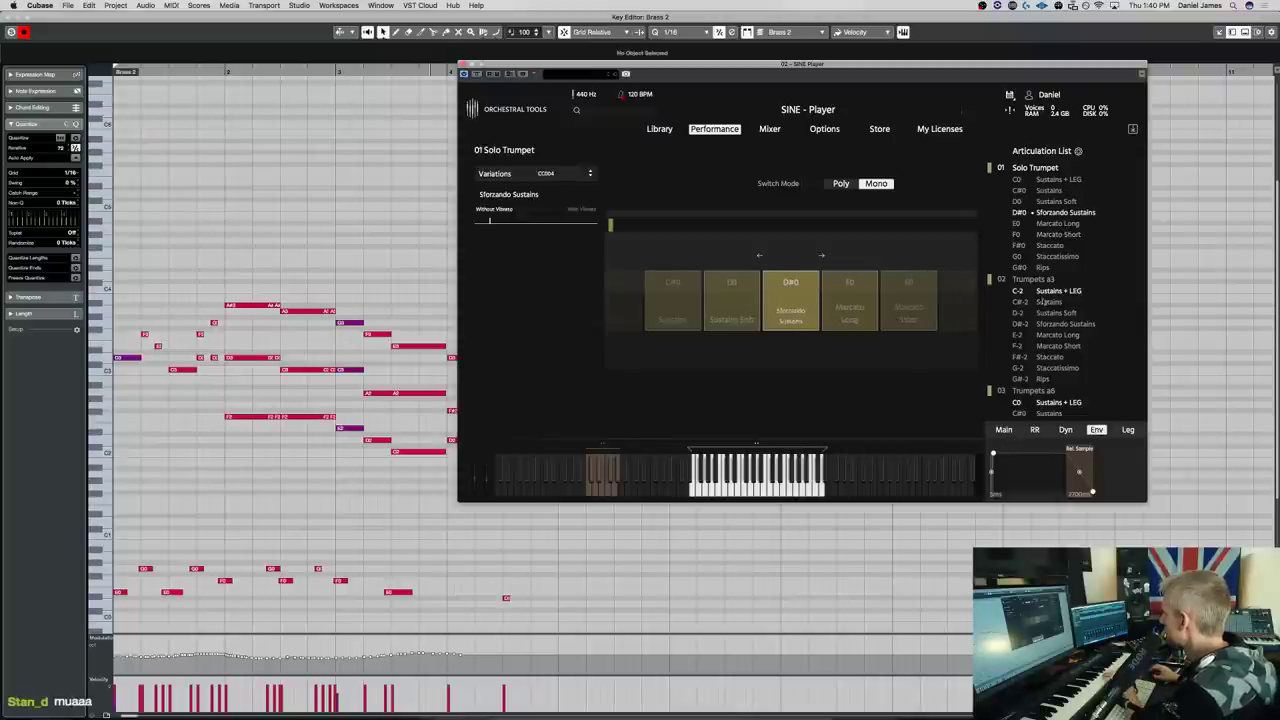
click(1052, 234)
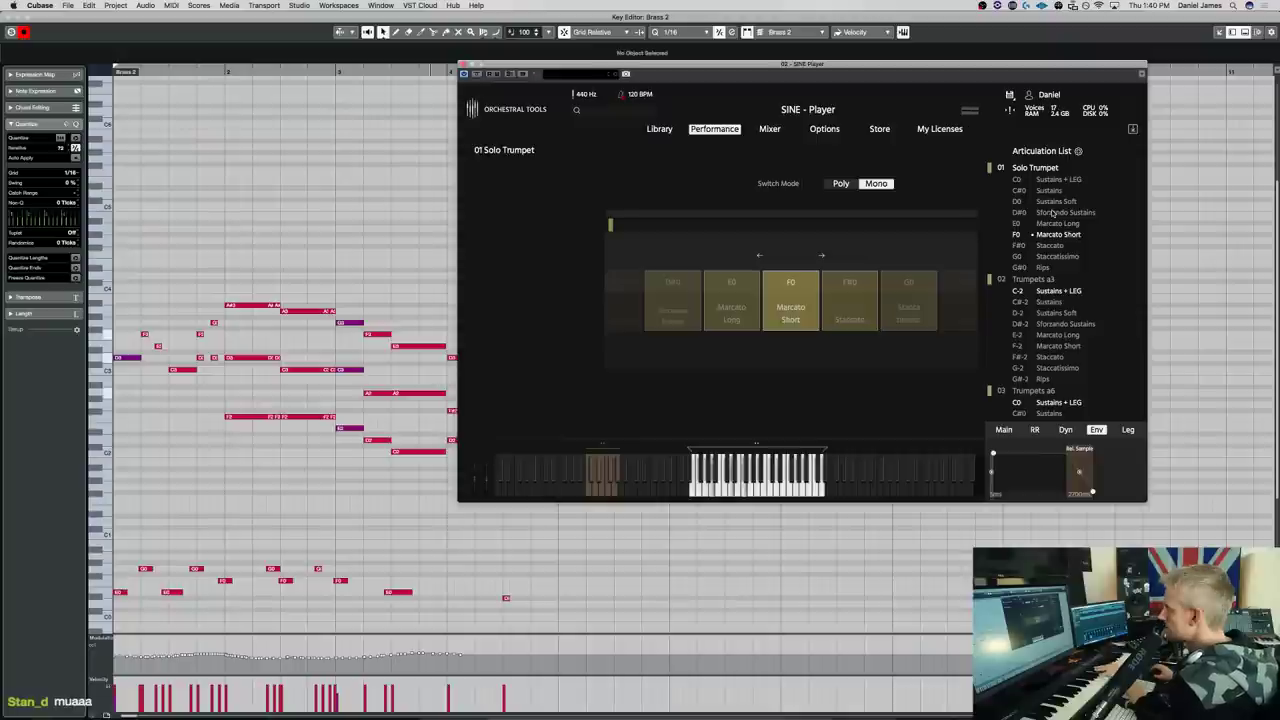
click(1057, 225)
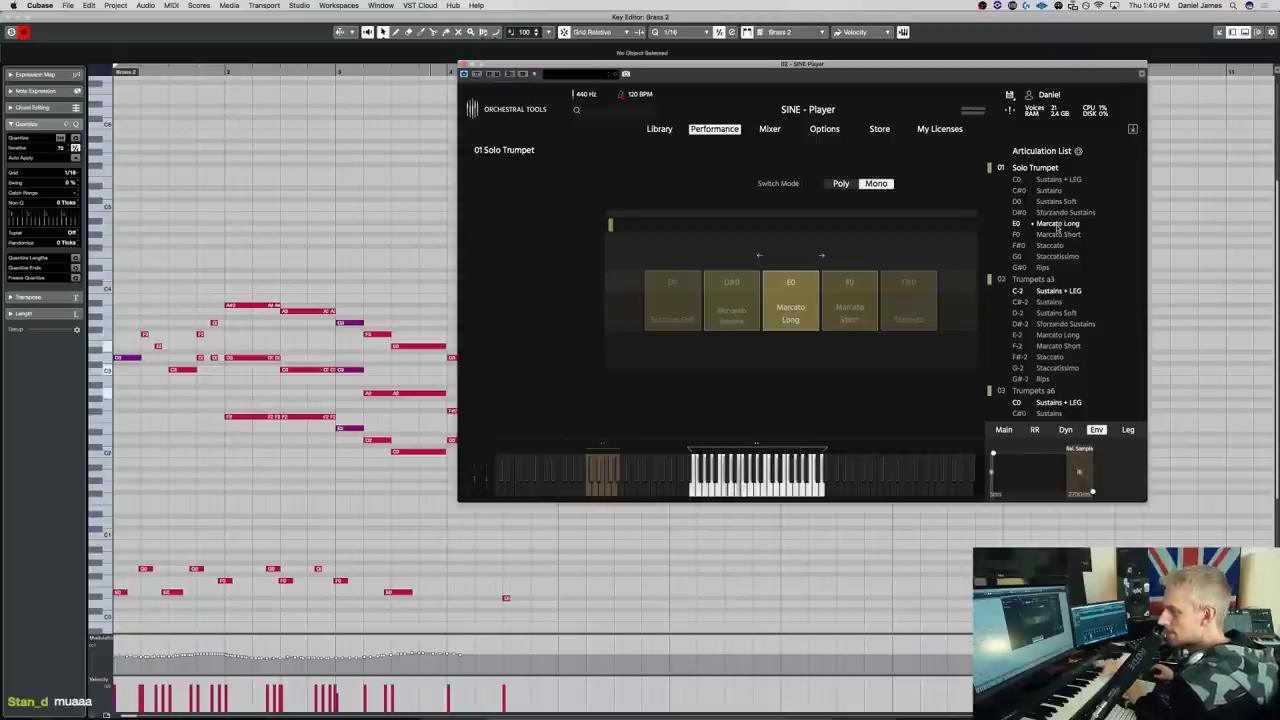
click(1061, 234)
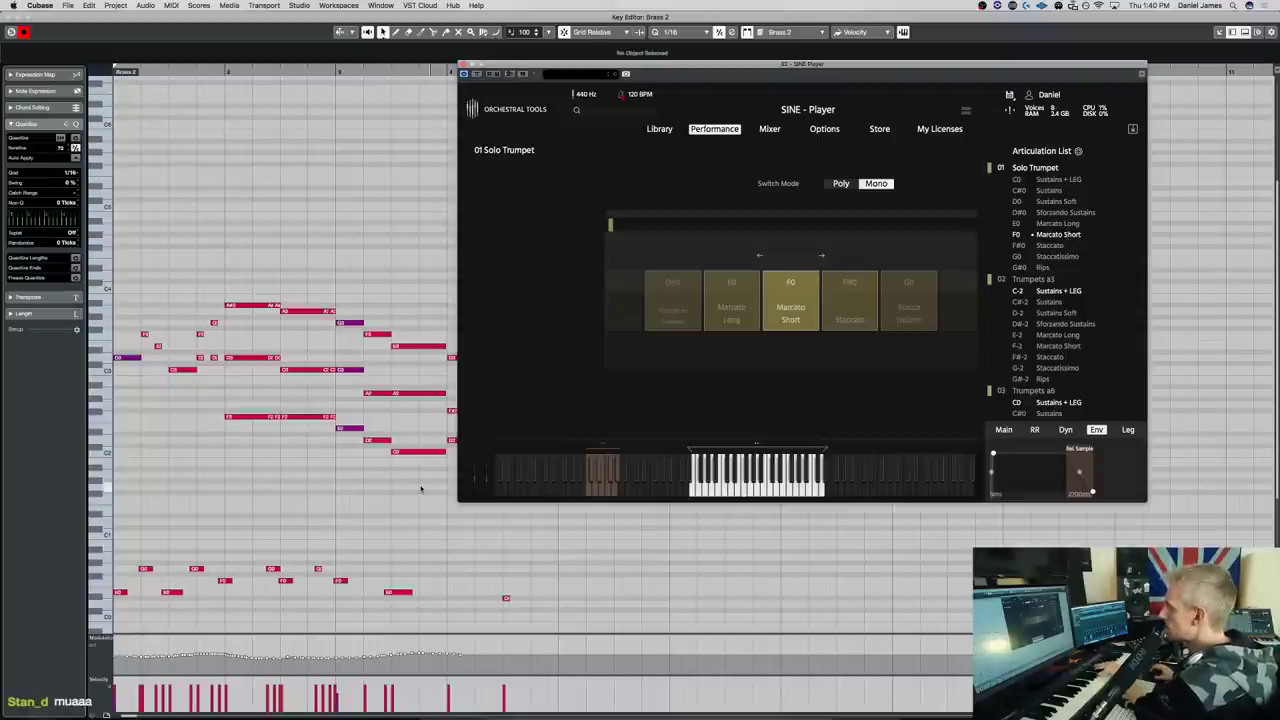
Play the phrase, lower the three F0 keyswitches one semitone to E0, and play it again
key(space)
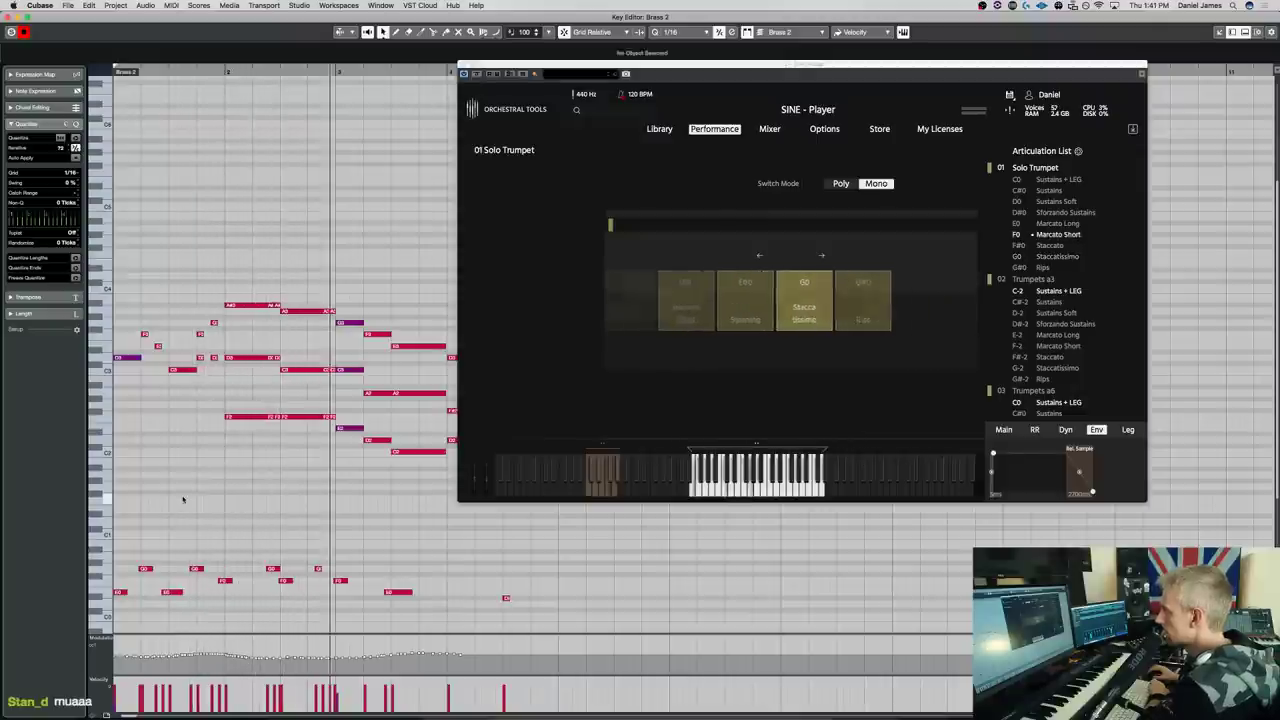
key(space)
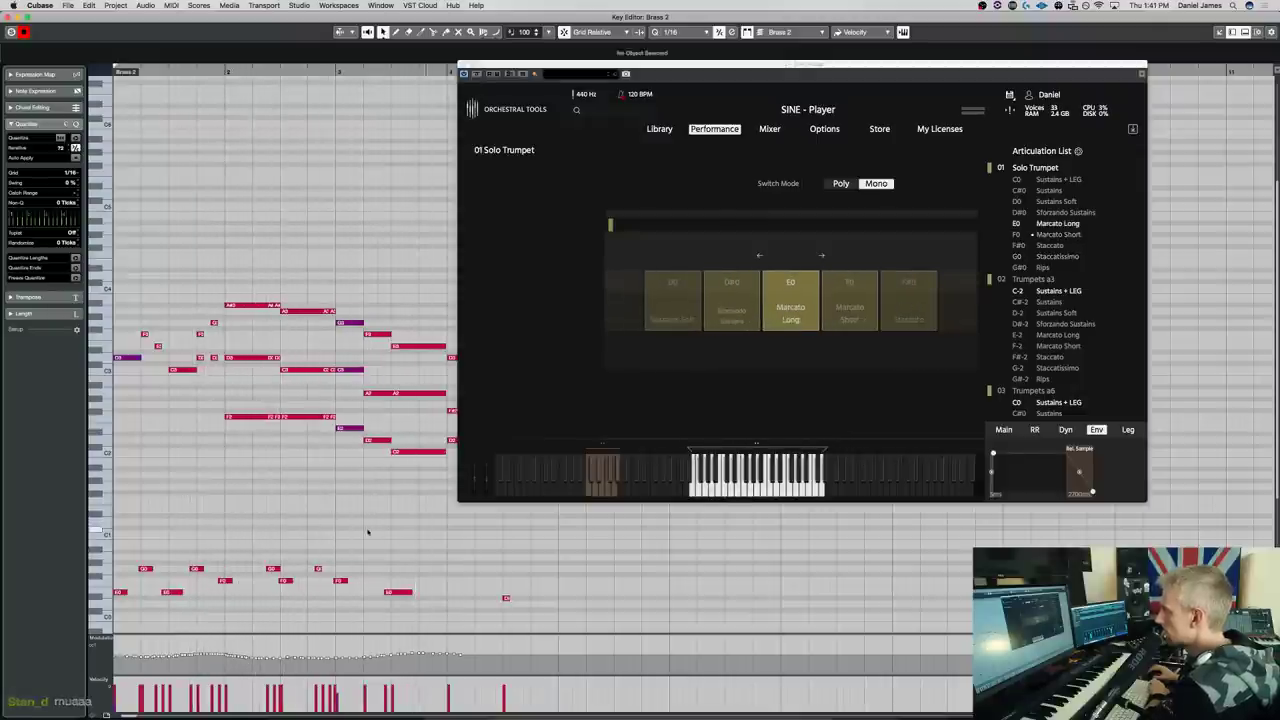
drag(338, 594, 208, 583)
key(Down)
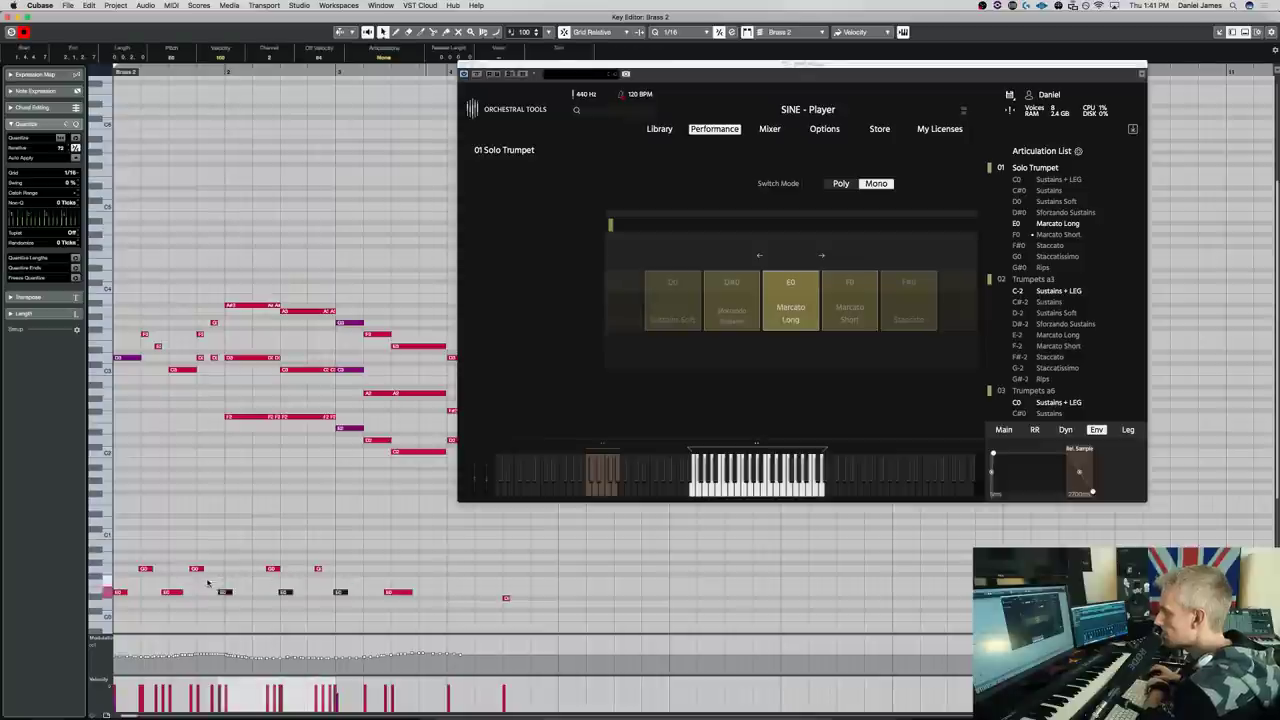
key(space)
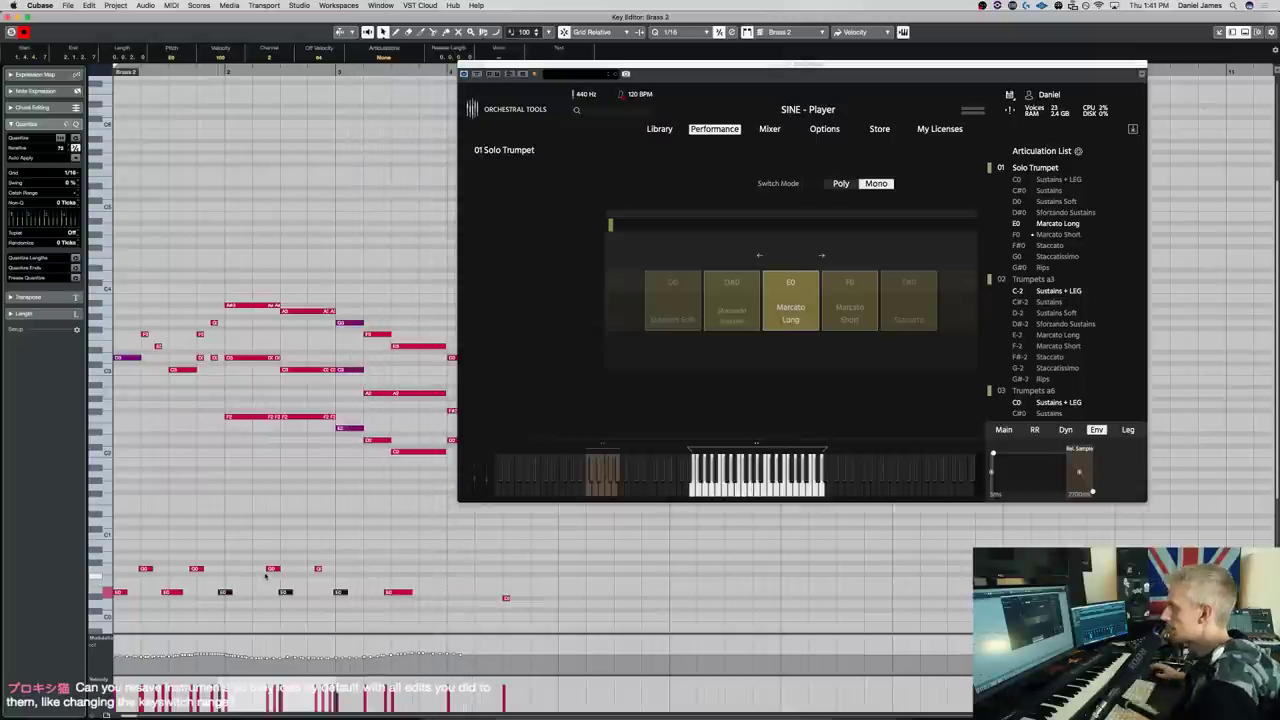
Transpose all the trumpet notes above the keyswitches up one octave and play the phrase
drag(132, 494, 767, 146)
key(shift+Up)
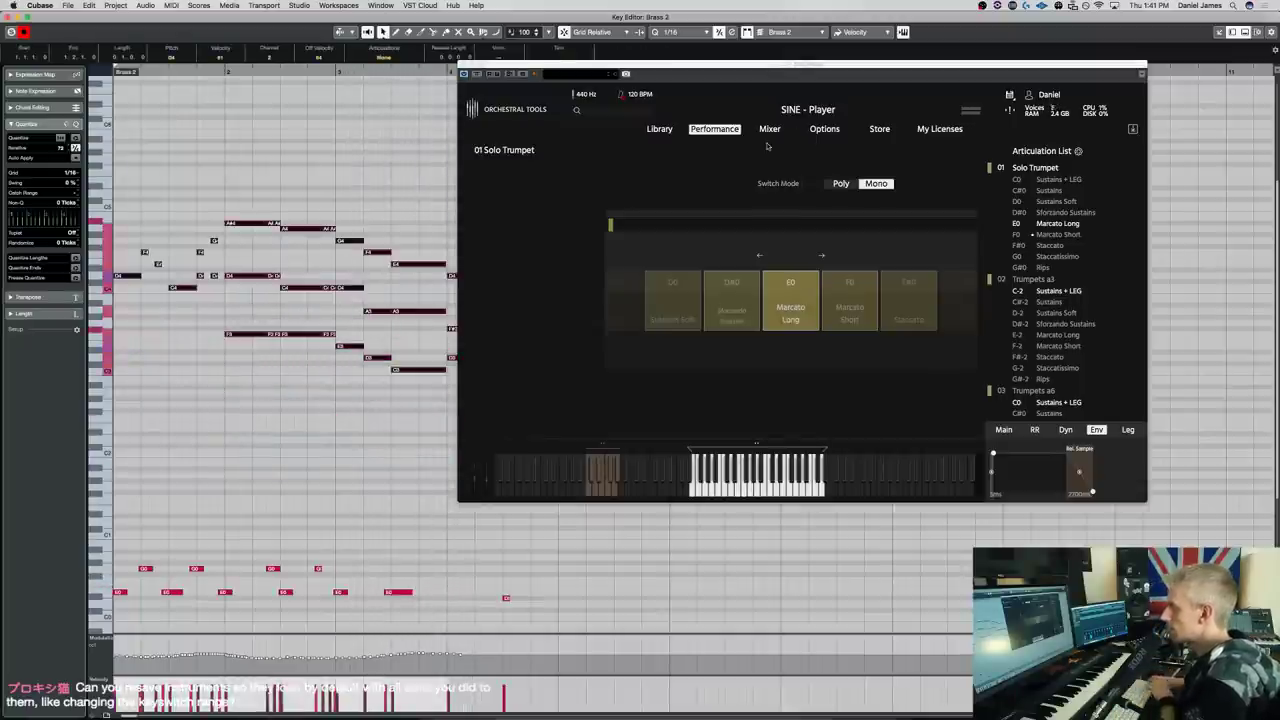
key(space)
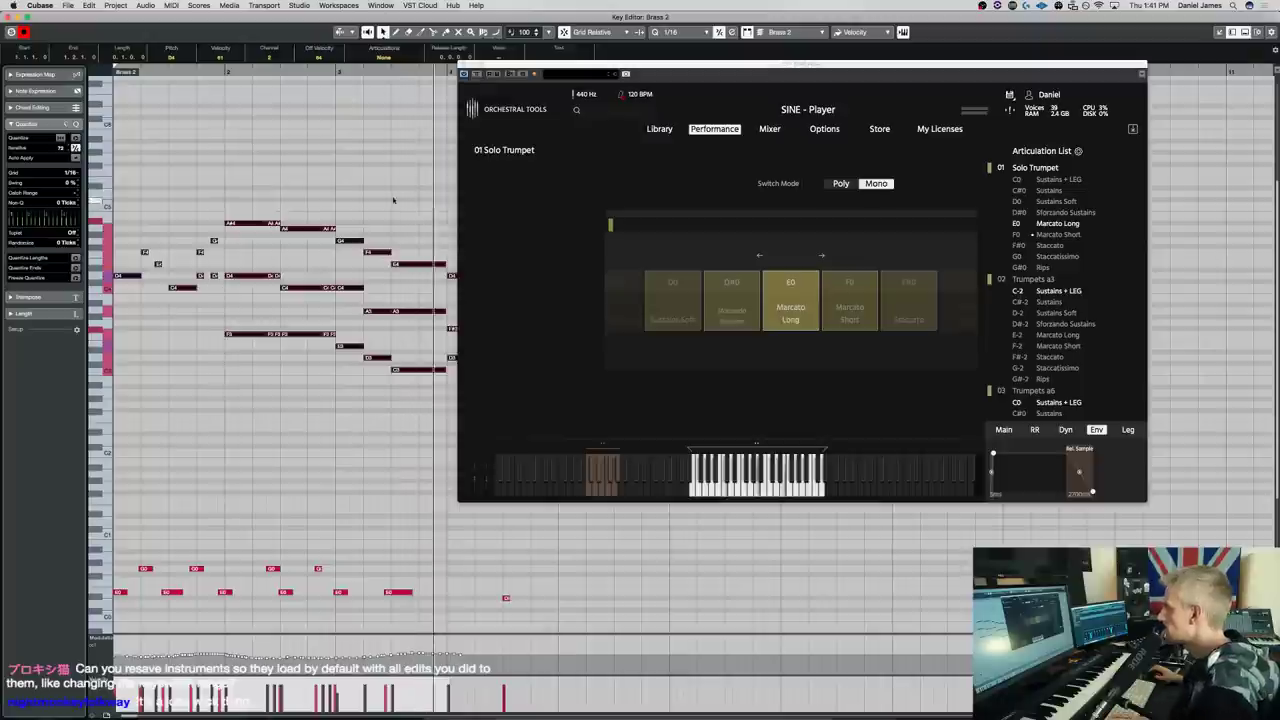
Turn on the AMXL ROOM microphone of Solo Trumpet in the mixer
click(769, 128)
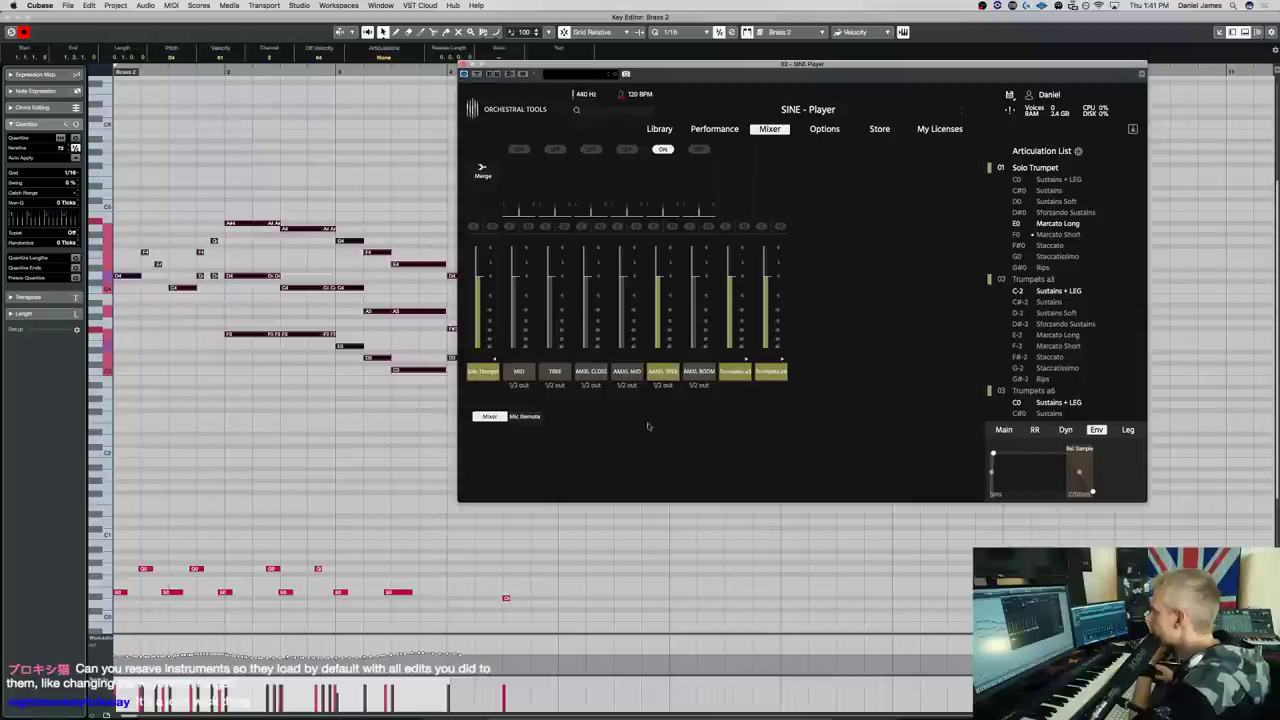
click(698, 150)
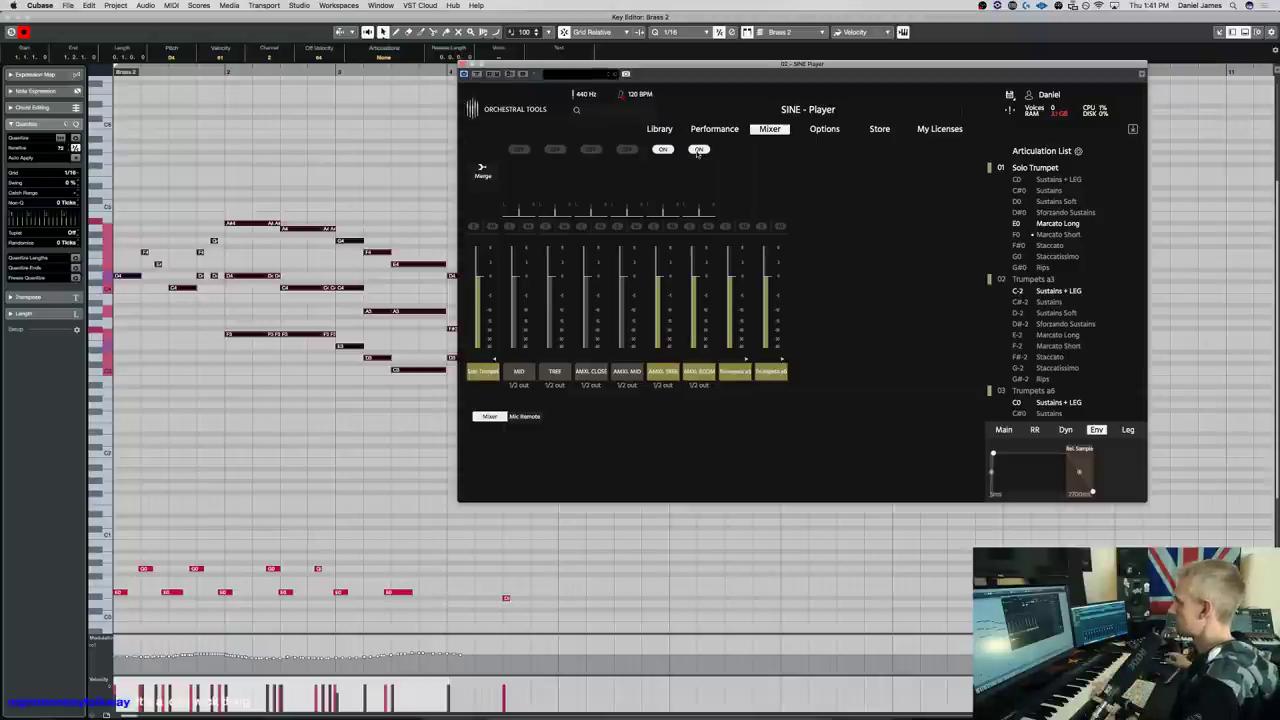
click(697, 150)
click(697, 150)
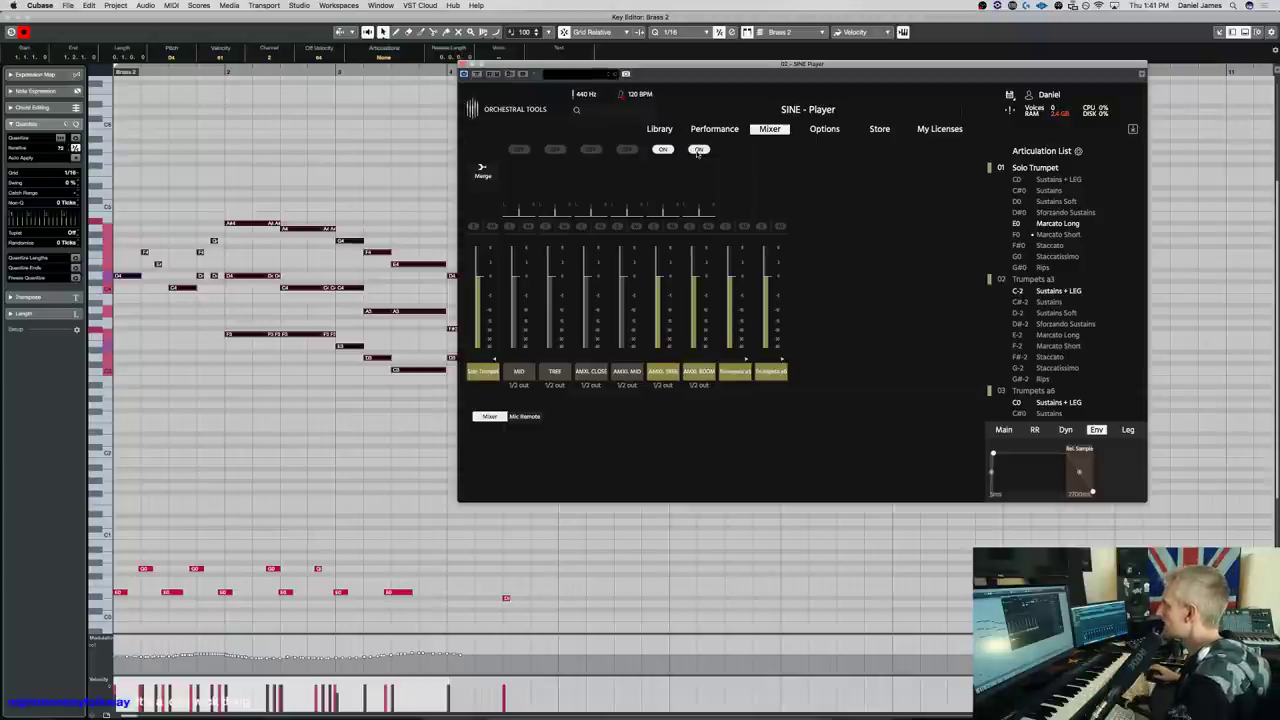
Solo the AMXL ROOM microphone of Solo Trumpet, play the phrase, and select all the notes
click(316, 175)
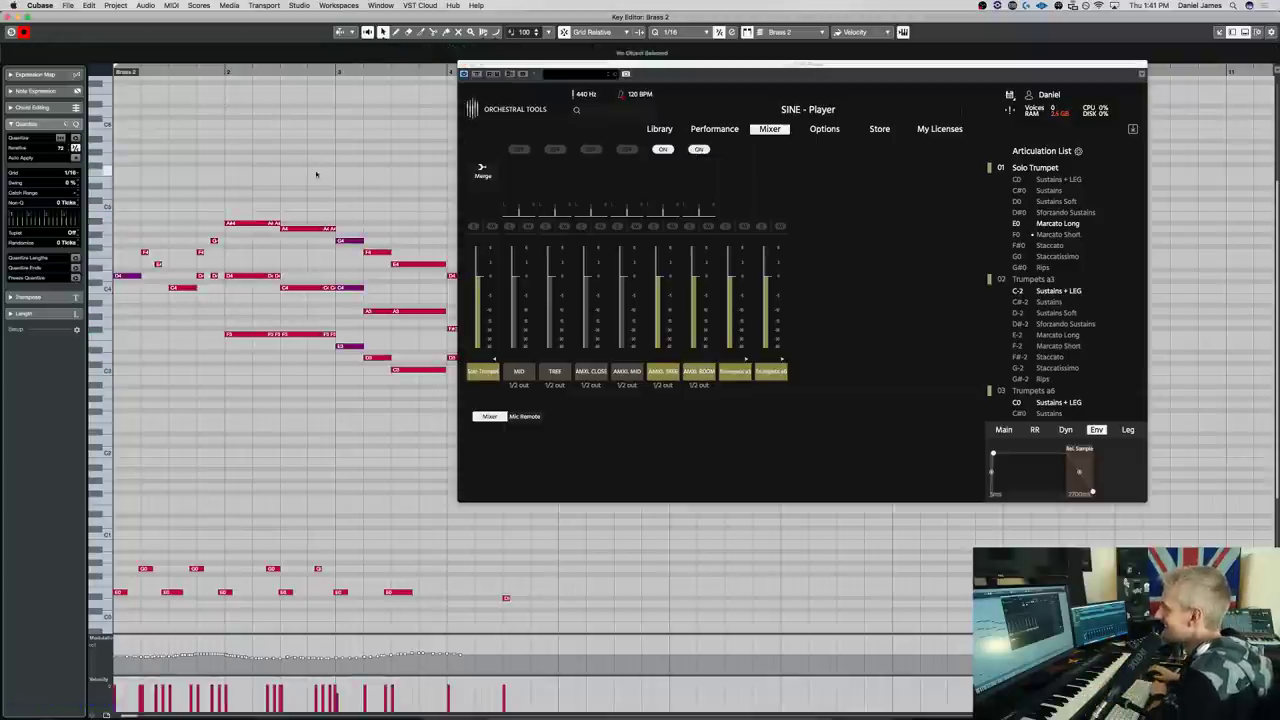
click(690, 227)
key(space)
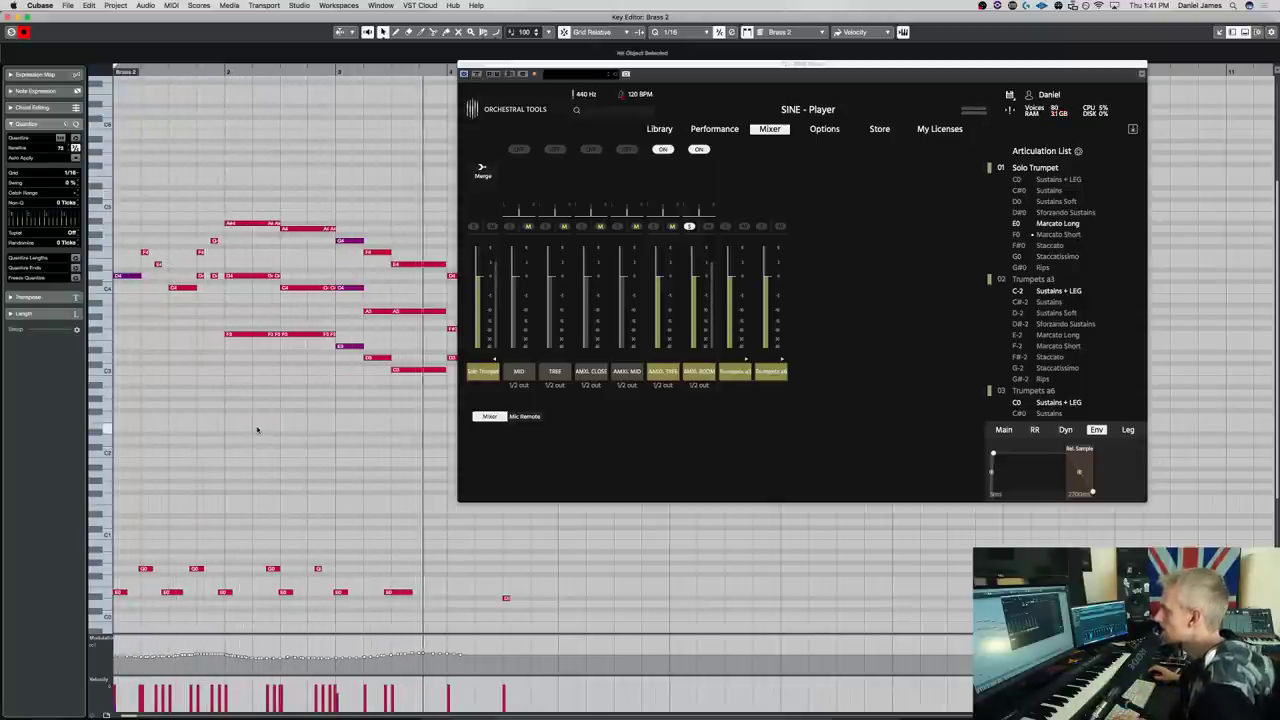
key(ctrl+a)
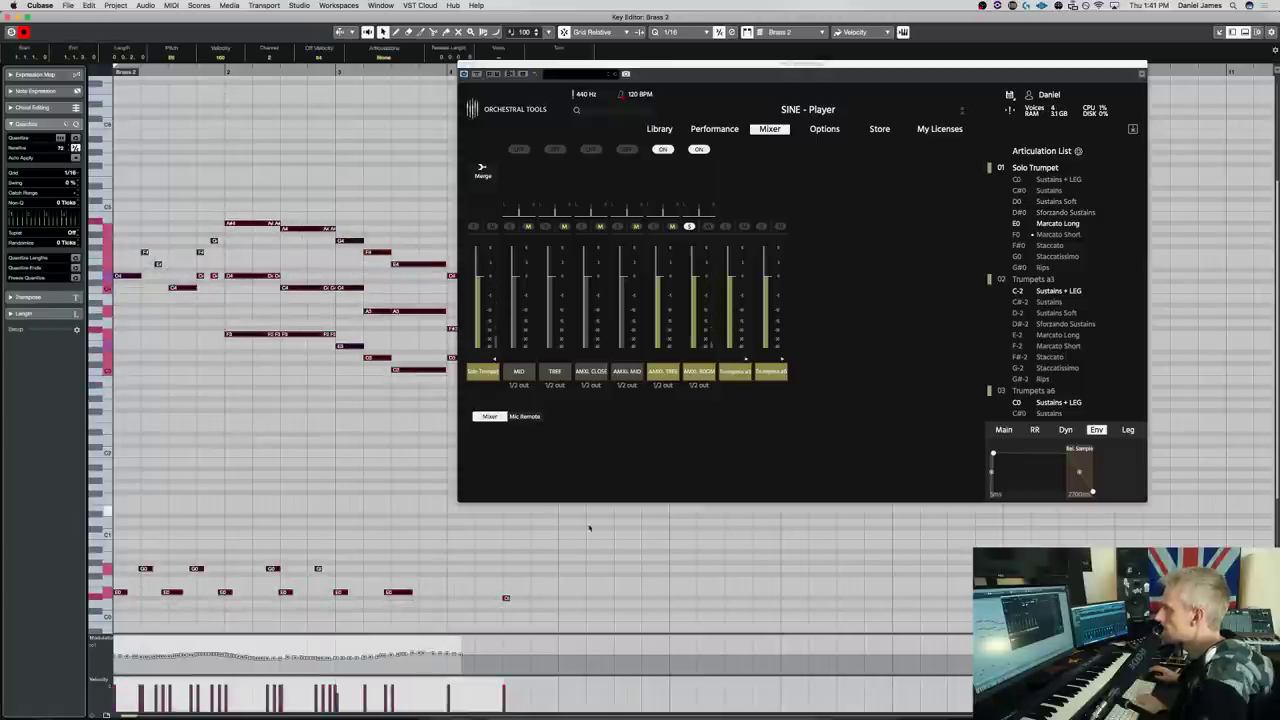
Transpose the trumpet notes above the keyswitches down seven semitones and play the phrase
key(Down)
key(Down)
key(Down)
key(Down)
key(Down)
key(Down)
key(Down)
key(Down)
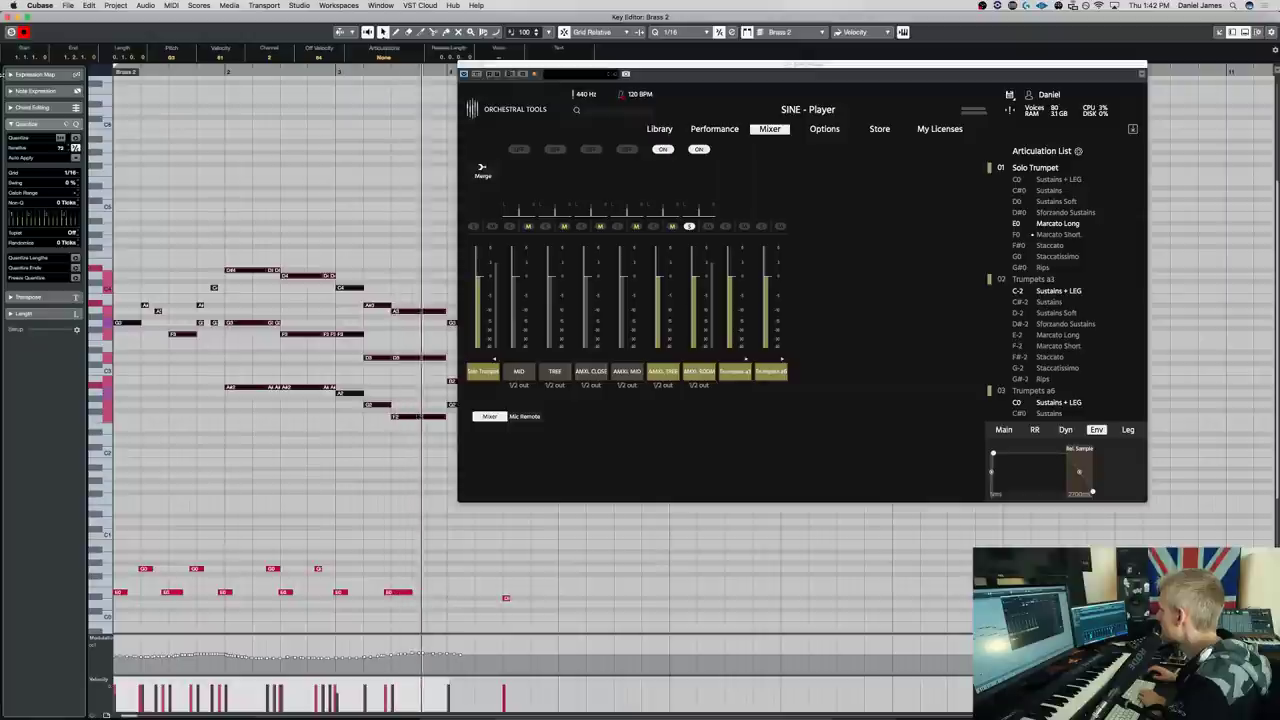
Audition the Sustains + LEG, Sustains and Staccatissimo articulations of Solo Trumpet, leaving Staccatissimo selected
click(1054, 180)
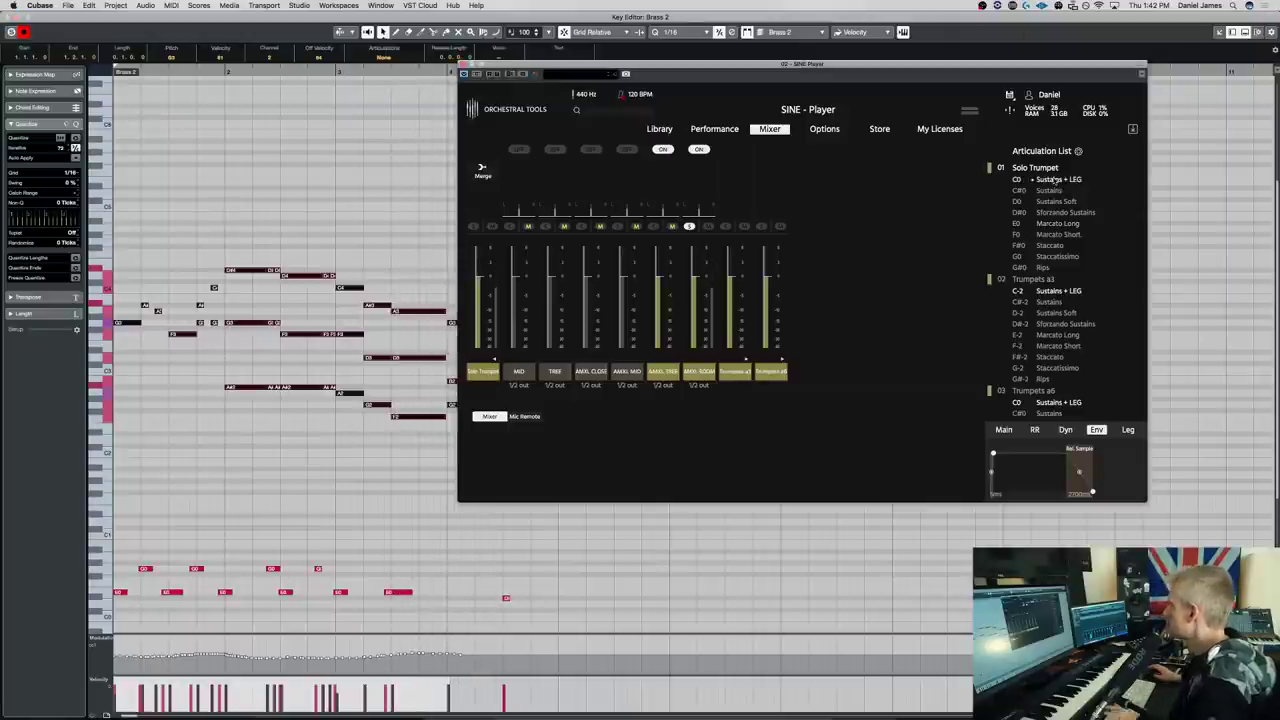
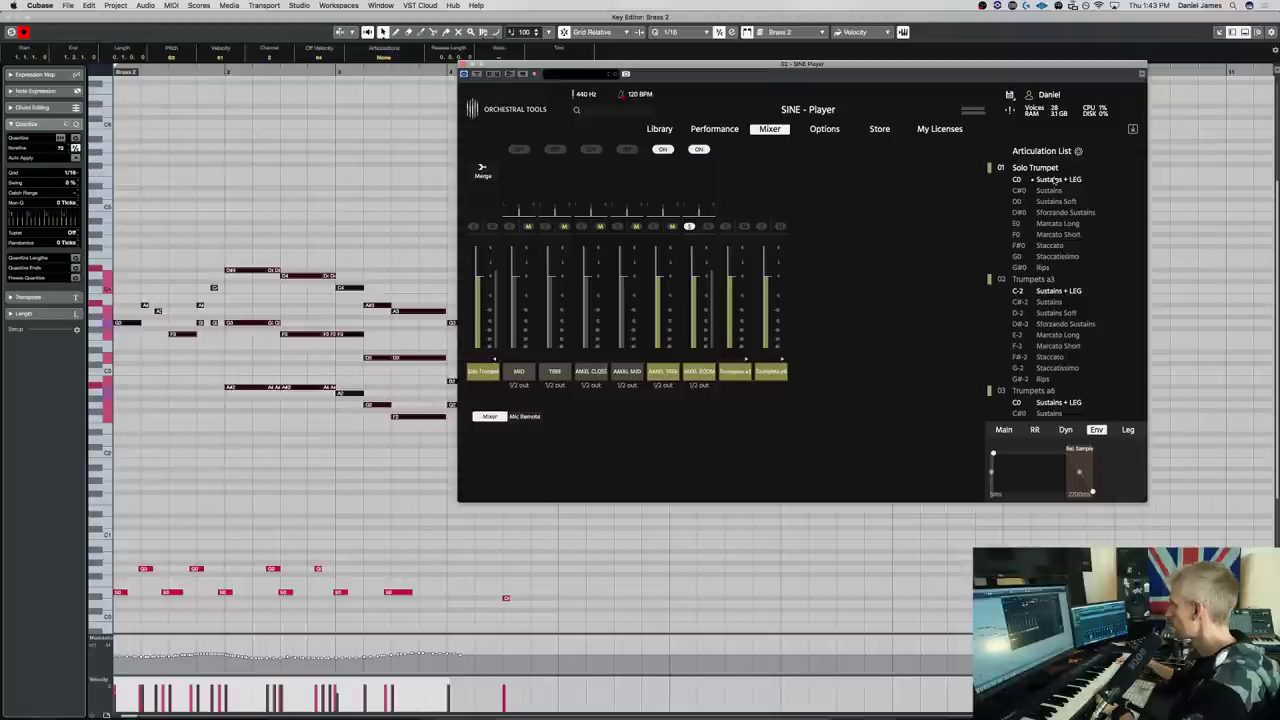
click(1057, 189)
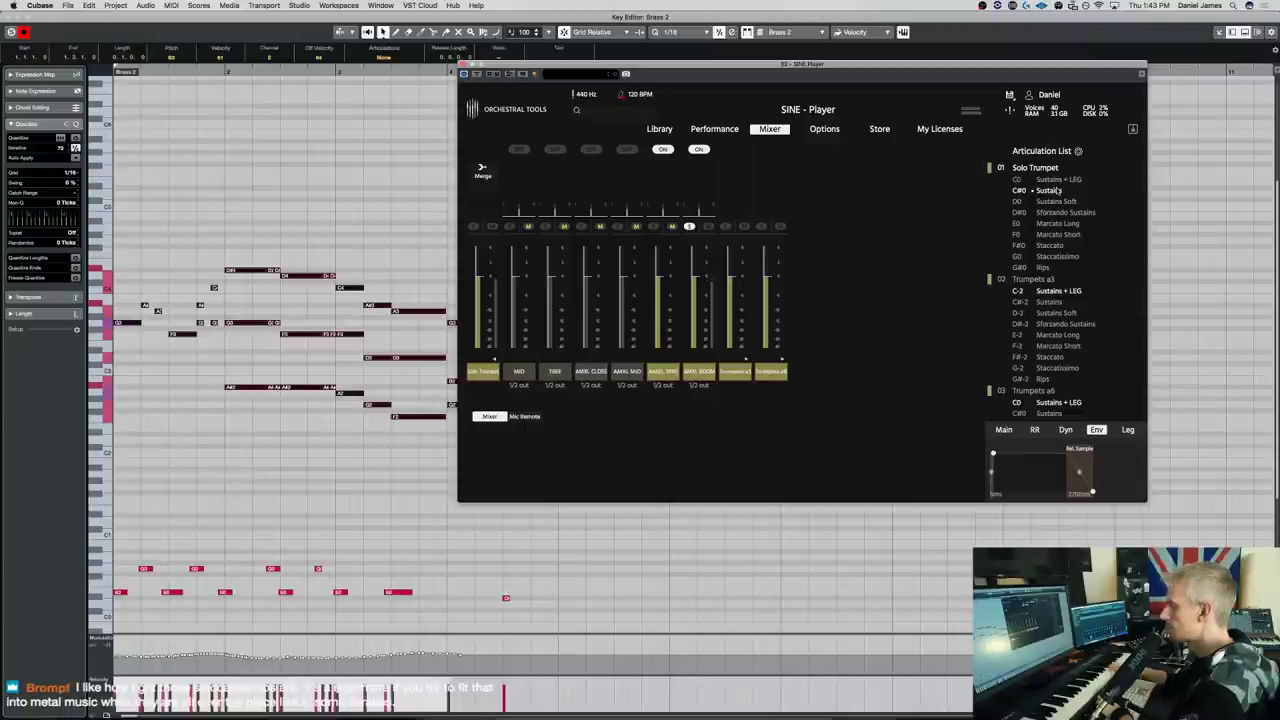
click(1060, 256)
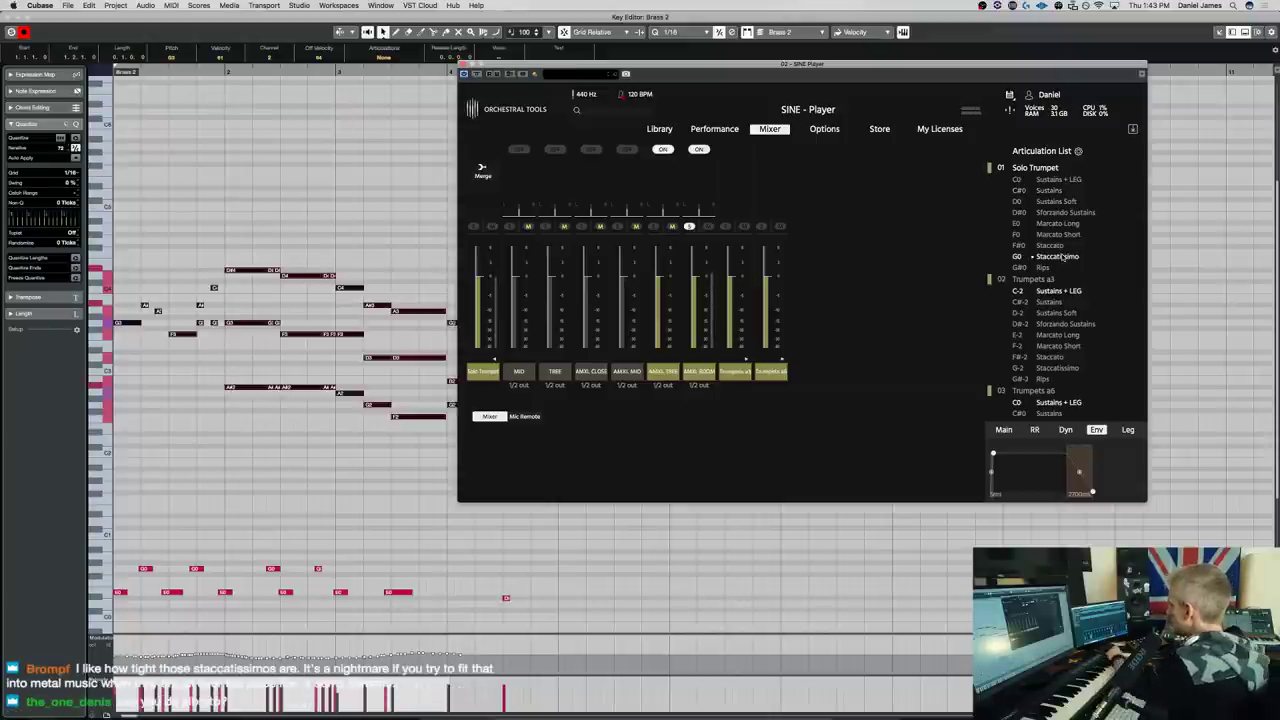
Draw five short repeated D4 notes at bar 5, copy them down to A3, and play them
drag(568, 70, 874, 91)
click(563, 276)
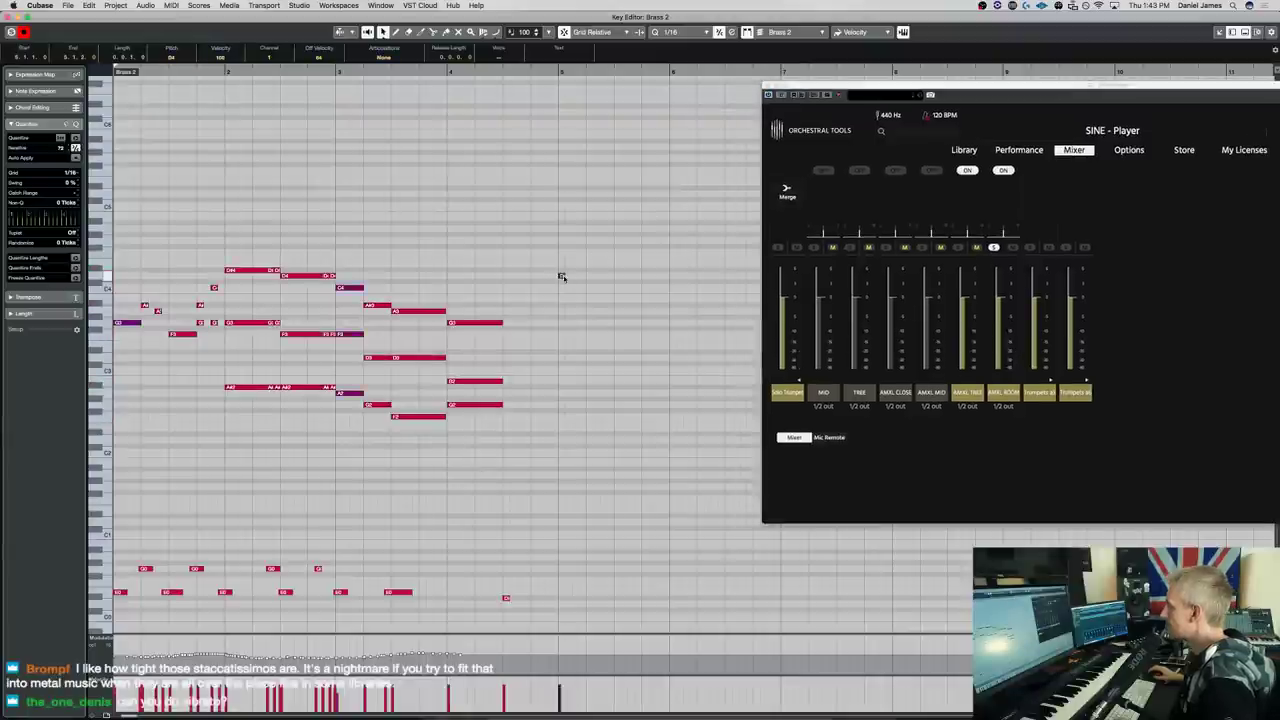
drag(566, 276, 591, 276)
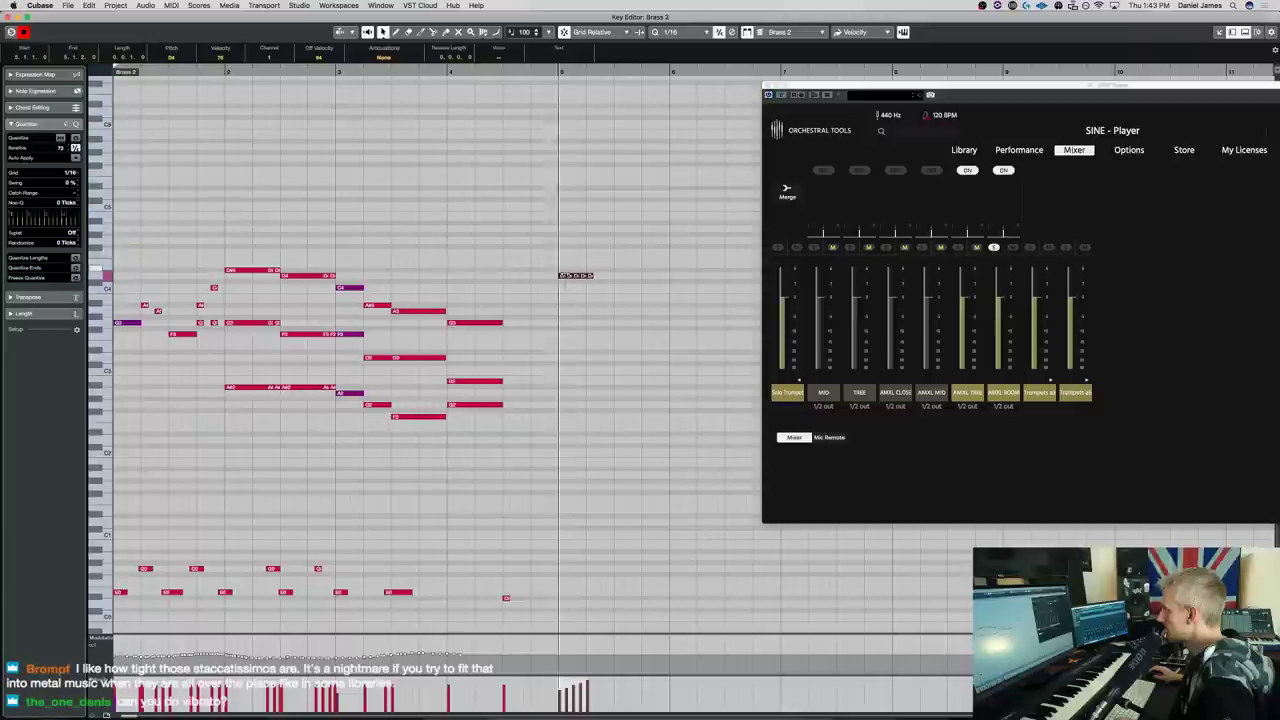
drag(565, 276, 565, 312)
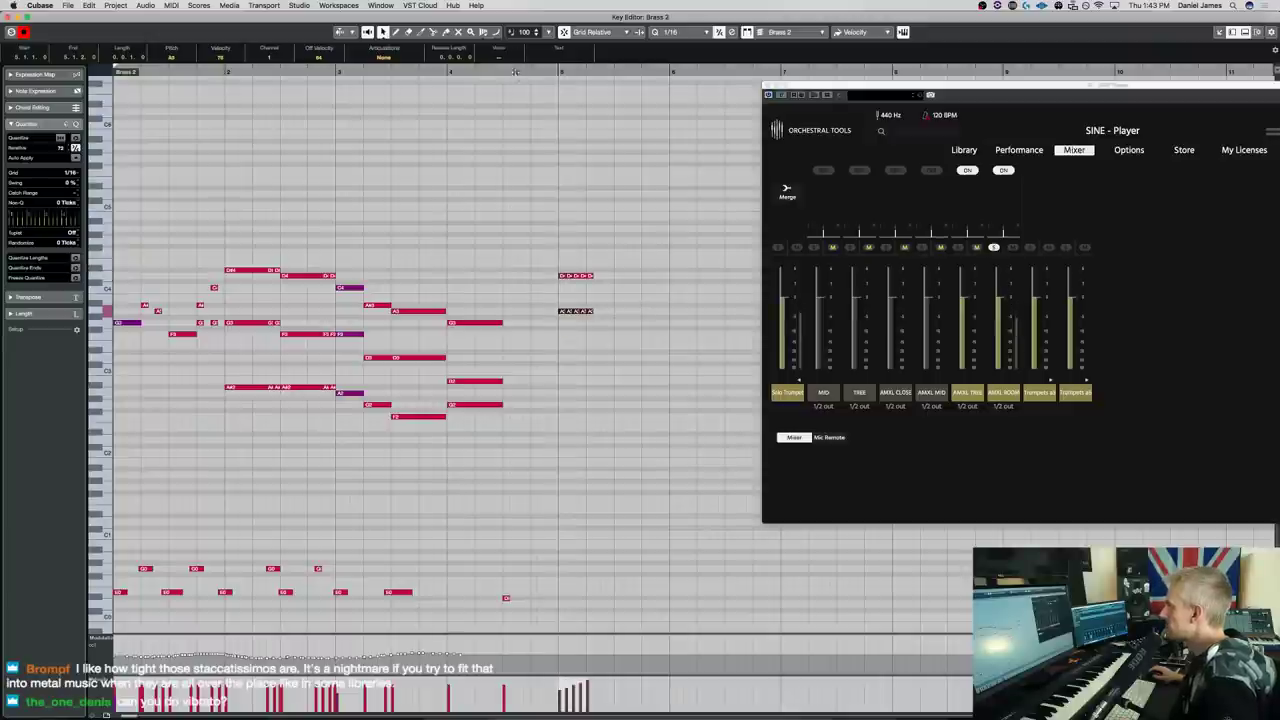
click(533, 72)
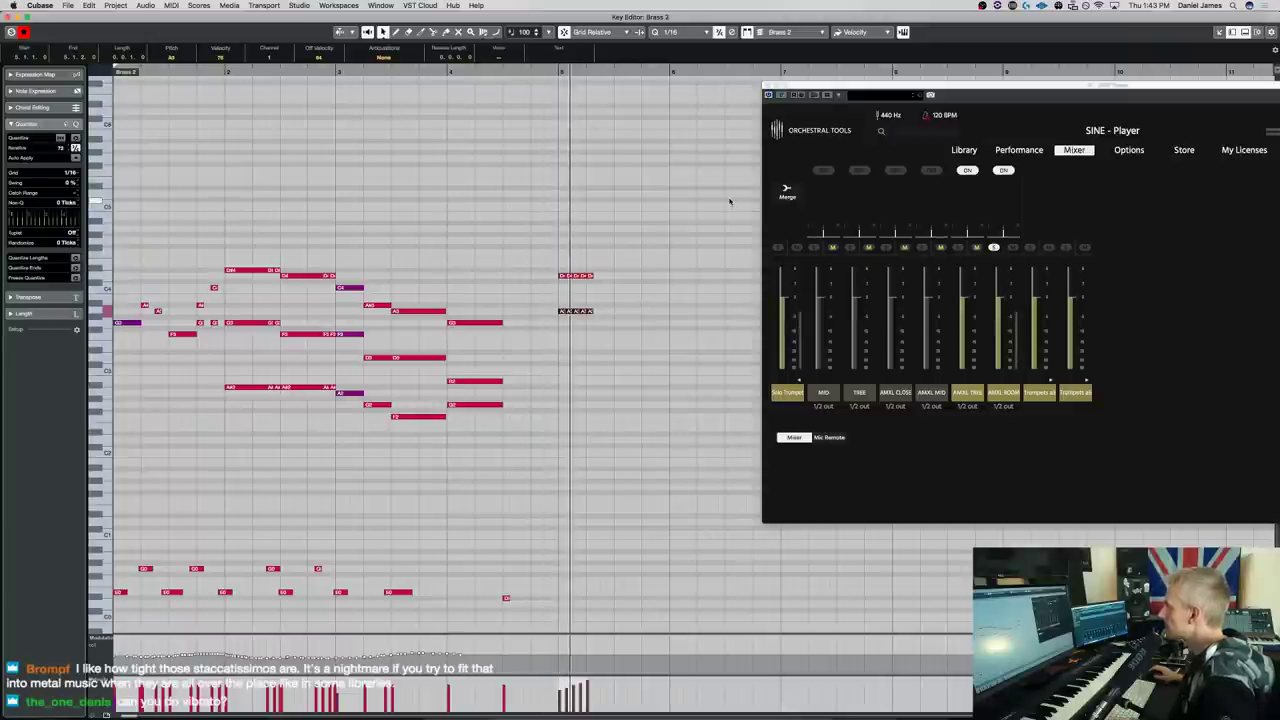
key(space)
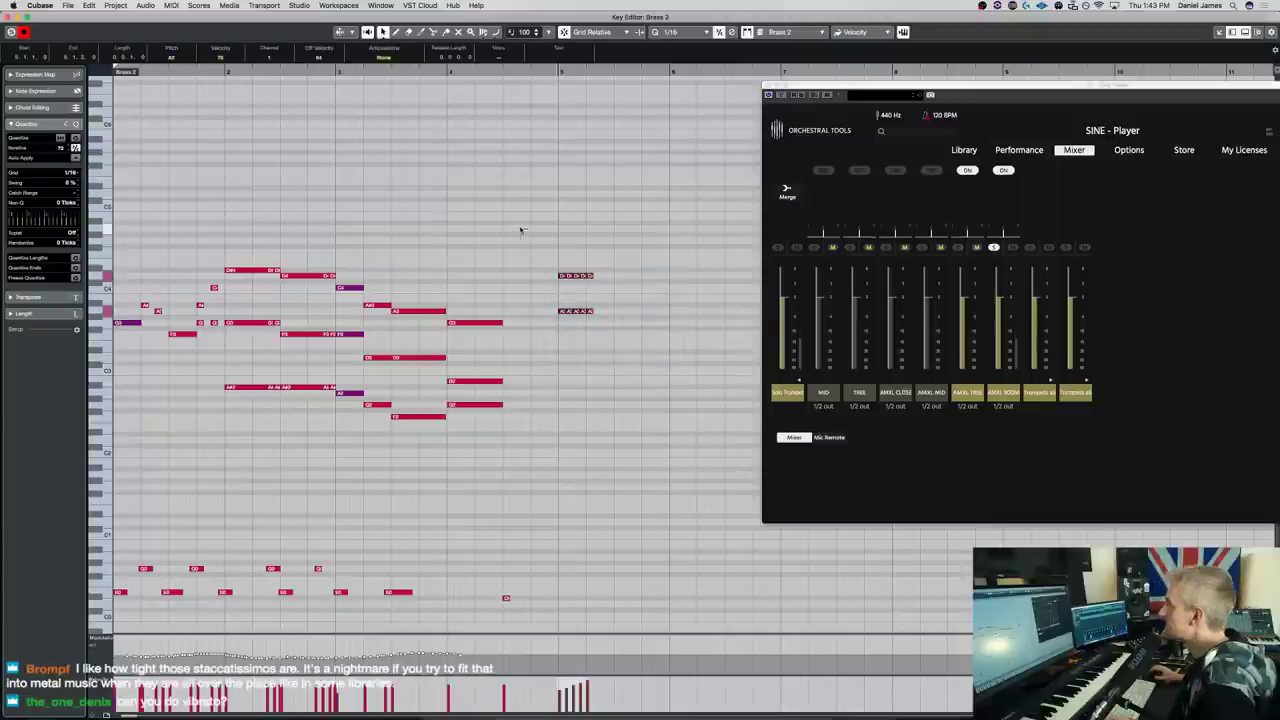
Shrink the SINE Player window and place it beside the bar 5 notes
drag(900, 94, 665, 39)
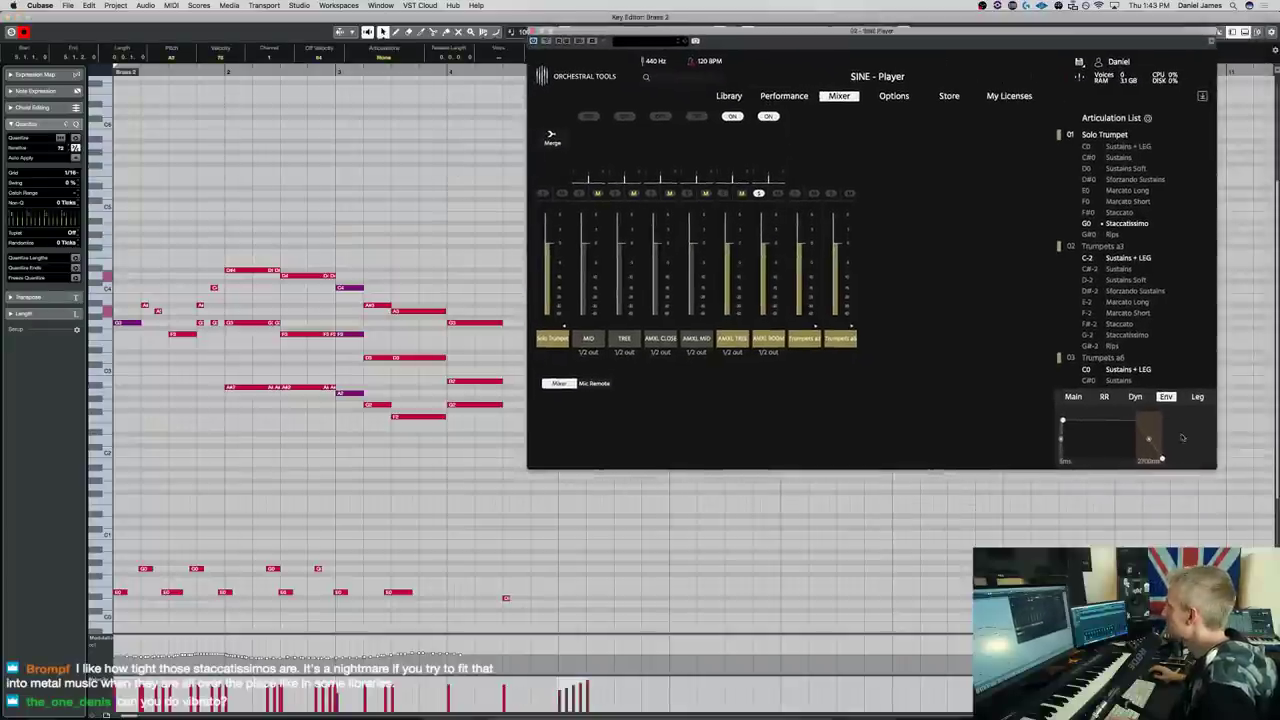
drag(1207, 465, 1076, 459)
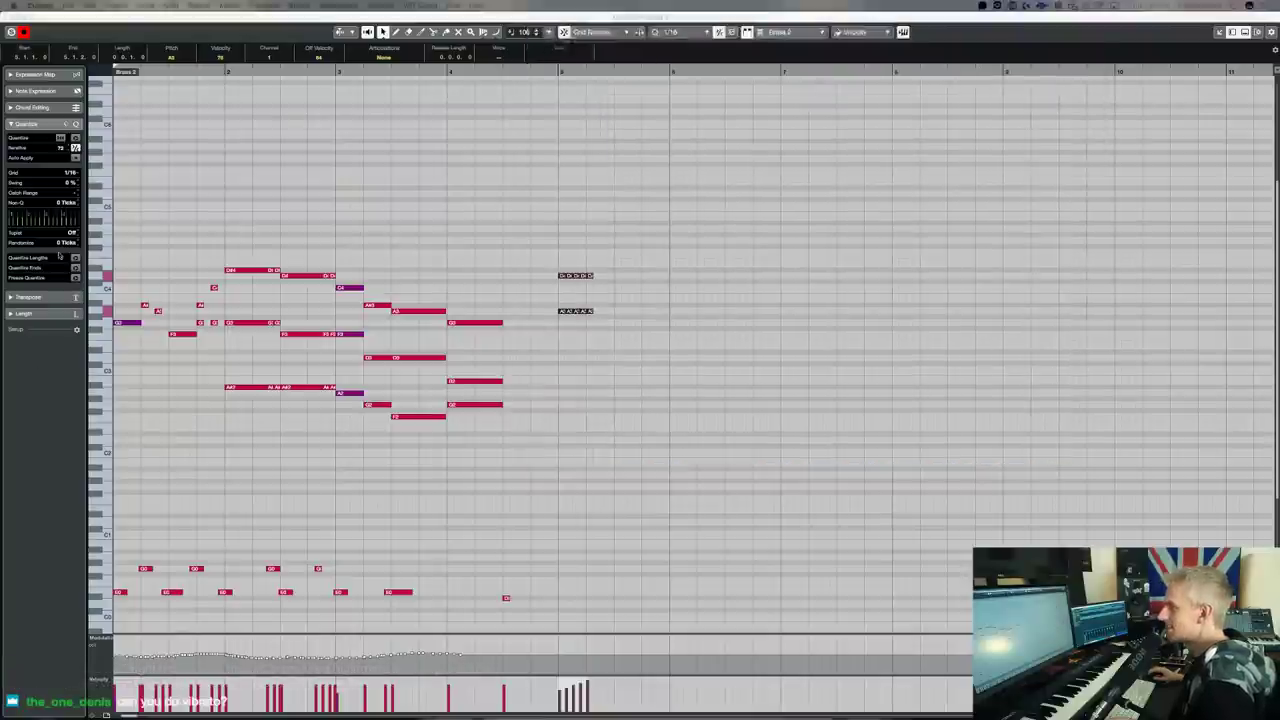
drag(1104, 465, 970, 690)
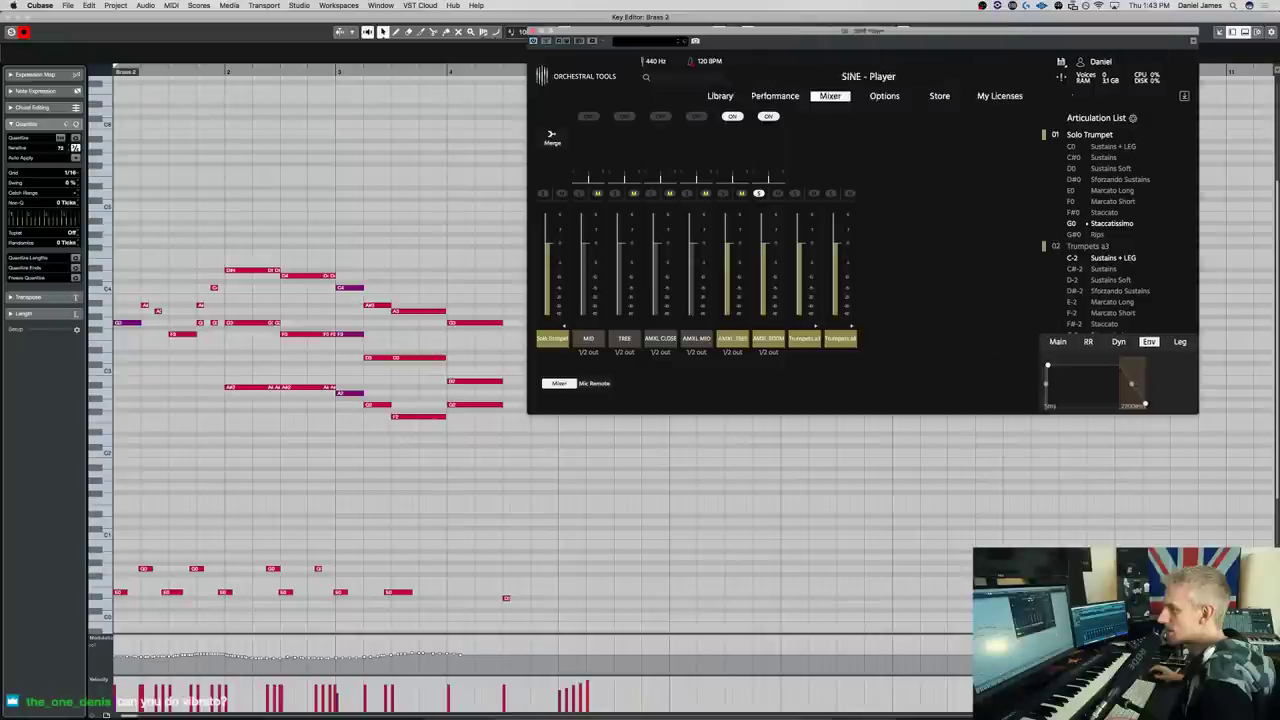
drag(832, 31, 1054, 43)
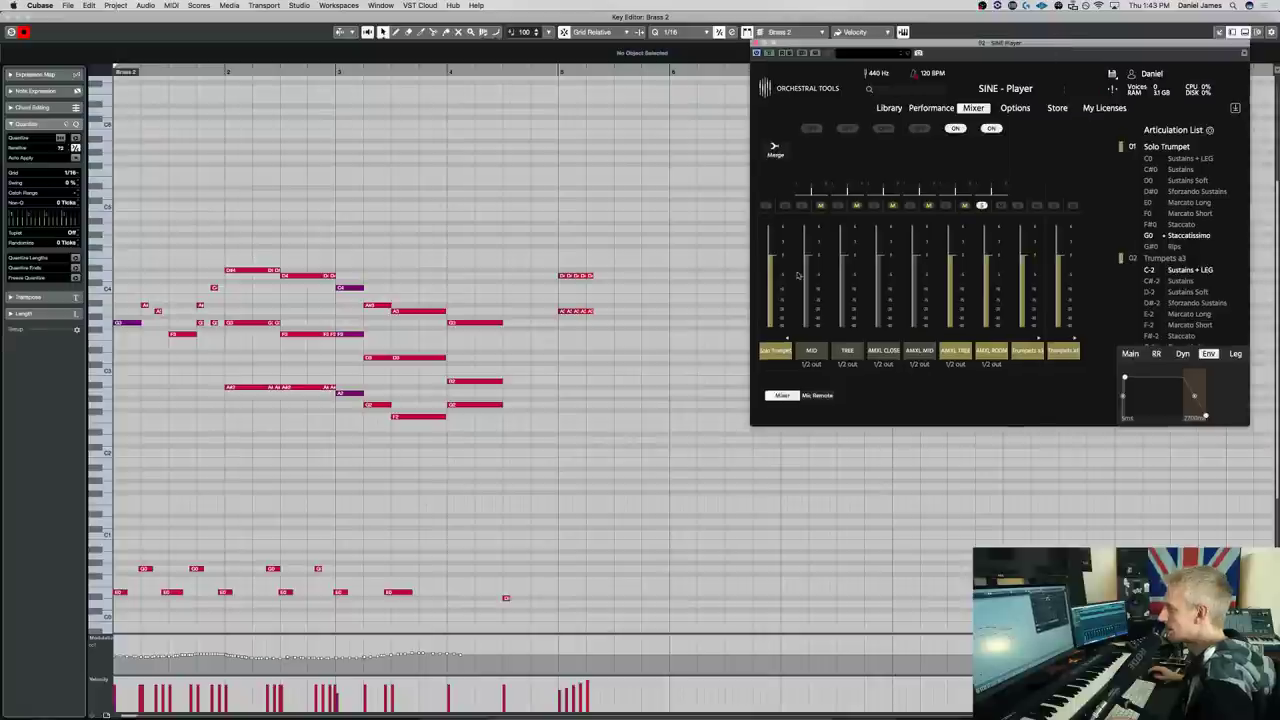
Add short chords after the repeated notes in bar 5, D4 with A#3, E4 with C4, and two three-note chords
drag(638, 264, 550, 360)
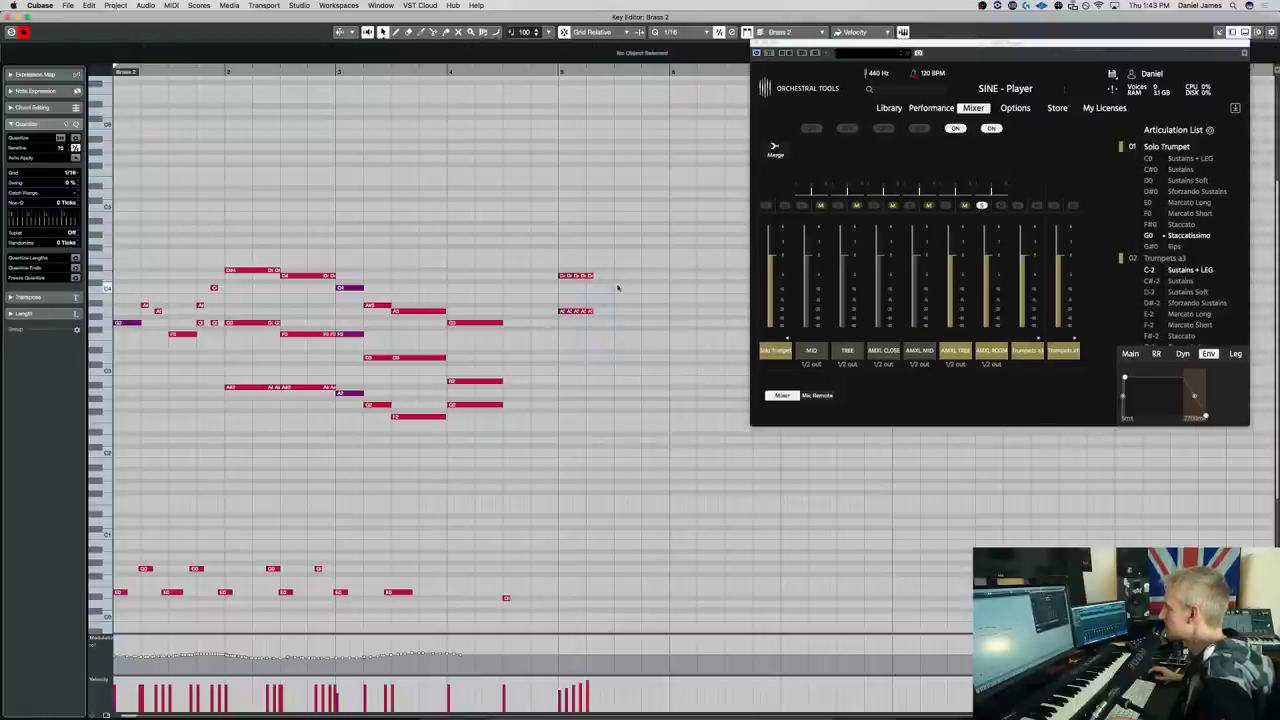
click(609, 275)
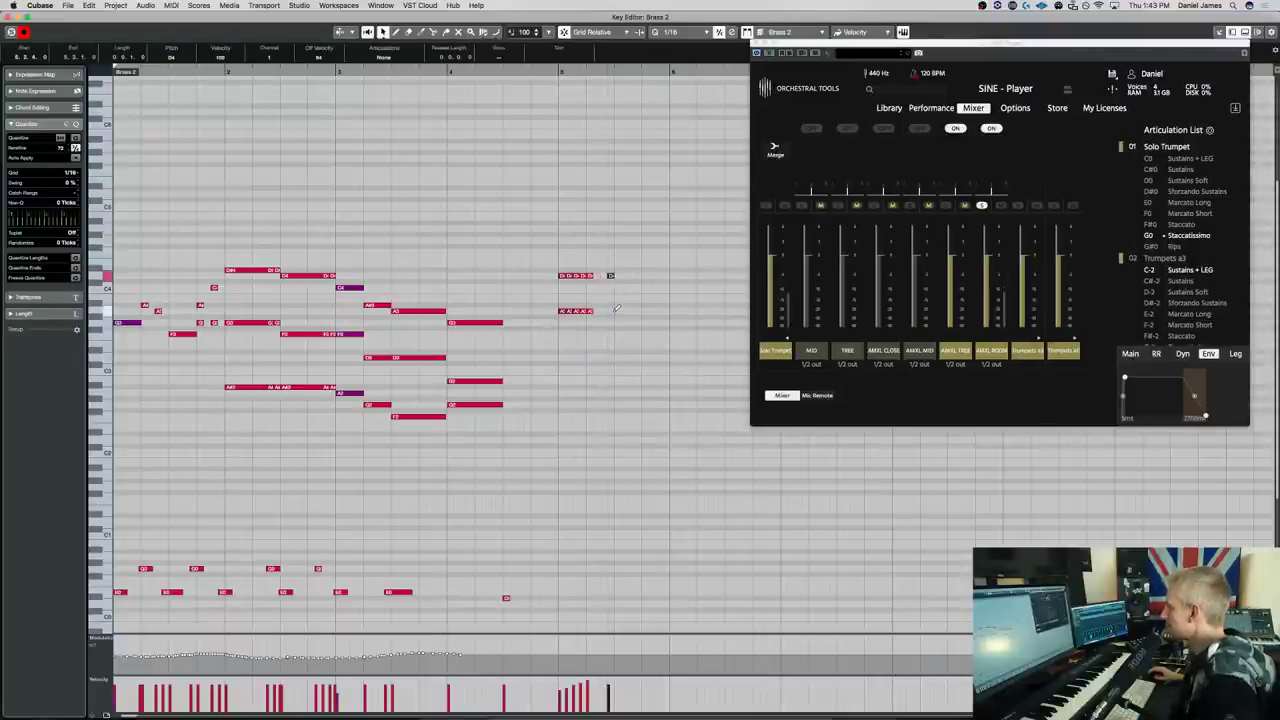
click(611, 304)
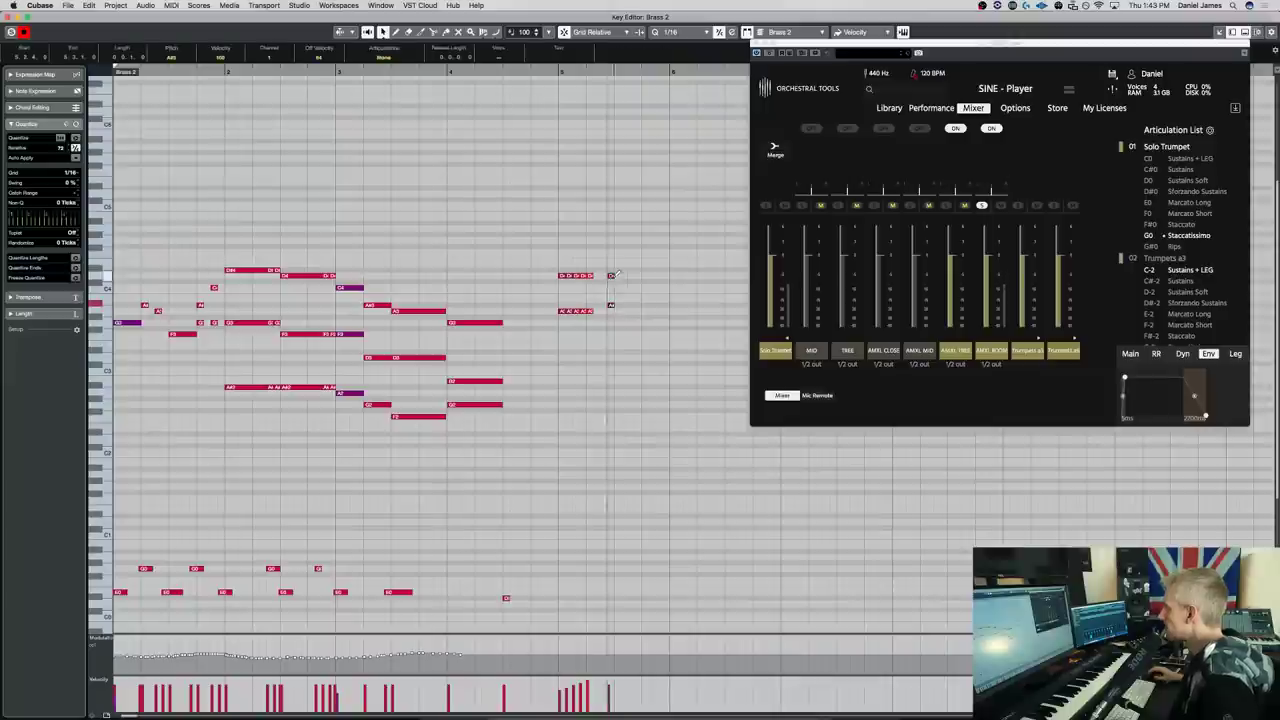
click(631, 275)
click(631, 304)
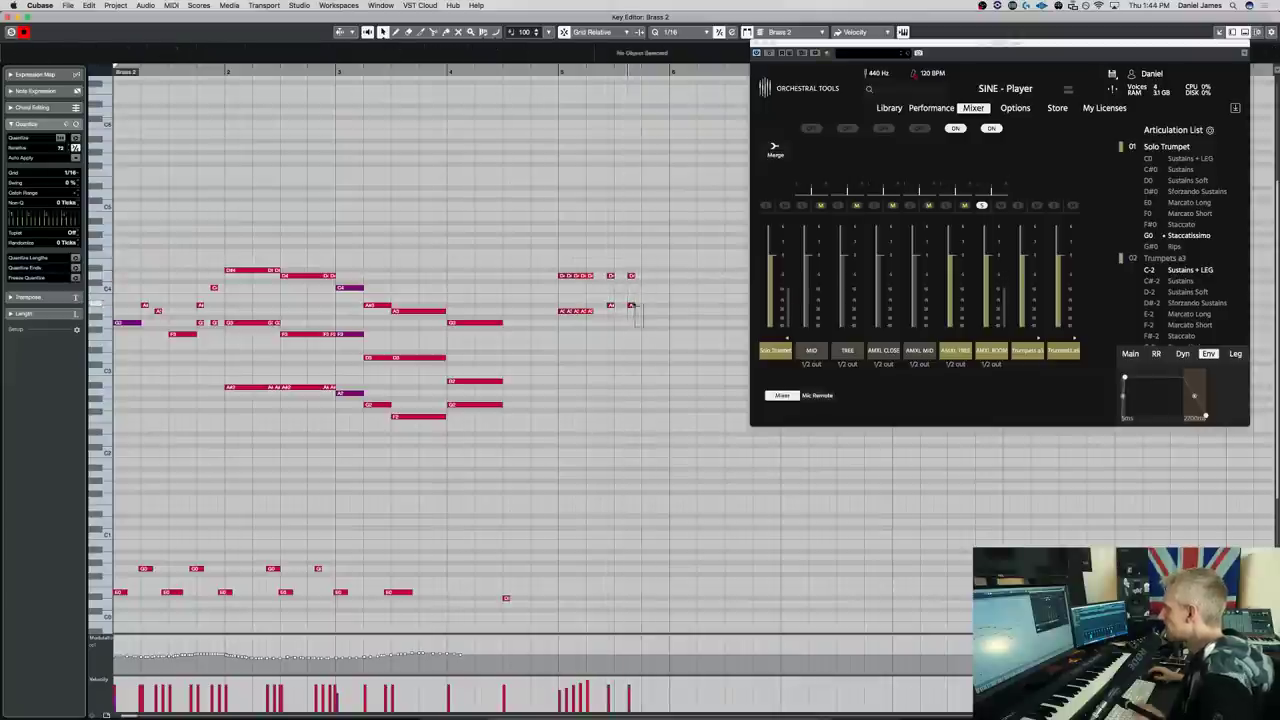
drag(632, 304, 632, 270)
key(Up)
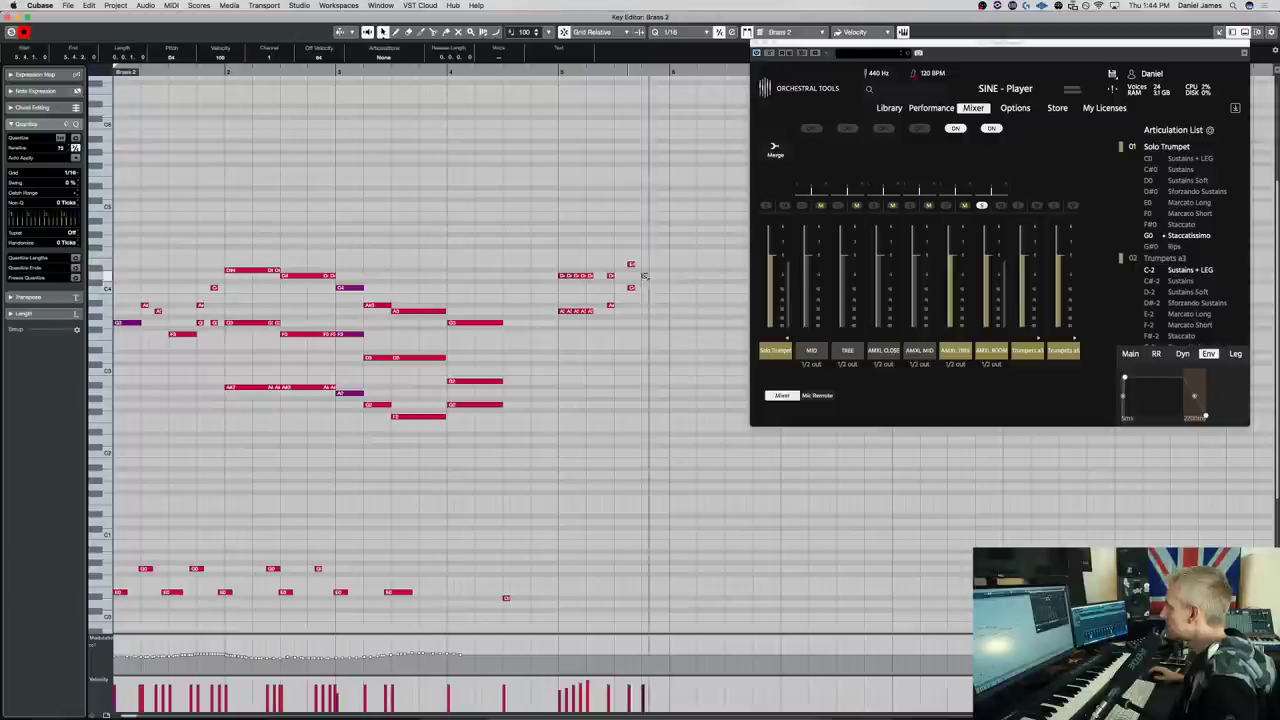
click(647, 252)
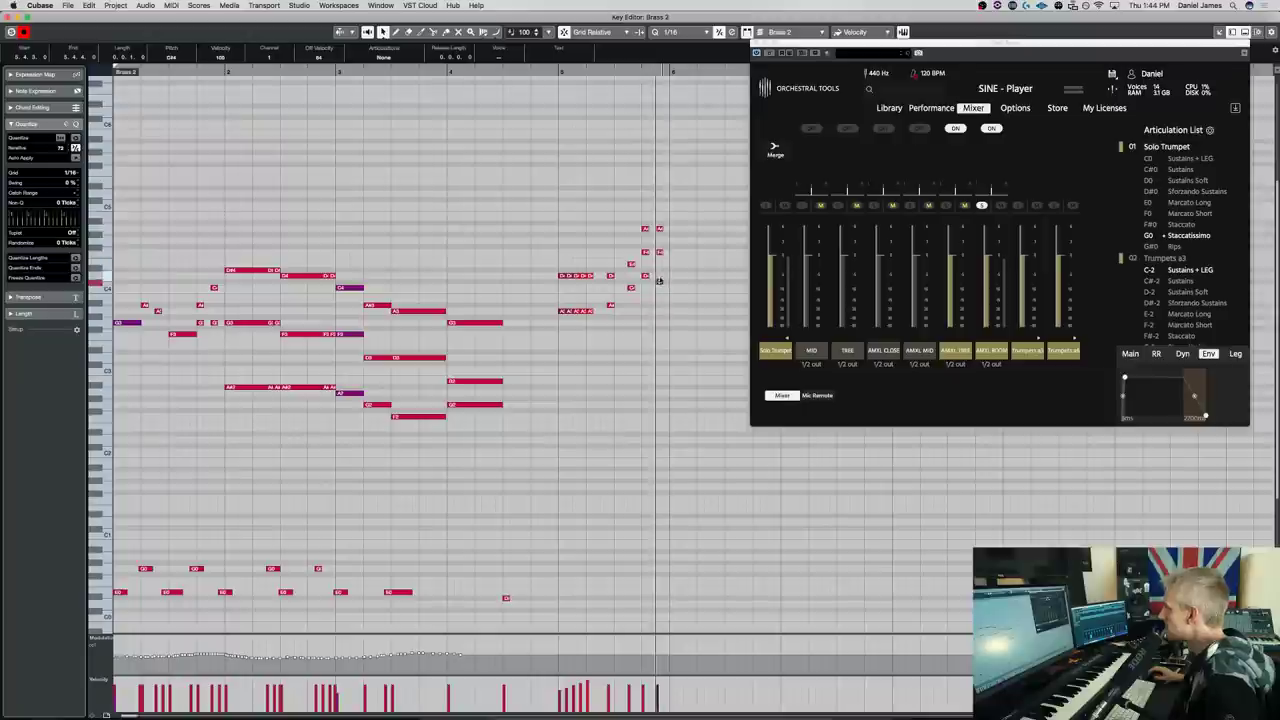
Play the bar 5 notes, switch Solo Trumpet to Staccato, and play them again for comparison
click(545, 71)
key(space)
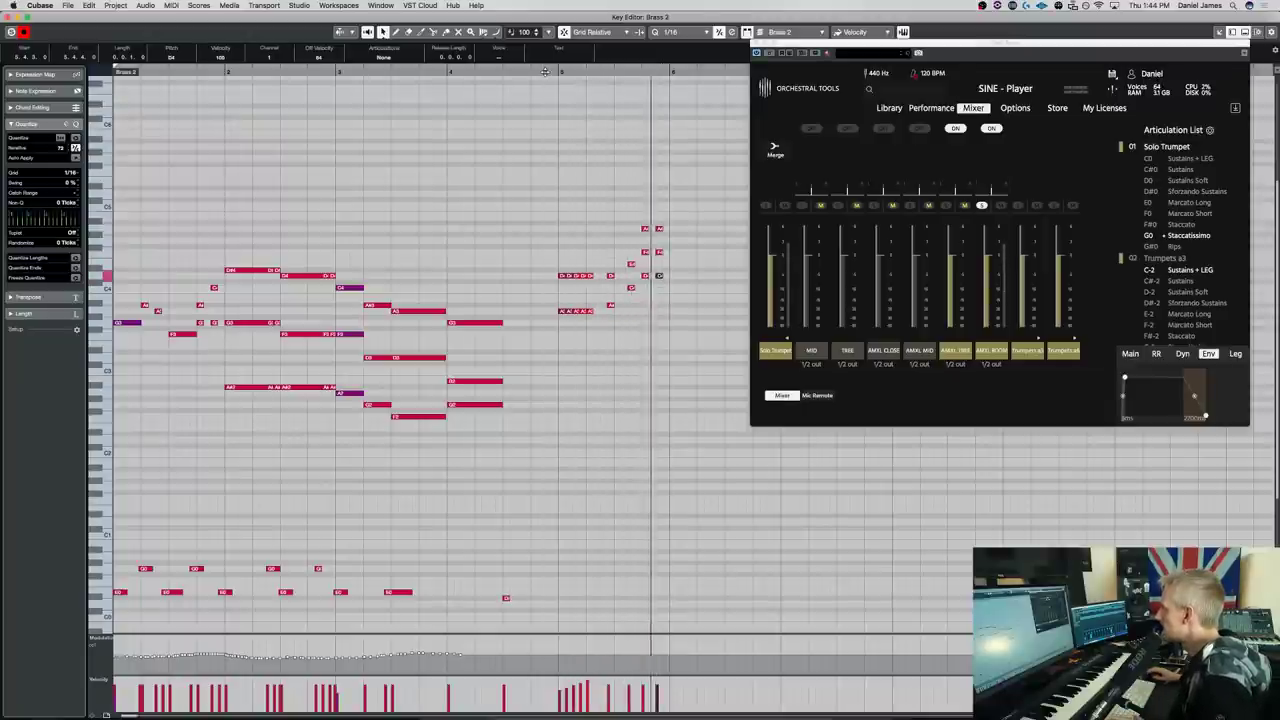
click(1186, 225)
click(583, 130)
key(space)
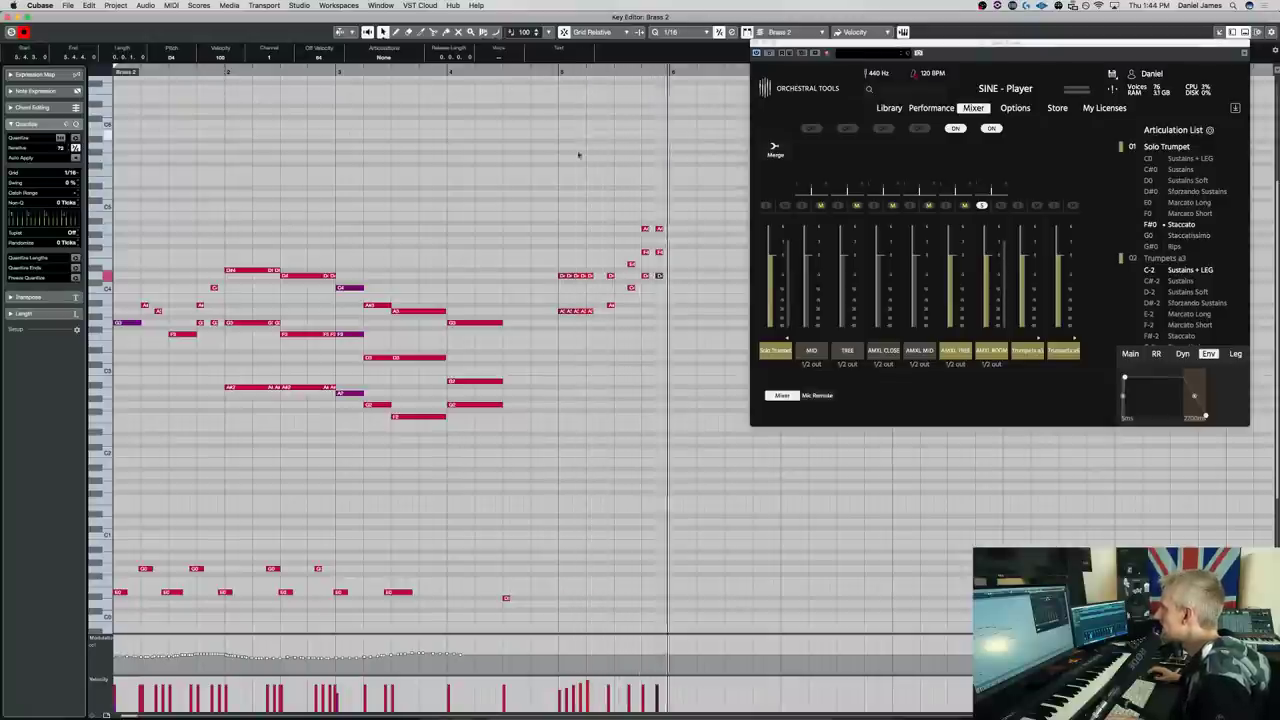
key(space)
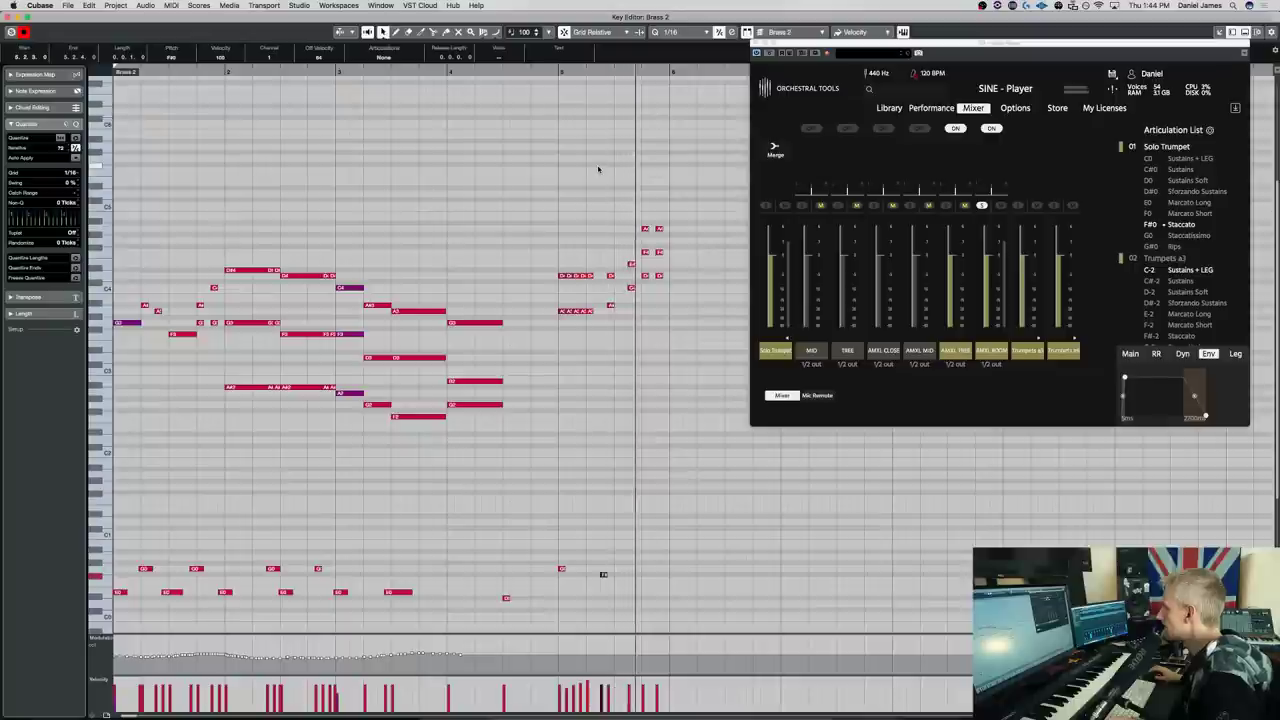
Lower the A4 notes of the last two chords one octave to A3 and play bar 5
key(space)
key(shift+Down)
key(space)
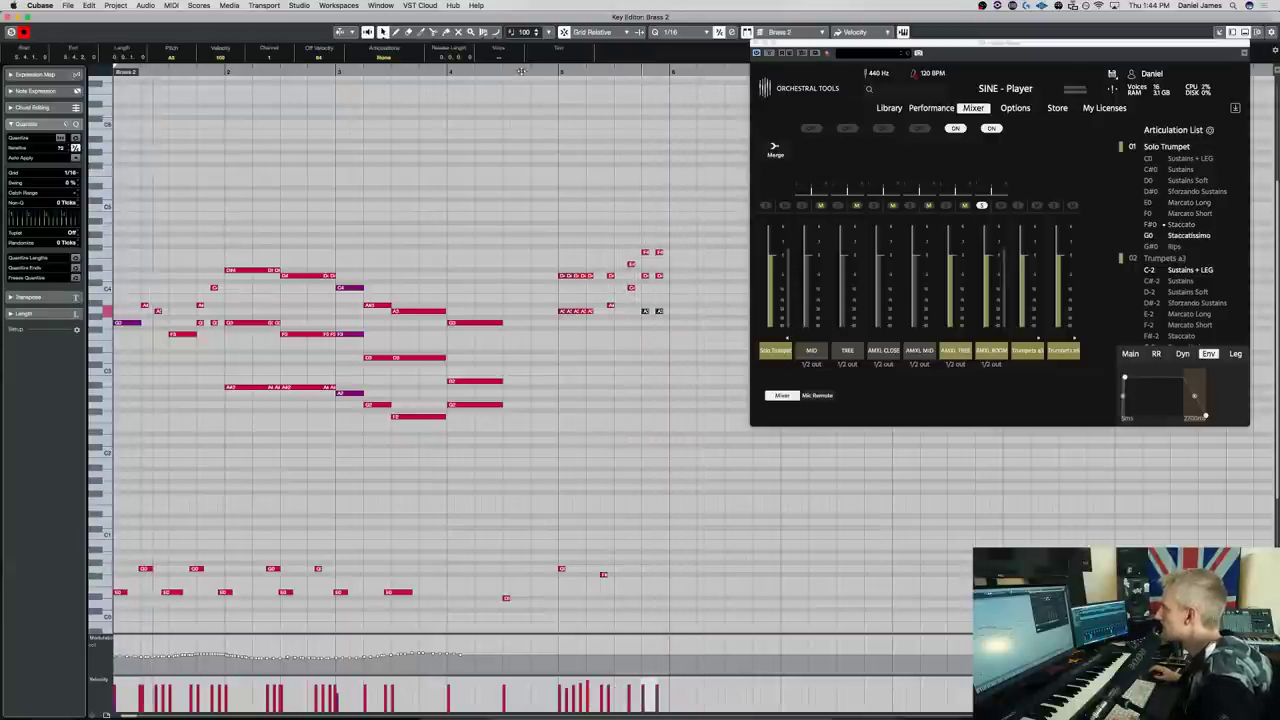
Delete the rising chords after the repeated notes and try spaced short D4 chords in their place
key(g)
drag(678, 358, 586, 220)
key(Delete)
drag(608, 356, 530, 273)
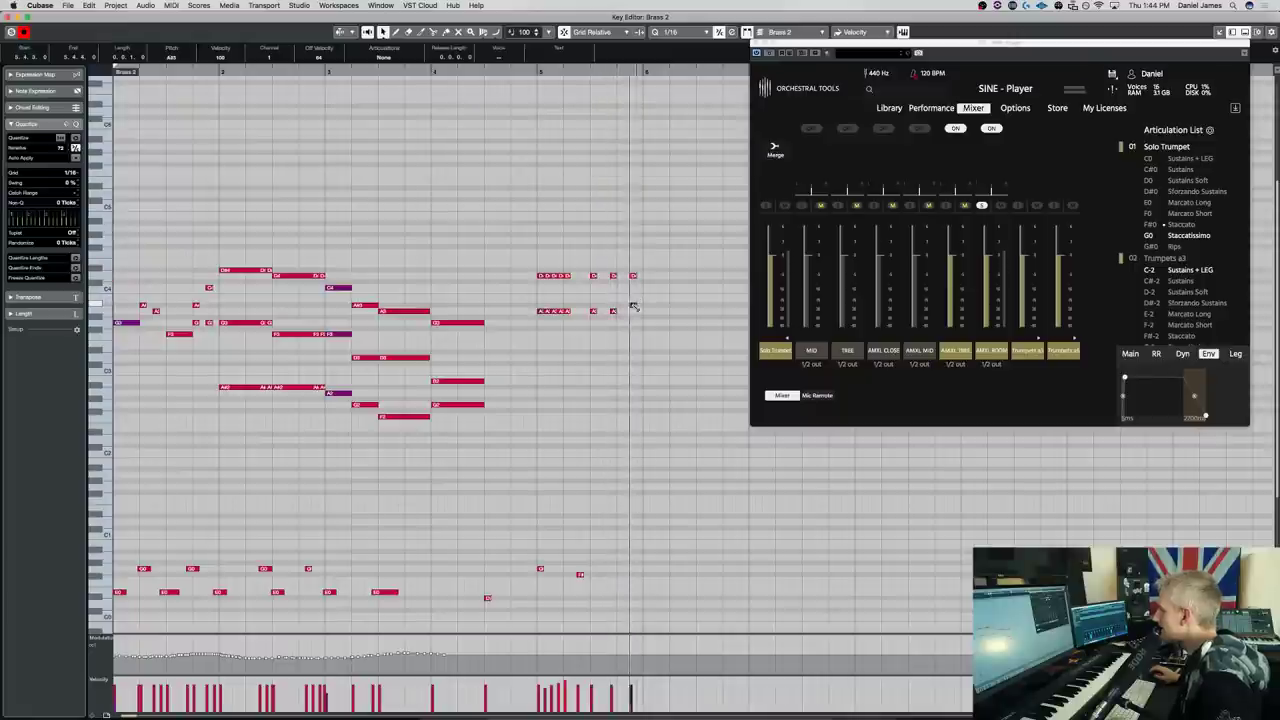
Play the reworked riff from just before bar 5 with its alternating short-articulation keyswitches
click(495, 72)
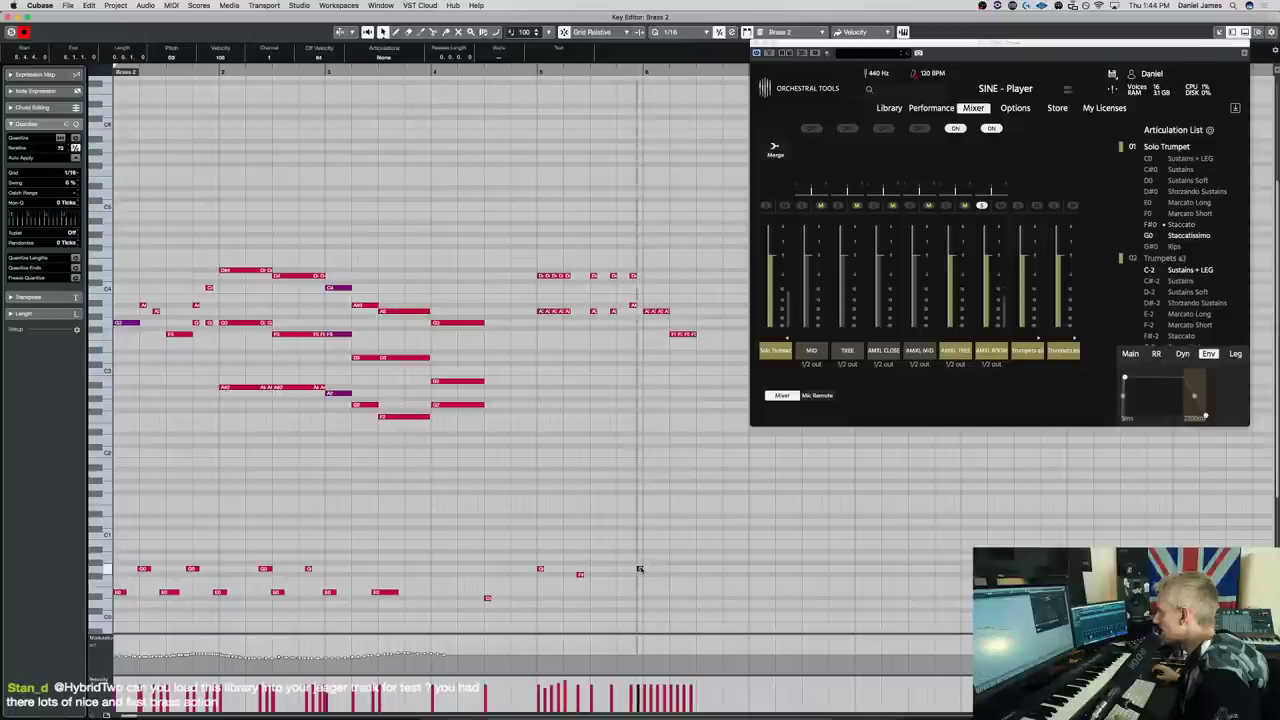
click(540, 62)
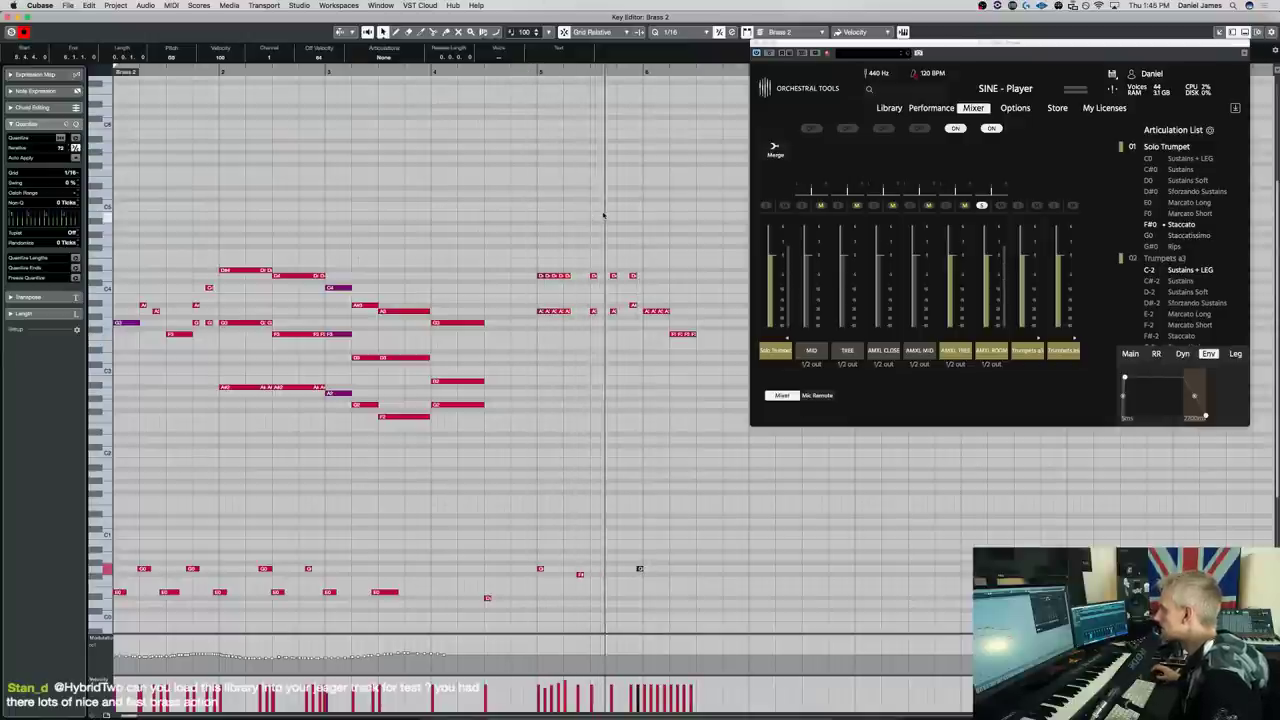
key(space)
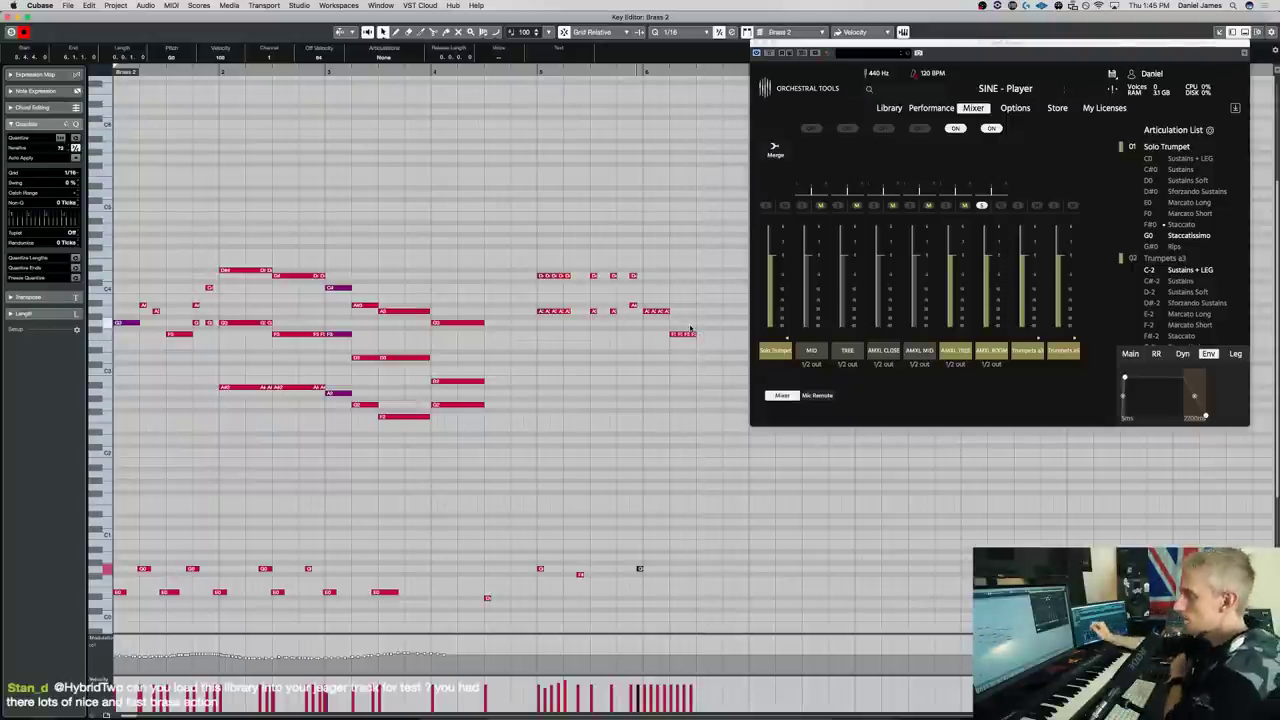
Delete the notes following the repeated D4 and A3 figure, then duplicate that figure with a longer last chord
drag(724, 400, 590, 276)
key(Delete)
drag(617, 342, 541, 263)
key(super+d)
drag(645, 336, 632, 275)
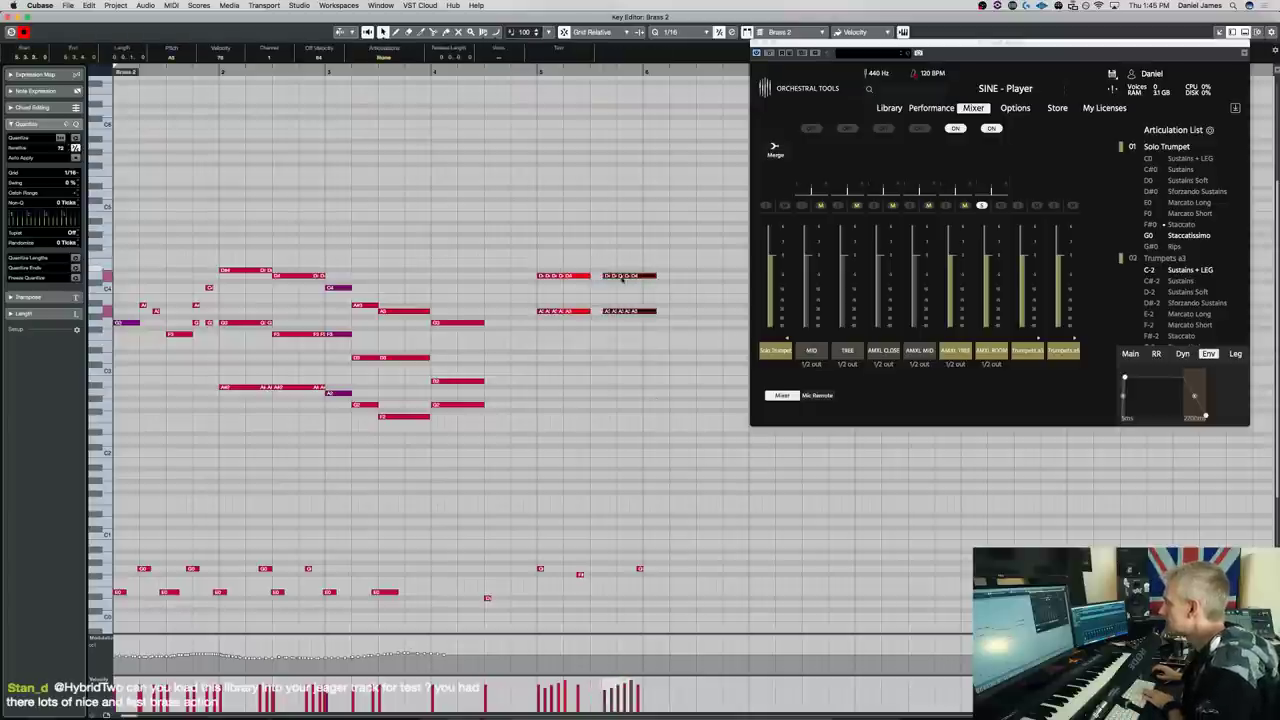
Shift the two repeated-note groups to beats 2 and 4 of bar 5 and raise the final lower note to A#3
drag(590, 342, 615, 268)
click(640, 330)
drag(640, 275, 652, 275)
click(632, 290)
drag(604, 311, 631, 287)
key(ctrl+Left)
drag(684, 341, 622, 215)
key(ctrl+Left)
drag(660, 311, 666, 305)
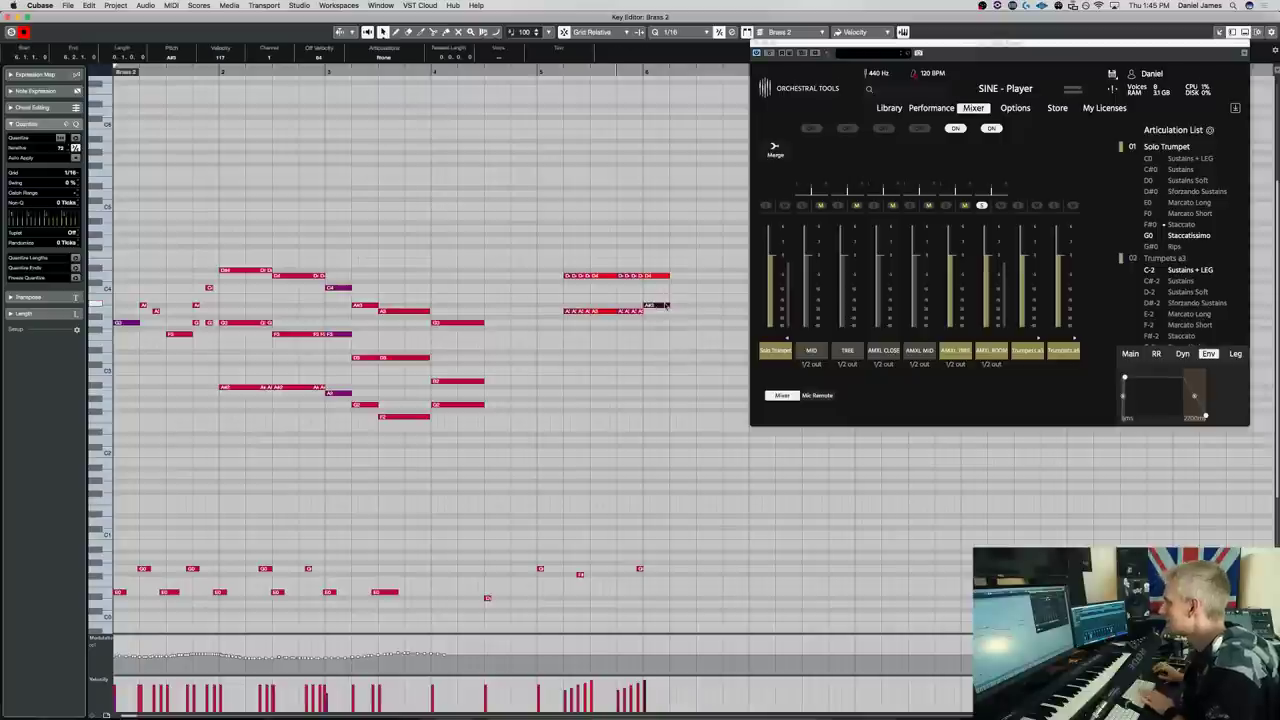
Move the F#0 keyswitch in bar 5 to beat 3, change it to E0, and play the riff
drag(565, 620, 604, 558)
key(Up)
key(ctrl+Right)
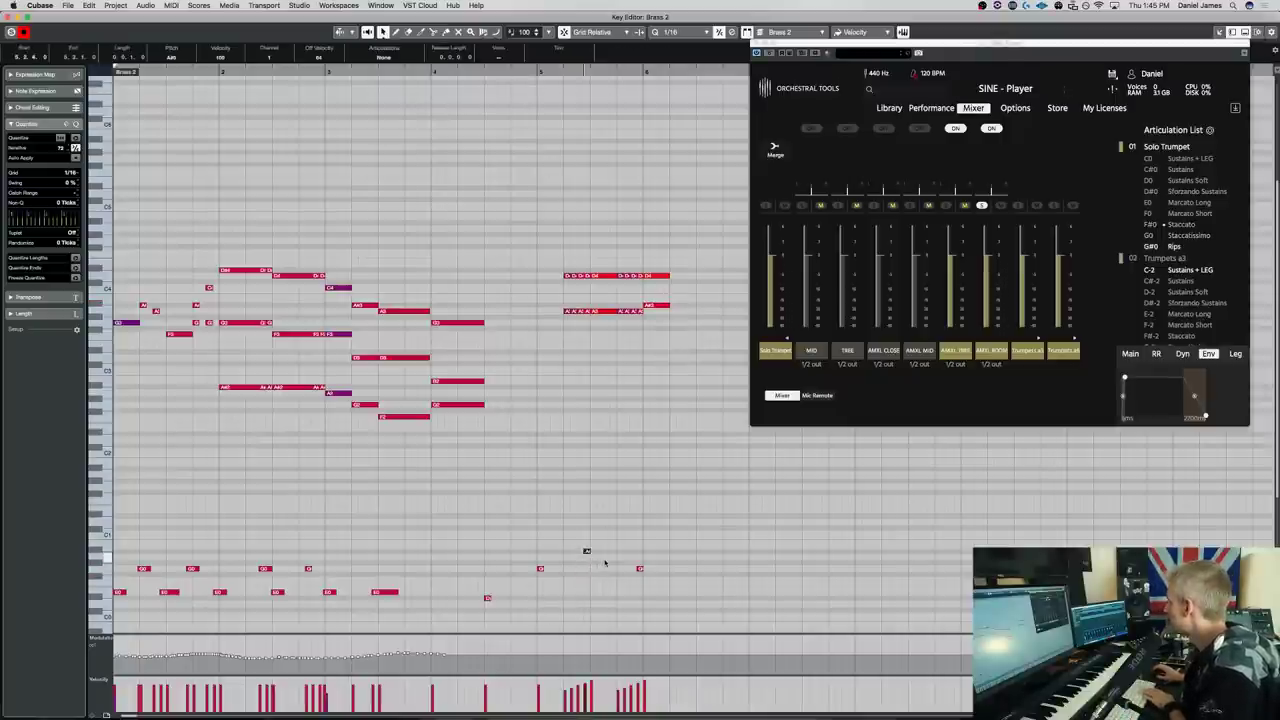
key(Up)
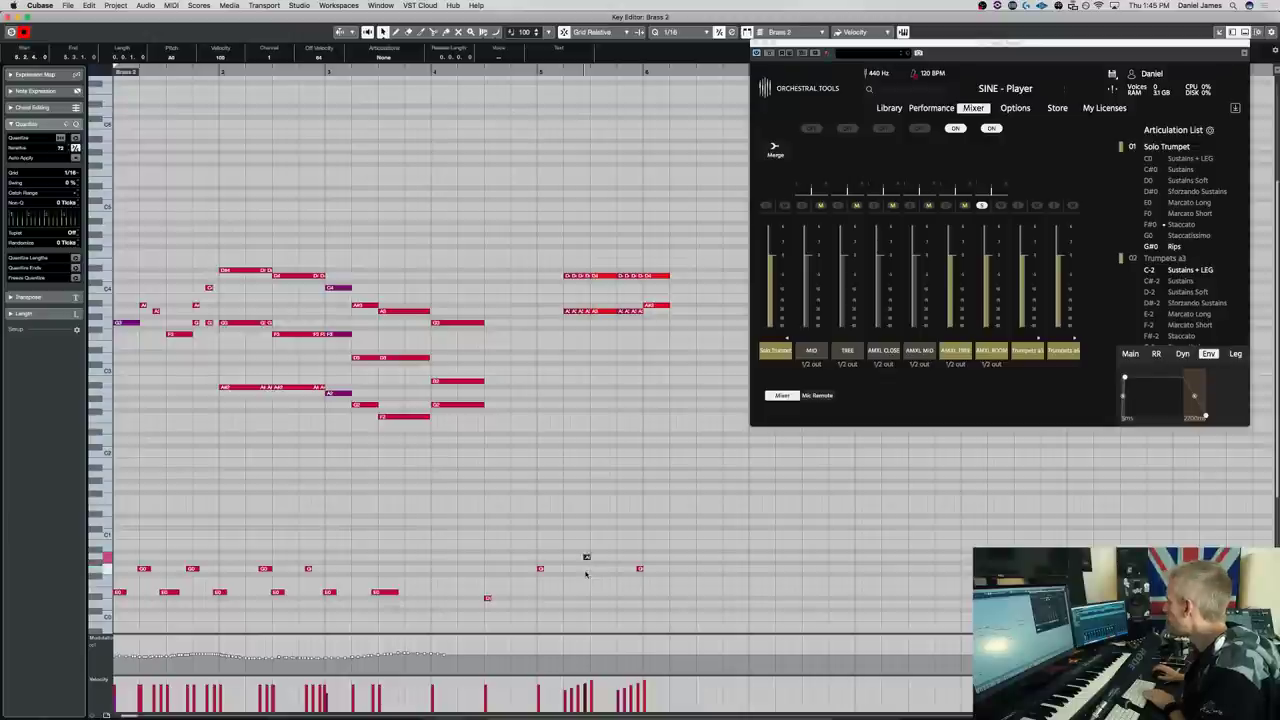
key(Down)
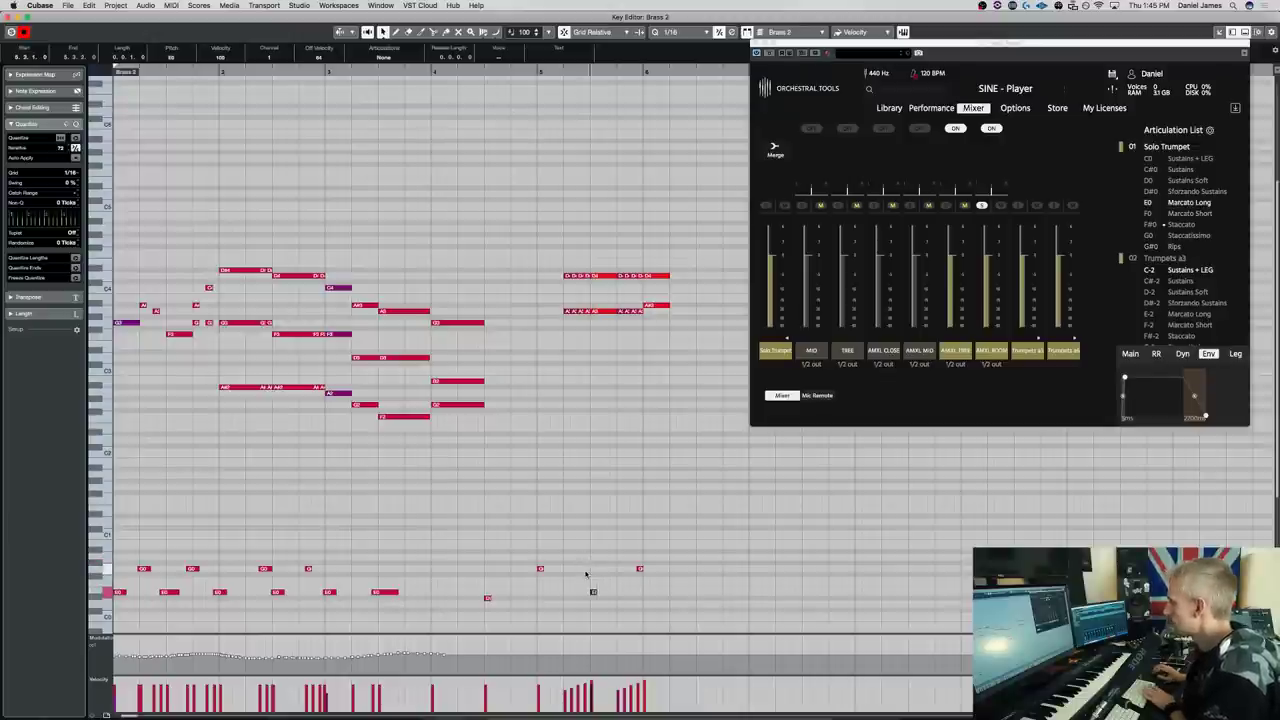
key(space)
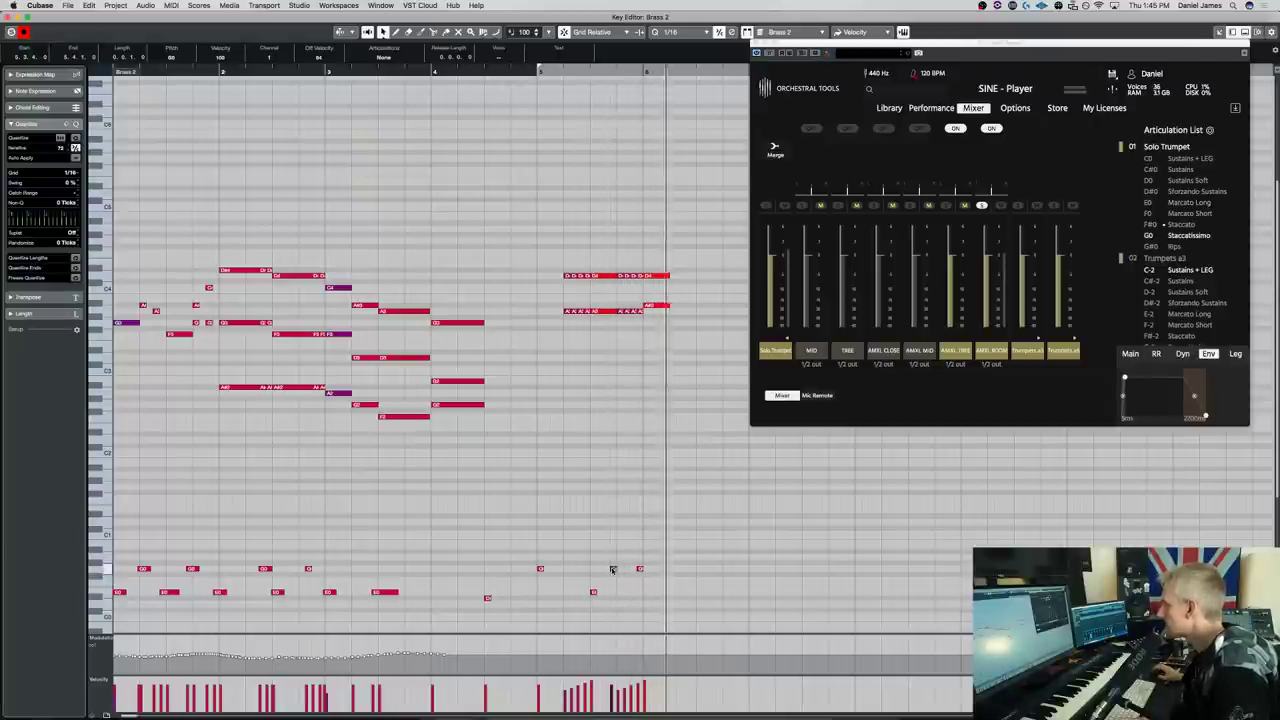
Add a G0 keyswitch just before beat 4 of bar 5 and lower the one before bar 6 to E0
click(613, 569)
click(640, 568)
key(Down)
key(Down)
key(Down)
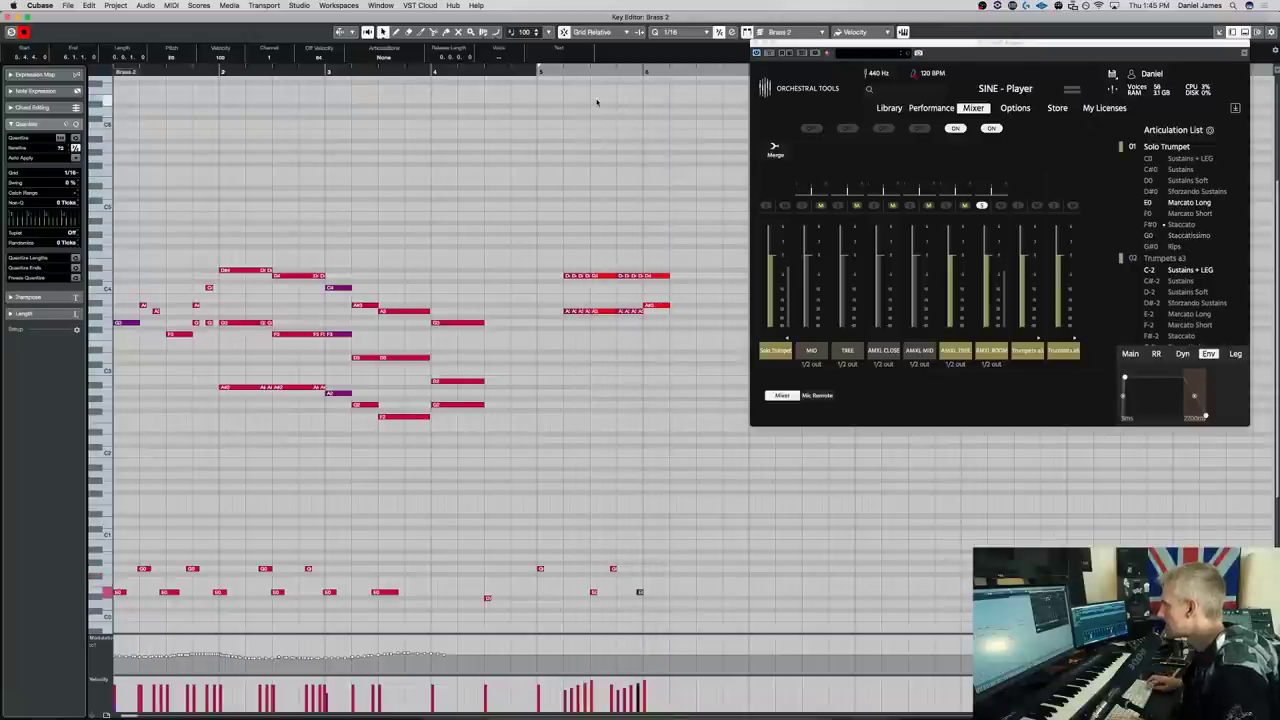
Move the two E0 keyswitches in bar 5 to just before beat 3 and just before bar 6, and play the riff
click(660, 604)
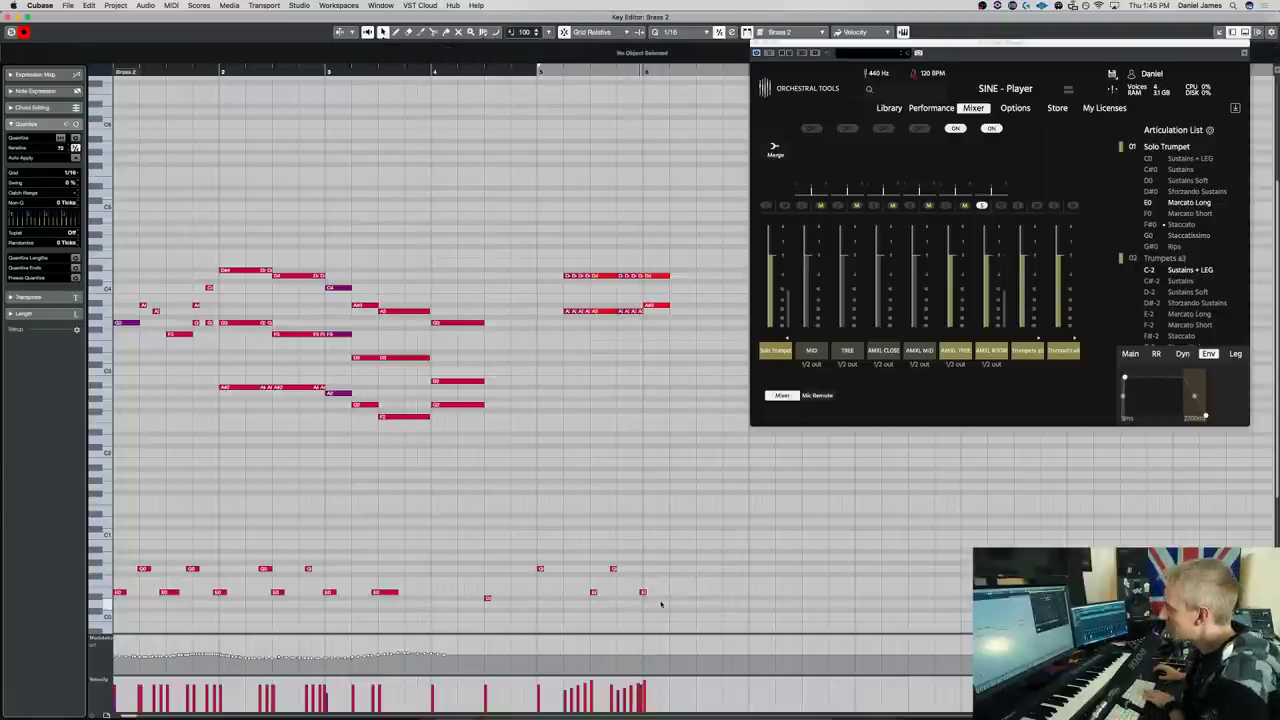
click(643, 593)
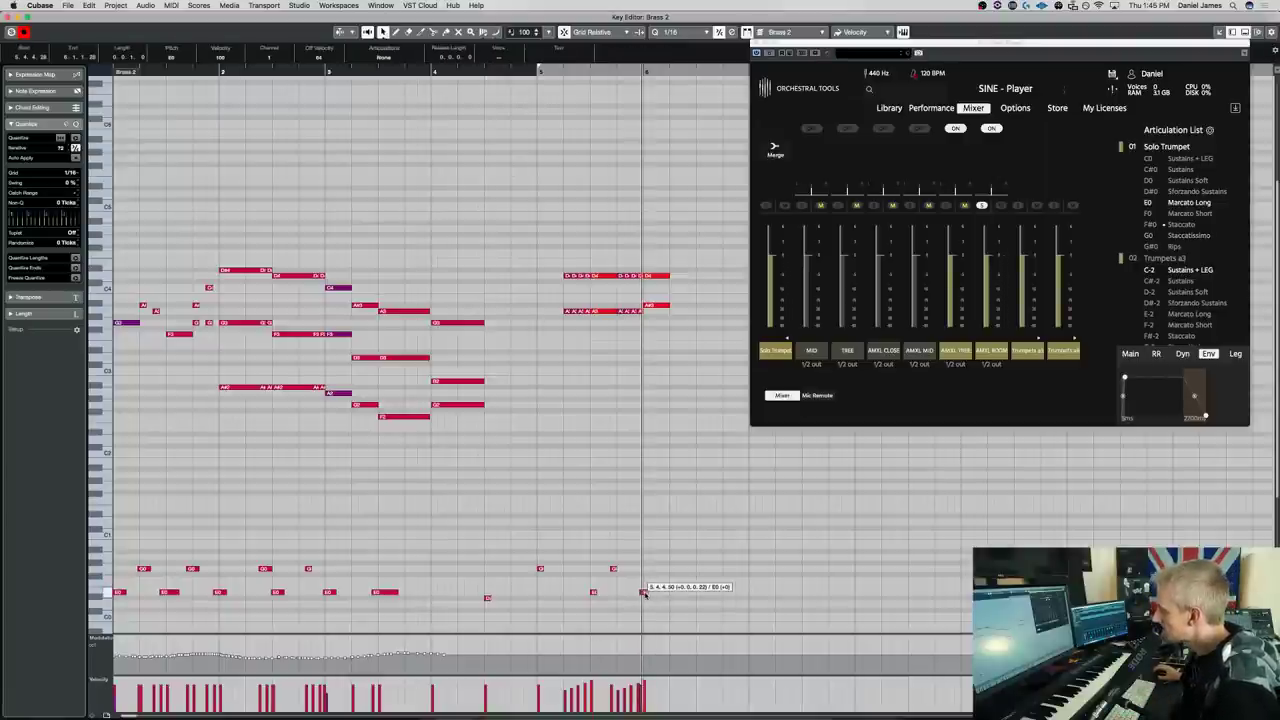
drag(569, 599, 591, 593)
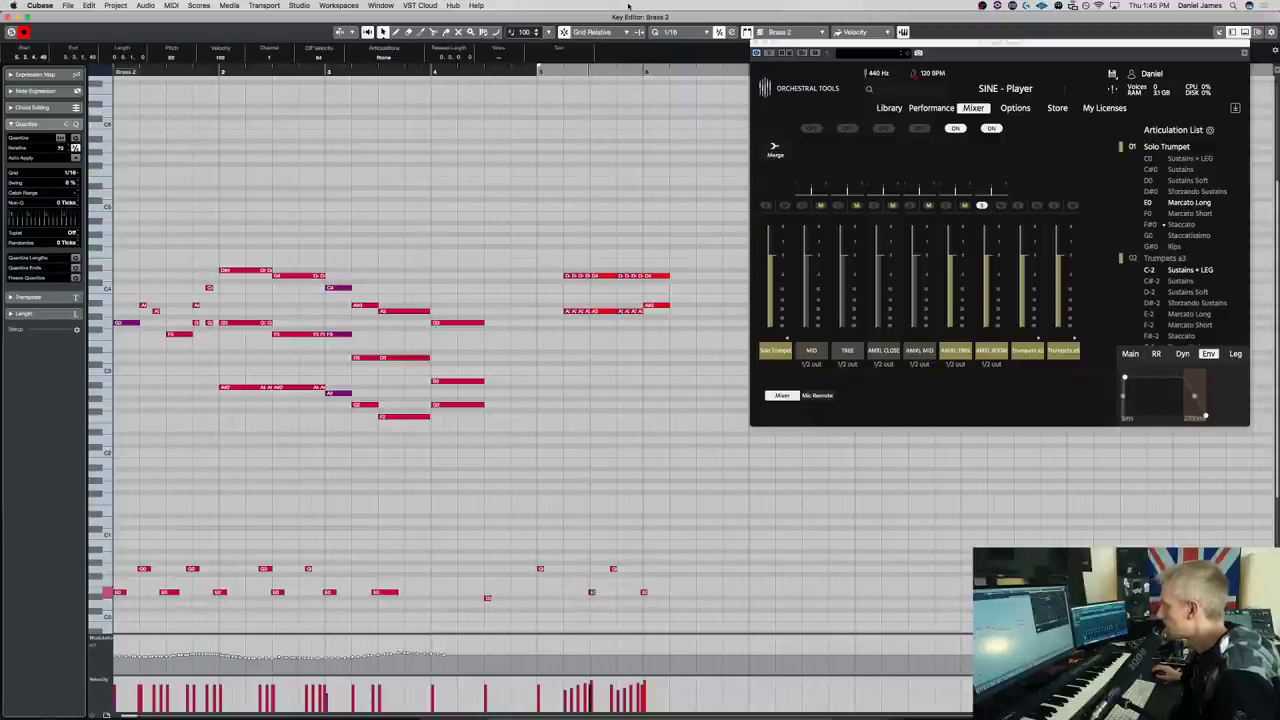
click(551, 443)
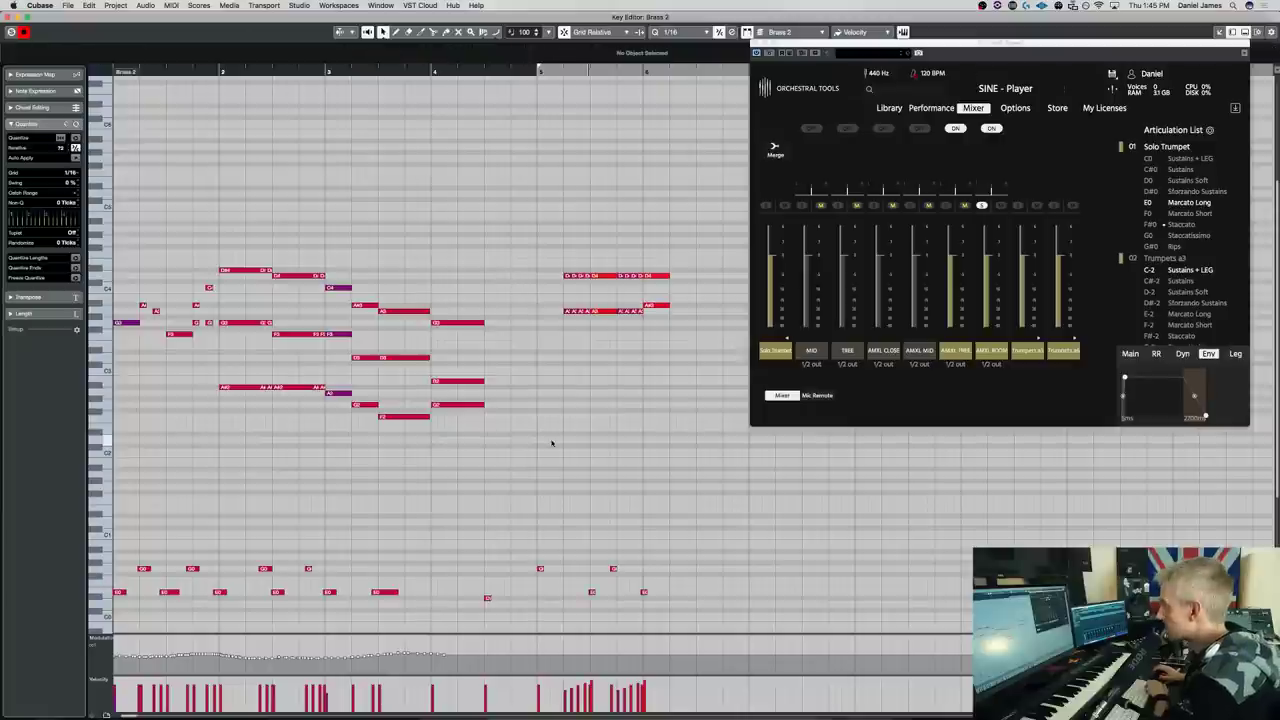
key(space)
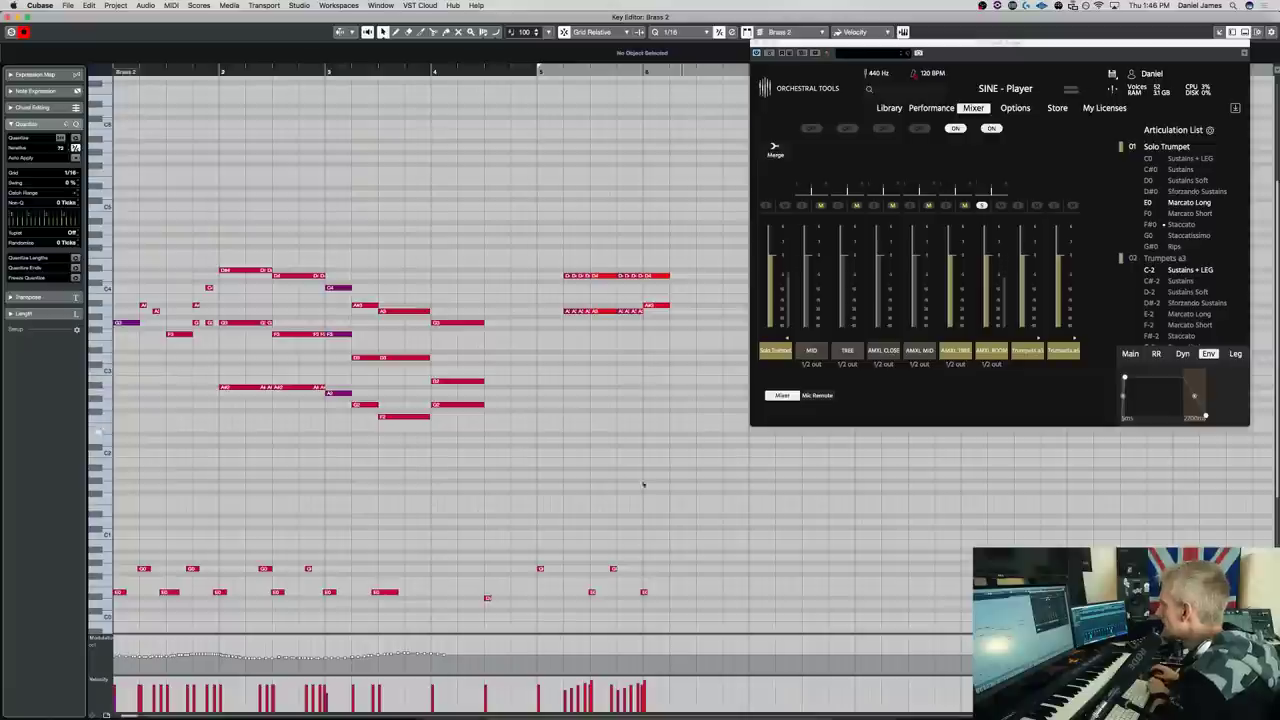
Raise the two E0 keyswitches in bar 5 to F0 for Marcato Short and play the riff
drag(676, 611, 576, 586)
key(Up)
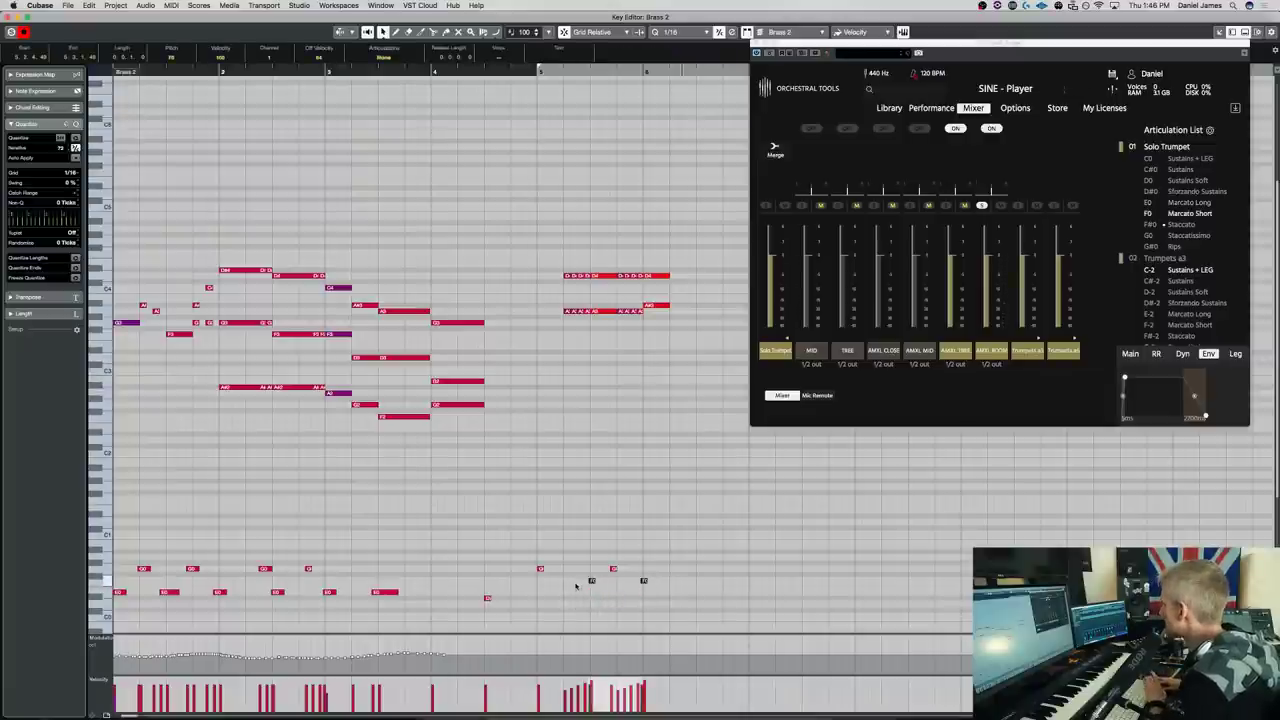
key(space)
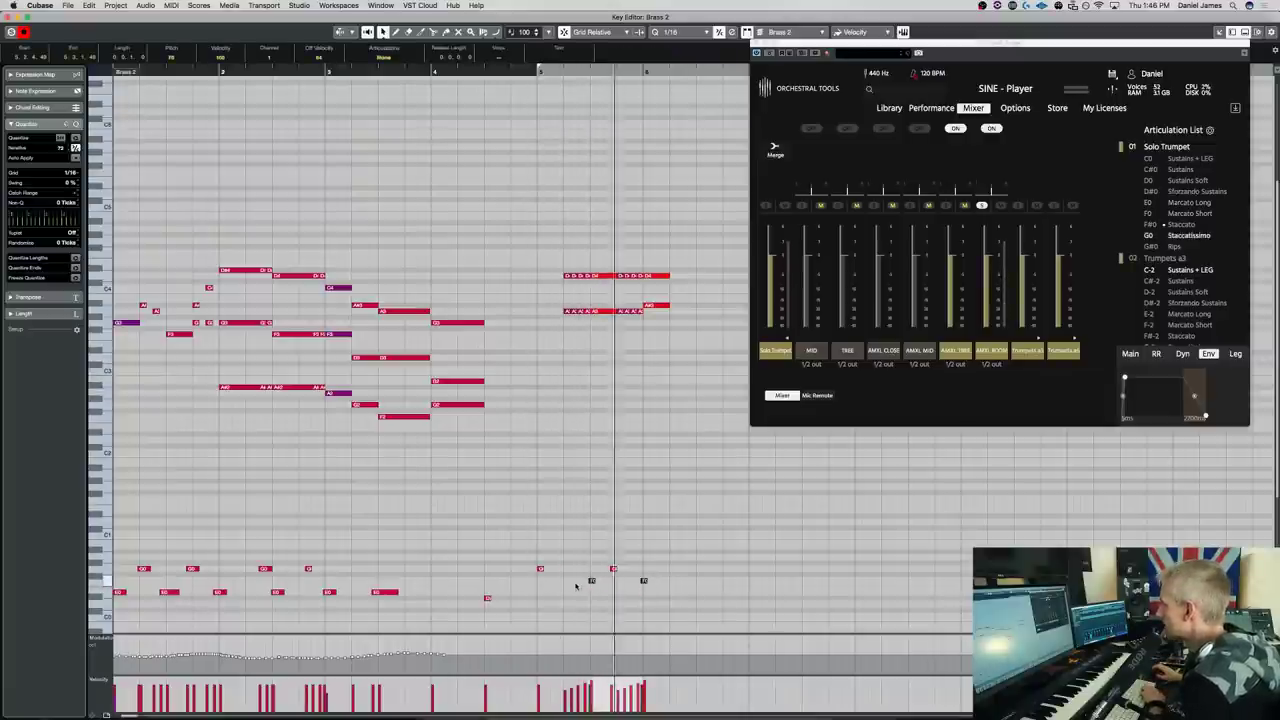
key(space)
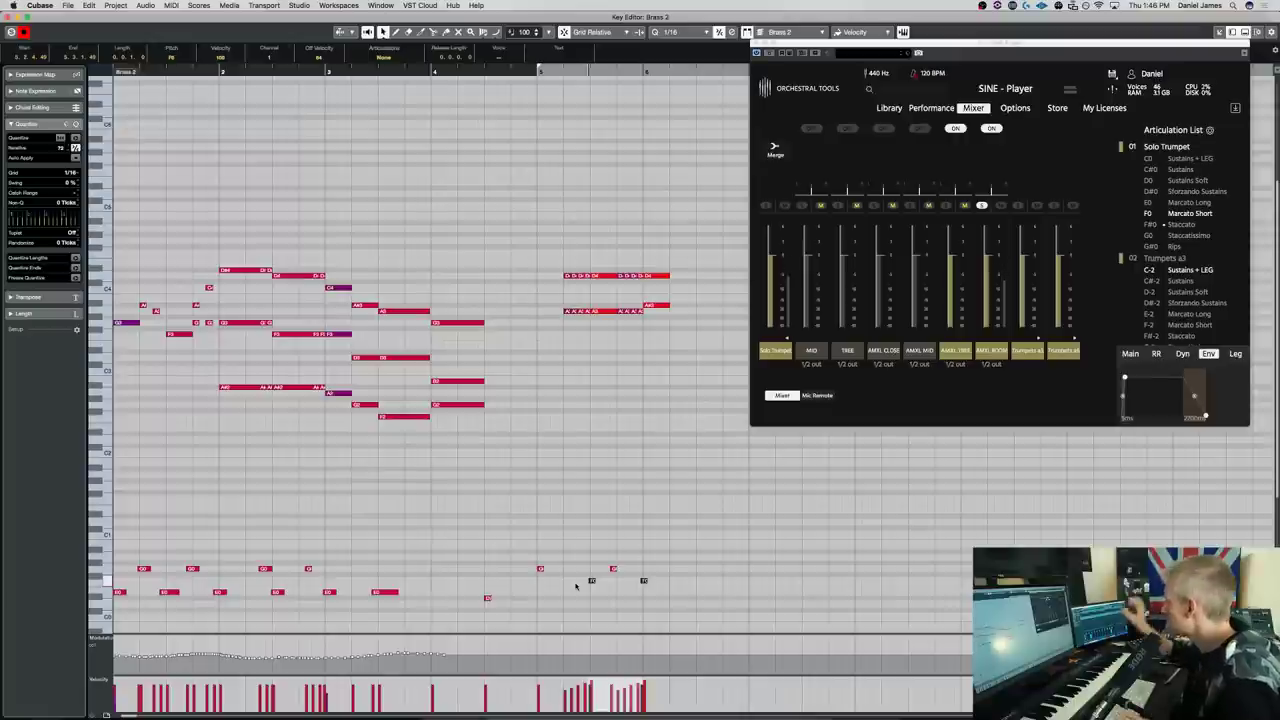
Try G#0 for Rips on the two F0 keyswitches, play the riff, and return them to F0
key(Up)
key(Up)
key(space)
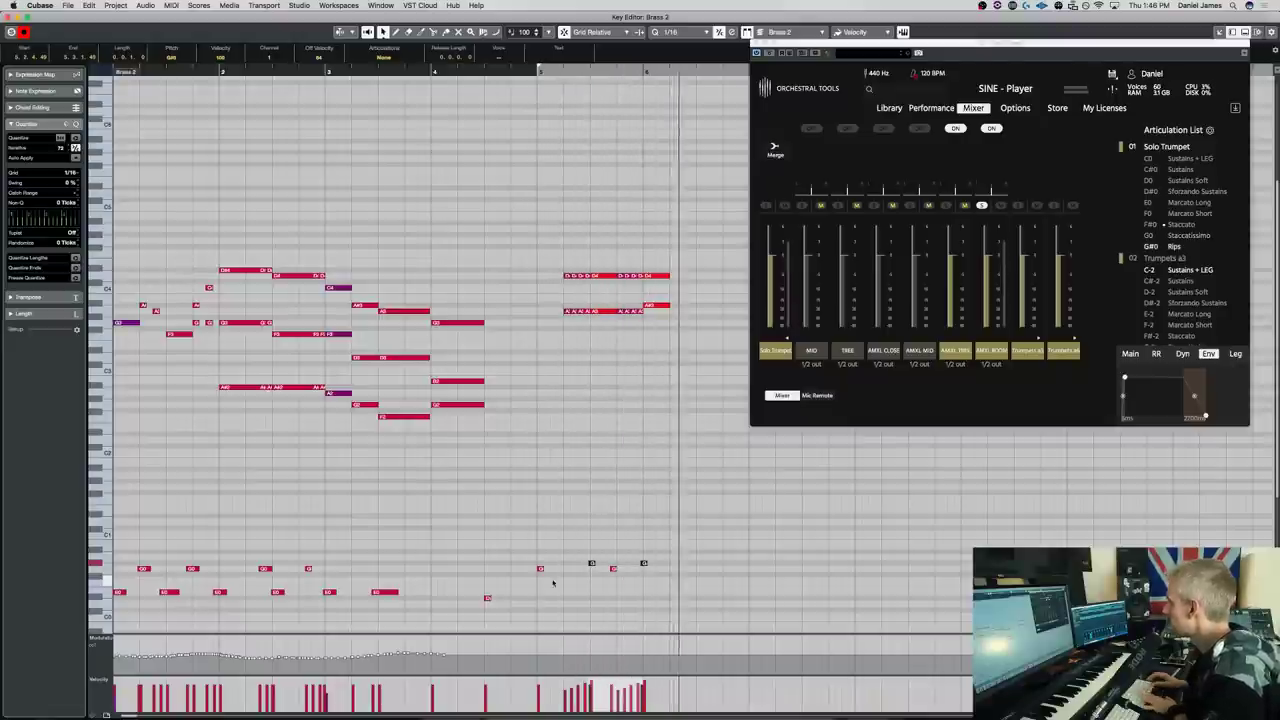
key(Down)
key(Down)
key(Down)
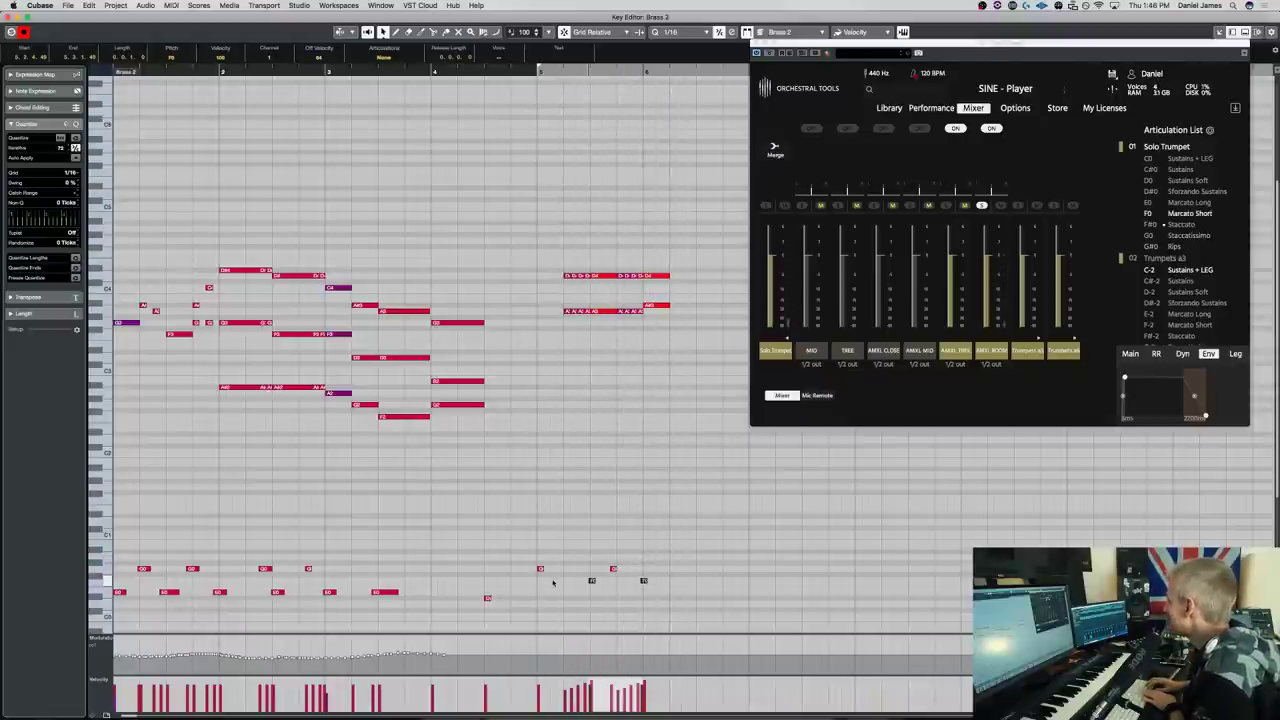
Lower the two F0 keyswitches in bar 5 through D#0 to D0 for Sustains Soft
key(Down)
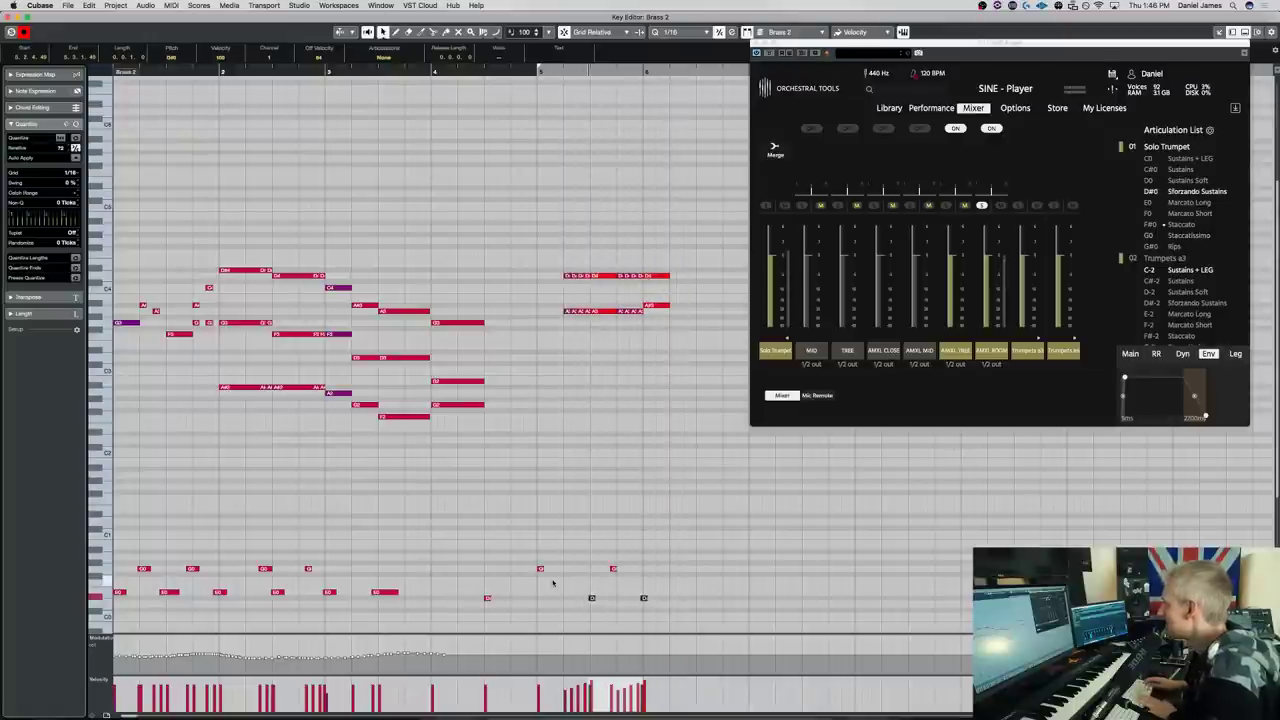
key(Down)
click(673, 615)
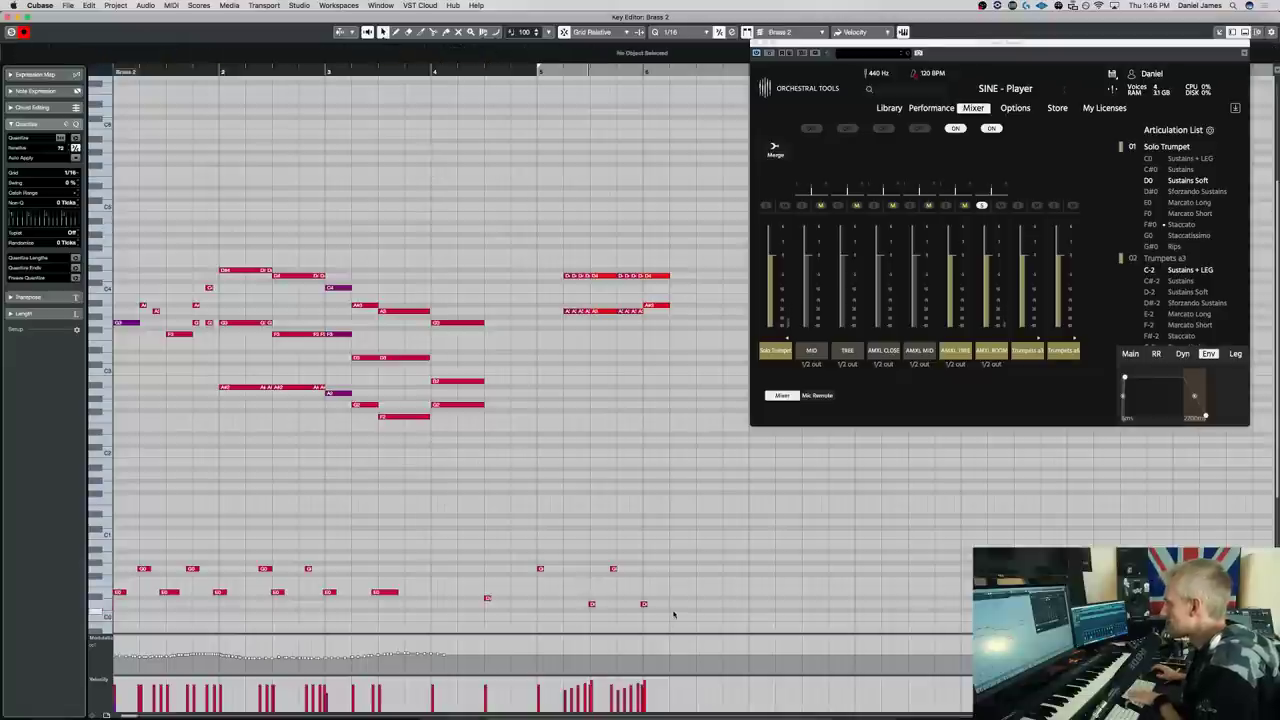
Select Sustains + LEG as the Solo Trumpet articulation and return from the Key Editor to the project
click(1170, 158)
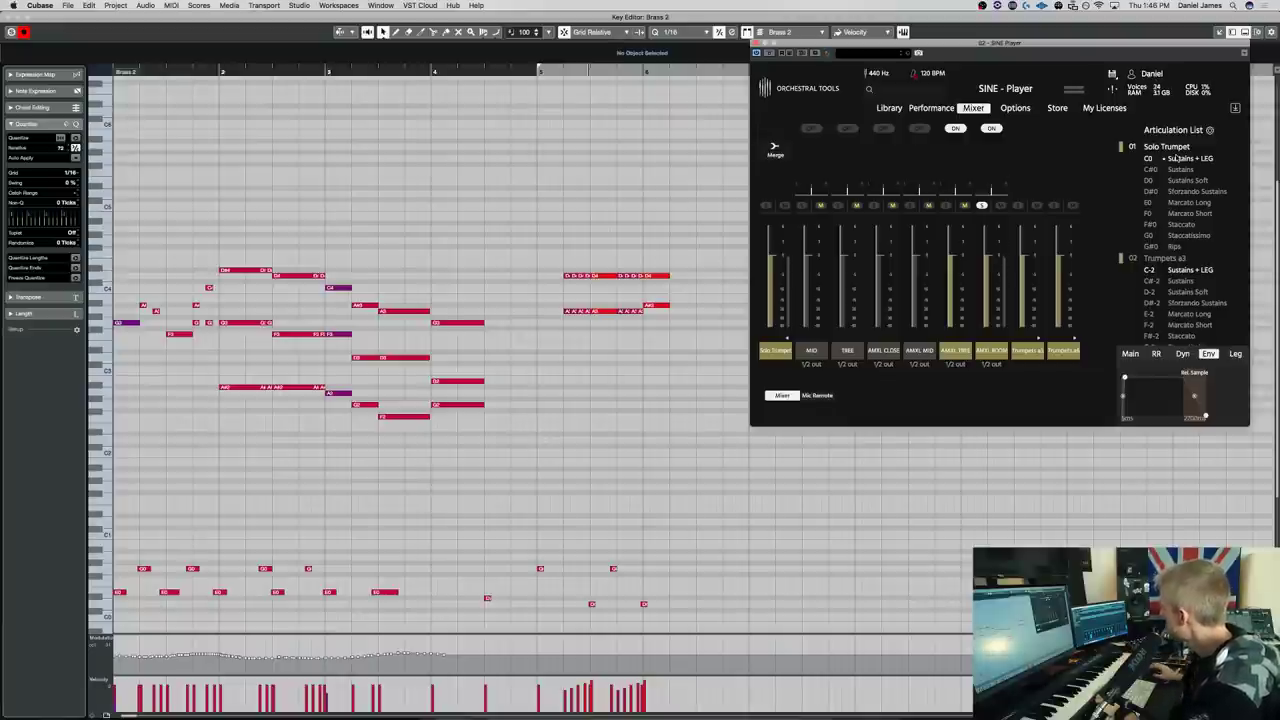
click(601, 277)
click(607, 252)
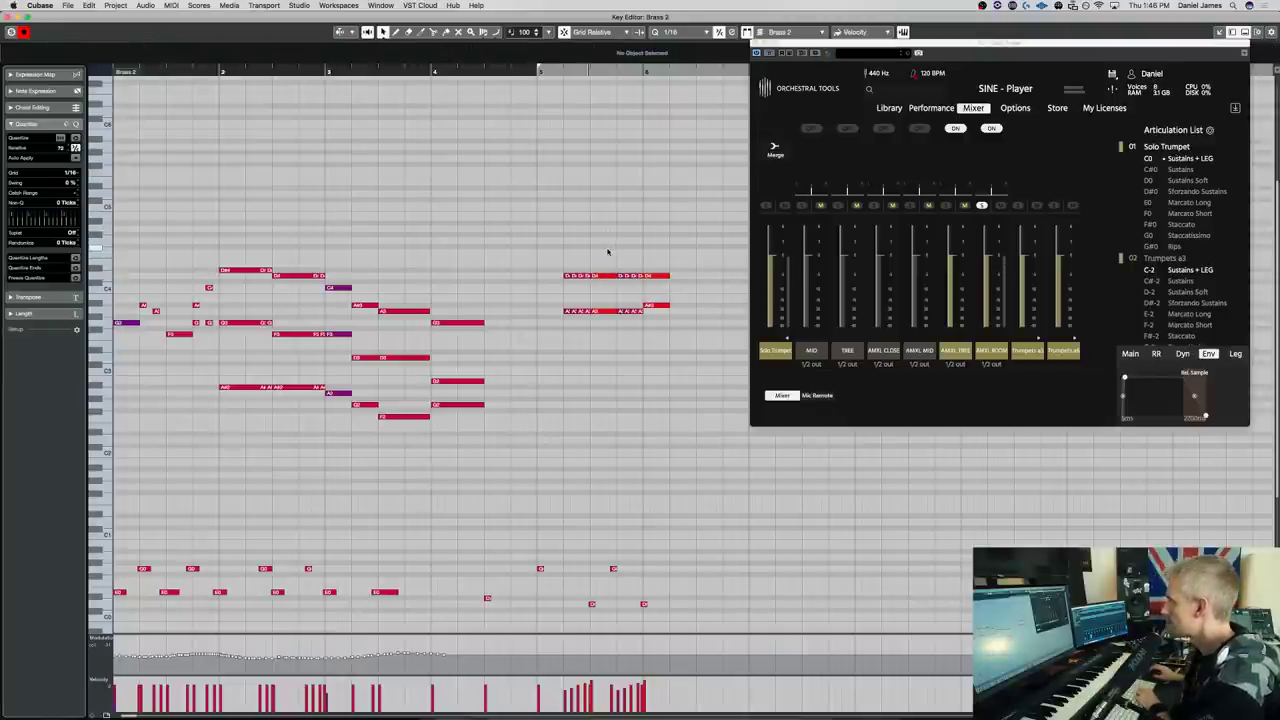
key(Escape)
drag(319, 428, 320, 450)
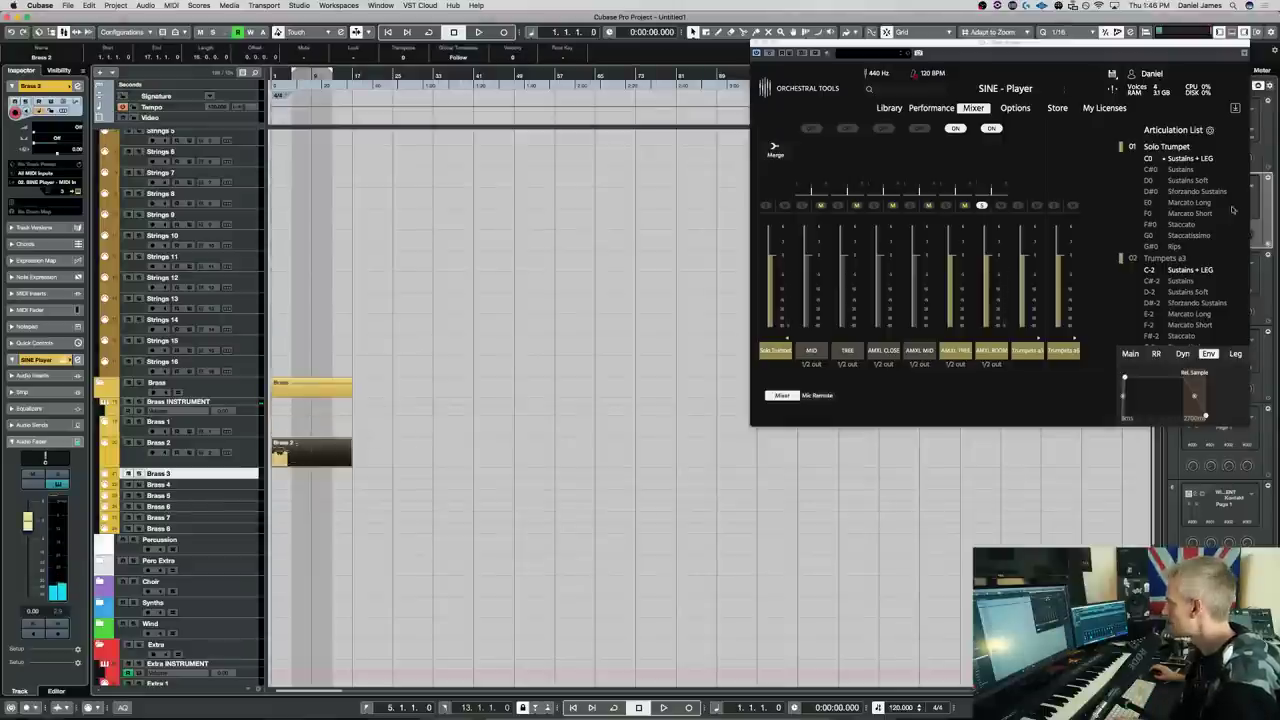
Select Trumpets a3, turn off the Solo Trumpet's AMXL Tree and AMXL Room microphones, and show the Trumpets a3 microphone channels
click(1157, 262)
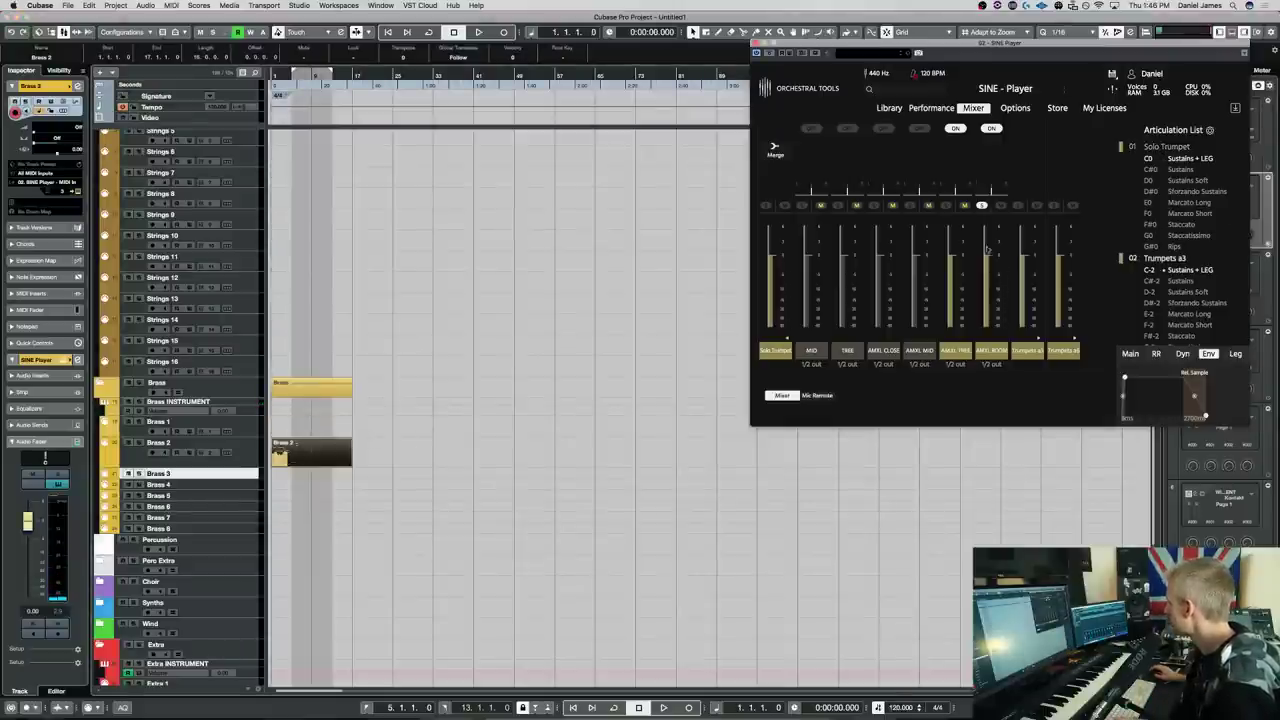
click(956, 129)
click(991, 129)
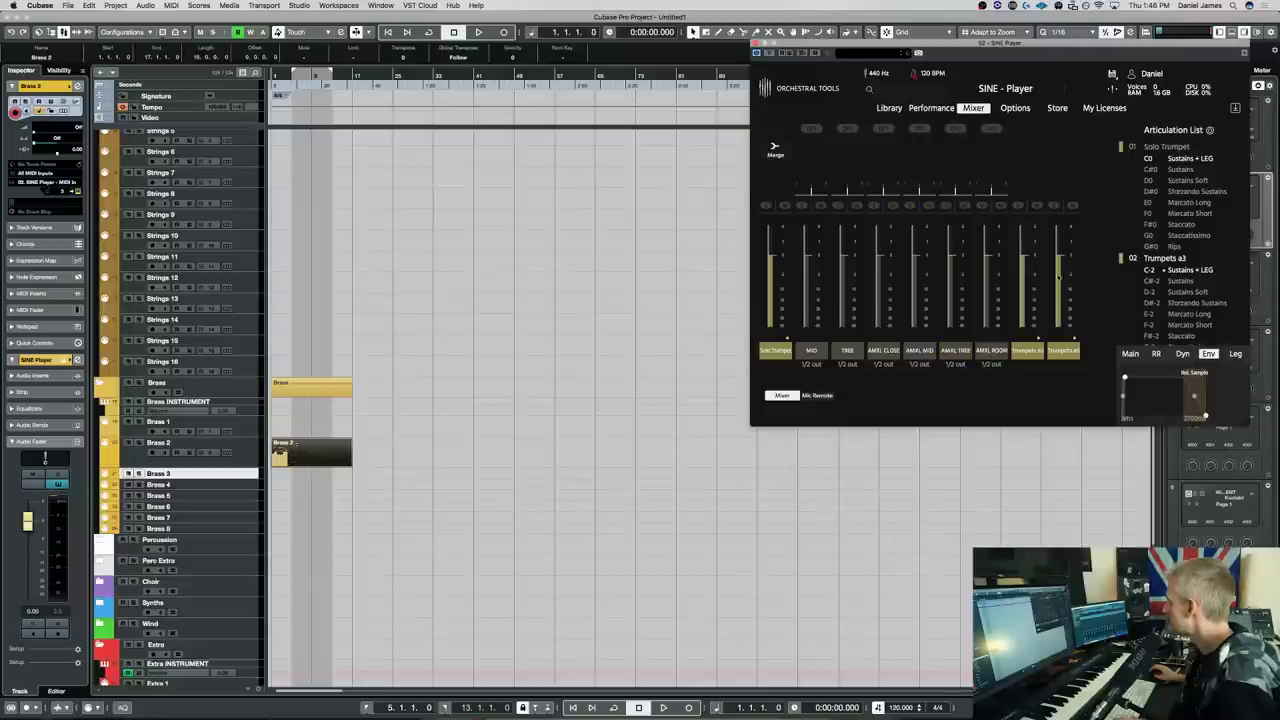
click(788, 341)
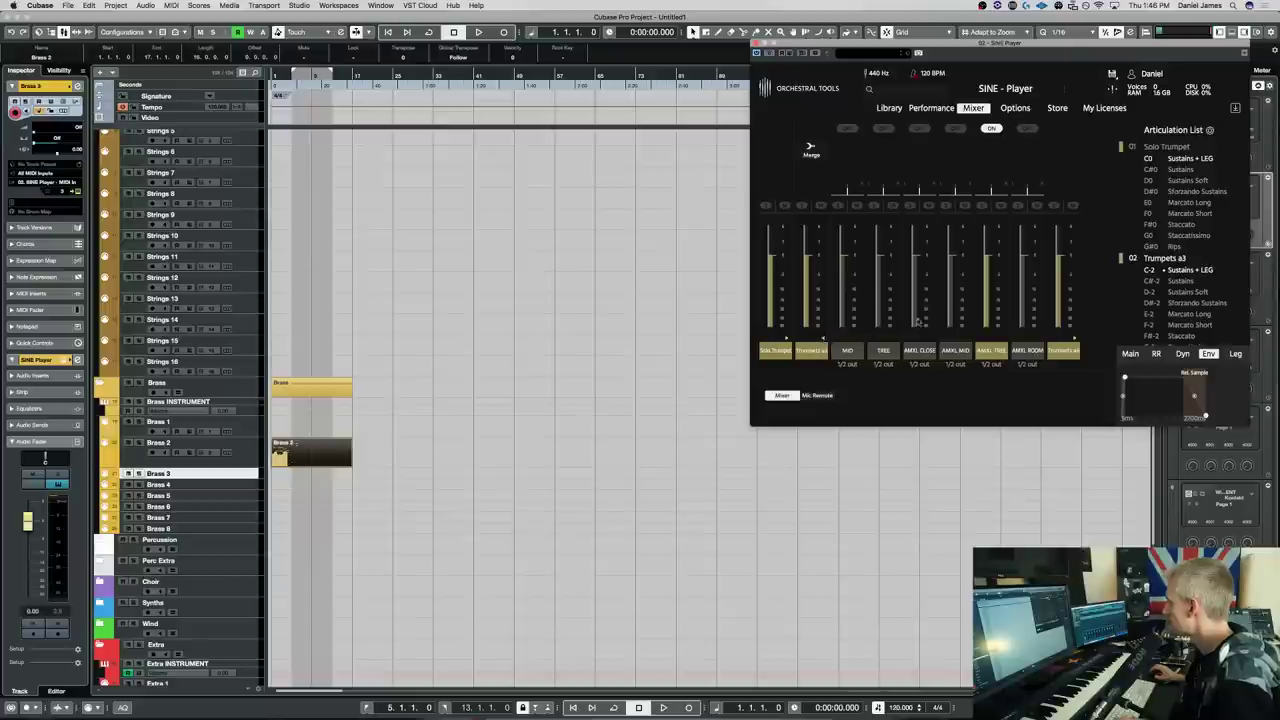
click(600, 432)
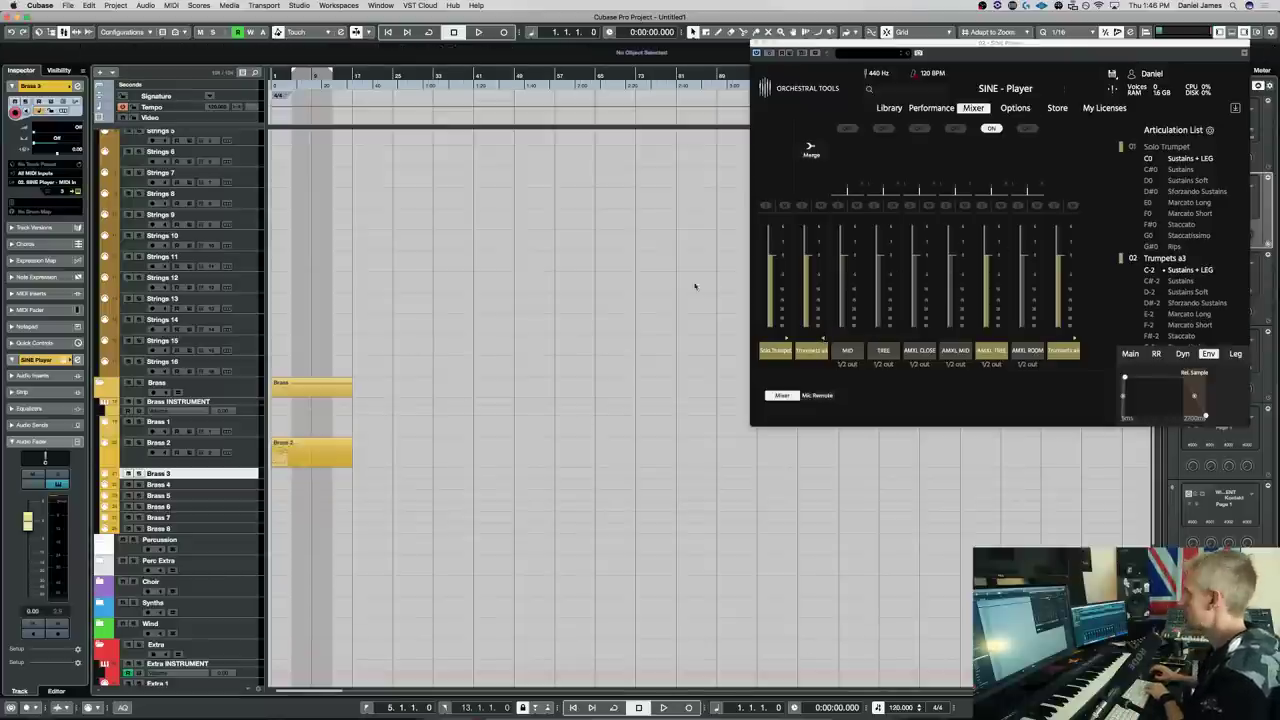
Shift the Trumpets a3 keyswitch range up to start at C0 and play the riff
click(931, 109)
drag(799, 371, 940, 371)
key(space)
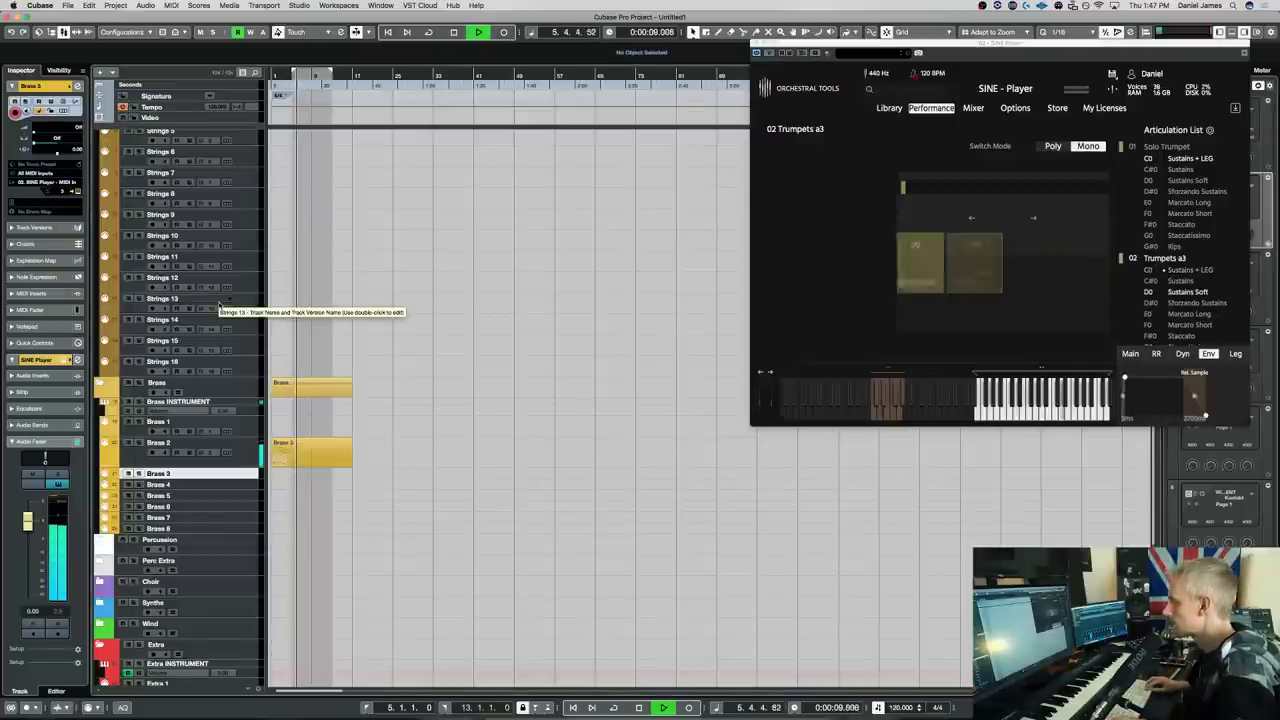
Reopen the Brass 2 part, lower the two G0 keyswitches in bar 5 to F#0 for Staccato, and play the riff
double_click(312, 452)
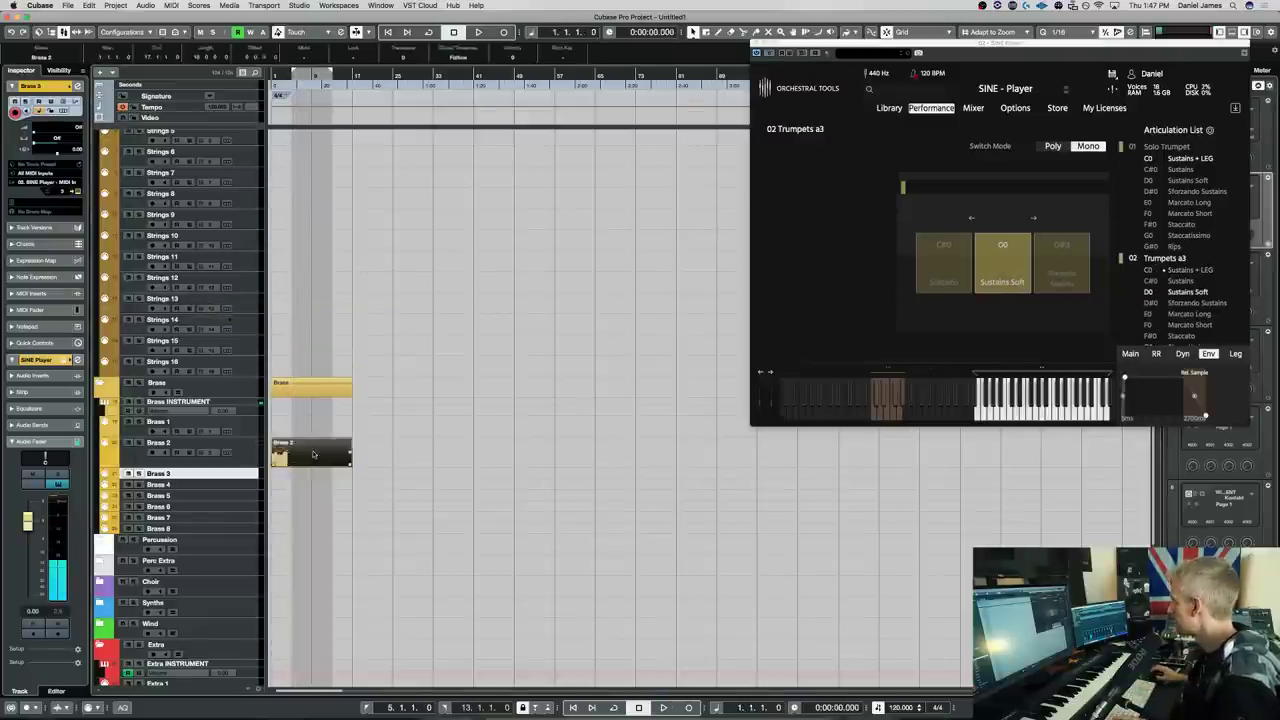
drag(528, 588, 737, 534)
key(Down)
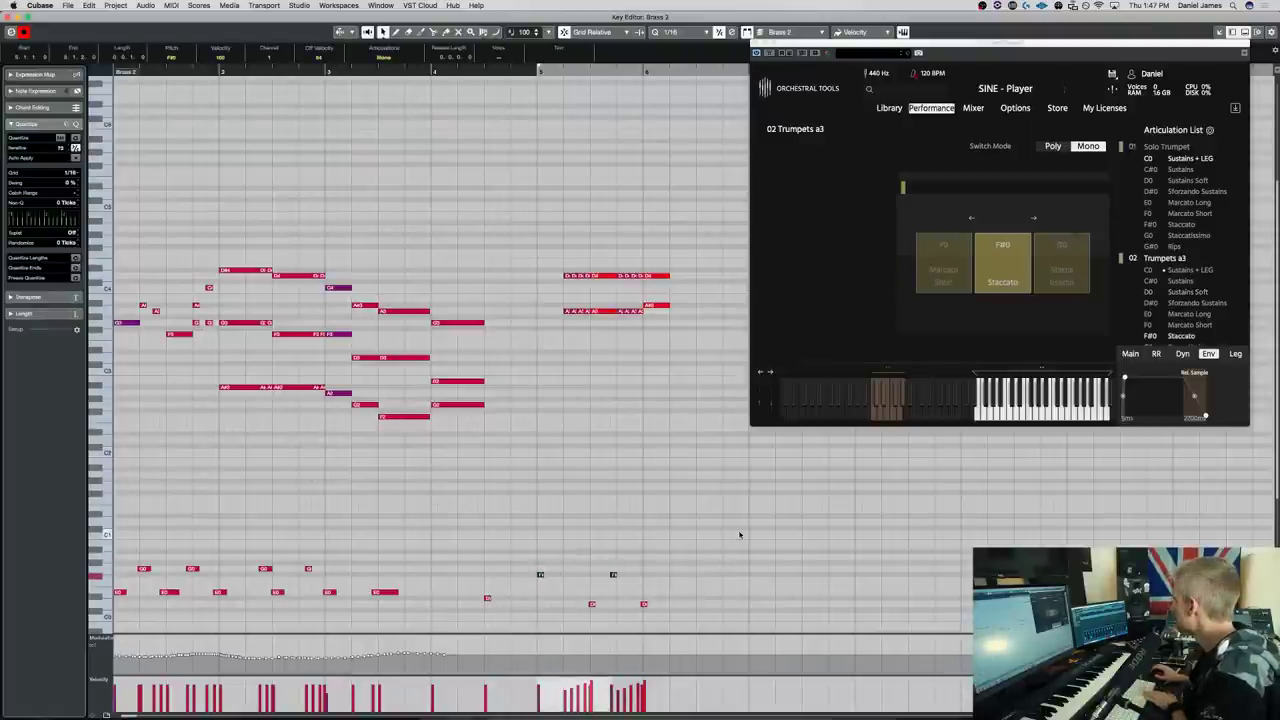
key(Up)
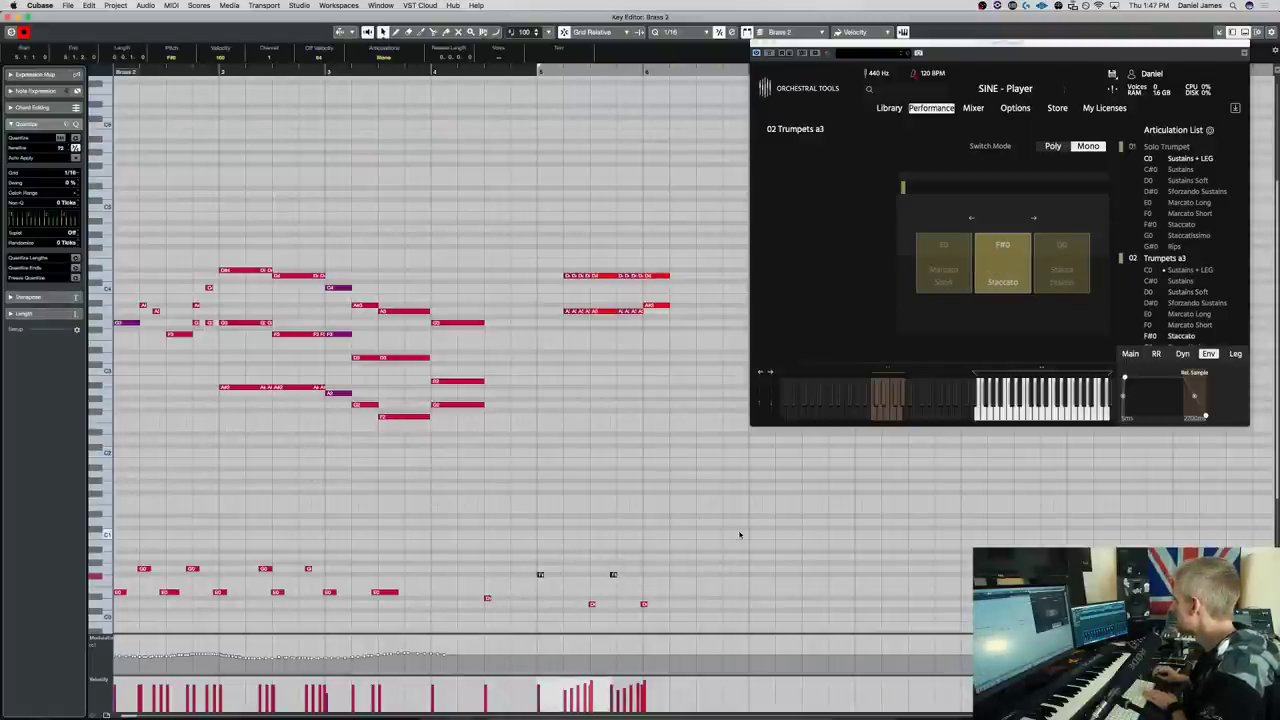
key(space)
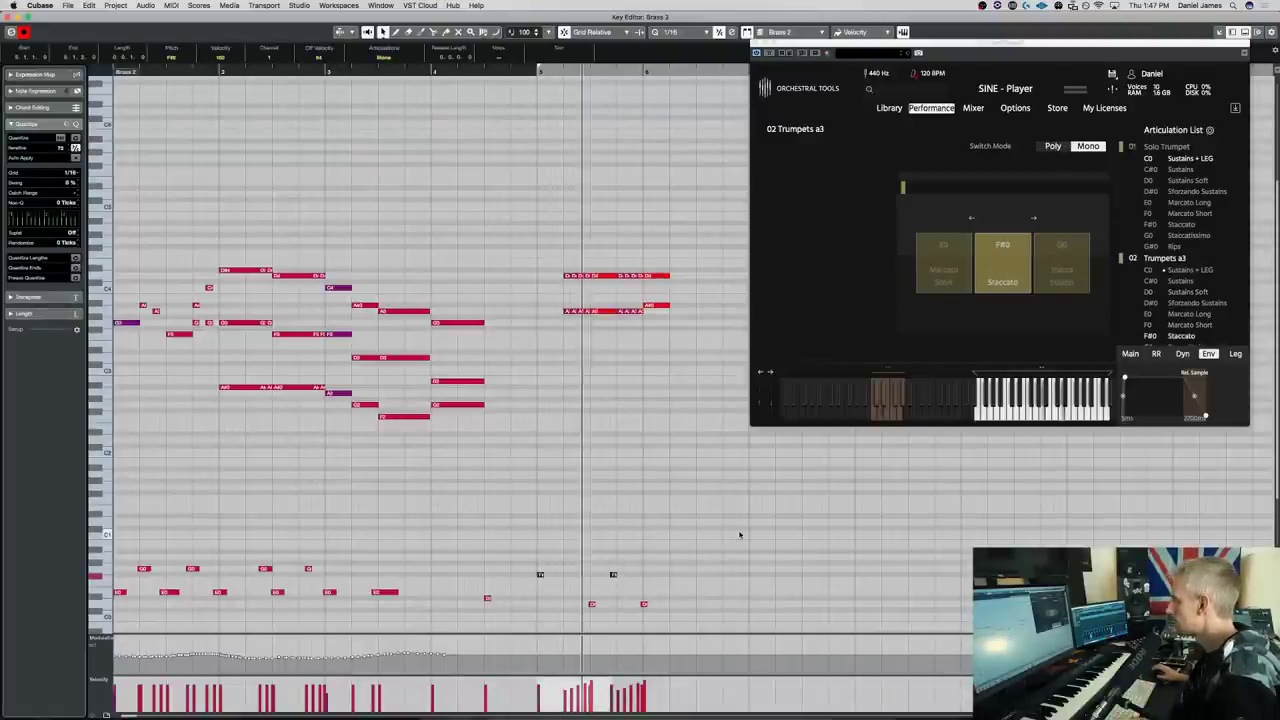
key(space)
Try F0 on the two F#0 keyswitches in bar 5 and set them back to G0 for Staccatissimo
key(Down)
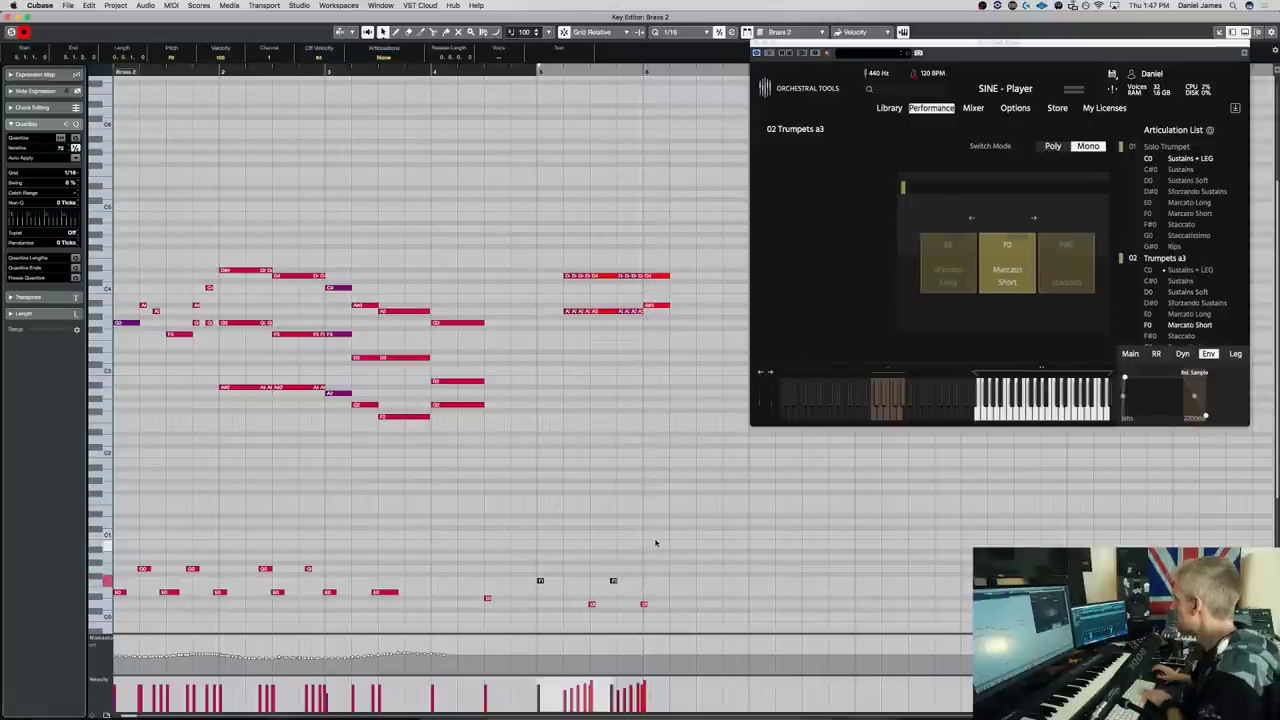
key(Up)
key(Up)
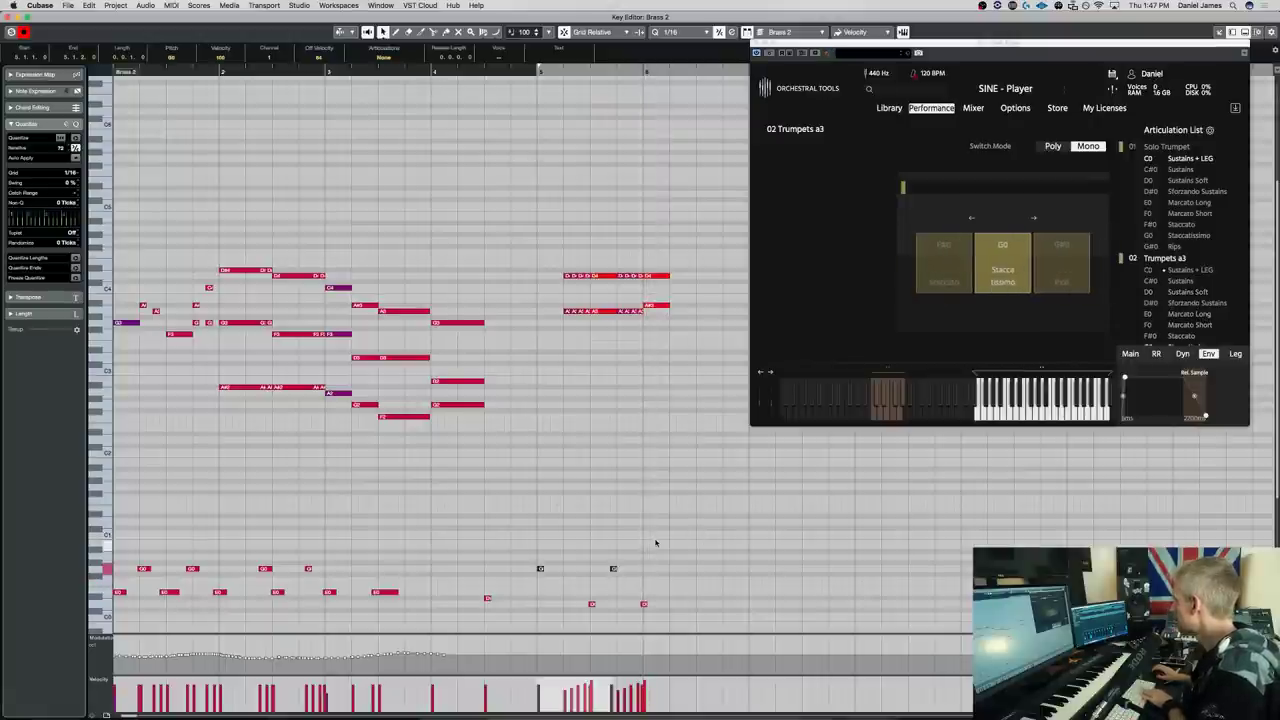
Raise the two D0 keyswitches in bar 5 to F0 for Marcato Short
drag(742, 590, 549, 613)
key(Up)
key(Up)
key(Up)
key(Up)
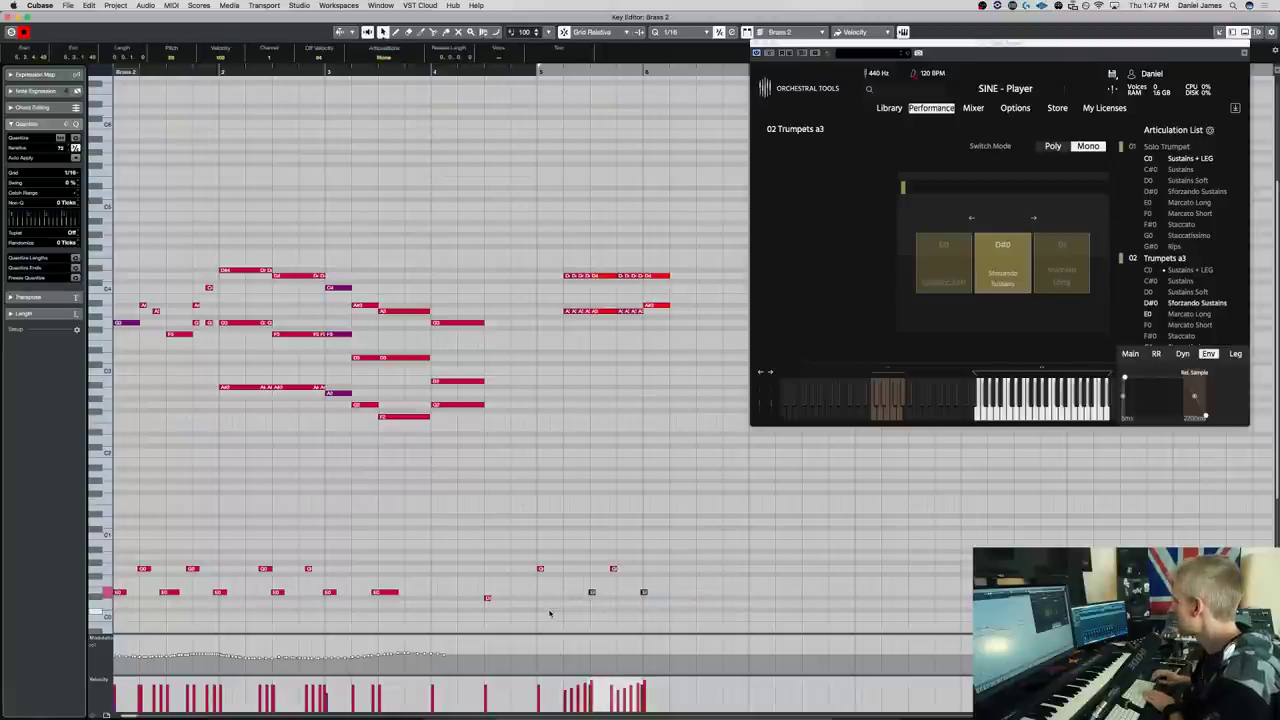
key(Up)
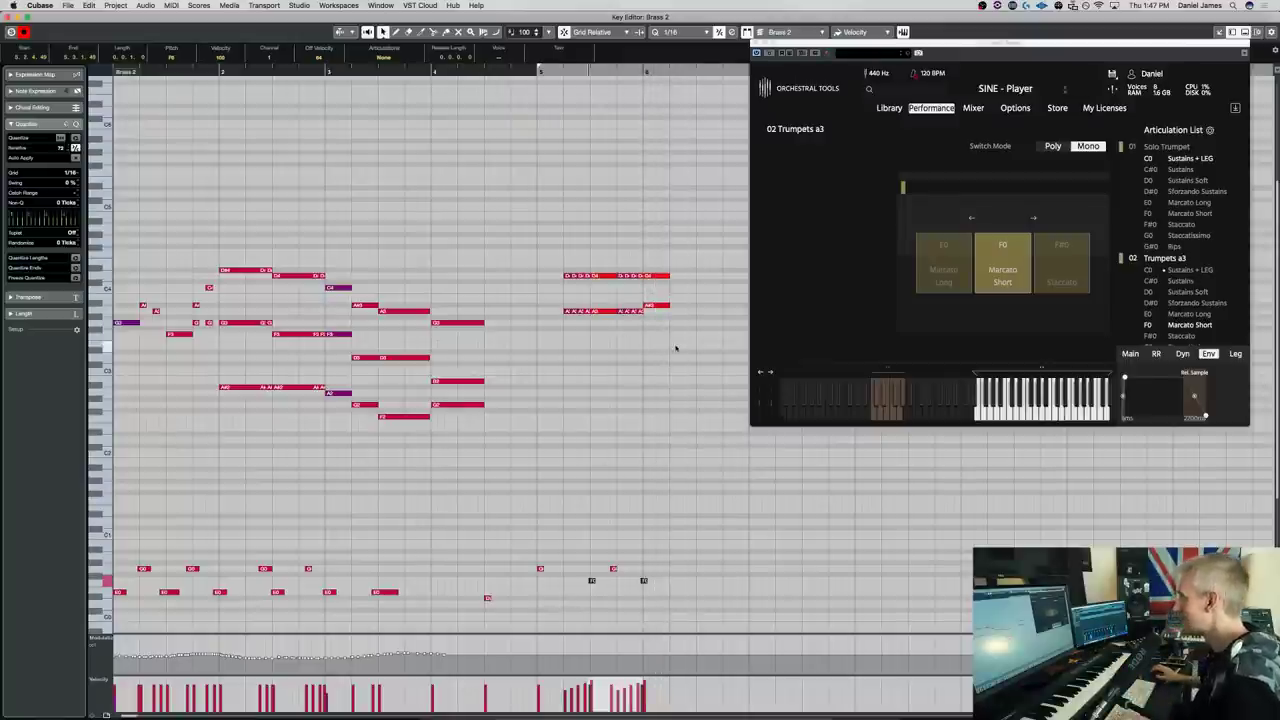
Transpose all the riff's chord notes from bar 5 up to G4 over D4, ending on G4 over D#4, and play it
key(shift+Up)
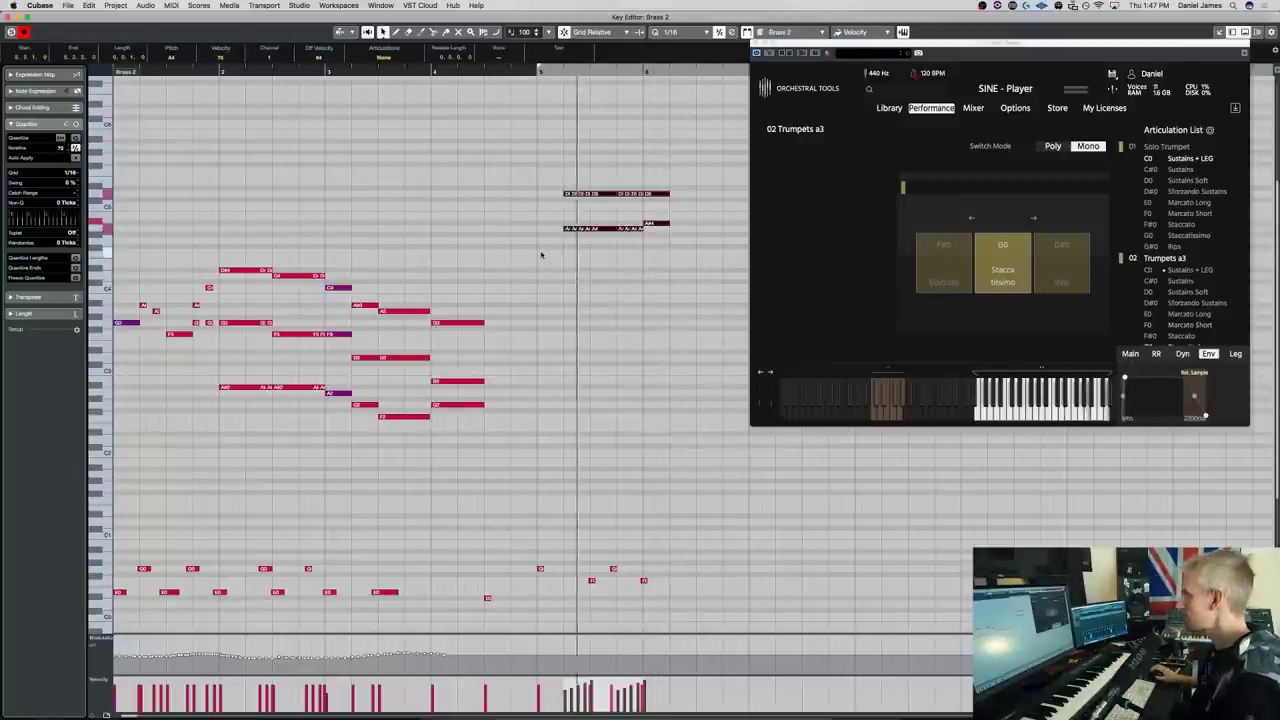
key(Down)
key(Down)
key(Down)
key(Down)
key(Down)
key(Down)
key(Down)
key(Down)
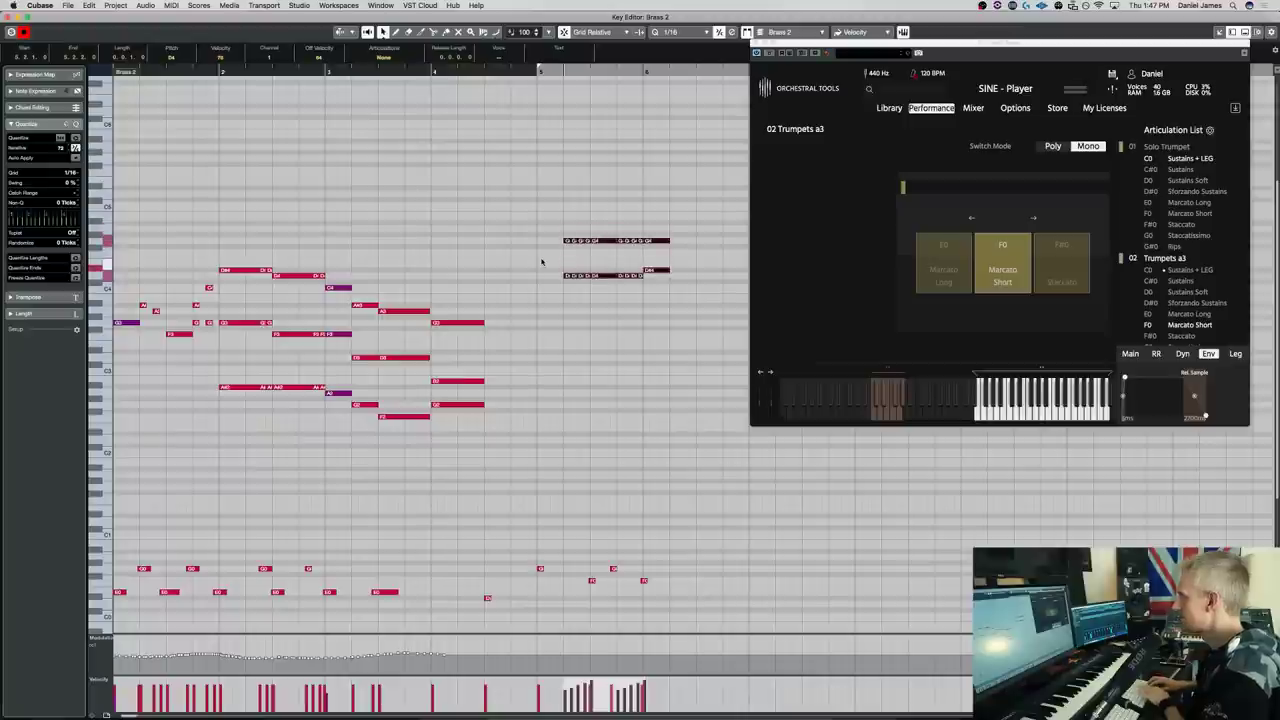
key(space)
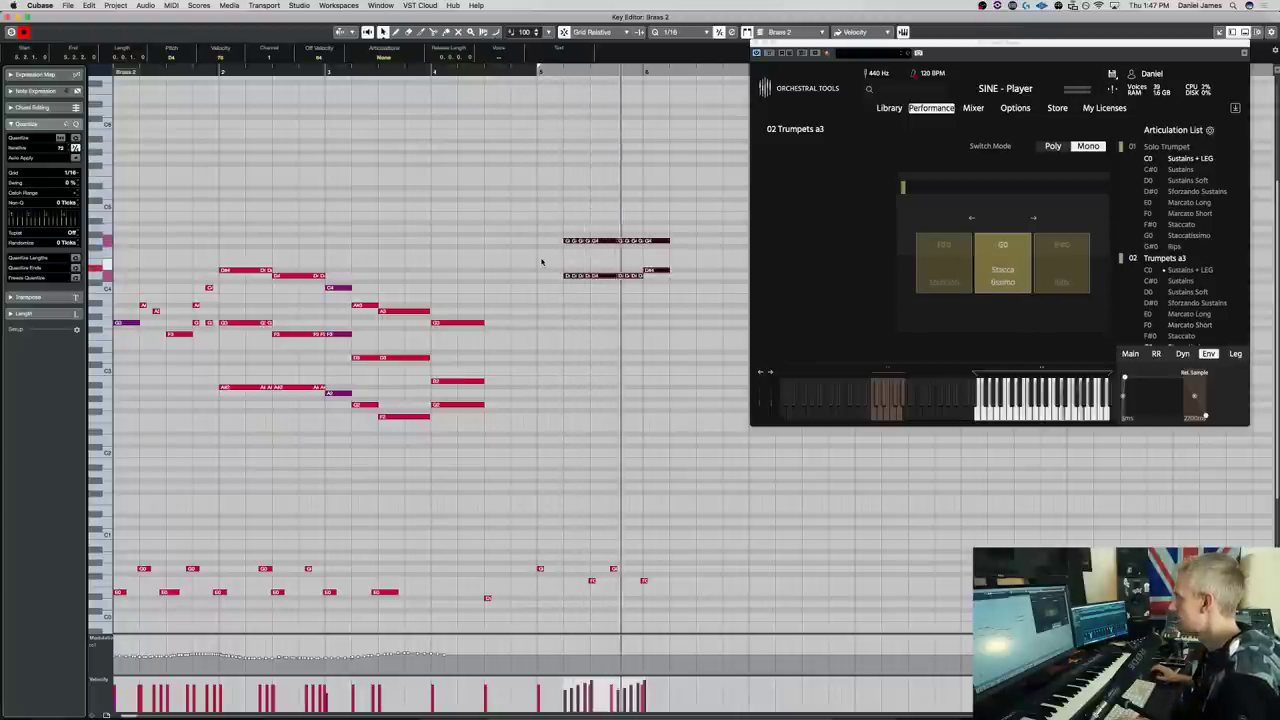
key(space)
Duplicate the riff's chord notes into bar 6 and raise the copy's lower long note at beat 3 to E4
drag(674, 296, 552, 222)
key(ctrl+d)
scroll(684, 246, right, 2)
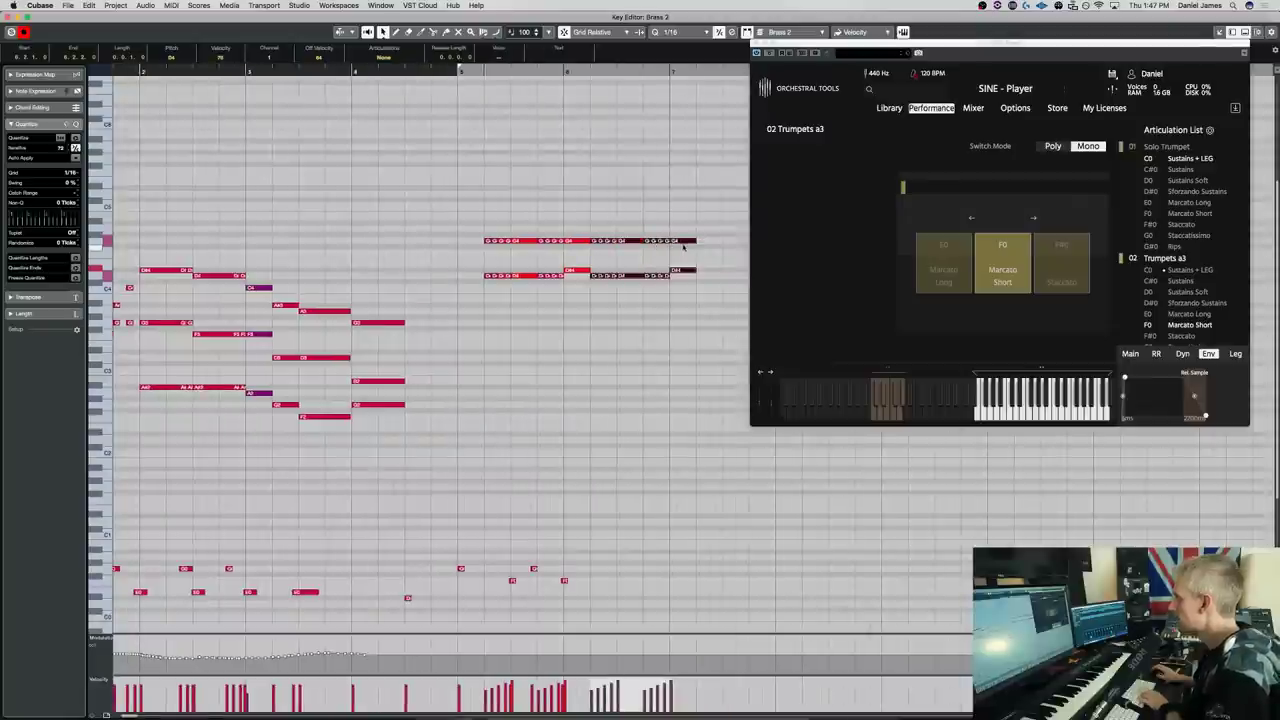
drag(628, 293, 634, 266)
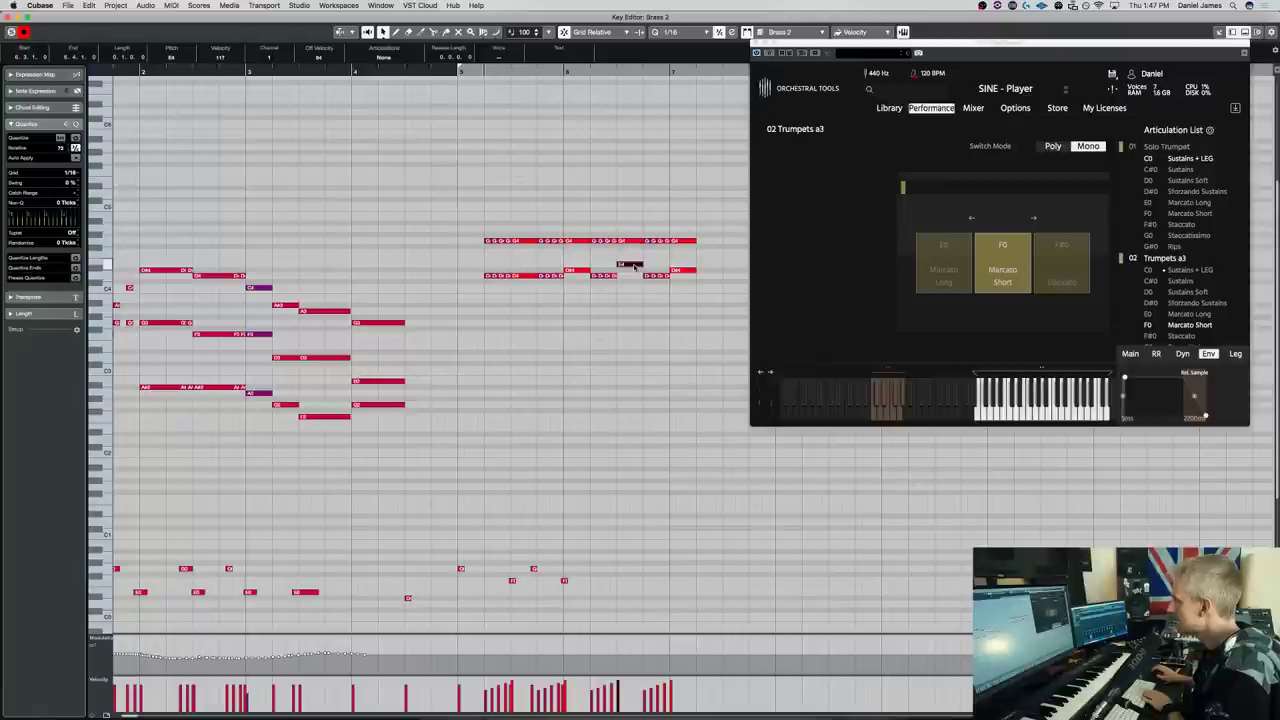
Duplicate the bar 5 keyswitches into bar 6 and remove the copies
drag(451, 541, 597, 576)
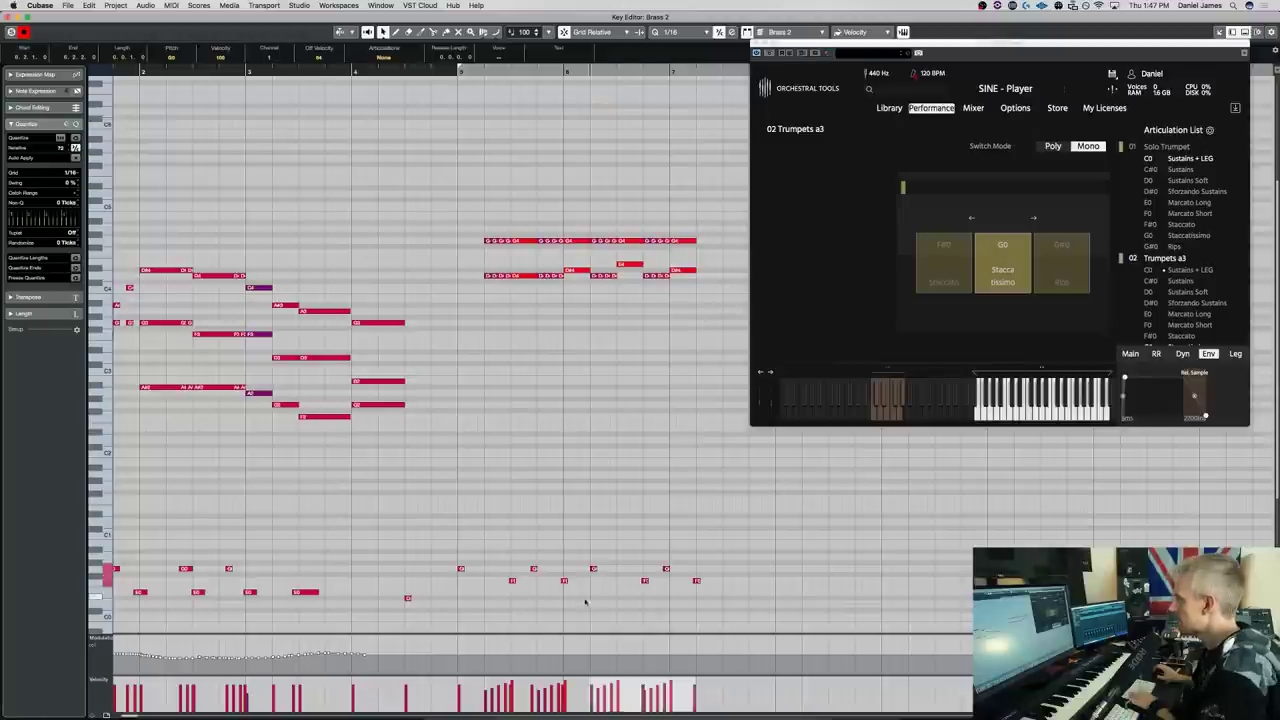
key(Delete)
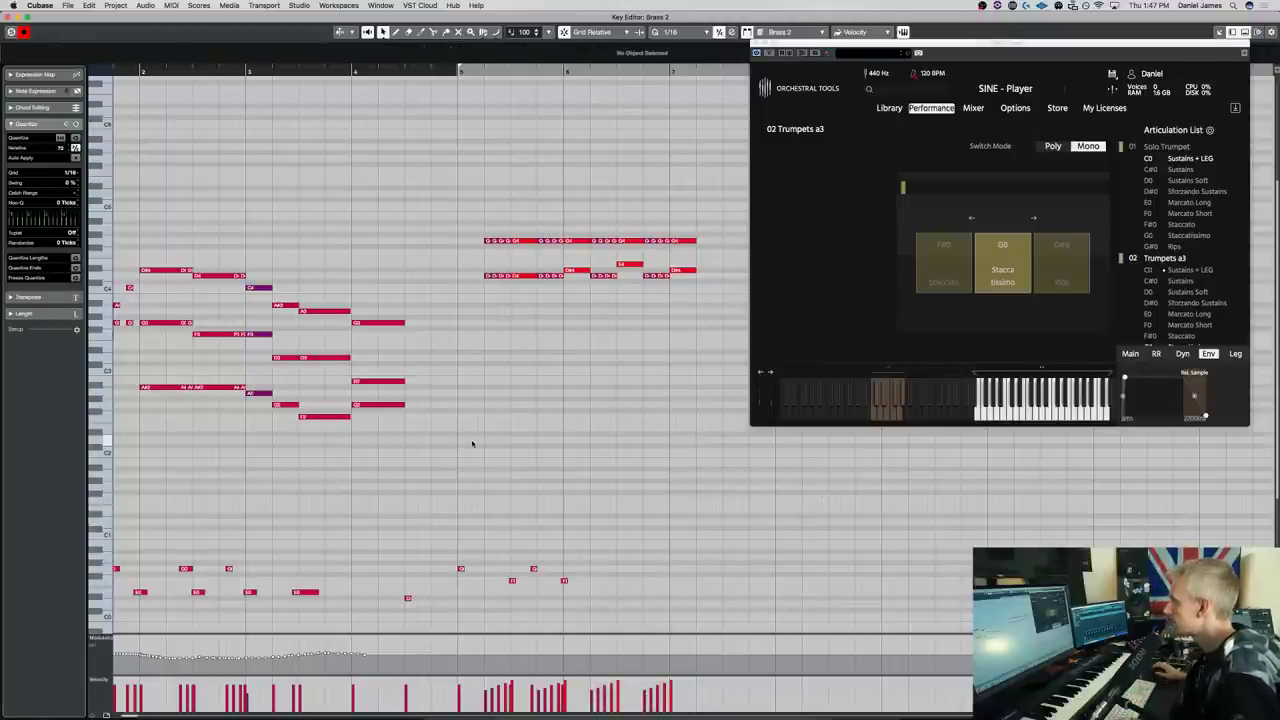
Add G0, F0 and G0 keyswitches in bar 6 to switch the repeated short chords and the beat 3 long chord
key(space)
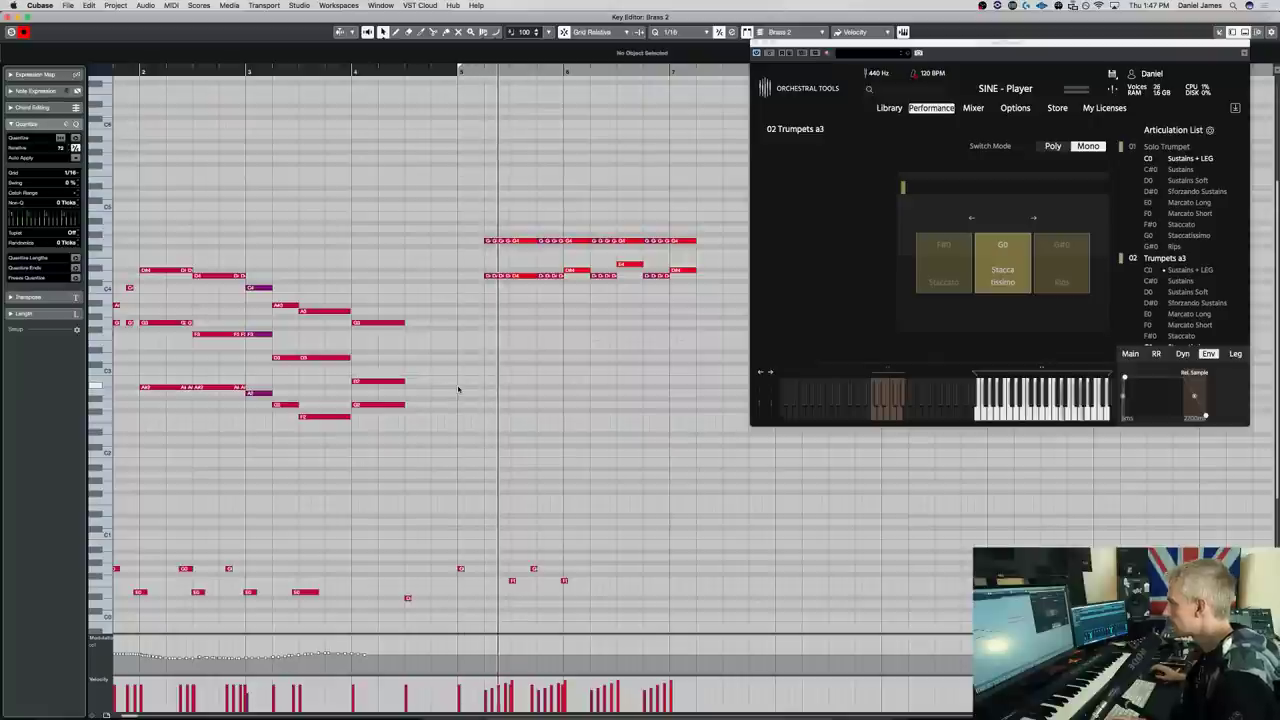
click(587, 574)
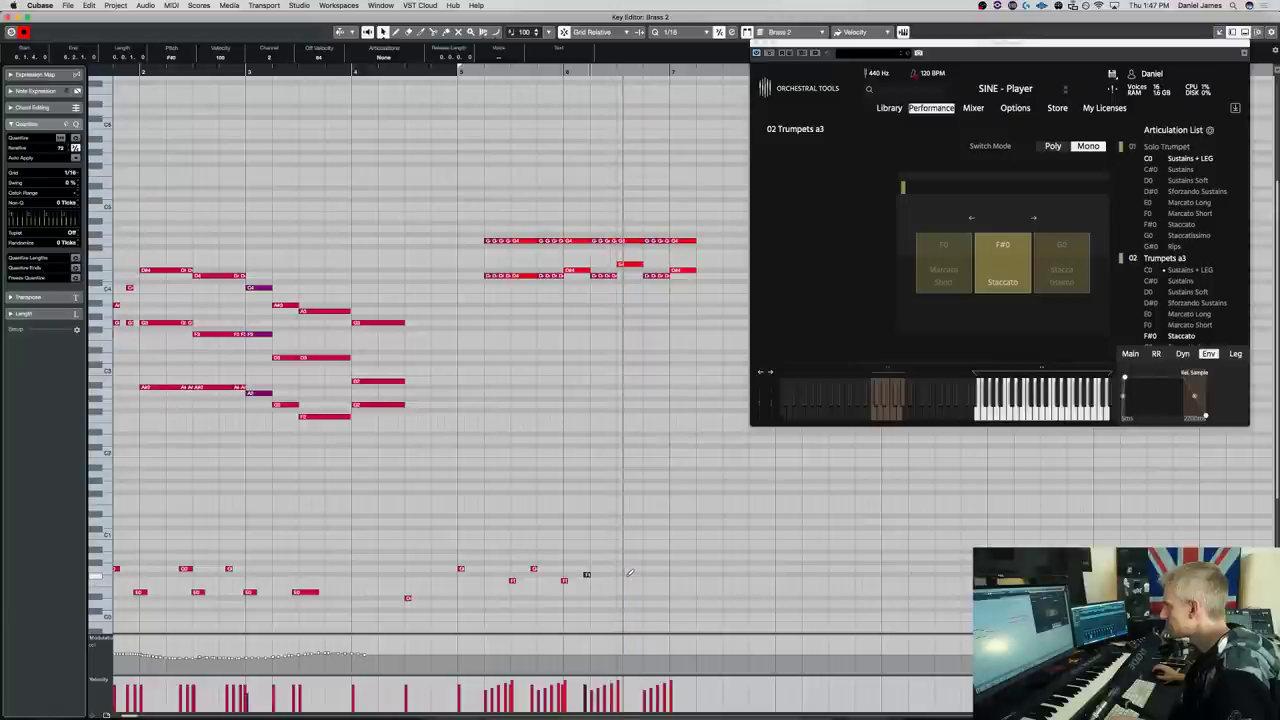
key(Down)
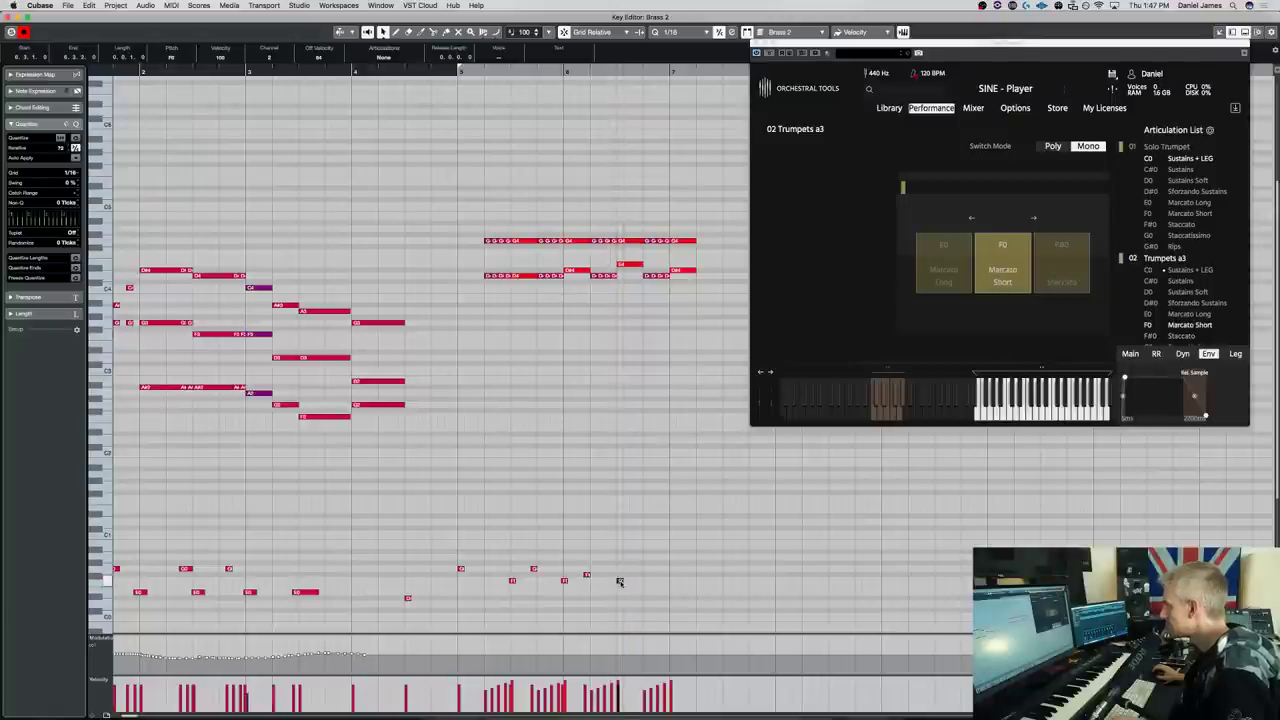
click(616, 580)
click(640, 570)
drag(641, 571, 643, 572)
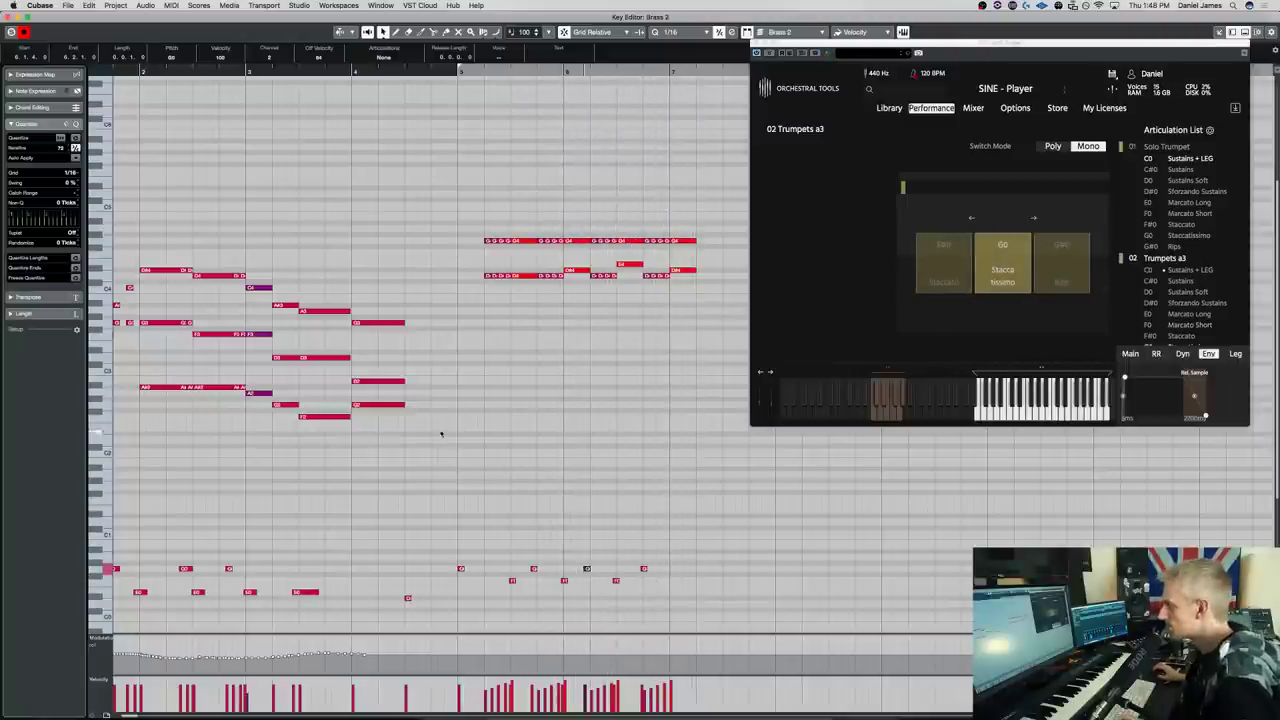
Try lower velocities on the riff's chord notes from bar 5, and raise the velocities of all notes for playback
drag(451, 382, 726, 162)
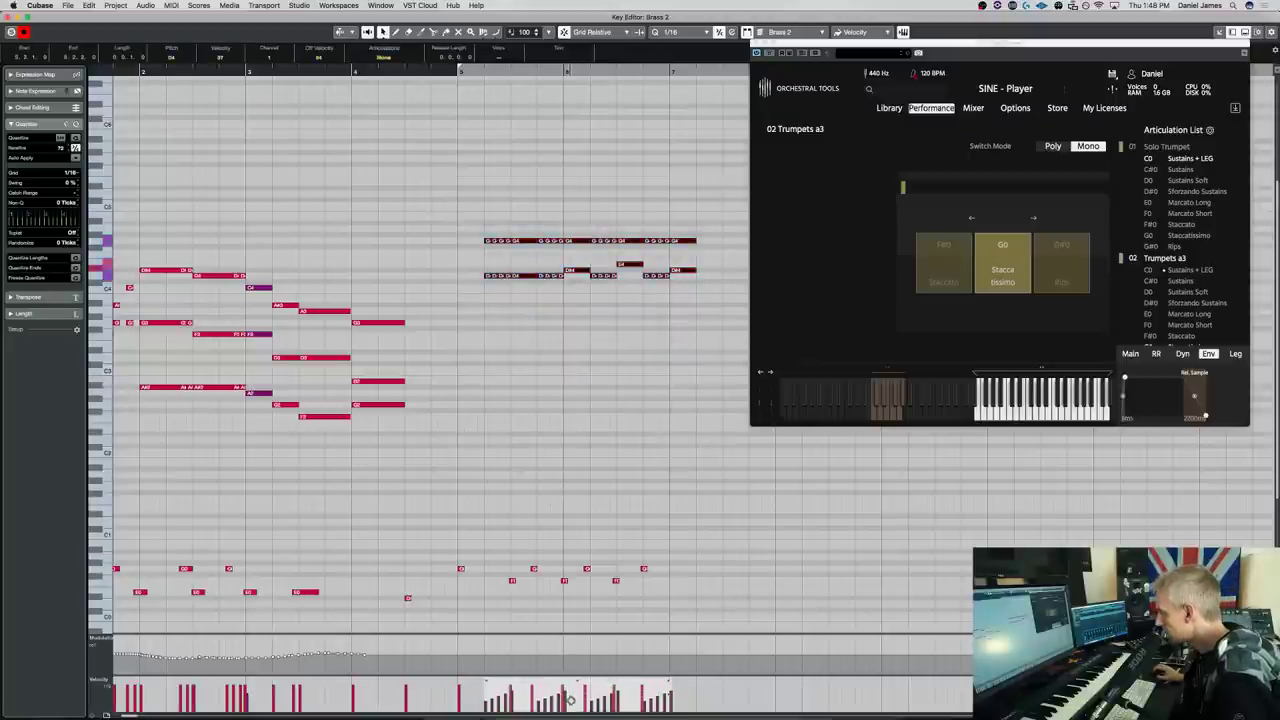
key(space)
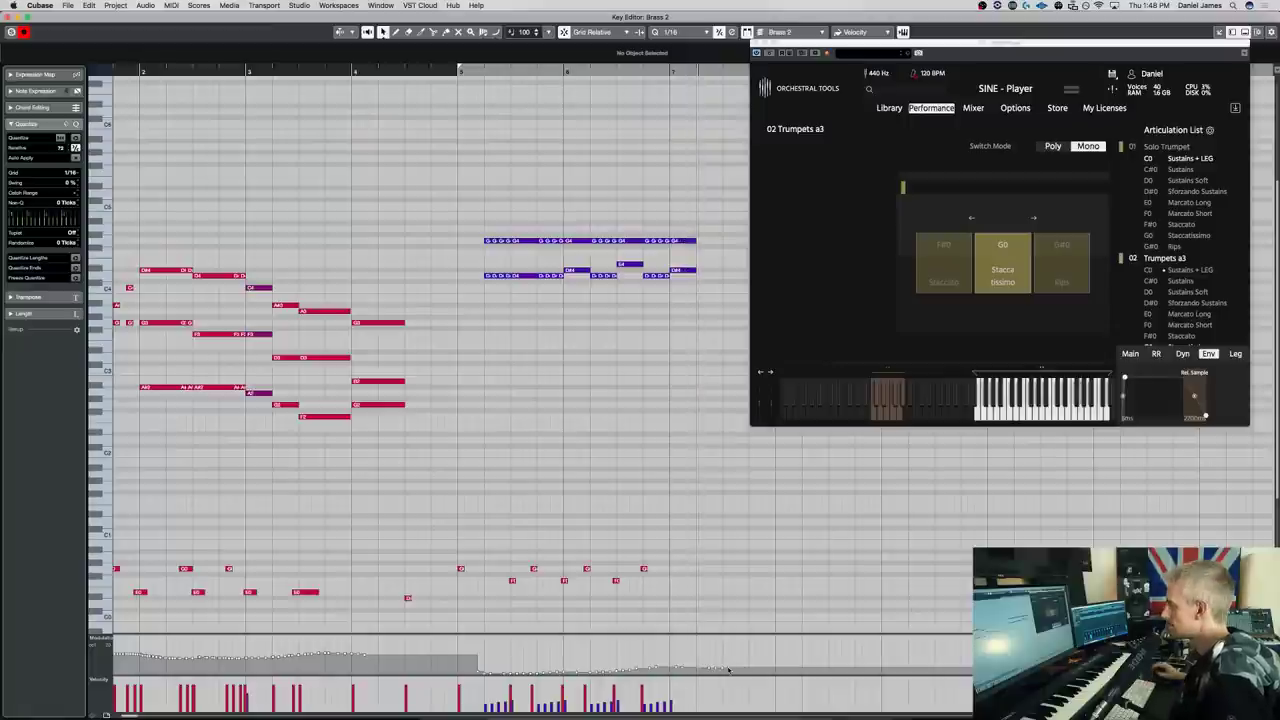
key(super+a)
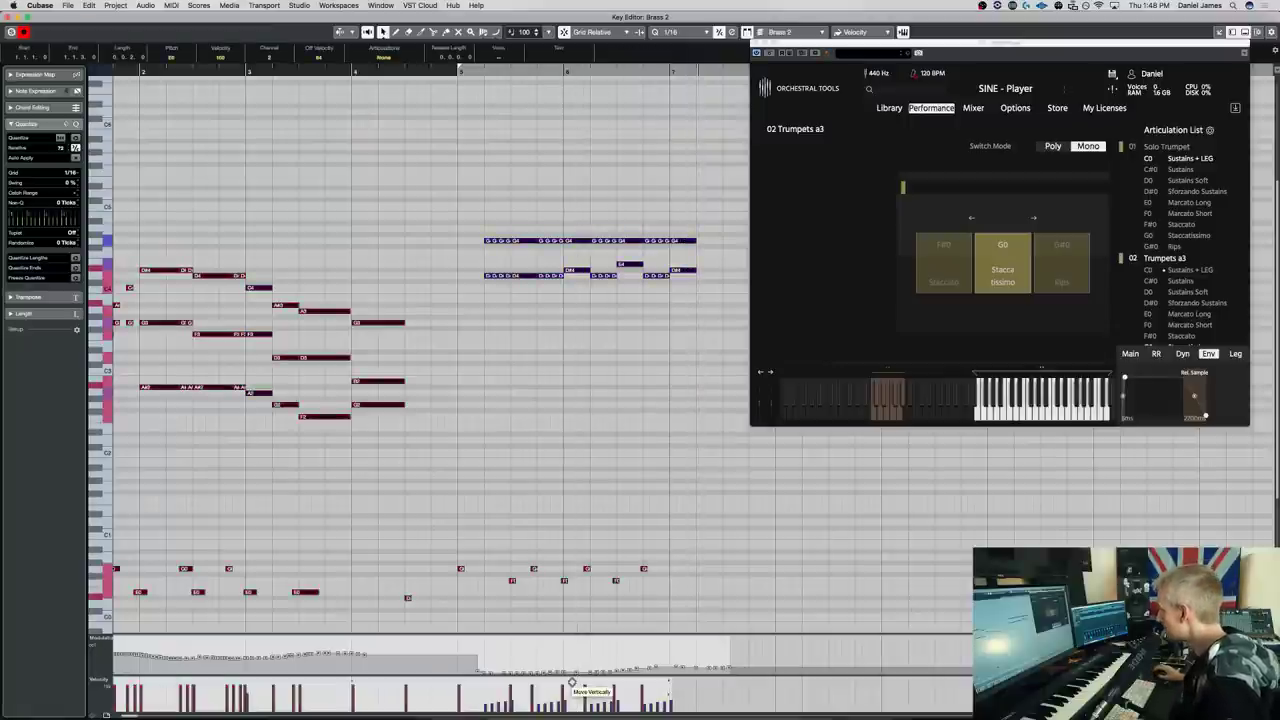
drag(572, 682, 574, 657)
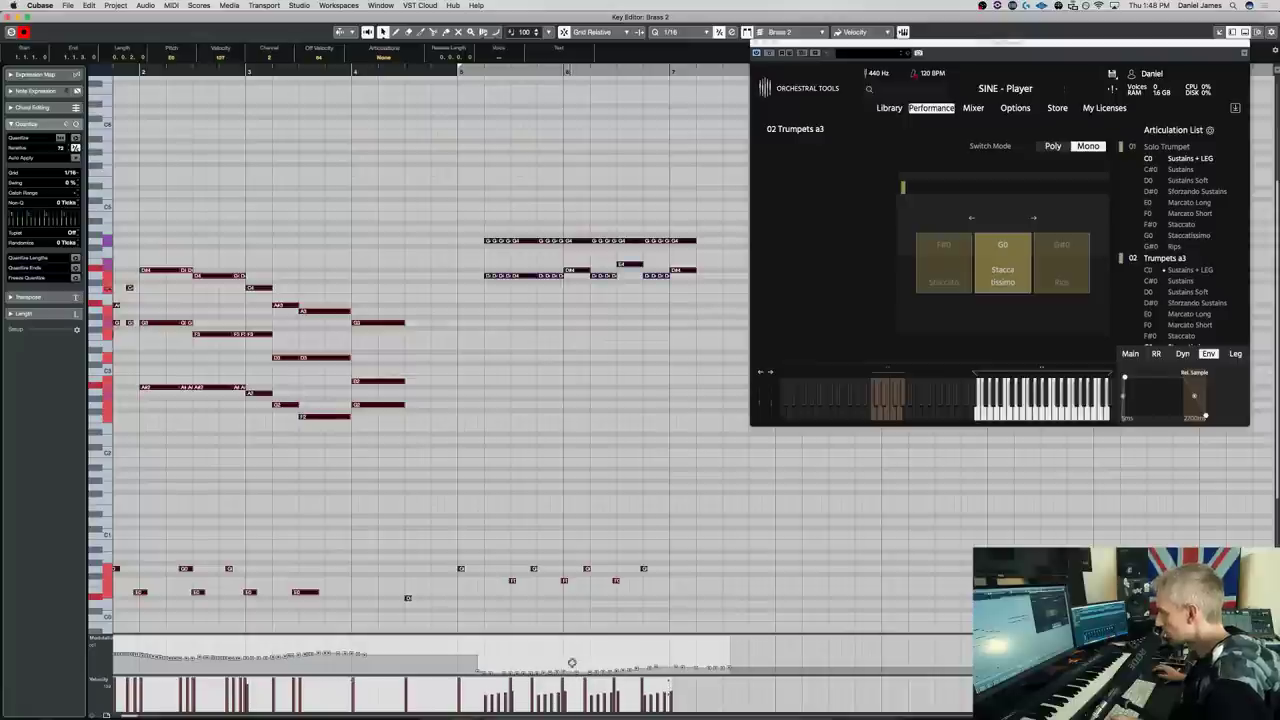
key(space)
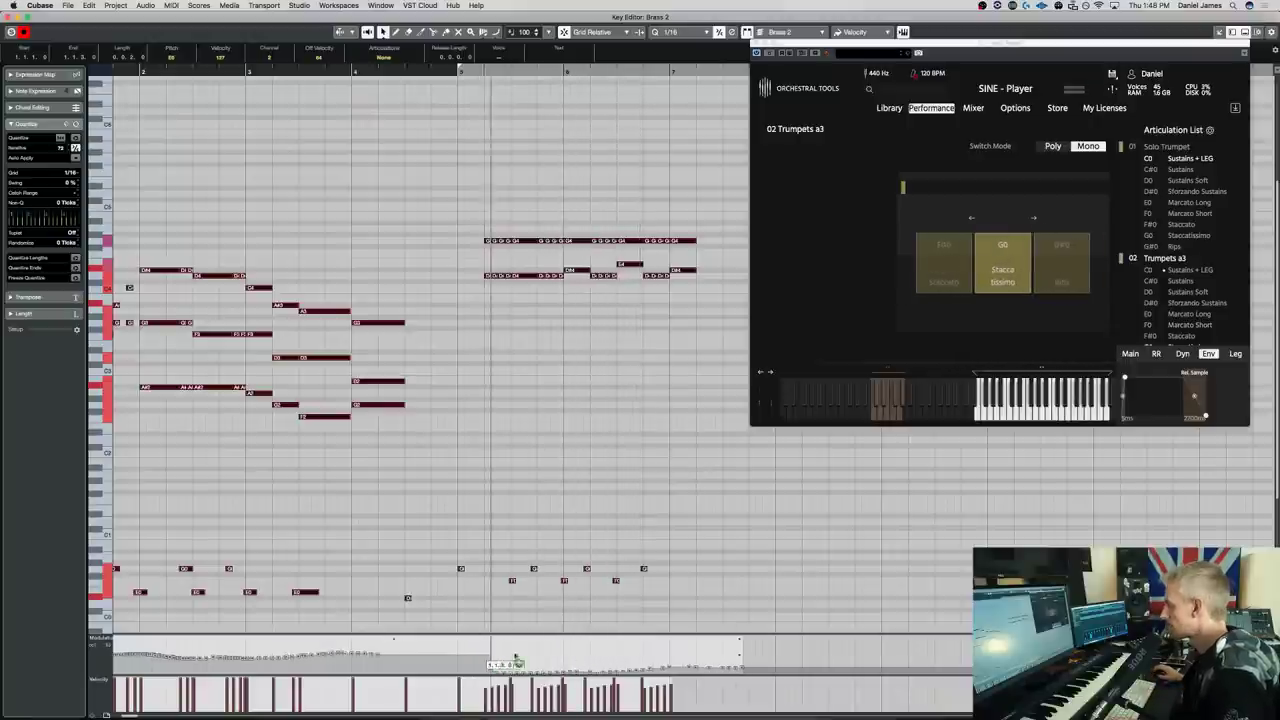
Delete the modulation data from bar 5 onward and replay the riff
key(space)
click(757, 657)
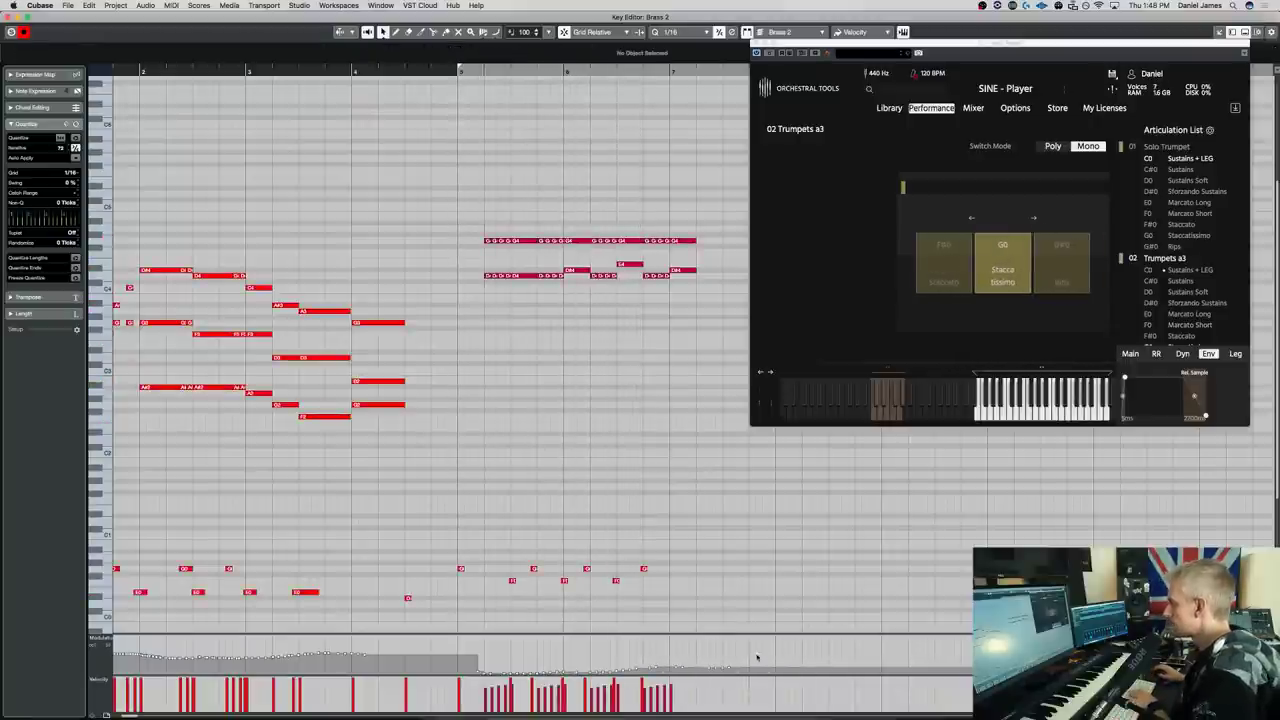
key(Delete)
key(space)
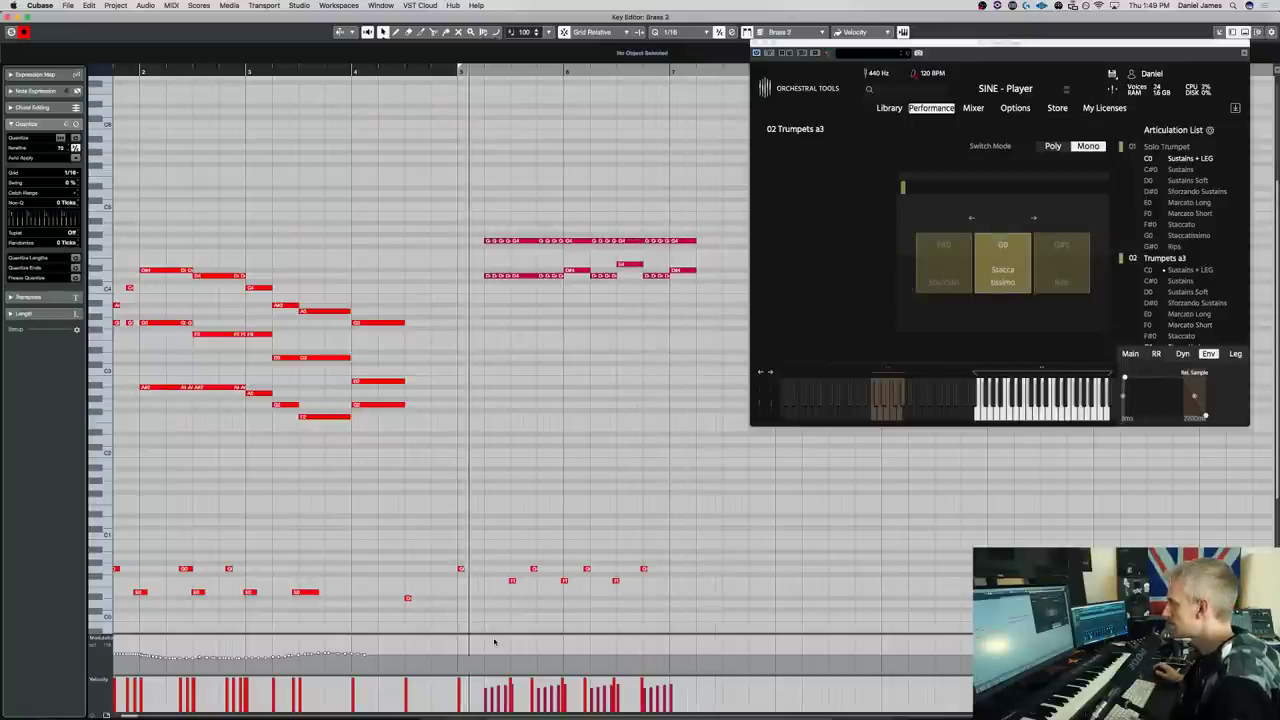
Transpose the riff's chord notes from bar 5 down seven semitones to C4 over G3, ending on C4 over G#3
key(Down)
key(Down)
key(Down)
key(Down)
key(Down)
key(Down)
key(Down)
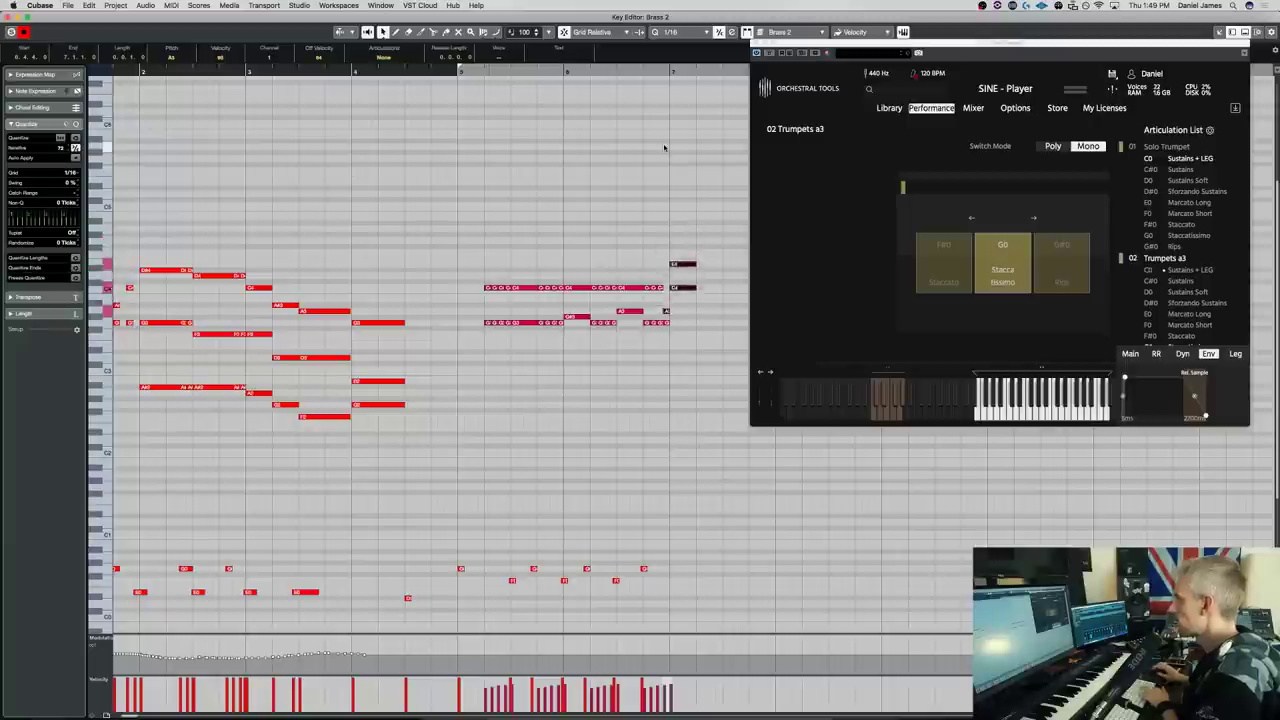
click(667, 362)
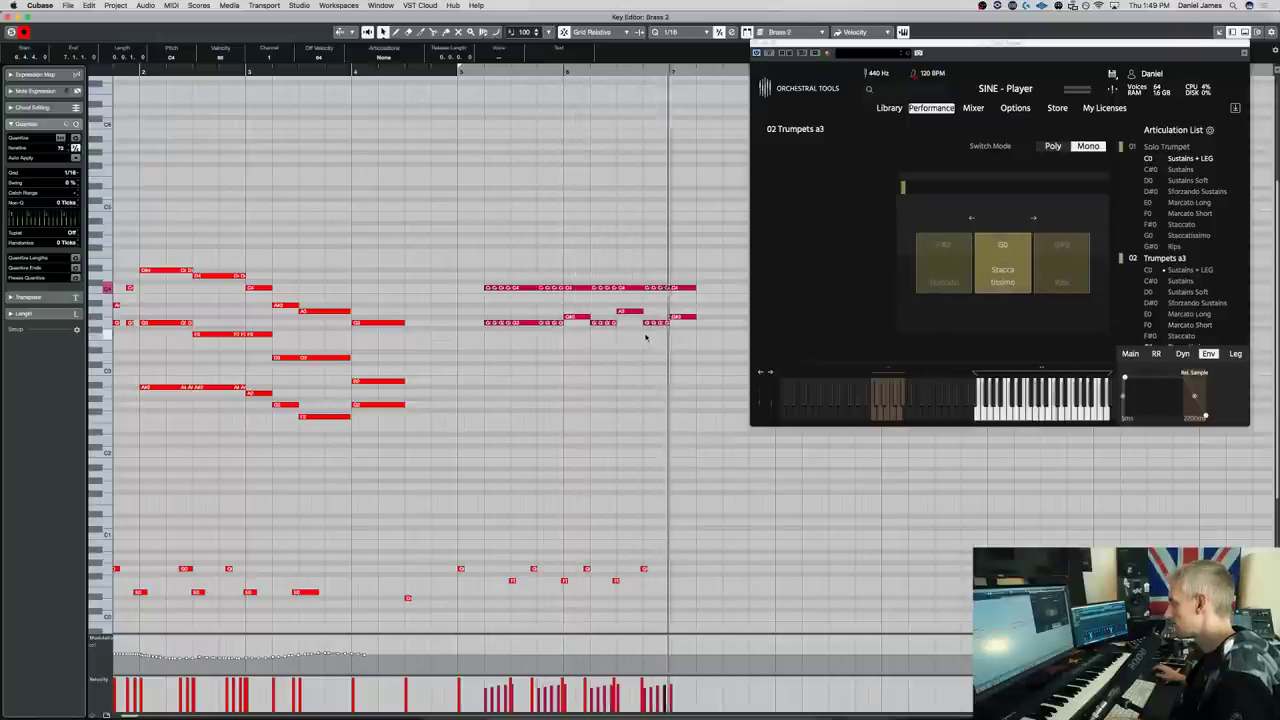
key(space)
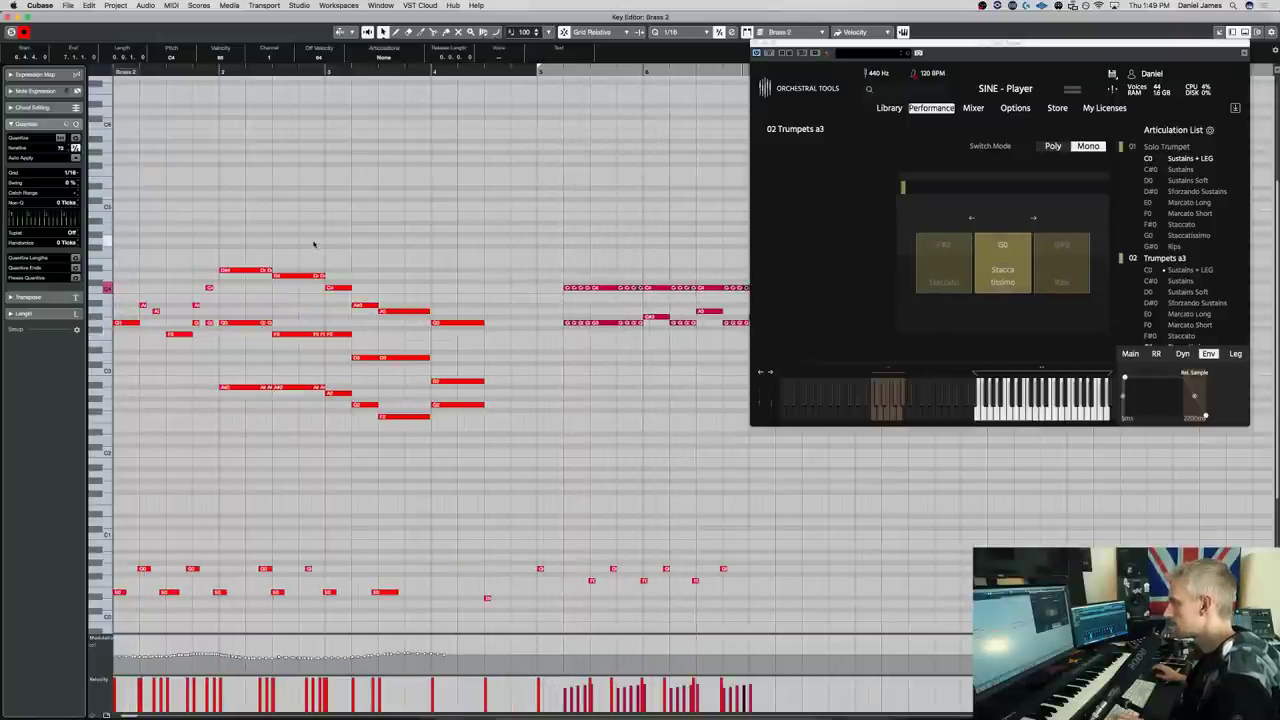
Play from the start and lower the velocities of the notes and keyswitches in bars 1 to 4
click(117, 70)
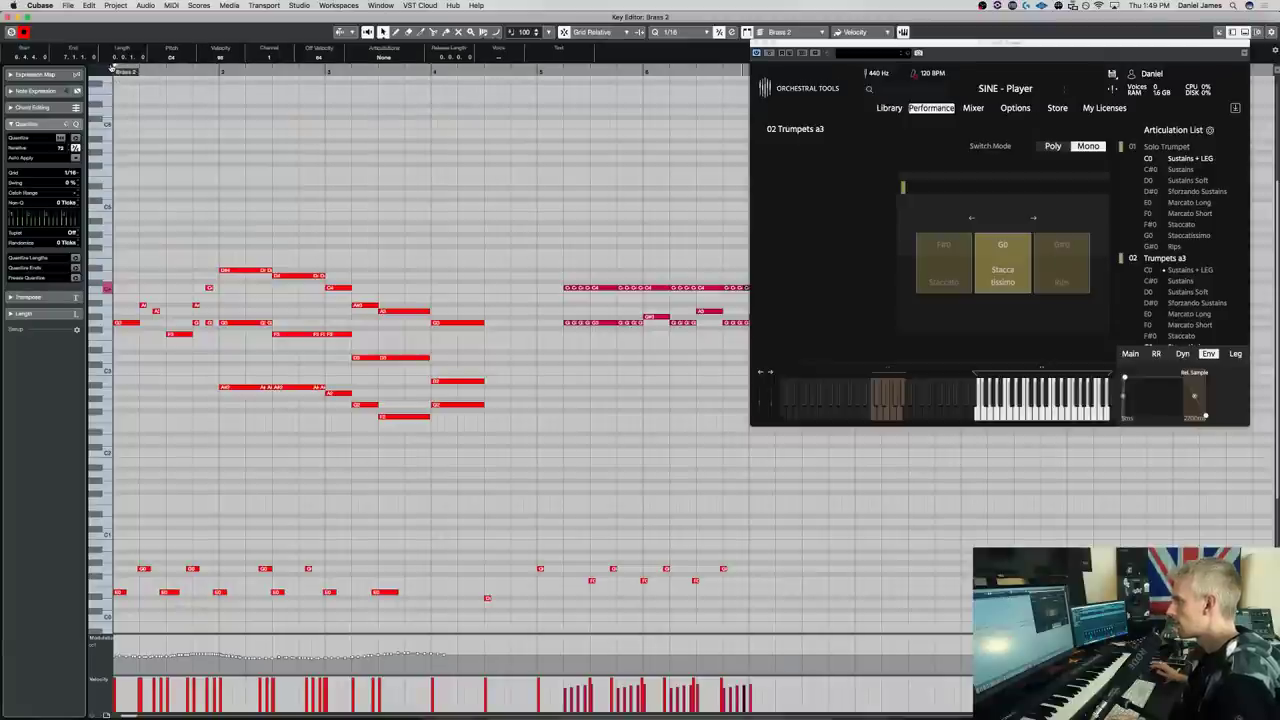
key(space)
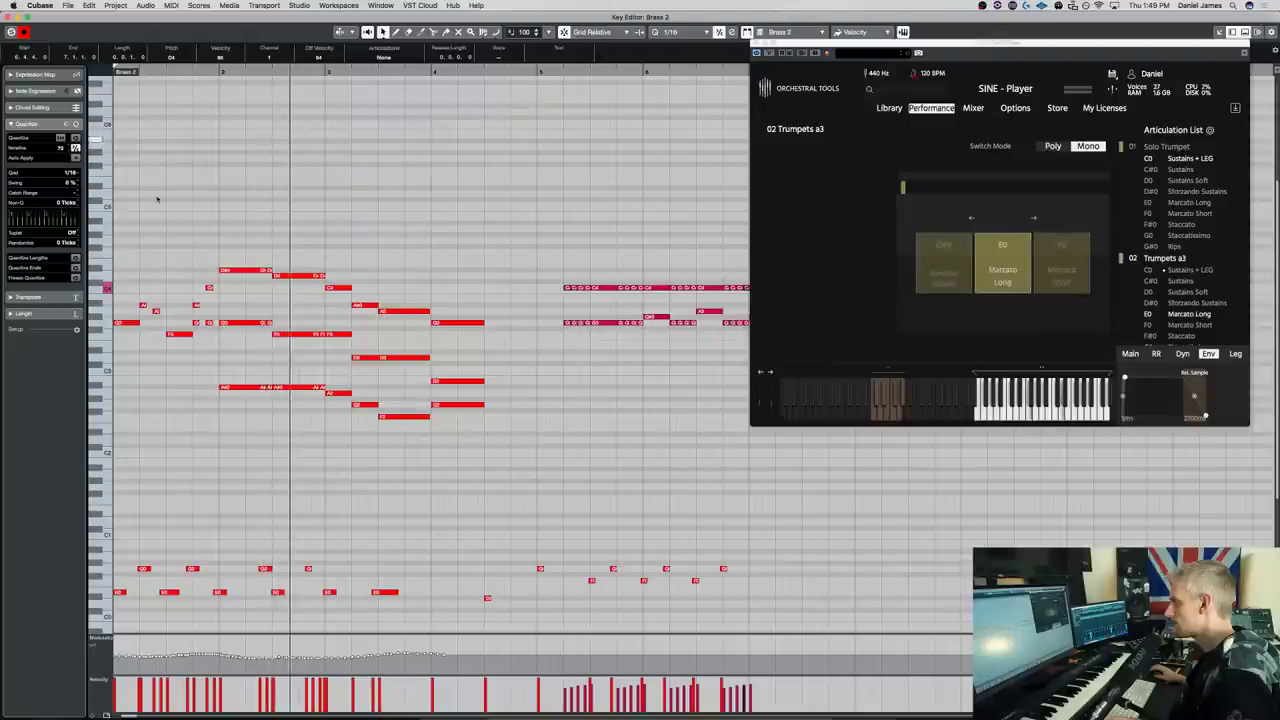
drag(474, 614, 136, 285)
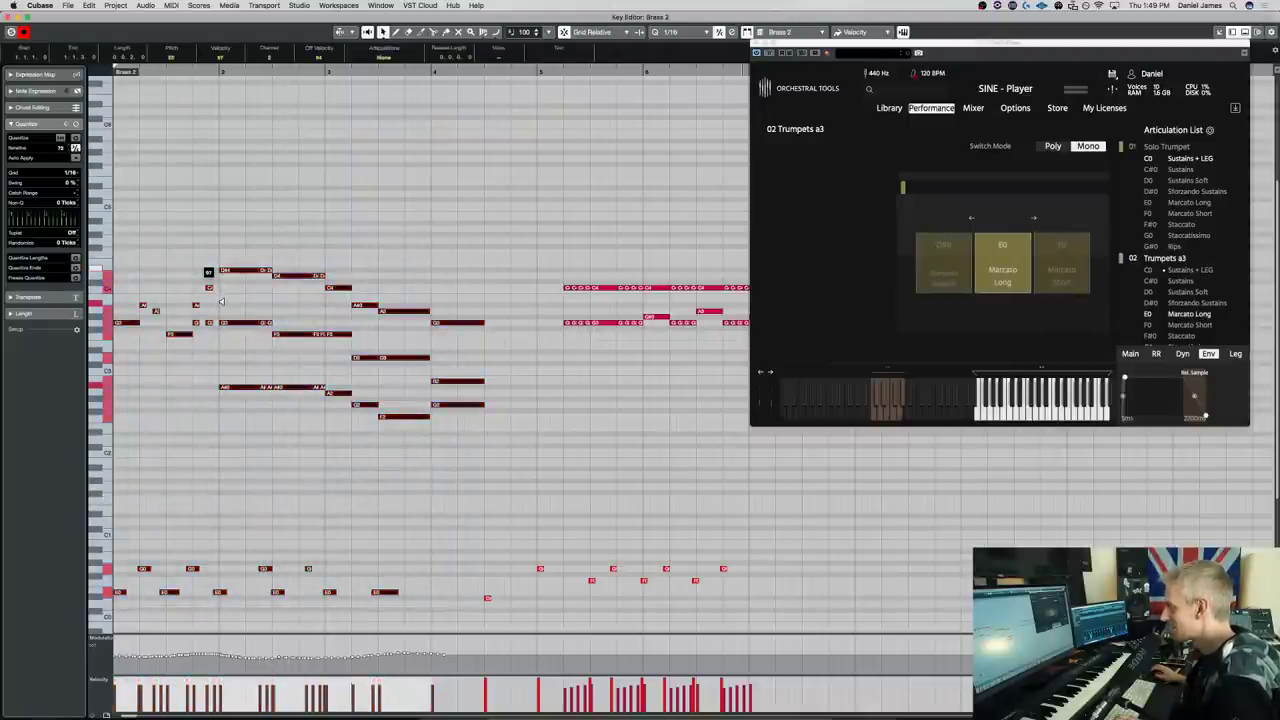
click(243, 443)
key(space)
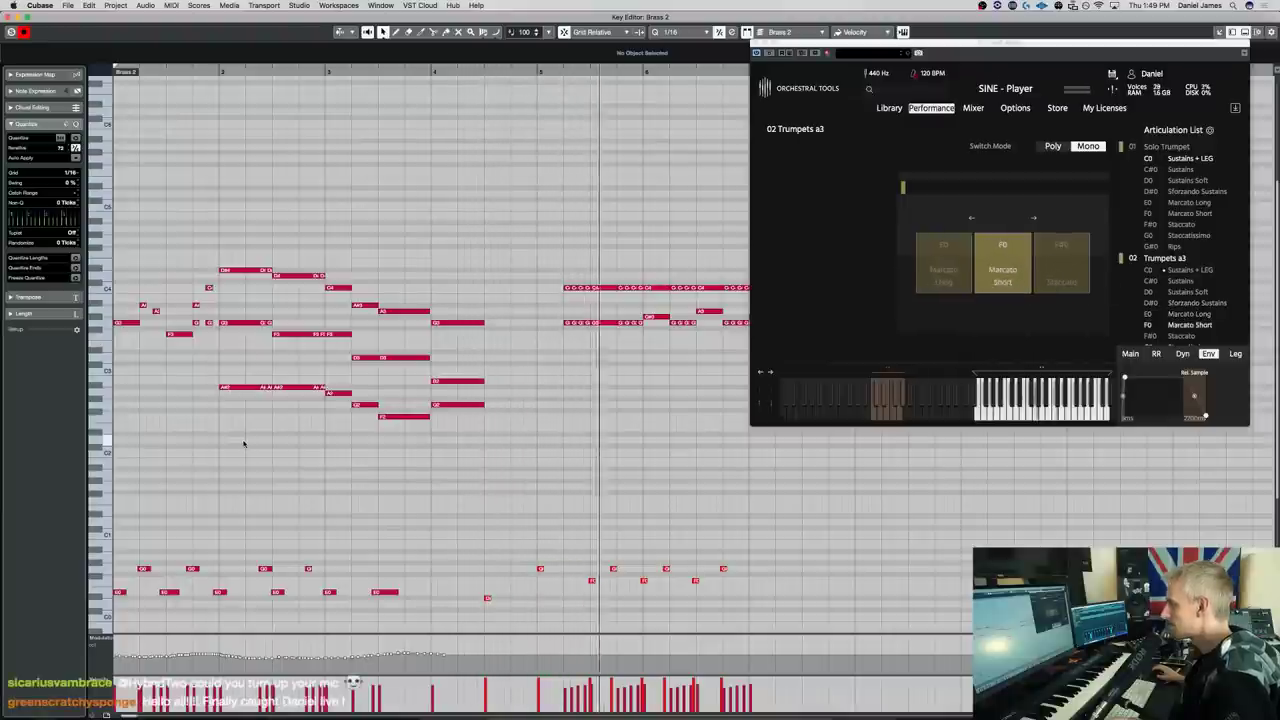
Raise the lower long note at bar 6 beat 3 to A#3 and split the bar 7 chord to end on C4 over G3
scroll(600, 440, right, 5)
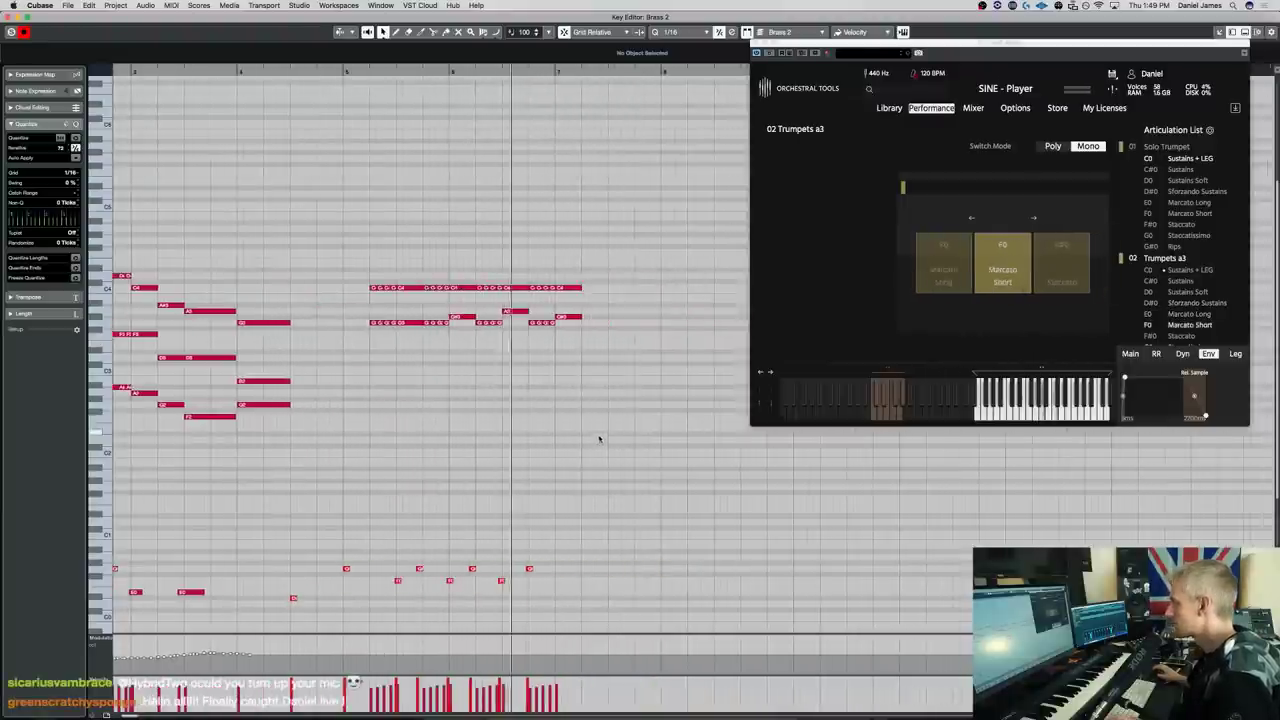
scroll(504, 420, left, 4)
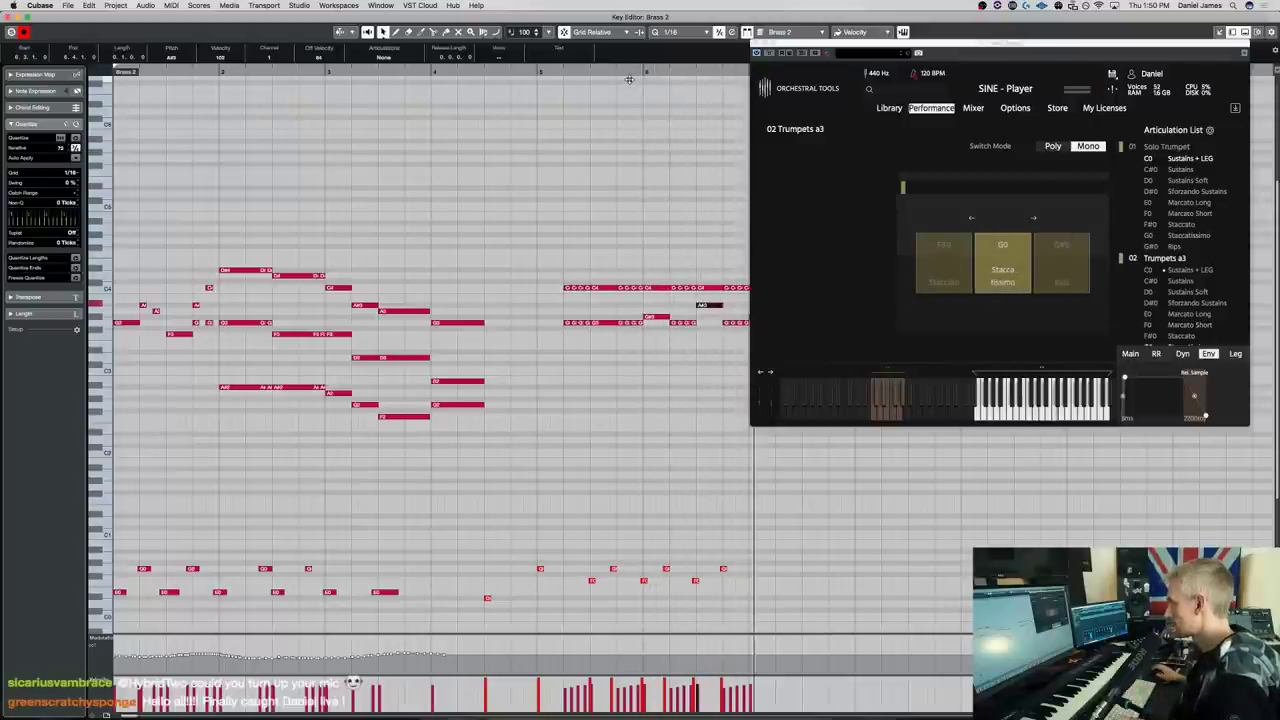
drag(818, 44, 978, 71)
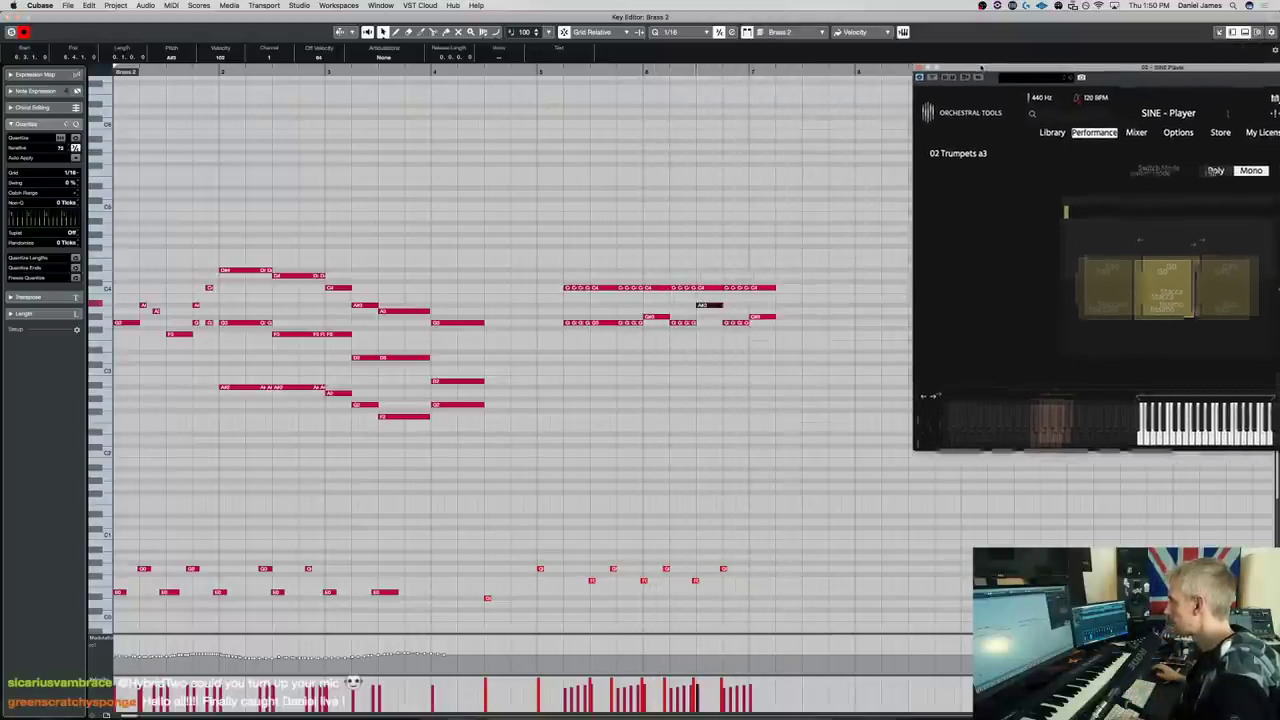
key(space)
key(space)
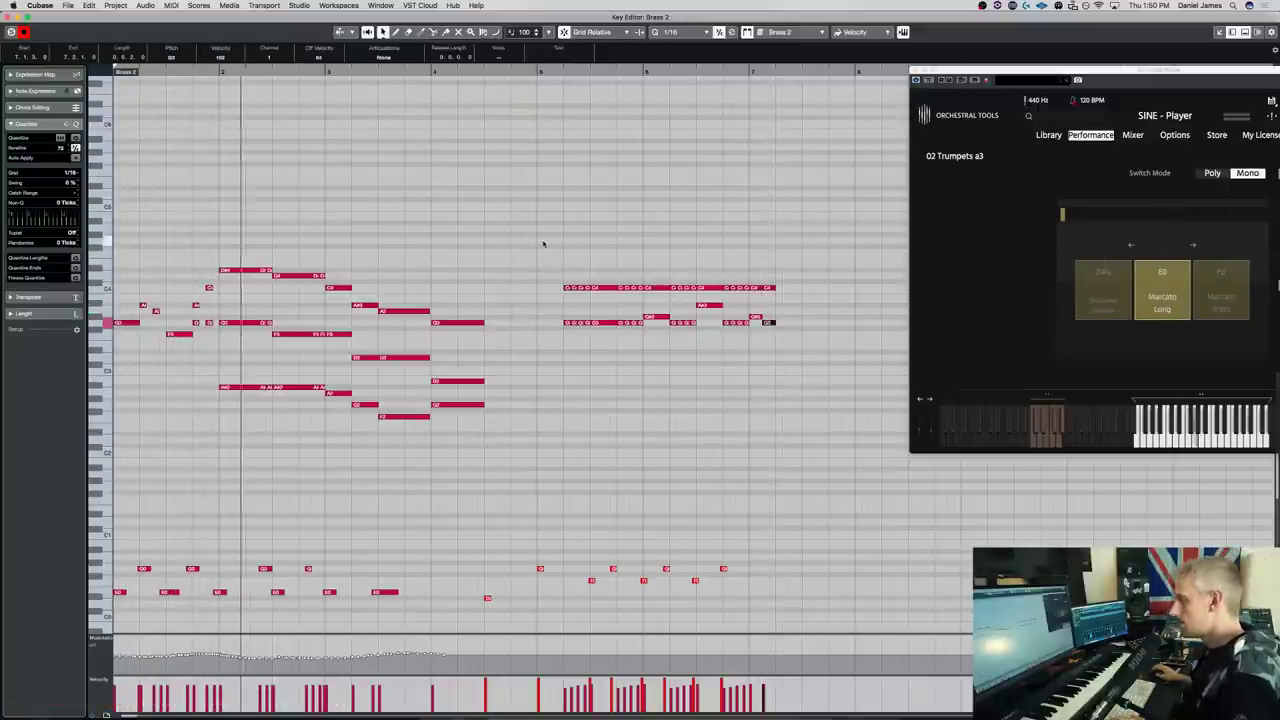
Bring the SINE Player window fully into view and turn on the AMXL ROOM microphone in its mixer
drag(1032, 74, 618, 93)
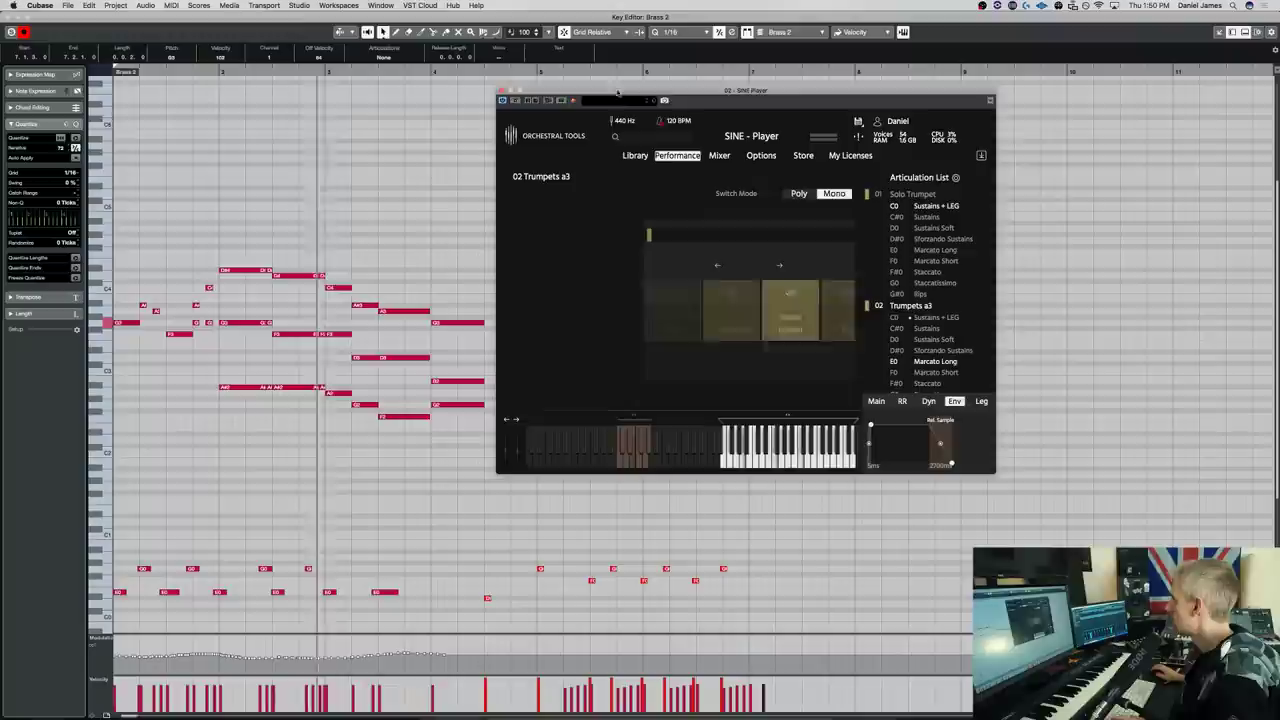
click(720, 156)
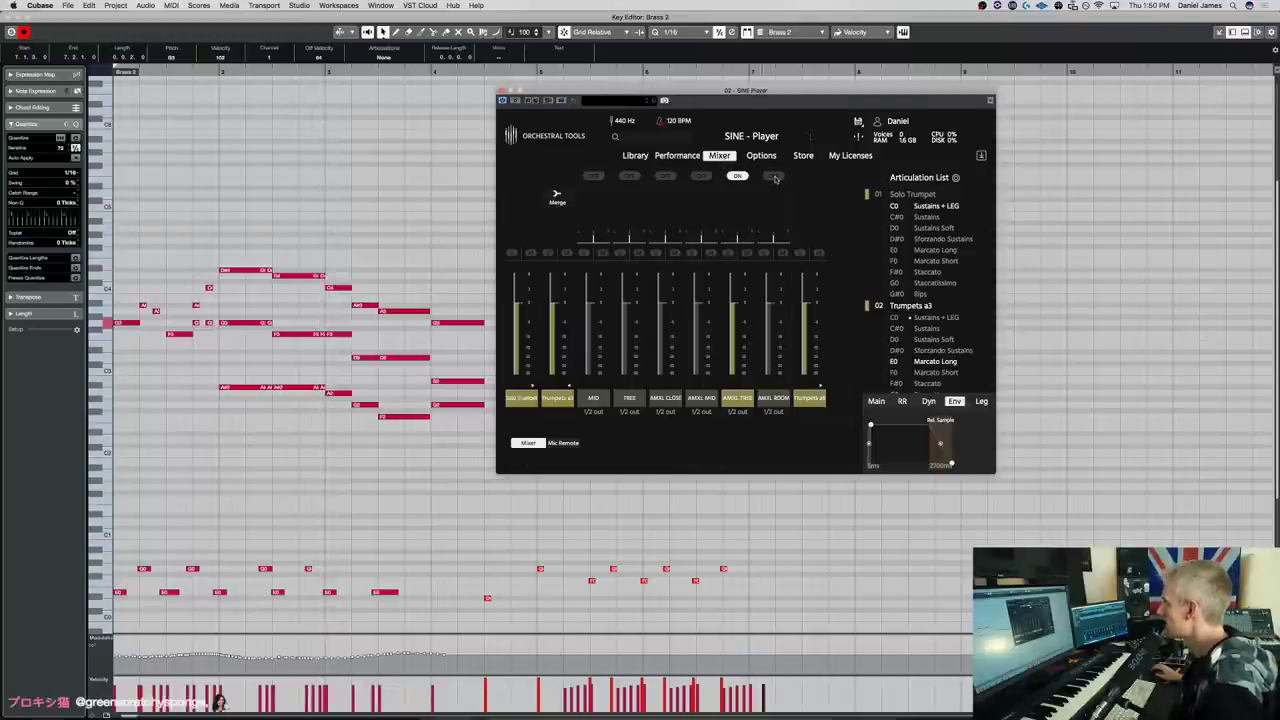
click(352, 233)
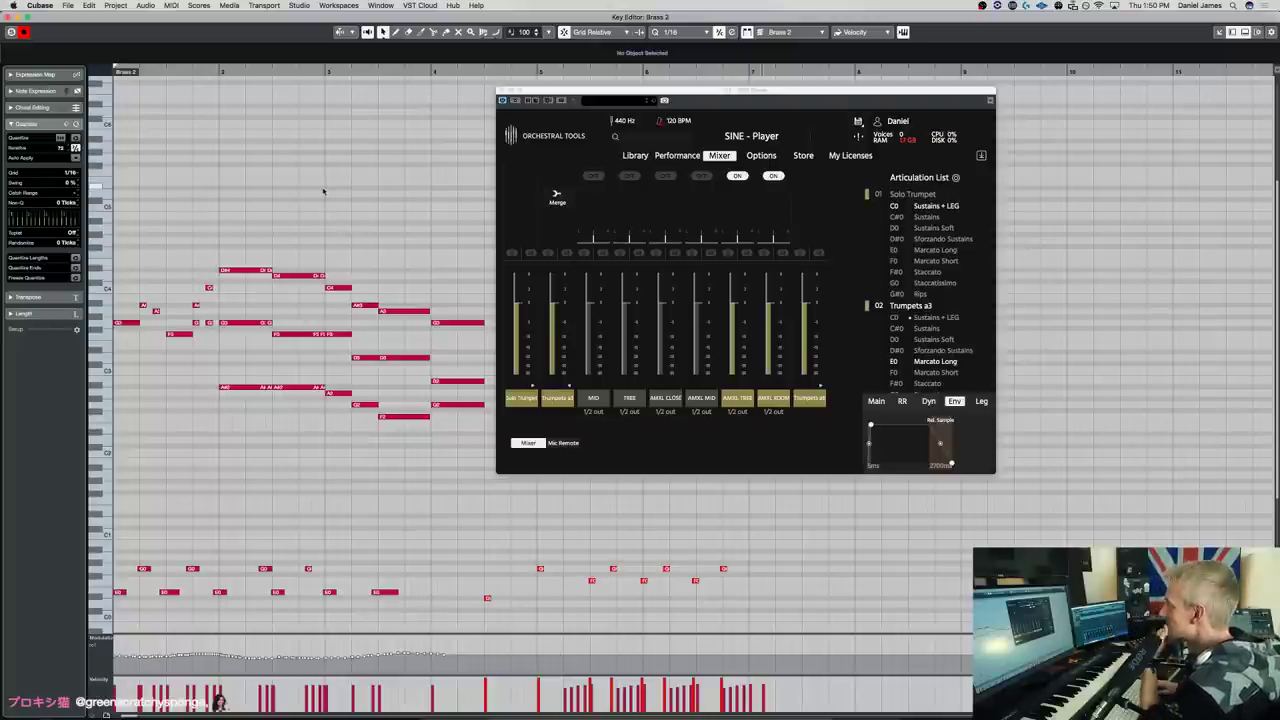
Play back the brass part to judge the trumpets with the AMXL TREE and AMXL ROOM microphones
key(space)
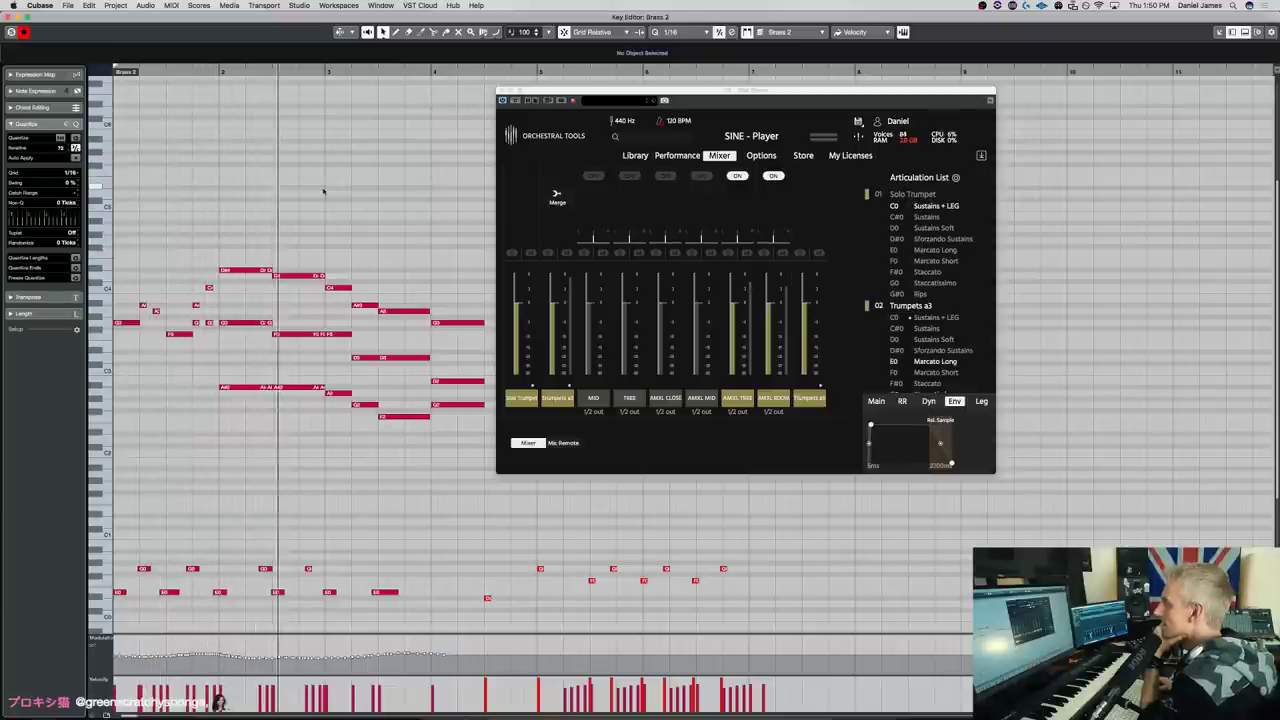
click(783, 253)
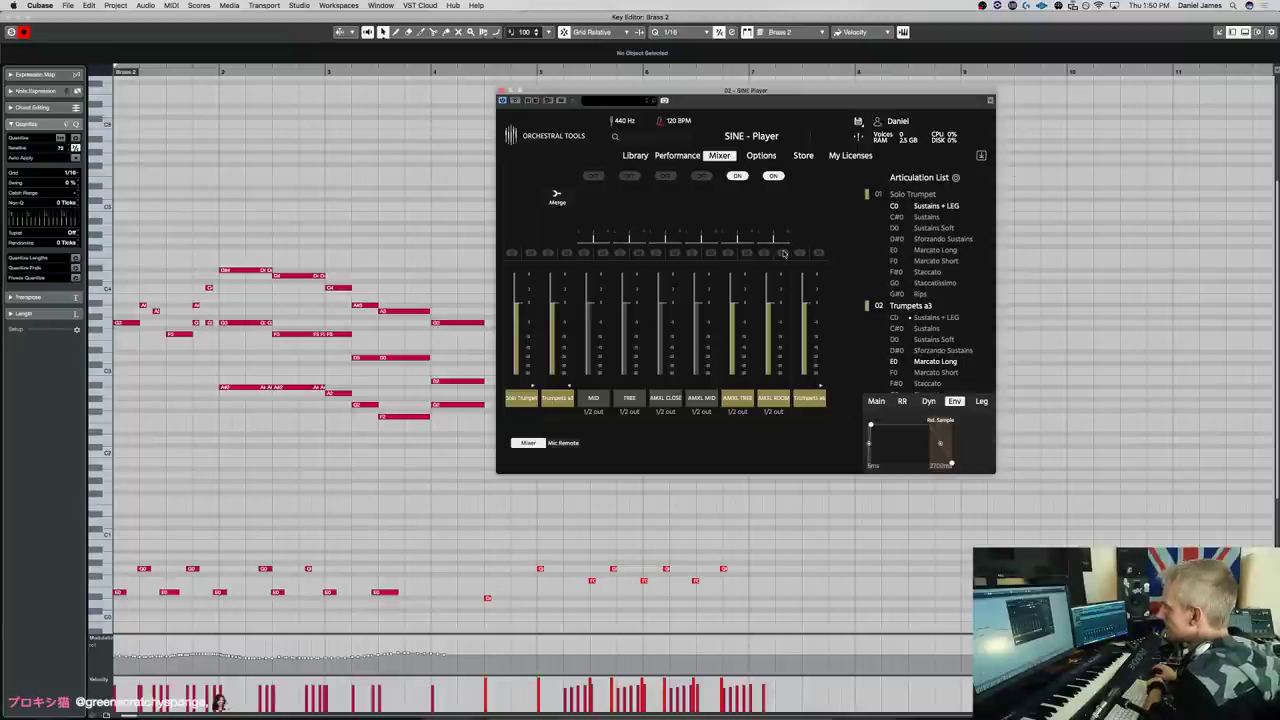
key(space)
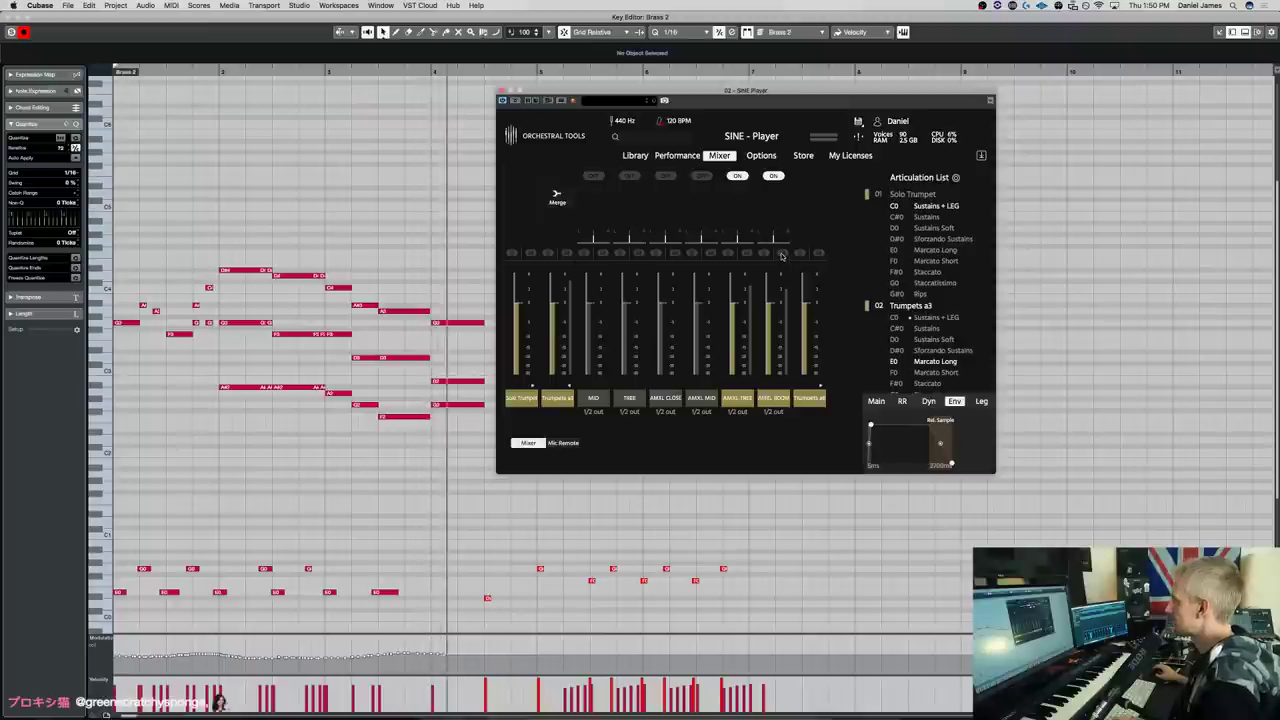
Switch on the AMXL MID microphone of Trumpets a3 and play back the passage
click(702, 176)
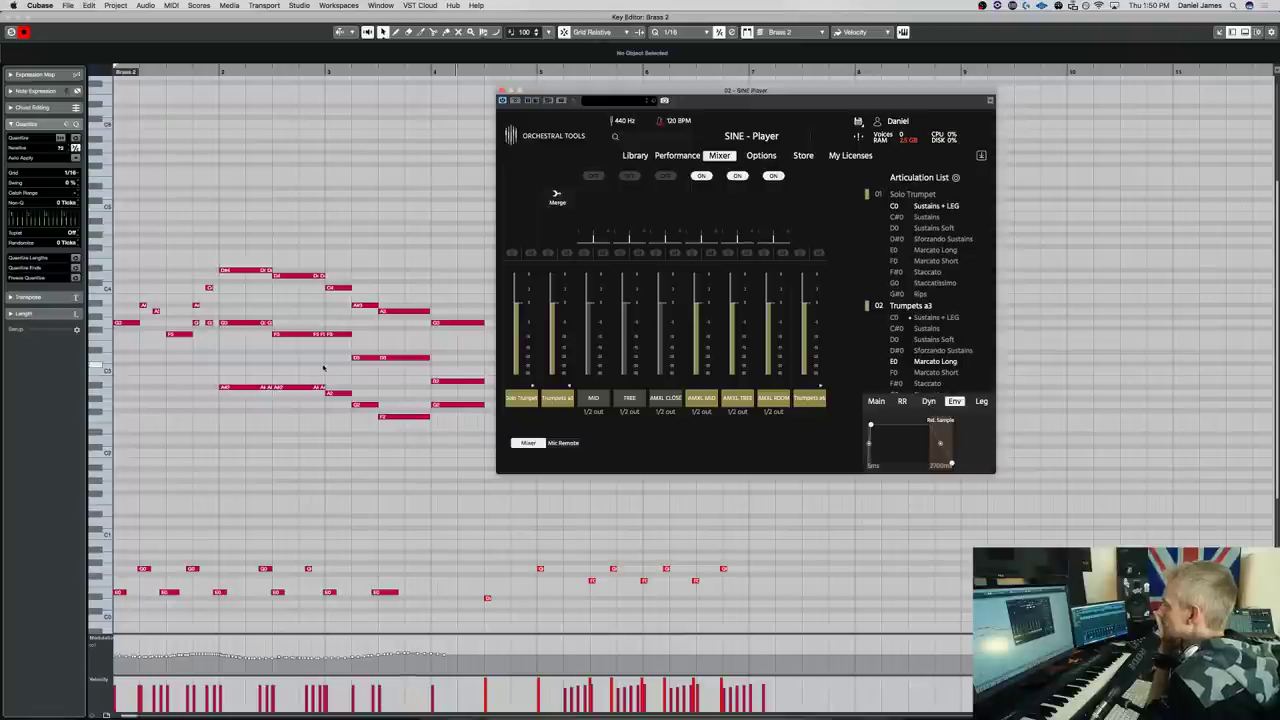
click(218, 398)
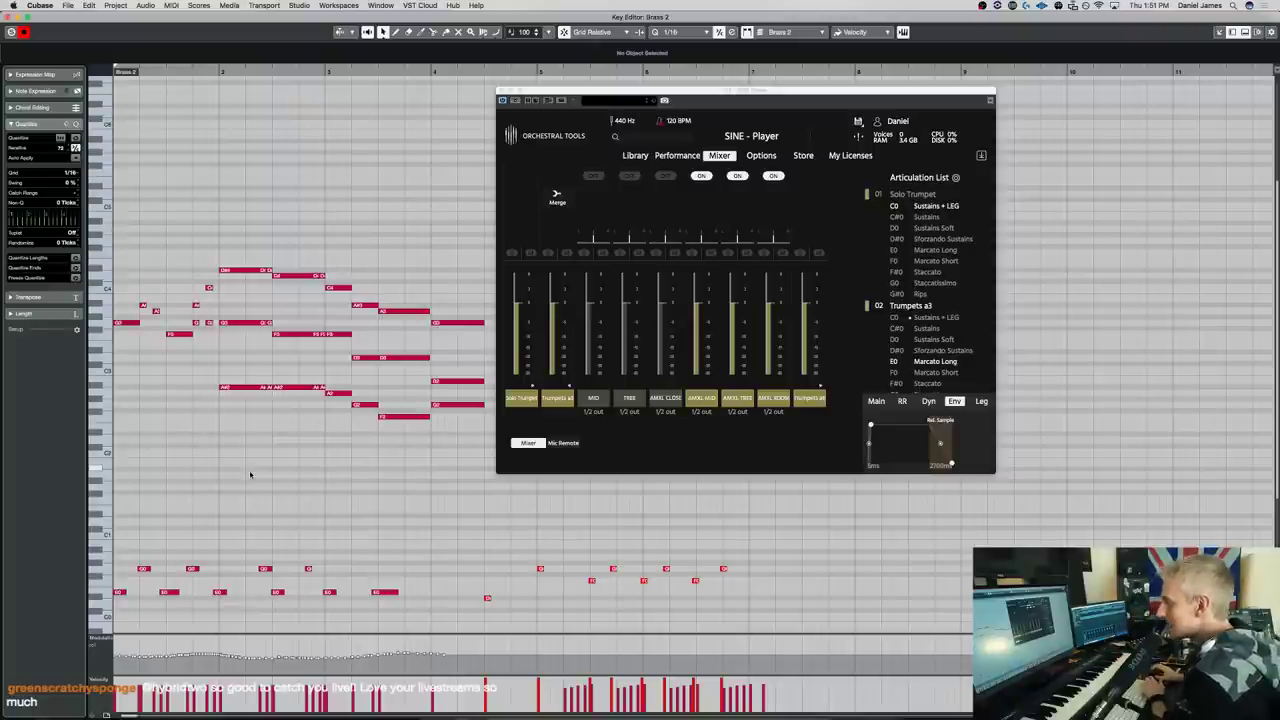
key(space)
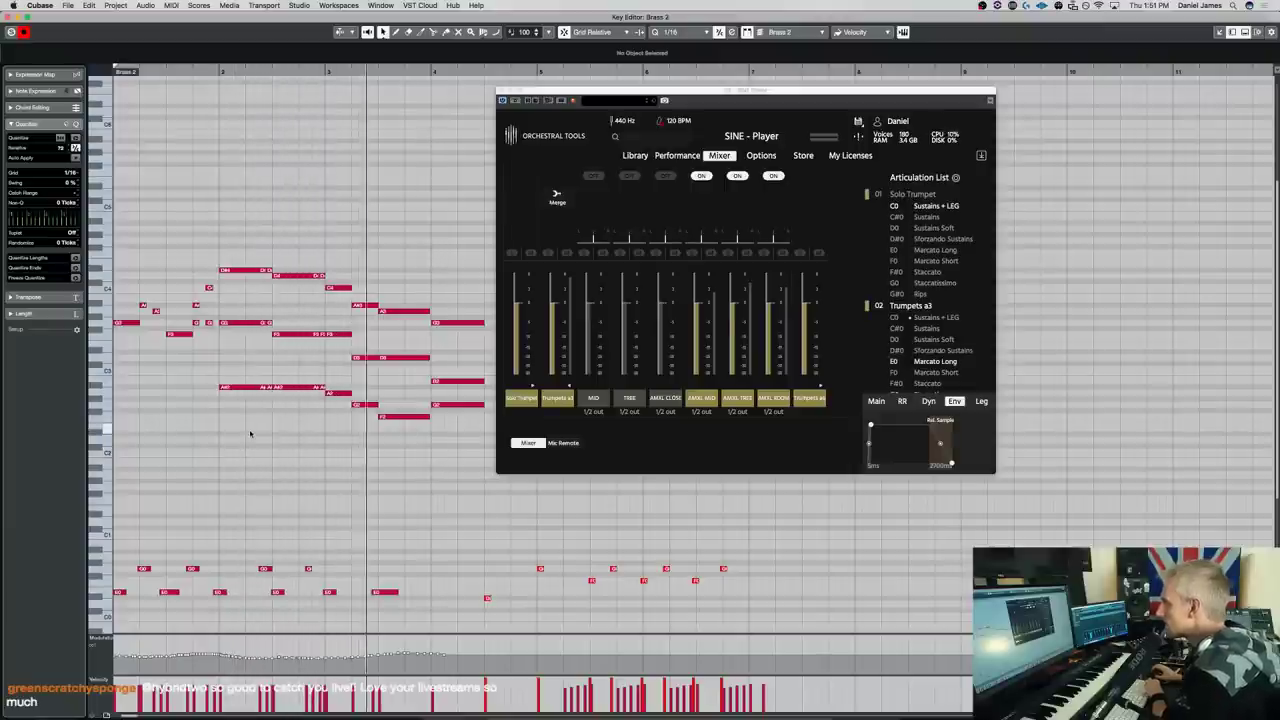
Raise the keyswitch note at the start of bar 3 to F0 and audition the passage
click(331, 592)
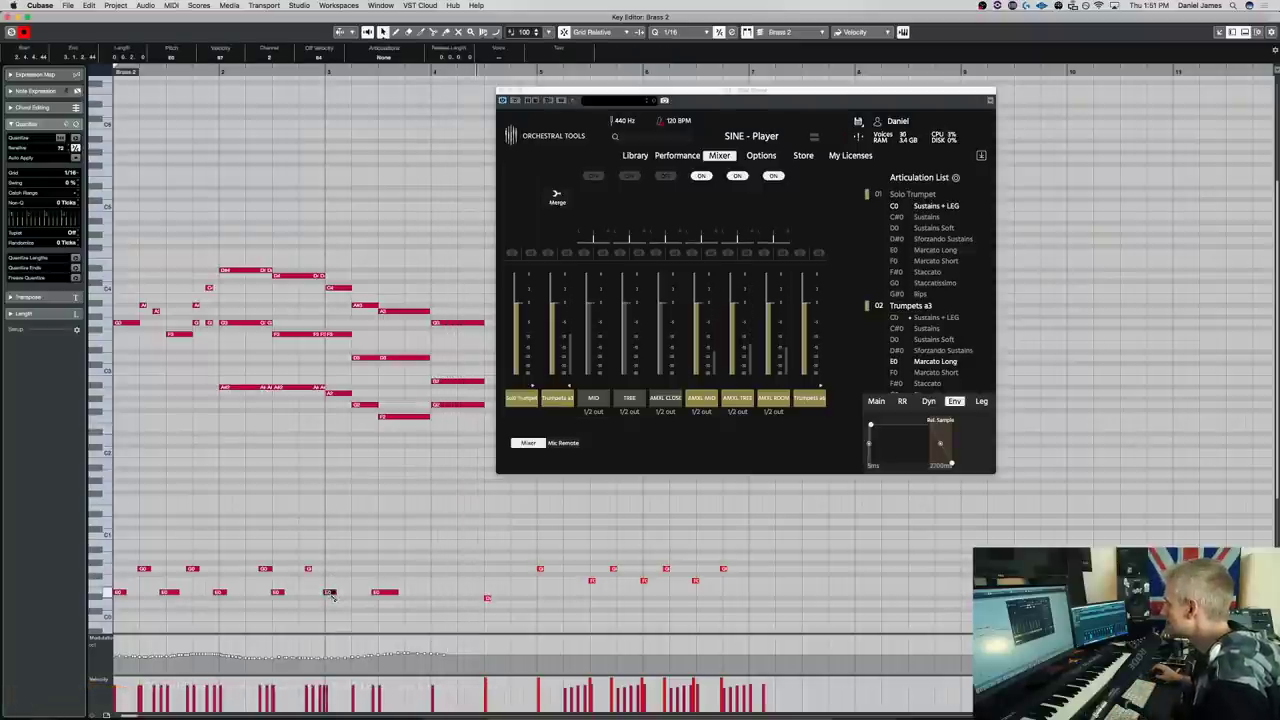
key(Right)
drag(330, 601, 331, 589)
key(space)
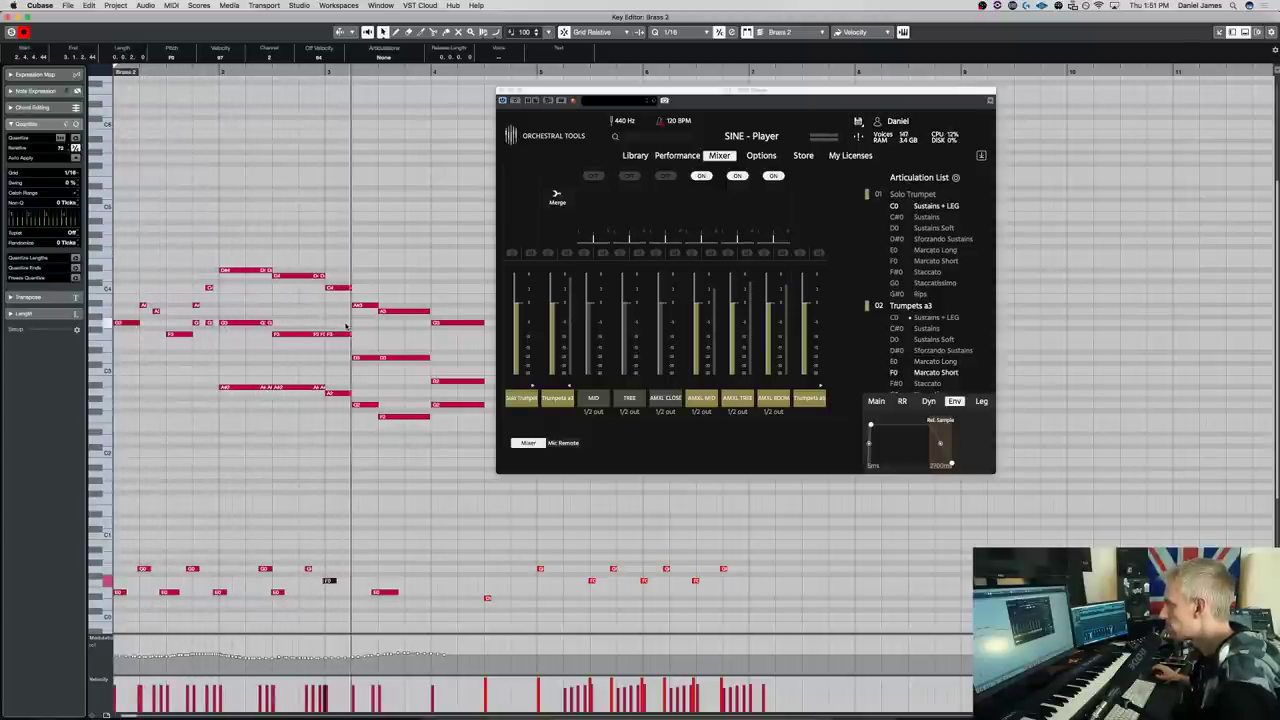
key(space)
Set the keyswitch note at the start of bar 3 to F#0 and audition the passage
click(335, 581)
drag(335, 581, 338, 578)
key(space)
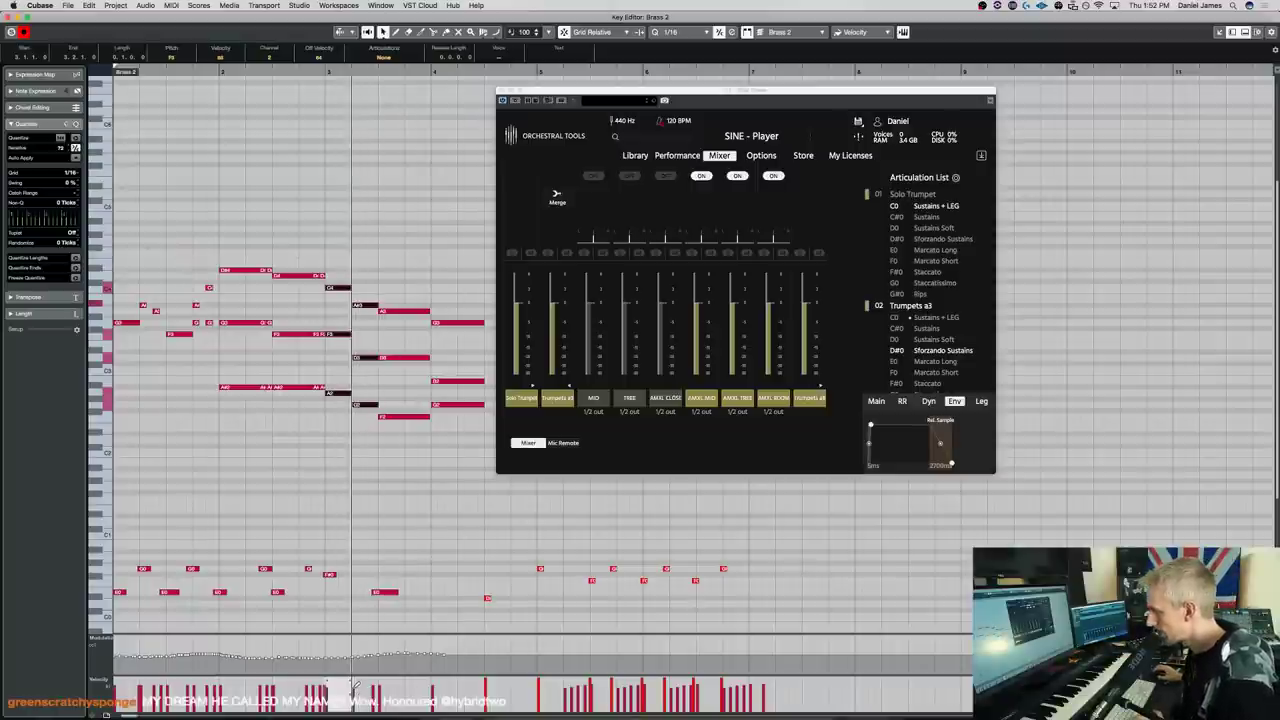
key(space)
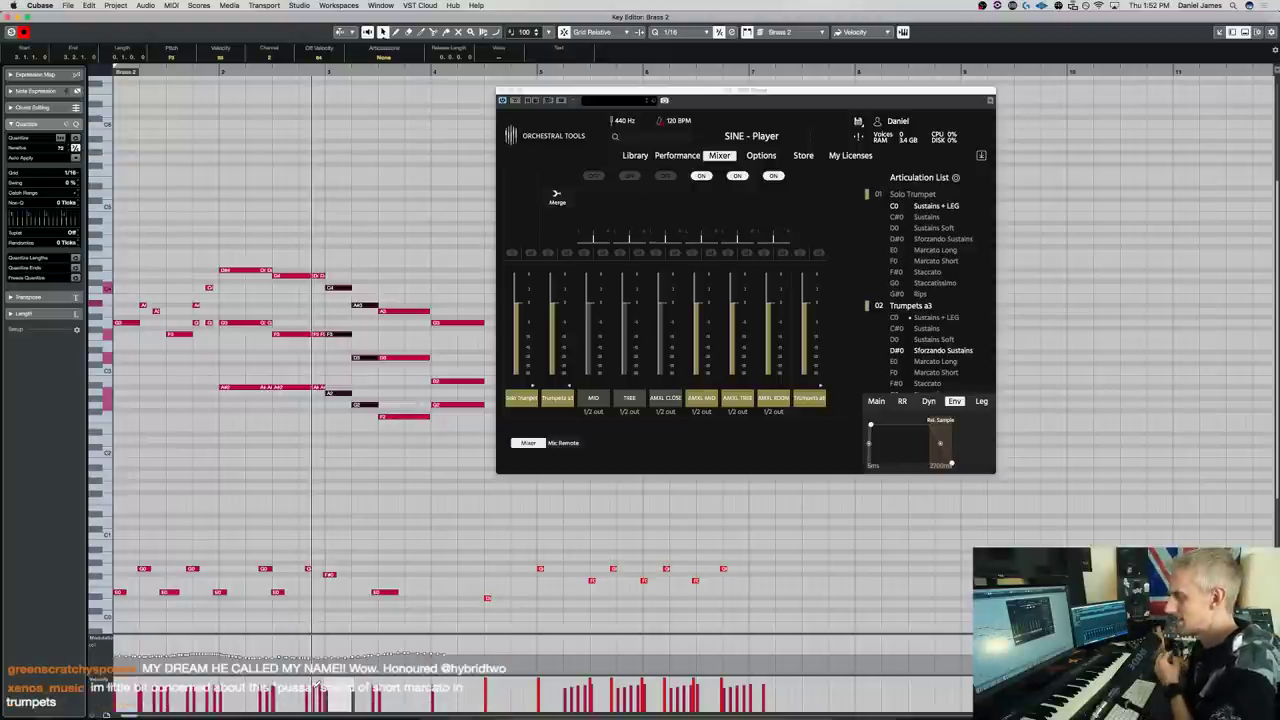
Audition the AMXL MID microphone in solo, and switch on the AMXL CLOSE microphone of Trumpets a3 after clearing the solo
click(691, 252)
click(347, 434)
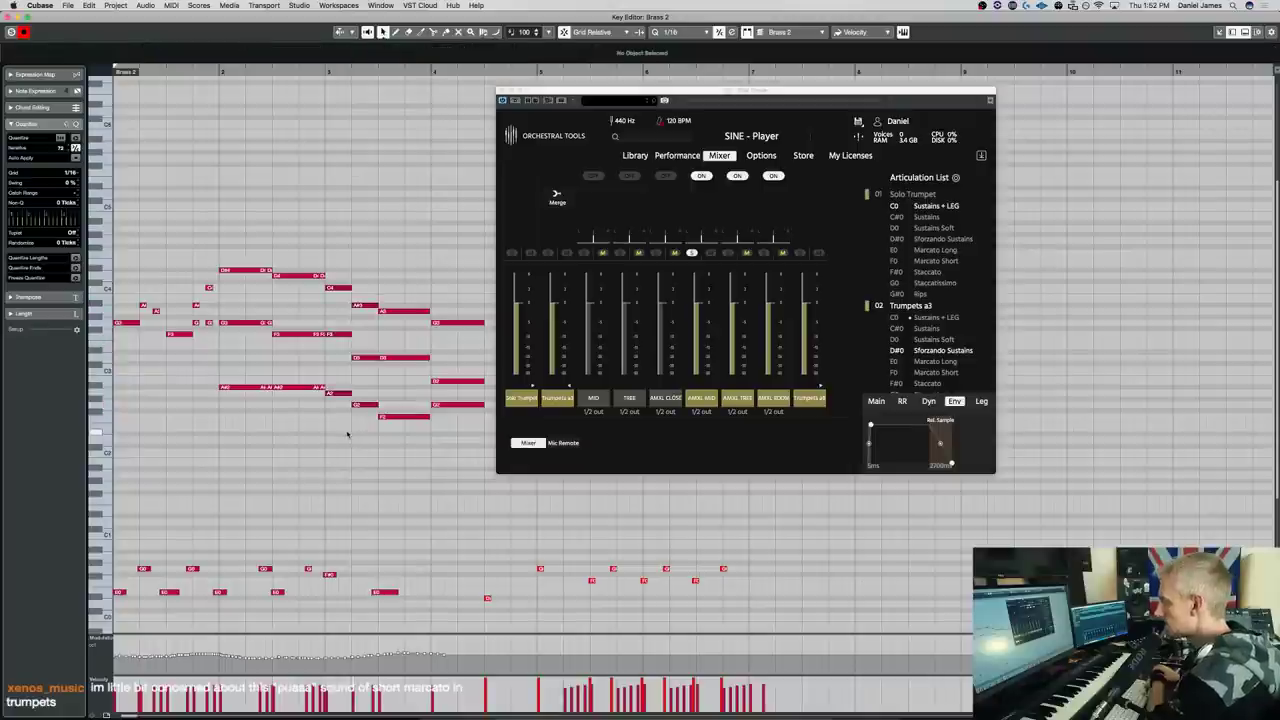
key(space)
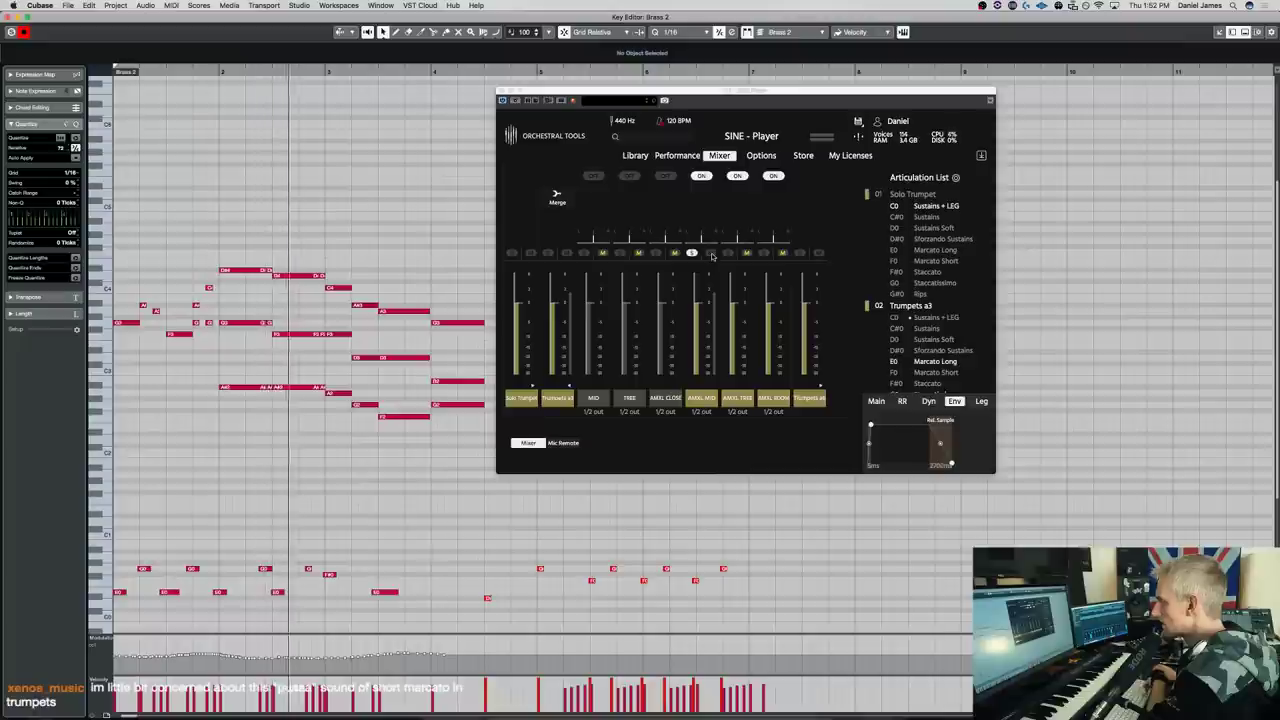
click(697, 252)
click(691, 252)
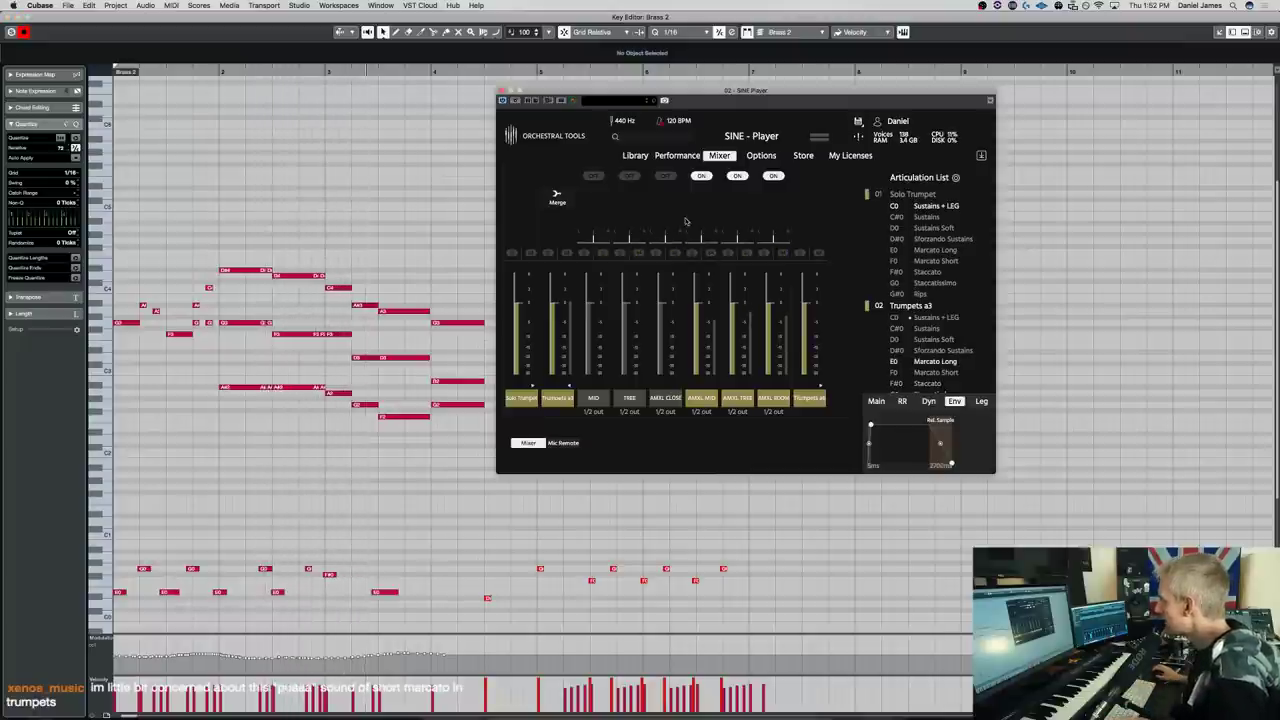
click(662, 175)
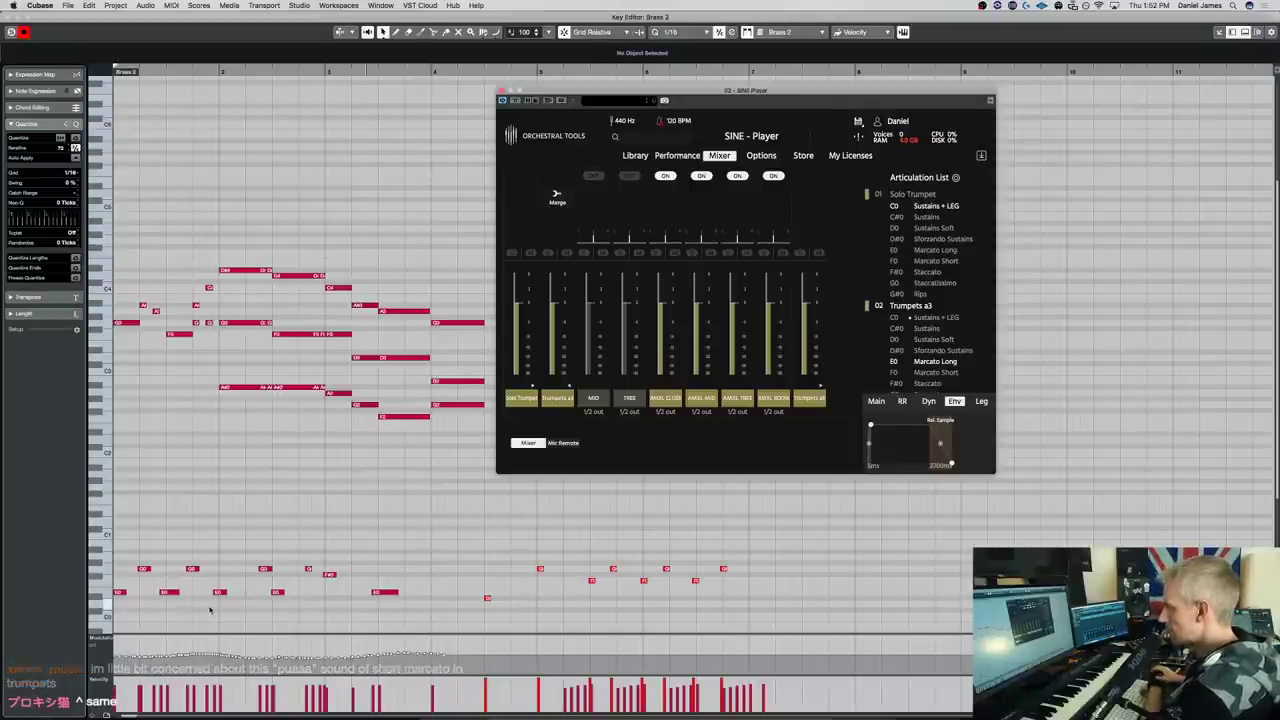
Raise the two E0 keyswitch notes in bar 2 to F0 and play back the passage
drag(210, 608, 304, 588)
key(Up)
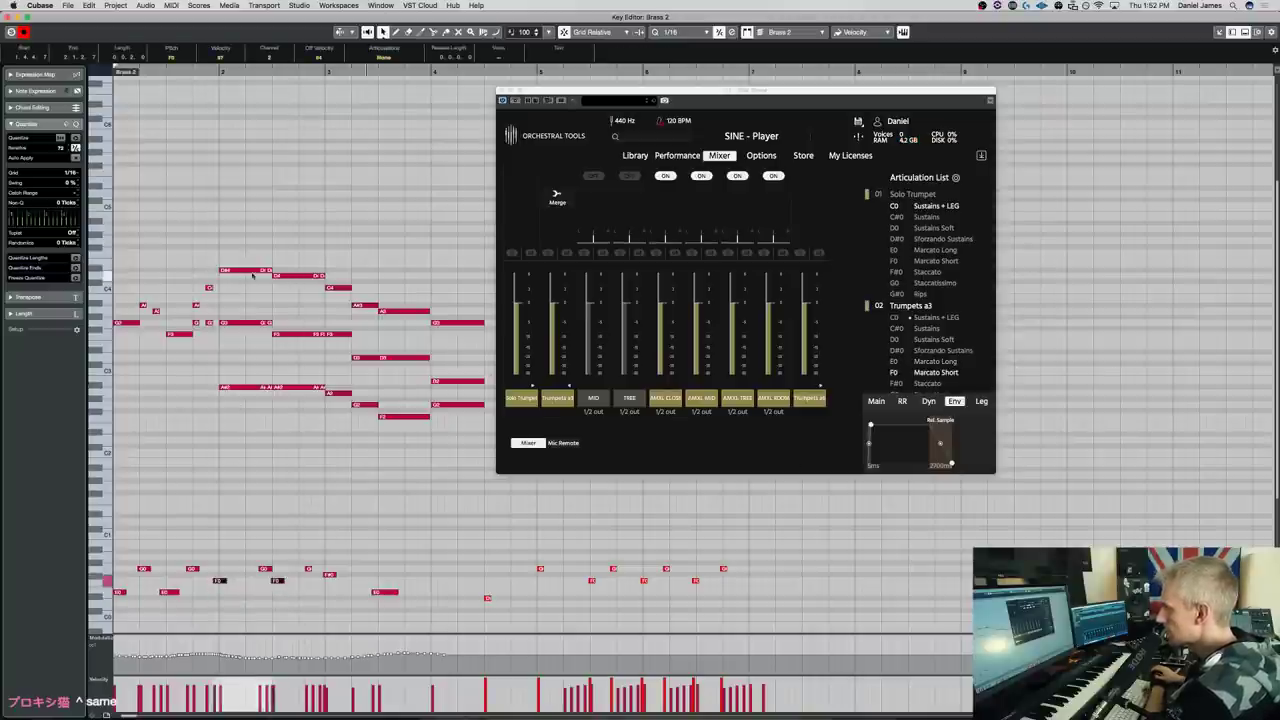
click(184, 480)
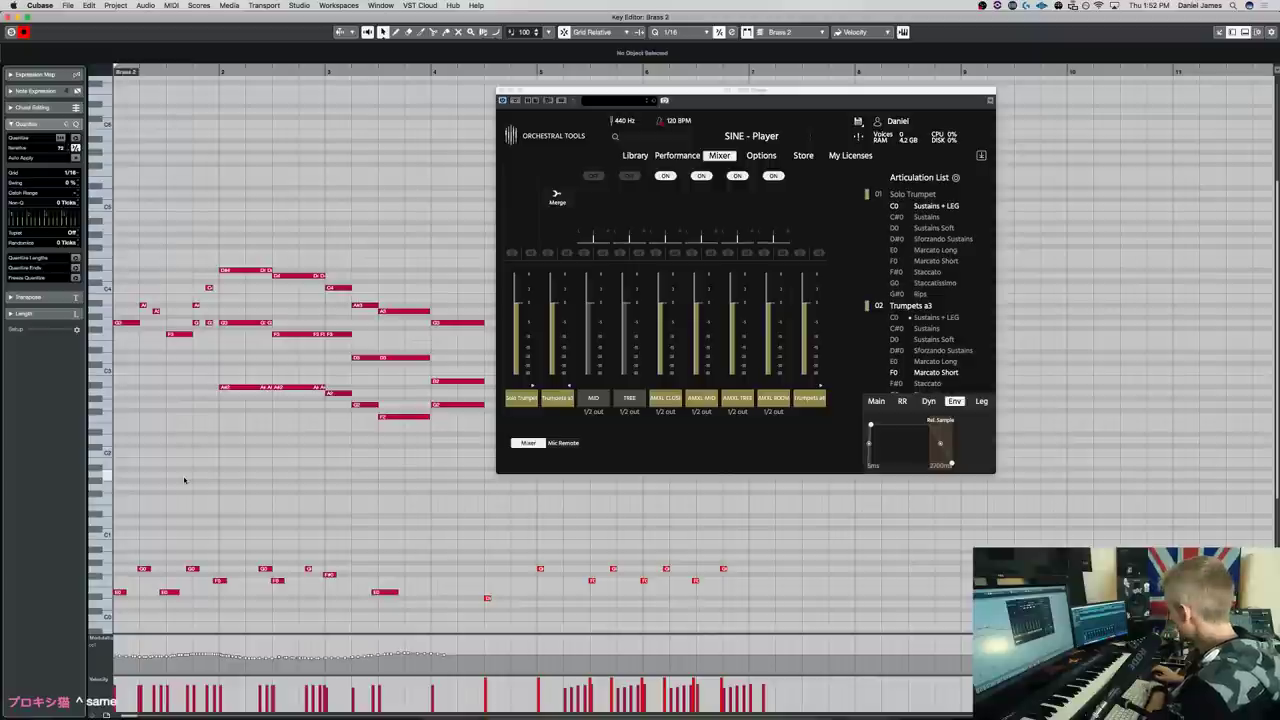
key(space)
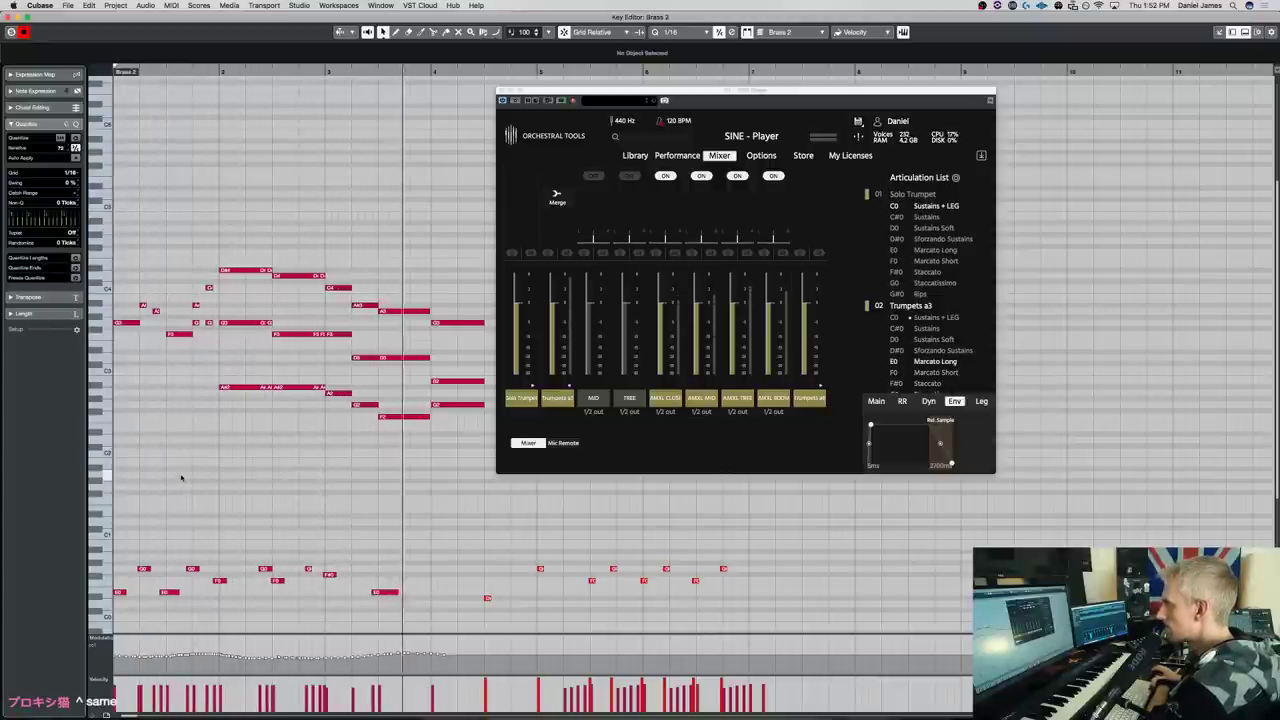
key(space)
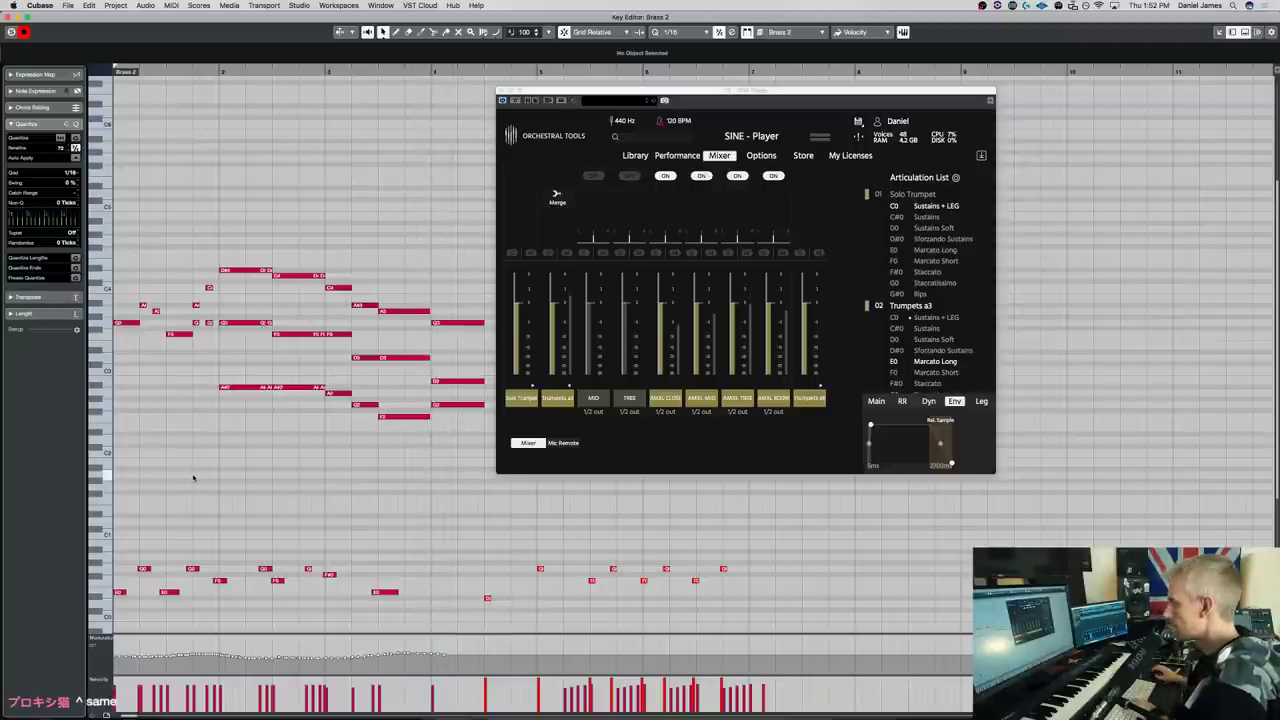
Switch on the AMXL TREE microphone of Solo Trumpet and move the Brass 2 clip to the Brass 1 track
click(569, 385)
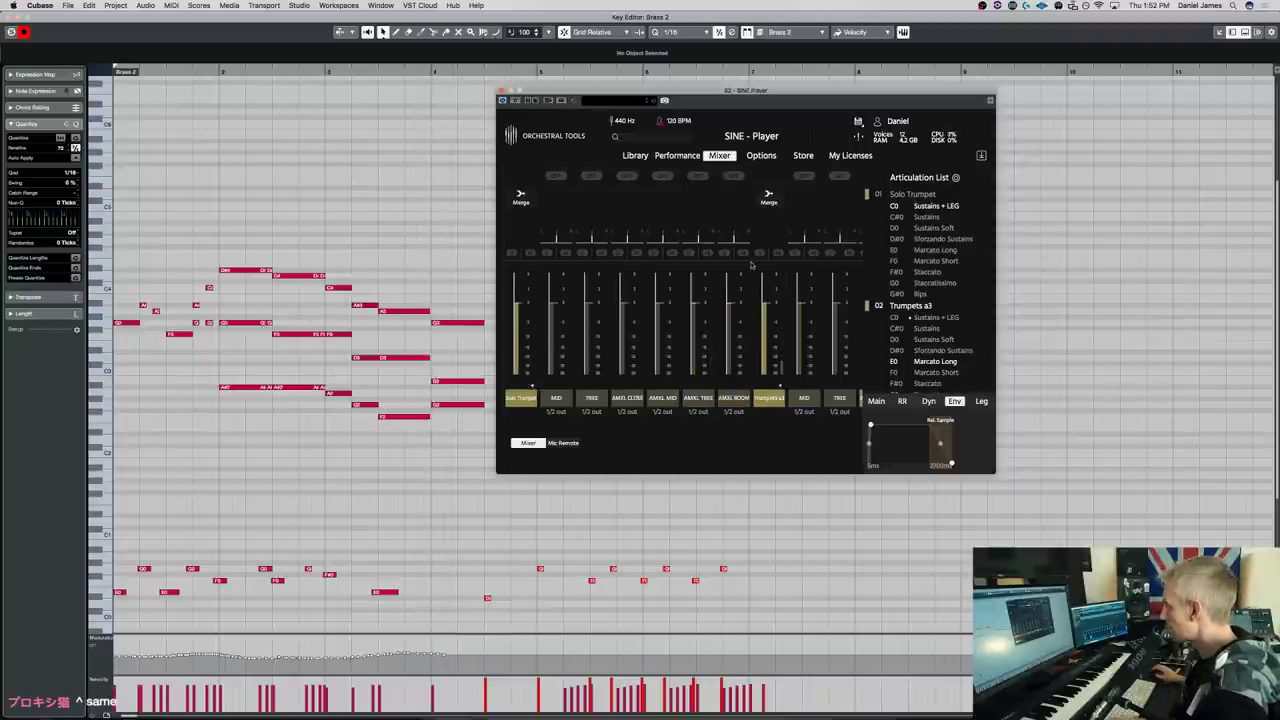
click(698, 176)
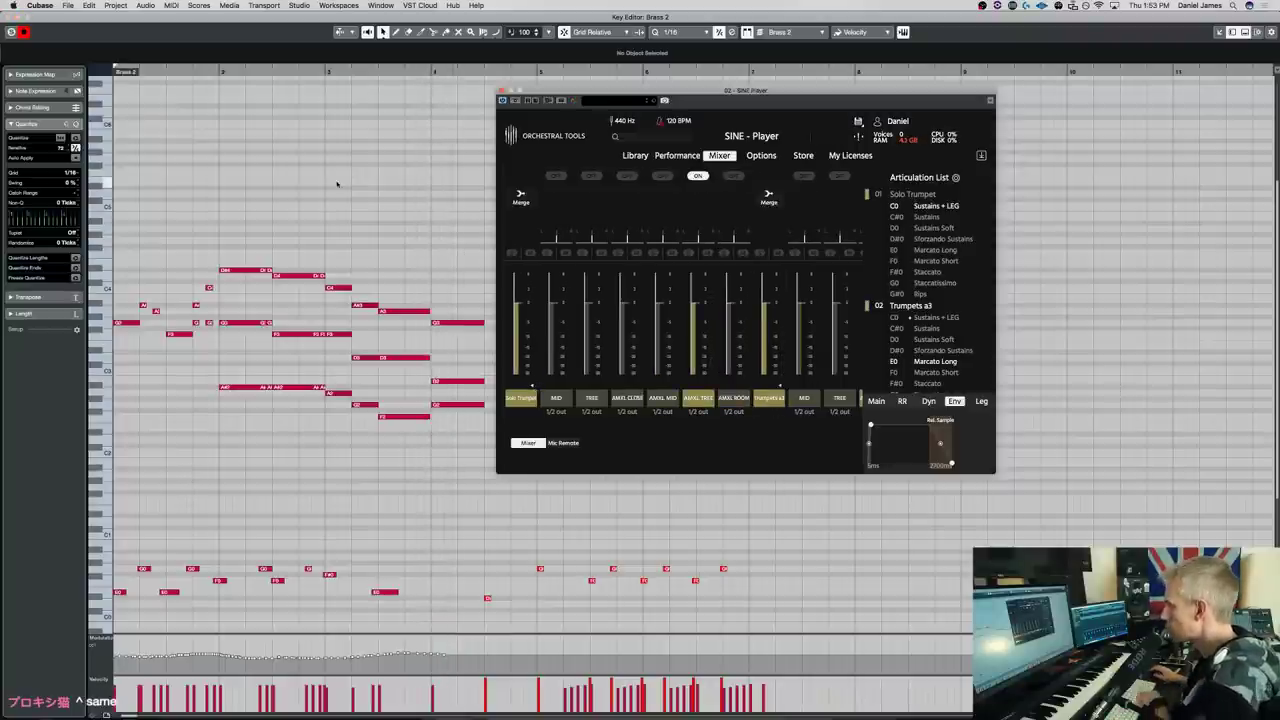
key(super+w)
key(period)
drag(310, 452, 303, 432)
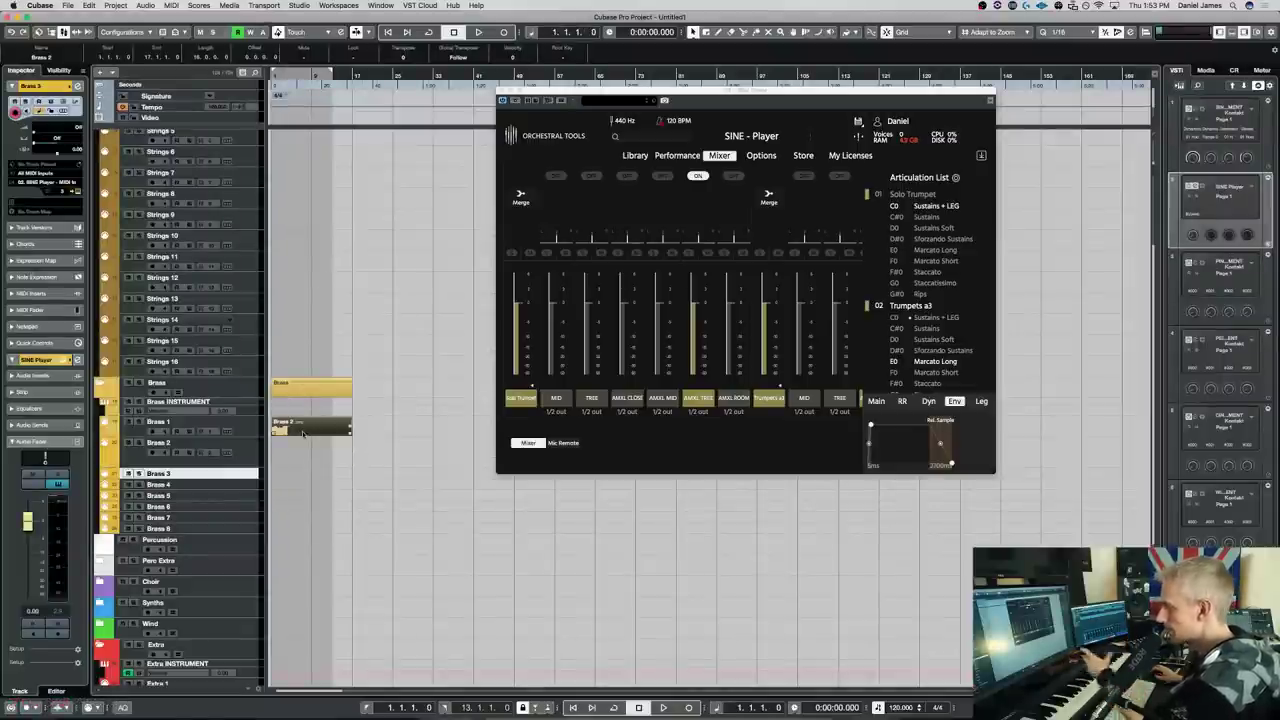
Return the two bar 2 keyswitch notes in the moved clip to E0 and audition it with the solo trumpet
double_click(303, 432)
key(space)
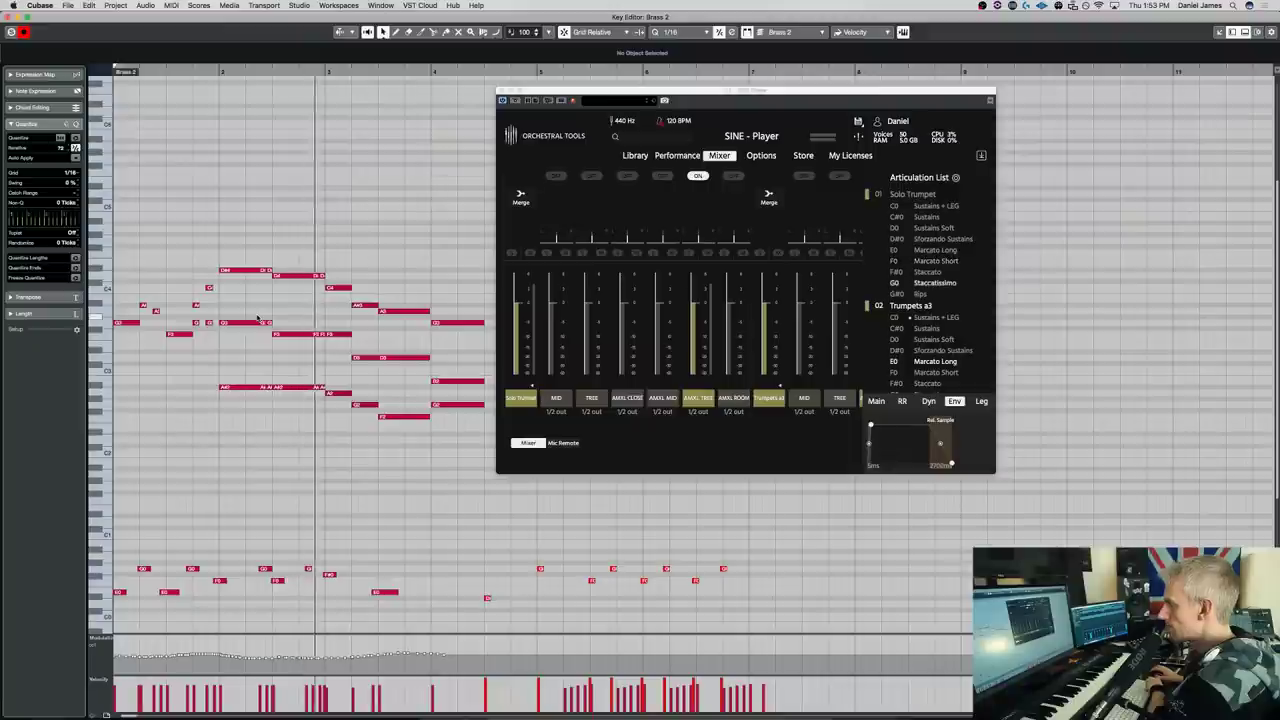
drag(268, 583, 268, 595)
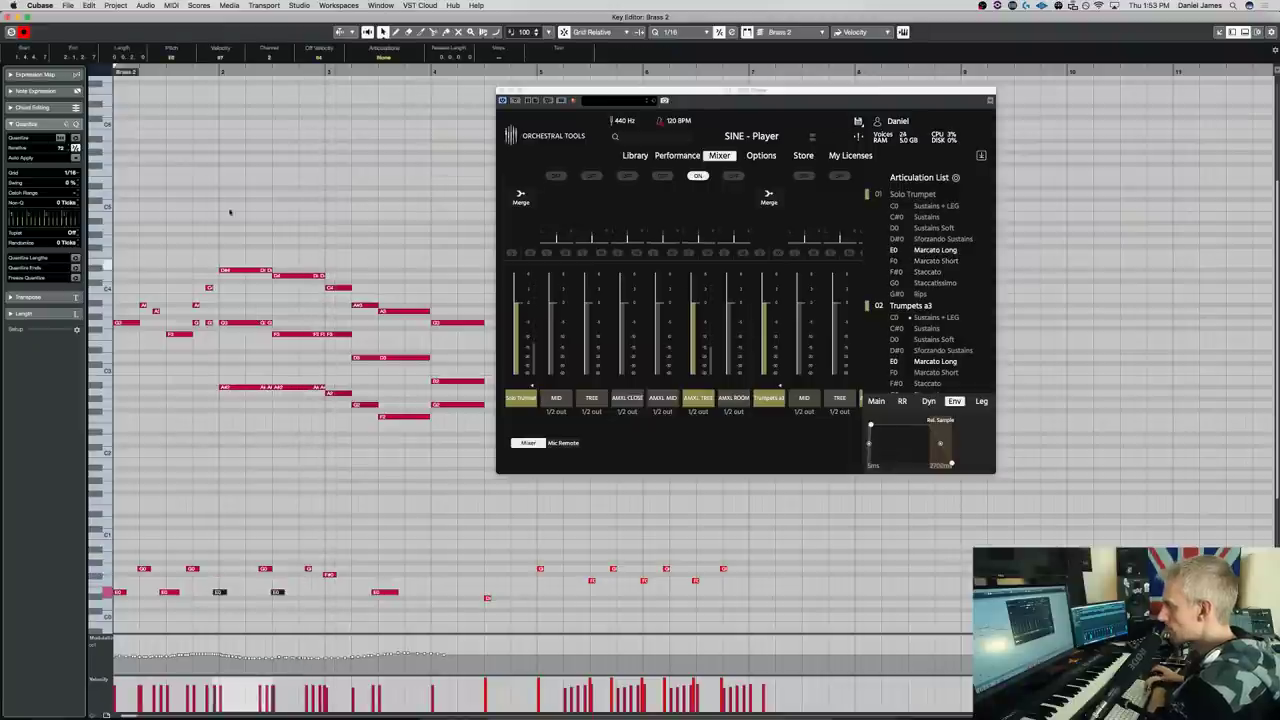
key(space)
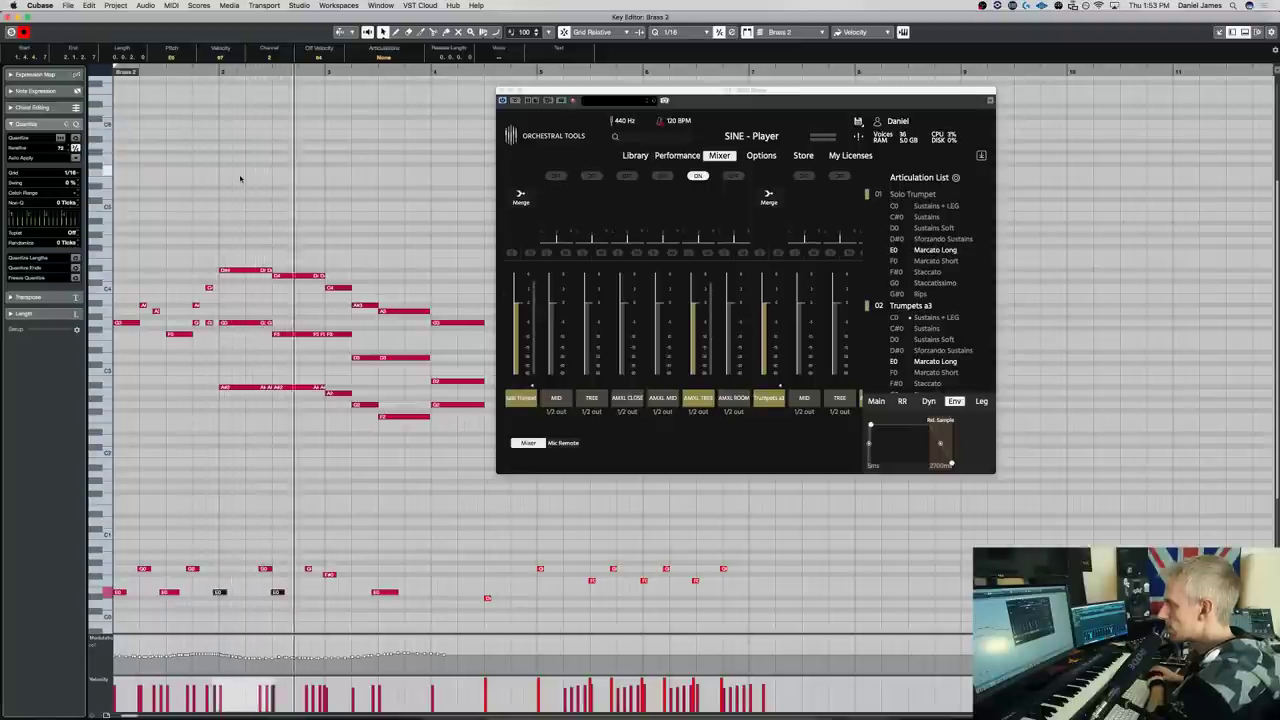
Compare the solo trumpet with the two bar 2 keyswitch notes at F0 and back at E0
click(219, 592)
shift+click(276, 592)
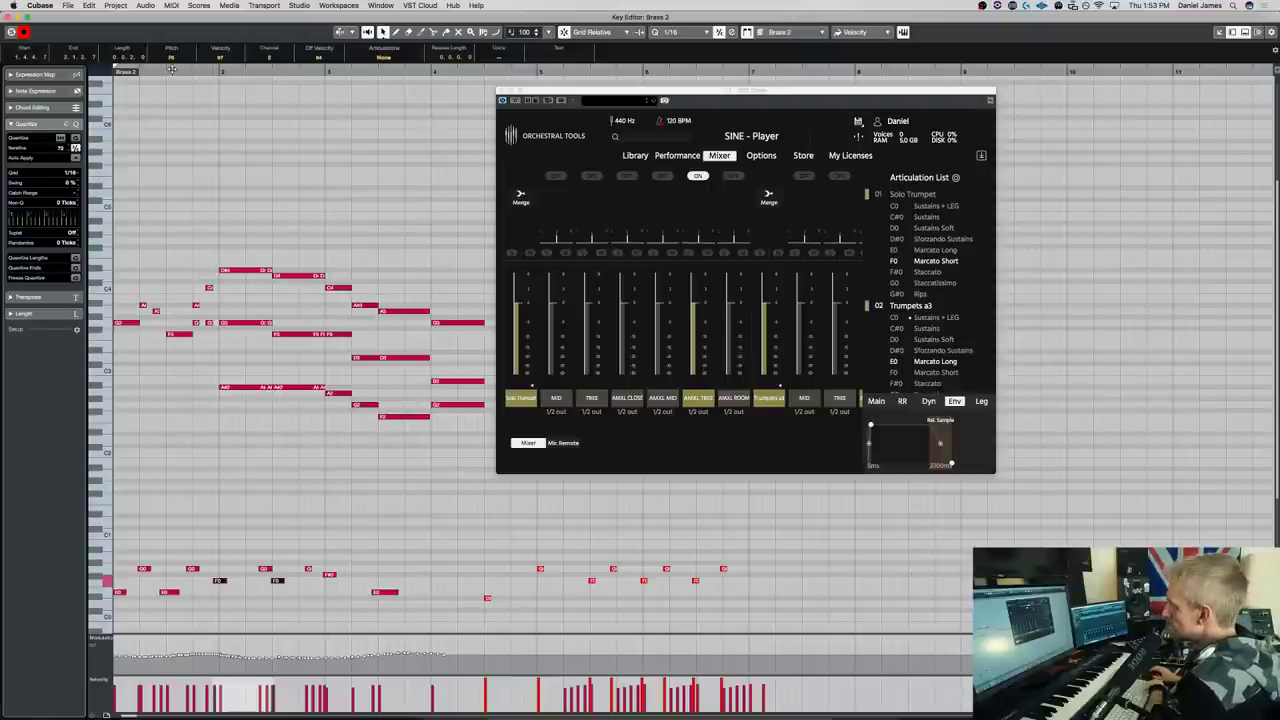
click(172, 68)
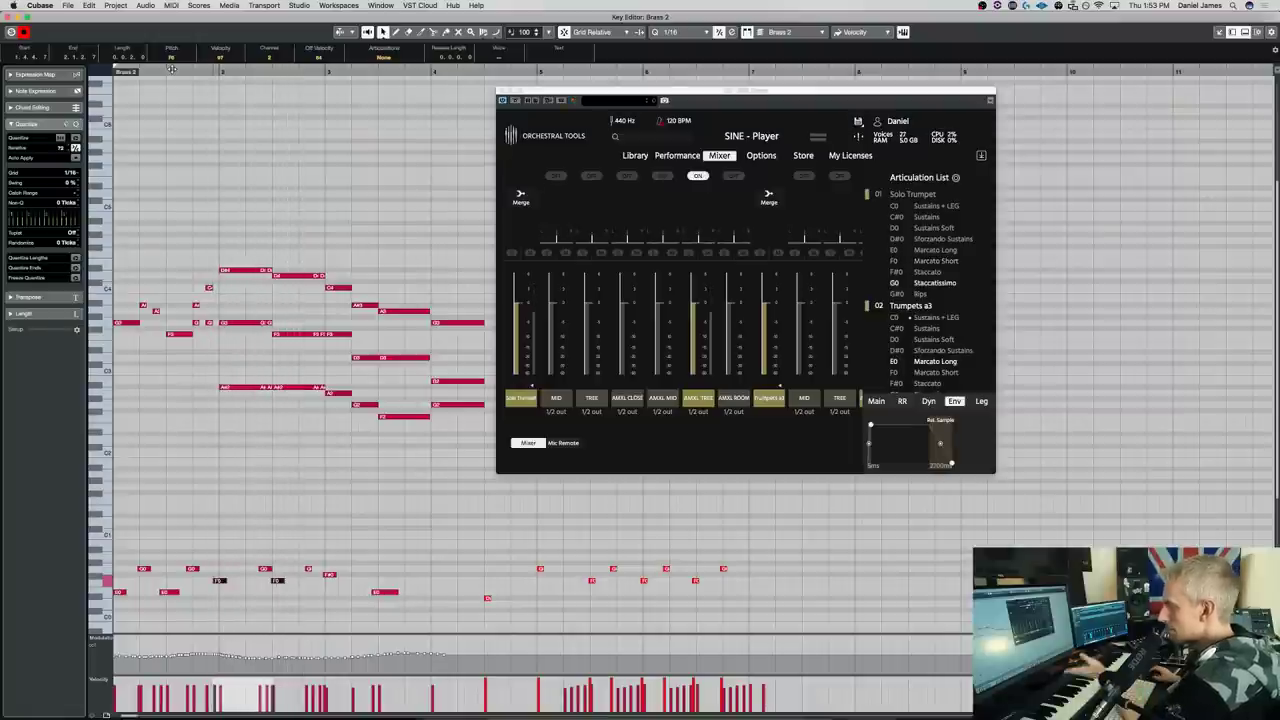
key(Down)
key(Down)
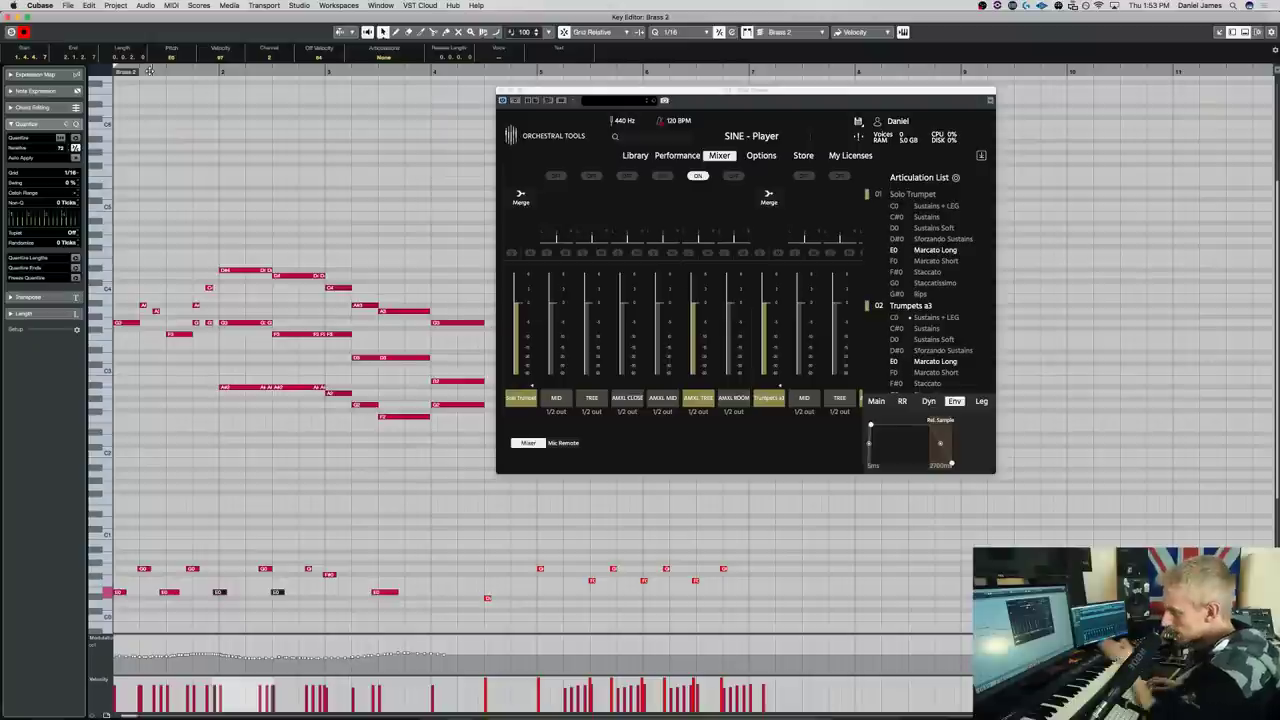
key(space)
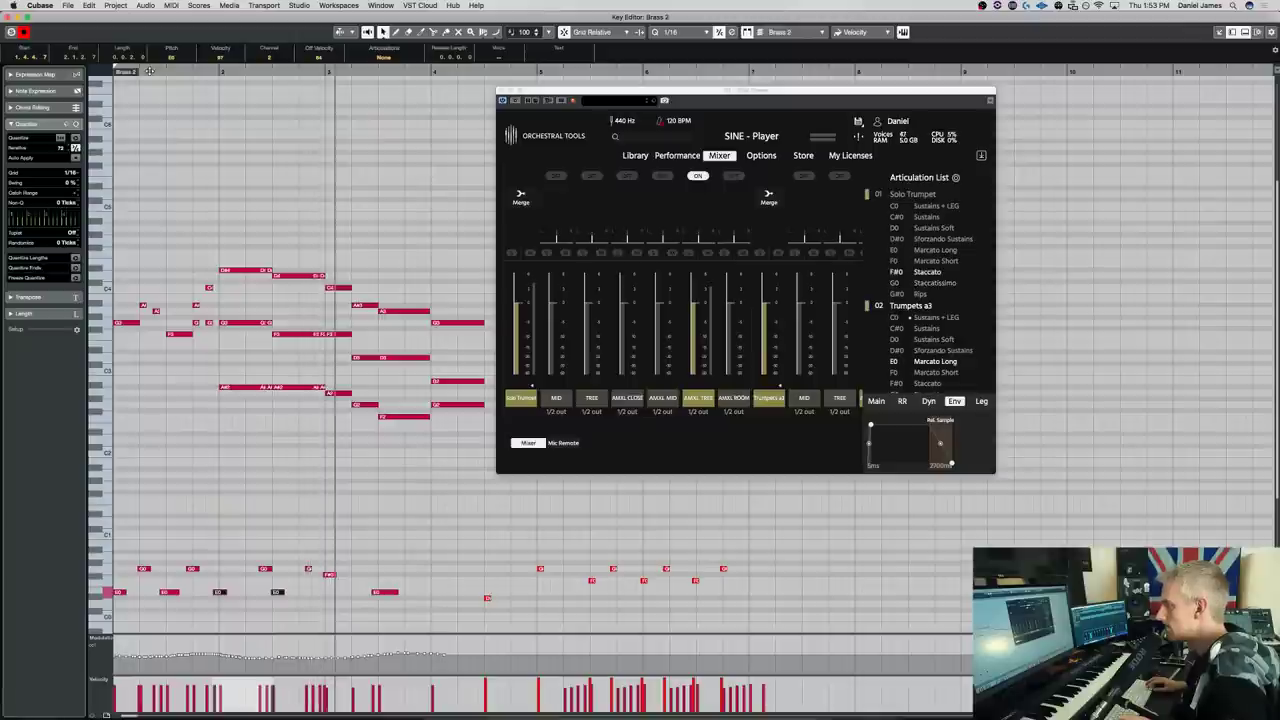
key(space)
Leave the note editor, move the clip back to the Brass 2 track and play it with Trumpets a3
click(330, 288)
mouse_move(328, 283)
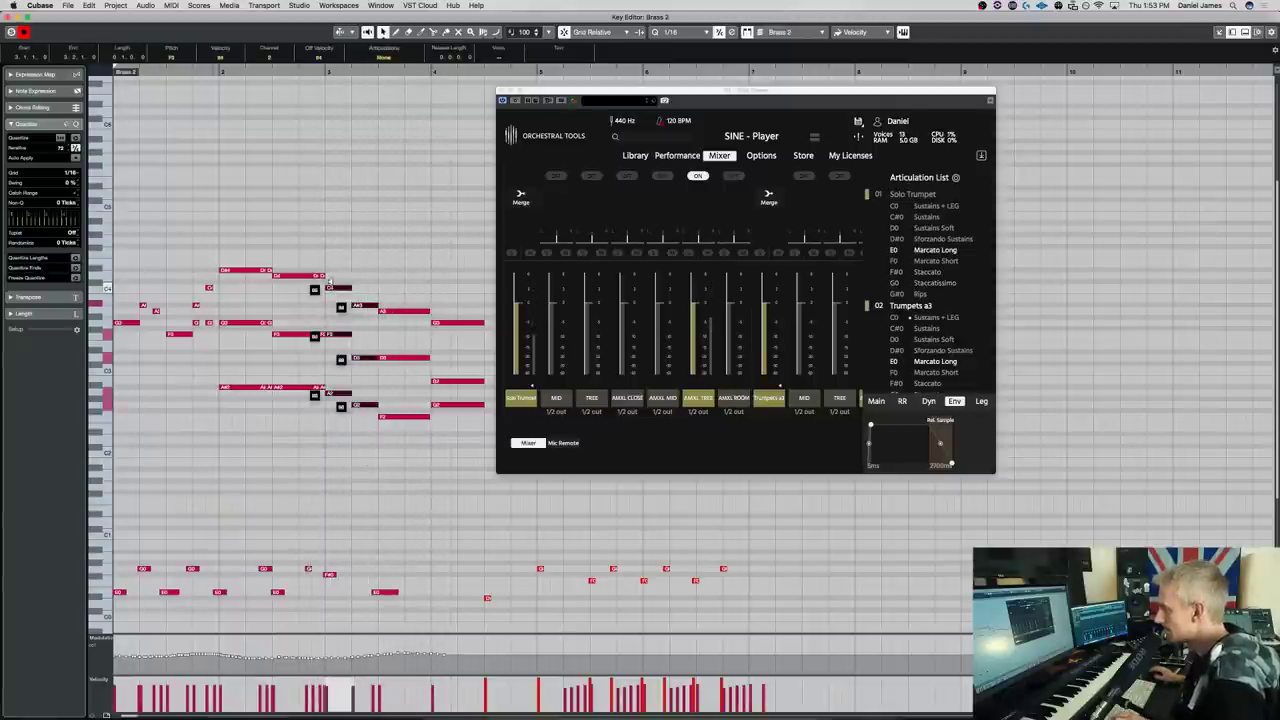
key(Return)
drag(283, 428, 283, 437)
key(space)
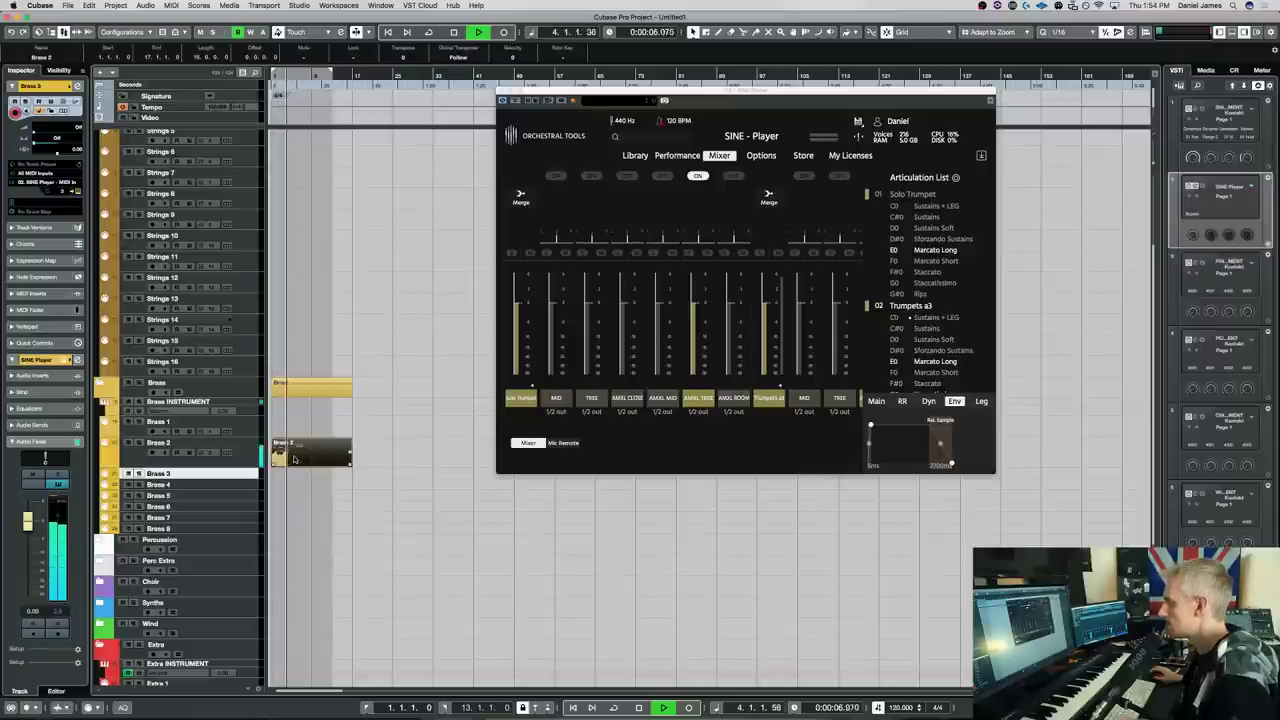
Open the Brass 2 clip, examine the chord notes at the start of bar 3, and close the note editor
double_click(293, 459)
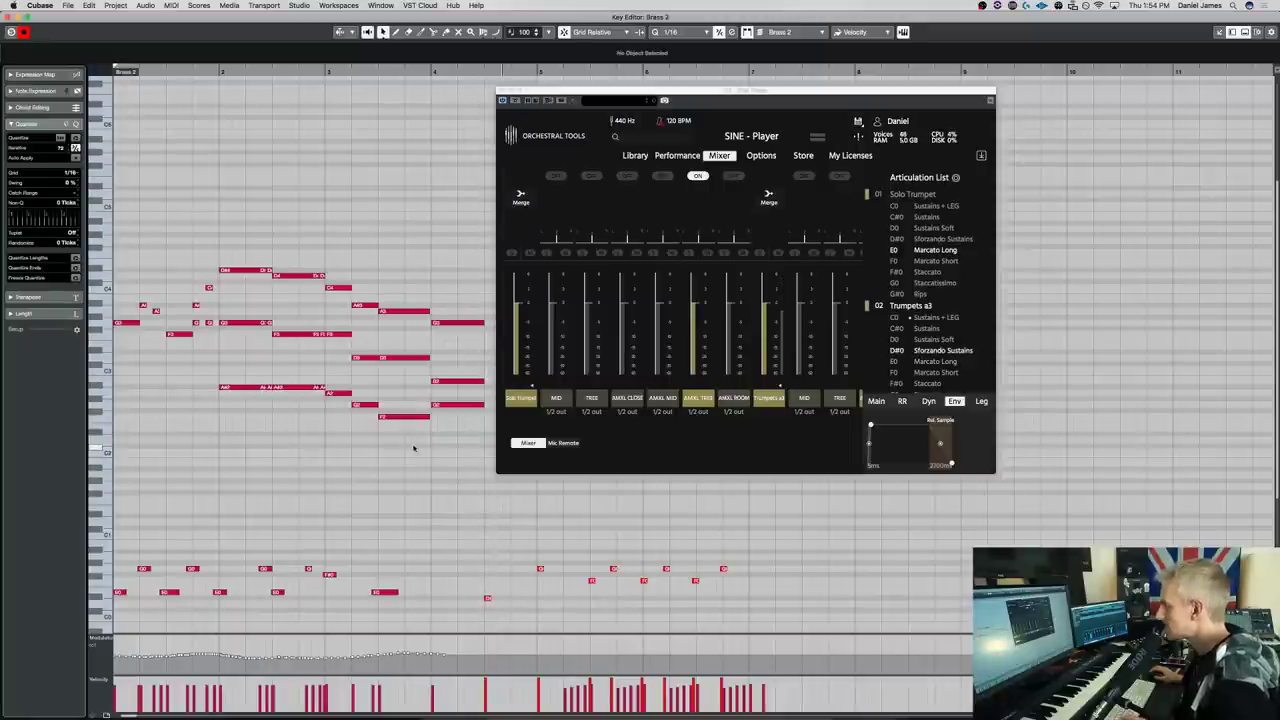
scroll(340, 430, right, 2)
drag(295, 410, 274, 298)
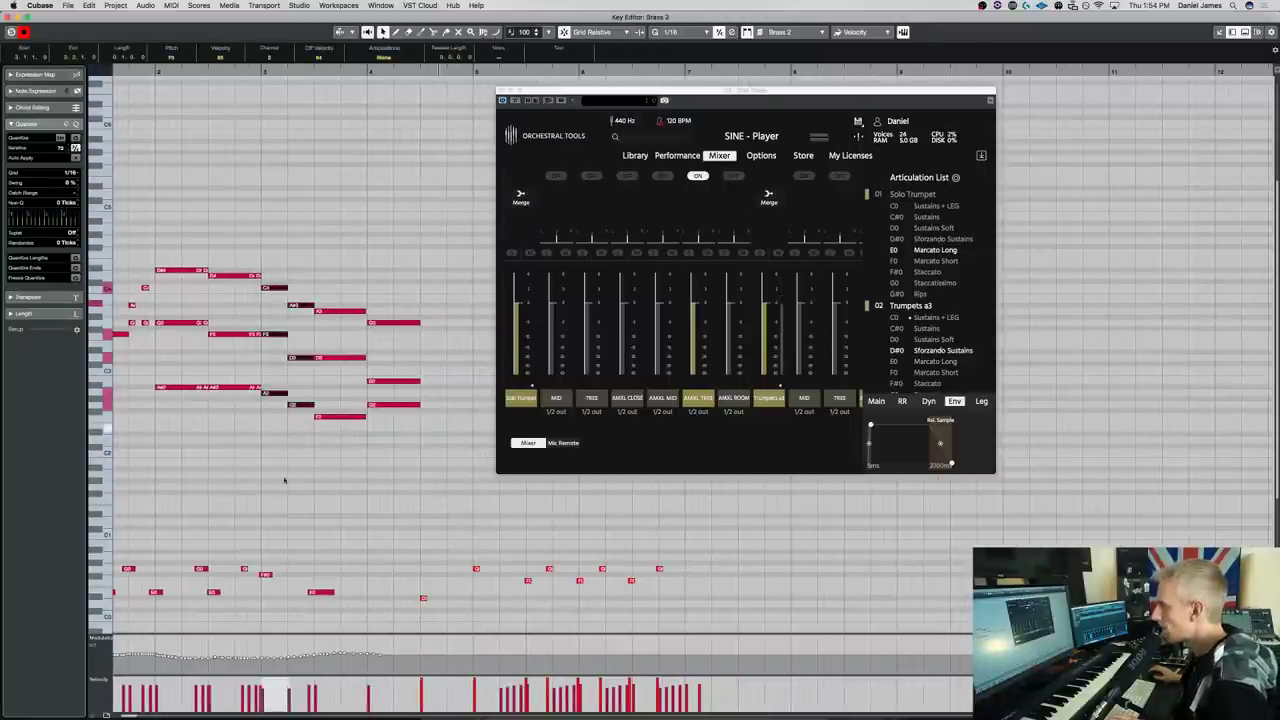
scroll(283, 463, left, 2)
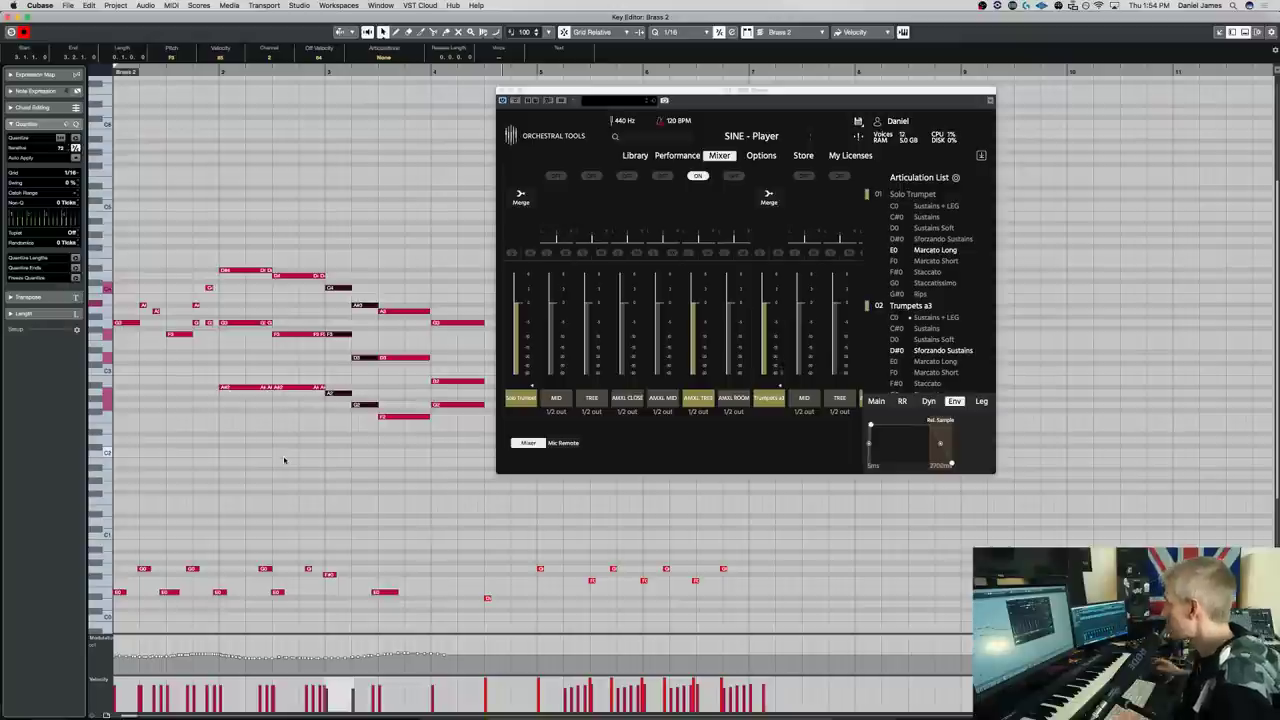
click(353, 574)
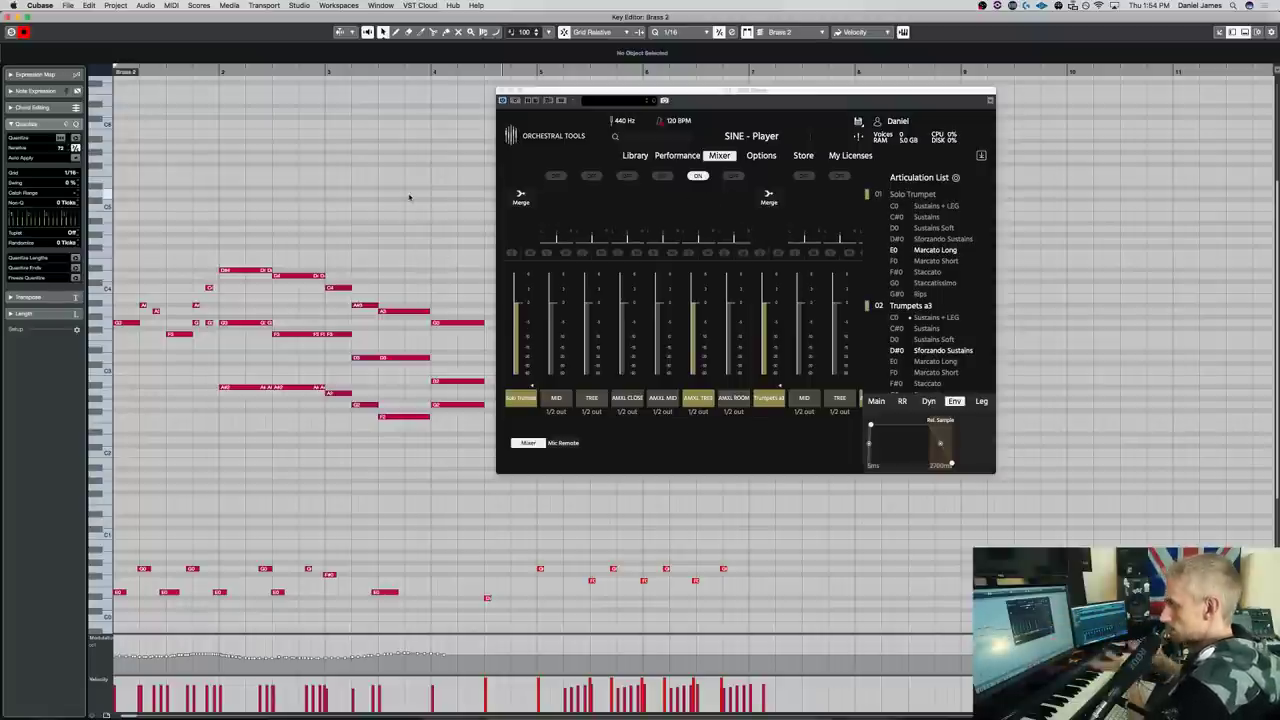
key(super+w)
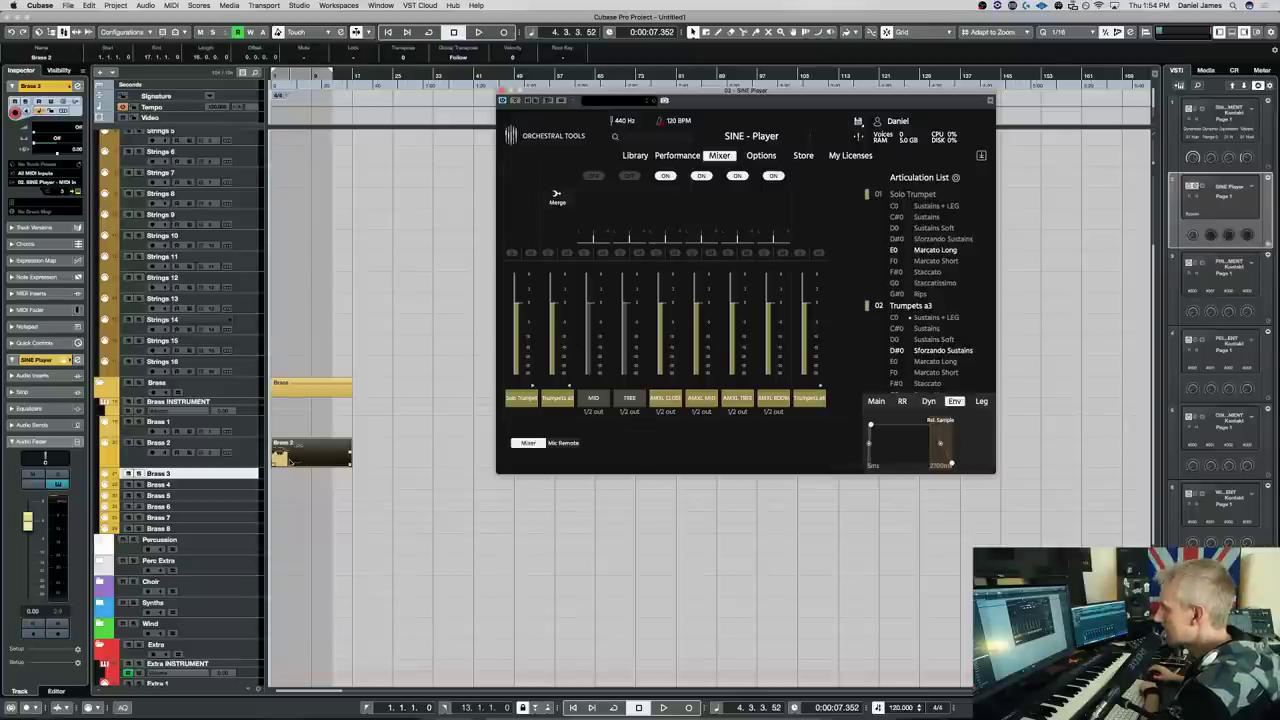
Lower the Trumpets a3 level slightly in the SINE Player mixer and play the Brass 2 clip
click(325, 442)
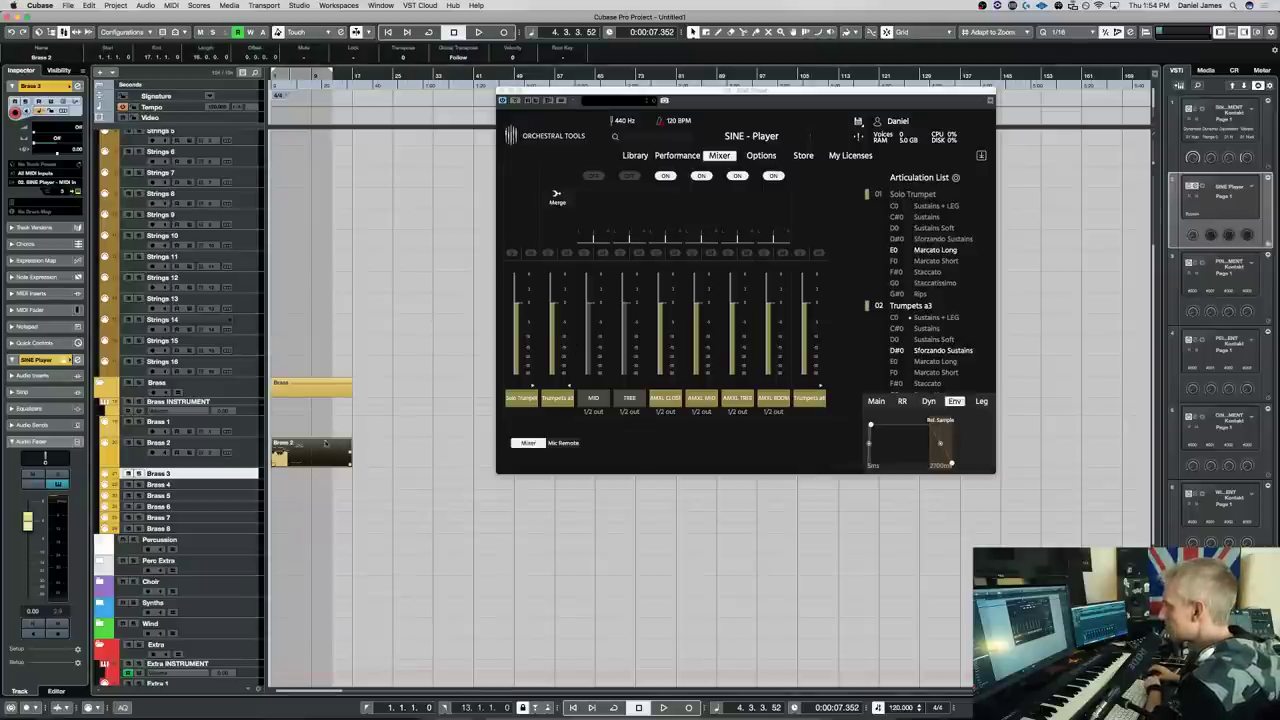
click(554, 315)
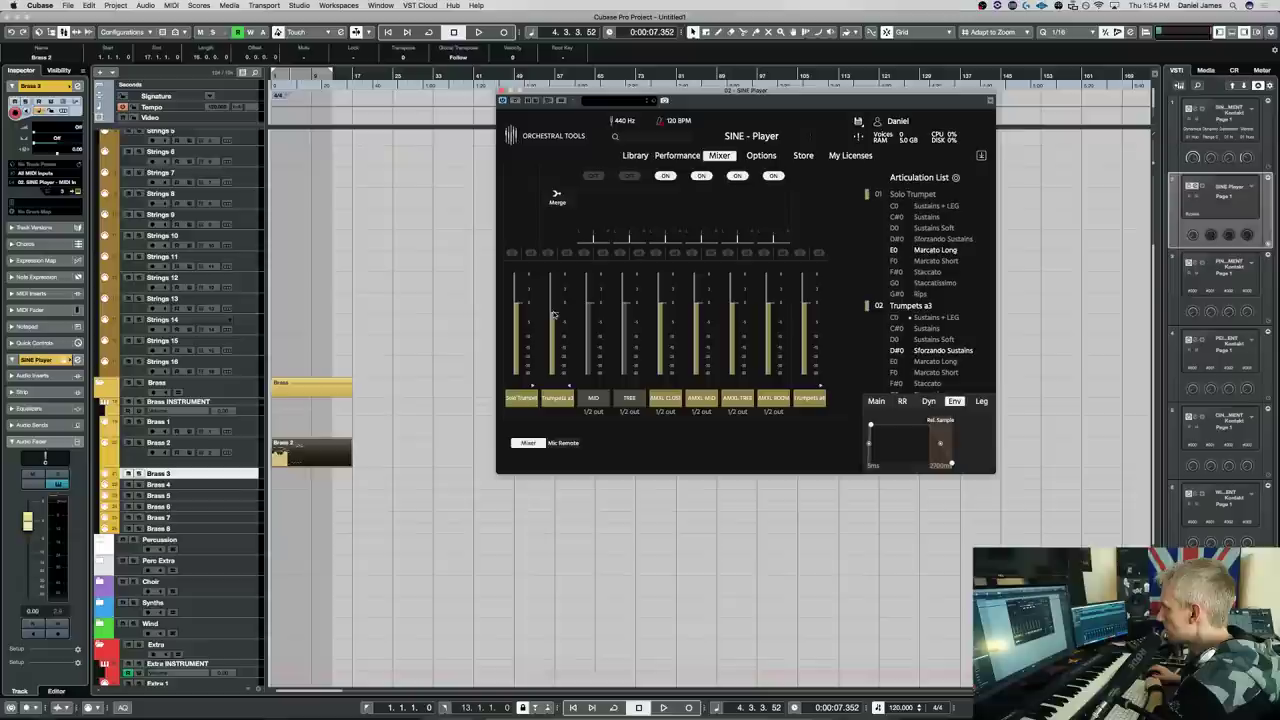
click(390, 420)
key(space)
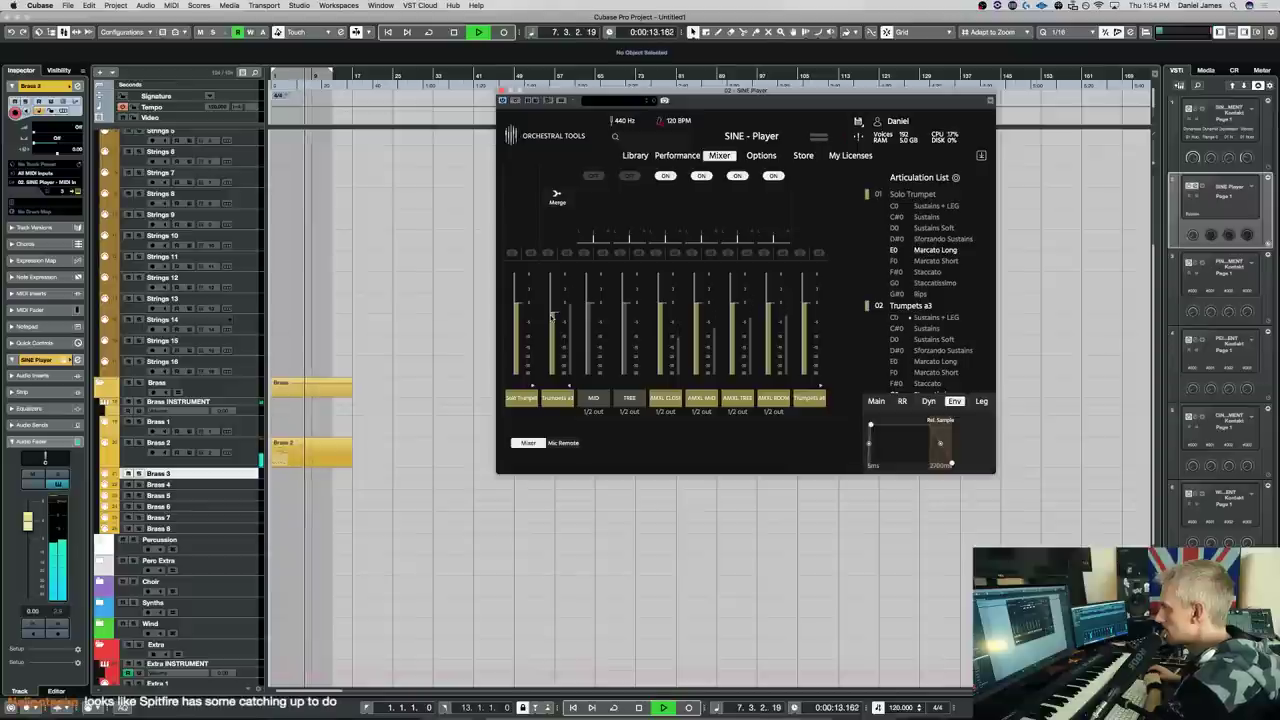
key(space)
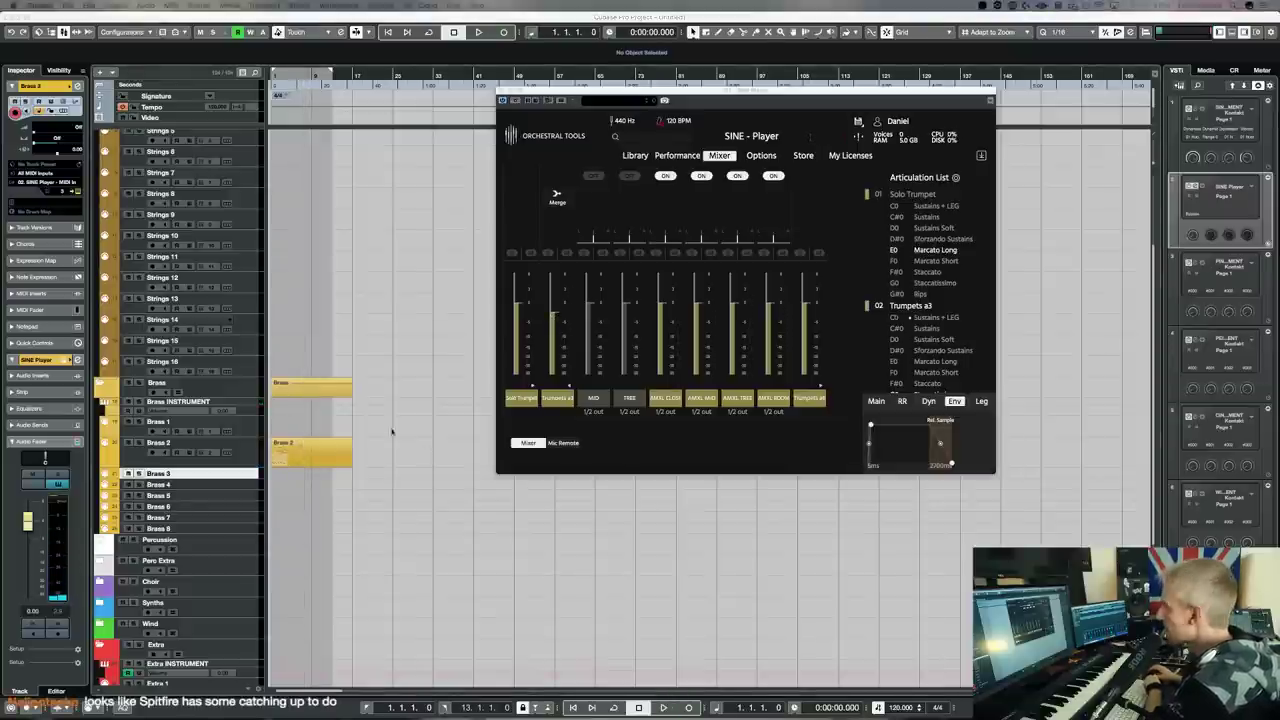
click(356, 499)
key(space)
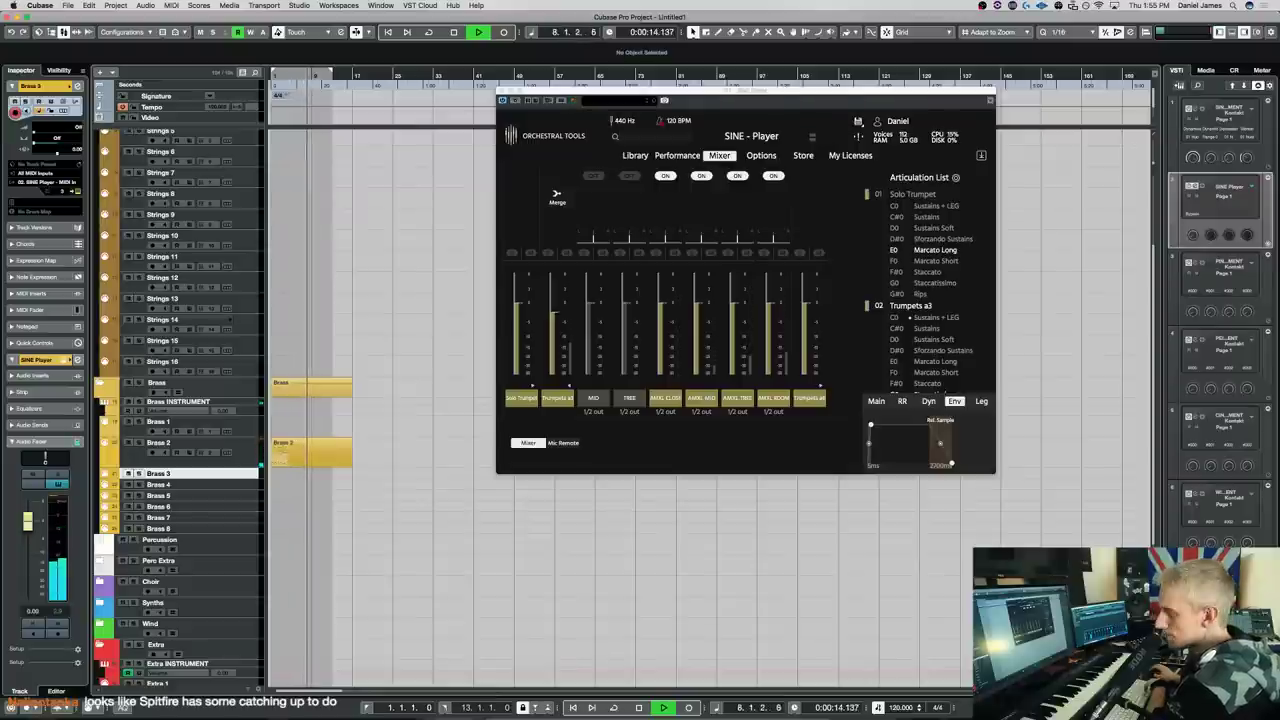
key(space)
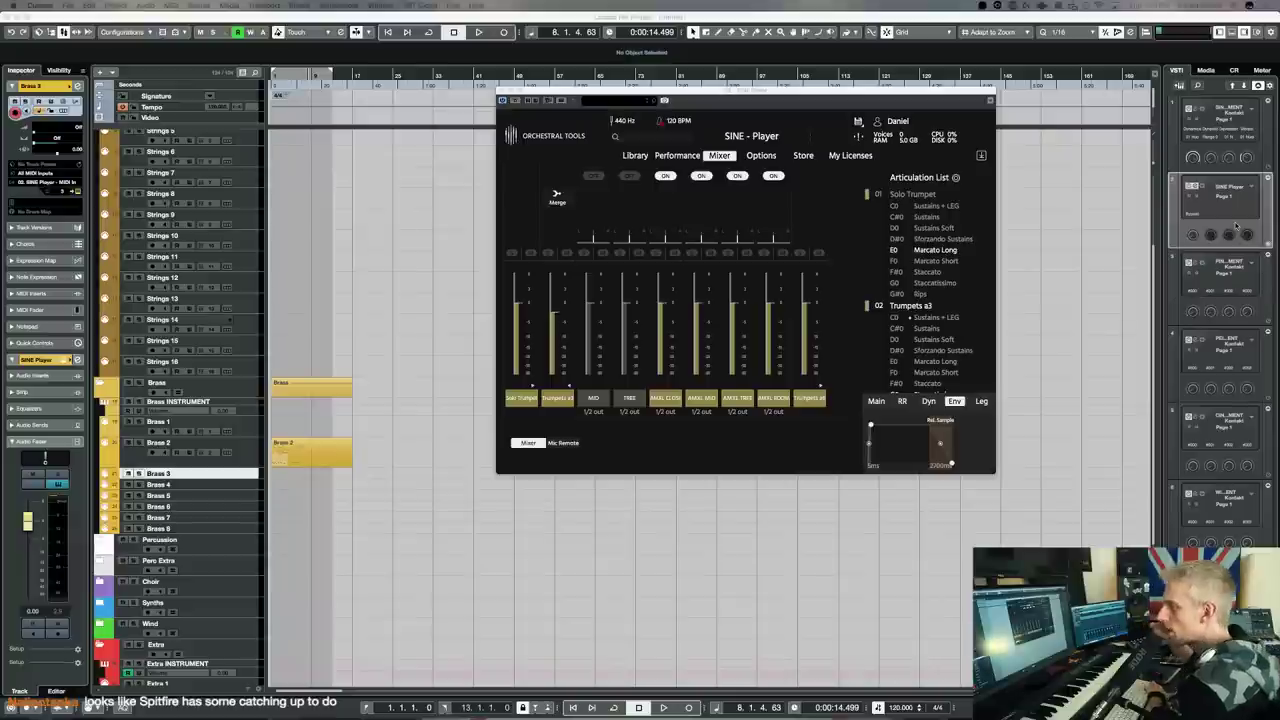
key(space)
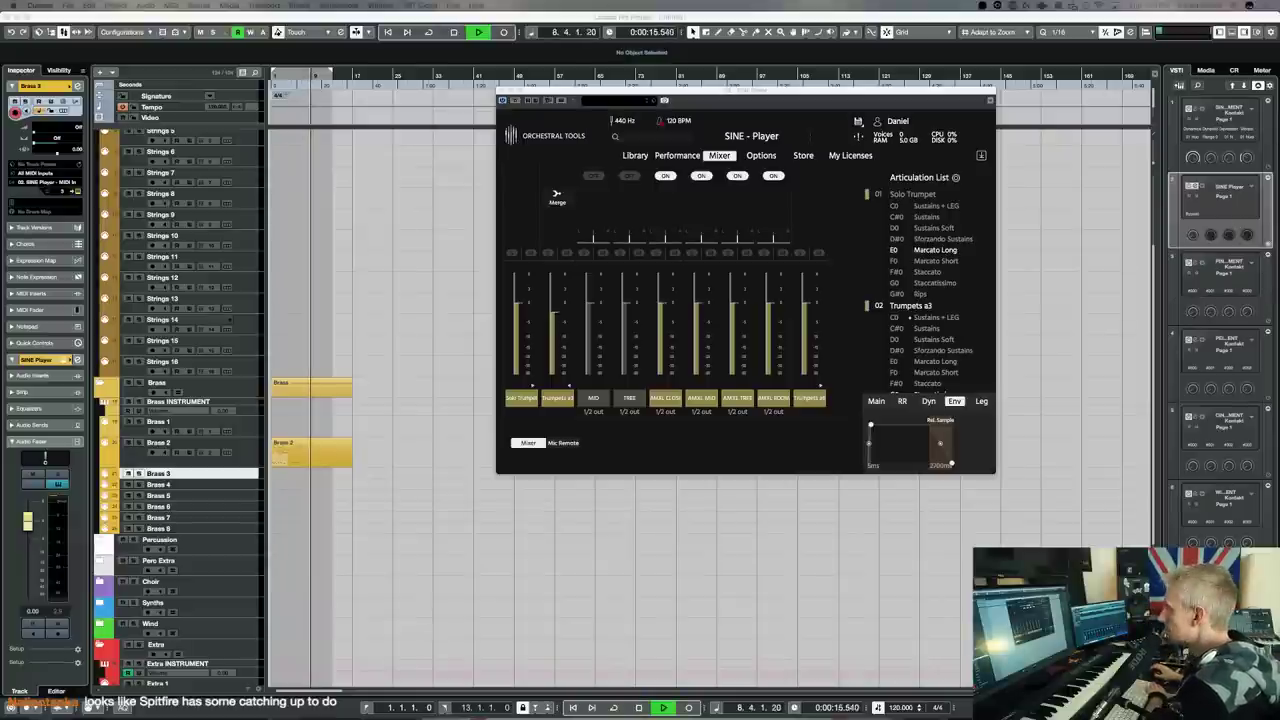
Play the clip from the start with the close microphone soloed, adding the mid microphone to the solo
click(355, 532)
key(KP_Decimal)
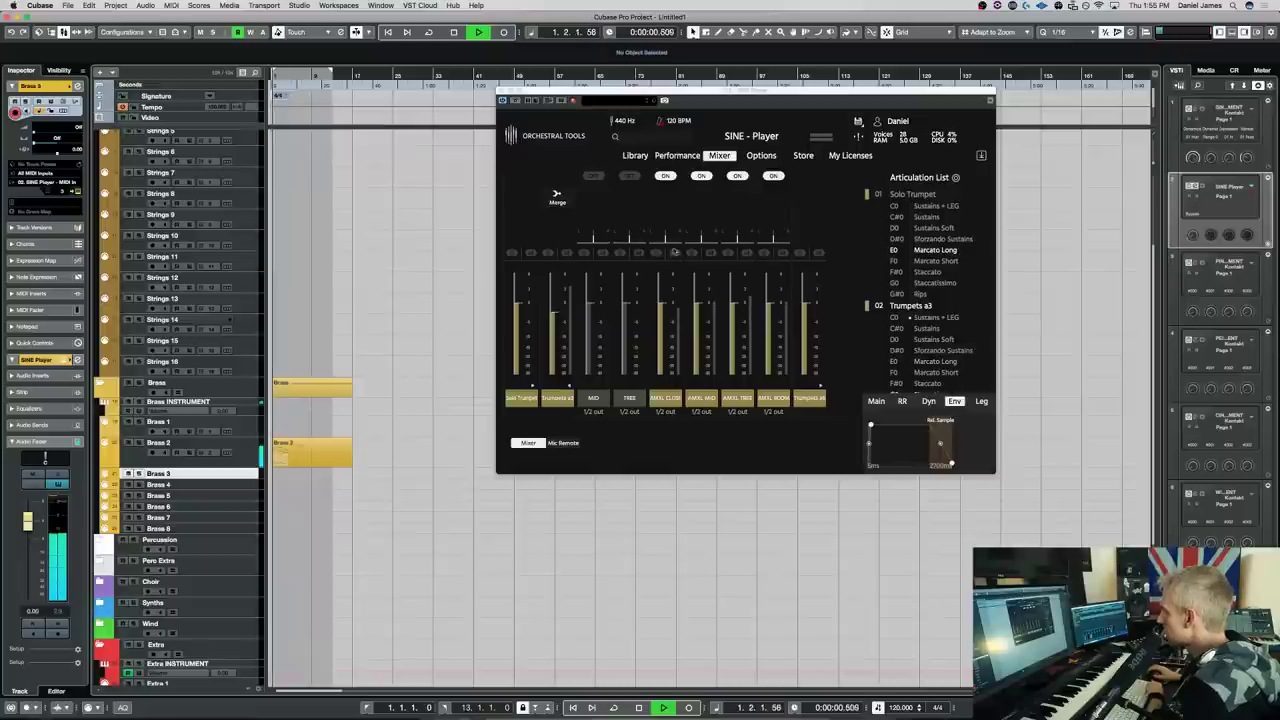
click(656, 254)
click(656, 254)
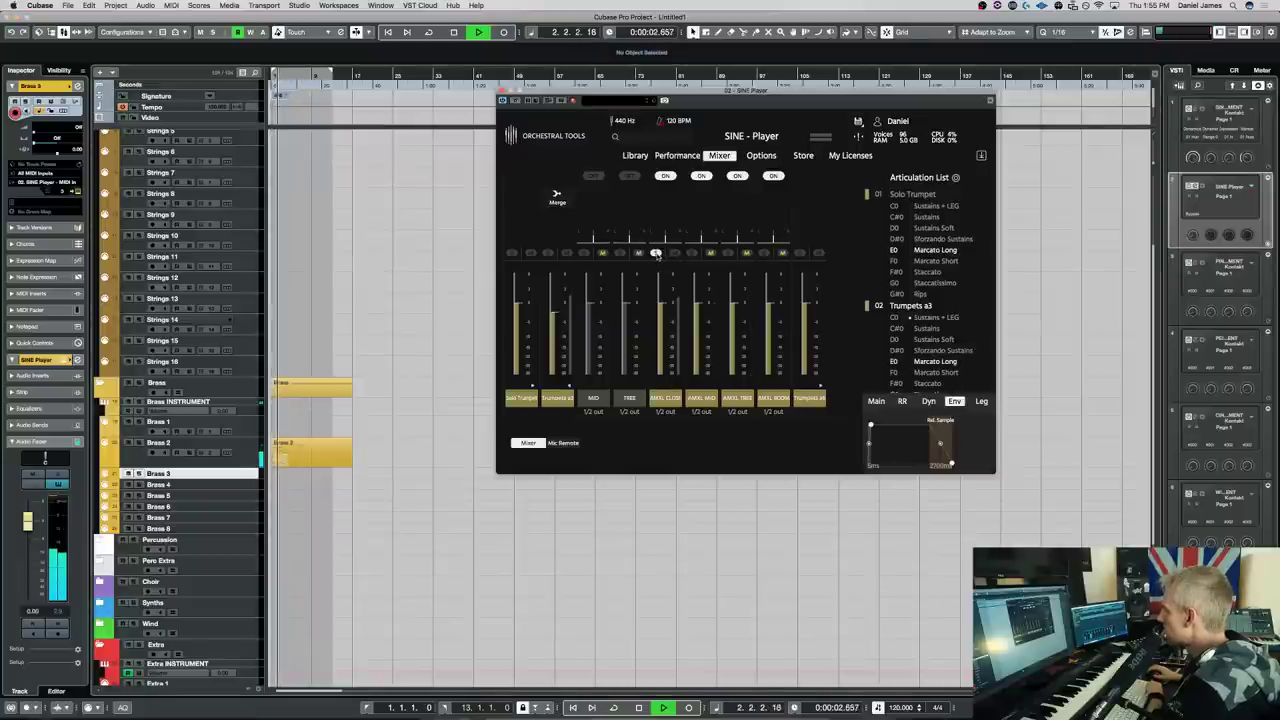
click(692, 254)
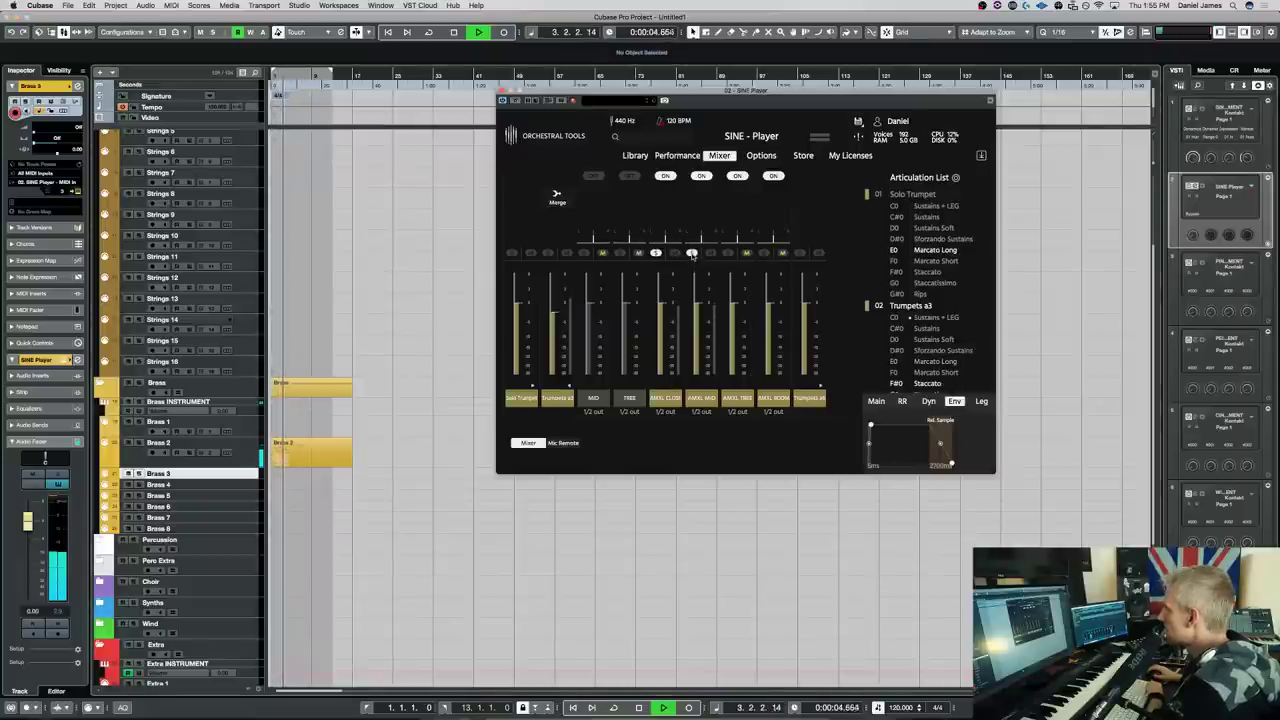
click(458, 453)
key(space)
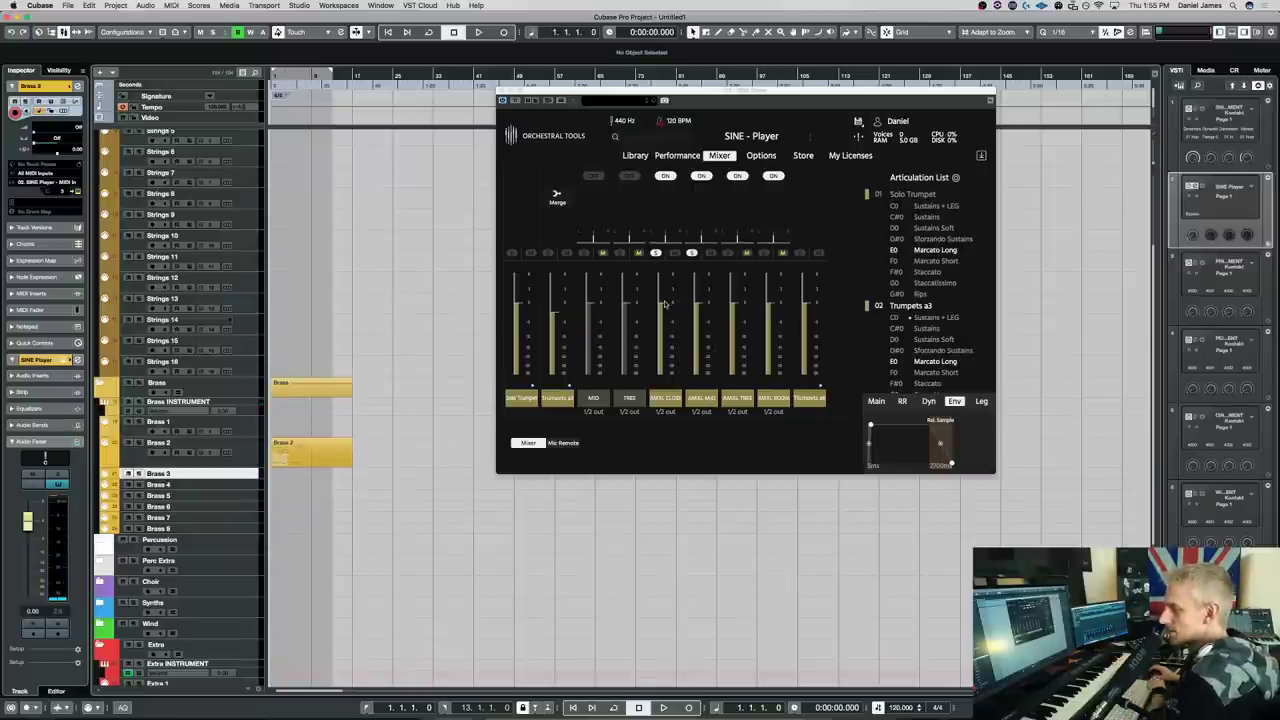
Adjust the mid microphone's level during playback, then solo the tree microphone as well and reduce its level
key(space)
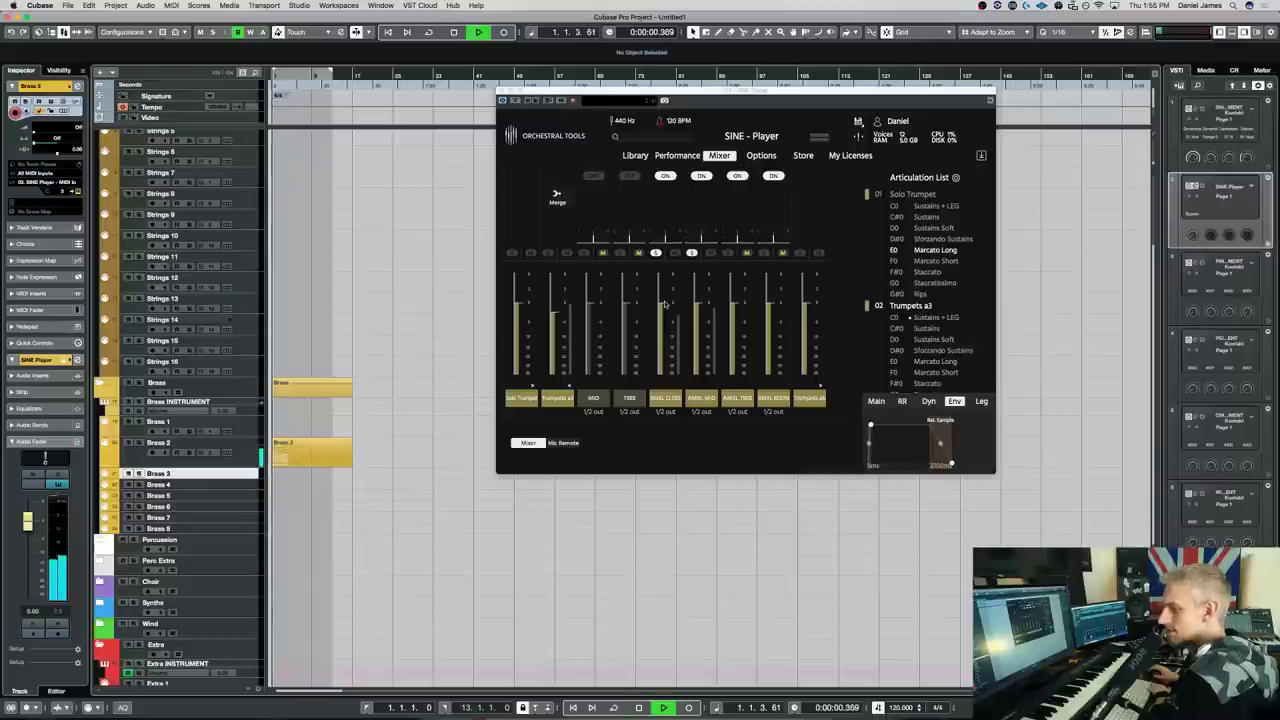
drag(704, 310, 700, 289)
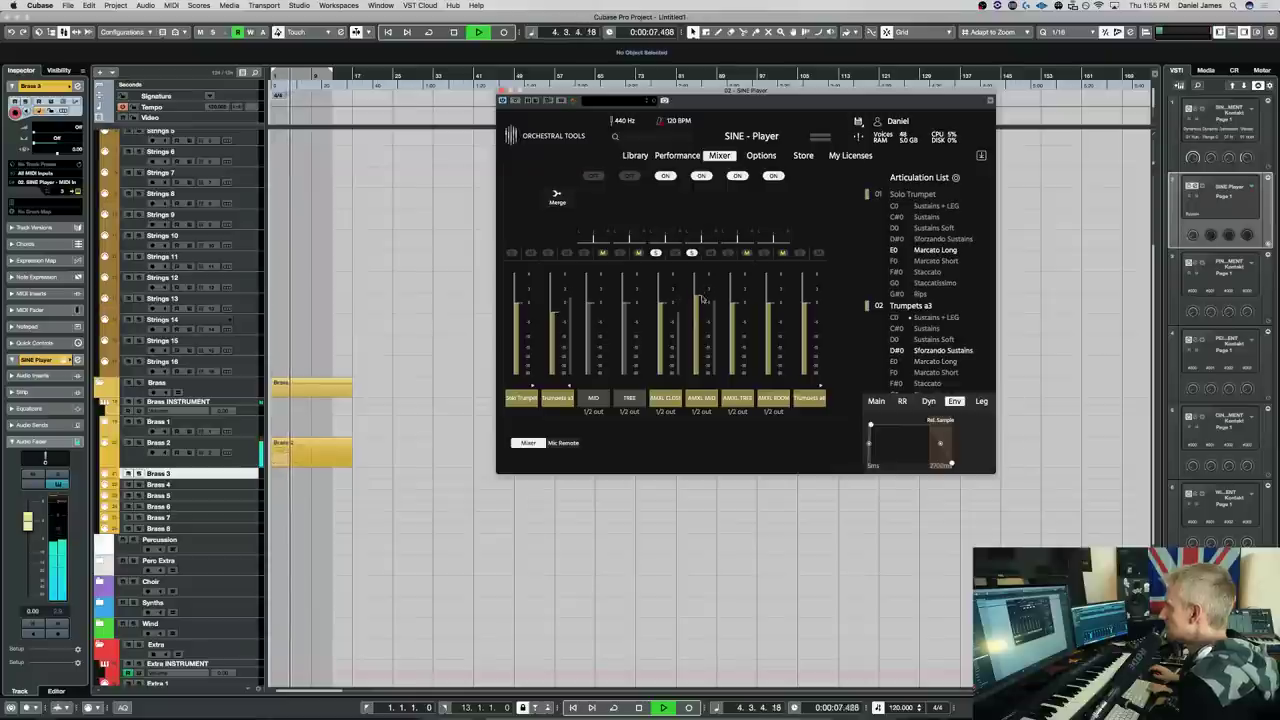
click(728, 253)
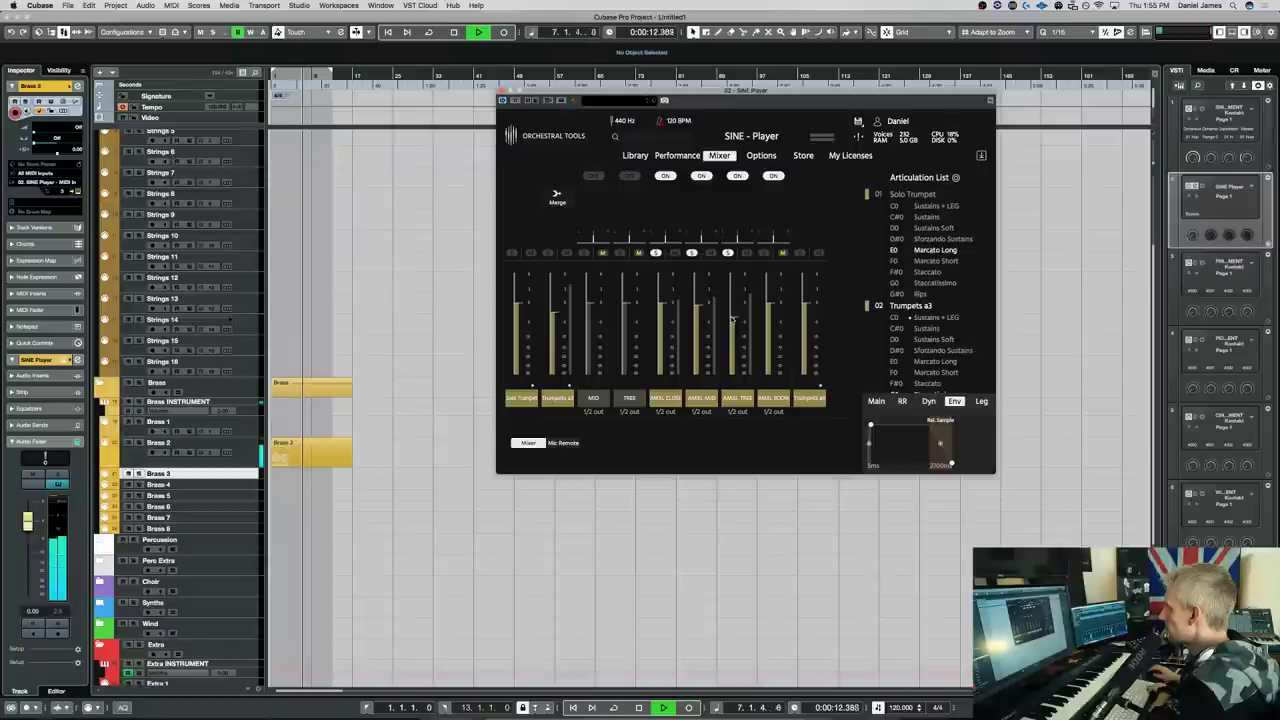
click(423, 327)
key(space)
key(space)
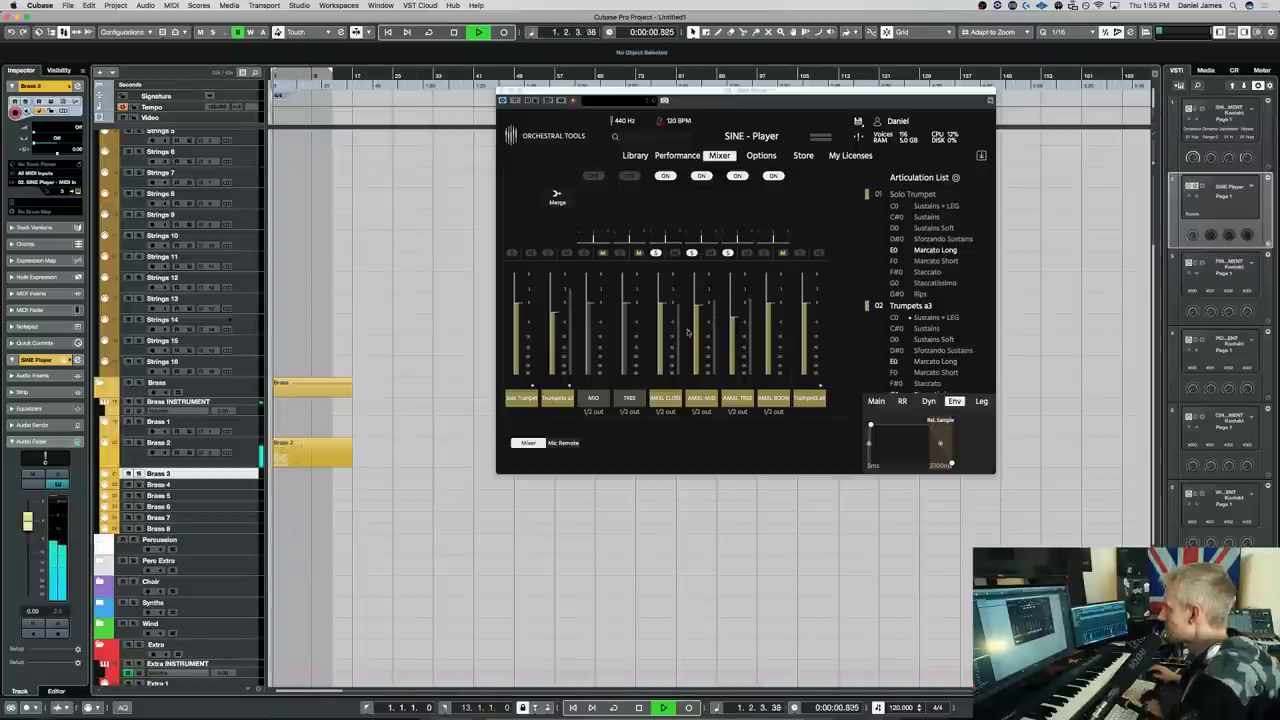
key(space)
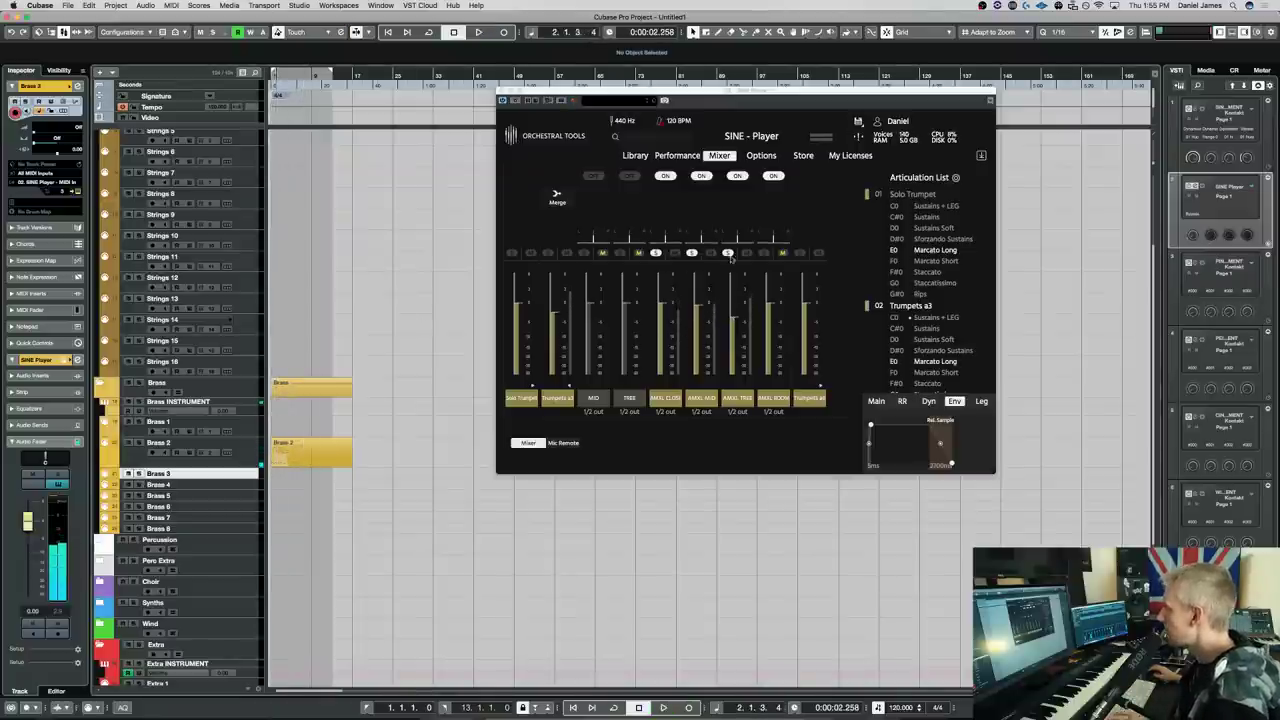
Raise the tree microphone's level and take it out of solo
click(733, 318)
drag(733, 315, 733, 290)
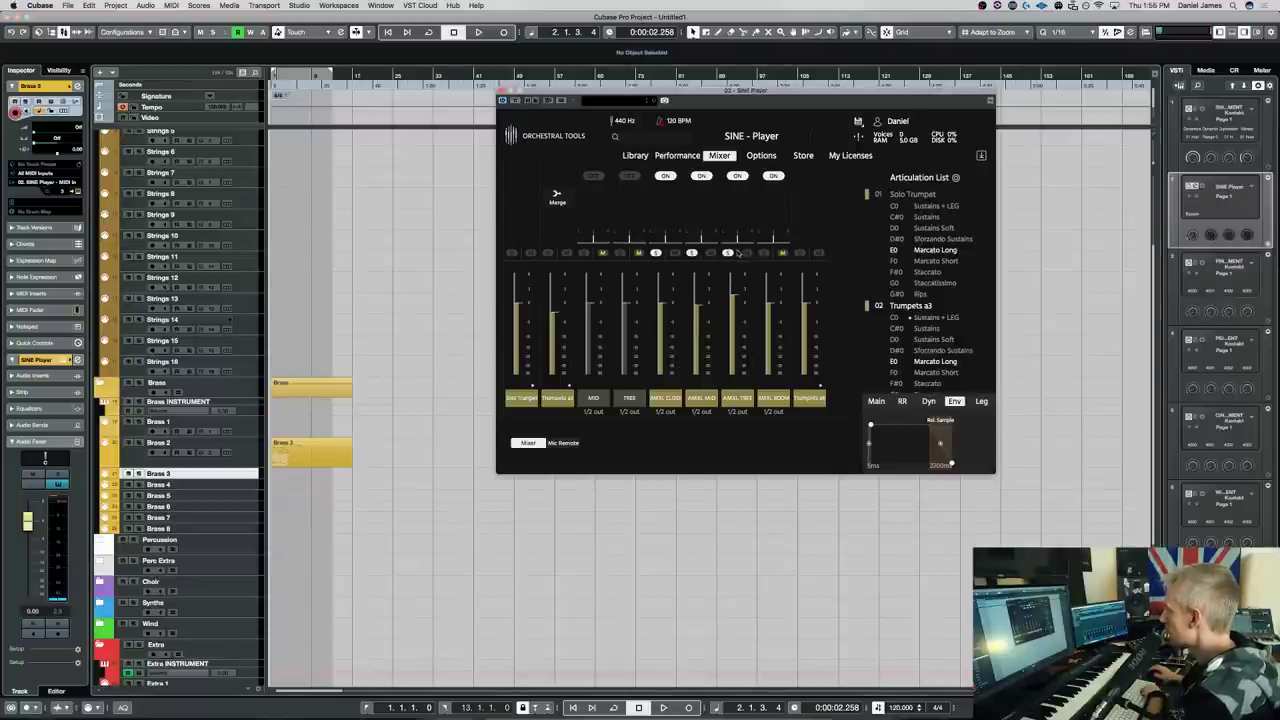
click(333, 368)
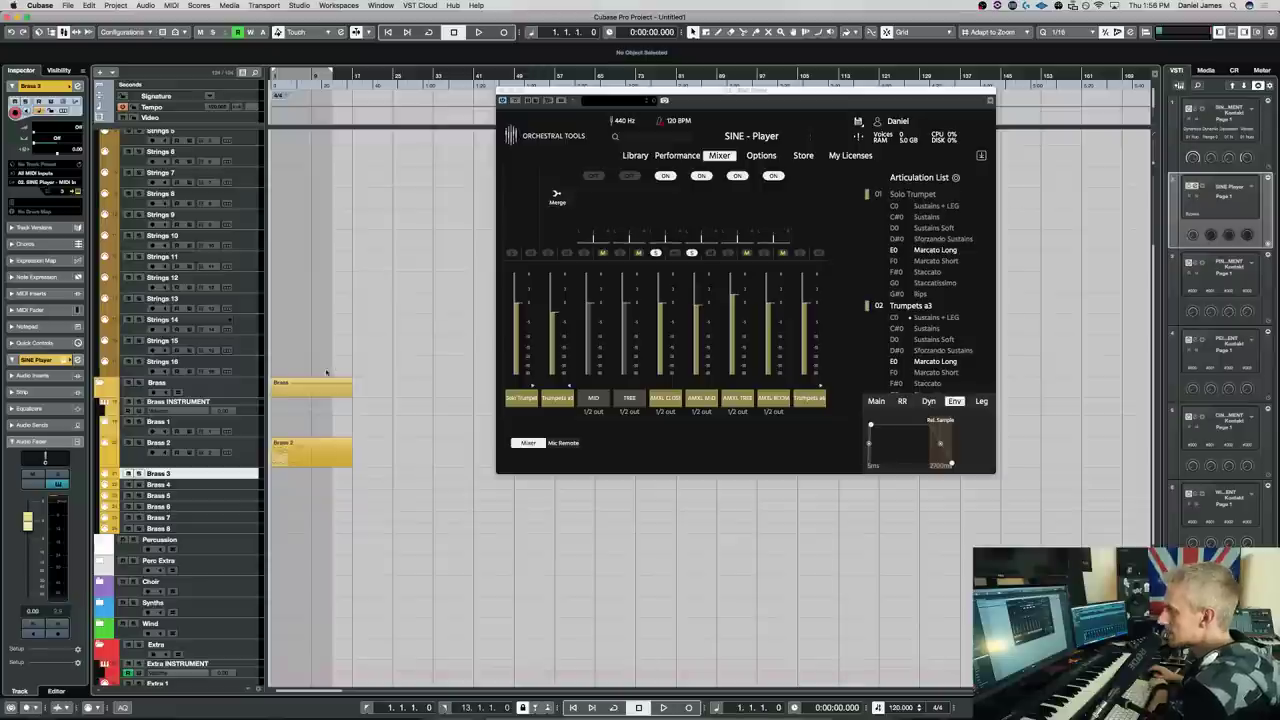
Raise the close microphone's level and audition the clip with the room microphone added to the solo
key(space)
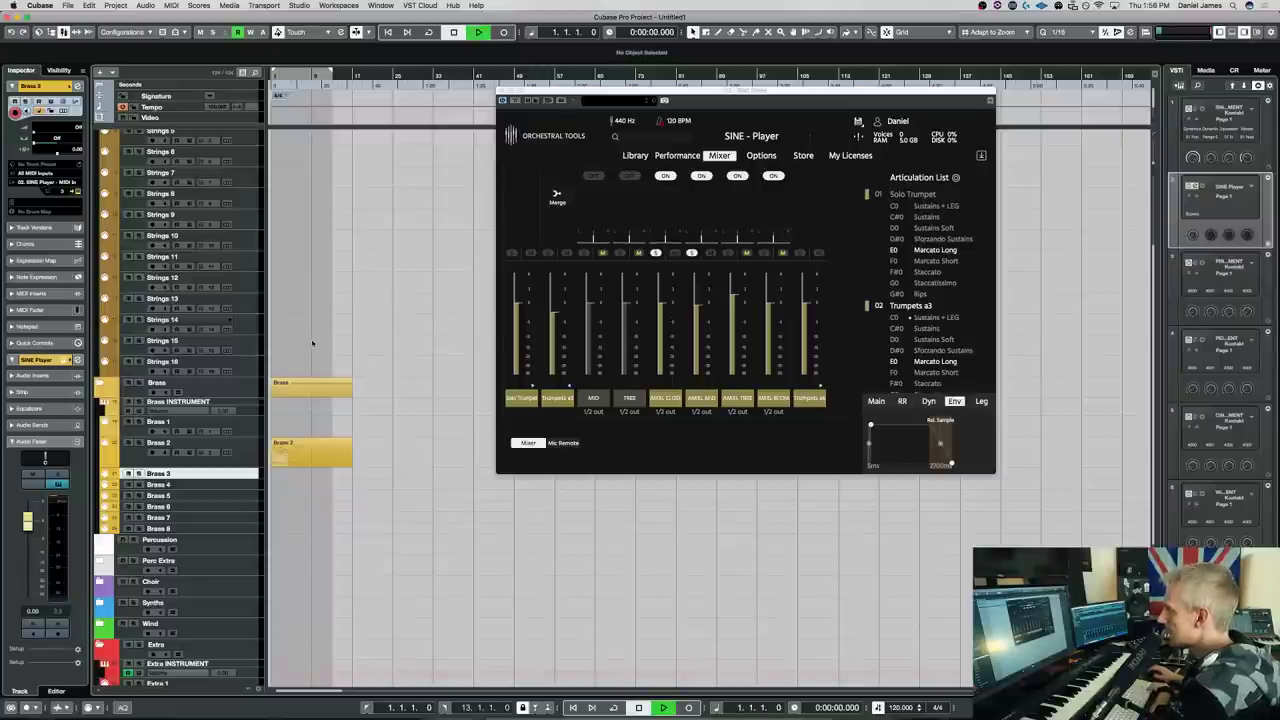
click(663, 280)
drag(663, 280, 663, 297)
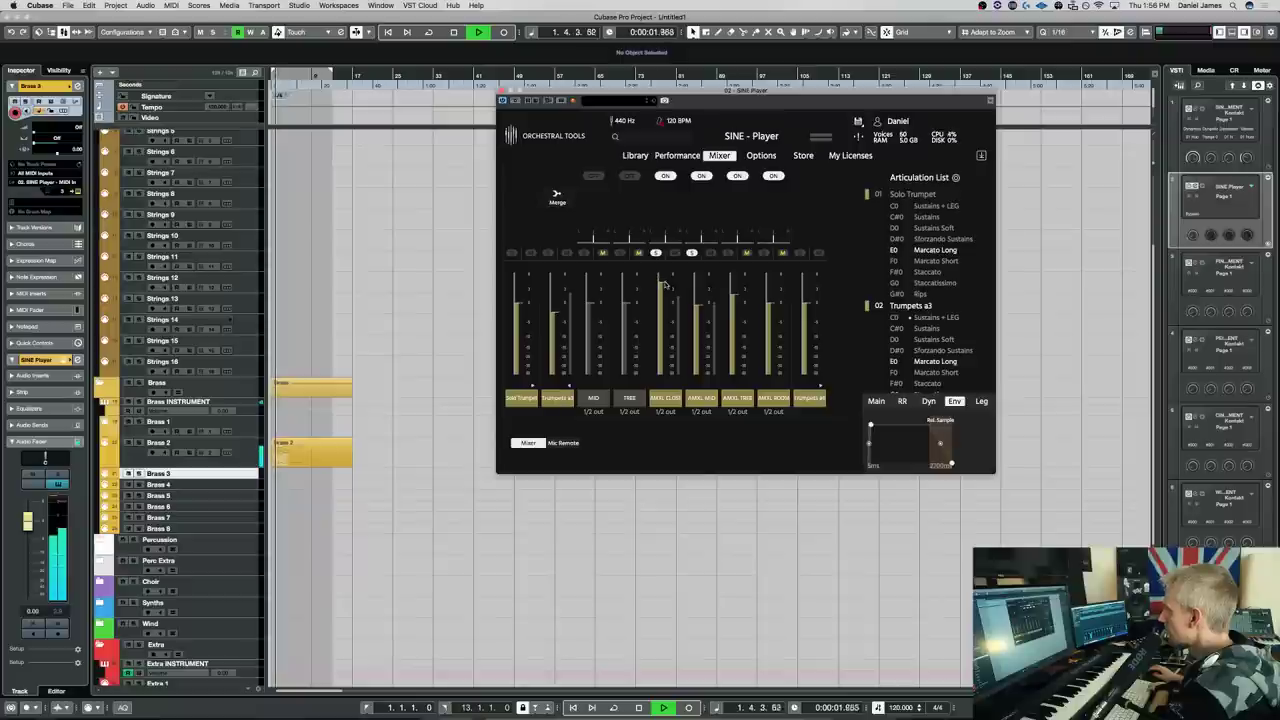
key(space)
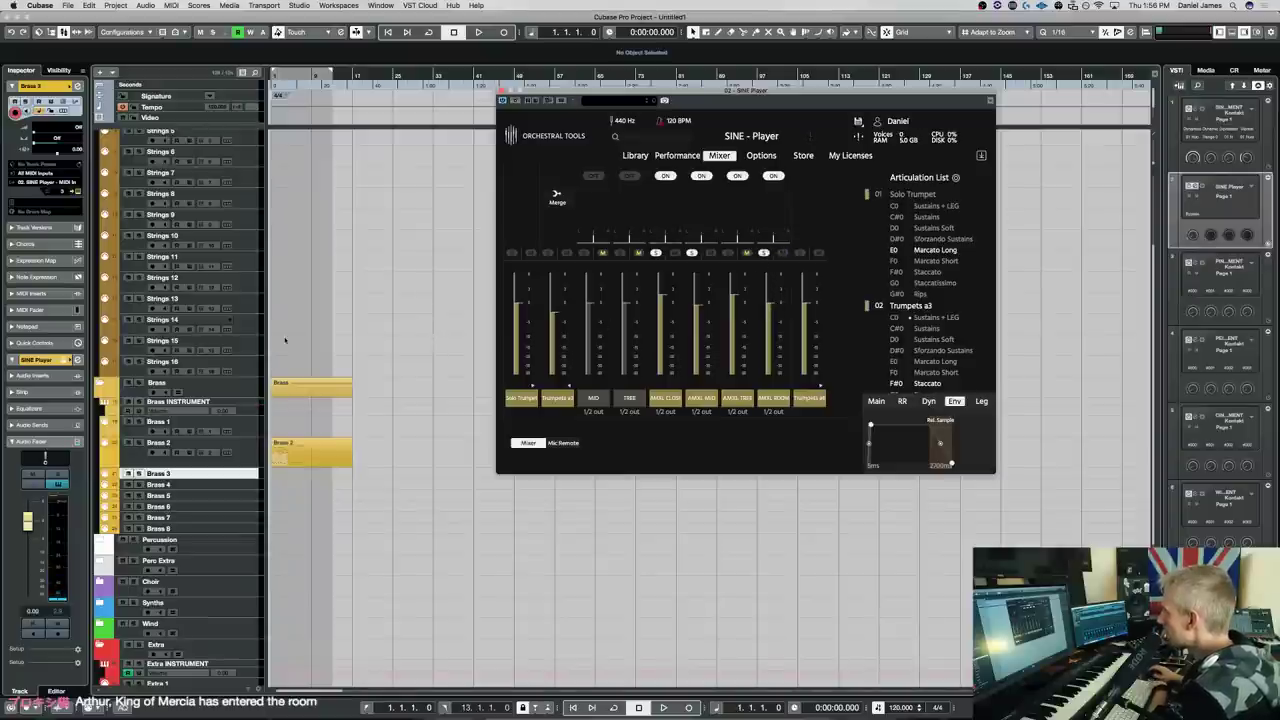
key(space)
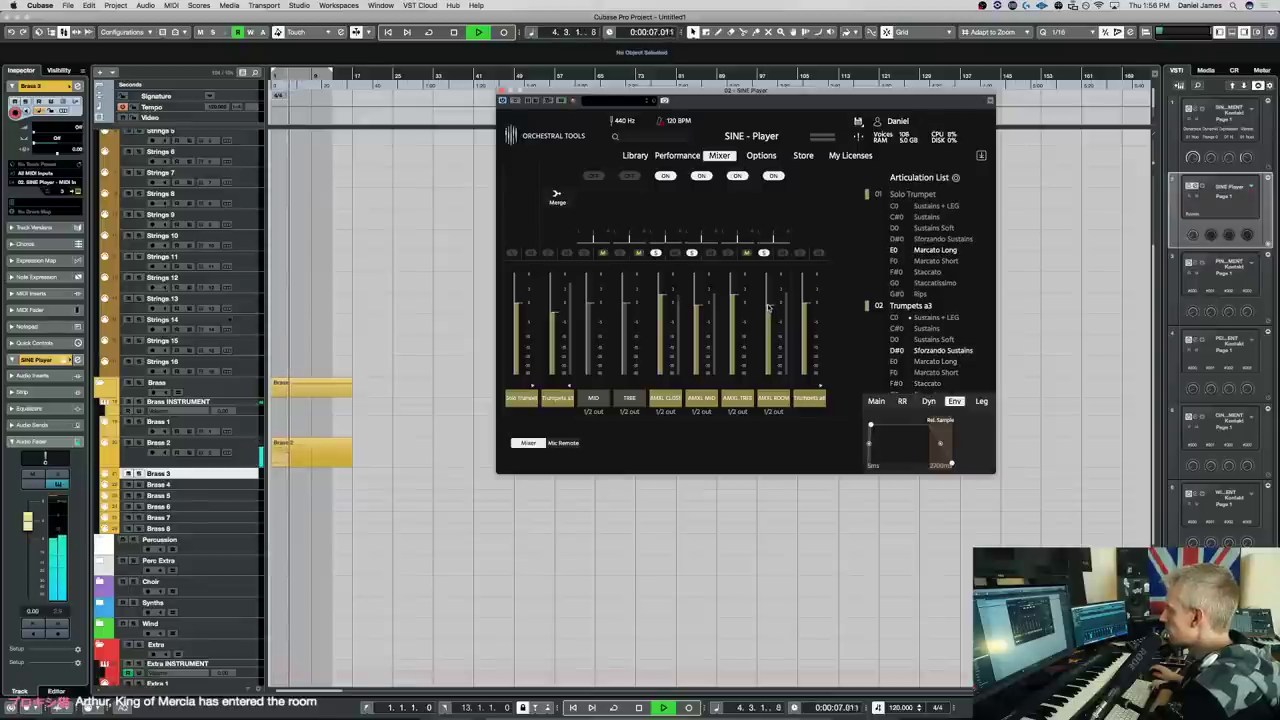
key(space)
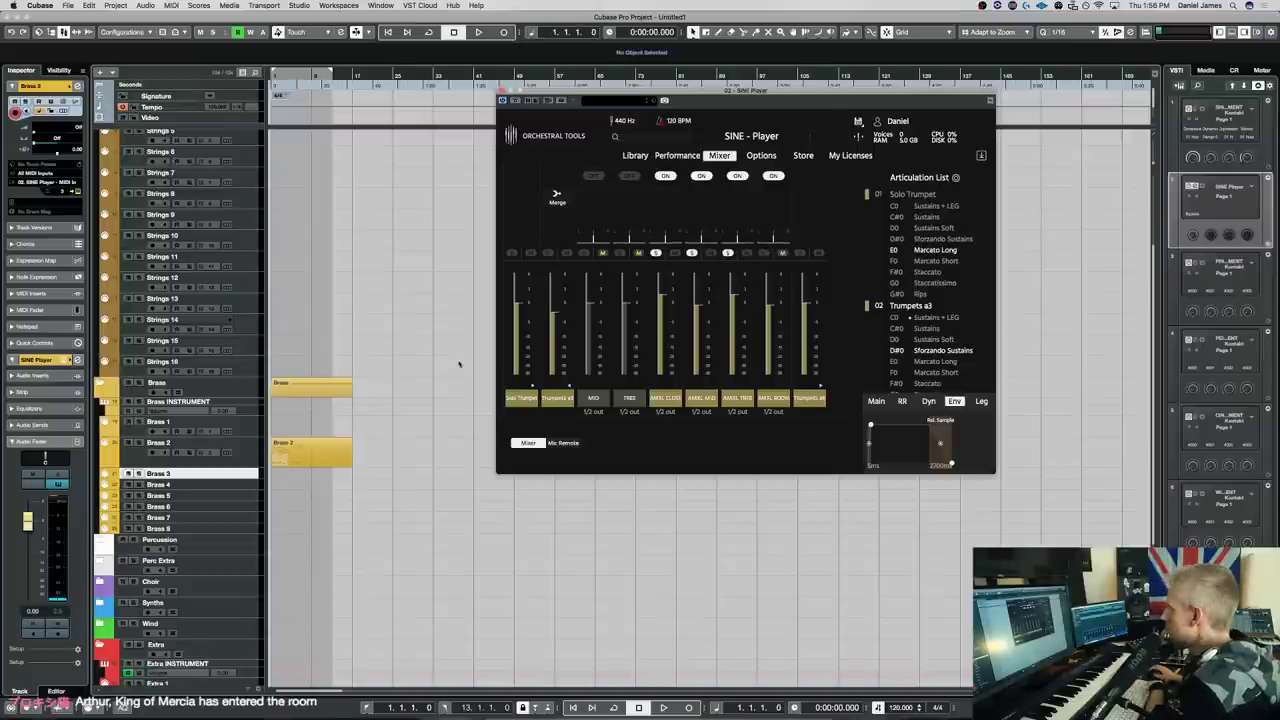
Lower the tree microphone's level while auditioning it soloed together with the close and mid microphones
key(space)
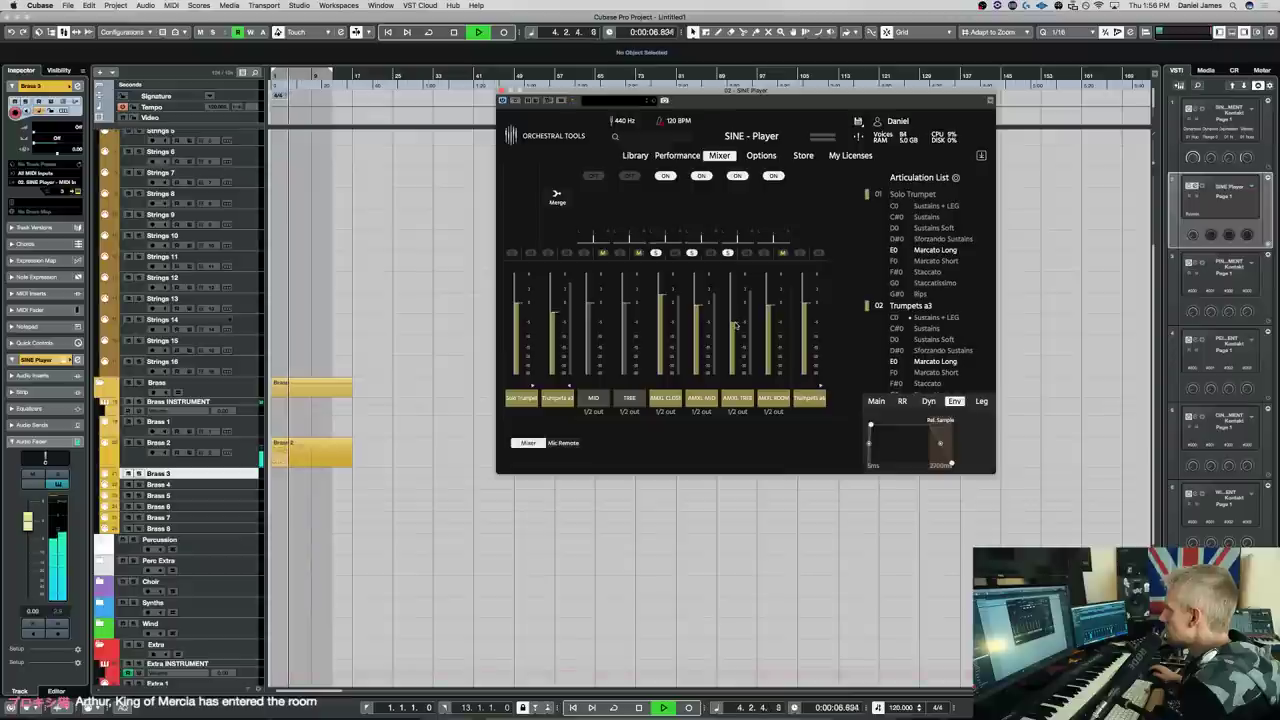
key(space)
key(space)
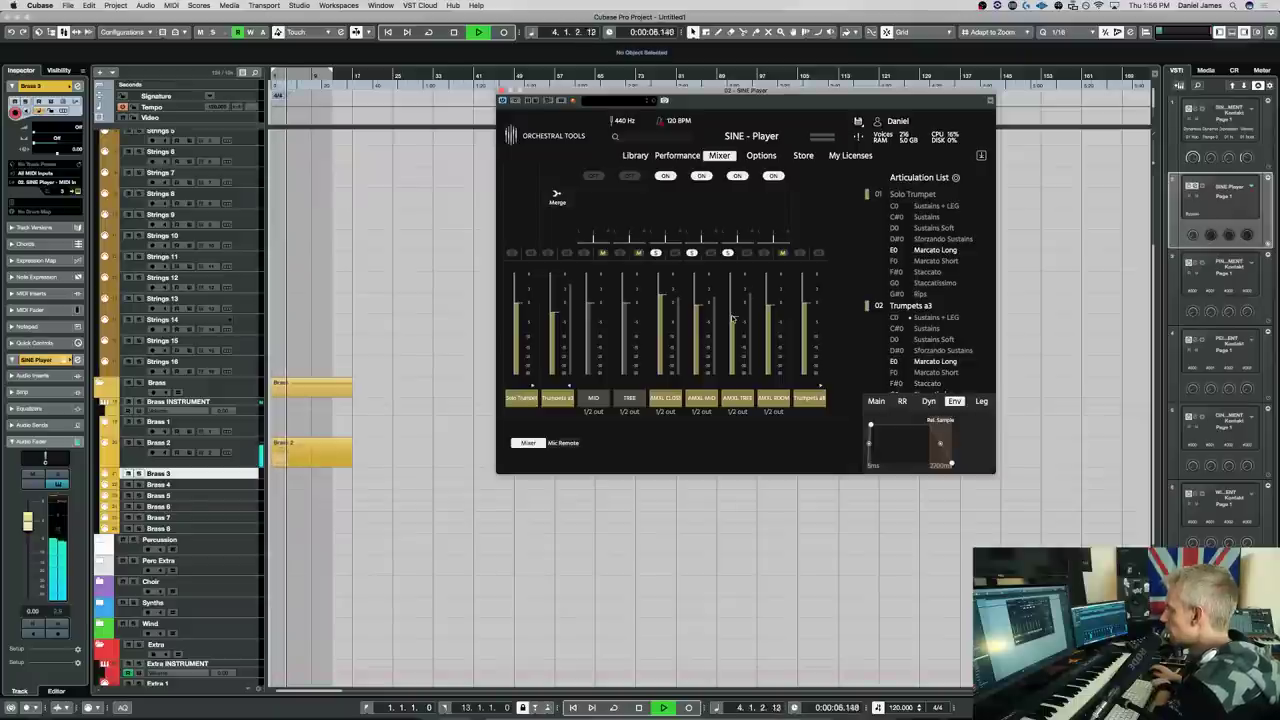
key(space)
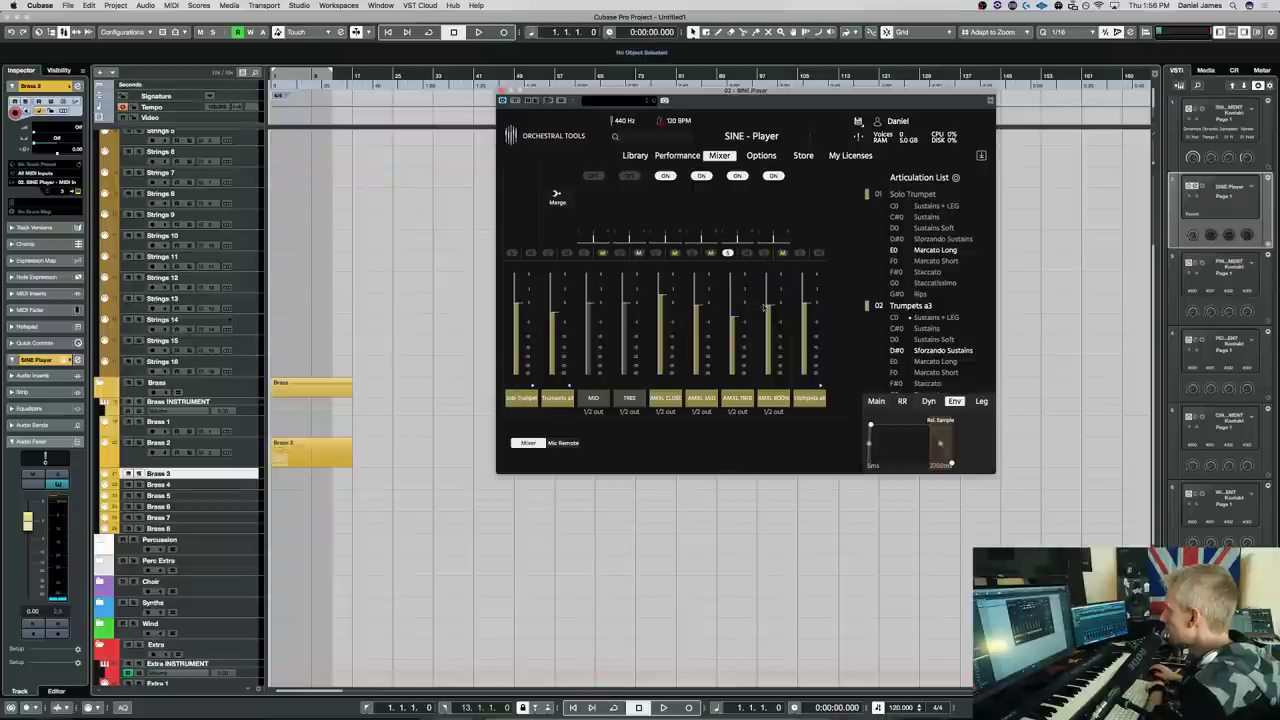
Play the clip without any microphone solos and lower the close and room microphone levels
key(space)
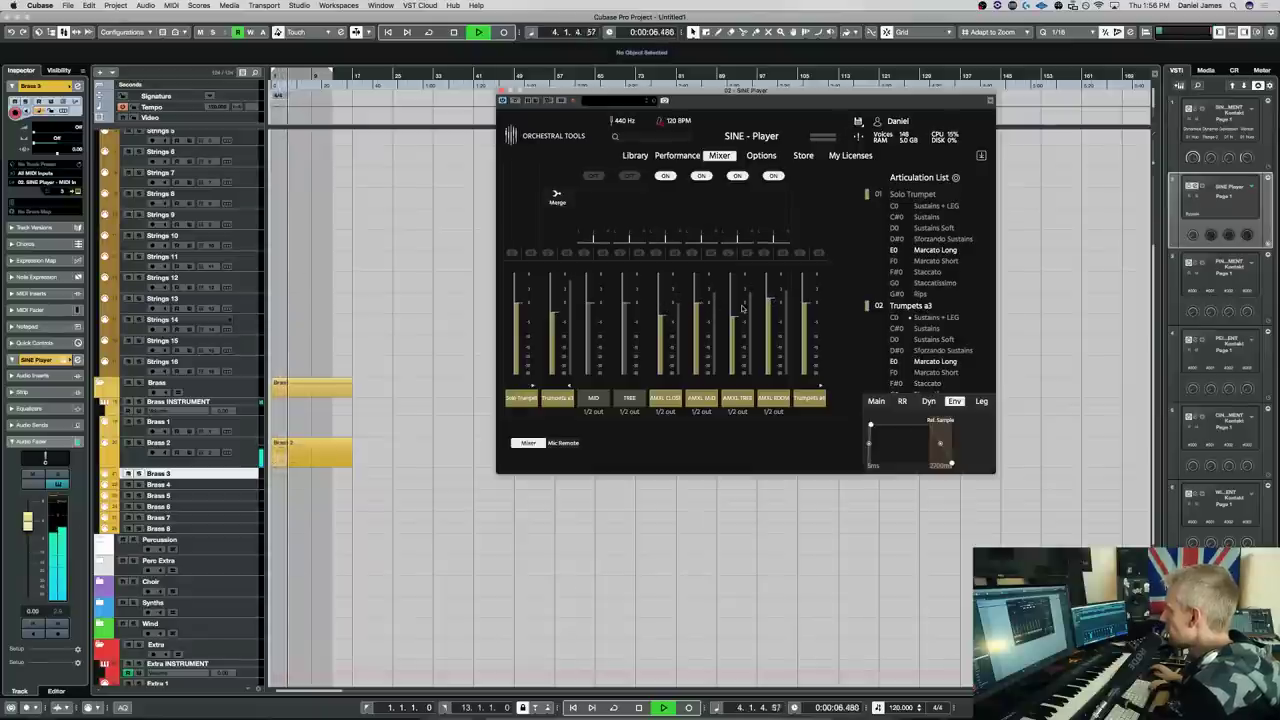
key(space)
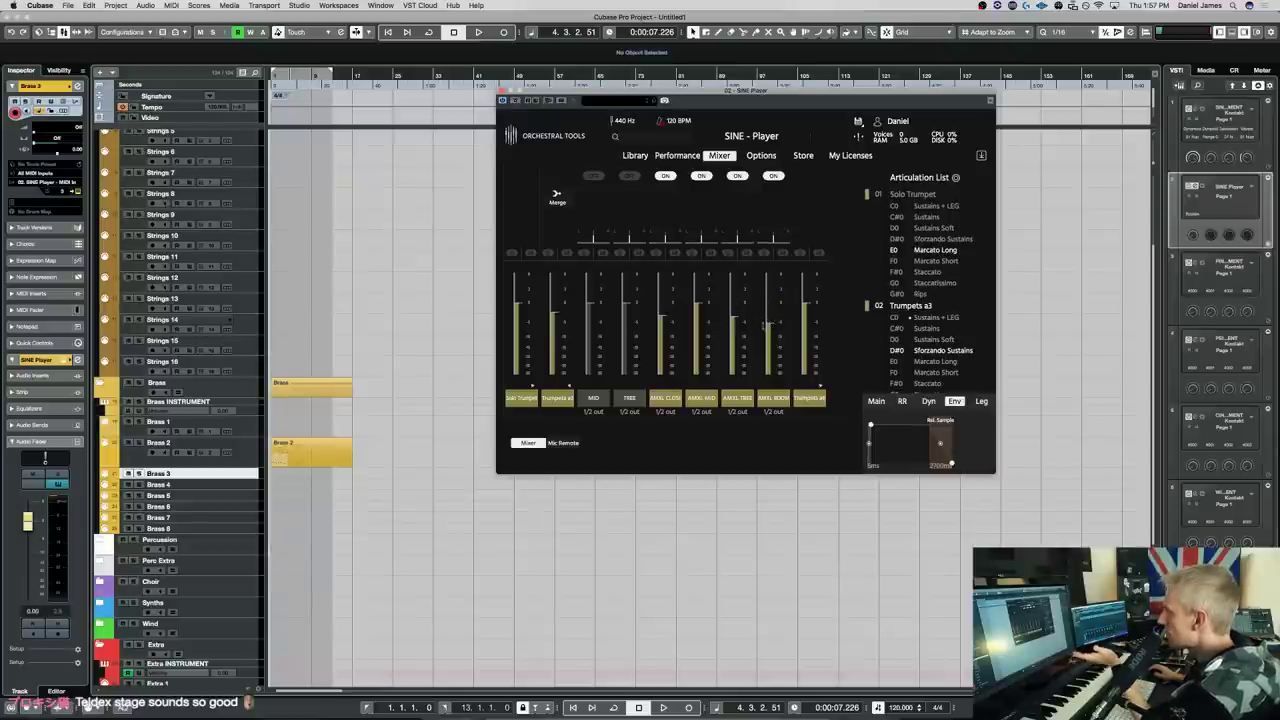
click(360, 345)
key(space)
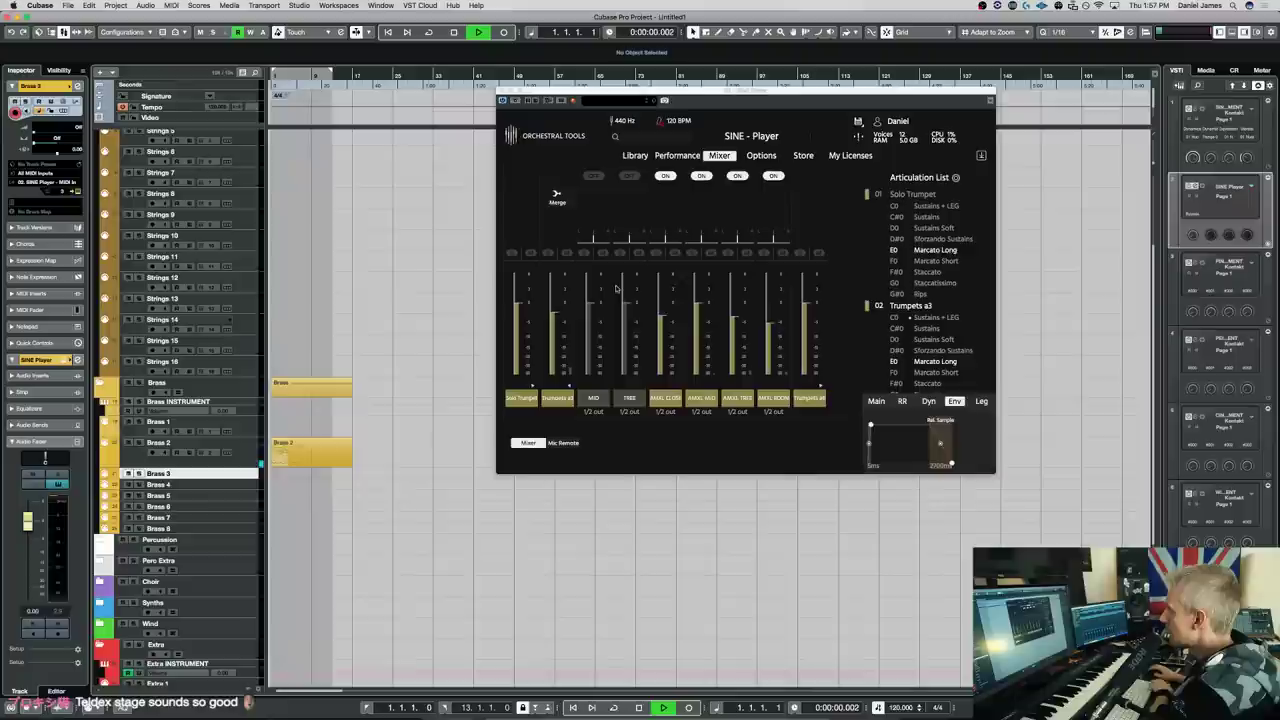
click(768, 350)
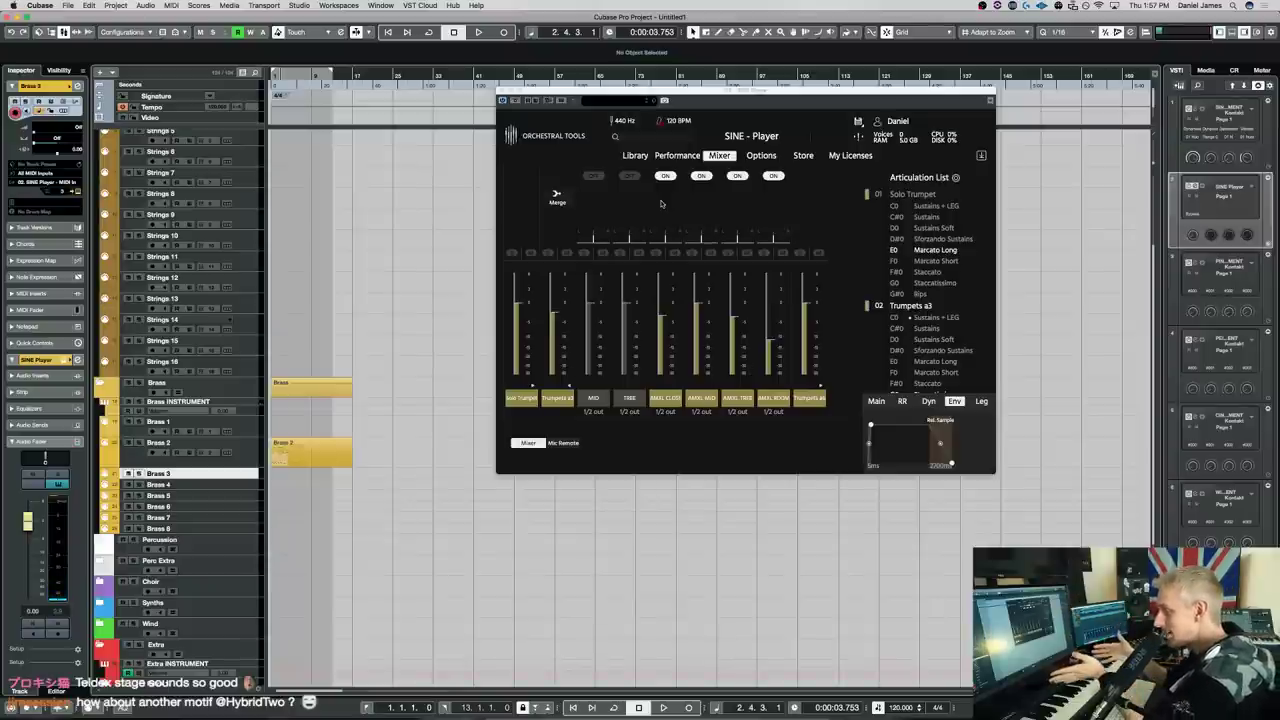
Open the Brass 2 clip in the note editor and move the SINE Player window clear of the notes
double_click(311, 455)
click(610, 96)
drag(610, 96, 953, 107)
Transpose the melody and chord notes in bars 1 to 4, above the keyswitches, down five semitones and audition them
drag(466, 478, 135, 248)
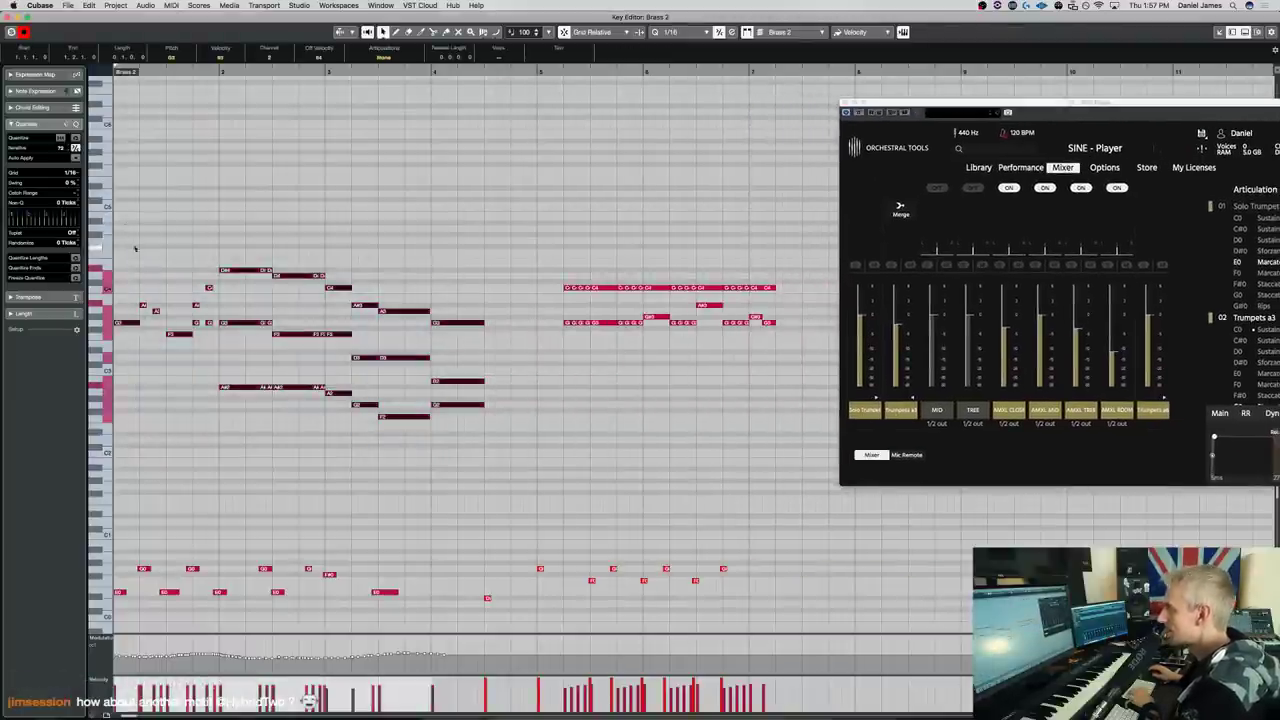
click(149, 302)
click(121, 322)
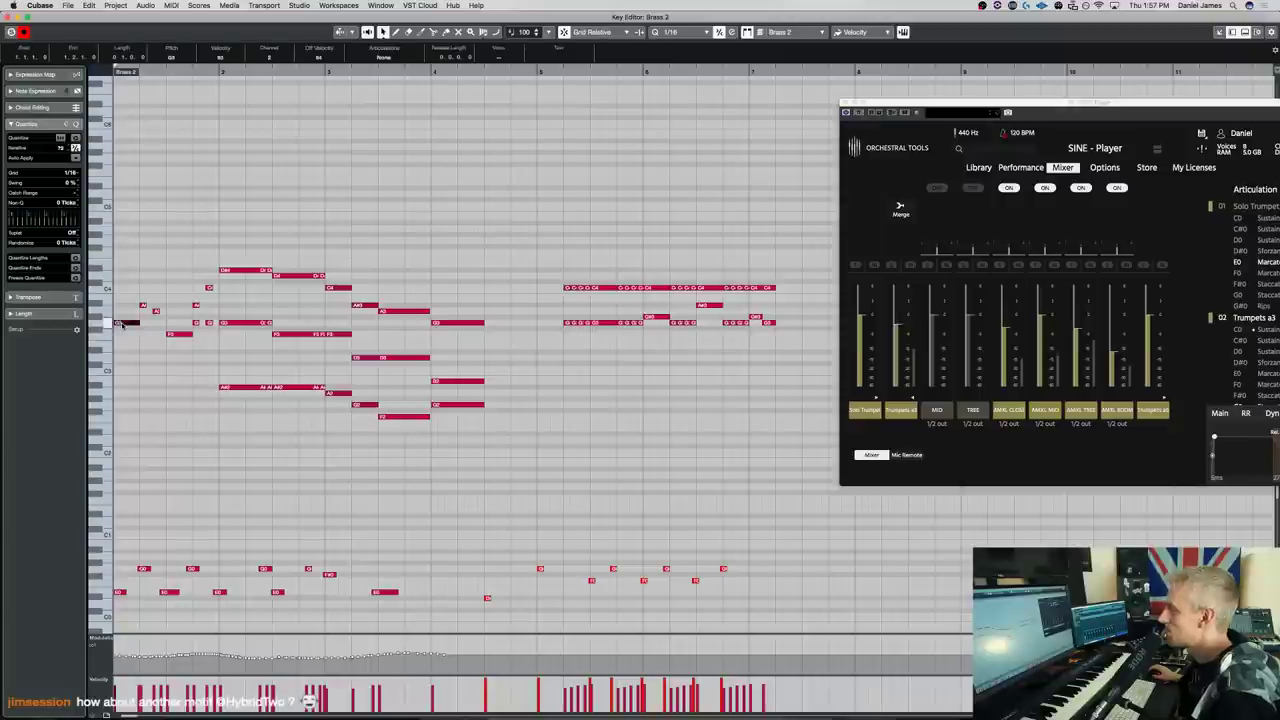
drag(498, 465, 112, 190)
key(Down)
key(Down)
key(Down)
key(Down)
key(Down)
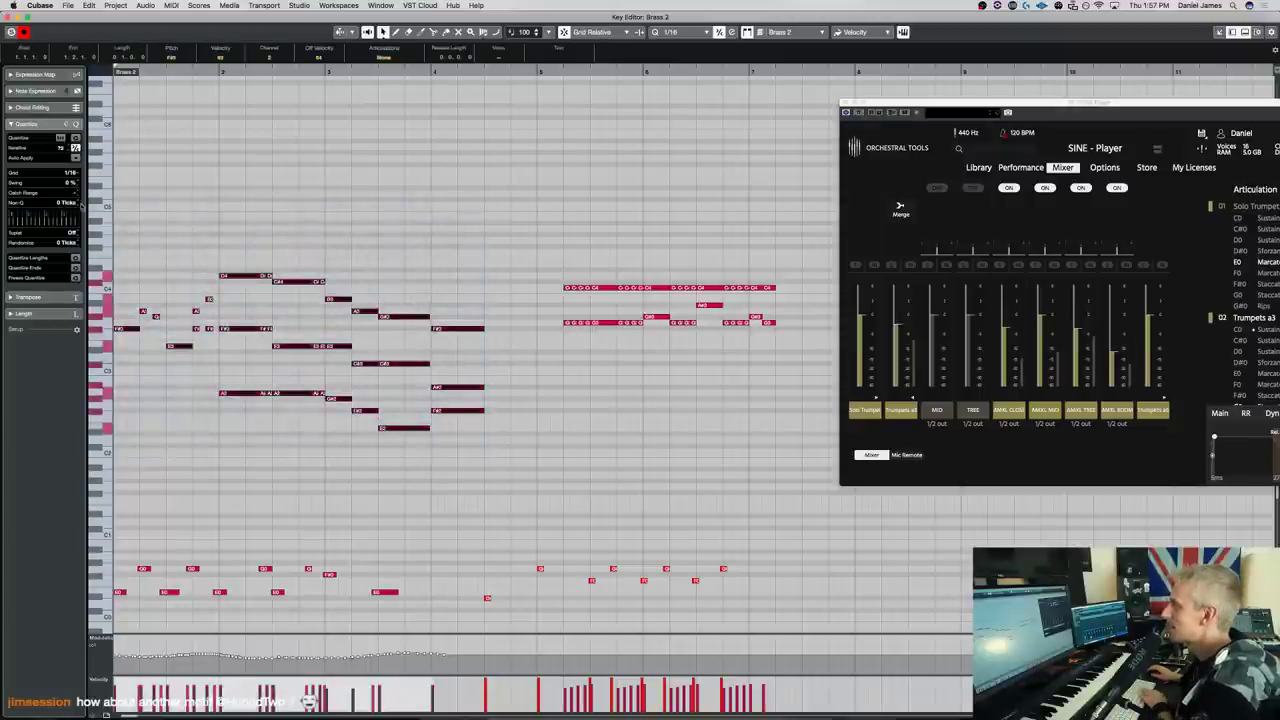
key(space)
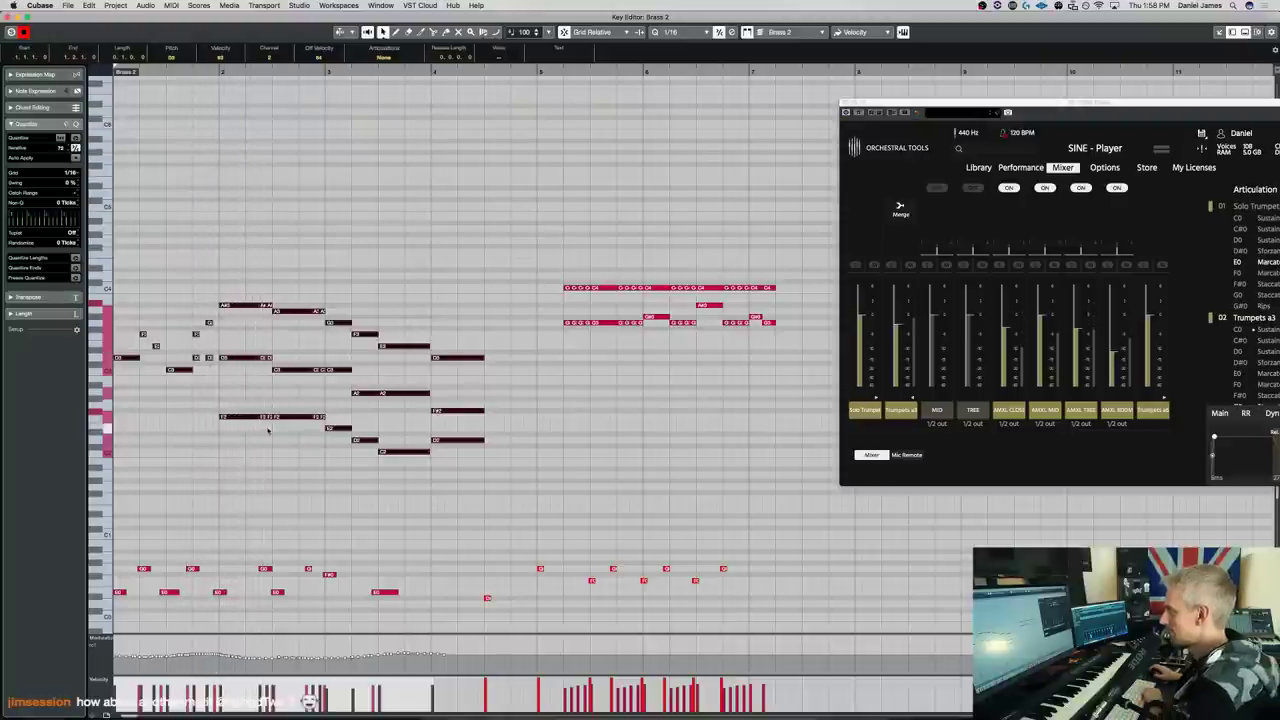
Raise the C3 notes running from the middle of bar 2 into bar 3 by one octave to C4
click(325, 367)
key(shift+Up)
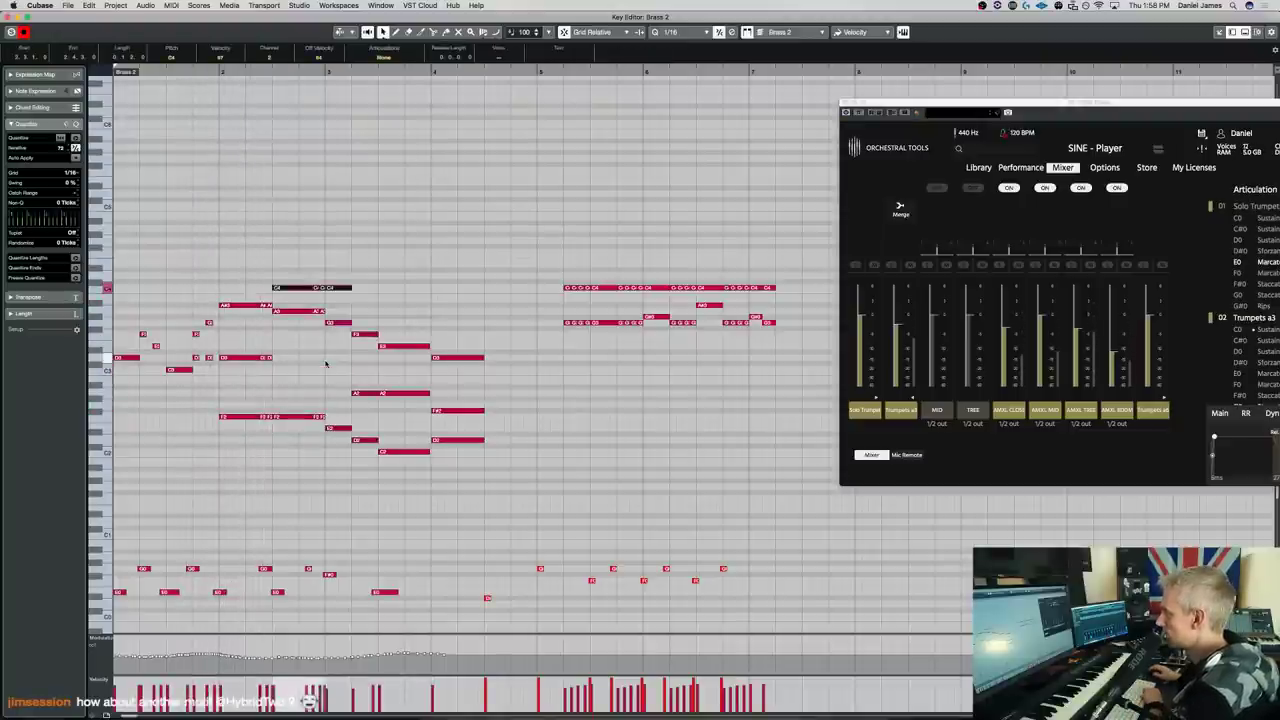
Lower the C4 note opening bar 3 by an octave, raise the lowest notes on bar 3's first two beats to E3 and D3, and audition
click(343, 289)
key(shift+Down)
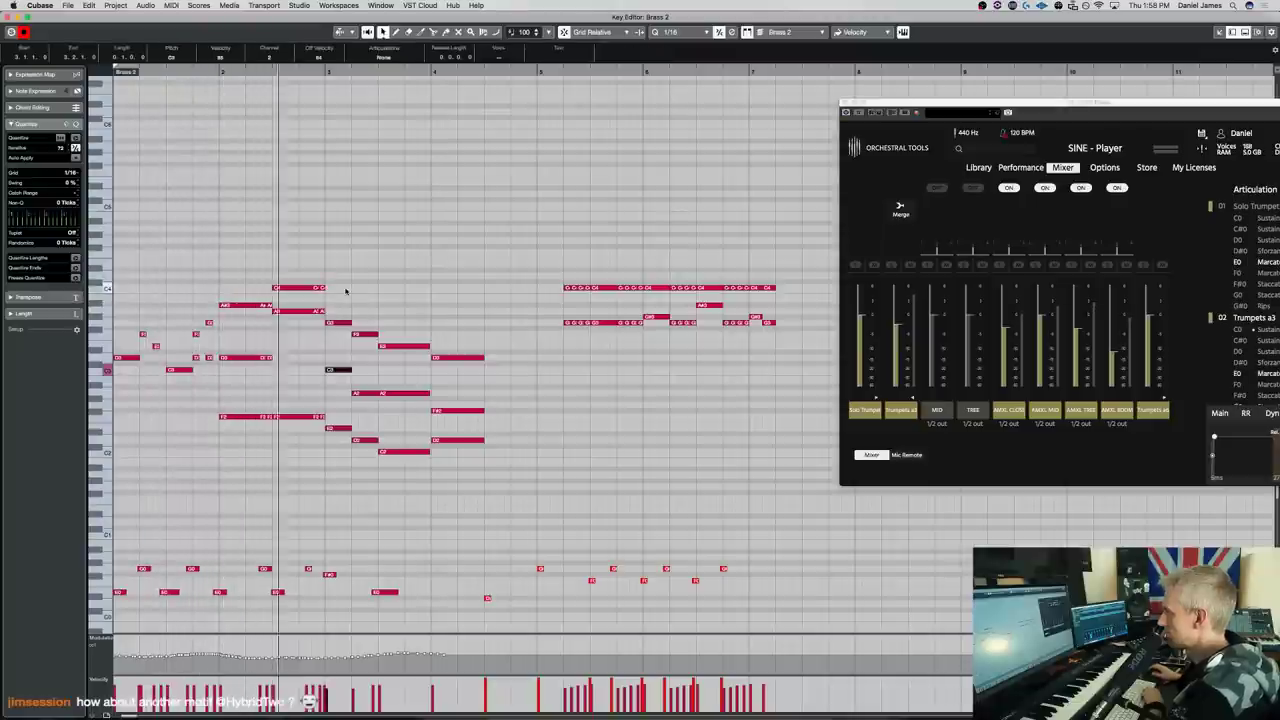
click(338, 428)
key(shift+Up)
click(360, 439)
key(shift+Up)
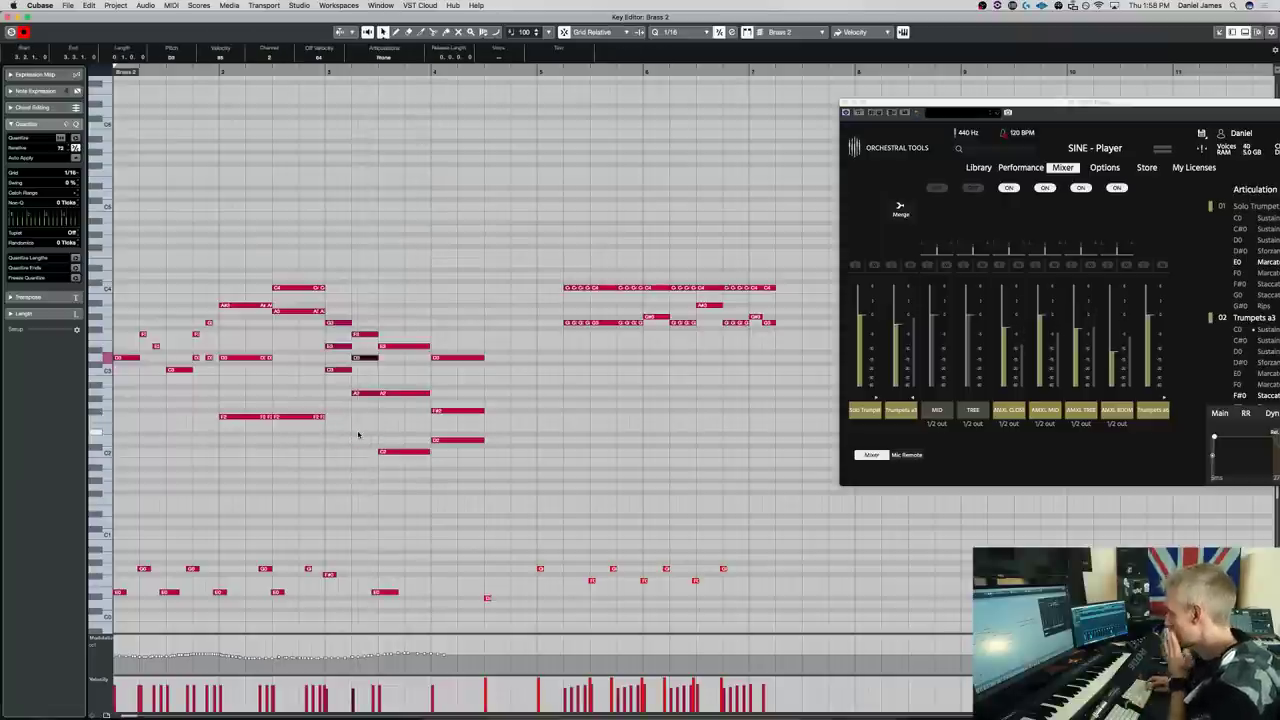
key(space)
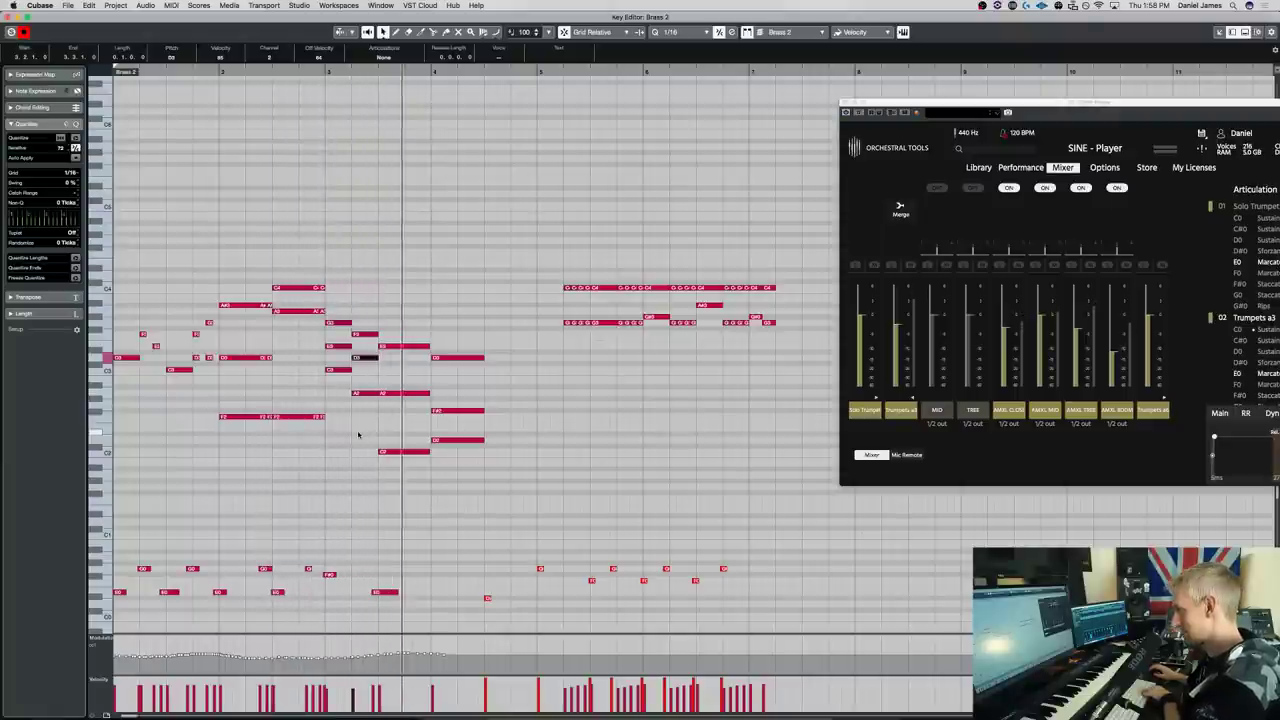
key(space)
Transpose all notes above the keyswitches in bars 1 to 4 up three semitones, bring SINE Player fully into view and play the clip
drag(478, 497, 120, 218)
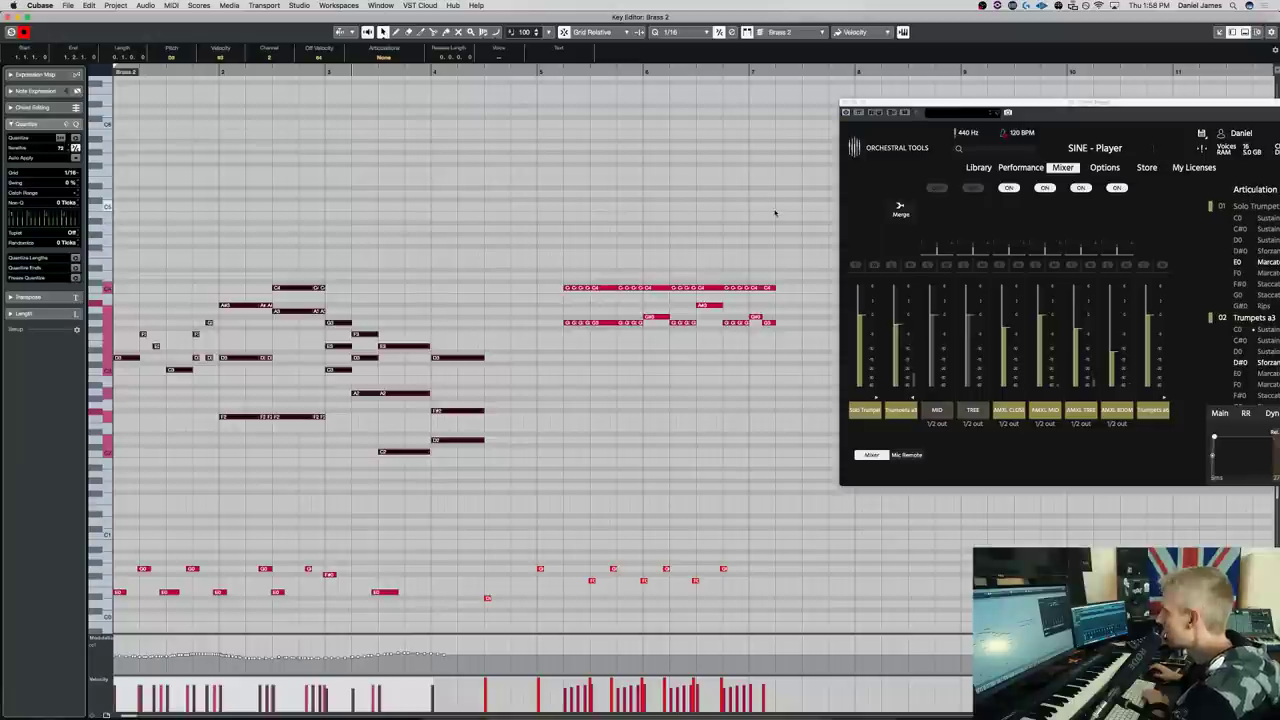
key(Up)
key(Up)
key(Up)
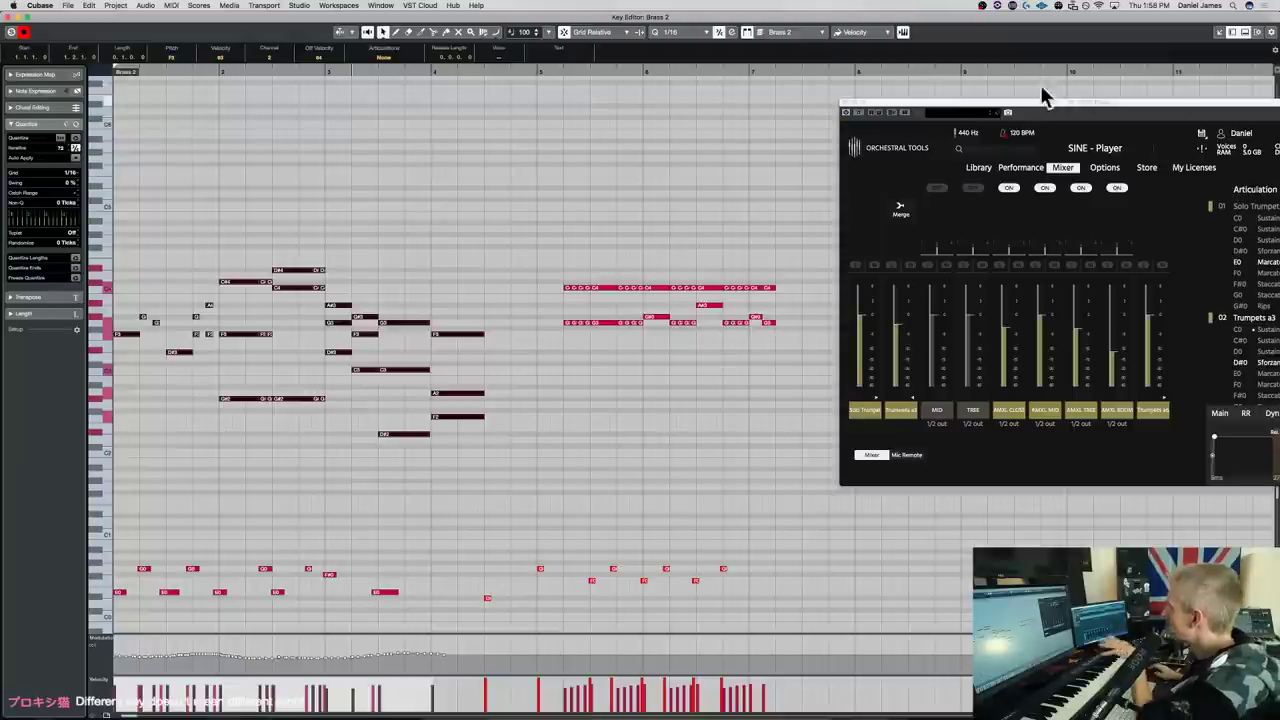
drag(1028, 108, 671, 176)
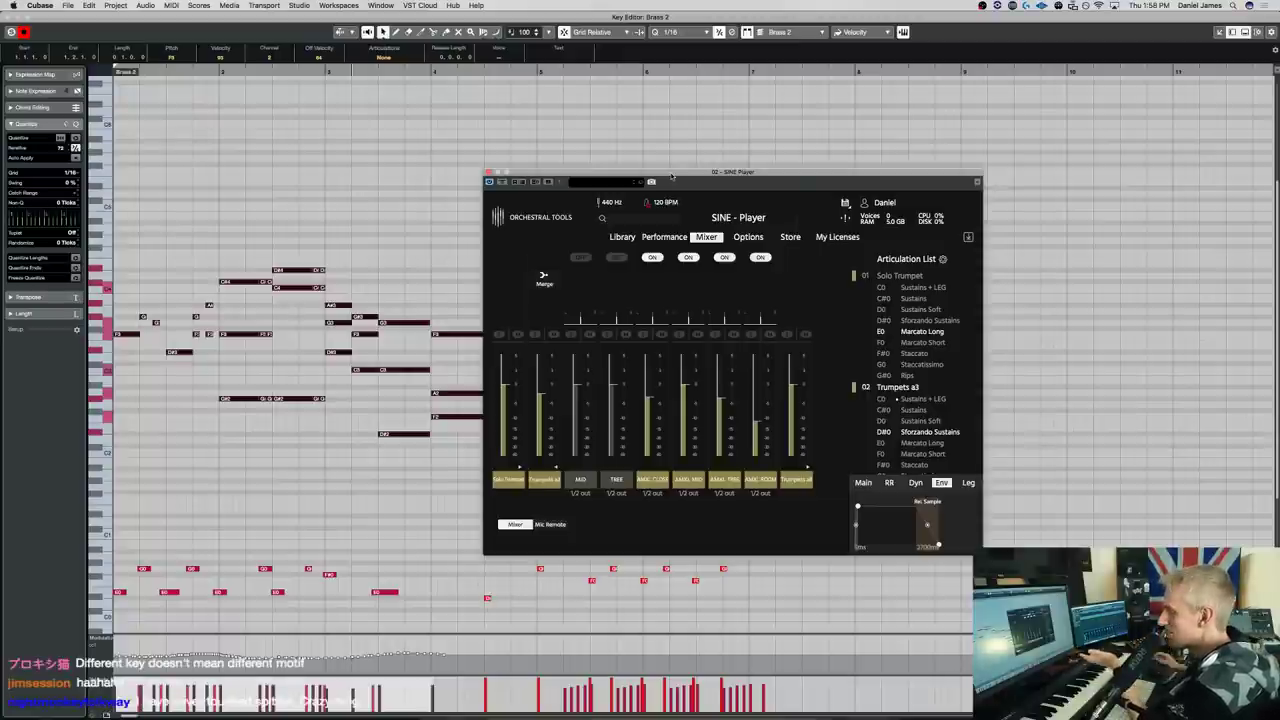
click(358, 236)
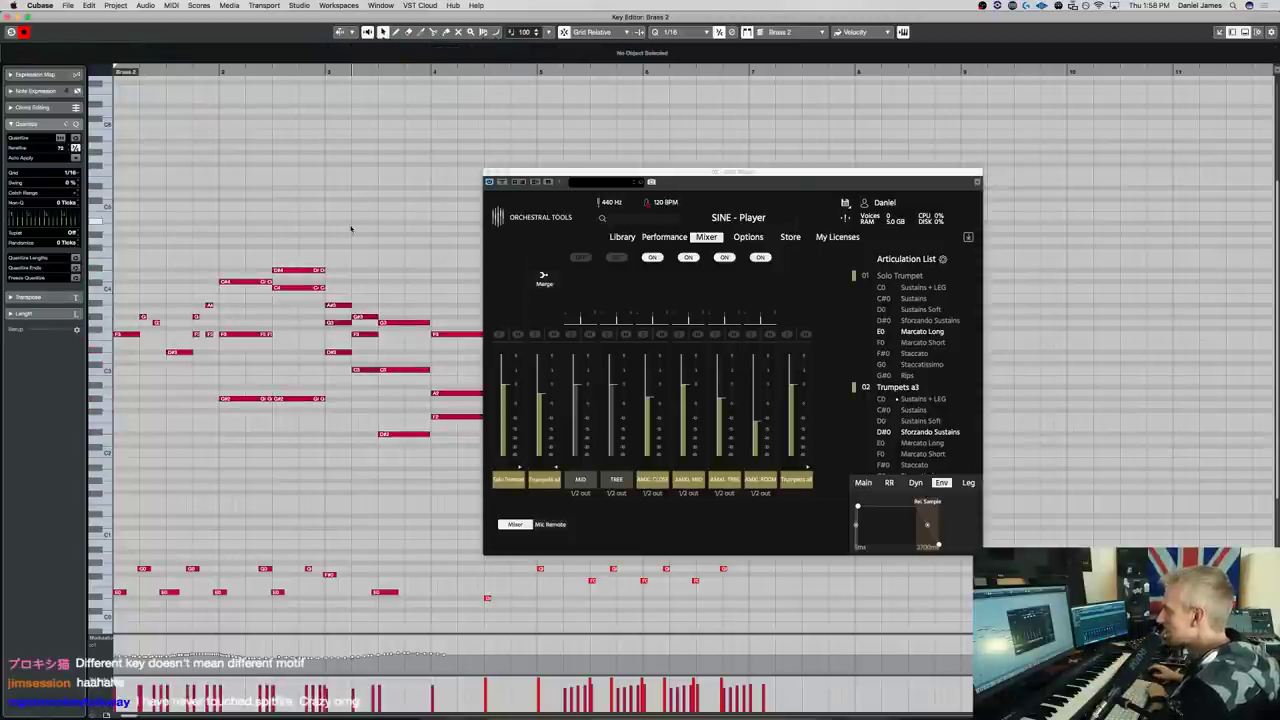
key(space)
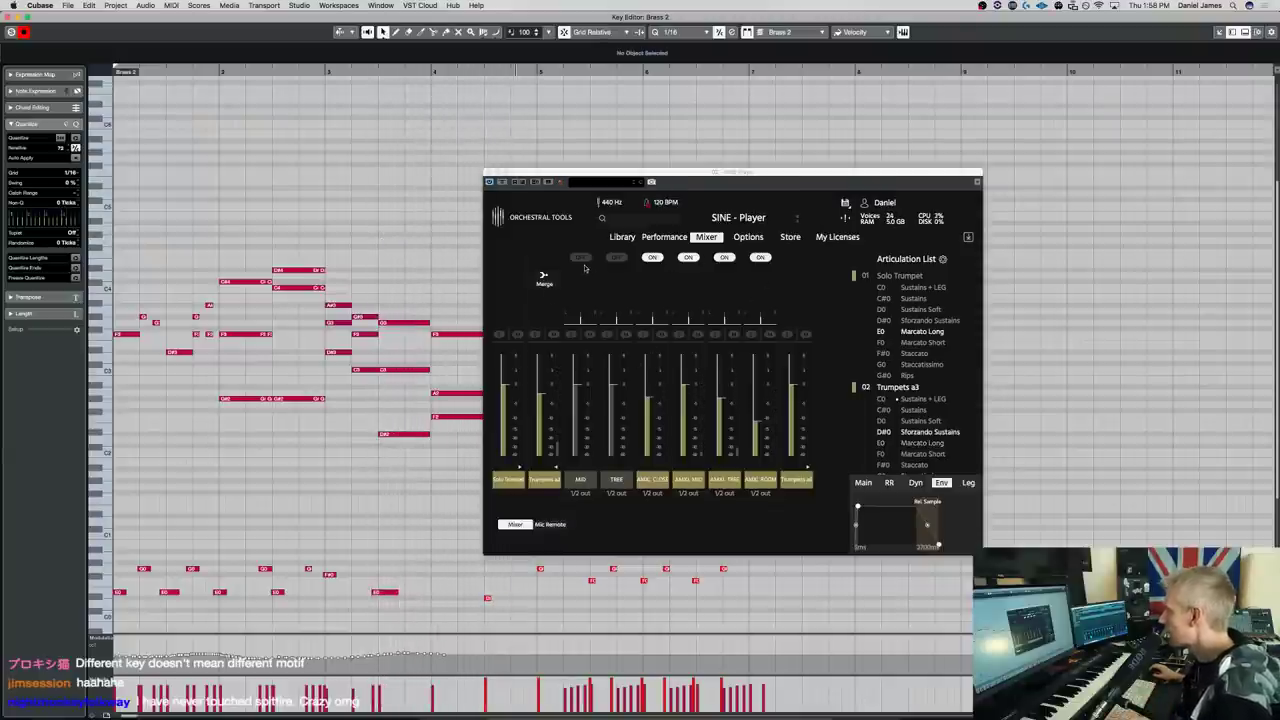
Enable the MID and TREE microphones, disable the AMXL CLOSE, MID, TREE and ROOM microphones, and play the clip
click(616, 257)
click(580, 257)
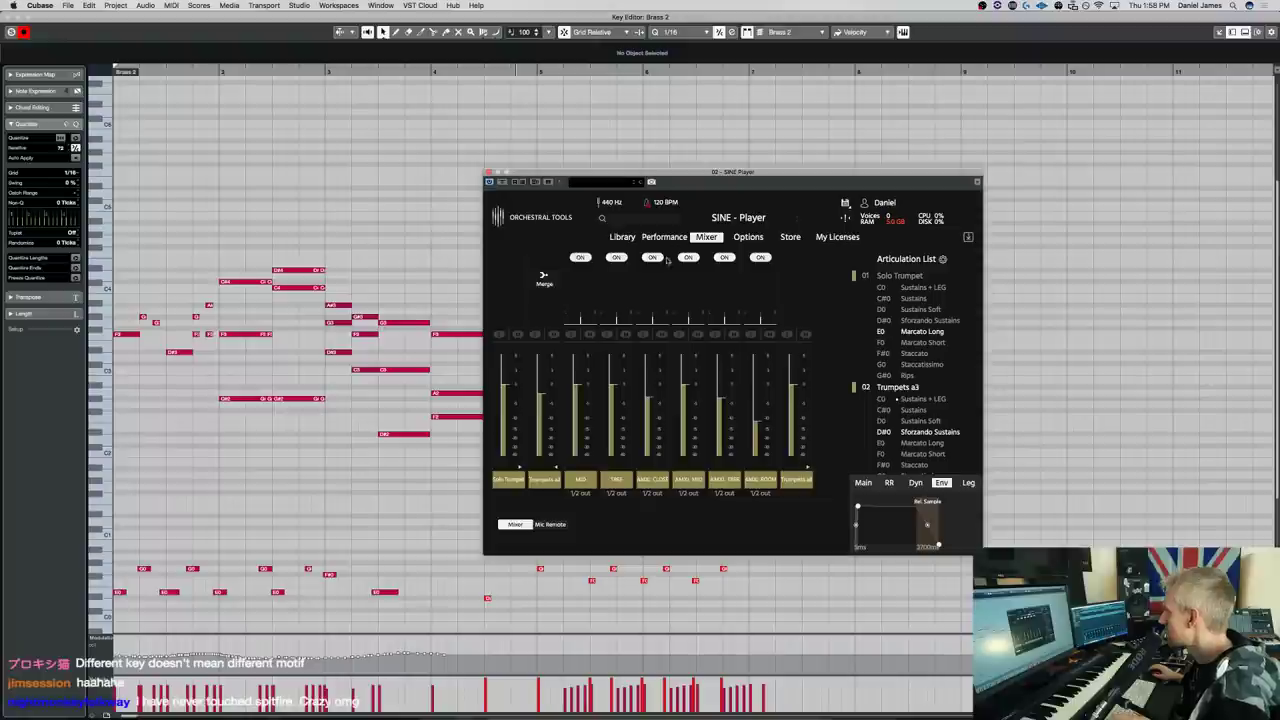
click(652, 257)
click(688, 257)
click(724, 257)
click(760, 257)
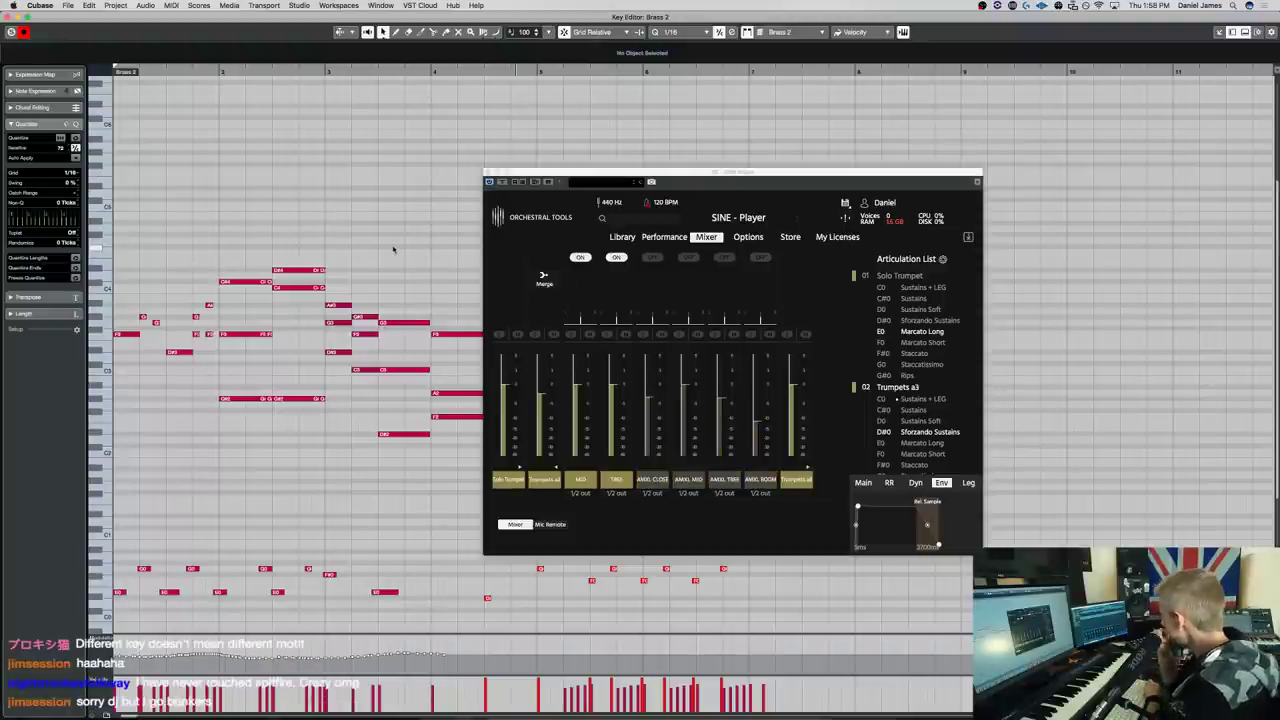
key(space)
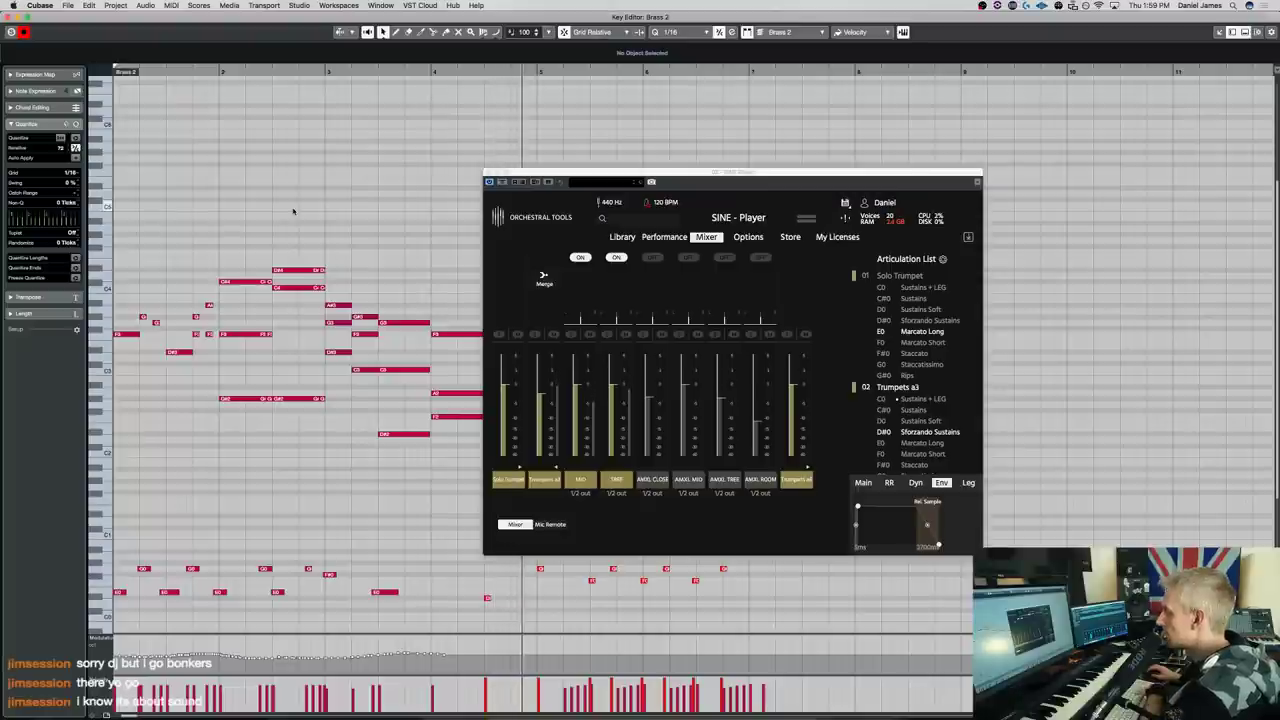
Lower the D#4 notes in the second half of bar 2 by an octave to D#3 and move SINE Player clear of the notes
click(312, 270)
key(shift+Down)
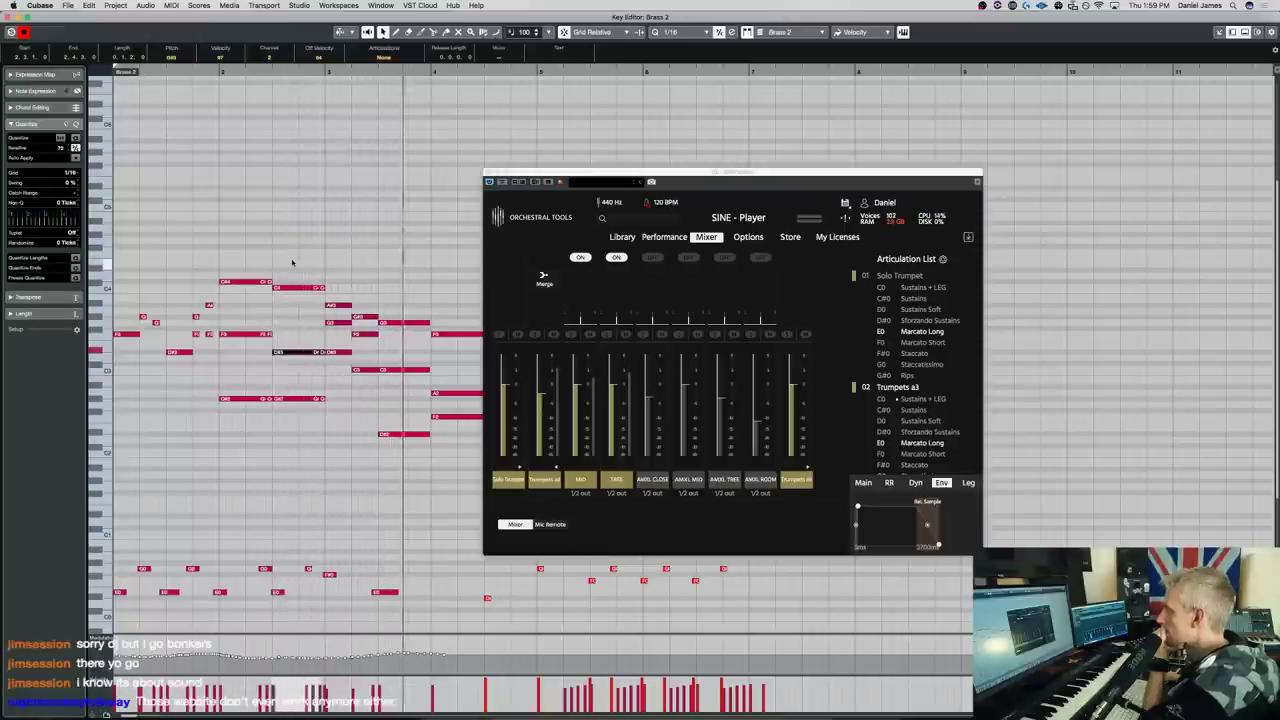
drag(569, 176, 812, 90)
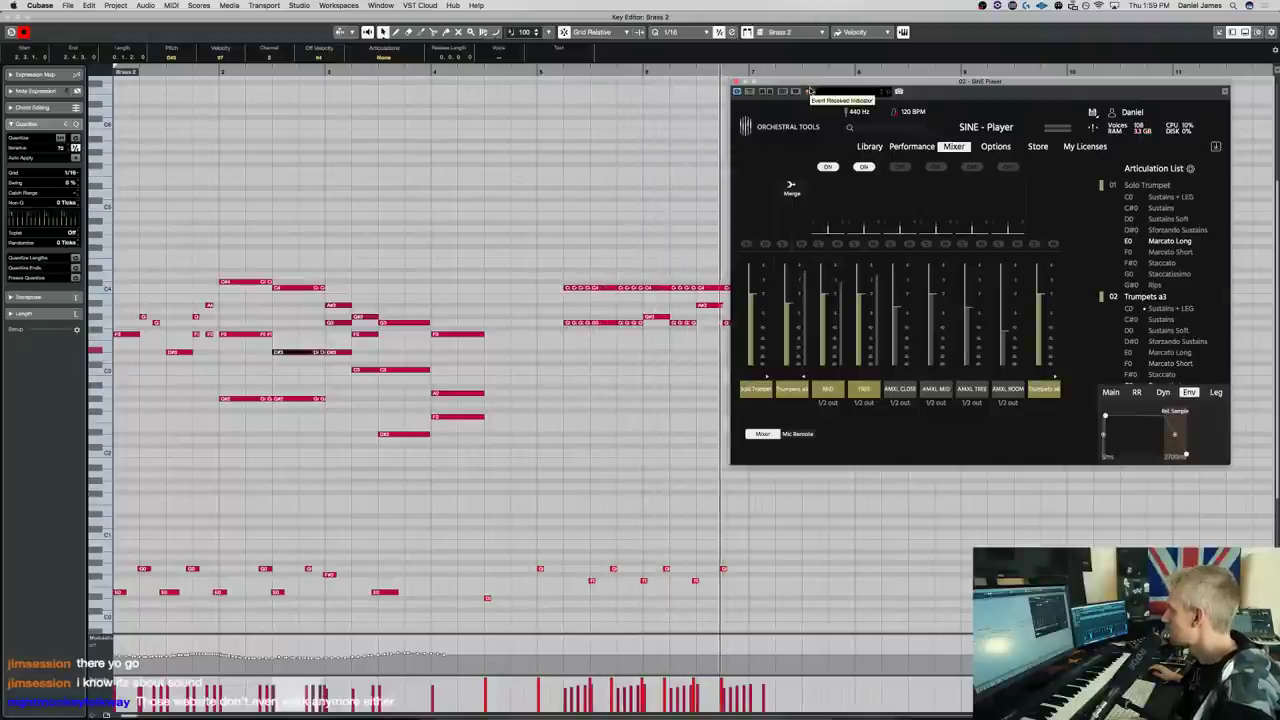
key(space)
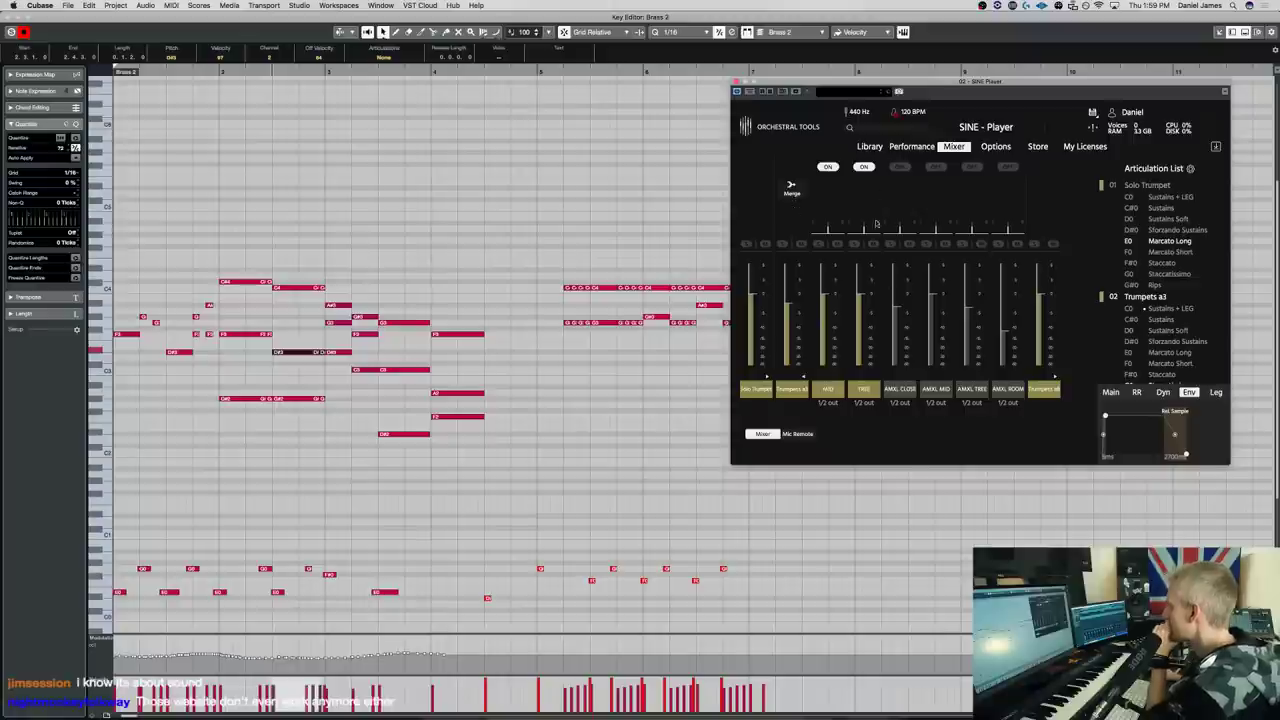
Enable the AMXL CLOSE microphone and raise its level while the clip plays
click(900, 168)
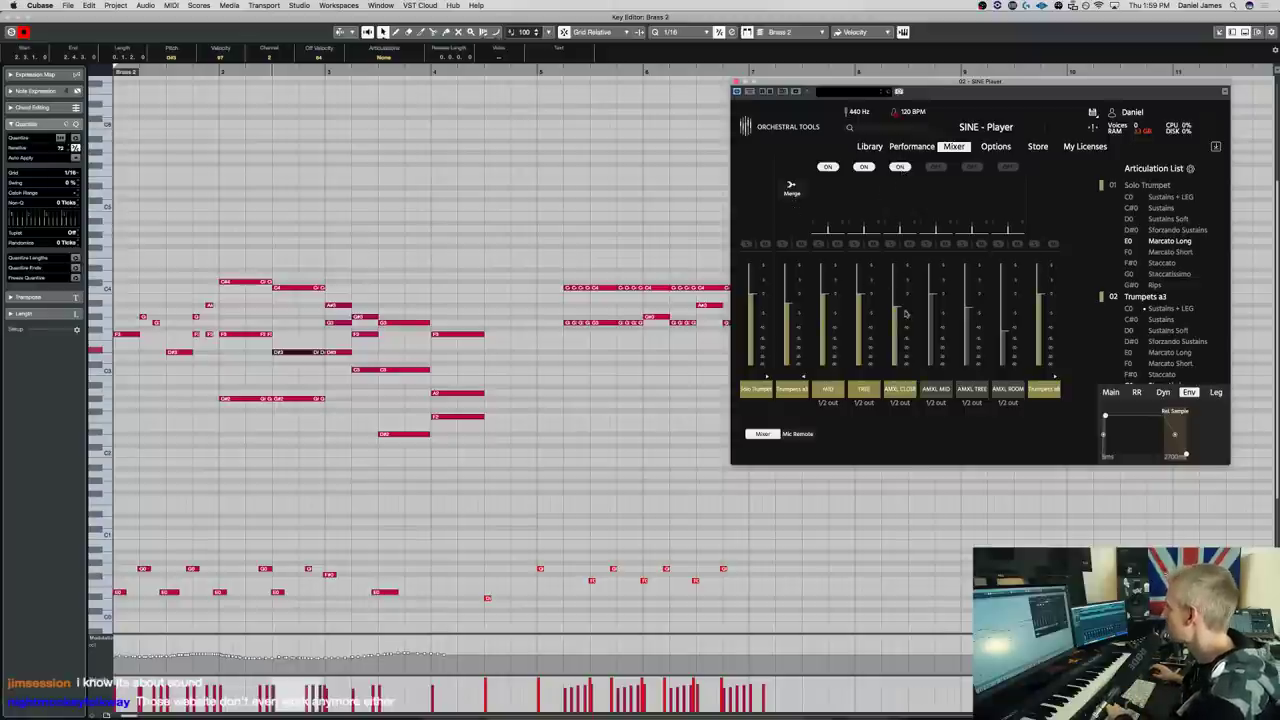
click(366, 283)
key(space)
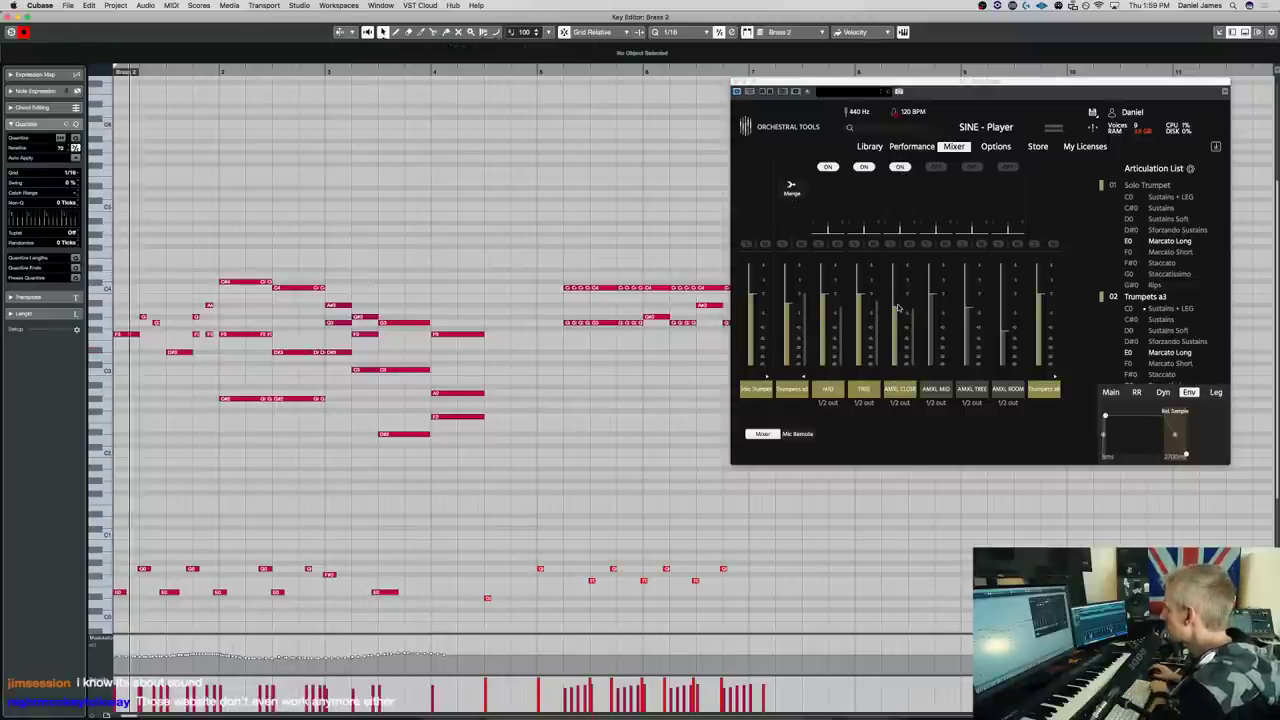
click(898, 295)
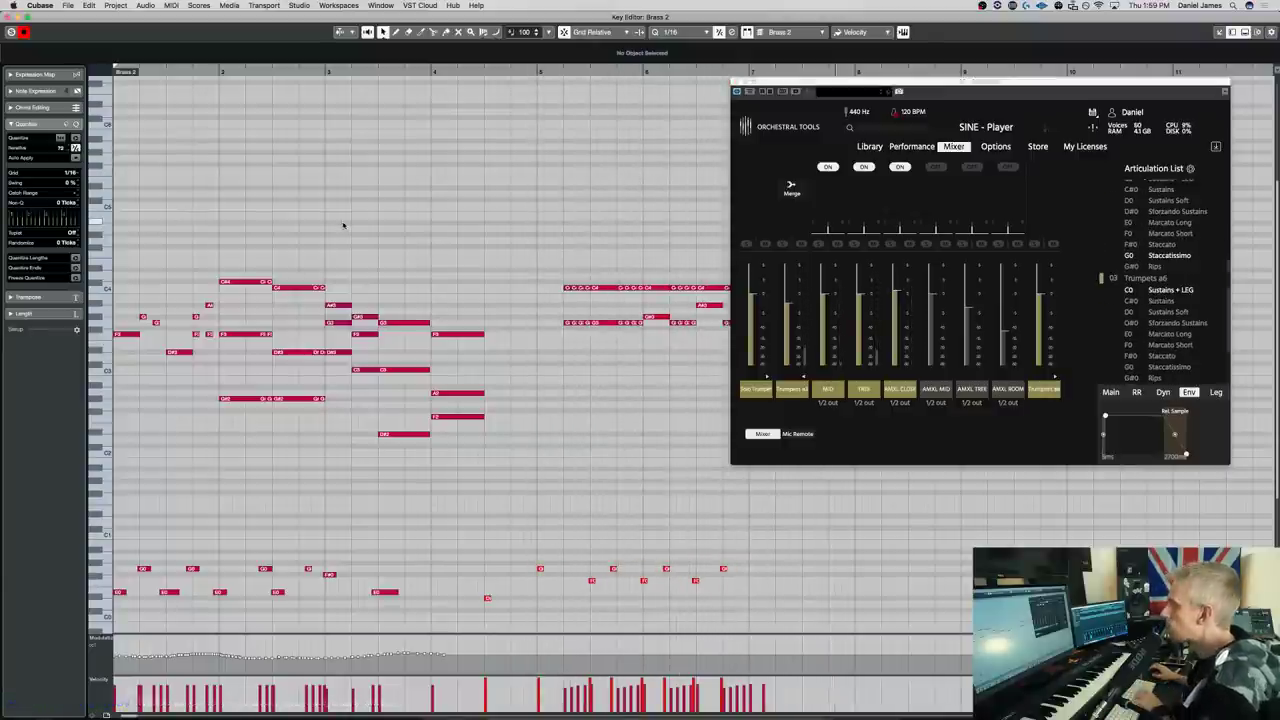
Return to the project, select the Brass 2 track and choose the Sustains + LEG articulation of Trumpets a3
key(Return)
mouse_move(298, 442)
mouse_down()
mouse_move(292, 473)
mouse_move(290, 460)
mouse_up()
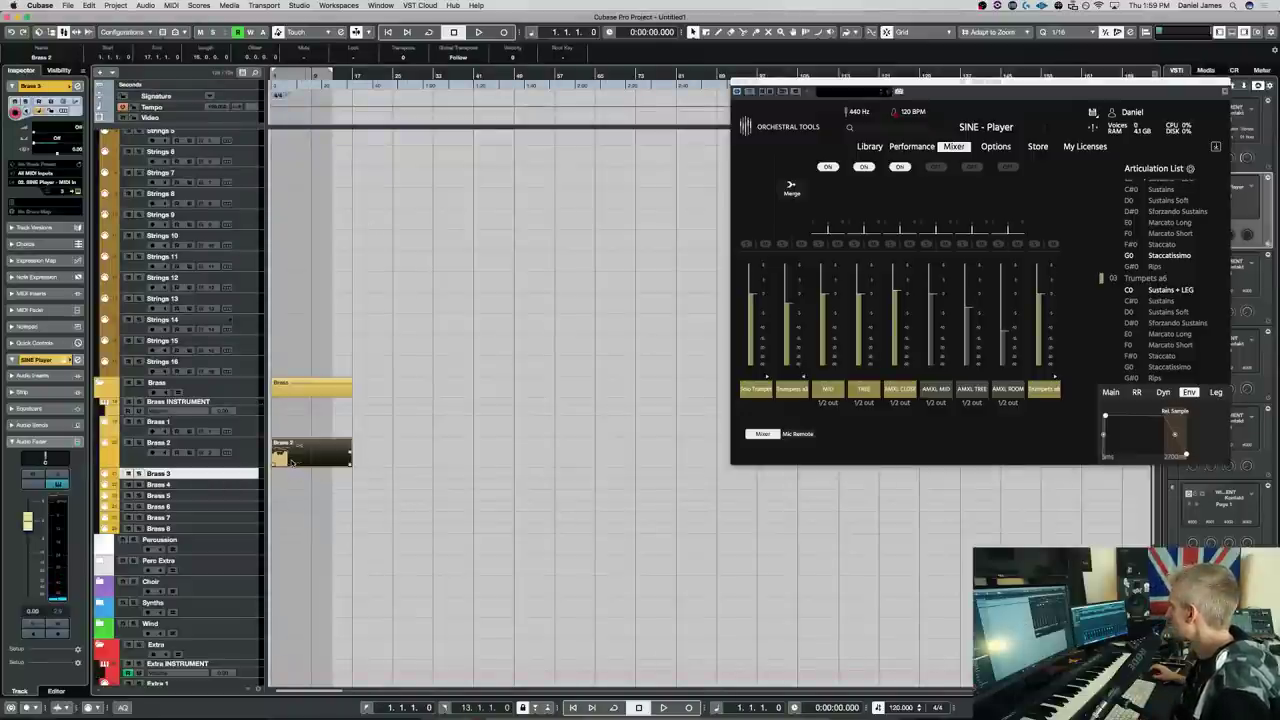
click(217, 436)
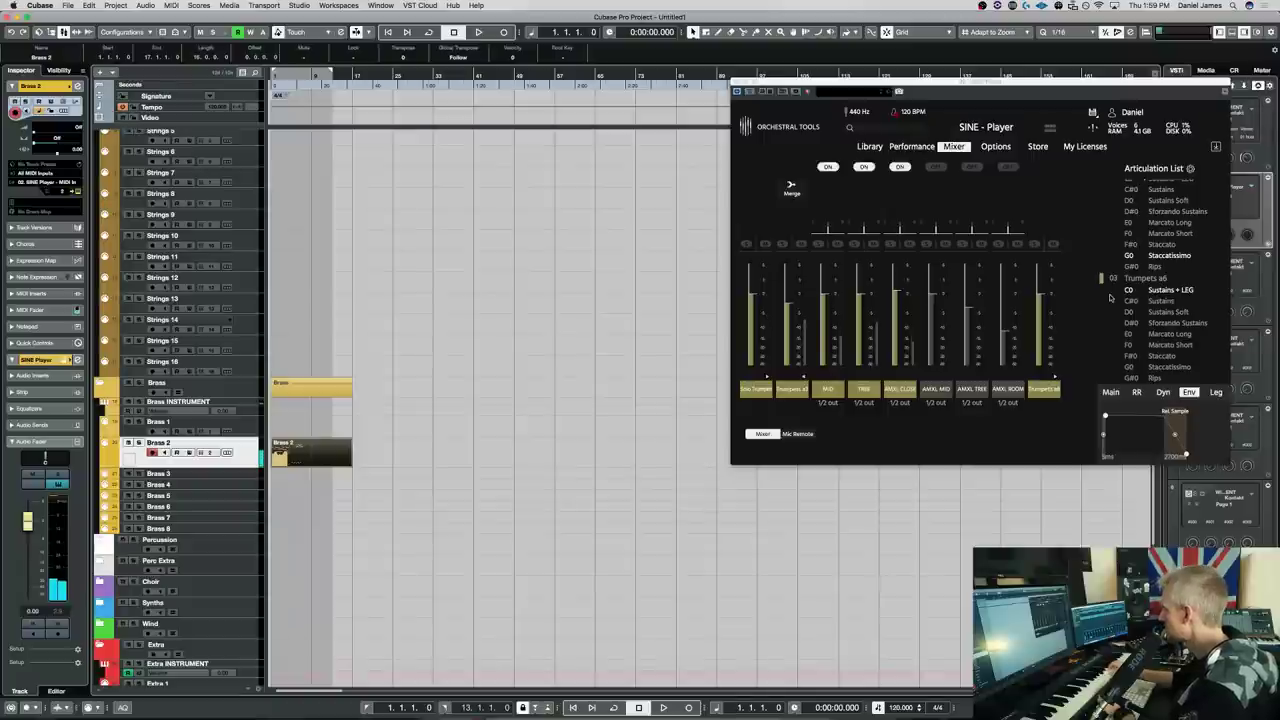
scroll(1113, 212, up, 3)
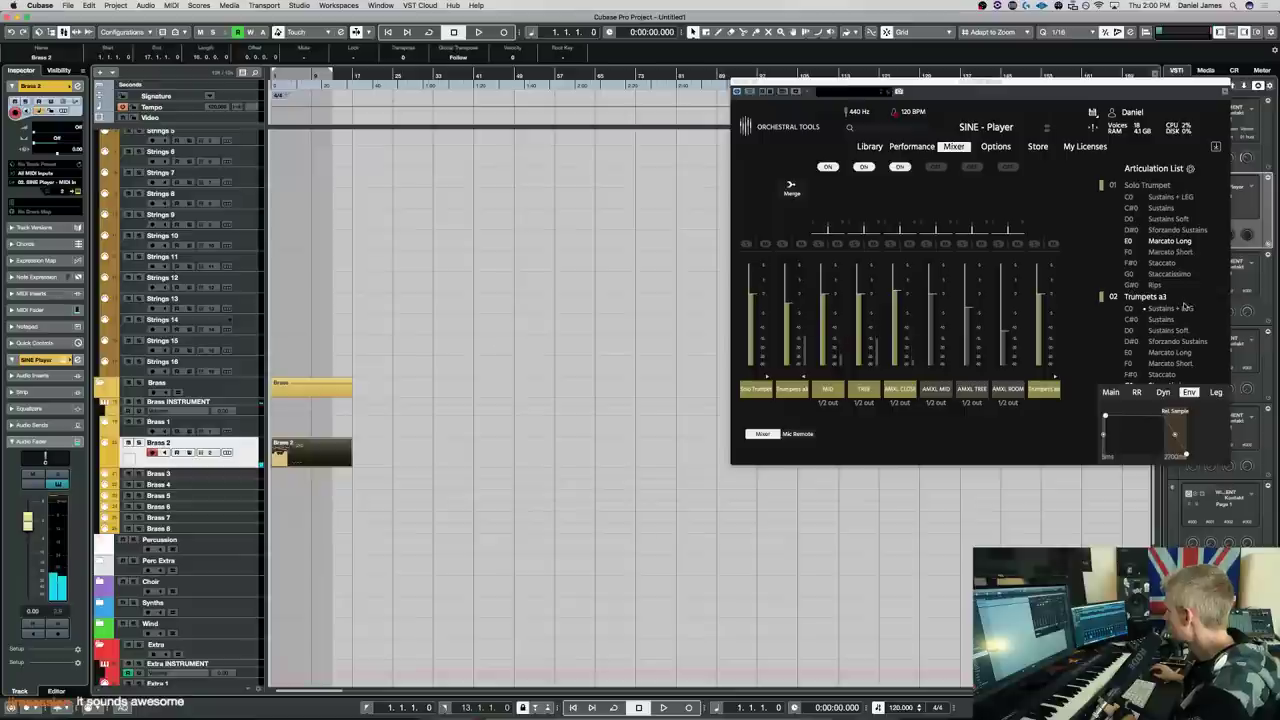
click(1187, 310)
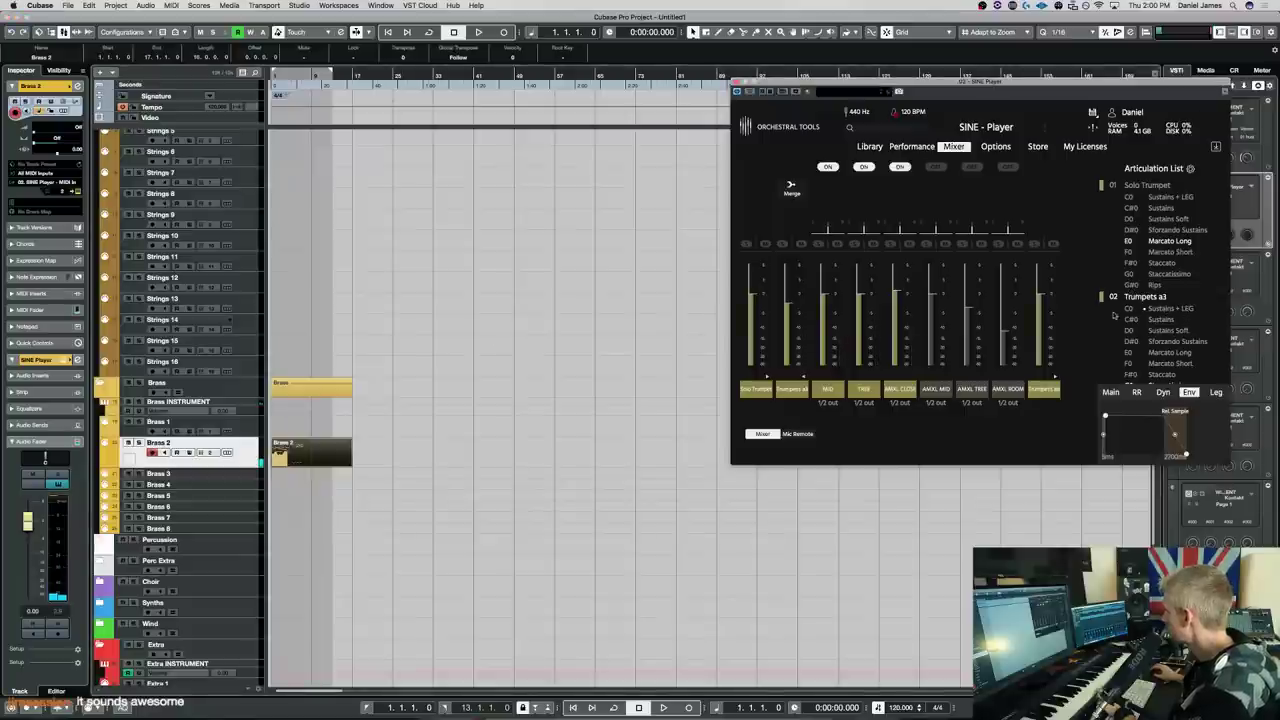
Open the Brass 2 clip in the note editor and audition Trumpets a3 Sustains, Sustains Soft, Sforzando Sustains and Rips
double_click(300, 455)
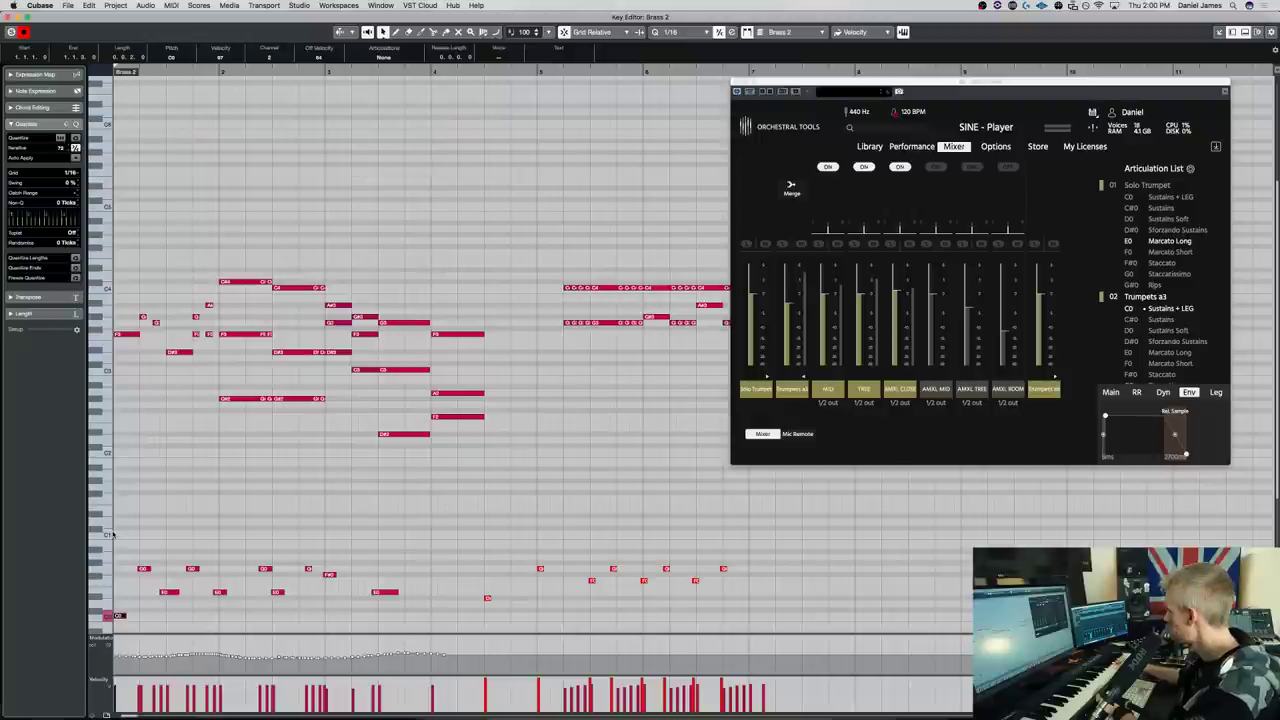
click(1179, 317)
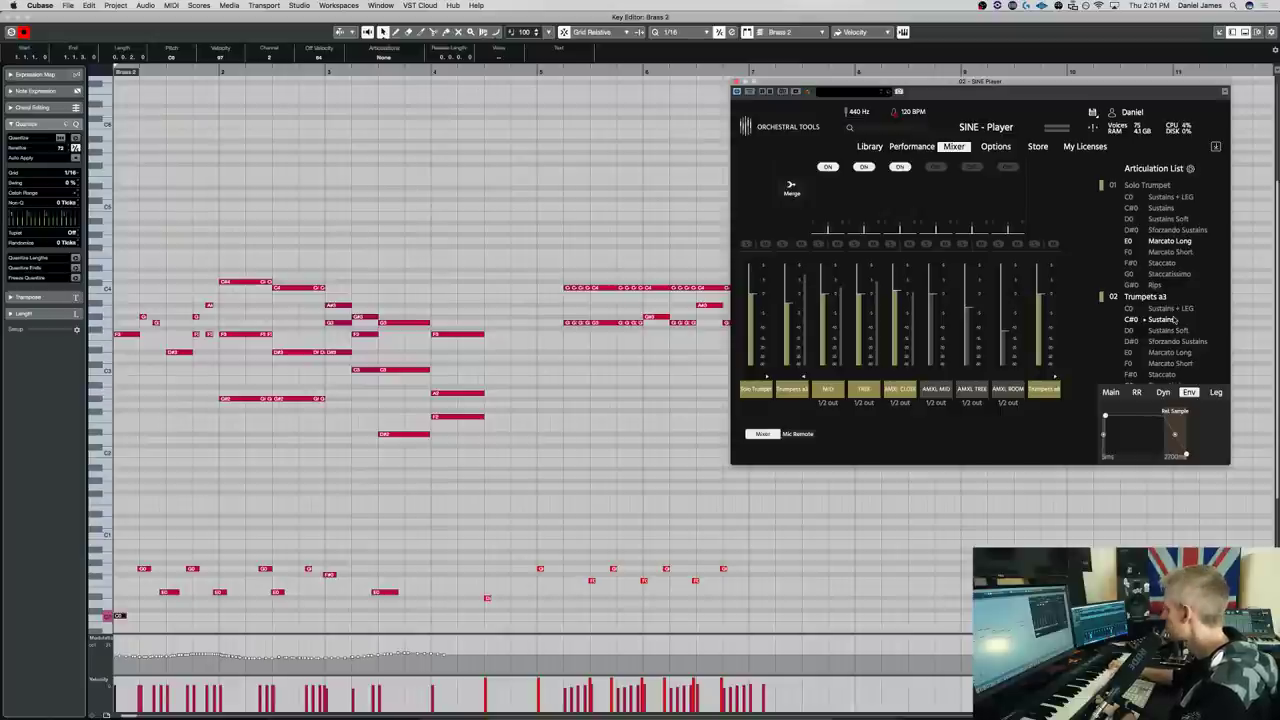
click(1186, 329)
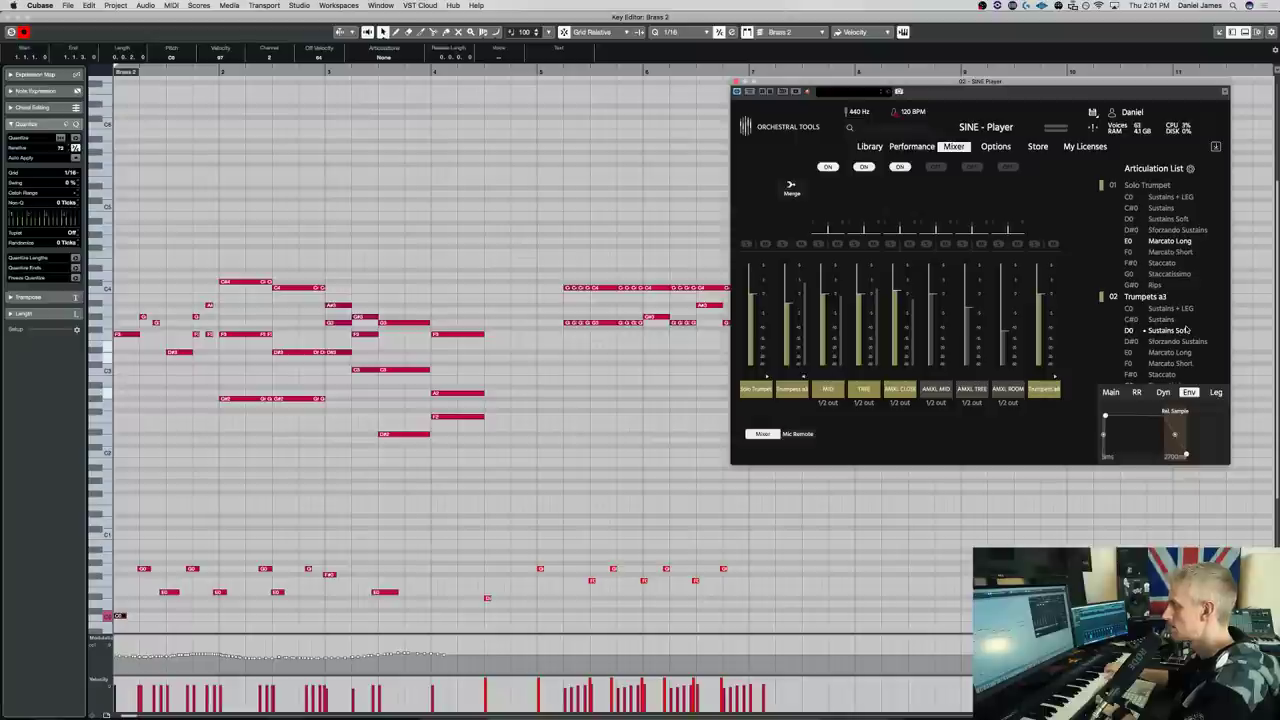
click(1170, 342)
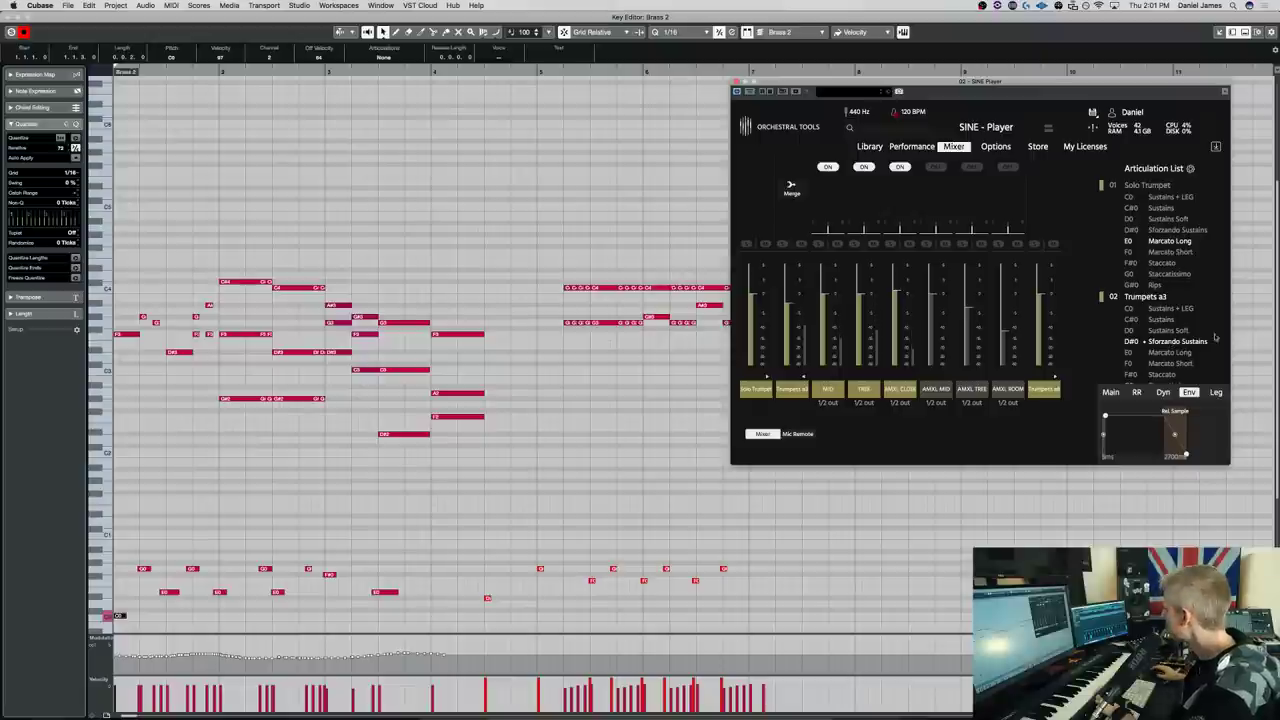
scroll(1180, 336, down, 1)
click(1176, 380)
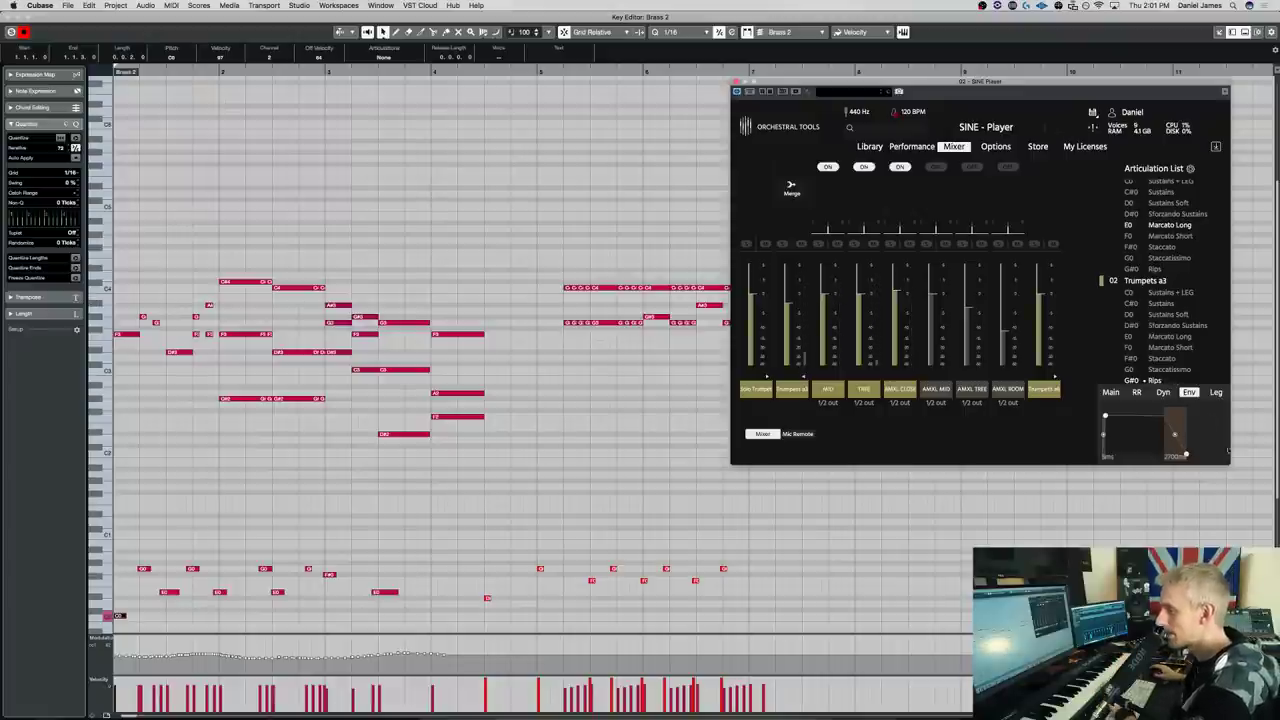
scroll(1180, 341, down, 5)
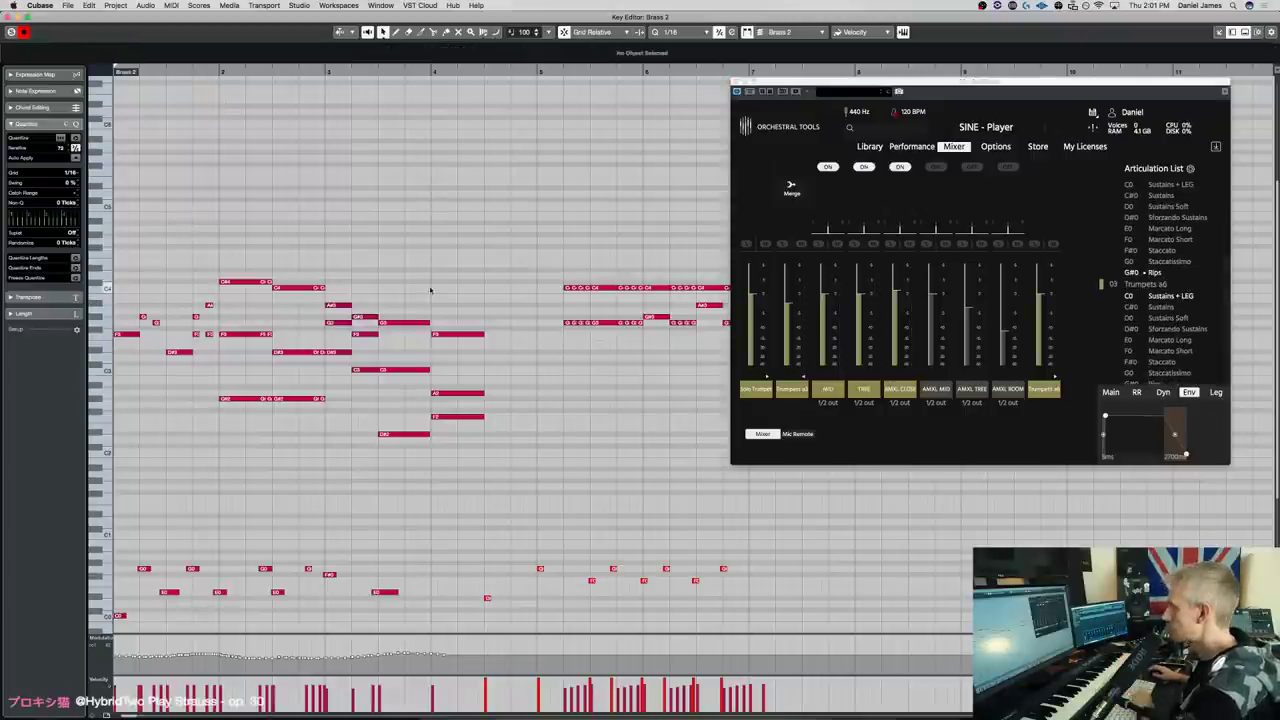
Close the note editor and select the Brass 2 track in the project
key(super+w)
click(227, 476)
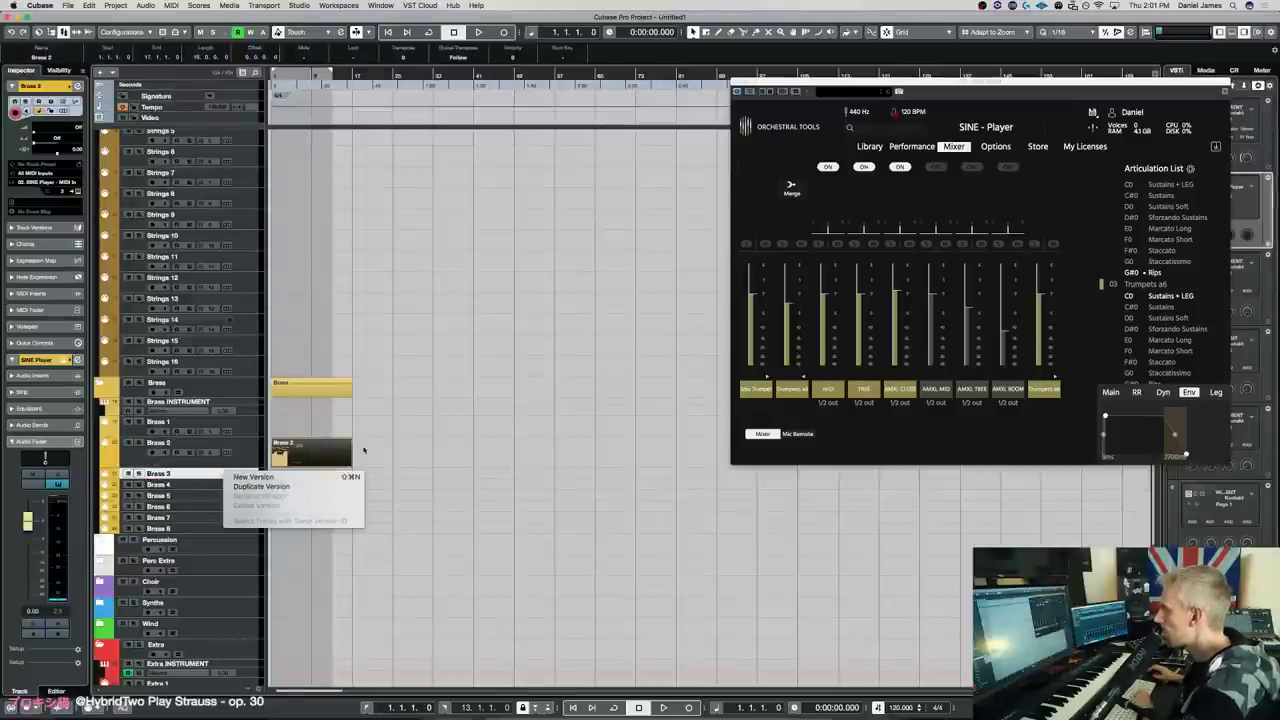
scroll(1150, 305, down, 1)
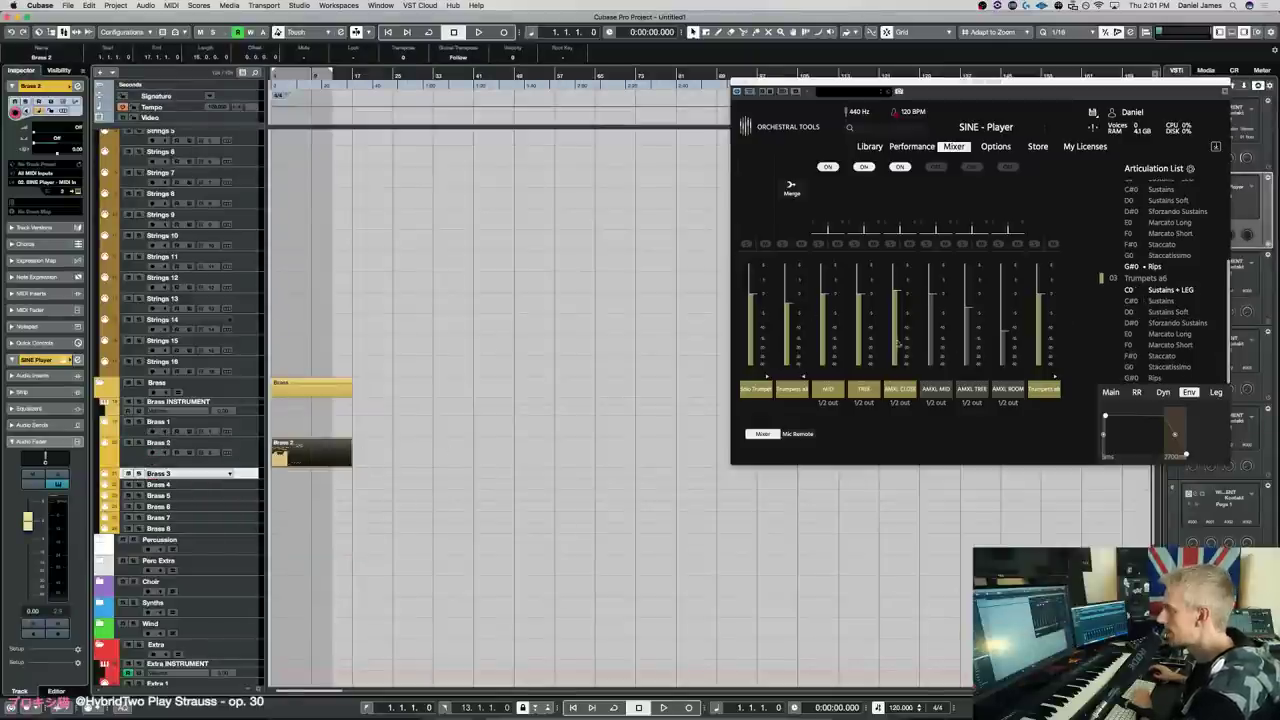
click(230, 447)
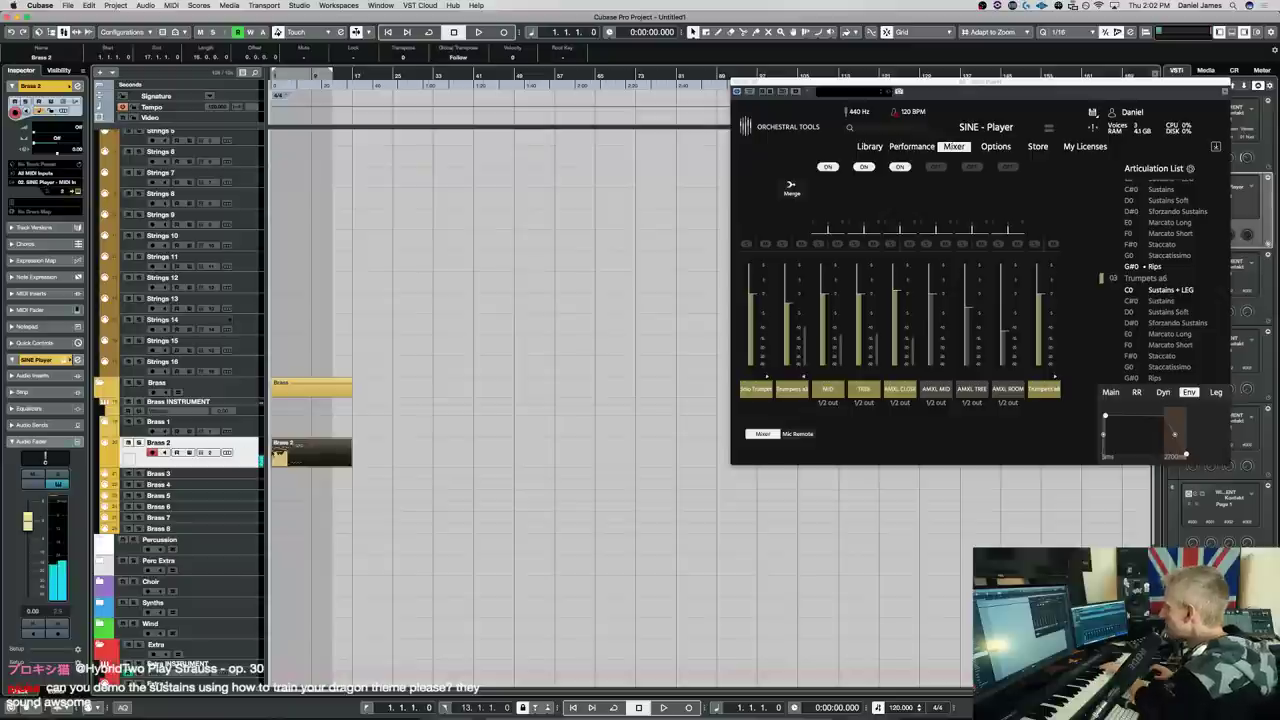
Disable the MID and TREE microphones and enable the AMXL MID, AMXL ROOM and AMXL TREE microphones
click(830, 166)
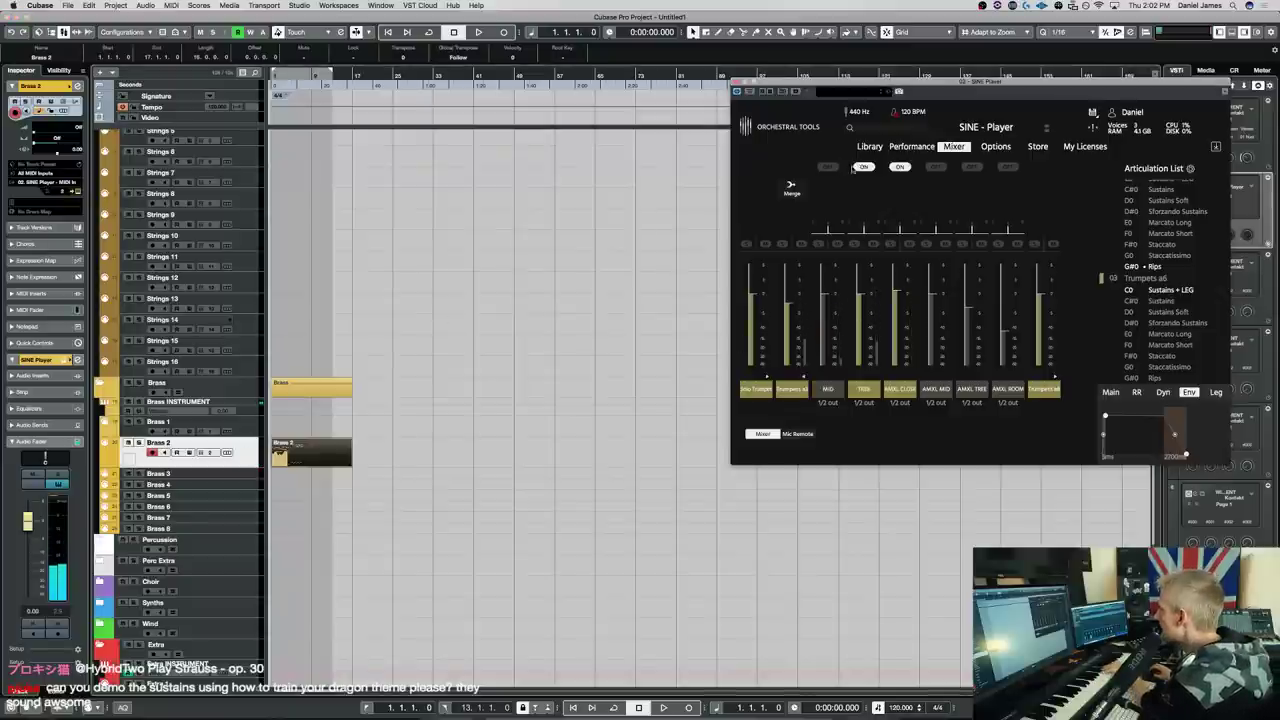
click(863, 166)
click(936, 166)
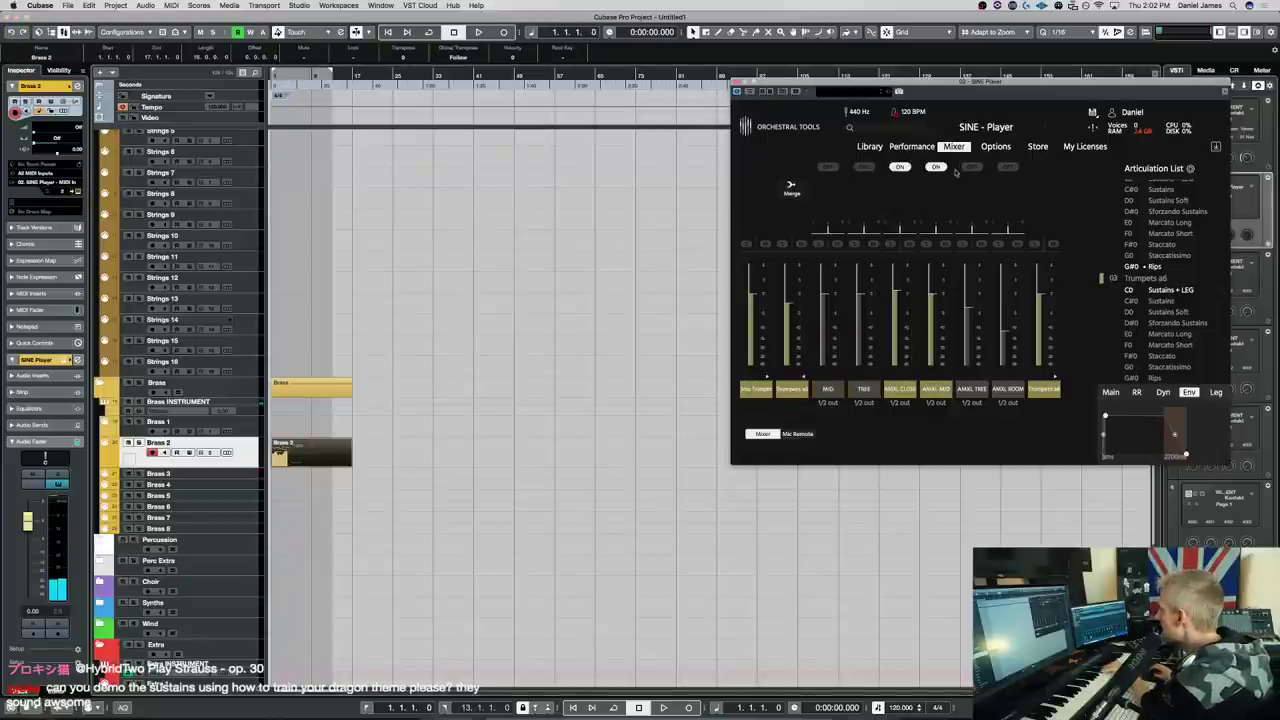
click(1008, 167)
click(971, 167)
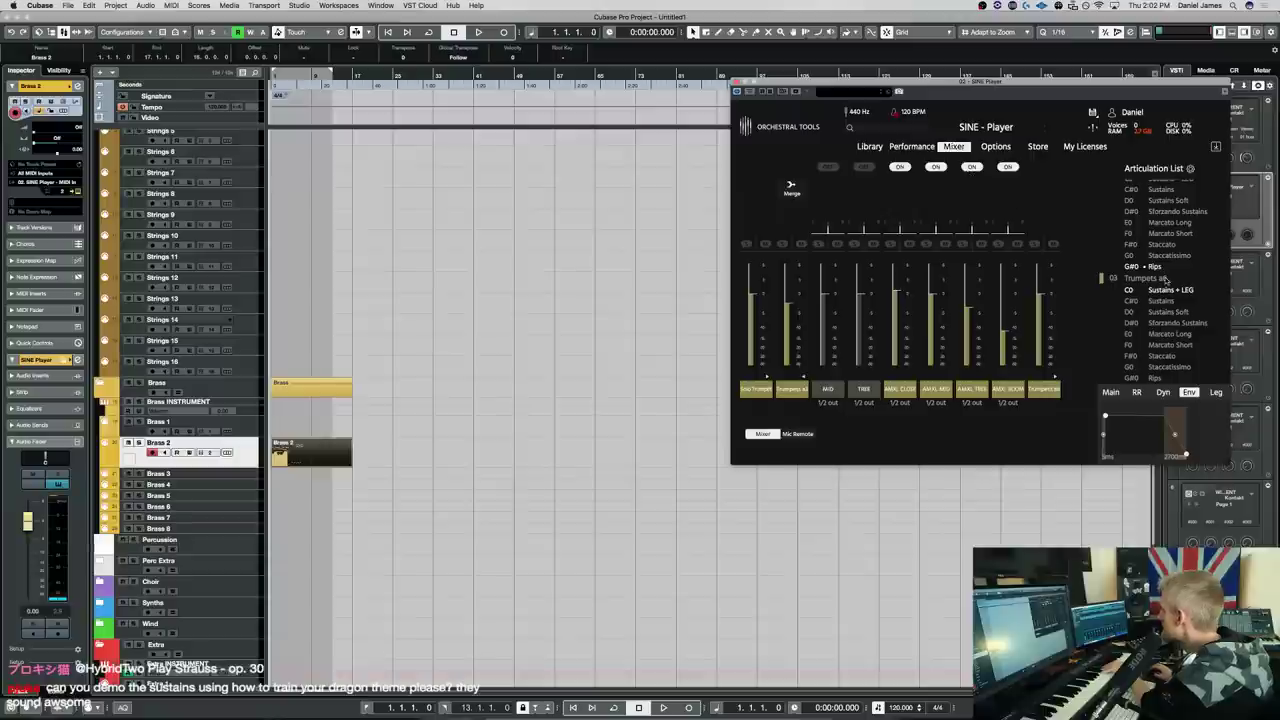
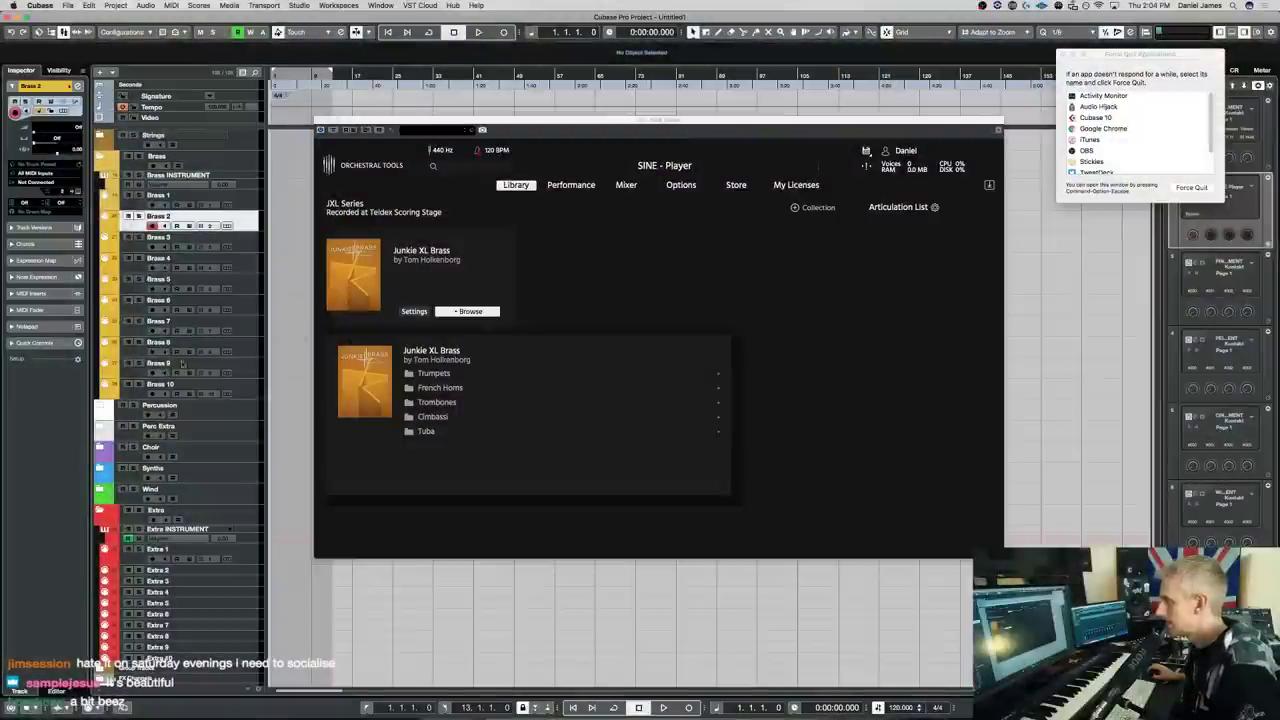
Remove the tracks Brass 2 through Brass 10 and route the Brass 1 track's MIDI output to SINE Player
shift+click(250, 389)
right_click(251, 393)
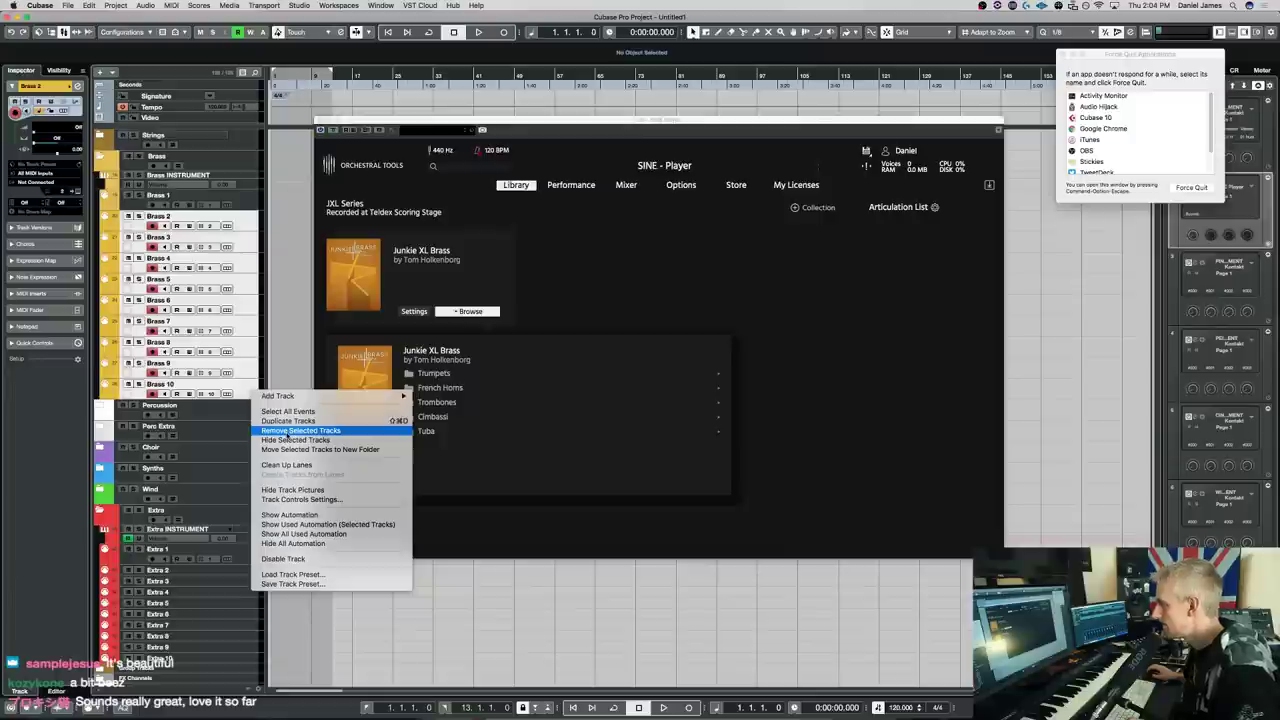
click(287, 431)
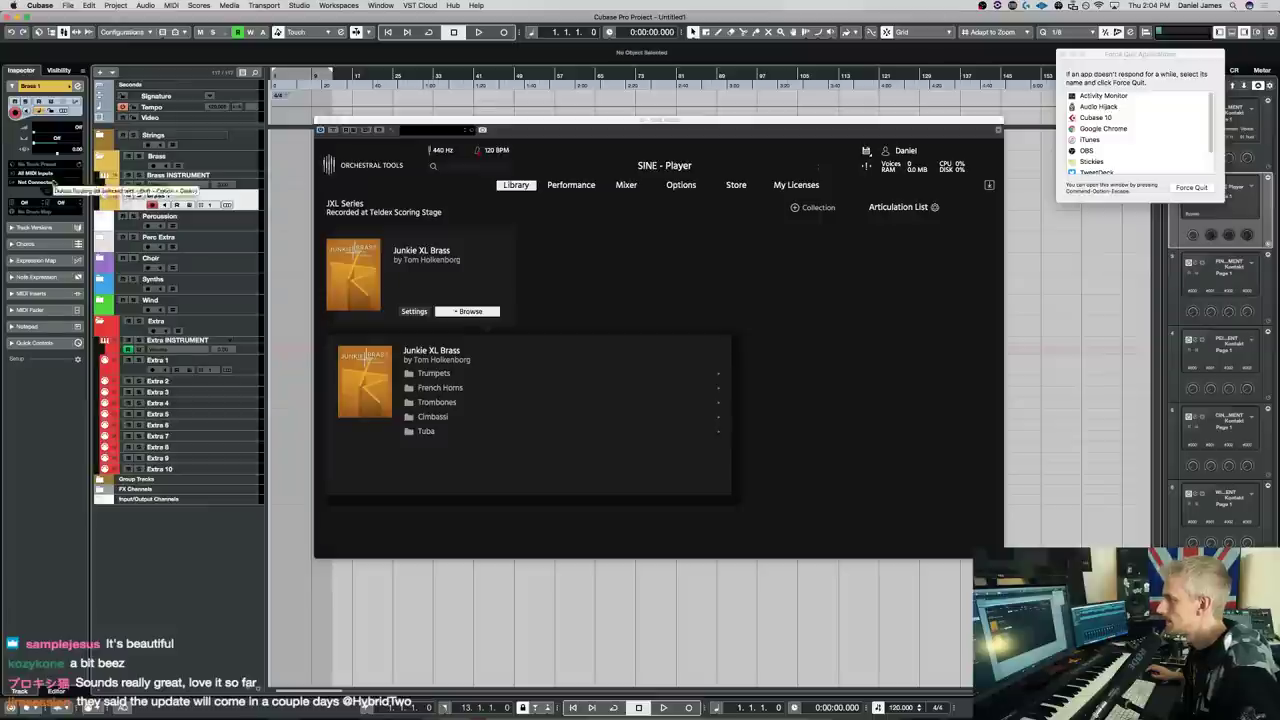
click(53, 181)
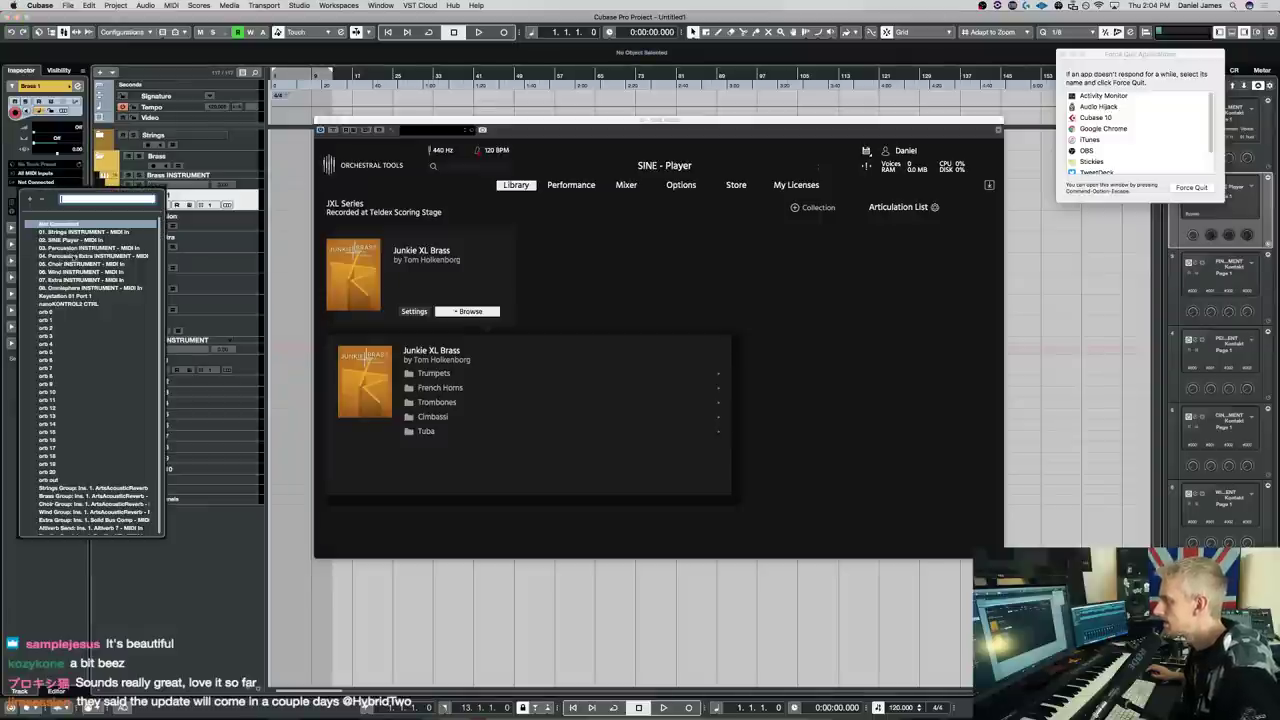
click(68, 240)
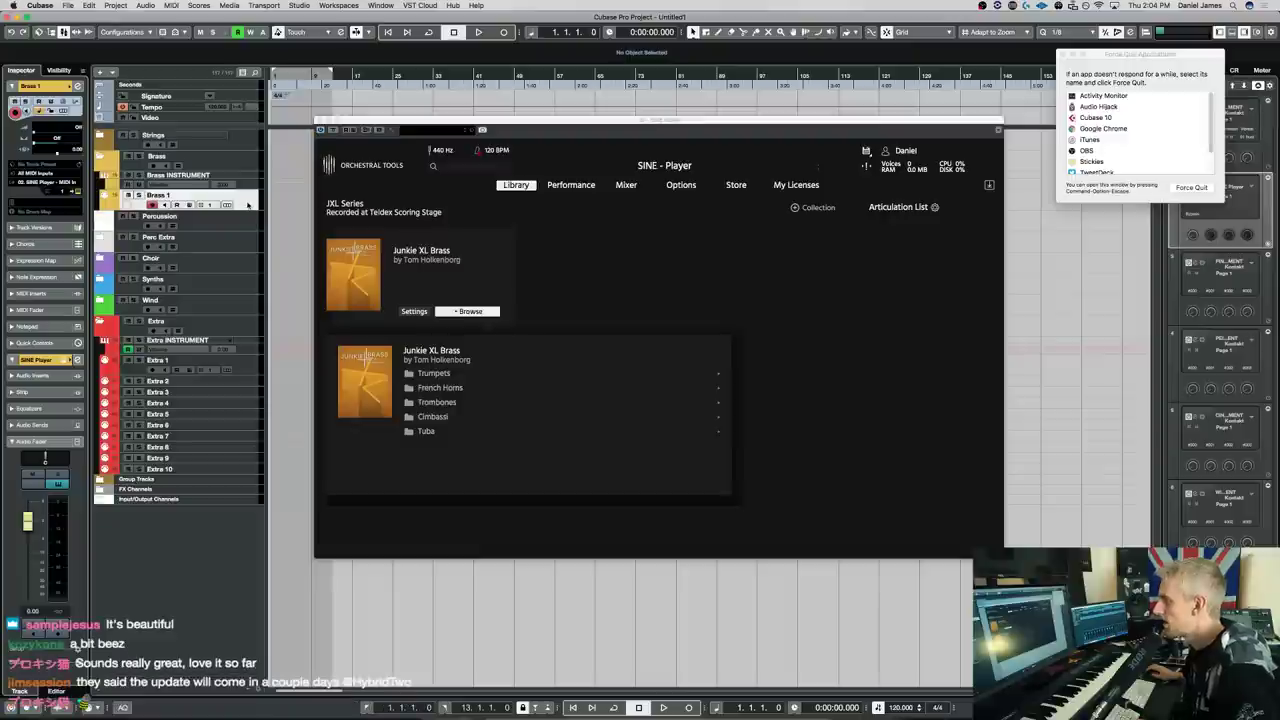
Add five MIDI tracks below Brass 1 with names starting at Brass 2, and colour them yellow like Brass 1
right_click(248, 204)
mouse_move(300, 207)
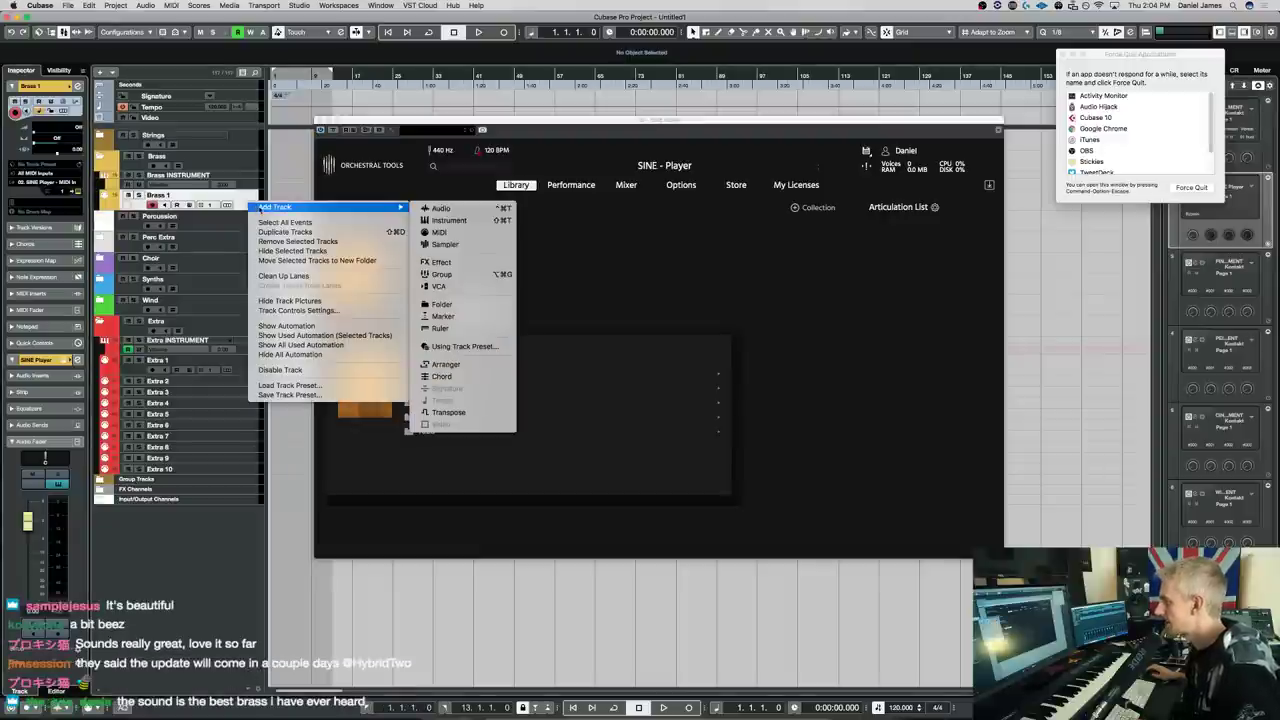
click(489, 234)
text(Bras)
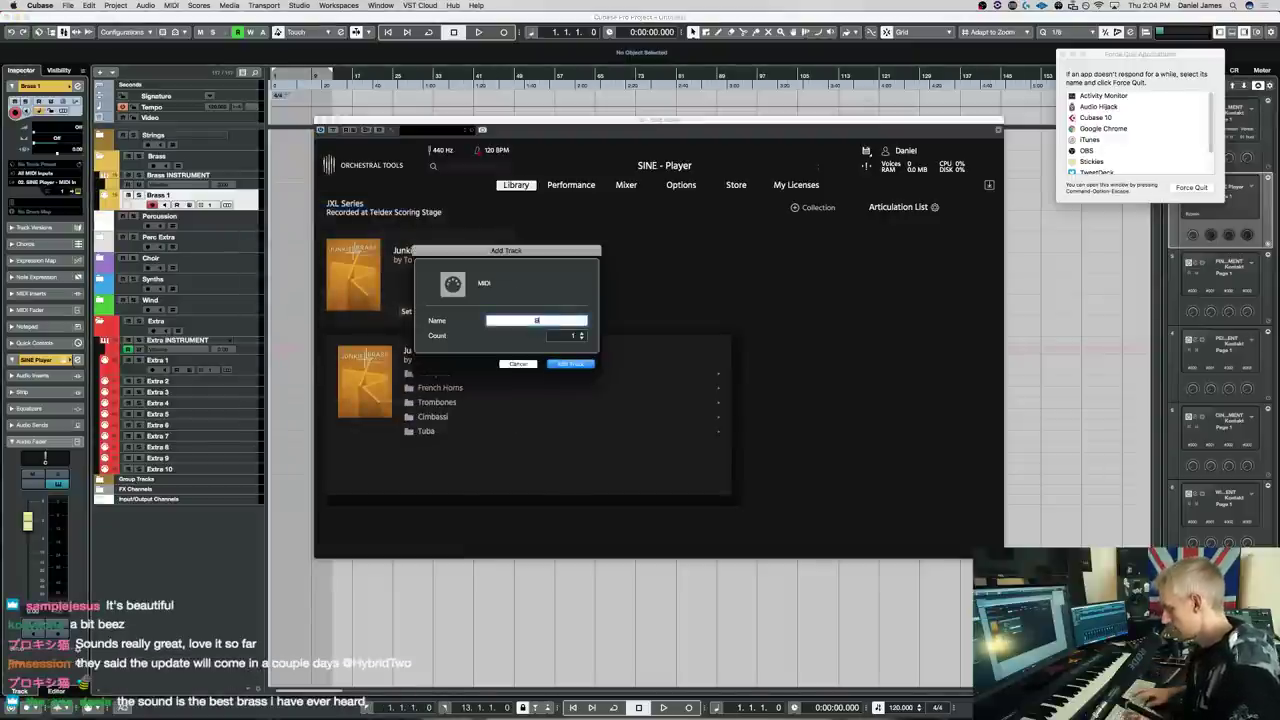
text(s 2)
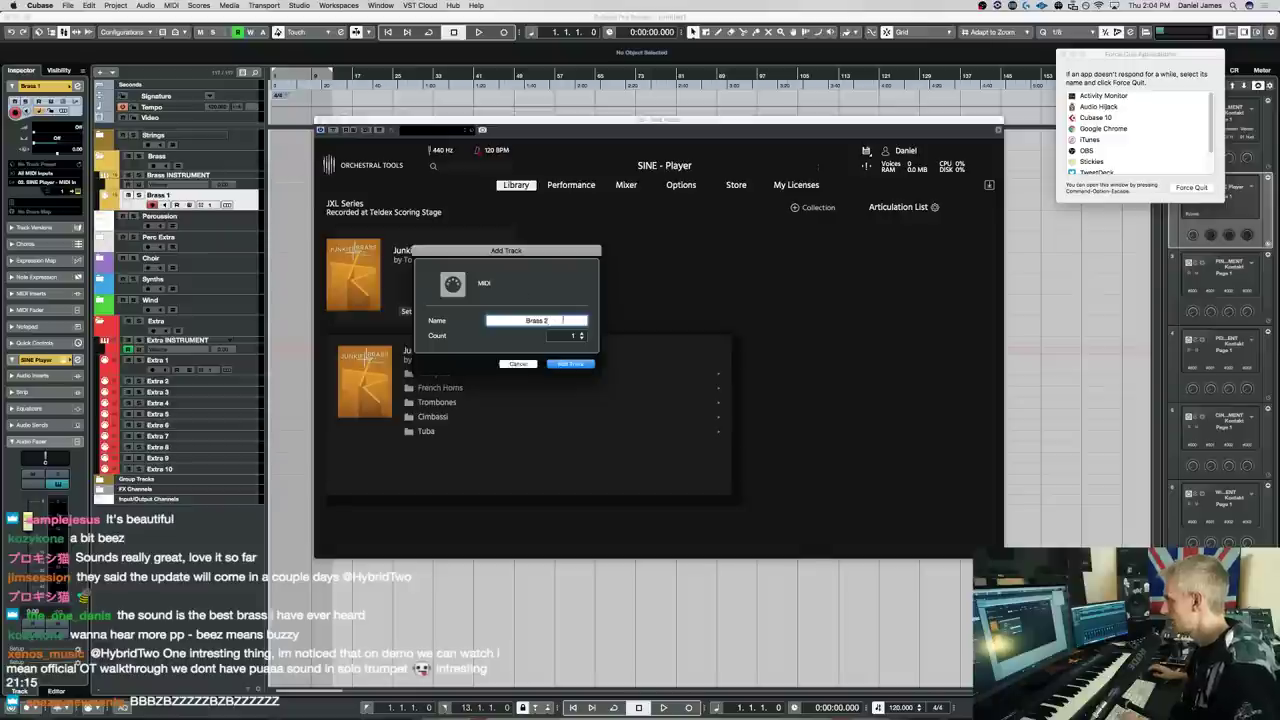
click(552, 336)
text(5)
key(Return)
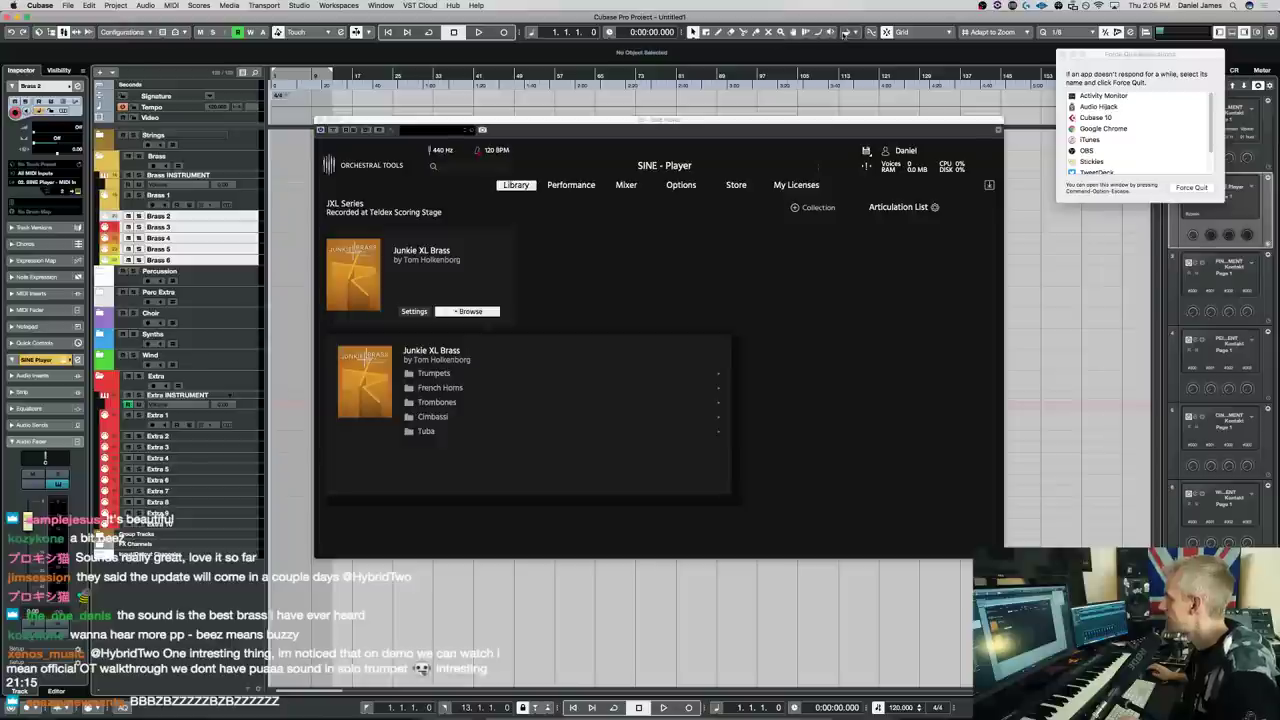
click(845, 33)
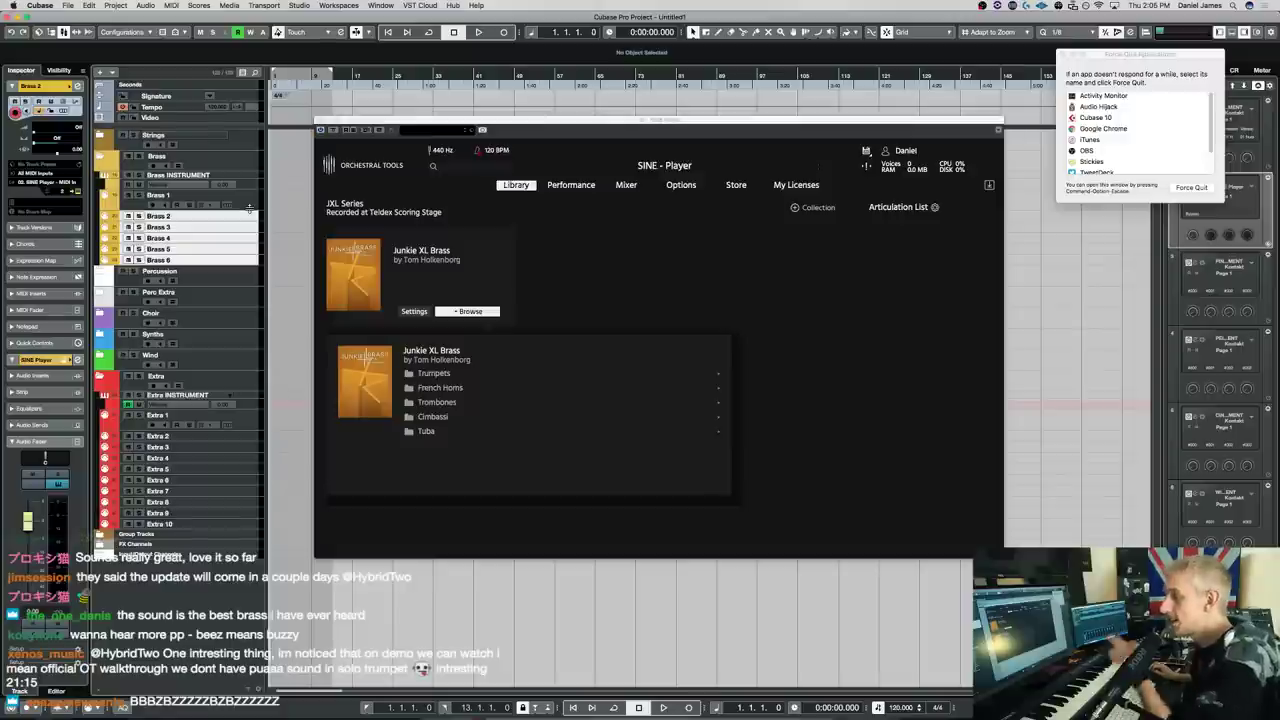
Close the Force Quit Applications window and load 03 Trumpets a6 from Junkie XL Brass for playing on the Brass 1 track
click(528, 130)
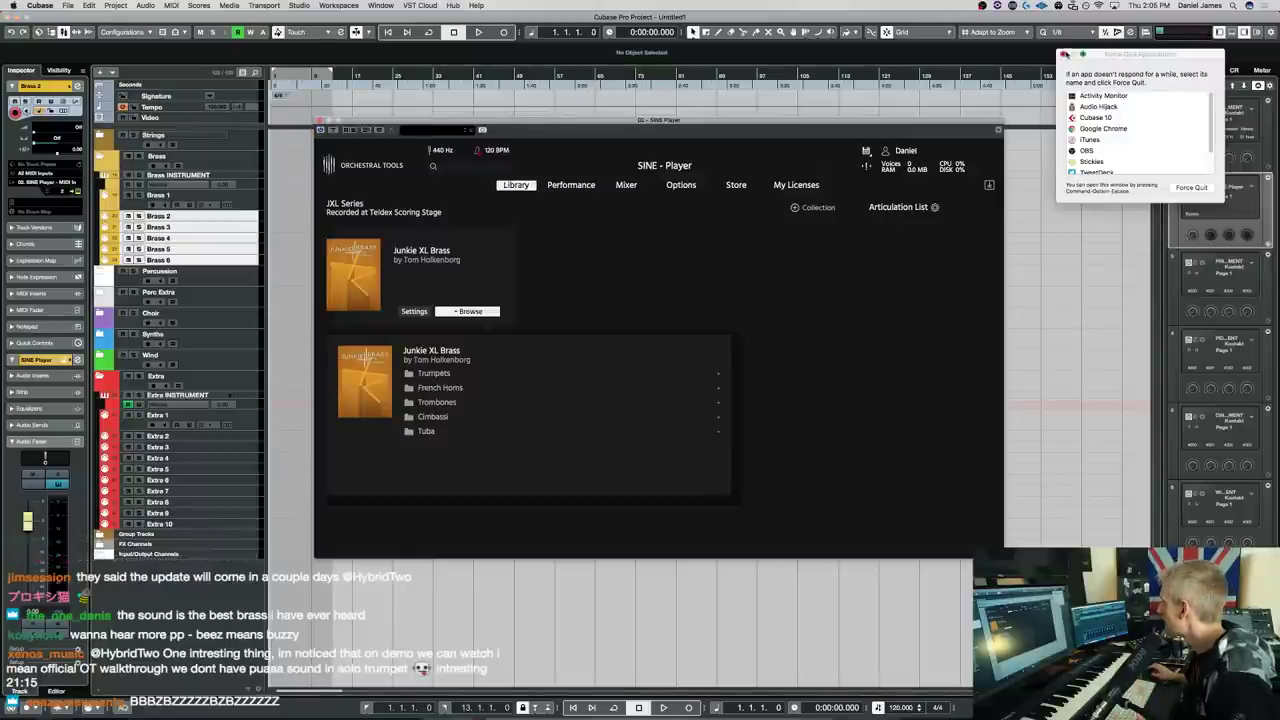
click(1063, 56)
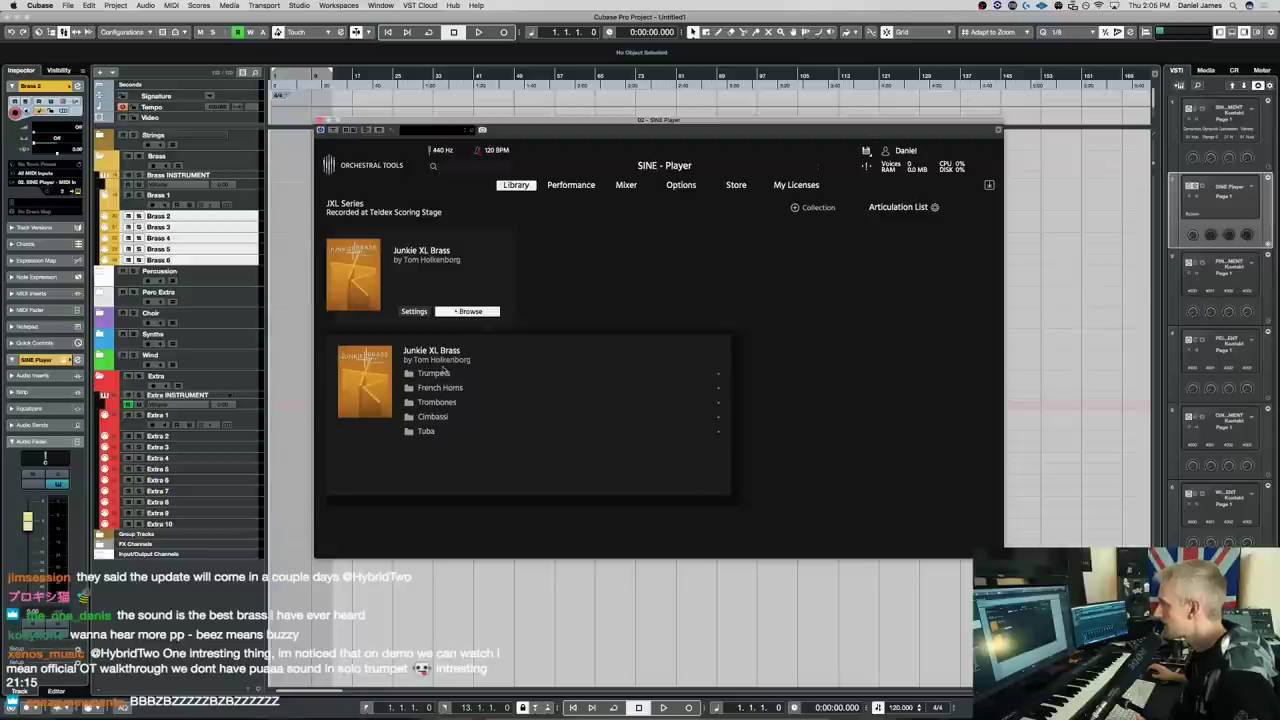
click(443, 372)
double_click(455, 416)
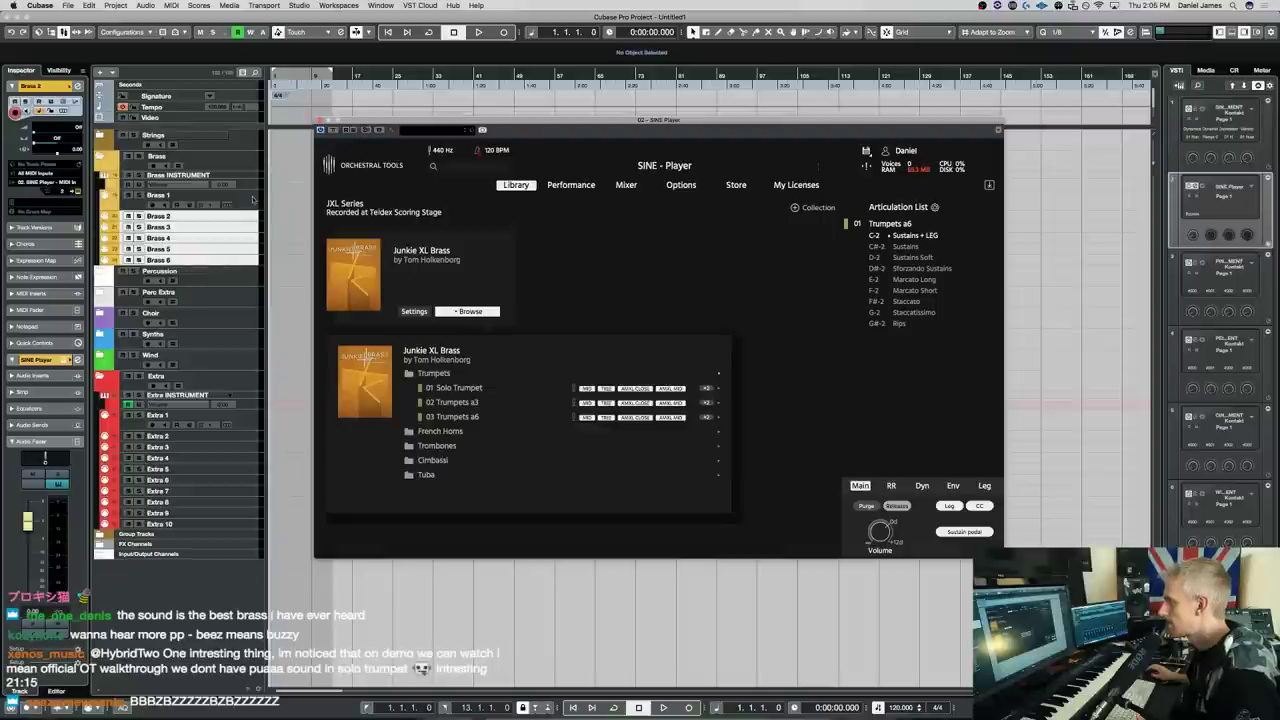
click(251, 198)
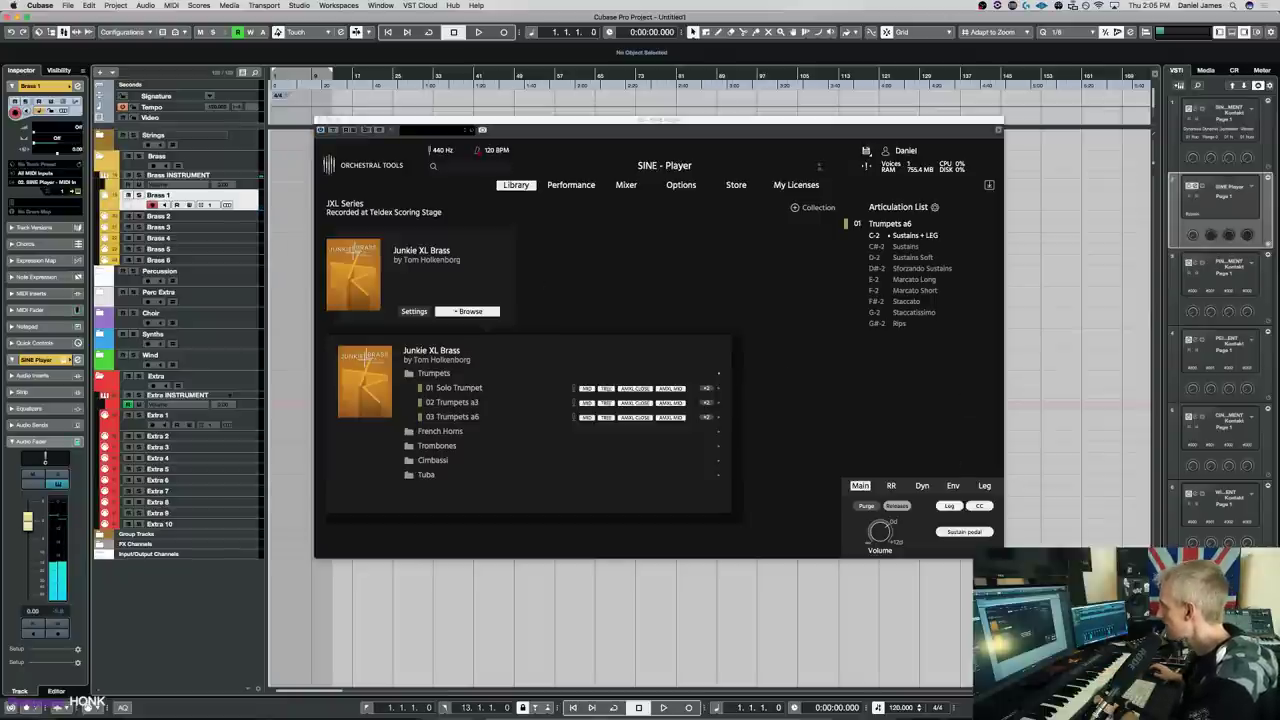
Shrink the SINE Player window and audition Trumpets a6 Sustains + LEG while toggling the ff and fff dynamic layers
drag(892, 556, 704, 512)
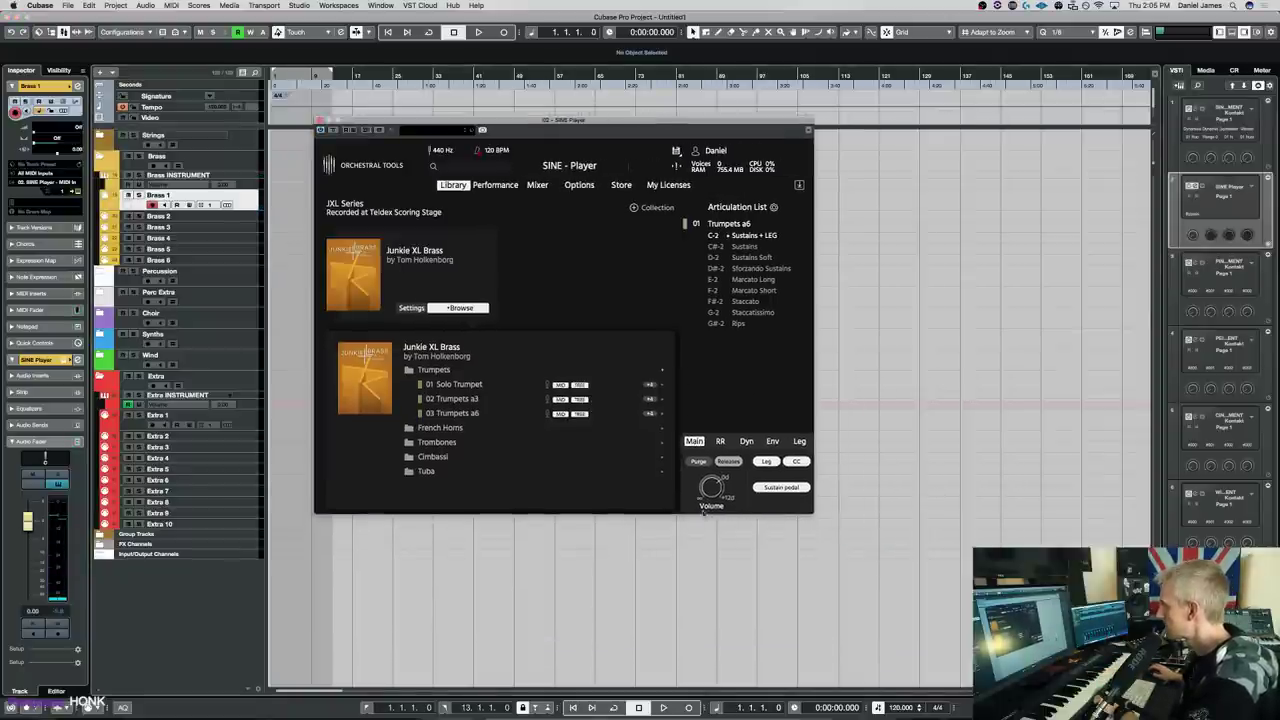
click(747, 441)
click(781, 488)
click(794, 474)
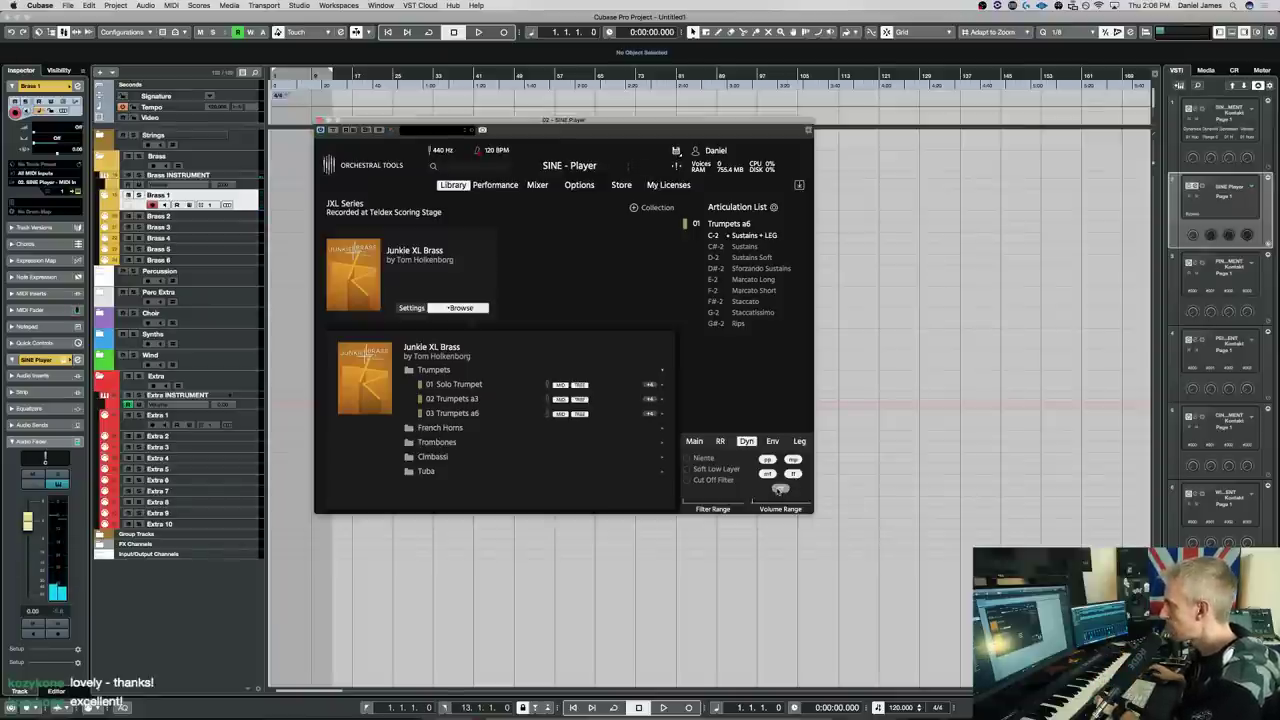
click(779, 489)
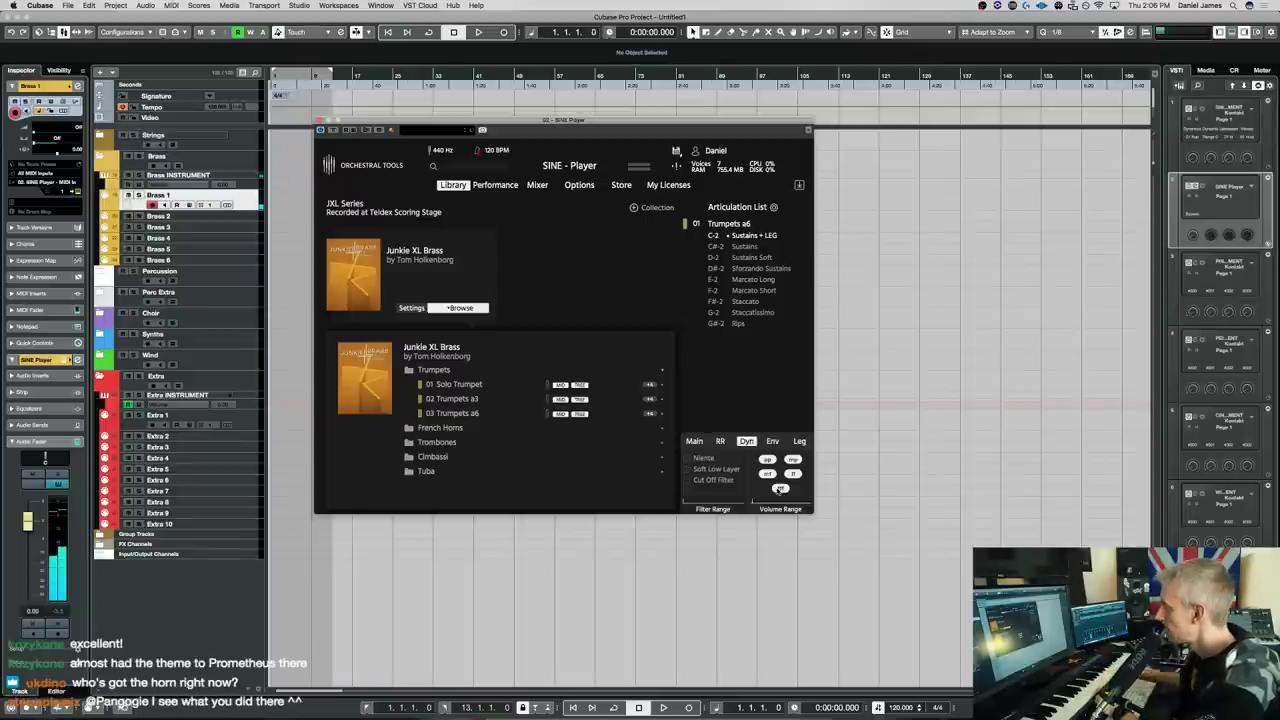
Enable the AMXL ROOM and AMXL MID microphones for Trumpets a6 and compare them by soloing
click(537, 185)
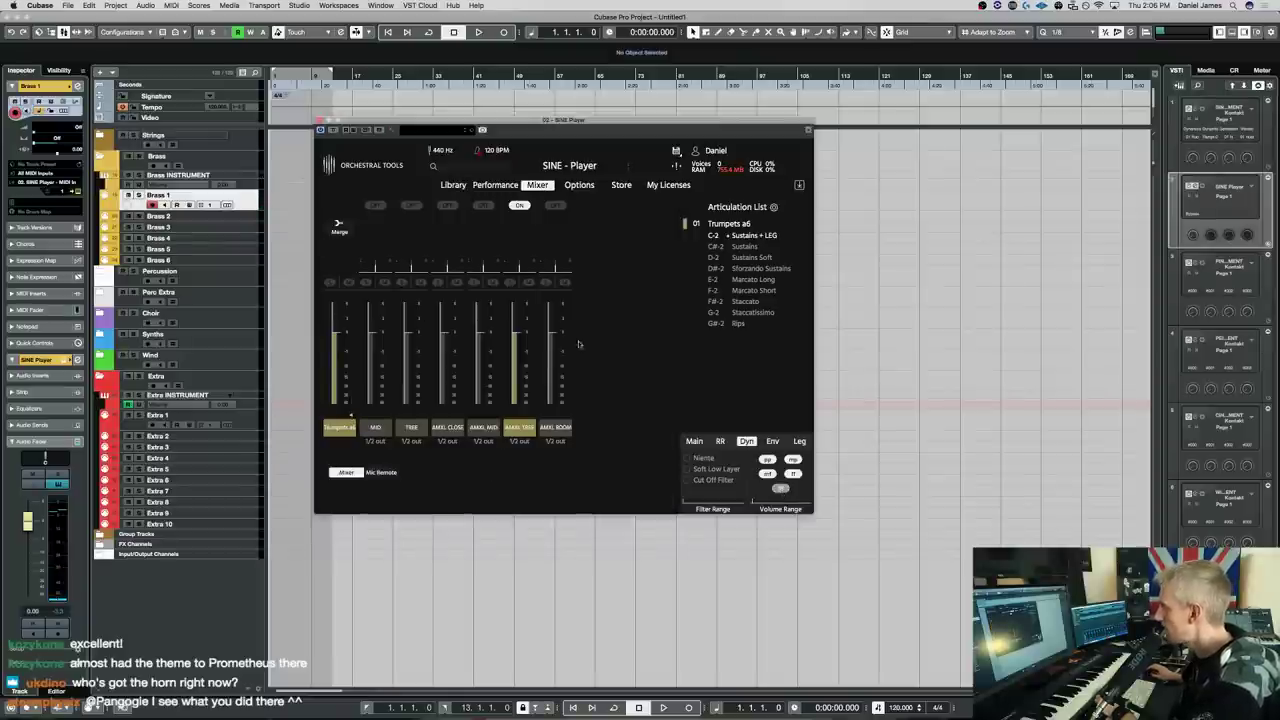
click(556, 205)
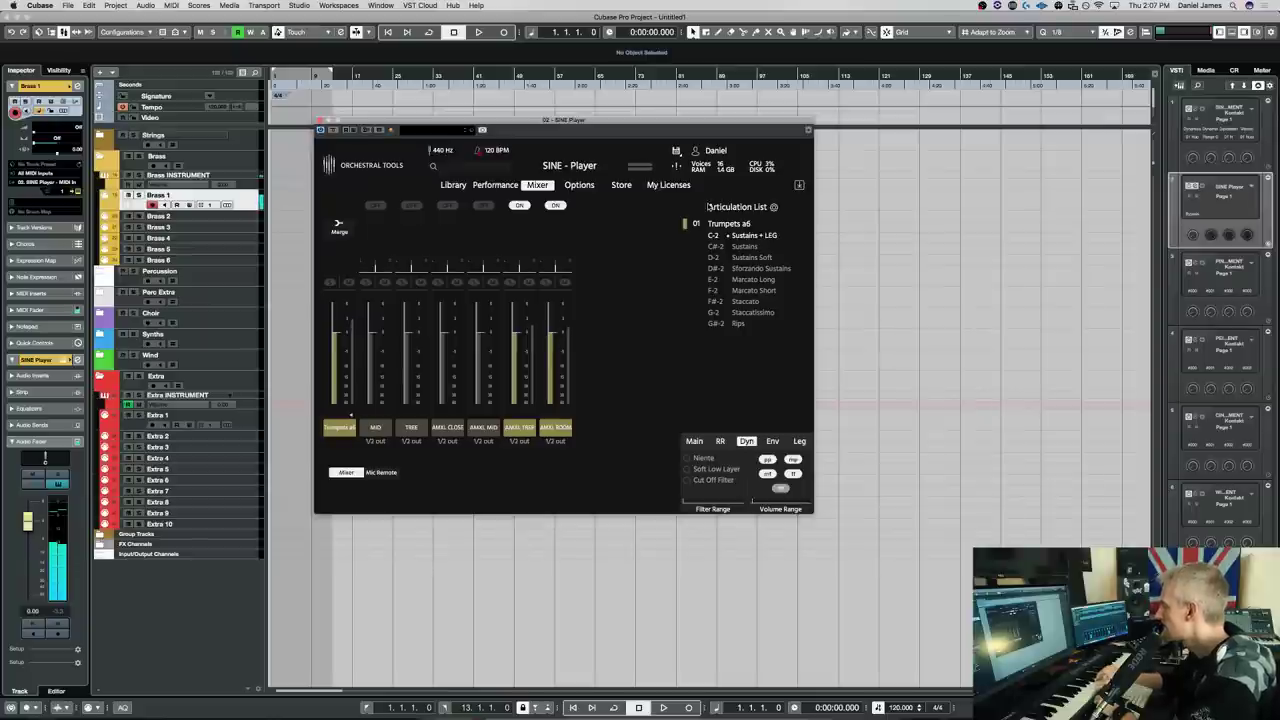
click(483, 206)
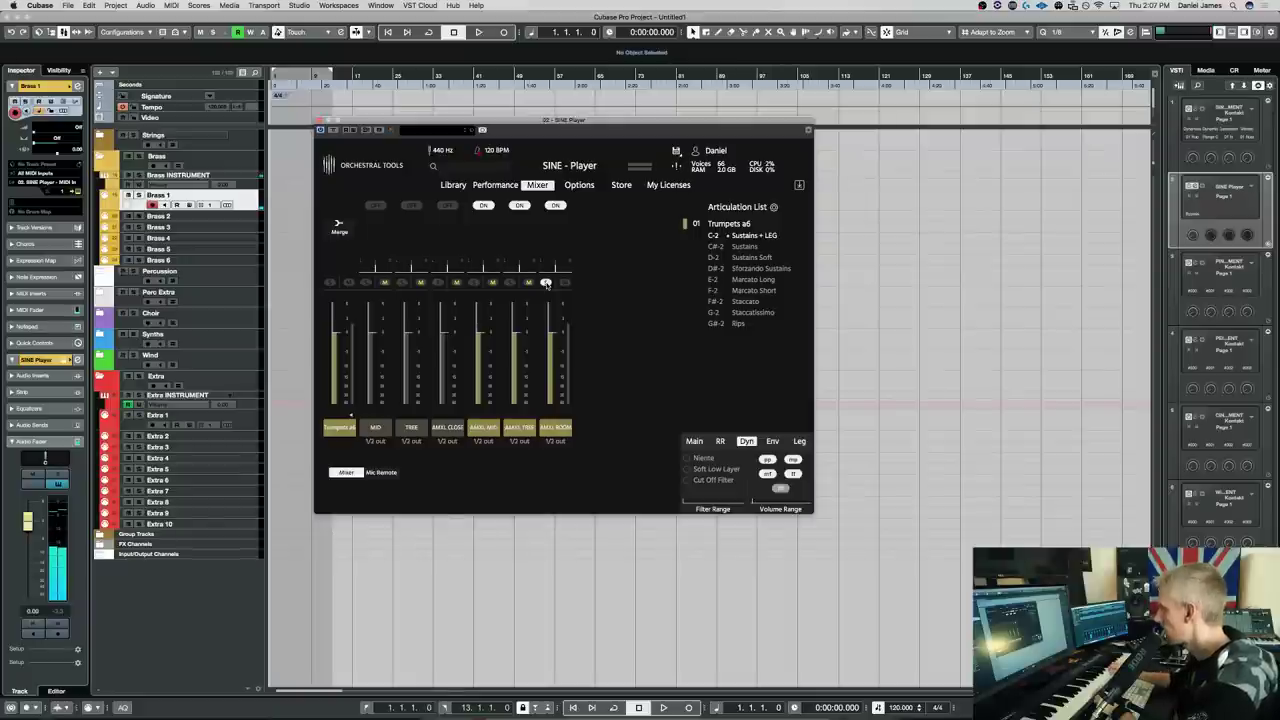
click(546, 284)
click(474, 282)
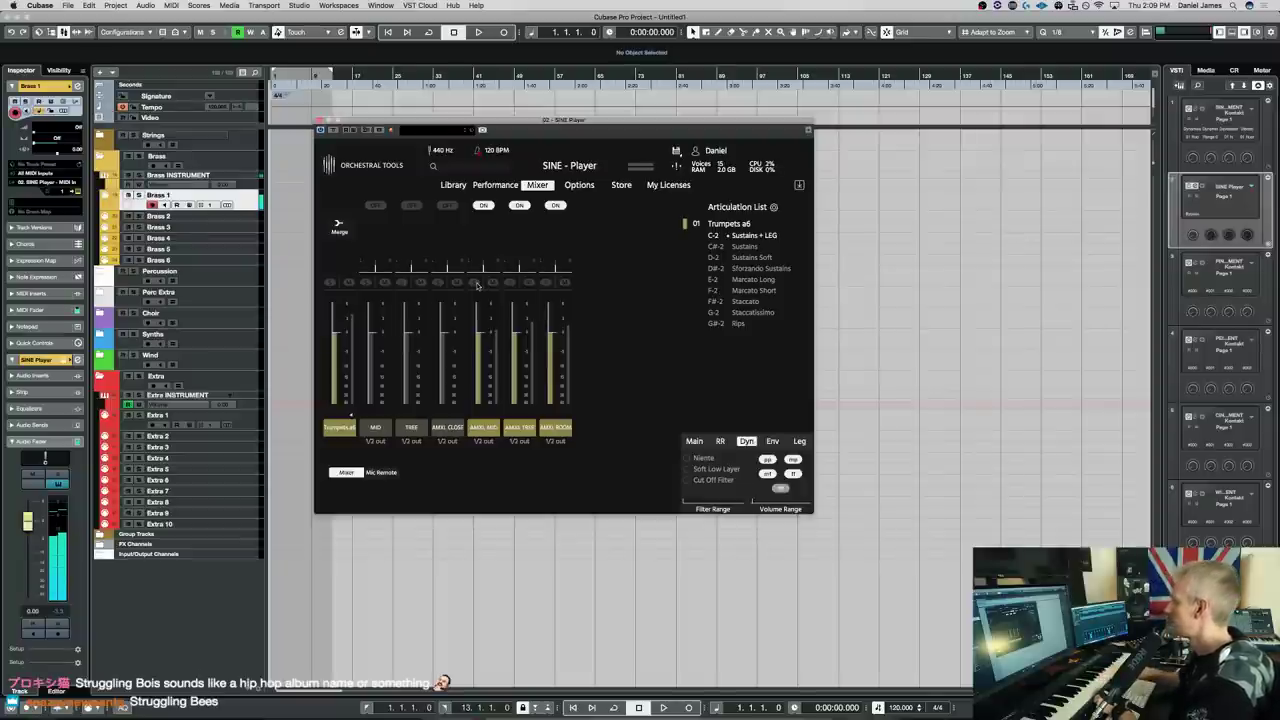
Audition the Trumpets a6 Sustains with the ff dynamic layer off, and switch to the Sustains Soft articulation
click(750, 247)
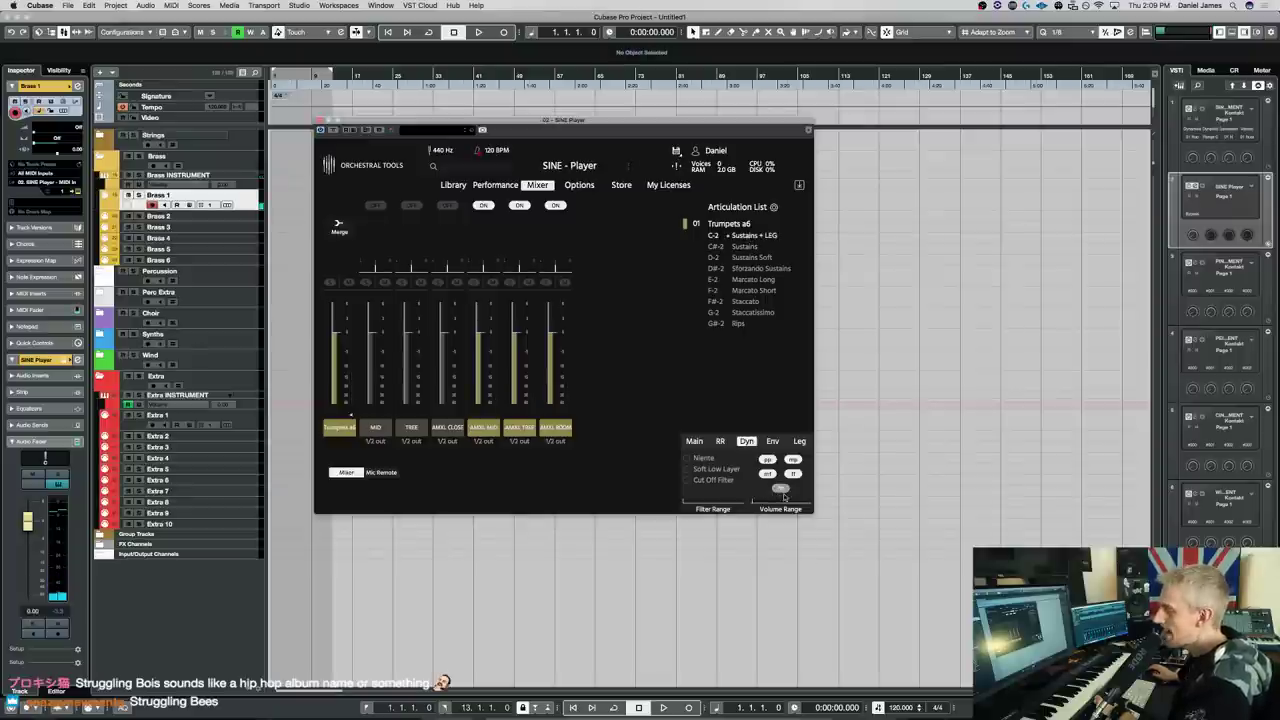
click(752, 250)
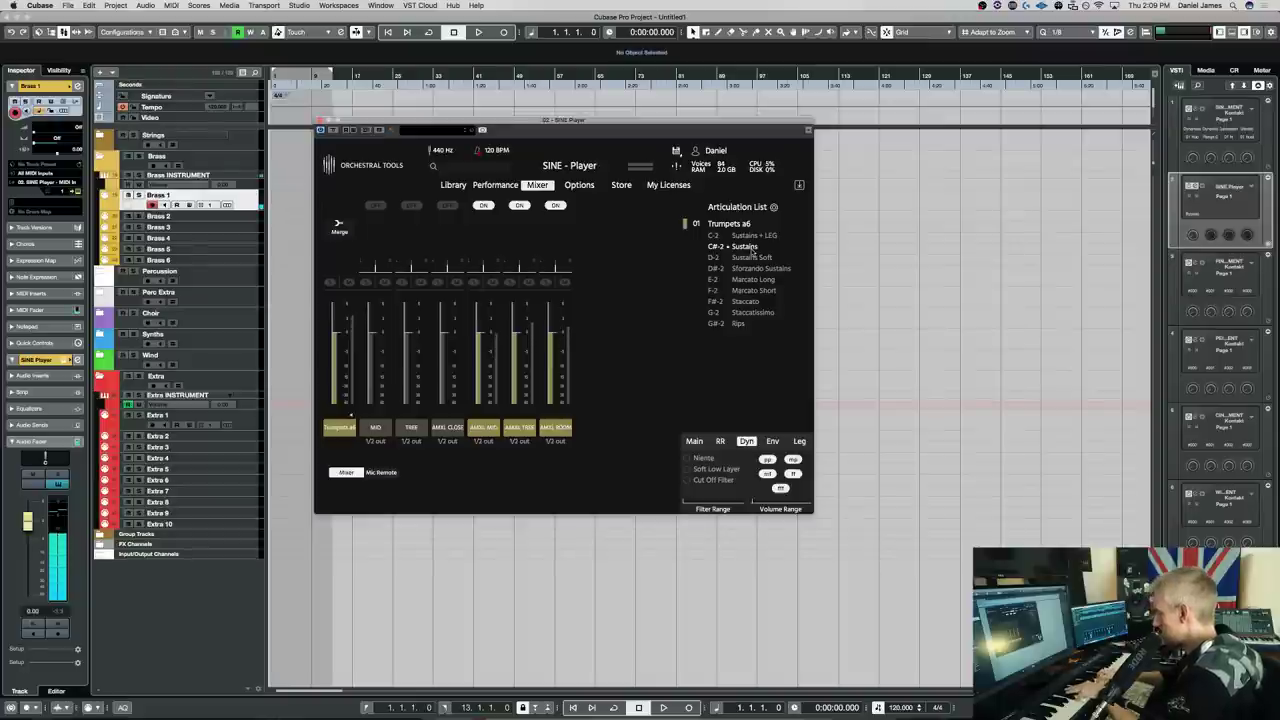
click(792, 474)
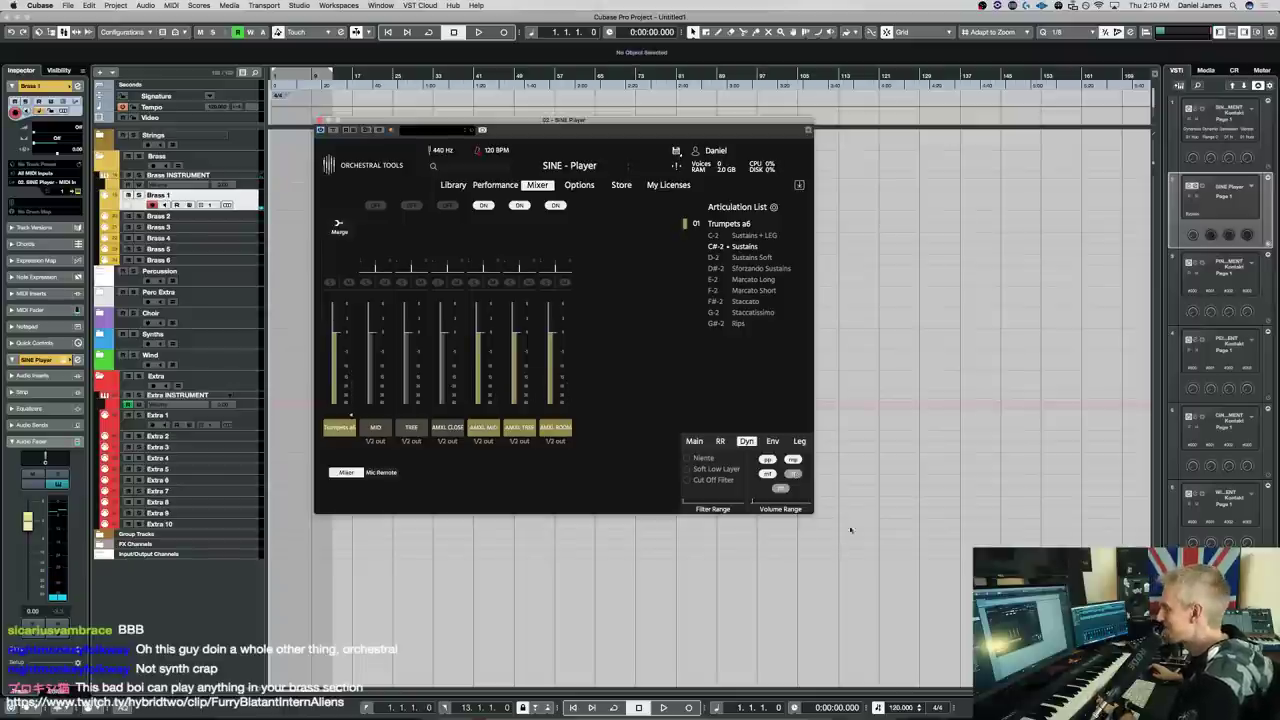
click(765, 257)
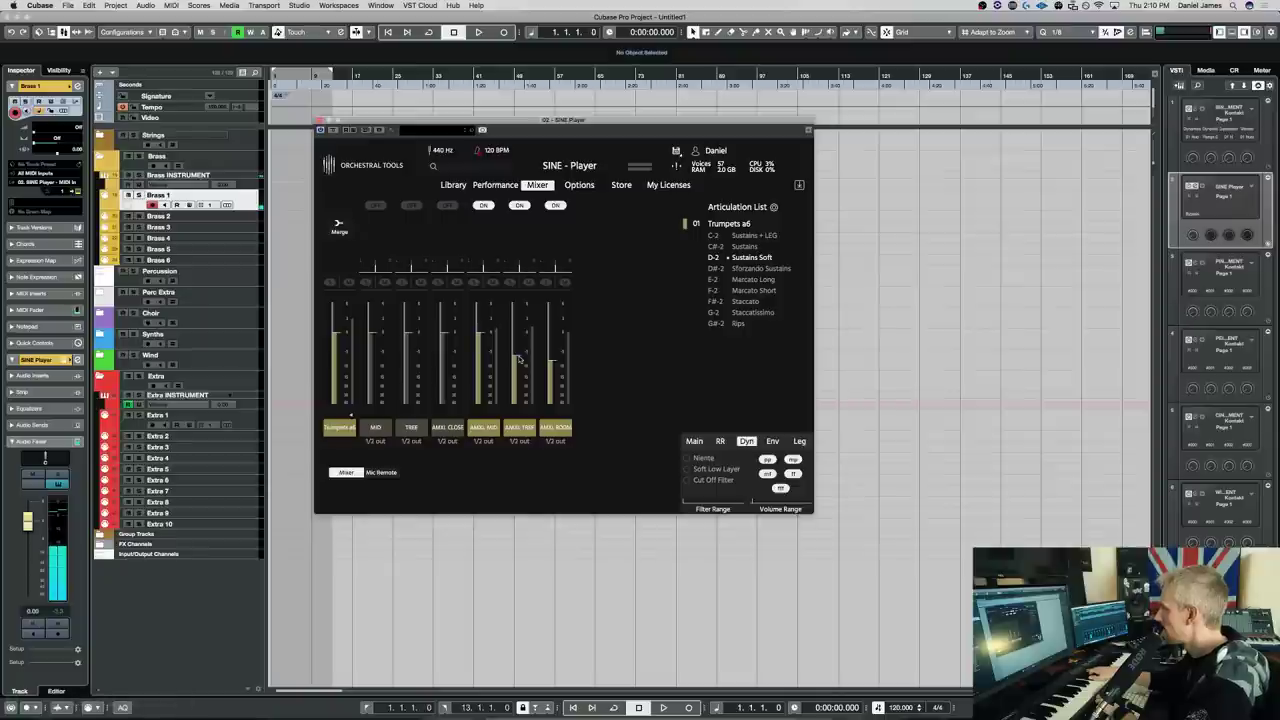
Try Sustains Soft with the MID and TREE microphones on and AMXL TREE and AMXL MID off, toggling the ff layer
click(375, 205)
click(410, 205)
click(519, 205)
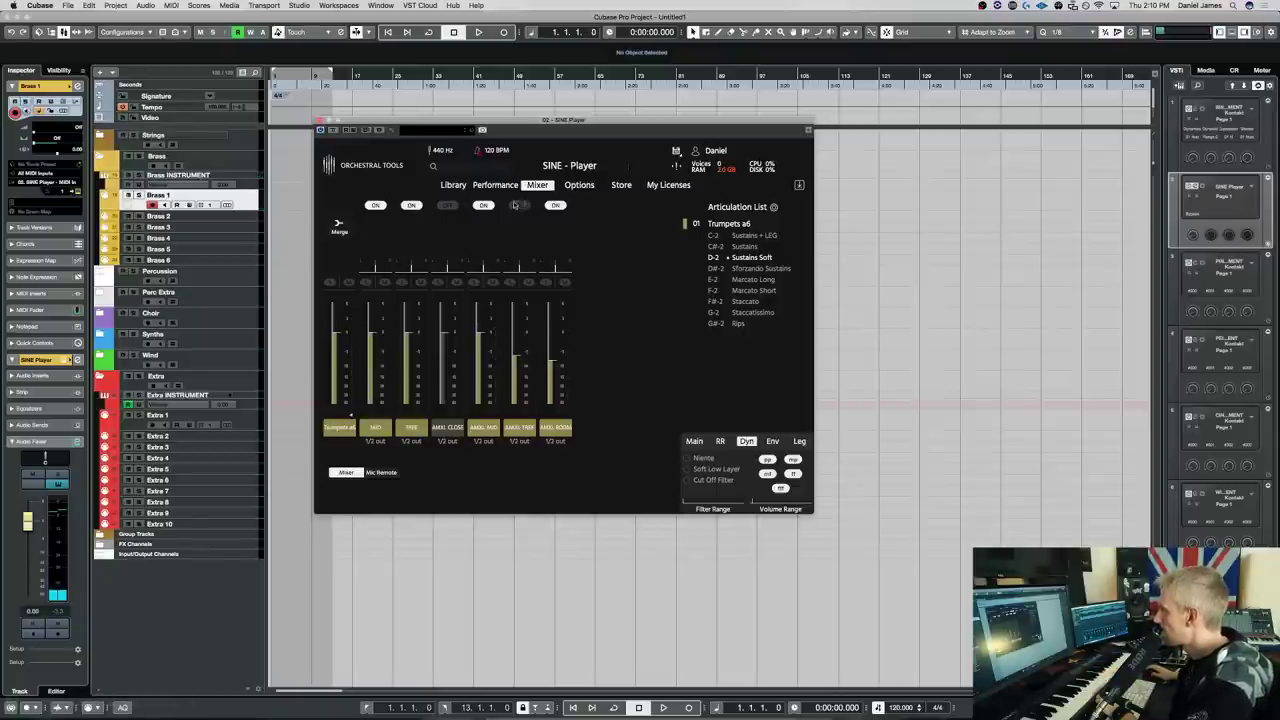
click(483, 205)
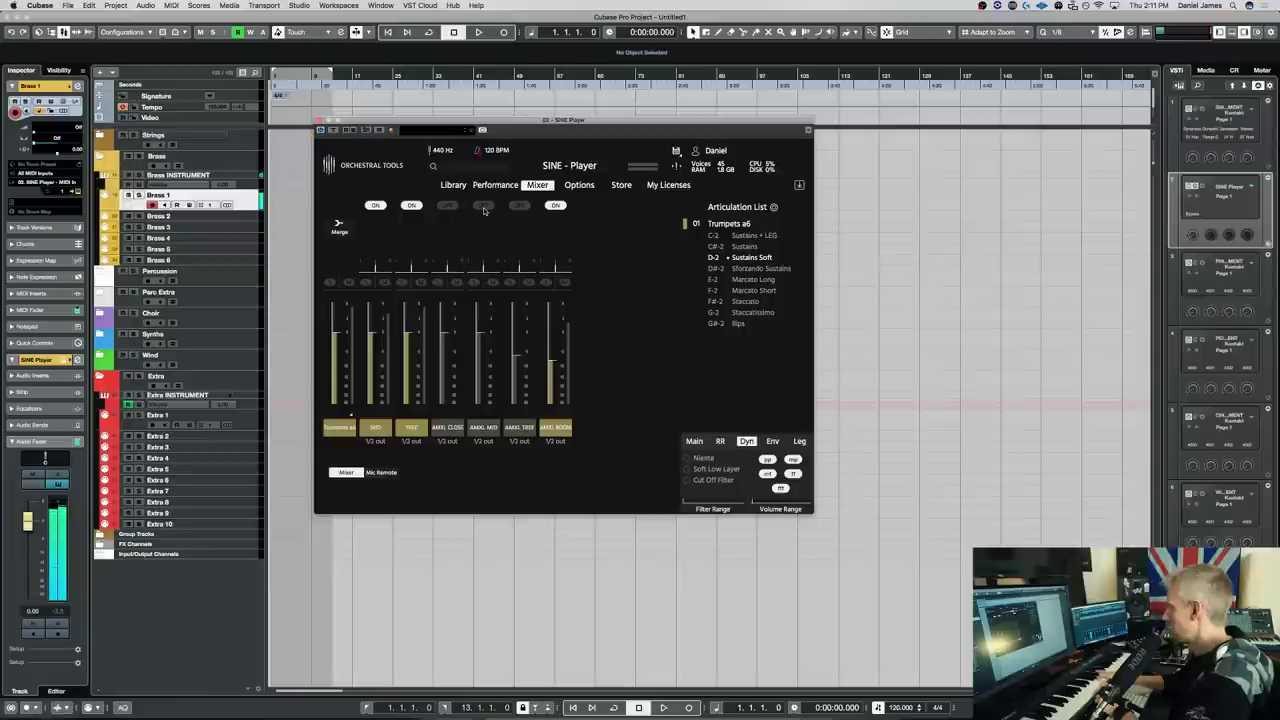
click(793, 475)
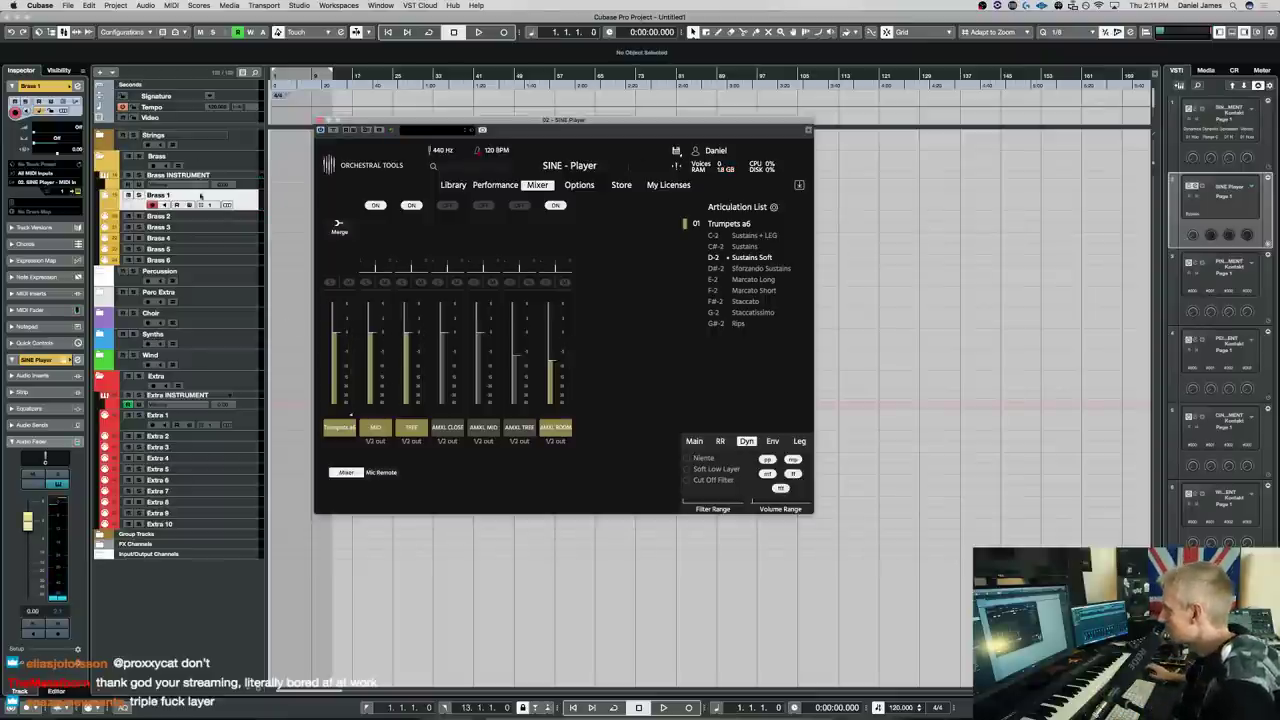
Disable the TREE and MID microphones and re-enable AMXL TREE and AMXL MID
click(409, 205)
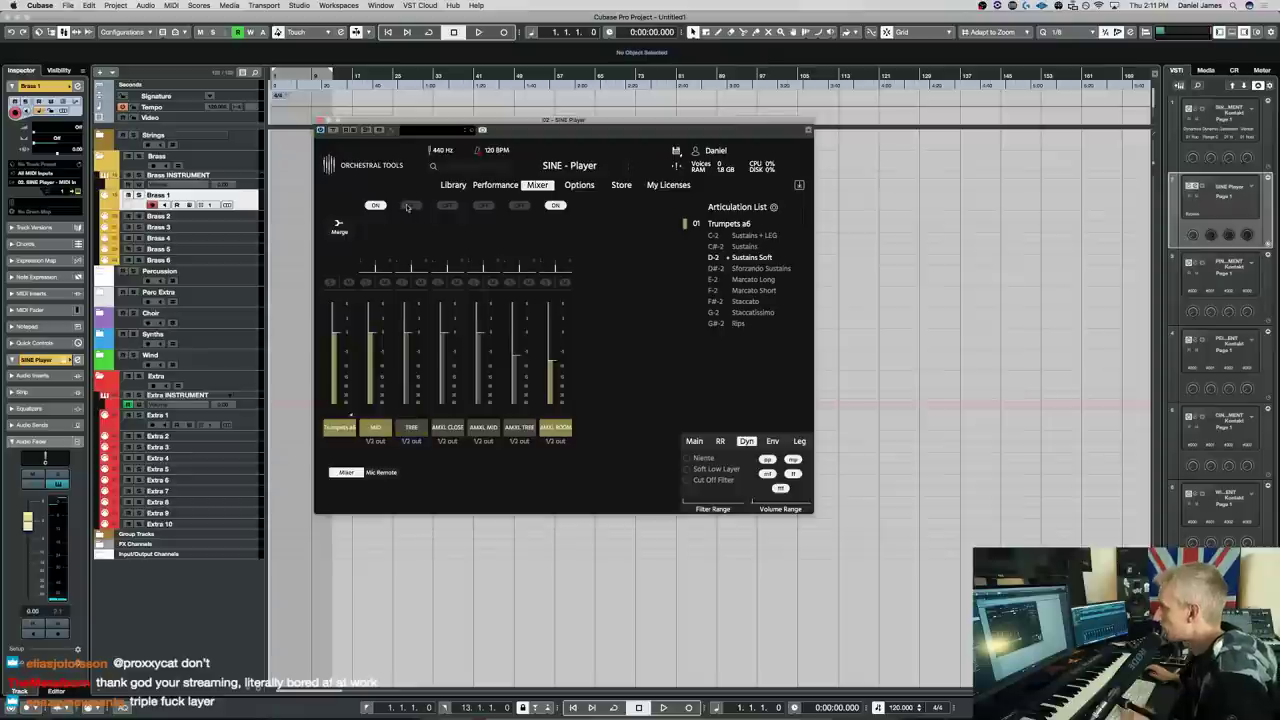
click(377, 205)
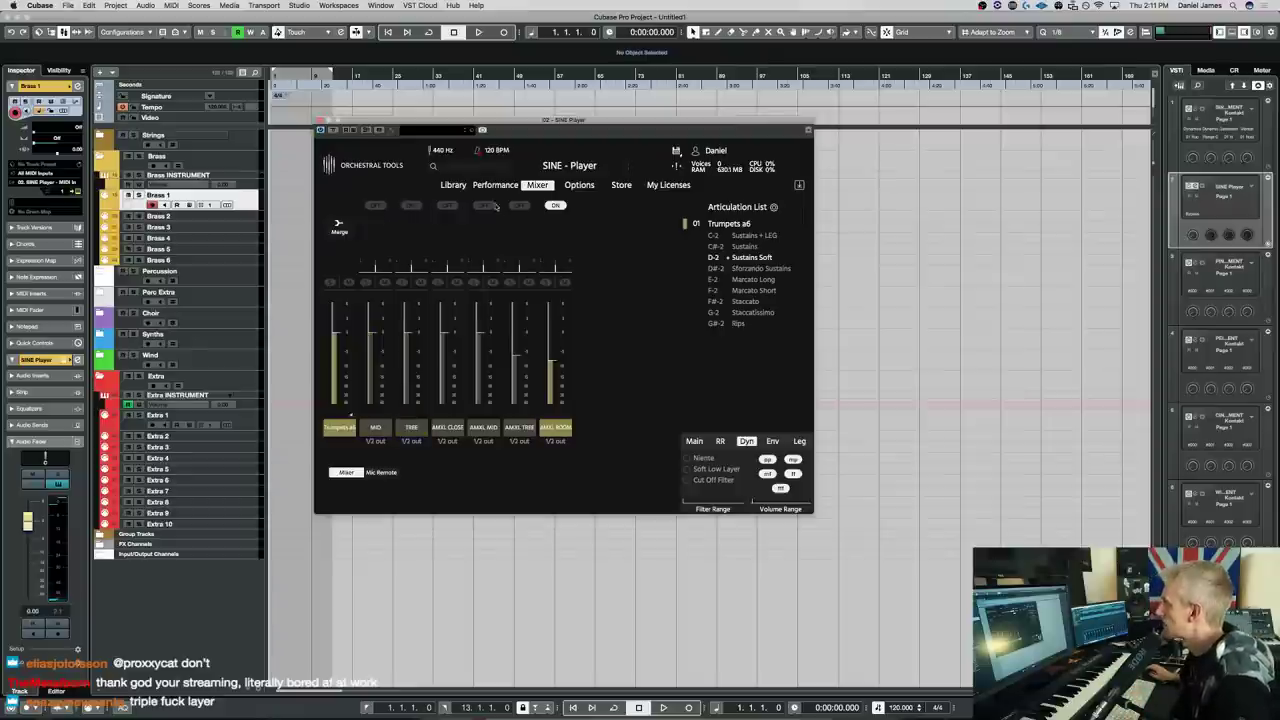
click(521, 206)
click(485, 206)
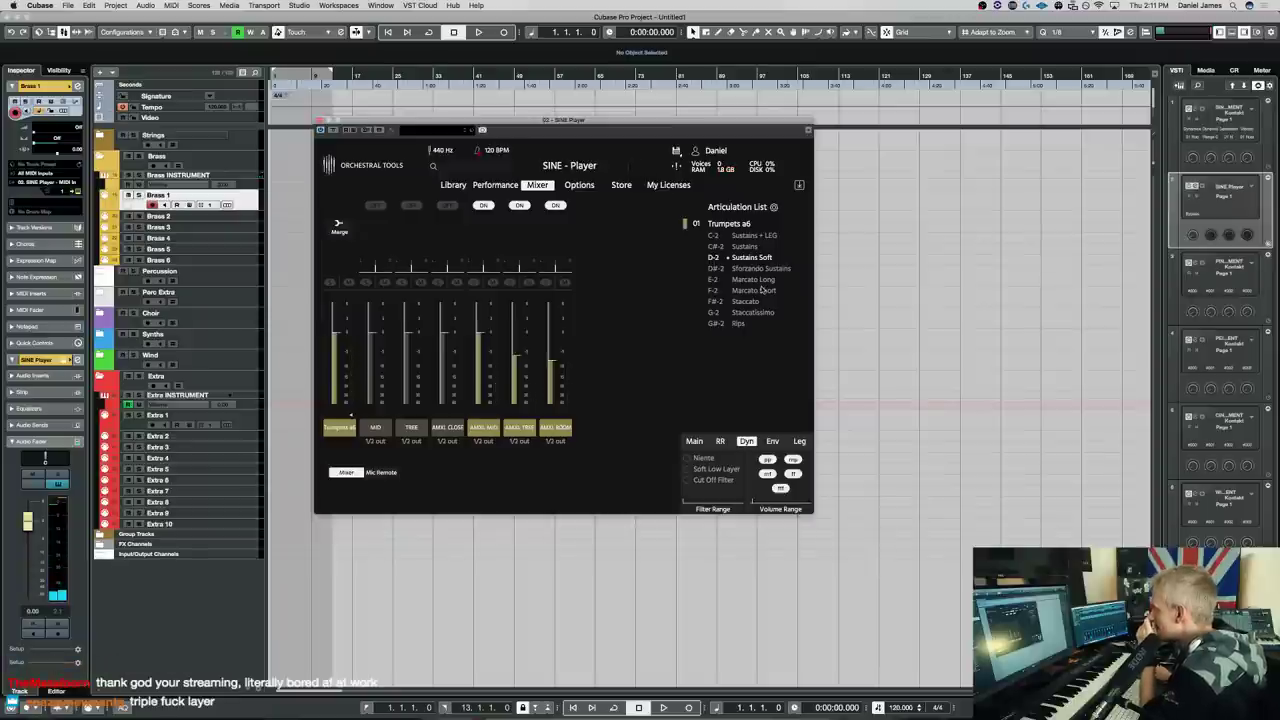
Shift the Trumpets a6 keyswitch range up the keyboard so that it starts at C1
click(492, 187)
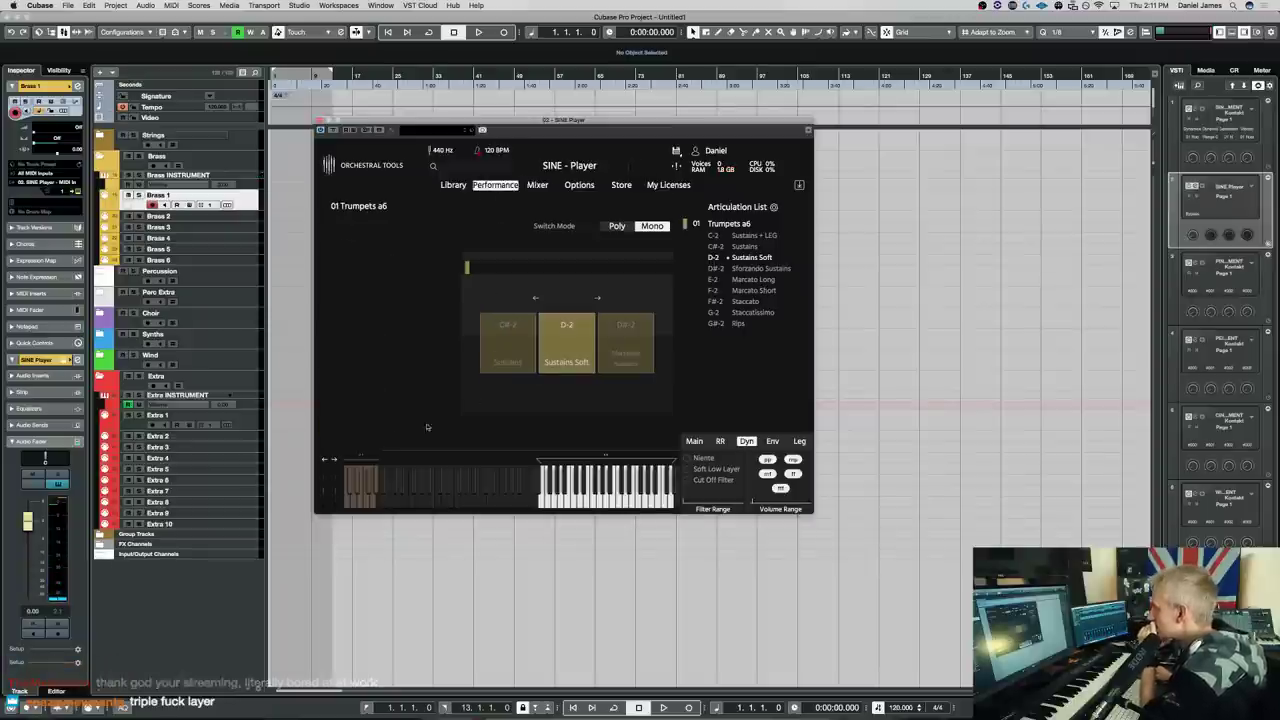
drag(435, 457, 531, 462)
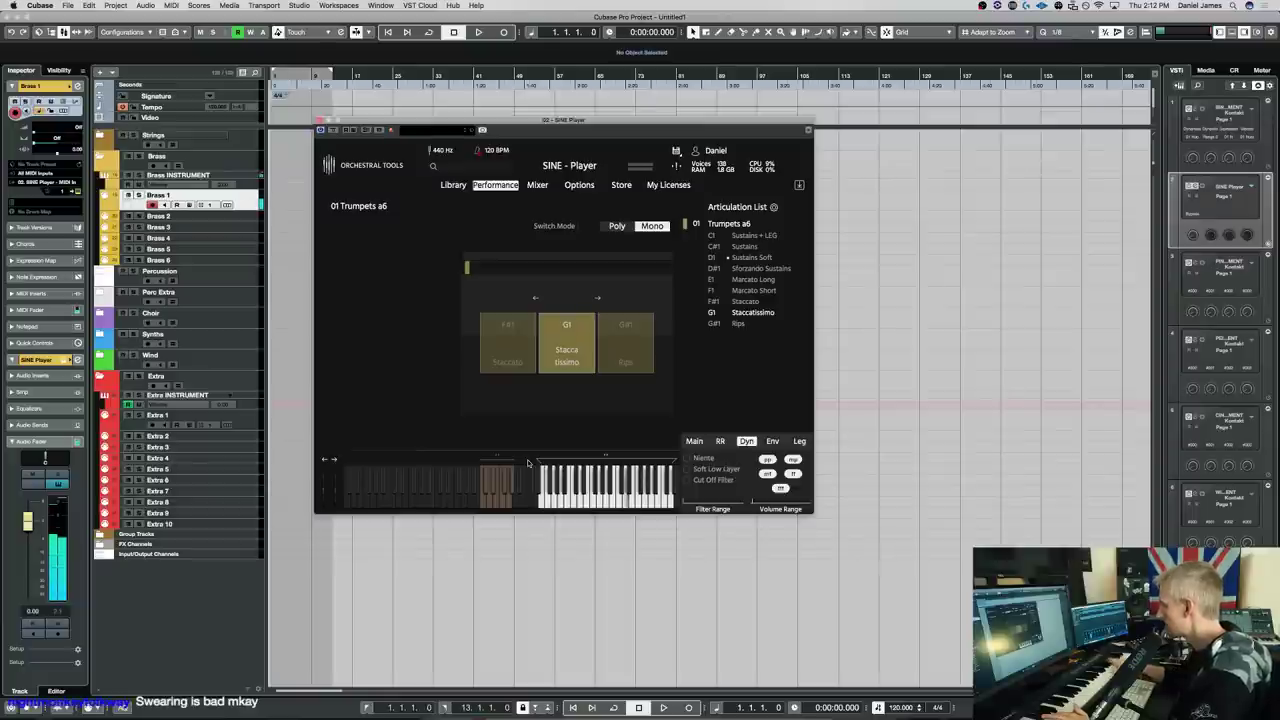
Create a MIDI part on the Brass 1 track, extend it to eight bars and open it in the Key Editor
double_click(278, 206)
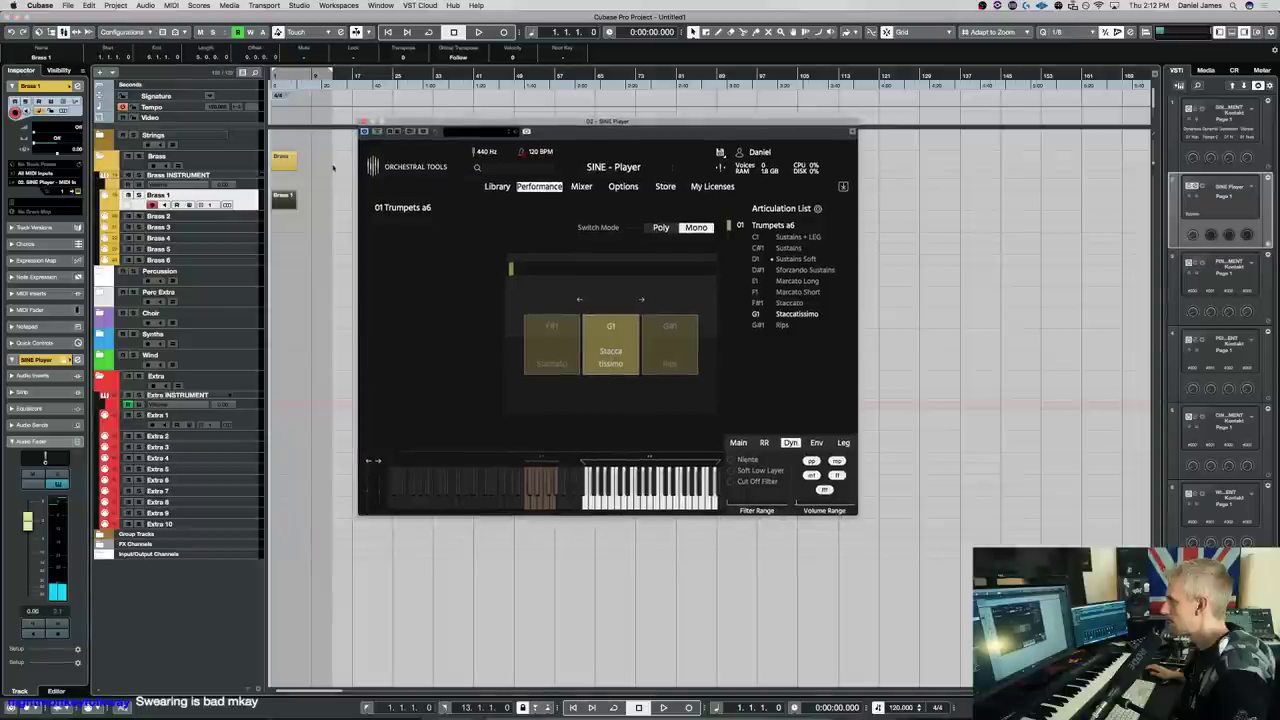
click(308, 210)
click(304, 205)
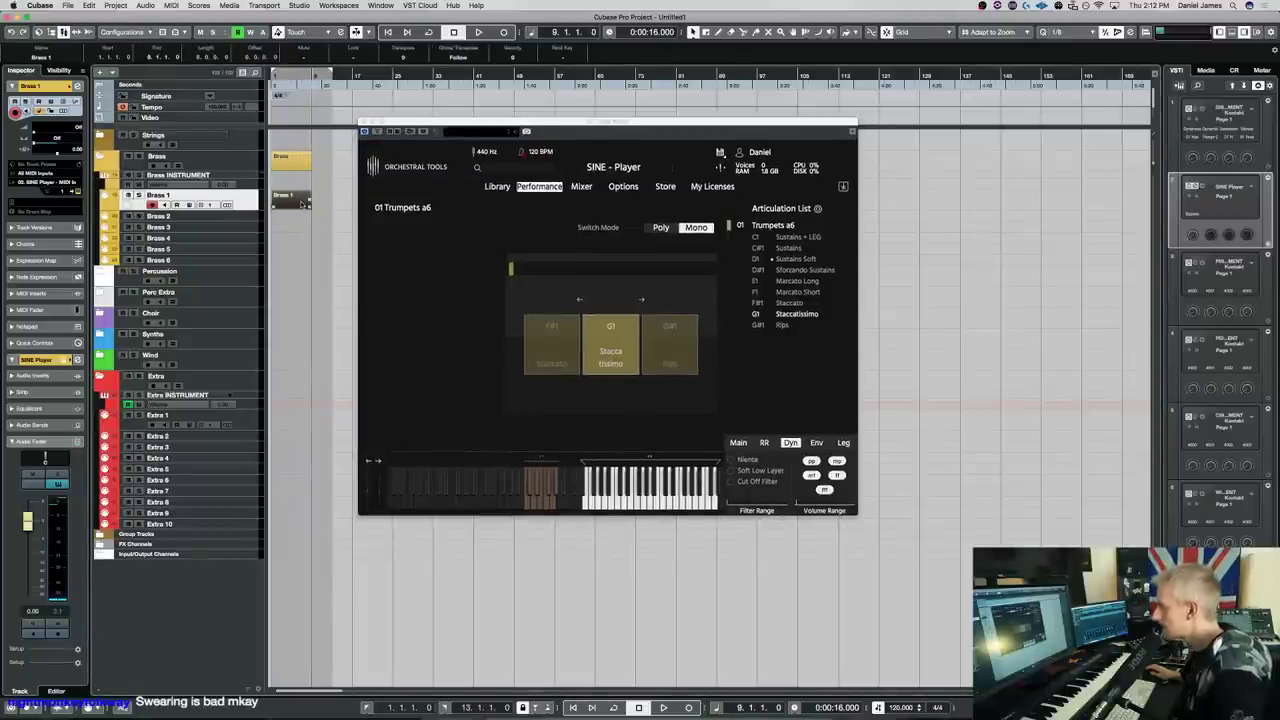
double_click(304, 205)
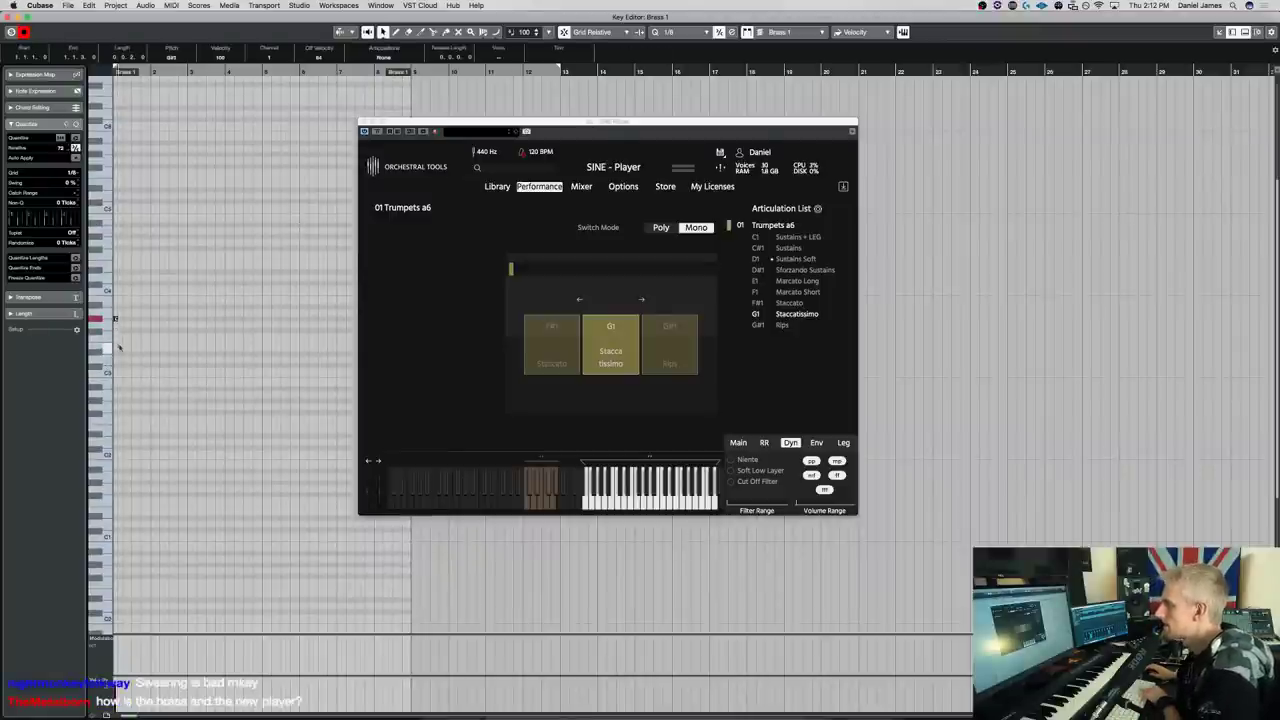
Set the quantize grid to 1/8 Triplet and fill bar 1 with triplet groups on A3, G3, A#3 and A3
key(h)
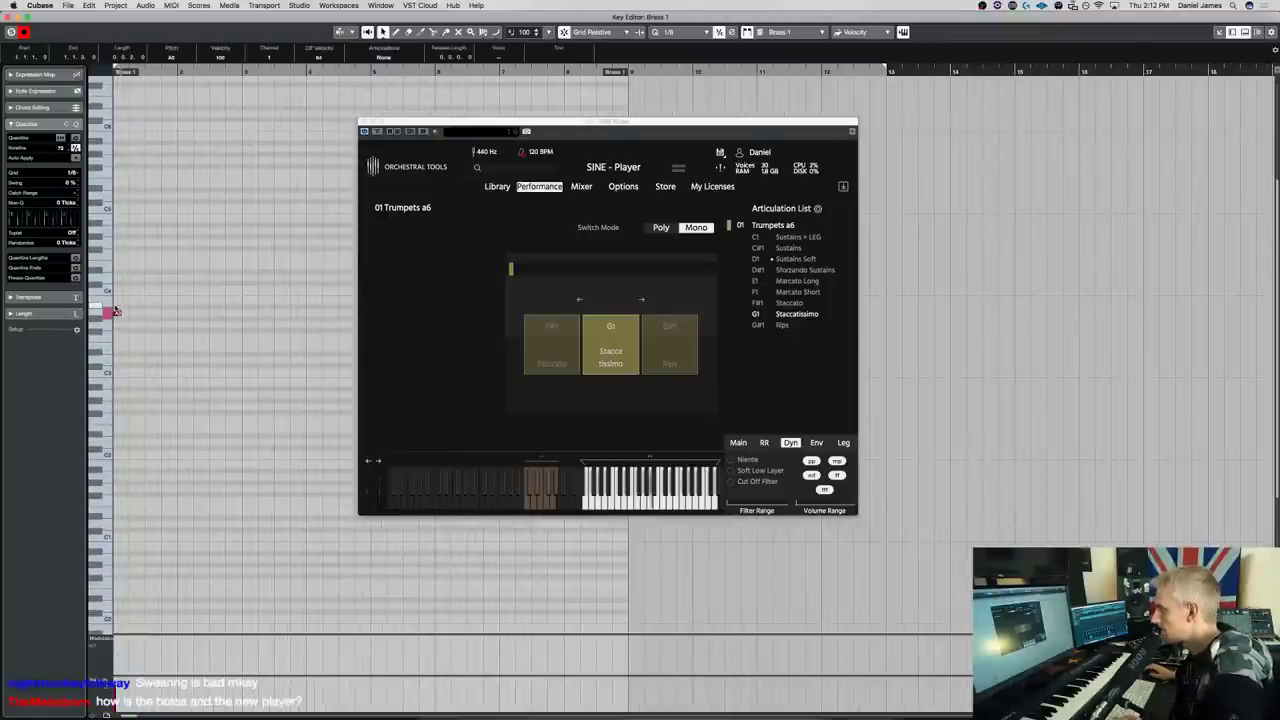
click(690, 32)
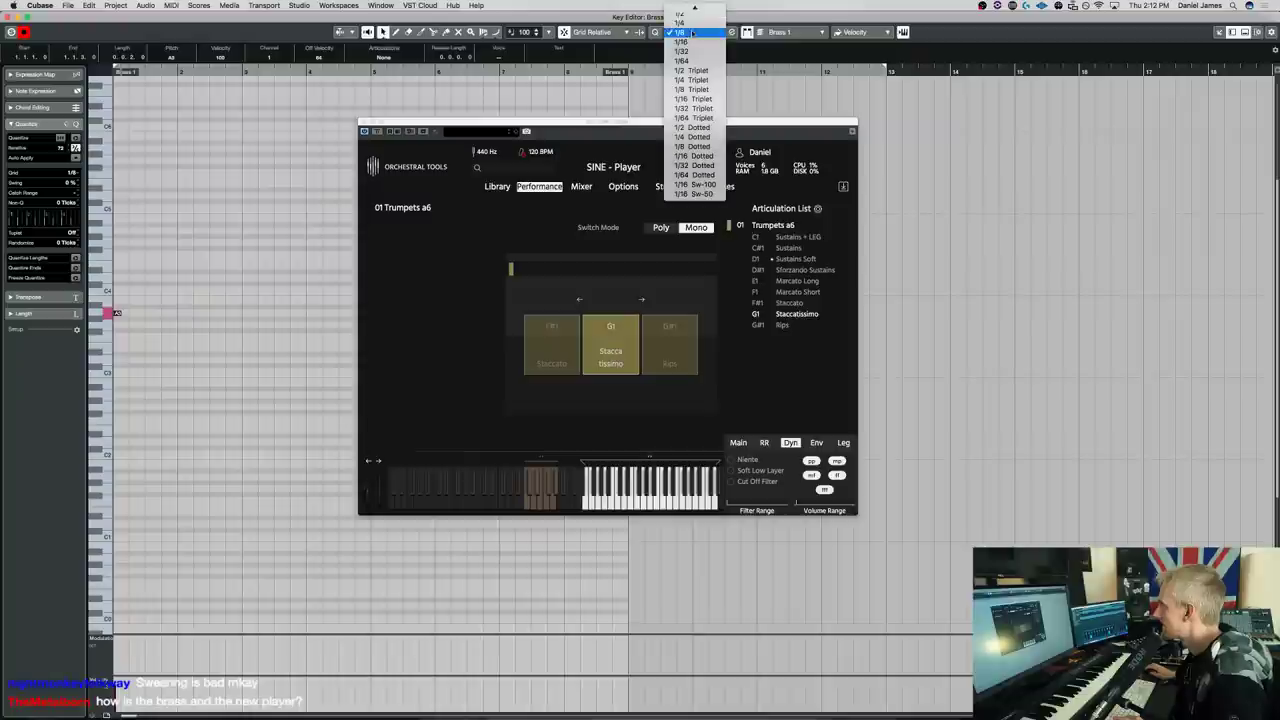
click(703, 90)
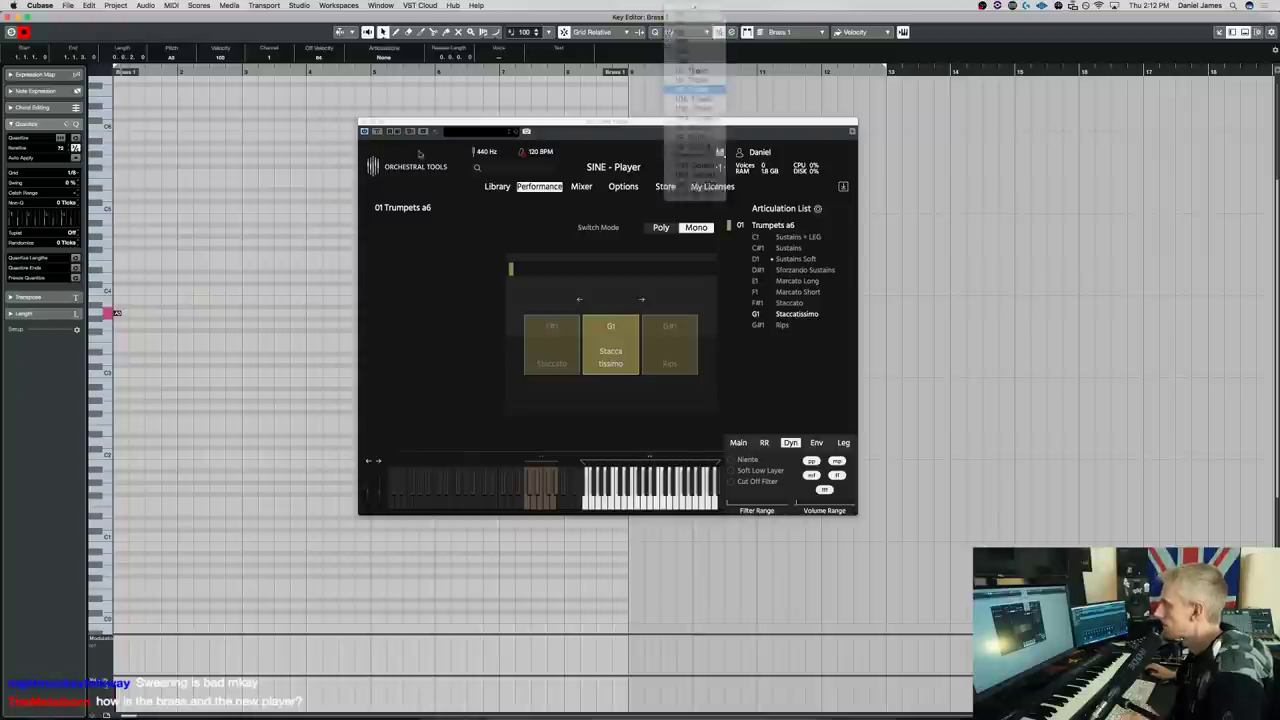
drag(115, 313, 135, 320)
click(131, 324)
click(148, 306)
click(165, 313)
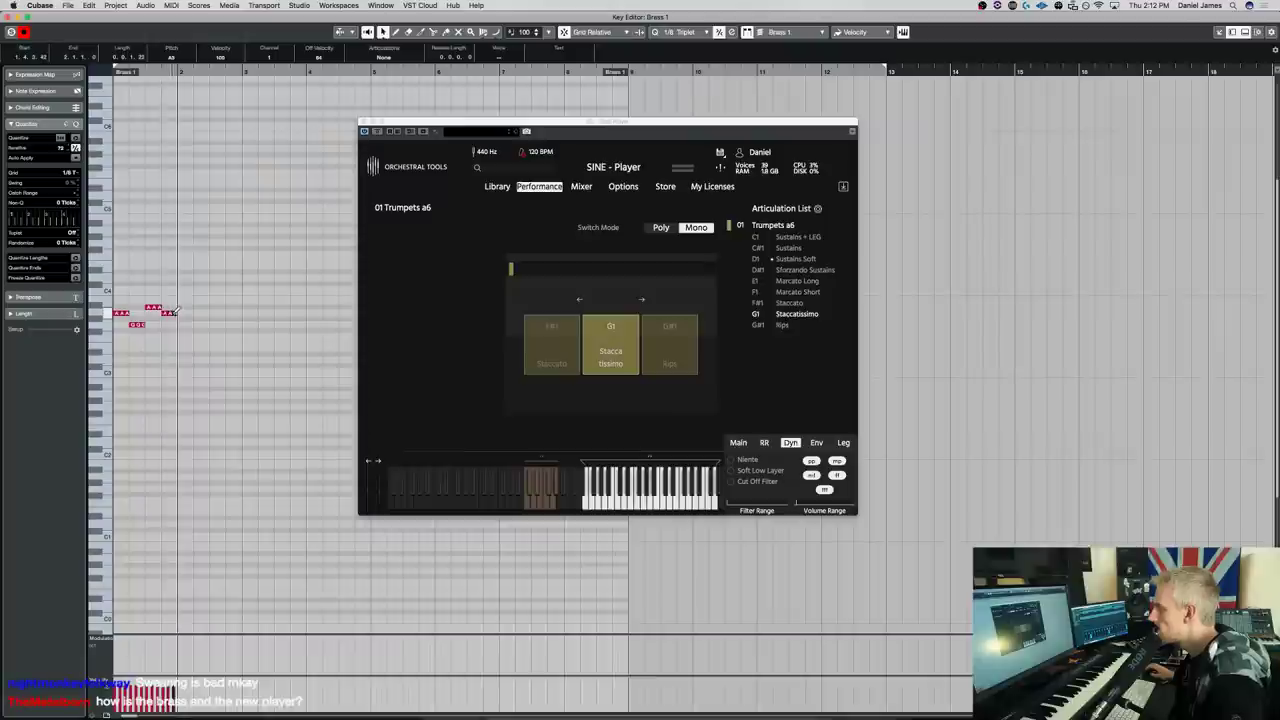
Add repeated D3 triplet notes beneath the bar 1 melody and play the bar back
click(127, 359)
click(133, 359)
click(142, 359)
click(148, 359)
click(163, 359)
click(175, 359)
key(space)
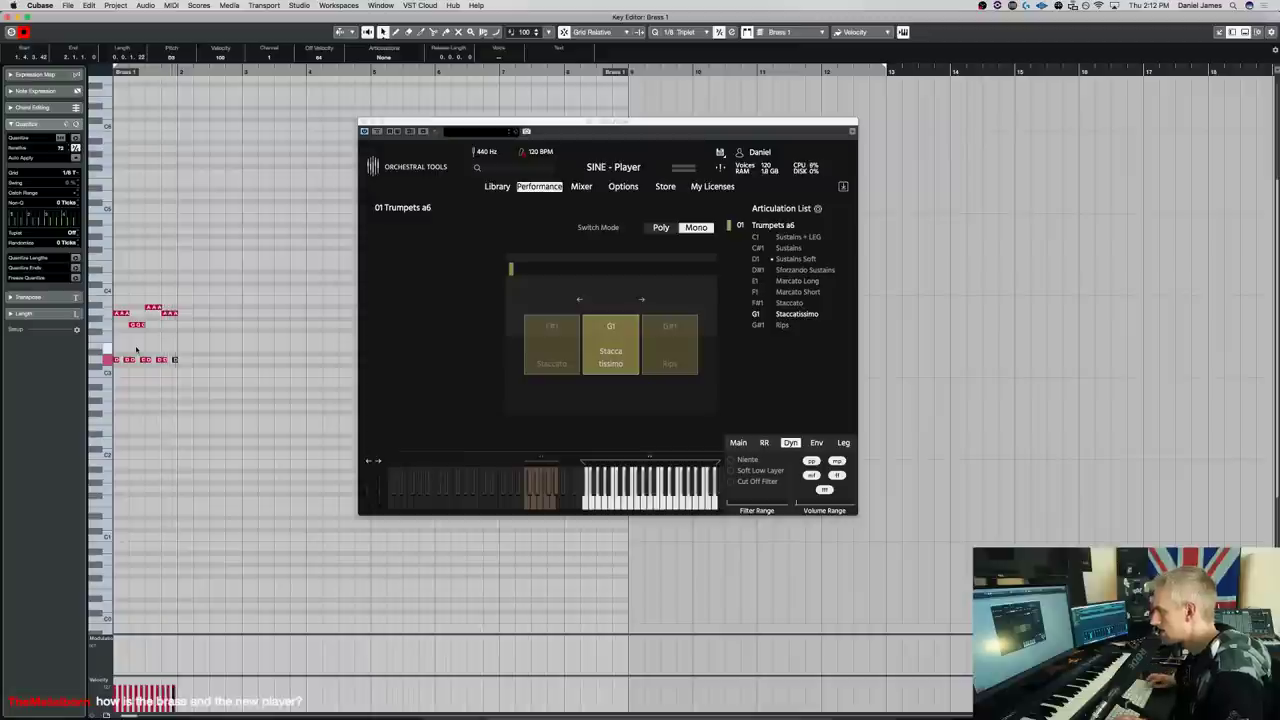
Lower the velocities of the weaker triplet notes in the bar 1 melody
click(120, 321)
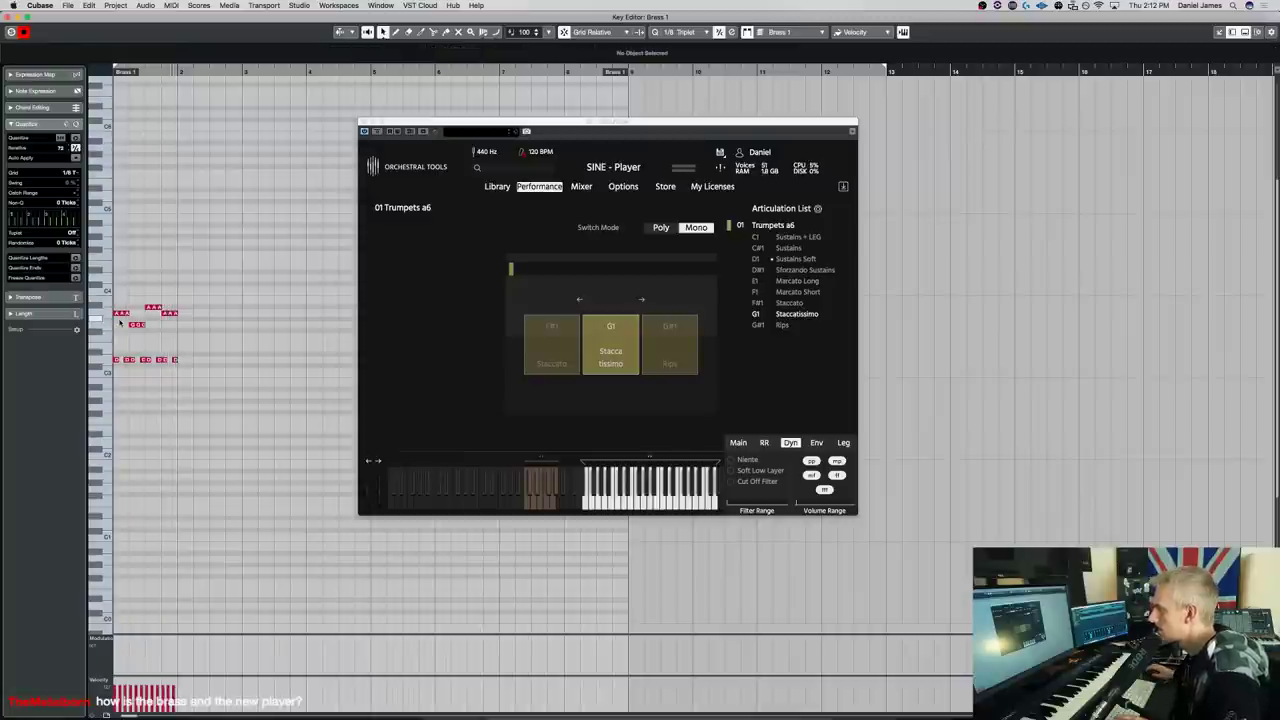
click(123, 314)
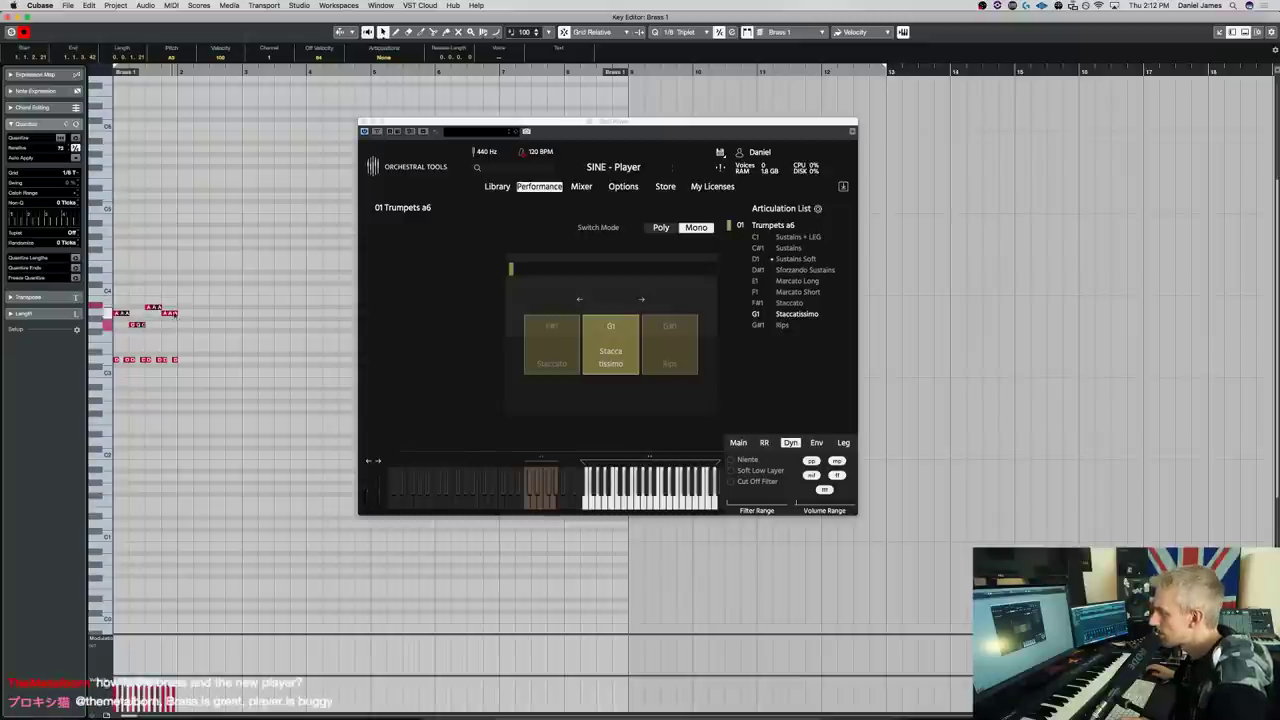
drag(157, 303, 178, 351)
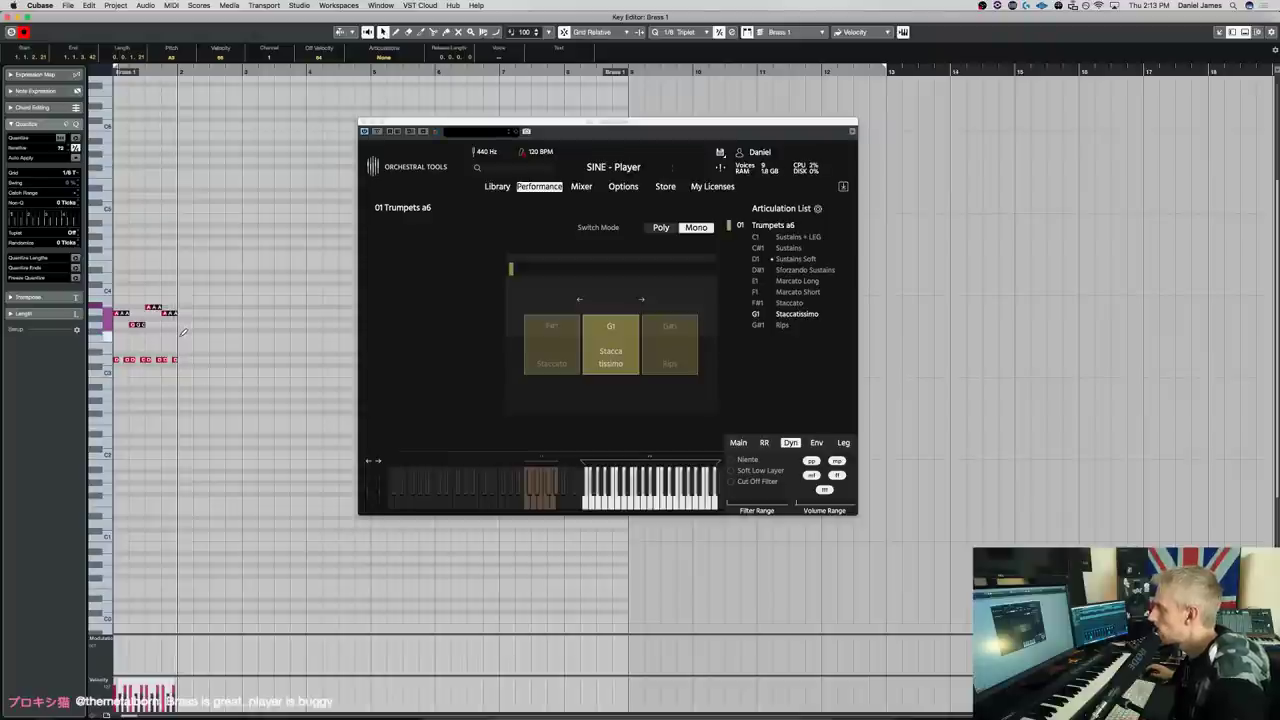
Draw a descending G3, F3, E3 line in bar 2, add G1 and F1 keyswitch notes, and play it back
click(183, 324)
click(198, 336)
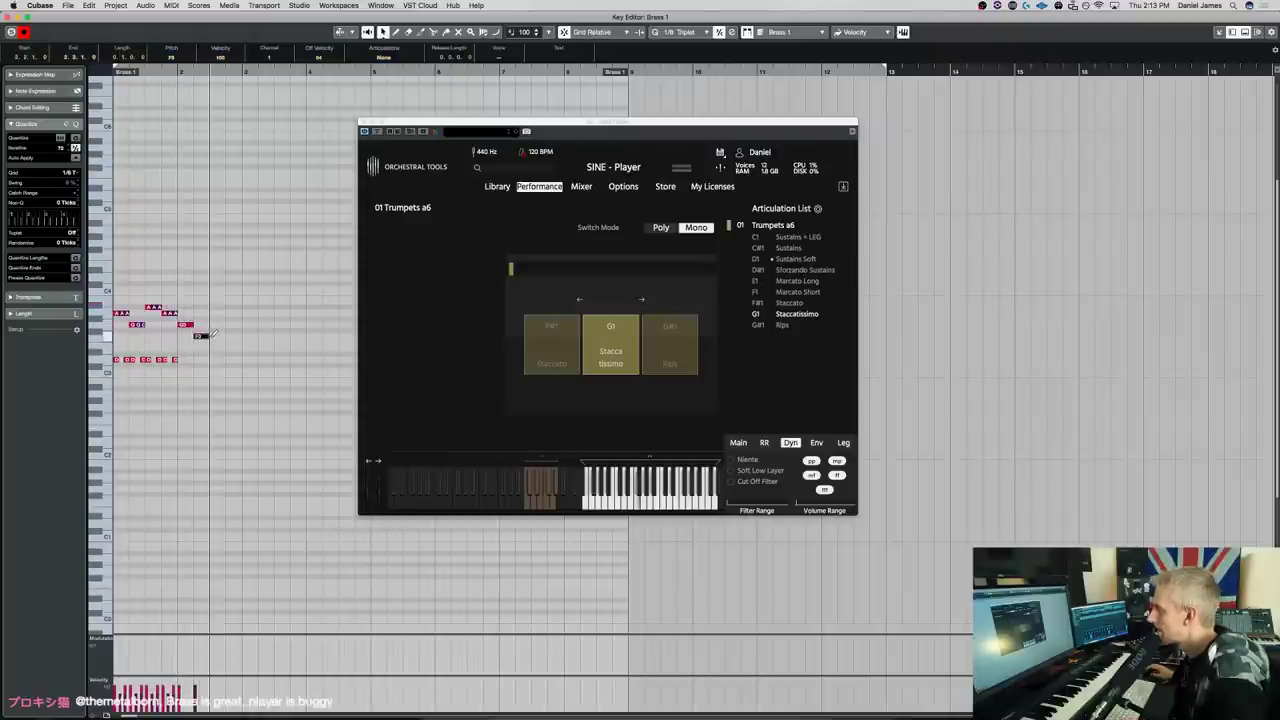
drag(212, 347, 246, 347)
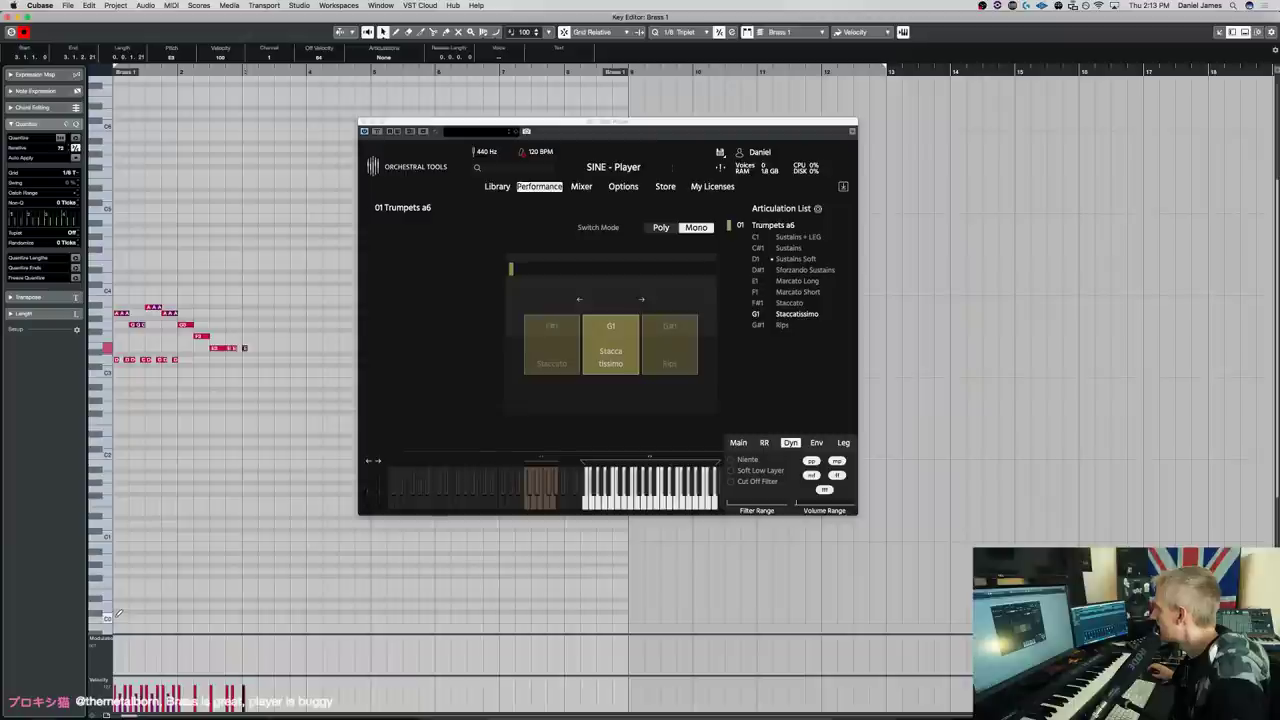
click(117, 487)
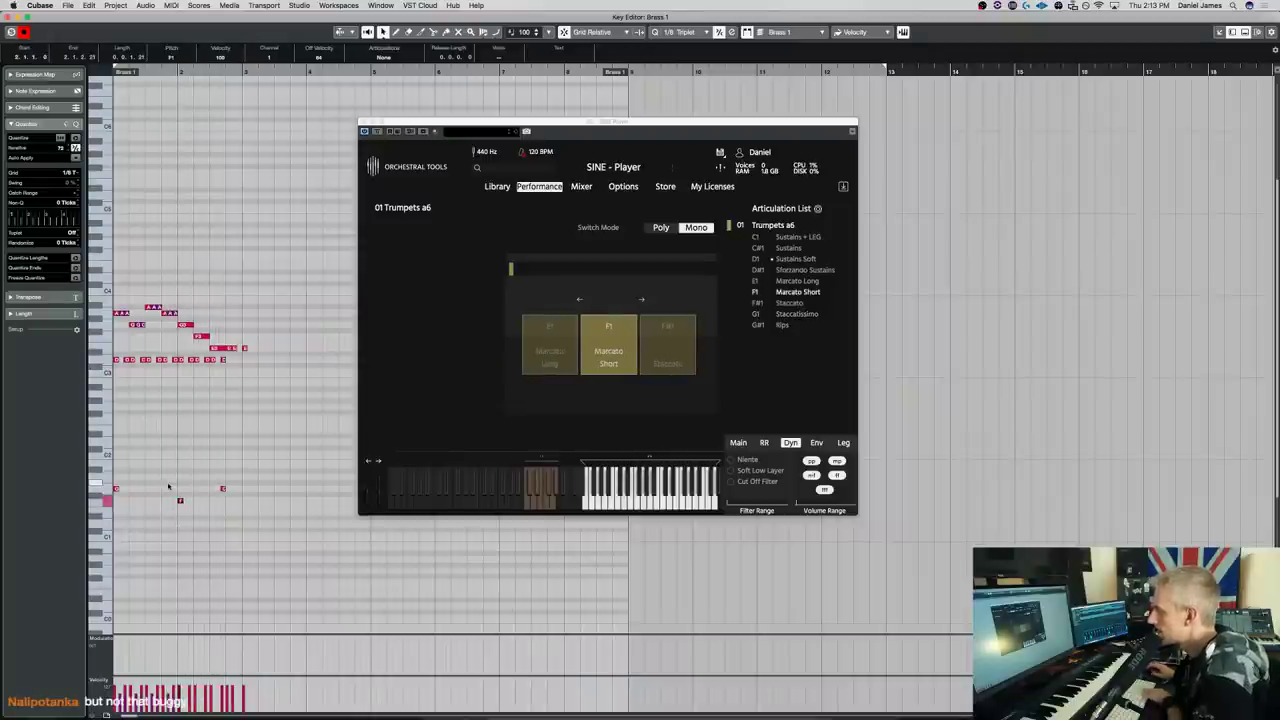
key(space)
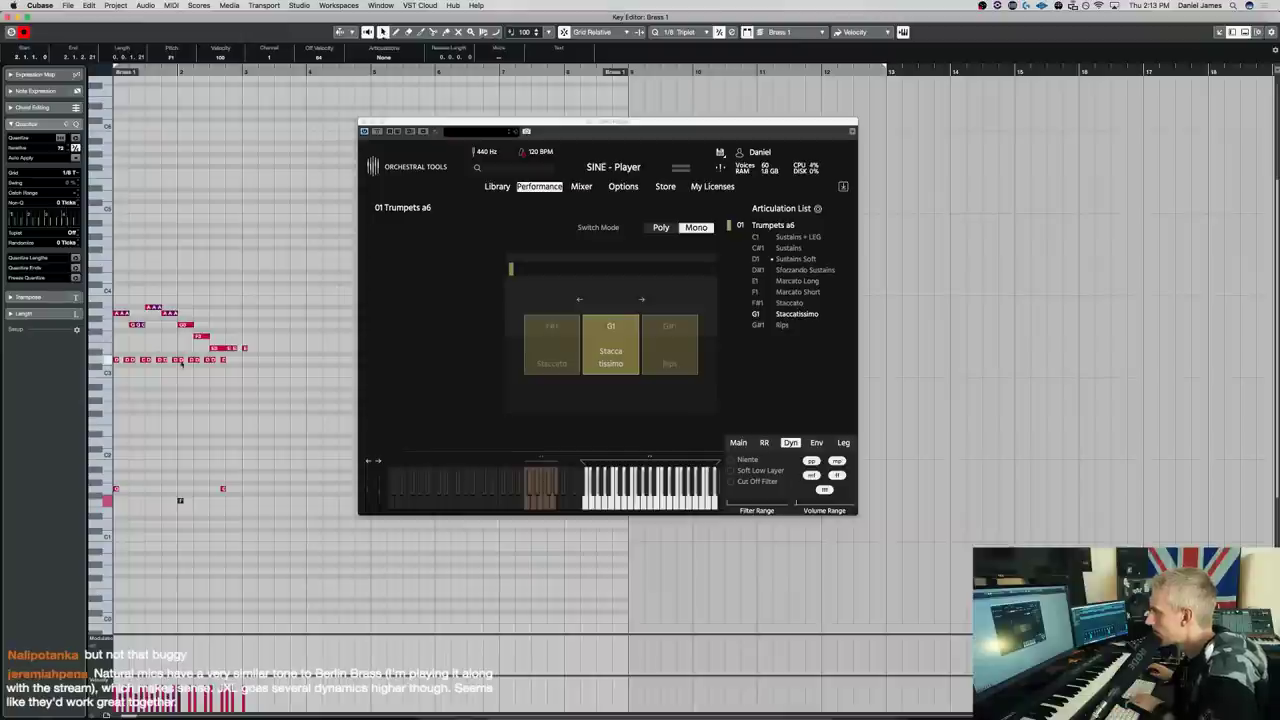
Remove the D3 notes from bar 2 and move and shorten F3 and E3 so they follow G3 directly
click(196, 365)
drag(190, 324, 190, 325)
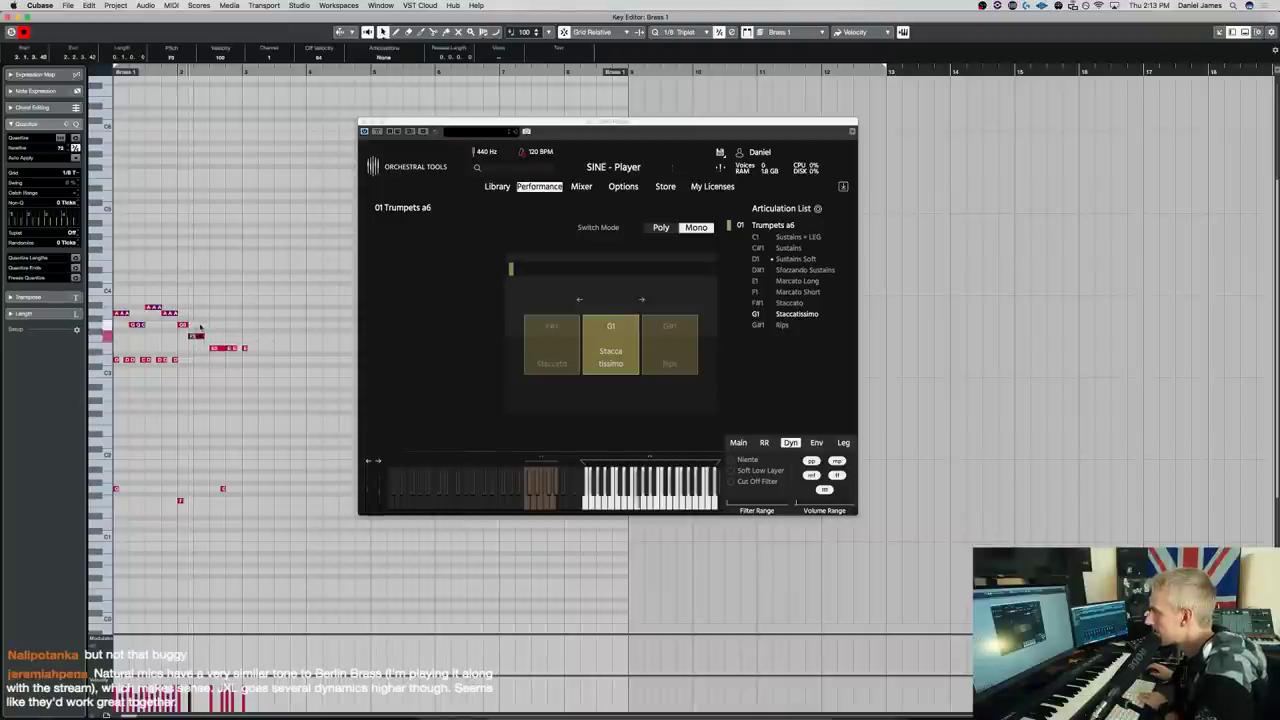
click(207, 360)
click(209, 348)
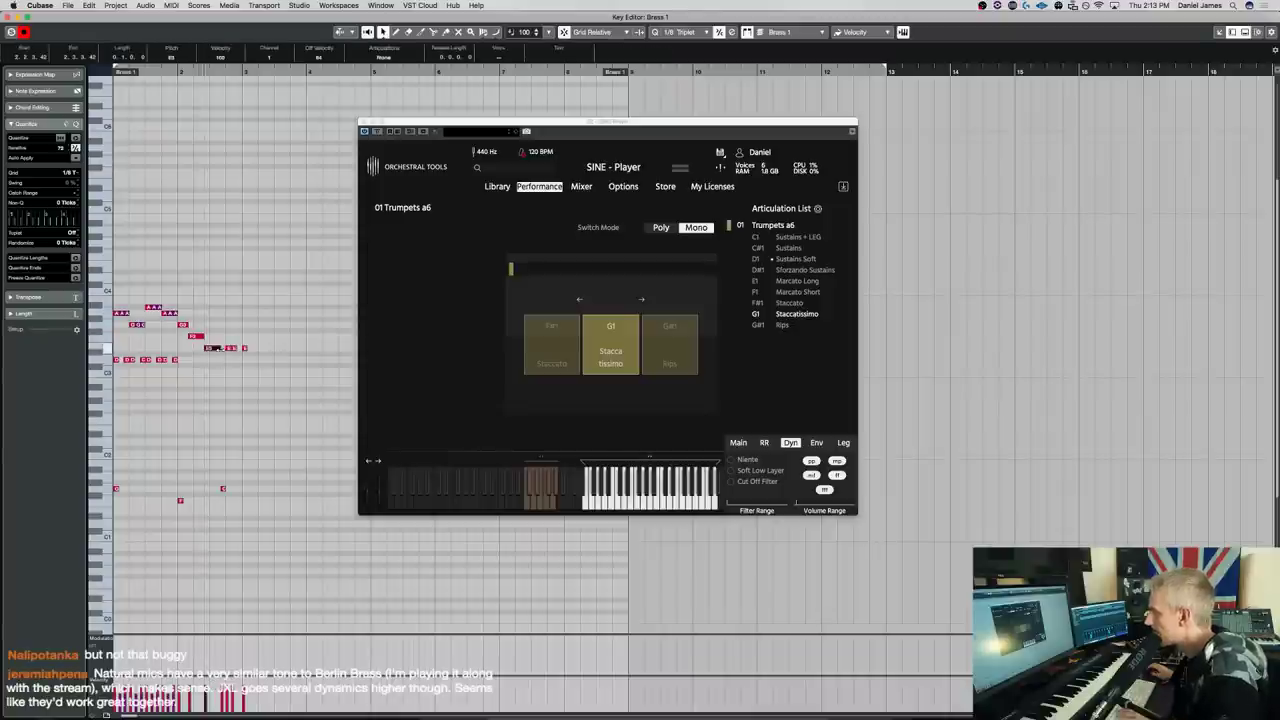
key(space)
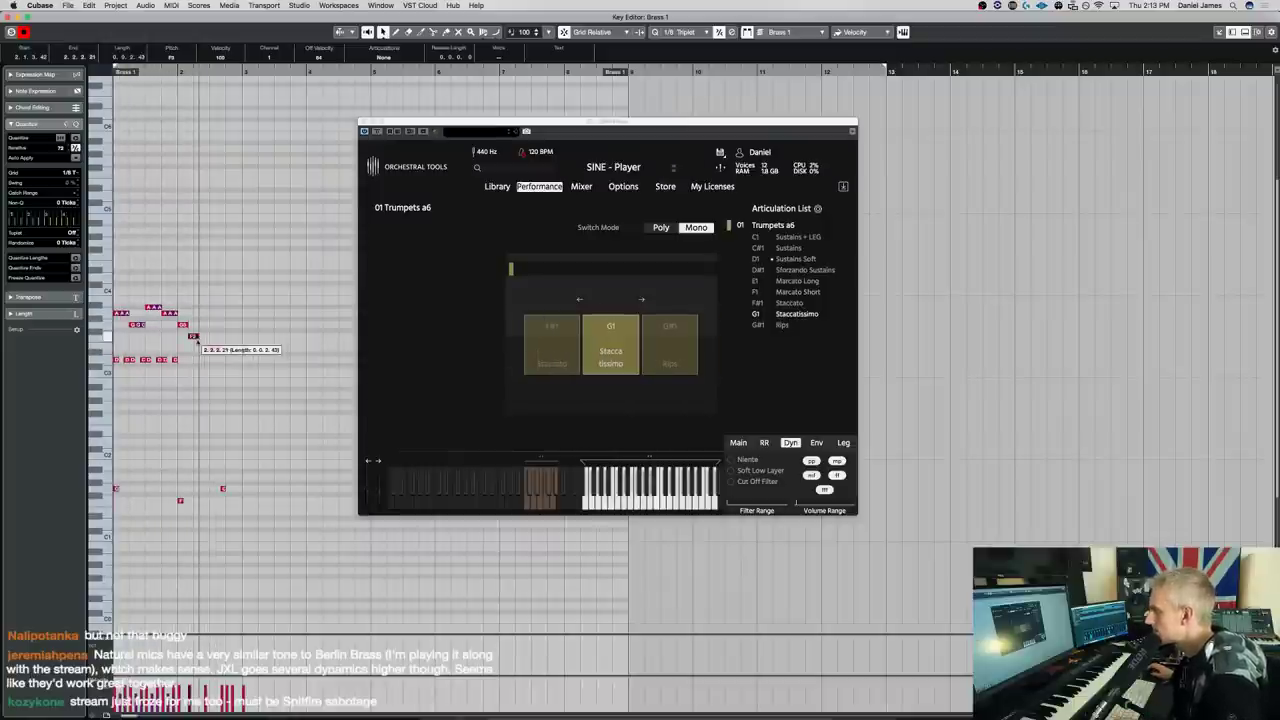
click(210, 347)
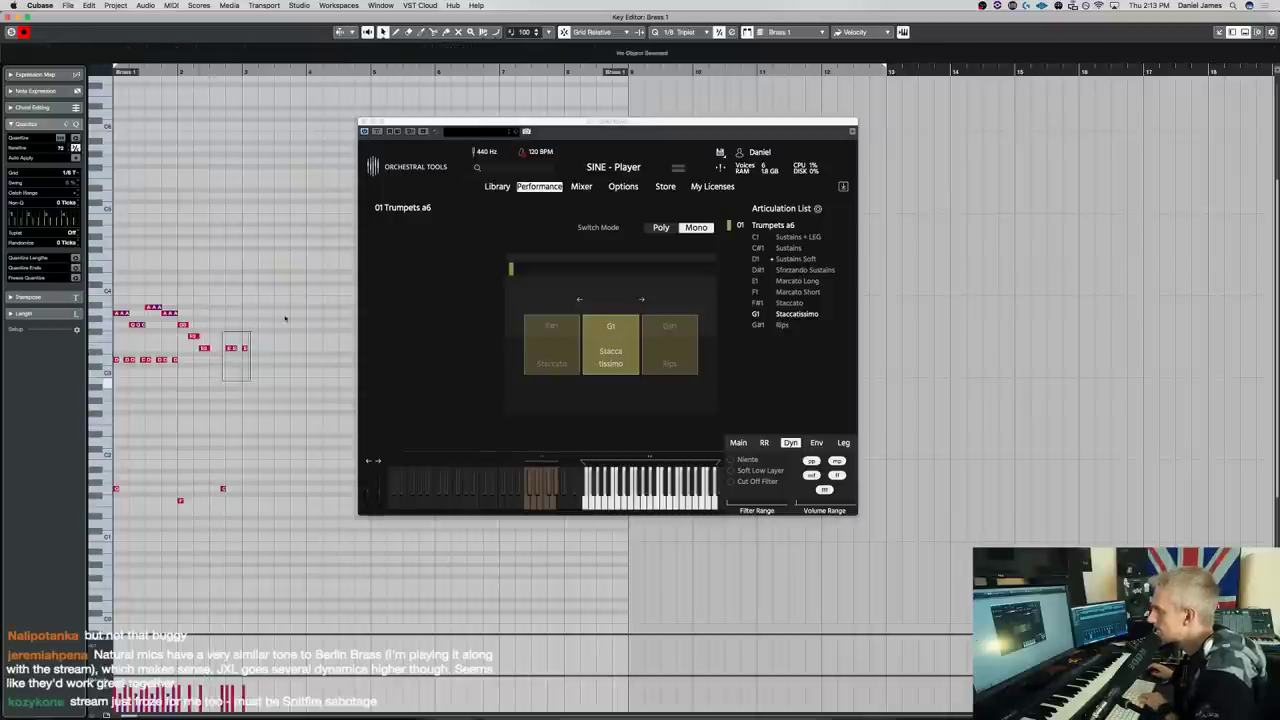
Shift the closing E3 notes of bar 2 earlier and transpose them down to D3
key(ctrl+Left)
key(Down)
key(Down)
key(Down)
key(Up)
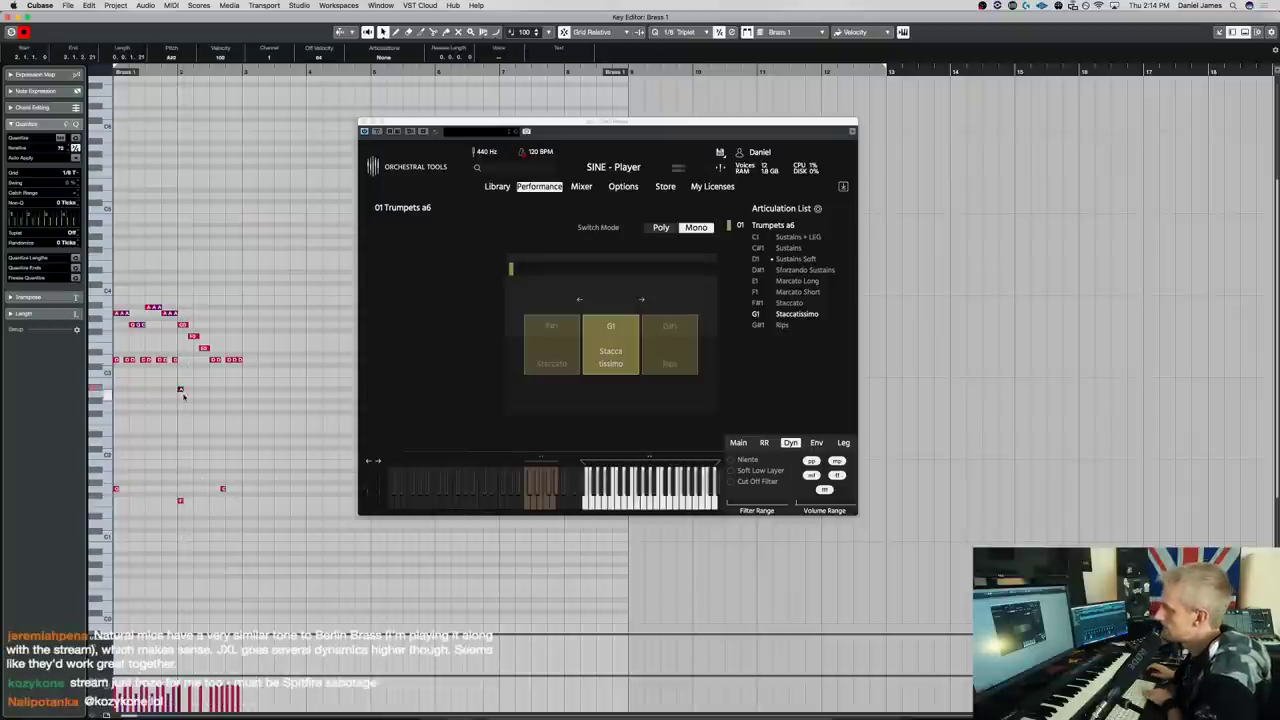
Add a rising A#2, C3, C#3 harmony beneath the descending notes in bar 2 and play it back
drag(181, 388, 196, 374)
click(200, 358)
key(space)
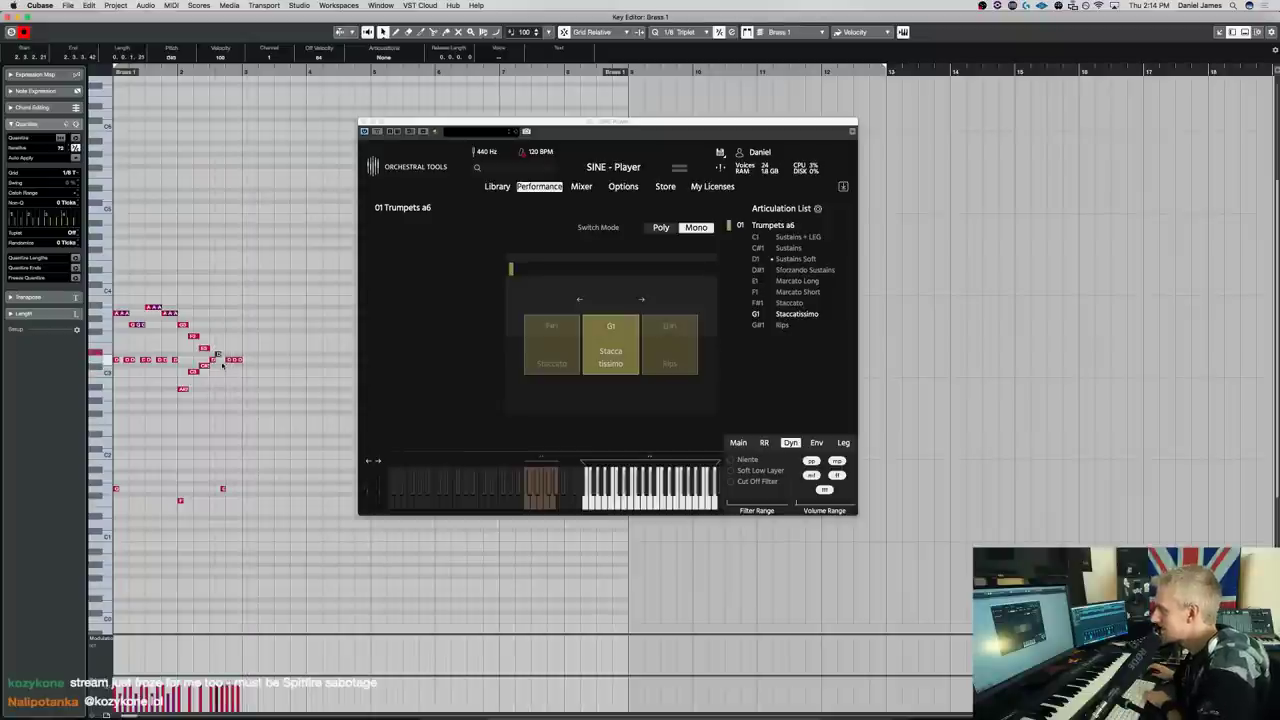
click(221, 368)
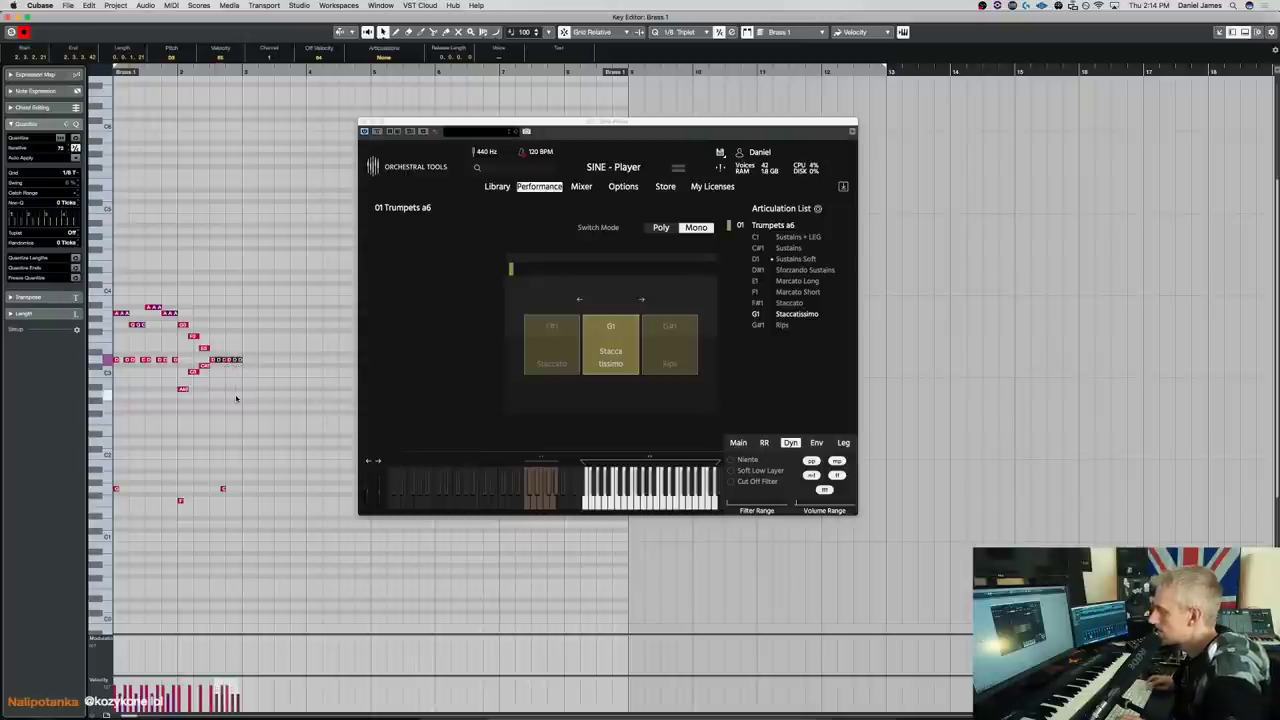
Transpose the melodic notes up five semitones and add pairs of D4, C4 and A#3 above the end of bar 2
key(Up)
key(Up)
key(Up)
key(Up)
key(Up)
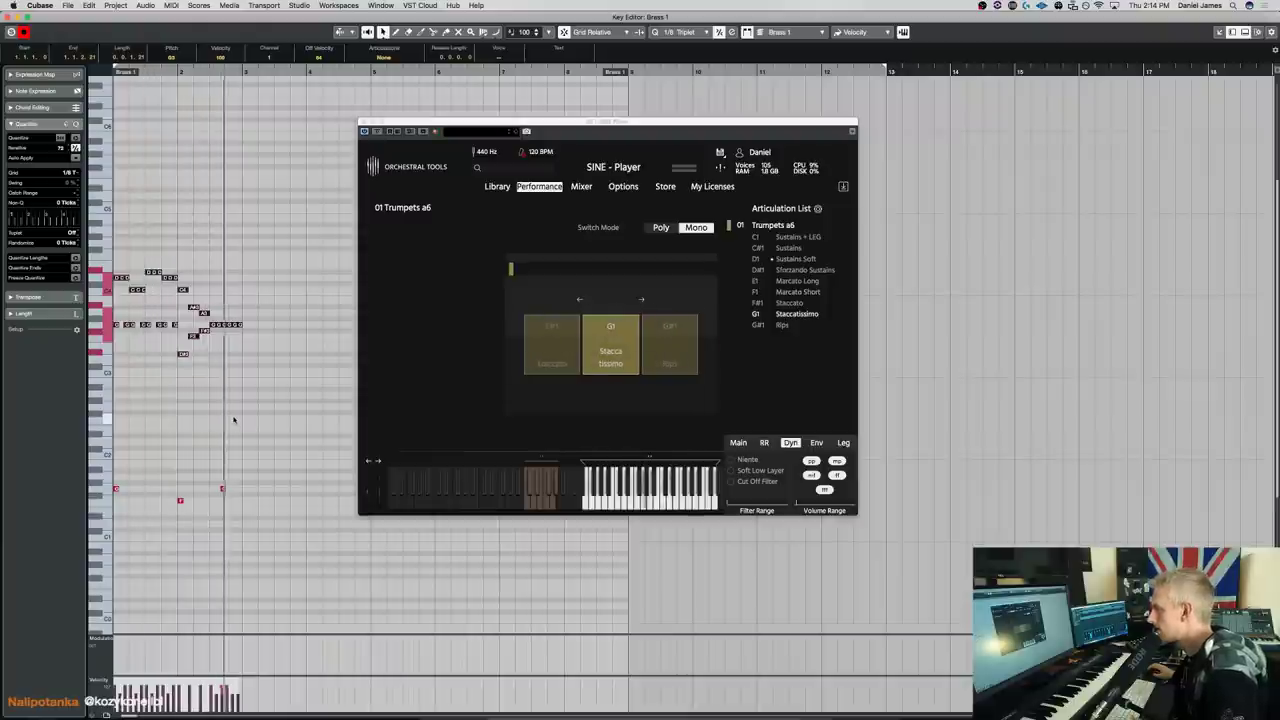
double_click(215, 278)
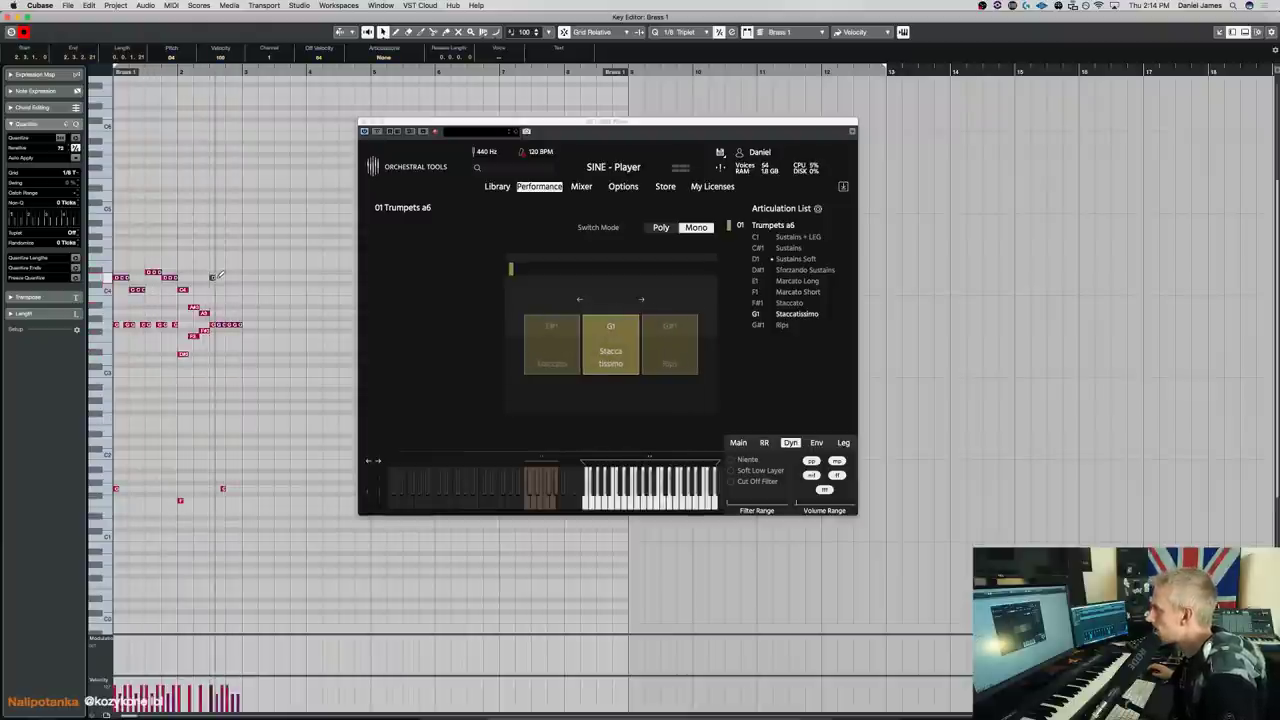
double_click(224, 289)
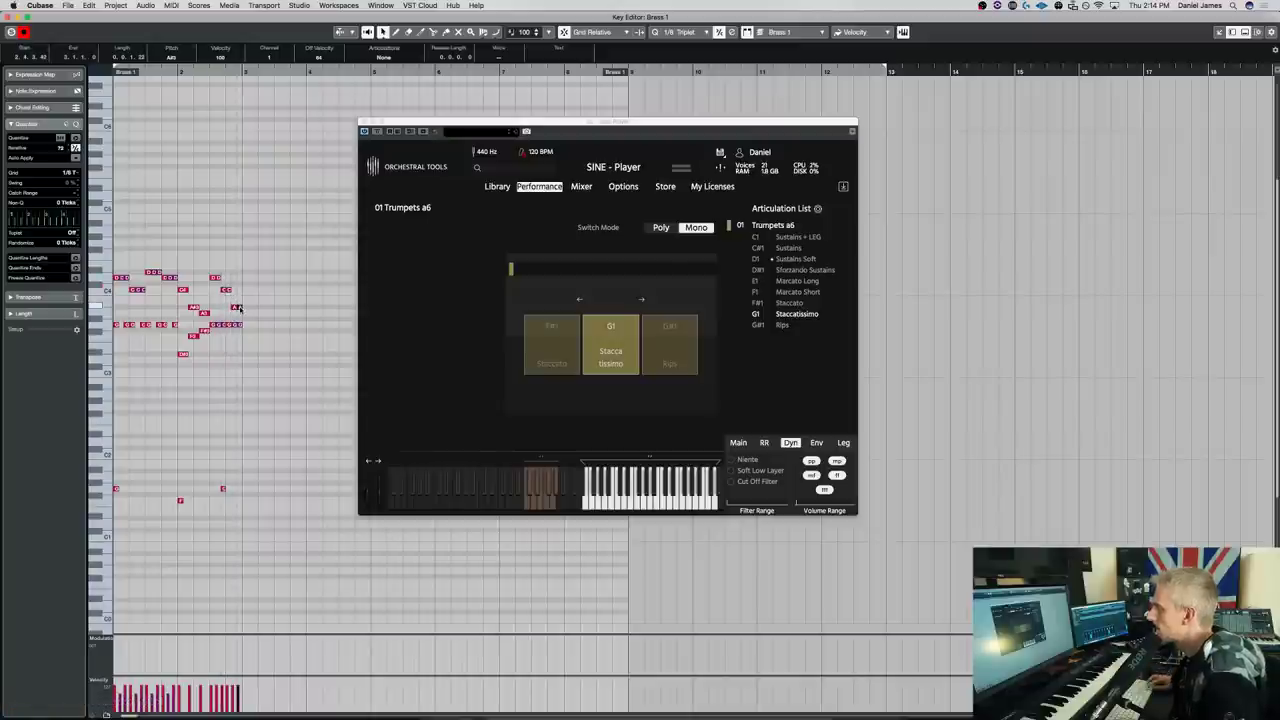
Move the second G1 keyswitch note earlier in bar 2, play the phrase, and delete the notes at the end of bar 2
key(space)
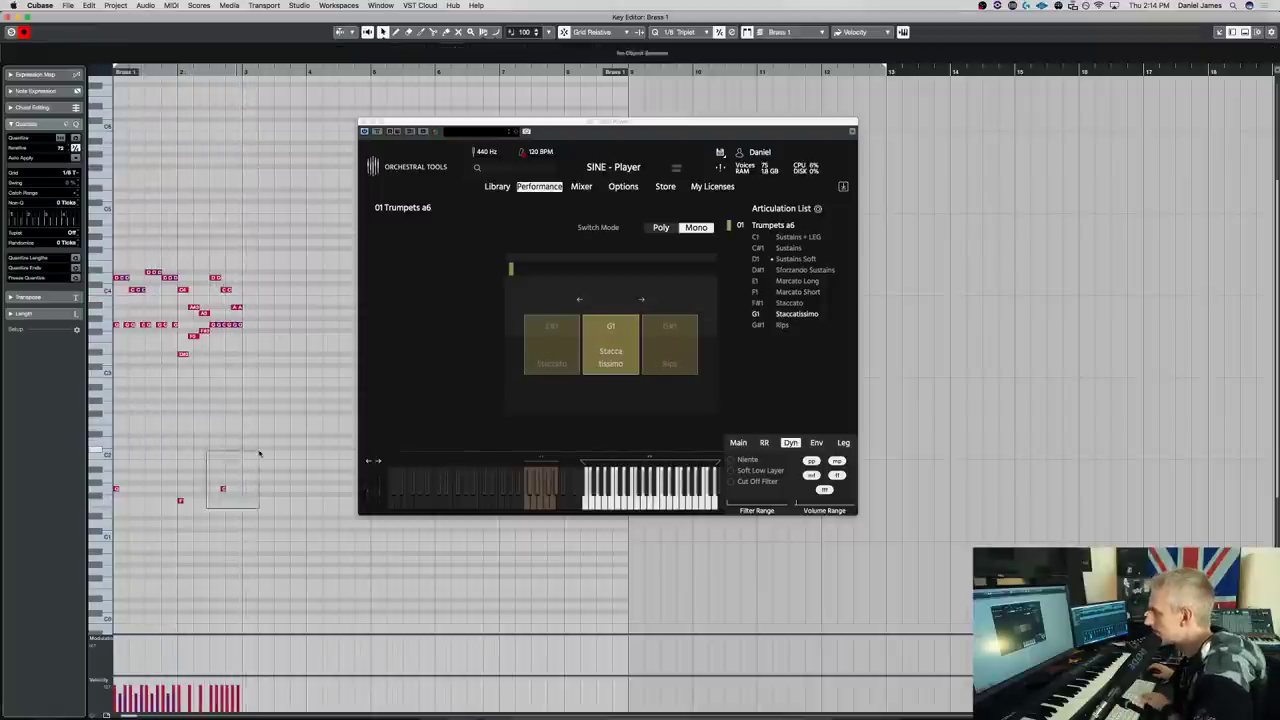
key(space)
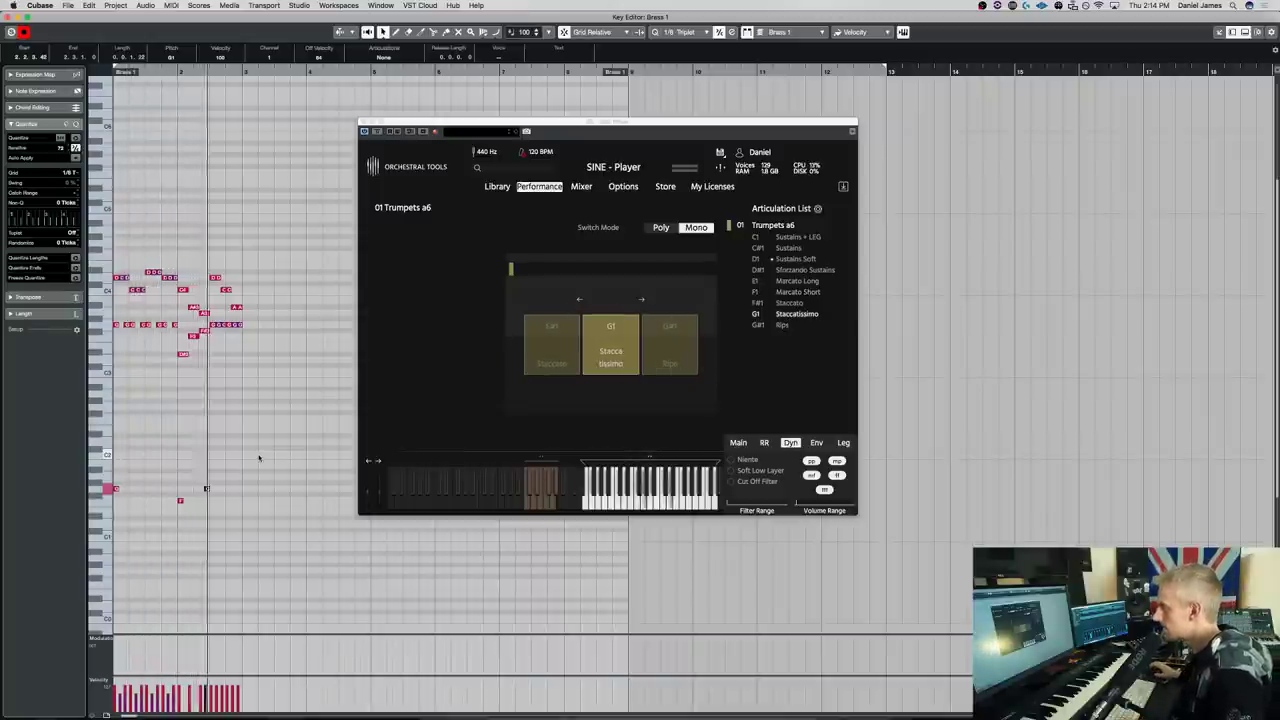
key(space)
drag(256, 341, 211, 272)
key(Delete)
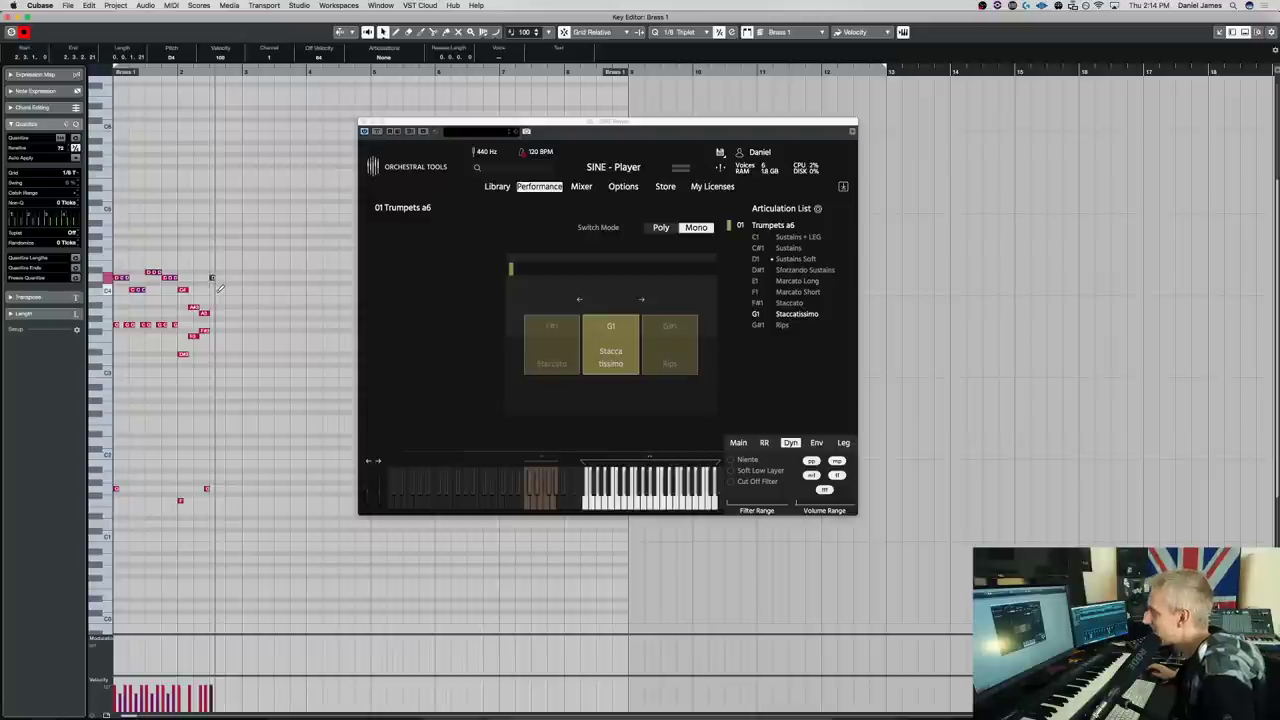
Transpose all the melodic notes back down five semitones
drag(250, 376, 104, 158)
key(Down)
key(Down)
key(Down)
key(Down)
key(Down)
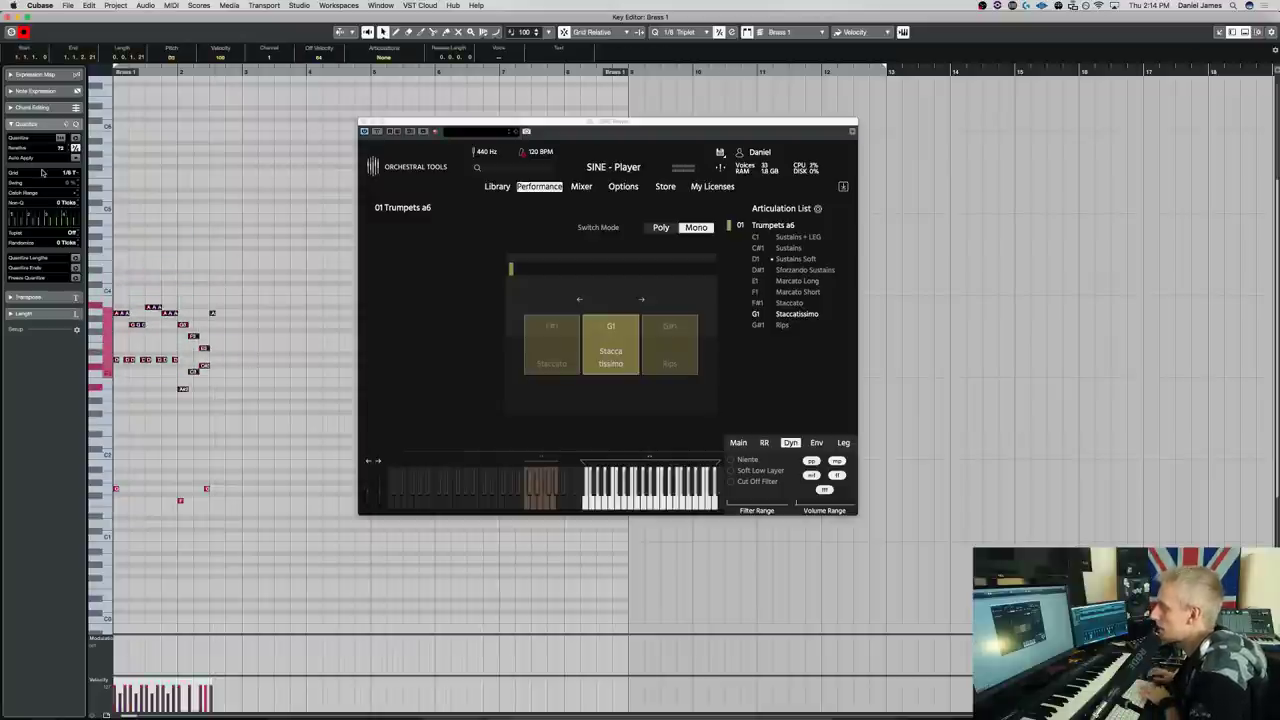
Complete bar 2 with single triplet notes on F3, D3, D4, A3 and F3, and raise its F1 keyswitch note to F#1
click(219, 336)
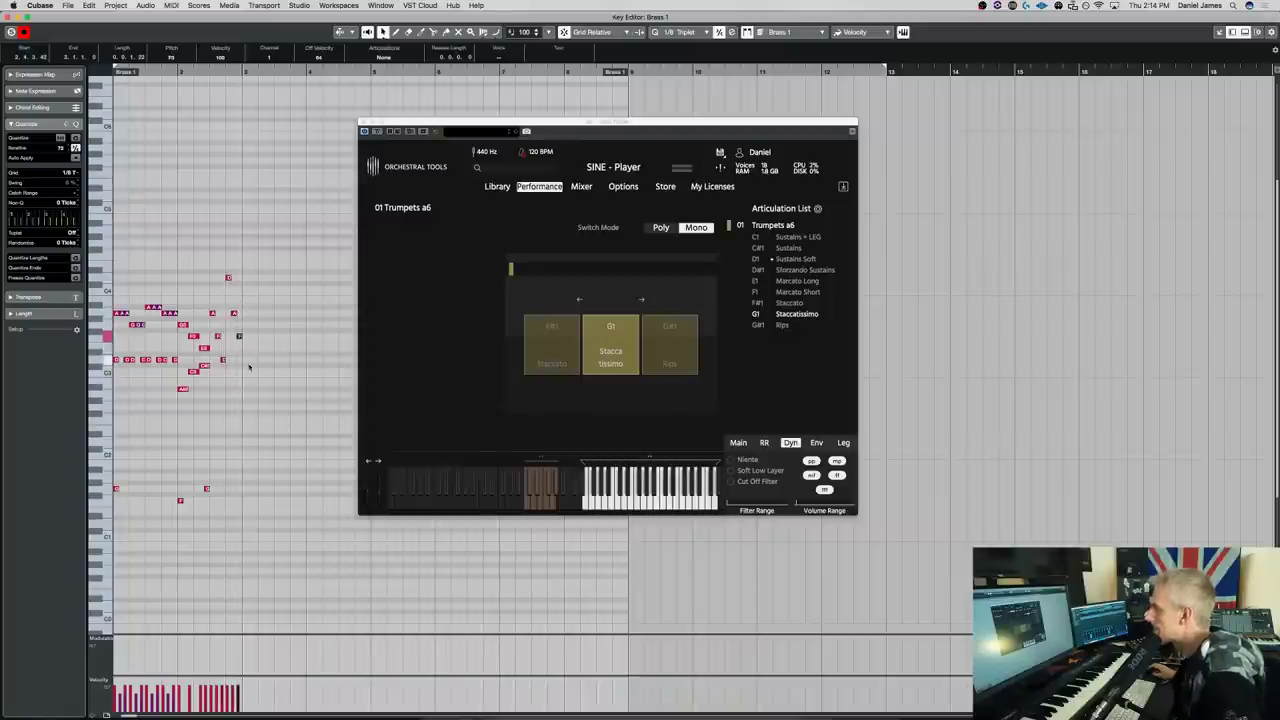
click(180, 499)
key(space)
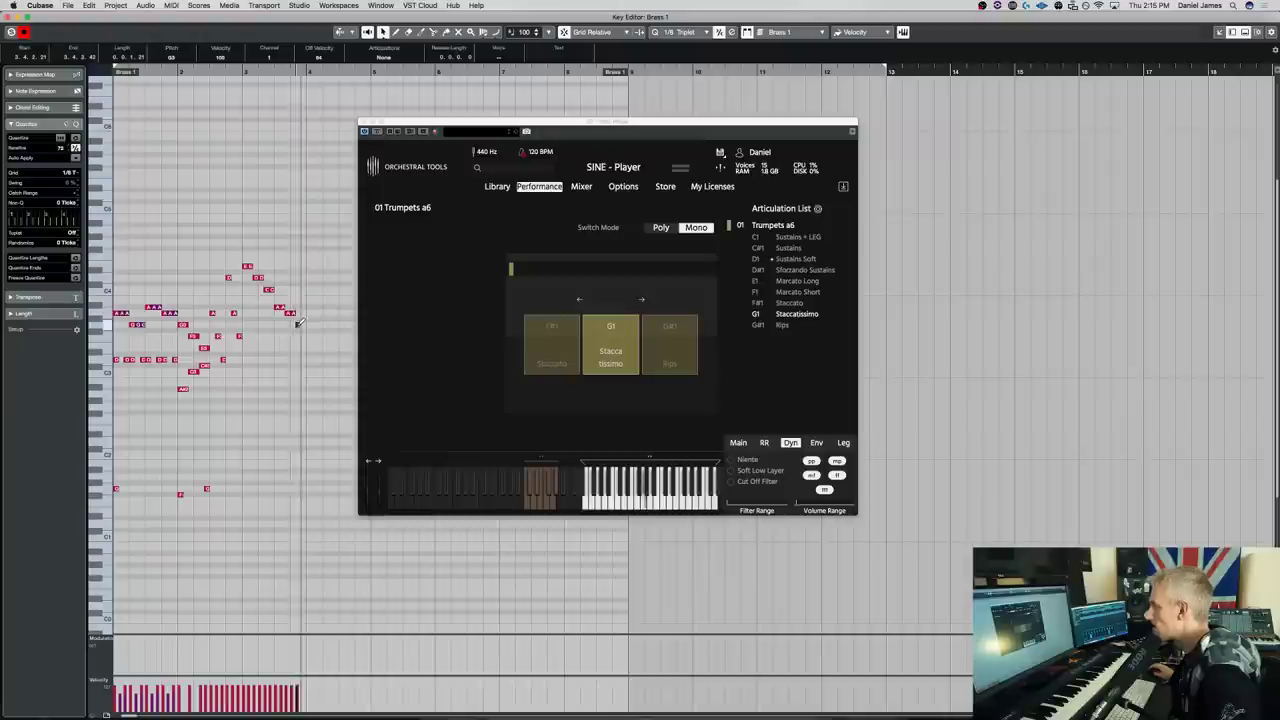
Try a low triplet line starting on D3 and F3 under the bar 3 melody, and clear all of bar 3
click(245, 360)
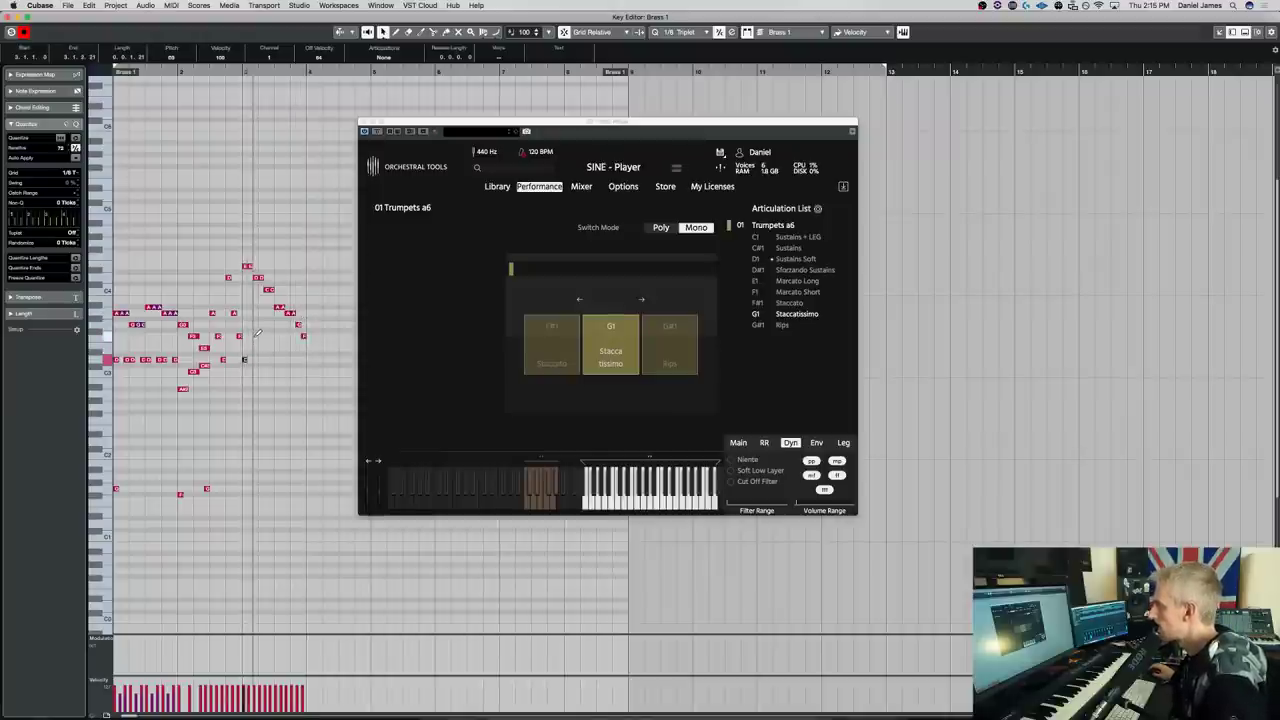
click(255, 336)
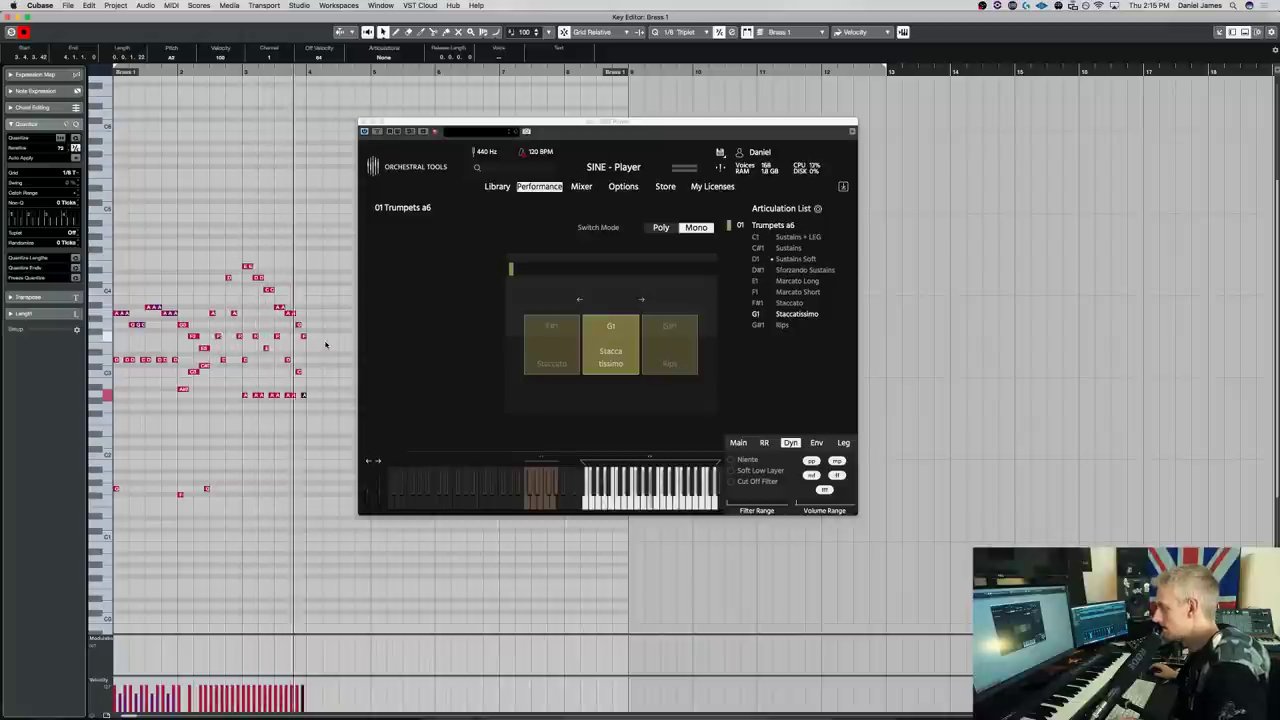
drag(314, 414, 244, 222)
key(Delete)
Draw a D4 triplet over D3, F3, E3 at the start of bar 3, repeat it to fill the bar, and play back
alt+click(244, 277)
alt+click(244, 359)
alt+click(249, 335)
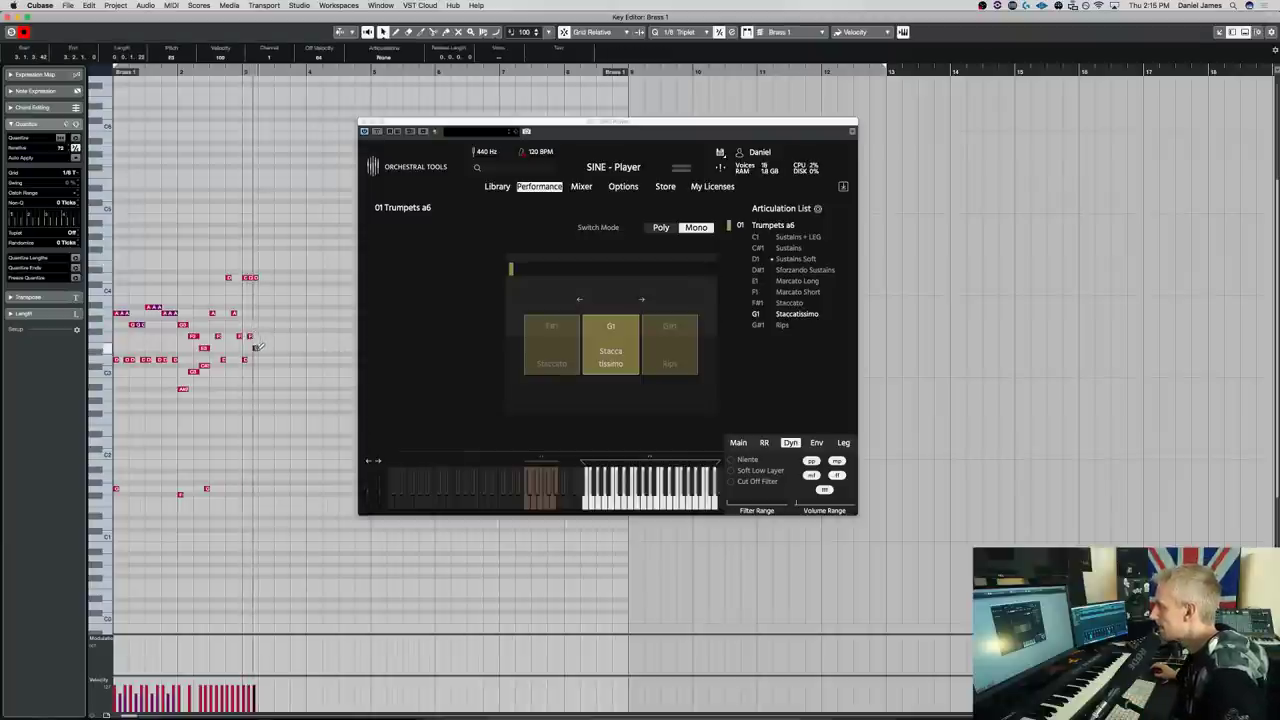
drag(243, 276, 243, 276)
key(super+k)
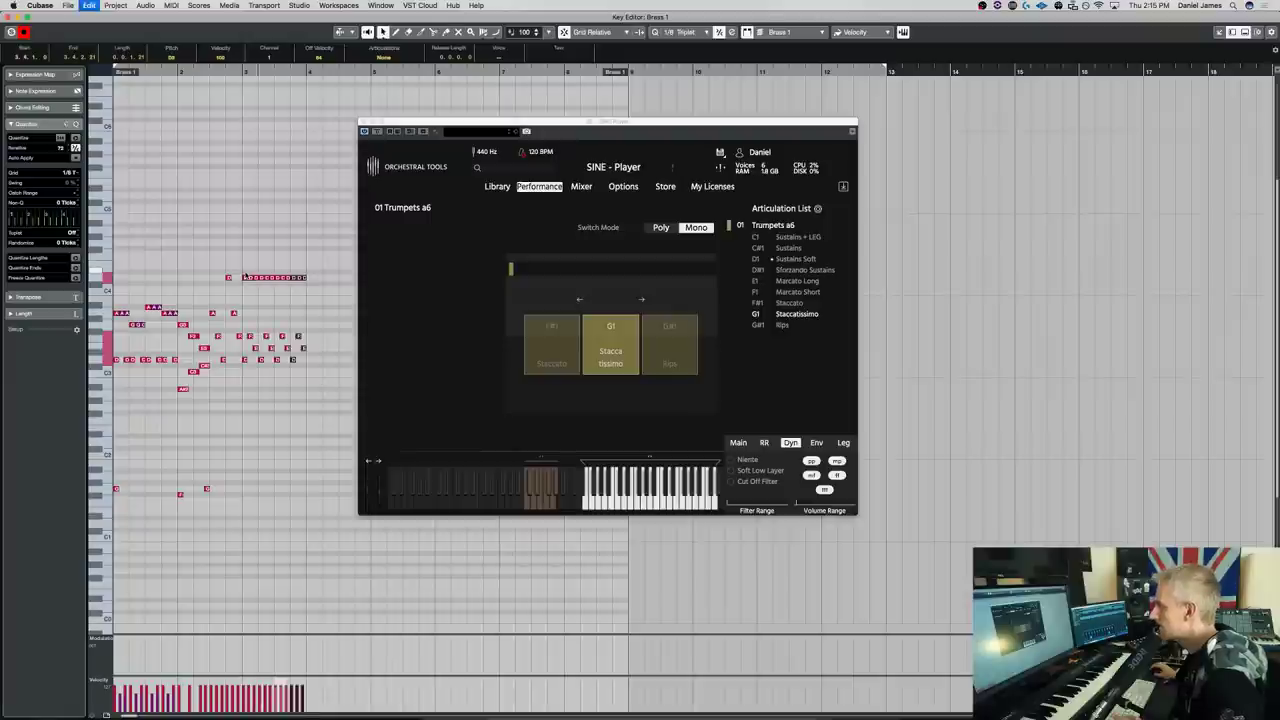
key(space)
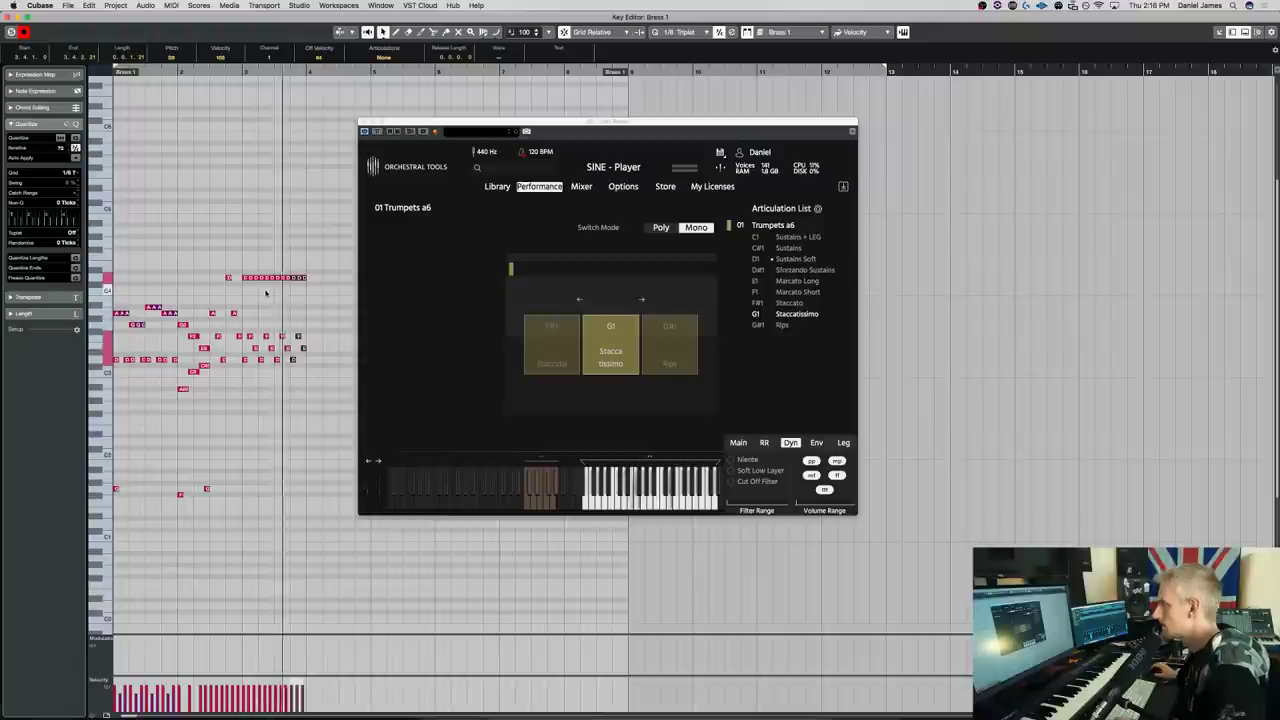
In bar 3, lower the second top-line triplet to C#4, raise the last to E4, and lower the second beat's D3 to C#3
click(263, 289)
drag(272, 276, 295, 289)
click(282, 286)
drag(297, 277, 298, 306)
key(space)
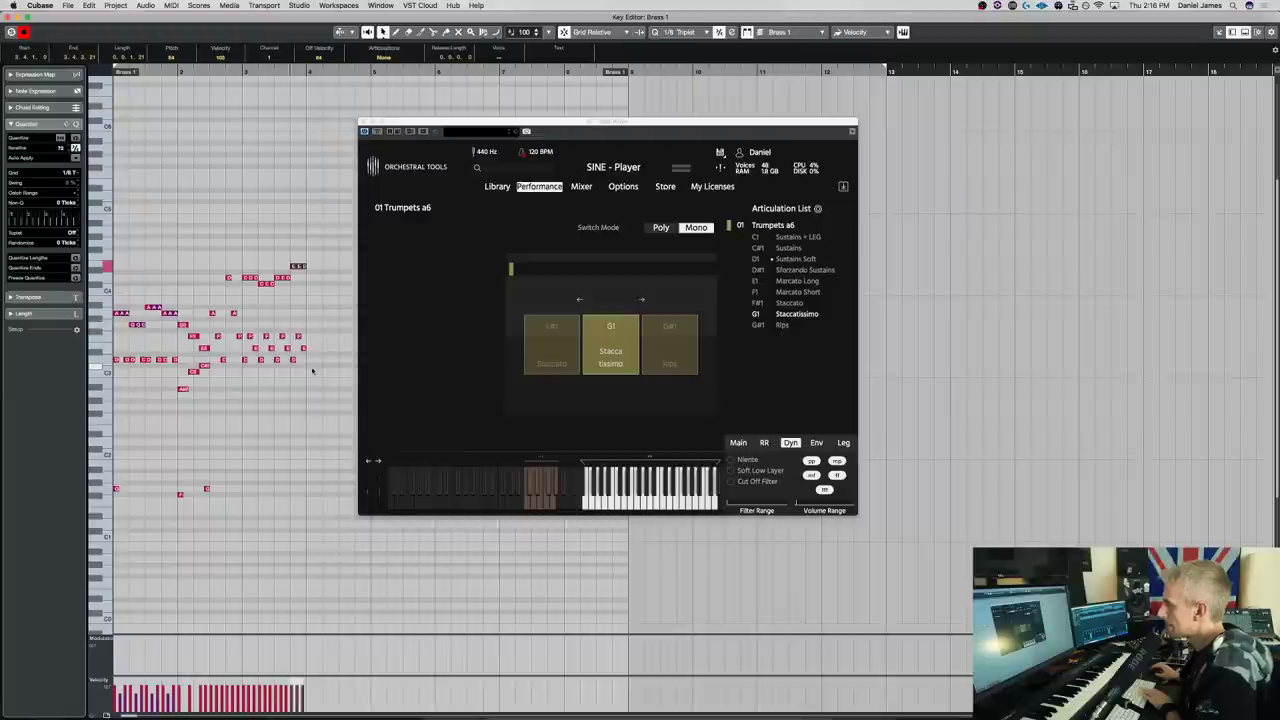
click(261, 363)
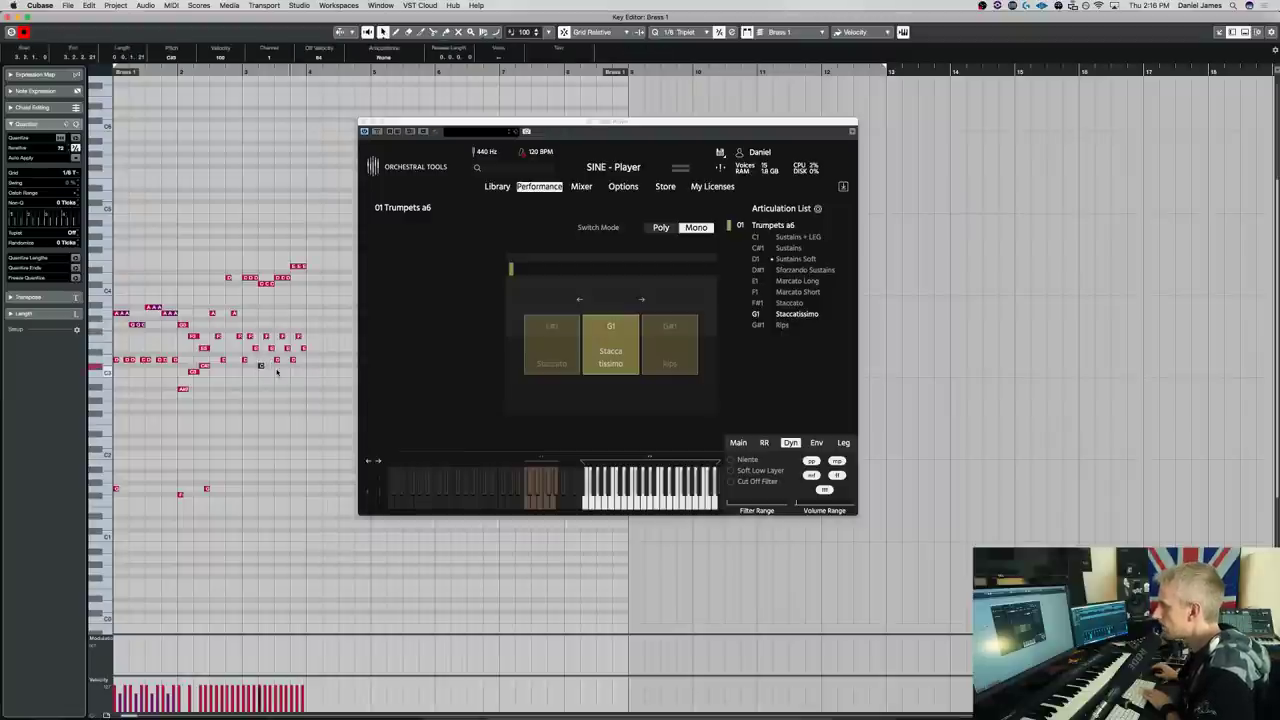
Raise the last two low-line notes of bar 3 to G3 and F3 and play the part back
drag(294, 367, 308, 331)
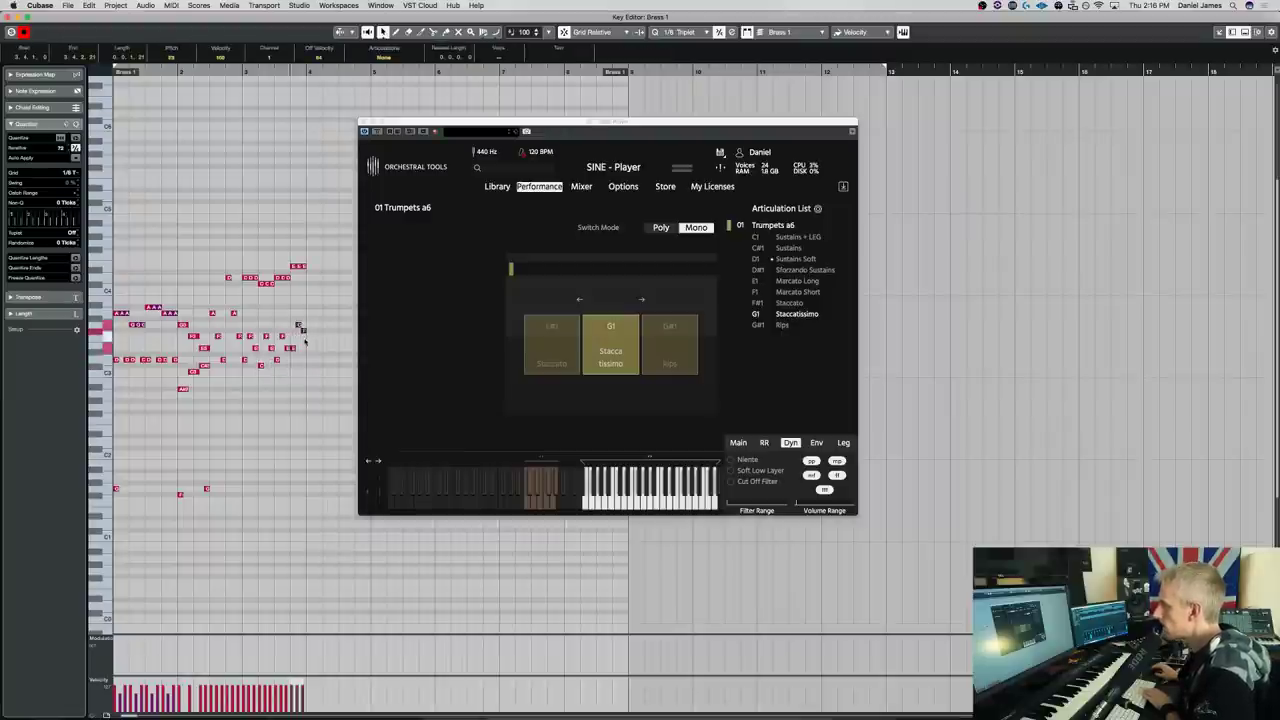
click(303, 336)
key(space)
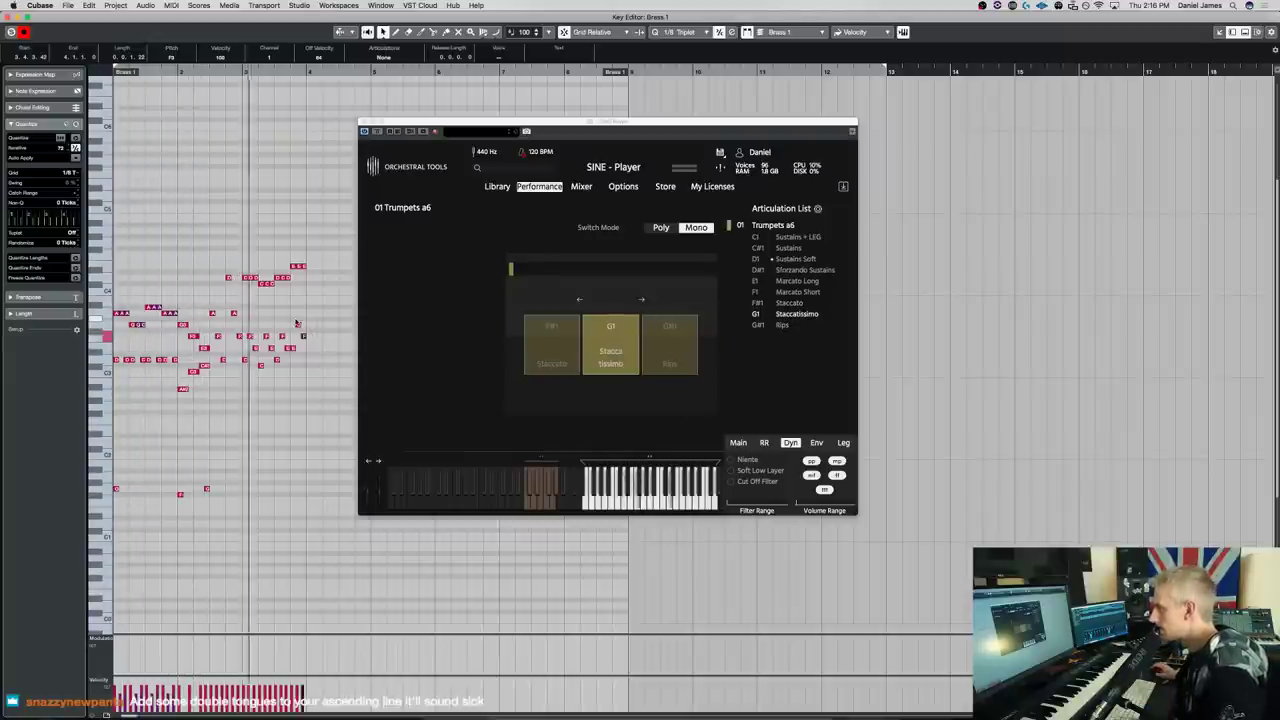
key(space)
Vary the velocities of the repeated notes within bar 3's top-line triplets
click(254, 278)
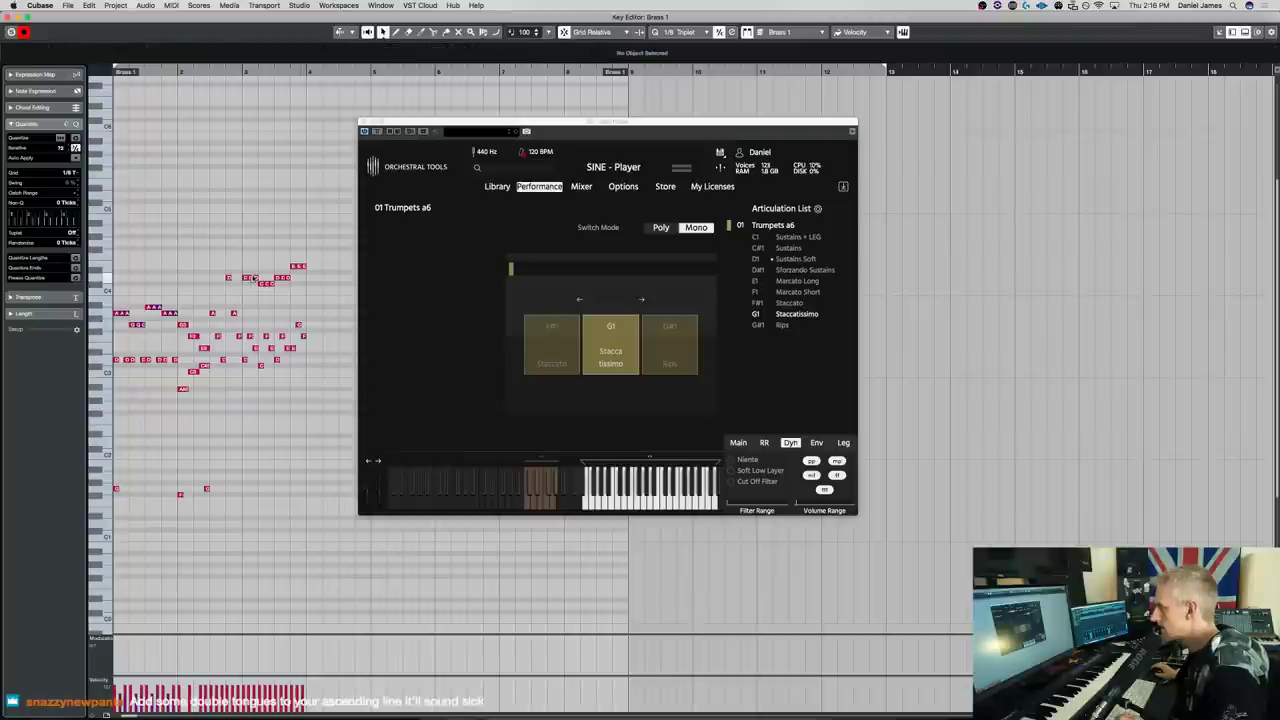
click(265, 283)
click(278, 292)
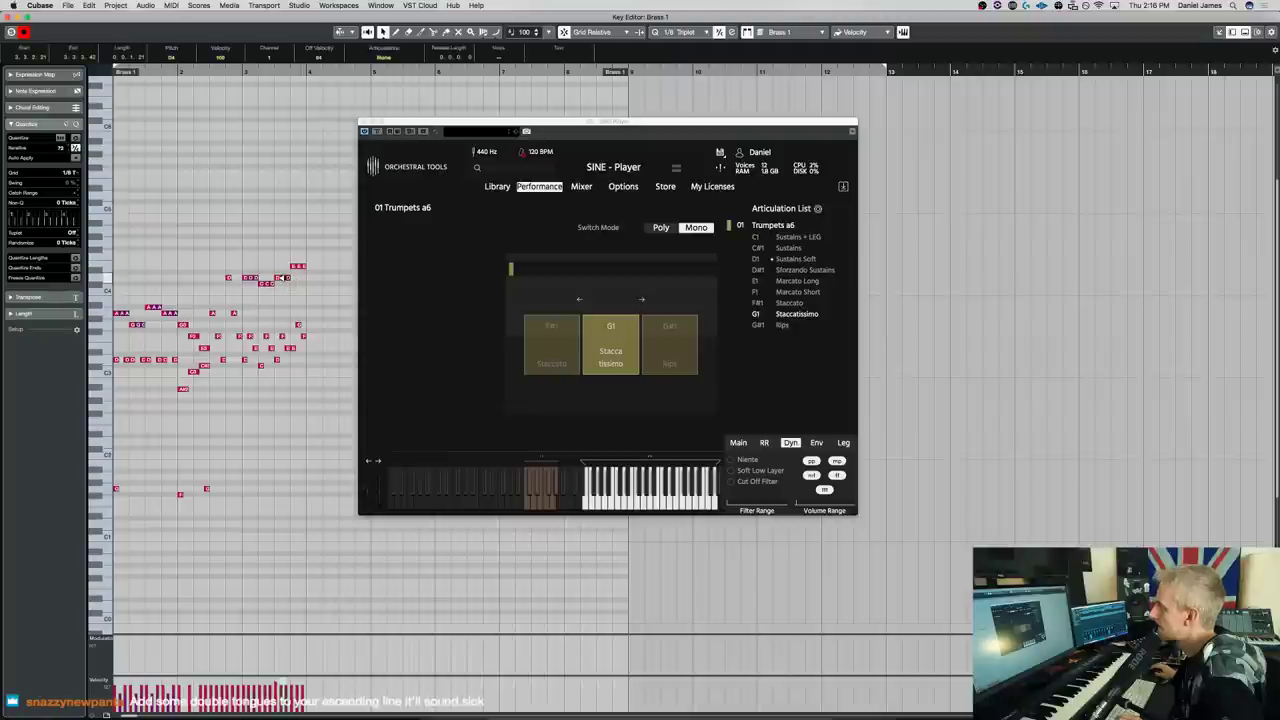
drag(313, 276, 291, 263)
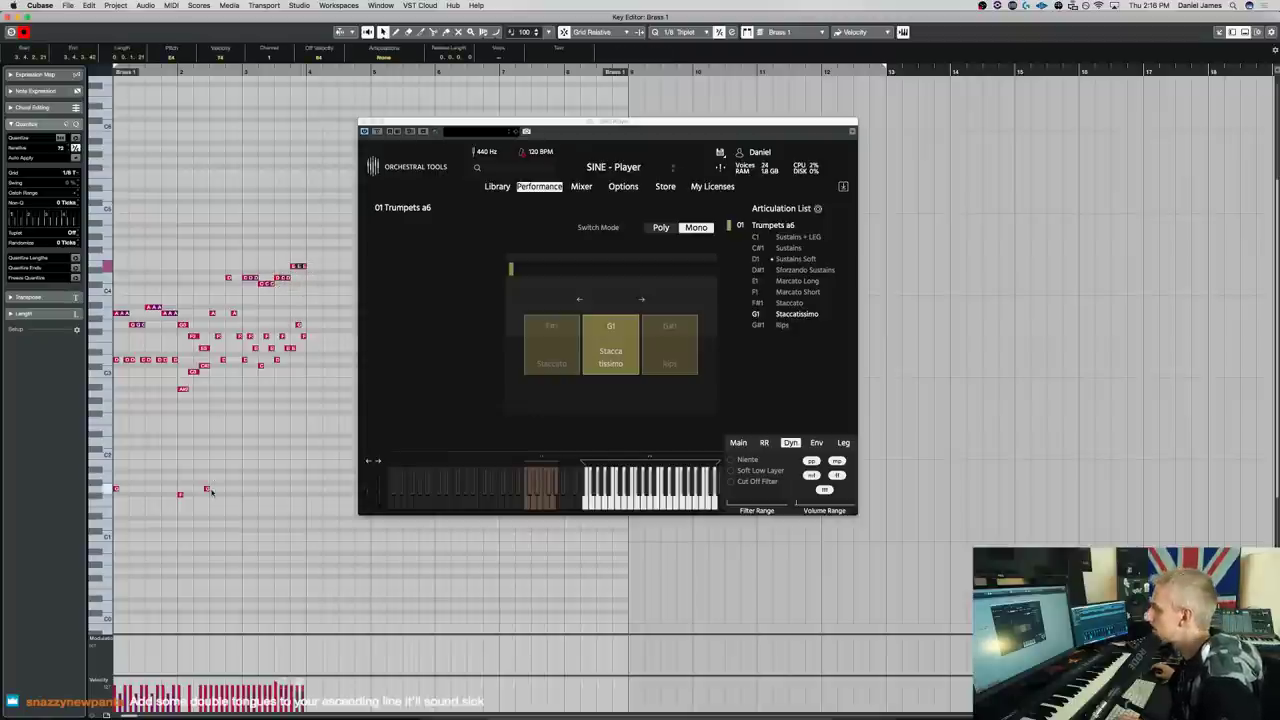
Shift bar 2's G1 keyswitch one triplet earlier, split its longer E3 and C#3 notes into triplet pairs, and play back
key(ctrl+Left)
click(204, 349)
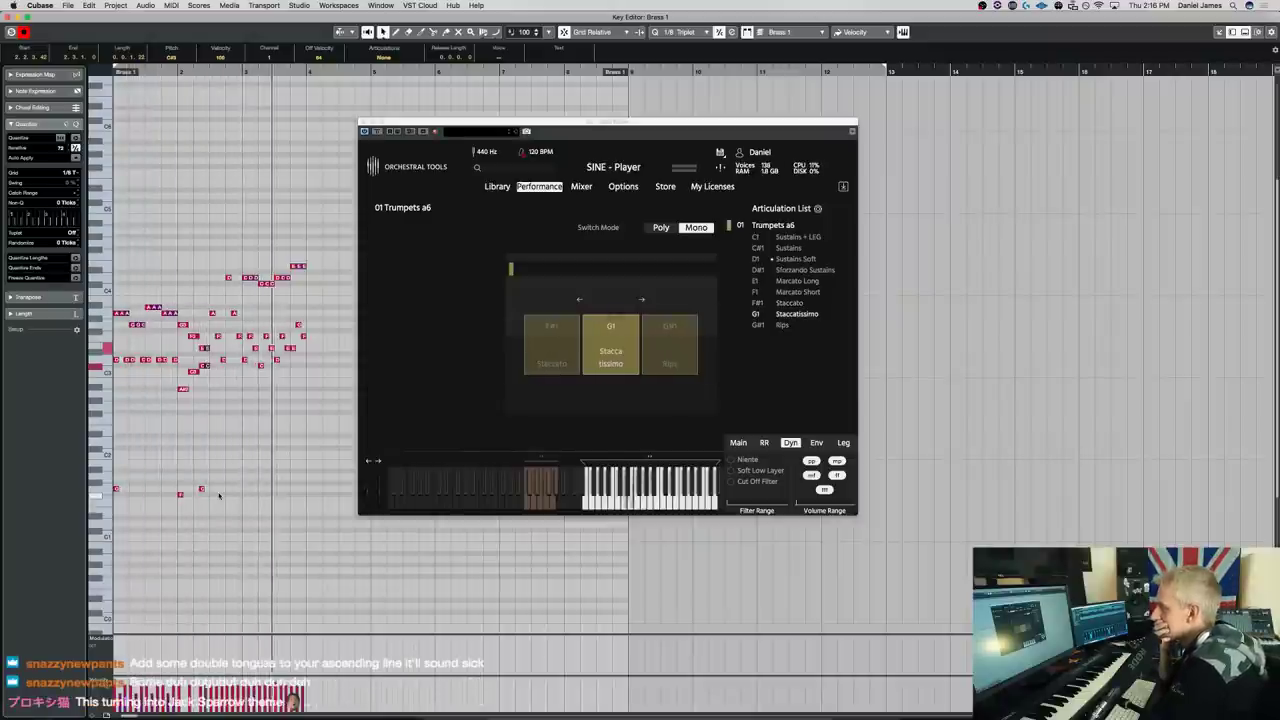
key(space)
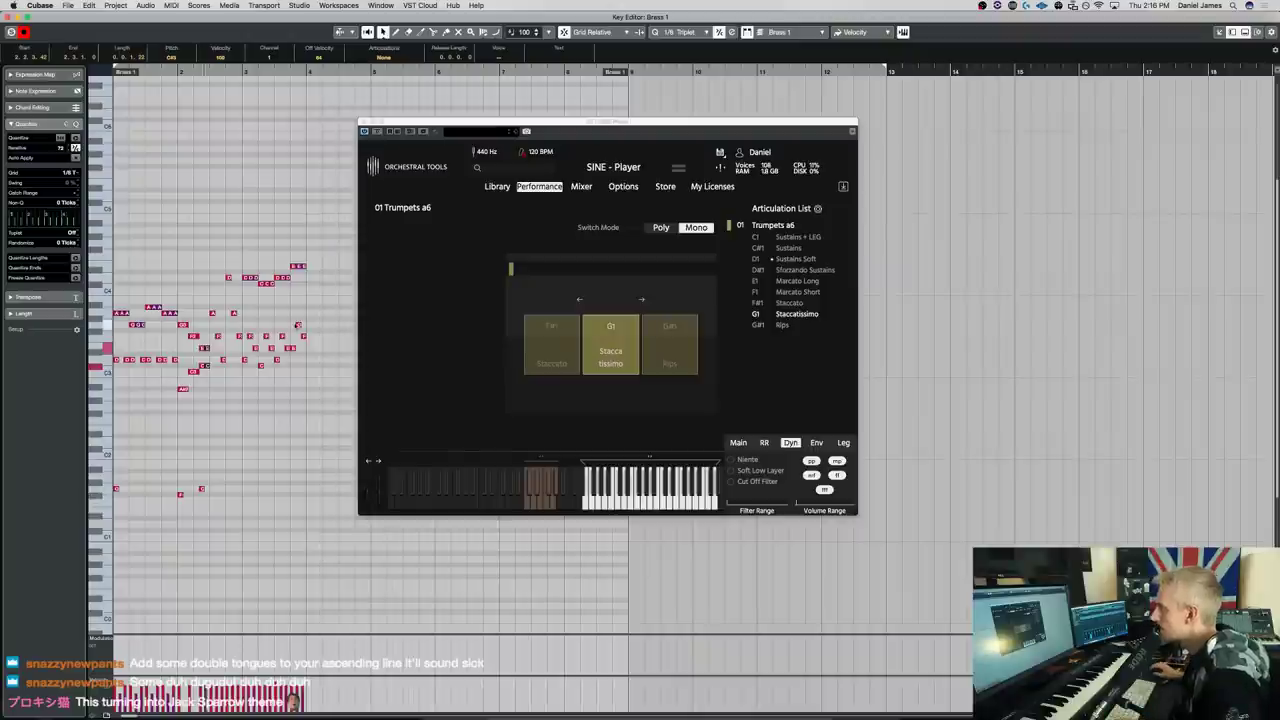
Draw a rising top line in bar 4 with triplets F4-E4-D4, G4-F4-E4, A4-G4-F4 and three repeated A#4 notes
click(309, 257)
click(315, 267)
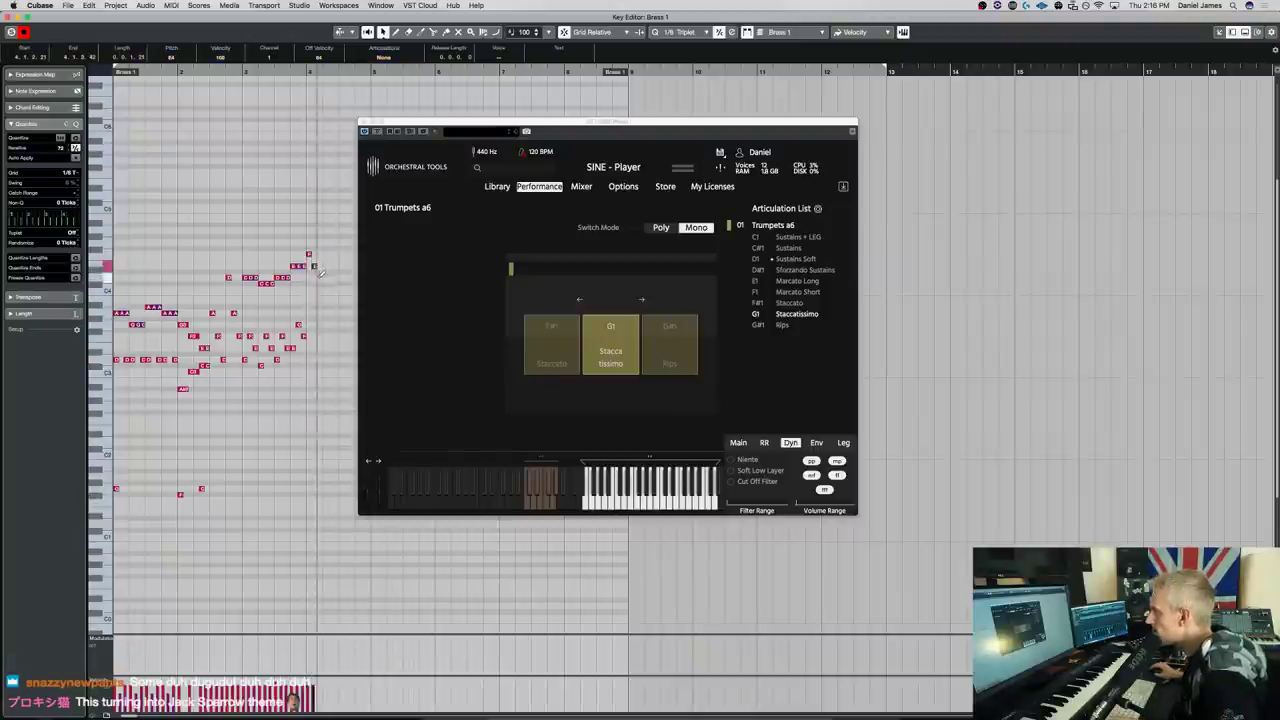
click(308, 254)
click(312, 267)
click(317, 231)
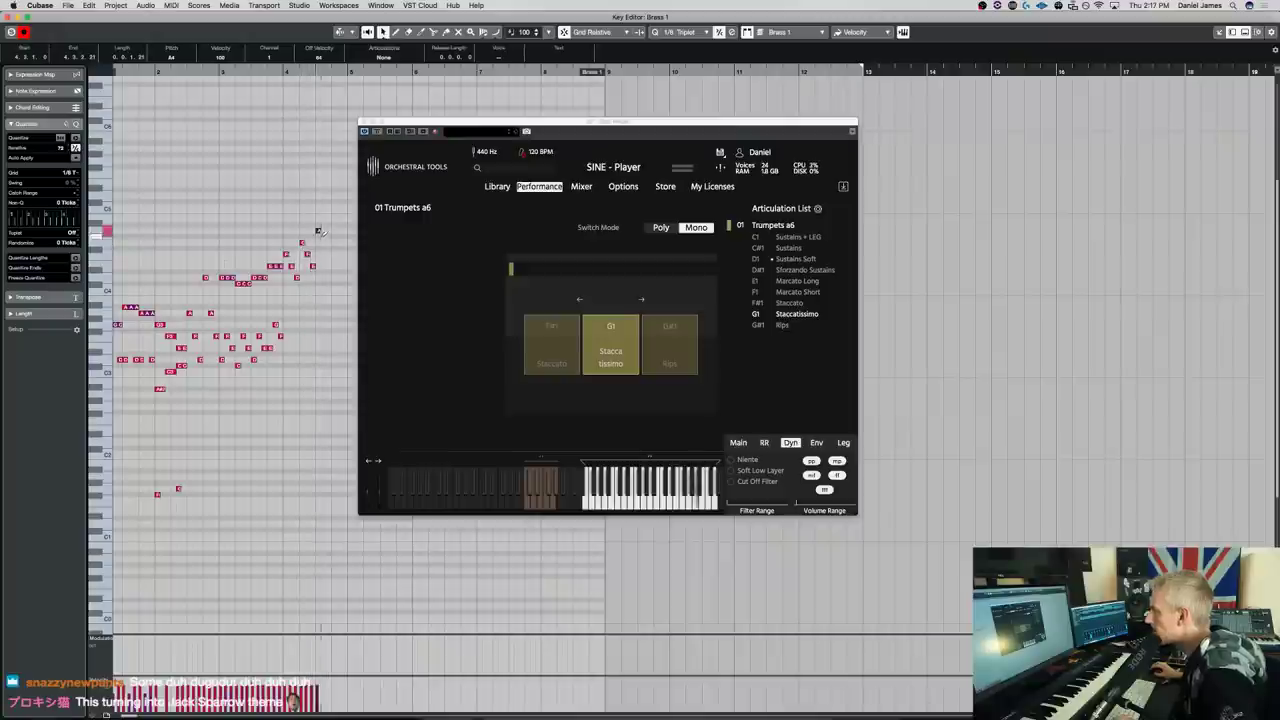
click(328, 254)
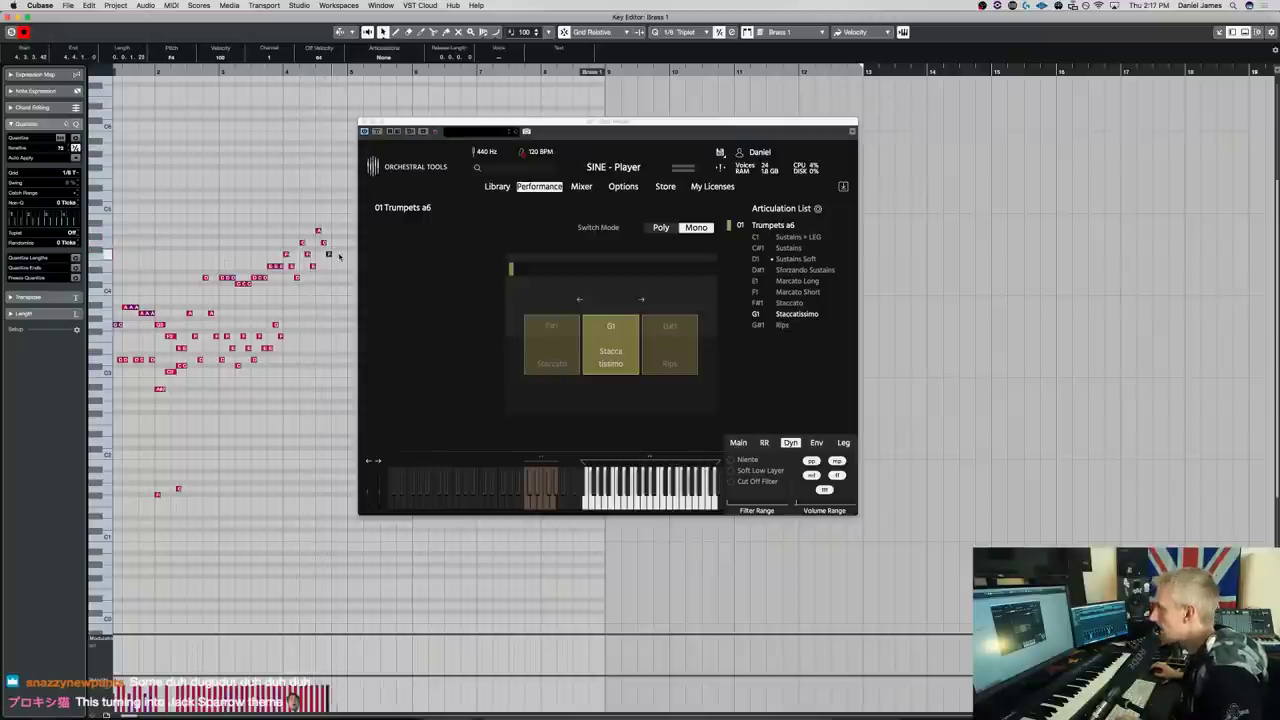
click(323, 225)
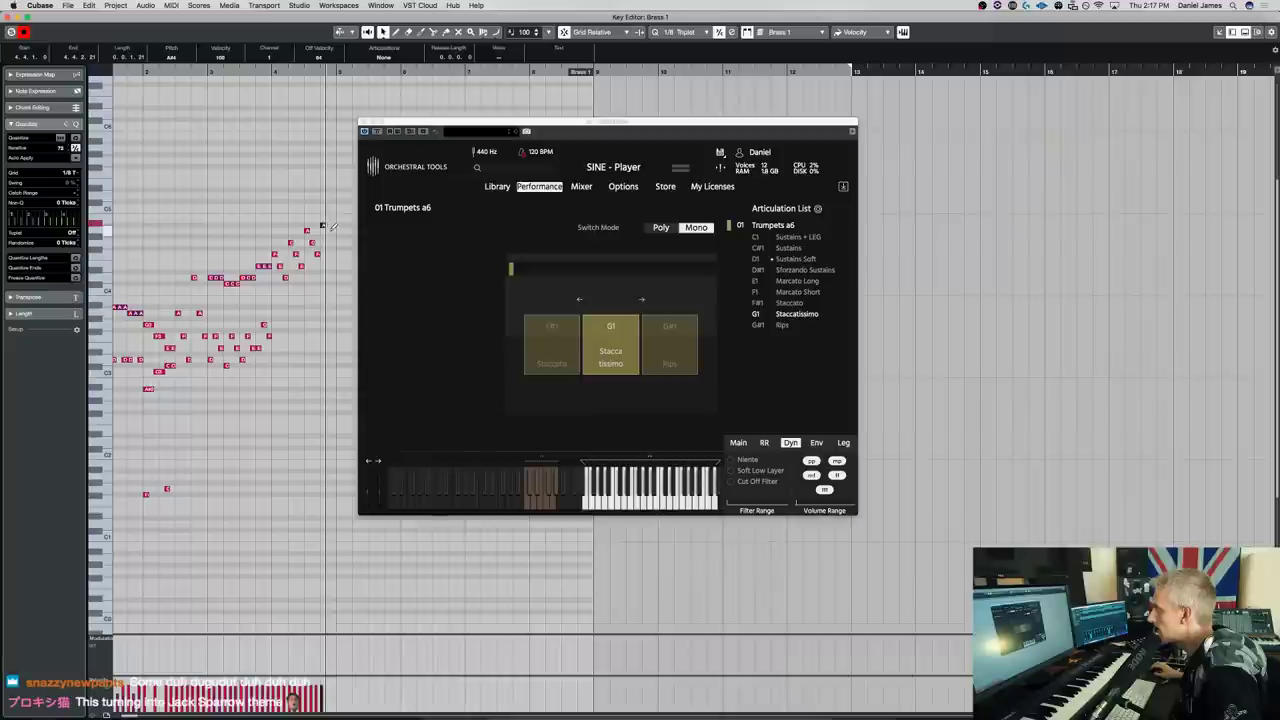
click(329, 225)
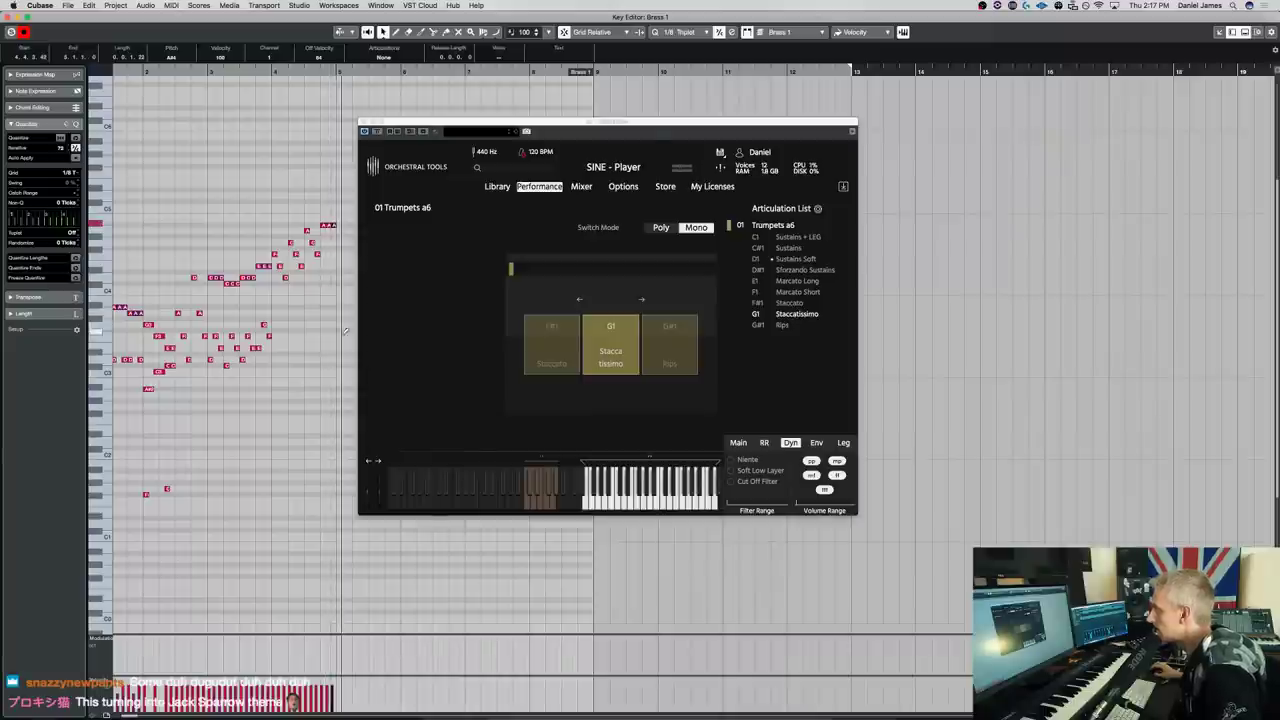
Draw a held D3, F3 and A3 chord over about the first half of bar 5
scroll(330, 350, right, 3)
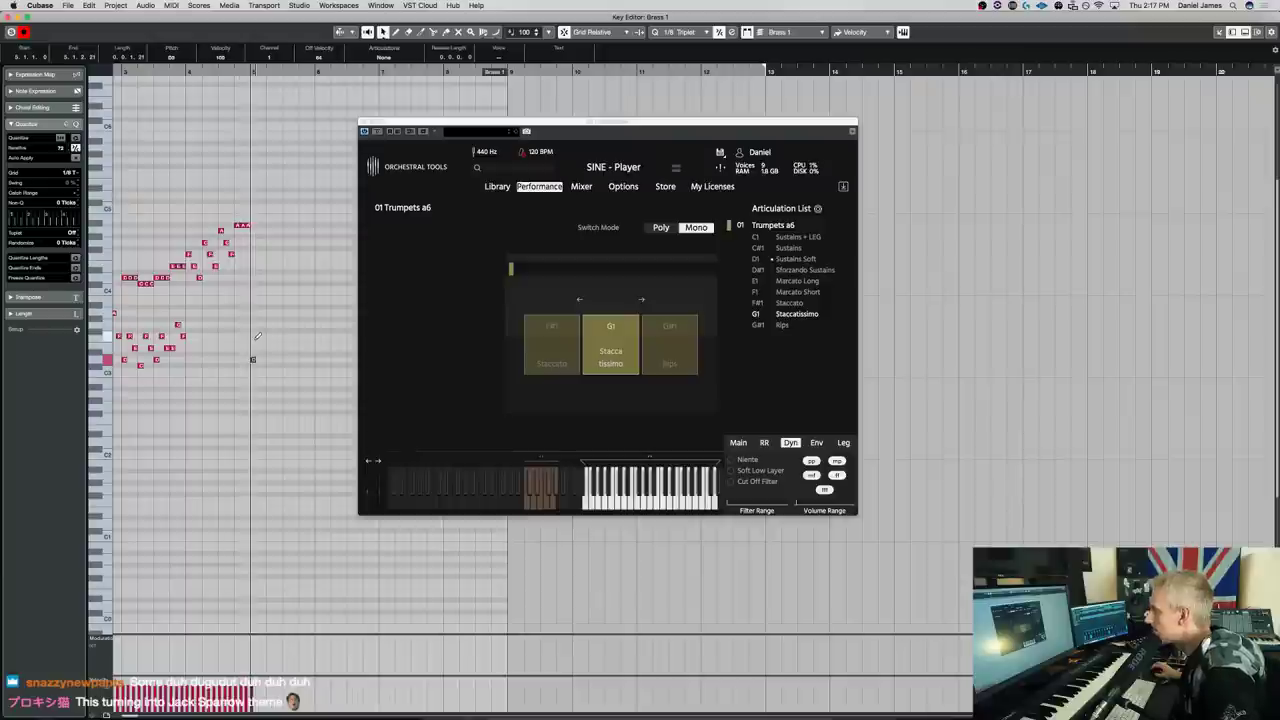
drag(258, 357, 277, 314)
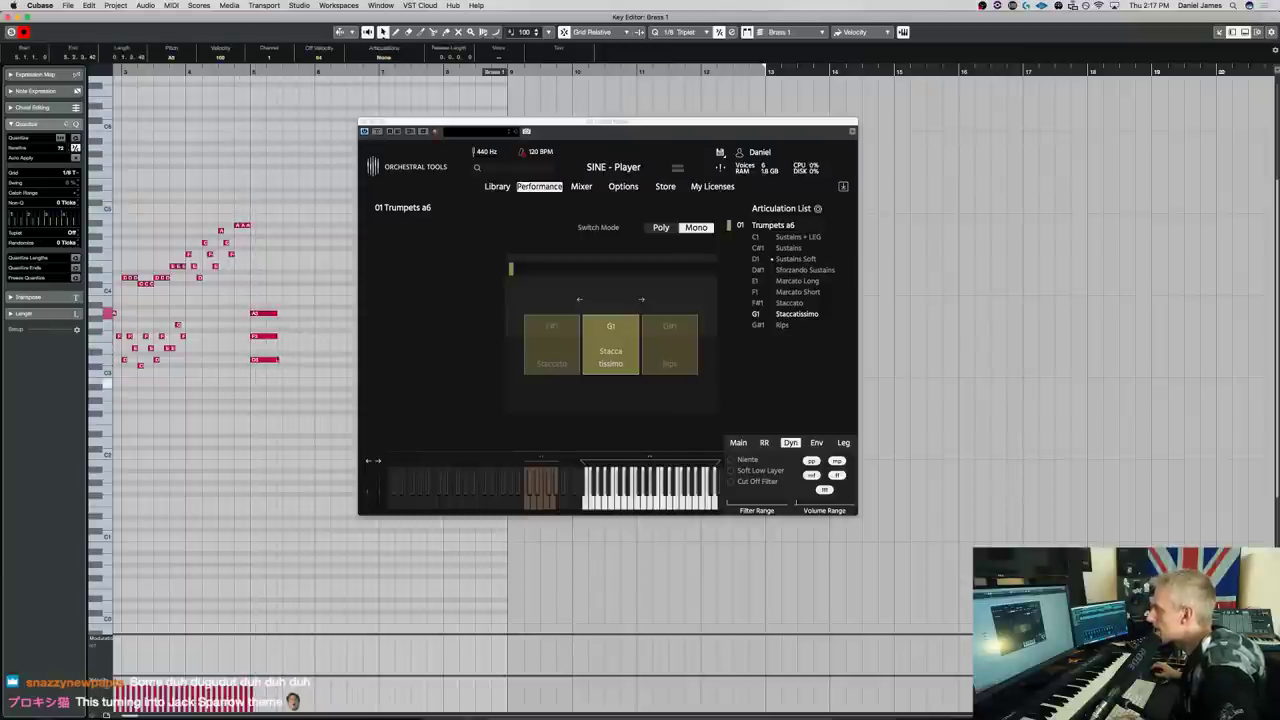
click(278, 326)
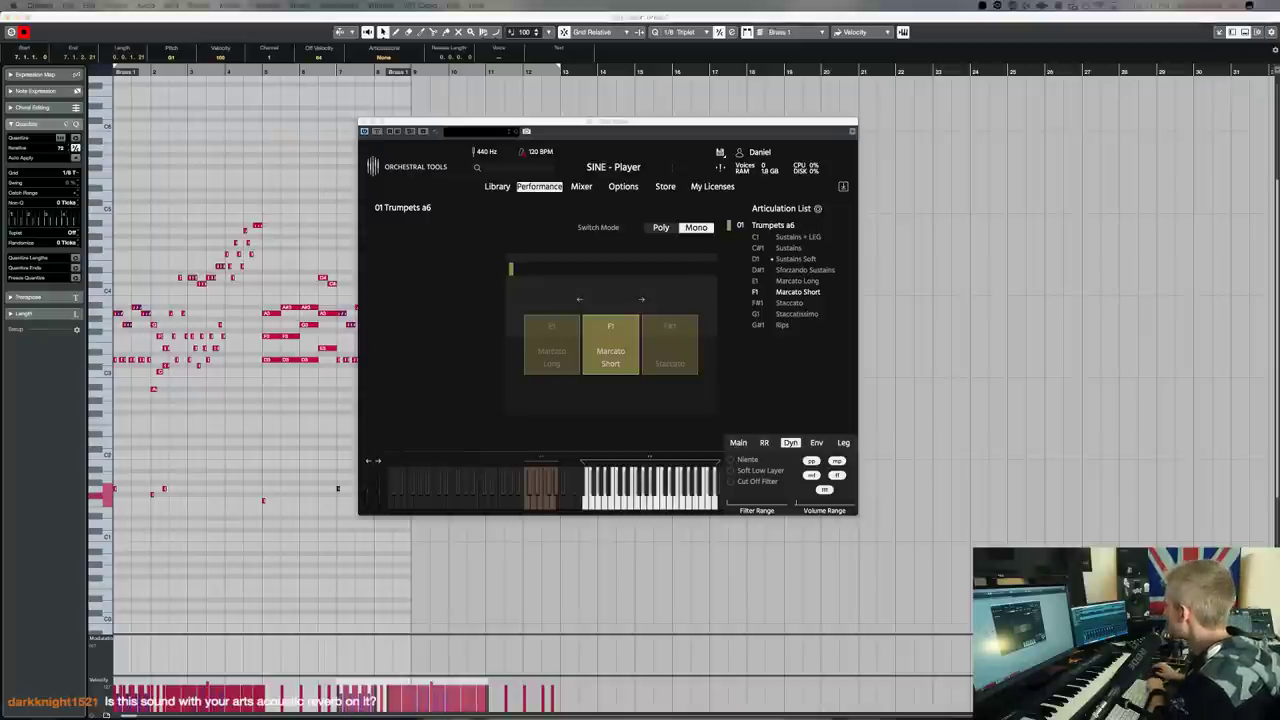
Raise the velocities of bar 1's top-line triplets and play the part from the start
key(space)
key(space)
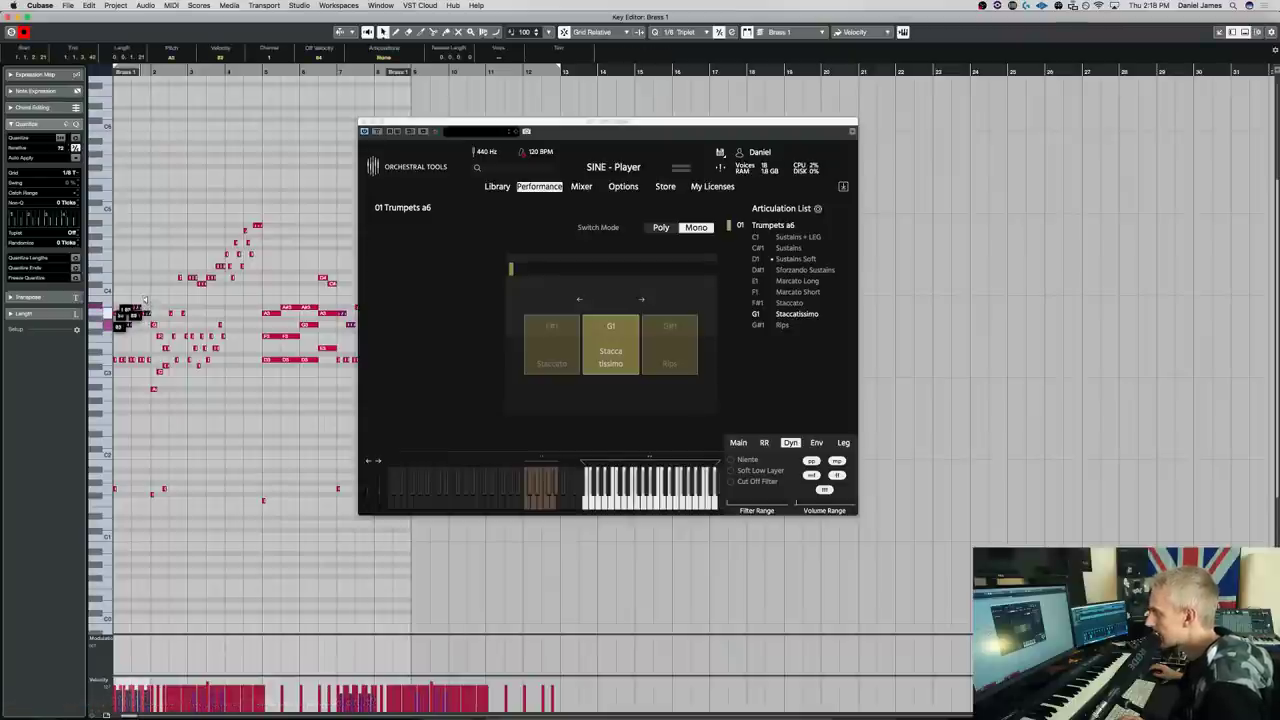
key(space)
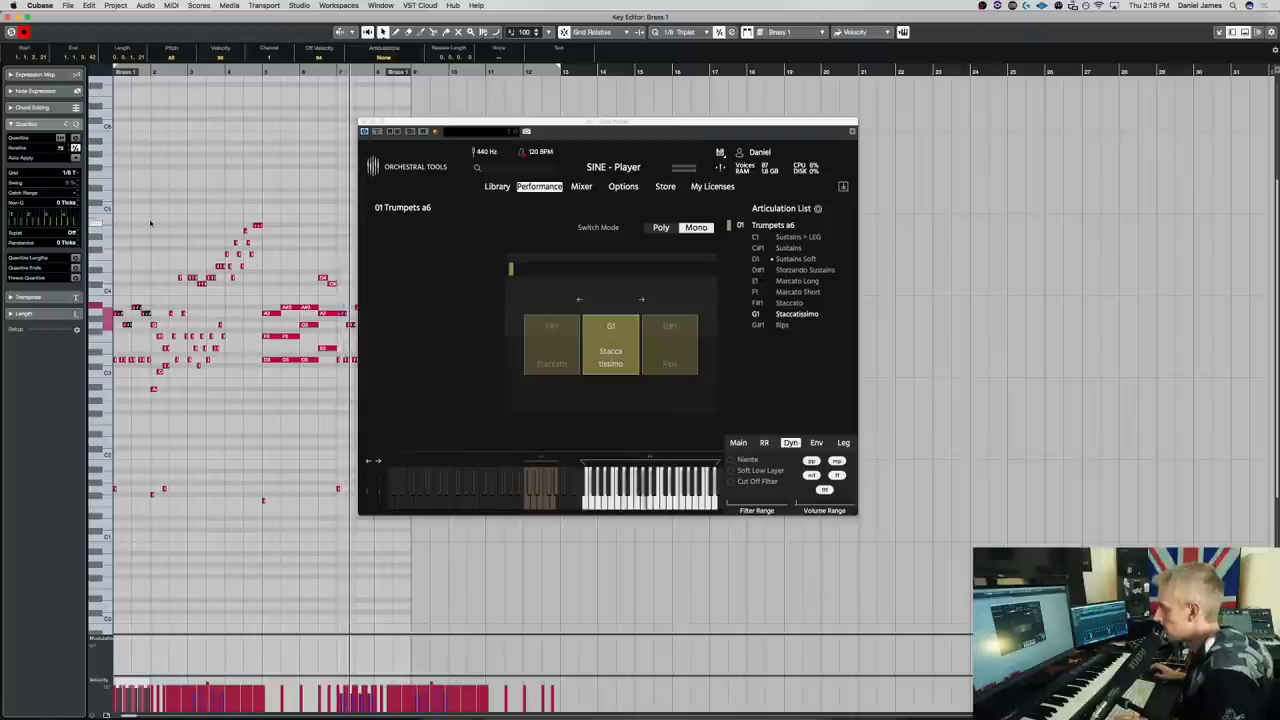
Move the SINE Player window clear of the notes, raise the velocities of bar 7's top-line triplets, and play back
drag(400, 131, 605, 161)
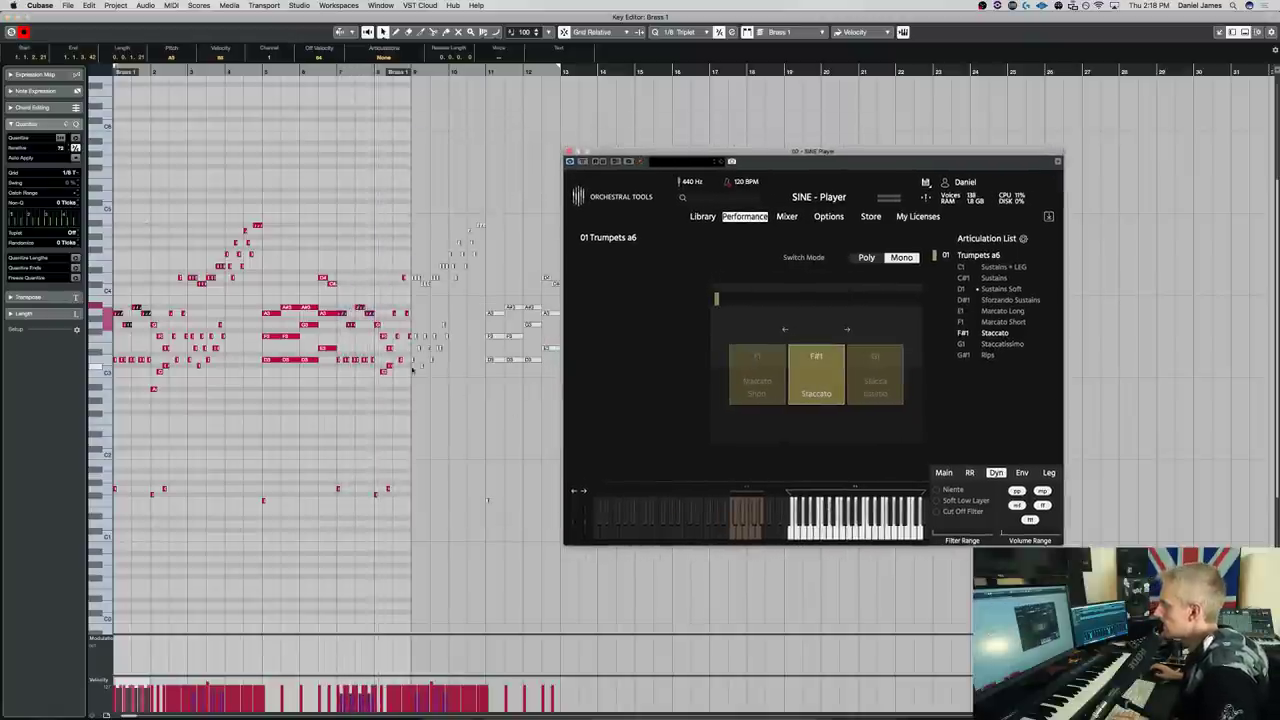
drag(375, 335, 348, 295)
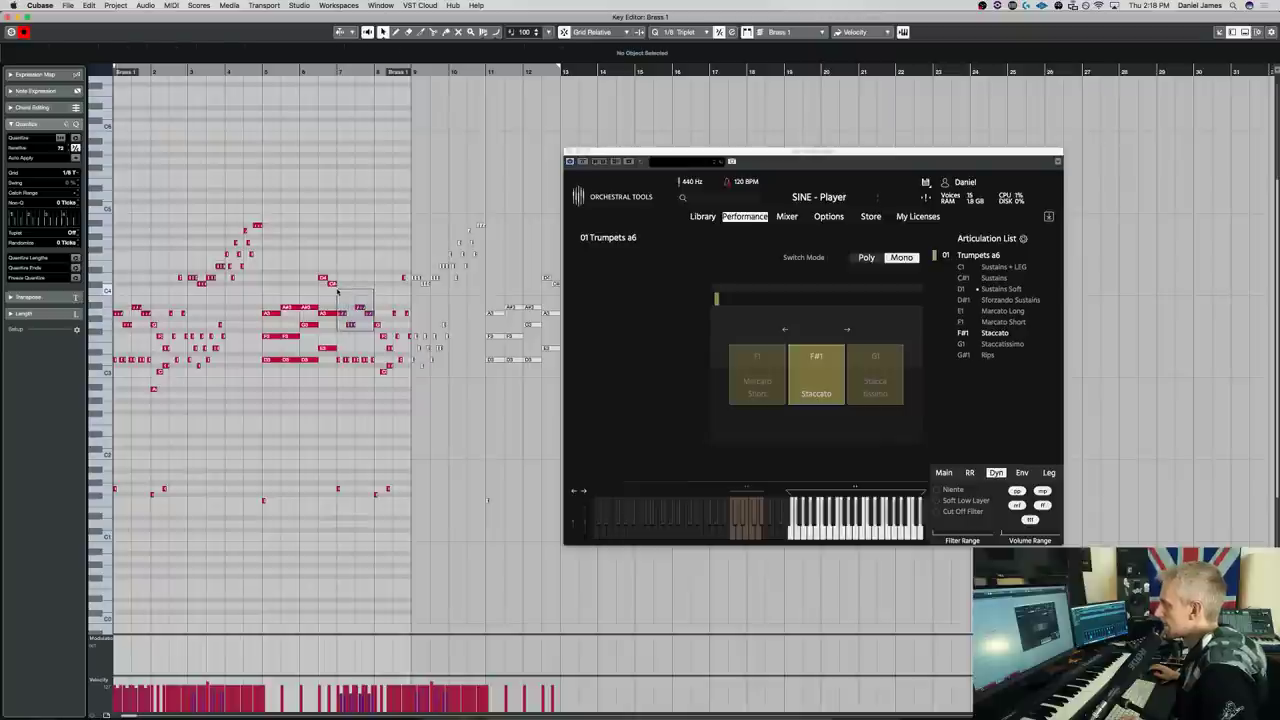
key(space)
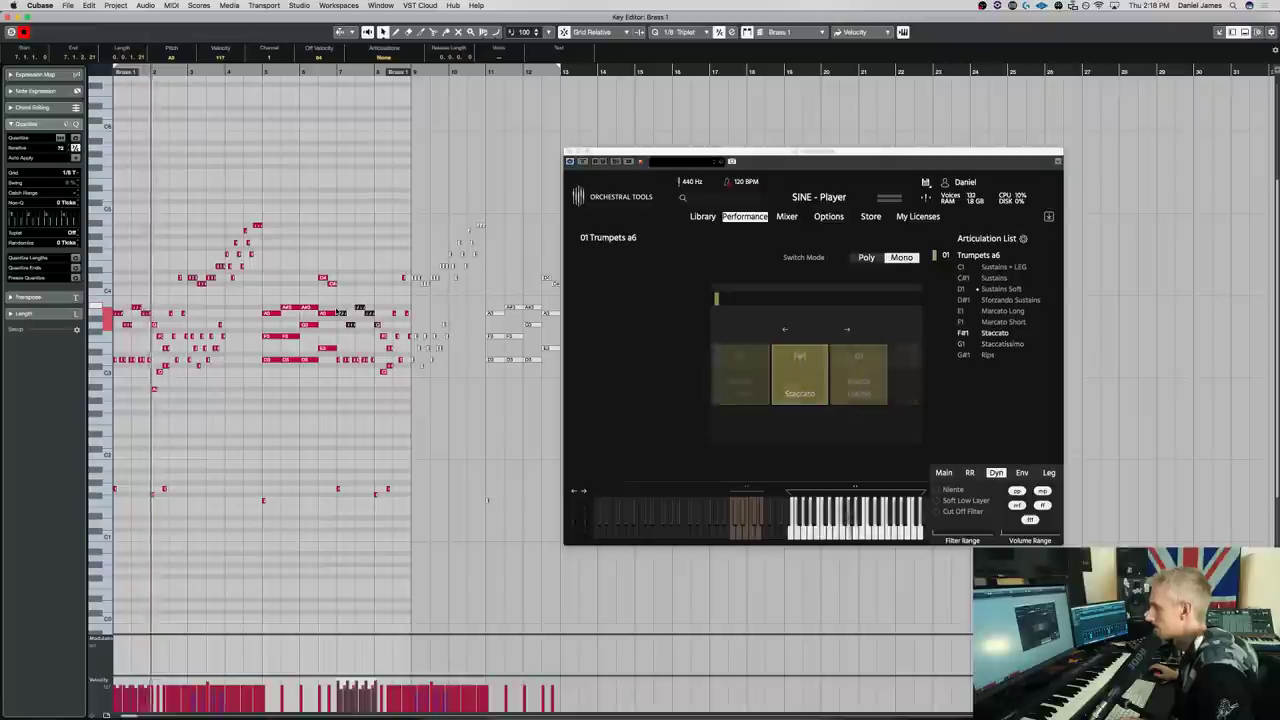
Transpose all the notes above the keyswitches down four semitones and listen to the result
drag(488, 416, 103, 139)
key(Down)
key(Down)
key(Down)
key(space)
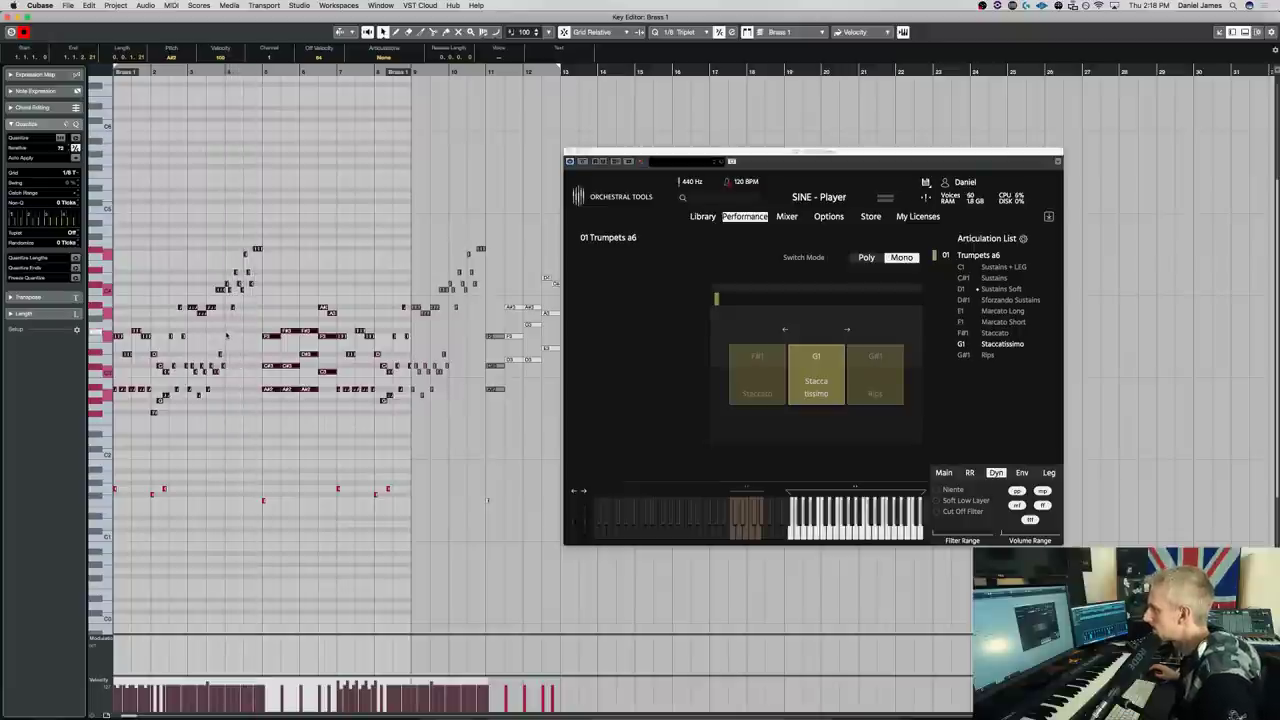
Draw a descending low line on the beats of bar 4 with triplet notes C3, B2, A#2 and G#2, and play back
key(super+a)
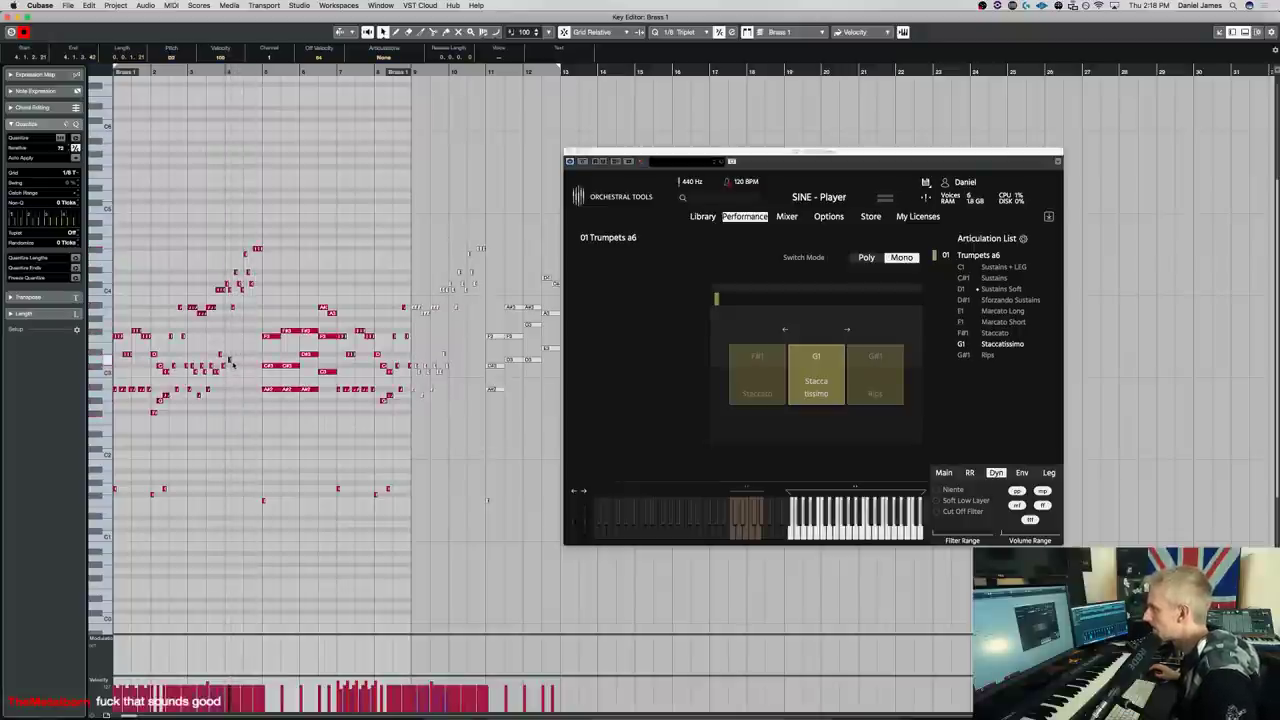
key(h)
key(h)
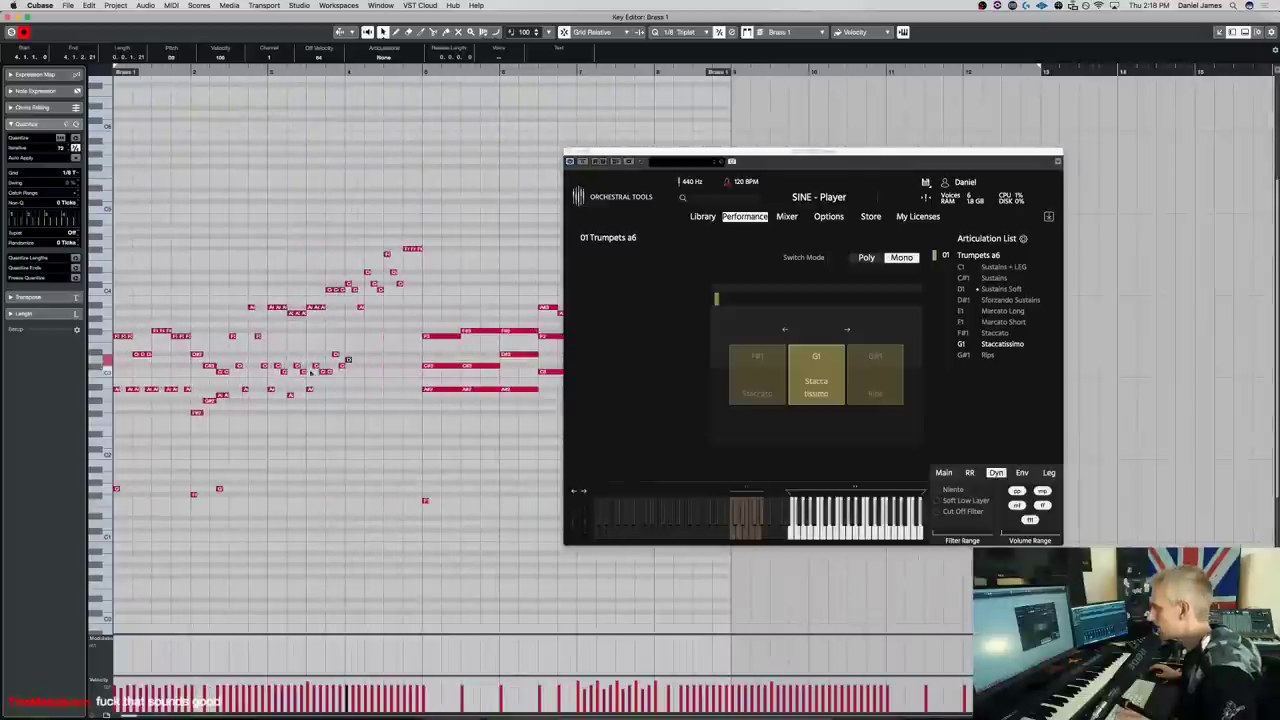
click(386, 372)
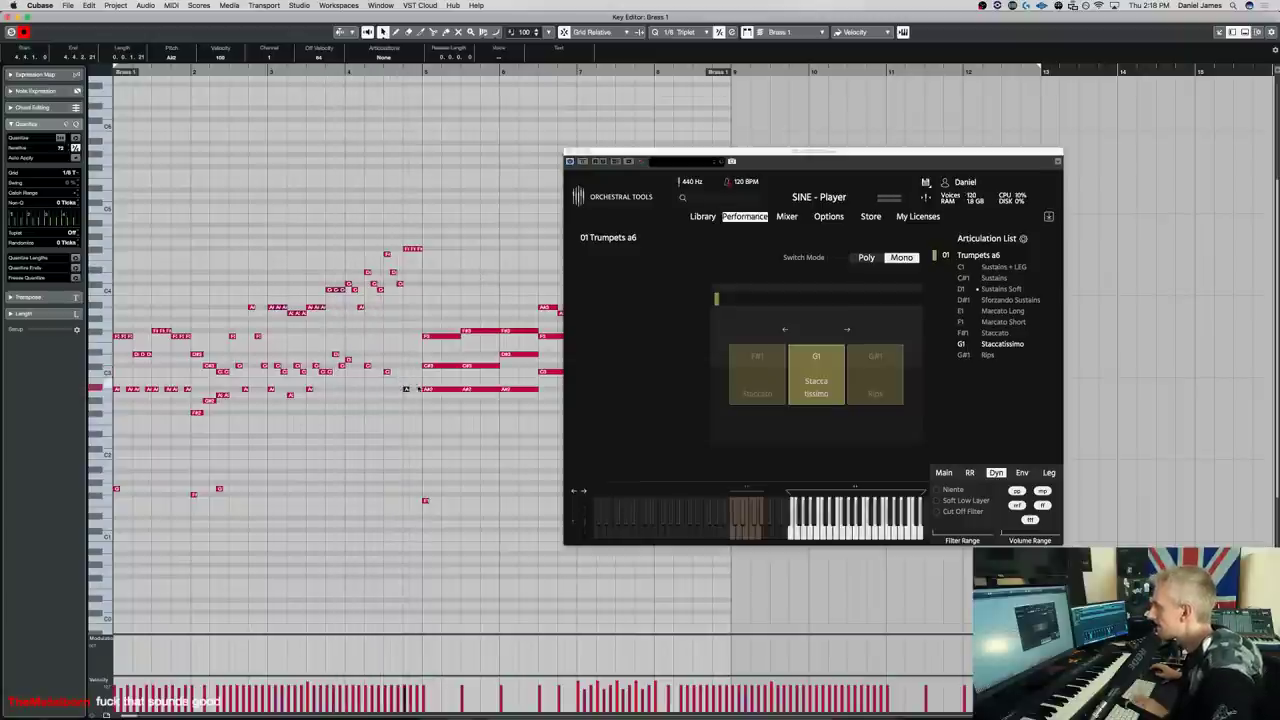
drag(347, 355, 354, 359)
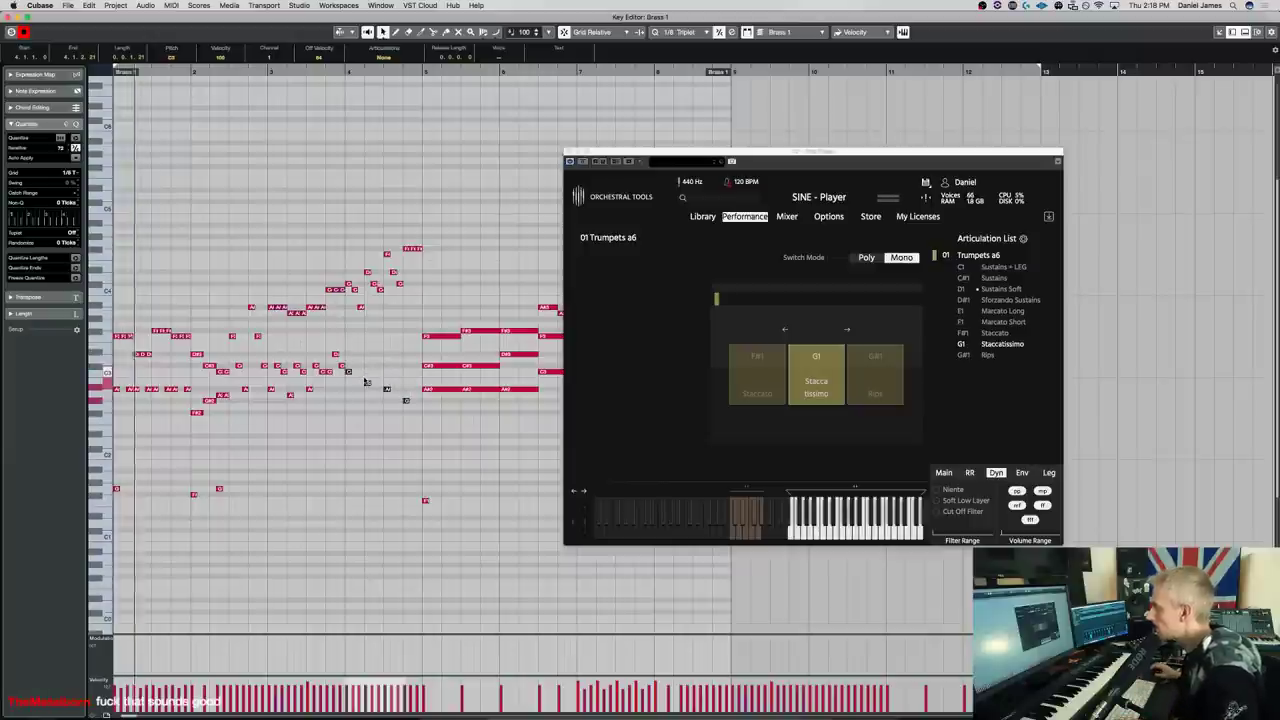
click(370, 402)
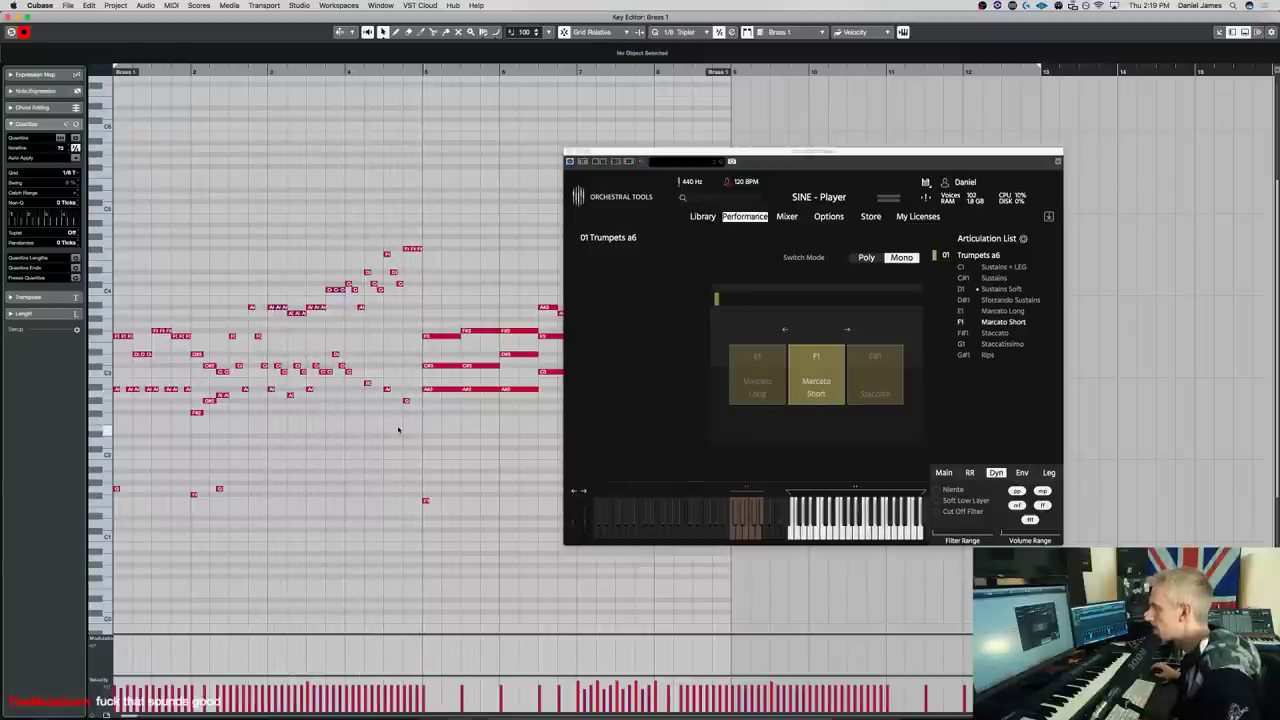
Transpose all notes except the keyswitches back up four semitones
key(super+a)
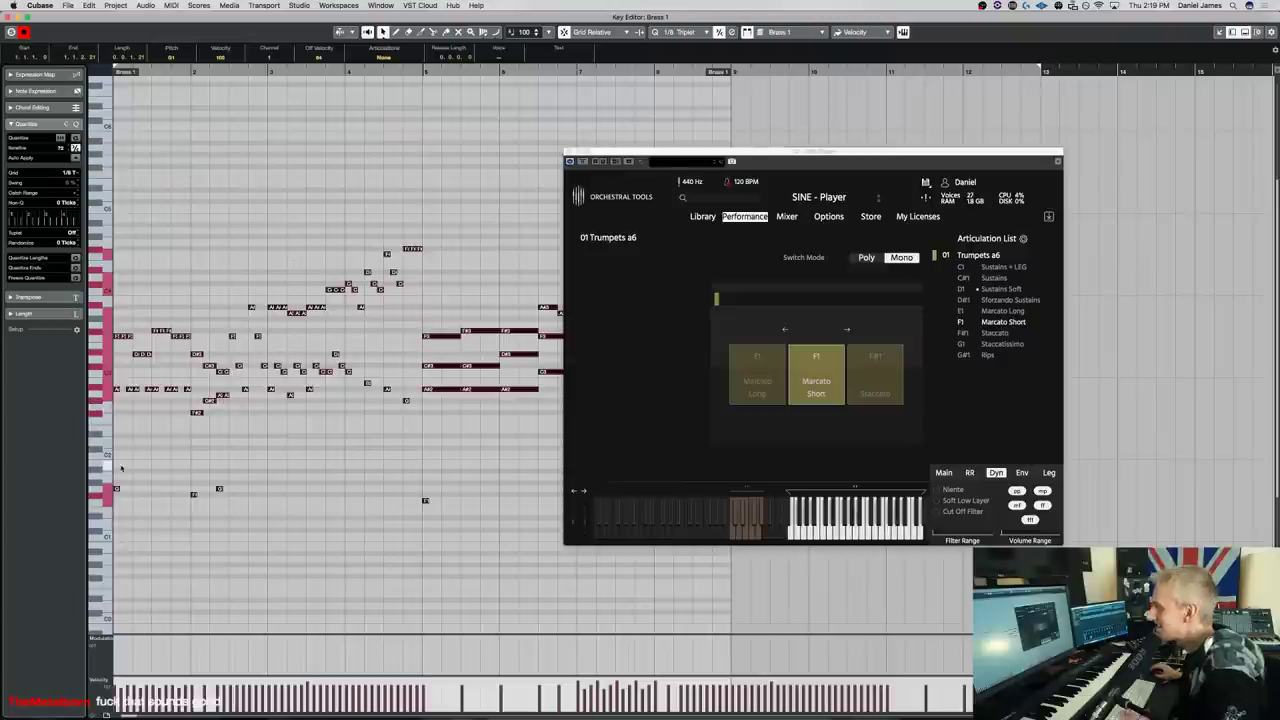
key(Up)
key(Up)
key(Up)
key(Up)
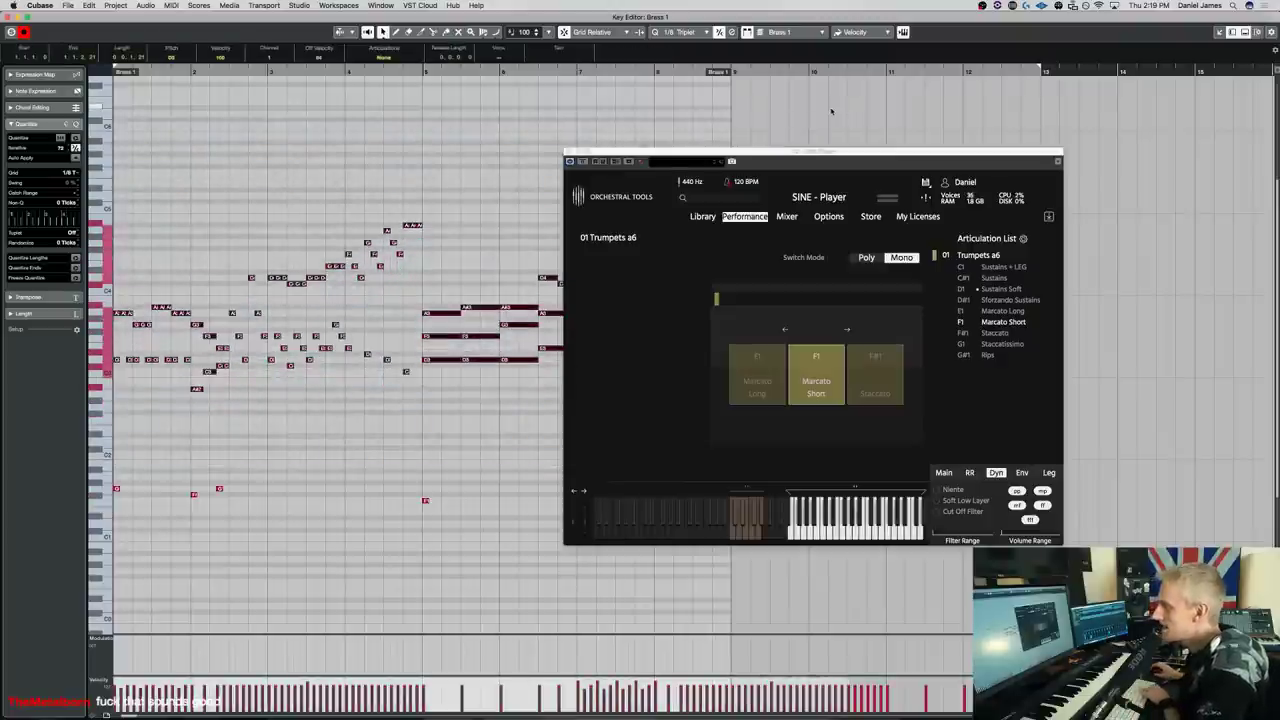
Re-pitch the low notes on bar 4's beats to D3, C#3, C3 and A#2, and play back
click(374, 390)
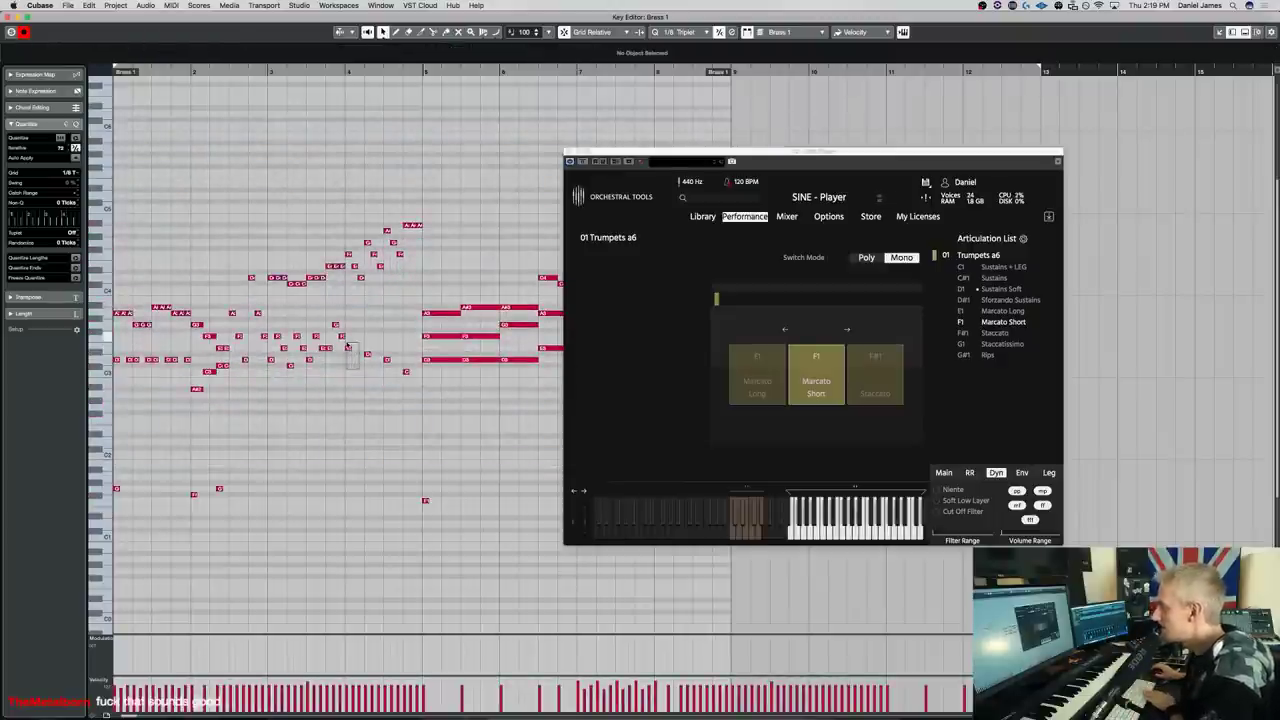
click(367, 361)
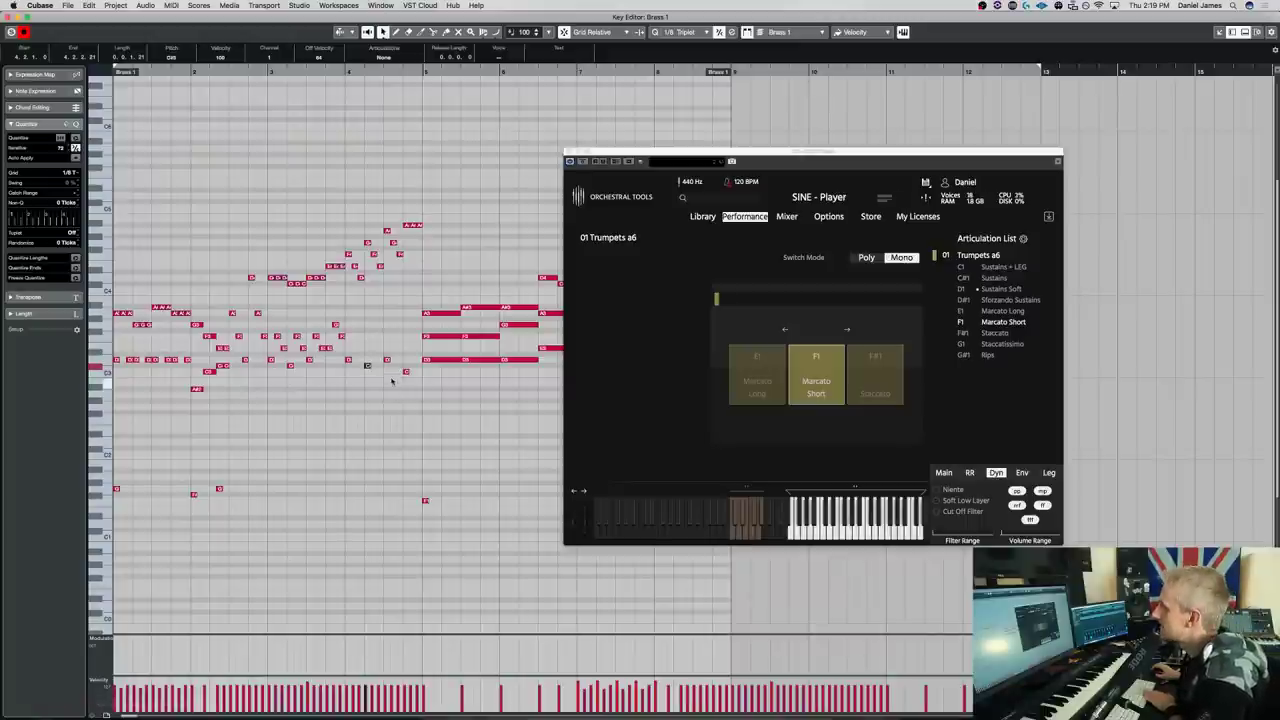
key(space)
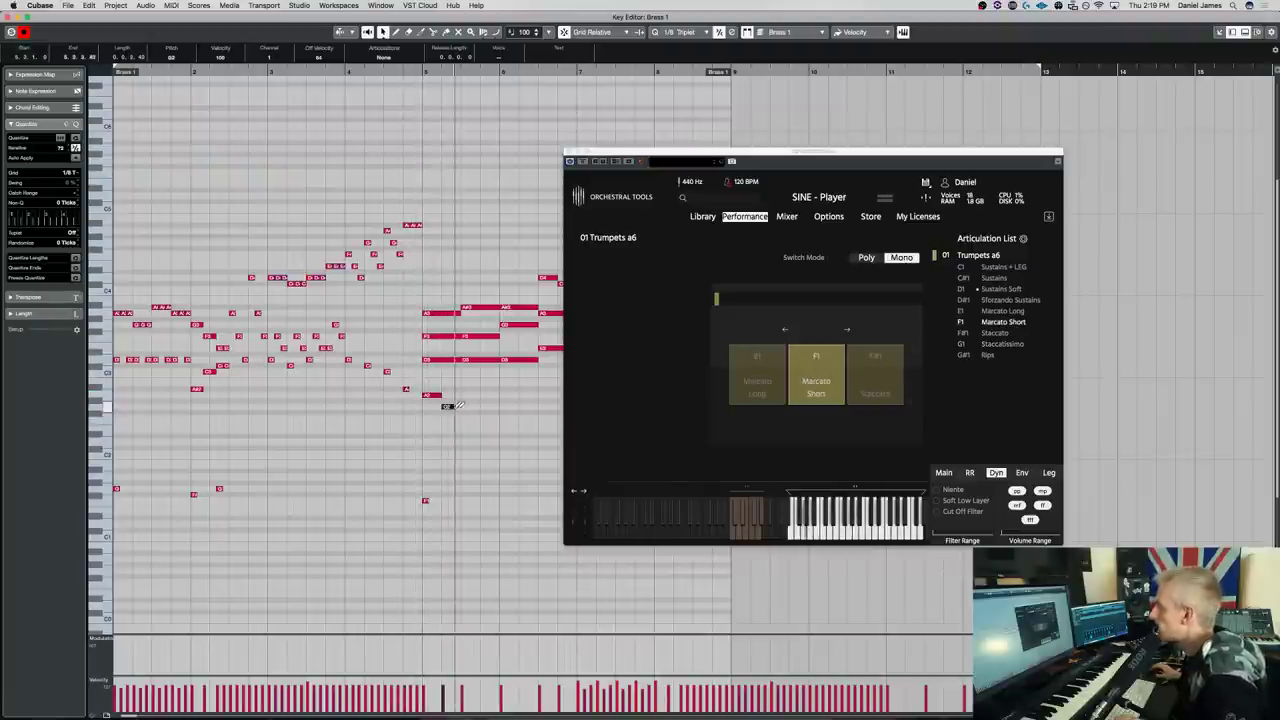
Continue the descending low line with one-beat notes A2, G2, F2 and E2 through bar 5 and D2 at the start of bar 6
key(space)
drag(462, 417, 474, 417)
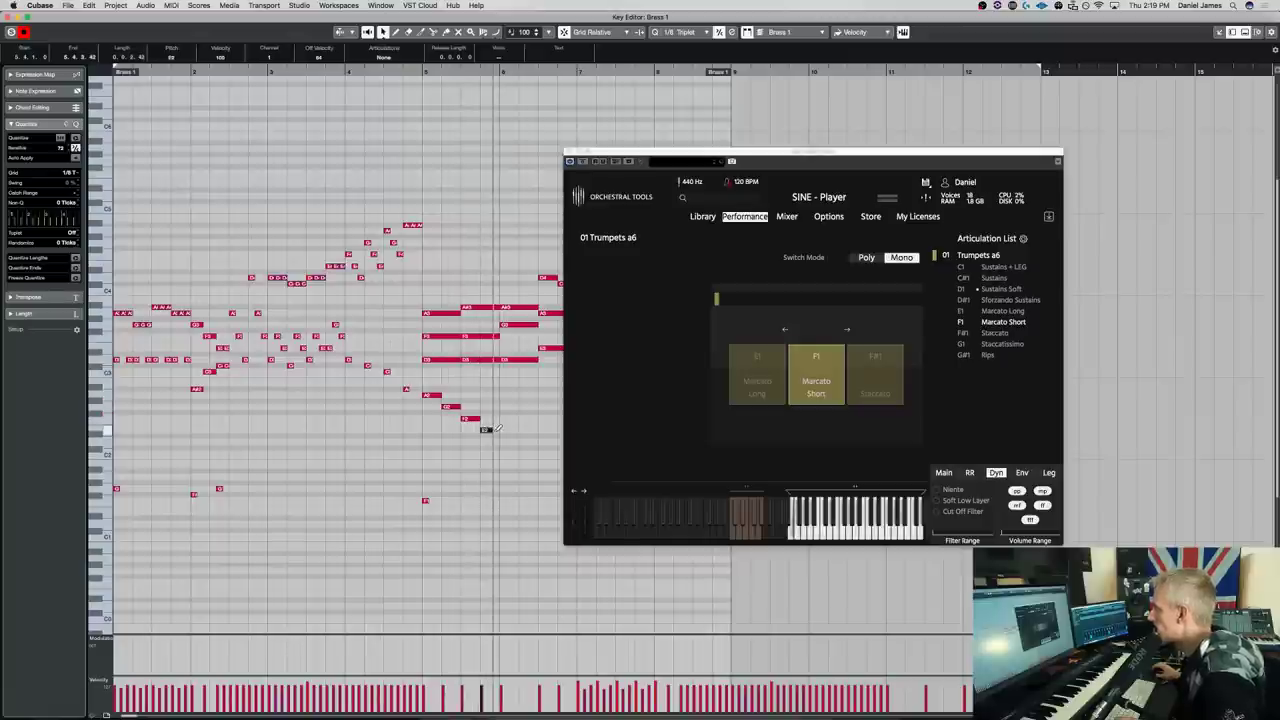
drag(507, 436, 512, 437)
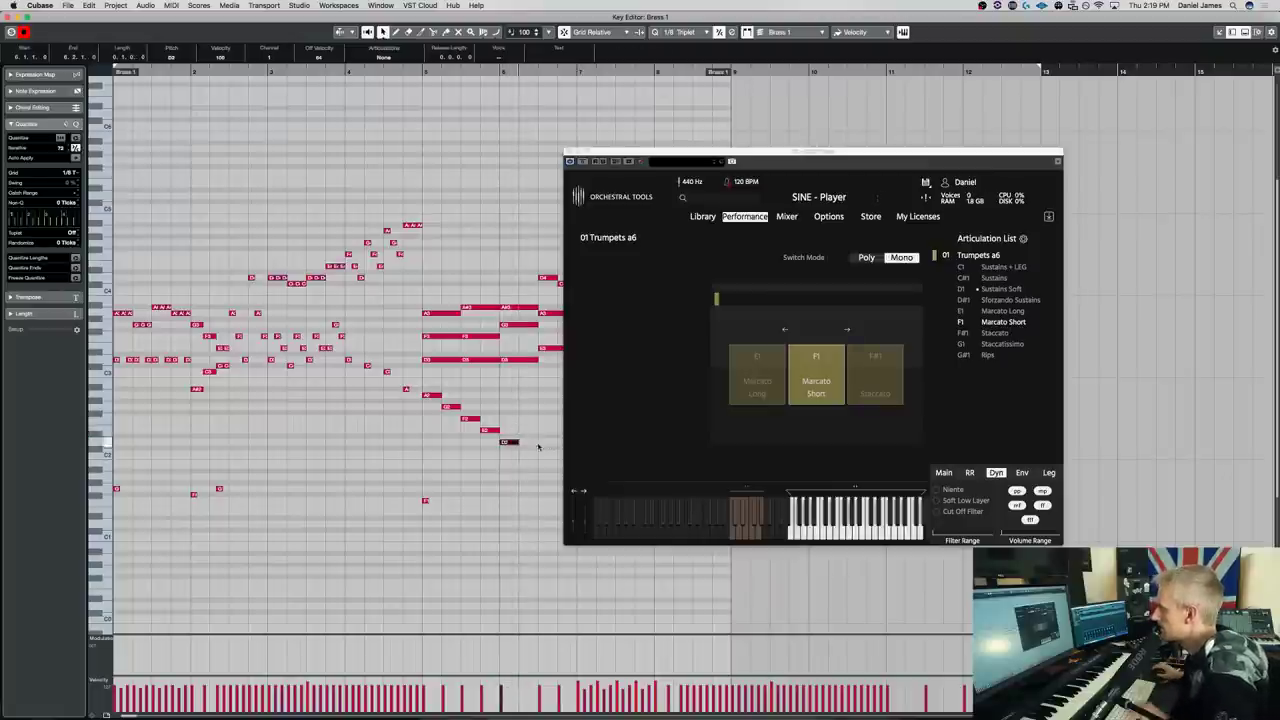
Move the SINE Player window clear of the notes and transpose everything above the keyswitches up seven semitones
drag(833, 156, 1032, 54)
drag(746, 550, 181, 132)
drag(60, 472, 59, 471)
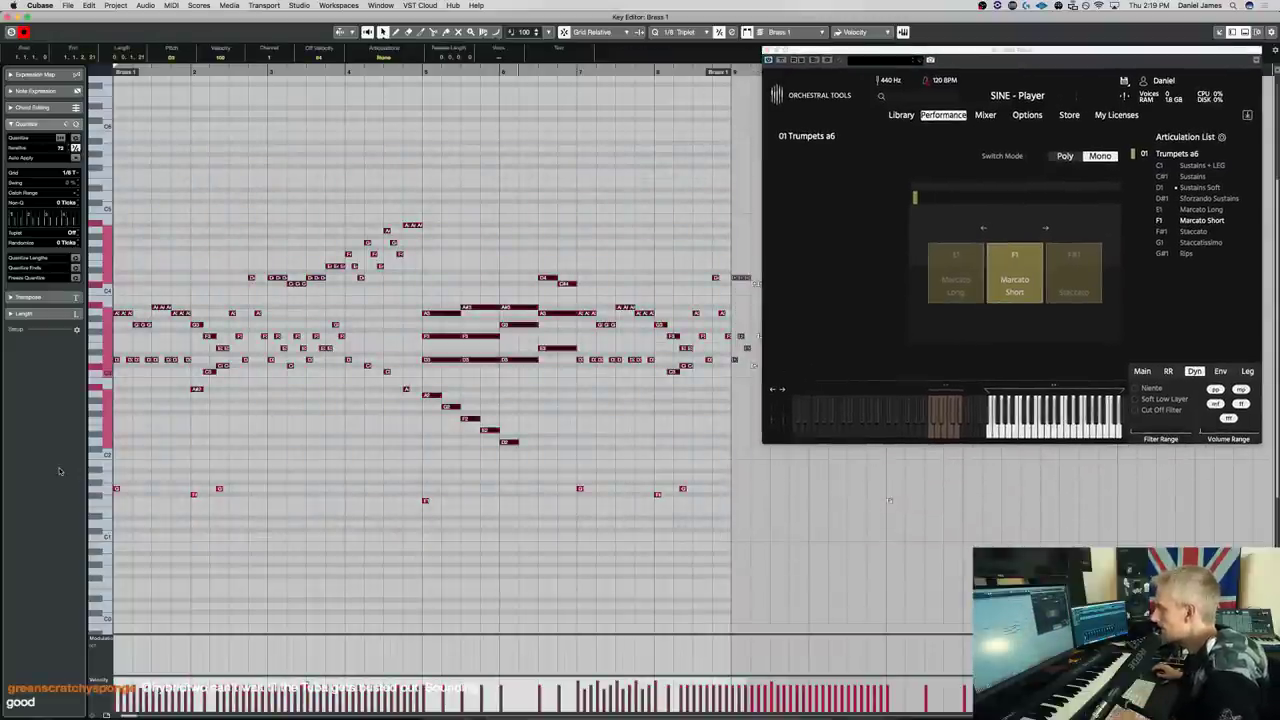
key(Up)
key(Up)
key(Up)
key(Up)
key(Up)
key(Up)
key(Up)
key(Up)
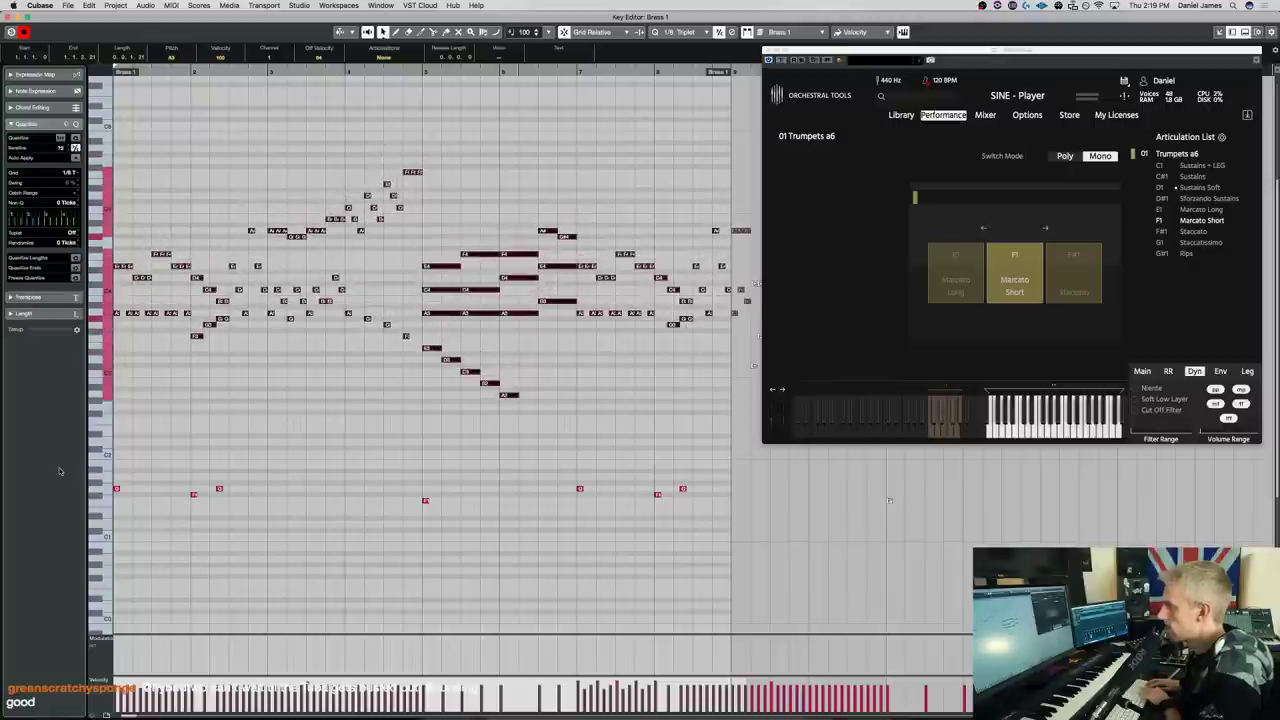
Add low notes through bar 6 and lower bar 4's last two low notes to F3 and E3, playing back between edits
key(space)
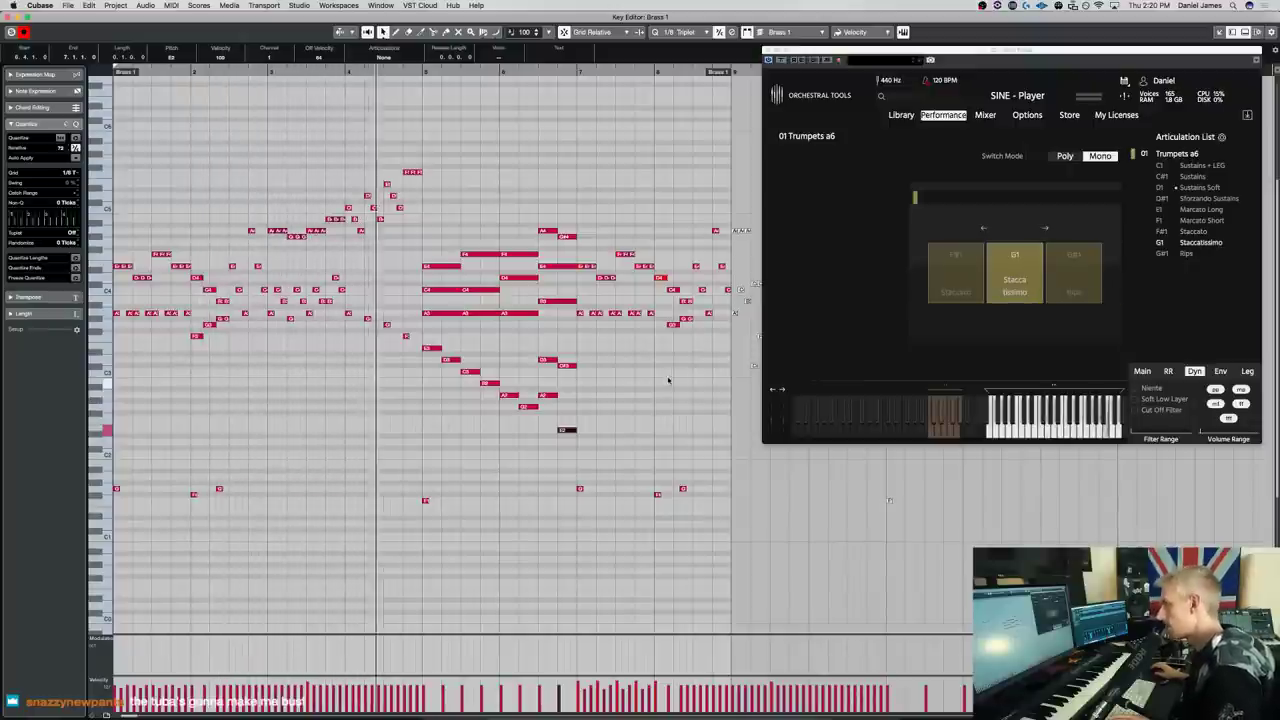
key(space)
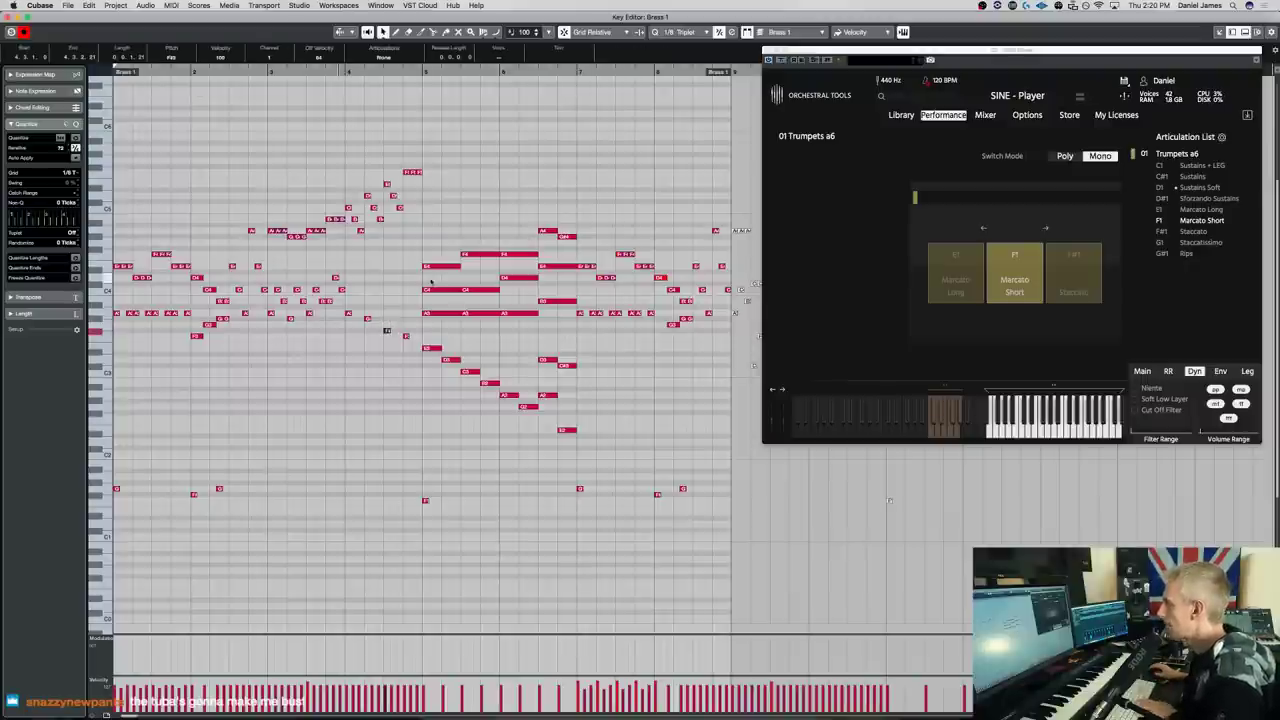
key(space)
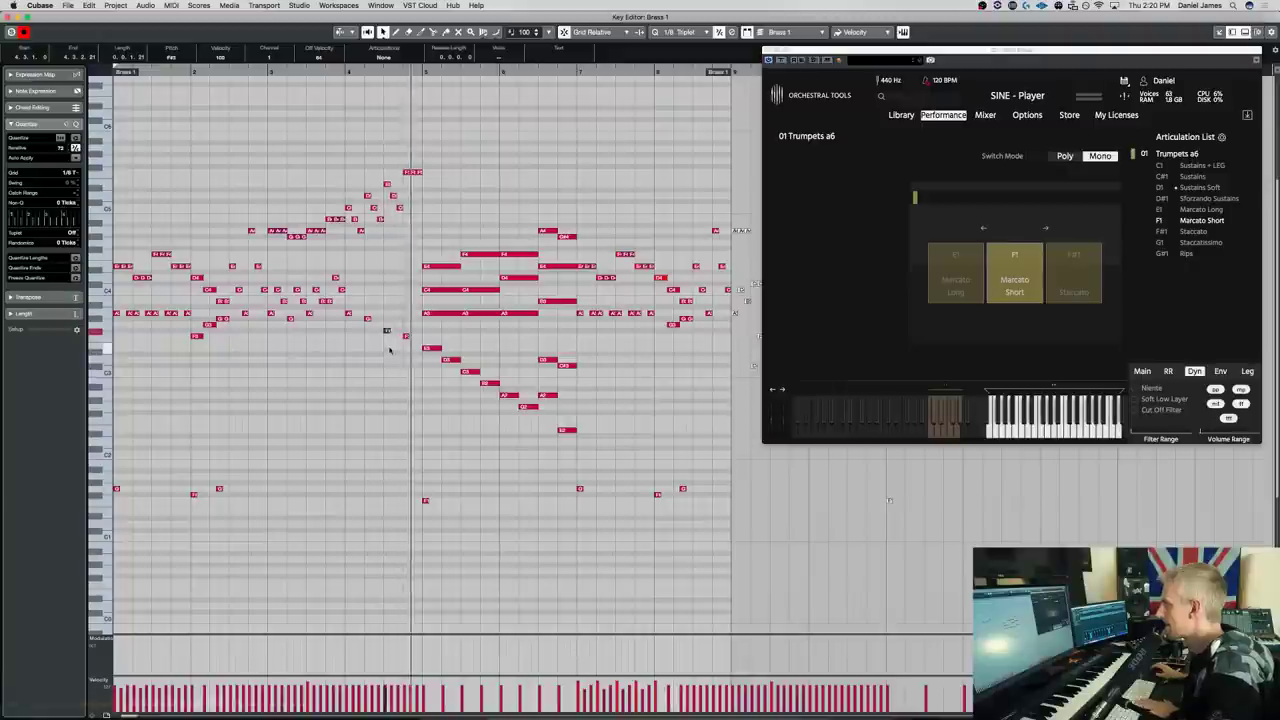
key(space)
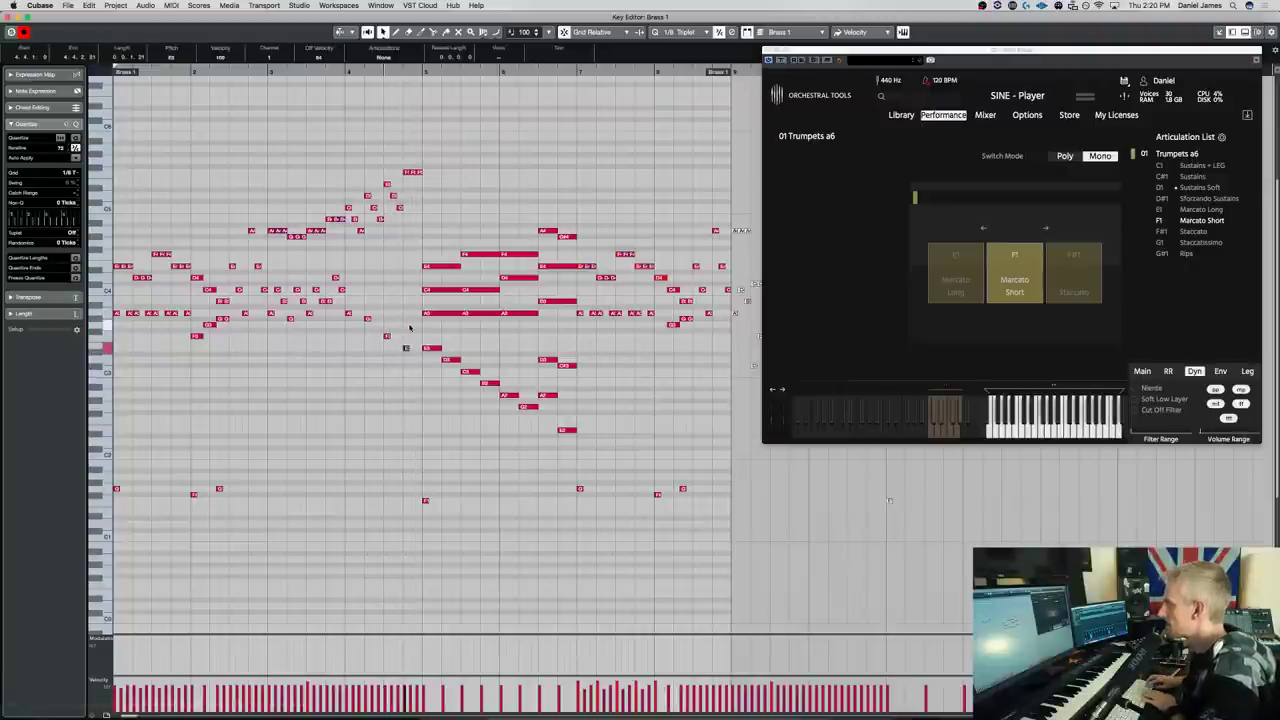
Raise the low G2, A2 and E2 notes in the rest of bar 6 by one octave
drag(702, 459, 502, 364)
key(shift+Up)
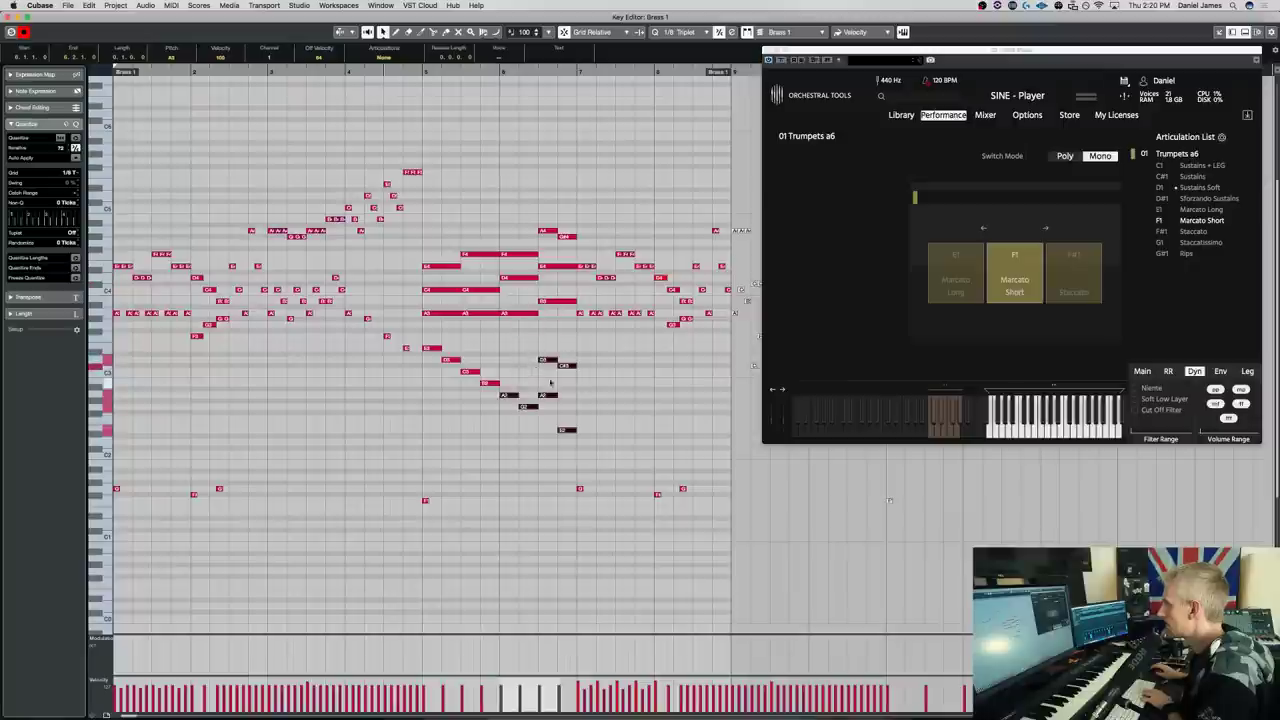
drag(544, 443, 573, 396)
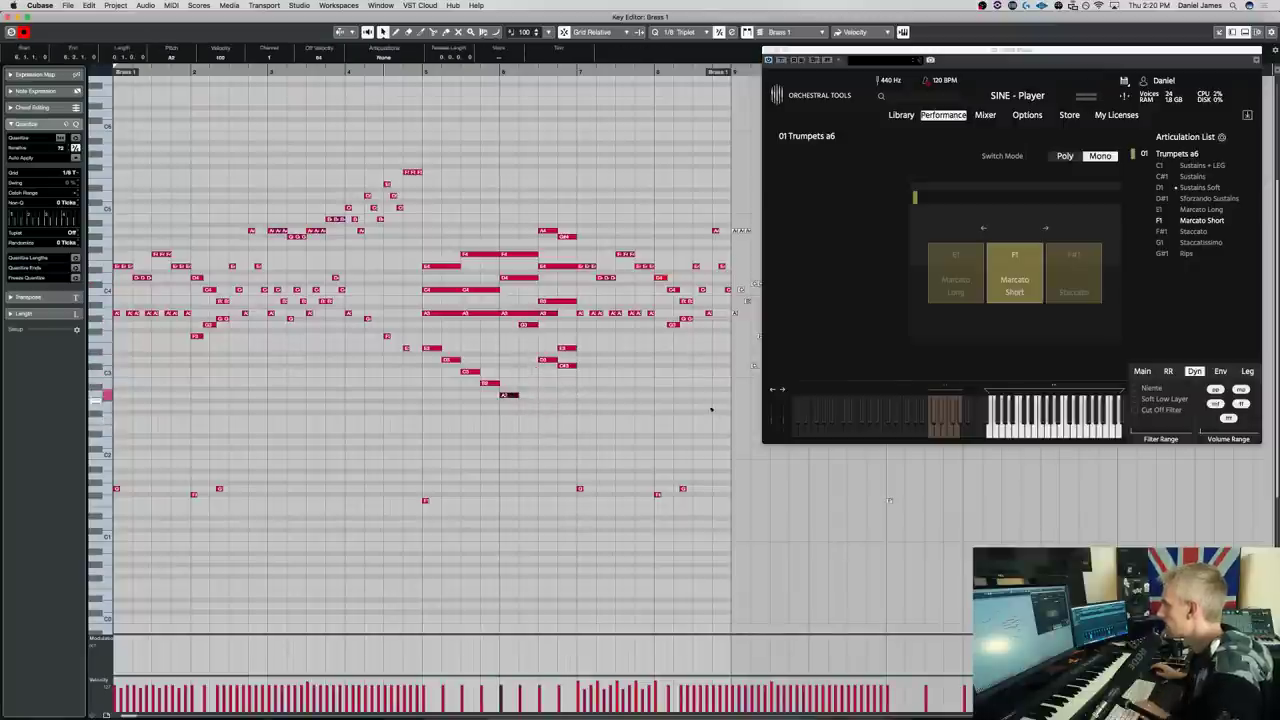
Transpose all notes above the keyswitches down three semitones and play the part back
drag(724, 421, 71, 93)
key(Down)
key(Down)
key(Down)
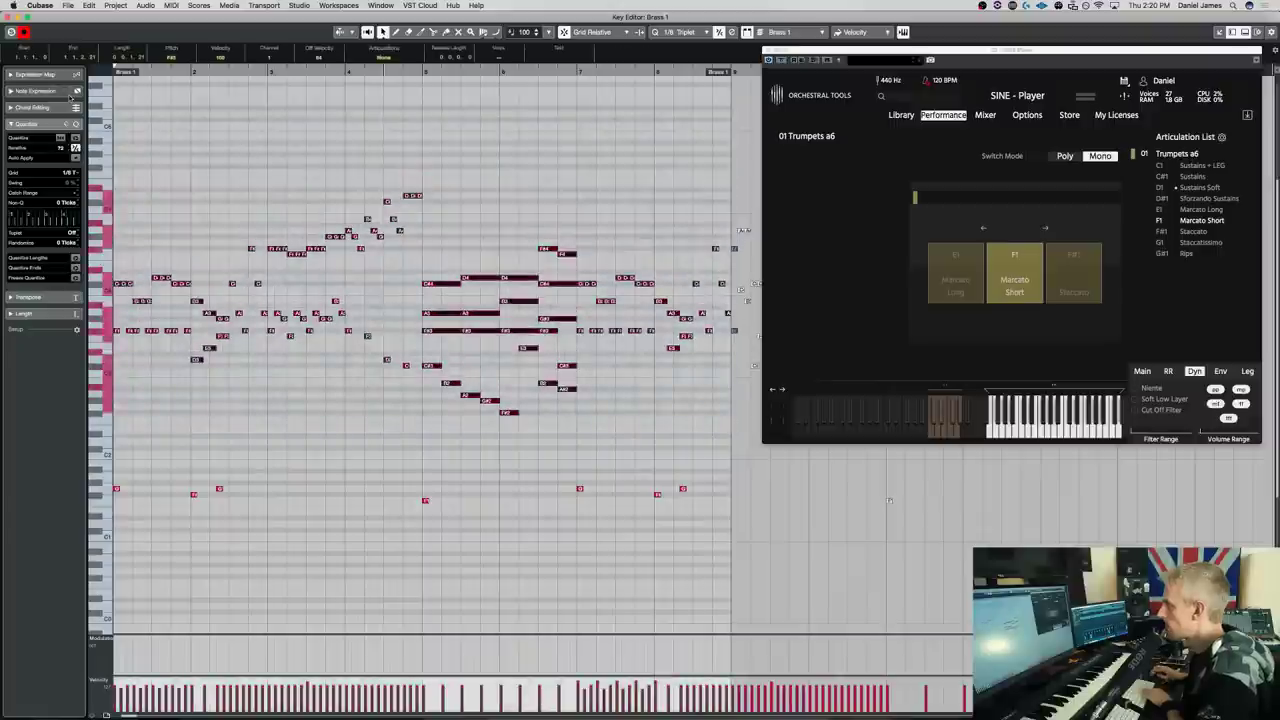
key(space)
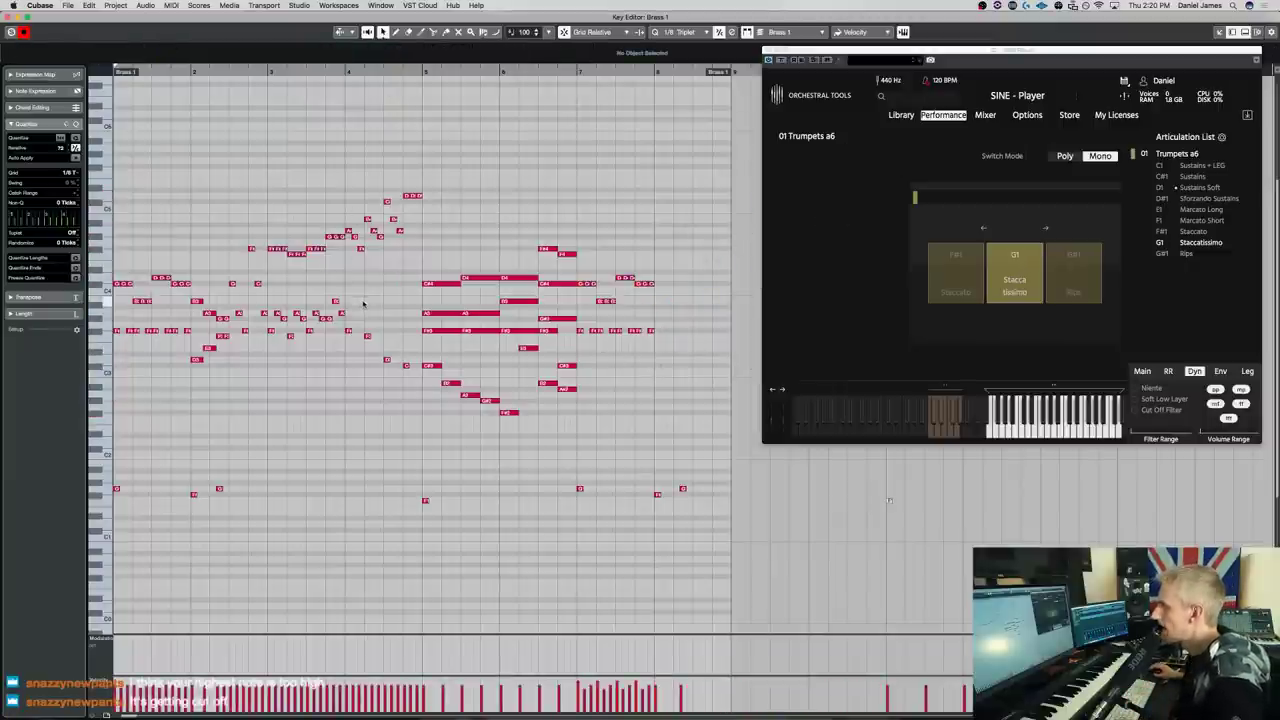
Transpose everything above the keyswitches down another four semitones in two passes of two, auditioning the lowest note at the start of bar 6
drag(682, 432, 138, 186)
key(Down)
key(Down)
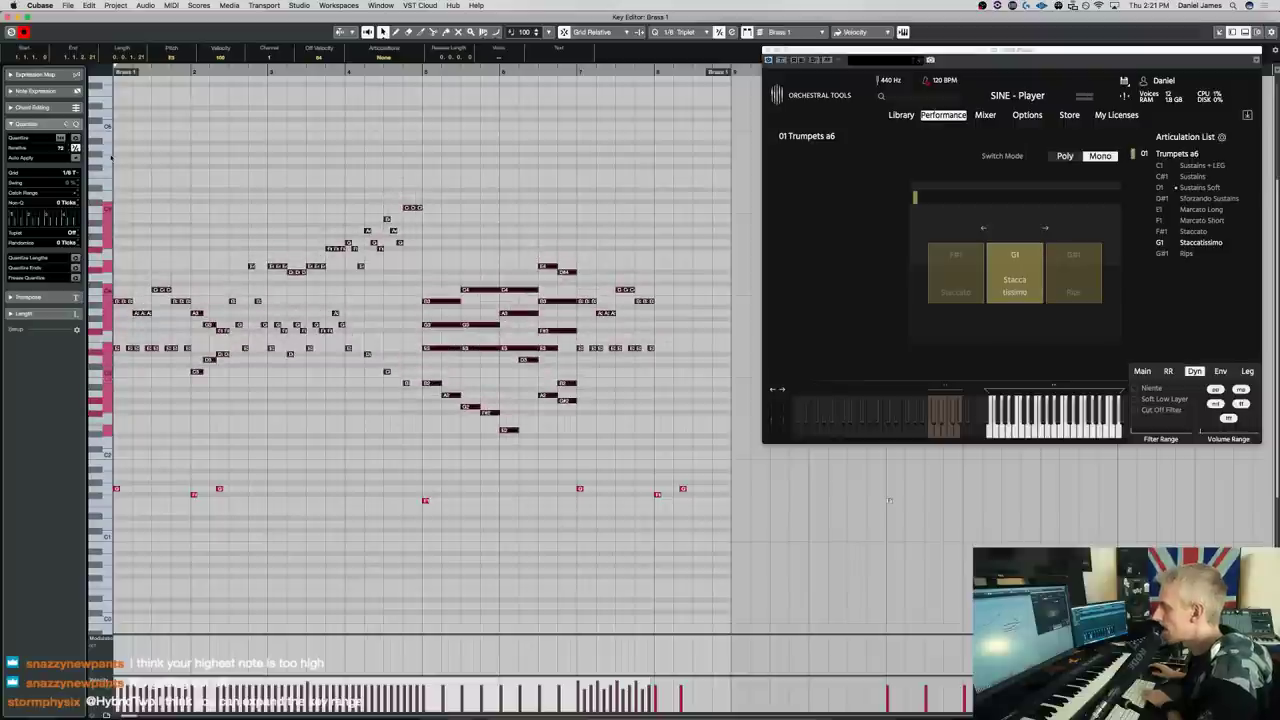
click(508, 430)
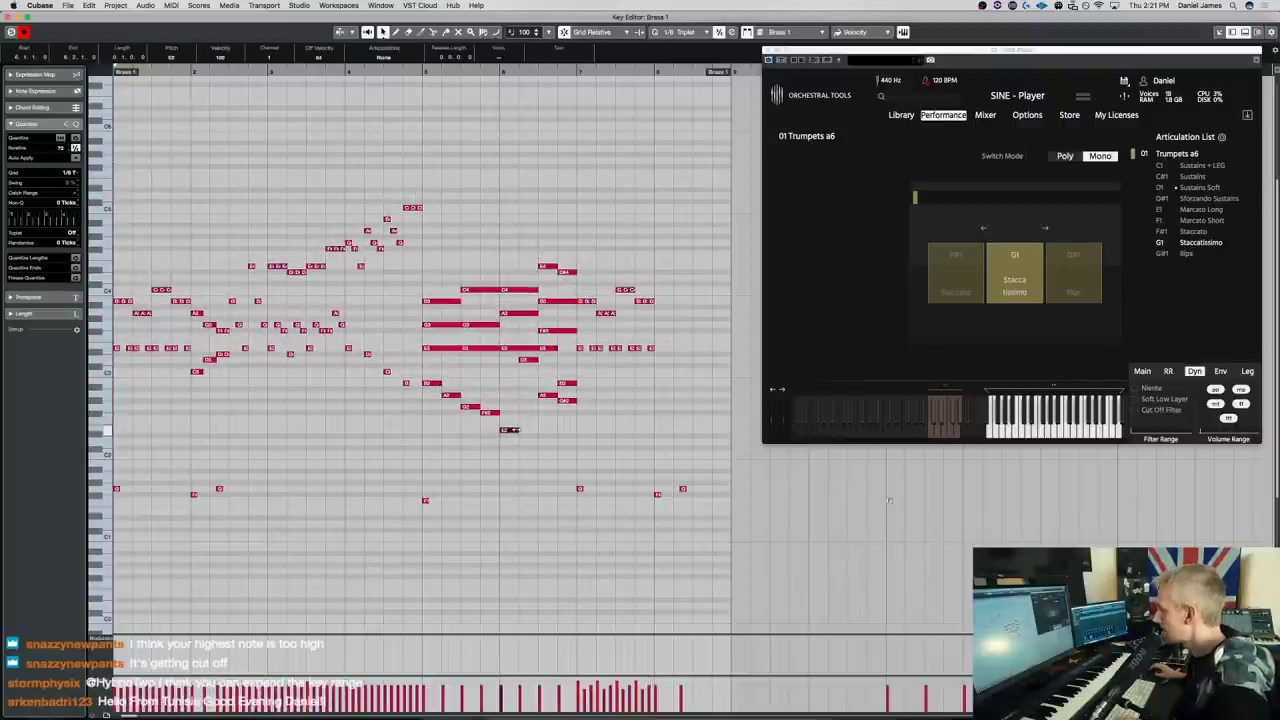
drag(638, 457, 104, 130)
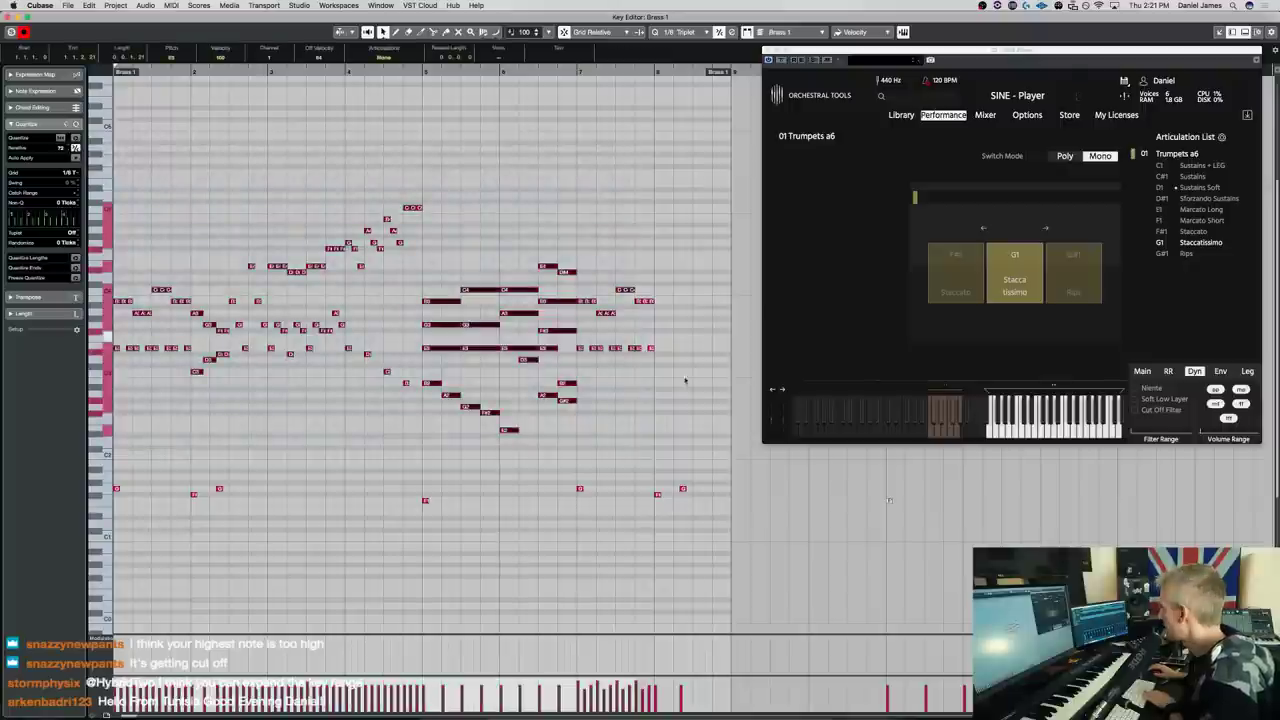
key(Down)
key(Down)
click(508, 442)
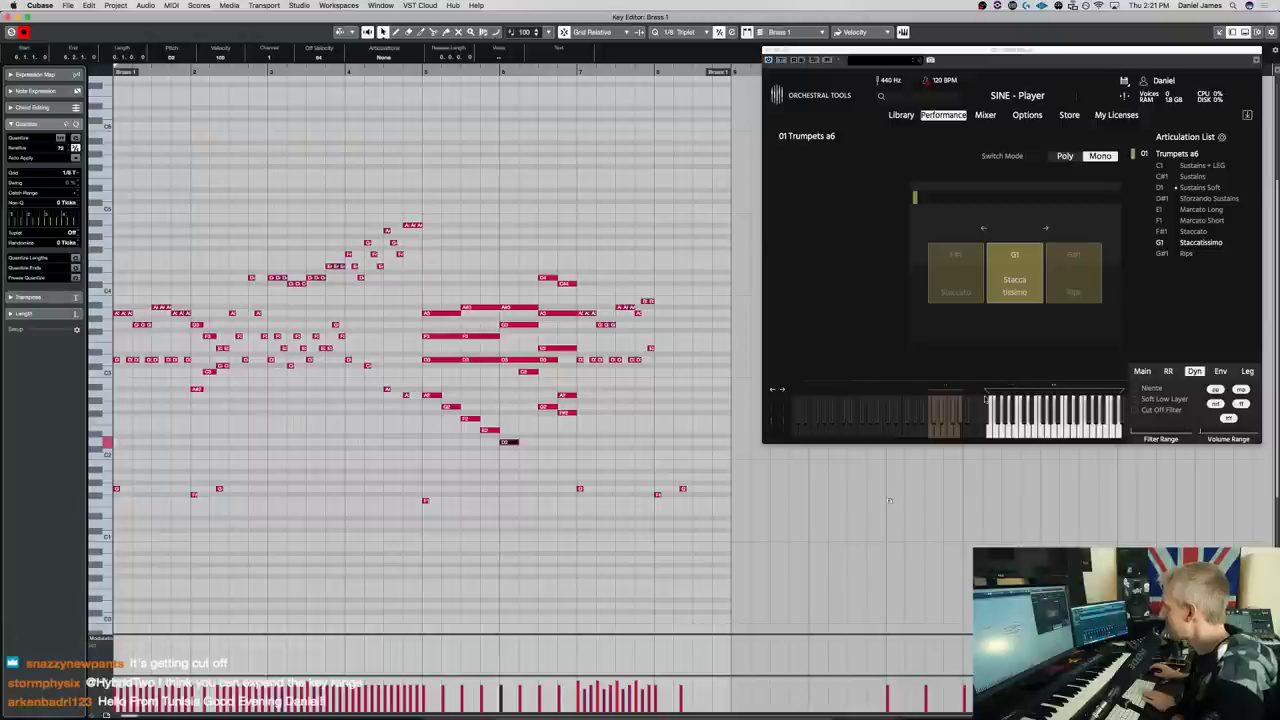
Extend the Trumpets a6 playable key range downward in SINE Player and play the part back
click(989, 392)
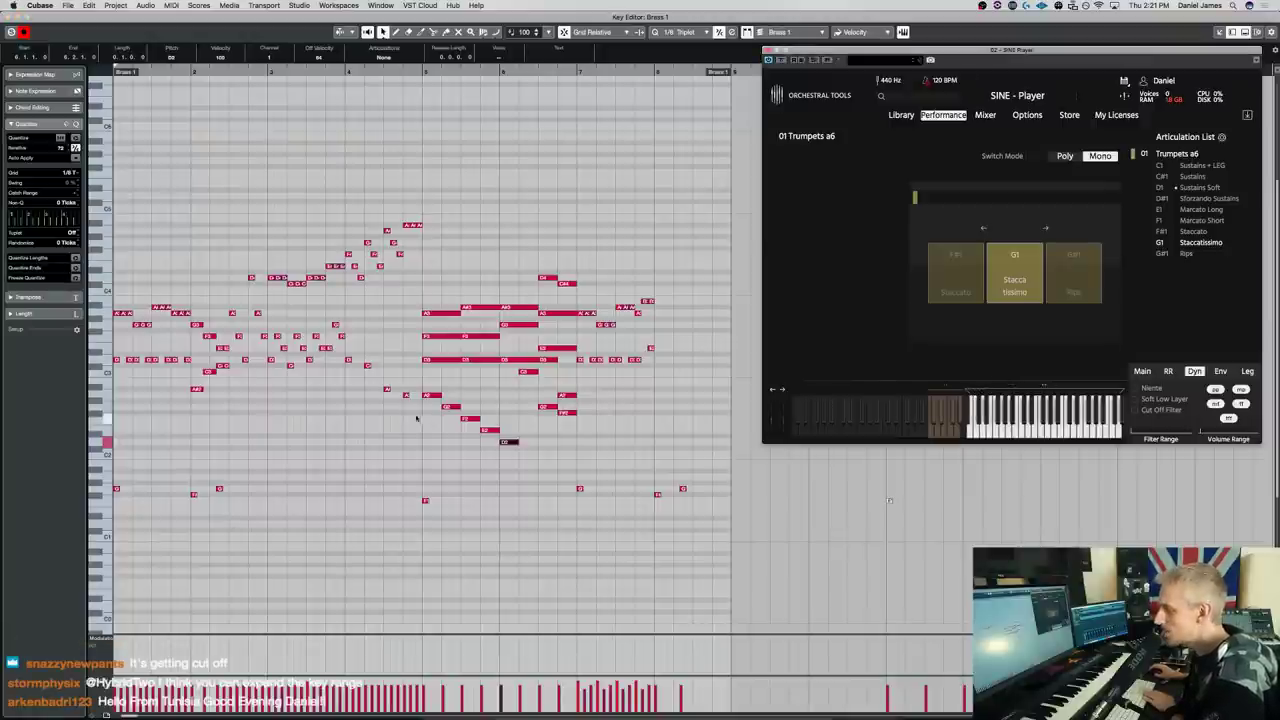
click(243, 412)
key(space)
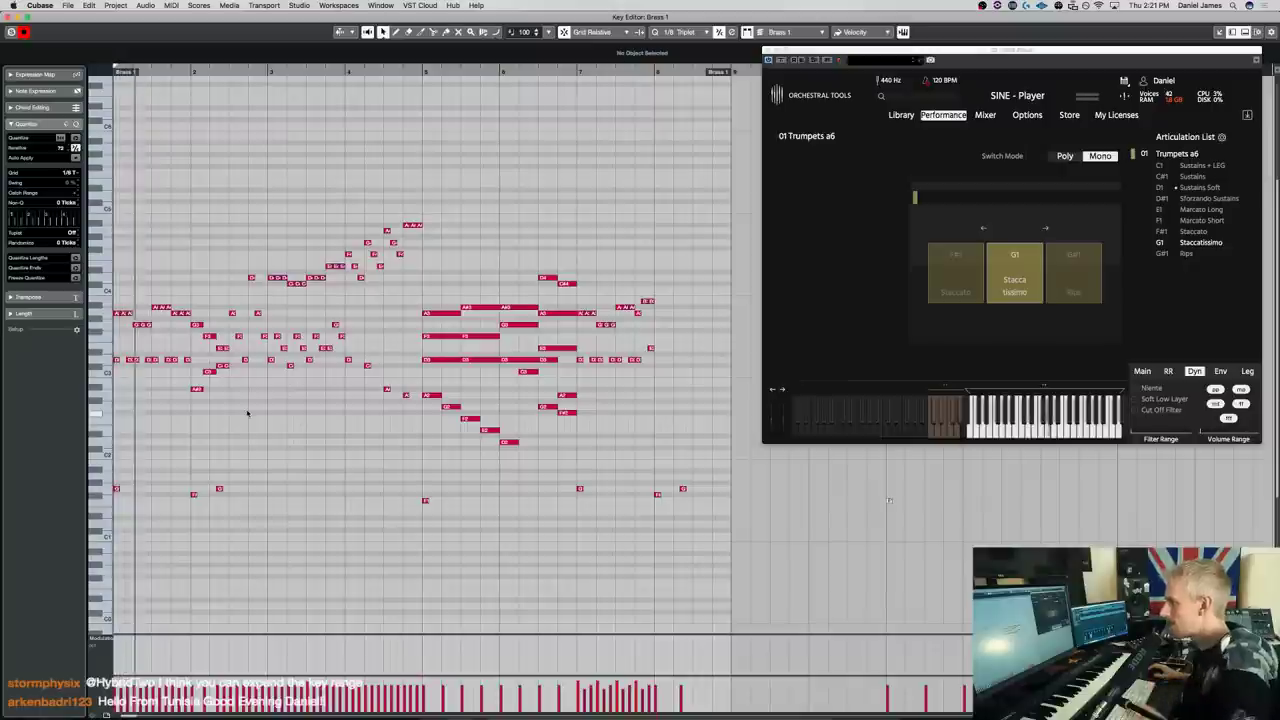
scroll(247, 410, up, 1)
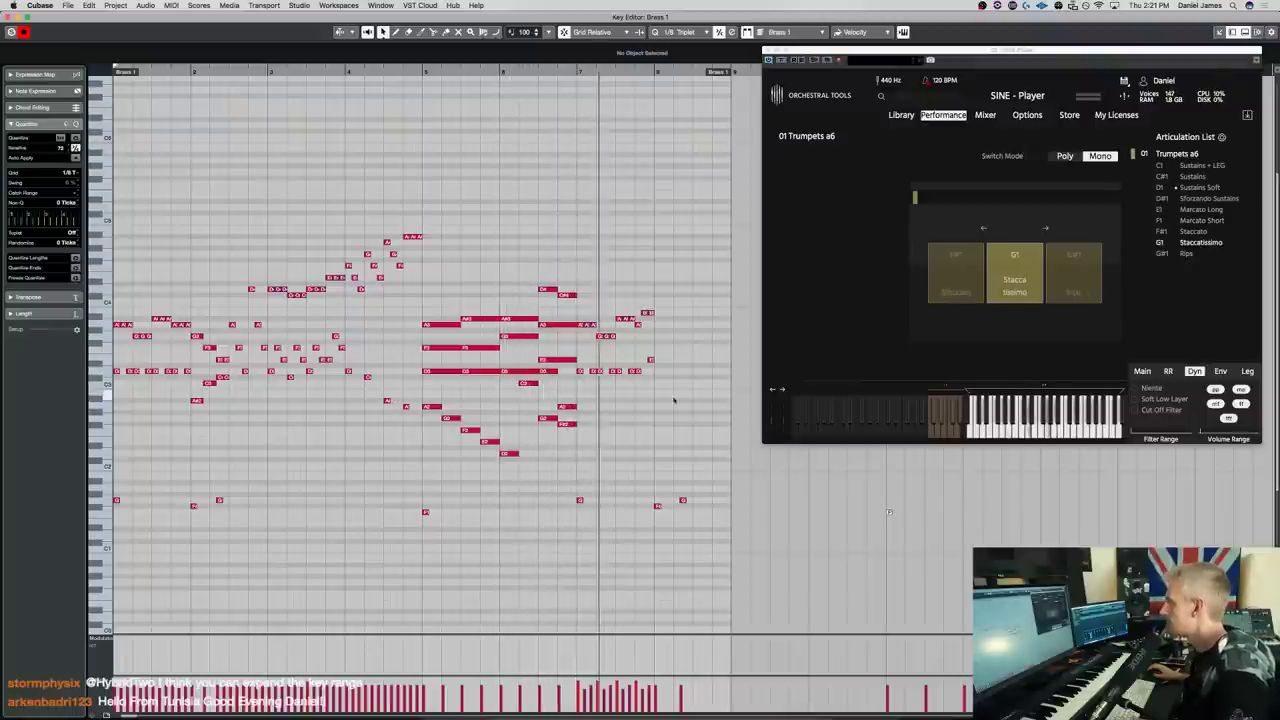
key(space)
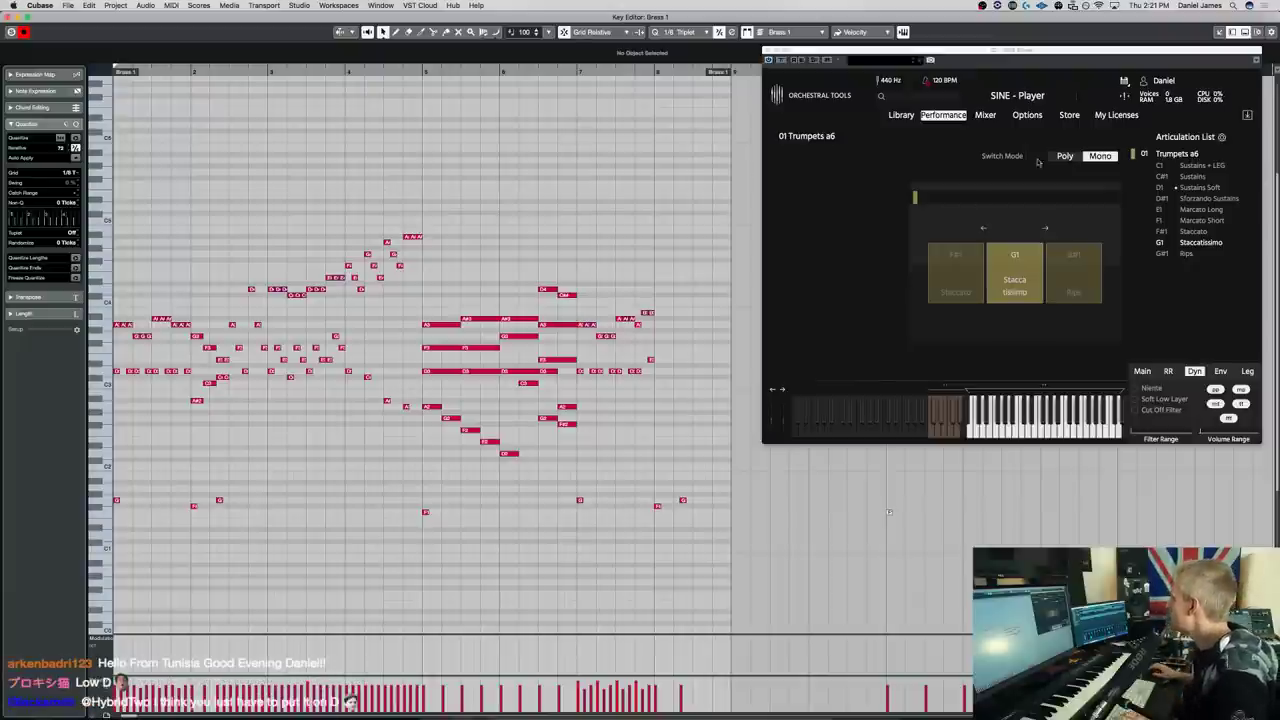
Switch the Trumpets a6 mix to only the MID and TREE microphones, turning off the AMXL MID, TREE and ROOM positions
click(987, 115)
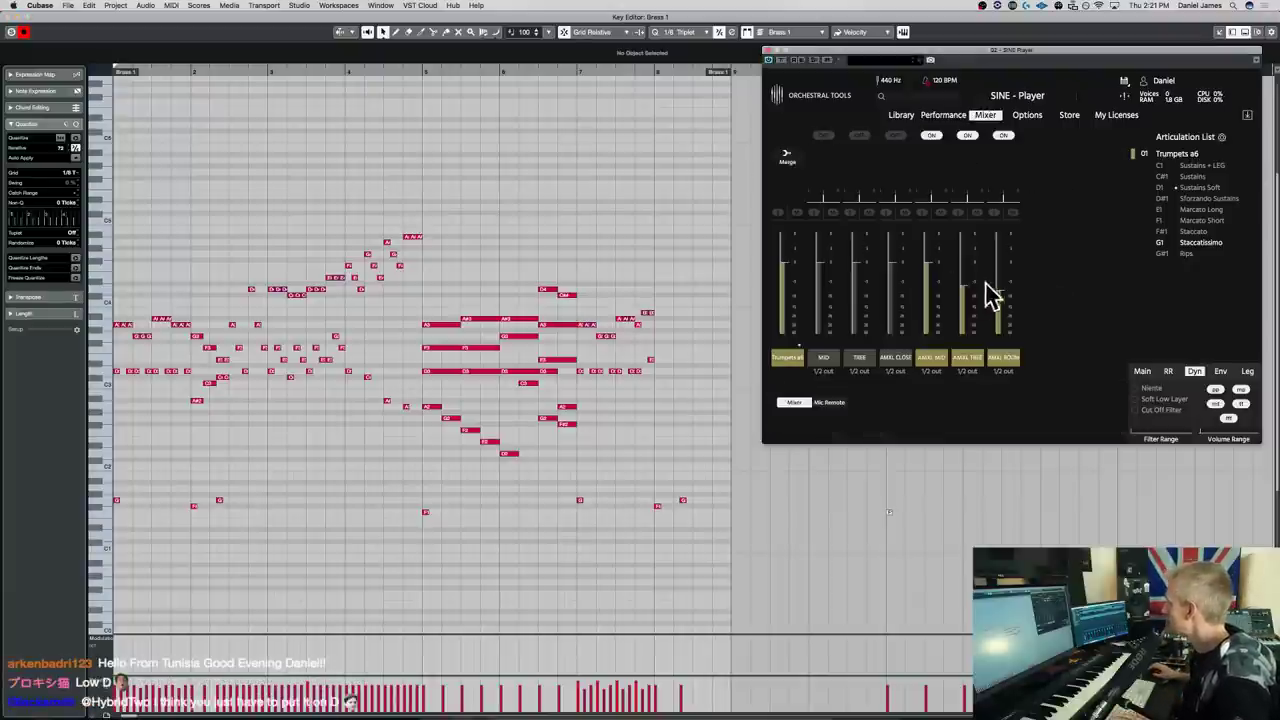
click(823, 135)
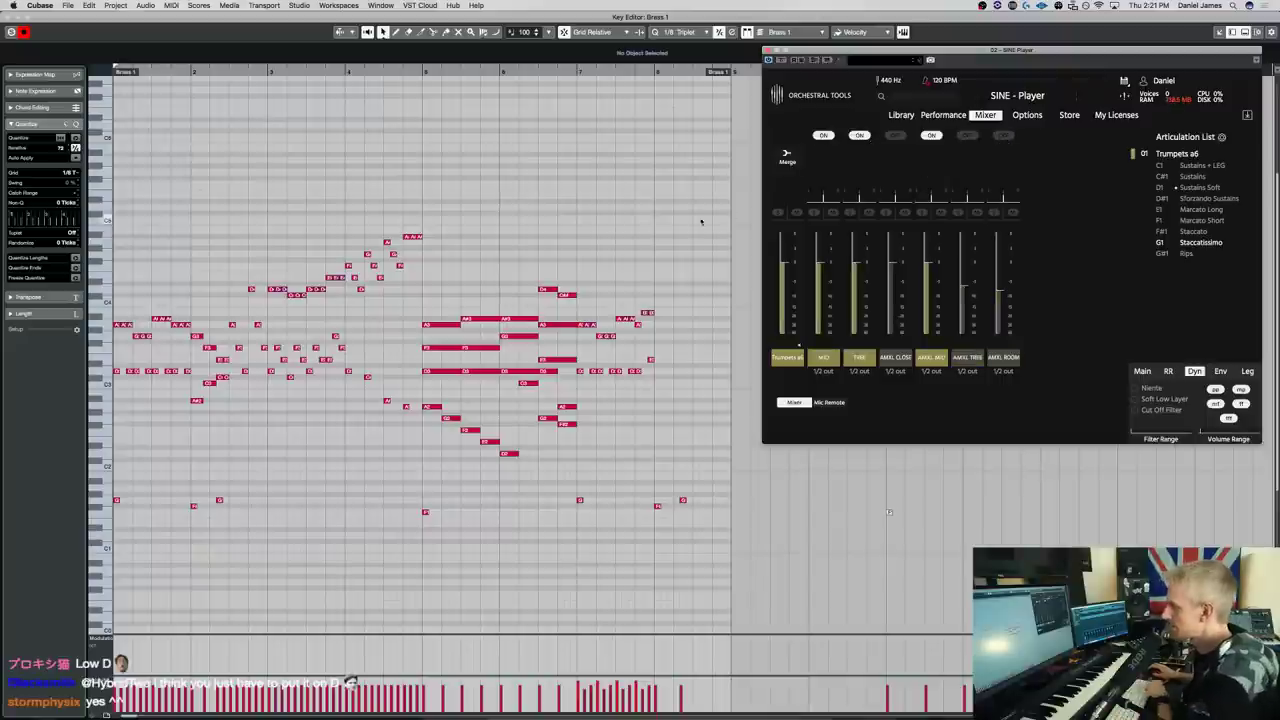
click(936, 135)
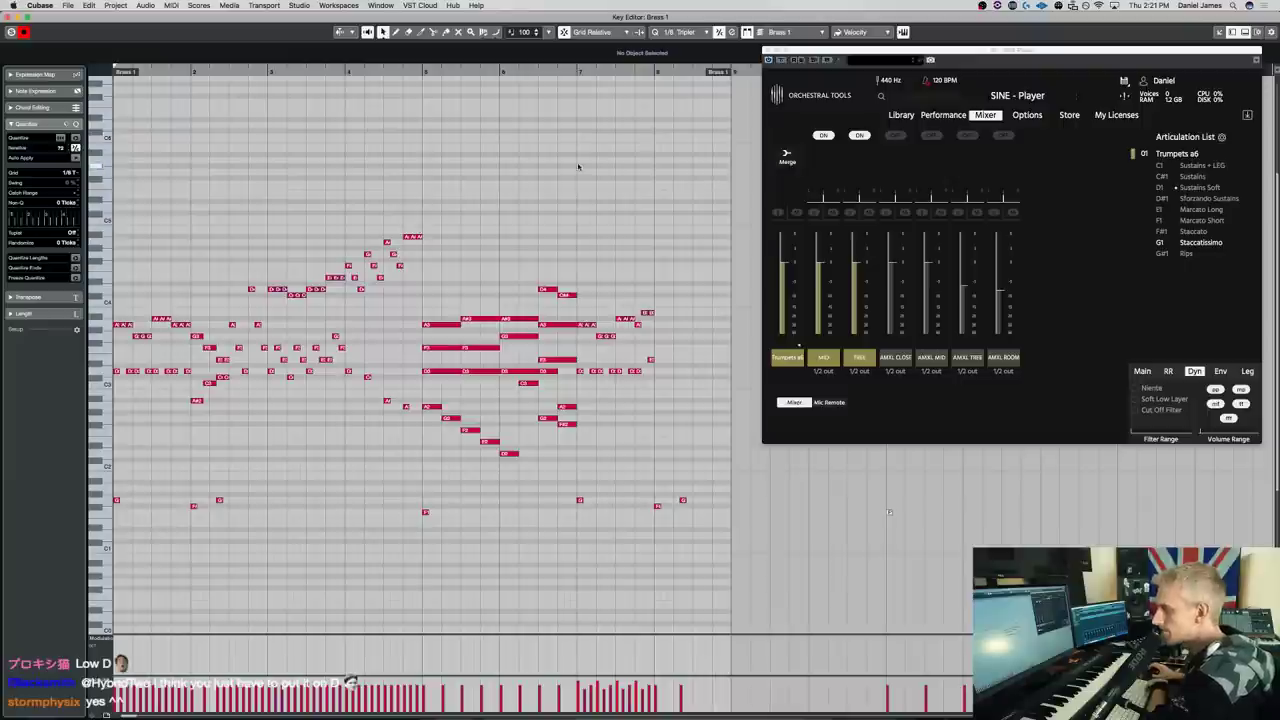
Play back the part, add a modulation curve across bars 5 and 6, and close the Key Editor
key(space)
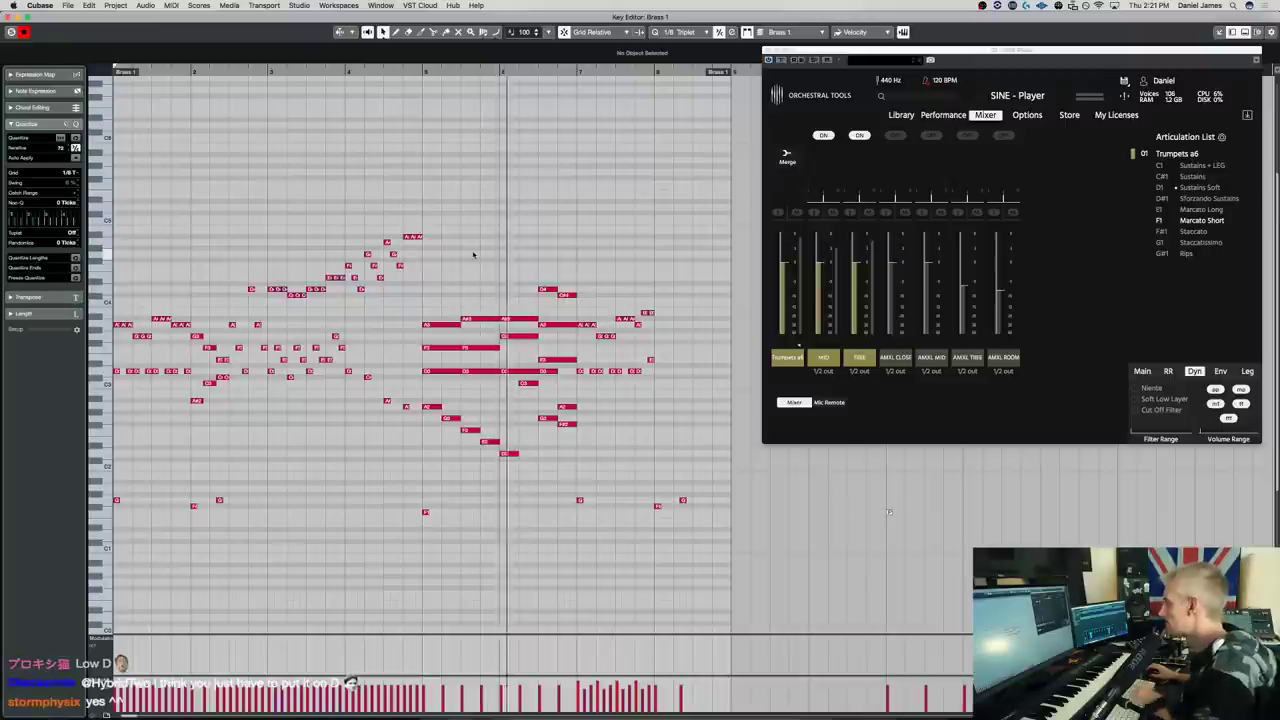
drag(415, 662, 582, 659)
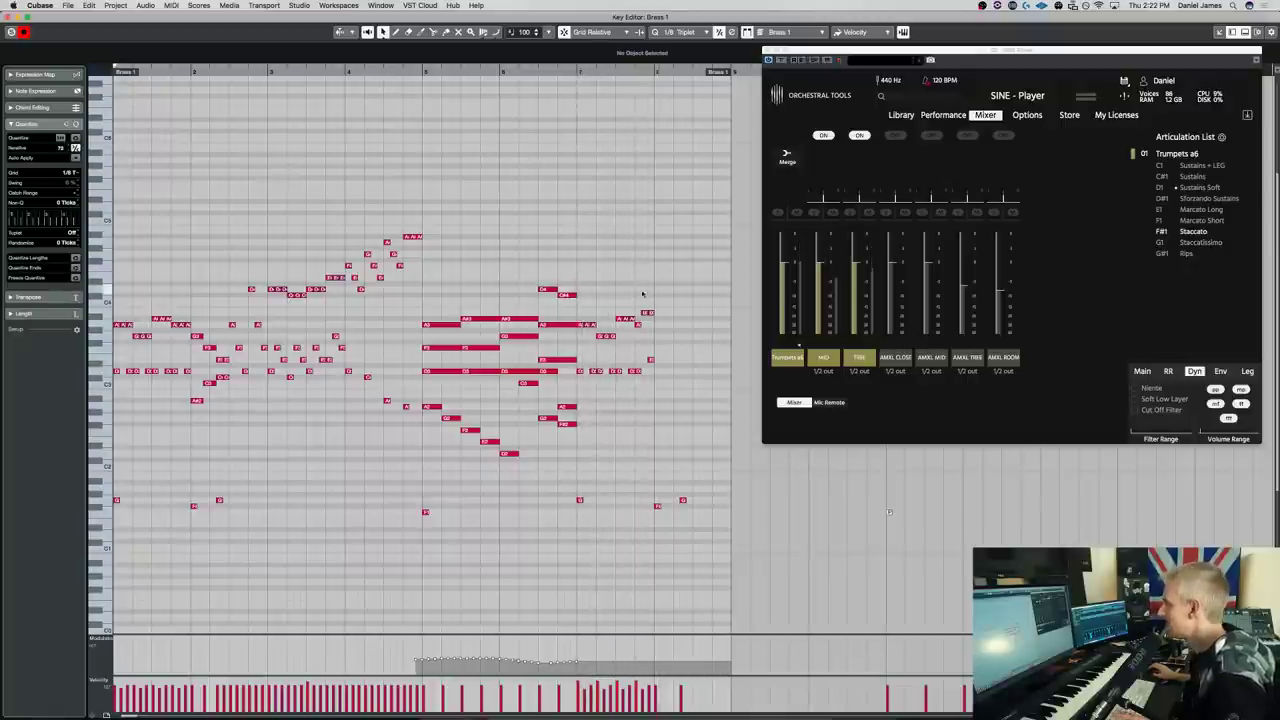
key(super+w)
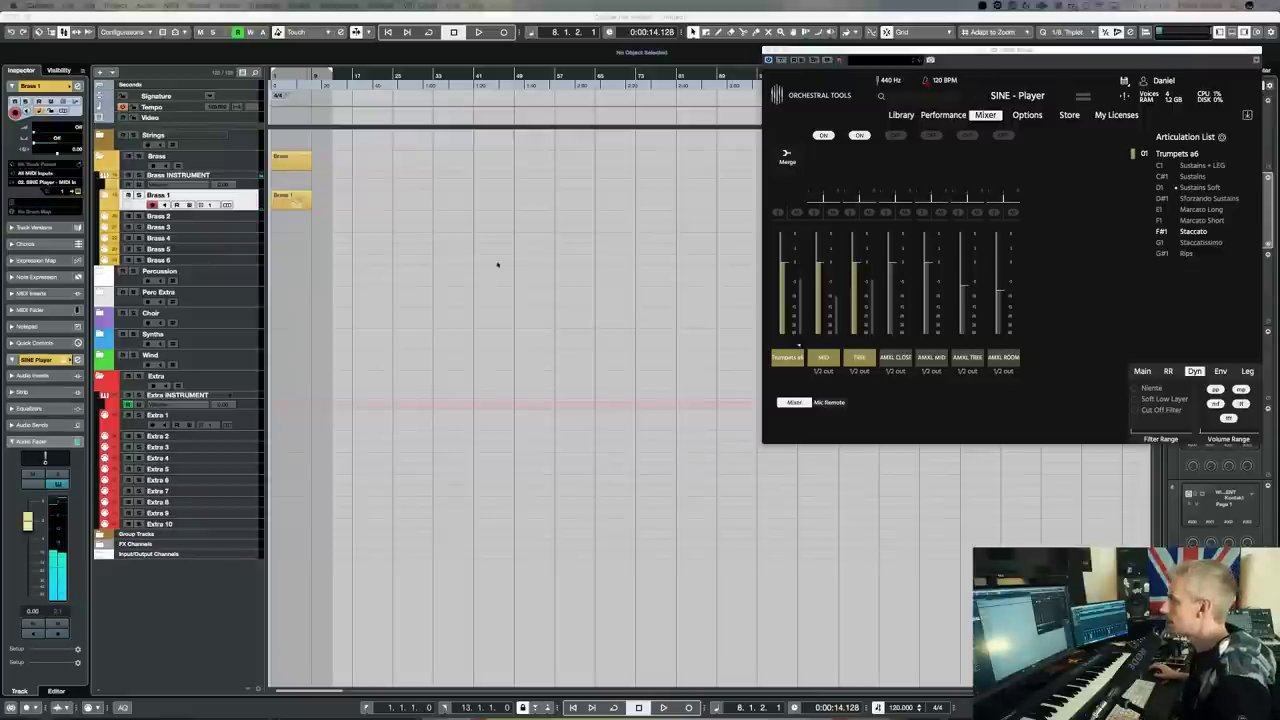
Reposition the SINE Player window, select the Trumpets a6 Rips articulation and show its keyboard range
drag(1043, 60, 866, 78)
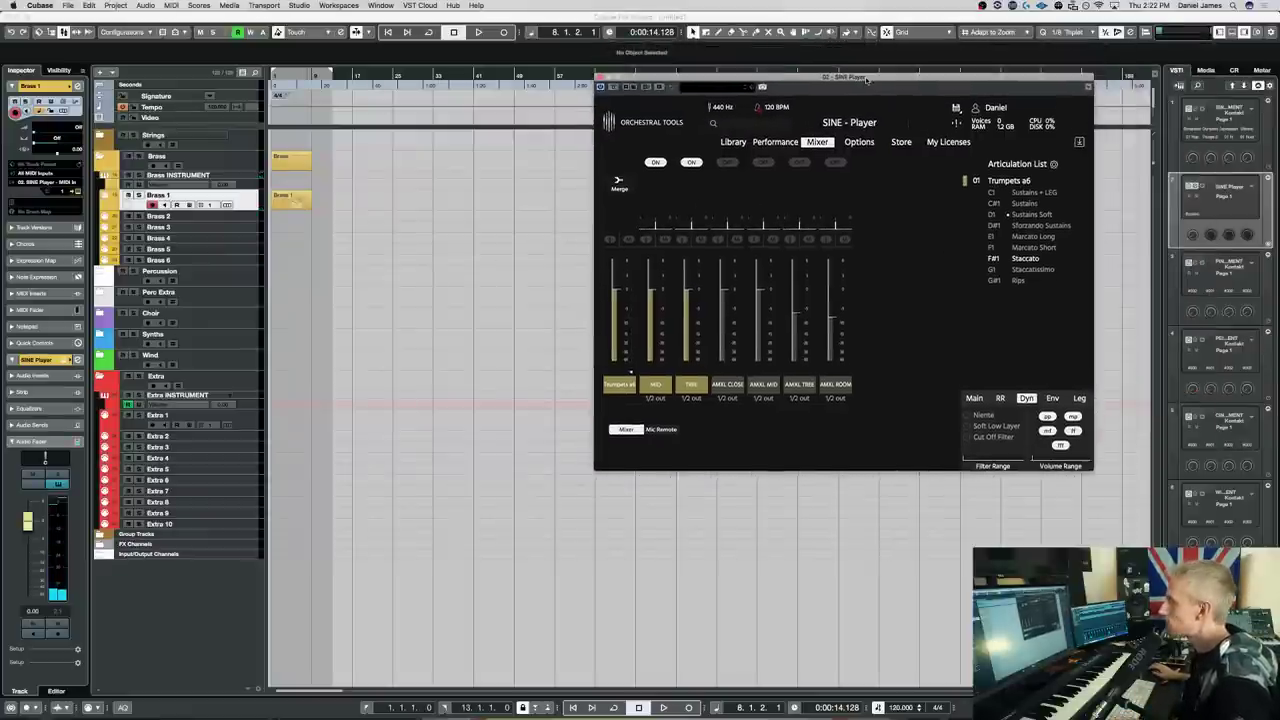
click(1019, 282)
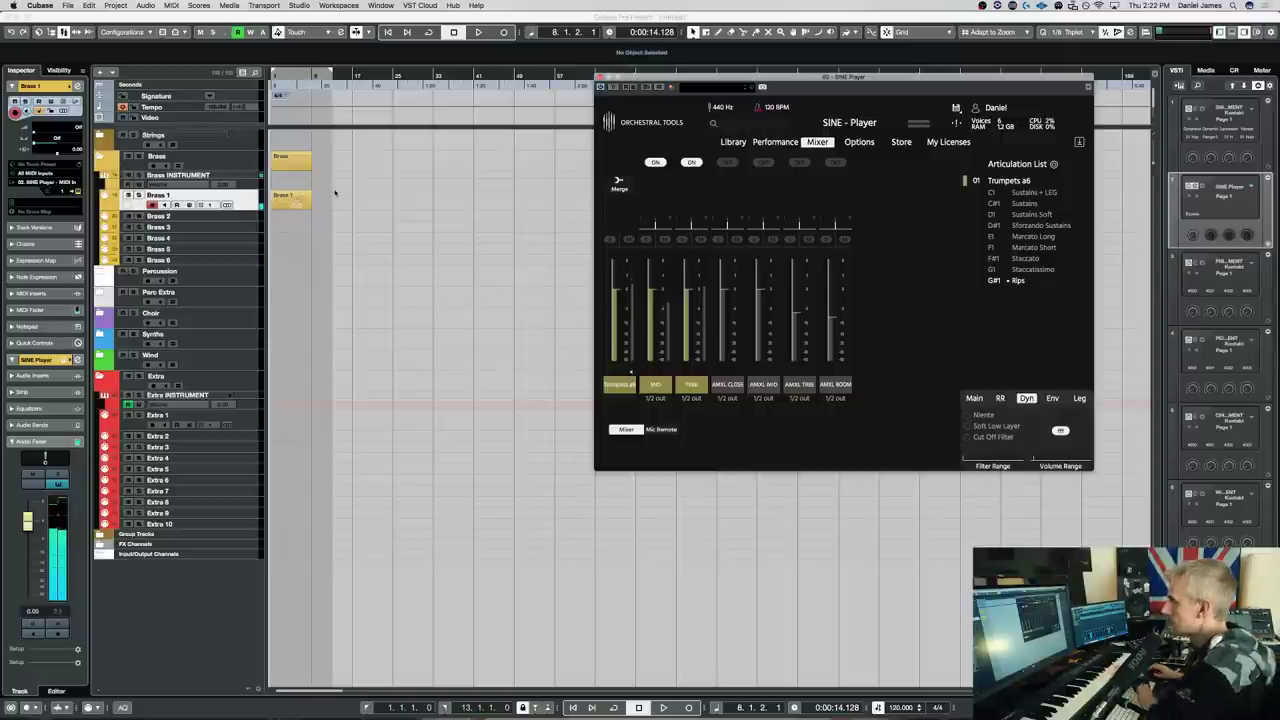
click(775, 142)
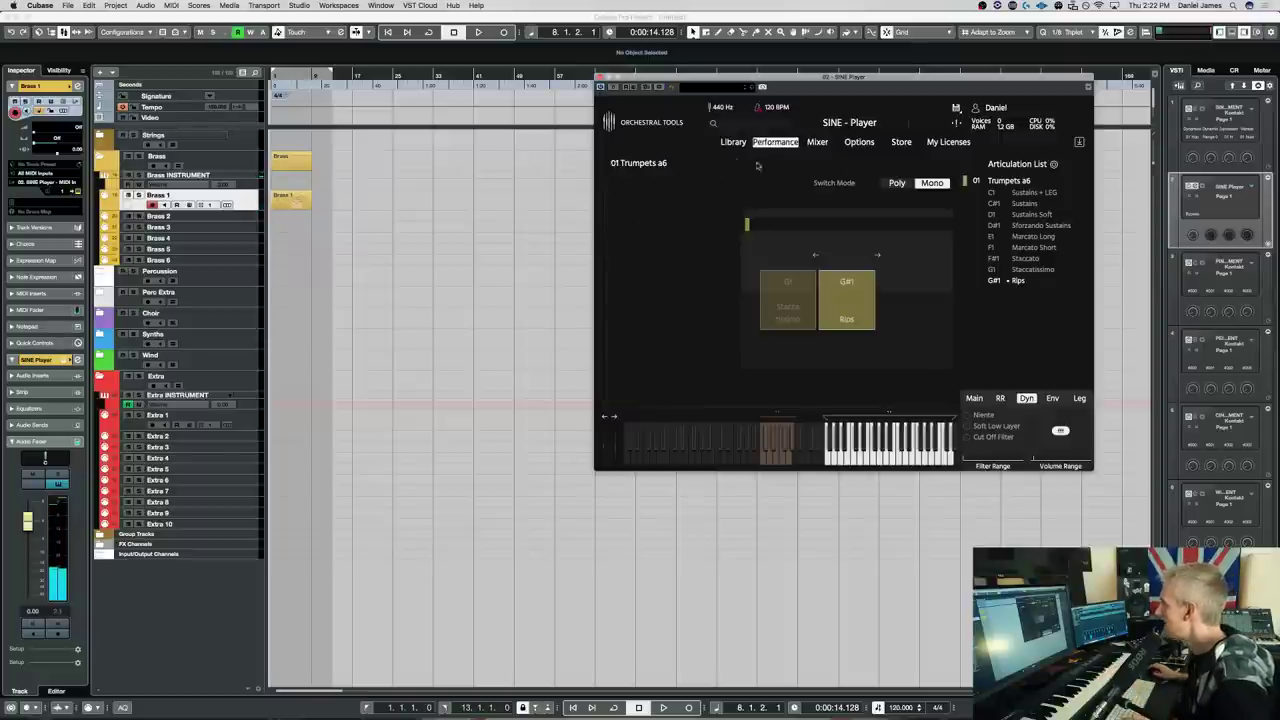
Load 01 Solo Trombone from the Trombones folder of Junkie XL Brass as a second instrument in SINE Player
click(736, 144)
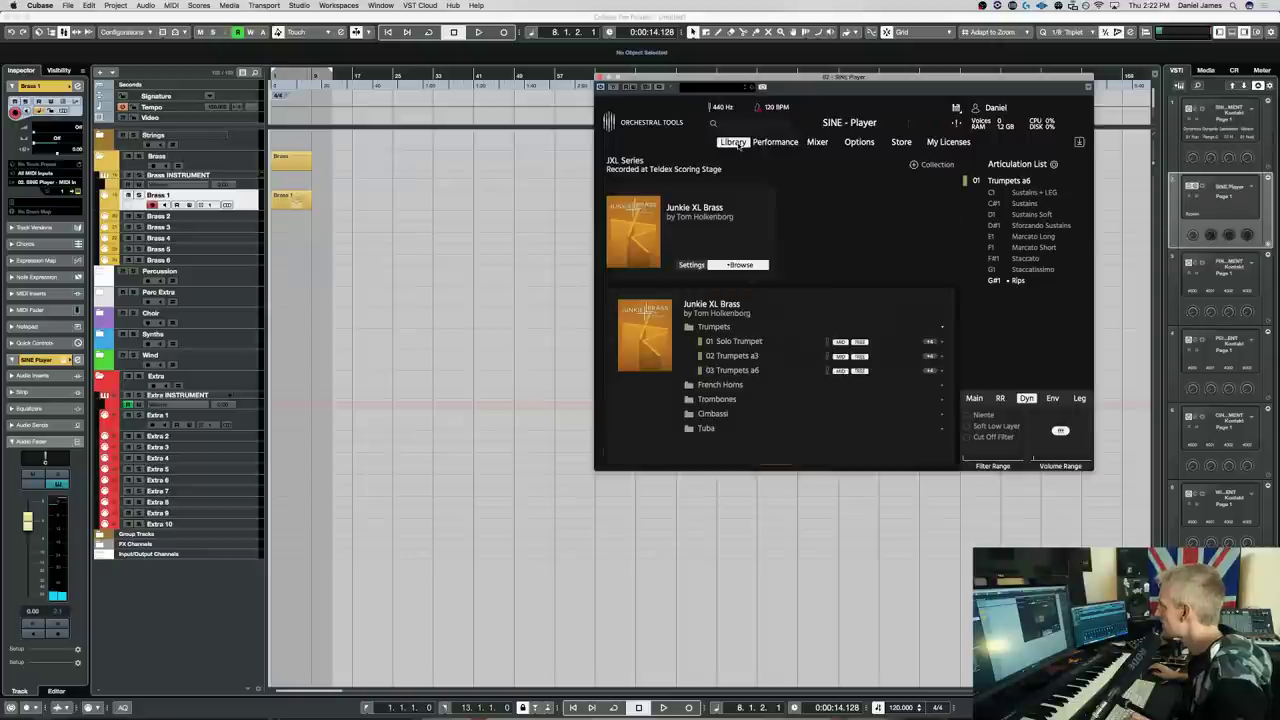
click(710, 399)
scroll(900, 360, down, 1)
drag(928, 352, 900, 333)
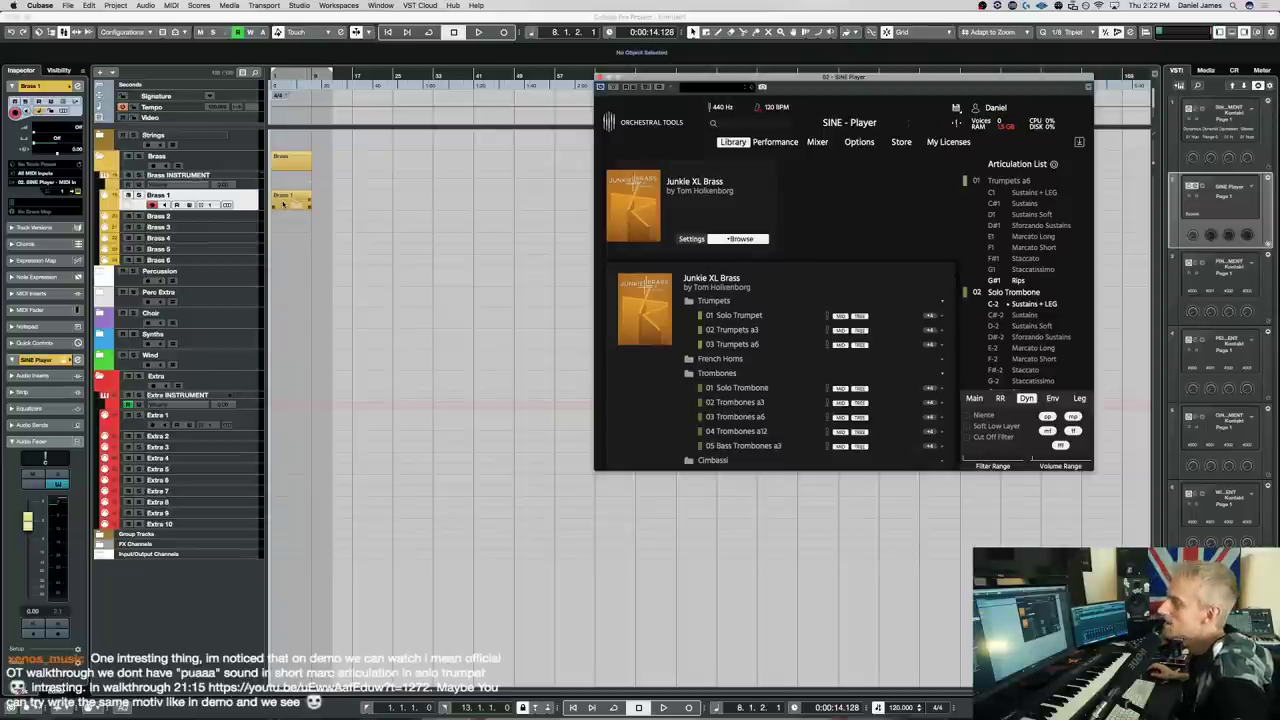
Move the Brass 1 part down to the Brass 2 track and play it back briefly
click(283, 203)
click(285, 205)
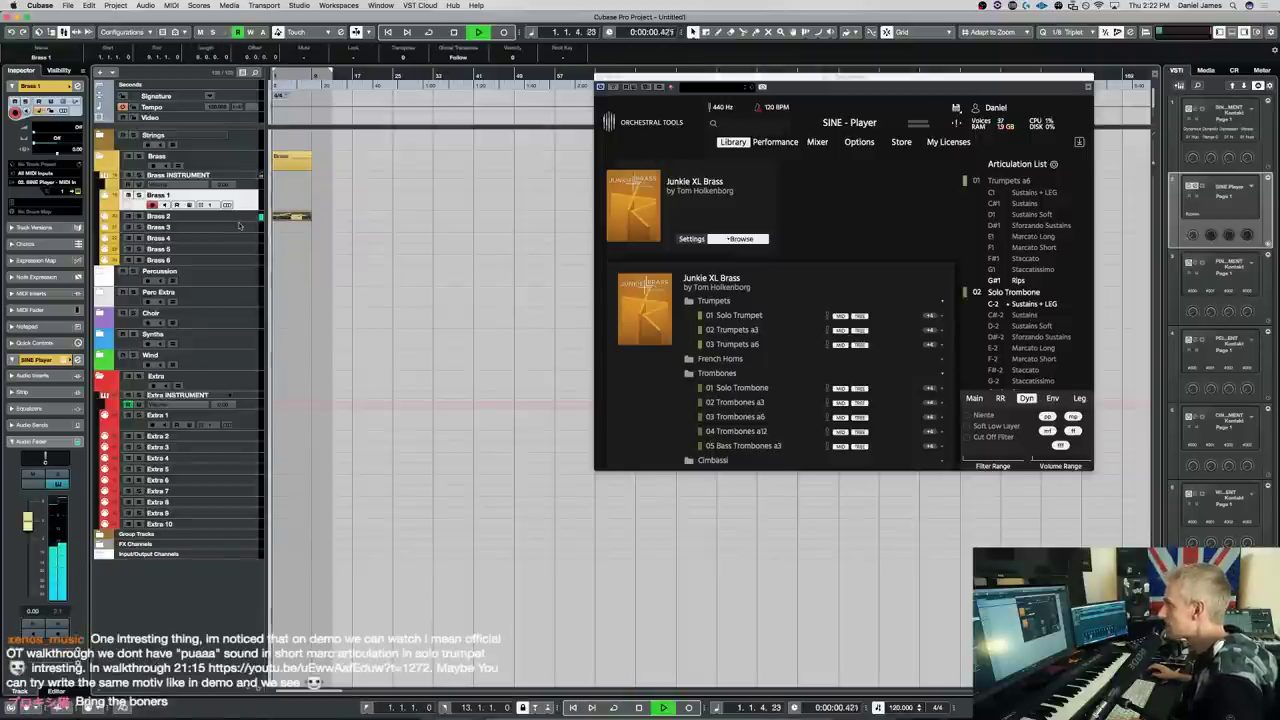
key(space)
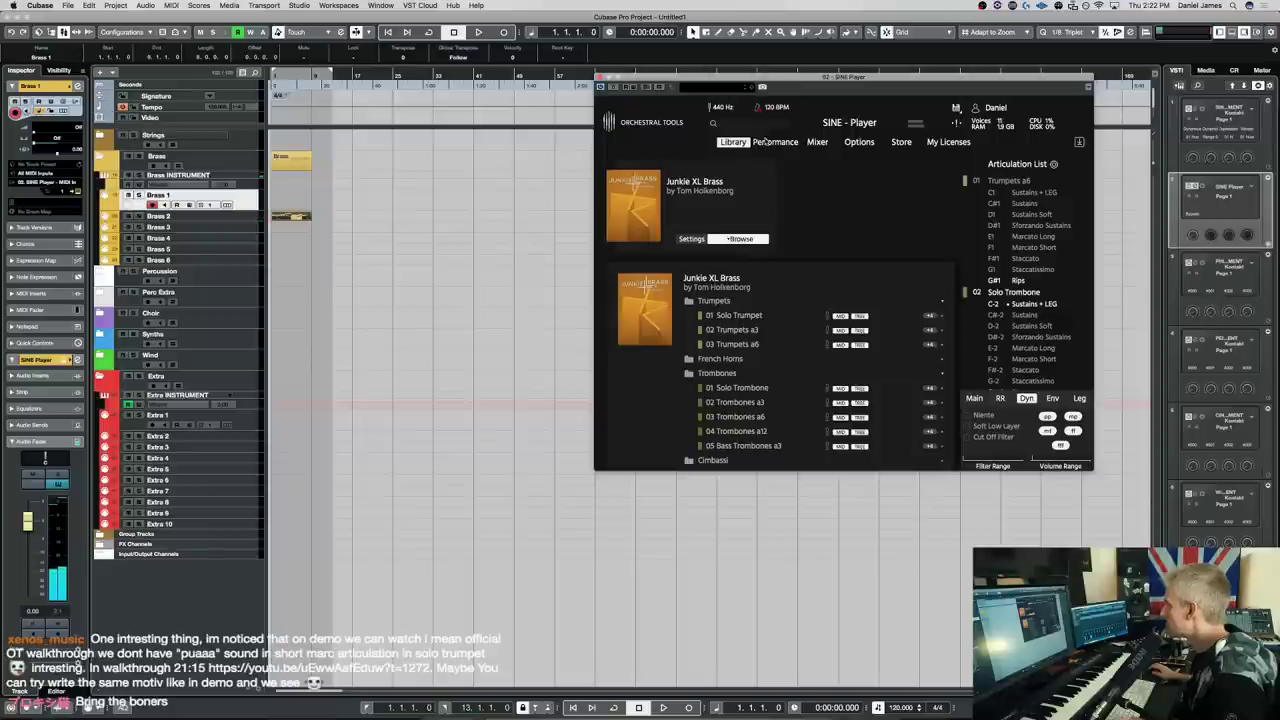
Start the Solo Trombone keyswitches at C0 and transpose the part's keyswitch notes down one octave to match, checking with playback
click(770, 142)
drag(645, 415, 752, 418)
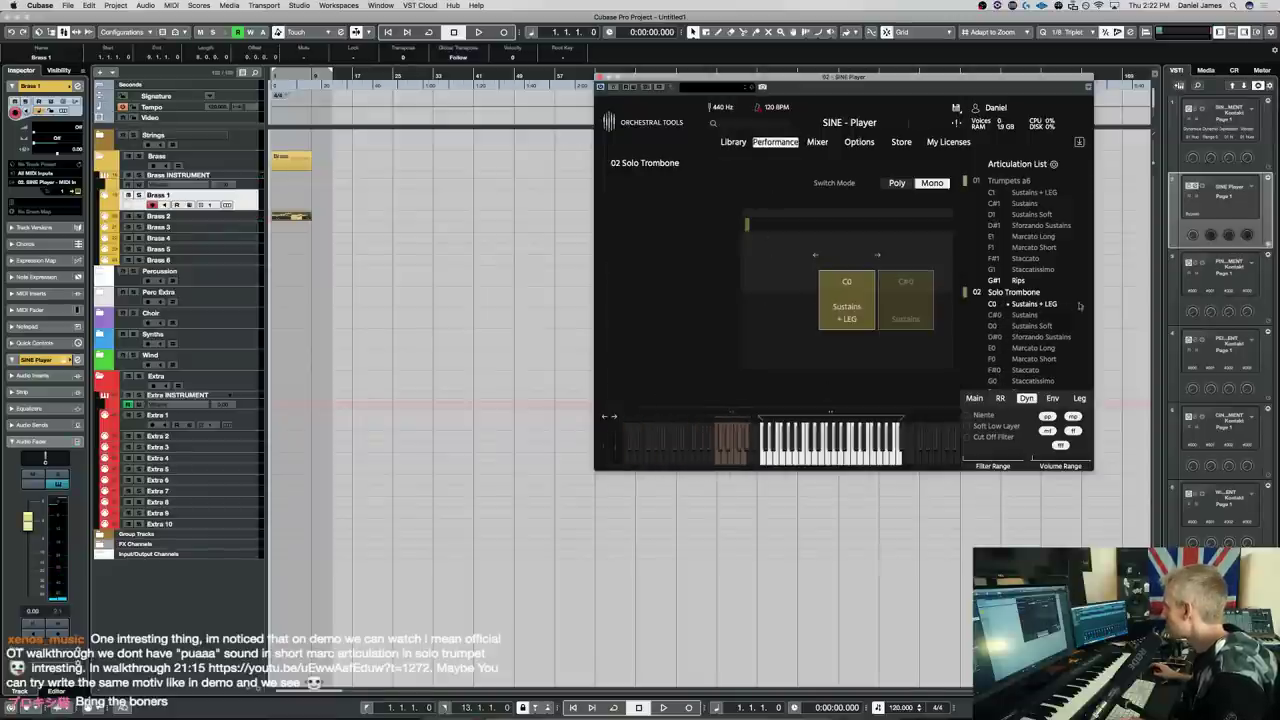
double_click(297, 208)
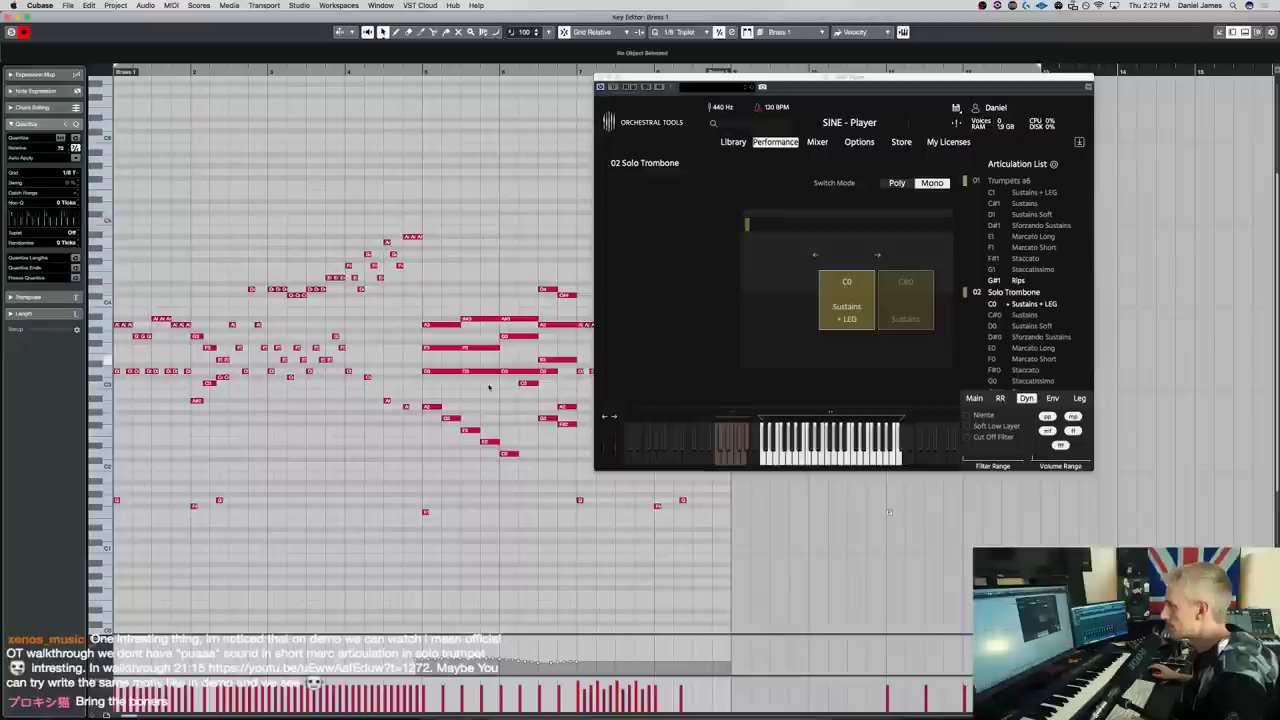
drag(770, 550, 98, 485)
key(shift+Down)
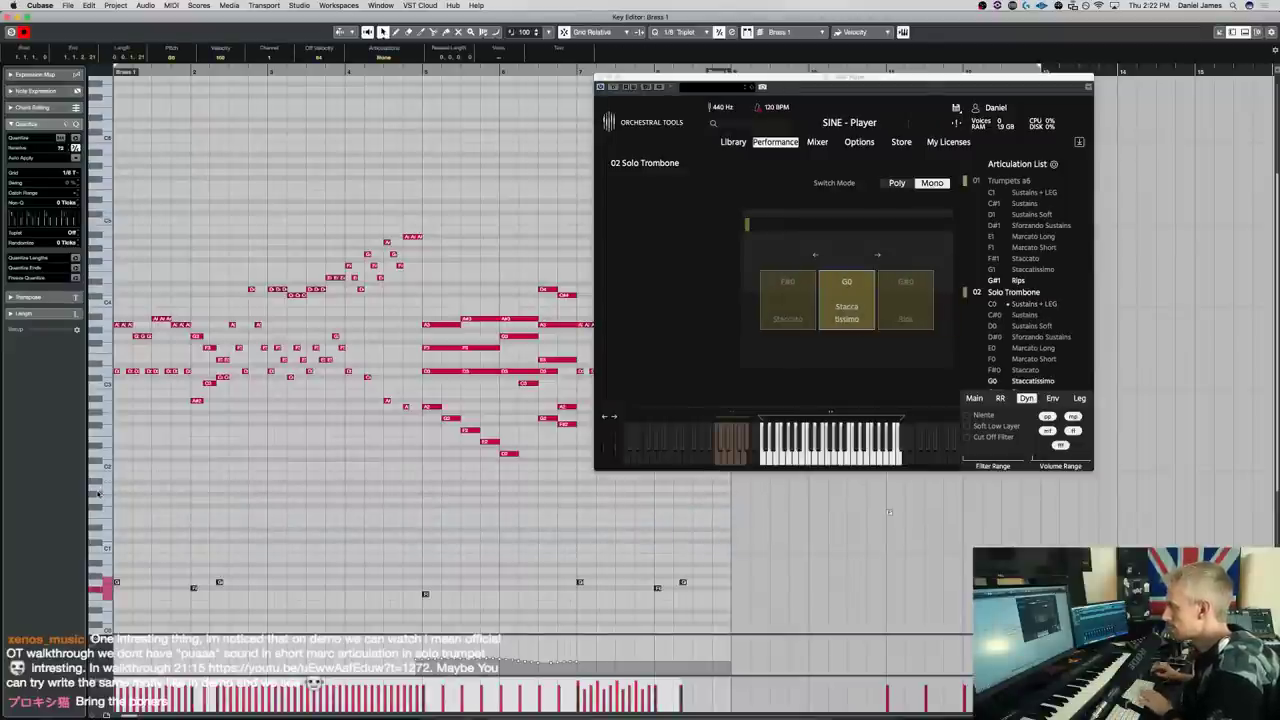
key(space)
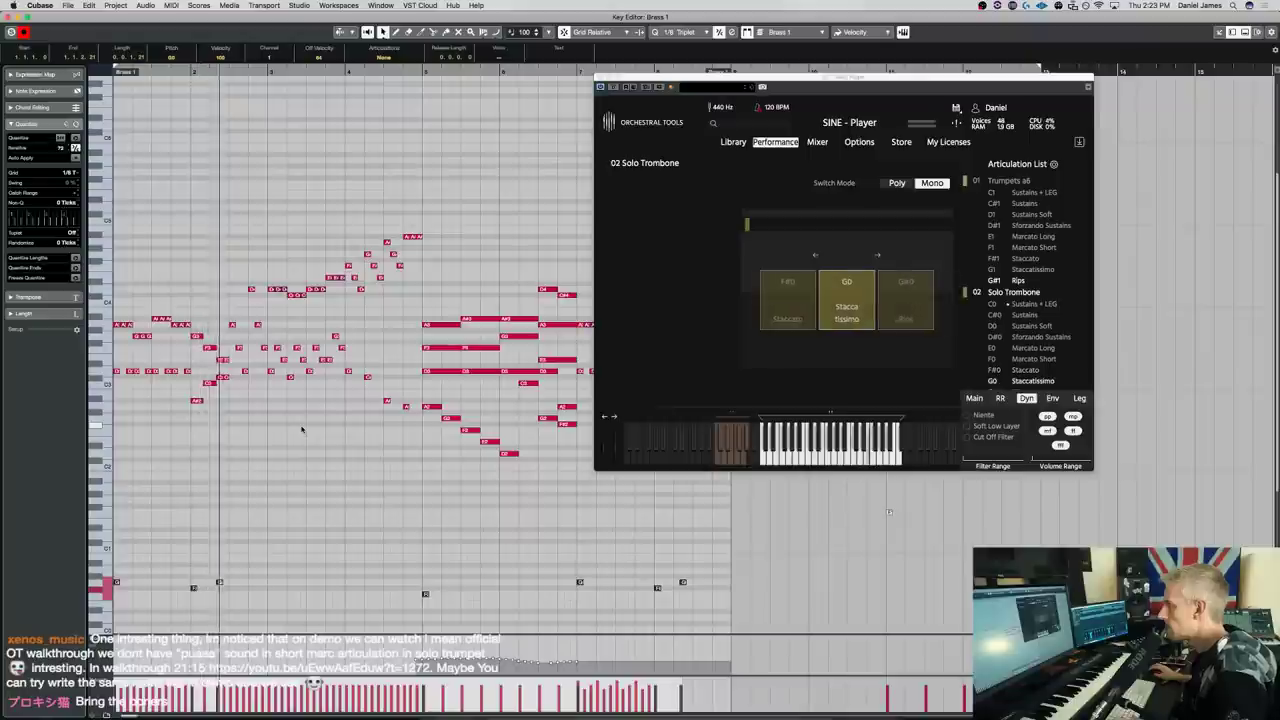
key(space)
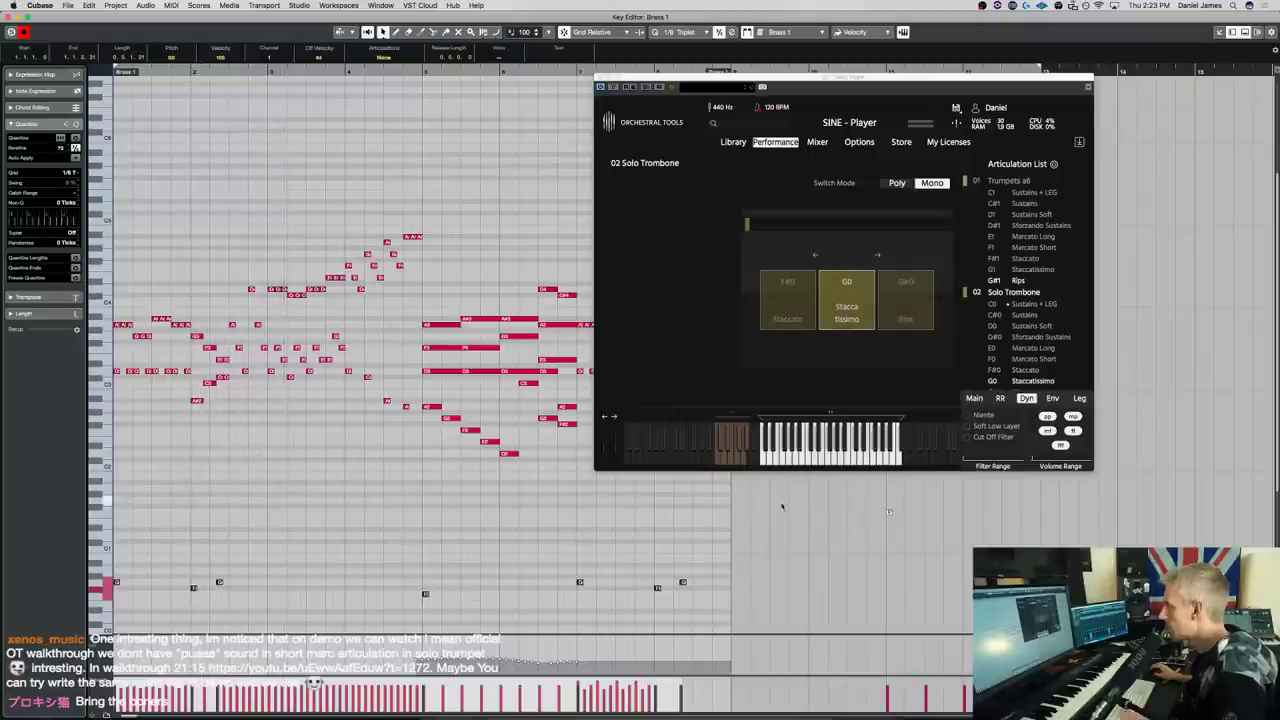
Transpose all notes above the keyswitches down one octave for the Solo Trombone and play the part back
drag(106, 116, 590, 500)
key(shift+Down)
key(space)
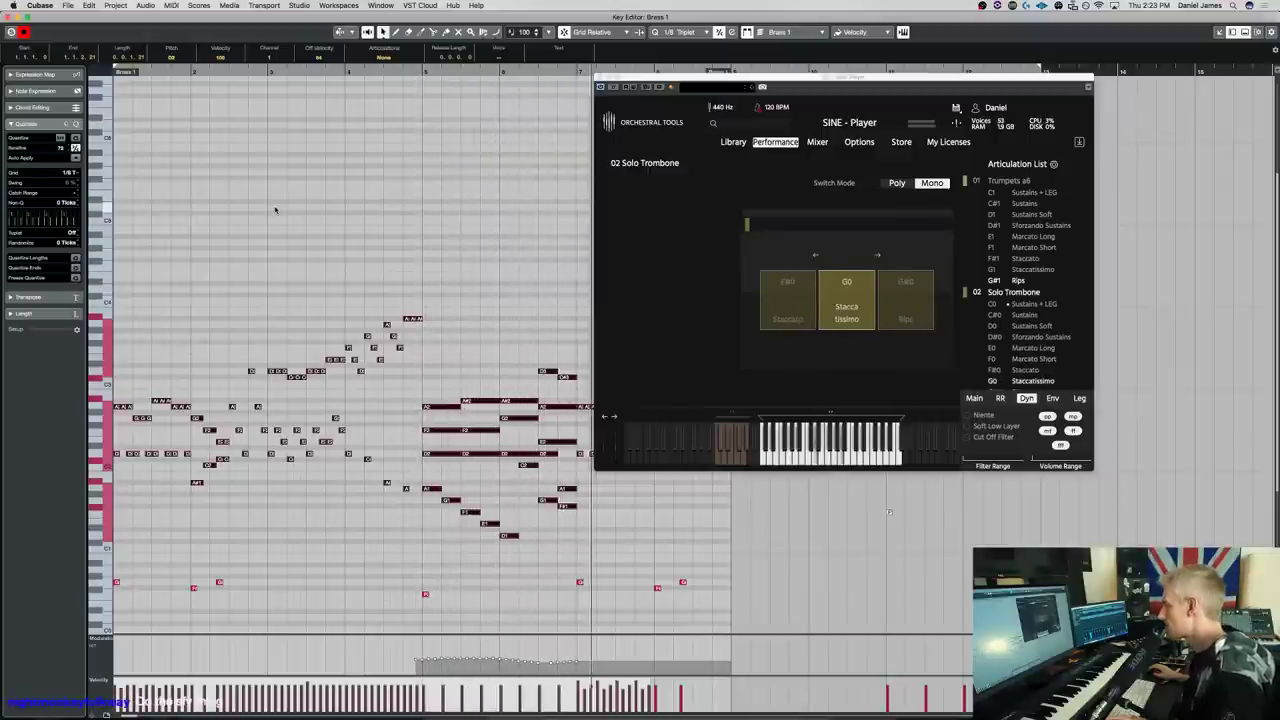
Add alternating D#0 Sforzando Sustains and F0 Marcato Short keyswitch notes across bar 5, checking them with playback
click(427, 427)
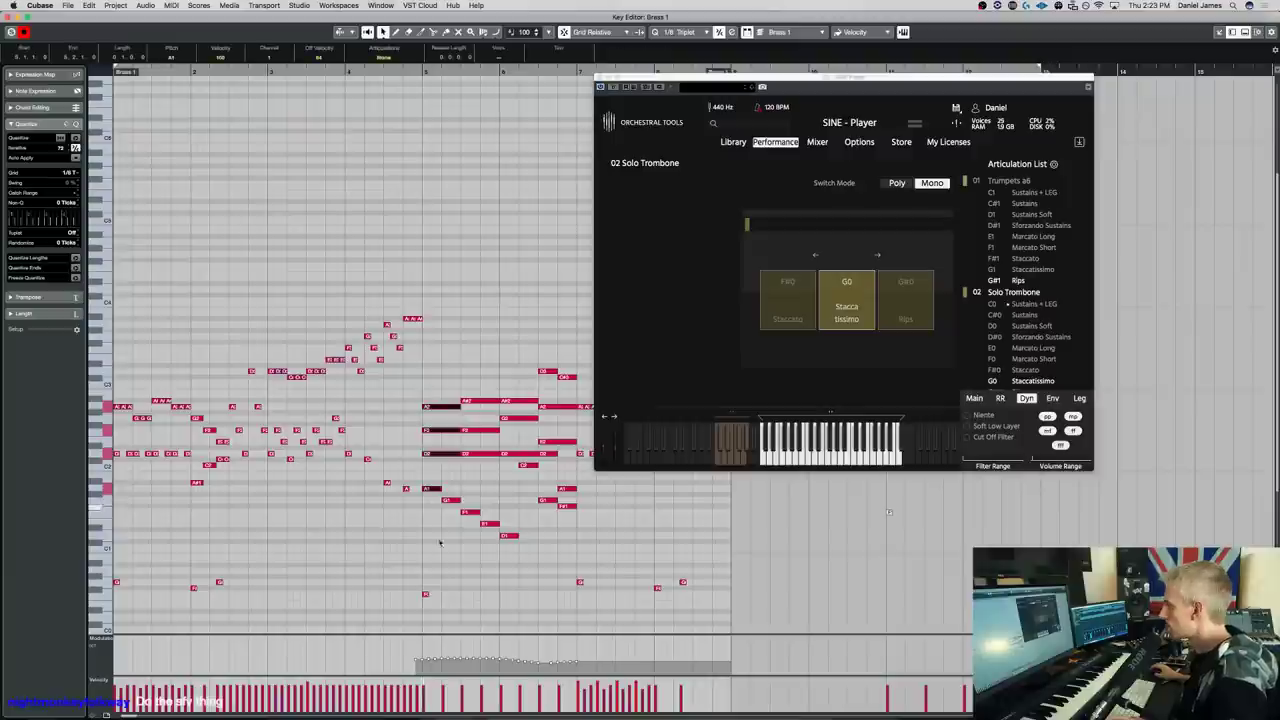
click(427, 594)
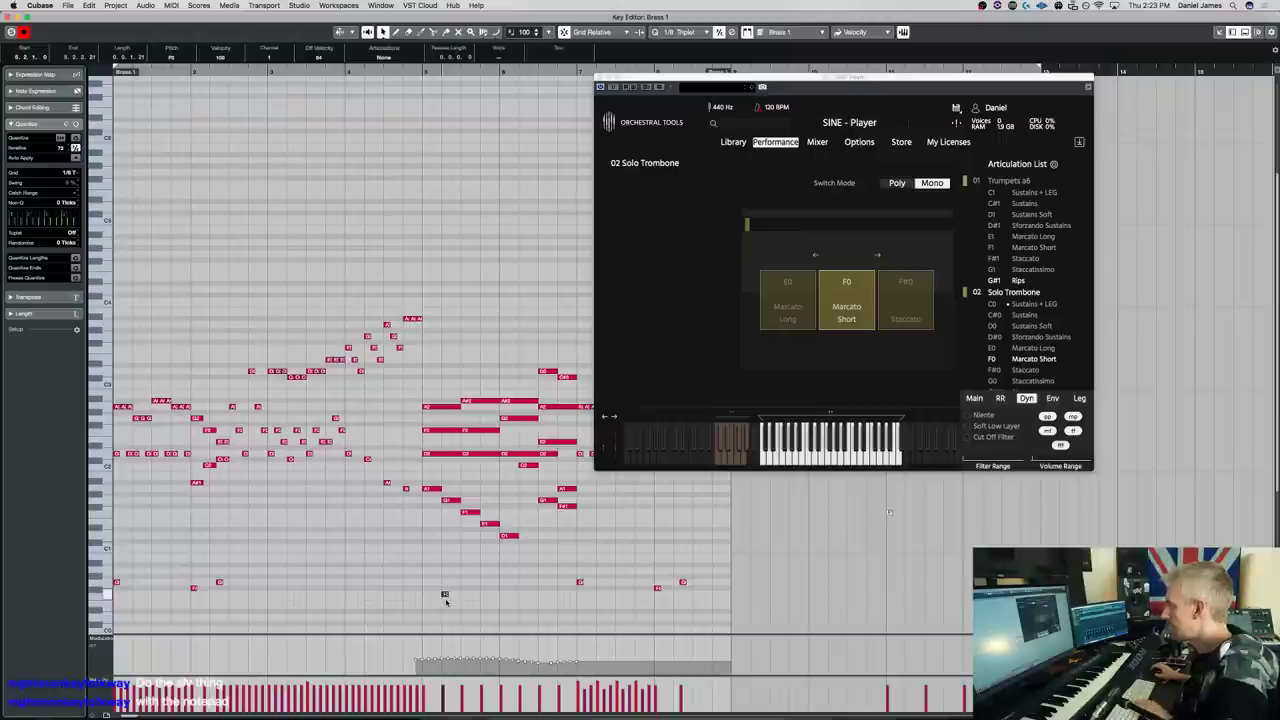
mouse_move(446, 594)
mouse_down()
mouse_move(435, 591)
mouse_move(441, 606)
mouse_up()
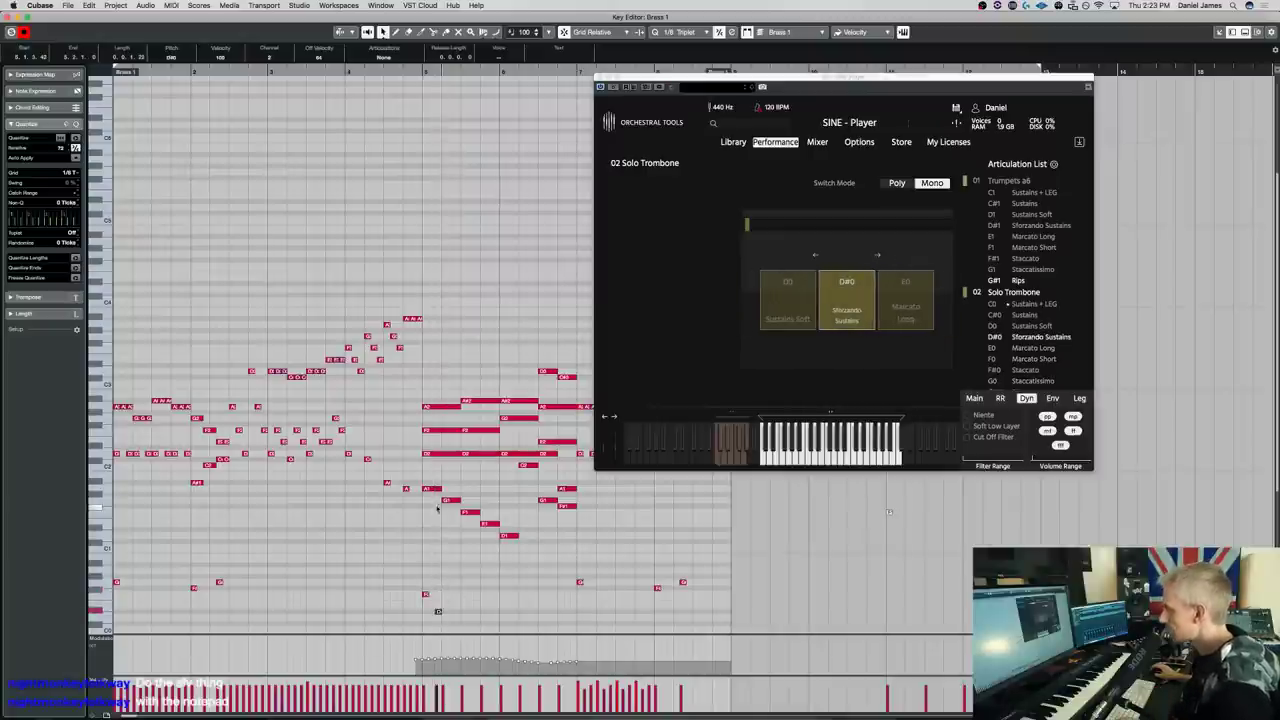
key(space)
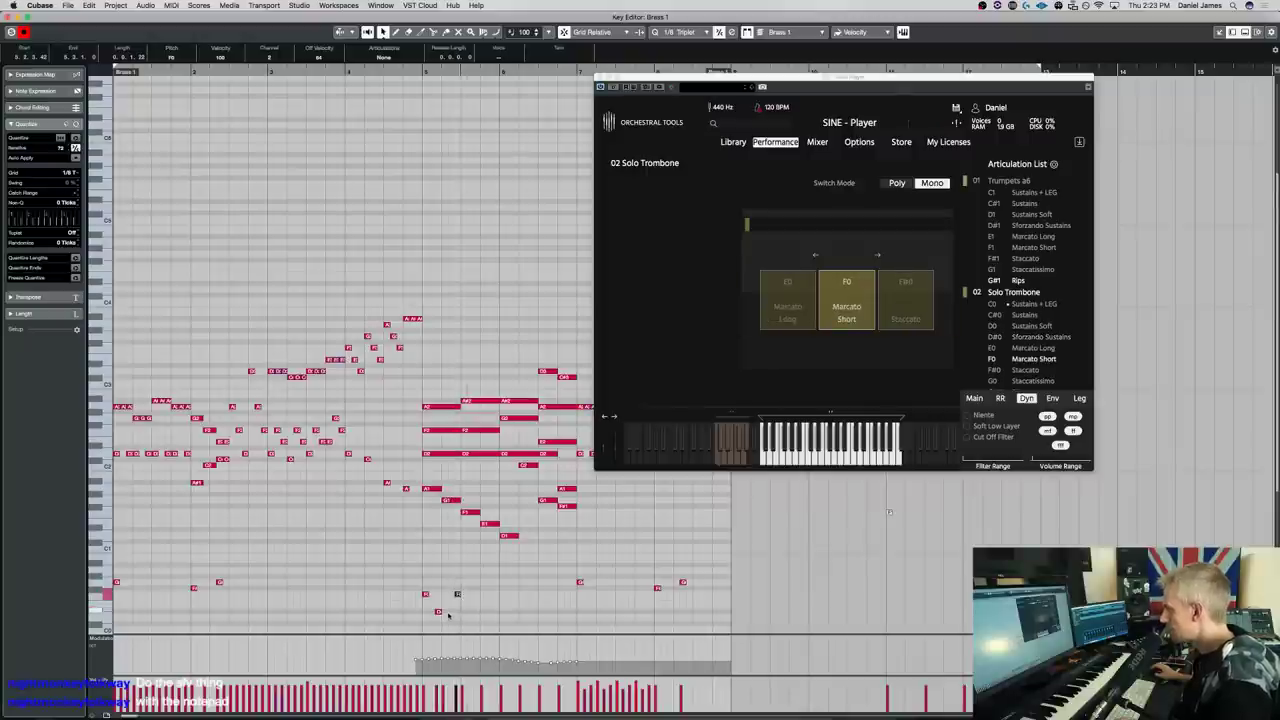
click(477, 611)
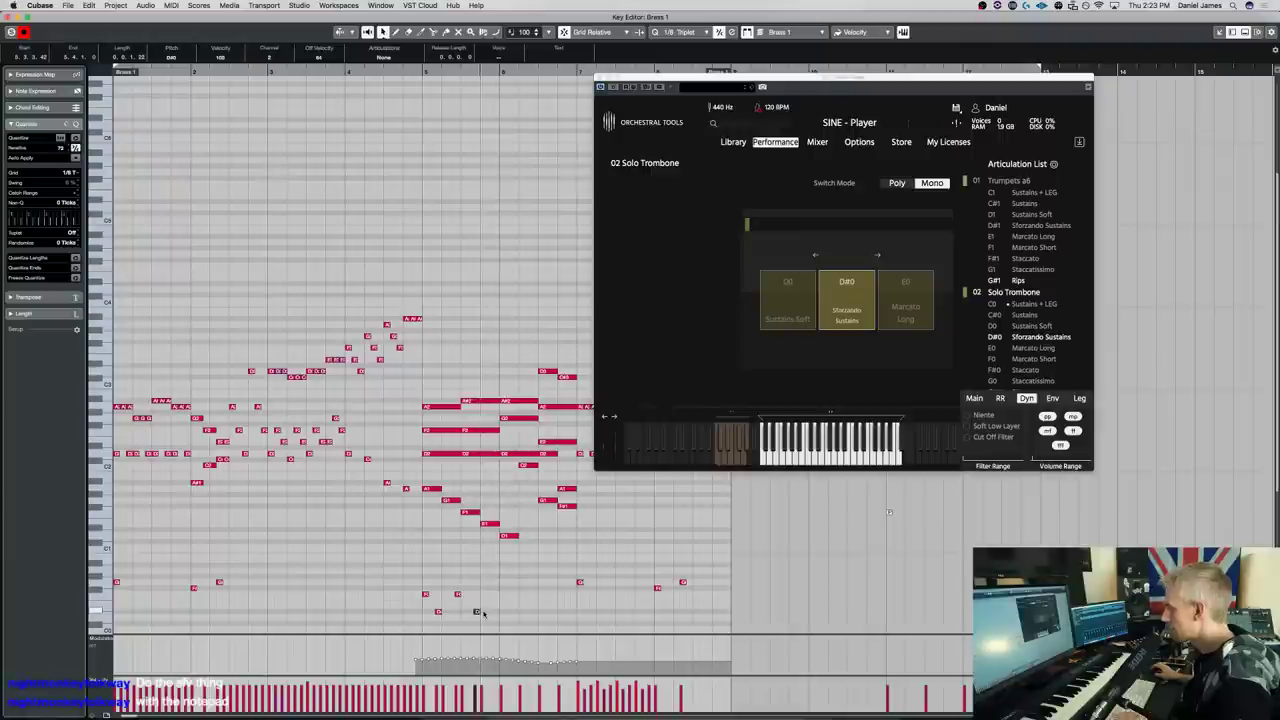
click(421, 70)
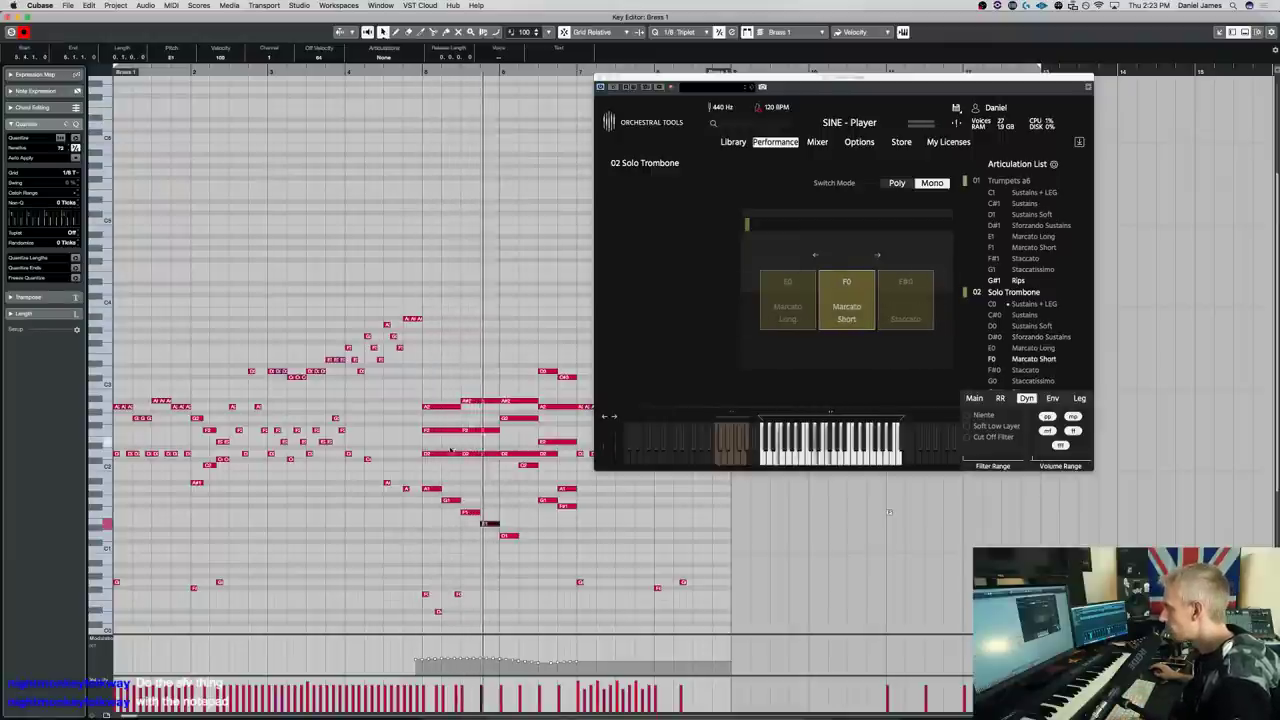
click(477, 611)
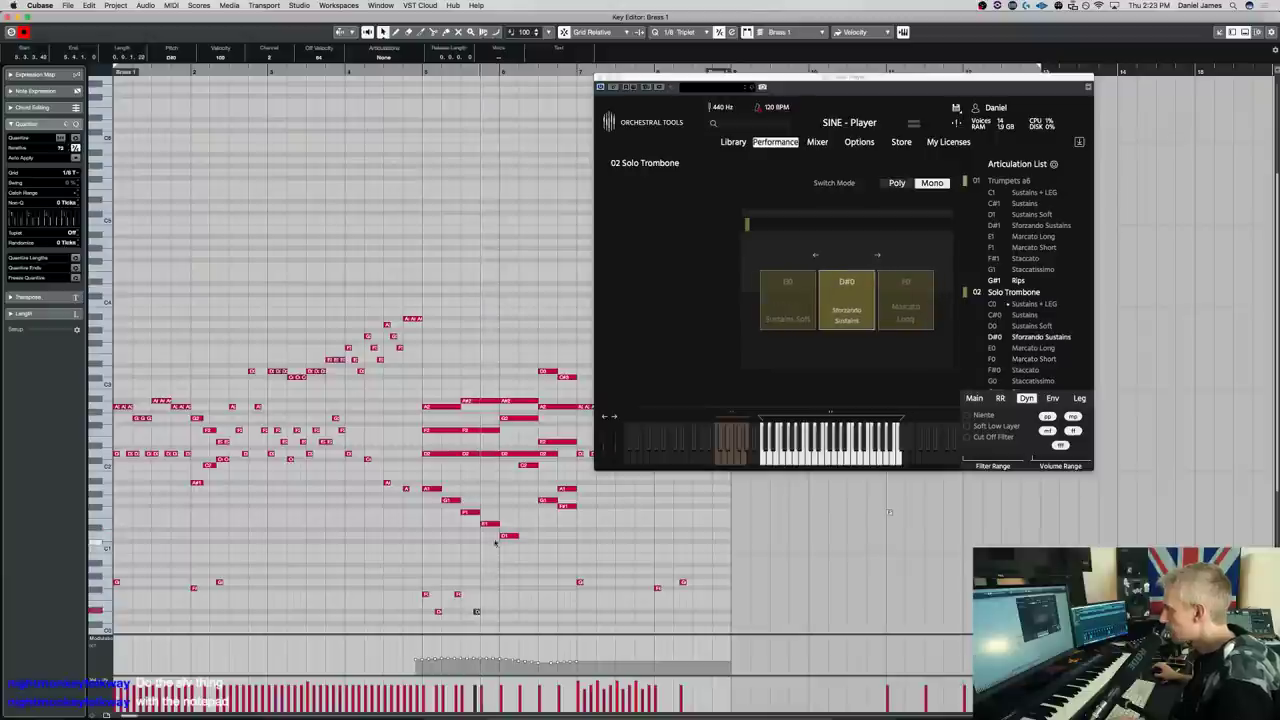
Continue the alternating F0 and D#0 keyswitch notes through bar 6 and deselect everything
click(497, 595)
click(516, 611)
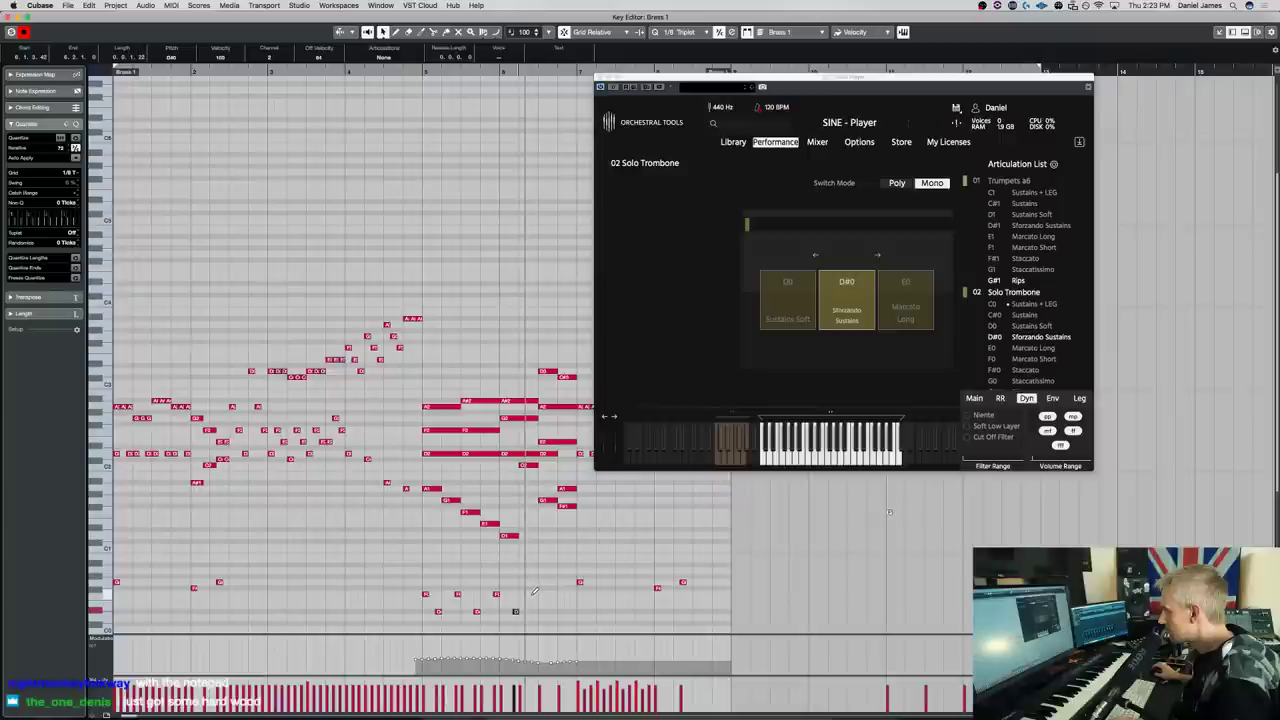
click(535, 594)
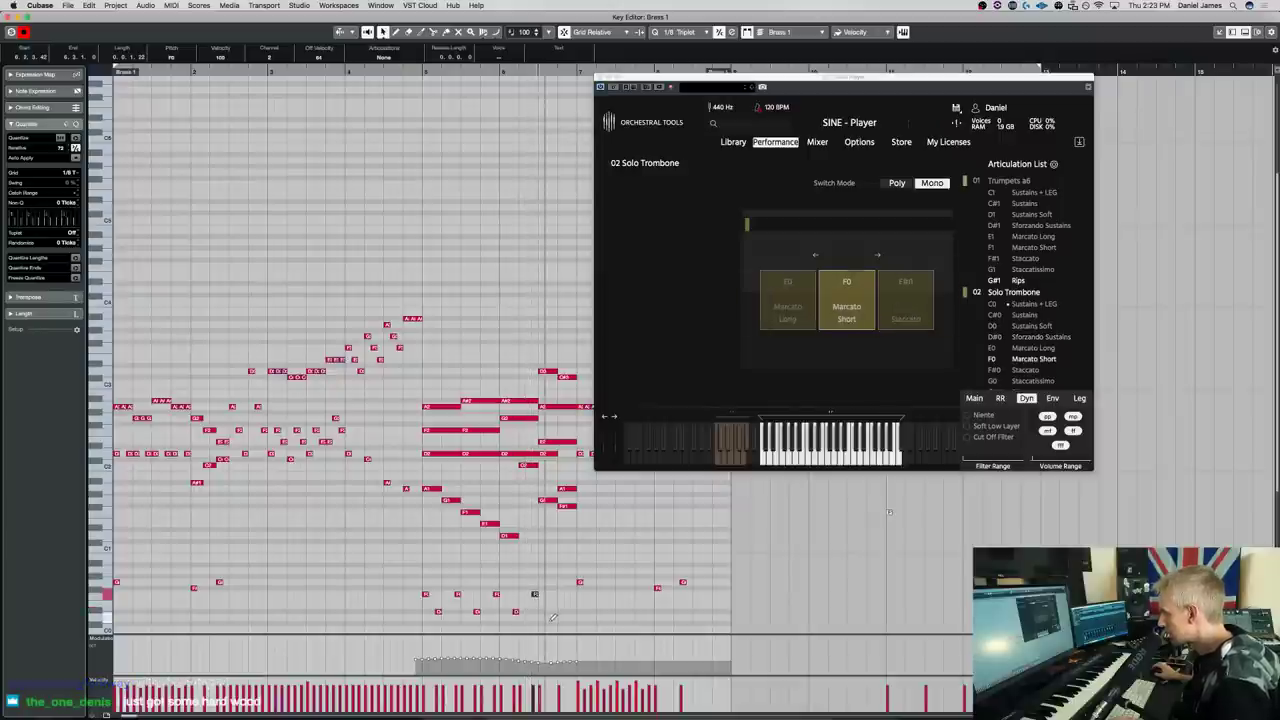
click(555, 611)
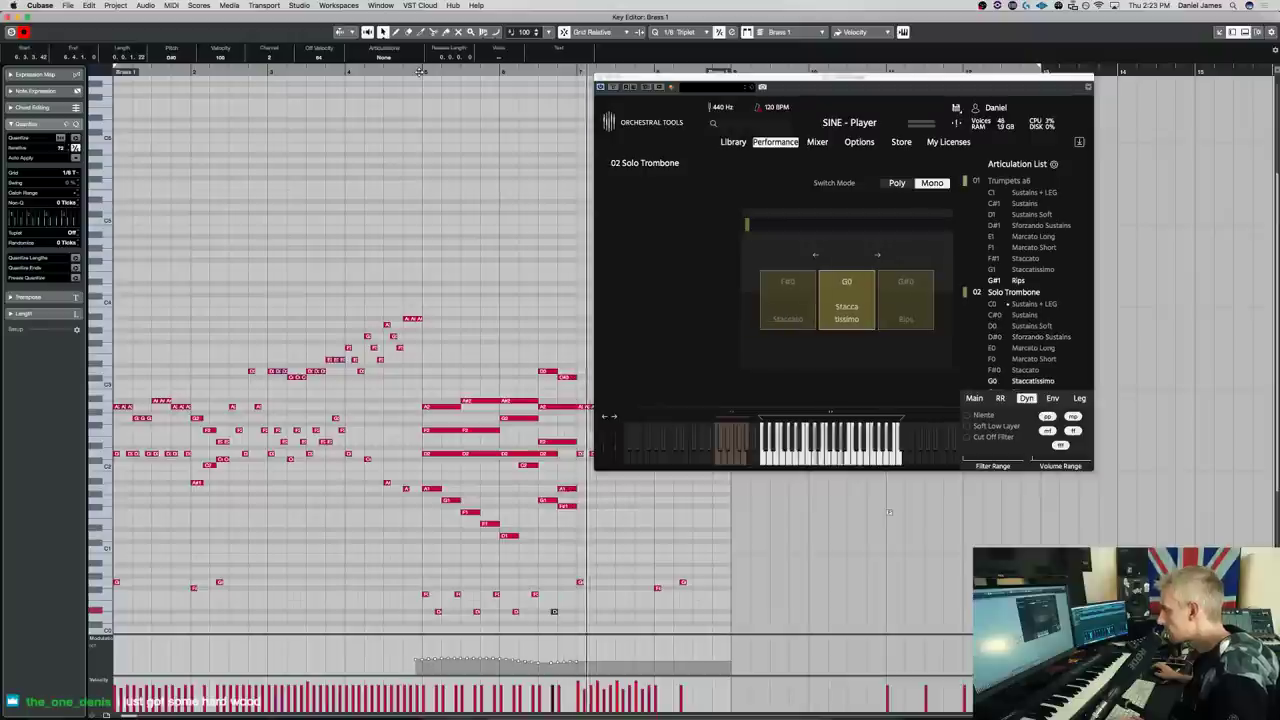
click(297, 257)
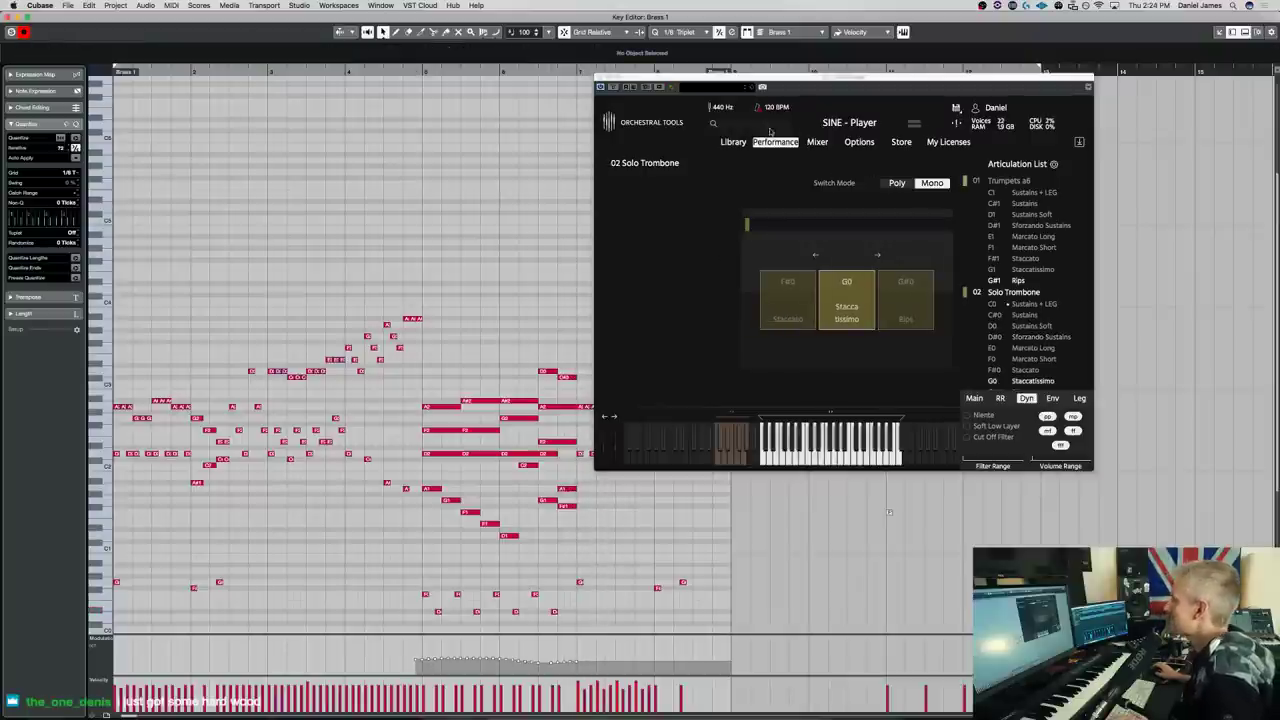
Transpose all notes above the keyswitches up three semitones and play the part back
drag(831, 80, 750, 74)
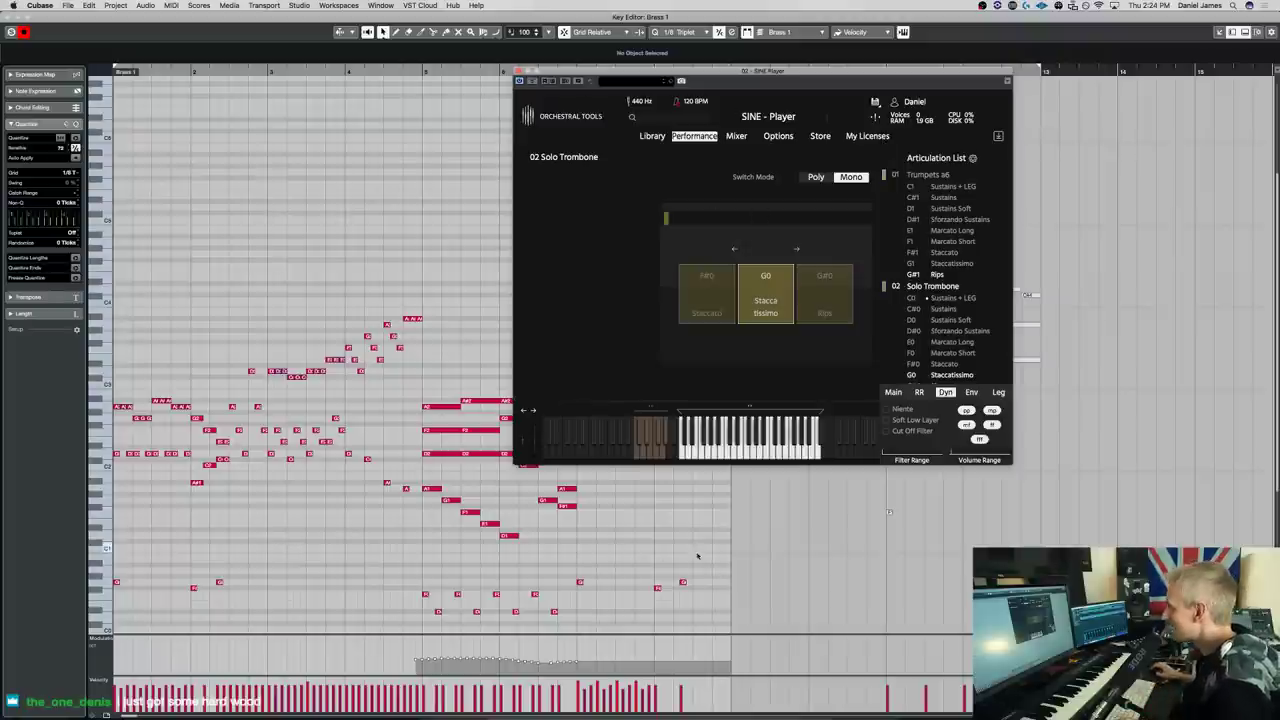
drag(775, 546, 110, 305)
key(Up)
key(Up)
key(Up)
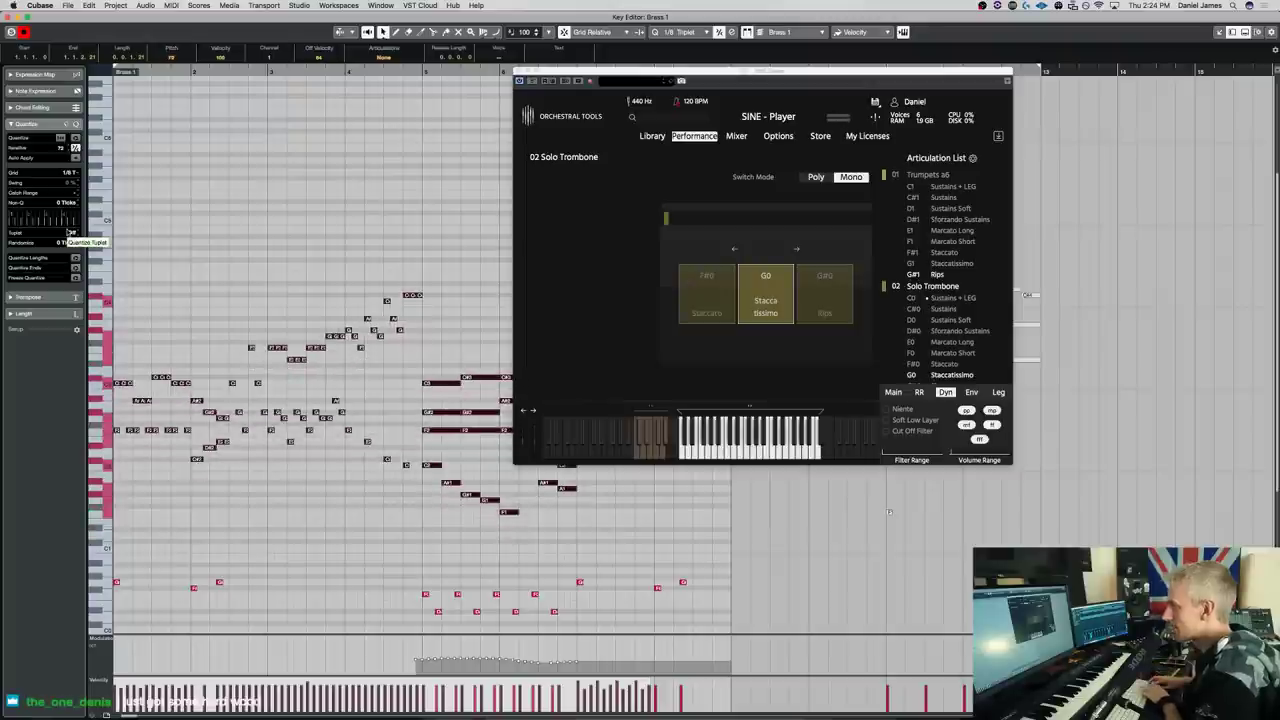
key(space)
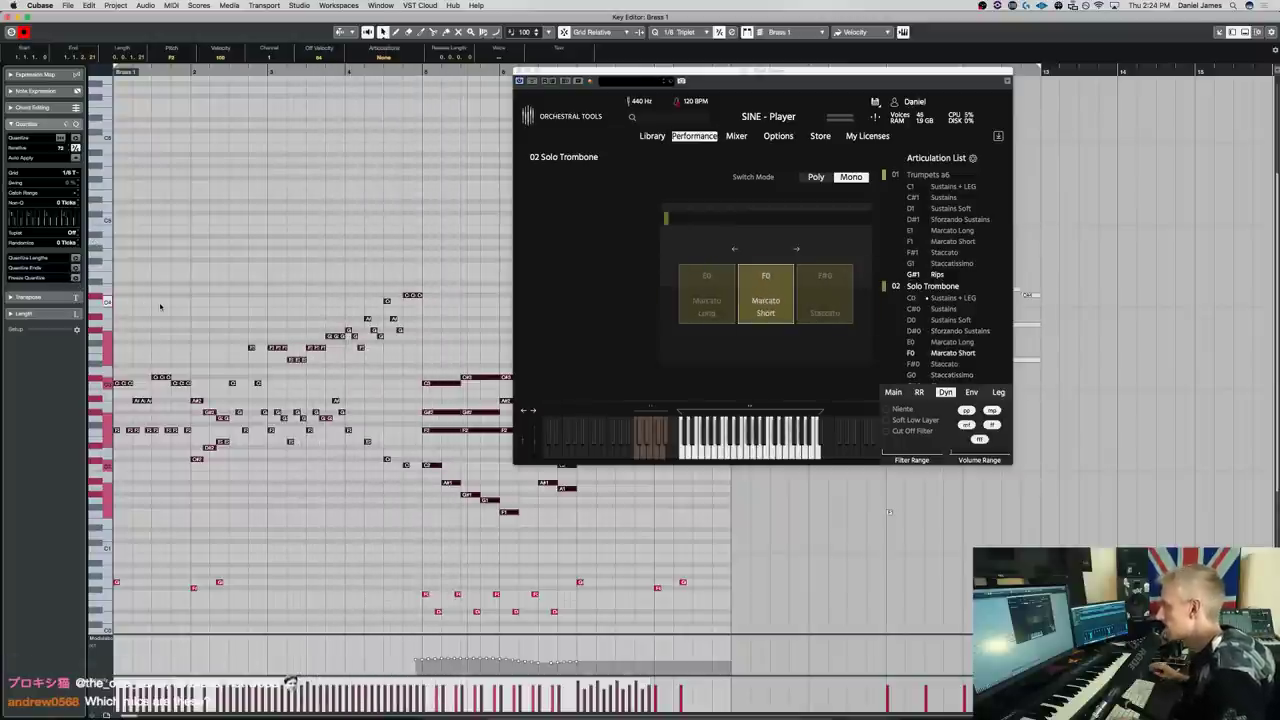
Lower the selected notes above the keyswitches by two semitones
scroll(160, 306, up, 1)
key(Down)
key(Down)
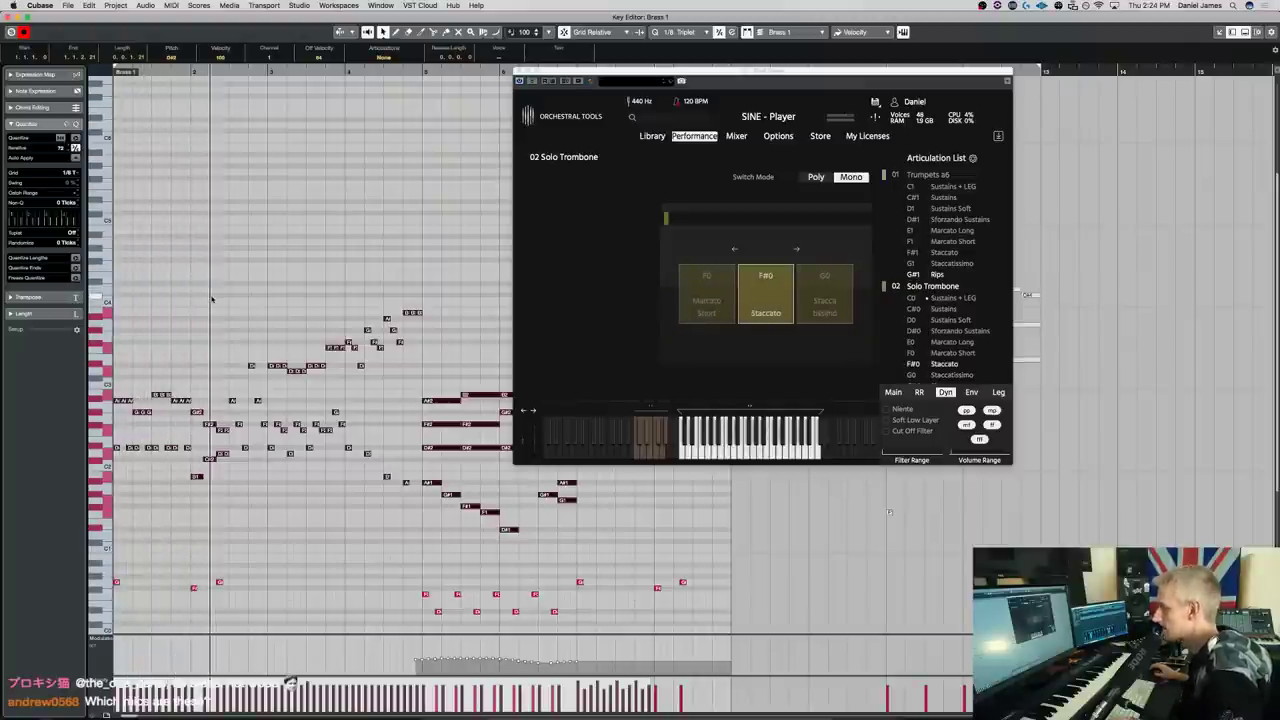
Switch off the MID and TREE mics of Trumpets a6 and shift the first F0 keyswitch slightly ahead of bar 5
click(737, 135)
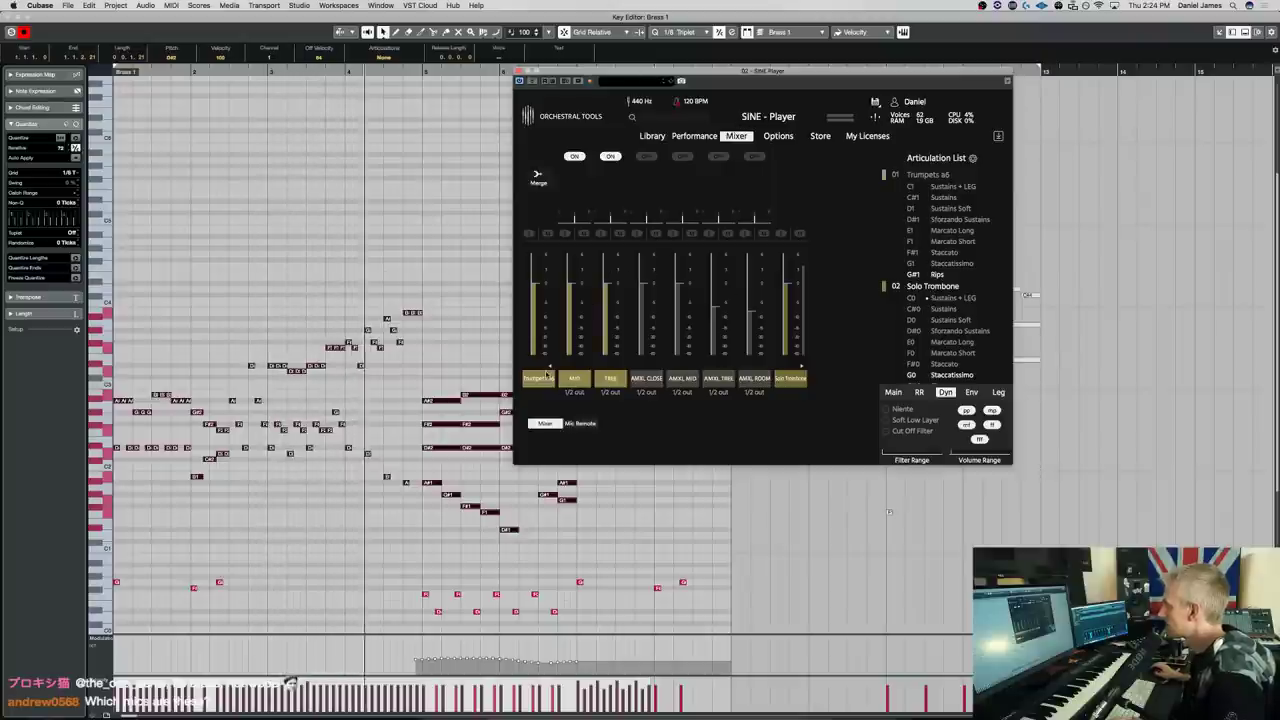
click(574, 156)
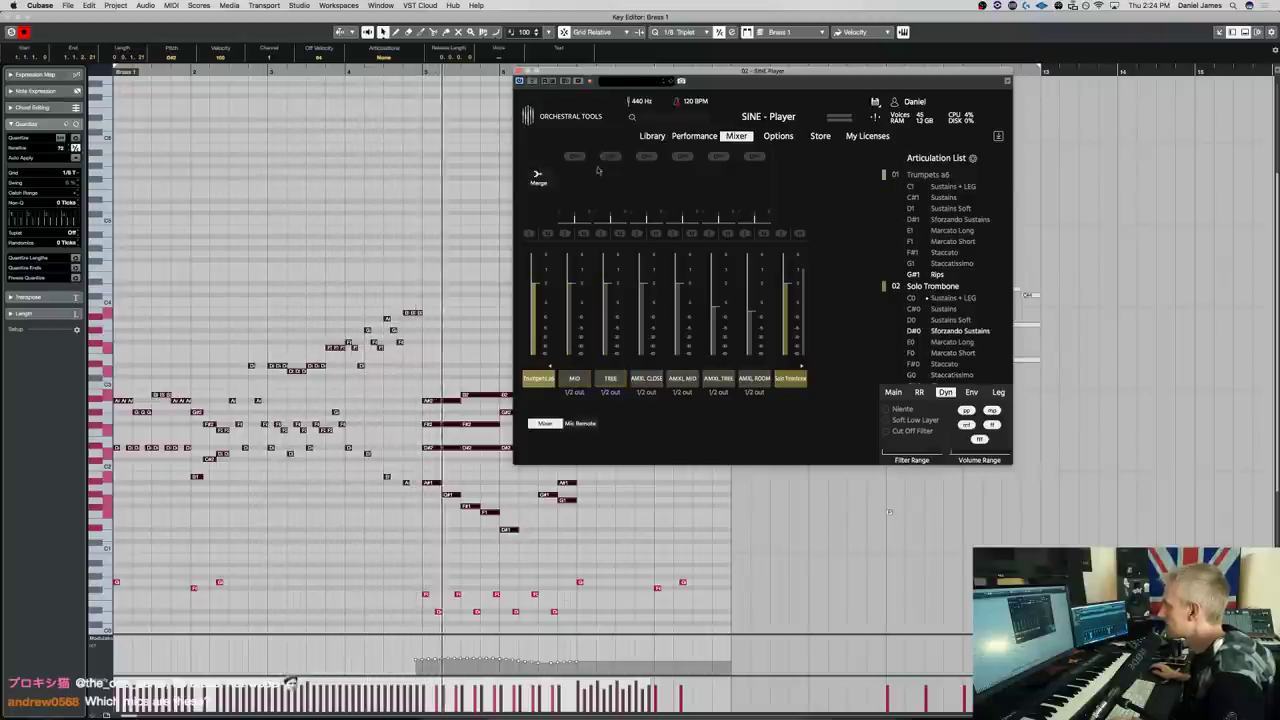
click(608, 157)
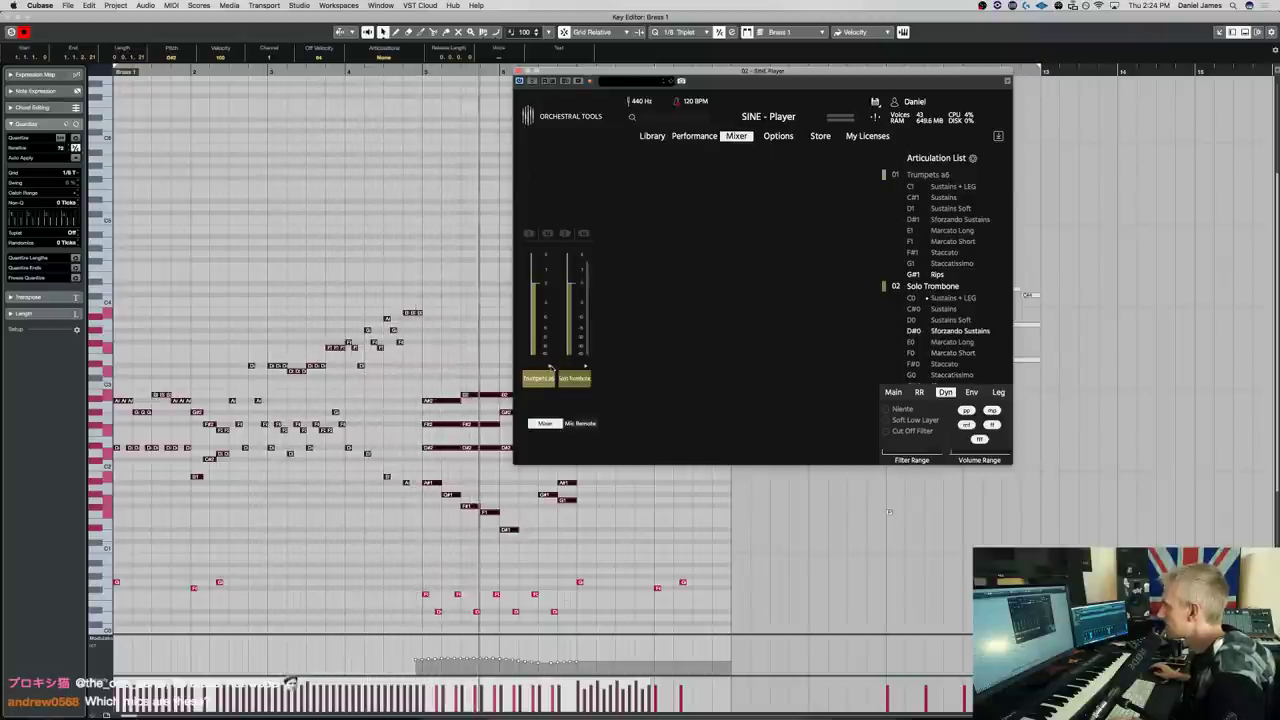
click(425, 595)
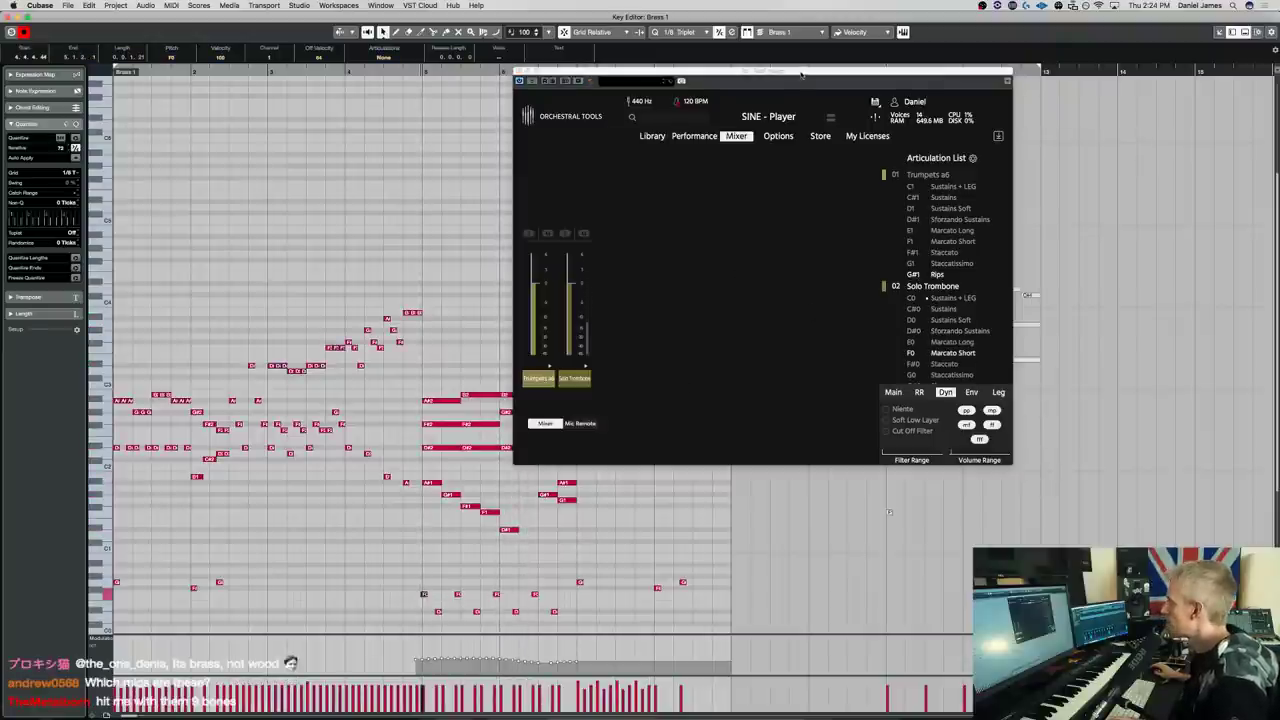
Switch the Solo Trombone mics from MID and TREE to AMXL MID, AMXL TREE and AMXL ROOM, and start playback
drag(801, 73, 851, 84)
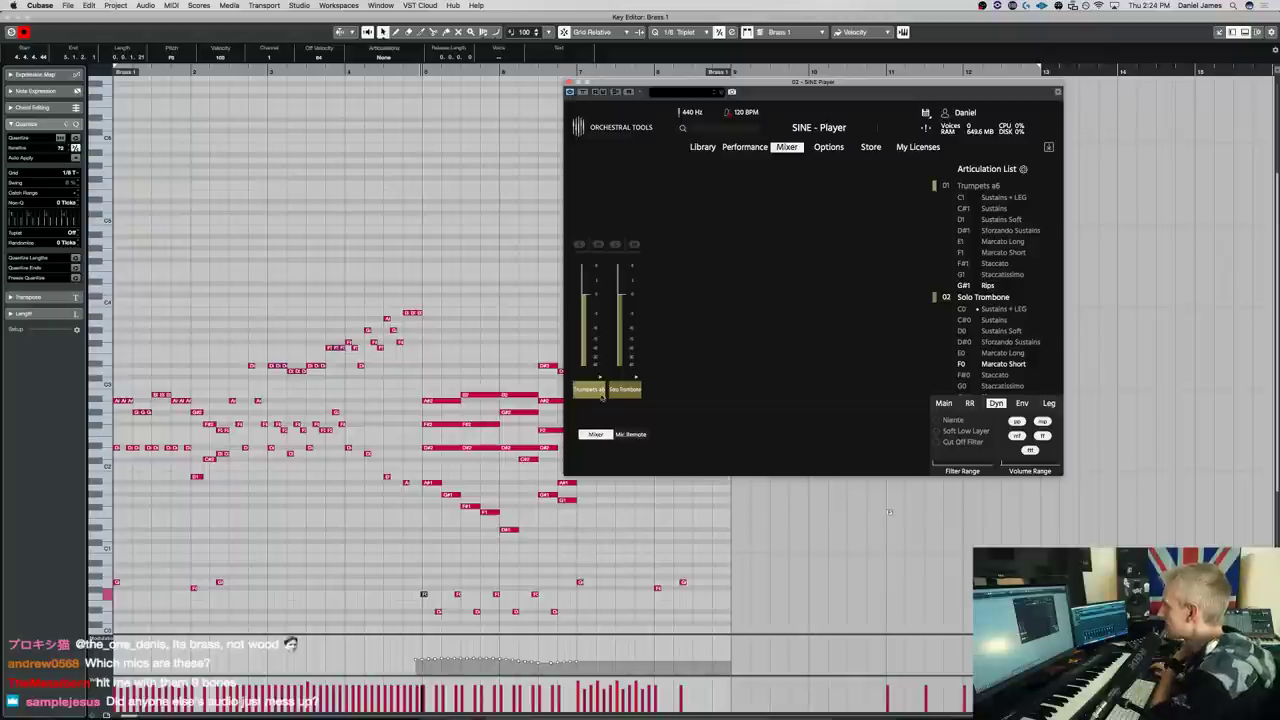
click(636, 378)
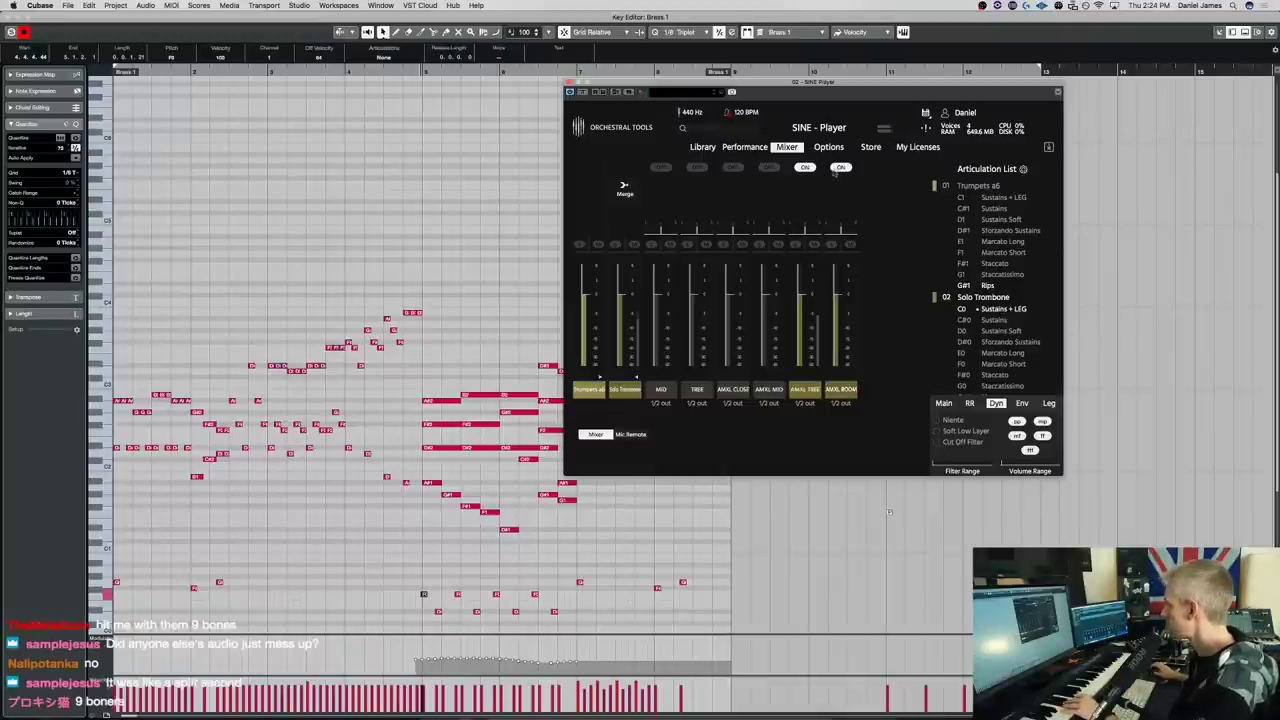
click(769, 168)
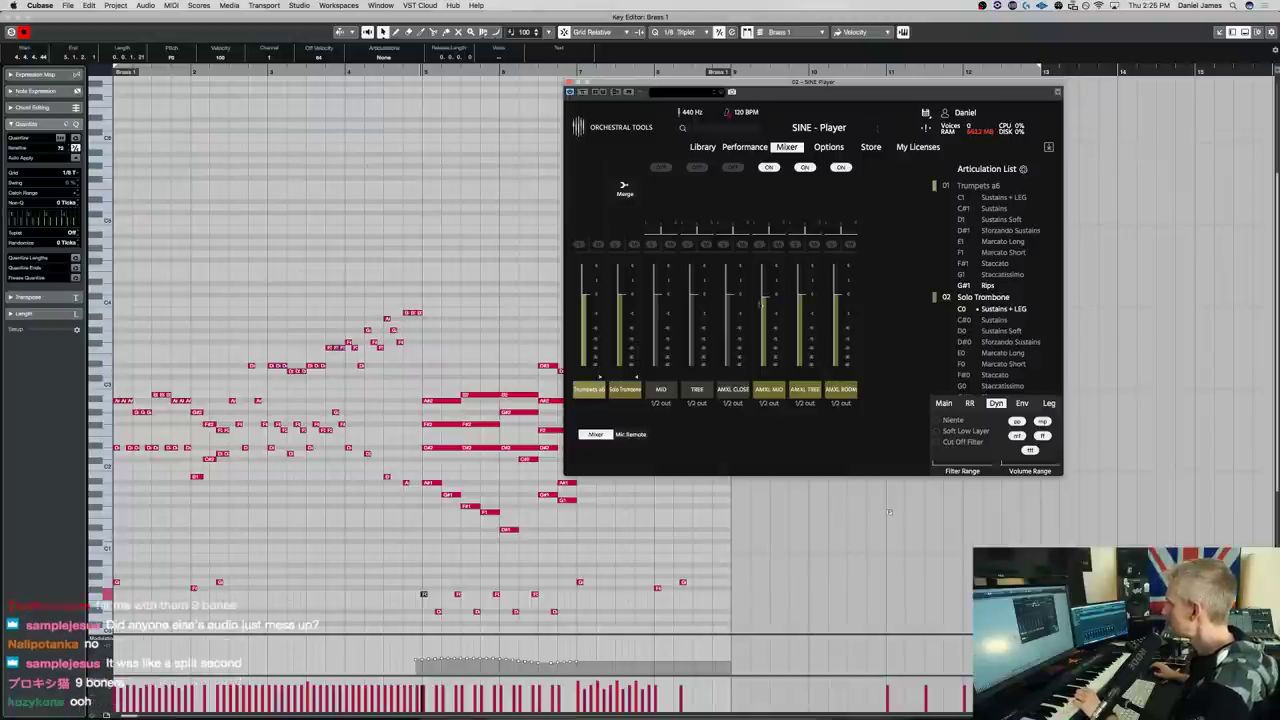
click(455, 192)
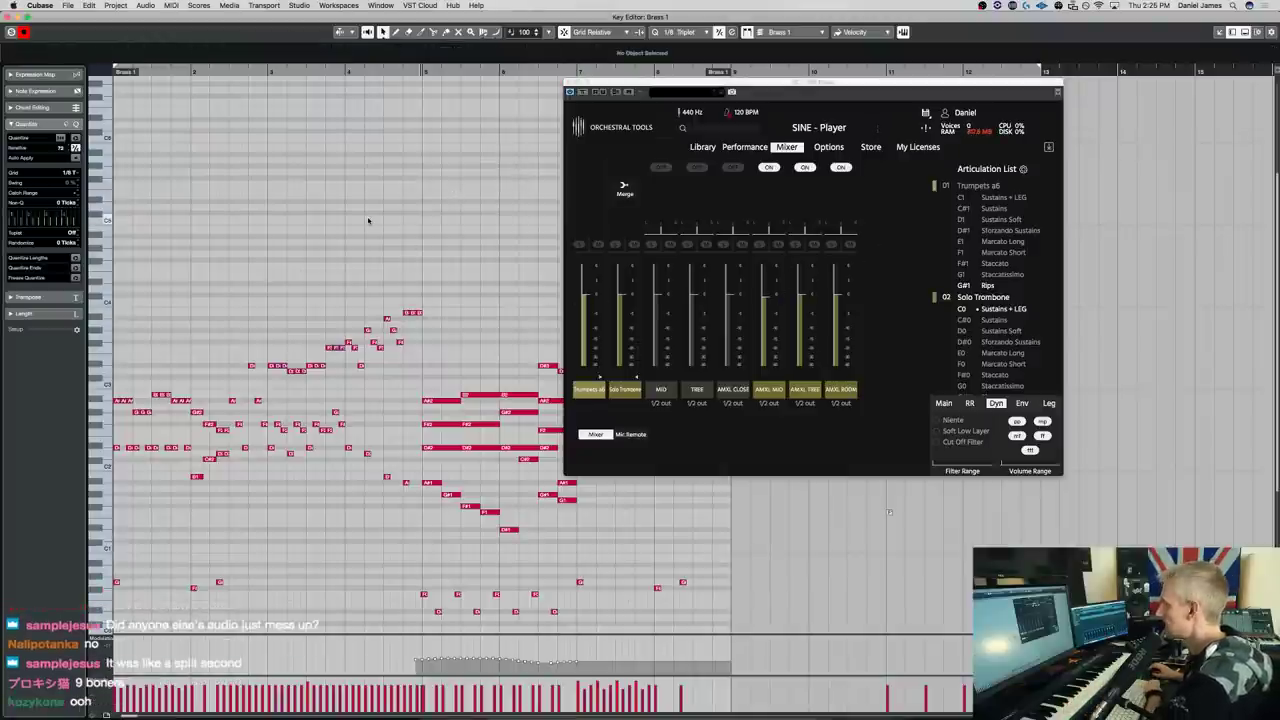
key(space)
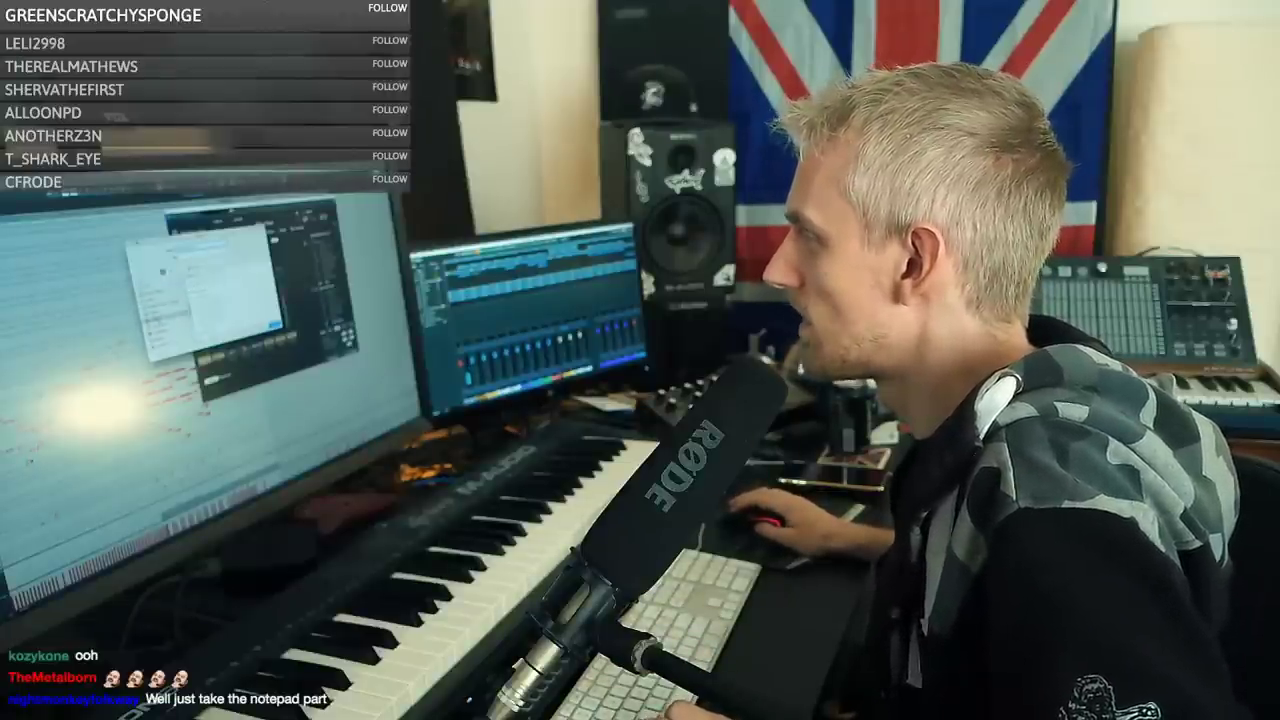
key(Return)
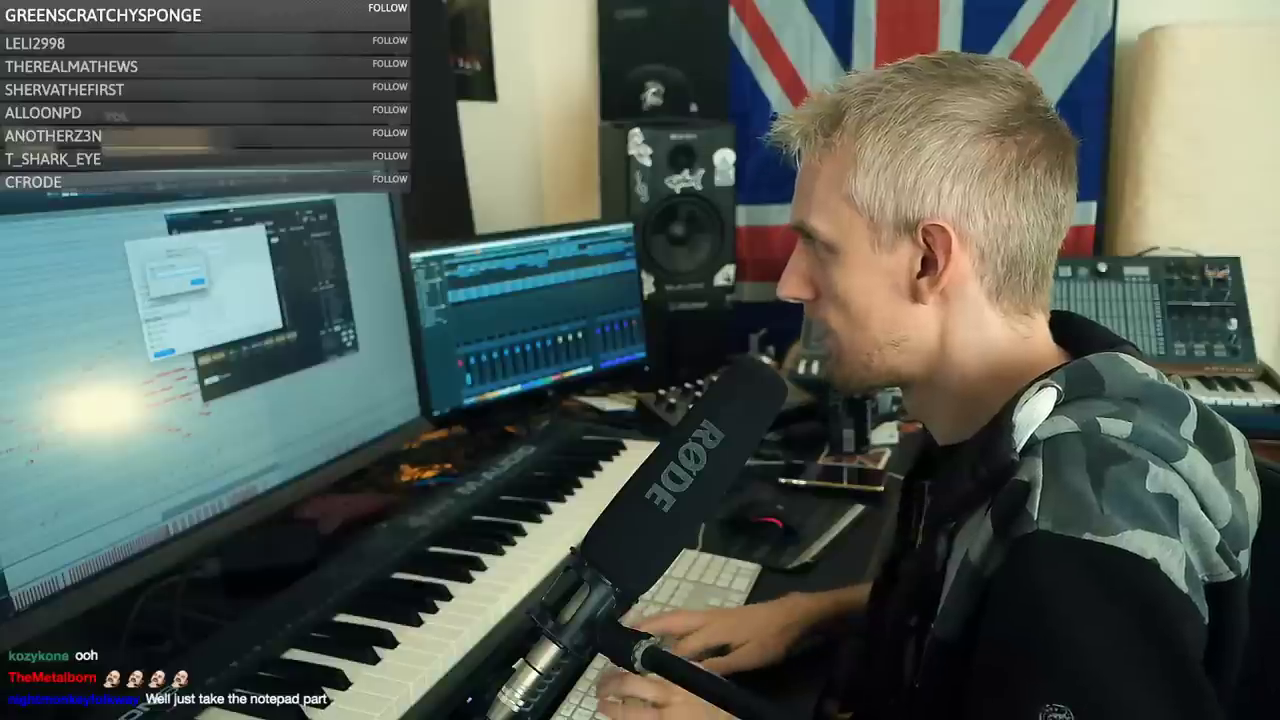
key(Return)
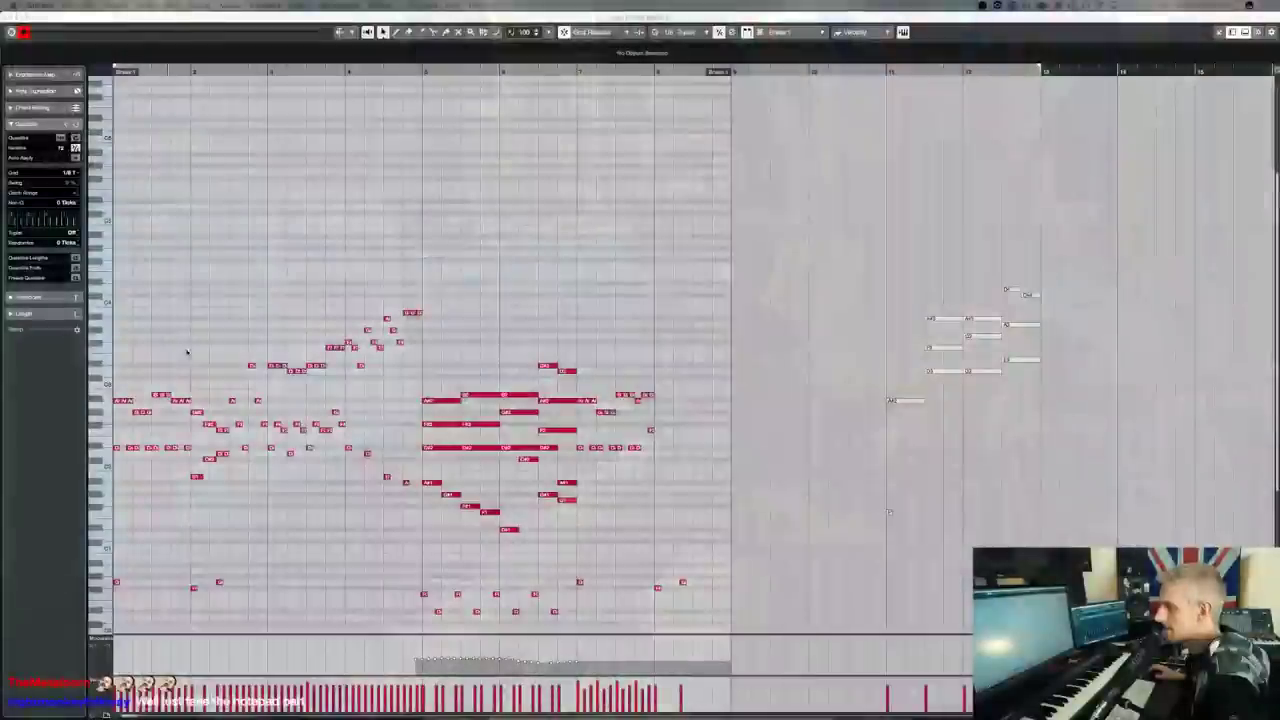
Try F#0 Staccato and E0 Marcato Long in place of the four F0 keyswitches in bars 5 and 6, checking with playback
key(space)
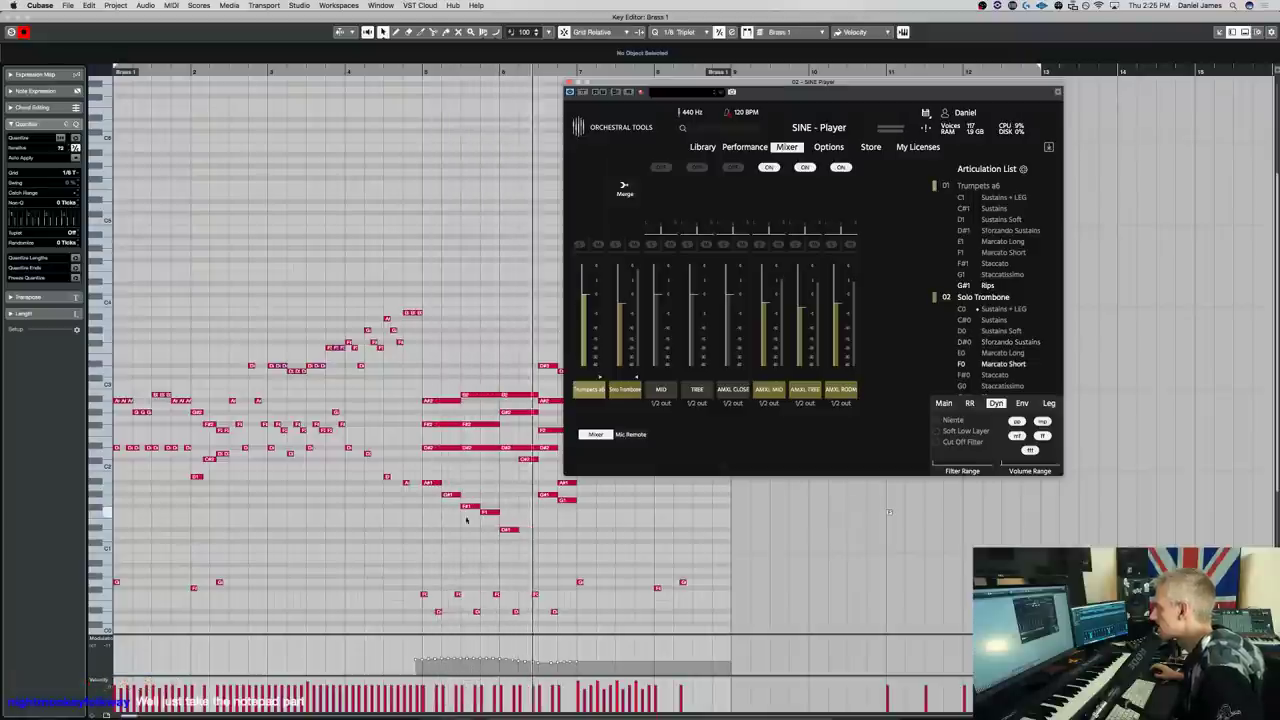
key(space)
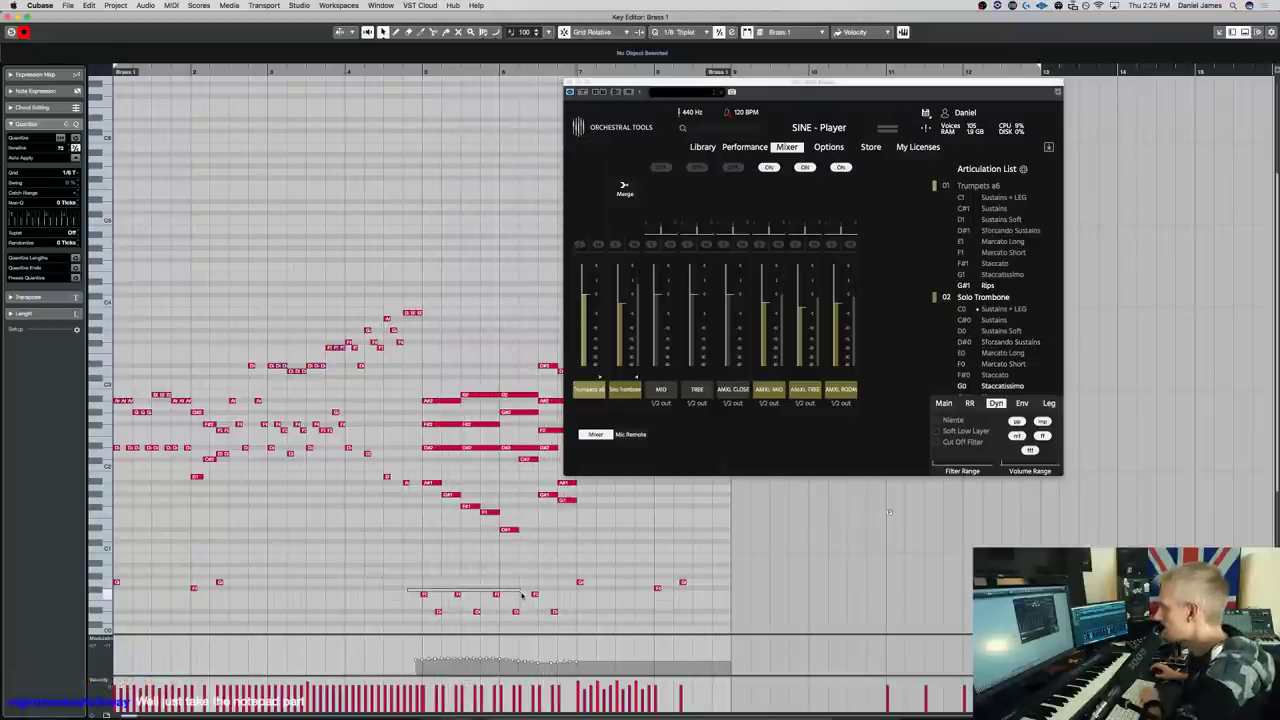
drag(541, 600, 542, 601)
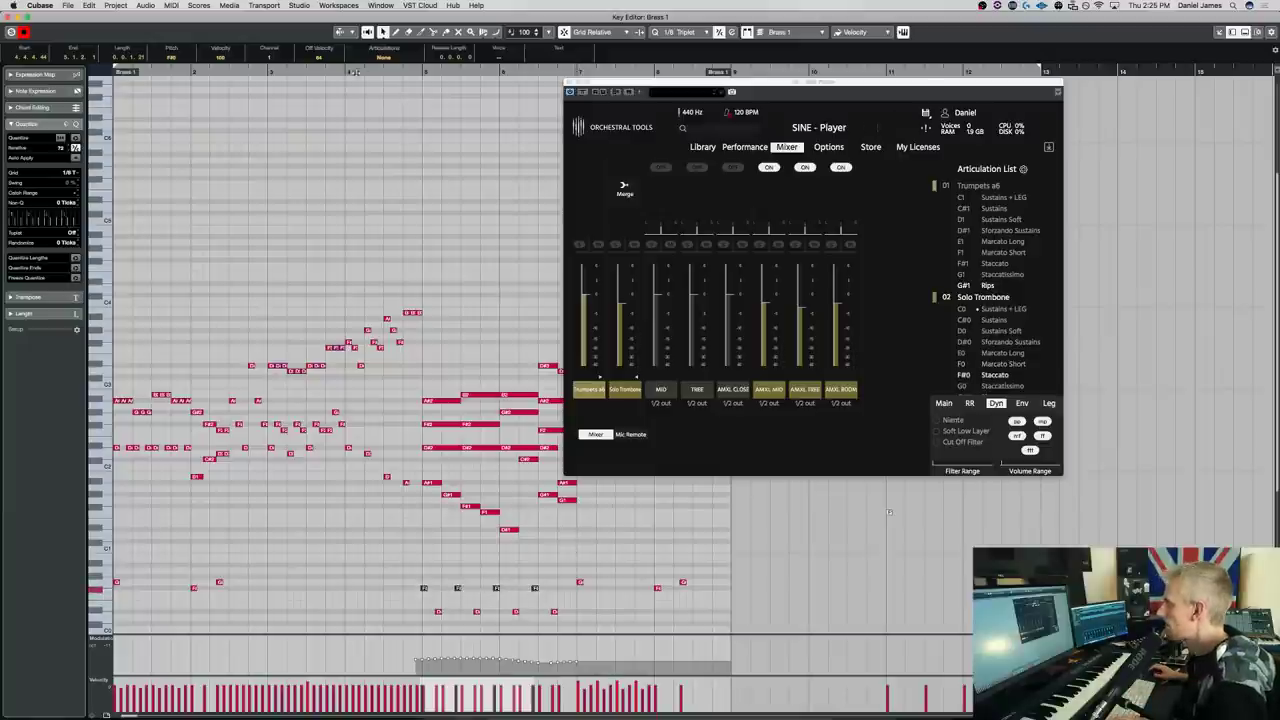
key(space)
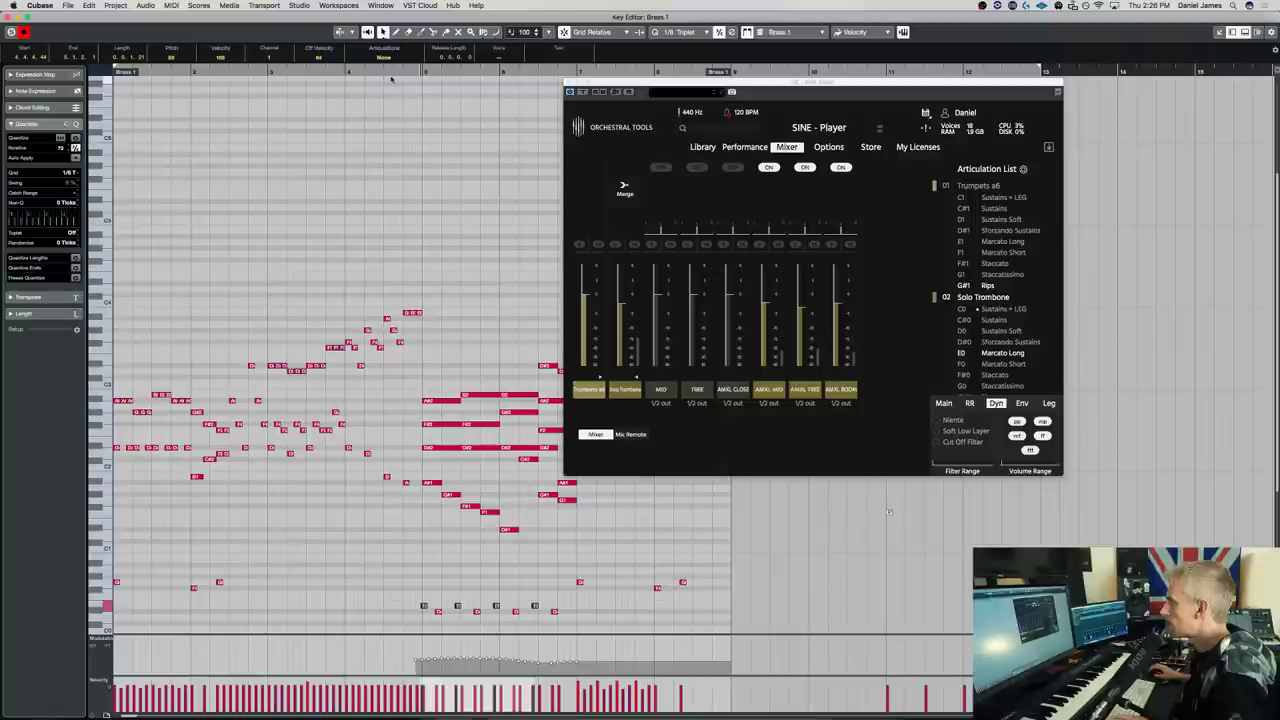
Raise the modulation curve slightly over bars 5 and 6 and reshape the velocities of the notes in bars 2 to 4
drag(399, 651, 660, 668)
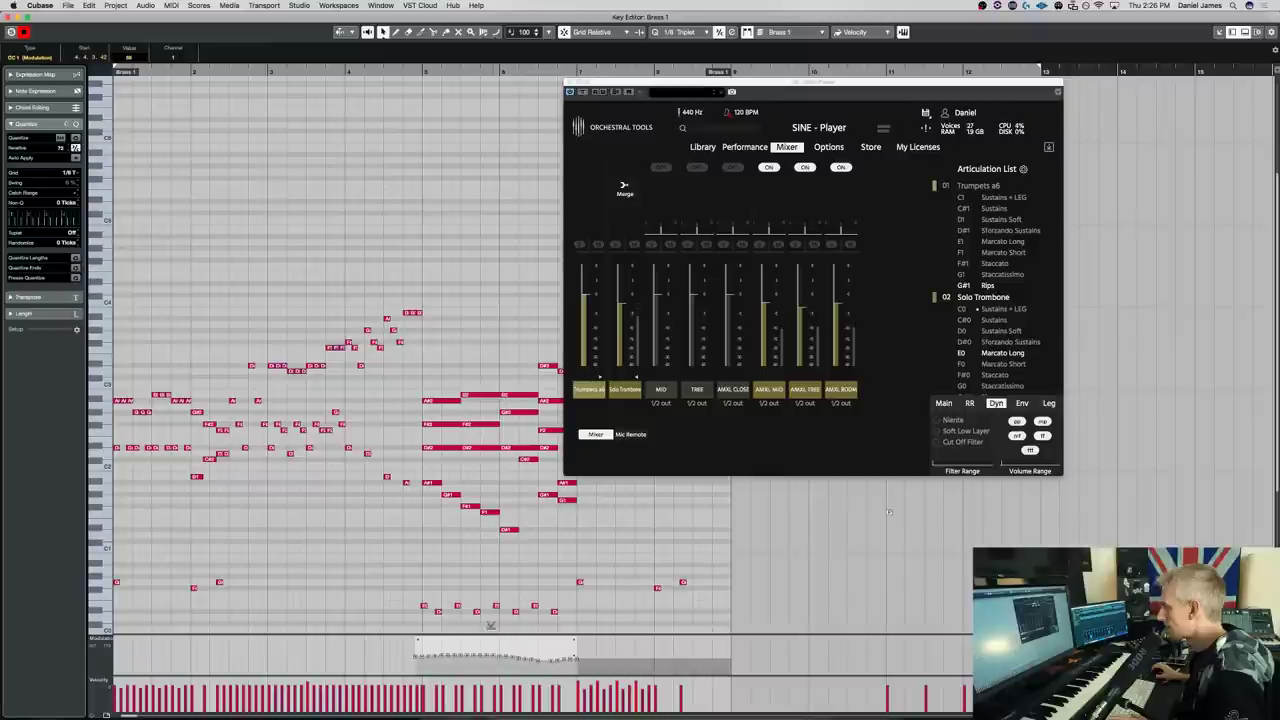
drag(336, 465, 273, 403)
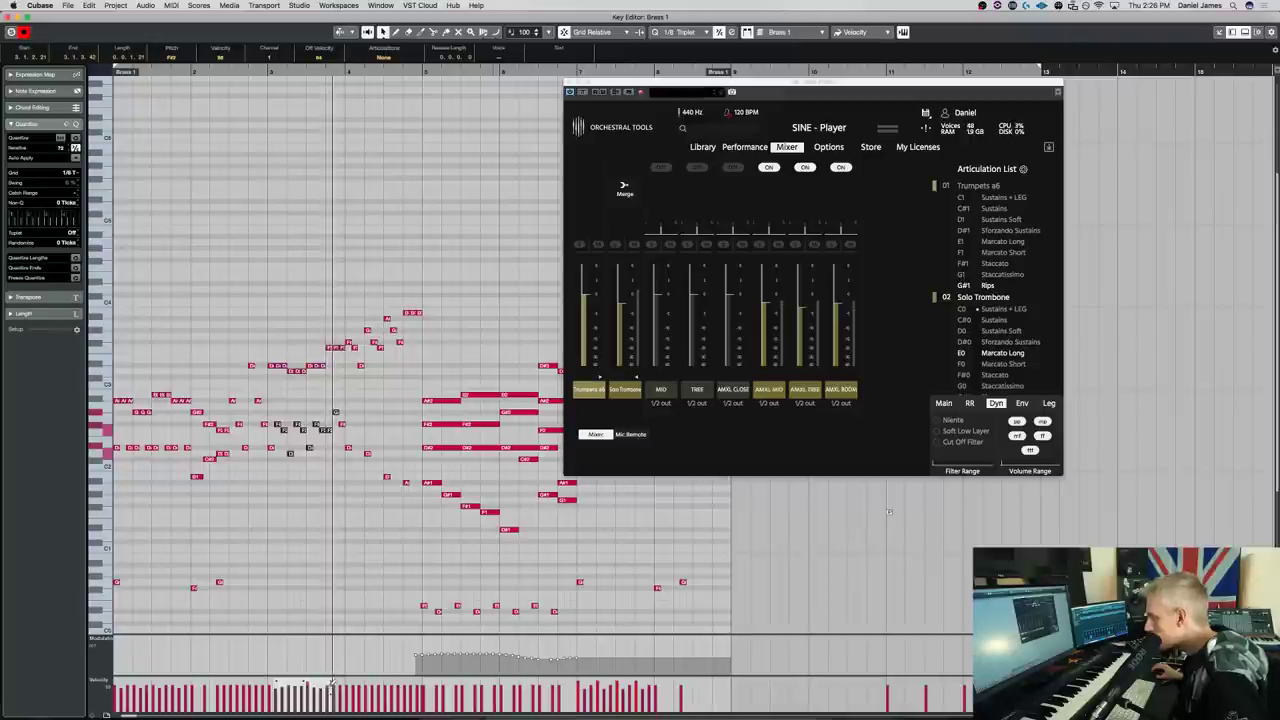
click(265, 487)
drag(267, 499, 197, 341)
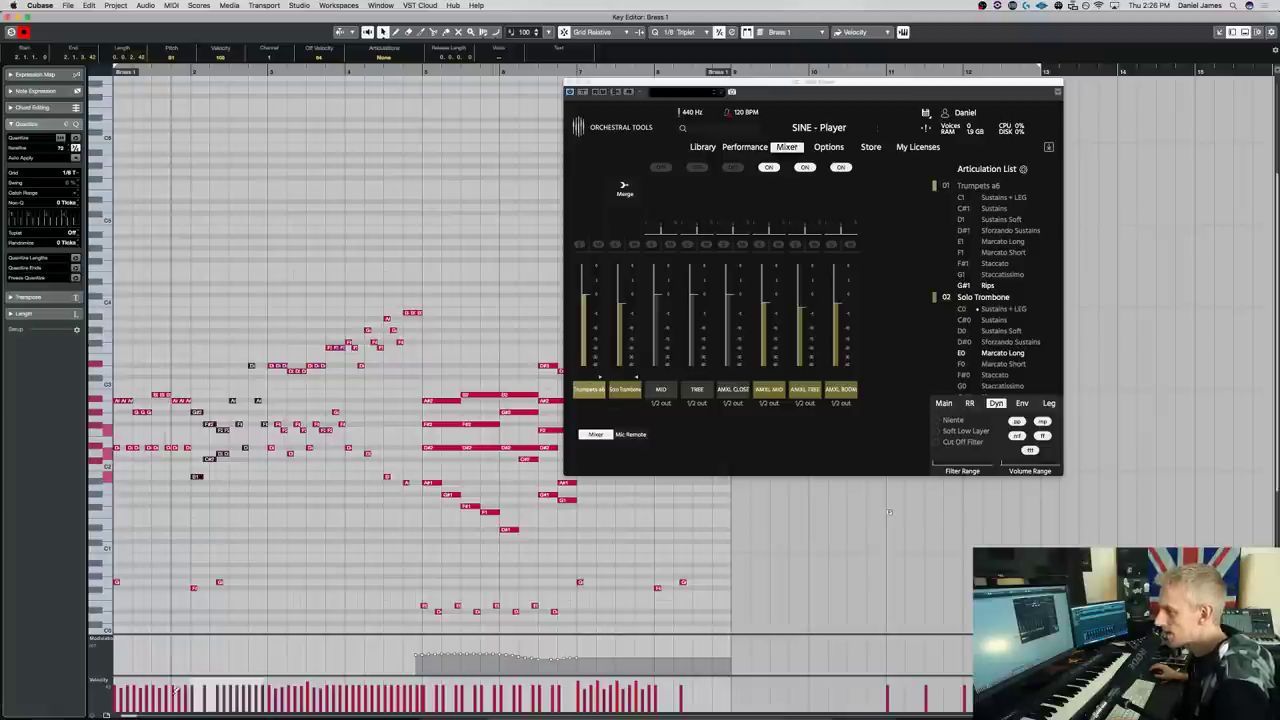
drag(198, 690, 197, 684)
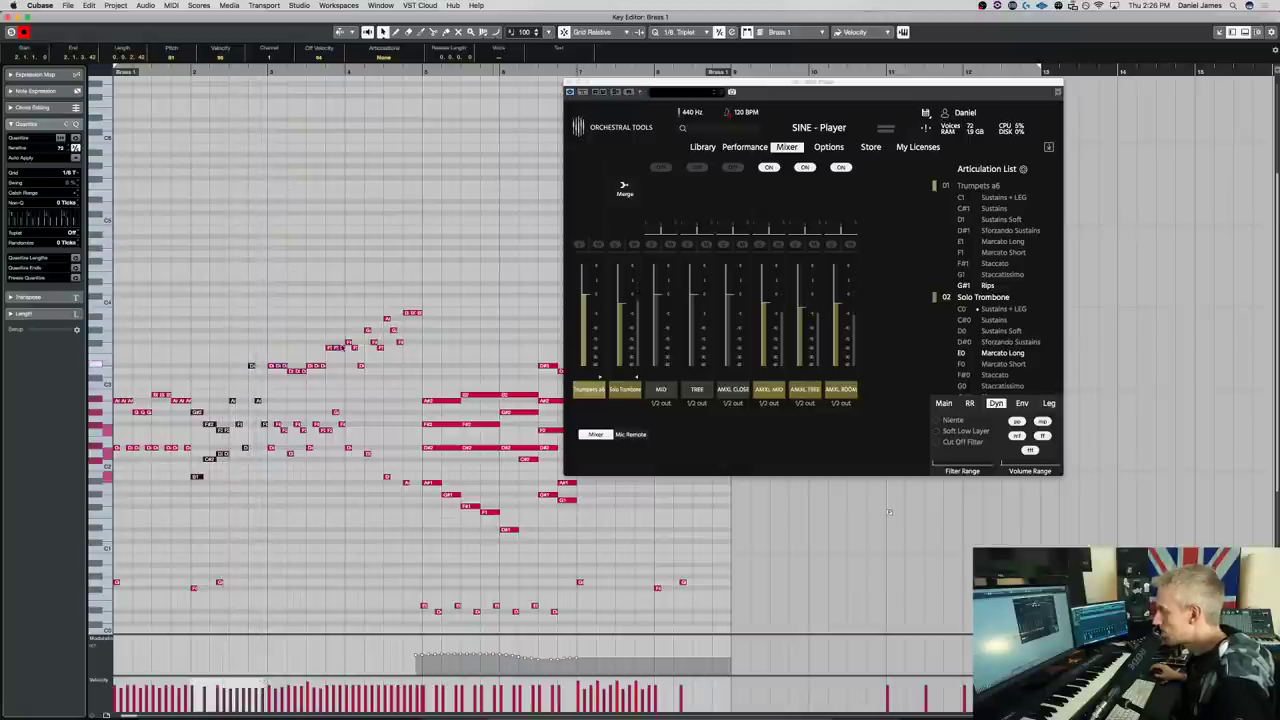
drag(418, 497, 350, 290)
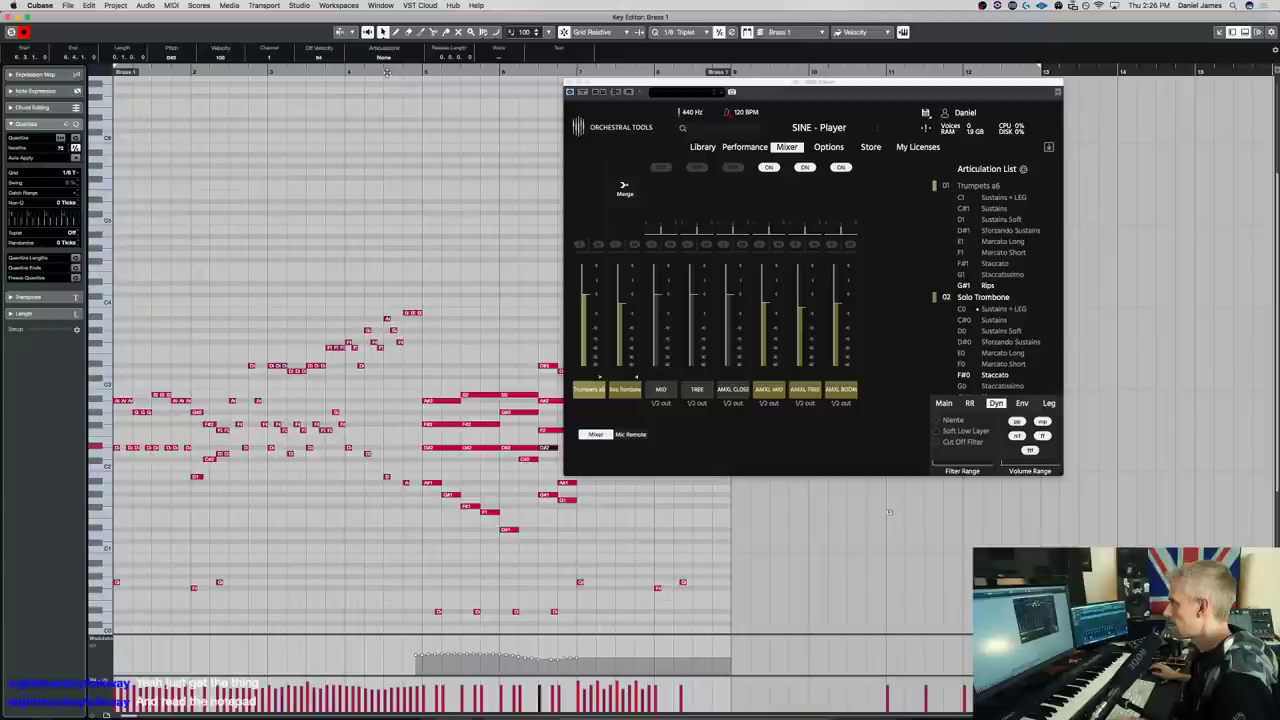
Place the four D#0 keyswitches just ahead of beats 1 and 3 in bars 5 and 6, and check with playback
drag(417, 595, 622, 617)
key(q)
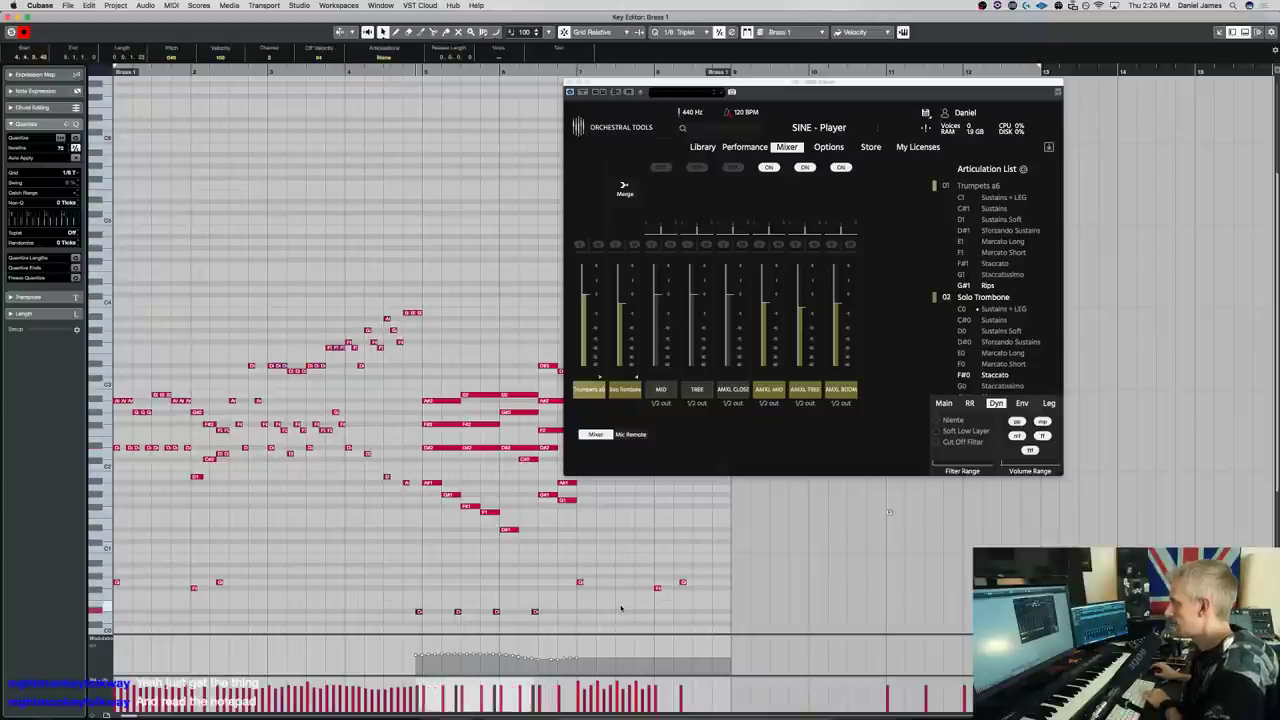
click(383, 68)
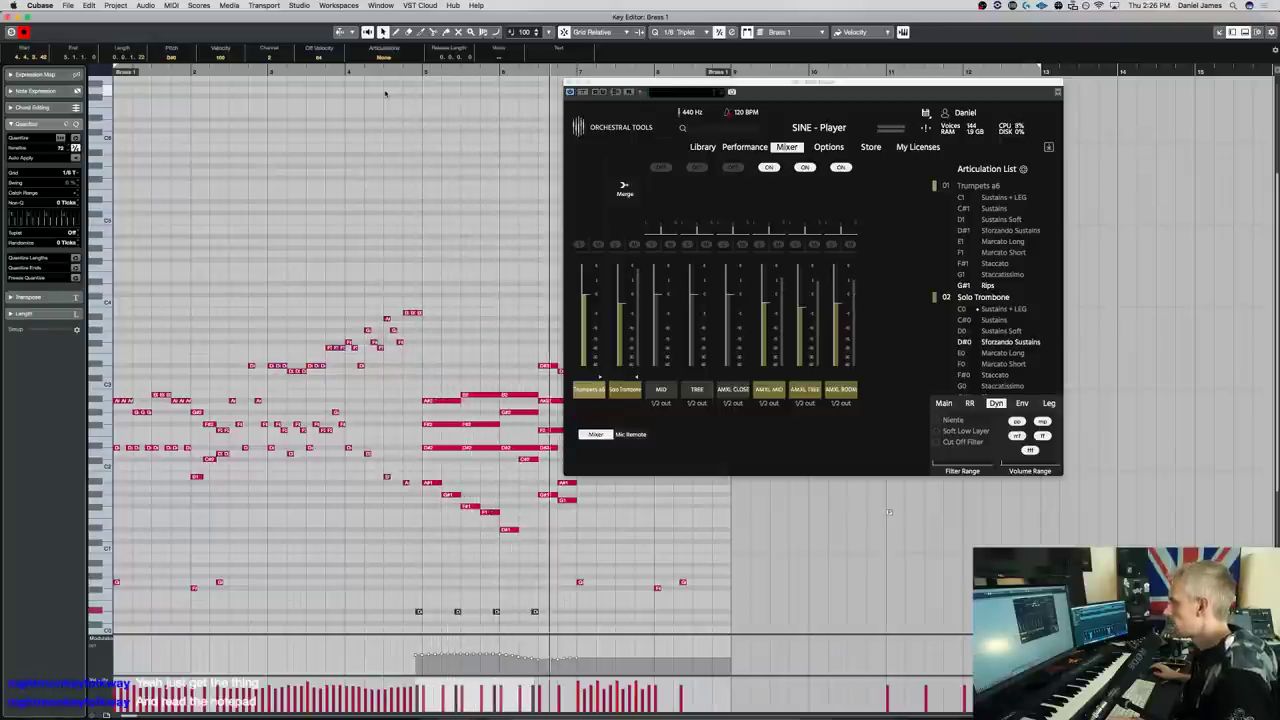
Delete the notes from bar 7 onward and the bar 8 keyswitches, and transpose the remaining melodic notes down a semitone
drag(800, 91, 1032, 92)
drag(704, 494, 603, 376)
key(Delete)
drag(584, 594, 725, 550)
key(Delete)
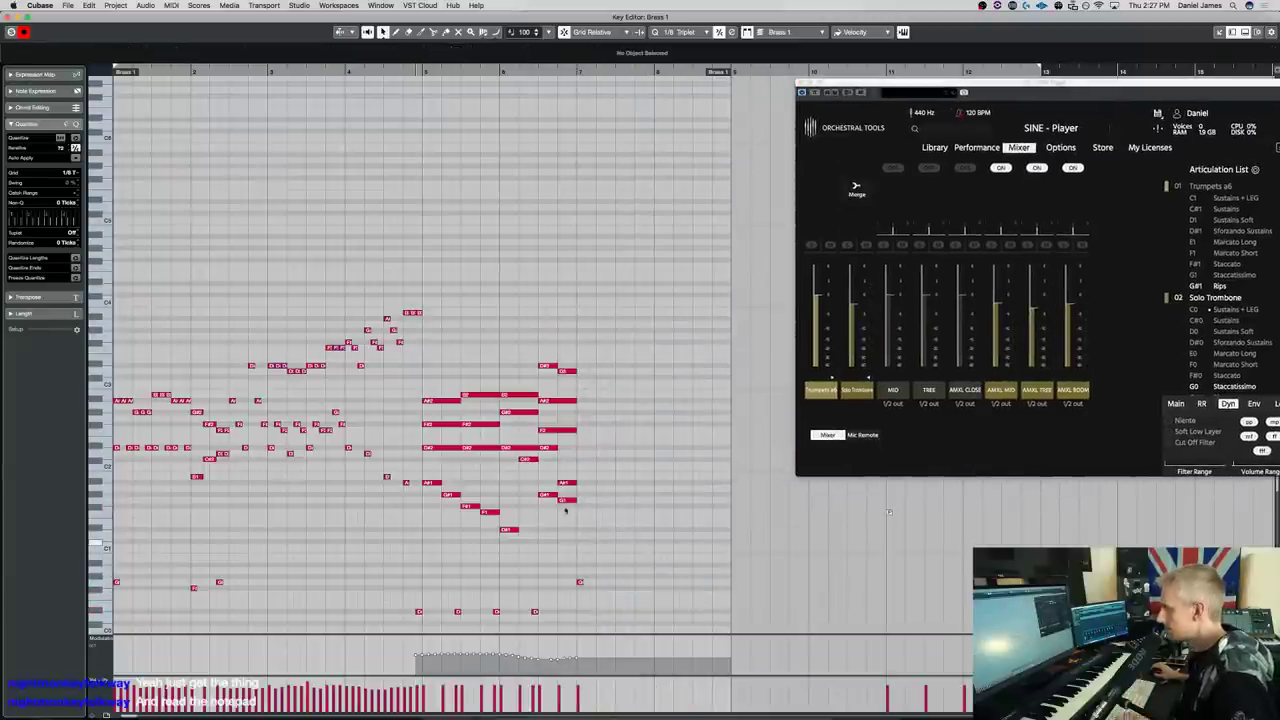
key(super+a)
key(Down)
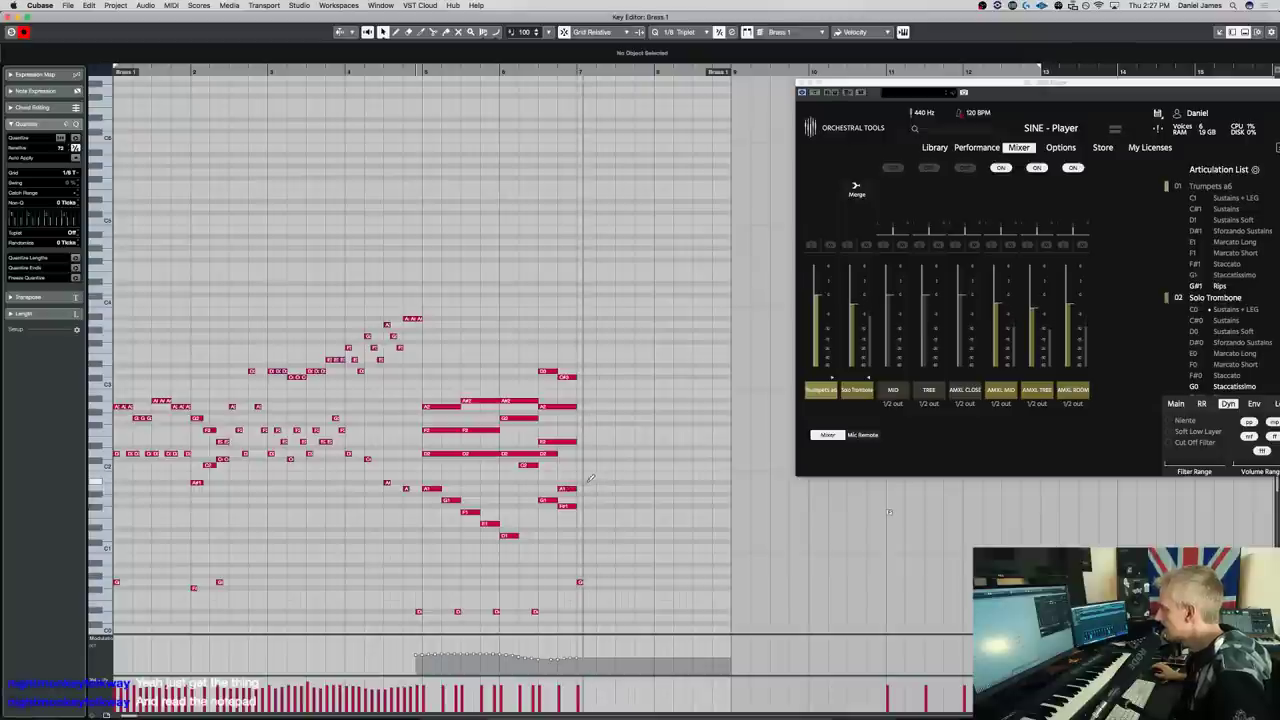
Draw a three-beat D2 in bar 7, lower its opening keyswitch to E0 and add an F0 keyswitch just before beat 4
mouse_move(581, 451)
mouse_down()
mouse_move(645, 453)
mouse_move(634, 453)
mouse_up()
mouse_move(583, 602)
mouse_down()
mouse_move(538, 565)
mouse_move(553, 561)
mouse_up()
key(Down)
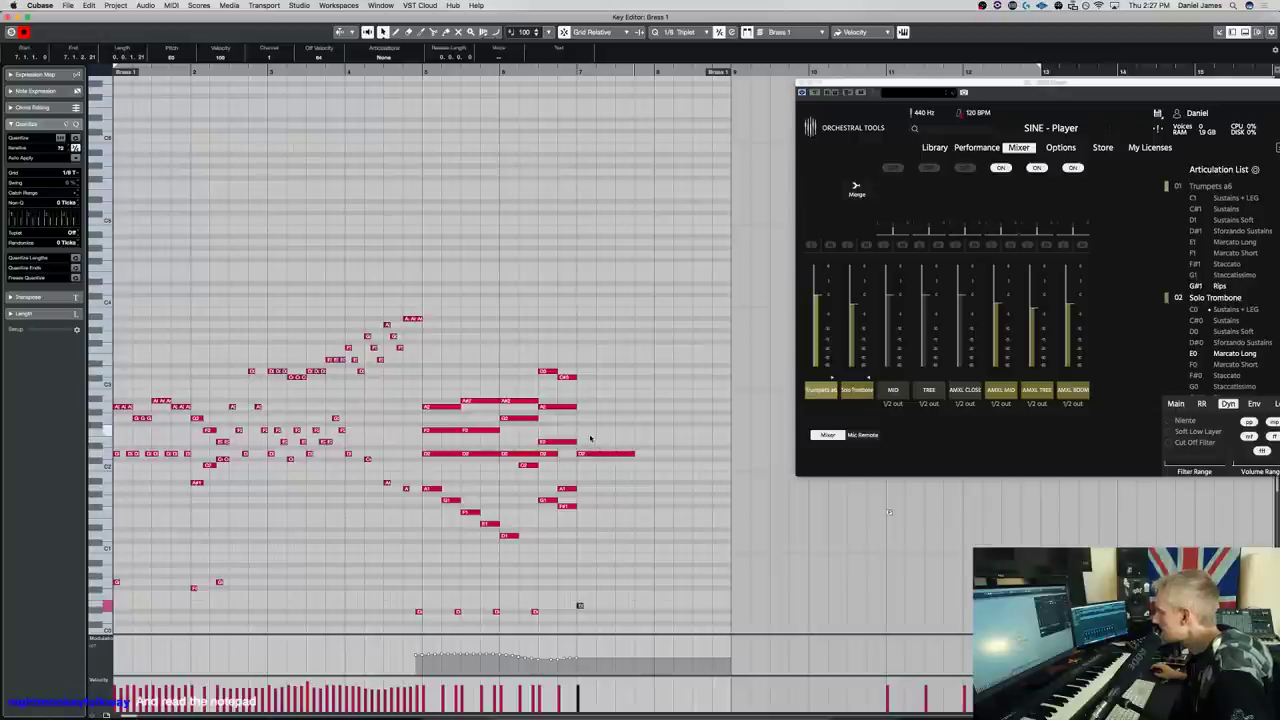
click(631, 596)
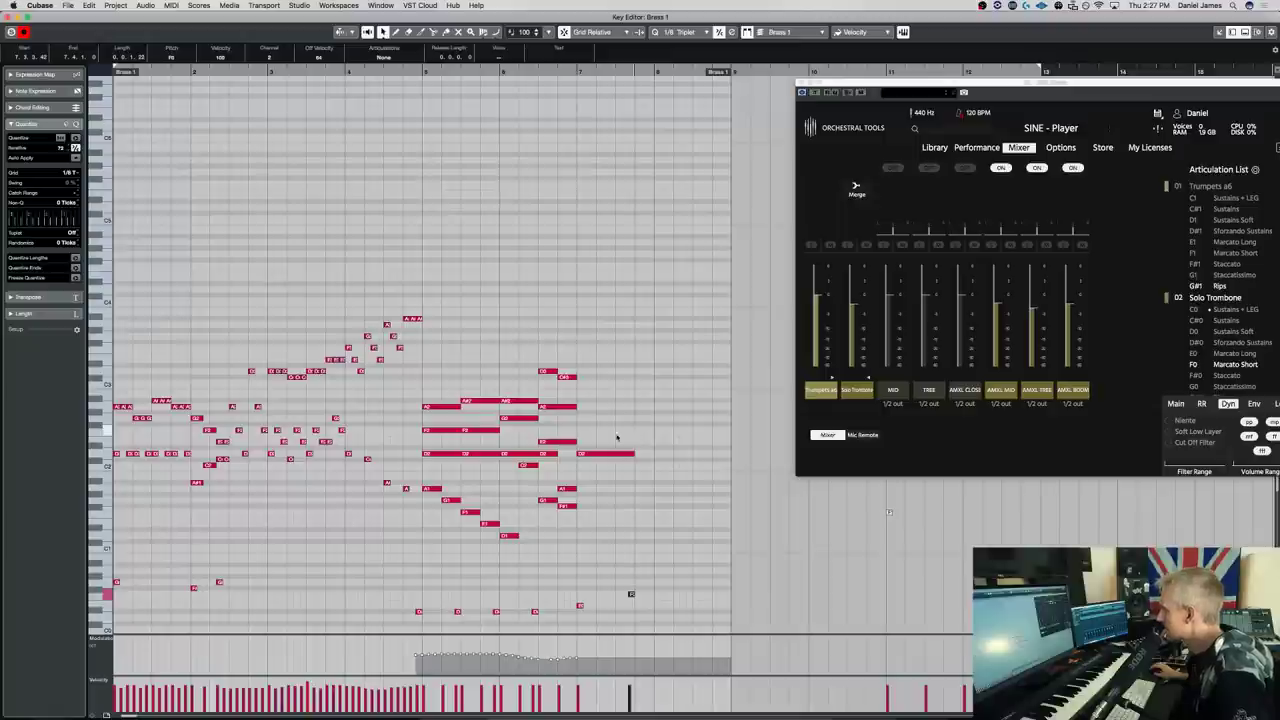
Stack A2 and F3 over the three-beat D2 in bar 7 and add E3, G2 and C2 on beat 4
drag(577, 406, 636, 405)
drag(586, 347, 654, 358)
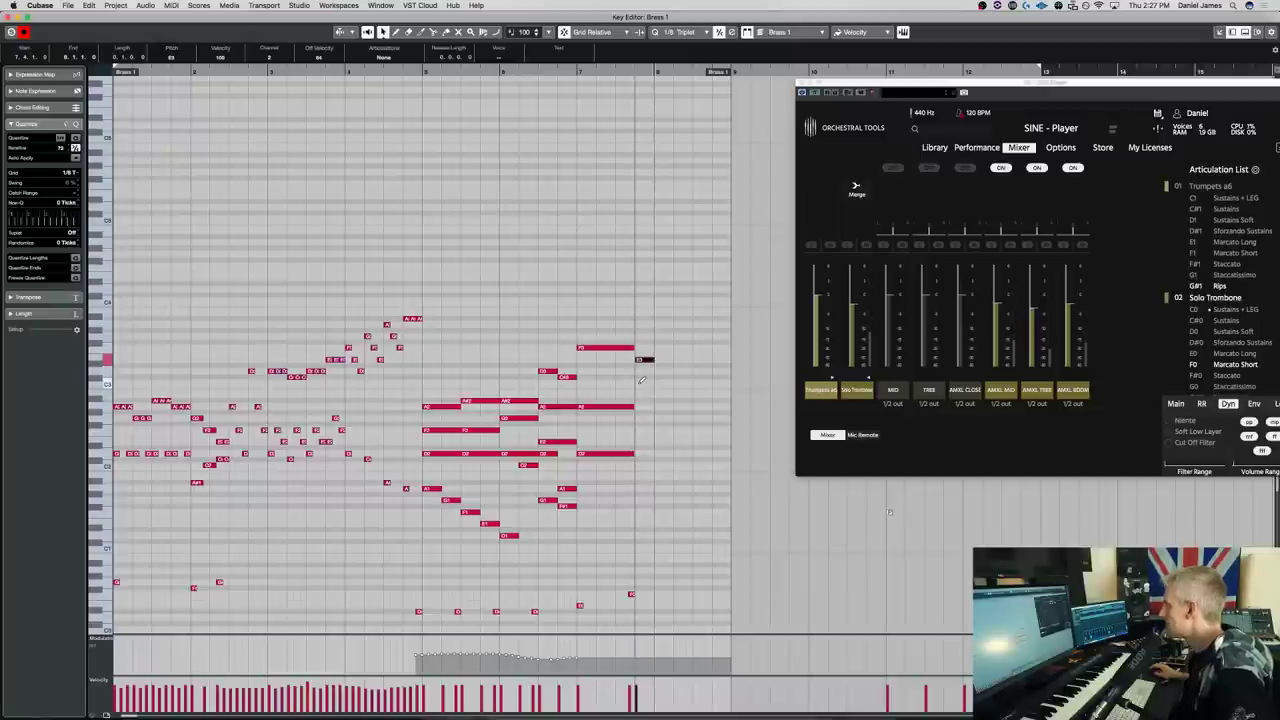
drag(638, 417, 652, 417)
drag(638, 464, 650, 464)
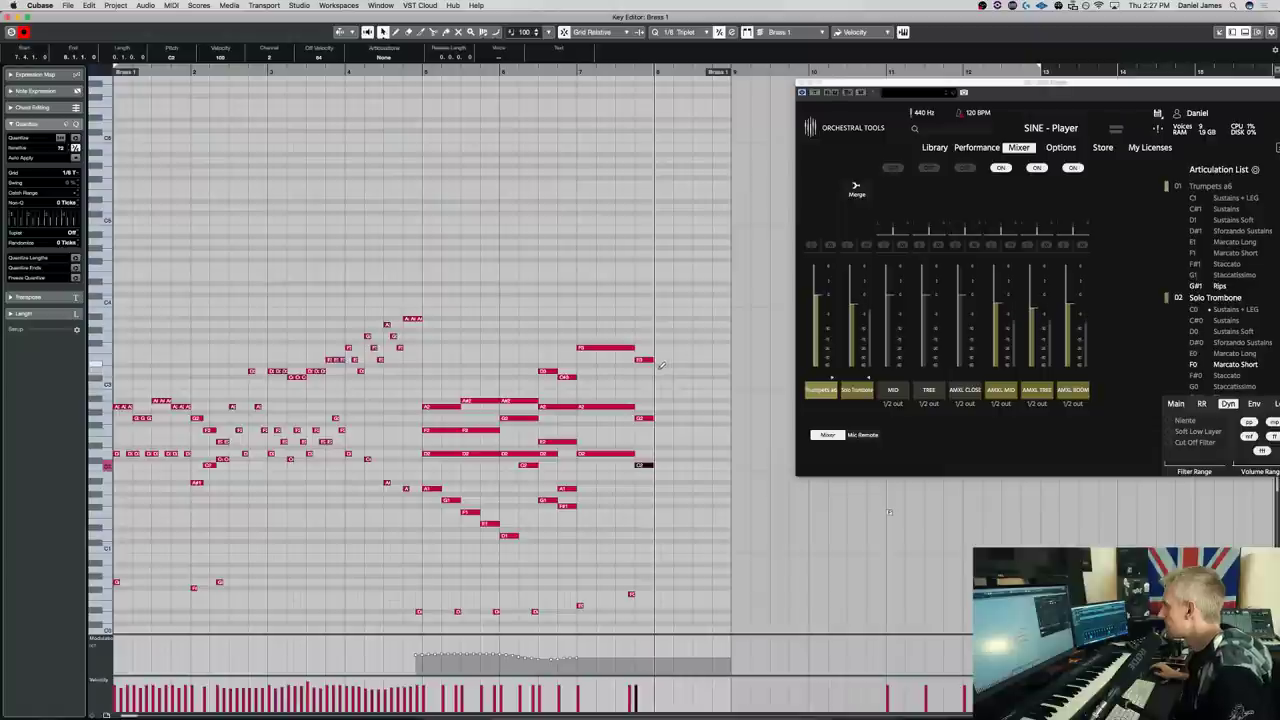
Draw long F3, A#2 and F2 notes in bar 8 and copy the E0 and F0 keyswitches into that bar
drag(658, 348, 726, 348)
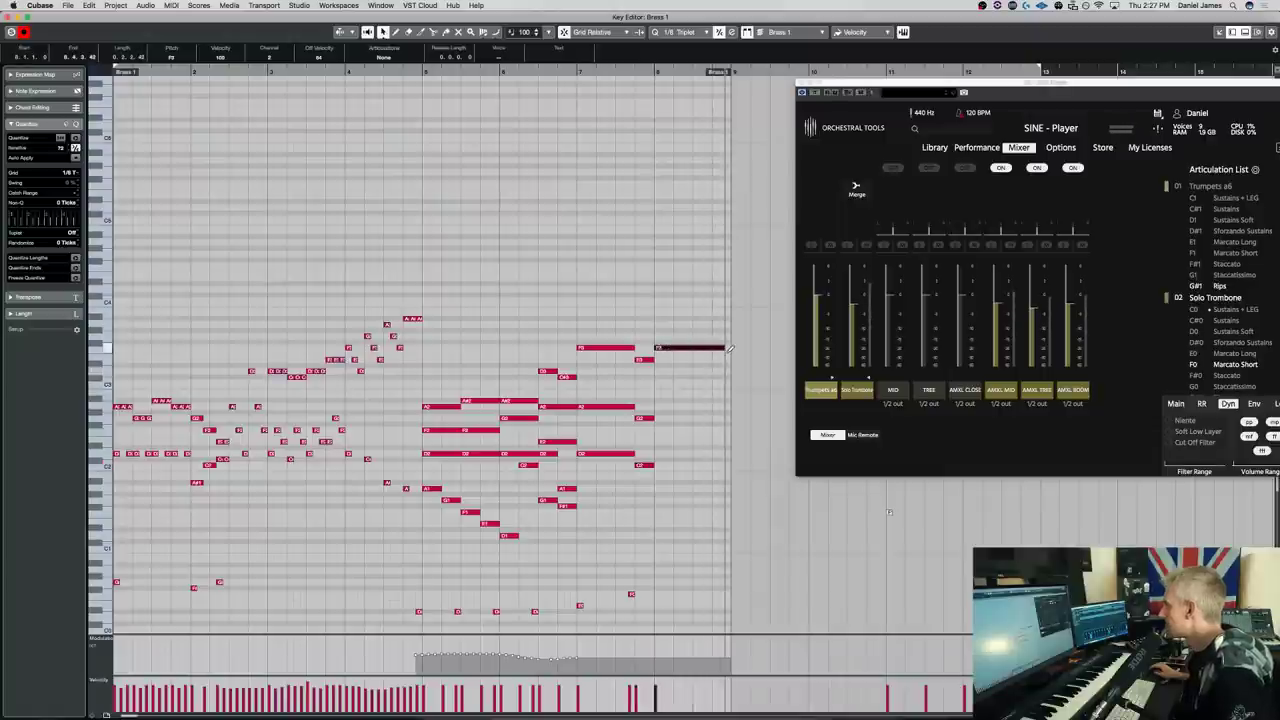
mouse_move(682, 610)
mouse_down()
mouse_move(579, 605)
mouse_move(663, 606)
mouse_up()
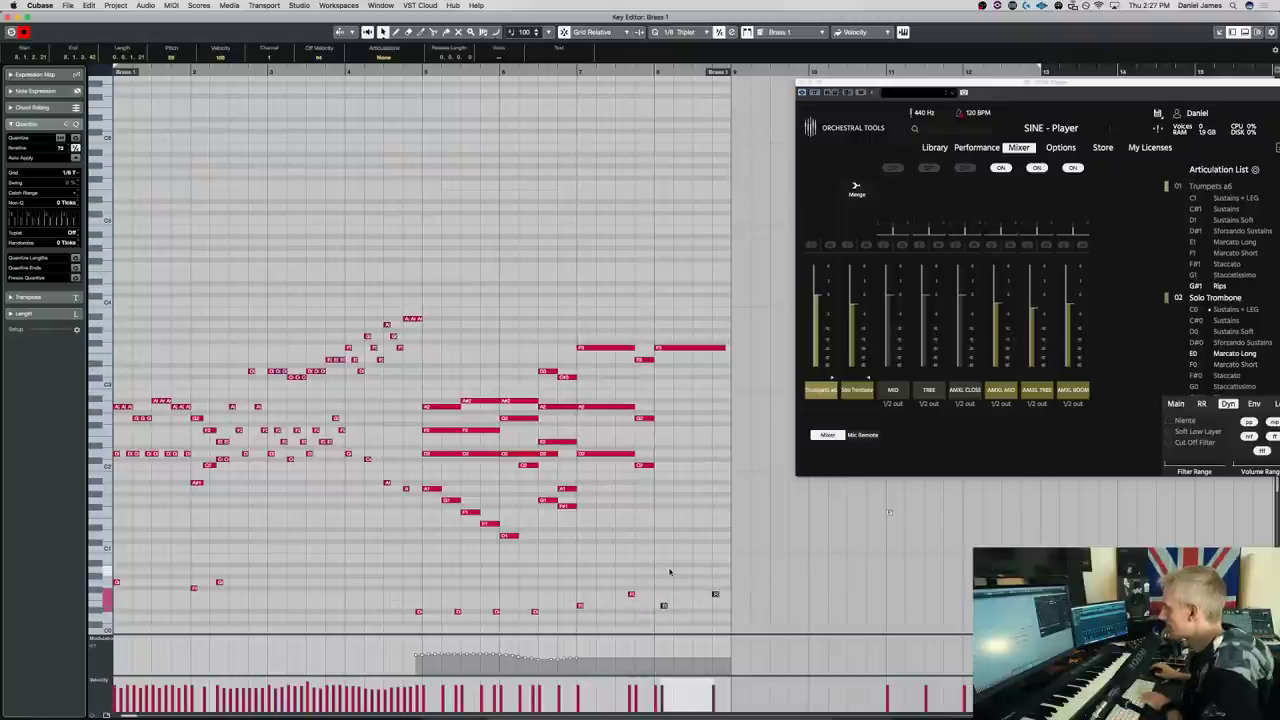
drag(657, 401, 730, 401)
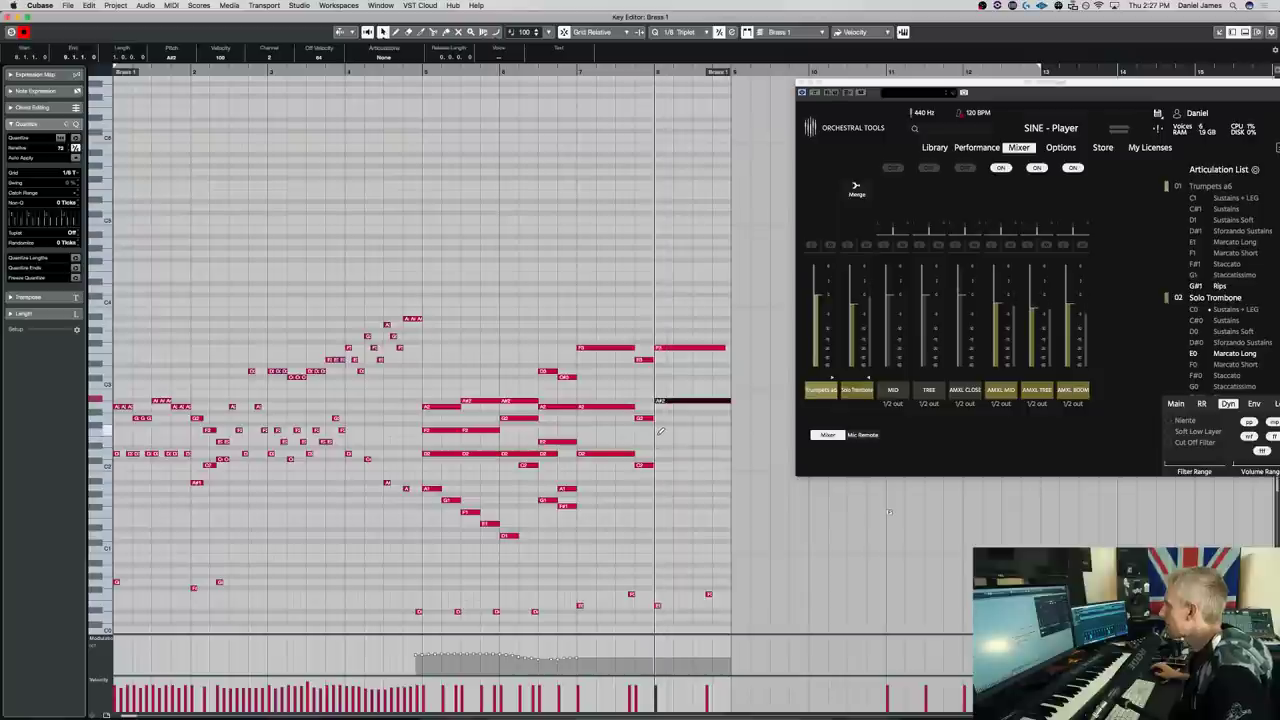
drag(657, 430, 730, 430)
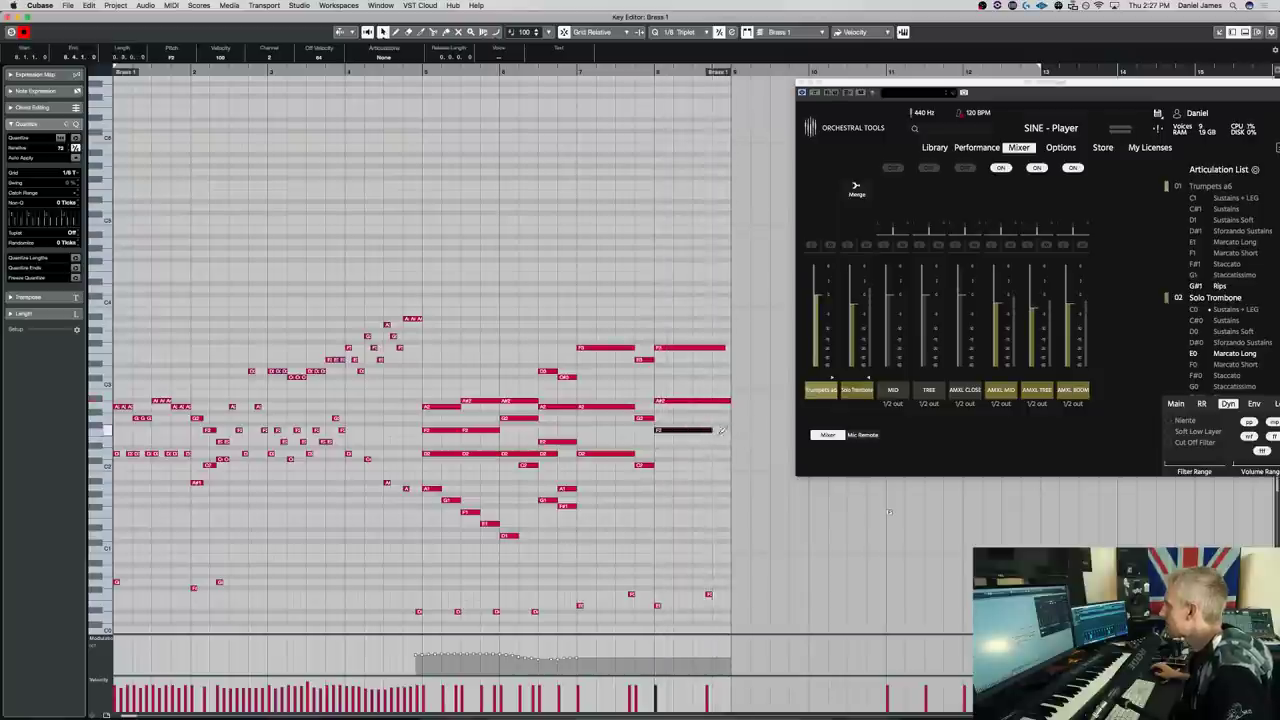
Trim the long bar 8 notes to three beats, add G3, C3 and G2 on beat 4, and check with playback
drag(717, 318, 736, 403)
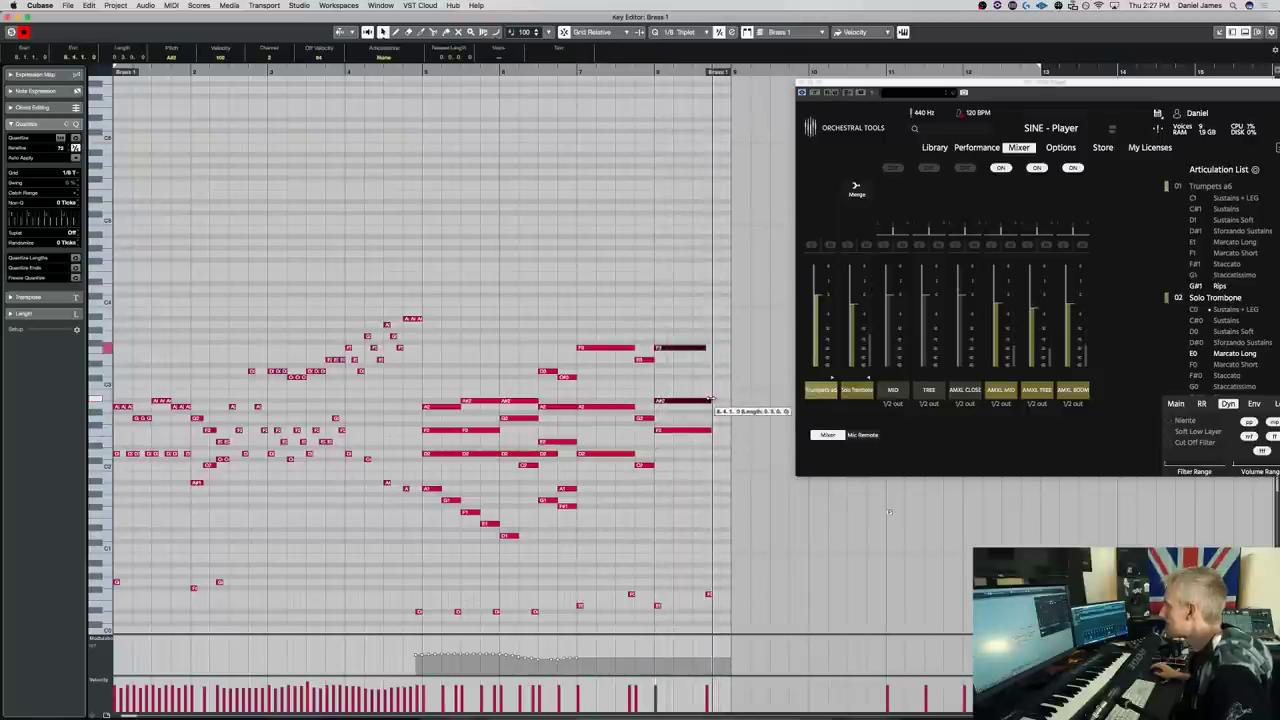
click(703, 354)
click(706, 347)
drag(714, 336, 728, 336)
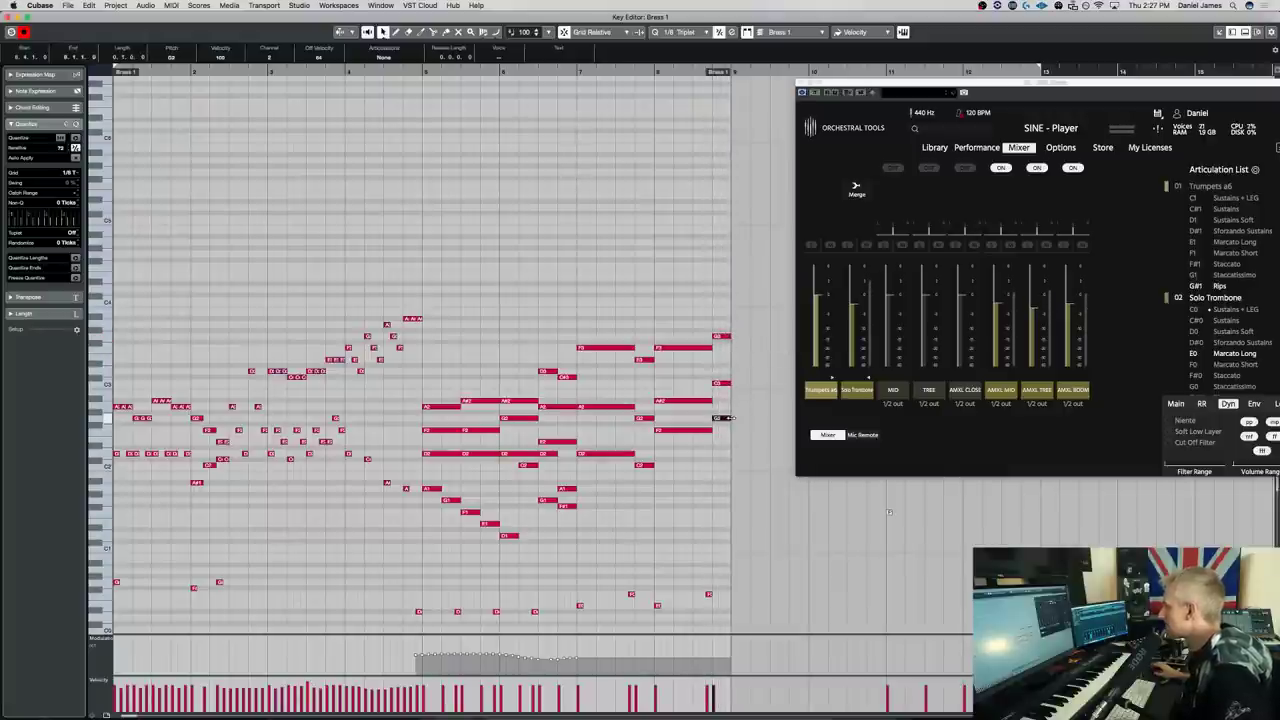
key(space)
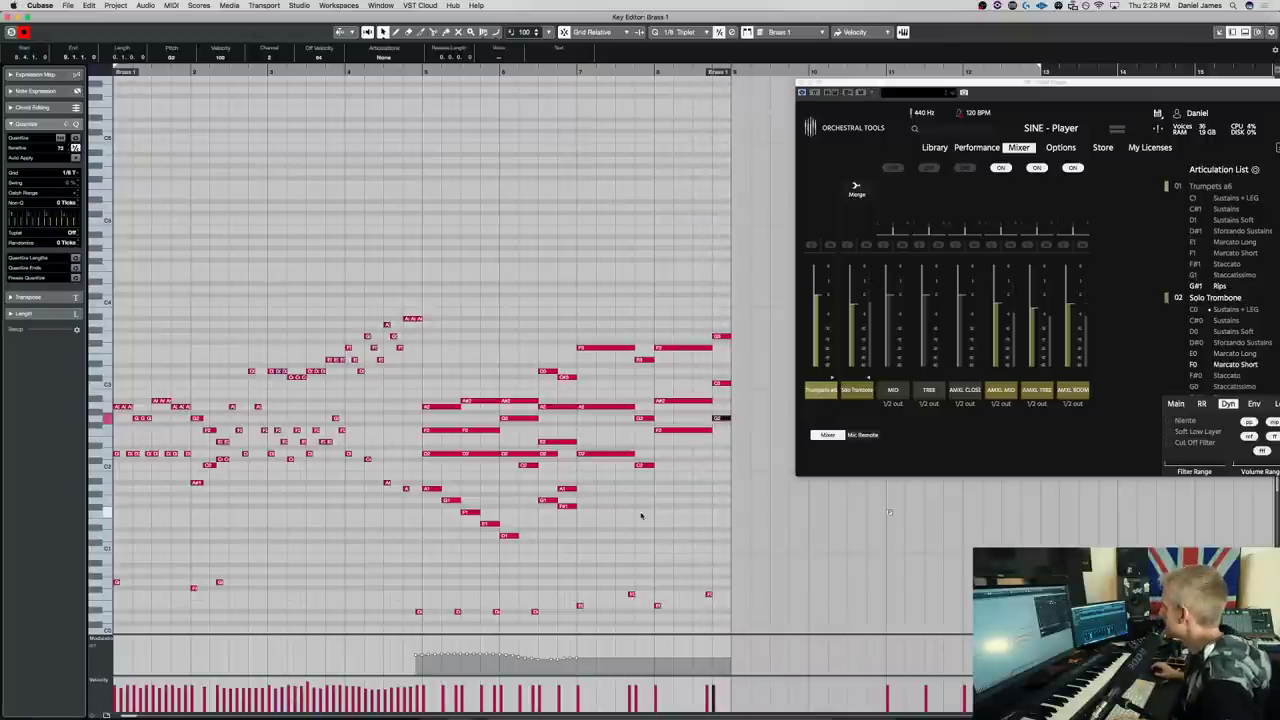
Raise the modulation curve over bars 7 and 8 and move bar 7's final C2 up to C3, checking with playback
drag(531, 659, 754, 640)
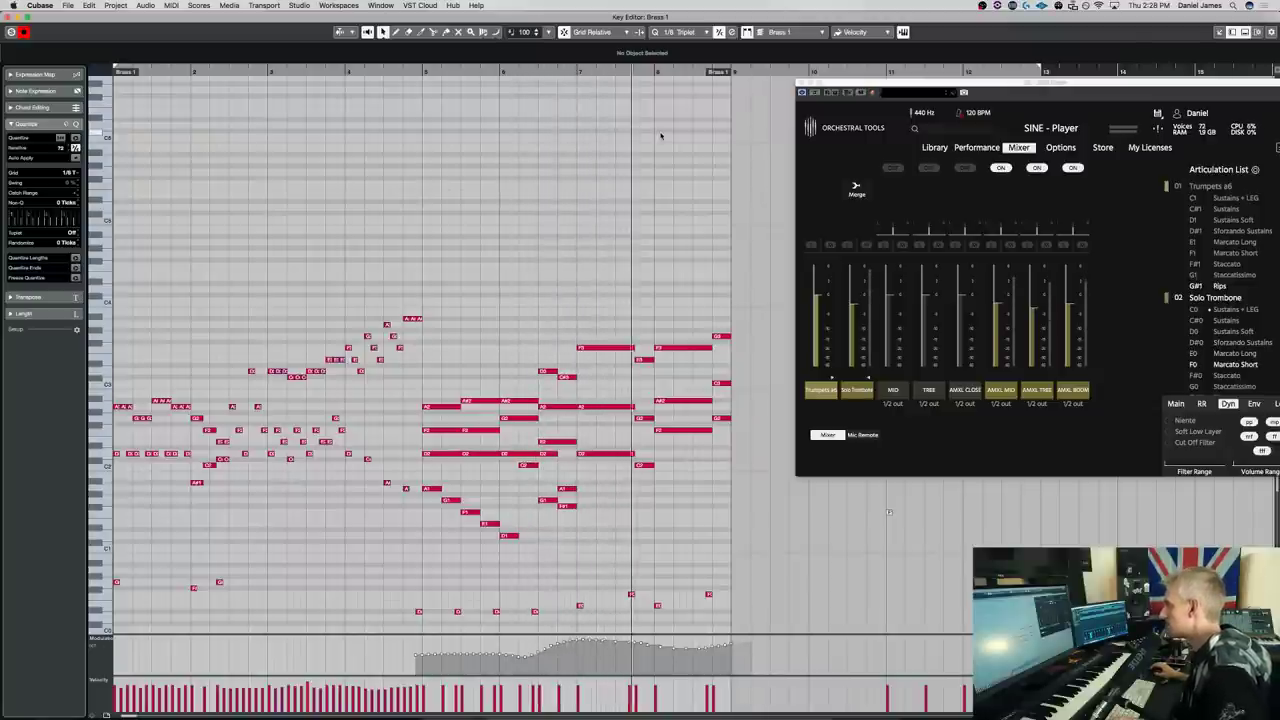
key(space)
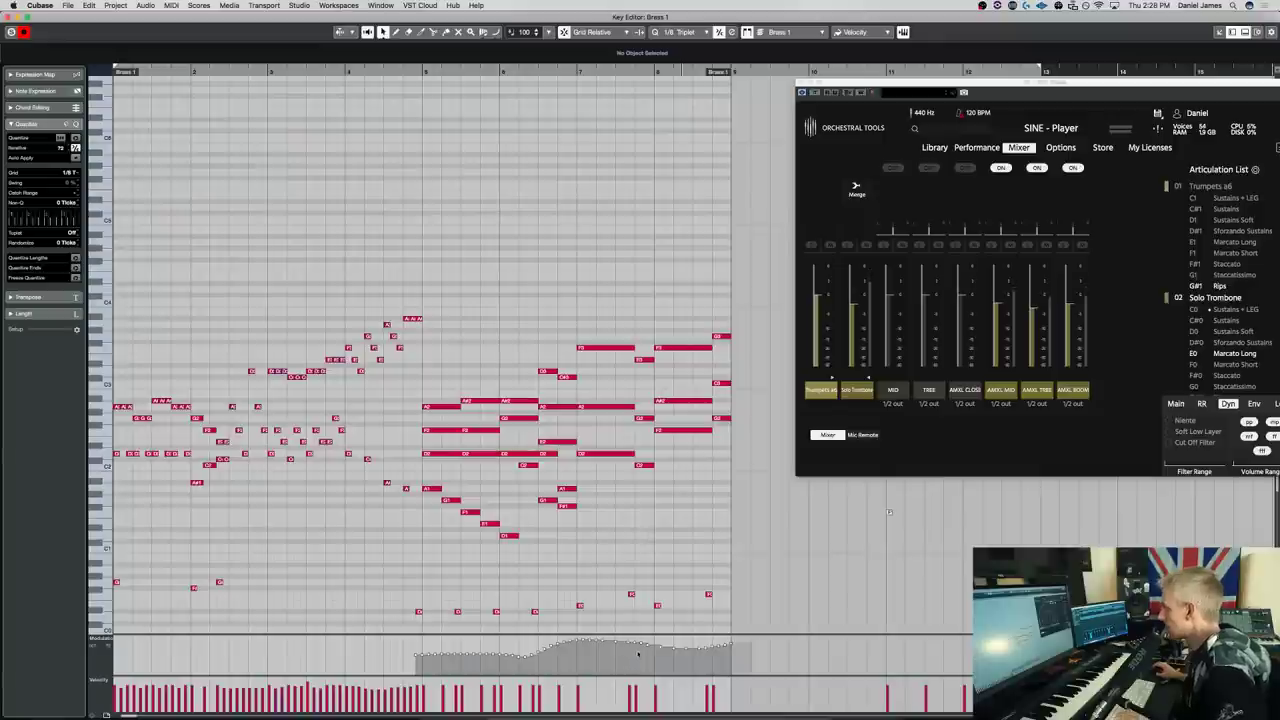
drag(675, 637, 752, 636)
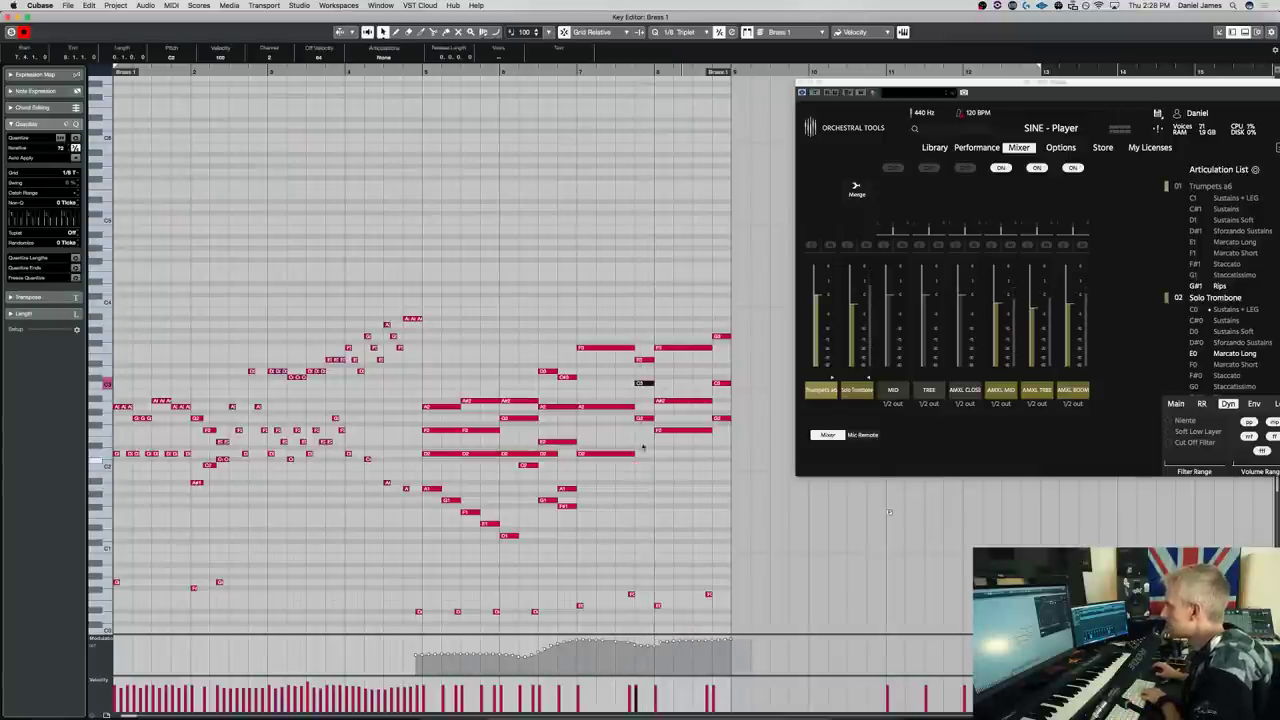
click(568, 72)
key(space)
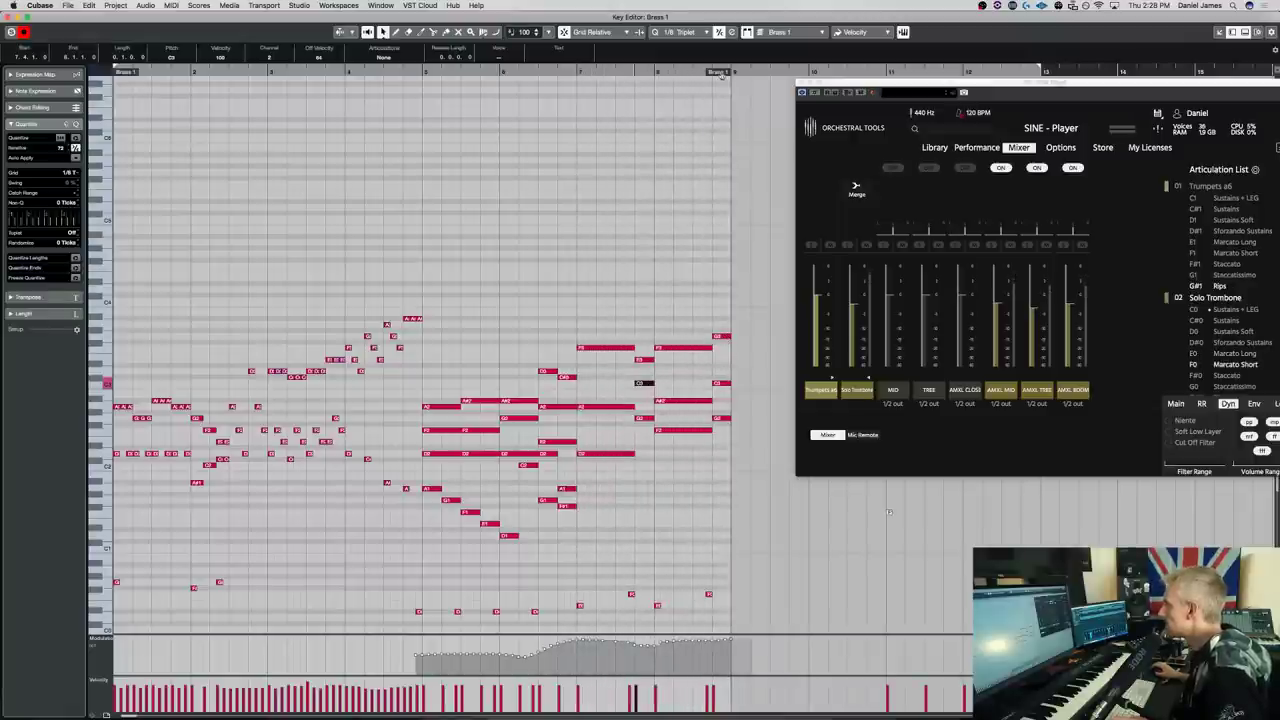
Extend the Brass 1 part just past bar 10 and fill bar 9 with A#3-D3-G2 and A3-D3-A2 chords, ending the middle voice on C#3
drag(720, 74, 817, 73)
drag(733, 318, 787, 320)
drag(739, 370, 770, 372)
drag(737, 418, 785, 418)
scroll(747, 437, right, 5)
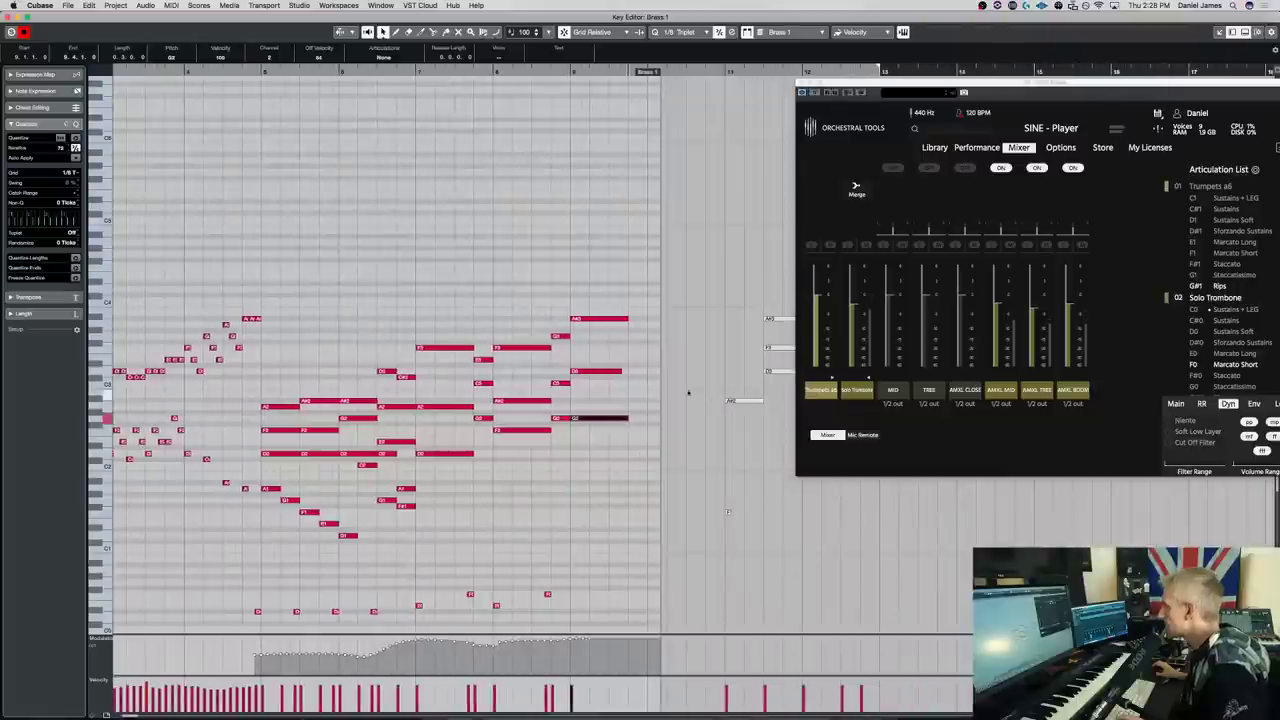
drag(622, 372, 610, 372)
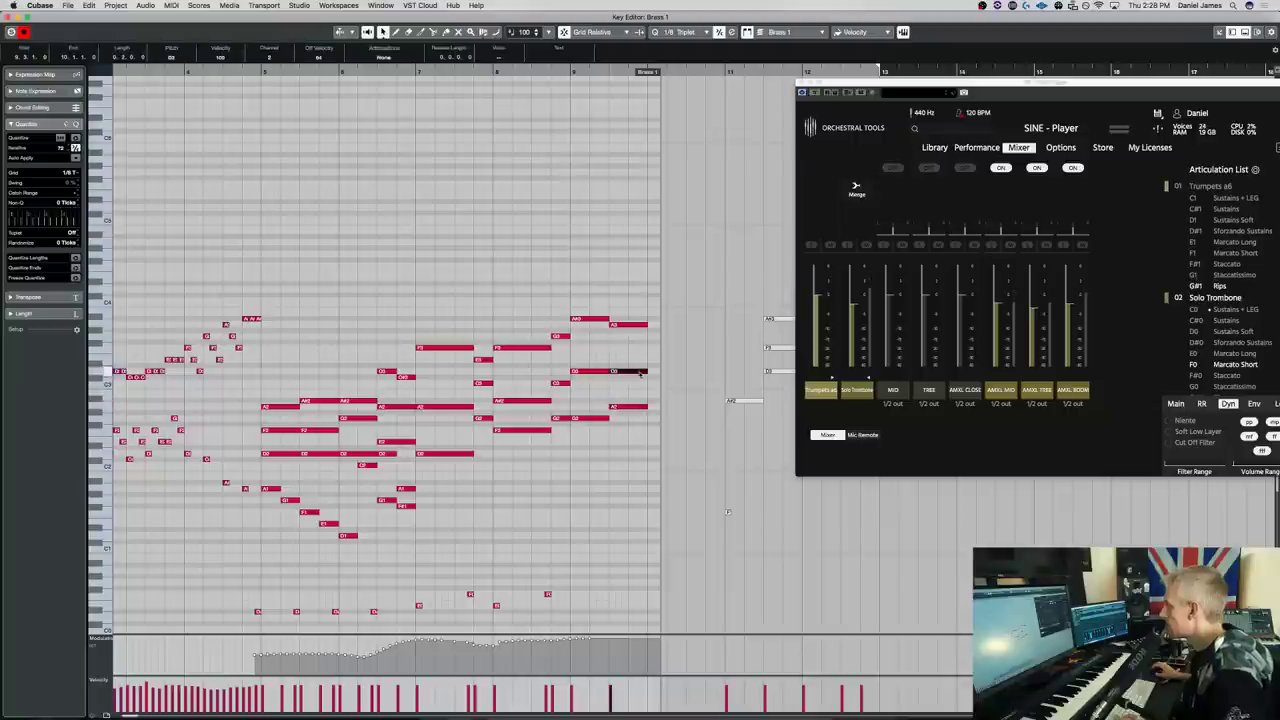
click(631, 373)
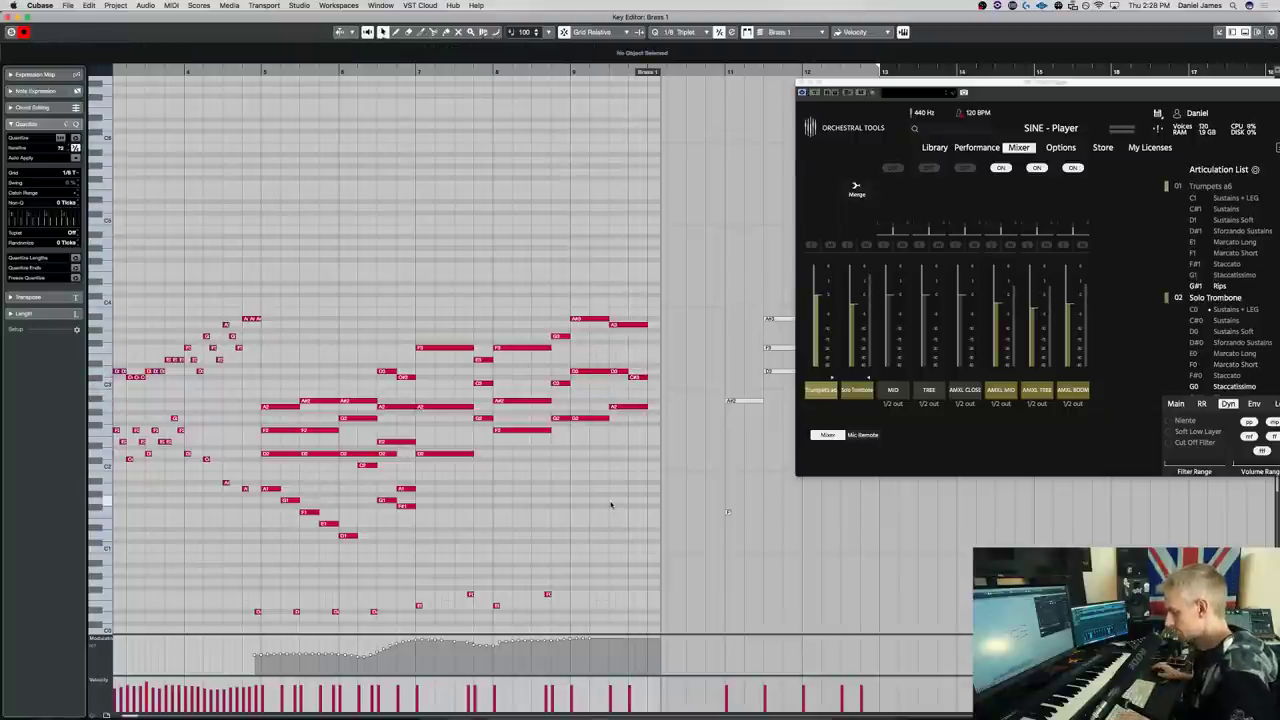
Play the part and redraw the modulation curve lower and gentler over bars 7 to 9
key(space)
key(g)
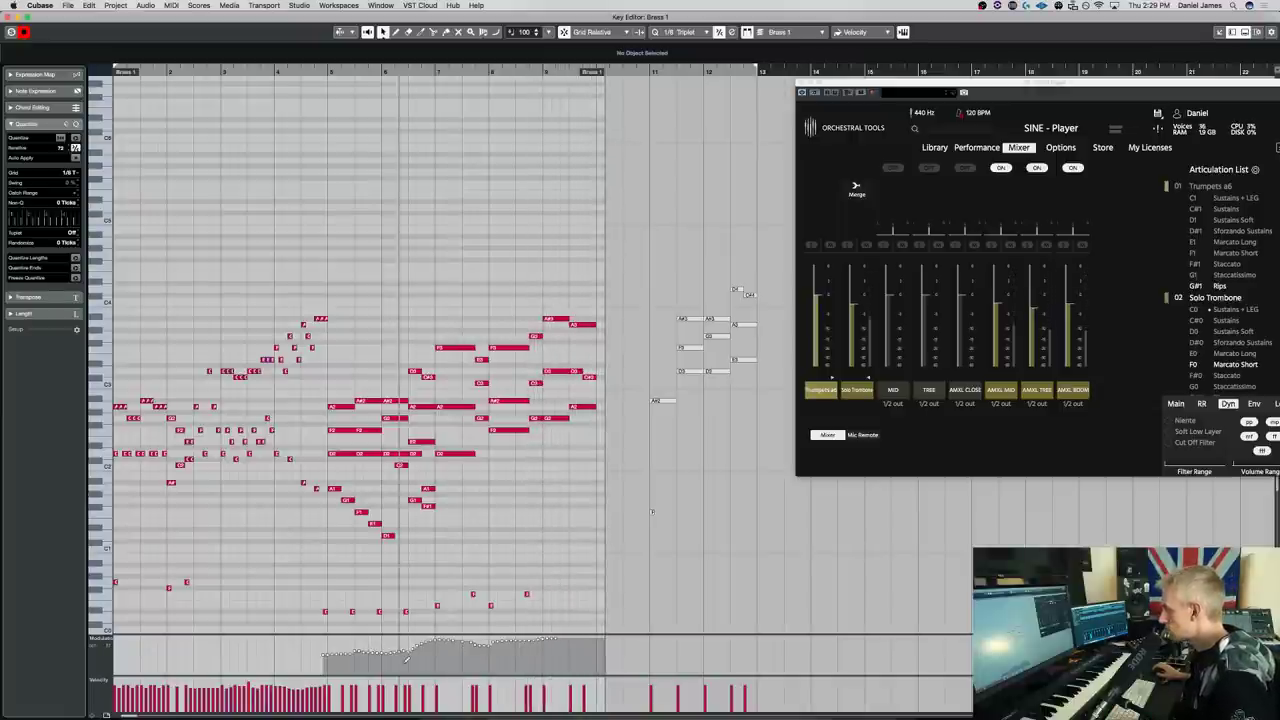
drag(437, 645, 588, 650)
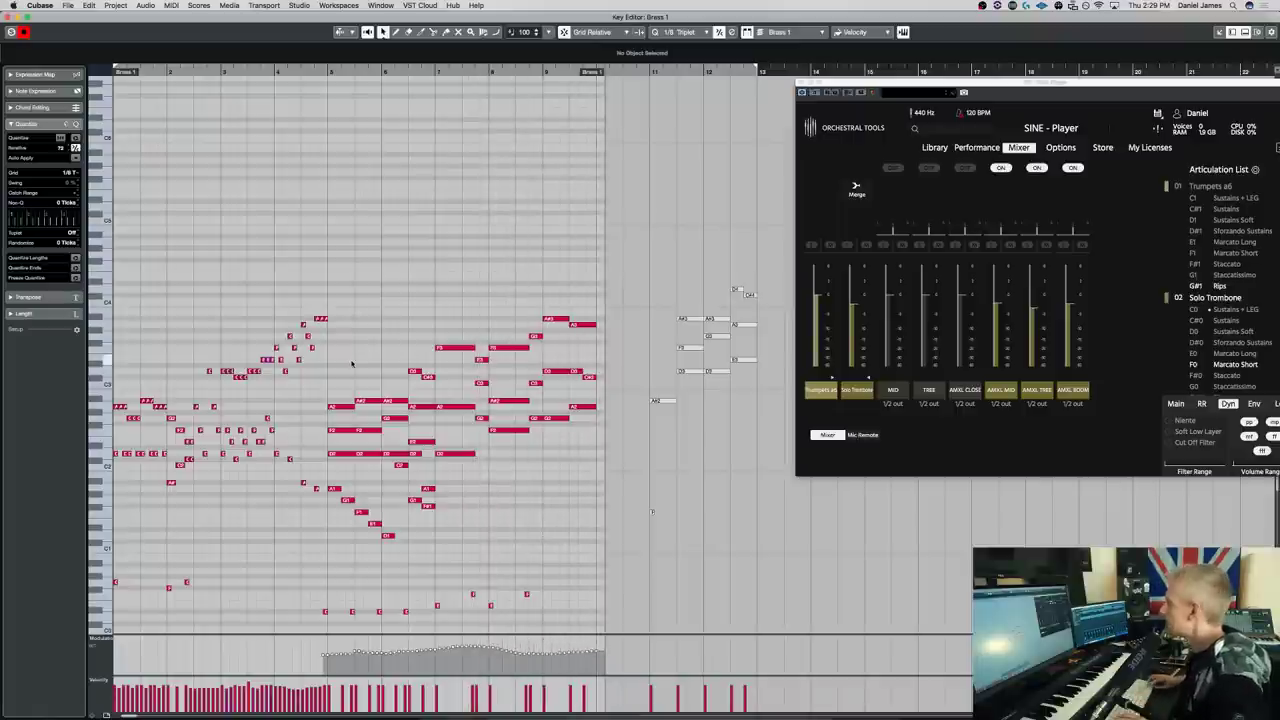
Switch the Solo Trombone's MID and TREE mics on, move the player window clear of the notes, and solo both mics during playback
drag(879, 88, 433, 127)
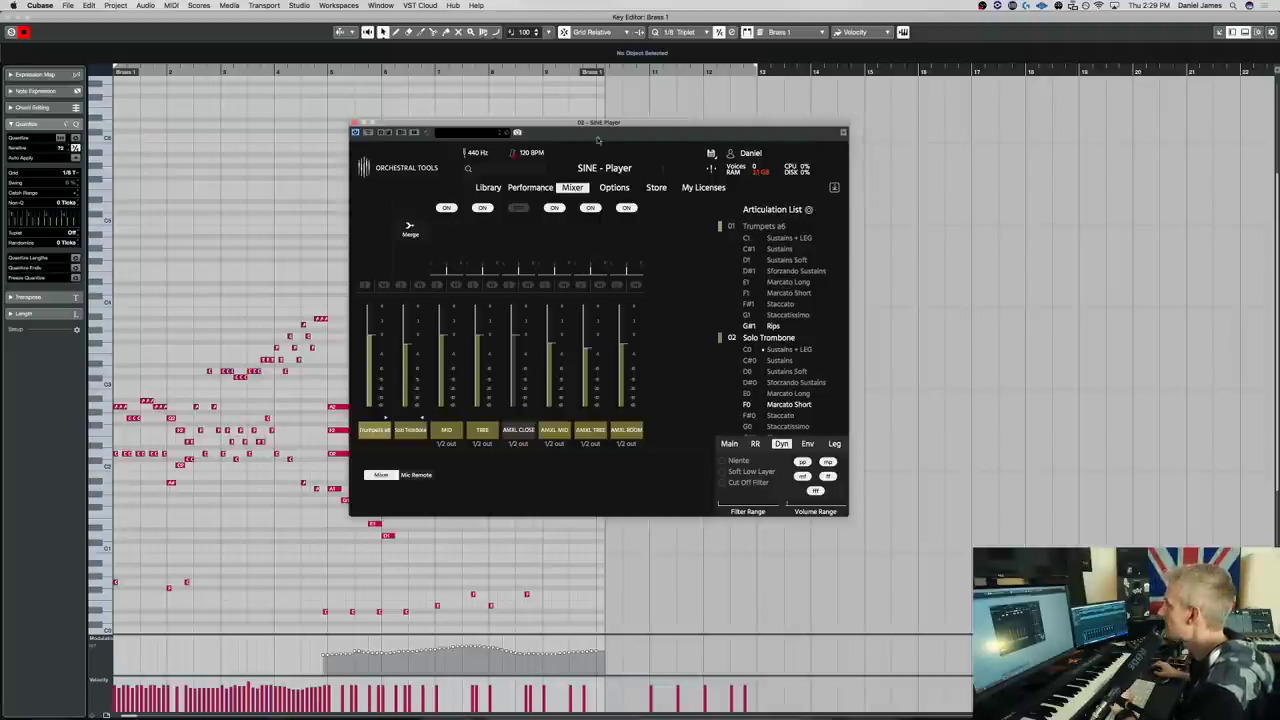
drag(653, 119, 903, 91)
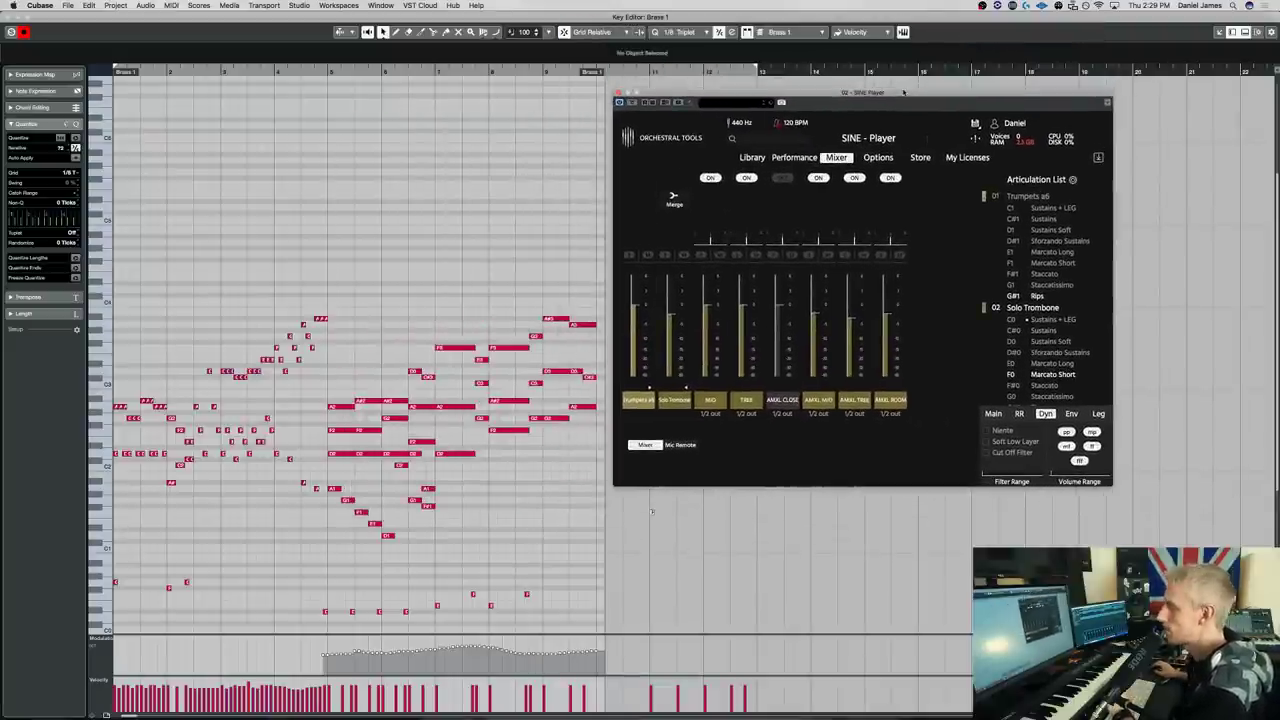
click(292, 228)
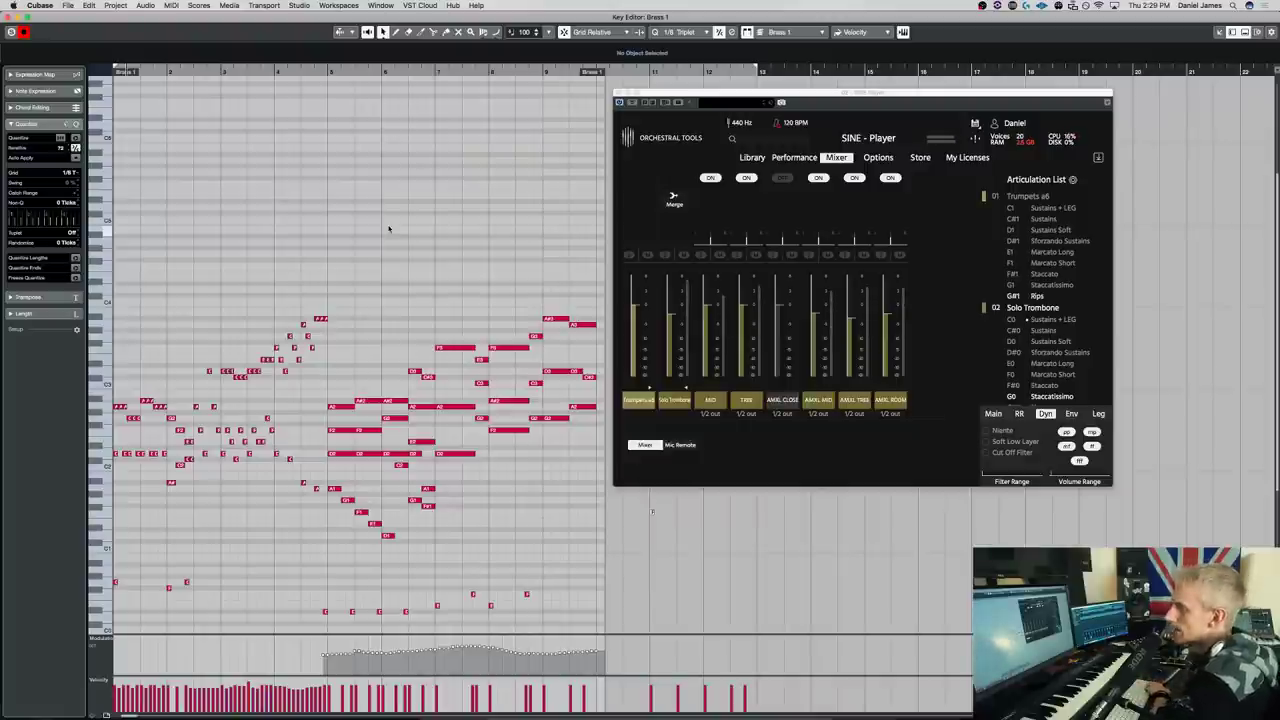
key(space)
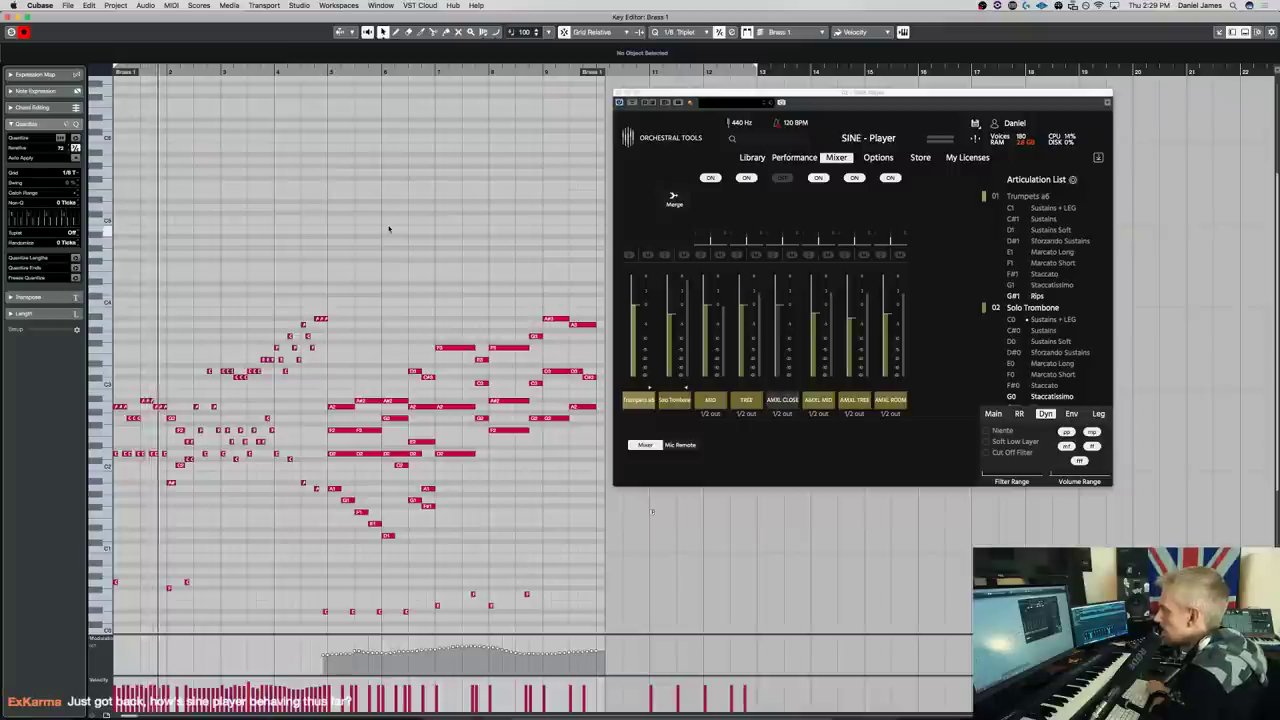
click(700, 255)
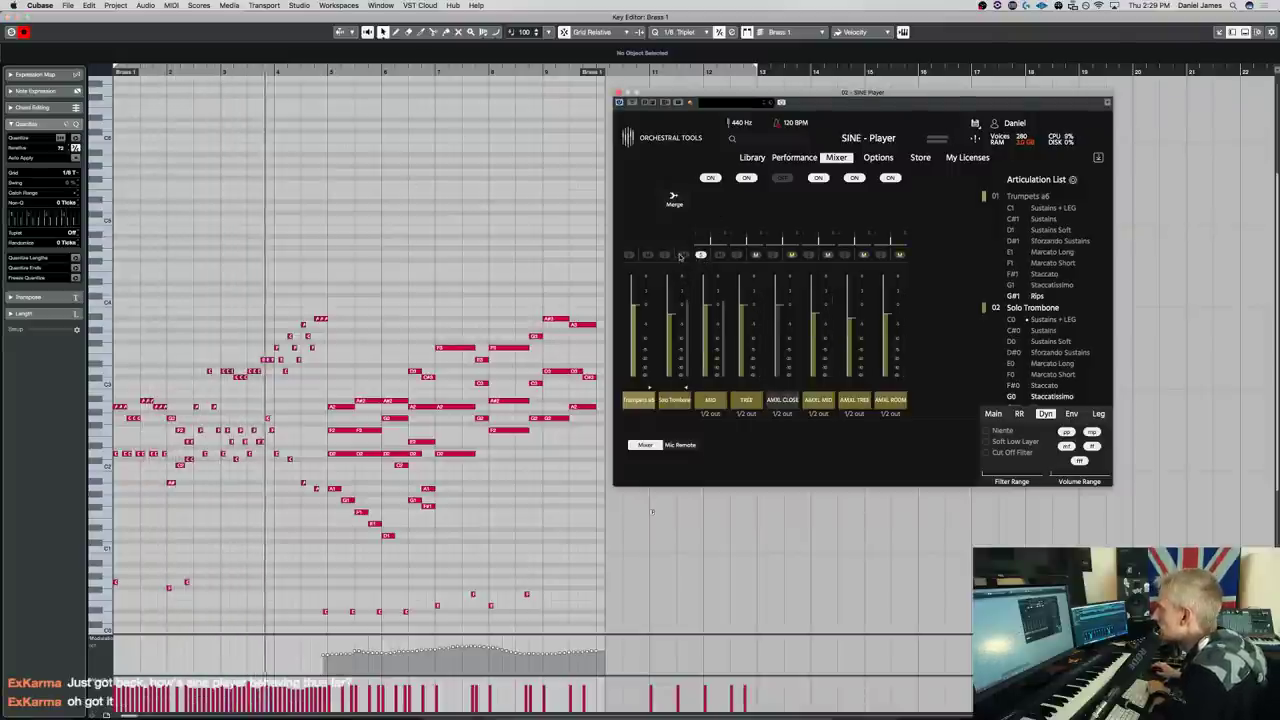
click(738, 255)
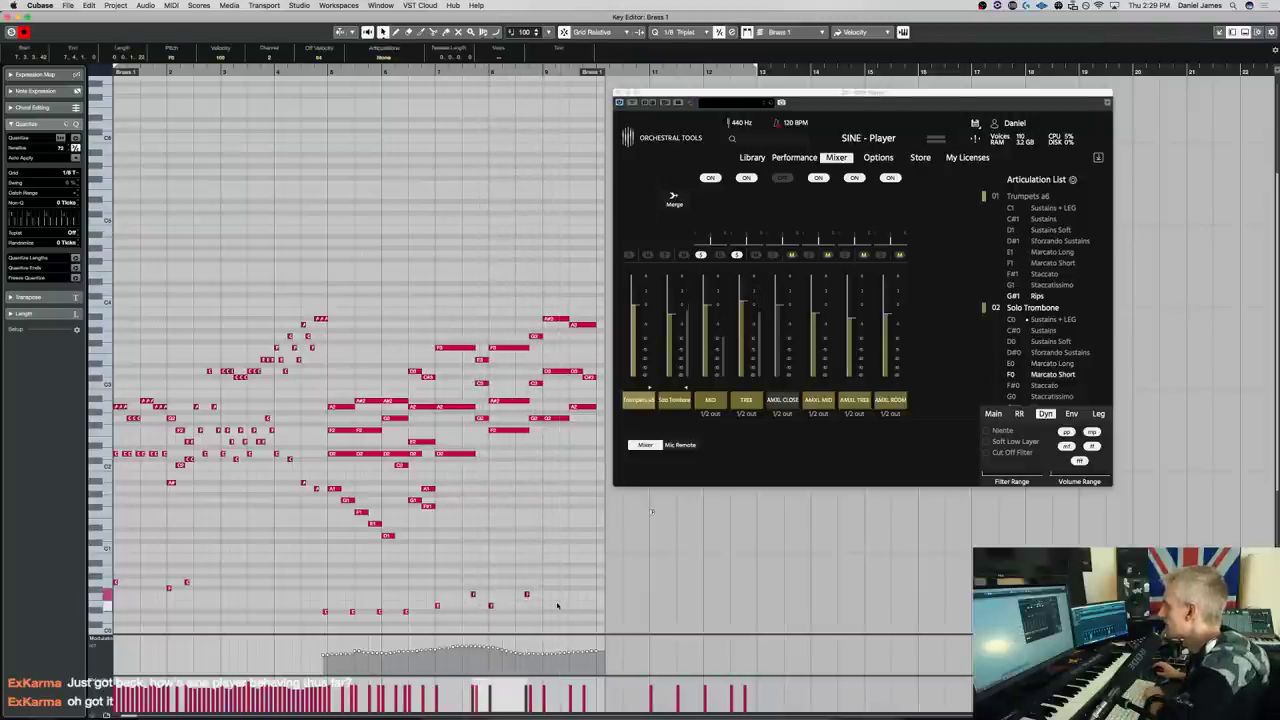
Try D#0 and F0 in place of the F0 and E0 keyswitches in bars 7 and 8, and lower those bars' and bar 9's high notes by octaves
click(473, 600)
key(Up)
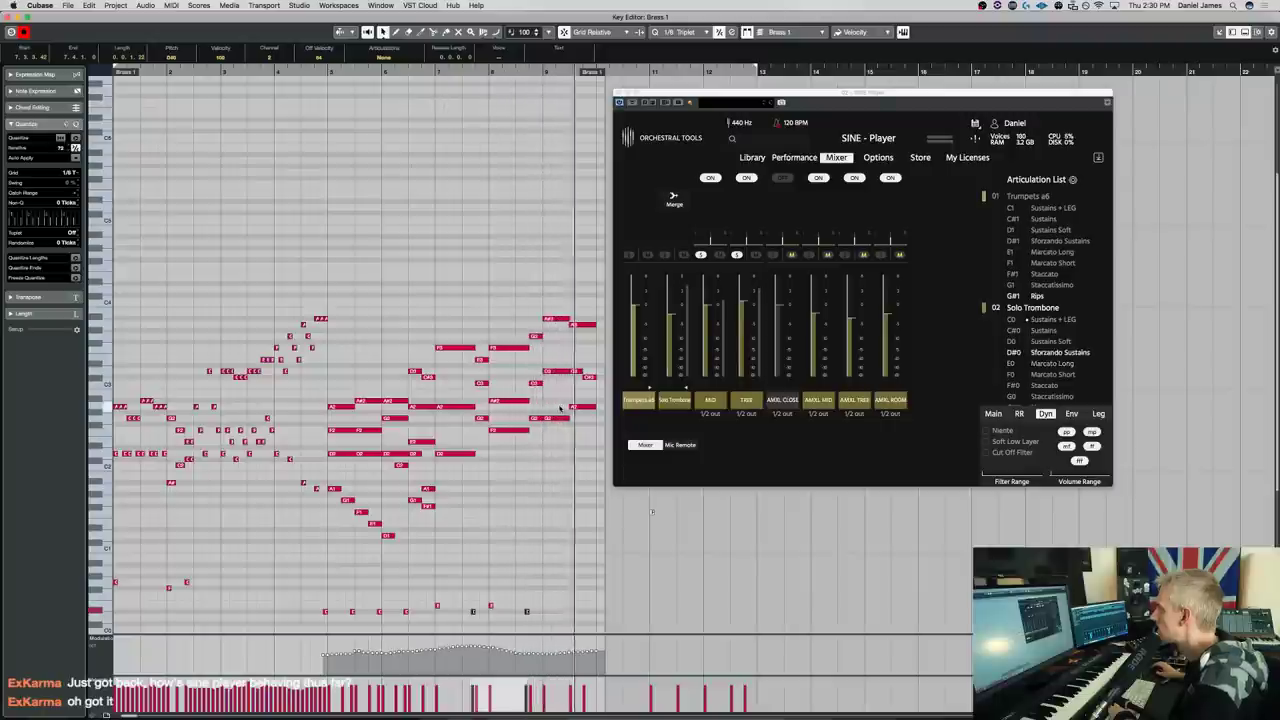
key(Up)
key(Up)
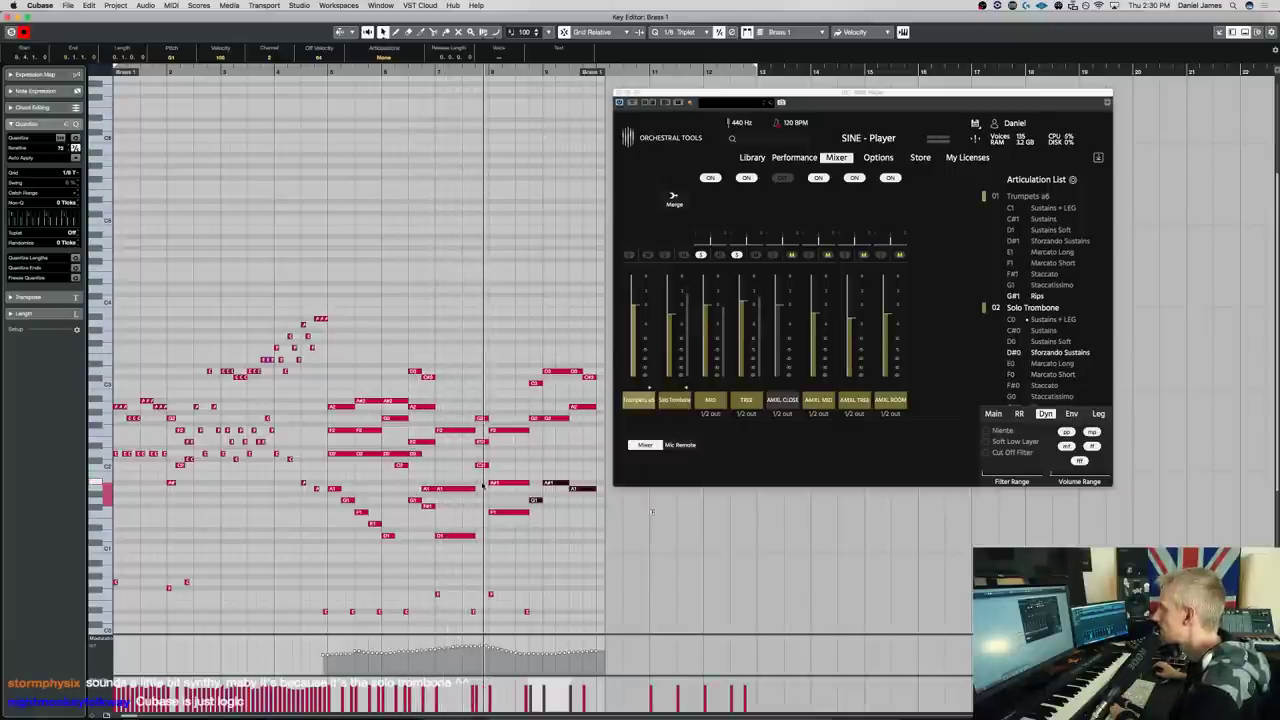
Set the opening keyswitches of bars 7 and 8 to E0 and those before beat 4 to F0, checking with playback
key(space)
drag(423, 596, 534, 575)
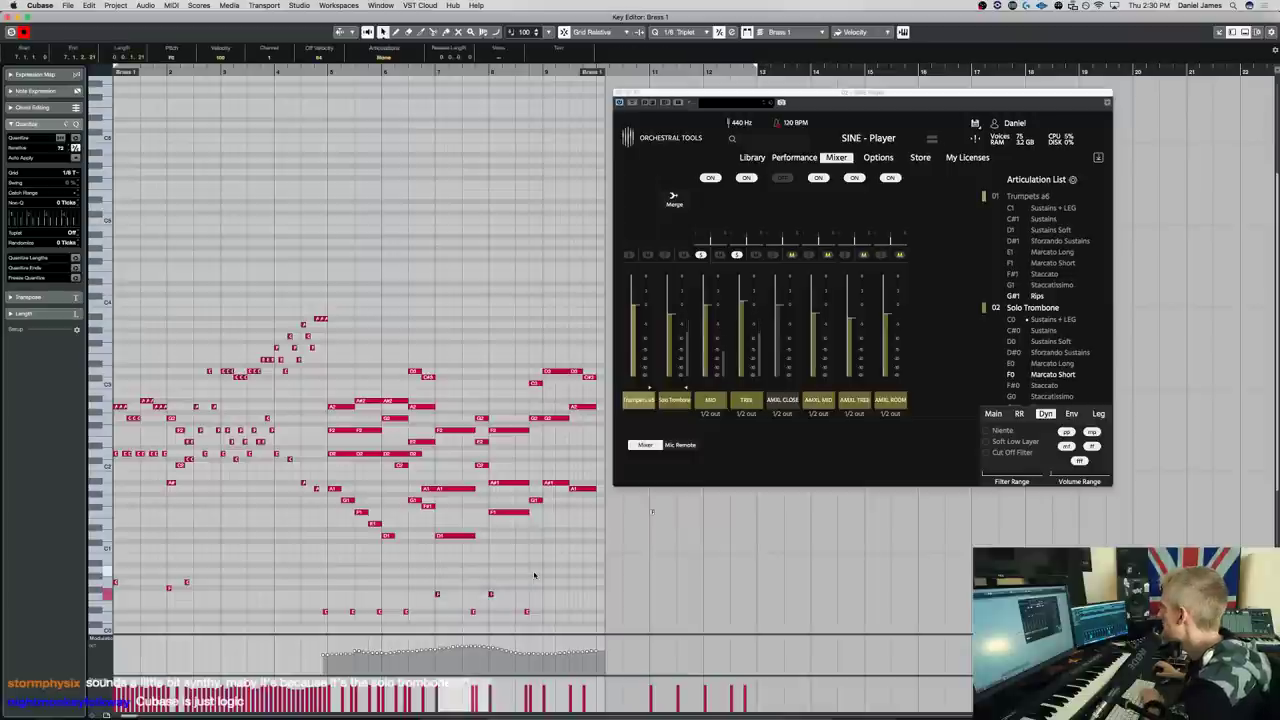
key(space)
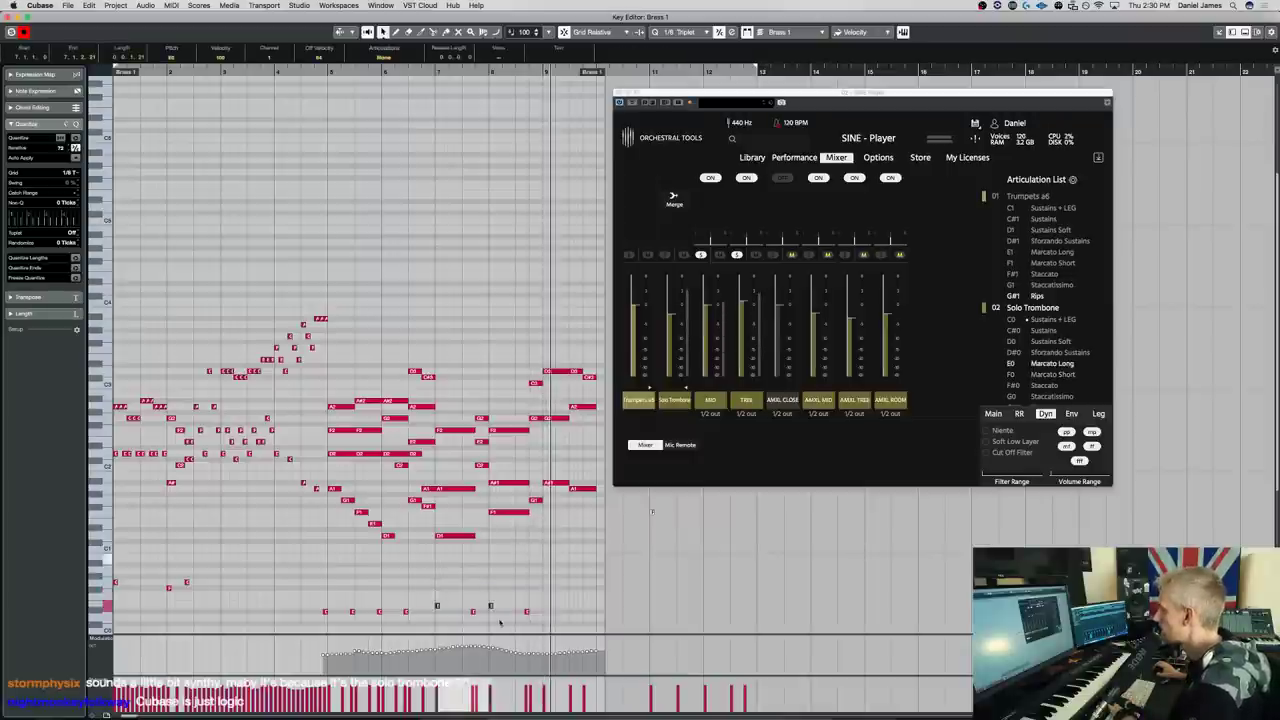
drag(463, 627, 551, 612)
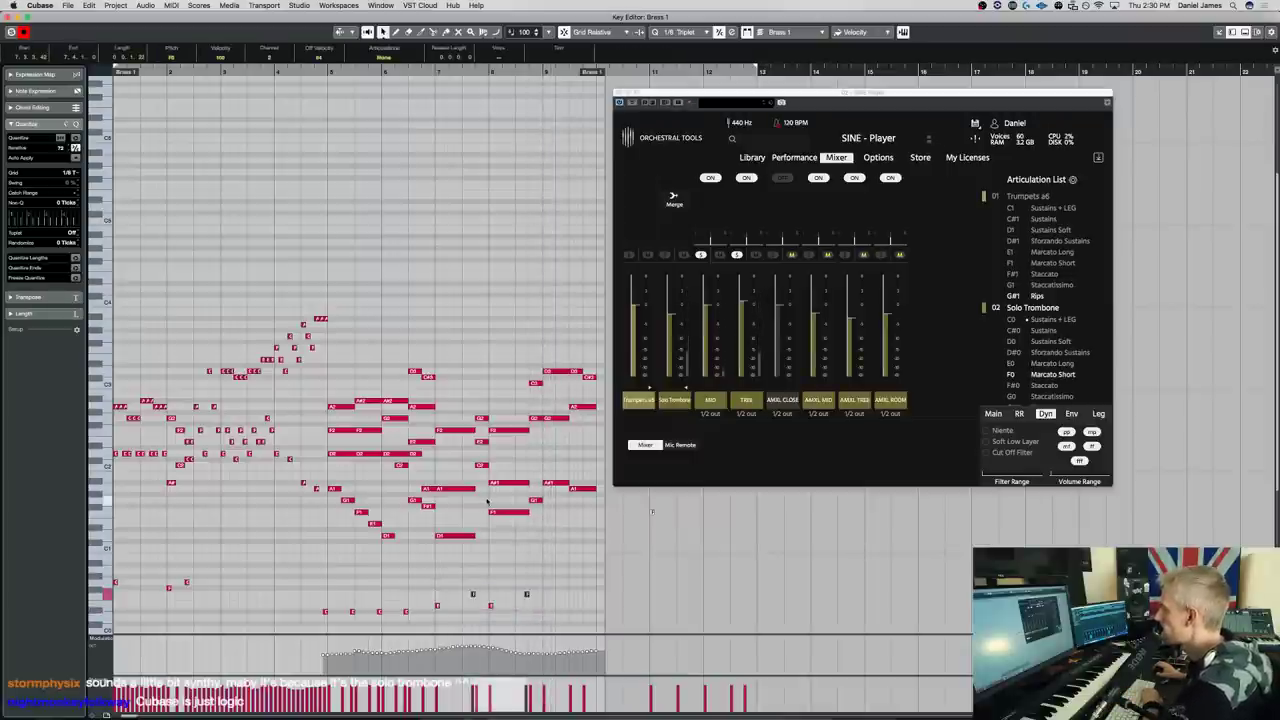
Extend the beat 4 chords of bars 7 and 8 back to their keyswitches, and redraw the modulation curve with a stronger swell over bars 7 to 9
mouse_move(482, 492)
mouse_down()
mouse_move(476, 404)
mouse_move(436, 402)
mouse_move(482, 484)
mouse_up()
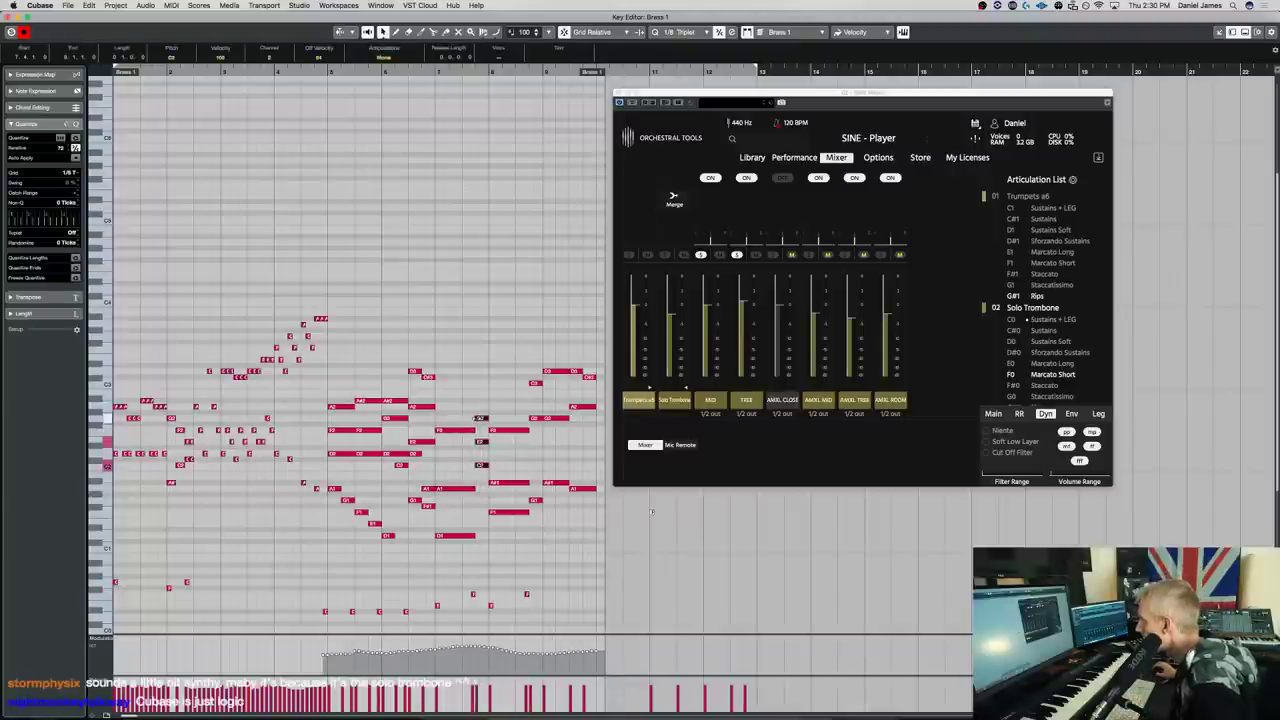
drag(482, 418, 474, 418)
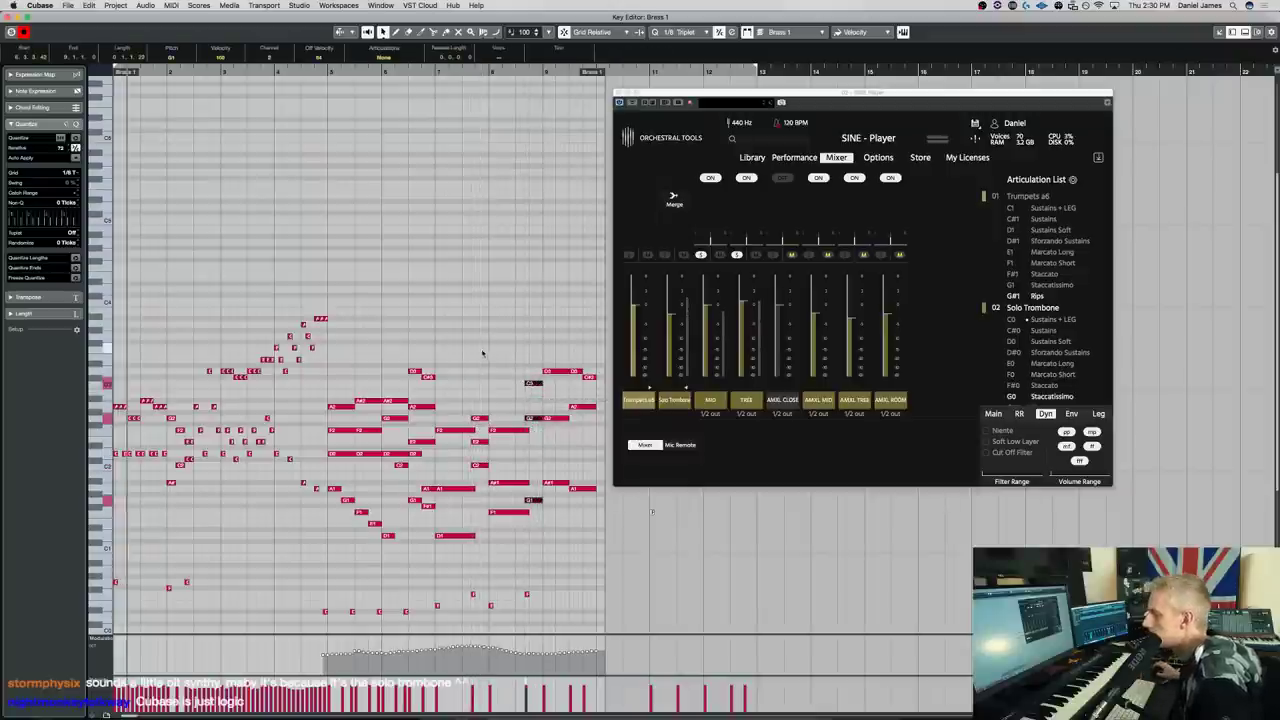
click(423, 297)
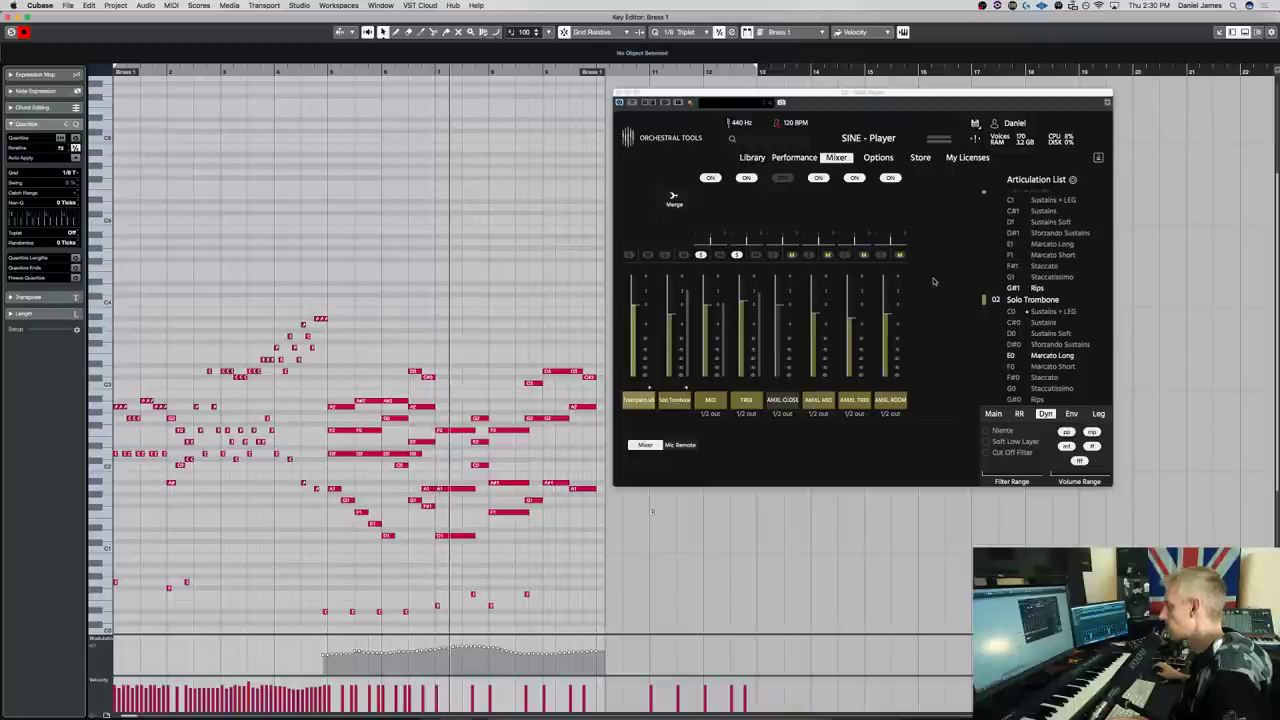
mouse_move(428, 645)
mouse_down()
mouse_move(518, 644)
mouse_move(513, 666)
mouse_move(521, 646)
mouse_move(597, 643)
mouse_up()
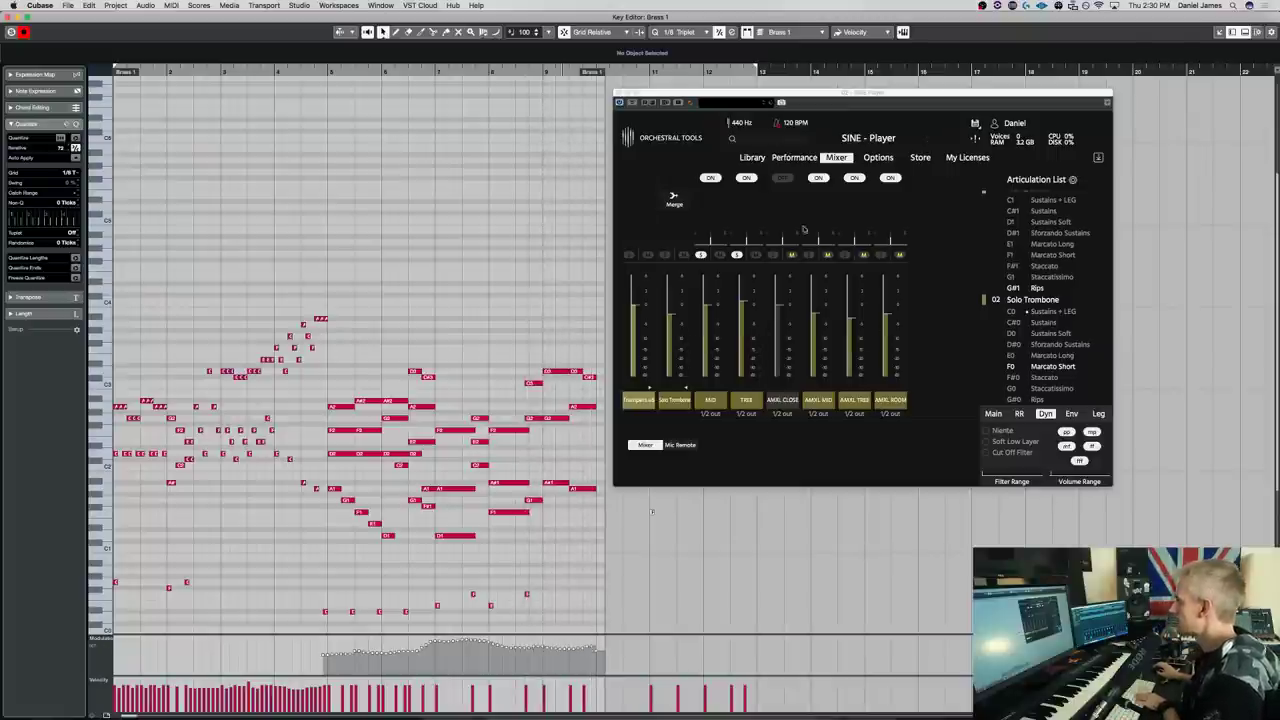
Clear the solos on the Solo Trombone mics and switch off MID, TREE, AMXL MID, AMXL TREE and AMXL ROOM
click(737, 255)
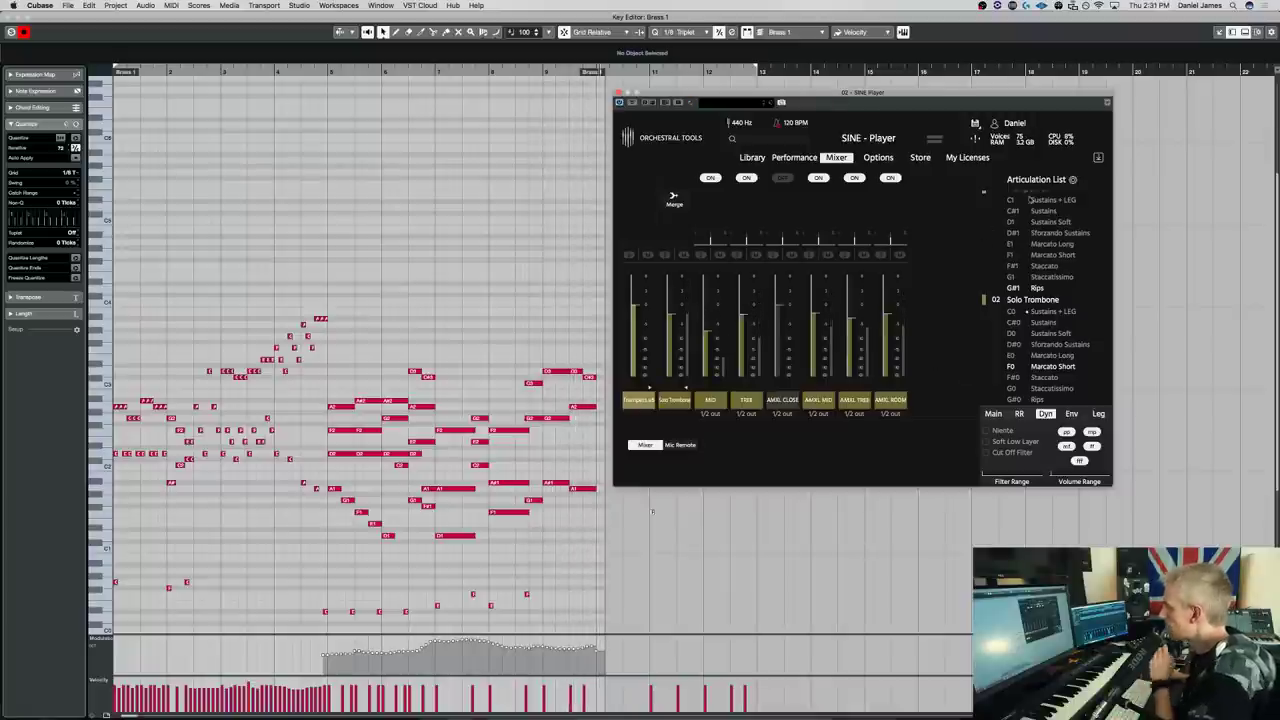
click(710, 178)
click(746, 178)
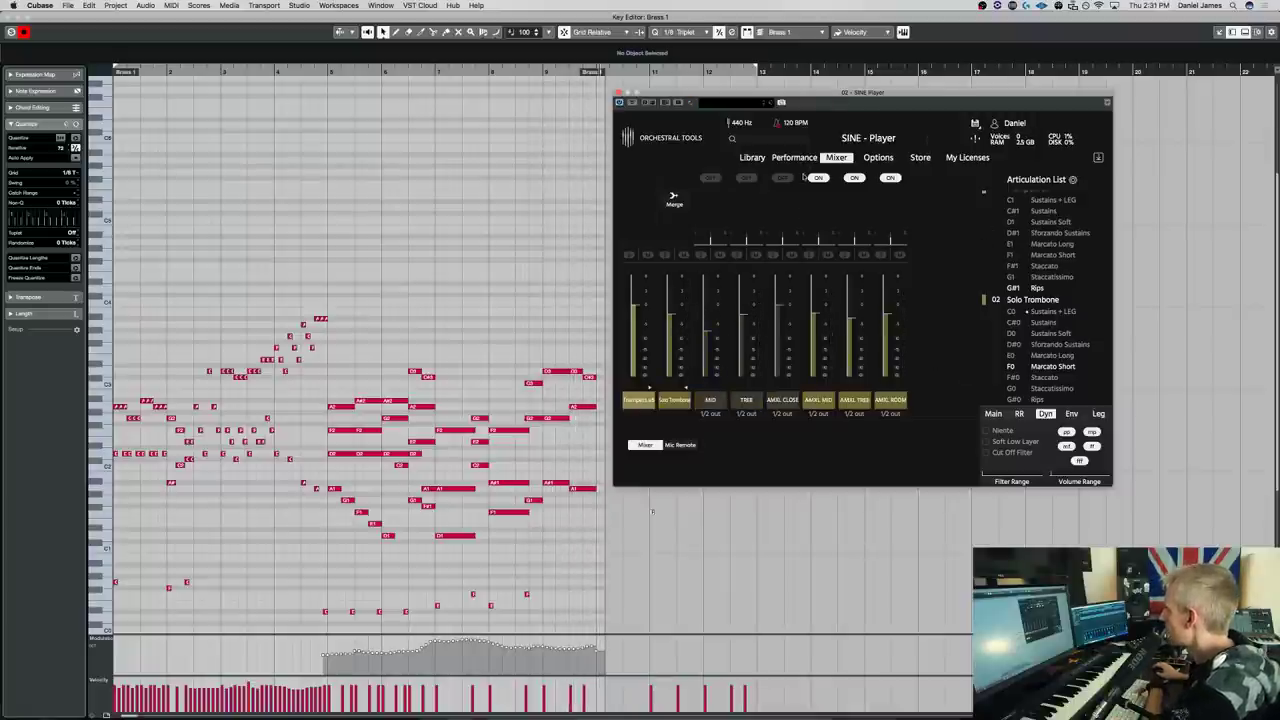
click(818, 178)
click(854, 178)
click(890, 178)
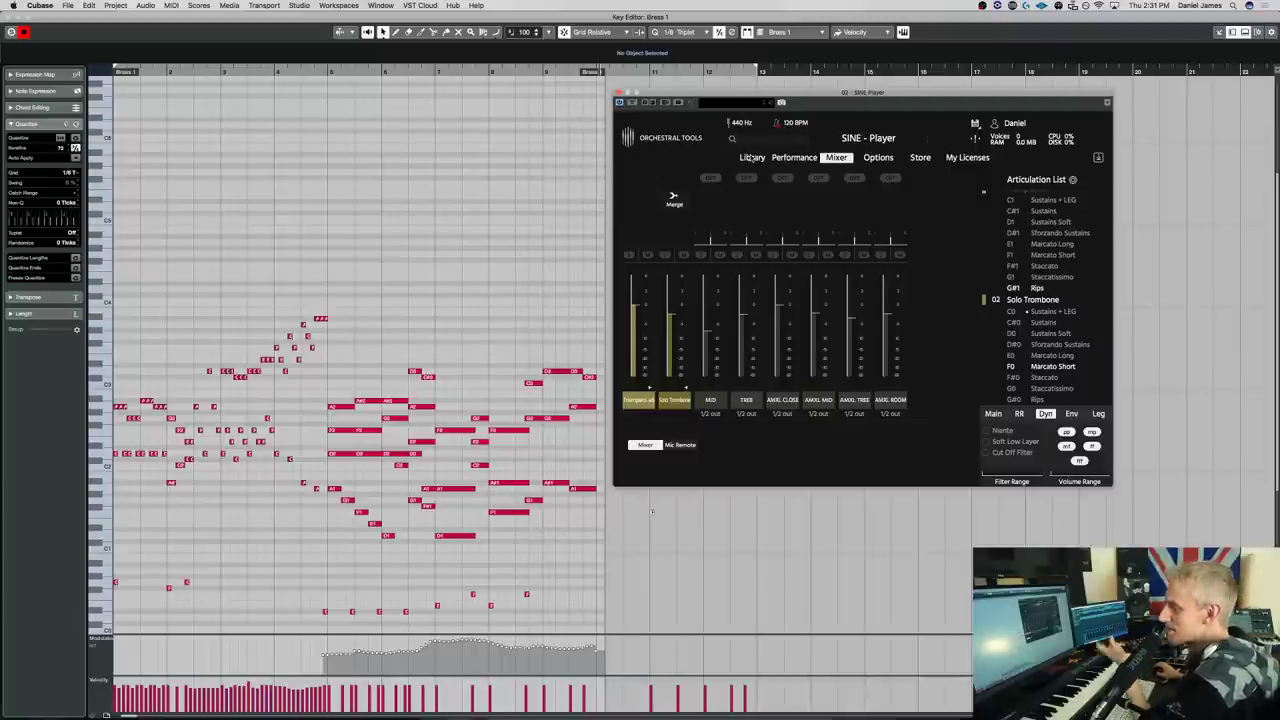
Load 02 Trombones a3 from the Junkie XL Brass library in place of the Solo Trombone
click(752, 158)
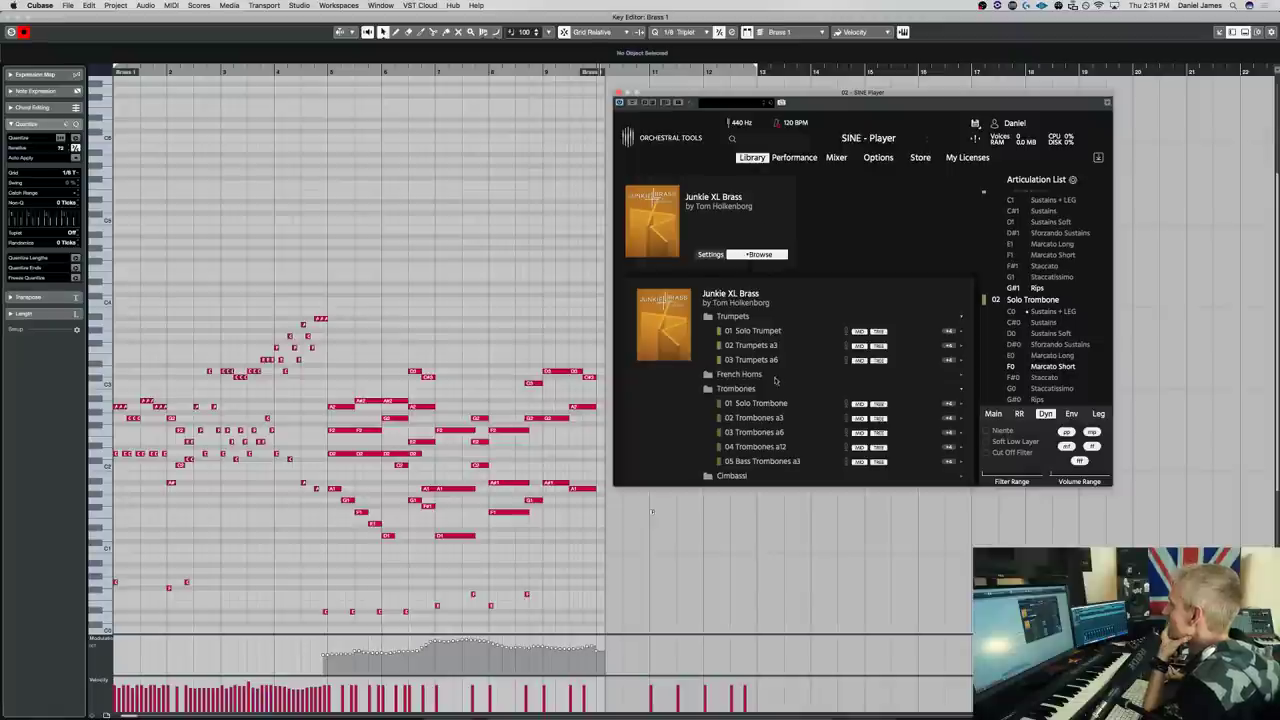
scroll(776, 378, down, 2)
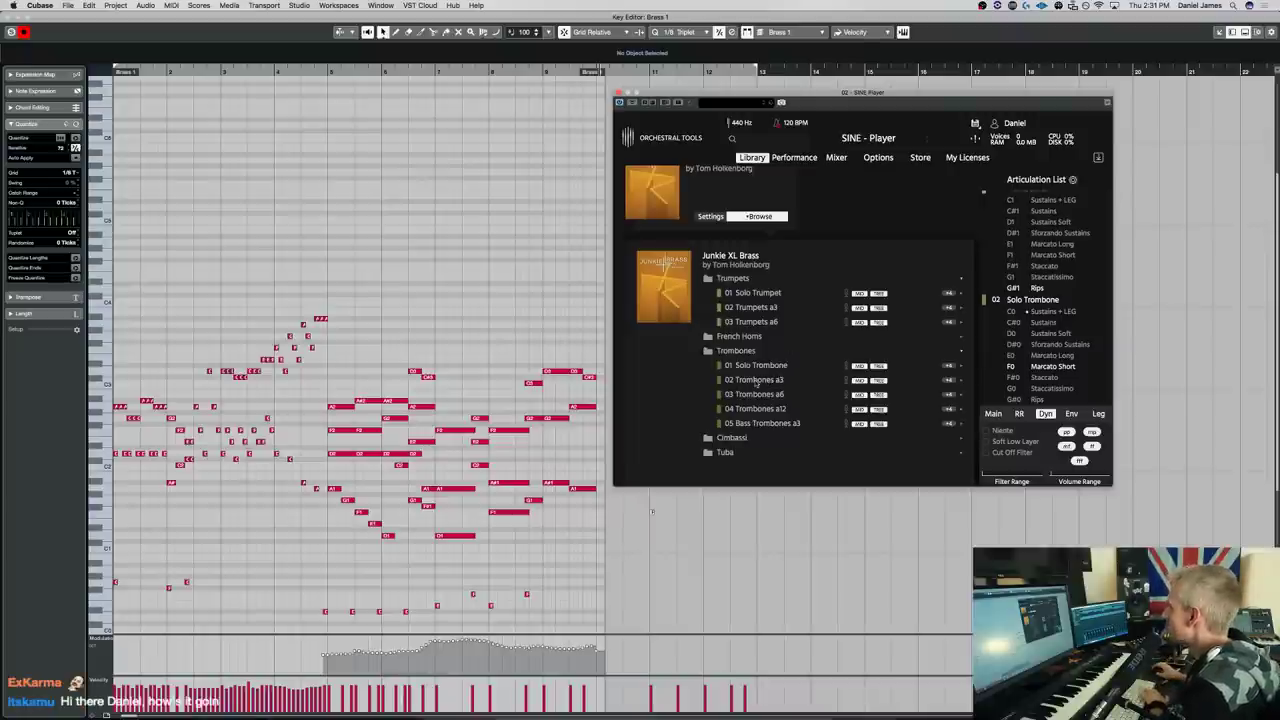
double_click(755, 380)
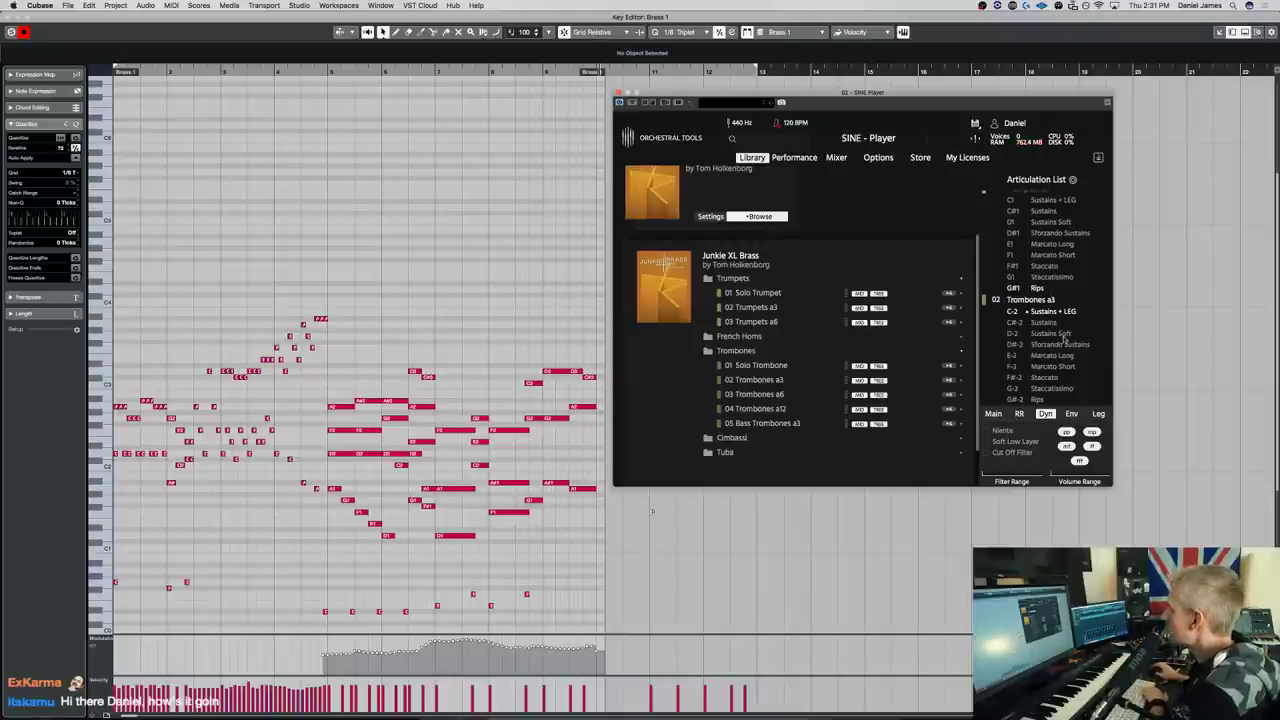
Move the Trombones a3 keyswitch range up to start at C0 and select the Sustains articulation
click(321, 232)
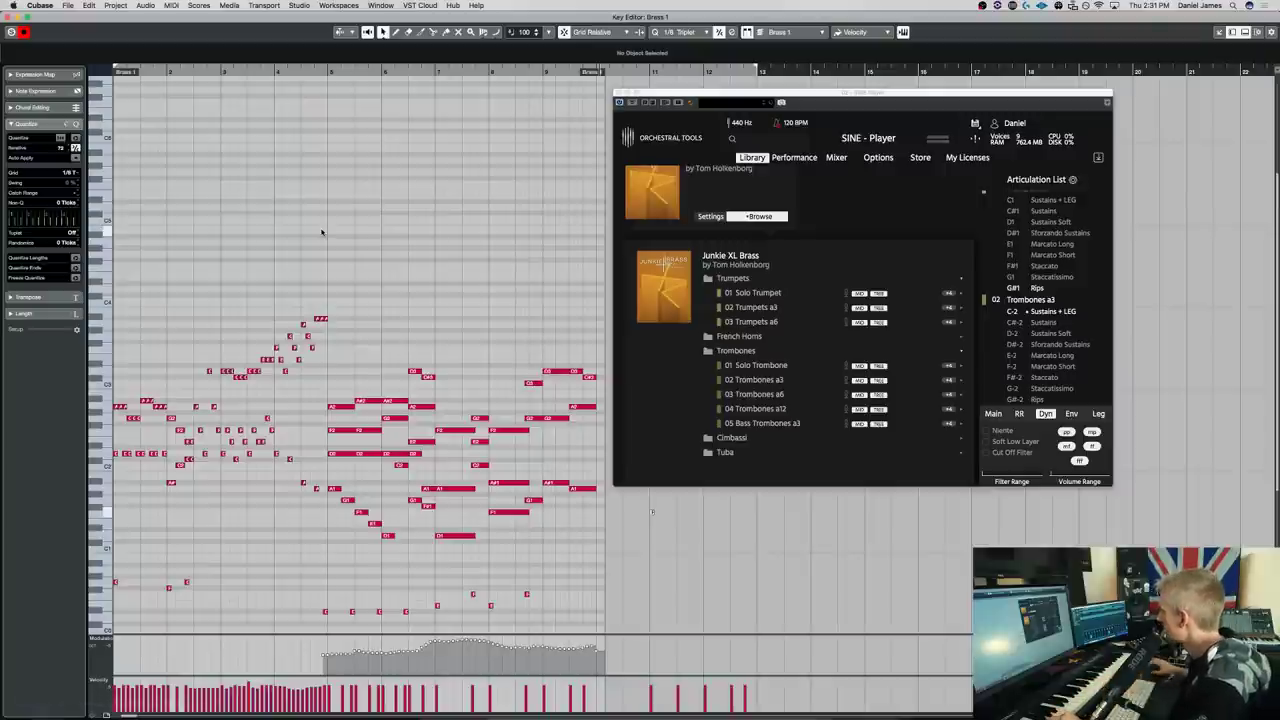
click(795, 157)
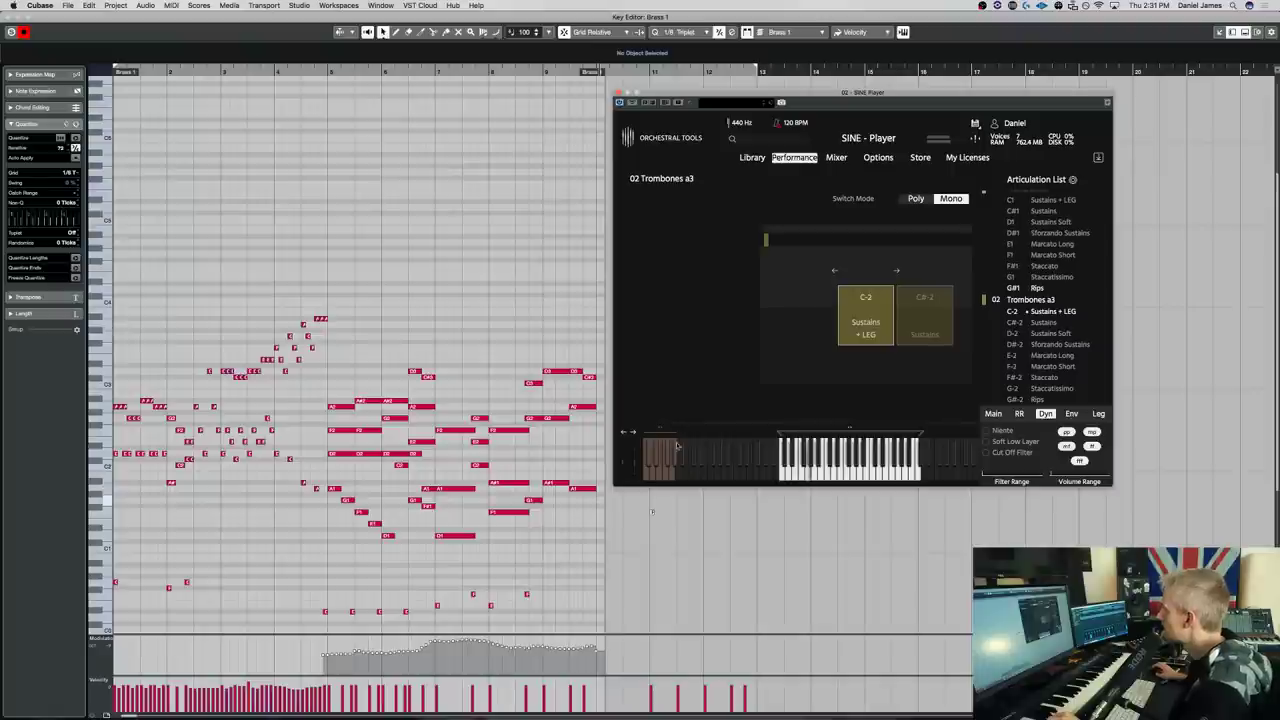
drag(664, 430, 768, 430)
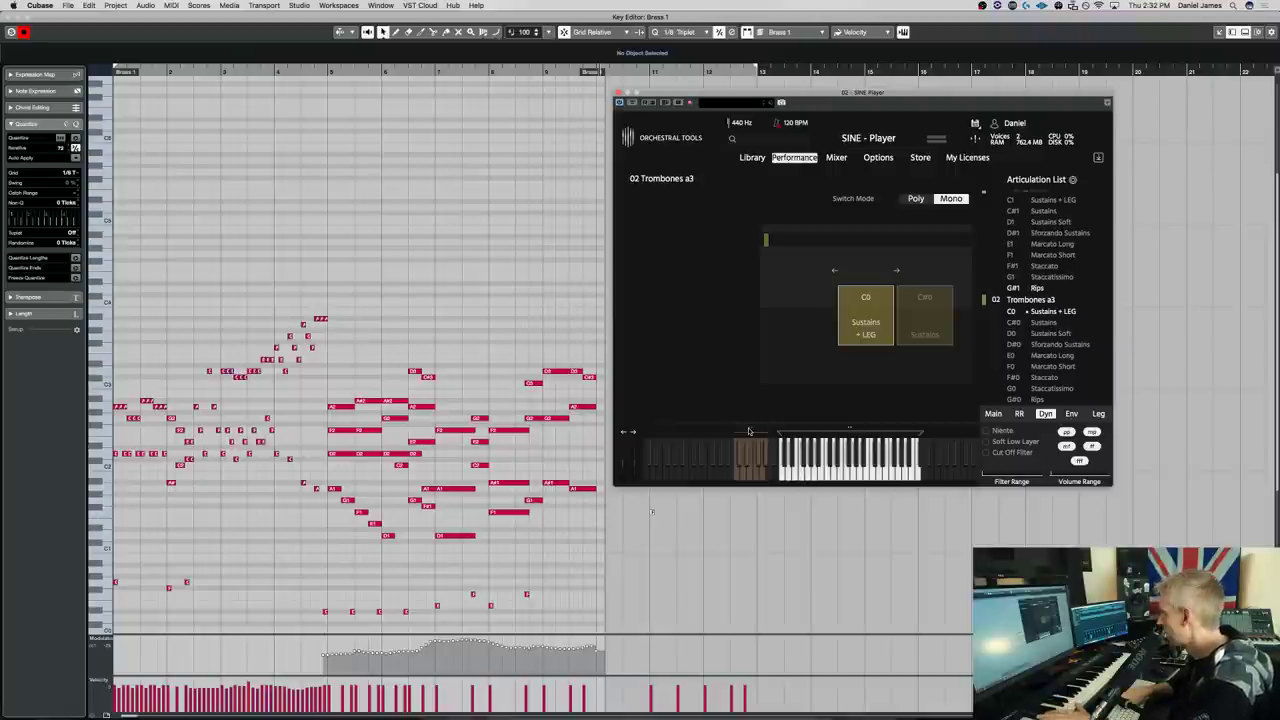
click(1048, 322)
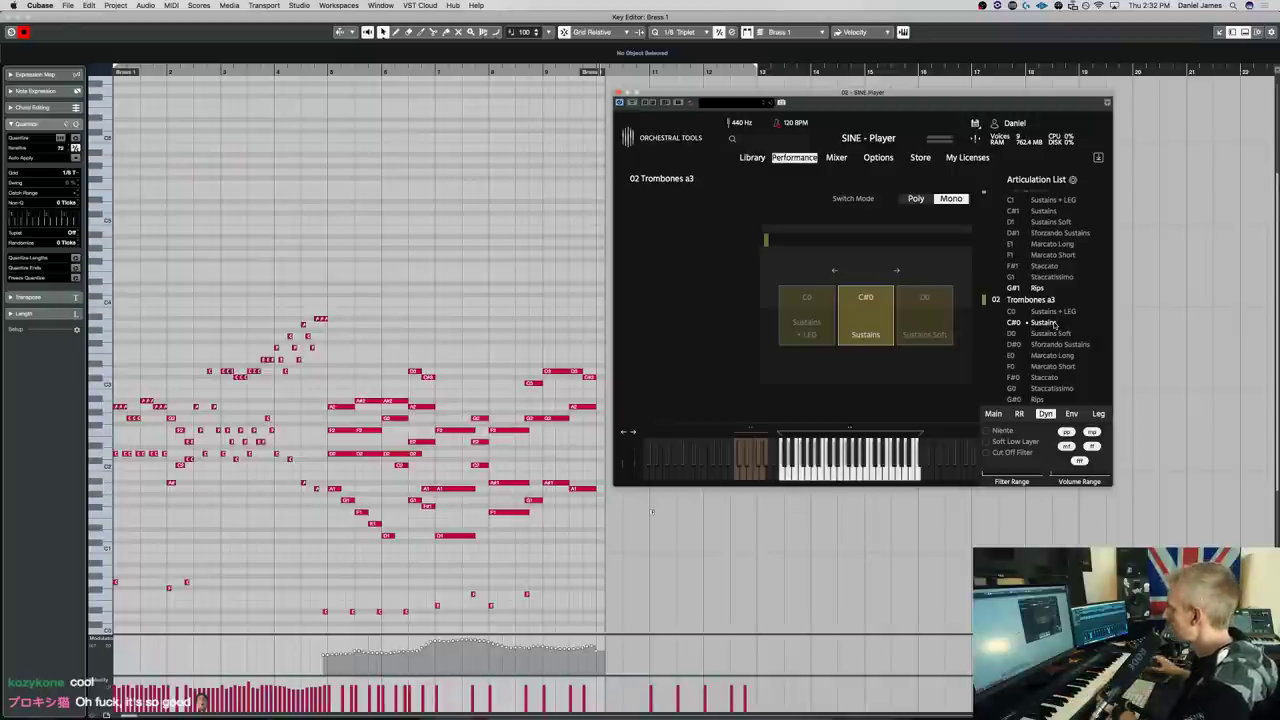
Switch on the AMXL ROOM and AMXL MID mics for Trombones a3 and turn off the mf dynamic layer
click(834, 158)
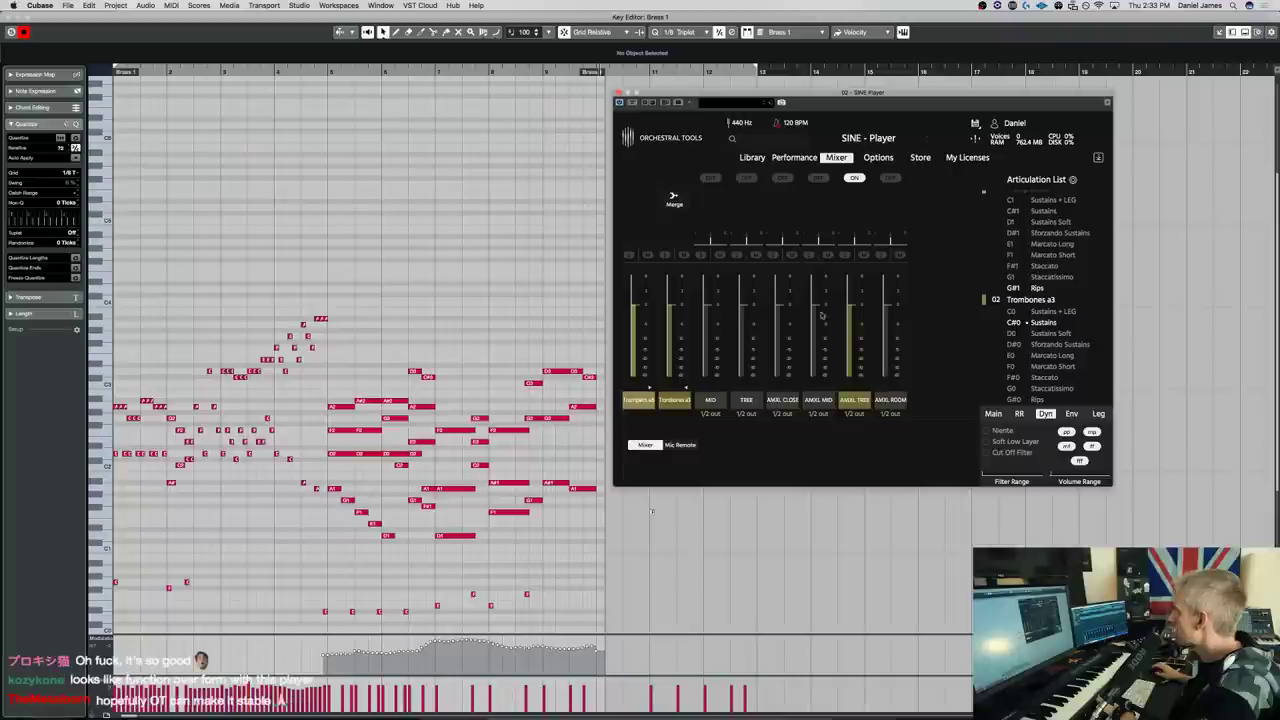
click(889, 178)
click(819, 178)
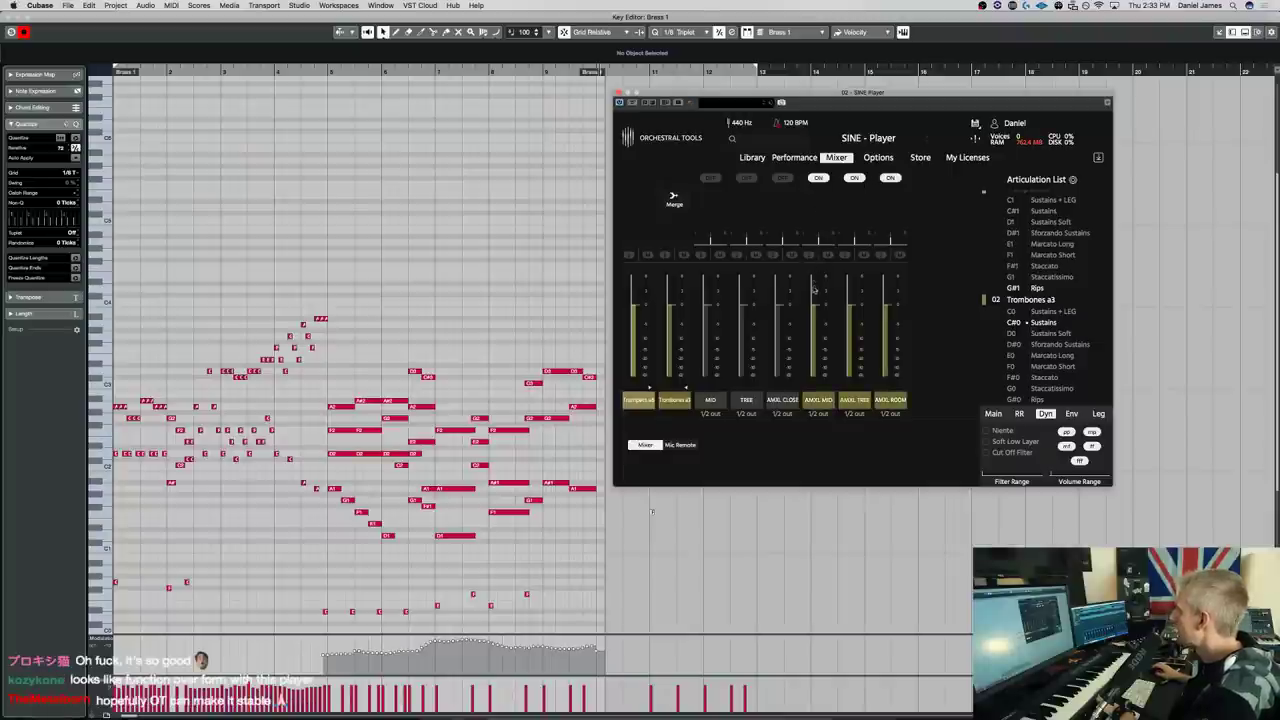
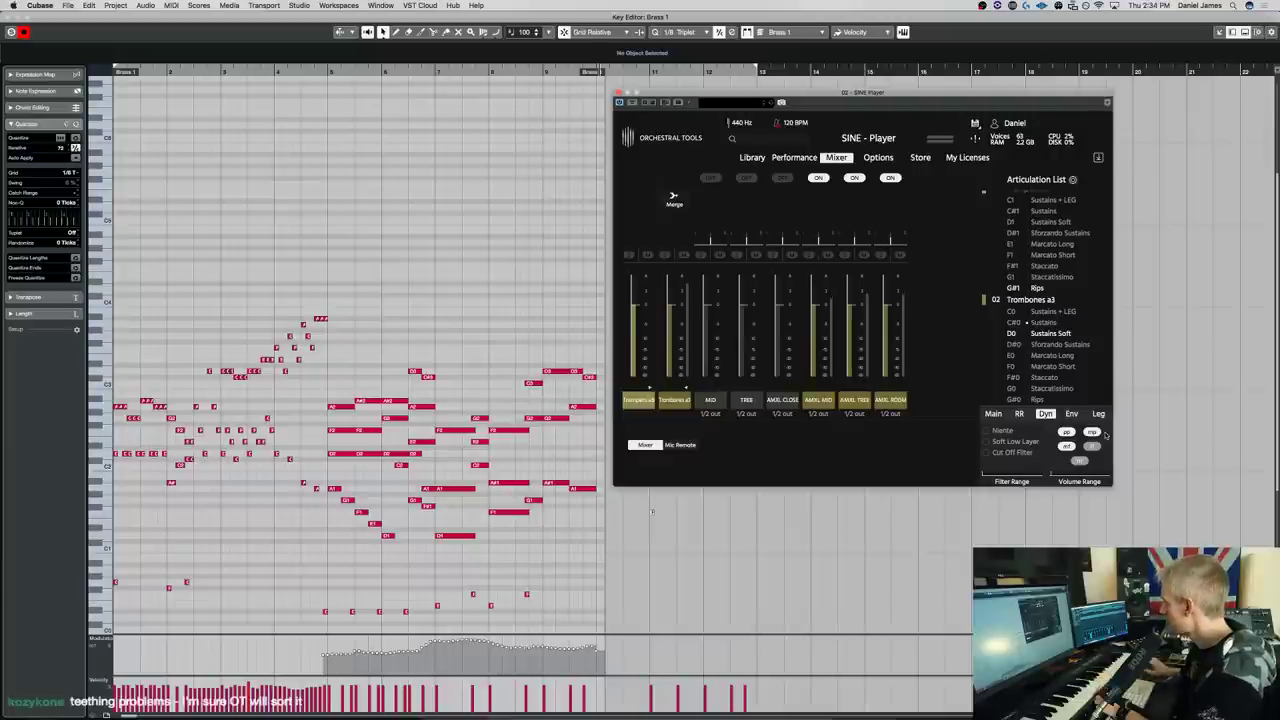
click(1066, 447)
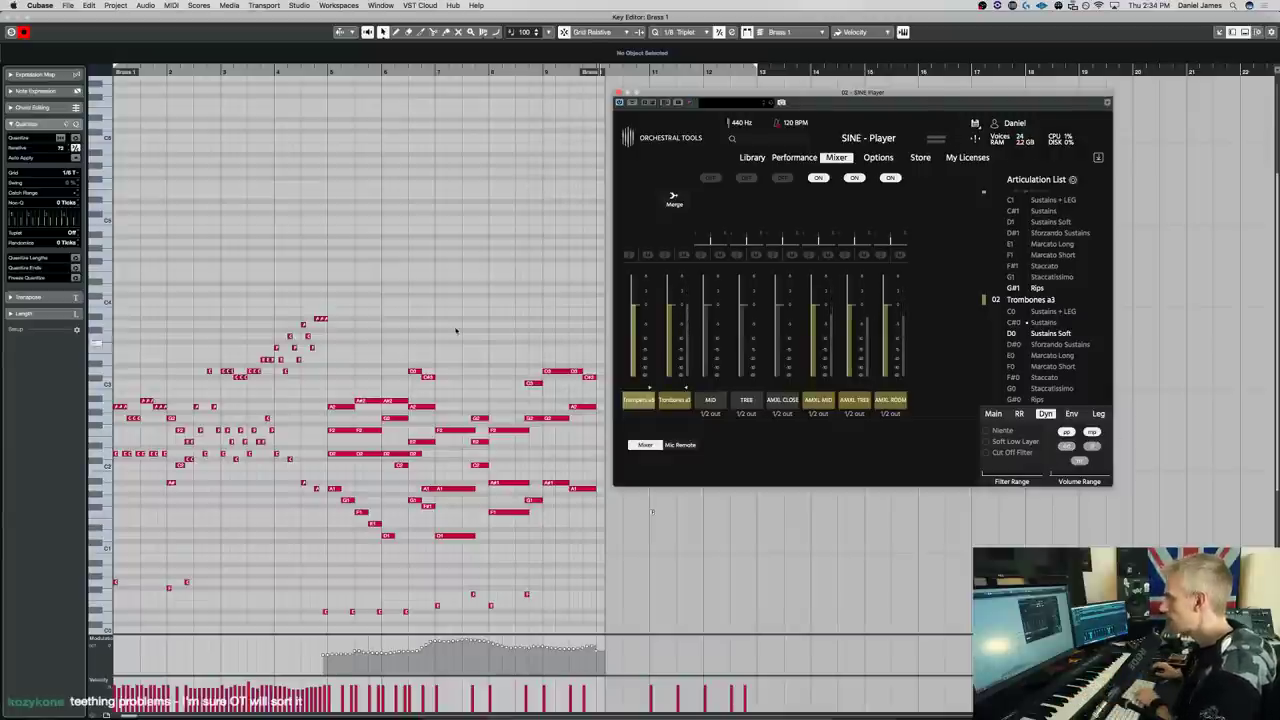
Close the Brass 1 part's Key Editor and return to the Brass 2 track in the project
key(super+w)
click(231, 219)
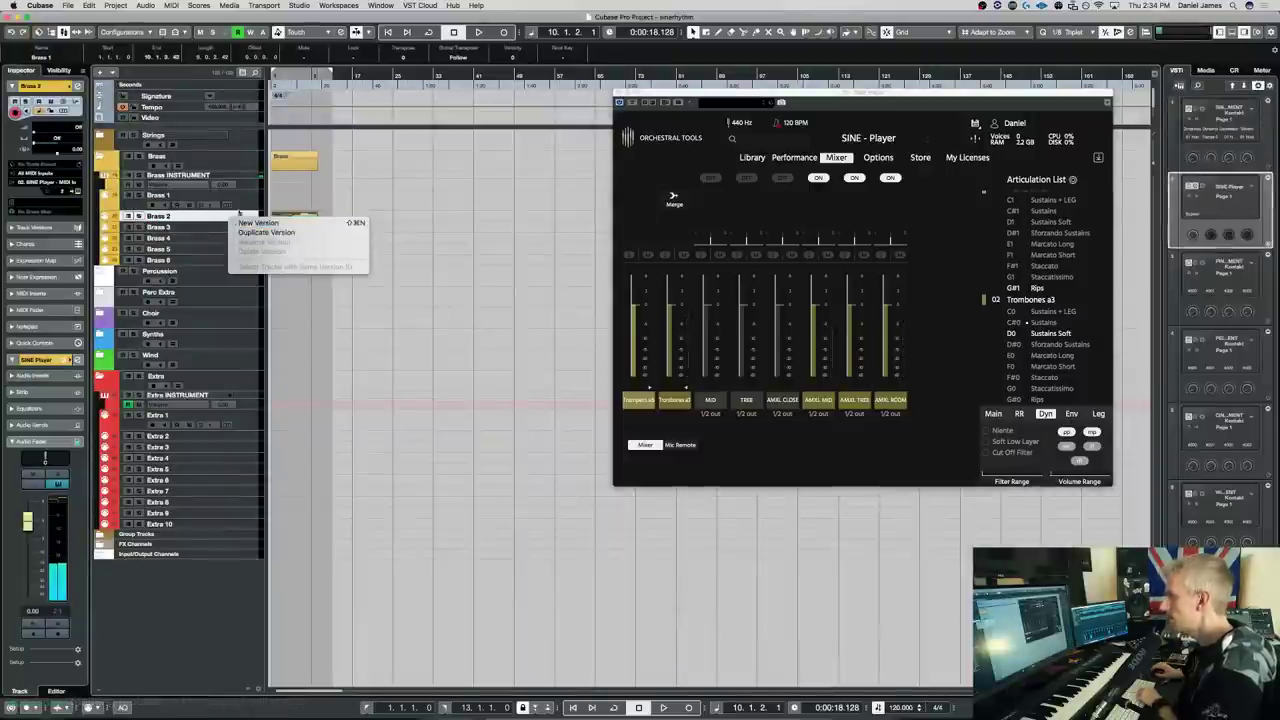
click(245, 222)
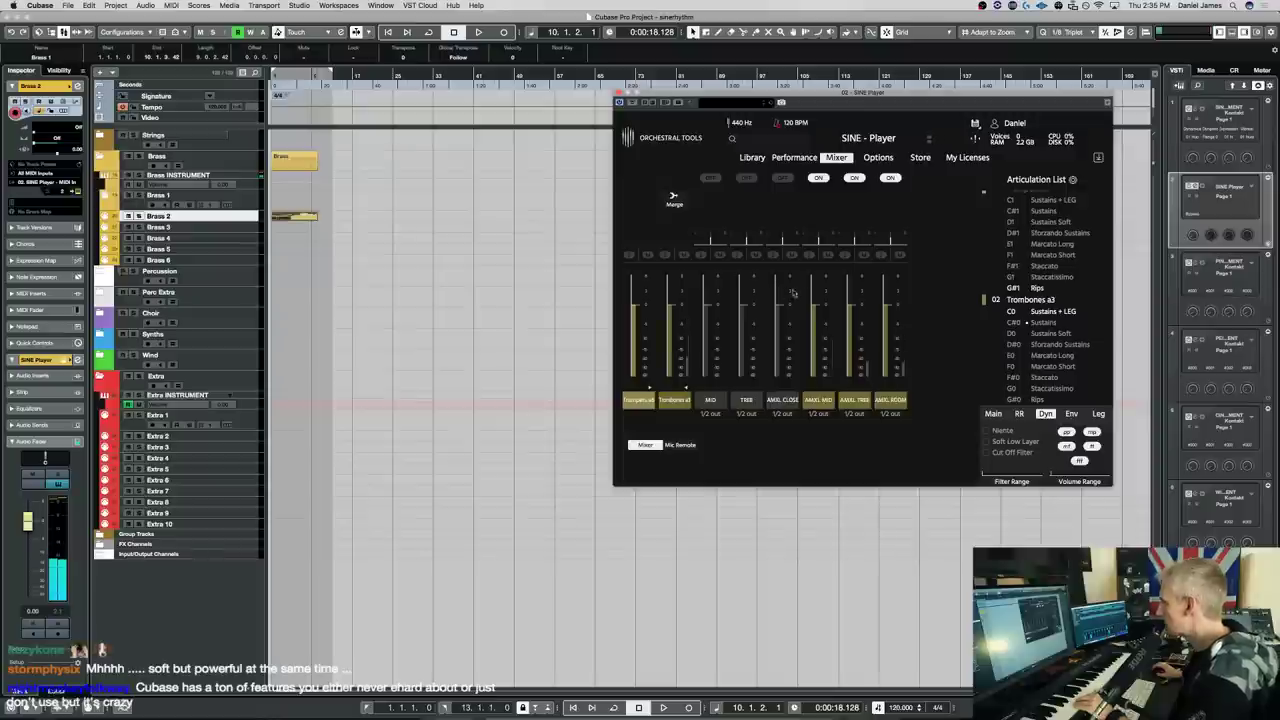
Switch on the AMXL CLOSE mic for Trombones a3 and audition the Sustains and Marcato Long articulations
click(780, 179)
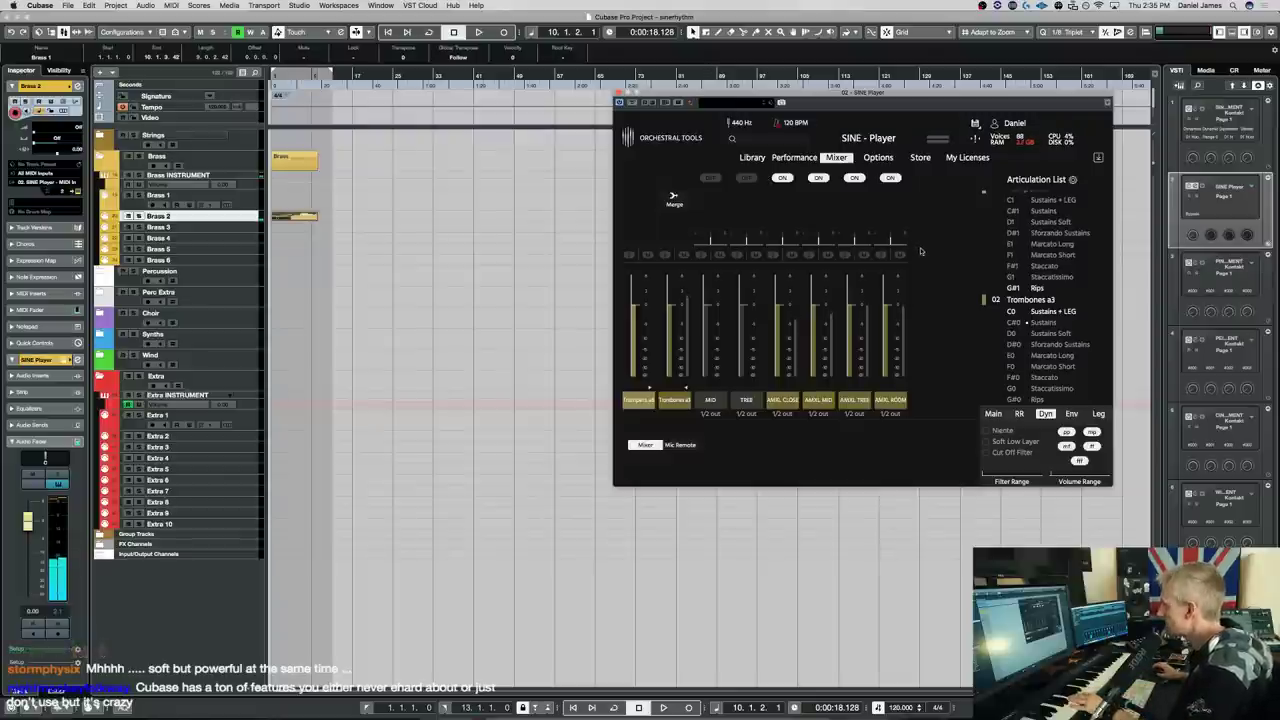
click(1042, 322)
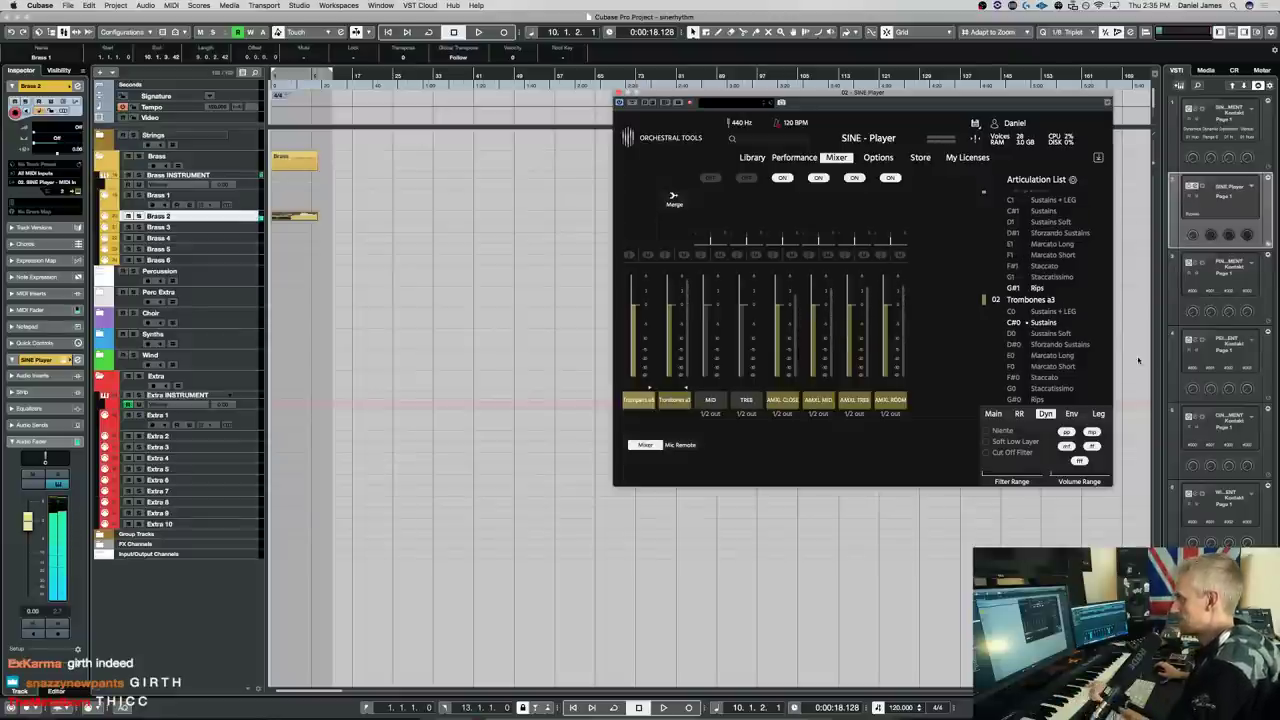
click(1058, 356)
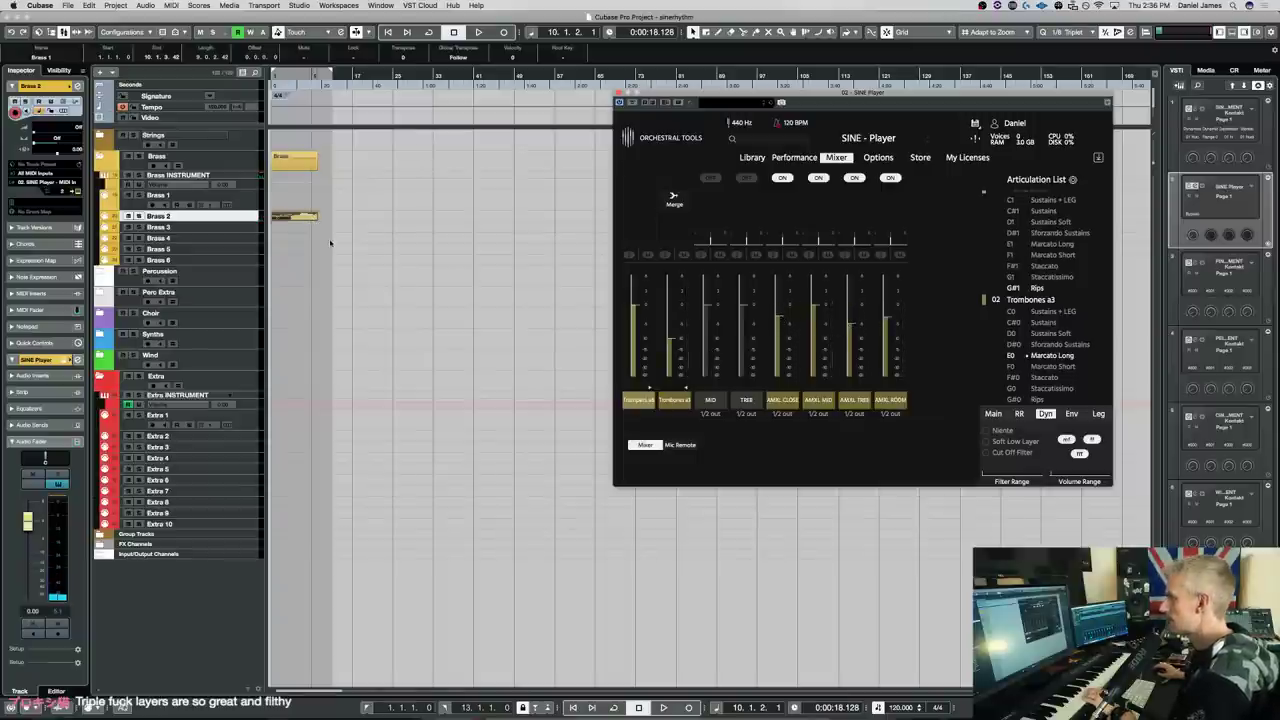
Show the Trombones a3 performance settings, play the project from the start and open the part on the Brass 2 track in the Key Editor
click(480, 278)
click(793, 157)
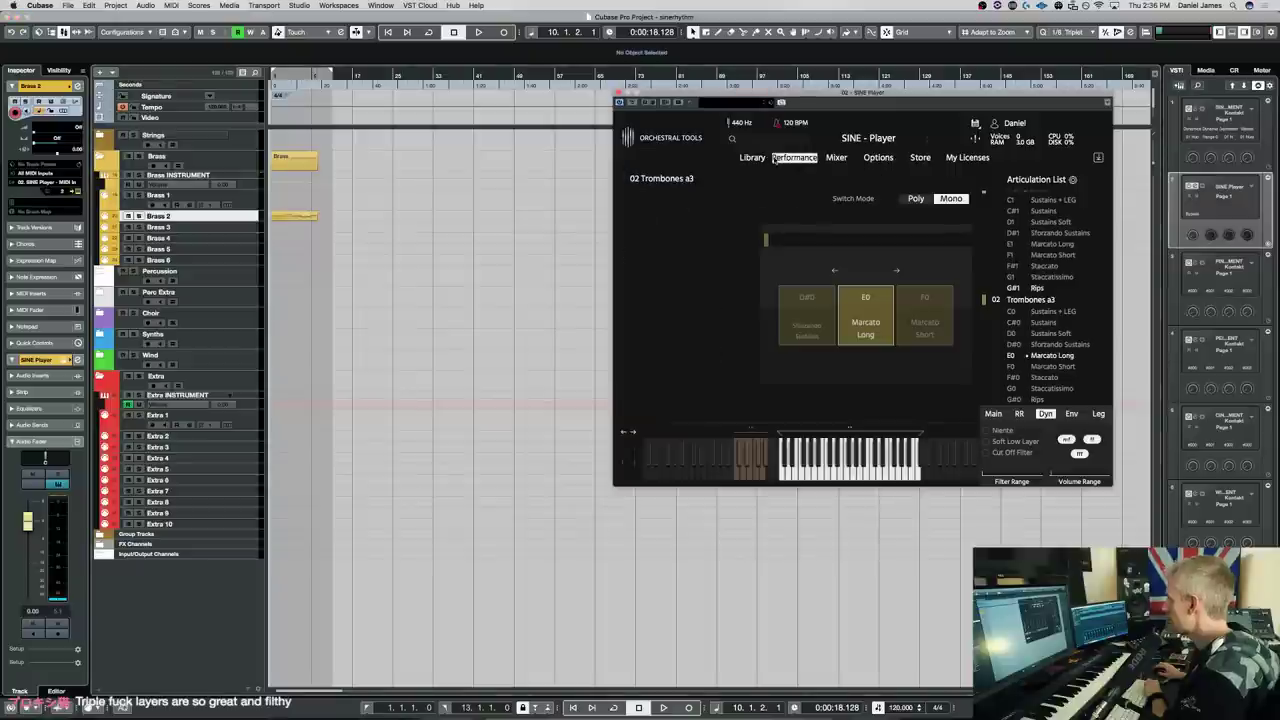
click(618, 313)
key(space)
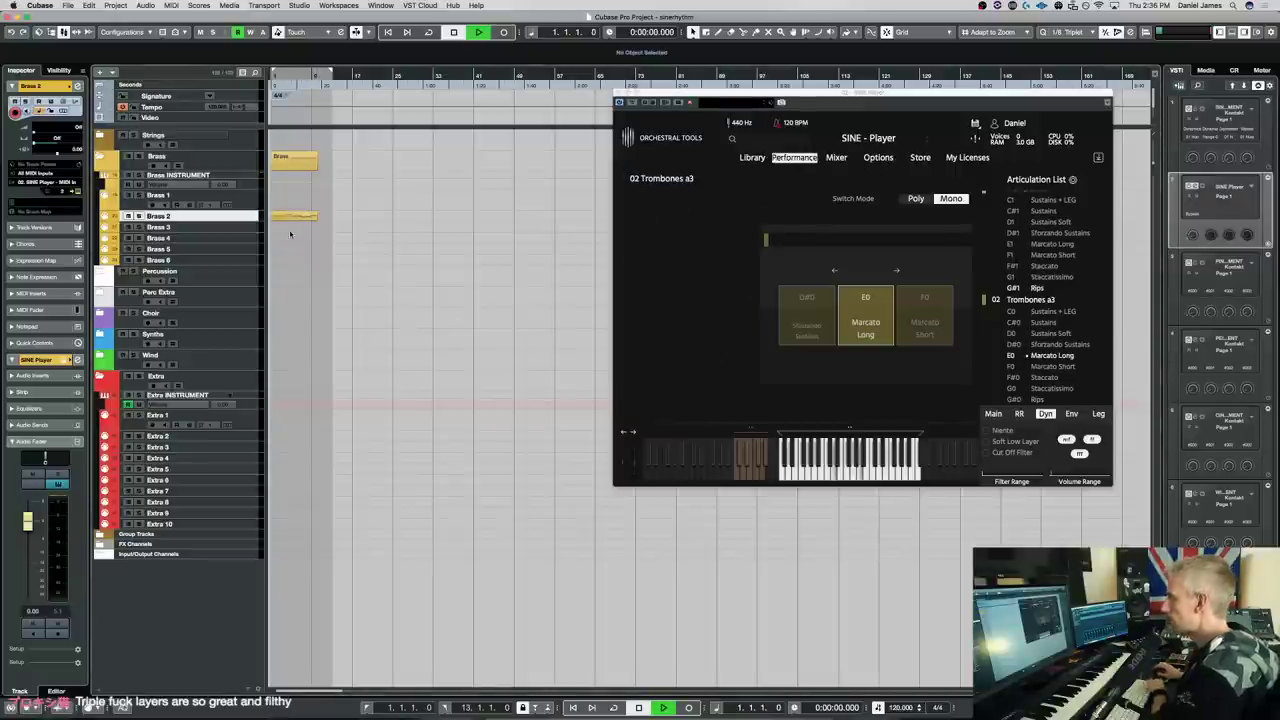
double_click(294, 216)
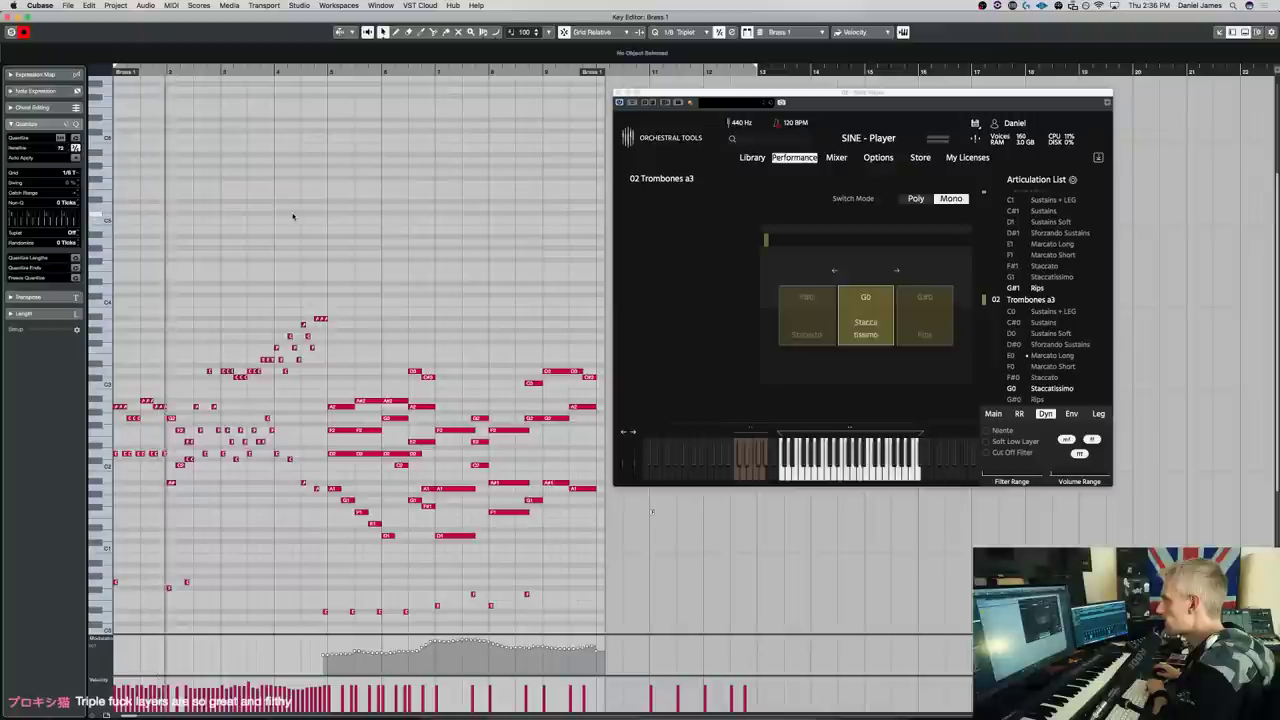
Show the SINE Player's microphone mixer, smooth out the modulation curve up to bar 8 and play the brass part
click(833, 165)
click(835, 158)
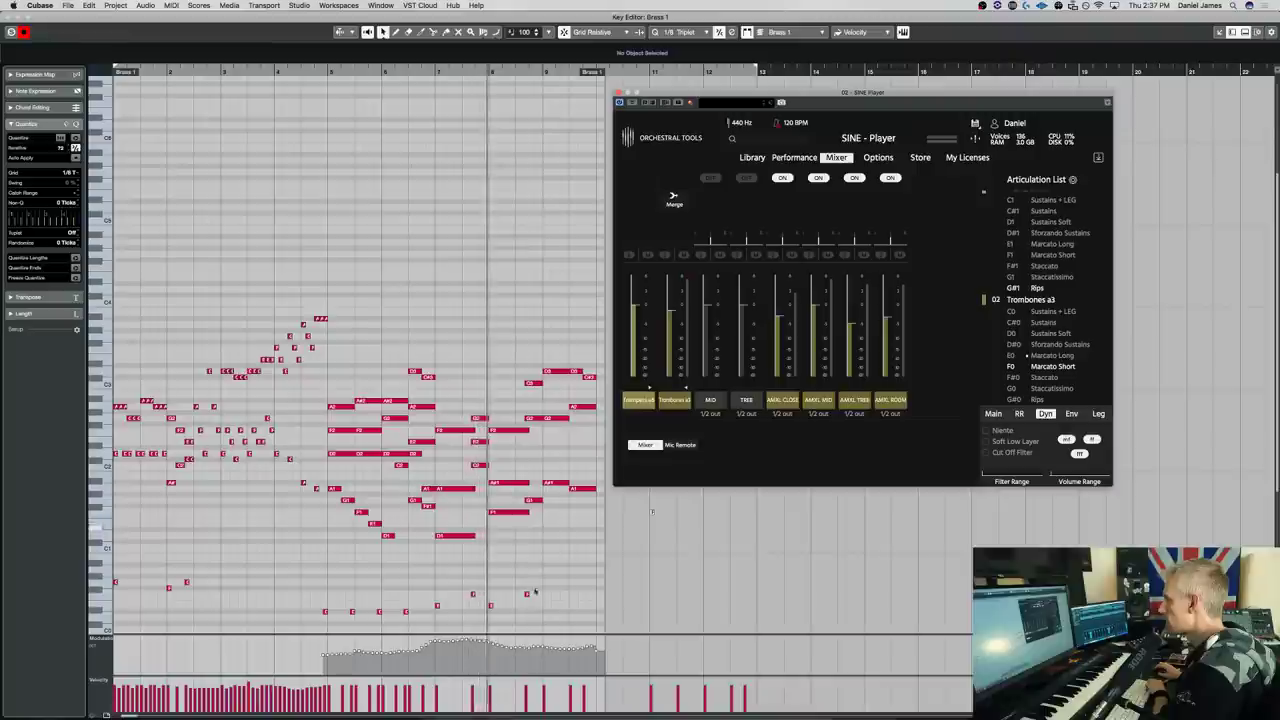
click(421, 655)
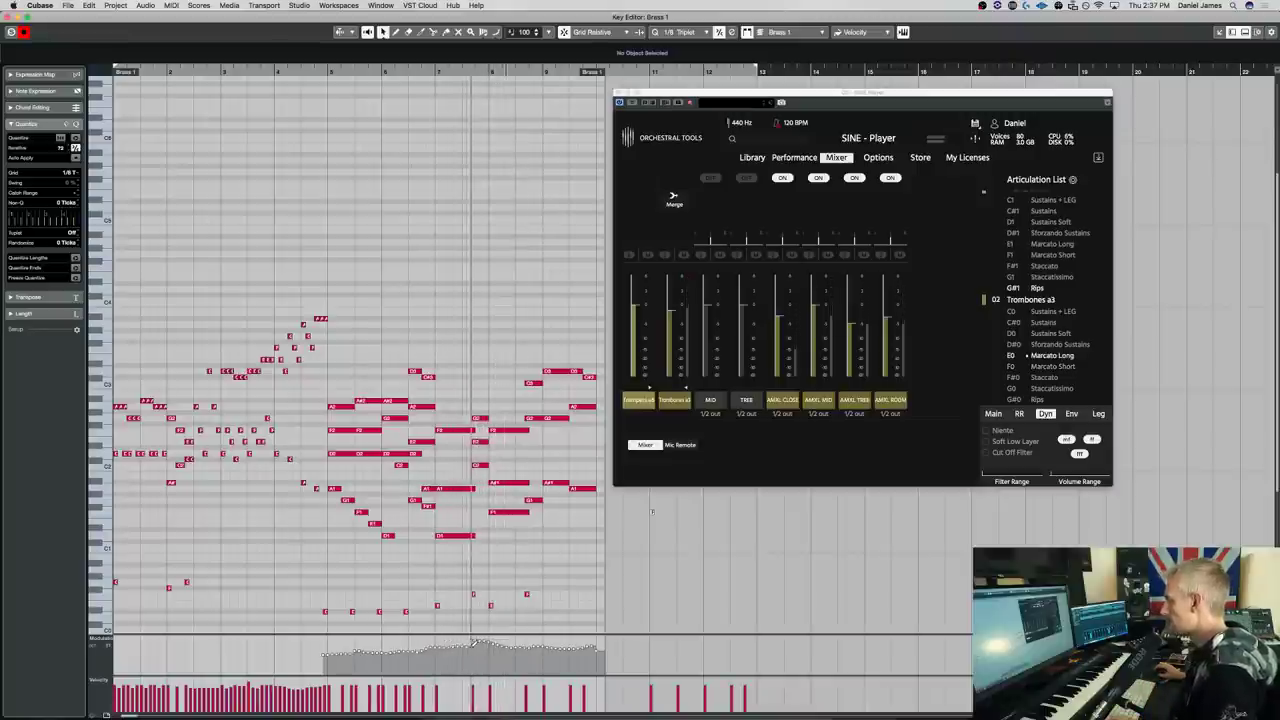
key(space)
key(space)
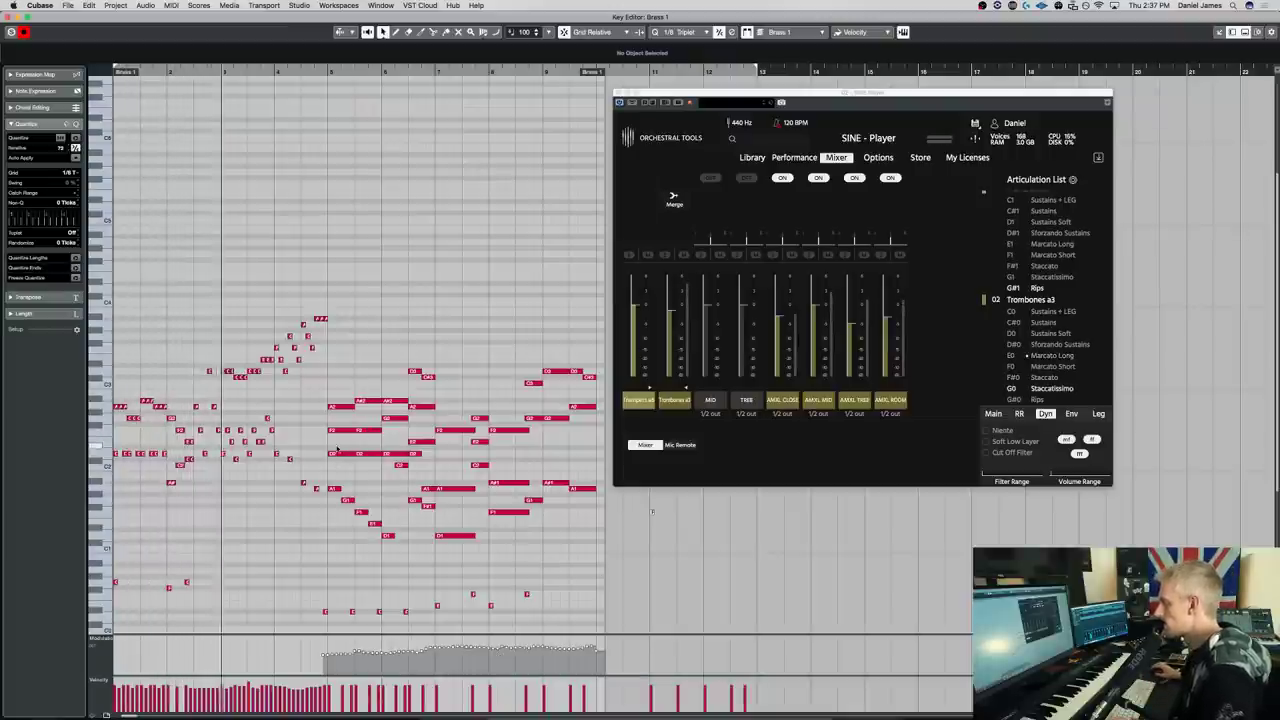
Ramp up the velocities of the rising and falling short notes in bar 4 toward bar 5
key(space)
drag(328, 504, 274, 289)
drag(325, 686, 323, 667)
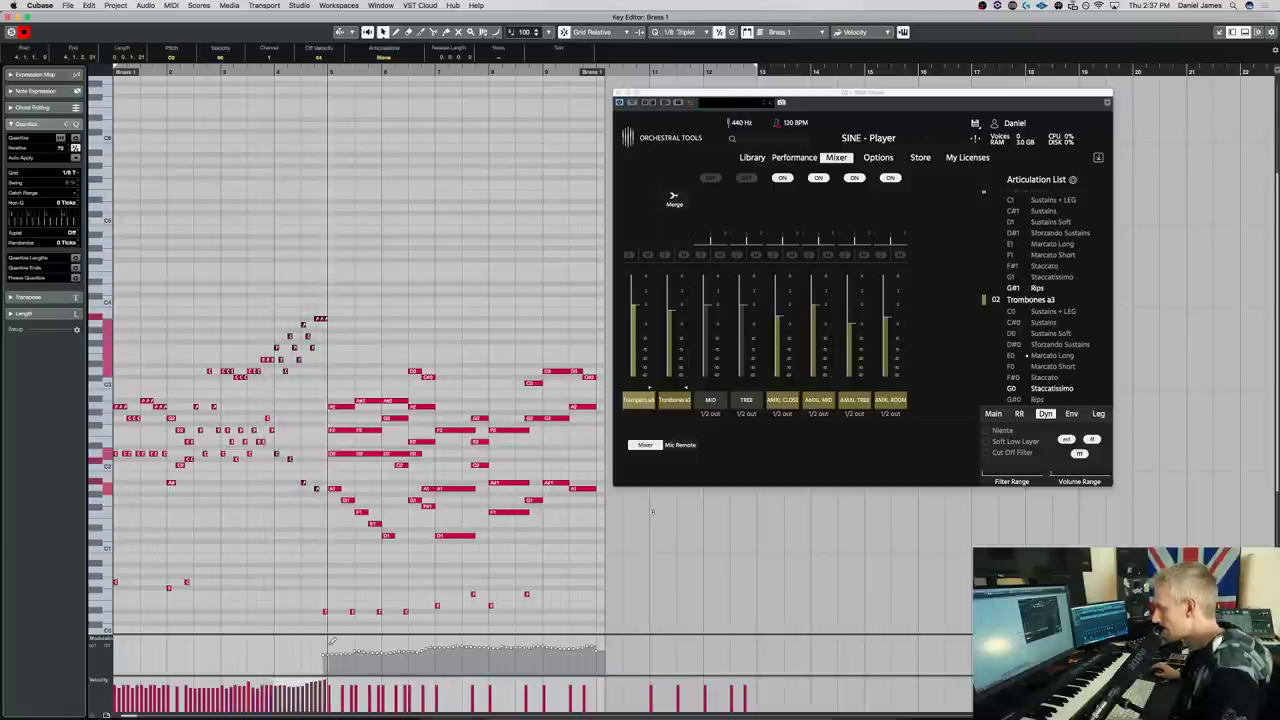
Raise the modulation curve at the start of bar 5 and increase the AMXL CLOSE and AMXL TREE mic levels during playback
click(324, 668)
key(space)
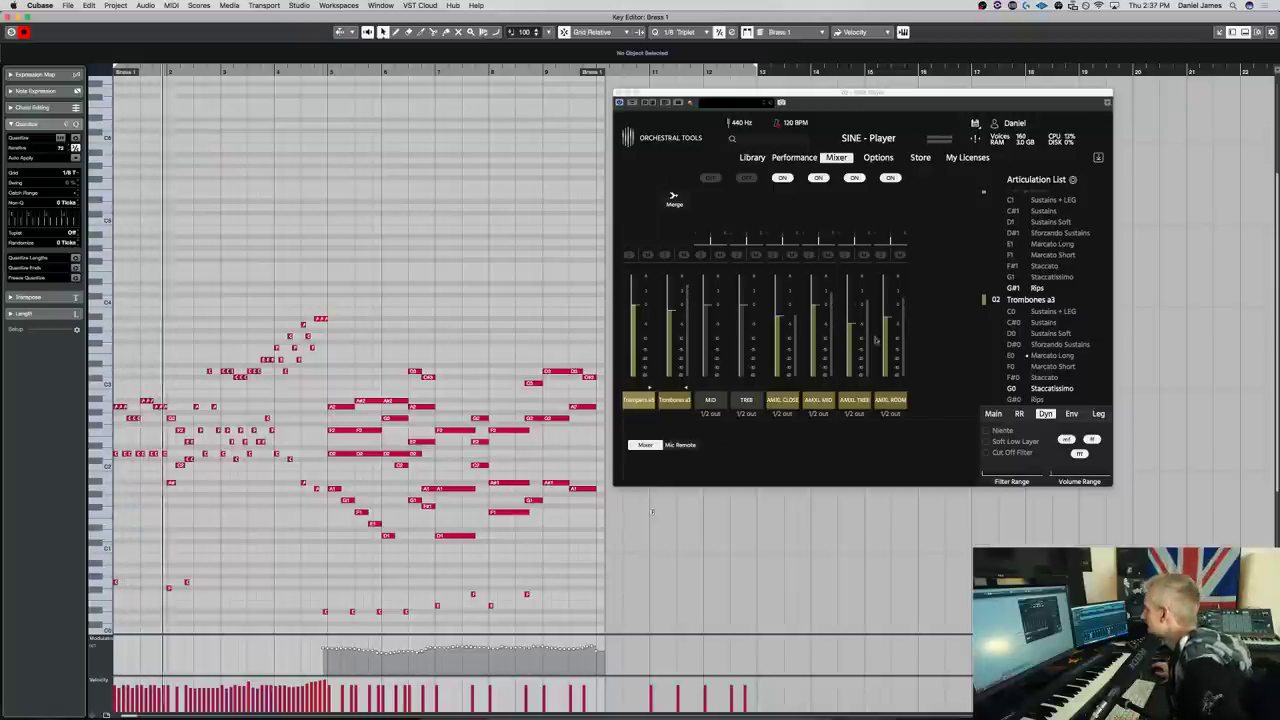
click(853, 311)
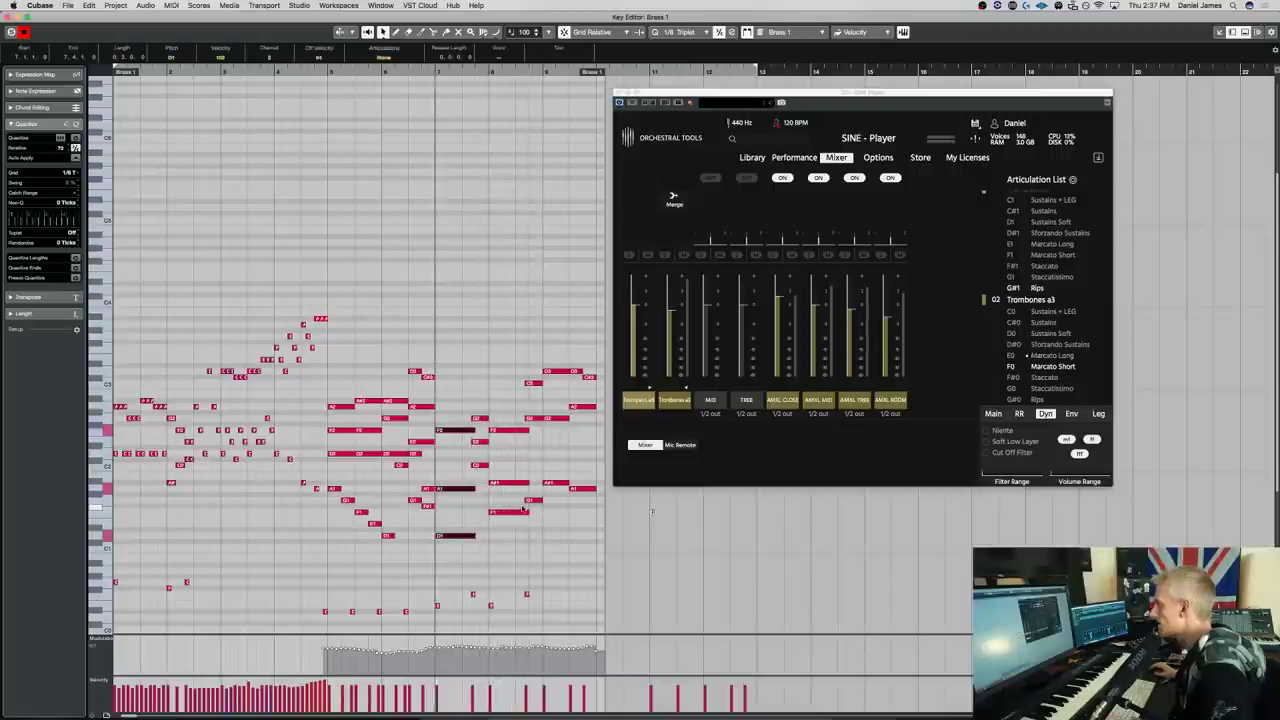
Delete all pitched notes from bar 7 onward and the keyswitches that follow the one at bar 7
drag(455, 553, 599, 347)
key(Delete)
drag(422, 631, 422, 631)
key(Delete)
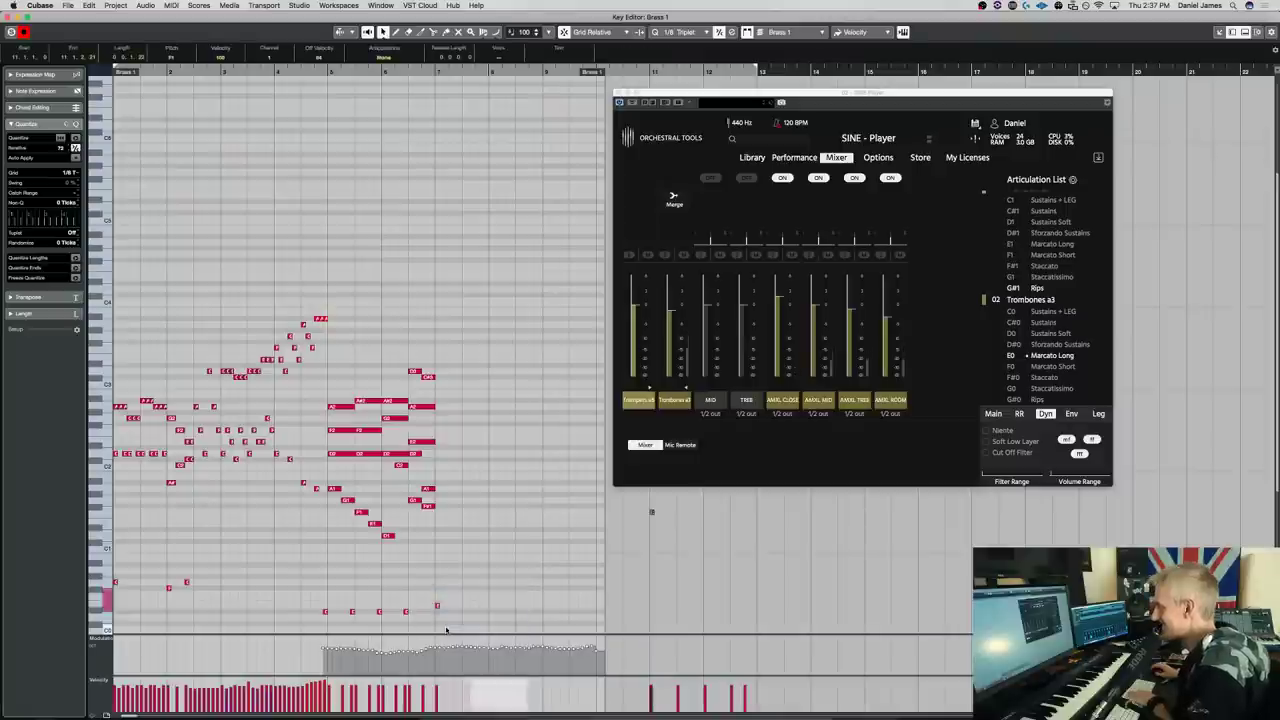
Transpose all pitched notes of bars 1 to 6 up three semitones and play back the part
drag(472, 548, 114, 277)
key(Up)
key(Up)
key(Up)
key(space)
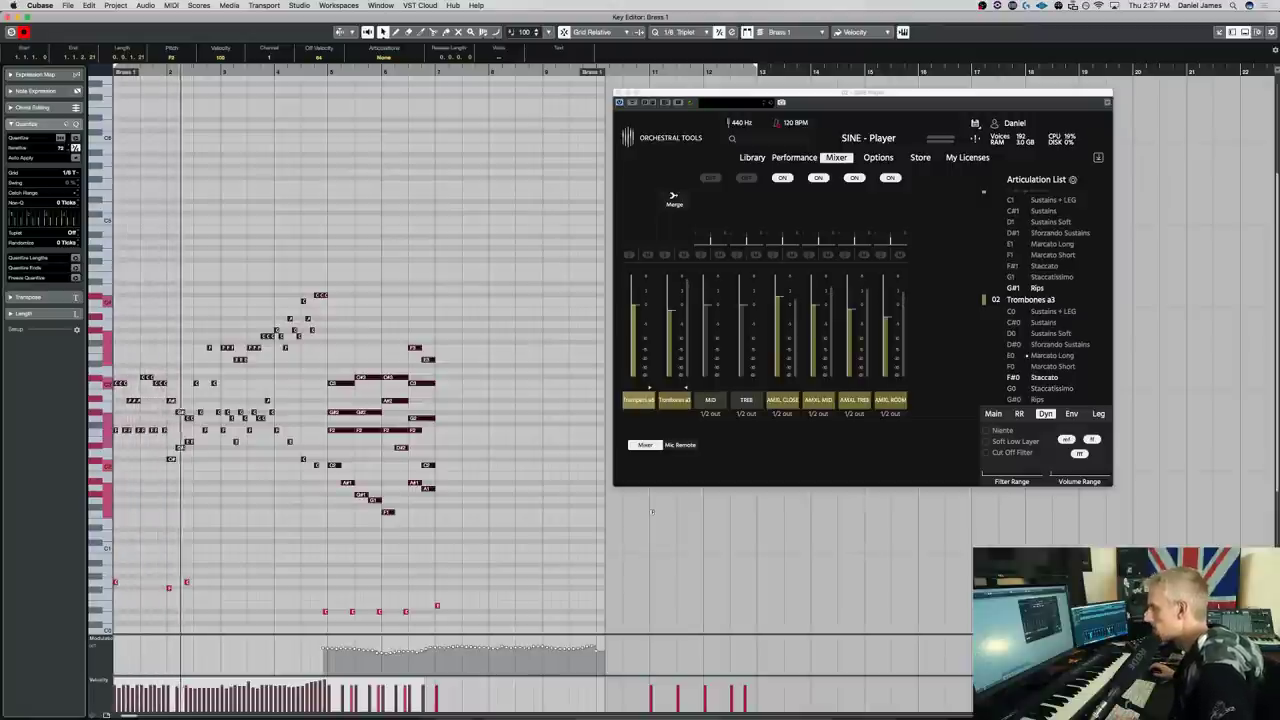
Nudge the second keyswitch note in bar 2 slightly later and select the two short notes above it
click(180, 583)
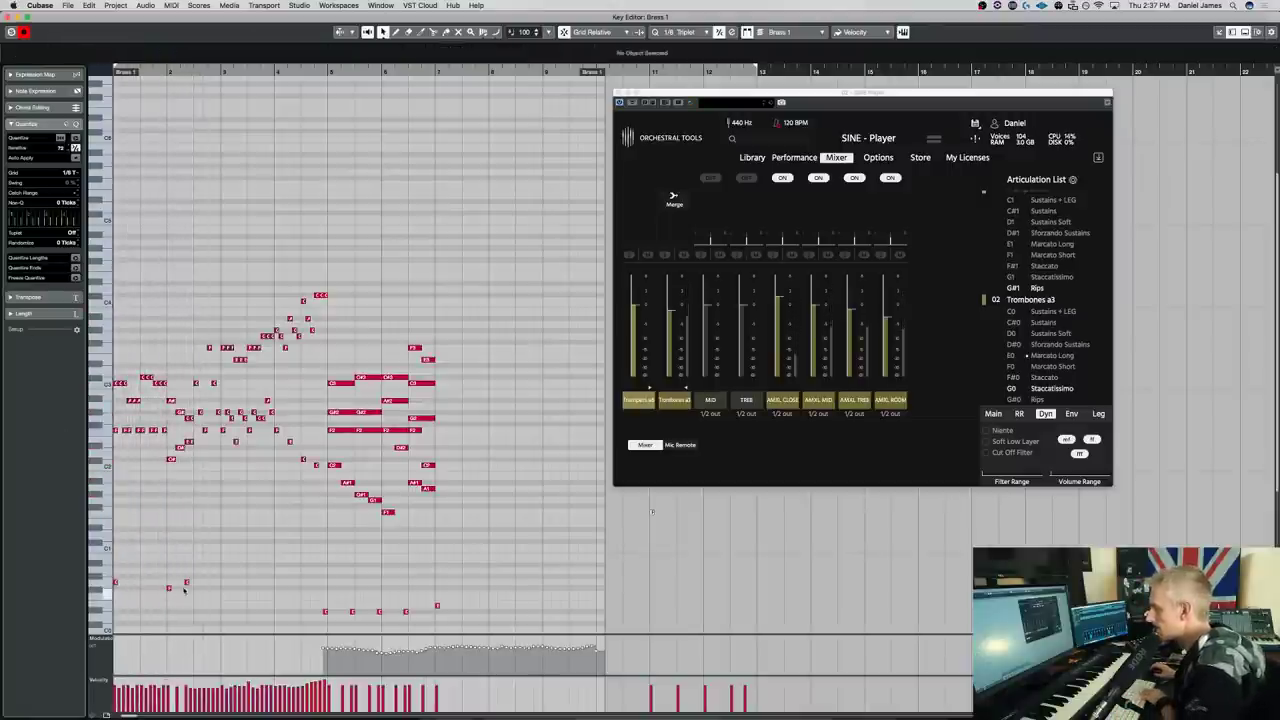
click(196, 462)
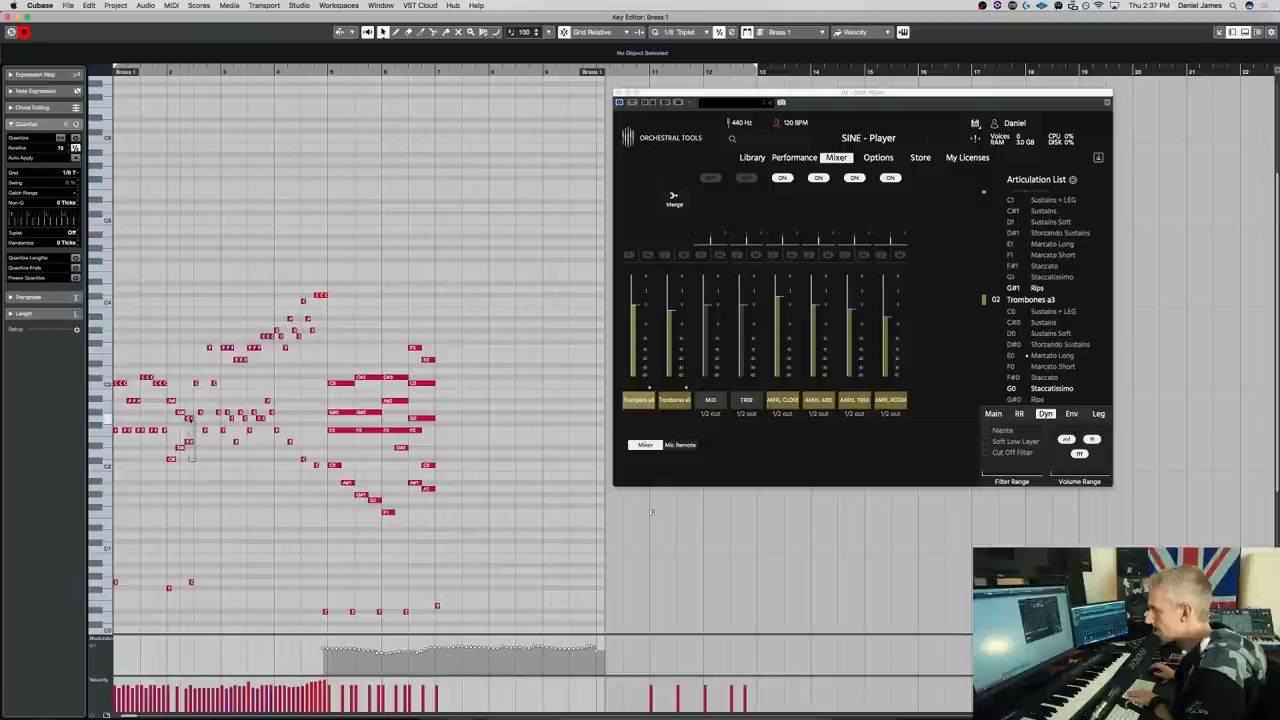
key(Right)
click(196, 462)
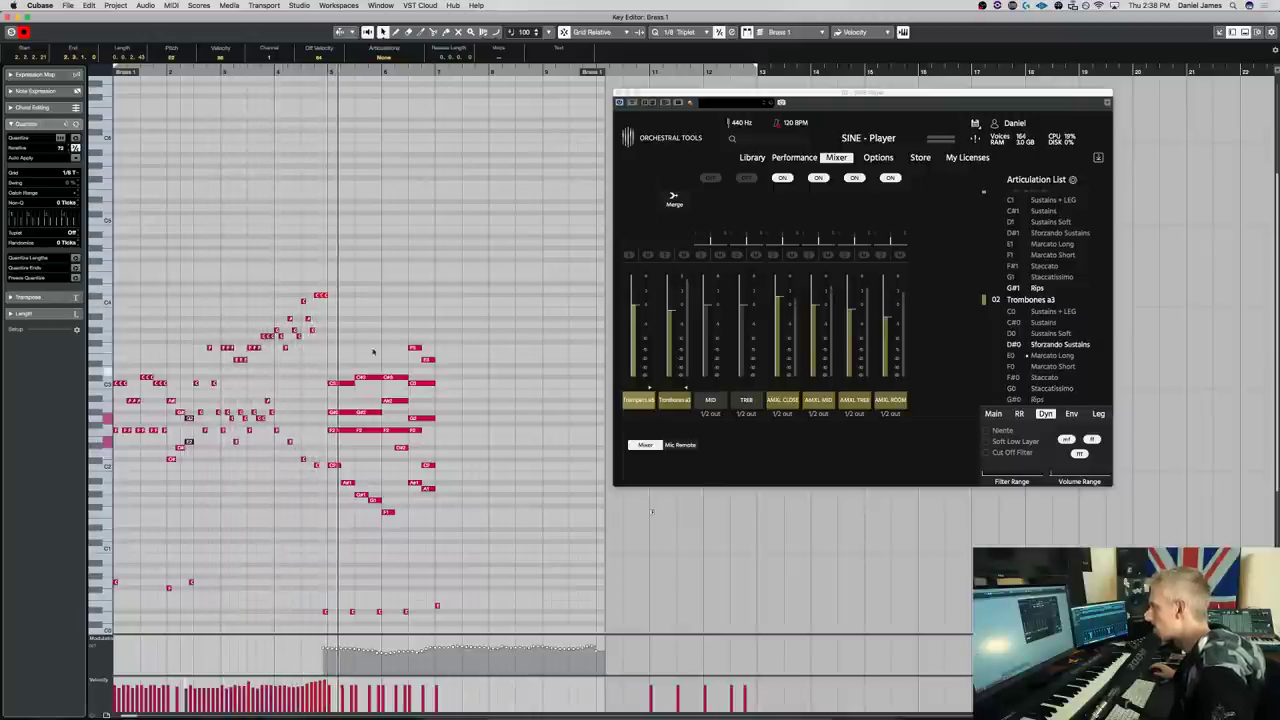
Transpose the phrase back to its original key and add a held D1 note at bar 7
key(Down)
key(Down)
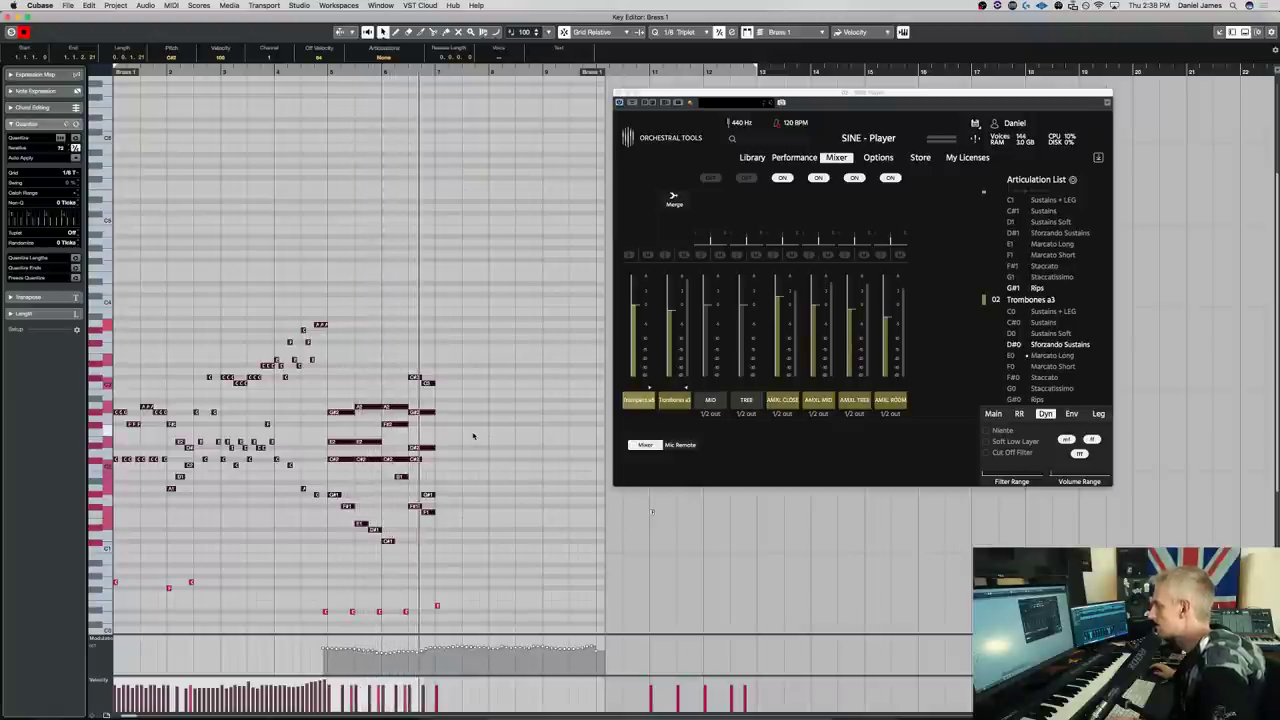
drag(448, 535, 488, 542)
mouse_move(444, 499)
mouse_down()
mouse_move(481, 502)
mouse_move(386, 488)
mouse_up()
key(ctrl+a)
key(Up)
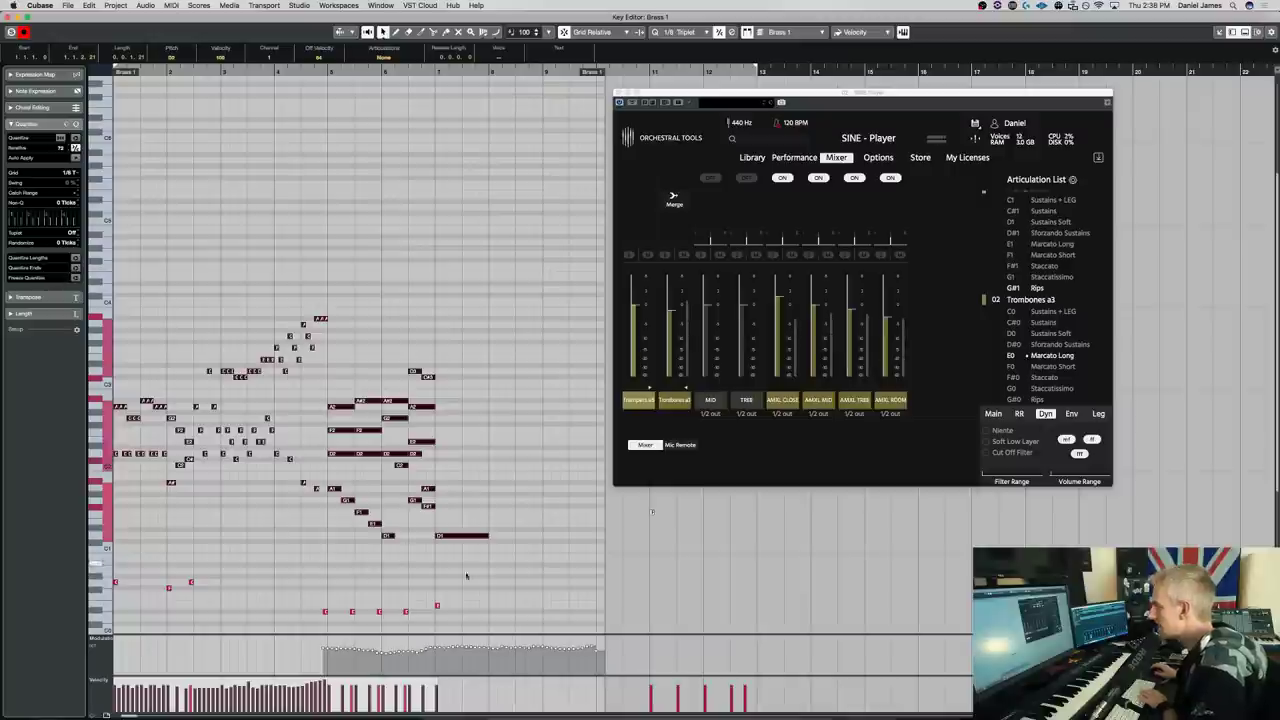
Add a held A1 above the D1 at bar 7 and end both notes at 7.4.1.0, three beats long
click(442, 516)
drag(443, 486, 486, 488)
key(h)
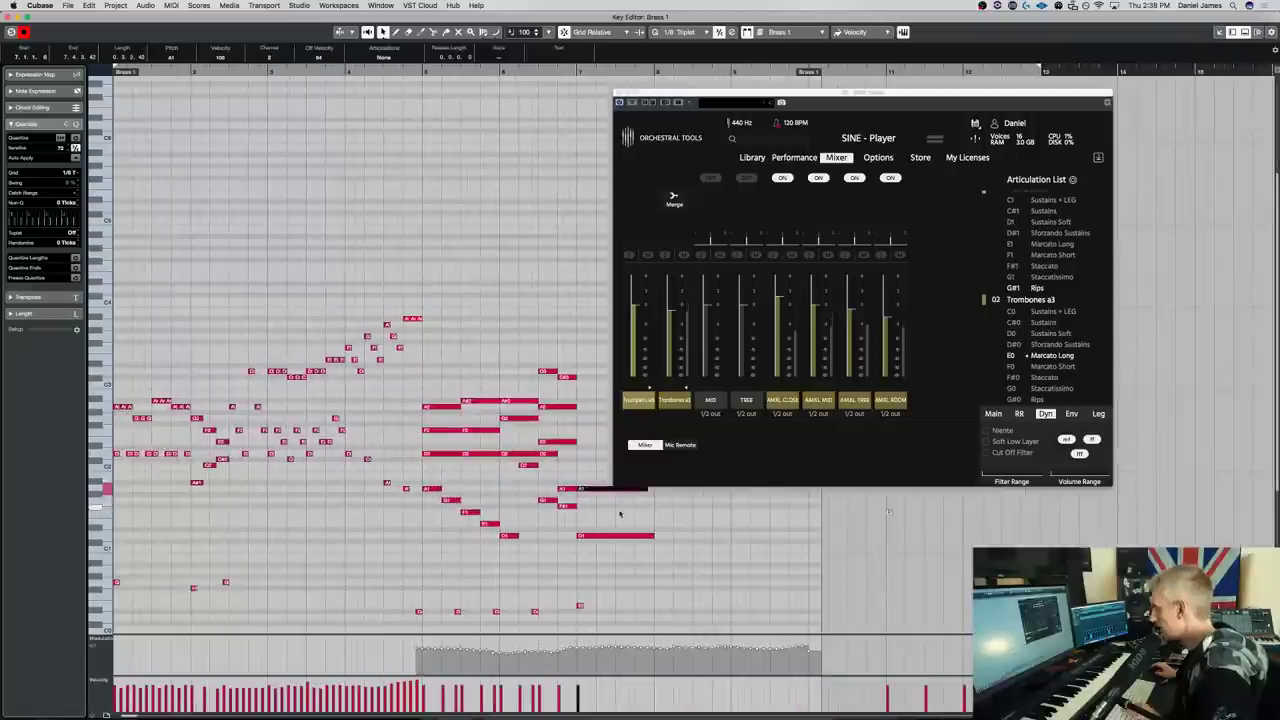
scroll(681, 519, right, 3)
drag(501, 489, 509, 488)
drag(480, 550, 487, 487)
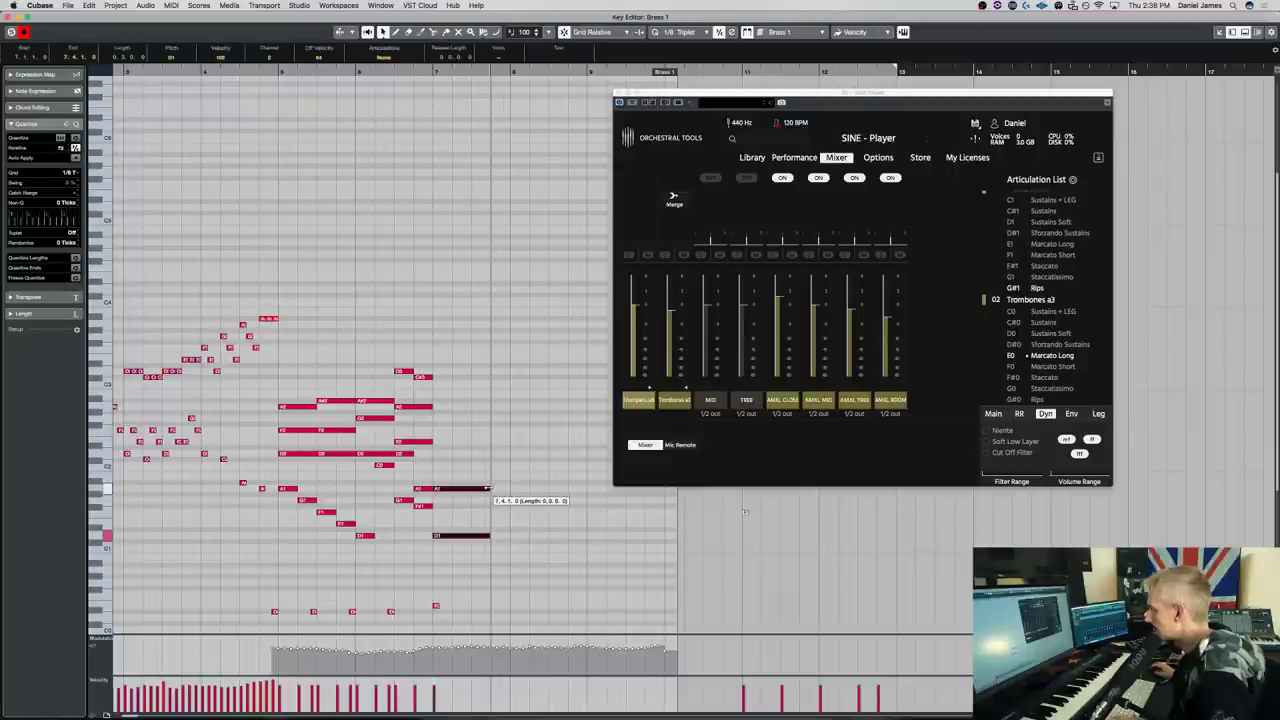
Set the quantize grid to 1/16 Triplet and add short repeated A1 and D1 notes with a G0 keyswitch at the end of bar 7
click(693, 33)
click(533, 494)
click(509, 537)
scroll(685, 514, up, 4)
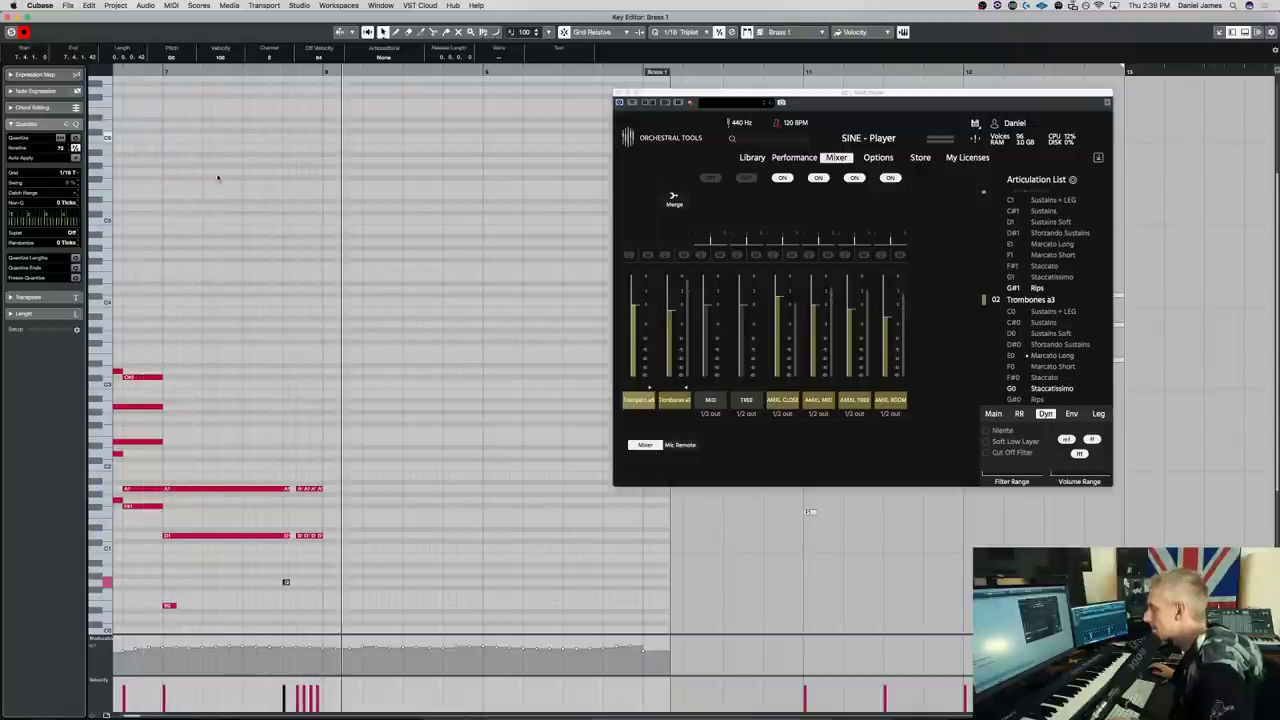
Move the short repeated notes up an octave and continue them with D2 and A2 hits at the start of bar 8
drag(352, 556, 289, 477)
drag(292, 536, 287, 470)
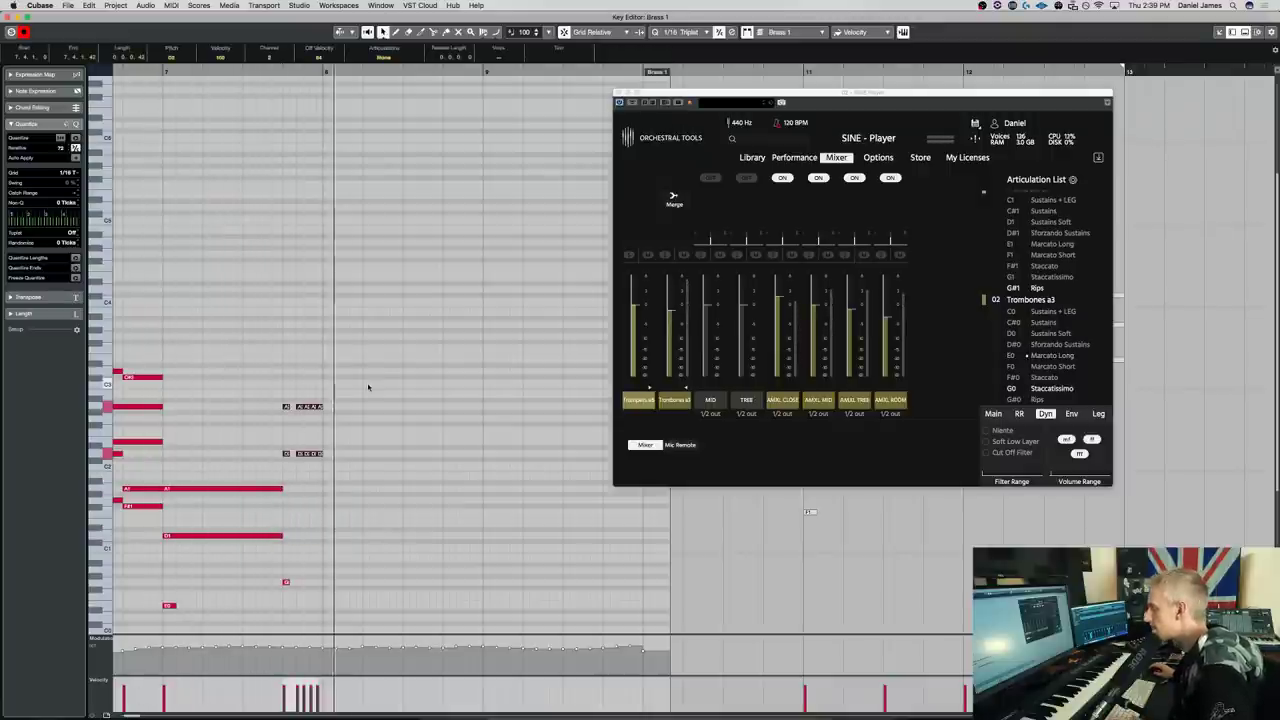
click(346, 454)
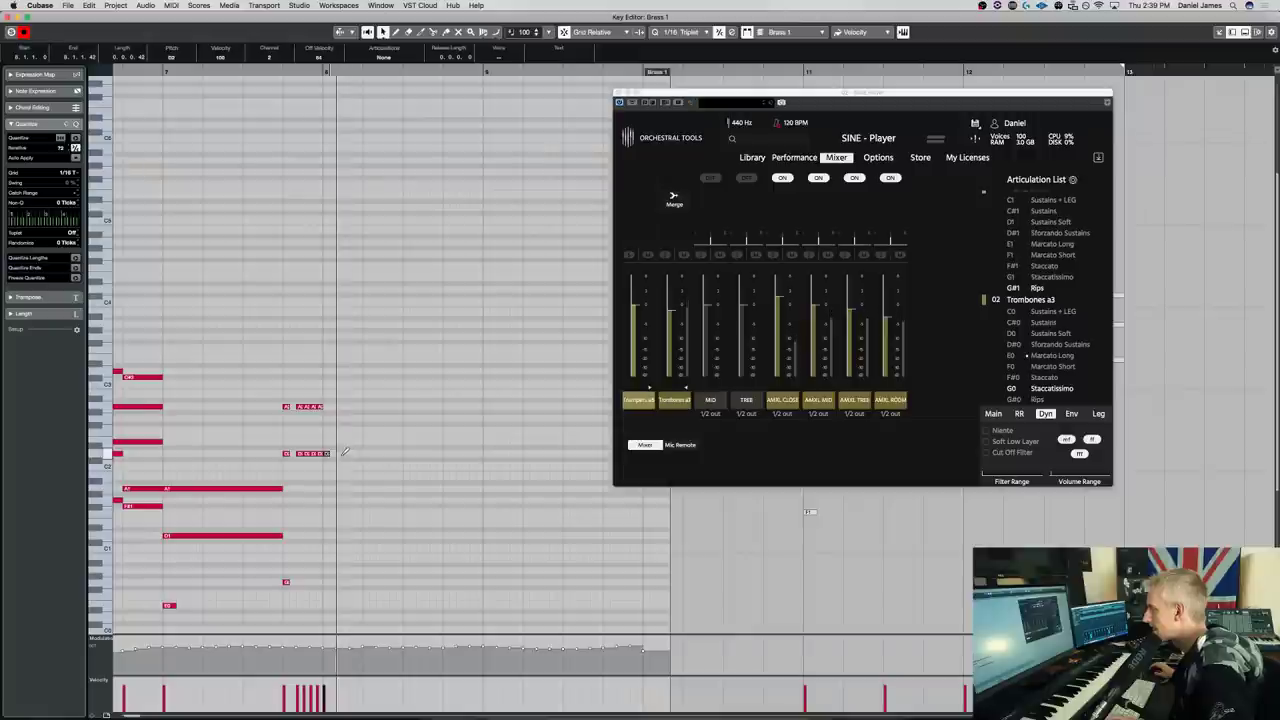
click(334, 406)
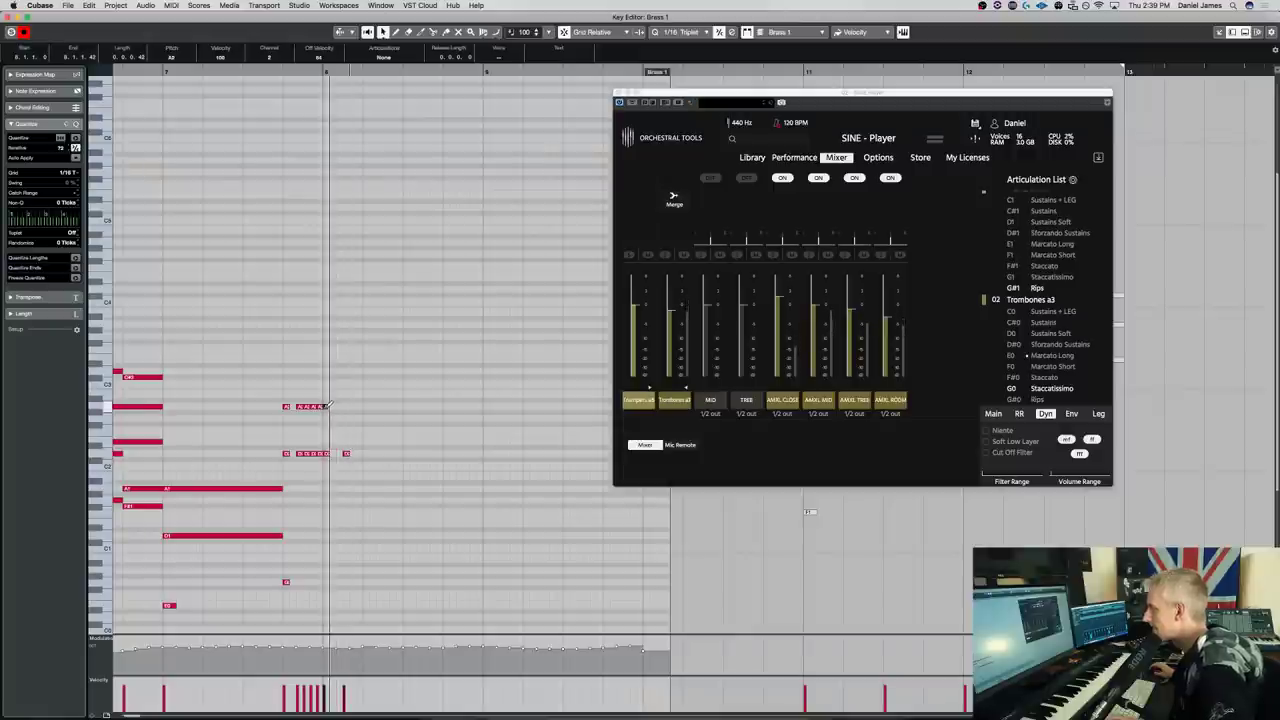
Add an F#0 keyswitch before the last hit in bar 8 and draw a held D2 note through the first three beats of bar 7
click(345, 605)
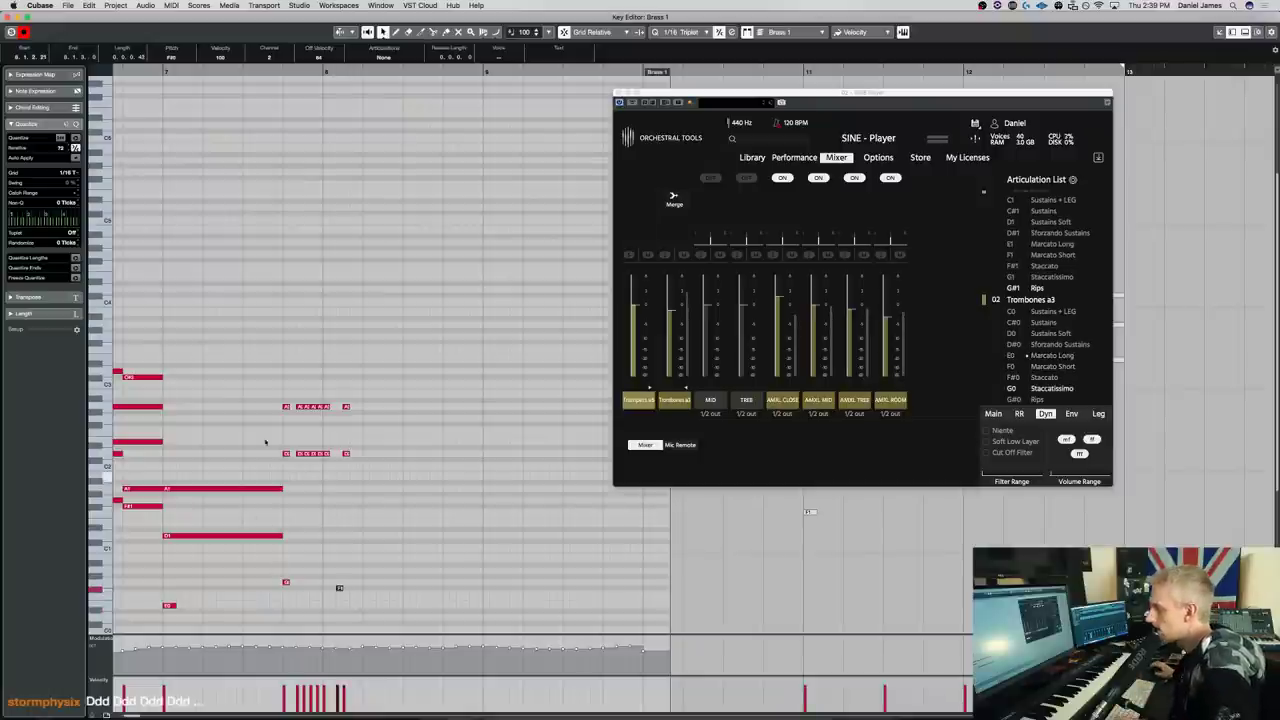
scroll(388, 350, left, 1)
scroll(395, 355, left, 2)
scroll(395, 355, up, 1)
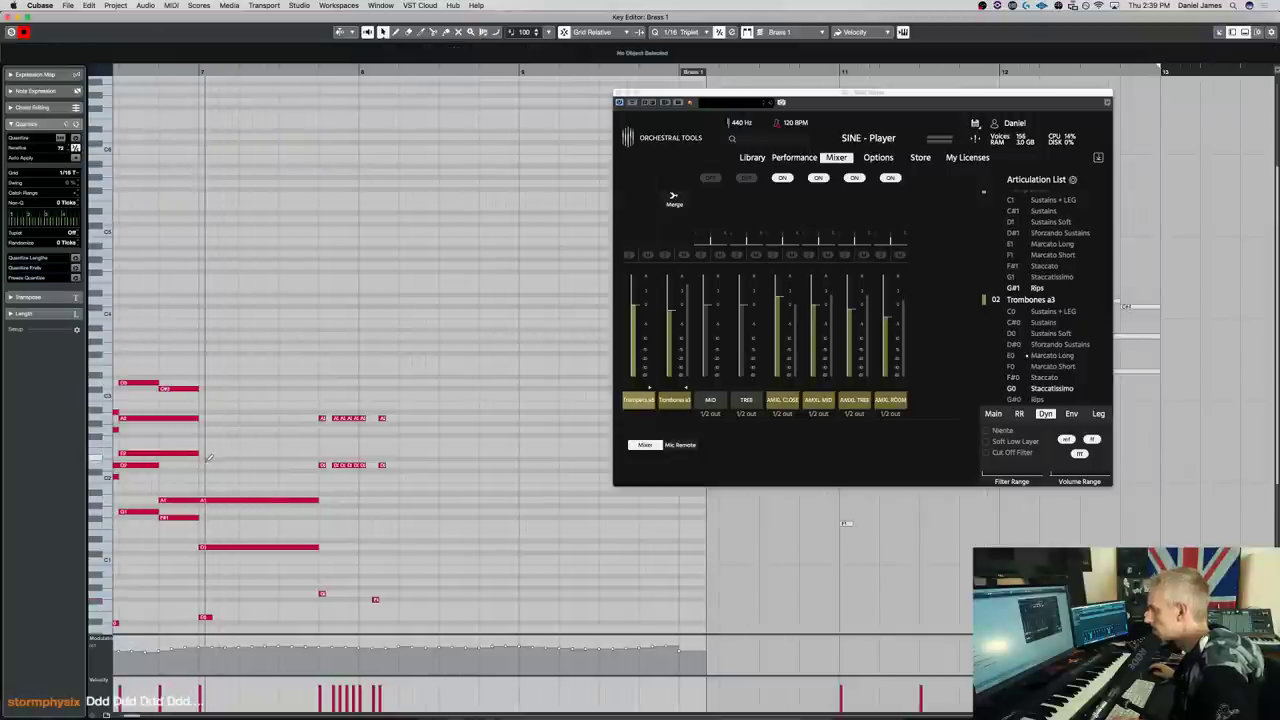
drag(201, 465, 321, 466)
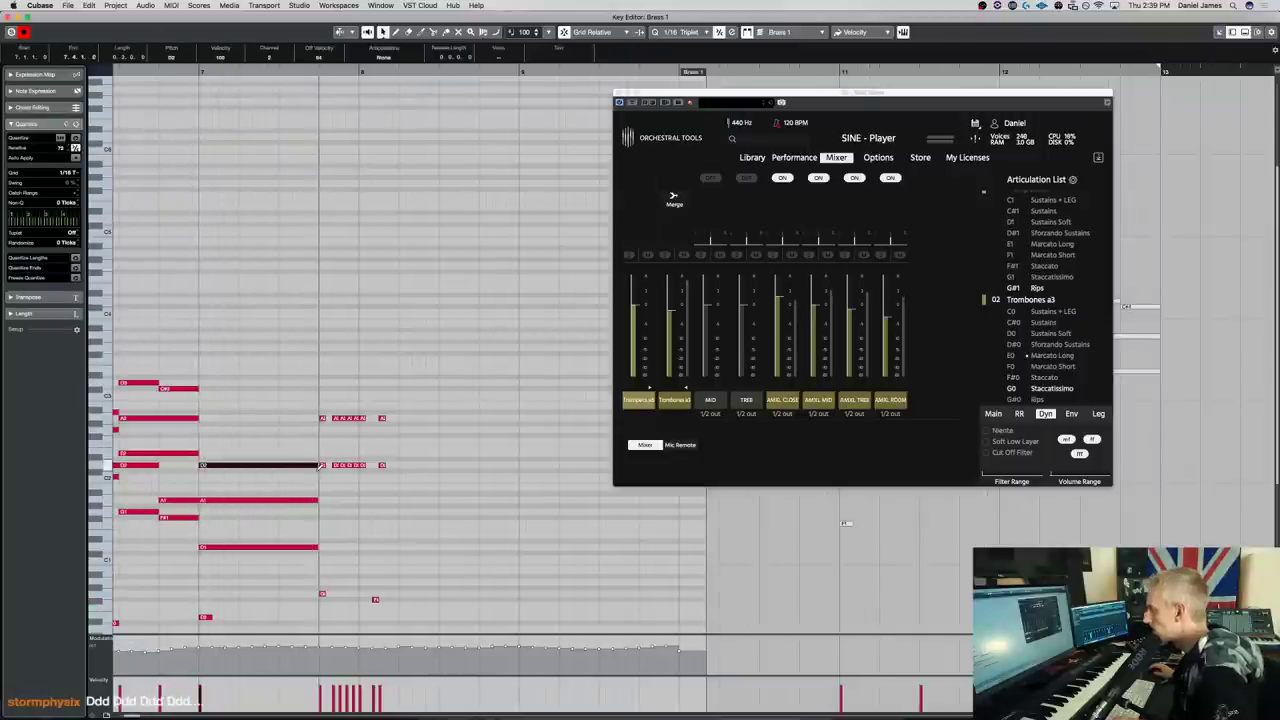
key(space)
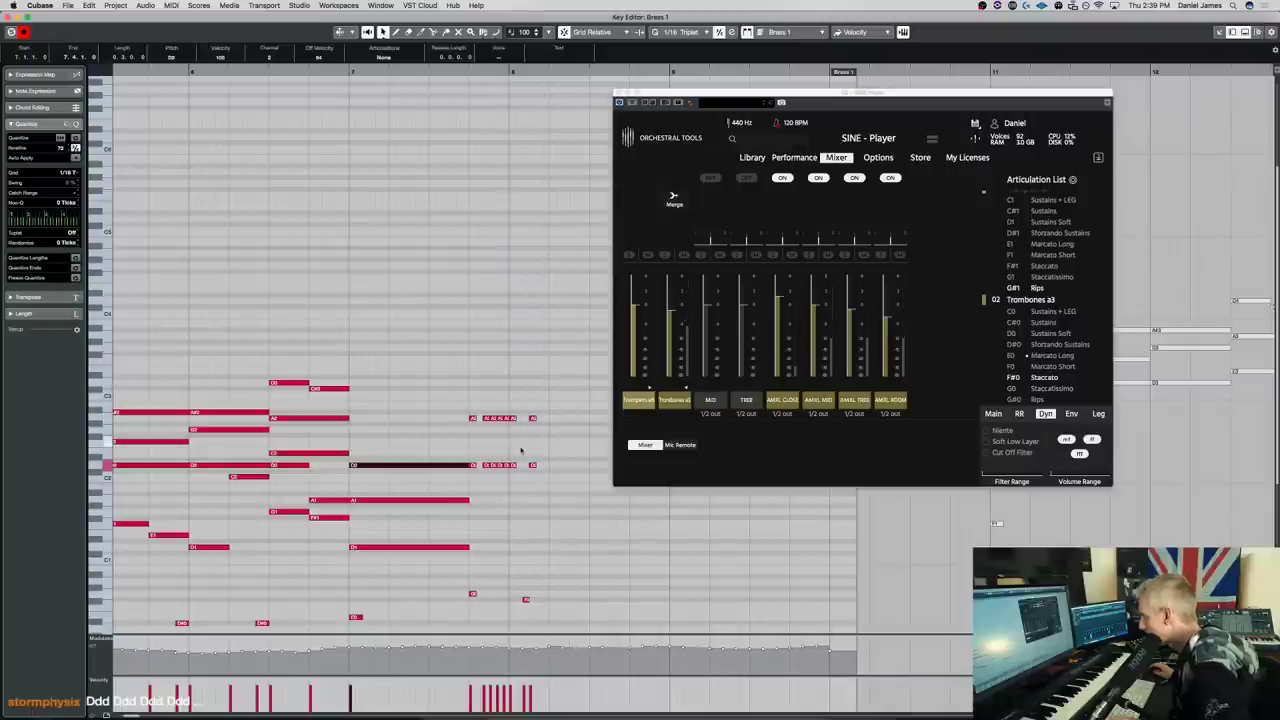
Add one more pair of D2 and A2 hits in bar 8 and play back from bar 7
drag(533, 418, 526, 420)
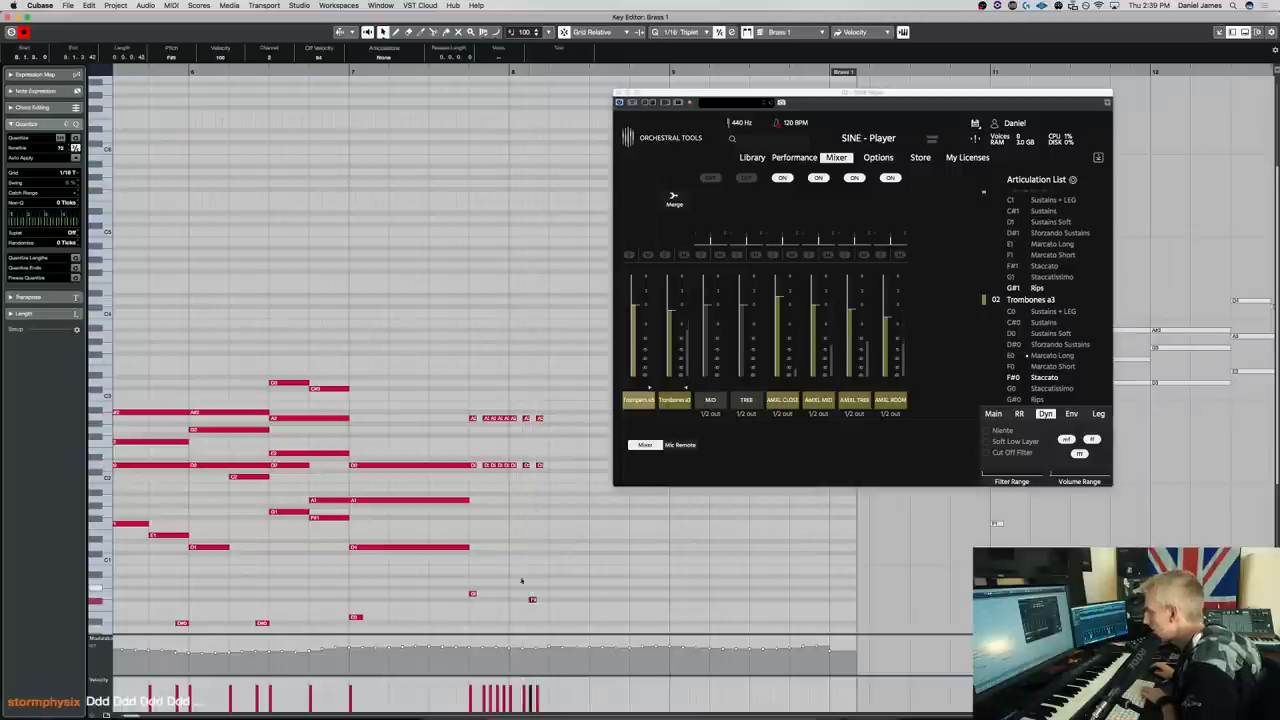
click(413, 71)
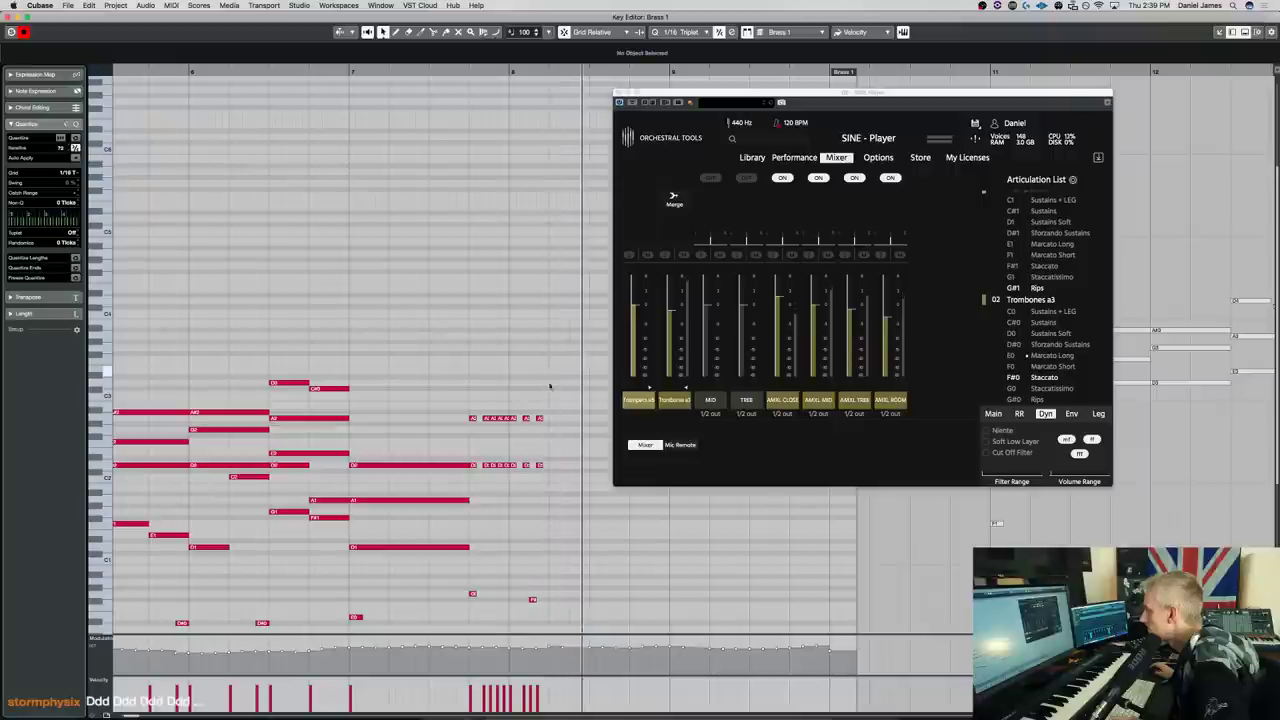
Try the F#0 keyswitch at the start of bar 8 with a G0 keyswitch on the following hit, auditioning the passage
drag(536, 601, 522, 601)
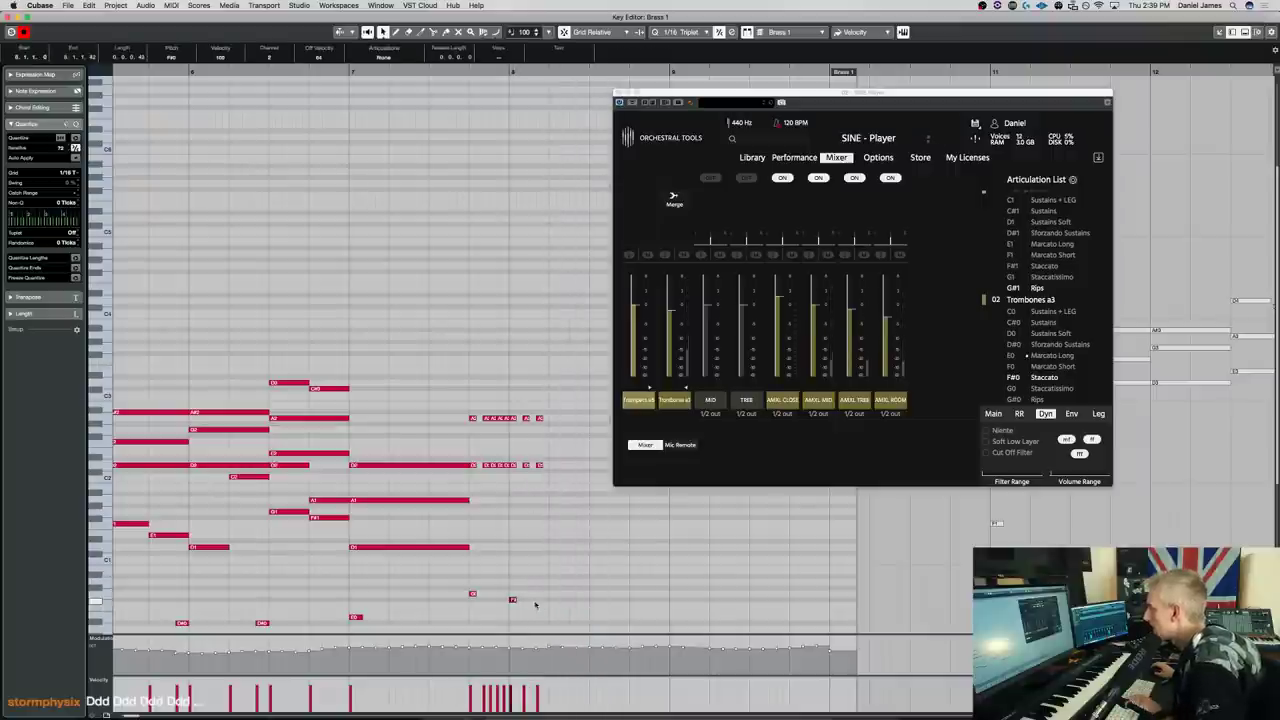
click(533, 594)
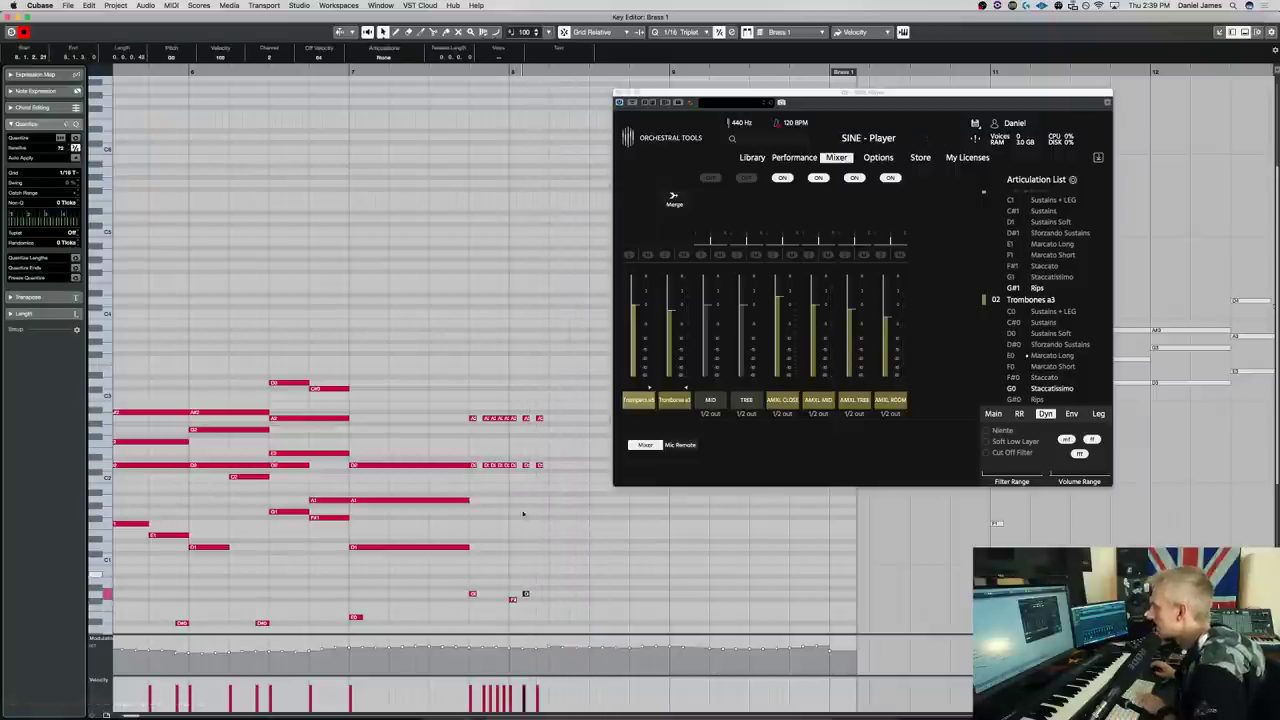
click(443, 70)
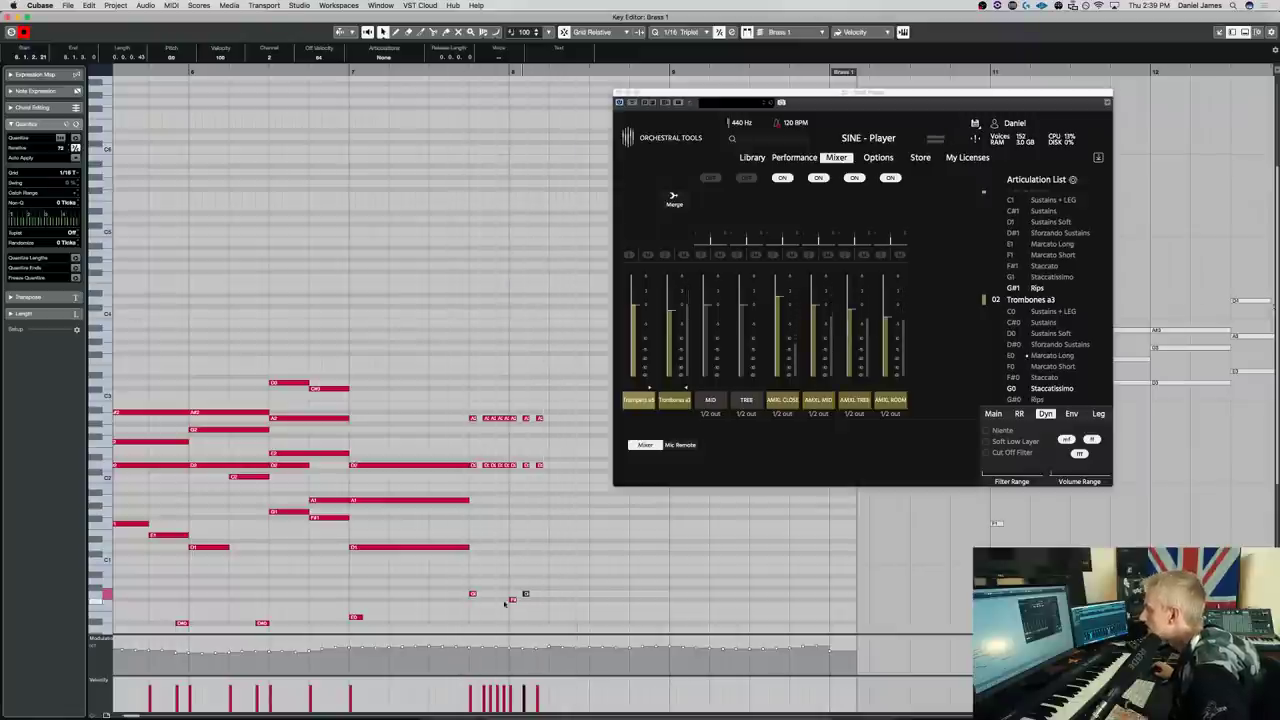
click(451, 70)
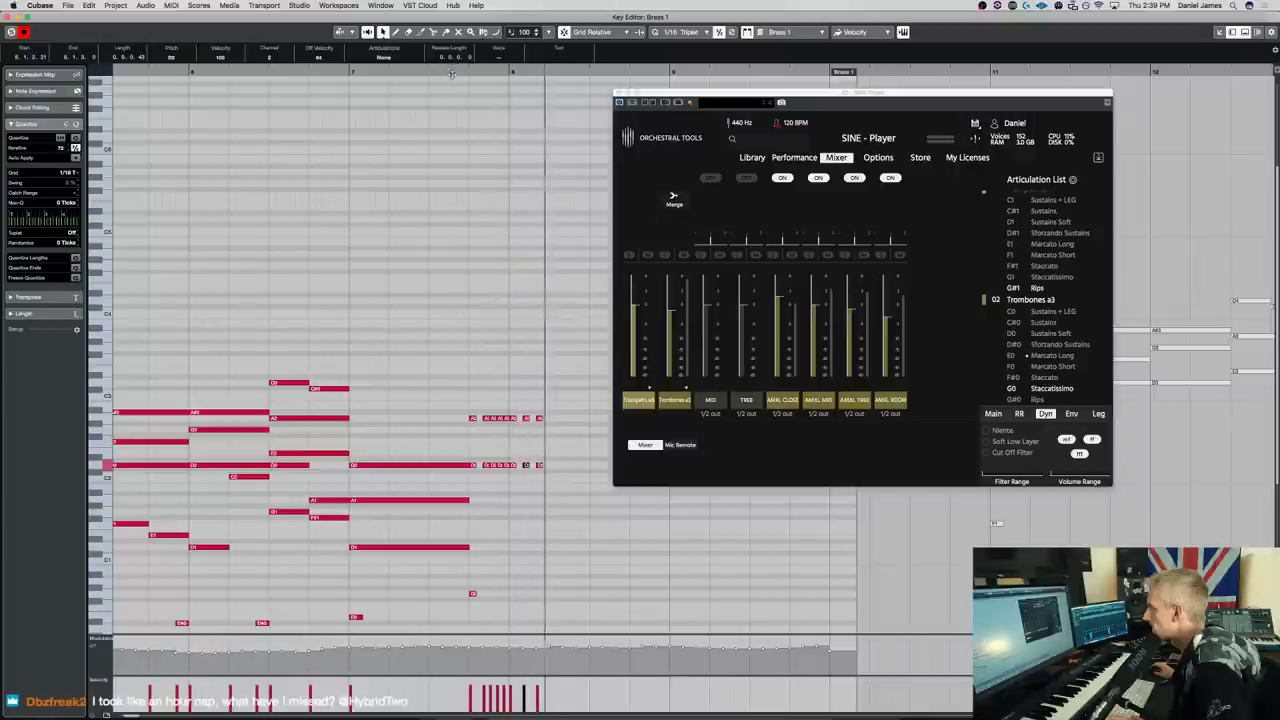
Duplicate the short rhythm pattern further into bar 8, lower the copied upper notes to G2 and play it back
scroll(468, 283, right, 3)
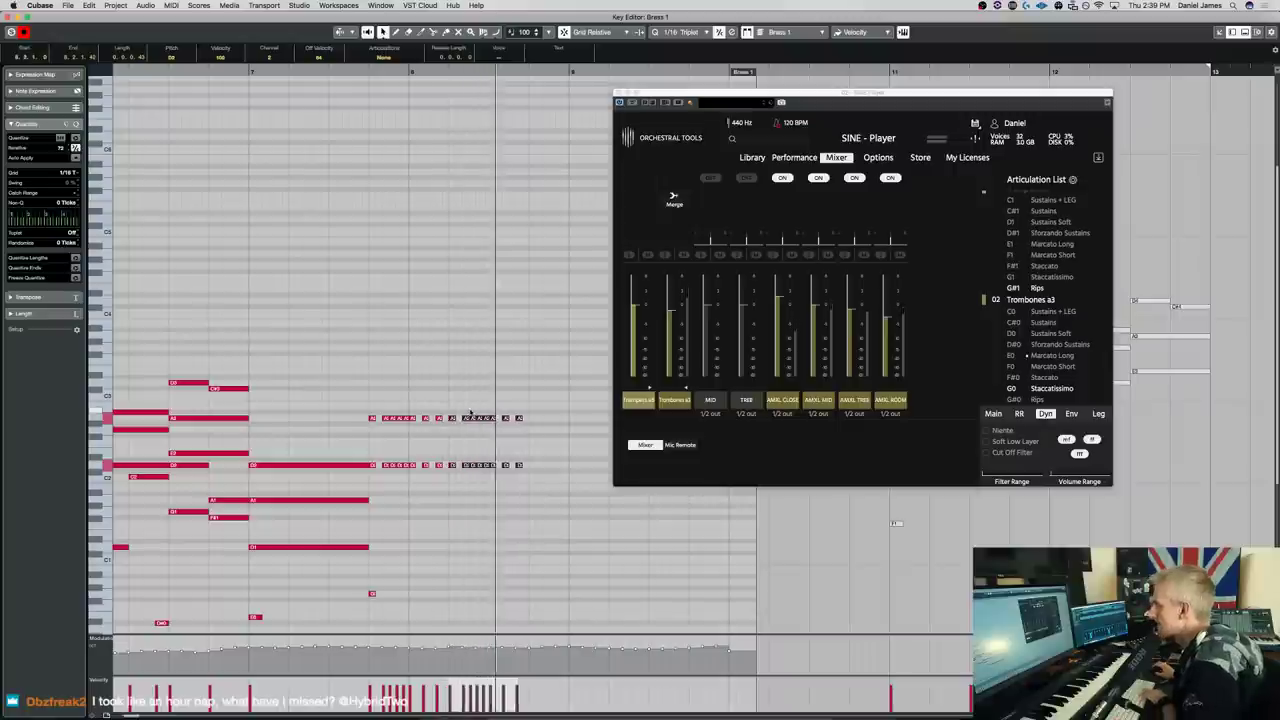
key(space)
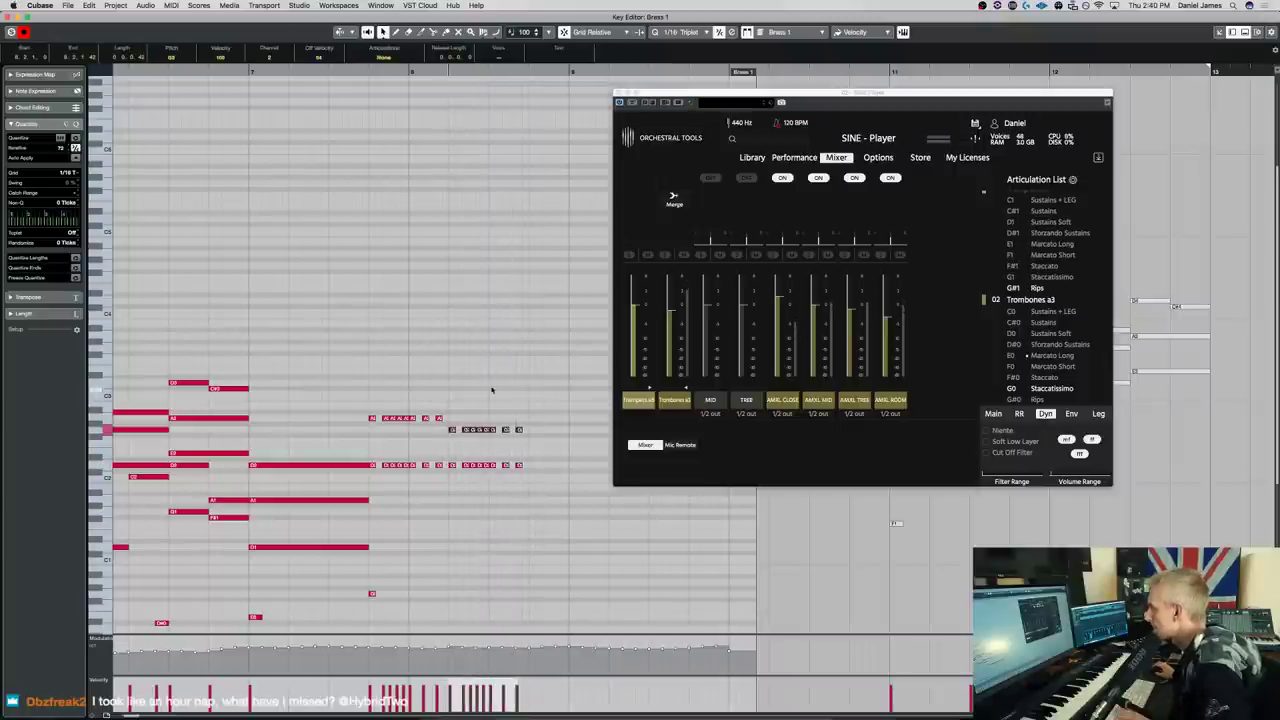
click(350, 68)
key(space)
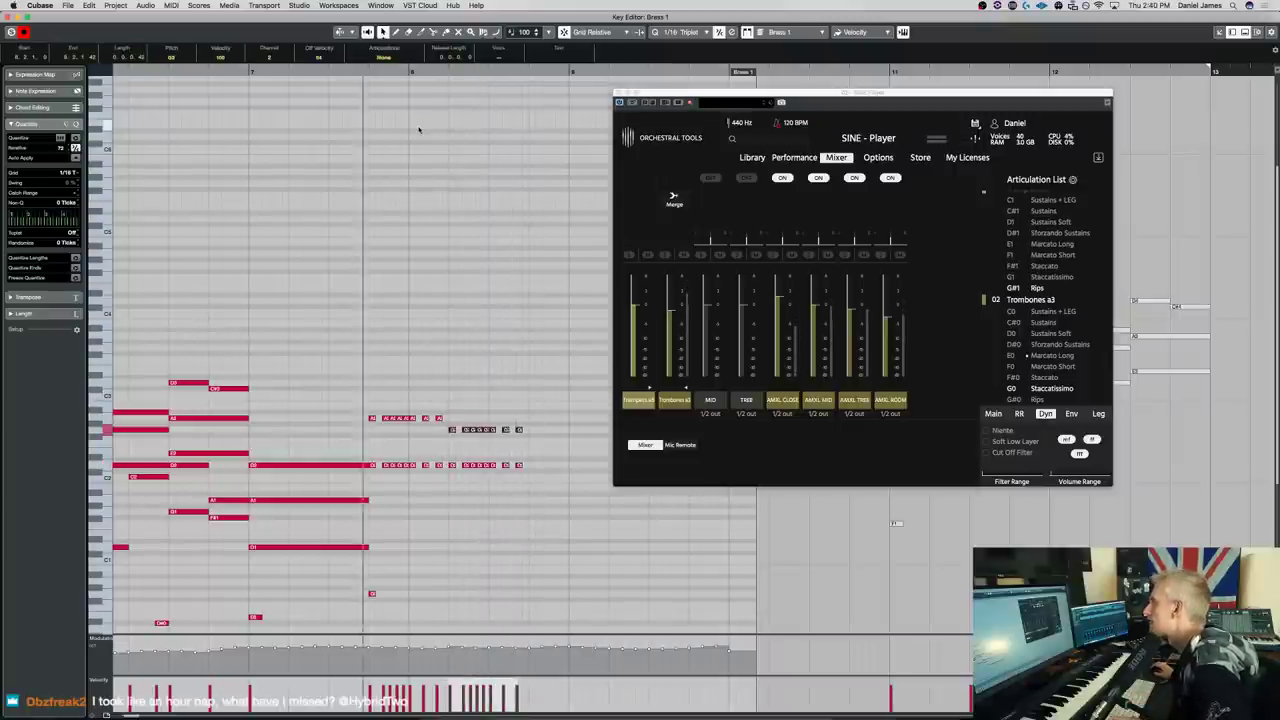
key(space)
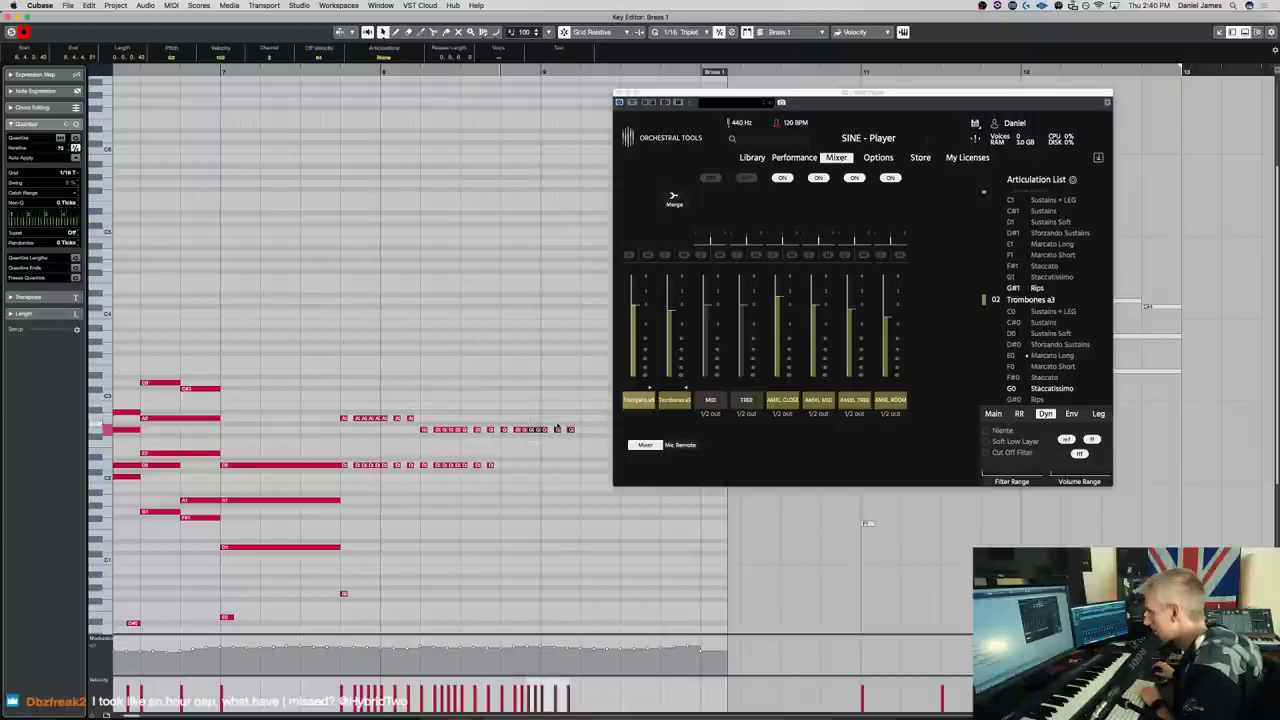
Lower the last copied upper hits around the end of bar 8 into a descending line of F2, E2 and C#2
drag(502, 443, 593, 431)
key(Down)
key(Down)
key(Down)
key(Down)
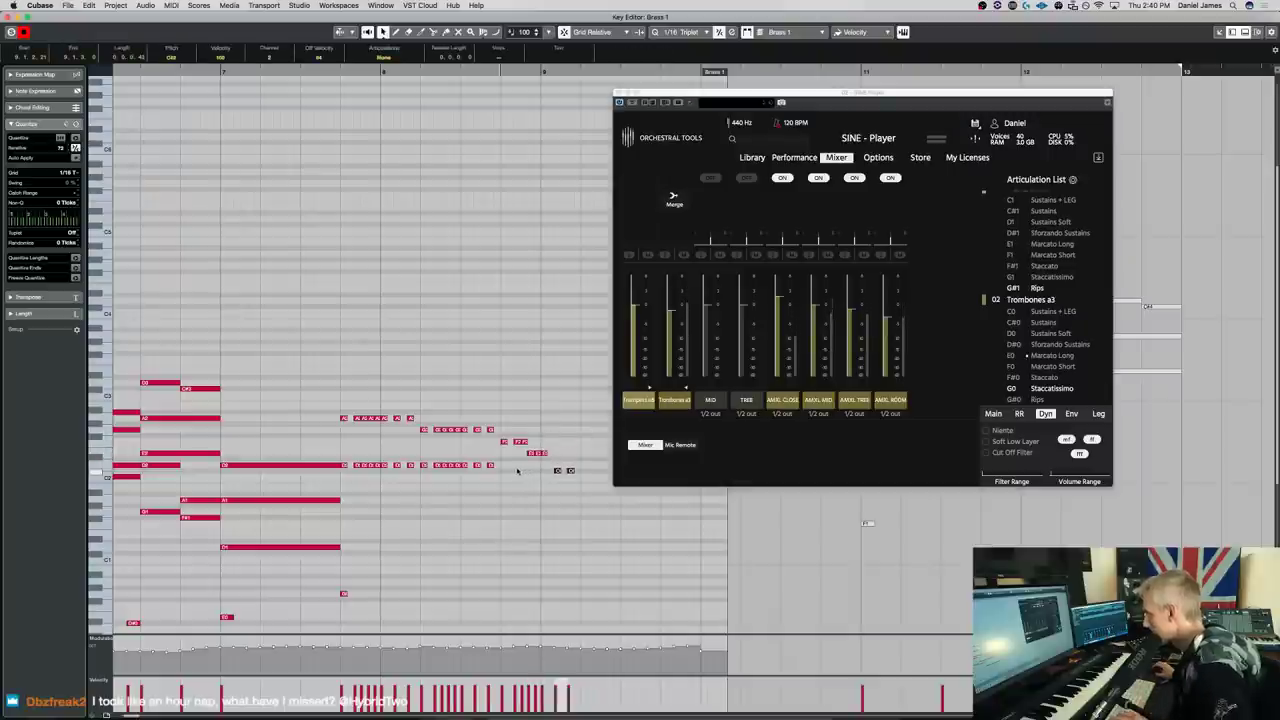
Add D2 hits beneath the descending F2, E2 and C#2 notes and play the passage back
click(506, 465)
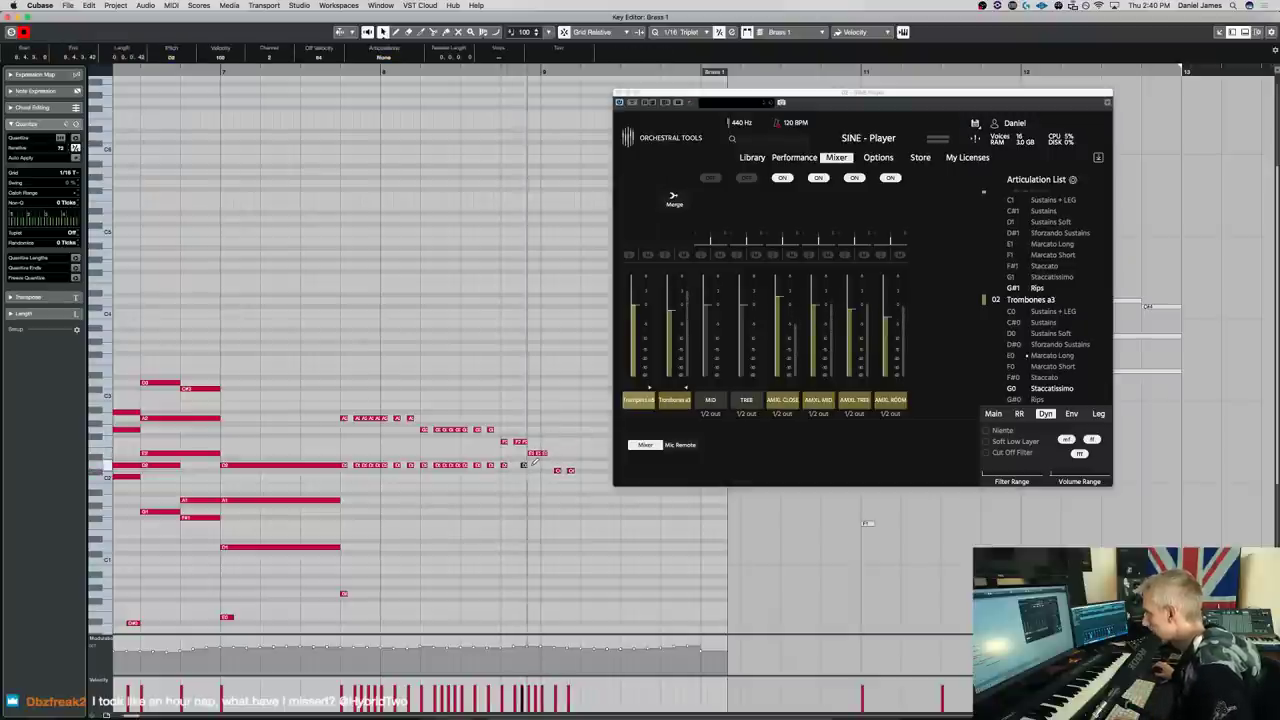
click(530, 465)
click(543, 465)
click(557, 465)
key(space)
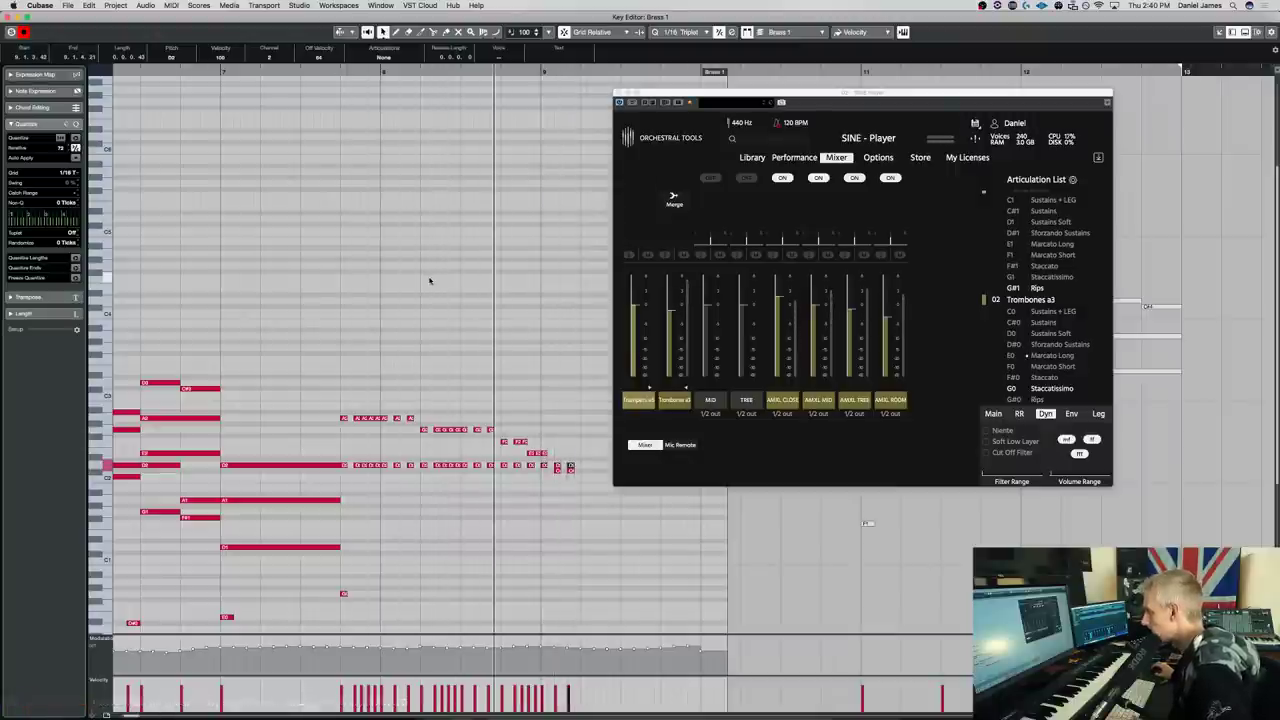
key(space)
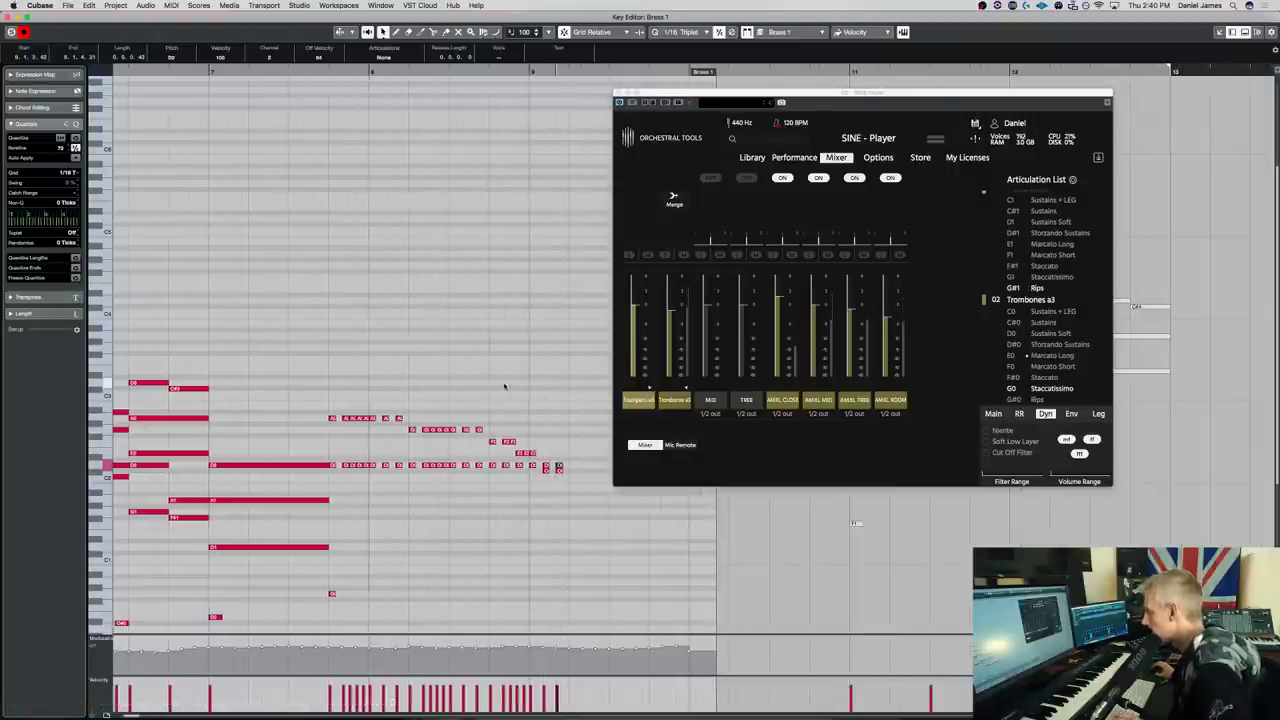
Extend bar 9 with further D2 hits and a closing held D2 note, with F#0, G0 and G#0 keyswitches
scroll(504, 386, right, 3)
click(429, 465)
click(450, 465)
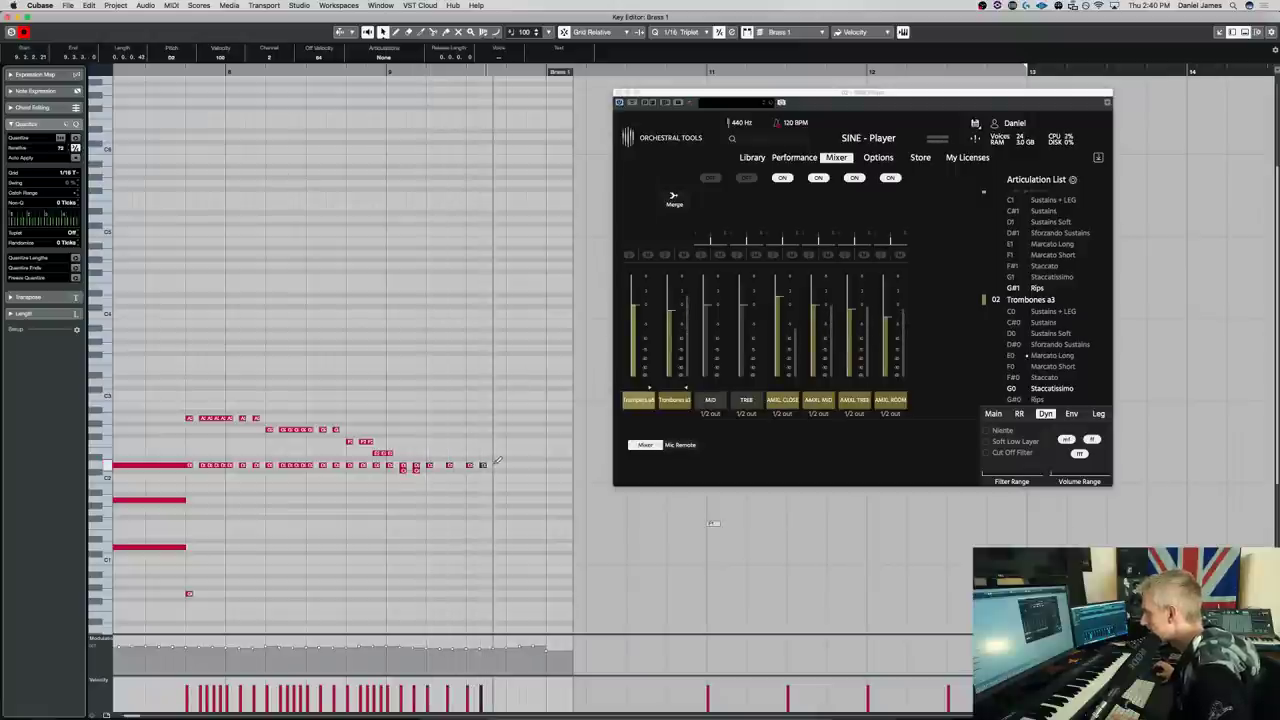
drag(462, 476, 422, 456)
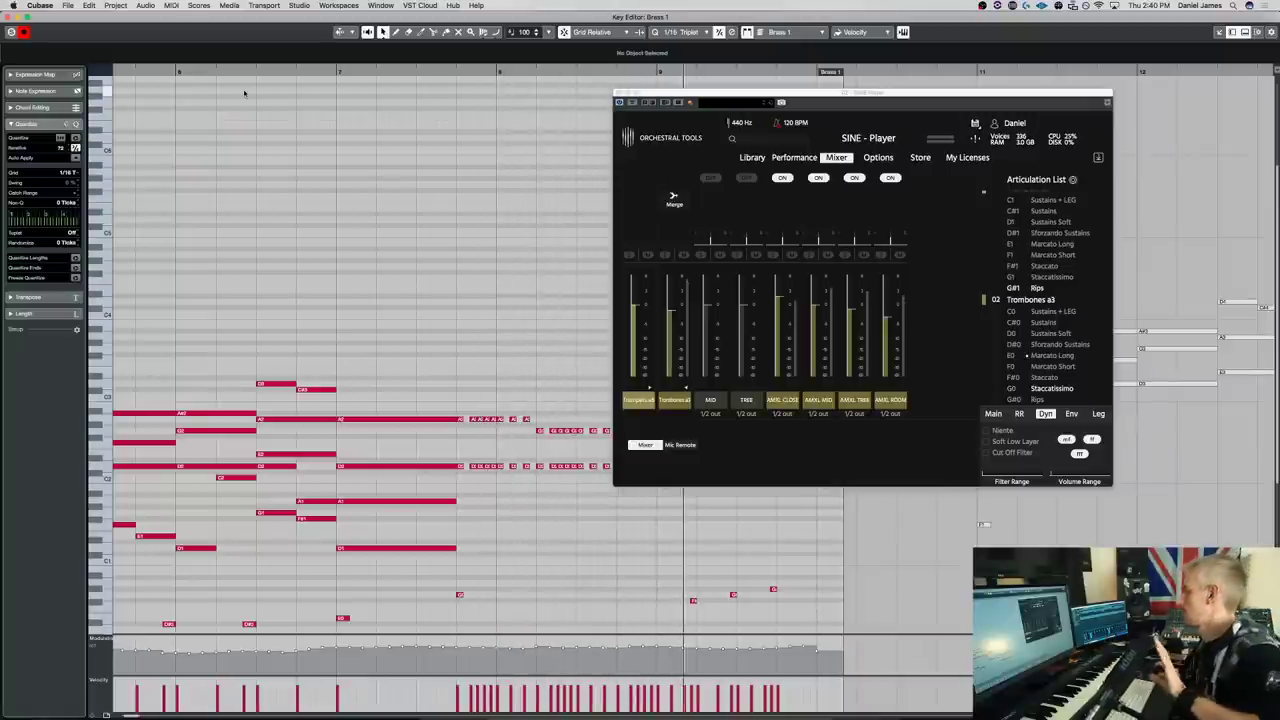
Raise the F#0 keyswitch in bar 9 to G0, remove the G0 keyswitch after it and play the passage back
drag(740, 103, 951, 90)
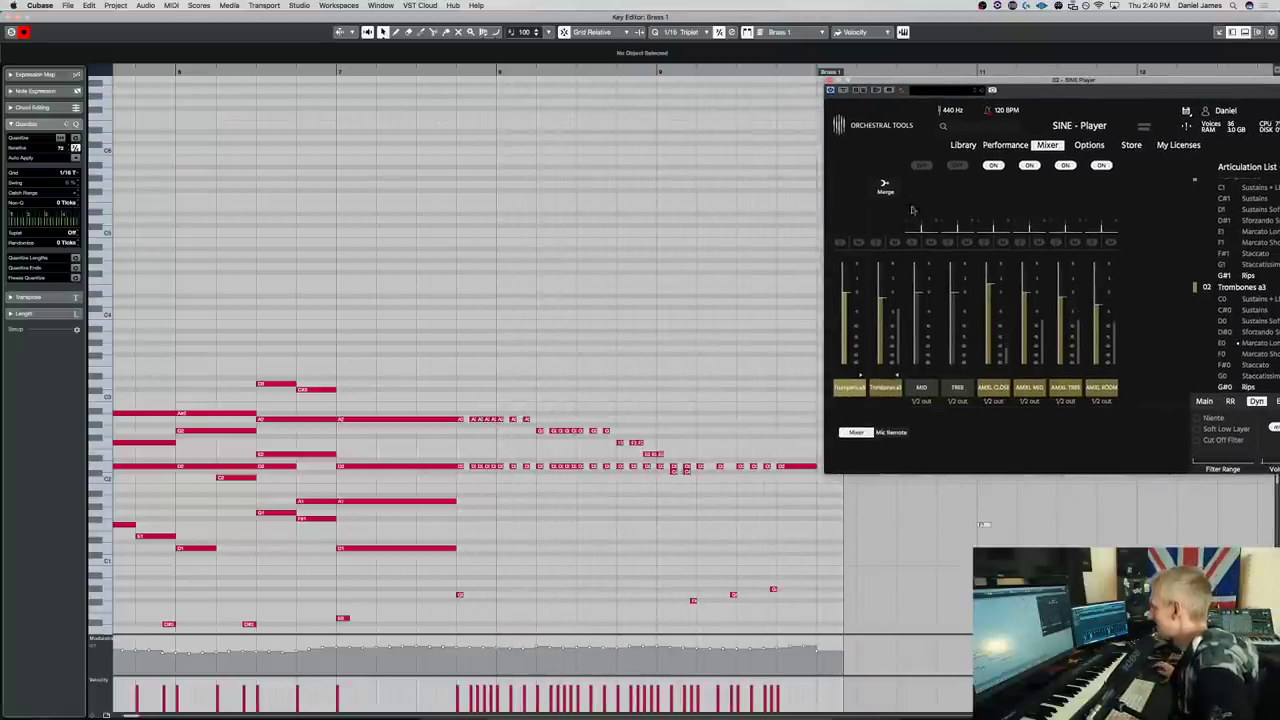
click(693, 600)
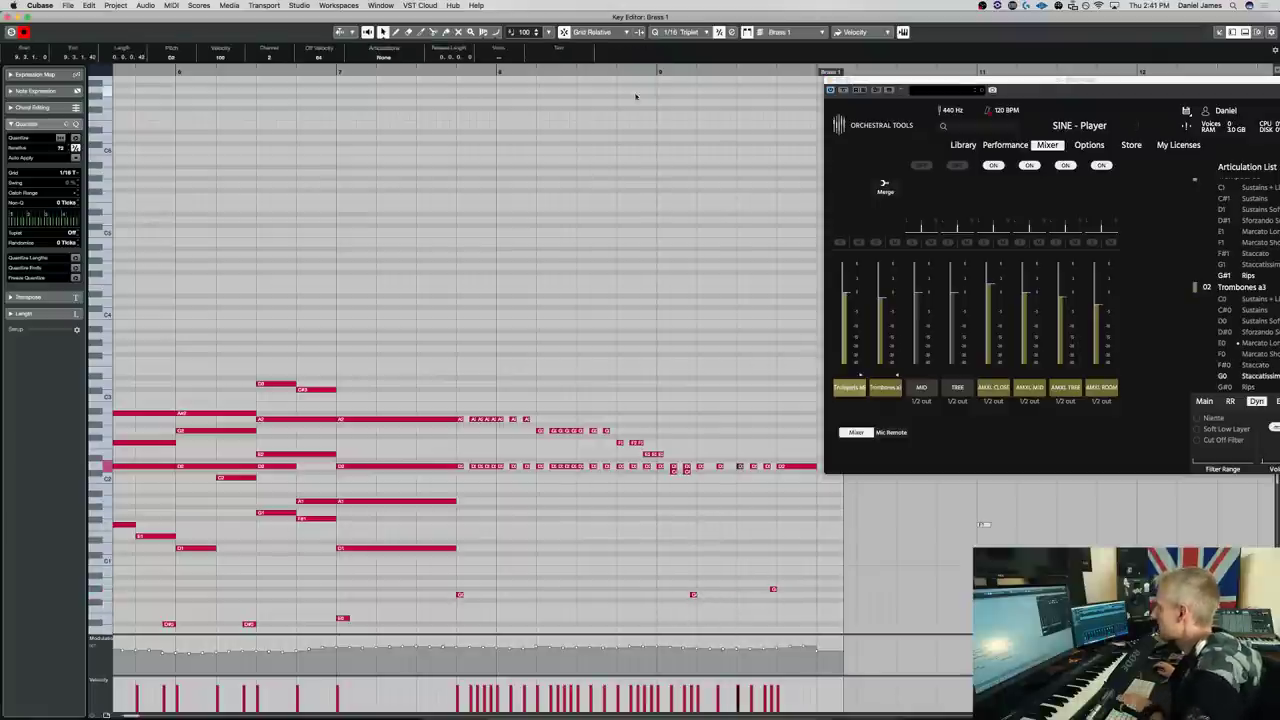
key(space)
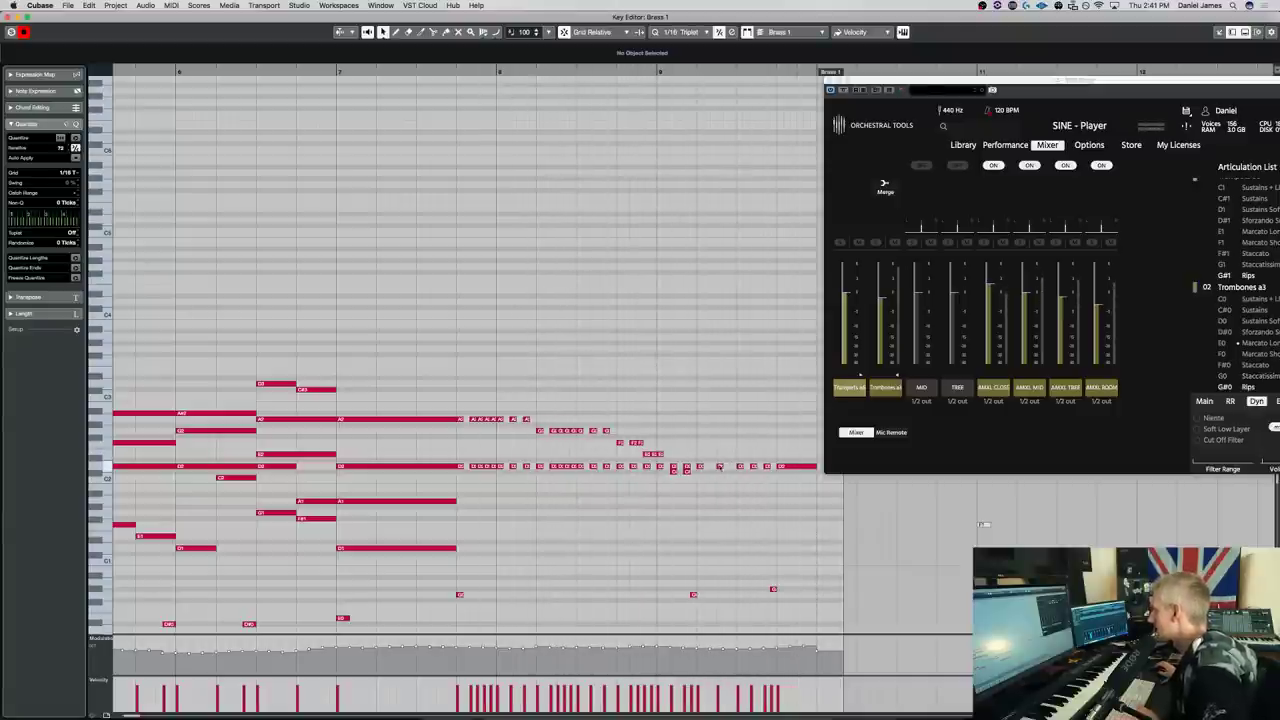
Remove the final D2 hits and held D2 note from bar 9, with a G0 keyswitch on the last remaining hit
drag(735, 476, 745, 458)
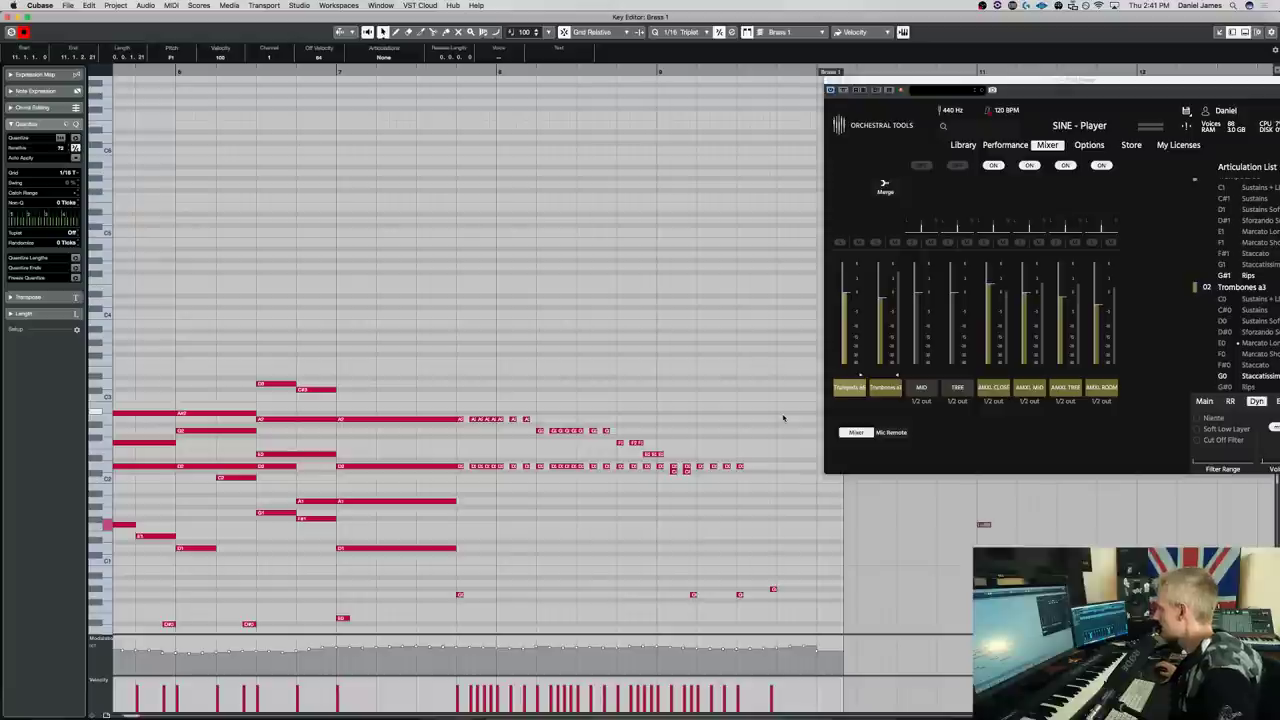
key(g)
key(g)
key(g)
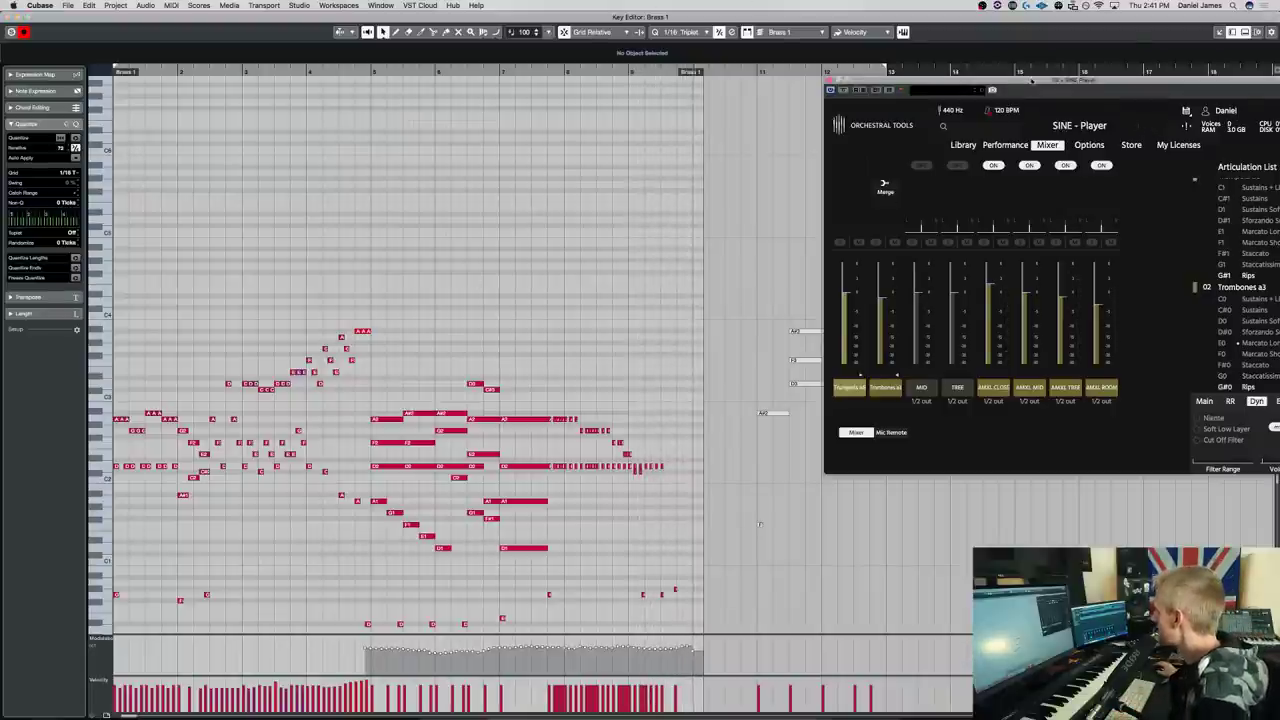
Enable the MID and TREE mics and disable the AMXL MID, AMXL TREE and AMXL ROOM mics
drag(1036, 80, 588, 107)
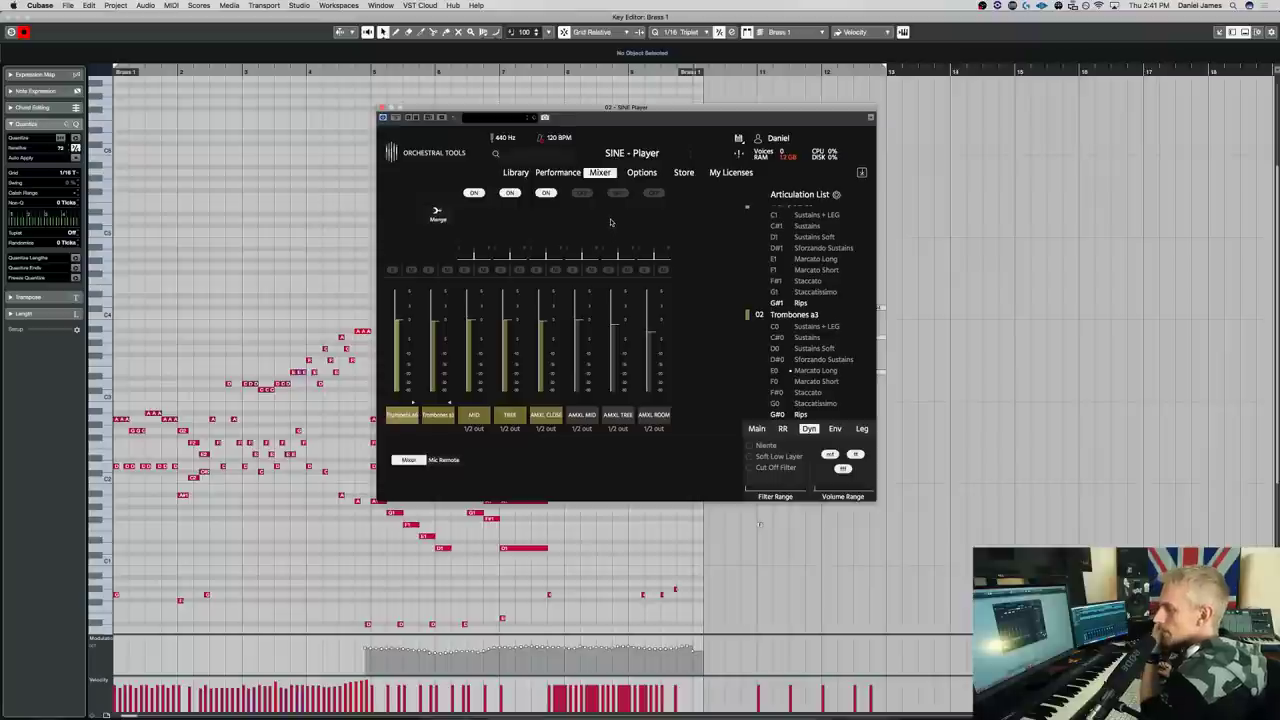
click(250, 218)
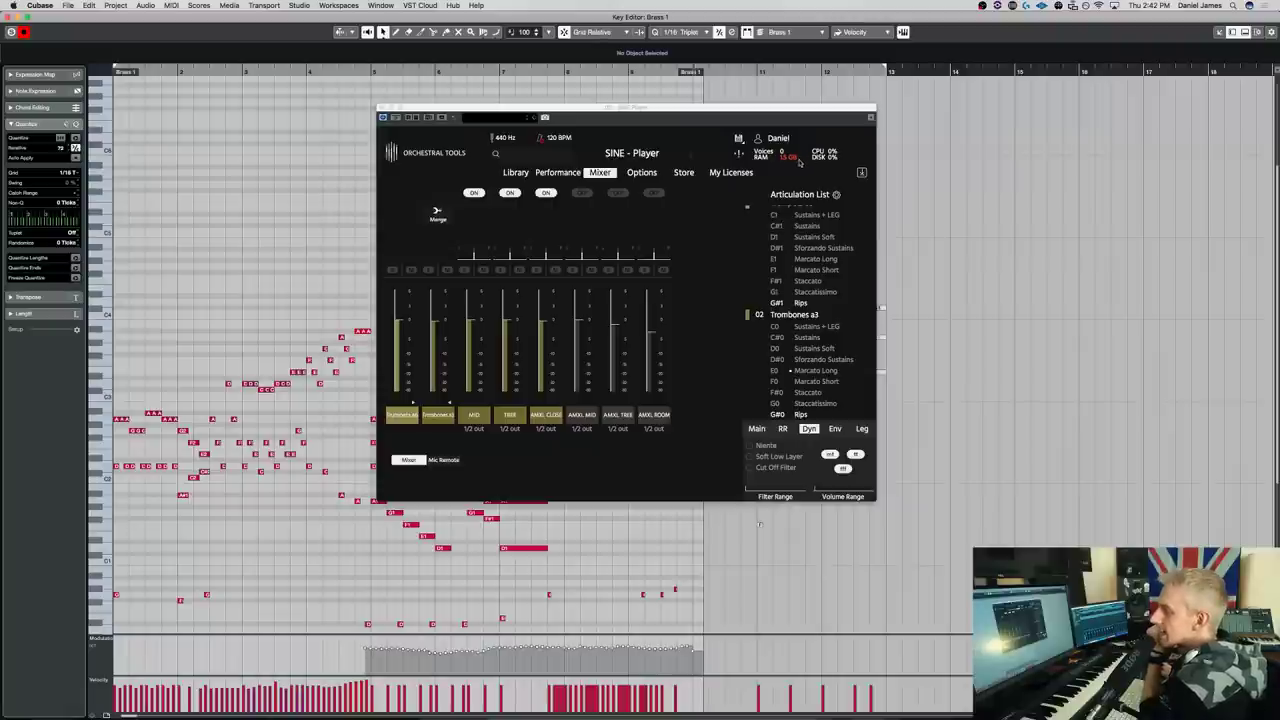
drag(683, 110, 1008, 74)
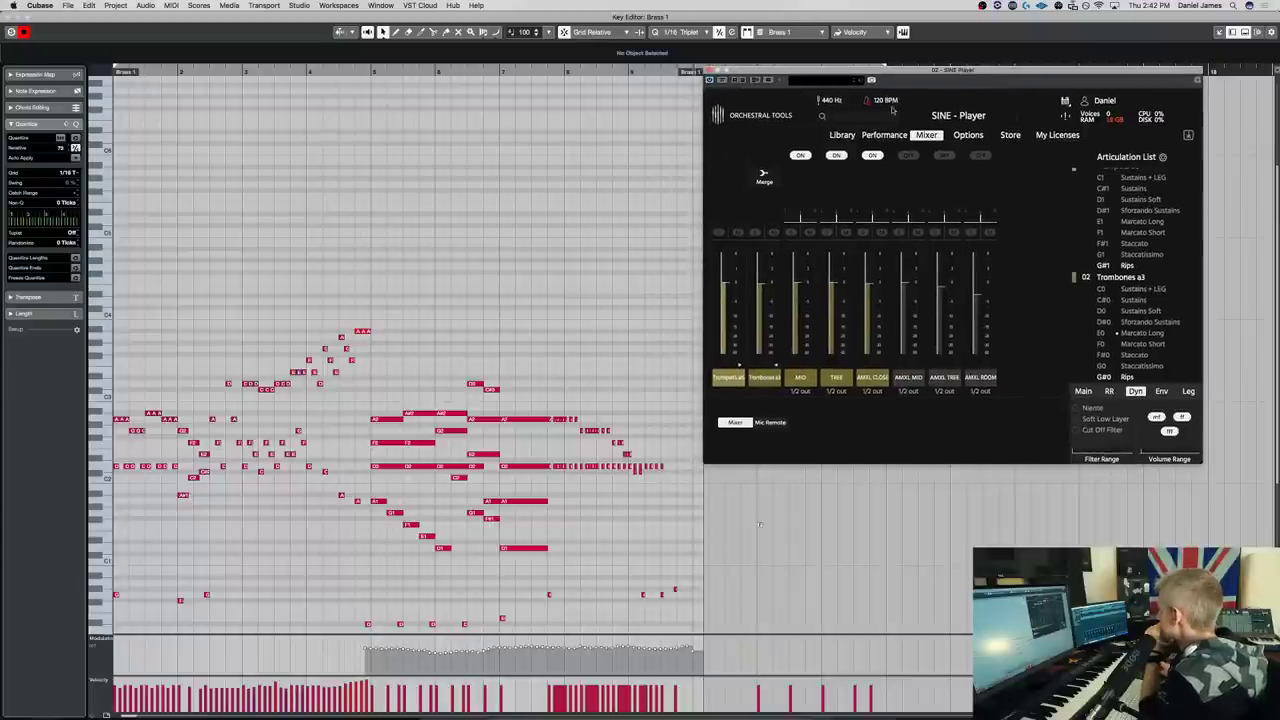
click(573, 232)
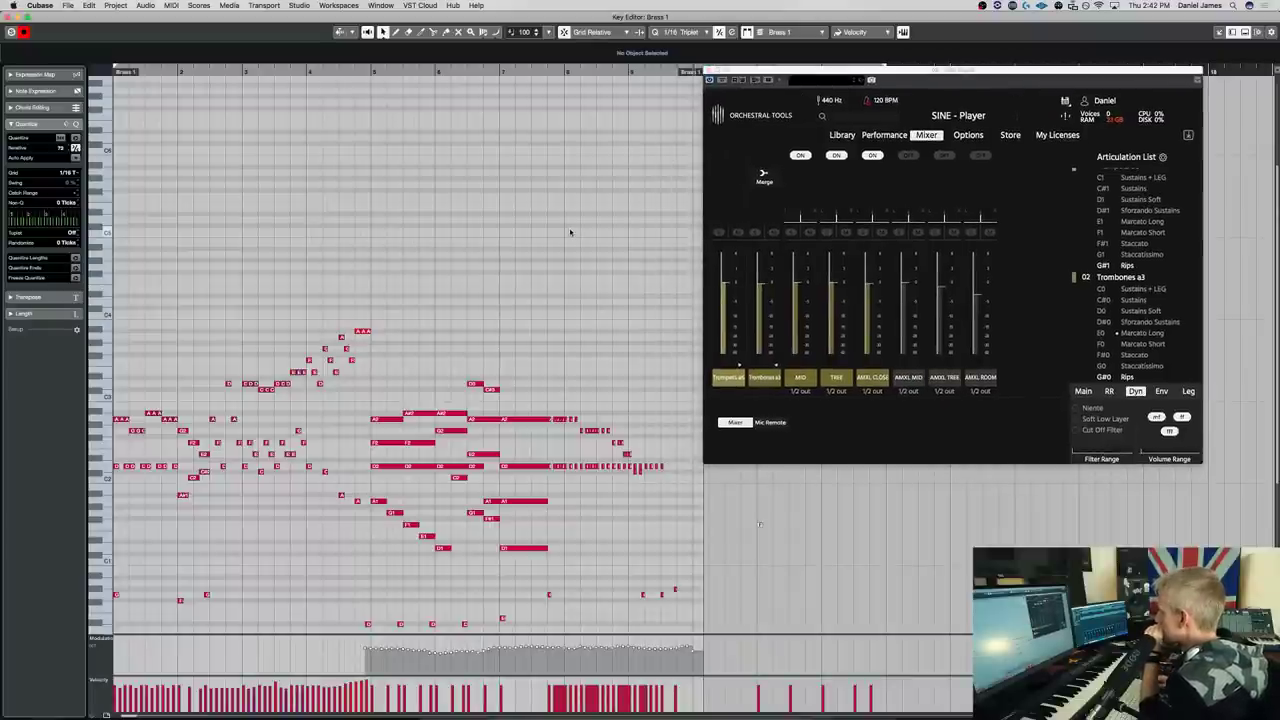
Play the part from the start with the MID mic soloed, comparing it with TREE and AMXL CLOSE added
key(space)
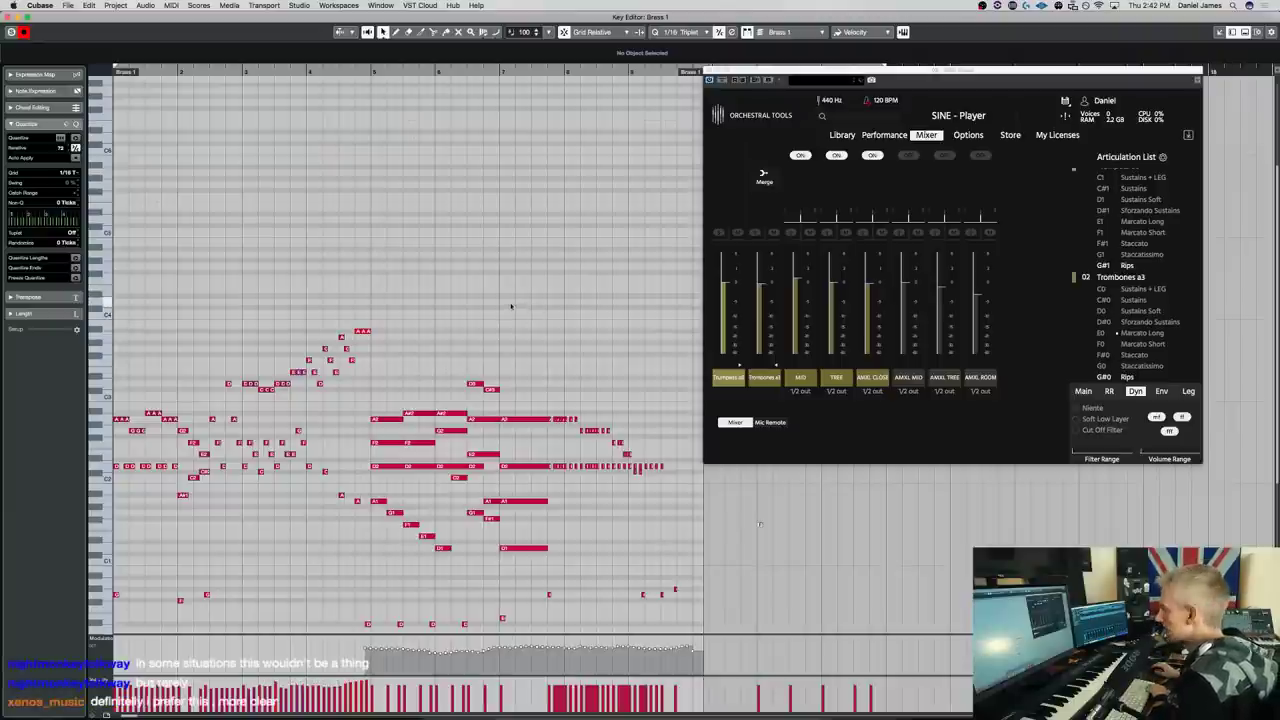
click(791, 233)
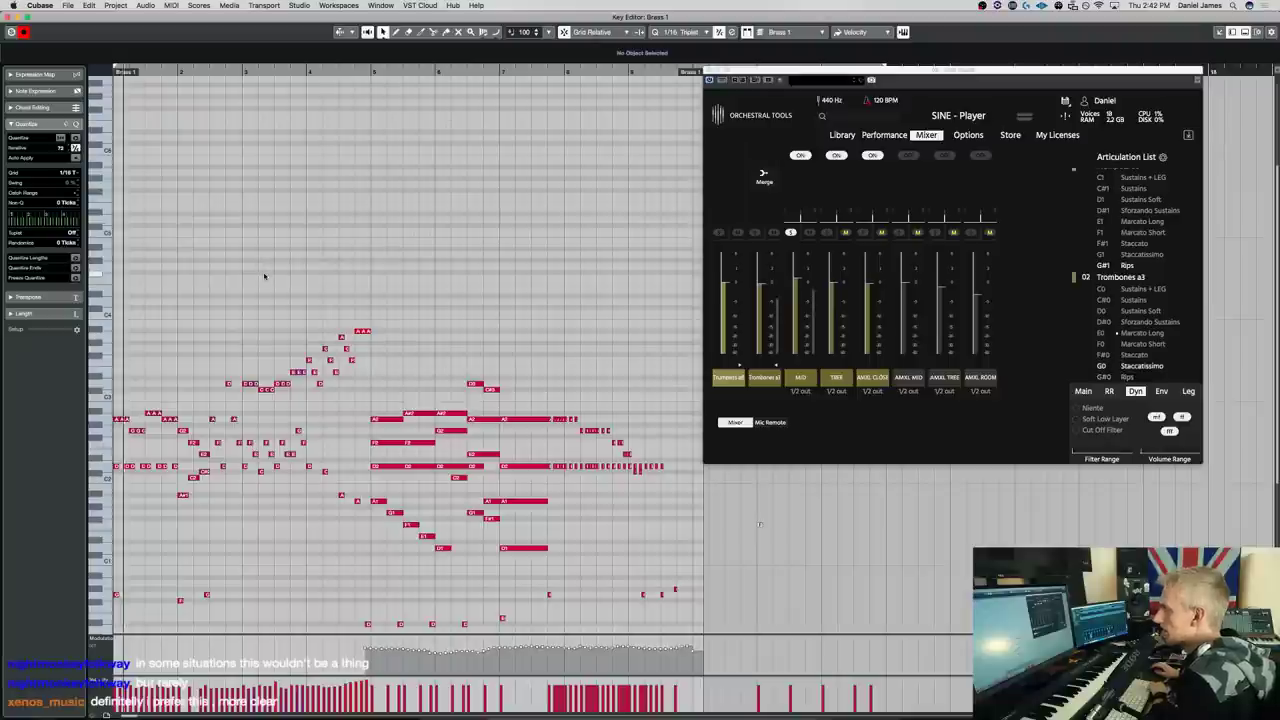
click(827, 233)
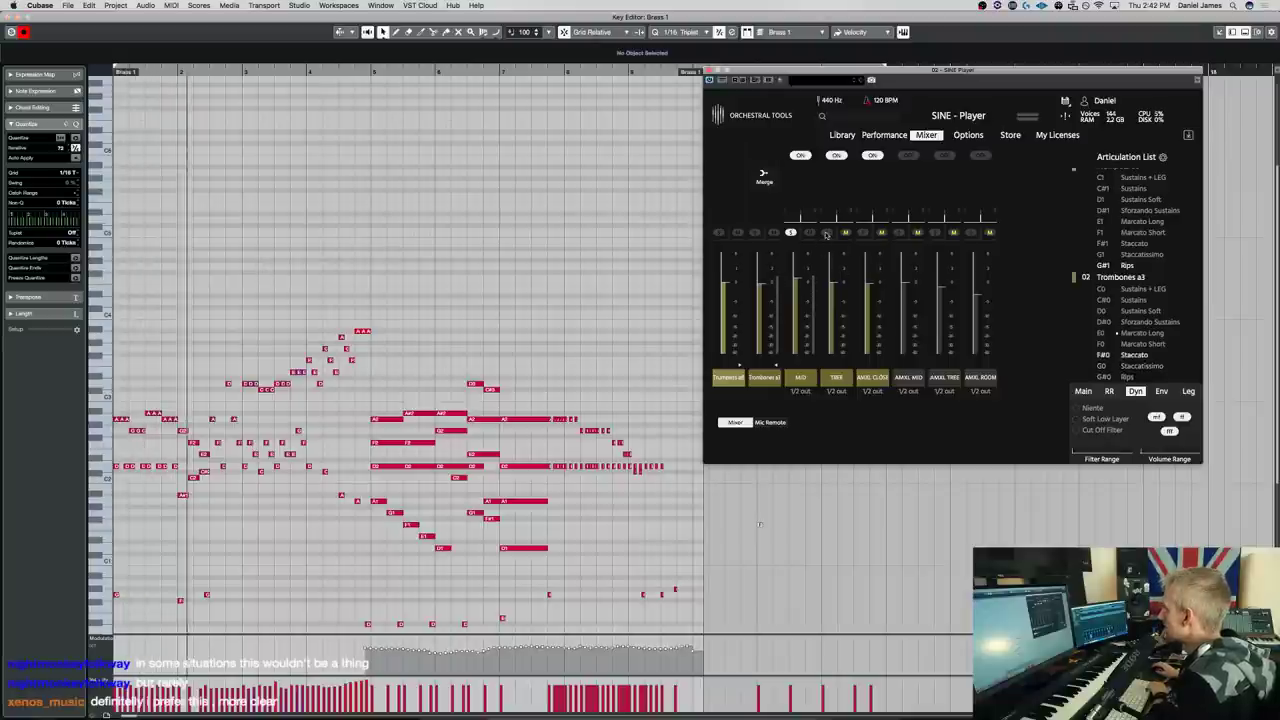
click(827, 233)
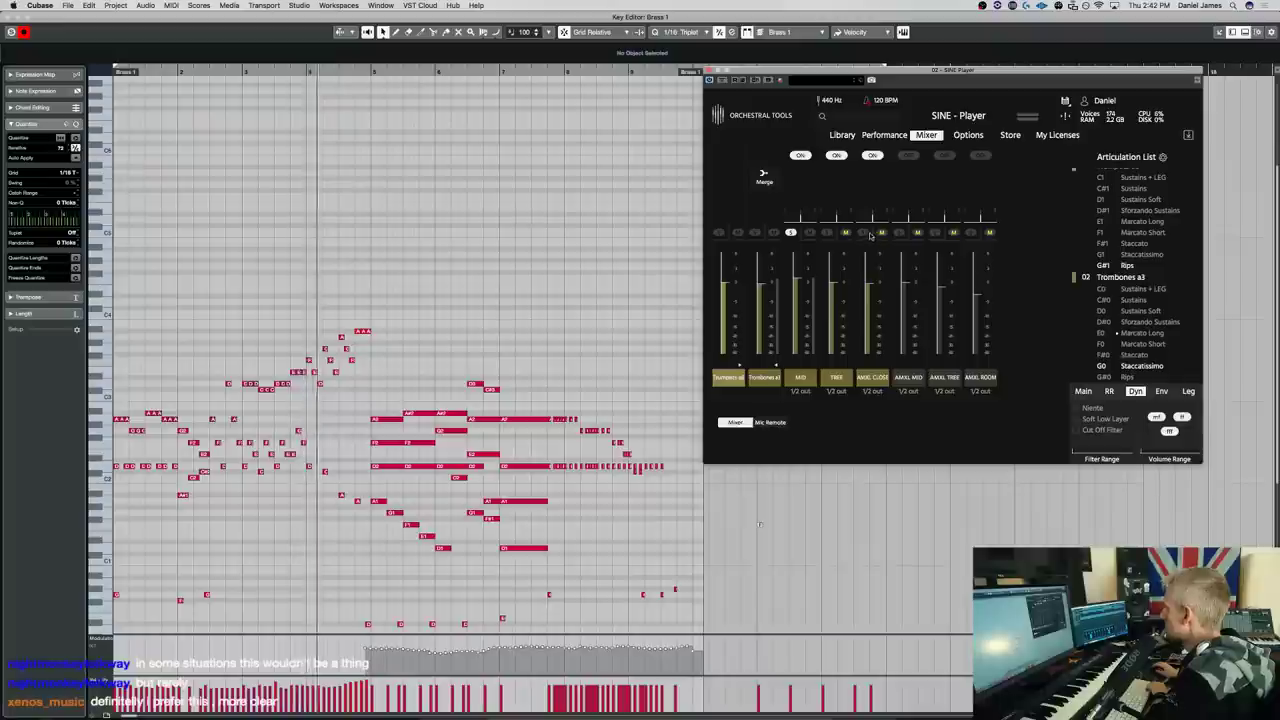
click(863, 232)
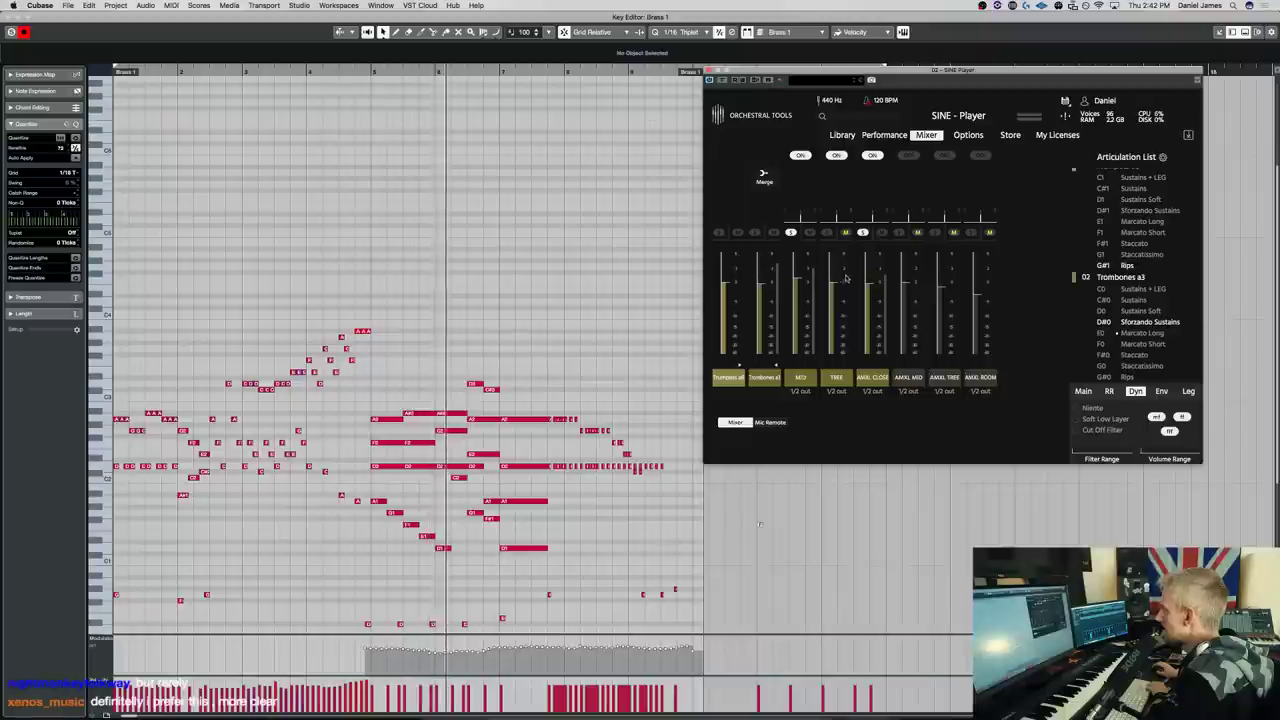
click(448, 249)
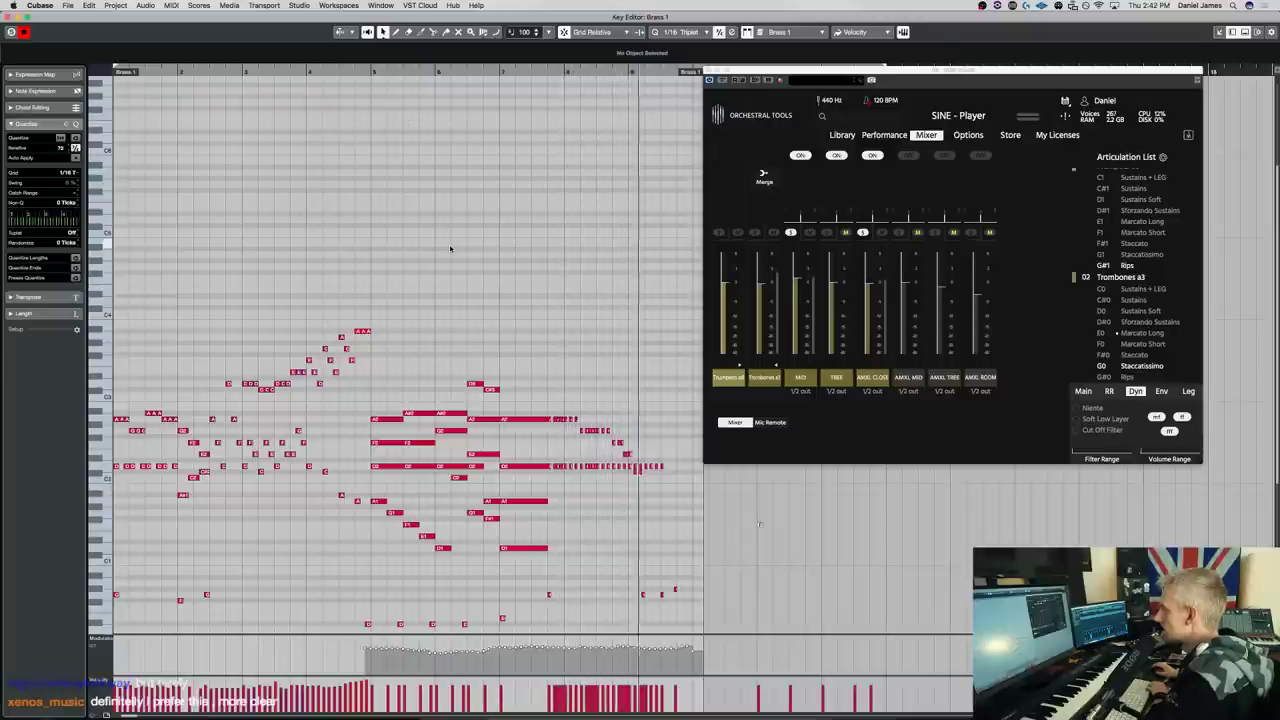
Add the TREE mic to the soloed mics, replay the part and lower the MID fader slightly
click(826, 232)
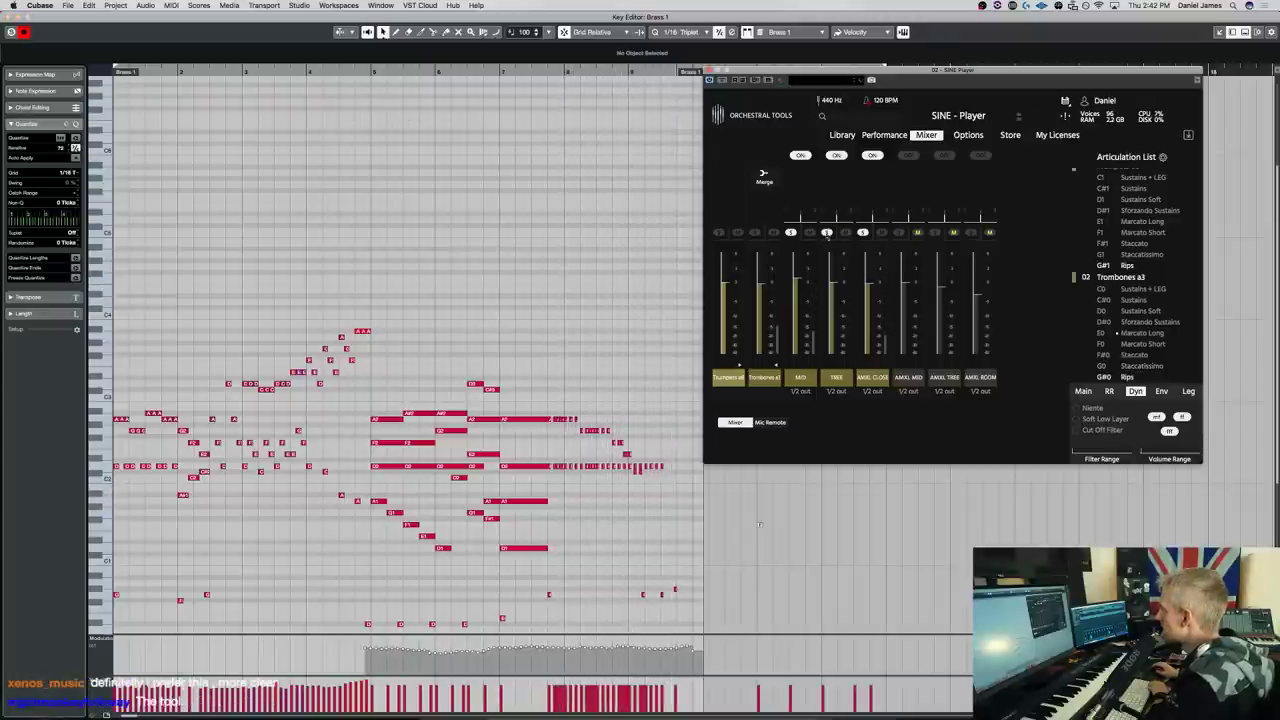
click(580, 279)
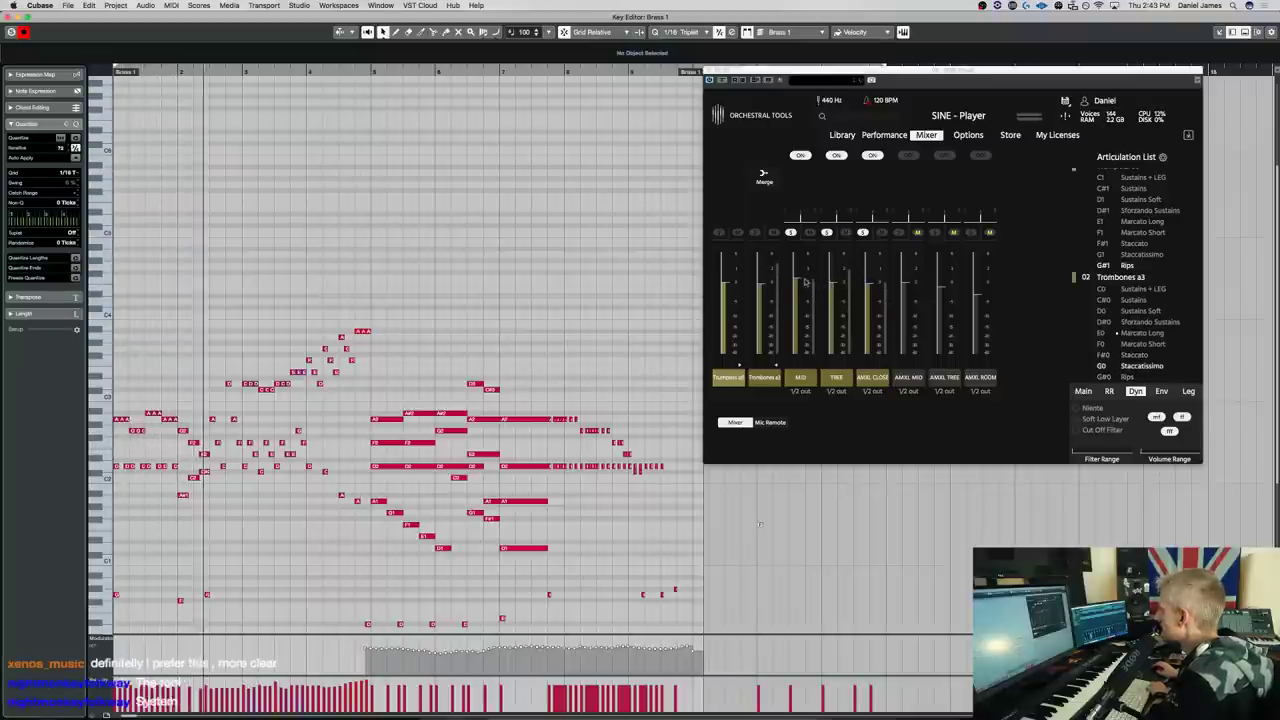
click(799, 263)
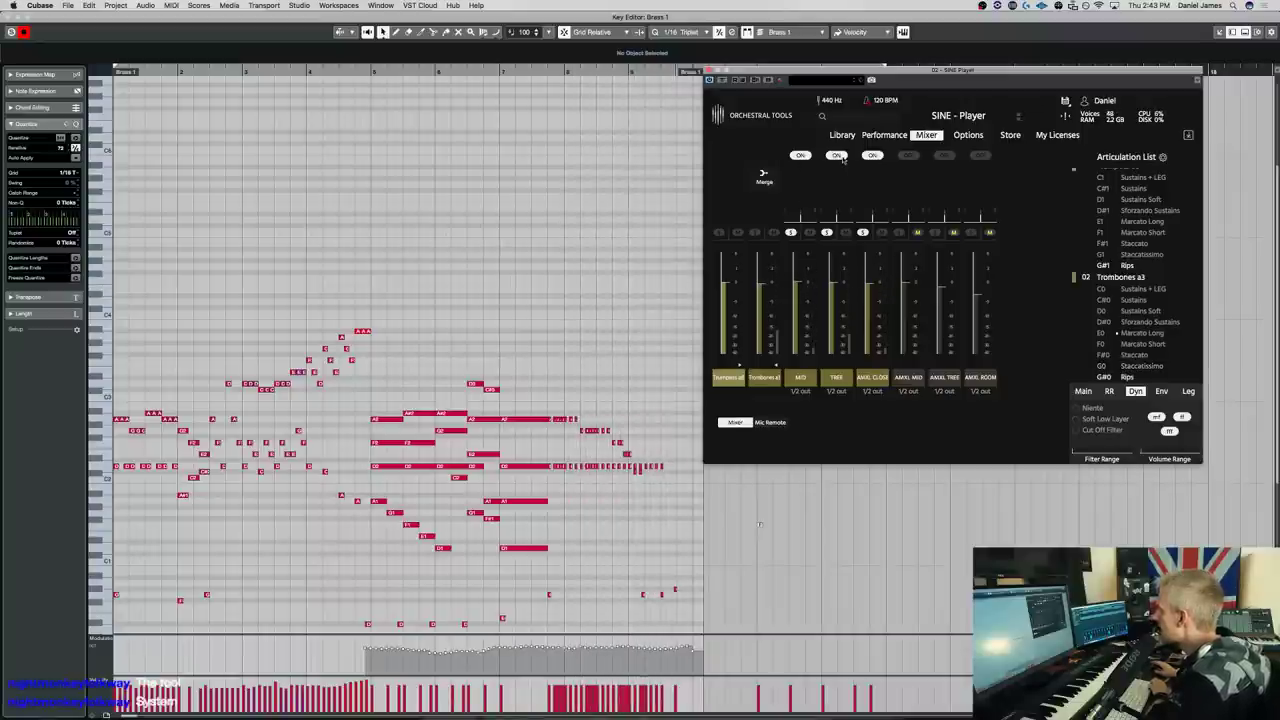
Disable the TREE mic, enable the AMXL TREE and AMXL ROOM mics and play the part from the start
click(944, 156)
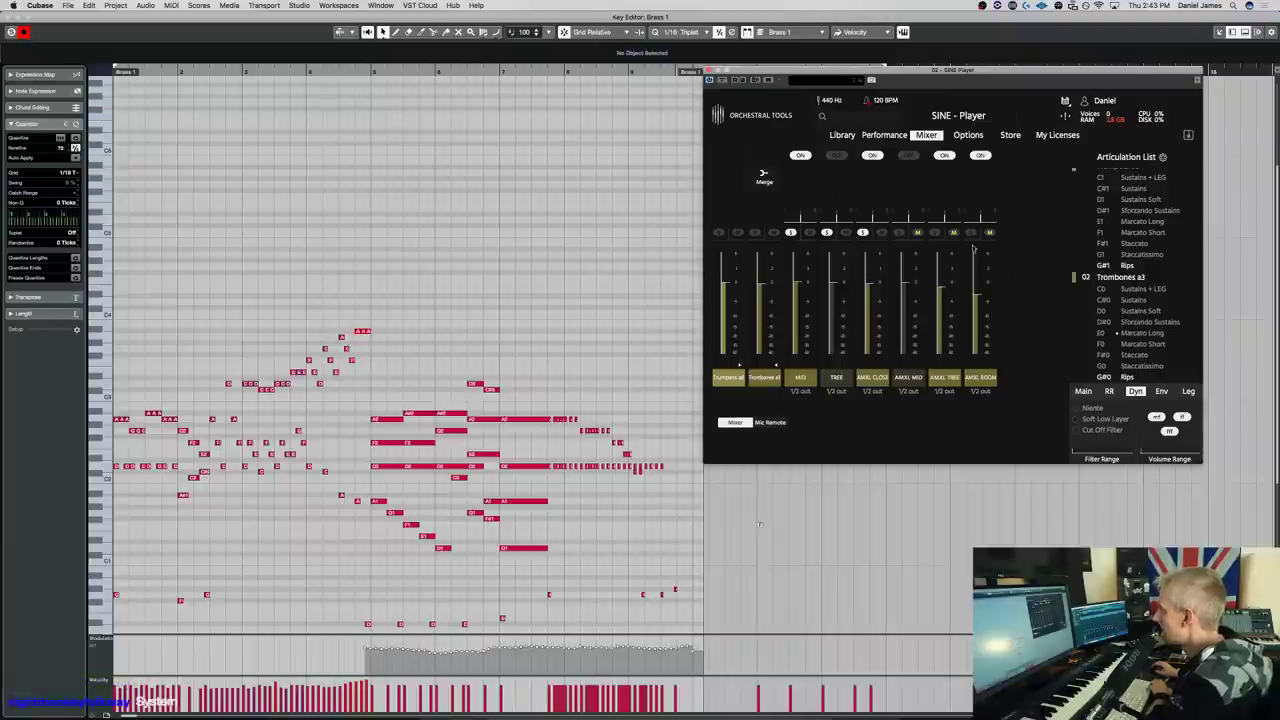
click(577, 250)
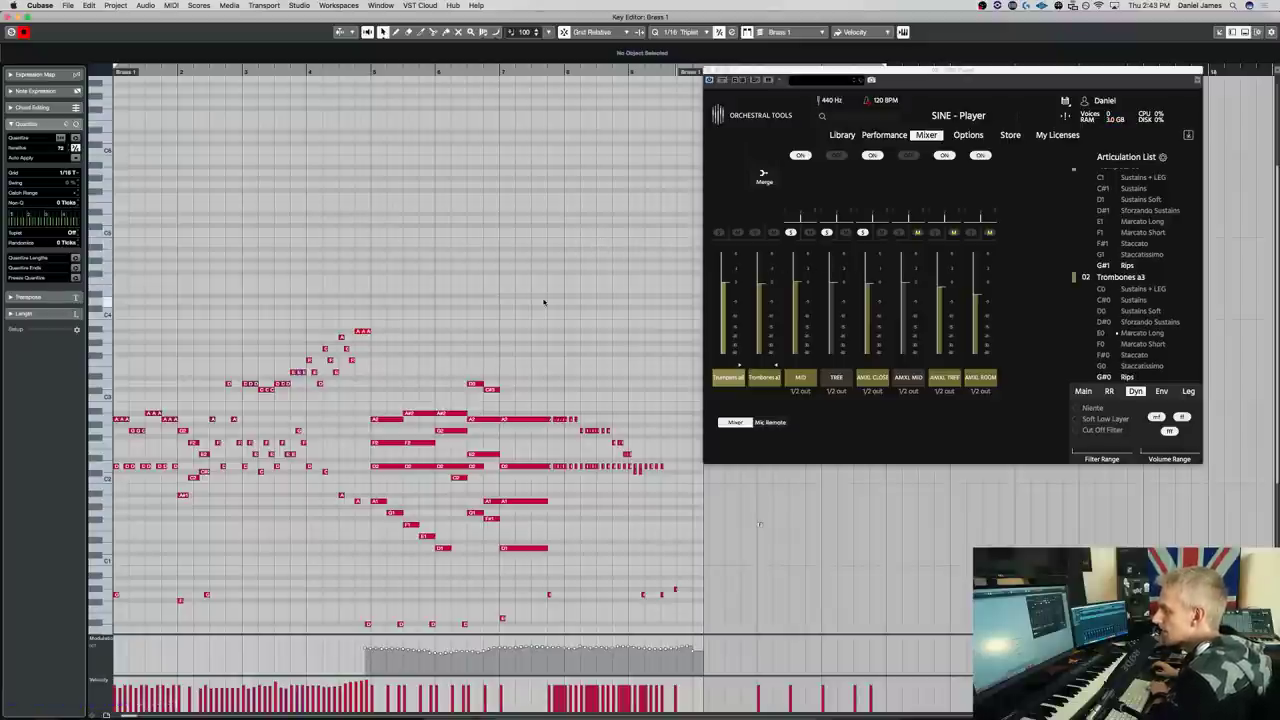
key(space)
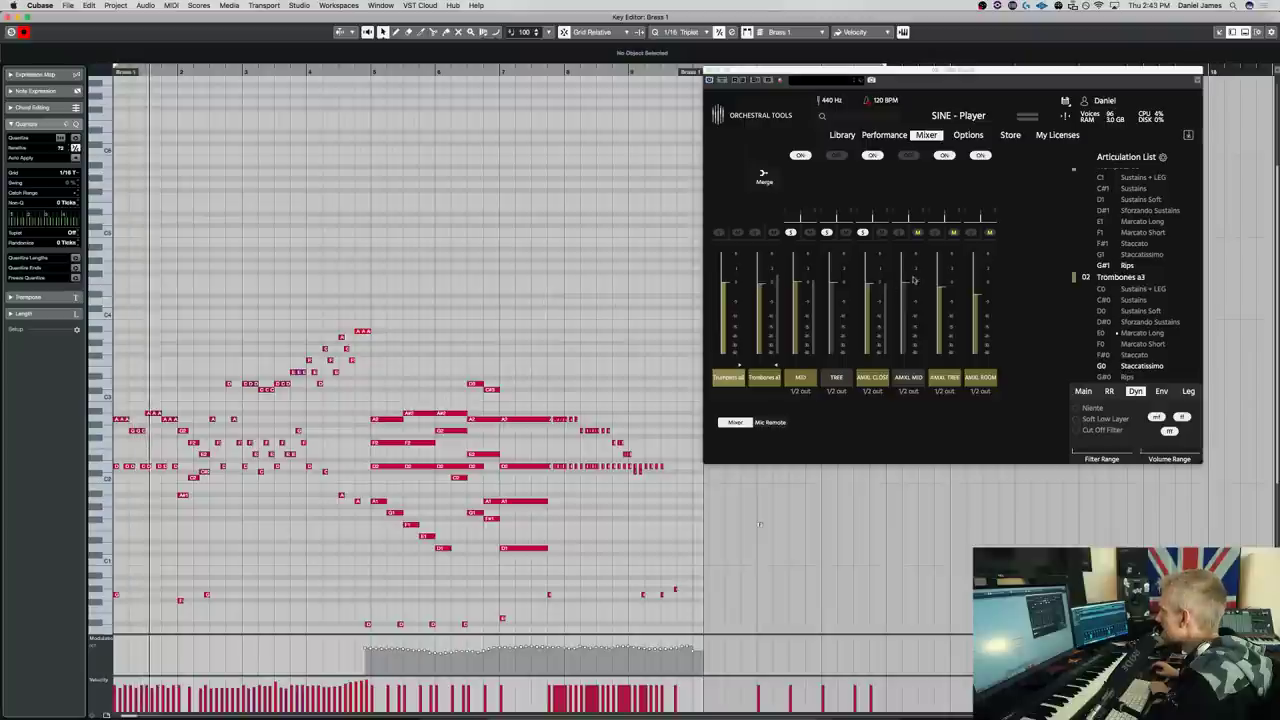
Clear the solos on the TREE, AMXL CLOSE and MID mics and replay the part
click(861, 238)
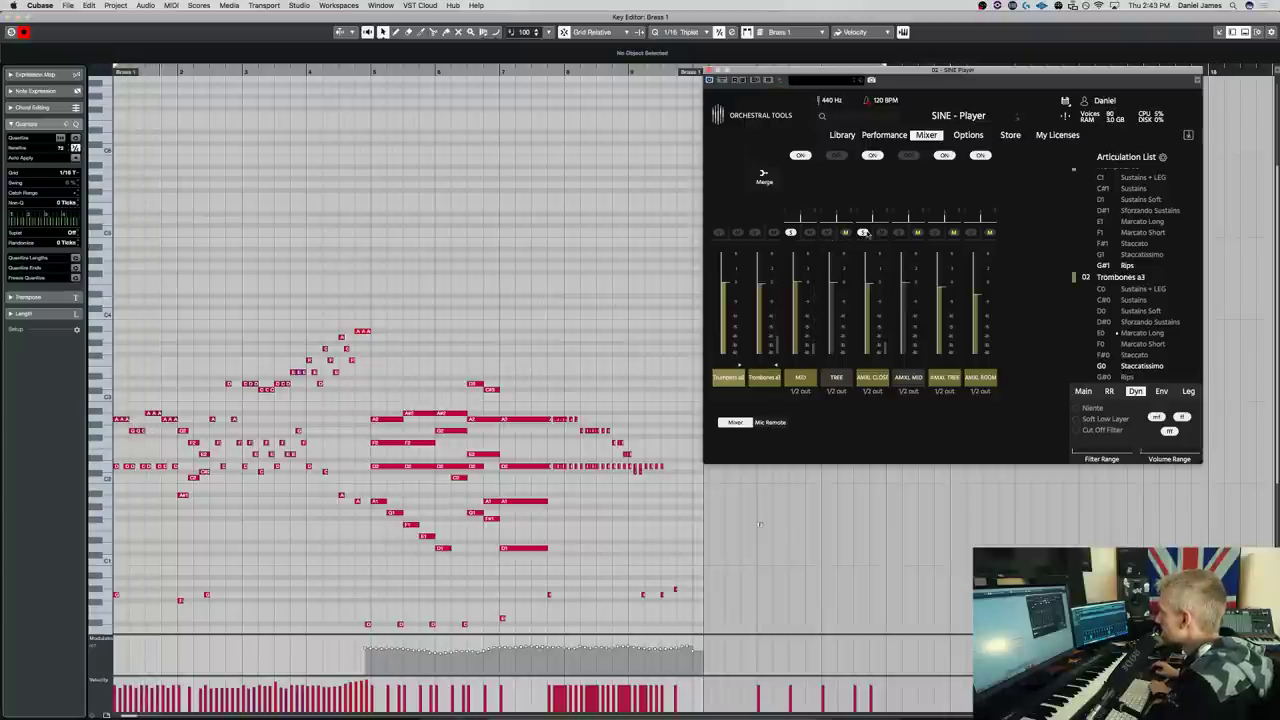
click(790, 233)
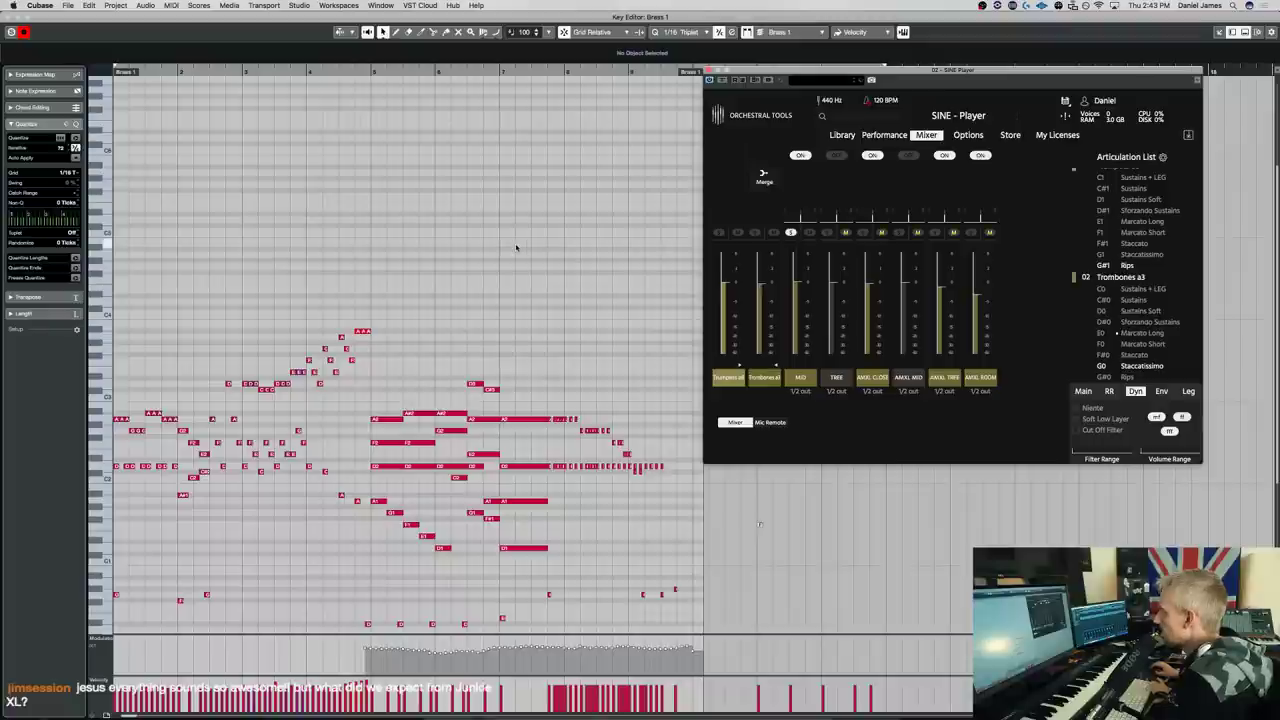
click(466, 256)
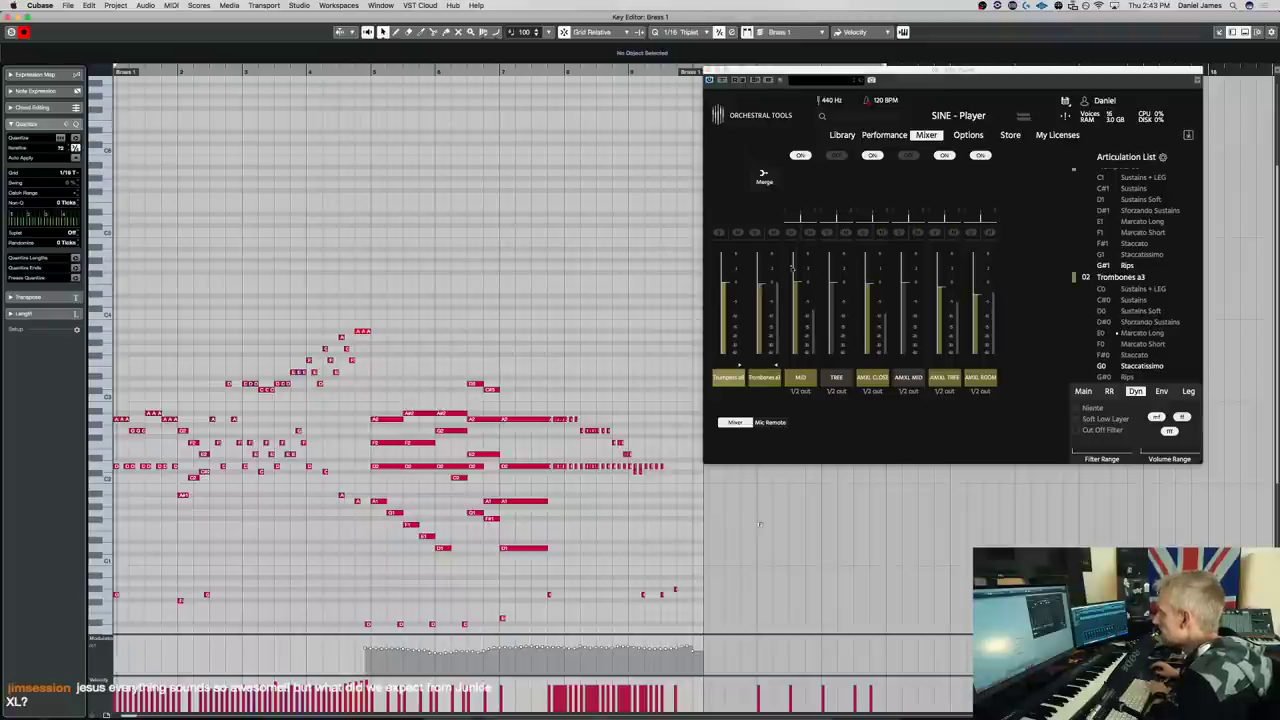
Lower the AMXL TREE and AMXL ROOM faders and mute both mics
click(950, 290)
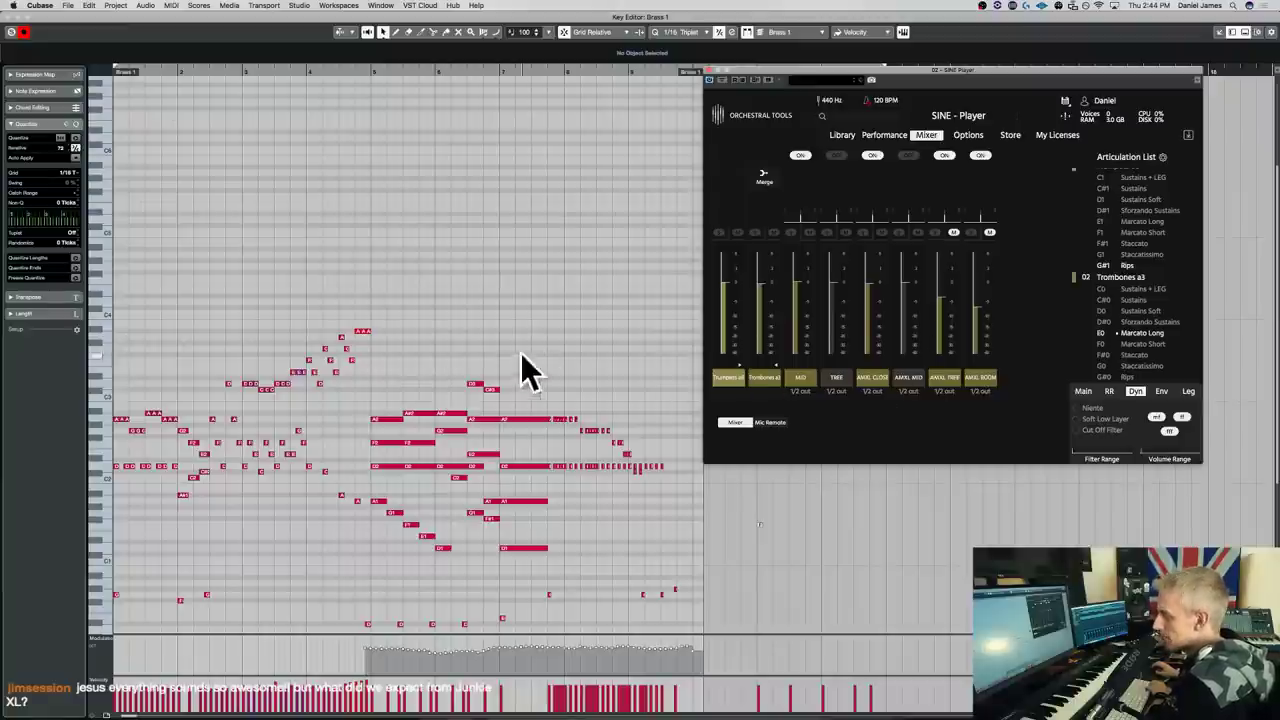
click(463, 301)
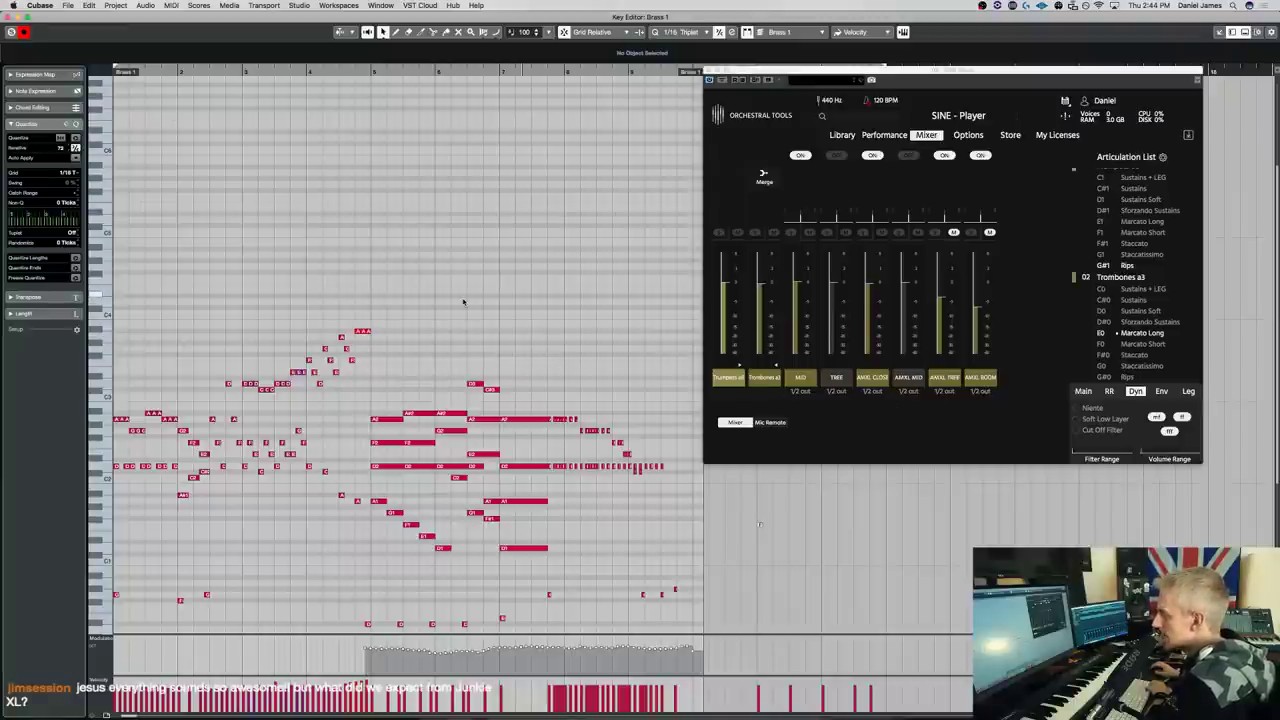
Toggle the AMXL TREE mute during playback for comparison, leave it muted and unmute AMXL ROOM
click(954, 233)
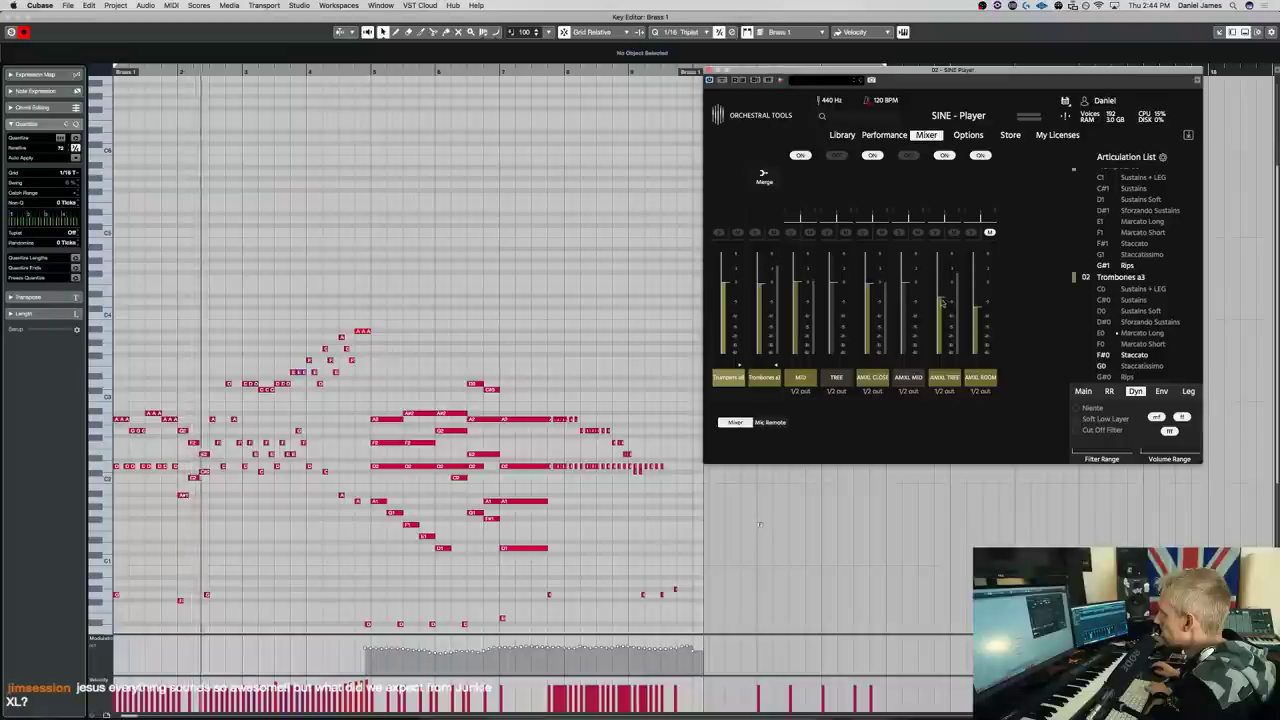
click(954, 233)
click(954, 233)
click(954, 233)
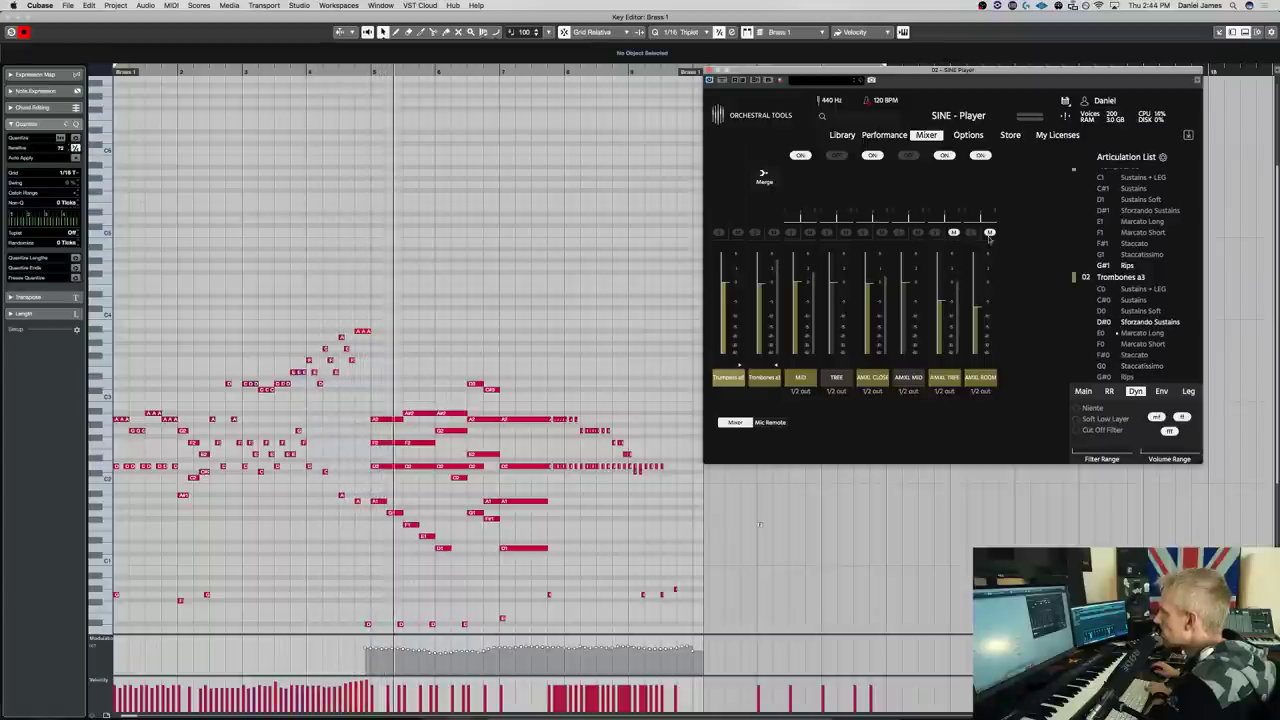
click(989, 233)
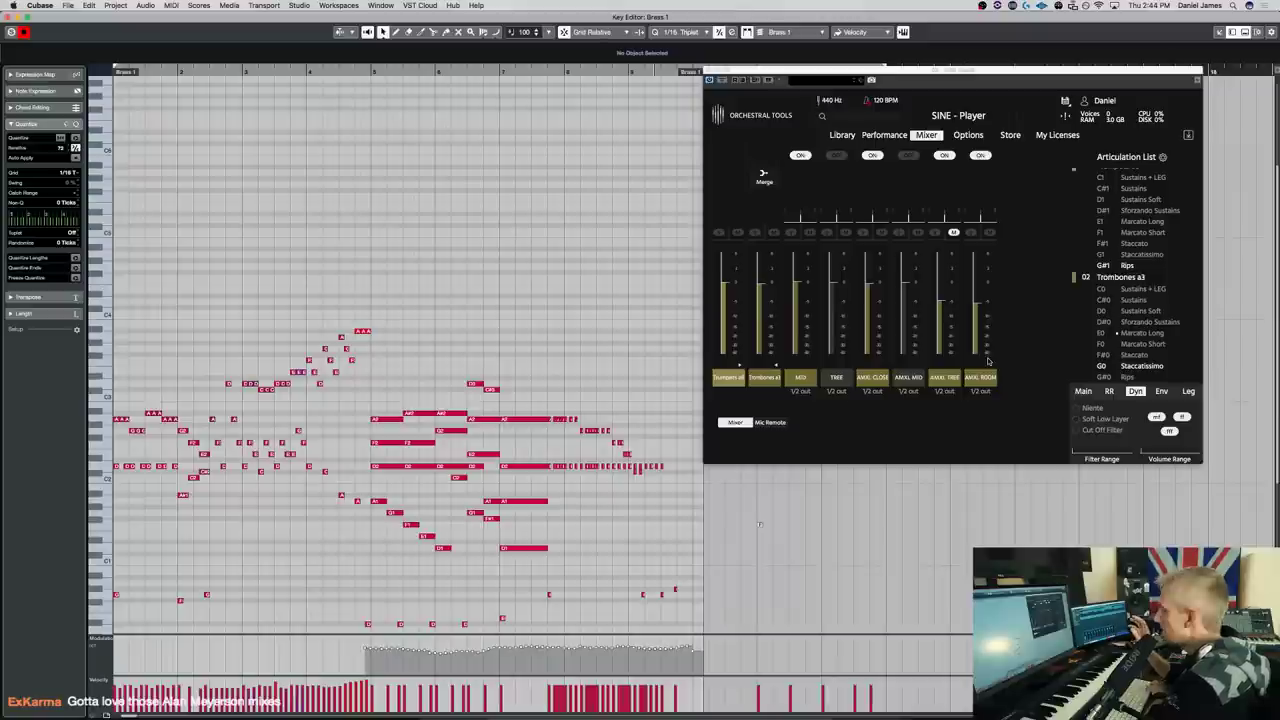
Raise the AMXL ROOM fader slightly, then swap the mutes between AMXL ROOM and AMXL TREE during playback to compare them
click(978, 301)
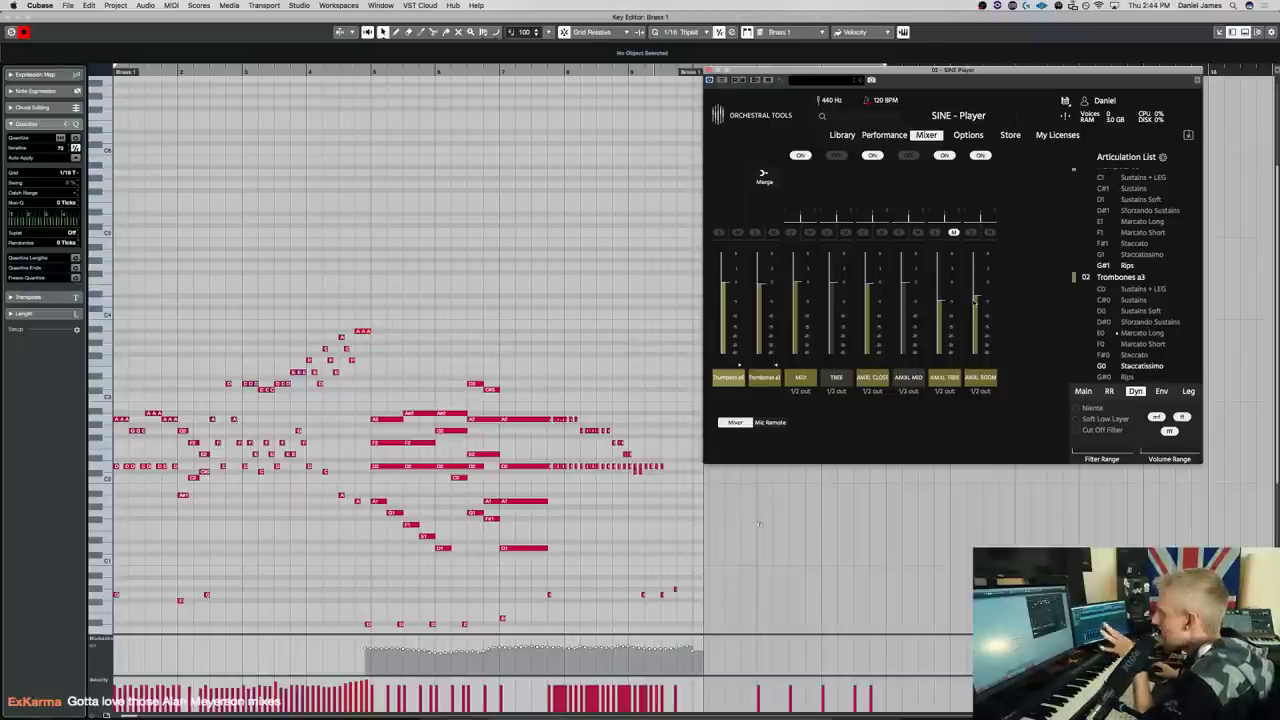
click(543, 292)
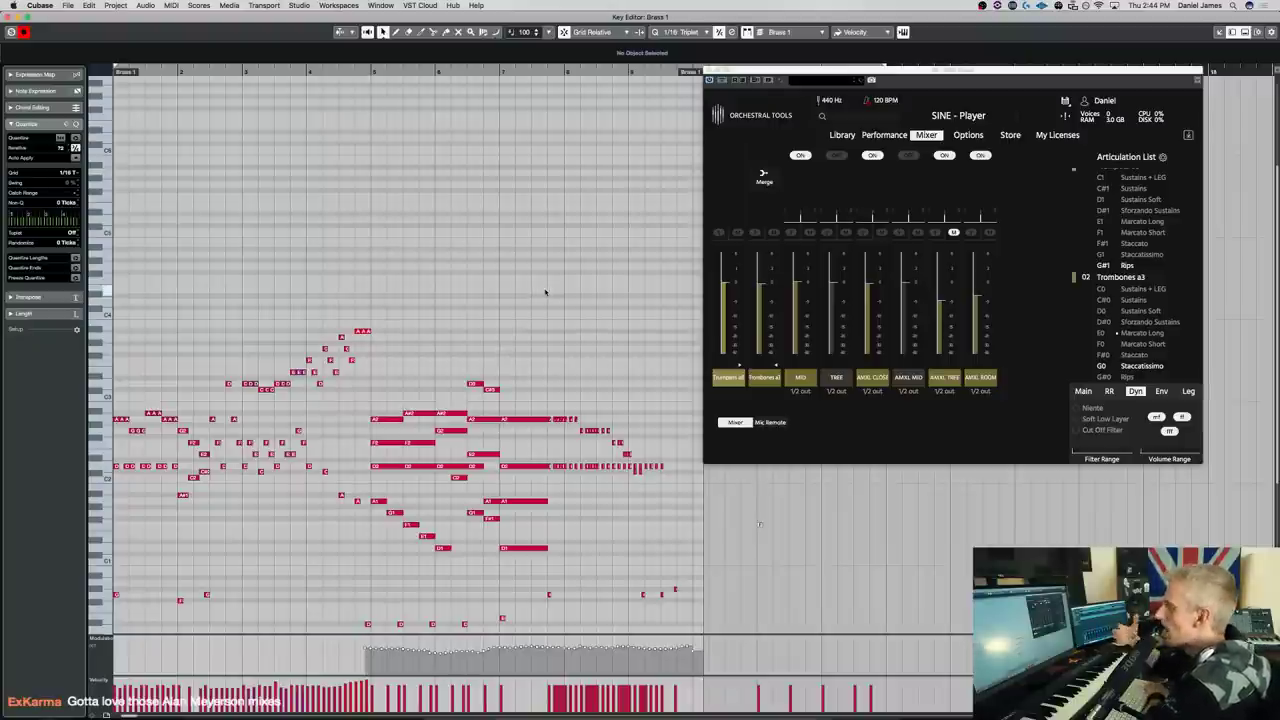
key(space)
click(989, 233)
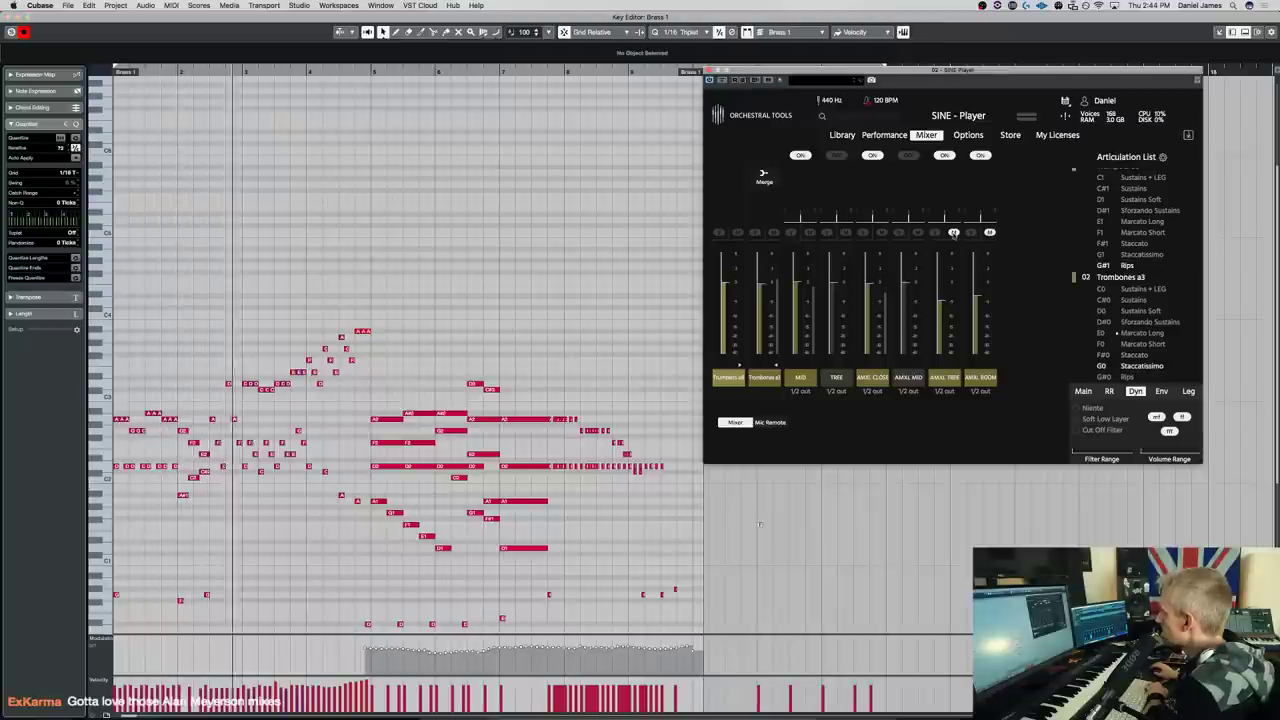
click(953, 232)
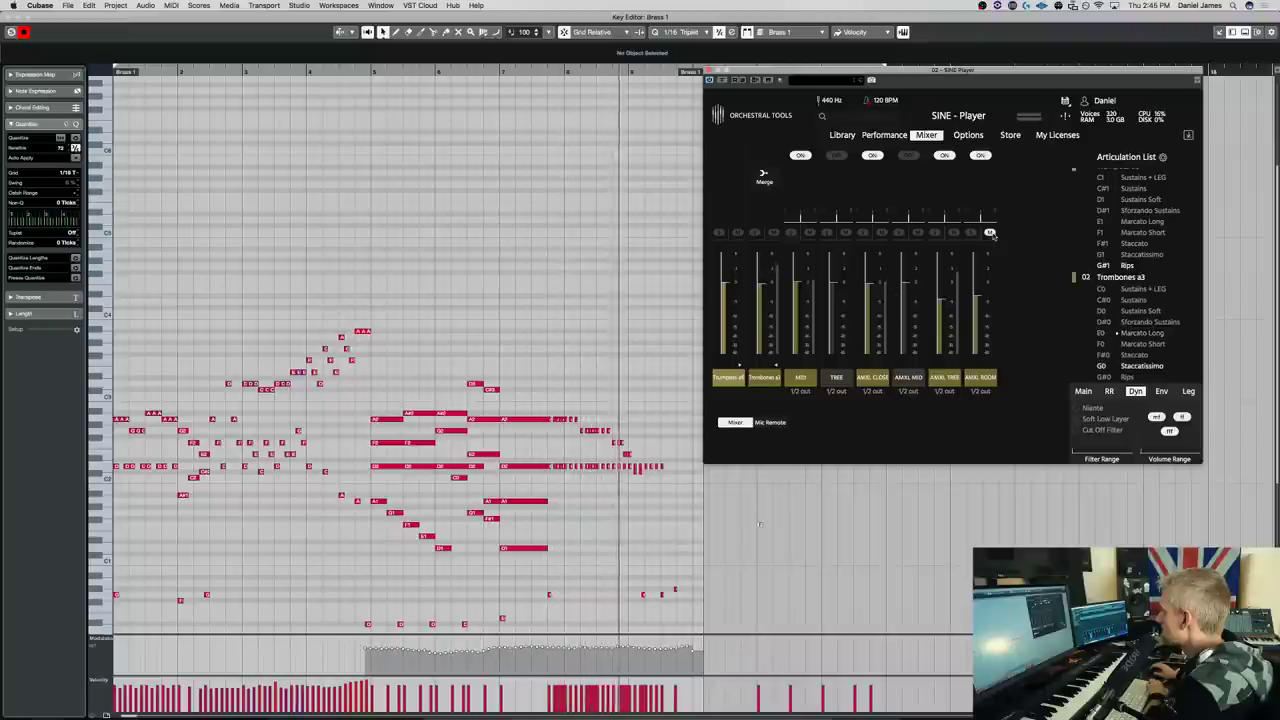
Unmute AMXL ROOM, lower the AMXL TREE and AMXL ROOM faders during playback and close the Key Editor
click(457, 294)
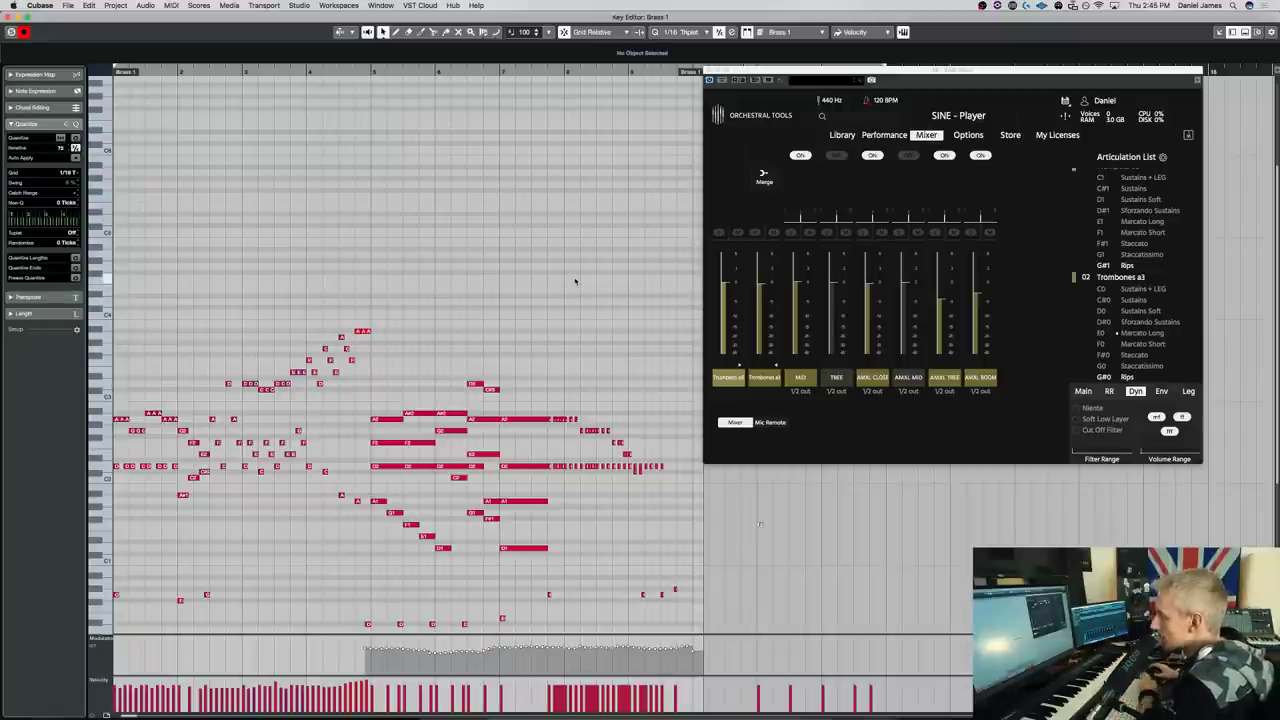
key(space)
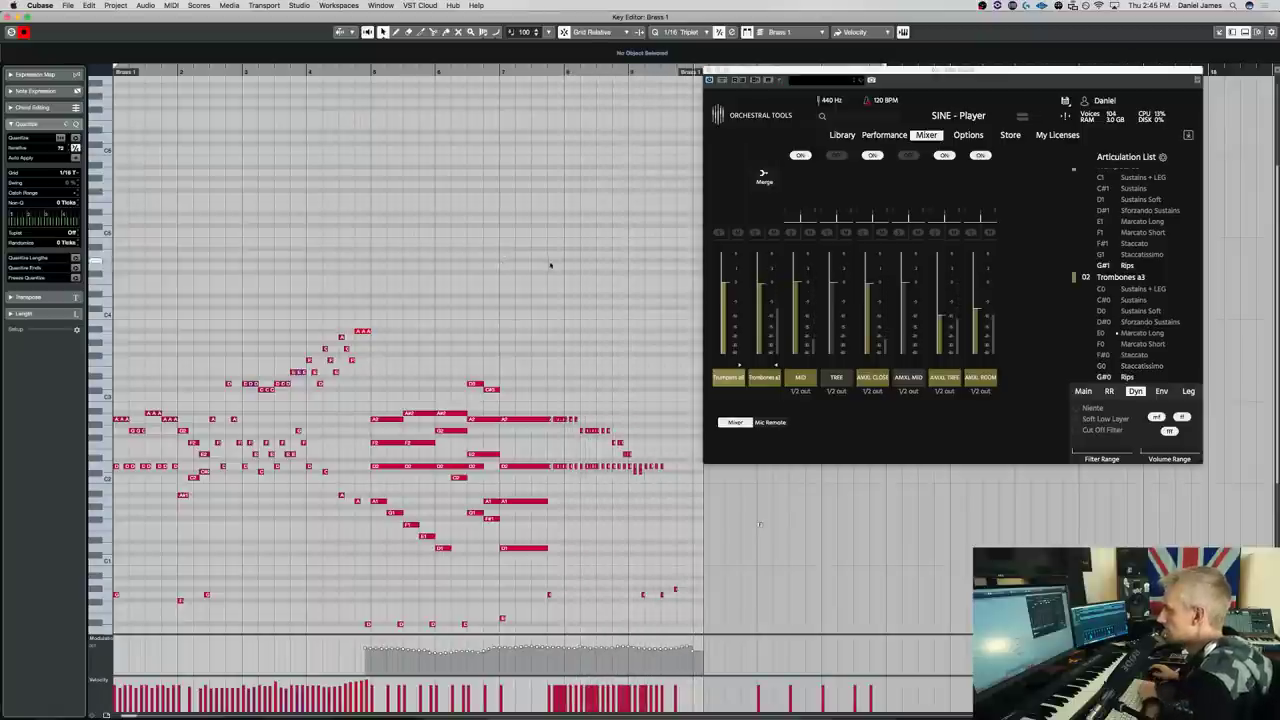
key(Return)
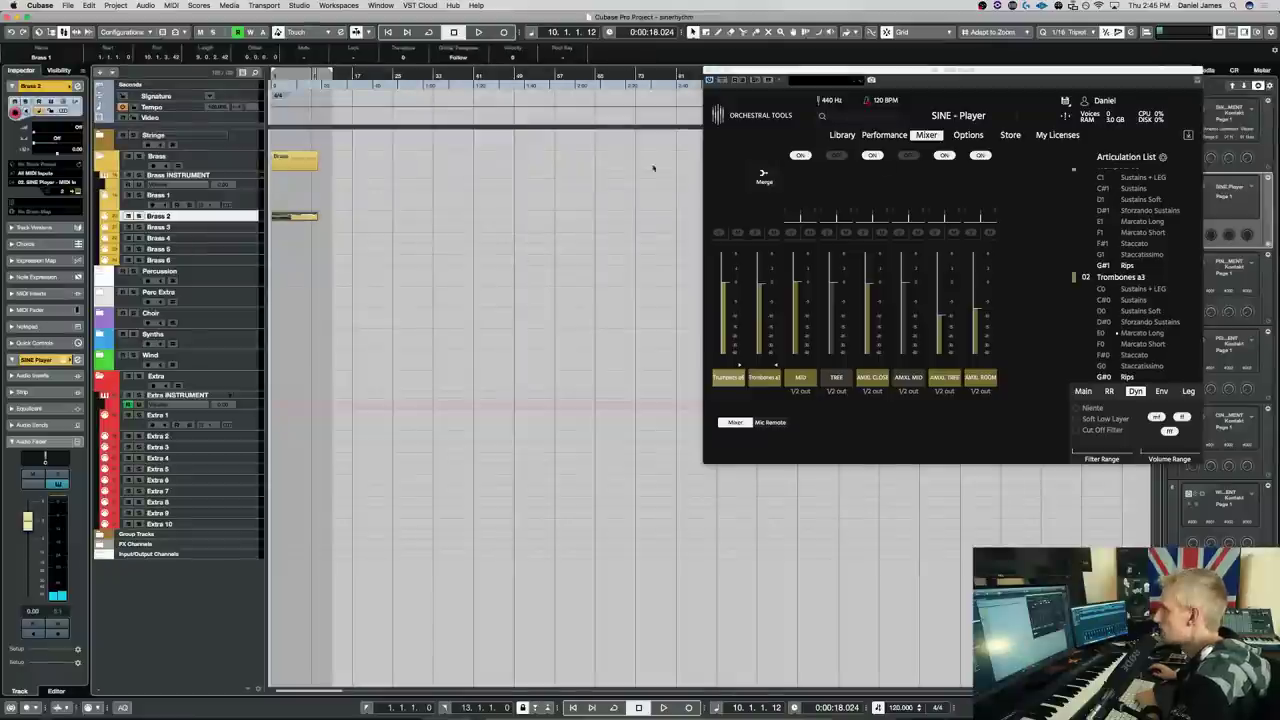
Load Trombones a6 from the Junkie XL Brass library in place of Trombones a3
click(885, 134)
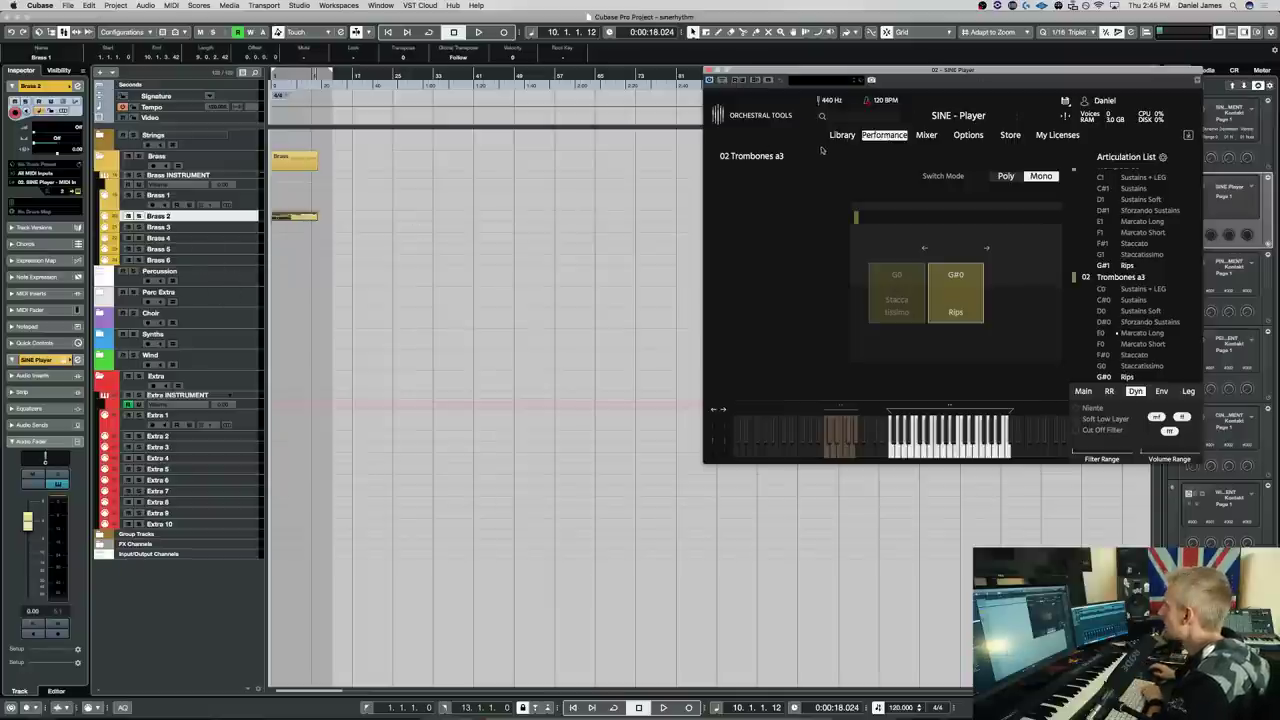
click(841, 136)
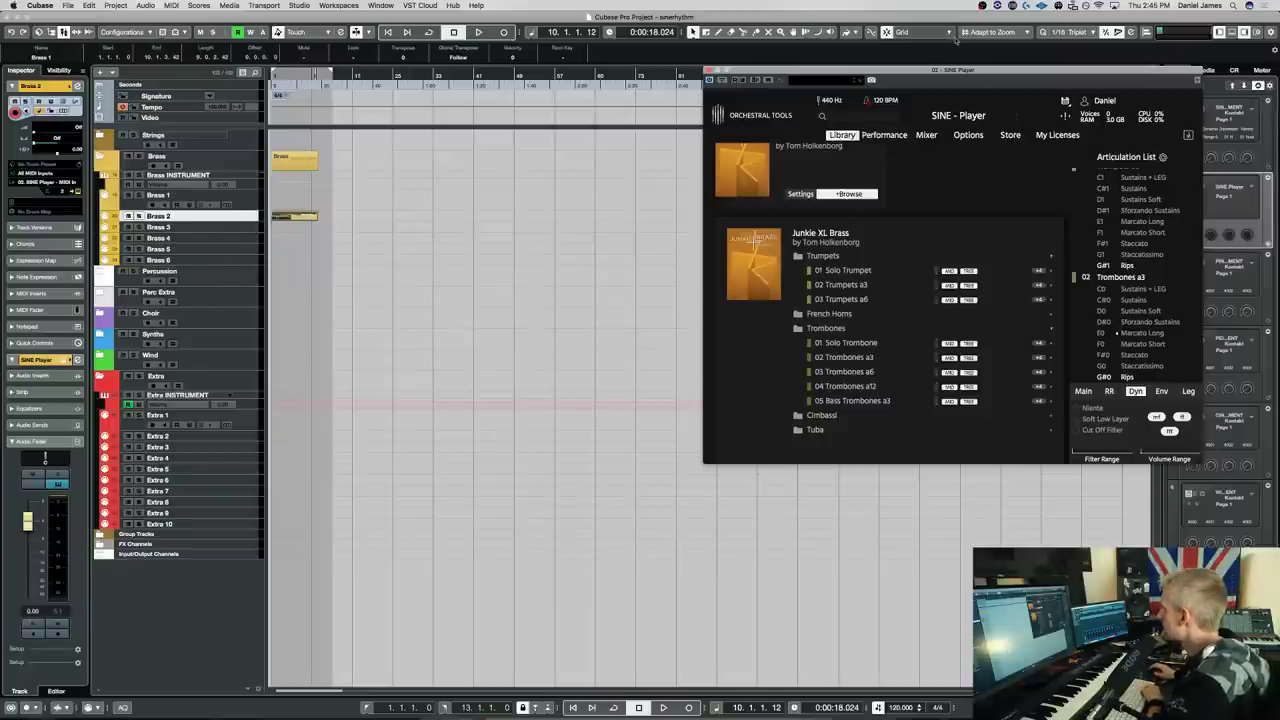
drag(973, 70, 719, 73)
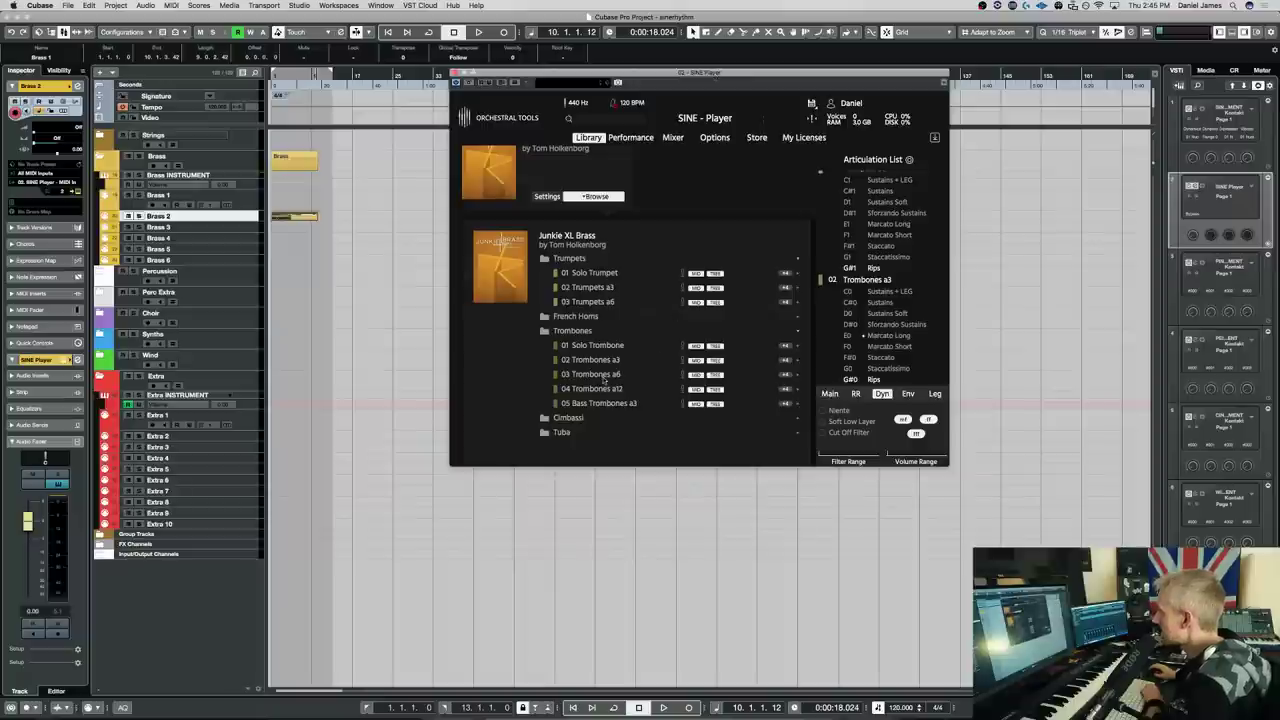
drag(603, 378, 862, 291)
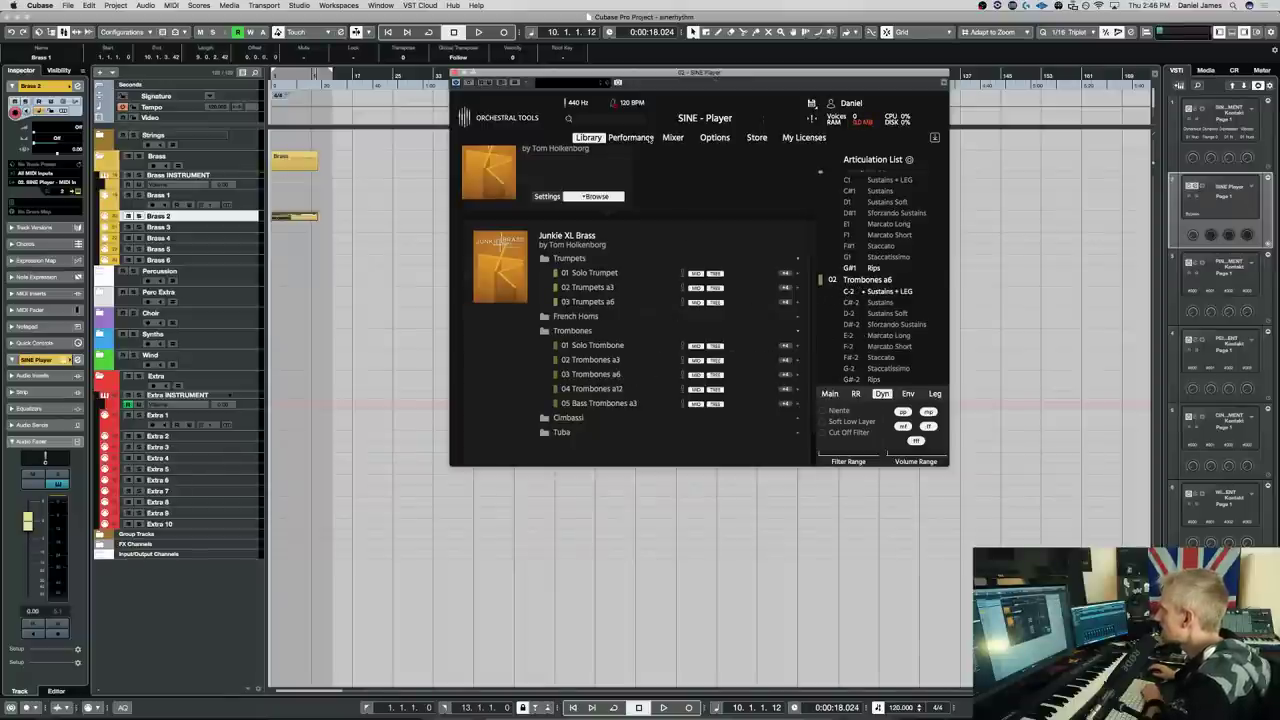
Shift the Trombones a6 keyswitch range so that it starts at C0 and reposition the plugin window
click(645, 139)
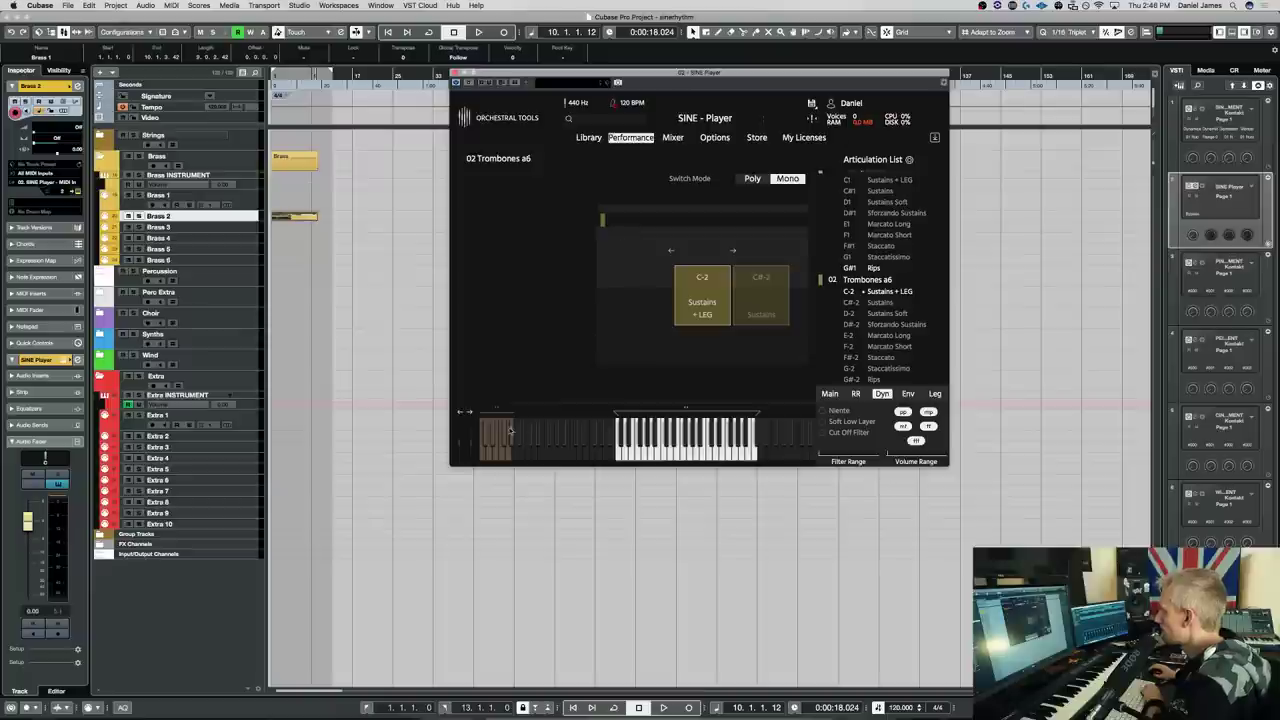
drag(499, 408, 632, 414)
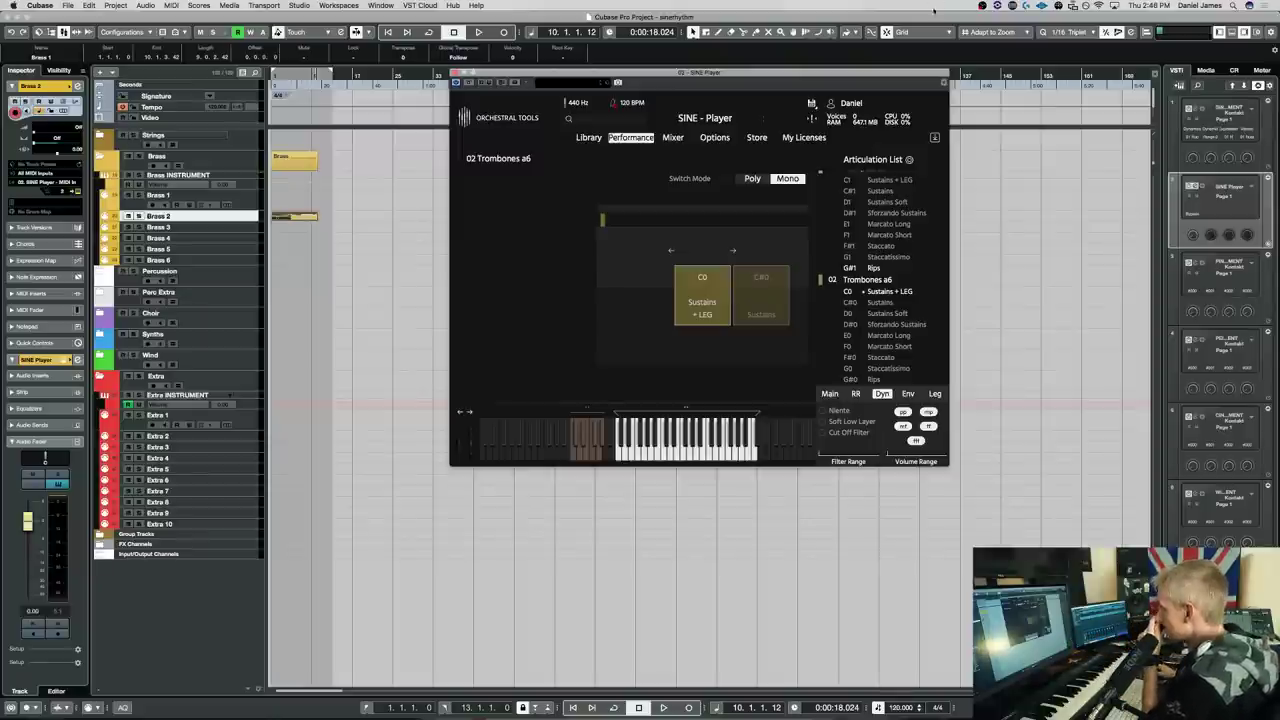
drag(712, 72, 664, 105)
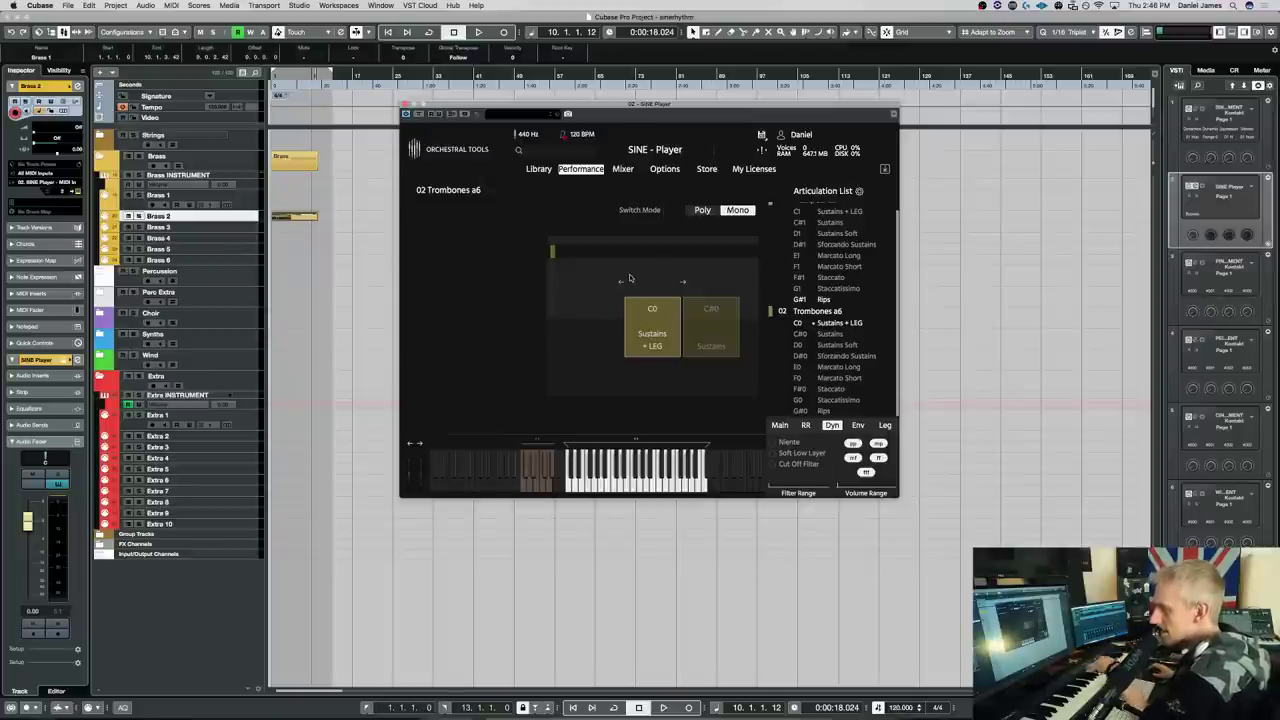
drag(576, 104, 606, 108)
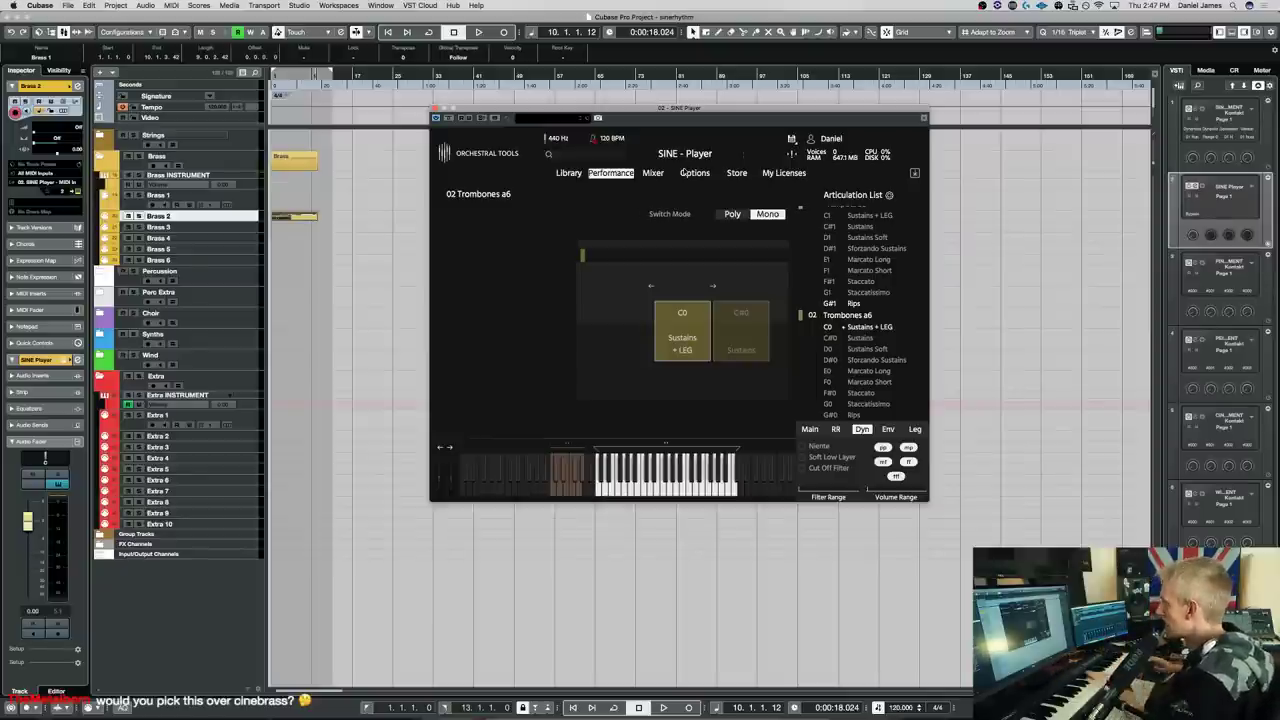
Play the clip on the Brass 2 track from the start and expand the Trombones a6 mic channels in the mixer
click(331, 263)
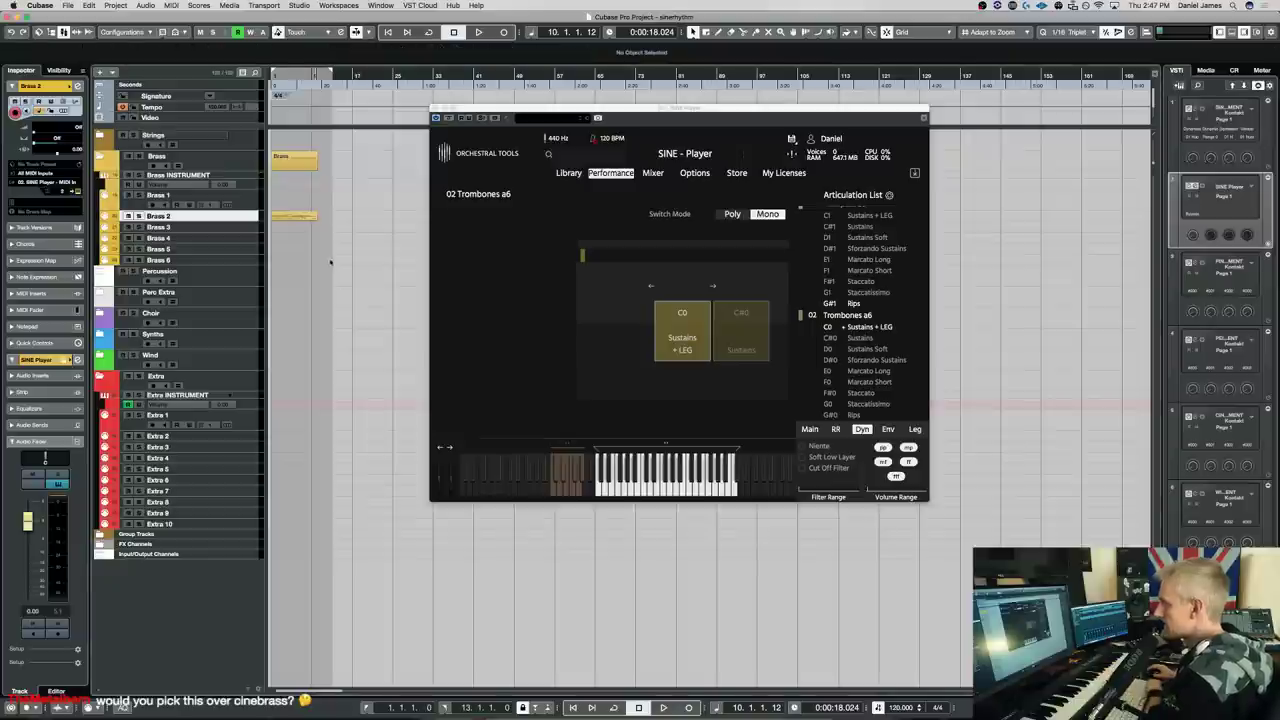
click(295, 217)
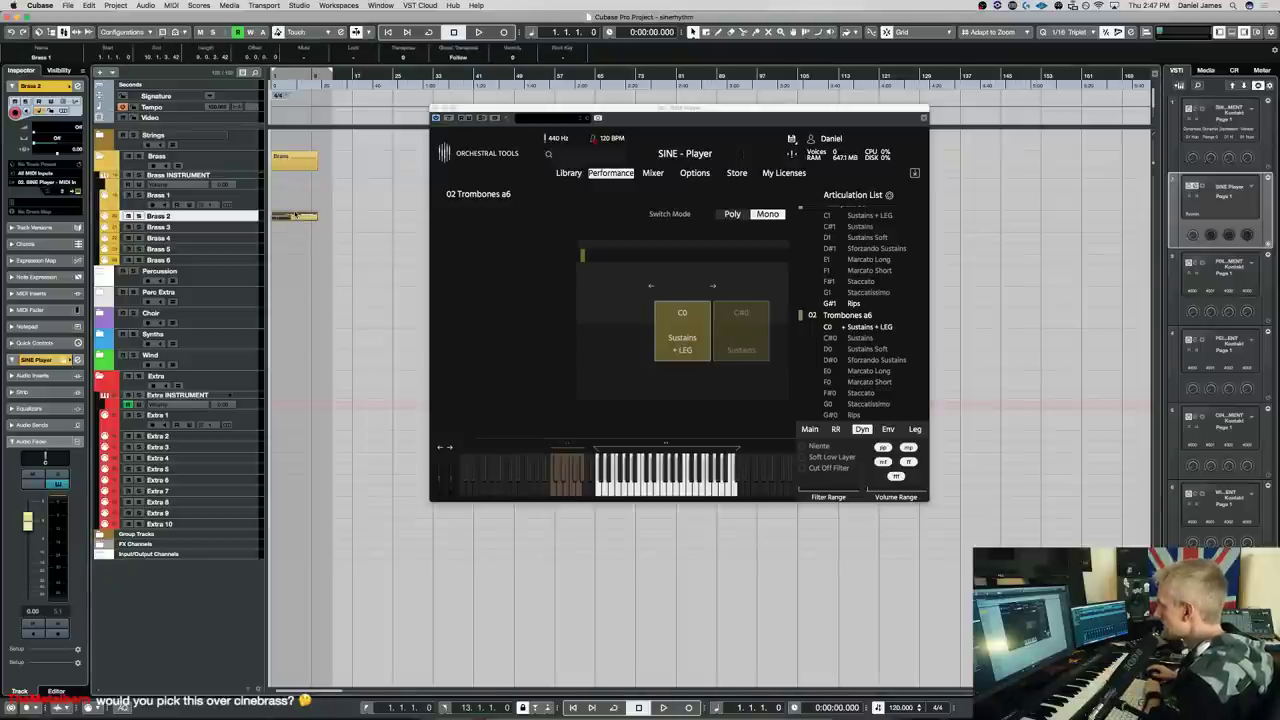
key(space)
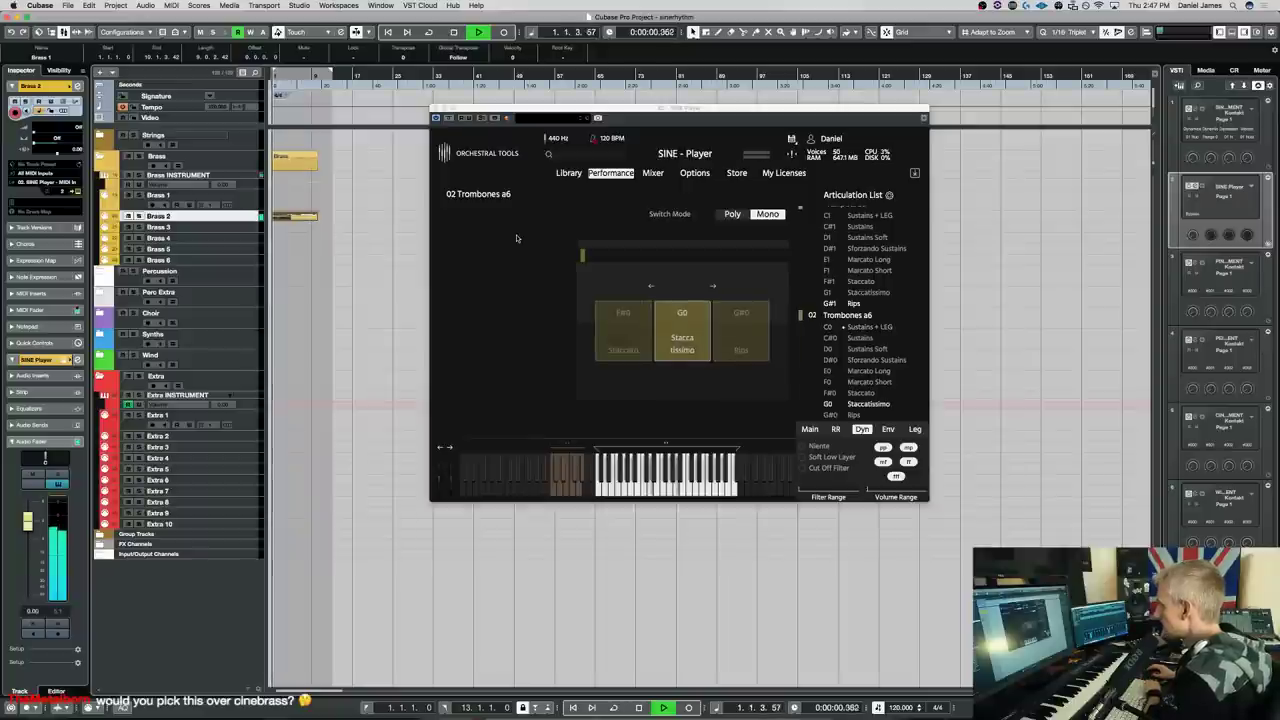
click(653, 173)
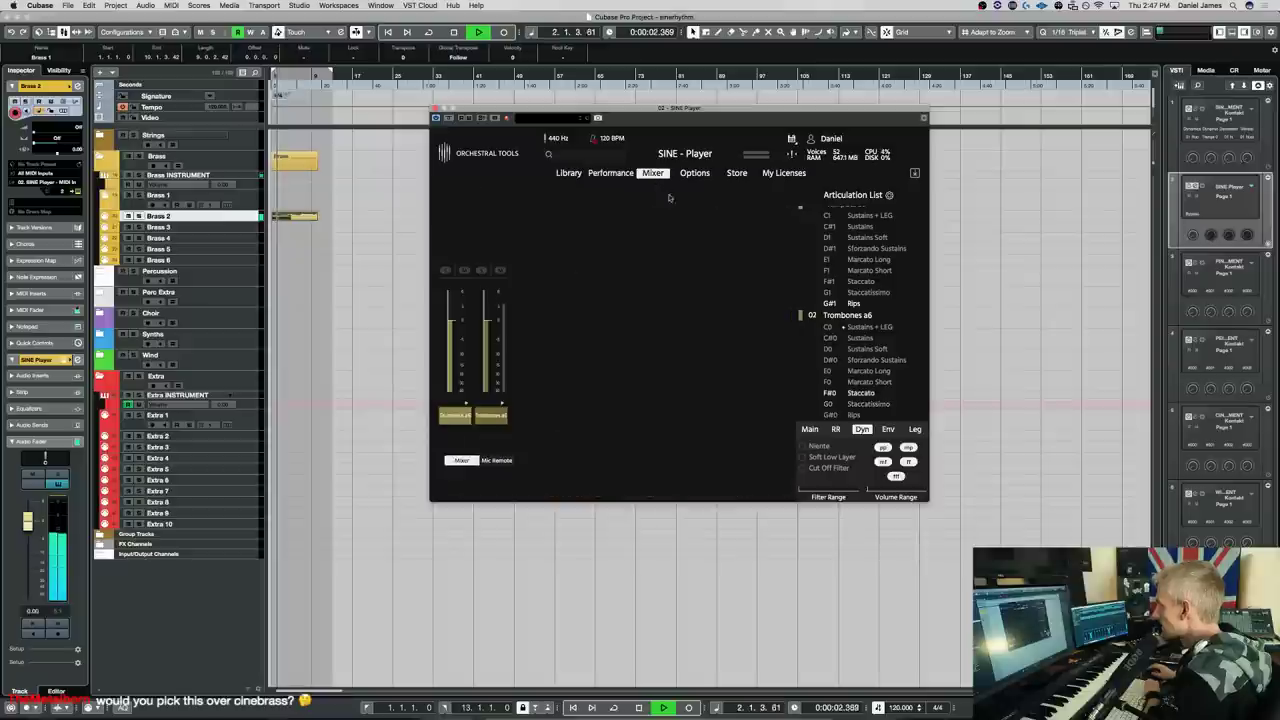
click(500, 410)
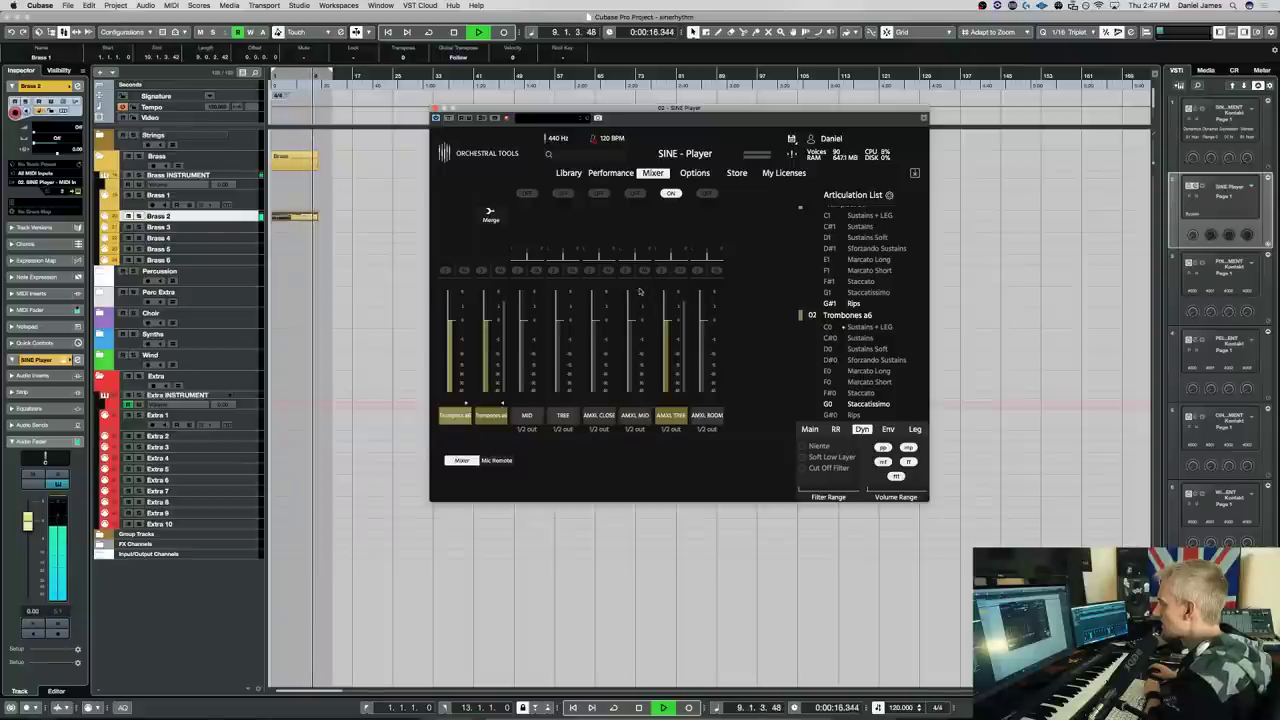
key(space)
Enable the AMXL MID, AMXL CLOSE and AMXL ROOM mics, raise AMXL CLOSE and lower AMXL TREE and AMXL ROOM
click(635, 193)
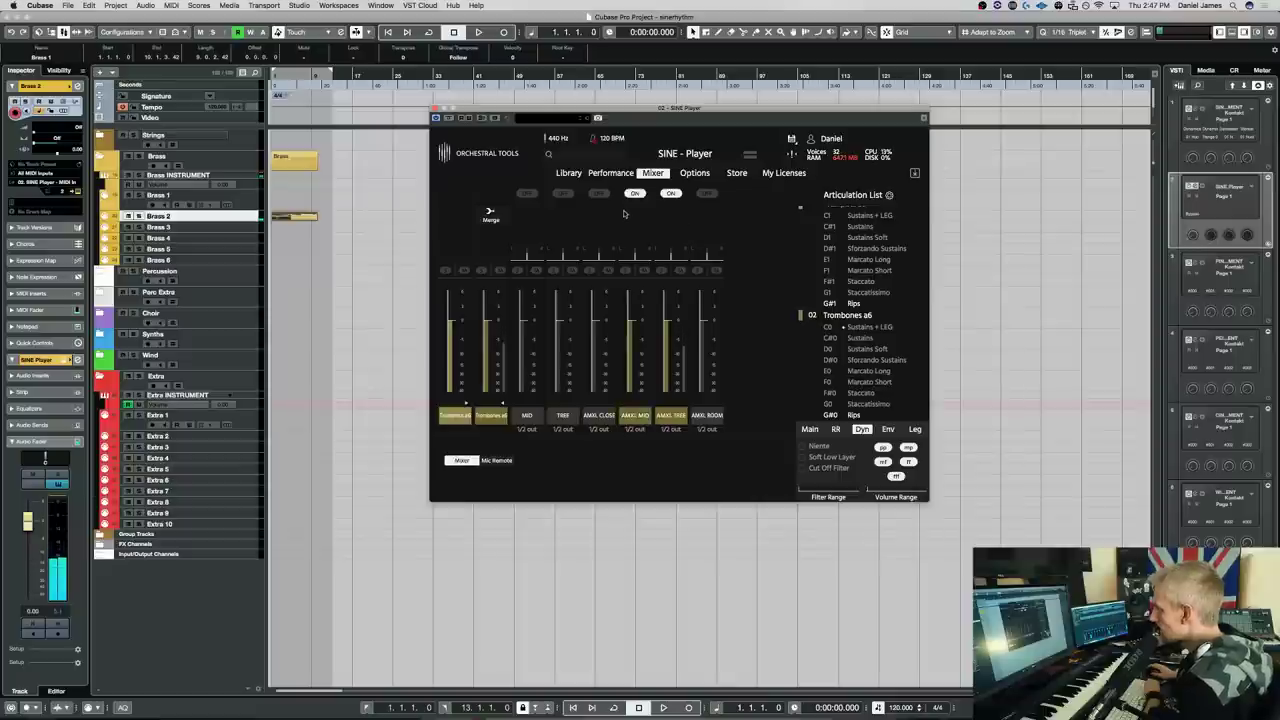
click(598, 193)
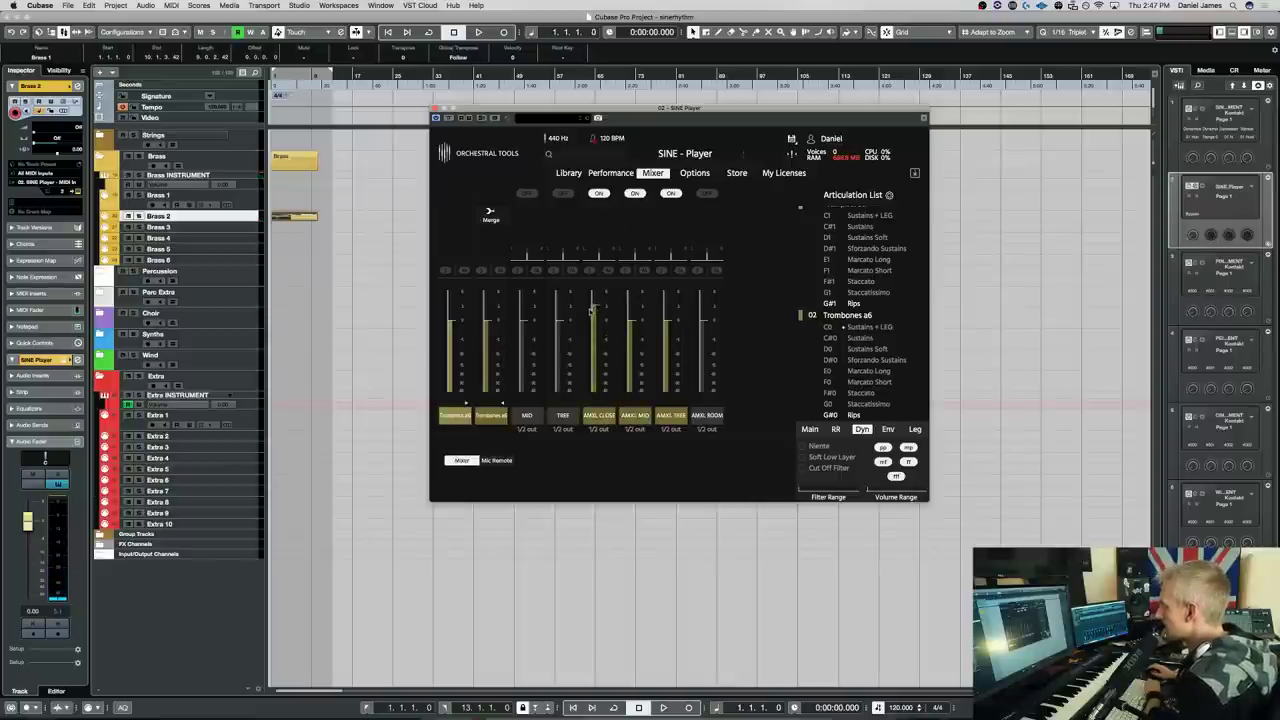
click(707, 193)
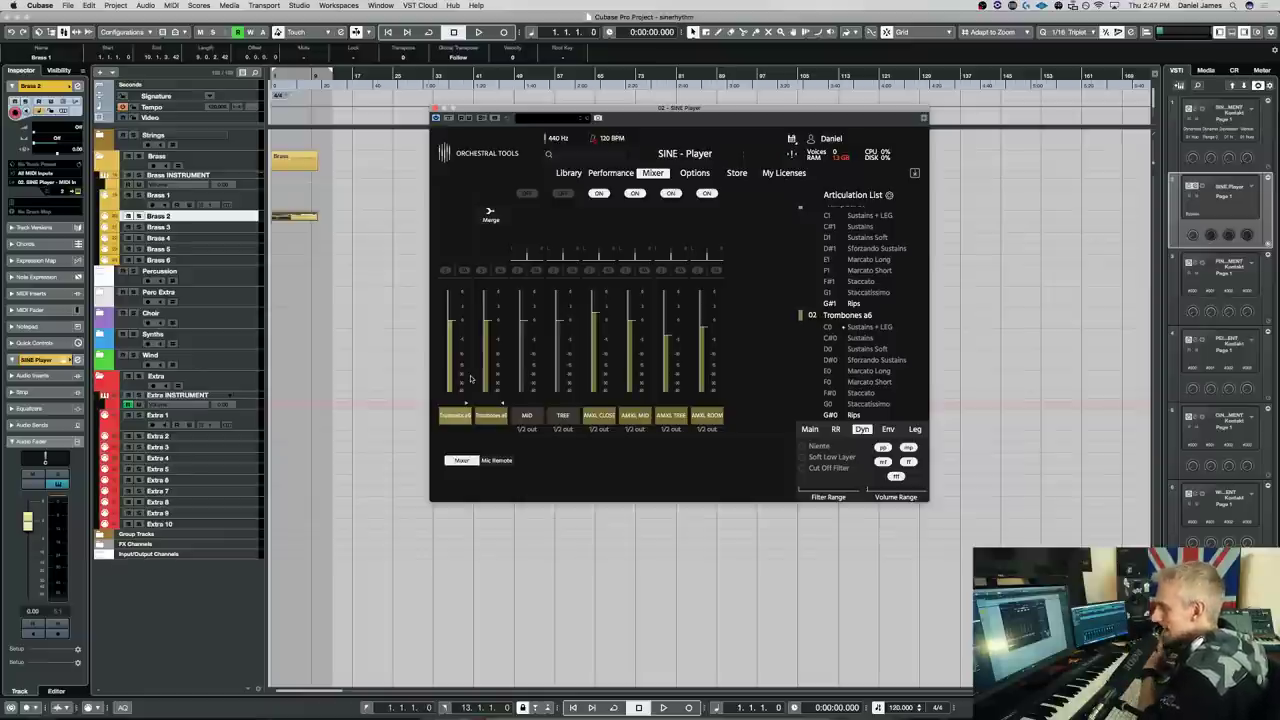
Solo the four AMXL mics during playback and lower the AMXL MID, AMXL TREE and AMXL ROOM faders
click(371, 329)
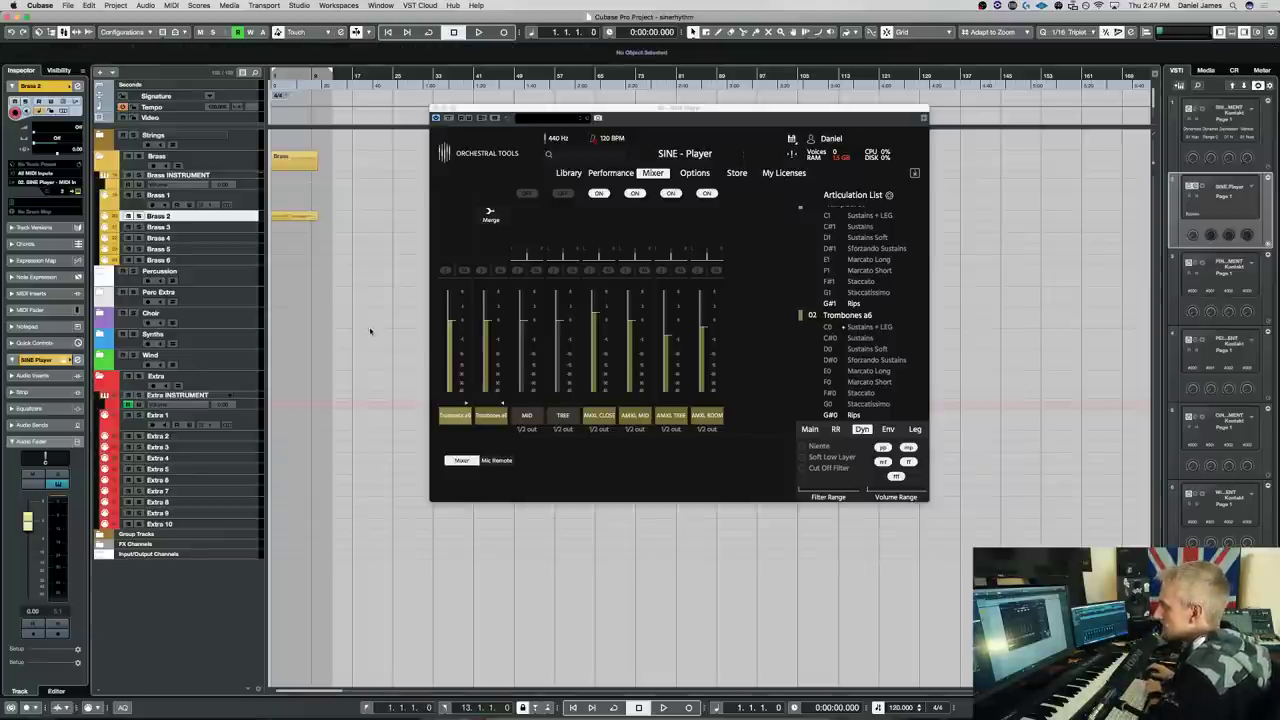
key(space)
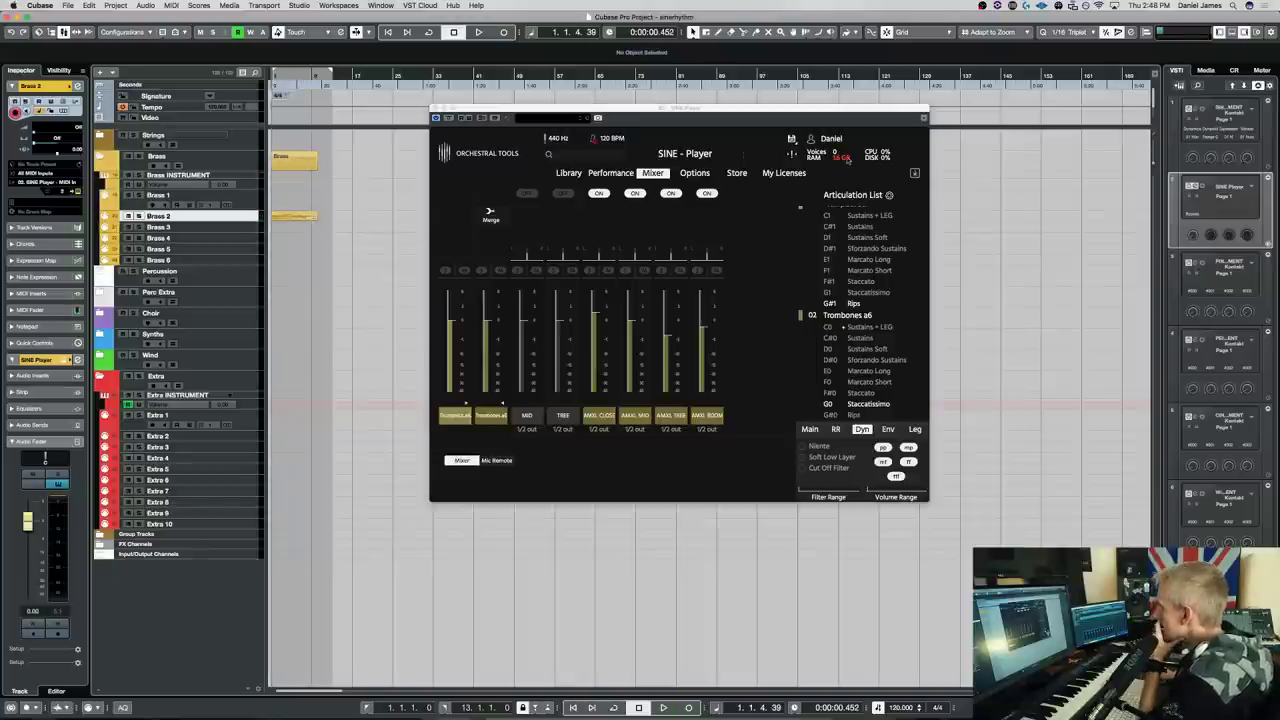
key(space)
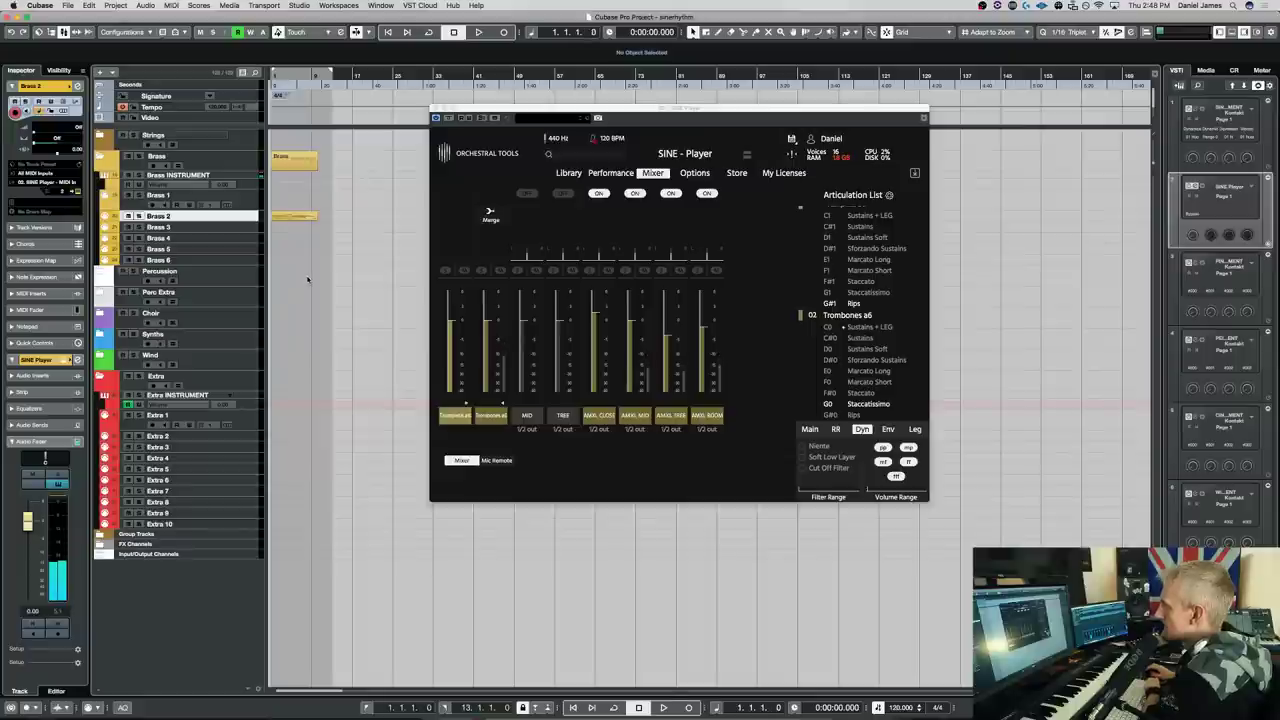
key(space)
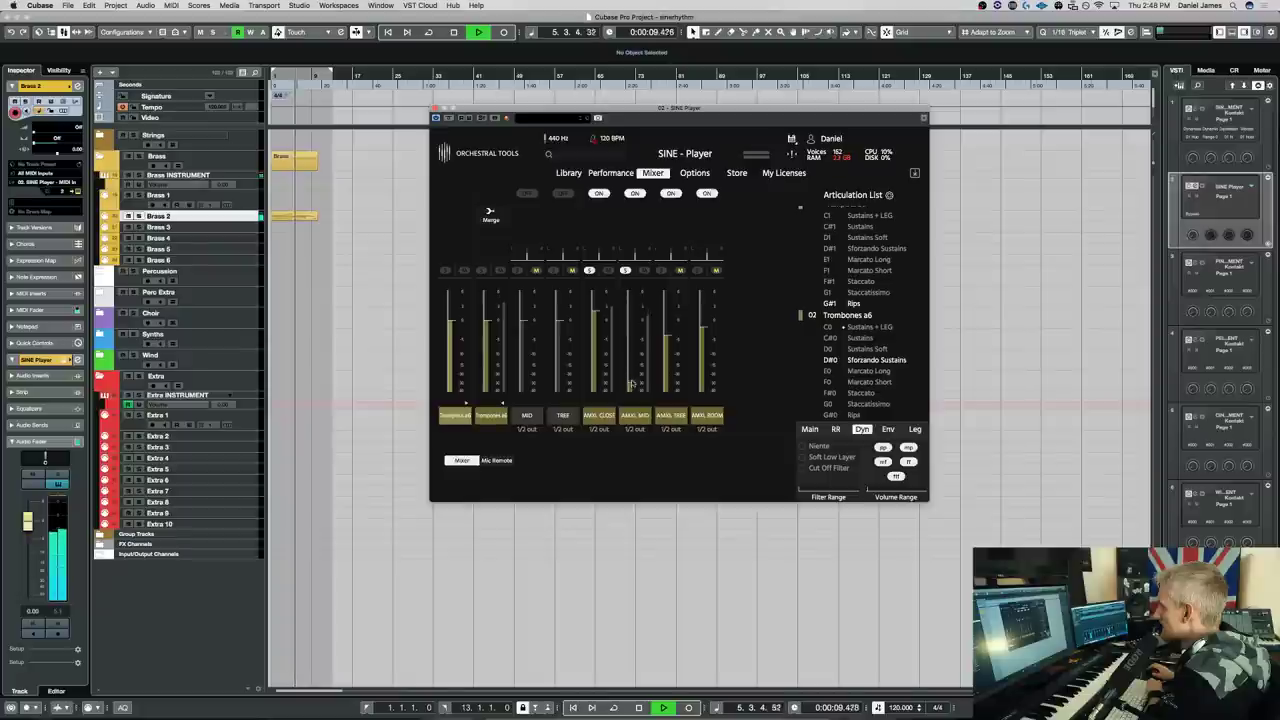
click(699, 271)
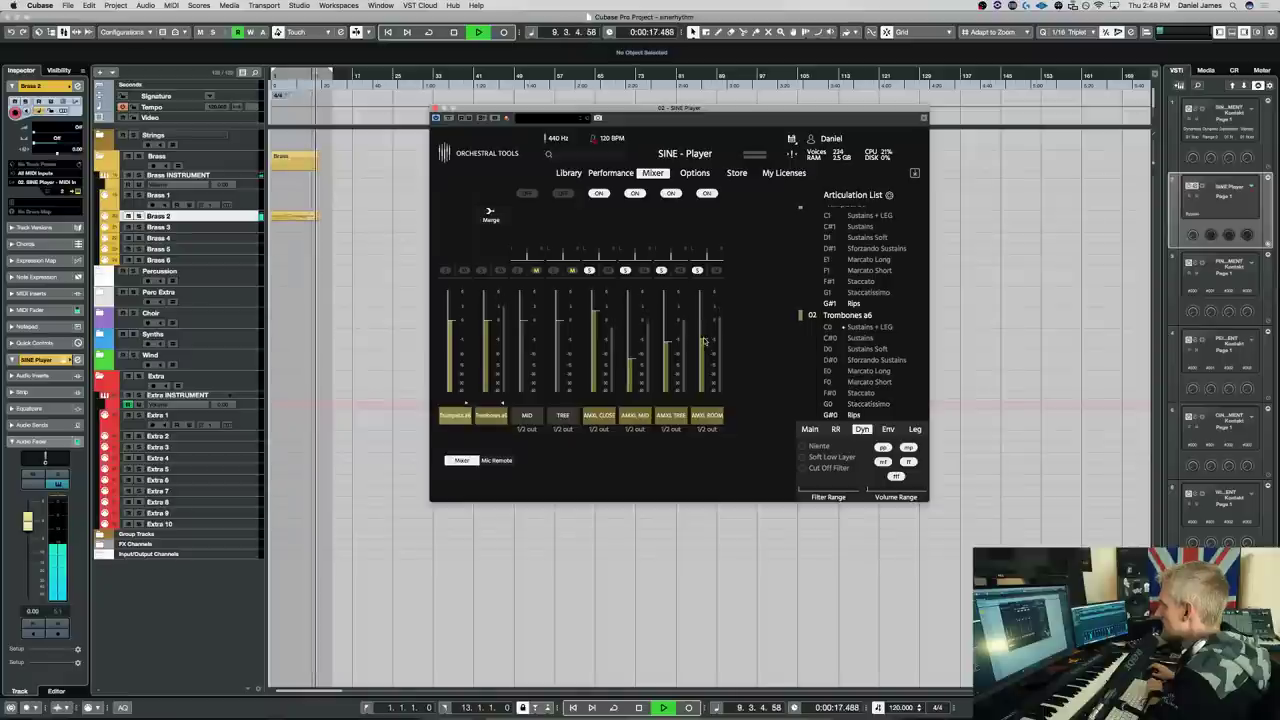
key(space)
Move the clip from the Brass 2 track up to Brass 1 for comparison and return it to Brass 2
drag(300, 216, 304, 200)
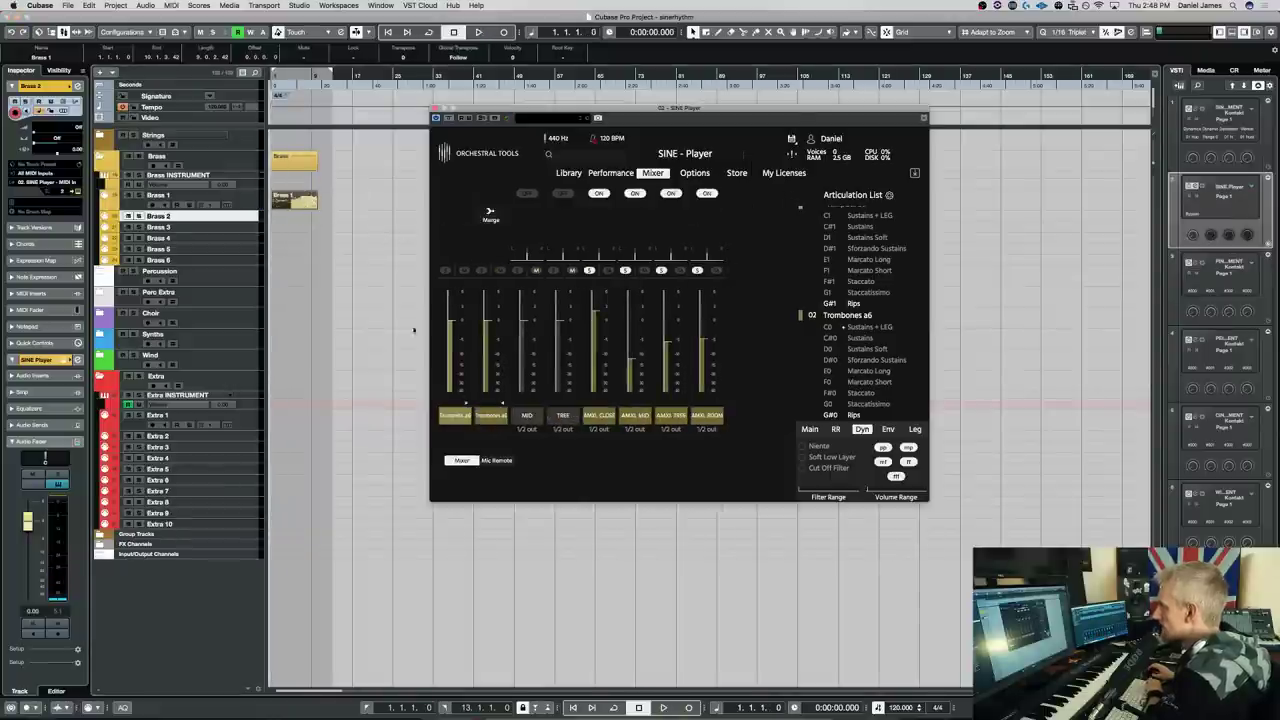
drag(300, 202, 300, 218)
click(310, 262)
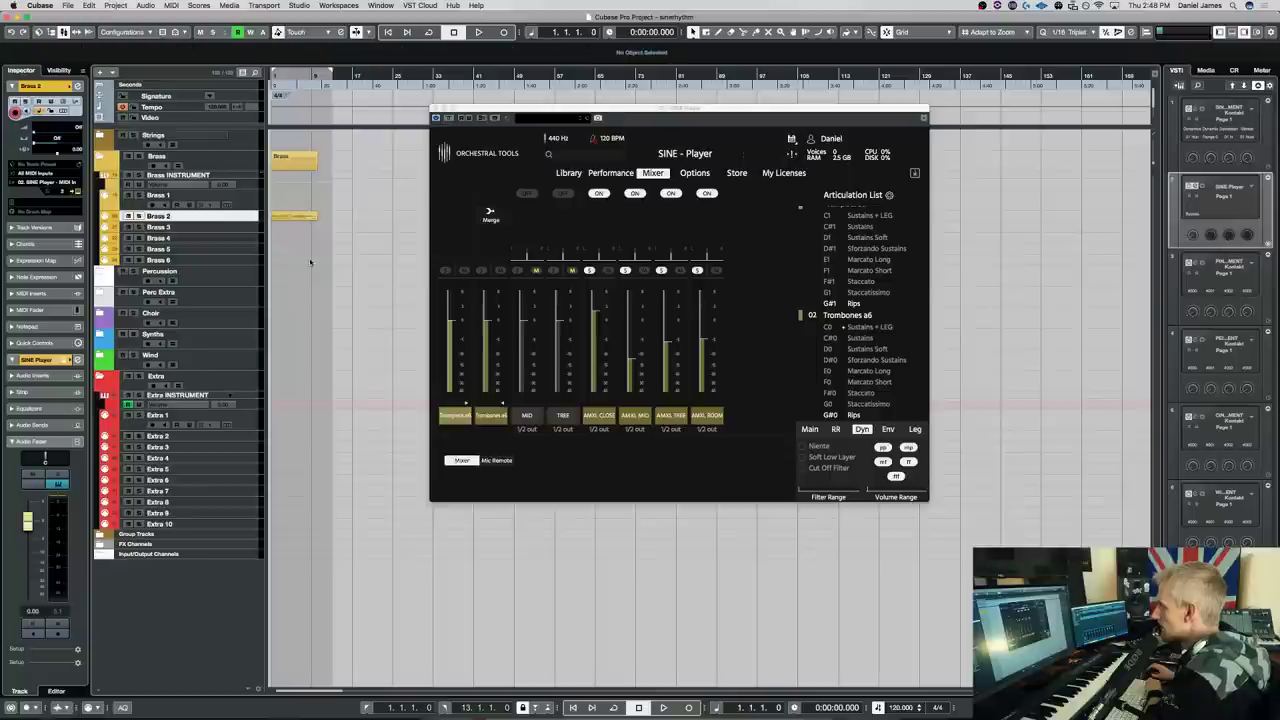
Replay the clip while lowering the AMXL CLOSE fader and raising the AMXL MID and AMXL TREE faders
key(space)
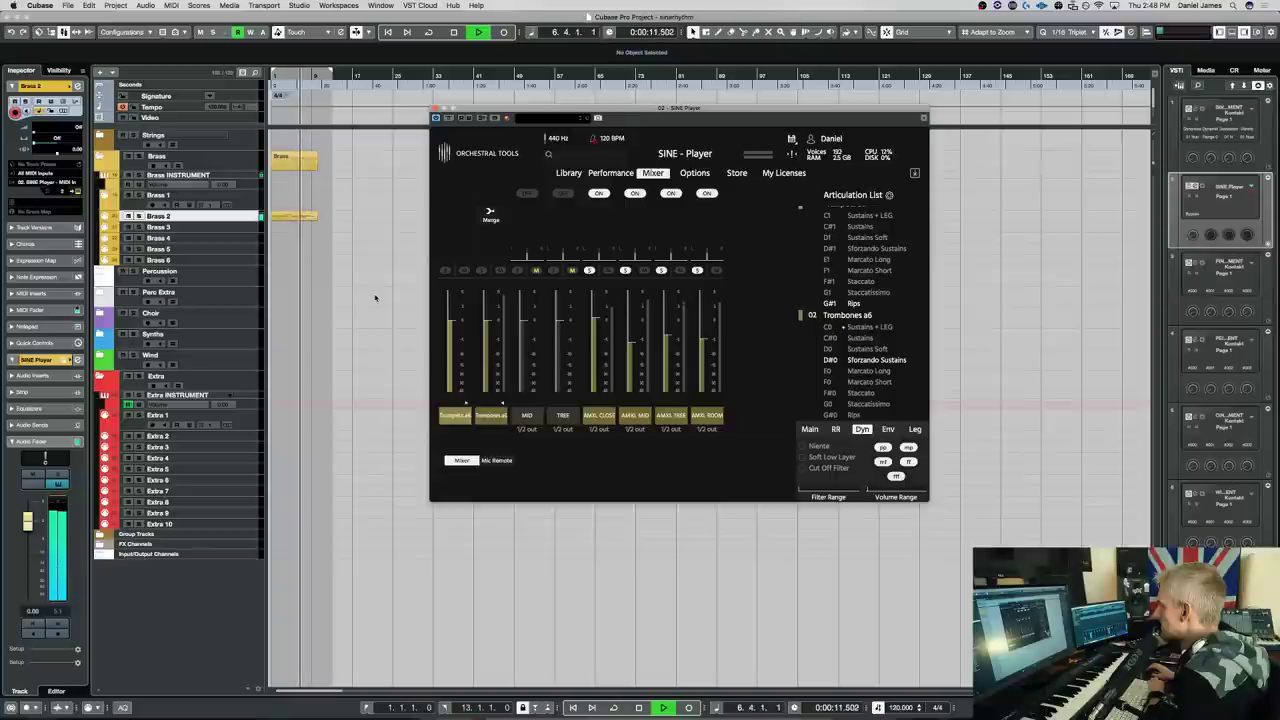
key(space)
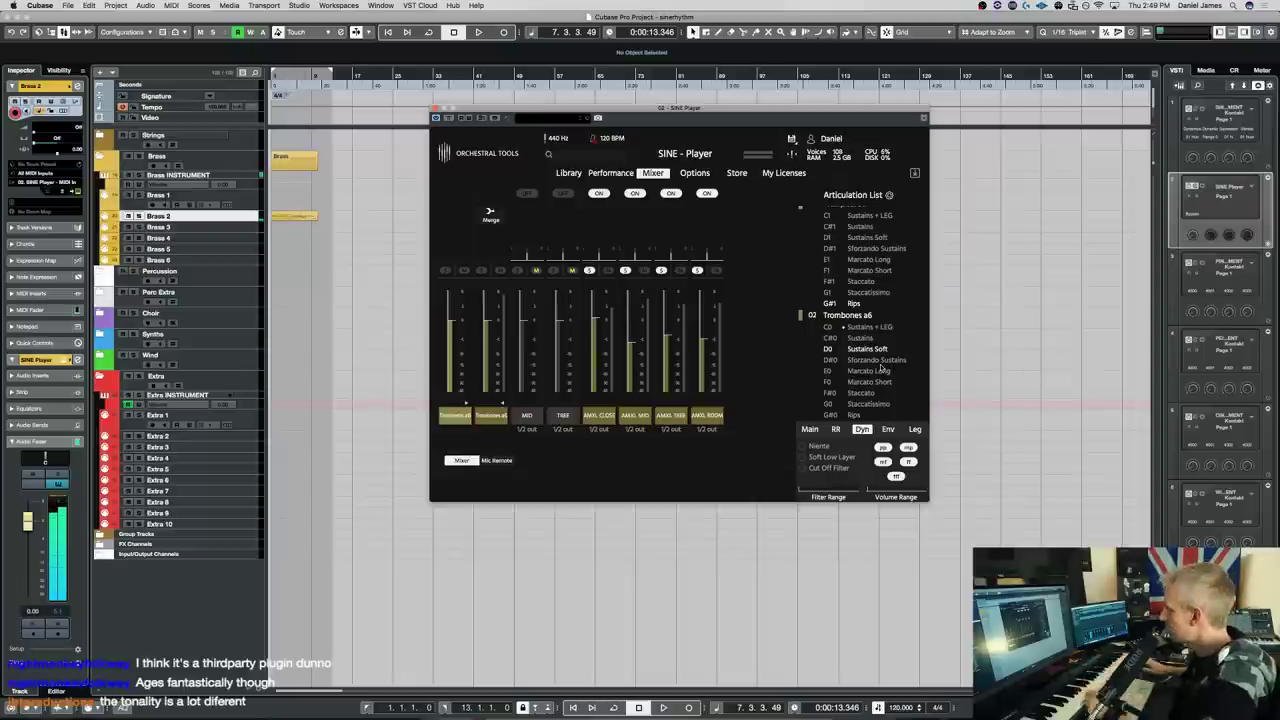
Select the Sustains articulation for Trombones a6 and play the clip again from the start
click(864, 338)
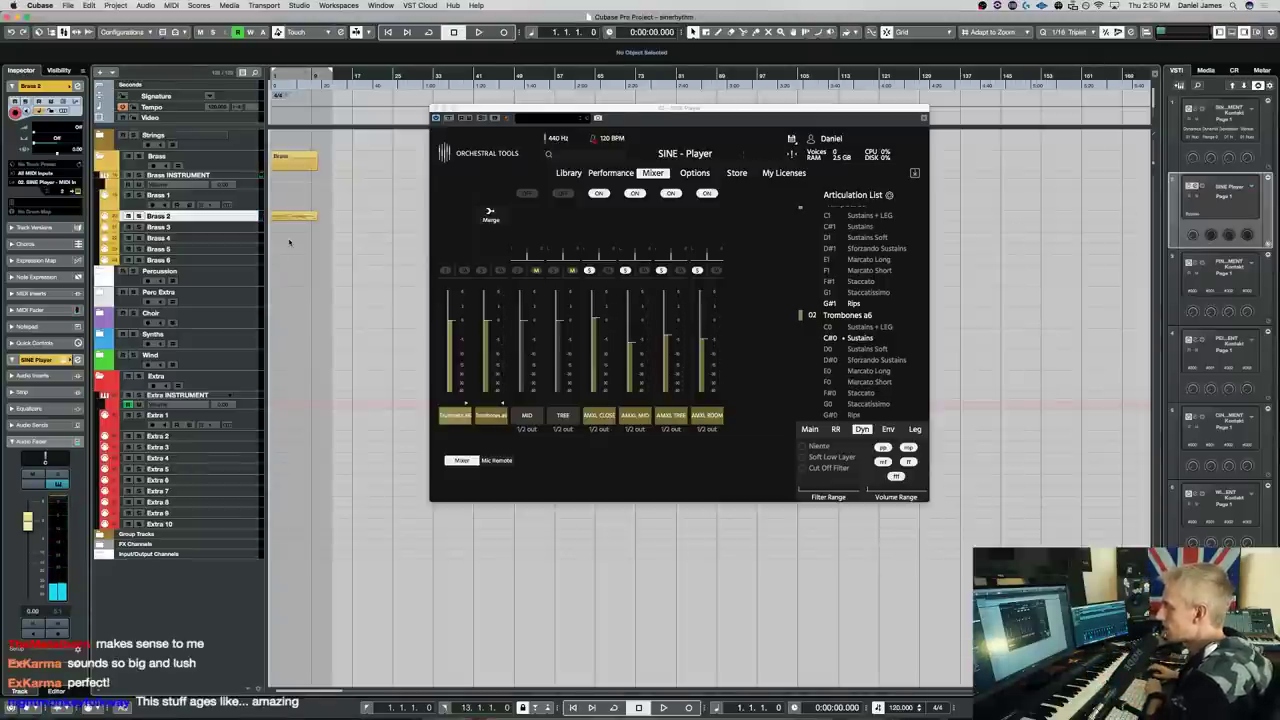
key(Home)
key(space)
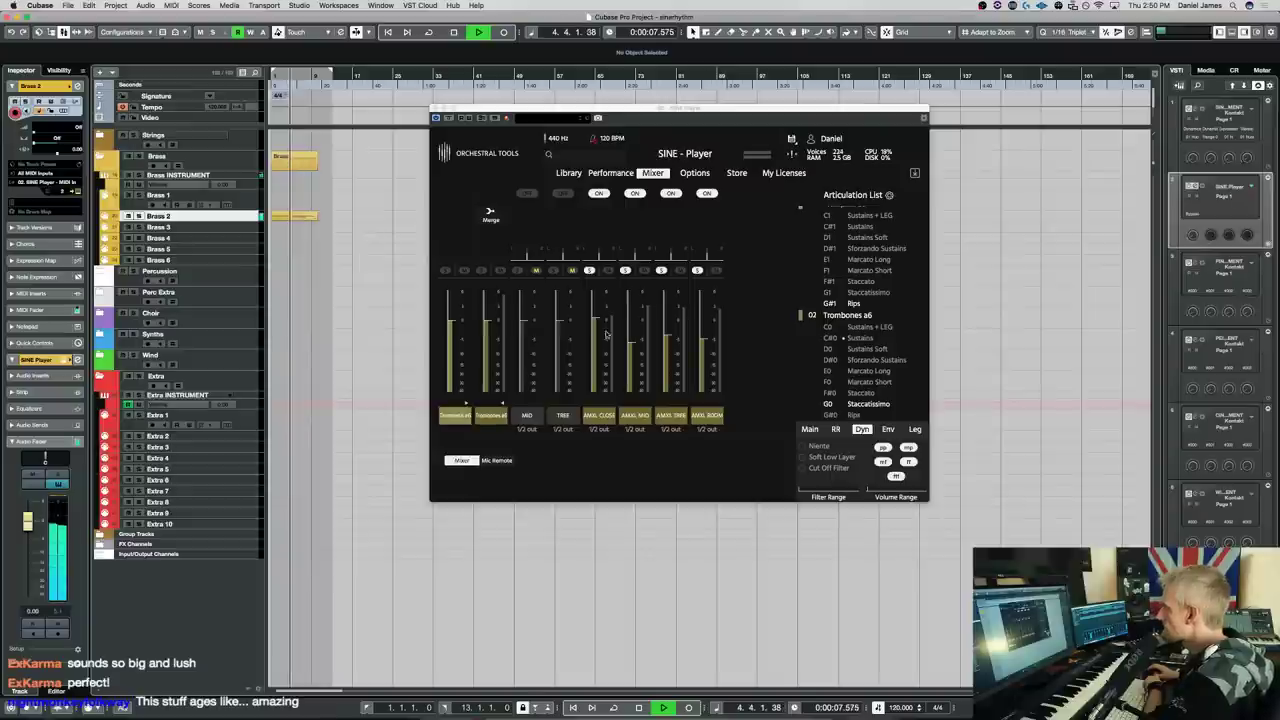
click(314, 323)
key(space)
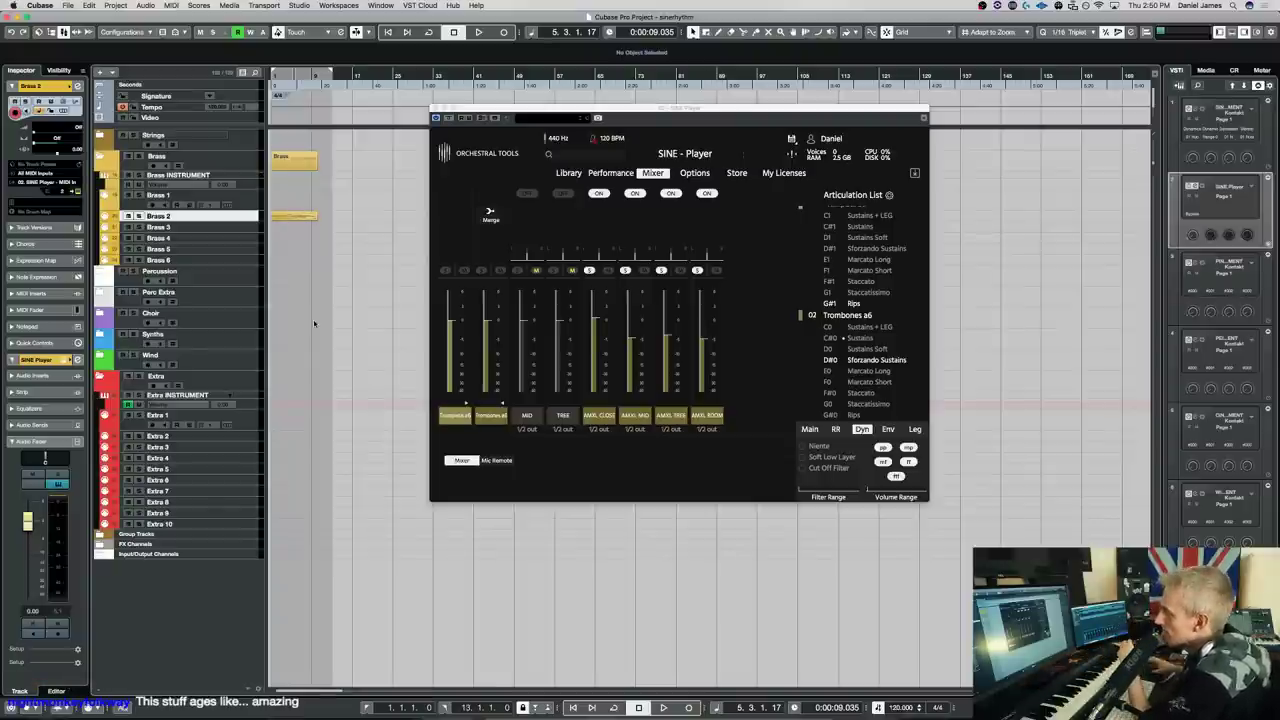
Open the Brass 2 clip in the Key Editor and switch Trombones a6 from the AMXL MID and AMXL TREE mics to MID and TREE
double_click(295, 215)
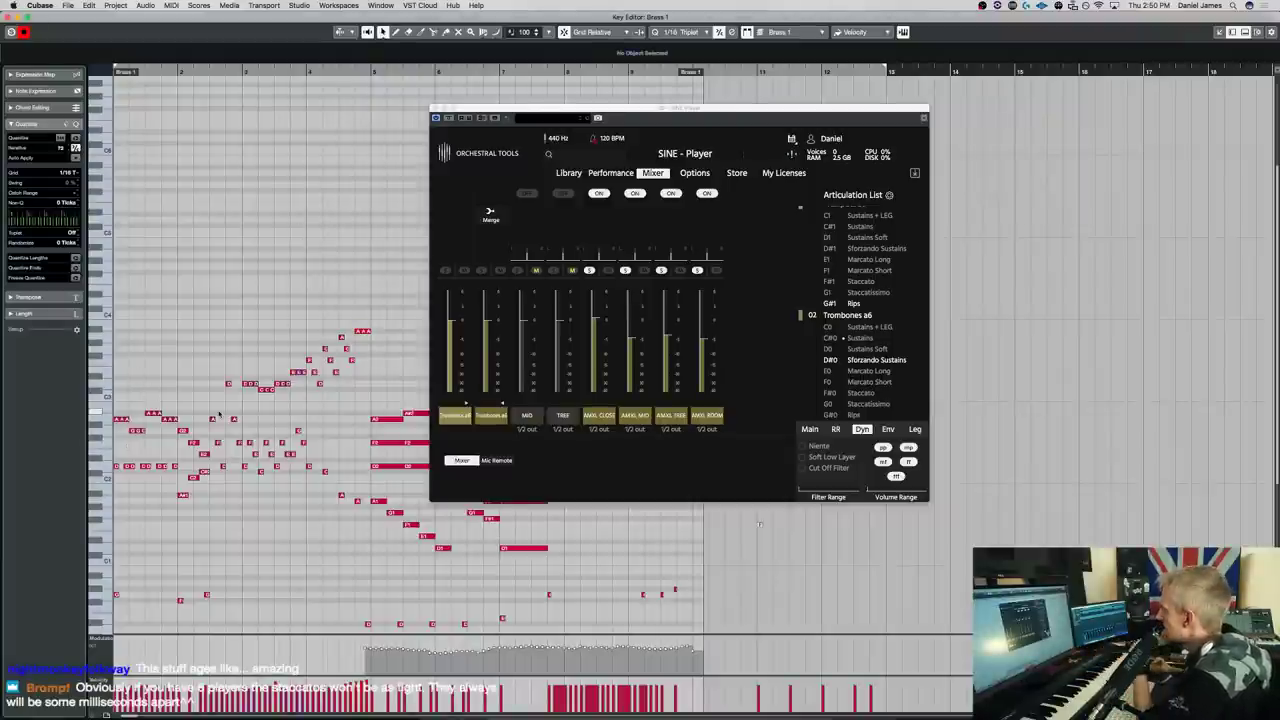
click(527, 193)
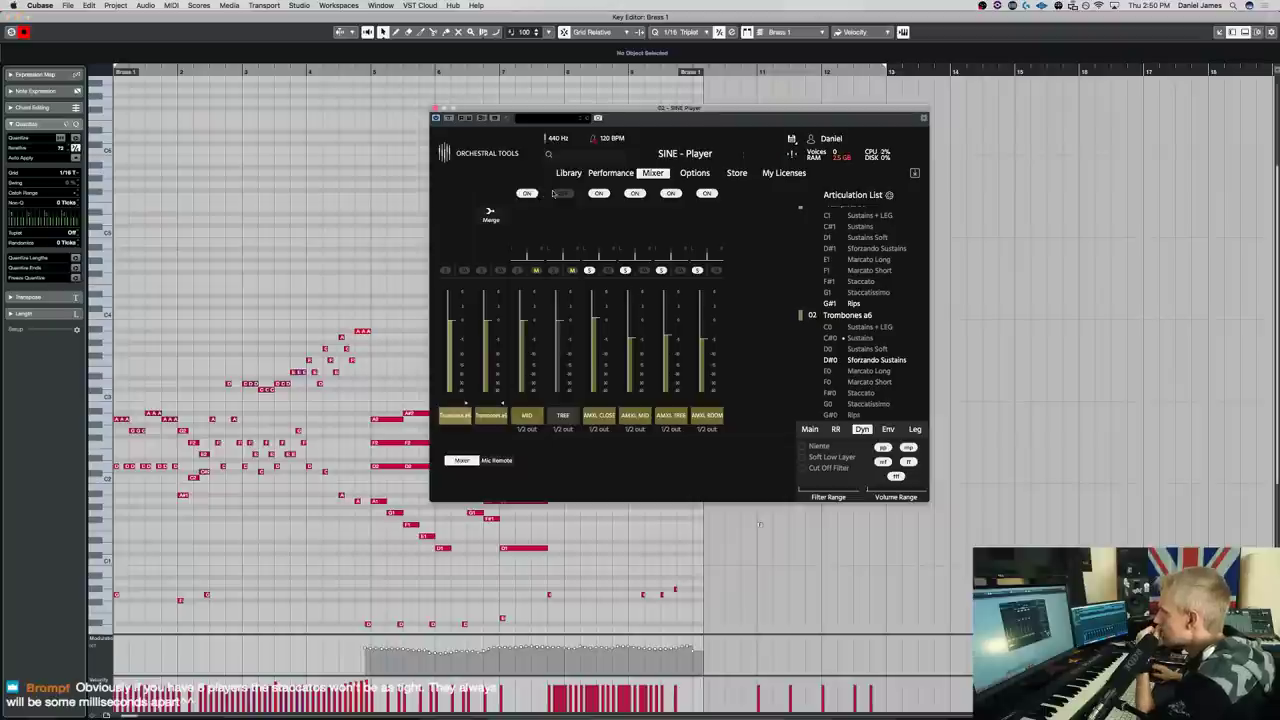
click(562, 193)
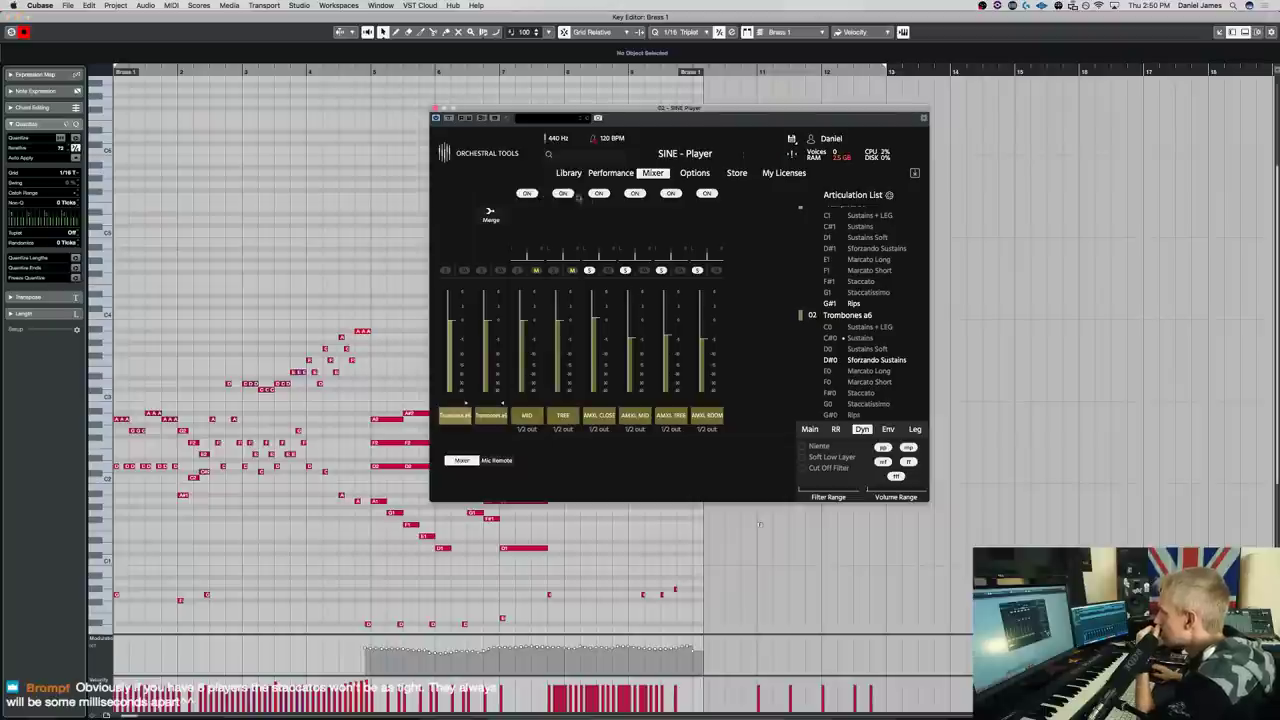
click(634, 193)
click(670, 194)
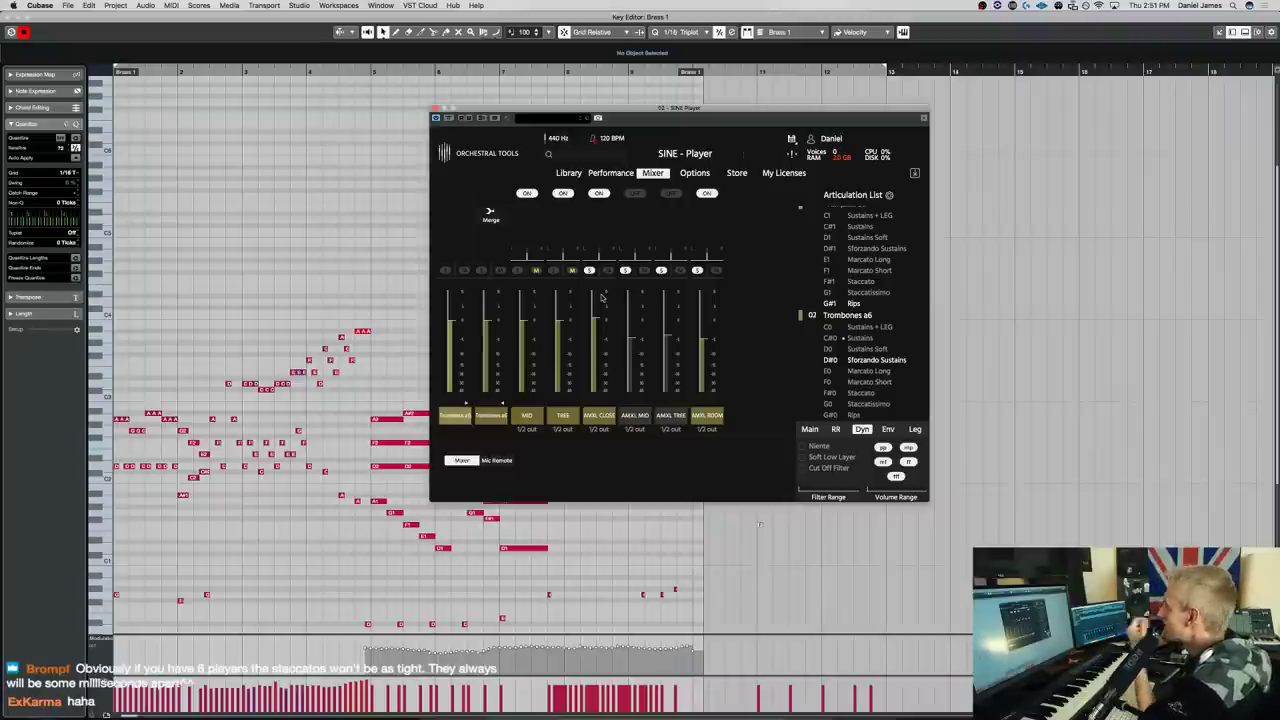
Clear the AMXL mic solos and replay the clip while raising AMXL CLOSE and lowering the TREE and AMXL ROOM faders
click(589, 270)
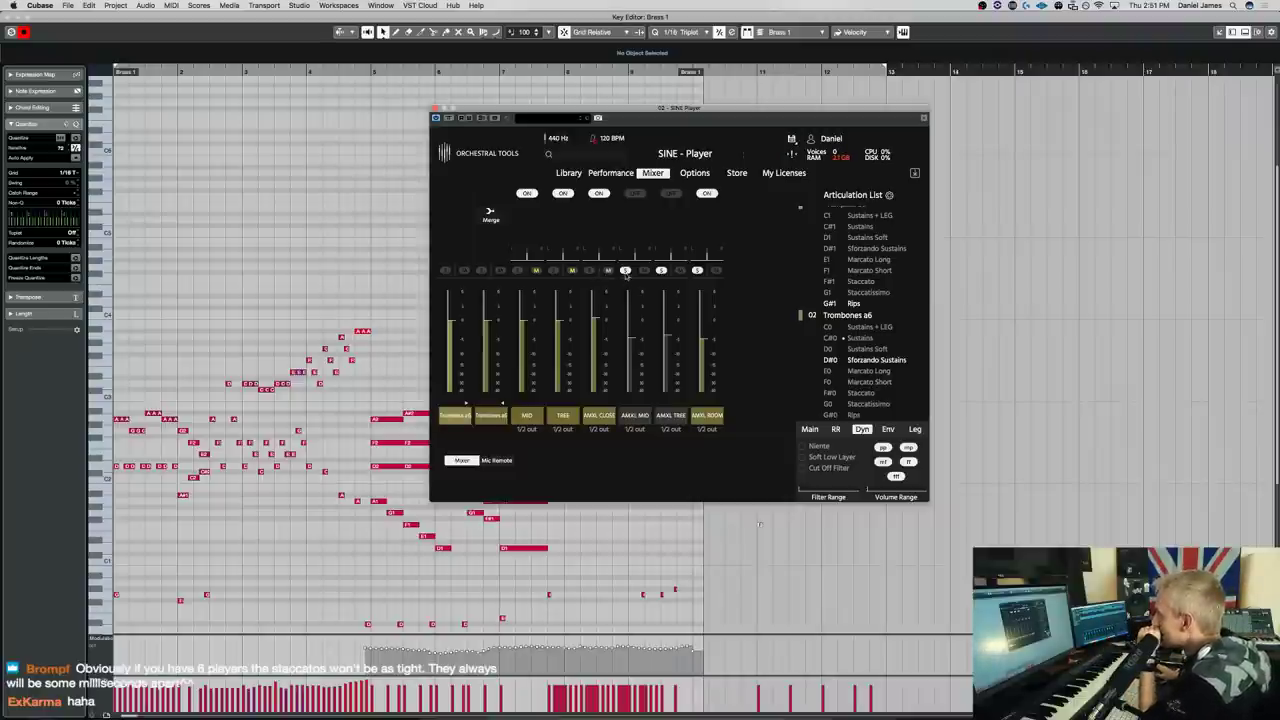
click(661, 270)
click(626, 271)
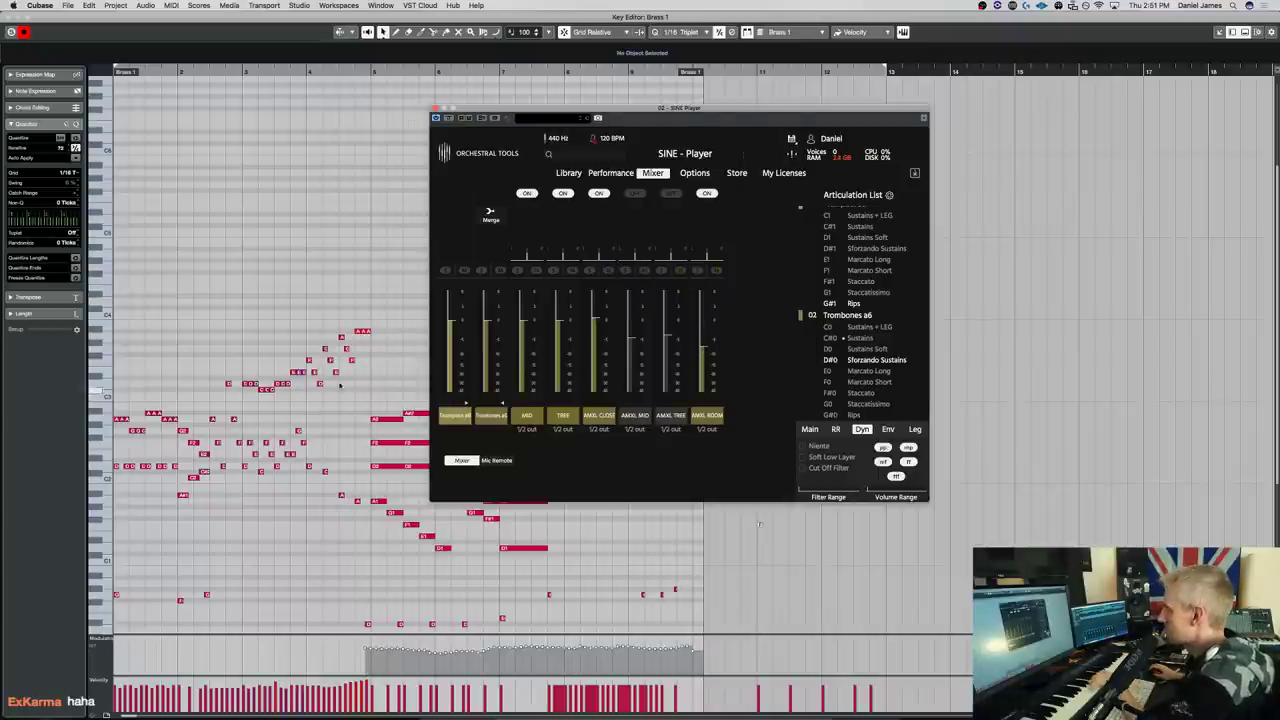
click(106, 290)
key(space)
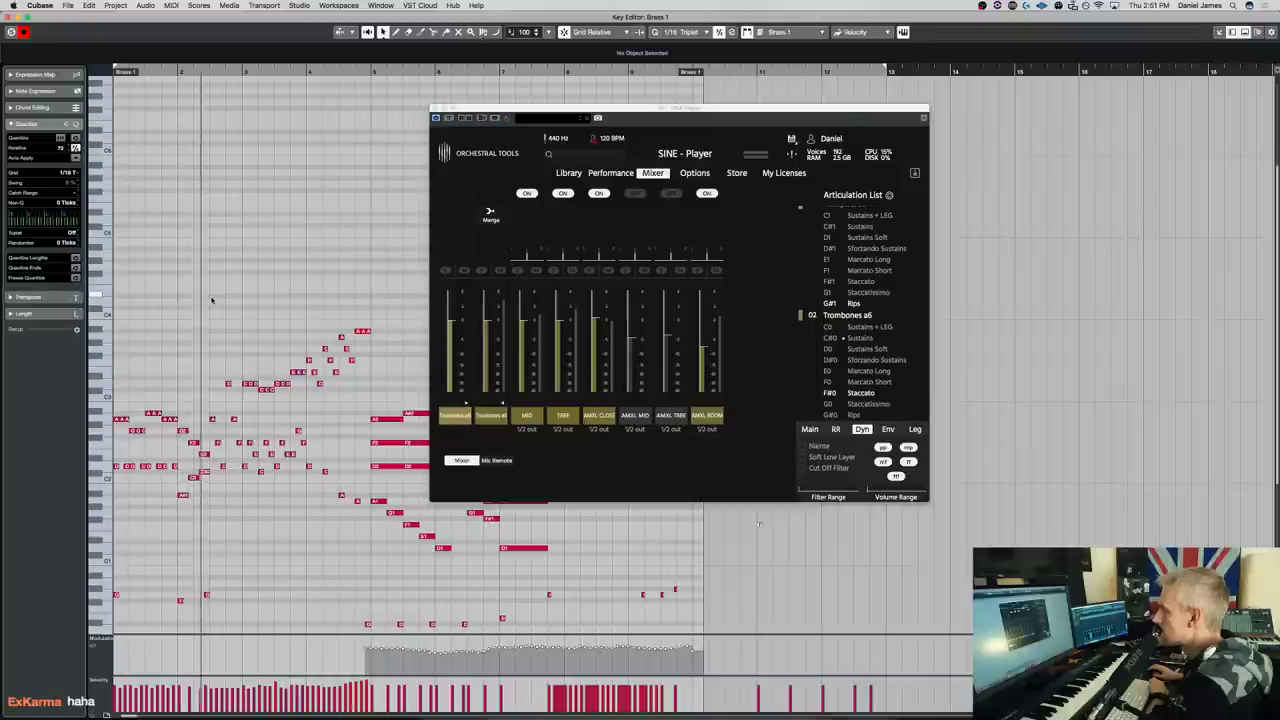
click(593, 316)
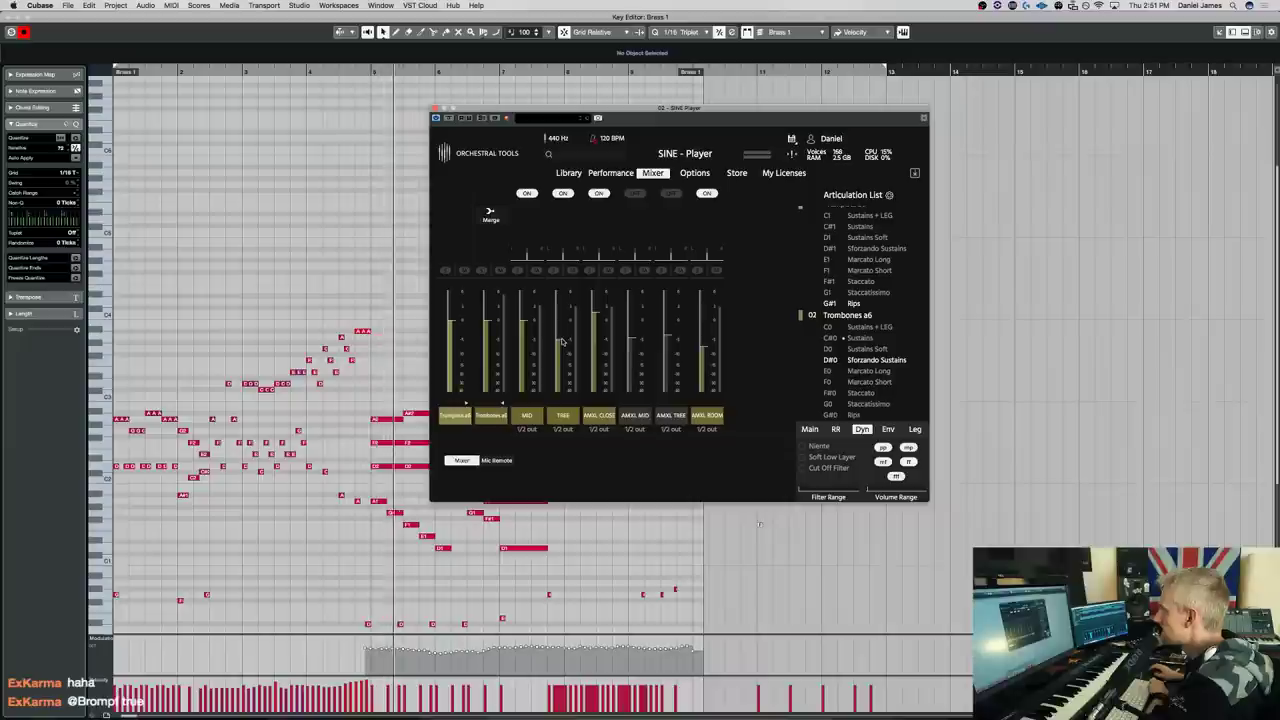
click(388, 554)
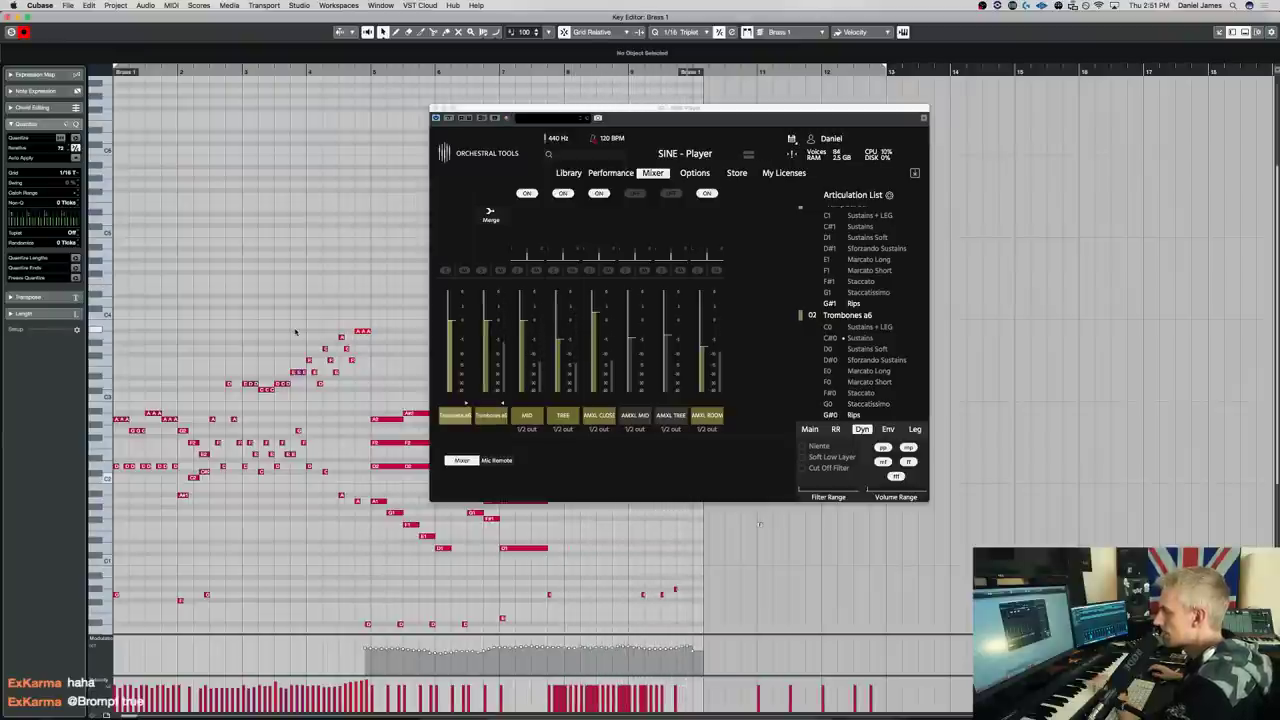
Audition Sustains + LEG, Sustains, Marcato Long, Sforzando Sustains and Marcato Short on Trombones a6
click(858, 328)
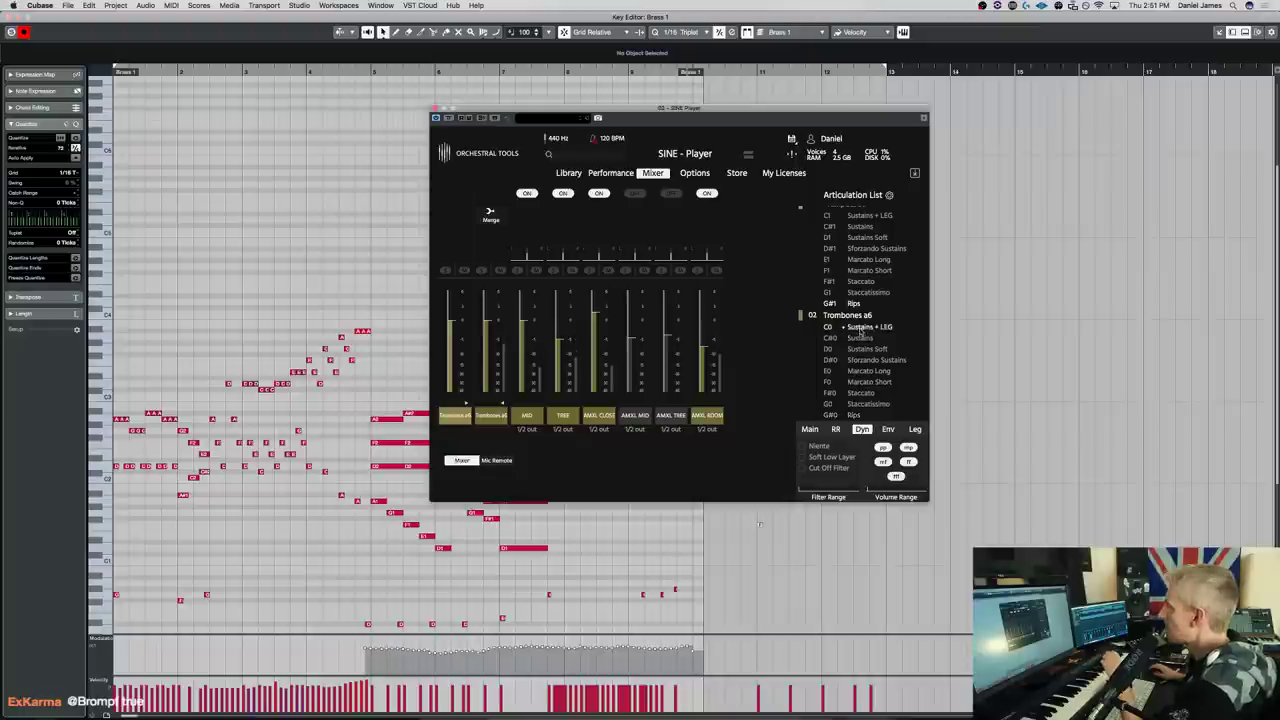
click(860, 338)
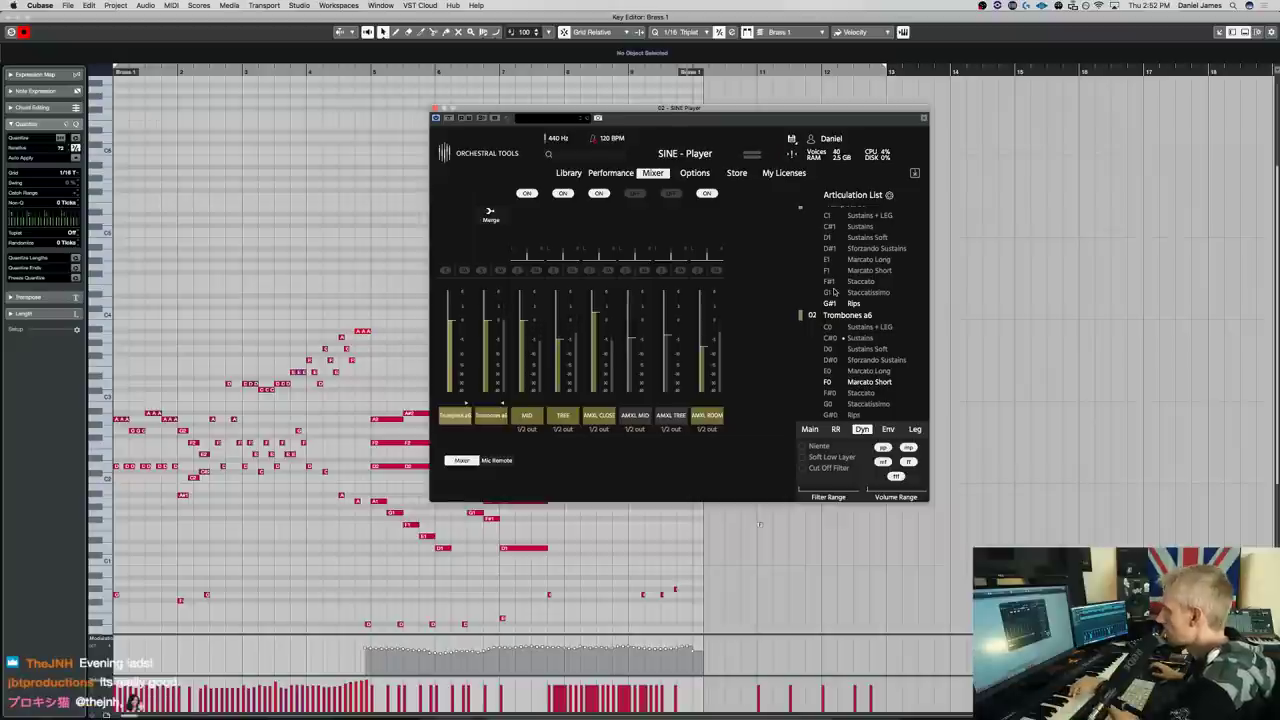
click(876, 372)
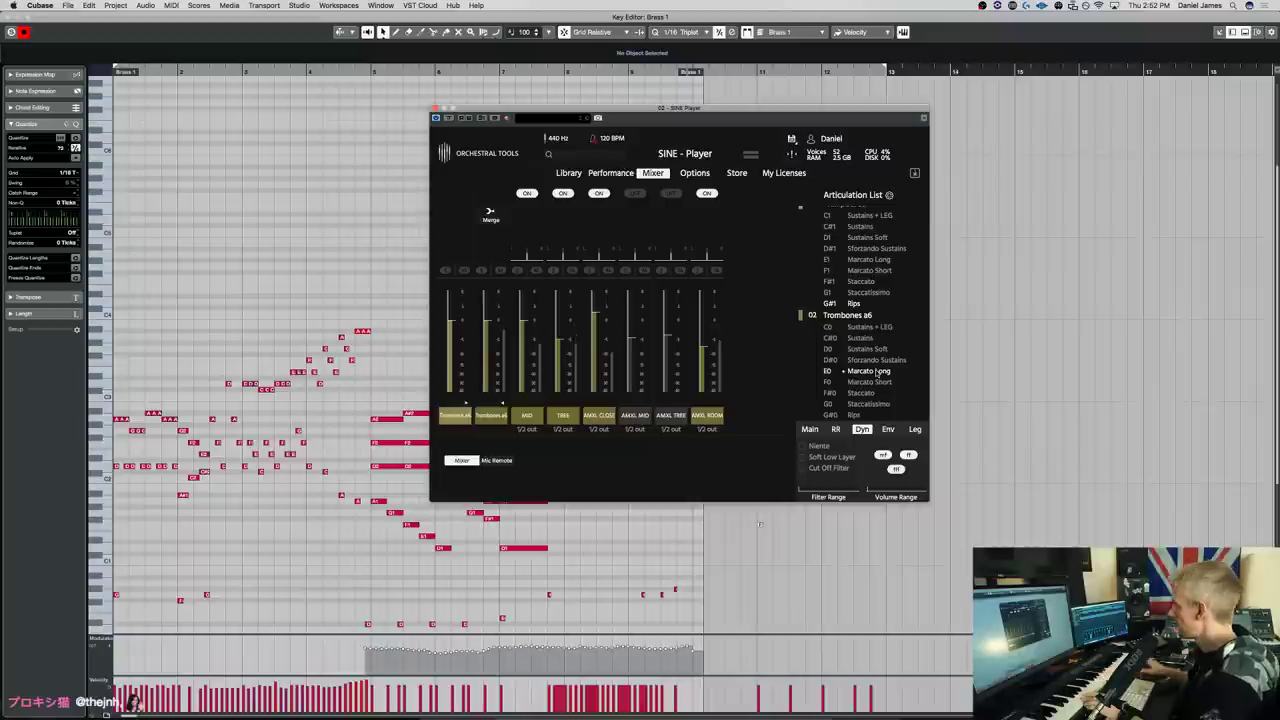
click(873, 359)
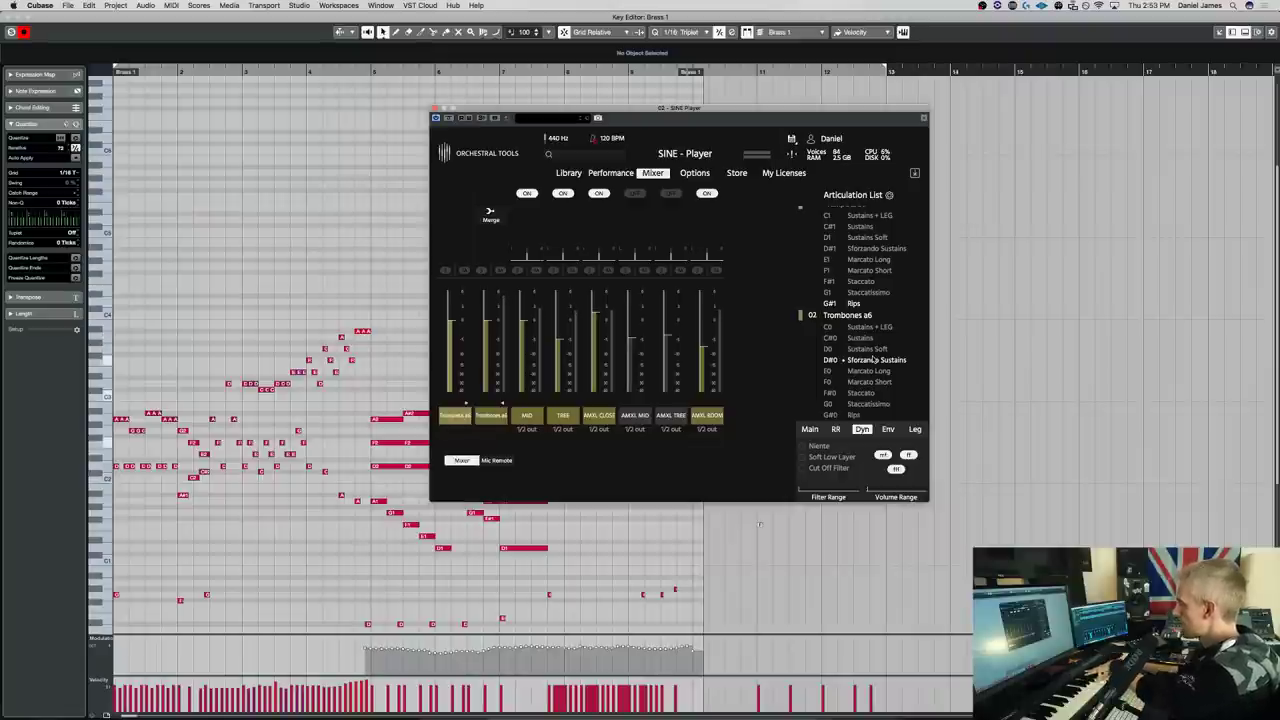
click(877, 382)
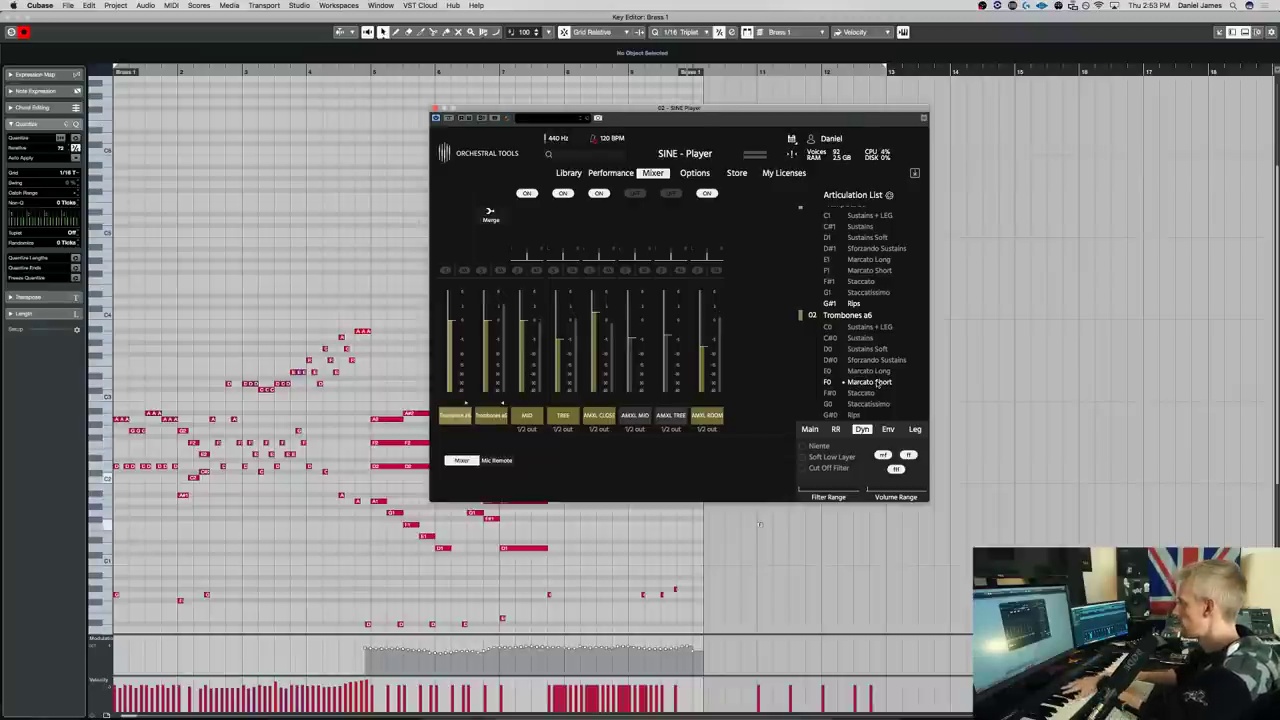
Turn off the MID and TREE mics and replace Trombones a6 with Trombones a12 from the Junkie XL Brass library
click(526, 193)
click(562, 194)
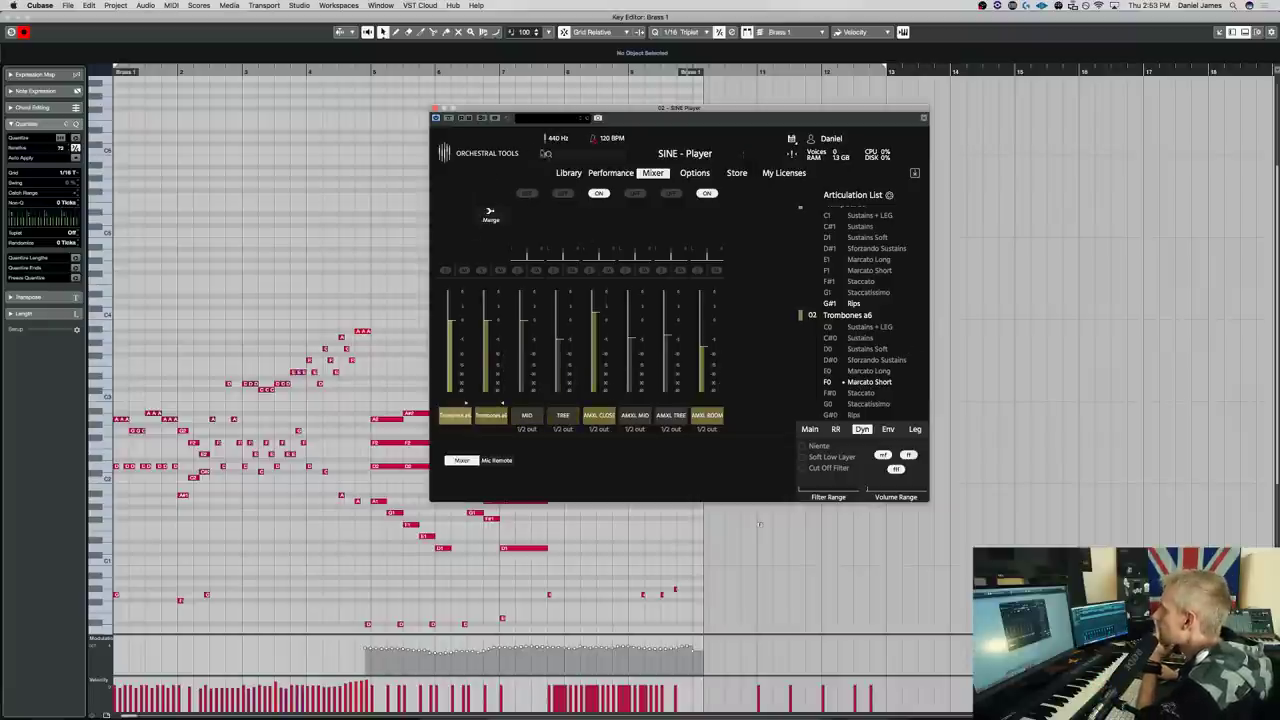
click(574, 175)
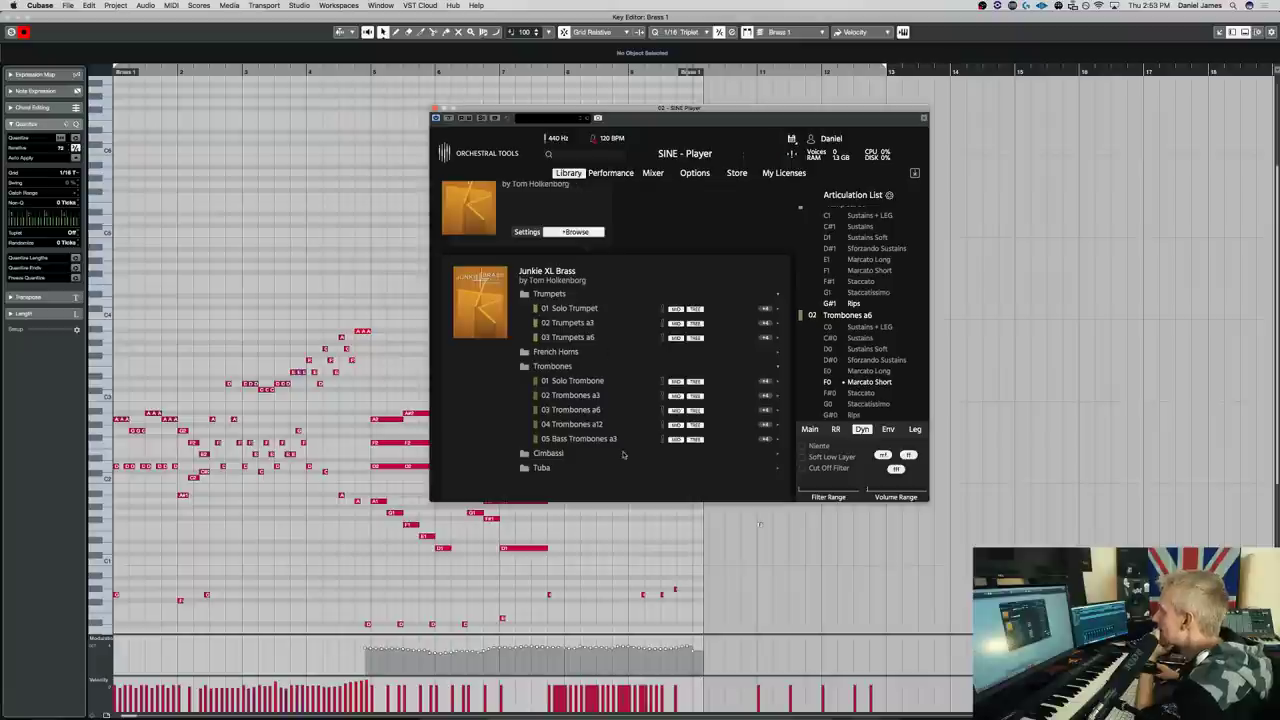
drag(583, 426, 846, 342)
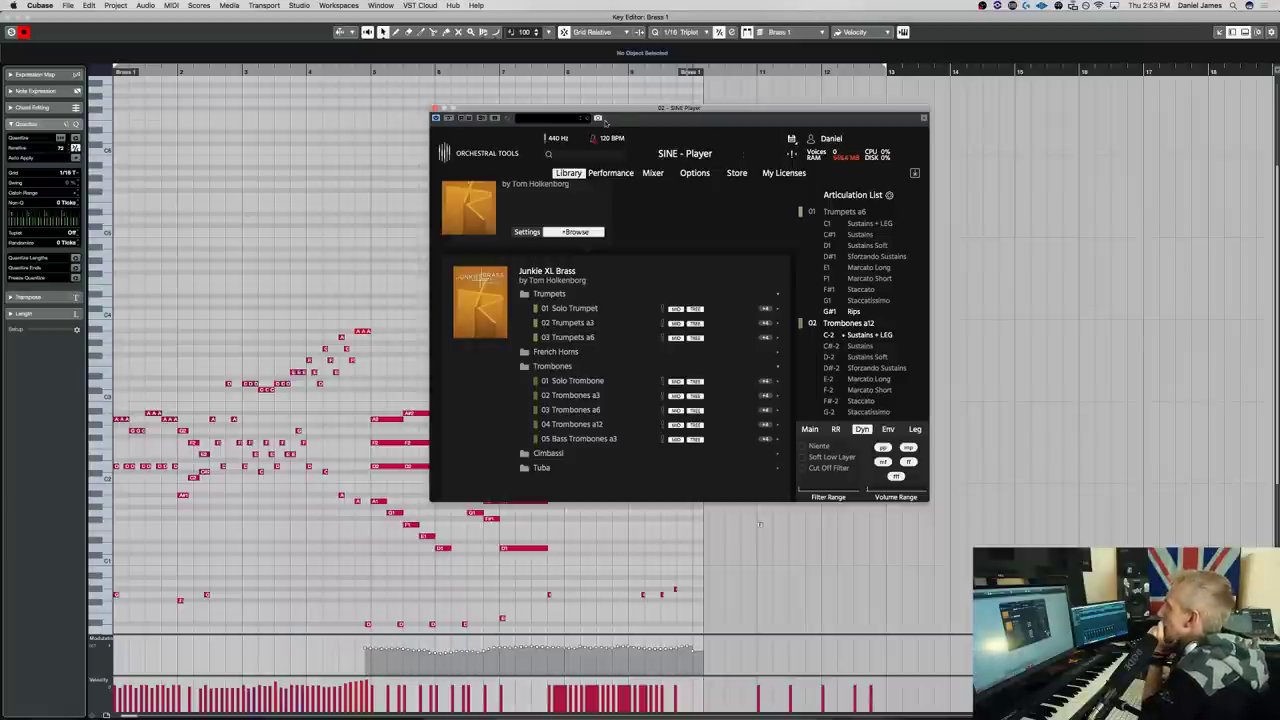
Select Trombones a12 in the articulation list and audition its Sustains and Sustains + LEG articulations
click(832, 212)
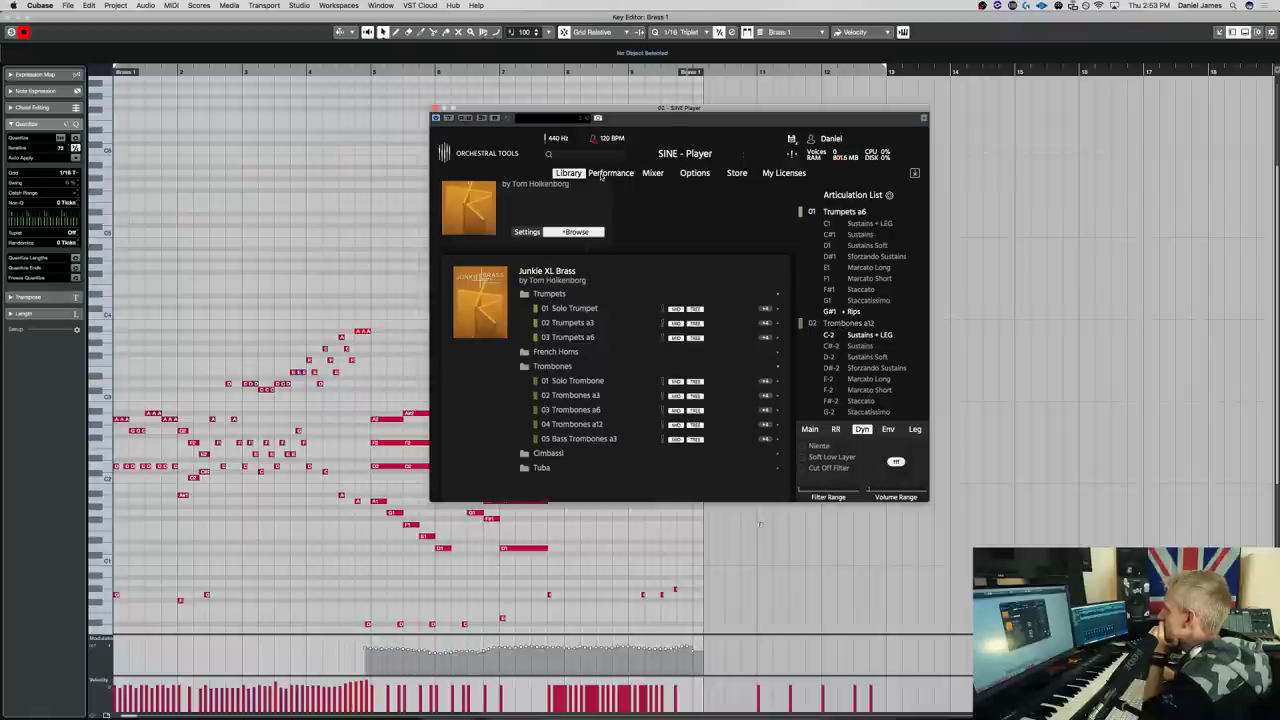
click(865, 323)
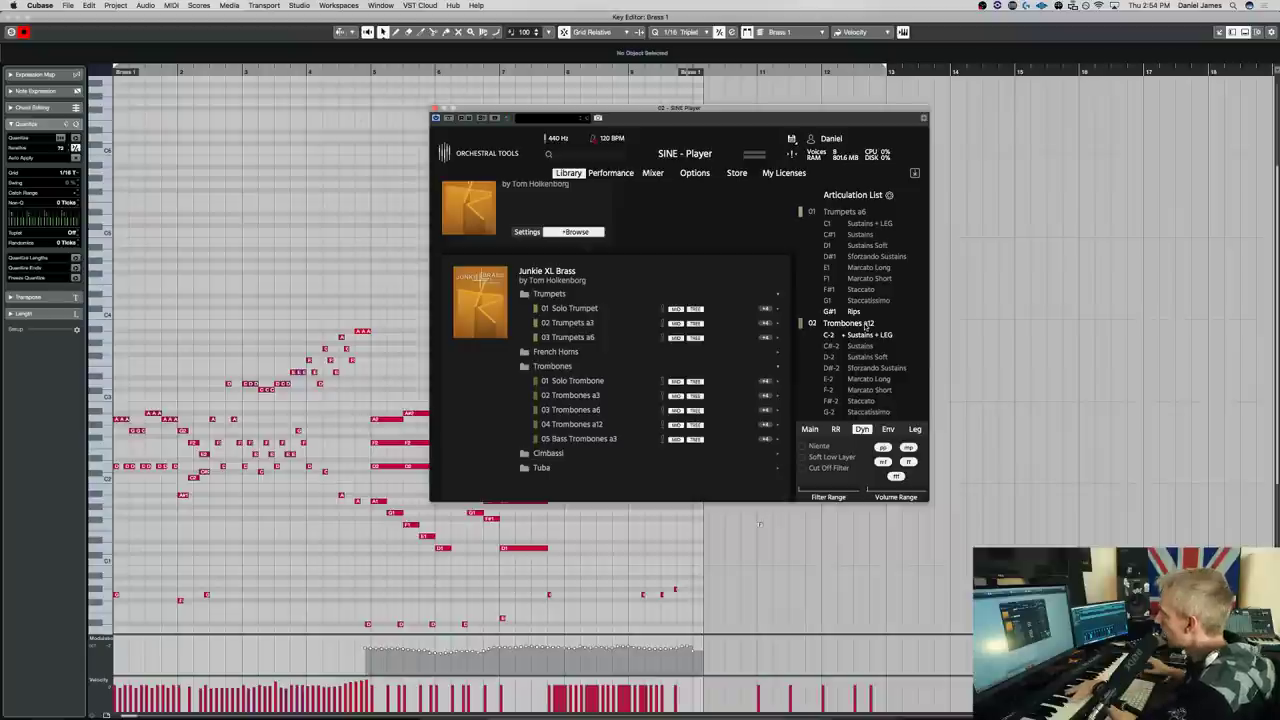
click(866, 347)
click(865, 335)
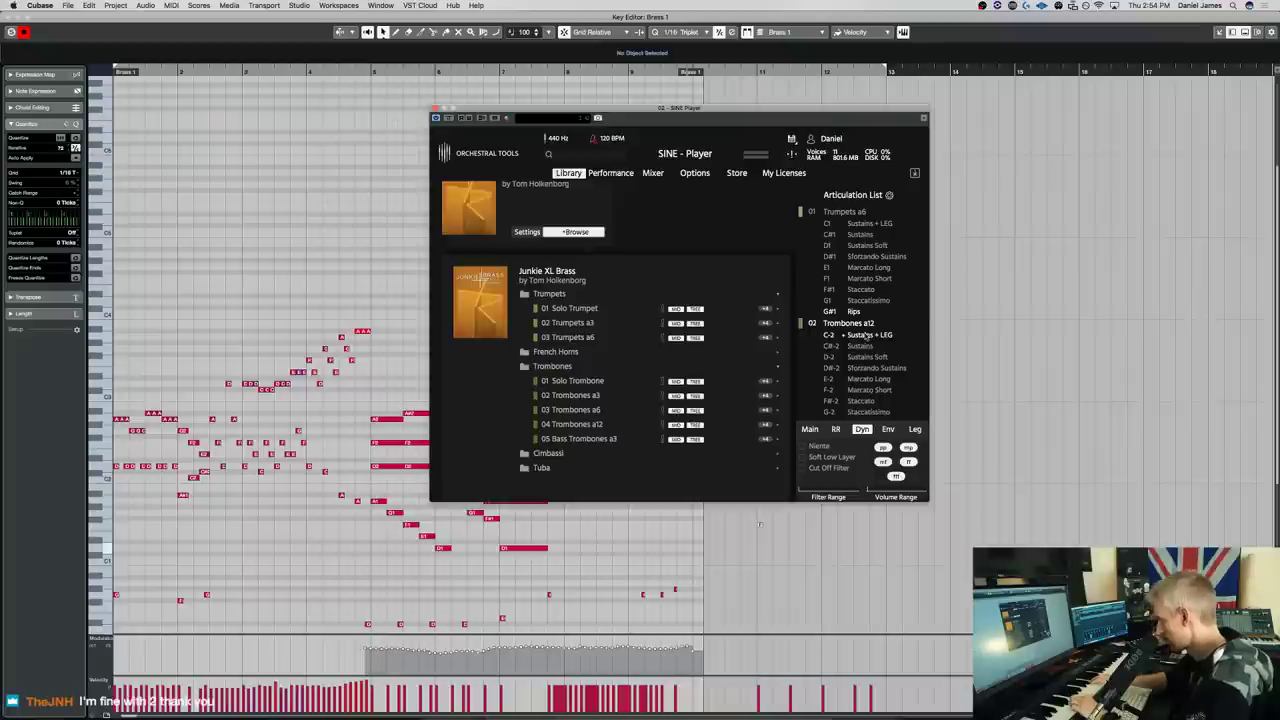
Move the Trombones a12 keyswitch range up to start at C0 and play the clip with the new instrument
click(600, 175)
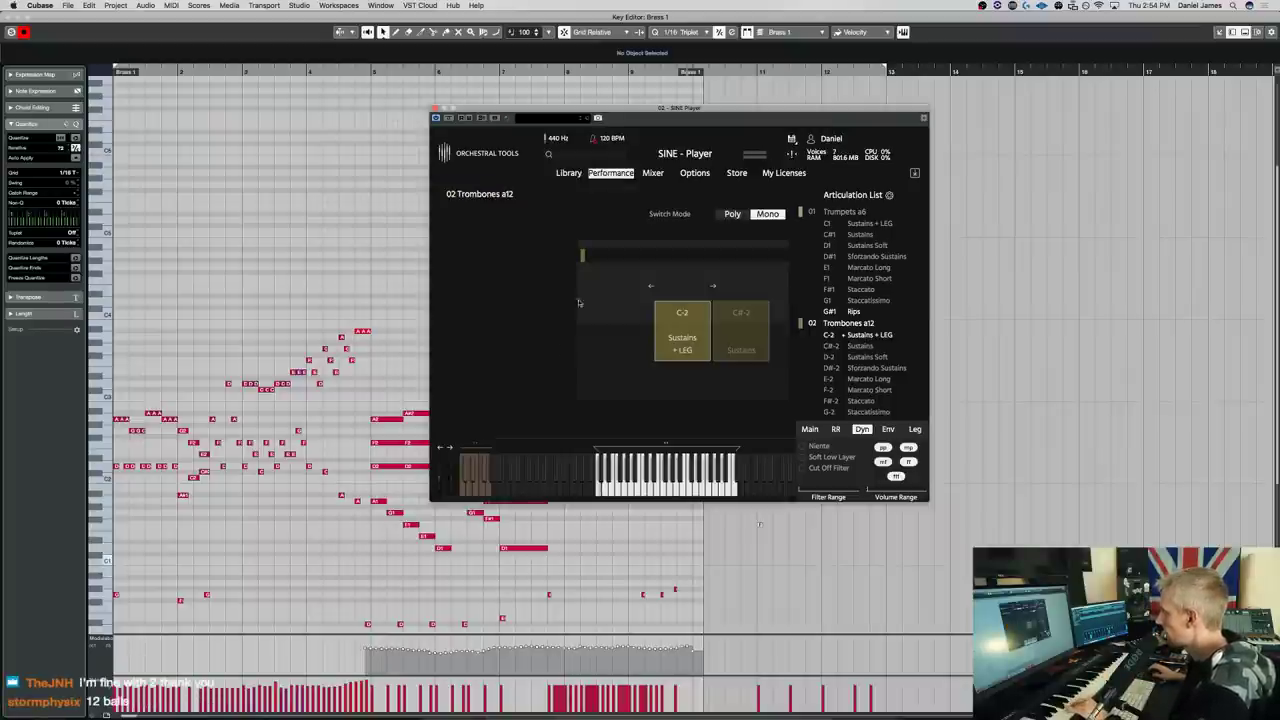
drag(478, 446, 612, 449)
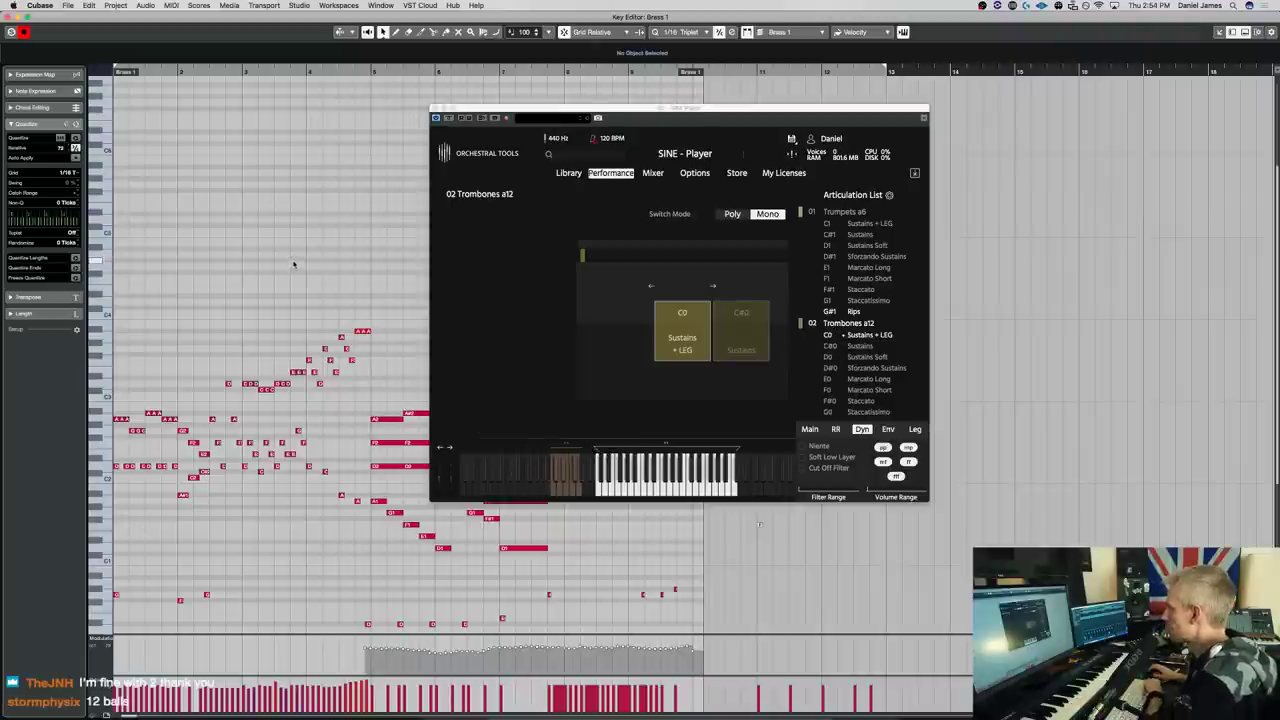
key(space)
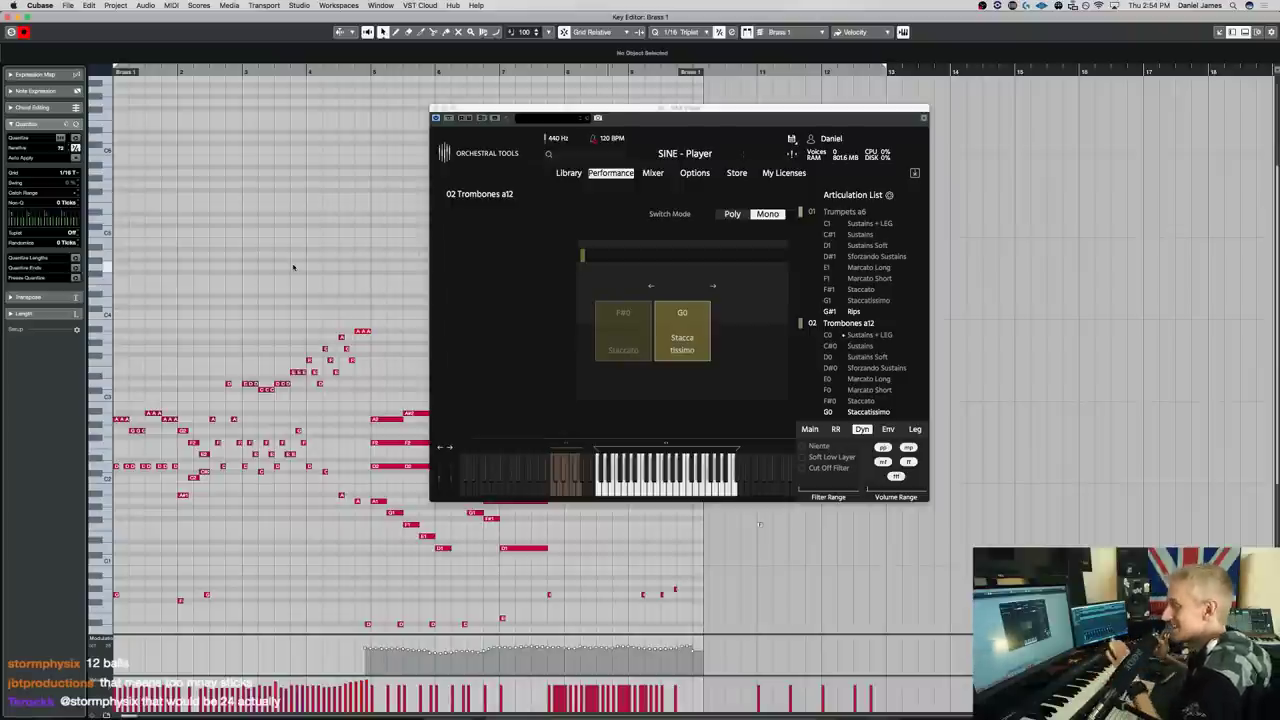
Try Marcato Long and Sustains Soft on Trombones a12 and disable the fff and ff dynamic layers for Sustains Soft
click(868, 380)
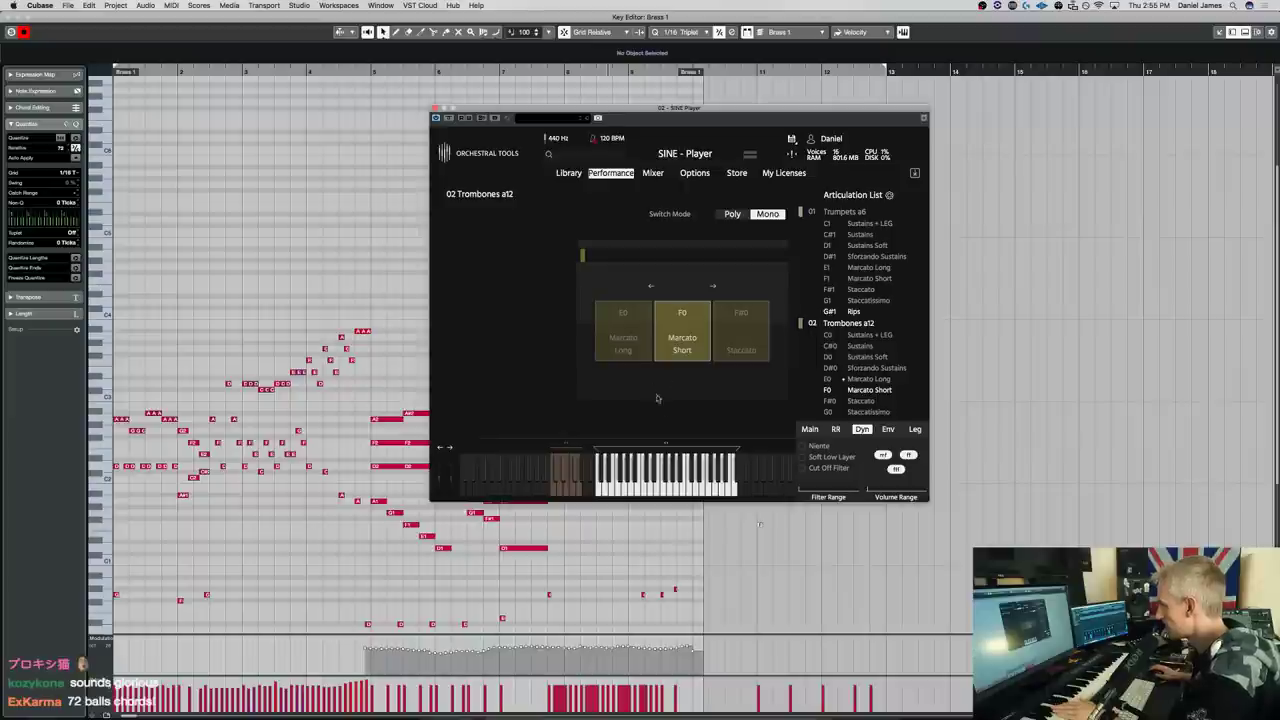
click(869, 359)
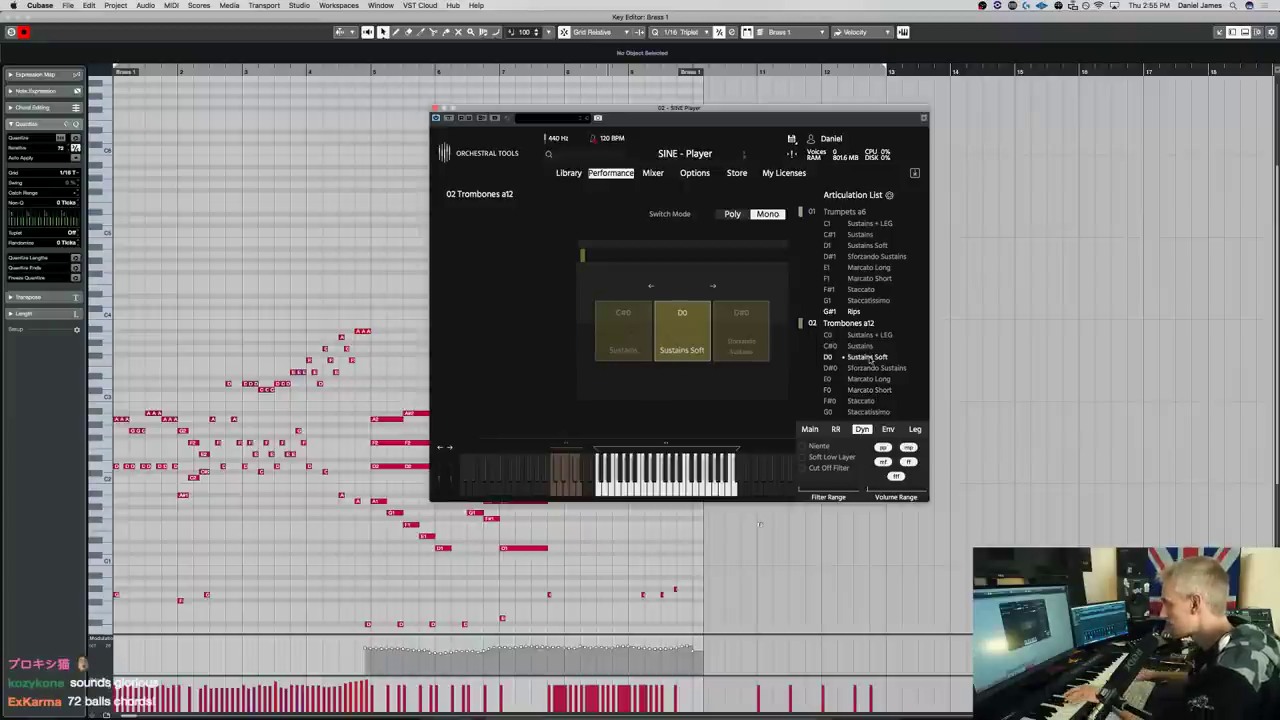
click(895, 476)
click(908, 462)
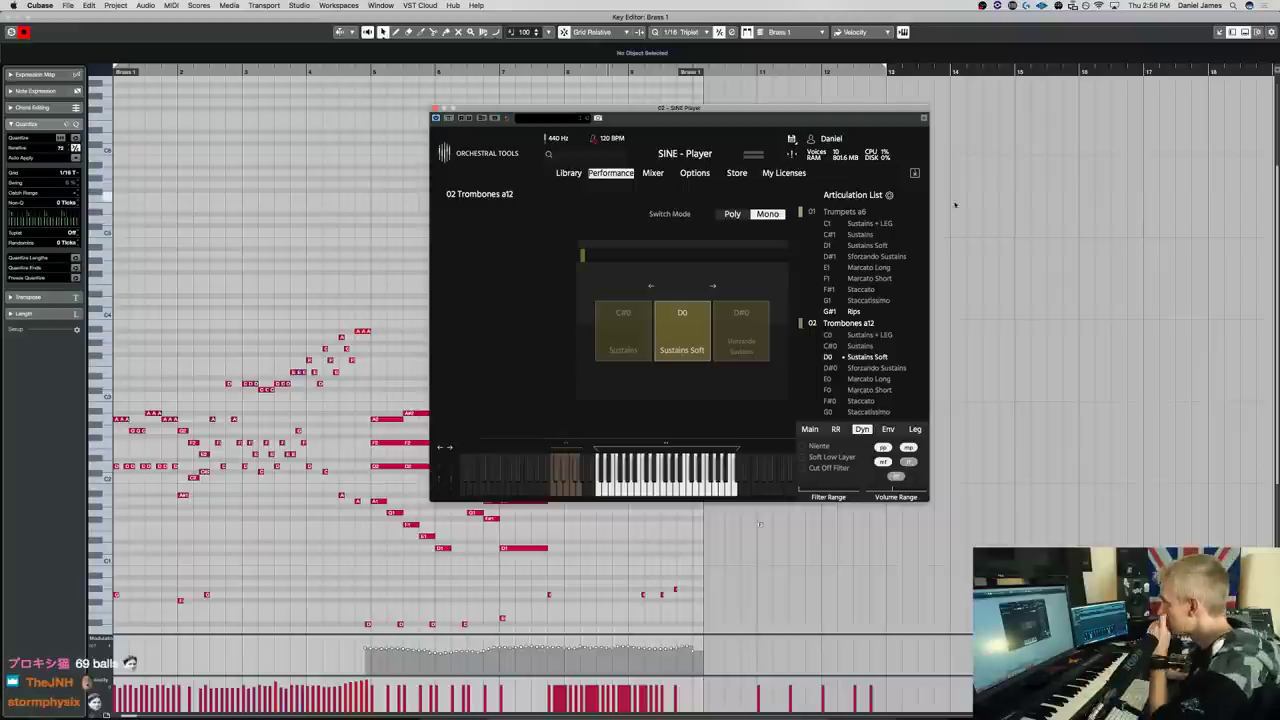
Enable all four AMXL mics for Trombones a12 and lower the AMXL MID, AMXL ROOM and Trombones a12 faders
click(641, 173)
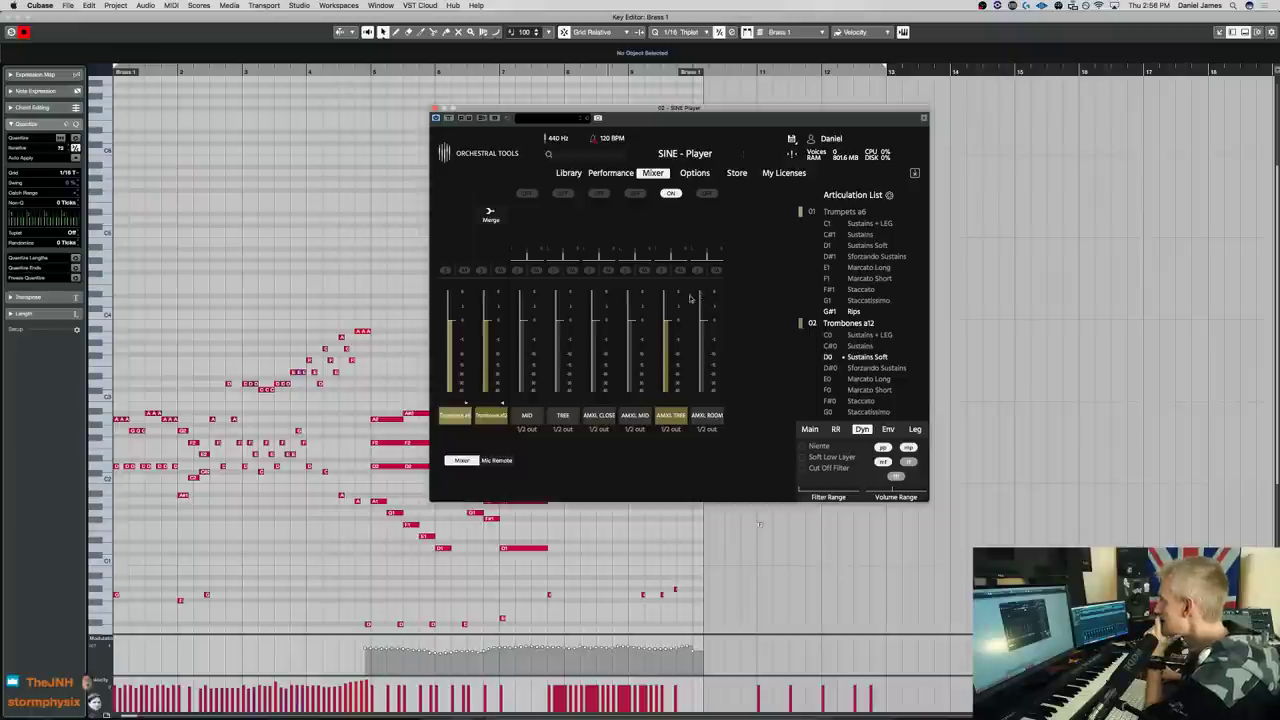
click(635, 193)
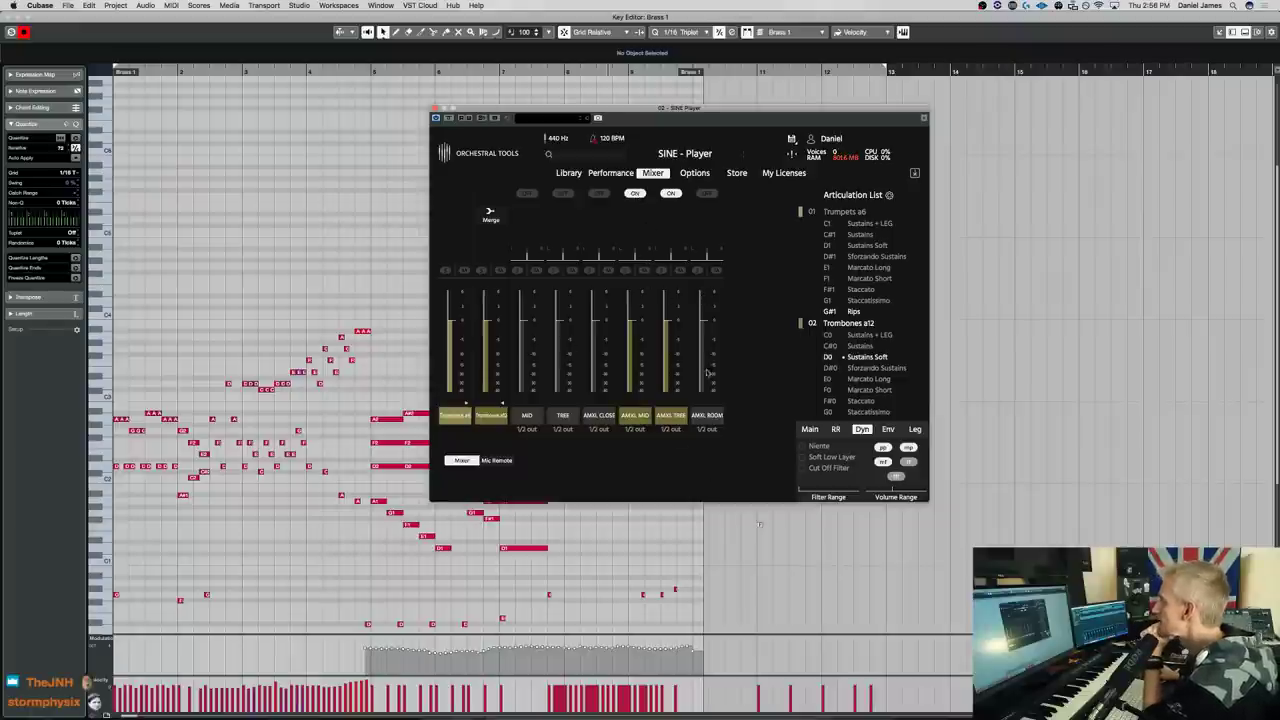
click(599, 193)
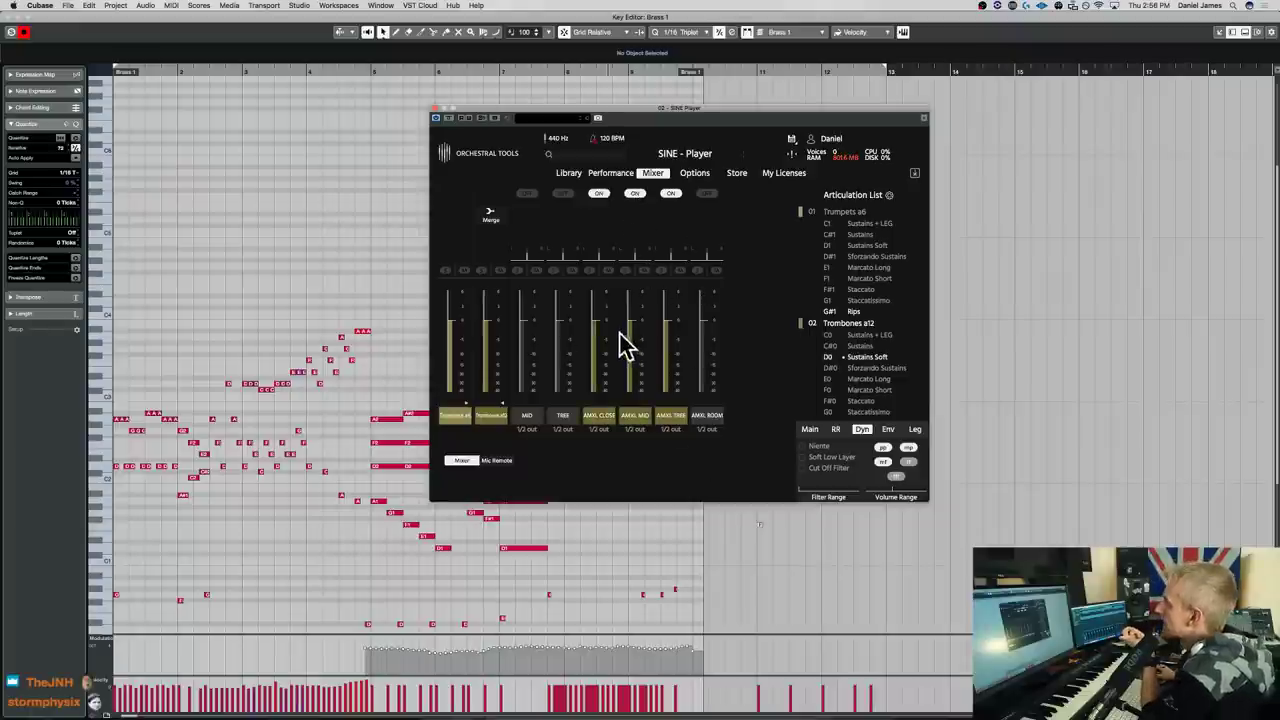
click(707, 193)
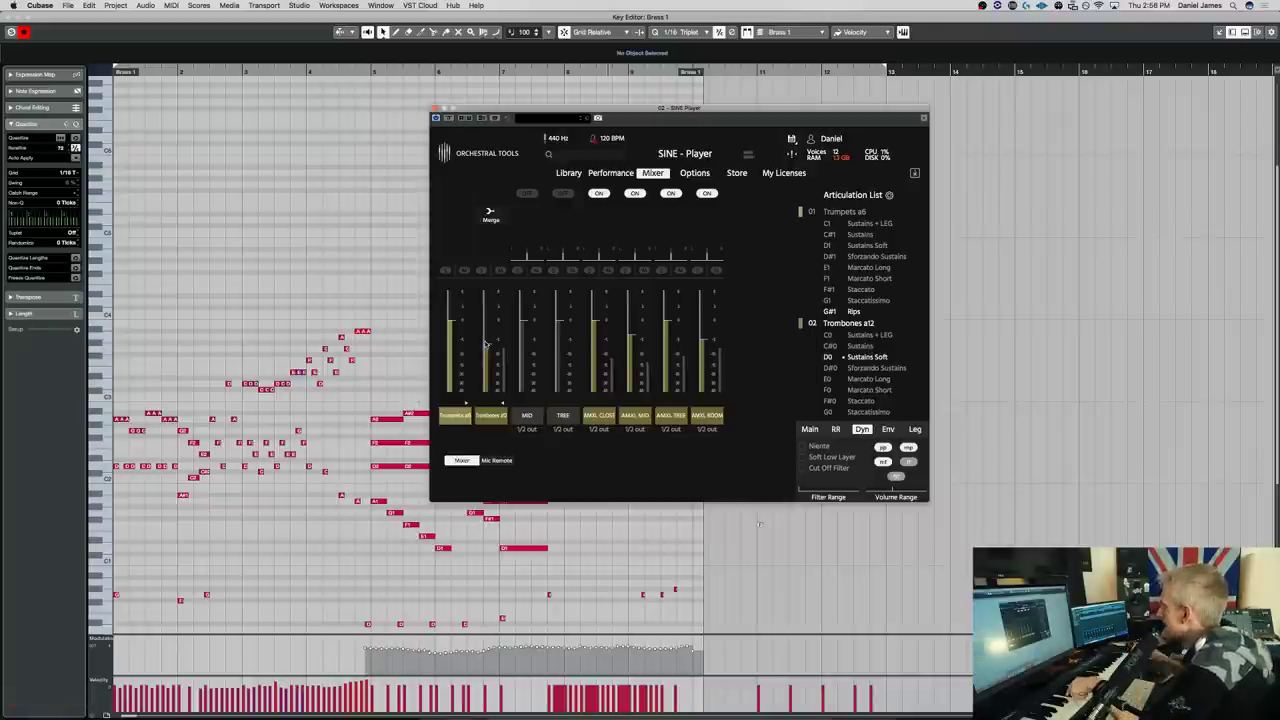
Select Marcato Long for Trombones a12 and solo the AMXL mics one at a time while raising the AMXL MID fader
click(855, 379)
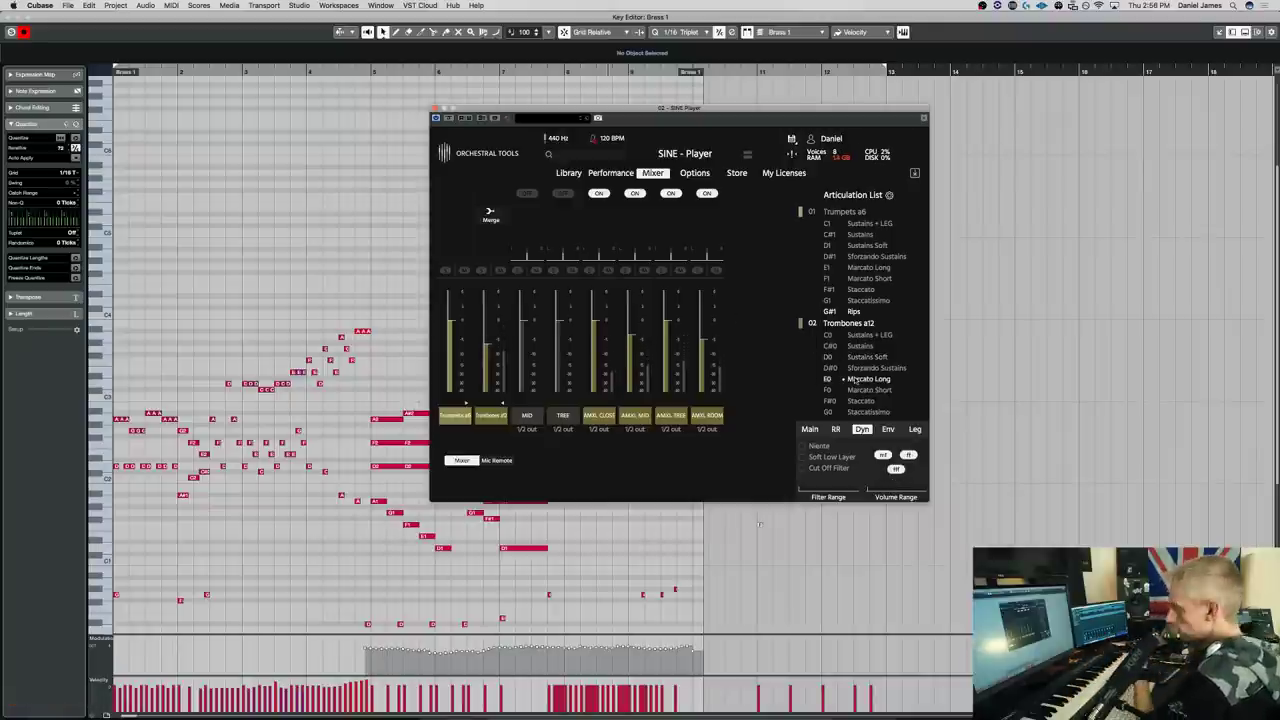
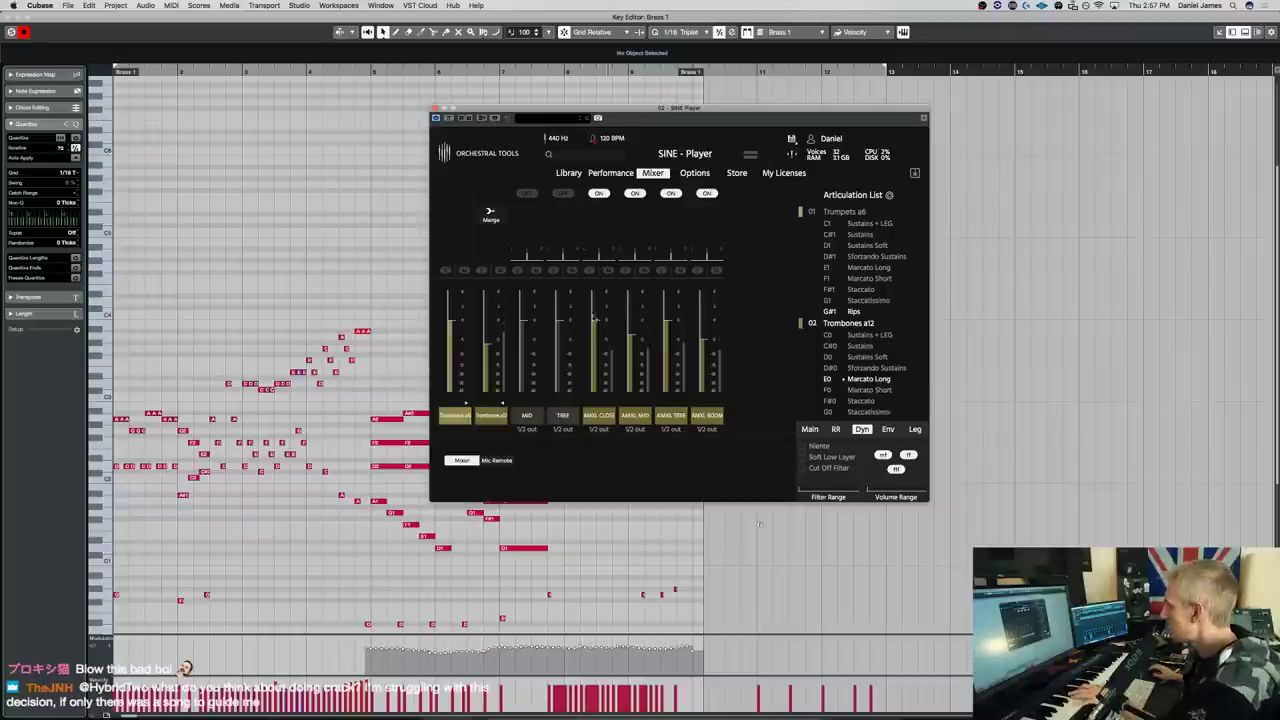
click(591, 271)
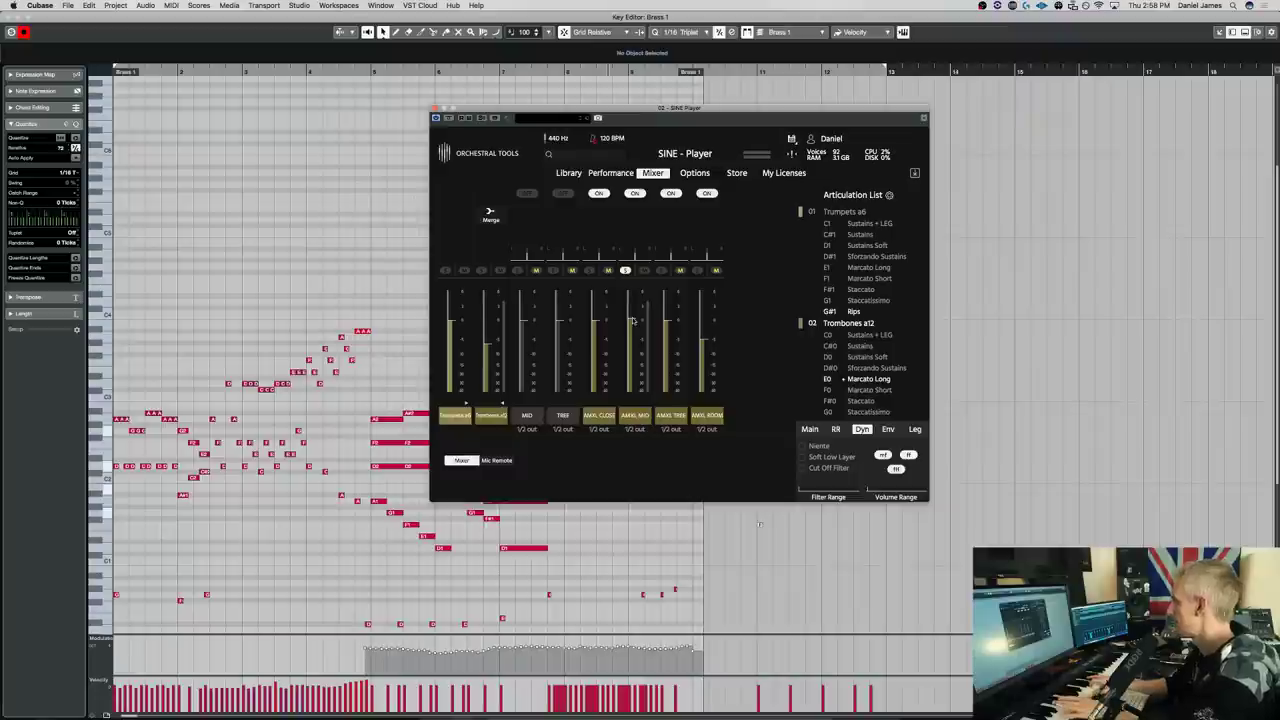
click(661, 271)
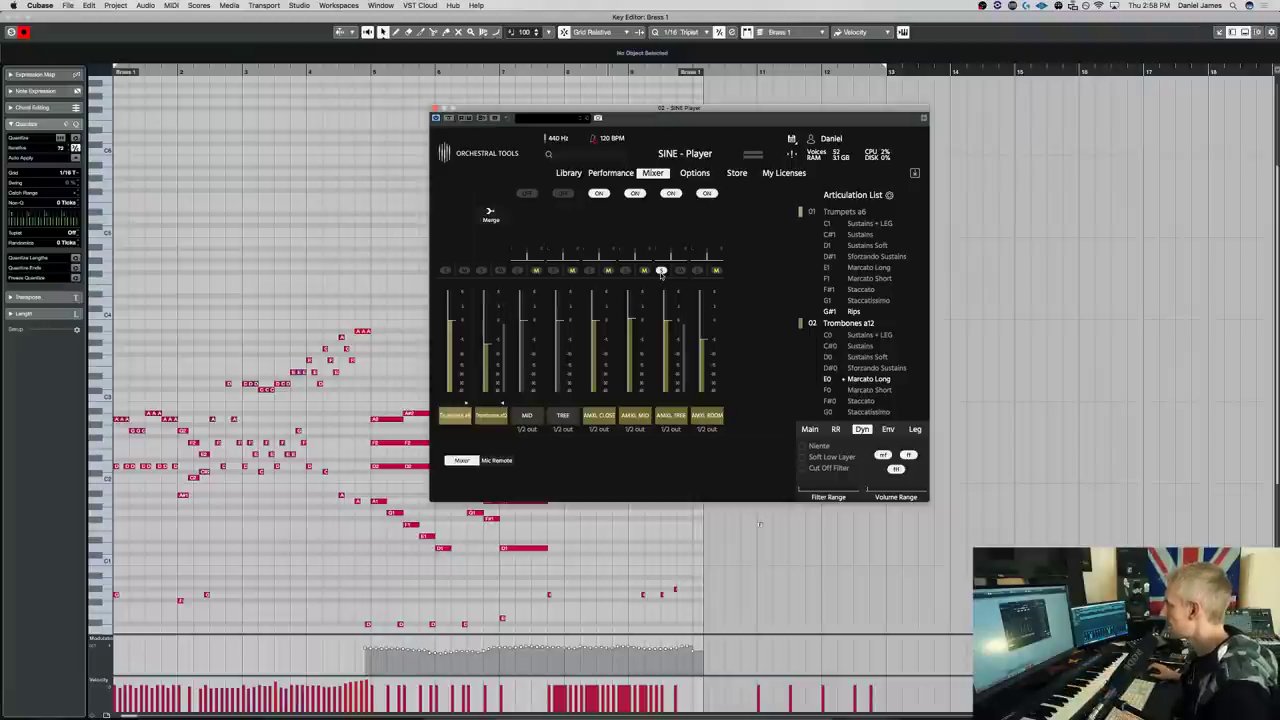
Replay the clip without mic solos while lowering AMXL MID, AMXL TREE and the Trombones a12 fader and raising AMXL ROOM
click(266, 360)
key(space)
click(668, 331)
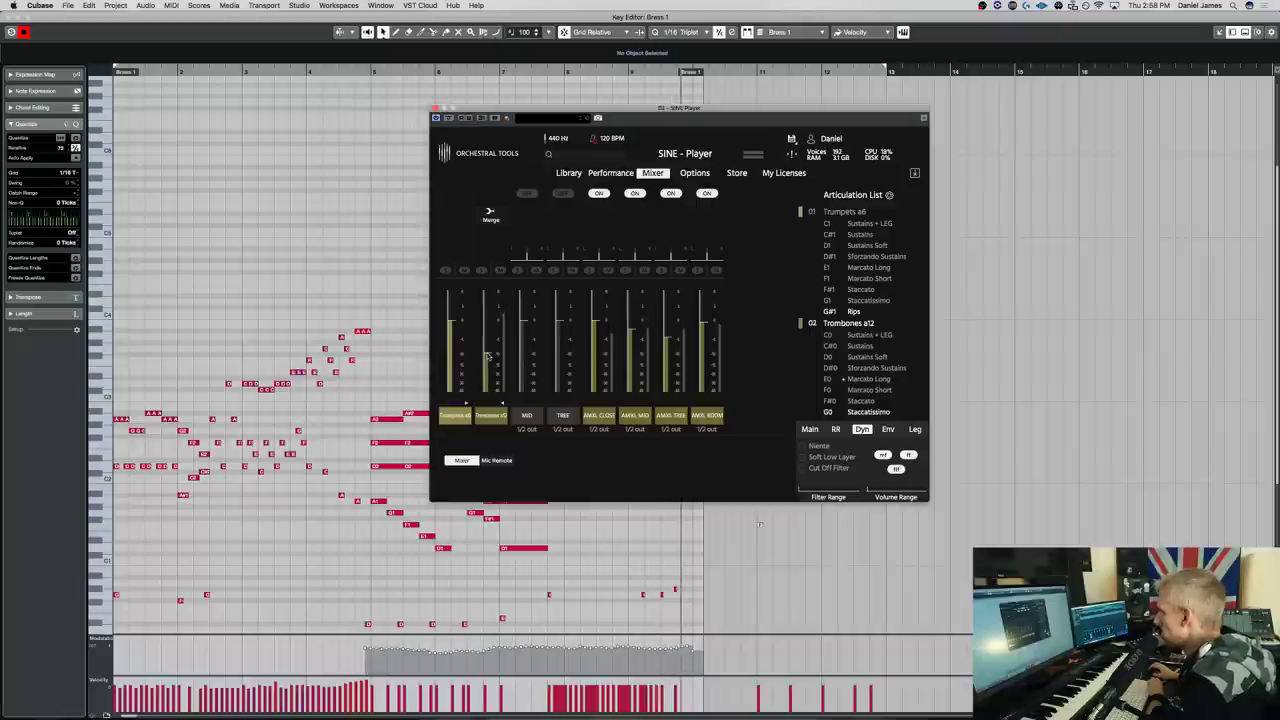
Stop the playback and select the Marcato Short articulation for Trombones a12
click(294, 266)
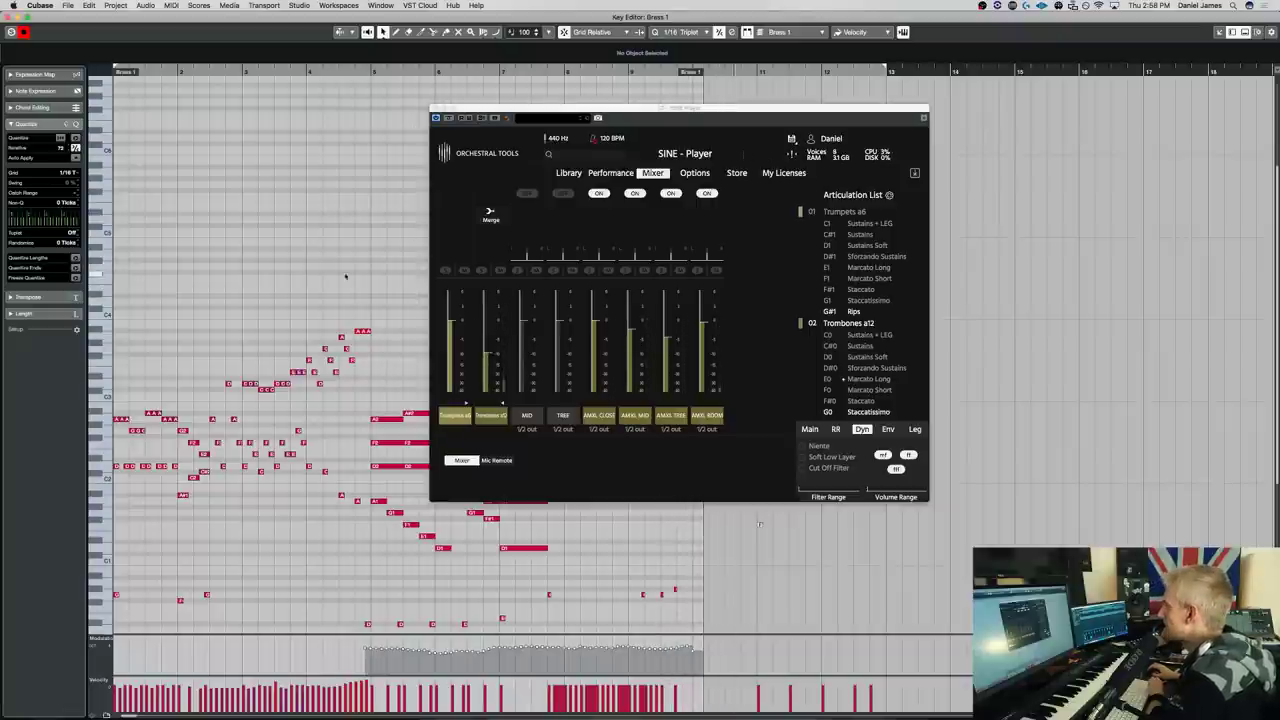
click(870, 350)
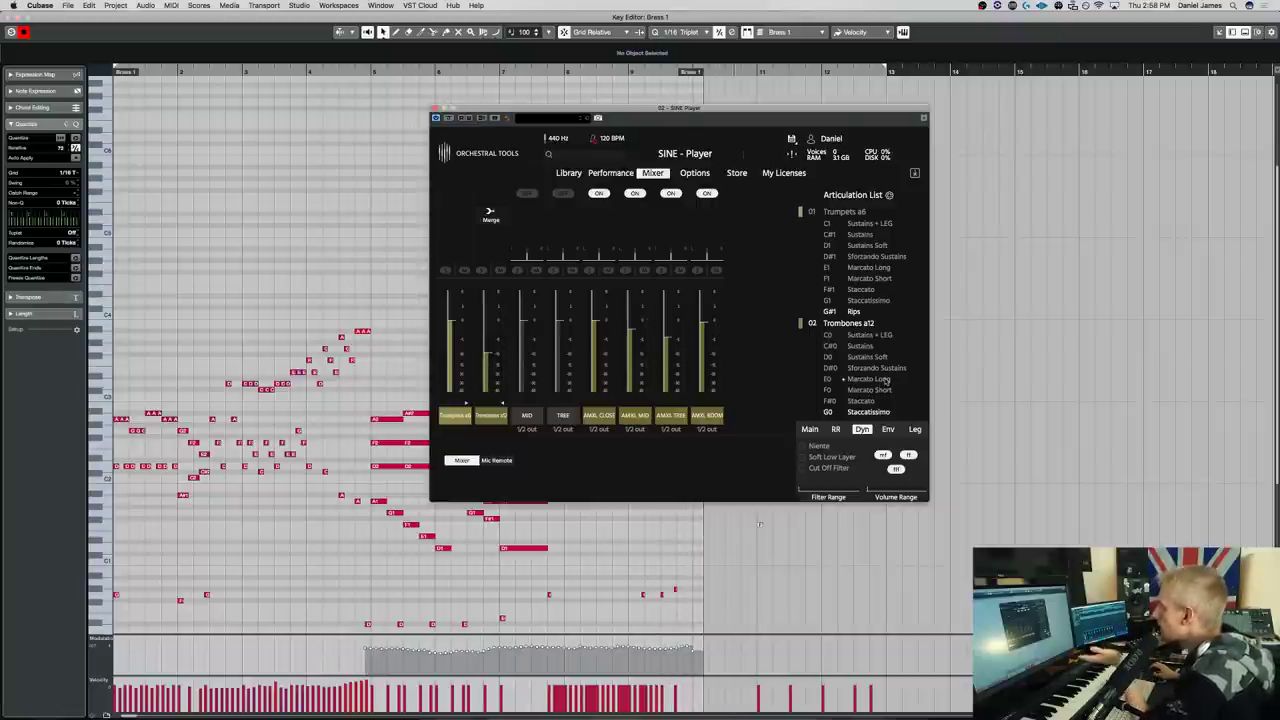
click(852, 390)
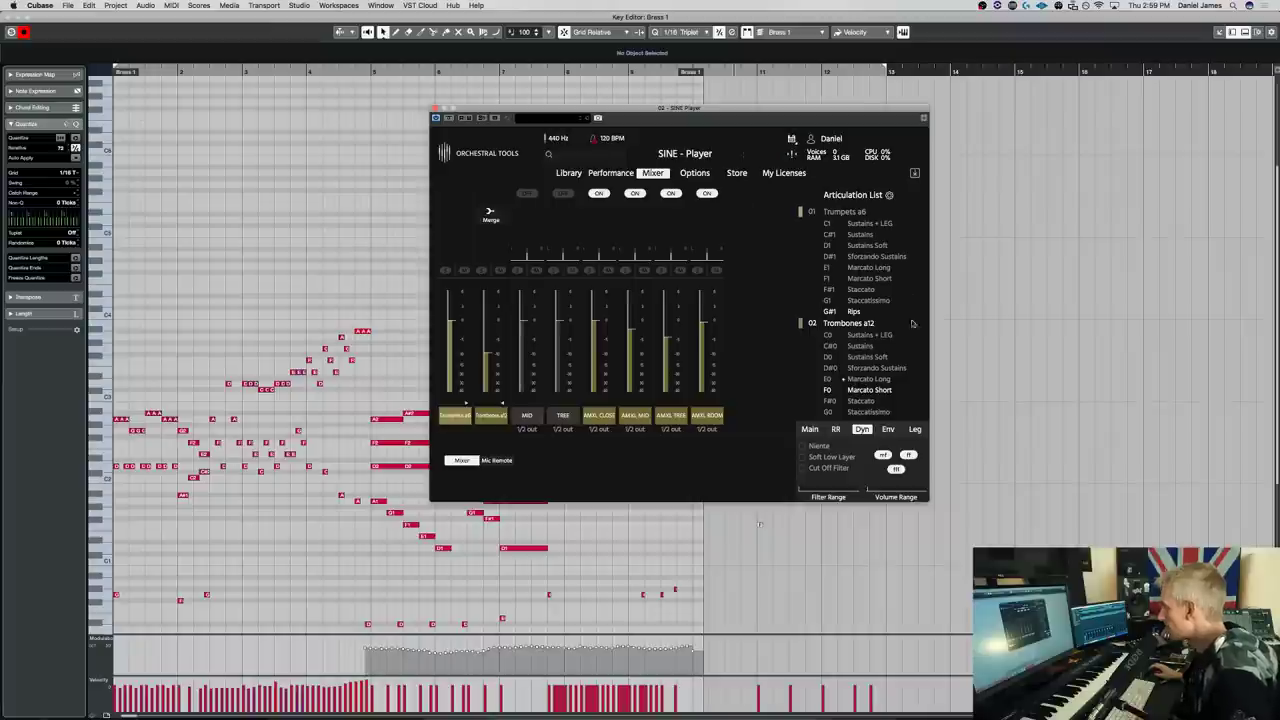
Replace Trombones a12 with Bass Trombones a3 from the Junkie XL Brass library and shift its keyswitches up to start at C-1
click(615, 174)
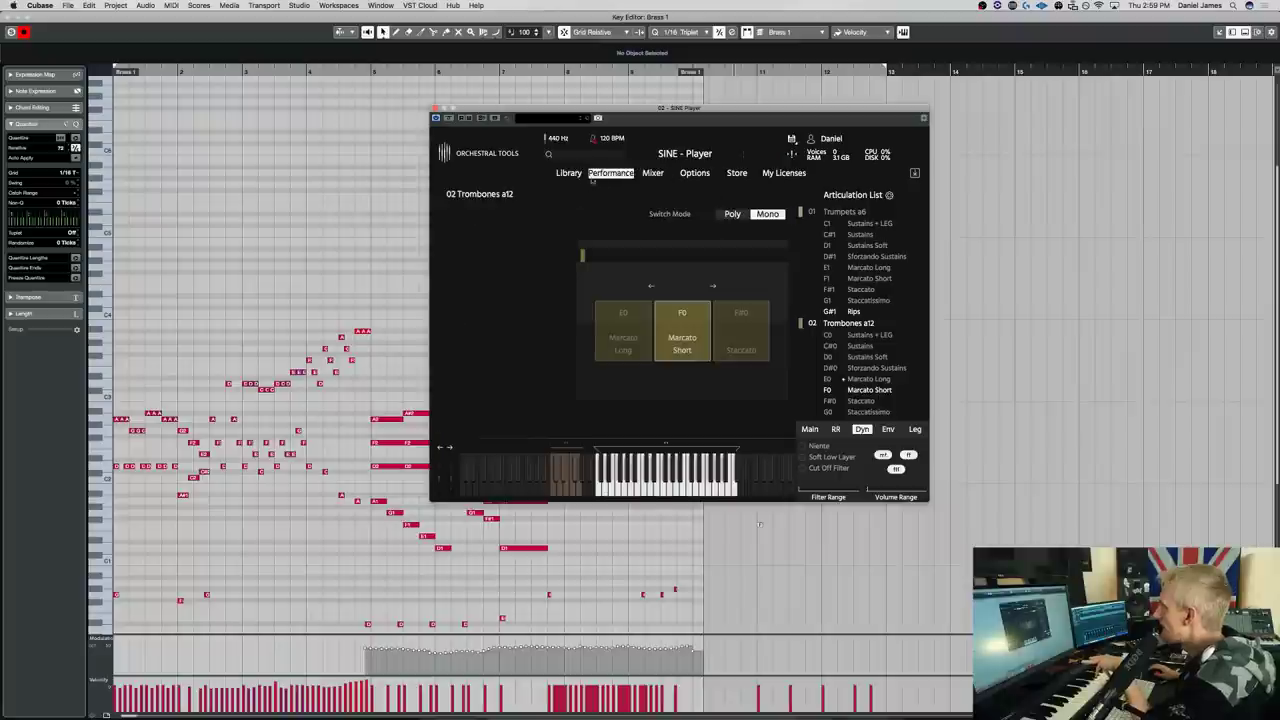
click(570, 174)
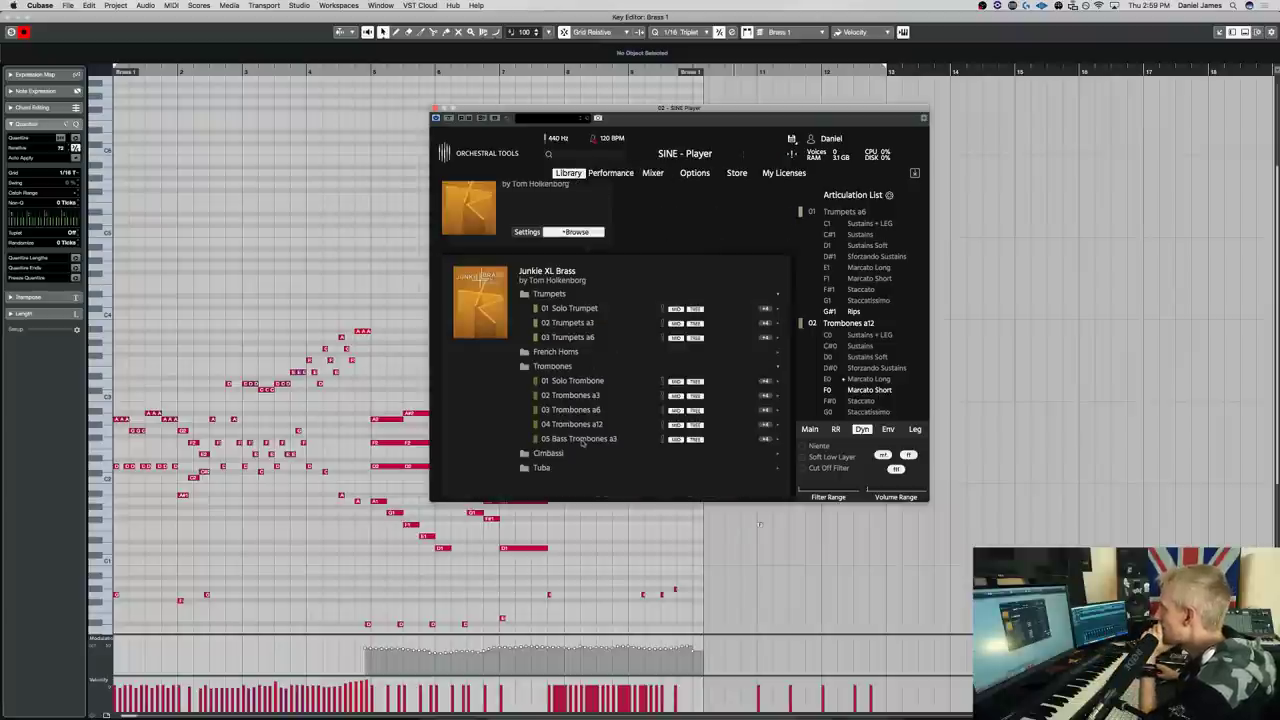
double_click(583, 440)
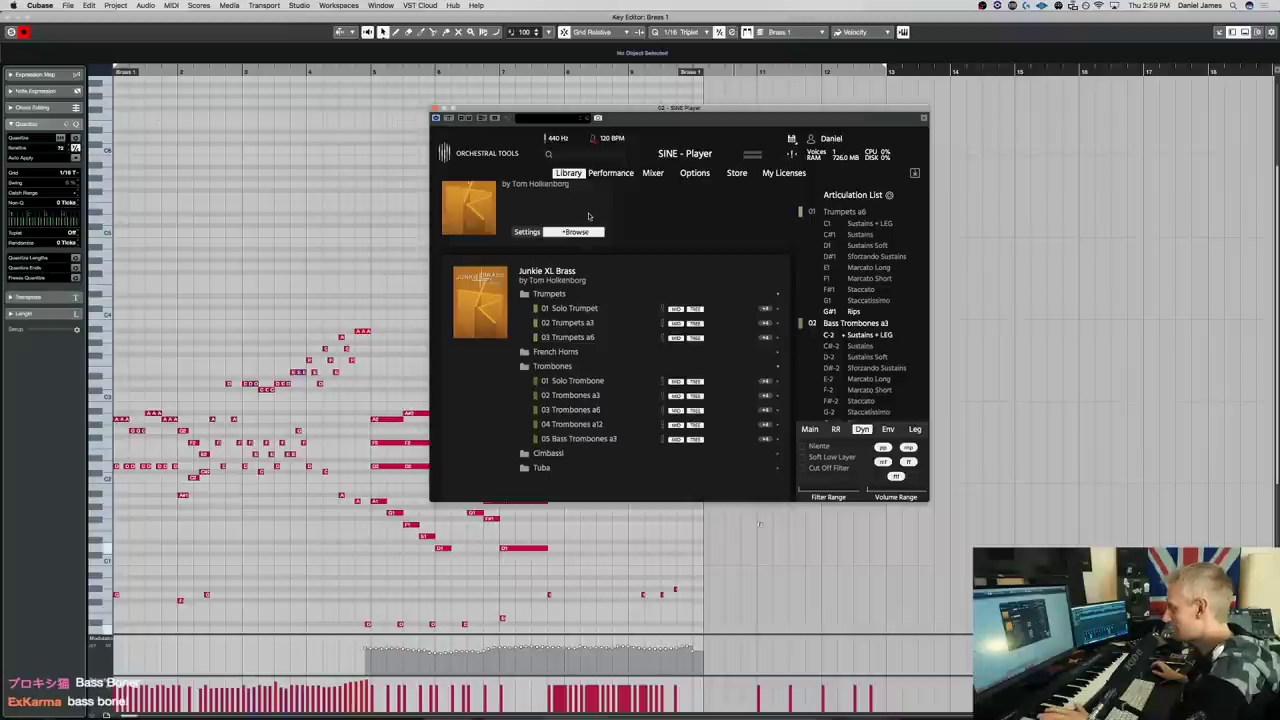
click(627, 176)
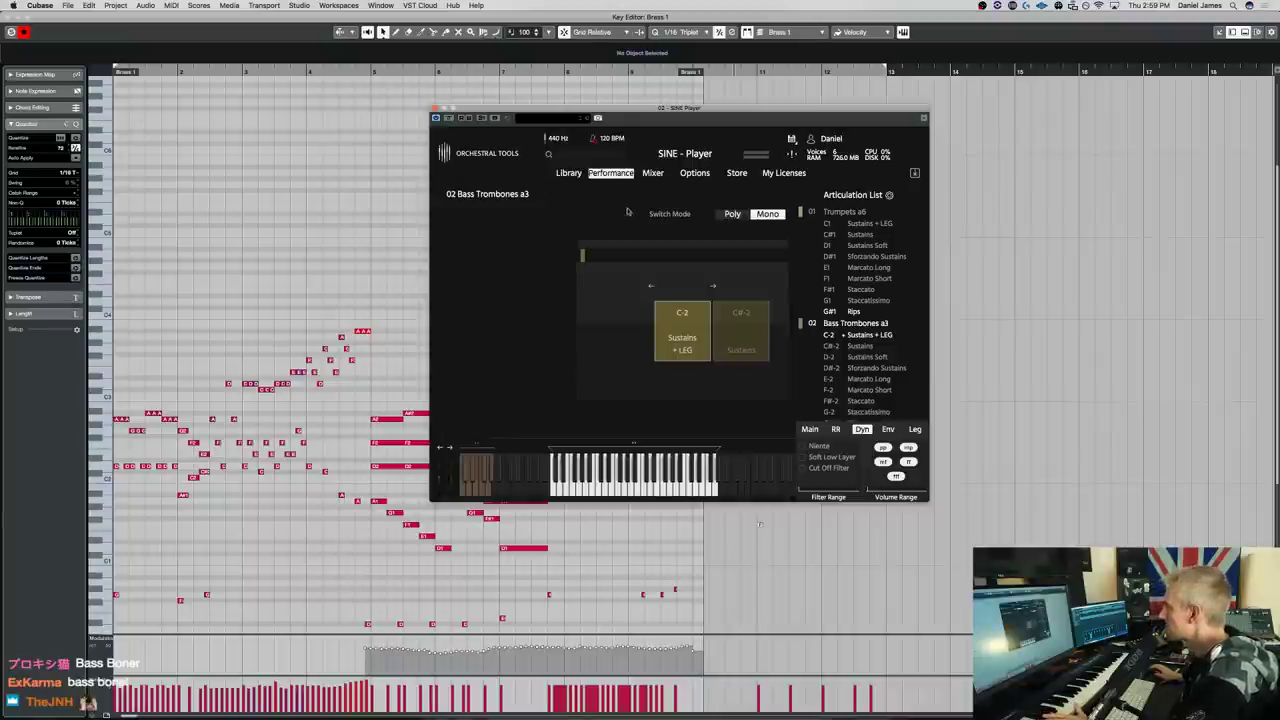
drag(477, 446, 543, 441)
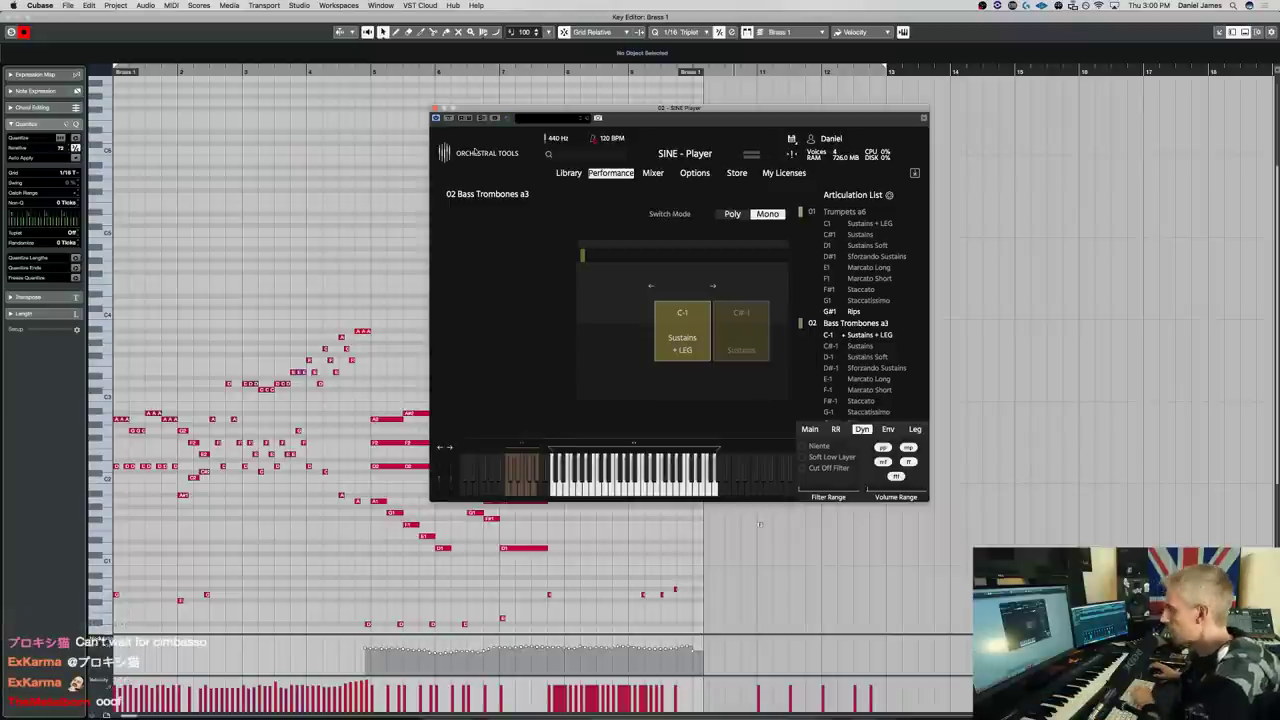
Close the Key Editor, expand the Strings folder and select the Strings 1 track with its Kontakt instrument
key(super+w)
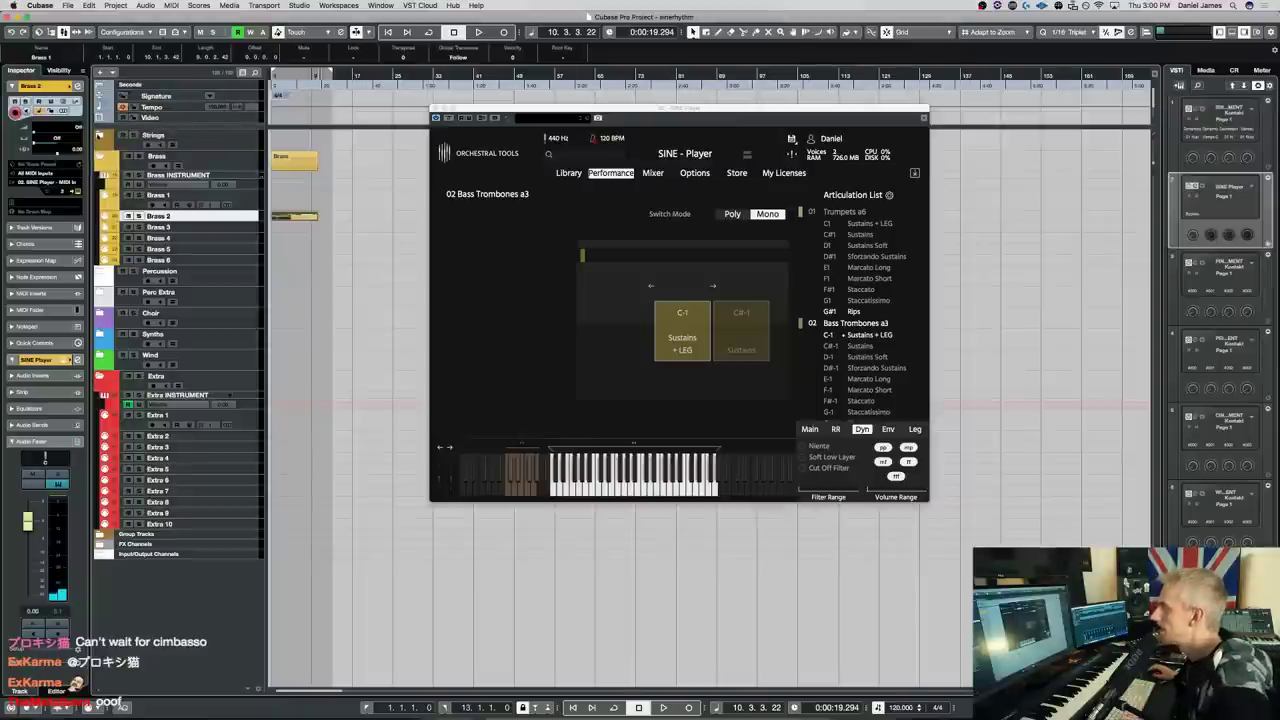
click(100, 136)
click(241, 175)
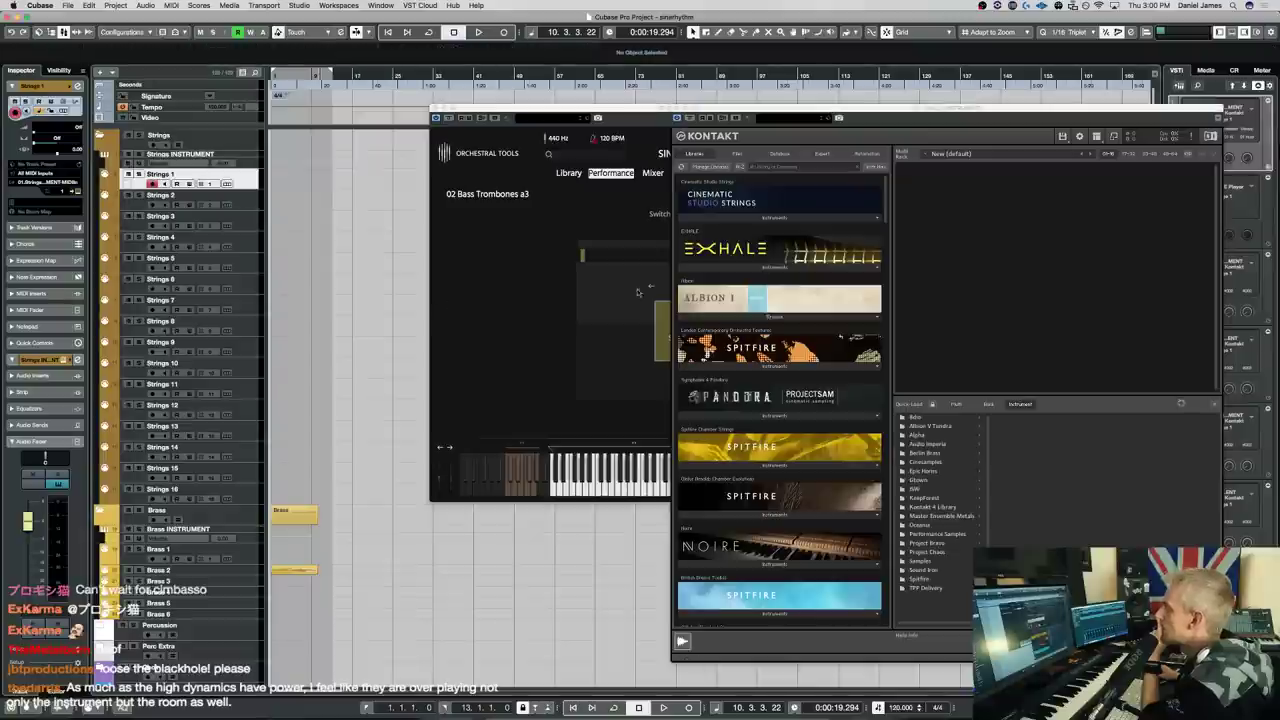
Load the Albion I low strings patch ALB VCCB Octave legato v3 into Kontakt
click(767, 315)
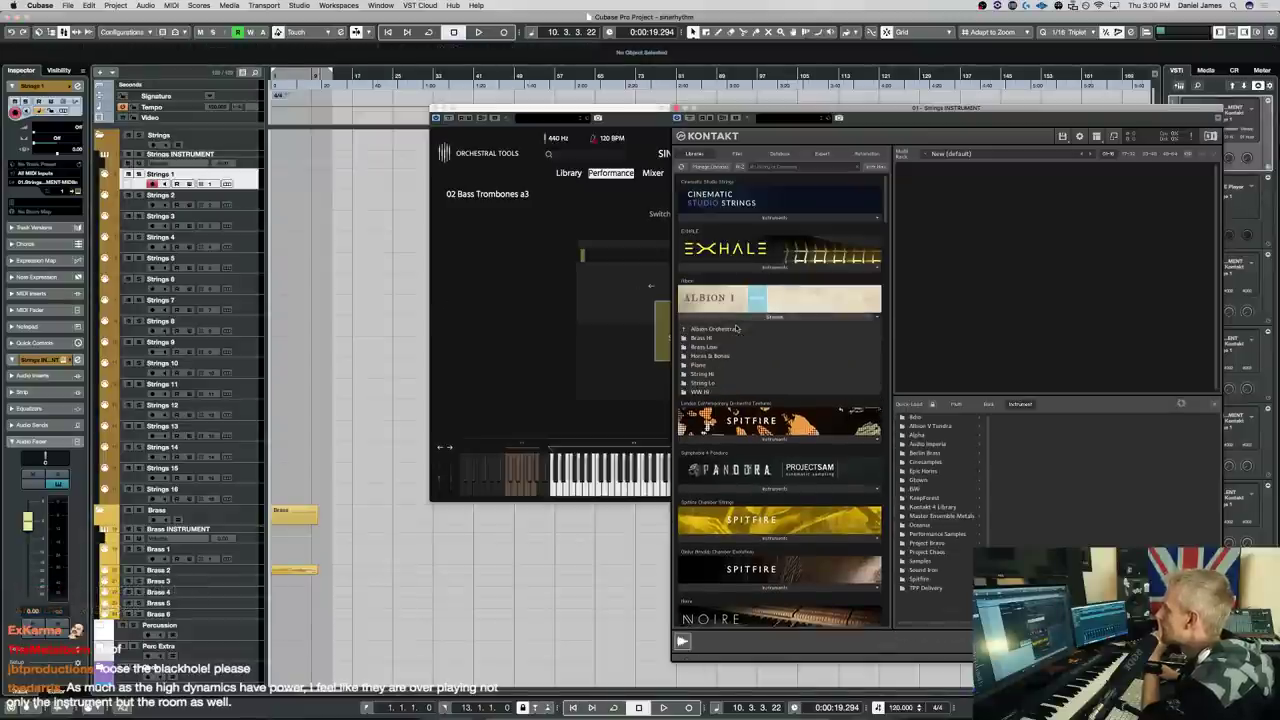
click(706, 383)
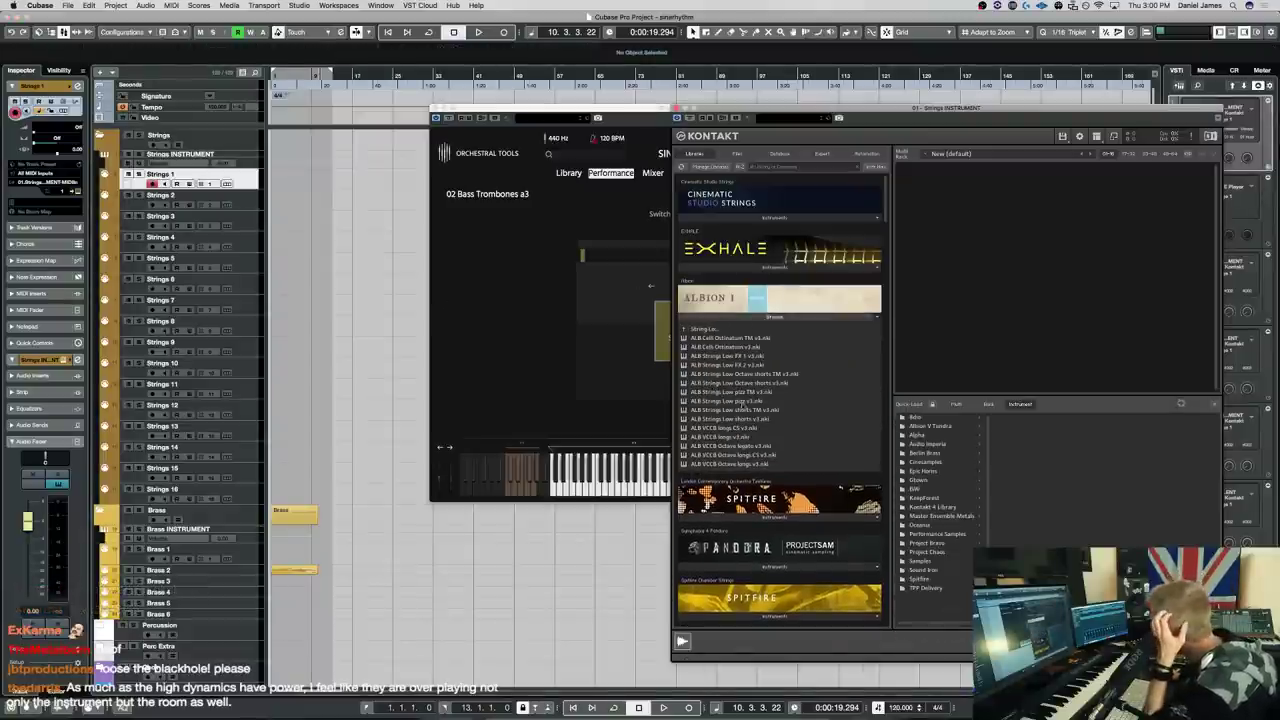
double_click(748, 446)
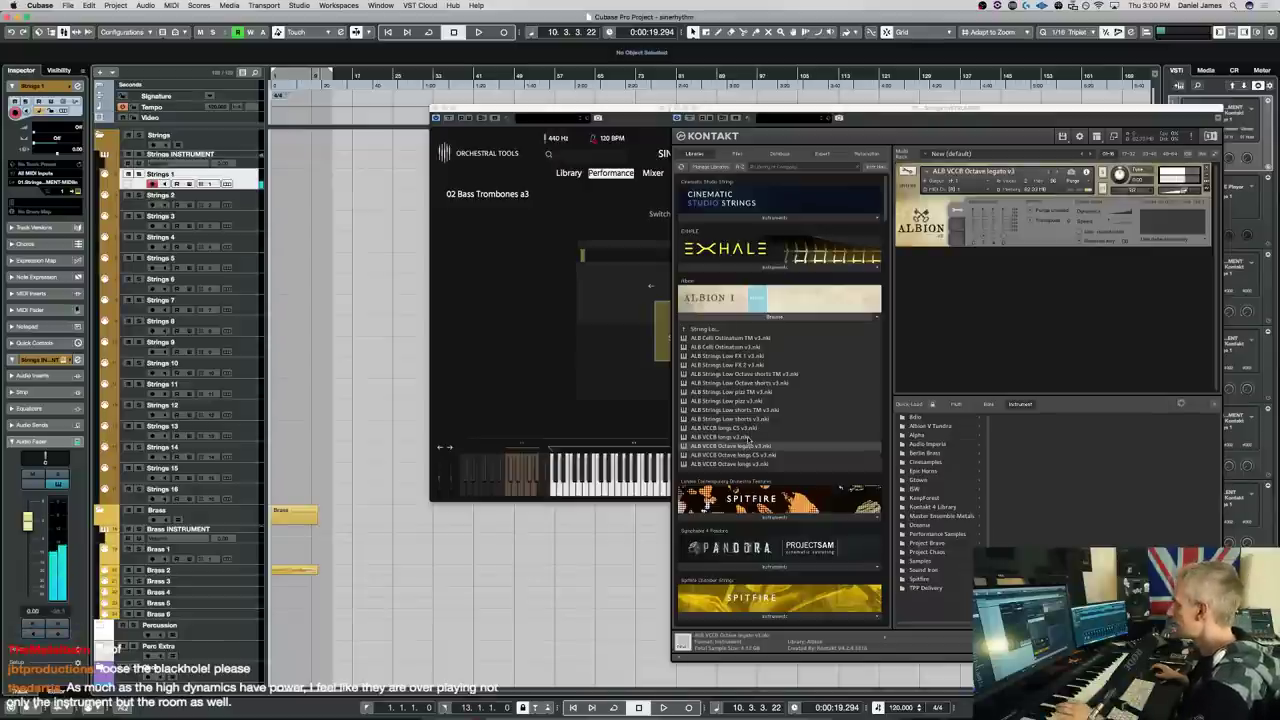
Layer Brass 2 with Strings 1 for live playing and shift the Bass Trombones a3 playable range up an octave
click(238, 569)
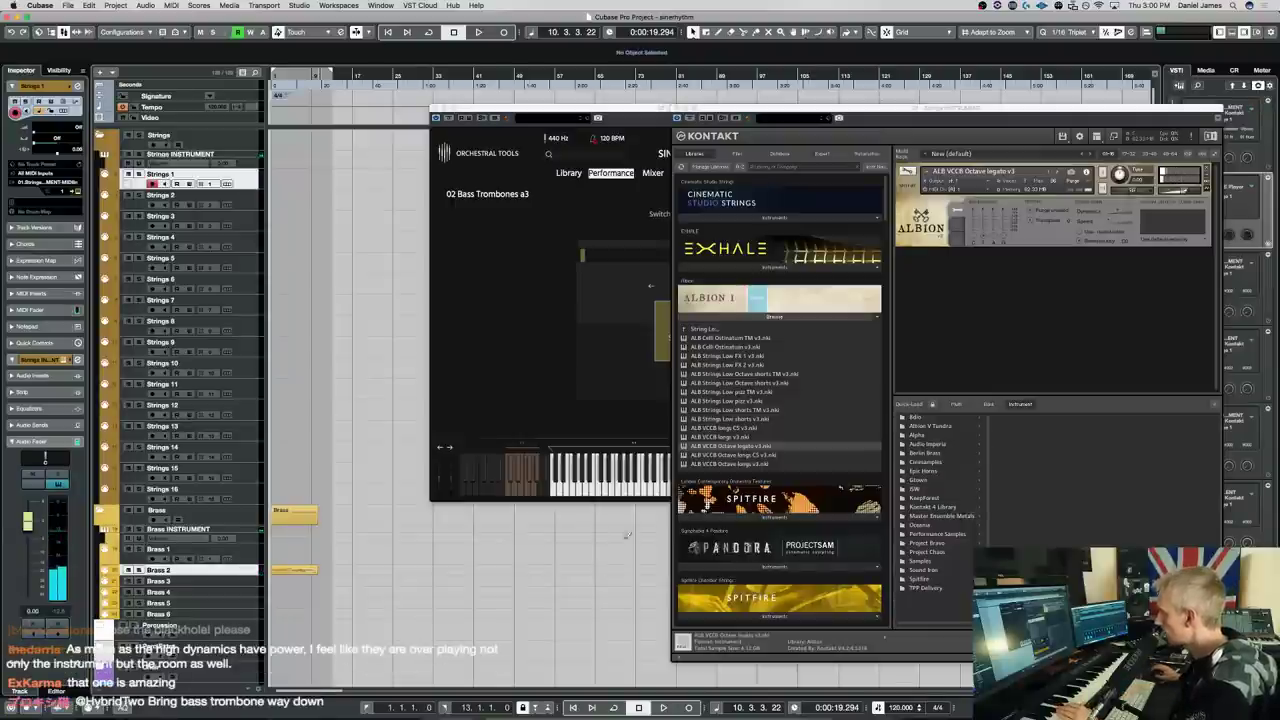
click(632, 446)
drag(673, 446, 681, 447)
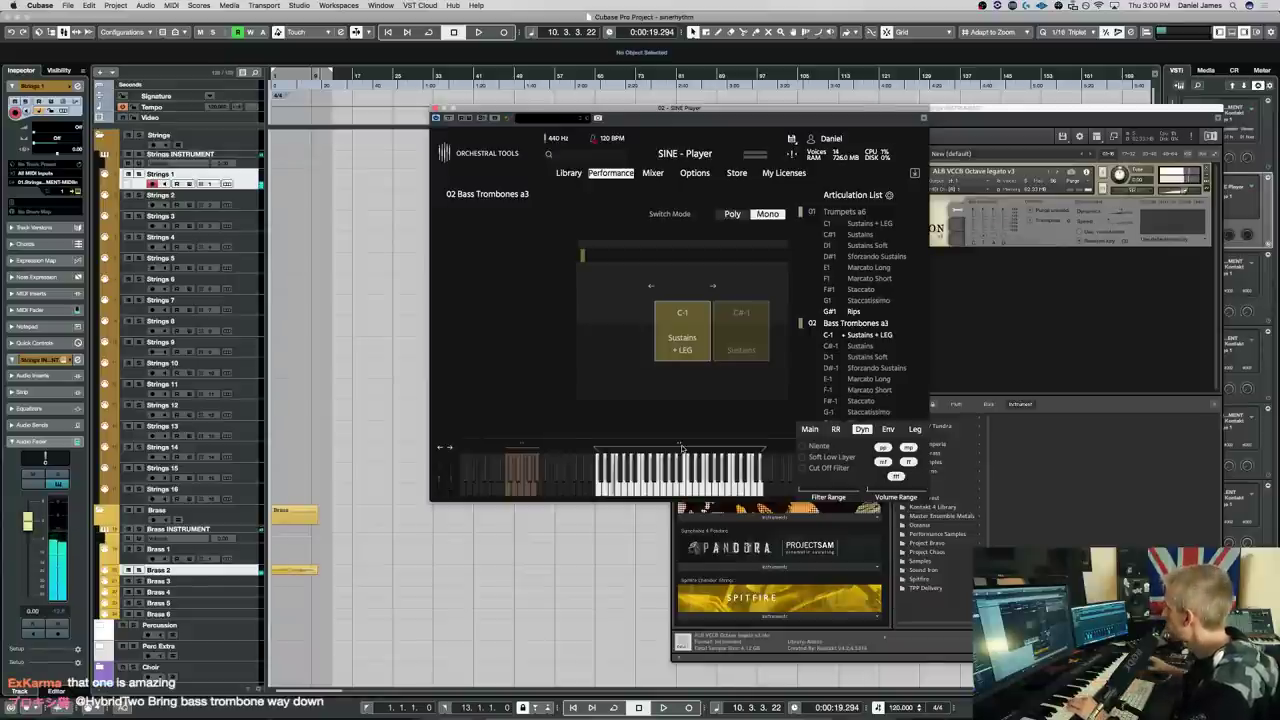
Remove the ALB VCCB Octave legato patch from the Strings Kontakt rack
click(1178, 228)
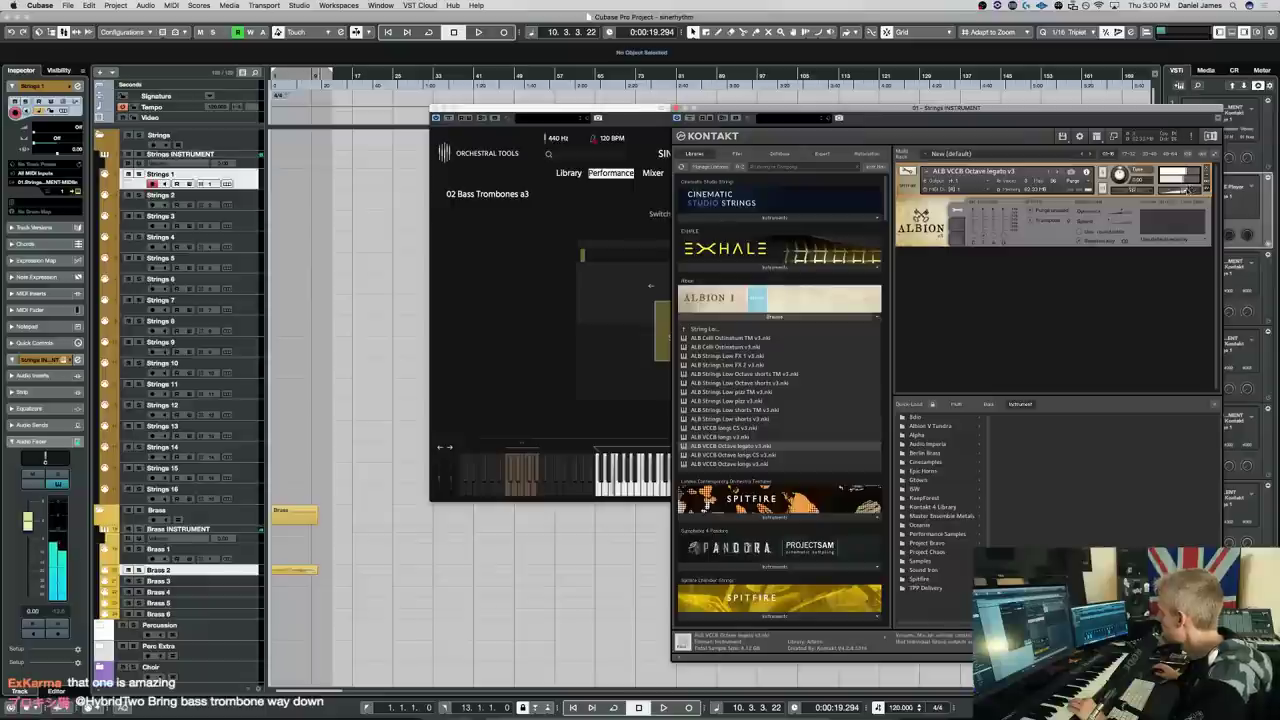
click(484, 279)
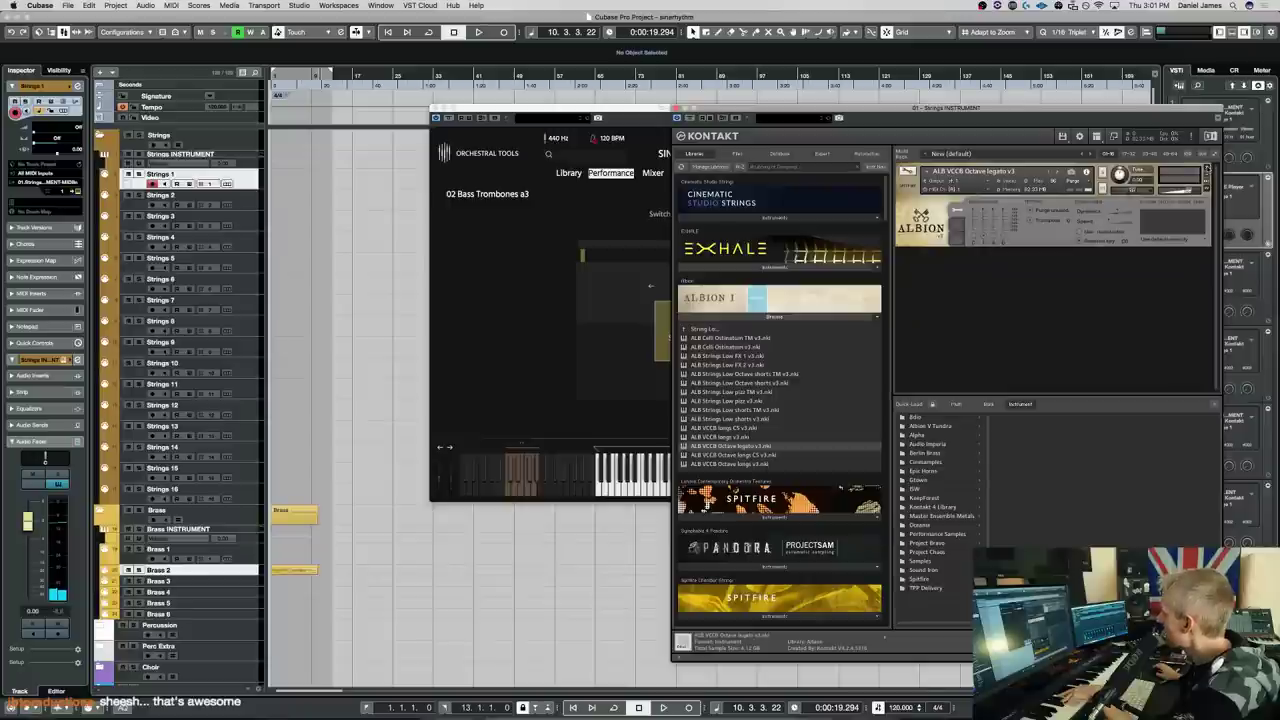
click(788, 184)
click(669, 230)
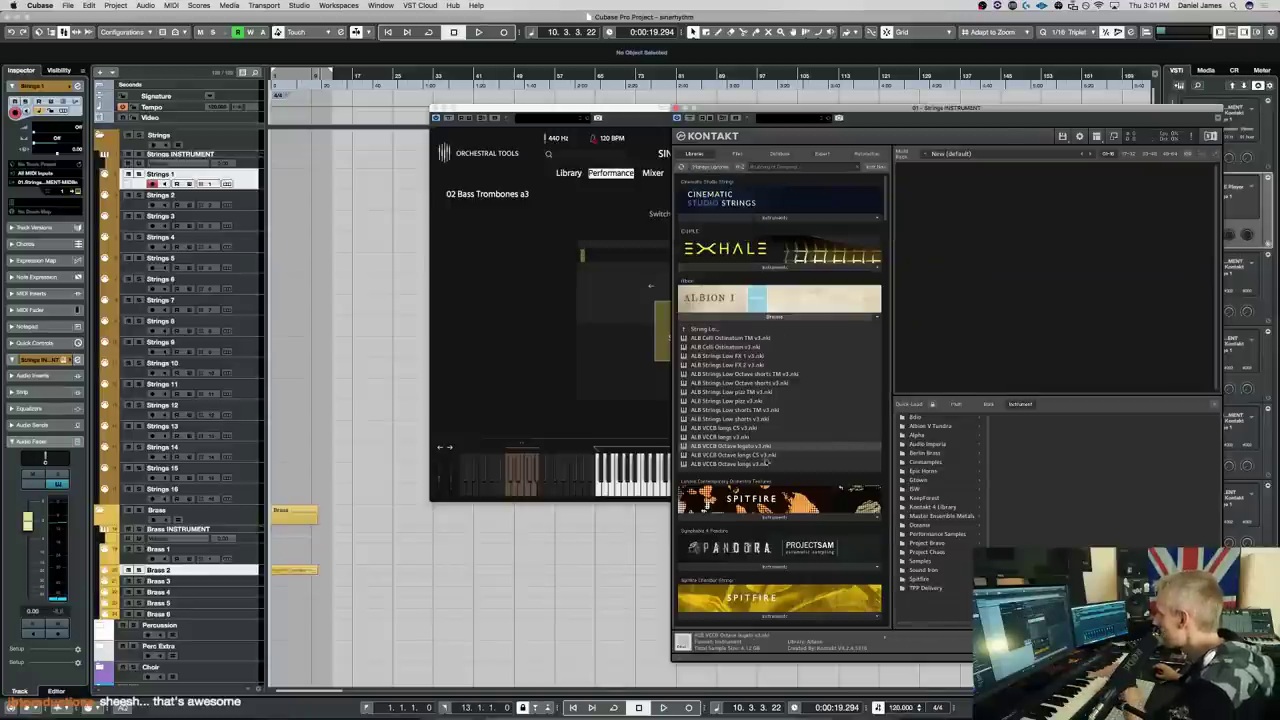
Load 01. Strings Low Legato 8va from the low strings folder of Metropolis Ark 1 into Kontakt
scroll(843, 416, down, 10)
scroll(843, 416, down, 15)
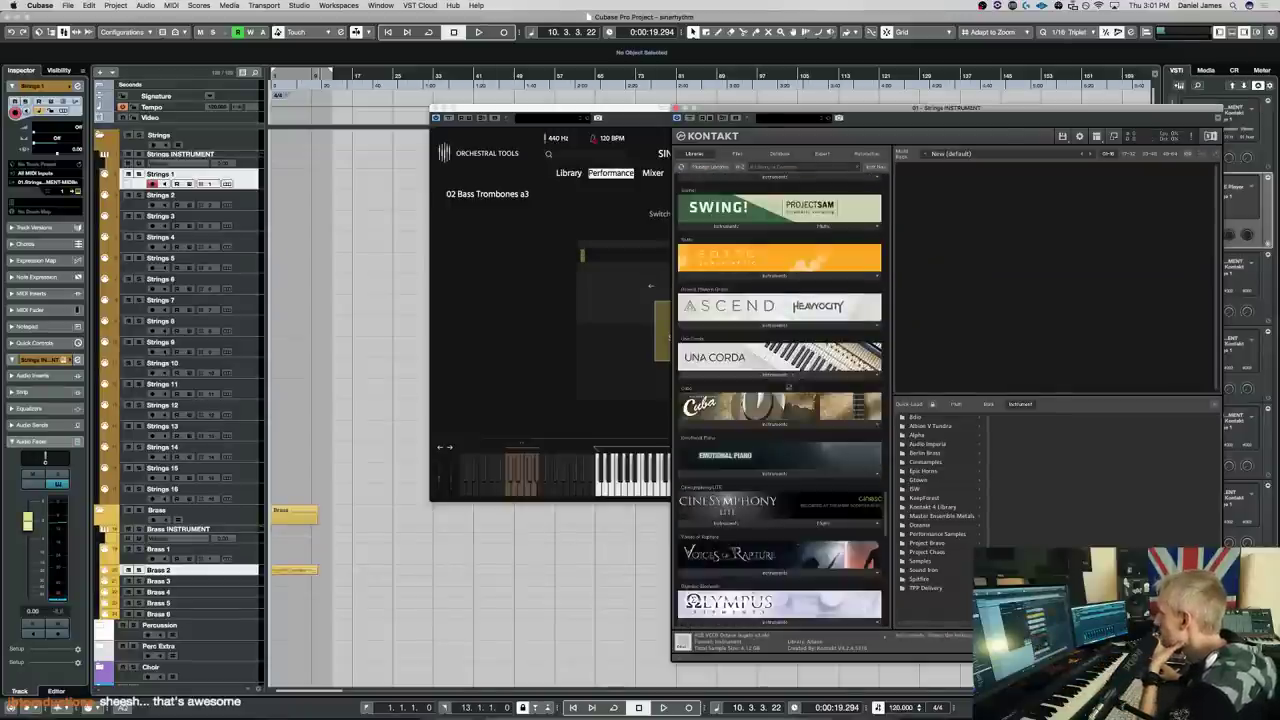
scroll(784, 357, up, 15)
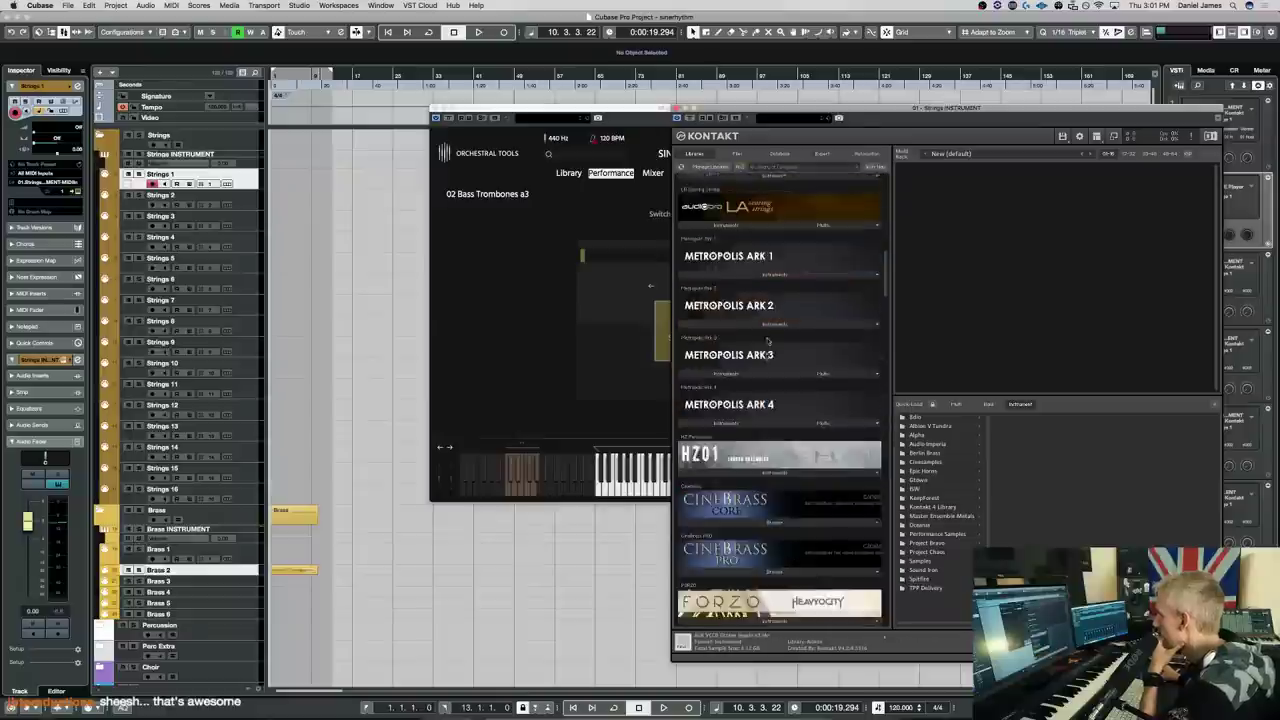
scroll(760, 450, down, 3)
click(748, 363)
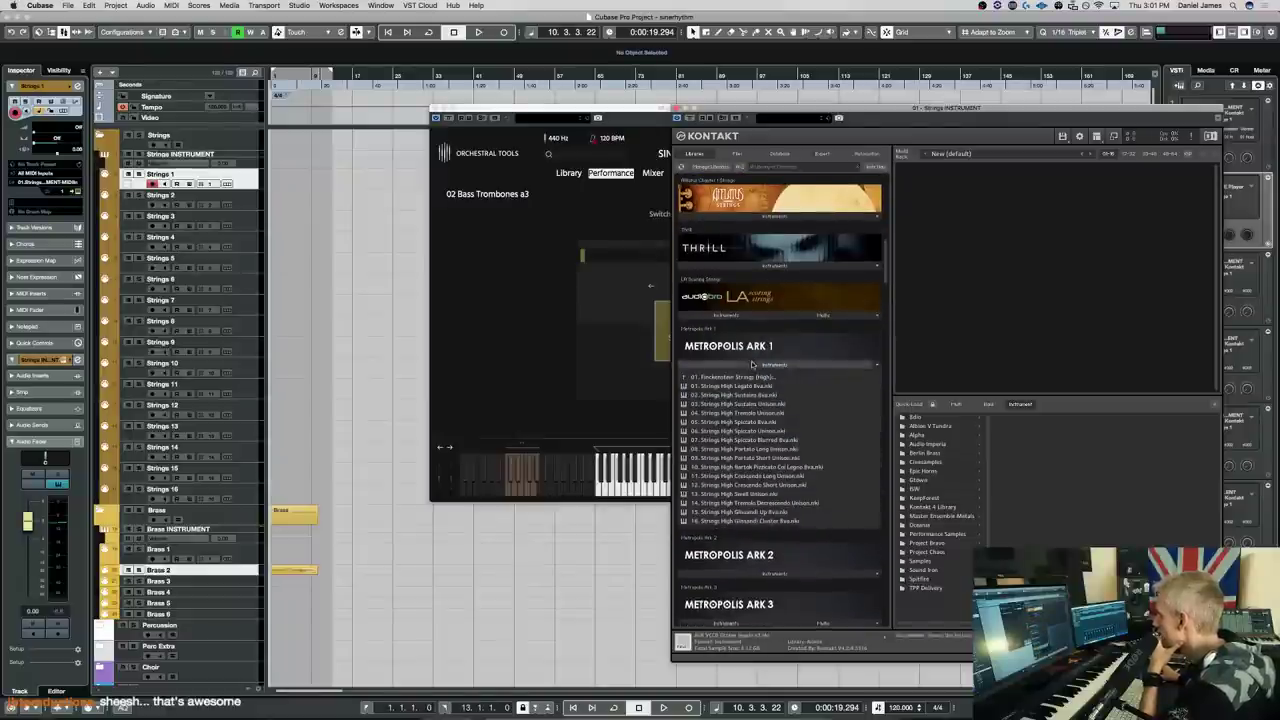
click(746, 380)
click(745, 395)
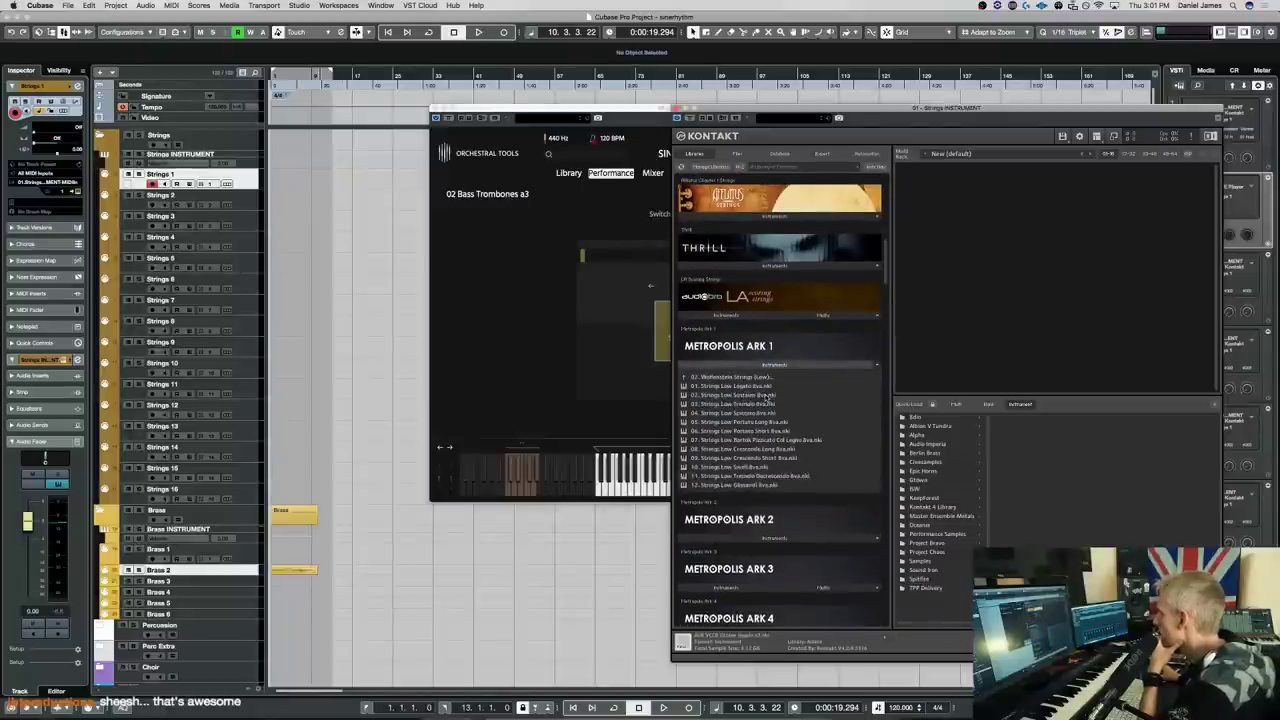
double_click(757, 387)
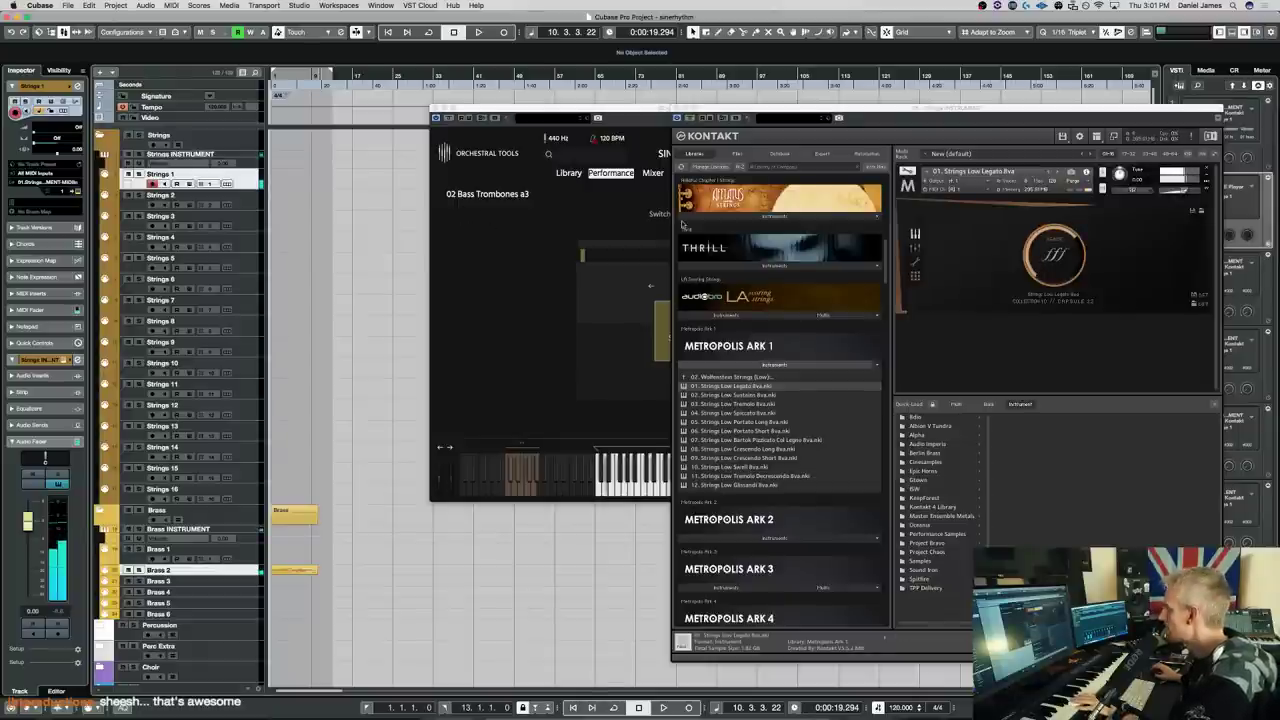
Shift the Bass Trombones a3 playable range back down an octave and reposition the SINE Player window
click(548, 303)
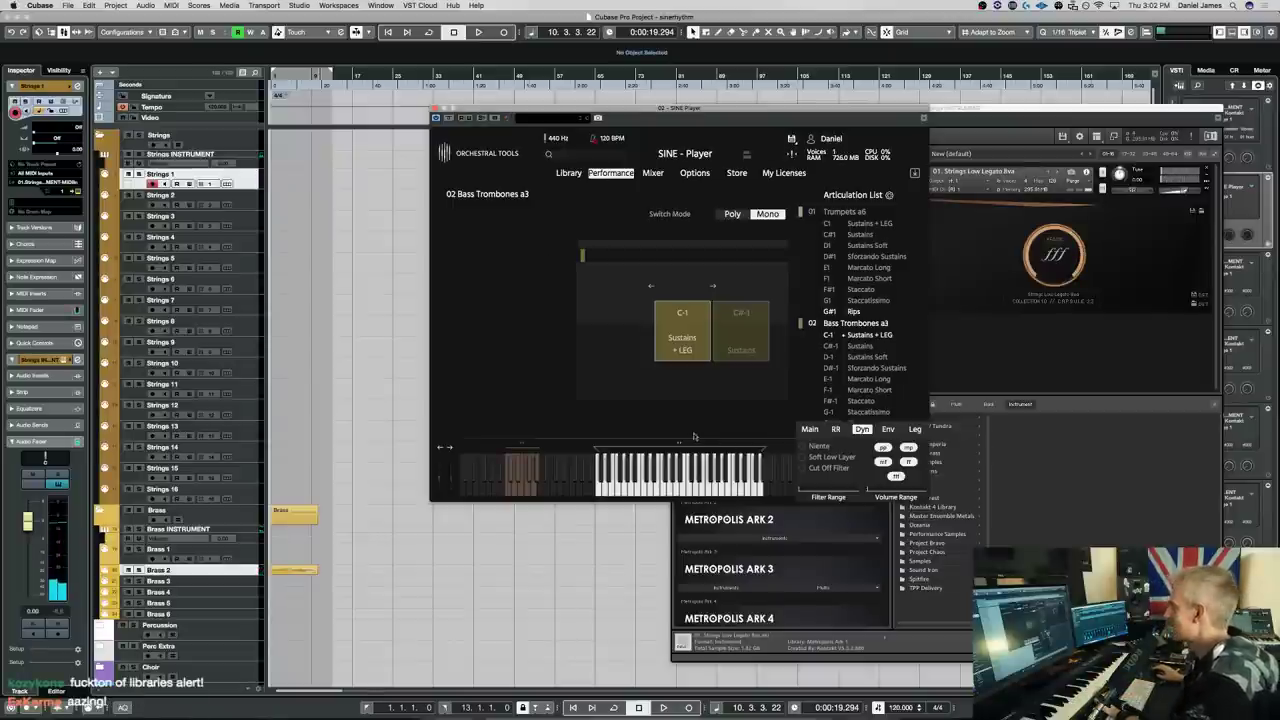
drag(680, 446, 618, 446)
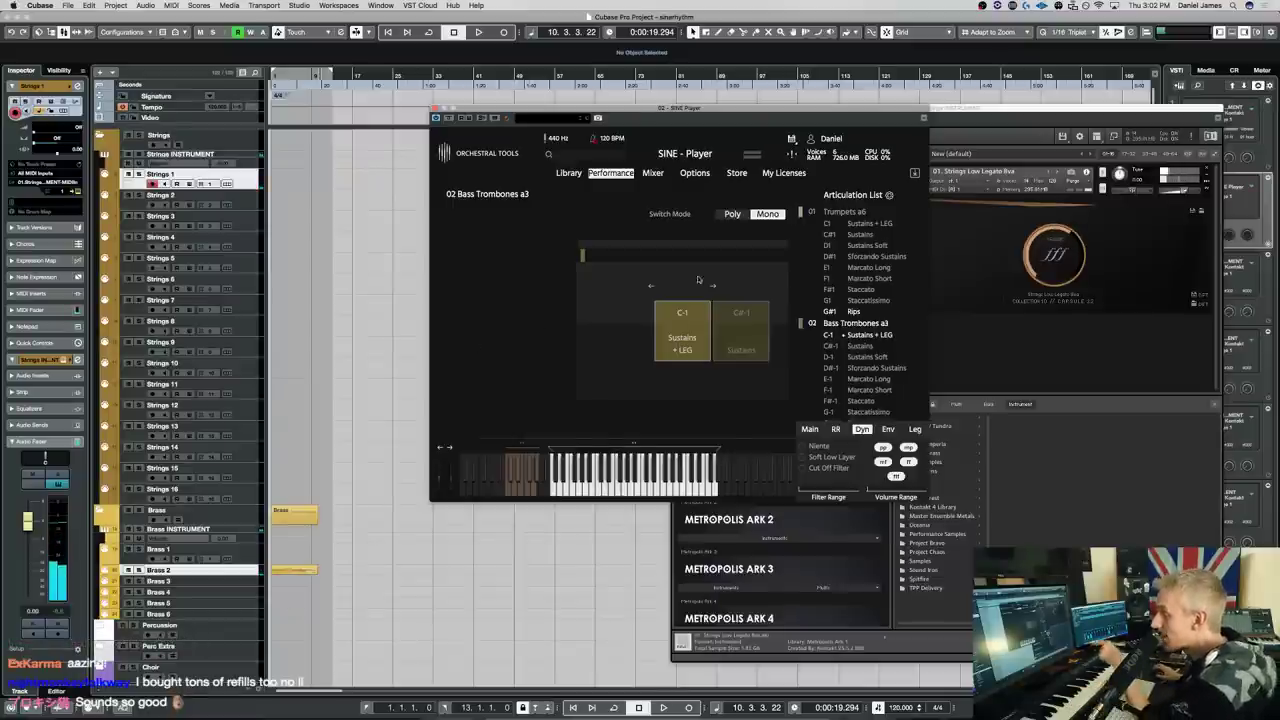
drag(673, 111, 634, 119)
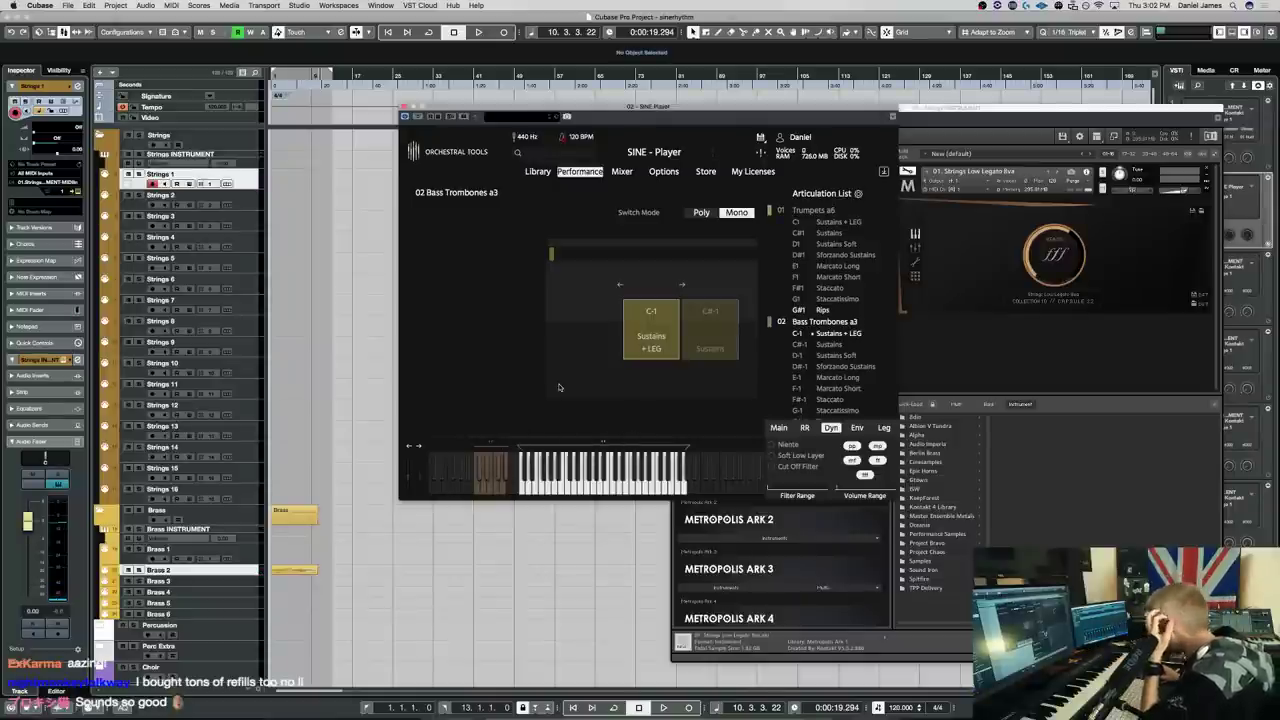
Open the Brass 2 clip in the Key Editor and transpose its keyswitch notes down one octave to match Bass Trombones a3
double_click(300, 571)
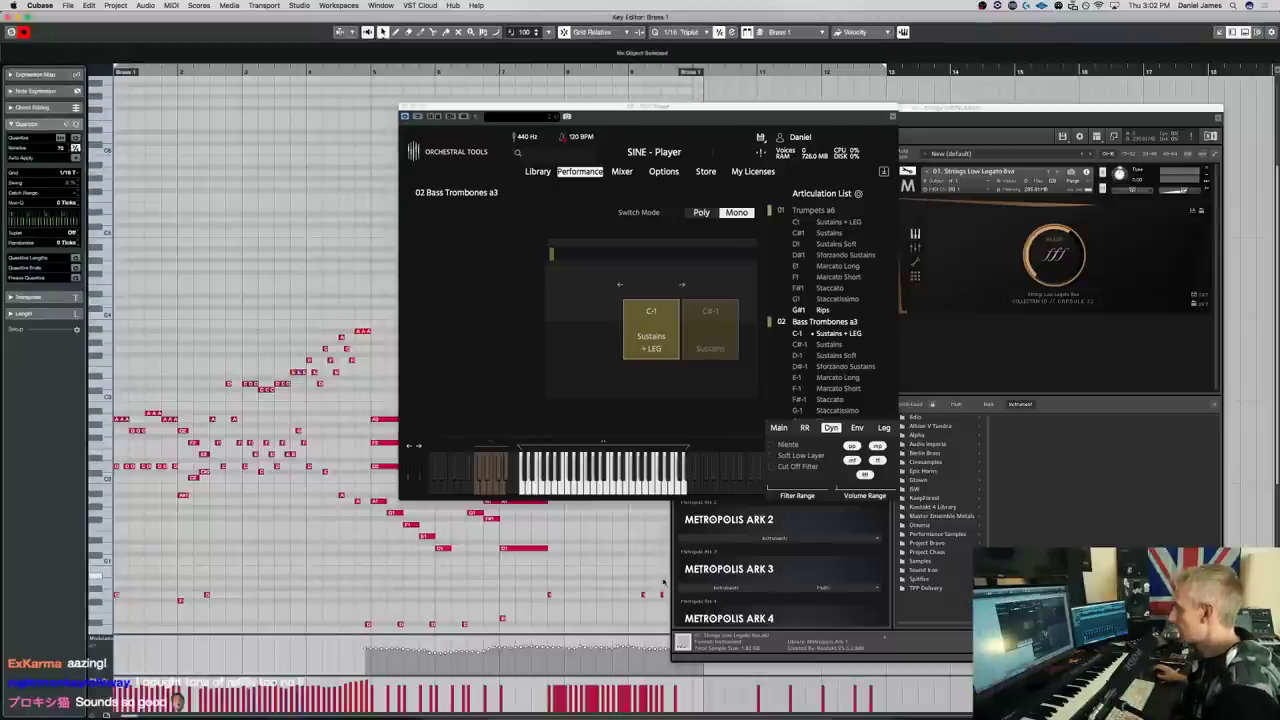
scroll(662, 583, down, 5)
scroll(125, 553, up, 2)
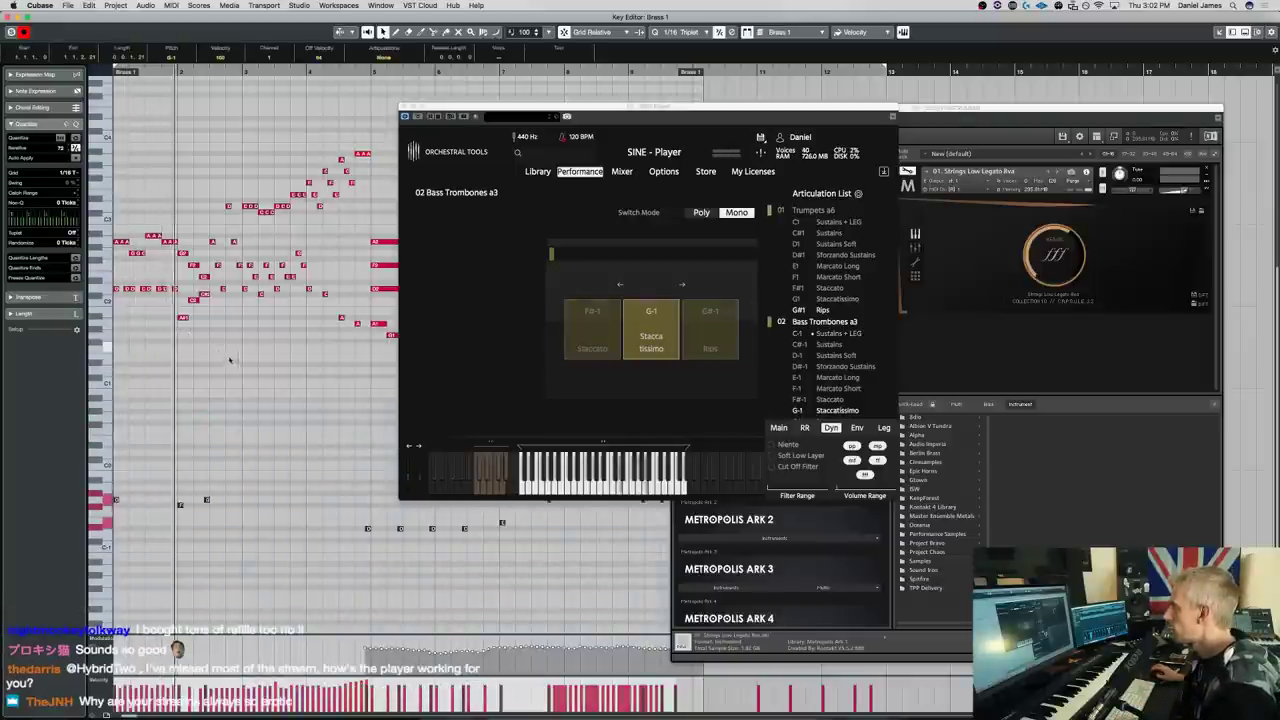
Transpose the clip's melody notes down one octave, leaving the keyswitch notes in place, and select all notes
scroll(229, 360, up, 2)
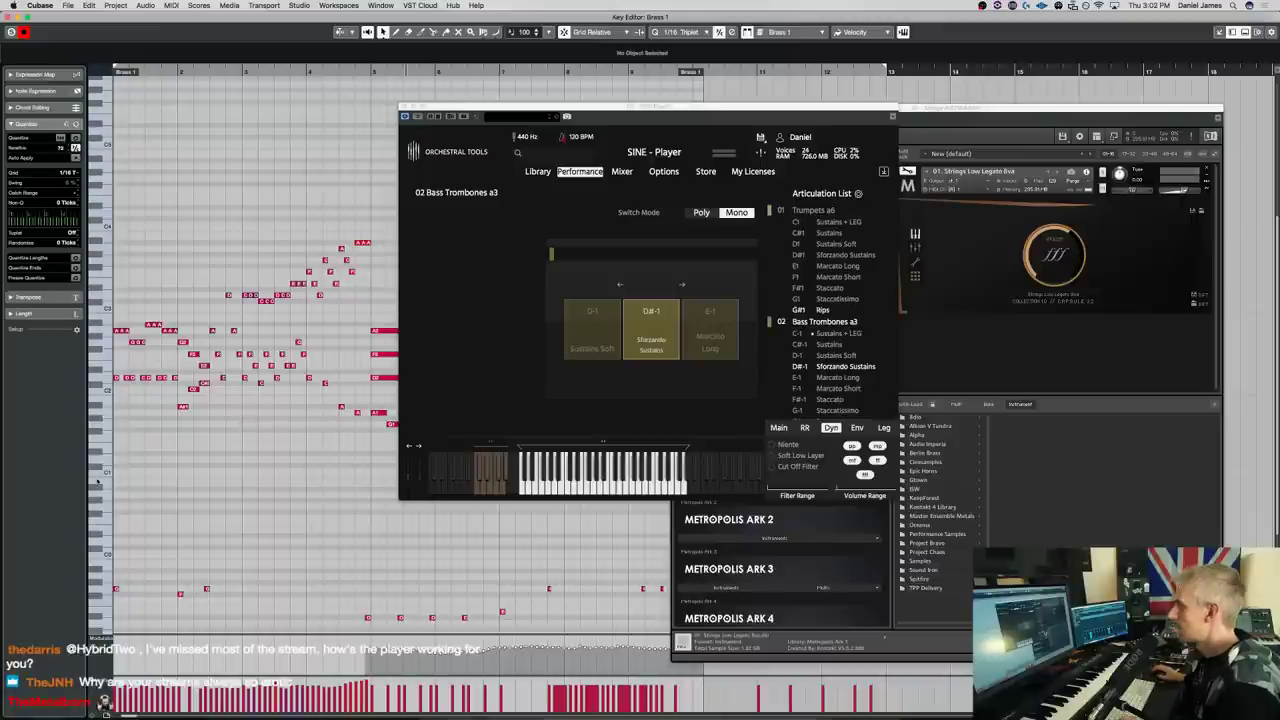
key(ctrl+a)
scroll(160, 495, up, 3)
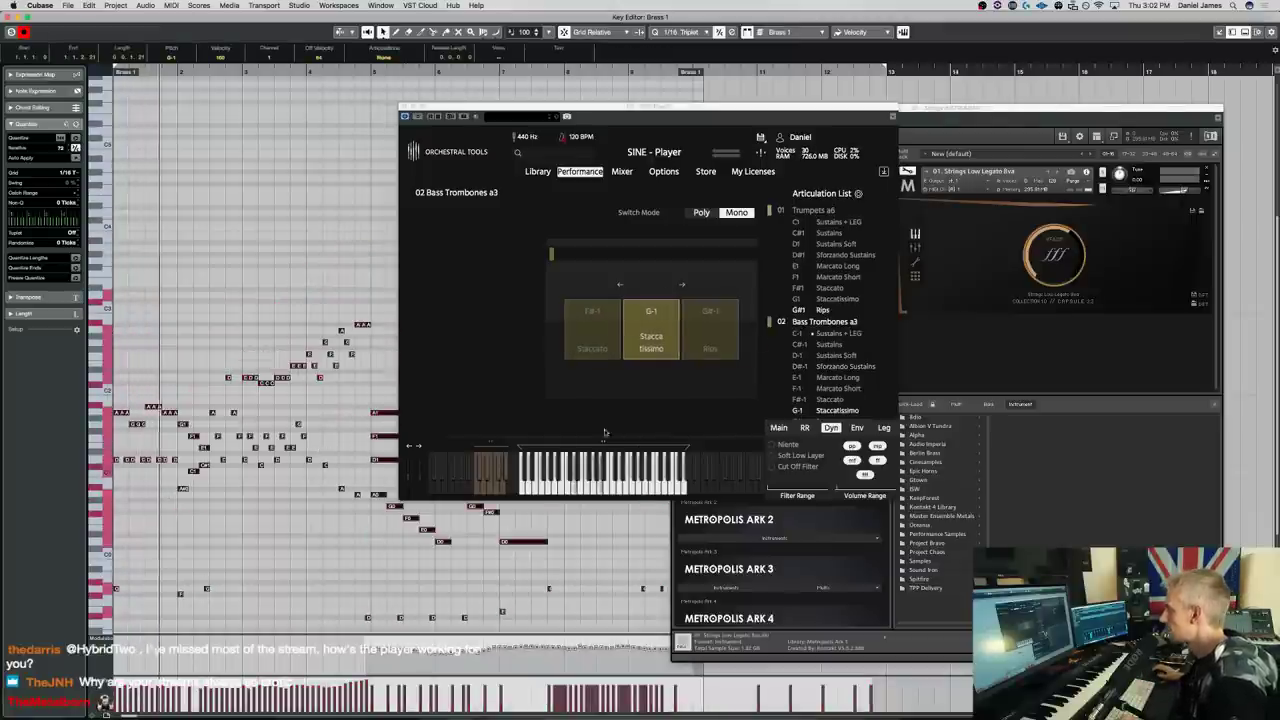
Enable the AMXL CLOSE and AMXL MID mics for Bass Trombones a3, raising AMXL CLOSE and lowering AMXL TREE
click(622, 171)
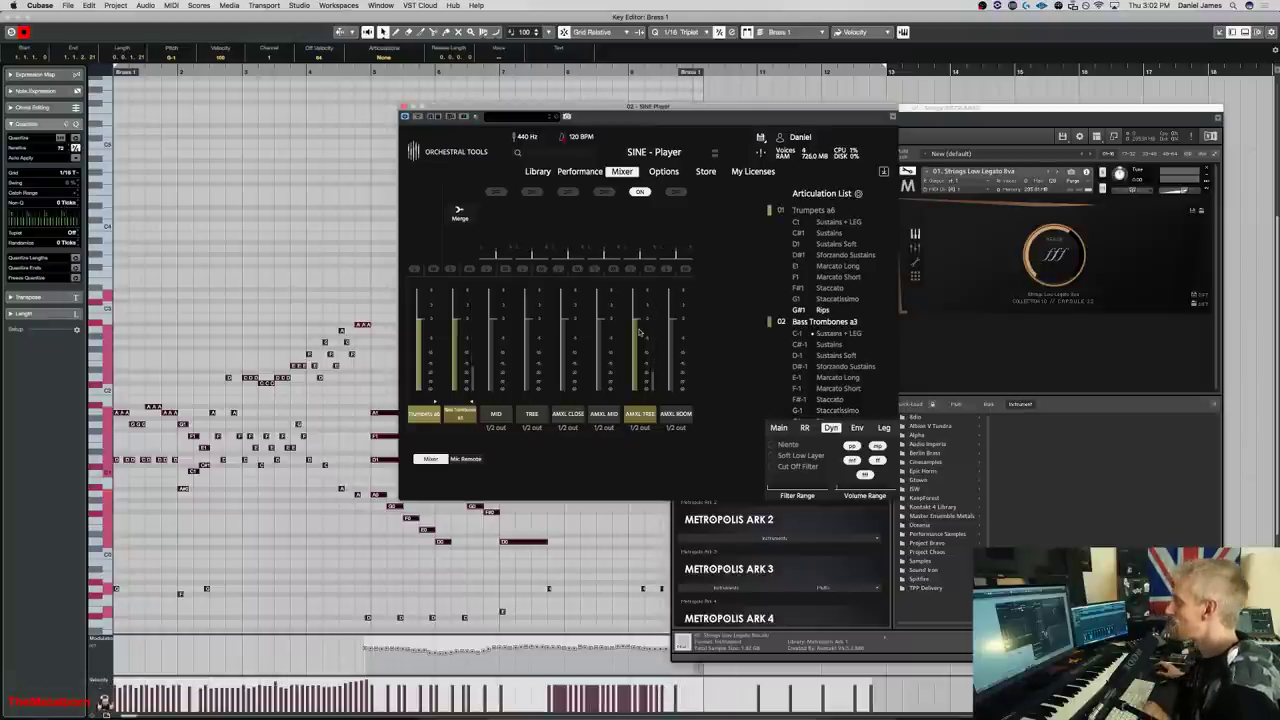
click(566, 192)
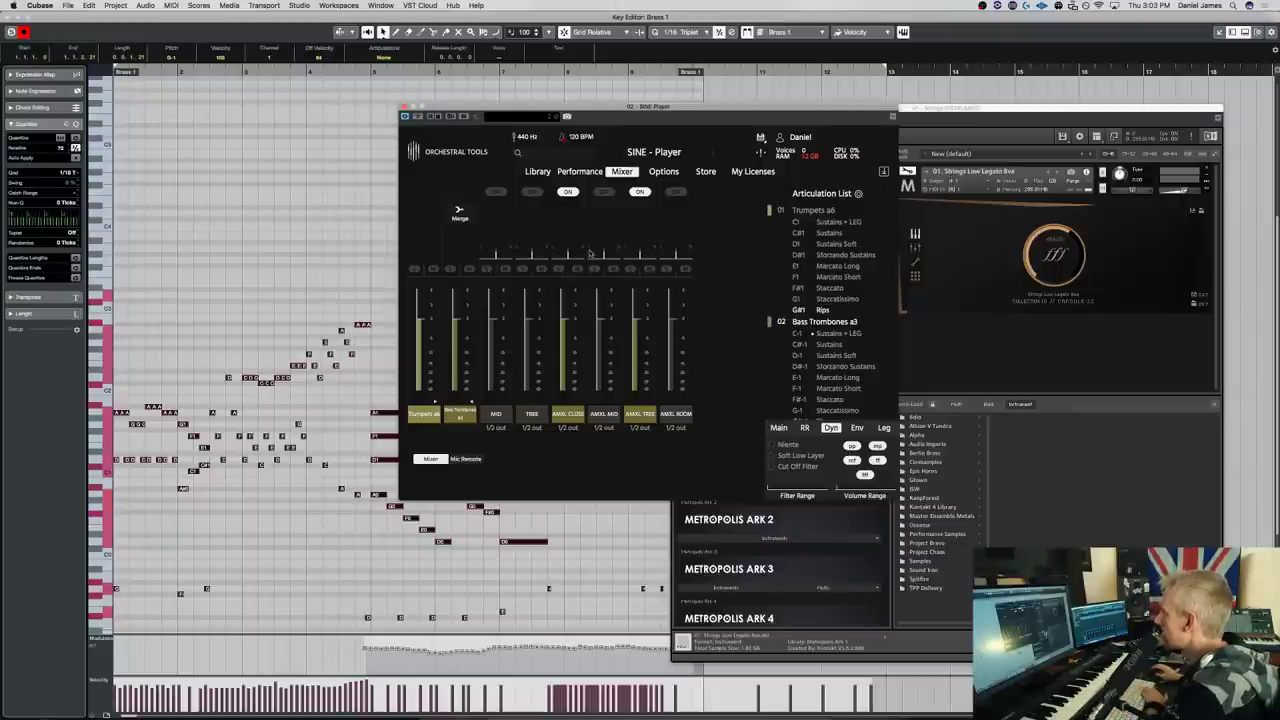
click(603, 192)
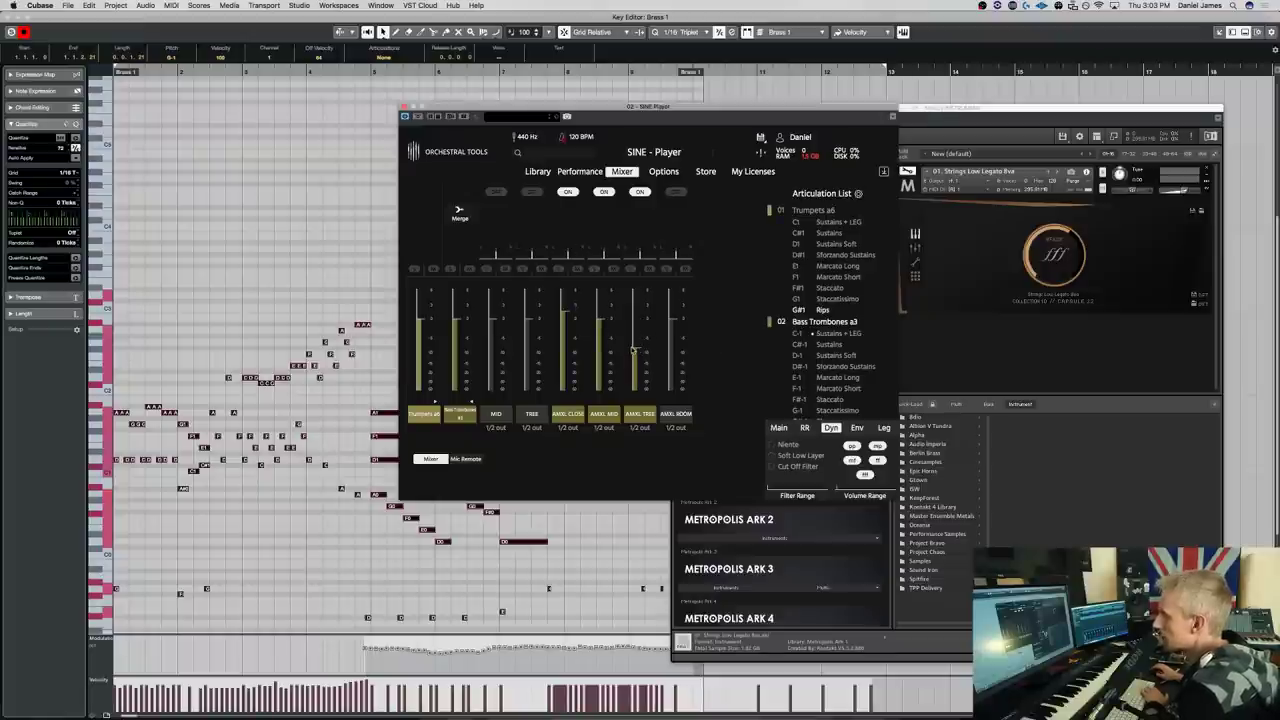
Deselect the notes and play the clip while lowering the Bass Trombones a3, AMXL CLOSE and AMXL MID faders and raising AMXL TREE
click(203, 262)
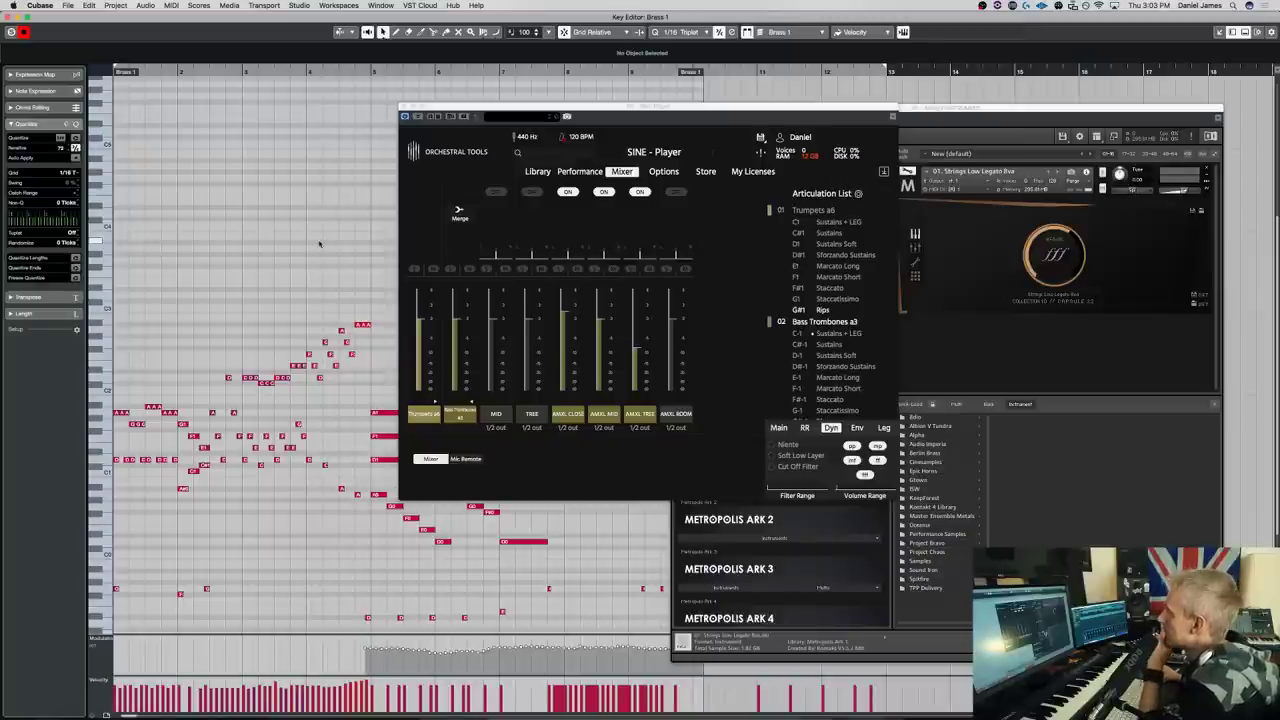
key(space)
click(571, 320)
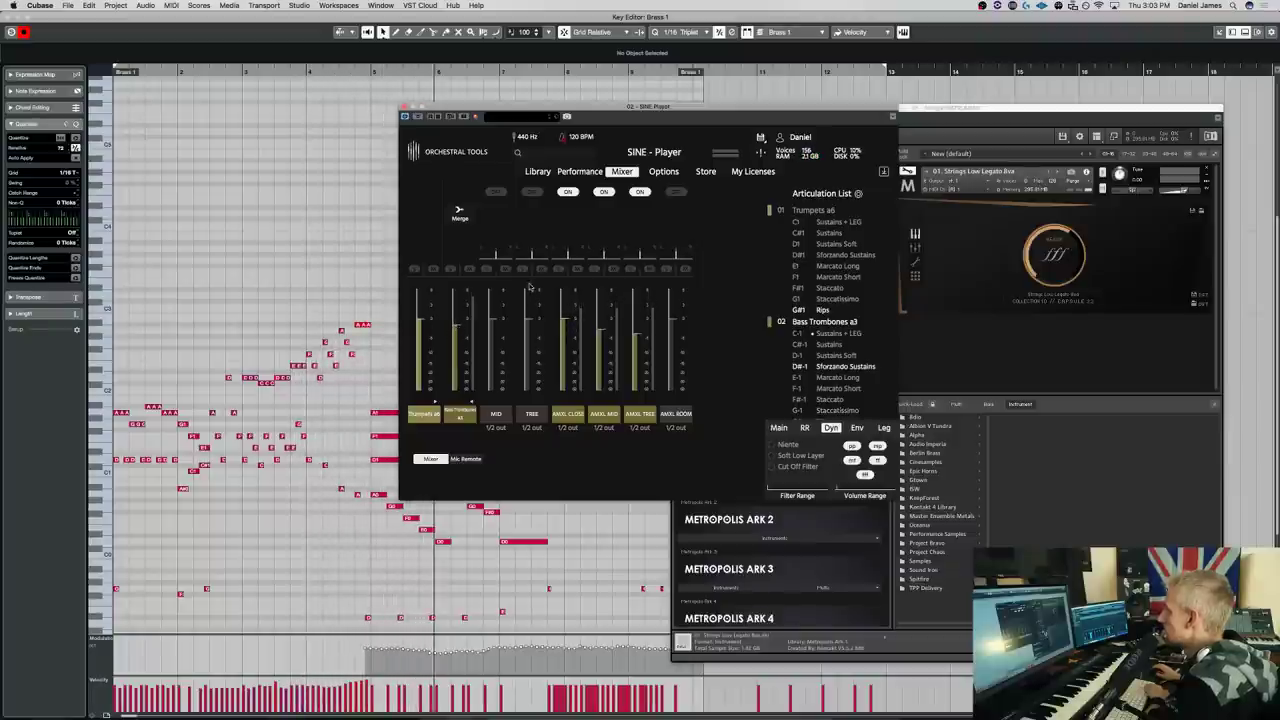
Solo AMXL CLOSE during playback and lower its fader, switching the solo to AMXL MID to audition that mic alone
click(558, 268)
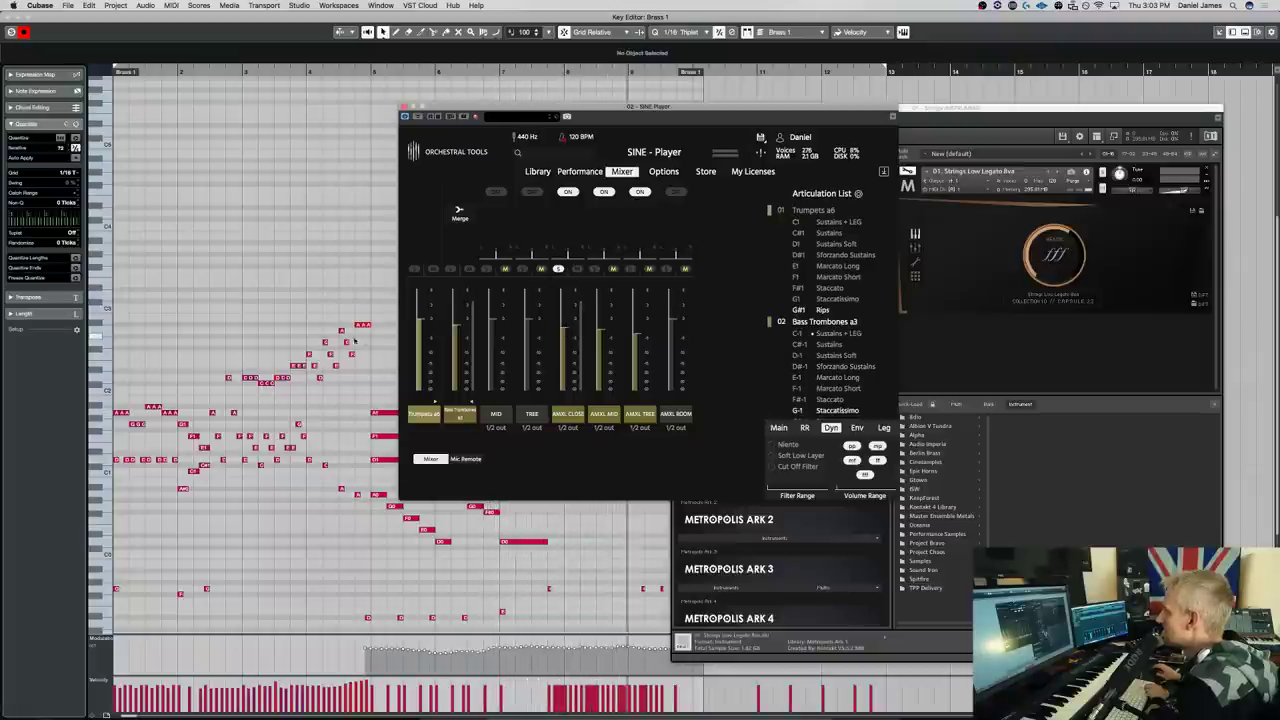
click(338, 384)
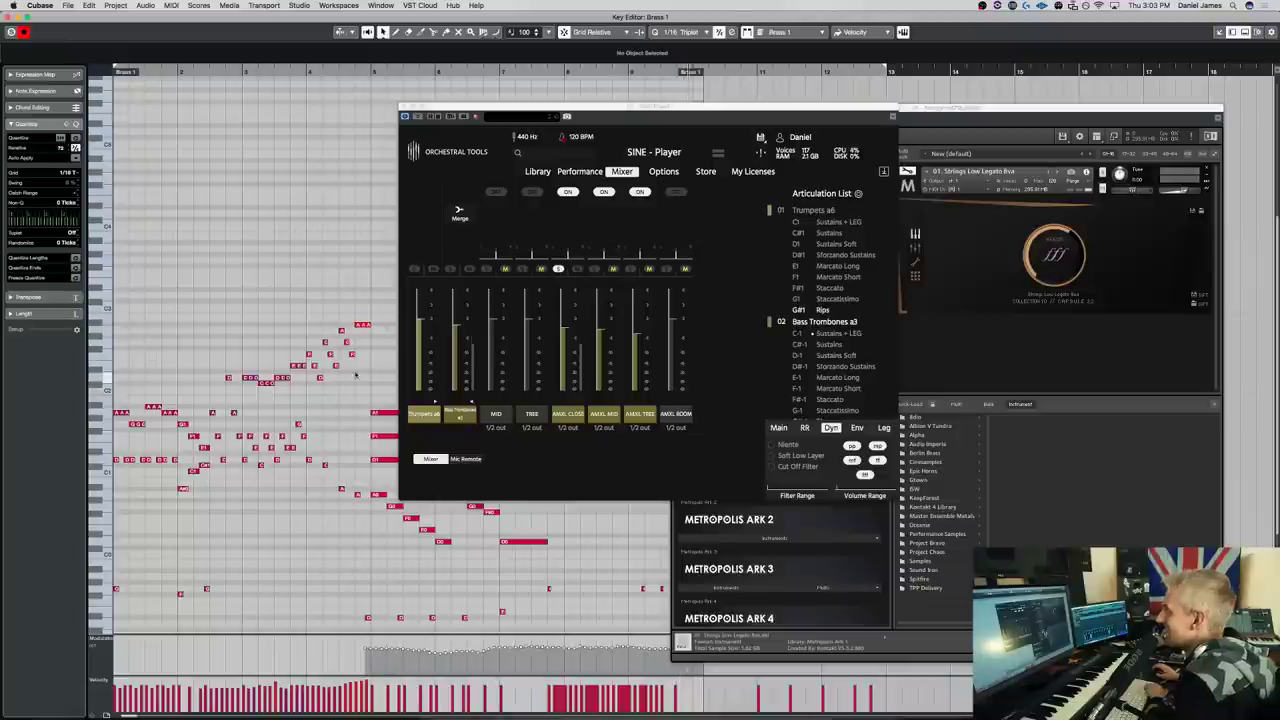
click(597, 268)
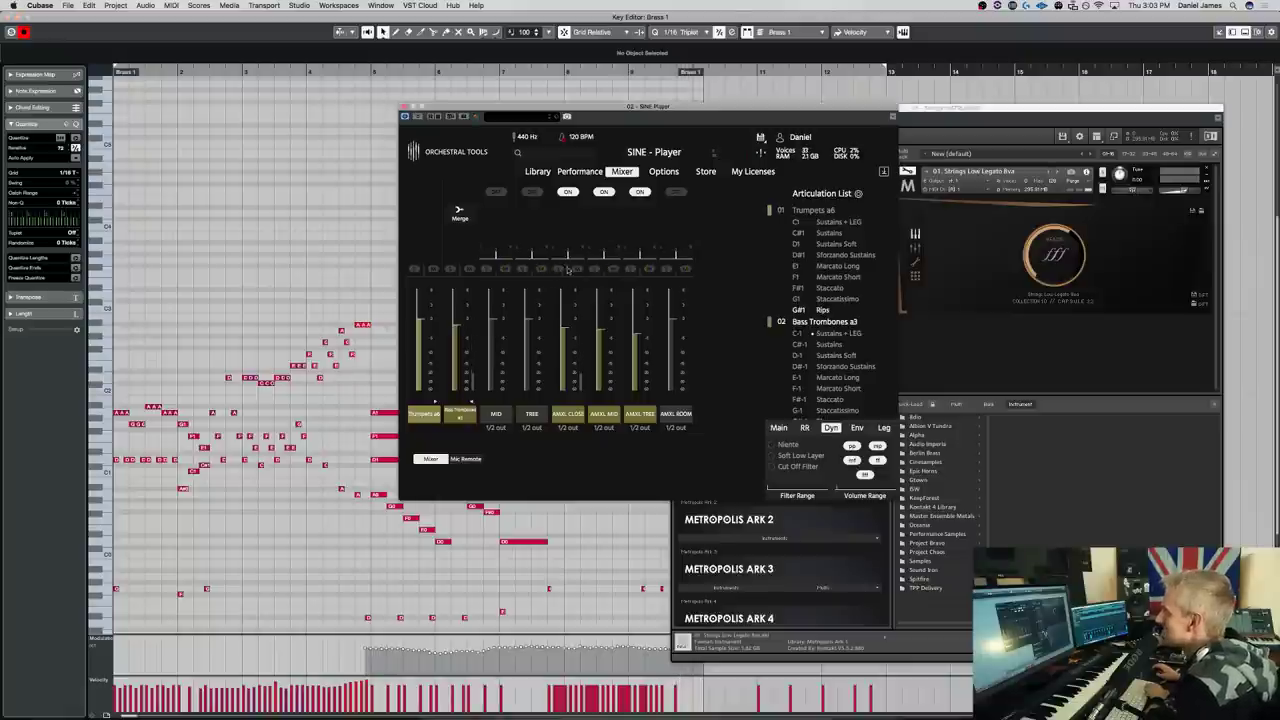
click(281, 332)
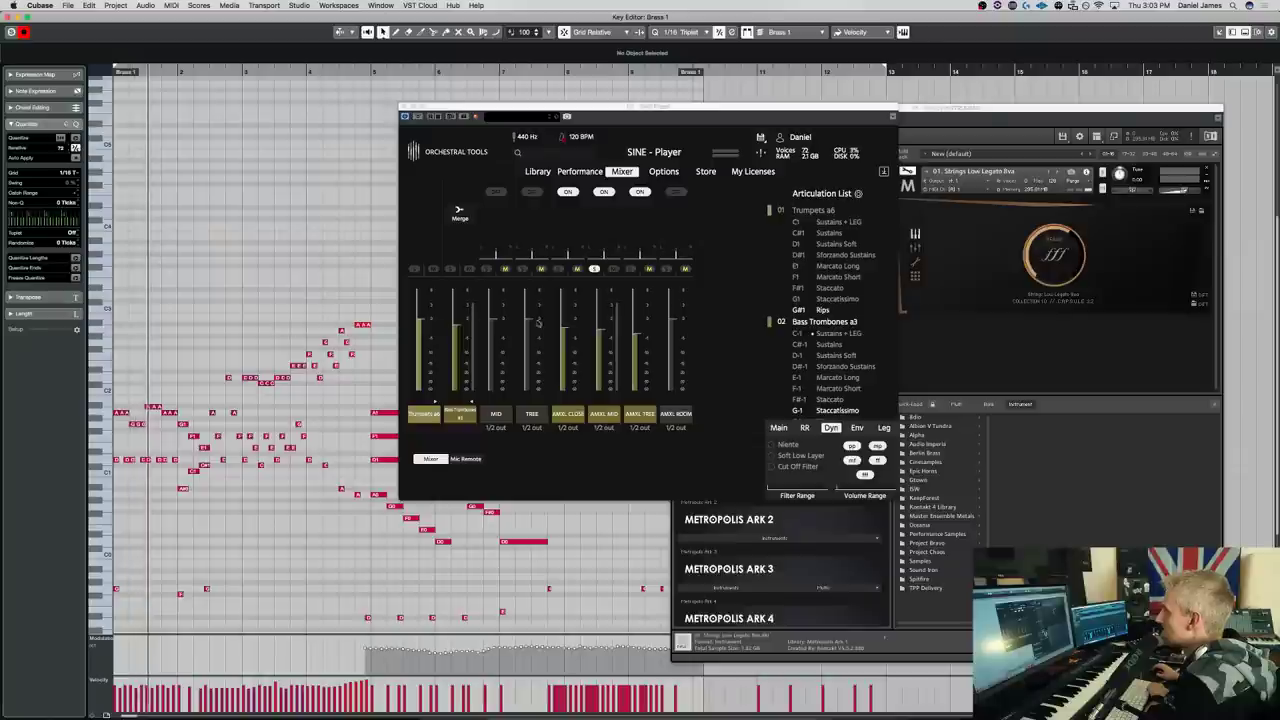
Raise the AMXL TREE fader, lower and mute AMXL CLOSE, and enable the AMXL ROOM mic for Bass Trombones a3
click(645, 337)
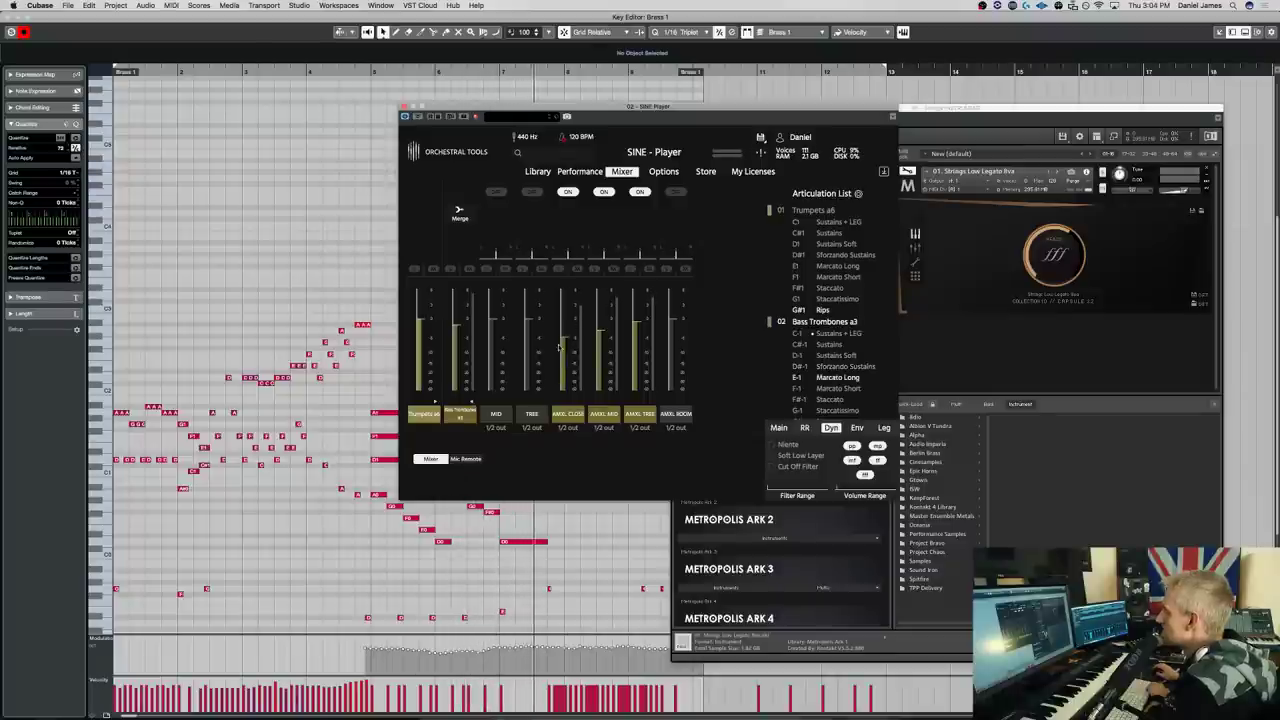
click(576, 268)
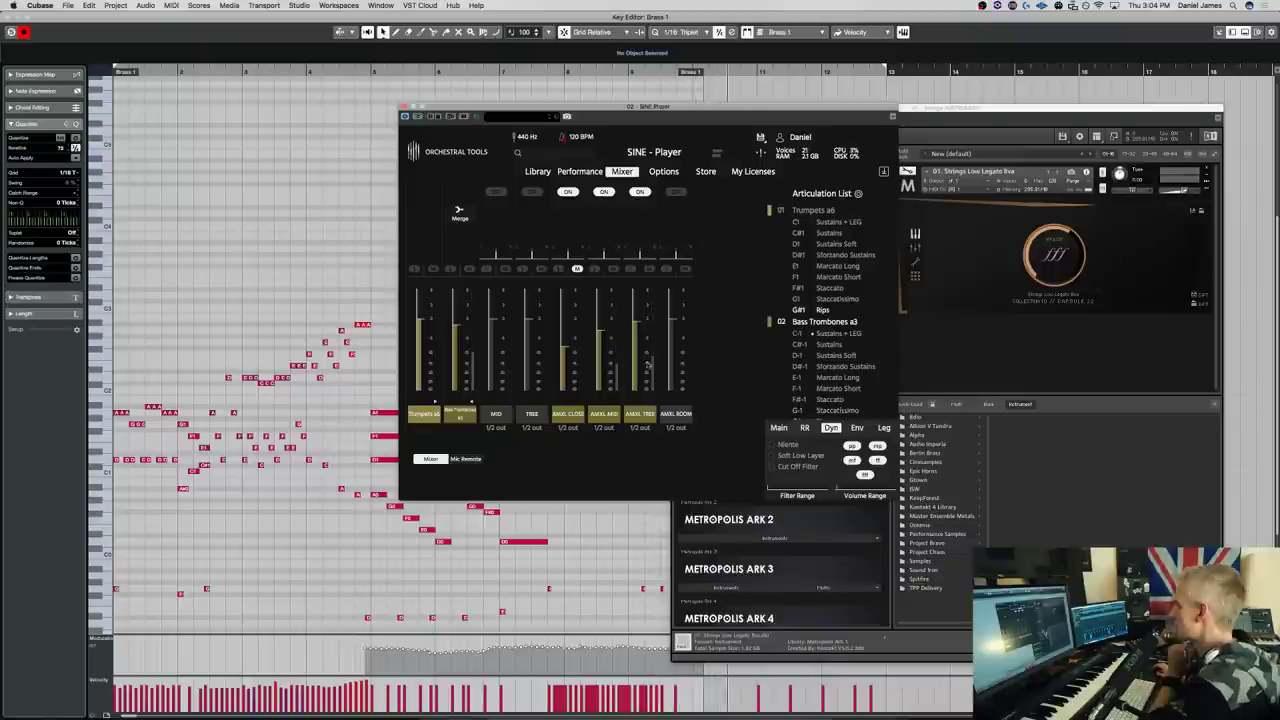
click(677, 192)
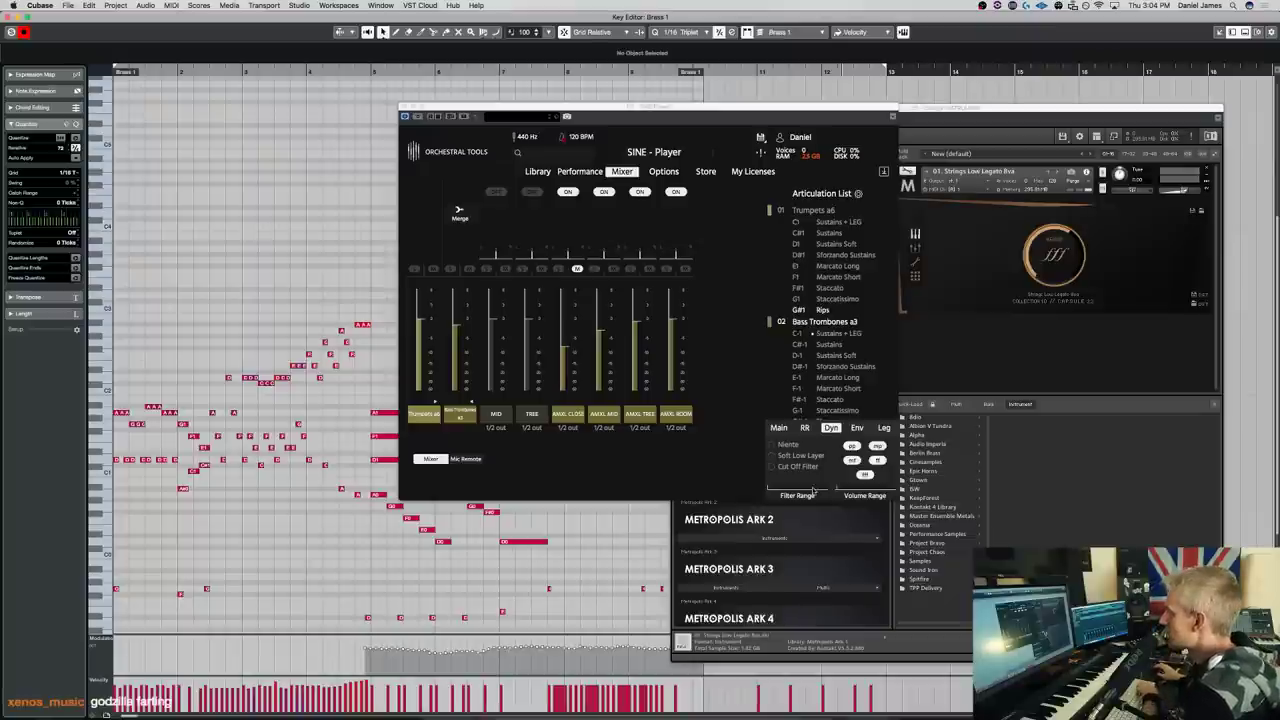
Close the Key Editor, set the project tempo to 60 BPM, and play the part from the start while lowering AMXL MID and AMXL ROOM
key(super+w)
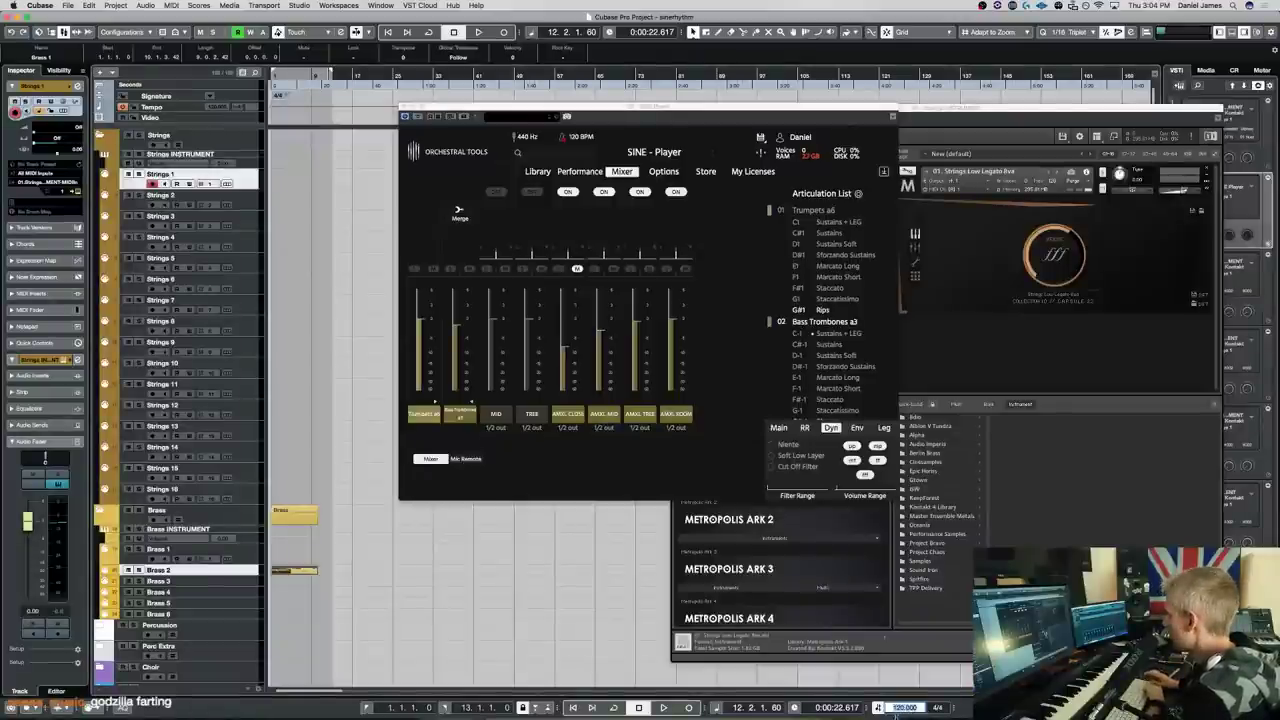
text(60)
key(Return)
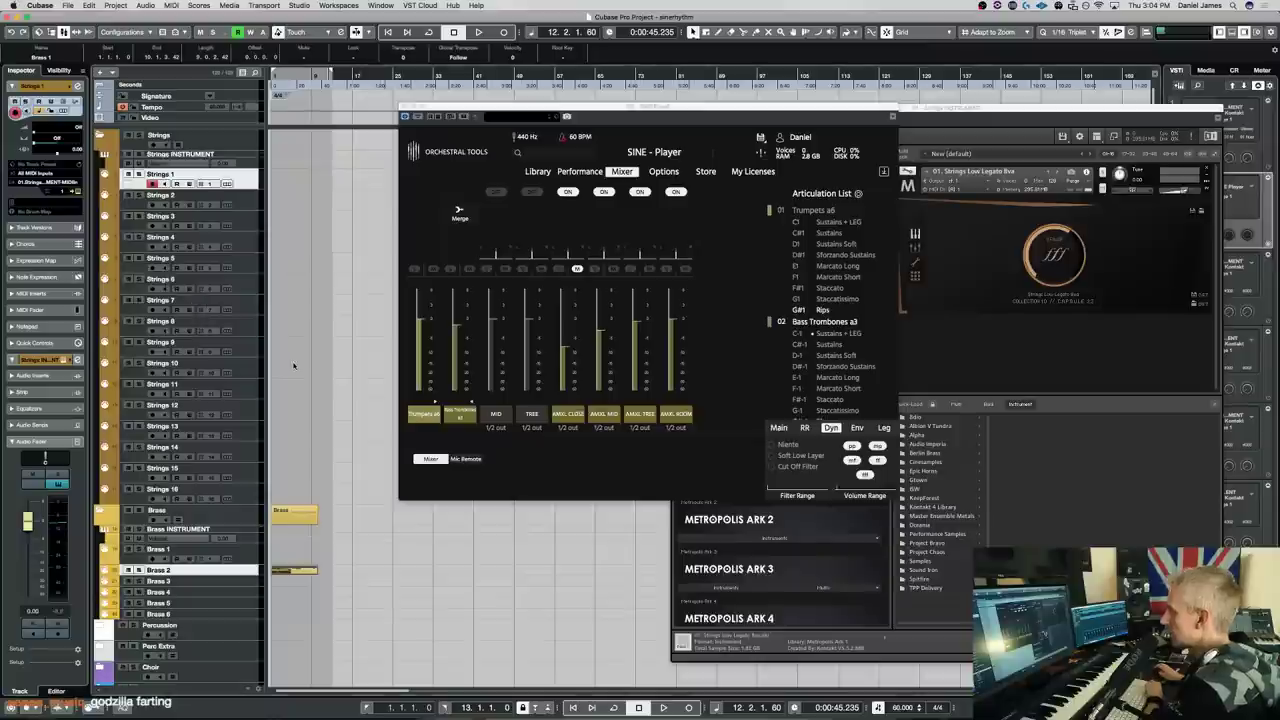
key(Home)
key(space)
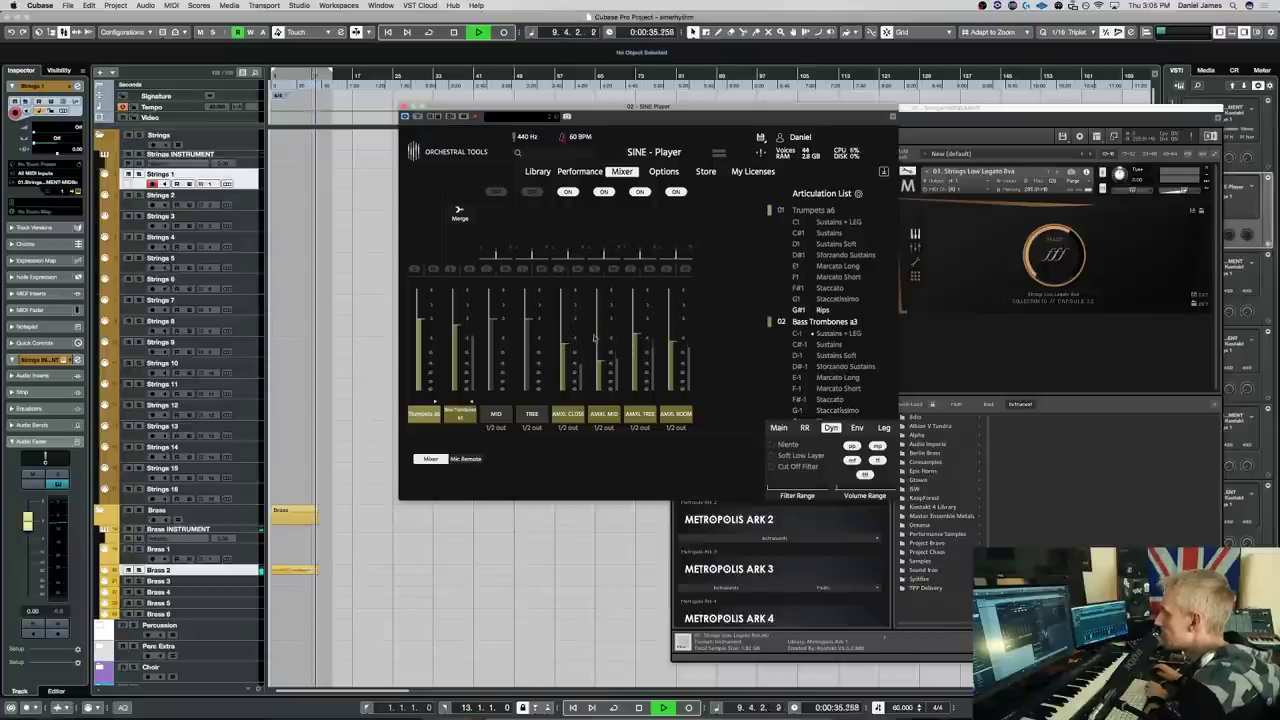
Replay the part from the start while raising the AMXL CLOSE, AMXL MID, AMXL TREE and AMXL ROOM faders
click(329, 474)
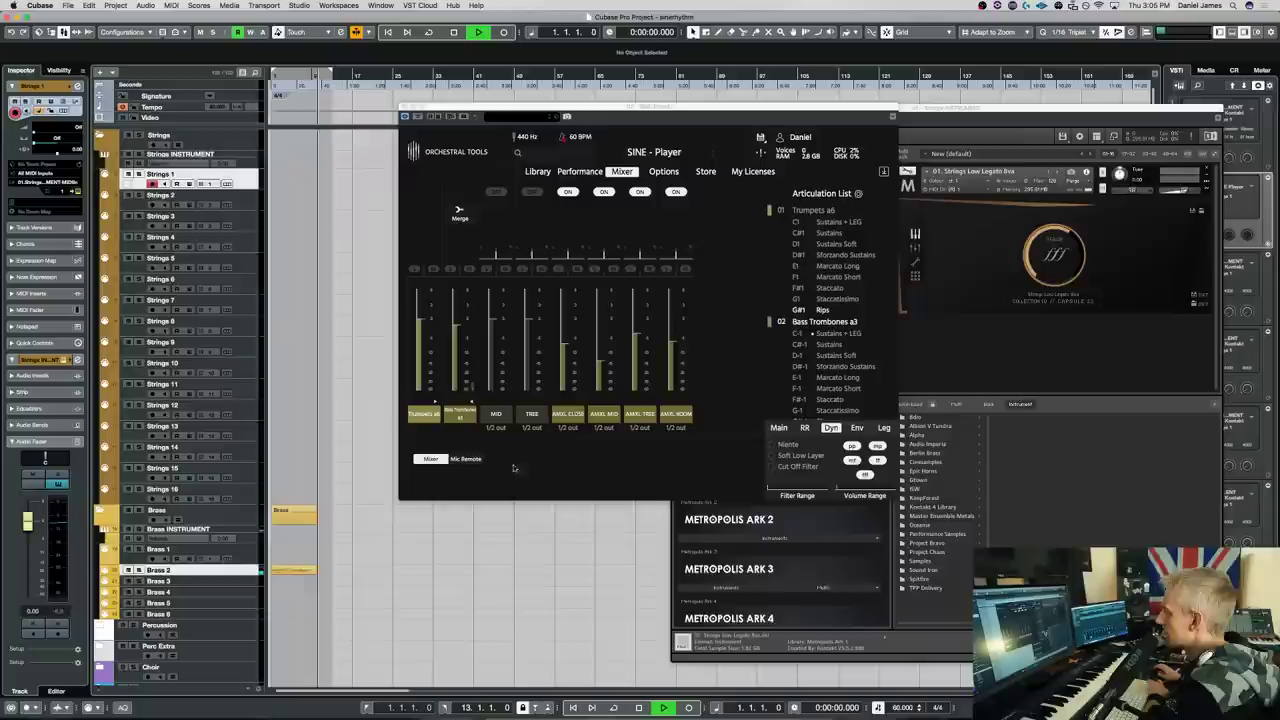
key(KP_Decimal)
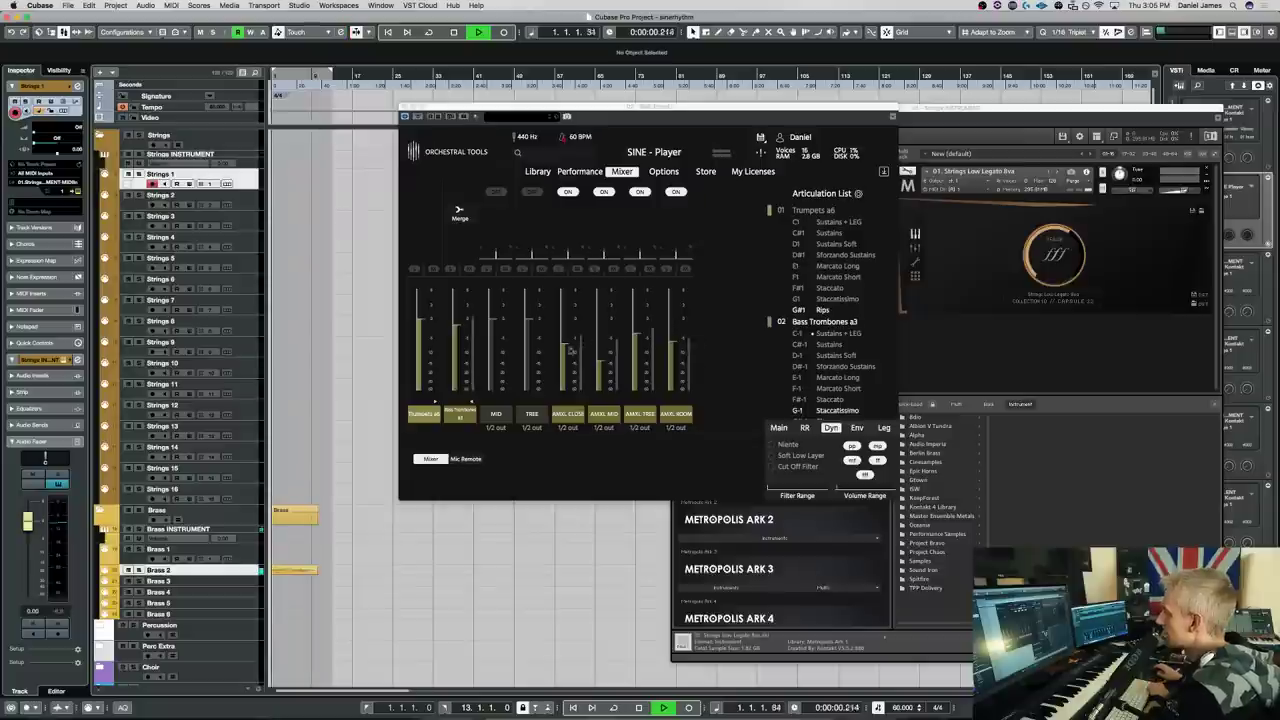
click(607, 323)
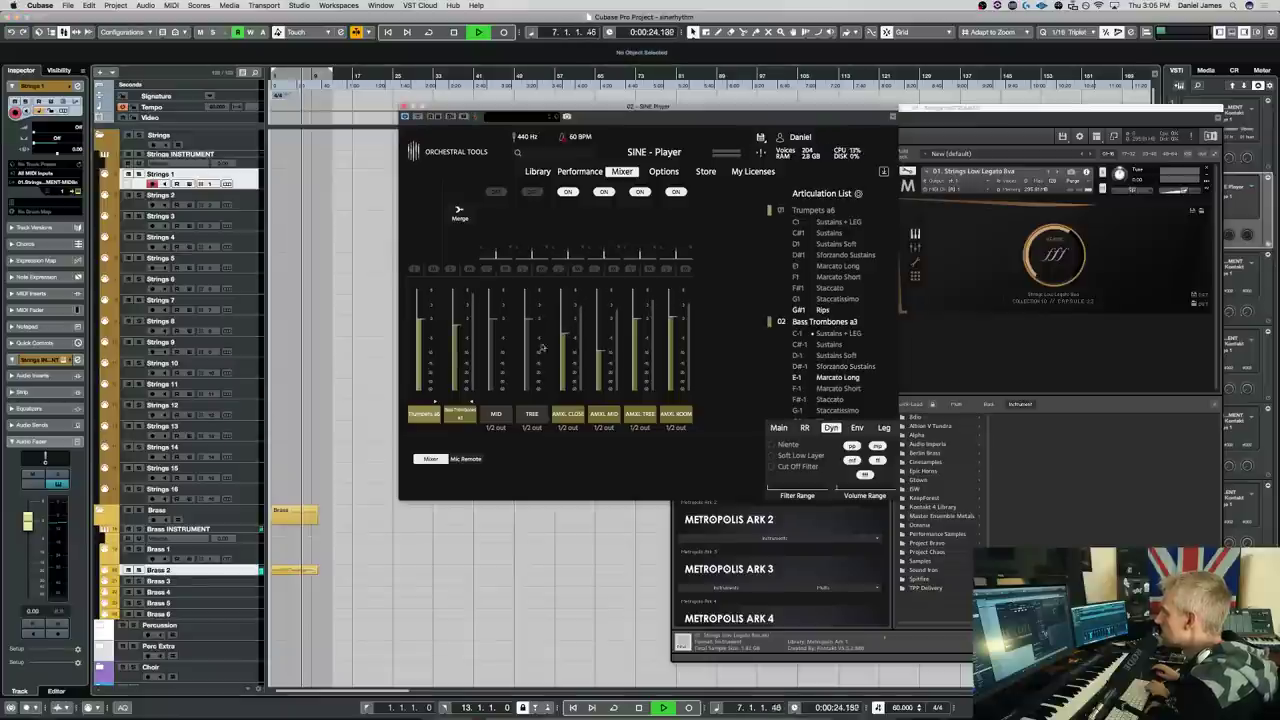
Set the tempo to 120 BPM and replay the part, replacing the AMXL MID and AMXL TREE mics with MID and TREE
key(KP_Decimal)
click(903, 707)
text(120)
key(Return)
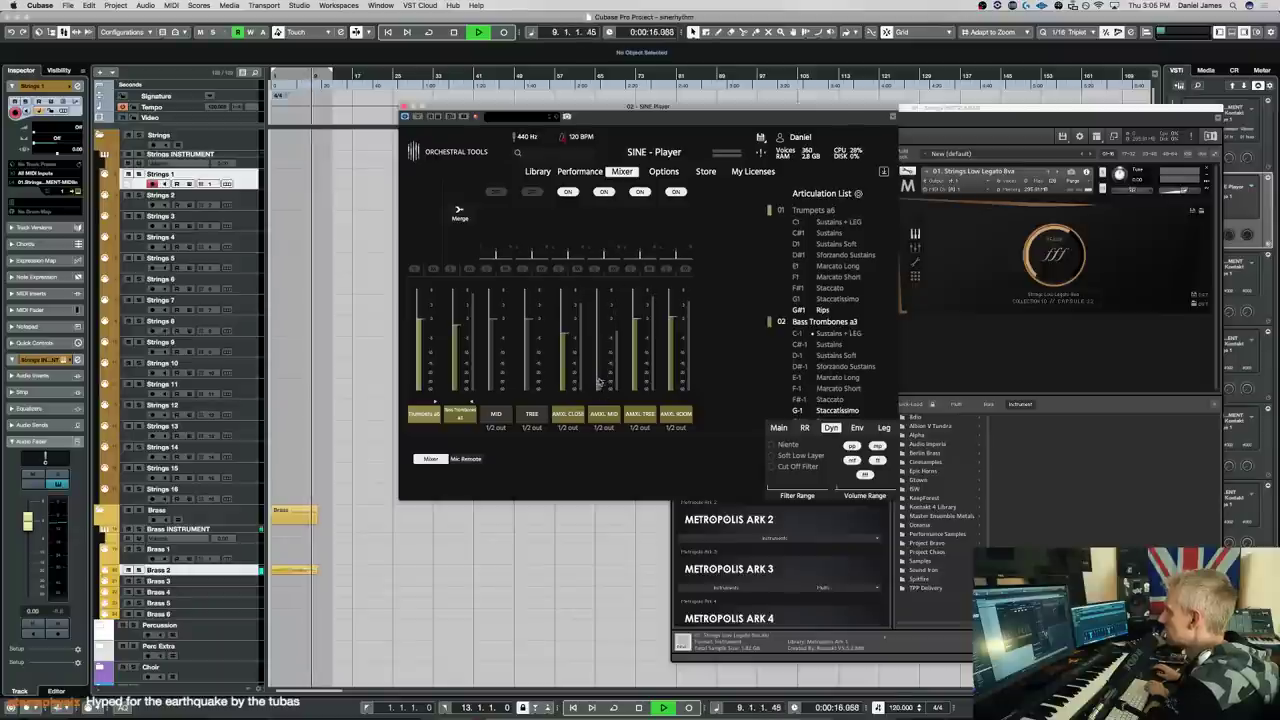
key(space)
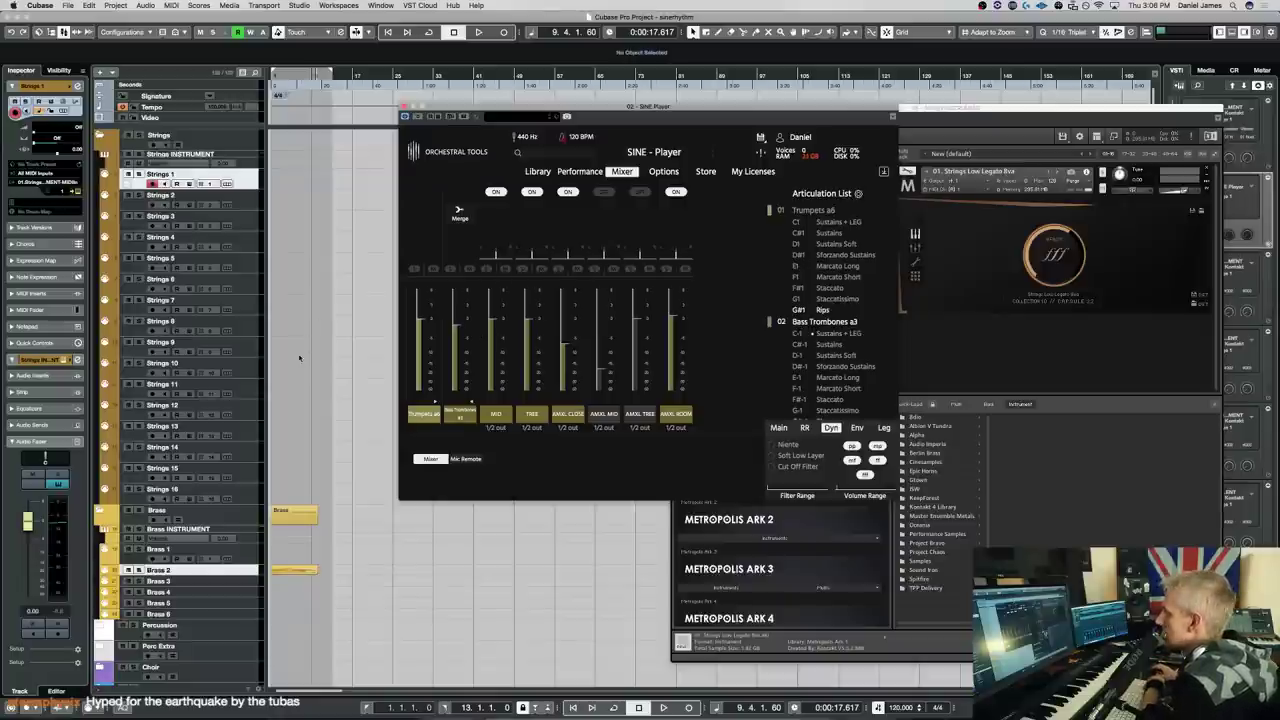
key(space)
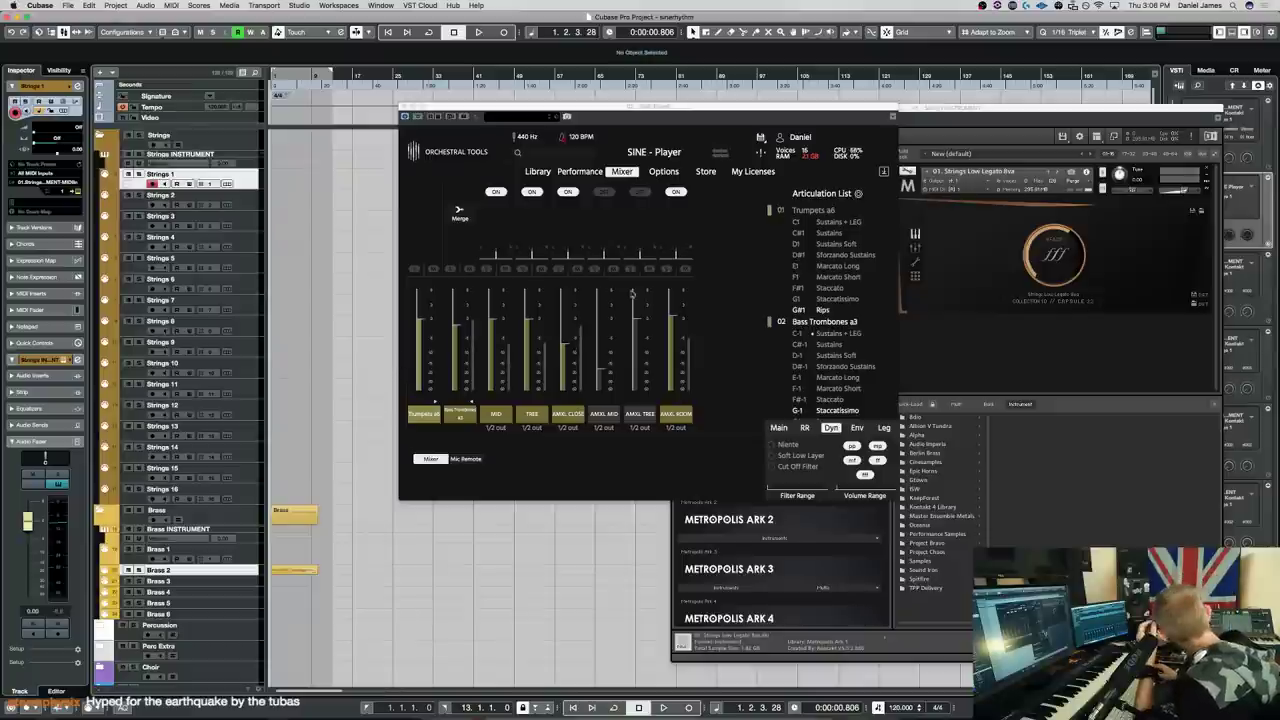
Close the Kontakt window, move SINE Player aside, and play the part while lowering MID and raising TREE and AMXL CLOSE
click(1005, 107)
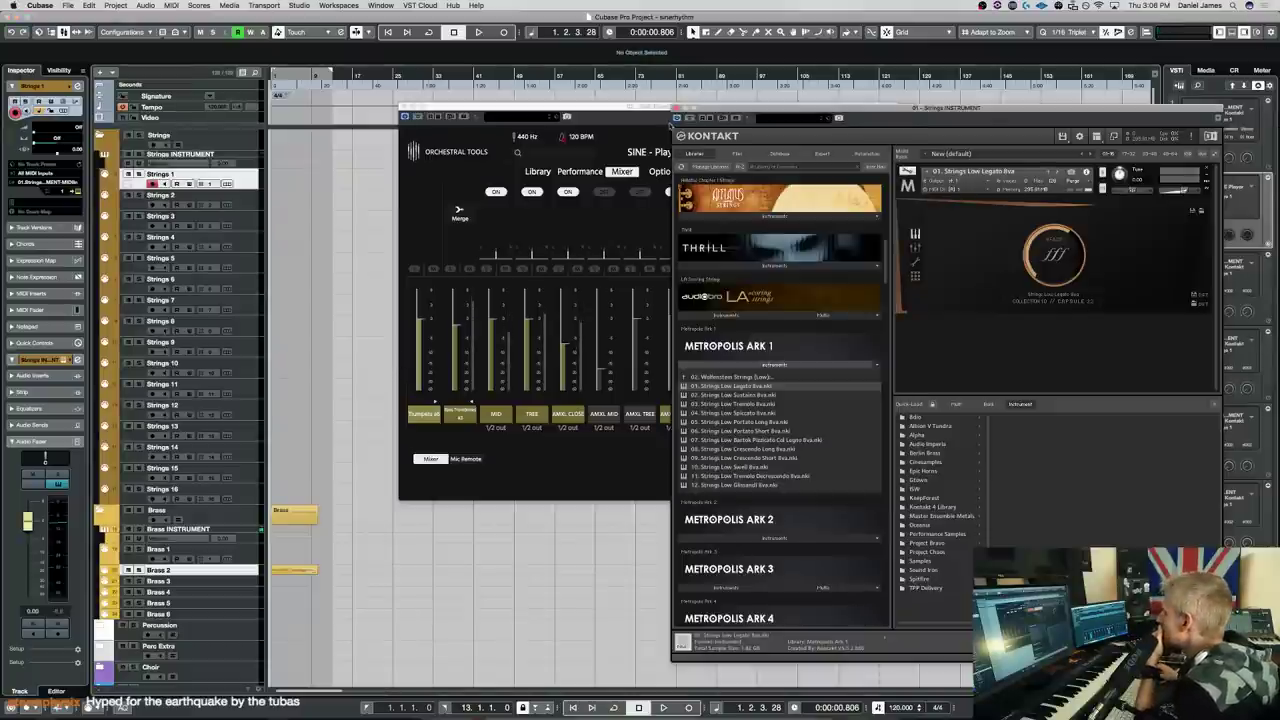
click(675, 109)
drag(667, 113, 871, 102)
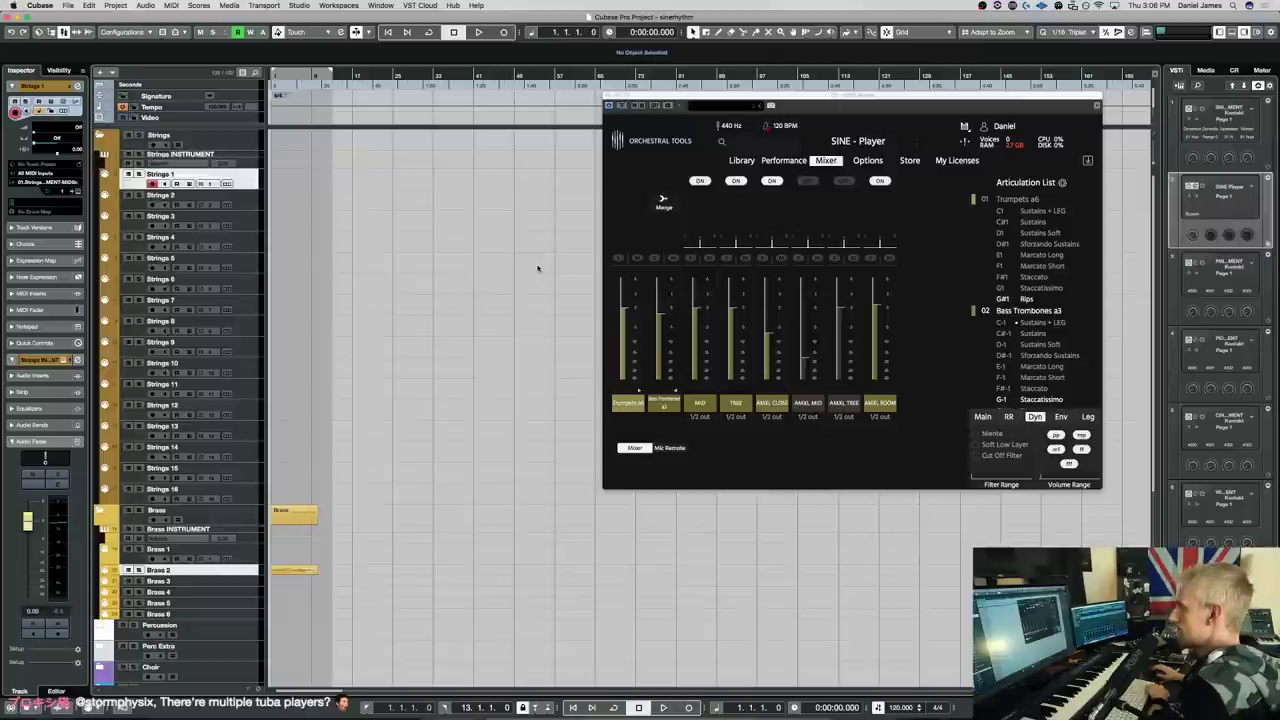
key(space)
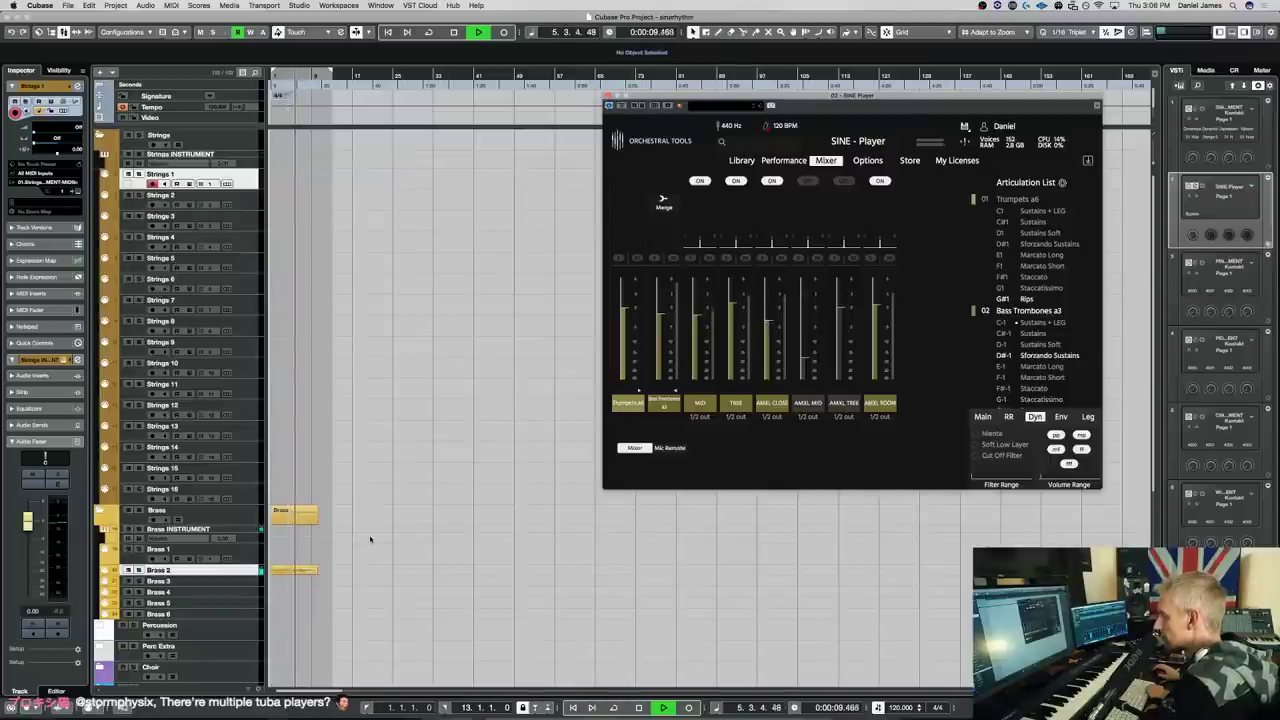
Open the Brass 2 clip in the Key Editor, transpose its melody notes up one octave without the keyswitches, and play it
double_click(312, 570)
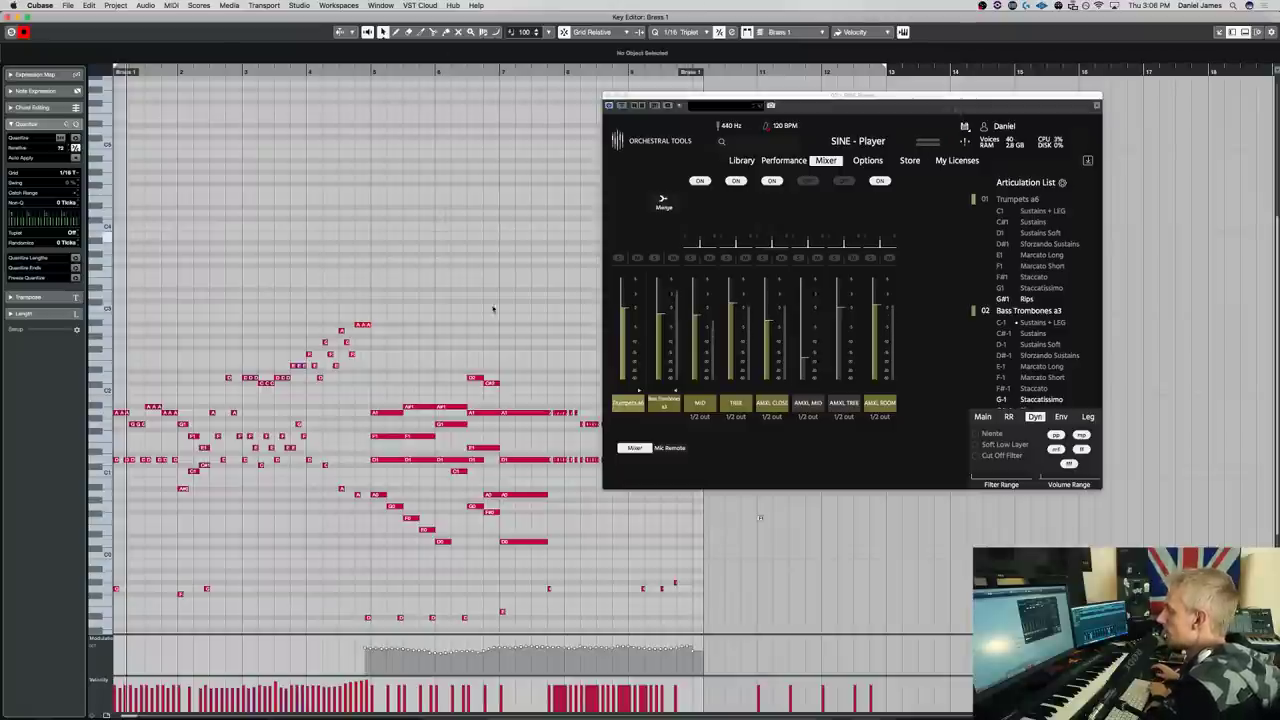
scroll(171, 291, down, 3)
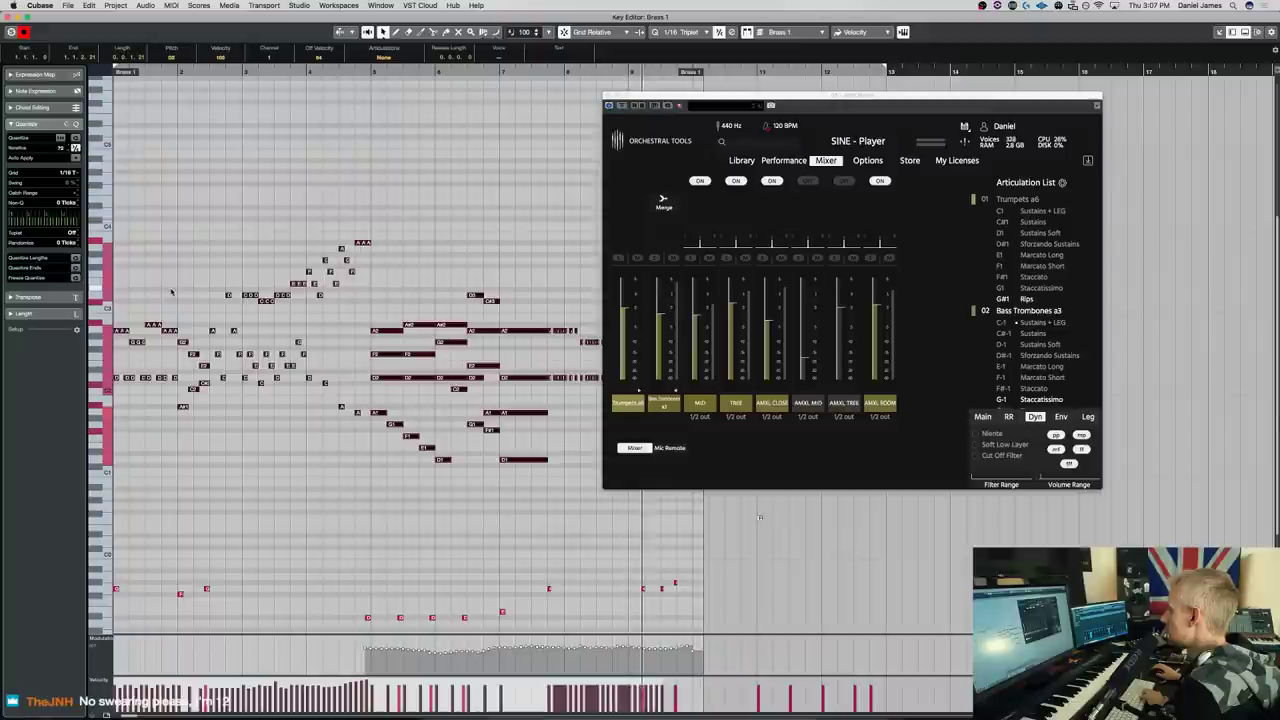
click(585, 570)
key(space)
key(space)
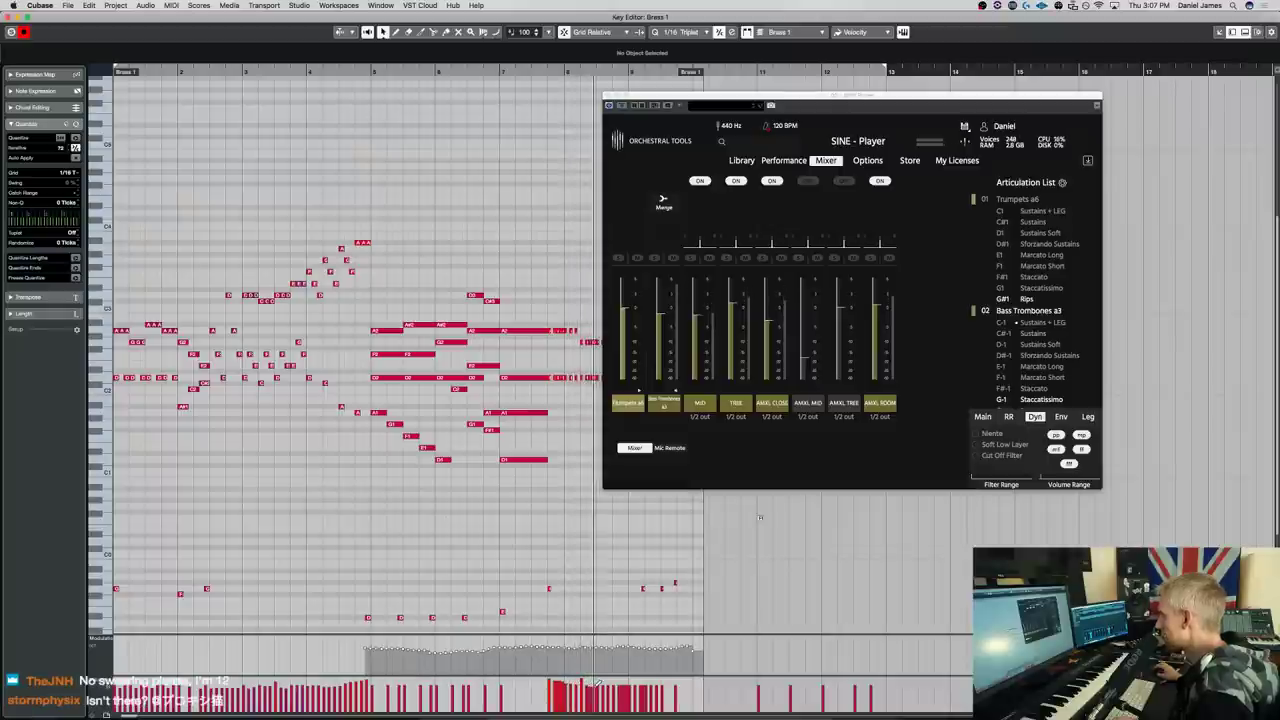
Move SINE Player clear of the notes and accent the repeated notes from late bar 7 to bar 9 by raising selected velocities
drag(675, 100, 809, 100)
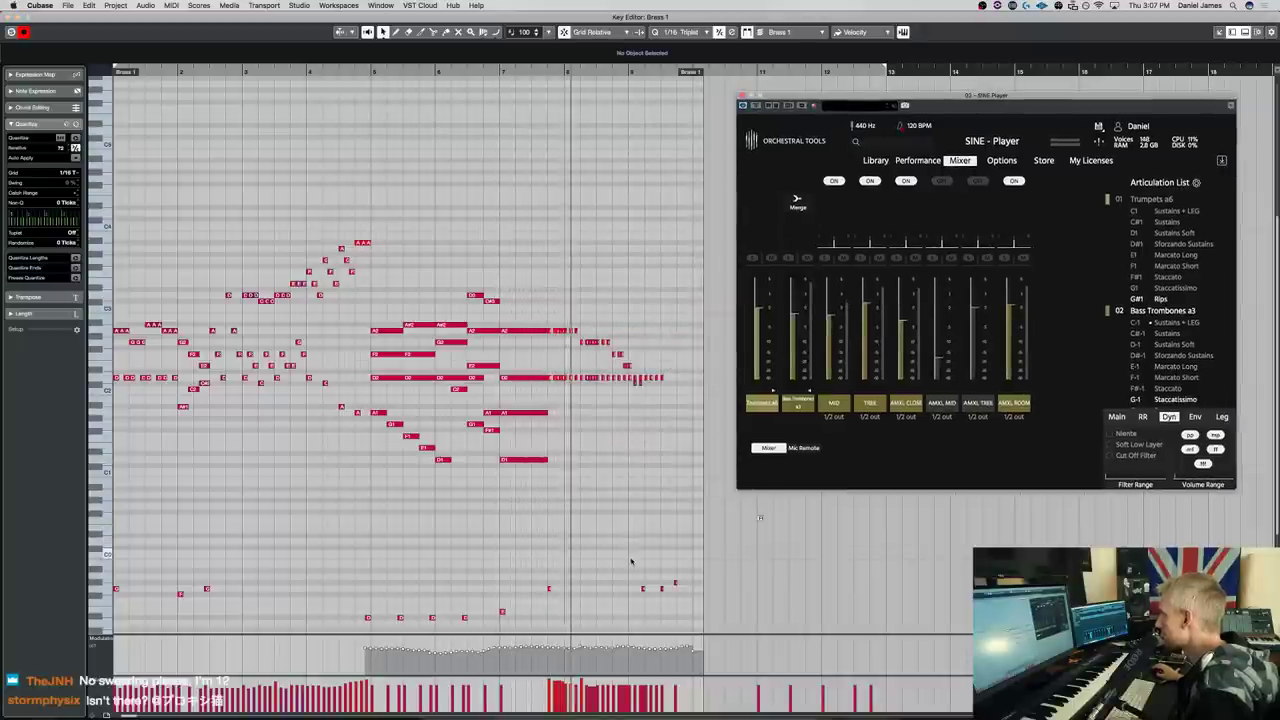
click(595, 520)
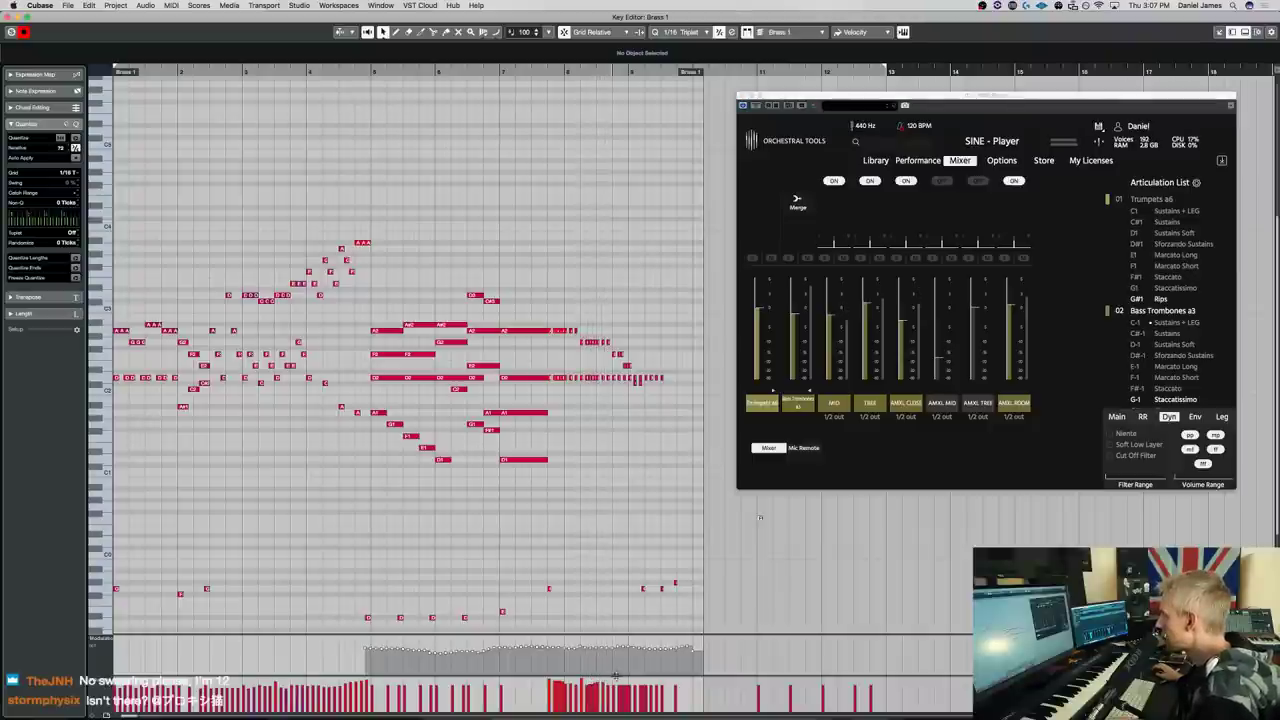
click(621, 679)
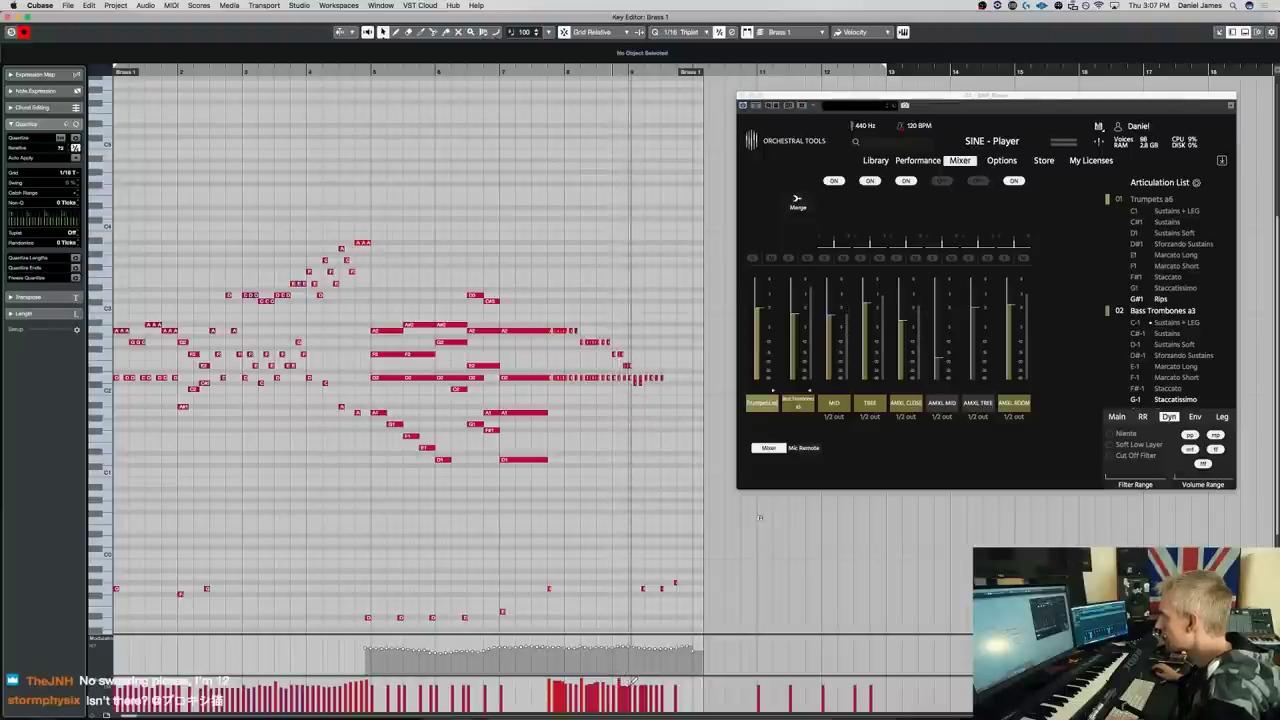
click(617, 680)
click(616, 676)
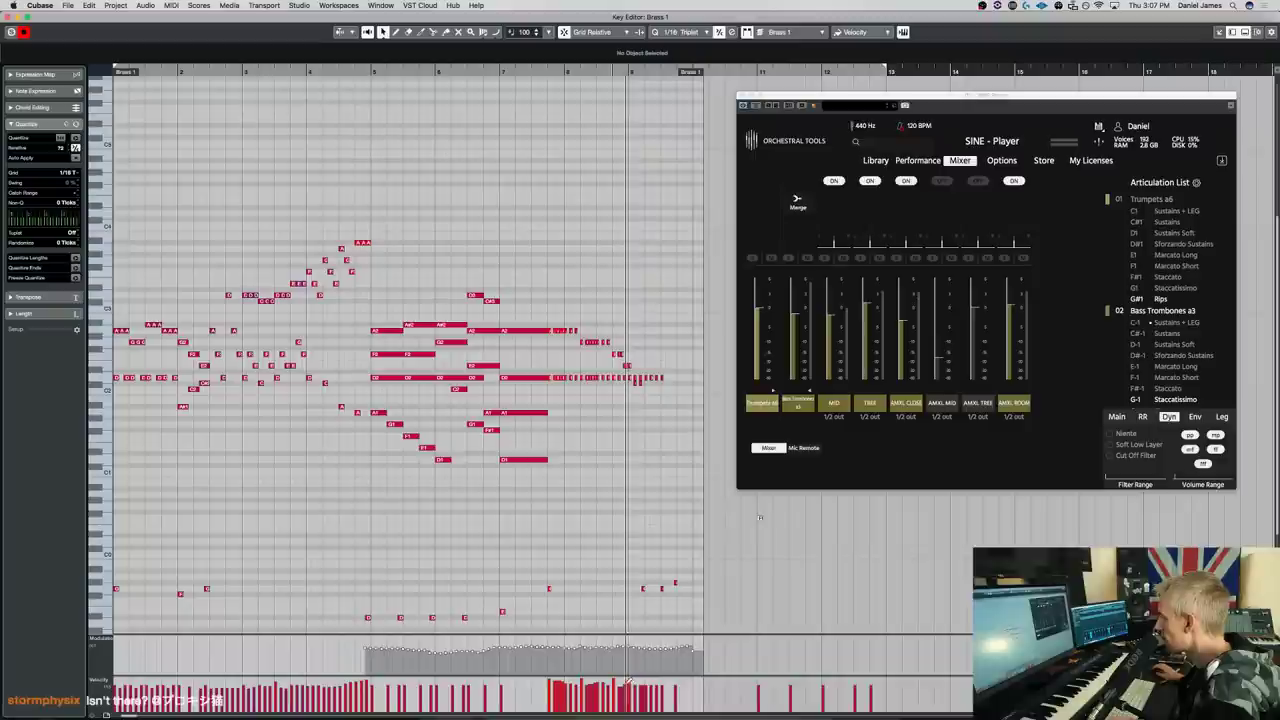
click(647, 675)
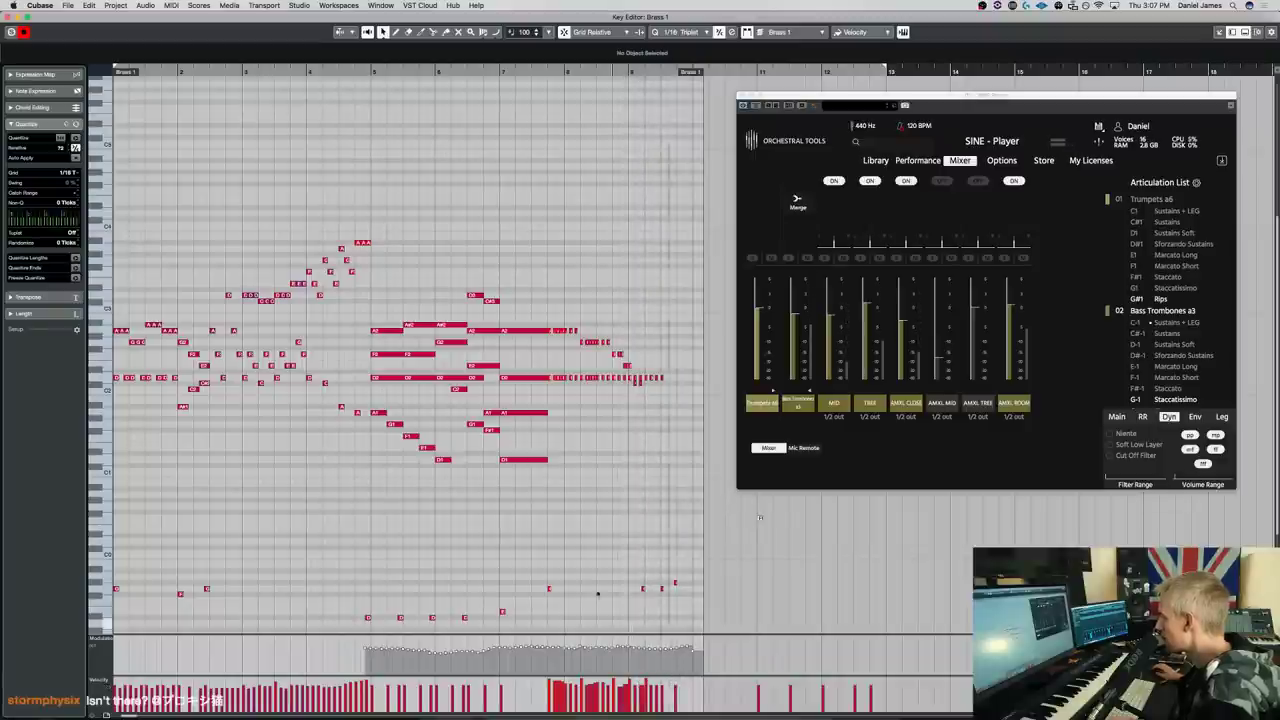
Replay the passage from bar 7 while refining the velocity accents on the repeated staccatissimo notes
click(503, 72)
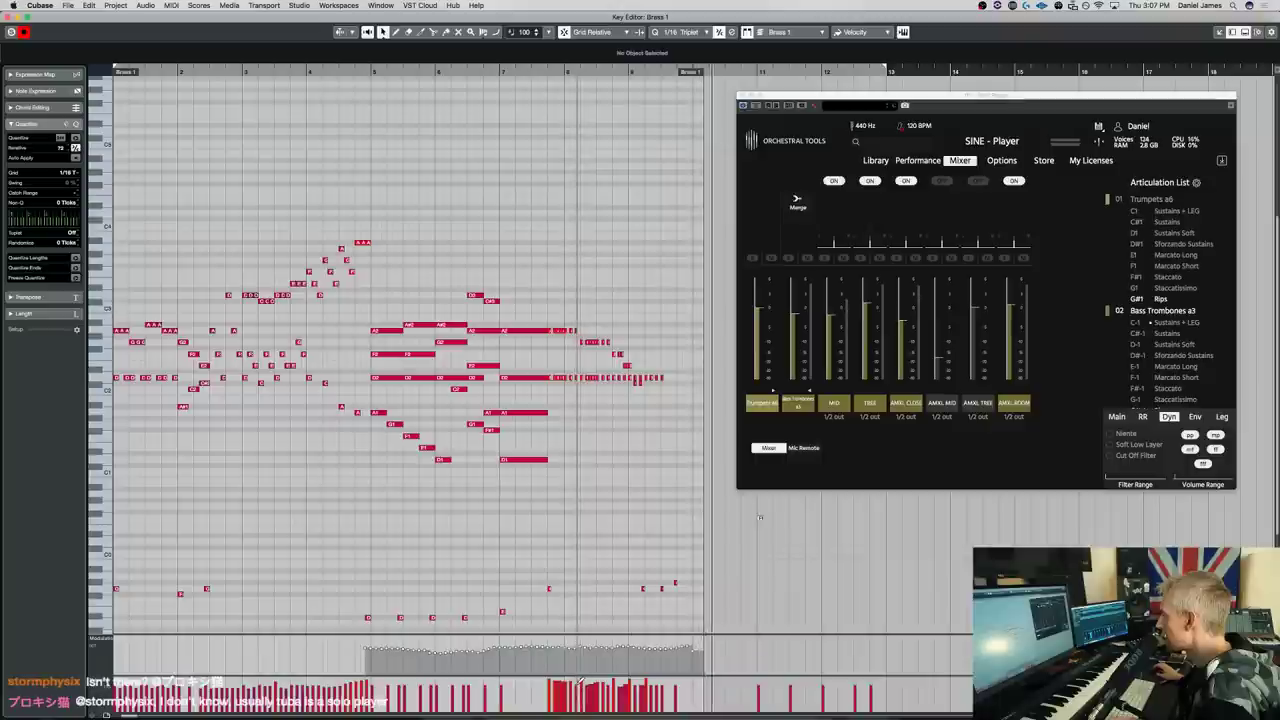
key(space)
key(space)
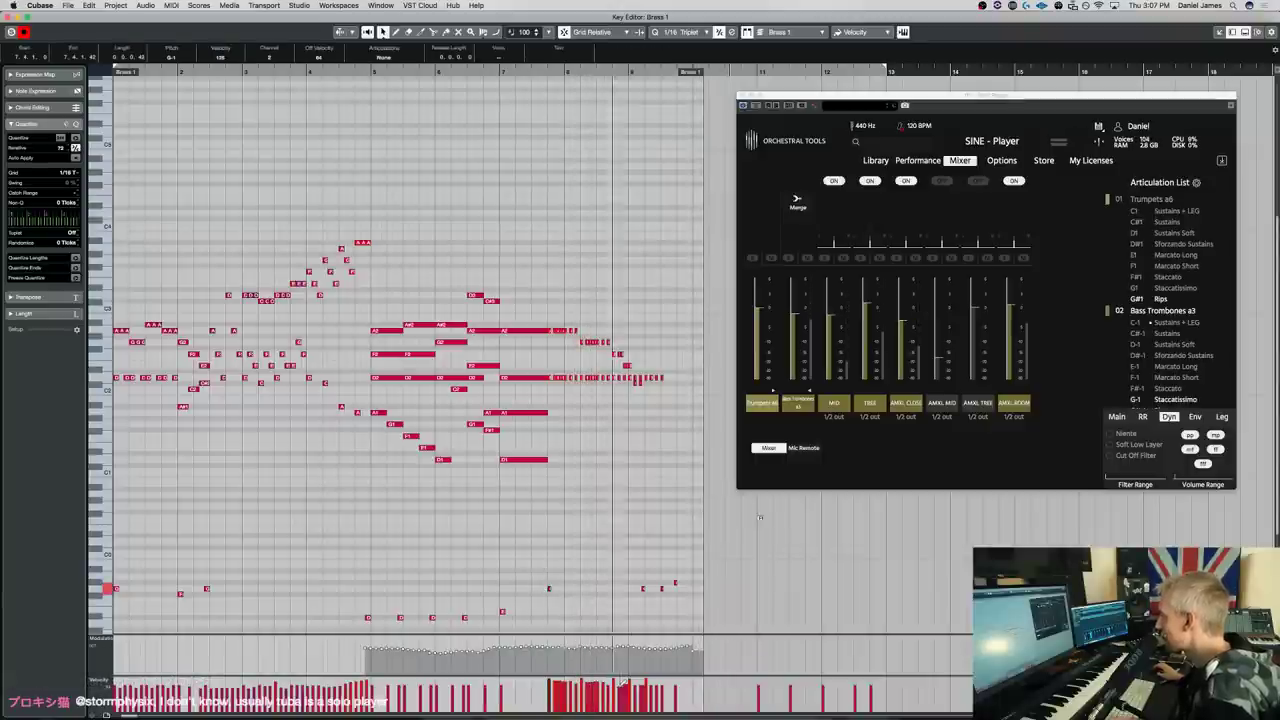
click(414, 509)
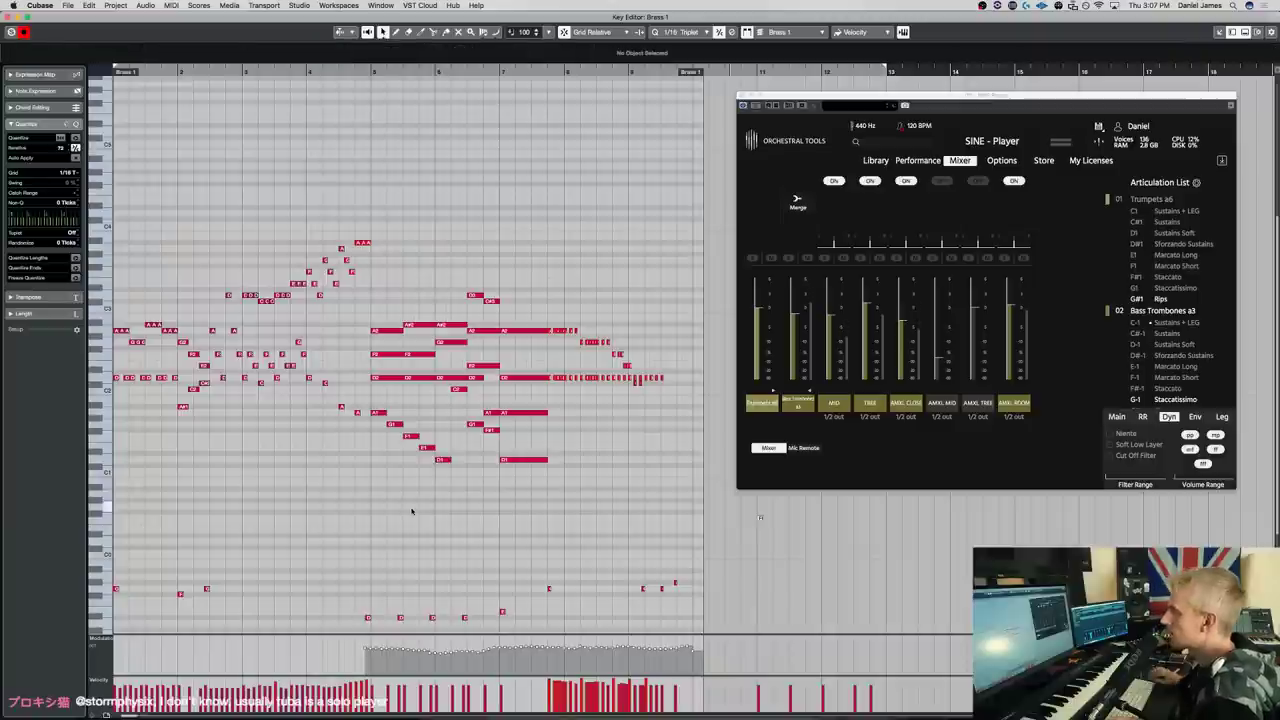
Play the clip from the start and transpose all its melody notes down one octave, leaving the keyswitch notes in place
key(space)
drag(352, 455, 116, 190)
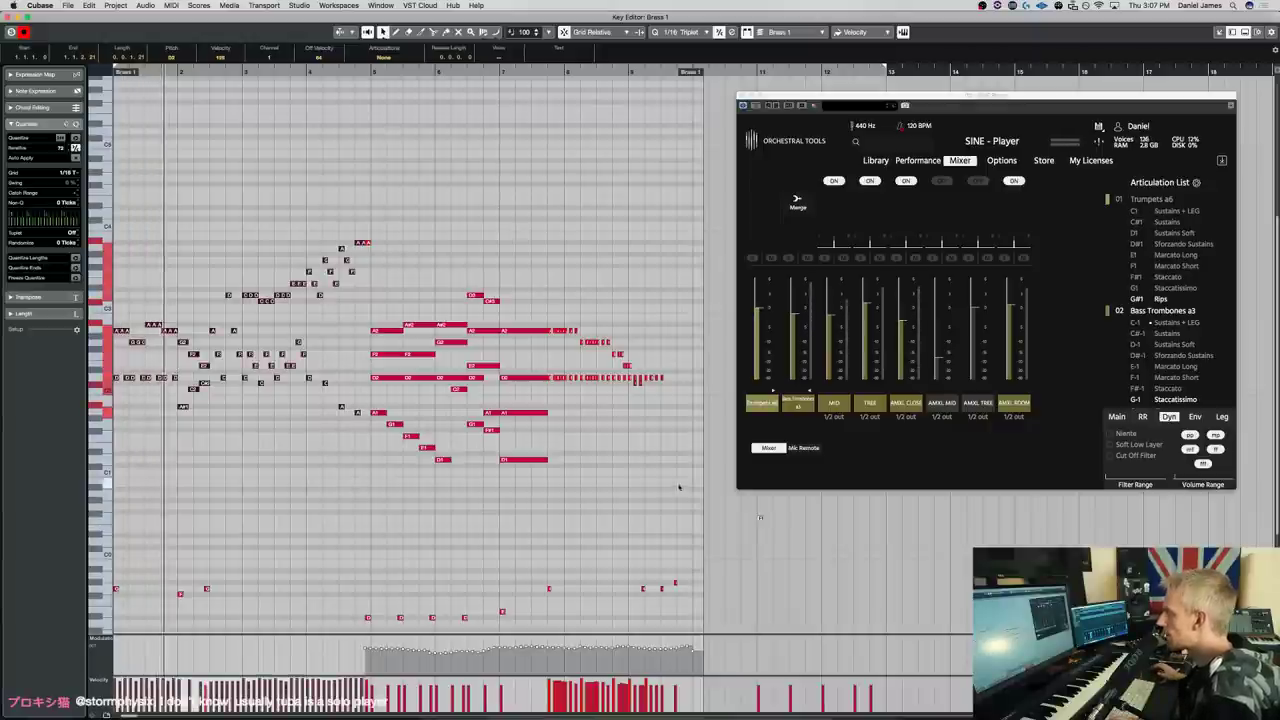
key(ctrl+a)
key(shift+Down)
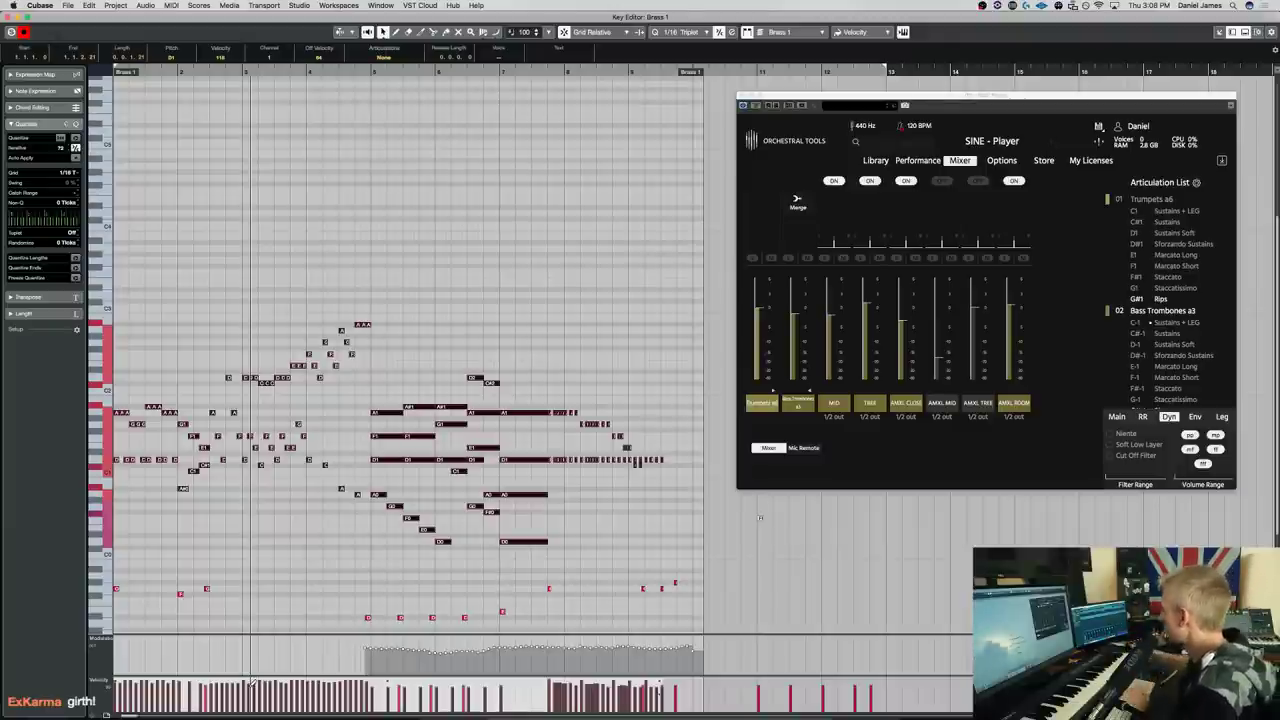
Audition the Rips articulation of Bass Trombones a3 while raising the AMXL CLOSE and AMXL ROOM faders
scroll(1152, 351, down, 1)
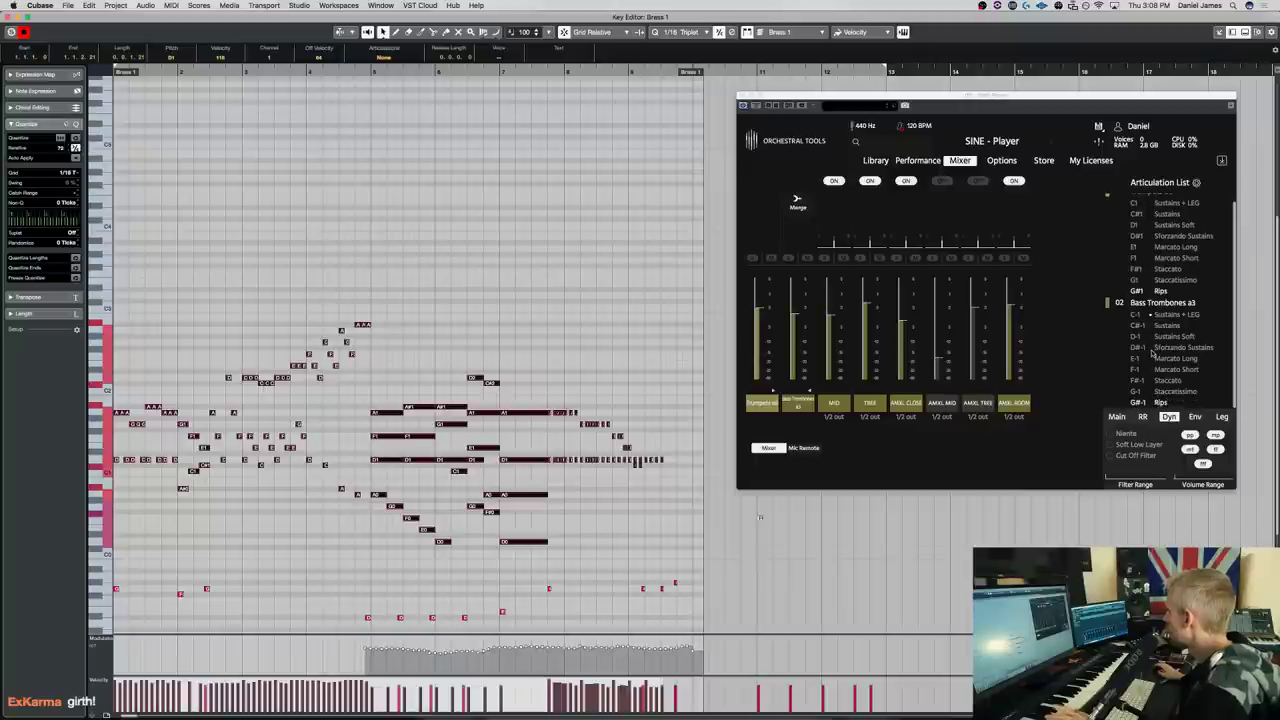
click(1165, 414)
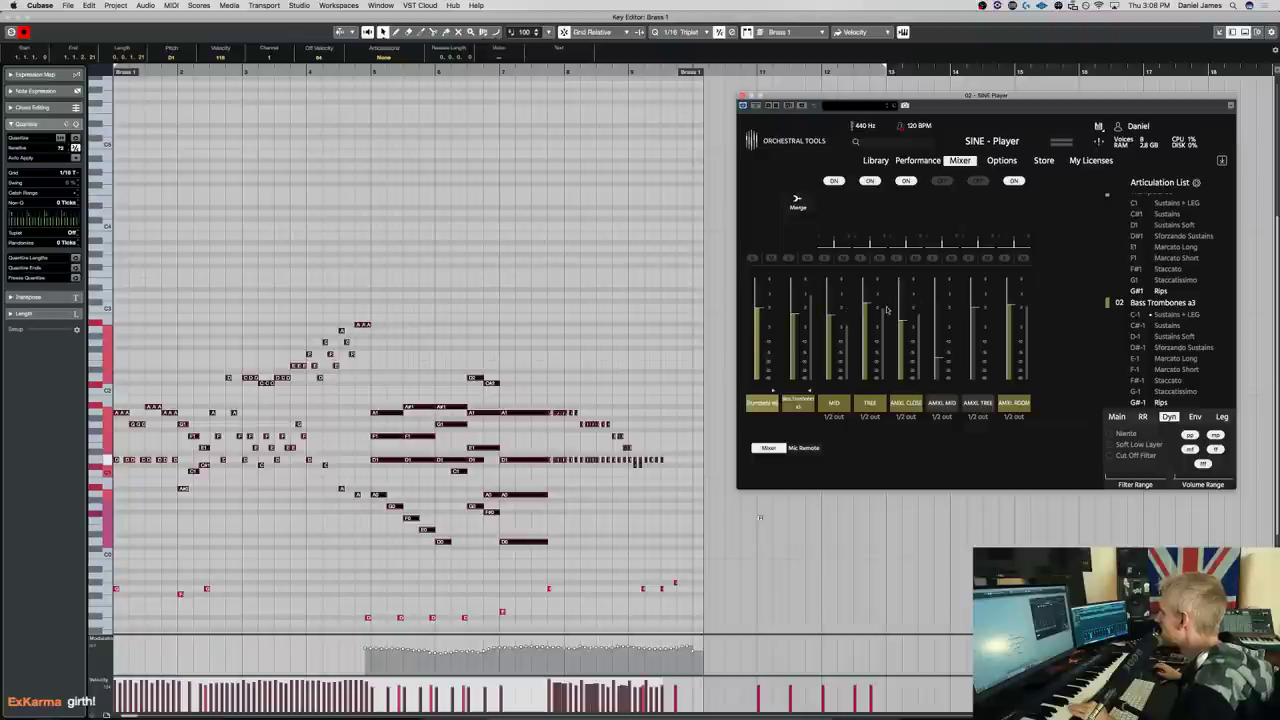
drag(1012, 304, 1012, 280)
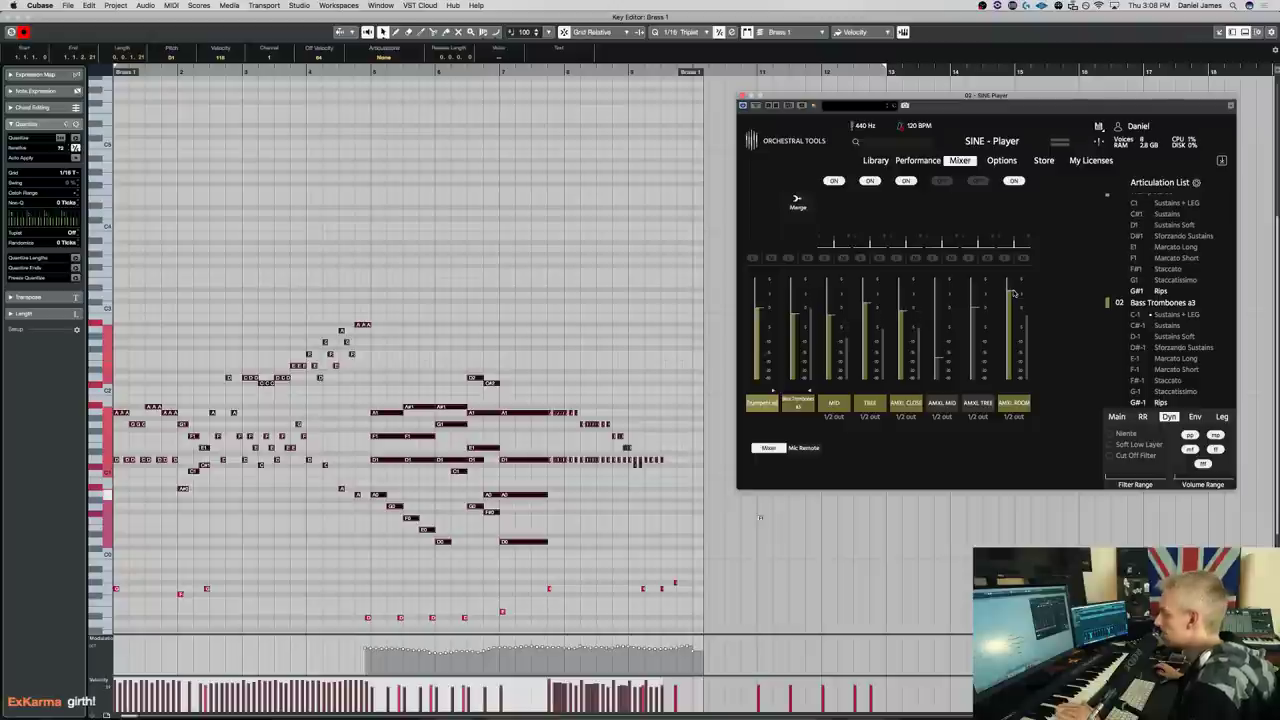
Audition the Sustains Soft, Sustains, Marcato Long and Staccato articulations of Bass Trombones a3
click(1175, 336)
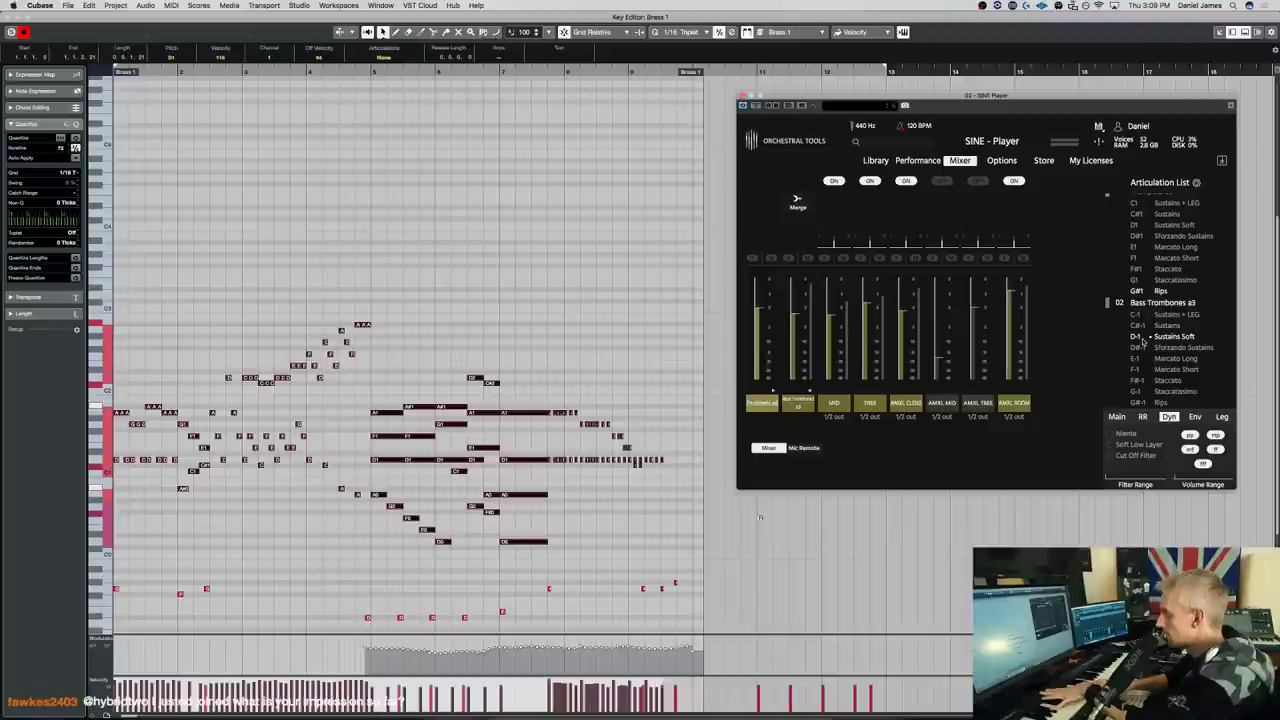
click(1153, 328)
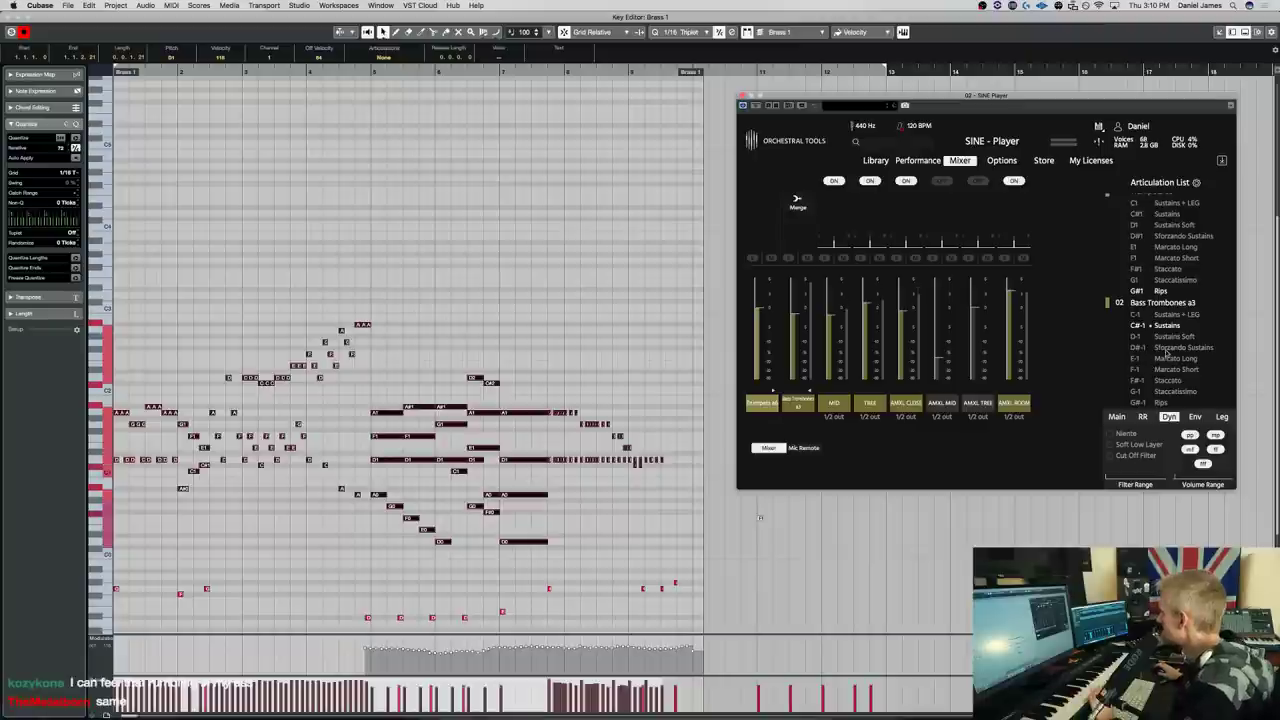
click(1172, 360)
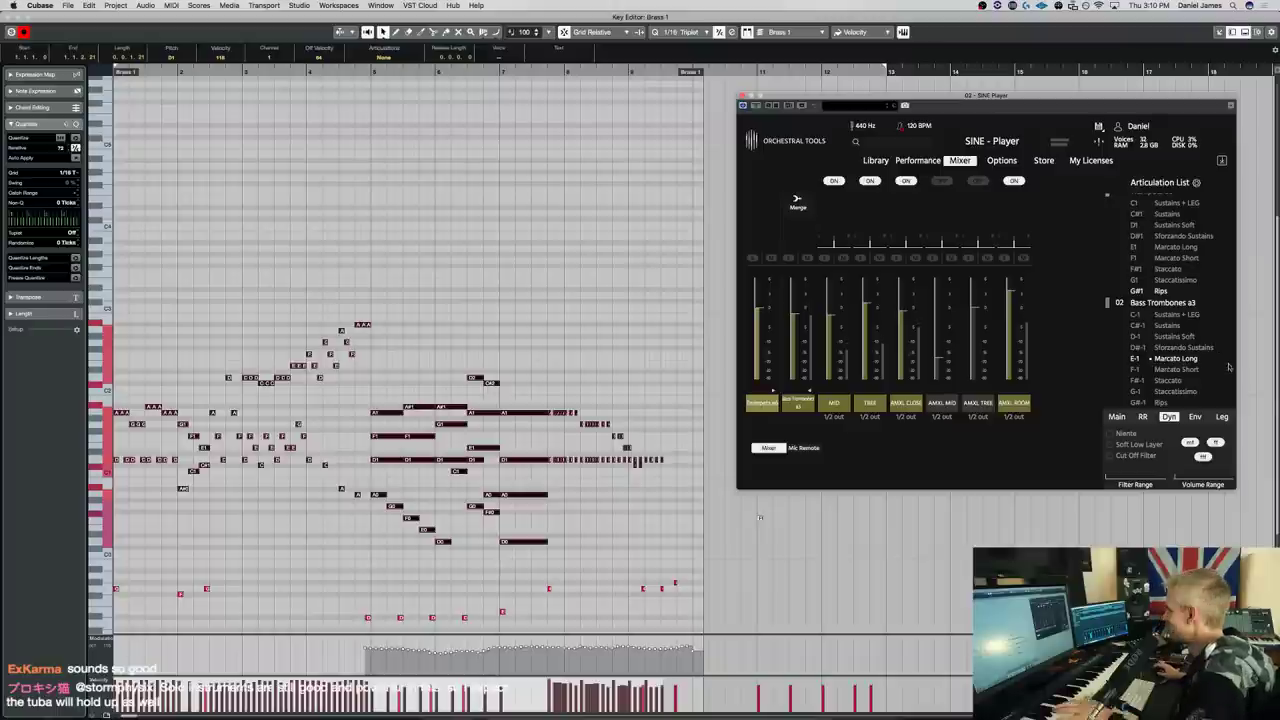
click(1170, 381)
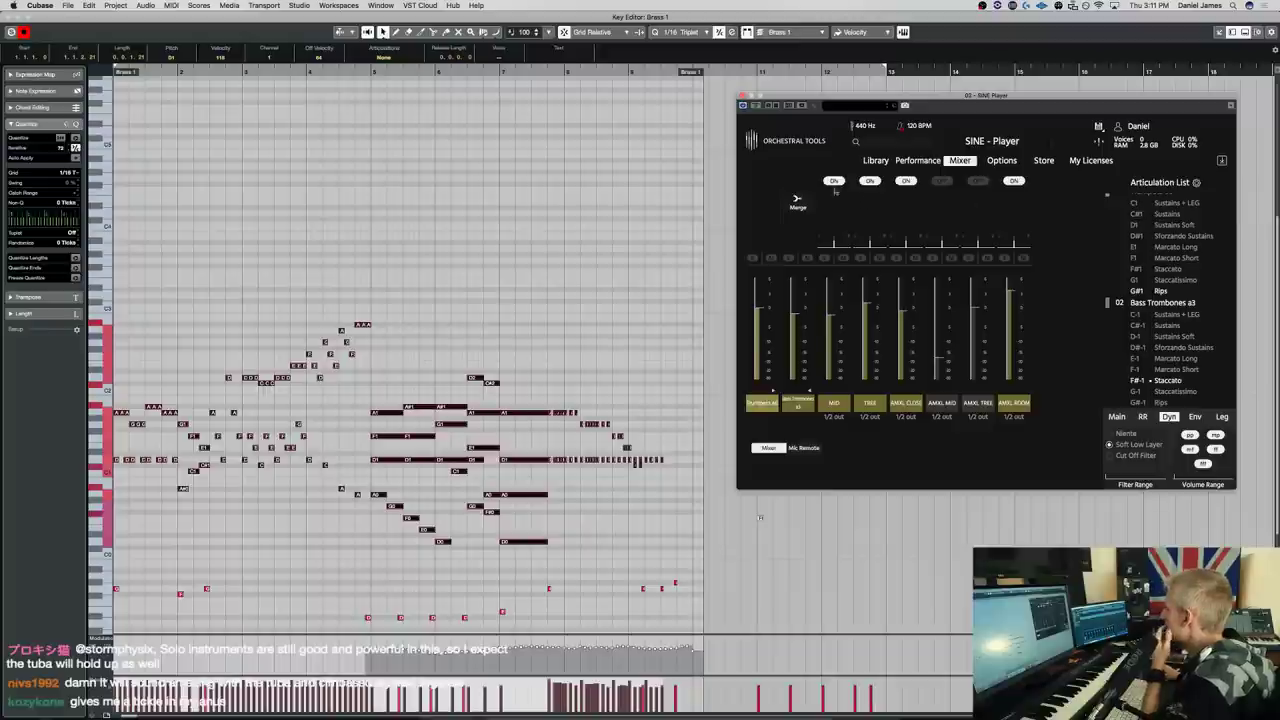
Switch off extra Bass Trombones a3 mics, including AMXL CLOSE, and move the brass clip from the Brass 2 track to Brass 3
click(905, 181)
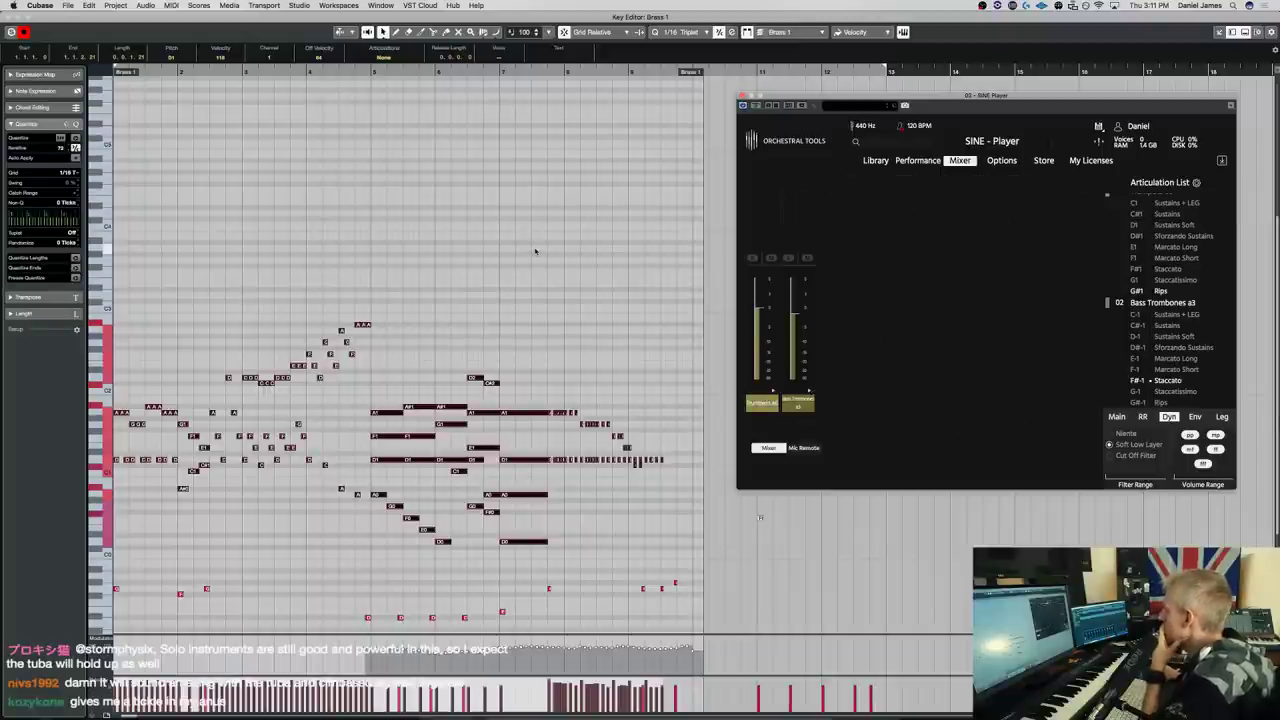
key(Return)
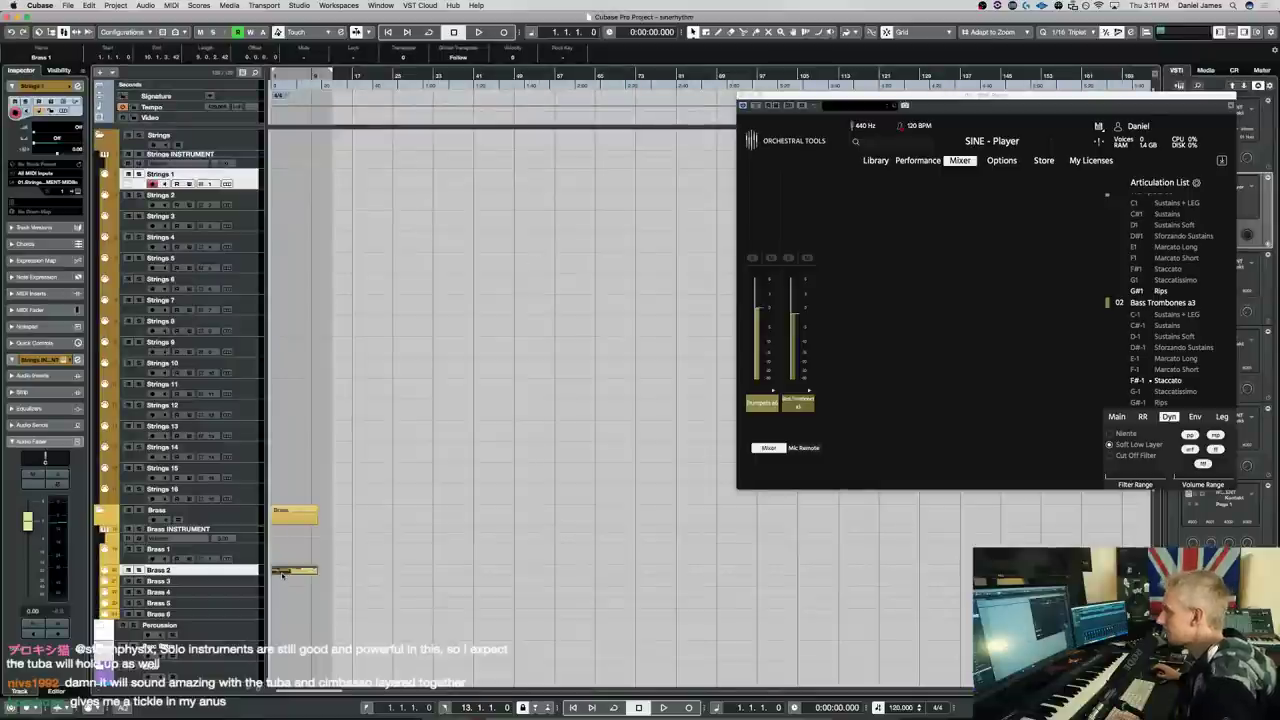
drag(296, 570, 298, 580)
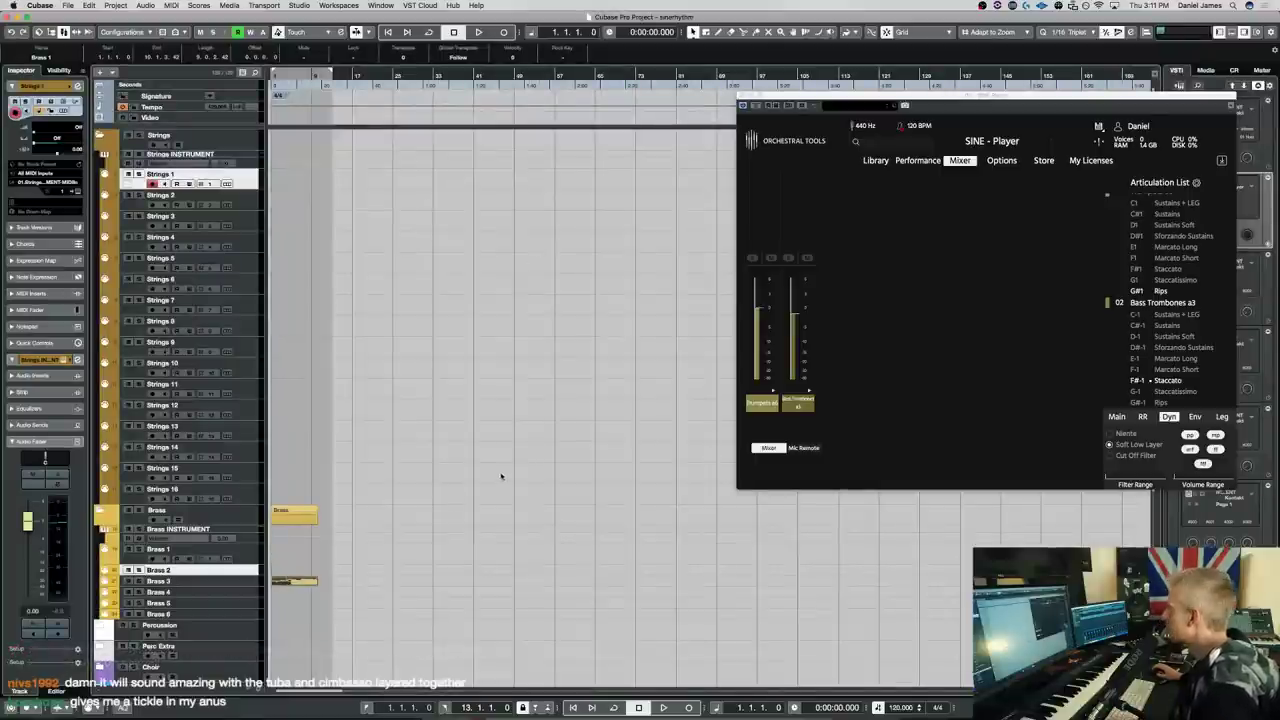
click(479, 373)
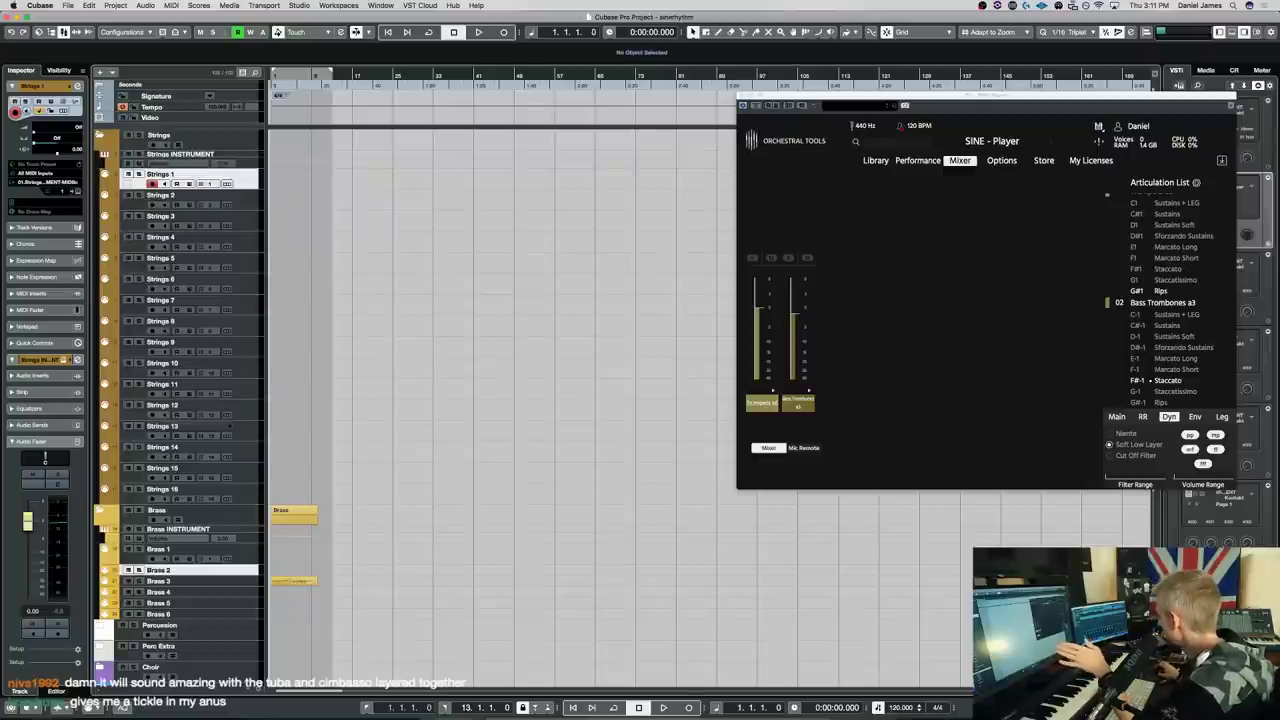
key(super+w)
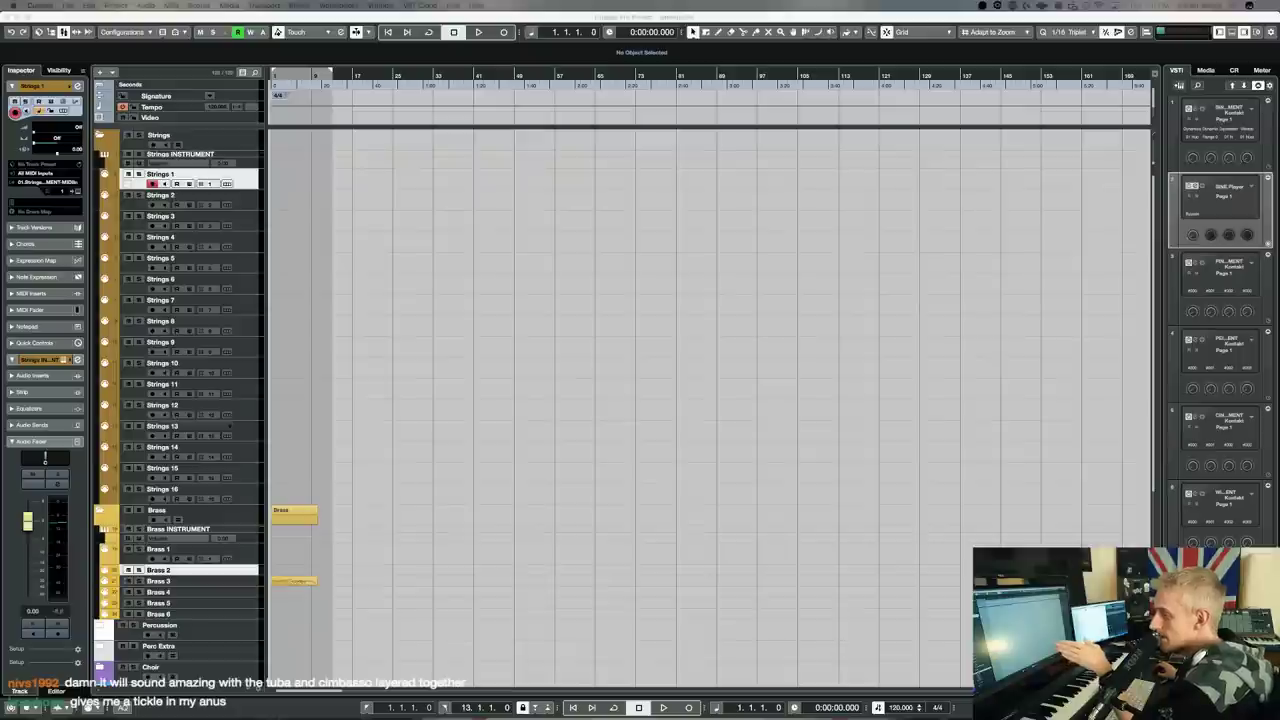
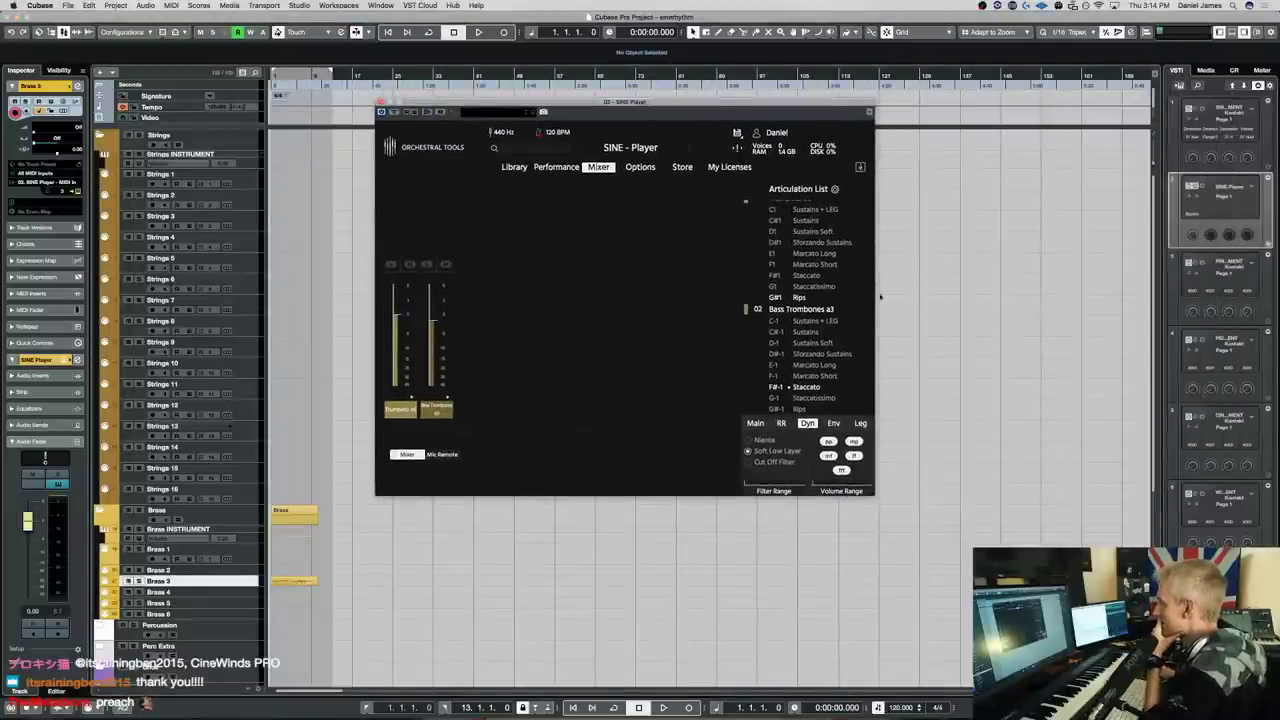
Load Cimbassi a3 from the Cimbassi folder of the Junkie XL Brass library into SINE Player
click(556, 166)
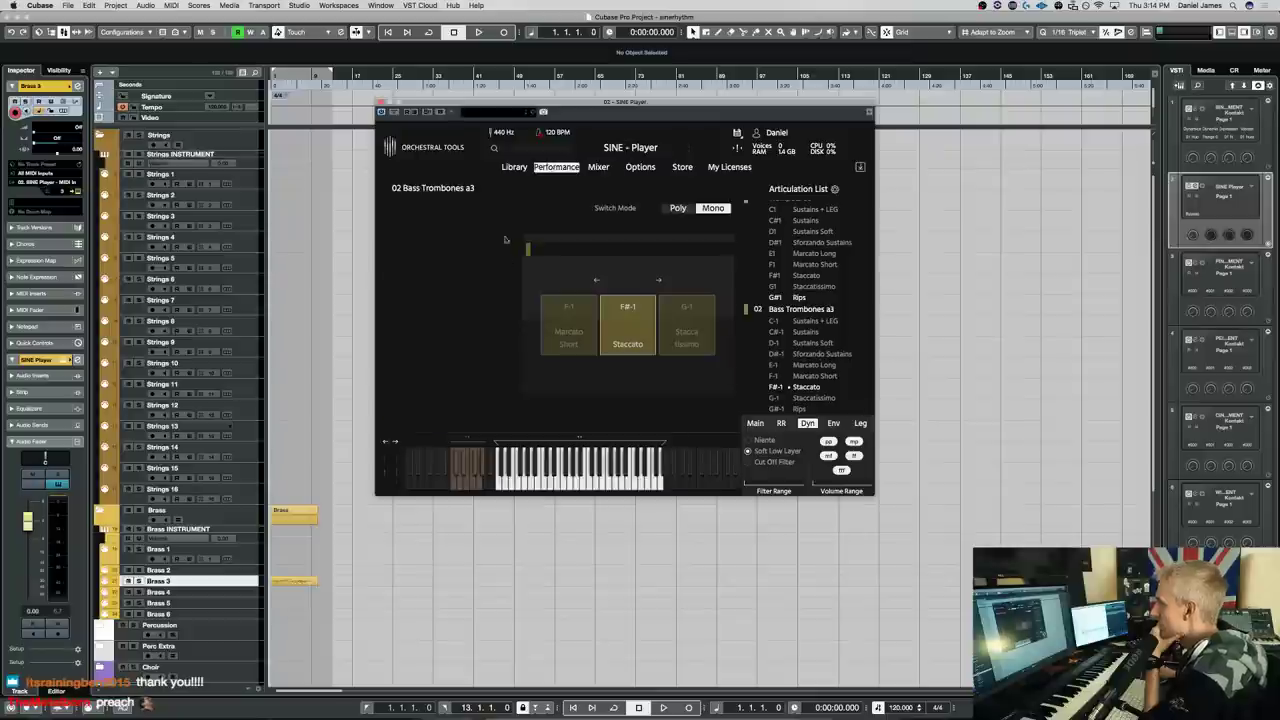
click(514, 167)
click(478, 442)
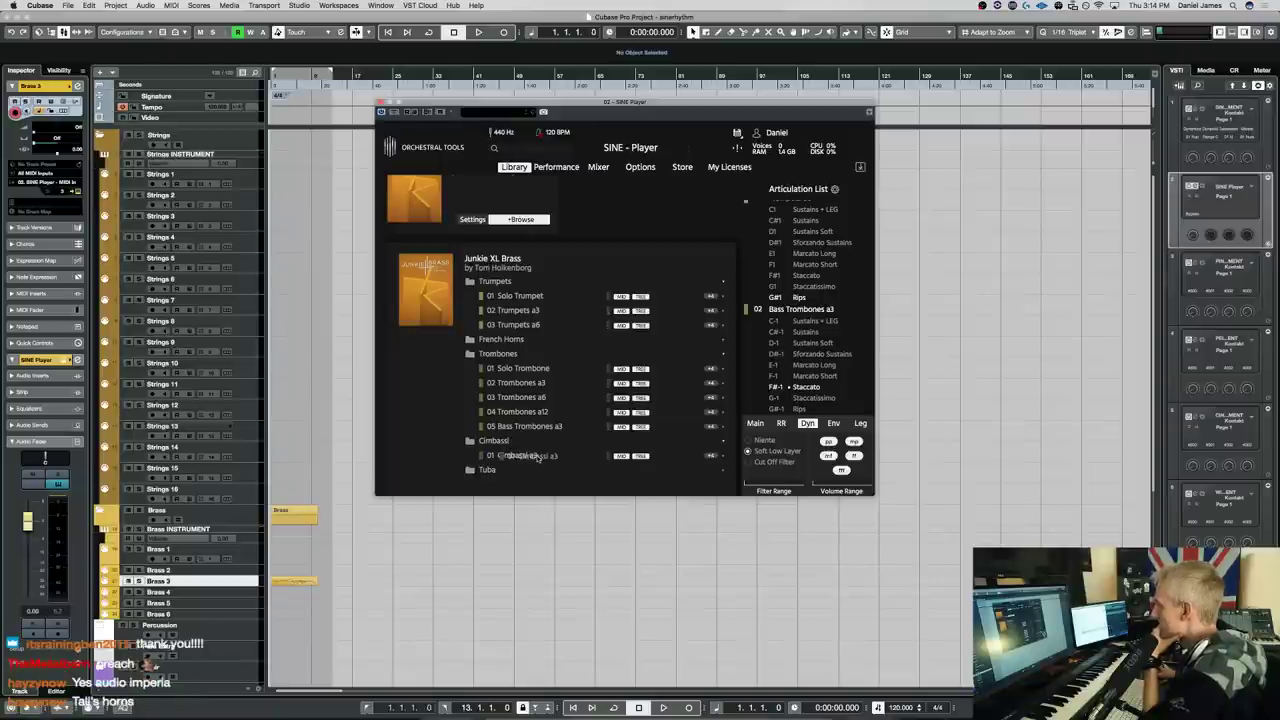
click(524, 456)
double_click(524, 456)
scroll(835, 335, down, 2)
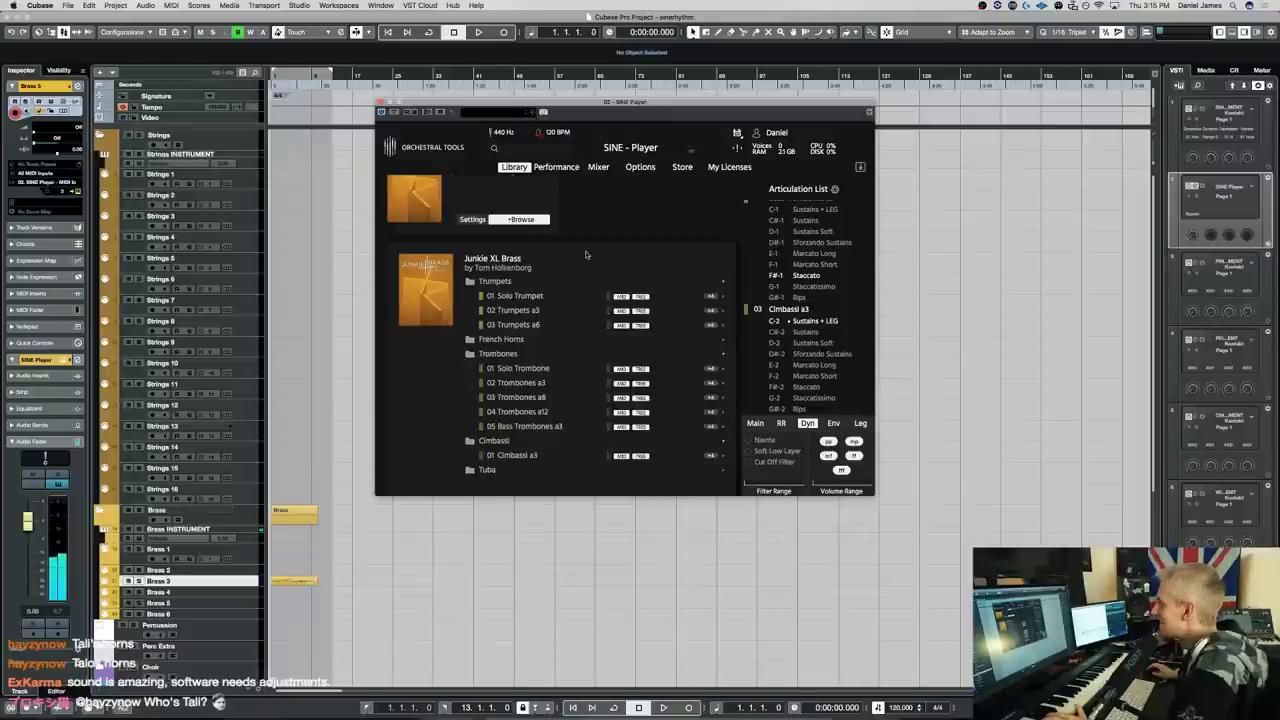
Check the mixer channel of Cimbassi a3 and show its keyswitch and playing range layout
click(560, 167)
click(598, 167)
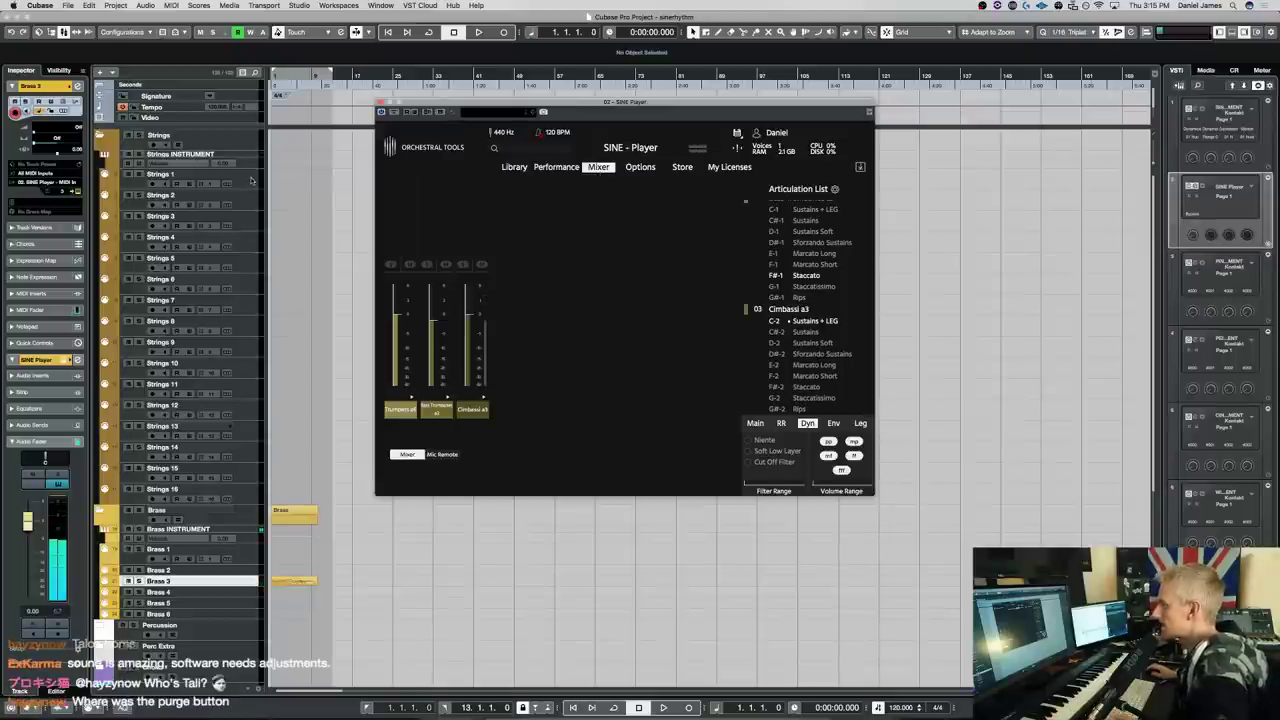
click(556, 168)
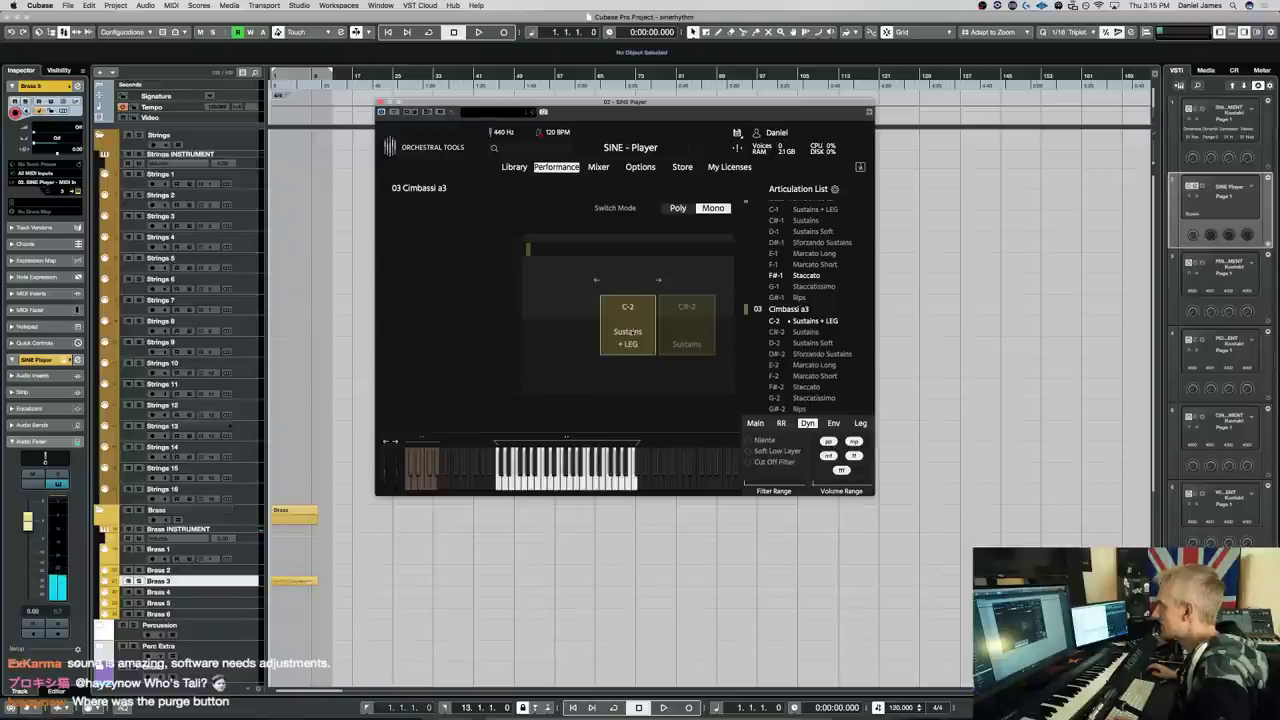
click(250, 186)
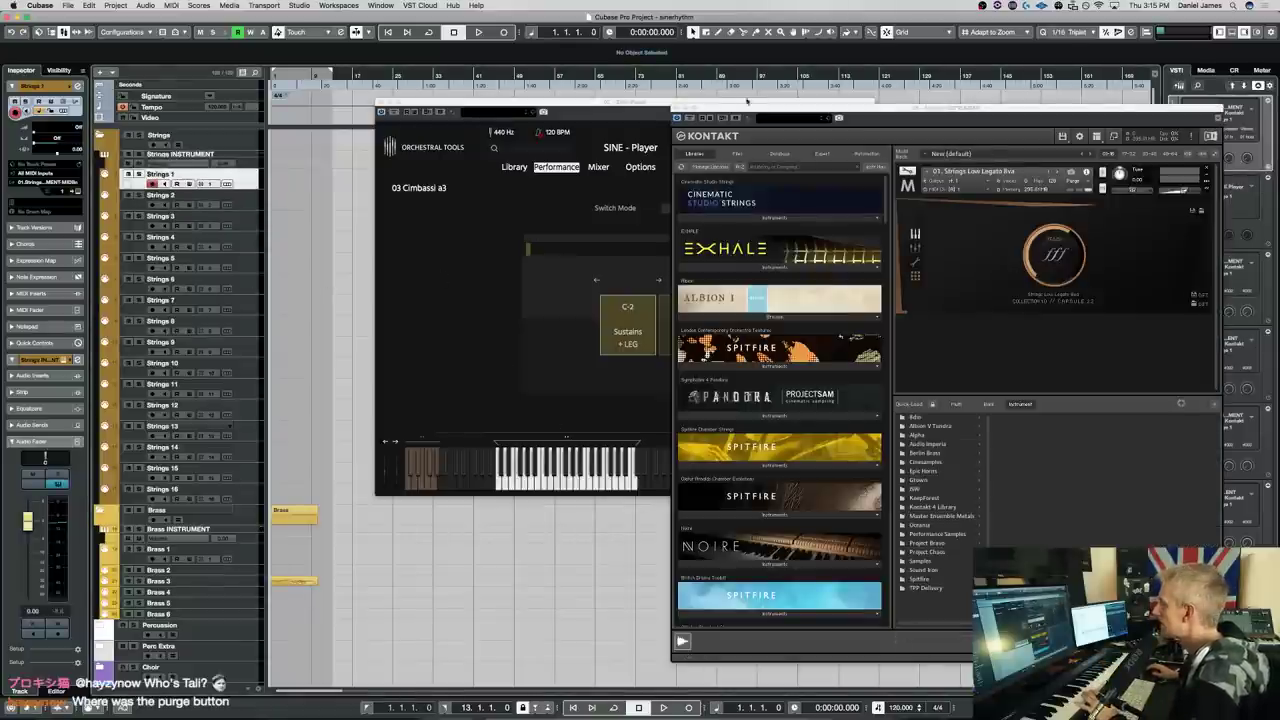
click(676, 112)
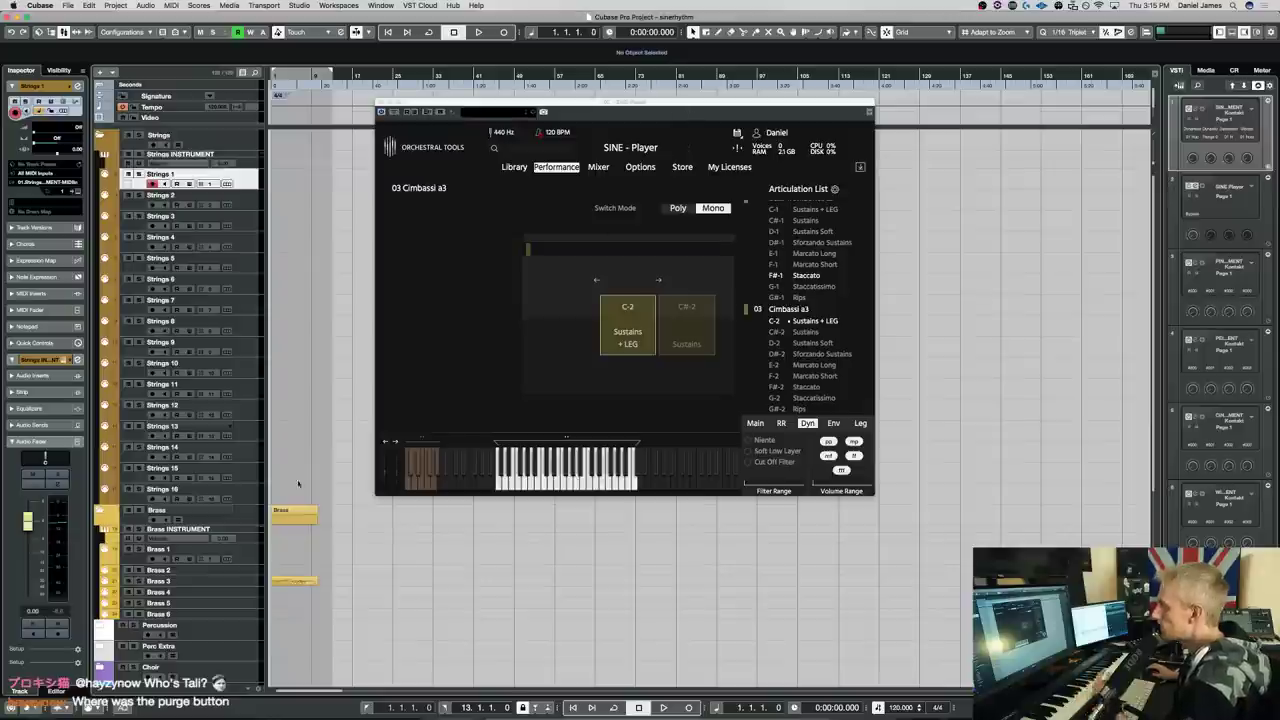
click(253, 580)
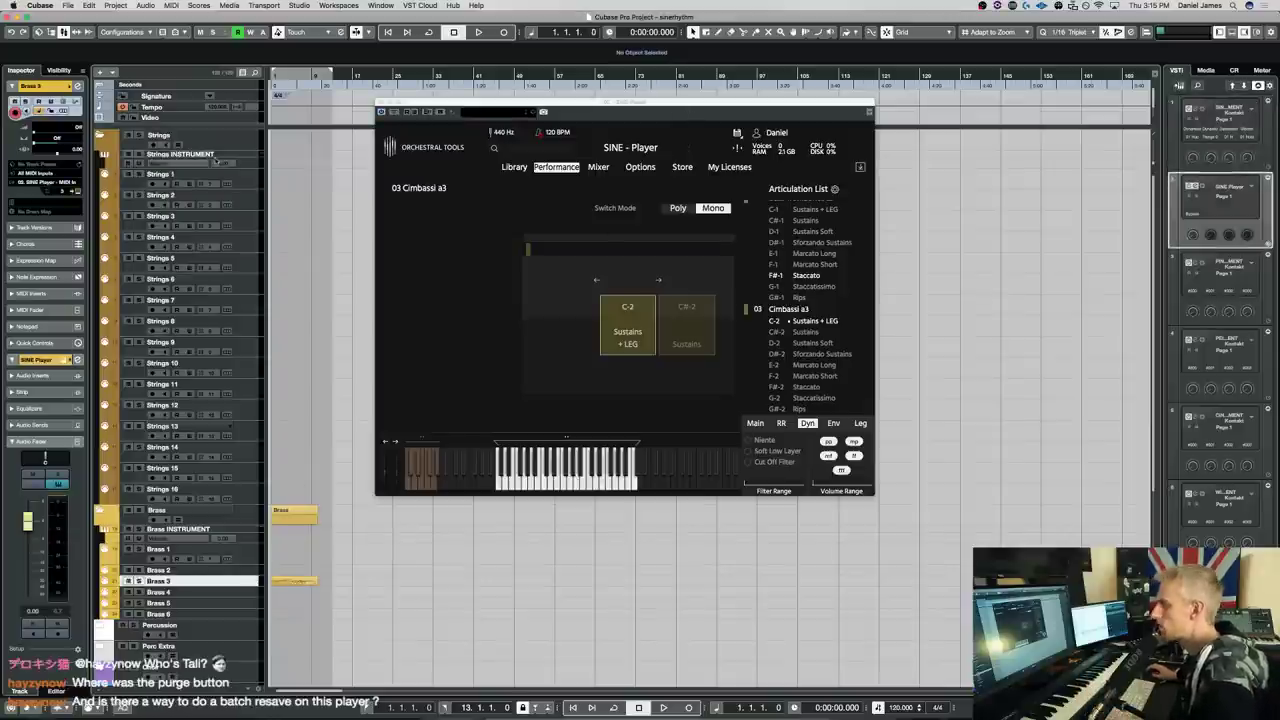
Shift the Cimbassi a3 playing range up one octave and move its keyswitches to start at C0
drag(566, 440, 626, 443)
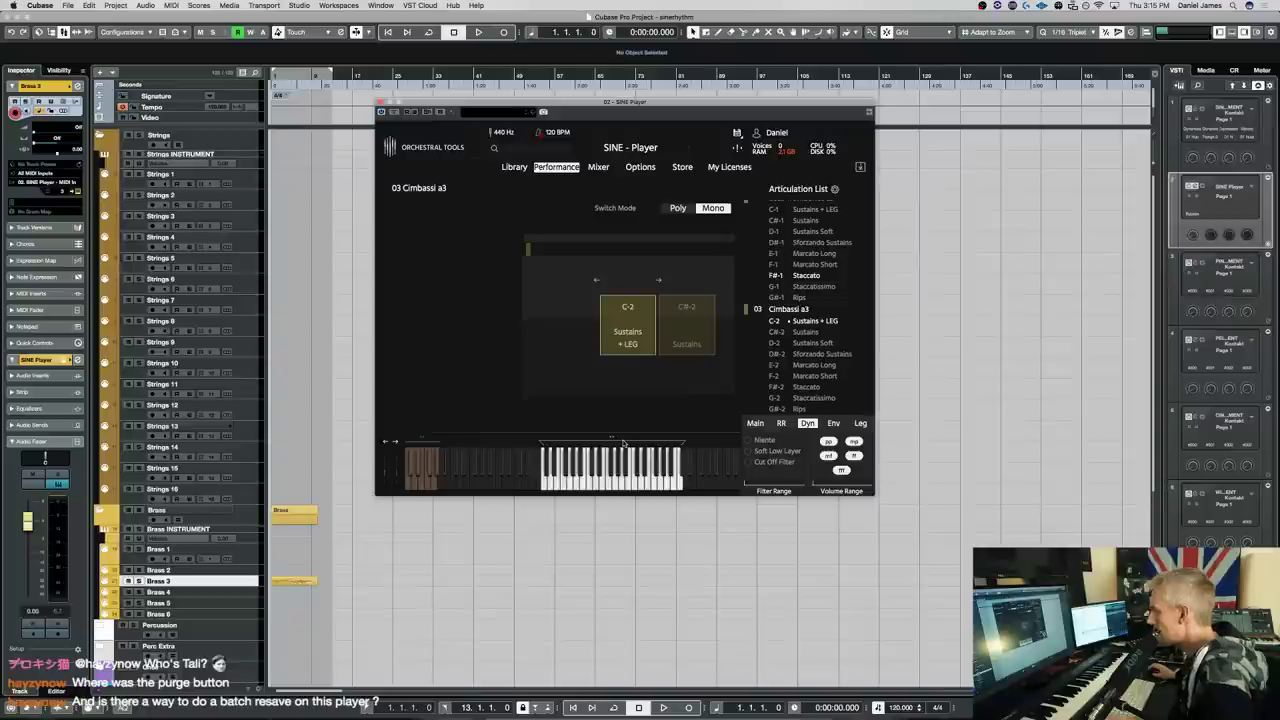
drag(421, 440, 513, 441)
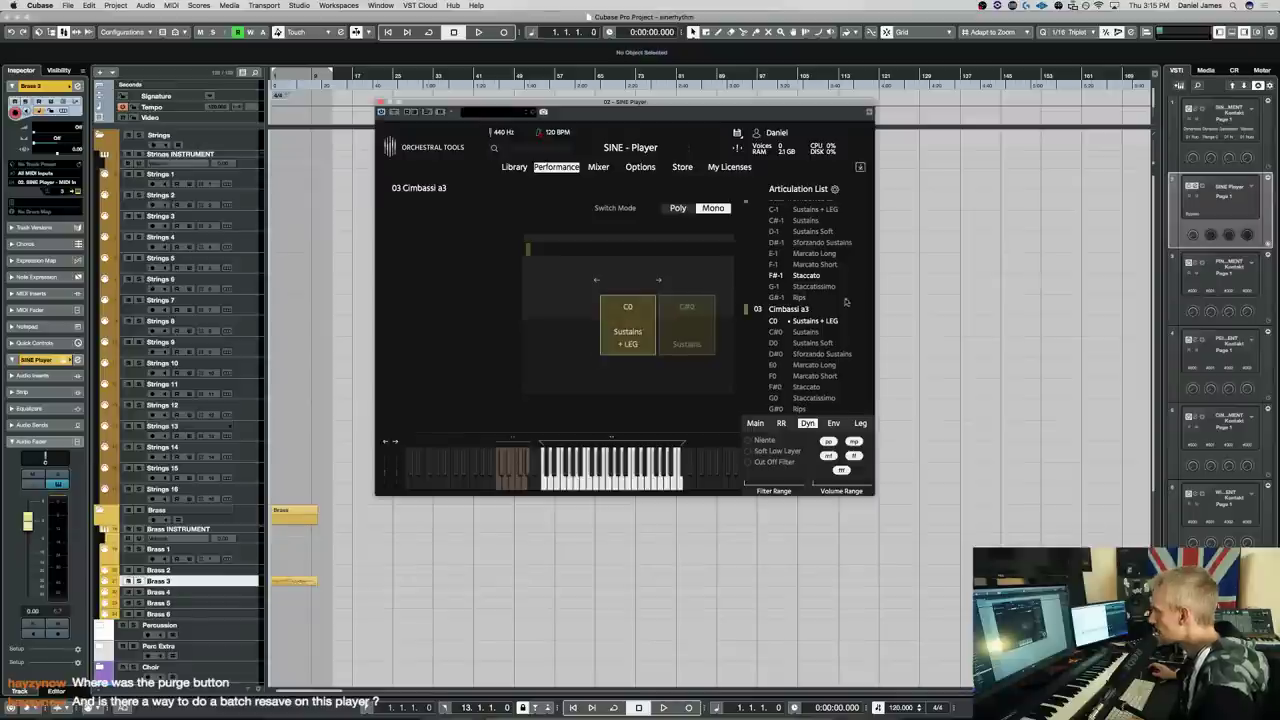
click(620, 455)
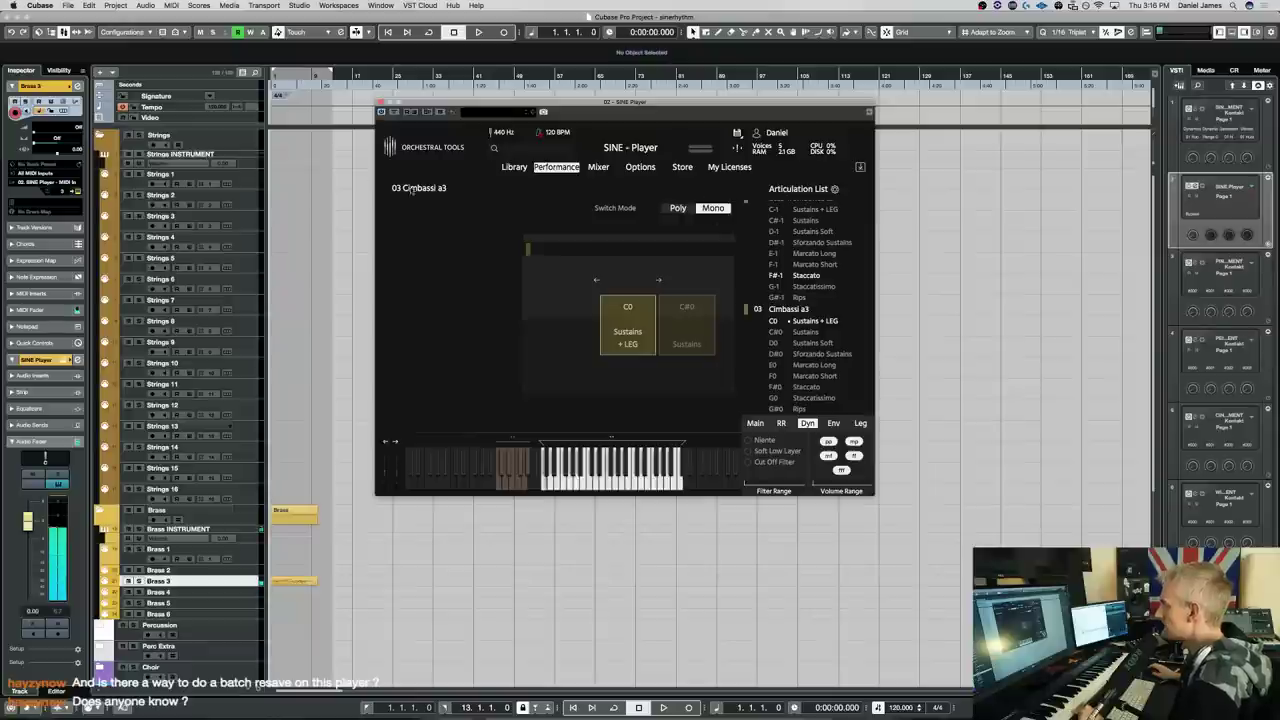
Move the Cimbassi a3 keyswitches to start at C-1 and shift its playing range down one octave
click(256, 179)
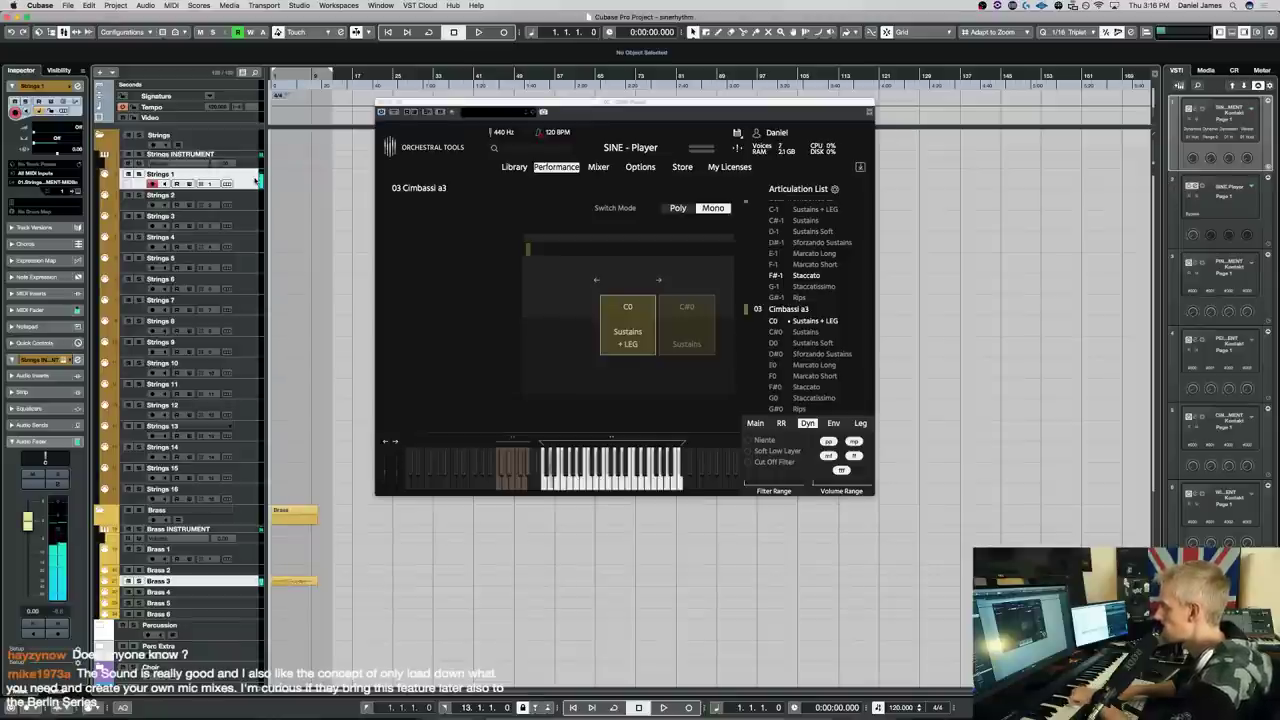
scroll(180, 300, down, 1)
drag(504, 439, 457, 439)
drag(612, 440, 536, 440)
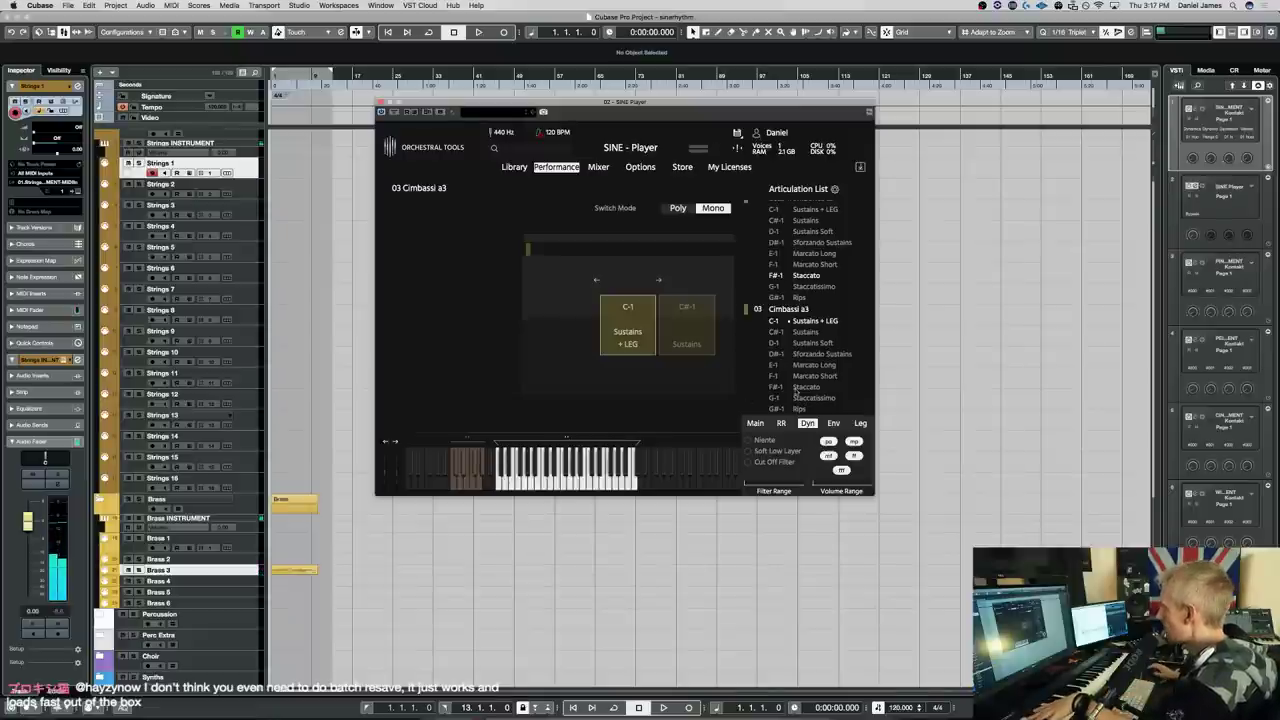
Switch Cimbassi a3 to Marcato Long and open the Brass 3 clip for note editing
click(814, 366)
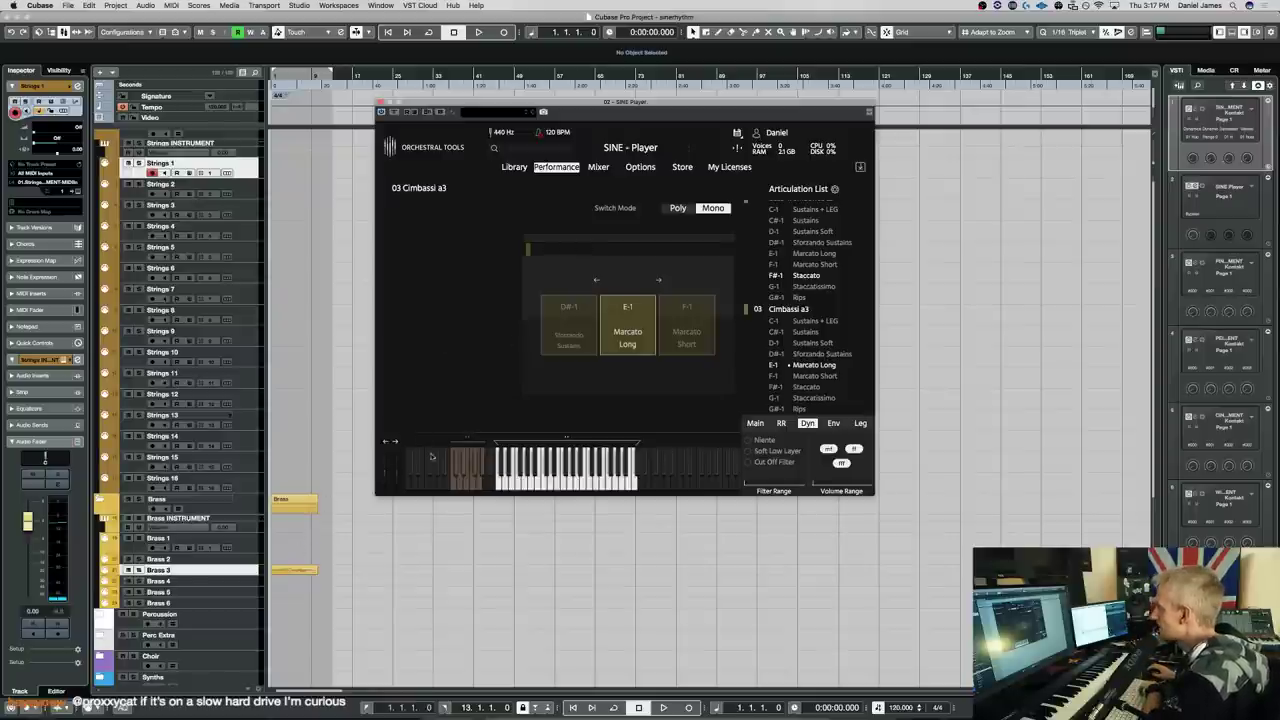
double_click(296, 571)
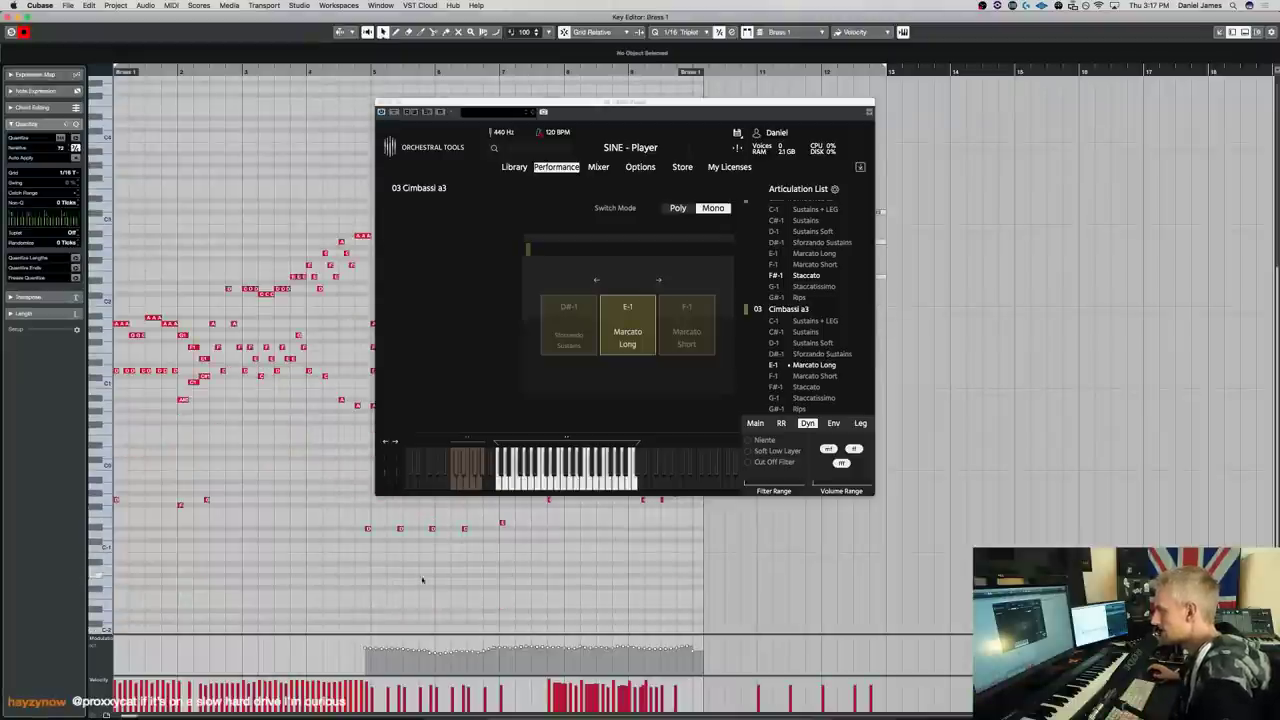
Try the clip's keyswitch notes one octave lower
drag(704, 584, 92, 482)
key(shift+Down)
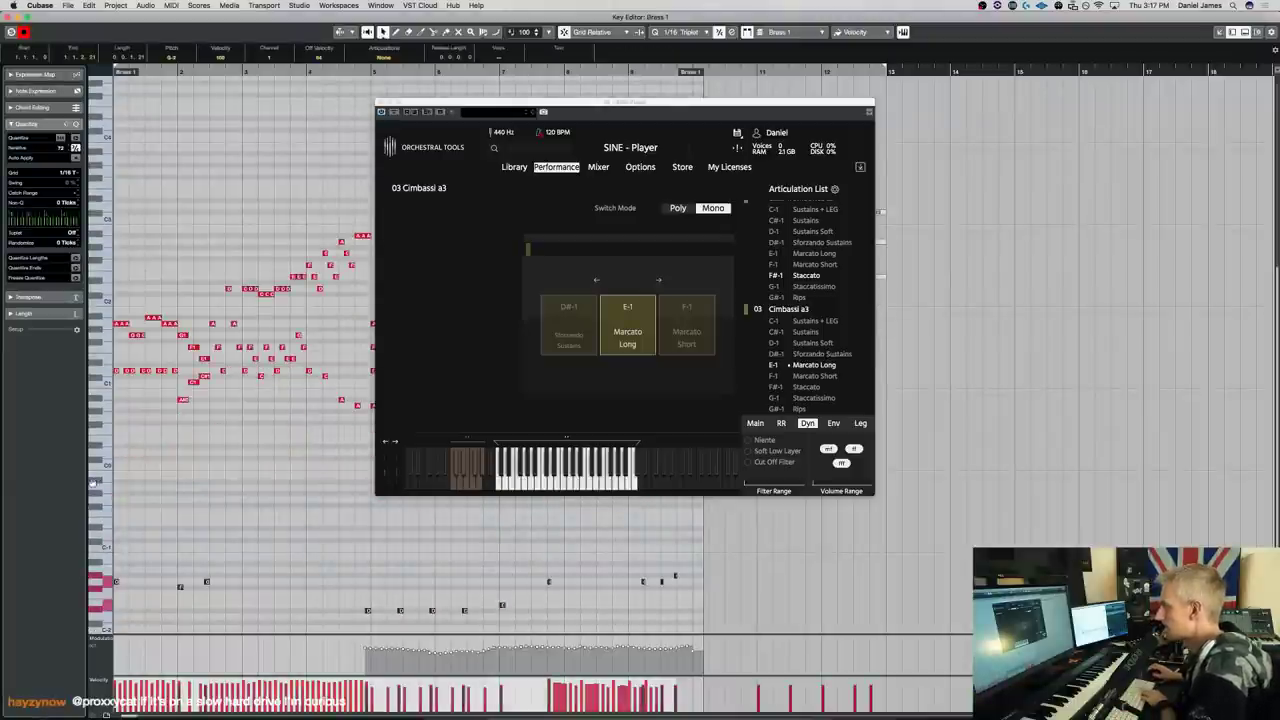
key(space)
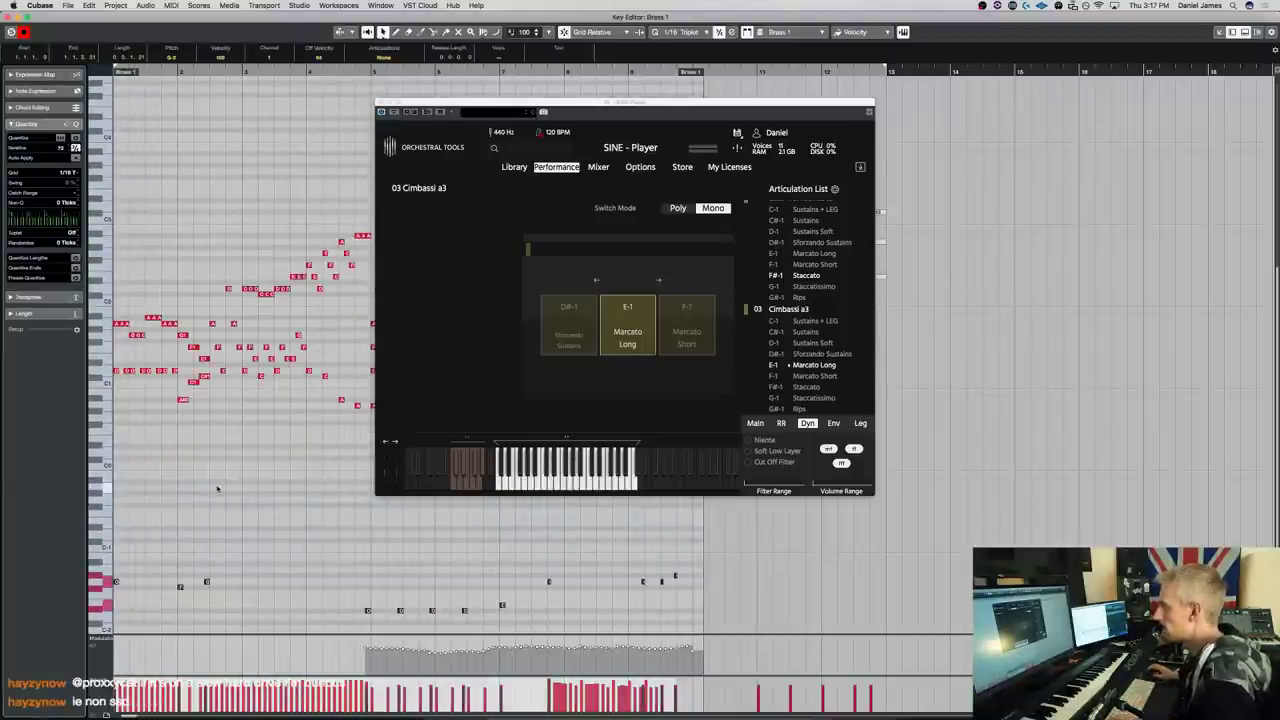
key(shift+Up)
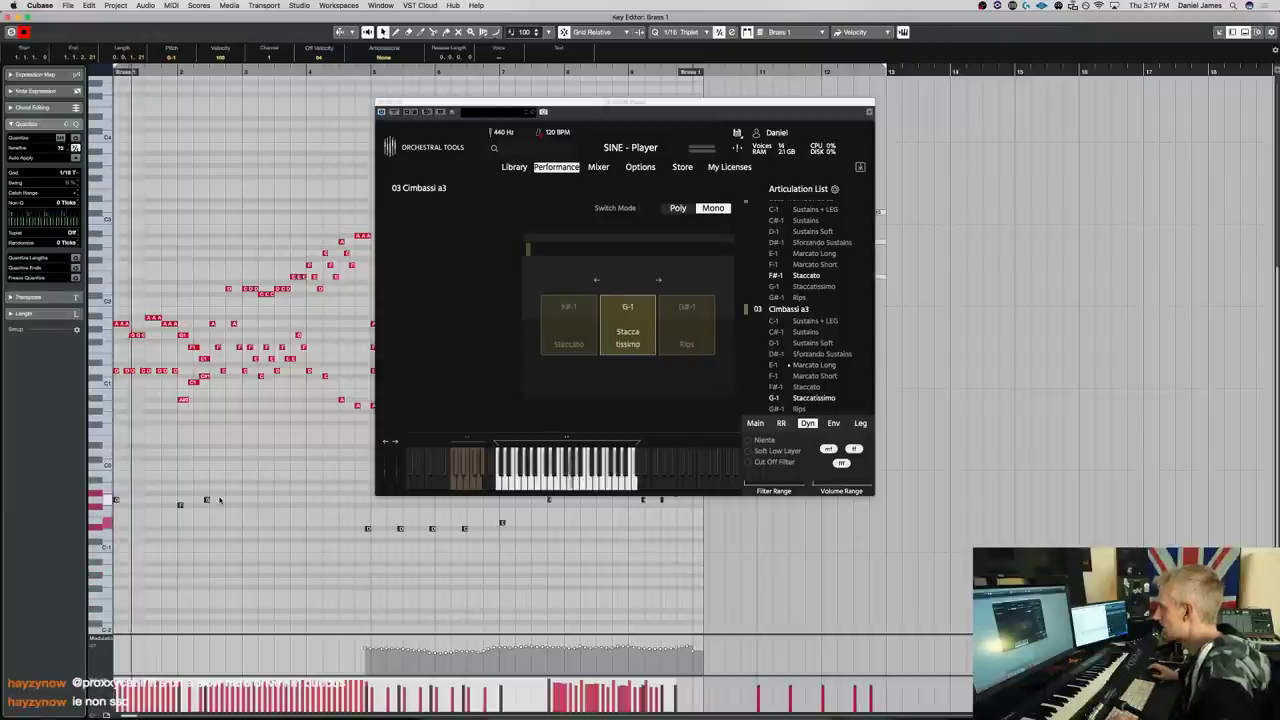
Deselect the notes and audition the Rips and Sustains articulations of Cimbassi a3
click(267, 459)
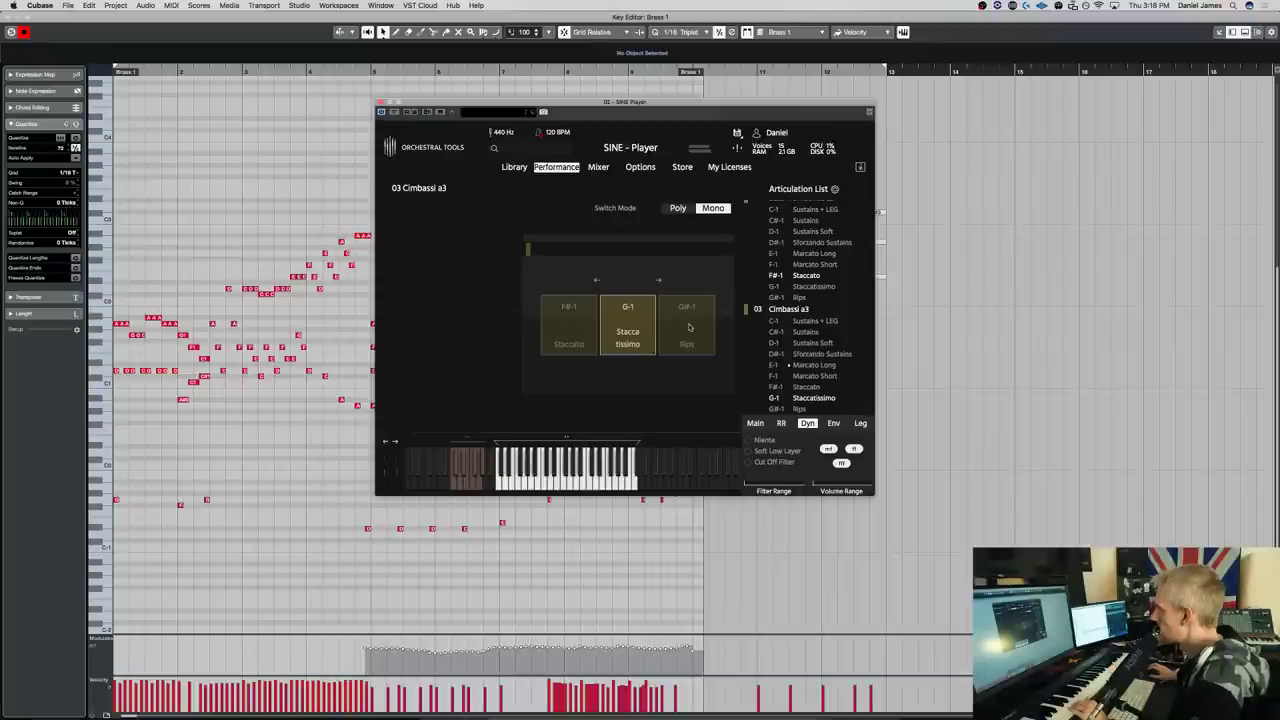
click(688, 327)
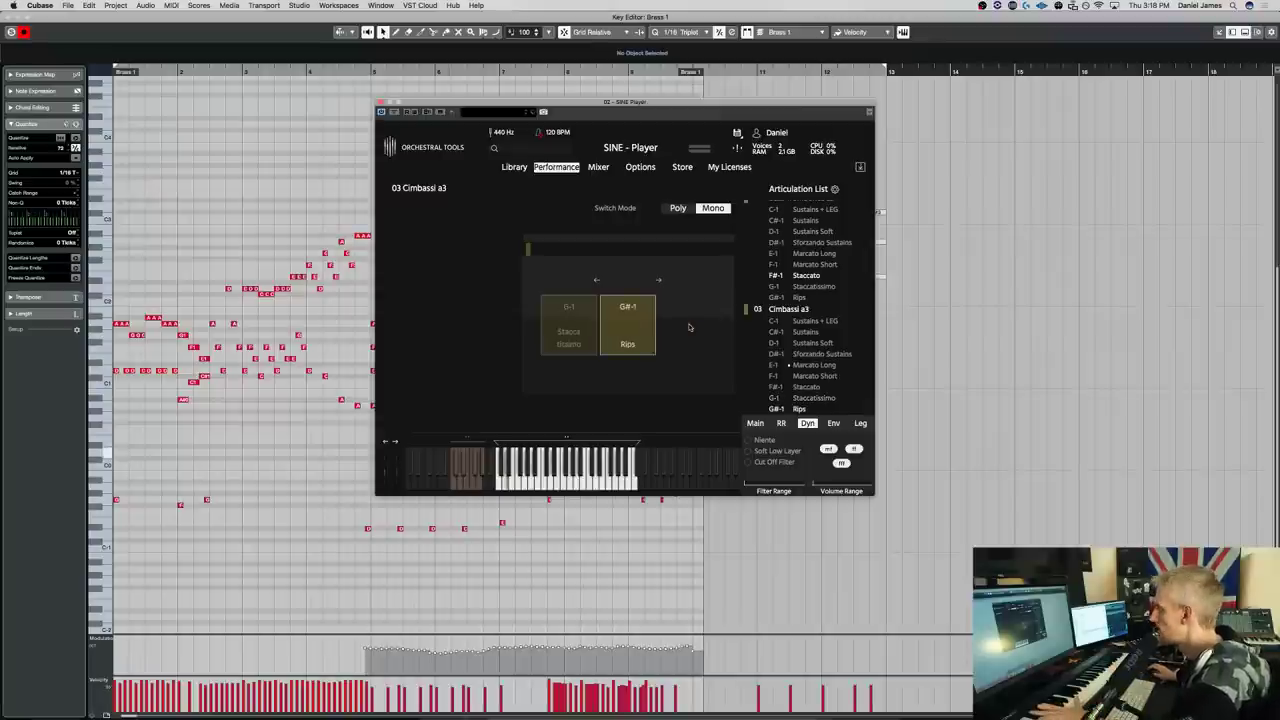
click(812, 331)
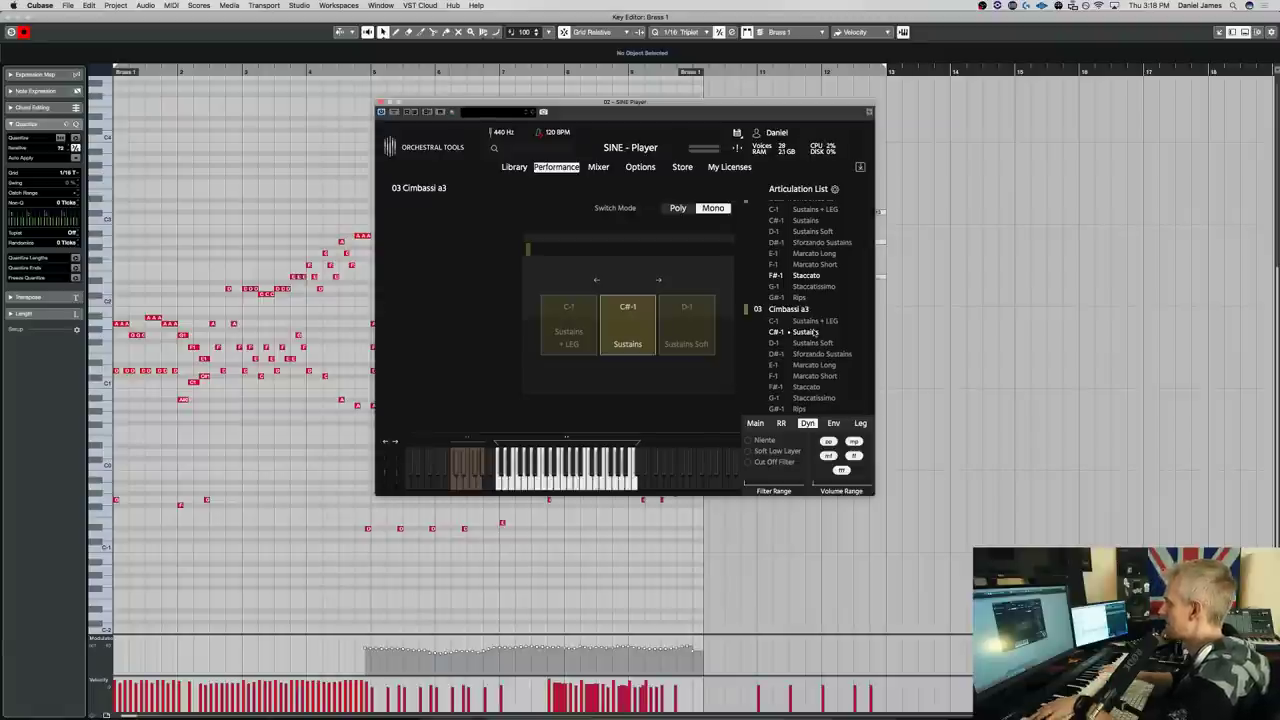
Expand the Cimbassi a3 mic channels in the mixer and turn on AMXL MID, AMXL ROOM and AMXL CLOSE
click(599, 167)
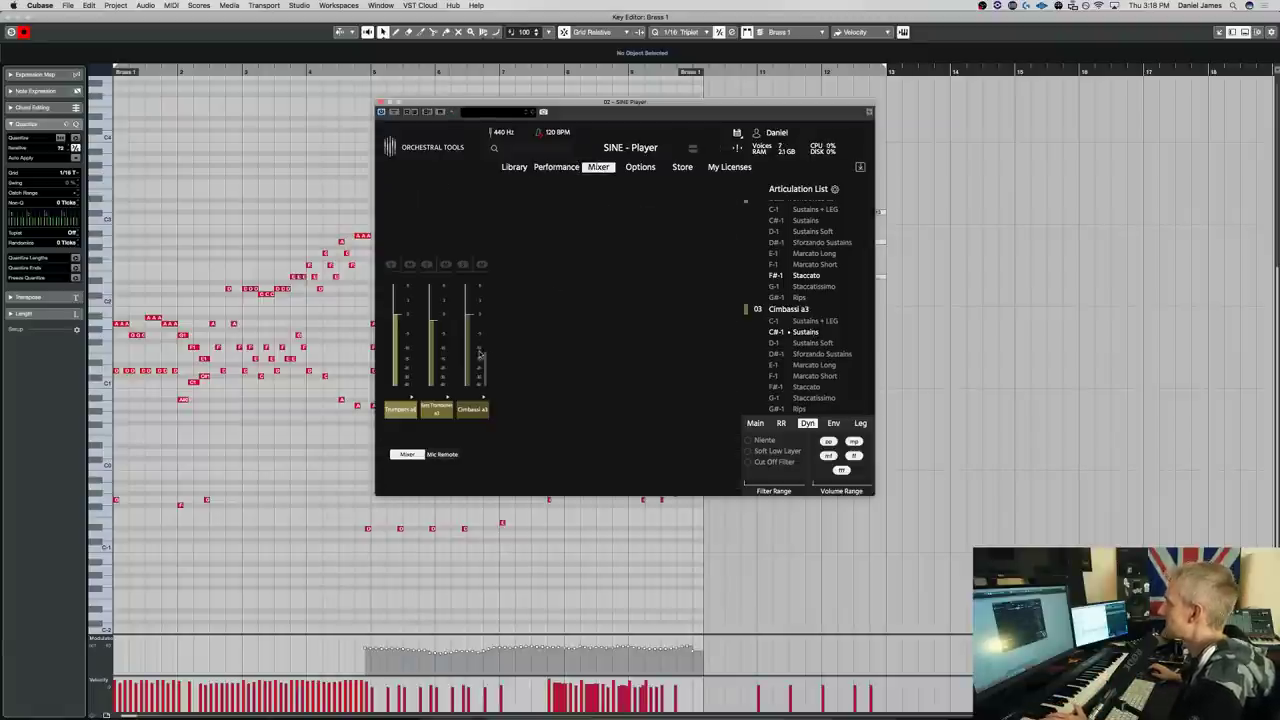
click(484, 399)
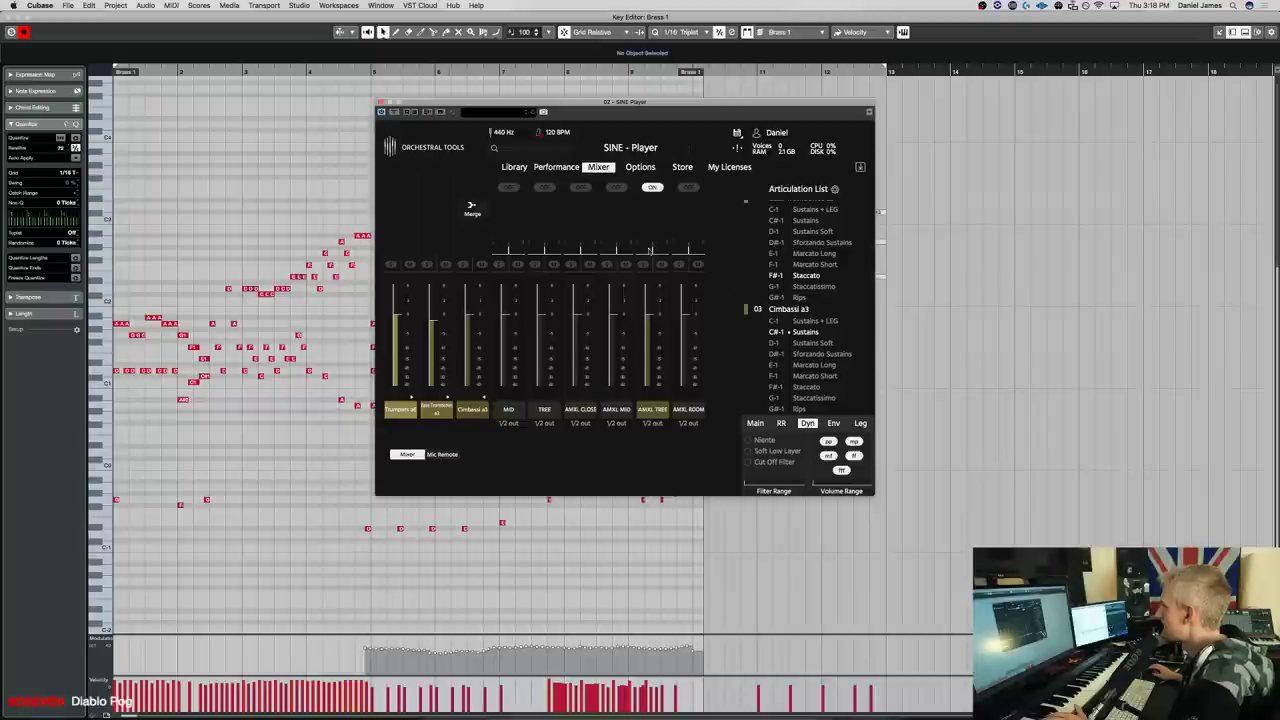
click(615, 189)
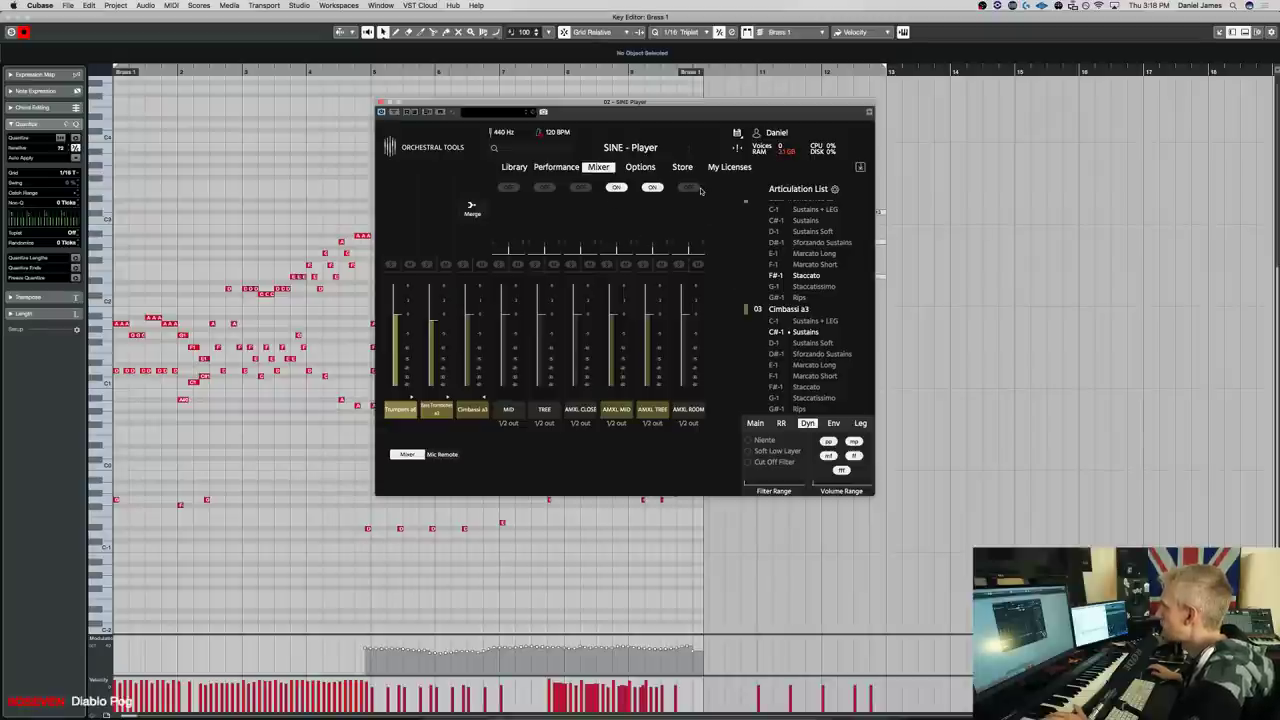
click(689, 189)
click(583, 191)
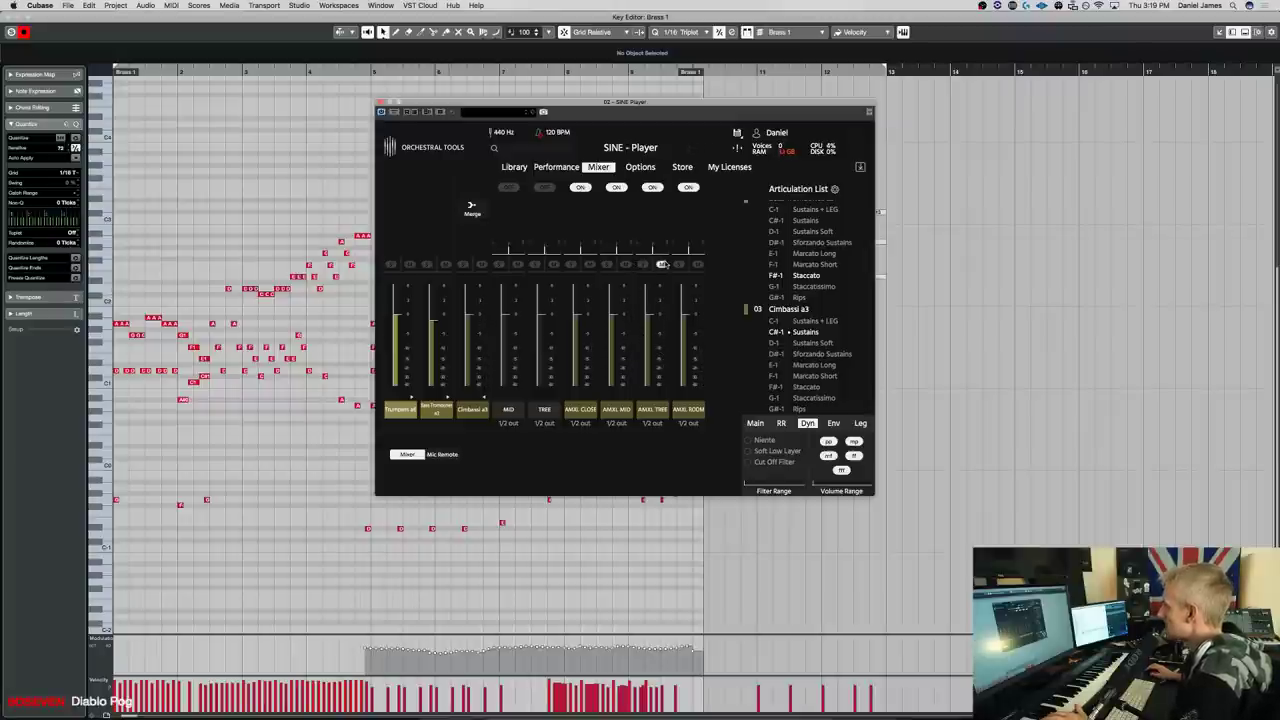
Audition Cimbassi a3's AMXL TREE mic in solo, end the solo, and expand the Bass Trombones a3 mic channels
click(643, 265)
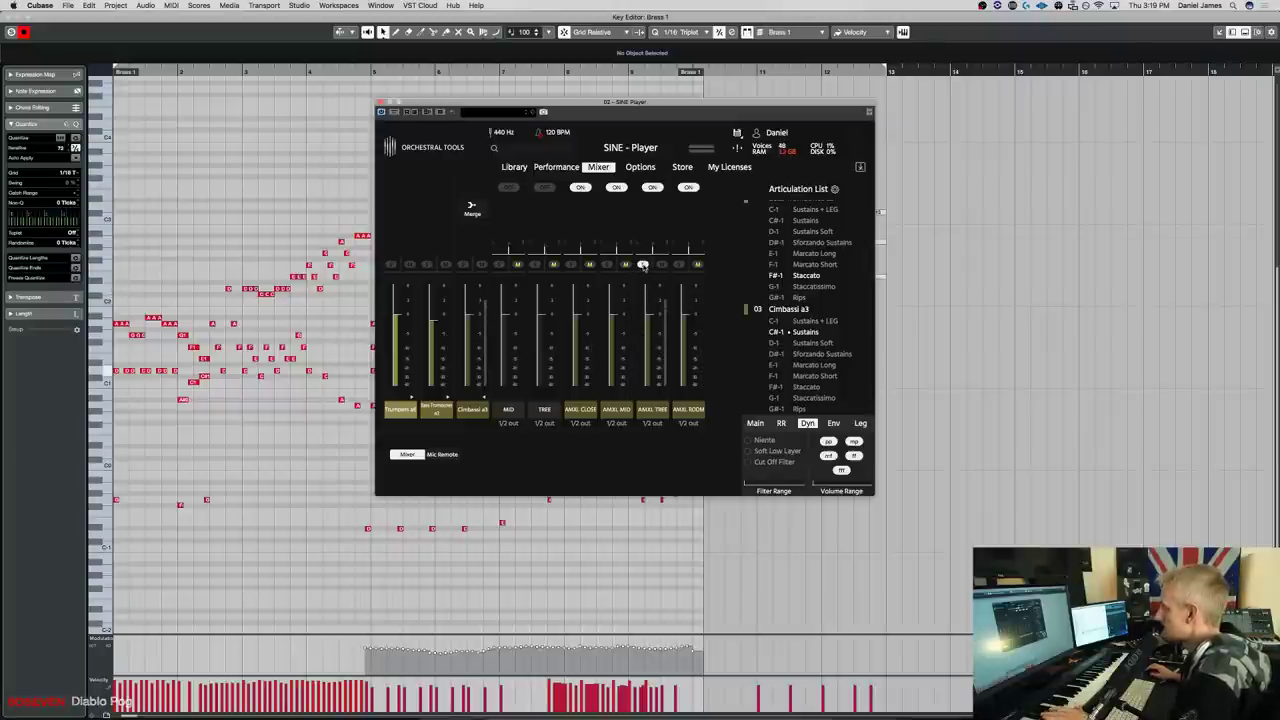
click(643, 265)
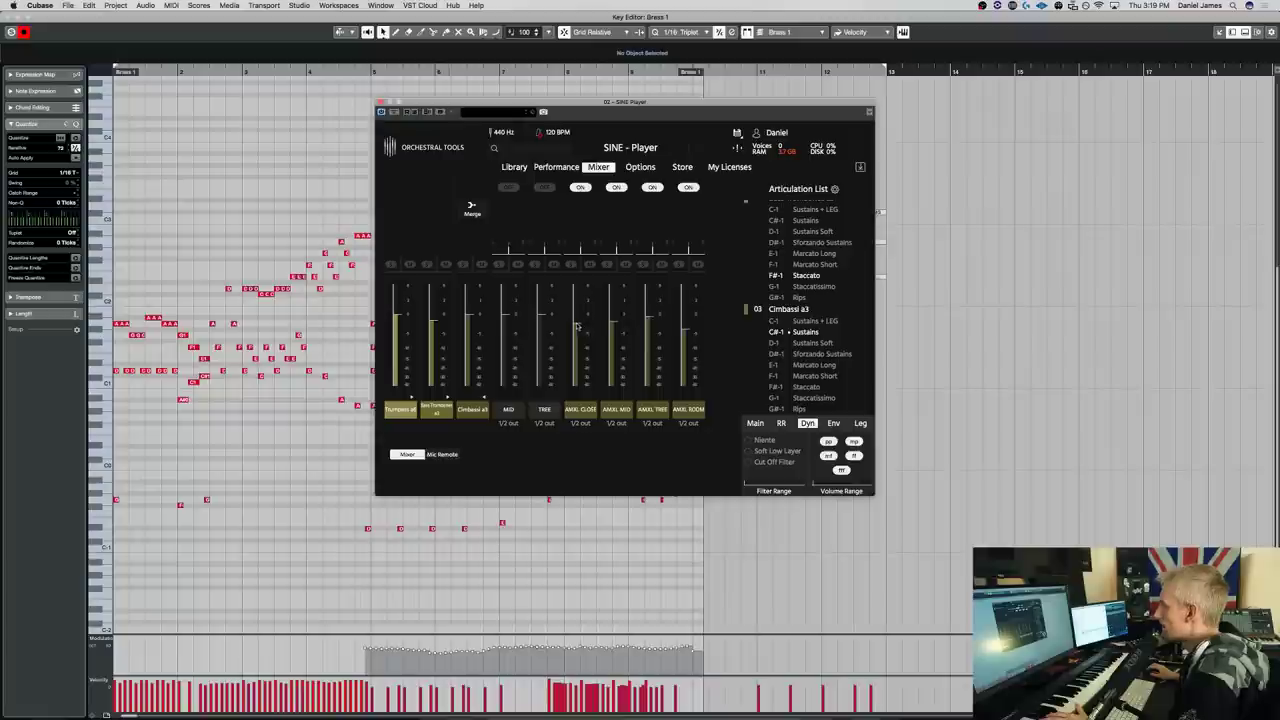
click(446, 397)
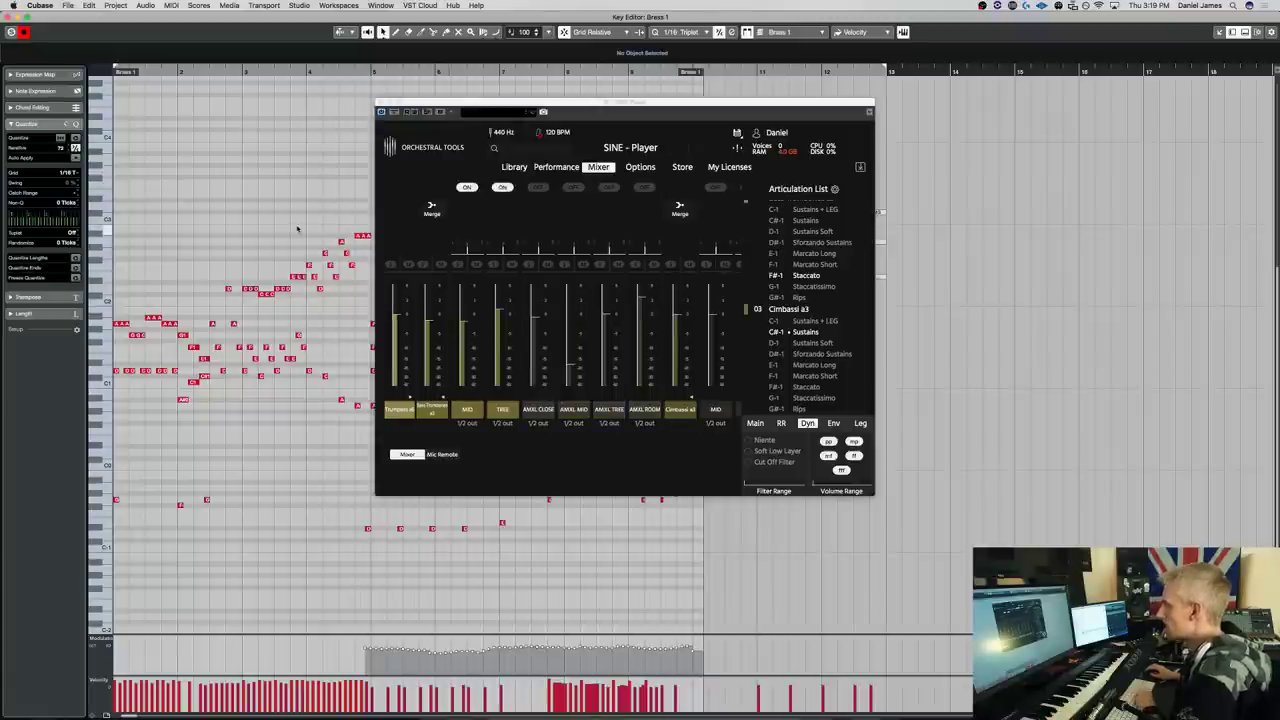
Close the note editor and layer Brass 2 with Brass 3, auditioning Marcato Long before setting Bass Trombones a3 and Cimbassi a3 to Sustains
key(super+w)
click(254, 558)
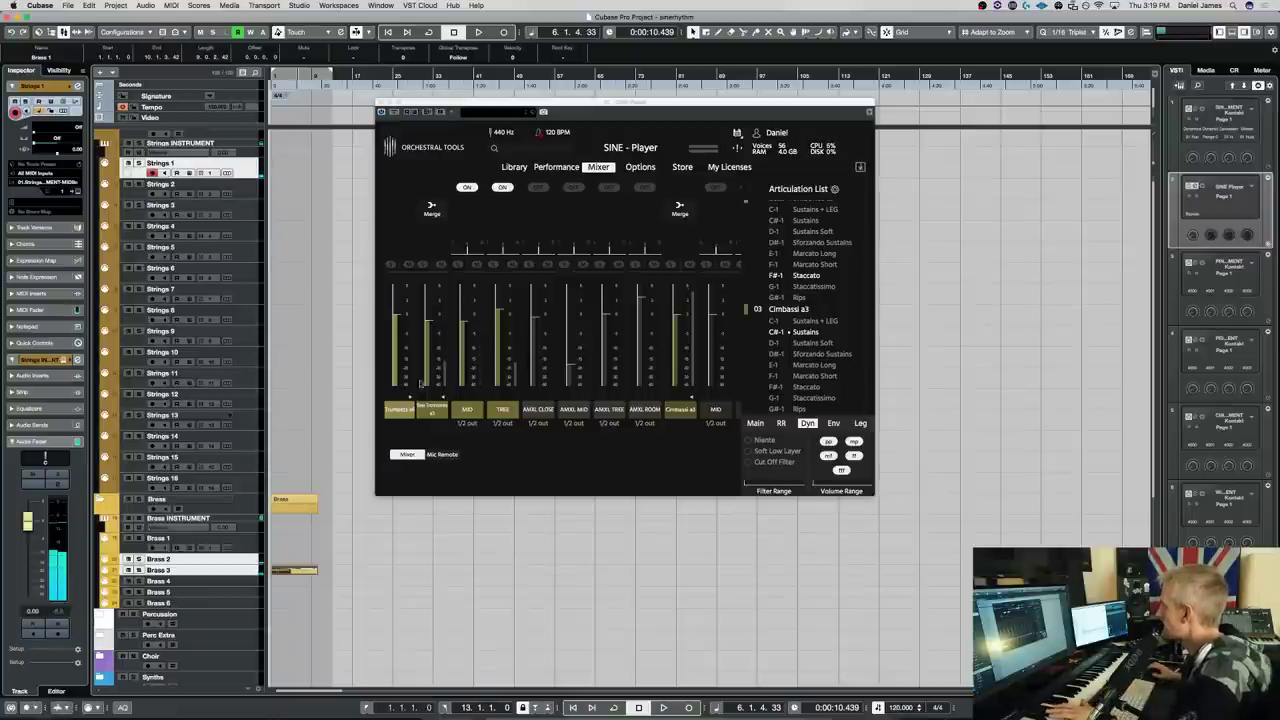
scroll(795, 332, up, 3)
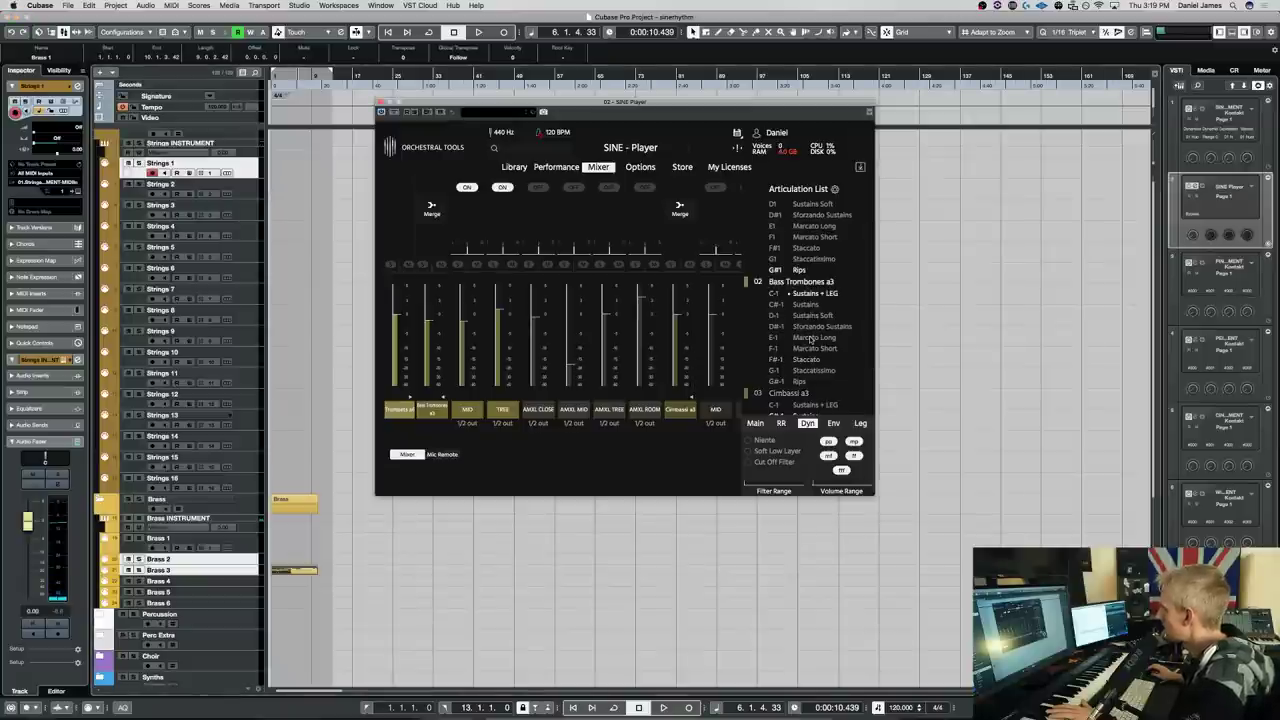
scroll(811, 342, down, 3)
click(812, 366)
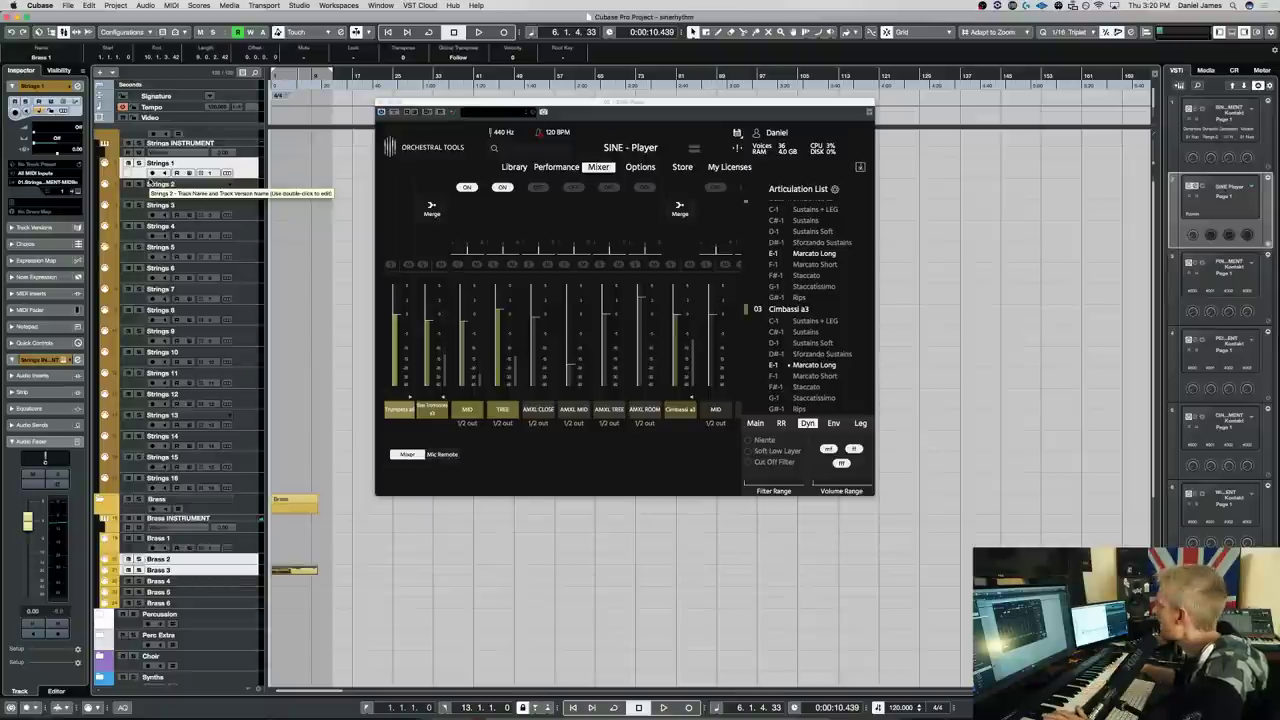
click(806, 332)
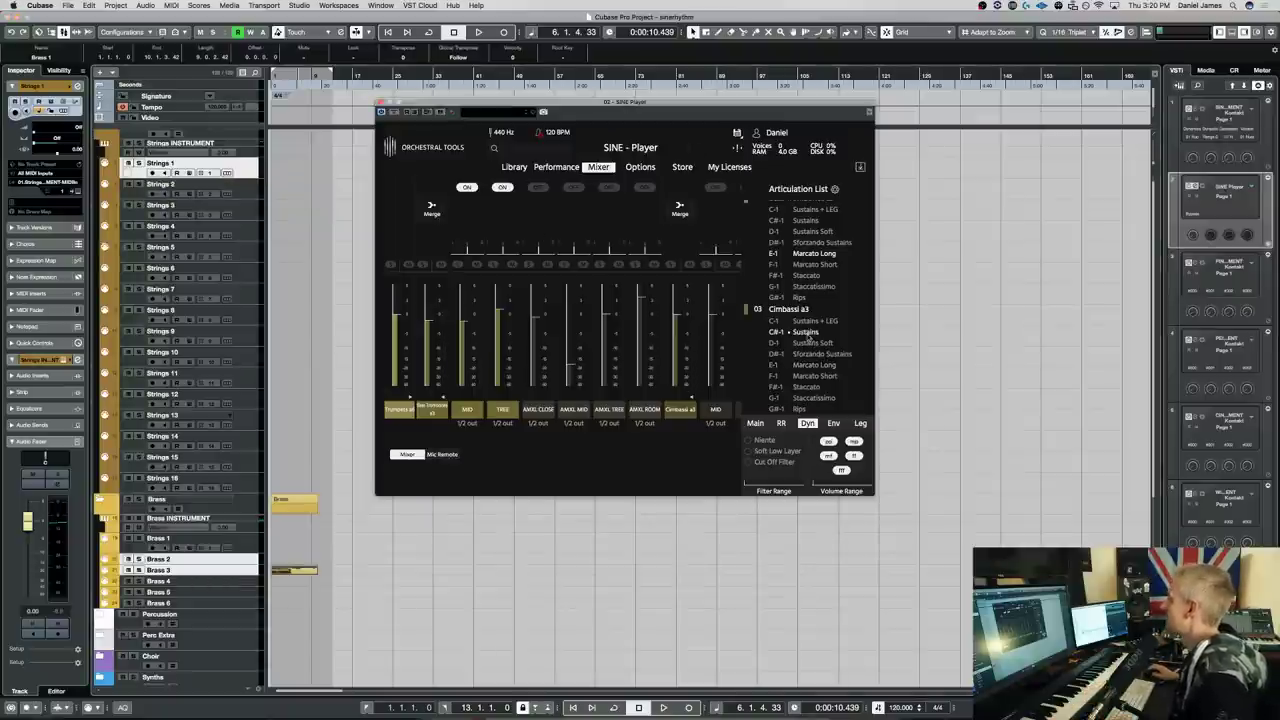
click(807, 220)
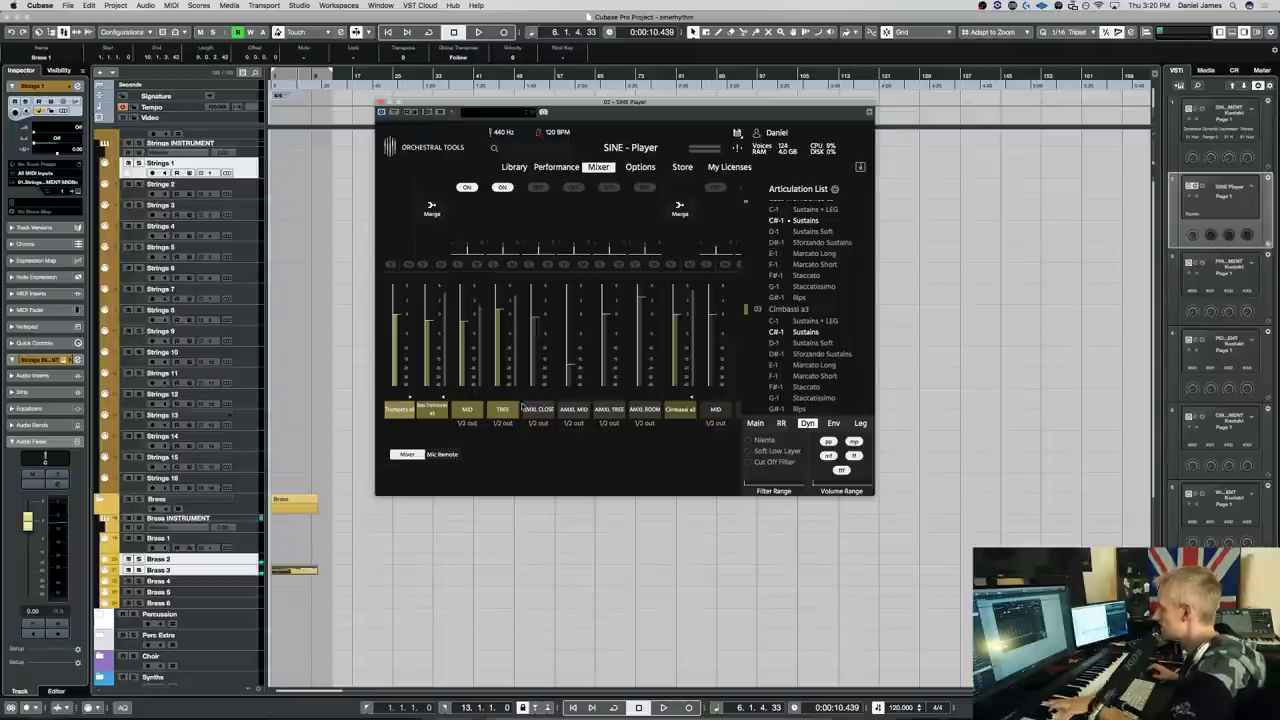
Return to Cimbassi a3's mic channels, select only the Brass 3 track, and solo the AMXL mics in turn from CLOSE to ROOM
click(440, 400)
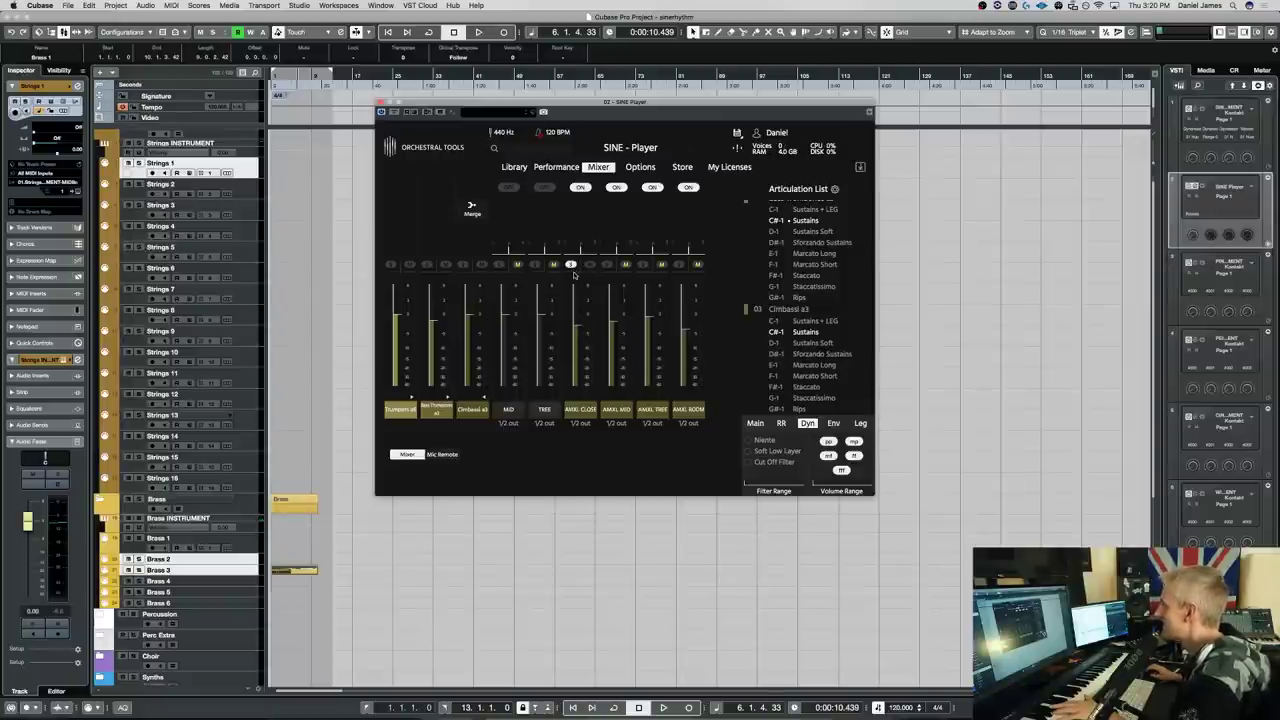
click(230, 571)
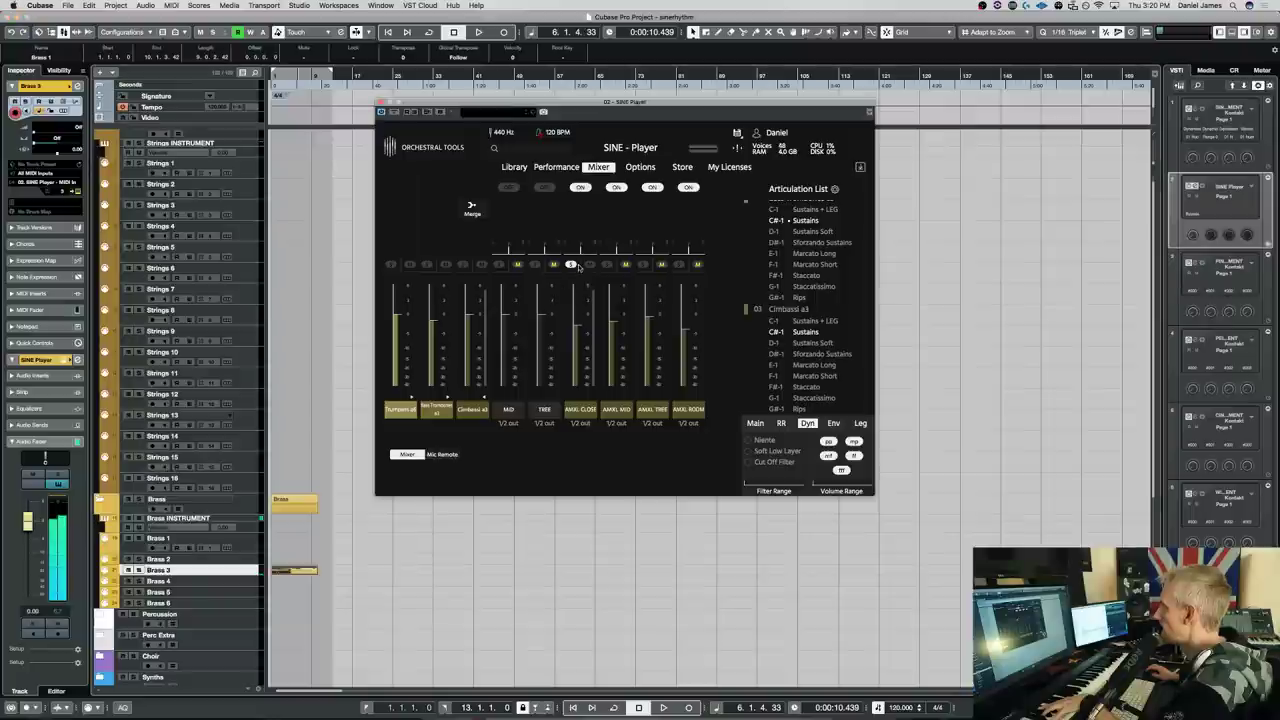
click(571, 265)
click(607, 265)
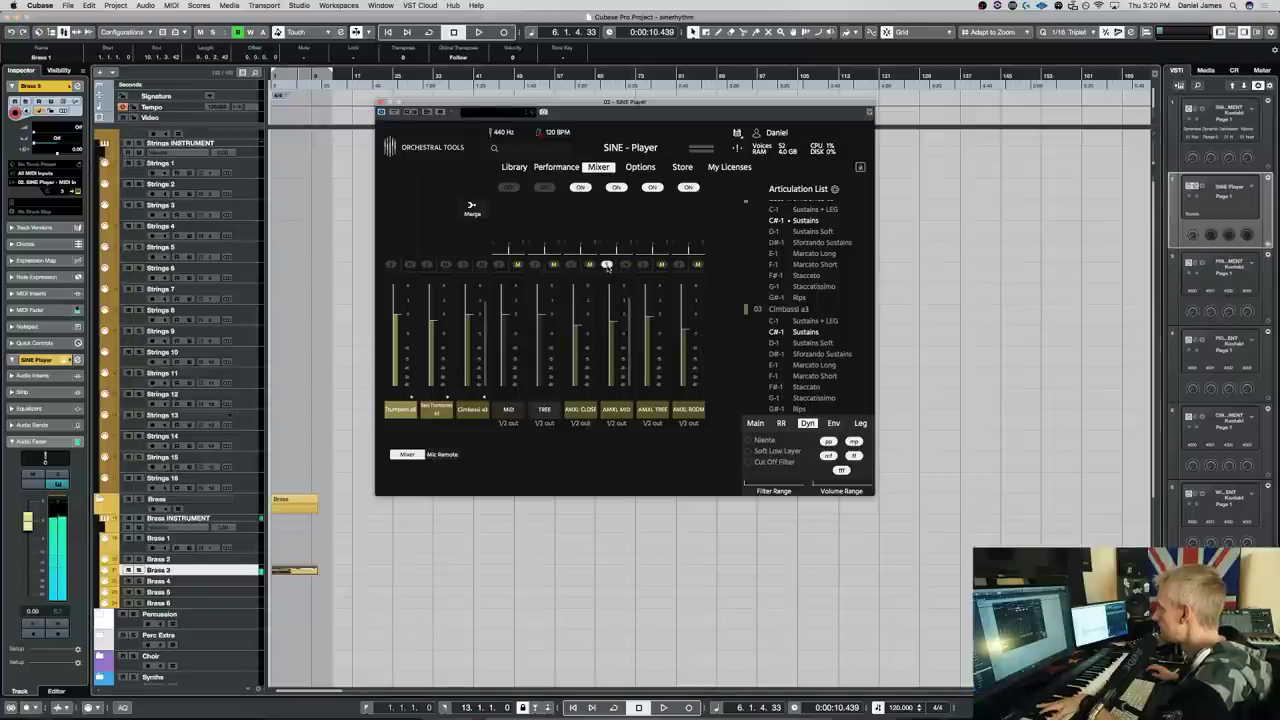
click(643, 265)
click(679, 265)
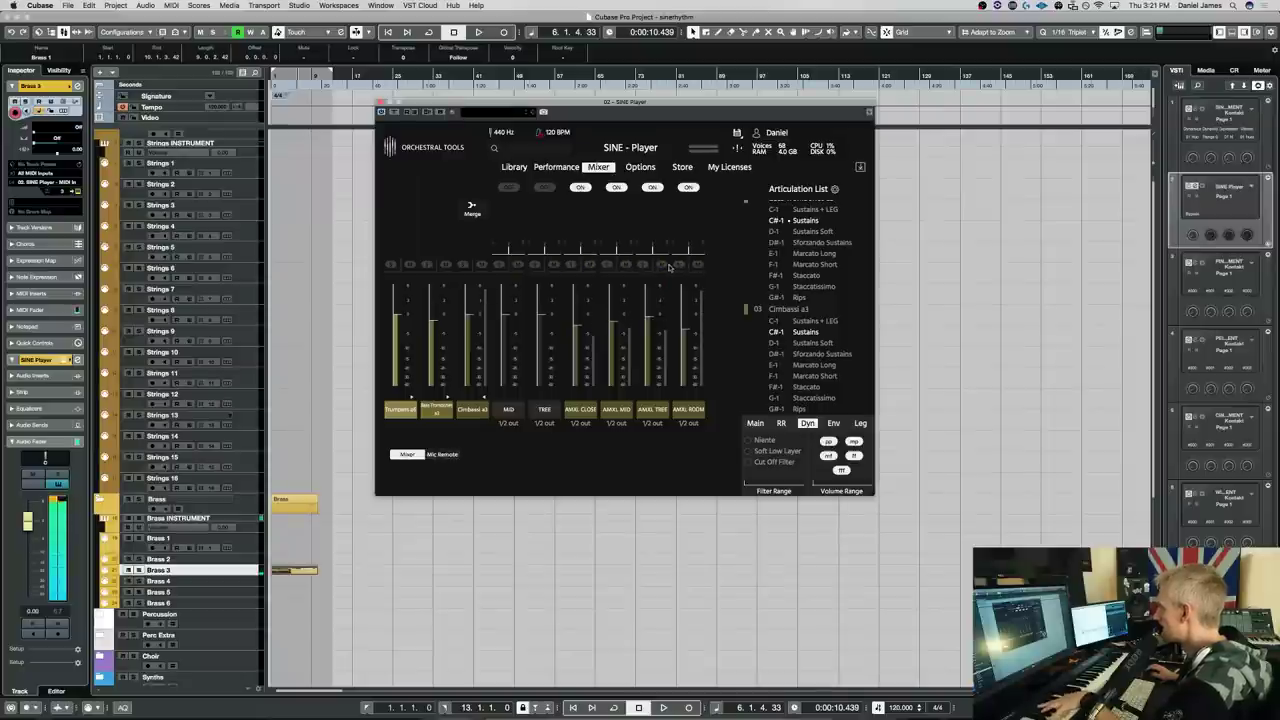
Compare soloed combinations of Cimbassi a3's AMXL mics, from TREE with ROOM to MID with TREE and CLOSE
click(643, 265)
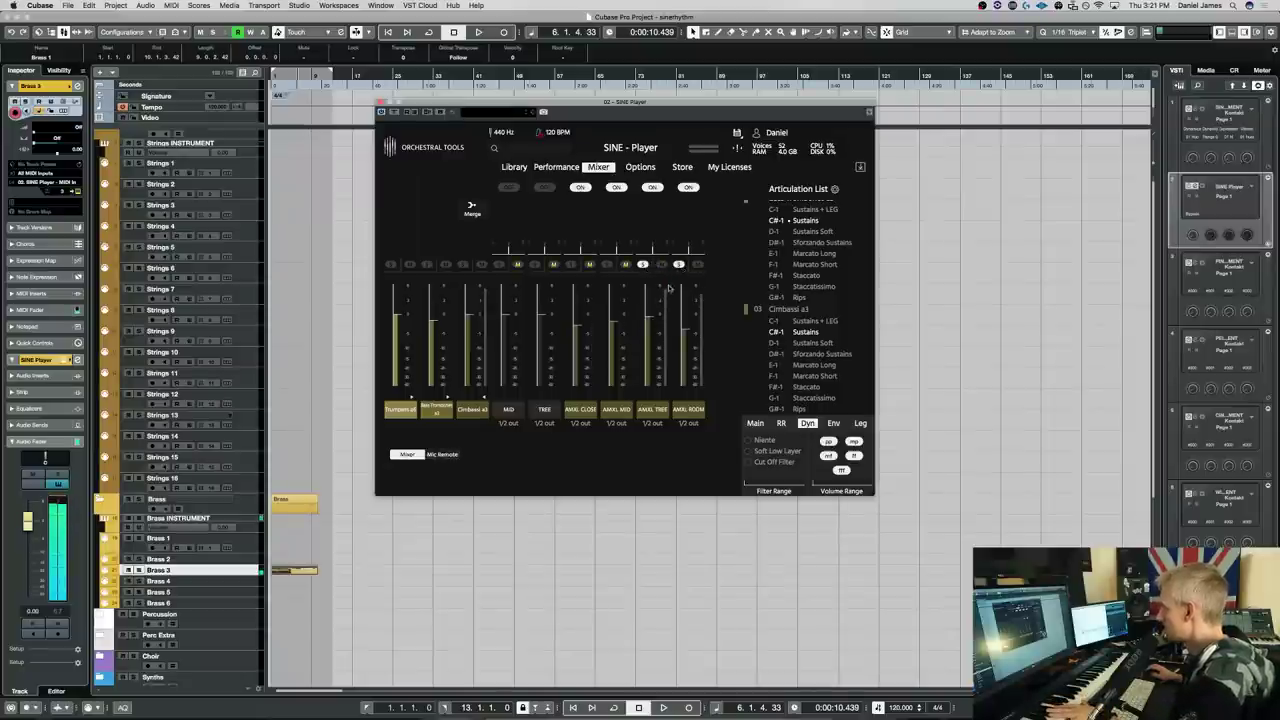
click(607, 265)
click(643, 265)
click(679, 265)
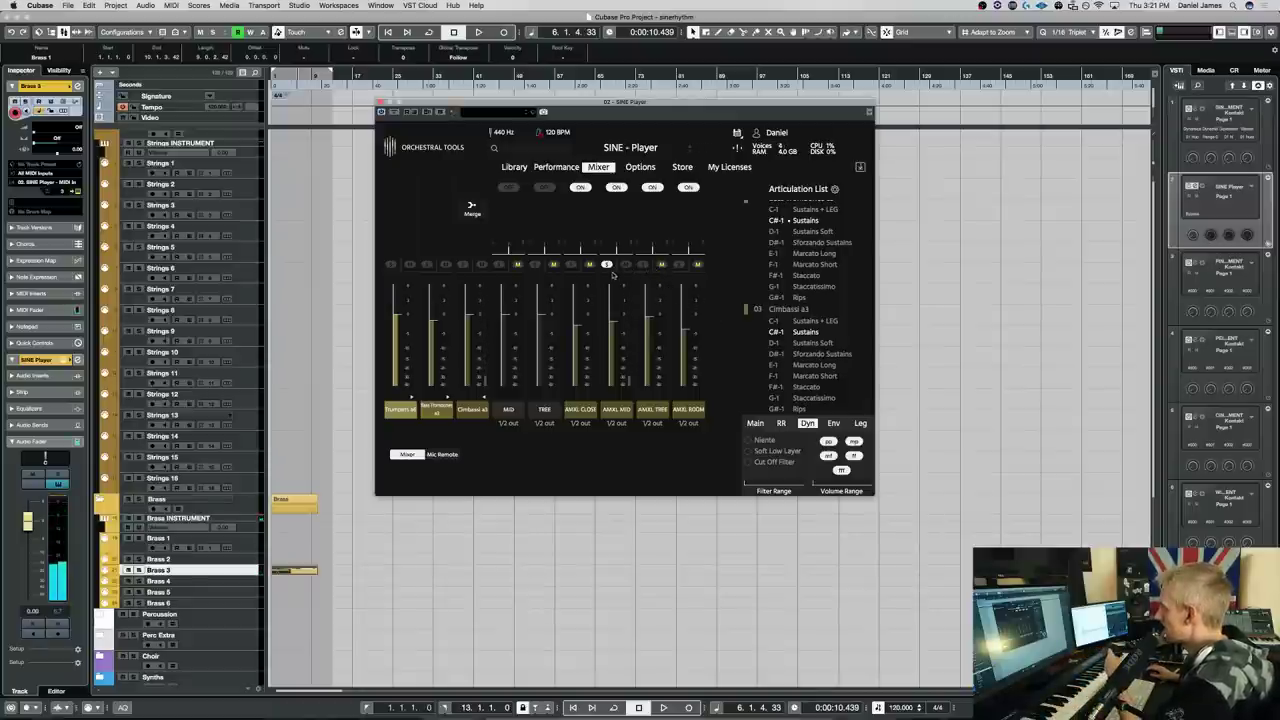
click(643, 265)
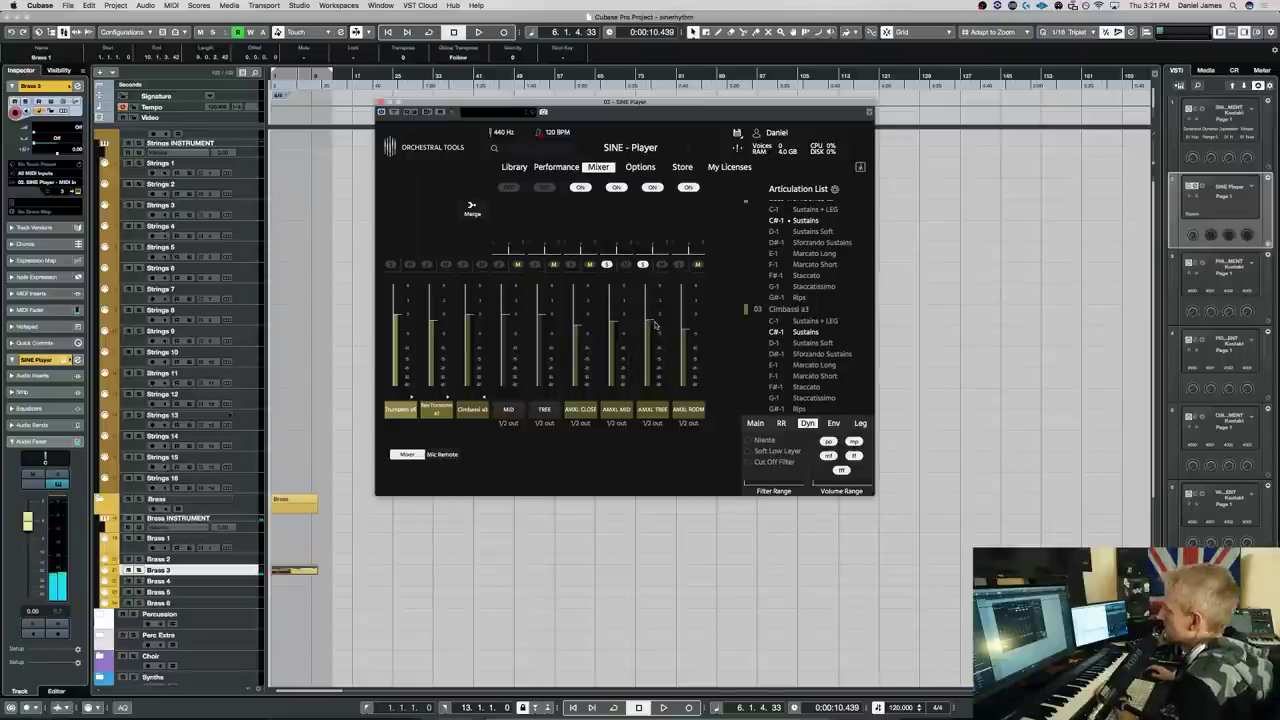
click(606, 265)
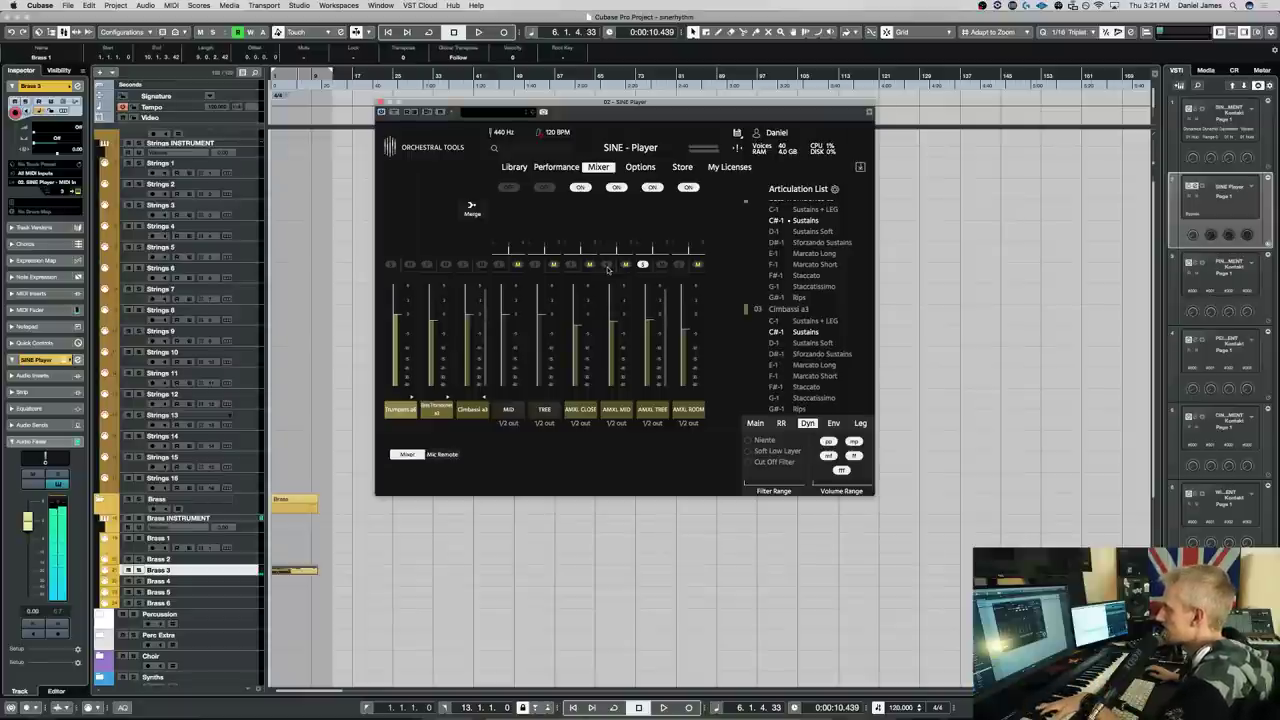
click(606, 265)
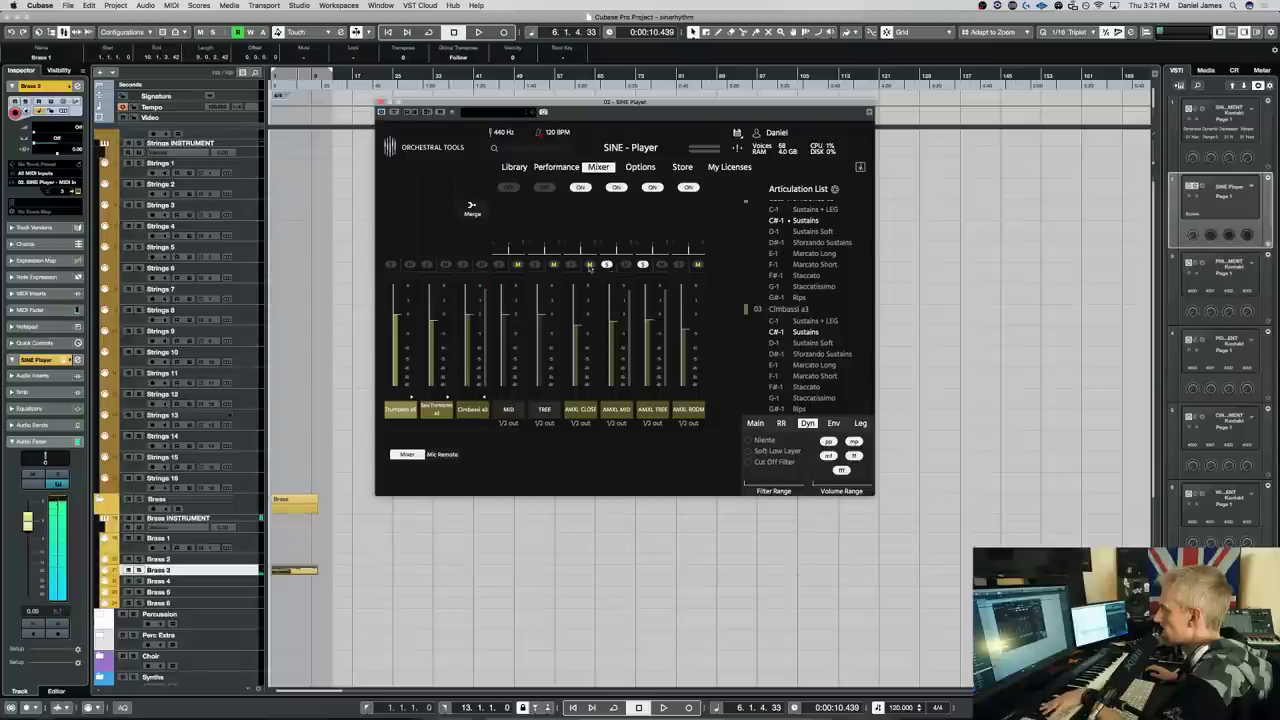
click(570, 264)
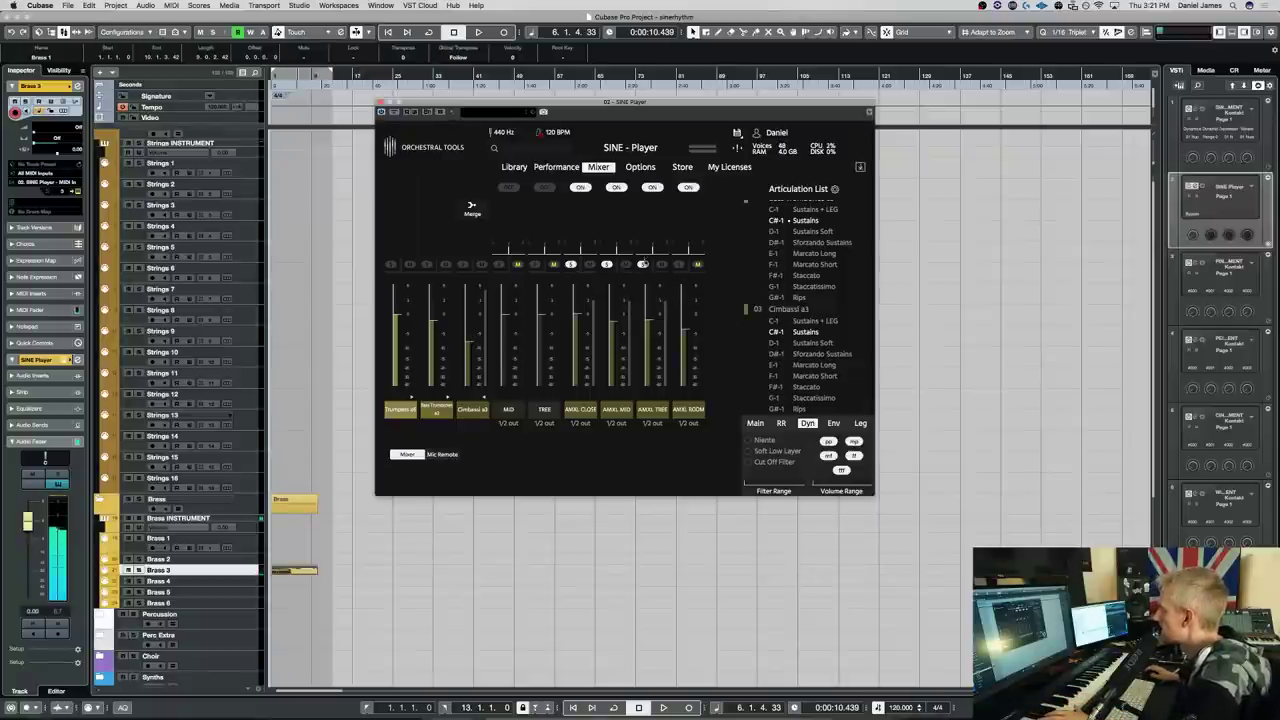
Audition Cimbassi a3's AMXL ROOM mic in solo, and solo AMXL TREE, AMXL MID and AMXL CLOSE along with it
click(679, 264)
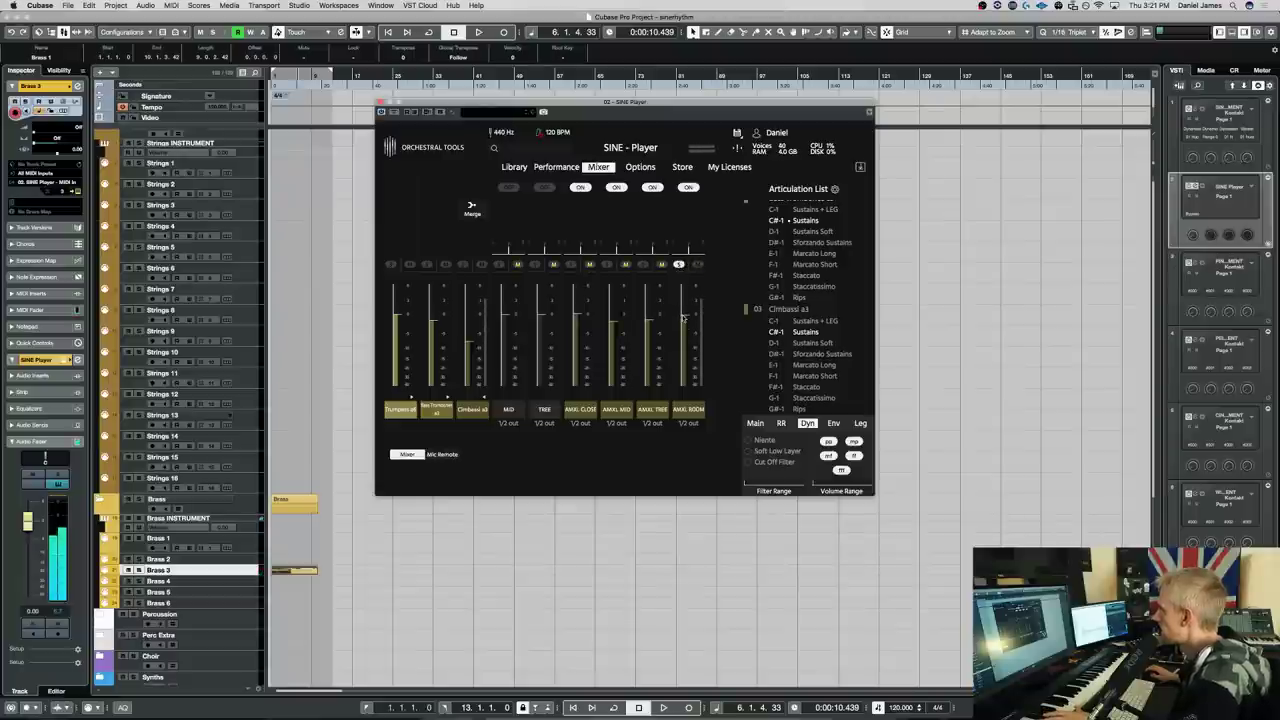
click(643, 264)
click(607, 264)
click(571, 264)
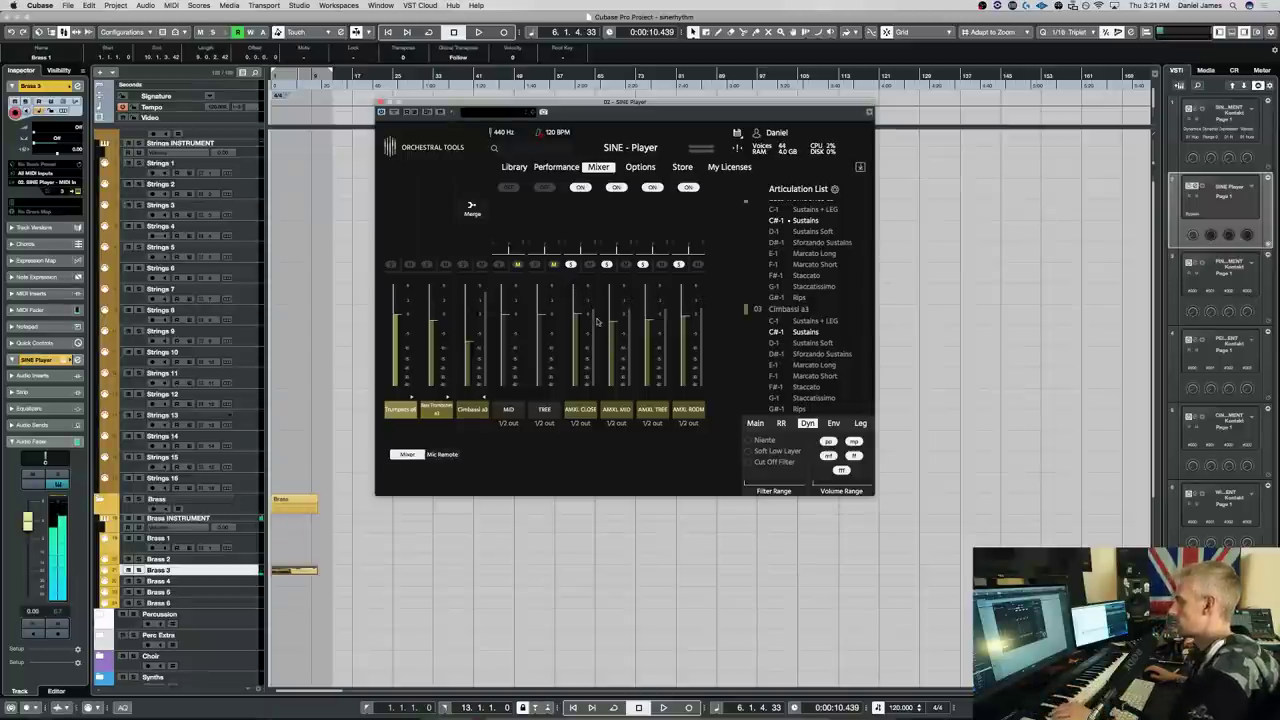
Audition Cimbassi a3's Marcato Short, Sforzando Sustains, Staccatissimo, Rips and Sustains Soft articulations
click(824, 376)
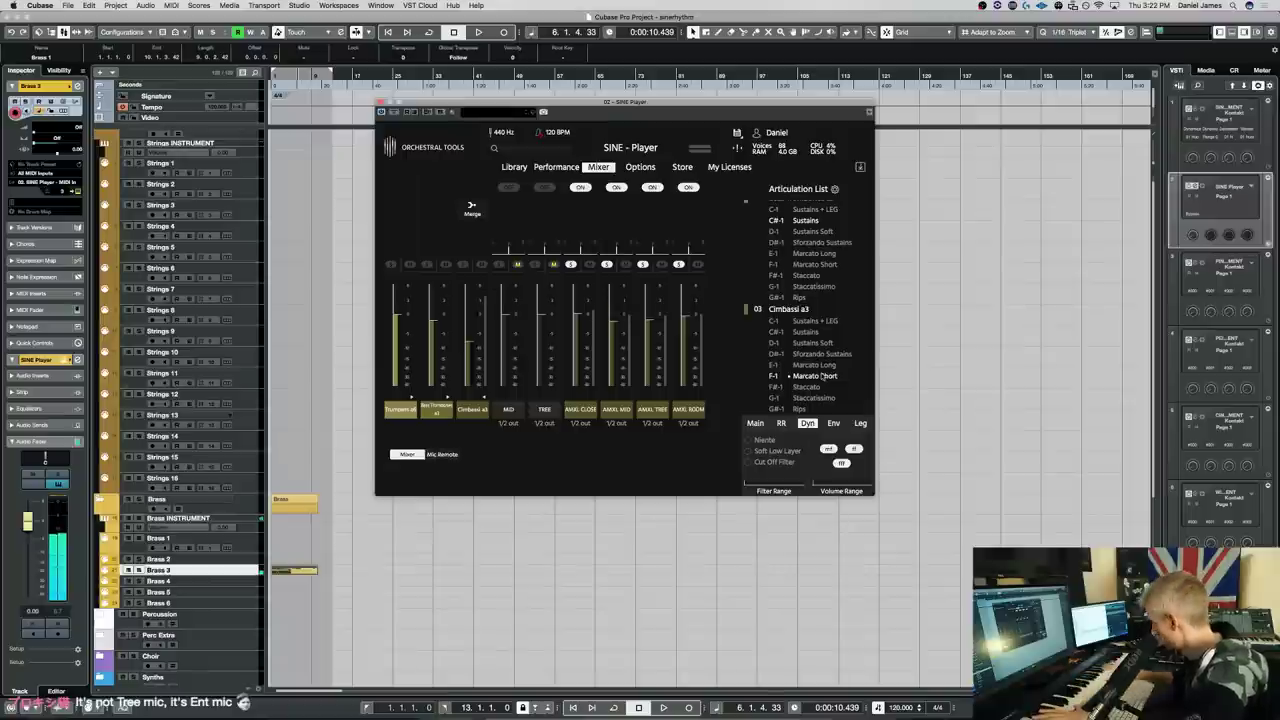
click(822, 354)
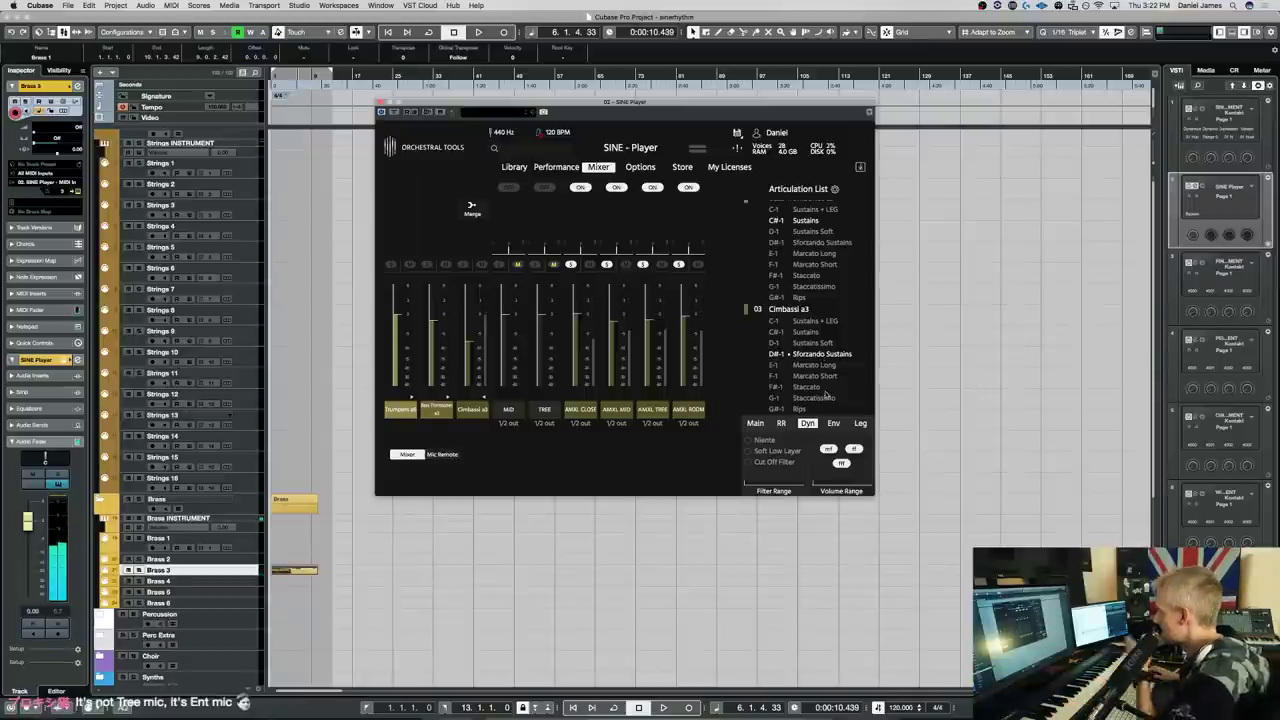
click(827, 398)
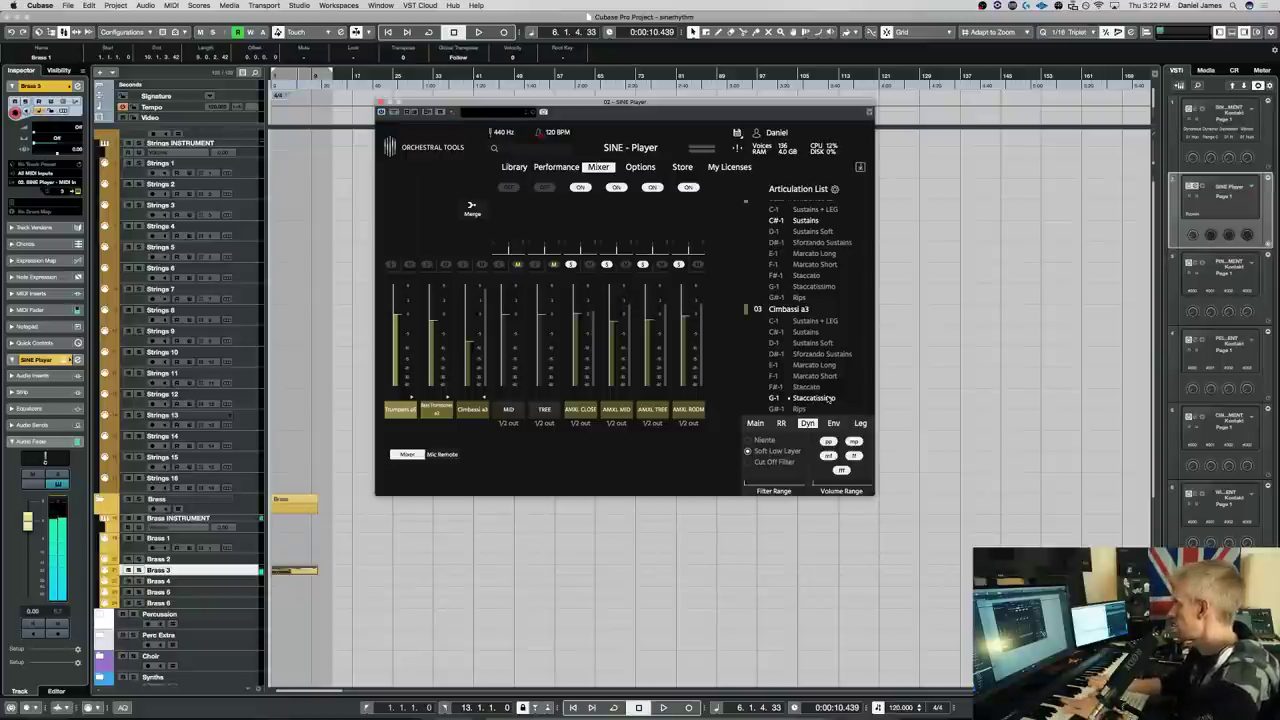
click(800, 409)
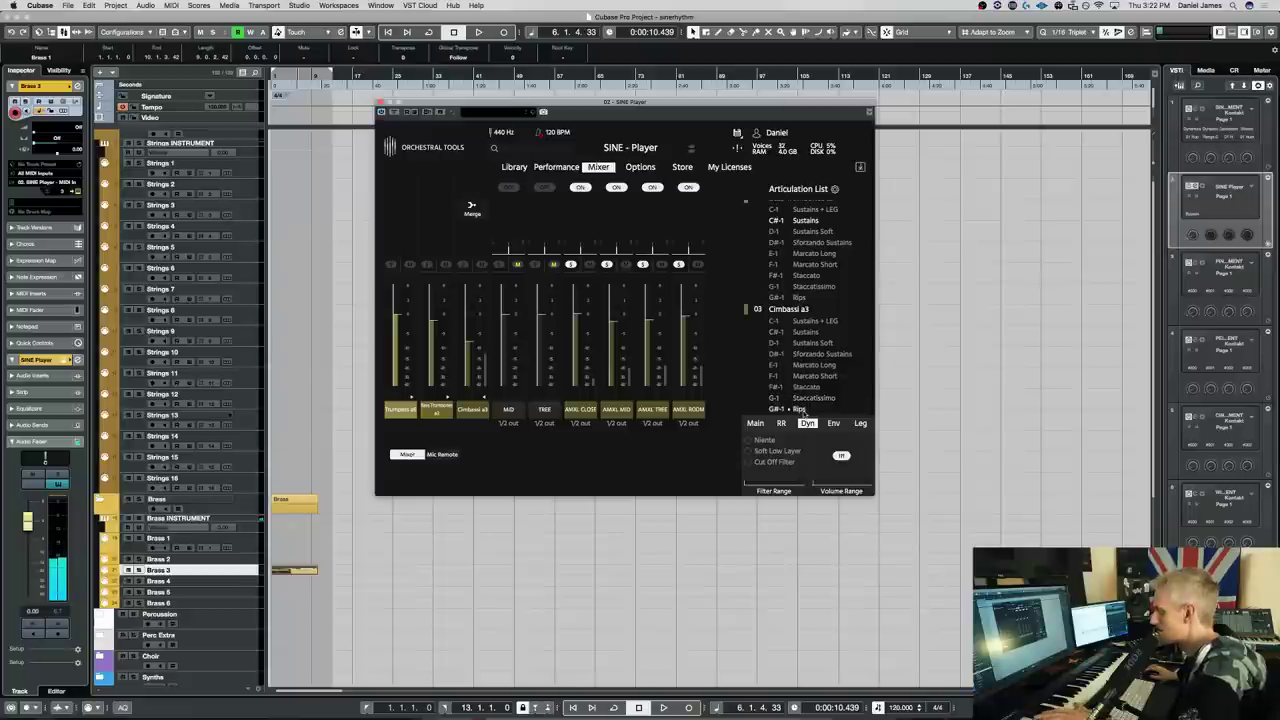
click(797, 345)
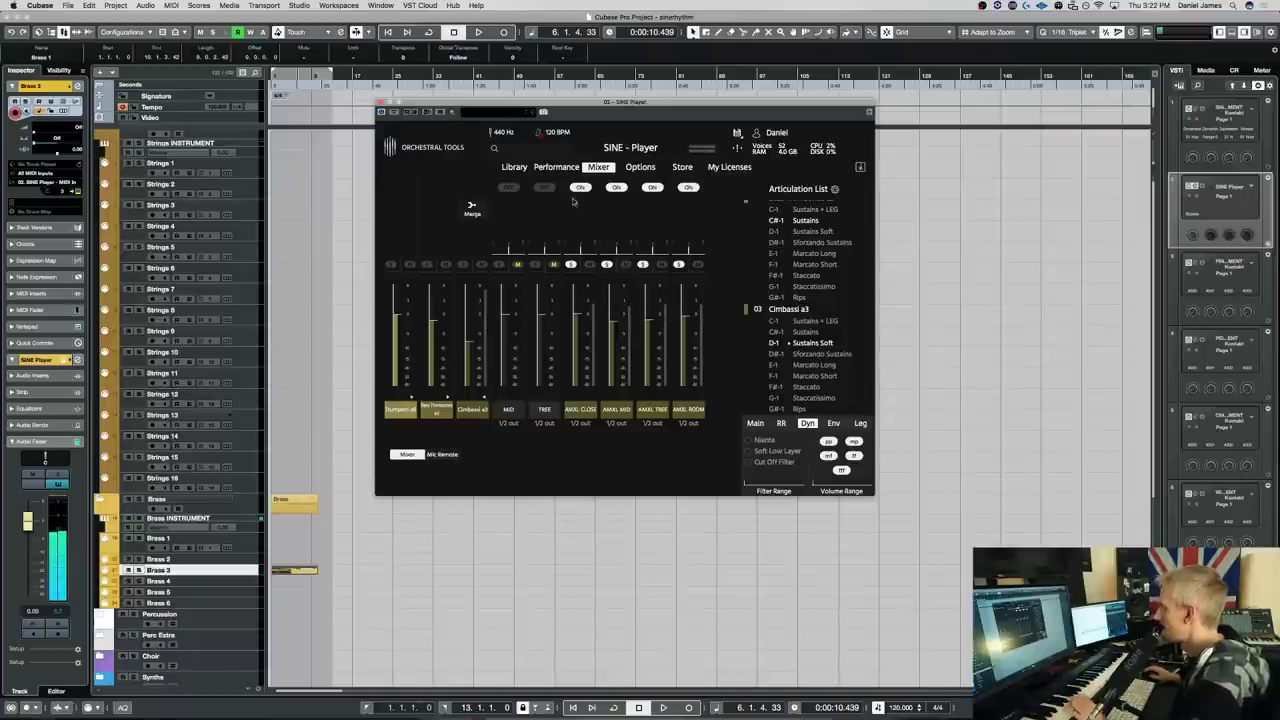
Load the Tuba from the Junkie XL Brass library and select the Brass 4 track to play it
click(514, 167)
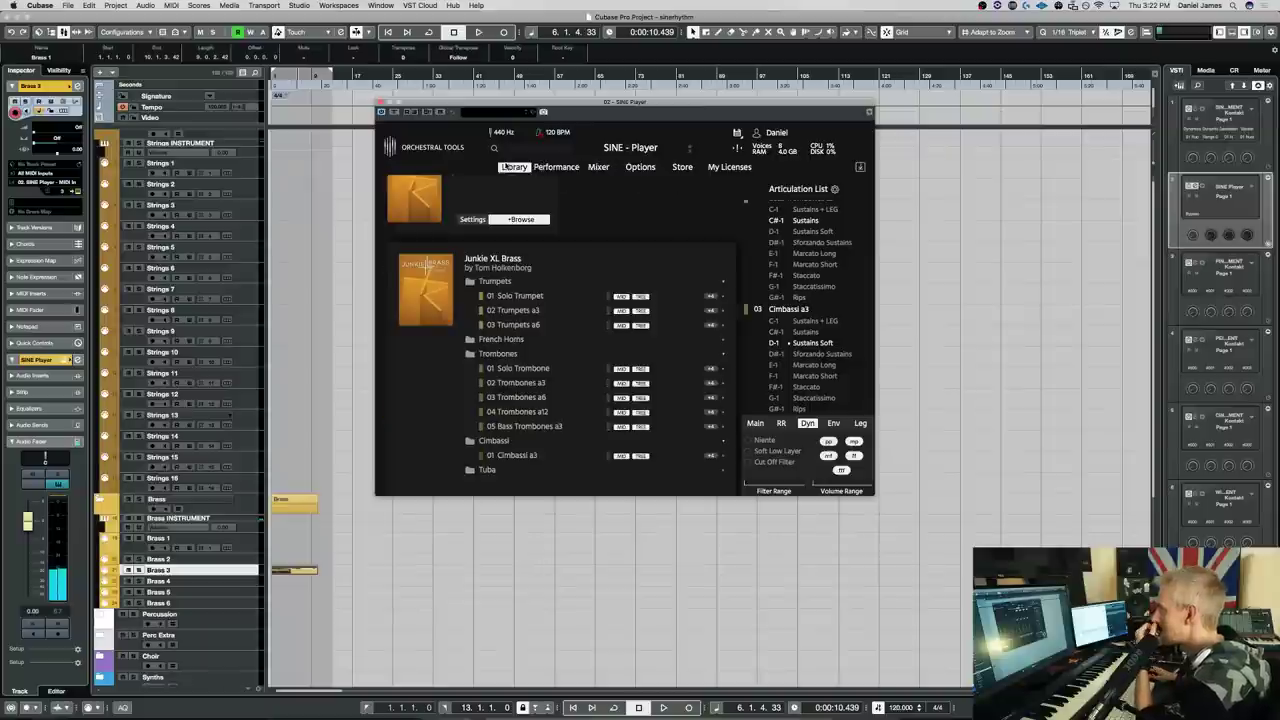
click(487, 470)
scroll(498, 462, down, 1)
double_click(505, 447)
click(222, 582)
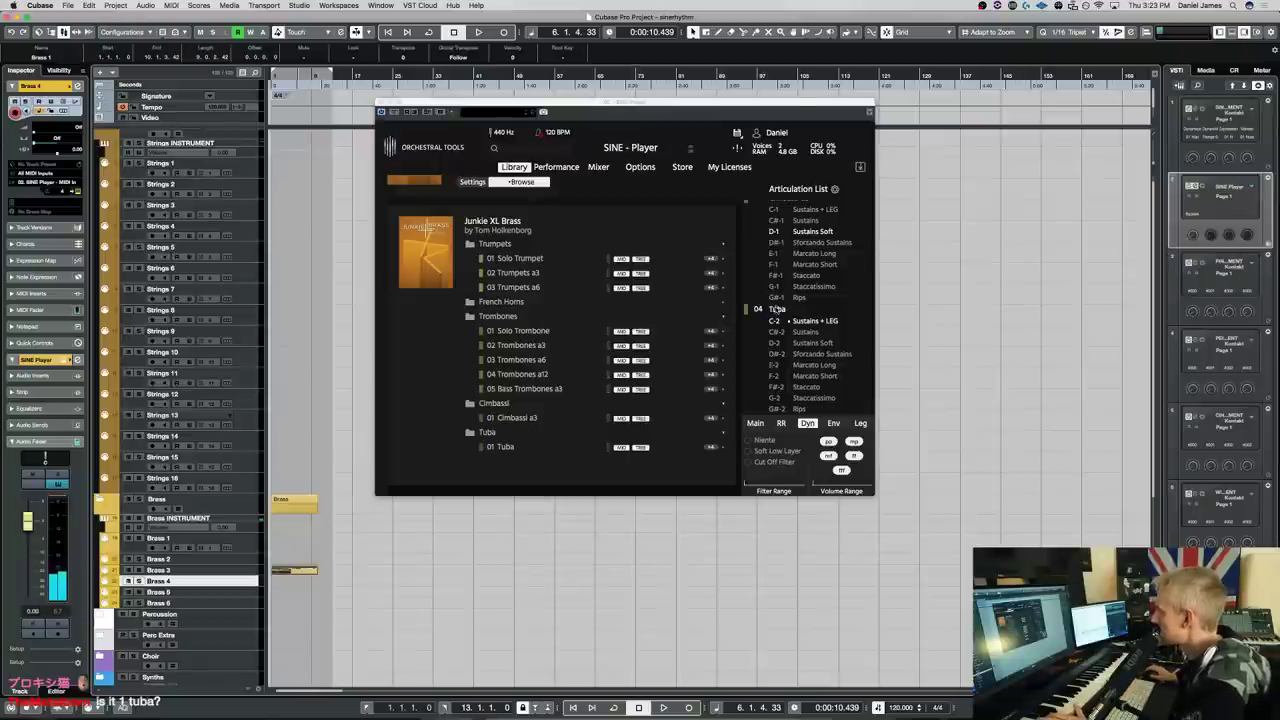
Clear the solos on Cimbassi a3's AMXL mics in the mixer, and expand the Tuba's mic channels in their place
click(596, 168)
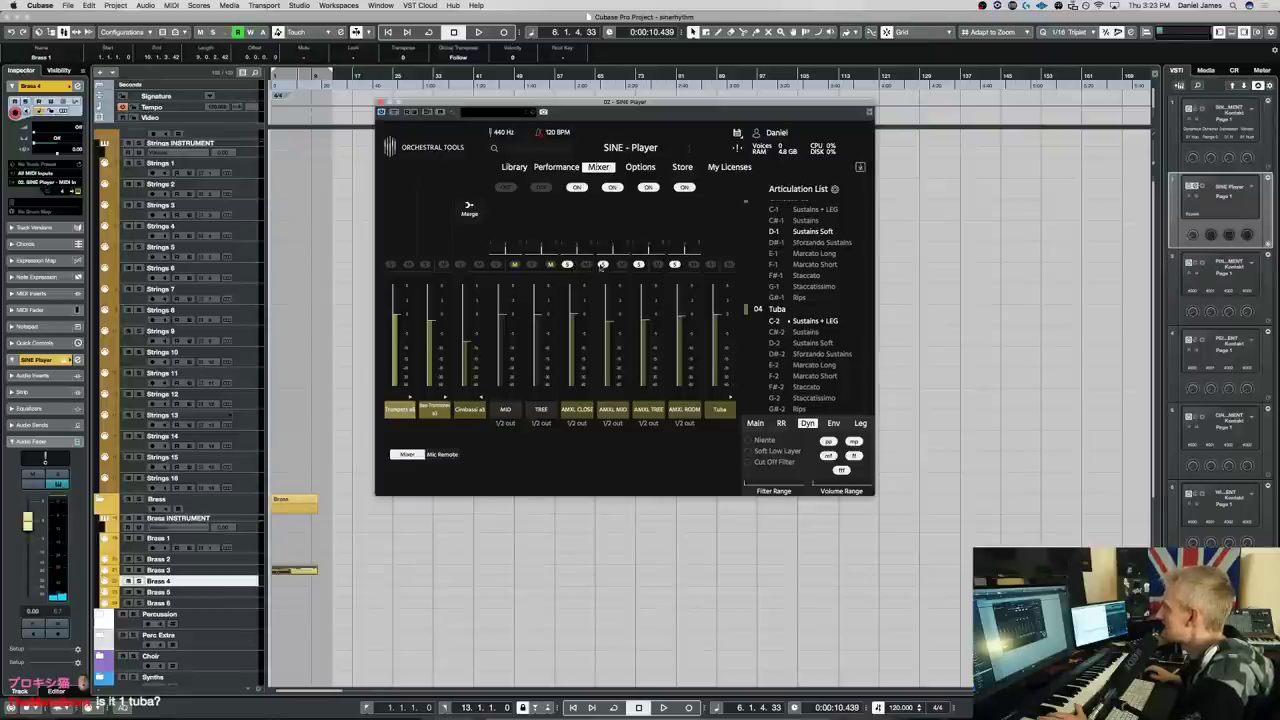
click(567, 264)
click(639, 264)
click(675, 264)
click(483, 399)
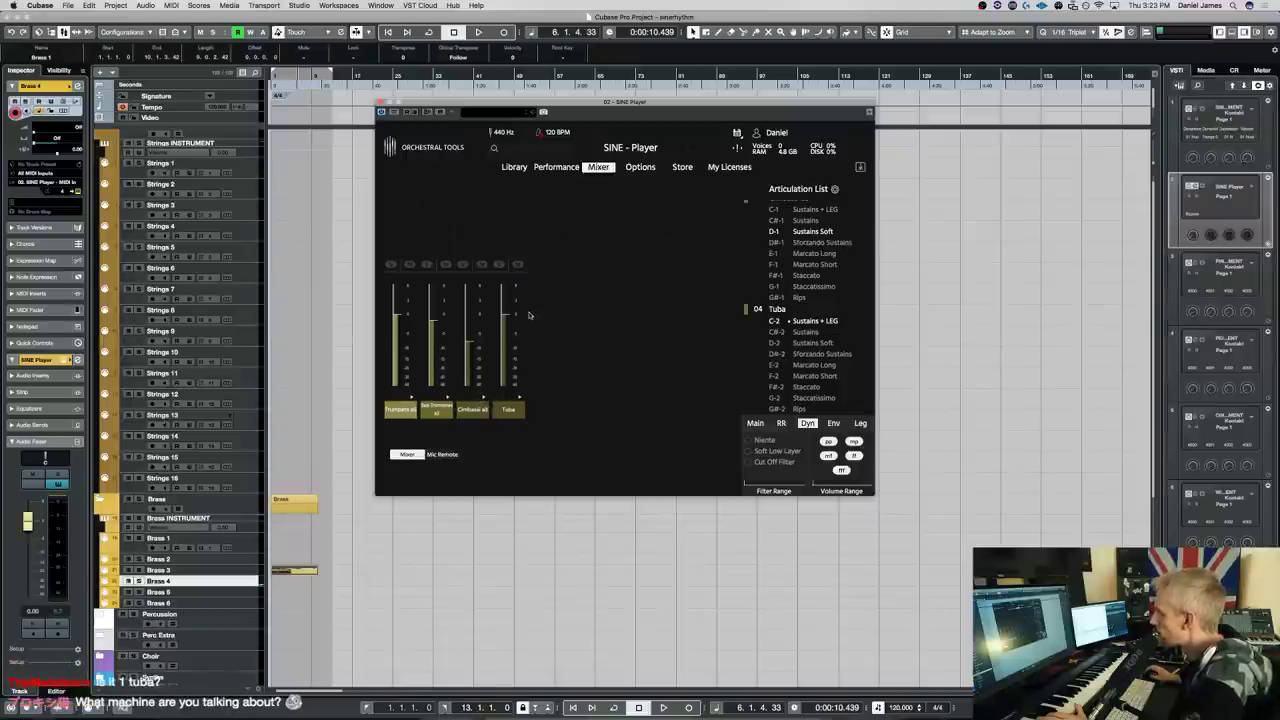
click(516, 398)
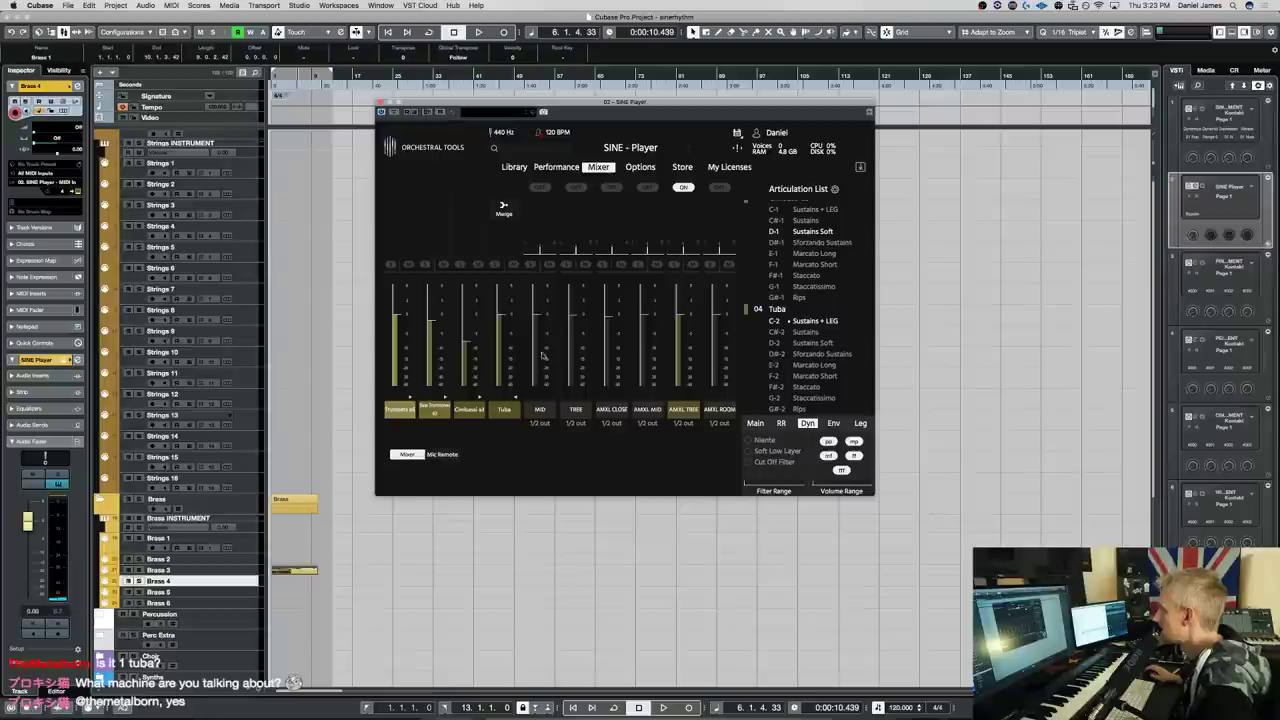
Turn on the Tuba's AMXL ROOM, AMXL MID and AMXL CLOSE mics and reposition the SINE Player window
click(877, 493)
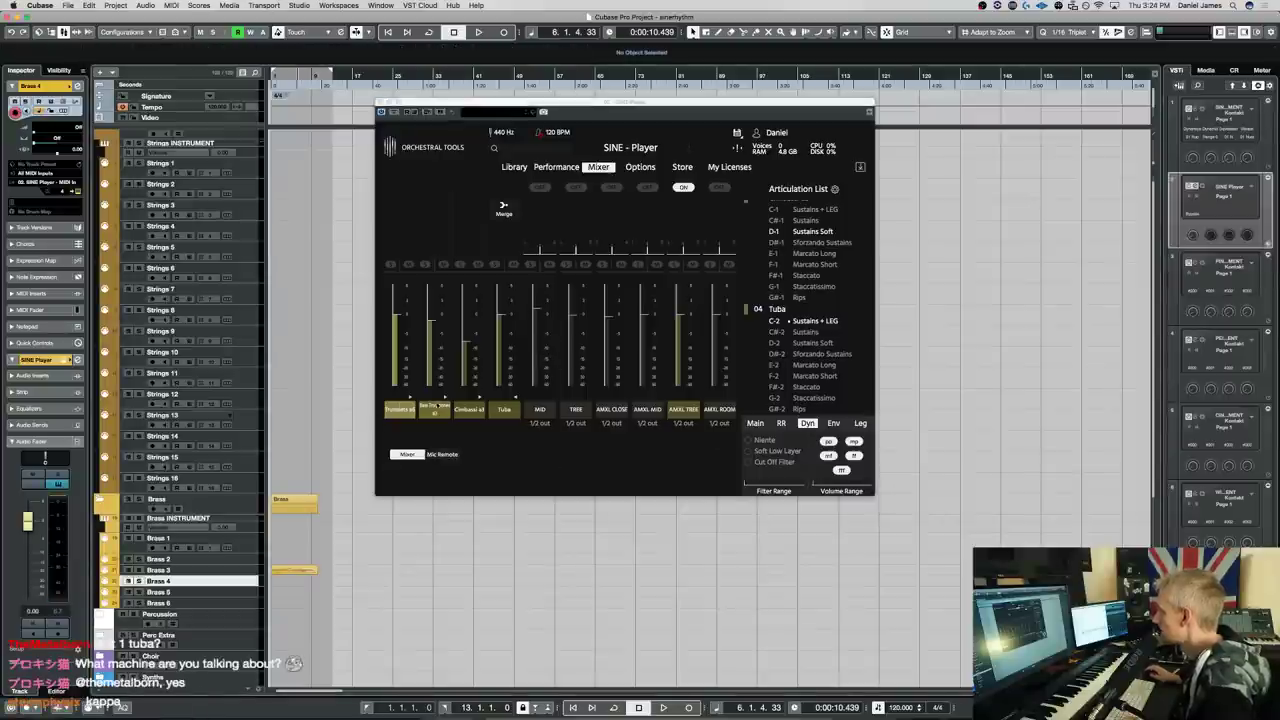
click(513, 432)
scroll(610, 400, right, 2)
scroll(593, 443, left, 3)
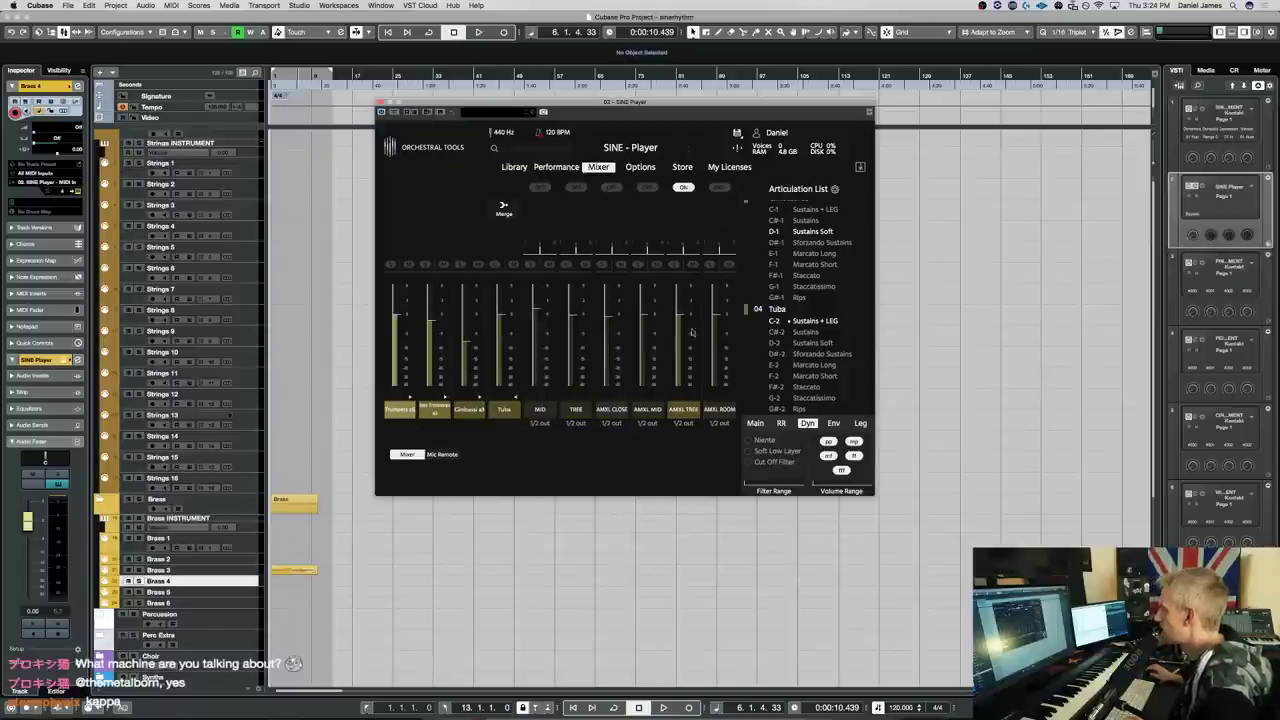
click(719, 187)
click(647, 187)
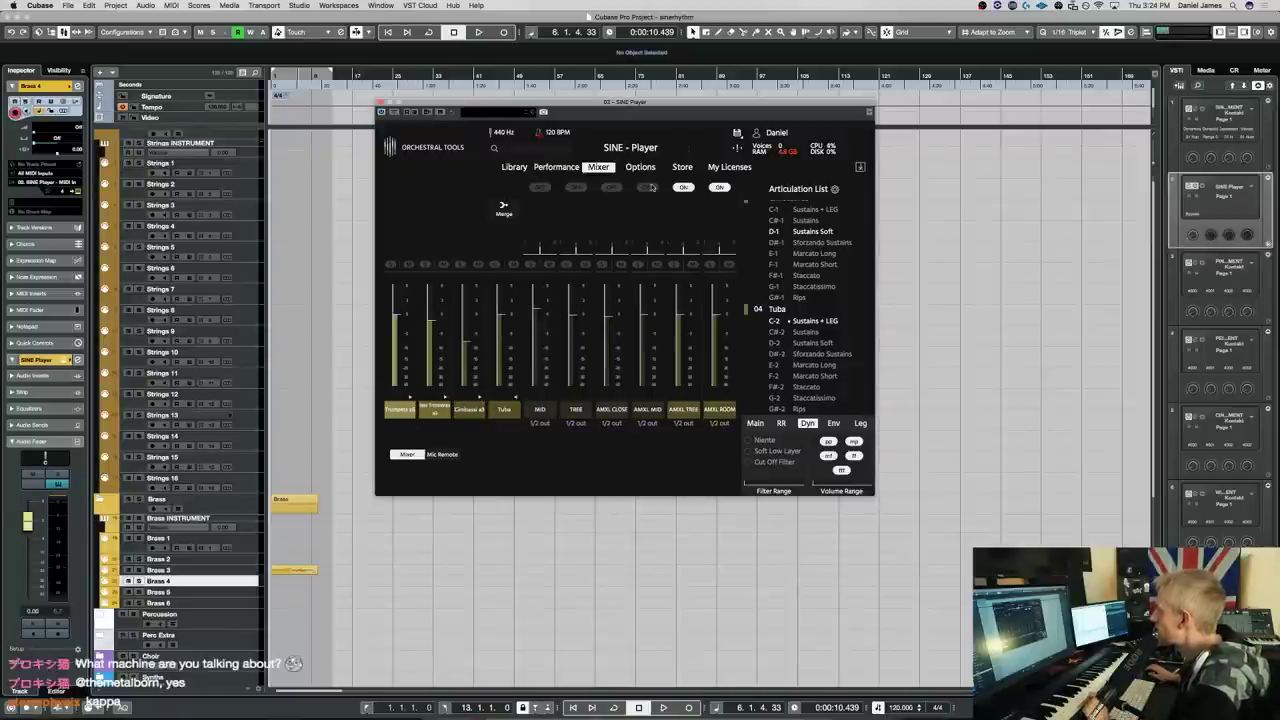
click(615, 187)
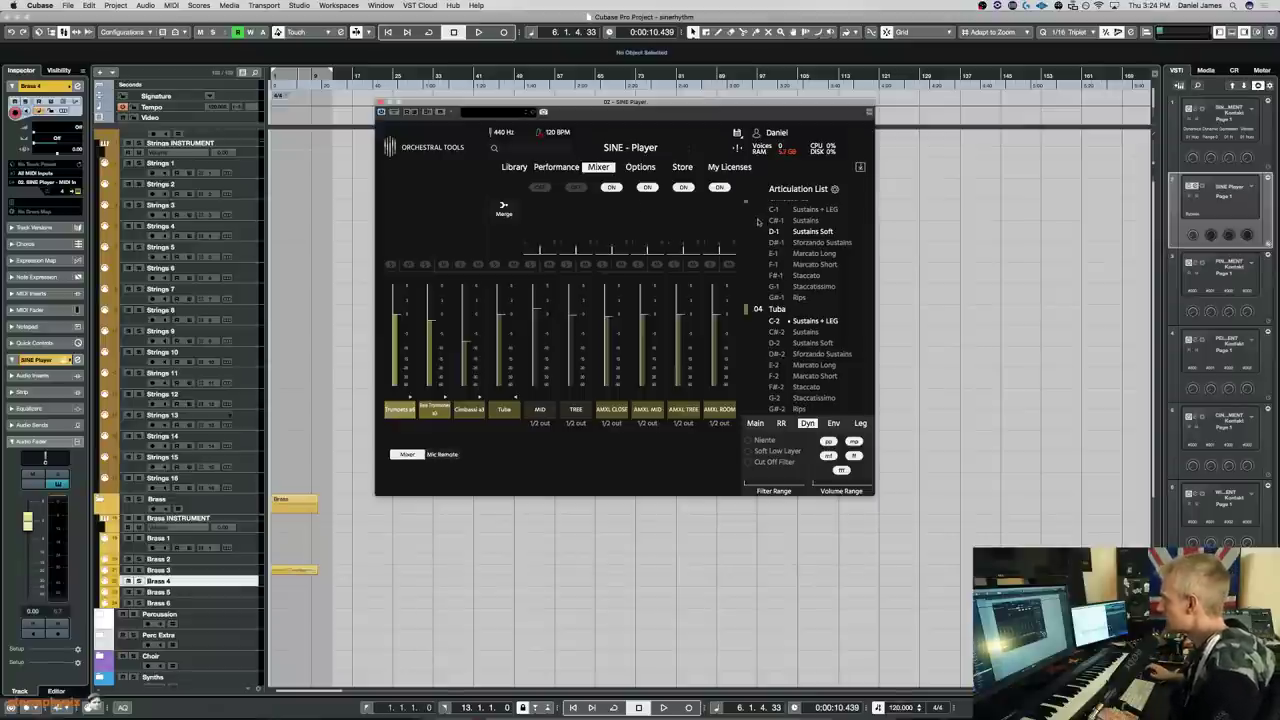
drag(623, 100, 649, 121)
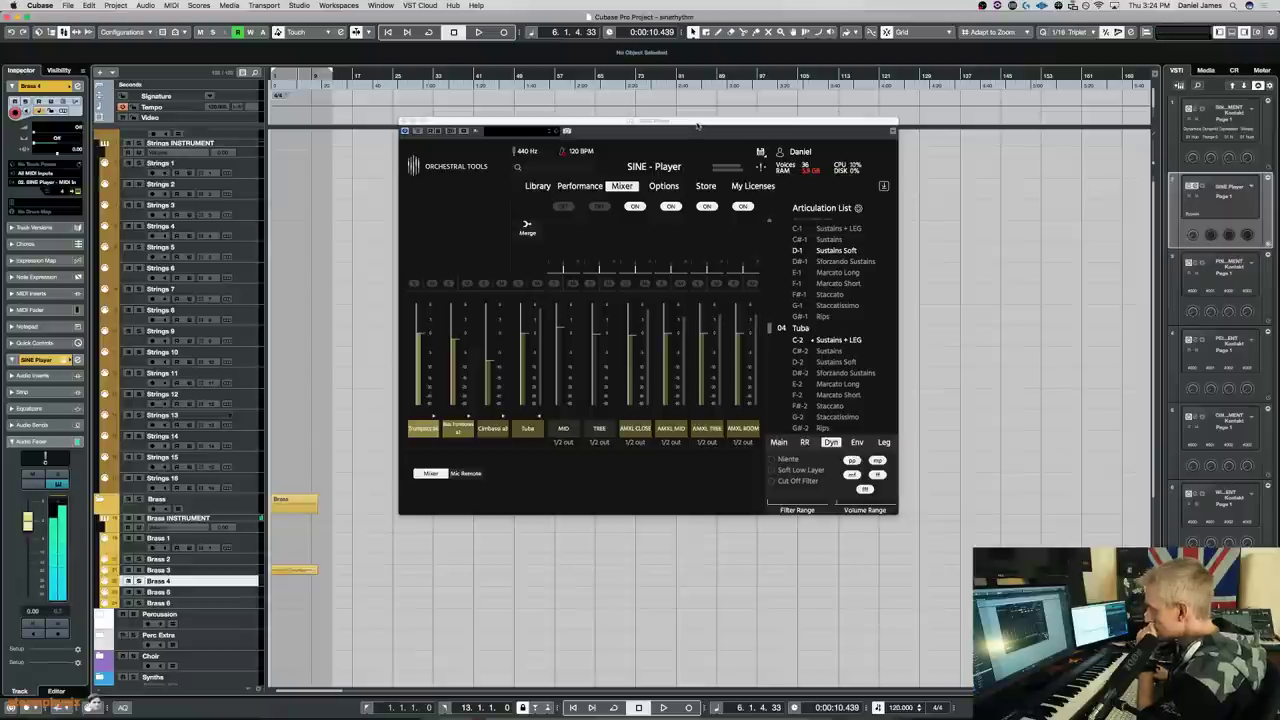
Nudge the SINE Player window and audition the Tuba's AMXL MID and AMXL CLOSE mics in solo, leaving no mic soloed
drag(696, 124, 697, 134)
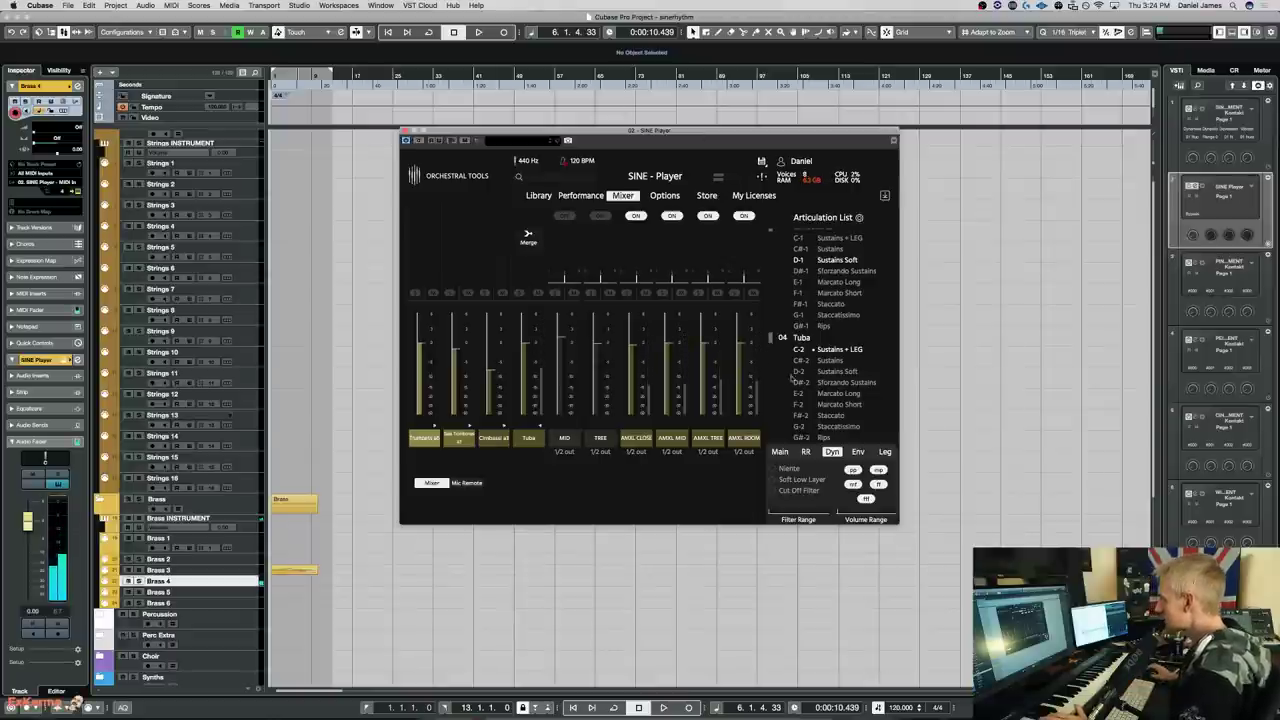
click(662, 292)
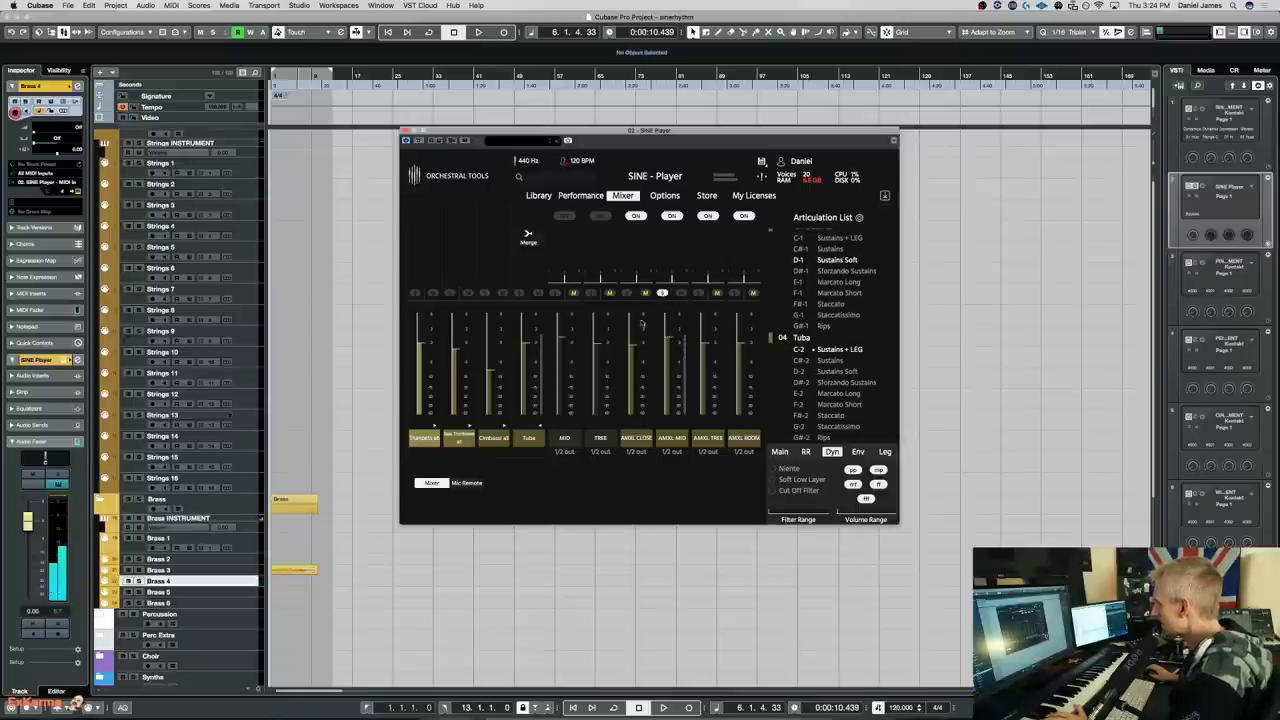
click(627, 293)
click(627, 293)
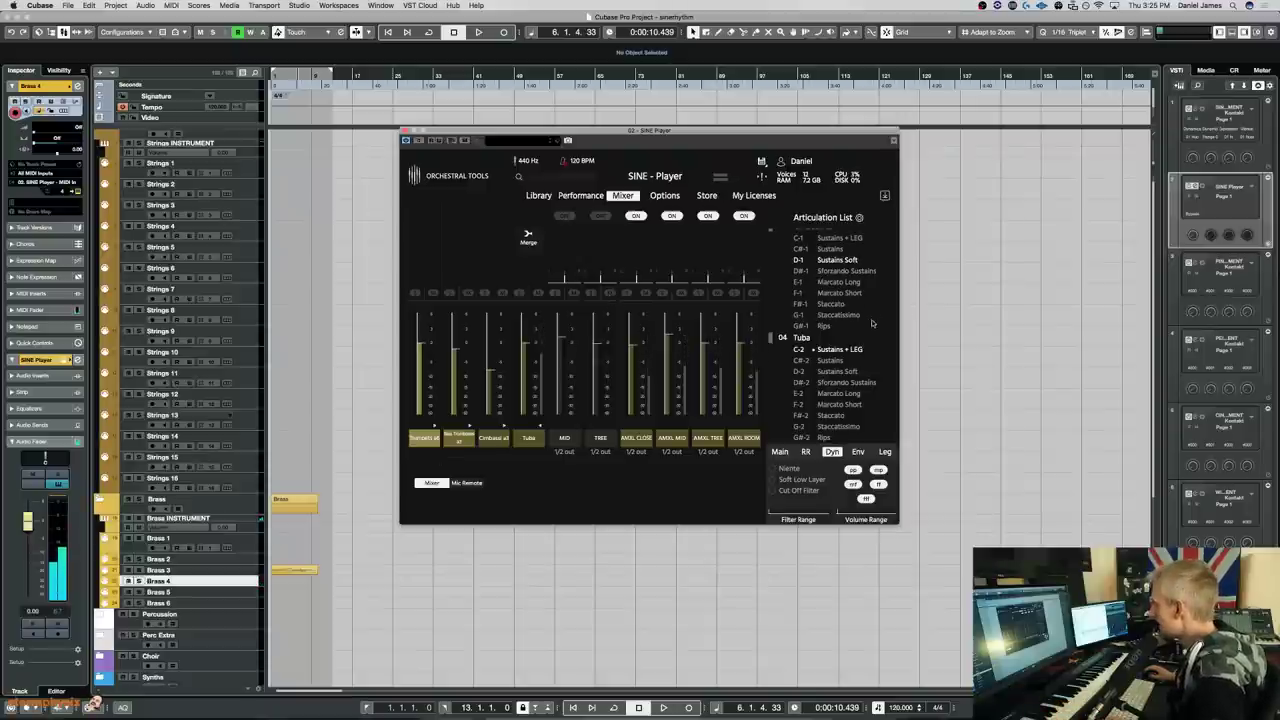
Set the Tuba and Bass Trombones a3 to Marcato Long, and select the Brass 2 to Brass 4 tracks to play them together
click(839, 360)
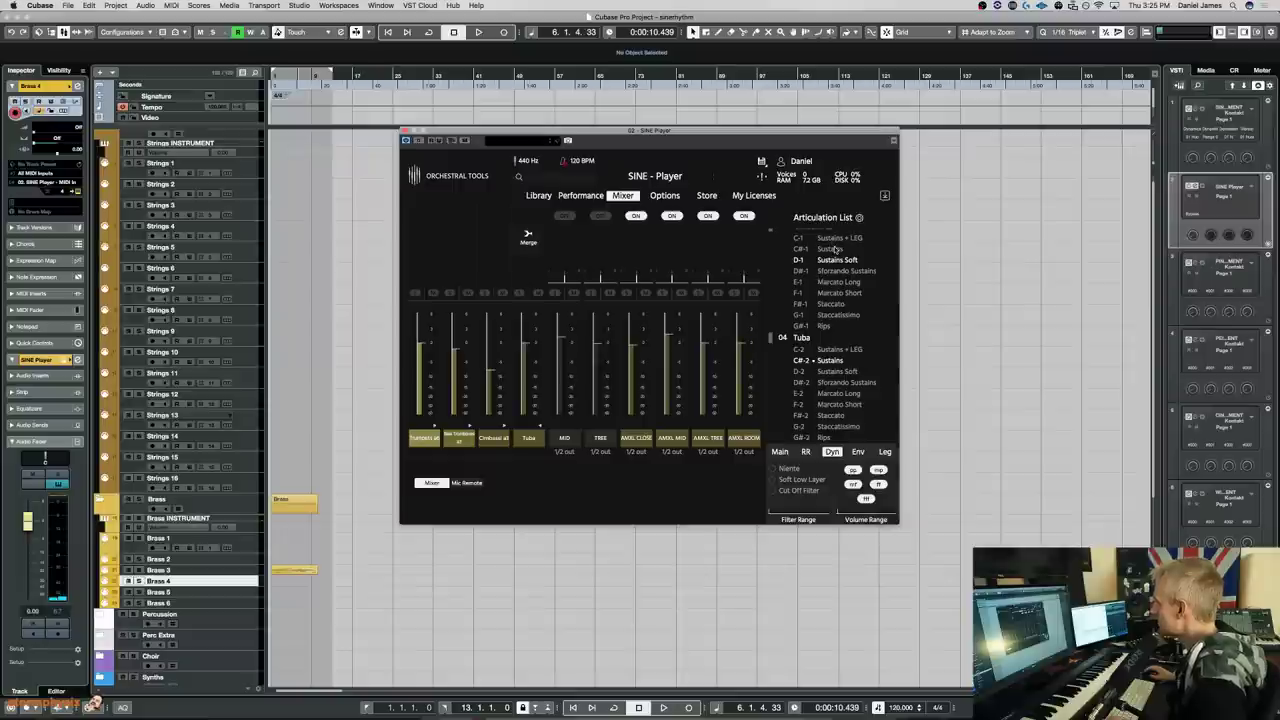
click(840, 394)
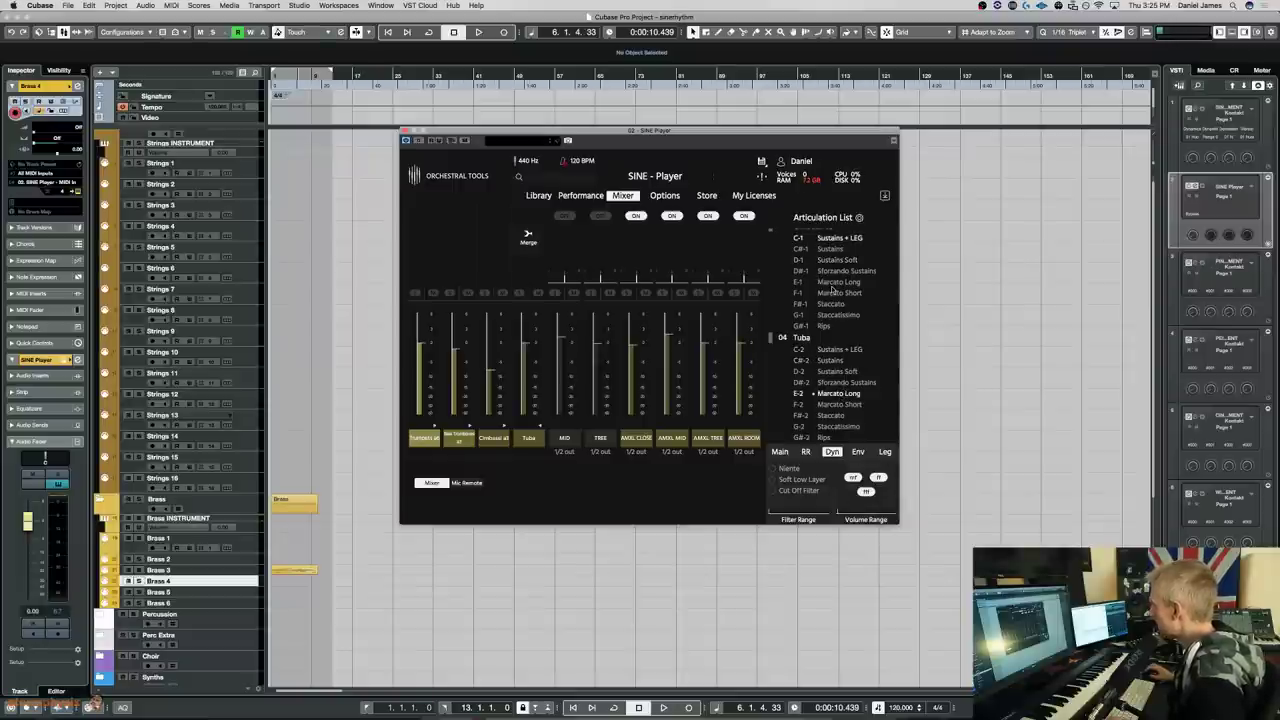
scroll(840, 297, up, 4)
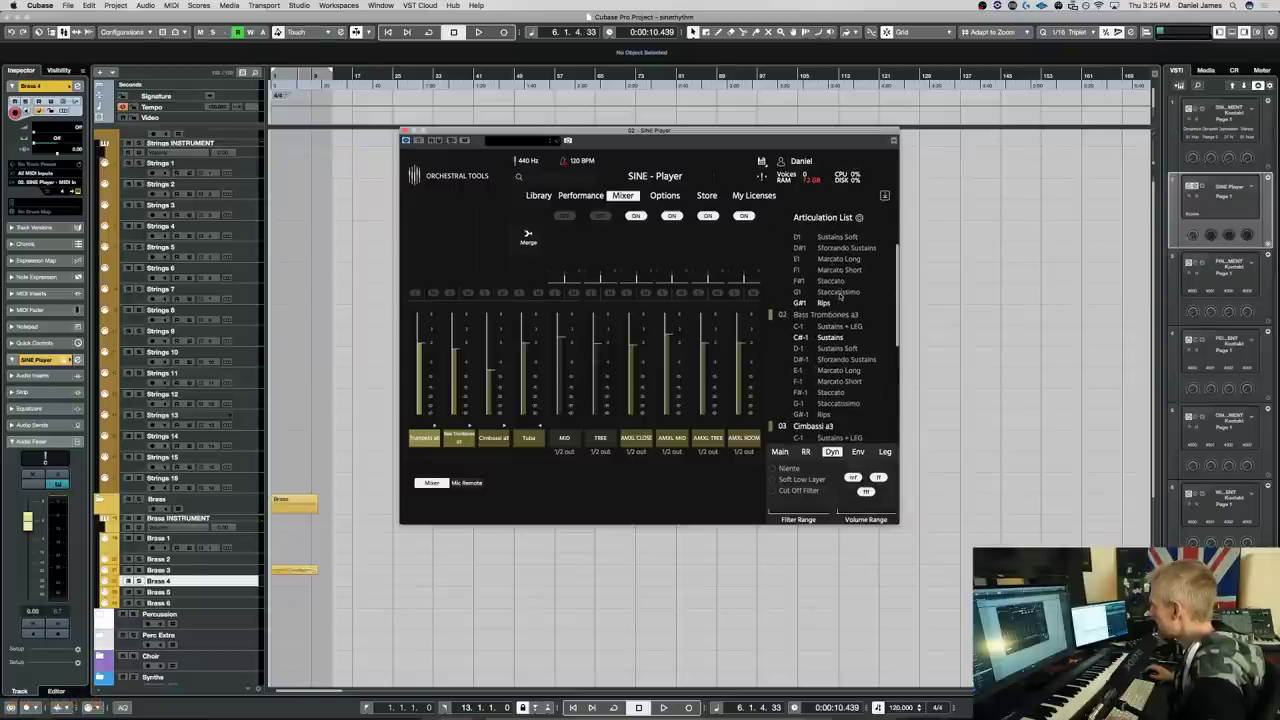
click(840, 372)
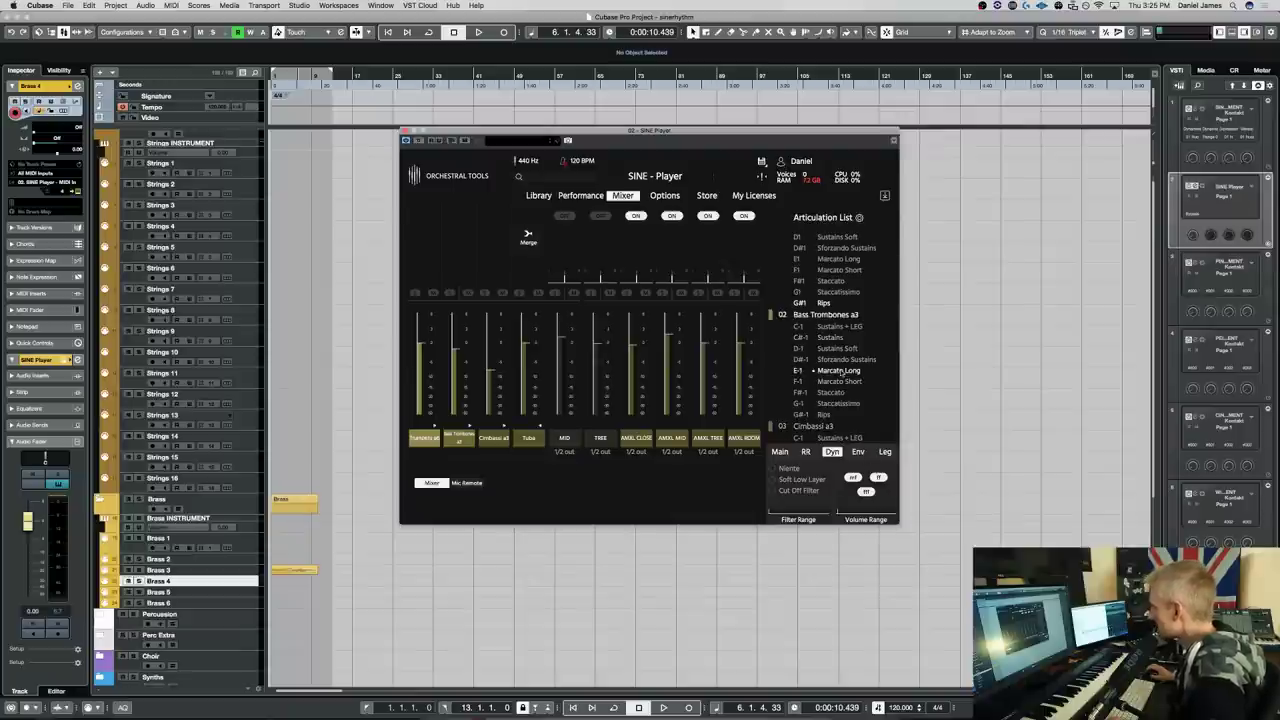
shift+click(240, 560)
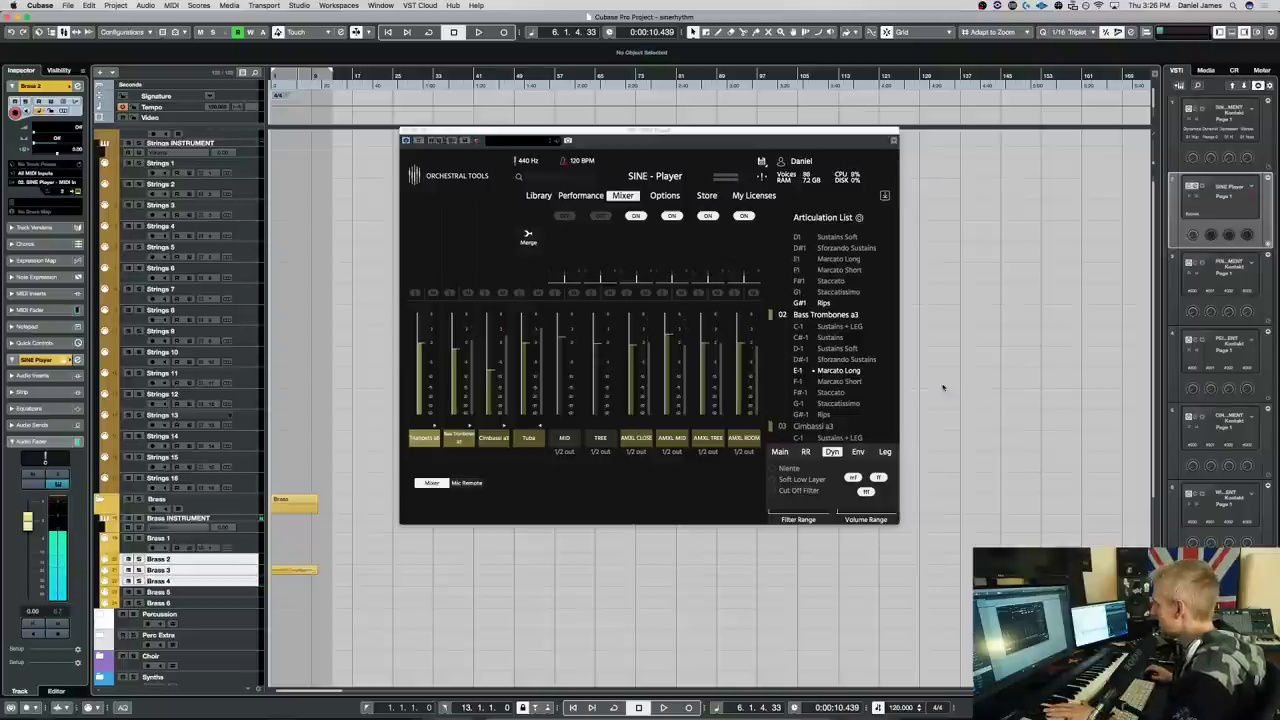
Audition the low brass with Cimbassi a3 and the Tuba on Sustains, and add the record-enabled Strings 1 track to the layer
scroll(861, 363, down, 1)
scroll(845, 366, down, 5)
click(832, 361)
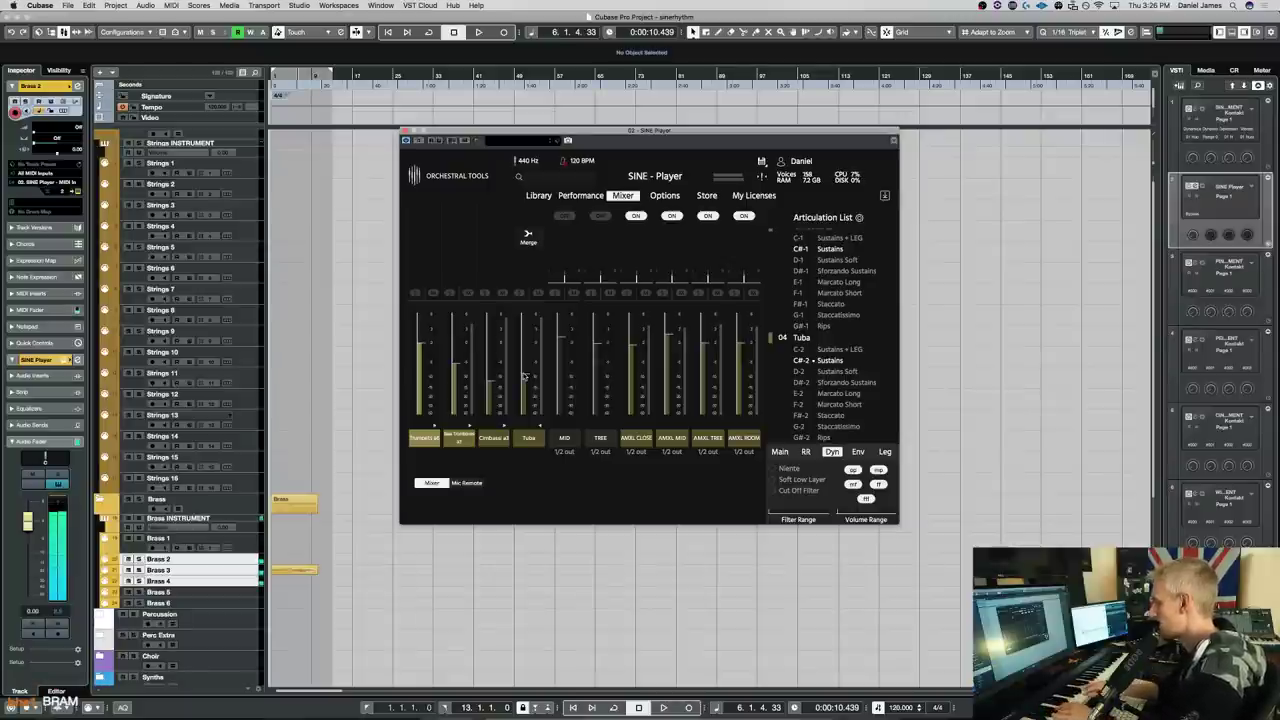
click(253, 172)
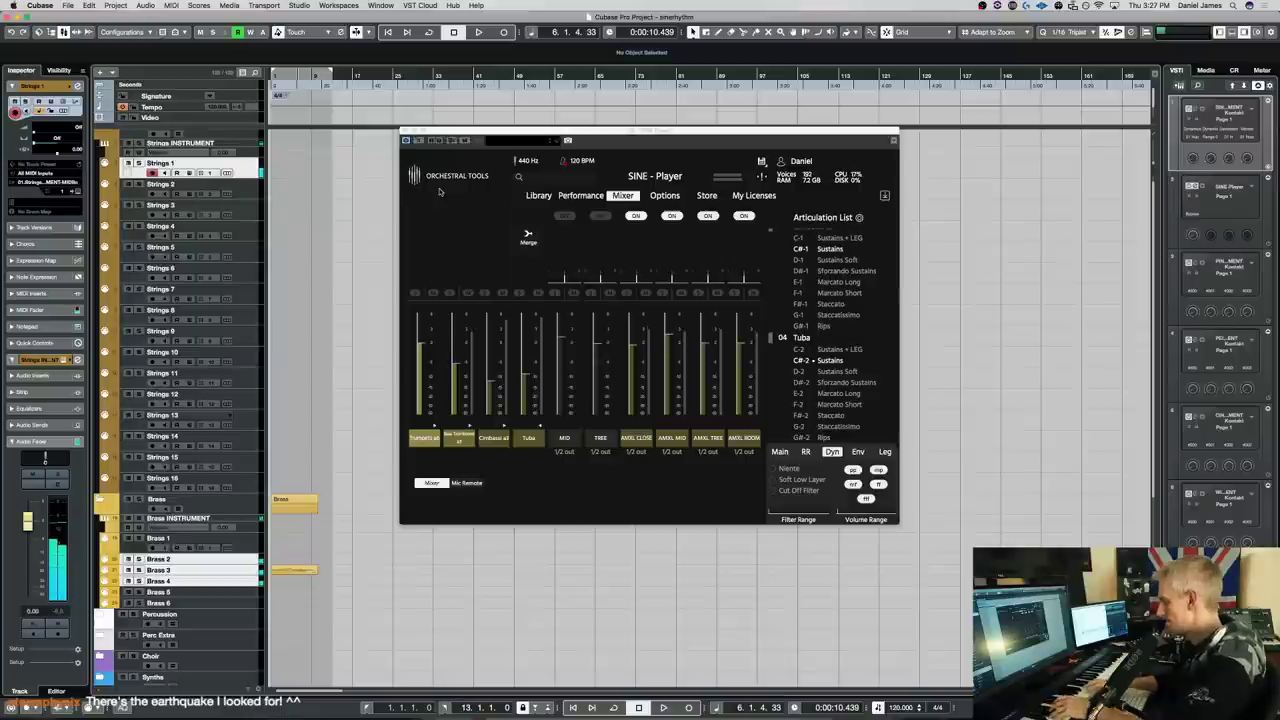
Audition the low brass layer with Cimbassi a3, the Tuba and Bass Trombones a3 set to Marcato Long
click(827, 288)
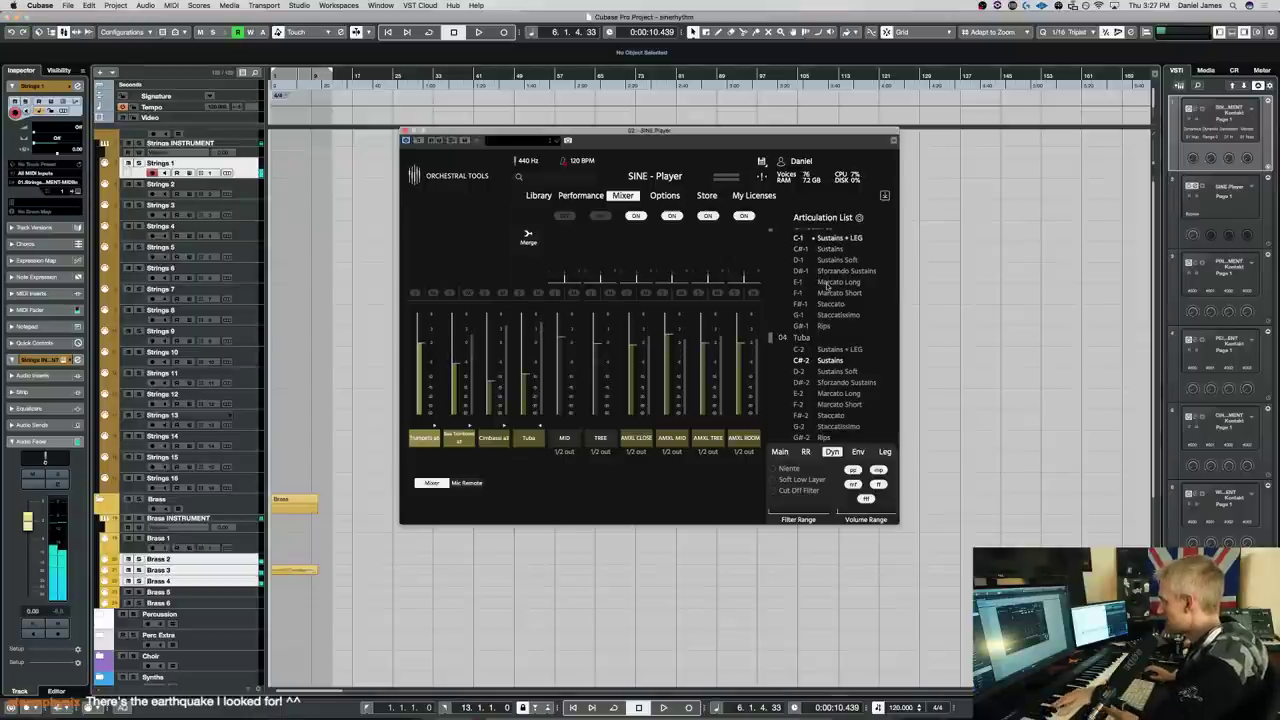
click(827, 288)
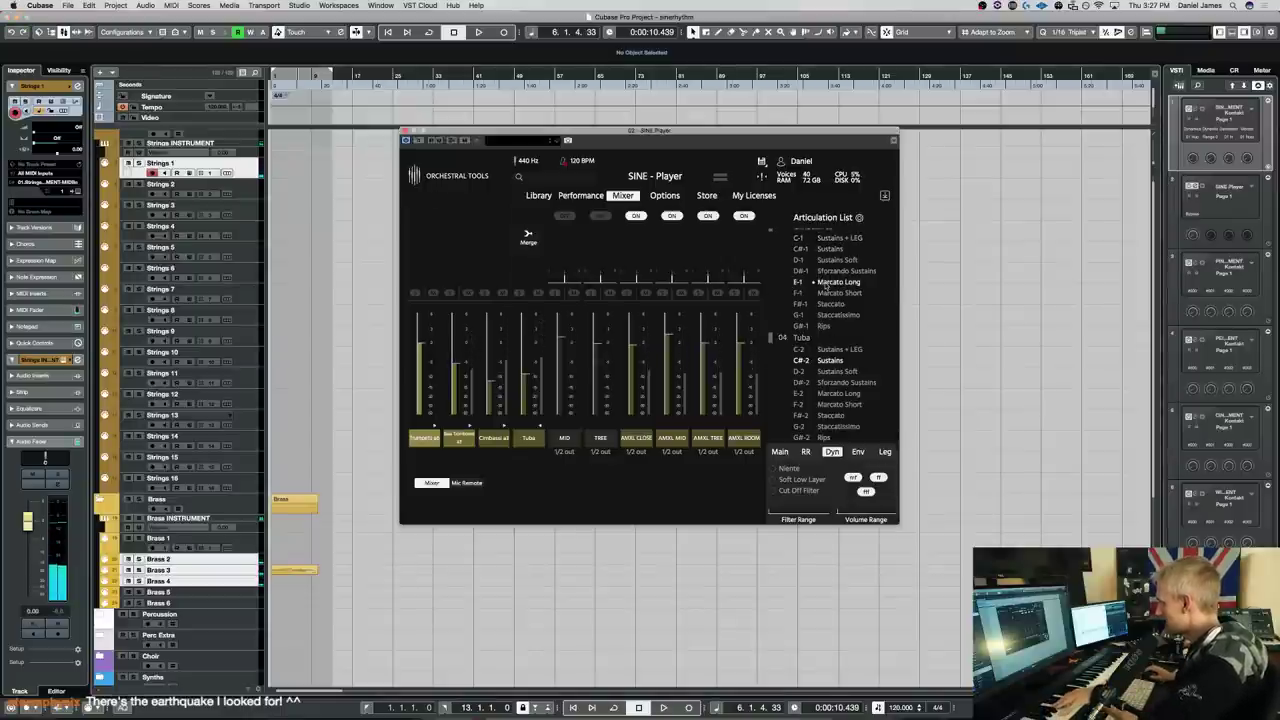
scroll(833, 382, up, 5)
click(842, 398)
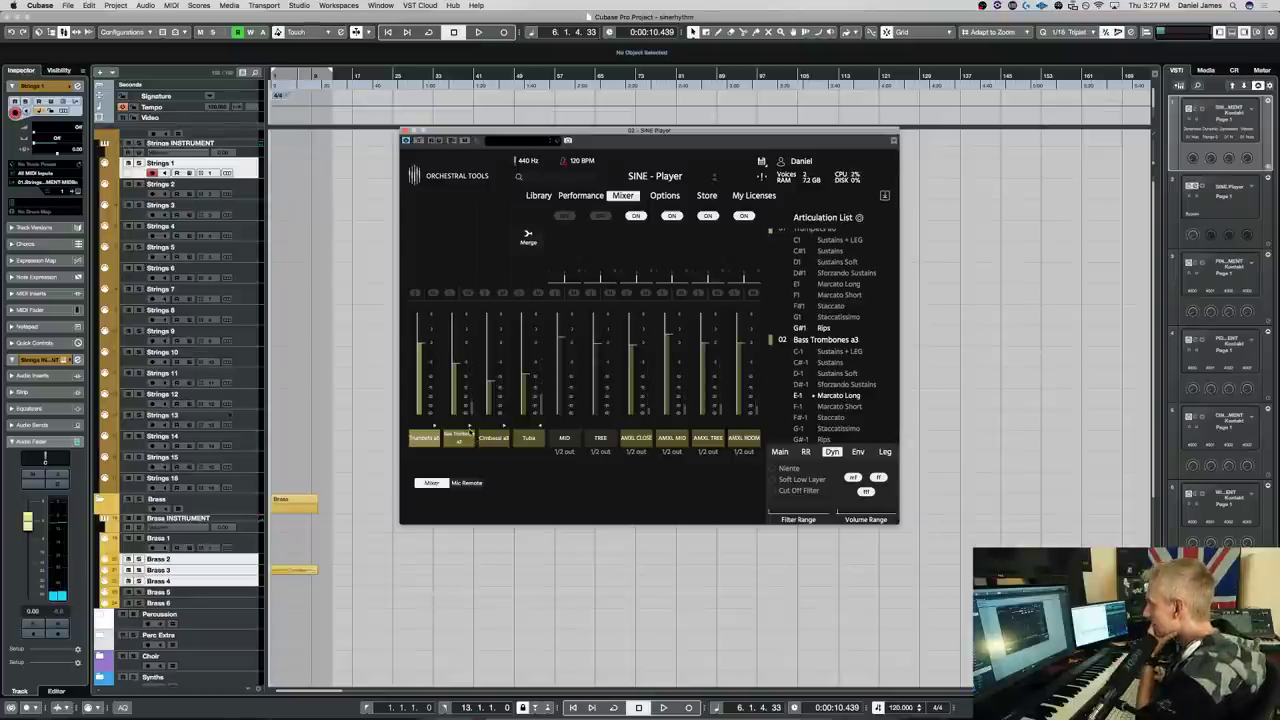
Turn on Bass Trombones a3's AMXL ROOM mic and check Cimbassi a3's mic channels in the mixer
click(466, 432)
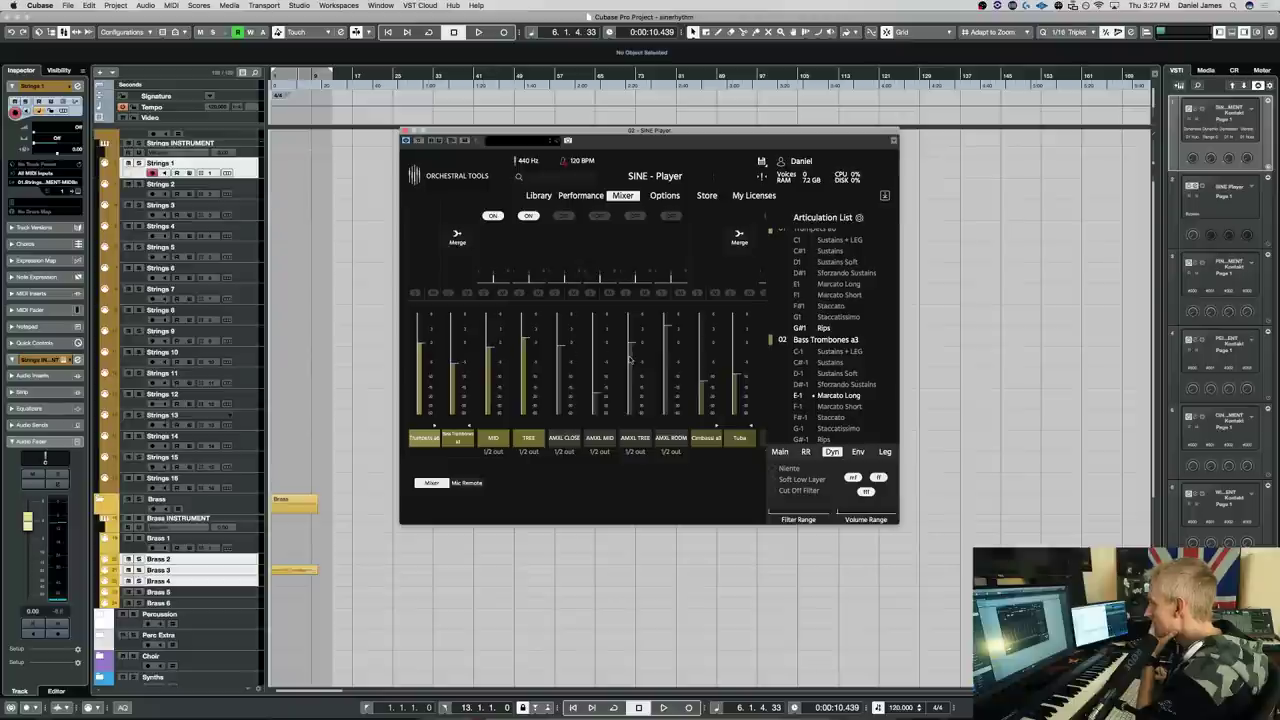
click(671, 217)
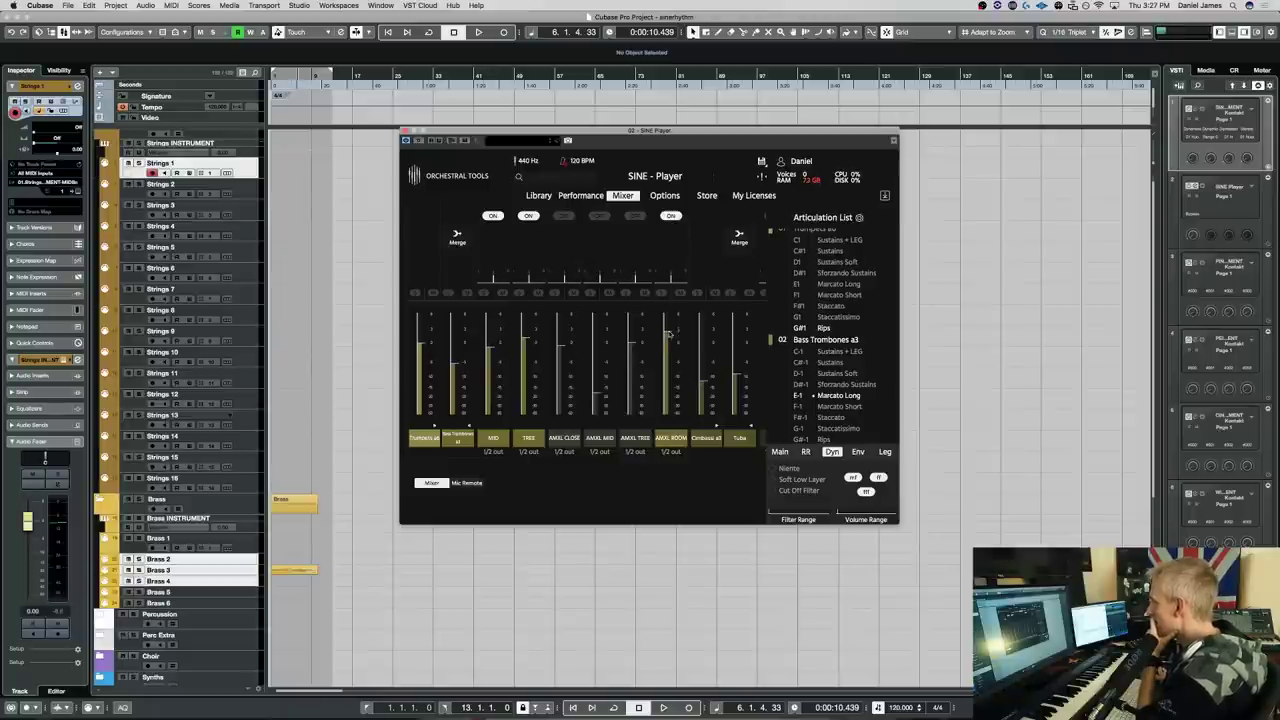
click(468, 427)
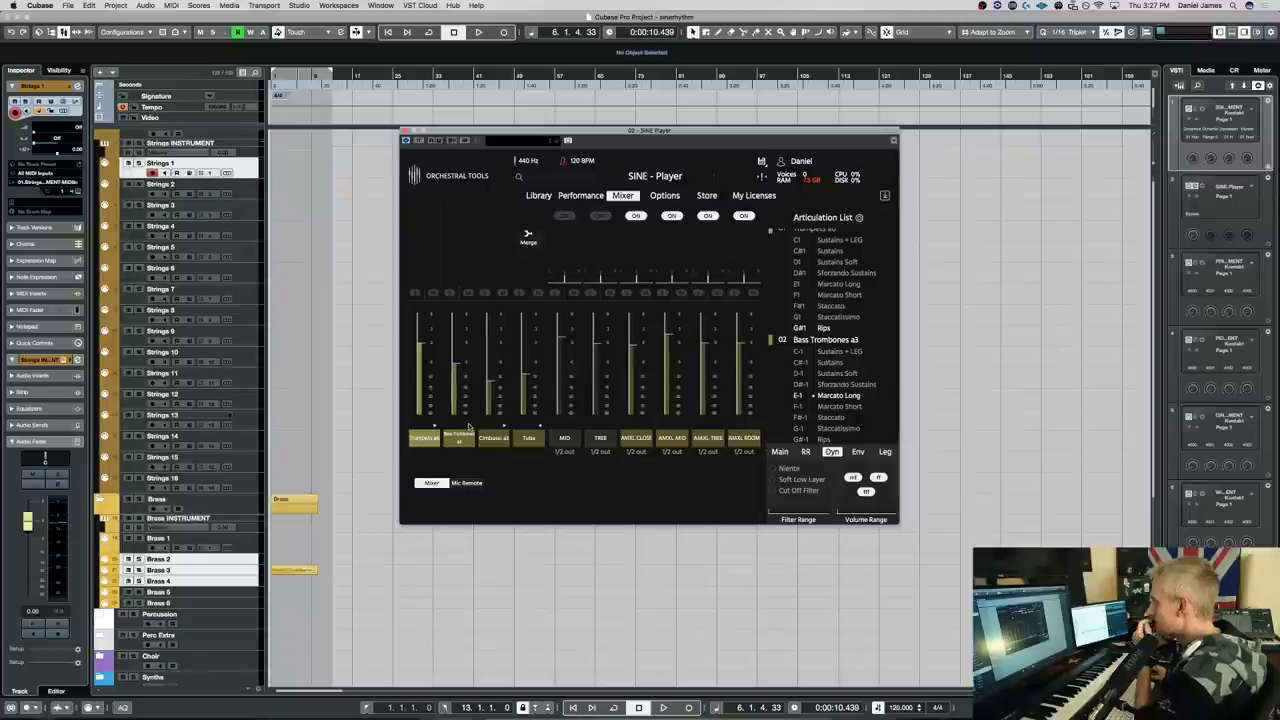
click(501, 426)
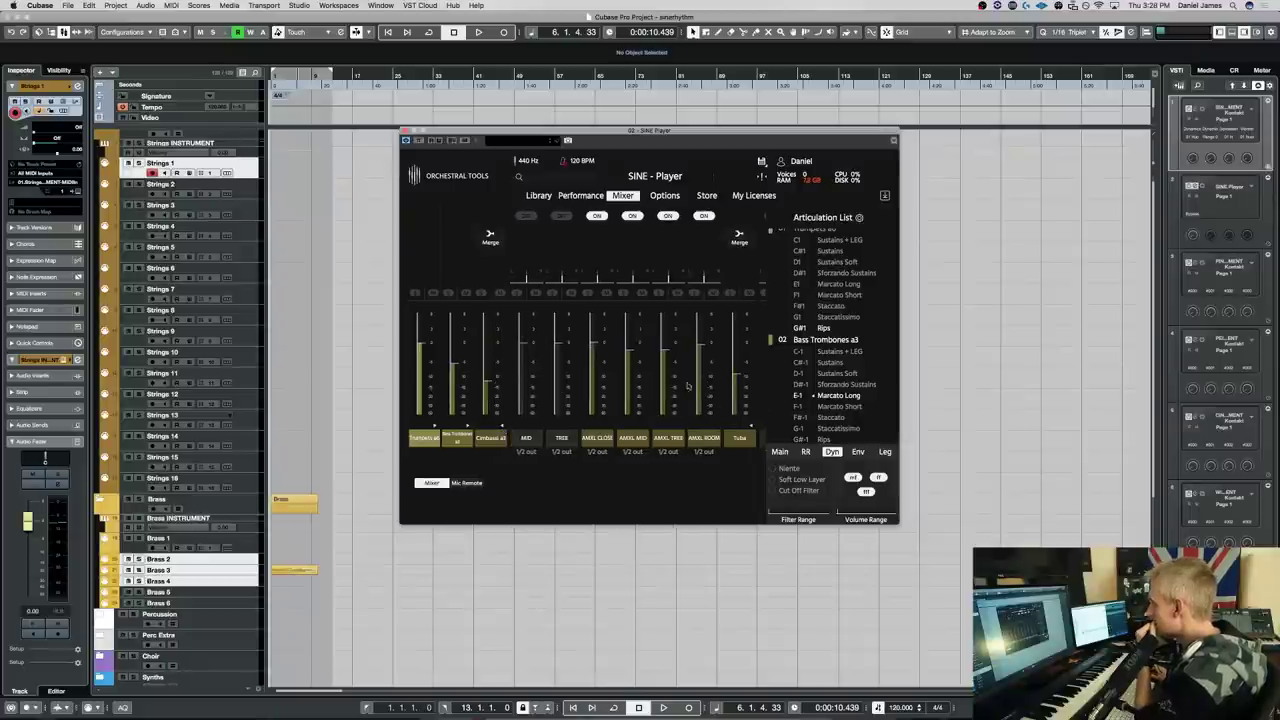
click(502, 428)
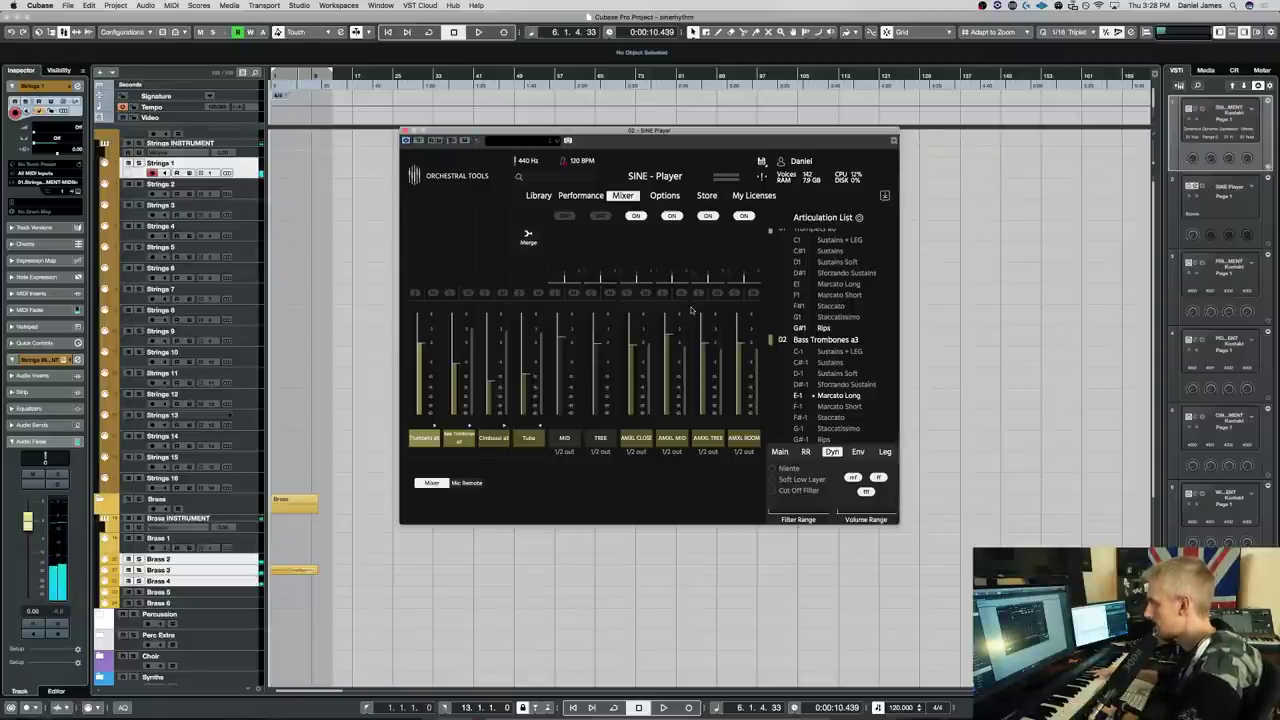
Disable record on Strings 1 and audition the low brass layer with Cimbassi a3 and Bass Trombones a3 on Marcato Short
click(152, 177)
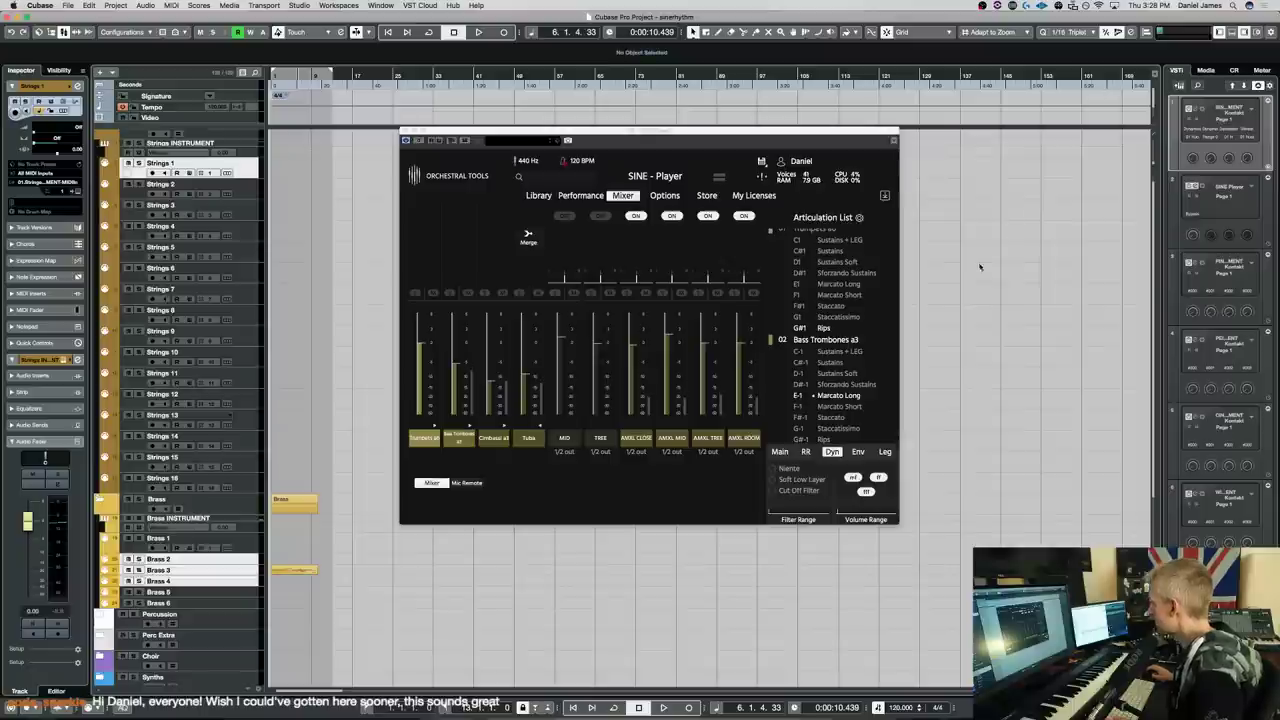
scroll(834, 342, down, 5)
scroll(834, 342, up, 2)
scroll(839, 357, down, 2)
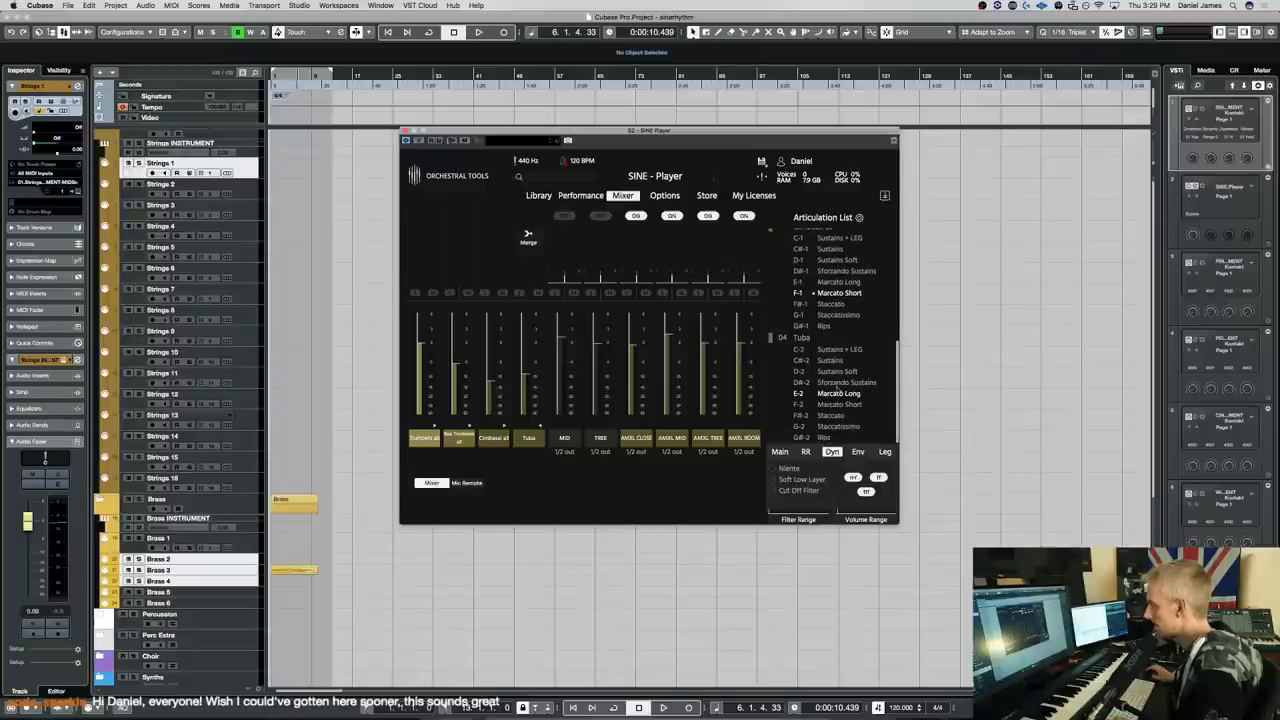
scroll(836, 322, up, 5)
click(836, 306)
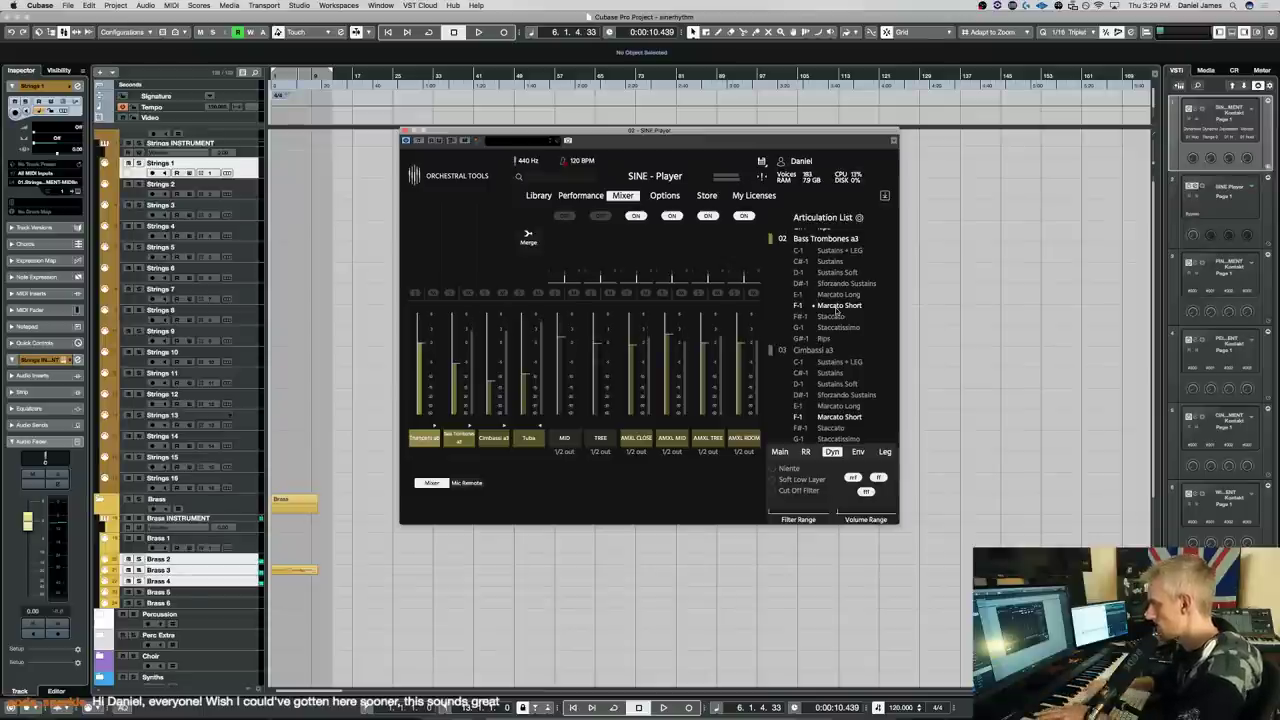
Audition Bass Trombones a3, Cimbassi a3 and the Tuba together with the Staccato articulation
click(840, 316)
scroll(848, 425, down, 3)
click(843, 415)
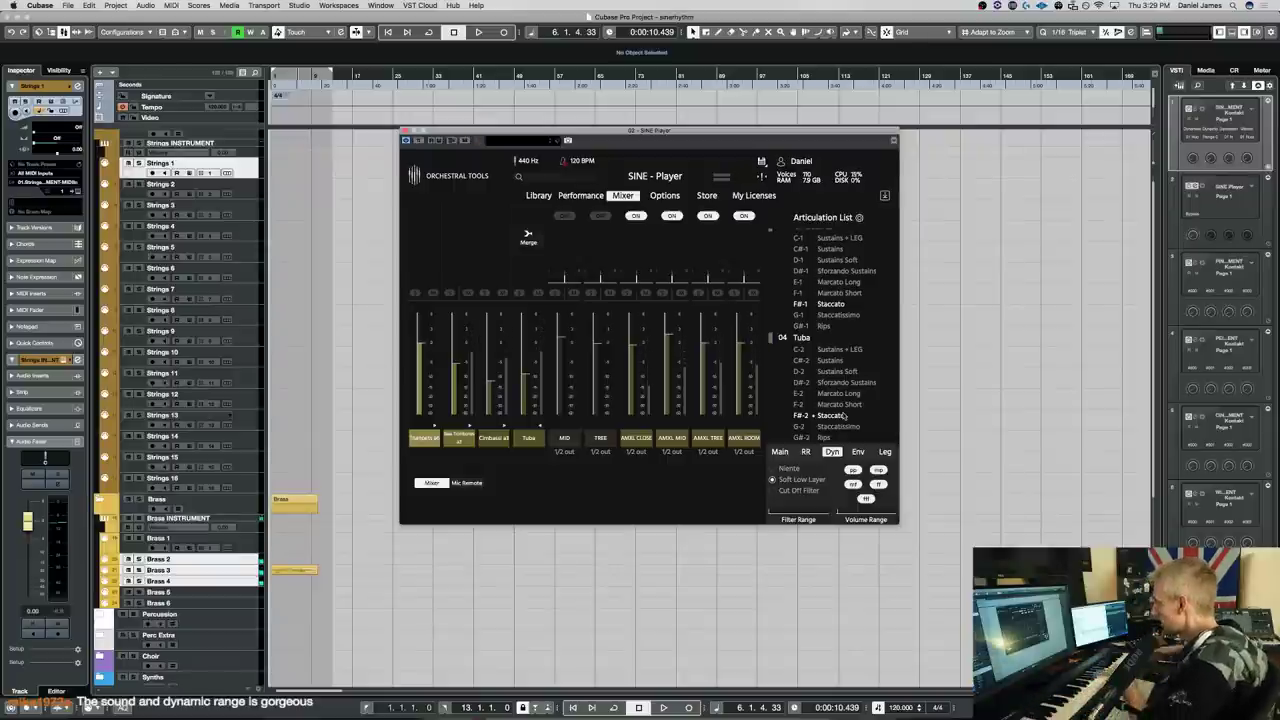
Switch the Tuba, Cimbassi a3 and Bass Trombones a3 to Staccatissimo and audition them together
click(848, 427)
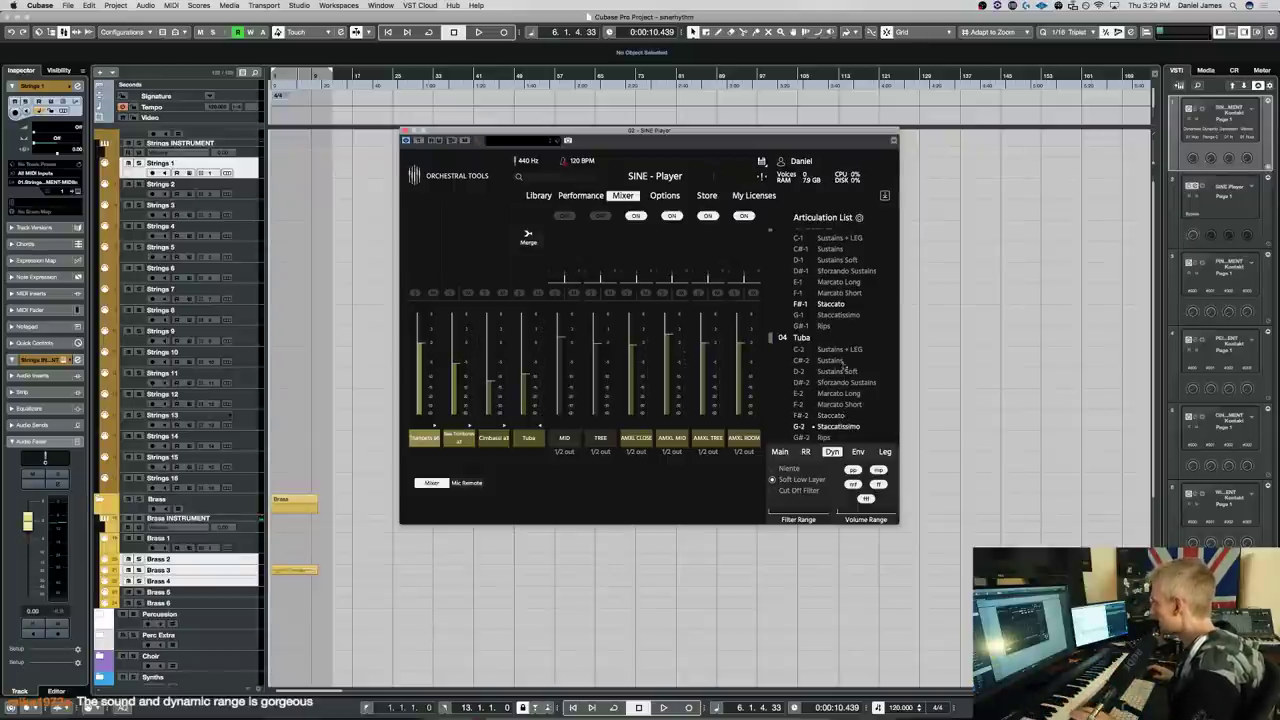
click(840, 316)
scroll(840, 300, up, 2)
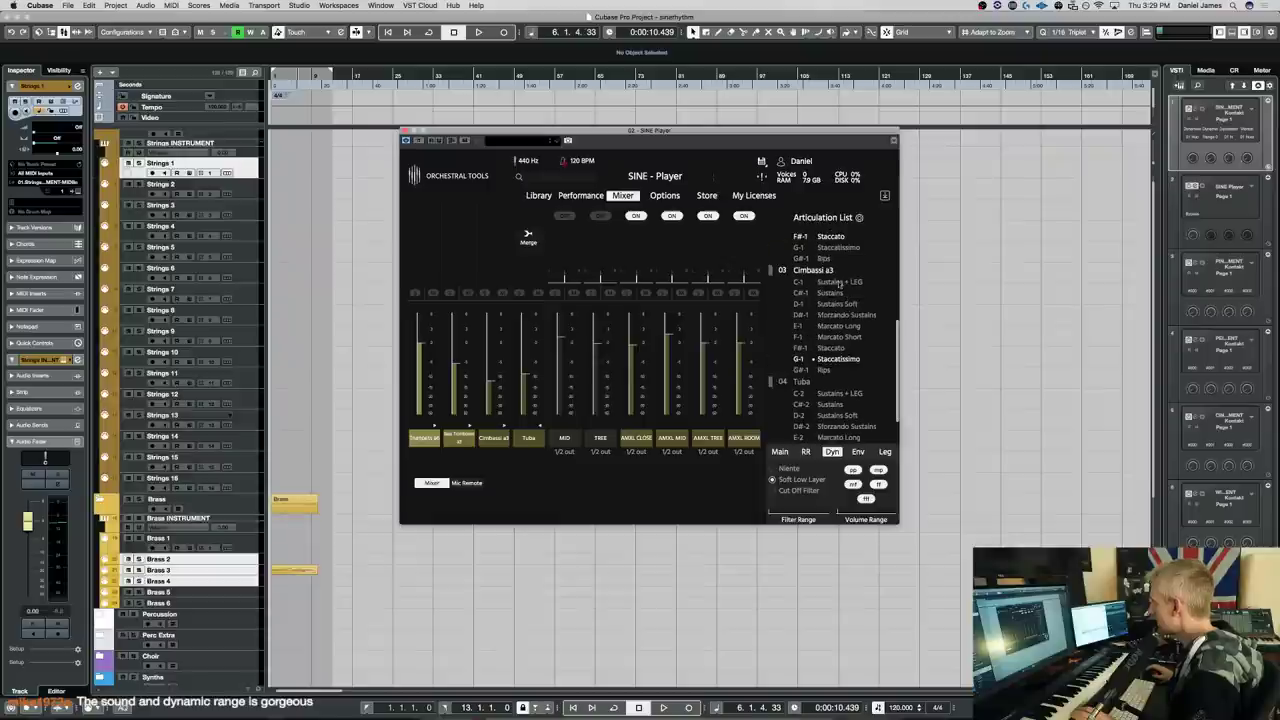
click(830, 249)
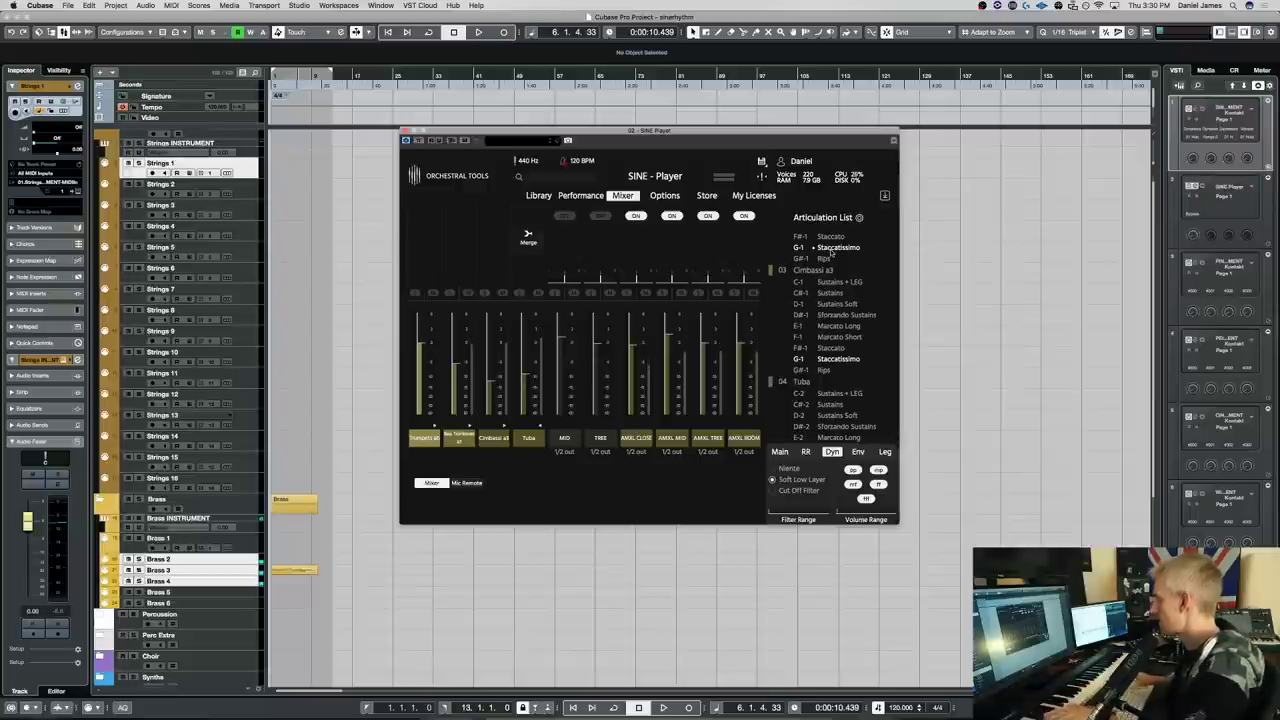
Select only the Brass 4 track and audition the Tuba's Sustains + LEG, Sustains Soft, Rips and Marcato Long articulations
click(246, 580)
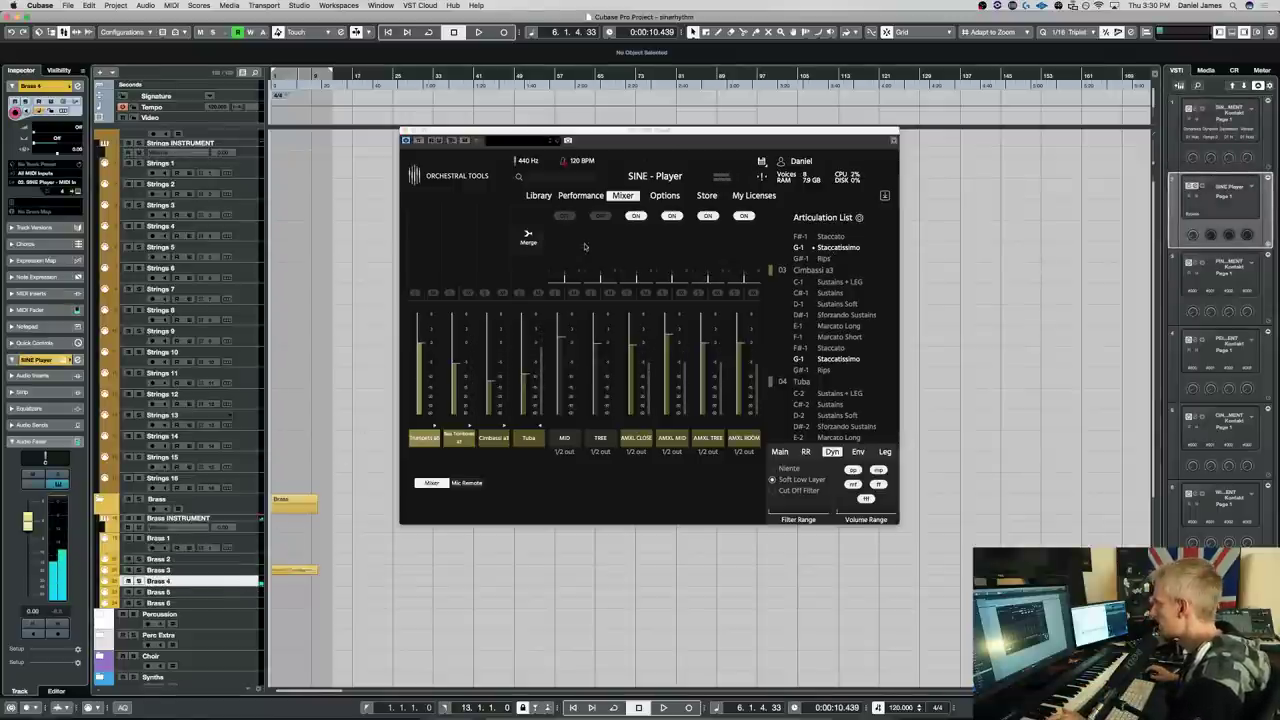
scroll(838, 390, down, 1)
click(837, 390)
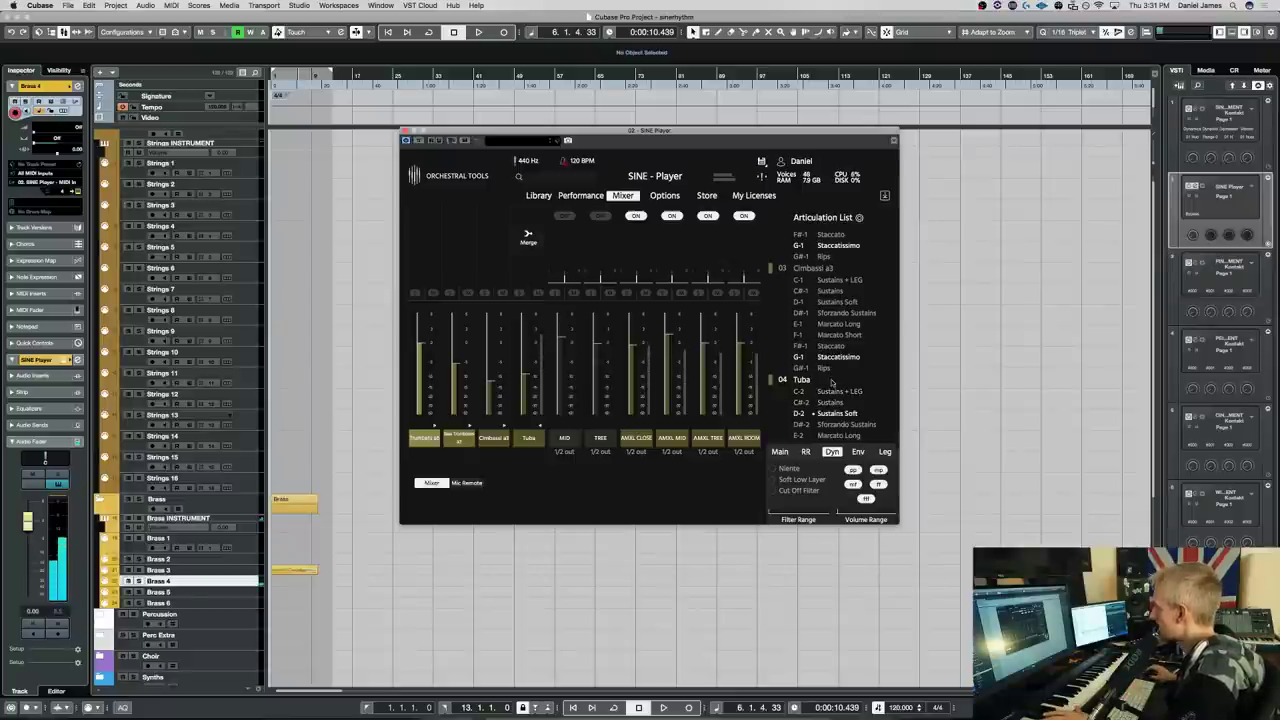
scroll(840, 380, down, 2)
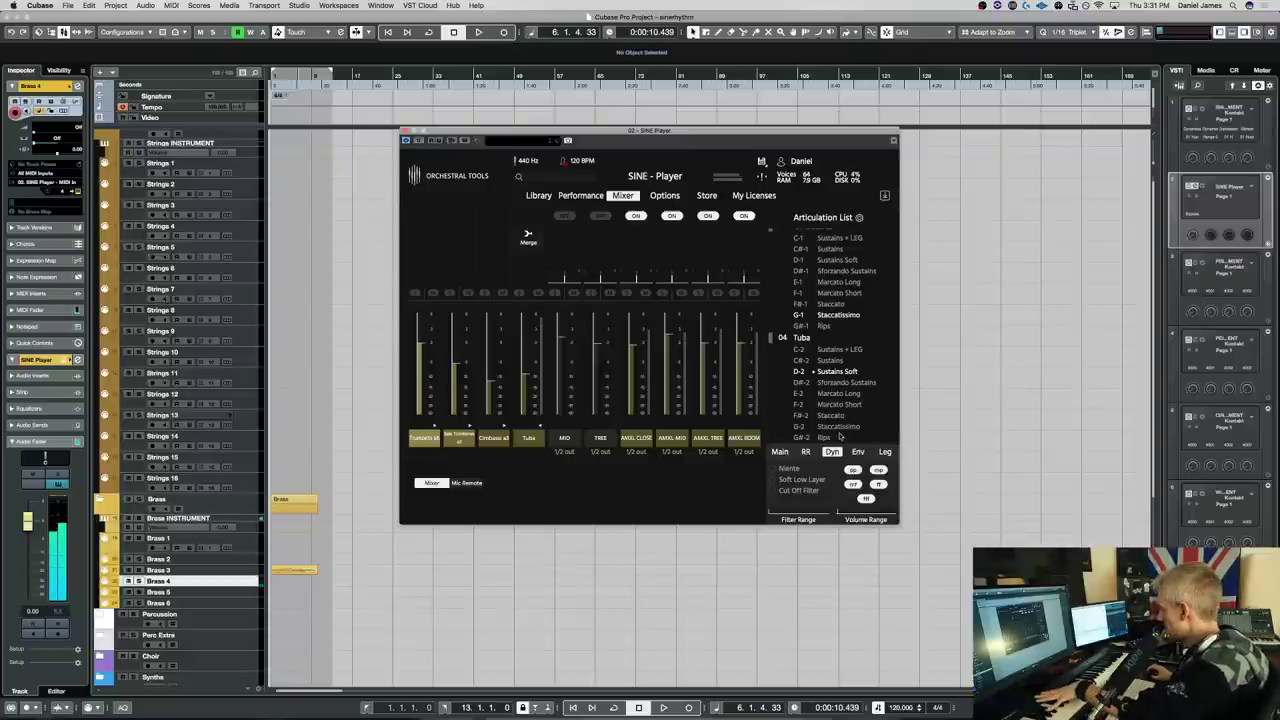
click(841, 438)
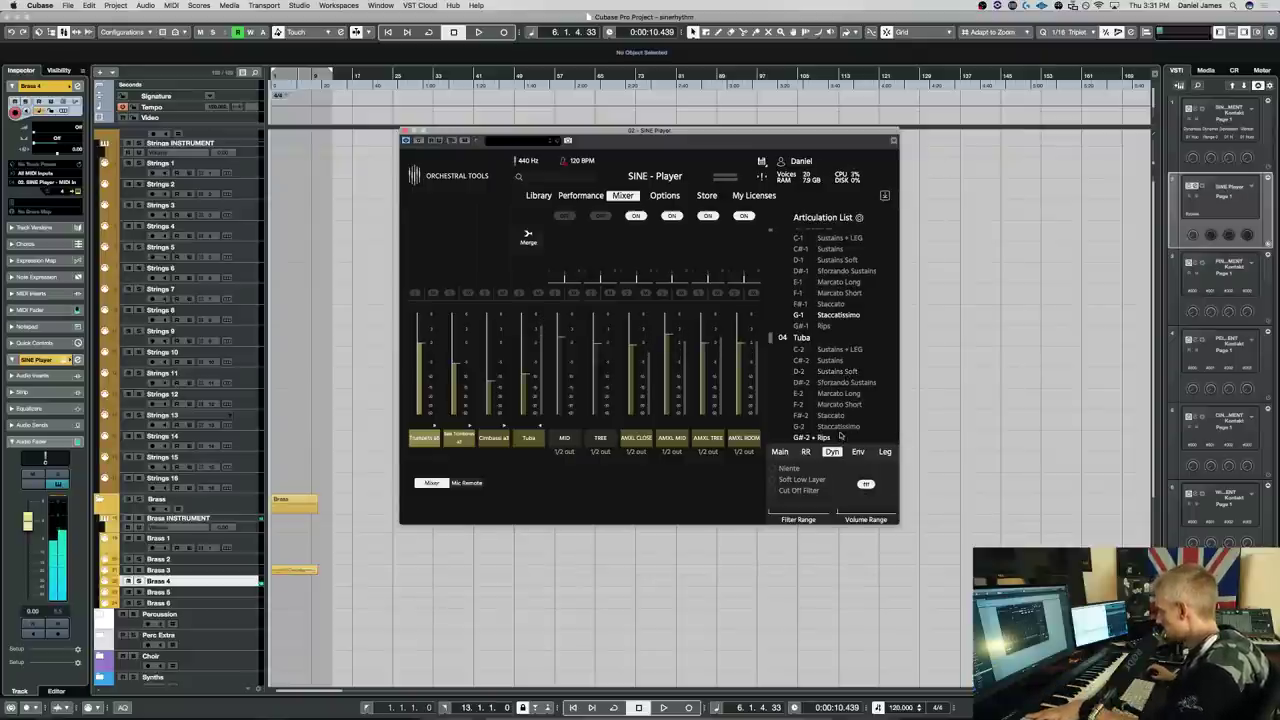
click(836, 395)
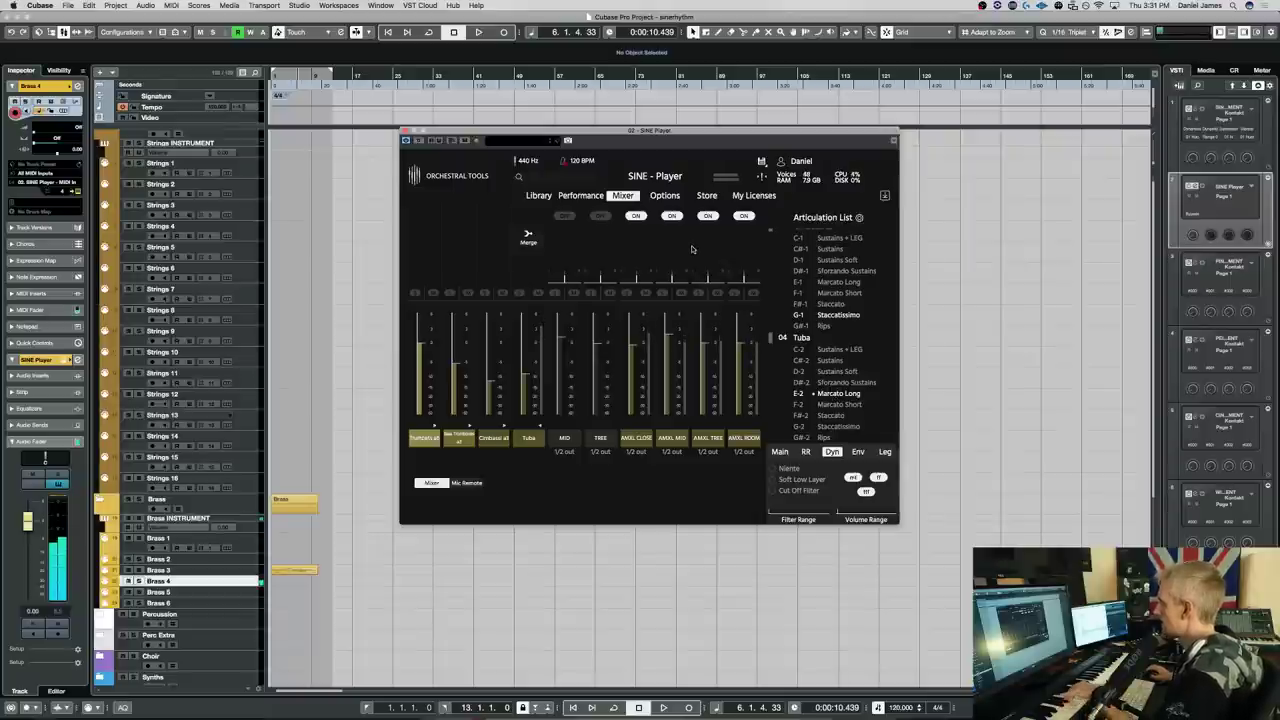
Load Horns a4 from Junkie XL Brass's French Horns in place of Trumpets a6, and move the Brass 3 MIDI part to Brass 1
click(579, 196)
click(538, 196)
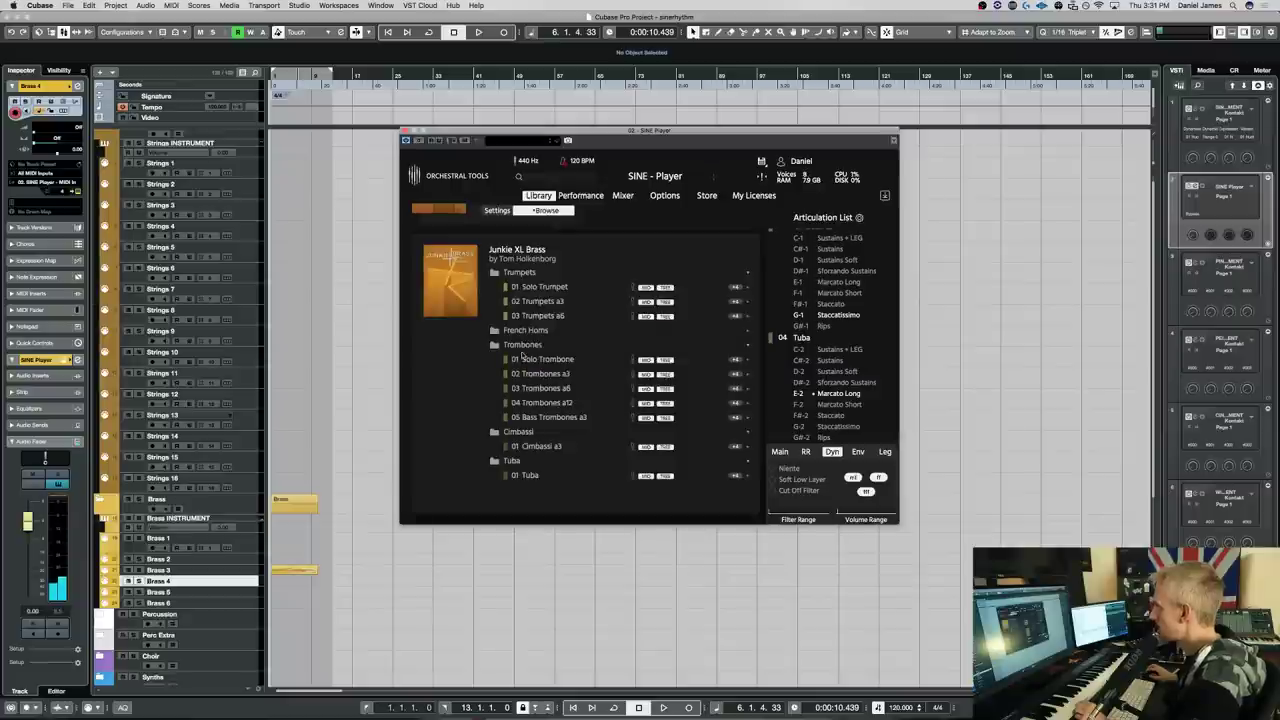
click(527, 330)
scroll(600, 380, up, 1)
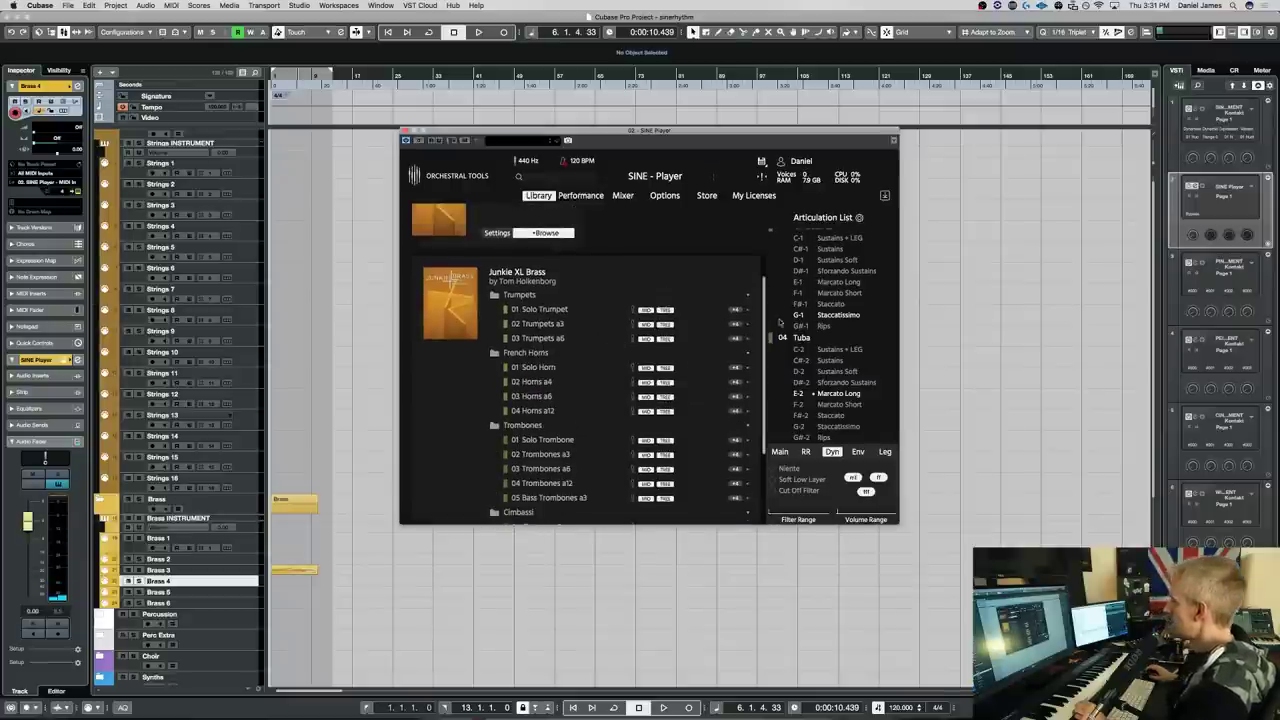
scroll(795, 313, up, 3)
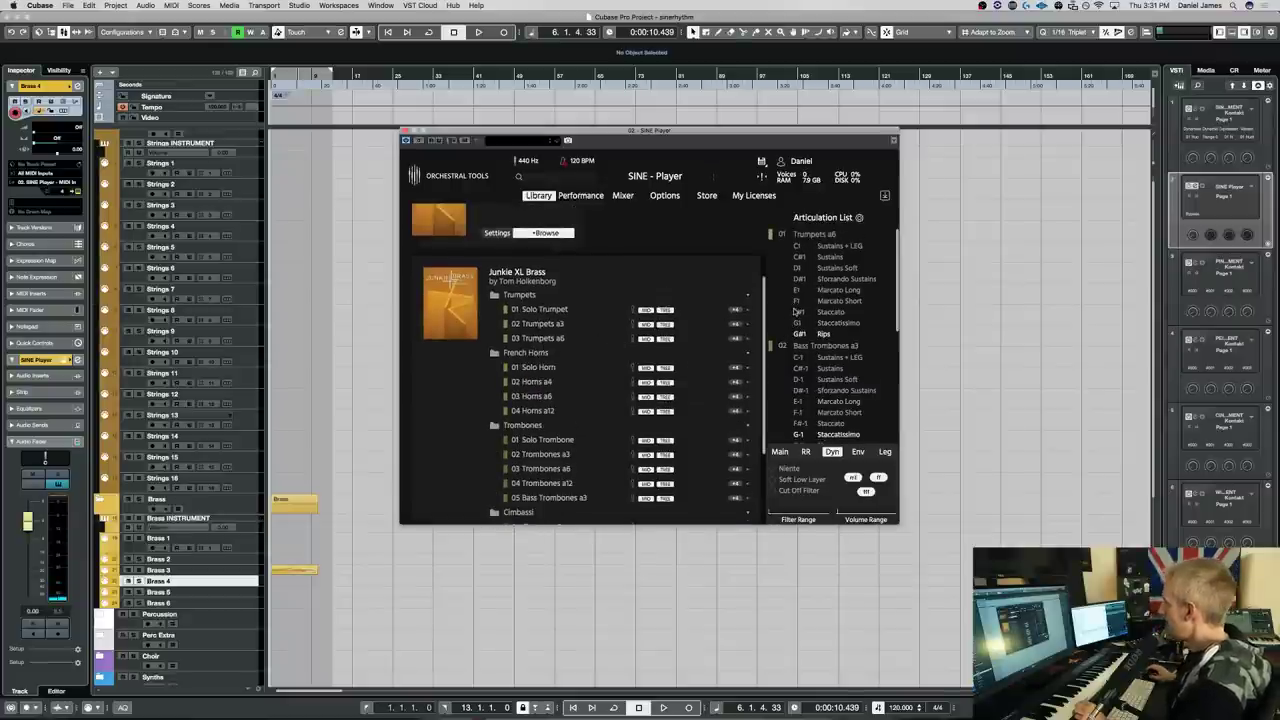
double_click(533, 382)
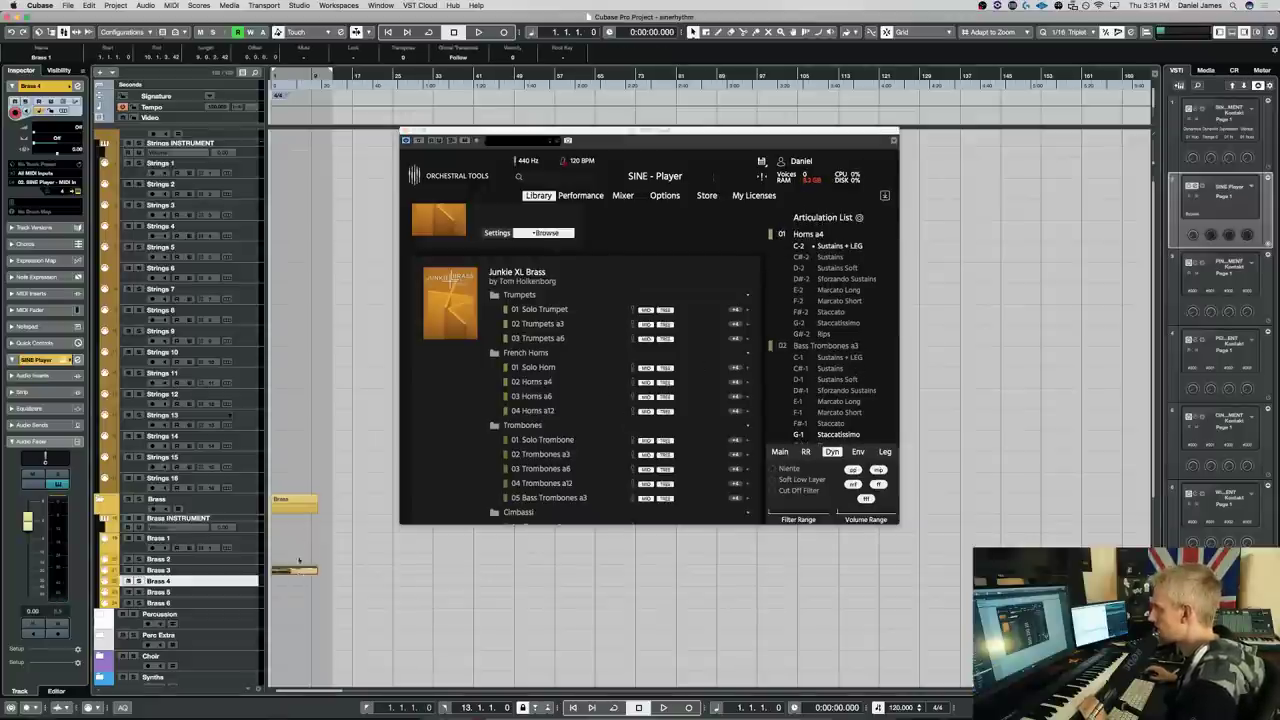
drag(300, 570, 298, 546)
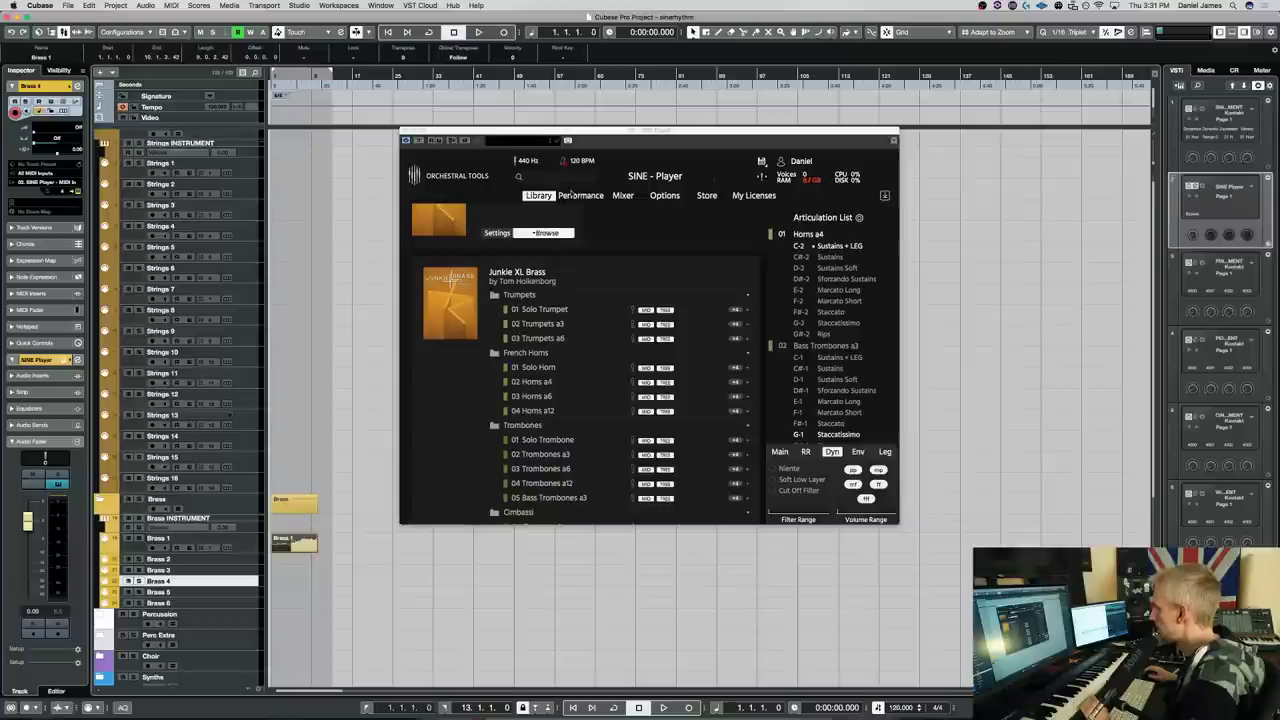
Shift Horns a4's keyswitches to start at C0, and transpose all the Brass 1 part's notes up one octave
click(579, 195)
drag(441, 469, 569, 471)
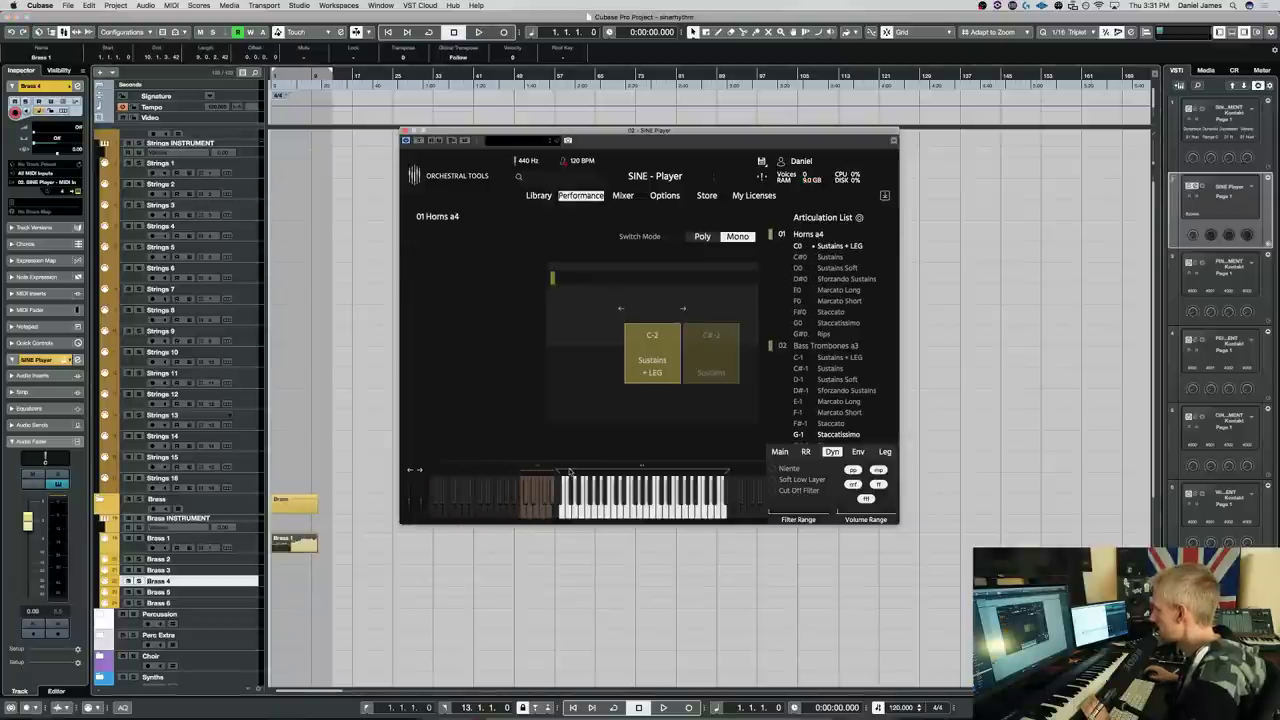
double_click(294, 543)
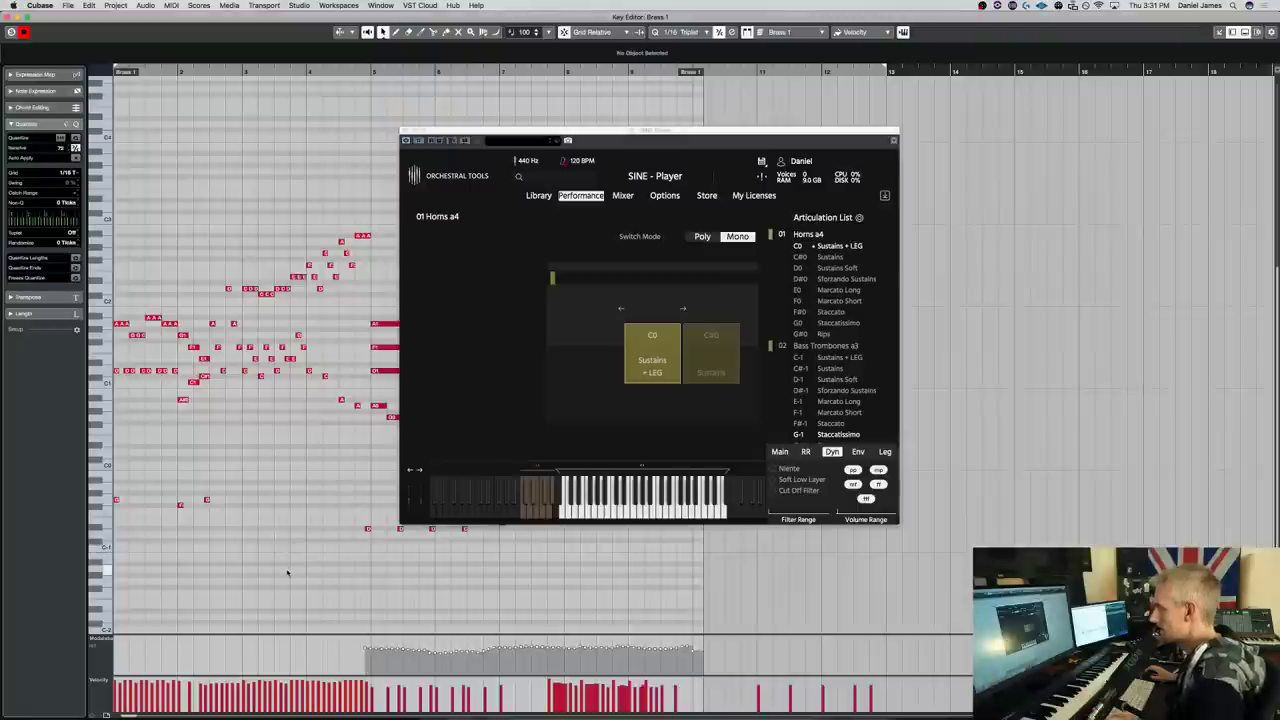
scroll(279, 560, down, 3)
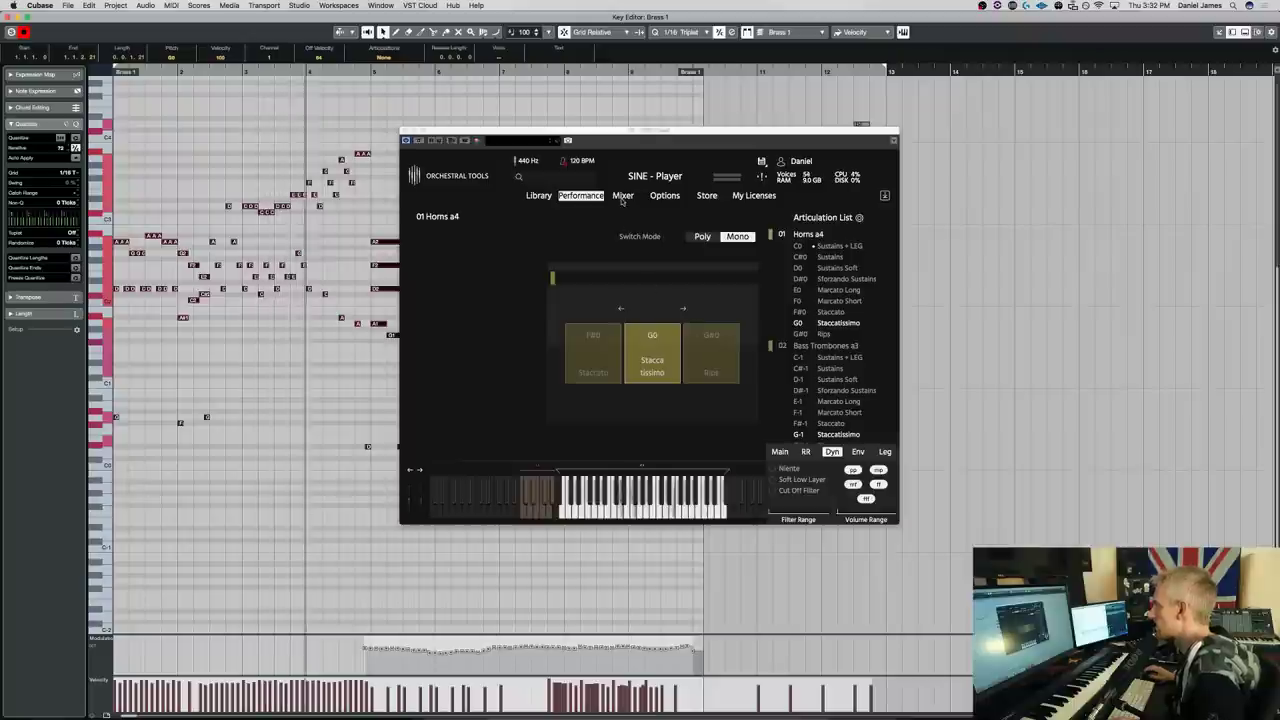
Load Solo Horn from French Horns in place of Horns a4 and shift its keyswitches to start at C0
drag(617, 164, 855, 187)
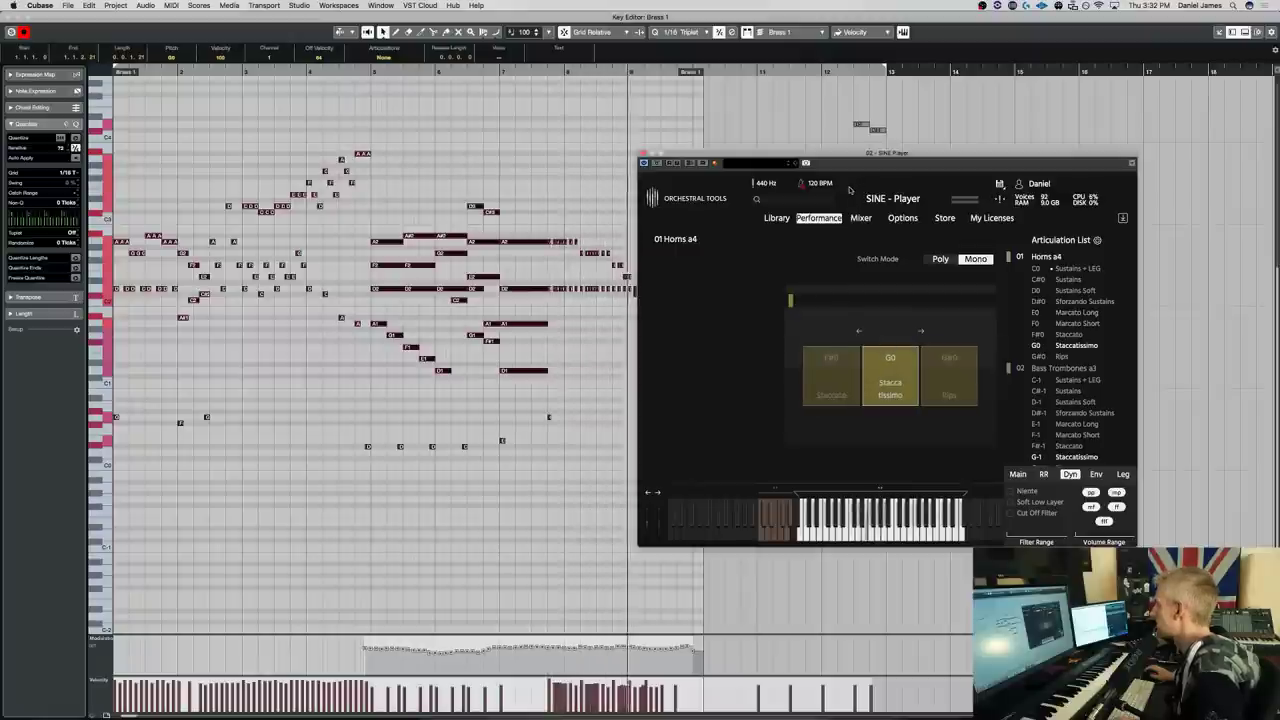
click(778, 217)
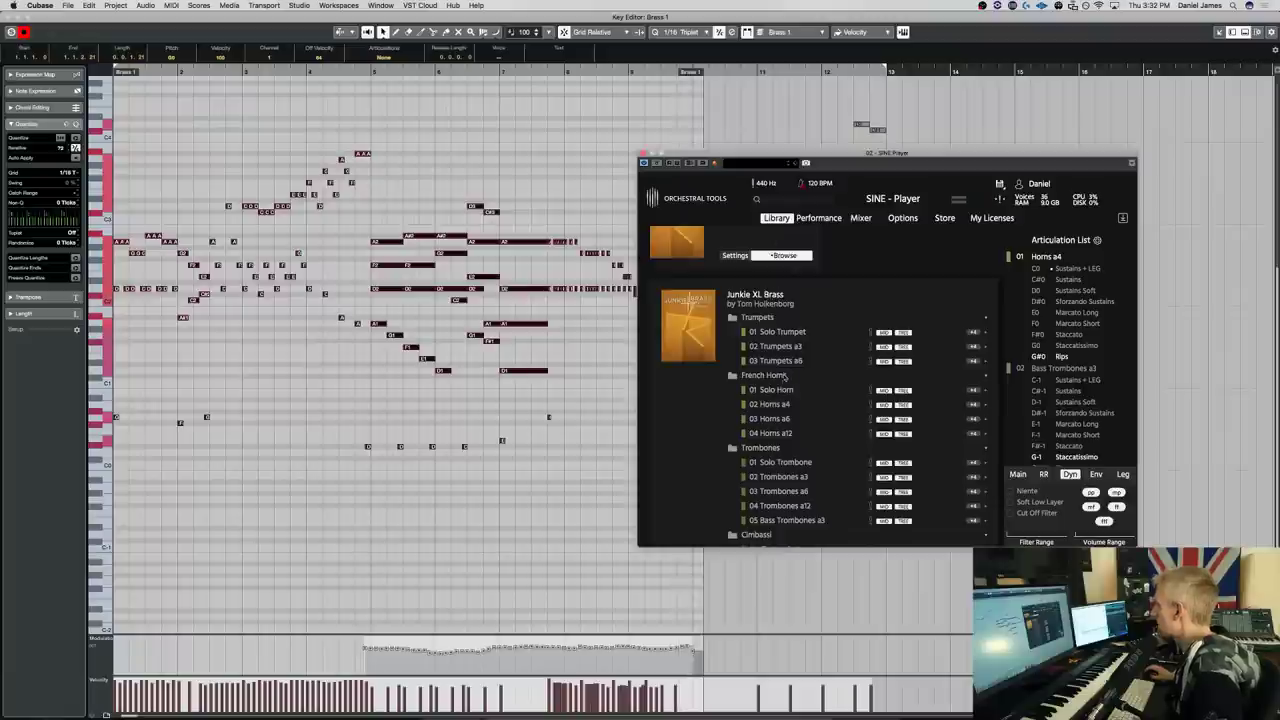
drag(781, 392, 1051, 276)
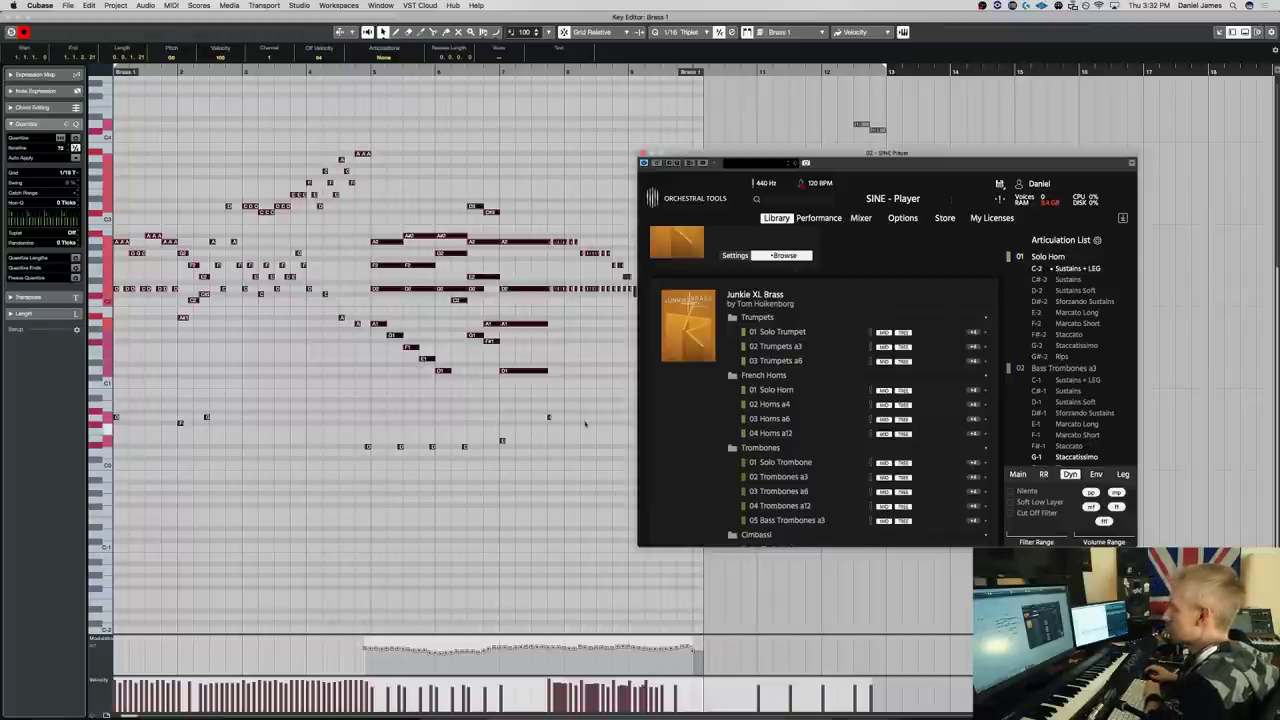
click(816, 218)
drag(689, 497, 797, 494)
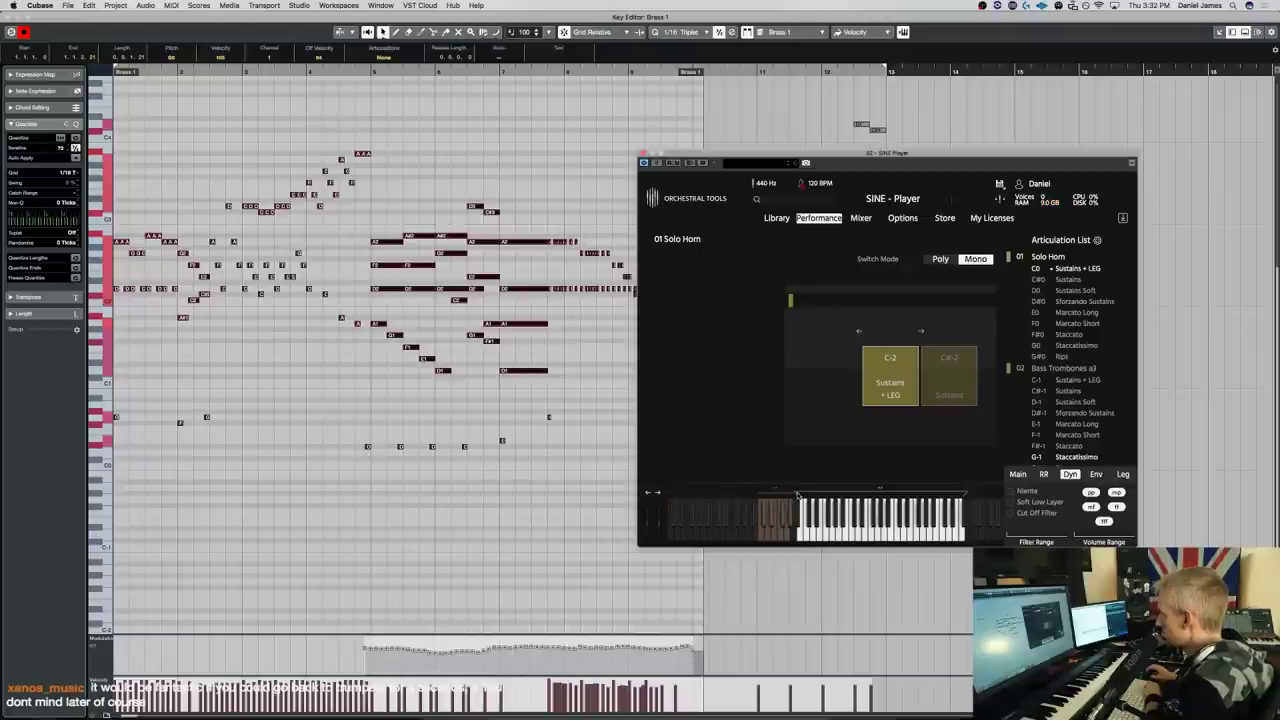
Audition Solo Horn with the Brass 1 part and inspect its individual mic channels in the mixer
click(415, 185)
key(space)
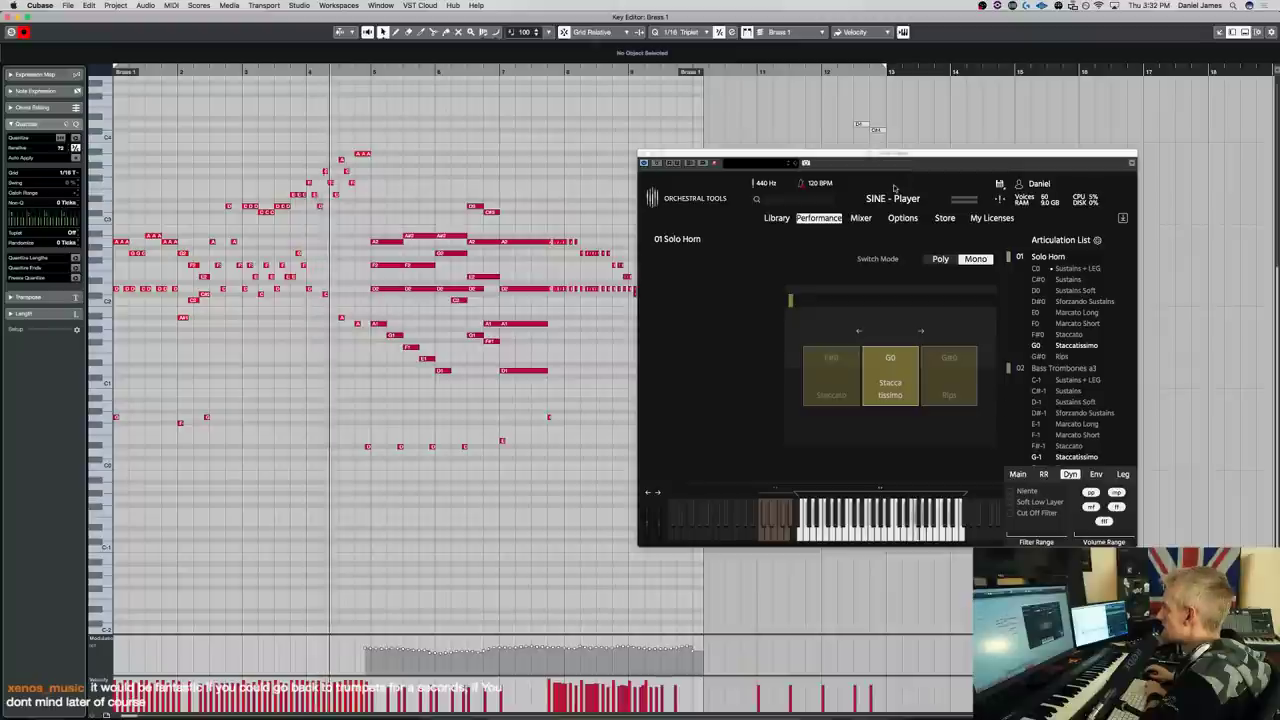
click(860, 218)
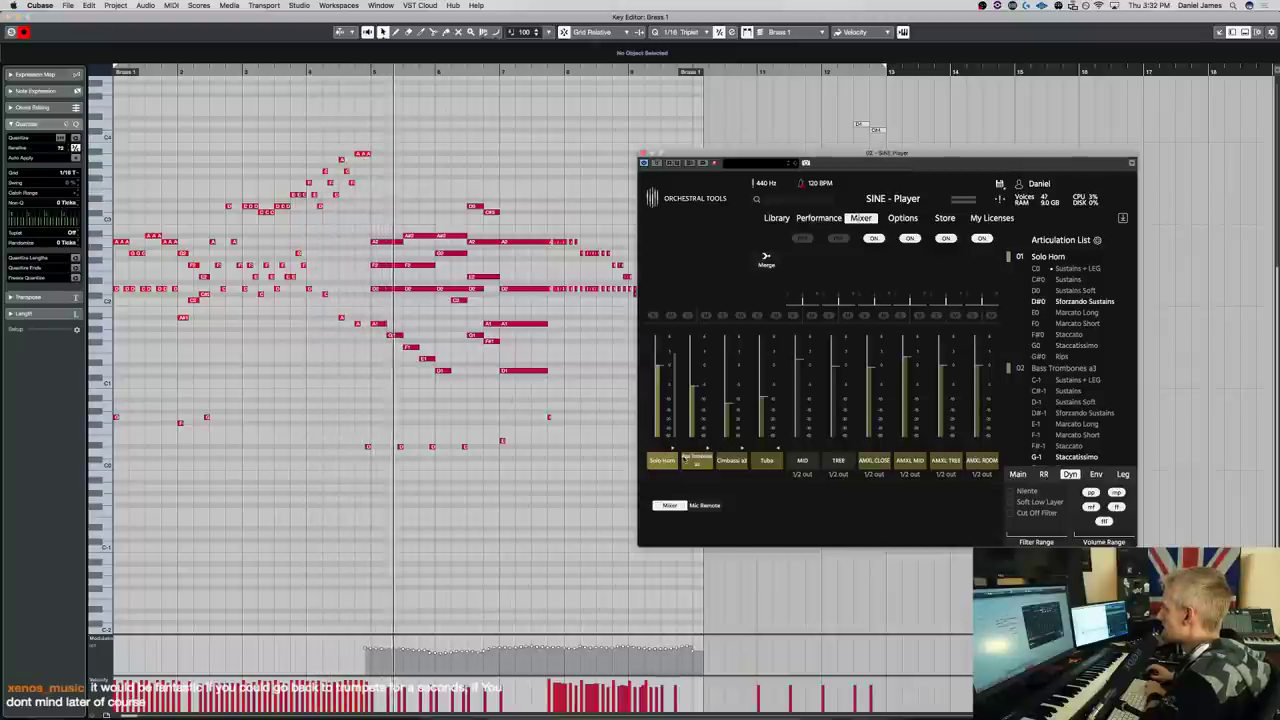
click(684, 457)
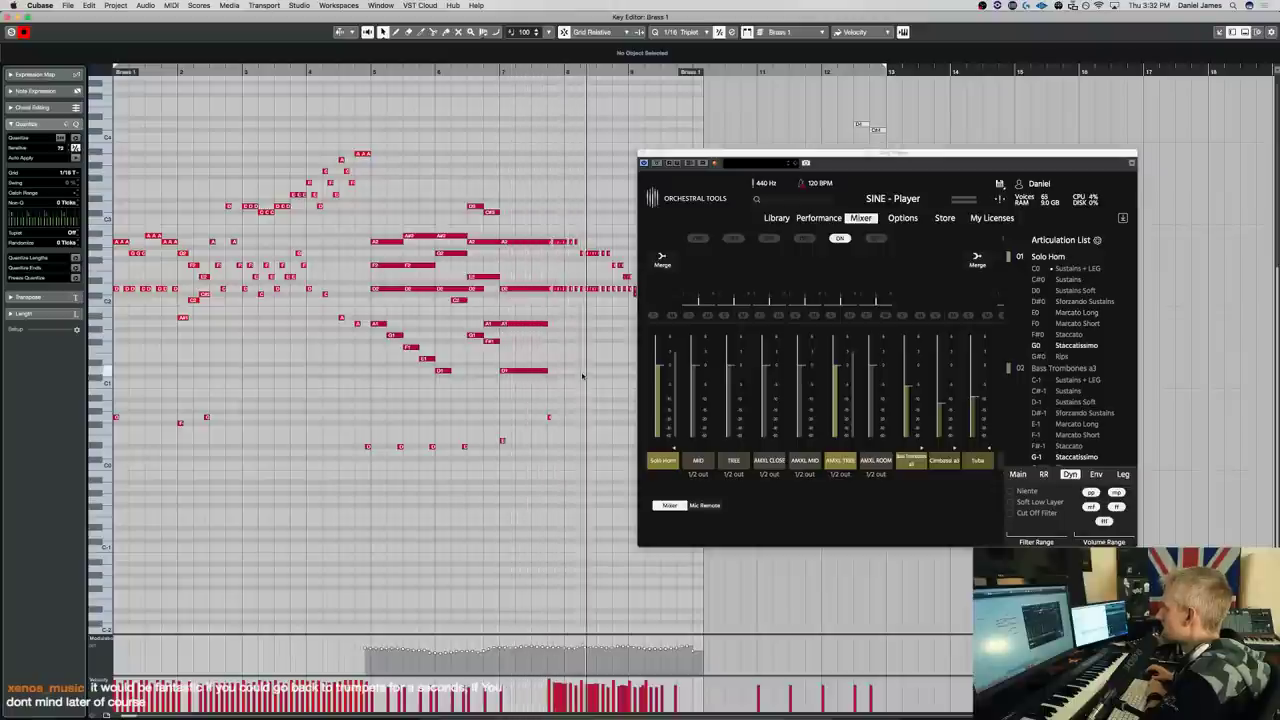
click(803, 217)
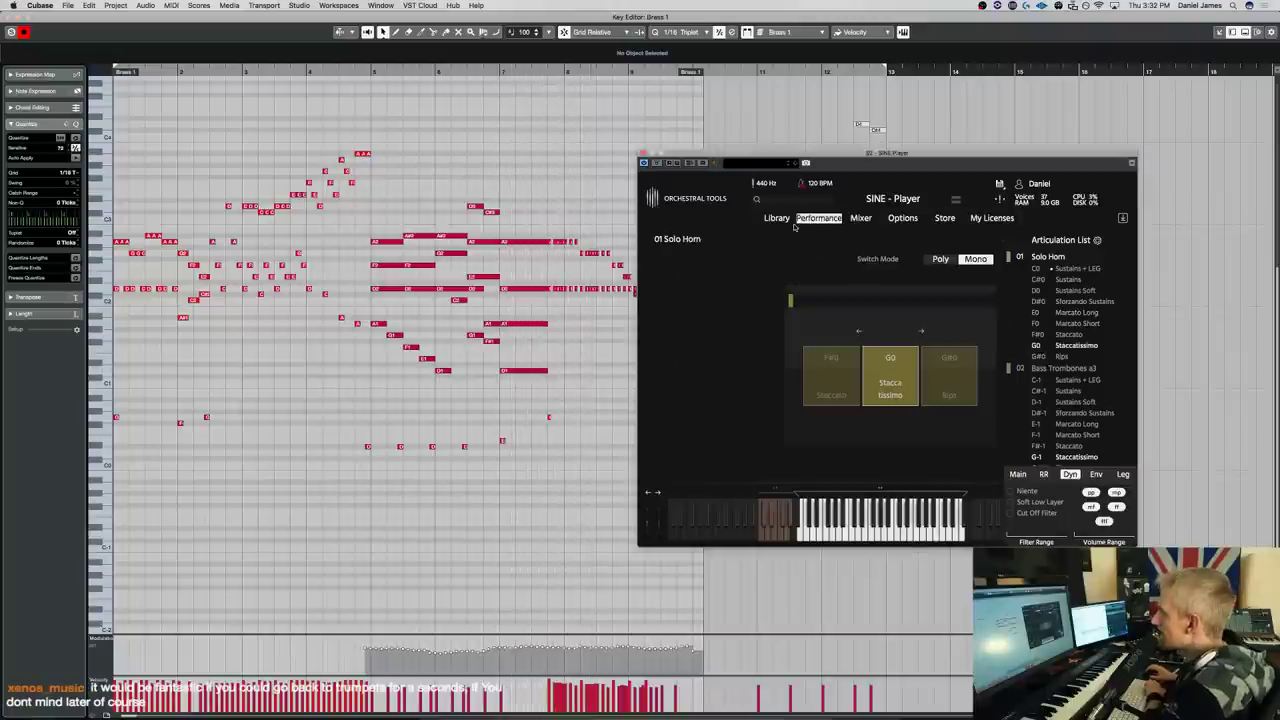
Load Trumpets a3 in place of Solo Horn and set its keyswitches to start at C0
click(777, 218)
drag(788, 348, 1053, 268)
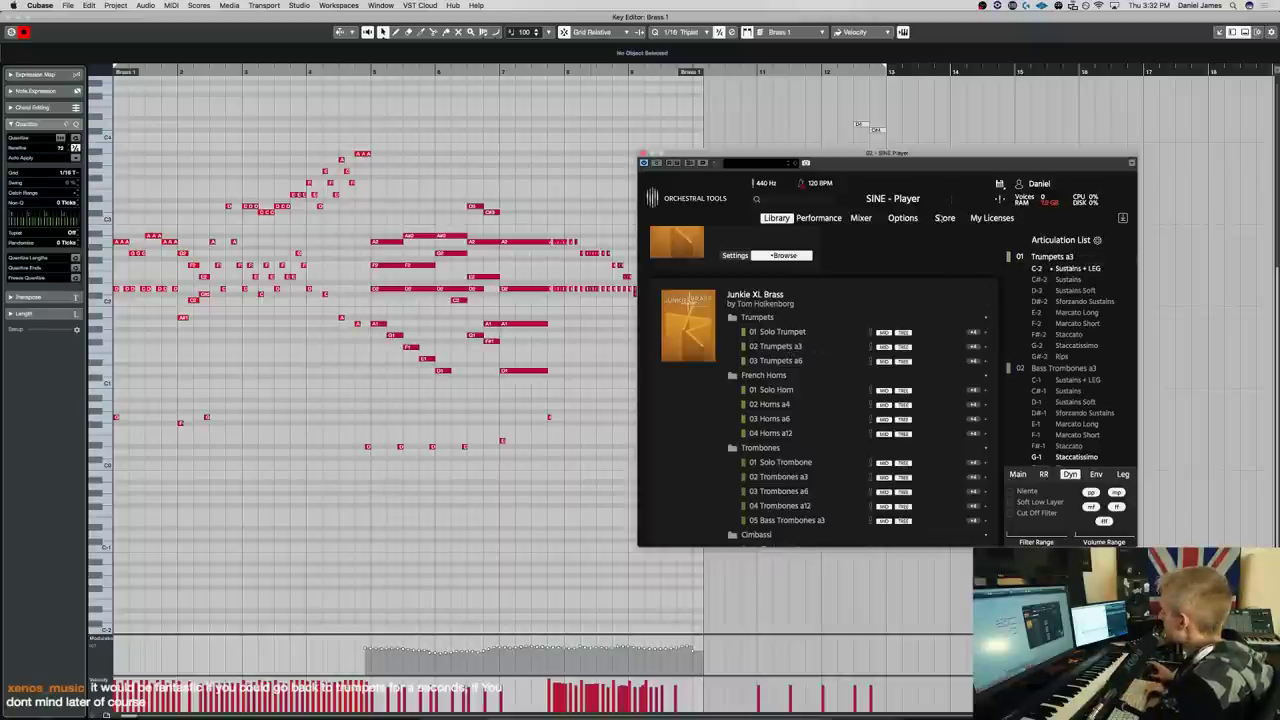
click(820, 219)
drag(712, 496, 845, 496)
drag(945, 502, 900, 499)
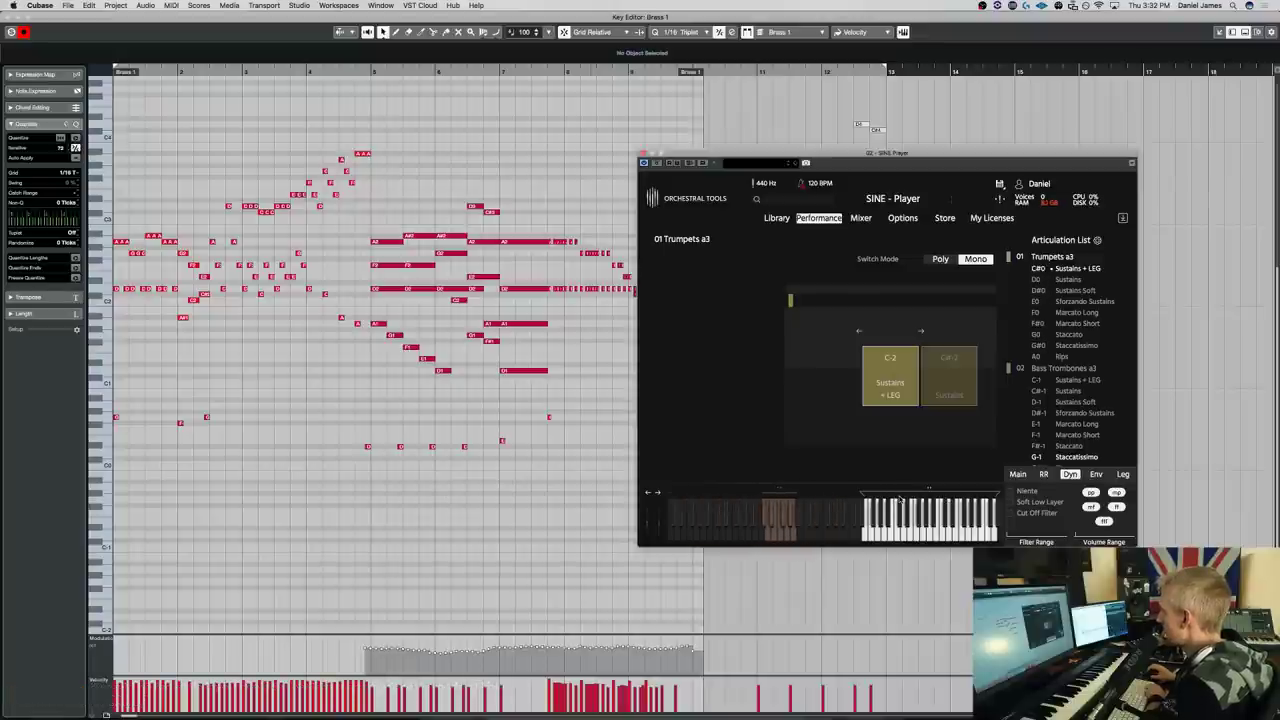
click(897, 500)
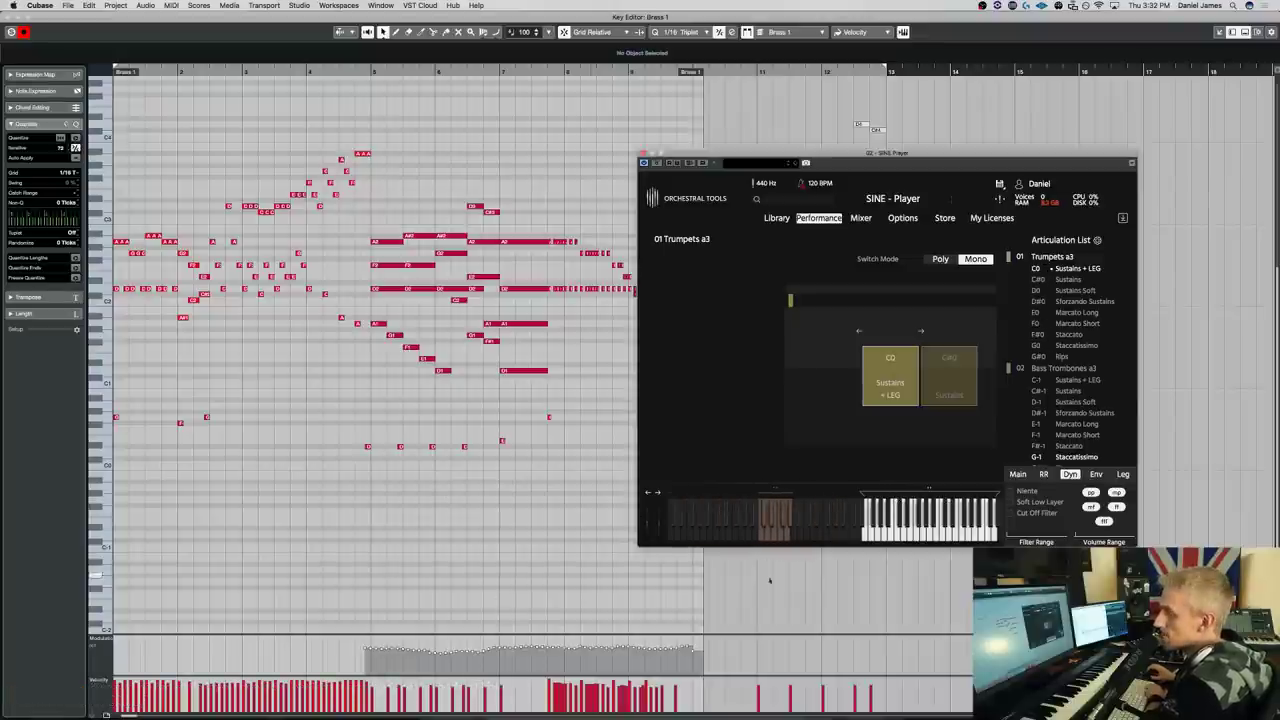
Transpose the Brass 1 part's musical notes up one octave, leaving out the low keyswitch notes, and audition them with Trumpets a3
drag(917, 163, 879, 86)
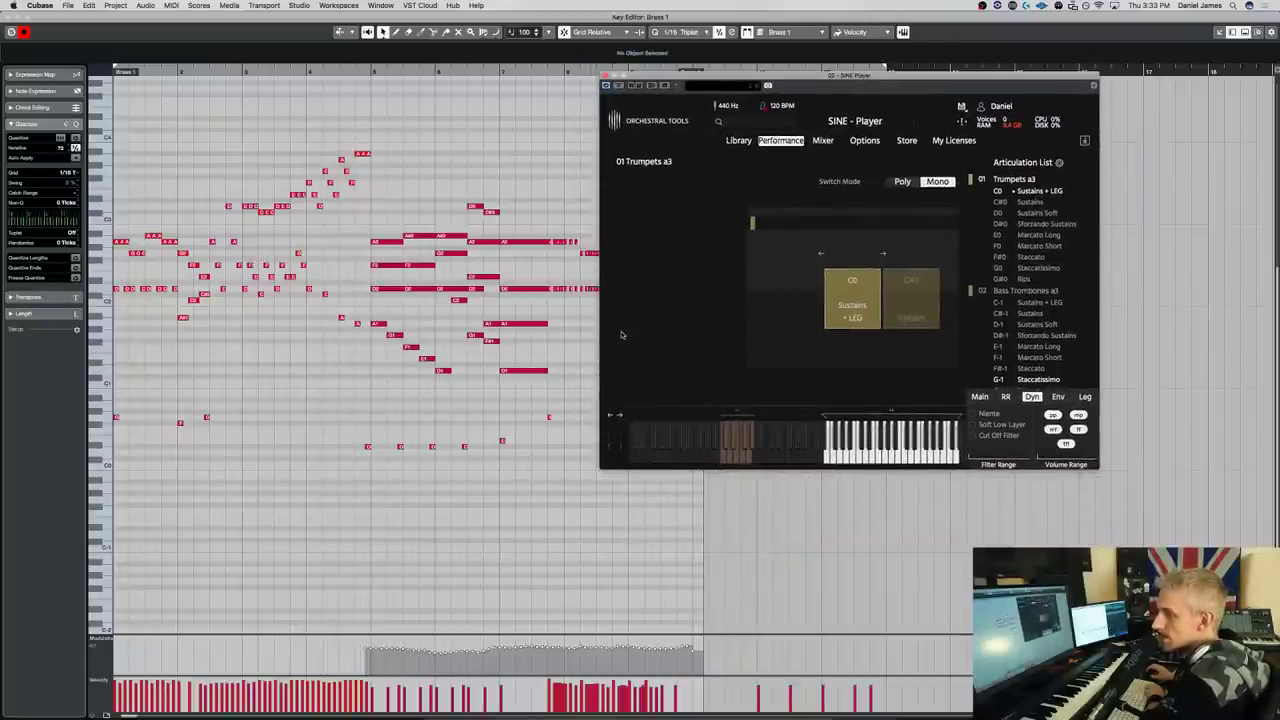
click(187, 411)
click(536, 370)
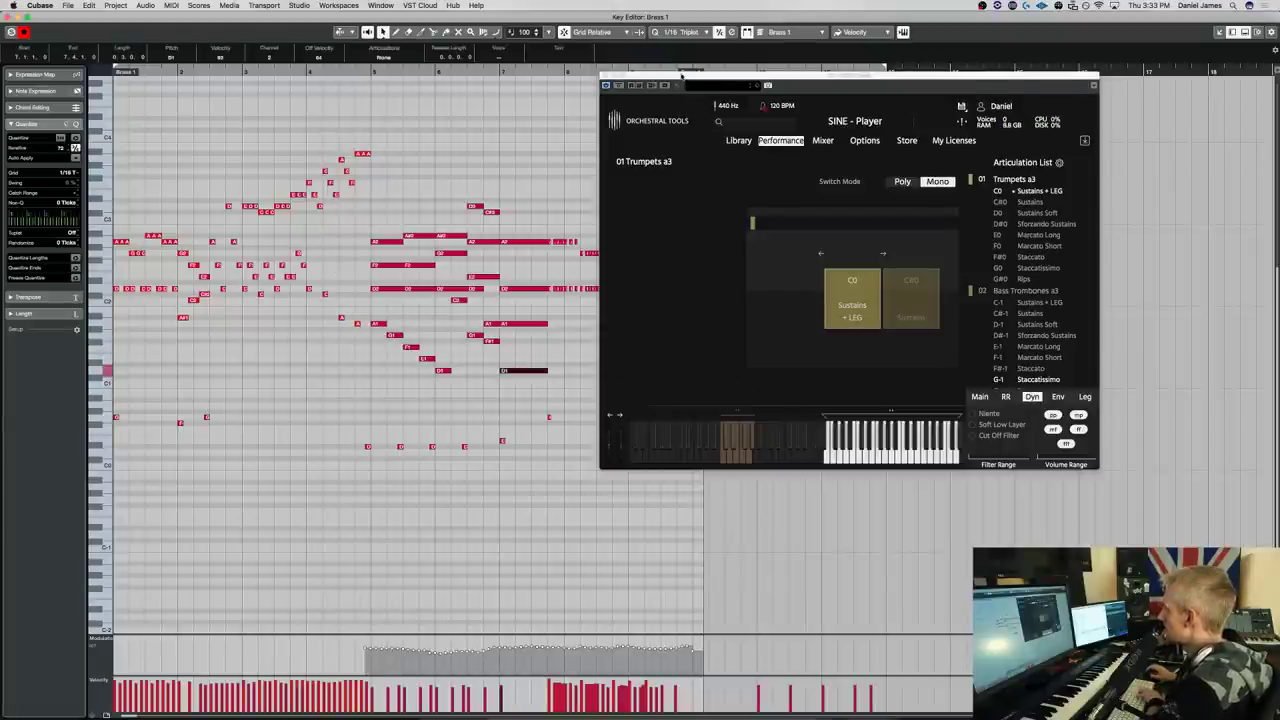
drag(682, 75, 818, 89)
key(ctrl+a)
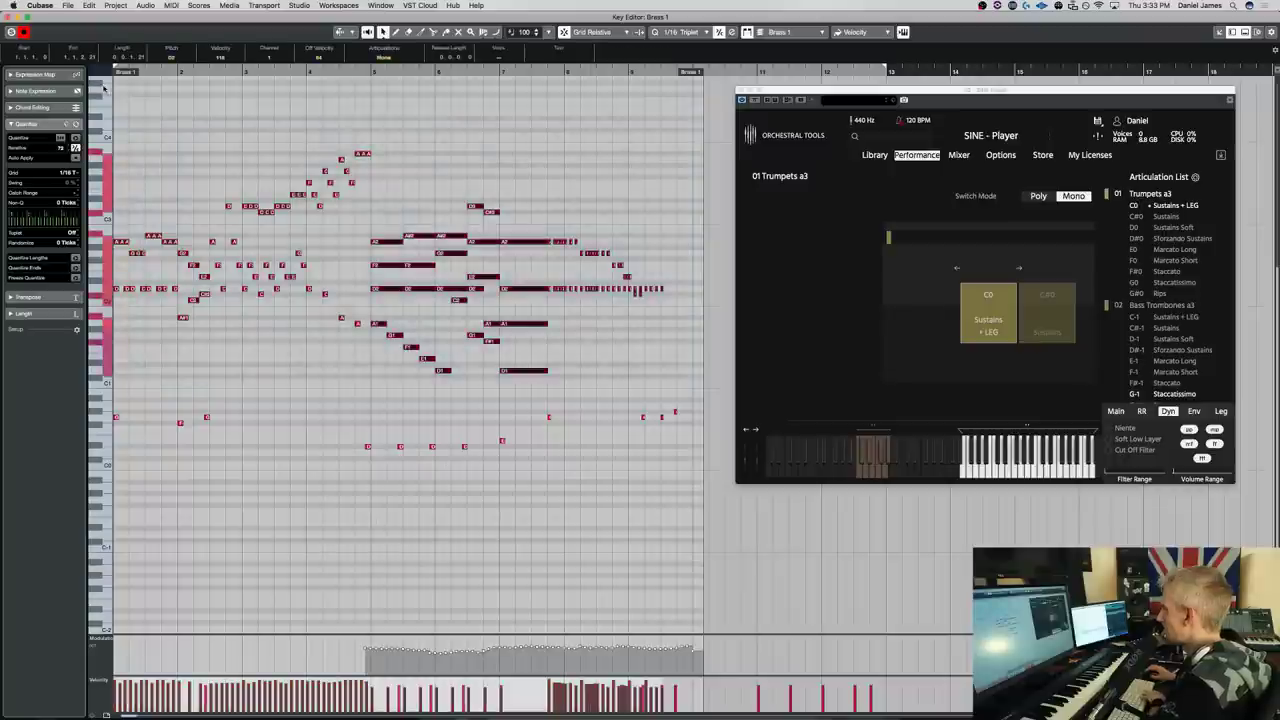
scroll(687, 390, down, 3)
key(space)
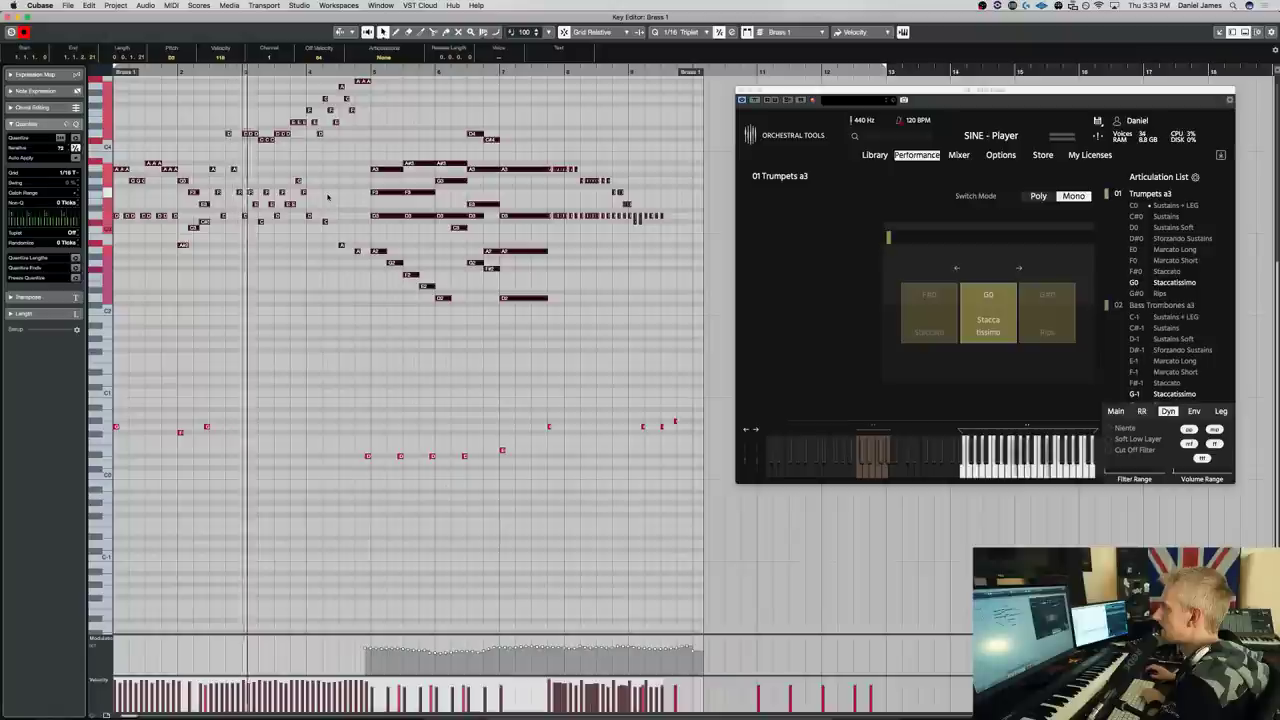
scroll(283, 290, up, 4)
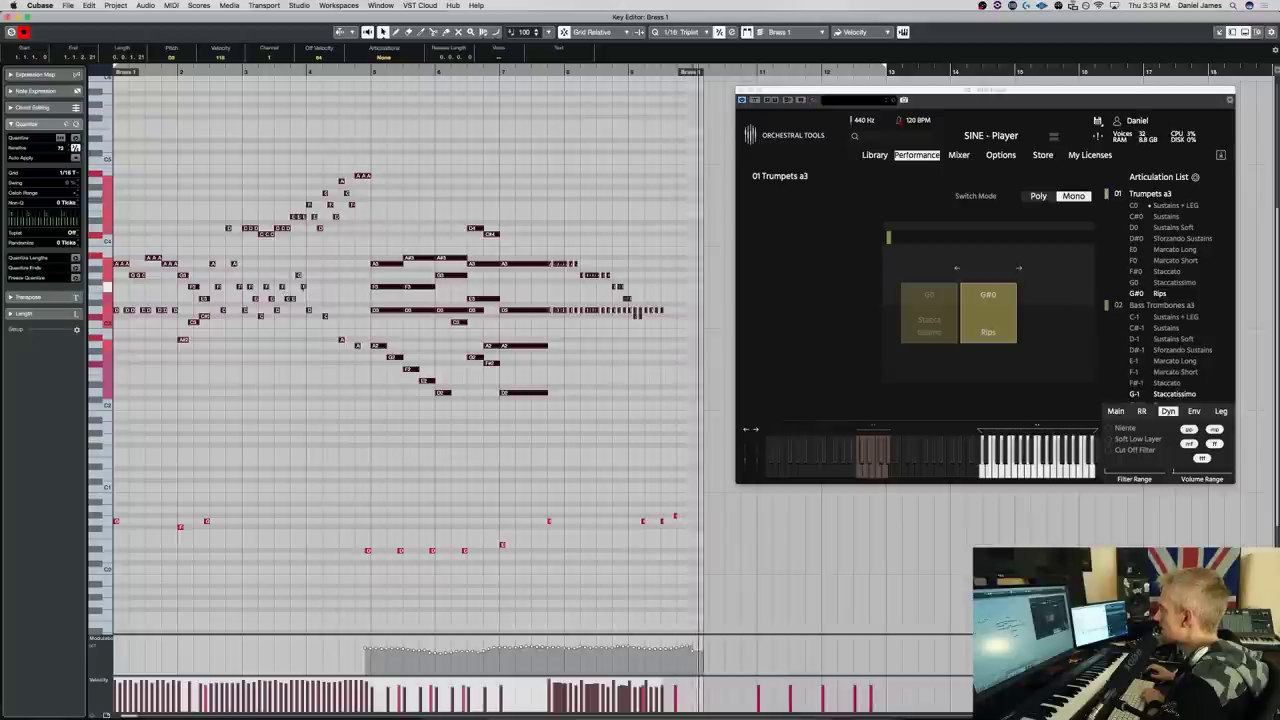
Enable Trumpets a3's AMXL CLOSE, MID, TREE and ROOM mics, then solo them and balance their levels during playback
click(958, 155)
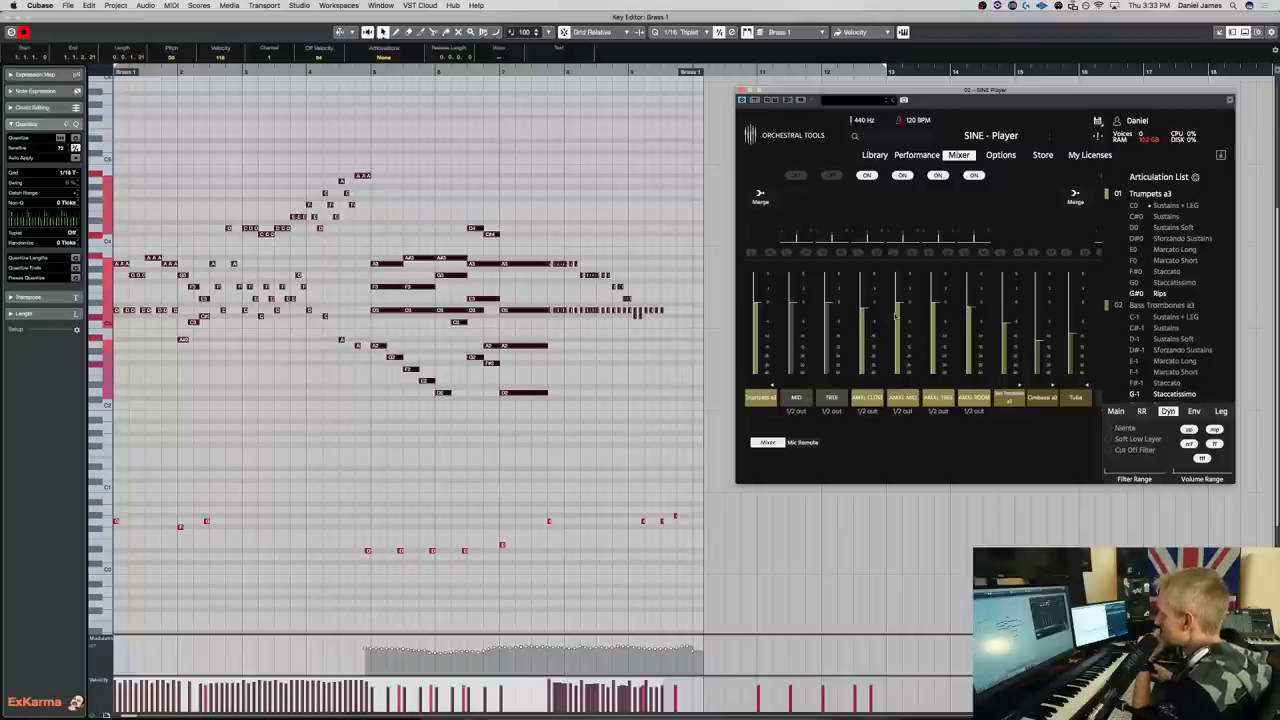
click(503, 458)
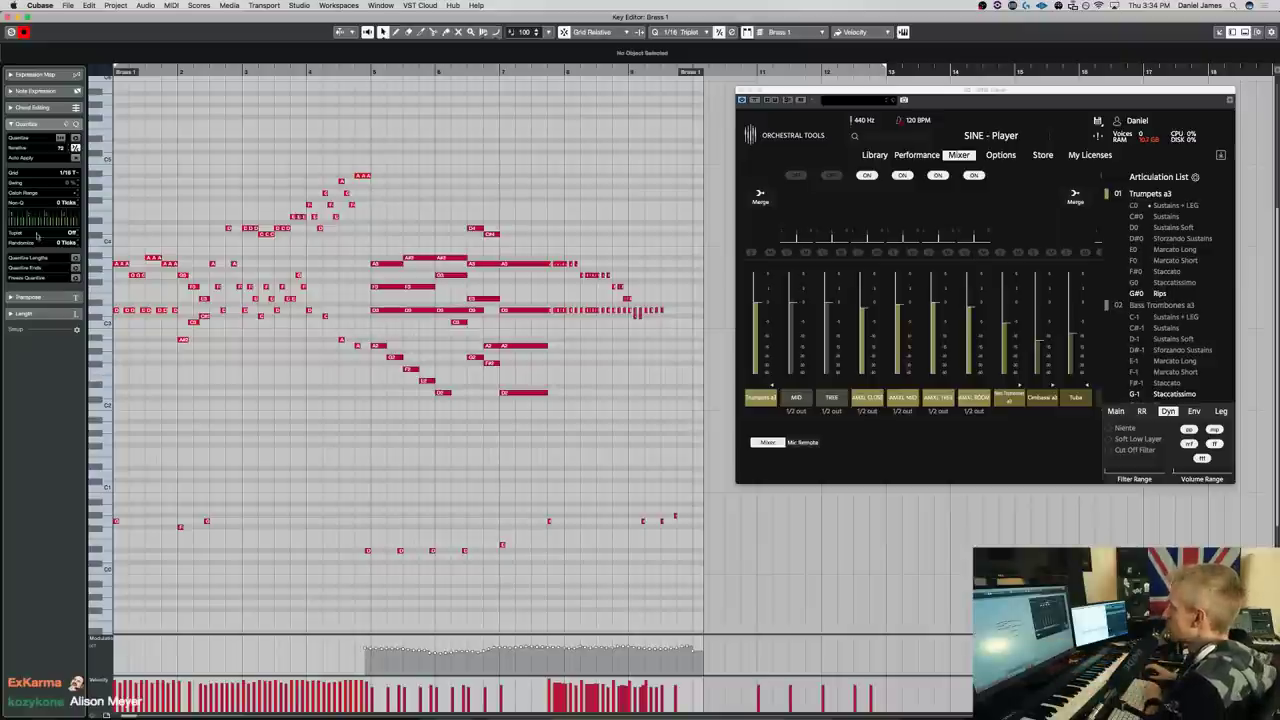
key(space)
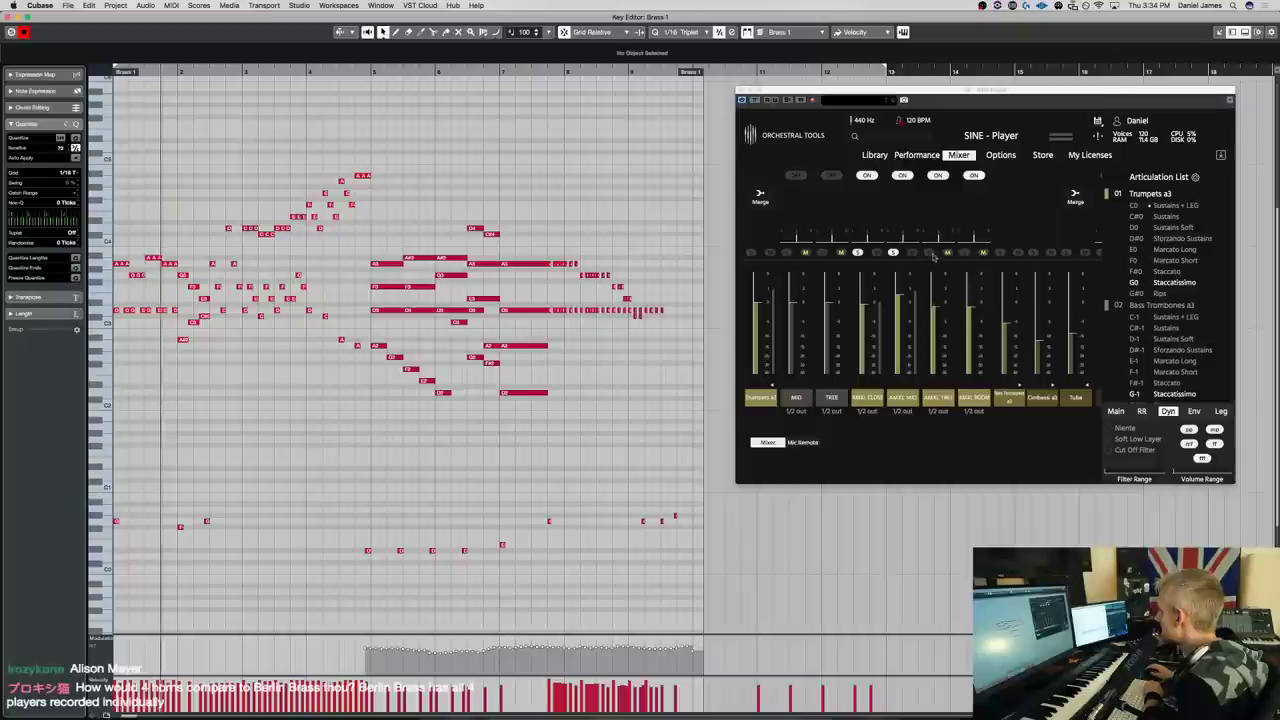
click(922, 312)
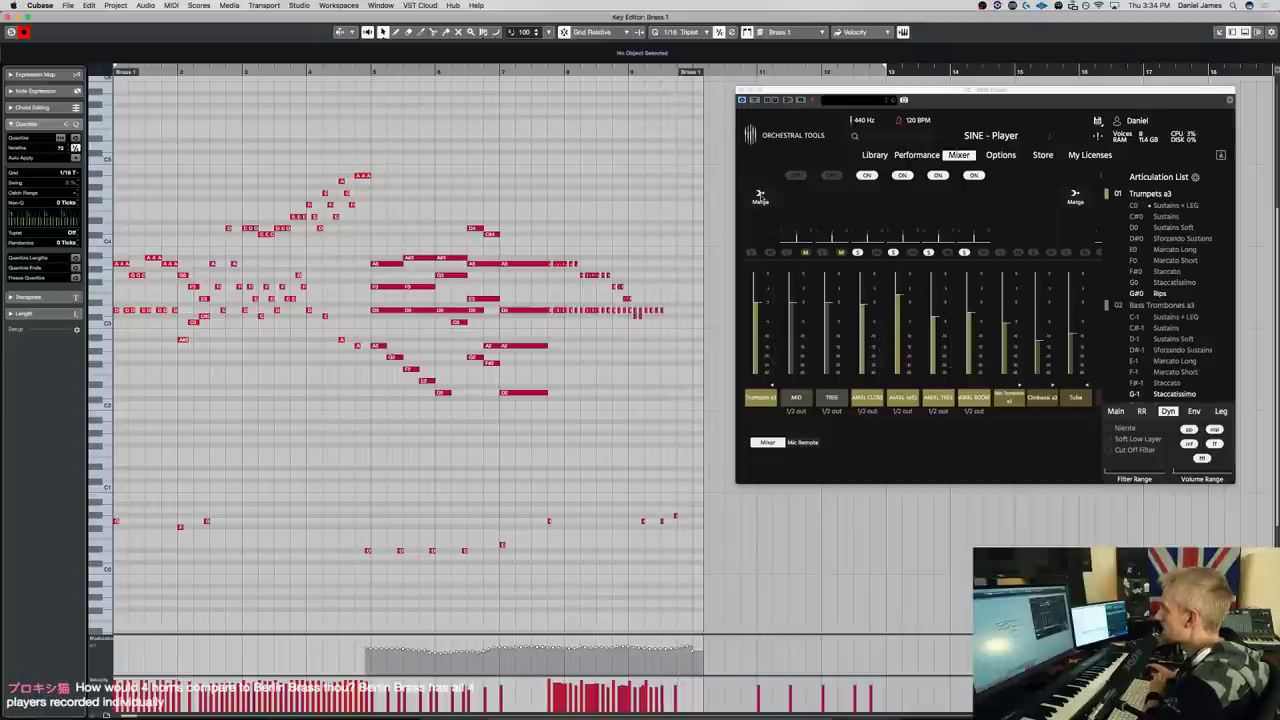
Merge the balanced Trumpets a3 mics into a new mic position, entering a custom mix name
click(760, 197)
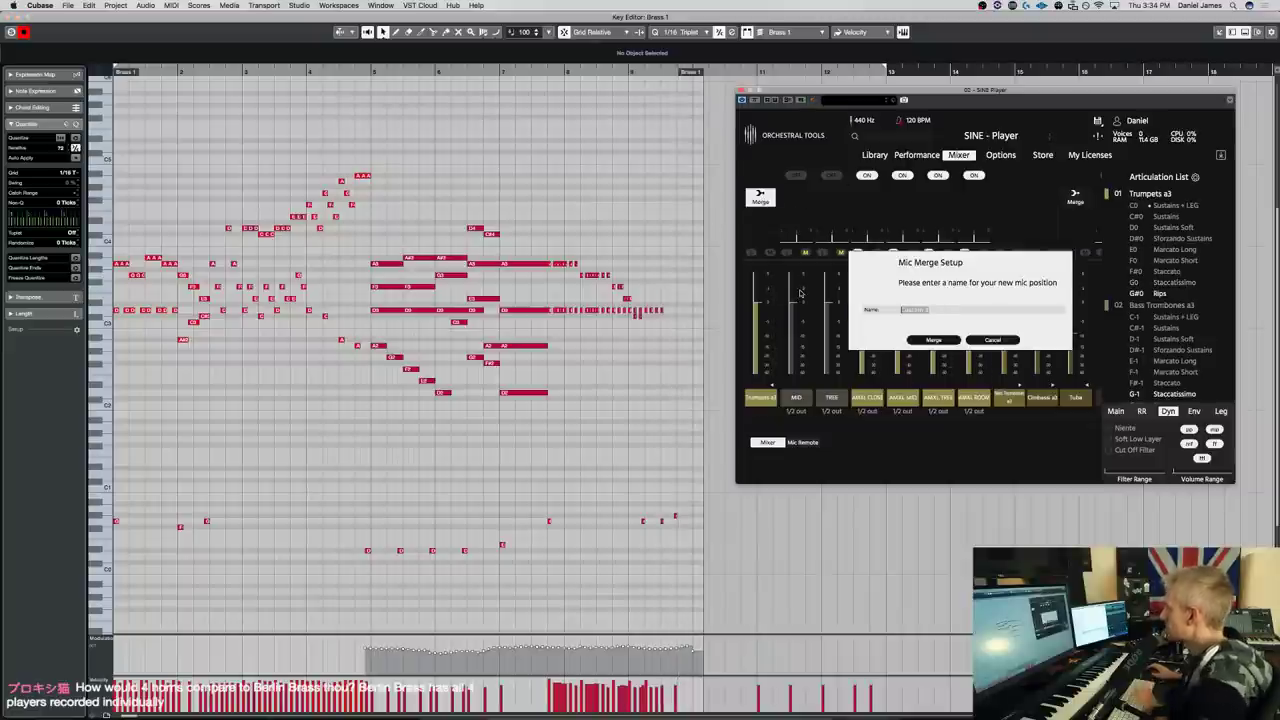
text(Allison Mix)
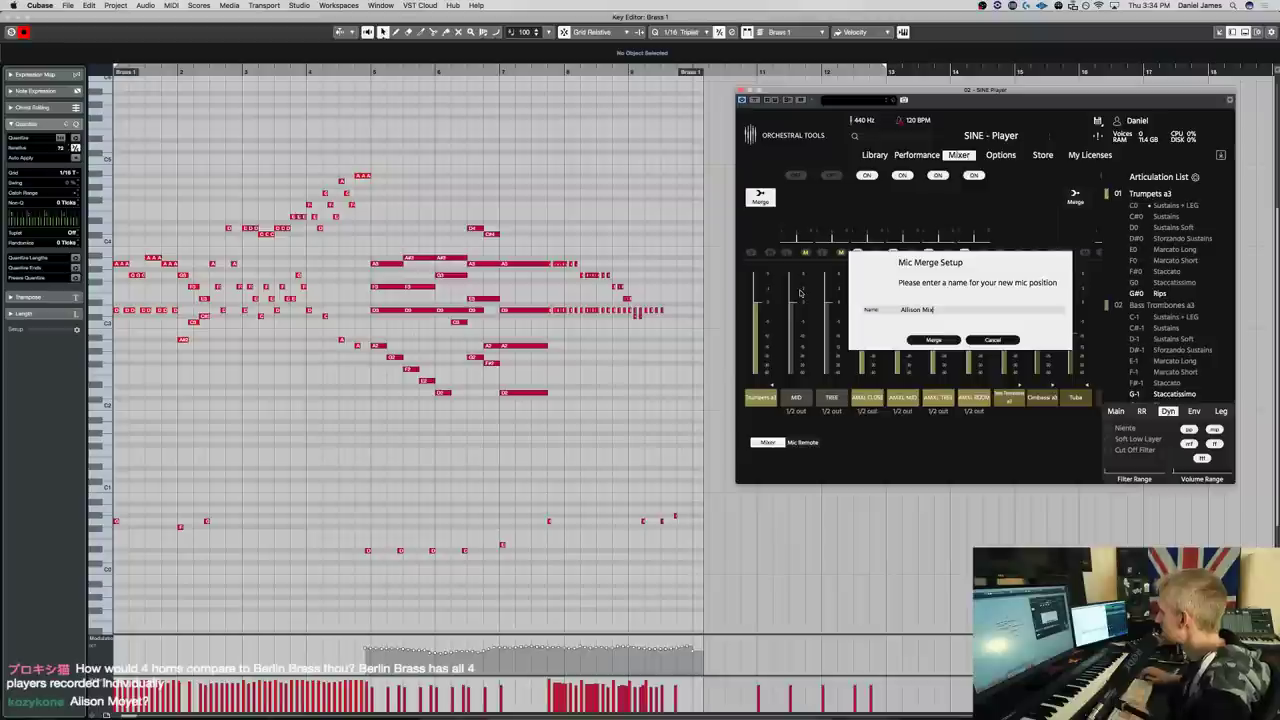
click(933, 341)
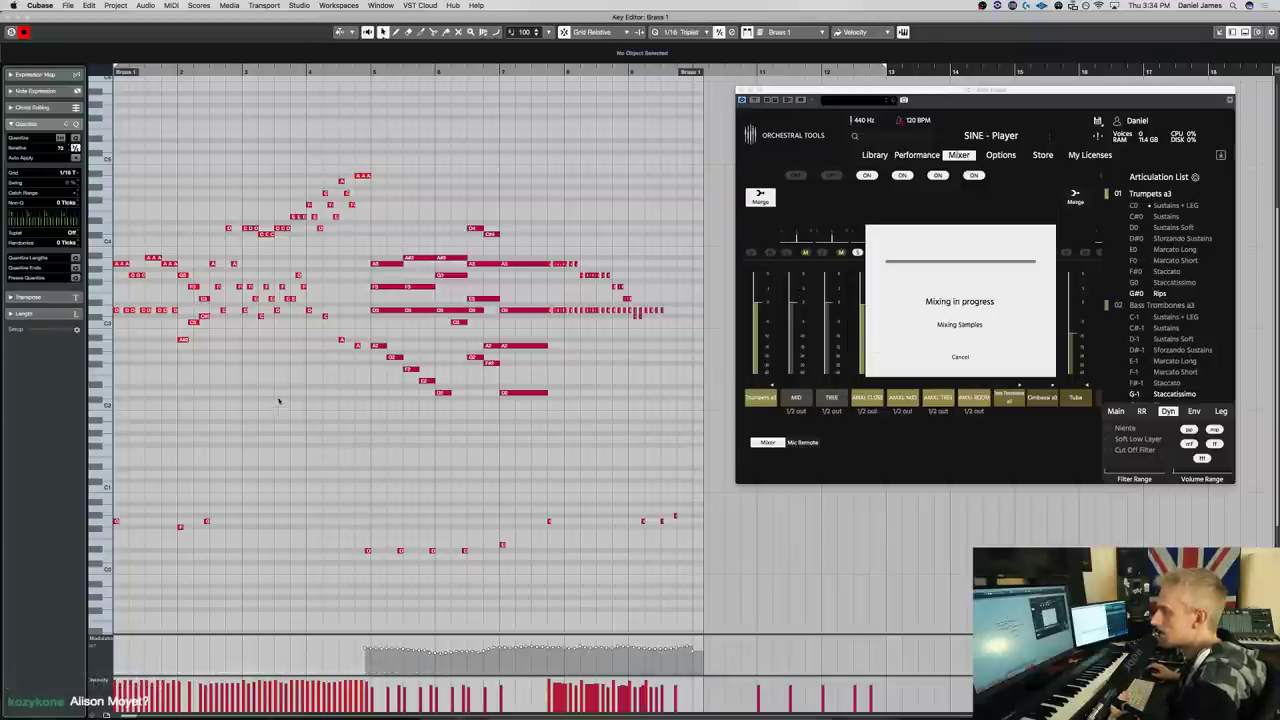